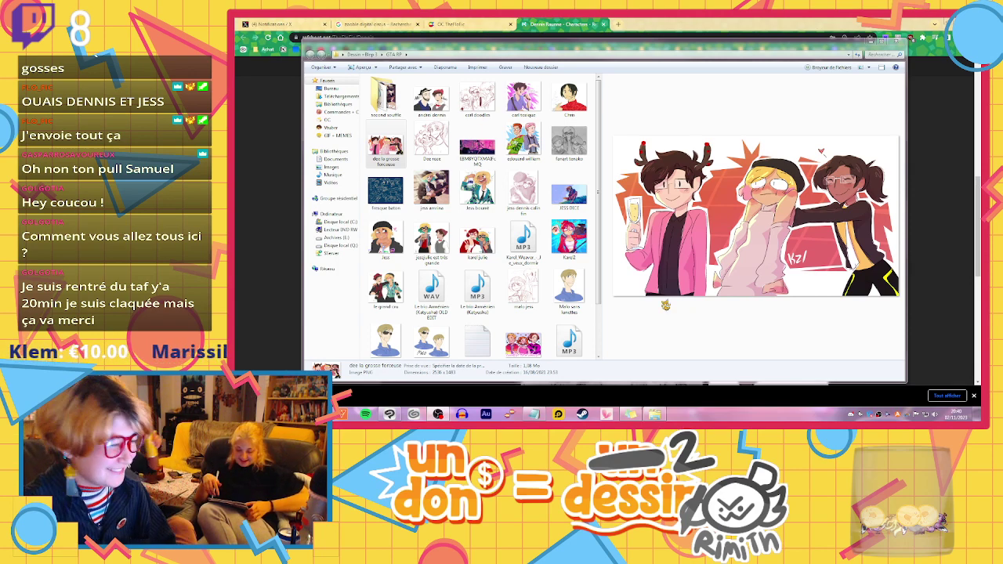
Preview the Karel2, le grand cru and Jess bourré drawings in the GTA RP folder and open the second souffle subfolder
click(577, 257)
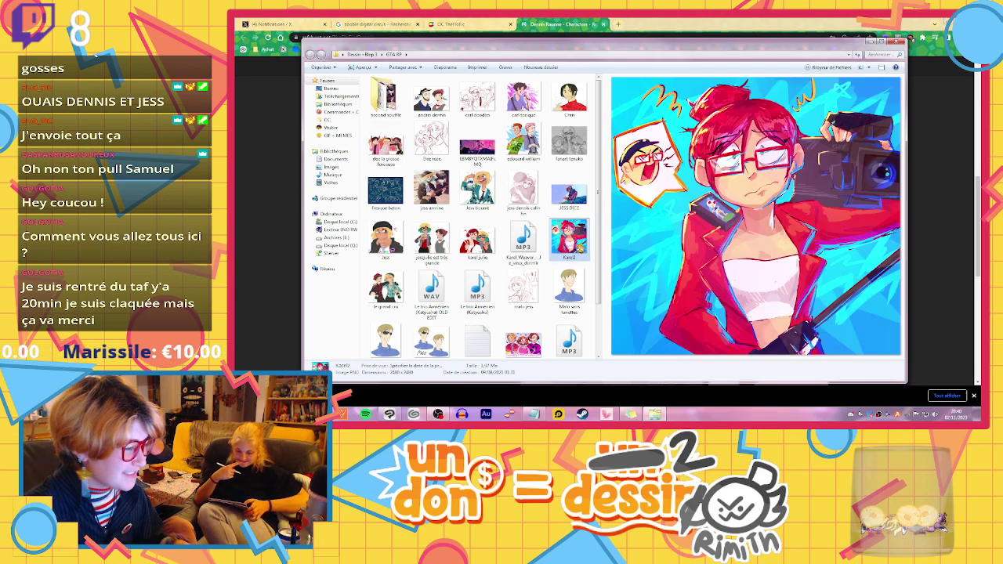
click(390, 288)
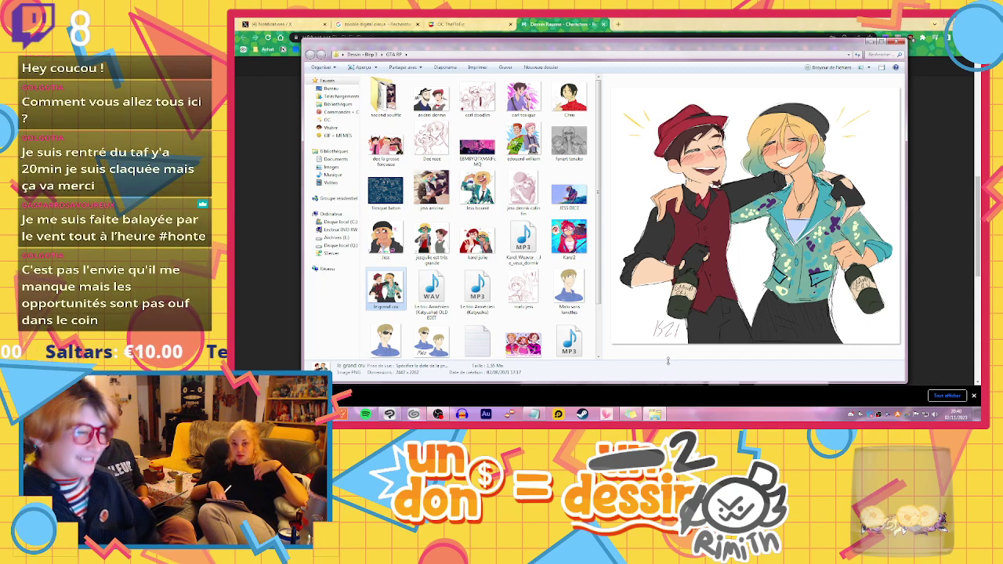
click(478, 190)
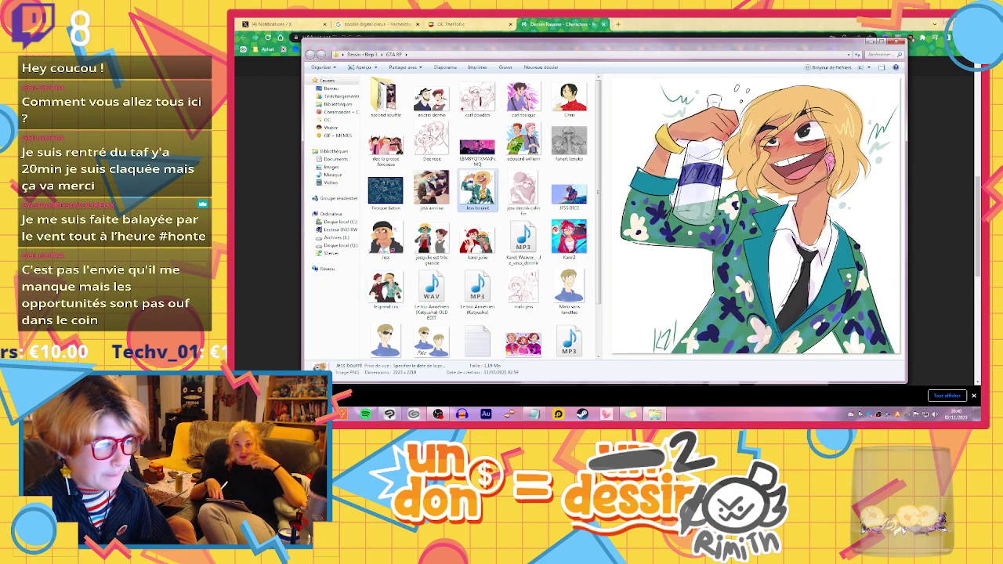
scroll(478, 243, down, 1)
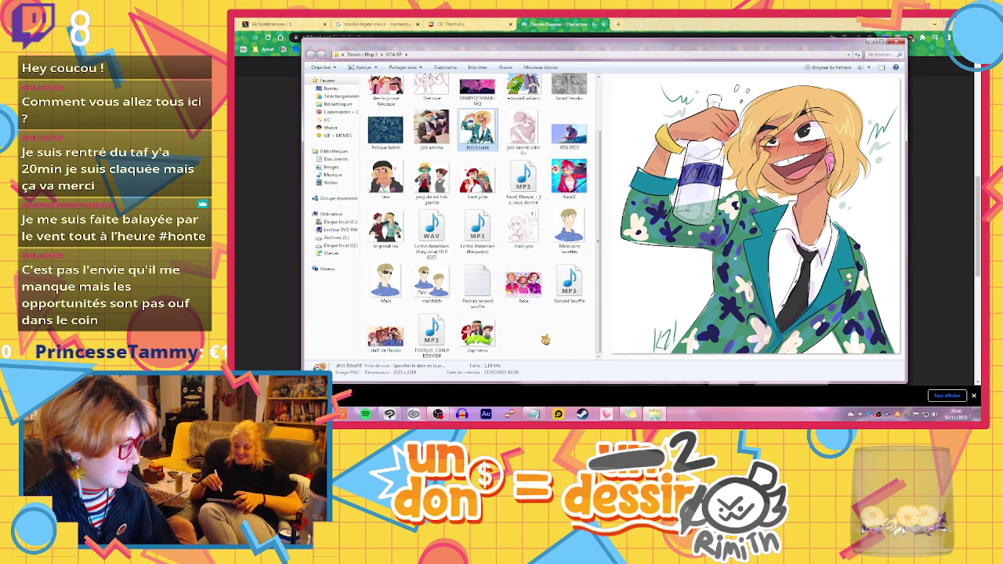
scroll(482, 329, up, 1)
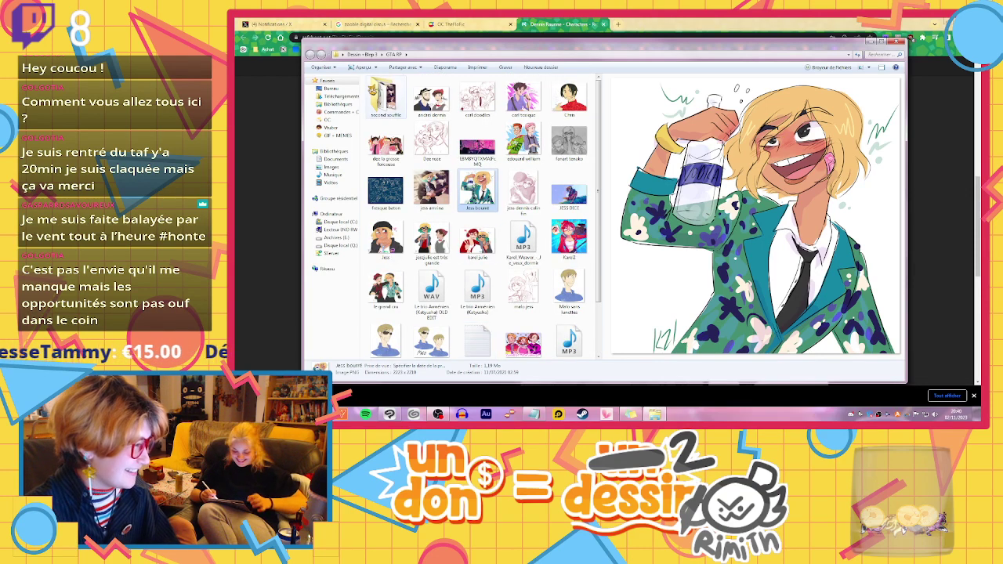
double_click(384, 95)
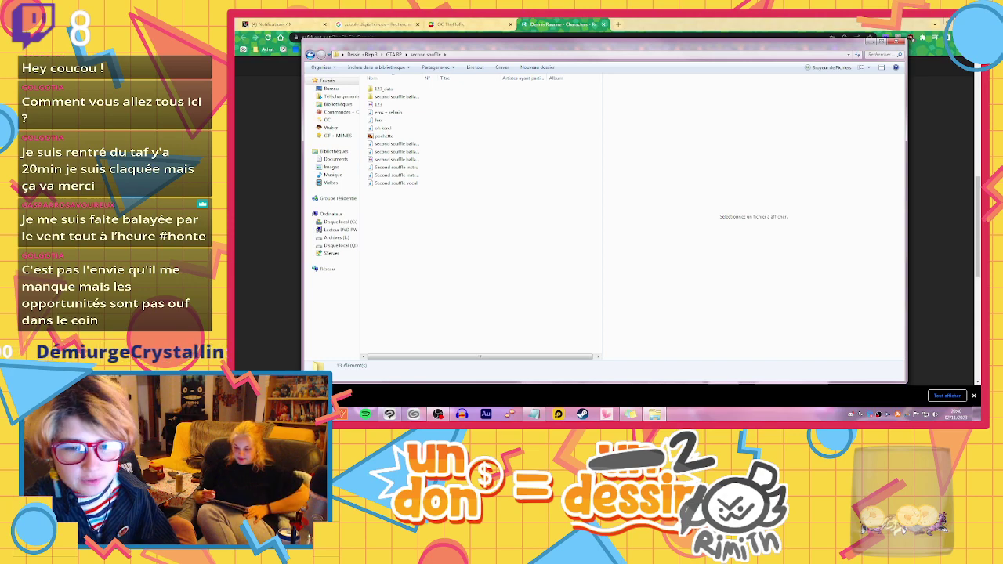
Switch to Clip Studio Paint and try to import a reference image into the empty sub view
key(alt+Tab)
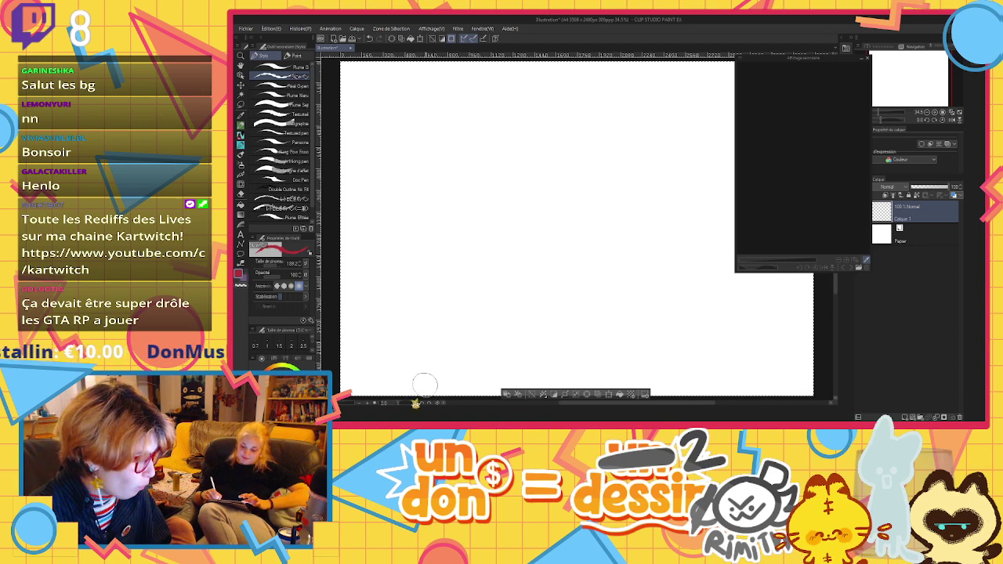
click(860, 269)
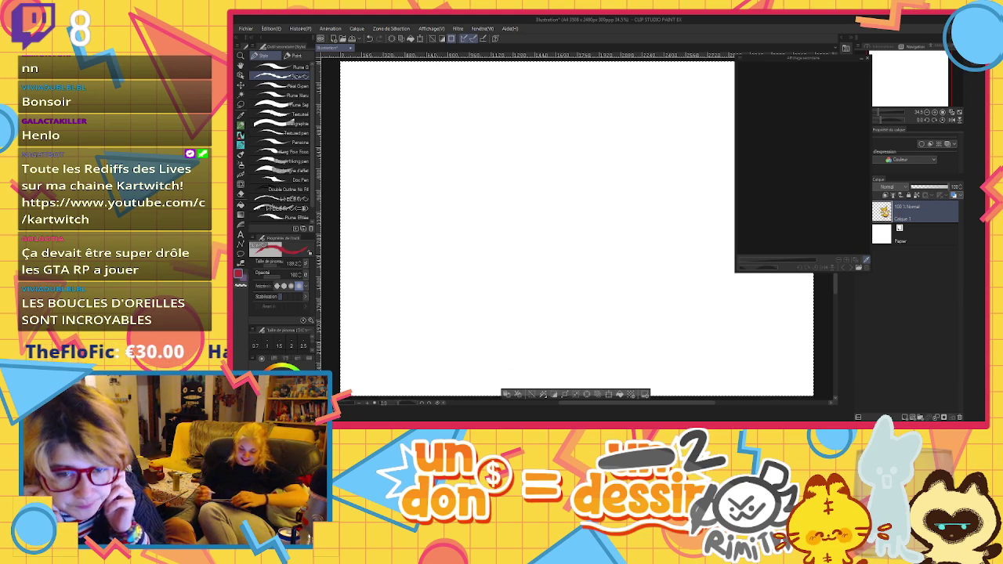
key(ctrl+z)
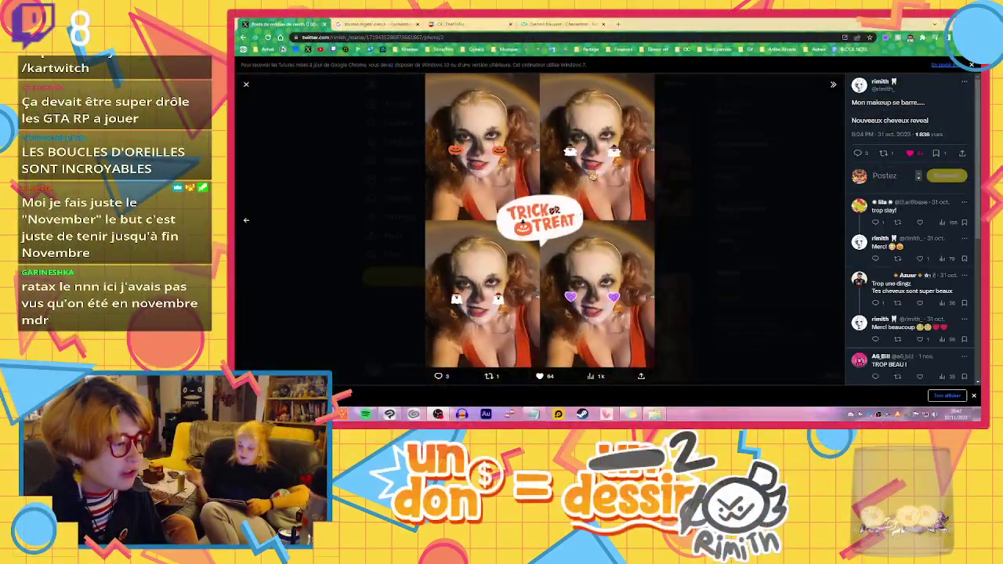
Open the posted Trick or Treat makeup photo in its own browser tab and examine it enlarged
right_click(602, 146)
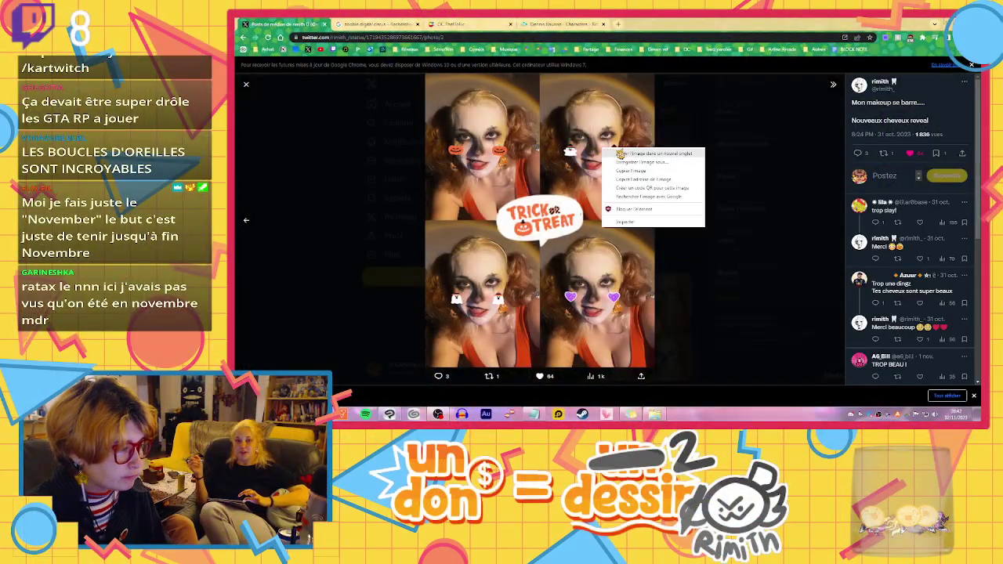
click(631, 153)
click(358, 23)
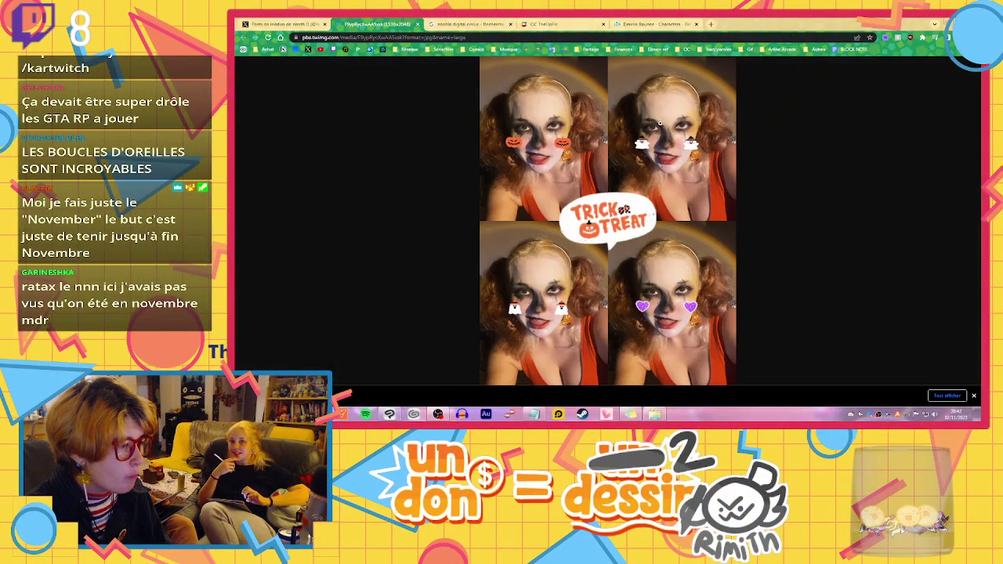
click(662, 124)
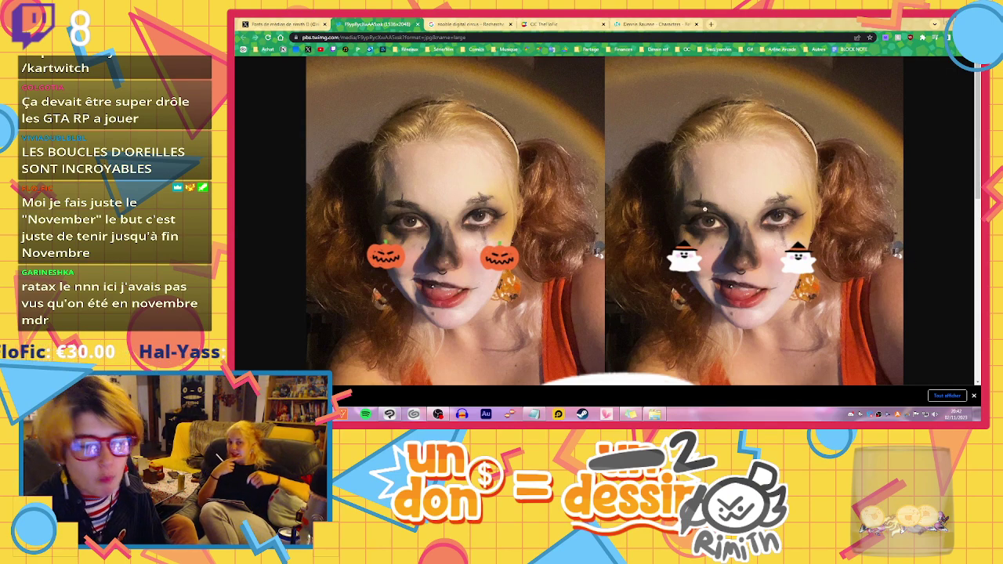
click(580, 206)
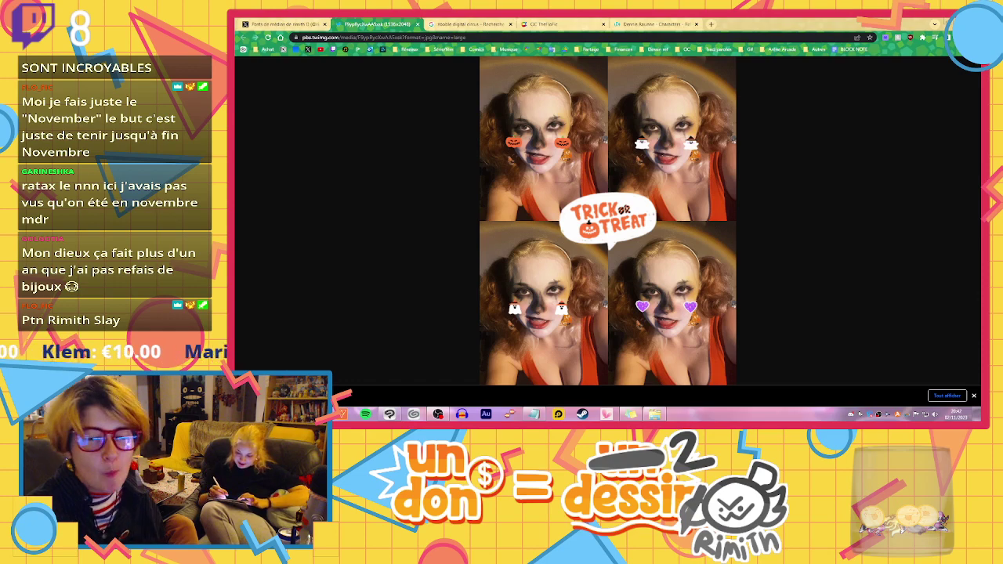
key(alt+Tab)
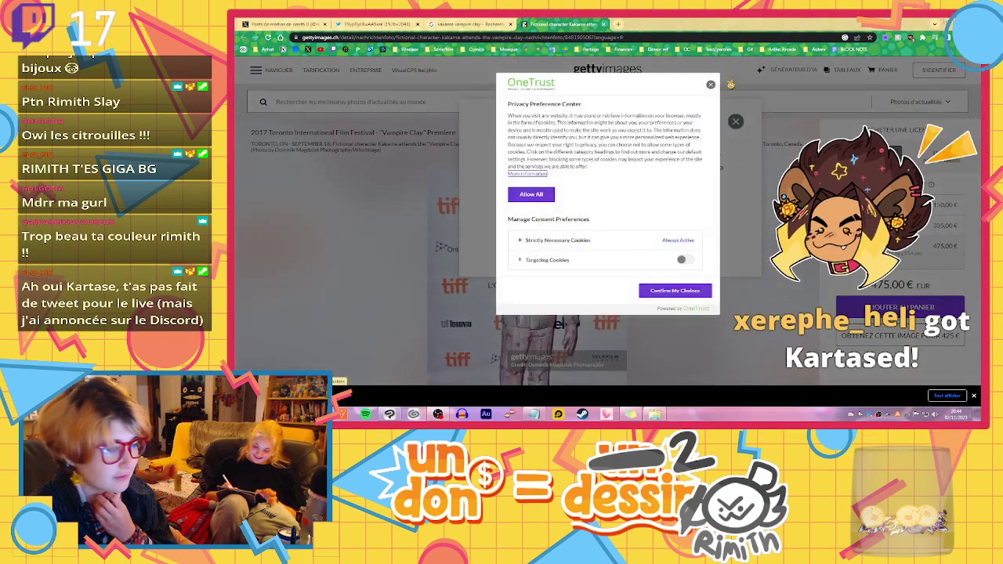
Dismiss the overlays on the Getty Images page and examine the full Vampire Clay premiere photo
click(709, 87)
click(733, 121)
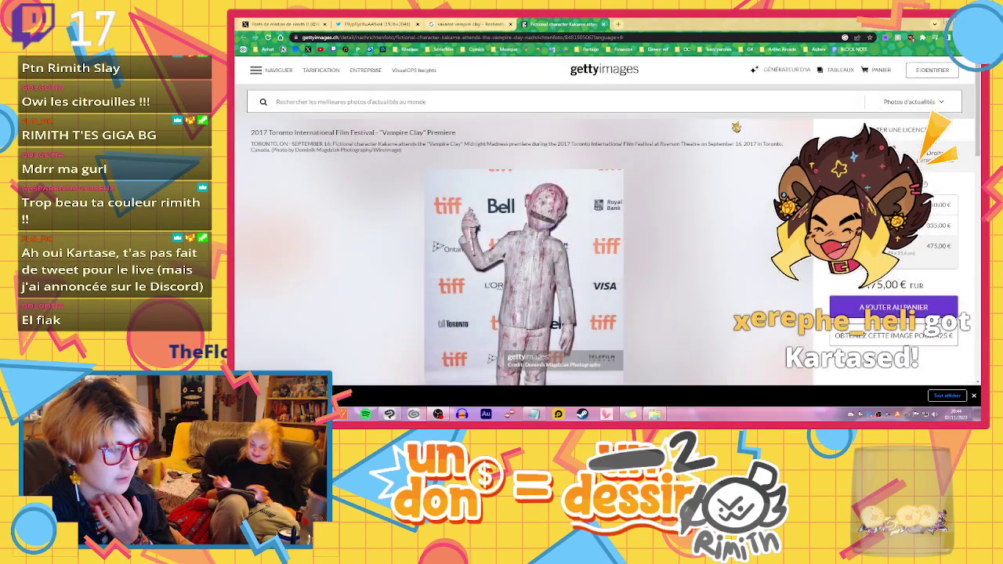
scroll(667, 210, down, 2)
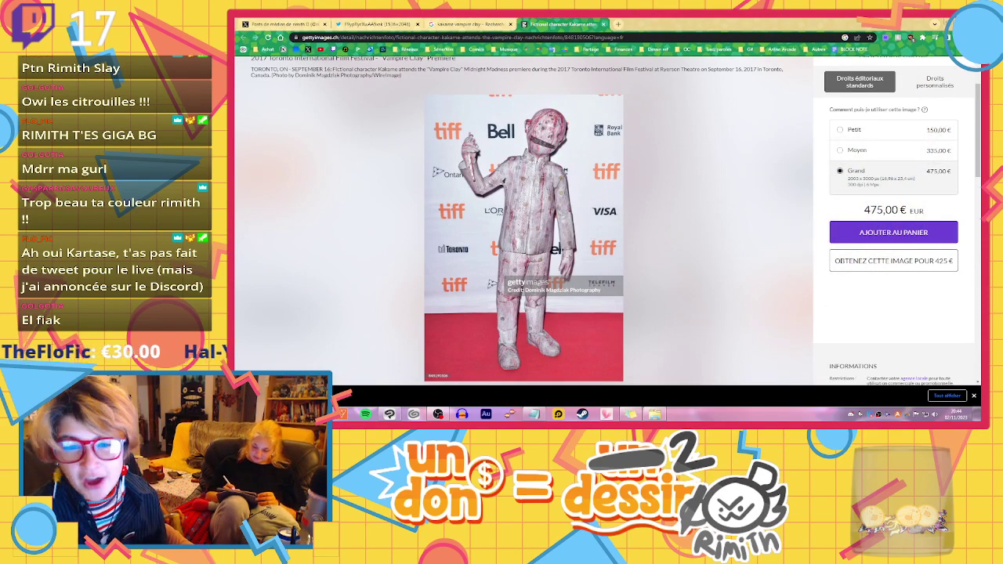
Switch to Clip Studio Paint and load the portrait of the blond character in a black beanie into the sub view
key(alt+Tab)
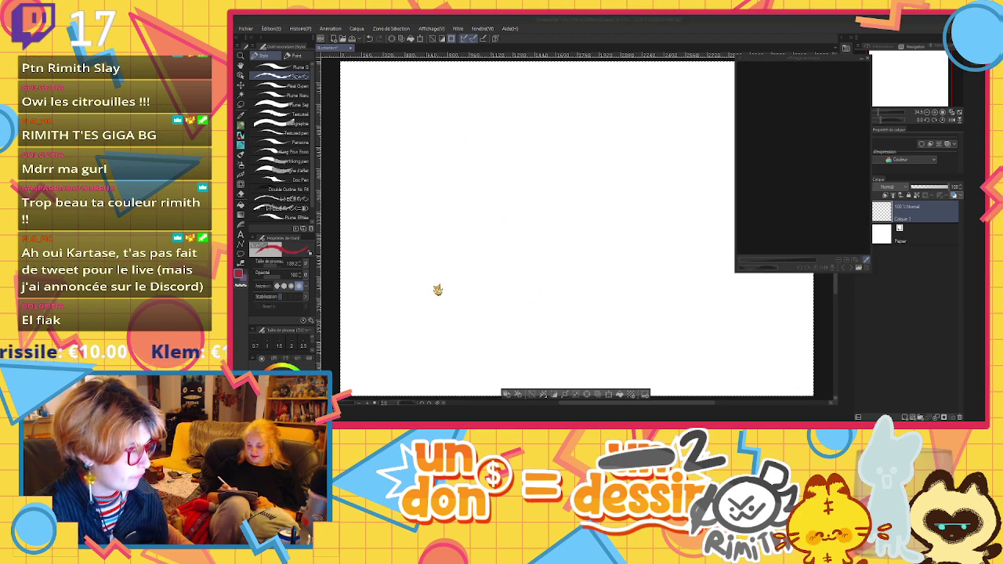
double_click(476, 89)
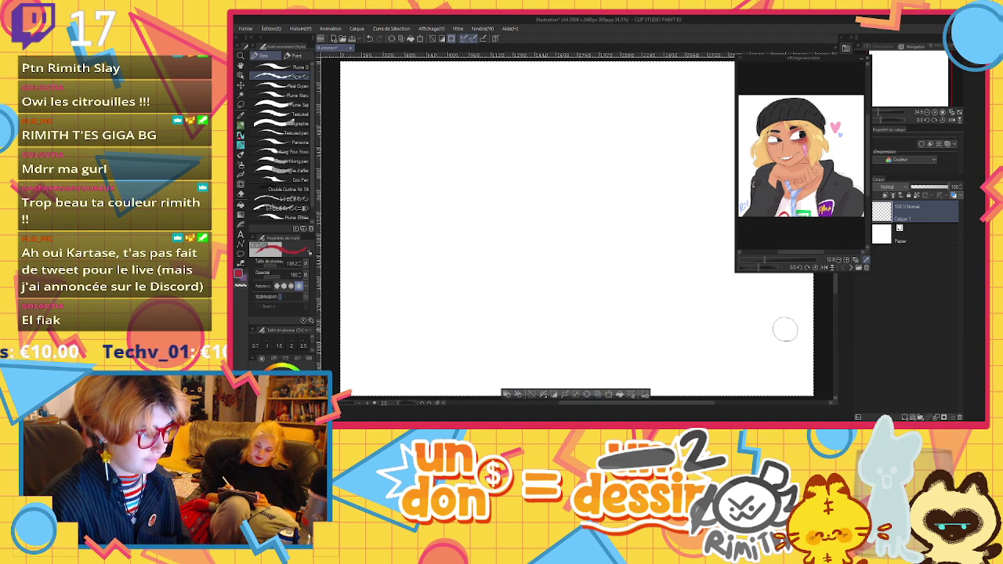
Select the pen tool, try it with a circle on the canvas, and set its brush size to 50
click(241, 105)
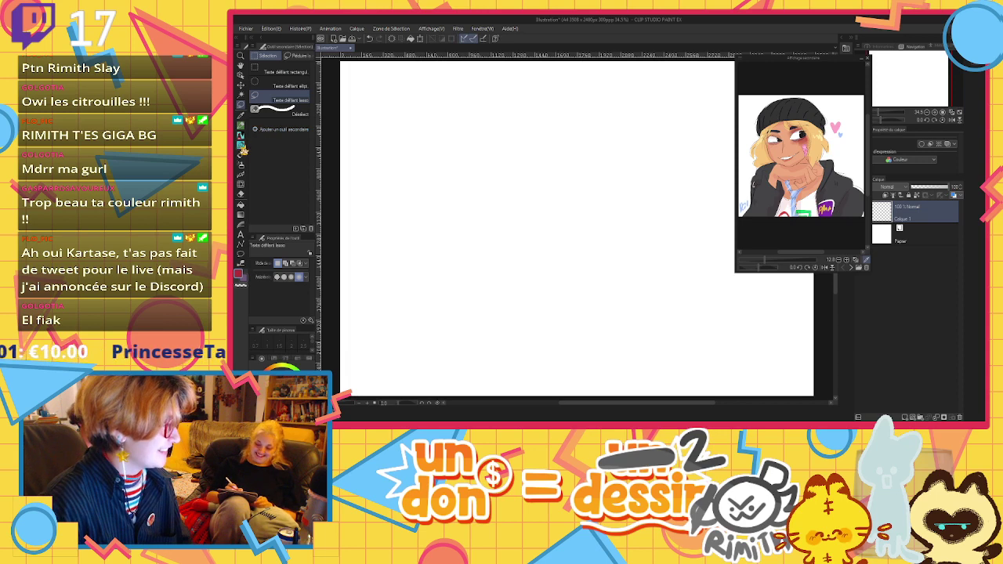
click(241, 148)
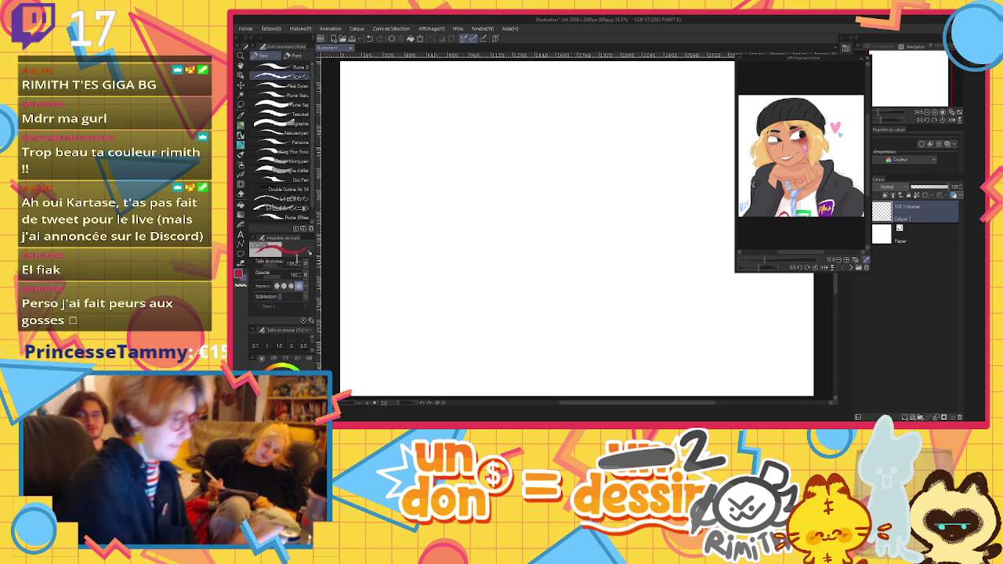
mouse_move(507, 124)
mouse_down()
mouse_move(472, 152)
mouse_move(503, 126)
mouse_move(501, 217)
mouse_move(505, 106)
mouse_up()
key(ctrl+z)
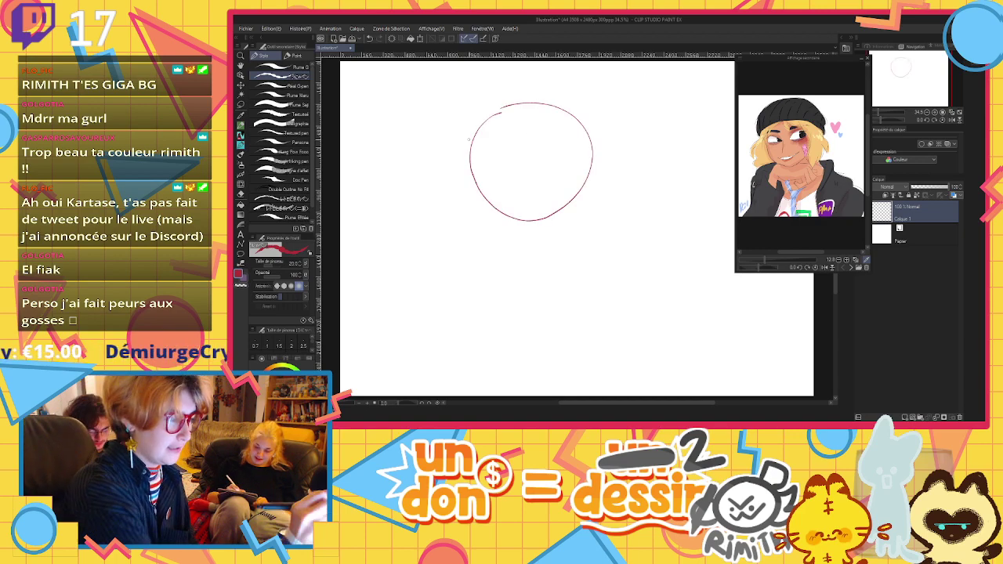
key(ctrl+z)
drag(291, 261, 296, 265)
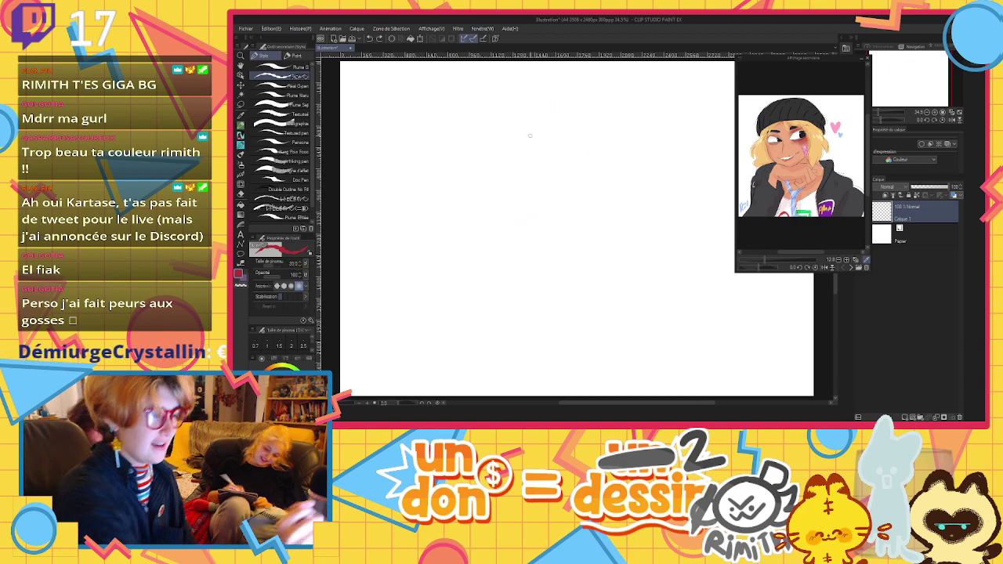
Sketch the character's round head and jaw line in red on the upper-left part of the canvas, redoing unsatisfactory strokes
mouse_move(508, 120)
mouse_down()
mouse_move(538, 224)
mouse_move(514, 117)
mouse_move(464, 139)
mouse_move(513, 114)
mouse_move(483, 162)
mouse_move(559, 98)
mouse_up()
key(ctrl+z)
key(ctrl+z)
key(ctrl+z)
mouse_move(489, 123)
mouse_down()
mouse_move(560, 191)
mouse_move(502, 113)
mouse_move(479, 98)
mouse_move(455, 109)
mouse_up()
key(ctrl+z)
mouse_move(534, 128)
mouse_down()
mouse_move(541, 172)
mouse_move(520, 229)
mouse_up()
Rough in the hair and the beanie's outline along the left side and top of the head
mouse_move(446, 207)
mouse_down()
mouse_move(530, 228)
mouse_move(439, 202)
mouse_move(429, 166)
mouse_move(445, 210)
mouse_up()
drag(473, 116, 439, 177)
mouse_move(433, 131)
mouse_down()
mouse_move(407, 192)
mouse_move(458, 111)
mouse_up()
drag(422, 216, 488, 99)
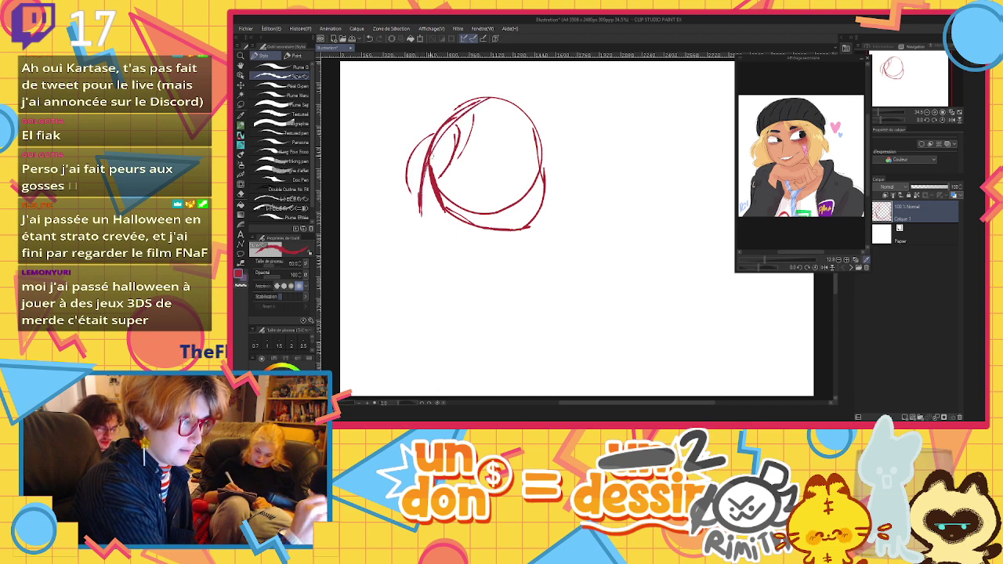
drag(425, 194, 485, 102)
mouse_move(392, 140)
mouse_down()
mouse_move(504, 92)
mouse_move(404, 179)
mouse_move(415, 211)
mouse_up()
drag(399, 177, 432, 211)
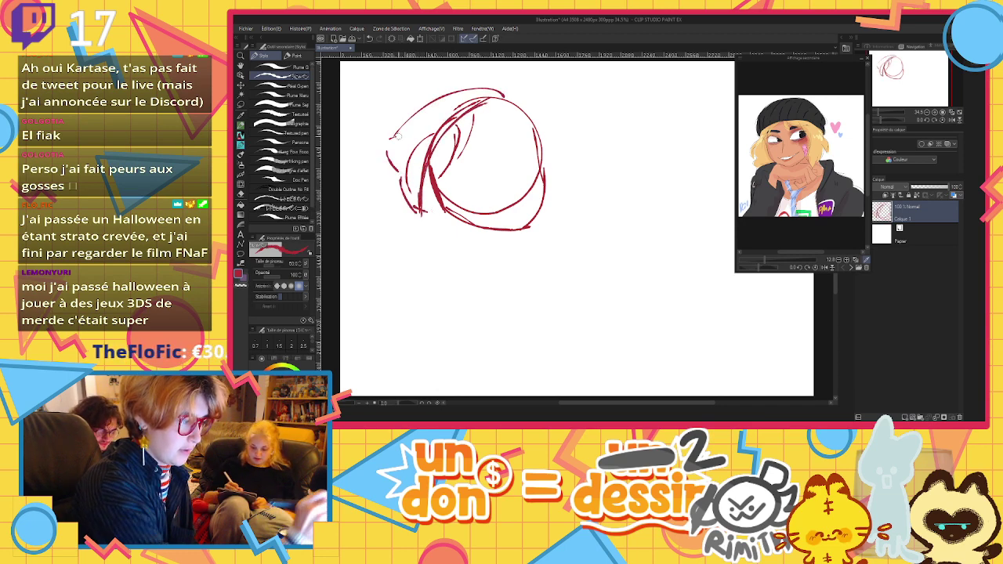
drag(389, 139, 429, 134)
drag(414, 127, 464, 108)
Sketch the curled hair ends below the head, the fringe on the forehead and the hair on the right side
mouse_move(424, 207)
mouse_down()
mouse_move(393, 225)
mouse_move(426, 225)
mouse_move(440, 257)
mouse_up()
key(ctrl+z)
mouse_move(443, 174)
mouse_down()
mouse_move(476, 208)
mouse_move(428, 210)
mouse_move(413, 257)
mouse_move(422, 222)
mouse_up()
mouse_move(414, 253)
mouse_down()
mouse_move(470, 248)
mouse_move(467, 256)
mouse_up()
mouse_move(480, 115)
mouse_down()
mouse_move(515, 129)
mouse_move(544, 121)
mouse_move(580, 188)
mouse_up()
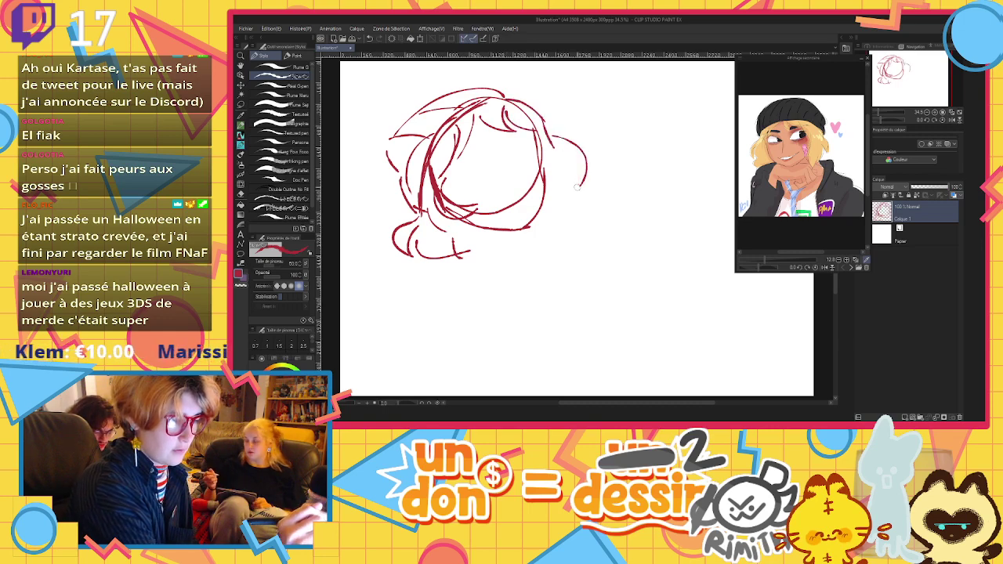
mouse_move(561, 147)
mouse_down()
mouse_move(557, 210)
mouse_move(563, 201)
mouse_move(548, 220)
mouse_up()
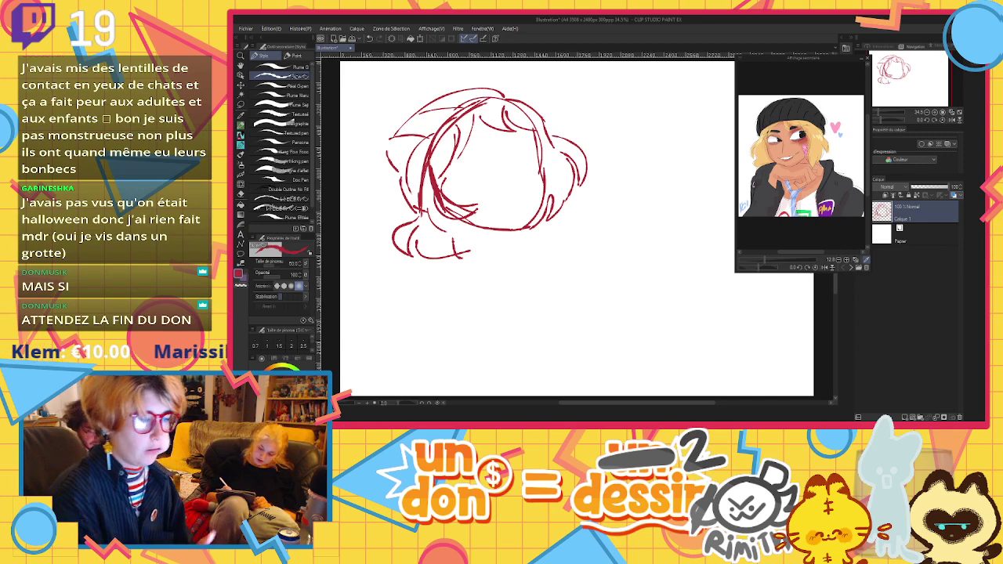
Sketch both eyes and the nose inside the face outline
drag(459, 184, 484, 159)
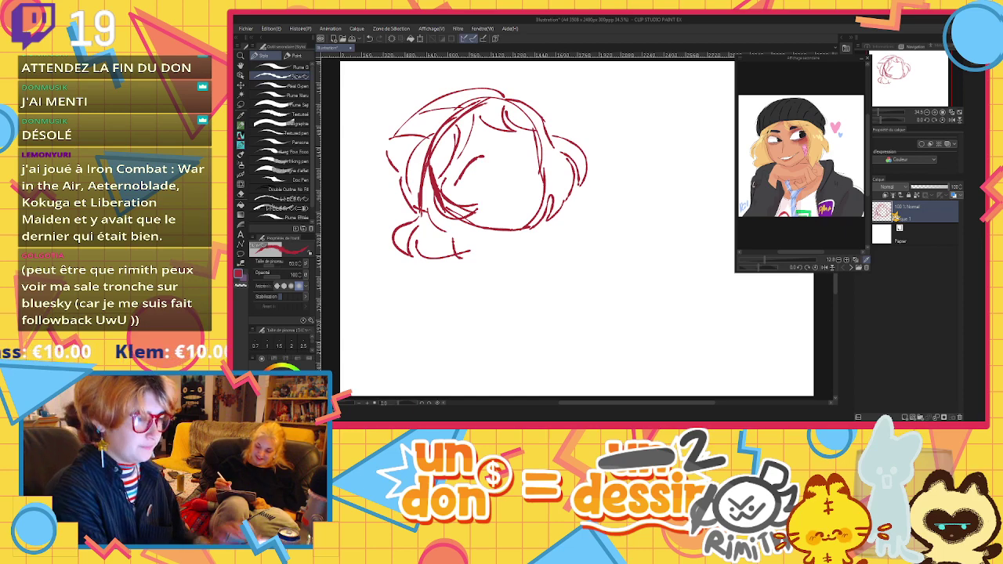
mouse_move(482, 159)
mouse_down()
mouse_move(537, 148)
mouse_move(459, 182)
mouse_up()
drag(526, 153, 525, 172)
key(ctrl+z)
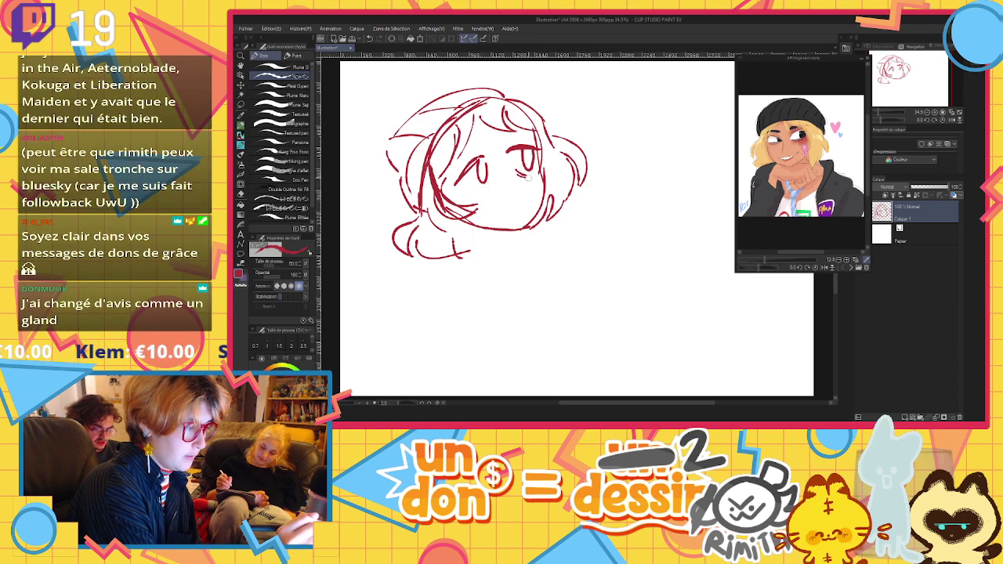
drag(508, 172, 527, 180)
key(ctrl+z)
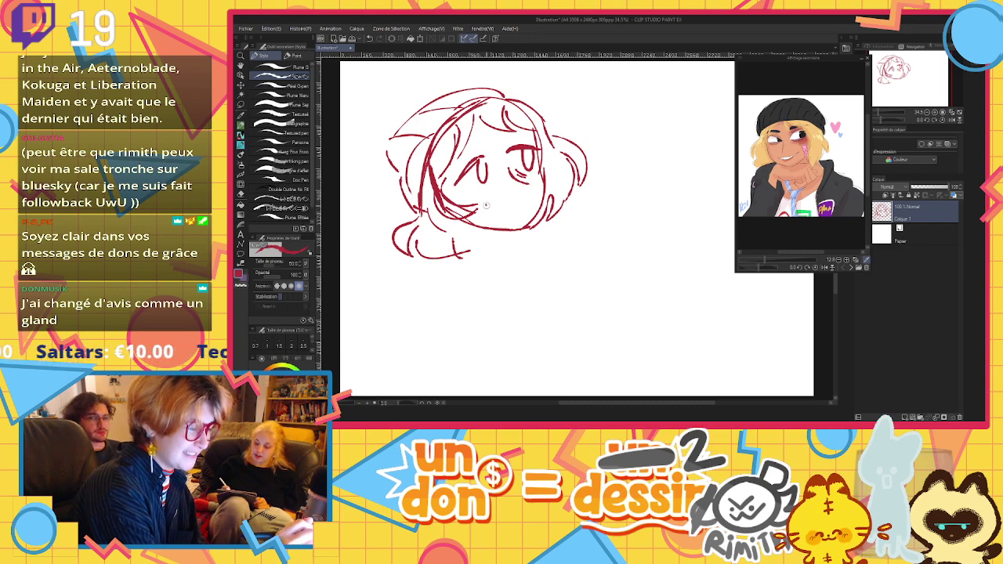
Draw the toothy, lopsided smile and the eyebrows above both eyes
mouse_move(486, 206)
mouse_down()
mouse_move(510, 212)
mouse_move(535, 193)
mouse_up()
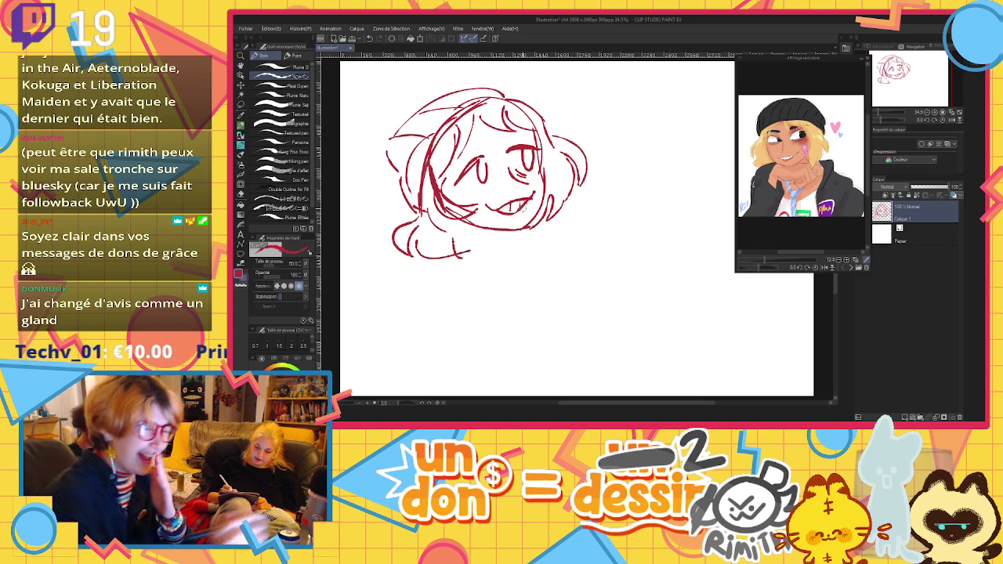
mouse_move(448, 169)
mouse_down()
mouse_move(475, 141)
mouse_move(537, 134)
mouse_up()
drag(501, 134, 535, 131)
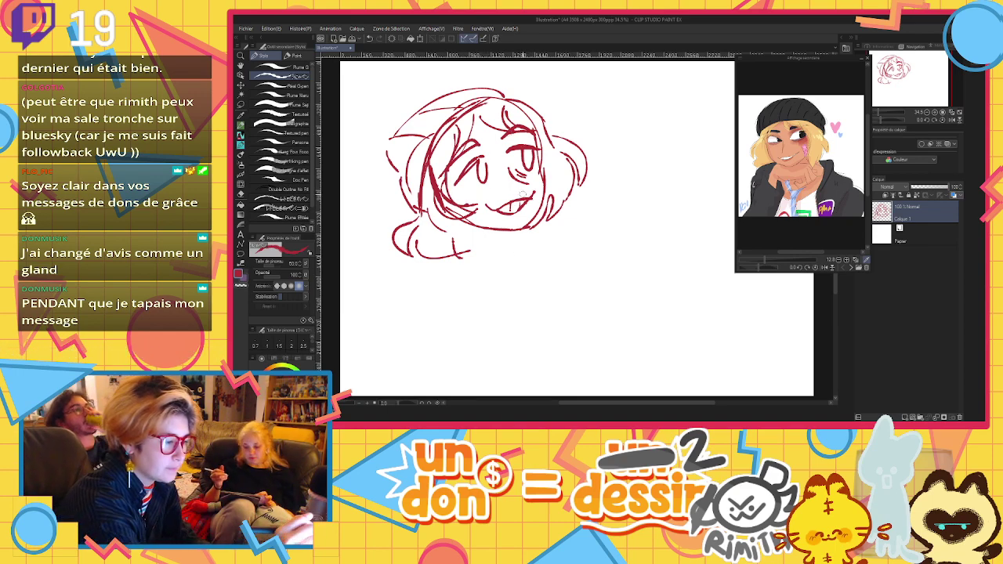
Add small hair and jaw strokes on the cheek to the left of the mouth
mouse_move(470, 203)
mouse_down()
mouse_move(481, 220)
mouse_move(483, 193)
mouse_move(481, 221)
mouse_up()
key(ctrl+z)
key(ctrl+z)
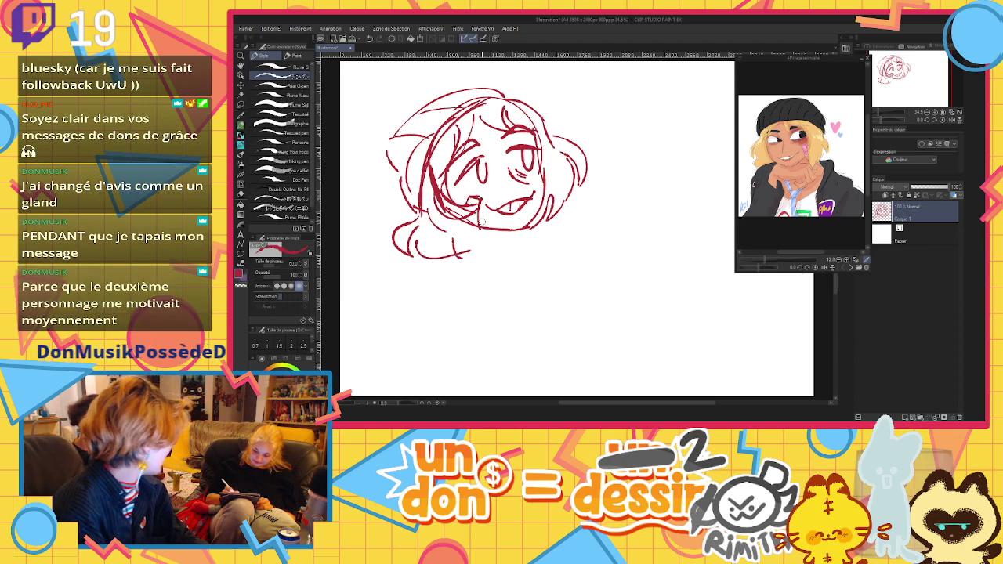
drag(467, 219, 475, 210)
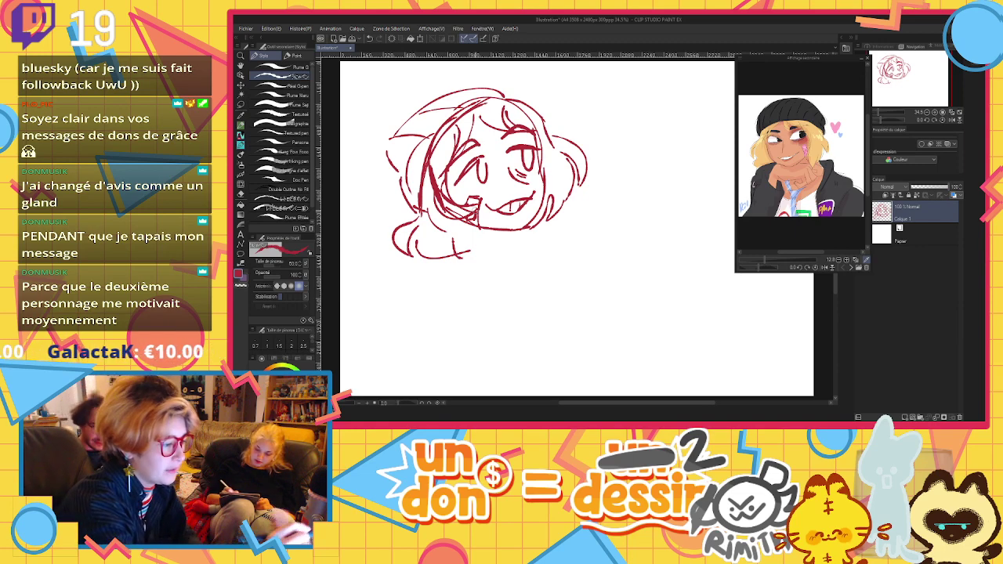
Sketch the neck below the jaw and the shoulder line on its right side
mouse_move(469, 223)
mouse_down()
mouse_move(474, 257)
mouse_move(514, 241)
mouse_move(514, 231)
mouse_move(410, 284)
mouse_up()
key(ctrl+z)
drag(428, 270, 446, 317)
key(ctrl+z)
key(ctrl+z)
key(ctrl+z)
mouse_move(519, 249)
mouse_down()
mouse_move(556, 242)
mouse_move(570, 273)
mouse_up()
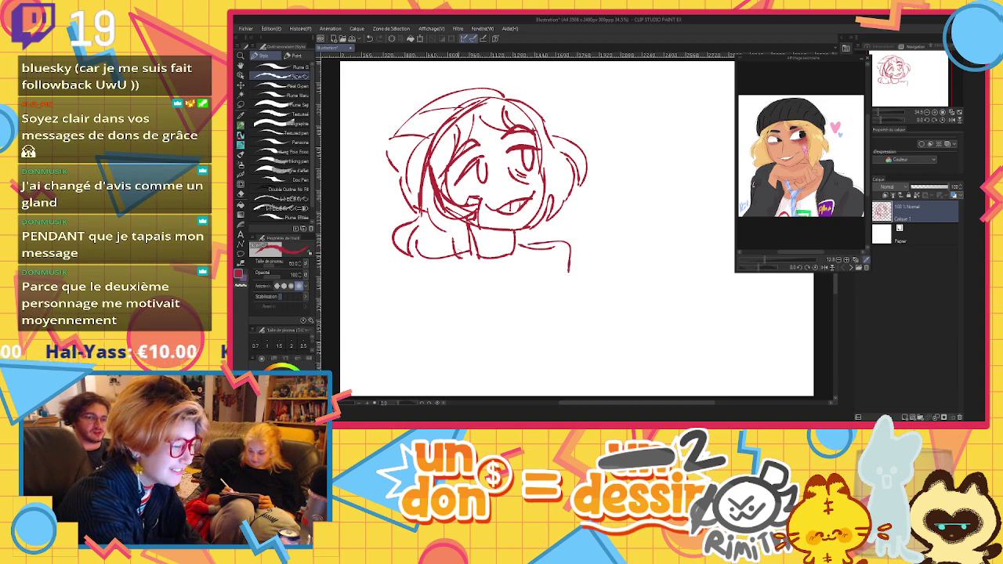
Sketch the first character's shoulders, the loose sleeve below the hair and the jacket's long front edges
drag(429, 249, 458, 243)
drag(403, 268, 409, 339)
drag(411, 304, 403, 350)
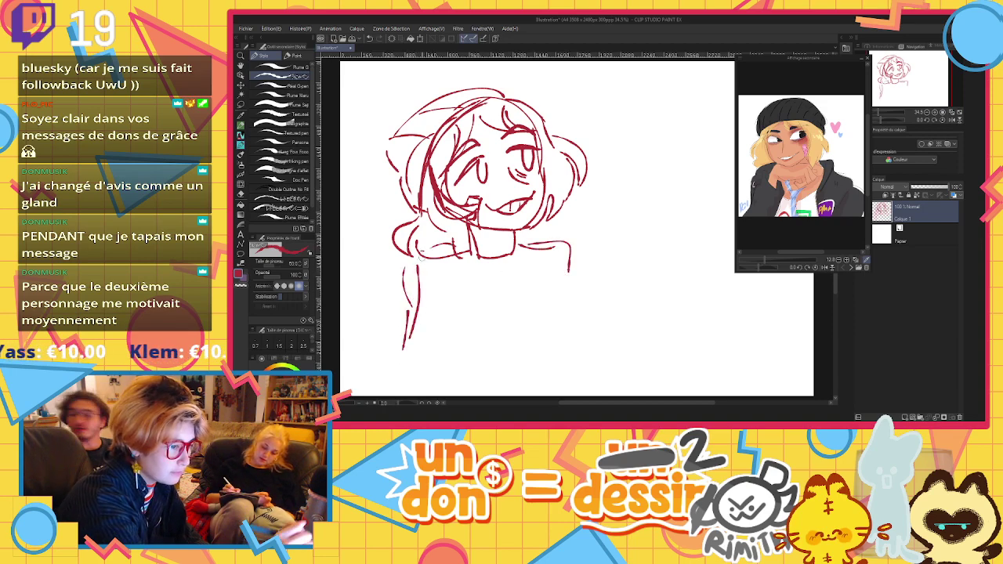
mouse_move(420, 255)
mouse_down()
mouse_move(457, 348)
mouse_move(410, 289)
mouse_up()
drag(419, 302, 434, 326)
mouse_move(562, 241)
mouse_down()
mouse_move(525, 310)
mouse_move(555, 298)
mouse_up()
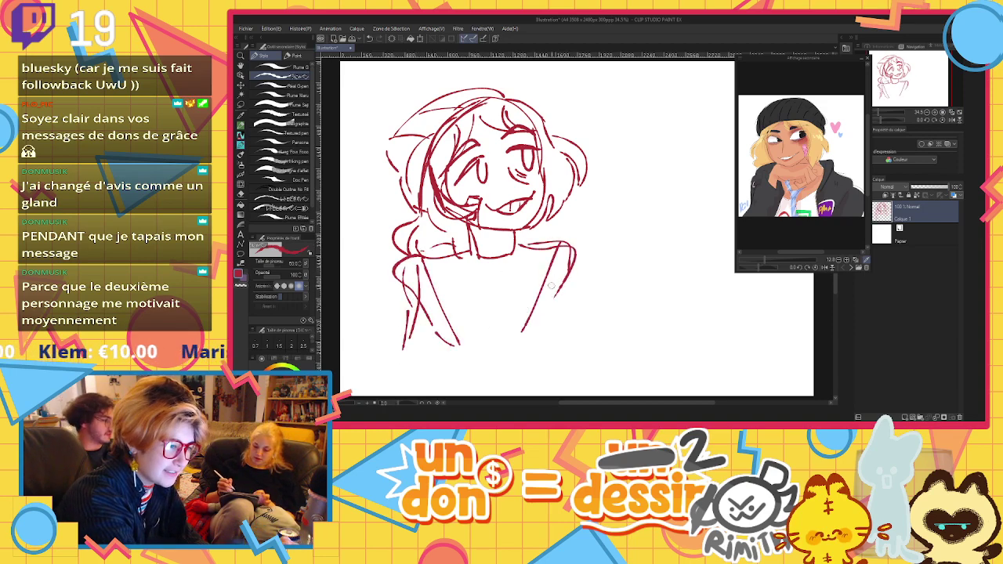
Draw the V-shaped collar with a small tie knot and the curved chest lines inside the jacket
drag(468, 241, 492, 280)
mouse_move(492, 281)
mouse_down()
mouse_move(514, 247)
mouse_move(483, 290)
mouse_move(503, 306)
mouse_move(484, 348)
mouse_up()
drag(496, 311, 503, 355)
mouse_move(445, 293)
mouse_down()
mouse_move(469, 311)
mouse_move(490, 309)
mouse_up()
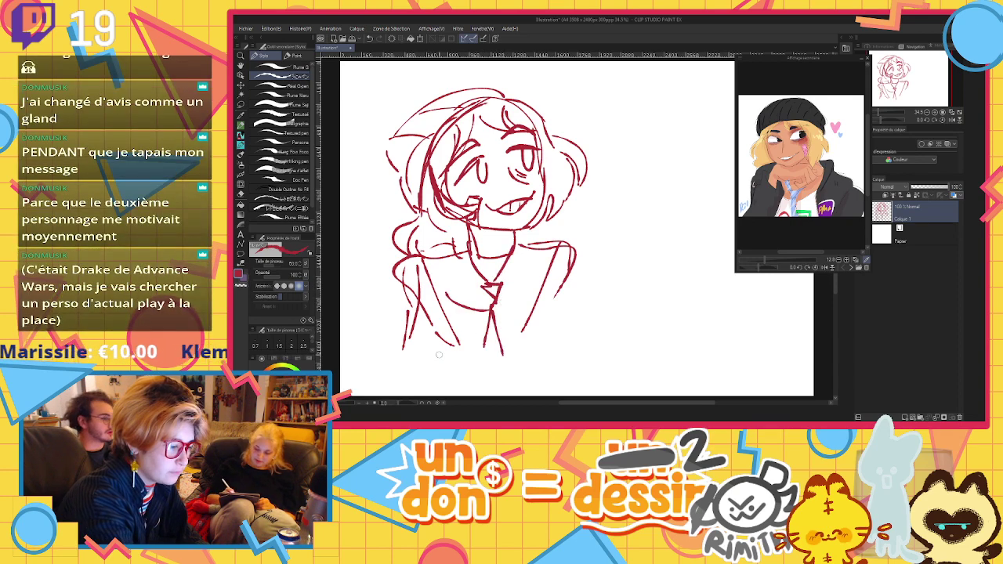
Sketch a hand holding a rectangular object at the canvas's lower edge and the forearm line beside it
mouse_move(436, 355)
mouse_down()
mouse_move(428, 369)
mouse_move(454, 355)
mouse_up()
mouse_move(428, 365)
mouse_down()
mouse_move(480, 369)
mouse_move(475, 387)
mouse_move(450, 388)
mouse_move(433, 332)
mouse_up()
mouse_move(431, 333)
mouse_down()
mouse_move(478, 331)
mouse_move(489, 362)
mouse_up()
drag(487, 358, 493, 395)
drag(451, 335, 561, 355)
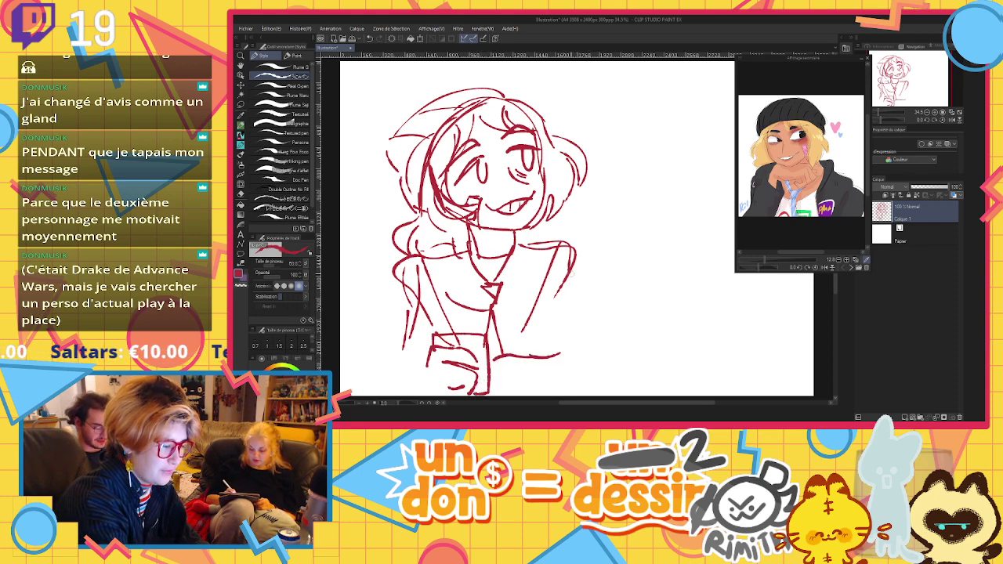
Draw the outer sleeve of the other arm down to the elbow with small fold lines inside
drag(578, 261, 602, 381)
mouse_move(602, 381)
mouse_down()
mouse_move(515, 392)
mouse_move(602, 375)
mouse_up()
drag(527, 345, 548, 354)
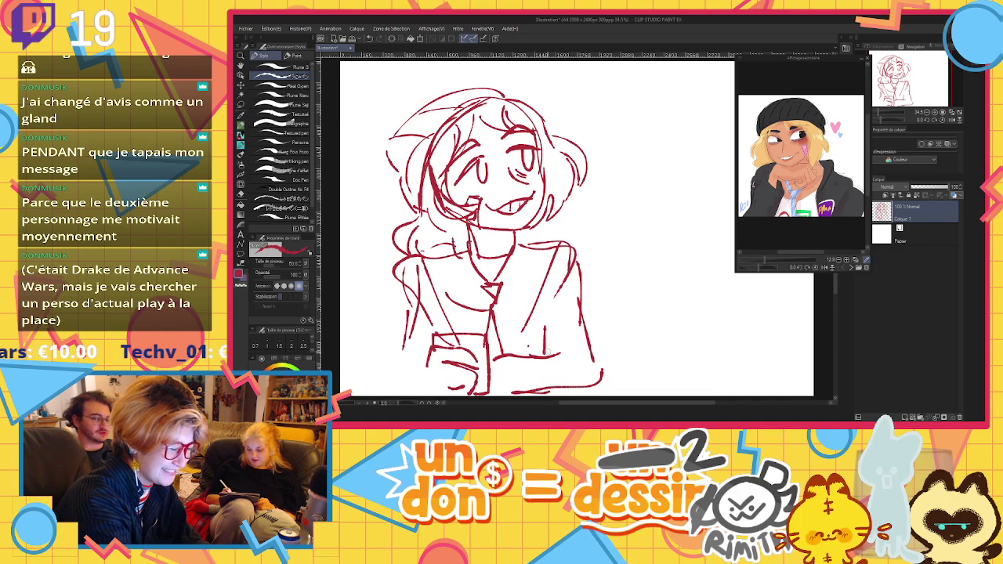
scroll(446, 324, down, 5)
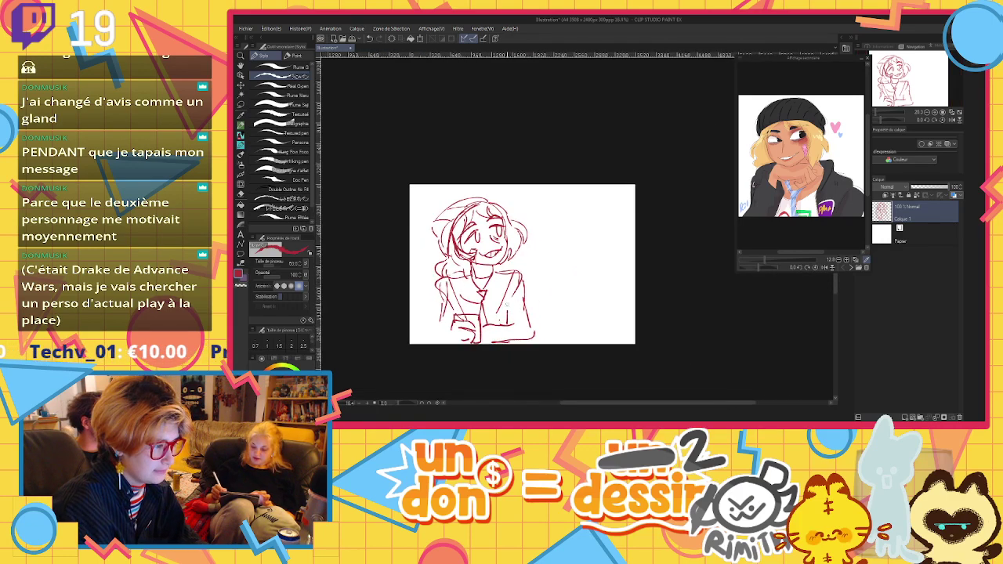
scroll(550, 293, up, 2)
scroll(550, 292, up, 3)
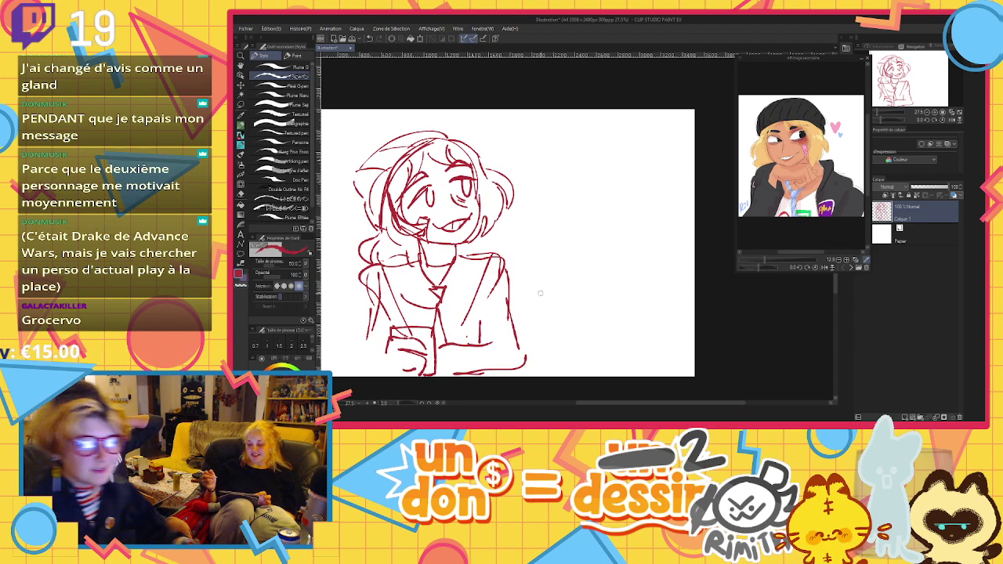
Switch the reference to the red-beanie character and sketch his head circle and jaw beside the first character
click(852, 268)
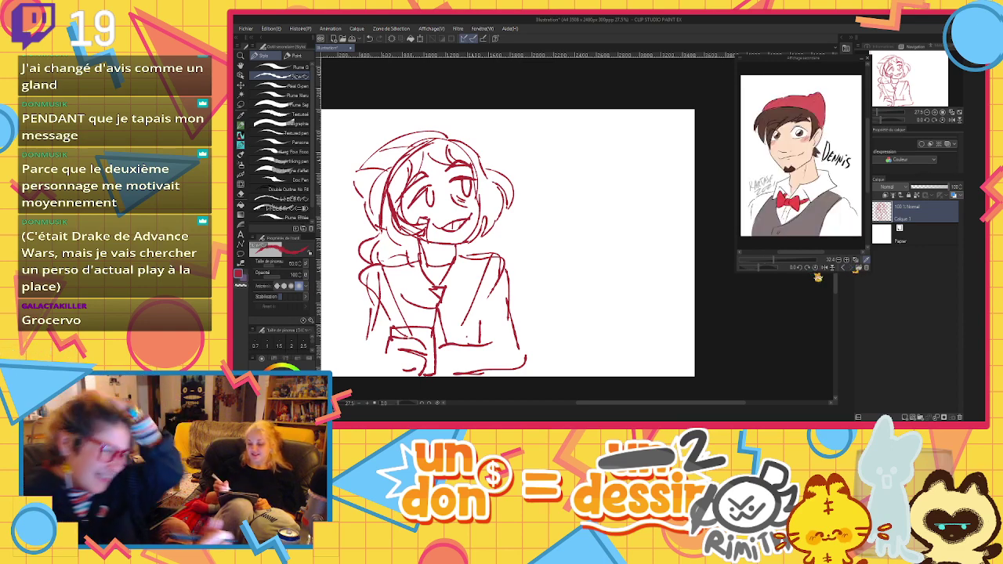
mouse_move(575, 139)
mouse_down()
mouse_move(570, 211)
mouse_move(606, 128)
mouse_move(541, 218)
mouse_up()
mouse_move(556, 167)
mouse_down()
mouse_move(540, 211)
mouse_move(555, 251)
mouse_move(625, 238)
mouse_up()
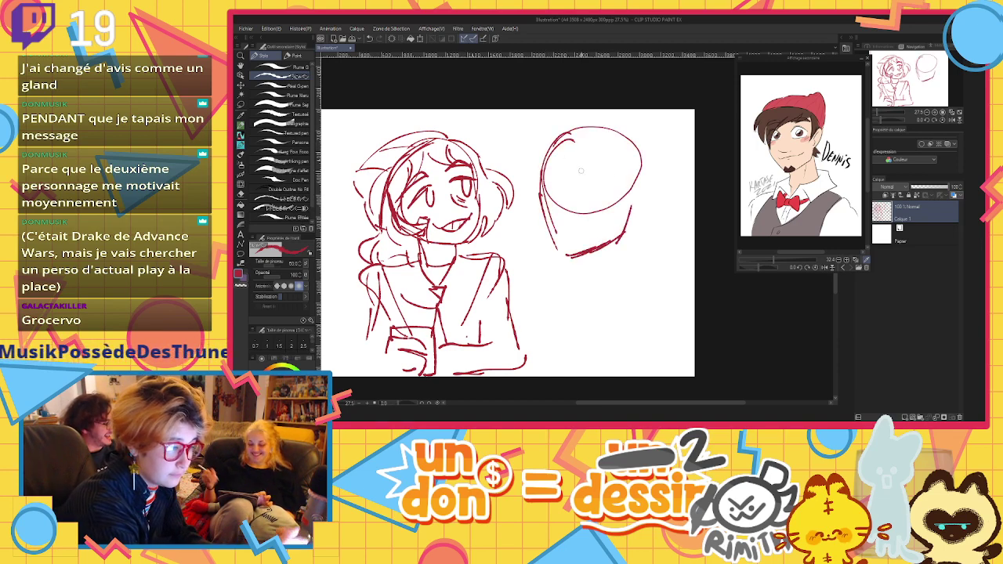
Add the rounded back hair, the jagged fringe and the ear to the second character's head
drag(564, 132, 547, 219)
mouse_move(551, 170)
mouse_down()
mouse_move(543, 211)
mouse_move(616, 152)
mouse_move(633, 160)
mouse_move(627, 213)
mouse_up()
drag(642, 176, 624, 224)
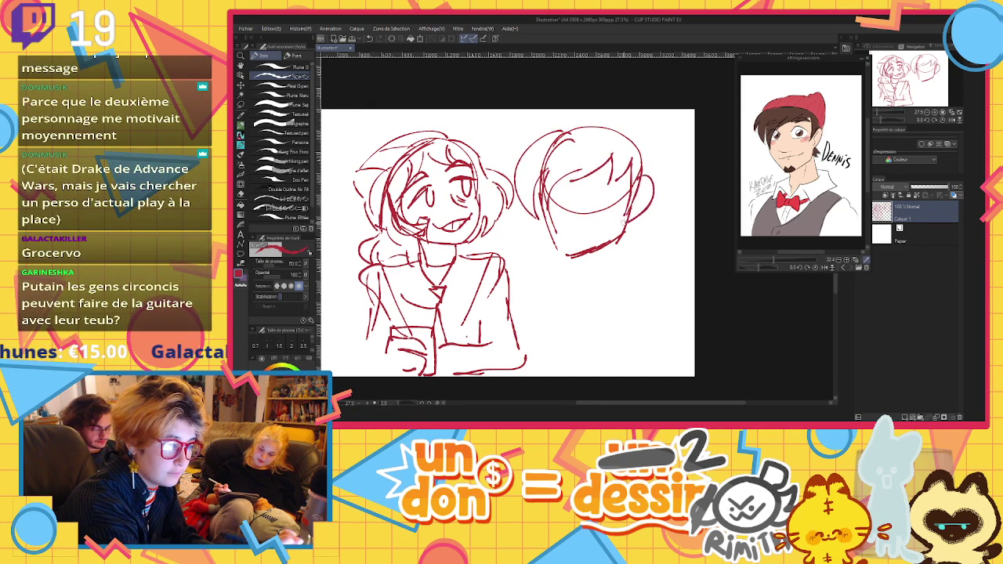
Sketch the second character's eyes, nose and open smile, plus curved strokes above the eyes
mouse_move(555, 177)
mouse_down()
mouse_move(546, 194)
mouse_move(561, 194)
mouse_move(550, 200)
mouse_up()
mouse_move(619, 179)
mouse_down()
mouse_move(591, 193)
mouse_move(606, 189)
mouse_up()
mouse_move(616, 183)
mouse_down()
mouse_move(617, 201)
mouse_move(598, 206)
mouse_up()
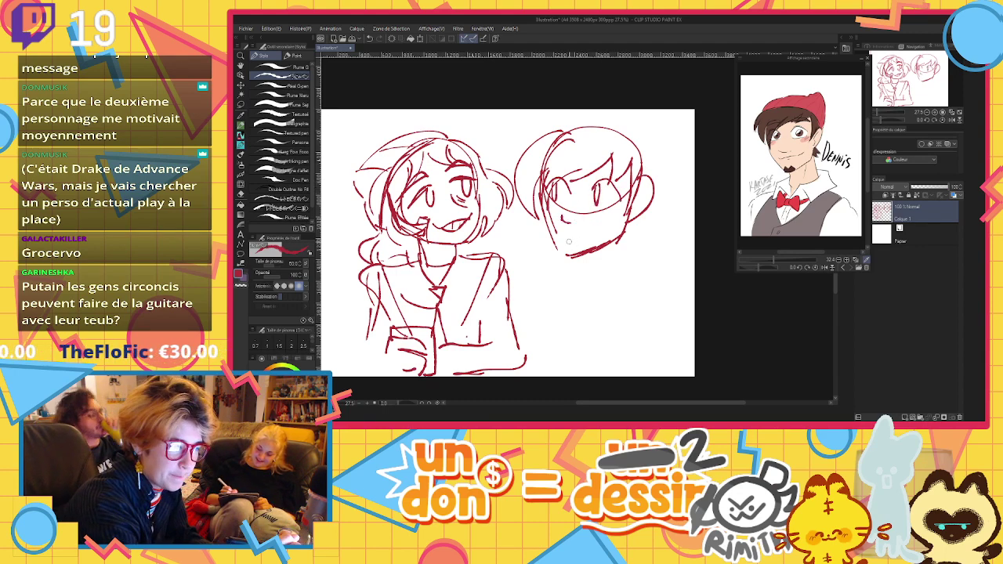
mouse_move(563, 232)
mouse_down()
mouse_move(587, 233)
mouse_move(605, 218)
mouse_move(596, 223)
mouse_up()
key(ctrl+z)
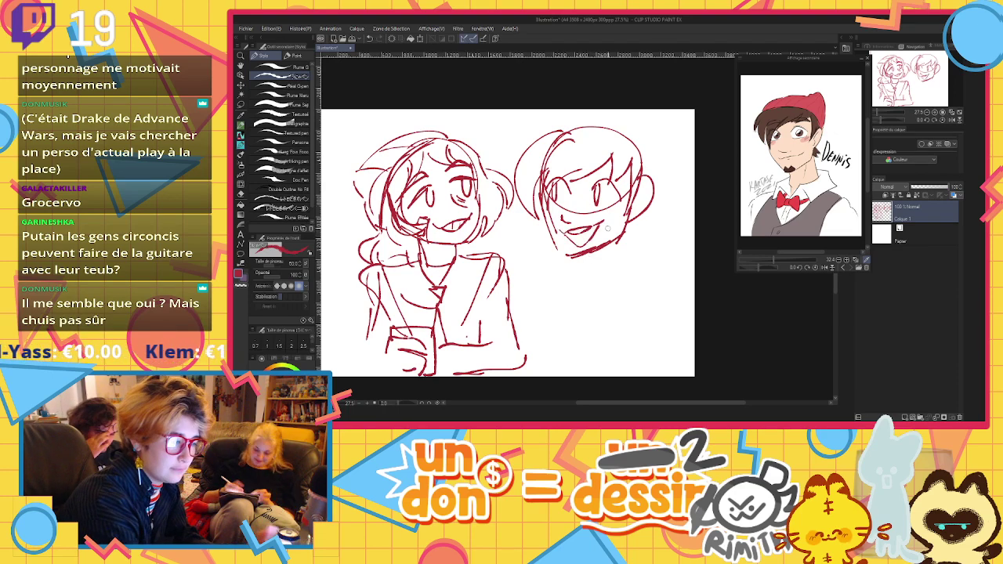
mouse_move(570, 155)
mouse_down()
mouse_move(544, 168)
mouse_move(602, 154)
mouse_move(624, 164)
mouse_up()
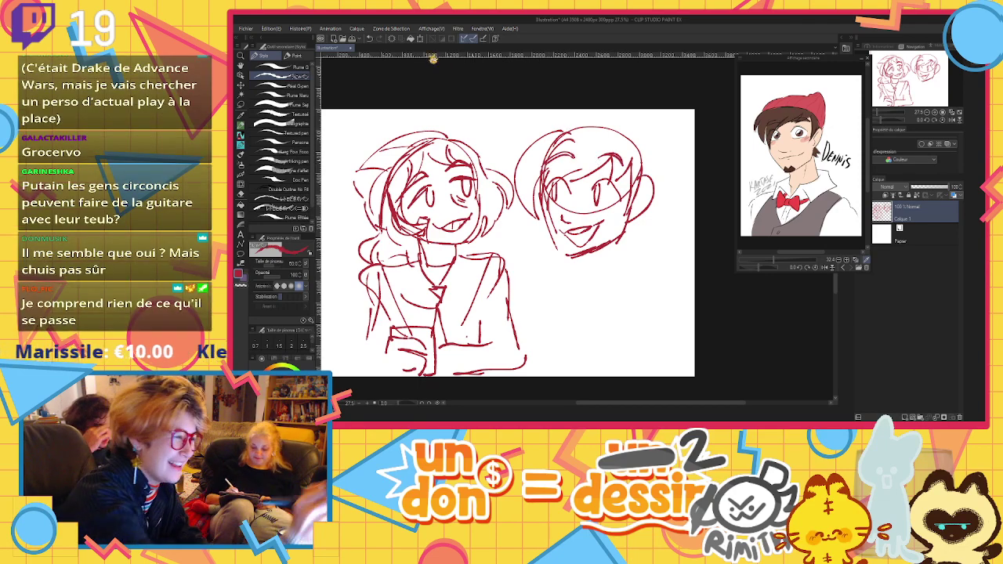
Lasso the second character's head, move it slightly down and deselect it
key(m)
mouse_move(513, 162)
mouse_down()
mouse_move(522, 205)
mouse_move(517, 139)
mouse_up()
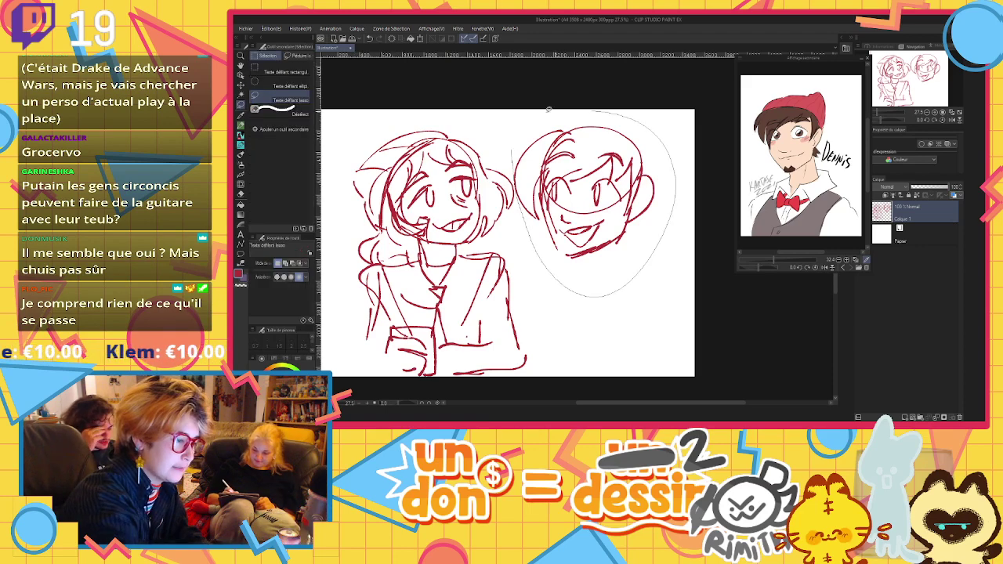
key(ctrl+t)
drag(591, 120, 592, 133)
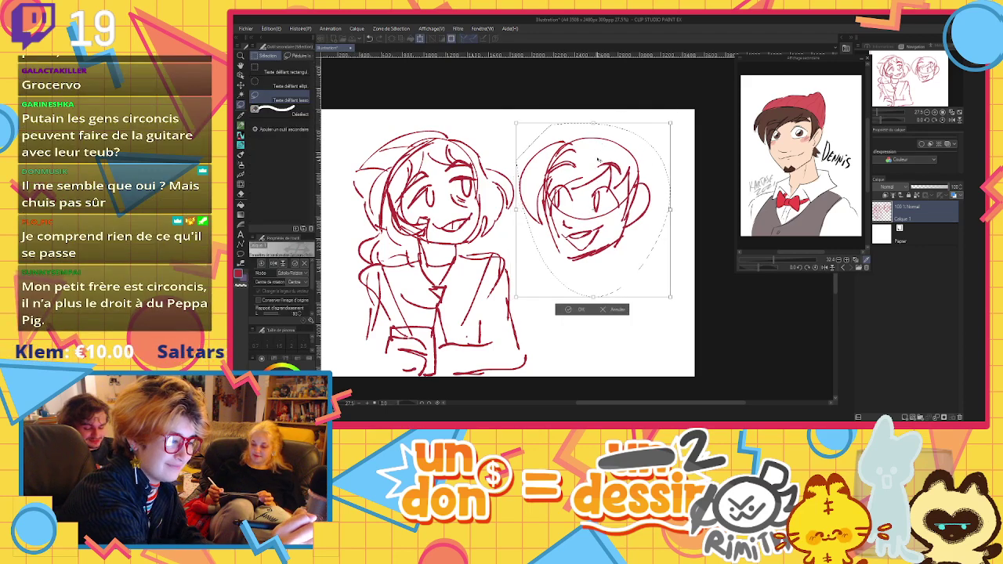
key(Return)
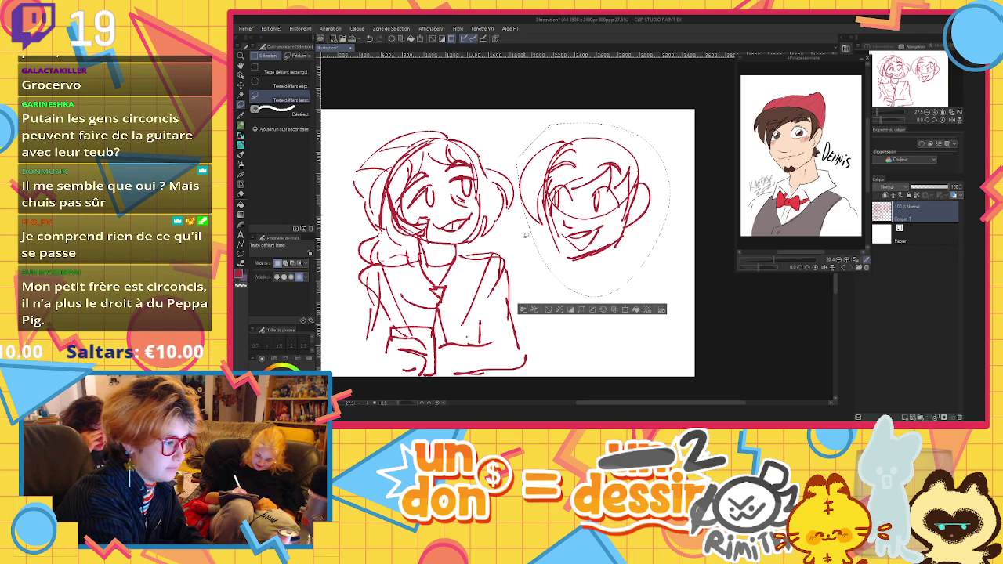
key(ctrl+d)
Sketch the beanie over the second character's hair with a band across the forehead and a pointed tip
click(241, 145)
mouse_move(564, 141)
mouse_down()
mouse_move(619, 133)
mouse_move(641, 181)
mouse_up()
drag(604, 152, 638, 189)
drag(605, 156, 635, 194)
mouse_move(610, 132)
mouse_down()
mouse_move(638, 145)
mouse_move(655, 138)
mouse_move(658, 176)
mouse_up()
mouse_move(599, 145)
mouse_down()
mouse_move(632, 150)
mouse_move(653, 141)
mouse_up()
drag(646, 155, 638, 174)
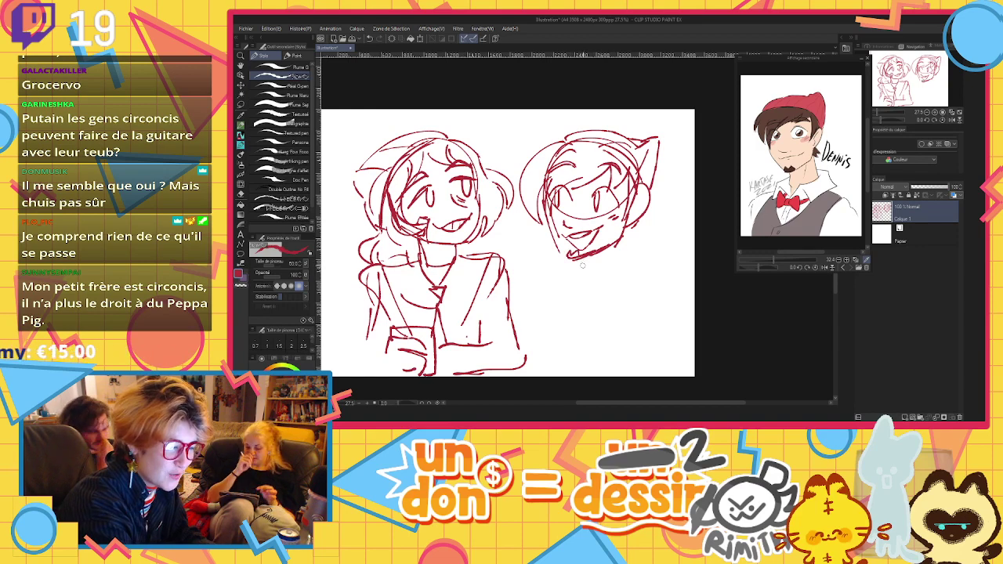
drag(582, 265, 593, 286)
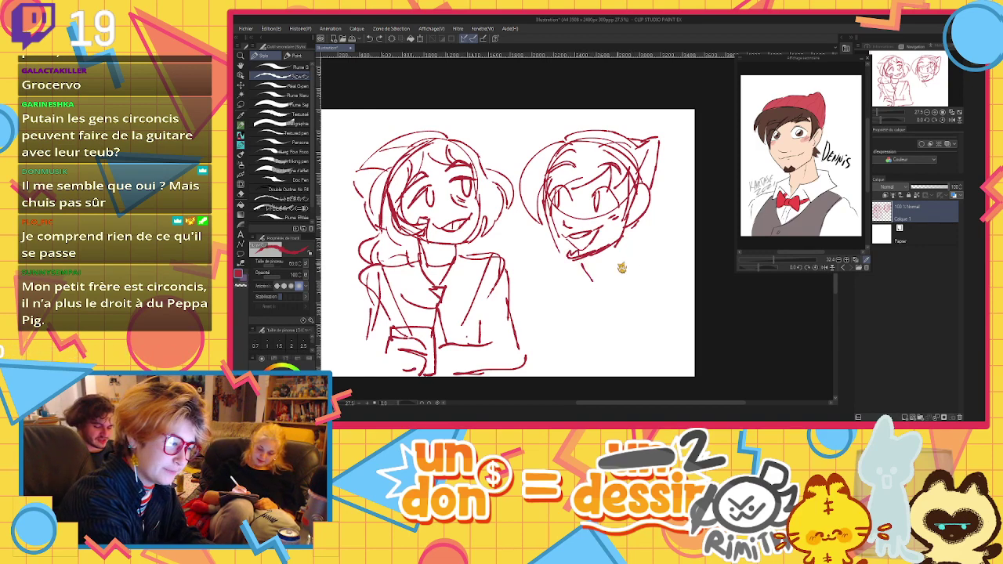
mouse_move(630, 237)
mouse_down()
mouse_move(639, 264)
mouse_move(609, 282)
mouse_move(561, 289)
mouse_move(577, 312)
mouse_move(588, 294)
mouse_up()
key(ctrl+z)
key(ctrl+z)
key(ctrl+z)
key(ctrl+z)
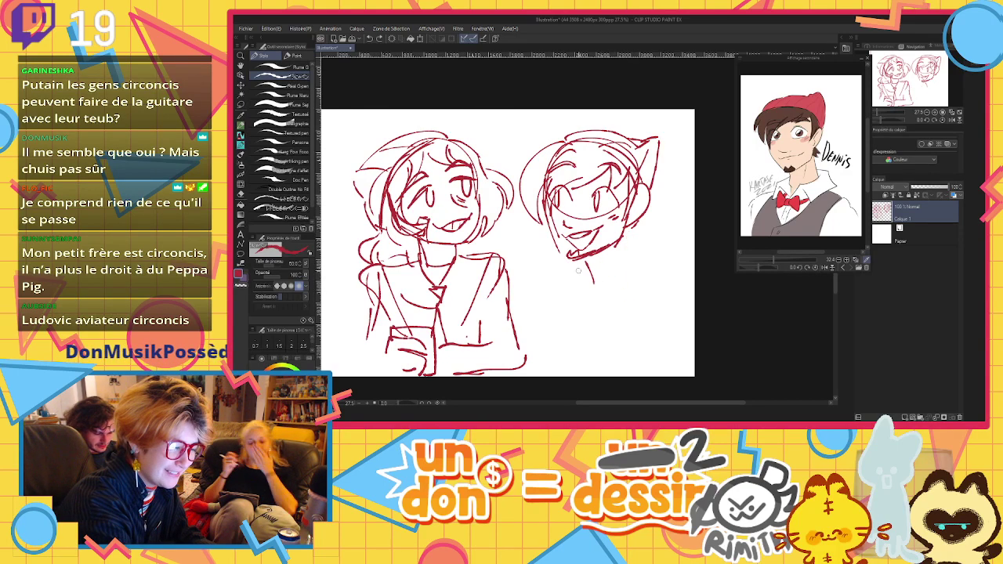
key(ctrl+z)
Sketch the second character's neck, shirt collar and bow tie, plus both shoulders and arms
drag(585, 259, 584, 279)
mouse_move(618, 244)
mouse_down()
mouse_move(613, 276)
mouse_move(580, 304)
mouse_move(614, 279)
mouse_move(639, 286)
mouse_move(586, 318)
mouse_move(619, 292)
mouse_up()
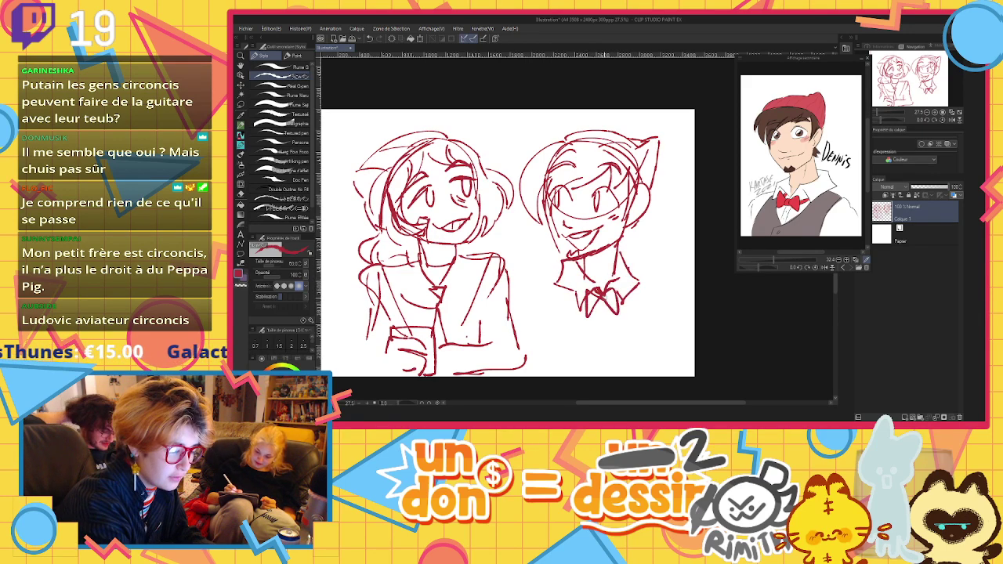
mouse_move(553, 276)
mouse_down()
mouse_move(539, 331)
mouse_move(546, 357)
mouse_move(545, 317)
mouse_move(555, 361)
mouse_up()
key(ctrl+z)
mouse_move(548, 258)
mouse_down()
mouse_move(512, 316)
mouse_move(524, 364)
mouse_up()
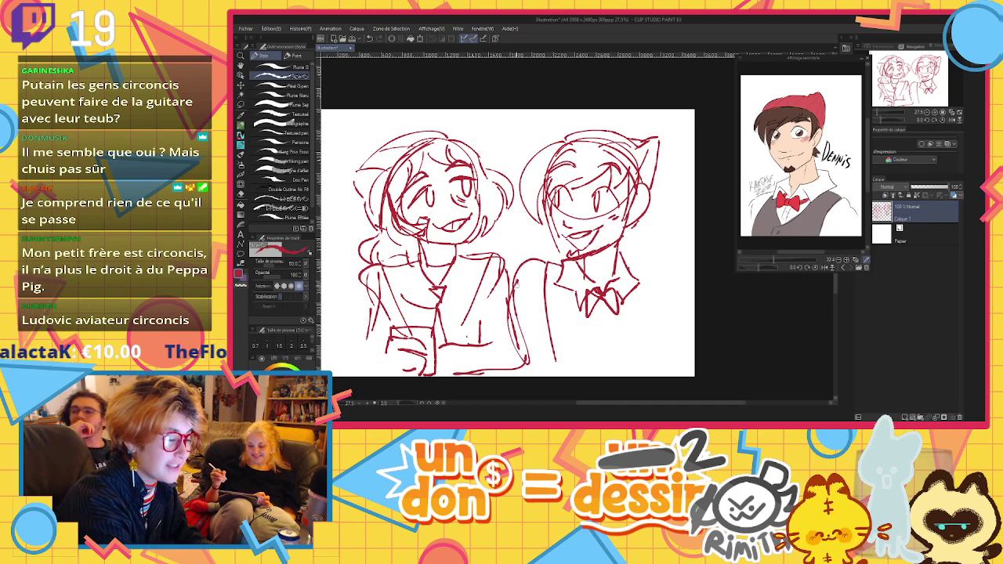
drag(517, 281, 525, 371)
mouse_move(639, 287)
mouse_down()
mouse_move(639, 334)
mouse_move(648, 339)
mouse_move(671, 315)
mouse_move(671, 350)
mouse_up()
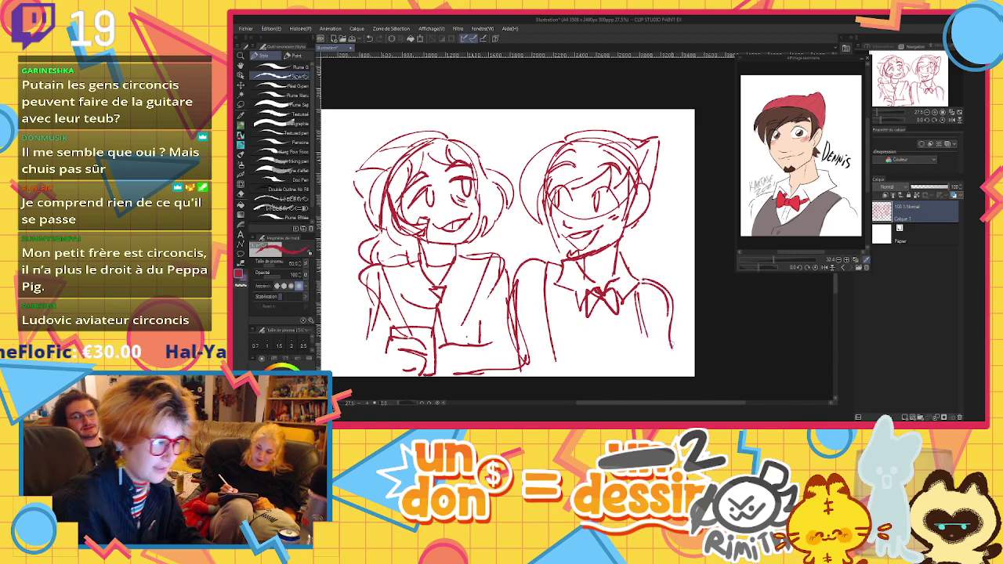
Draw a hand holding a rectangular object in front of the second character's chest
key(ctrl+minus)
key(ctrl+minus)
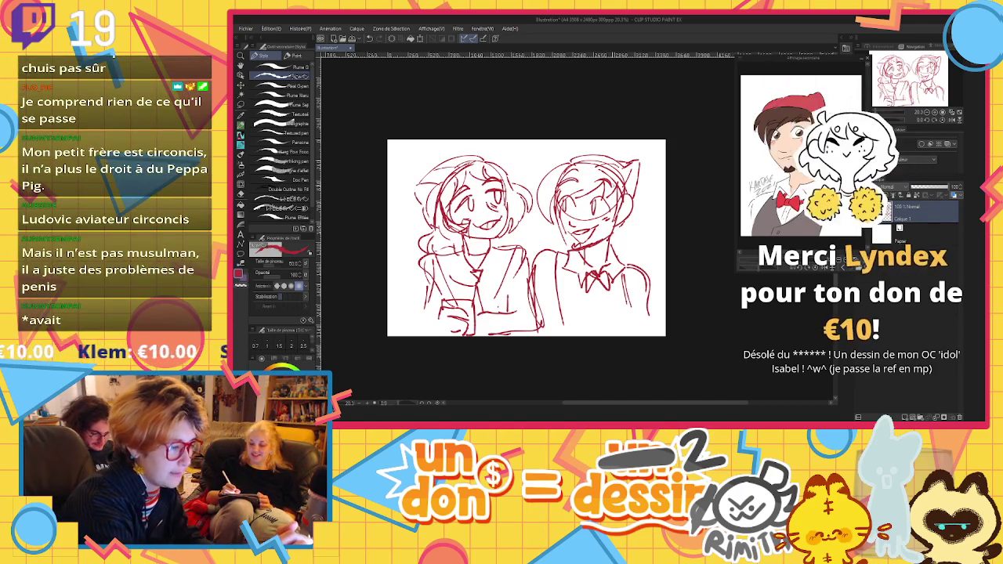
mouse_move(617, 308)
mouse_down()
mouse_move(596, 295)
mouse_move(585, 306)
mouse_up()
mouse_move(608, 291)
mouse_down()
mouse_move(567, 292)
mouse_move(569, 330)
mouse_move(586, 332)
mouse_up()
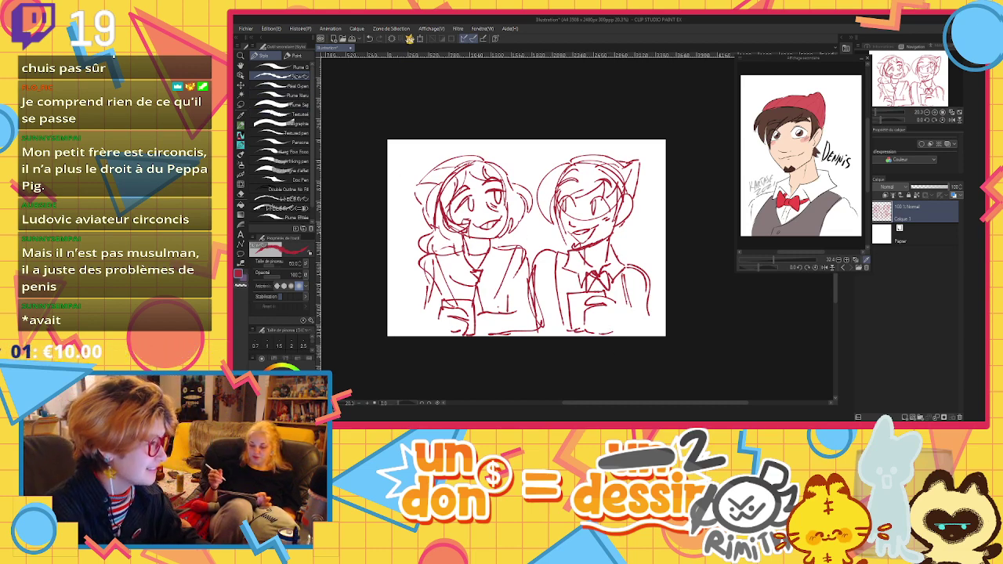
Transform the sketch layer to shift both characters down and left against the canvas edges
click(422, 39)
drag(466, 194, 436, 207)
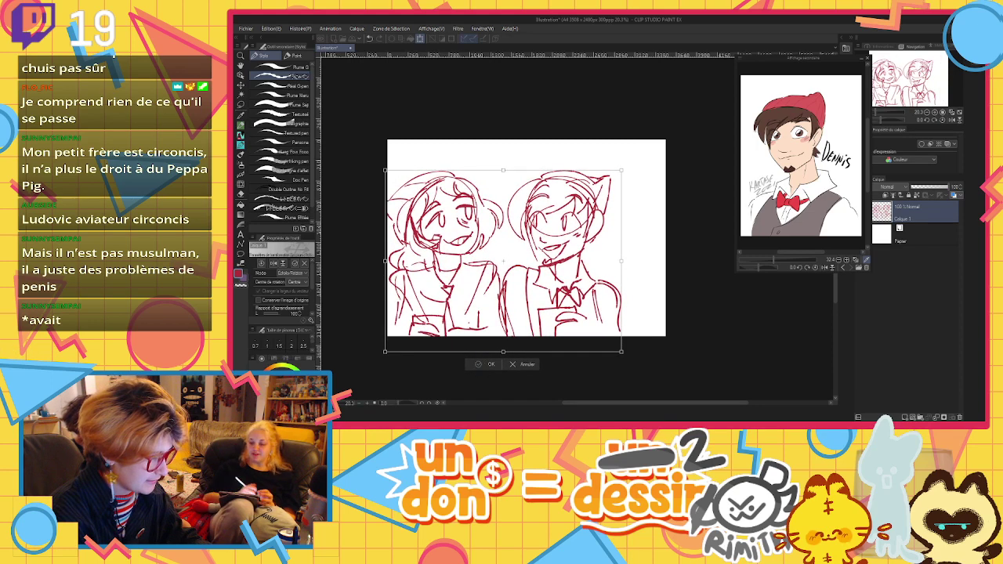
click(482, 363)
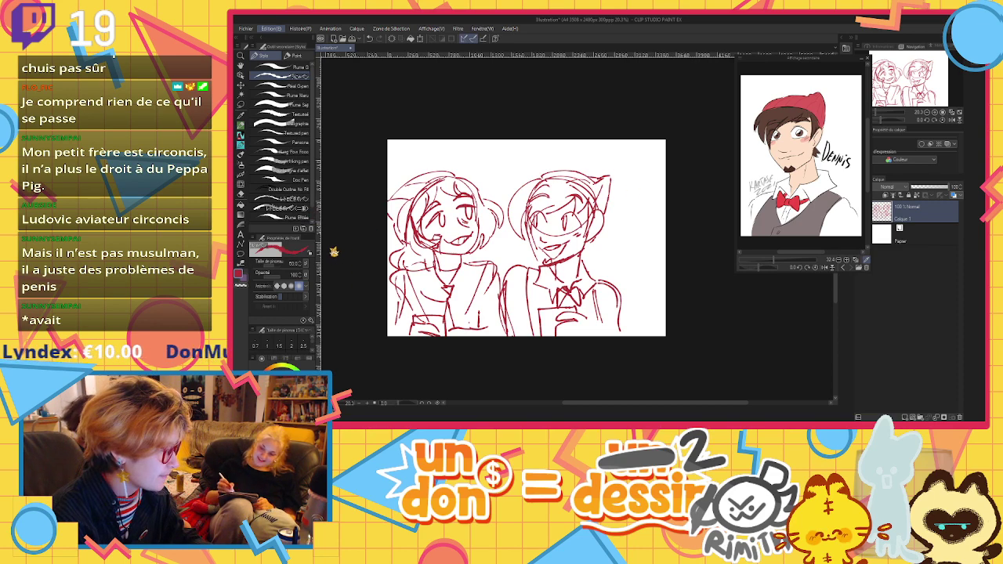
Crop the canvas closely around both characters and adjust the sketch layer's position within it
key(ctrl+t)
drag(660, 239, 614, 239)
drag(505, 143, 508, 164)
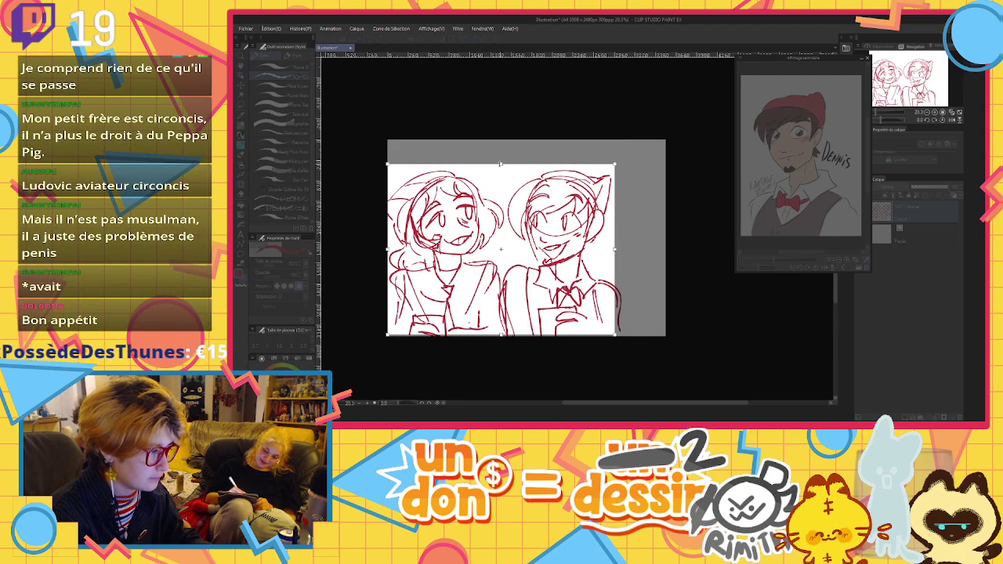
click(470, 139)
scroll(515, 186, down, 2)
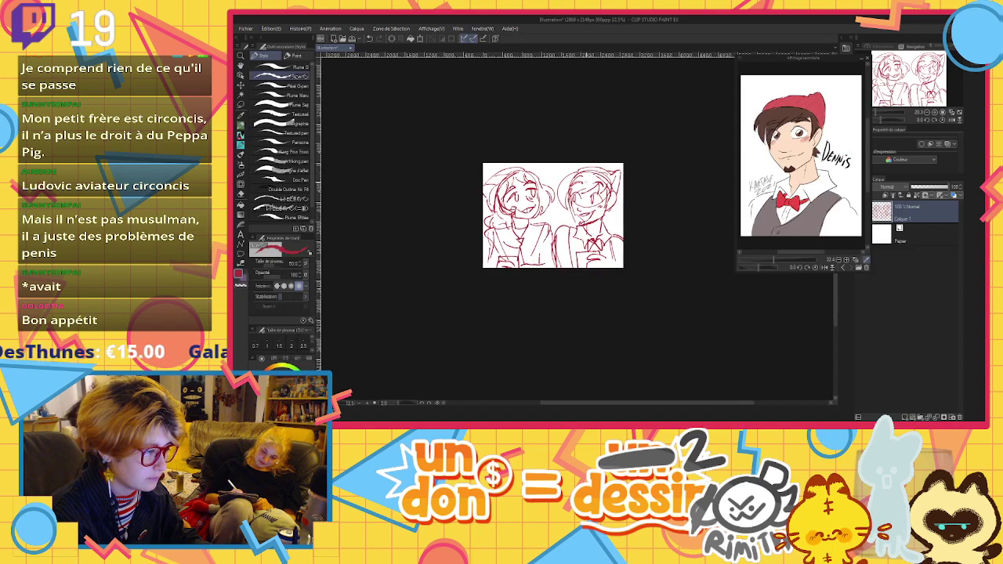
scroll(586, 180, up, 3)
click(240, 84)
drag(526, 155, 530, 156)
Lower the sketch layer's opacity to 13% and add a new layer above it
click(923, 188)
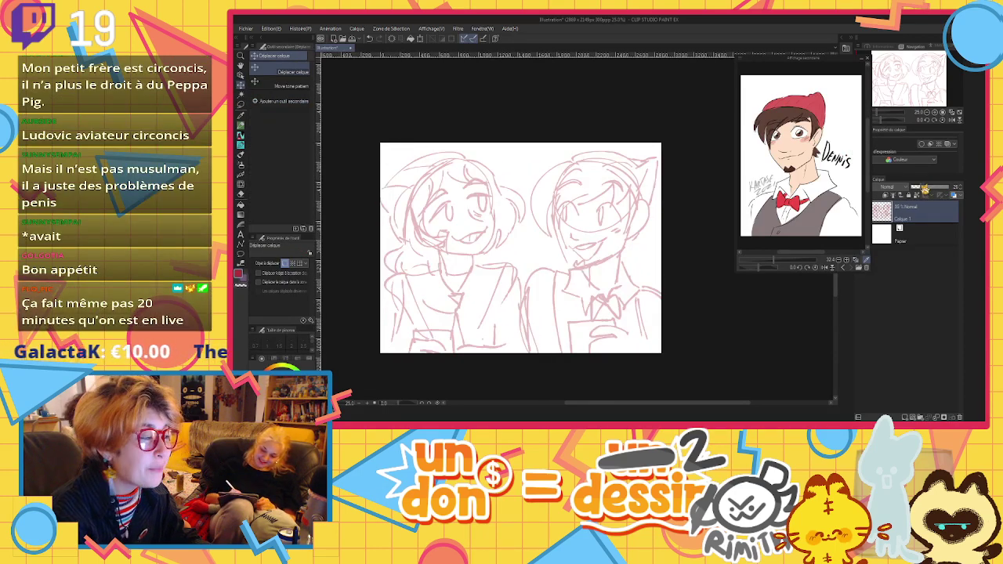
drag(925, 189, 913, 188)
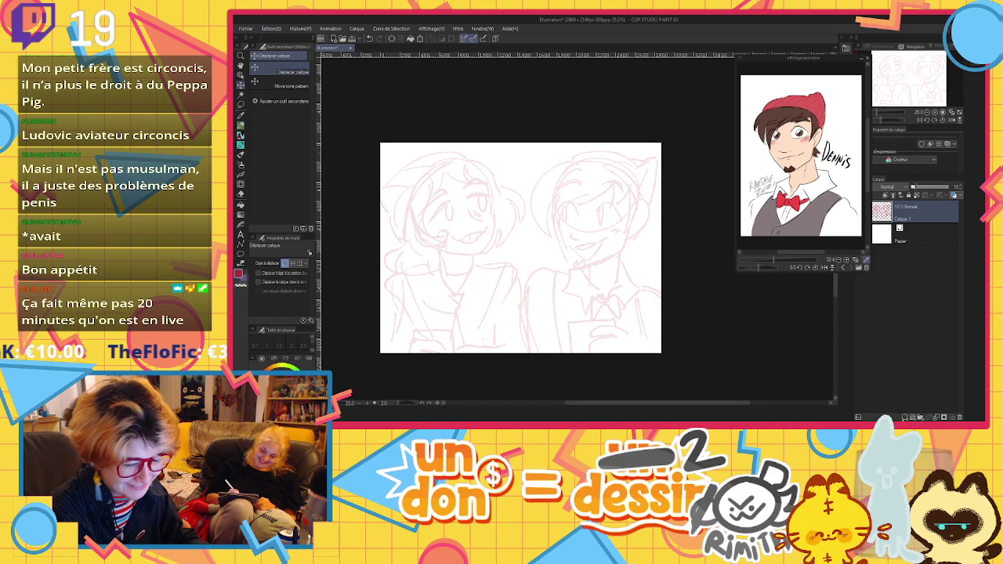
click(905, 417)
scroll(431, 196, up, 2)
scroll(435, 216, down, 2)
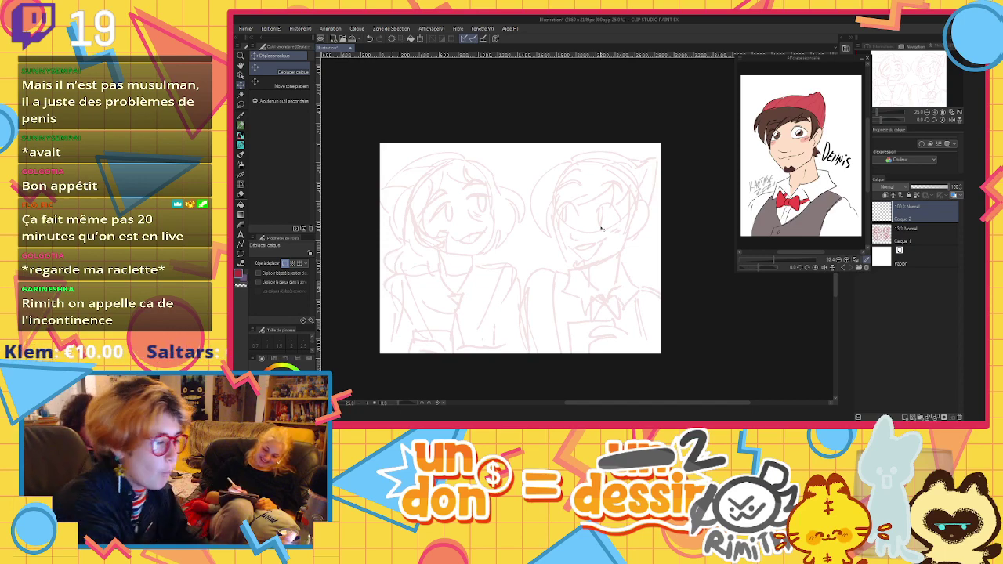
Set the pen colour to black and ink the curved back hair on the left side of the second character's head
click(242, 146)
mouse_move(467, 213)
mouse_down()
mouse_move(519, 216)
mouse_move(515, 236)
mouse_up()
key(ctrl+z)
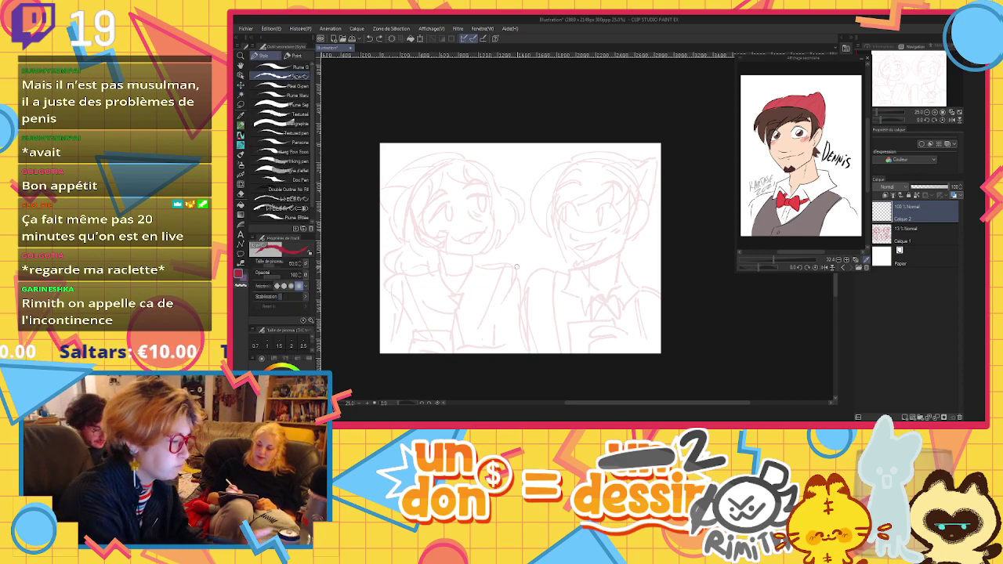
key(x)
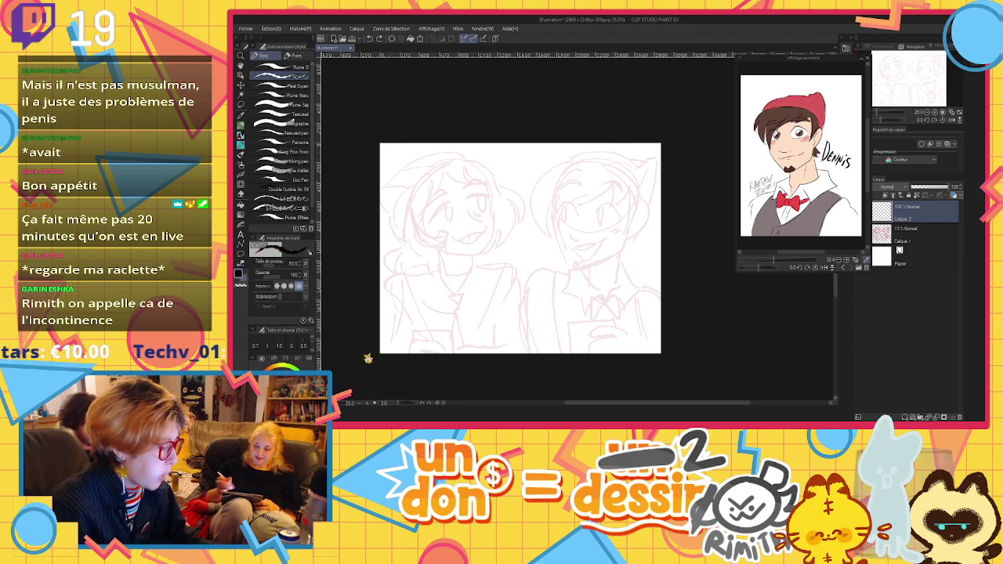
scroll(376, 271, up, 2)
scroll(401, 250, down, 3)
scroll(511, 218, up, 3)
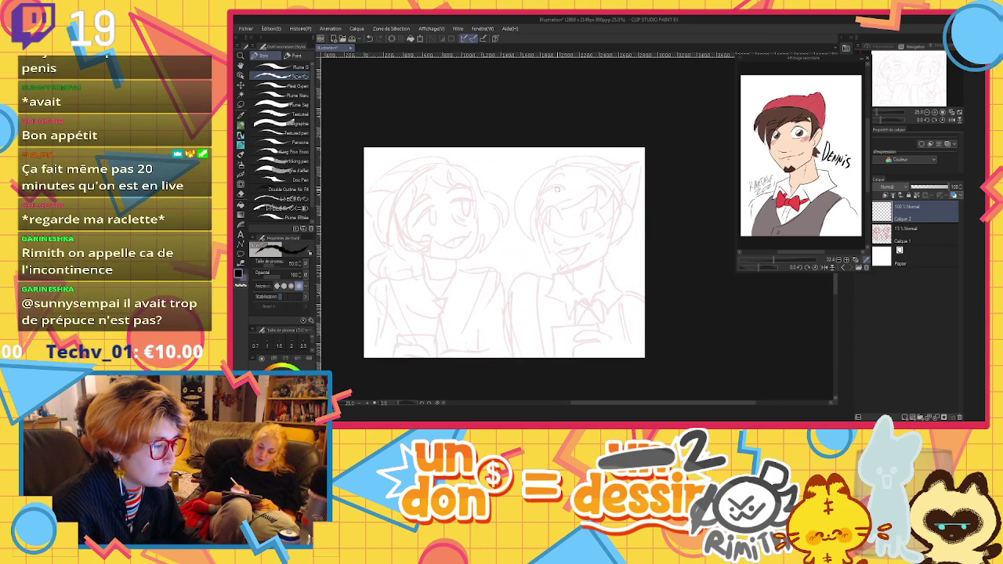
mouse_move(561, 157)
mouse_down()
mouse_move(522, 224)
mouse_move(541, 246)
mouse_up()
key(ctrl+z)
mouse_move(573, 155)
mouse_down()
mouse_move(518, 226)
mouse_move(524, 239)
mouse_up()
mouse_move(530, 202)
mouse_down()
mouse_move(520, 238)
mouse_move(536, 246)
mouse_up()
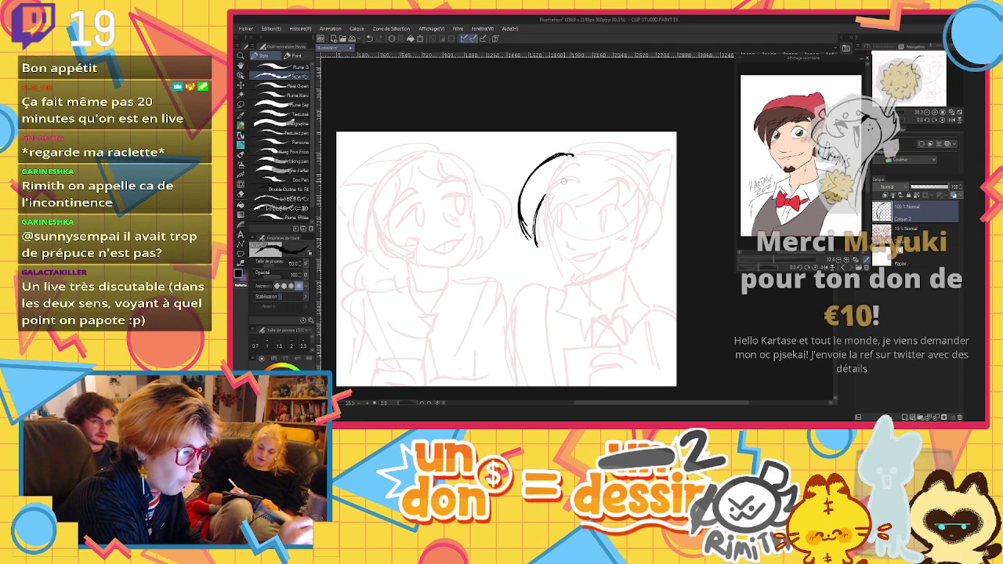
Clear all the inked hair strokes from the line art layer
mouse_move(578, 196)
mouse_down()
mouse_move(556, 235)
mouse_move(559, 221)
mouse_up()
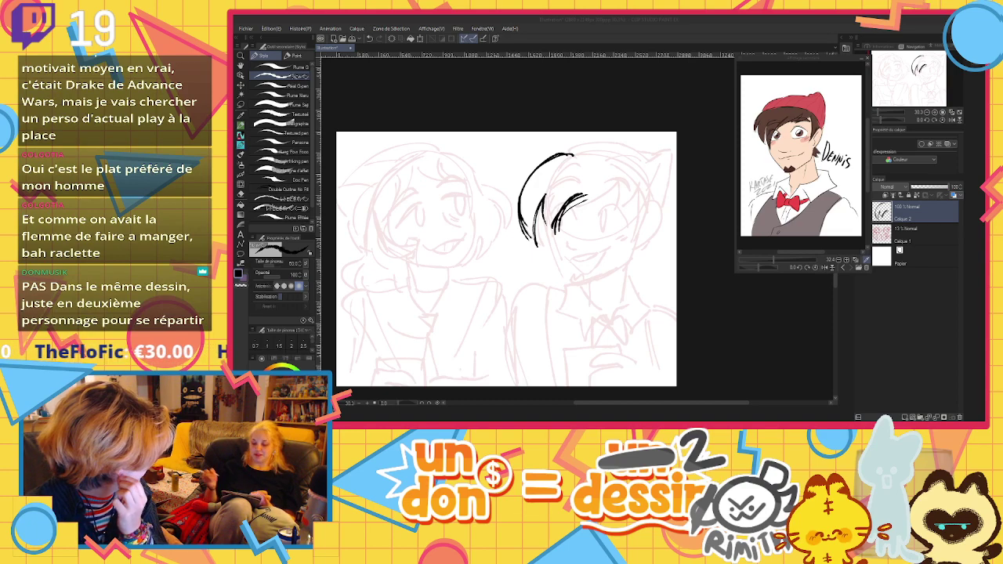
click(616, 330)
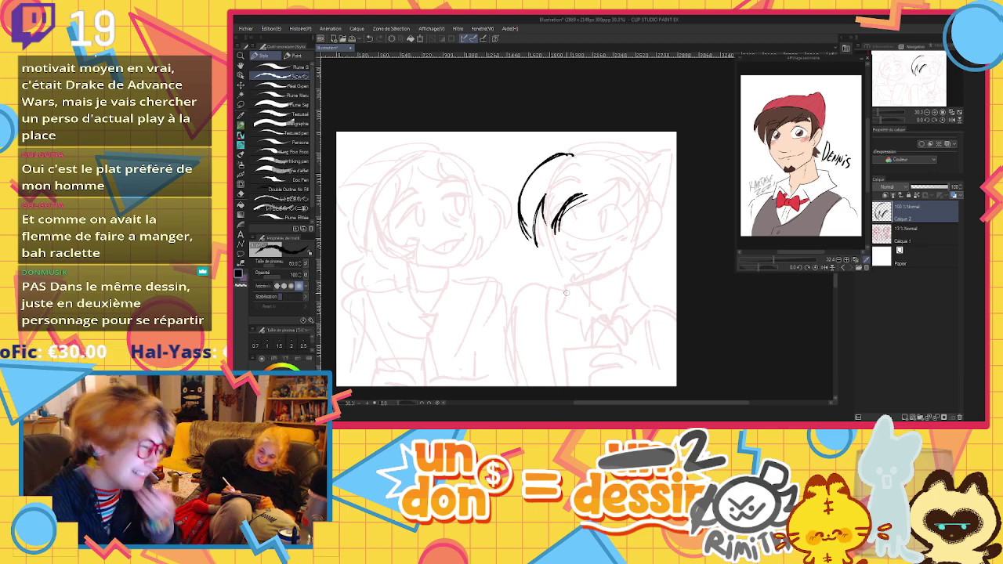
click(392, 39)
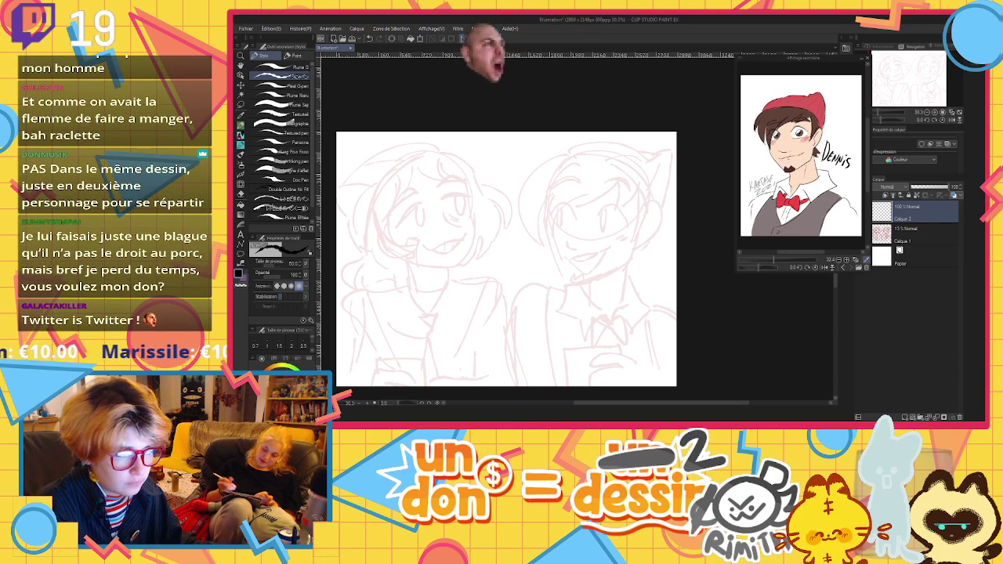
Ink the second character's back hair again as a wide curved outline ending in a pointed tip beside the cheek
mouse_move(570, 155)
mouse_down()
mouse_move(526, 230)
mouse_move(548, 211)
mouse_move(568, 157)
mouse_move(539, 239)
mouse_up()
key(ctrl+z)
mouse_move(554, 155)
mouse_down()
mouse_move(516, 208)
mouse_move(537, 242)
mouse_up()
drag(552, 196, 542, 248)
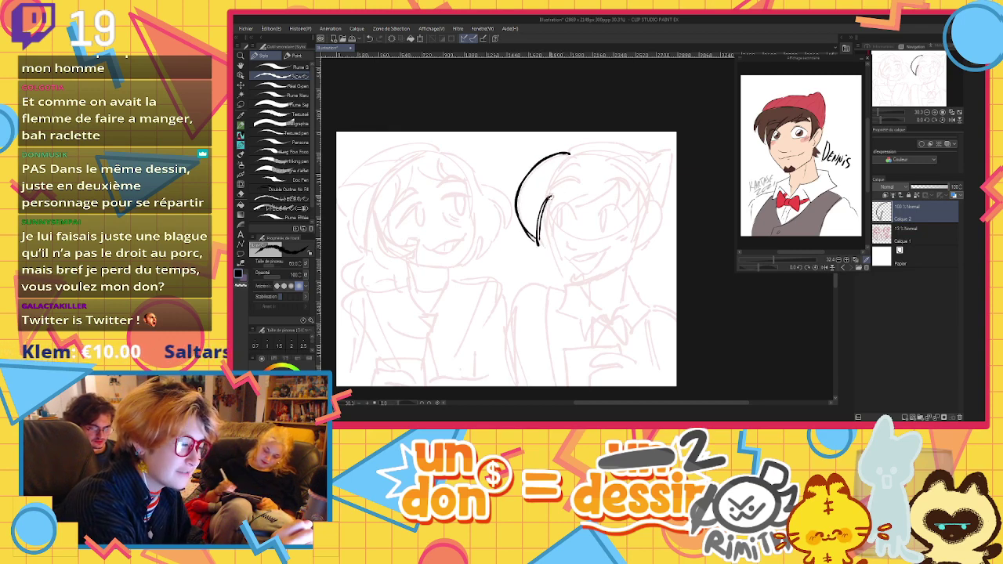
Ink the second character's pointed fringe across the forehead and the ear at its far end
drag(551, 196, 552, 233)
mouse_move(552, 234)
mouse_down()
mouse_move(591, 190)
mouse_move(599, 193)
mouse_move(573, 208)
mouse_up()
mouse_move(573, 208)
mouse_down()
mouse_move(618, 185)
mouse_move(612, 212)
mouse_move(637, 186)
mouse_move(632, 238)
mouse_move(661, 206)
mouse_move(637, 246)
mouse_up()
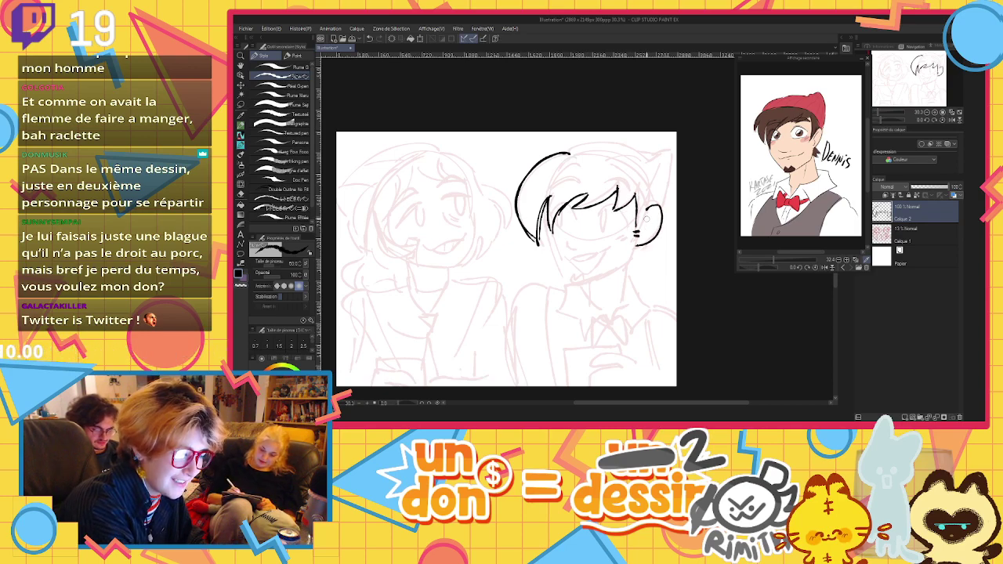
key(ctrl+z)
mouse_move(646, 212)
mouse_down()
mouse_move(637, 249)
mouse_move(644, 220)
mouse_up()
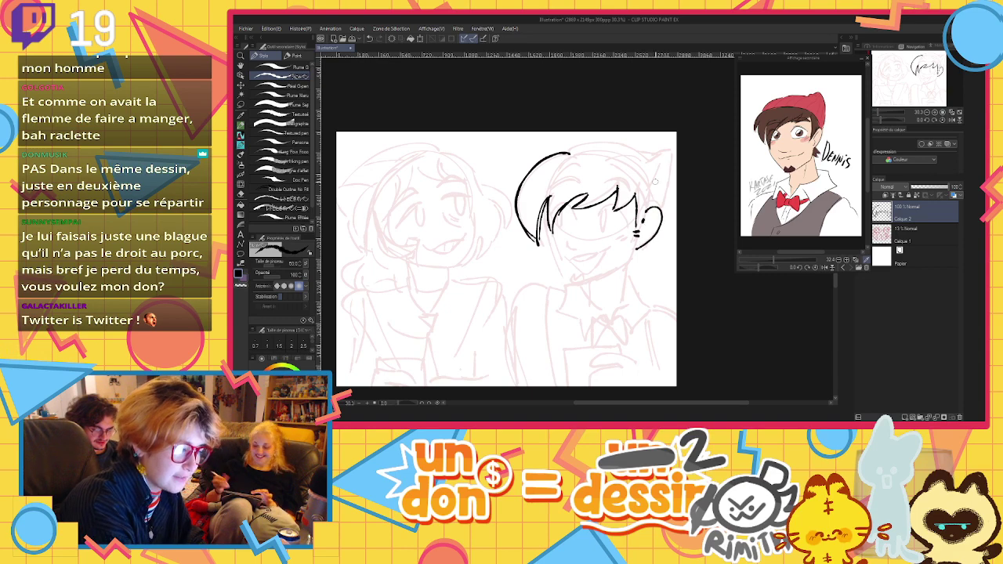
Ink the second character's beanie with its curved crown, brim line and pointed tip at the back
mouse_move(578, 155)
mouse_down()
mouse_move(627, 166)
mouse_move(652, 197)
mouse_up()
mouse_move(572, 149)
mouse_down()
mouse_move(624, 141)
mouse_move(656, 159)
mouse_move(667, 147)
mouse_move(654, 194)
mouse_up()
key(ctrl+z)
drag(654, 153, 660, 203)
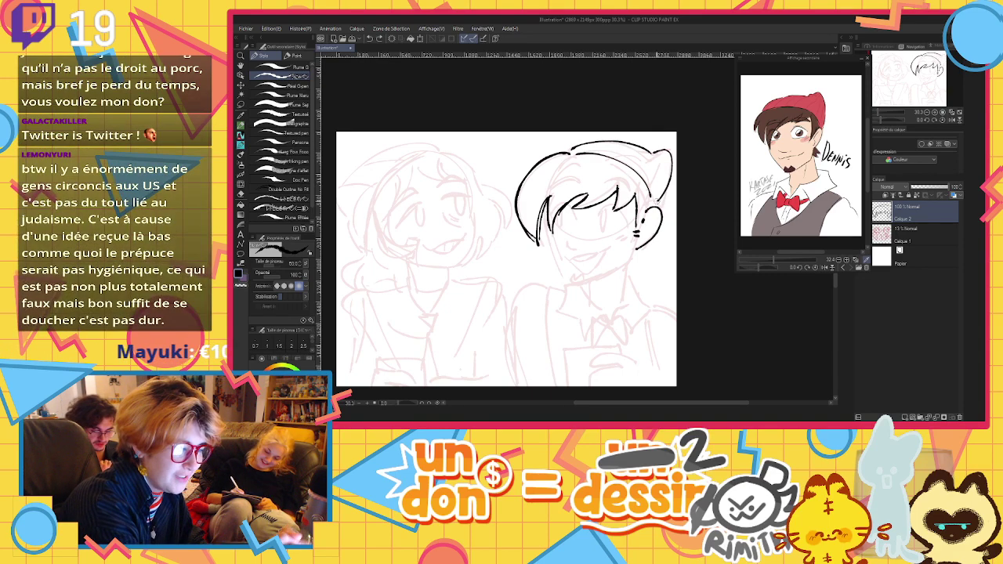
key(ctrl+z)
mouse_move(652, 153)
mouse_down()
mouse_move(661, 206)
mouse_move(654, 196)
mouse_move(650, 208)
mouse_move(661, 157)
mouse_up()
key(ctrl+z)
mouse_move(659, 199)
mouse_down()
mouse_move(669, 156)
mouse_move(658, 161)
mouse_move(671, 153)
mouse_move(594, 146)
mouse_move(652, 155)
mouse_up()
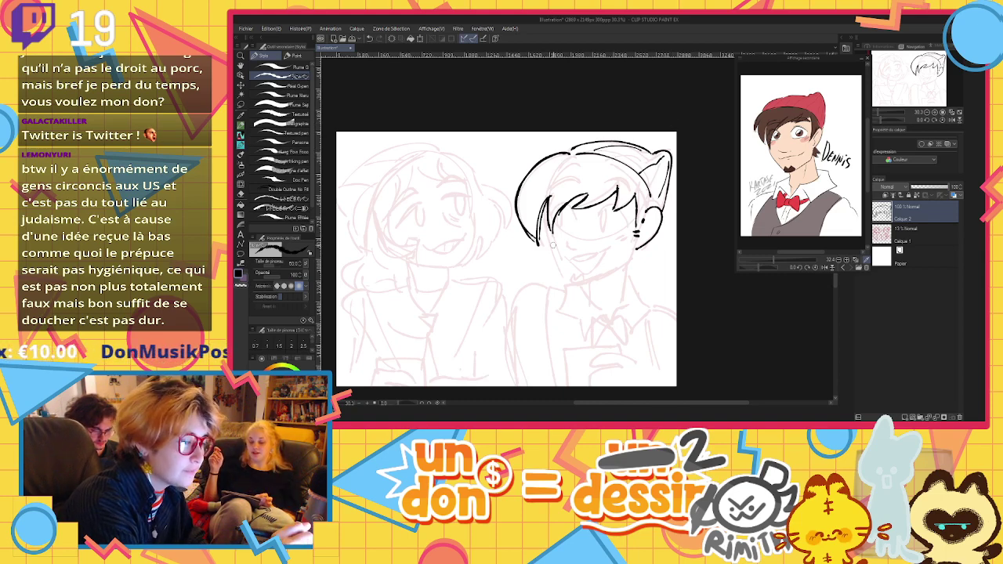
Ink the second character's face outline from cheek to chin and jaw, plus both sides of the neck
drag(544, 206, 560, 274)
mouse_move(550, 232)
mouse_down()
mouse_move(568, 283)
mouse_move(624, 269)
mouse_move(590, 299)
mouse_up()
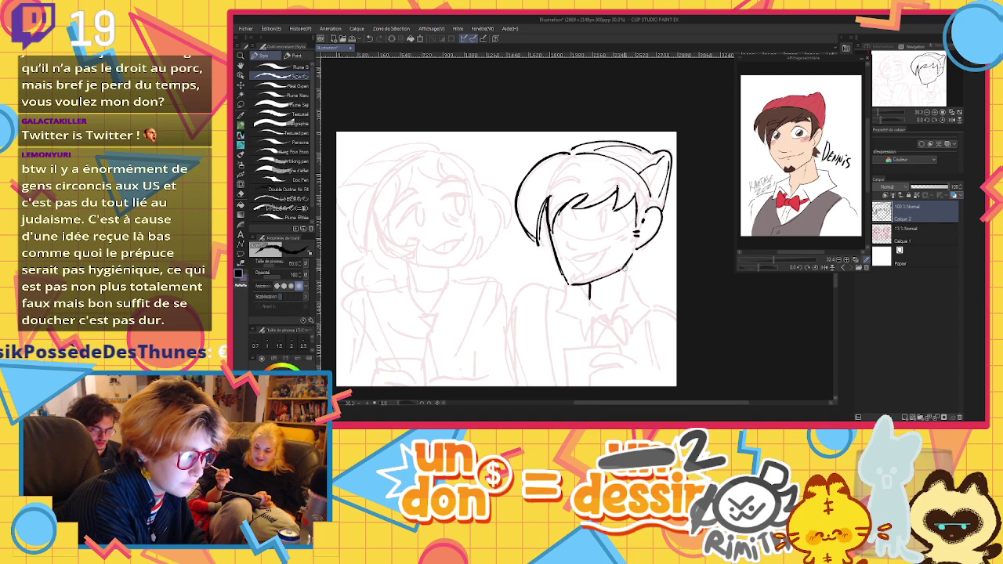
drag(627, 261, 621, 299)
Ink the second character's open smiling mouth with the pen at size 35 and fill its interior with black
mouse_move(564, 258)
mouse_down()
mouse_move(611, 249)
mouse_move(583, 271)
mouse_up()
key(ctrl+z)
key(ctrl+z)
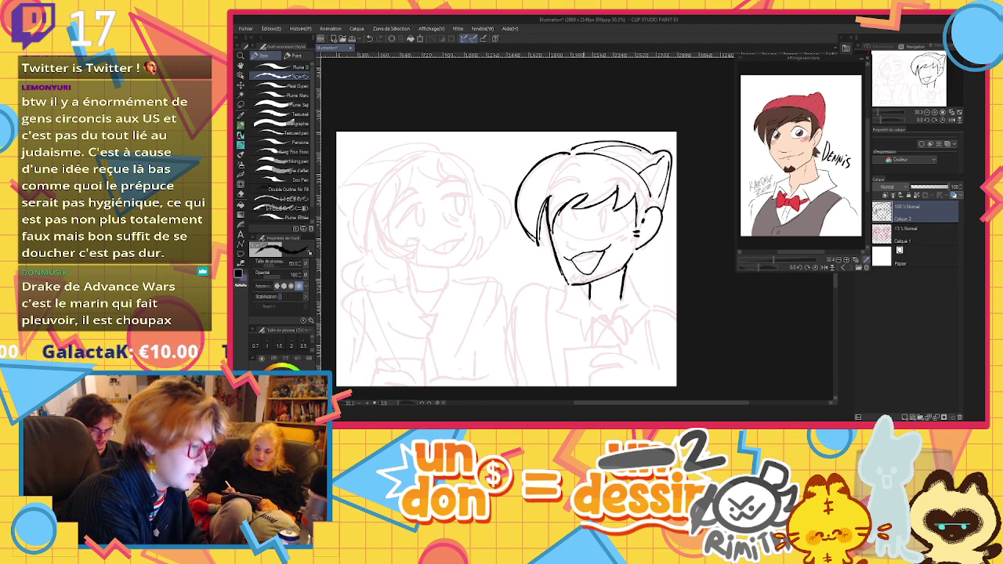
key(ctrl+z)
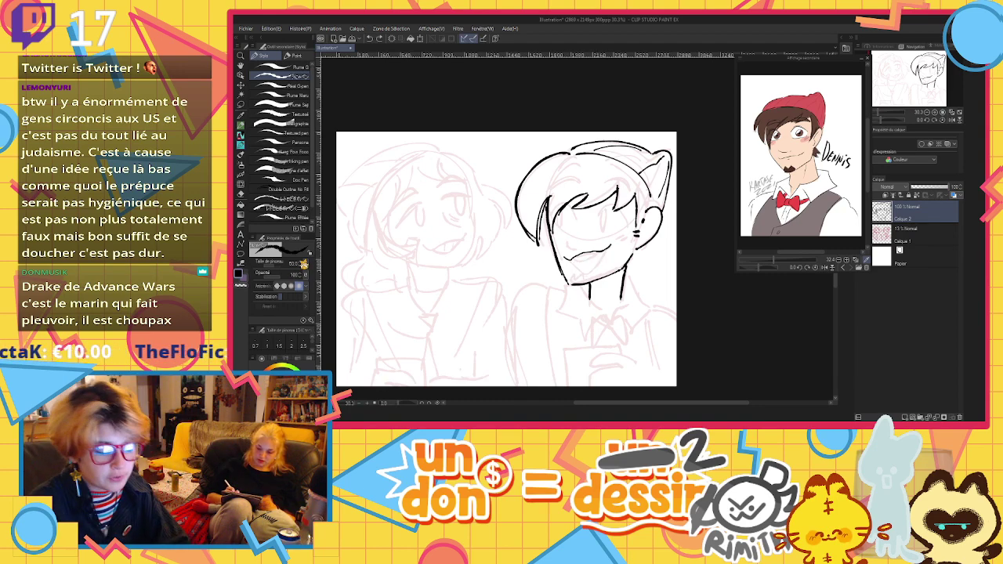
mouse_move(569, 259)
mouse_down()
mouse_move(605, 256)
mouse_move(597, 250)
mouse_move(588, 274)
mouse_move(604, 251)
mouse_move(583, 269)
mouse_move(599, 262)
mouse_up()
key(ctrl+z)
key(ctrl+z)
key(ctrl+z)
key(ctrl+z)
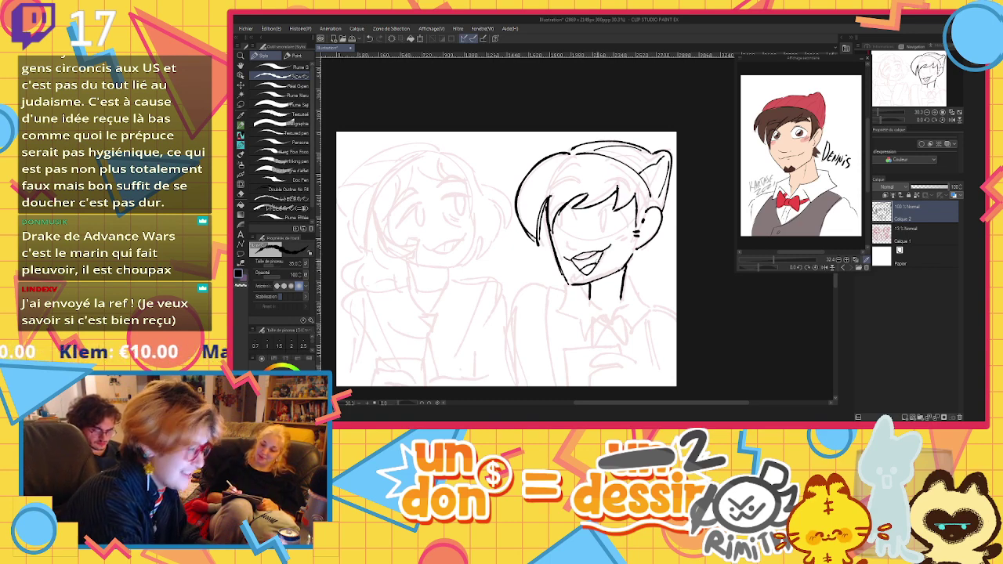
key(g)
click(586, 263)
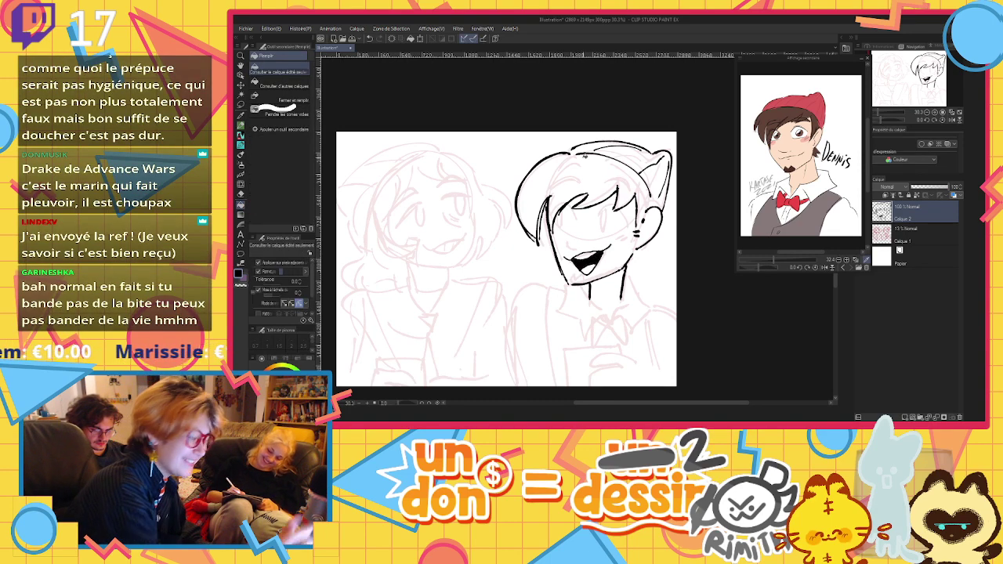
Ink the second character's eyes under the fringe, the nose and the raised eyebrows
key(p)
mouse_move(576, 220)
mouse_down()
mouse_move(552, 212)
mouse_move(575, 212)
mouse_move(557, 227)
mouse_move(623, 204)
mouse_up()
key(ctrl+z)
mouse_move(618, 205)
mouse_down()
mouse_move(627, 226)
mouse_move(606, 232)
mouse_up()
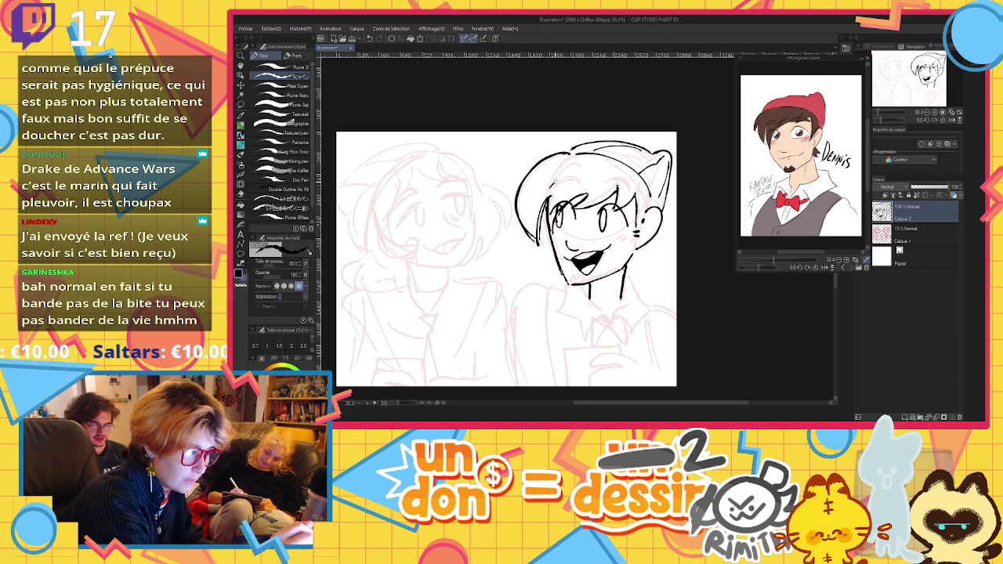
mouse_move(551, 188)
mouse_down()
mouse_move(580, 176)
mouse_move(630, 193)
mouse_move(631, 179)
mouse_up()
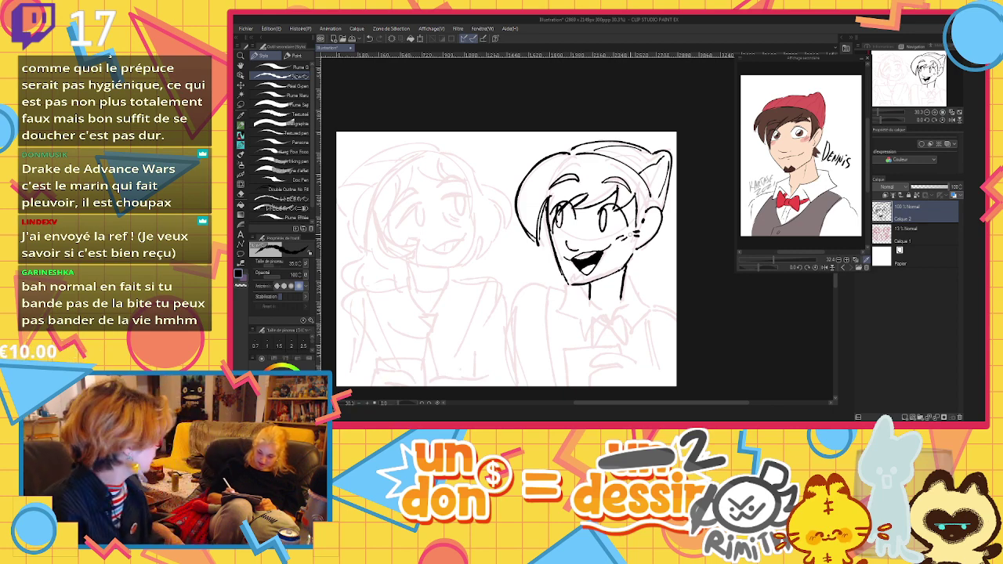
Ink the second character's shirt collar and bow tie, and add the spiky hair tuft below the ear
mouse_move(581, 283)
mouse_down()
mouse_move(564, 304)
mouse_move(581, 330)
mouse_move(591, 303)
mouse_move(609, 321)
mouse_move(646, 302)
mouse_move(639, 330)
mouse_move(593, 320)
mouse_move(592, 344)
mouse_move(623, 321)
mouse_move(609, 333)
mouse_up()
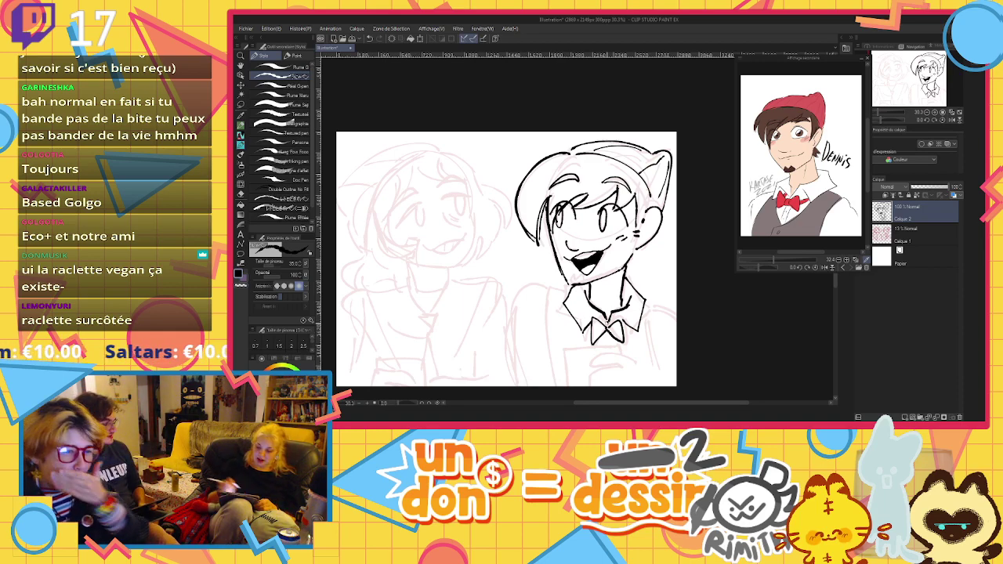
drag(635, 249, 635, 272)
drag(638, 249, 641, 260)
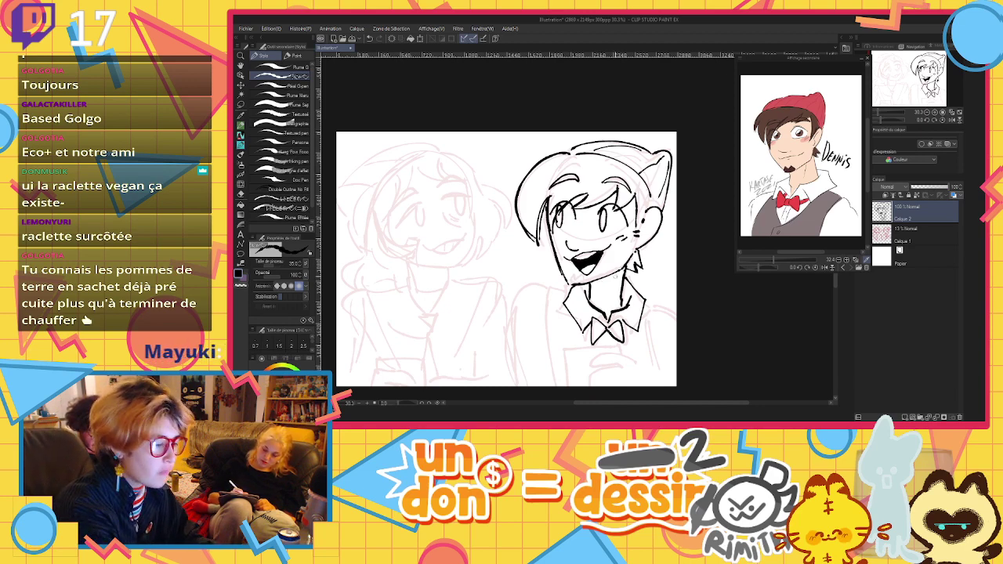
Ink the second character's neck shadow, left shoulder and sleeve, and the vest edge down to the canvas bottom
mouse_move(618, 273)
mouse_down()
mouse_move(549, 317)
mouse_move(555, 385)
mouse_up()
mouse_move(549, 286)
mouse_down()
mouse_move(520, 292)
mouse_move(508, 316)
mouse_move(517, 357)
mouse_up()
drag(510, 328, 525, 385)
key(ctrl+z)
key(ctrl+z)
mouse_move(548, 287)
mouse_down()
mouse_move(512, 318)
mouse_move(515, 371)
mouse_up()
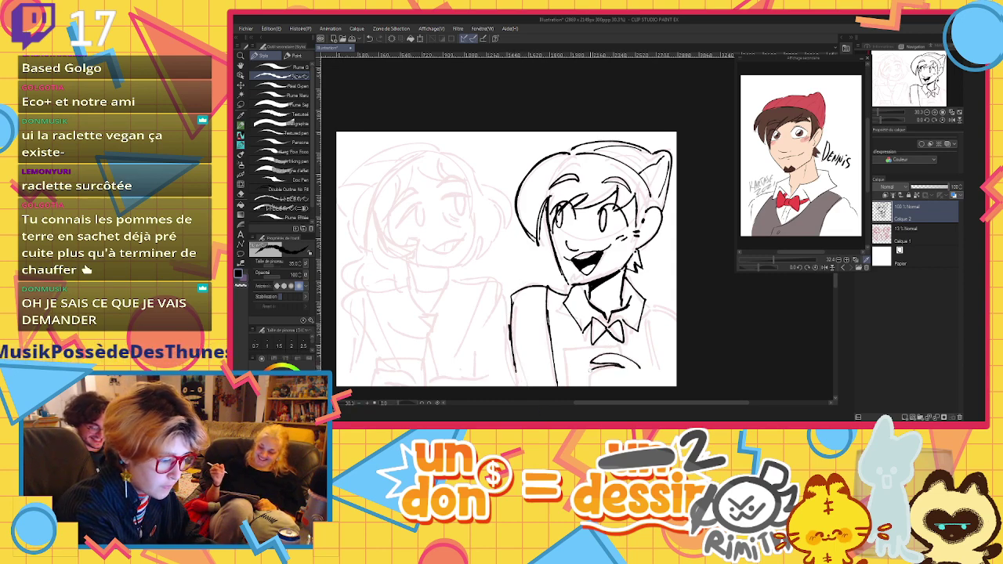
Ink the second character's hand and the rectangular object it holds in front of the chest
mouse_move(637, 363)
mouse_down()
mouse_move(590, 362)
mouse_move(647, 373)
mouse_move(656, 385)
mouse_up()
mouse_move(621, 349)
mouse_down()
mouse_move(573, 349)
mouse_move(565, 385)
mouse_up()
mouse_move(569, 345)
mouse_down()
mouse_move(619, 346)
mouse_move(575, 386)
mouse_move(618, 350)
mouse_move(565, 349)
mouse_move(564, 385)
mouse_up()
key(ctrl+z)
key(ctrl+z)
key(ctrl+z)
key(ctrl+z)
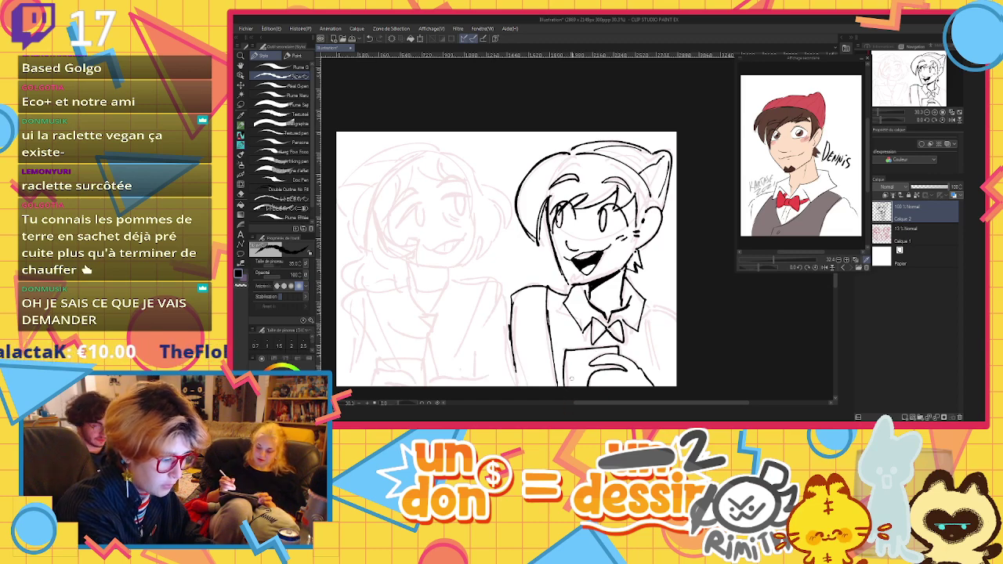
Redraw the held object's side with an inner outline, and ink the second character's right shoulder and vest edge
key(ctrl+z)
mouse_move(567, 347)
mouse_down()
mouse_move(563, 386)
mouse_move(625, 345)
mouse_move(575, 366)
mouse_move(573, 386)
mouse_up()
mouse_move(574, 374)
mouse_down()
mouse_move(576, 354)
mouse_move(599, 355)
mouse_up()
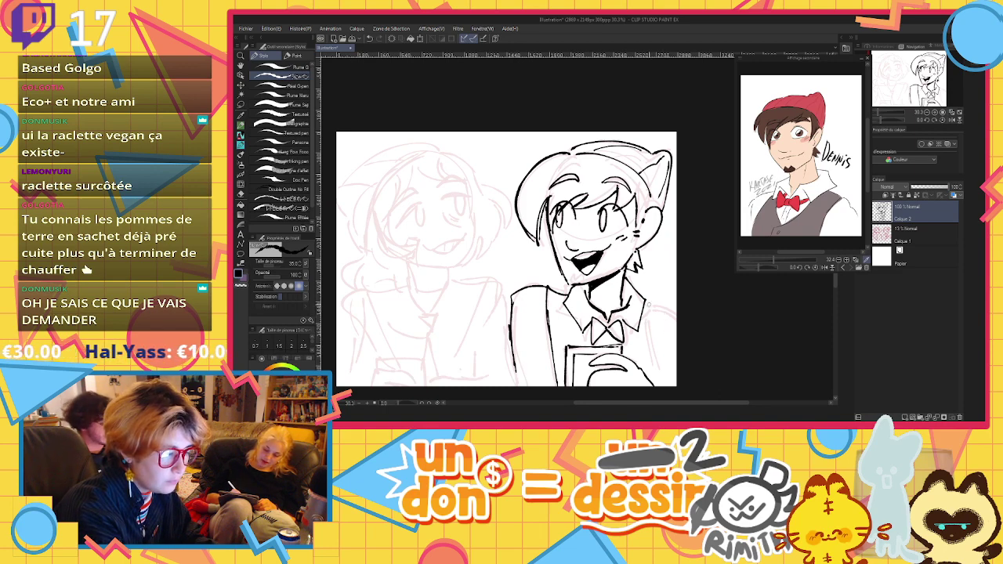
drag(649, 306, 660, 378)
drag(642, 301, 679, 318)
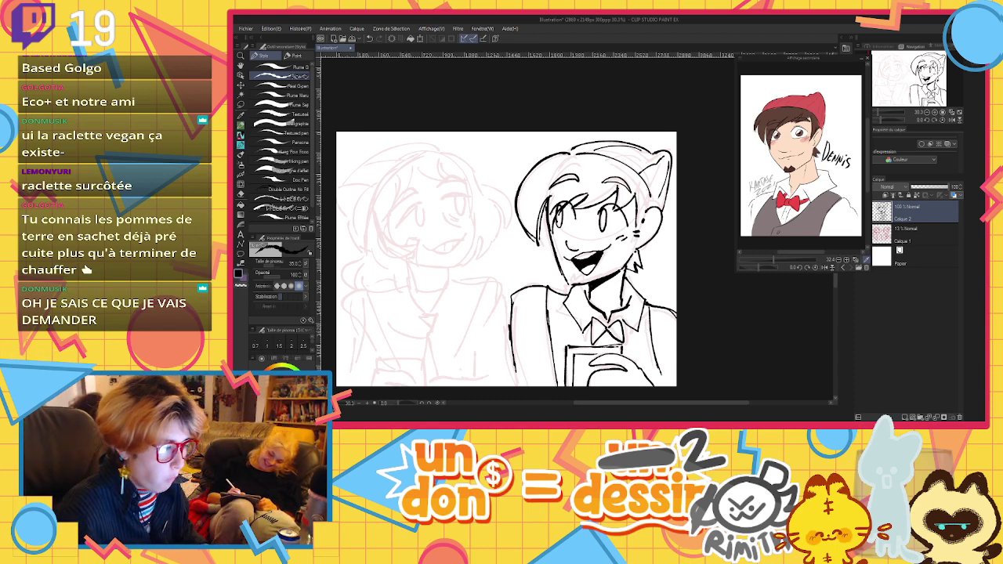
Show the black-beanie reference image and ink the first character's fringe and the wavy outer hair on the left
key(ctrl+minus)
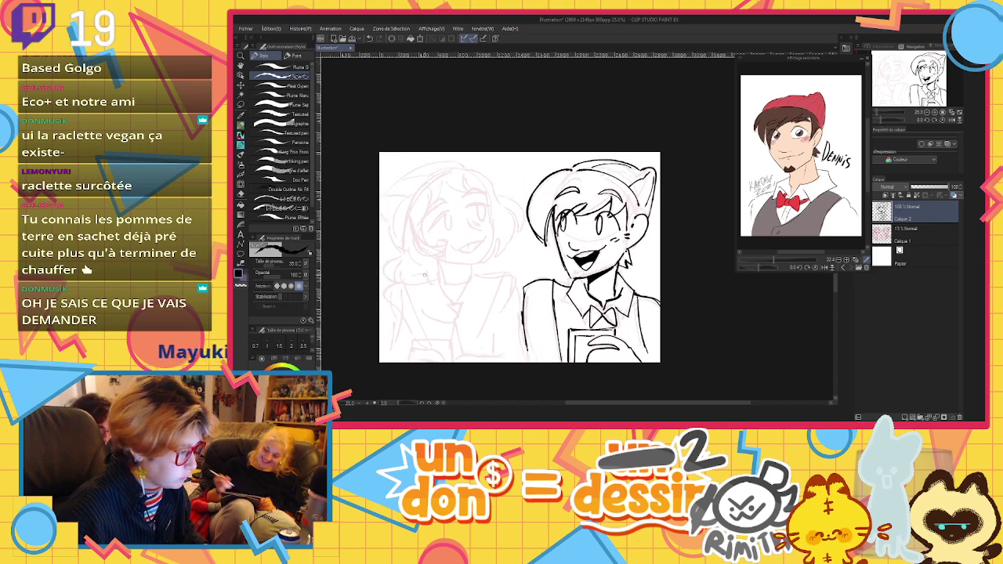
scroll(428, 275, up, 1)
scroll(541, 245, down, 2)
scroll(548, 219, up, 3)
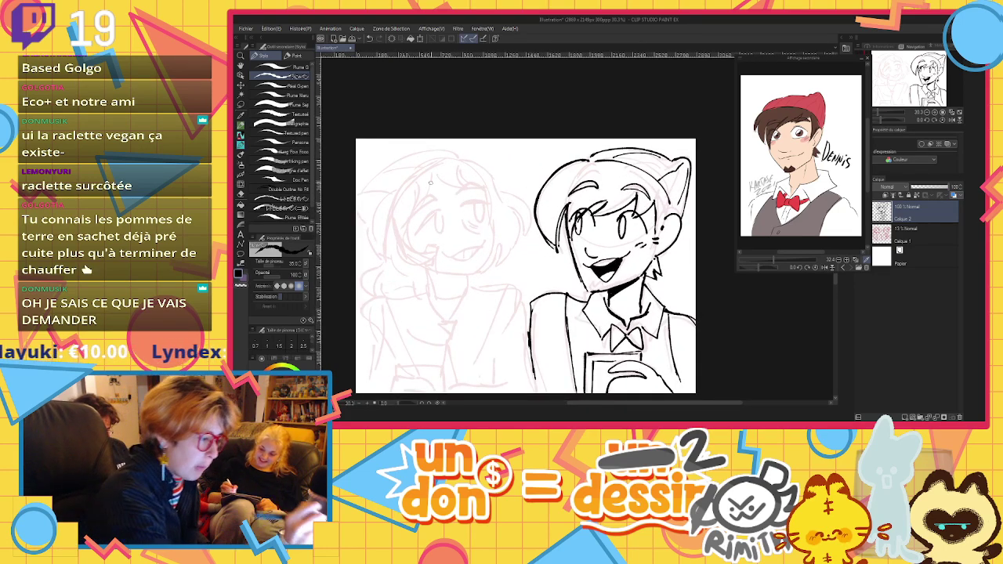
drag(433, 173, 402, 232)
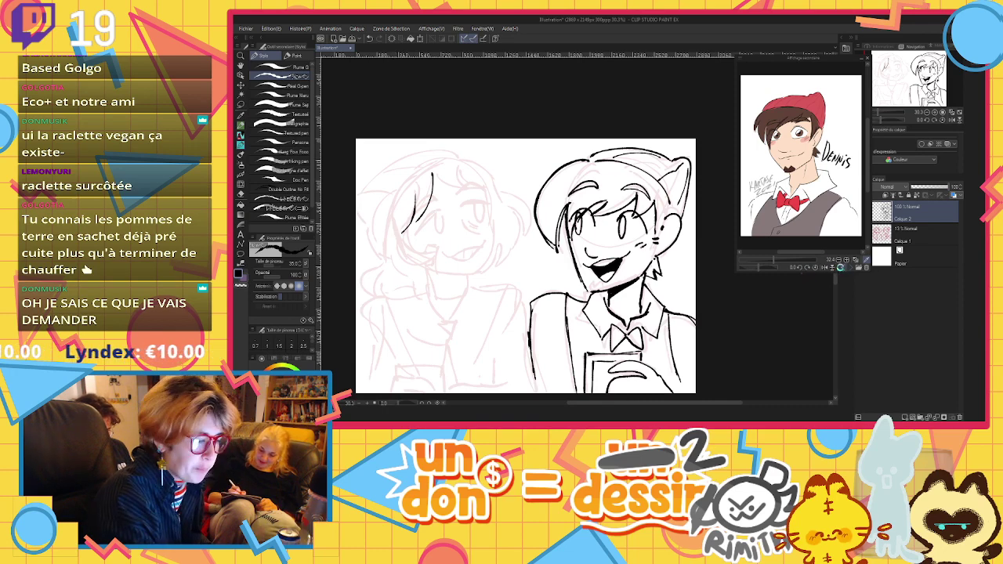
click(848, 267)
mouse_move(433, 174)
mouse_down()
mouse_move(464, 189)
mouse_move(489, 180)
mouse_up()
mouse_move(384, 235)
mouse_down()
mouse_move(424, 172)
mouse_move(447, 159)
mouse_up()
mouse_move(385, 235)
mouse_down()
mouse_move(359, 276)
mouse_move(404, 295)
mouse_up()
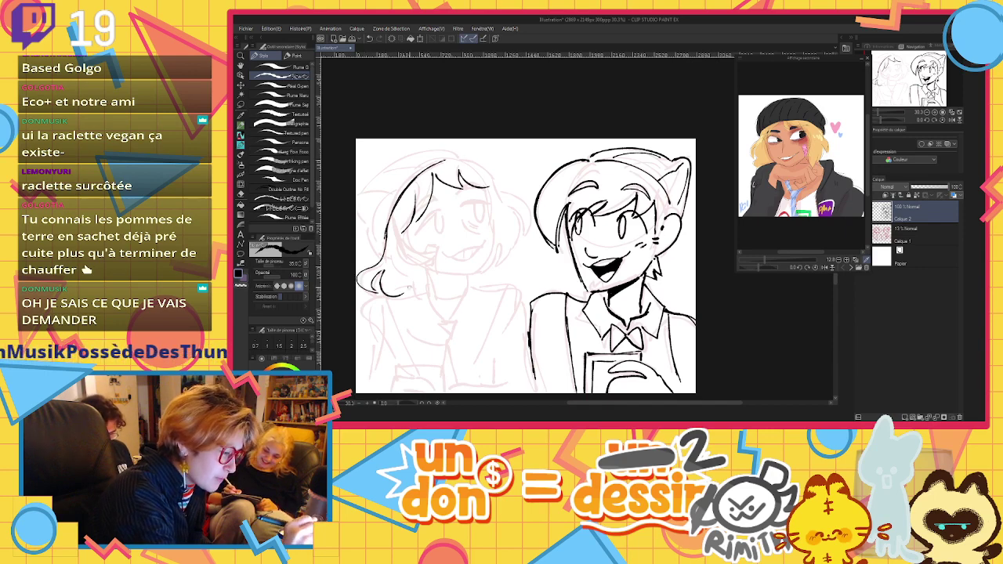
Ink the curled inner strands and lower ends of the first character's hair on the left of the face
mouse_move(403, 233)
mouse_down()
mouse_move(407, 255)
mouse_move(432, 274)
mouse_move(400, 294)
mouse_up()
key(ctrl+z)
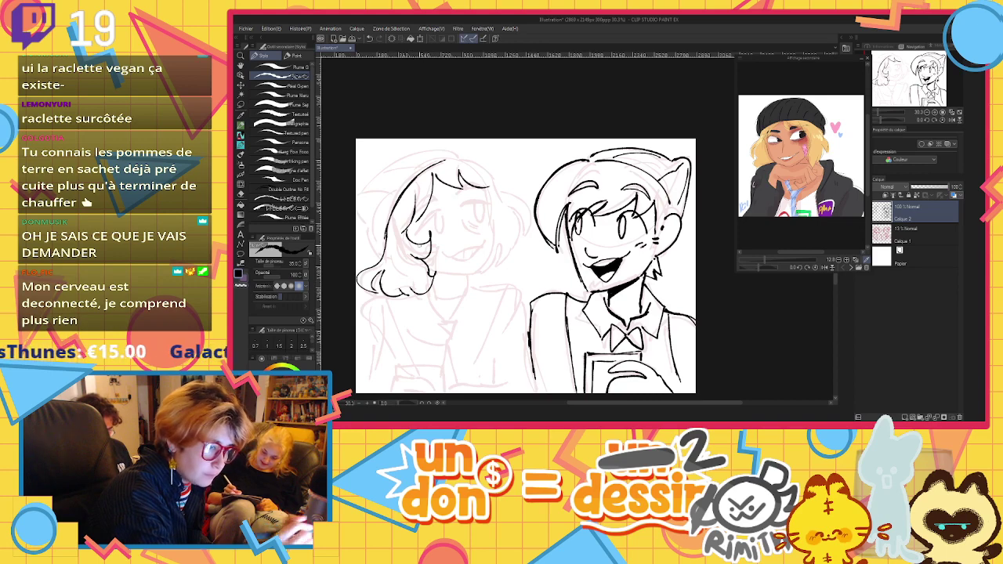
key(ctrl+z)
key(ctrl+z)
key(ctrl+z)
mouse_move(420, 259)
mouse_down()
mouse_move(426, 287)
mouse_move(403, 296)
mouse_up()
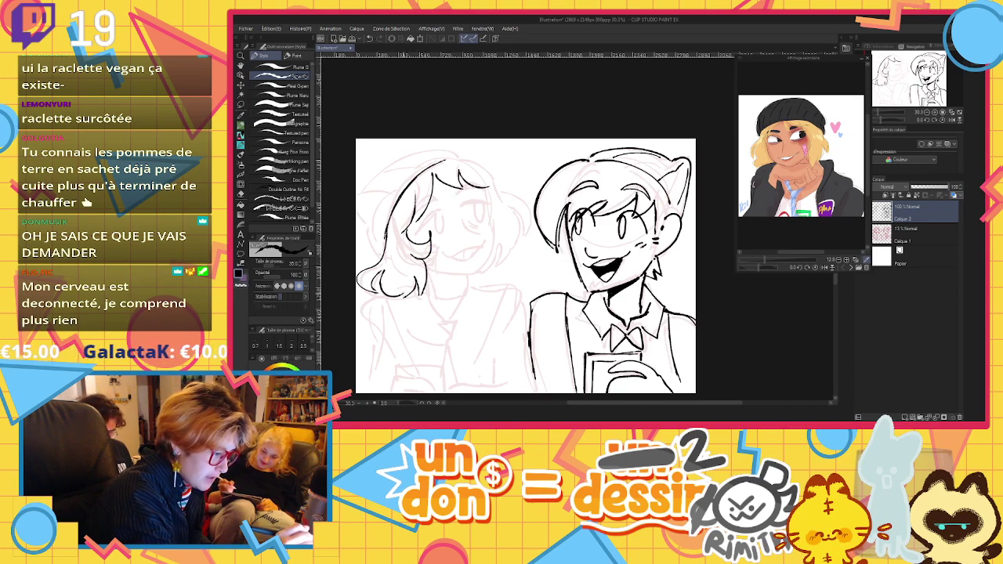
Ink the first character's hair on the right, the flicked outer lock, the face outline and the neck
mouse_move(455, 160)
mouse_down()
mouse_move(497, 181)
mouse_move(530, 232)
mouse_up()
drag(525, 194, 489, 264)
drag(491, 190, 475, 267)
key(ctrl+z)
mouse_move(485, 193)
mouse_down()
mouse_move(494, 257)
mouse_move(475, 275)
mouse_move(445, 273)
mouse_move(438, 299)
mouse_up()
key(ctrl+z)
key(ctrl+z)
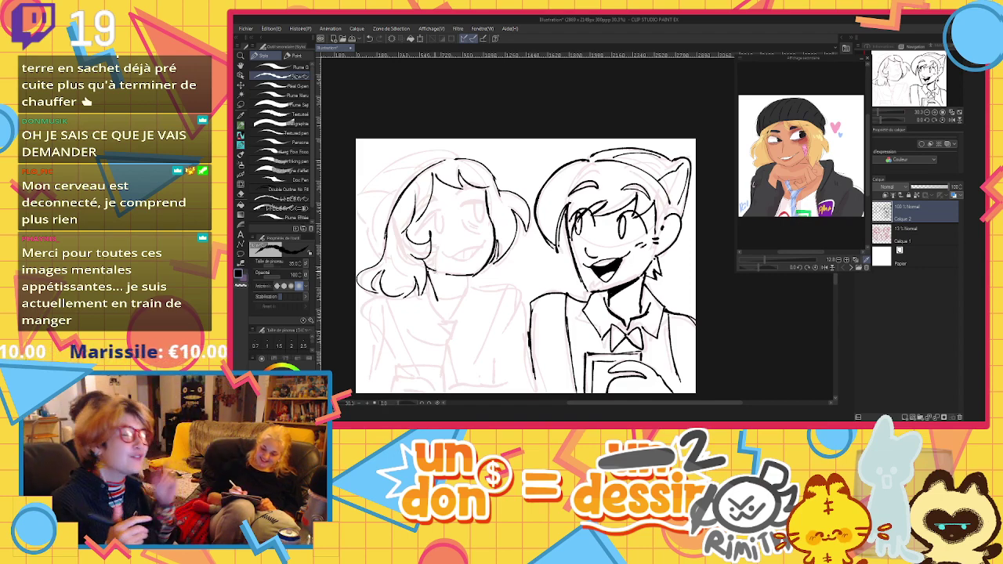
Ink the first character's neck shadow and neckline, and undo the trial collar and tie strokes below them
mouse_move(468, 276)
mouse_down()
mouse_move(470, 293)
mouse_move(467, 281)
mouse_move(456, 309)
mouse_move(474, 288)
mouse_move(420, 305)
mouse_up()
mouse_move(422, 292)
mouse_down()
mouse_move(453, 327)
mouse_move(478, 287)
mouse_up()
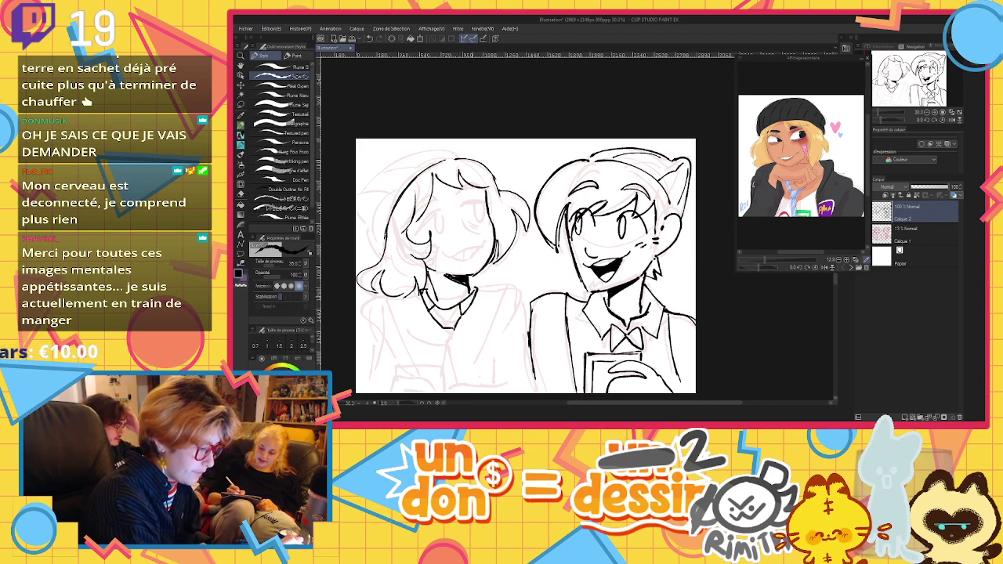
drag(442, 326, 431, 373)
drag(453, 329, 464, 376)
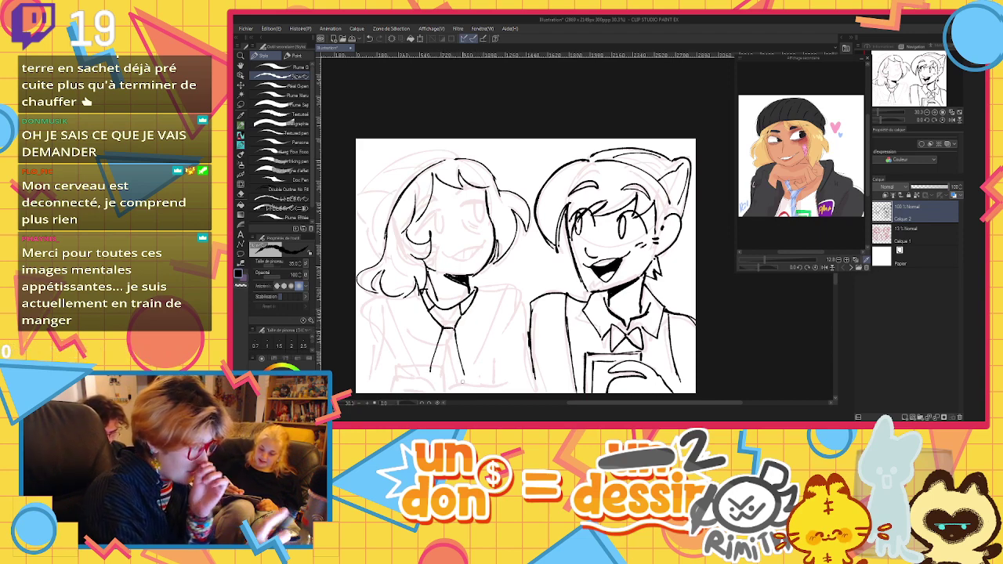
key(ctrl+z)
key(ctrl+z)
key(ctrl+z)
key(ctrl+z)
key(ctrl+z)
key(ctrl+z)
key(ctrl+z)
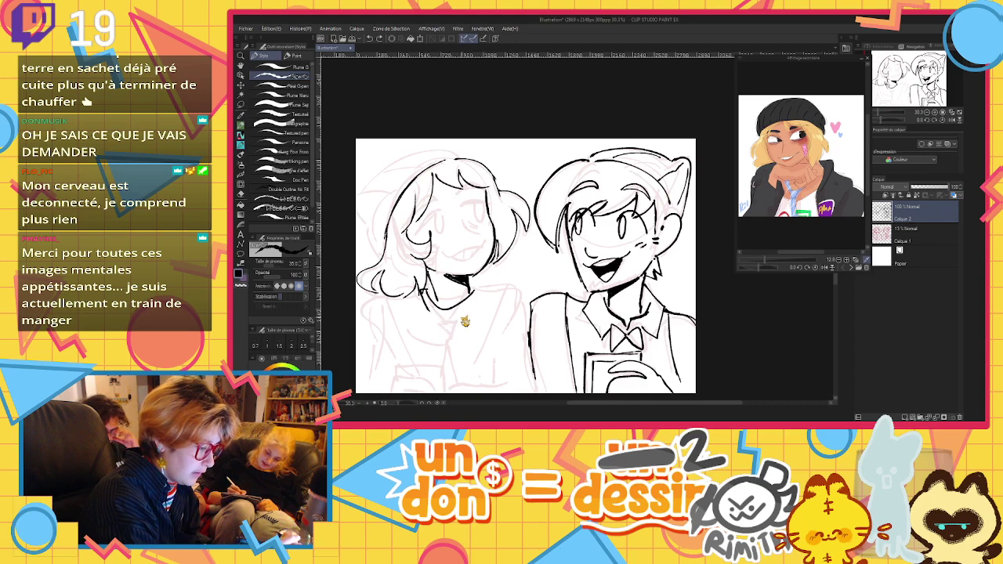
Ink the first character's triangular tie knot, the collar edges and the two tie edges running down the chest
mouse_move(458, 313)
mouse_down()
mouse_move(438, 316)
mouse_move(448, 330)
mouse_up()
drag(459, 313, 449, 330)
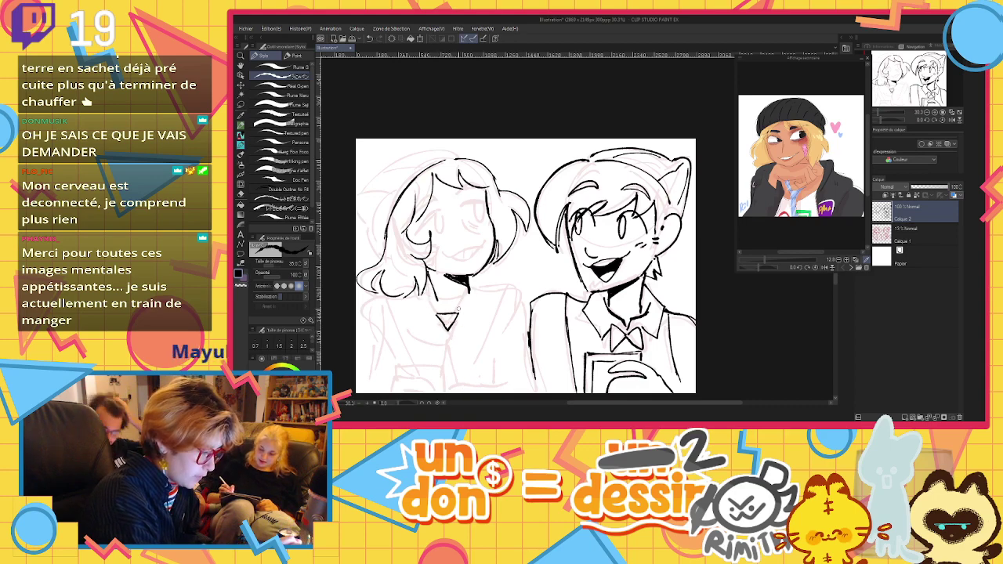
mouse_move(431, 288)
mouse_down()
mouse_move(435, 312)
mouse_move(460, 313)
mouse_move(436, 377)
mouse_up()
drag(448, 331, 459, 377)
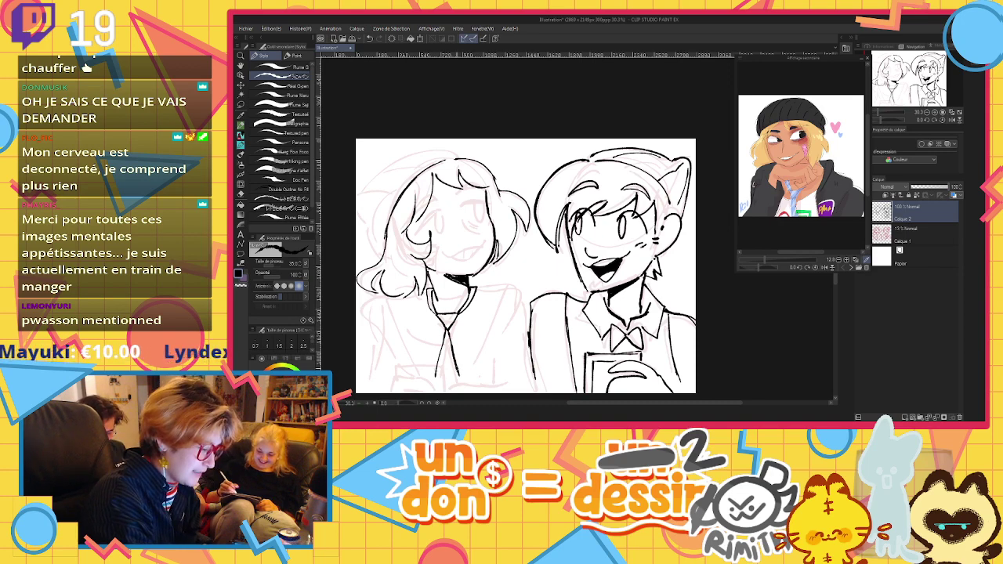
Ink the first character's hand with the glass it holds, plus the left shoulder and folded jacket sleeve
mouse_move(399, 369)
mouse_down()
mouse_move(396, 379)
mouse_move(443, 364)
mouse_up()
mouse_move(444, 365)
mouse_down()
mouse_move(444, 392)
mouse_move(427, 382)
mouse_move(404, 390)
mouse_move(418, 378)
mouse_move(402, 390)
mouse_move(431, 381)
mouse_move(390, 392)
mouse_up()
key(ctrl+z)
key(ctrl+z)
key(ctrl+z)
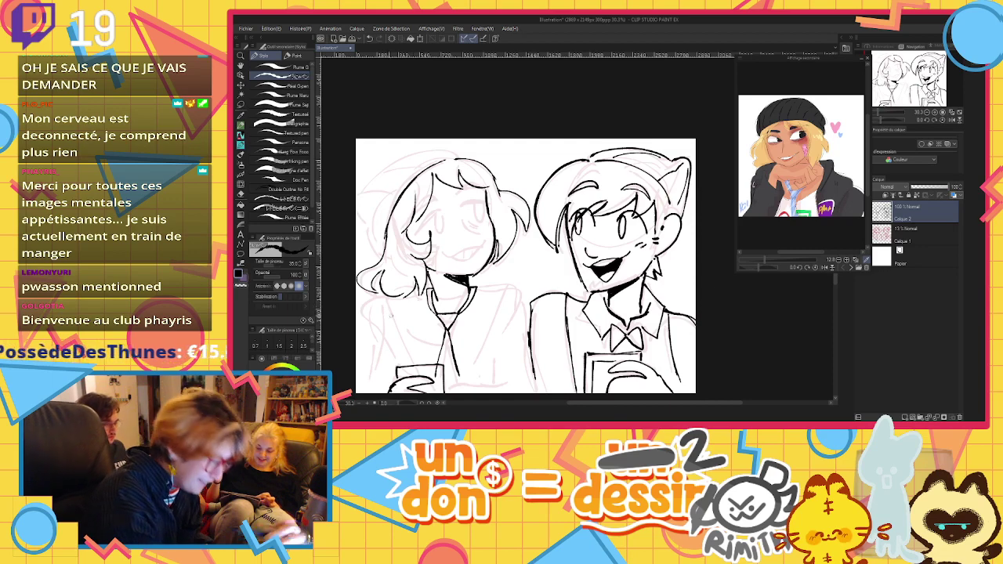
mouse_move(384, 298)
mouse_down()
mouse_move(412, 363)
mouse_move(357, 296)
mouse_move(378, 349)
mouse_move(396, 359)
mouse_move(361, 361)
mouse_move(362, 387)
mouse_up()
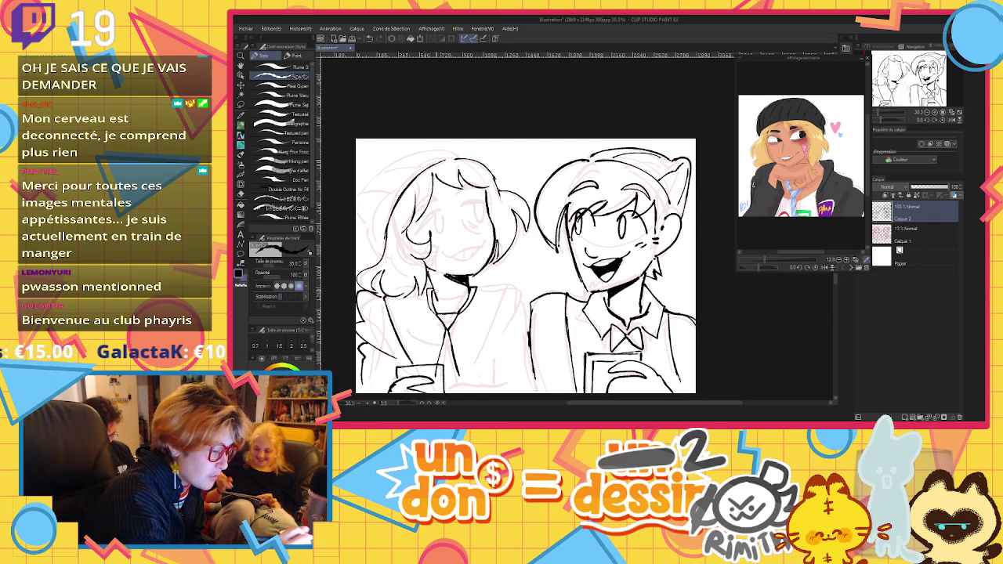
Ink the first character's open jacket collar down both sides of the chest, and undo the trial stroke along the right side
mouse_move(424, 289)
mouse_down()
mouse_move(414, 298)
mouse_move(436, 326)
mouse_move(503, 285)
mouse_move(473, 362)
mouse_up()
mouse_move(493, 288)
mouse_down()
mouse_move(511, 277)
mouse_move(523, 329)
mouse_move(460, 382)
mouse_move(473, 378)
mouse_up()
key(ctrl+z)
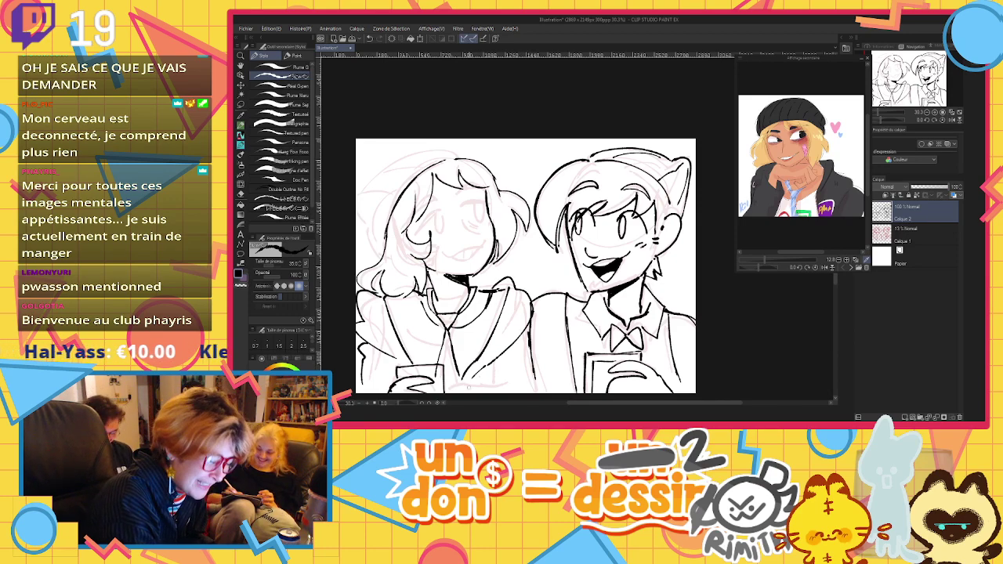
mouse_move(528, 324)
mouse_down()
mouse_move(535, 393)
mouse_move(494, 391)
mouse_up()
key(ctrl+z)
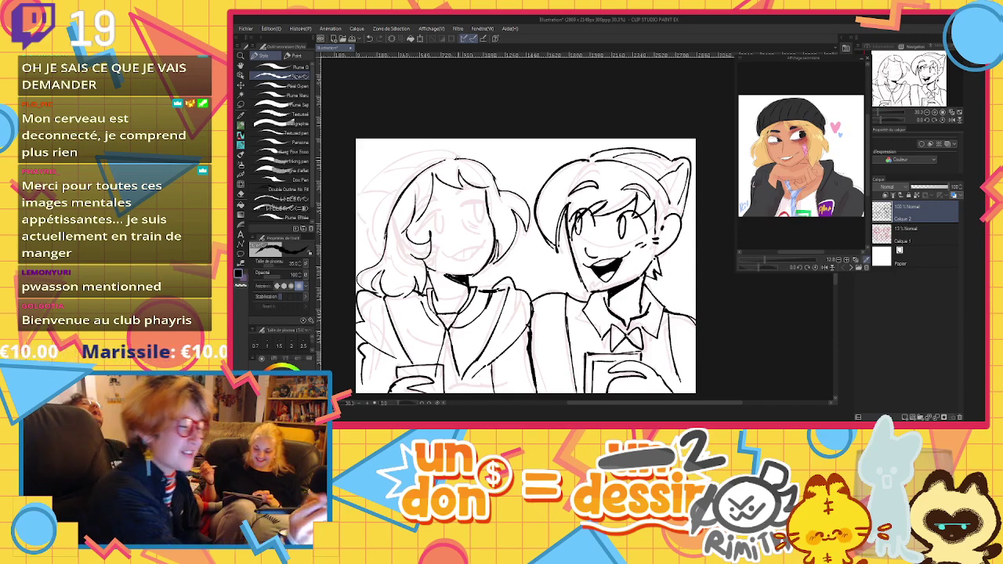
Ink the first character's beanie over the back of the head, its brim line and the hair beneath it, undoing trial strokes
drag(459, 156, 380, 177)
key(ctrl+z)
mouse_move(462, 155)
mouse_down()
mouse_move(378, 176)
mouse_move(360, 198)
mouse_move(369, 251)
mouse_up()
mouse_move(411, 170)
mouse_down()
mouse_move(358, 209)
mouse_move(377, 254)
mouse_up()
key(ctrl+z)
key(ctrl+z)
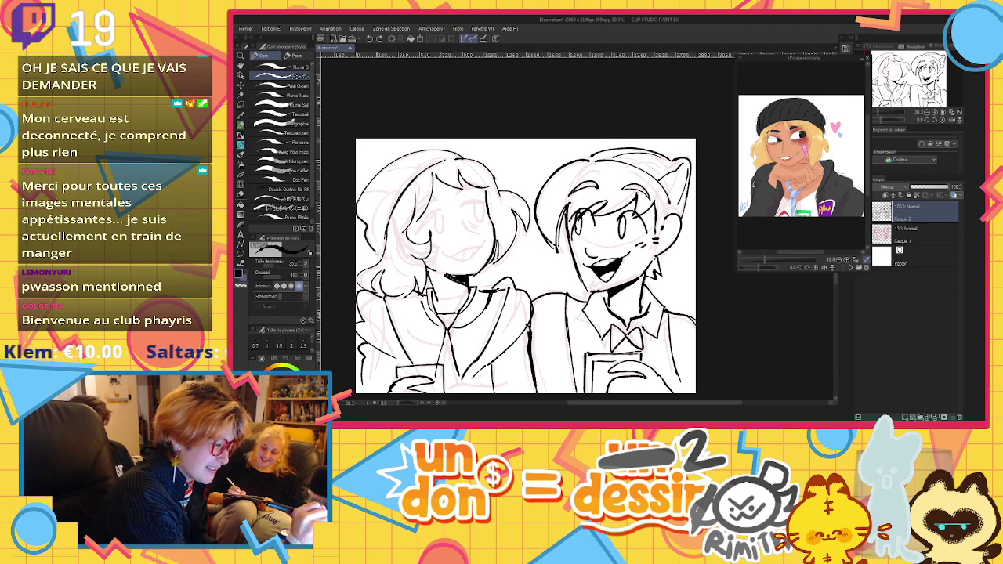
mouse_move(362, 202)
mouse_down()
mouse_move(420, 161)
mouse_move(387, 209)
mouse_move(425, 163)
mouse_up()
key(ctrl+z)
key(ctrl+z)
drag(363, 202, 399, 193)
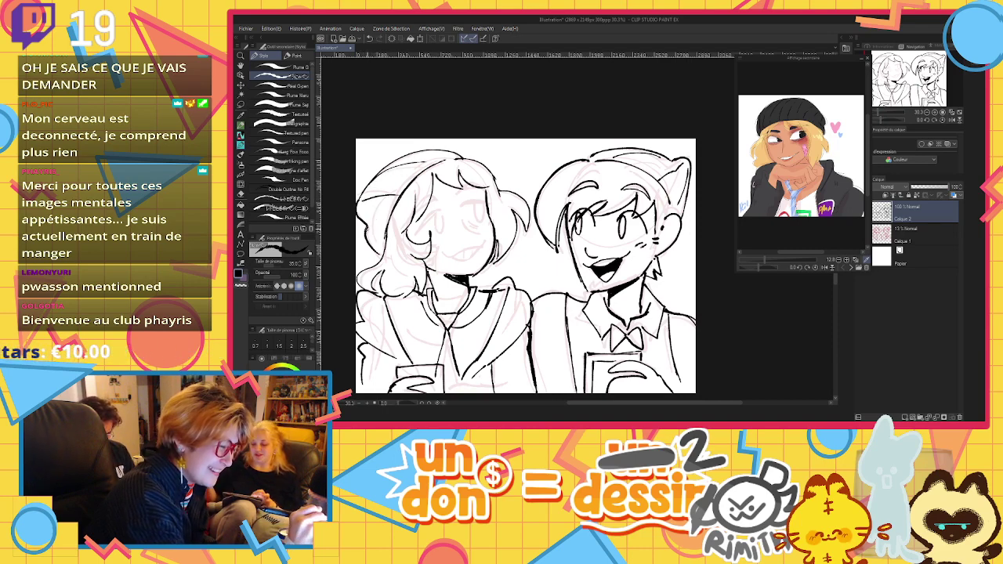
drag(366, 227, 383, 239)
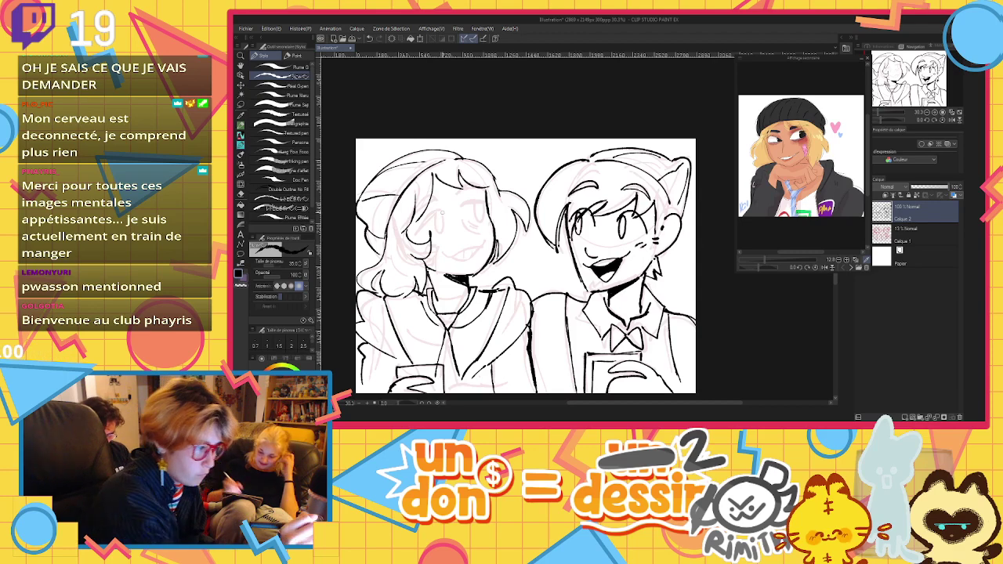
Ink the first character's two eyes and toothy smile, undoing the strokes that miss
mouse_move(443, 212)
mouse_down()
mouse_move(414, 235)
mouse_move(441, 233)
mouse_move(445, 216)
mouse_move(442, 235)
mouse_move(489, 202)
mouse_move(478, 225)
mouse_move(486, 233)
mouse_up()
key(ctrl+z)
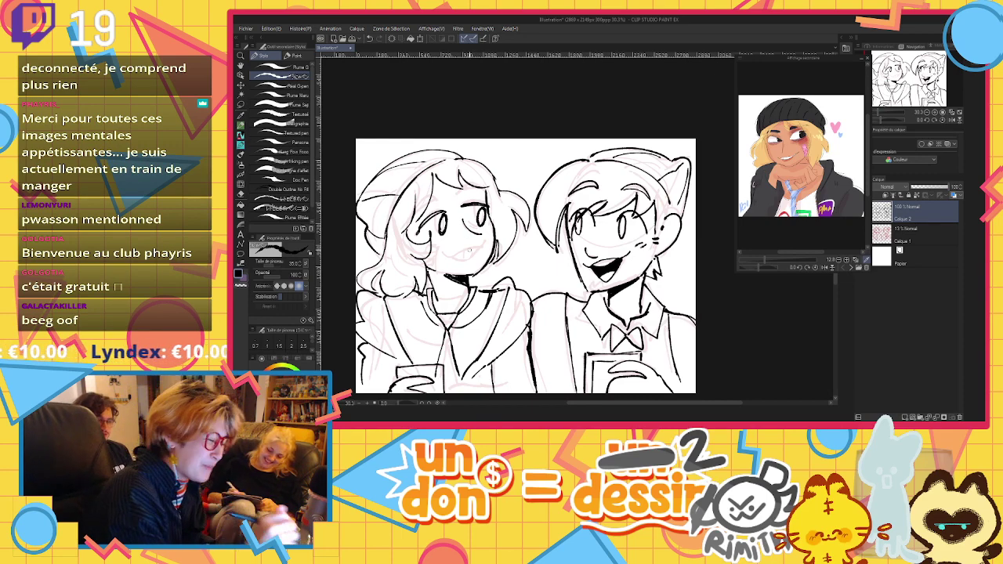
mouse_move(446, 253)
mouse_down()
mouse_move(484, 243)
mouse_move(459, 261)
mouse_move(475, 250)
mouse_move(471, 257)
mouse_up()
key(ctrl+z)
key(ctrl+z)
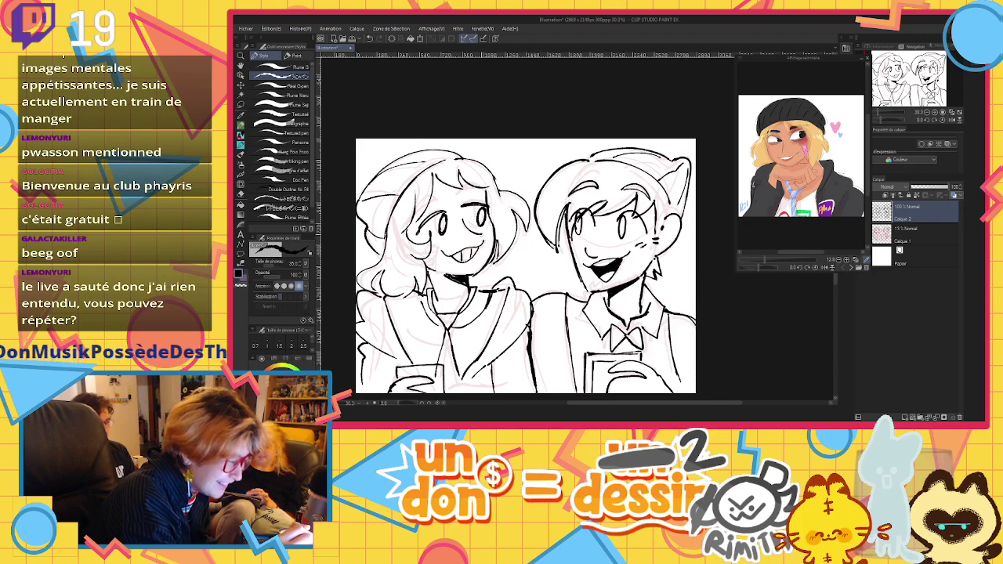
Ink the first character's two eyebrows and a short mark on the cheek beside the mouth
drag(439, 195, 410, 214)
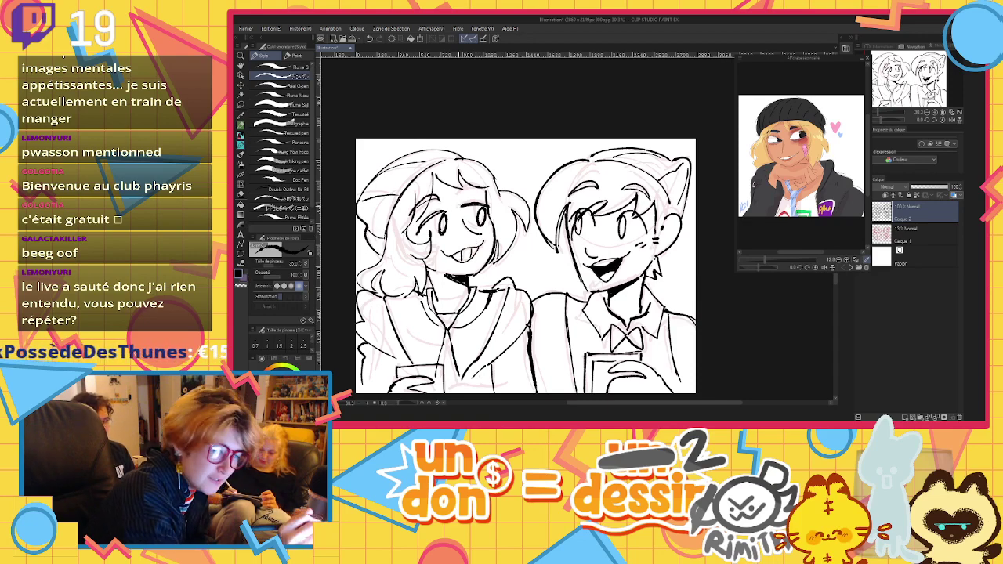
drag(479, 182, 461, 193)
drag(487, 182, 461, 193)
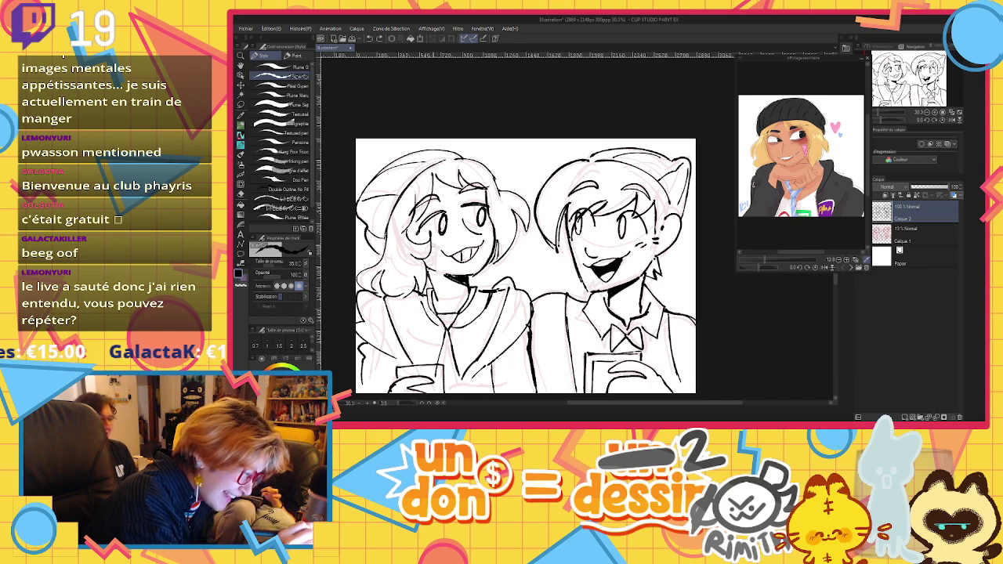
drag(436, 248, 434, 263)
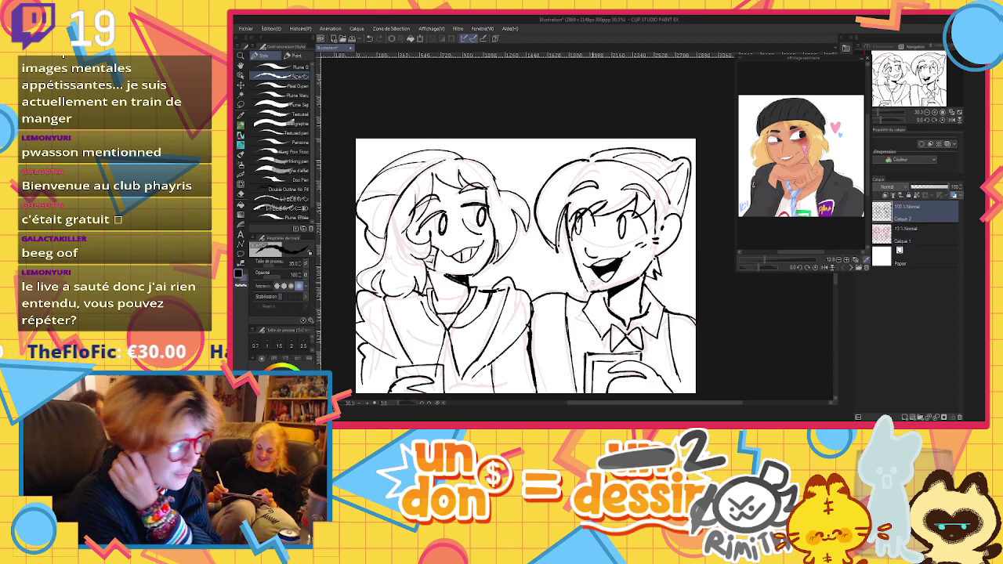
Lower the sketch layer's opacity to 5% and add a new layer above it, beneath the line art
click(901, 232)
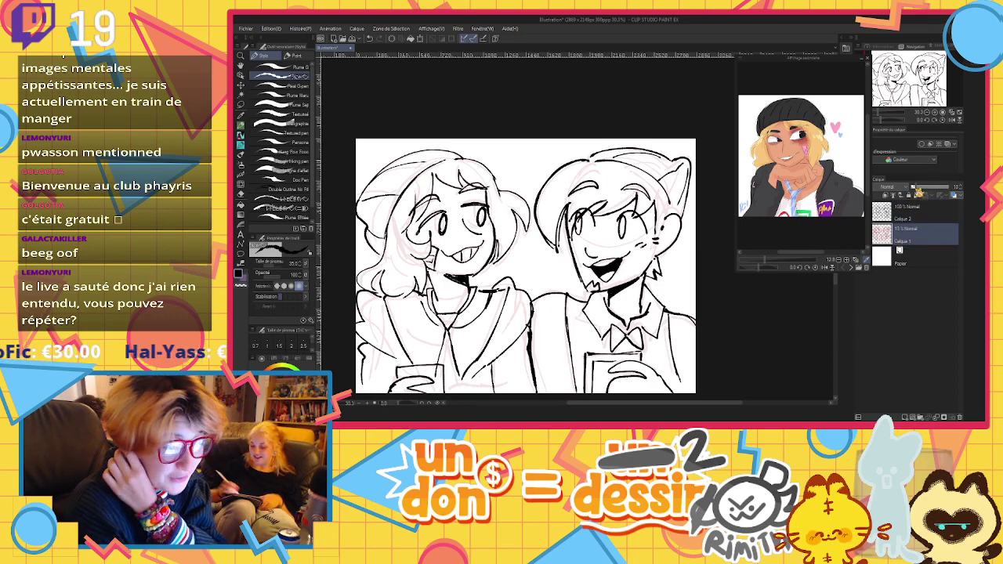
click(915, 190)
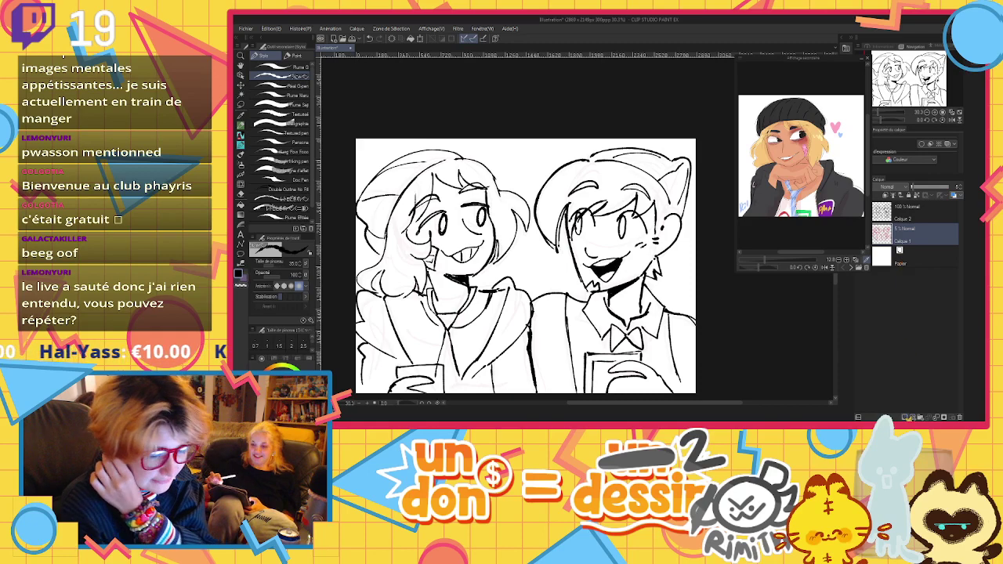
click(907, 417)
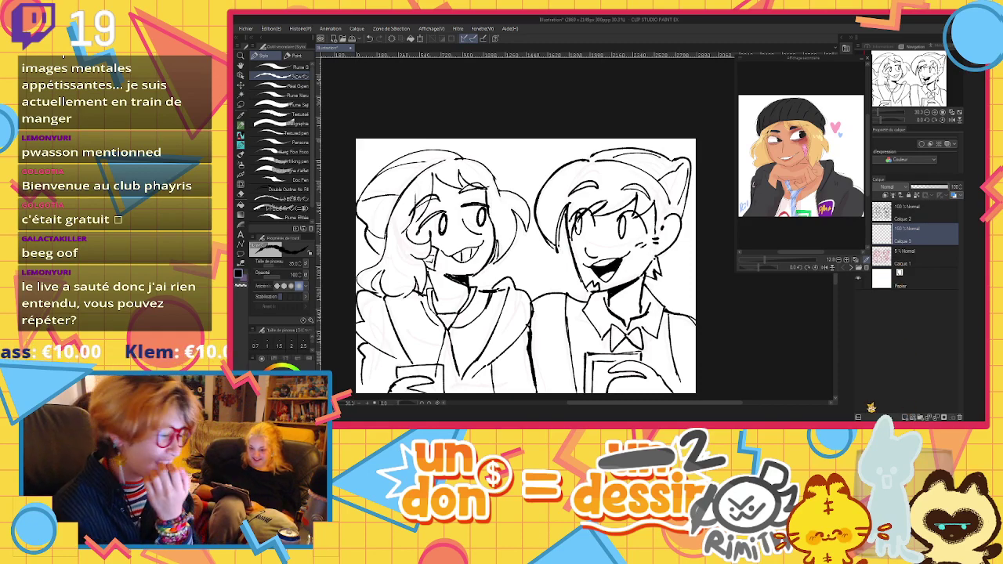
Sample light blue from the reference image, enlarge the brush, and colour the first character's tie and shirt collar
click(815, 188)
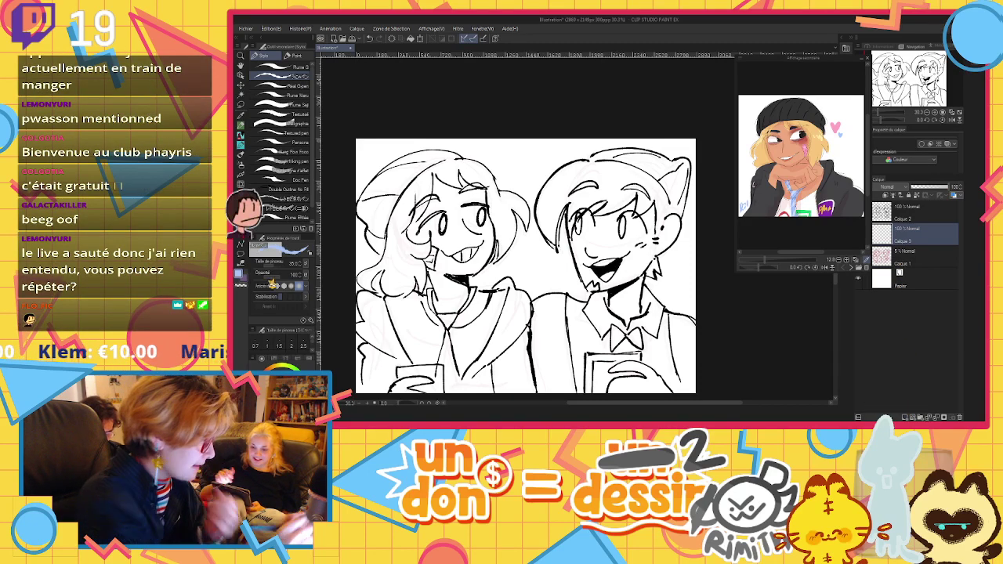
click(277, 265)
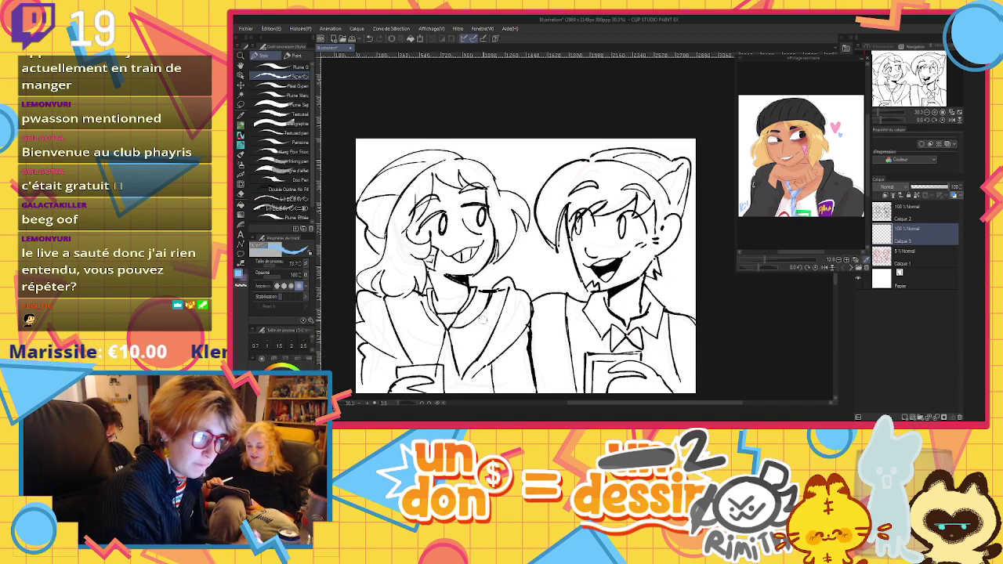
mouse_move(428, 292)
mouse_down()
mouse_move(448, 321)
mouse_move(453, 386)
mouse_up()
drag(459, 314, 475, 288)
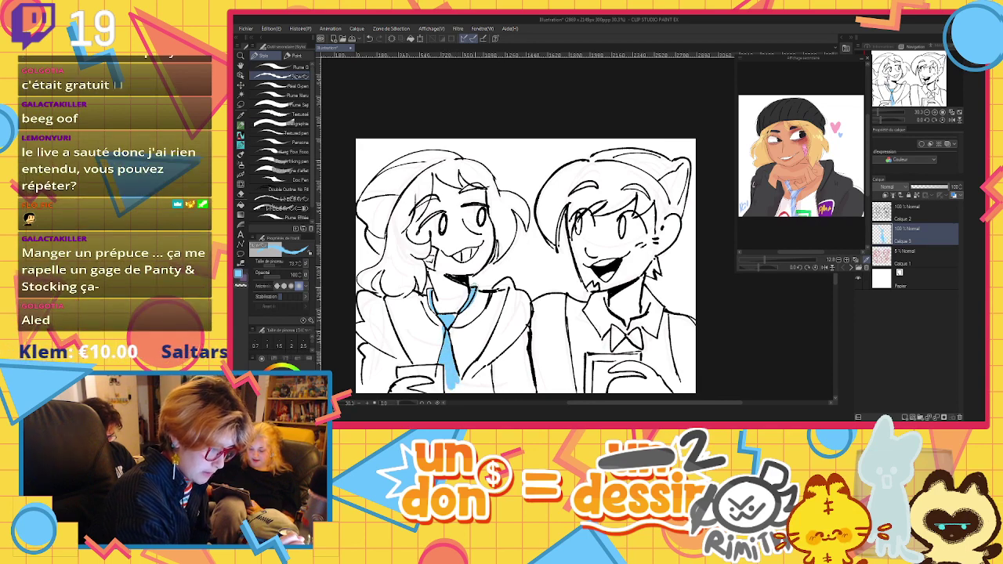
Paint the first character's hair tips blue on both sides and recolour all the blue areas to teal
mouse_move(362, 278)
mouse_down()
mouse_move(388, 261)
mouse_move(380, 280)
mouse_move(396, 266)
mouse_move(421, 275)
mouse_move(426, 251)
mouse_up()
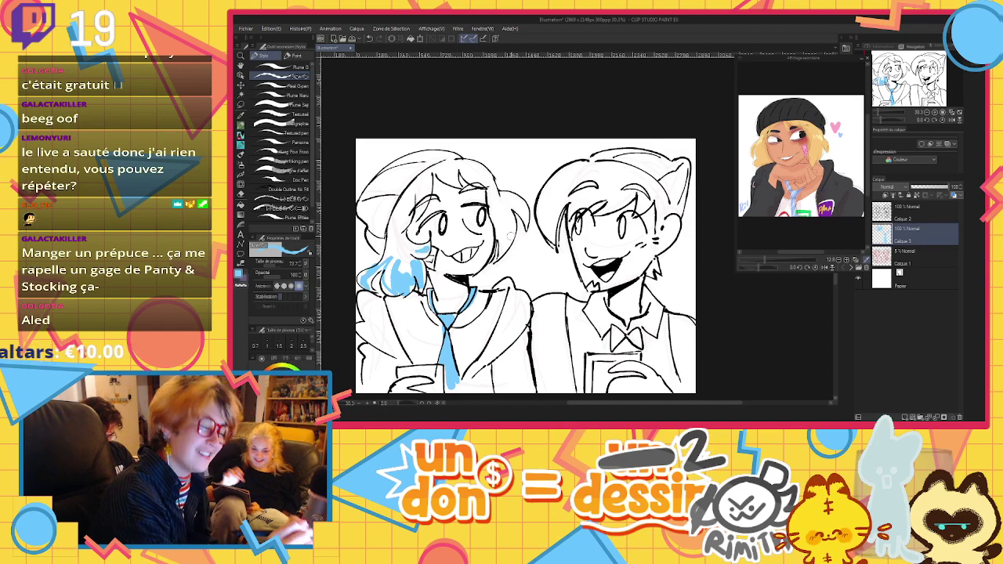
mouse_move(505, 222)
mouse_down()
mouse_move(500, 257)
mouse_move(511, 214)
mouse_move(527, 202)
mouse_up()
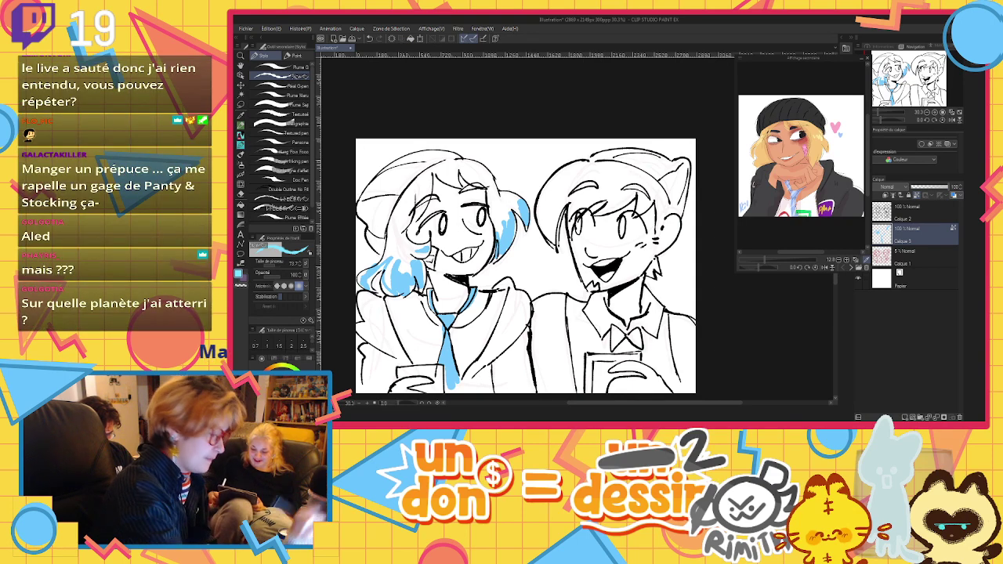
click(411, 39)
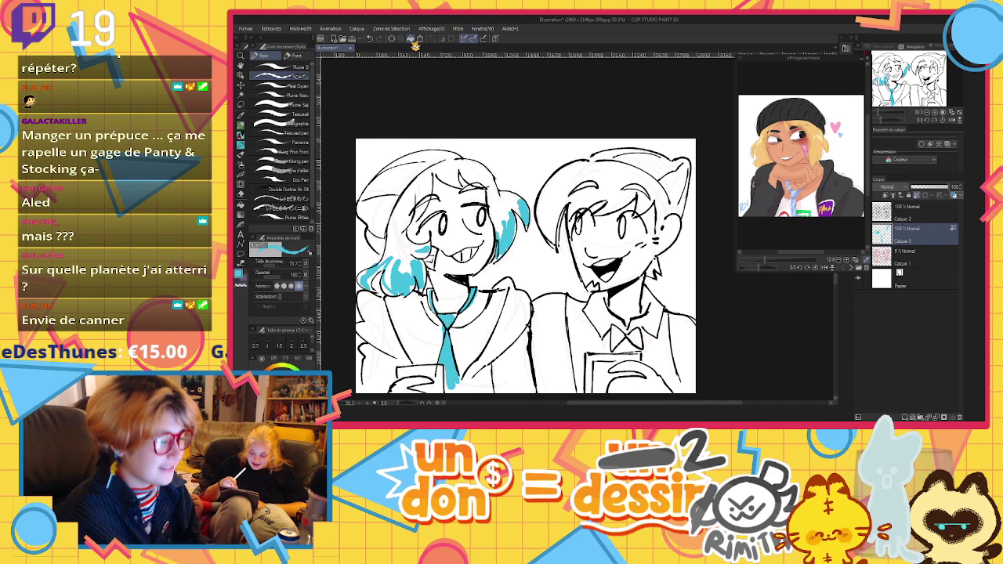
Sample red from the red-beanie reference image and colour the second character's beanie and bow tie
click(853, 268)
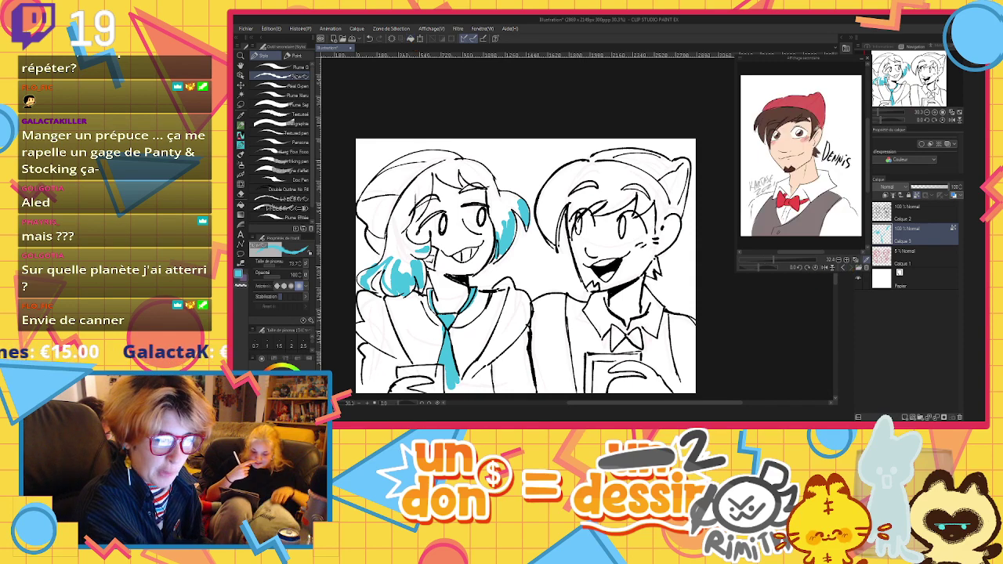
click(817, 127)
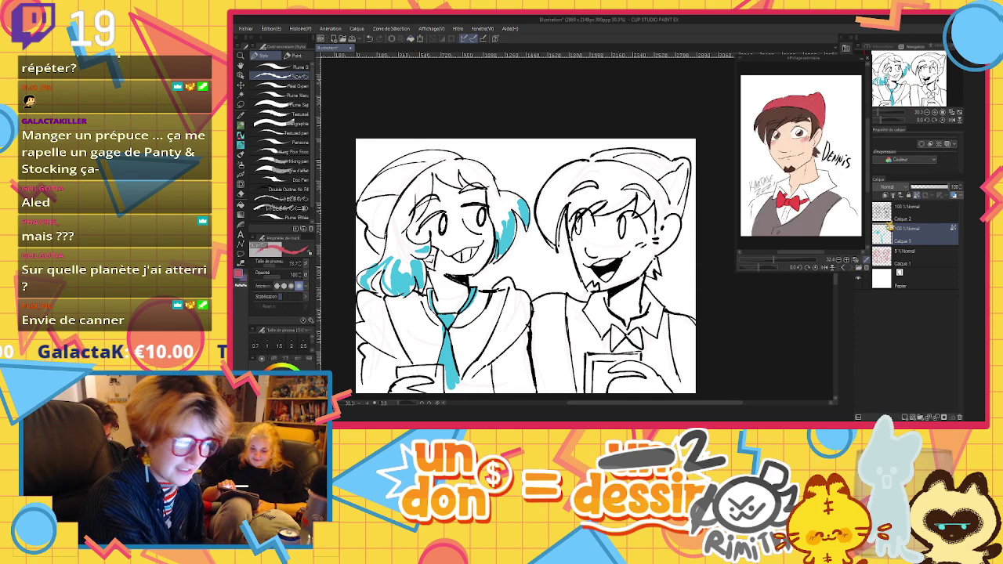
mouse_move(594, 154)
mouse_down()
mouse_move(636, 162)
mouse_move(677, 210)
mouse_move(687, 182)
mouse_move(689, 213)
mouse_move(594, 150)
mouse_up()
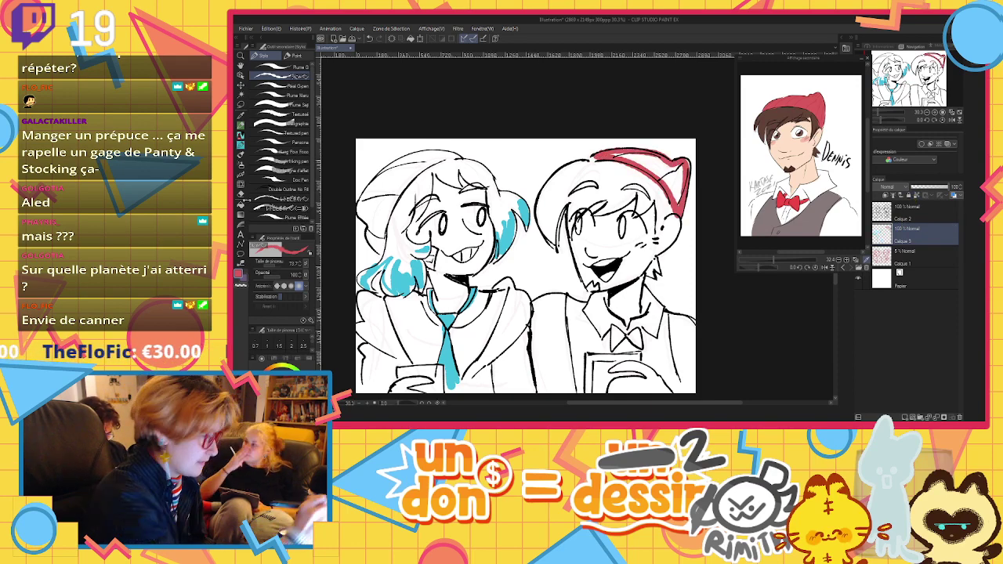
key(g)
click(652, 177)
click(241, 146)
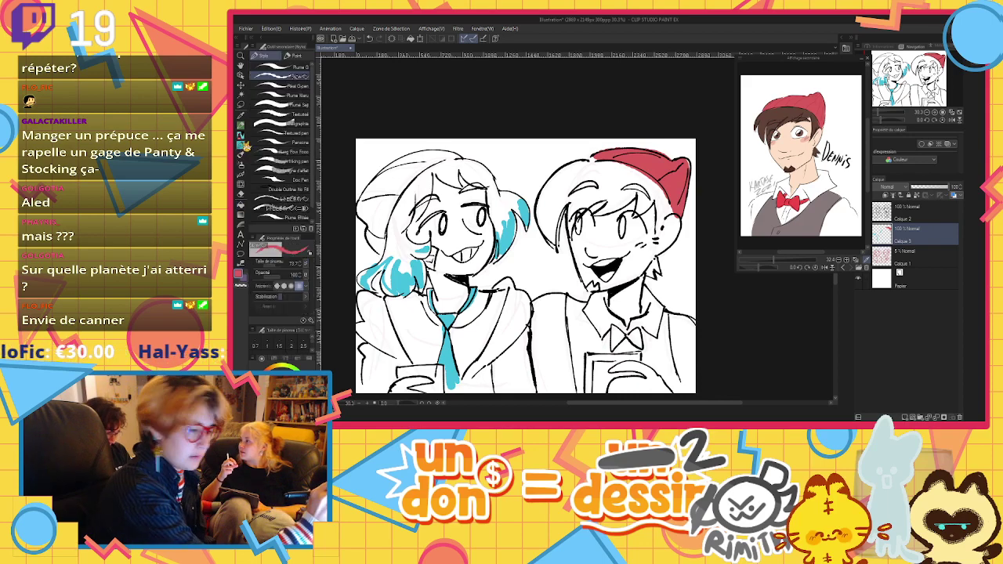
mouse_move(613, 330)
mouse_down()
mouse_move(616, 343)
mouse_move(629, 336)
mouse_move(641, 347)
mouse_move(641, 326)
mouse_up()
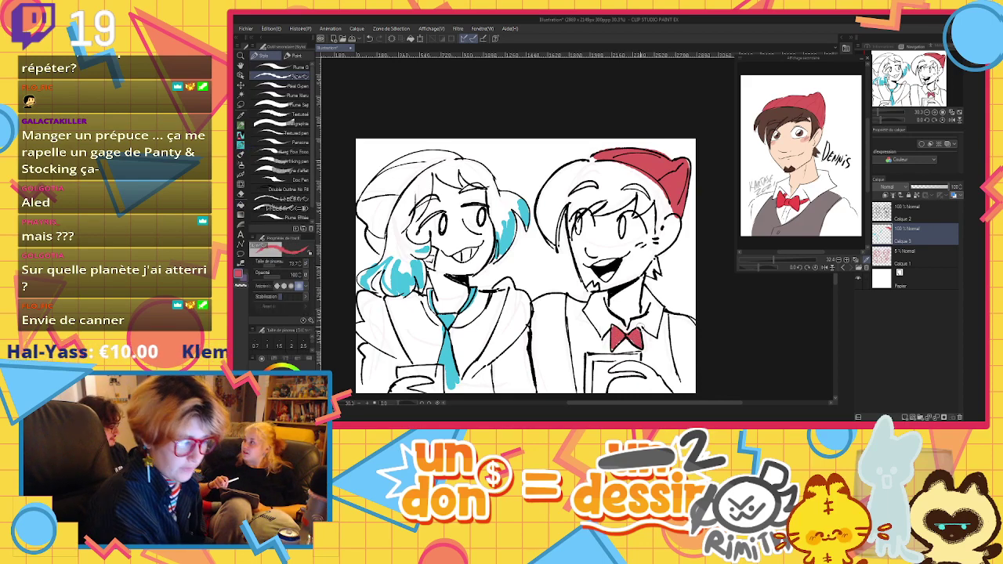
Paint pink blush on both characters' cheeks on a new layer and lower that layer's opacity to 34%
click(905, 417)
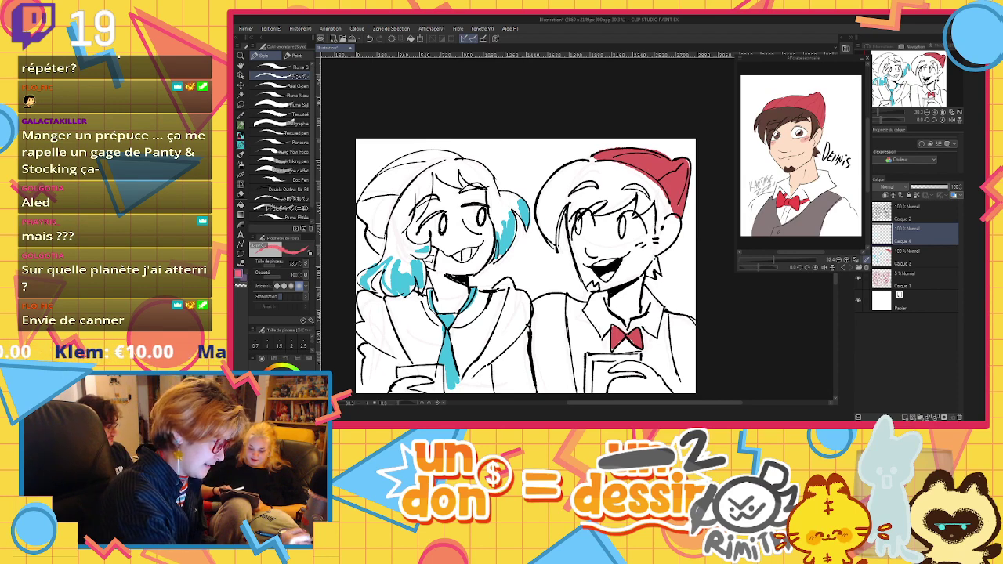
mouse_move(419, 239)
mouse_down()
mouse_move(486, 233)
mouse_move(497, 223)
mouse_up()
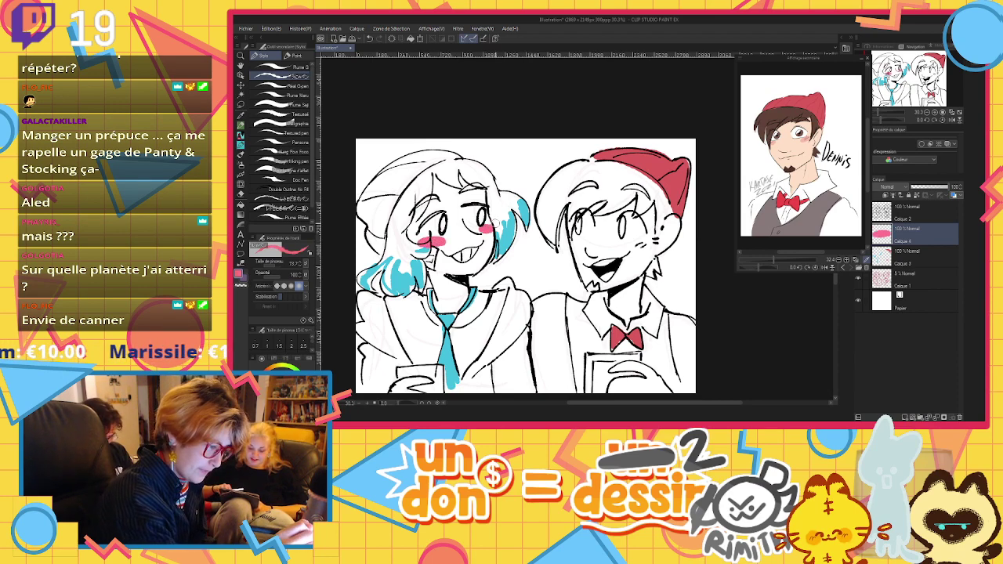
drag(569, 240, 649, 251)
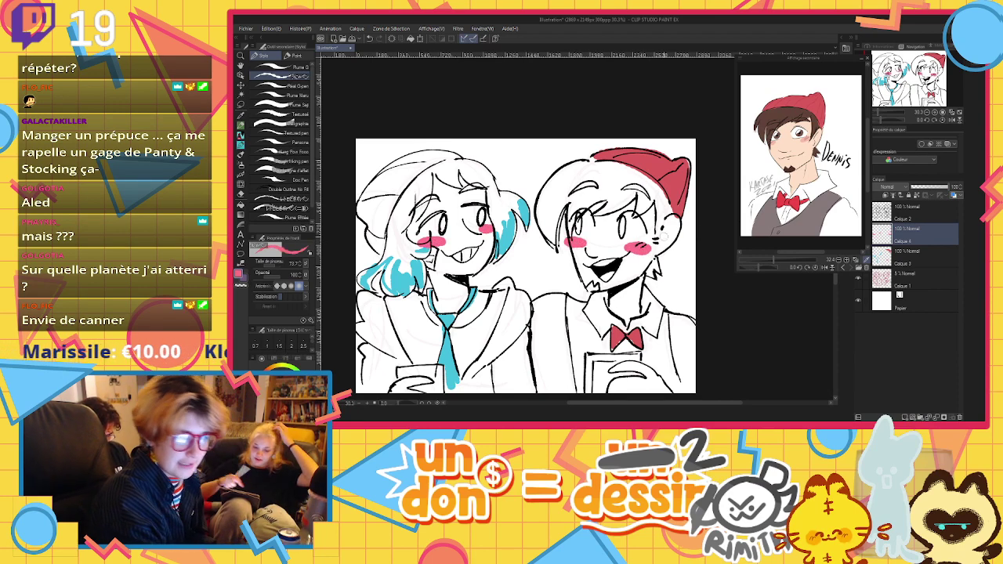
drag(927, 188, 919, 189)
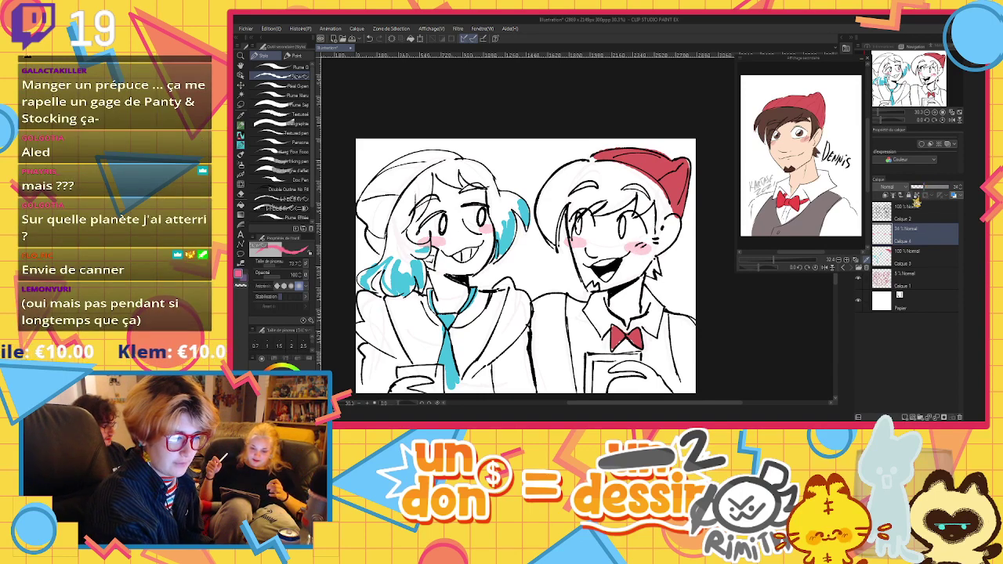
On a new translucent layer, paint blue-violet shadows on the first character's face and hair and the second character's beanie with a larger brush
click(904, 417)
click(925, 187)
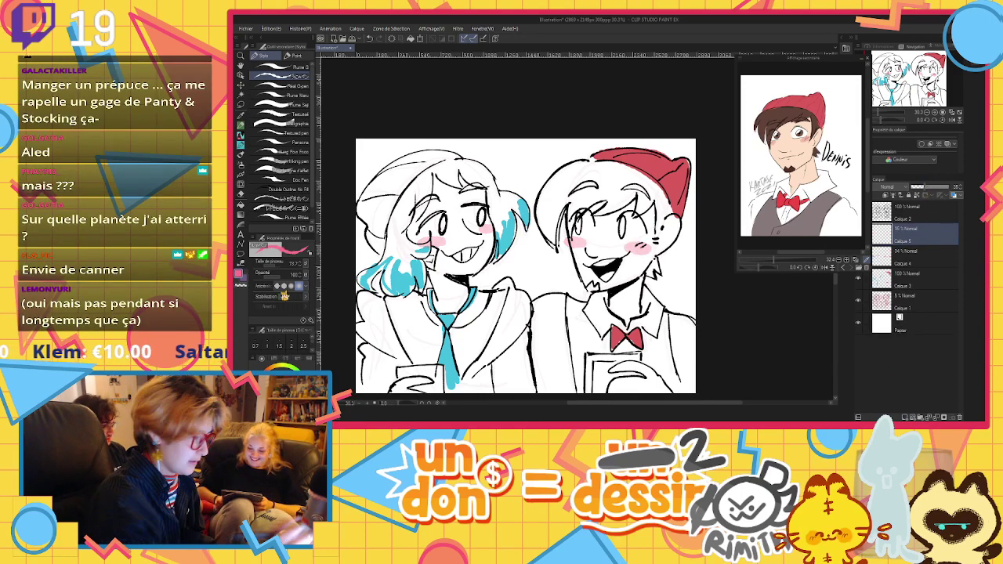
click(278, 266)
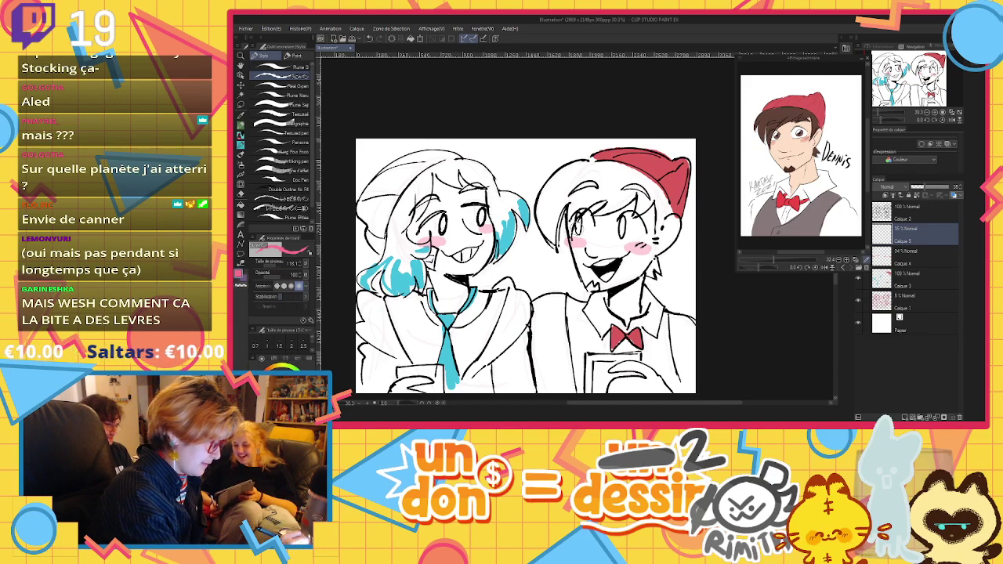
key(x)
drag(433, 267, 483, 267)
mouse_move(445, 187)
mouse_down()
mouse_move(482, 186)
mouse_move(493, 208)
mouse_move(425, 224)
mouse_up()
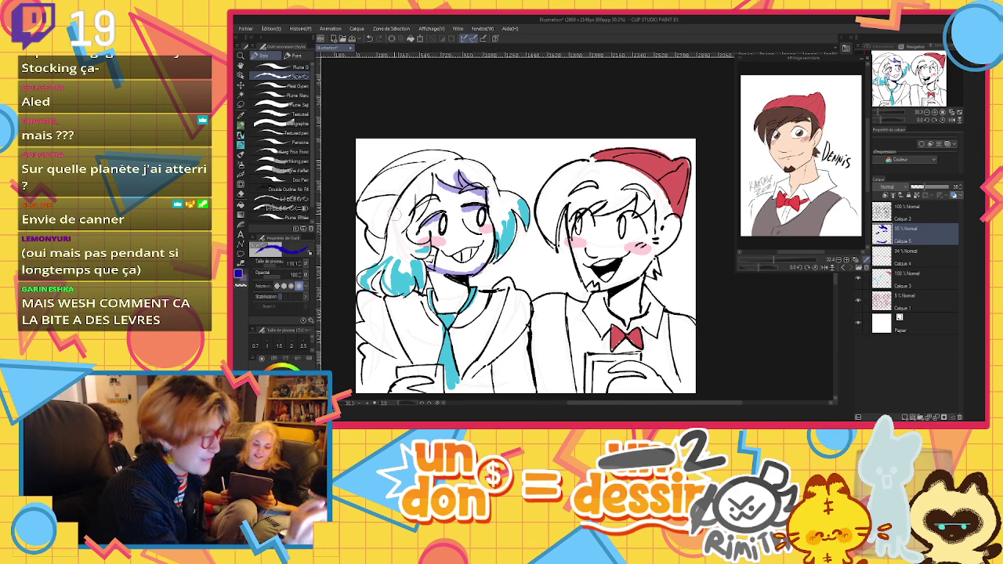
drag(451, 160, 390, 232)
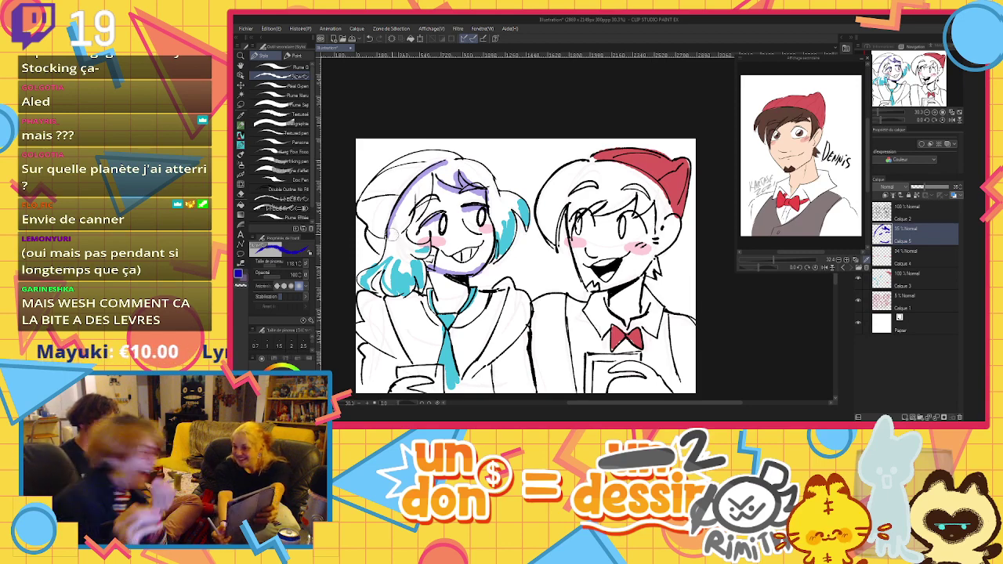
mouse_move(616, 159)
mouse_down()
mouse_move(670, 176)
mouse_move(666, 186)
mouse_move(685, 185)
mouse_move(679, 210)
mouse_up()
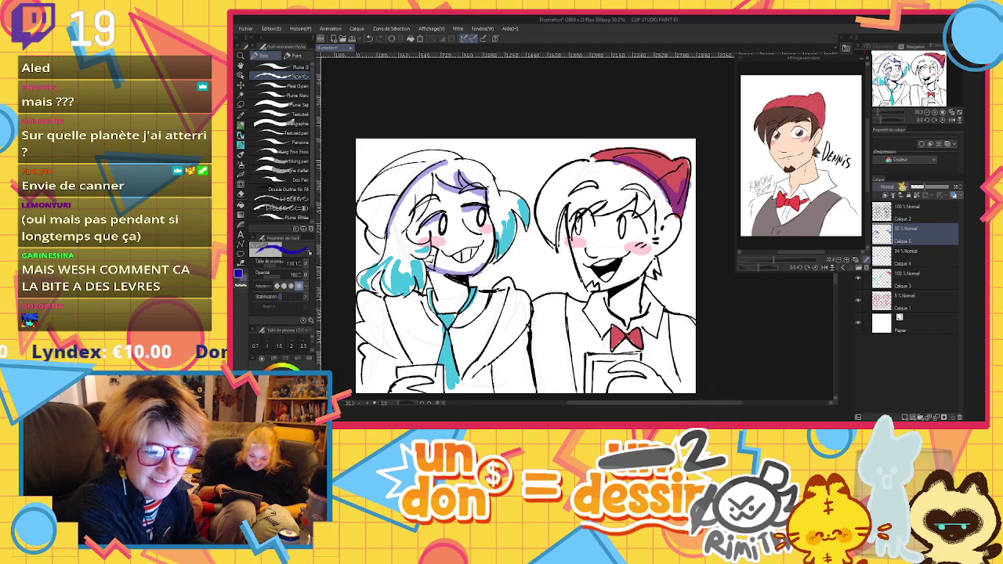
Set the shadow layer to Produit blending with lower opacity, and shade the second character's forehead, neck and hand with the glass
click(902, 186)
click(894, 212)
drag(917, 191, 923, 189)
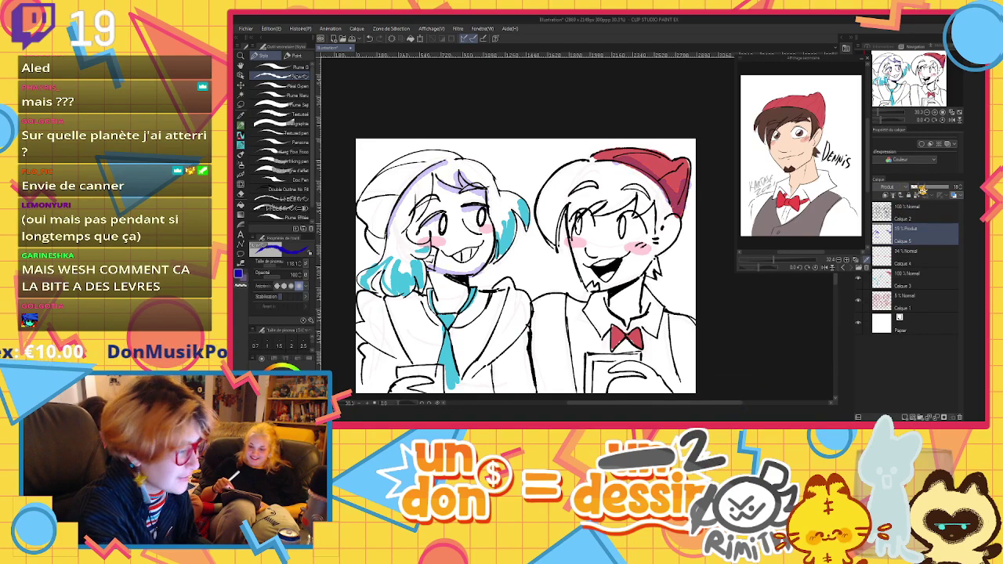
mouse_move(597, 224)
mouse_down()
mouse_move(638, 202)
mouse_move(660, 237)
mouse_move(638, 285)
mouse_move(611, 302)
mouse_move(651, 342)
mouse_move(627, 357)
mouse_move(639, 396)
mouse_move(593, 380)
mouse_move(605, 394)
mouse_up()
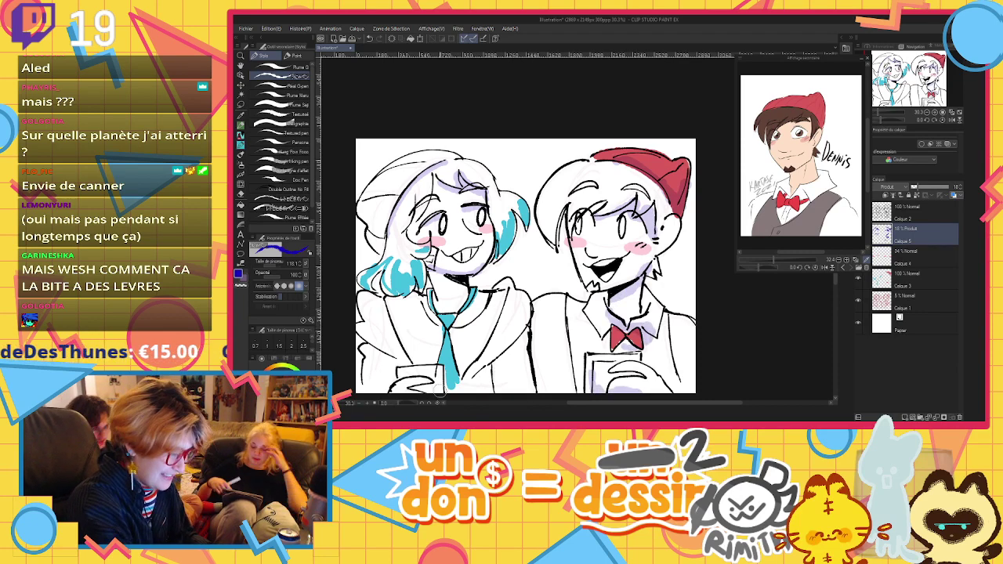
Paint violet shadow below the first character's tie and add short emphasis strokes above and below the gap between both characters
drag(439, 390, 458, 390)
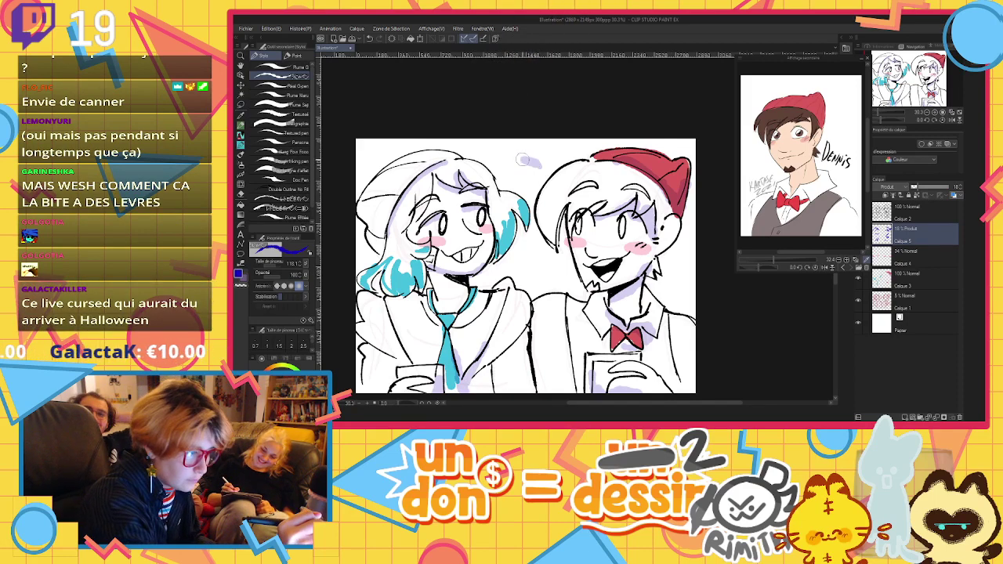
mouse_move(541, 170)
mouse_down()
mouse_move(527, 161)
mouse_move(519, 181)
mouse_move(545, 154)
mouse_up()
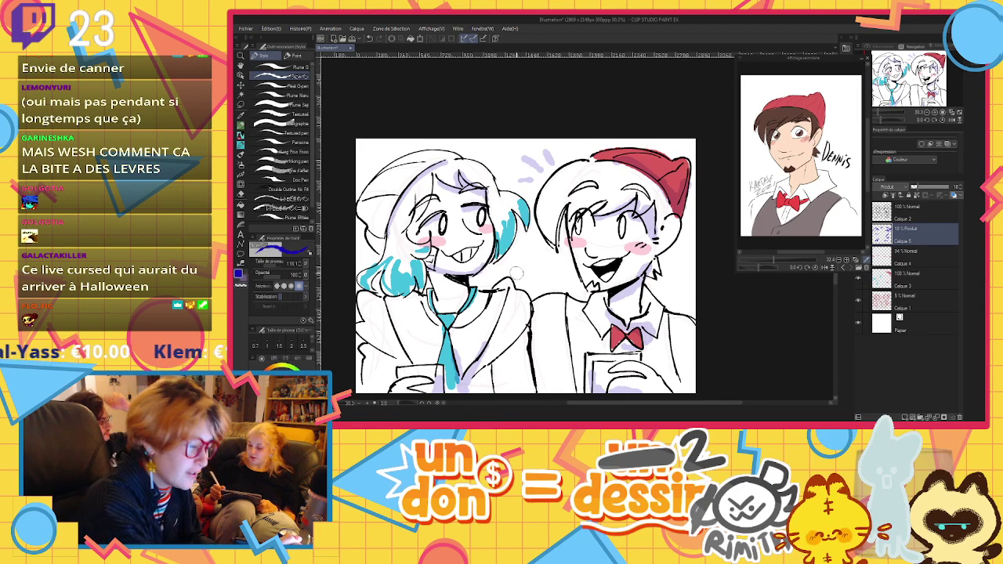
mouse_move(515, 261)
mouse_down()
mouse_move(524, 254)
mouse_move(531, 279)
mouse_up()
Set the brush size to 20 and sign the drawing above the second character's shoulder
click(299, 263)
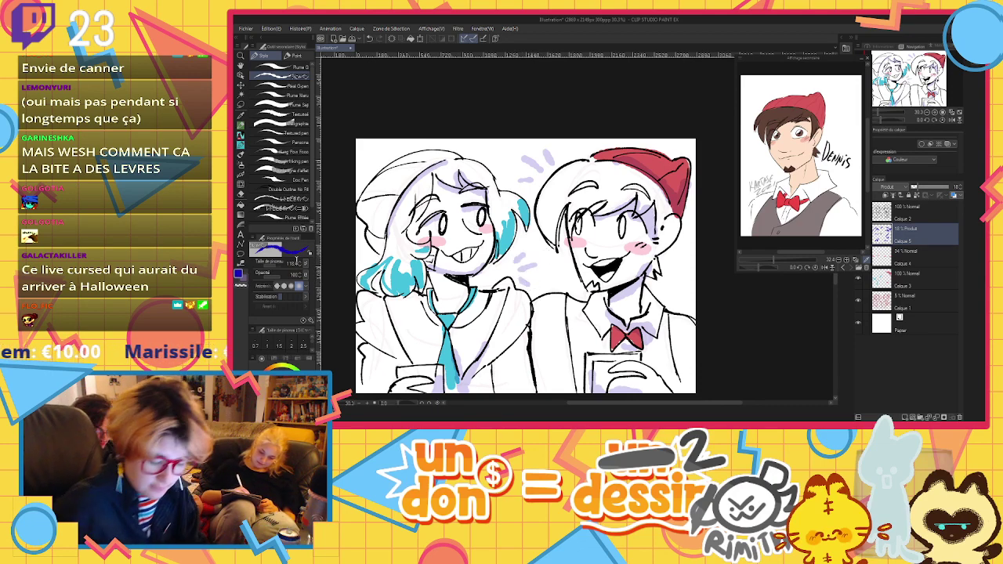
text(20)
key(Return)
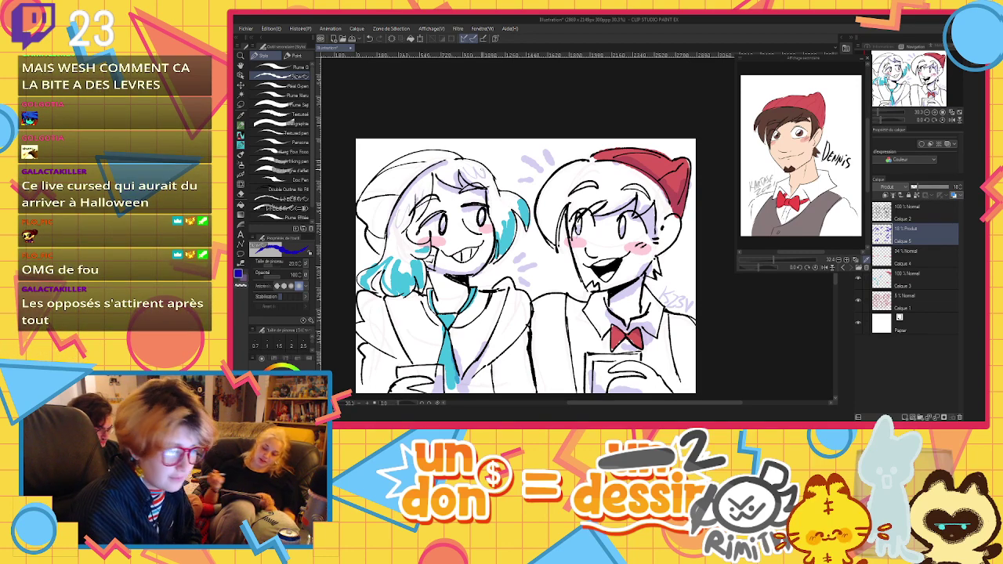
Add a new layer above the line art and sample turquoise from the first character's hair as the drawing colour
click(906, 218)
alt+click(619, 261)
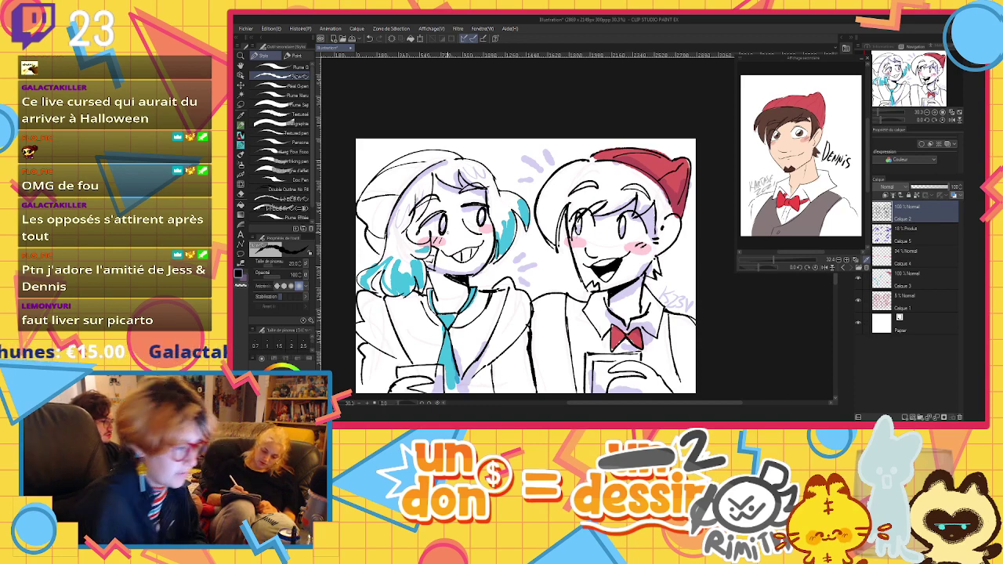
scroll(572, 253, down, 3)
scroll(546, 267, up, 2)
scroll(641, 239, up, 2)
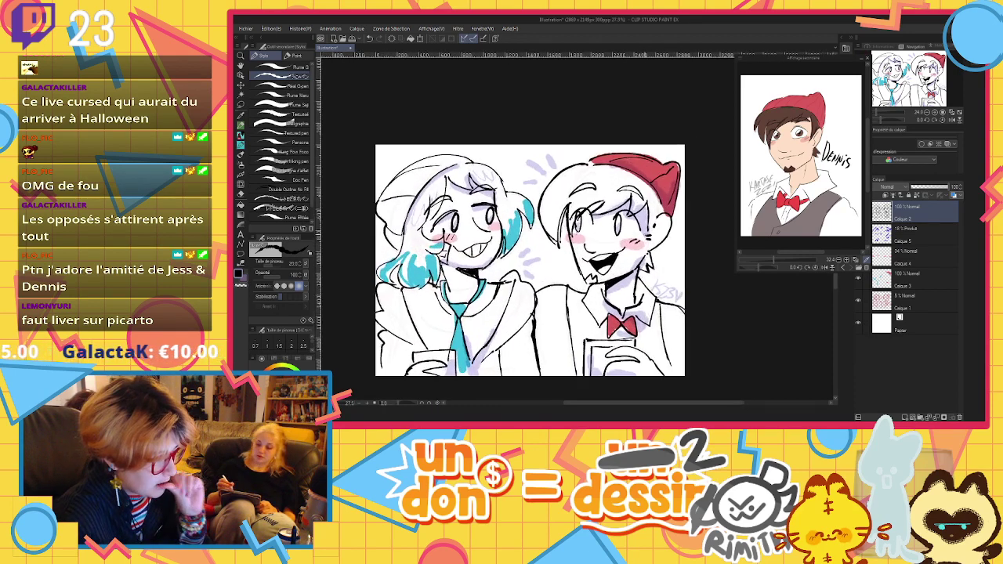
scroll(637, 243, down, 1)
scroll(582, 206, up, 1)
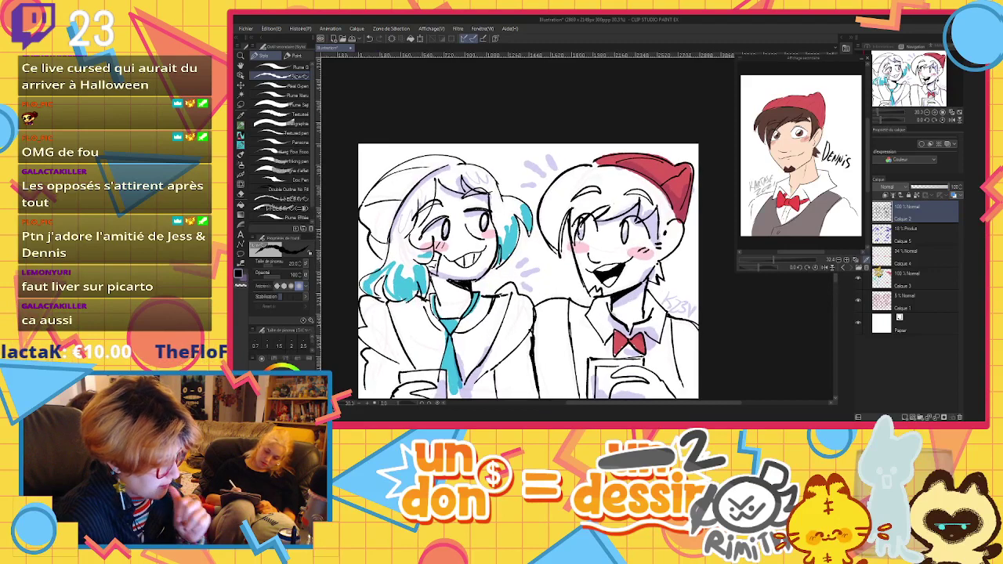
click(905, 417)
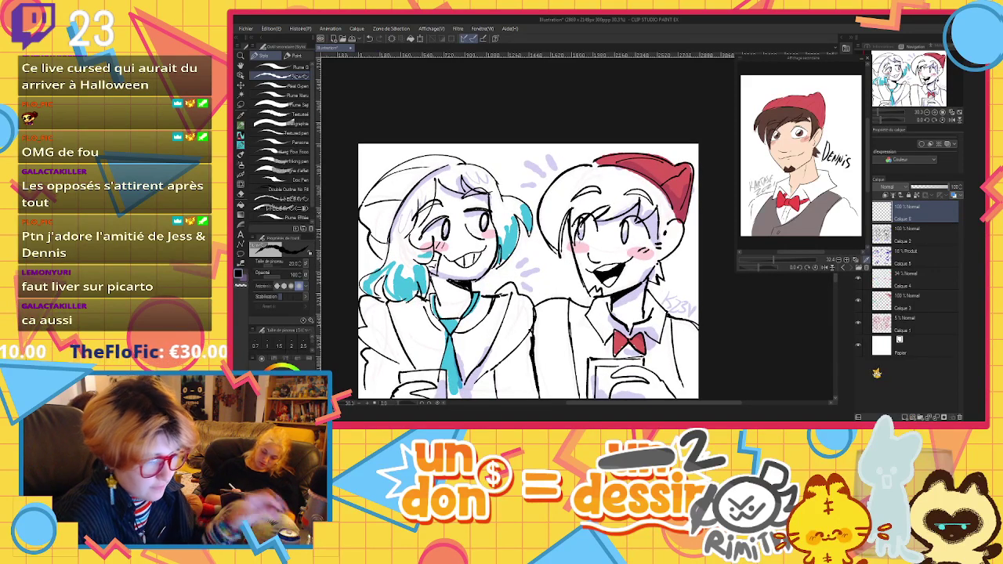
click(806, 106)
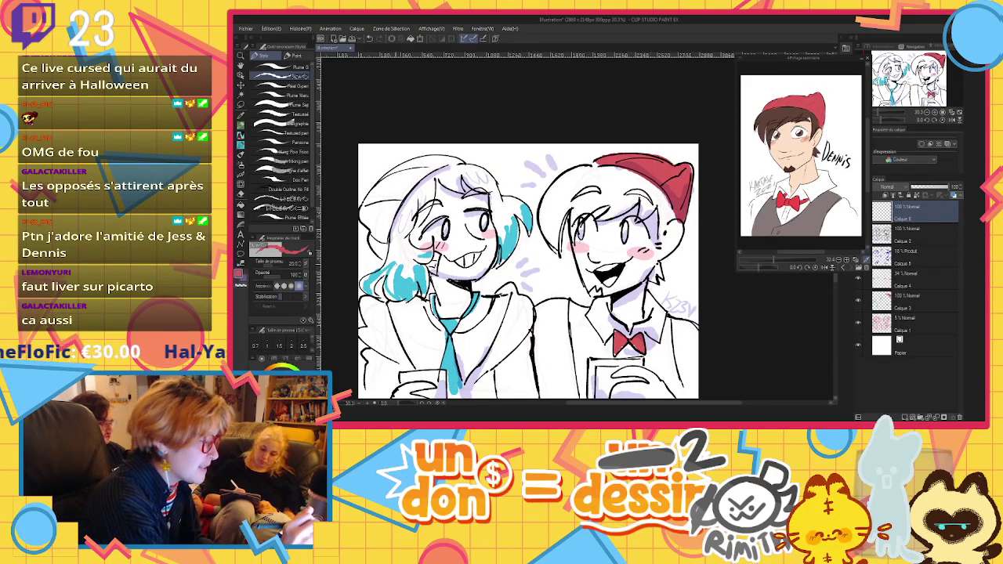
alt+click(386, 282)
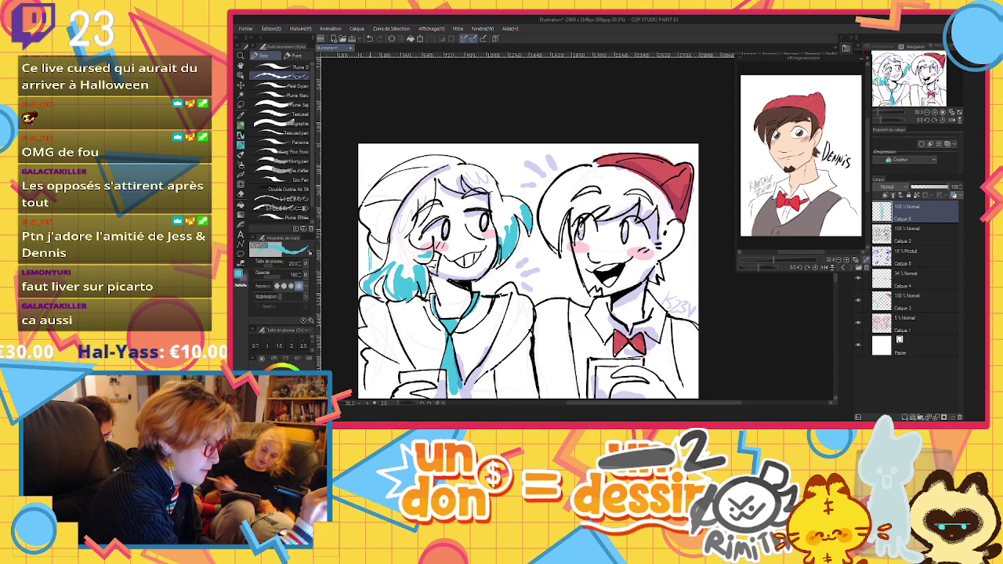
Draw a thin turquoise frame just inside the canvas edges, behind the two characters
drag(373, 157, 486, 154)
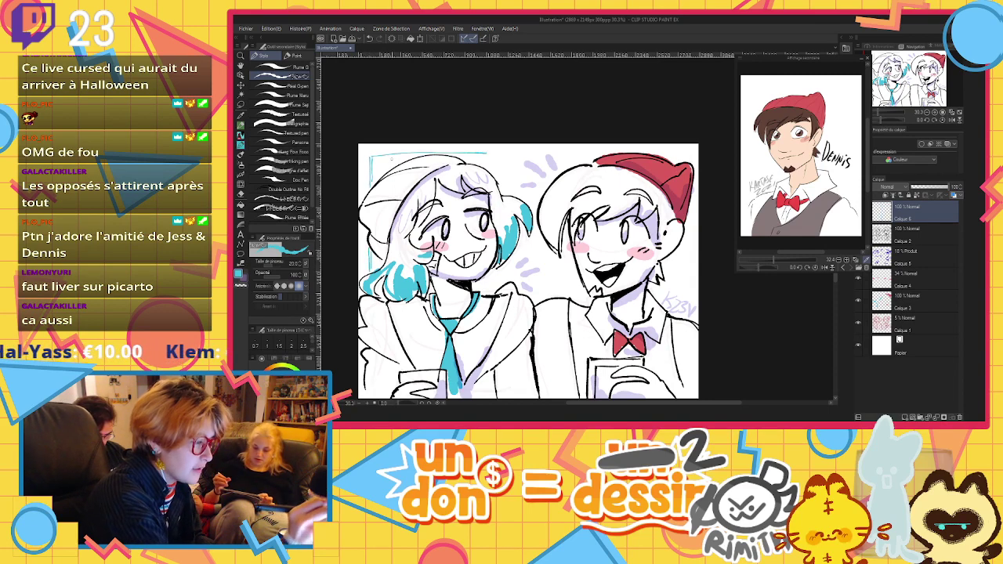
drag(373, 156, 608, 151)
key(ctrl+z)
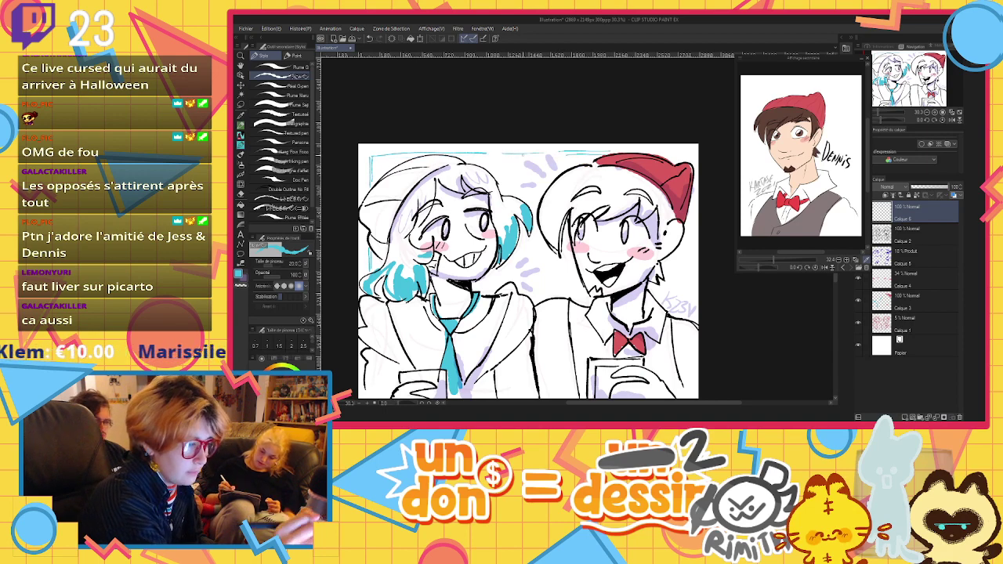
key(ctrl+minus)
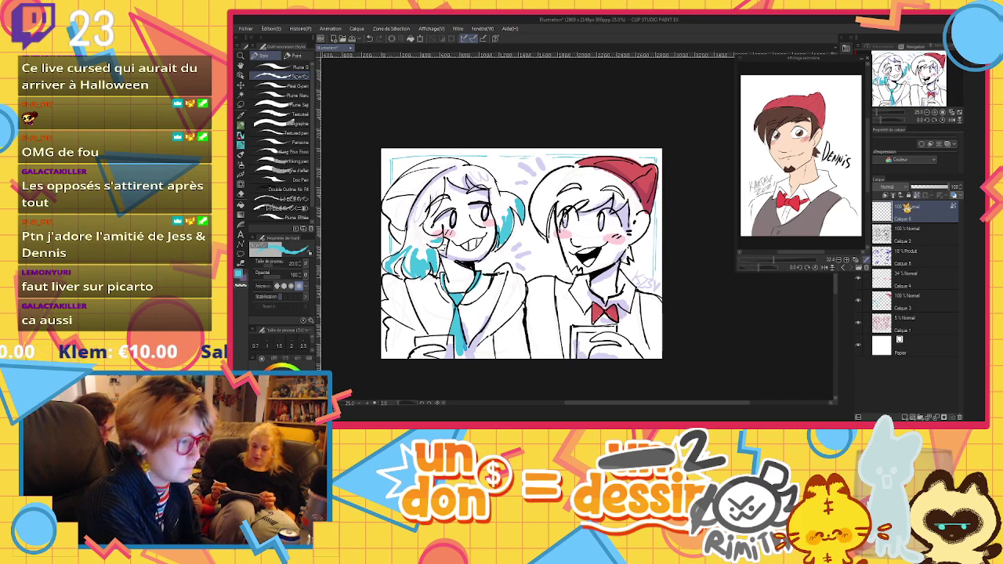
Recolour part of the frame's upper edge with the beanie's red, and save the drawing as Dennis jess nov 2023.png
drag(577, 157, 596, 157)
alt+click(603, 162)
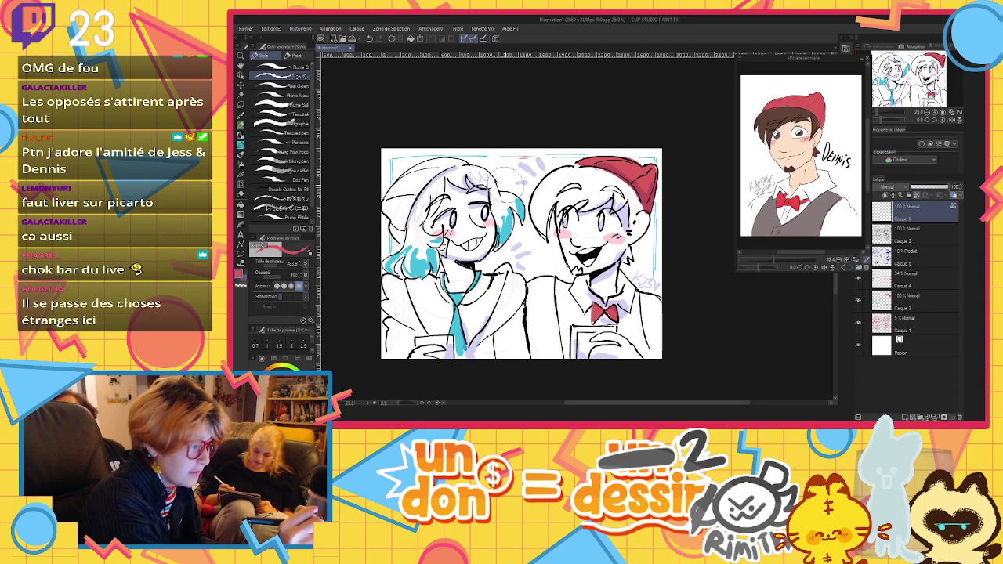
alt+click(409, 258)
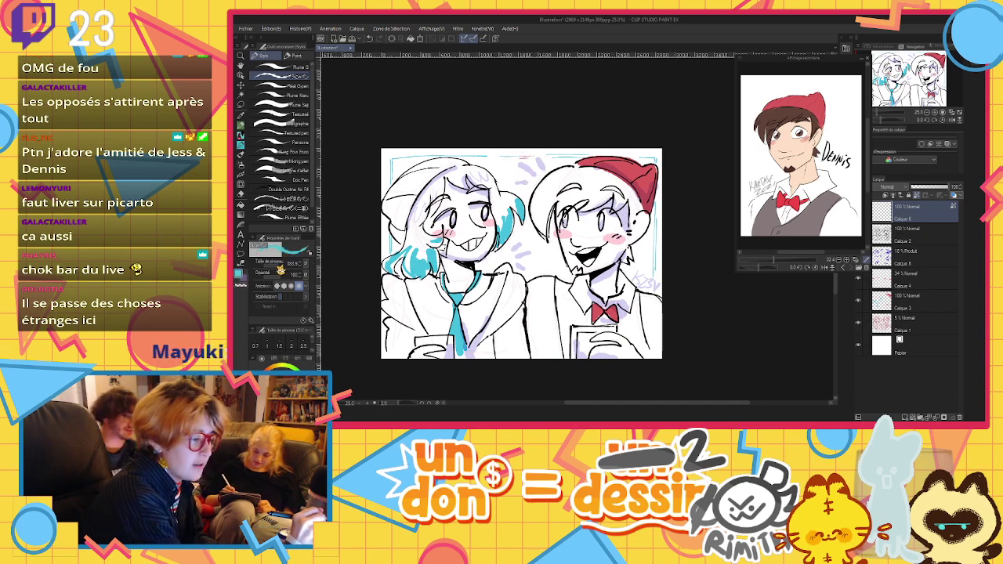
drag(279, 268, 273, 268)
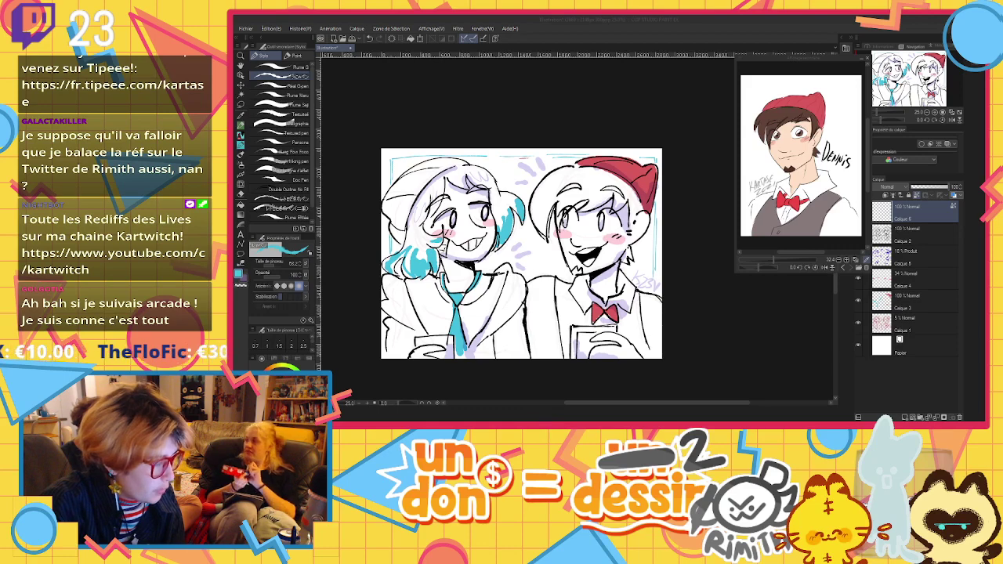
key(ctrl+s)
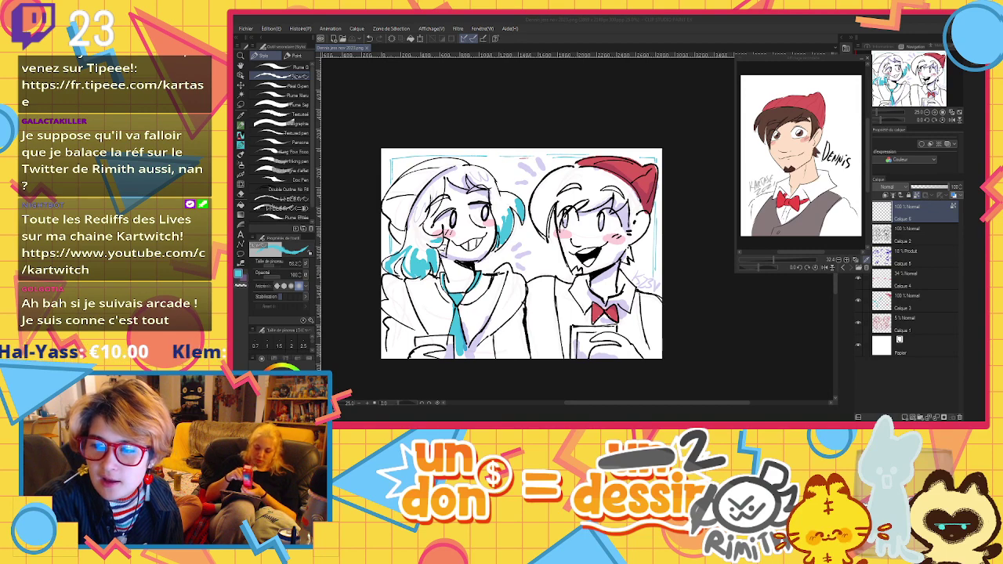
Switch to the browser to view the robot character illustration, and return to Clip Studio Paint
key(alt+Tab)
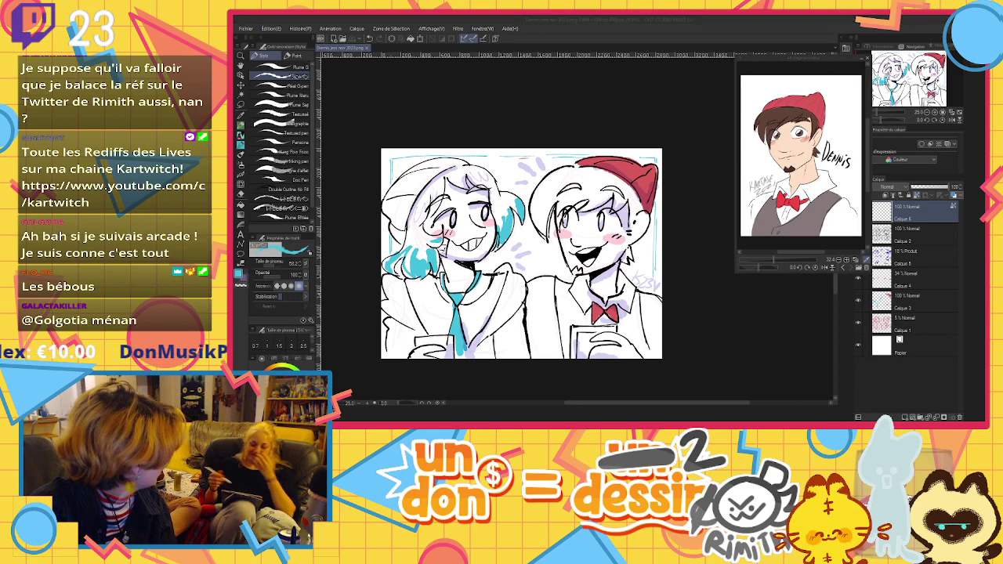
key(alt+Tab)
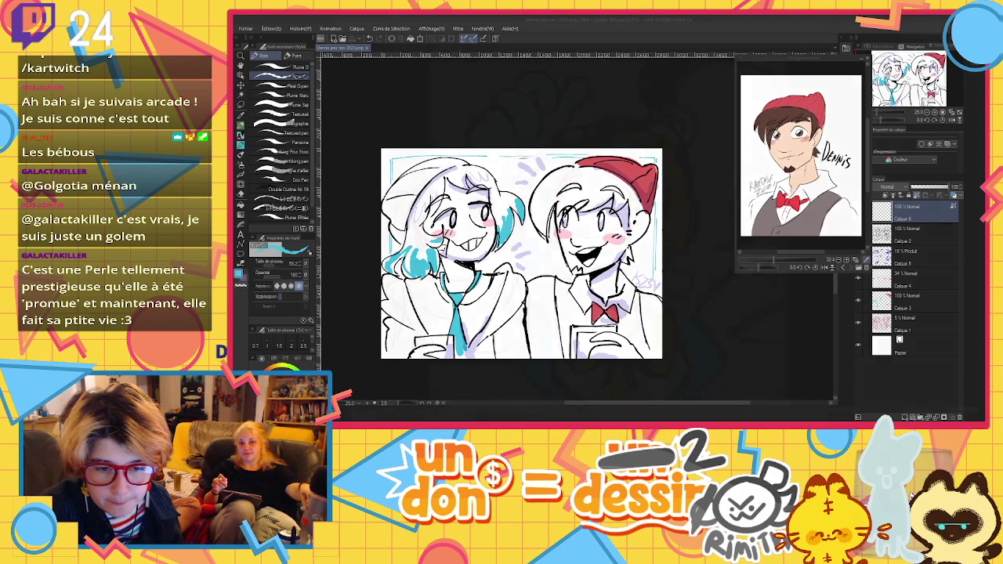
key(alt+Tab)
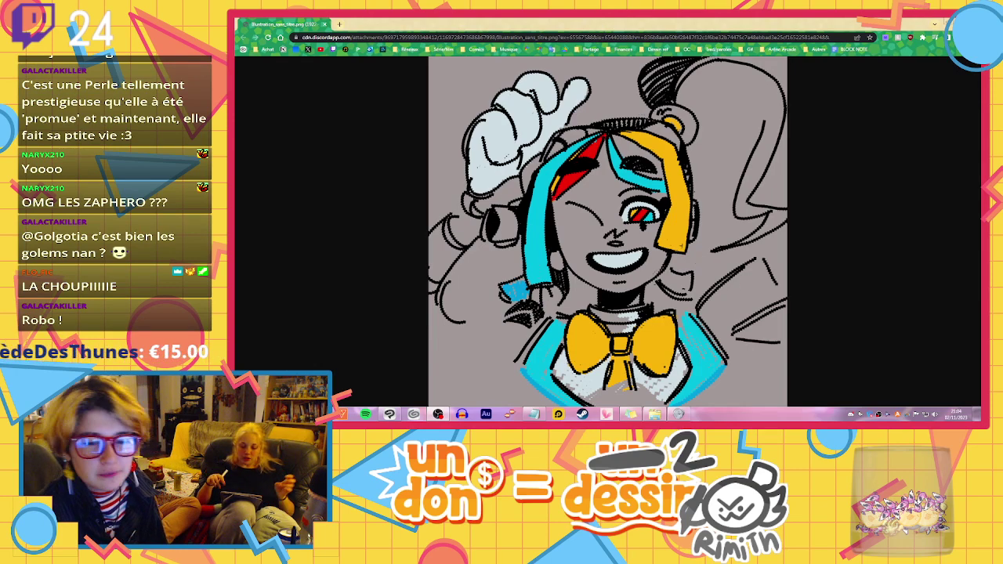
key(alt+Tab)
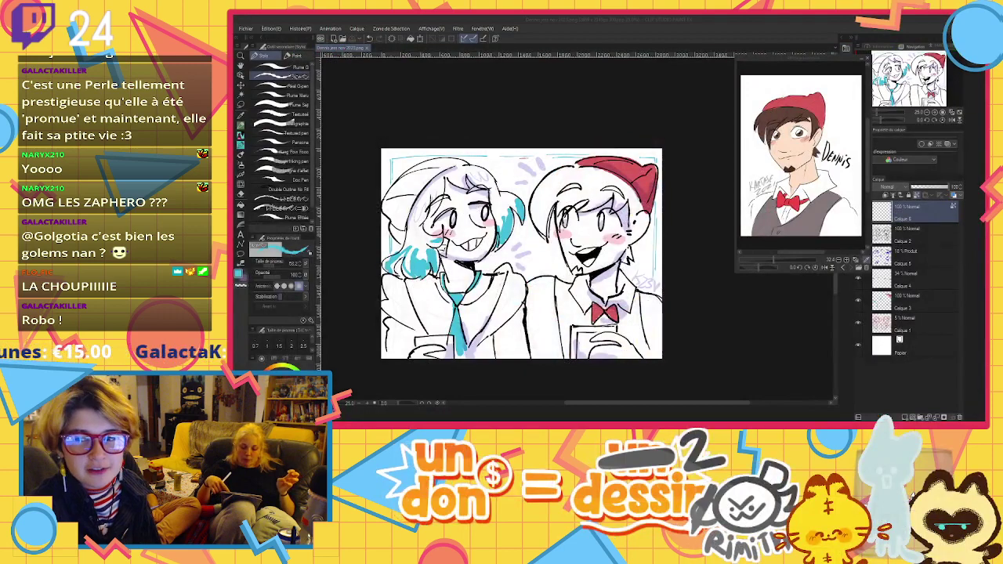
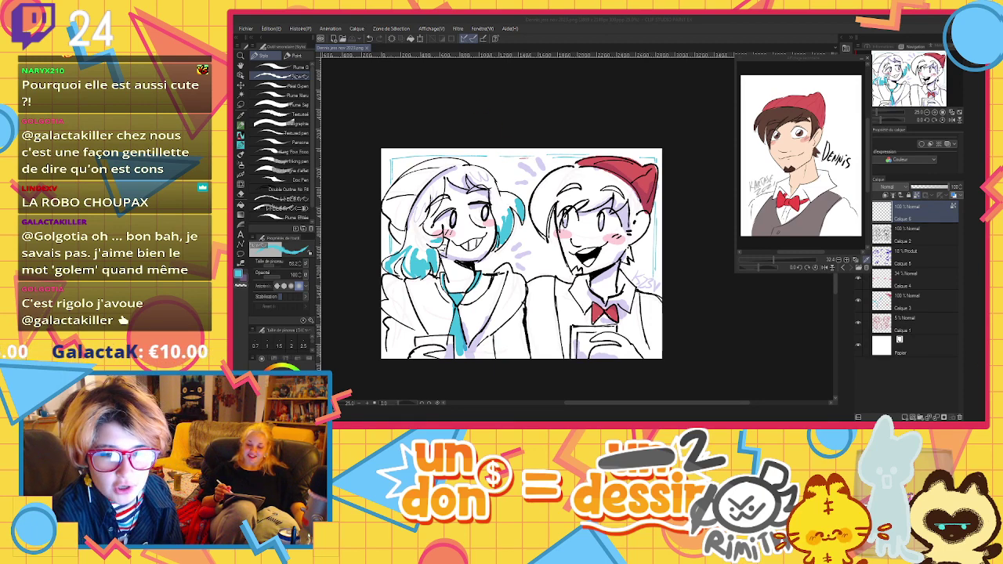
Browse the files available to open and preview older illustrations, including JESS DICE, Zap heros, le grand cru and andrei dennis
key(ctrl+o)
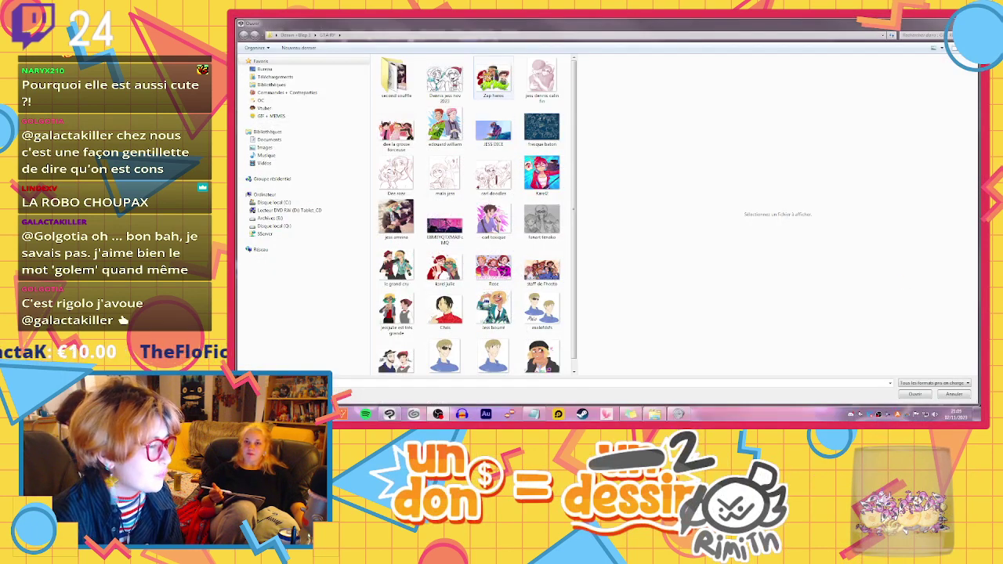
click(495, 133)
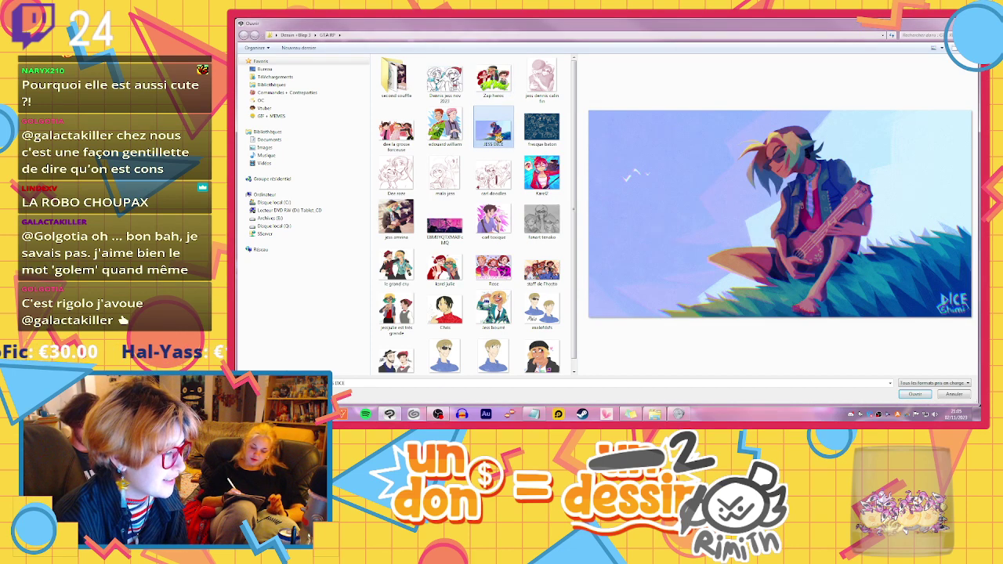
click(465, 176)
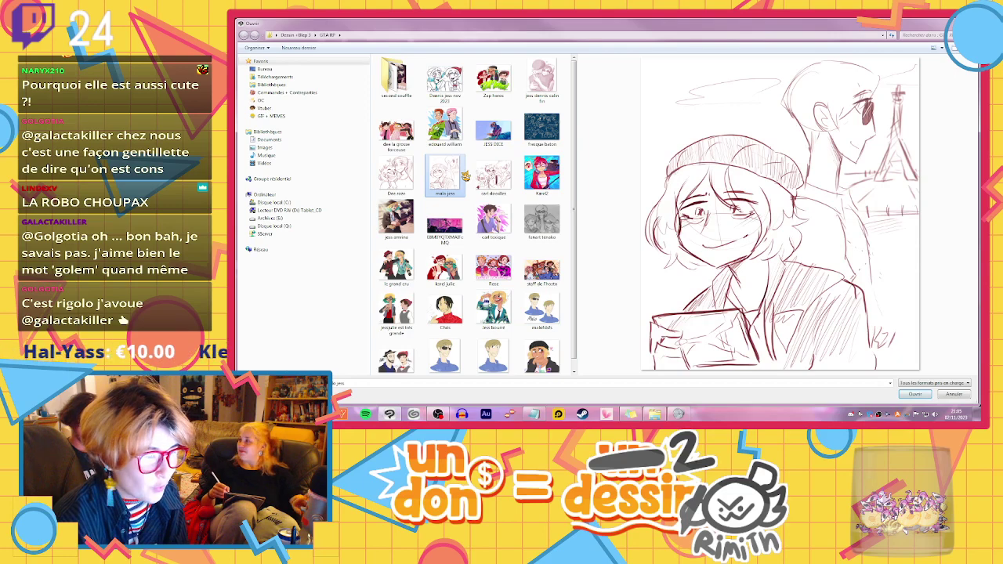
click(508, 174)
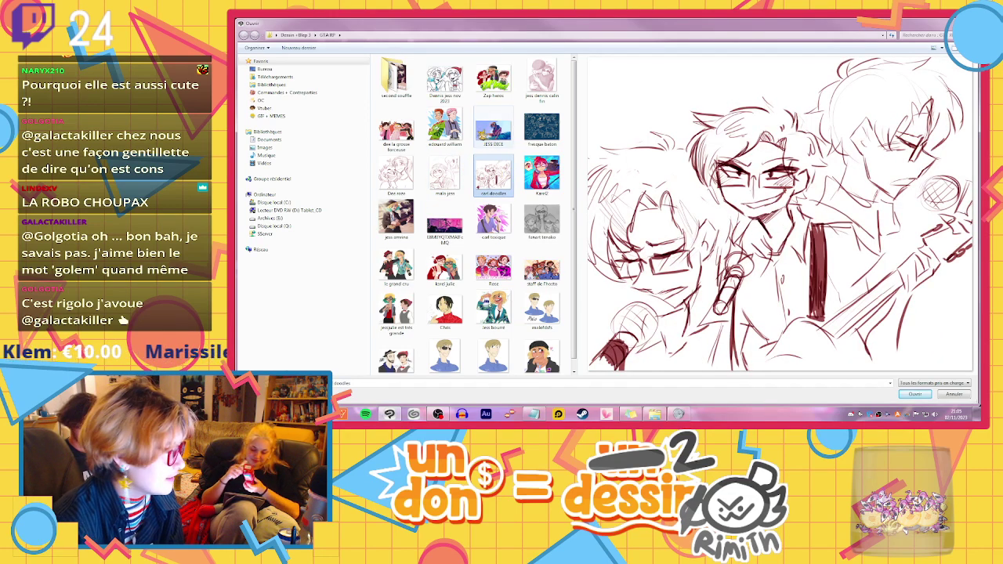
click(492, 129)
click(502, 85)
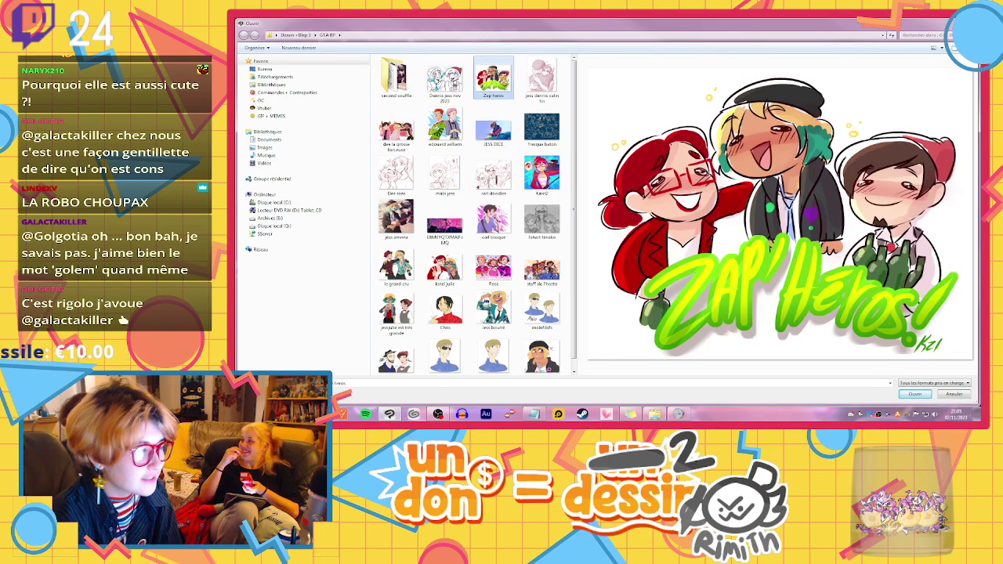
scroll(541, 188, down, 1)
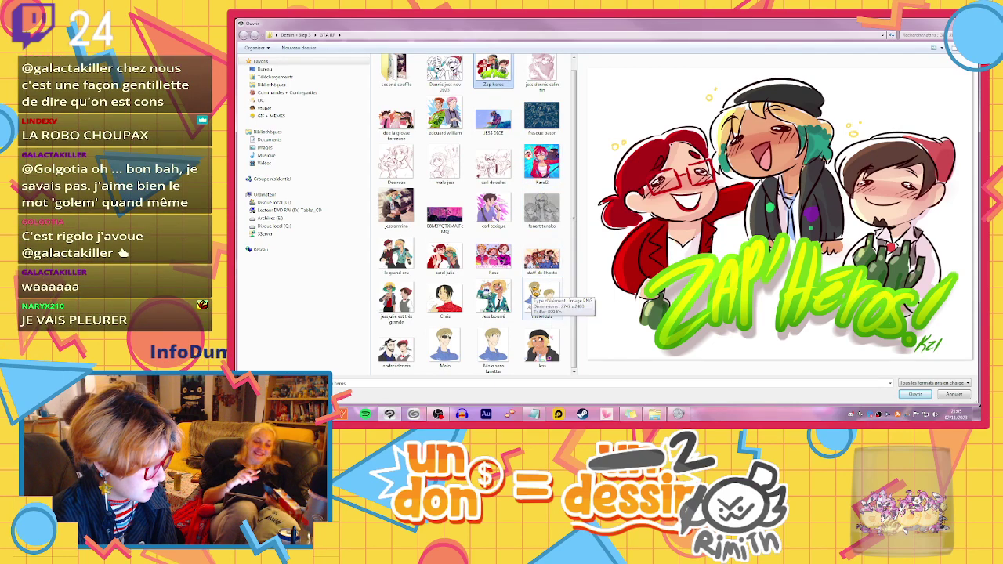
click(452, 268)
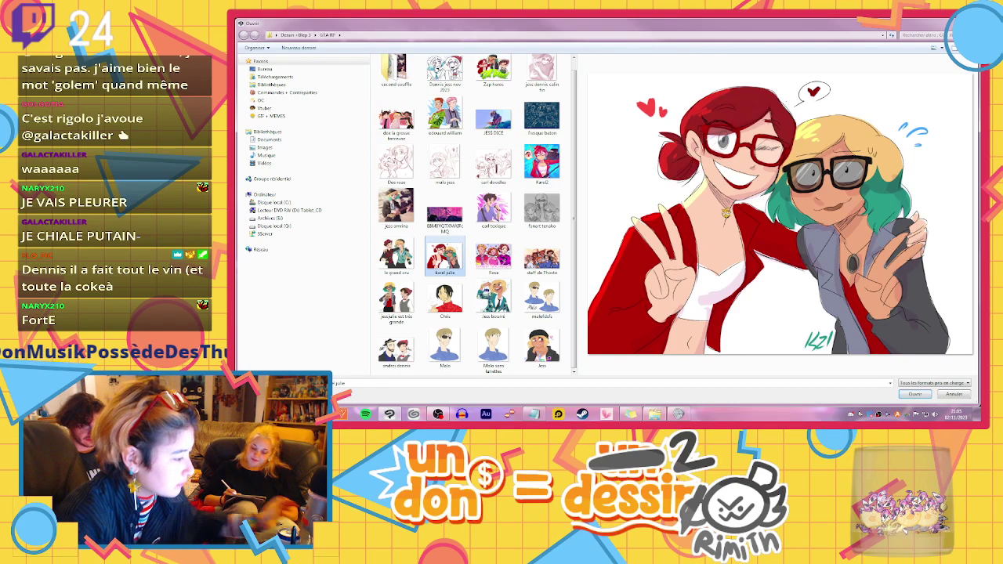
click(383, 253)
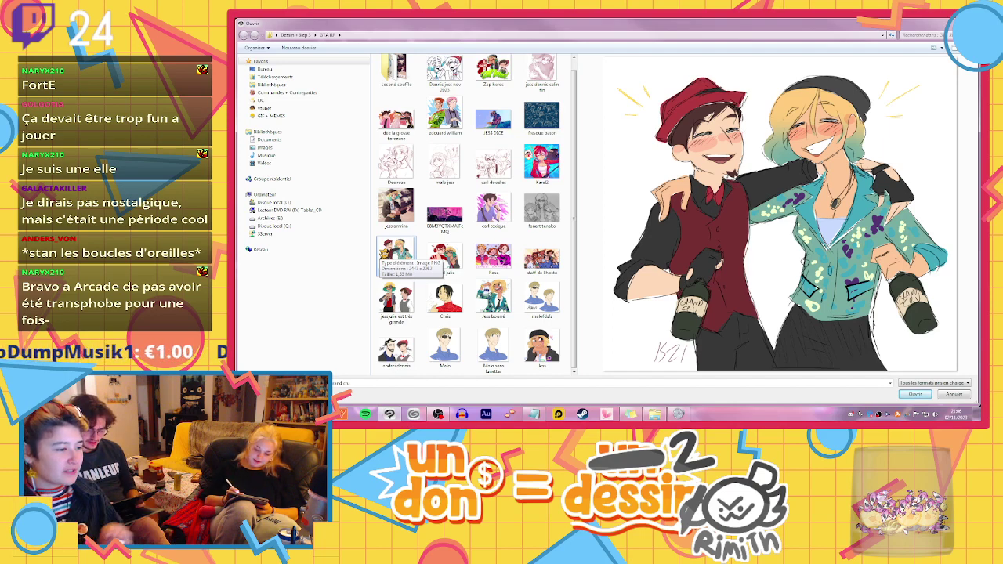
click(413, 357)
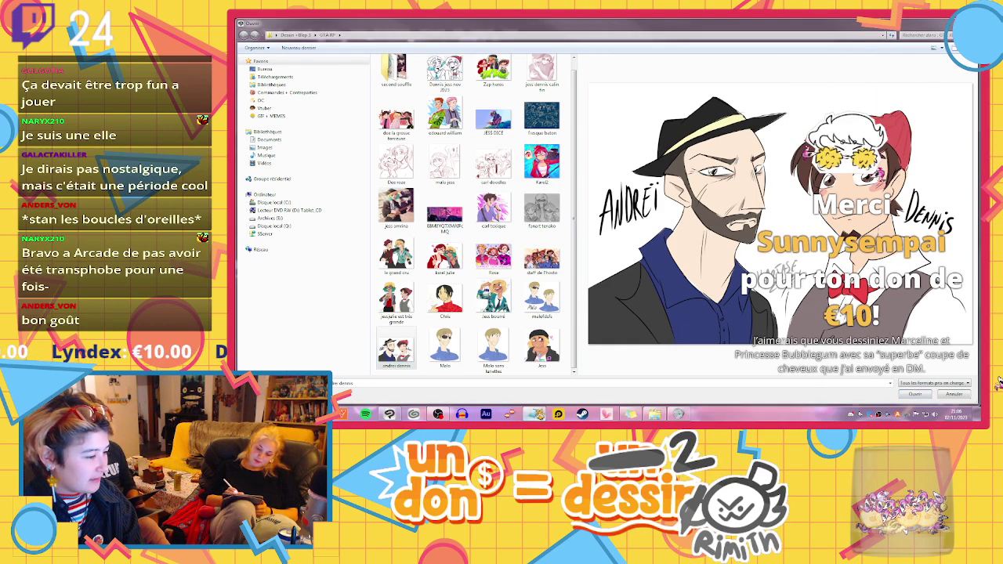
Switch to Notepad, add the line "merceline bbg" at the end of the drawing request list, and put the list away
click(533, 414)
key(Return)
text(m)
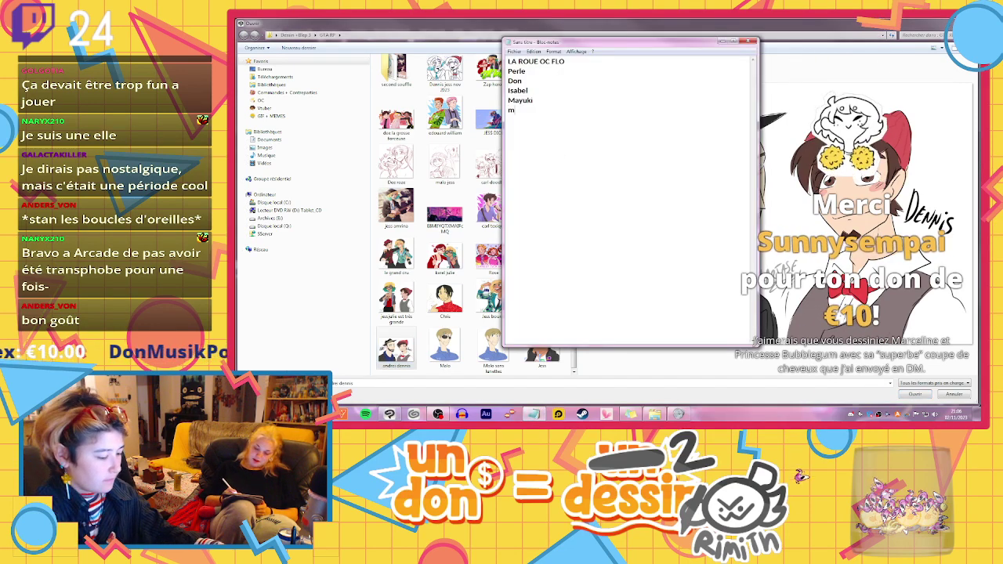
text(erceline bbg)
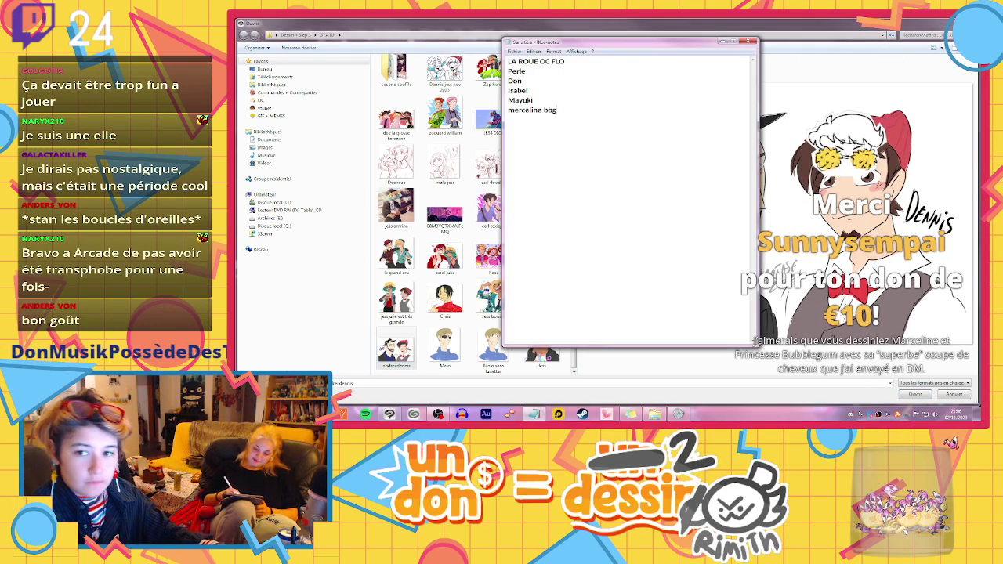
click(723, 41)
Preview more older illustrations, including carl toxique, carl doodles and the character in the flowered jacket, and return to the canvas
click(445, 210)
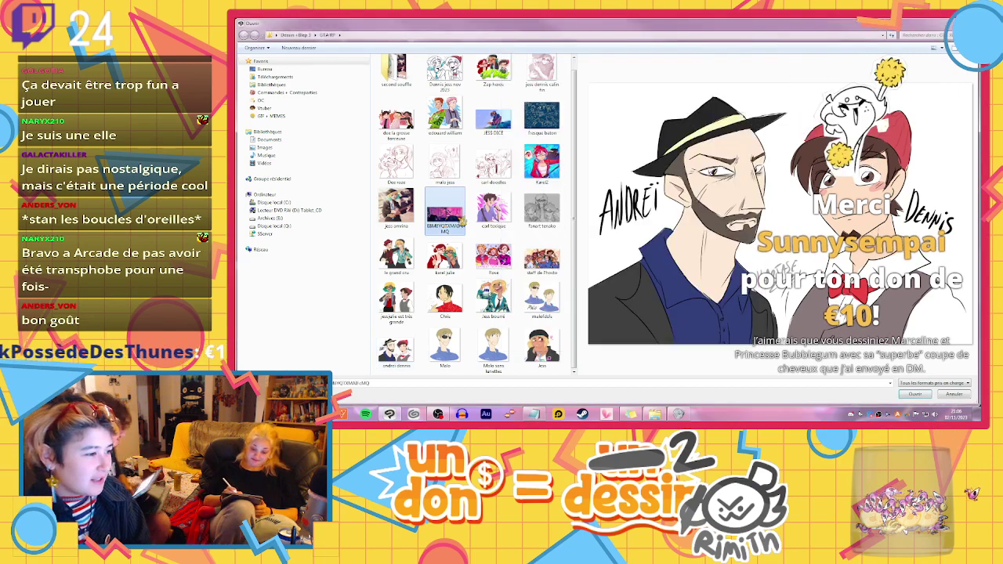
click(494, 209)
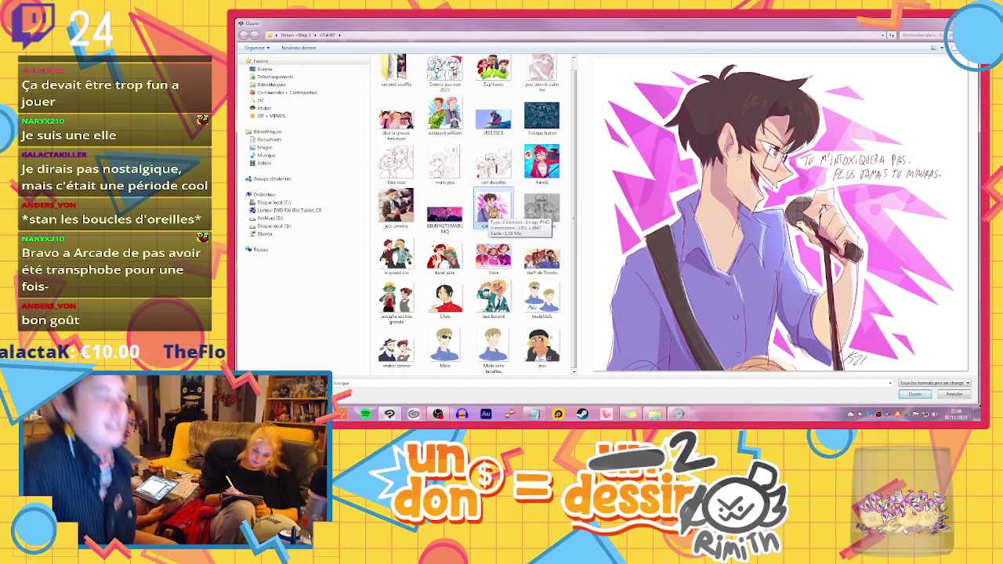
scroll(523, 247, up, 1)
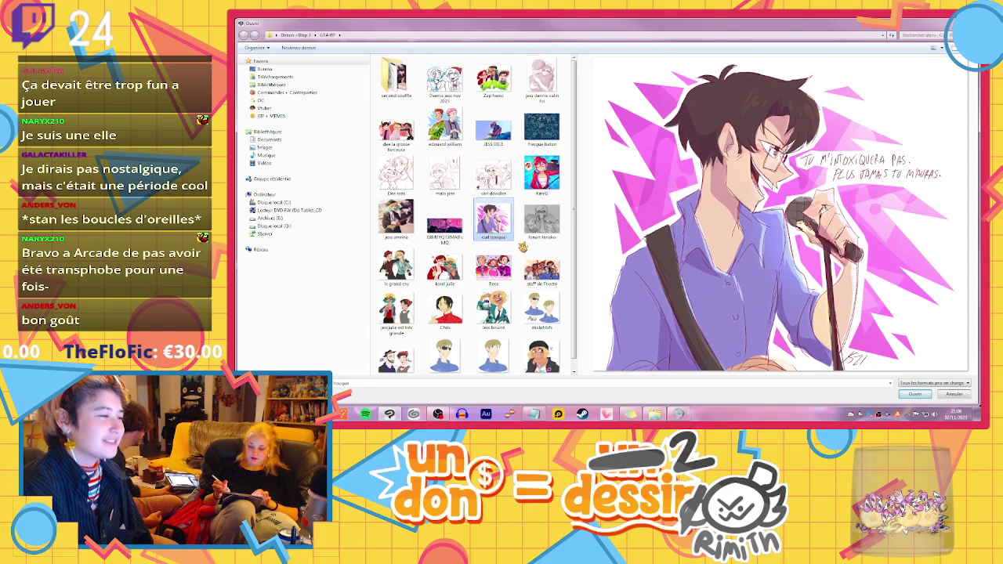
click(495, 180)
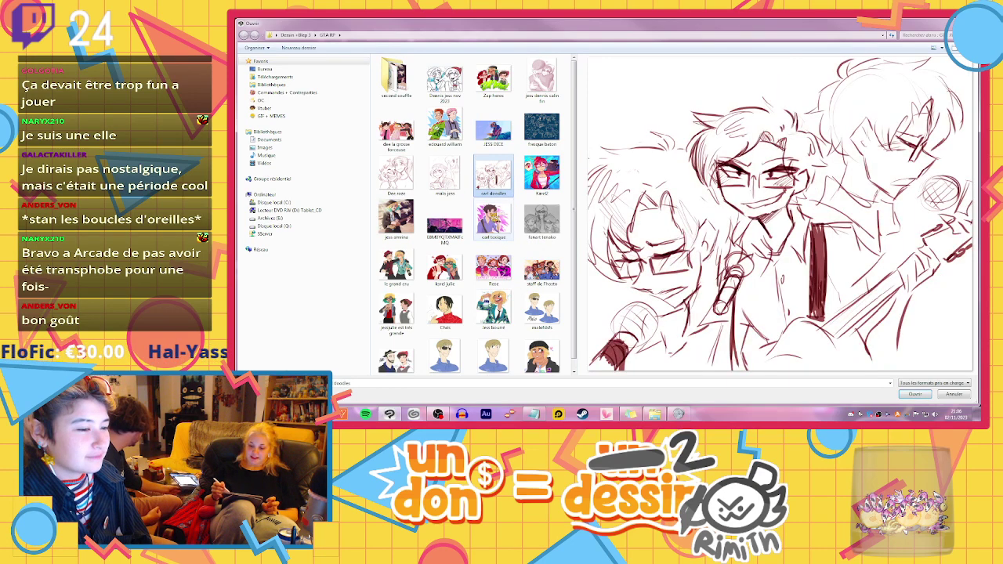
click(494, 218)
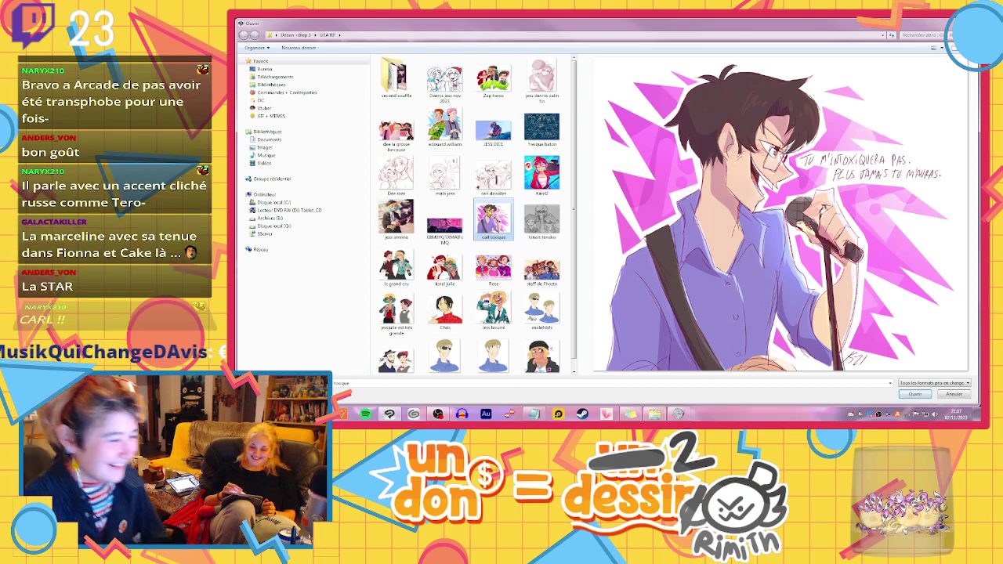
click(493, 309)
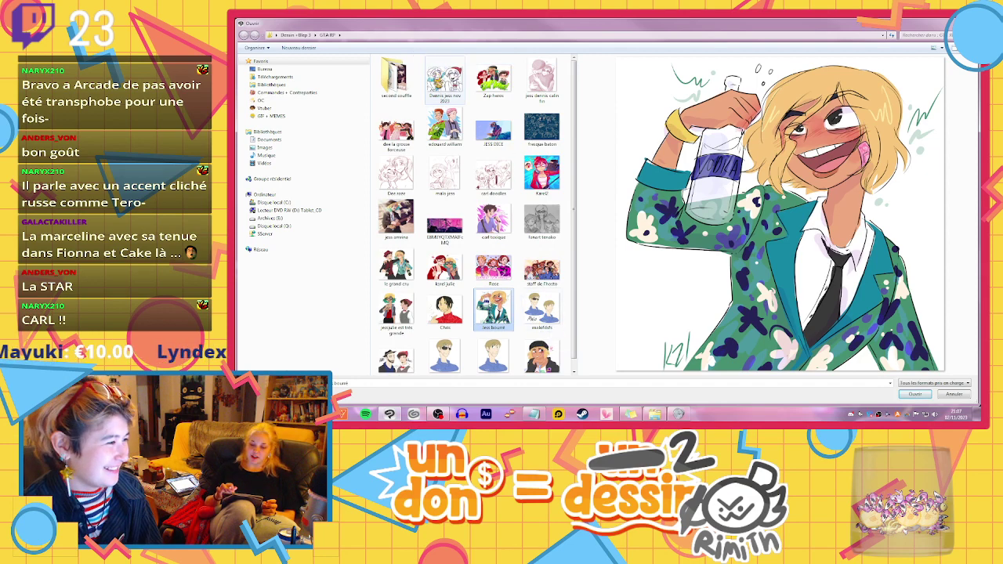
click(413, 133)
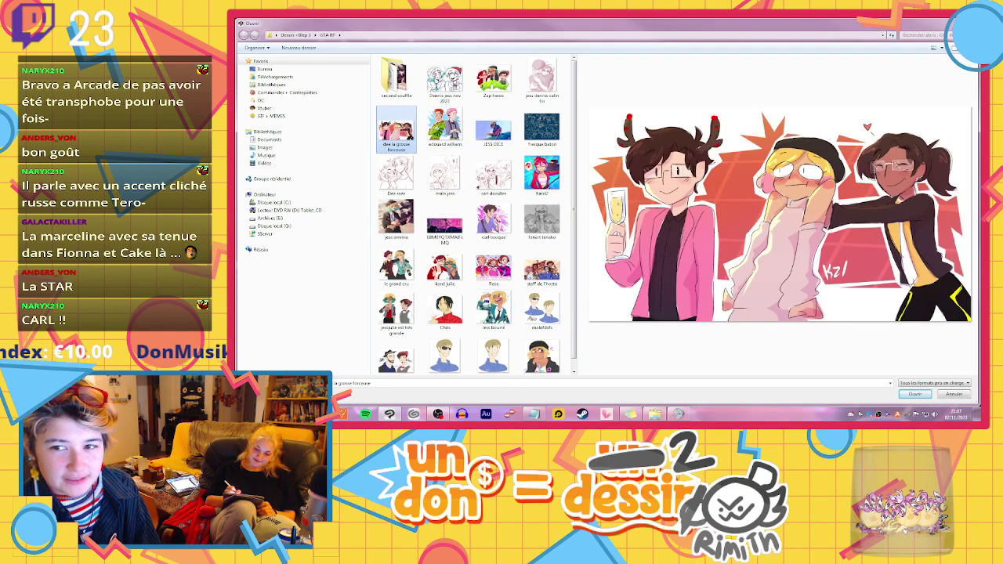
key(Return)
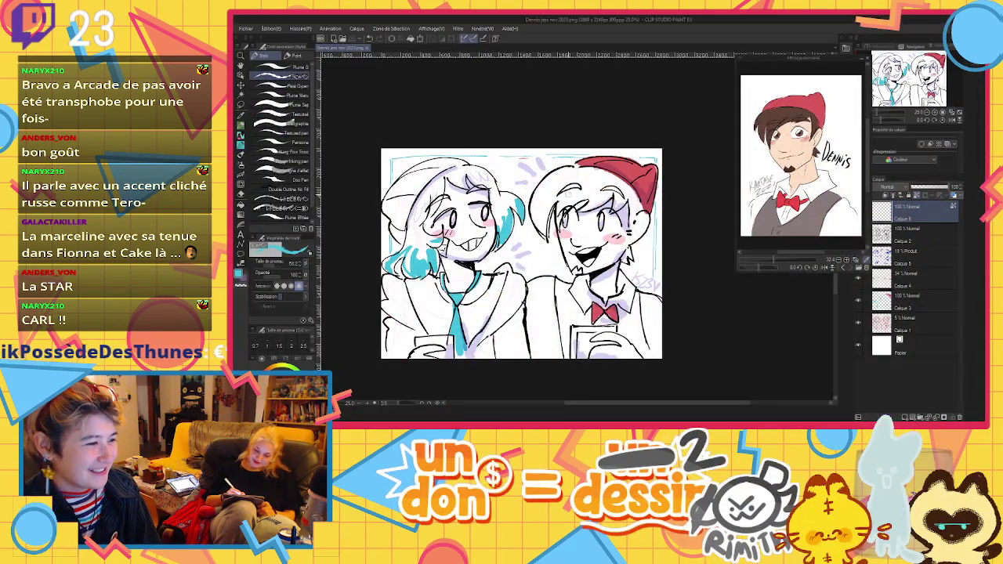
Close the finished two-character drawing and load the pink character with petal sleeves as the reference image
click(368, 48)
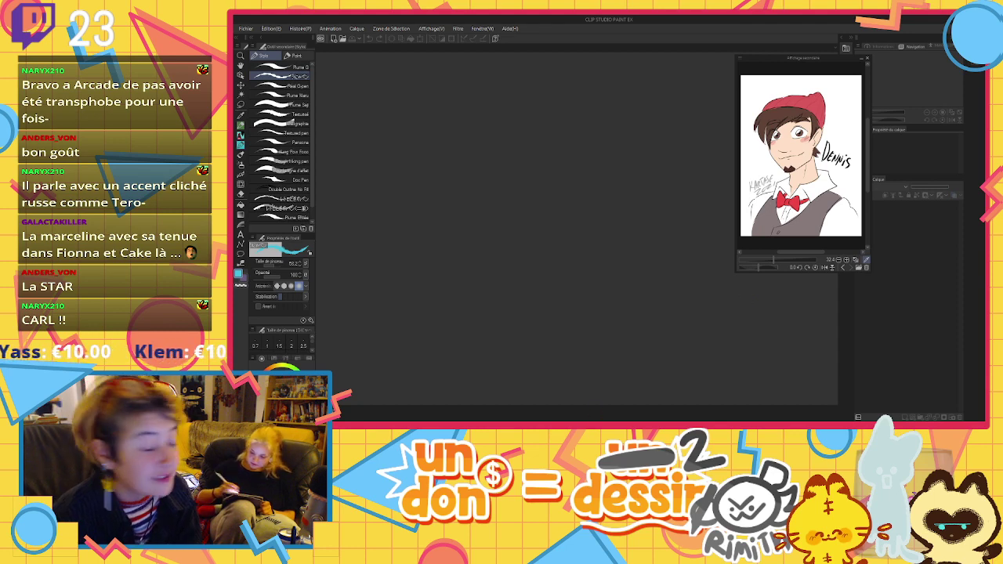
key(alt+Tab)
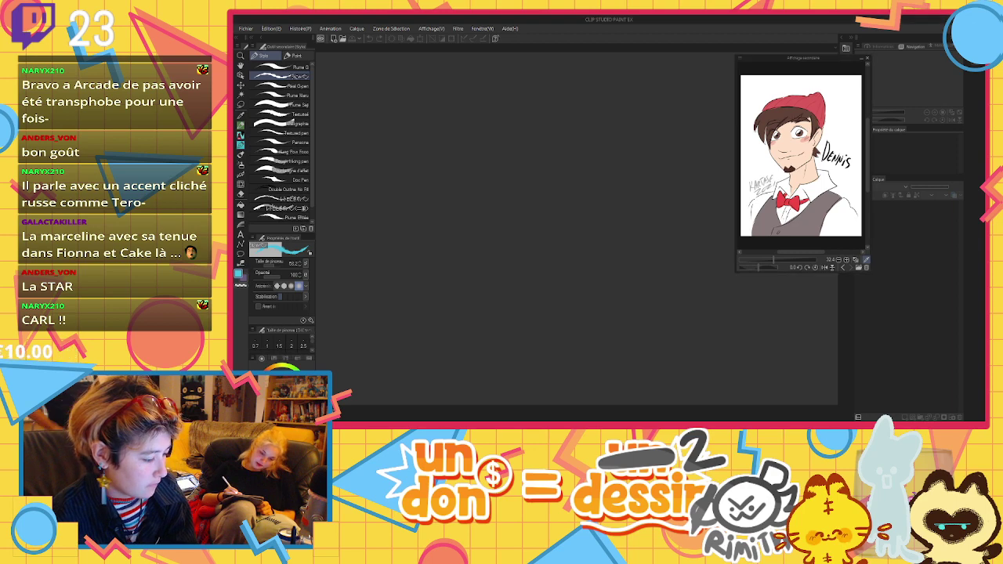
click(860, 267)
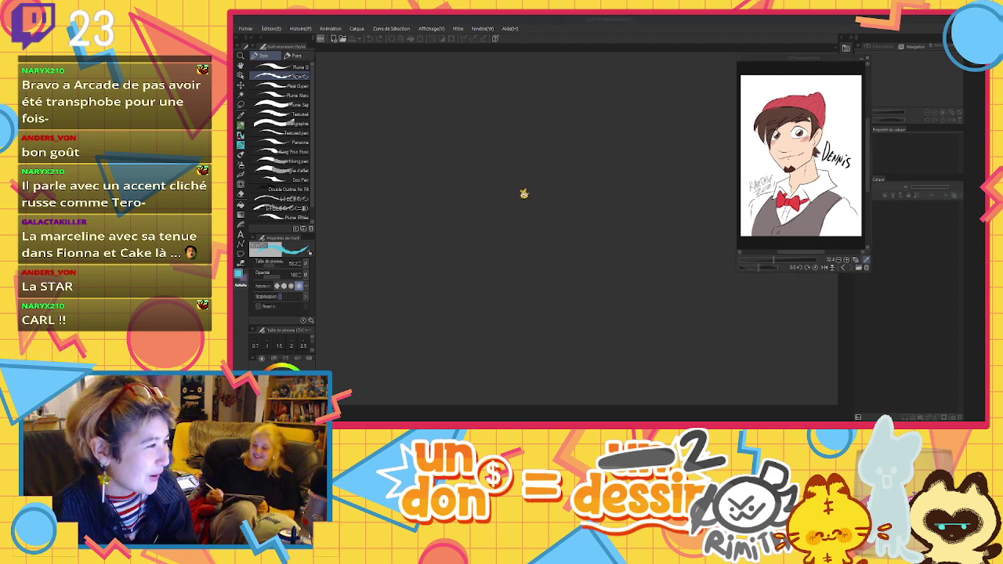
double_click(555, 76)
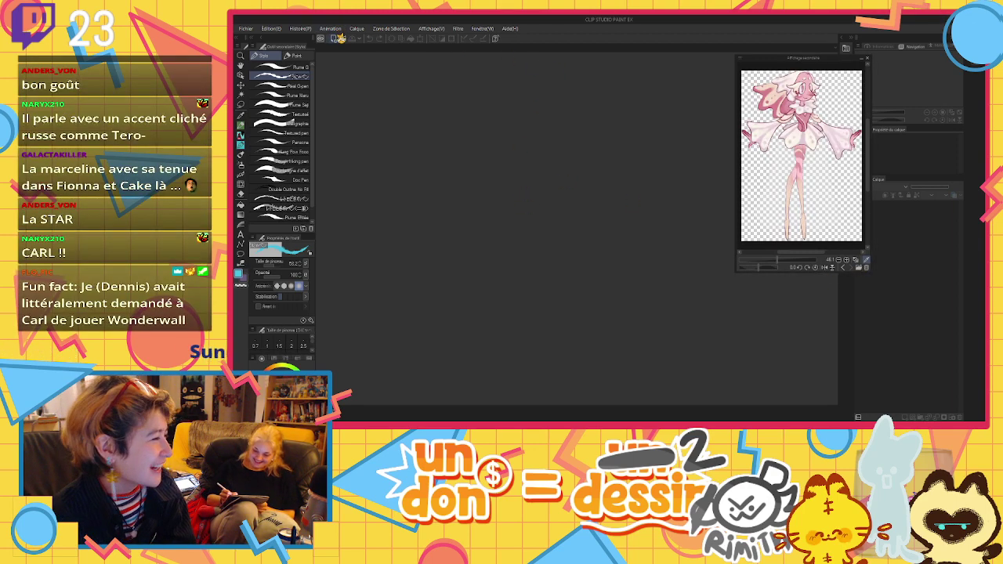
Create a new landscape A4 illustration at 300 ppi and set the brush size to 20 after a test stroke
click(337, 37)
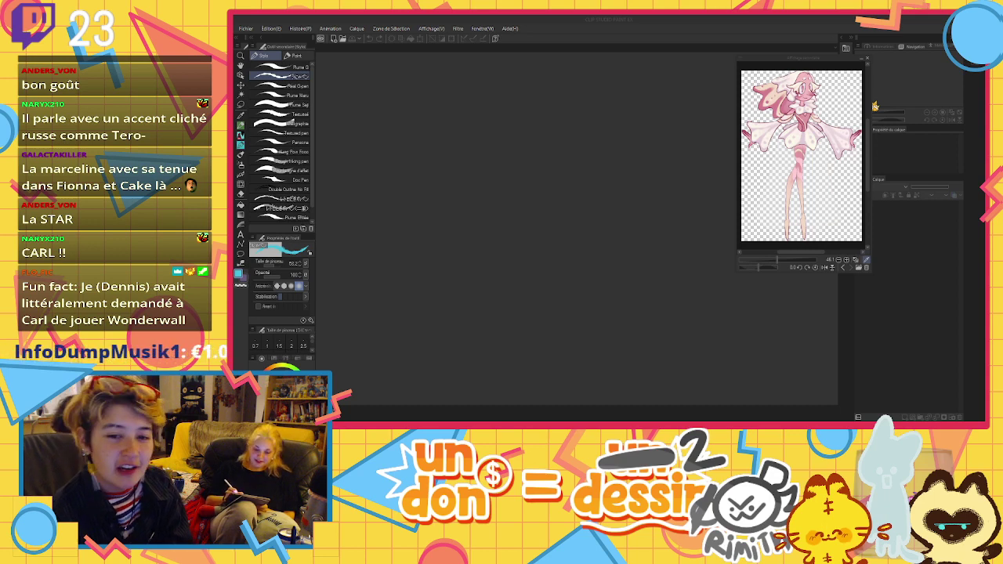
click(875, 105)
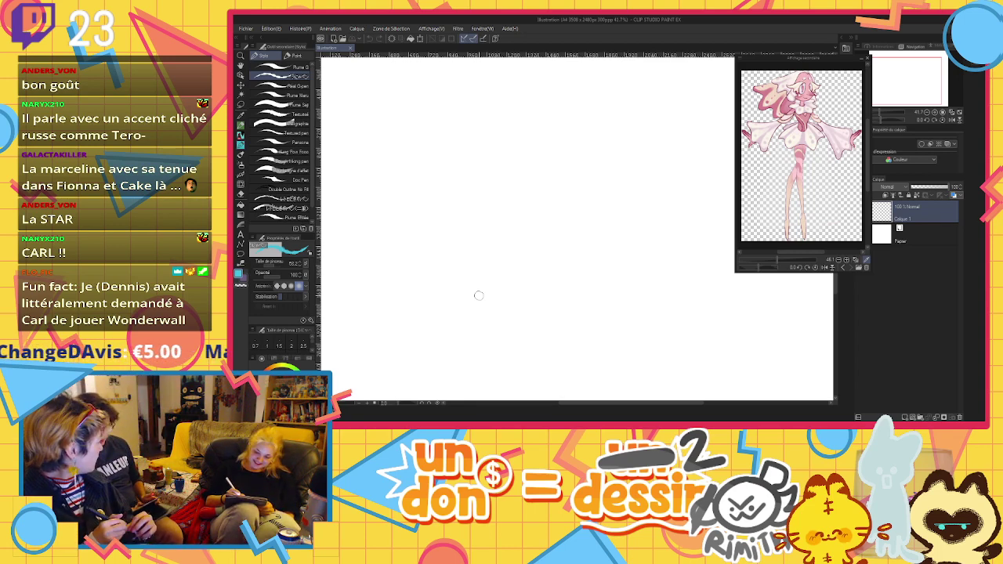
mouse_move(514, 135)
mouse_down()
mouse_move(522, 256)
mouse_move(513, 136)
mouse_move(524, 171)
mouse_up()
key(ctrl+z)
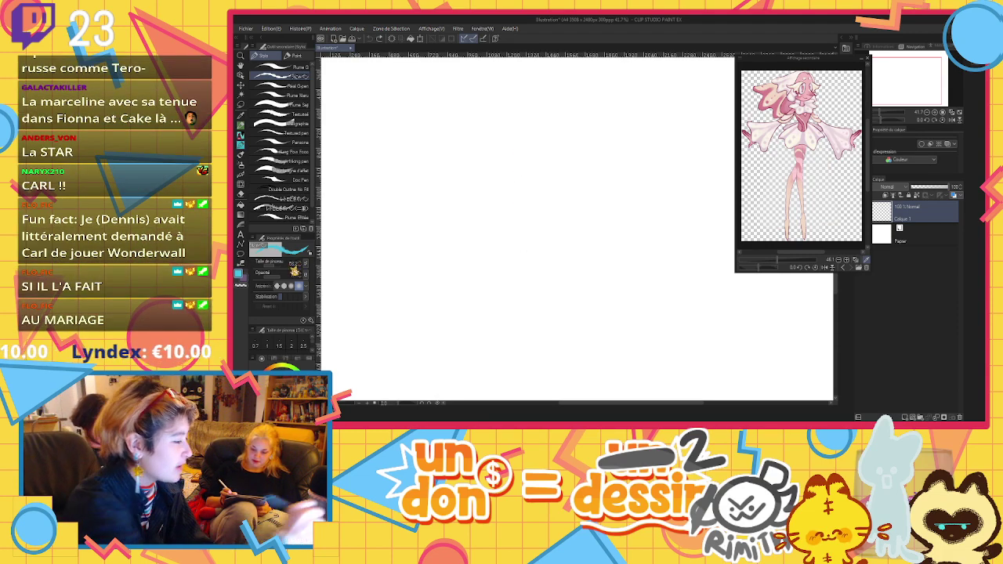
click(294, 261)
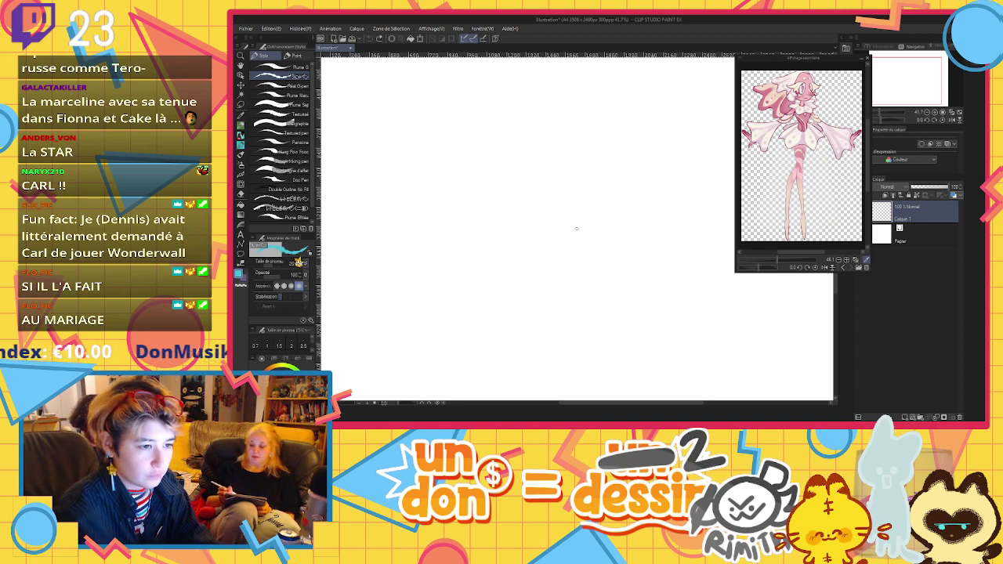
Sketch a large circle in light blue for the pink character's head in the upper part of the canvas
mouse_move(523, 118)
mouse_down()
mouse_move(524, 227)
mouse_move(558, 103)
mouse_move(504, 118)
mouse_up()
mouse_move(499, 125)
mouse_down()
mouse_move(490, 138)
mouse_move(499, 230)
mouse_move(482, 300)
mouse_move(570, 187)
mouse_up()
key(ctrl+z)
key(ctrl+z)
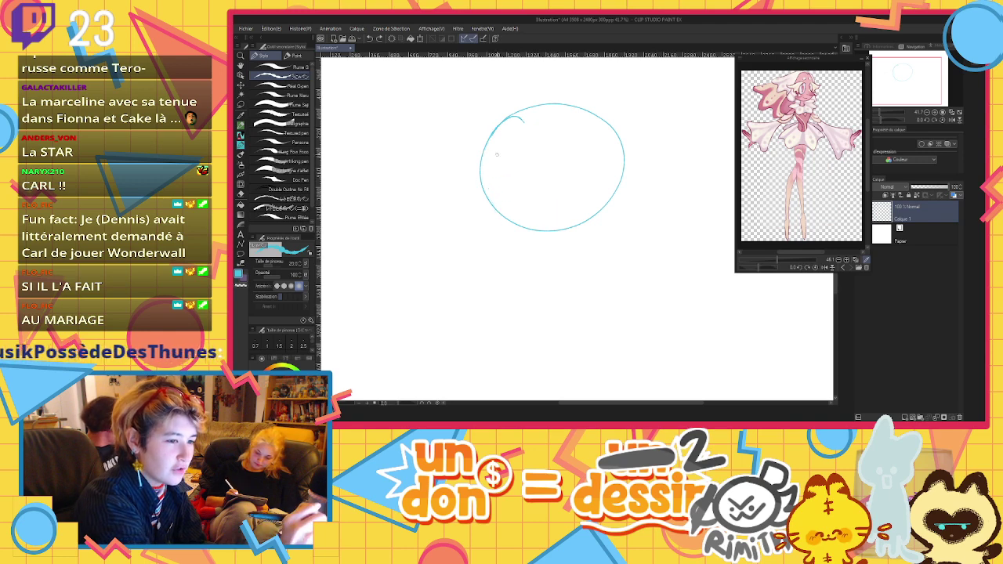
Sketch the face's guide lines below the head circle and a flared, scalloped wing shape on each side of the face
mouse_move(496, 131)
mouse_down()
mouse_move(522, 216)
mouse_move(510, 208)
mouse_move(498, 268)
mouse_up()
mouse_move(512, 251)
mouse_down()
mouse_move(479, 284)
mouse_move(547, 227)
mouse_move(569, 186)
mouse_move(605, 210)
mouse_move(637, 210)
mouse_up()
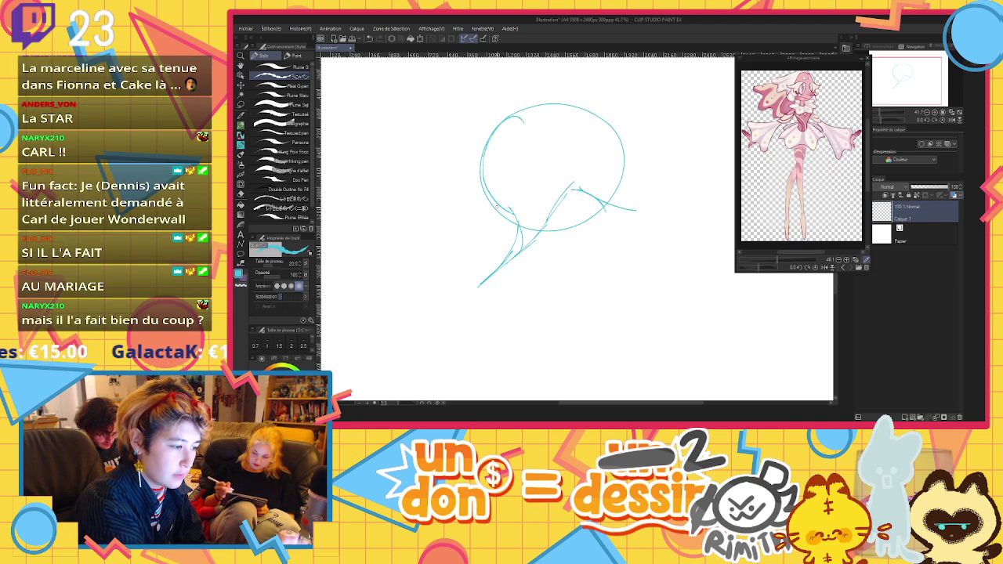
mouse_move(489, 193)
mouse_down()
mouse_move(498, 237)
mouse_move(438, 254)
mouse_move(482, 249)
mouse_move(504, 257)
mouse_up()
mouse_move(641, 209)
mouse_down()
mouse_move(637, 237)
mouse_move(589, 265)
mouse_move(576, 250)
mouse_up()
mouse_move(494, 235)
mouse_down()
mouse_move(517, 222)
mouse_move(502, 244)
mouse_move(516, 244)
mouse_up()
key(ctrl+z)
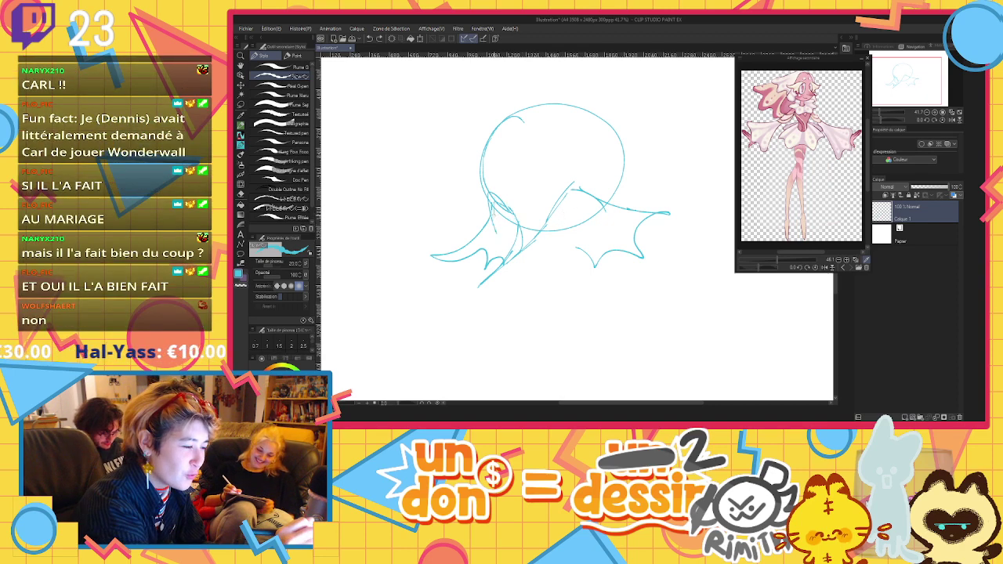
Draw two upright oval eyes inside the wing shapes and add an iris to the larger eye
drag(492, 210, 511, 241)
mouse_move(576, 194)
mouse_down()
mouse_move(560, 229)
mouse_move(596, 212)
mouse_move(562, 241)
mouse_move(594, 247)
mouse_up()
drag(597, 235, 599, 207)
drag(511, 215, 515, 239)
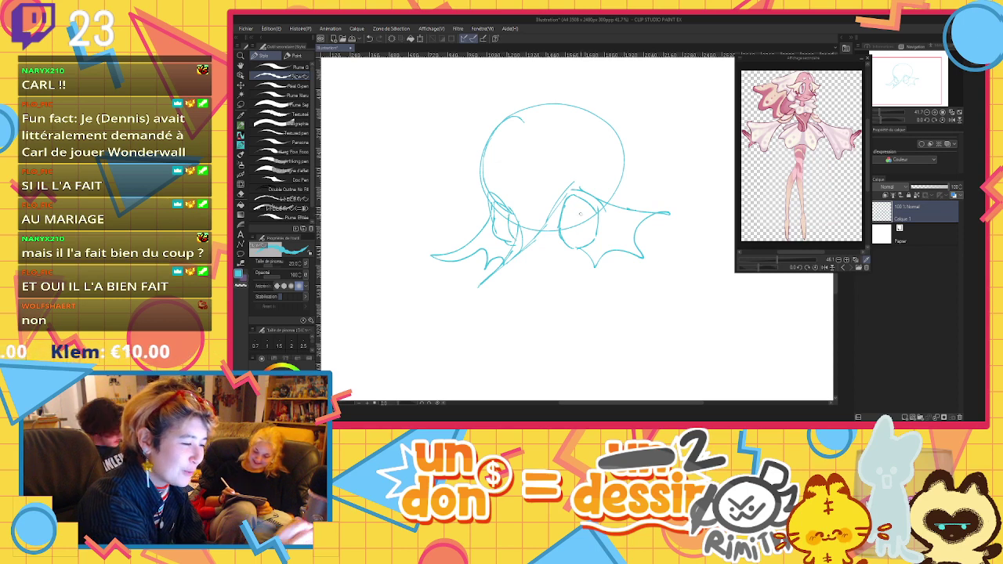
drag(583, 205, 587, 238)
mouse_move(593, 207)
mouse_down()
mouse_move(575, 223)
mouse_move(595, 239)
mouse_up()
Sketch the pointed nose, the angular chin, two small oval brow marks and a short curved mouth on the face
drag(486, 282, 544, 251)
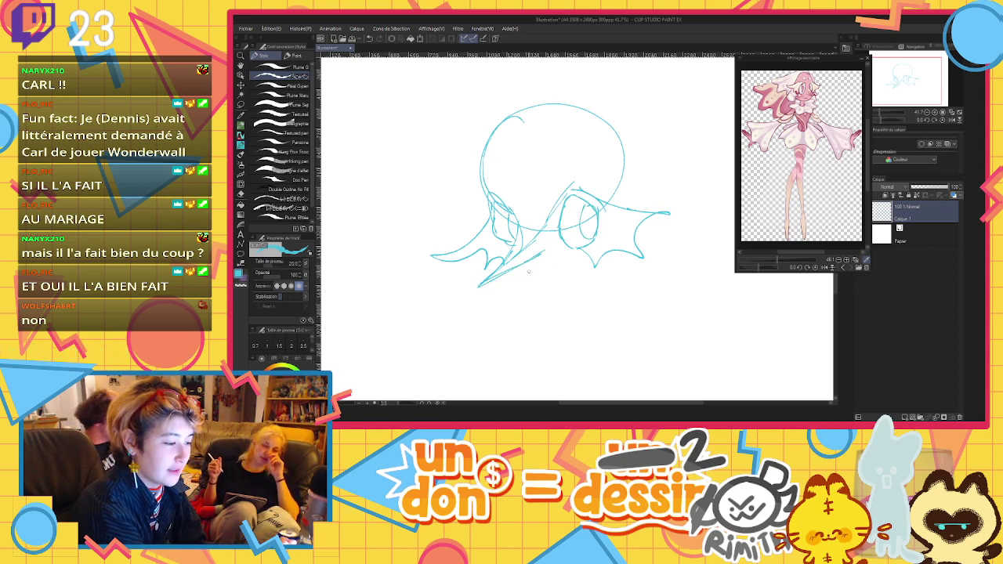
key(ctrl+z)
mouse_move(479, 287)
mouse_down()
mouse_move(535, 255)
mouse_move(529, 285)
mouse_move(548, 297)
mouse_move(592, 255)
mouse_up()
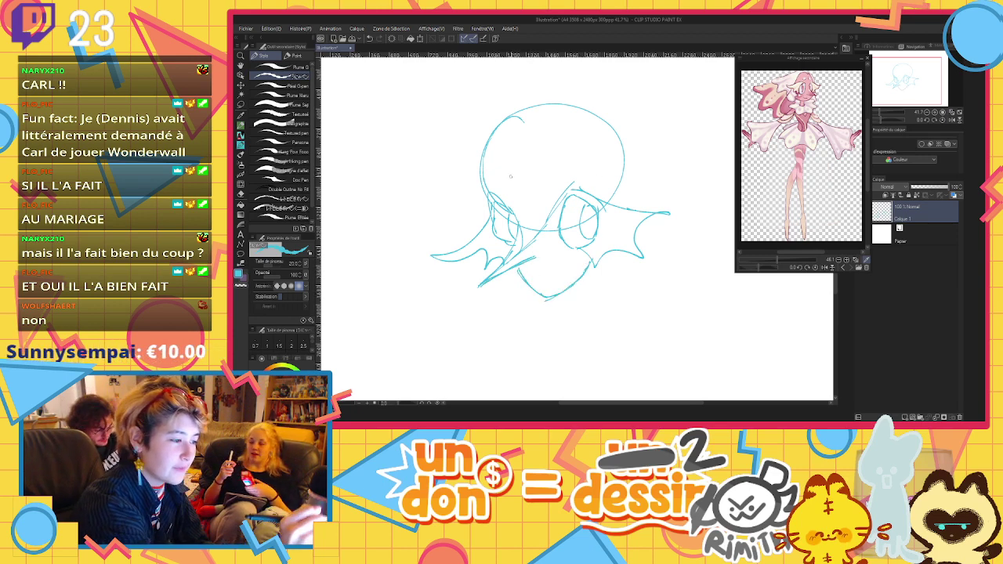
mouse_move(514, 168)
mouse_down()
mouse_move(549, 168)
mouse_move(583, 190)
mouse_up()
drag(523, 234, 514, 252)
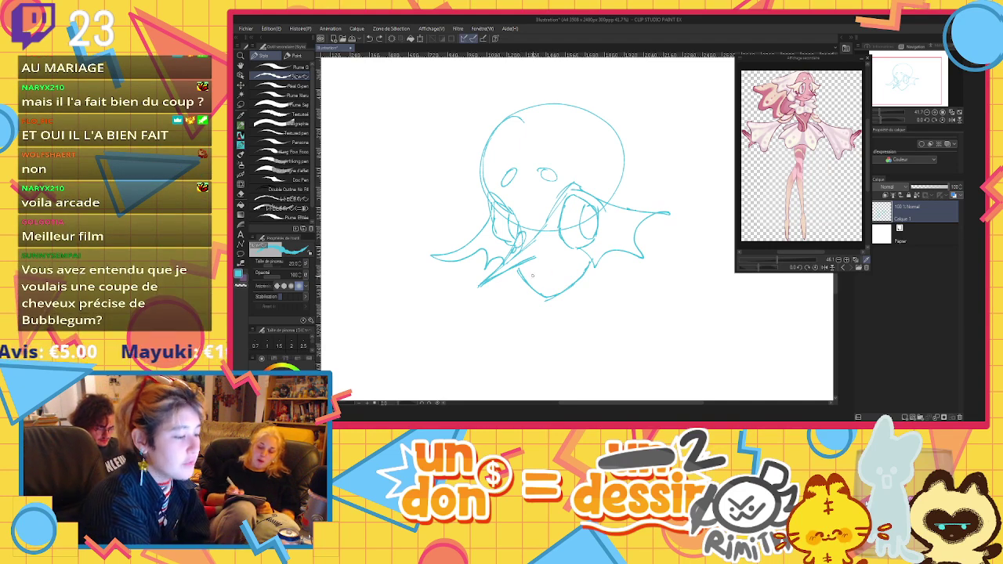
drag(530, 275, 549, 281)
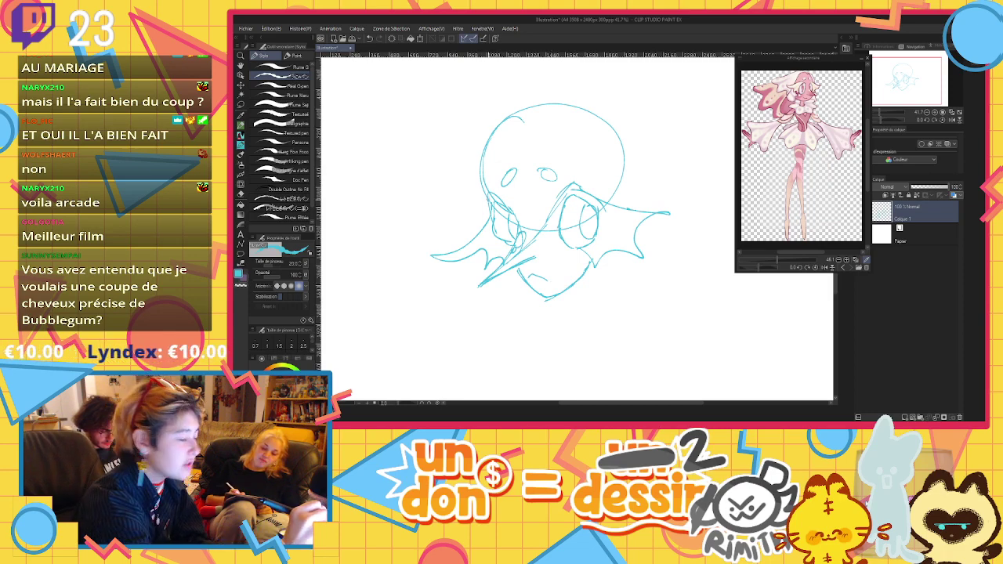
Outline the hair over the head with a centre parting and add small oval spots beside the forehead
mouse_move(489, 203)
mouse_down()
mouse_move(483, 155)
mouse_move(524, 112)
mouse_move(553, 107)
mouse_up()
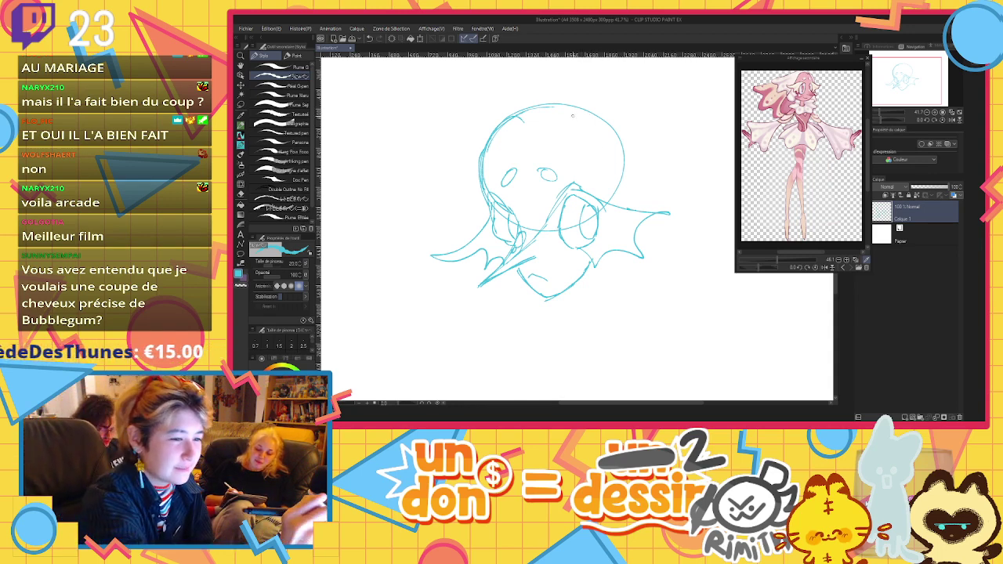
mouse_move(518, 114)
mouse_down()
mouse_move(564, 109)
mouse_move(597, 122)
mouse_move(622, 169)
mouse_up()
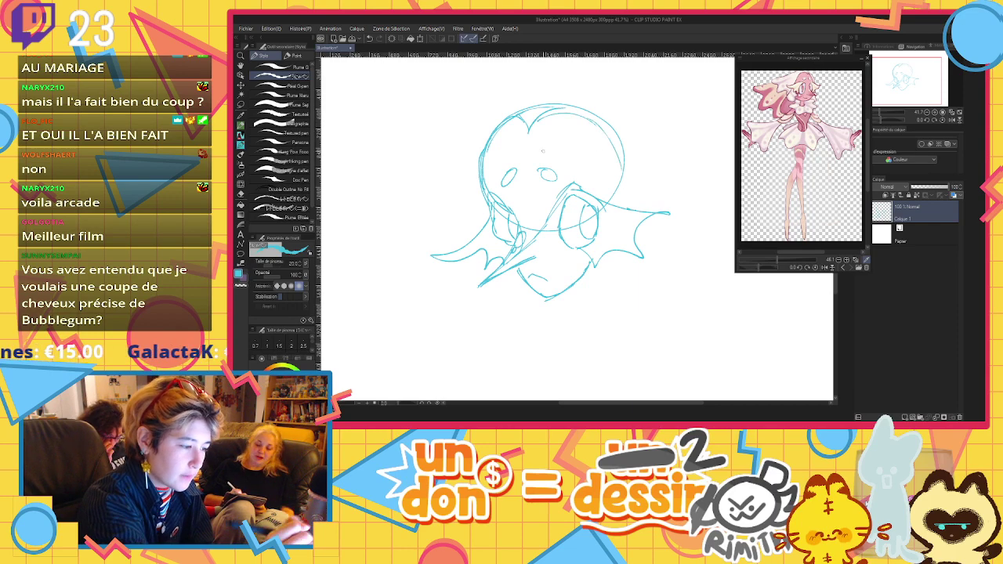
mouse_move(495, 139)
mouse_down()
mouse_move(492, 157)
mouse_move(508, 154)
mouse_up()
Scale the whole head sketch down proportionally to about 60 percent of its size
click(420, 39)
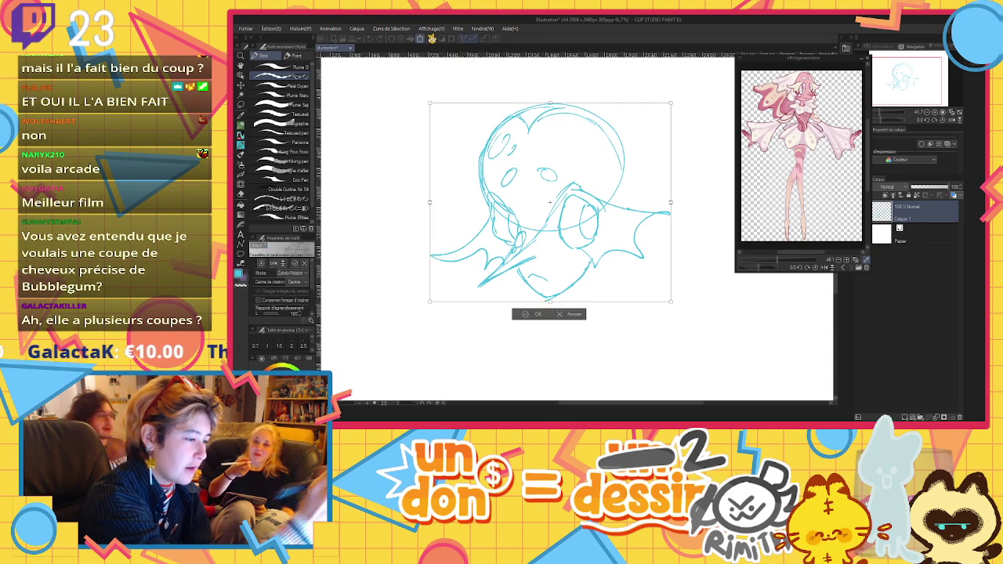
drag(670, 203, 576, 203)
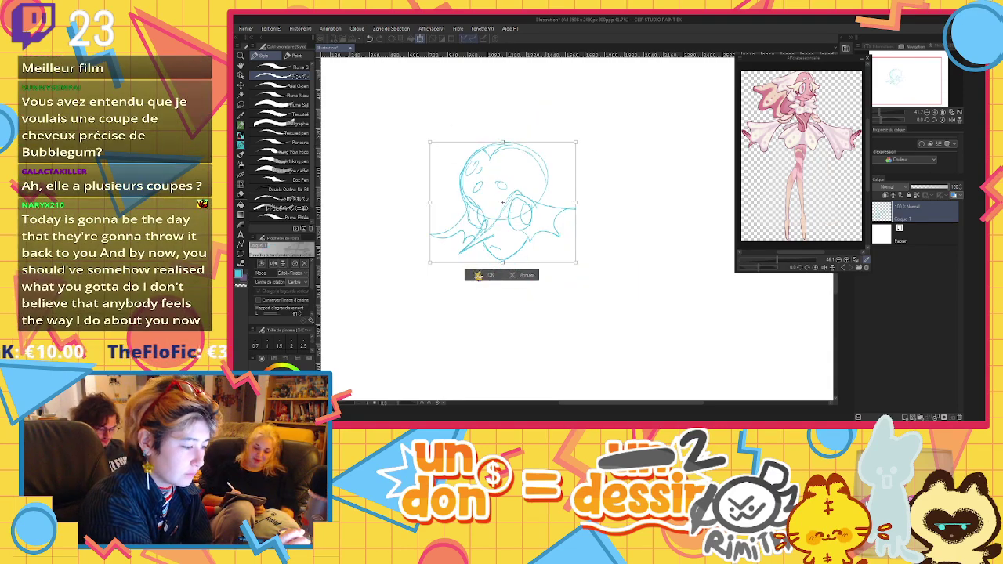
click(487, 272)
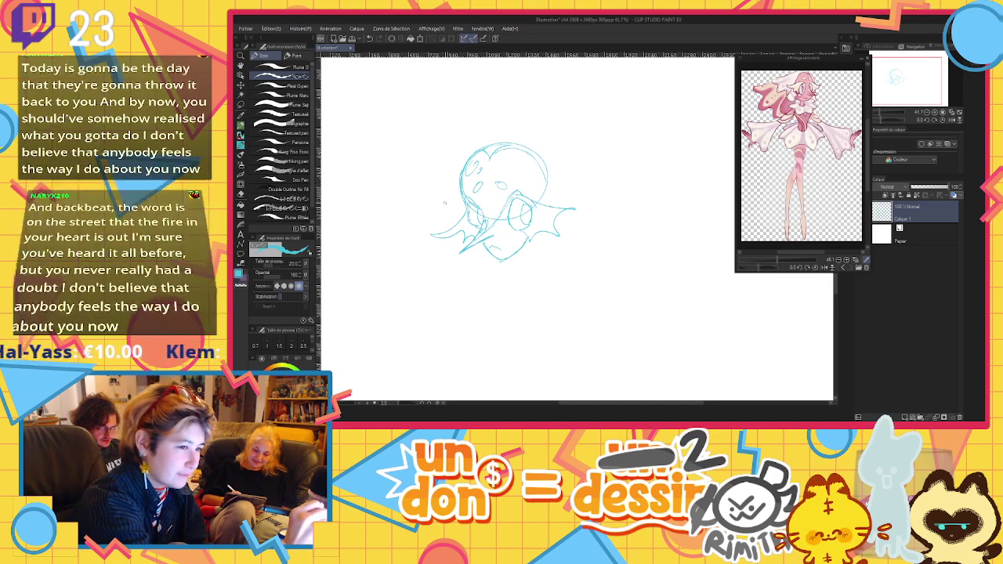
Sketch a curled lock on each side of the face and long wavy hair flowing sideways behind the head
mouse_move(486, 142)
mouse_down()
mouse_move(461, 159)
mouse_move(454, 217)
mouse_move(469, 261)
mouse_move(483, 255)
mouse_up()
key(ctrl+z)
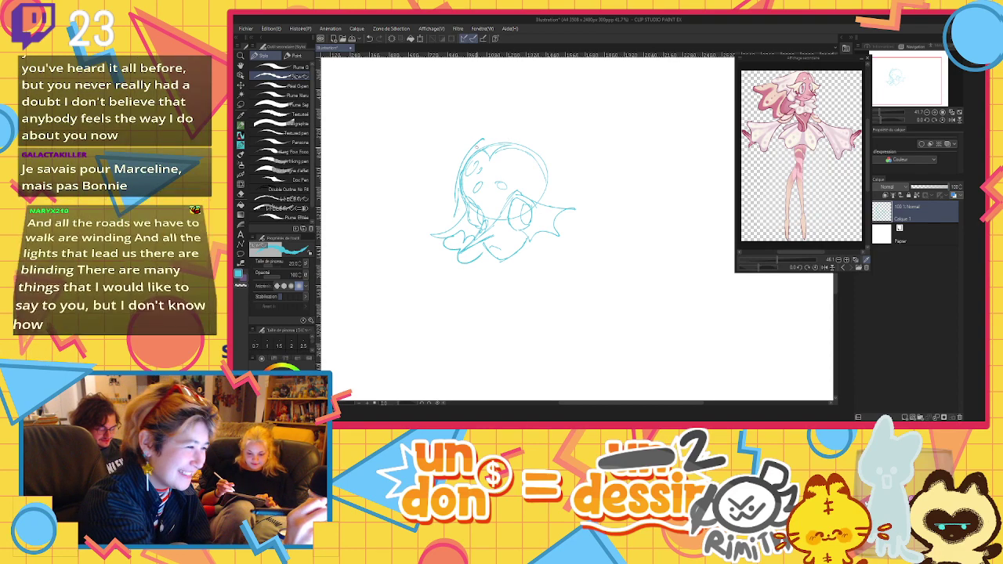
mouse_move(485, 140)
mouse_down()
mouse_move(596, 157)
mouse_move(614, 207)
mouse_move(580, 229)
mouse_up()
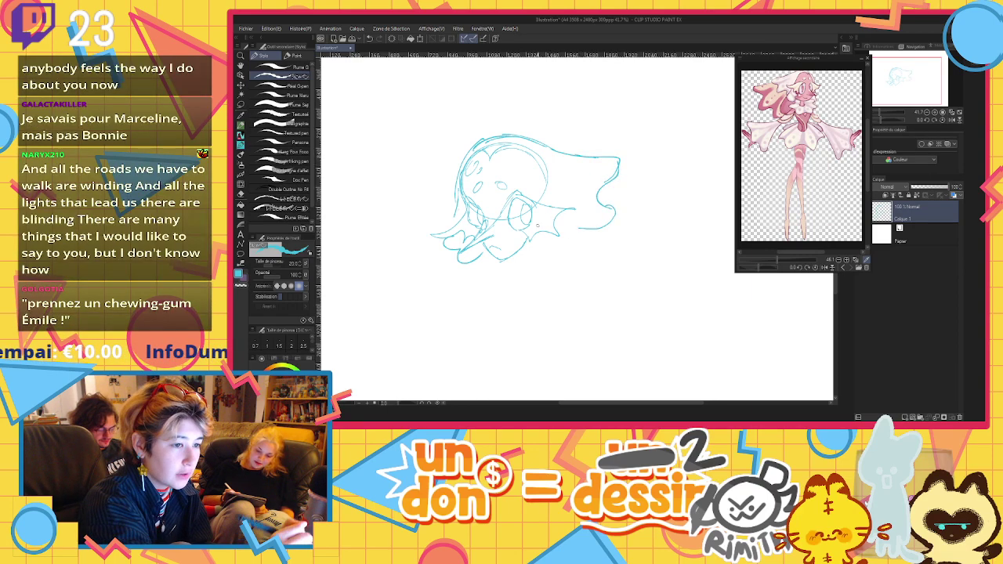
mouse_move(516, 152)
mouse_down()
mouse_move(548, 198)
mouse_move(627, 243)
mouse_up()
mouse_move(538, 232)
mouse_down()
mouse_move(529, 250)
mouse_move(564, 226)
mouse_up()
drag(537, 171, 537, 207)
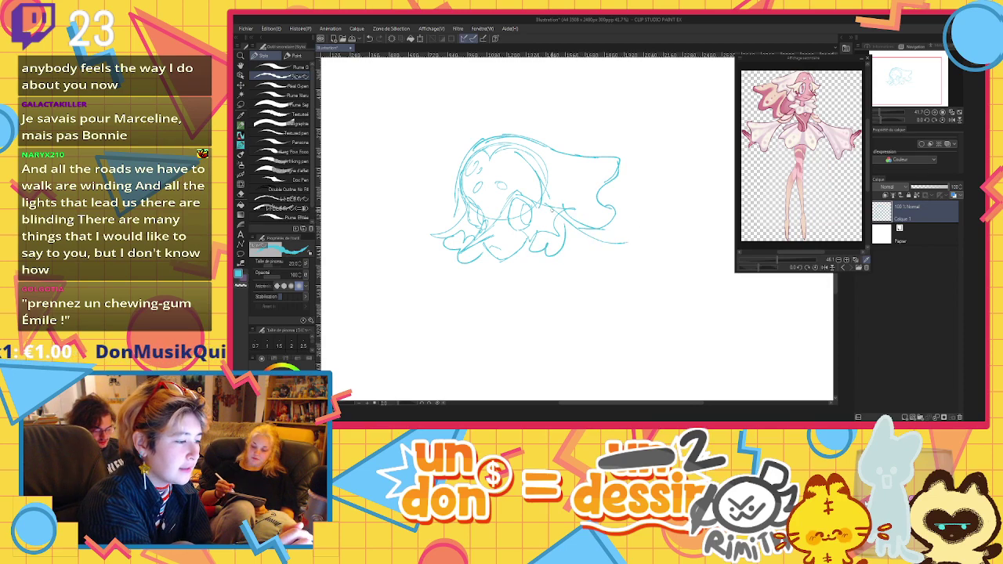
Remove the spots beside the forehead and draw small oval spots near the ends of the flowing hair
drag(466, 159, 478, 173)
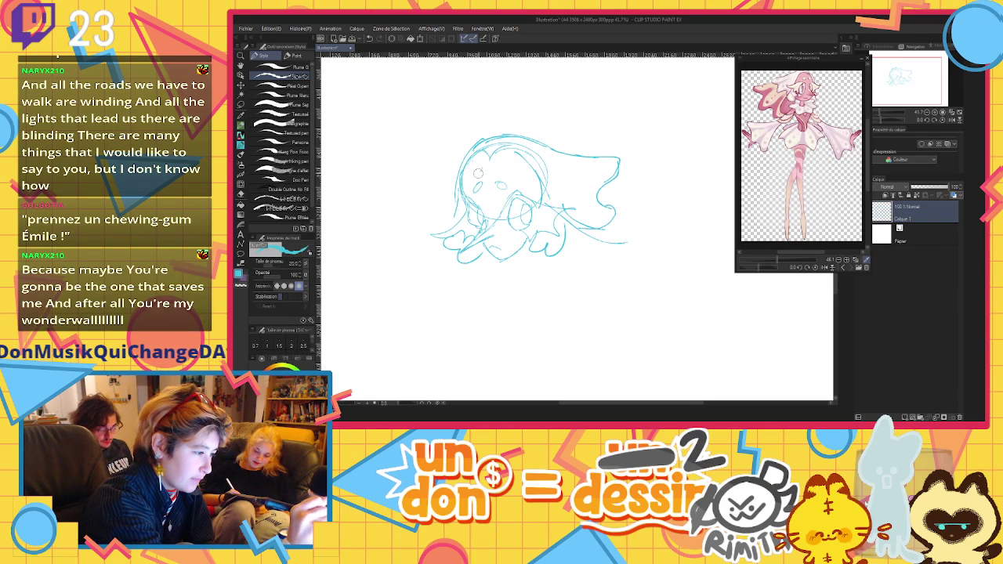
key(ctrl+z)
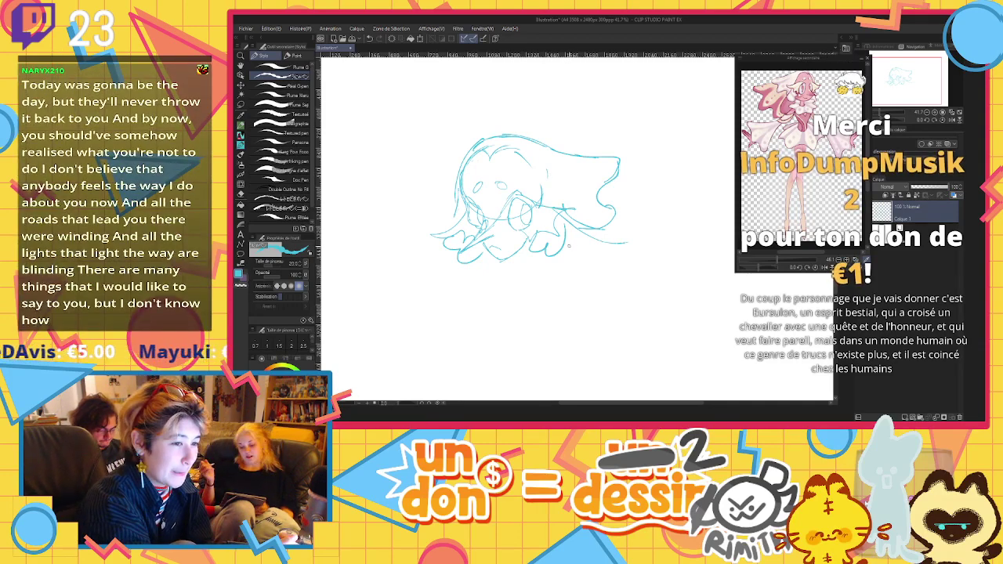
mouse_move(599, 163)
mouse_down()
mouse_move(577, 162)
mouse_move(595, 185)
mouse_move(601, 221)
mouse_up()
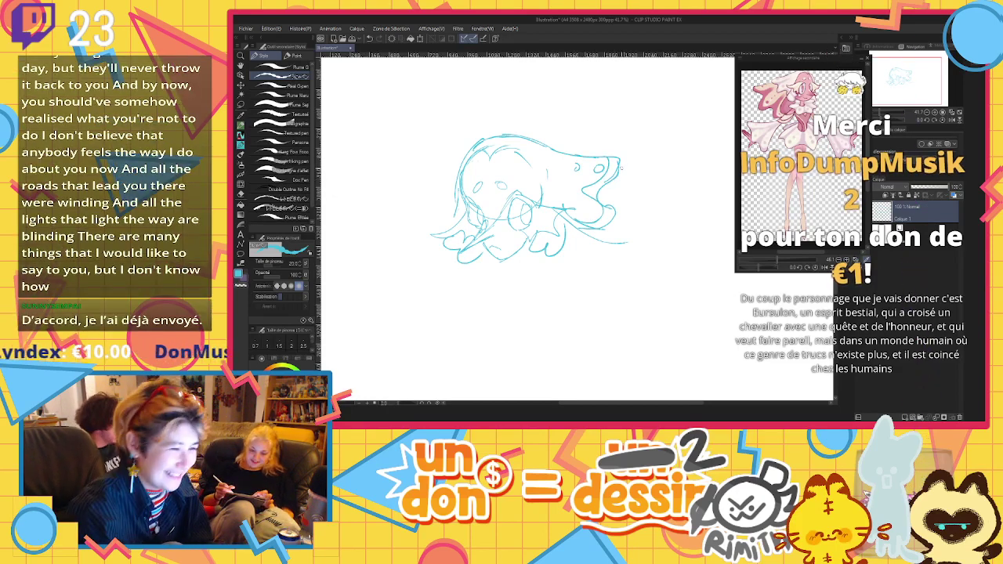
Extend the flowing hair with a second wavy-edged section behind the first and add small oval spots on it
key(ctrl+minus)
mouse_move(619, 166)
mouse_down()
mouse_move(676, 167)
mouse_move(655, 194)
mouse_up()
drag(668, 220, 591, 260)
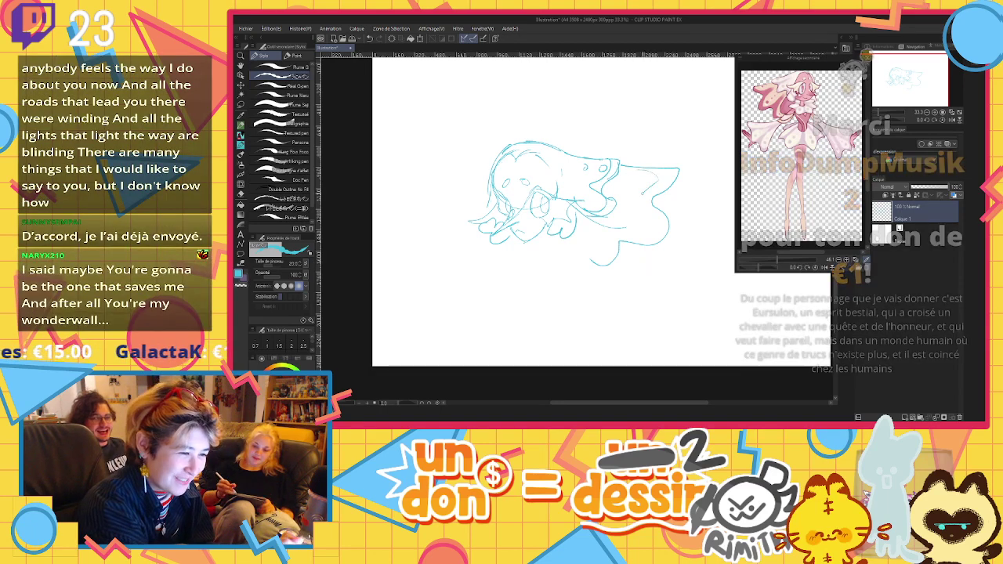
drag(630, 191, 635, 193)
mouse_move(620, 189)
mouse_down()
mouse_move(649, 181)
mouse_move(633, 182)
mouse_up()
key(ctrl+z)
key(ctrl+z)
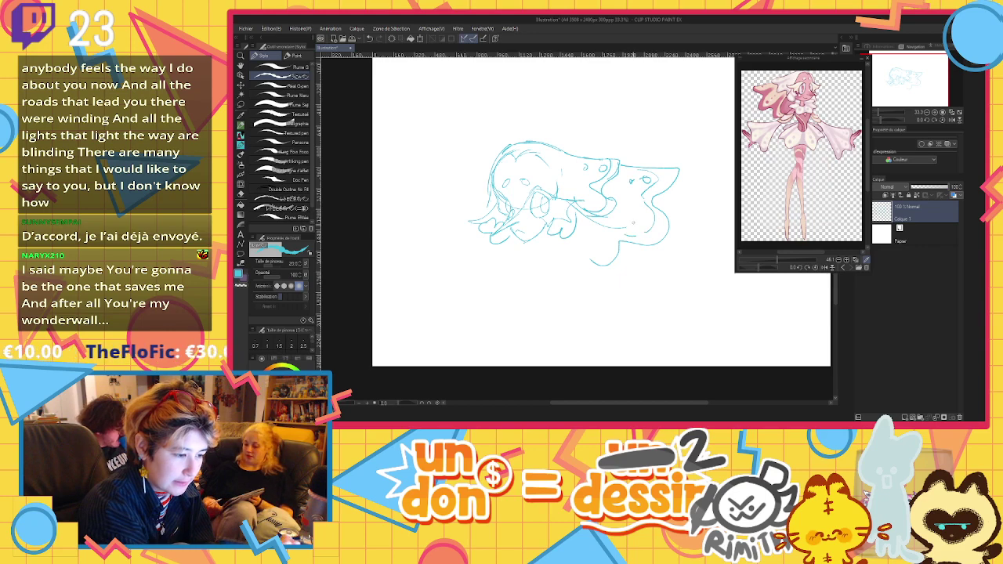
drag(633, 222, 638, 220)
mouse_move(628, 212)
mouse_down()
mouse_move(603, 258)
mouse_move(591, 251)
mouse_up()
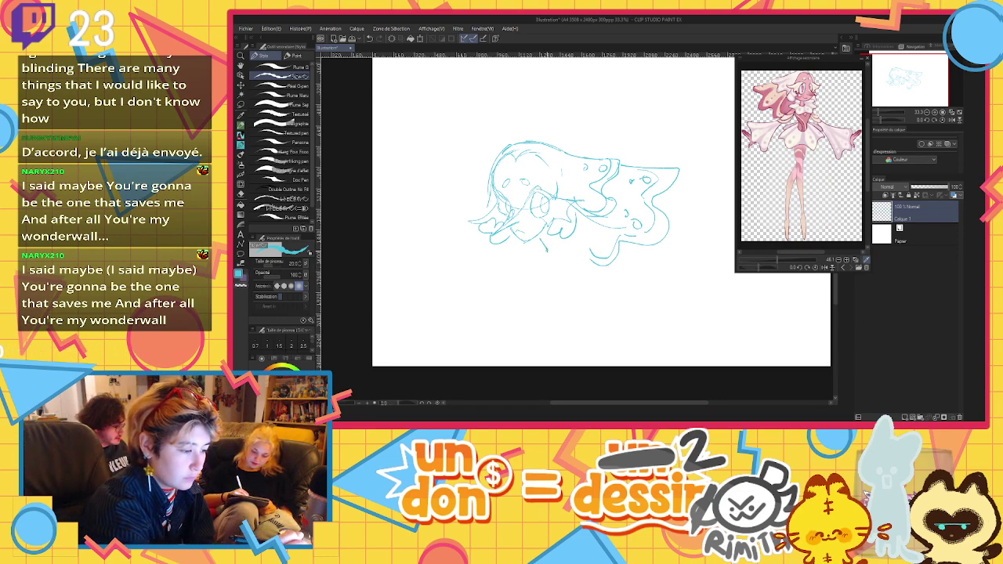
Sketch a ruffled, wavy-edged petal garment with oval spots beneath the head and add the neck details joining them
mouse_move(530, 249)
mouse_down()
mouse_move(488, 260)
mouse_move(516, 254)
mouse_move(508, 265)
mouse_move(512, 246)
mouse_move(523, 275)
mouse_move(510, 297)
mouse_up()
key(ctrl+z)
key(ctrl+z)
mouse_move(540, 240)
mouse_down()
mouse_move(501, 258)
mouse_move(517, 255)
mouse_move(507, 254)
mouse_move(541, 292)
mouse_move(576, 278)
mouse_up()
key(ctrl+z)
mouse_move(571, 236)
mouse_down()
mouse_move(587, 230)
mouse_move(599, 251)
mouse_move(590, 232)
mouse_move(568, 233)
mouse_move(593, 232)
mouse_move(593, 270)
mouse_move(577, 278)
mouse_up()
key(ctrl+z)
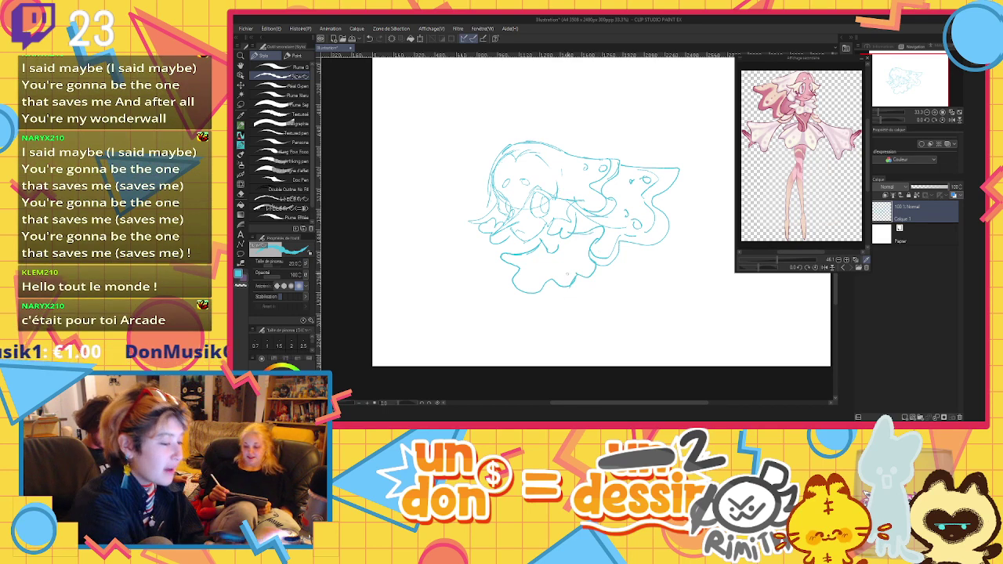
mouse_move(580, 276)
mouse_down()
mouse_move(549, 288)
mouse_move(513, 270)
mouse_move(537, 292)
mouse_move(555, 285)
mouse_move(522, 276)
mouse_move(523, 293)
mouse_move(542, 279)
mouse_move(532, 292)
mouse_move(568, 293)
mouse_move(589, 279)
mouse_move(530, 276)
mouse_move(559, 285)
mouse_up()
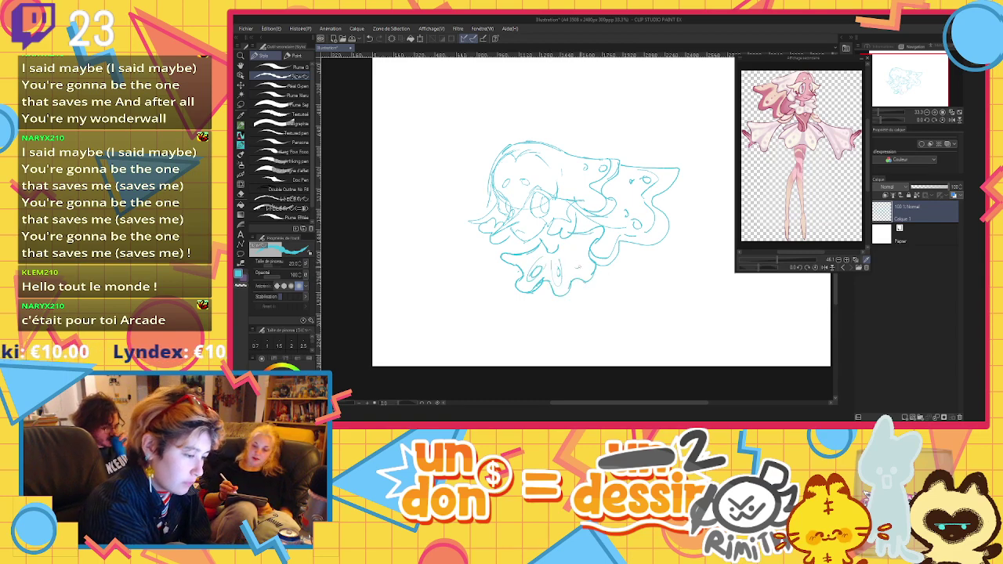
mouse_move(587, 238)
mouse_down()
mouse_move(521, 261)
mouse_move(563, 248)
mouse_up()
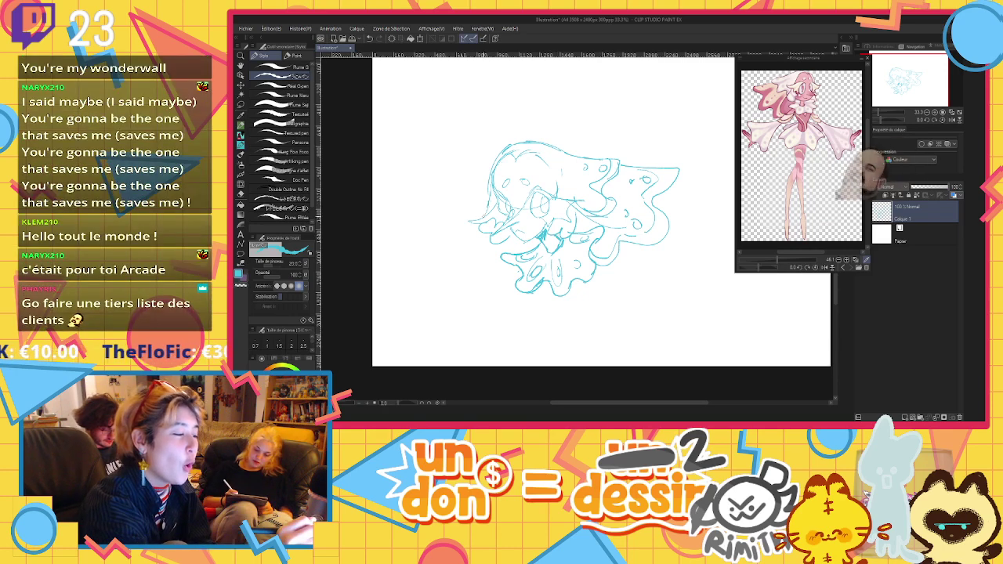
Scale the whole sketch up proportionally to about 143 percent and shift it slightly down and left on the canvas
scroll(471, 257, down, 3)
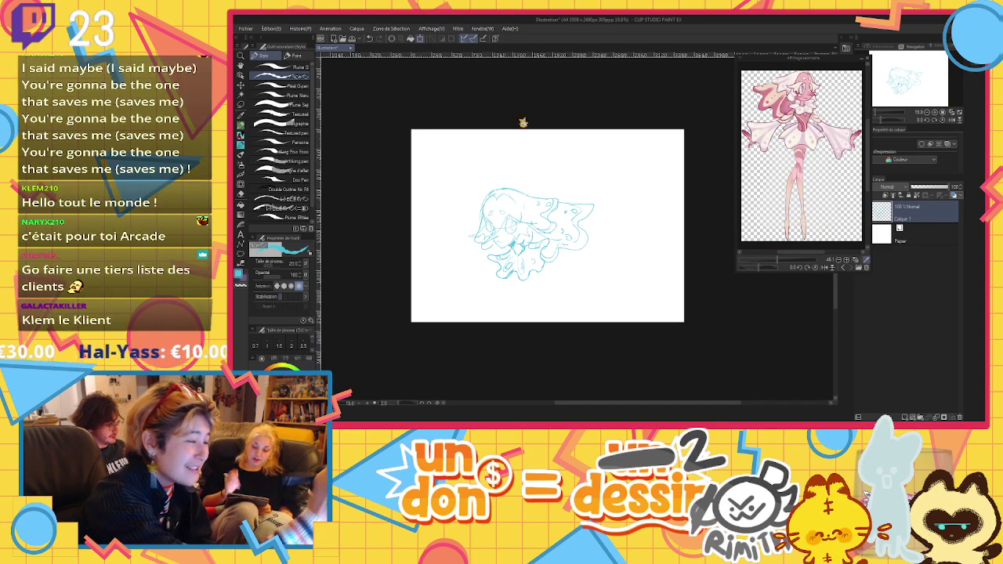
key(ctrl+t)
drag(531, 161, 531, 148)
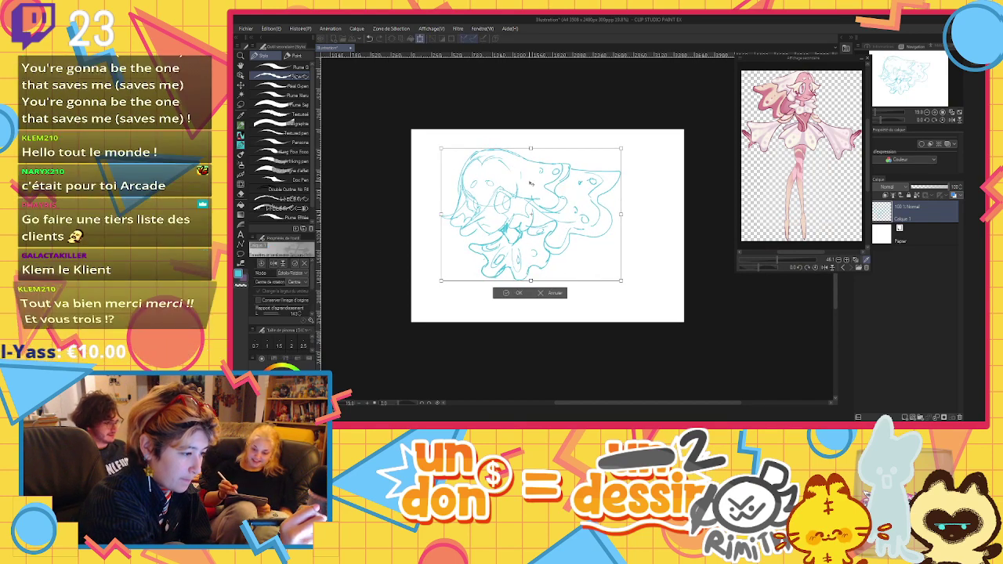
drag(533, 186, 522, 193)
click(506, 300)
click(506, 301)
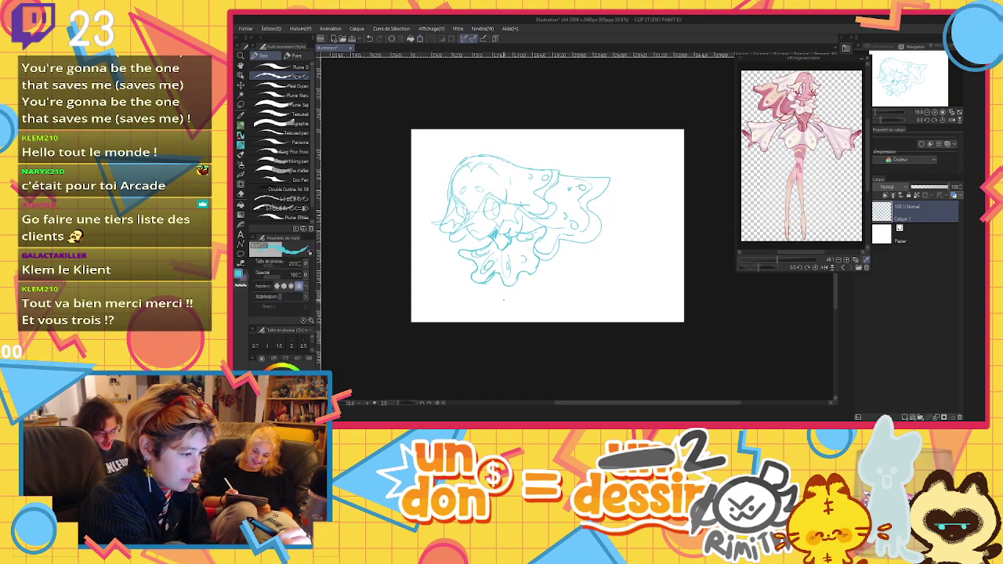
Crop the canvas on all four sides so that it closely frames the enlarged sketch
click(271, 29)
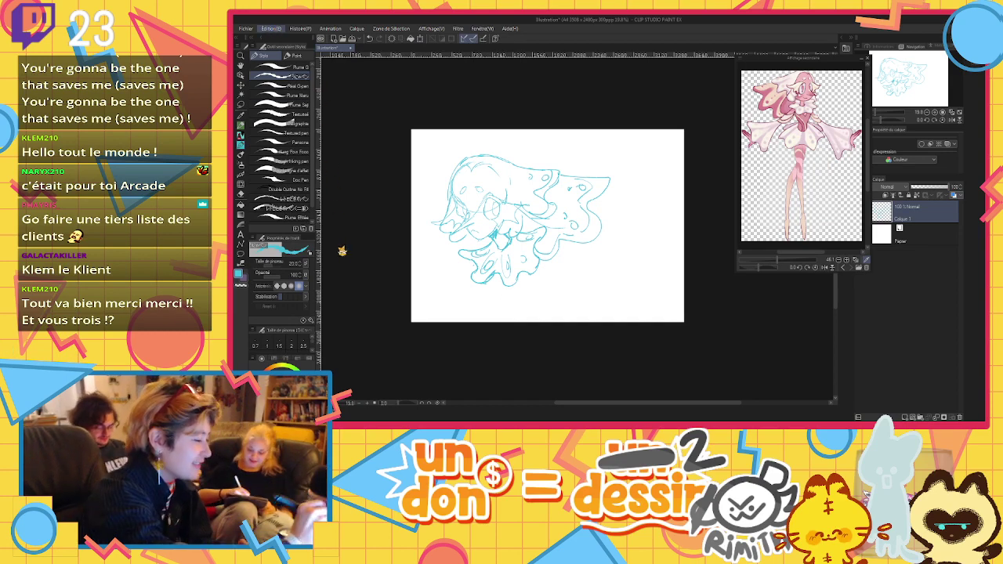
click(340, 250)
drag(416, 228, 429, 229)
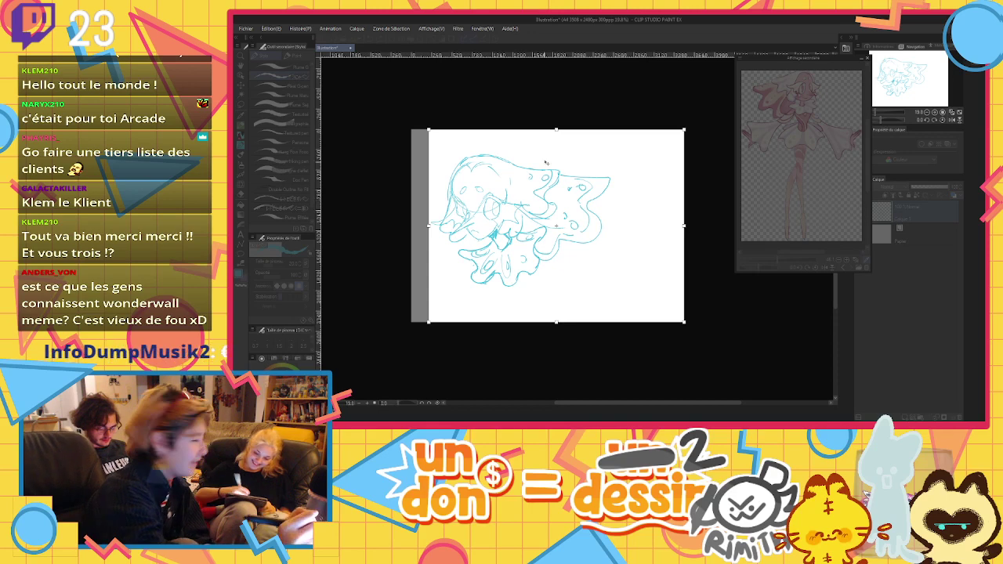
drag(557, 130, 559, 151)
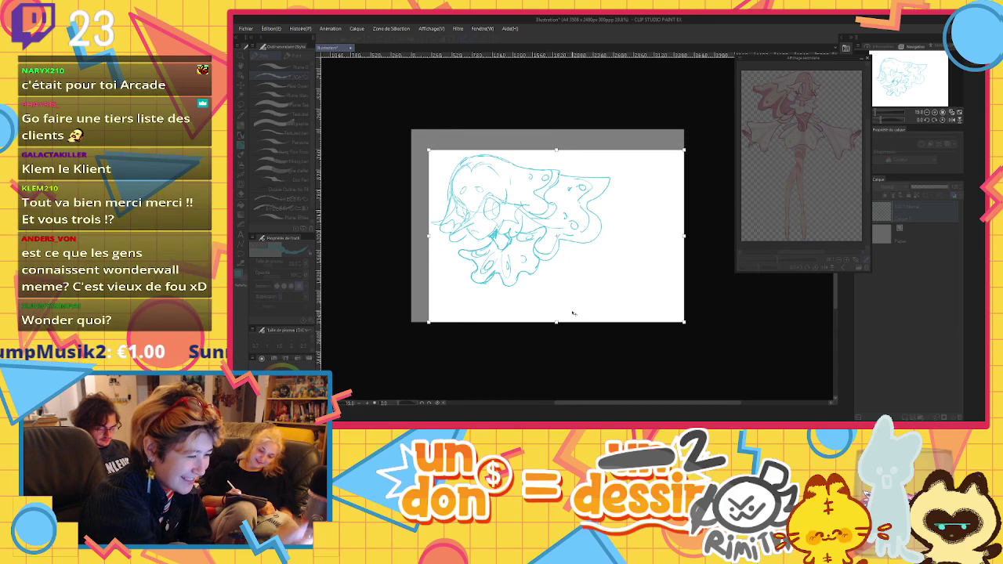
drag(556, 322, 555, 288)
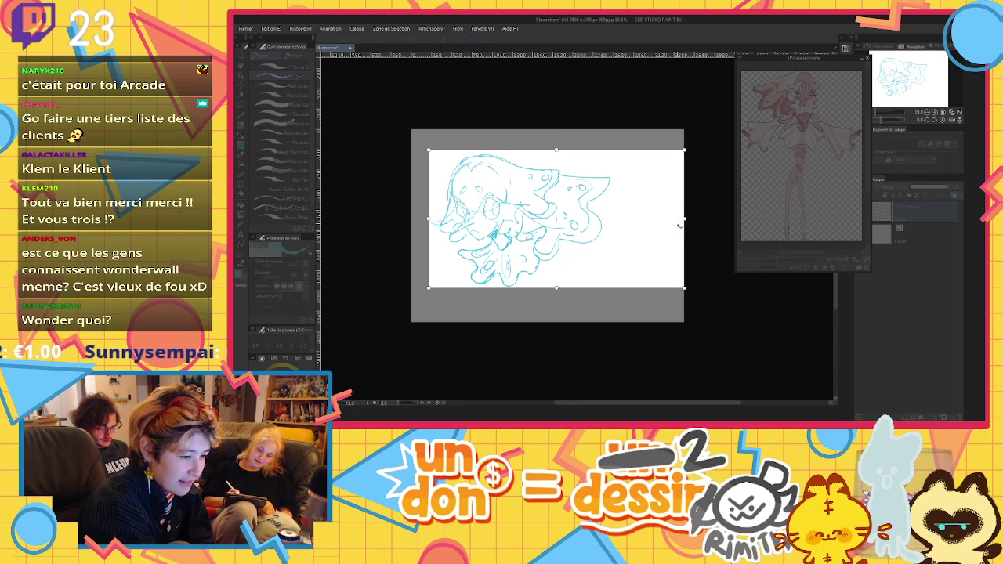
drag(679, 225, 608, 225)
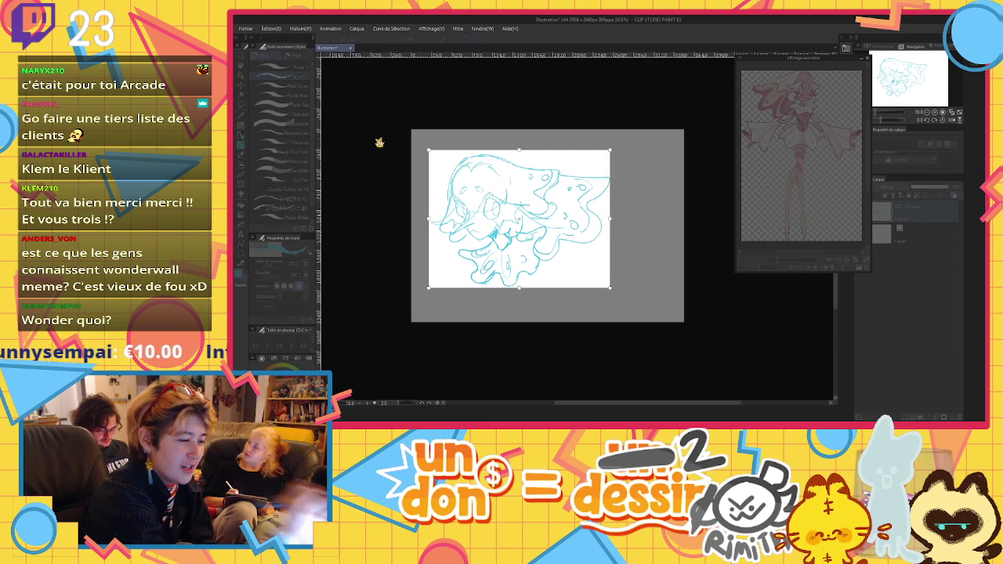
key(Return)
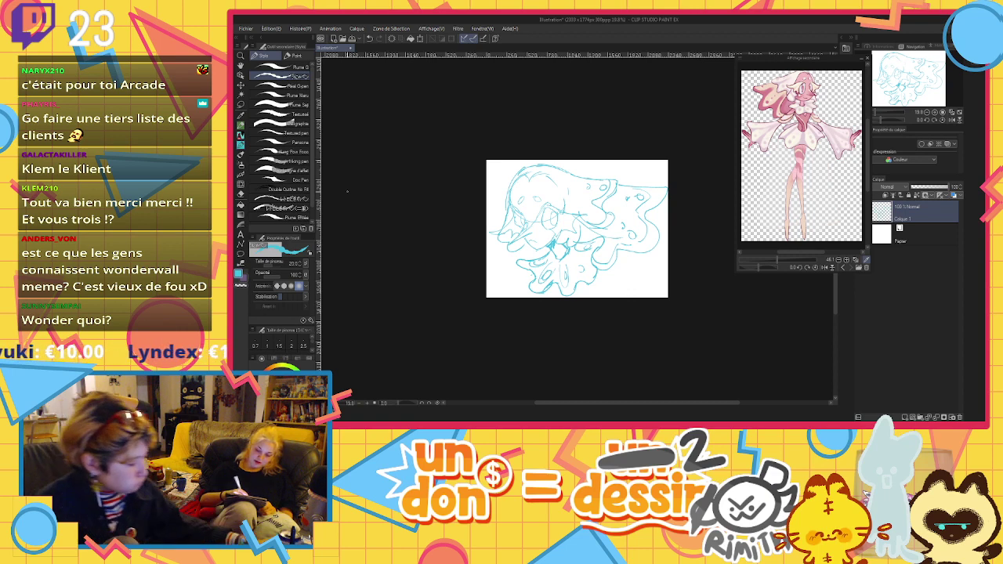
Lower the sketch layer's opacity to 10 percent, add a new layer above it and pick a dark pink from the reference character
click(918, 188)
click(905, 417)
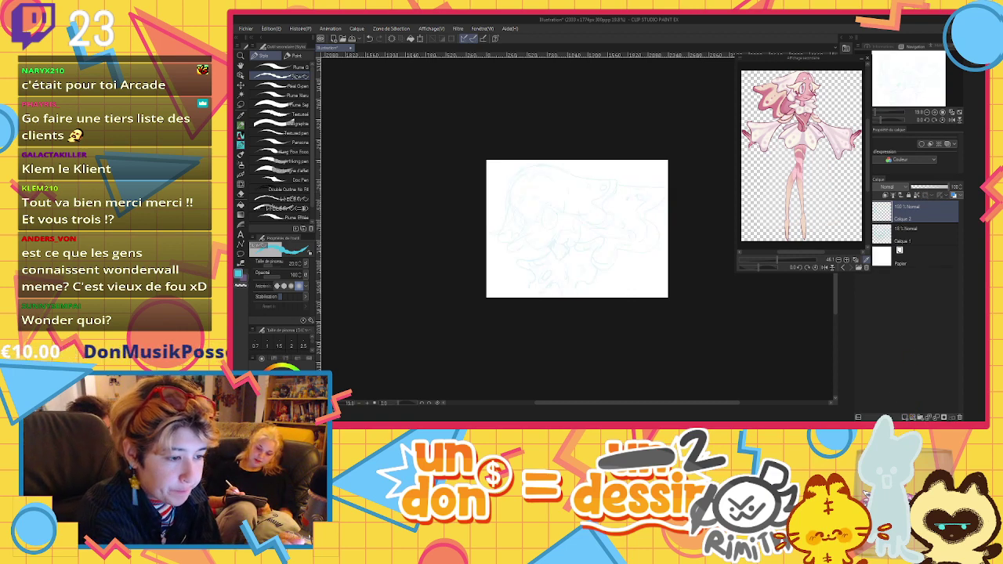
click(808, 128)
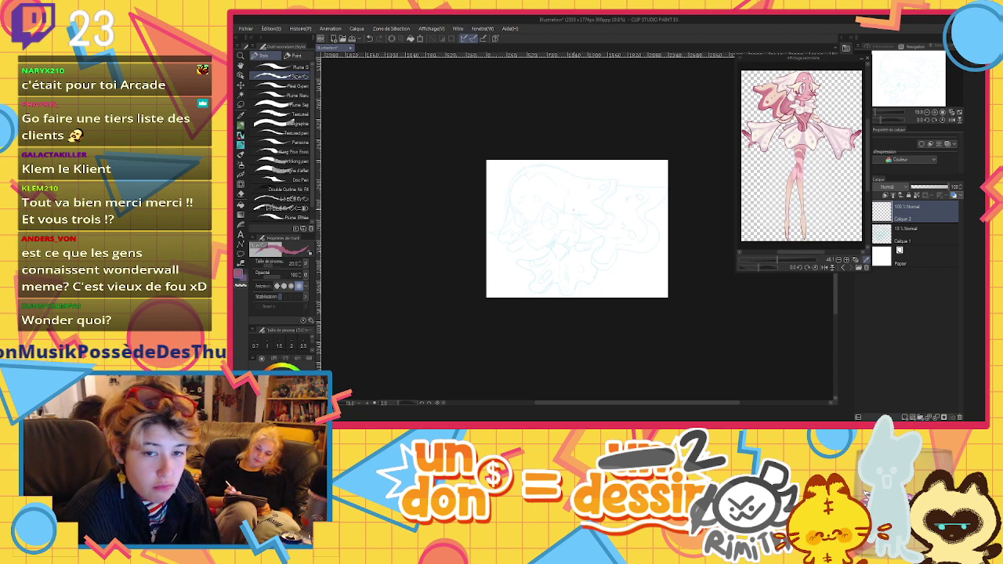
scroll(466, 193, down, 1)
scroll(494, 185, up, 4)
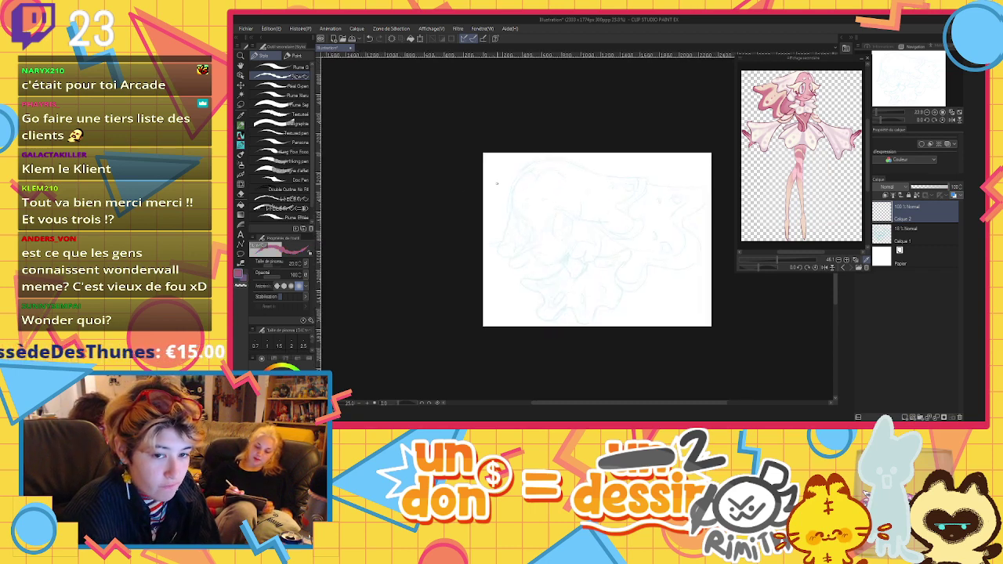
scroll(493, 185, down, 3)
scroll(487, 191, down, 1)
scroll(517, 180, up, 2)
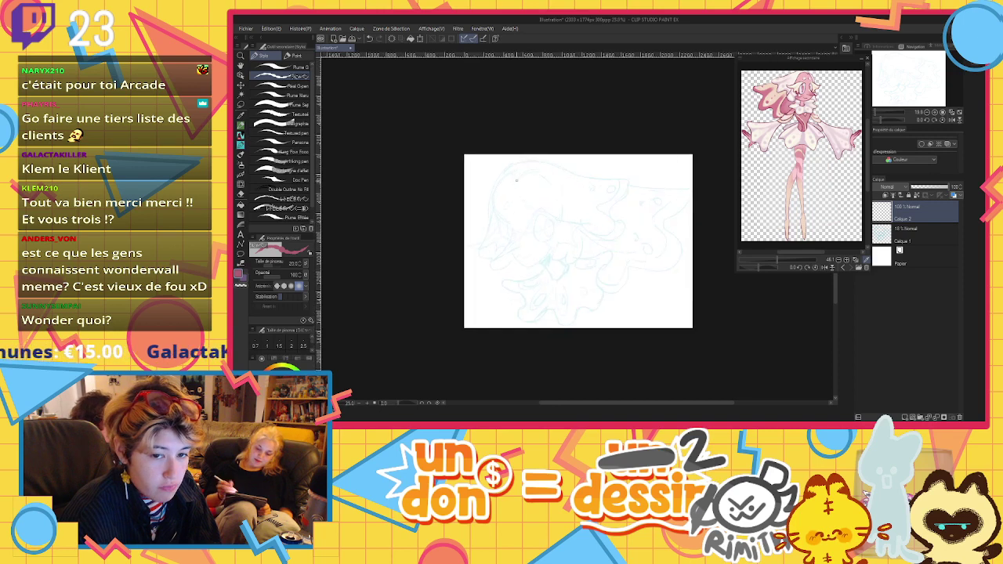
scroll(519, 188, down, 1)
scroll(500, 194, down, 1)
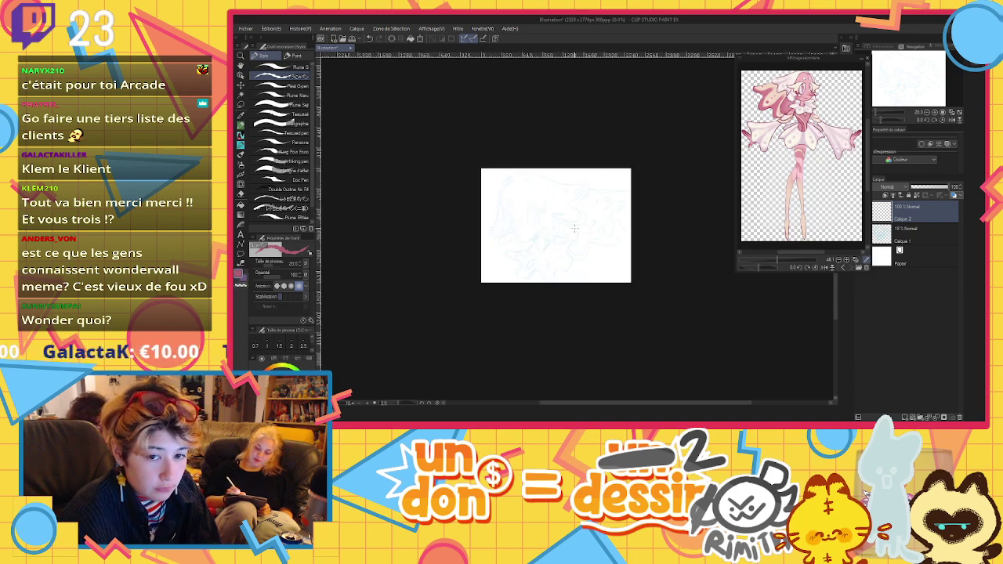
Enlarge the reference character and ink the slanted pointed petal edge running between the two eyes in dark pink
scroll(549, 176, up, 3)
scroll(581, 156, up, 1)
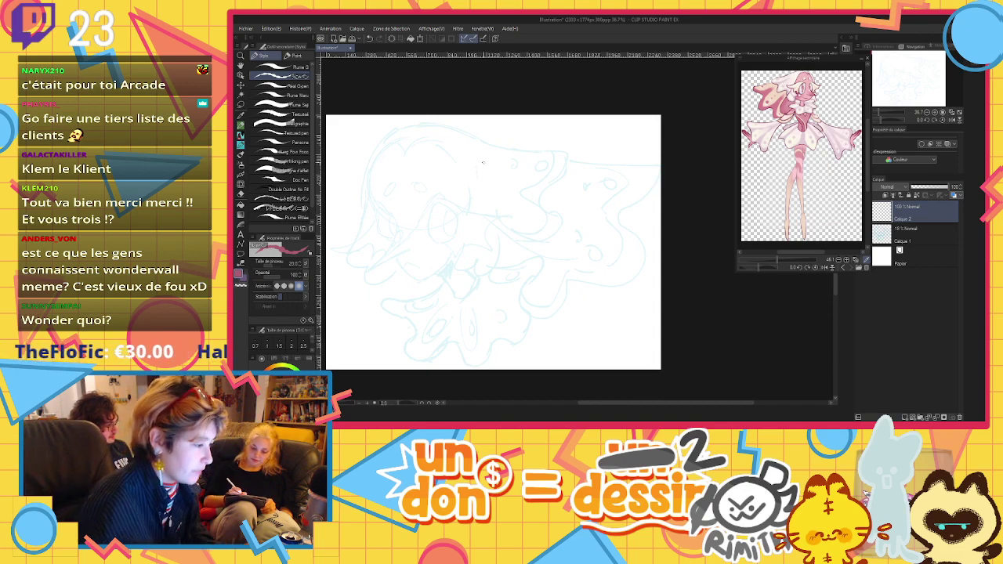
scroll(483, 162, down, 1)
scroll(673, 150, up, 2)
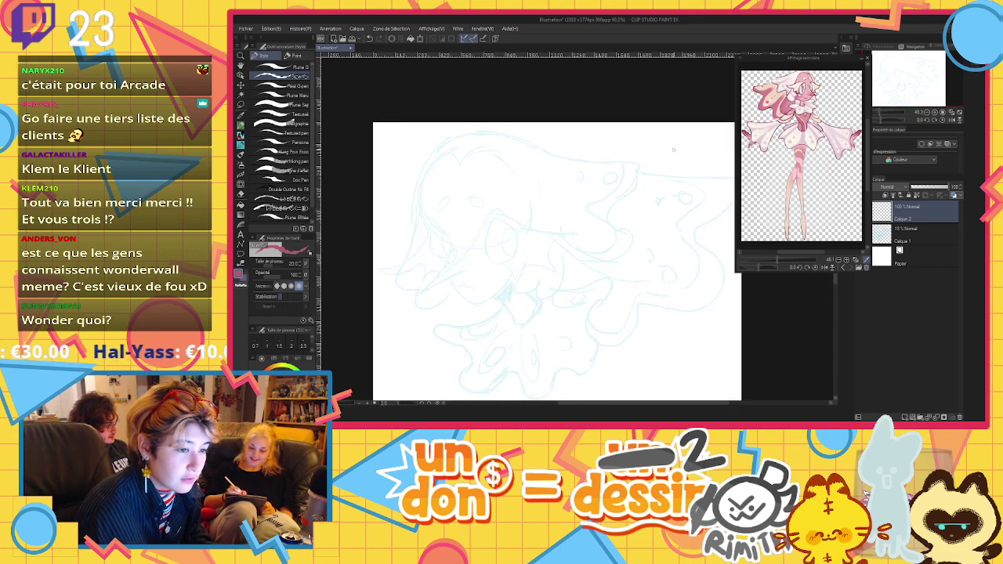
scroll(807, 79, up, 3)
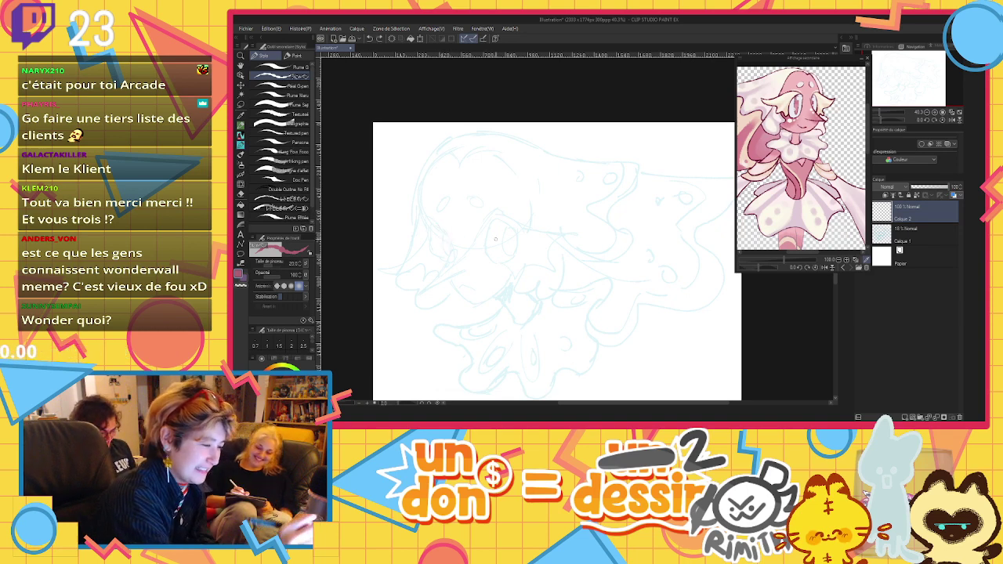
drag(451, 248, 418, 296)
mouse_move(418, 296)
mouse_down()
mouse_move(460, 272)
mouse_move(492, 213)
mouse_move(522, 224)
mouse_up()
key(ctrl+z)
key(ctrl+z)
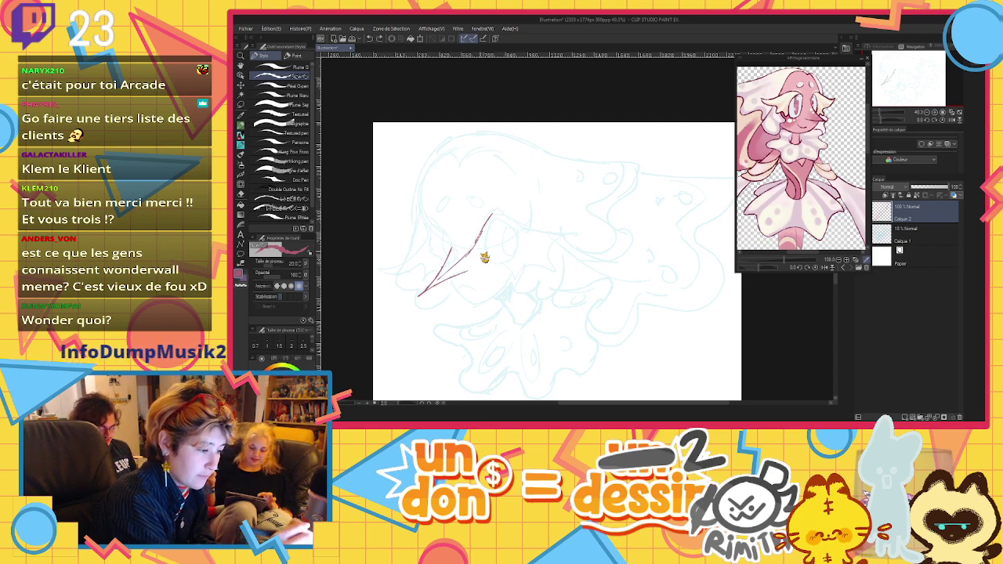
Ink the petal shape's arched top edge and its scalloped, pointed lower edge around the larger eye
mouse_move(466, 257)
mouse_down()
mouse_move(532, 231)
mouse_move(575, 232)
mouse_move(555, 271)
mouse_move(509, 279)
mouse_up()
key(ctrl+z)
mouse_move(574, 232)
mouse_down()
mouse_move(549, 243)
mouse_move(540, 266)
mouse_move(513, 279)
mouse_move(500, 268)
mouse_up()
key(ctrl+z)
key(ctrl+z)
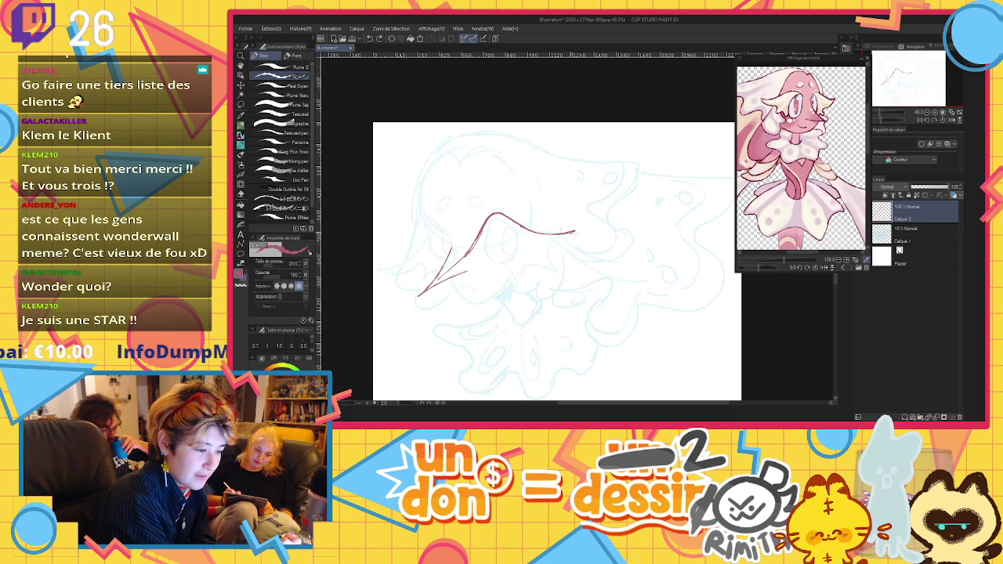
mouse_move(576, 232)
mouse_down()
mouse_move(553, 266)
mouse_move(505, 275)
mouse_up()
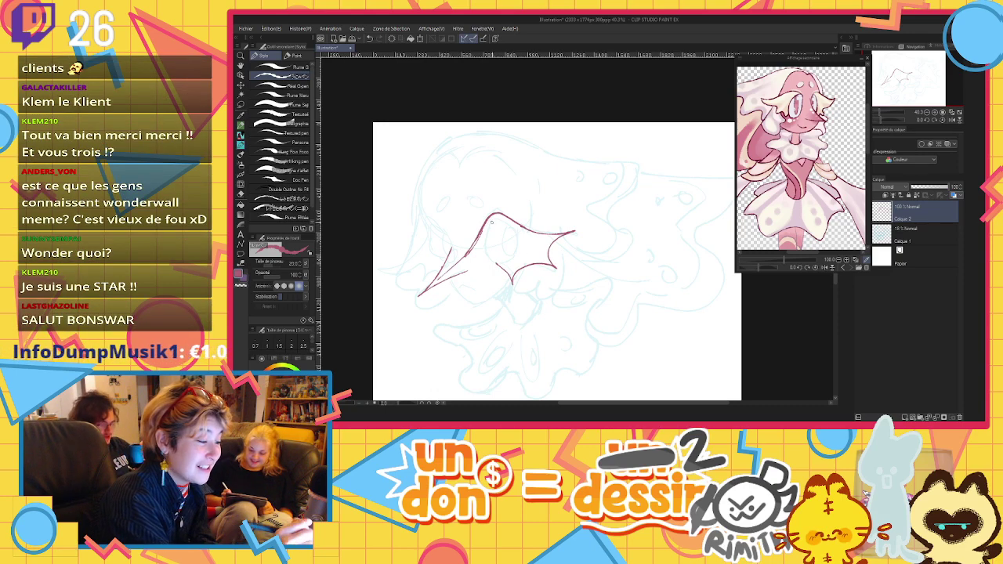
Ink the larger eye as an oval inside the petal shape with a narrow oval pupil
drag(491, 223, 494, 264)
drag(492, 222, 493, 261)
key(ctrl+z)
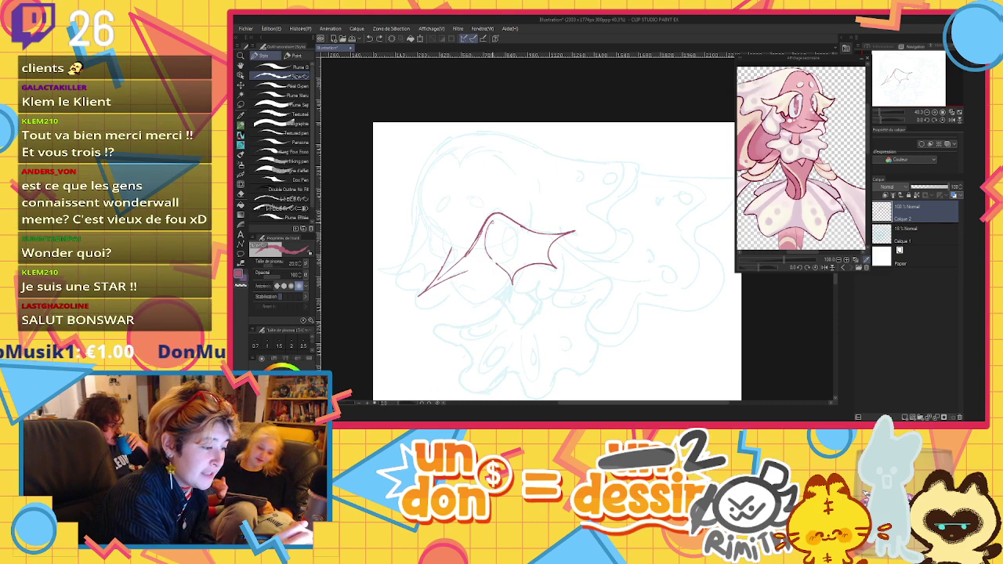
drag(492, 222, 496, 260)
mouse_move(493, 222)
mouse_down()
mouse_move(514, 231)
mouse_move(507, 260)
mouse_move(496, 260)
mouse_up()
drag(497, 260, 516, 240)
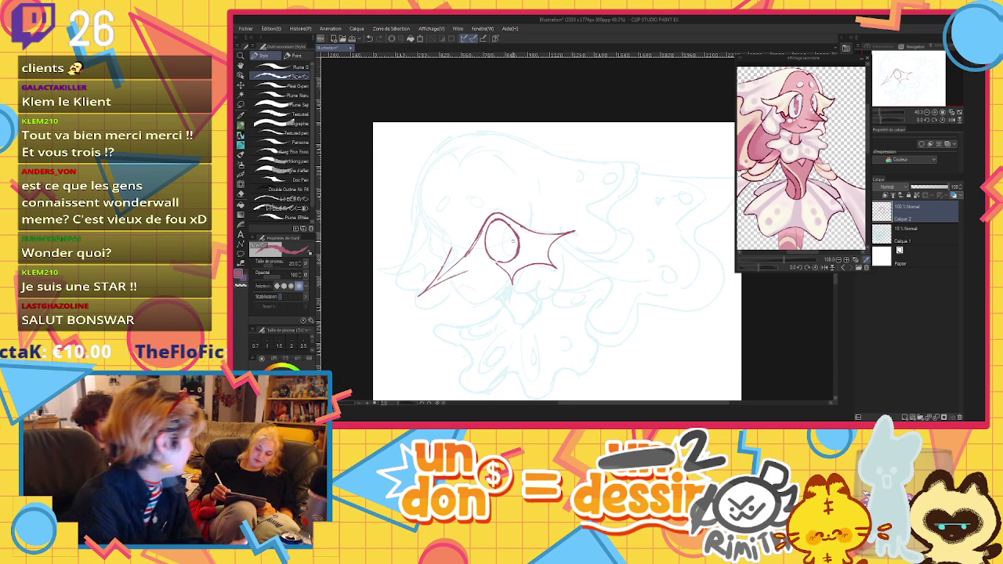
mouse_move(511, 225)
mouse_down()
mouse_move(510, 252)
mouse_move(516, 240)
mouse_up()
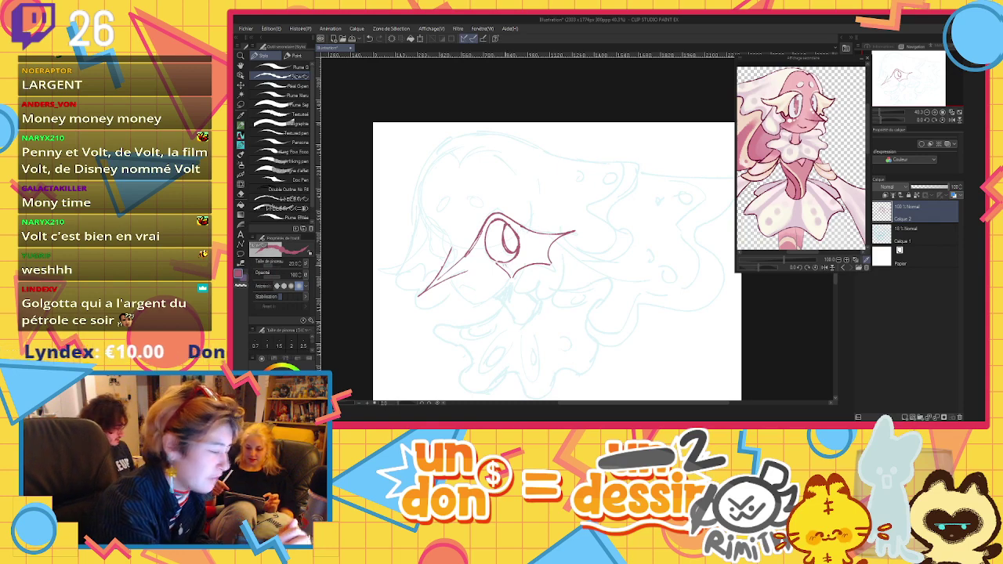
Thicken the lower outline of the petal shape around the larger eye and reshape its outer tip to be slightly shorter
drag(490, 258, 513, 280)
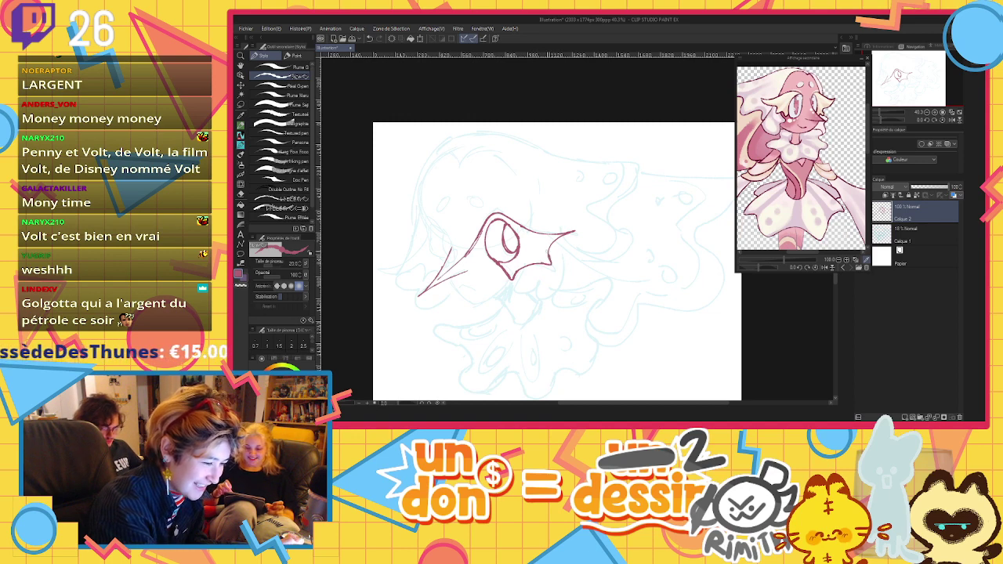
drag(547, 259, 558, 236)
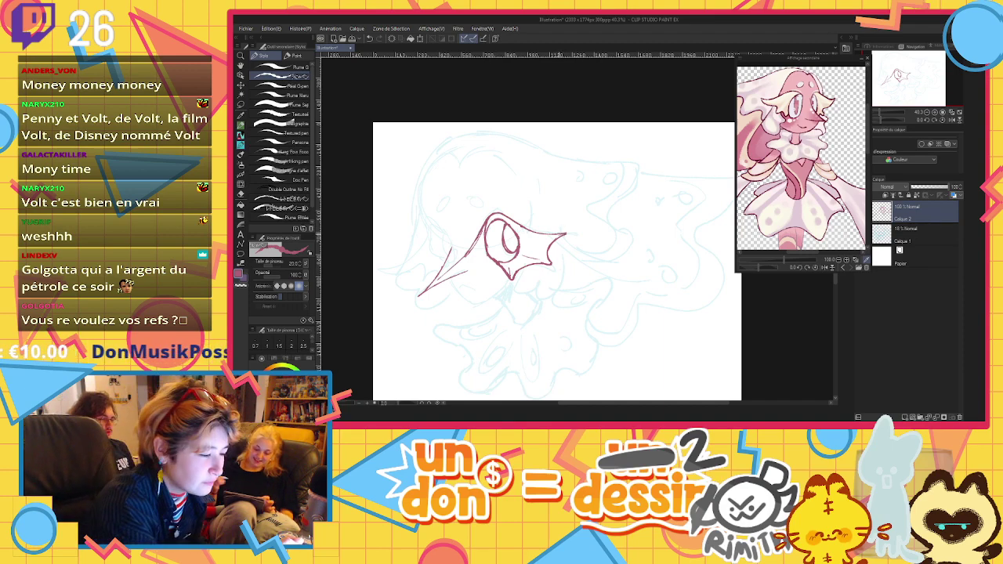
drag(569, 233, 555, 240)
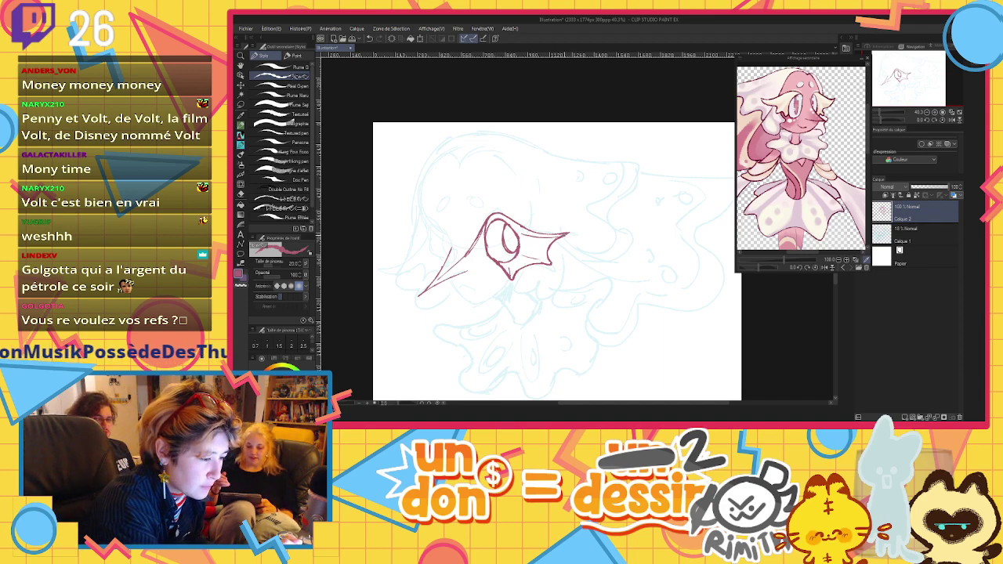
drag(521, 232, 557, 235)
key(ctrl+z)
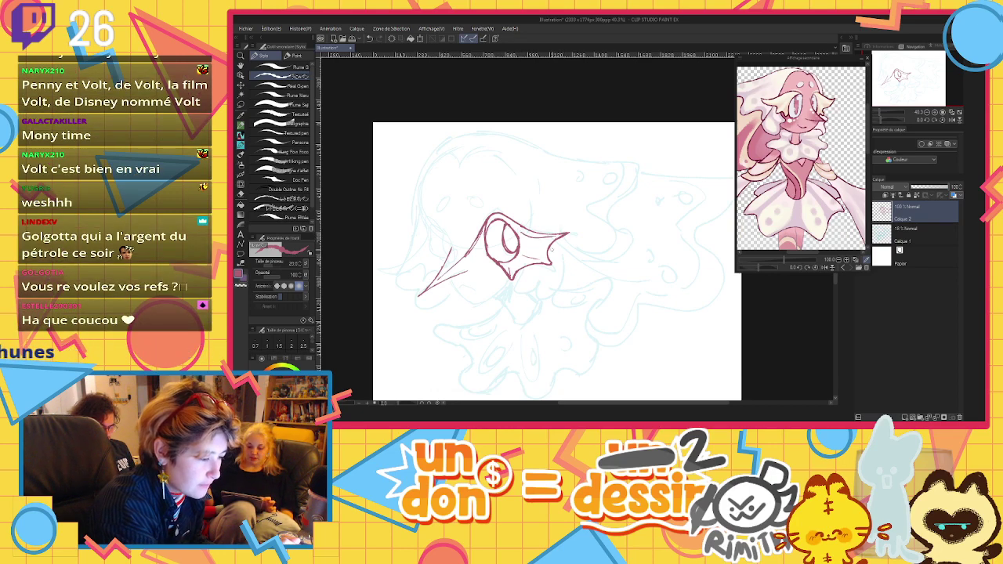
Ink the smaller far eye with its own pointed petal shape and add a small detail inside the larger eye's pupil
mouse_move(452, 244)
mouse_down()
mouse_move(433, 215)
mouse_move(384, 267)
mouse_move(416, 279)
mouse_move(466, 269)
mouse_move(437, 259)
mouse_move(429, 225)
mouse_move(442, 249)
mouse_move(437, 229)
mouse_move(441, 243)
mouse_move(481, 231)
mouse_move(448, 242)
mouse_up()
key(ctrl+z)
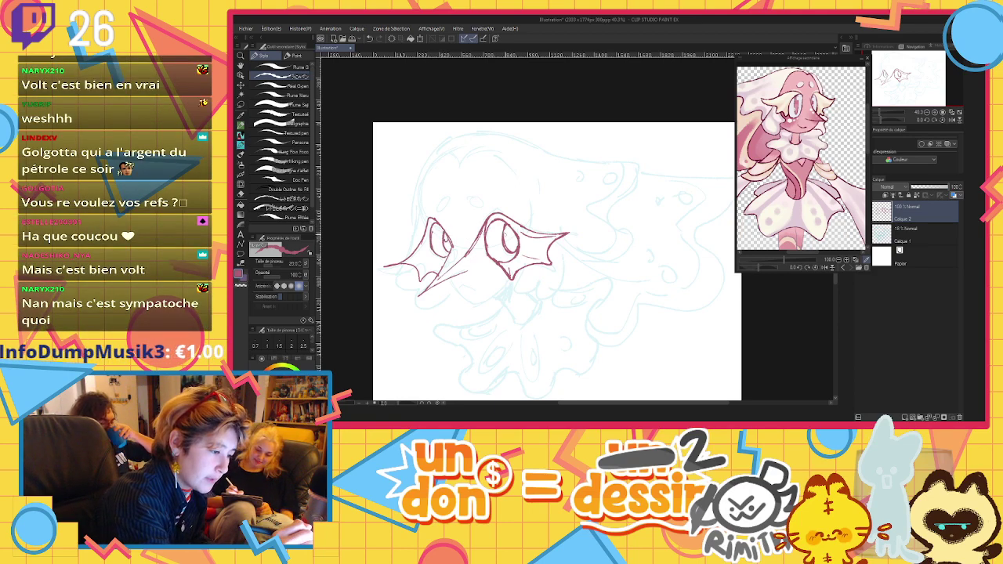
drag(505, 226, 508, 237)
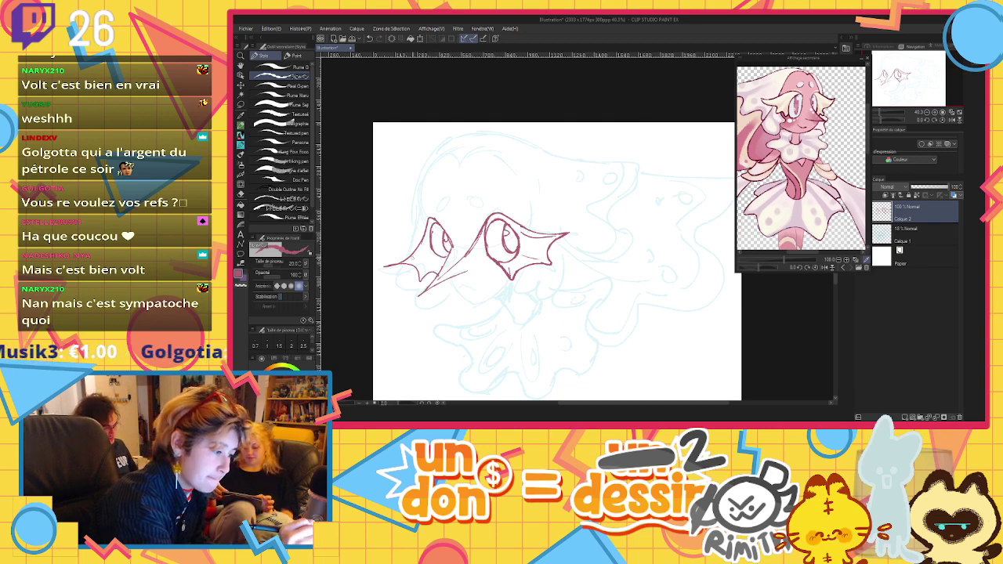
Ink a short fold line inside the smaller far eye's petal shape, redoing the first stroke
mouse_move(413, 259)
mouse_down()
mouse_move(424, 272)
mouse_move(431, 234)
mouse_up()
key(ctrl+z)
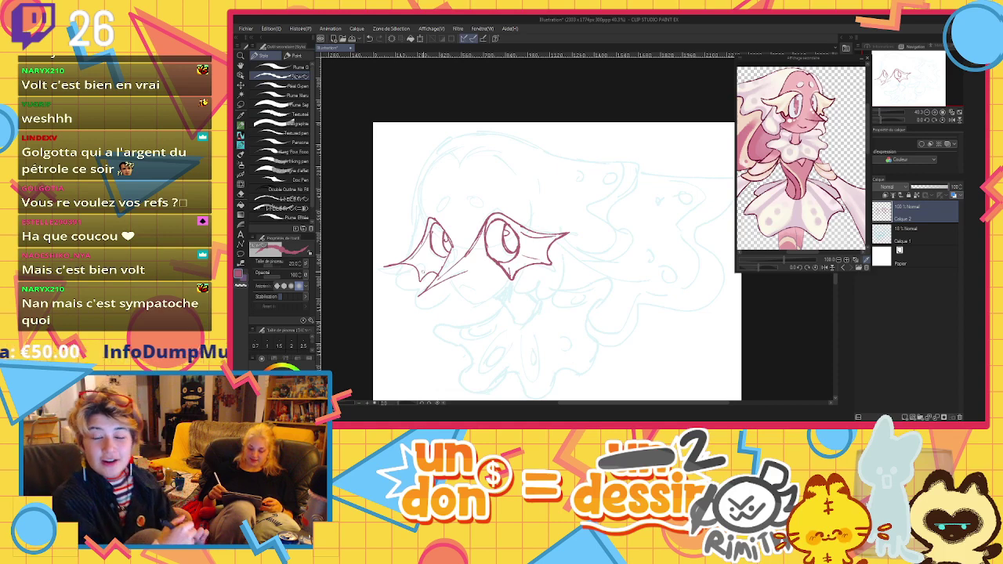
drag(423, 272, 436, 251)
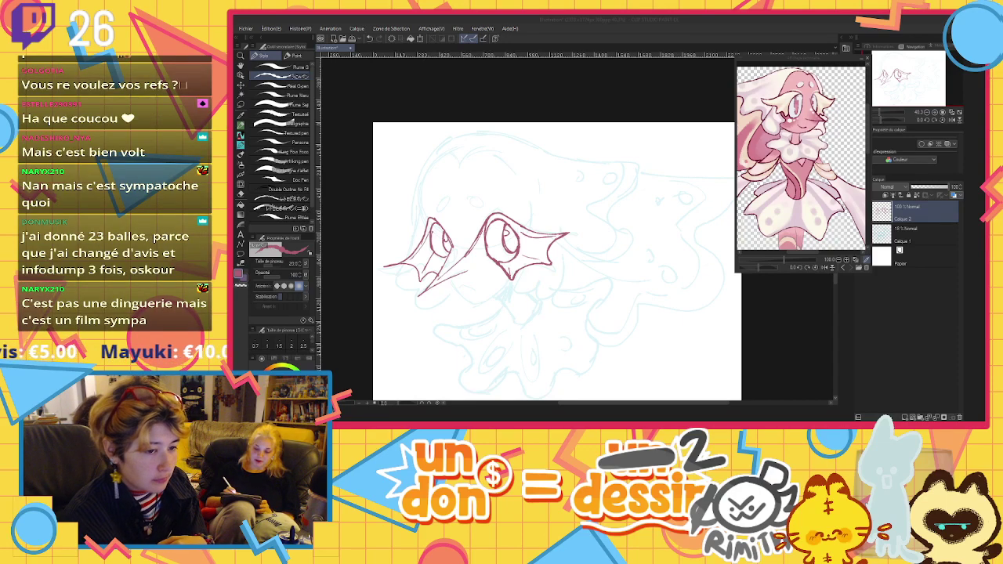
Switch to the browser and open the Halloween clown photo from the Twitter post full size in its own tab
key(alt+Tab)
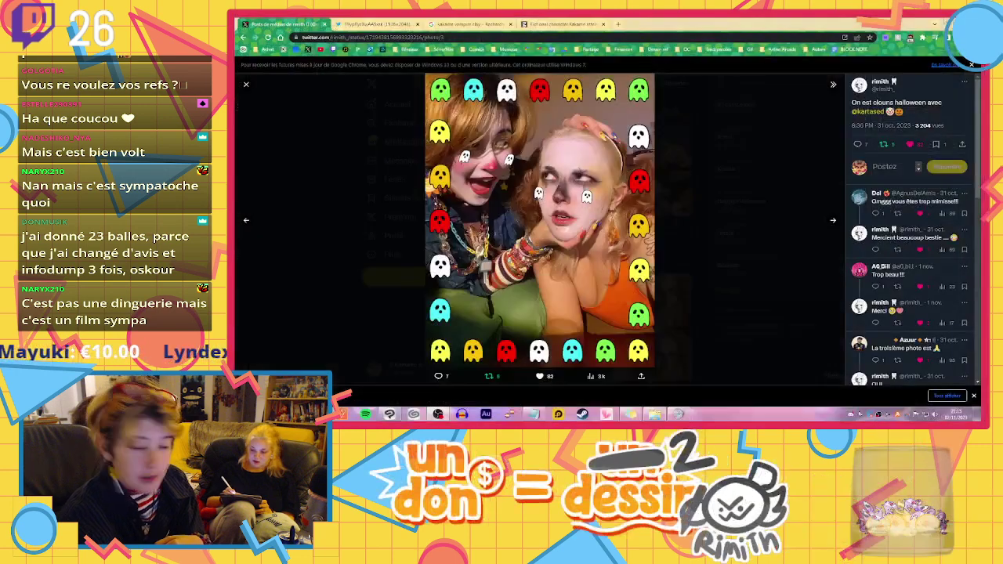
right_click(593, 239)
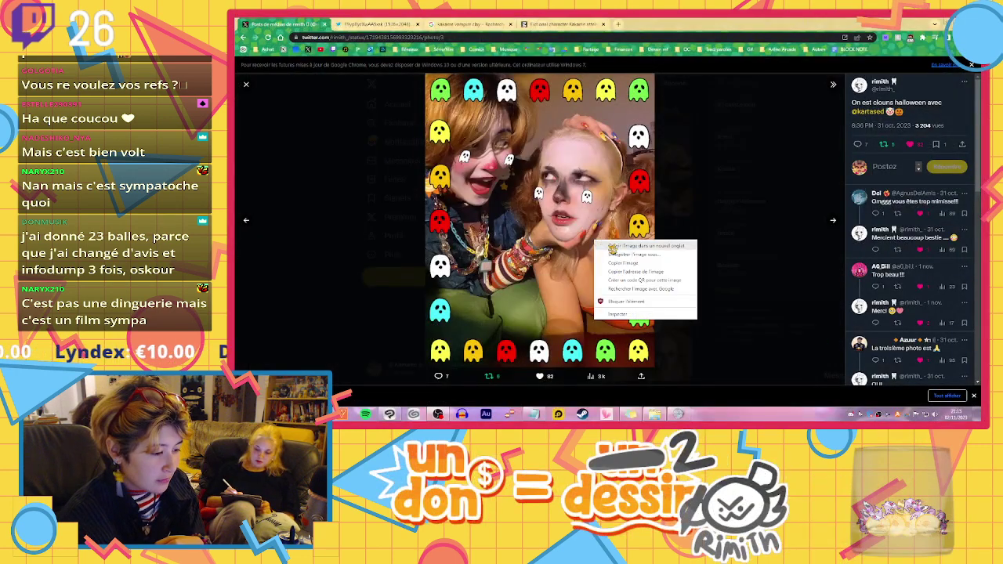
click(609, 247)
click(366, 22)
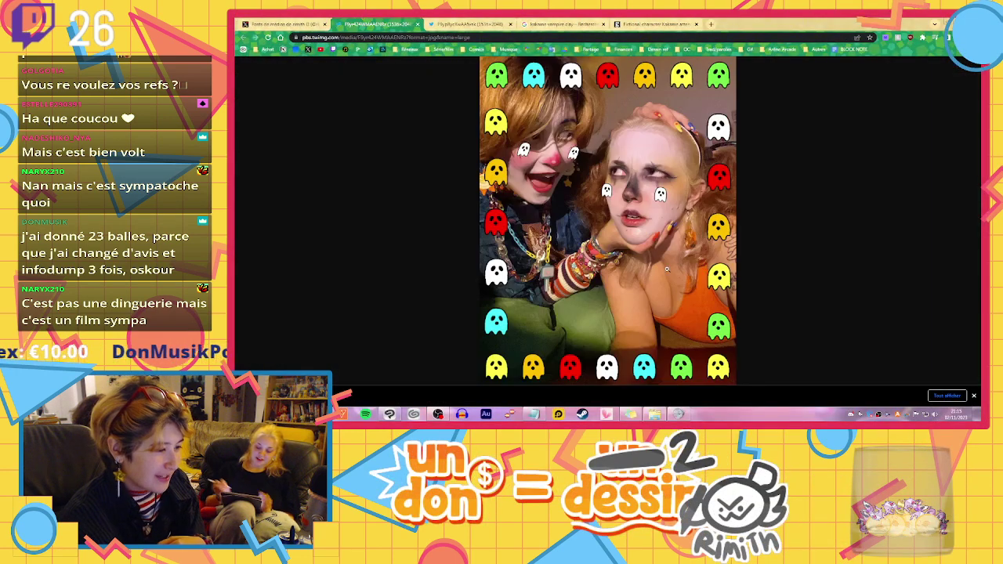
click(670, 235)
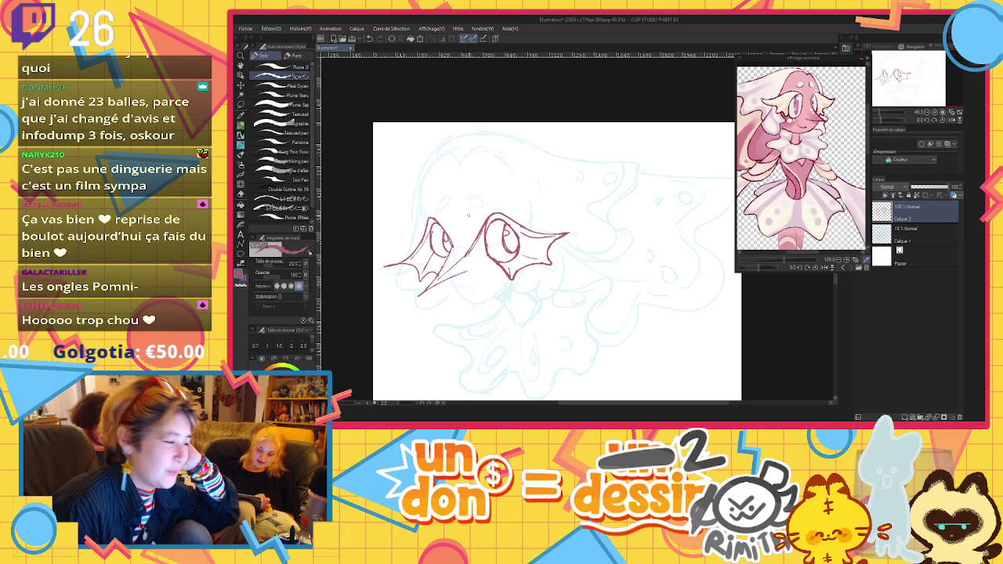
Return to the drawing in Clip Studio Paint and ink the two small oval brow marks on the forehead
scroll(468, 215, up, 3)
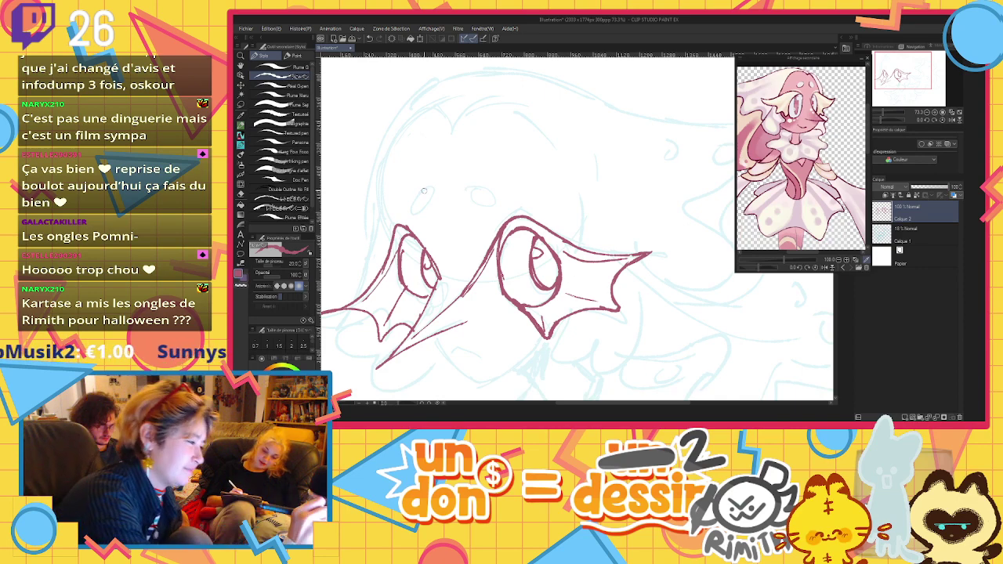
mouse_move(427, 190)
mouse_down()
mouse_move(414, 209)
mouse_move(426, 192)
mouse_up()
key(ctrl+z)
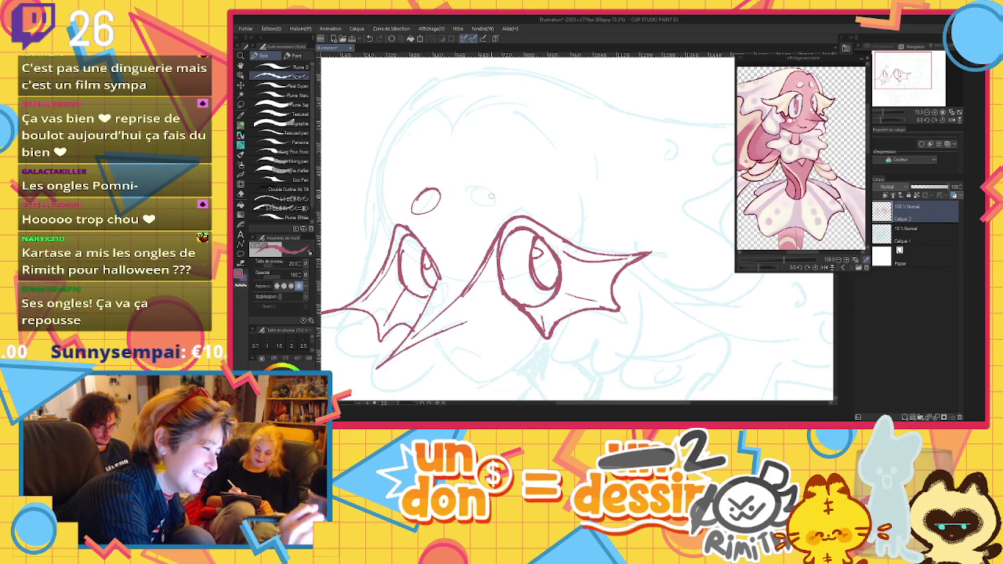
mouse_move(488, 190)
mouse_down()
mouse_move(475, 205)
mouse_move(482, 186)
mouse_up()
Ink the rounded head outline with a heart-shaped dip at the top, ending at the larger eye's petal shape
mouse_move(388, 230)
mouse_down()
mouse_move(387, 164)
mouse_move(410, 128)
mouse_move(442, 107)
mouse_move(426, 113)
mouse_move(446, 127)
mouse_move(477, 104)
mouse_move(516, 106)
mouse_move(554, 147)
mouse_move(579, 195)
mouse_move(580, 228)
mouse_up()
drag(570, 171, 583, 250)
drag(571, 188, 580, 240)
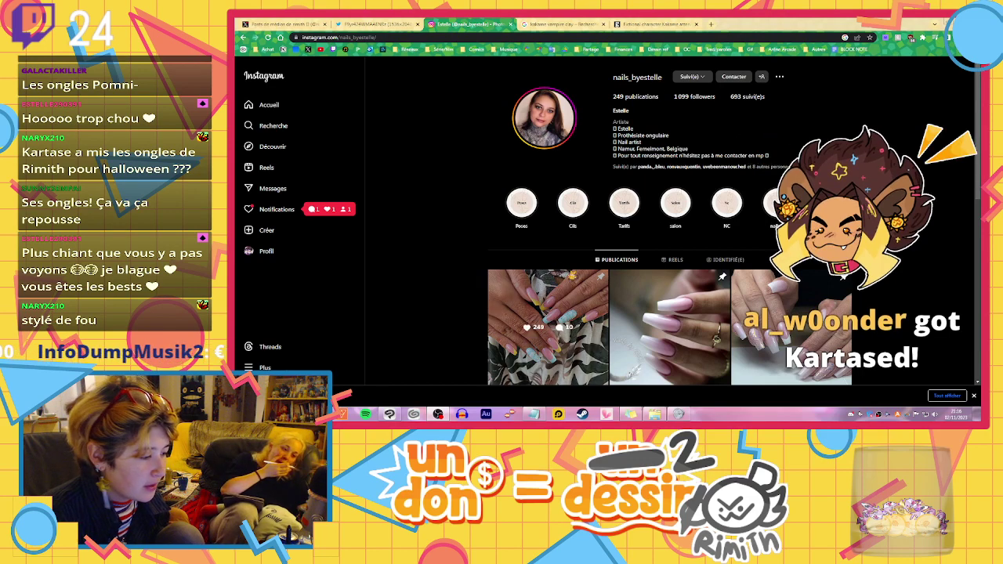
Switch to the browser and view the nail artist's Instagram posts one after another, starting with the first pinned post
click(549, 330)
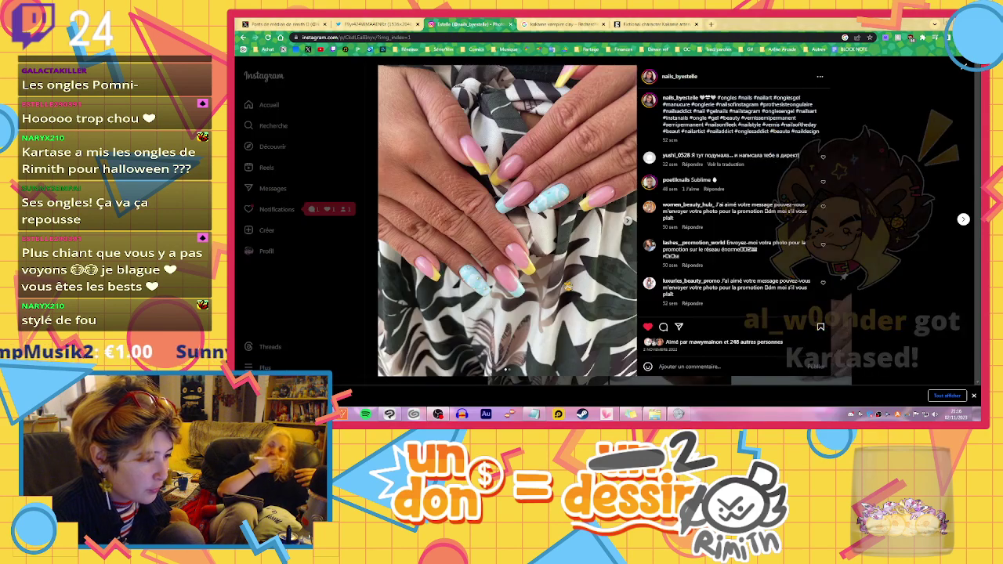
click(964, 219)
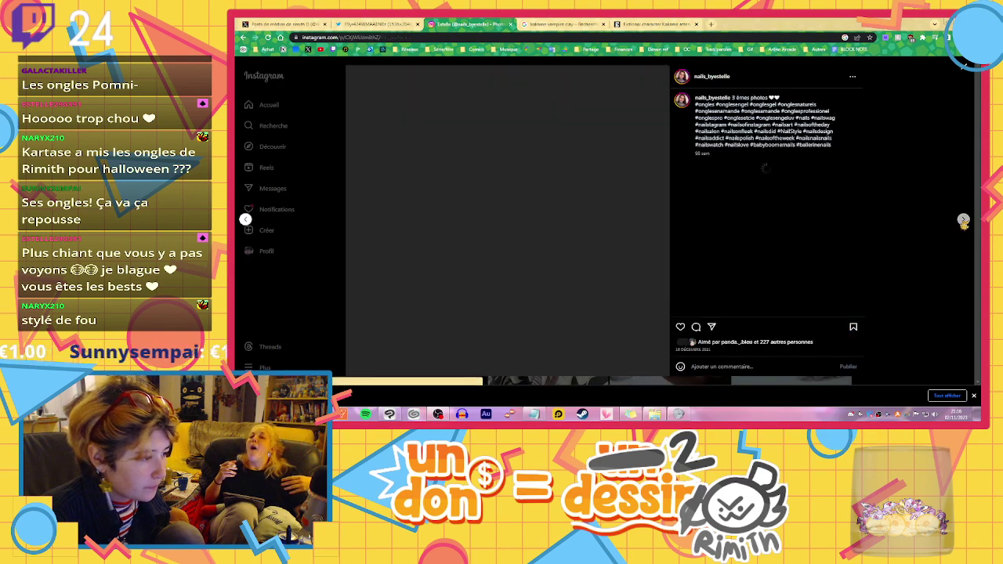
click(964, 219)
click(964, 220)
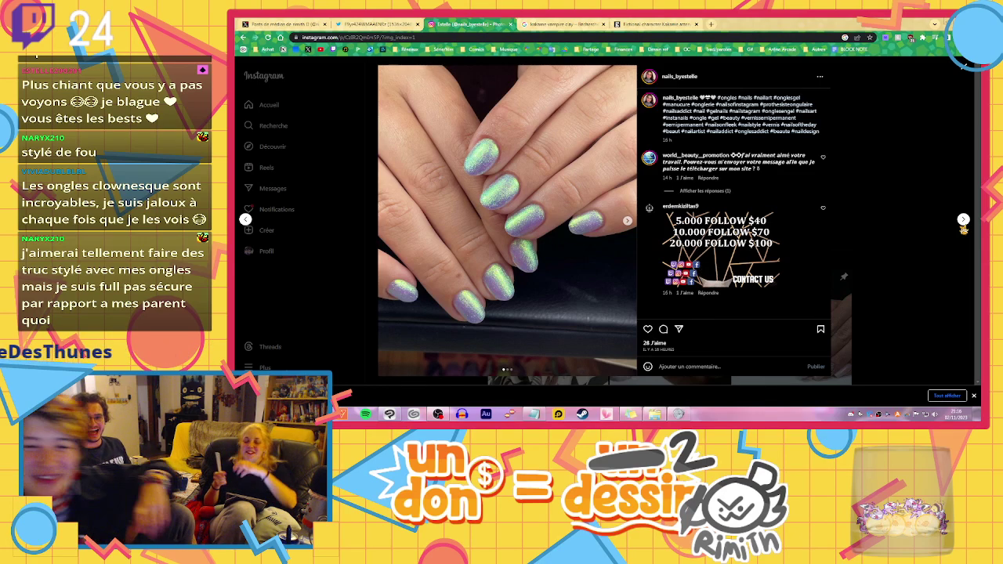
click(964, 229)
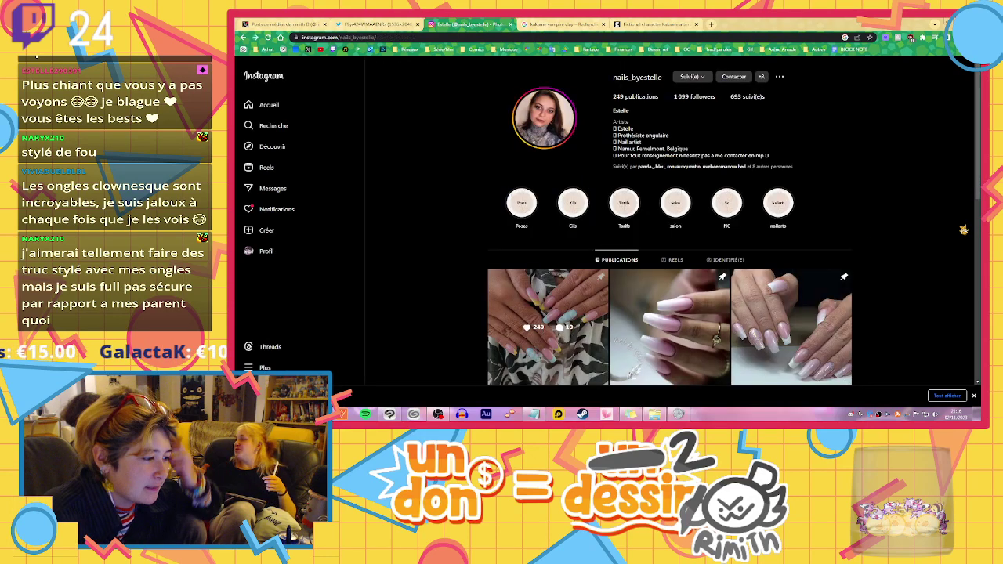
View every photo of the post with the cherry, flame and lightning nail art, then return to the profile grid
scroll(732, 298, down, 5)
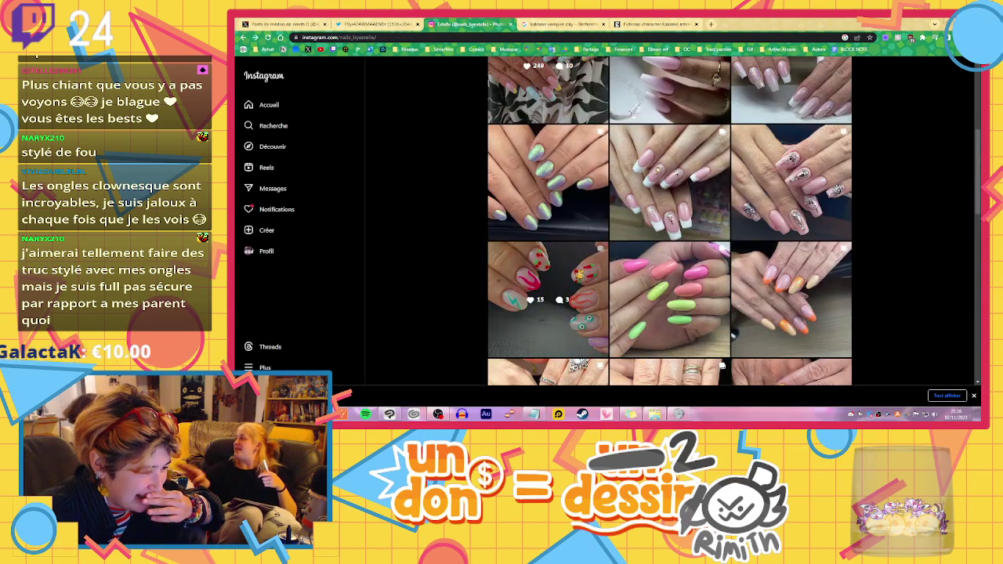
click(580, 268)
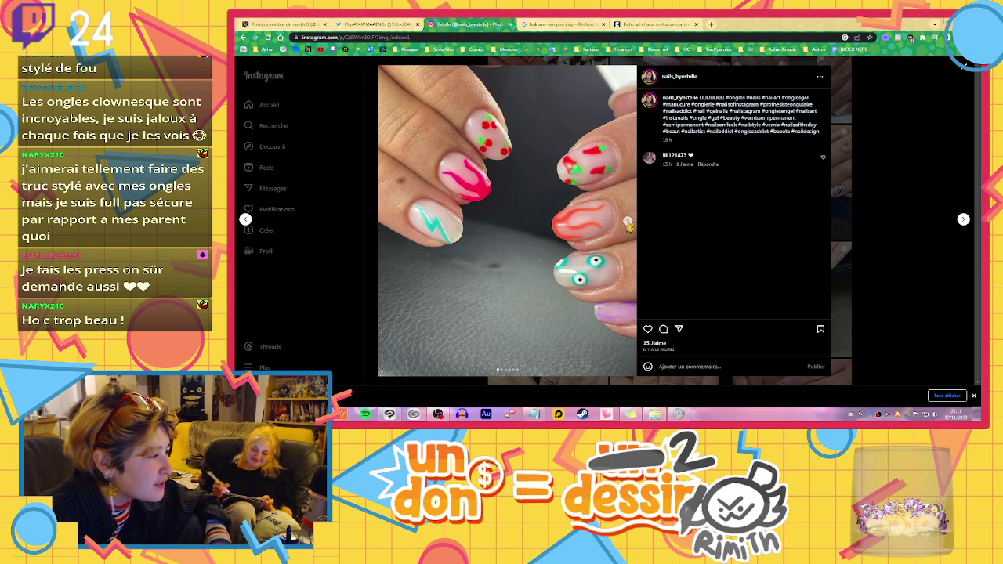
click(628, 222)
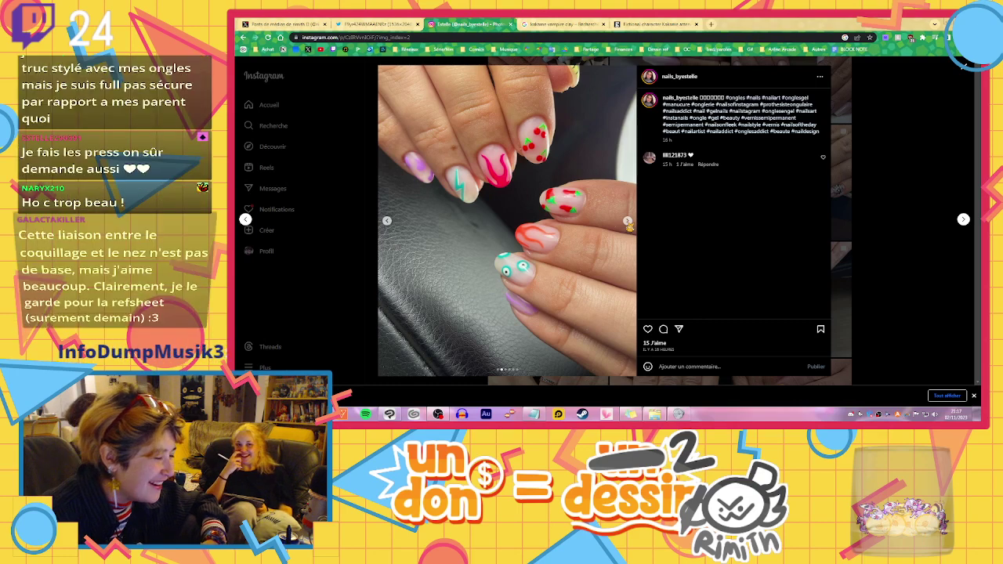
click(628, 222)
click(628, 222)
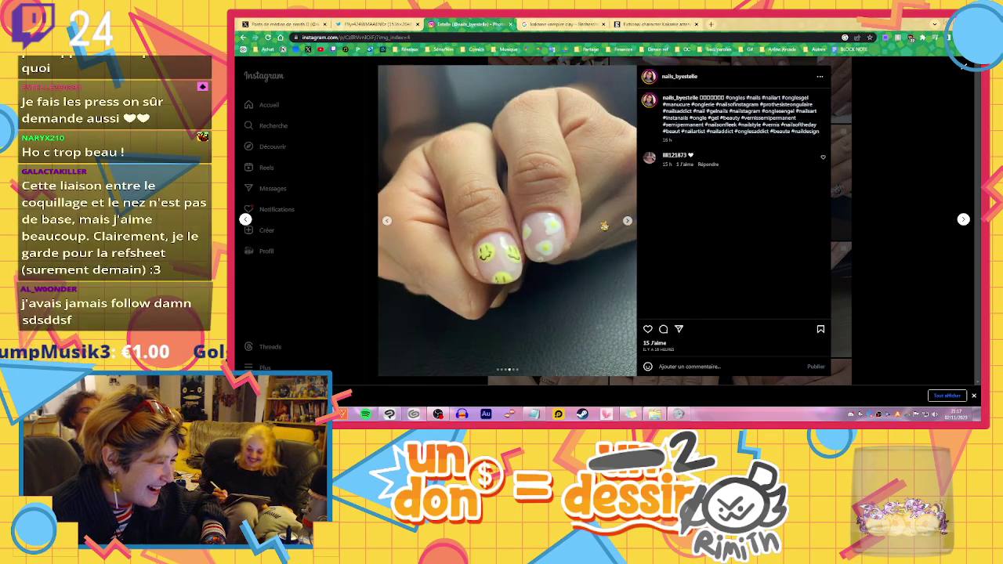
click(628, 222)
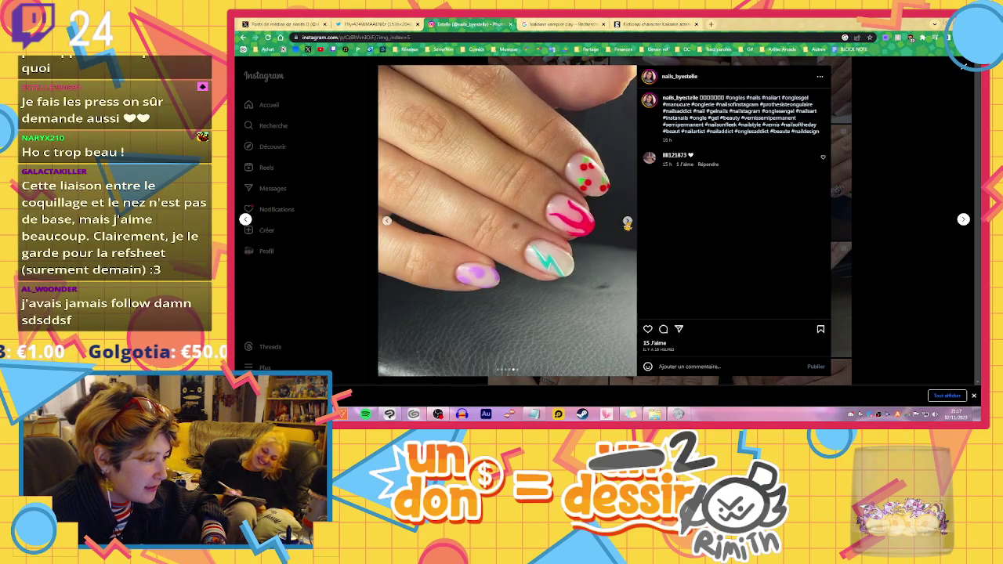
click(630, 223)
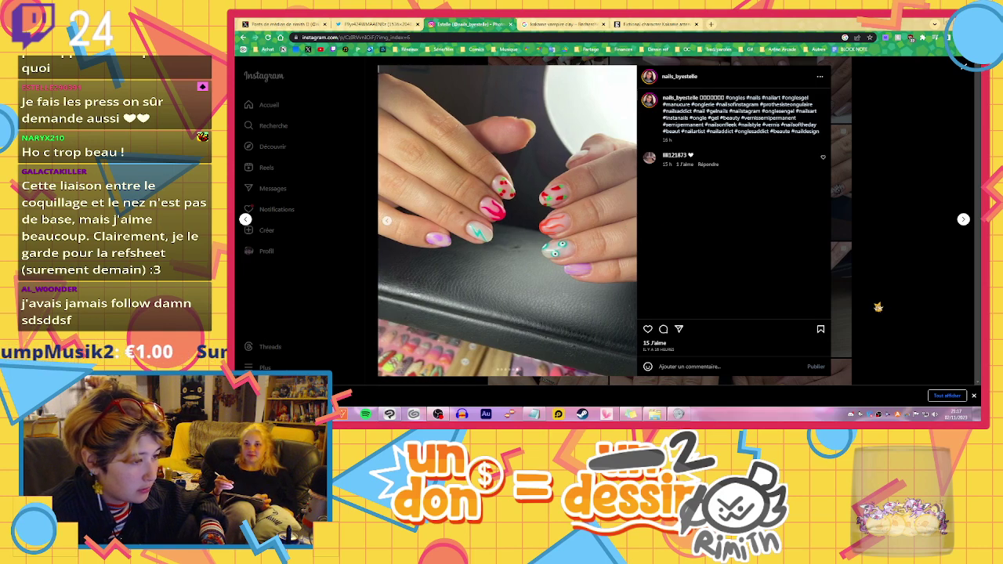
click(892, 291)
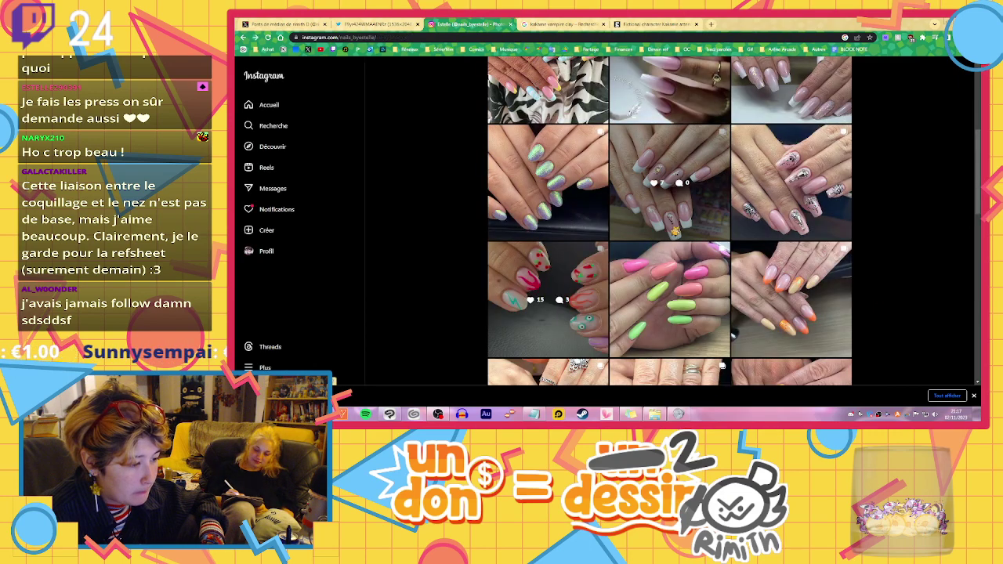
Look through the older nail posts and view the dark green nail set with the knitted texture
scroll(696, 261, down, 5)
scroll(696, 261, down, 4)
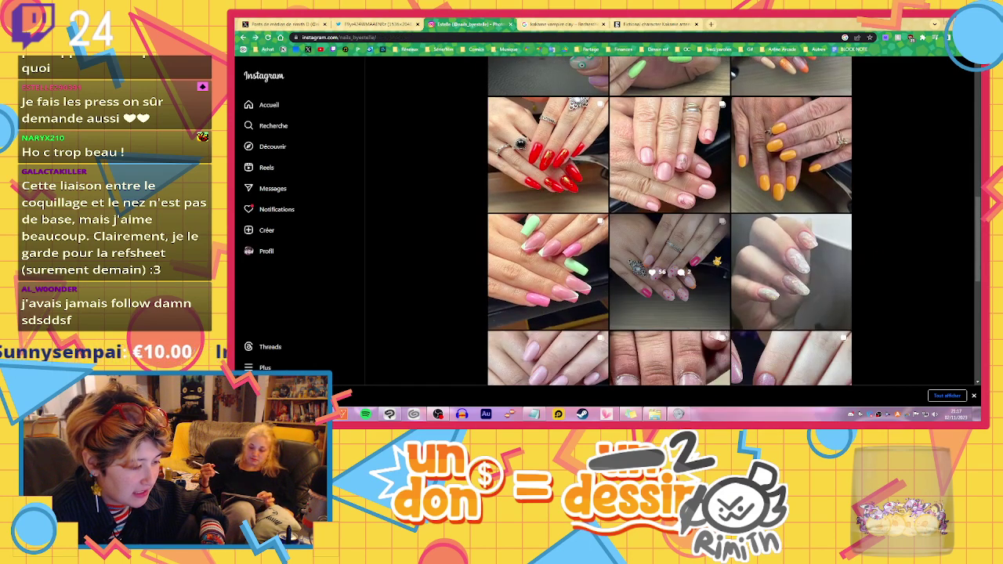
scroll(760, 290, down, 4)
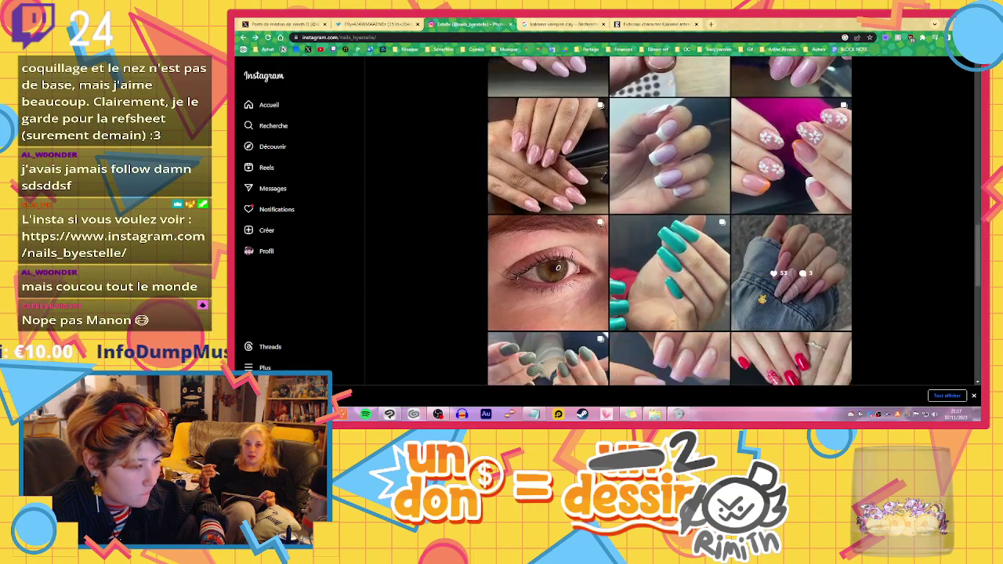
scroll(758, 304, down, 1)
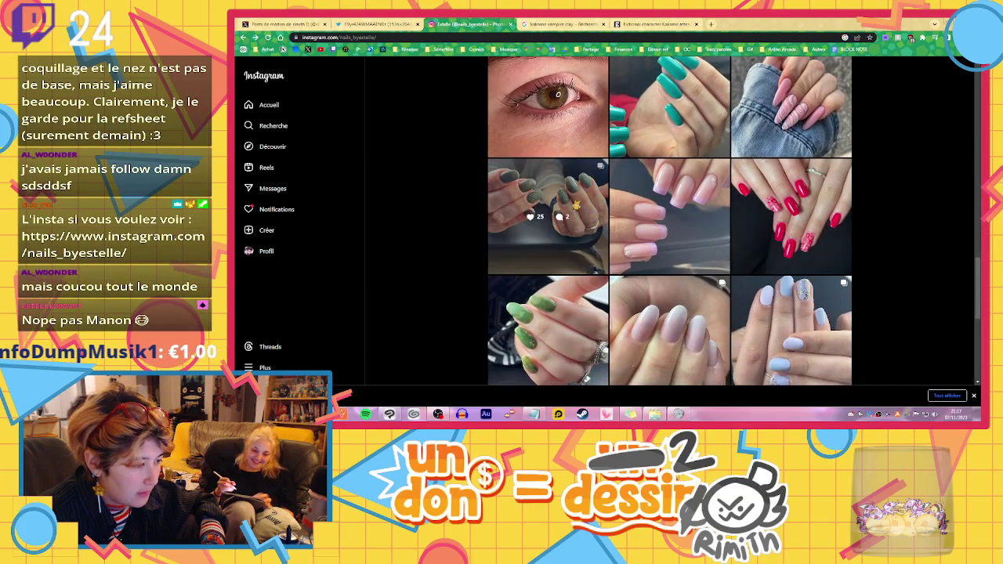
click(576, 205)
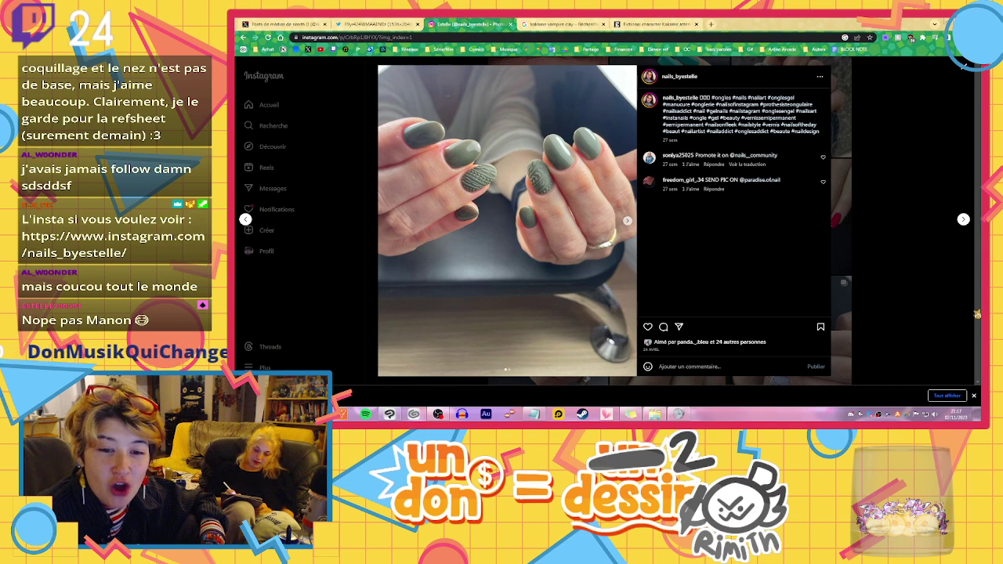
click(896, 291)
Go back up to the profile's recent posts and look again at the cherry and flame nail art
scroll(865, 299, up, 2)
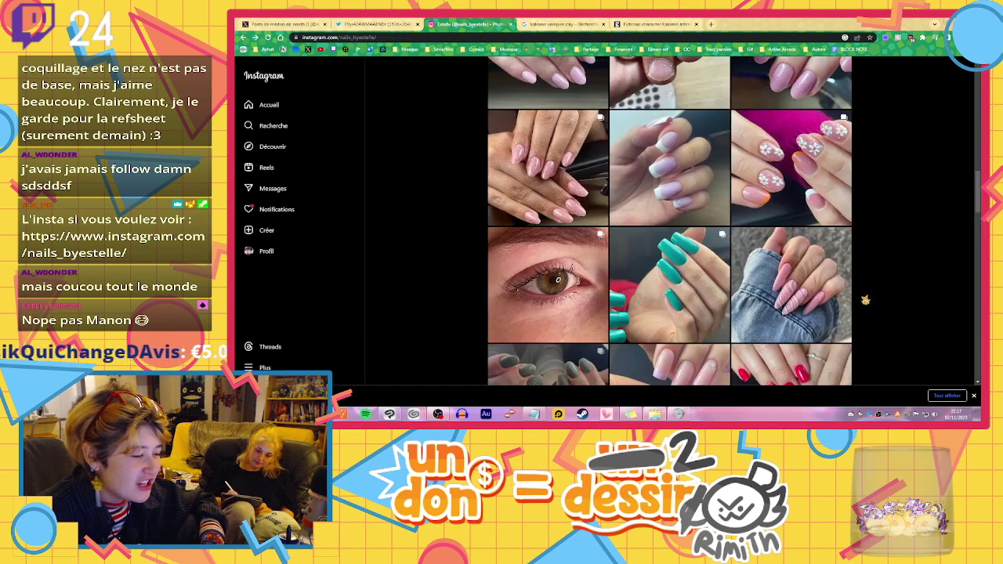
scroll(865, 299, up, 10)
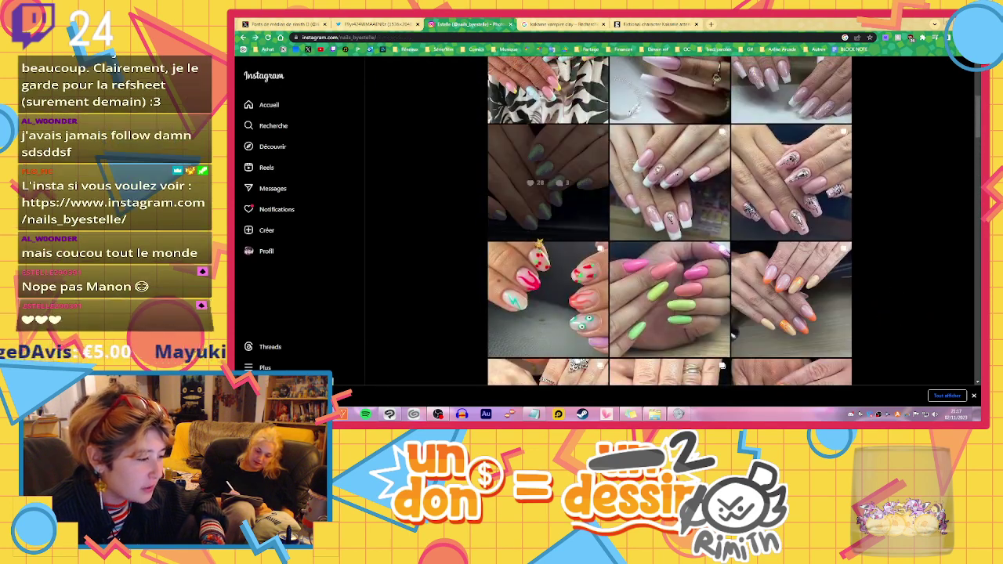
click(539, 239)
click(936, 253)
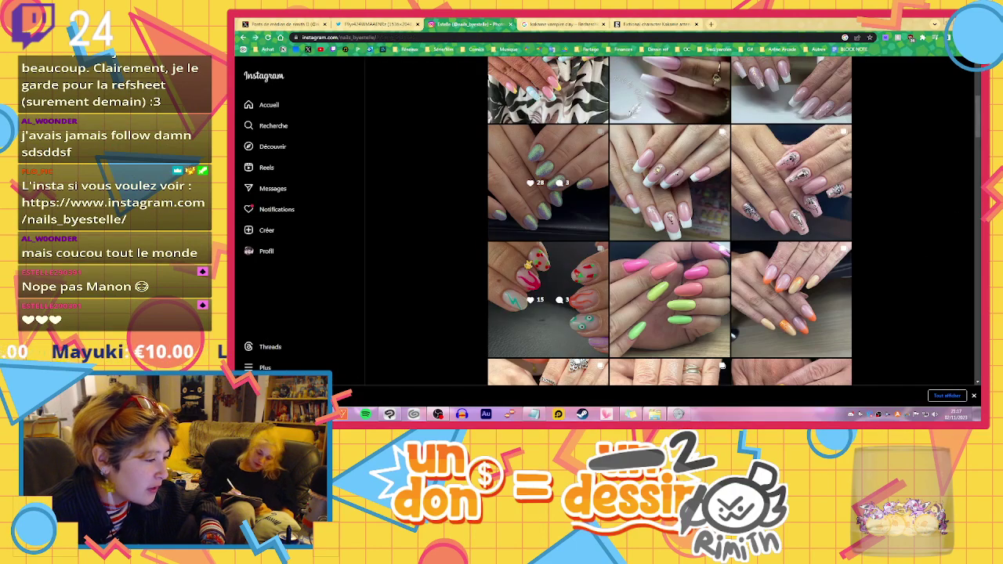
click(531, 263)
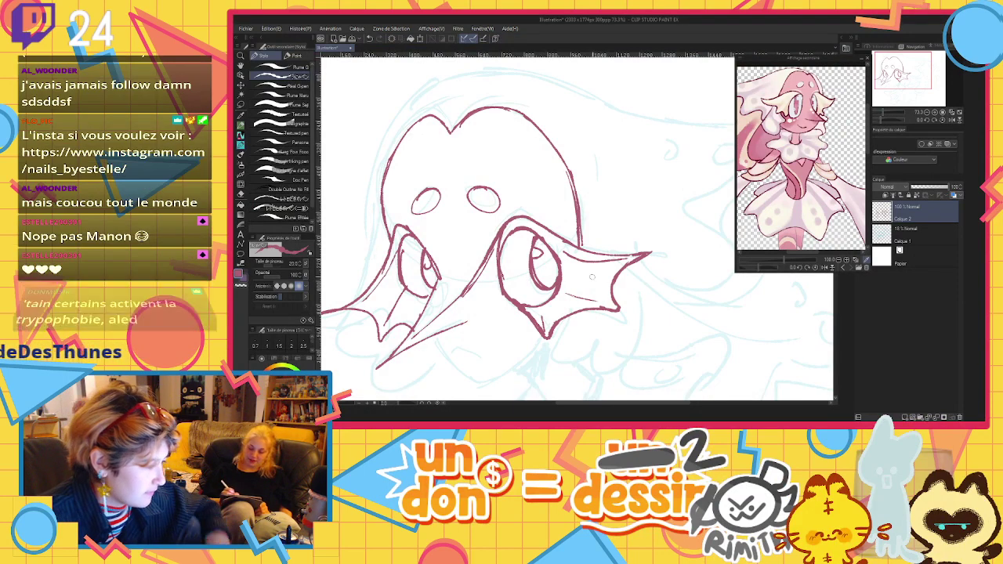
Return to the drawing and ink the small mouth, the jaw with its pointed chin and the slanted neck line
scroll(498, 281, down, 2)
scroll(498, 266, down, 2)
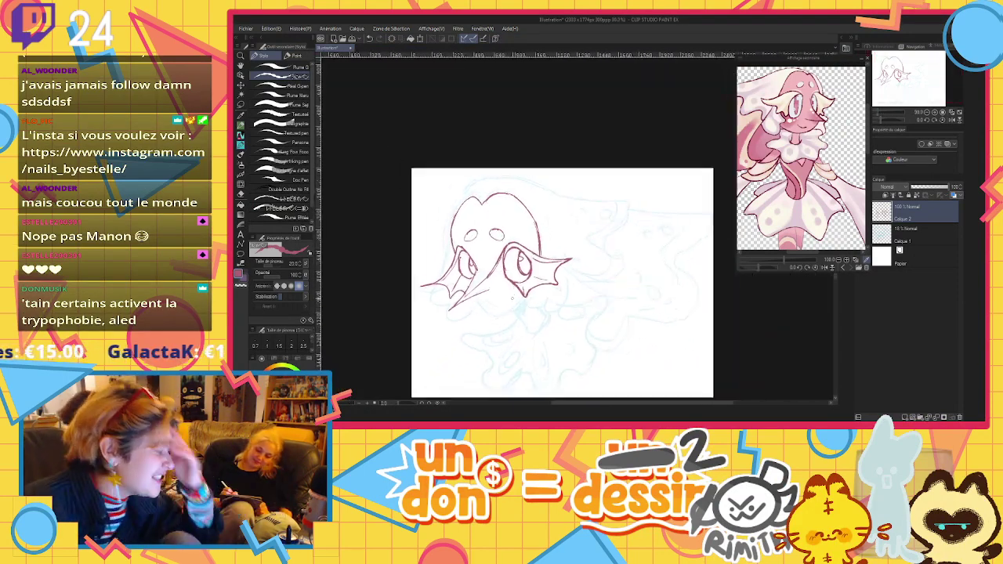
scroll(470, 294, up, 2)
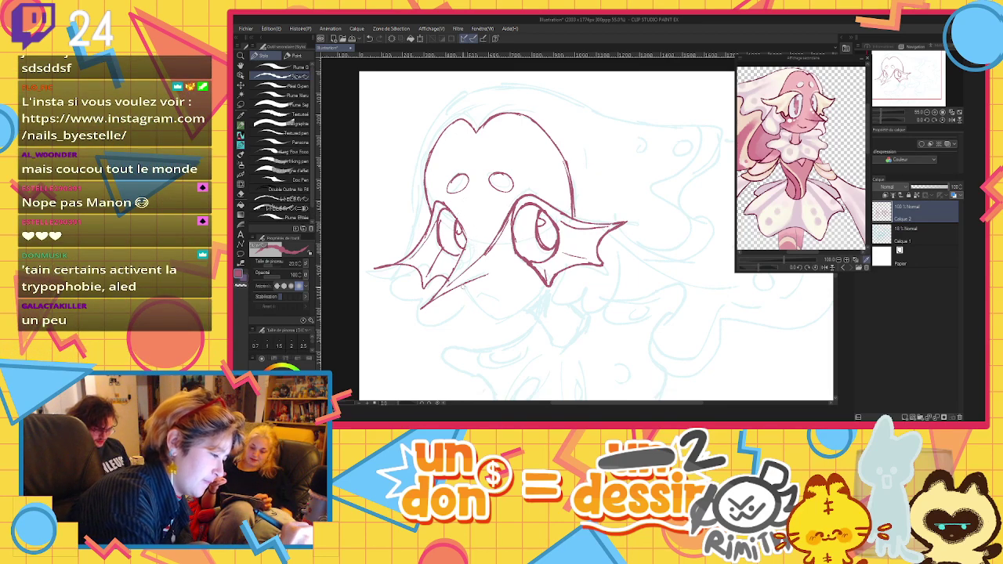
mouse_move(470, 296)
mouse_down()
mouse_move(487, 313)
mouse_move(526, 307)
mouse_up()
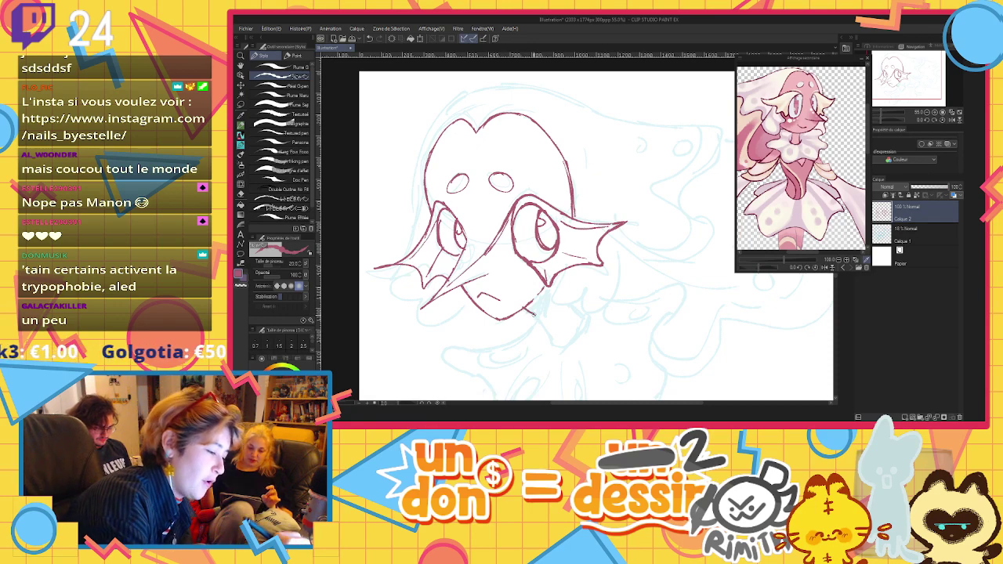
drag(535, 313, 555, 346)
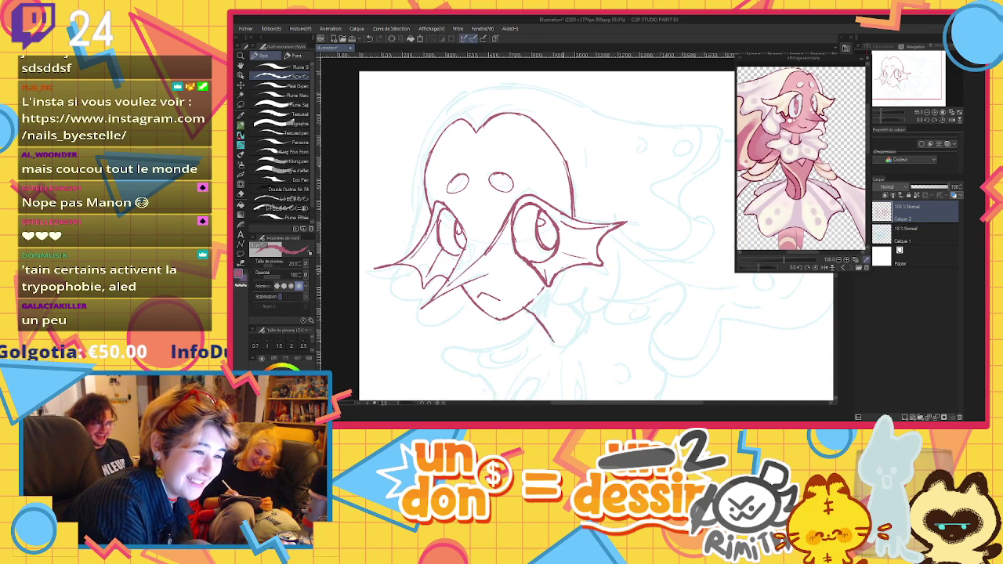
Ink the rounded, scalloped petal lobes beside the jaw under the larger eye's petal shape, with curved lines inside
mouse_move(544, 287)
mouse_down()
mouse_move(582, 300)
mouse_move(617, 278)
mouse_move(611, 250)
mouse_up()
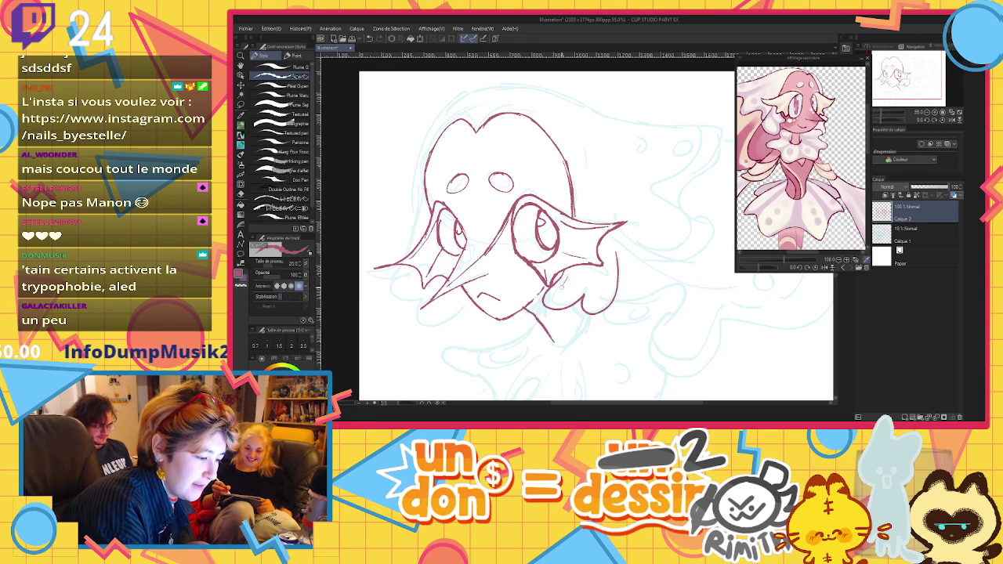
drag(561, 286, 609, 282)
key(ctrl+z)
key(ctrl+z)
scroll(603, 266, down, 3)
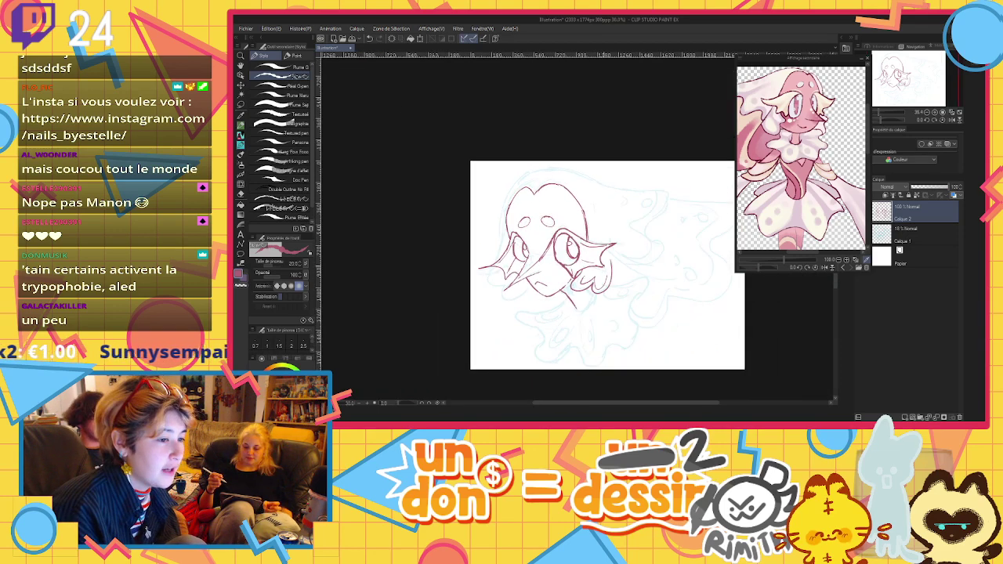
scroll(602, 268, down, 3)
scroll(587, 255, down, 3)
scroll(628, 249, up, 5)
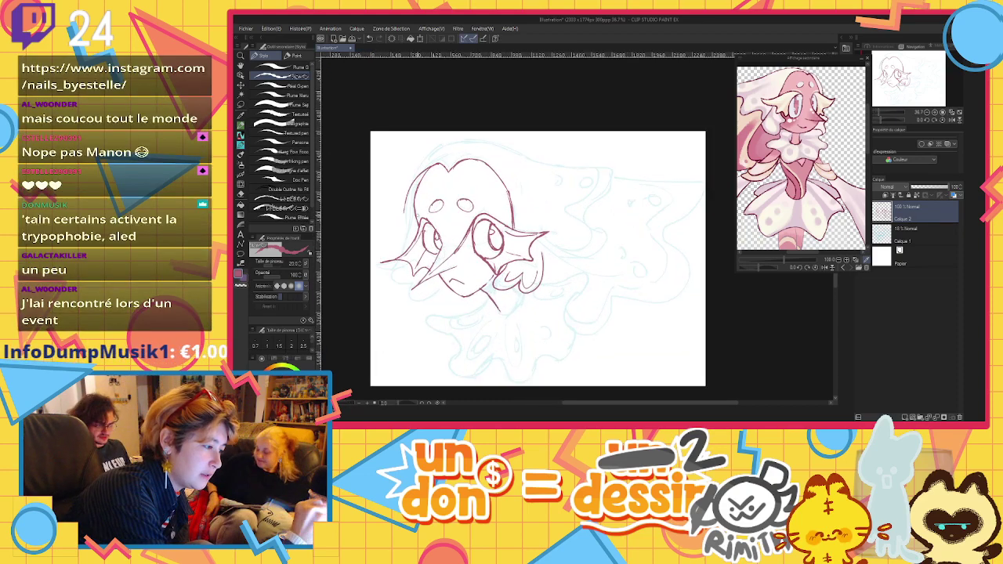
Ink the rounded, scalloped petal lobes beside the jaw under the smaller eye's petal shape
drag(428, 163, 406, 245)
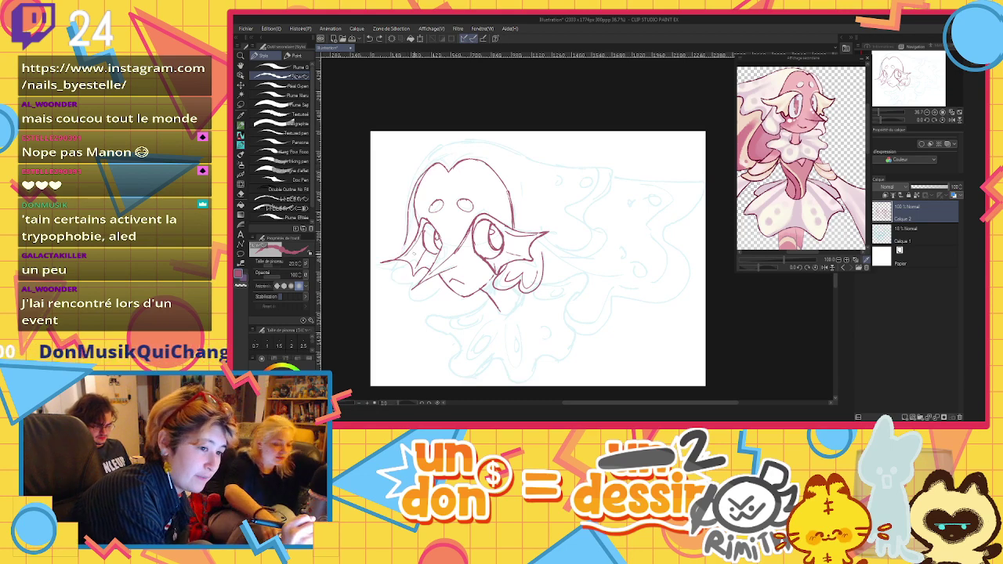
mouse_move(407, 240)
mouse_down()
mouse_move(405, 287)
mouse_move(447, 279)
mouse_up()
key(ctrl+z)
mouse_move(404, 245)
mouse_down()
mouse_move(388, 282)
mouse_move(431, 299)
mouse_move(441, 283)
mouse_up()
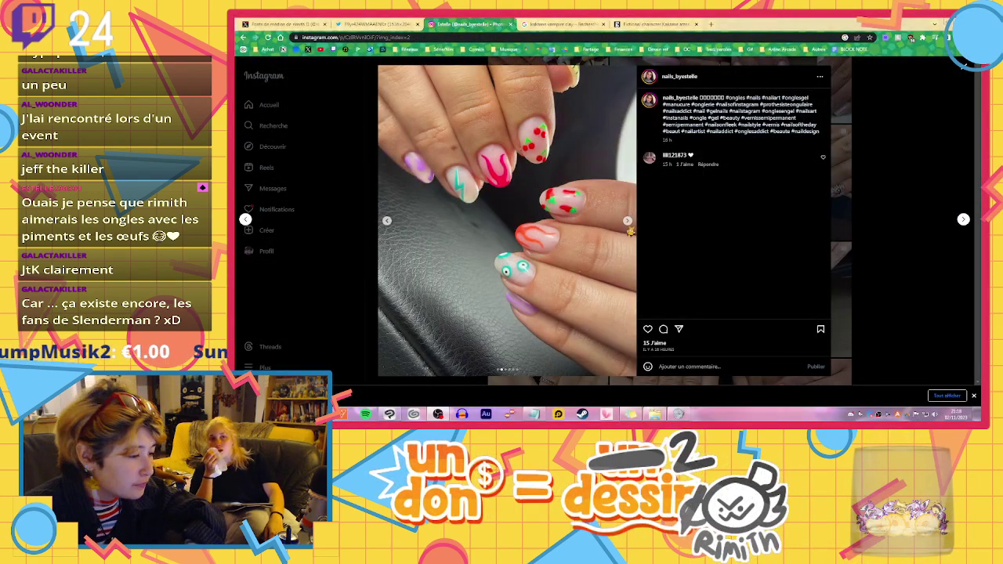
Switch to the nail artist's Instagram post and look through its remaining photos of the nail designs
click(629, 221)
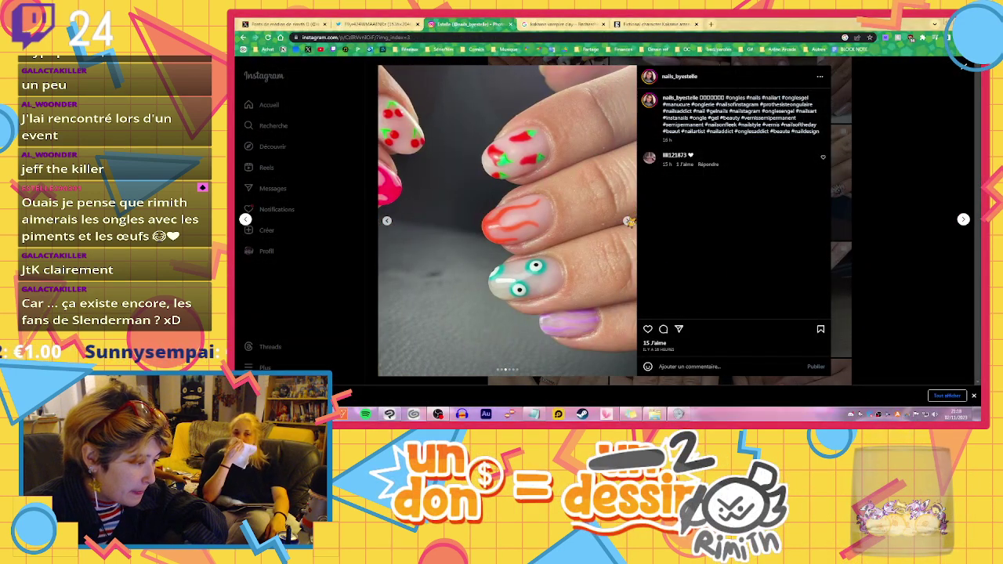
click(629, 221)
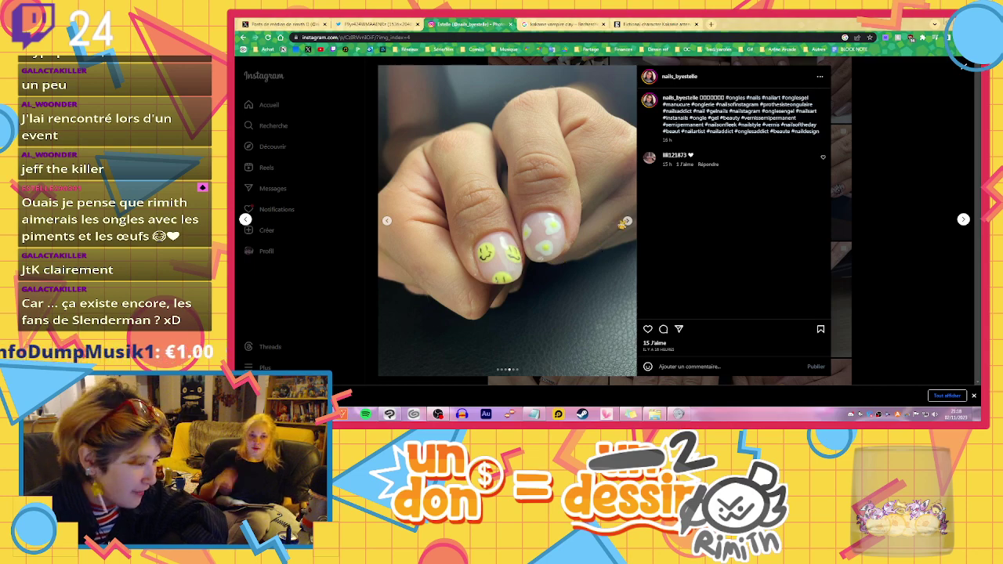
click(627, 222)
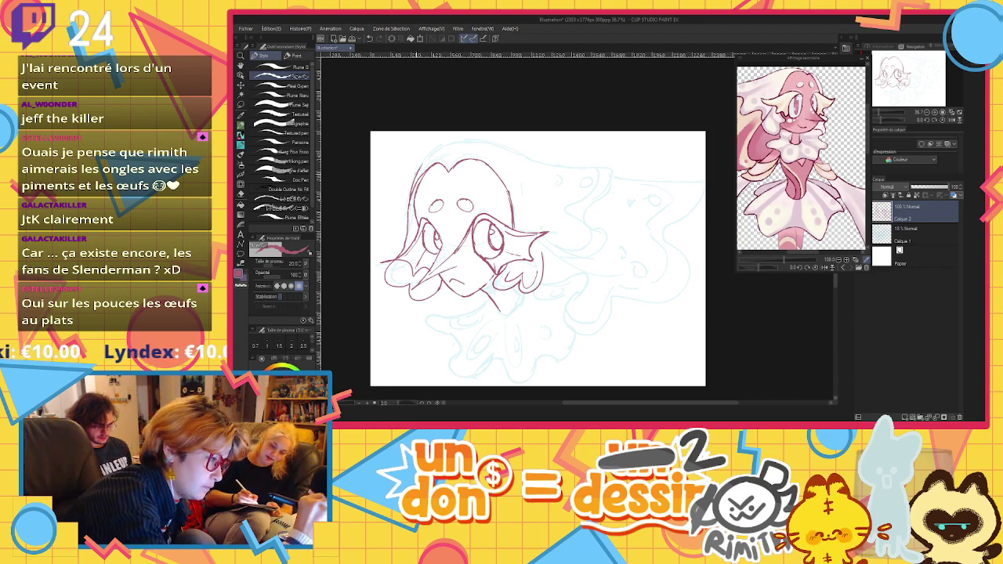
Return to the drawing and ink the outer head contour flowing into the upper wavy head petal, with small oval spots inside
mouse_move(441, 147)
mouse_down()
mouse_move(493, 141)
mouse_move(542, 169)
mouse_up()
key(ctrl+z)
key(ctrl+z)
mouse_move(441, 150)
mouse_down()
mouse_move(531, 153)
mouse_move(496, 144)
mouse_move(543, 165)
mouse_move(615, 167)
mouse_move(595, 205)
mouse_move(604, 229)
mouse_move(535, 239)
mouse_up()
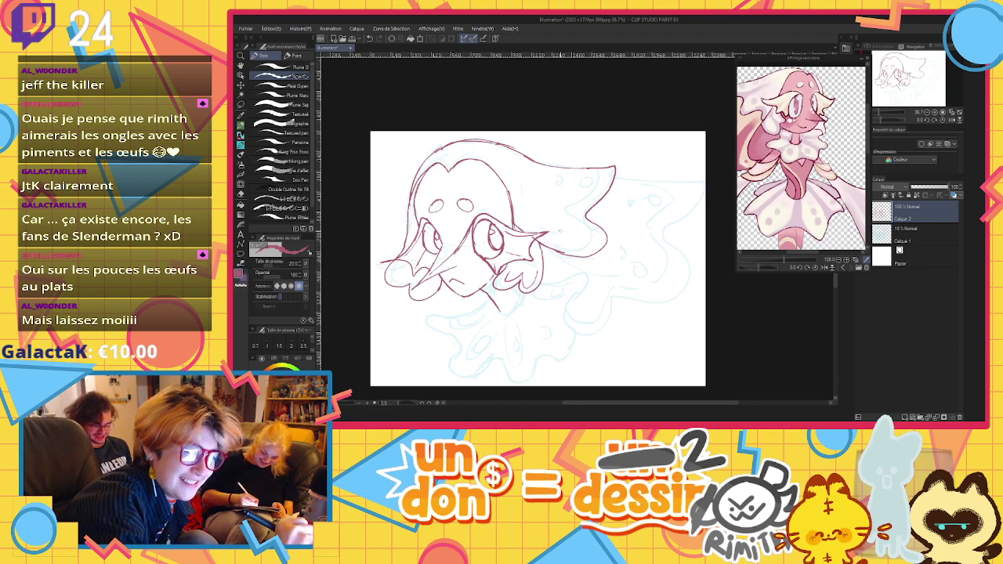
drag(547, 240, 594, 234)
drag(587, 175, 586, 176)
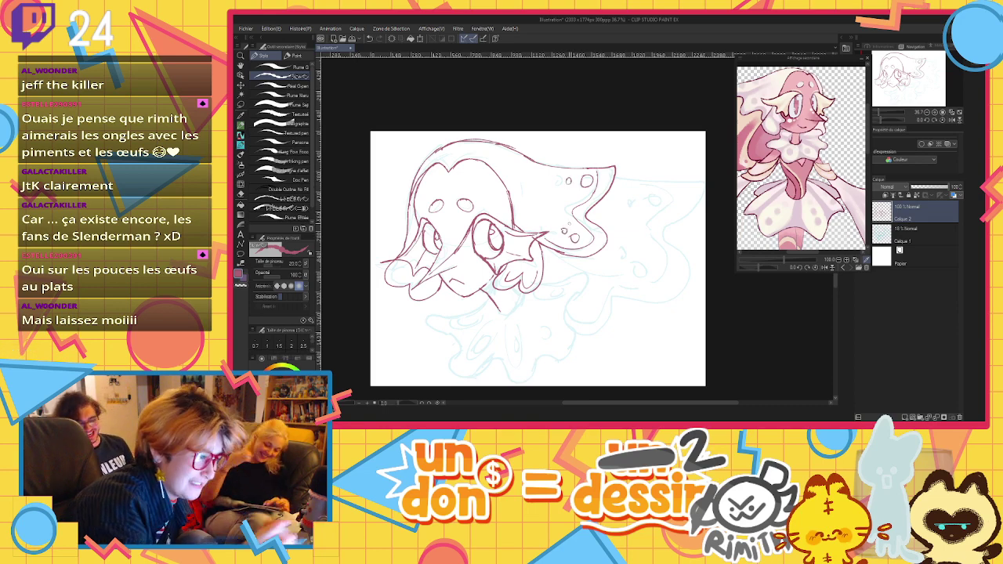
Ink the large wavy petal trailing behind the upper head petal, and the rounded contour along its inner side
scroll(521, 243, down, 2)
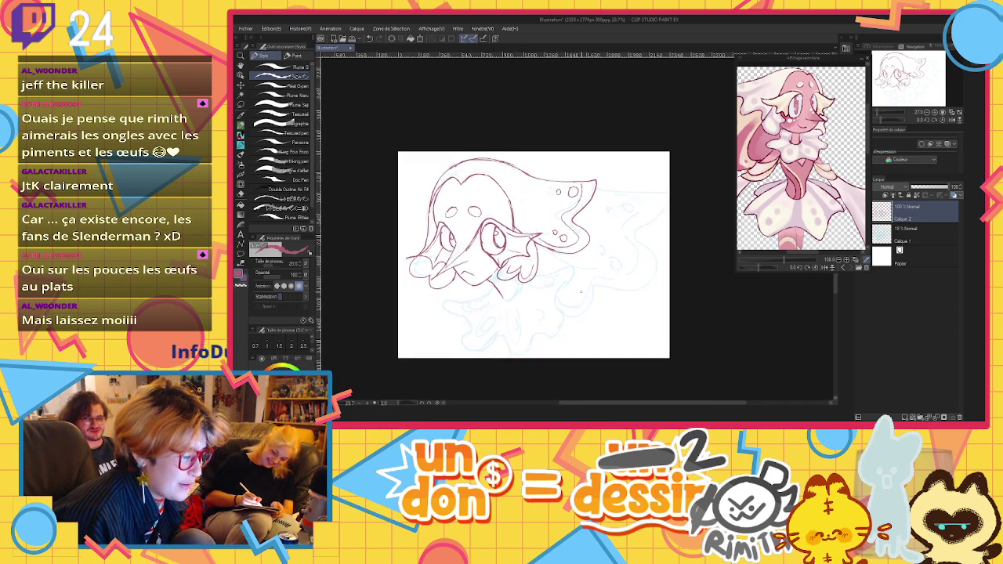
scroll(590, 279, up, 1)
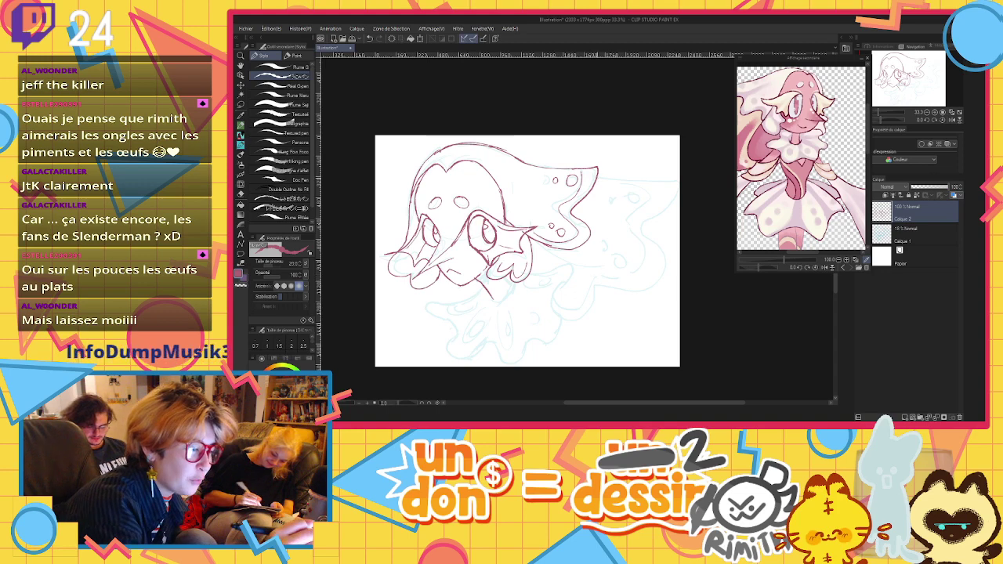
mouse_move(598, 179)
mouse_down()
mouse_move(674, 177)
mouse_move(676, 208)
mouse_move(638, 230)
mouse_up()
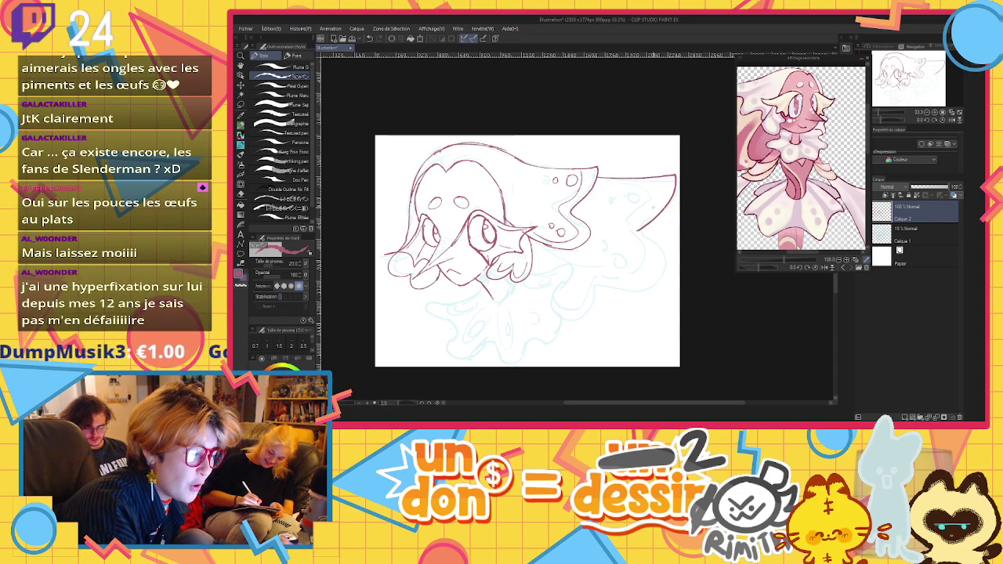
key(ctrl+z)
drag(597, 177, 673, 178)
key(ctrl+z)
mouse_move(599, 178)
mouse_down()
mouse_move(672, 178)
mouse_move(652, 214)
mouse_move(673, 266)
mouse_move(583, 313)
mouse_up()
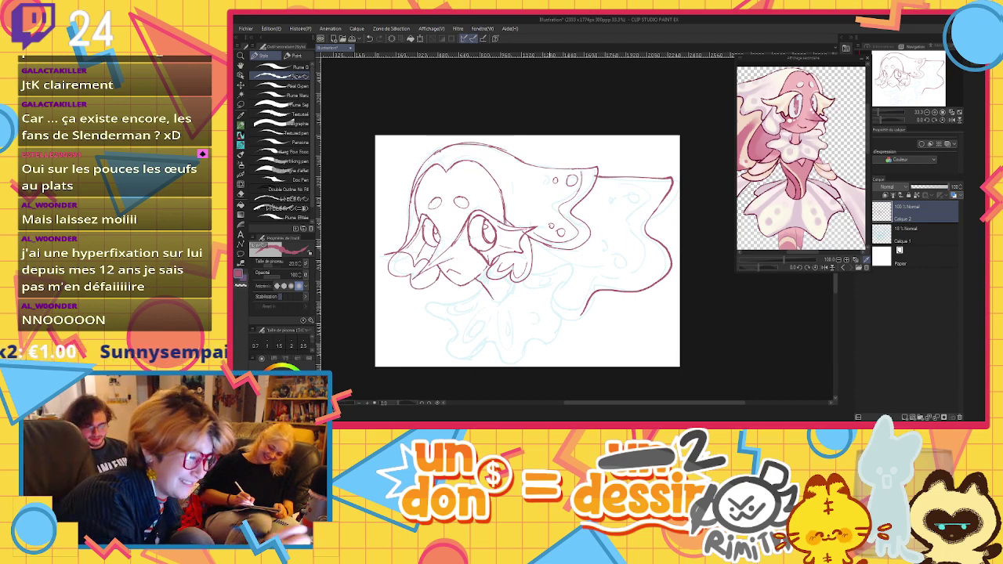
drag(547, 244, 584, 312)
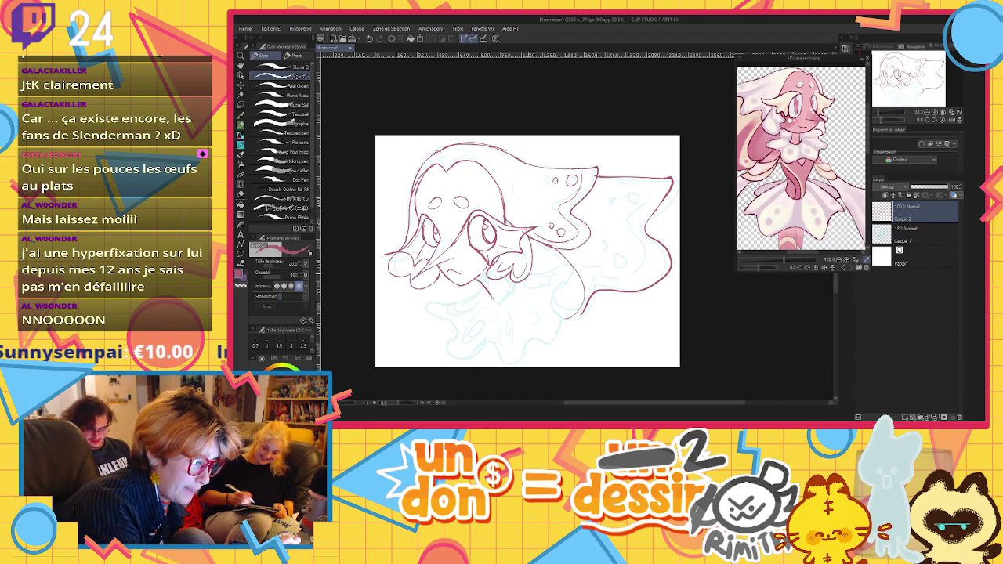
Ink the scalloped outline of the collar under the neck and fill the area between it and the trailing petal with dark pink
mouse_move(528, 271)
mouse_down()
mouse_move(573, 268)
mouse_move(566, 340)
mouse_move(483, 347)
mouse_move(447, 327)
mouse_move(483, 288)
mouse_up()
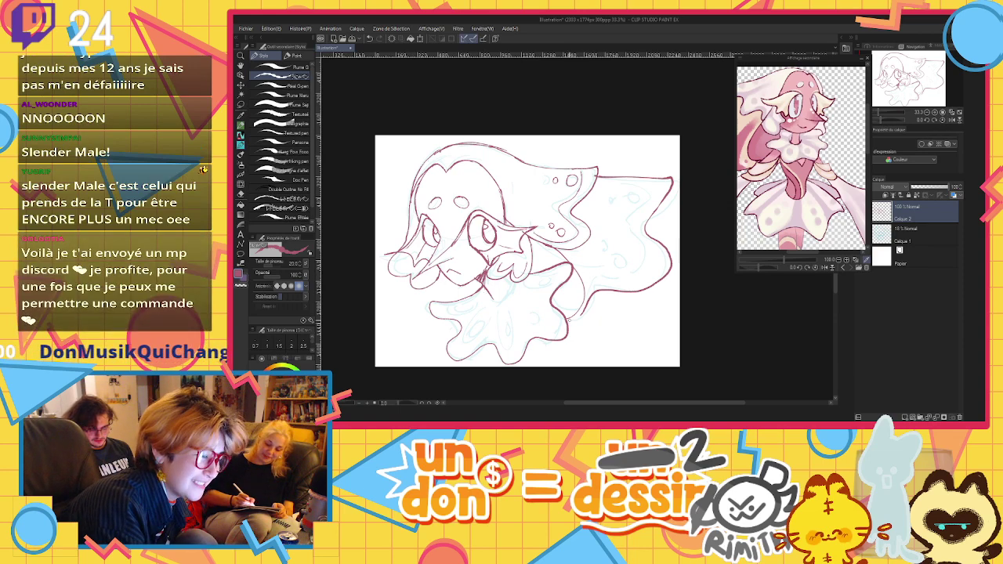
click(241, 205)
click(560, 286)
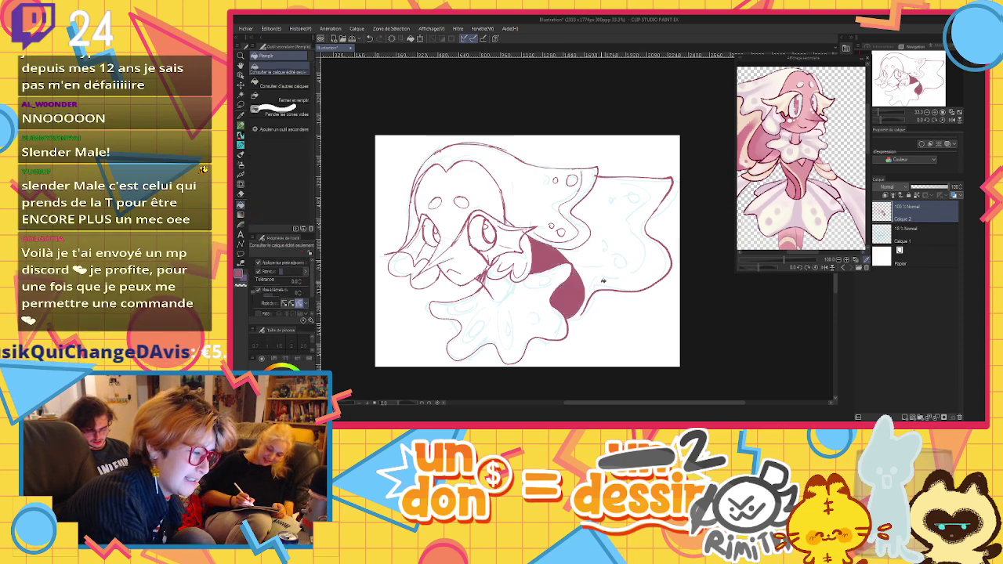
key(ctrl+z)
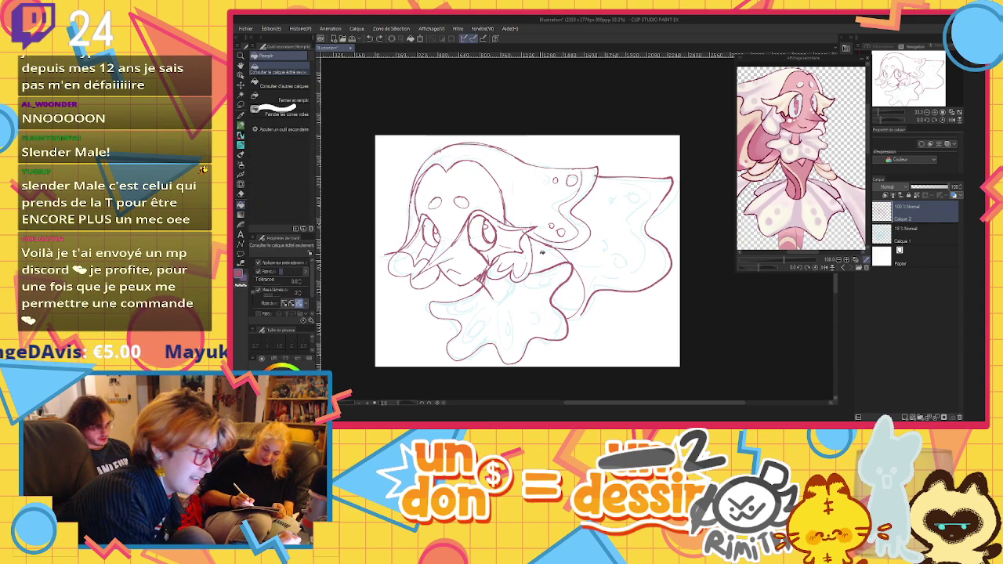
click(541, 252)
click(244, 151)
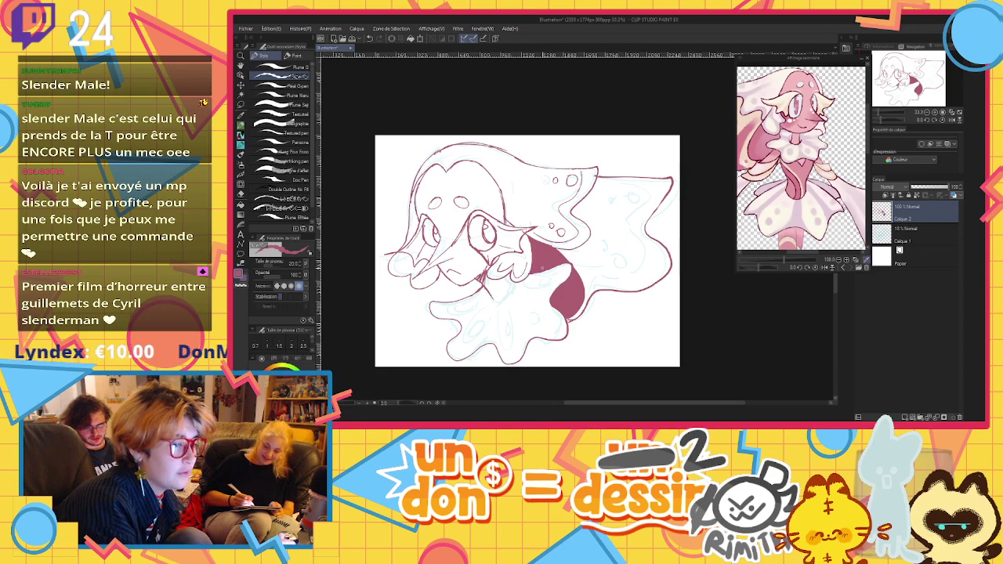
Ink the base of the neck and draw elongated oval spots and fold lines inside the collar's petals
drag(486, 298, 509, 284)
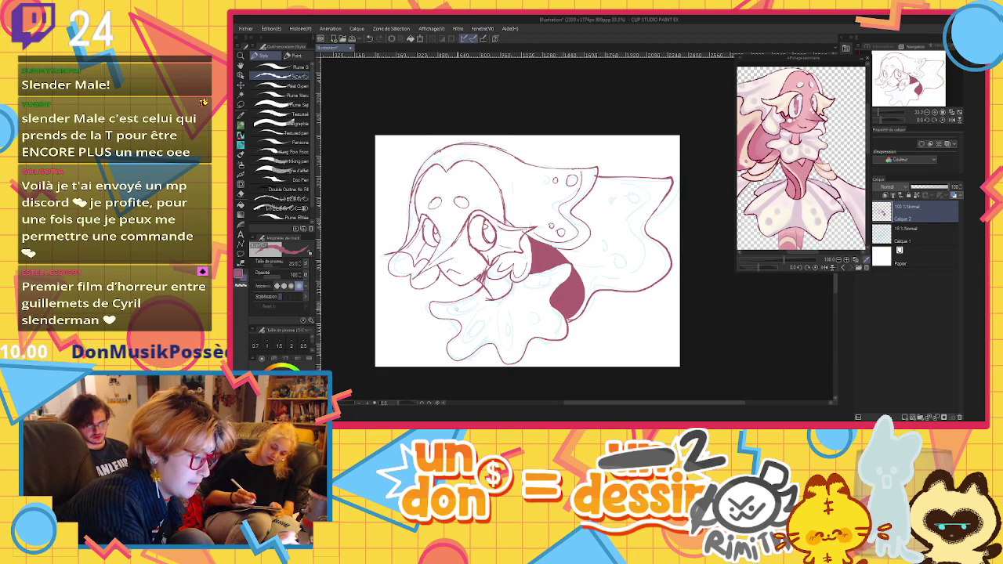
mouse_move(442, 308)
mouse_down()
mouse_move(461, 340)
mouse_move(524, 334)
mouse_move(551, 287)
mouse_up()
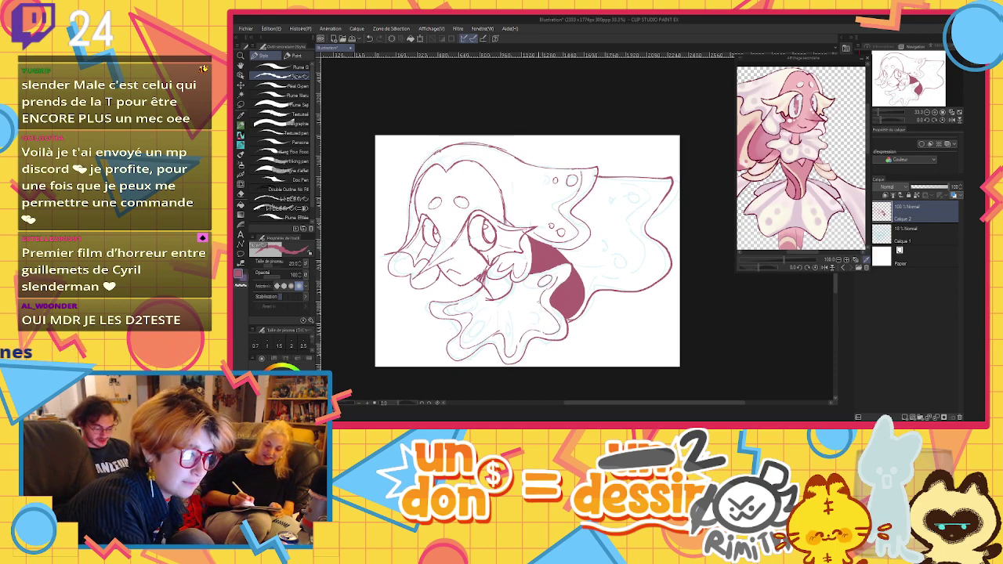
key(ctrl+z)
key(ctrl+z)
key(ctrl+z)
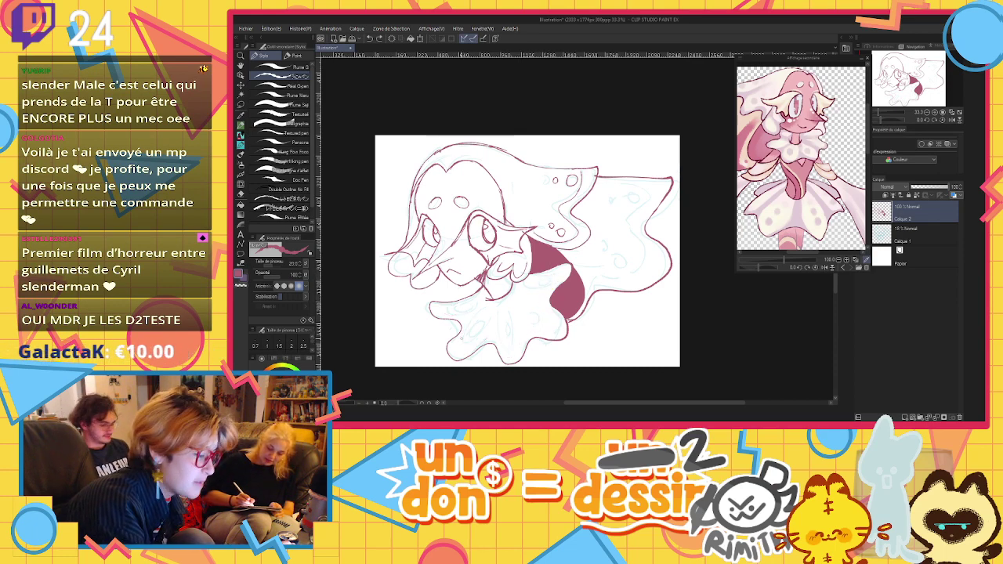
mouse_move(464, 345)
mouse_down()
mouse_move(492, 307)
mouse_move(472, 340)
mouse_up()
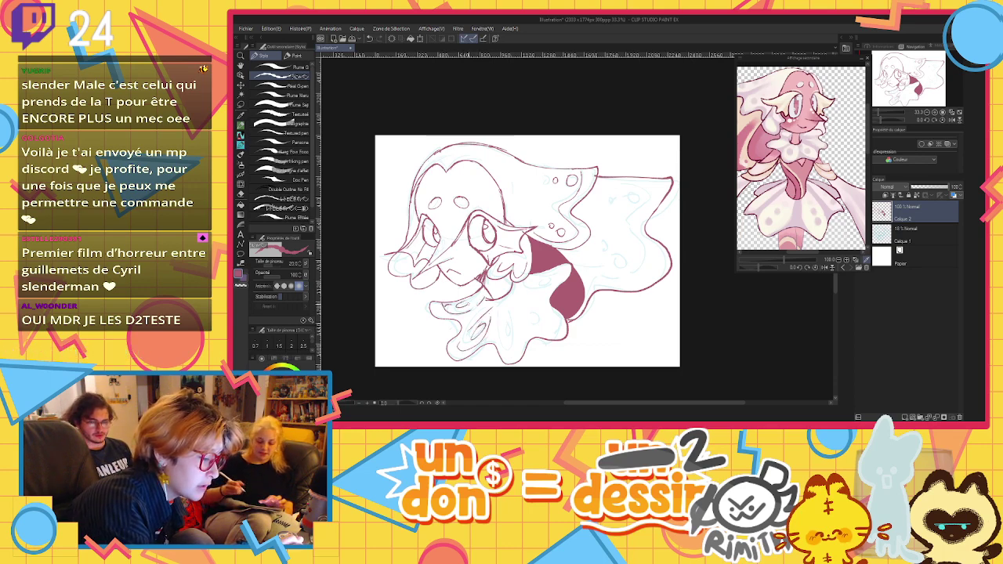
mouse_move(503, 308)
mouse_down()
mouse_move(497, 356)
mouse_move(519, 358)
mouse_move(509, 339)
mouse_move(542, 336)
mouse_up()
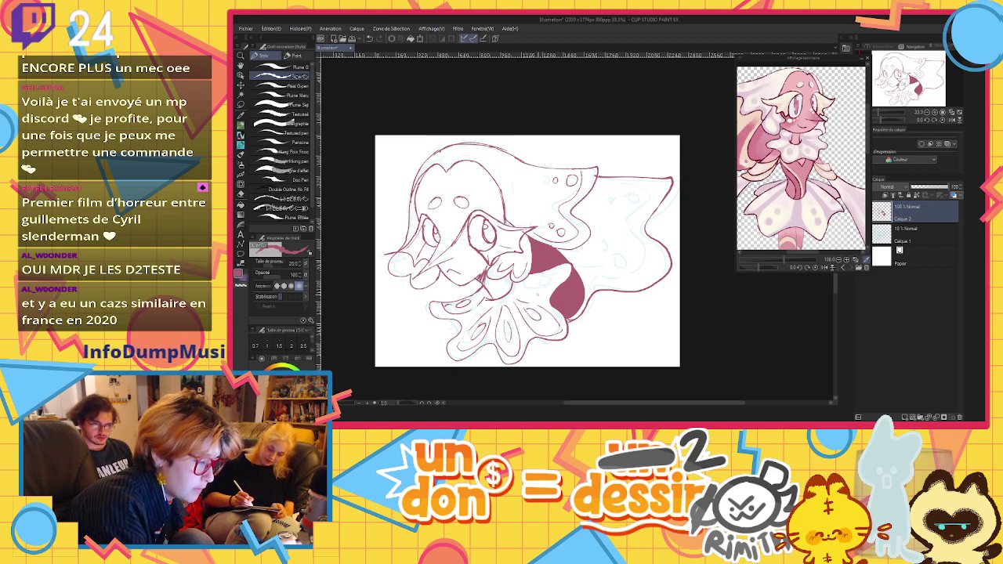
drag(528, 288, 560, 275)
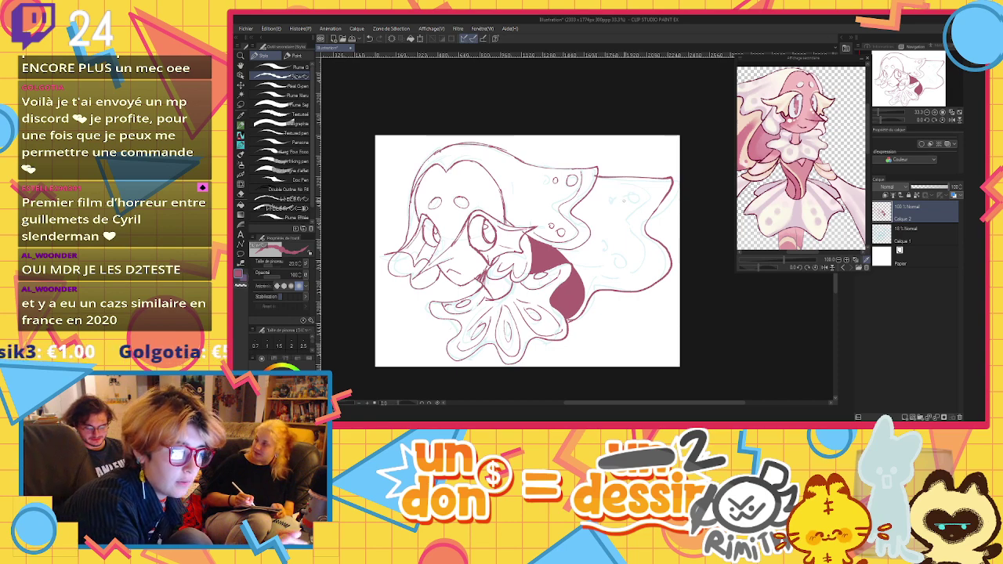
Check the full reference image and ink round spots and small marks inside the large trailing head petal
scroll(831, 178, down, 3)
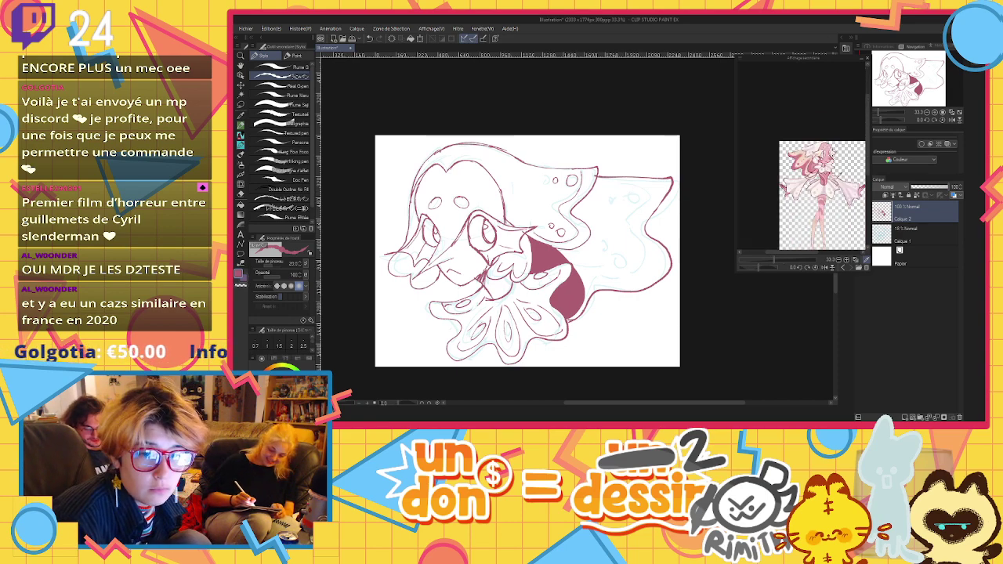
scroll(801, 174, up, 3)
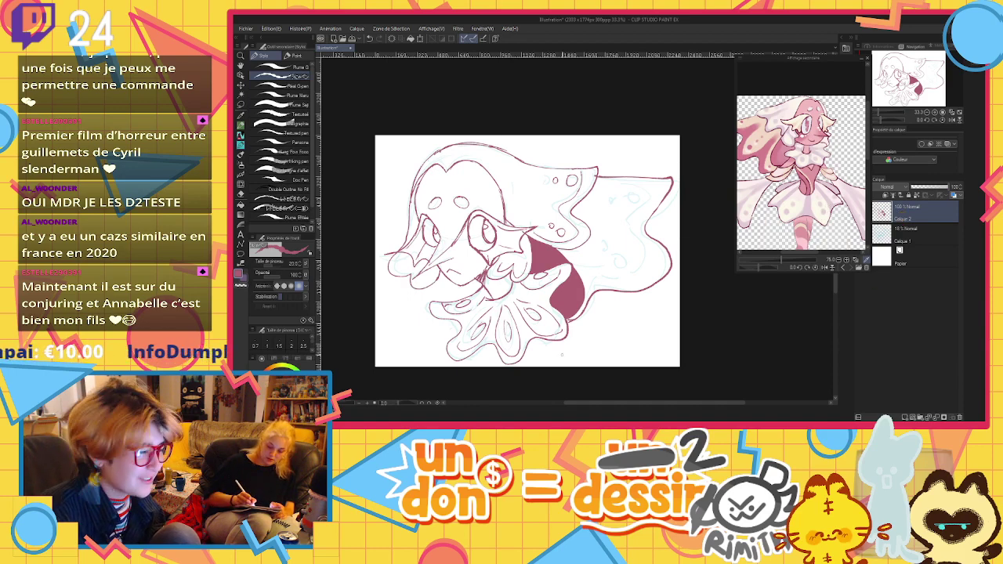
scroll(788, 149, down, 3)
scroll(625, 178, up, 2)
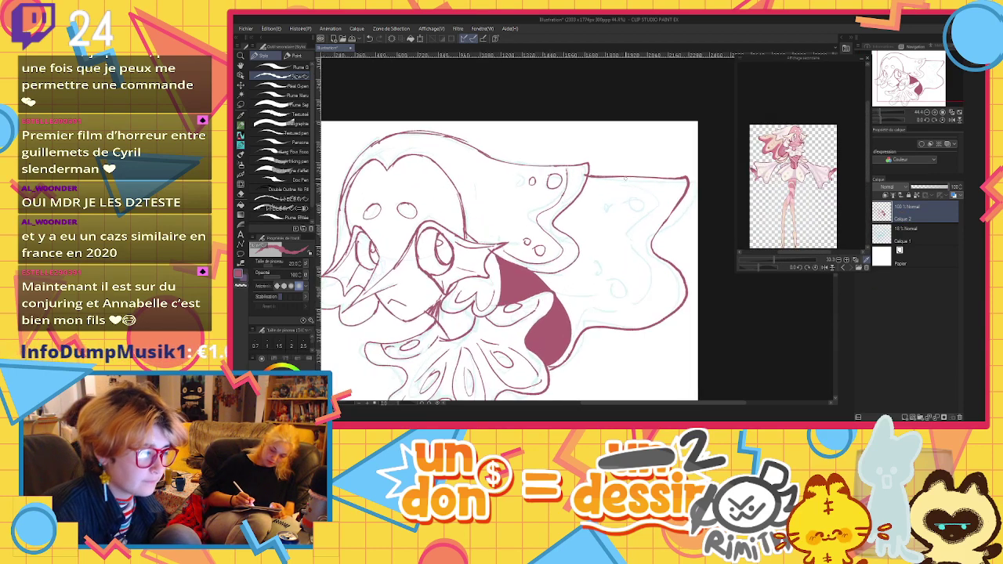
mouse_move(601, 182)
mouse_down()
mouse_move(663, 213)
mouse_move(602, 232)
mouse_move(641, 255)
mouse_move(627, 309)
mouse_move(563, 280)
mouse_move(590, 273)
mouse_move(617, 284)
mouse_up()
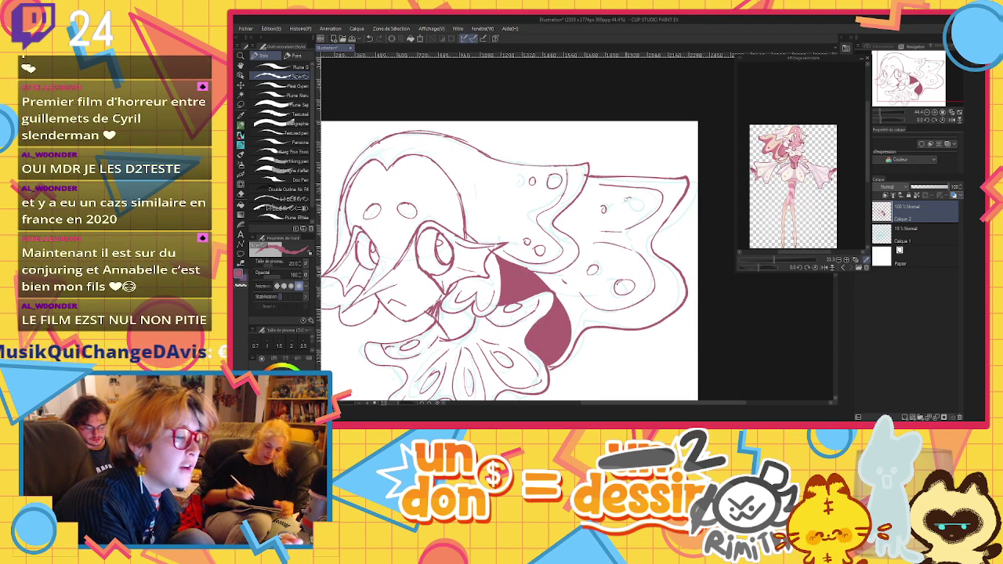
drag(627, 199, 630, 197)
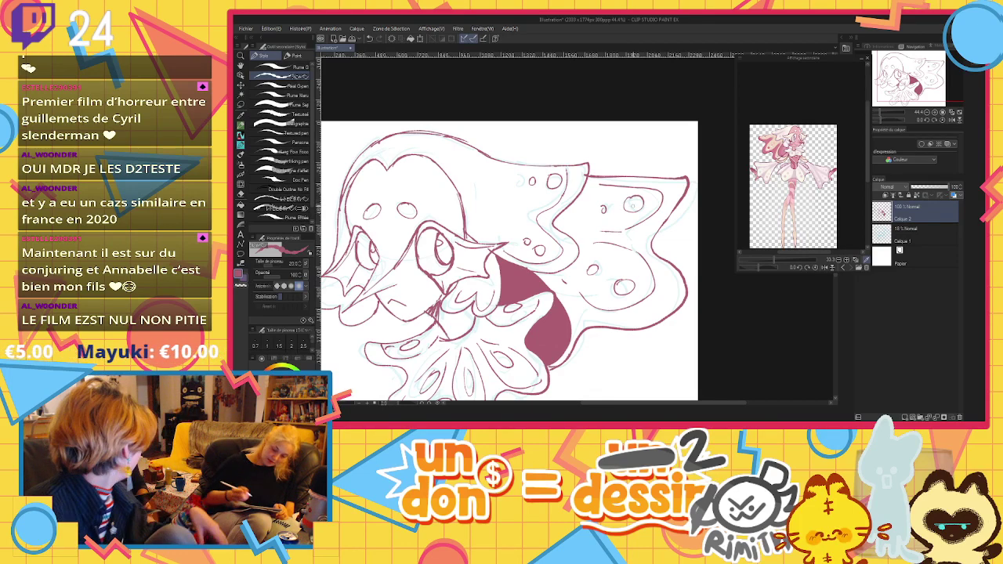
Hide the blue sketch layer and add a new layer between it and the line art
scroll(644, 215, down, 2)
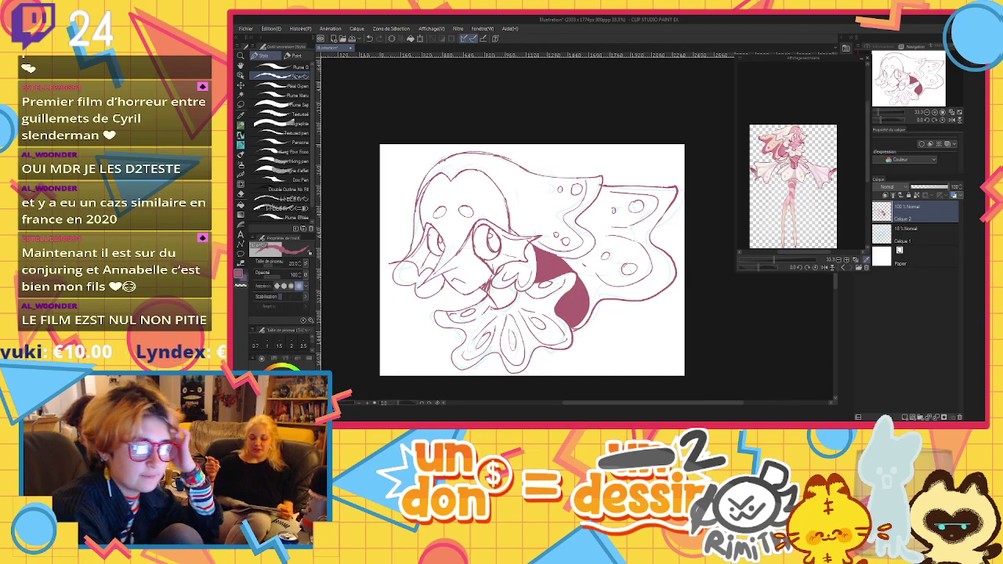
click(860, 234)
click(895, 234)
click(906, 417)
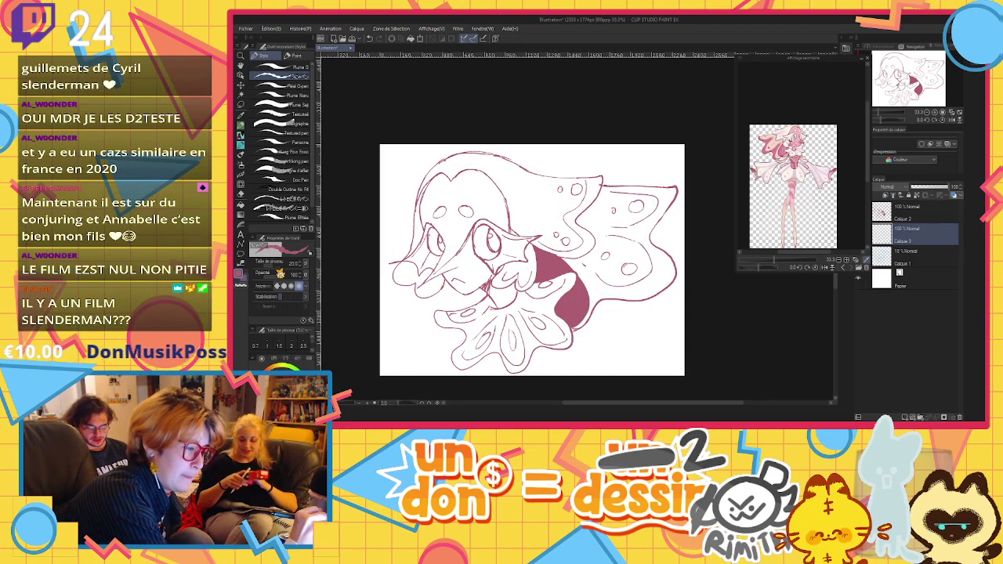
Enlarge the brush, paint a shadow band along the trailing petal's wavy edge and lower the layer's opacity to 20%
drag(271, 266, 279, 267)
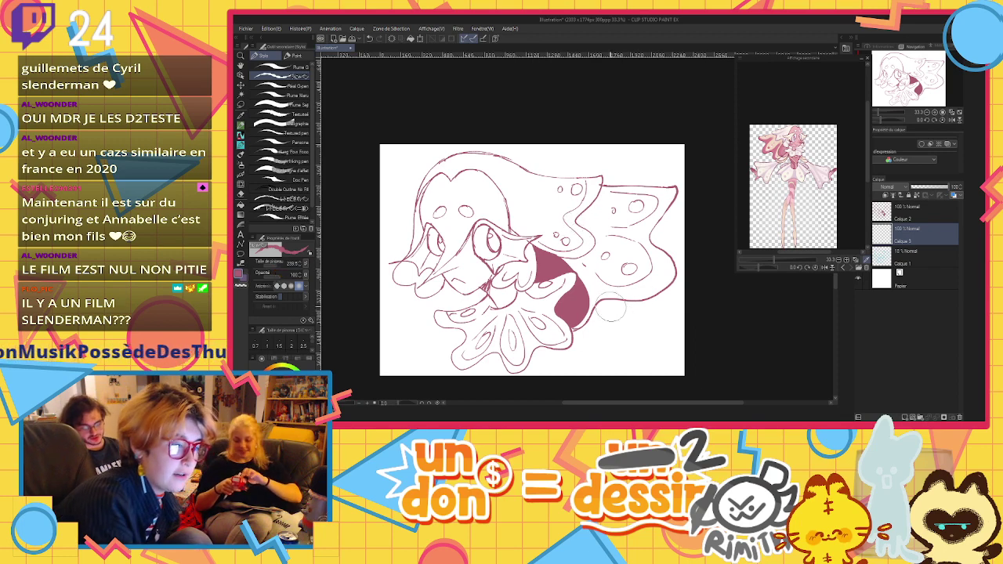
mouse_move(610, 310)
mouse_down()
mouse_move(588, 292)
mouse_move(588, 278)
mouse_move(660, 278)
mouse_move(637, 235)
mouse_move(666, 213)
mouse_move(664, 196)
mouse_move(618, 189)
mouse_up()
click(609, 232)
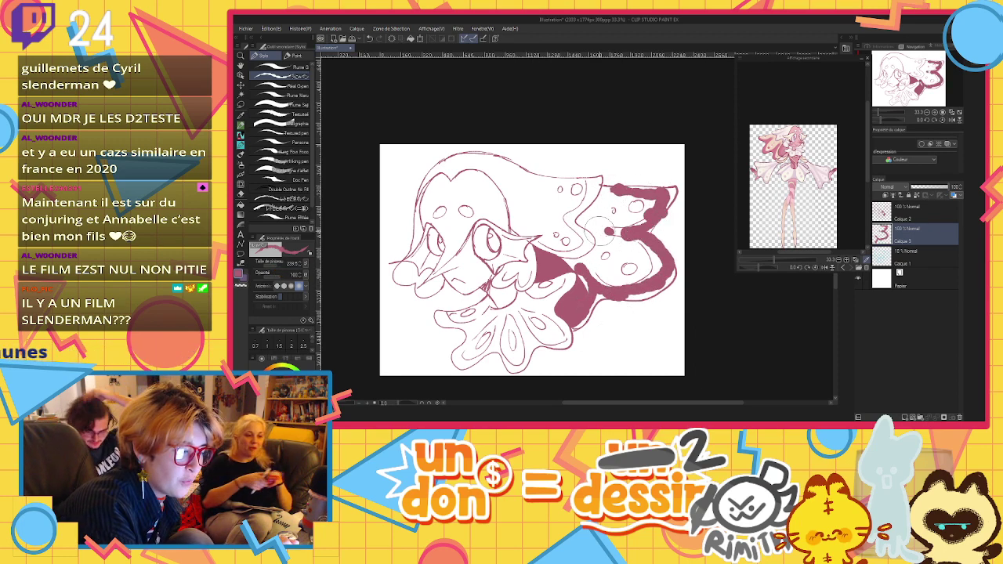
click(918, 186)
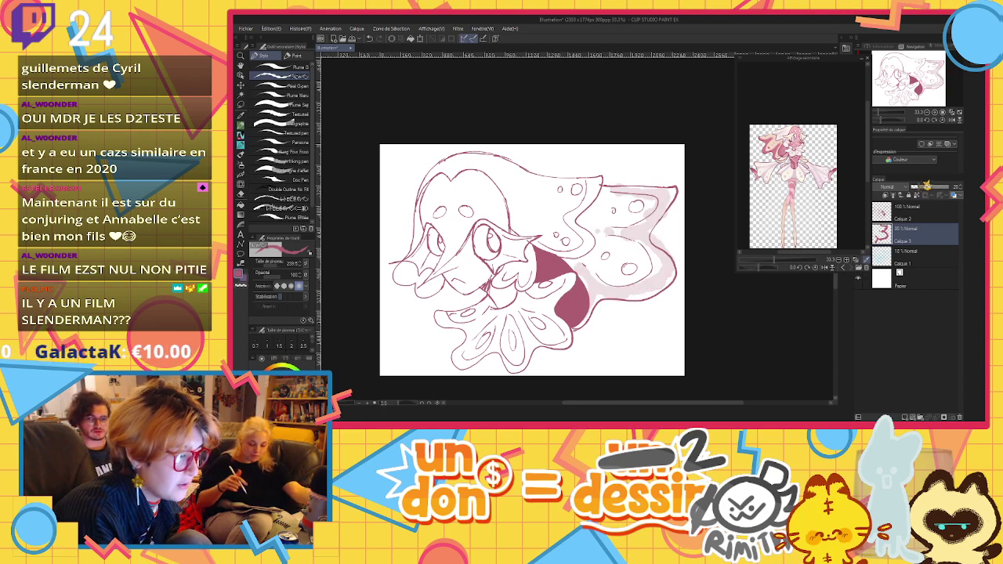
Reduce the brush size, pick a brighter pink and paint shading around the neck and in the centre folds of the collar
click(278, 267)
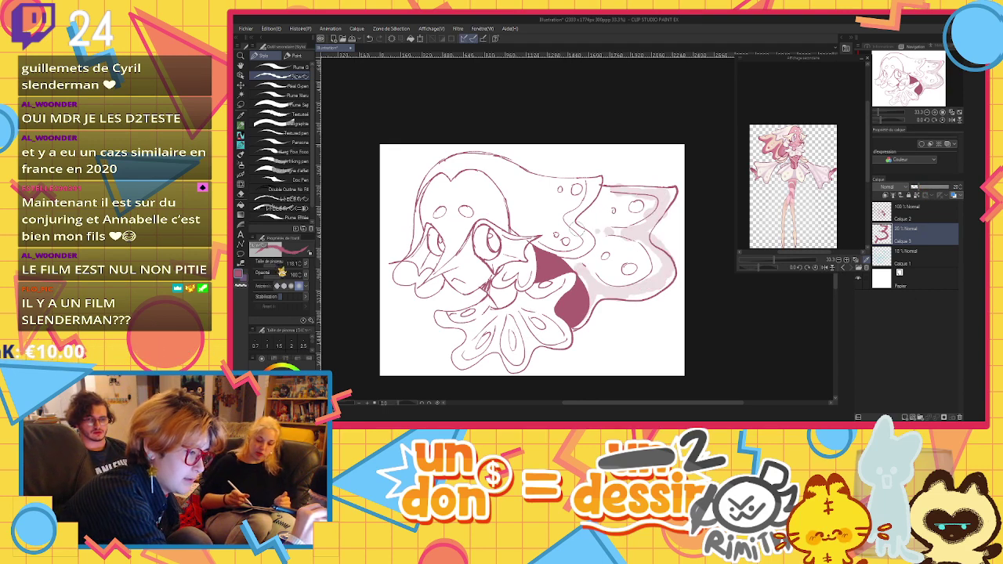
click(291, 382)
click(495, 245)
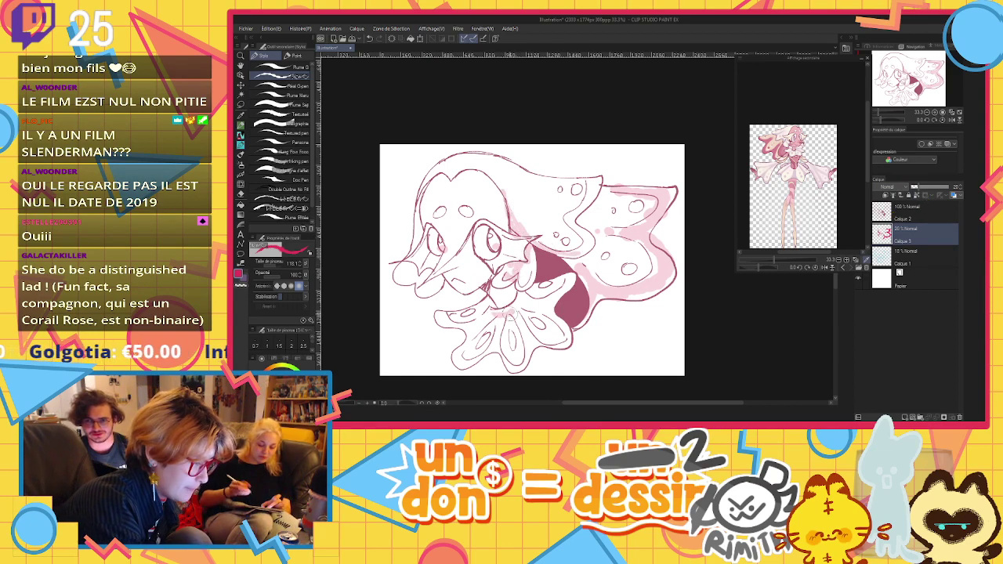
mouse_move(511, 313)
mouse_down()
mouse_move(518, 338)
mouse_move(530, 354)
mouse_move(475, 323)
mouse_up()
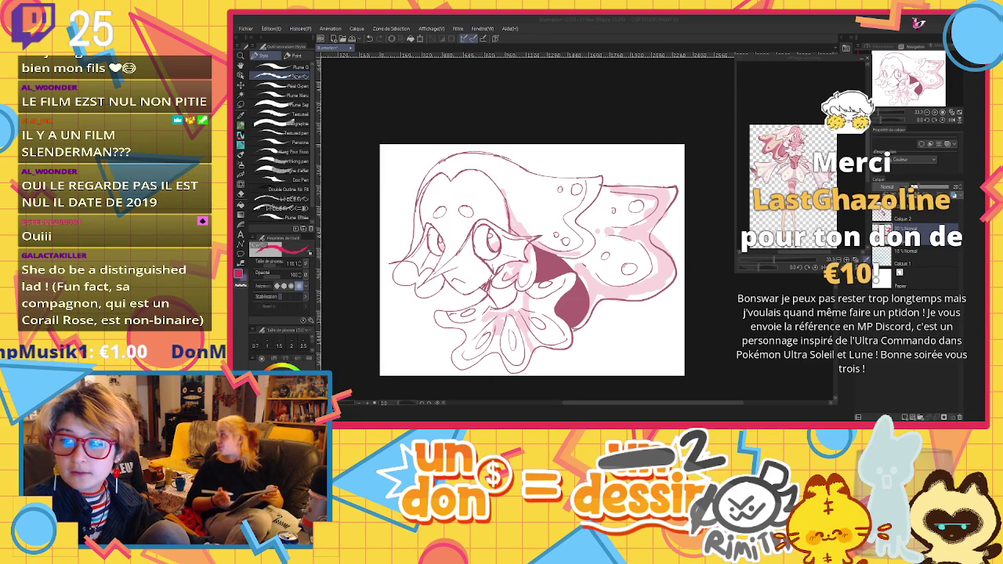
Shade the two round bulbs beside the face and paint a soft pink border line along the canvas's left edge
click(921, 52)
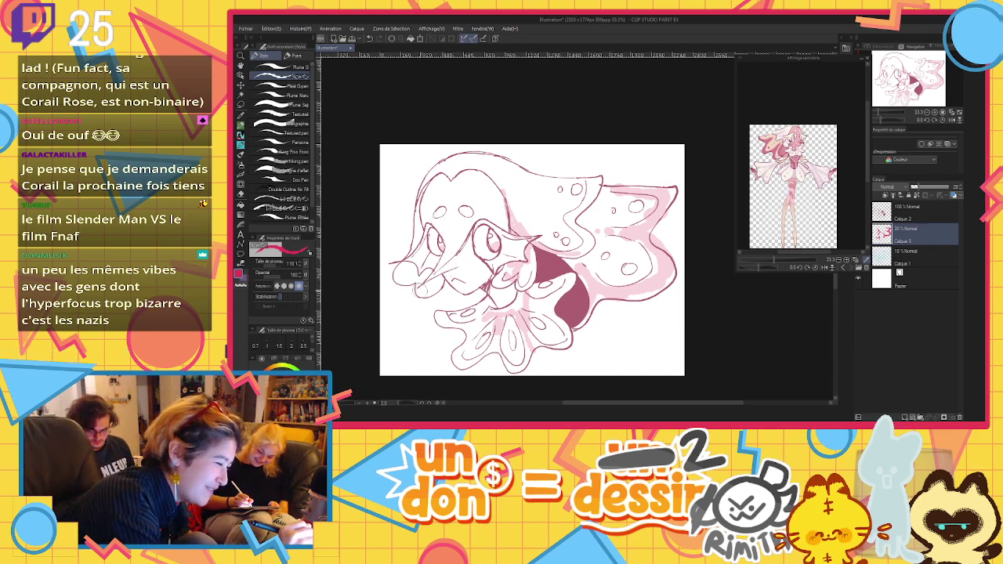
mouse_move(420, 291)
mouse_down()
mouse_move(434, 287)
mouse_move(407, 278)
mouse_up()
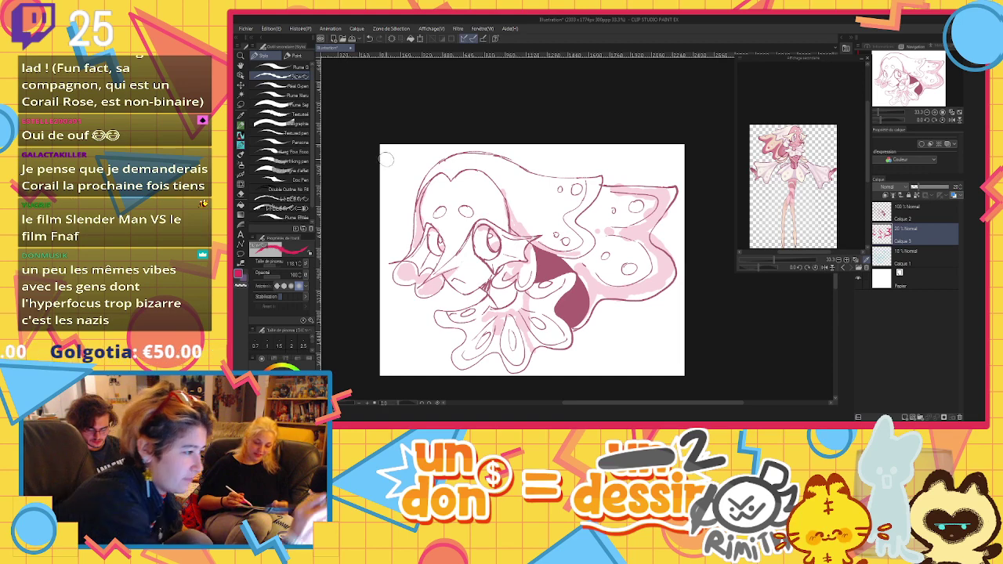
drag(394, 160, 381, 363)
key(ctrl+z)
drag(389, 159, 381, 361)
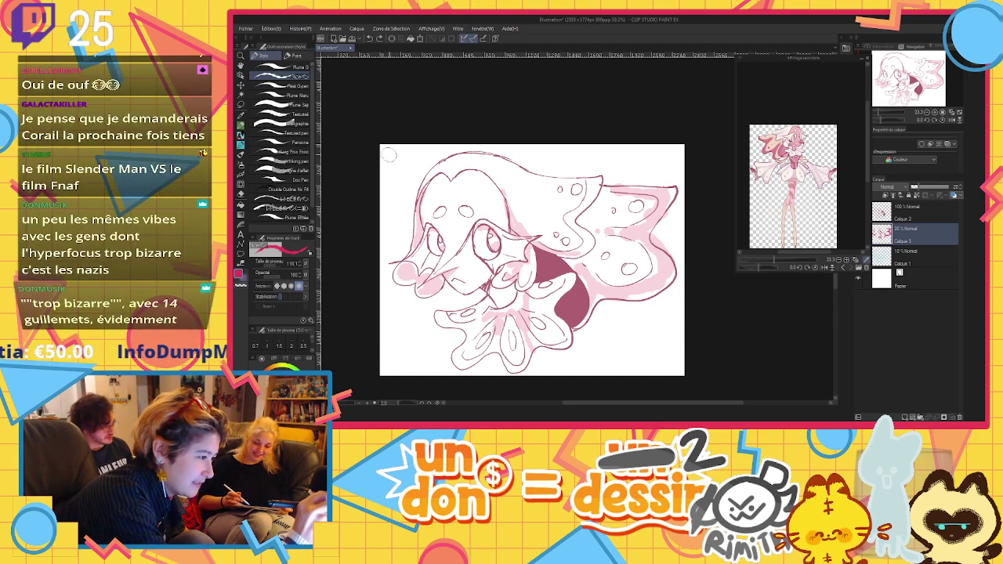
Complete the pink frame by painting border lines along the bottom, right and top edges of the canvas
mouse_move(389, 149)
mouse_down()
mouse_move(390, 364)
mouse_move(400, 348)
mouse_move(398, 364)
mouse_move(668, 362)
mouse_up()
key(ctrl+z)
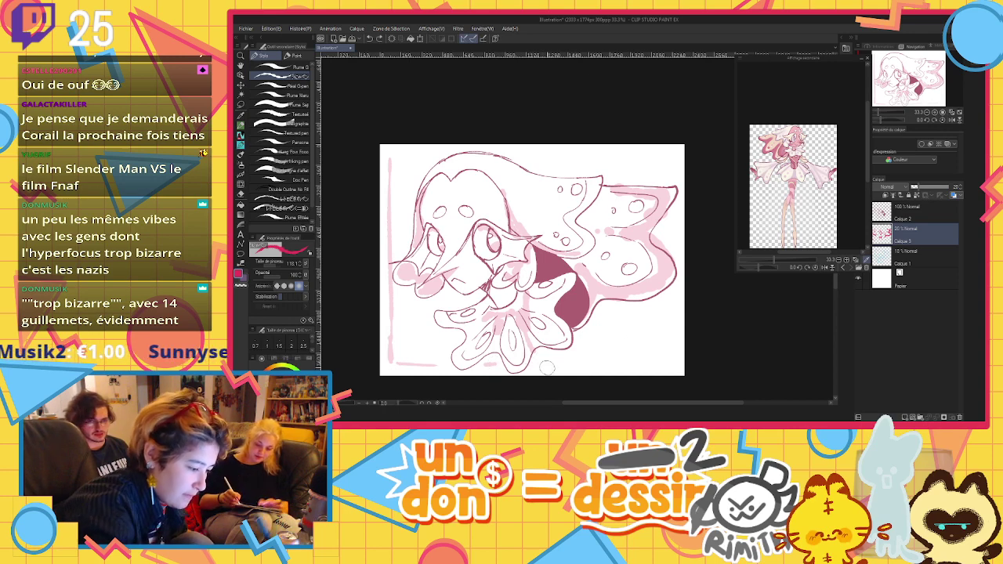
drag(533, 365, 666, 362)
key(ctrl+z)
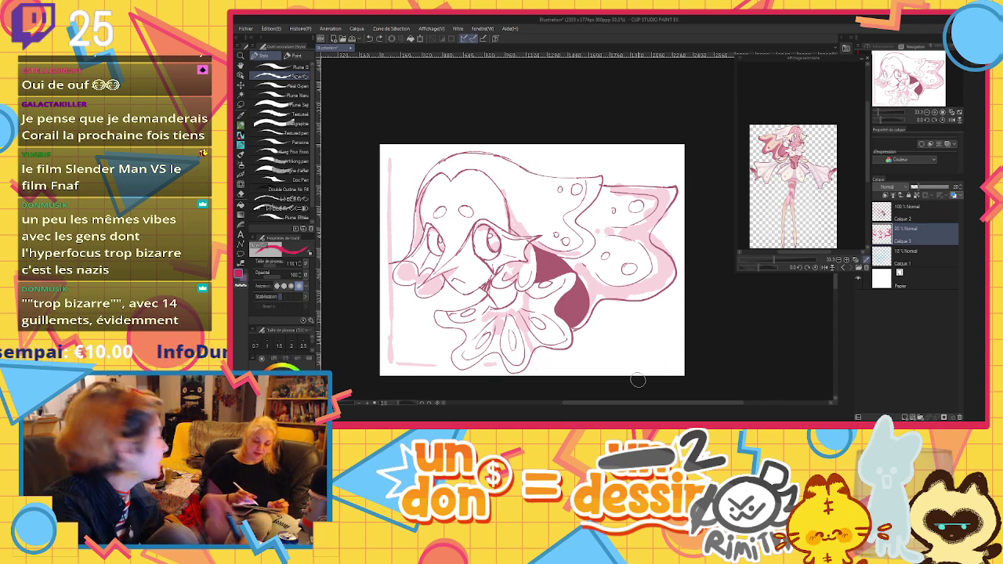
drag(534, 365, 679, 364)
drag(673, 154, 674, 256)
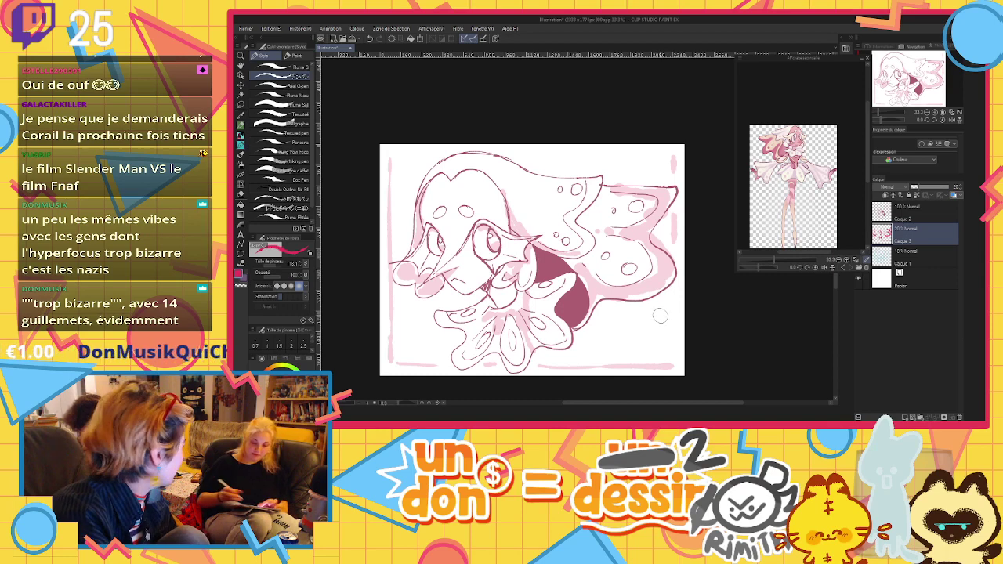
drag(672, 291, 672, 367)
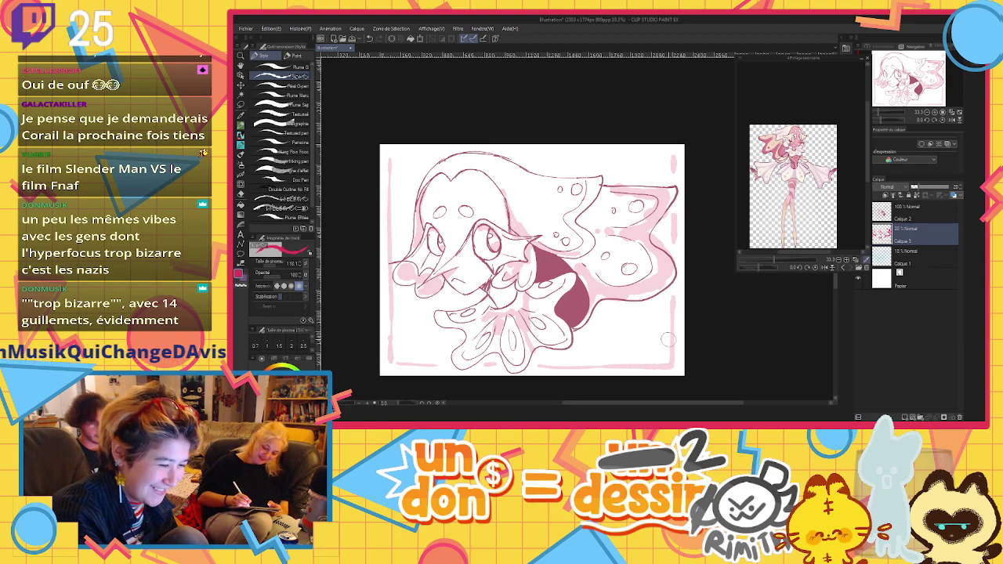
drag(391, 155, 670, 153)
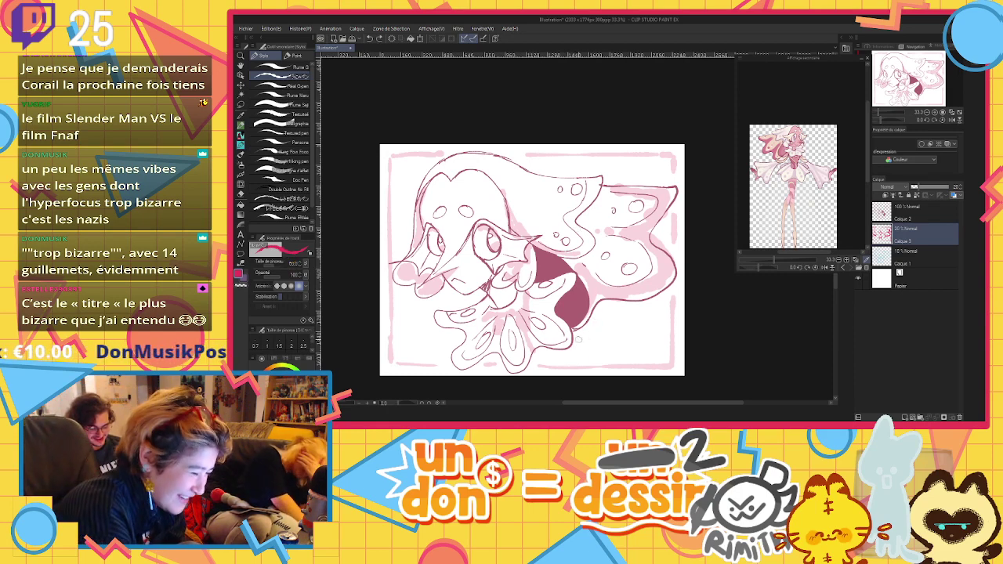
With a smaller brush, sign the drawing with initials, 23 and a heart below the trailing petal, and add light hatching around the figure
mouse_move(580, 338)
mouse_down()
mouse_move(573, 356)
mouse_move(590, 352)
mouse_up()
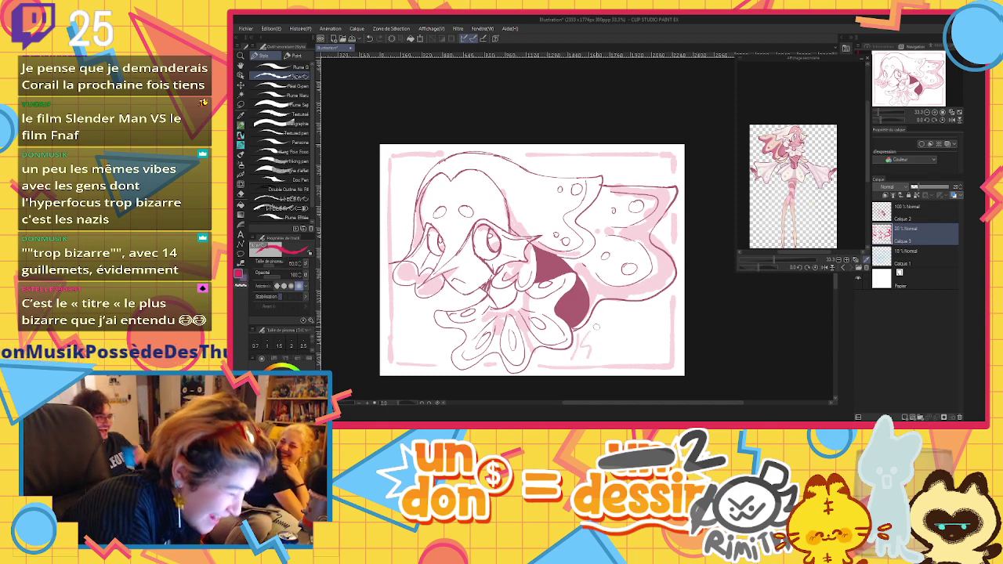
mouse_move(593, 317)
mouse_down()
mouse_move(601, 349)
mouse_move(641, 326)
mouse_move(631, 339)
mouse_up()
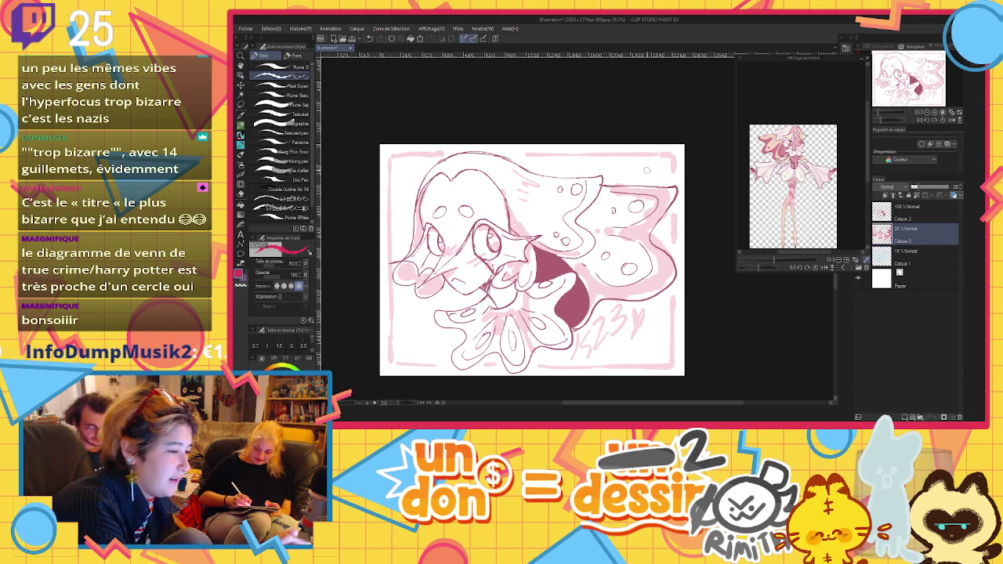
drag(627, 165, 657, 168)
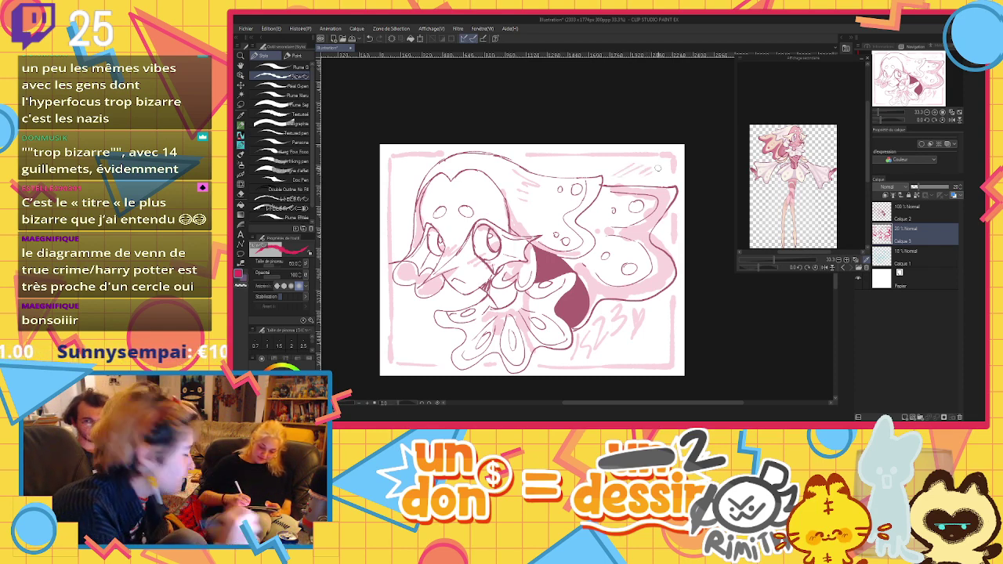
drag(415, 314, 430, 303)
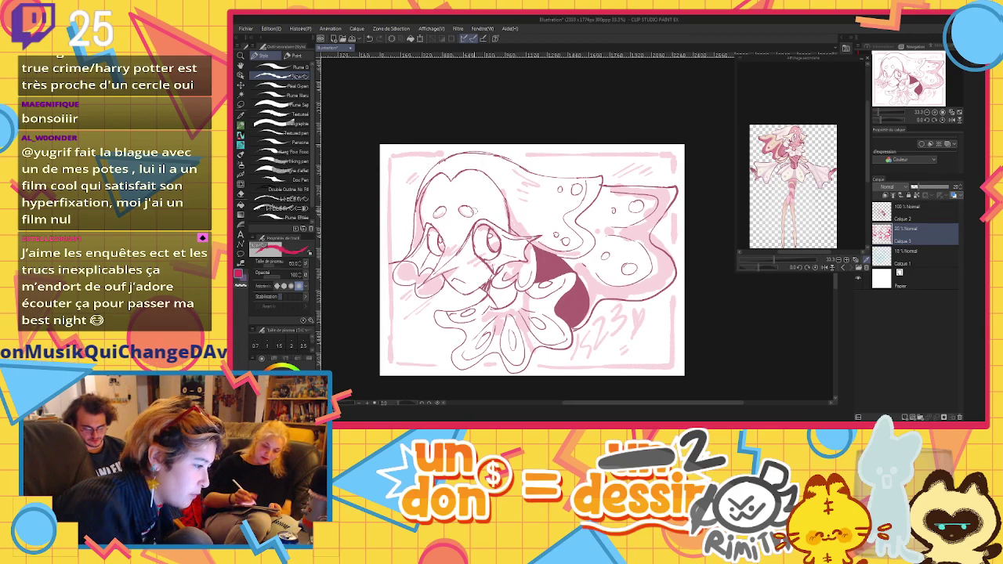
Save the finished illustration as "perle nightmare.png"
scroll(498, 319, down, 3)
scroll(498, 319, up, 1)
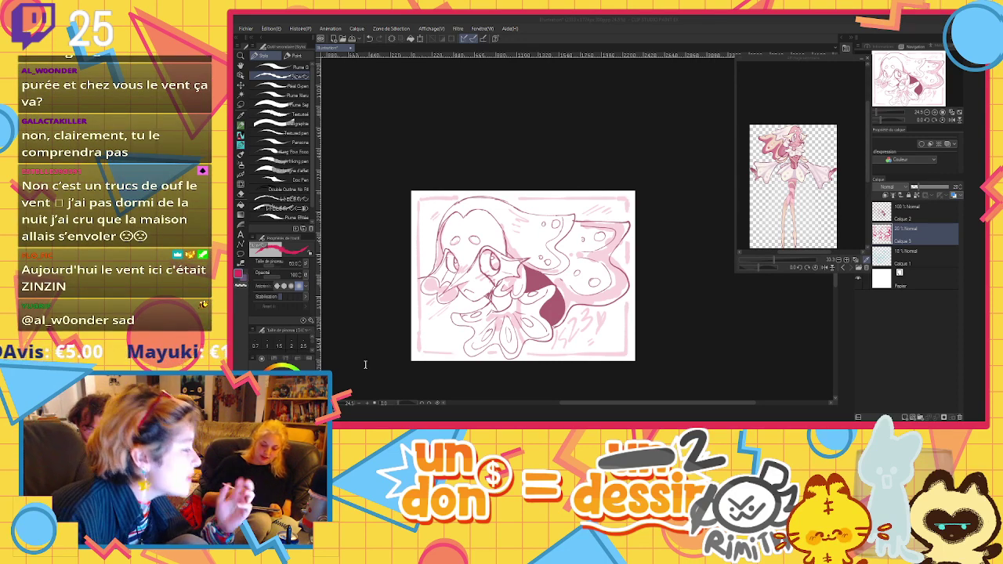
click(653, 174)
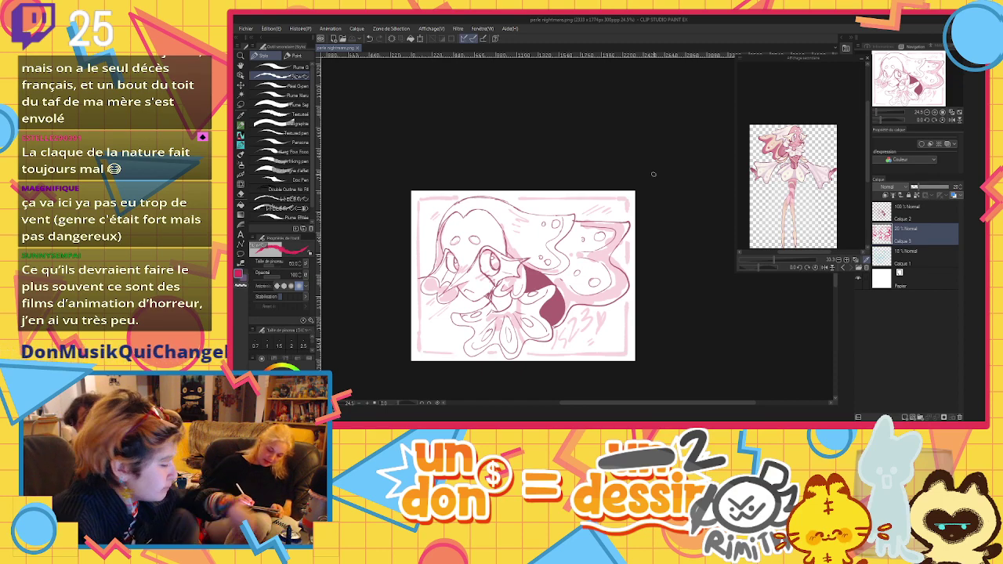
scroll(531, 290, up, 1)
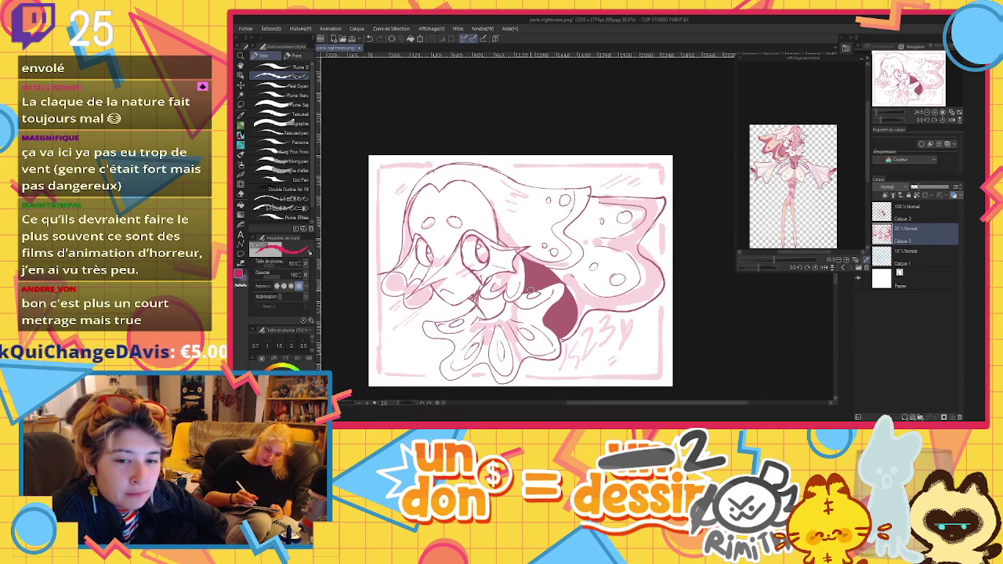
scroll(530, 290, down, 2)
scroll(521, 278, up, 2)
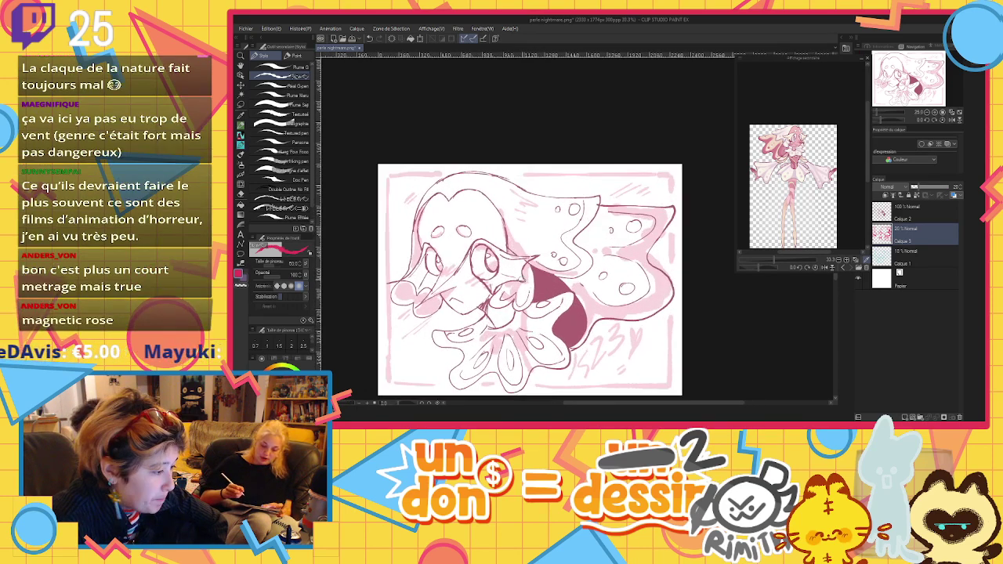
scroll(531, 290, down, 2)
scroll(531, 290, up, 2)
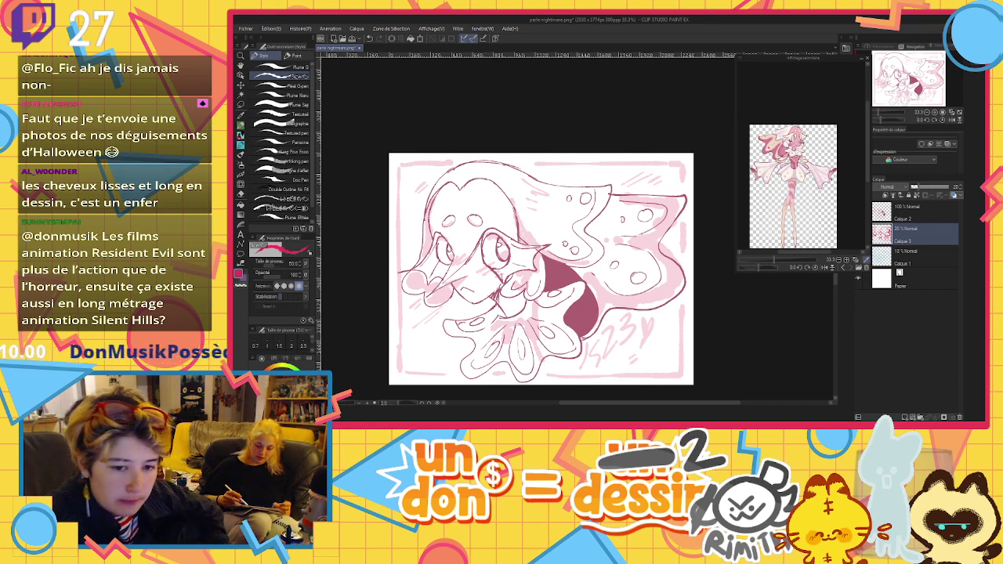
Switch to the web browser and look through the photos of the clown Halloween post on Twitter
key(alt+Tab)
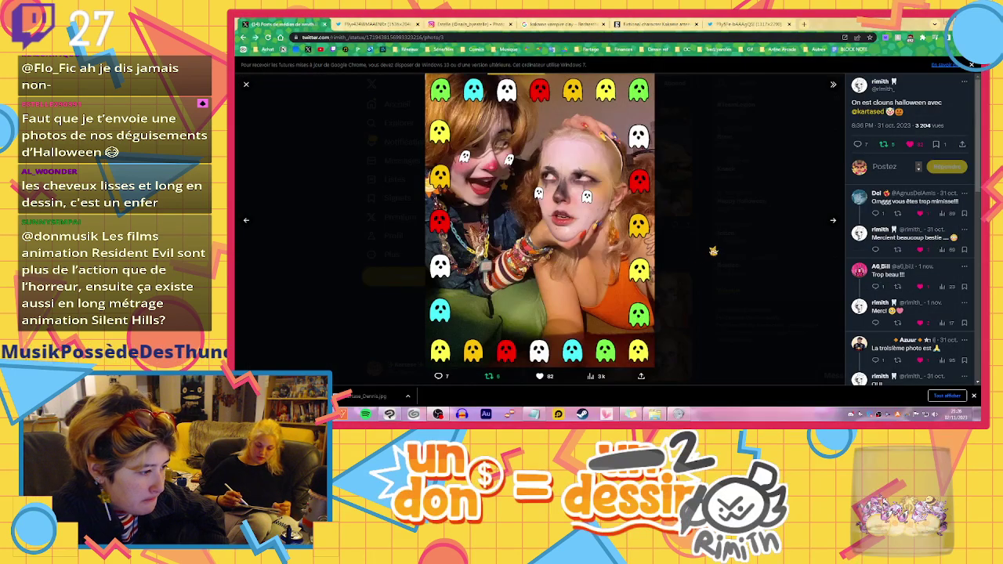
click(671, 259)
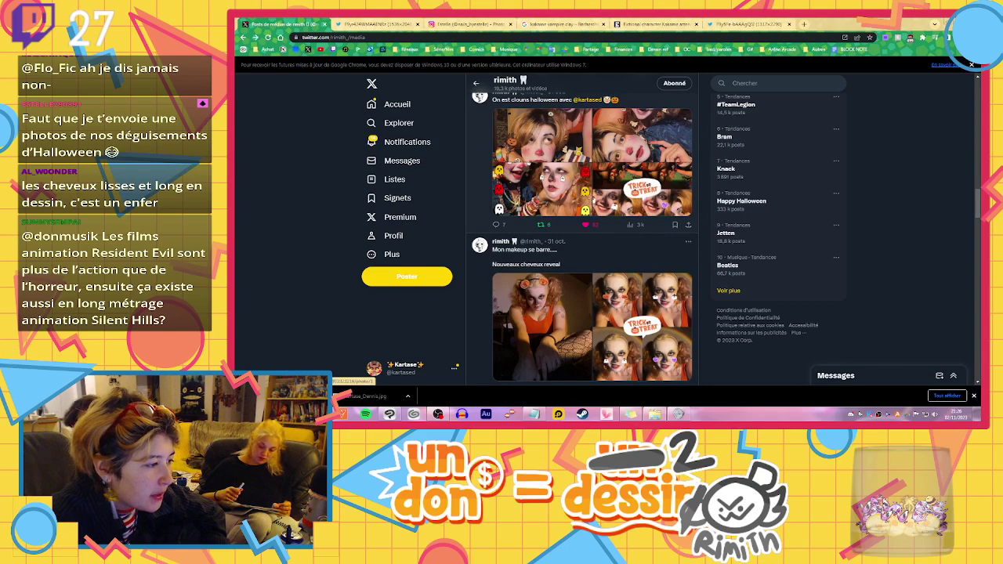
click(541, 137)
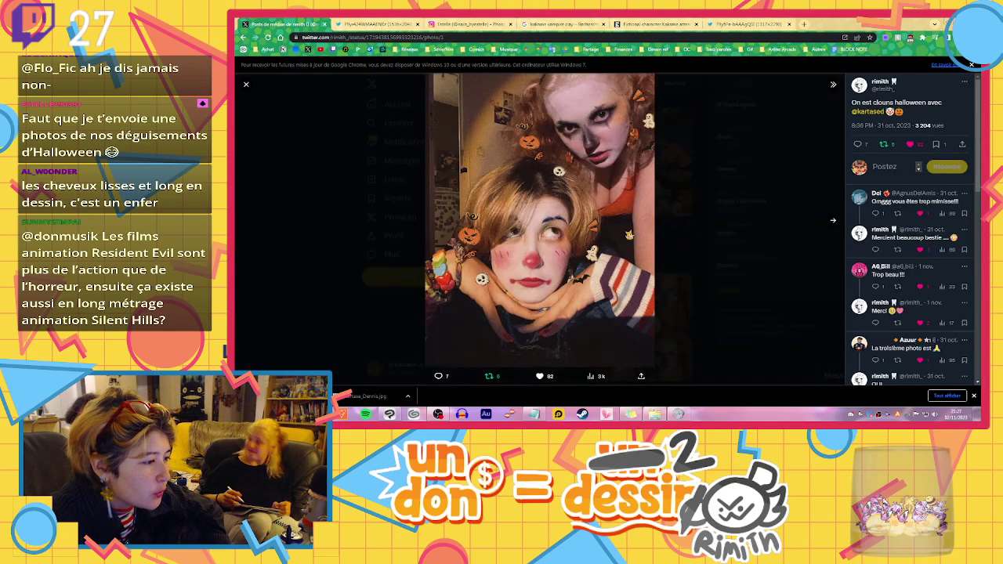
click(834, 221)
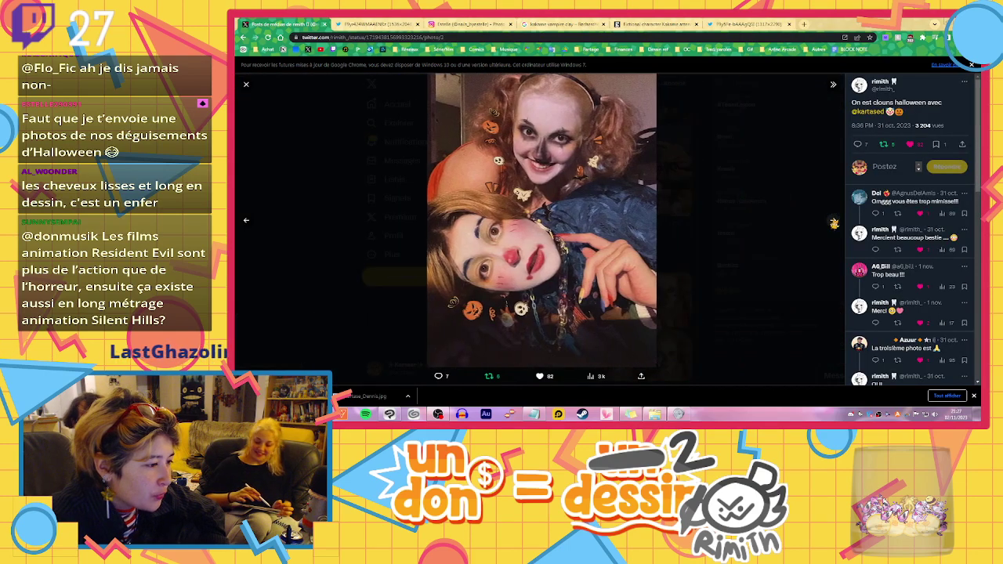
click(833, 221)
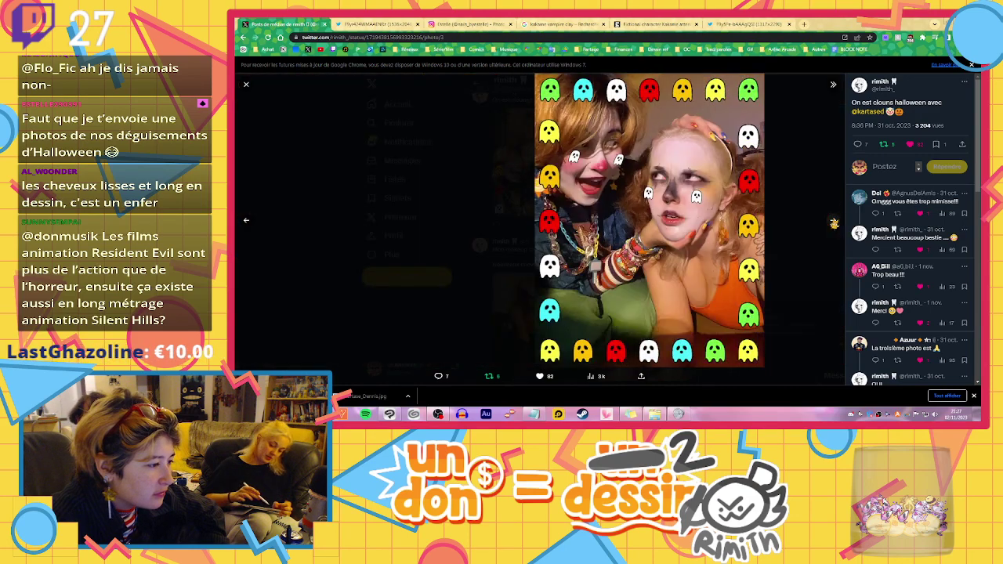
click(716, 260)
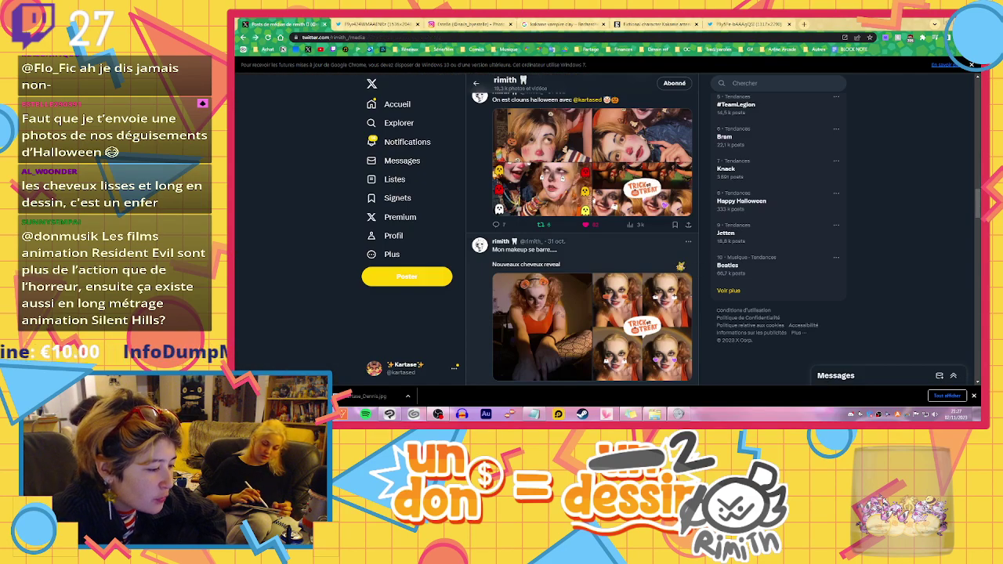
scroll(680, 266, up, 3)
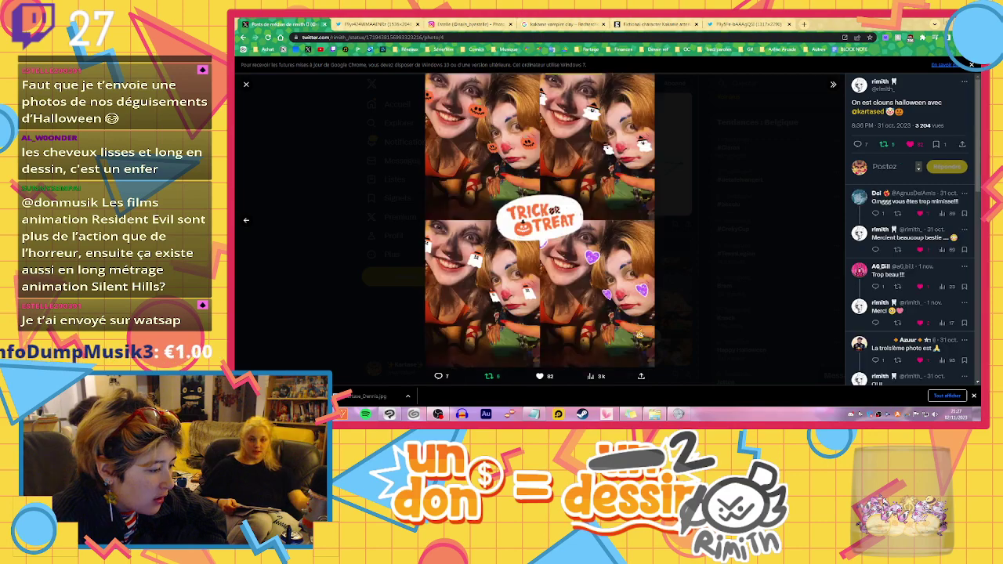
Close the current photo and view the first picture of the Halloween clown post in the media feed
click(638, 335)
click(370, 244)
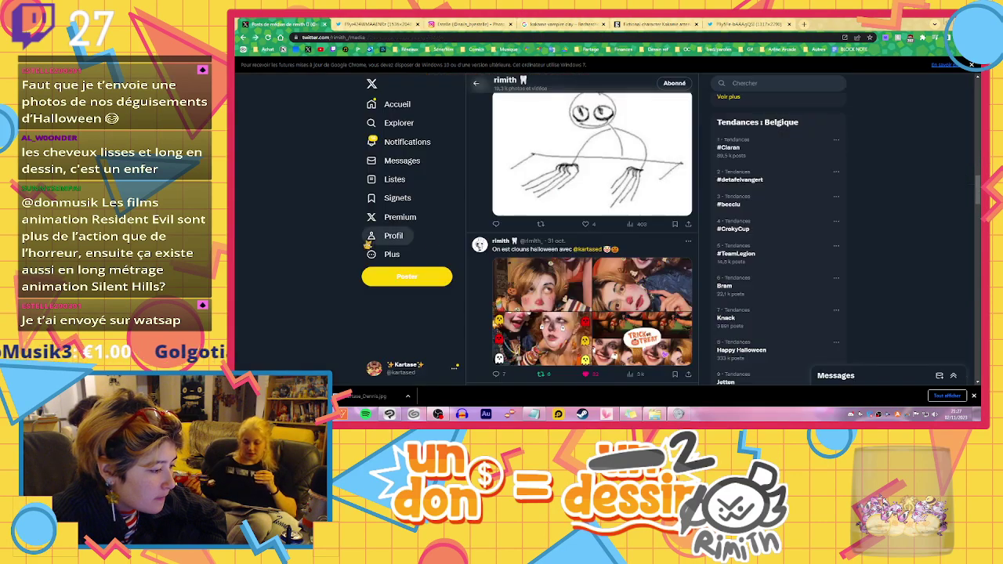
click(582, 274)
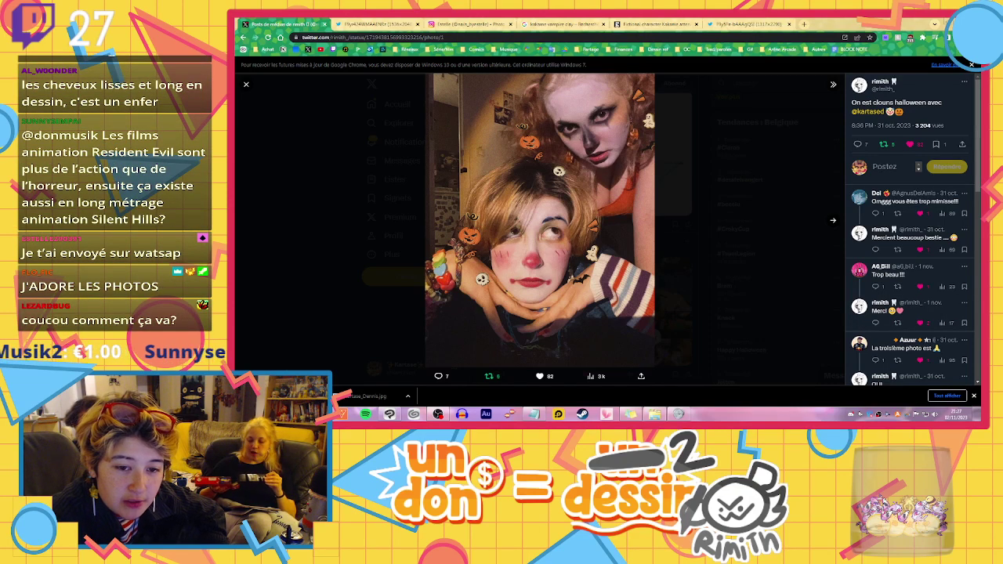
key(alt+Tab)
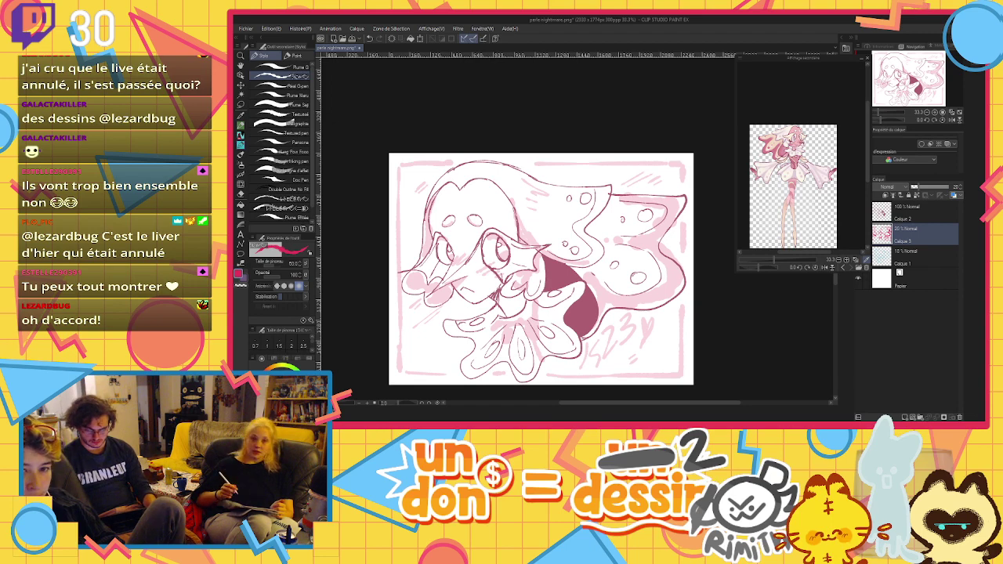
Switch to the Notepad request list and add a new line with the latest donor's name followed by "clown"
key(alt+Tab)
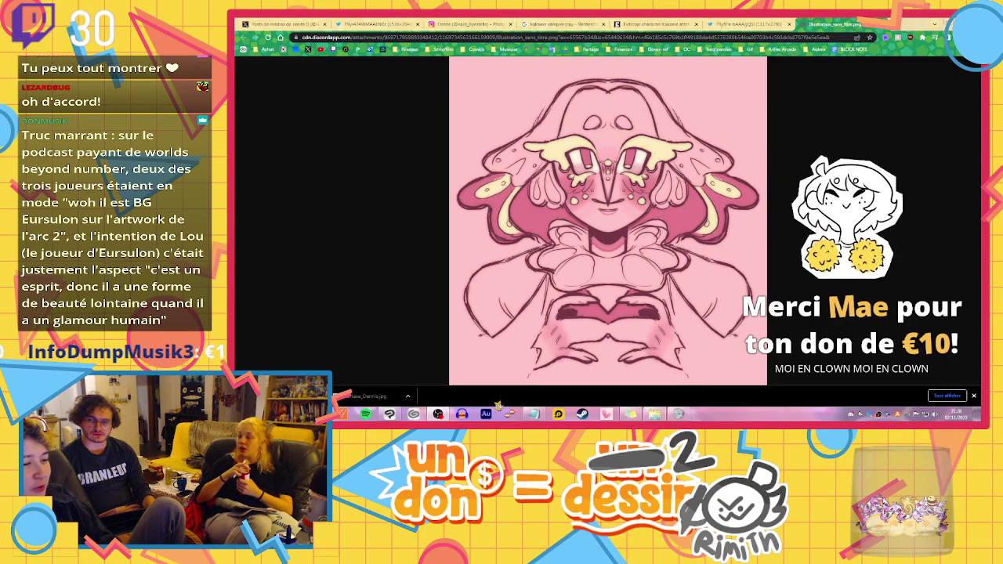
click(536, 414)
click(551, 110)
key(Return)
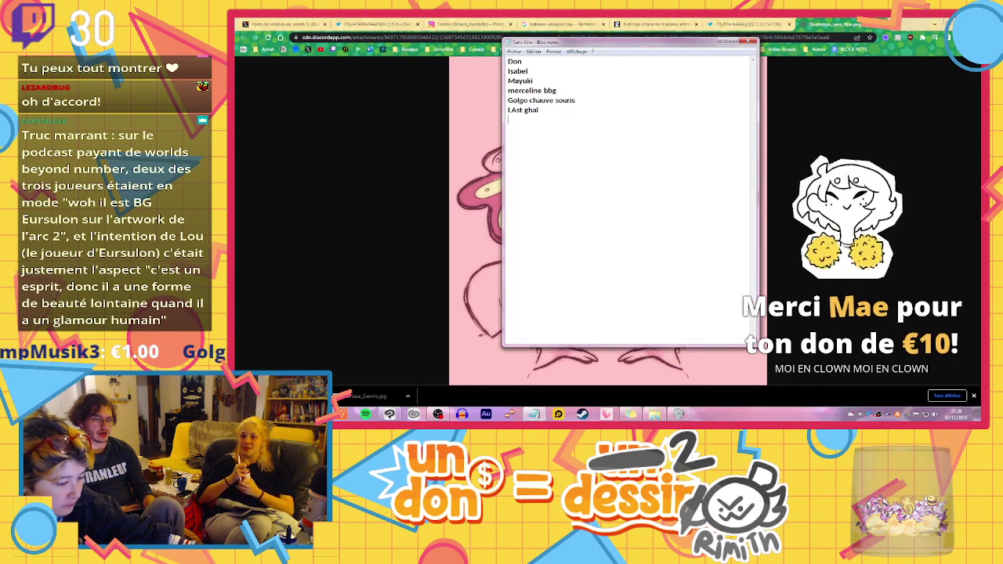
text(me)
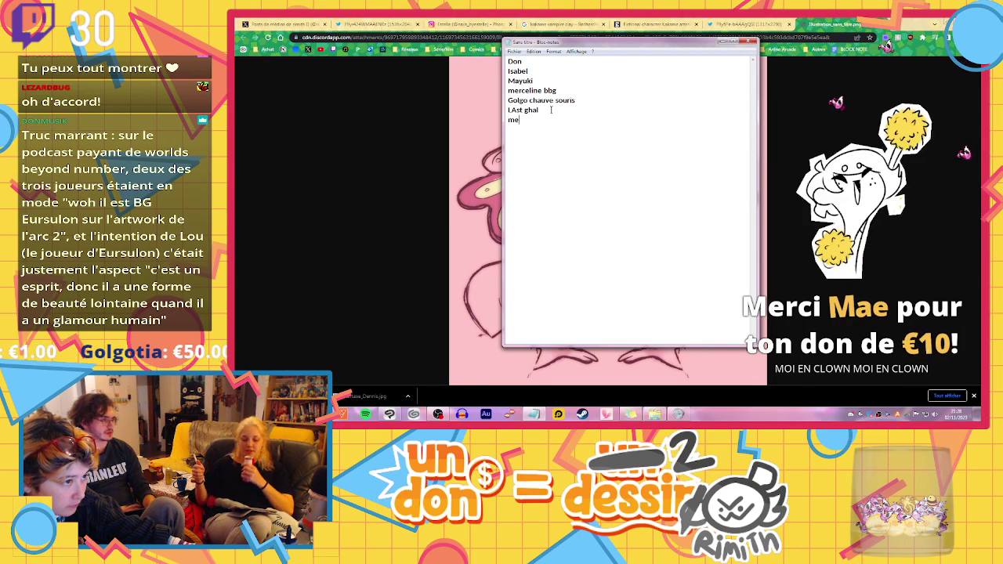
key(BackSpace)
text(ae clown)
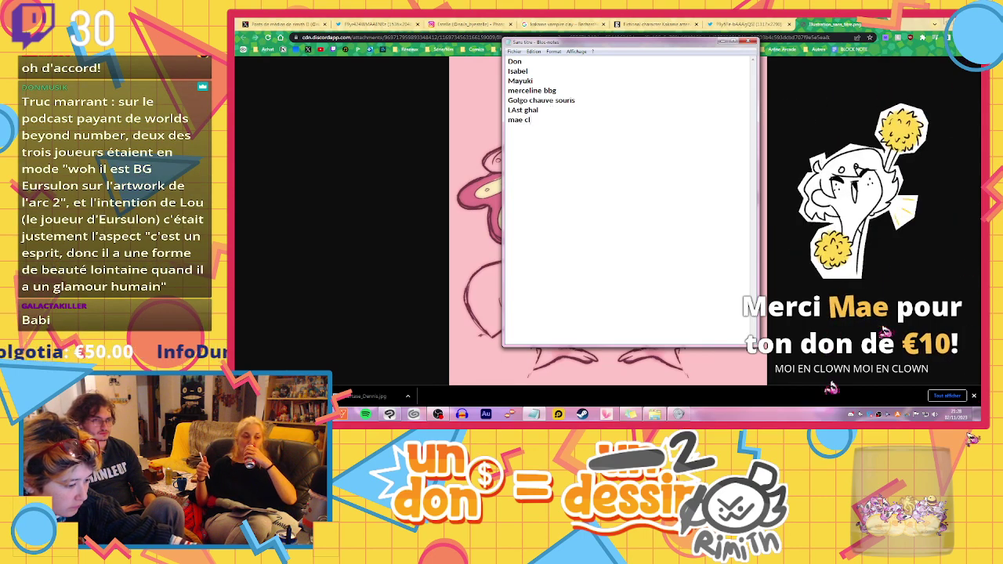
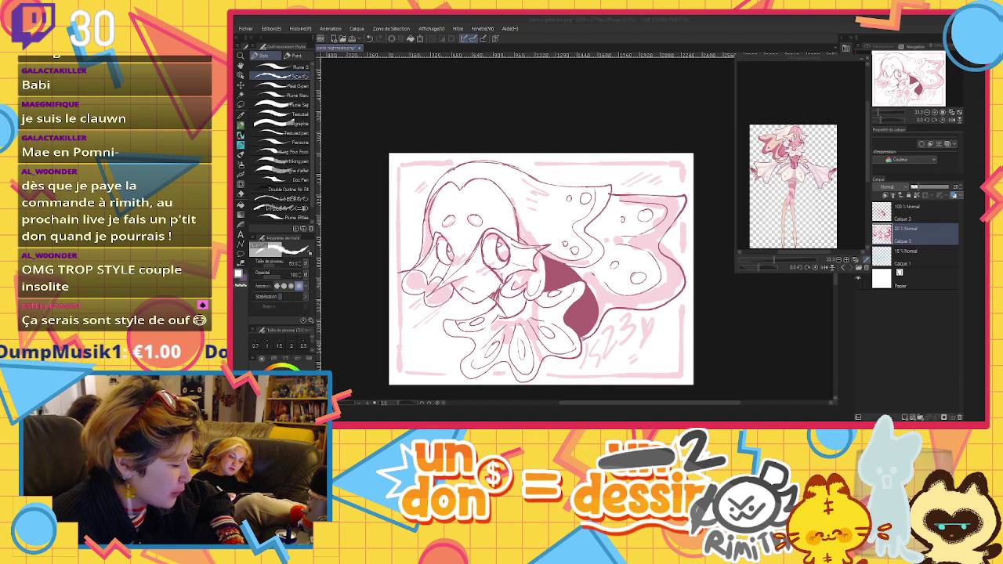
In Clip Studio Paint, load "The Wild One" artwork as reference, enlarged on the face, and create a blank A4 illustration canvas
key(alt+Tab)
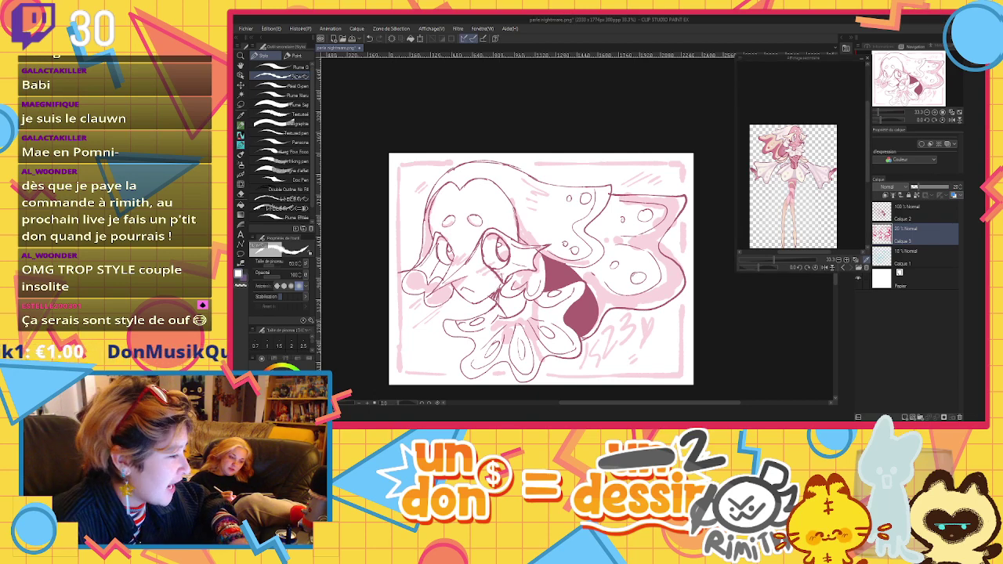
key(alt+Tab)
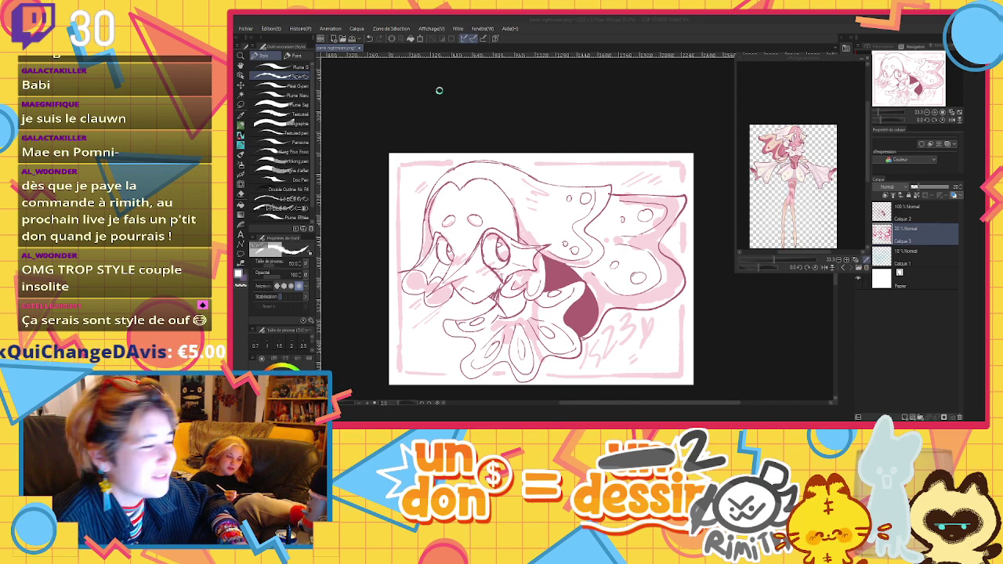
double_click(471, 119)
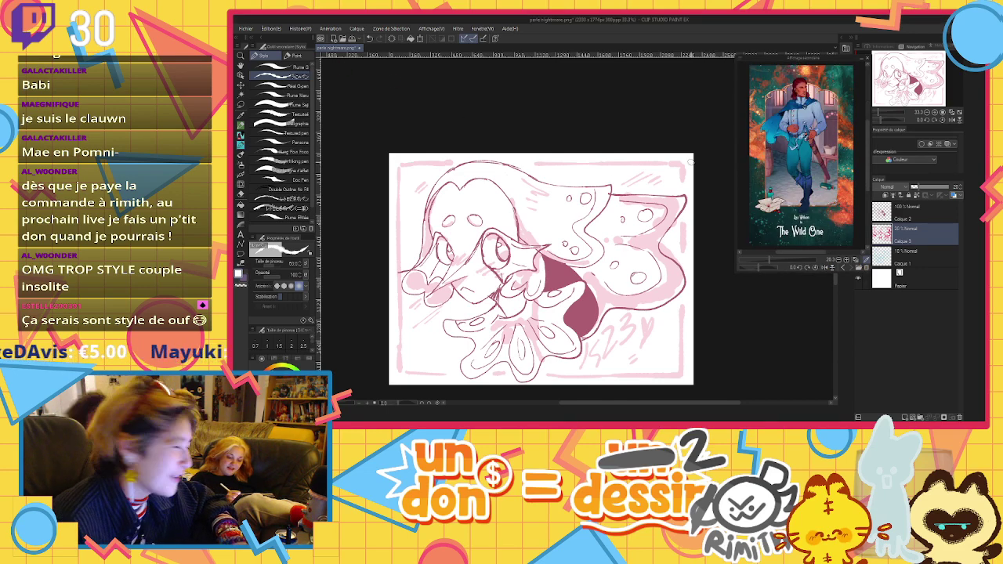
scroll(798, 77, up, 5)
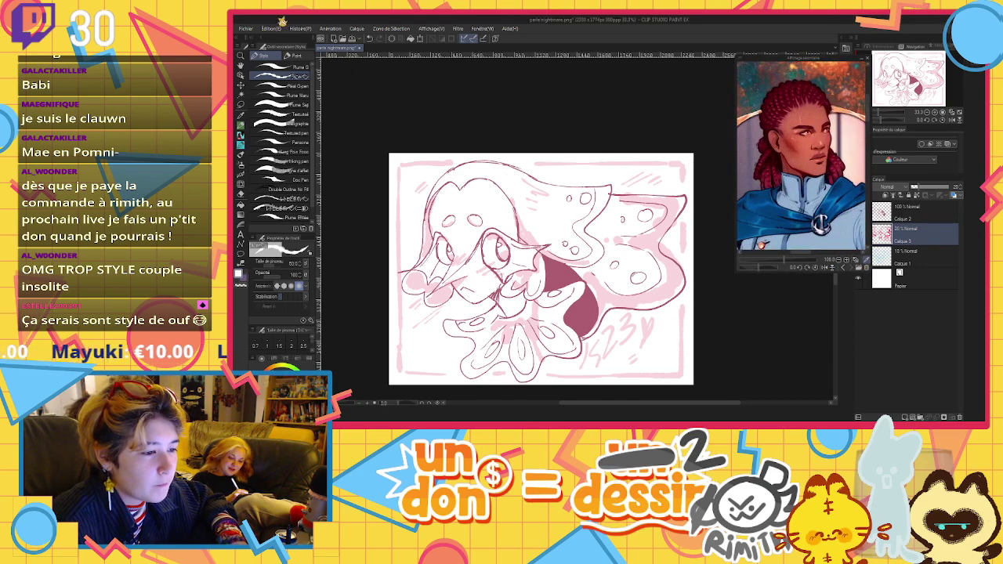
click(335, 38)
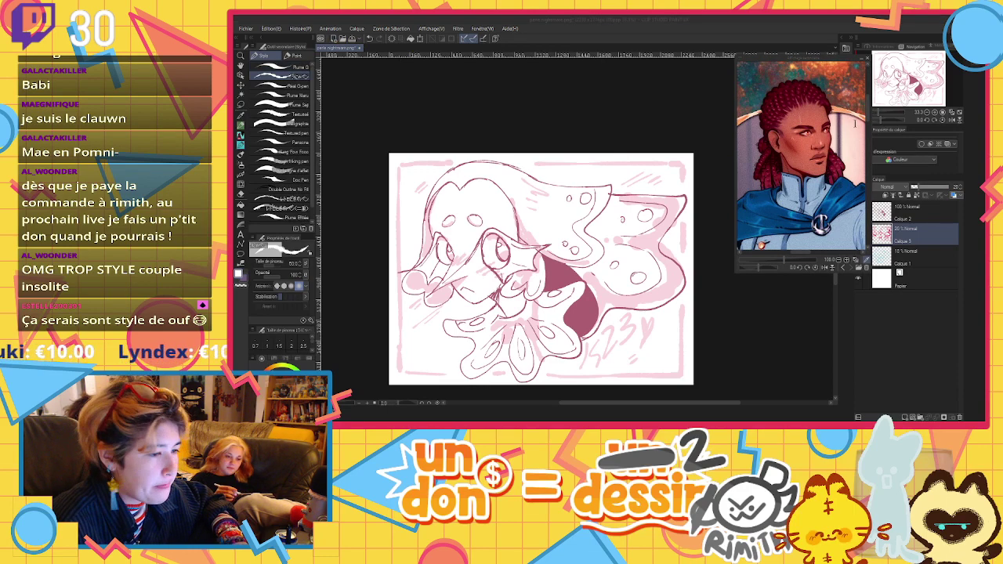
click(875, 103)
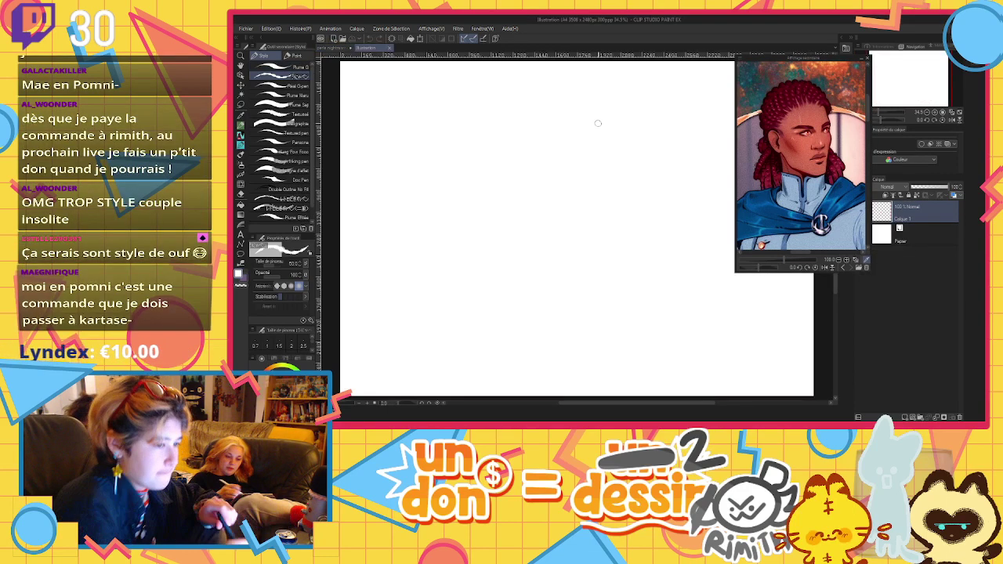
Sketch the head in dark red with a skull circle, angular jaw, small nose and downturned mouth
click(778, 110)
mouse_move(484, 118)
mouse_down()
mouse_move(456, 133)
mouse_move(501, 112)
mouse_move(509, 229)
mouse_move(576, 212)
mouse_move(593, 167)
mouse_move(600, 224)
mouse_move(584, 272)
mouse_up()
key(ctrl+z)
mouse_move(471, 210)
mouse_down()
mouse_move(512, 279)
mouse_move(575, 297)
mouse_move(593, 222)
mouse_move(562, 245)
mouse_up()
key(ctrl+z)
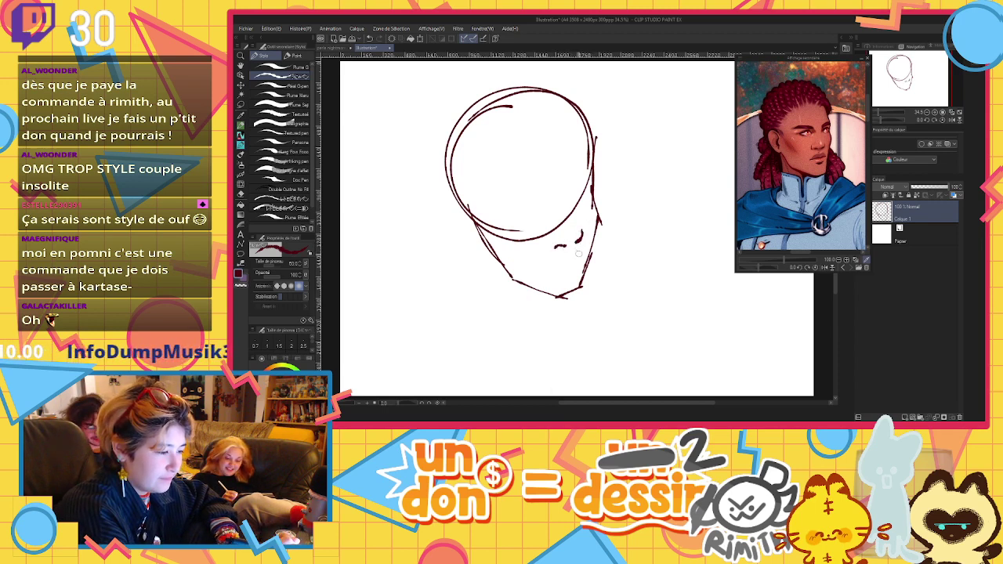
mouse_move(553, 274)
mouse_down()
mouse_move(584, 261)
mouse_move(562, 276)
mouse_up()
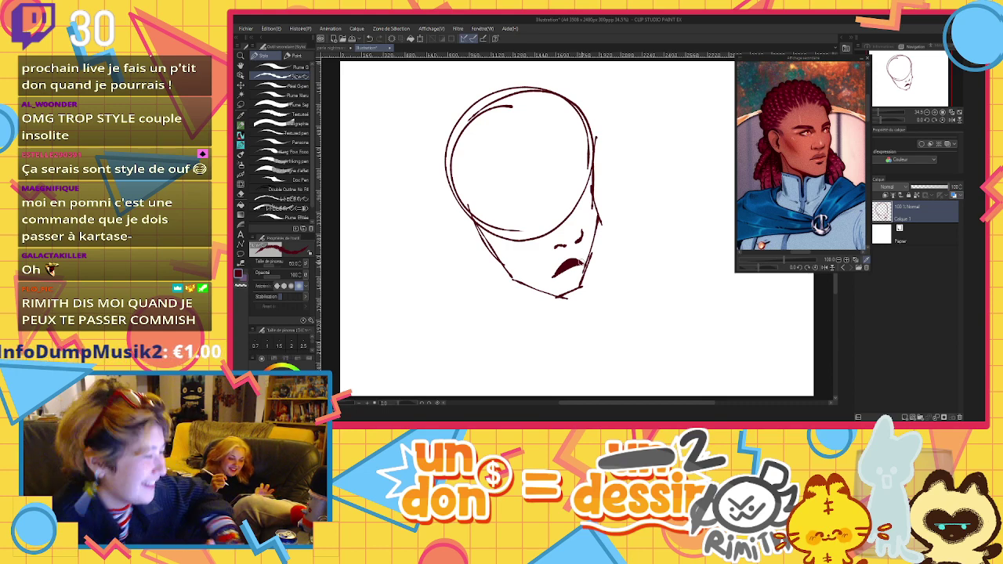
Draw the near eye with its iris and a narrow far eye on the head sketch
mouse_move(493, 210)
mouse_down()
mouse_move(539, 206)
mouse_move(502, 208)
mouse_move(517, 220)
mouse_move(539, 210)
mouse_move(514, 217)
mouse_up()
drag(519, 202, 514, 217)
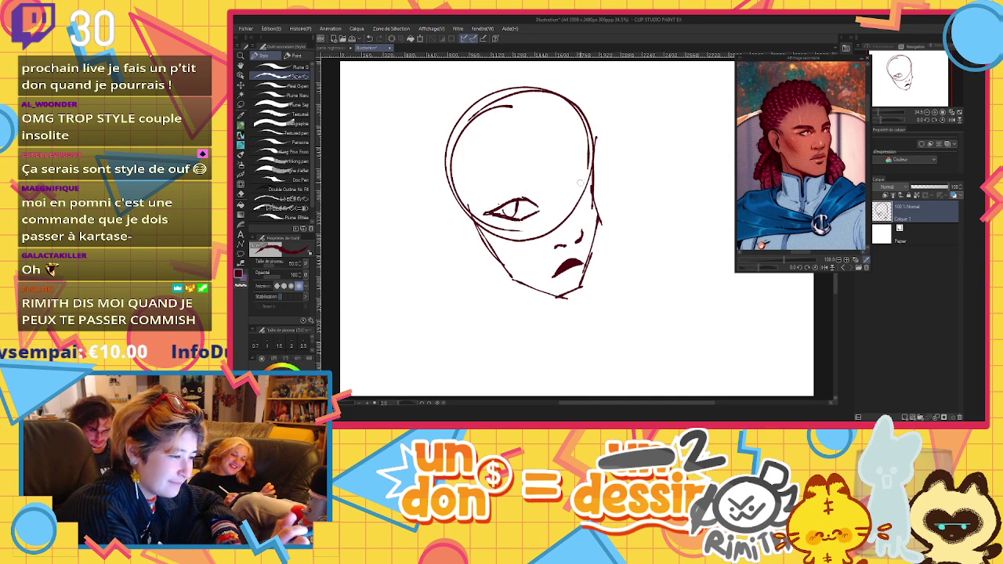
mouse_move(561, 170)
mouse_down()
mouse_move(558, 195)
mouse_move(574, 217)
mouse_move(578, 208)
mouse_up()
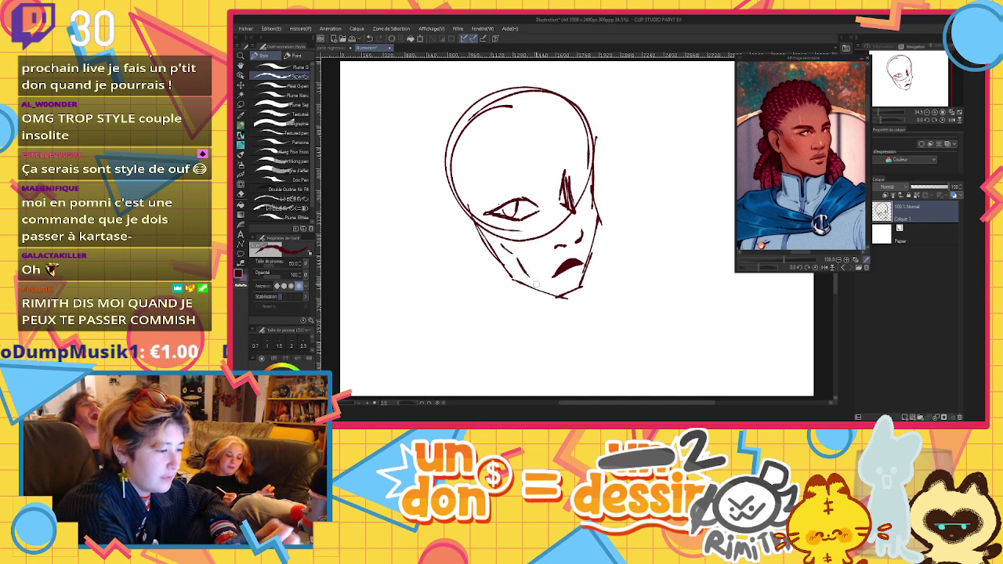
Draw the ear at the back of the jaw, undoing unwanted strokes and adding its inner lines
mouse_move(473, 213)
mouse_down()
mouse_move(449, 203)
mouse_move(445, 236)
mouse_move(495, 257)
mouse_move(474, 255)
mouse_up()
mouse_move(458, 190)
mouse_down()
mouse_move(452, 237)
mouse_move(495, 260)
mouse_up()
key(ctrl+z)
key(ctrl+z)
key(ctrl+z)
key(ctrl+z)
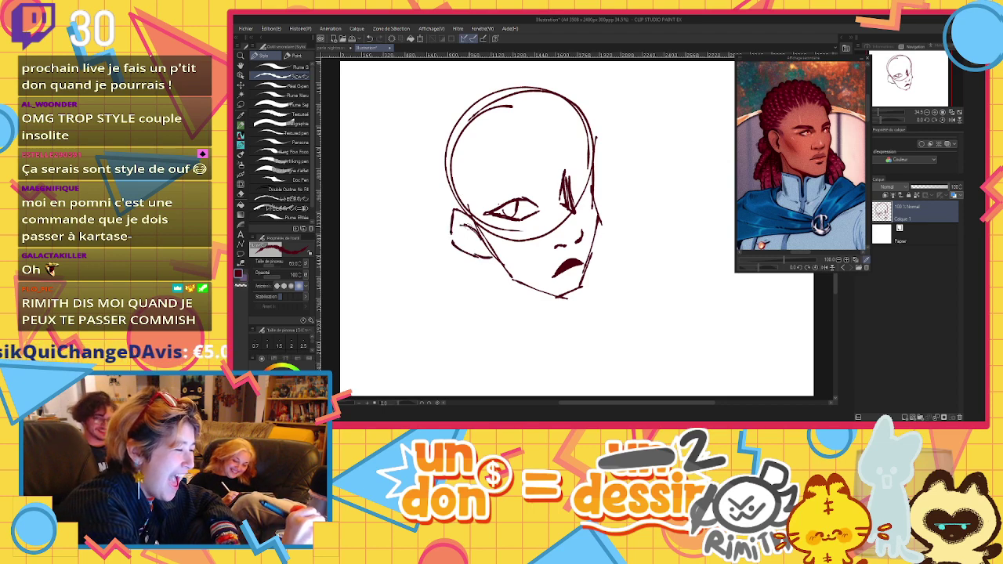
drag(460, 222, 488, 248)
drag(485, 255, 492, 261)
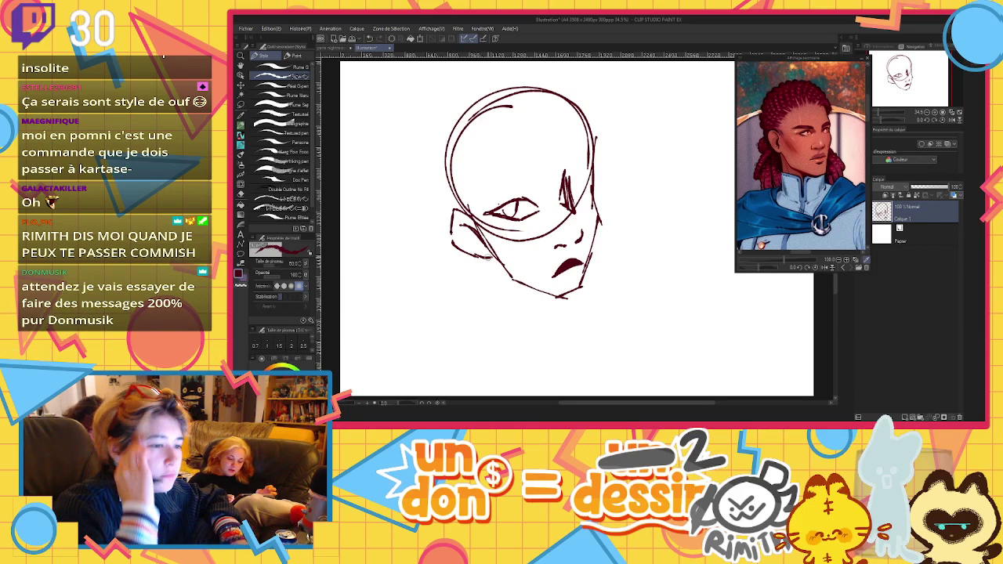
Sketch the swept-back hair with rows of short strokes along the hairline from the ear to the forehead
mouse_move(457, 213)
mouse_down()
mouse_move(429, 185)
mouse_move(437, 114)
mouse_move(459, 95)
mouse_move(486, 129)
mouse_move(498, 89)
mouse_up()
key(ctrl+z)
key(ctrl+z)
key(ctrl+z)
key(ctrl+z)
mouse_move(469, 132)
mouse_down()
mouse_move(461, 92)
mouse_move(486, 79)
mouse_move(522, 118)
mouse_move(524, 71)
mouse_move(533, 112)
mouse_move(558, 83)
mouse_move(552, 110)
mouse_move(595, 141)
mouse_move(597, 129)
mouse_up()
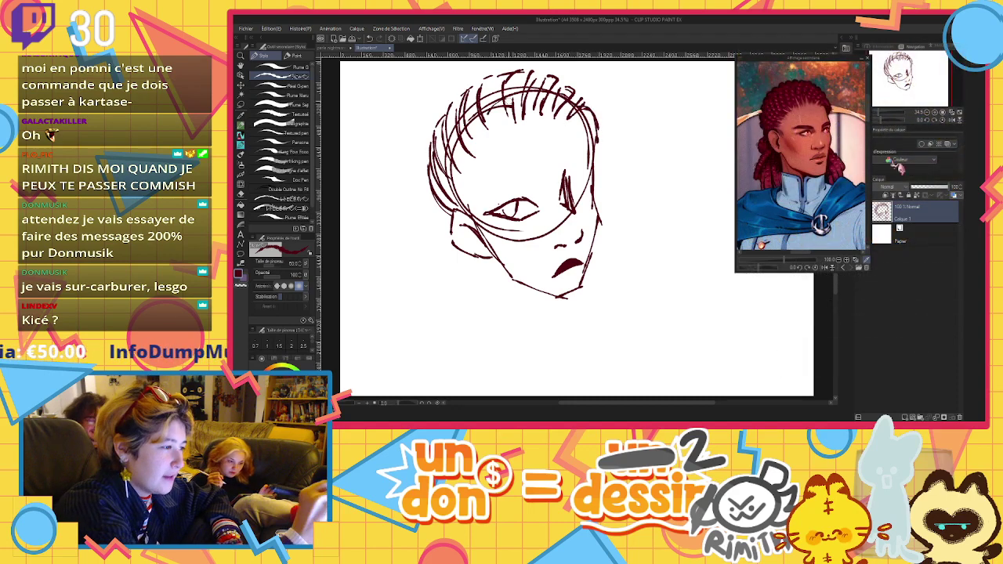
drag(483, 94, 506, 77)
drag(486, 134, 498, 89)
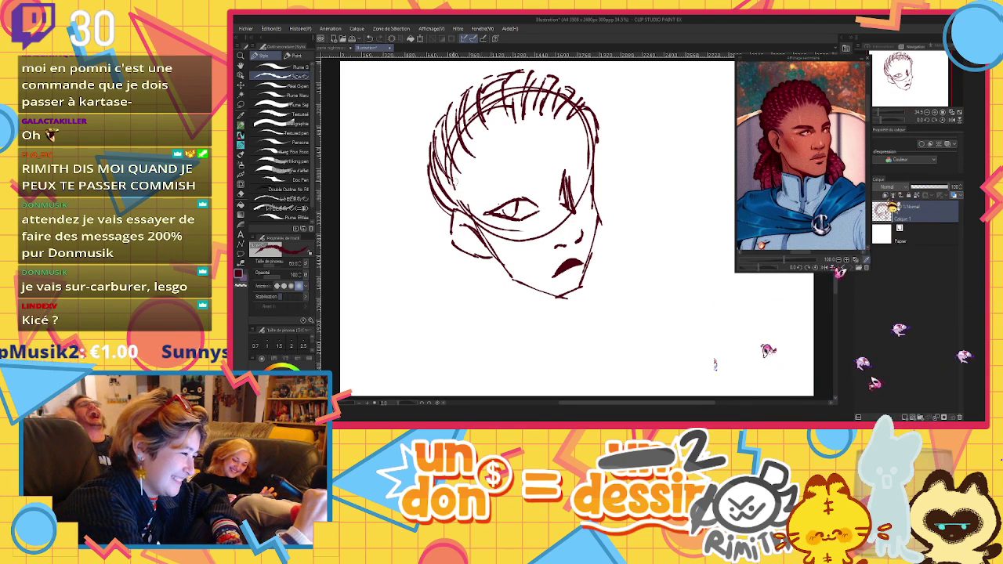
Remove the construction circle lines running behind the hair strokes at the top of the head
key(ctrl+z)
key(ctrl+z)
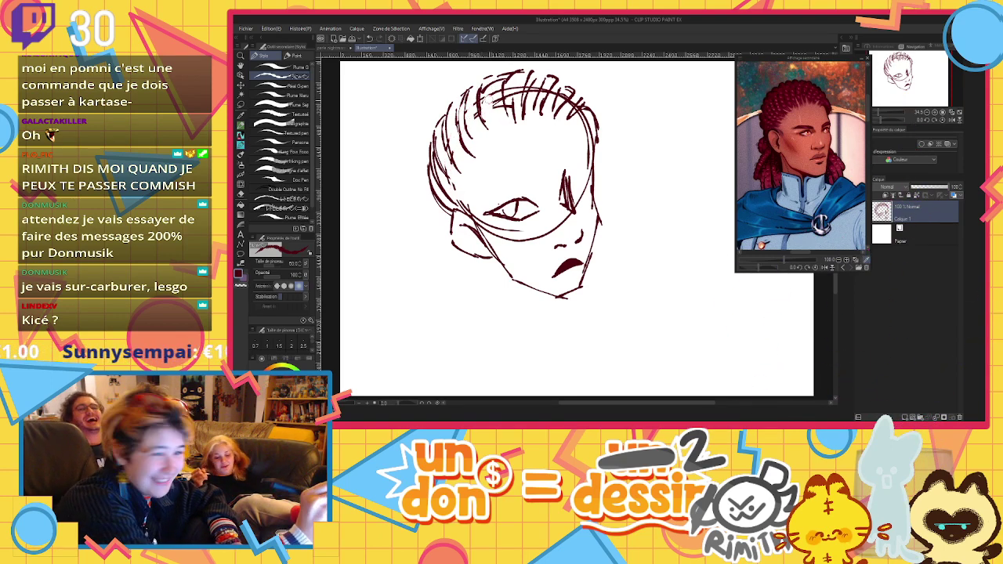
key(ctrl+z)
key(ctrl+z)
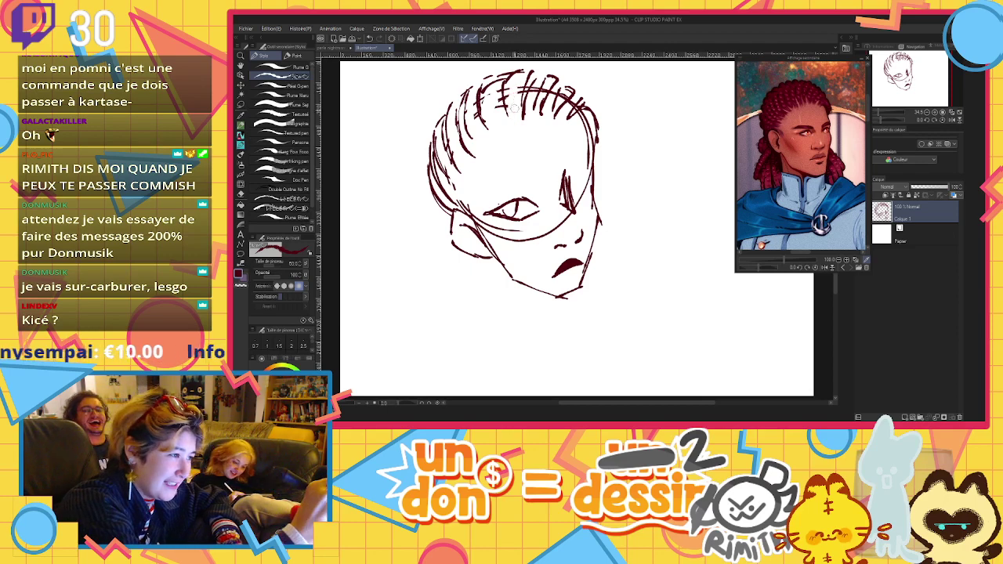
key(ctrl+z)
key(ctrl+z)
key(ctrl+z)
key(ctrl+z)
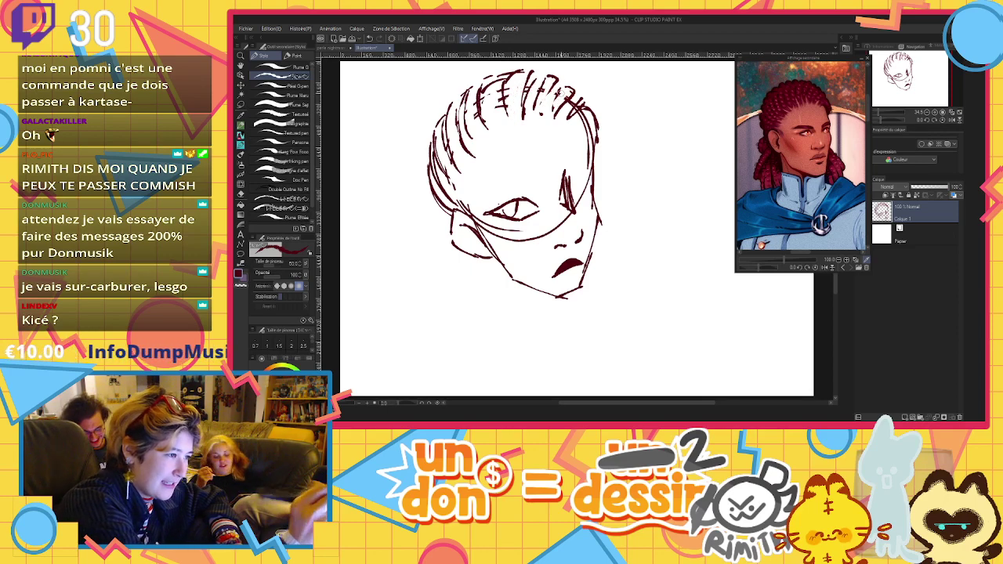
Add short curved braid strokes across the top and back of the hair and clear the guide circle over the cheek
drag(520, 89, 470, 136)
drag(481, 88, 467, 109)
drag(471, 118, 465, 127)
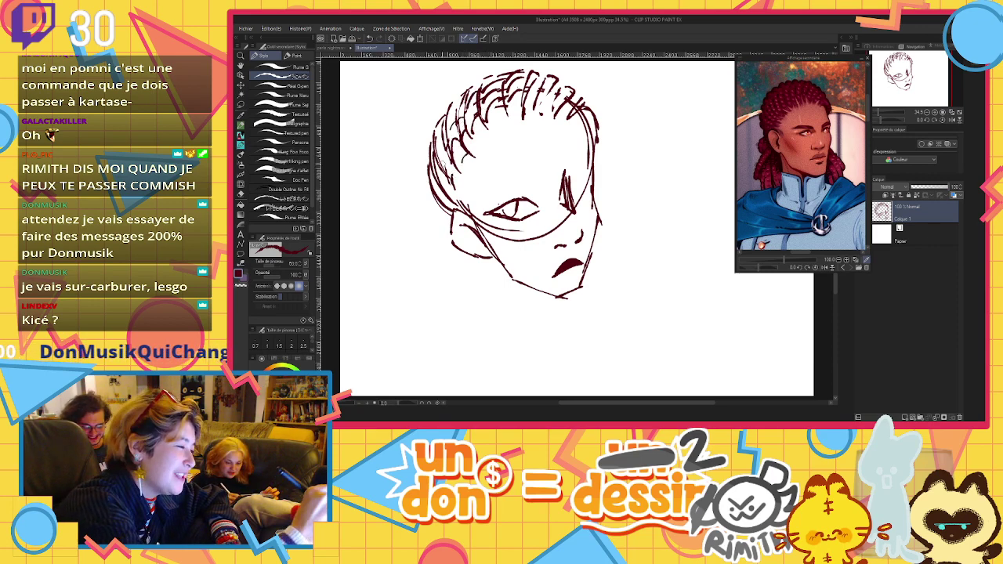
drag(444, 141, 438, 168)
mouse_move(447, 141)
mouse_down()
mouse_move(451, 201)
mouse_move(524, 243)
mouse_up()
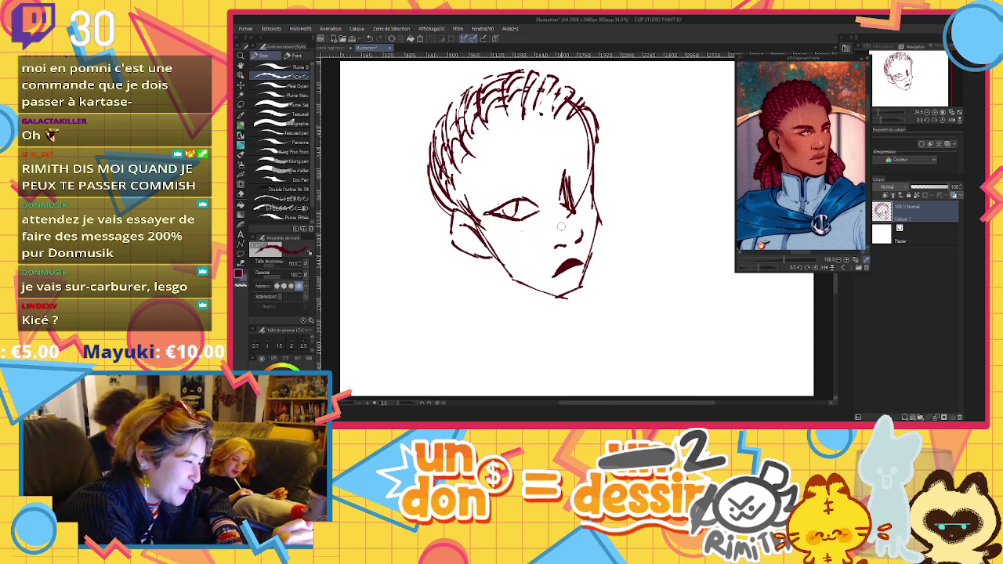
Lasso-select the nose and eyes and transform them to adjust their placement on the face
key(m)
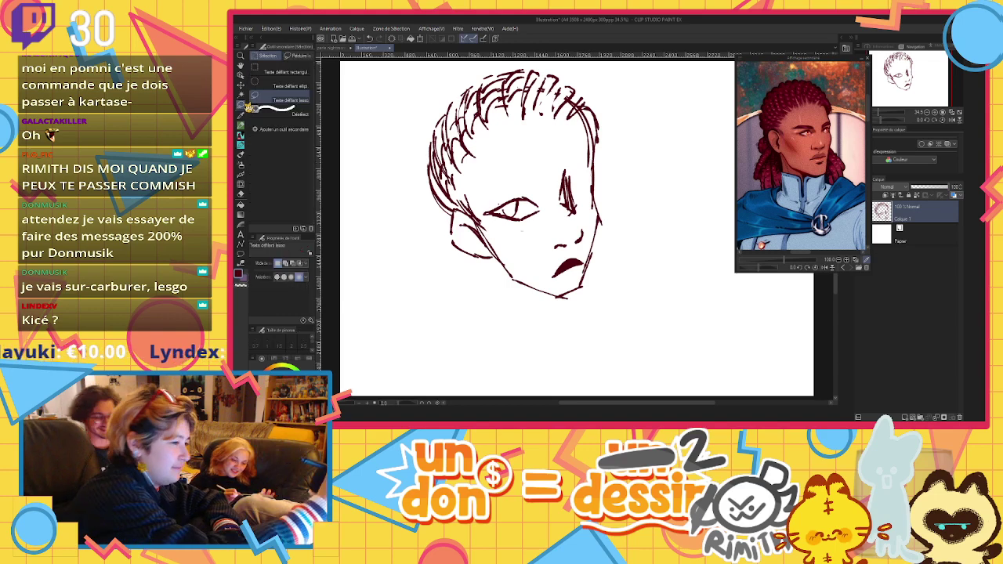
mouse_move(551, 234)
mouse_down()
mouse_move(482, 182)
mouse_move(566, 234)
mouse_move(546, 215)
mouse_move(538, 228)
mouse_move(580, 222)
mouse_move(574, 233)
mouse_up()
click(564, 250)
key(Return)
key(ctrl+d)
key(ctrl+d)
click(601, 269)
key(Return)
key(ctrl+d)
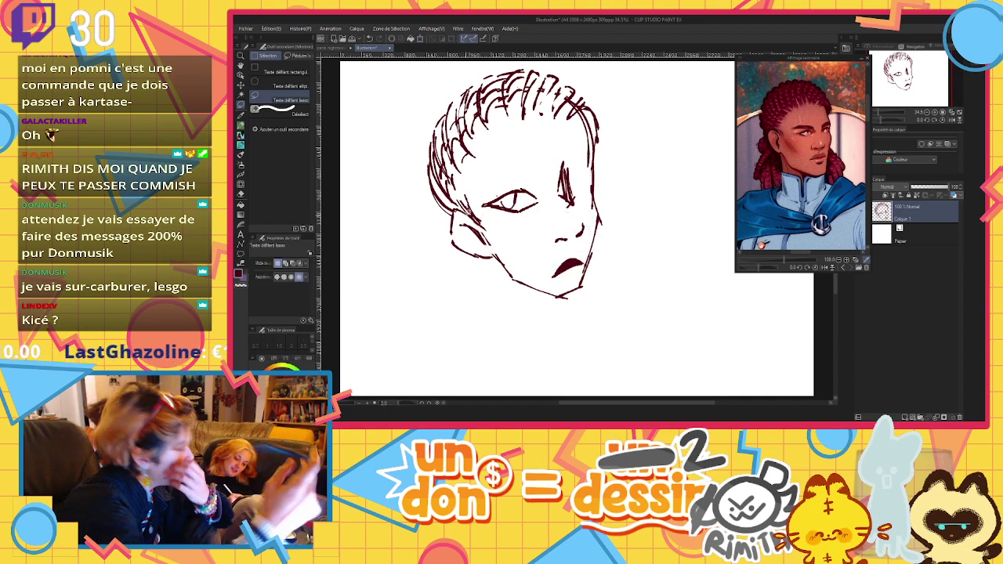
Draw both eyebrows and the nose bridge line with the pen
click(243, 146)
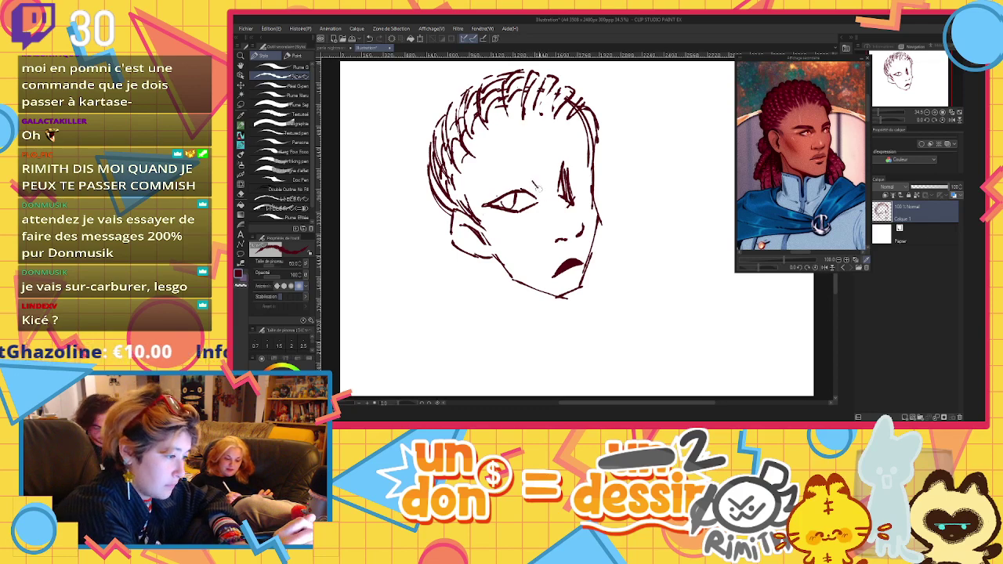
drag(539, 189, 541, 196)
mouse_move(520, 164)
mouse_down()
mouse_move(492, 171)
mouse_move(532, 163)
mouse_up()
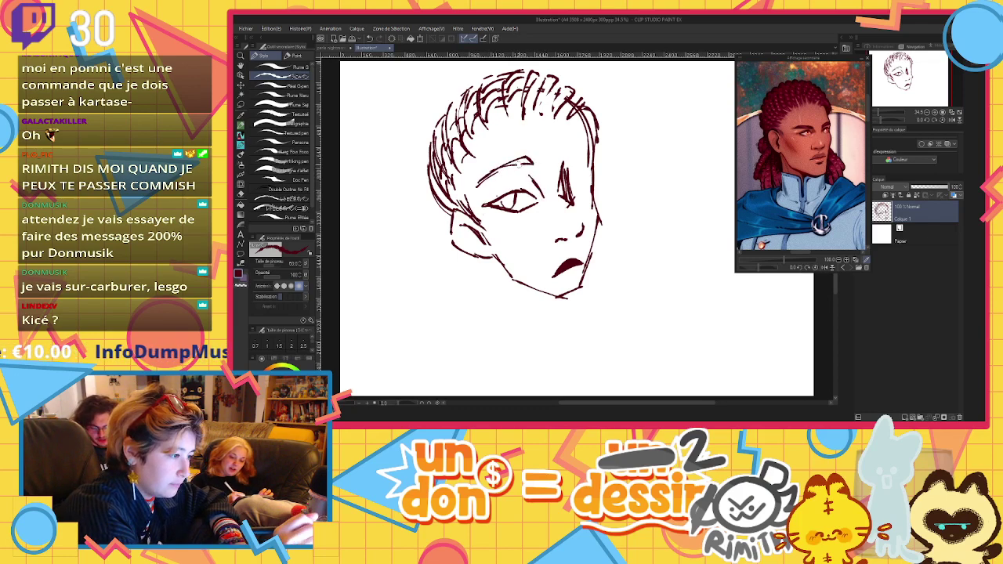
mouse_move(475, 179)
mouse_down()
mouse_move(532, 163)
mouse_move(542, 190)
mouse_move(537, 219)
mouse_up()
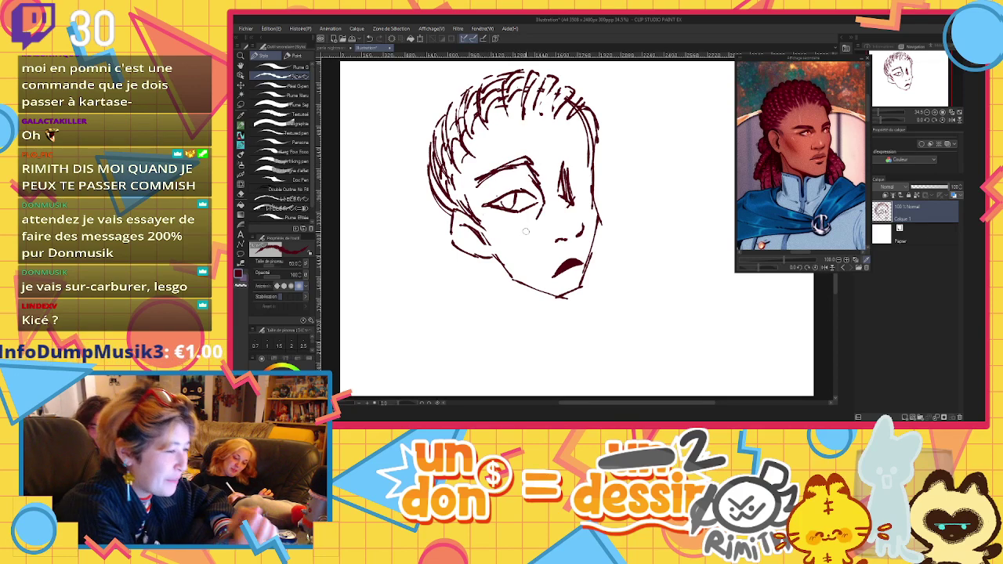
drag(566, 155, 587, 154)
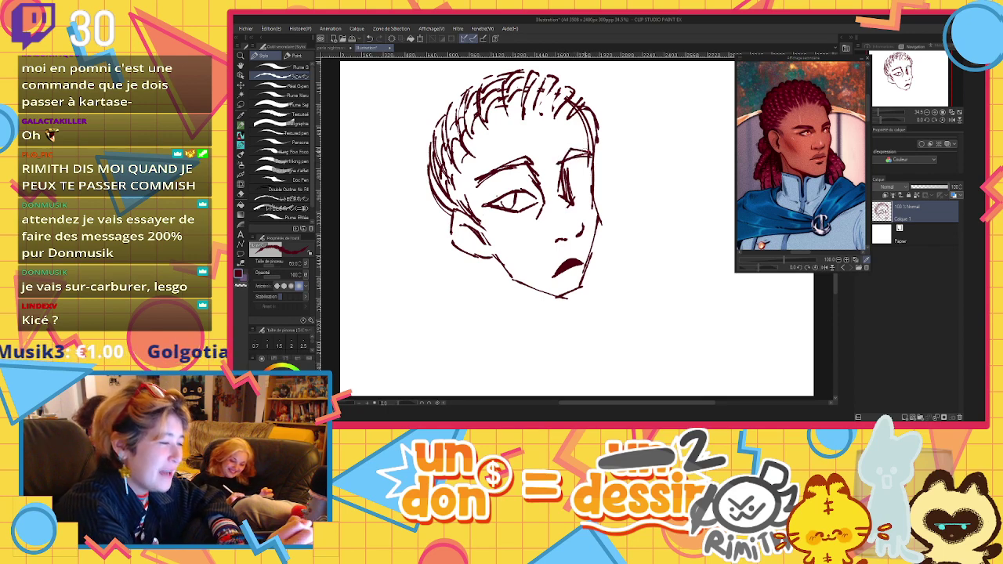
Sketch loose braids curling behind the ear and hanging down behind the neck
mouse_move(434, 196)
mouse_down()
mouse_move(441, 246)
mouse_move(464, 251)
mouse_move(422, 315)
mouse_up()
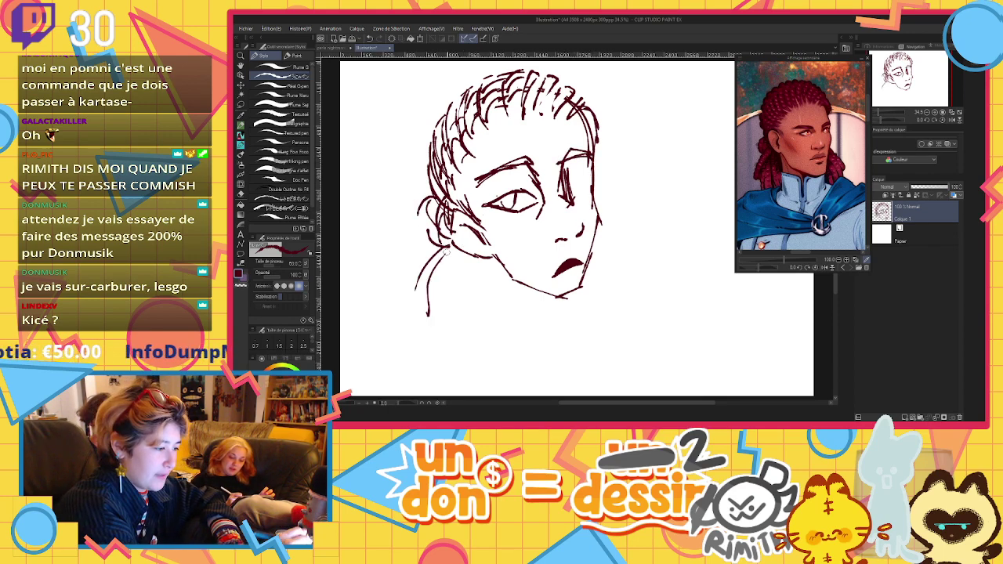
drag(447, 249, 429, 318)
mouse_move(458, 256)
mouse_down()
mouse_move(443, 334)
mouse_move(479, 360)
mouse_up()
drag(470, 279, 487, 362)
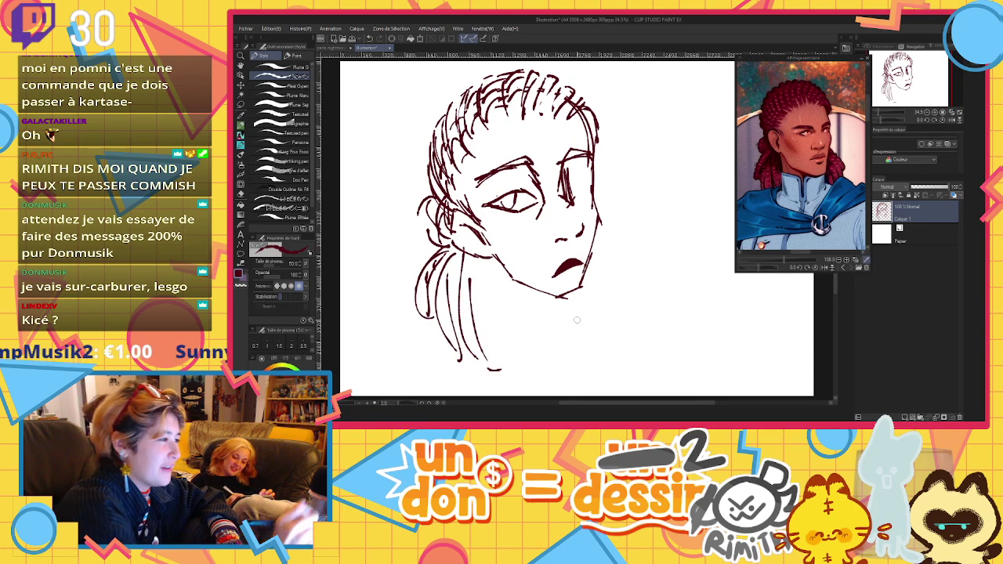
Try to shrink the head with the Liquify tool at brush size 2000
scroll(577, 319, down, 2)
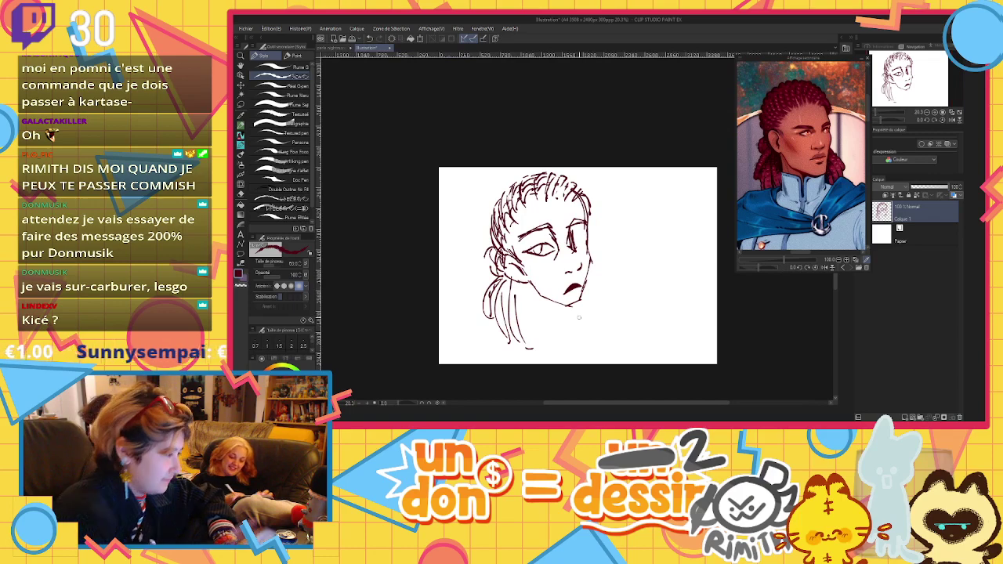
click(241, 234)
click(242, 184)
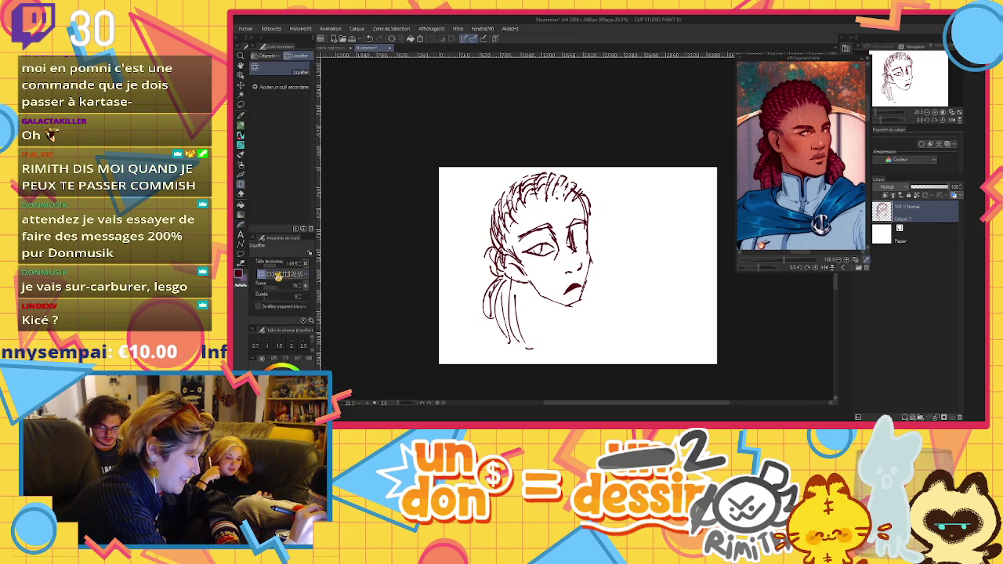
click(274, 274)
drag(281, 264, 287, 264)
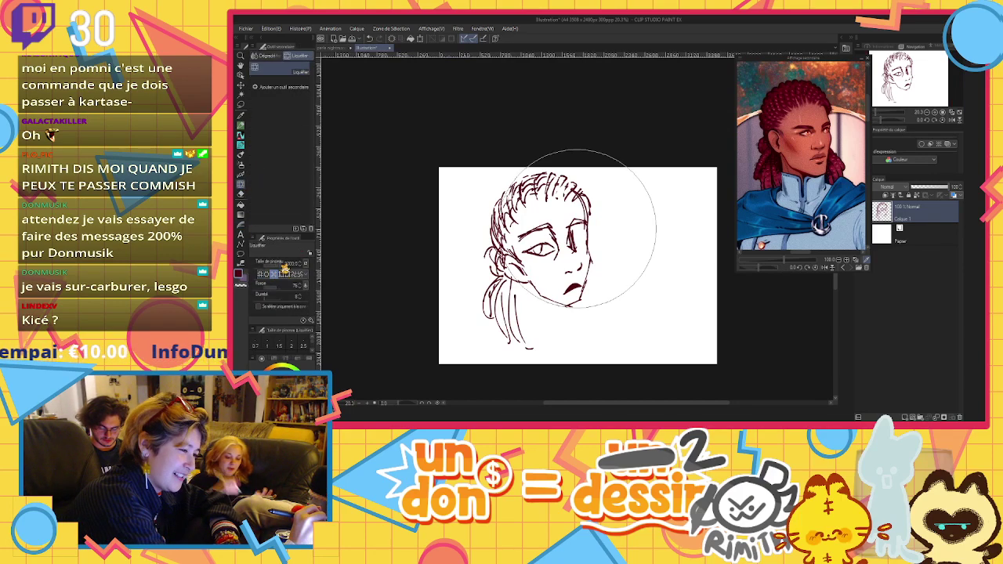
click(543, 211)
click(544, 210)
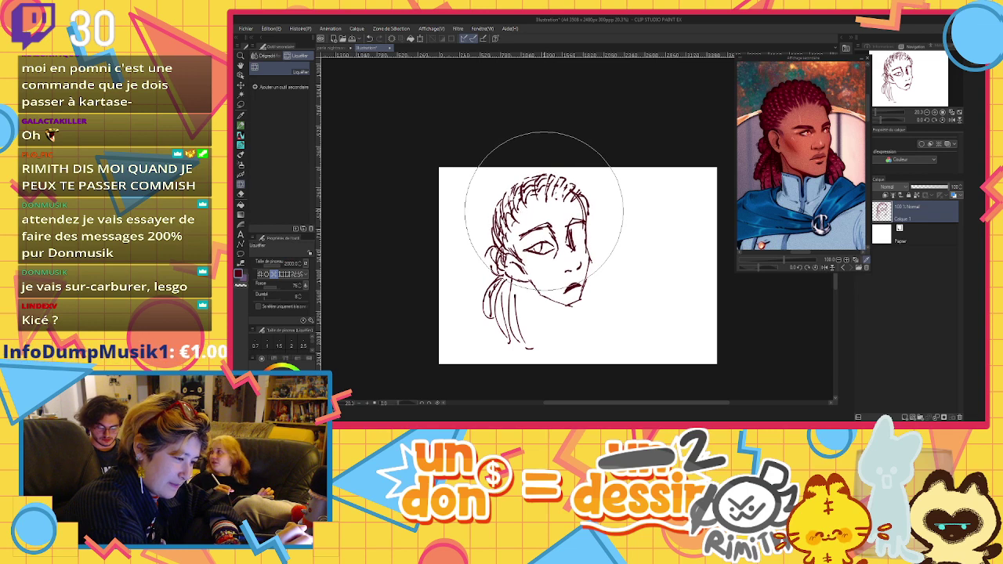
drag(544, 210, 546, 210)
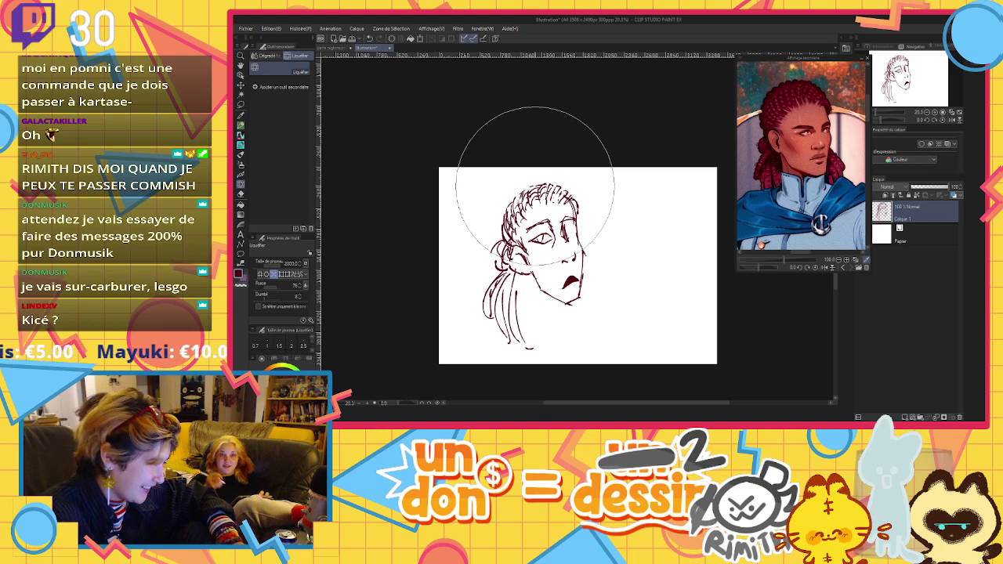
mouse_move(539, 190)
mouse_down()
mouse_move(509, 155)
mouse_move(538, 203)
mouse_up()
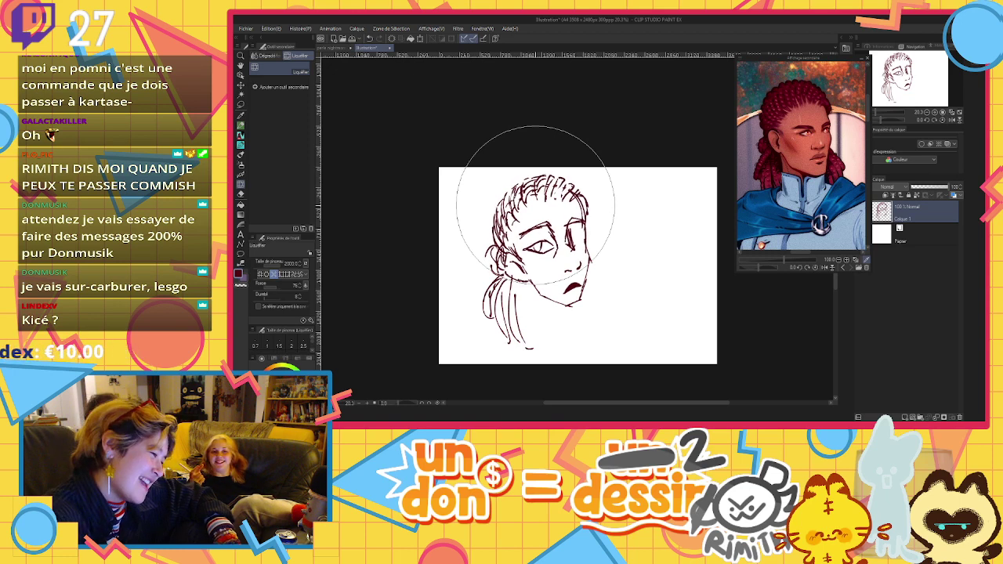
Warp the head's proportions with a different Liquify mode at brush size 2000
click(262, 275)
drag(278, 267, 286, 266)
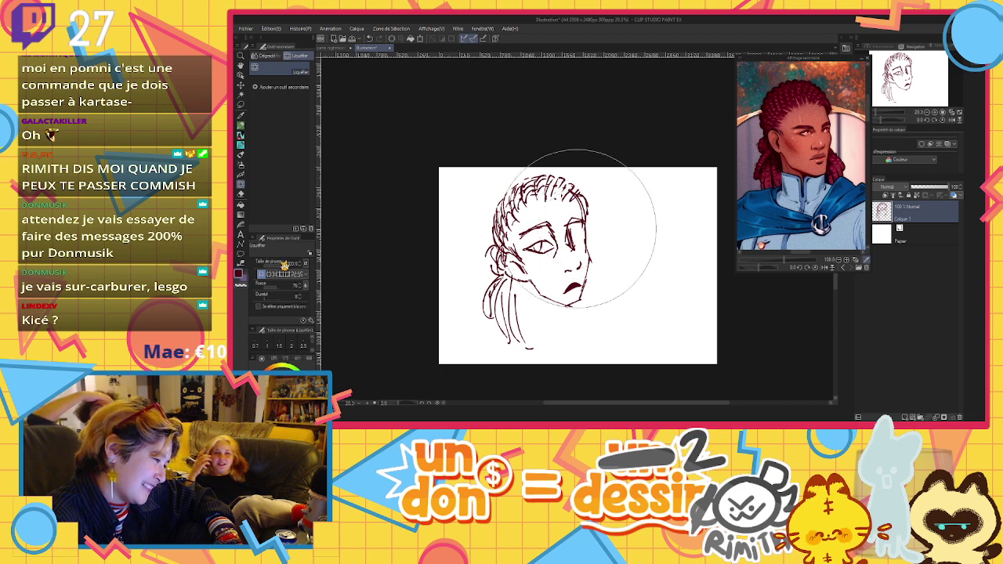
click(268, 274)
drag(535, 211, 535, 210)
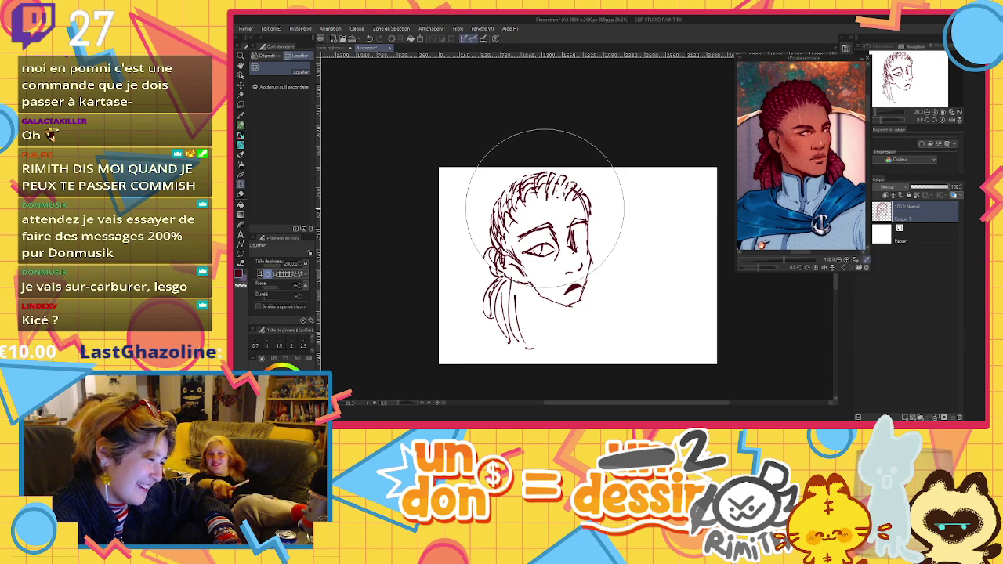
drag(558, 210, 557, 218)
Reduce the Liquify brush size and push the back and top of the hair into shape
scroll(556, 217, up, 1)
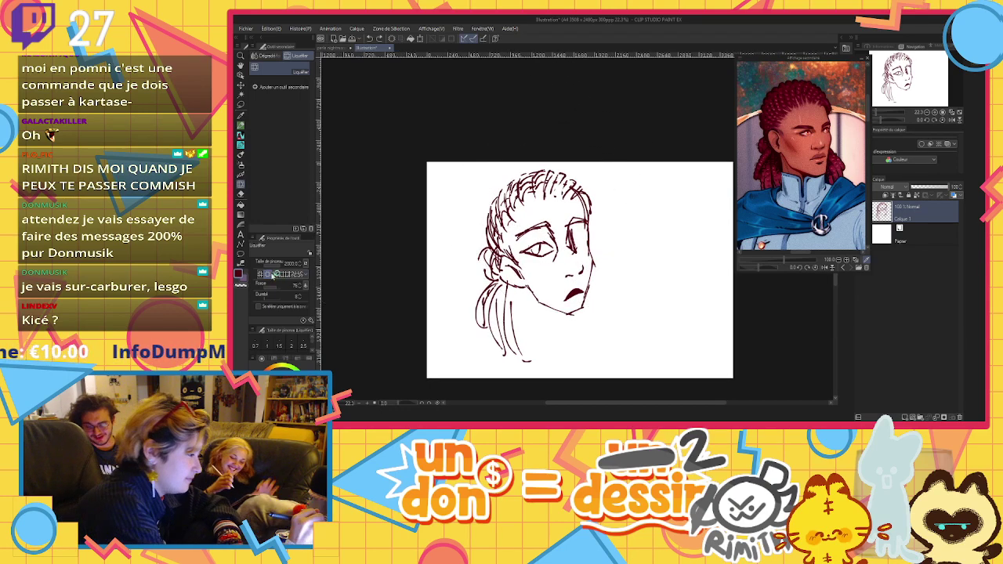
drag(280, 265, 271, 264)
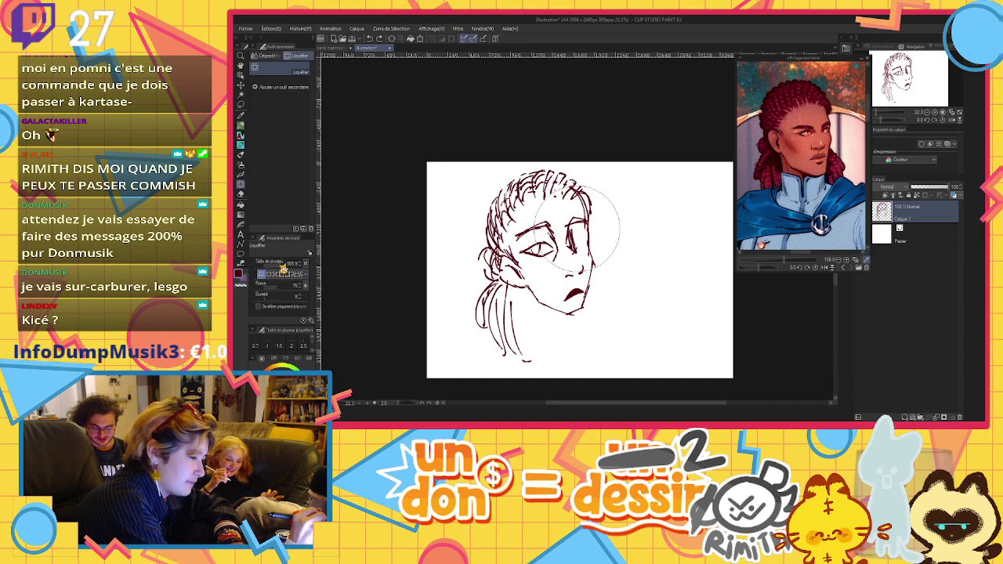
mouse_move(493, 210)
mouse_down()
mouse_move(525, 193)
mouse_move(561, 180)
mouse_up()
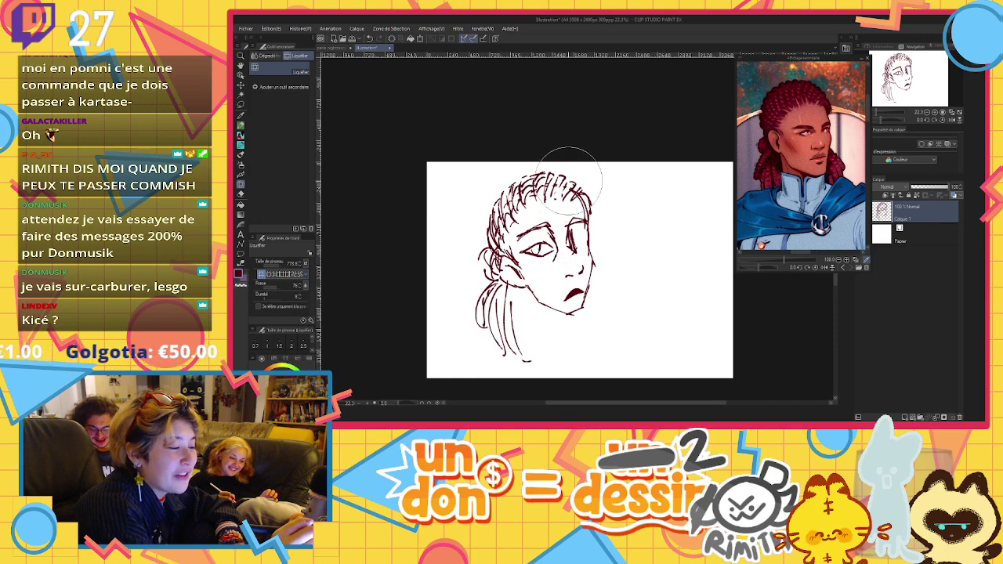
Darken the near eye's iris with the pen and hatch short diagonal blush strokes on both cheeks
click(242, 146)
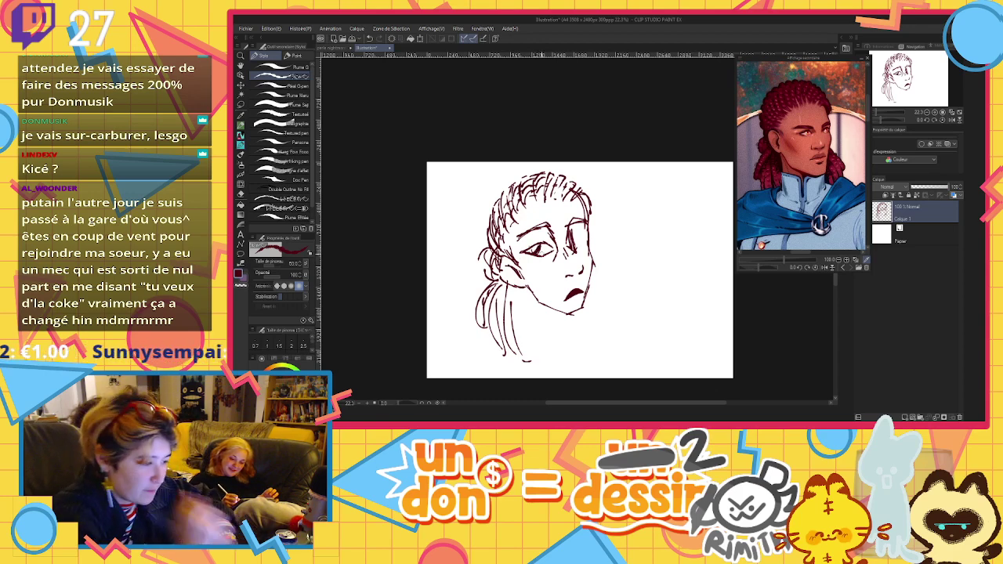
drag(523, 274, 585, 249)
drag(583, 258, 588, 251)
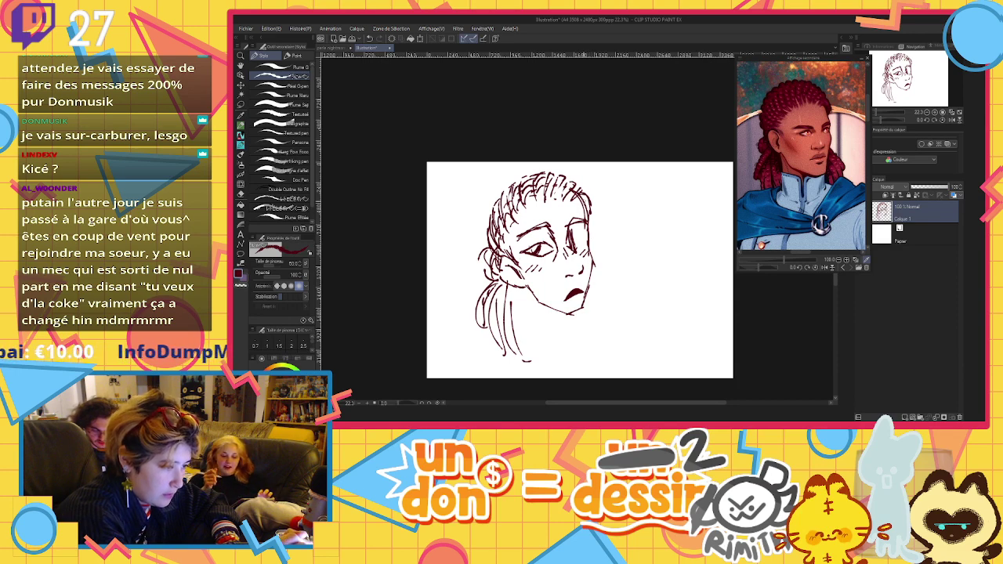
Add short strokes at the front hairline and across the braids hanging behind the neck
drag(581, 207, 588, 198)
drag(585, 208, 594, 199)
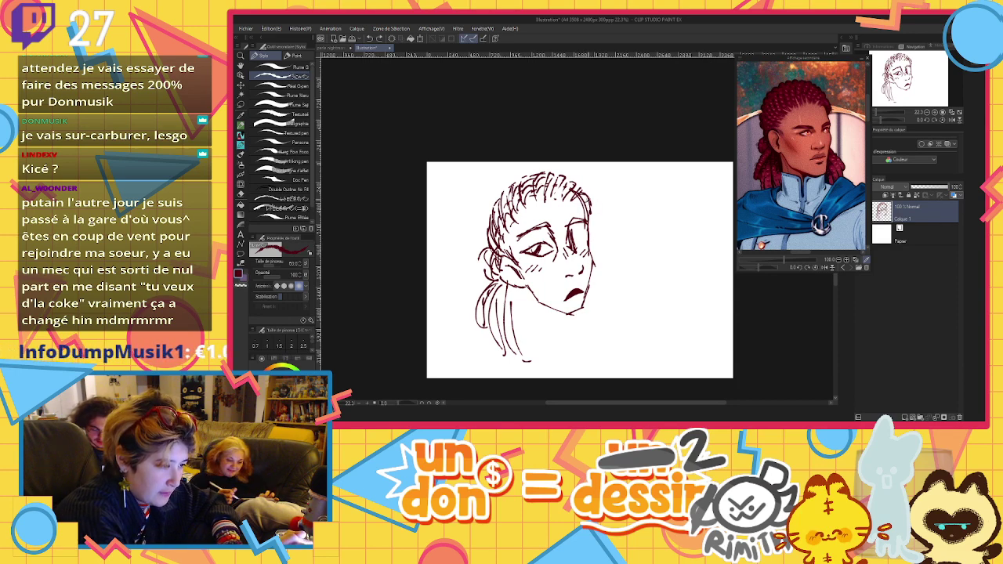
mouse_move(506, 300)
mouse_down()
mouse_move(514, 331)
mouse_move(501, 302)
mouse_up()
drag(497, 319, 497, 324)
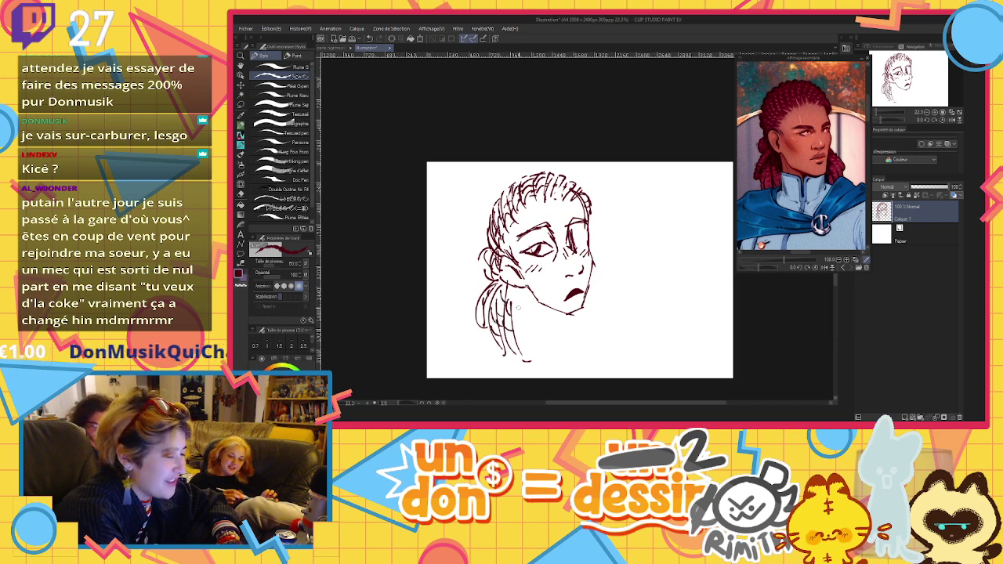
Draw the neck line and the high open collar below the chin
drag(522, 288, 526, 316)
mouse_move(524, 321)
mouse_down()
mouse_move(531, 328)
mouse_move(531, 315)
mouse_move(525, 350)
mouse_up()
mouse_move(534, 307)
mouse_down()
mouse_move(563, 316)
mouse_move(572, 345)
mouse_move(563, 319)
mouse_up()
drag(568, 318, 577, 351)
Outline the draped cloak over the far shoulder and the near shoulder line below the braids
mouse_move(582, 310)
mouse_down()
mouse_move(578, 350)
mouse_move(588, 307)
mouse_move(585, 330)
mouse_move(605, 331)
mouse_move(577, 366)
mouse_up()
mouse_move(598, 328)
mouse_down()
mouse_move(615, 306)
mouse_move(644, 309)
mouse_move(616, 299)
mouse_up()
drag(657, 308, 666, 343)
drag(528, 330, 474, 376)
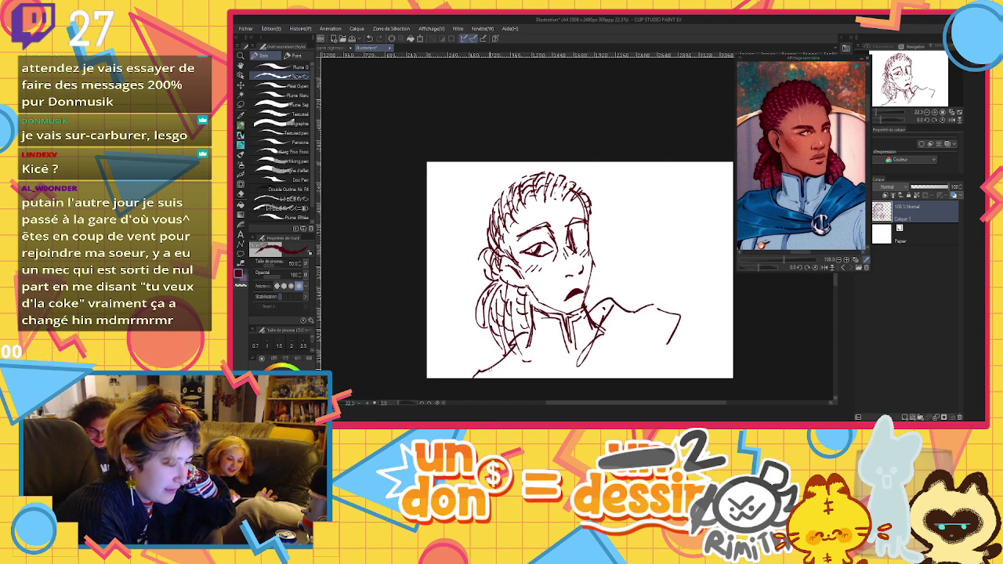
Draw the cloak's edge curving across the chest and the round emblem clasp at its end
click(523, 361)
click(528, 361)
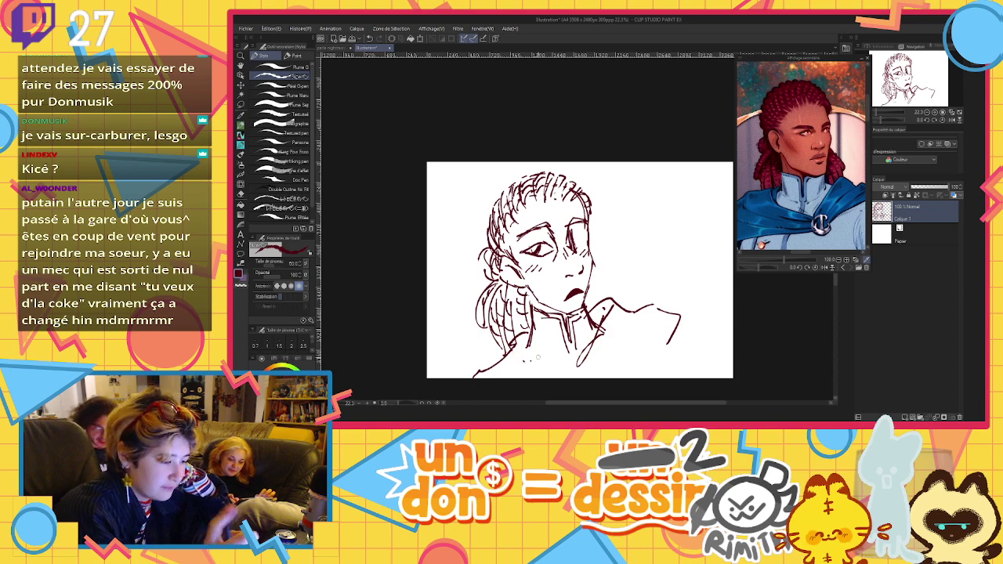
mouse_move(529, 340)
mouse_down()
mouse_move(548, 365)
mouse_move(593, 364)
mouse_move(594, 377)
mouse_move(586, 373)
mouse_move(600, 362)
mouse_move(594, 376)
mouse_up()
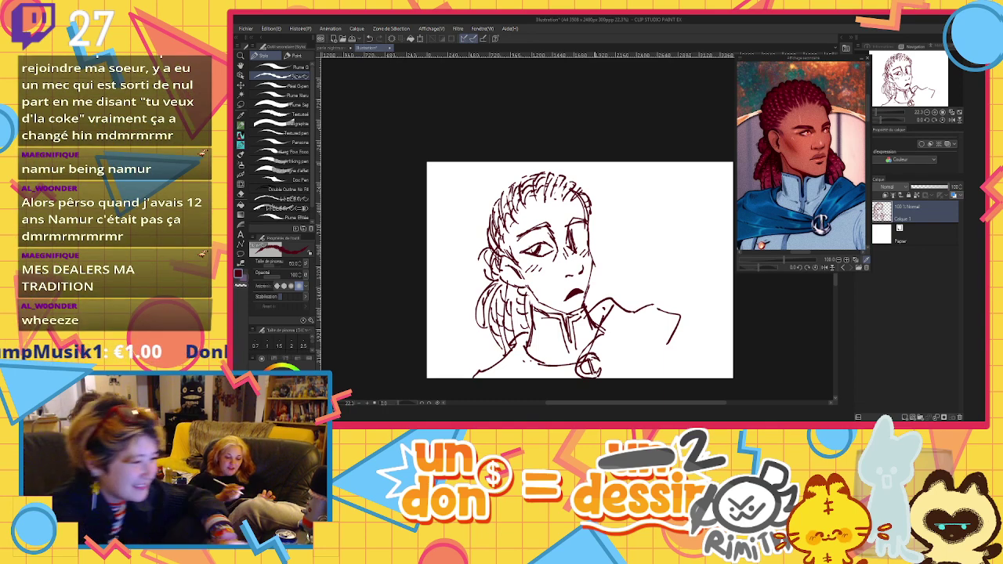
drag(511, 242, 517, 221)
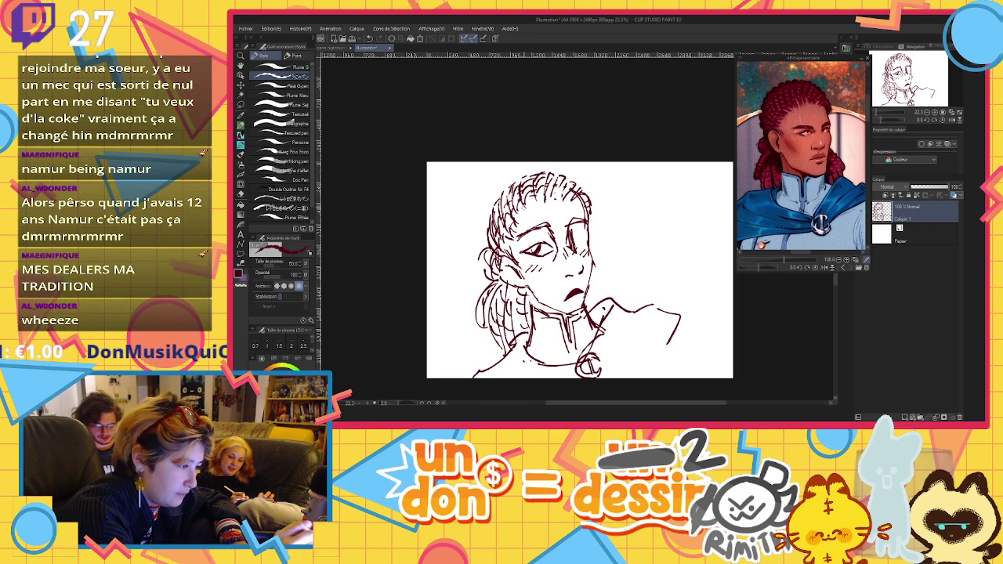
key(ctrl+z)
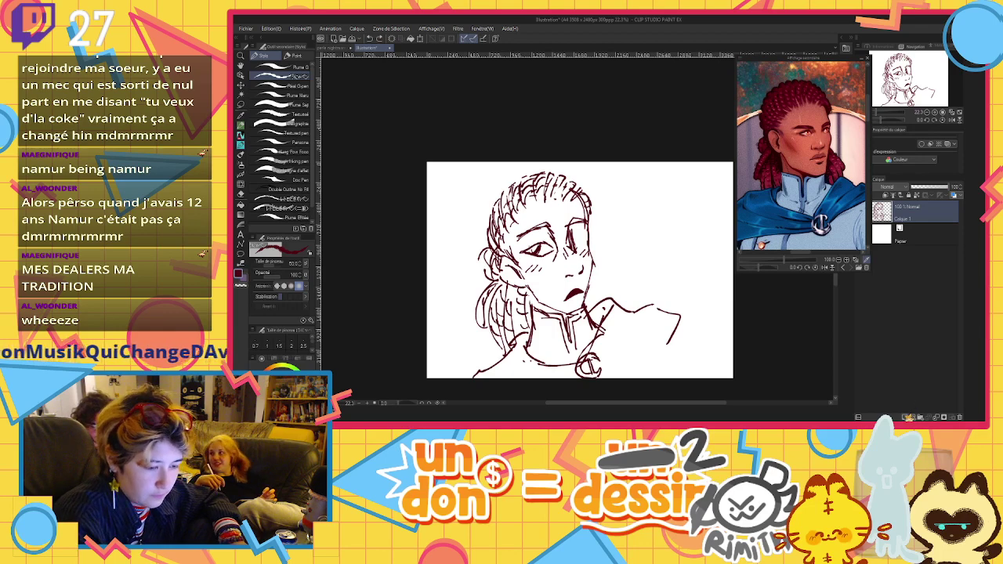
Shade the jaw, hairline and far eye socket on a new layer set to 9% opacity
click(908, 417)
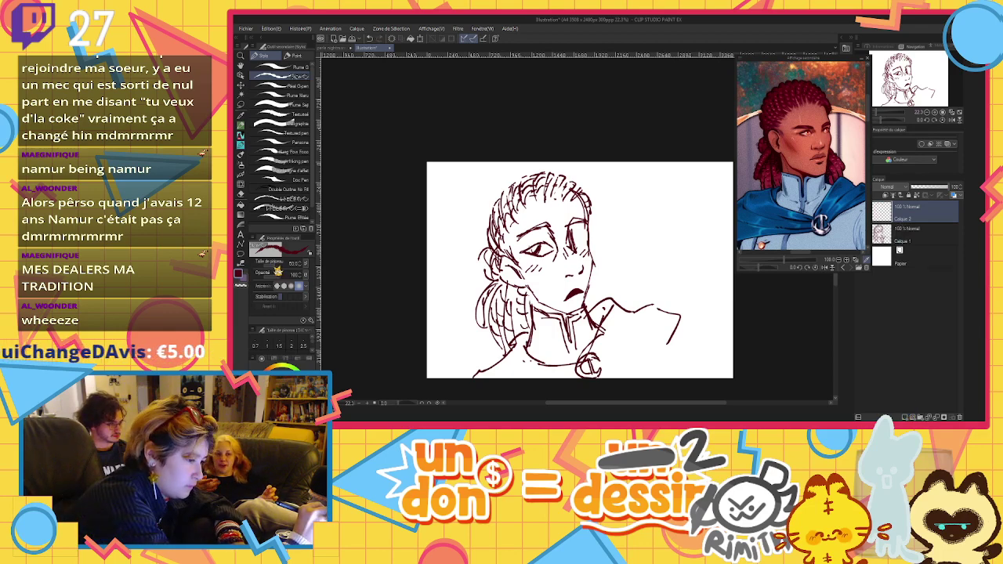
click(280, 266)
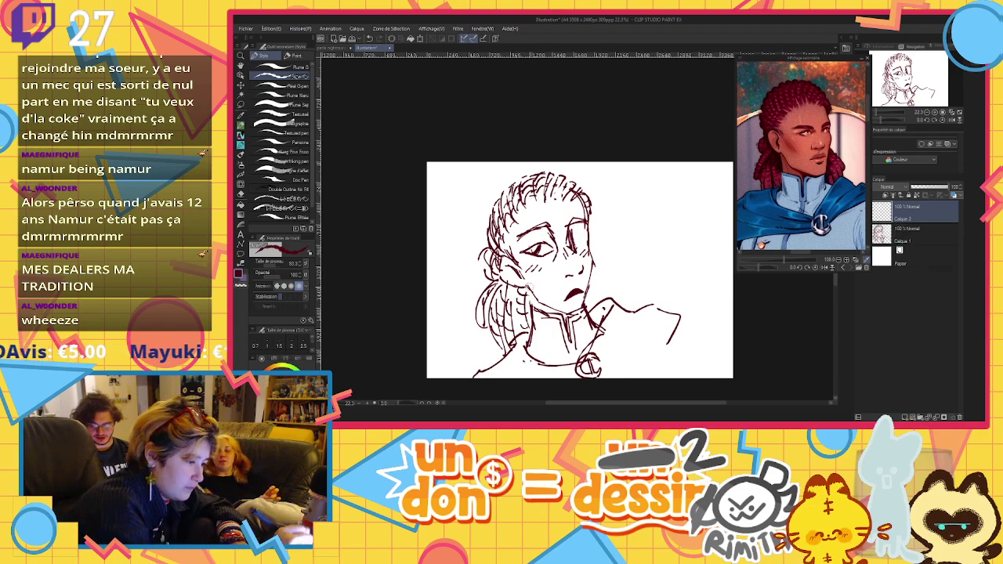
drag(525, 274, 539, 306)
click(915, 187)
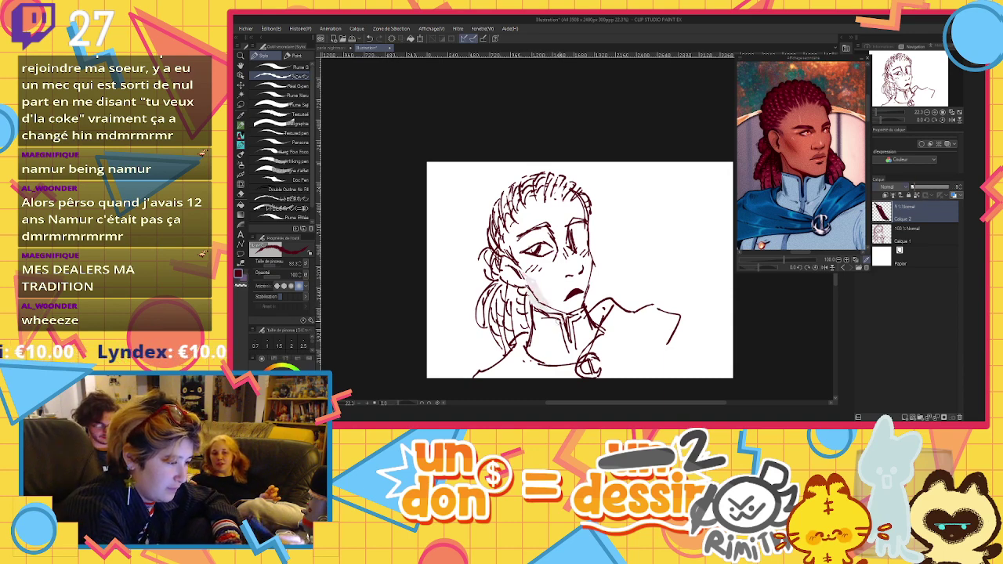
mouse_move(514, 234)
mouse_down()
mouse_move(509, 249)
mouse_move(531, 206)
mouse_up()
mouse_move(575, 245)
mouse_down()
mouse_move(575, 234)
mouse_move(581, 248)
mouse_up()
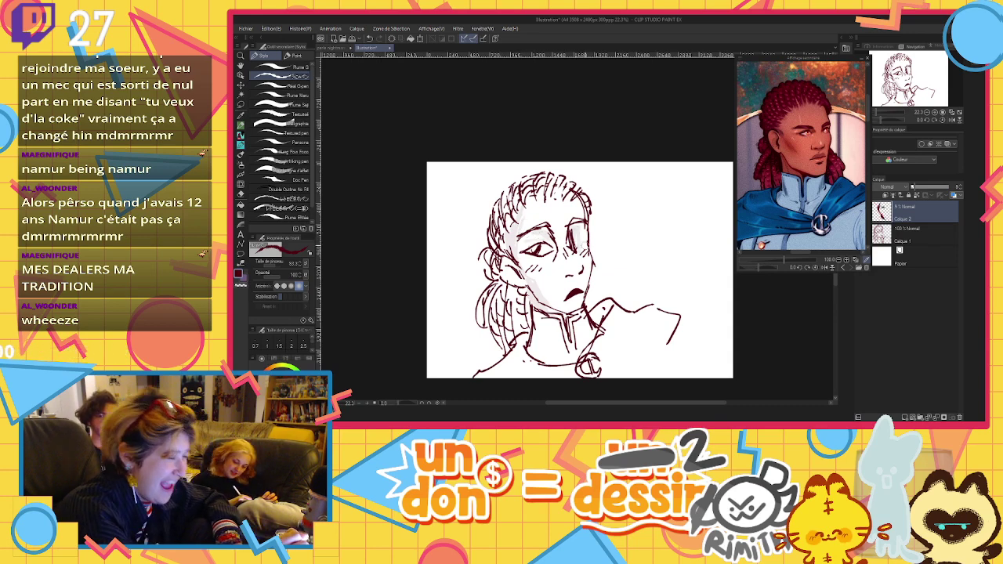
Shade the neck, shoulder and collar with a larger brush on another new layer at 13% opacity
click(281, 268)
click(904, 417)
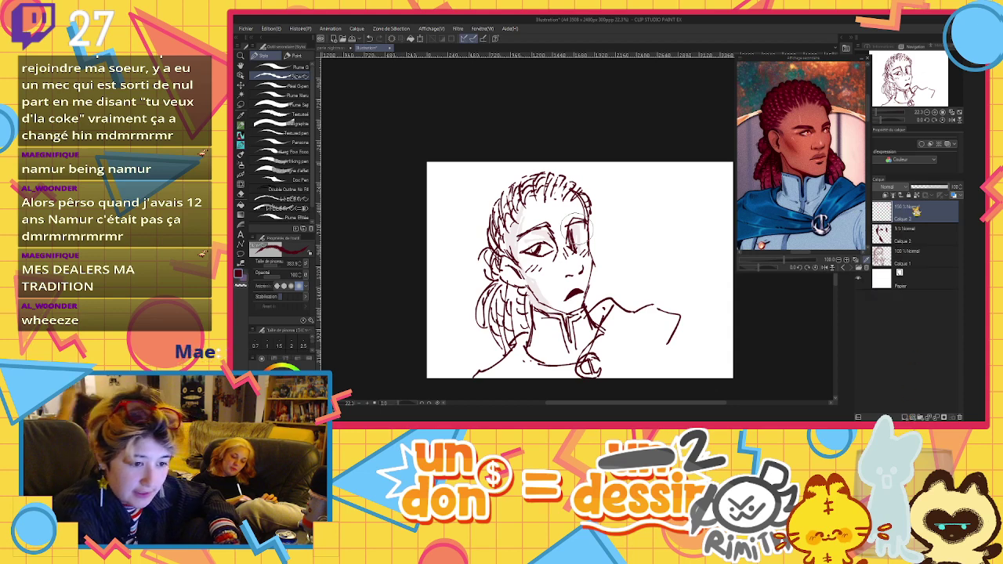
click(917, 188)
mouse_move(523, 312)
mouse_down()
mouse_move(485, 275)
mouse_move(534, 338)
mouse_move(495, 375)
mouse_move(536, 376)
mouse_up()
mouse_move(559, 325)
mouse_down()
mouse_move(551, 316)
mouse_move(578, 319)
mouse_up()
Reduce the brush size to about 50 and shade the far eye and the cloak's folds
drag(276, 268, 278, 266)
drag(571, 227, 583, 245)
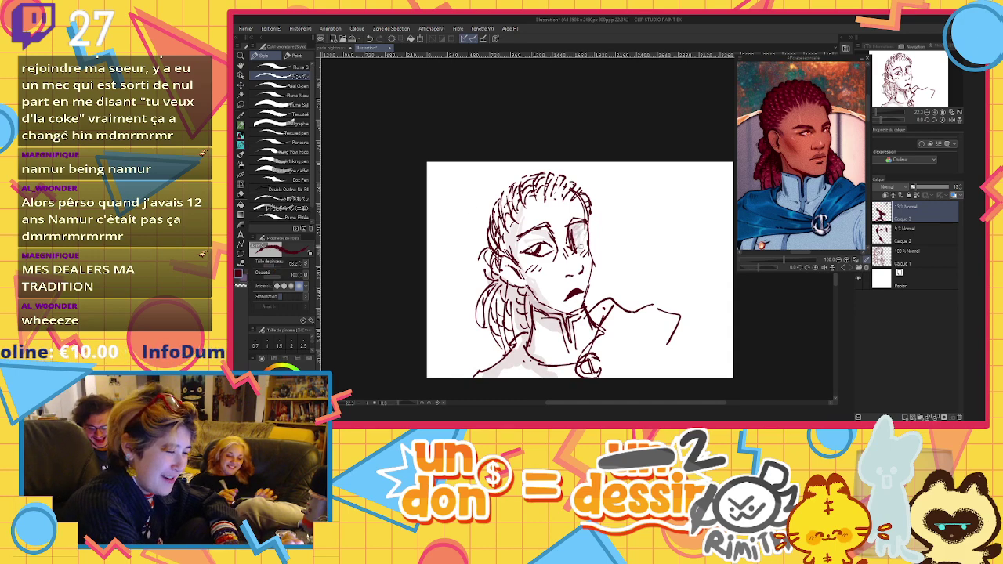
drag(595, 319, 602, 316)
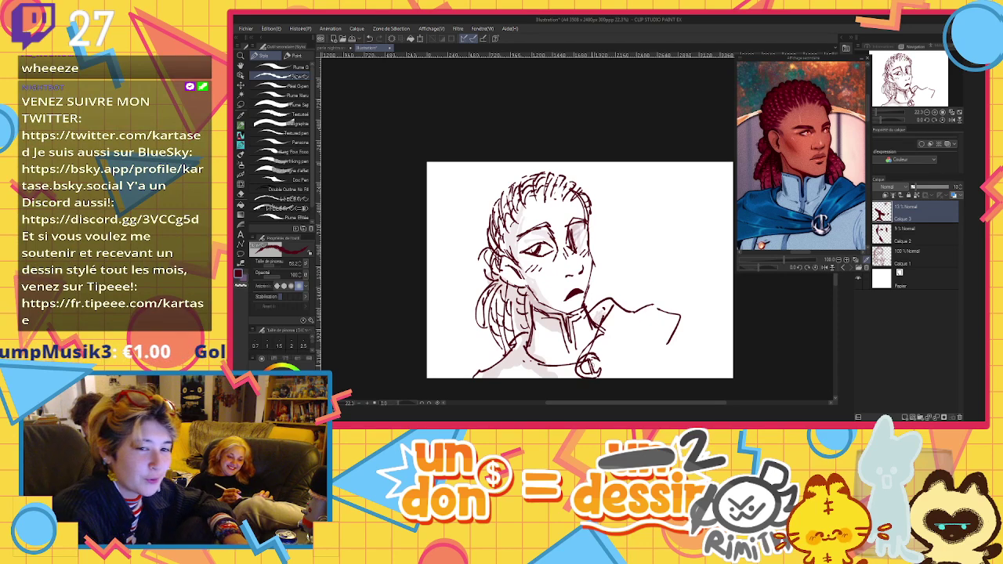
mouse_move(606, 359)
mouse_down()
mouse_move(639, 331)
mouse_move(608, 353)
mouse_move(626, 326)
mouse_move(605, 367)
mouse_move(685, 331)
mouse_move(698, 331)
mouse_move(711, 366)
mouse_up()
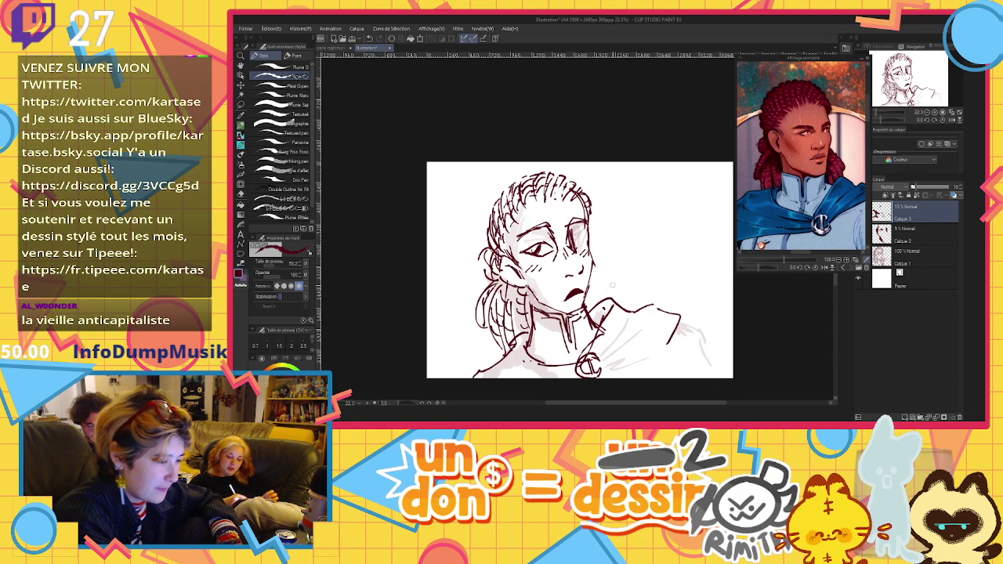
Write a small signature above the cloak's shoulder and add small touch-up strokes on the Calque 1 line layer
mouse_move(597, 287)
mouse_down()
mouse_move(592, 303)
mouse_move(613, 290)
mouse_move(631, 296)
mouse_move(608, 296)
mouse_up()
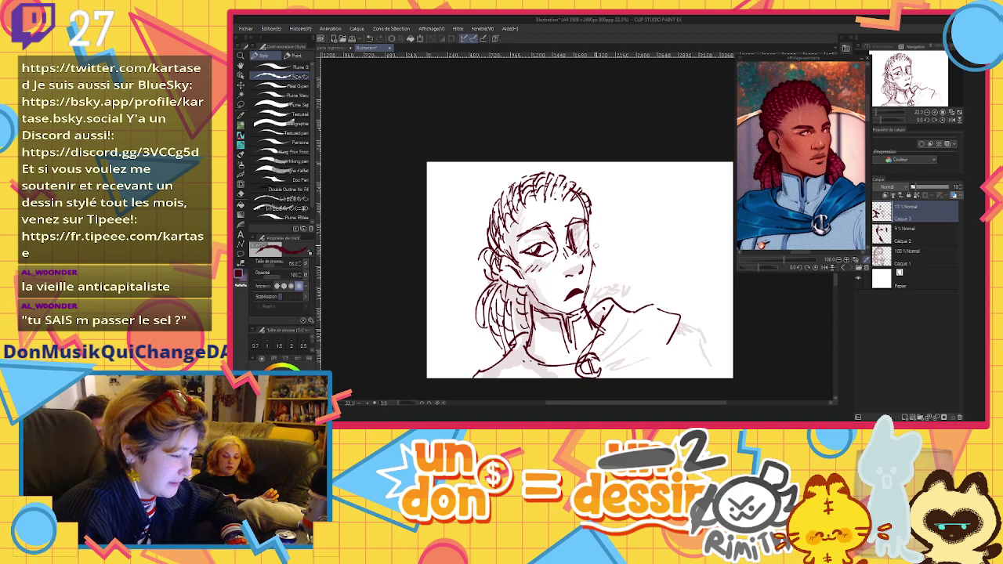
click(902, 249)
drag(592, 275, 596, 288)
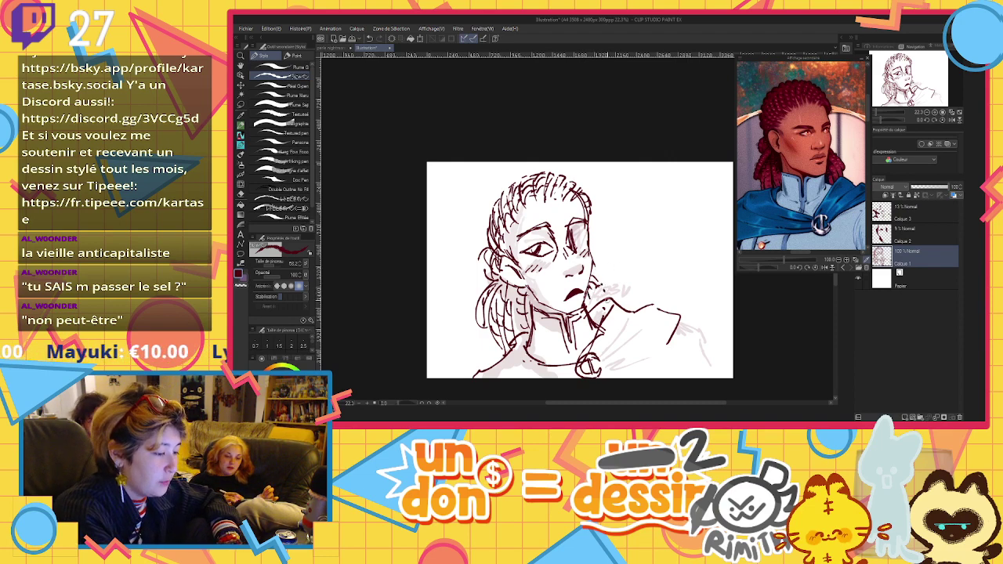
scroll(599, 289, down, 4)
scroll(614, 280, up, 3)
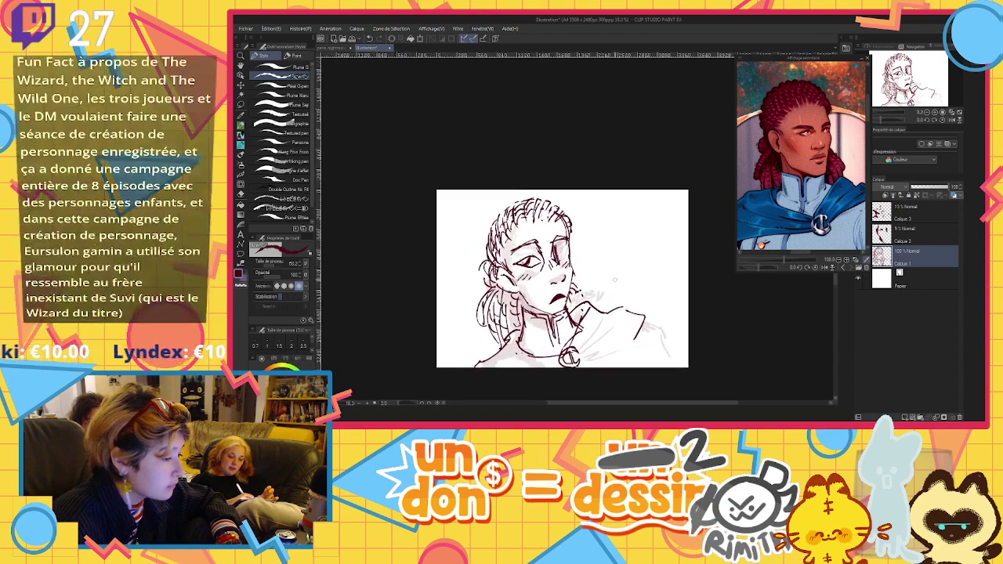
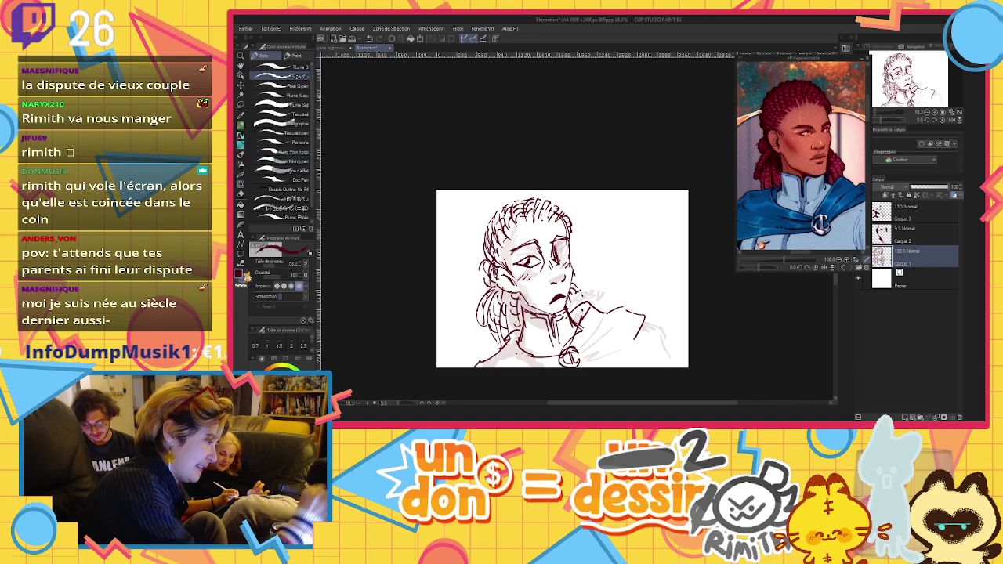
drag(506, 255, 509, 267)
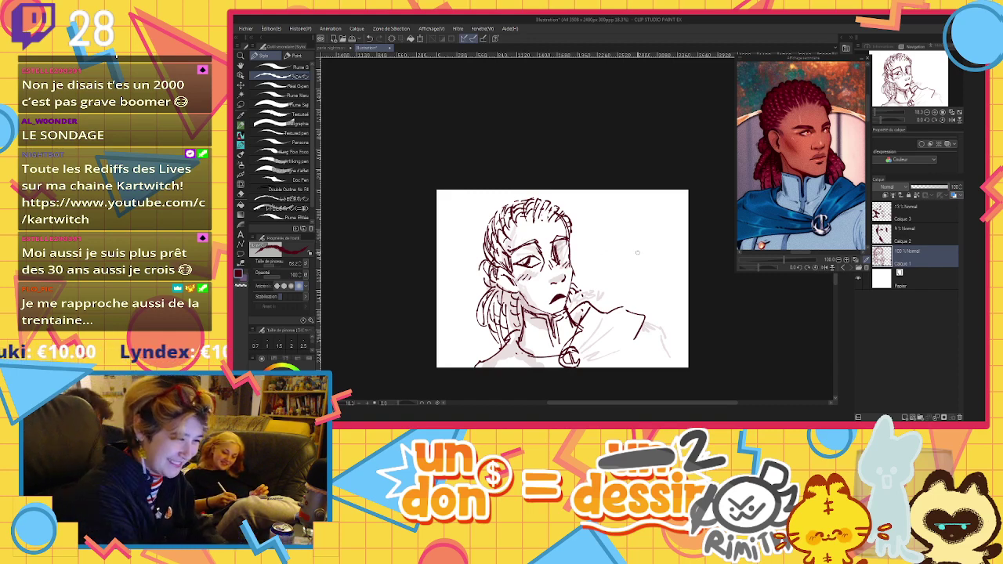
Fill the character's whole silhouette in dark red with the lasso fill on a new layer above Calque 1 and set its opacity to 15%
click(905, 417)
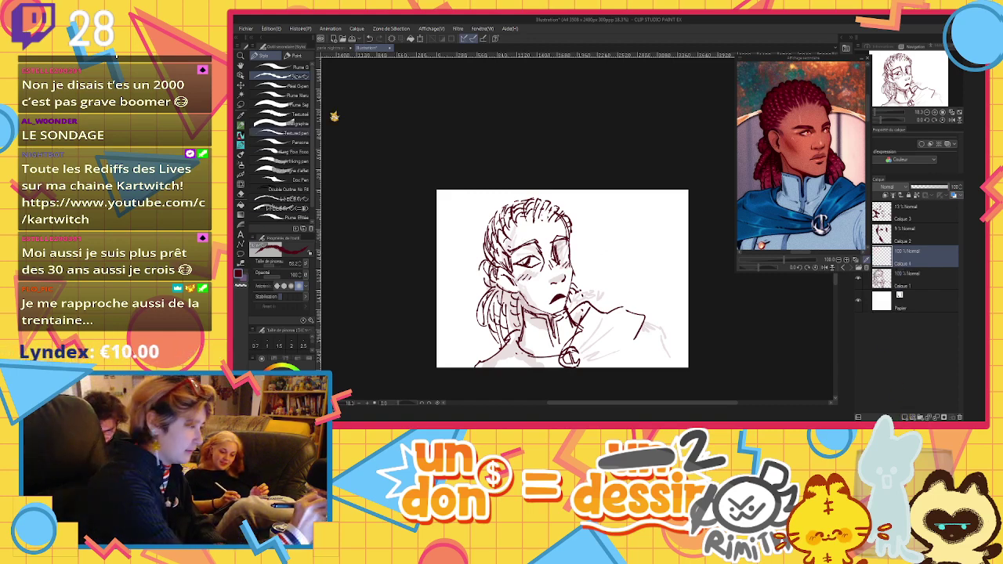
key(u)
click(298, 153)
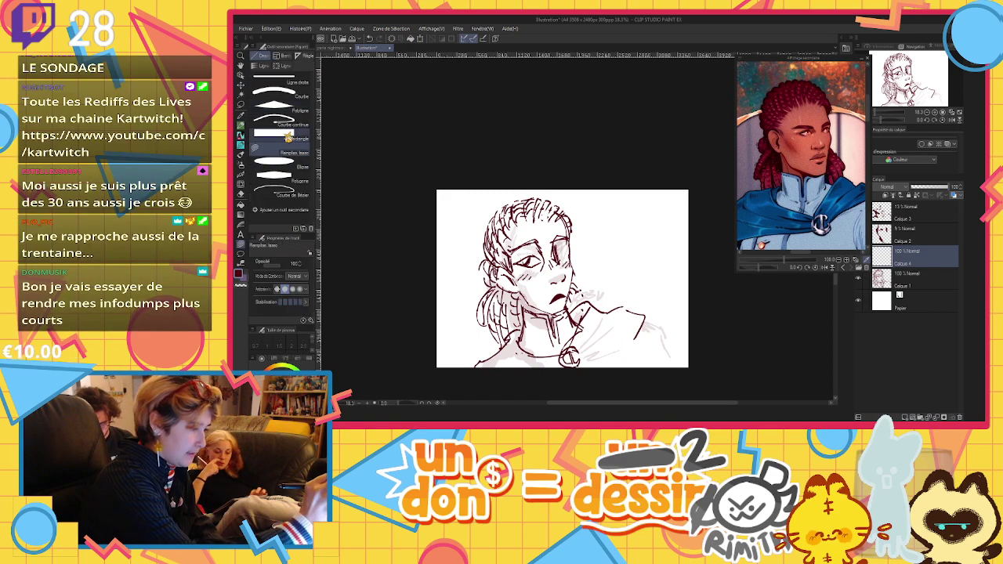
mouse_move(494, 336)
mouse_down()
mouse_move(480, 313)
mouse_move(484, 259)
mouse_move(501, 222)
mouse_move(558, 203)
mouse_move(586, 298)
mouse_move(672, 338)
mouse_move(483, 402)
mouse_up()
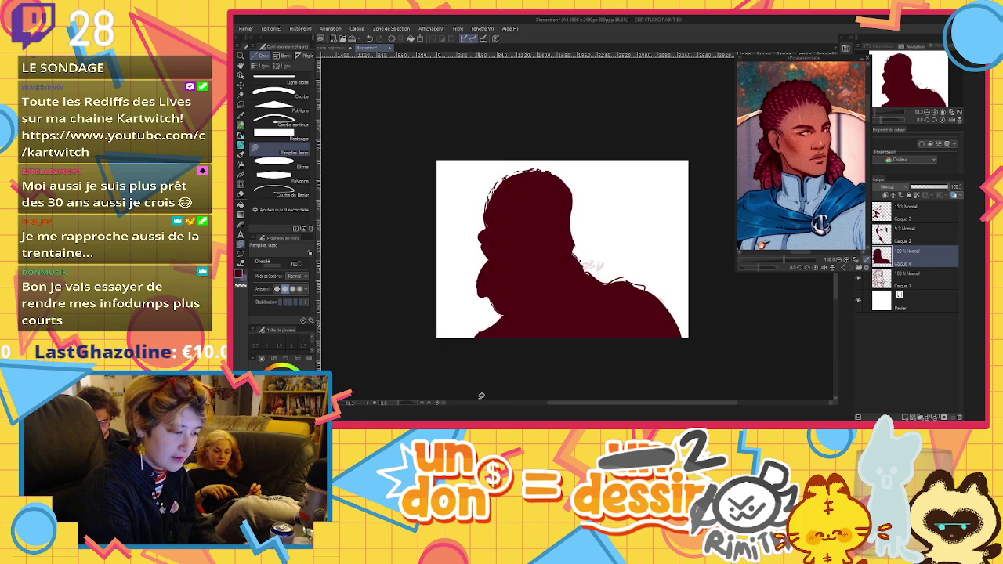
drag(913, 188, 921, 192)
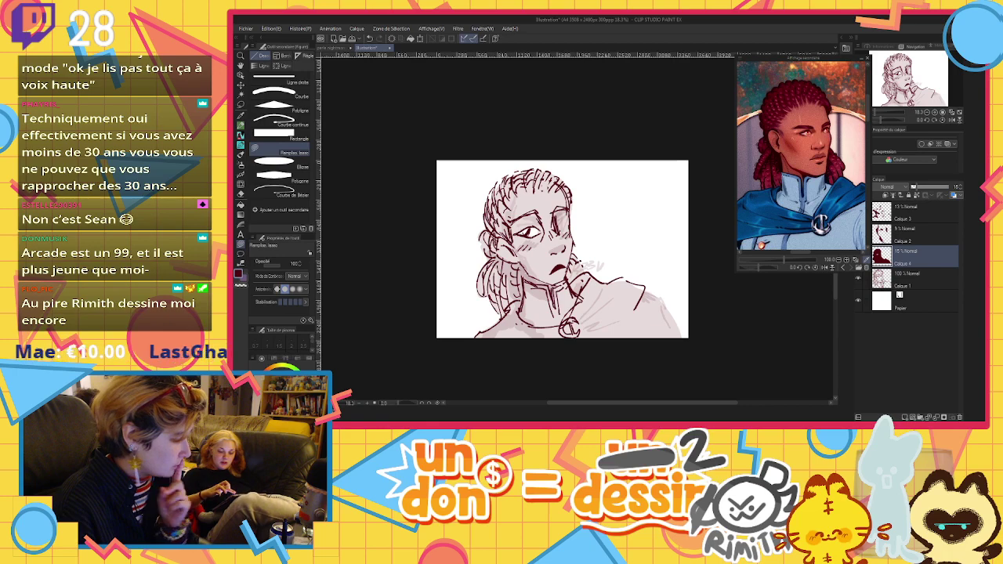
Crop the canvas at both sides and slightly along the upper edge to a nearly square format around the portrait
scroll(638, 244, up, 1)
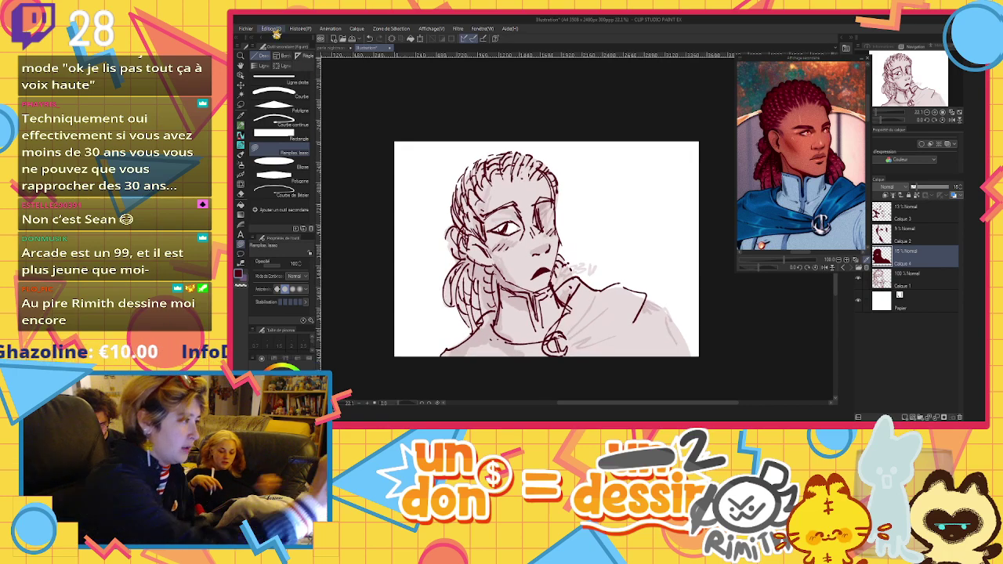
key(ctrl+t)
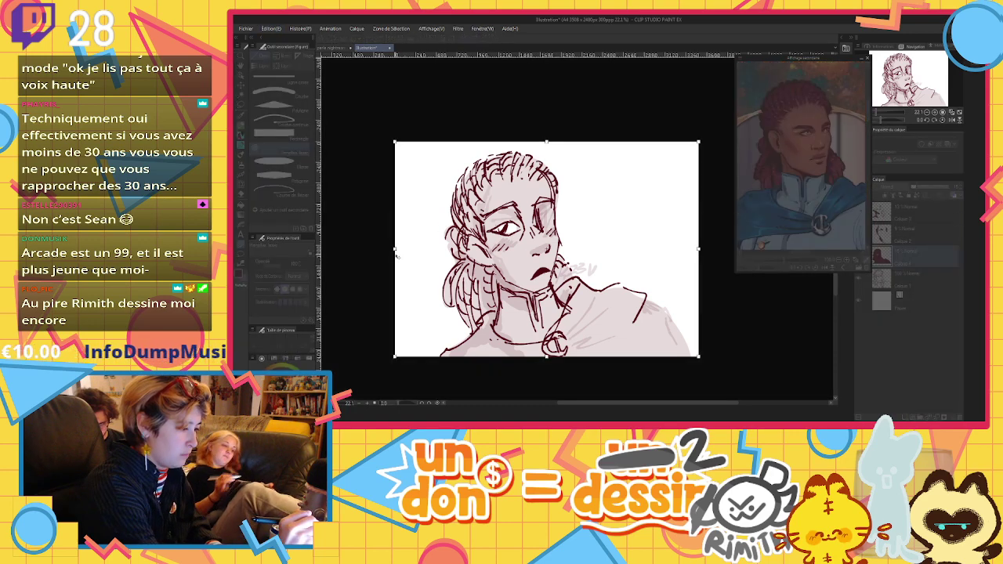
drag(698, 357, 639, 357)
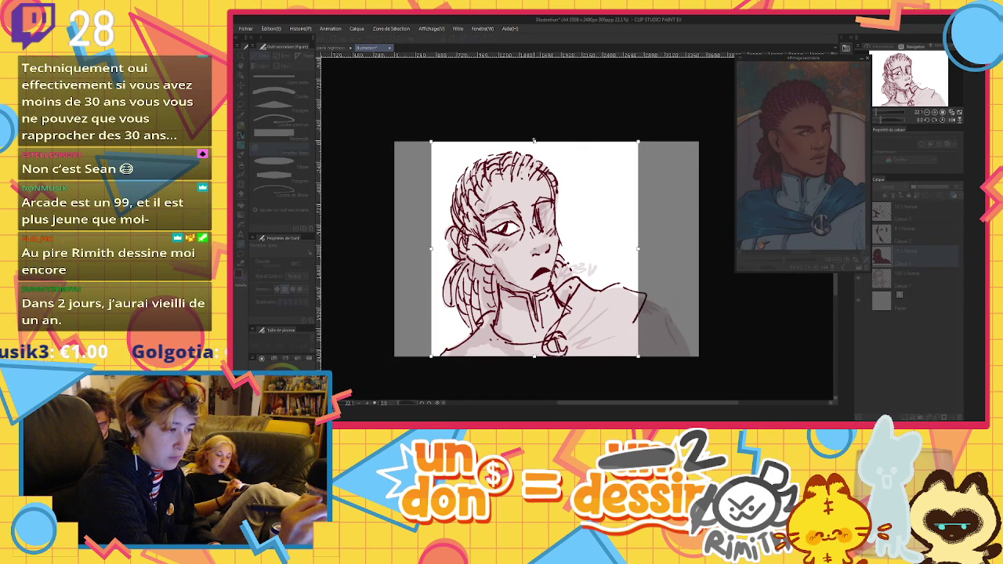
drag(535, 141, 535, 147)
click(388, 132)
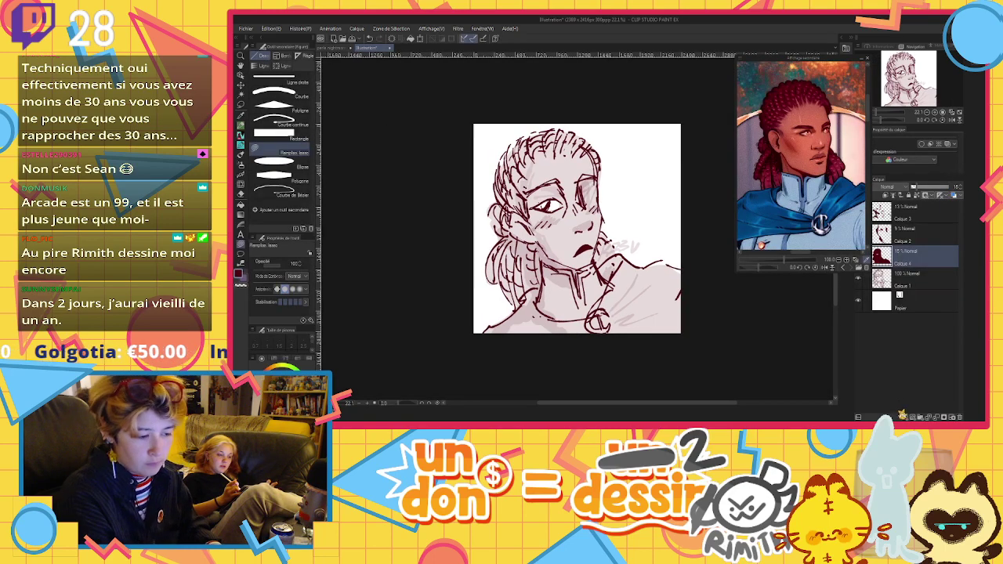
Outline and hatch background blocks on both sides of the head on a new layer and set its opacity to 20%
click(903, 416)
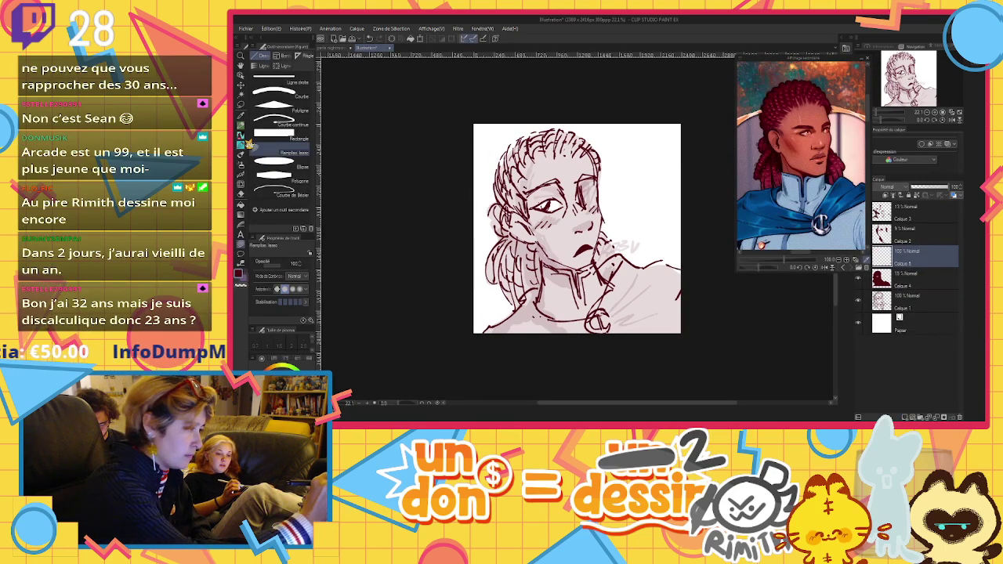
click(243, 144)
mouse_move(604, 138)
mouse_down()
mouse_move(609, 212)
mouse_move(643, 234)
mouse_move(646, 257)
mouse_move(652, 134)
mouse_move(671, 135)
mouse_move(672, 249)
mouse_up()
mouse_move(608, 168)
mouse_down()
mouse_move(634, 134)
mouse_move(652, 142)
mouse_move(668, 210)
mouse_move(650, 233)
mouse_up()
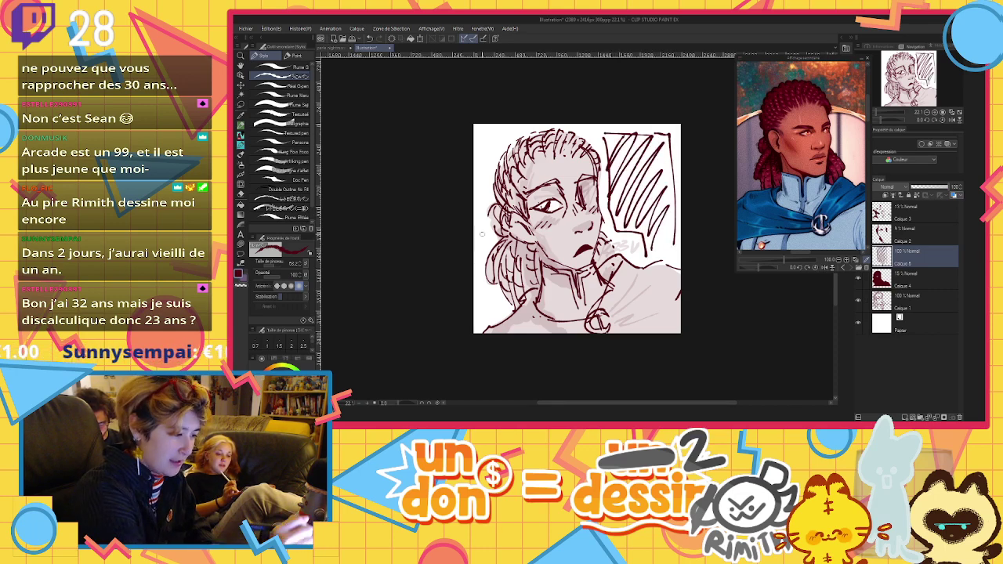
drag(482, 138, 486, 243)
mouse_move(481, 138)
mouse_down()
mouse_move(485, 160)
mouse_move(500, 133)
mouse_up()
drag(501, 134, 486, 206)
mouse_move(493, 136)
mouse_down()
mouse_move(486, 203)
mouse_move(485, 185)
mouse_up()
drag(491, 228, 484, 243)
drag(491, 225, 481, 255)
mouse_move(487, 320)
mouse_down()
mouse_move(492, 287)
mouse_move(499, 313)
mouse_up()
click(923, 186)
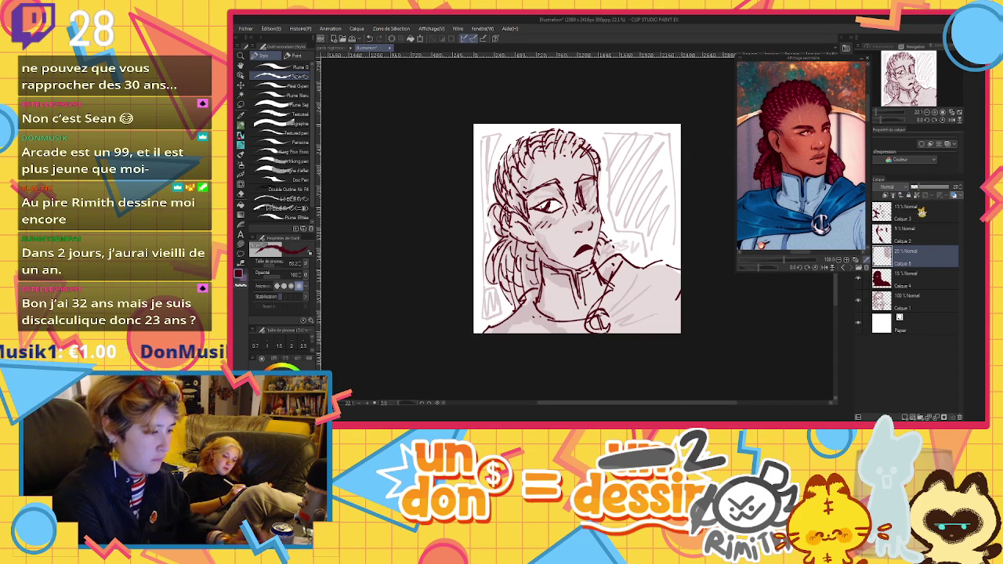
Shade the braids and back hair on another new layer, enlarging the brush to about 150, and lower the layer's opacity
click(907, 417)
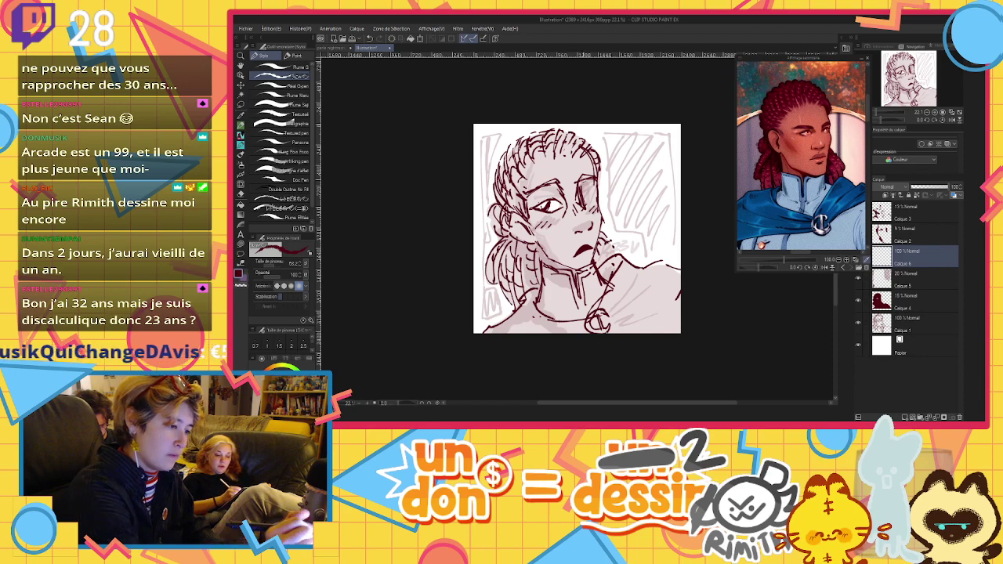
drag(511, 158, 504, 215)
mouse_move(518, 175)
mouse_down()
mouse_move(515, 218)
mouse_move(541, 145)
mouse_move(585, 146)
mouse_move(526, 140)
mouse_up()
click(280, 265)
mouse_move(517, 239)
mouse_down()
mouse_move(500, 253)
mouse_move(495, 295)
mouse_move(515, 296)
mouse_up()
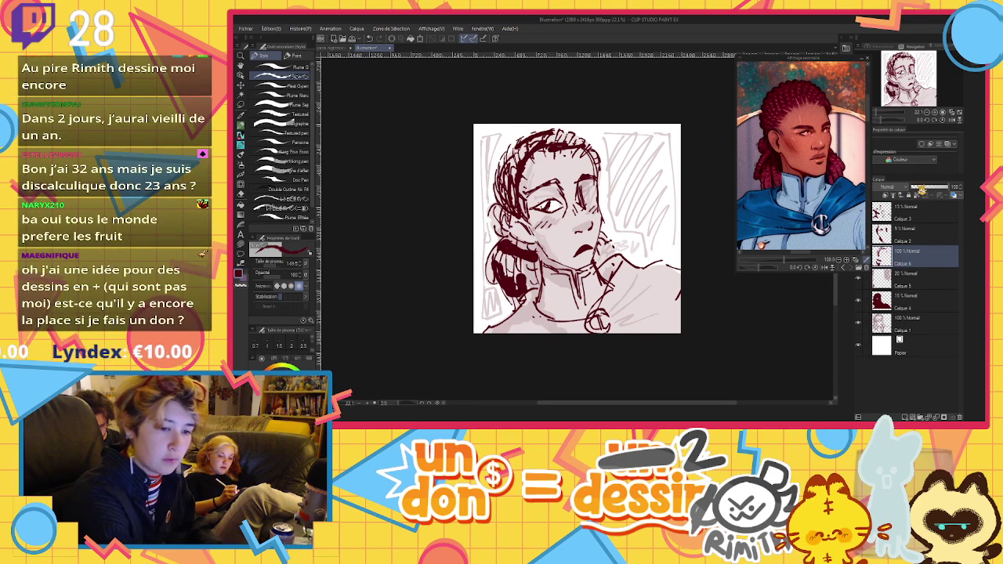
drag(948, 188, 925, 189)
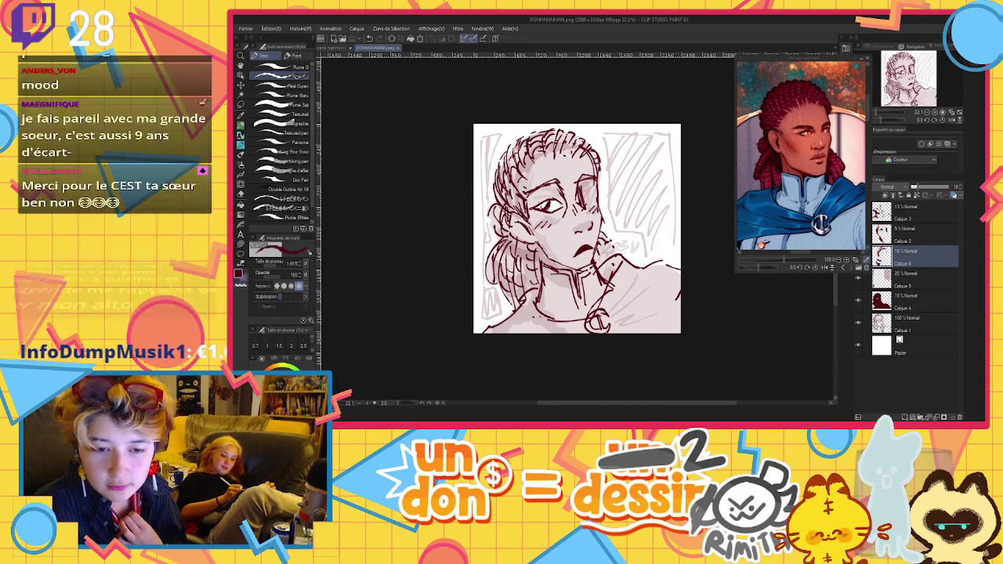
Switch to the browser and save the finished sketch of the green-cloaked feline as a PNG in the Contreparties folder
key(alt+Tab)
scroll(705, 254, down, 3)
click(704, 249)
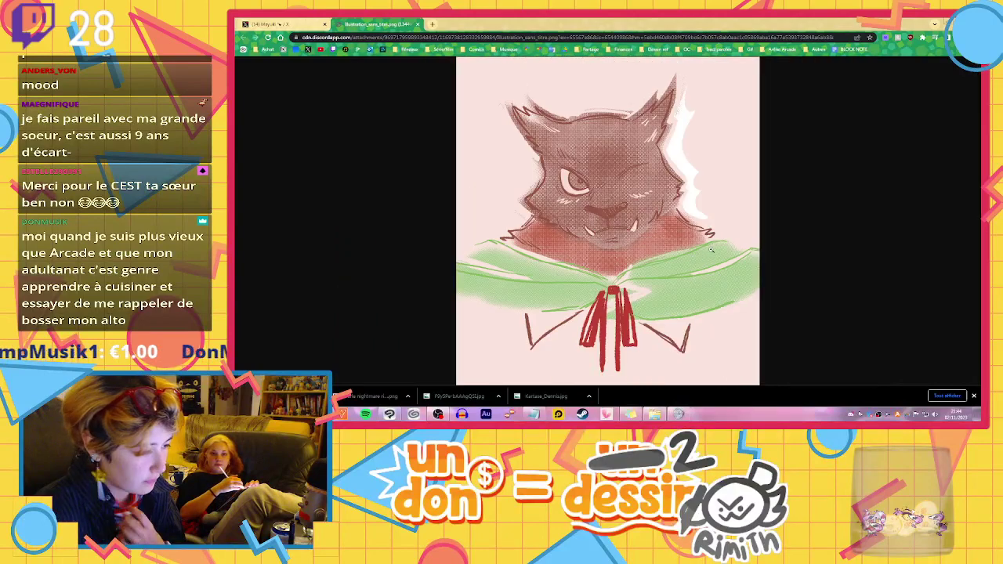
right_click(647, 236)
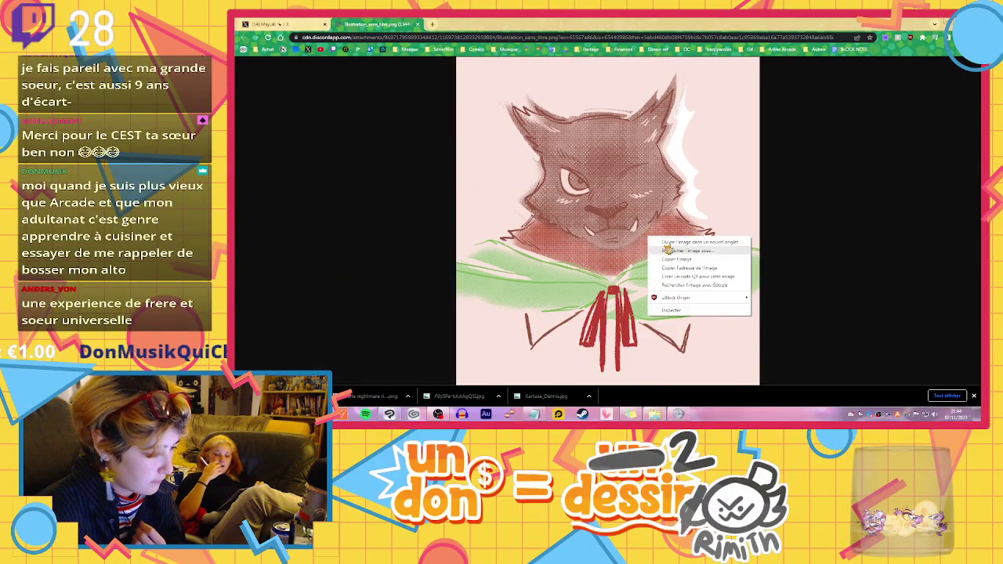
click(671, 251)
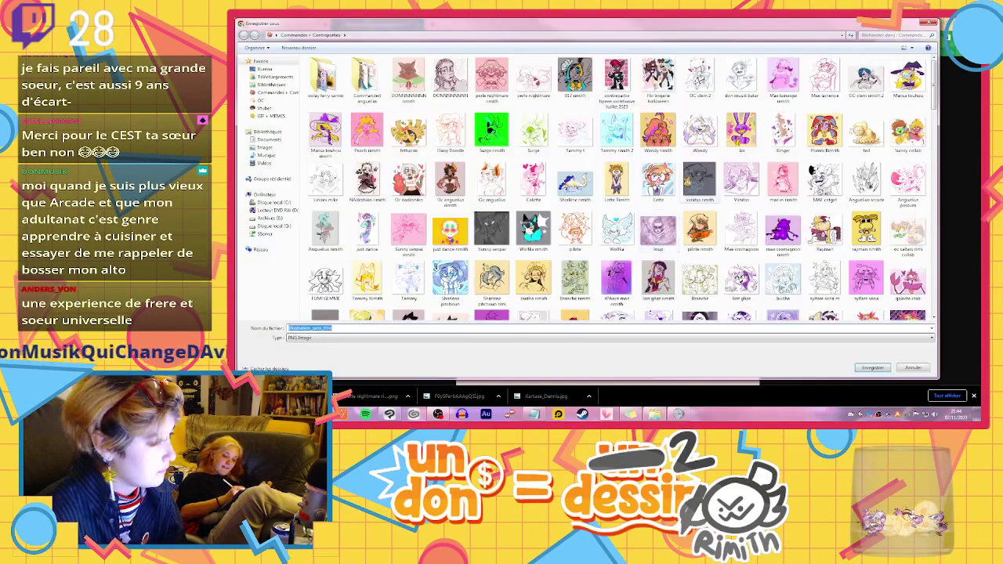
key(Return)
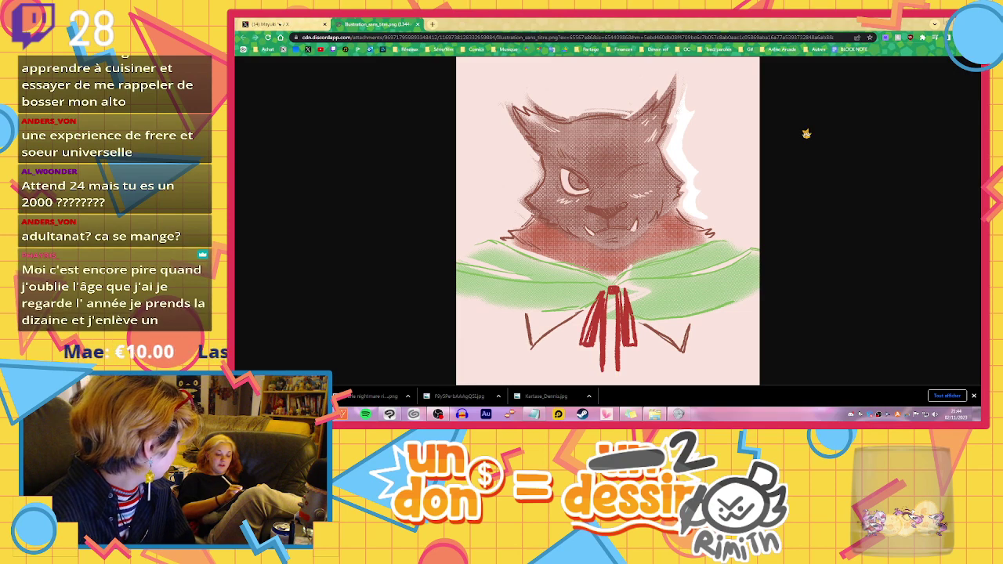
Delete the first entry and its empty line from the drawing request list in Notepad
click(534, 414)
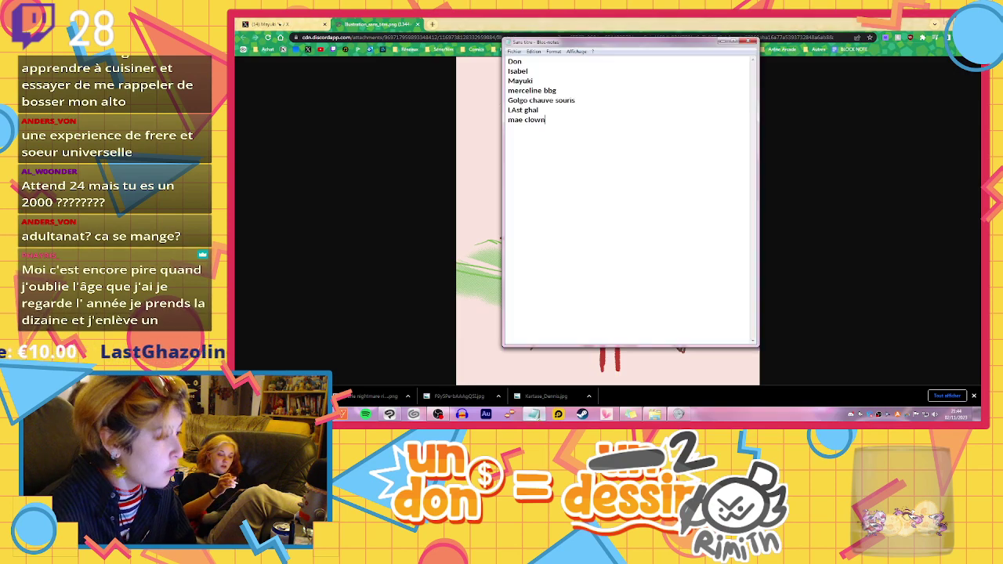
click(534, 416)
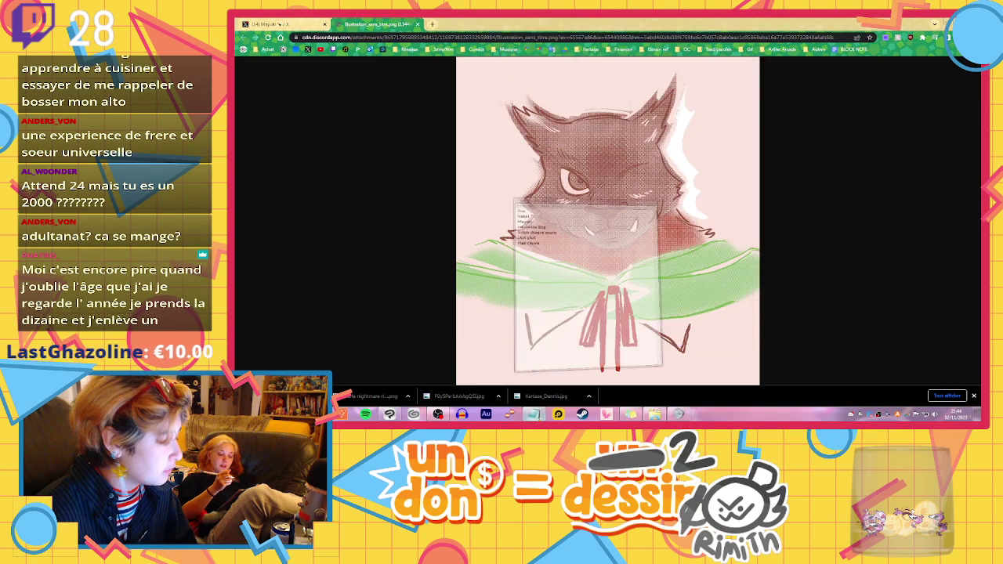
click(534, 415)
drag(530, 61, 492, 58)
key(Delete)
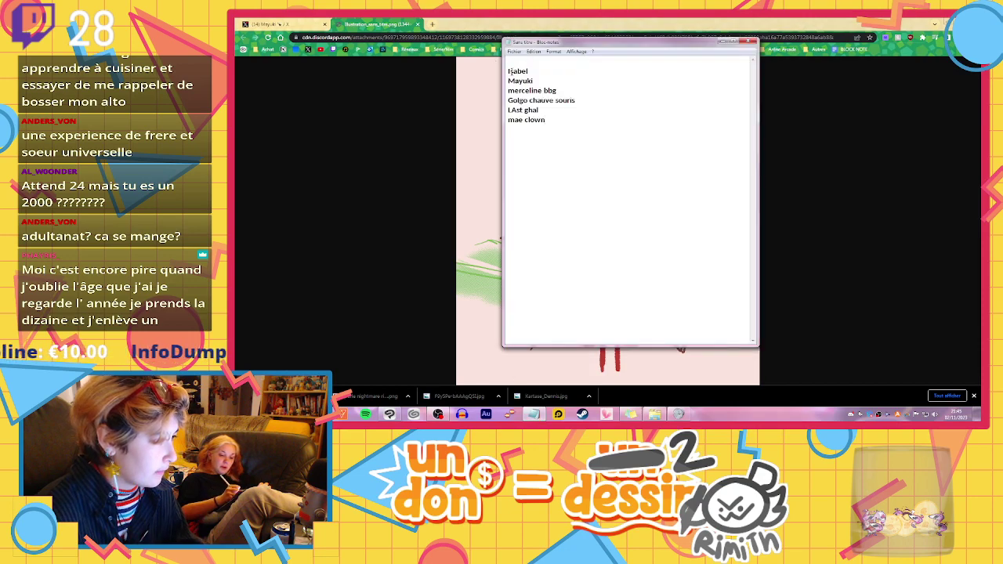
key(Delete)
Switch to Discord, find the requester's conversation and open the purple-dressed singer reference image in the browser
key(alt+Tab)
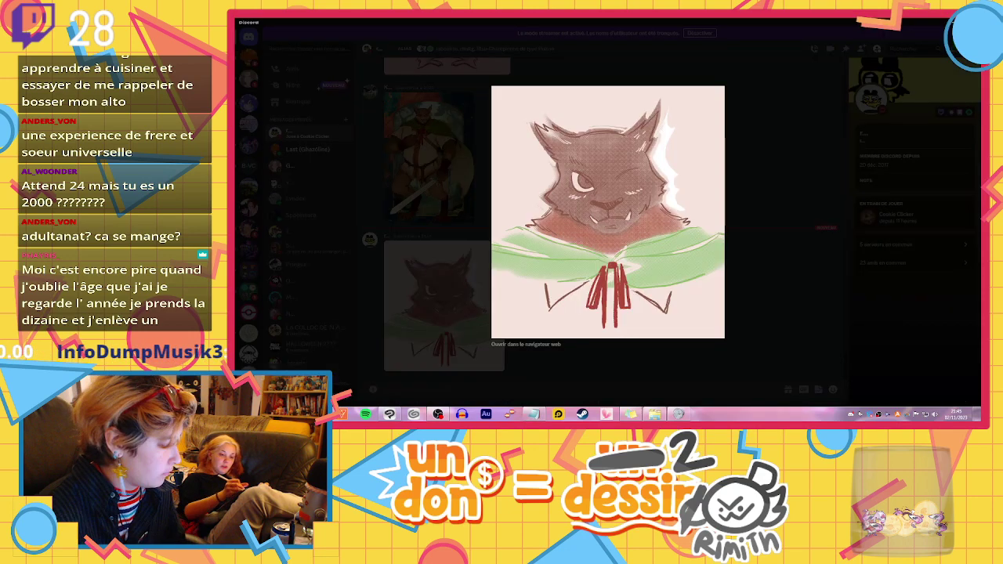
click(402, 179)
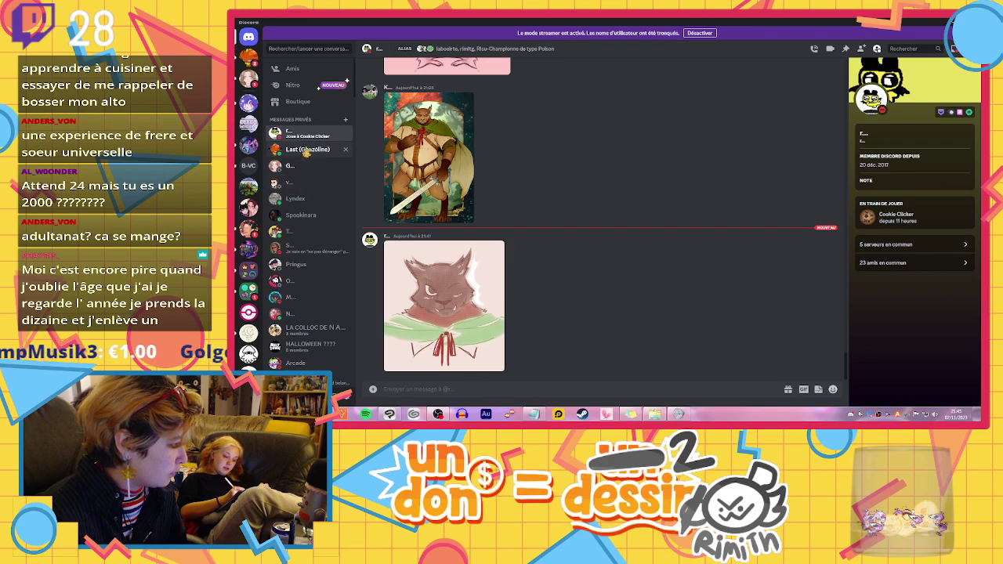
click(305, 199)
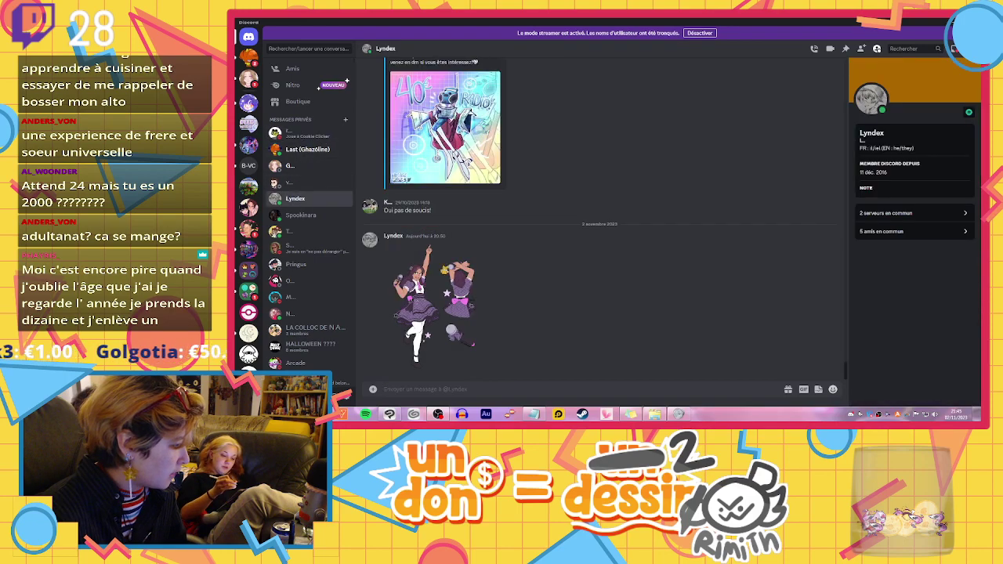
click(450, 298)
click(514, 346)
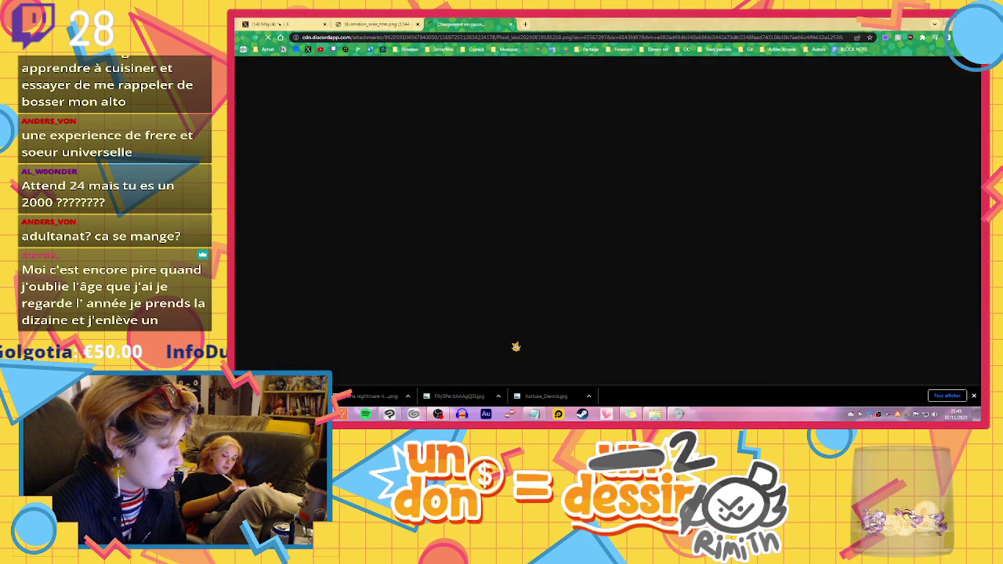
Return to Clip Studio Paint and load the purple-dressed singer image into the reference sub view
key(alt+Tab)
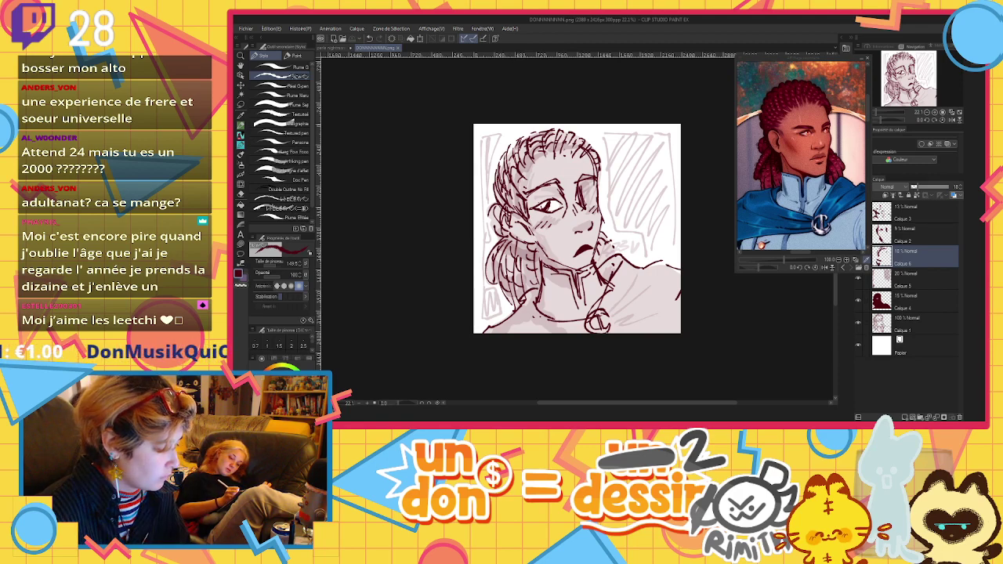
key(alt+Tab)
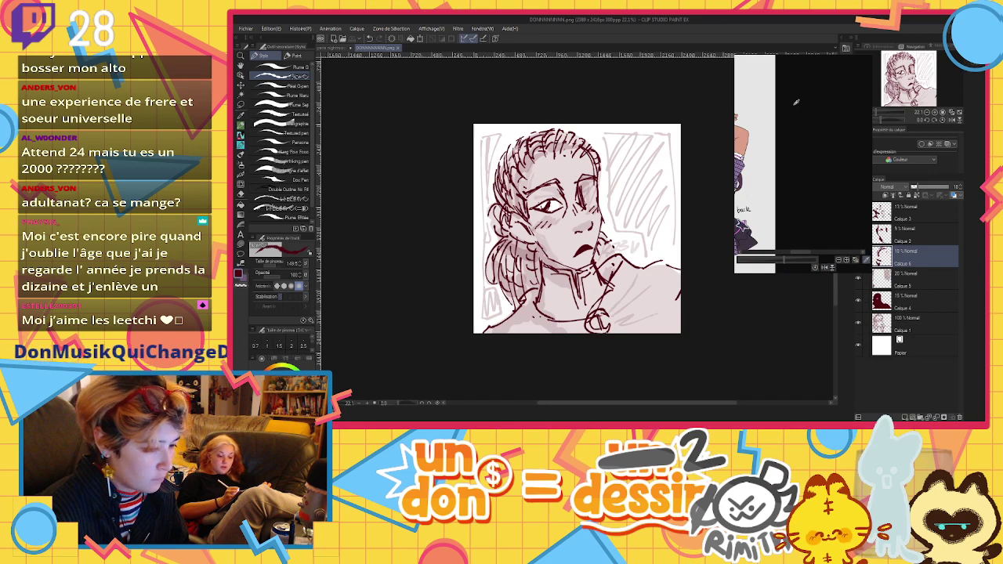
click(861, 58)
click(862, 58)
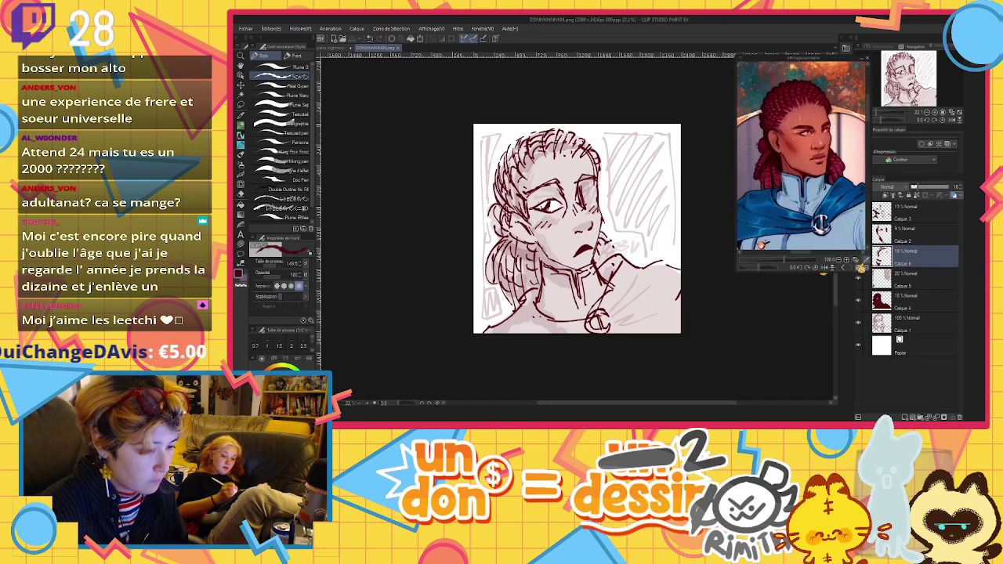
double_click(557, 88)
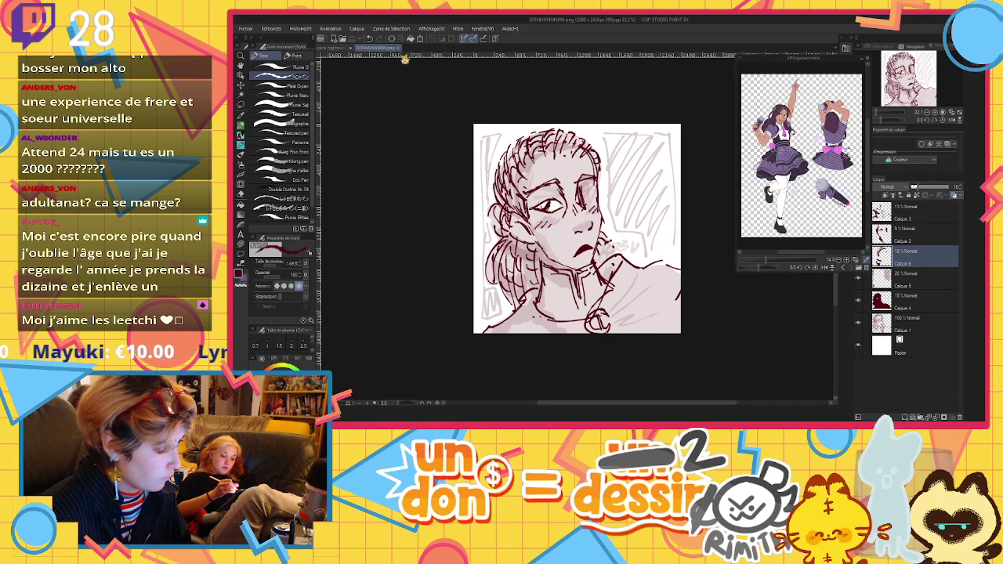
Close the portrait and the nightmare illustration, and create a new blank A4 illustration at 300 ppi
click(351, 48)
click(362, 48)
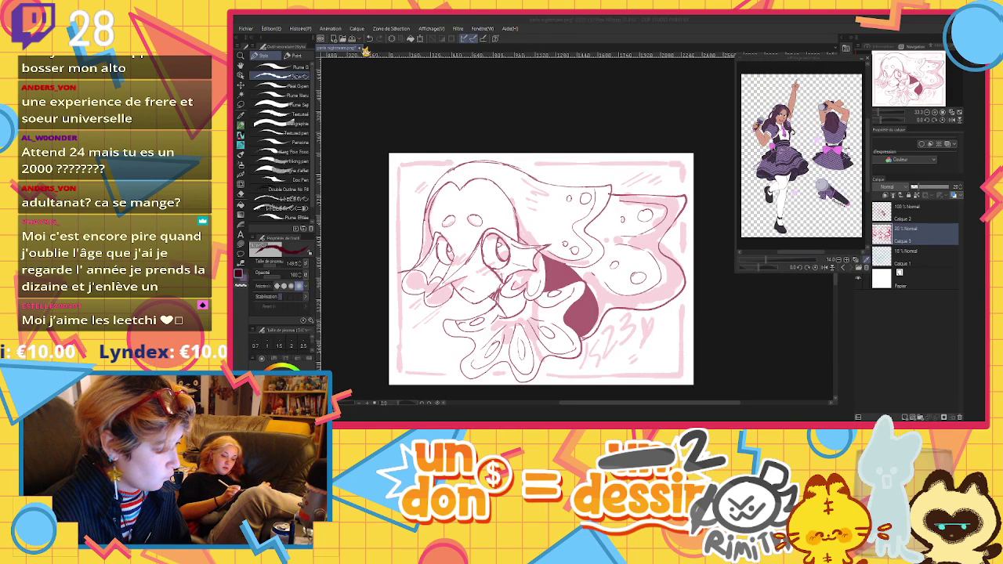
click(640, 171)
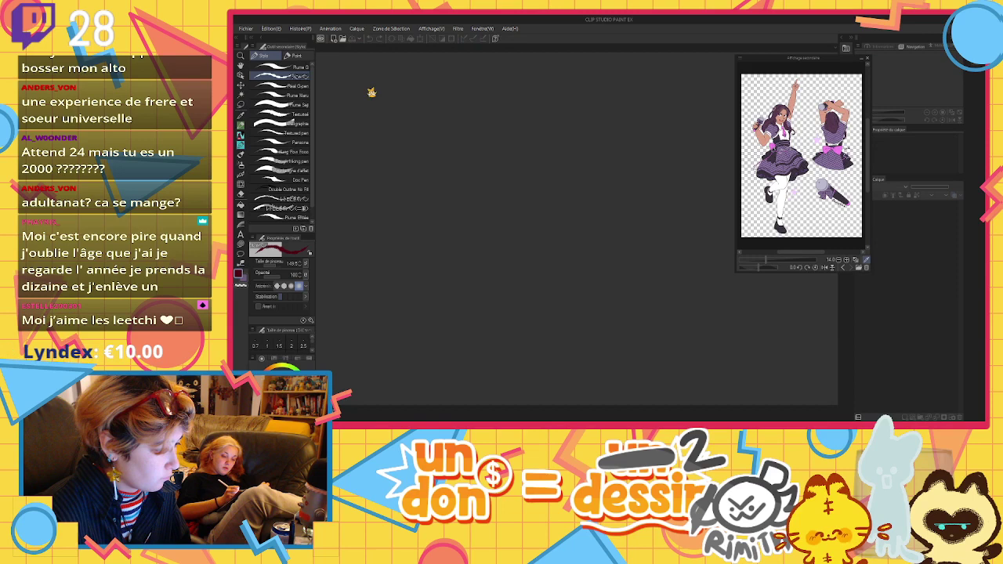
click(334, 40)
click(879, 105)
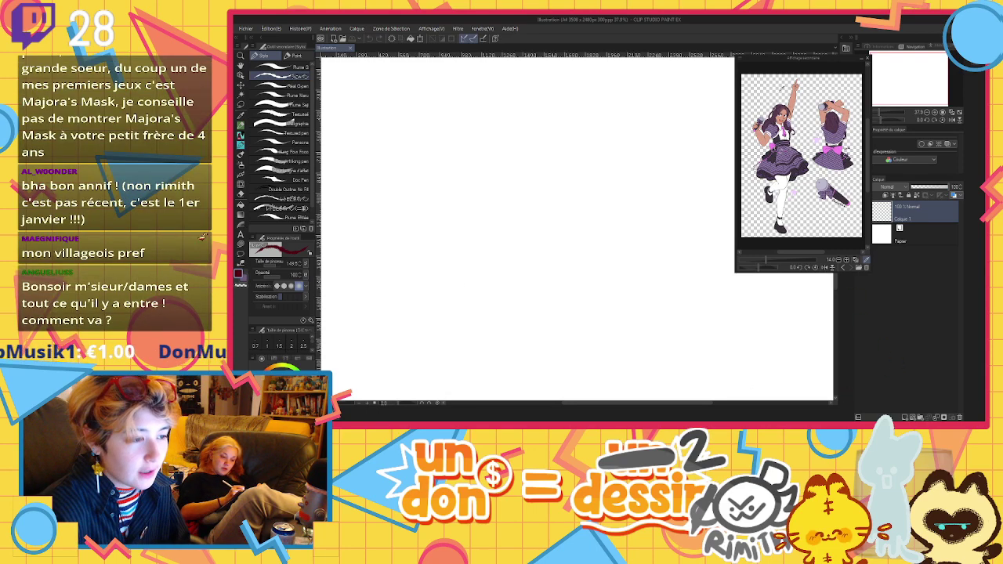
Enlarge the singer in the reference view to examine her face, raised arm and purple dress
scroll(783, 98, up, 1)
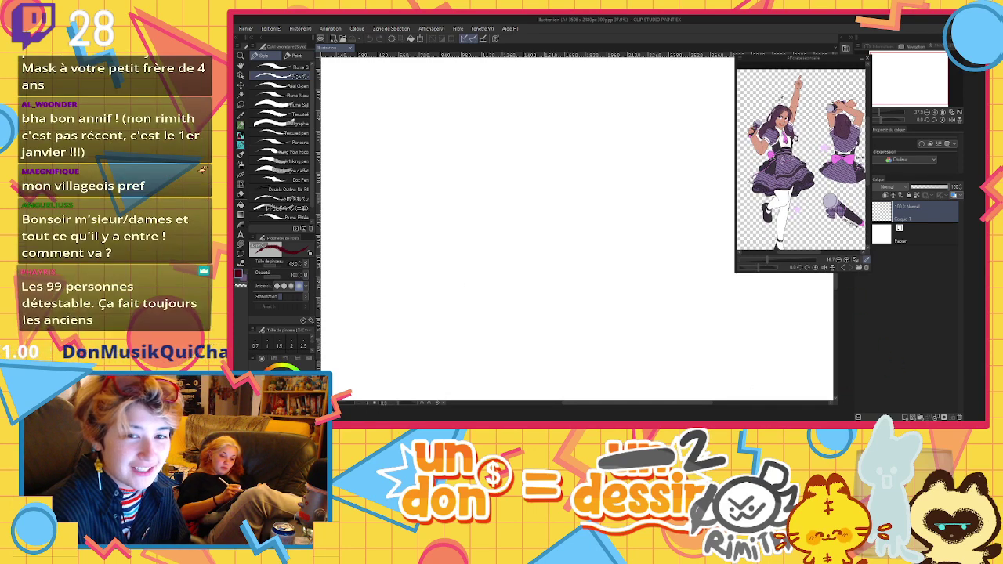
scroll(799, 160, down, 2)
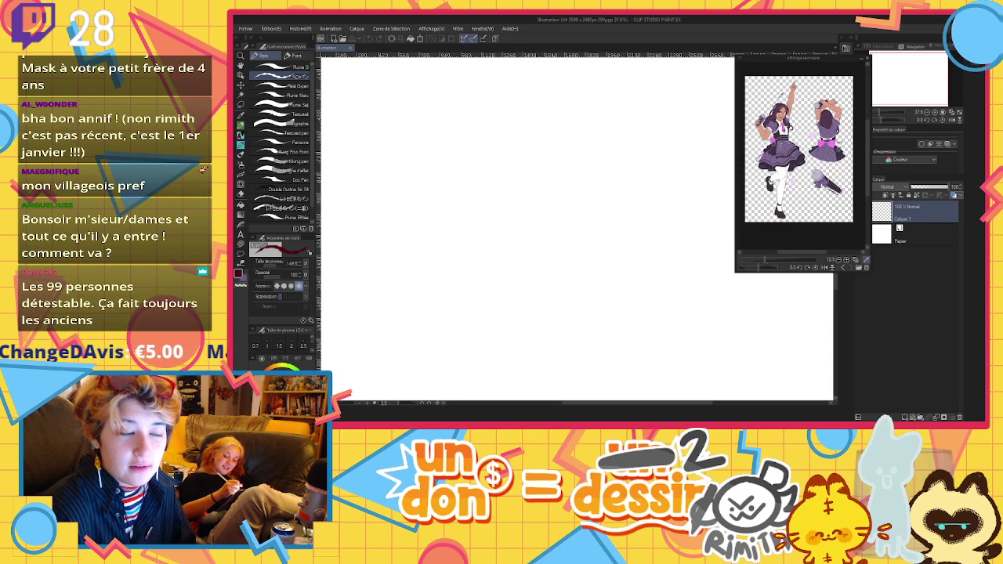
scroll(808, 149, up, 4)
scroll(807, 149, down, 2)
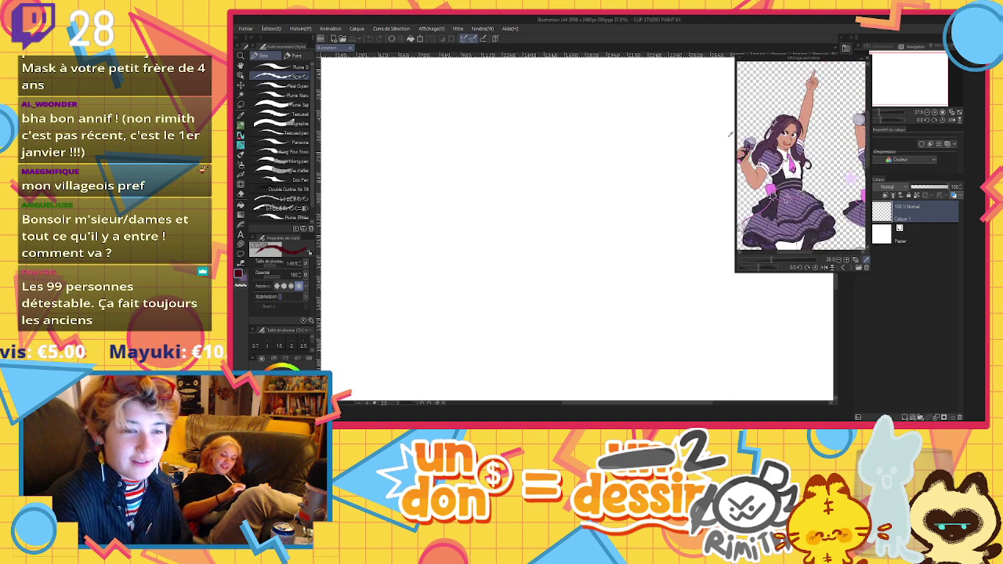
Enlarge the singer in the reference view and set the brush size to 50
scroll(770, 130, up, 1)
mouse_move(465, 160)
mouse_down()
mouse_move(590, 150)
mouse_move(458, 153)
mouse_up()
key(ctrl+z)
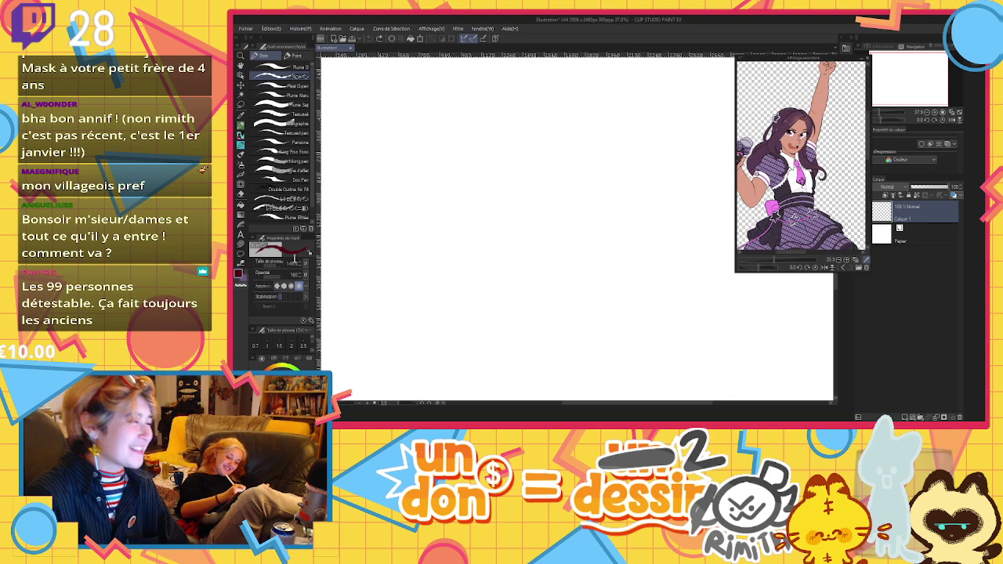
text(50)
key(Return)
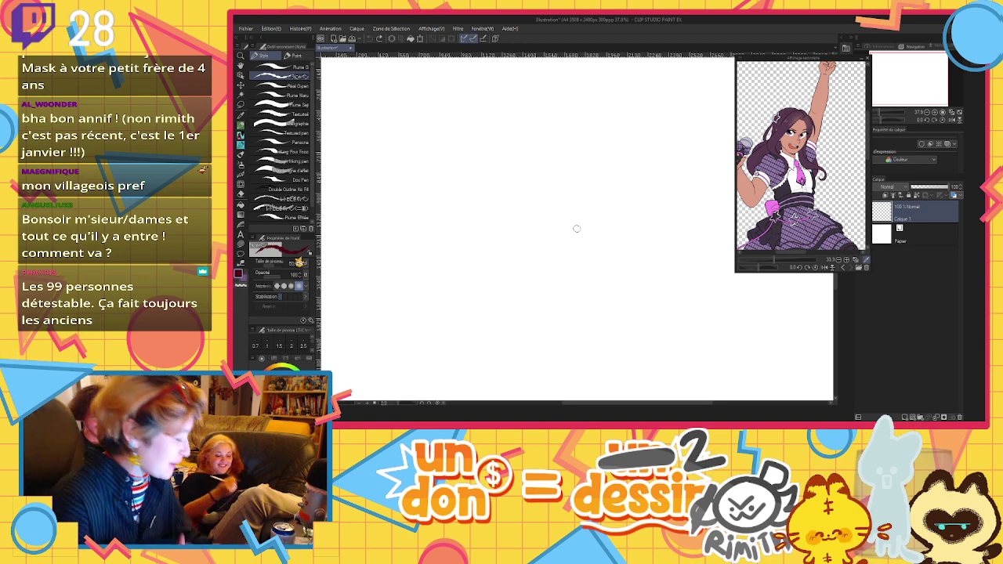
Sketch the singer's rounded head and jaw outline in the upper middle of the canvas
mouse_move(505, 101)
mouse_down()
mouse_move(595, 152)
mouse_move(510, 100)
mouse_up()
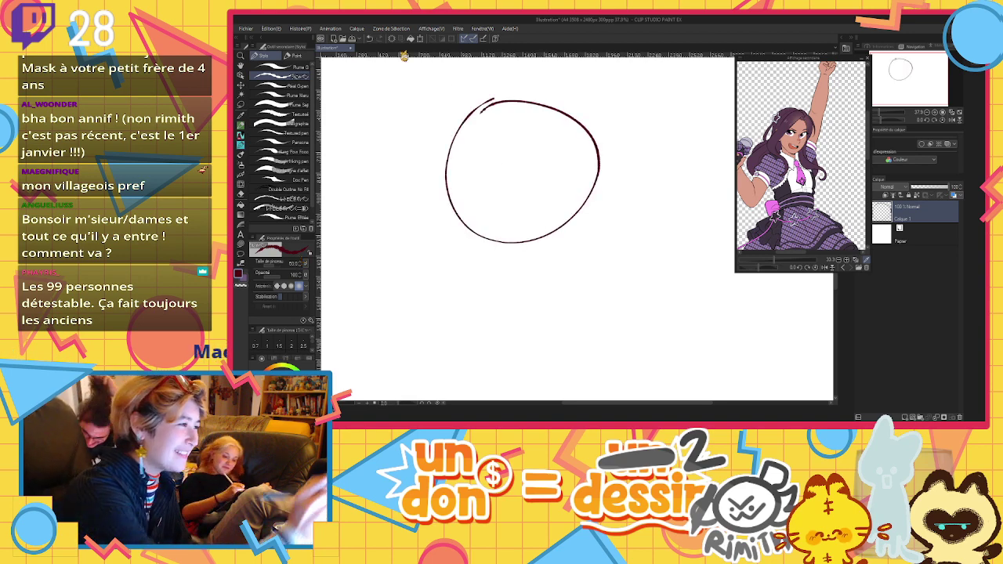
click(393, 41)
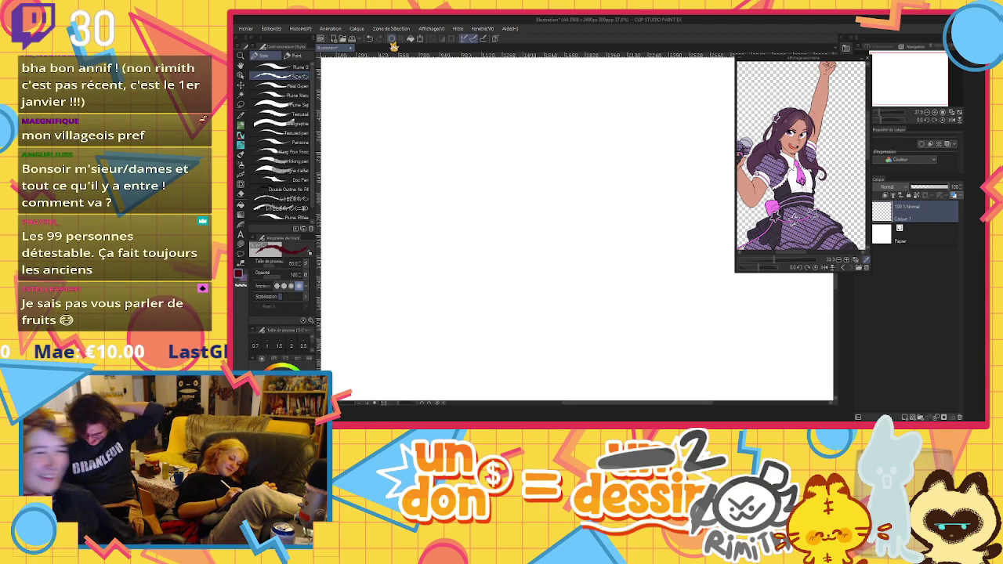
mouse_move(510, 97)
mouse_down()
mouse_move(569, 150)
mouse_move(509, 95)
mouse_move(535, 128)
mouse_move(530, 102)
mouse_move(546, 179)
mouse_move(506, 232)
mouse_move(456, 207)
mouse_up()
key(ctrl+z)
mouse_move(436, 170)
mouse_down()
mouse_move(465, 220)
mouse_move(518, 219)
mouse_up()
drag(495, 229, 533, 223)
click(534, 208)
Sketch the singer's parted hair around the head, with long wavy locks falling on both sides of the face
drag(511, 108, 471, 160)
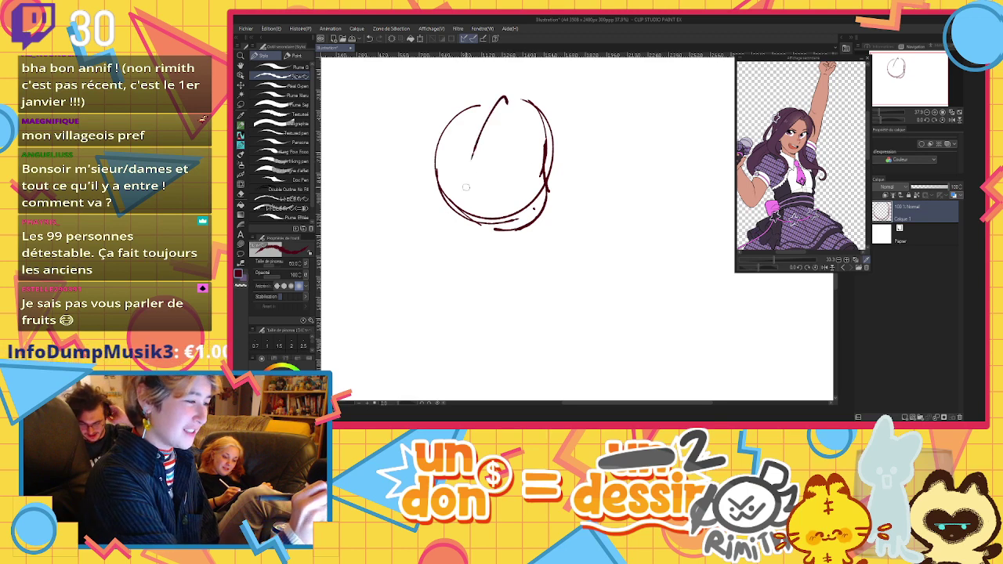
mouse_move(506, 91)
mouse_down()
mouse_move(413, 192)
mouse_move(401, 227)
mouse_move(423, 325)
mouse_up()
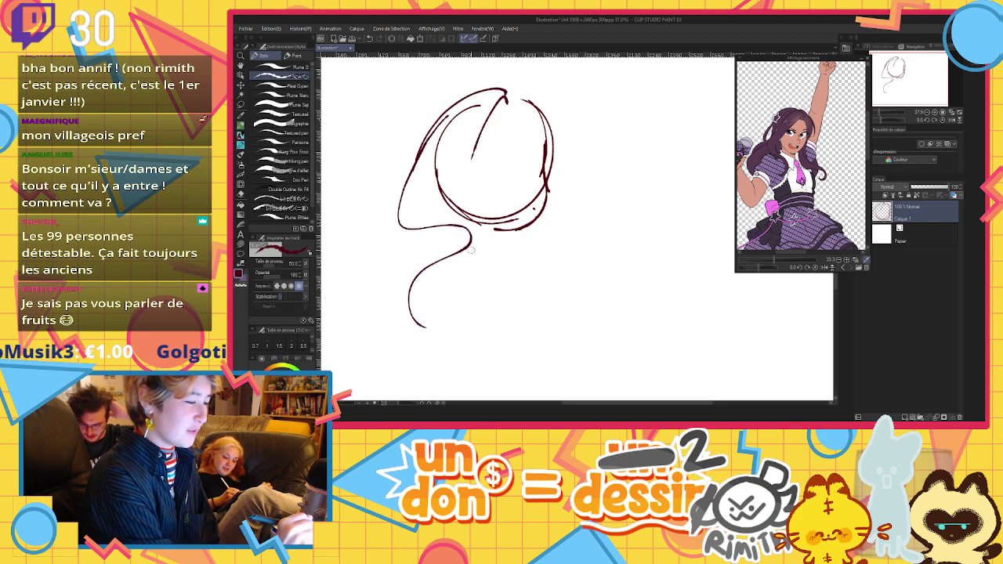
drag(475, 153, 435, 329)
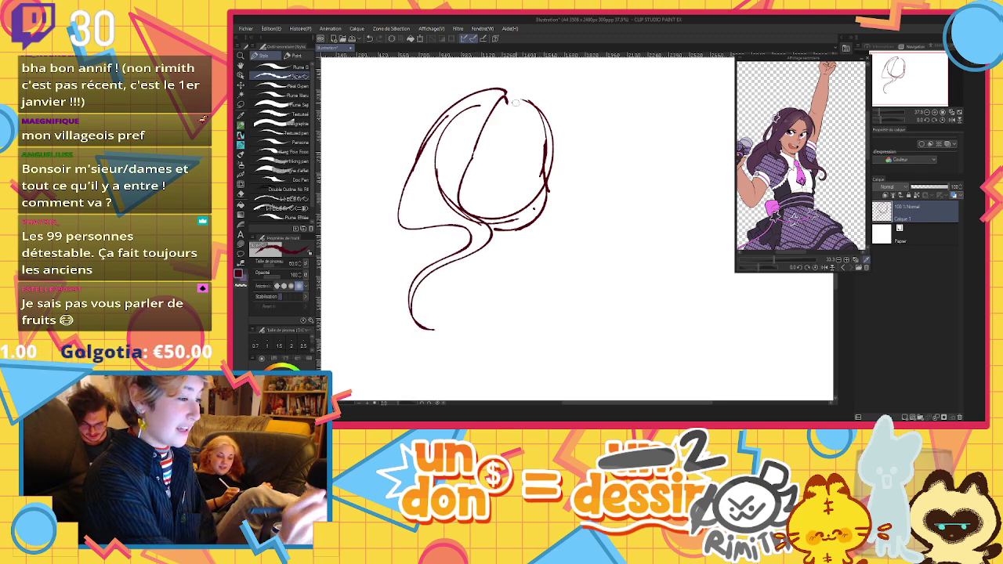
mouse_move(504, 98)
mouse_down()
mouse_move(502, 108)
mouse_move(544, 83)
mouse_move(601, 166)
mouse_up()
mouse_move(556, 108)
mouse_down()
mouse_move(589, 182)
mouse_move(575, 200)
mouse_move(588, 296)
mouse_move(578, 247)
mouse_up()
drag(557, 238, 552, 212)
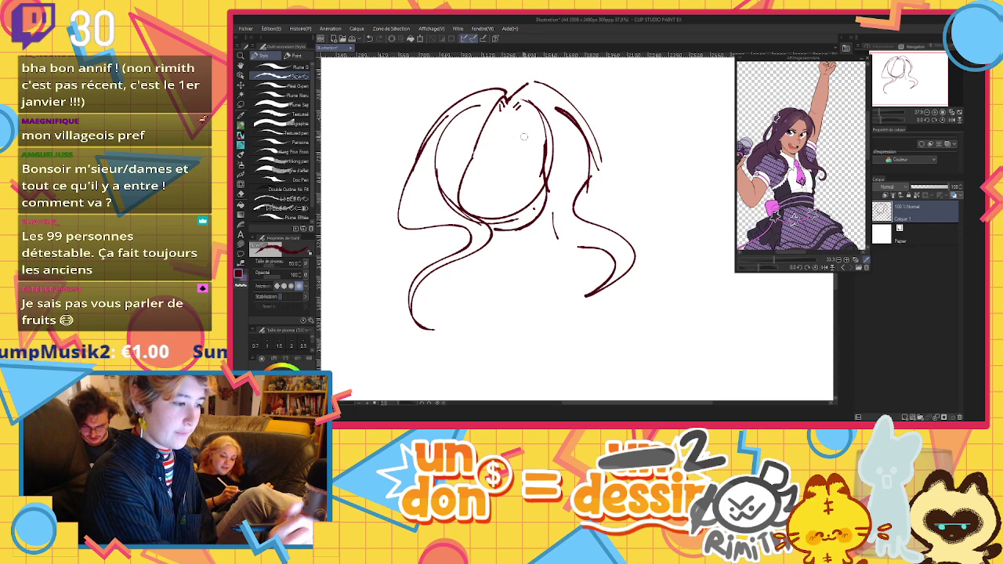
mouse_move(497, 165)
mouse_down()
mouse_move(462, 188)
mouse_move(476, 155)
mouse_move(474, 179)
mouse_move(452, 153)
mouse_move(454, 179)
mouse_up()
key(ctrl+z)
key(ctrl+z)
key(ctrl+z)
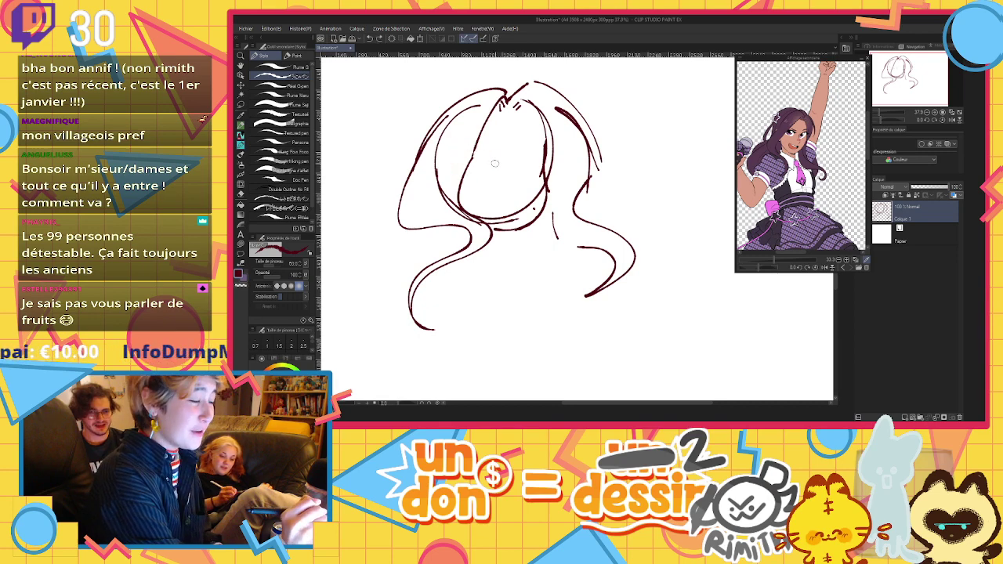
Draw a vertical guideline down the face from the forehead to the chin
mouse_move(510, 145)
mouse_down()
mouse_move(512, 180)
mouse_move(469, 149)
mouse_move(476, 174)
mouse_up()
key(ctrl+z)
key(ctrl+z)
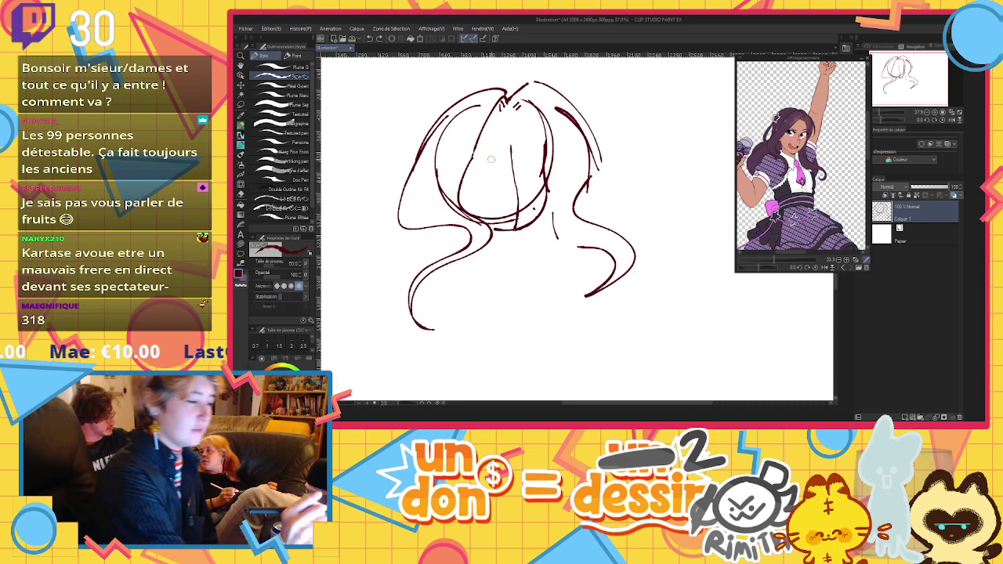
mouse_move(464, 164)
mouse_down()
mouse_move(496, 156)
mouse_move(503, 164)
mouse_move(470, 177)
mouse_move(492, 179)
mouse_move(536, 155)
mouse_move(547, 166)
mouse_move(530, 171)
mouse_move(544, 172)
mouse_up()
key(ctrl+z)
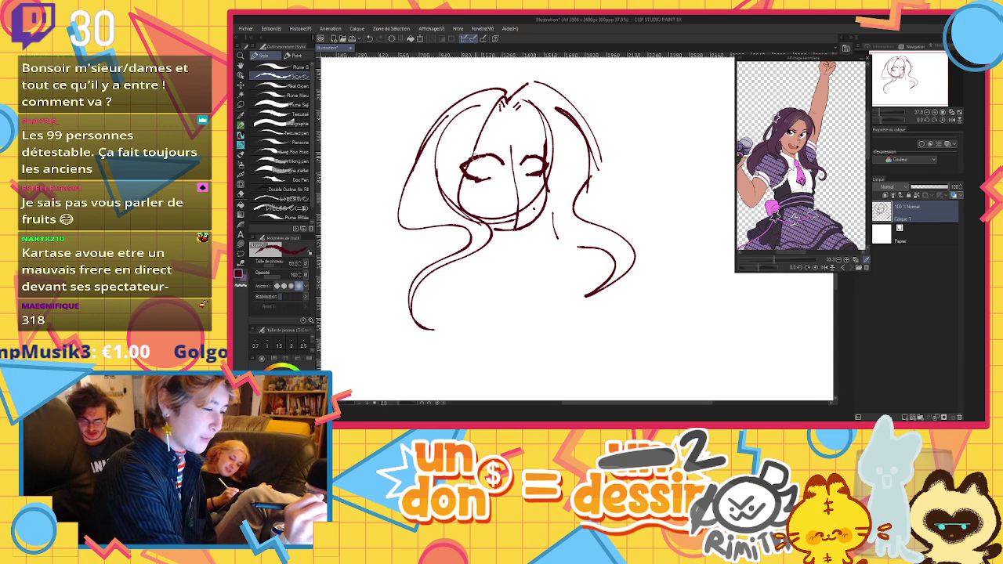
drag(479, 157, 475, 180)
drag(532, 158, 535, 172)
key(ctrl+z)
key(ctrl+z)
key(ctrl+z)
key(ctrl+z)
key(ctrl+z)
key(ctrl+z)
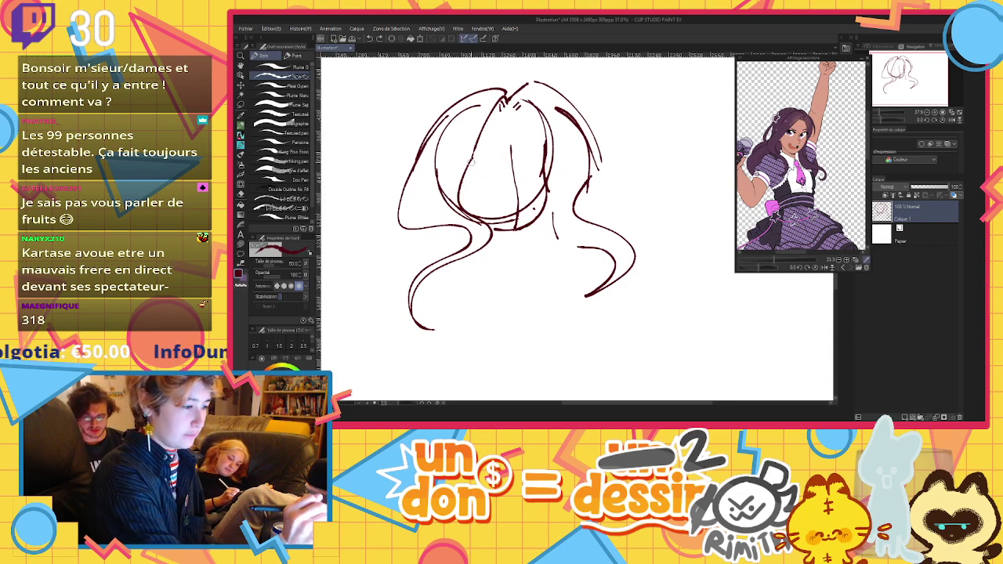
Draw the singer's closed, laughing eyes as thick dark arcs on either side of the face guideline
mouse_move(460, 166)
mouse_down()
mouse_move(487, 159)
mouse_move(498, 171)
mouse_move(493, 162)
mouse_up()
key(ctrl+z)
mouse_move(521, 166)
mouse_down()
mouse_move(551, 160)
mouse_move(514, 188)
mouse_move(532, 184)
mouse_up()
key(ctrl+z)
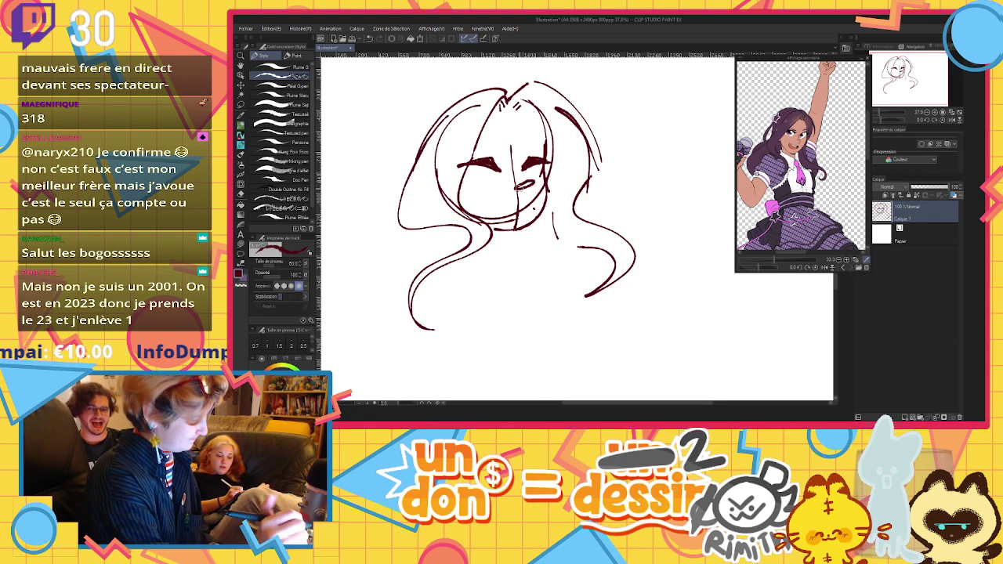
key(ctrl+z)
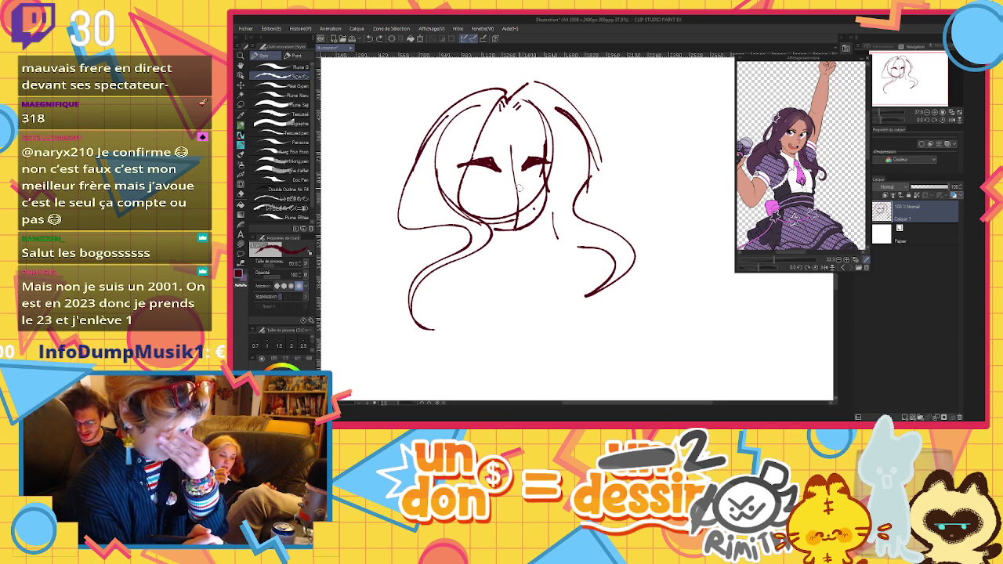
Draw the small nose, the wide open laughing mouth, the raised eyebrows and the outer eyelash strokes
mouse_move(474, 177)
mouse_down()
mouse_move(536, 187)
mouse_move(491, 214)
mouse_move(533, 206)
mouse_move(497, 196)
mouse_move(526, 196)
mouse_move(515, 221)
mouse_move(478, 187)
mouse_move(523, 217)
mouse_up()
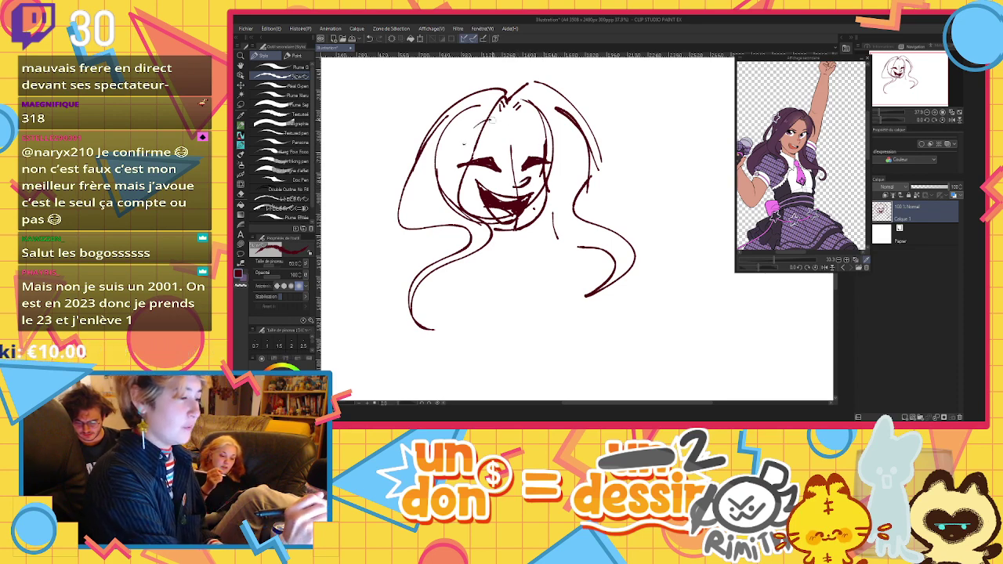
drag(494, 119, 465, 143)
mouse_move(521, 127)
mouse_down()
mouse_move(535, 120)
mouse_move(545, 135)
mouse_up()
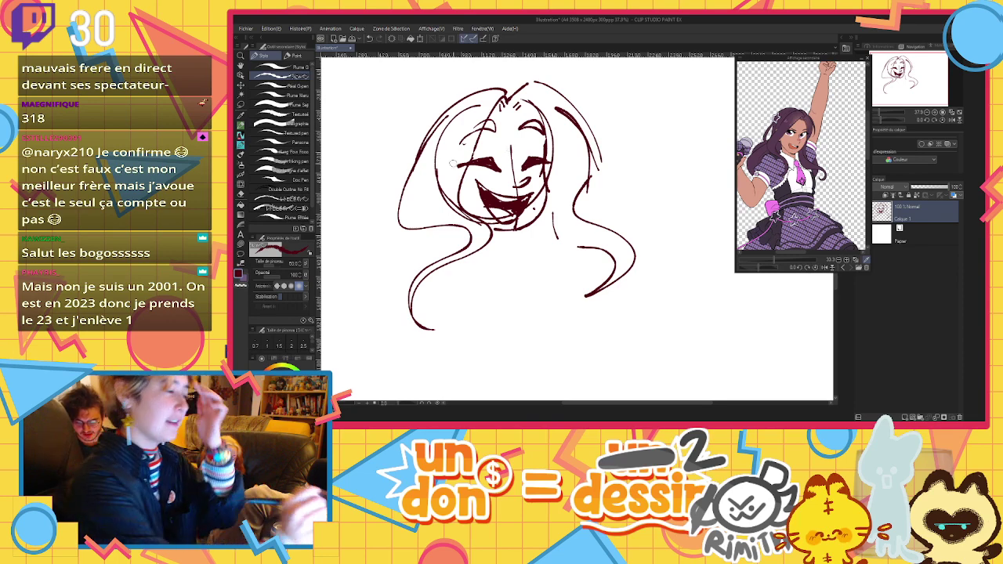
drag(460, 166, 441, 169)
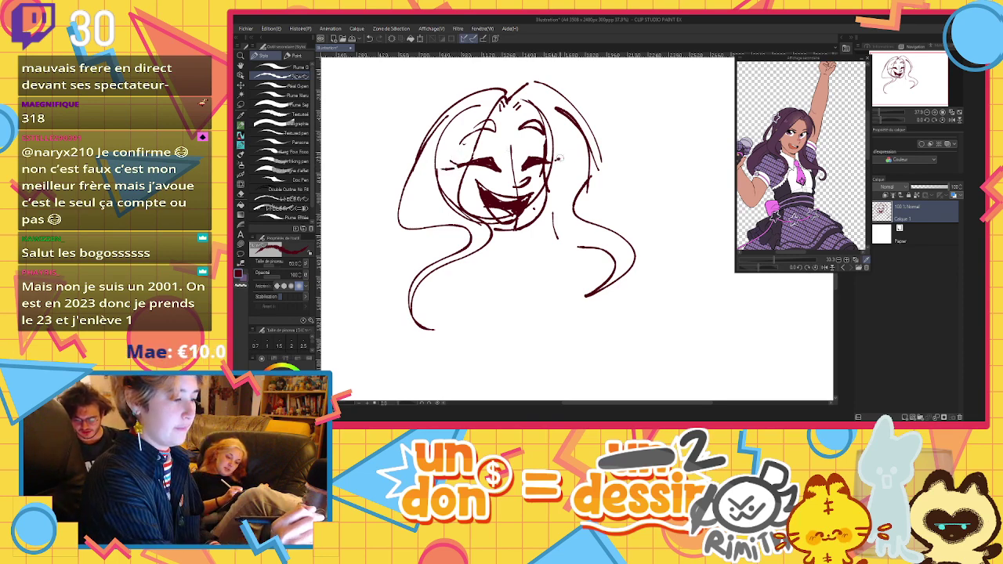
drag(555, 159, 565, 164)
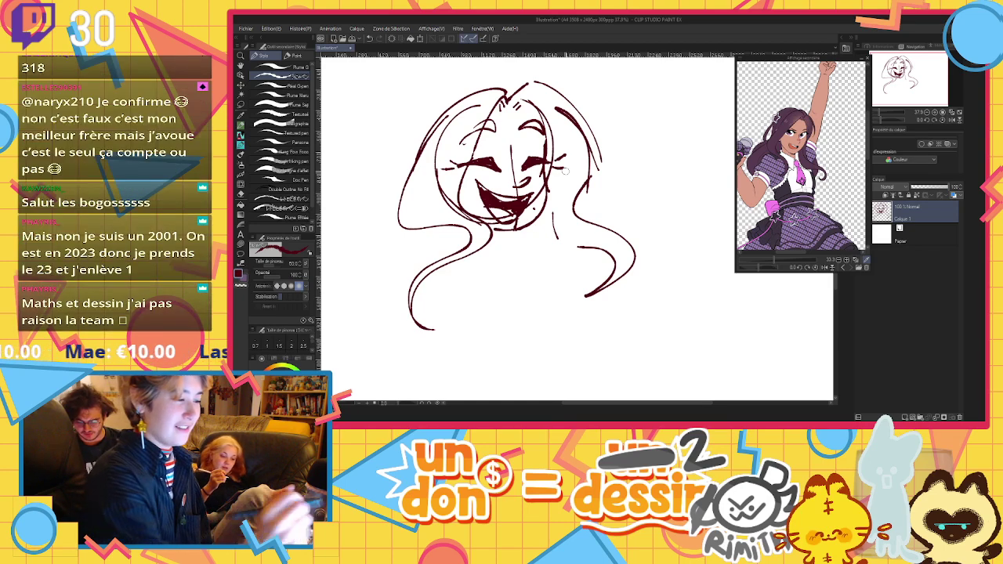
Define the hair edge beside the far cheek and erase the leftover head circle around the face
mouse_move(565, 171)
mouse_down()
mouse_move(551, 161)
mouse_move(559, 127)
mouse_move(548, 105)
mouse_move(544, 195)
mouse_up()
drag(553, 155, 557, 222)
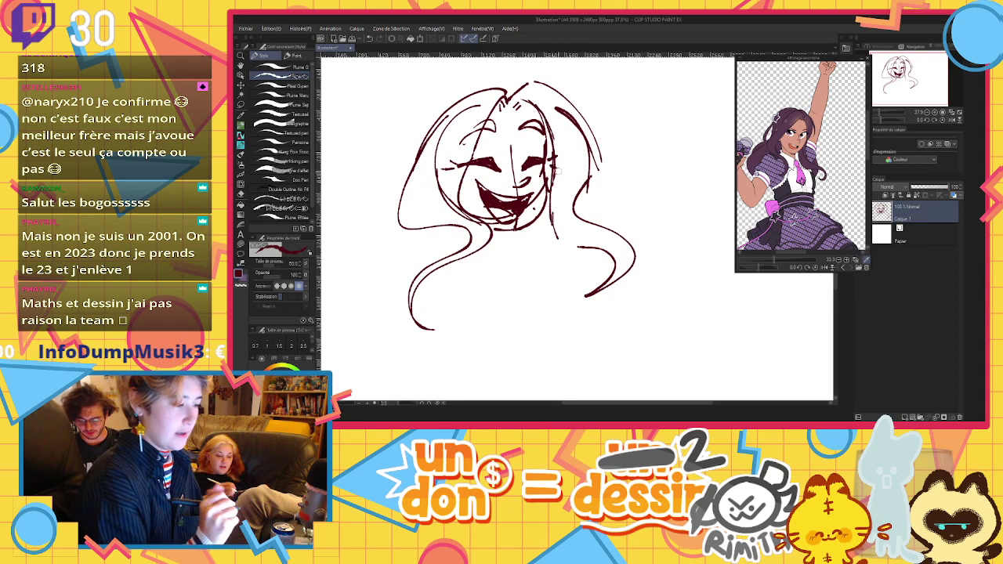
mouse_move(459, 211)
mouse_down()
mouse_move(441, 193)
mouse_move(437, 121)
mouse_move(483, 95)
mouse_up()
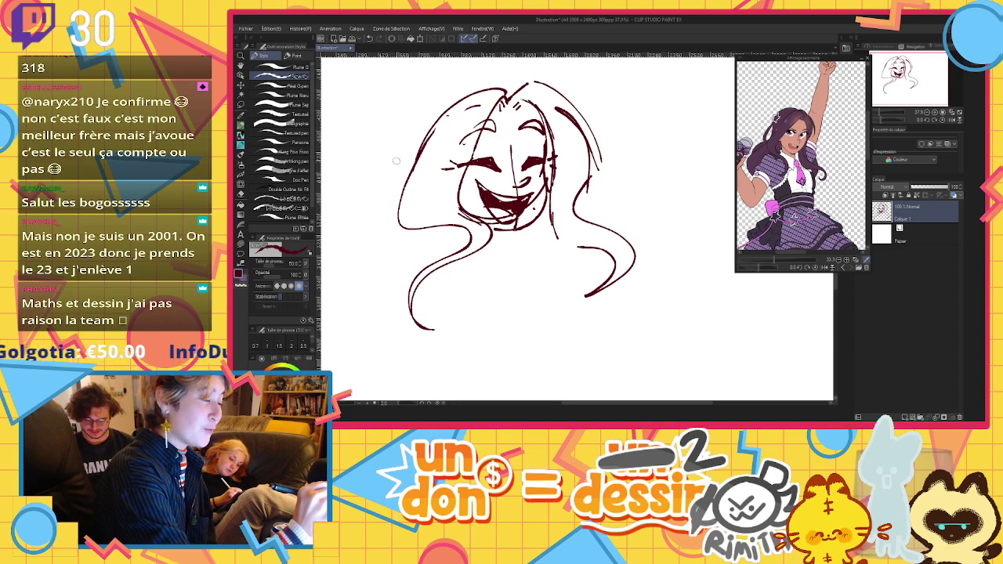
Draw the outer hair volume with a star-shaped clip and long wavy locks behind the face
mouse_move(398, 168)
mouse_down()
mouse_move(445, 85)
mouse_move(513, 89)
mouse_up()
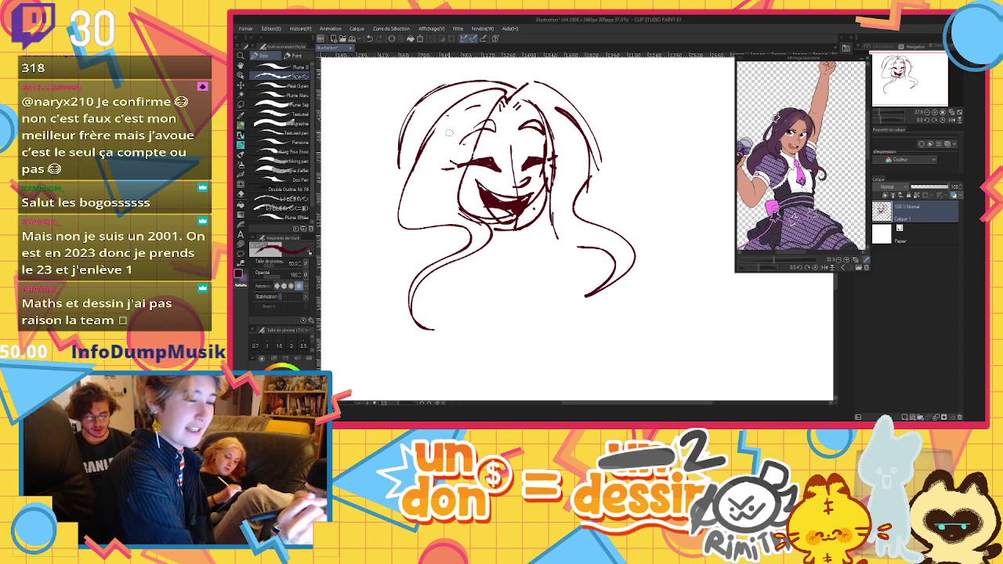
mouse_move(409, 100)
mouse_down()
mouse_move(396, 122)
mouse_move(409, 141)
mouse_move(430, 106)
mouse_up()
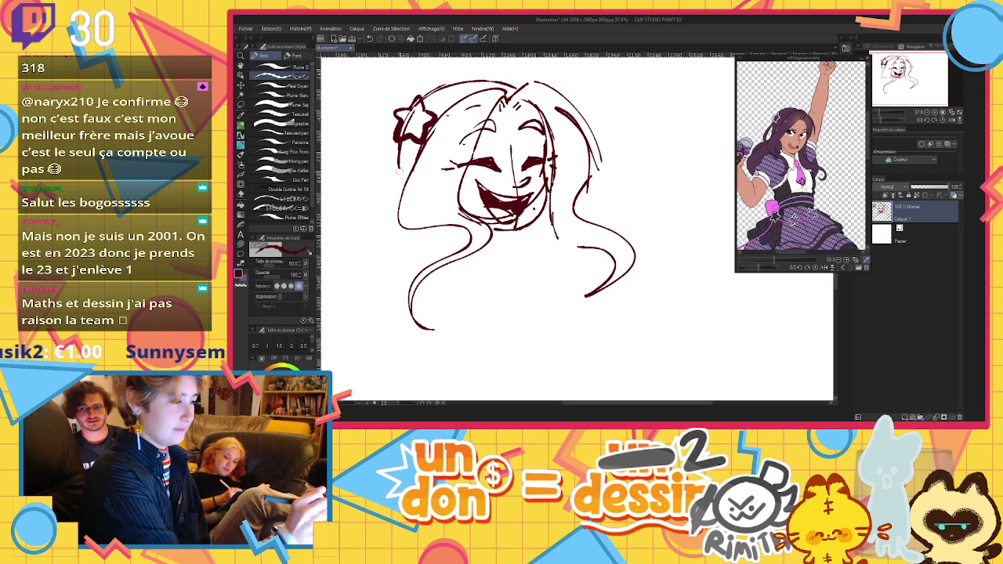
drag(392, 224, 369, 326)
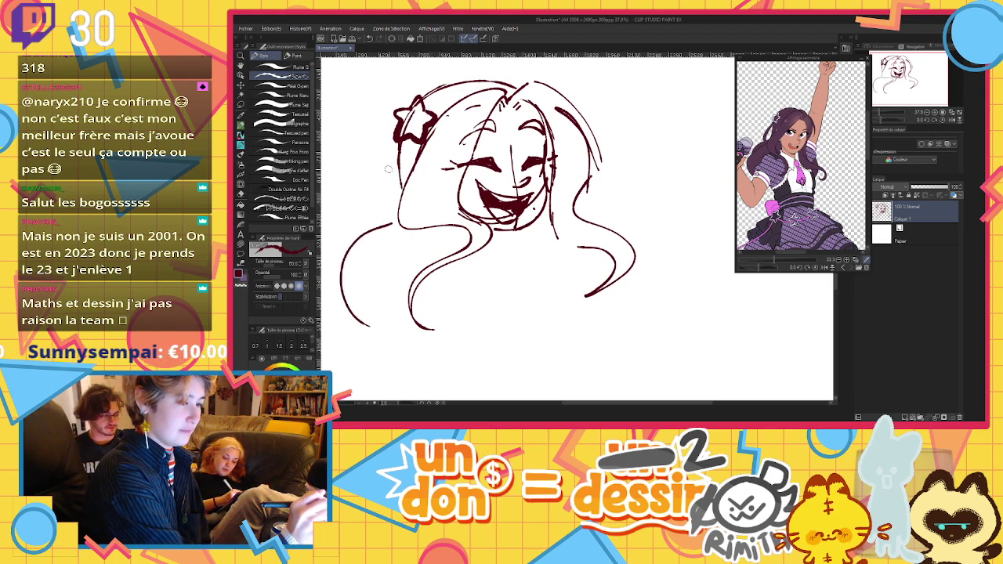
mouse_move(399, 145)
mouse_down()
mouse_move(355, 229)
mouse_move(375, 212)
mouse_up()
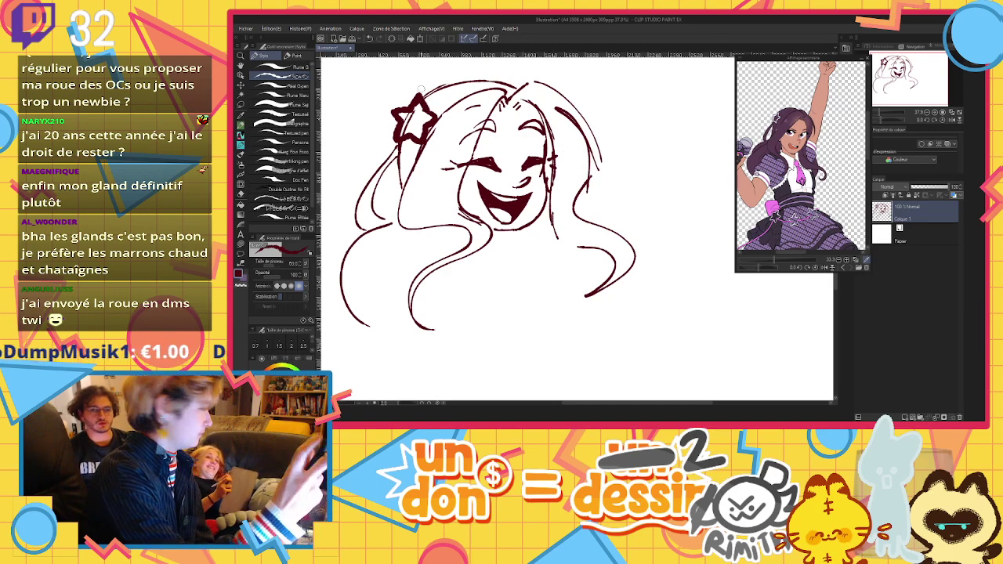
Add an inner outline to the star clip and small oval highlights on both sides of the hair
mouse_move(410, 109)
mouse_down()
mouse_move(425, 103)
mouse_move(434, 115)
mouse_move(421, 139)
mouse_move(398, 126)
mouse_move(410, 108)
mouse_move(400, 135)
mouse_move(414, 134)
mouse_move(418, 107)
mouse_up()
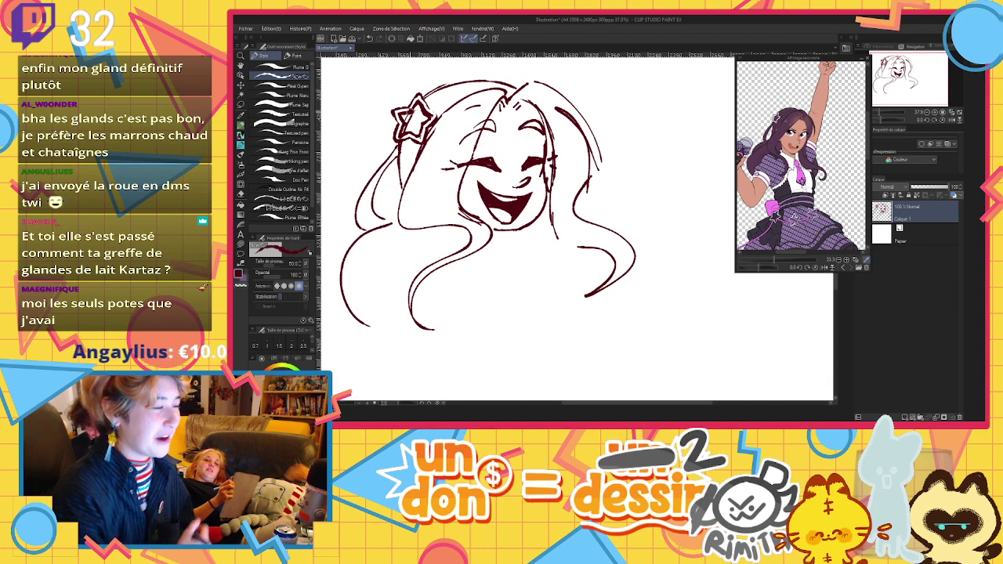
mouse_move(445, 127)
mouse_down()
mouse_move(436, 137)
mouse_move(444, 122)
mouse_move(449, 146)
mouse_up()
drag(561, 122, 571, 136)
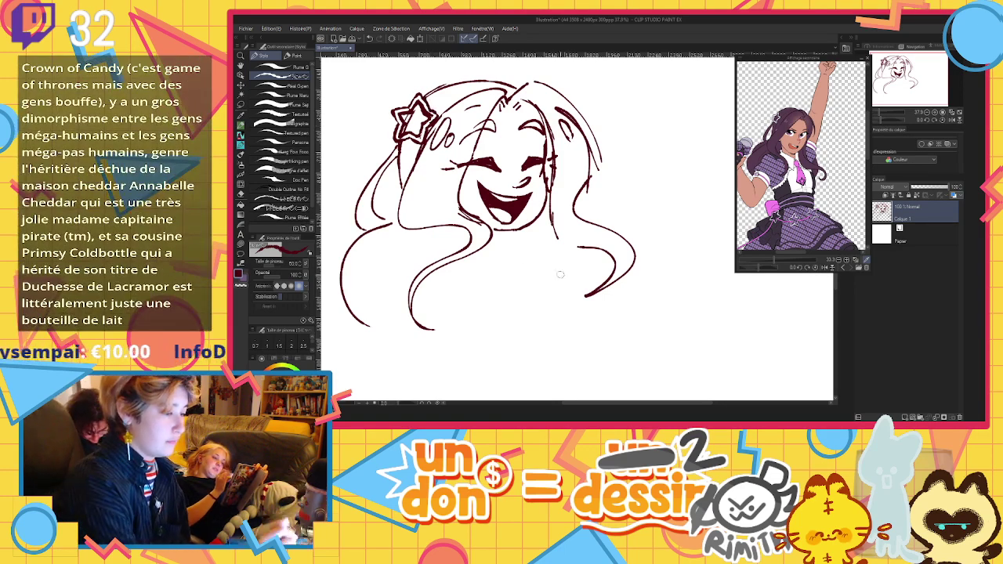
Sketch the singer's neck and shoulder, a sleeve cuff decorated with a star, and the arm extending from it
mouse_move(430, 256)
mouse_down()
mouse_move(466, 234)
mouse_move(538, 247)
mouse_move(540, 283)
mouse_up()
mouse_move(445, 286)
mouse_down()
mouse_move(470, 324)
mouse_move(489, 326)
mouse_up()
mouse_move(505, 325)
mouse_down()
mouse_move(522, 303)
mouse_move(511, 323)
mouse_move(555, 295)
mouse_move(514, 333)
mouse_move(530, 311)
mouse_move(519, 322)
mouse_move(536, 329)
mouse_move(543, 308)
mouse_move(533, 302)
mouse_move(530, 330)
mouse_move(533, 312)
mouse_move(533, 325)
mouse_move(611, 309)
mouse_up()
key(ctrl+z)
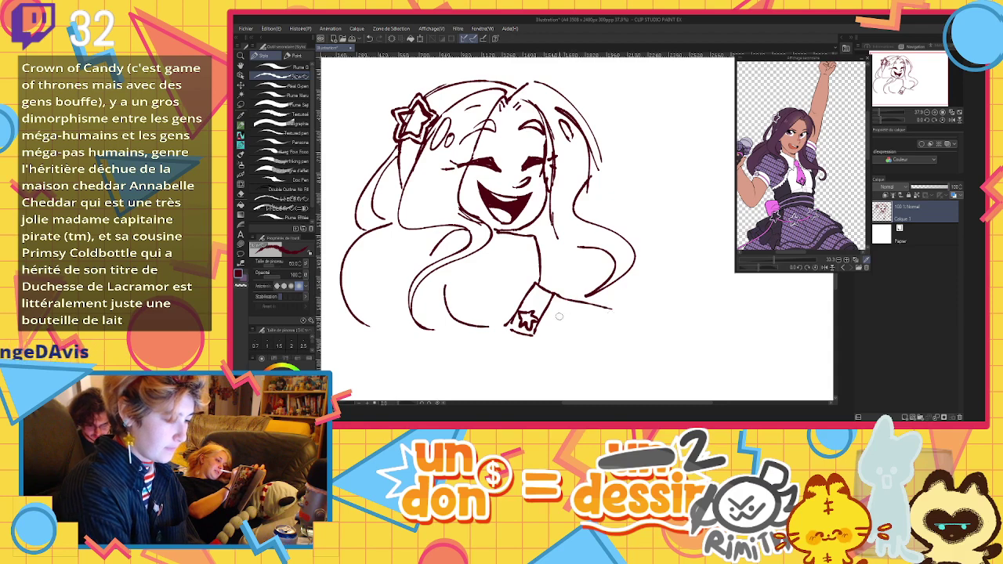
key(ctrl+z)
drag(554, 296, 634, 323)
drag(533, 330, 602, 361)
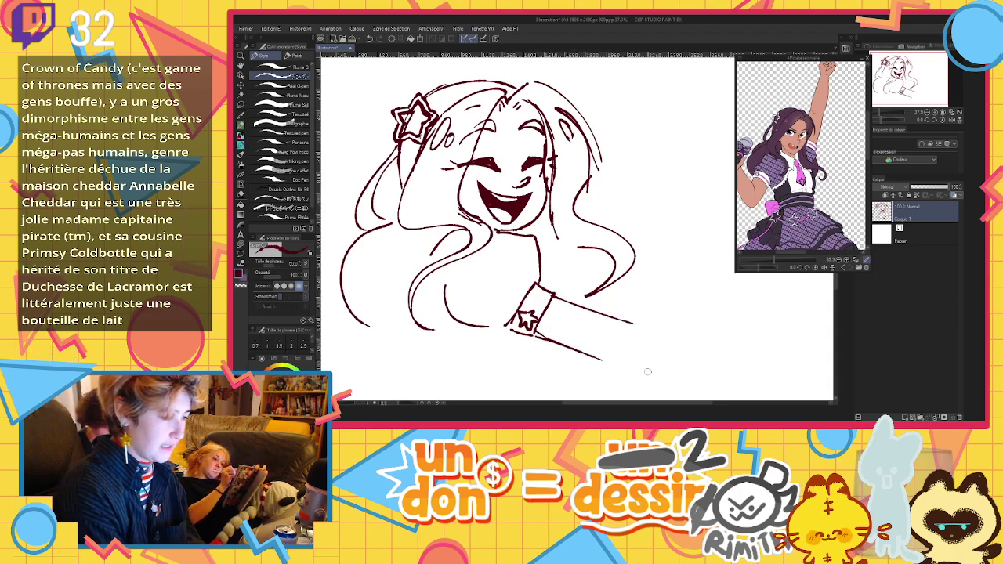
Draw a microphone in front of the singer's mouth, with a gridded round head and fingers gripping its handle
mouse_move(554, 202)
mouse_down()
mouse_move(577, 225)
mouse_move(578, 203)
mouse_move(572, 221)
mouse_up()
mouse_move(586, 202)
mouse_down()
mouse_move(592, 209)
mouse_move(592, 196)
mouse_move(575, 206)
mouse_up()
mouse_move(577, 190)
mouse_down()
mouse_move(583, 223)
mouse_move(588, 192)
mouse_up()
mouse_move(588, 193)
mouse_down()
mouse_move(603, 189)
mouse_move(592, 221)
mouse_up()
mouse_move(593, 221)
mouse_down()
mouse_move(618, 220)
mouse_move(622, 194)
mouse_up()
mouse_move(604, 191)
mouse_down()
mouse_move(620, 193)
mouse_move(596, 222)
mouse_move(628, 206)
mouse_move(630, 214)
mouse_move(631, 185)
mouse_move(641, 198)
mouse_move(632, 213)
mouse_move(594, 218)
mouse_move(641, 209)
mouse_move(611, 212)
mouse_move(618, 189)
mouse_up()
key(ctrl+z)
key(ctrl+z)
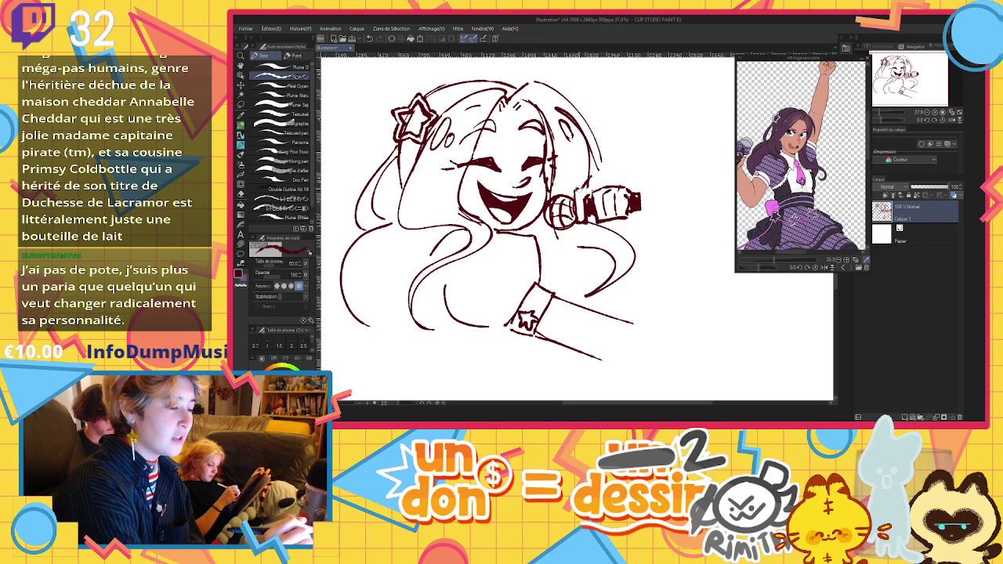
mouse_move(577, 189)
mouse_down()
mouse_move(580, 227)
mouse_move(630, 221)
mouse_move(642, 200)
mouse_up()
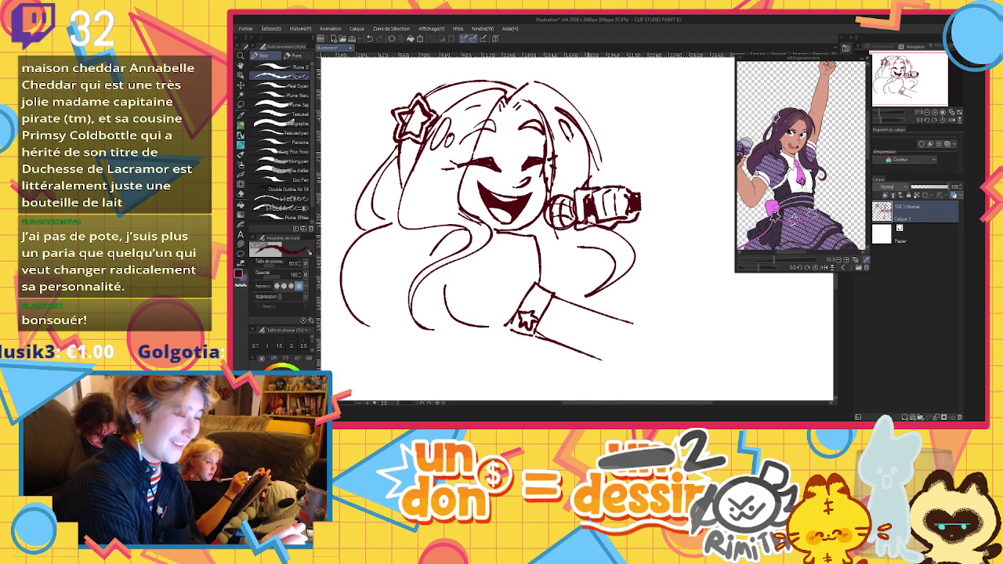
Draw a long, winding cable from the end of the microphone down to the lower part of the canvas
mouse_move(638, 198)
mouse_down()
mouse_move(690, 228)
mouse_move(795, 329)
mouse_up()
key(ctrl+z)
mouse_move(639, 200)
mouse_down()
mouse_move(627, 302)
mouse_move(596, 384)
mouse_up()
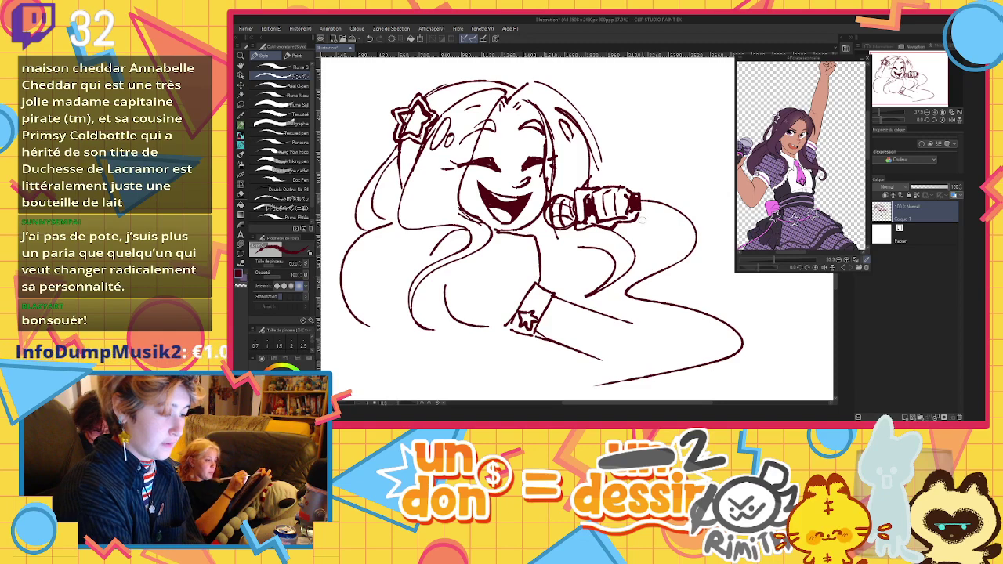
Sketch the forearm lines below the hand holding the microphone, between the hair lock and the cable
drag(641, 221, 652, 265)
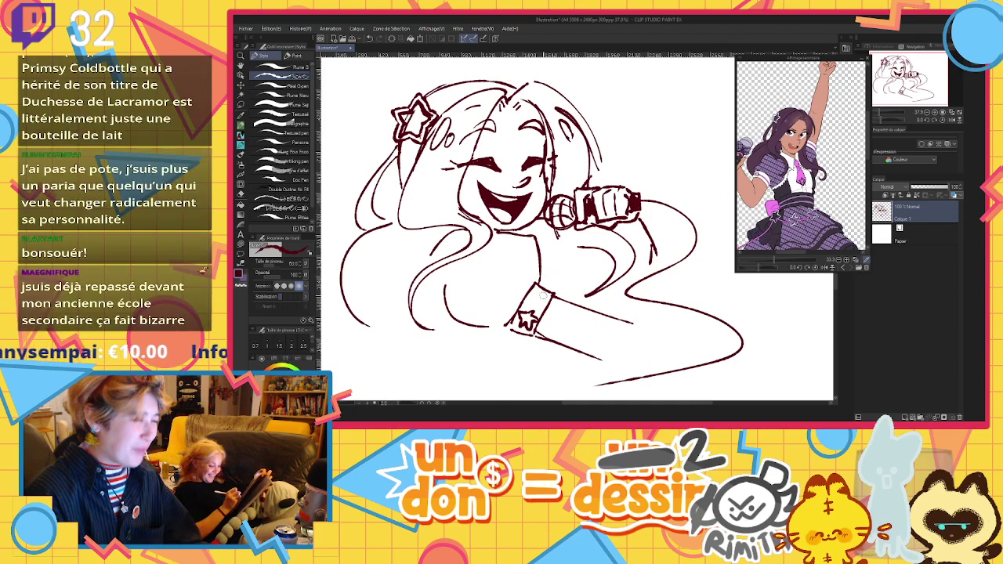
drag(571, 248, 562, 278)
mouse_move(573, 250)
mouse_down()
mouse_move(578, 262)
mouse_move(594, 241)
mouse_move(580, 236)
mouse_up()
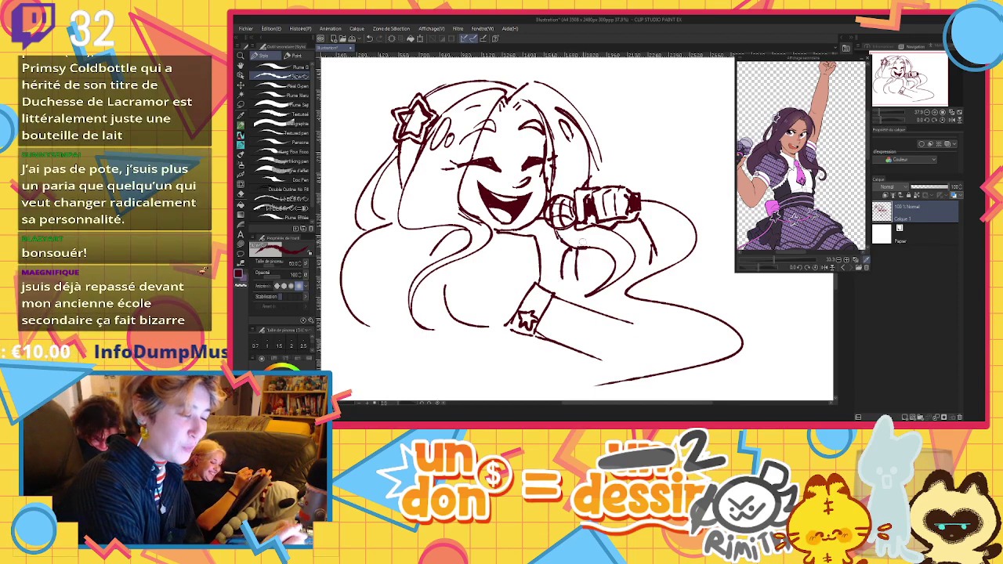
drag(558, 279, 600, 292)
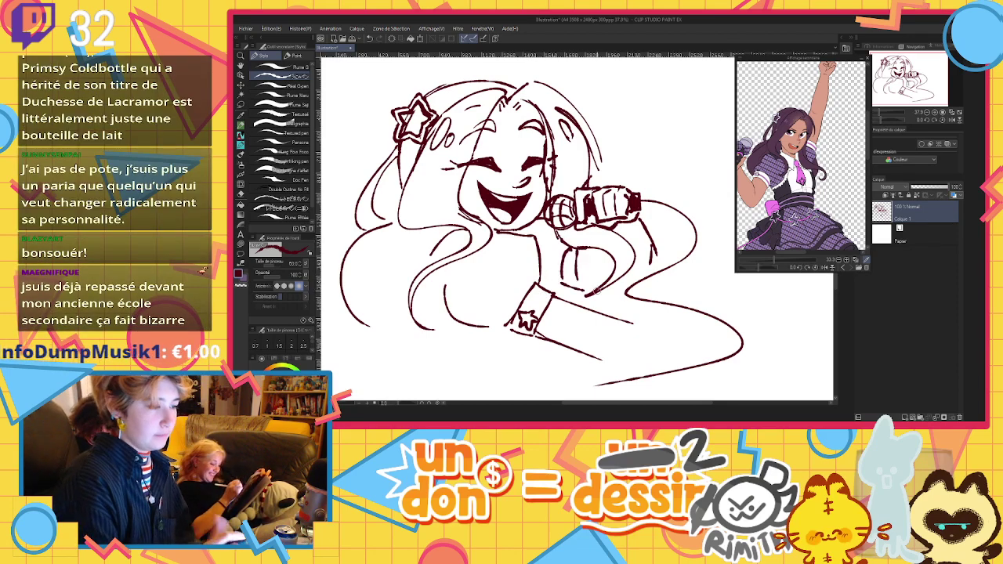
Add four-pointed sparkles on both sides of the singer's hair
mouse_move(605, 71)
mouse_down()
mouse_move(600, 115)
mouse_move(619, 82)
mouse_up()
mouse_move(619, 127)
mouse_down()
mouse_move(619, 152)
mouse_move(636, 160)
mouse_move(616, 169)
mouse_up()
mouse_move(347, 168)
mouse_down()
mouse_move(344, 223)
mouse_move(366, 196)
mouse_up()
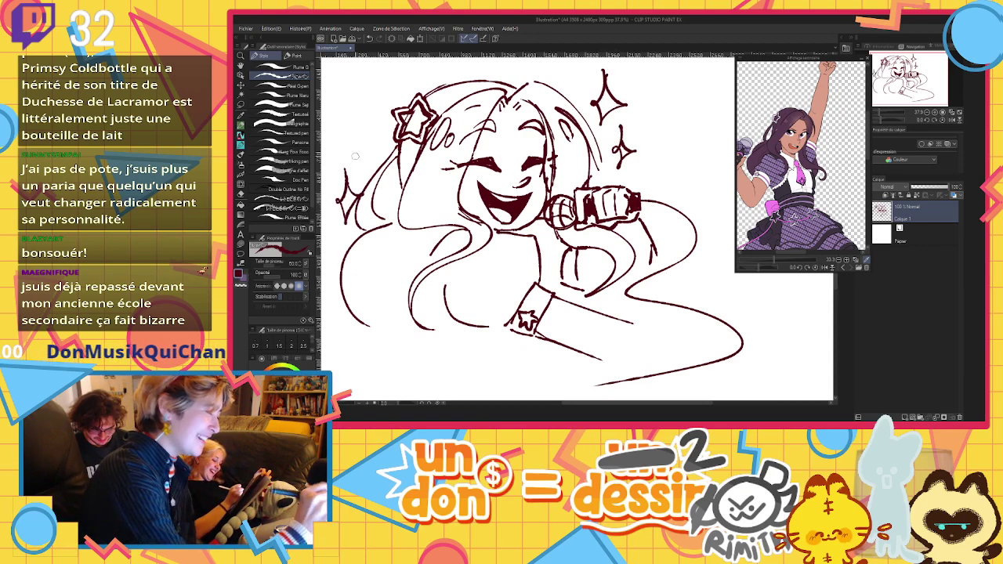
Lock the sketch layer's transparent pixels and recolour all of the singer's line art dark purple
click(915, 195)
click(801, 168)
click(282, 388)
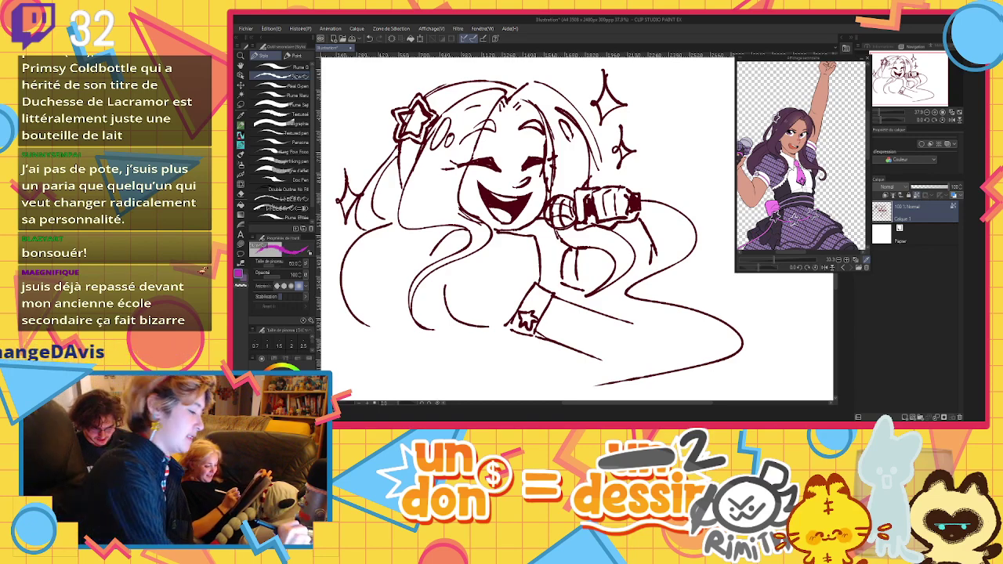
click(413, 38)
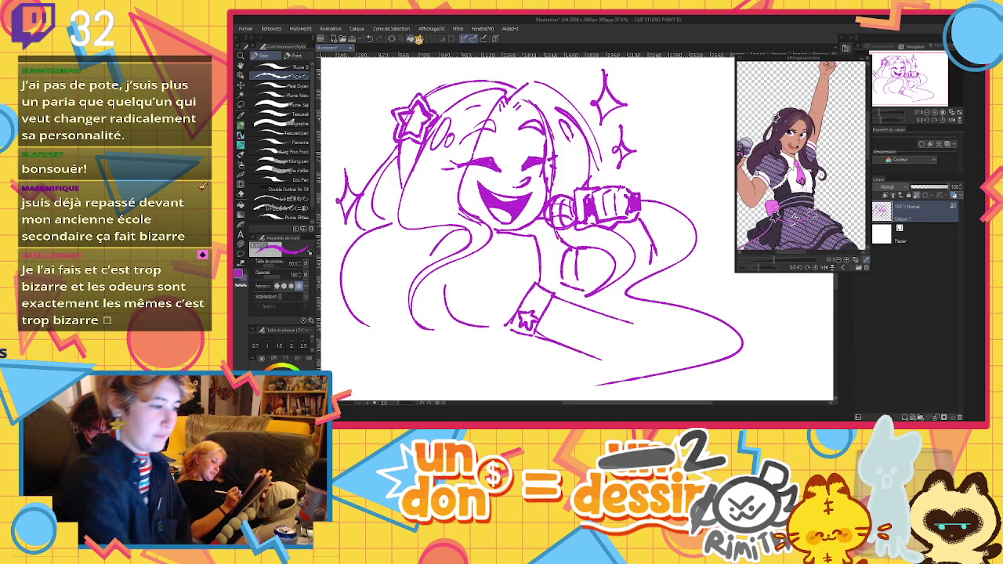
click(282, 389)
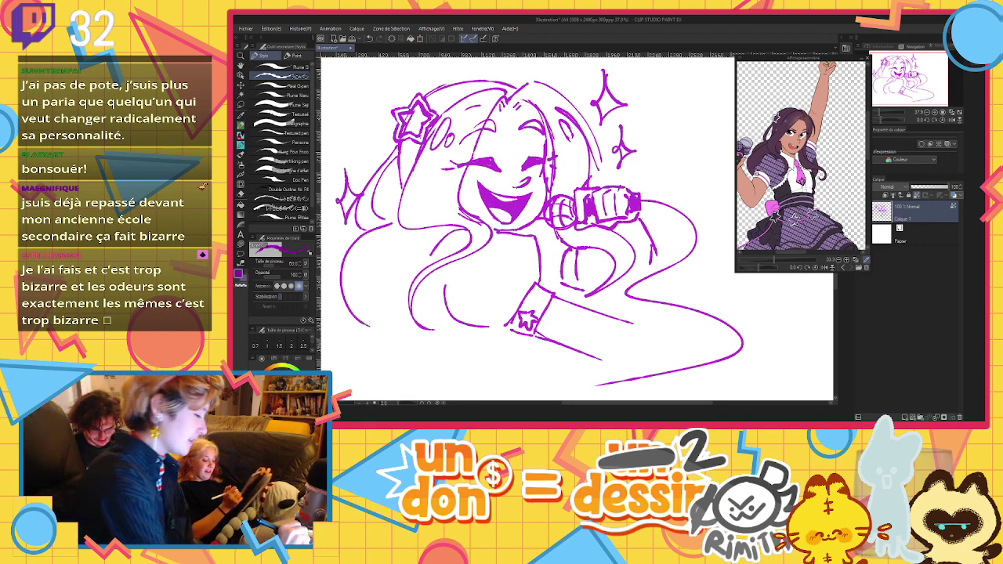
click(412, 38)
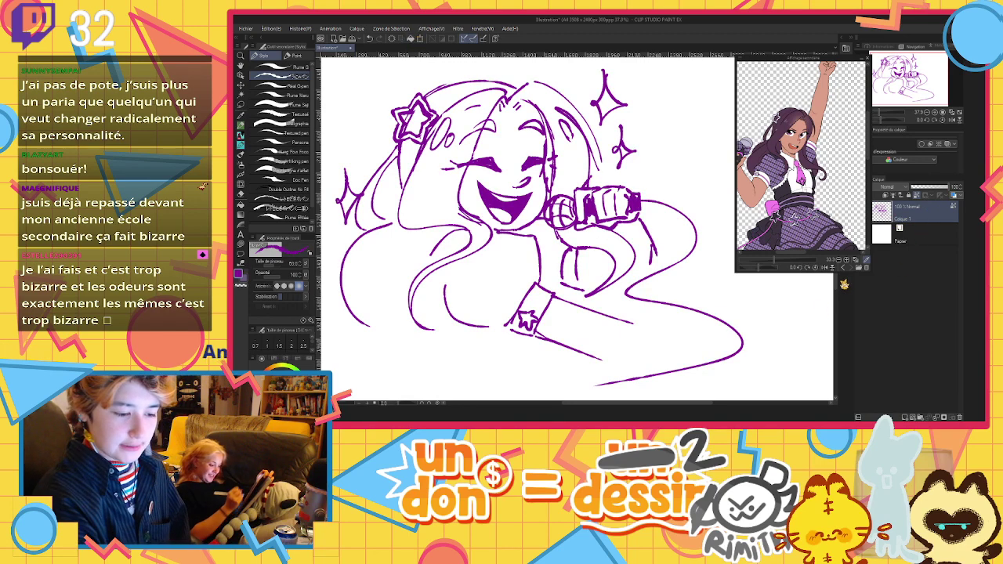
Duplicate the line art layer, recolour the lower copy bright magenta and apply a filter to it
key(ctrl+v)
click(894, 230)
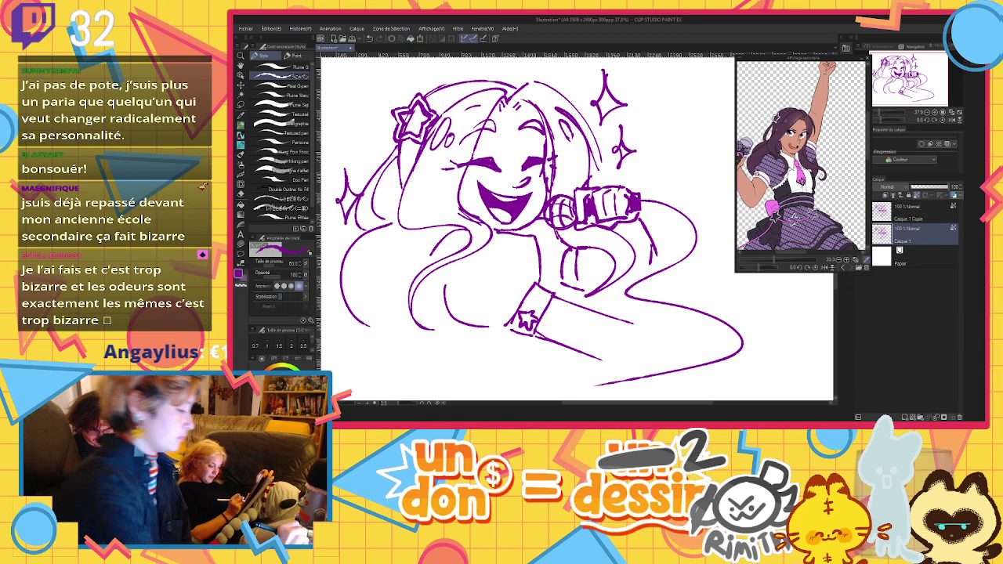
click(302, 375)
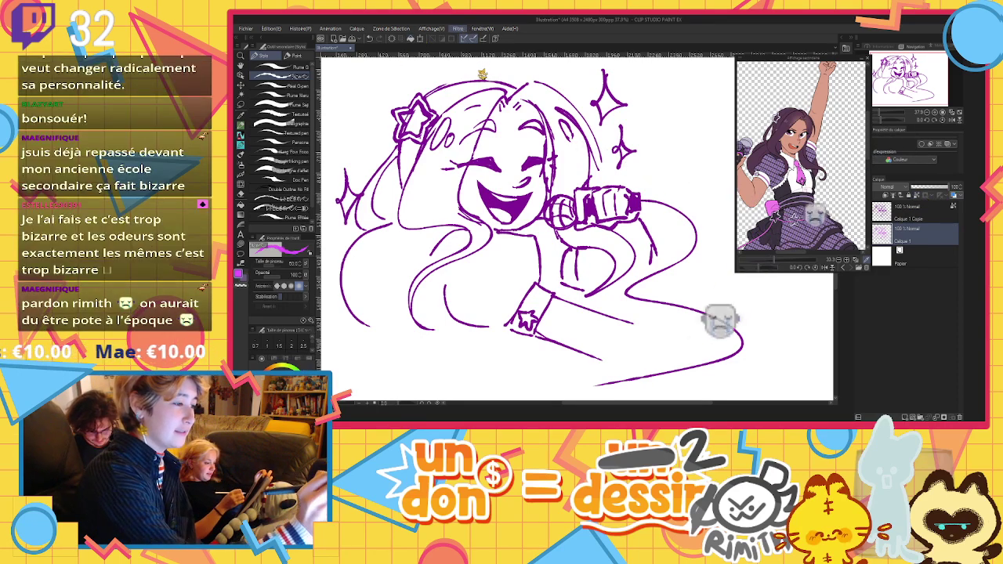
click(565, 89)
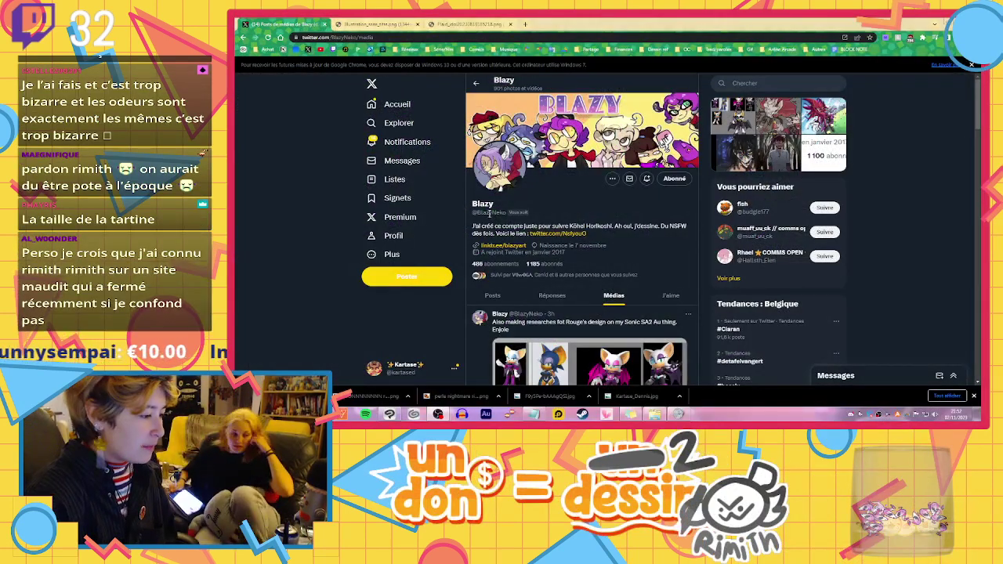
Copy the address of the artist's Twitter media page and share it in the stream chat
drag(472, 212, 505, 212)
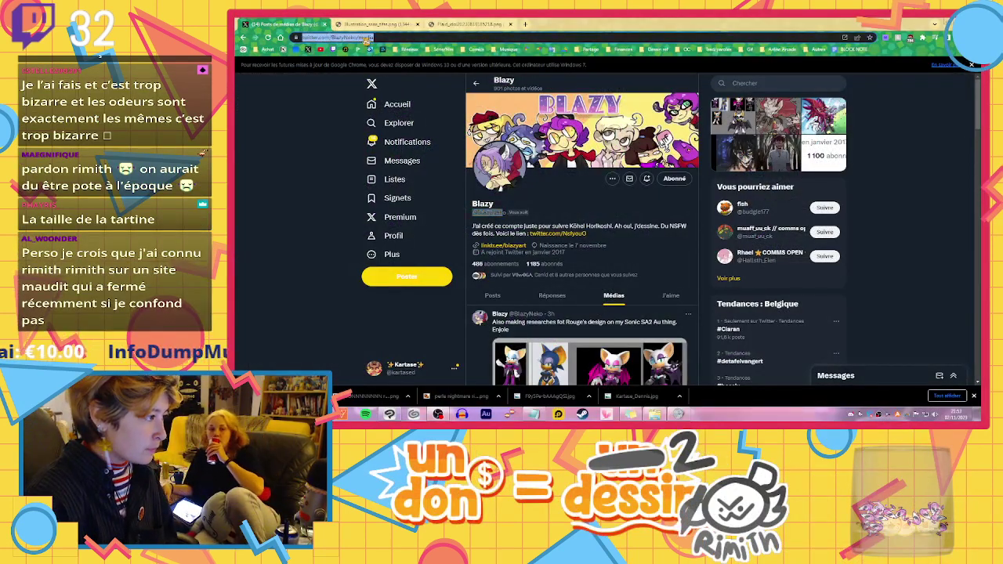
click(337, 37)
key(ctrl+c)
key(alt+Tab)
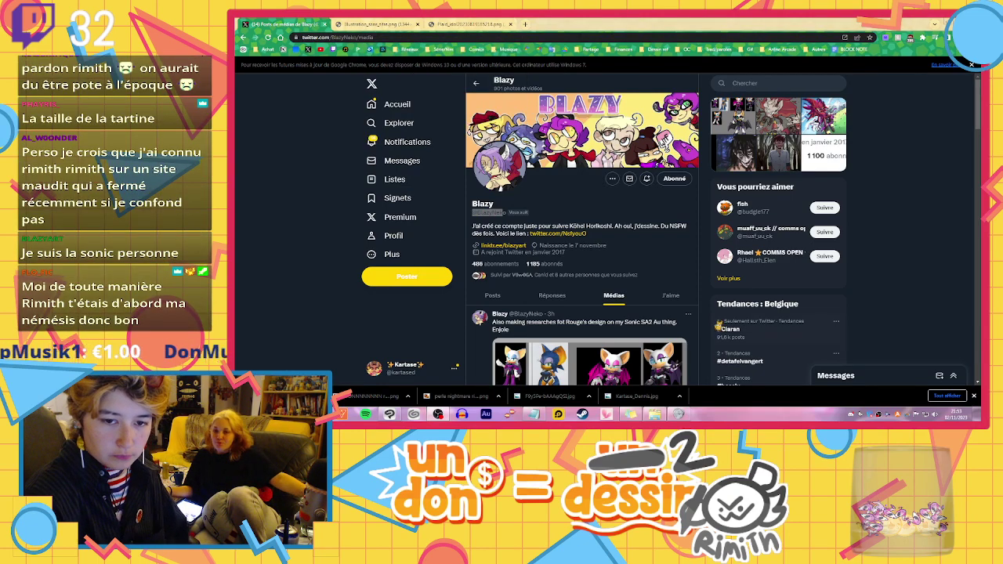
click(412, 340)
Look through the artist's posted drawings on the media page, including the full-size Maria Robotnik character design
scroll(552, 295, down, 3)
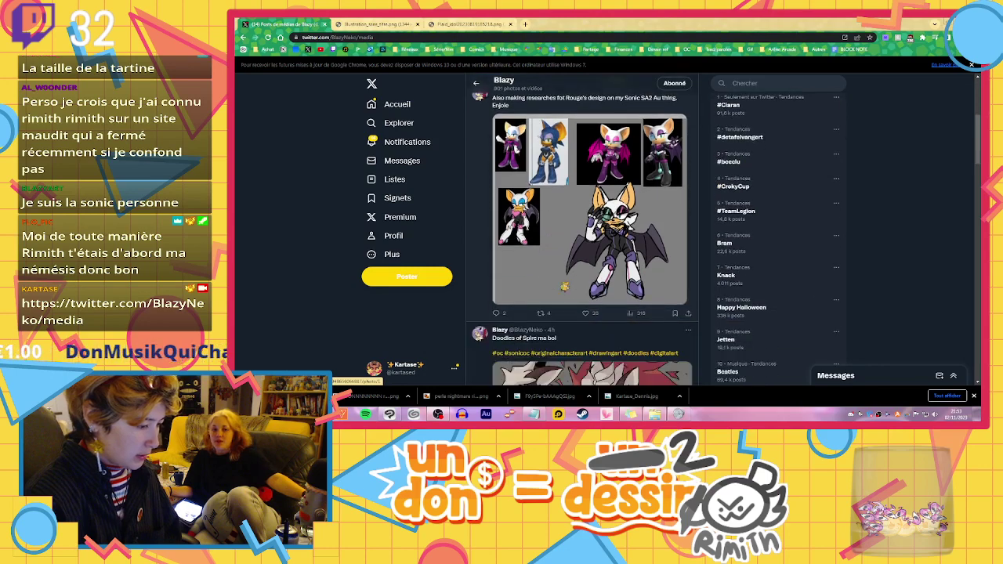
scroll(564, 286, down, 10)
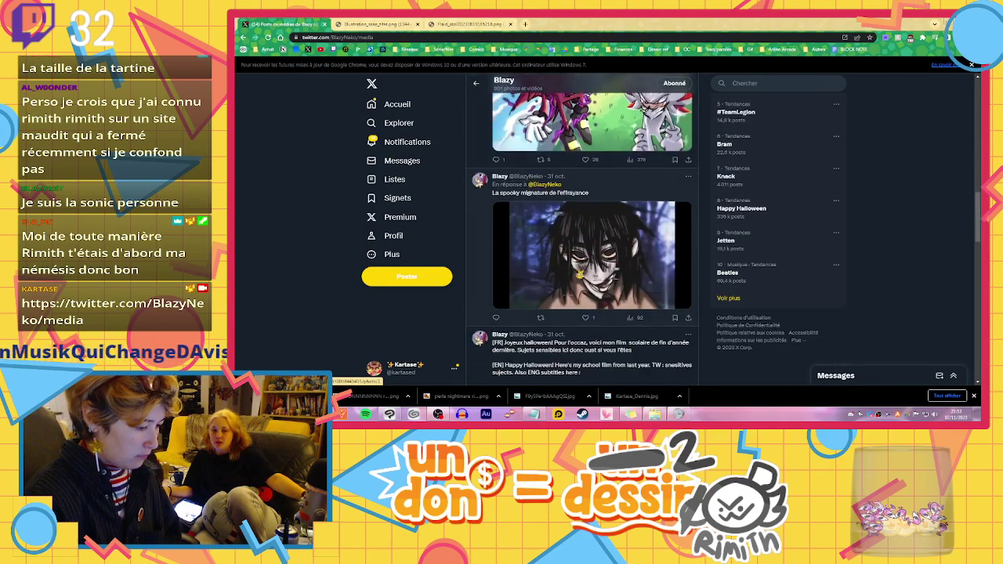
scroll(580, 273, down, 10)
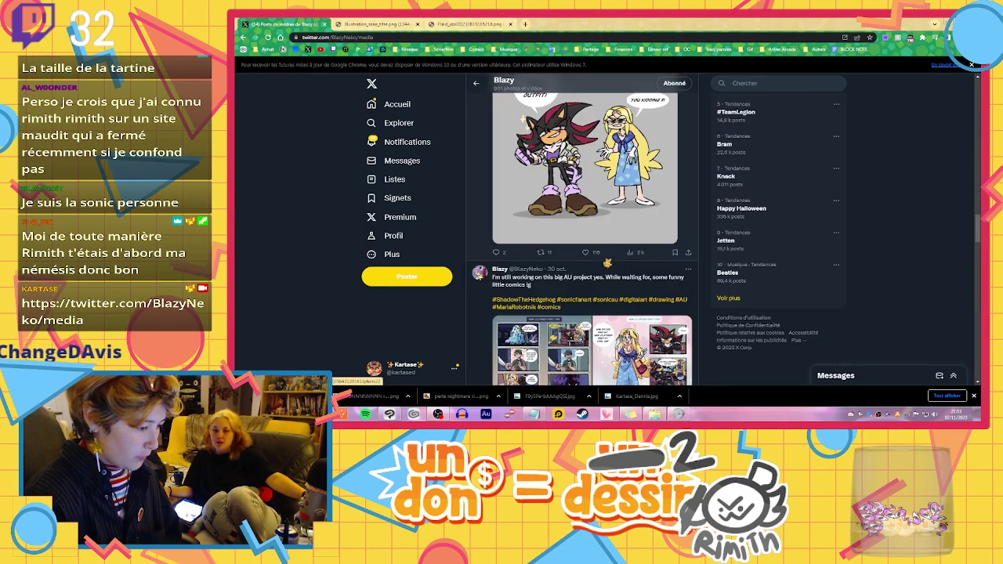
scroll(611, 259, down, 10)
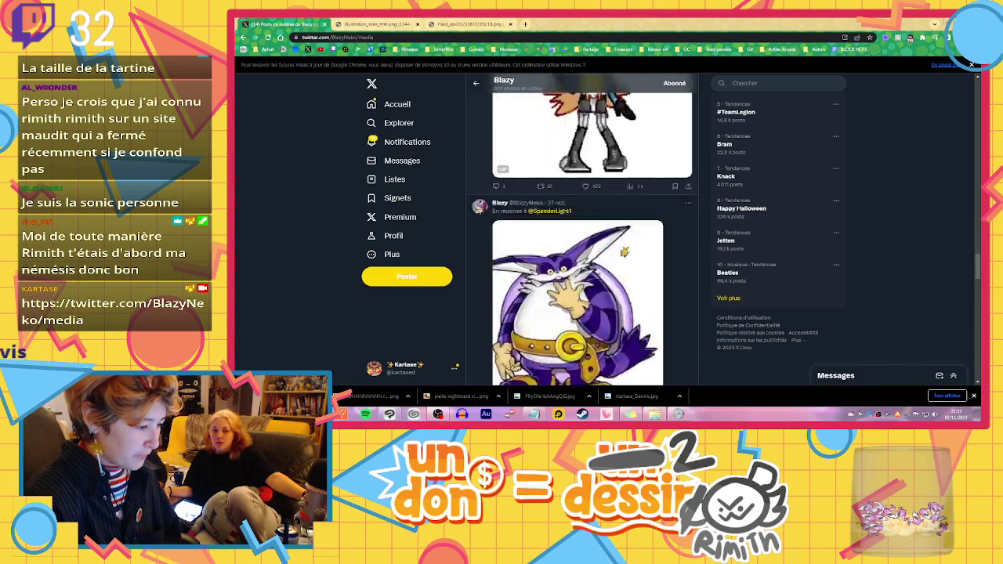
scroll(624, 252, down, 10)
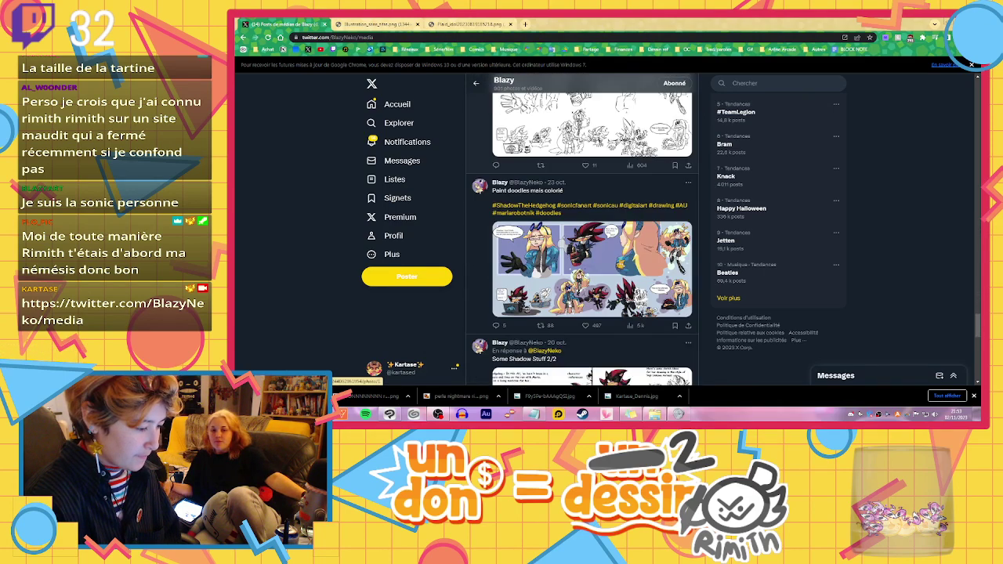
scroll(618, 265, down, 10)
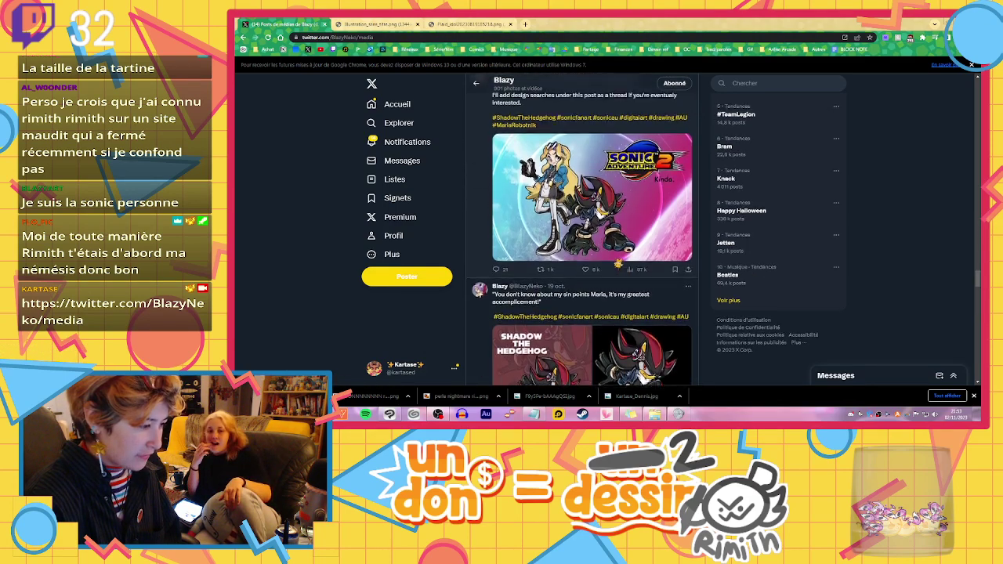
scroll(619, 264, down, 5)
click(569, 239)
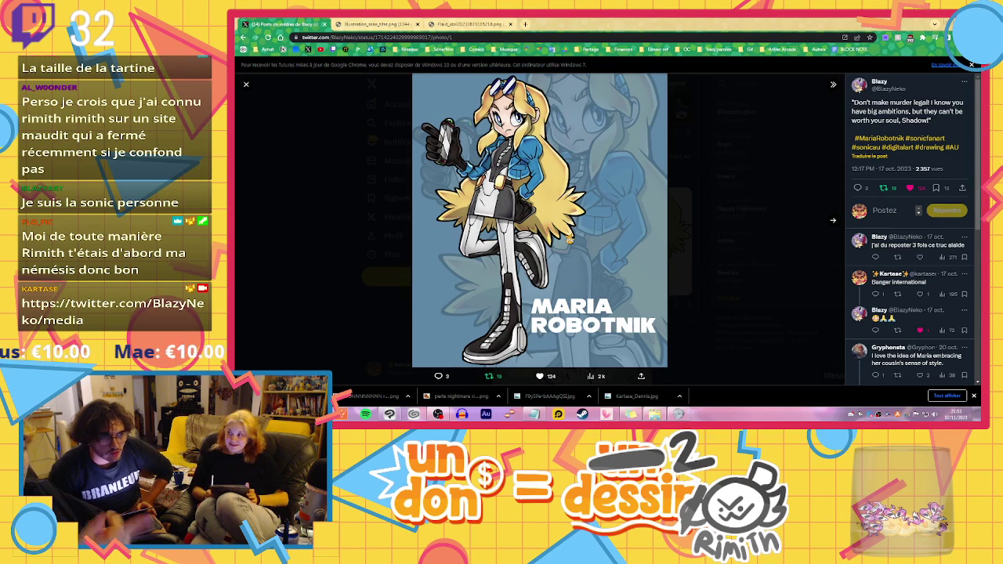
click(675, 307)
scroll(672, 307, down, 3)
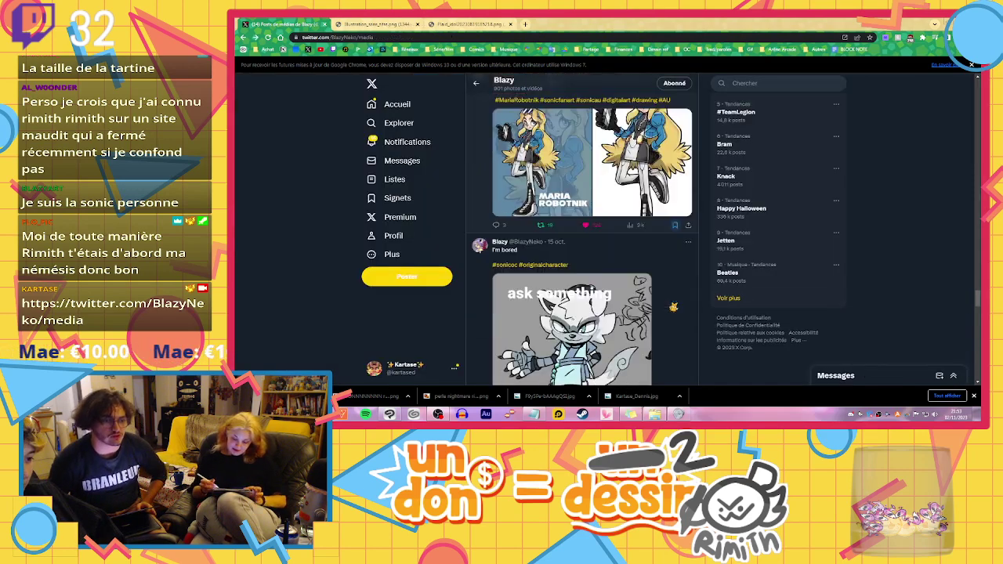
scroll(672, 307, down, 10)
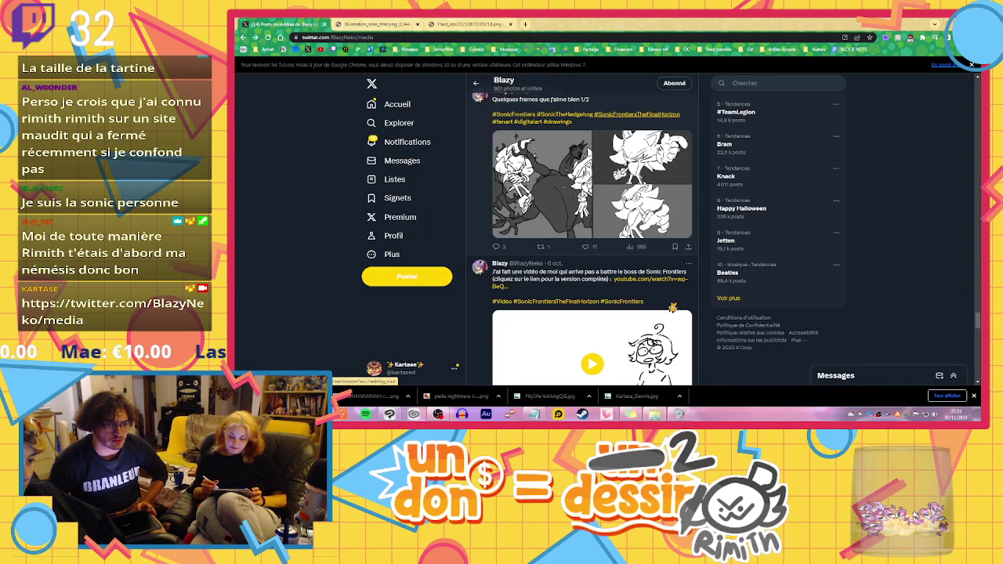
scroll(673, 307, down, 10)
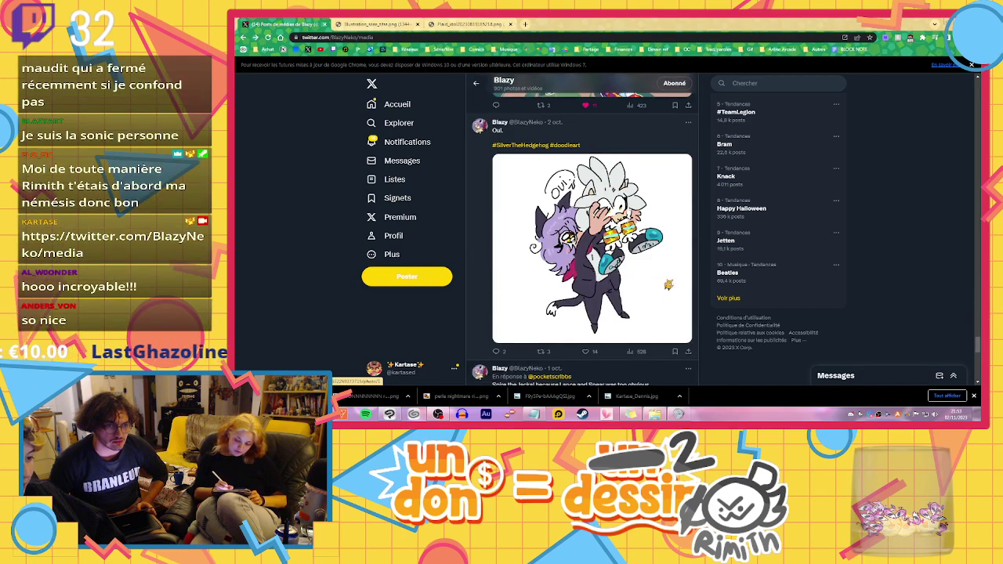
scroll(673, 308, down, 3)
scroll(673, 307, up, 2)
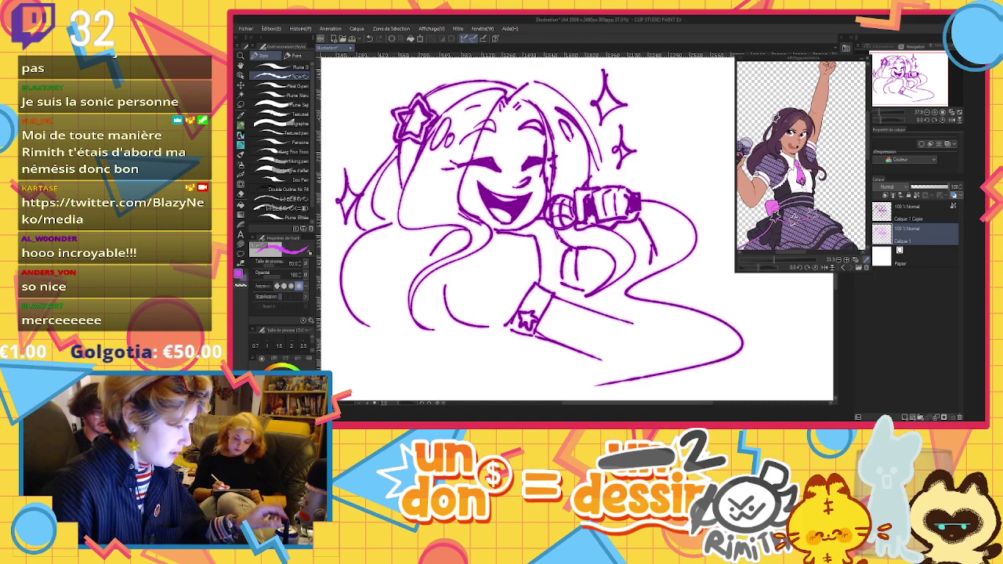
Back in Clip Studio Paint, add a reduced-opacity shading layer between the two line layers and shade along the chest's lower edge with a larger brush
click(905, 417)
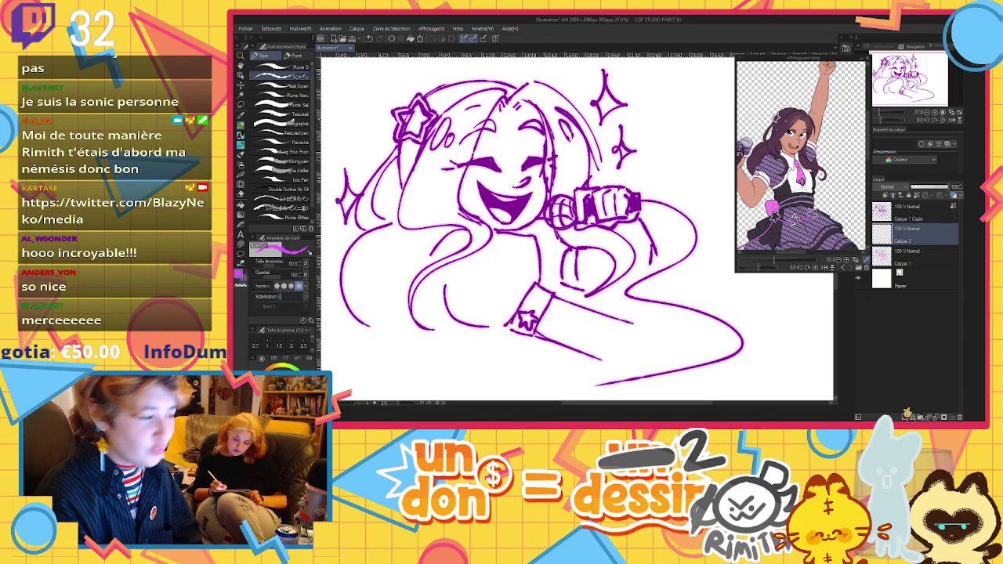
click(278, 267)
drag(279, 267, 283, 268)
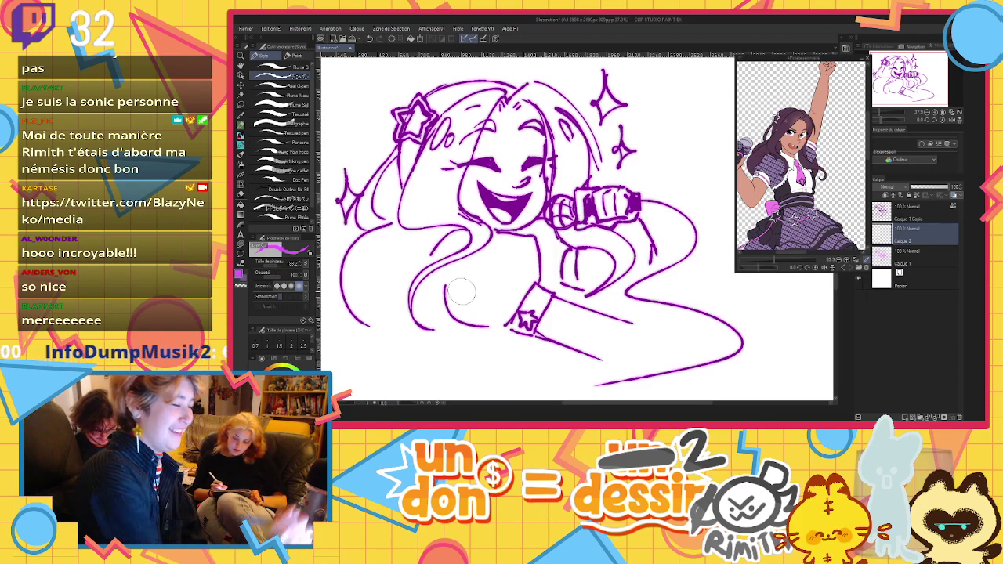
mouse_move(453, 277)
mouse_down()
mouse_move(500, 311)
mouse_move(472, 312)
mouse_move(506, 309)
mouse_up()
click(919, 188)
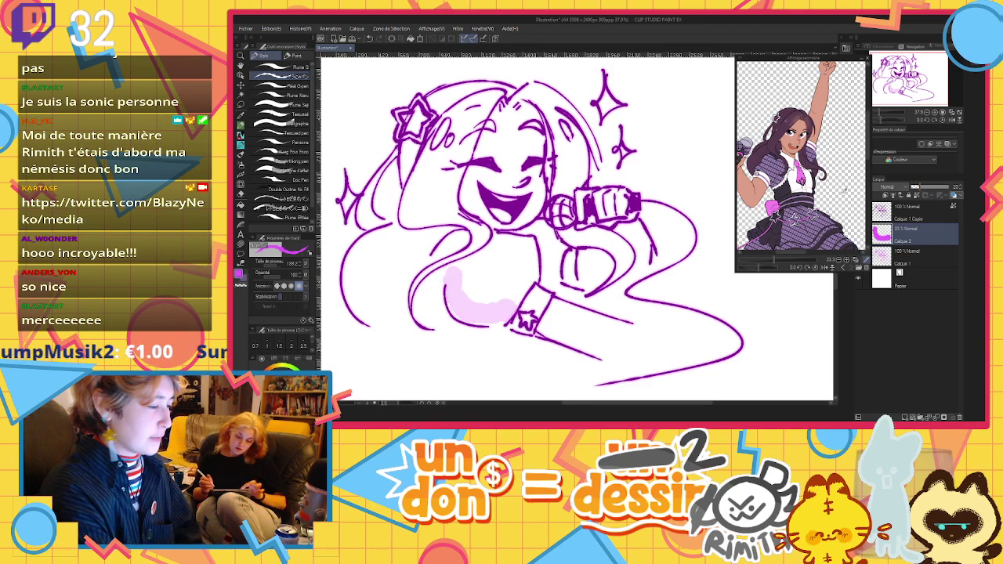
Paint pale magenta shading on the singer's hair locks, forehead, hand and the underside of the extended arm
drag(436, 249, 406, 284)
mouse_move(421, 165)
mouse_down()
mouse_move(410, 205)
mouse_move(425, 196)
mouse_move(446, 213)
mouse_move(464, 155)
mouse_up()
mouse_move(490, 117)
mouse_down()
mouse_move(520, 106)
mouse_move(506, 120)
mouse_up()
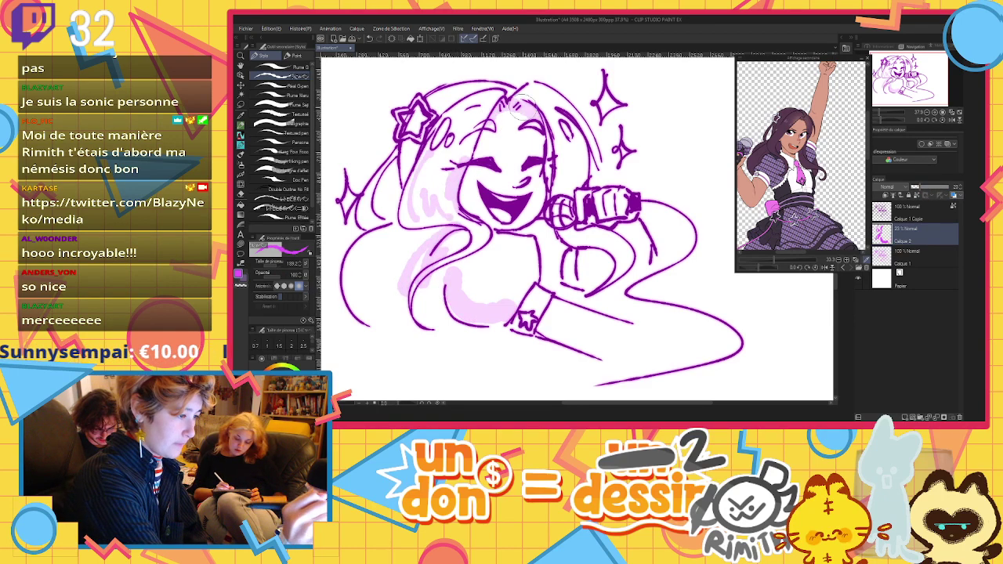
mouse_move(551, 277)
mouse_down()
mouse_move(614, 288)
mouse_move(637, 263)
mouse_move(635, 282)
mouse_move(640, 235)
mouse_move(585, 227)
mouse_move(551, 243)
mouse_move(578, 241)
mouse_up()
drag(546, 323, 619, 357)
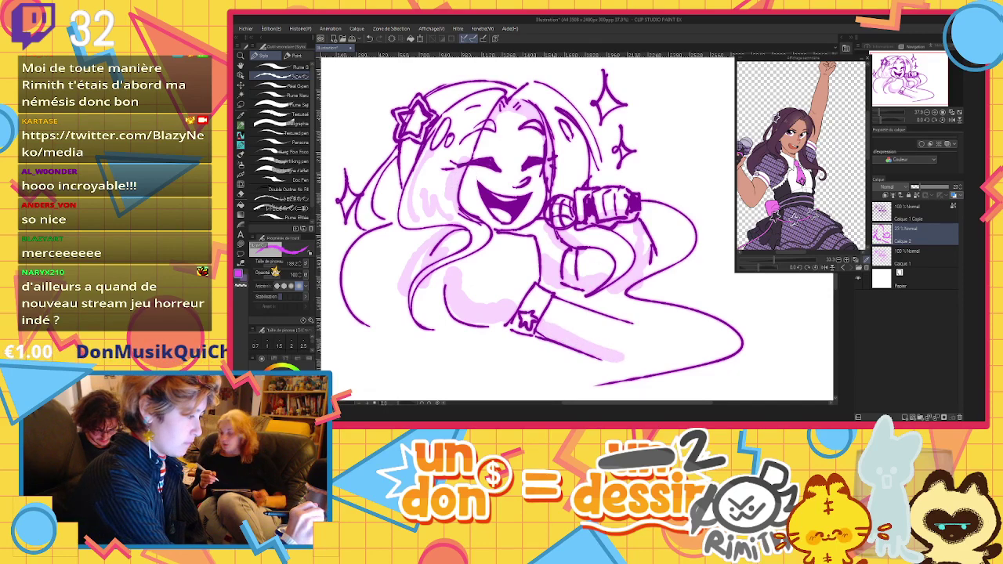
Reduce the brush size and add small circles around the hair and a signature with a heart above the extended arm
click(275, 268)
click(281, 266)
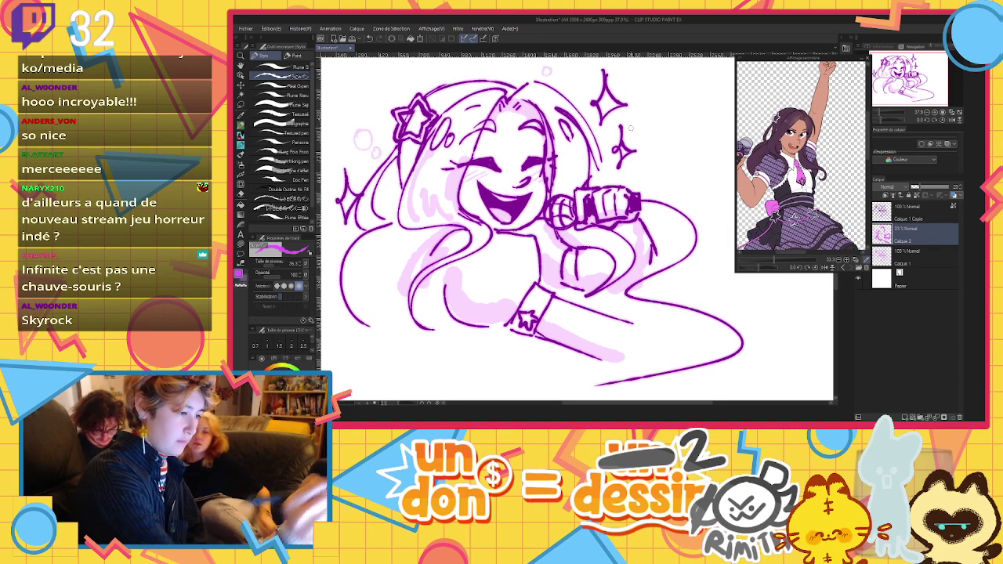
mouse_move(611, 294)
mouse_down()
mouse_move(593, 304)
mouse_move(638, 317)
mouse_up()
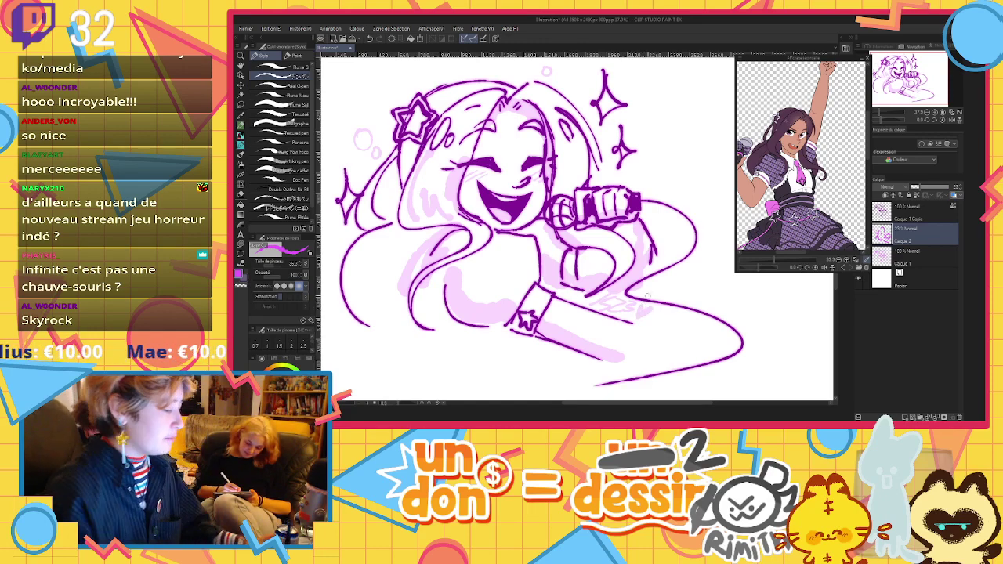
Crop the canvas more tightly around the singer, trimming mainly the right and bottom edges across the microphone cable
scroll(648, 296, down, 2)
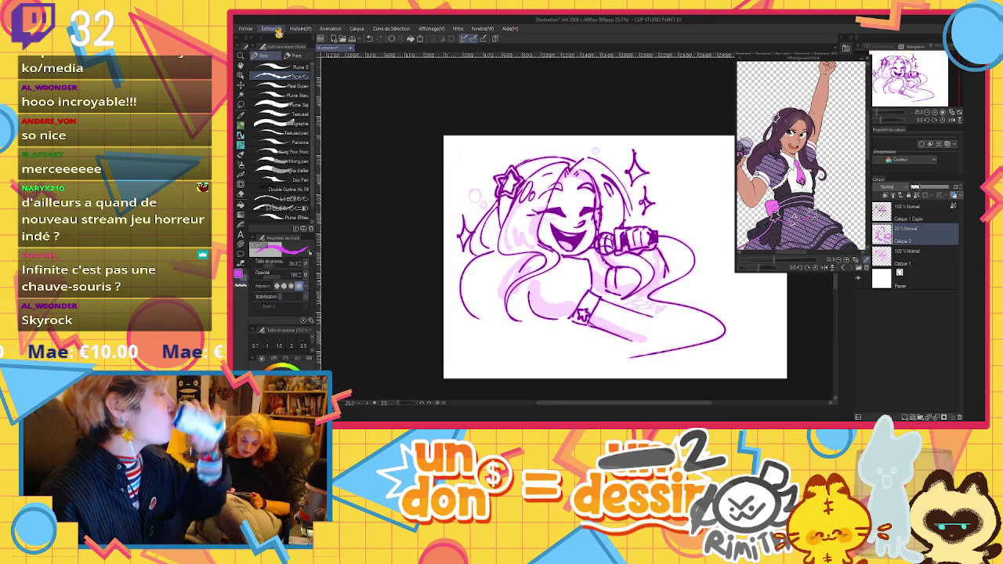
key(ctrl+t)
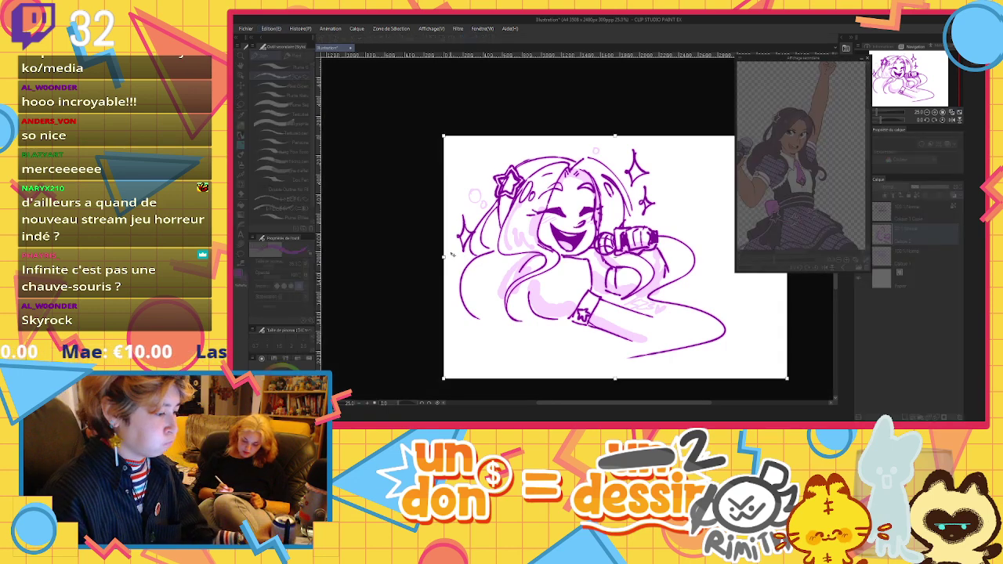
drag(446, 256, 452, 256)
scroll(499, 180, down, 2)
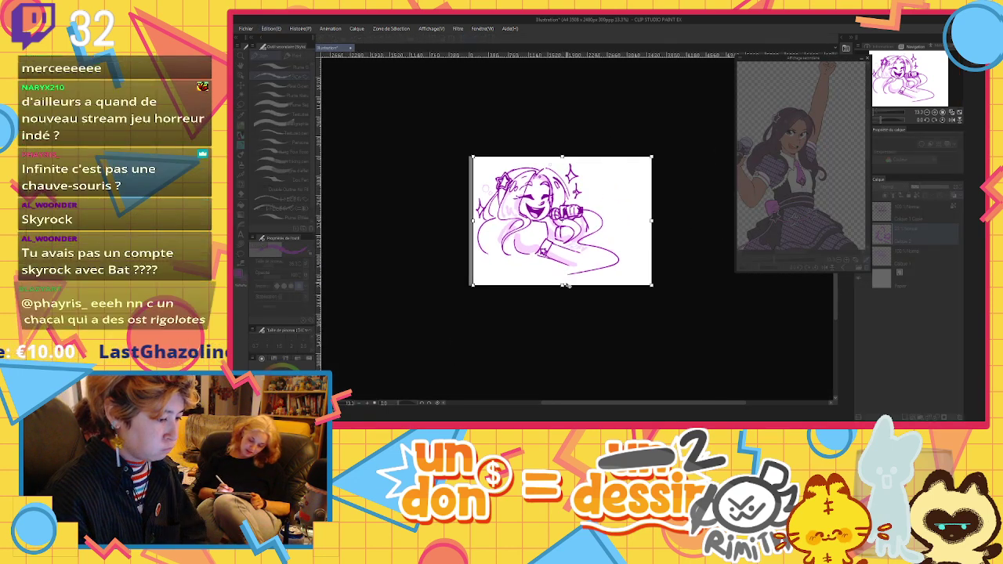
drag(566, 285, 560, 269)
drag(652, 211, 601, 212)
drag(536, 156, 536, 160)
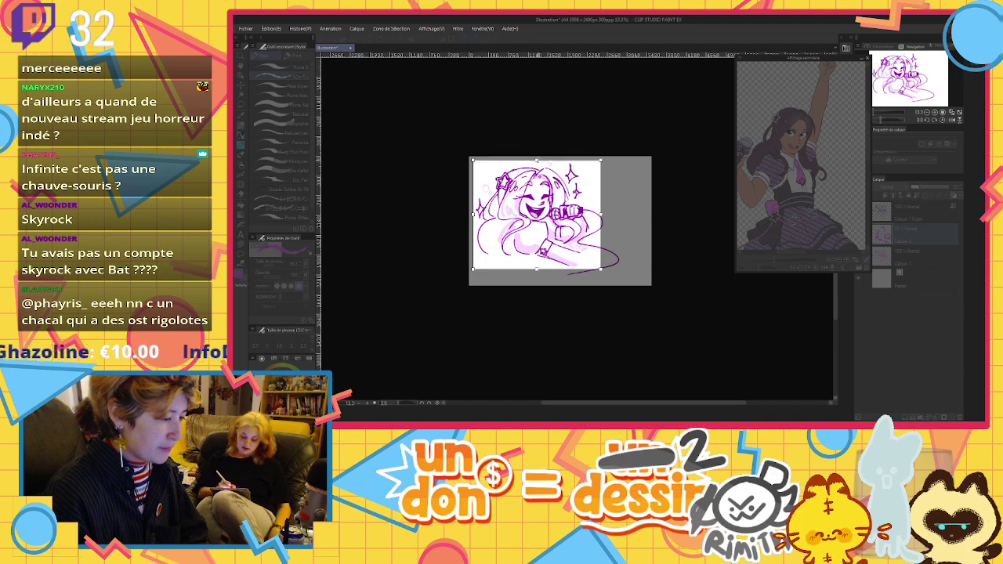
click(389, 136)
scroll(625, 246, down, 1)
scroll(626, 246, up, 3)
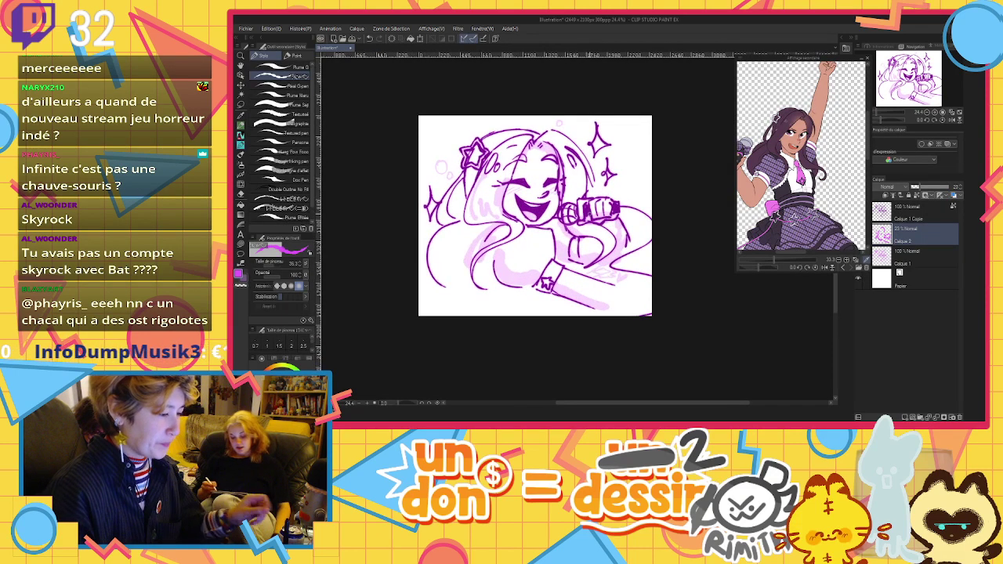
Sketch a pale magenta bow below the singer's chest, undoing the unwanted strokes
key(ctrl+plus)
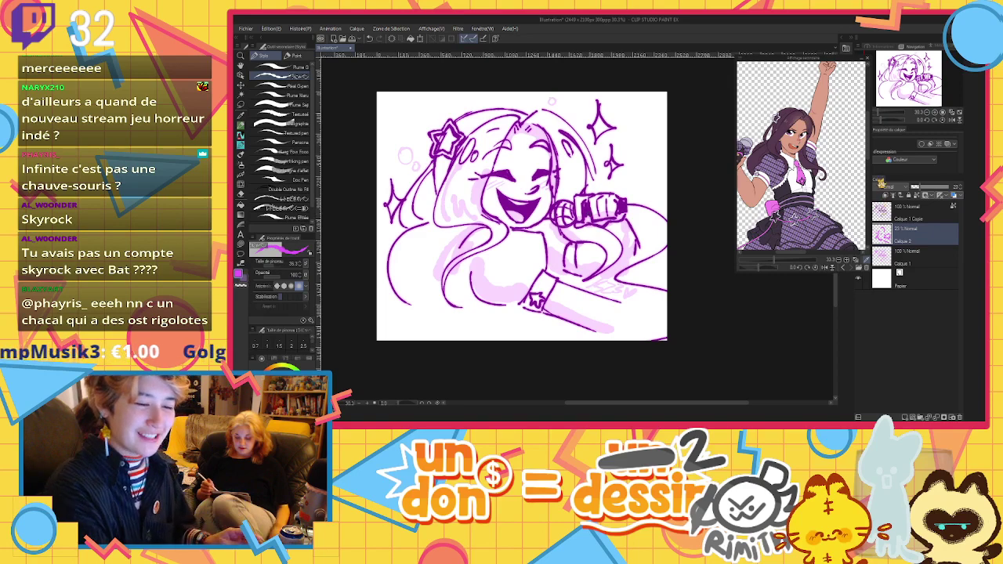
drag(459, 290, 478, 326)
key(ctrl+z)
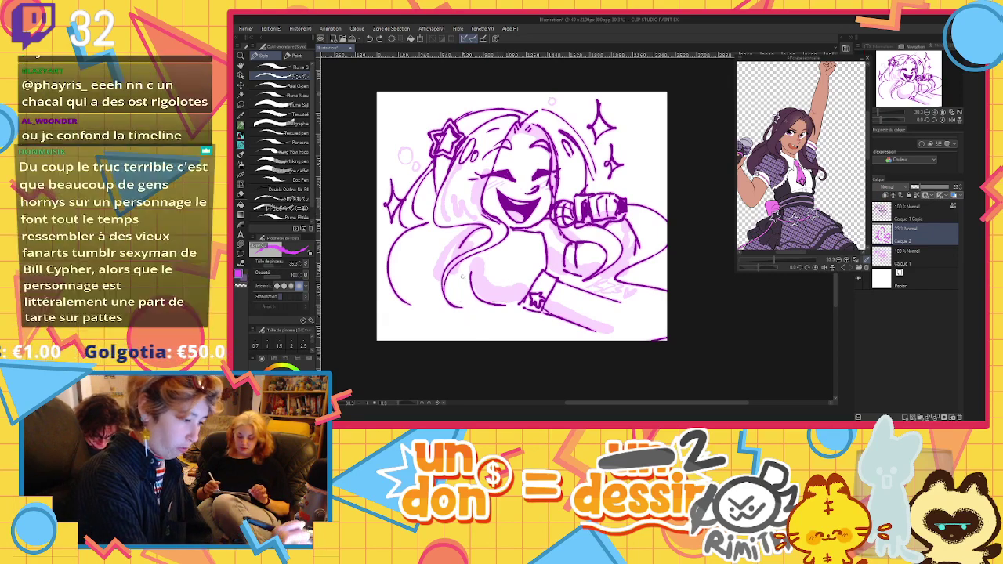
mouse_move(461, 290)
mouse_down()
mouse_move(479, 326)
mouse_move(478, 305)
mouse_move(467, 303)
mouse_move(472, 316)
mouse_move(516, 310)
mouse_up()
key(ctrl+z)
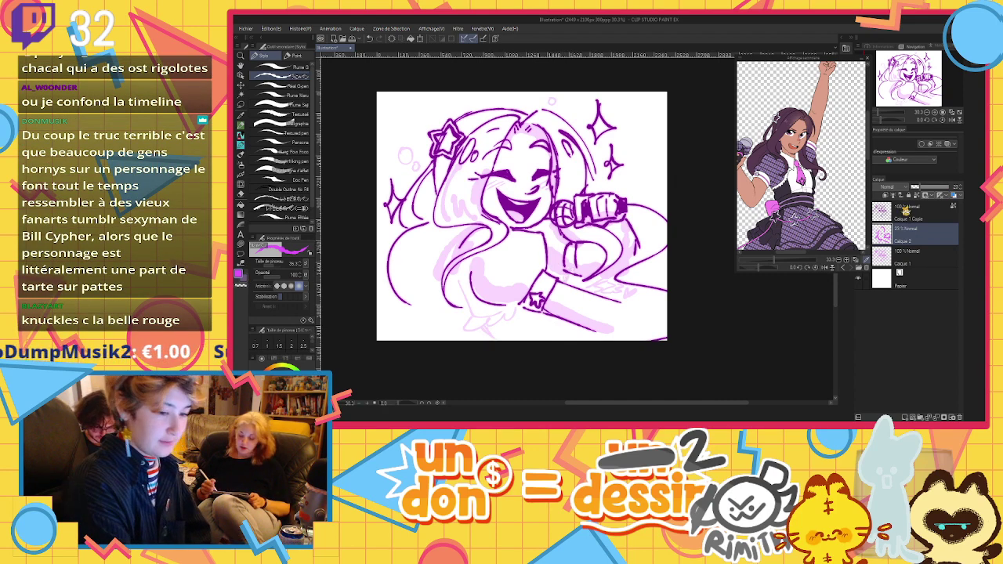
Add a layer above the line art, sketch dark purple bow and arm-side strokes below the chest, and lower the layer's opacity
click(906, 212)
click(905, 417)
alt+click(586, 211)
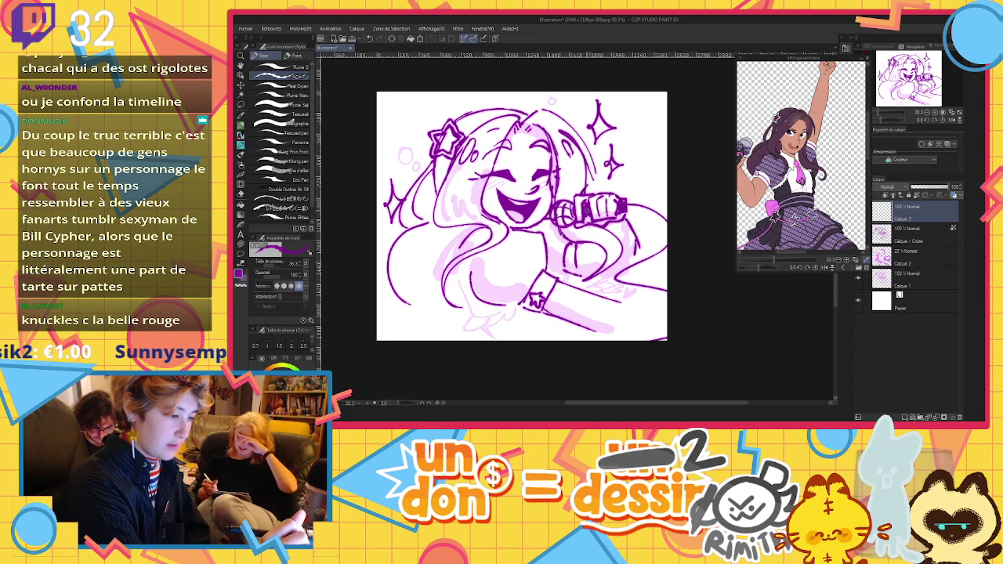
mouse_move(550, 248)
mouse_down()
mouse_move(565, 281)
mouse_move(556, 259)
mouse_up()
key(ctrl+z)
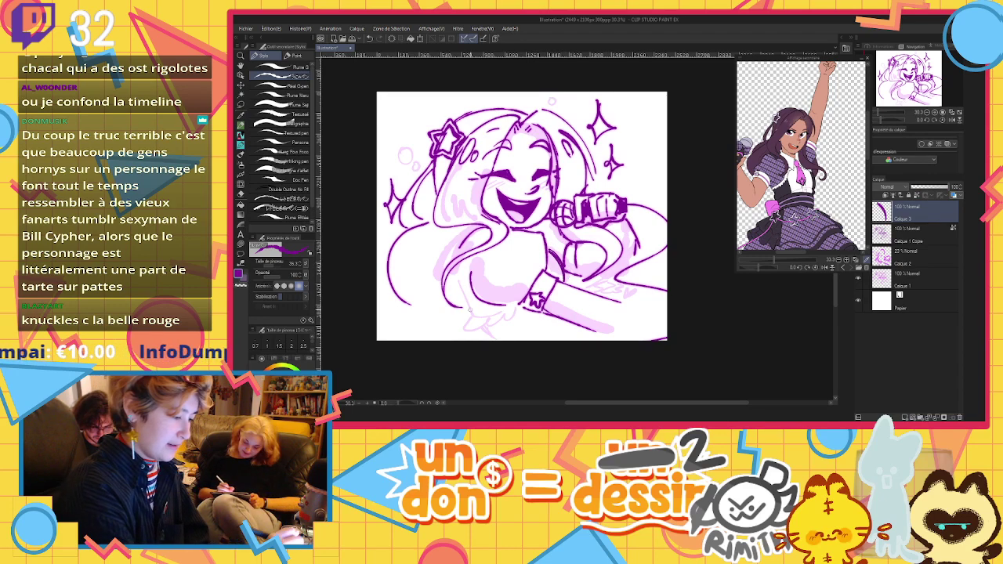
mouse_move(468, 298)
mouse_down()
mouse_move(513, 305)
mouse_move(476, 309)
mouse_move(491, 336)
mouse_move(487, 326)
mouse_move(517, 310)
mouse_move(523, 319)
mouse_move(518, 310)
mouse_move(500, 329)
mouse_move(532, 328)
mouse_up()
click(925, 186)
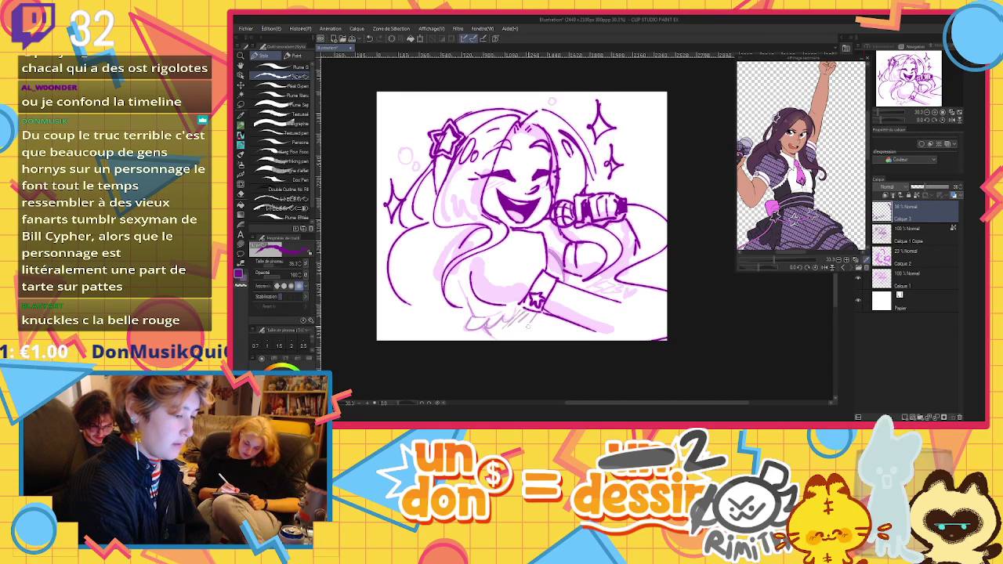
Sketch faint strokes beside the bow and a curved hair end at the canvas's lower-left, undoing the unwanted attempts
mouse_move(457, 281)
mouse_down()
mouse_move(476, 325)
mouse_move(471, 309)
mouse_move(395, 340)
mouse_up()
key(ctrl+z)
key(ctrl+z)
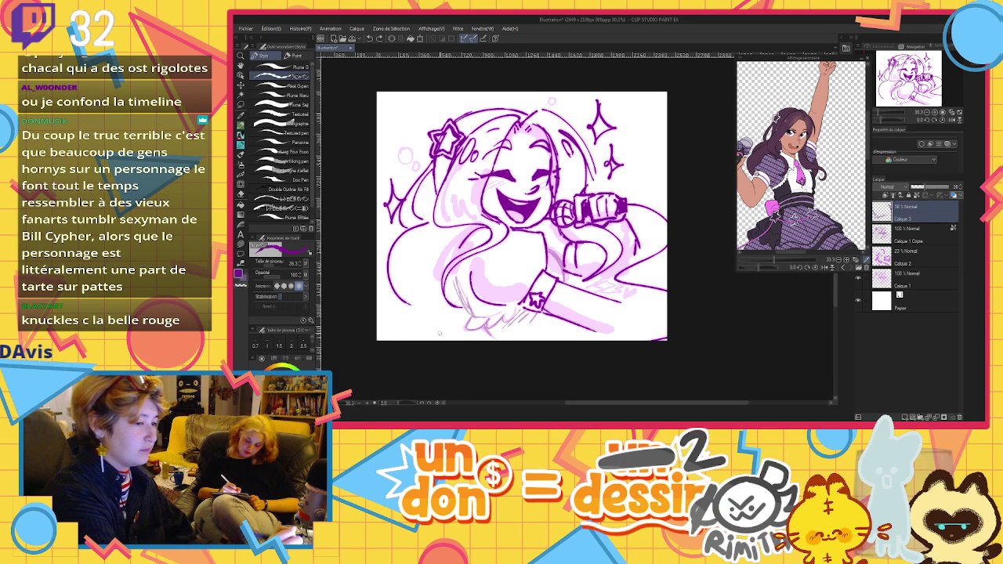
drag(409, 306, 423, 340)
key(ctrl+z)
key(ctrl+z)
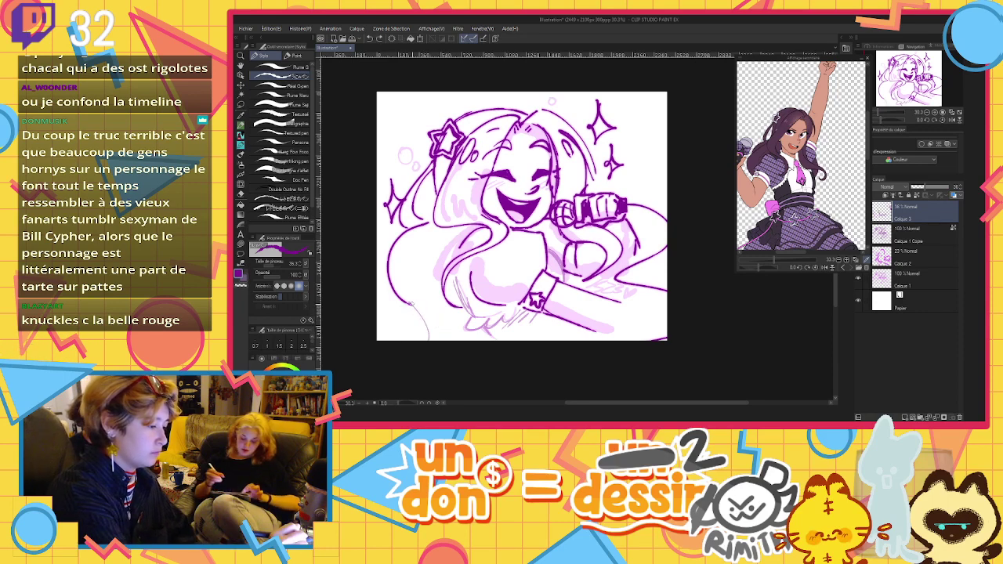
mouse_move(411, 304)
mouse_down()
mouse_move(428, 322)
mouse_move(420, 340)
mouse_up()
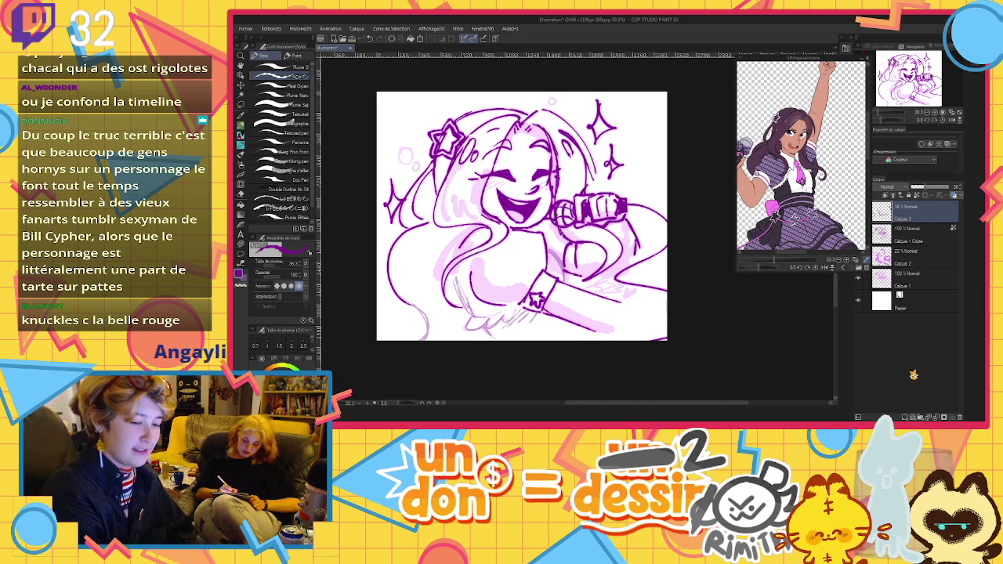
Draw thin motion arcs around the hair and sparkles on a new layer, and lower that layer's opacity
key(ctrl+shift+n)
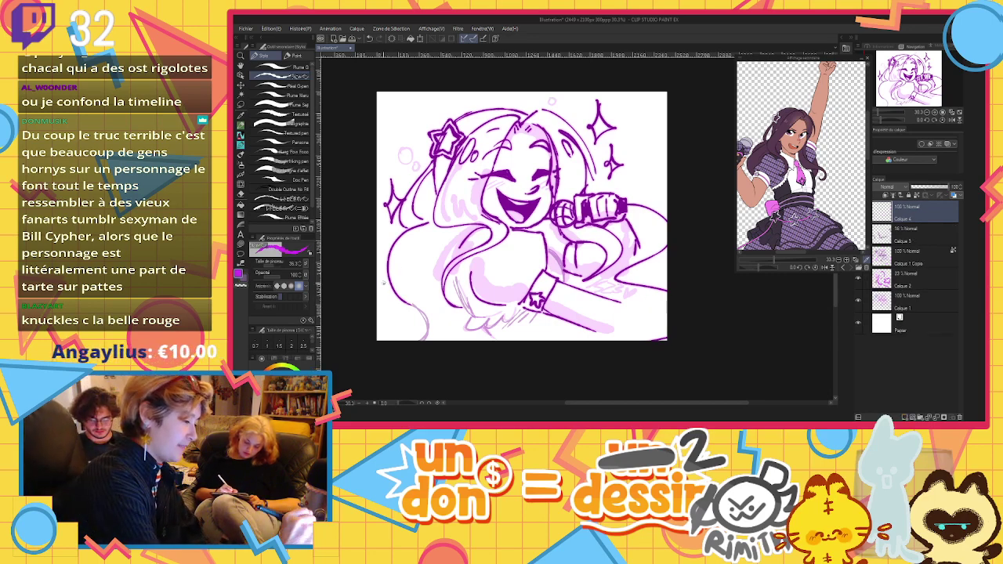
mouse_move(384, 285)
mouse_down()
mouse_move(388, 311)
mouse_move(405, 318)
mouse_up()
drag(625, 141, 627, 181)
key(ctrl+z)
drag(633, 139, 637, 147)
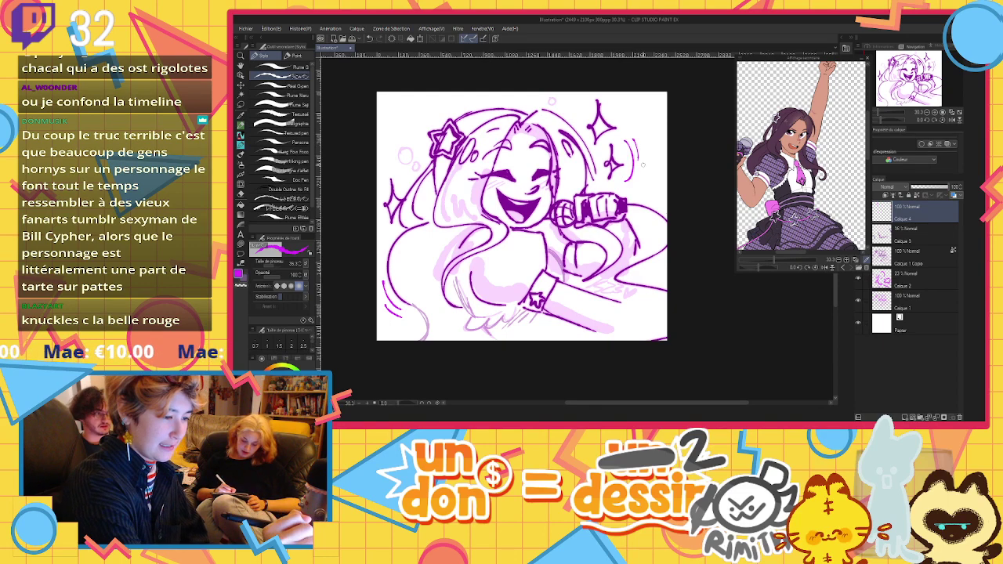
click(921, 186)
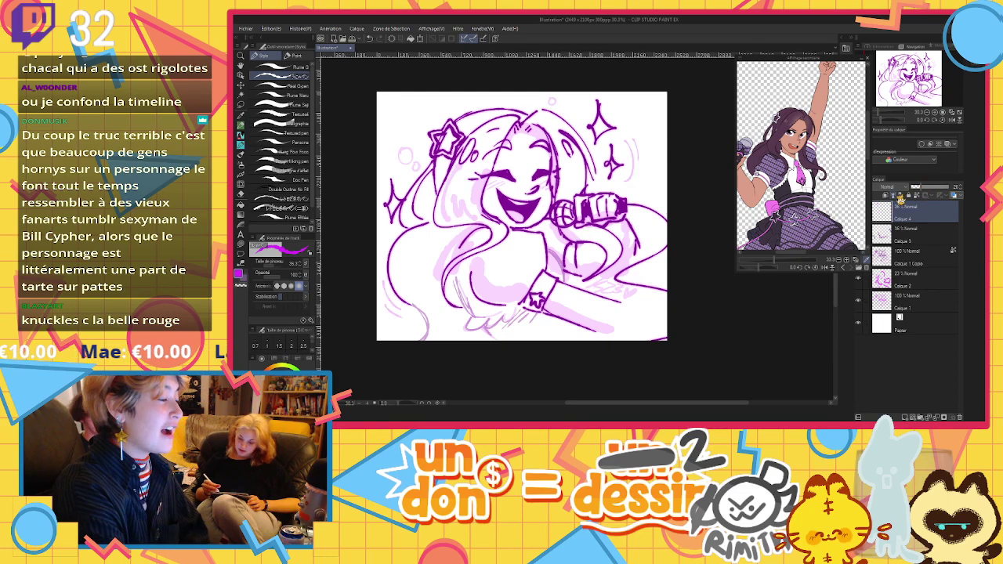
drag(417, 145, 445, 108)
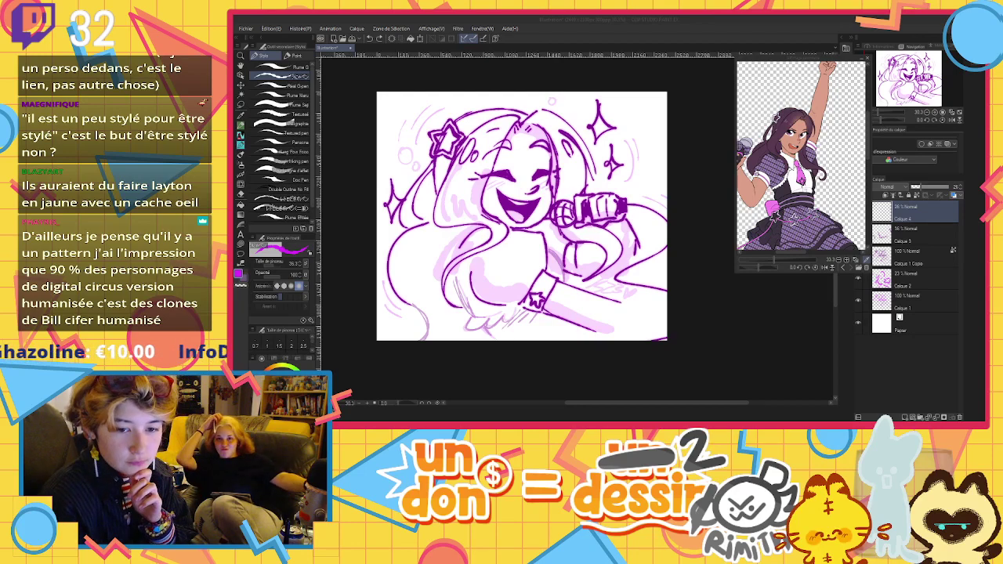
View the pencil sketches of Bill in the web browser and return to the drawing
key(alt+Tab)
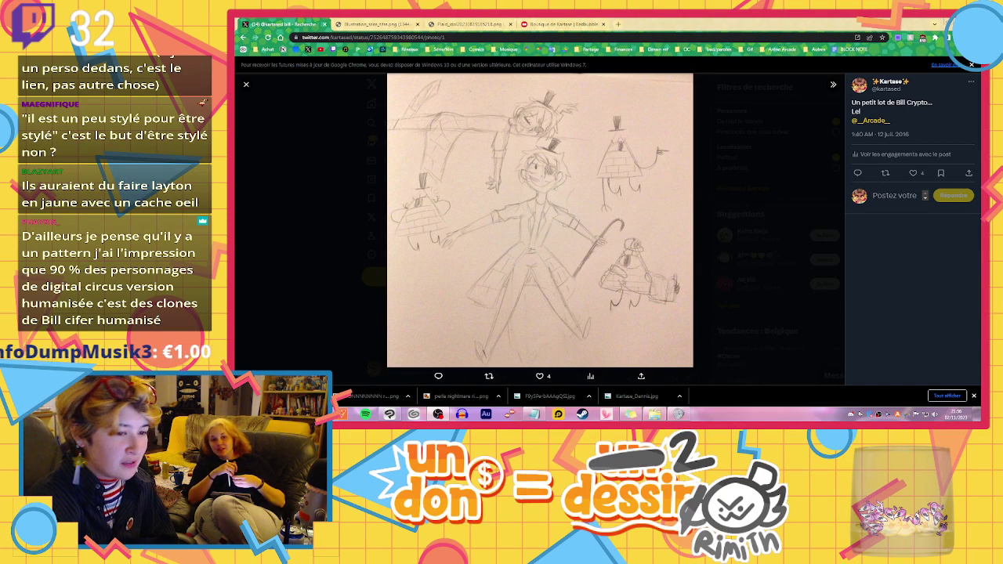
key(alt+Tab)
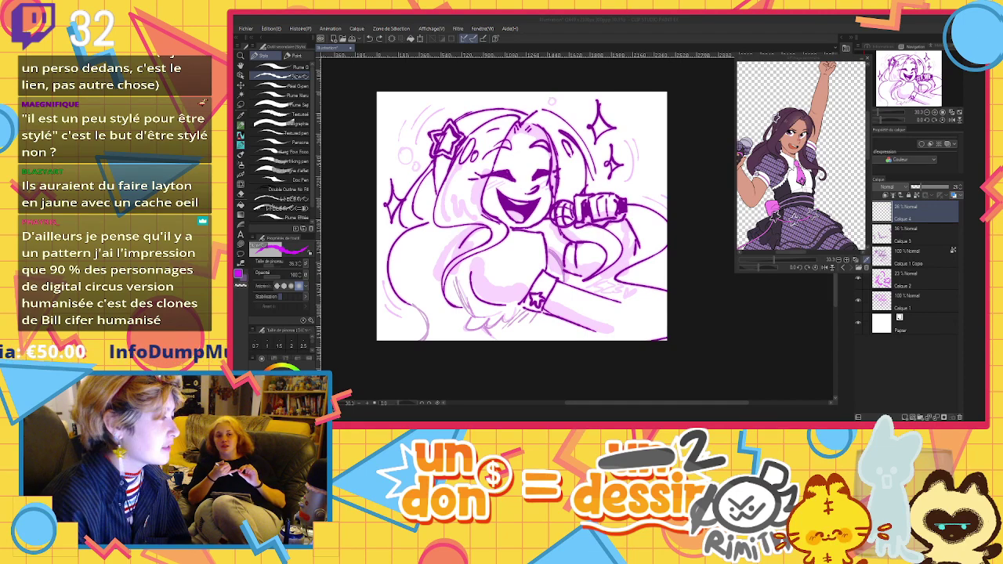
Save the finished singer sketch as a PNG file
click(681, 221)
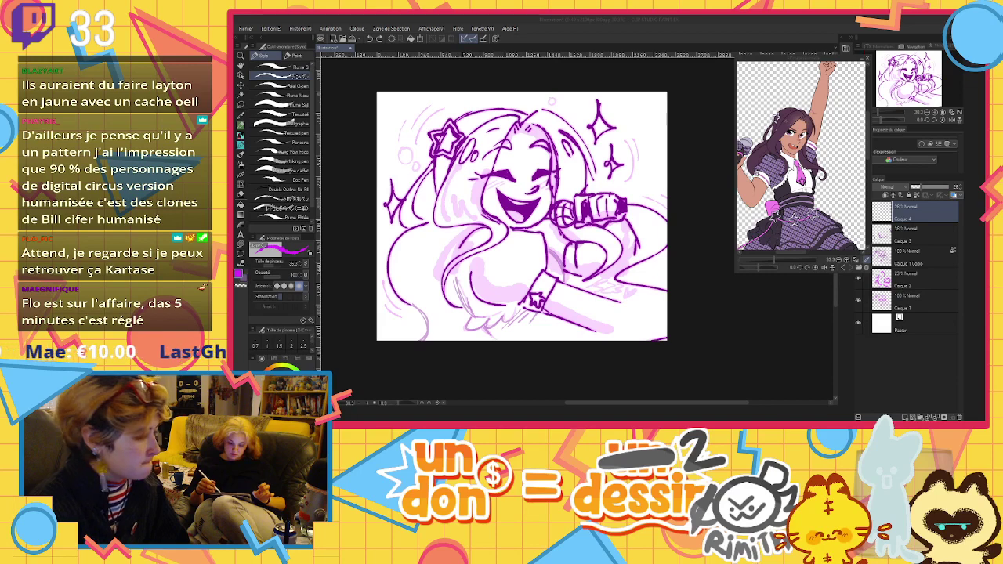
key(ctrl+s)
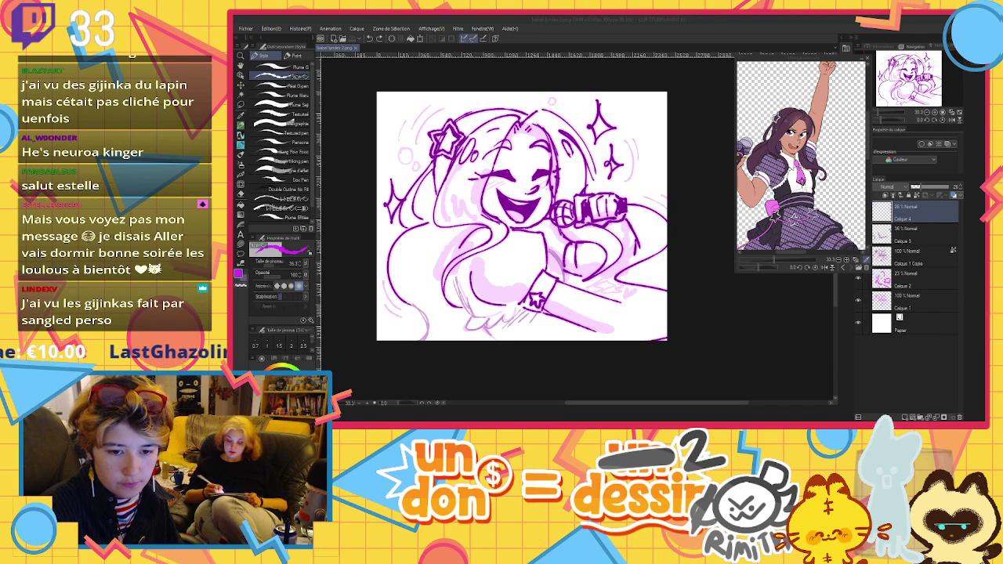
Examine the fan art of the moustached king in the fur-collared cape in the browser, and return to the drawing
key(alt+Tab)
click(610, 149)
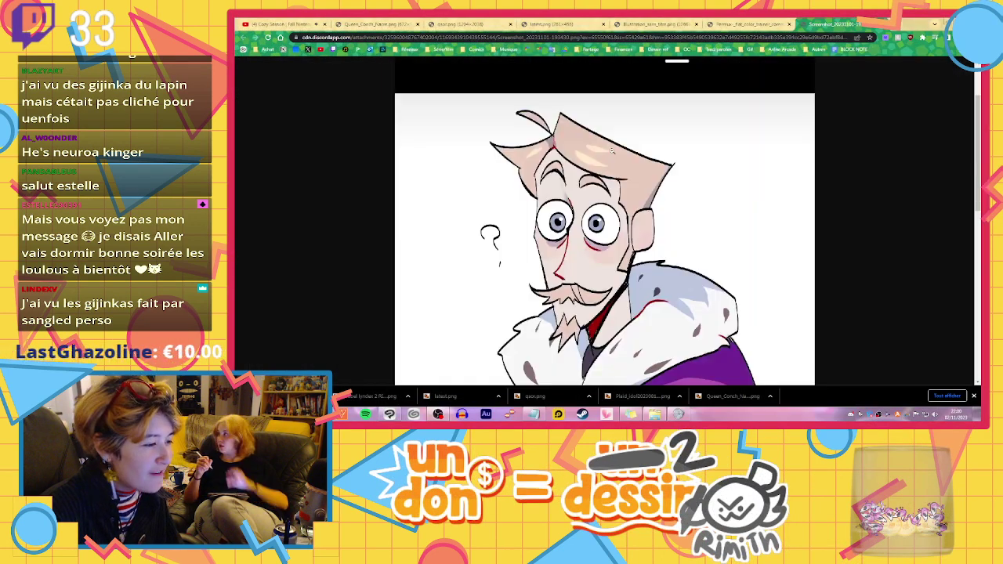
scroll(612, 150, down, 1)
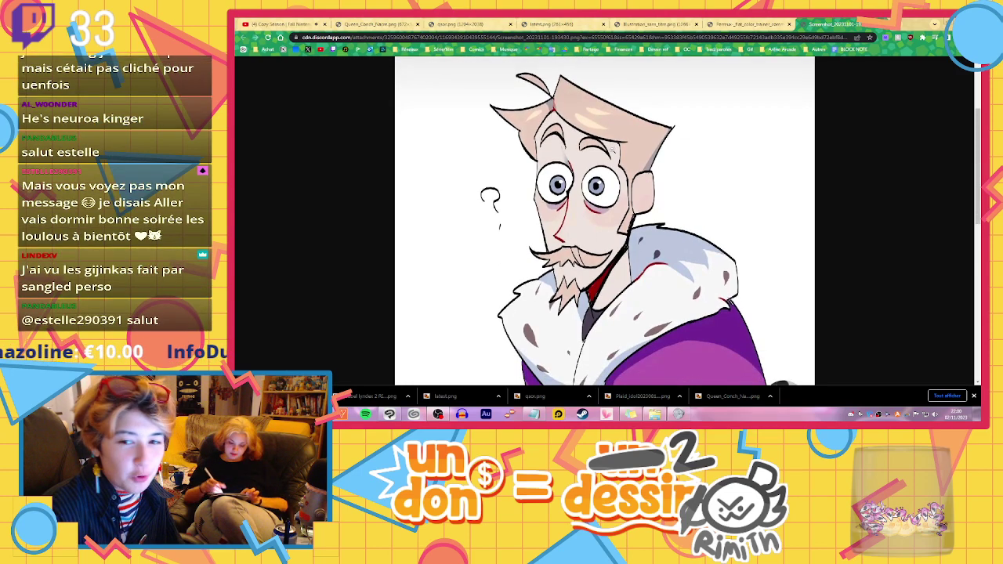
click(612, 149)
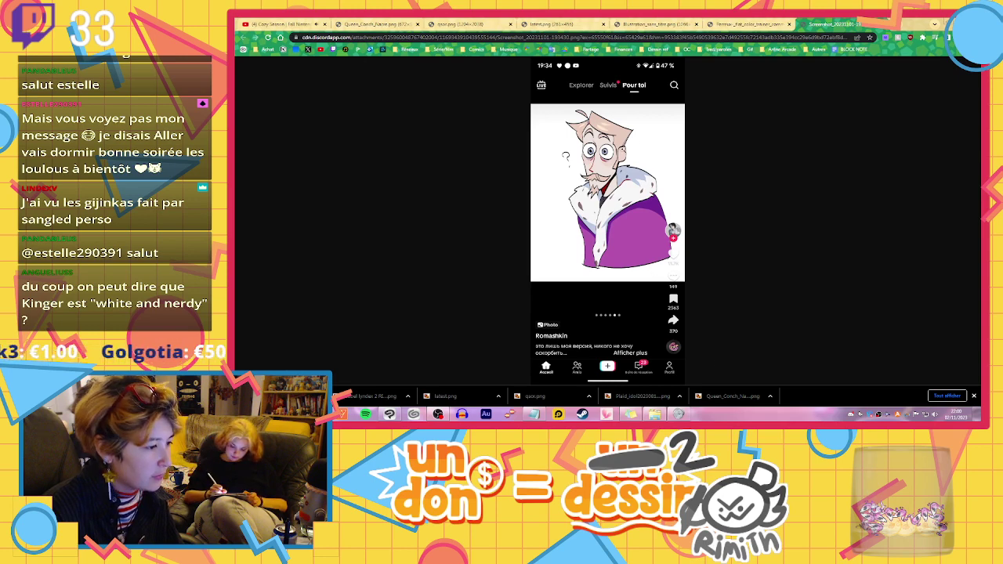
click(623, 151)
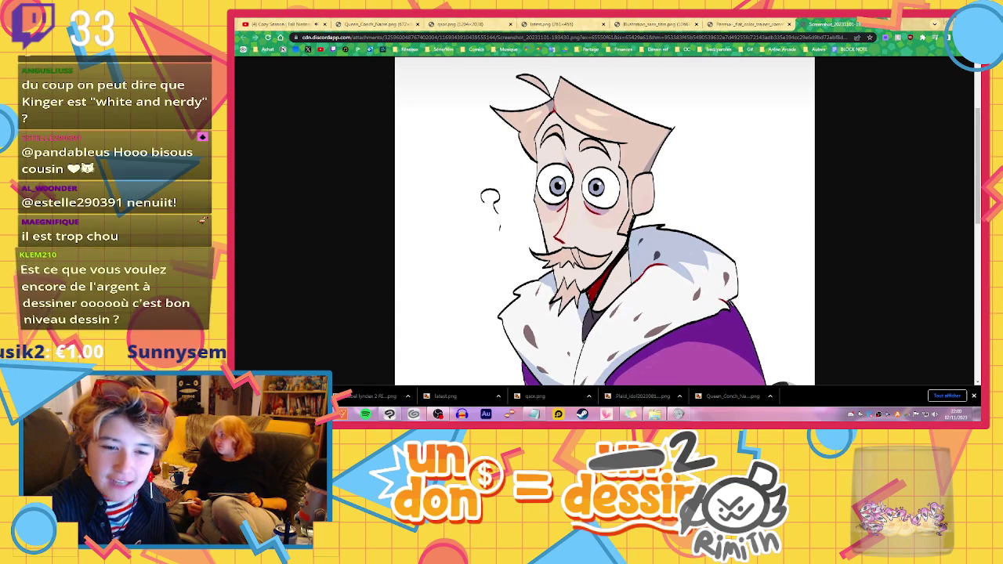
click(438, 414)
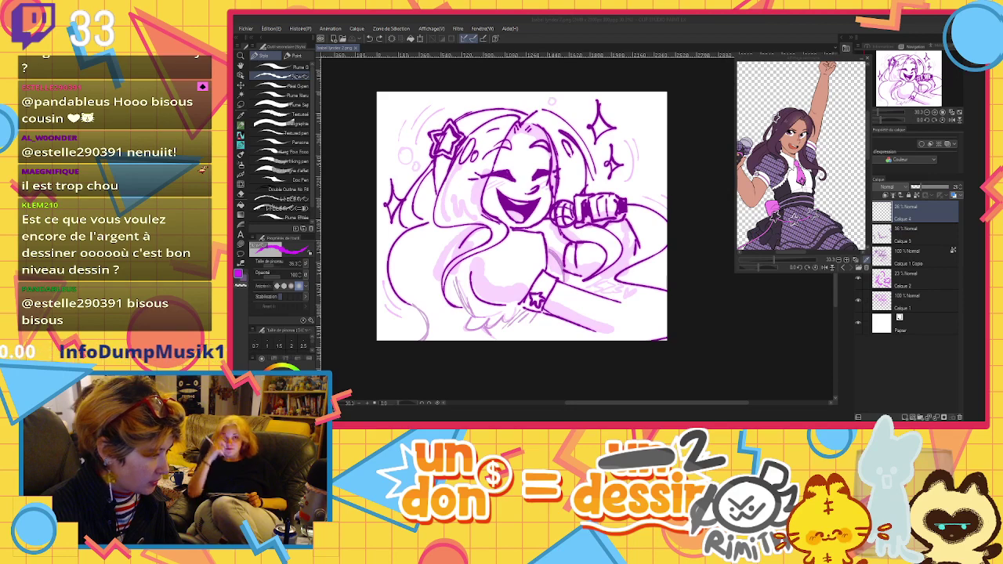
Examine the browser fan art of the man with glasses and butterflies at full size, and return to the drawing
key(alt+Tab)
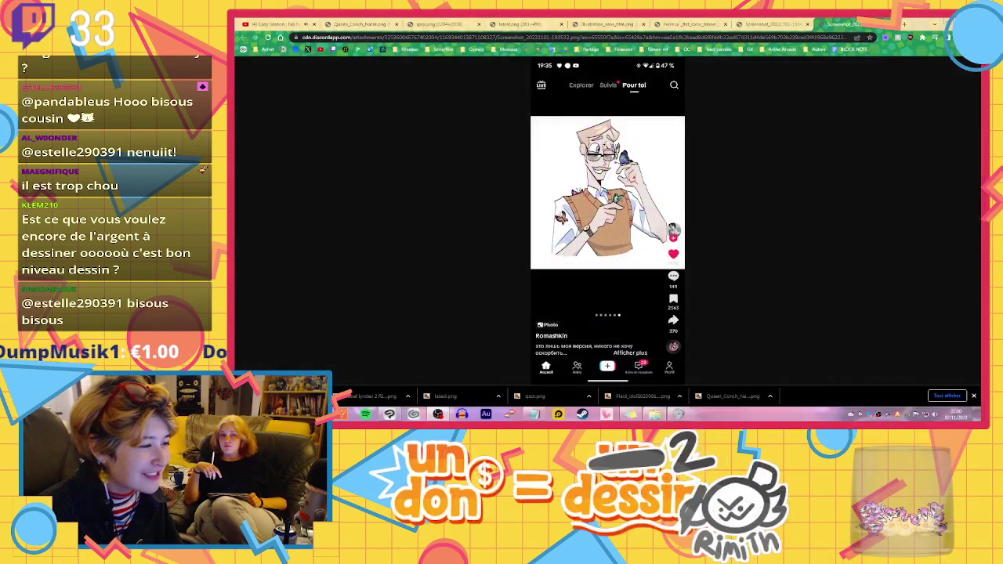
click(603, 153)
scroll(603, 153, down, 2)
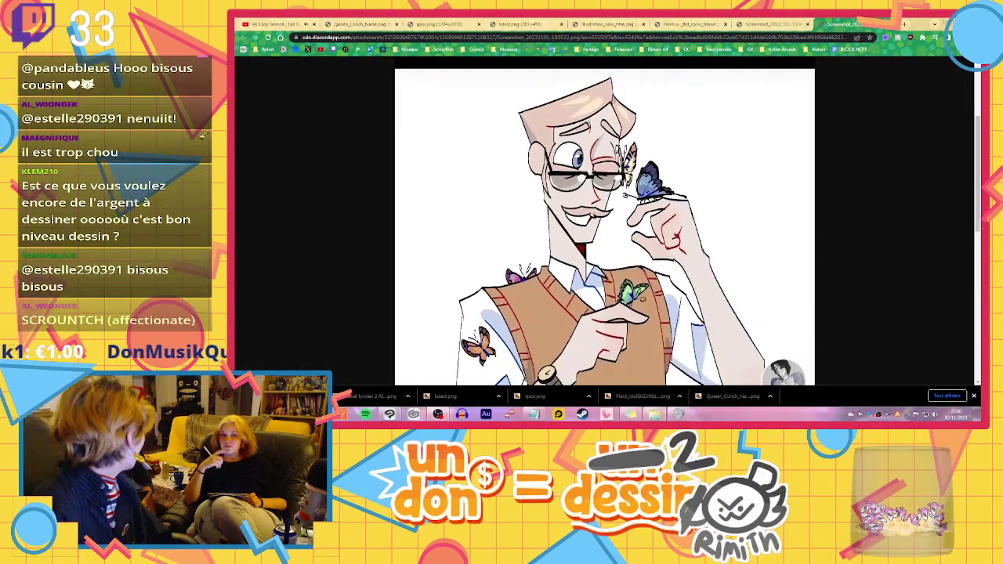
scroll(603, 220, down, 1)
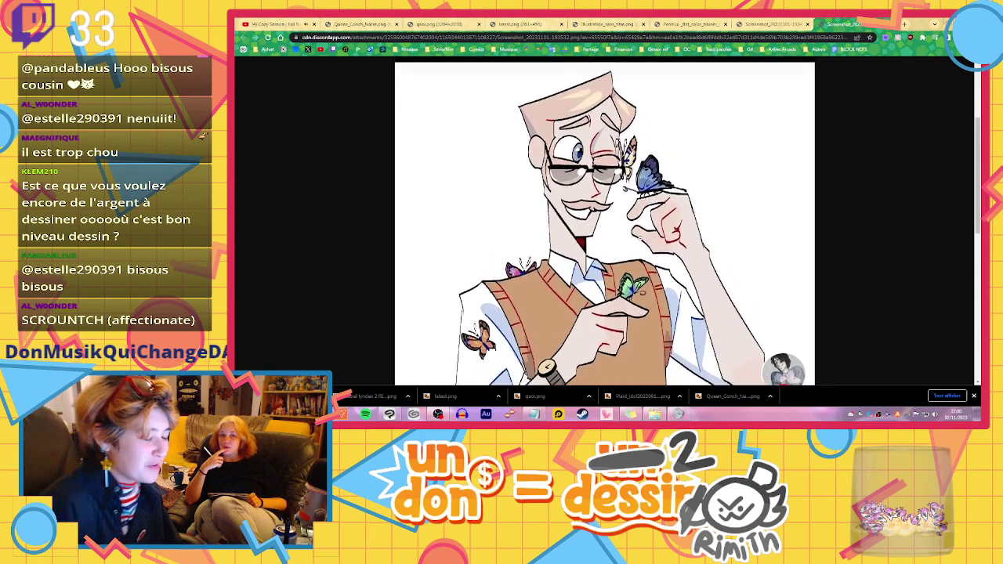
scroll(605, 223, up, 1)
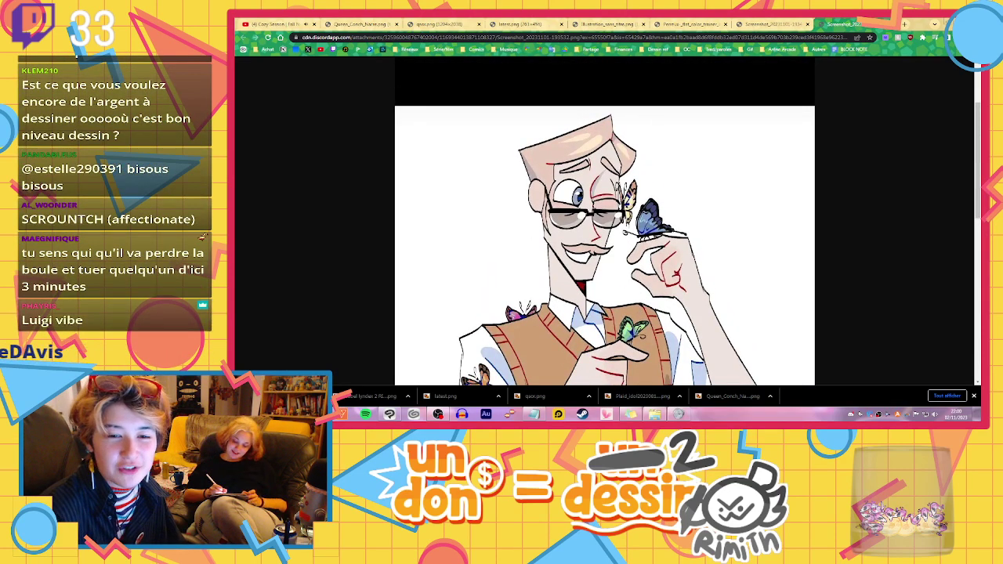
key(alt+Tab)
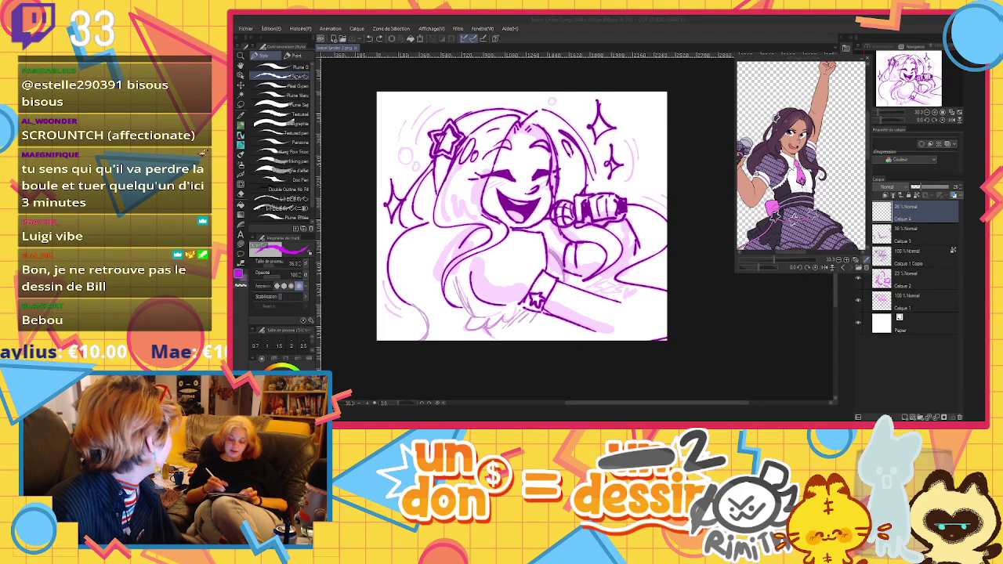
Review the king's face and fur collar once more in the browser image
key(alt+Tab)
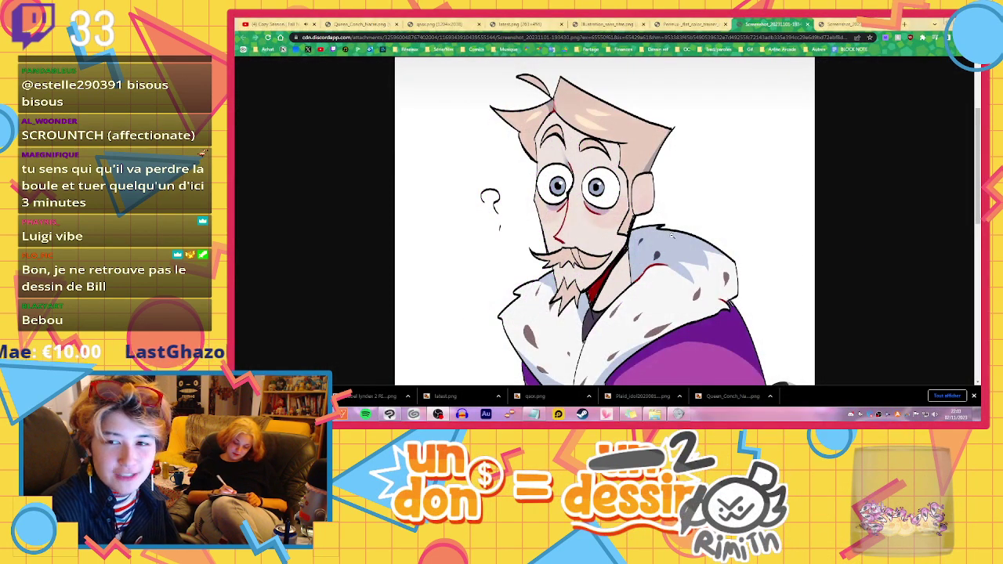
click(578, 183)
click(604, 157)
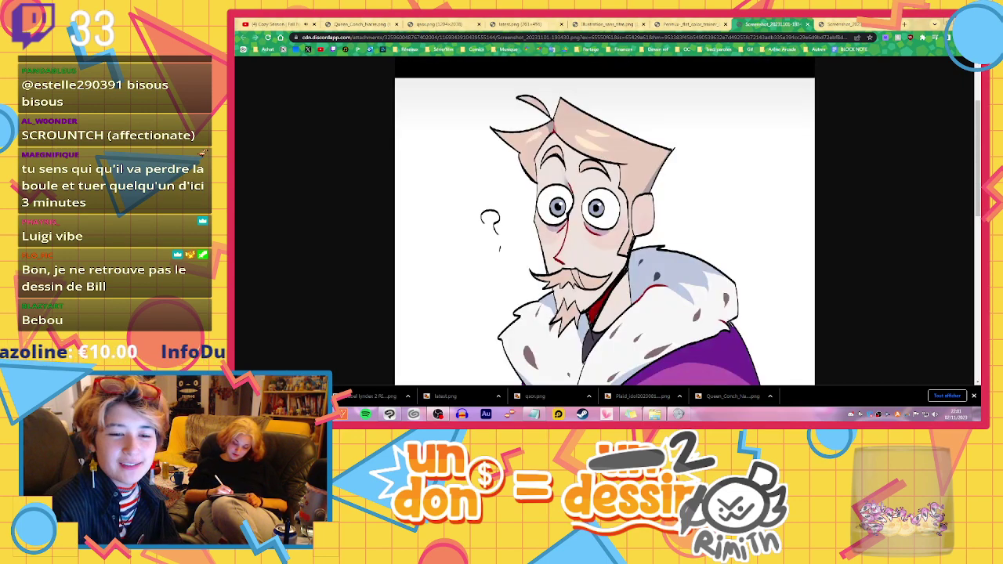
Switch back to Clip Studio Paint and close the saved singer drawing
key(alt+Tab)
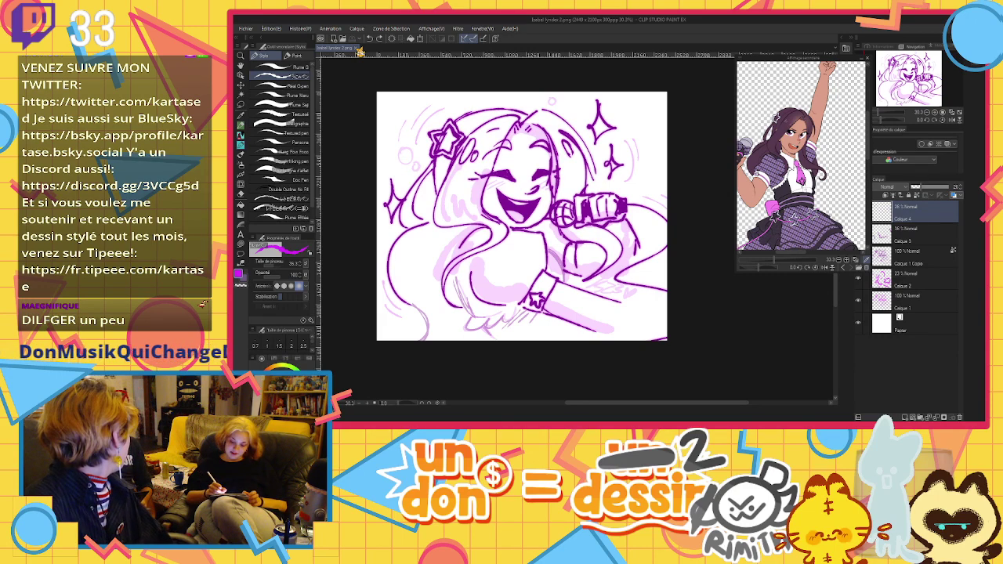
click(359, 49)
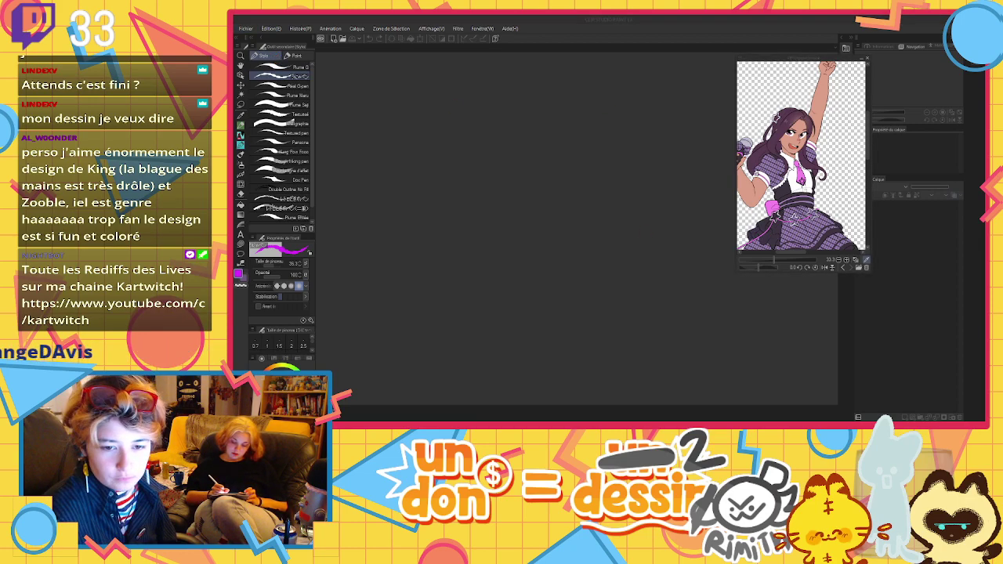
Preview earlier commission drawings in the file-opening dialog, including the winking girl and the braided-hair portrait, and close the dialog
key(ctrl+o)
click(493, 76)
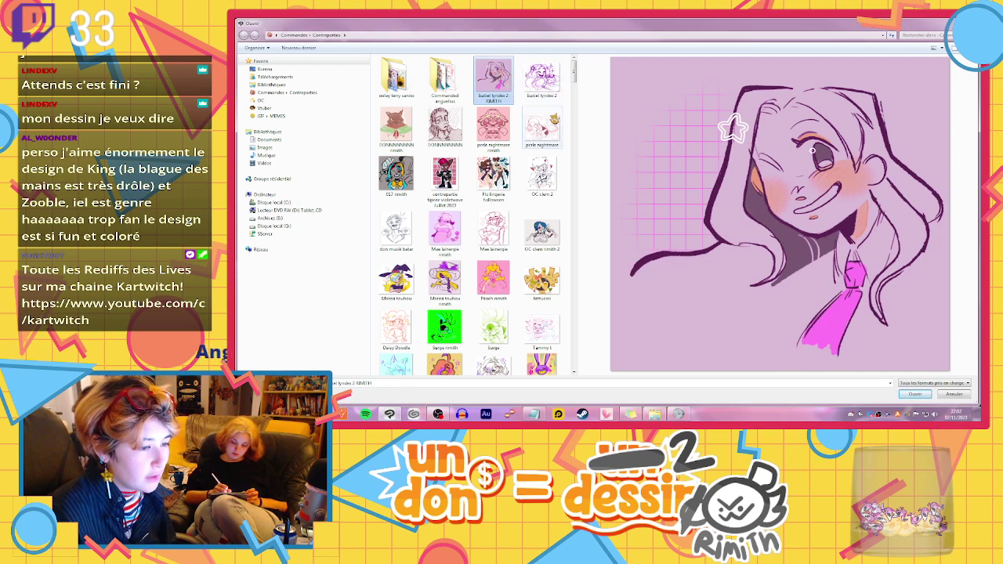
click(546, 92)
click(490, 78)
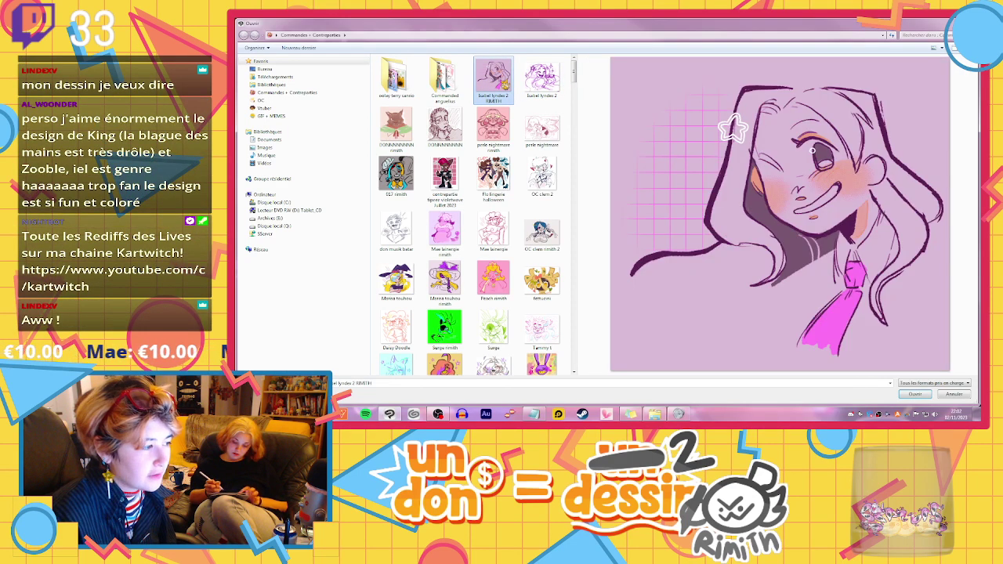
click(445, 125)
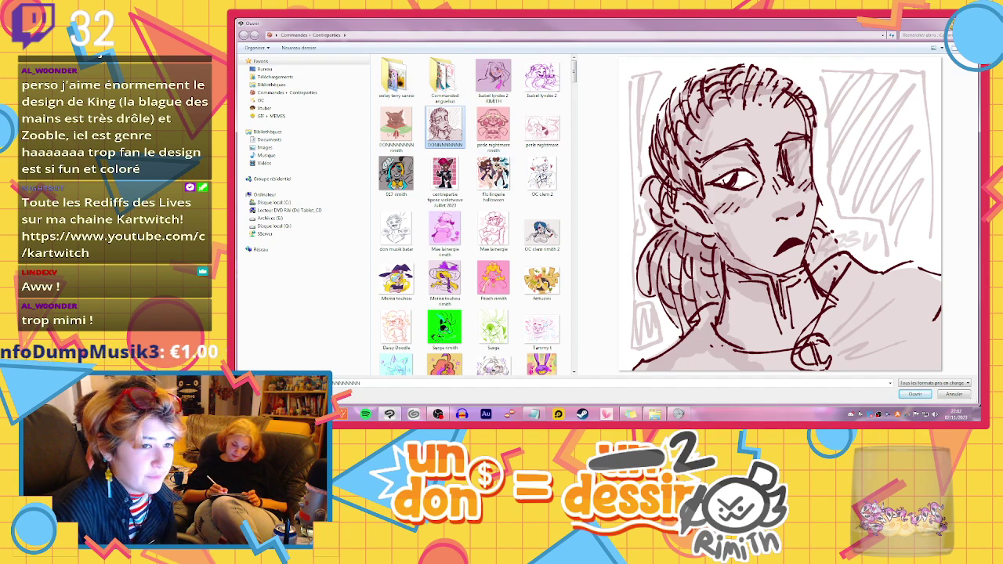
click(953, 23)
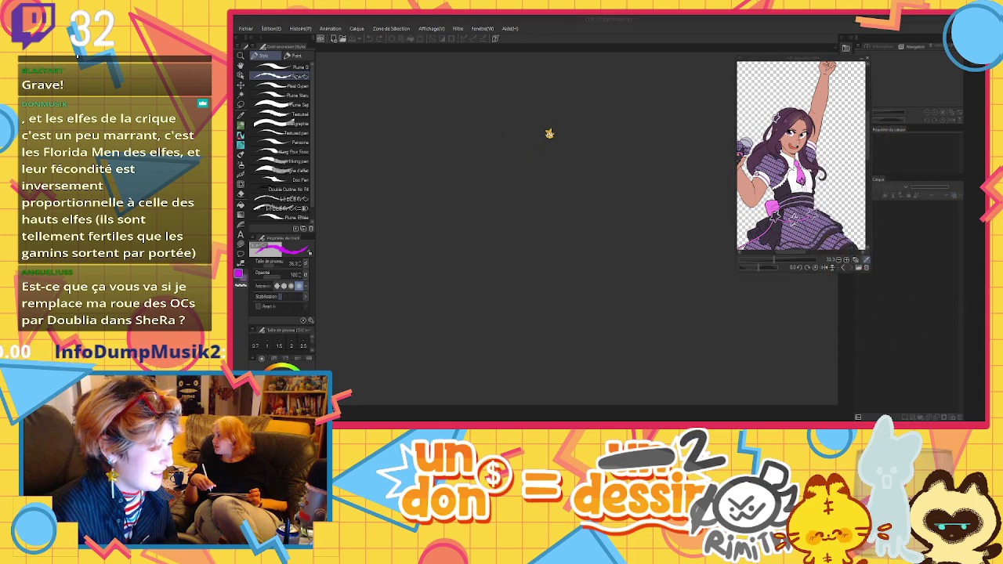
Load the pink long-eared character as the reference image and enlarge the reference window for a closer view
double_click(549, 132)
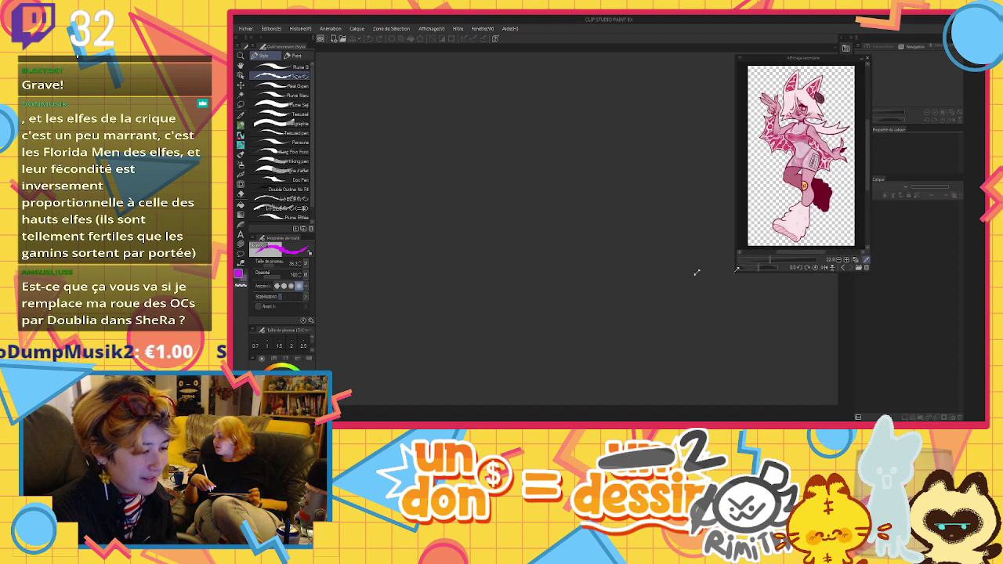
drag(697, 273, 736, 356)
scroll(854, 149, up, 3)
scroll(854, 149, down, 1)
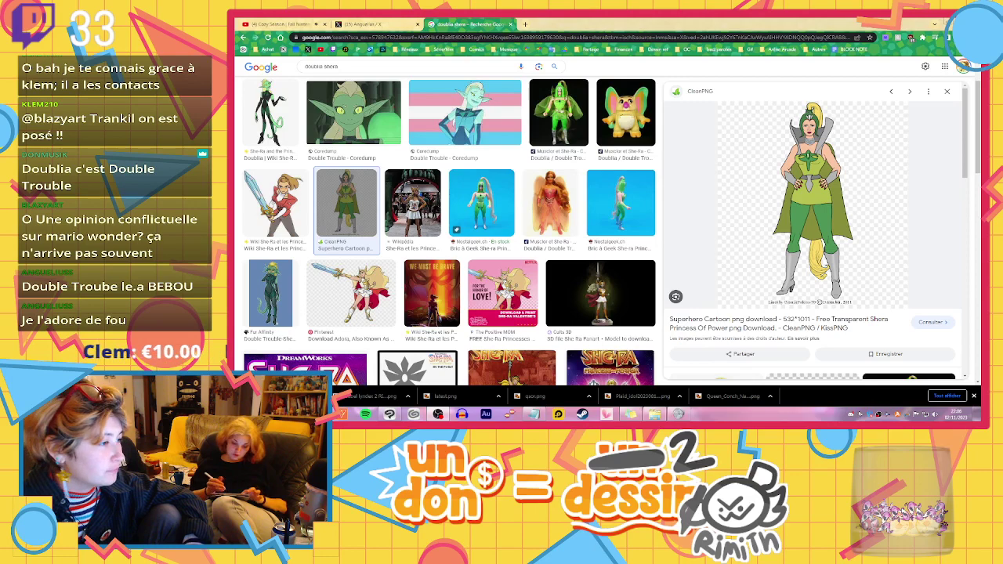
Preview the Double Trouble pictures in the image results, including the full-body view of the green character in black
click(448, 88)
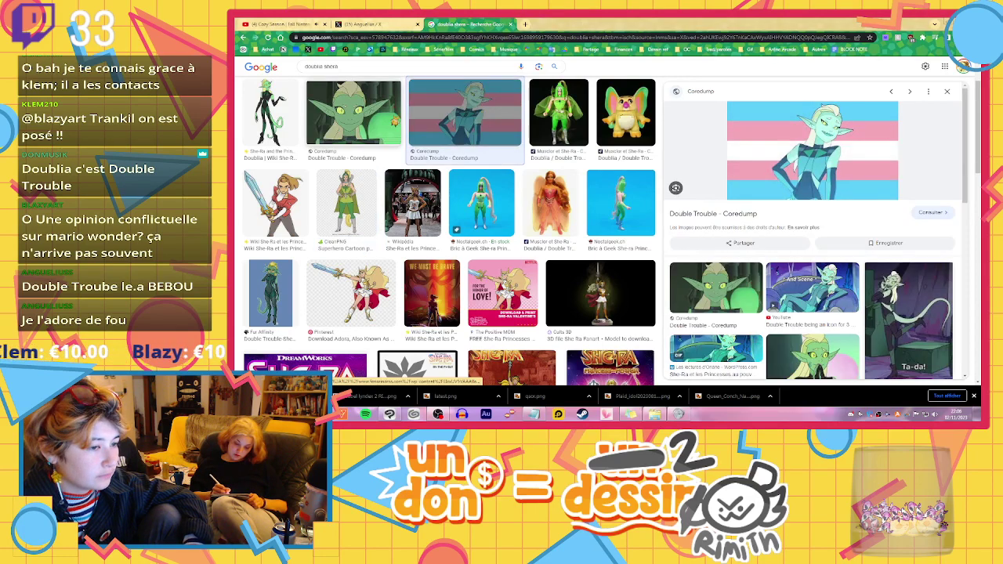
click(271, 114)
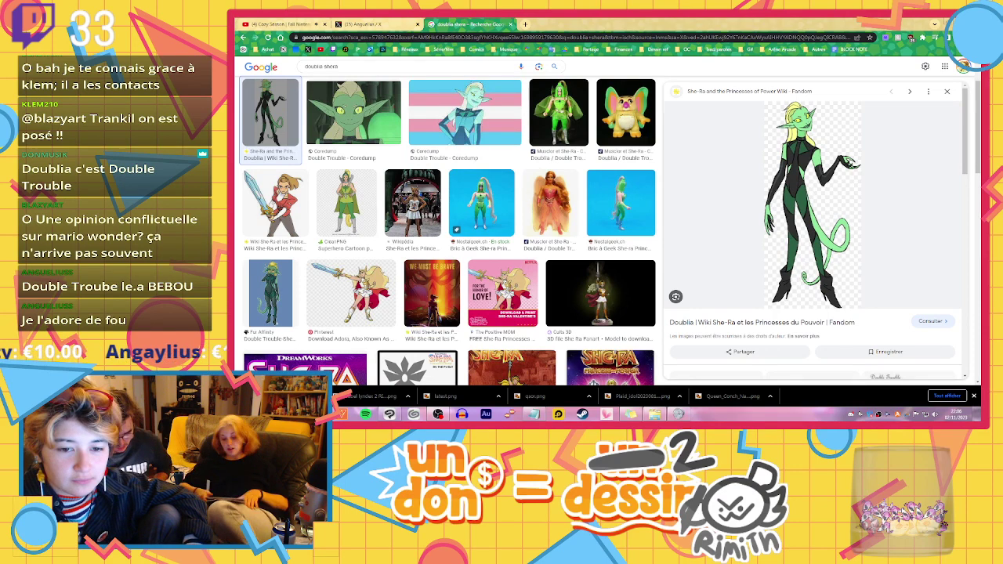
Switch to Clip Studio Paint and create a new blank A4 illustration canvas
key(alt+Tab)
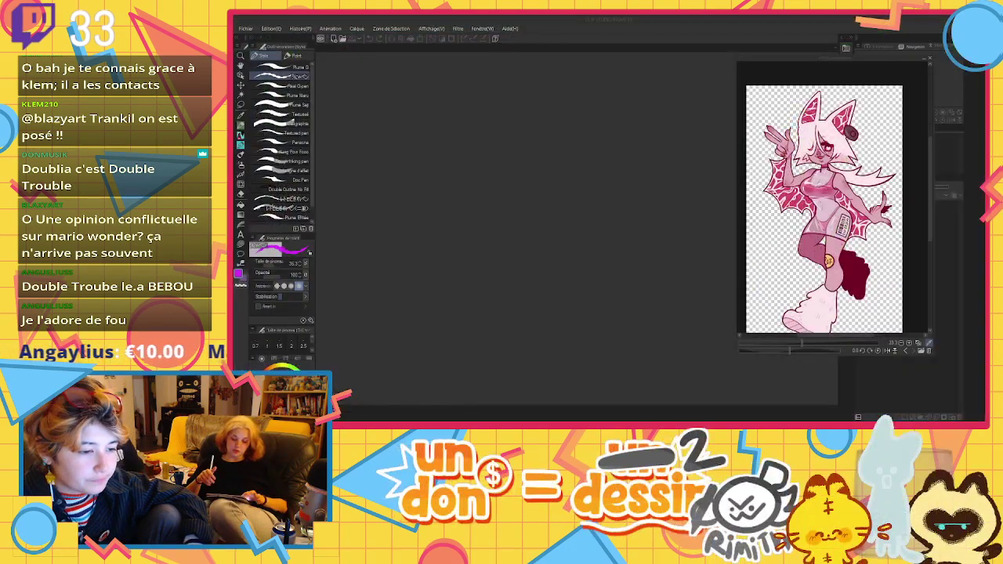
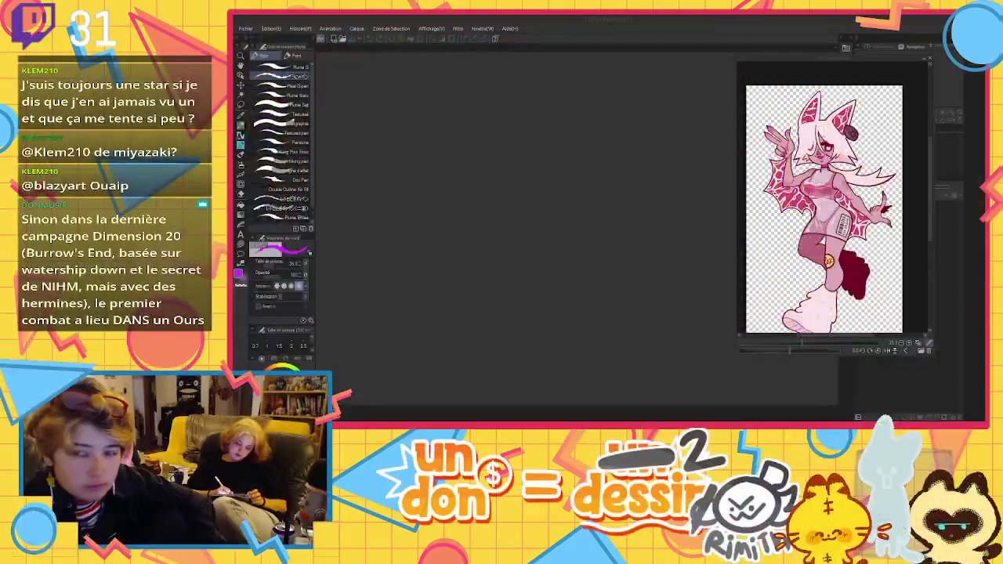
click(650, 122)
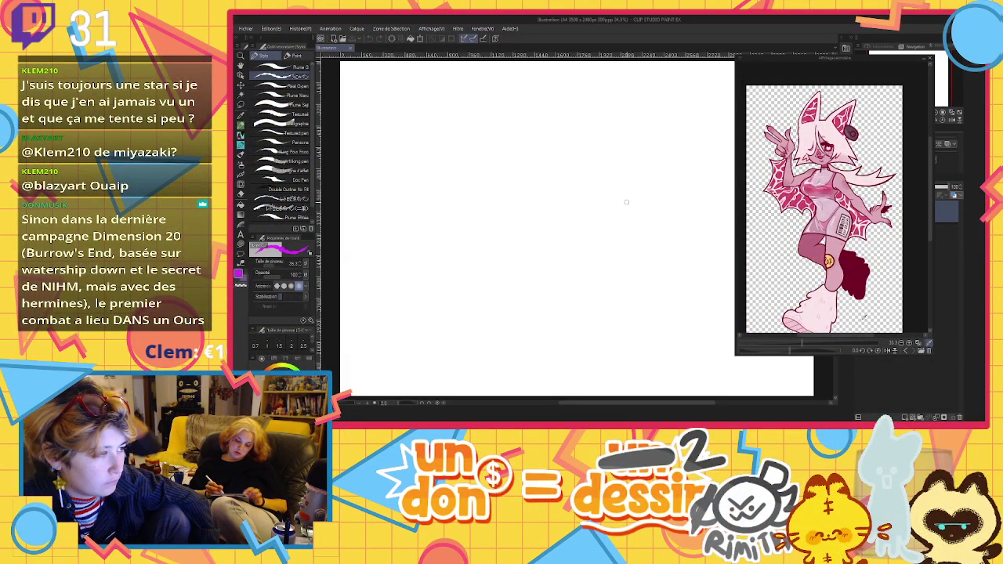
click(920, 349)
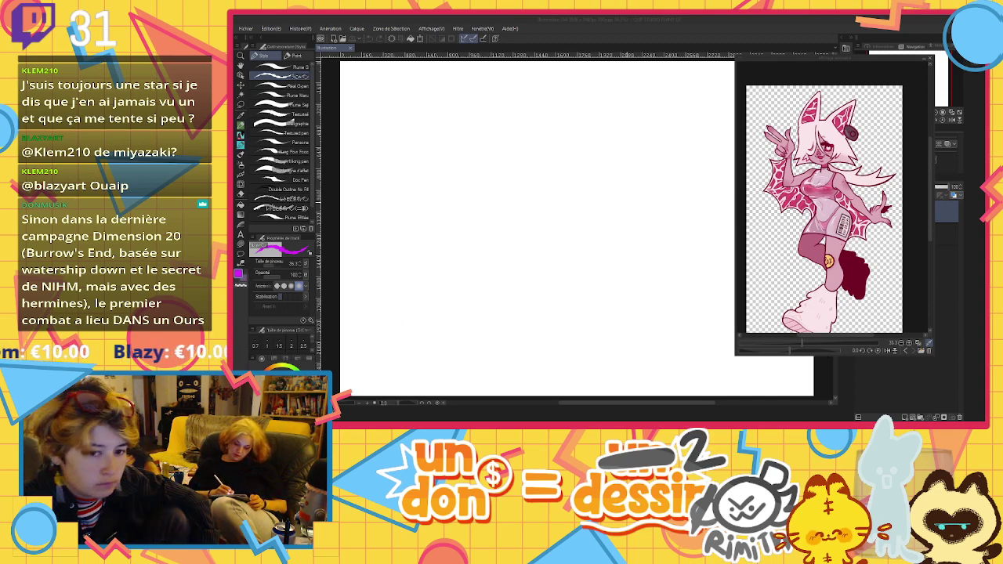
Switch to the browser, open the bookmarked Wheel of Names site and load the saved cloud wheel "Roue à oc"
key(alt+Tab)
click(561, 24)
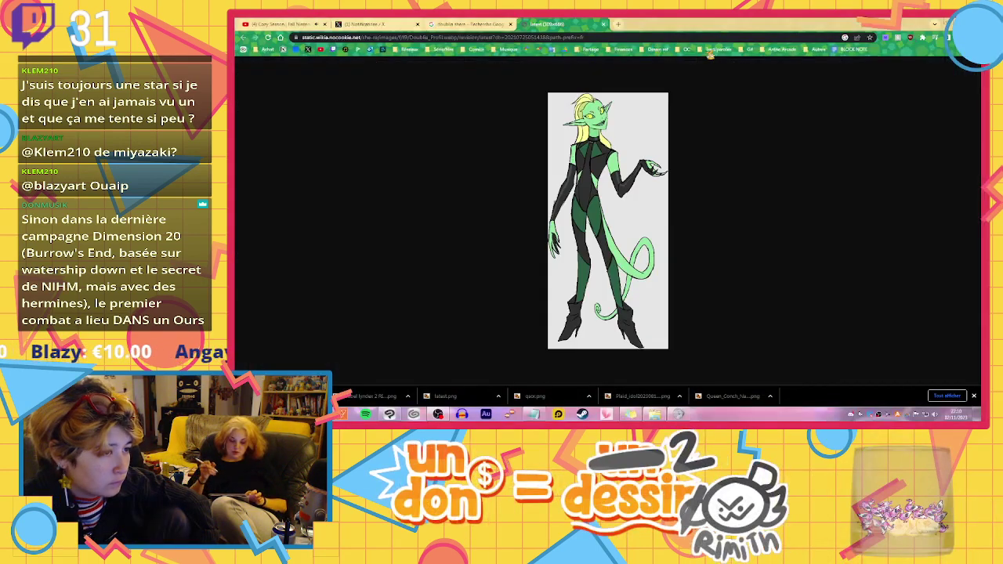
click(685, 50)
click(692, 83)
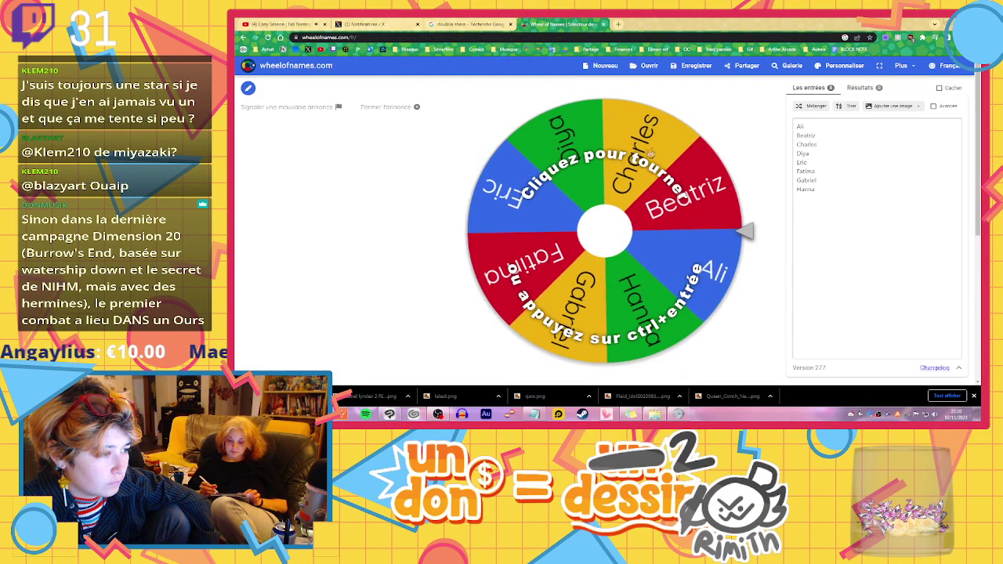
click(647, 65)
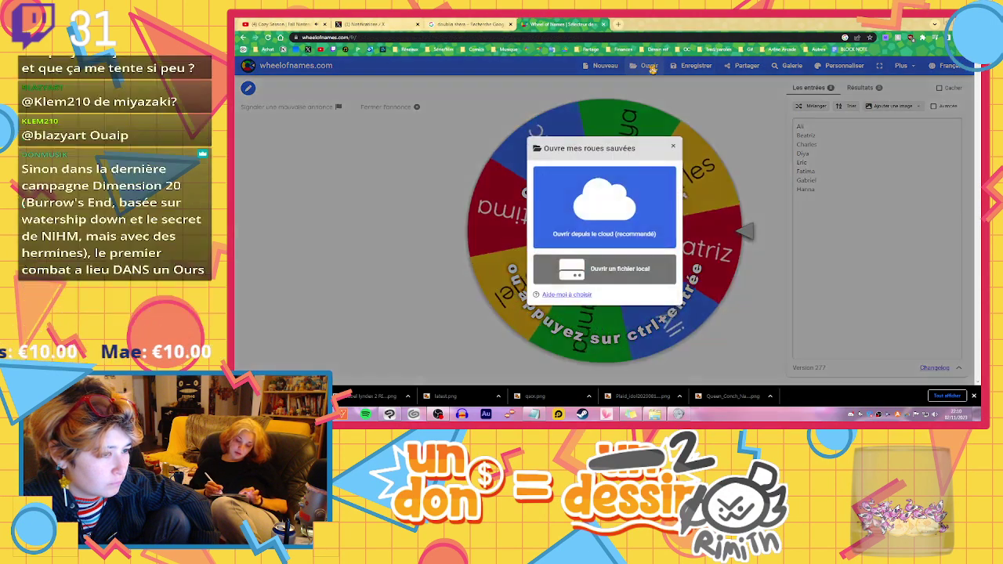
click(635, 247)
click(649, 67)
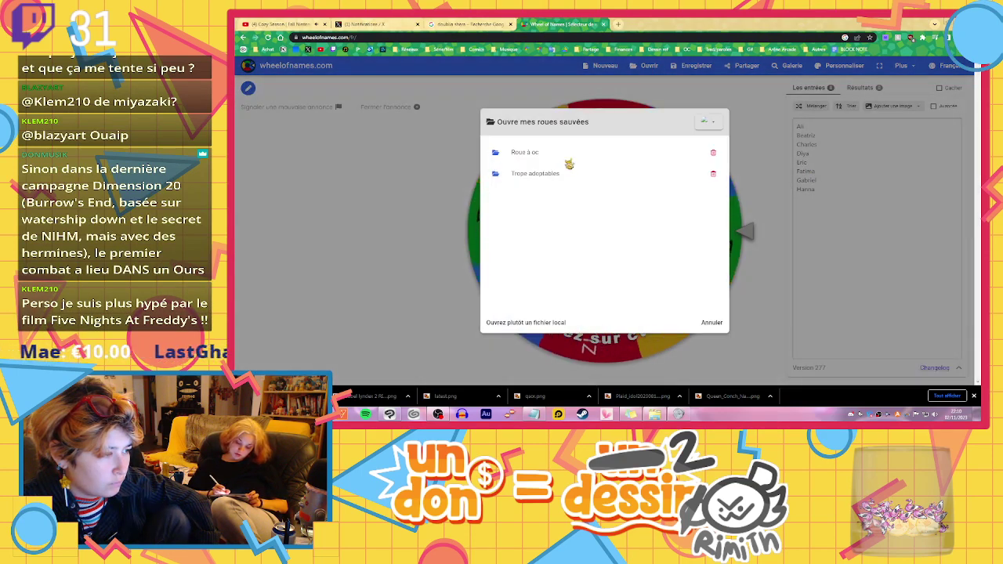
click(569, 155)
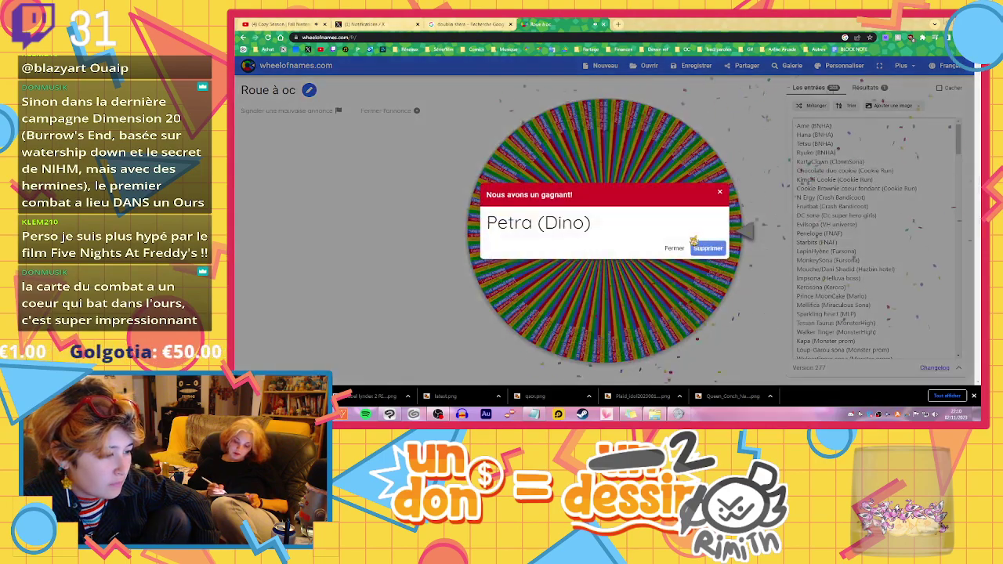
Spin the OC wheel several times to draw random characters, dismiss each result without removing the entry, and close the wheel page
click(676, 250)
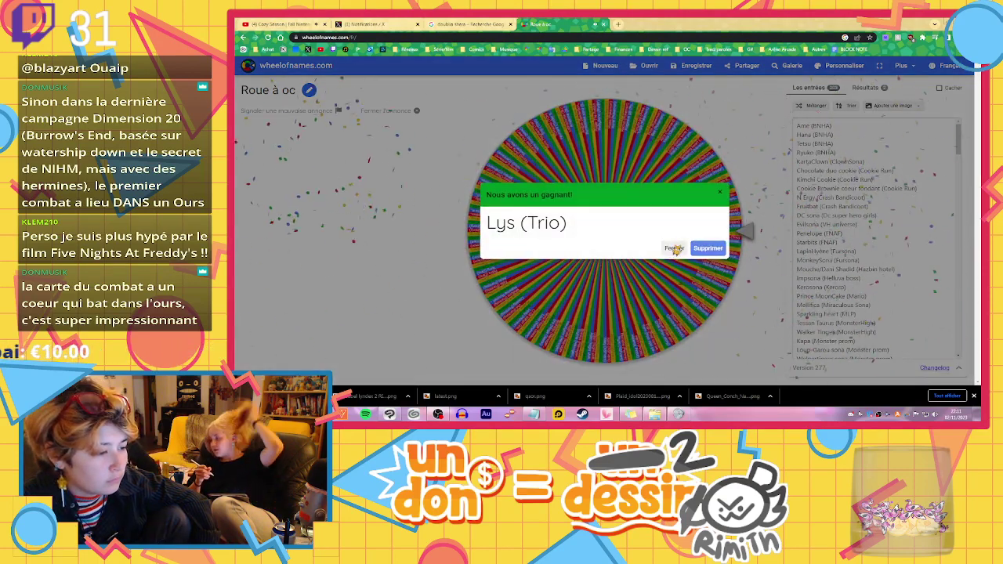
click(677, 246)
click(721, 222)
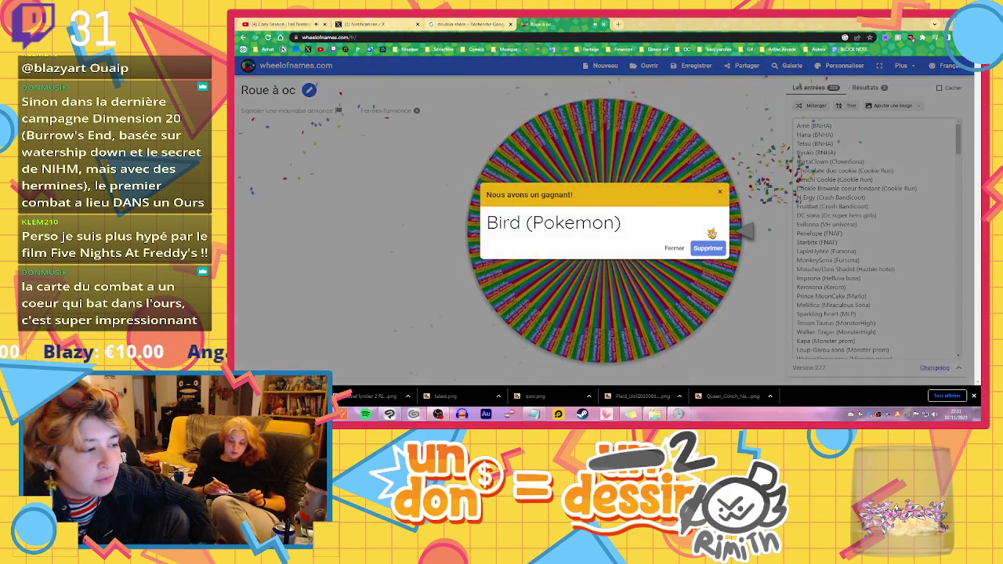
click(719, 192)
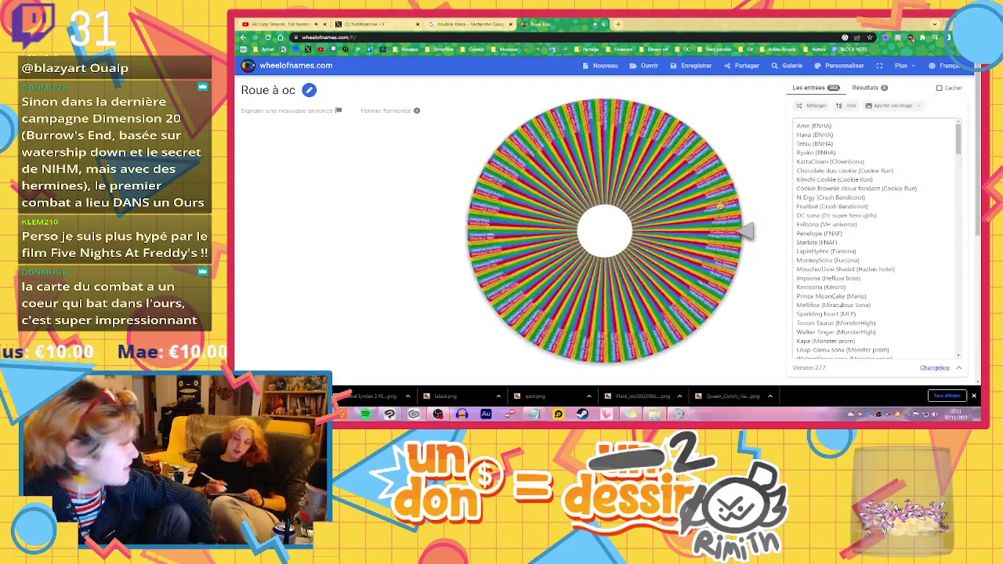
click(718, 208)
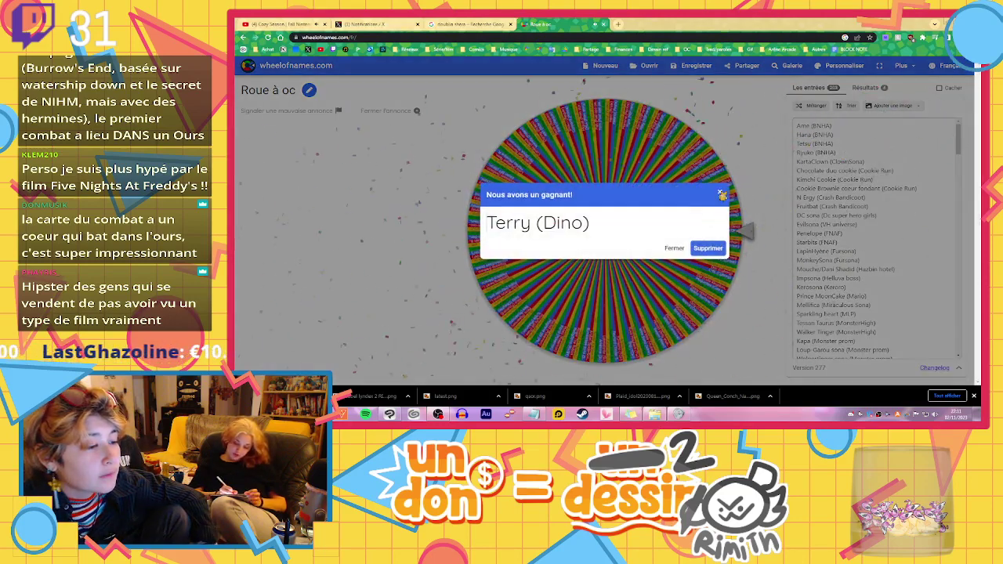
click(721, 194)
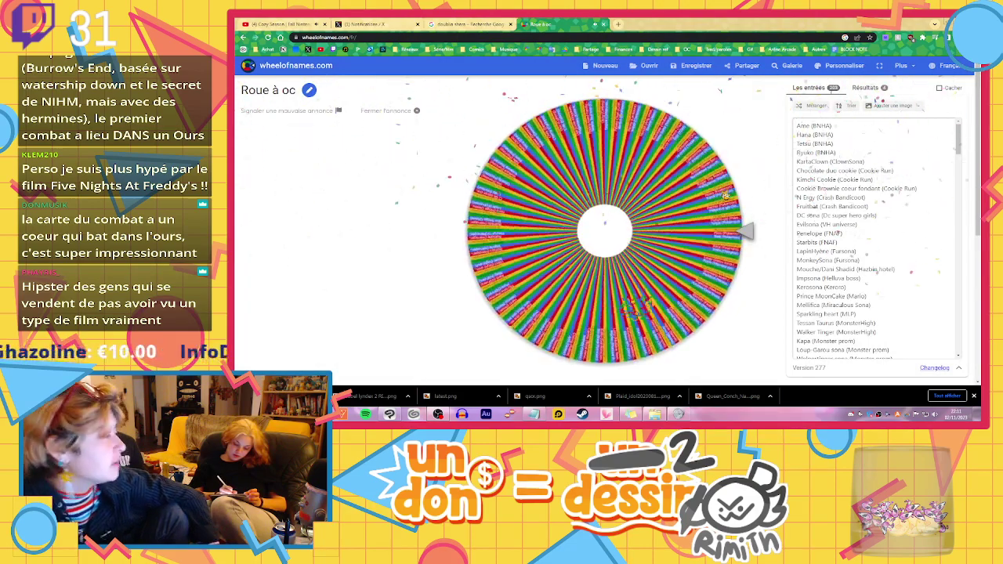
click(727, 195)
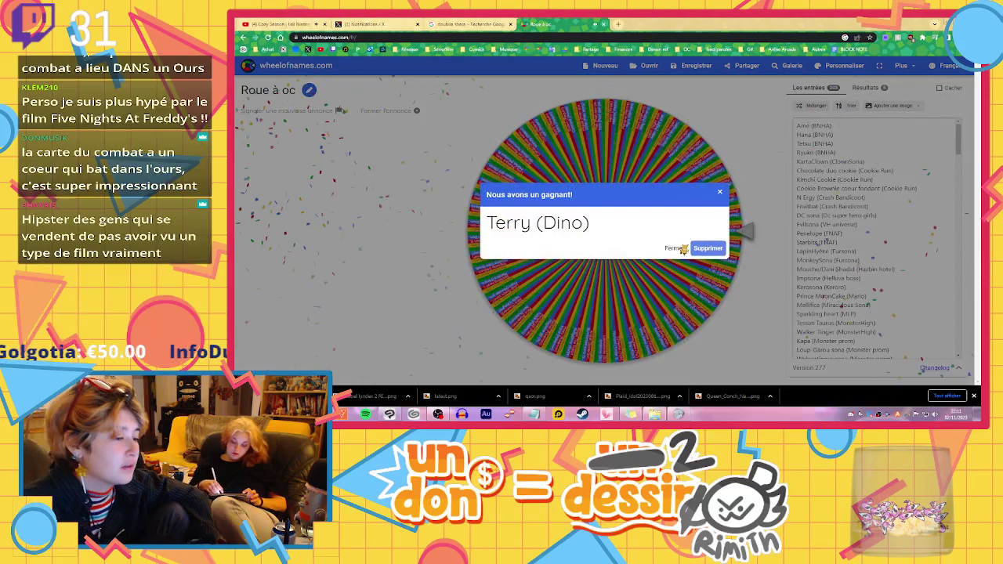
click(676, 249)
click(604, 24)
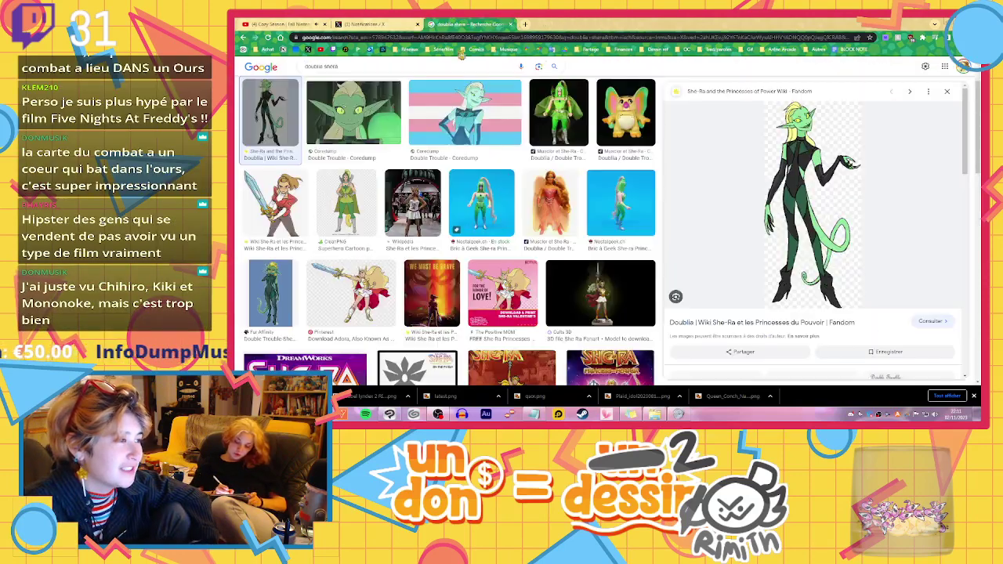
Return from the image search to the blank canvas and shrink the reference window around the purple-robed chess king
triple_click(393, 66)
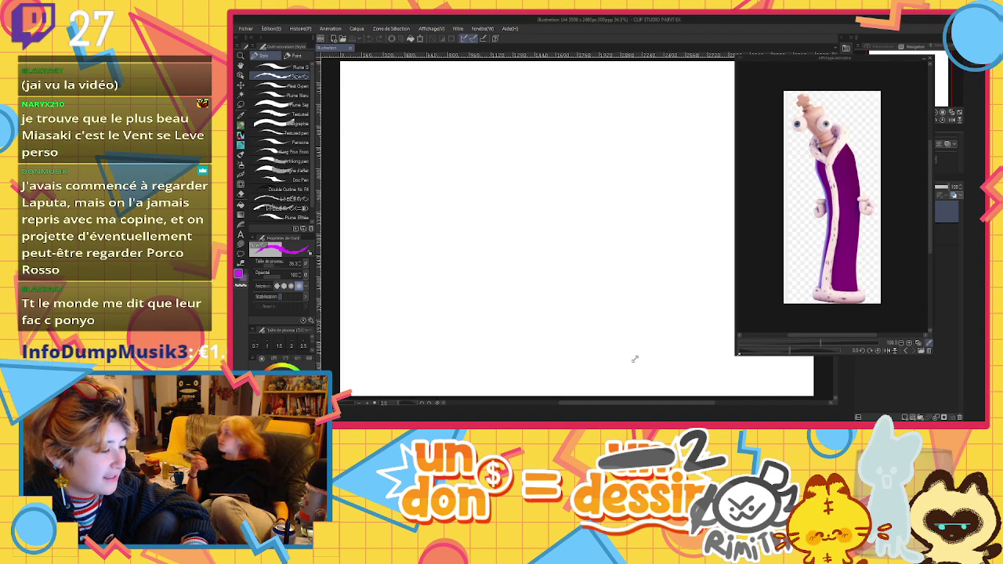
drag(635, 359, 721, 306)
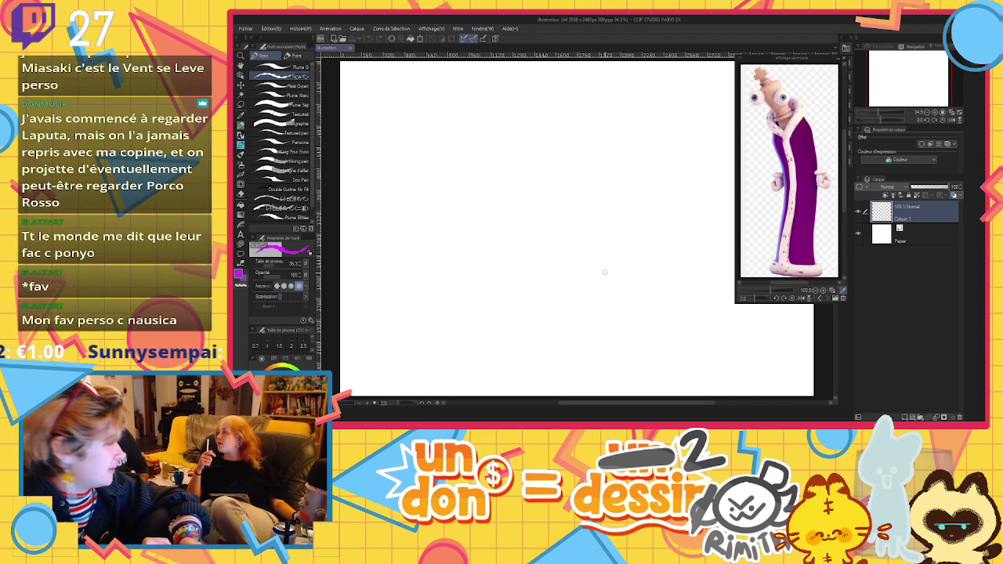
scroll(605, 272, up, 1)
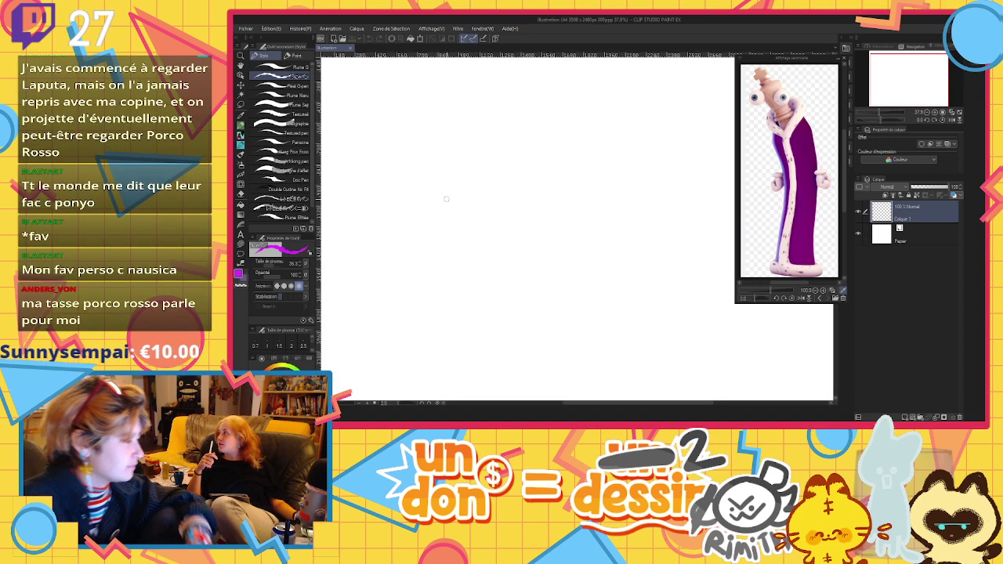
mouse_move(485, 102)
mouse_down()
mouse_move(506, 179)
mouse_move(491, 97)
mouse_up()
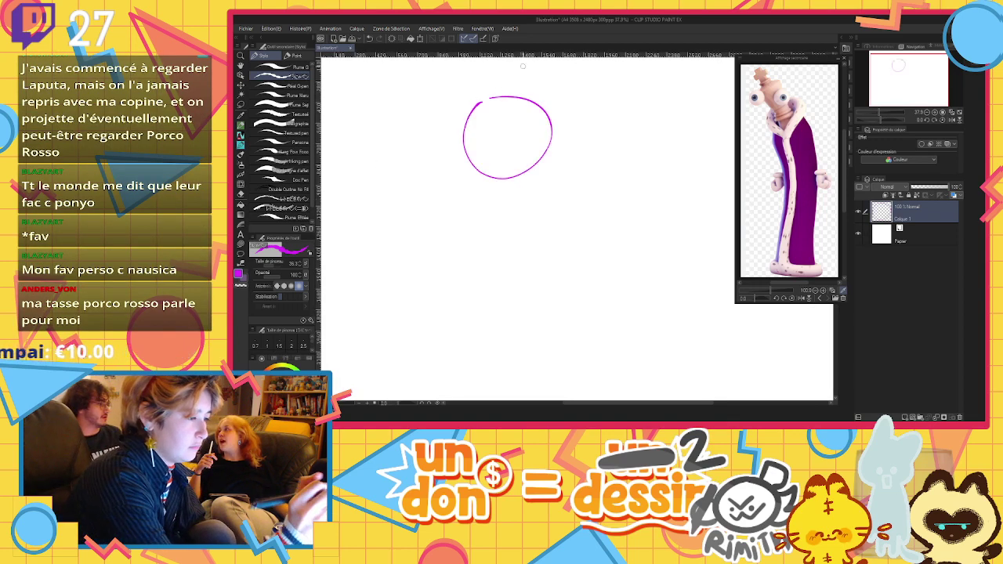
drag(445, 131, 534, 114)
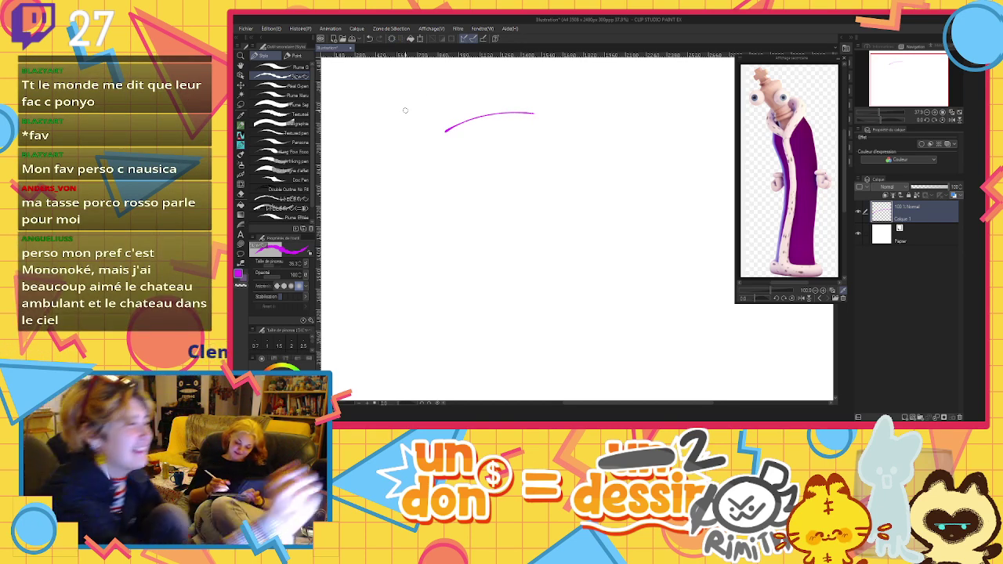
click(398, 39)
Sketch the chess king's head in purple with an arched top edge and two sides tapering down to the neck
drag(448, 137, 569, 122)
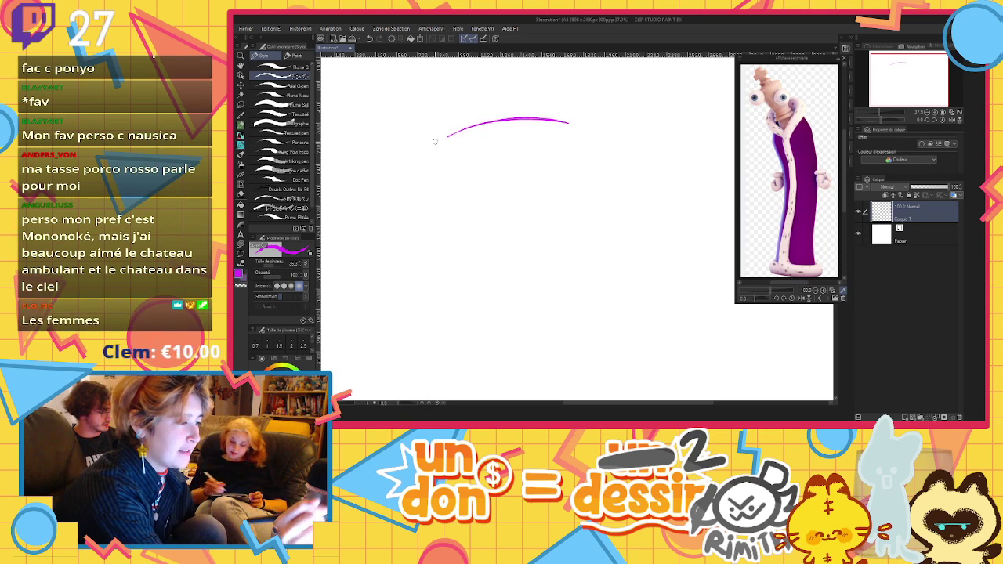
drag(448, 138, 480, 213)
drag(463, 154, 488, 236)
drag(567, 131, 550, 241)
Sketch the stacked rings around the king's neck and the flaring lines of the body beneath them
mouse_move(486, 244)
mouse_down()
mouse_move(555, 245)
mouse_move(484, 257)
mouse_move(558, 244)
mouse_move(507, 253)
mouse_move(547, 251)
mouse_move(487, 274)
mouse_up()
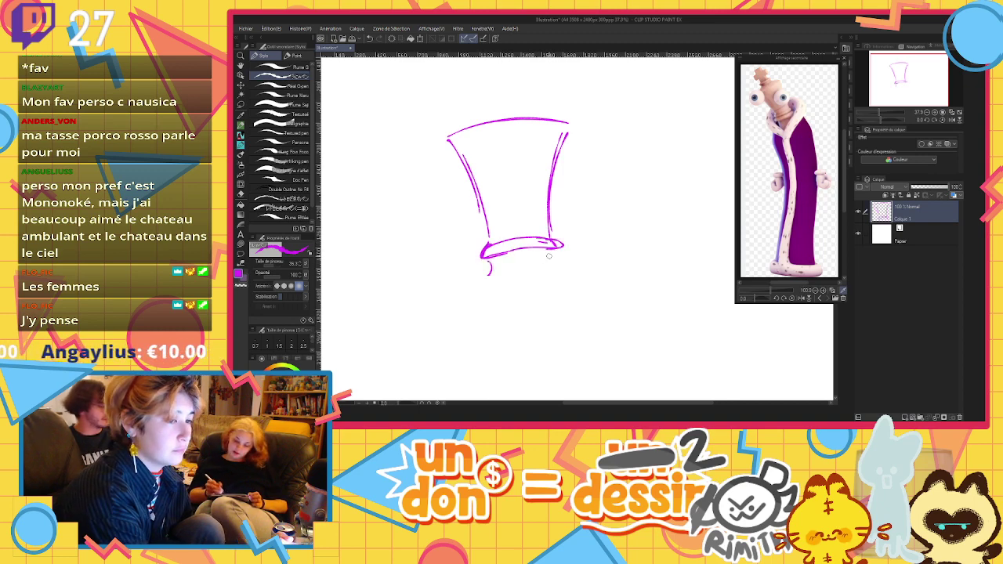
mouse_move(552, 249)
mouse_down()
mouse_move(486, 278)
mouse_move(569, 266)
mouse_move(486, 288)
mouse_move(562, 276)
mouse_up()
drag(485, 286, 475, 307)
drag(478, 306, 566, 292)
drag(572, 279, 576, 292)
mouse_move(487, 305)
mouse_down()
mouse_move(501, 314)
mouse_move(480, 344)
mouse_up()
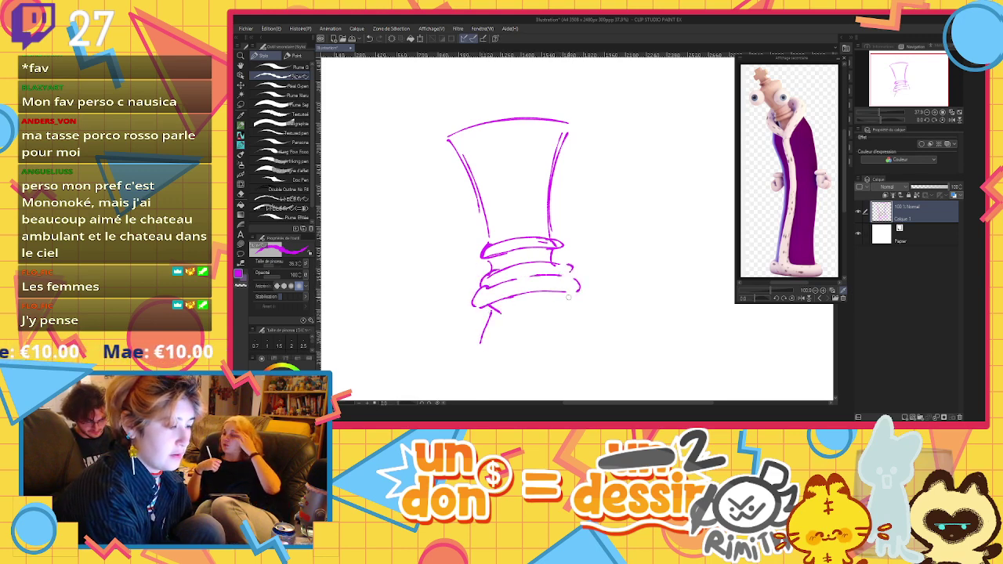
drag(564, 297, 572, 342)
Sketch the robe's wide collar with inner curves close to the neck and large outer curves on both sides
mouse_move(468, 234)
mouse_down()
mouse_move(395, 298)
mouse_move(488, 367)
mouse_up()
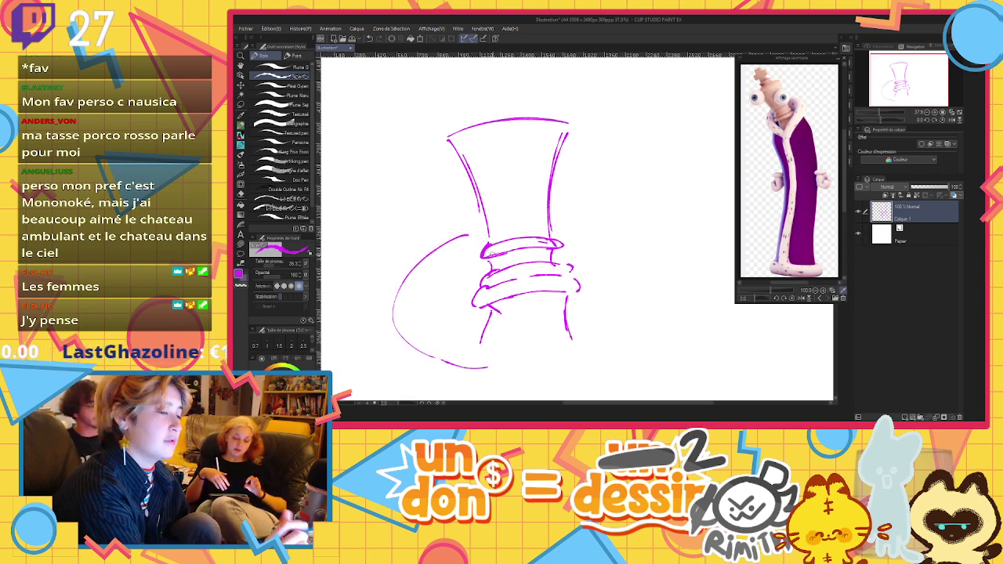
mouse_move(482, 260)
mouse_down()
mouse_move(465, 299)
mouse_move(495, 333)
mouse_up()
drag(503, 324, 513, 375)
mouse_move(550, 223)
mouse_down()
mouse_move(594, 274)
mouse_move(566, 354)
mouse_up()
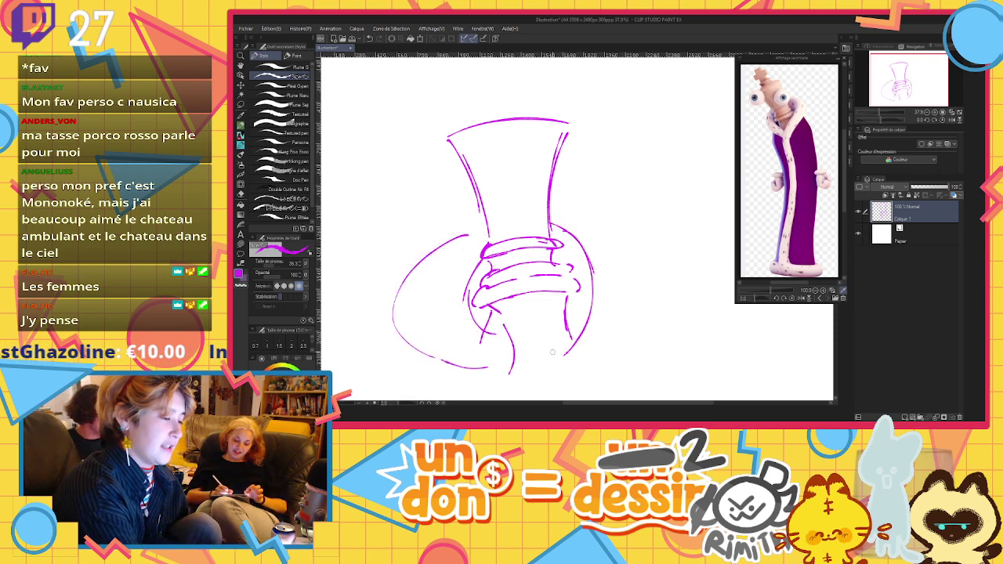
mouse_move(571, 207)
mouse_down()
mouse_move(652, 271)
mouse_move(581, 370)
mouse_move(544, 386)
mouse_up()
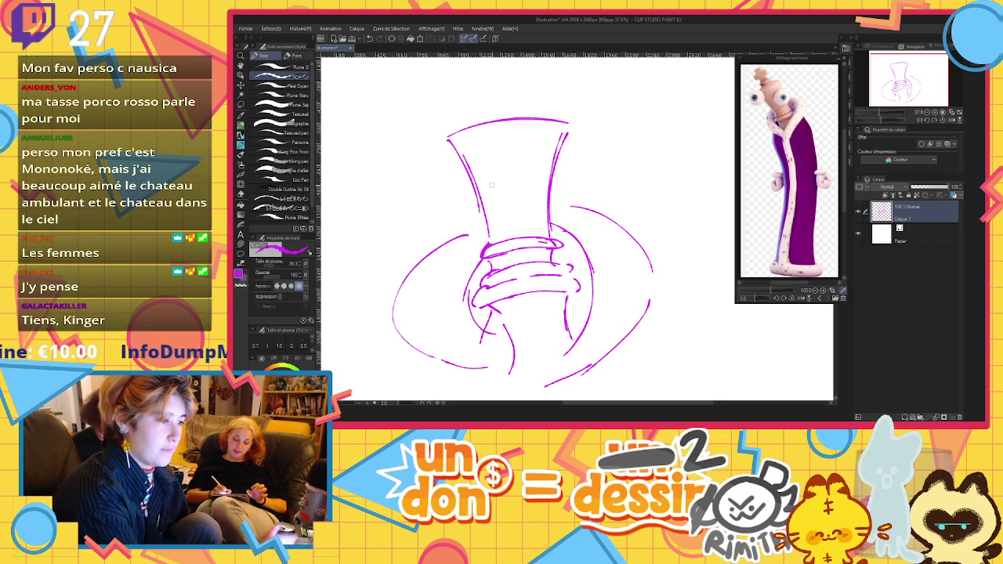
Draw two round staring eyes with pupils at uneven heights, and add hatching strokes beside them
mouse_move(480, 157)
mouse_down()
mouse_move(457, 182)
mouse_move(501, 146)
mouse_move(493, 195)
mouse_up()
mouse_move(536, 168)
mouse_down()
mouse_move(554, 217)
mouse_move(519, 172)
mouse_move(466, 177)
mouse_move(494, 160)
mouse_move(483, 168)
mouse_move(523, 197)
mouse_move(544, 178)
mouse_move(536, 191)
mouse_up()
drag(467, 220, 494, 202)
drag(528, 160, 566, 147)
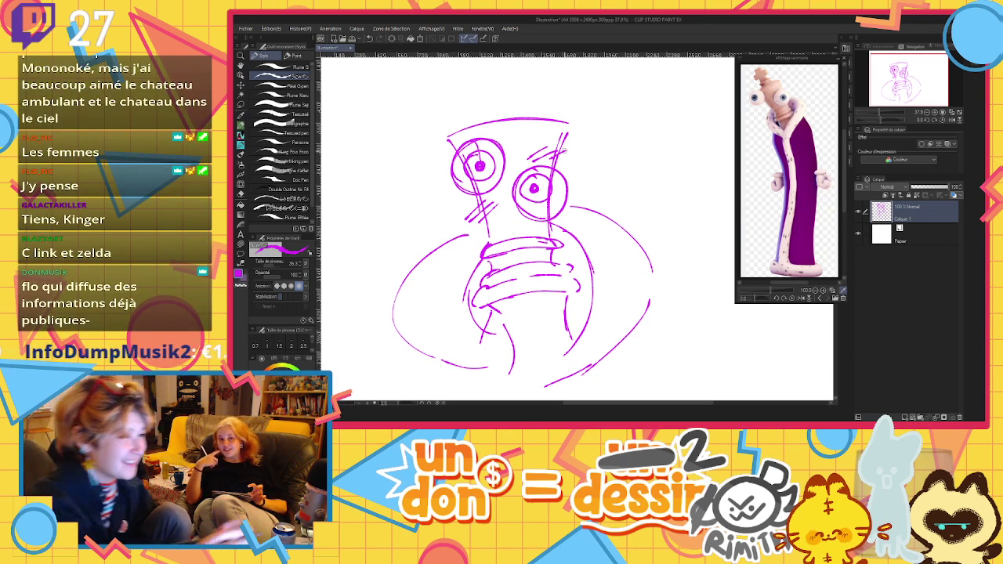
Sketch the sloping crown top above the head, ending in the flared base of the finial
drag(447, 135, 473, 112)
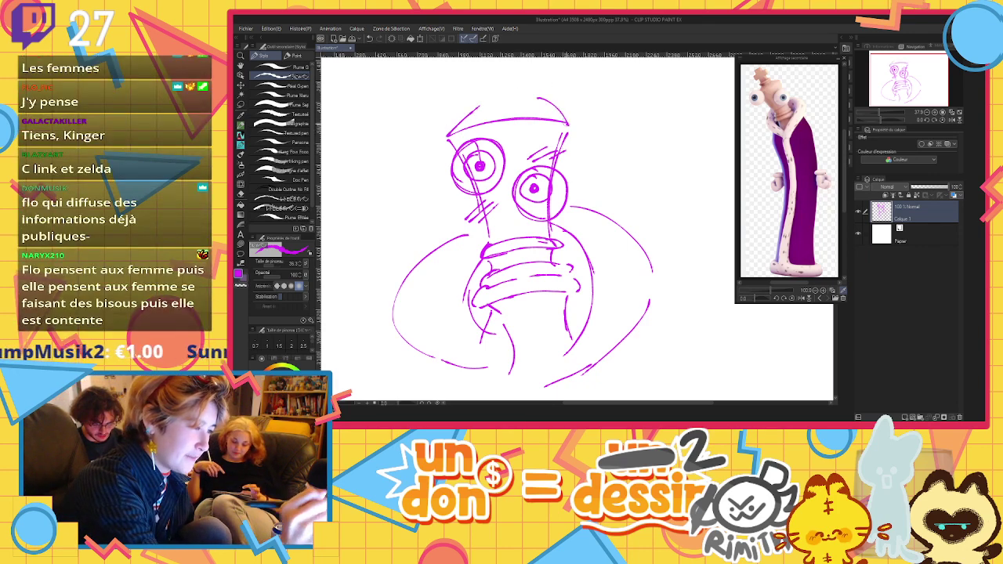
drag(534, 98, 569, 124)
mouse_move(456, 129)
mouse_down()
mouse_move(496, 102)
mouse_move(558, 116)
mouse_up()
mouse_move(494, 105)
mouse_down()
mouse_move(532, 88)
mouse_move(523, 145)
mouse_up()
Scale the whole king sketch down slightly, reposition it lower on the canvas and apply the transformation
click(422, 38)
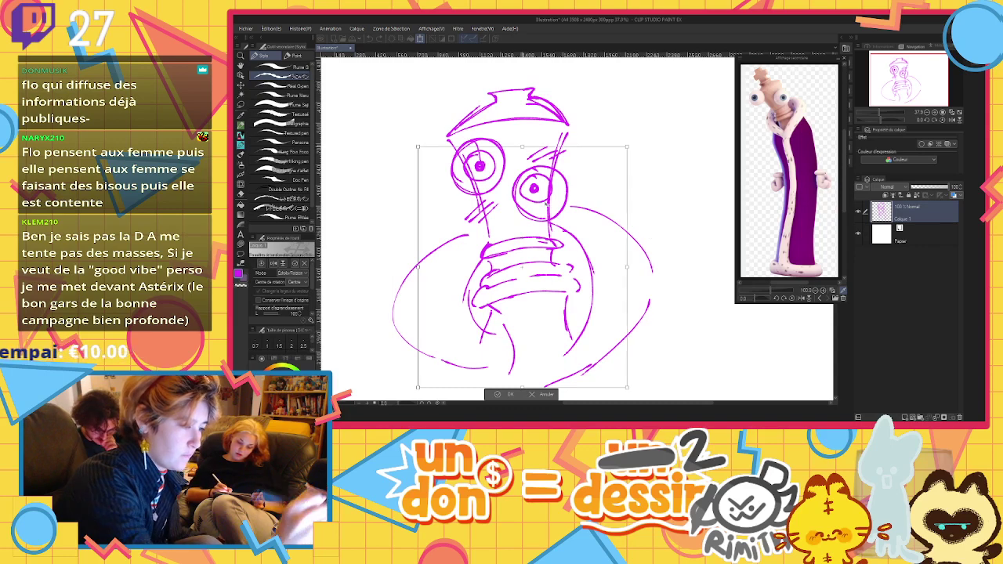
drag(546, 239, 548, 219)
click(508, 381)
click(507, 378)
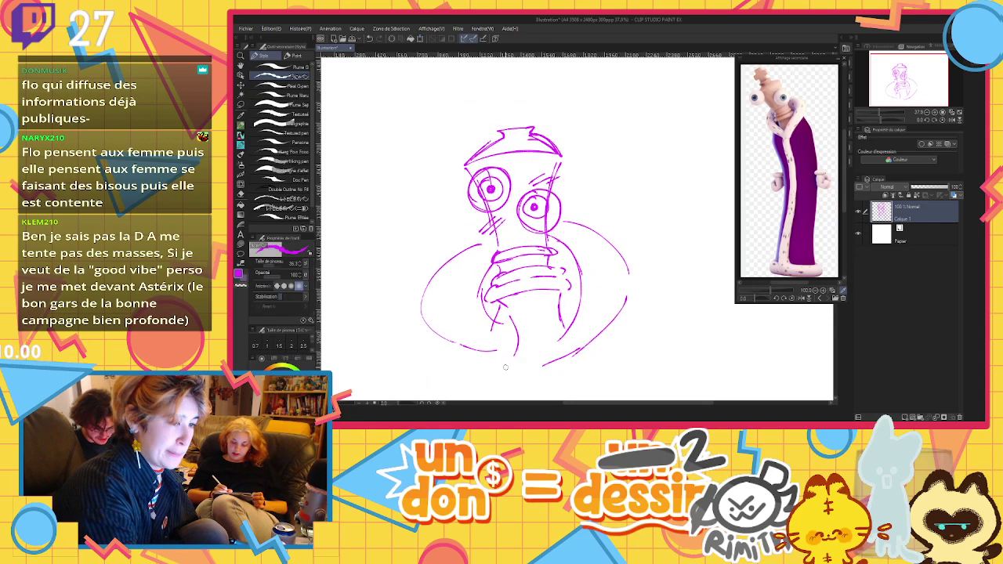
Sketch a raised cartoon hand with rounded fingers and palm on the left side of the king's collar
mouse_move(385, 378)
mouse_down()
mouse_move(438, 336)
mouse_move(396, 356)
mouse_move(398, 367)
mouse_move(380, 331)
mouse_move(366, 356)
mouse_move(352, 332)
mouse_move(361, 309)
mouse_up()
mouse_move(365, 303)
mouse_down()
mouse_move(379, 291)
mouse_move(384, 313)
mouse_up()
drag(375, 322, 354, 341)
mouse_move(396, 288)
mouse_down()
mouse_move(389, 305)
mouse_move(409, 270)
mouse_move(362, 318)
mouse_move(360, 335)
mouse_up()
mouse_move(414, 304)
mouse_down()
mouse_move(424, 318)
mouse_move(430, 302)
mouse_move(445, 316)
mouse_move(448, 338)
mouse_move(431, 353)
mouse_move(416, 343)
mouse_up()
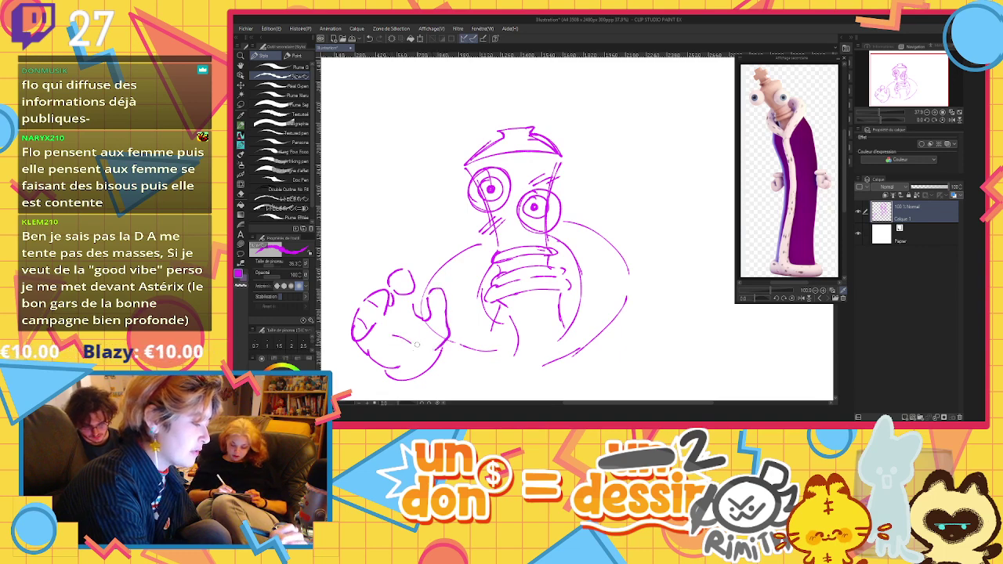
Sketch the second raised hand with spread fingers and a cuff curve on the right side of the collar
mouse_move(605, 335)
mouse_down()
mouse_move(641, 347)
mouse_move(643, 371)
mouse_up()
mouse_move(600, 339)
mouse_down()
mouse_move(584, 300)
mouse_move(603, 292)
mouse_move(601, 305)
mouse_move(618, 285)
mouse_move(612, 296)
mouse_move(621, 248)
mouse_move(645, 281)
mouse_move(662, 261)
mouse_move(673, 302)
mouse_move(668, 326)
mouse_up()
mouse_move(664, 272)
mouse_down()
mouse_move(654, 311)
mouse_move(627, 345)
mouse_up()
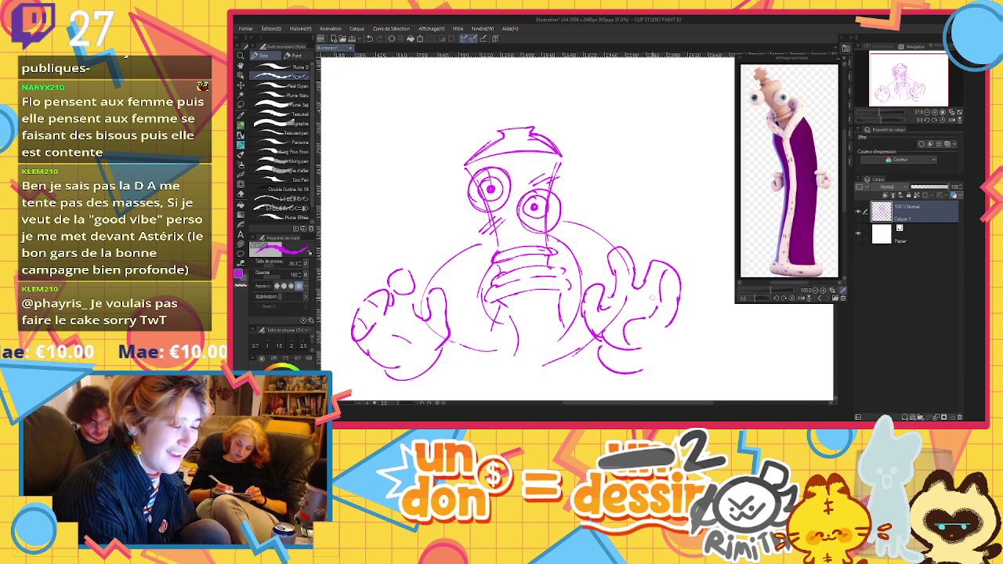
Sketch the palm crease in the raised hand on the collar's right and add short motion lines outside both hands
drag(651, 273, 668, 263)
drag(670, 326, 641, 346)
drag(668, 247, 691, 271)
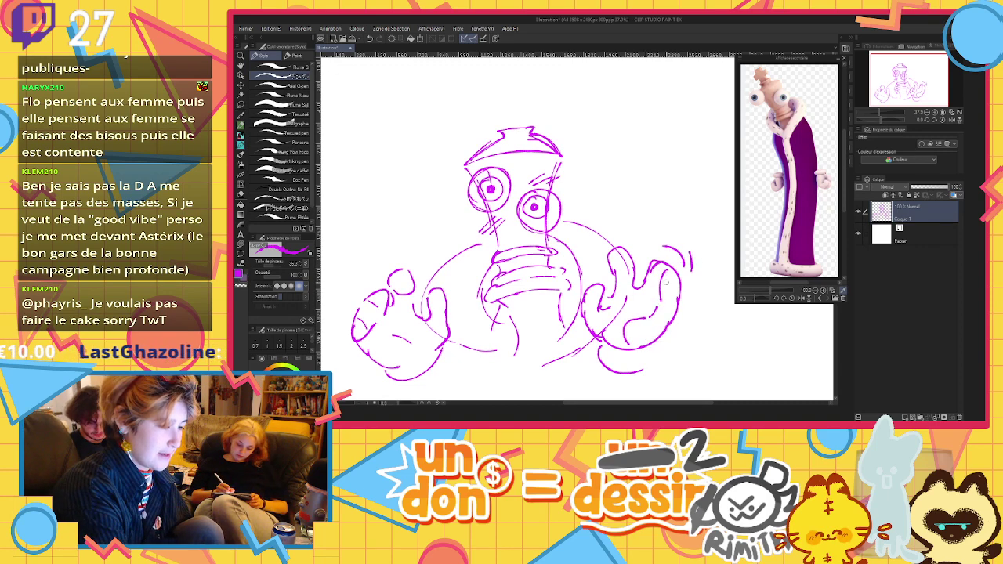
drag(365, 282, 342, 315)
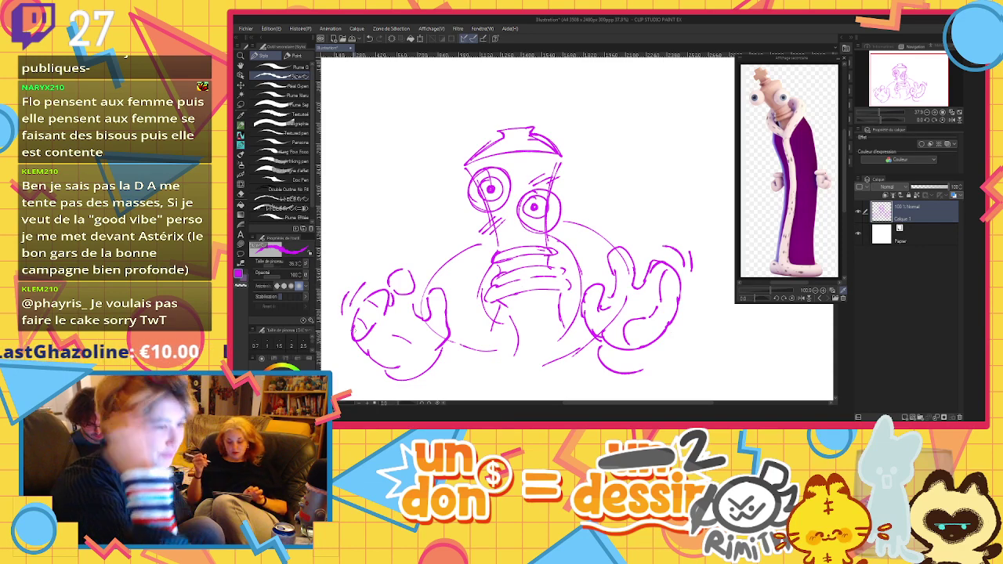
Sketch the cross on top of the crown's finial and add pupil and highlight details in both eyes
mouse_move(503, 130)
mouse_down()
mouse_move(480, 108)
mouse_move(502, 100)
mouse_move(499, 81)
mouse_move(522, 73)
mouse_move(526, 94)
mouse_move(544, 91)
mouse_move(544, 110)
mouse_move(530, 115)
mouse_move(486, 118)
mouse_up()
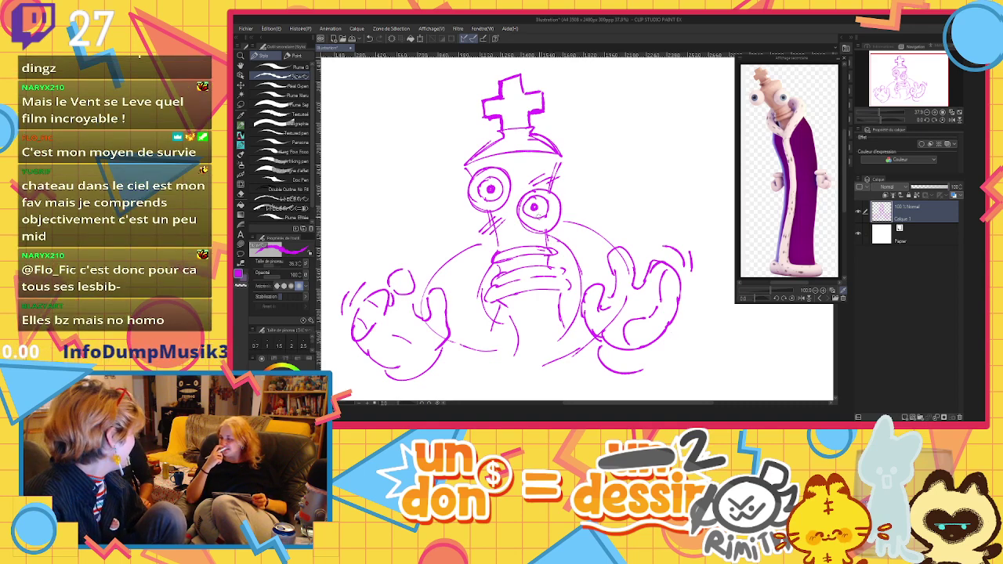
mouse_move(524, 206)
mouse_down()
mouse_move(546, 199)
mouse_move(535, 207)
mouse_up()
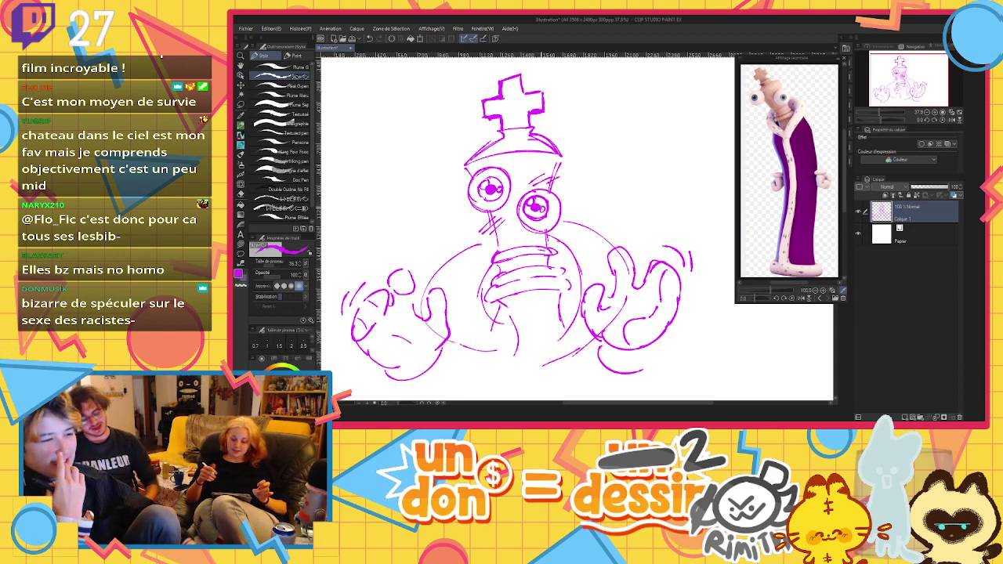
Thicken the inner neck lines inside the collar and sketch the robe's curved front edge running down below it
drag(500, 299, 496, 325)
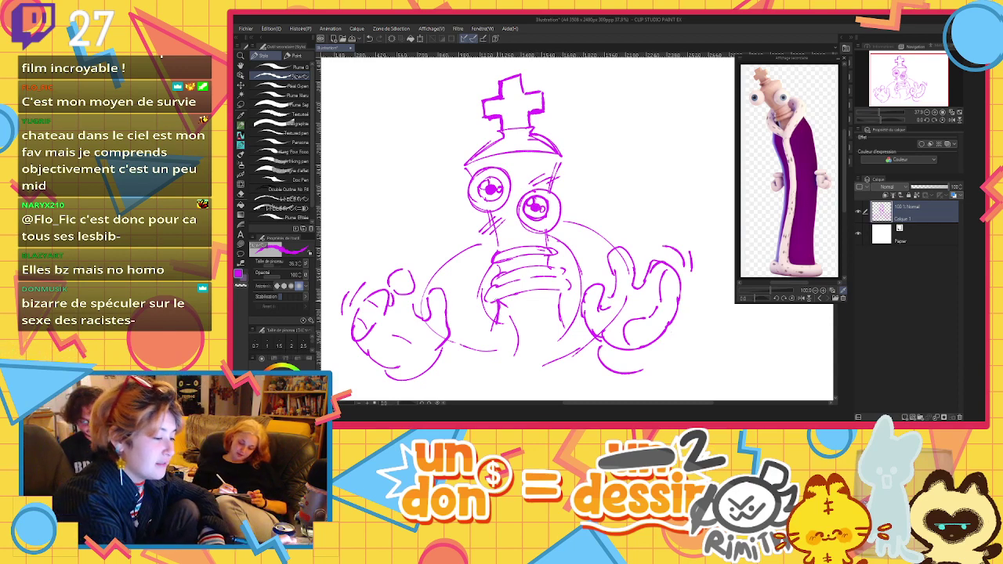
drag(561, 290, 564, 331)
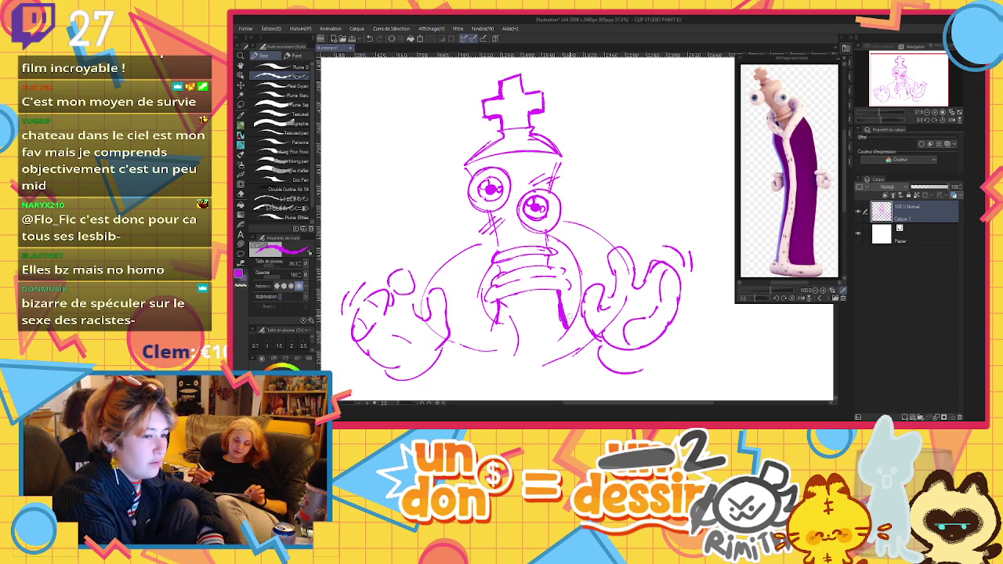
mouse_move(579, 290)
mouse_down()
mouse_move(510, 348)
mouse_move(492, 397)
mouse_up()
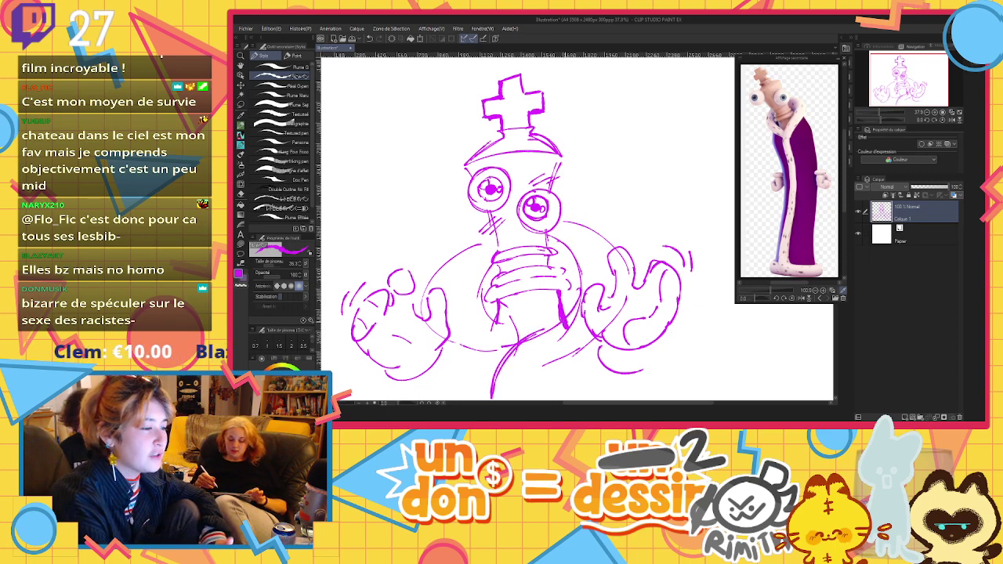
drag(921, 187, 962, 191)
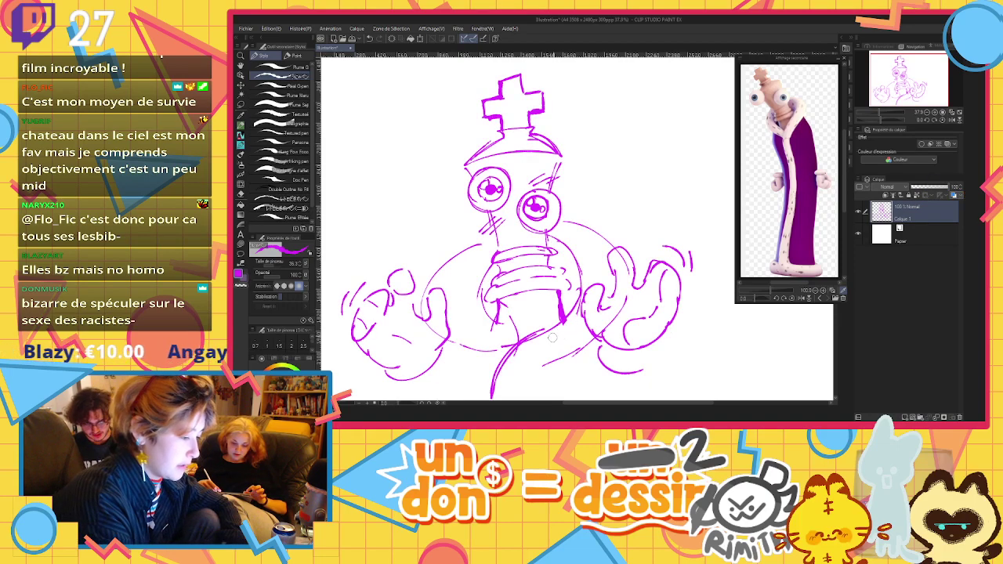
With a larger pen size, add short thick fur-spot marks around the fluffy collar
drag(276, 269, 280, 268)
mouse_move(442, 274)
mouse_down()
mouse_move(469, 262)
mouse_move(477, 289)
mouse_up()
drag(475, 325, 483, 340)
drag(481, 262, 492, 249)
drag(497, 237, 504, 232)
drag(575, 254, 605, 240)
drag(584, 288, 593, 269)
drag(558, 346, 567, 337)
drag(549, 356, 575, 341)
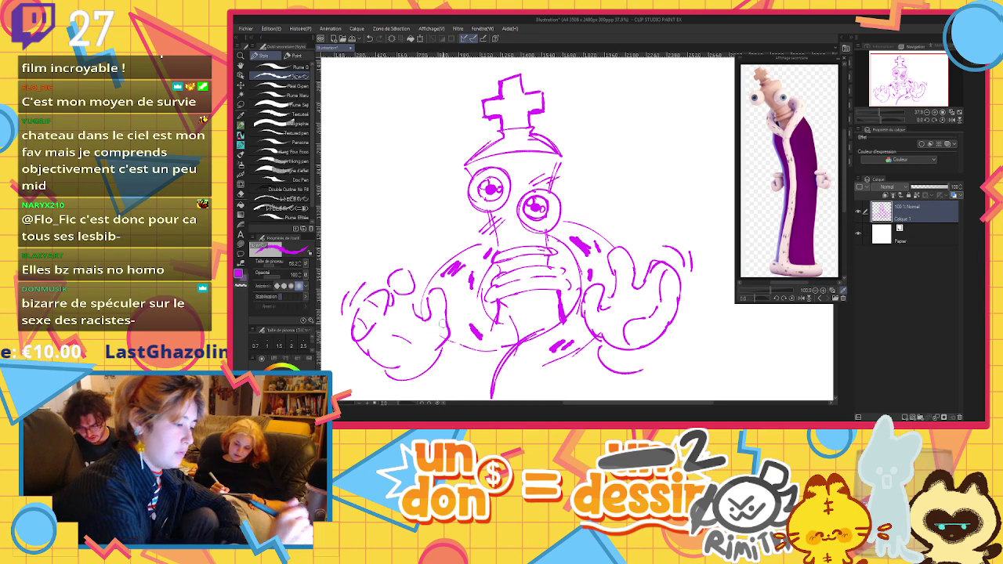
Reinforce the collar's outer outline with thicker strokes and add a short robe line below it
mouse_move(420, 323)
mouse_down()
mouse_move(429, 276)
mouse_move(487, 243)
mouse_up()
drag(574, 235, 603, 216)
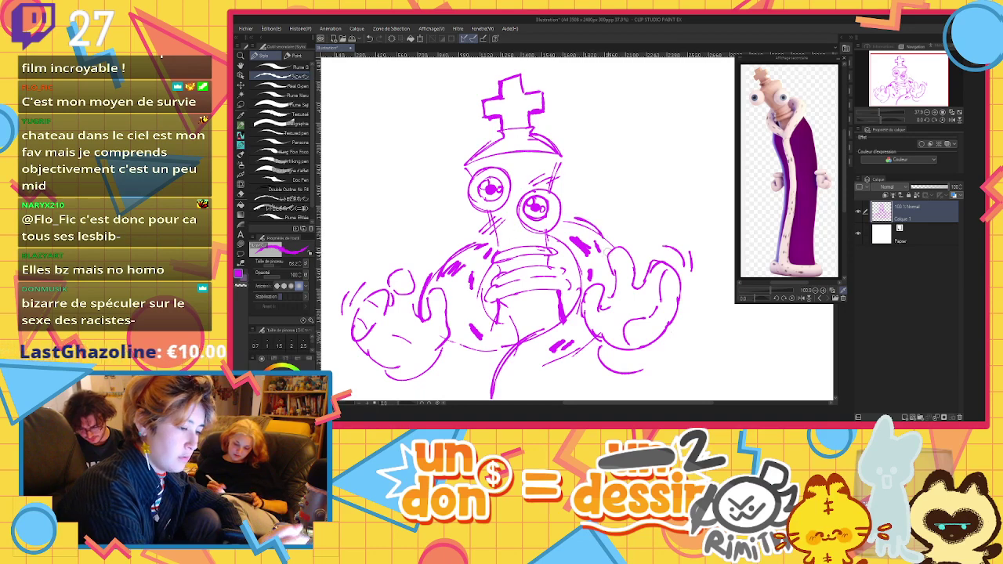
mouse_move(453, 342)
mouse_down()
mouse_move(492, 352)
mouse_move(491, 378)
mouse_up()
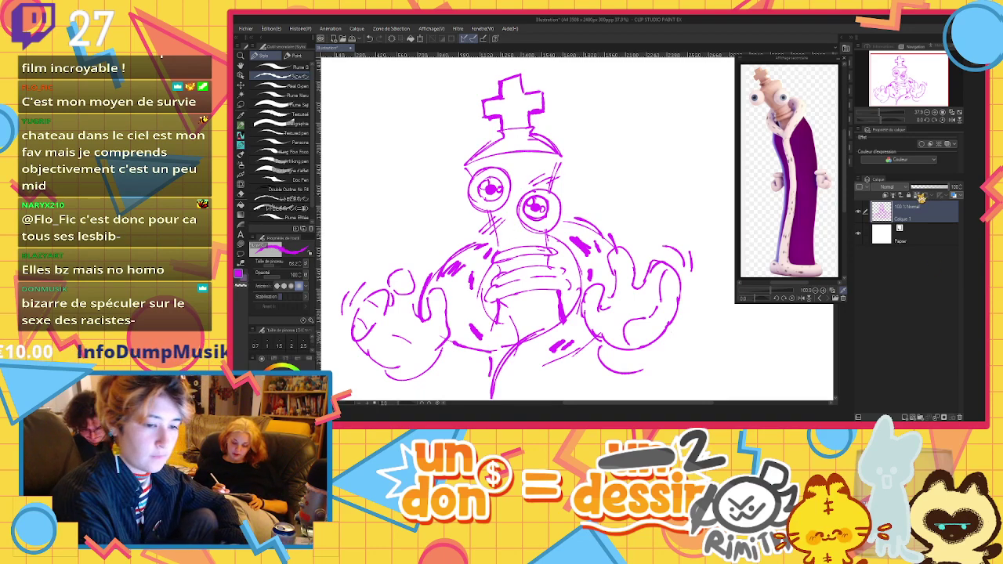
Recolor the transparency-locked line art with the dark purple sampled from the robe in the reference
click(806, 163)
click(412, 38)
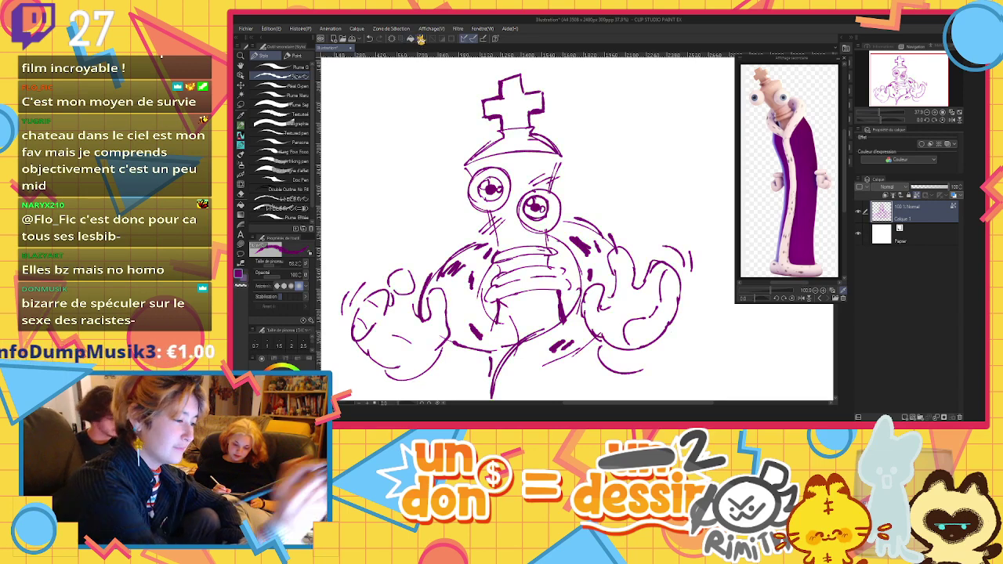
Tint the hatched blush marks on both cheeks red with an enlarged soft airbrush
click(241, 175)
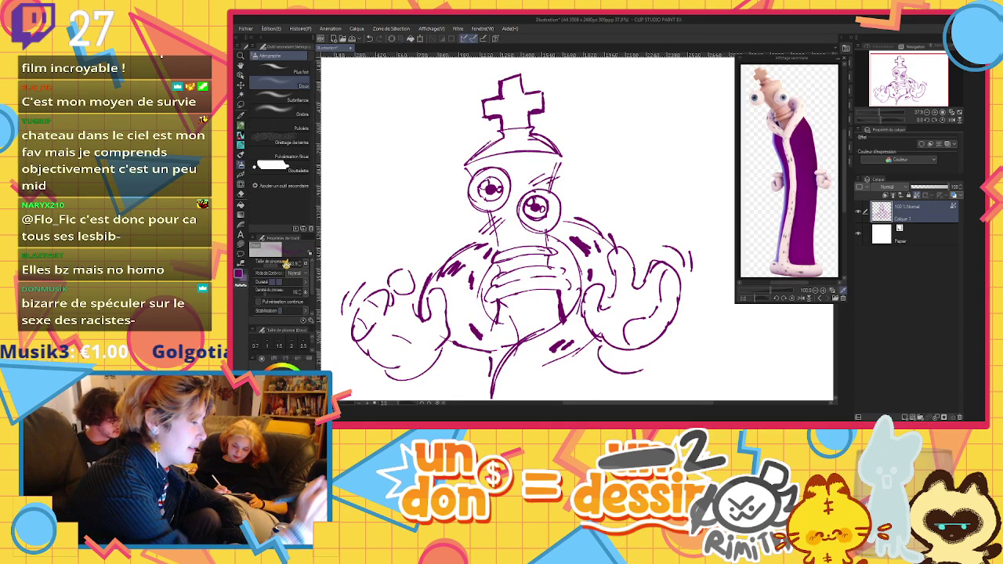
drag(279, 269, 290, 269)
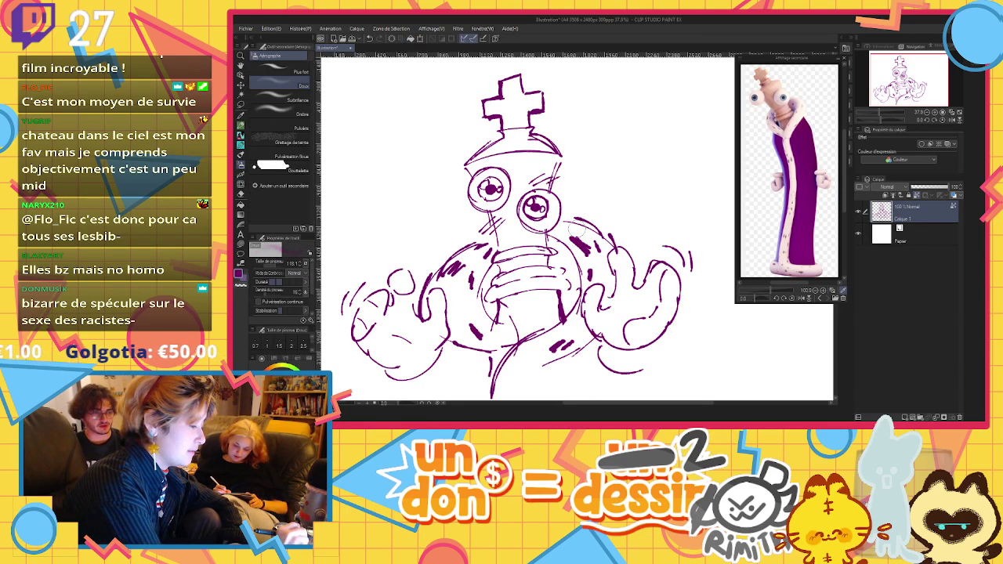
key(x)
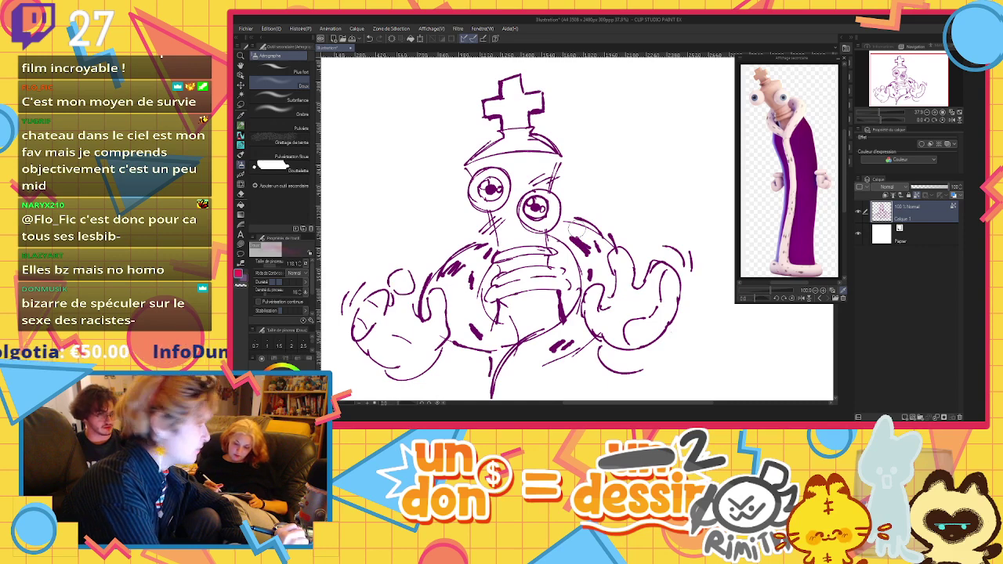
drag(497, 217, 480, 232)
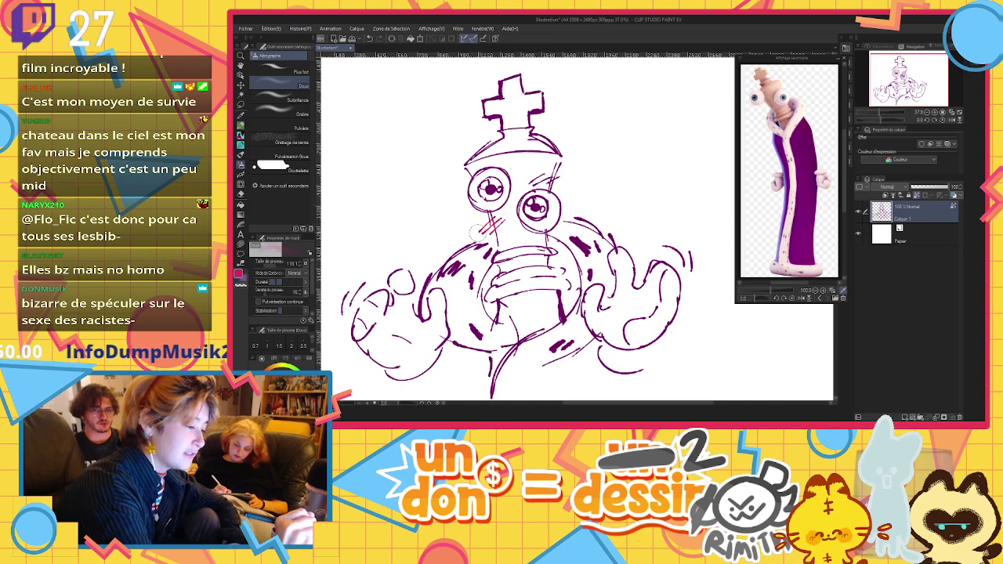
drag(550, 172, 537, 186)
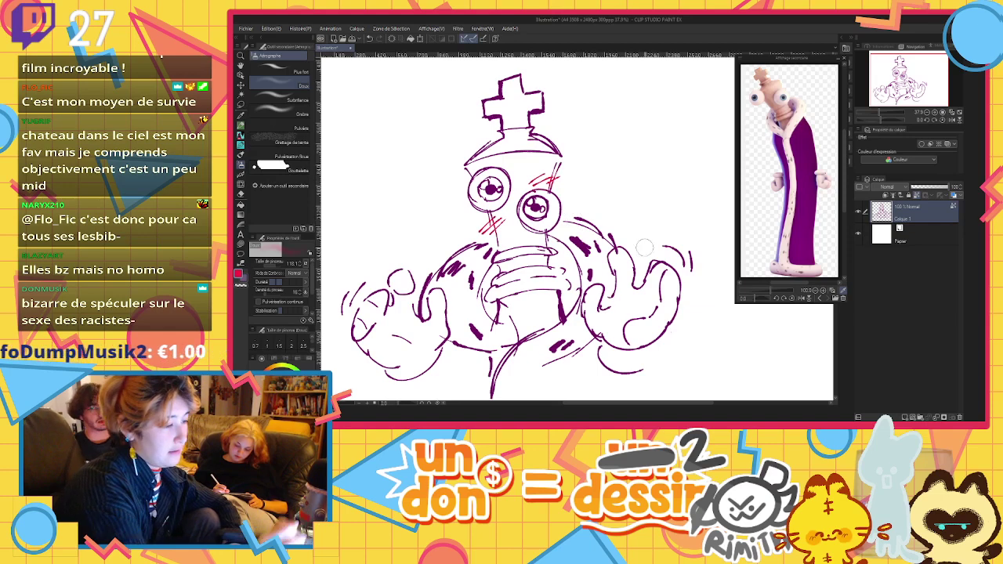
On a new layer beneath the line art, paint both irises purple and set the layer opacity to 31%
click(913, 234)
click(905, 417)
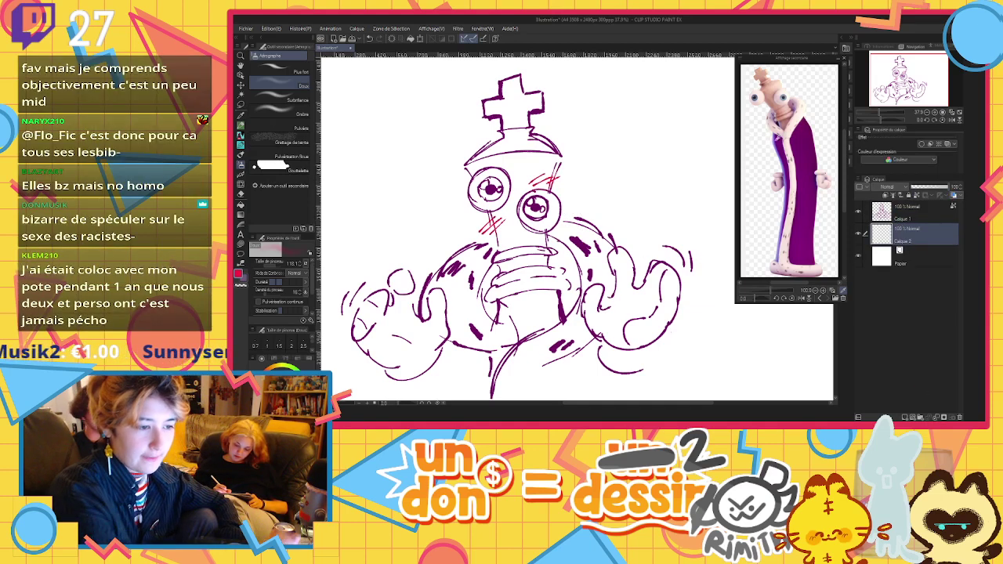
click(781, 140)
click(294, 384)
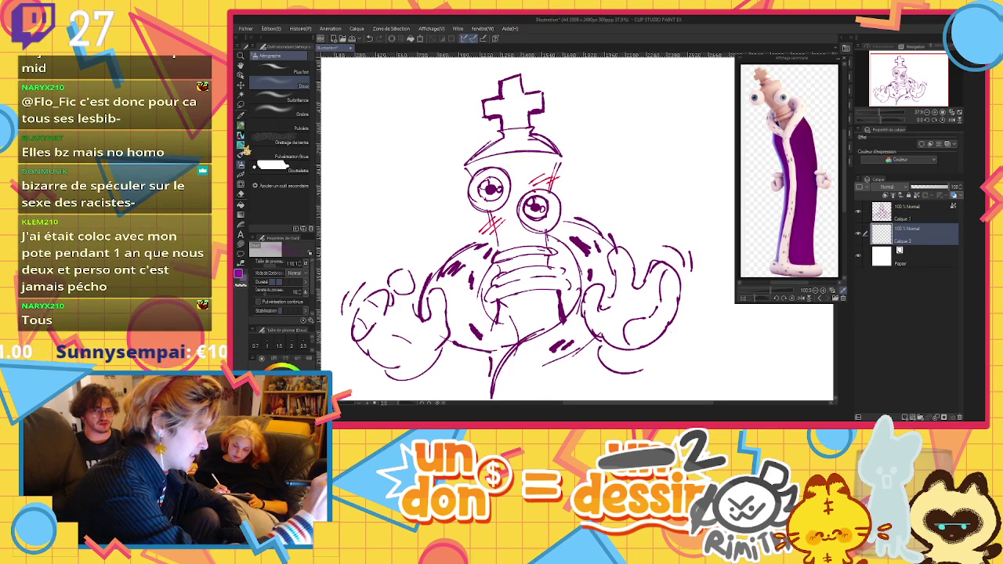
click(242, 147)
mouse_move(484, 194)
mouse_down()
mouse_move(495, 197)
mouse_move(495, 183)
mouse_up()
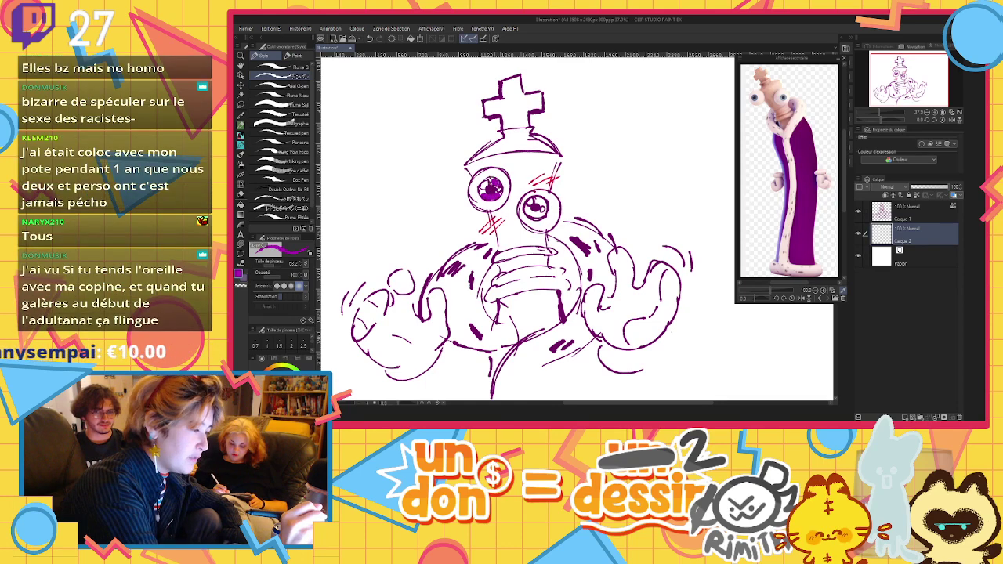
click(928, 189)
drag(534, 214, 541, 200)
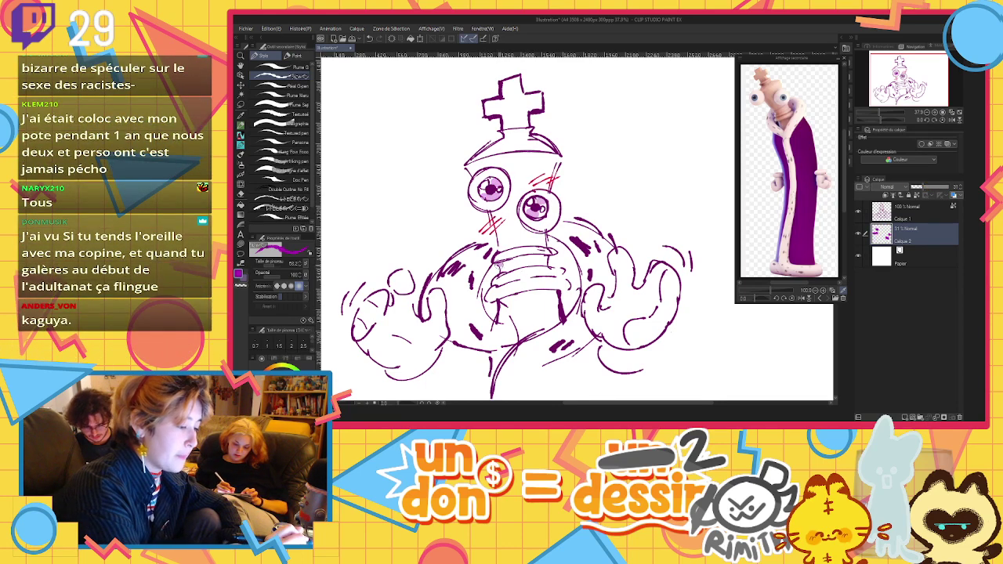
Shade the neck and collar interior, the area under the eyes and the crown's cross in translucent purple
mouse_move(499, 266)
mouse_down()
mouse_move(489, 308)
mouse_move(485, 283)
mouse_move(491, 306)
mouse_move(513, 299)
mouse_move(505, 286)
mouse_move(528, 295)
mouse_move(556, 283)
mouse_move(536, 279)
mouse_move(548, 295)
mouse_move(539, 293)
mouse_move(563, 270)
mouse_up()
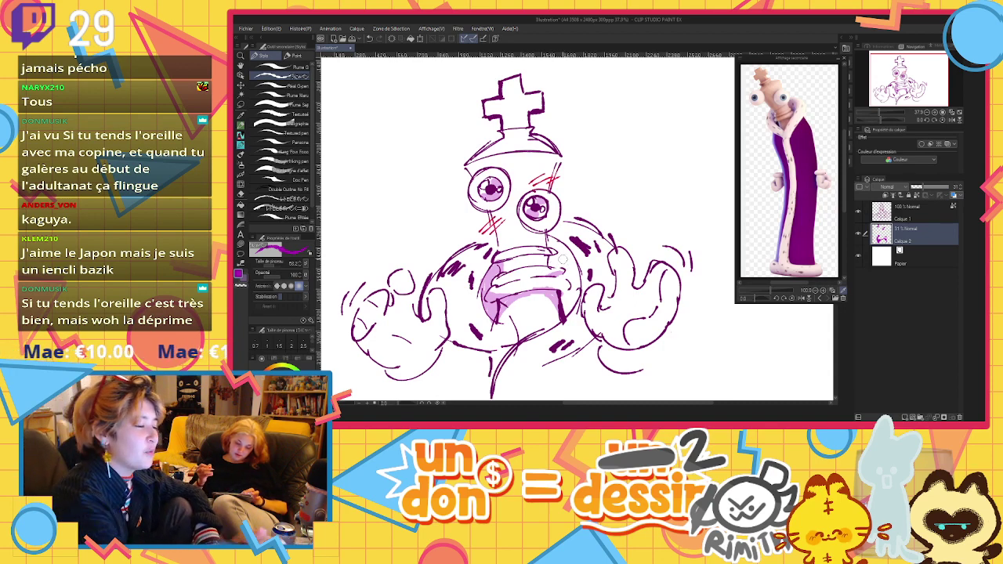
mouse_move(552, 259)
mouse_down()
mouse_move(562, 248)
mouse_move(574, 272)
mouse_up()
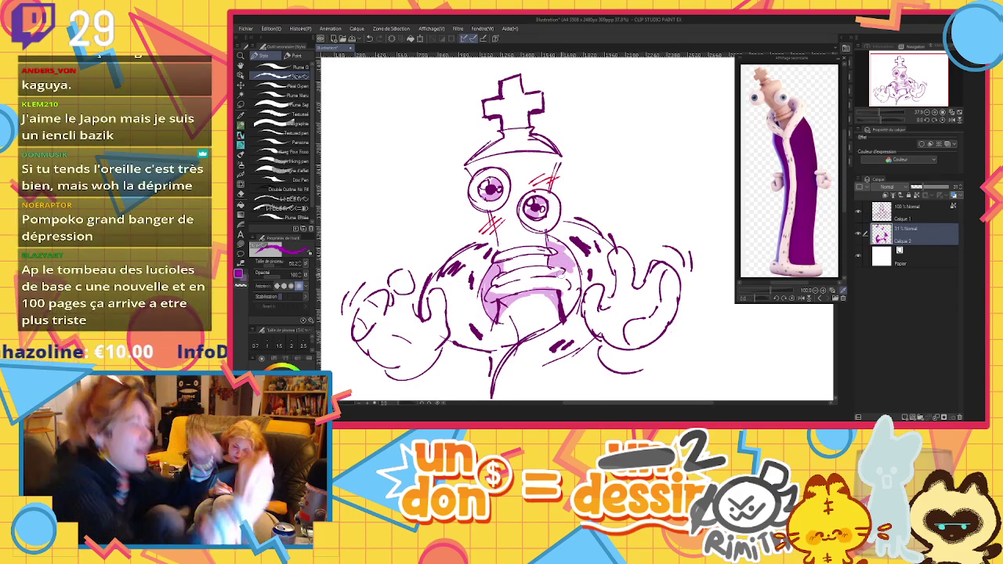
mouse_move(567, 274)
mouse_down()
mouse_move(564, 309)
mouse_move(574, 293)
mouse_up()
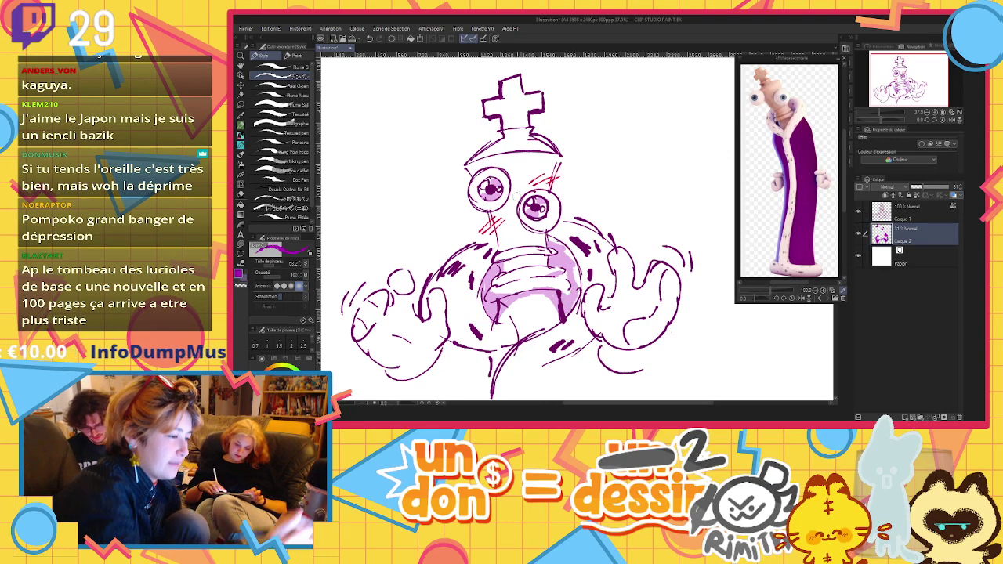
mouse_move(480, 204)
mouse_down()
mouse_move(490, 209)
mouse_move(506, 197)
mouse_move(505, 211)
mouse_move(549, 237)
mouse_up()
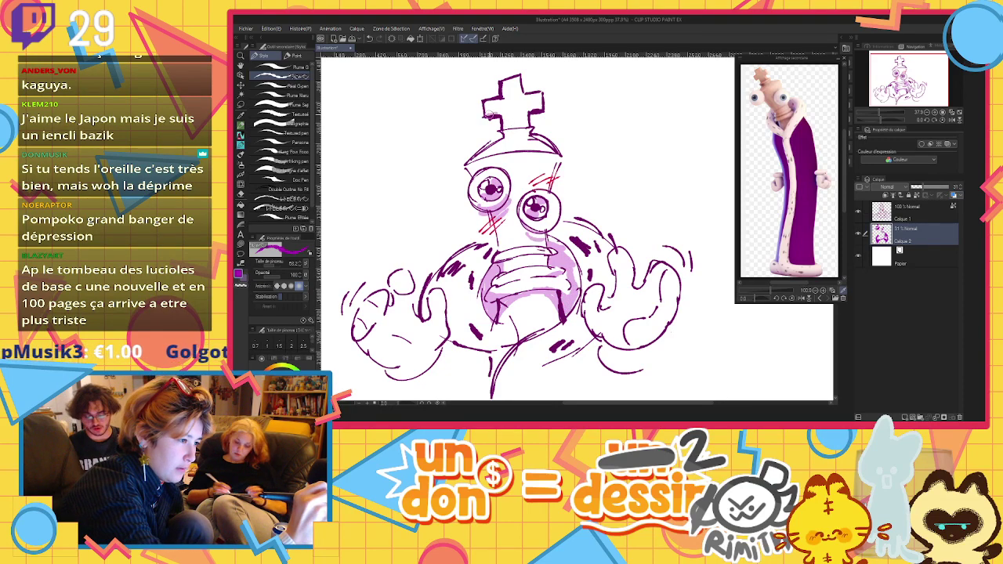
mouse_move(487, 115)
mouse_down()
mouse_move(526, 115)
mouse_move(538, 104)
mouse_move(517, 144)
mouse_move(544, 143)
mouse_up()
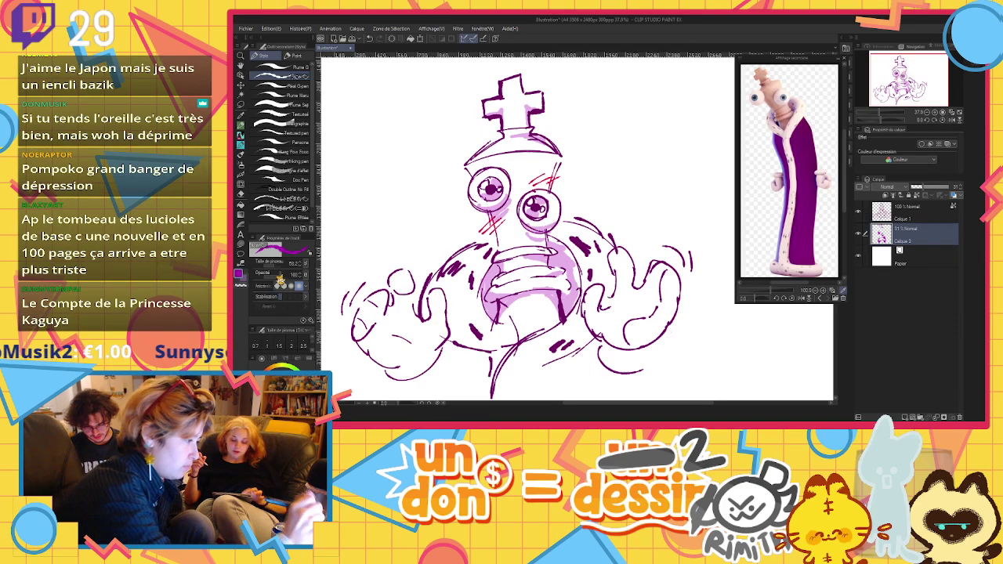
Add translucent purple shading along the undersides of both hands and the collar
mouse_move(588, 309)
mouse_down()
mouse_move(595, 329)
mouse_move(655, 349)
mouse_move(615, 364)
mouse_move(658, 375)
mouse_up()
mouse_move(396, 376)
mouse_down()
mouse_move(421, 369)
mouse_move(389, 363)
mouse_move(423, 354)
mouse_move(375, 346)
mouse_move(368, 335)
mouse_move(374, 350)
mouse_move(401, 298)
mouse_move(423, 290)
mouse_up()
drag(452, 336, 508, 365)
Sign the drawing in small translucent lettering above the collar's left shoulder with a thinner pen
drag(284, 269, 276, 268)
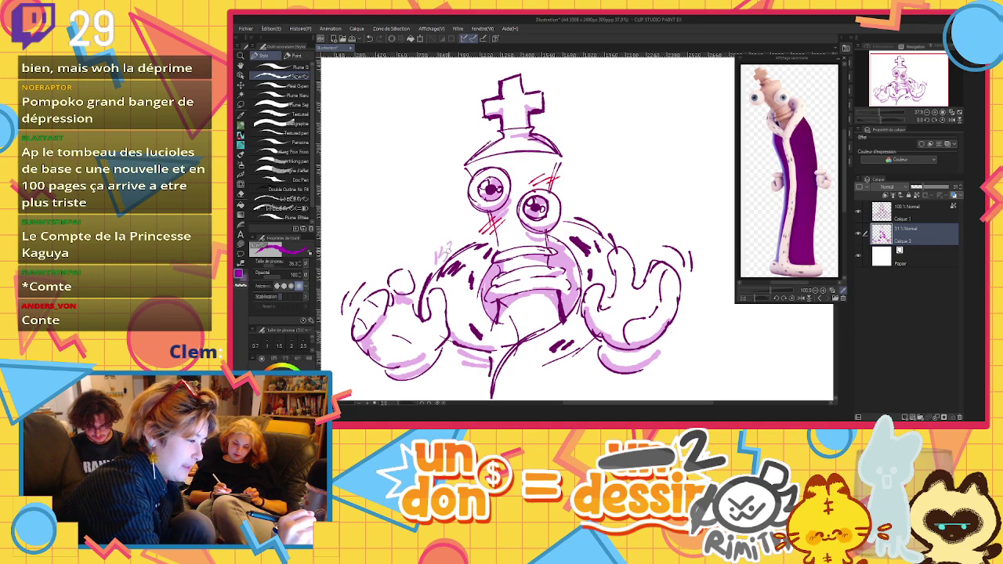
drag(464, 233, 474, 241)
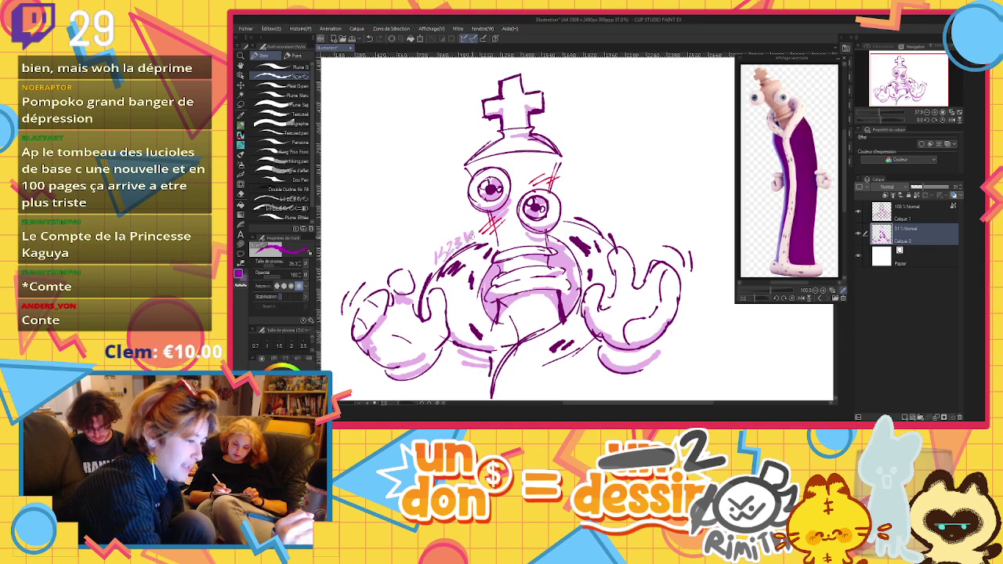
On a new layer, paint red blush over both cheeks and lower the layer opacity to 11%
click(905, 416)
drag(277, 267, 283, 265)
alt+click(553, 179)
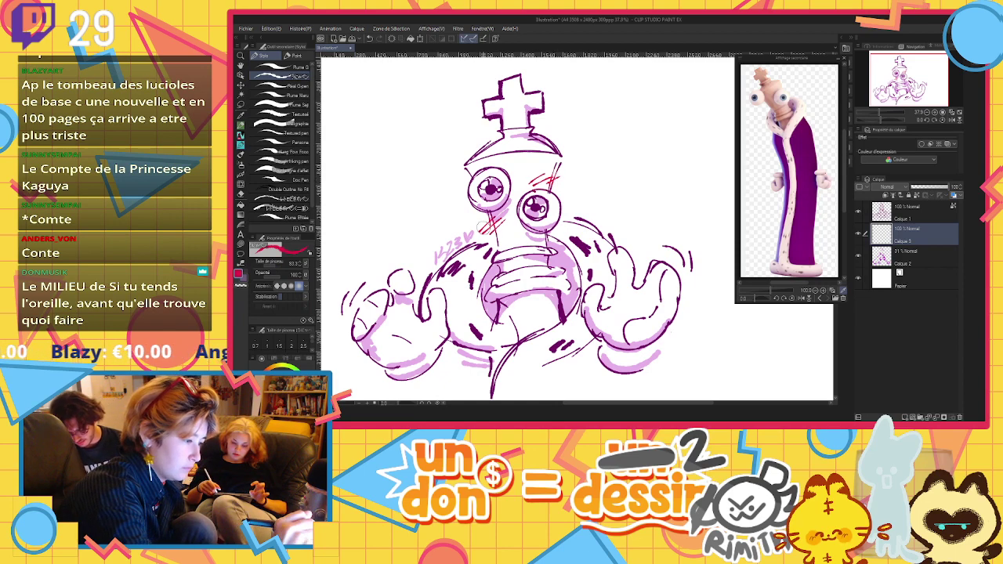
mouse_move(477, 229)
mouse_down()
mouse_move(544, 177)
mouse_move(562, 177)
mouse_up()
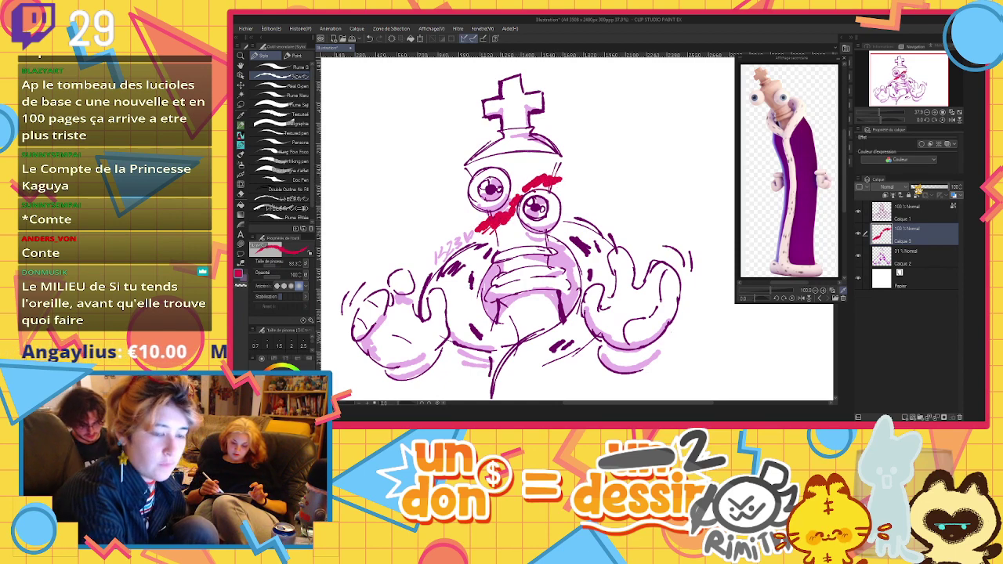
drag(917, 190, 918, 190)
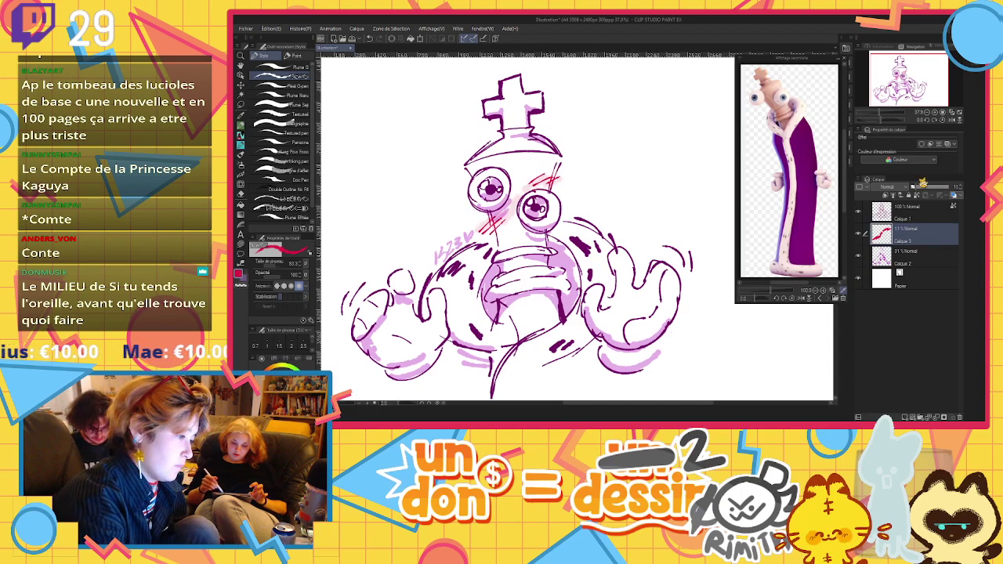
mouse_move(444, 168)
mouse_down()
mouse_move(433, 154)
mouse_move(450, 170)
mouse_move(442, 205)
mouse_up()
drag(566, 167, 573, 199)
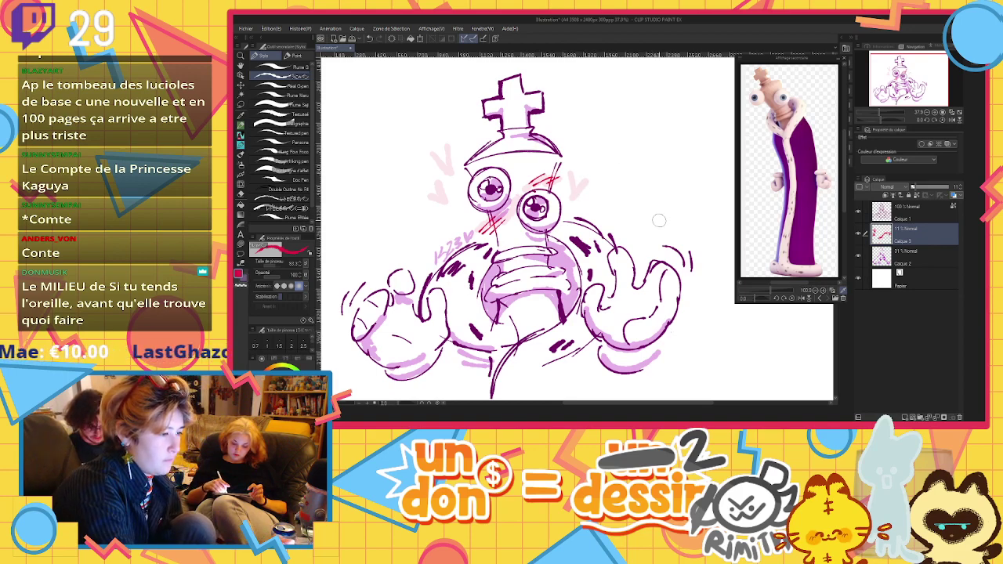
drag(578, 125, 580, 149)
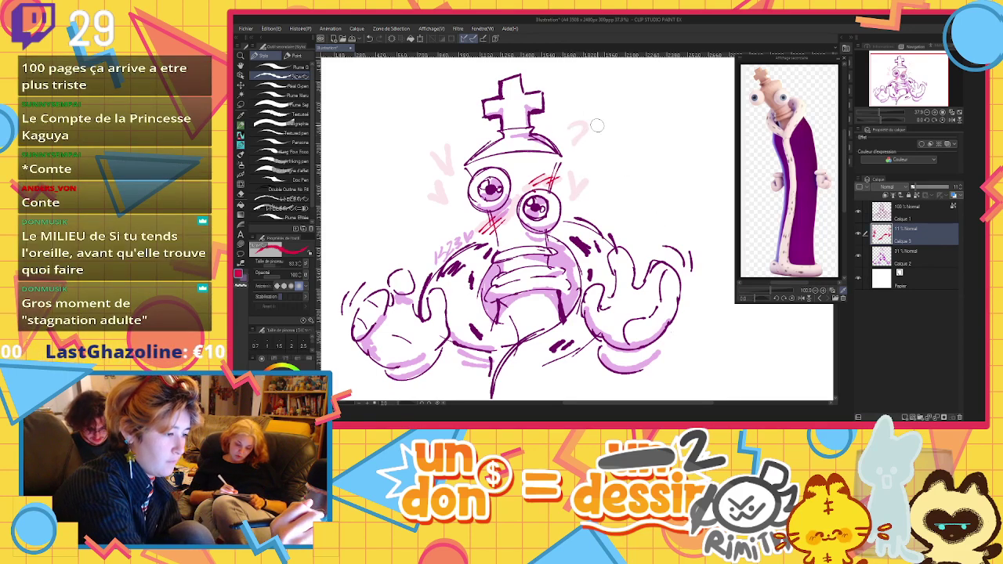
key(ctrl+z)
key(ctrl+z)
key(ctrl+z)
key(ctrl+z)
Draw pale pink question marks on both sides of the king's head
drag(574, 141, 576, 161)
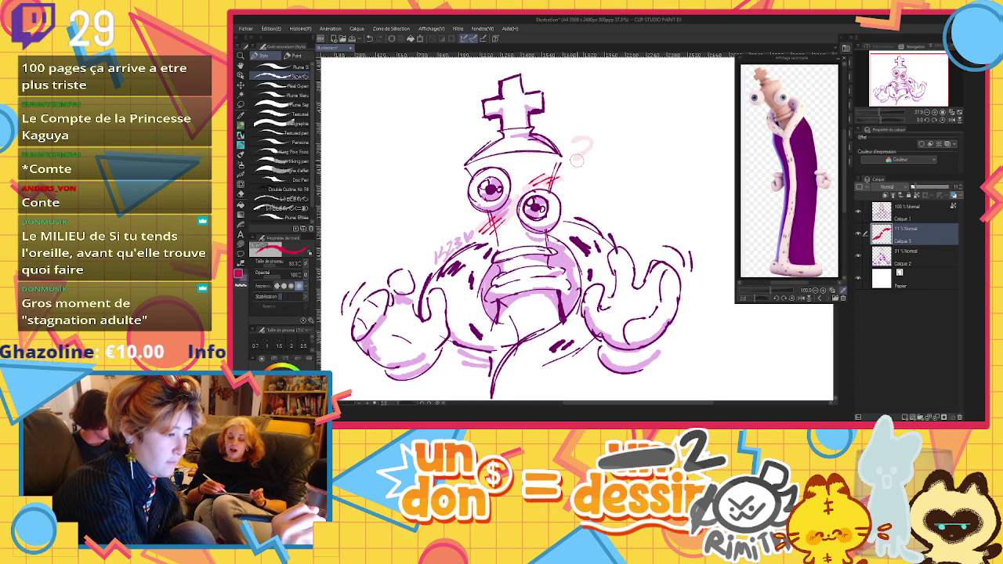
click(576, 175)
mouse_move(421, 162)
mouse_down()
mouse_move(433, 182)
mouse_move(429, 224)
mouse_up()
click(428, 232)
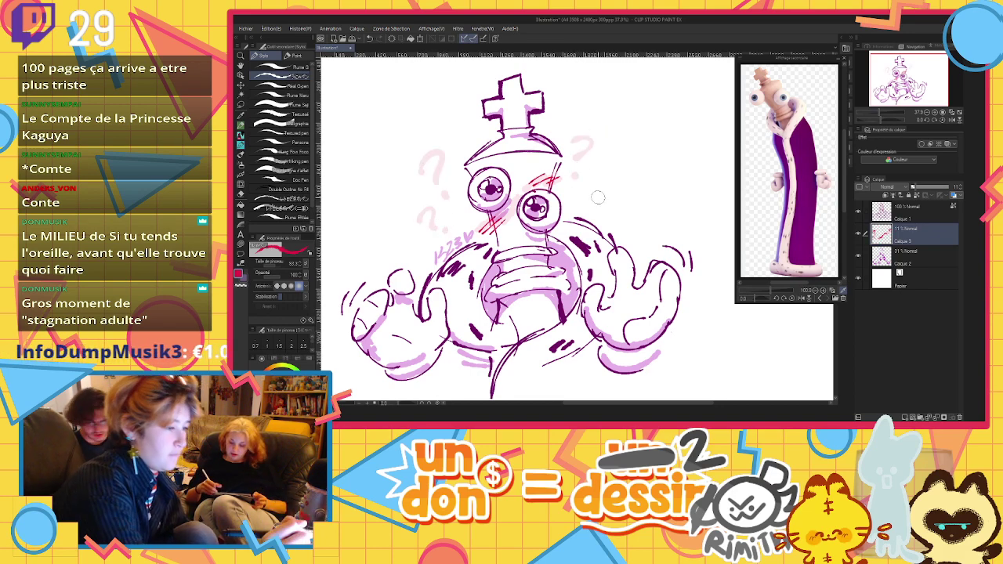
Crop the canvas closely around the king sketch, removing most of the empty area beside the raised hand
scroll(611, 247, down, 4)
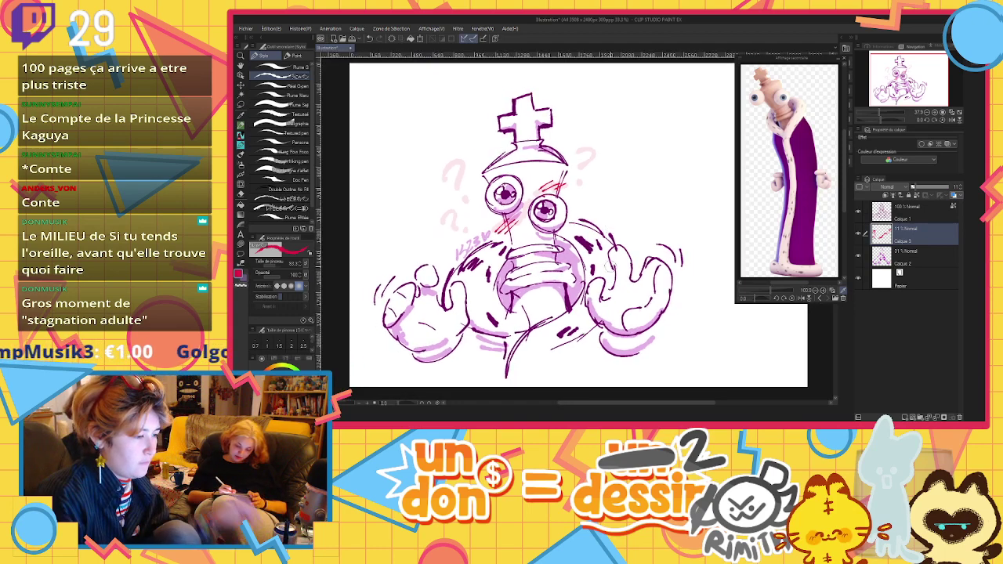
scroll(656, 245, up, 1)
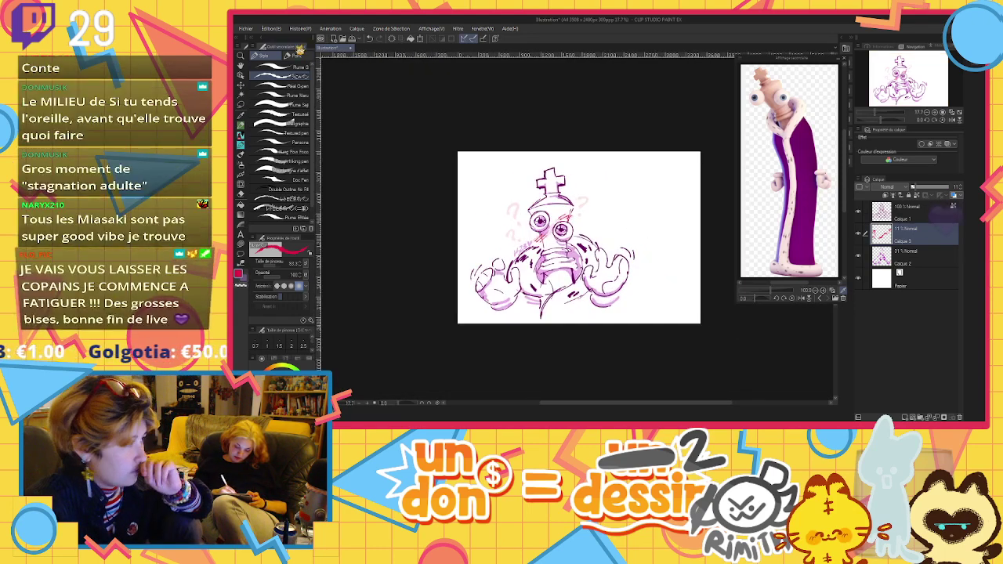
key(ctrl+alt+c)
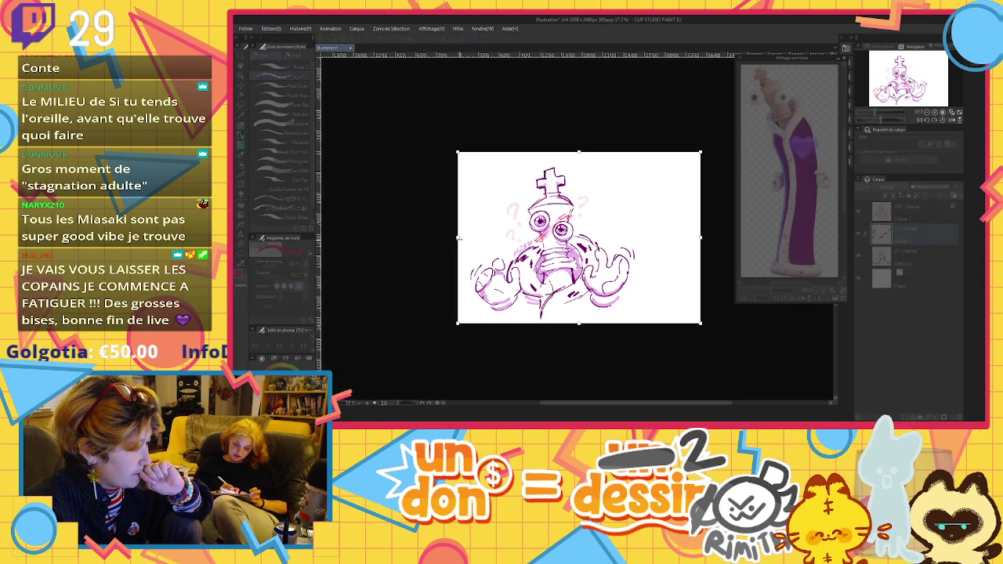
drag(459, 238, 467, 238)
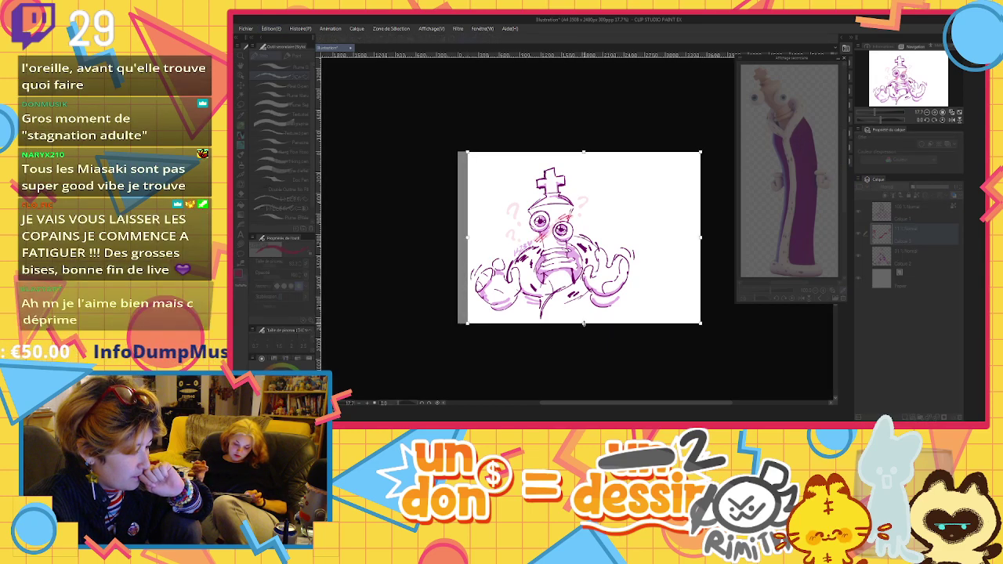
drag(584, 323, 587, 321)
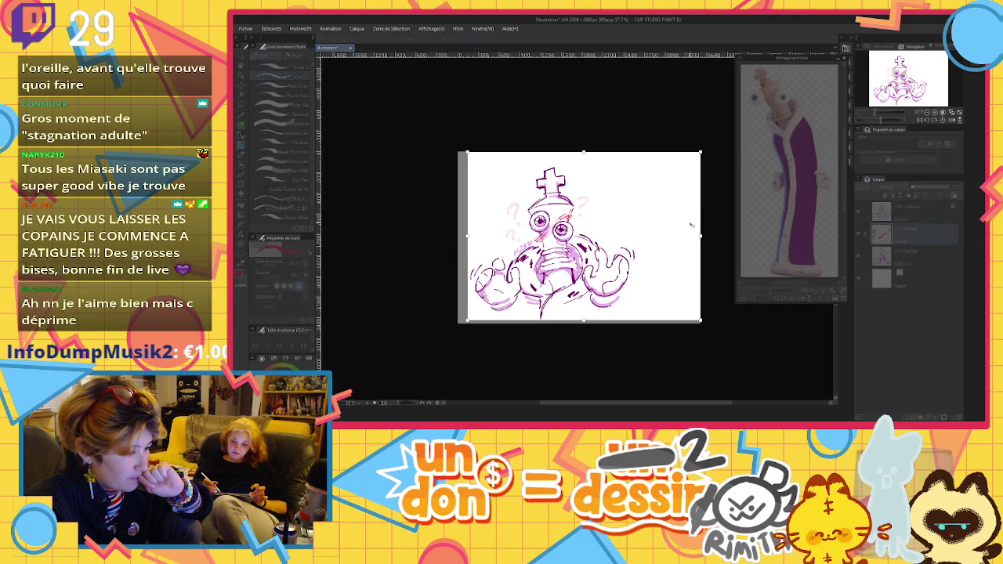
drag(700, 234, 637, 236)
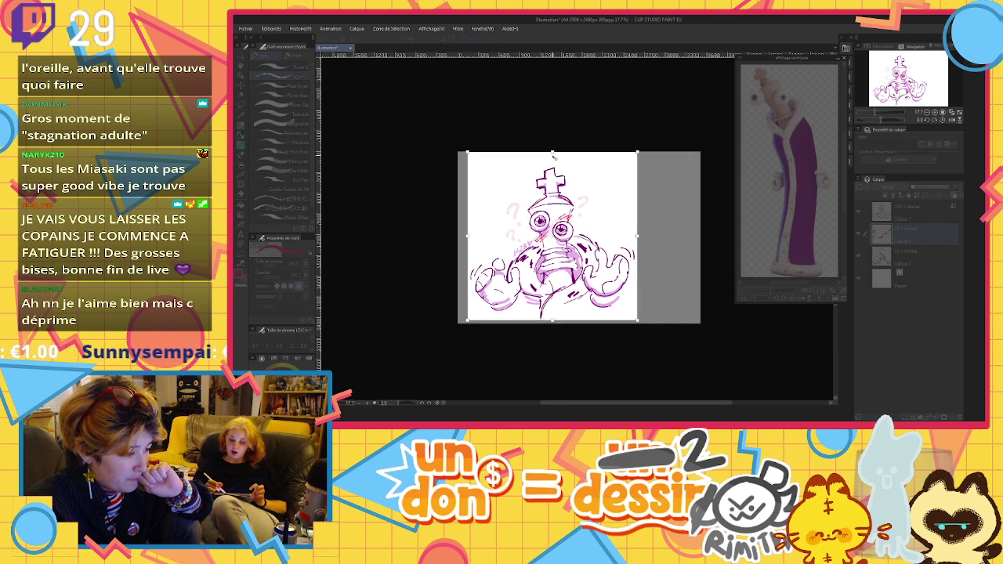
drag(553, 157, 559, 162)
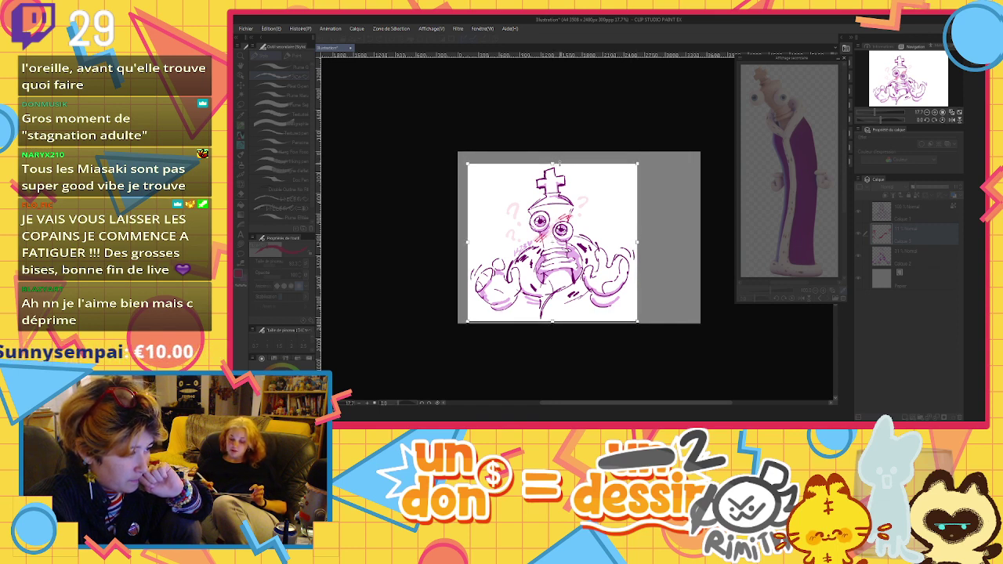
key(Return)
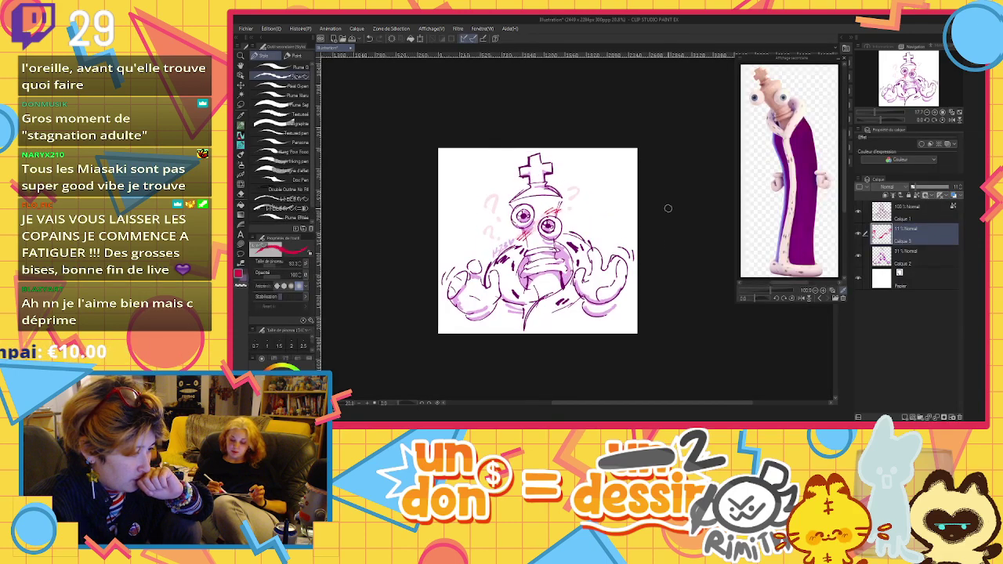
scroll(534, 220, up, 1)
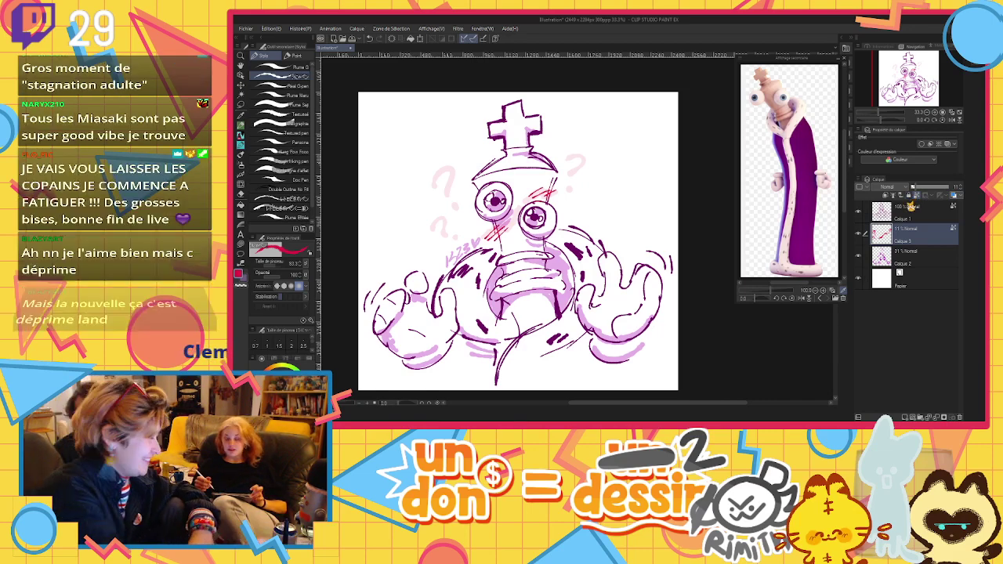
Recolour the question marks with purple sampled from the reference robe and save the drawing as a KINGER PNG file
click(804, 146)
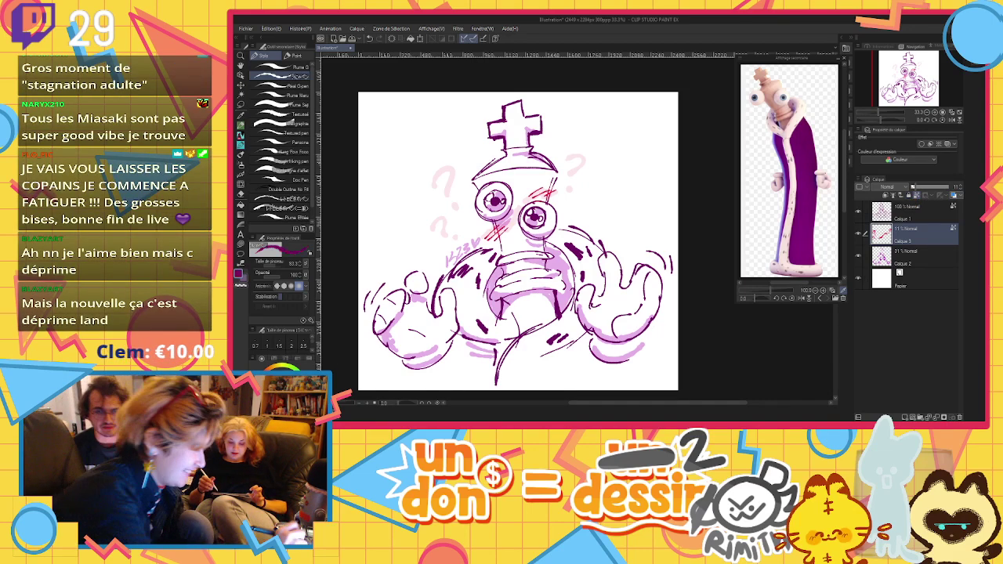
click(804, 147)
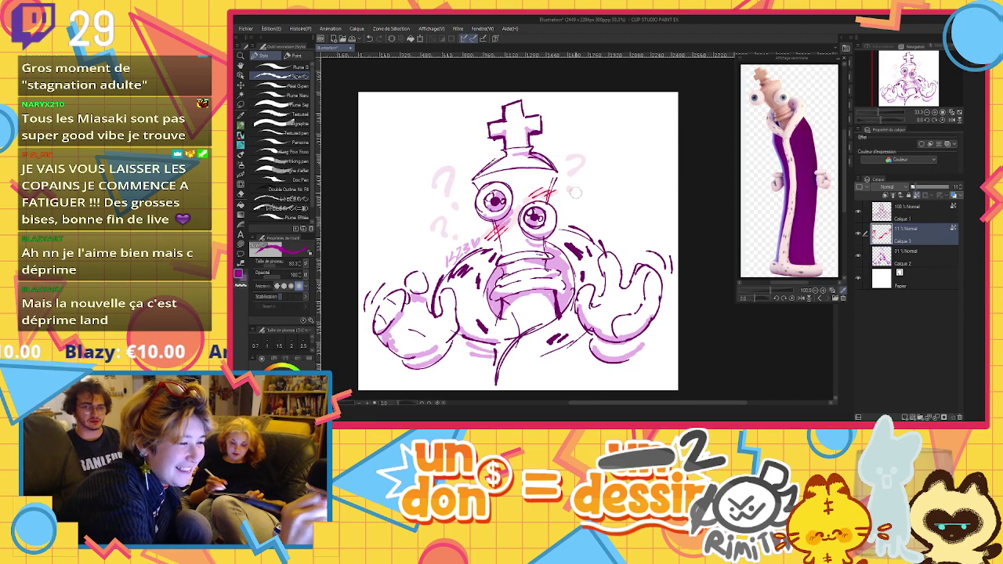
key(alt)
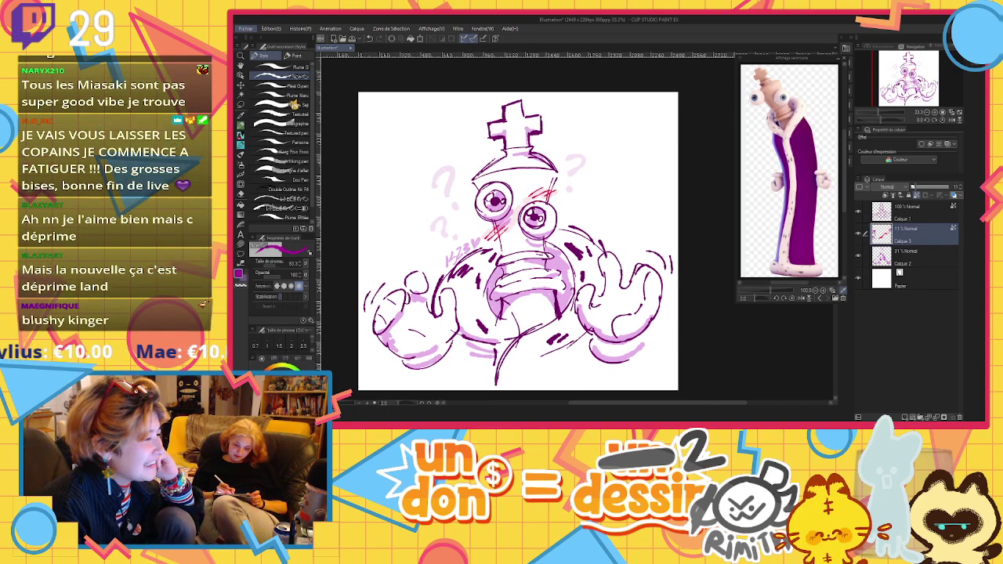
key(alt+Tab)
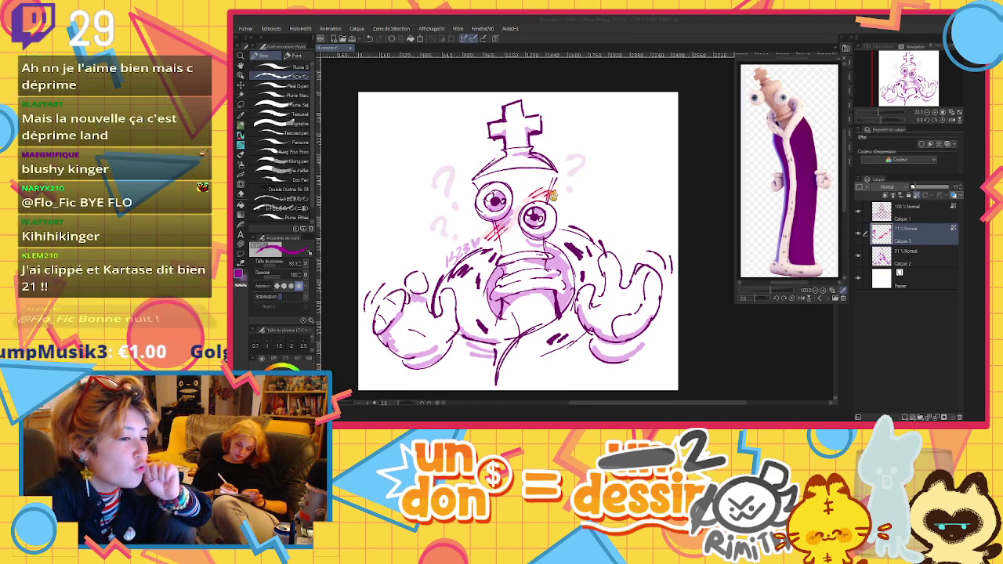
click(550, 192)
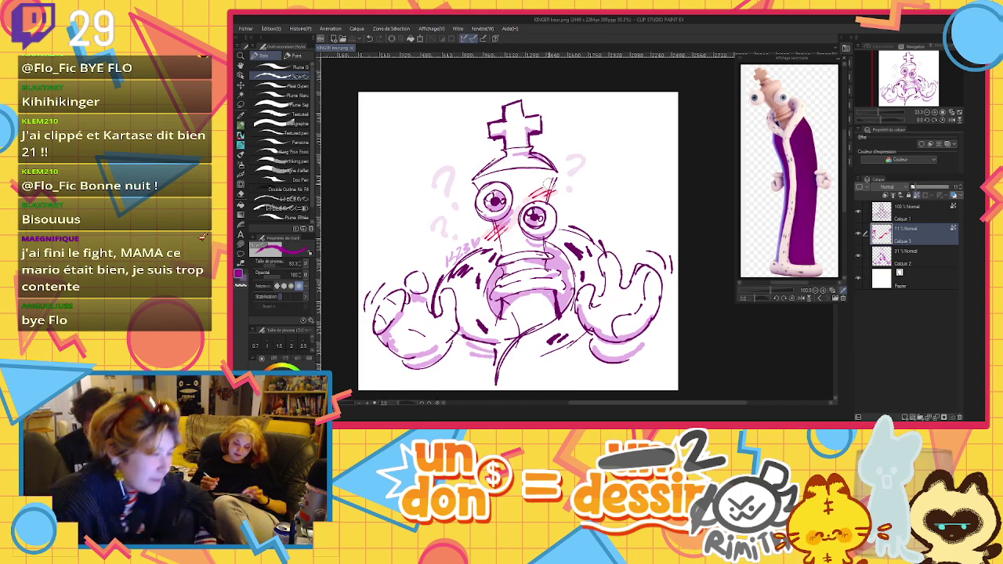
Duplicate the line-art layer Calque 1 and apply a filter to the copy
click(933, 210)
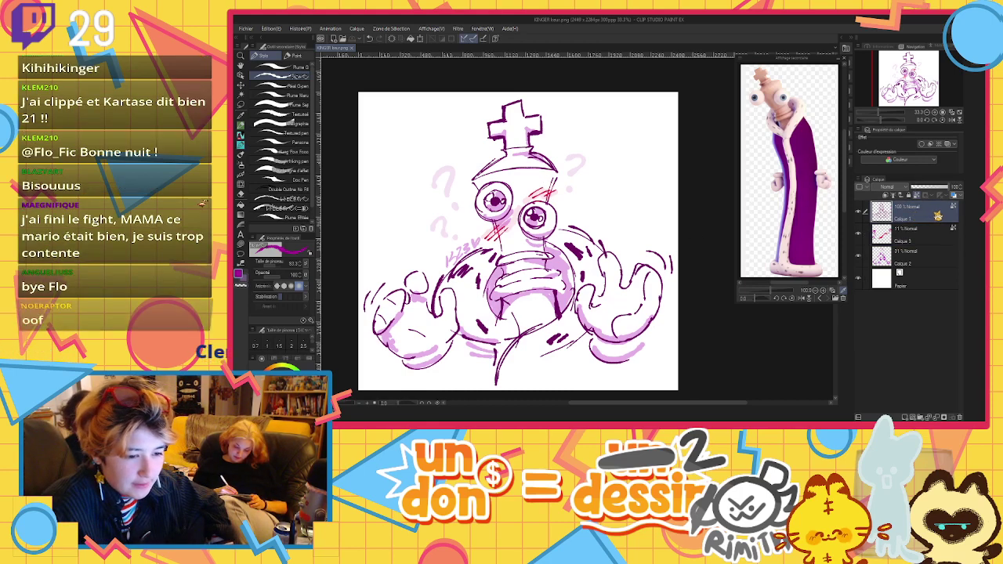
key(ctrl+v)
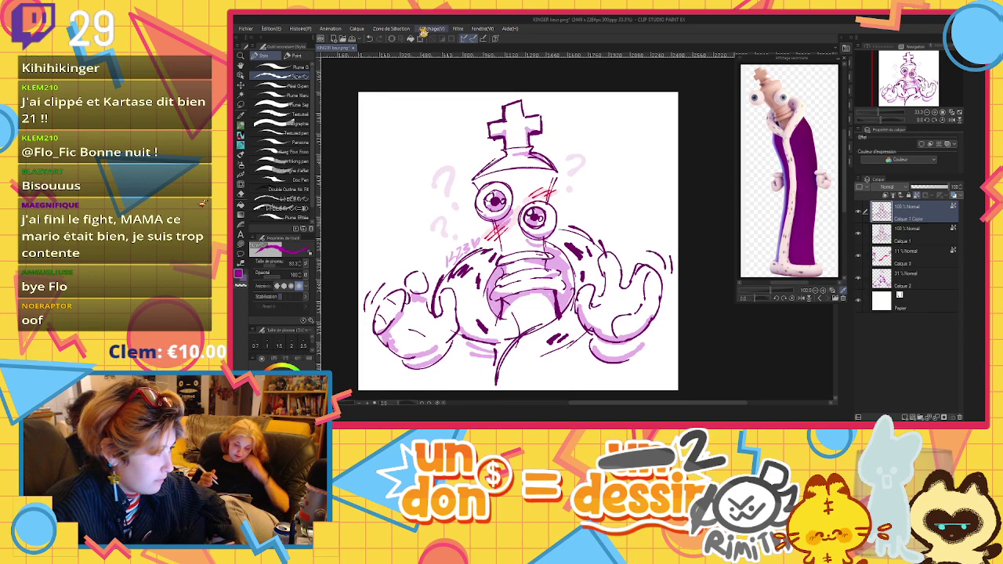
click(459, 29)
click(543, 91)
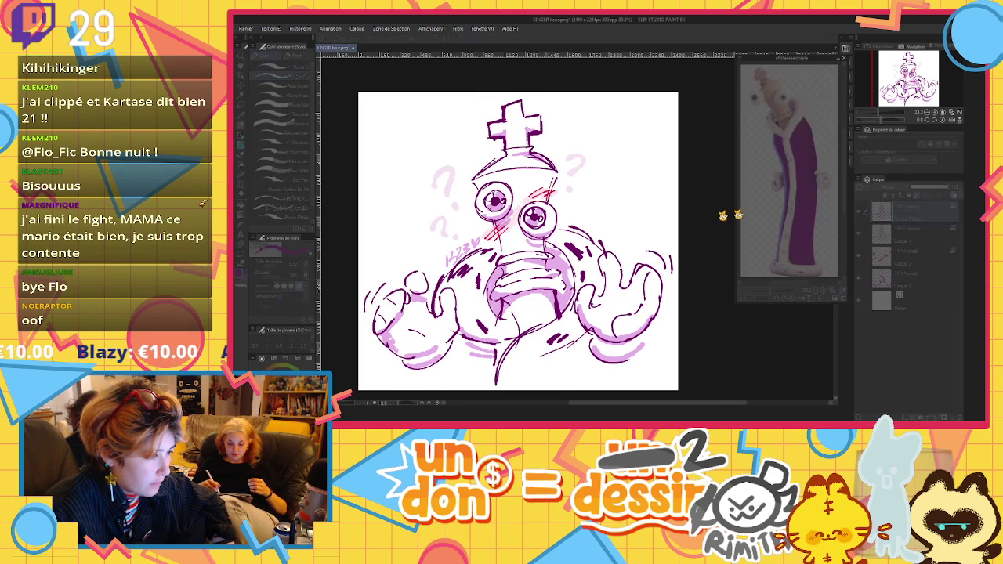
click(902, 215)
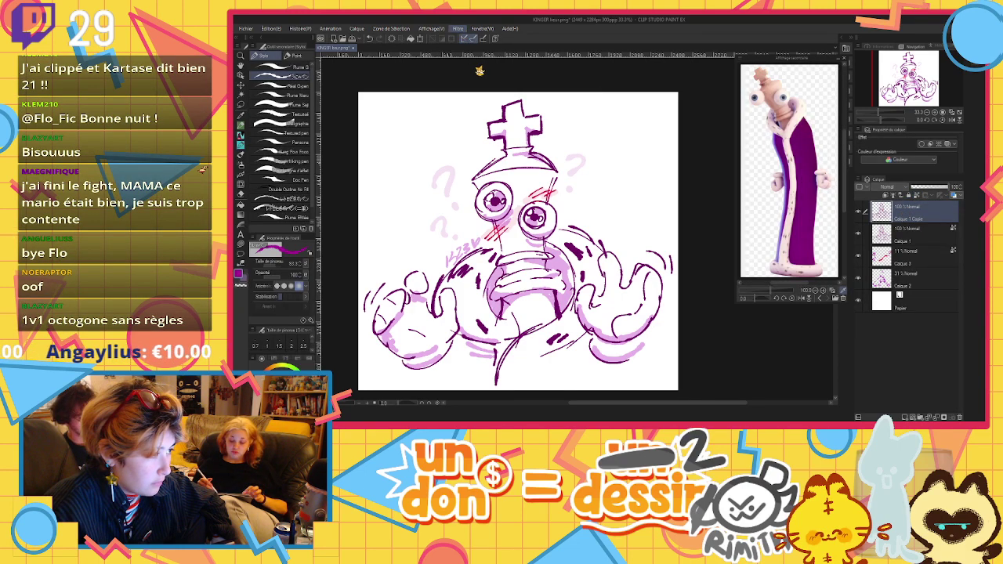
click(531, 89)
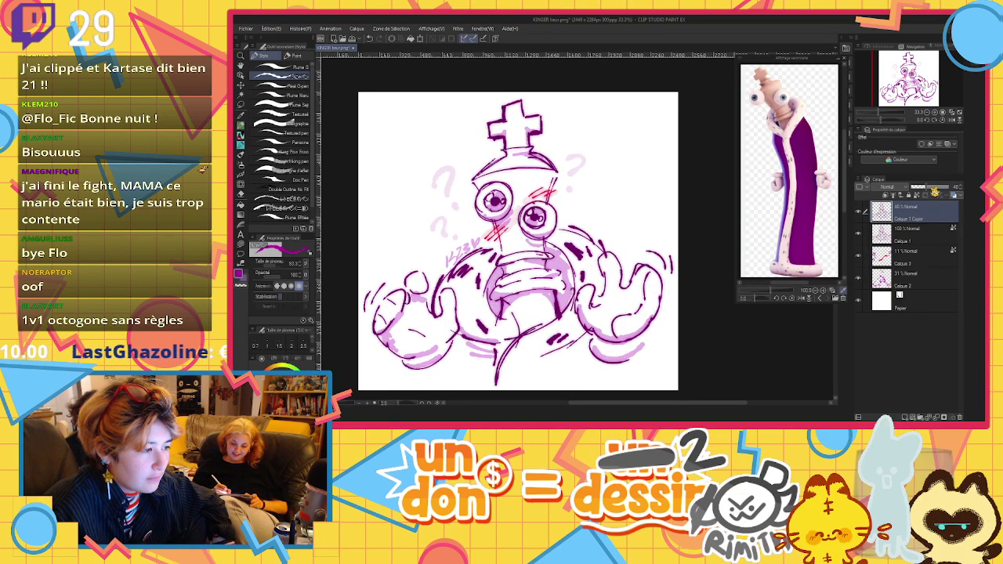
Reduce the opacity of the filtered line-art copy and check the overall look of the drawing
drag(935, 192, 939, 192)
scroll(478, 188, down, 3)
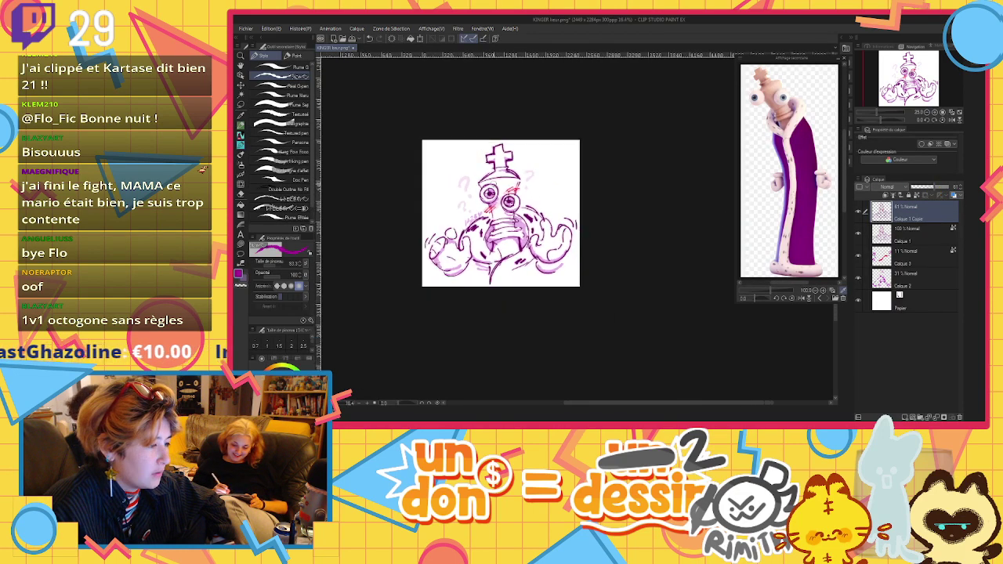
scroll(476, 185, up, 2)
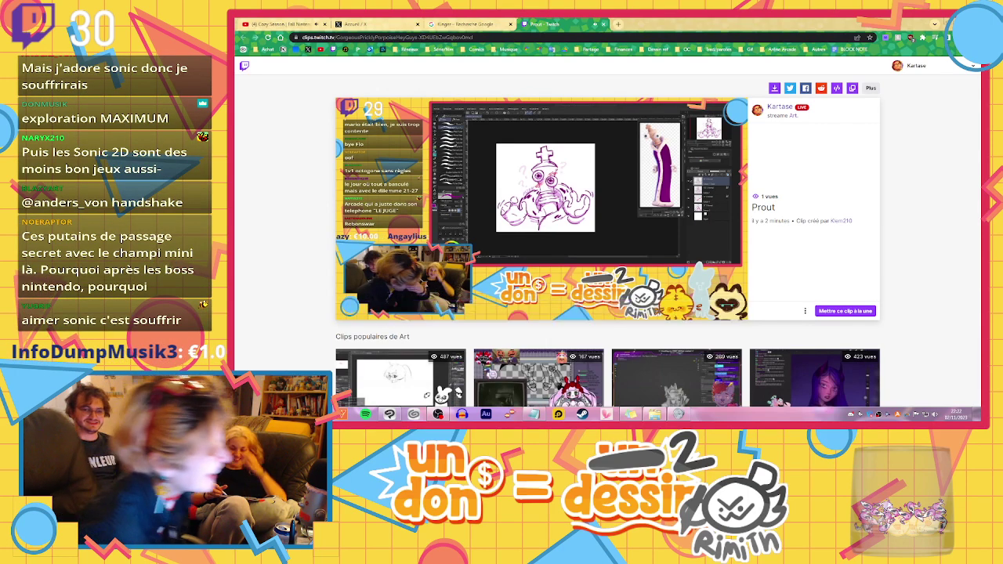
Play the Twitch clip of the stream titled Prout in the browser and pause it
click(382, 170)
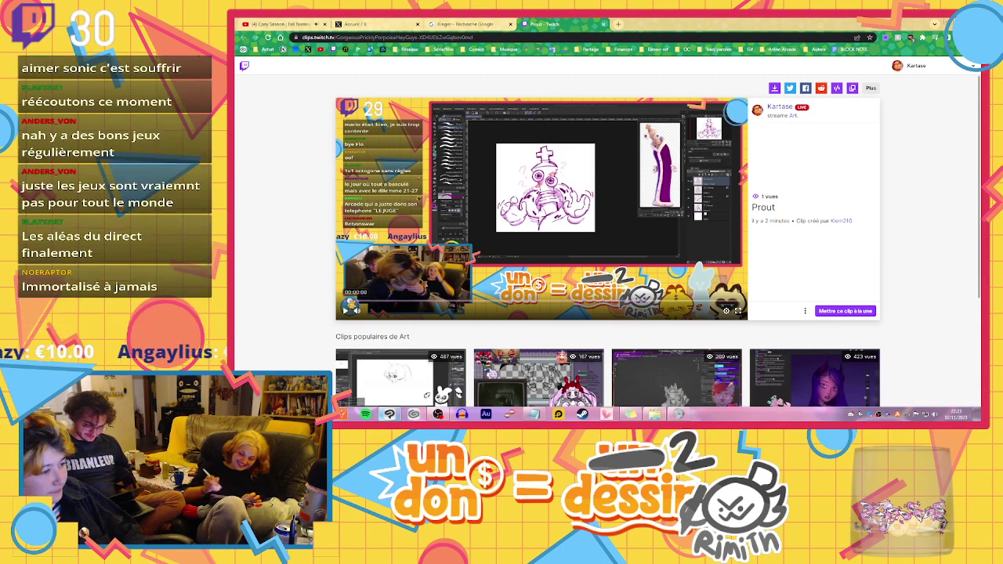
click(345, 310)
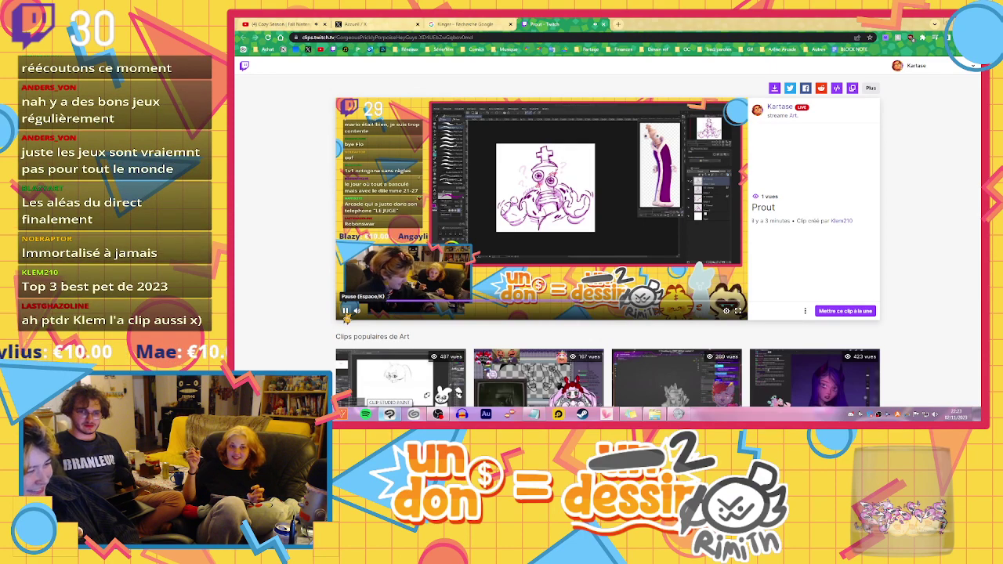
click(346, 311)
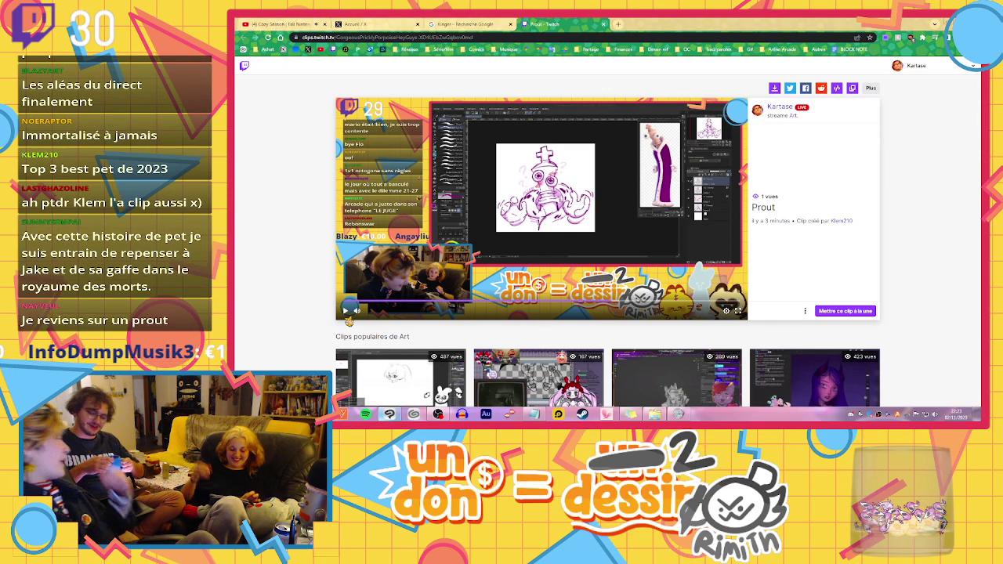
Copy the clip's web address and switch to Discord
click(438, 37)
right_click(437, 38)
click(471, 76)
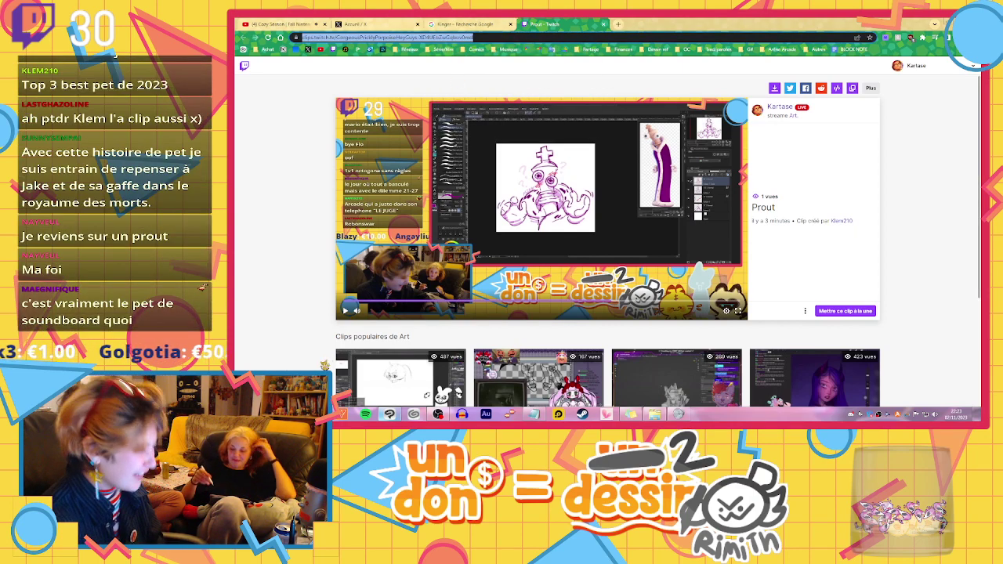
click(317, 414)
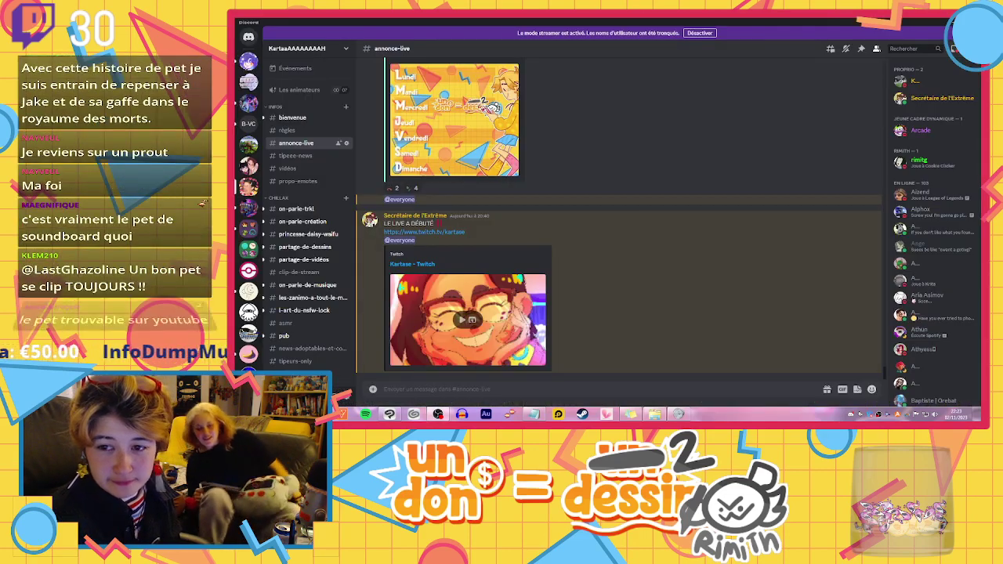
Switch back to CLIP STUDIO PAINT and close the finished king drawing
key(alt+Tab)
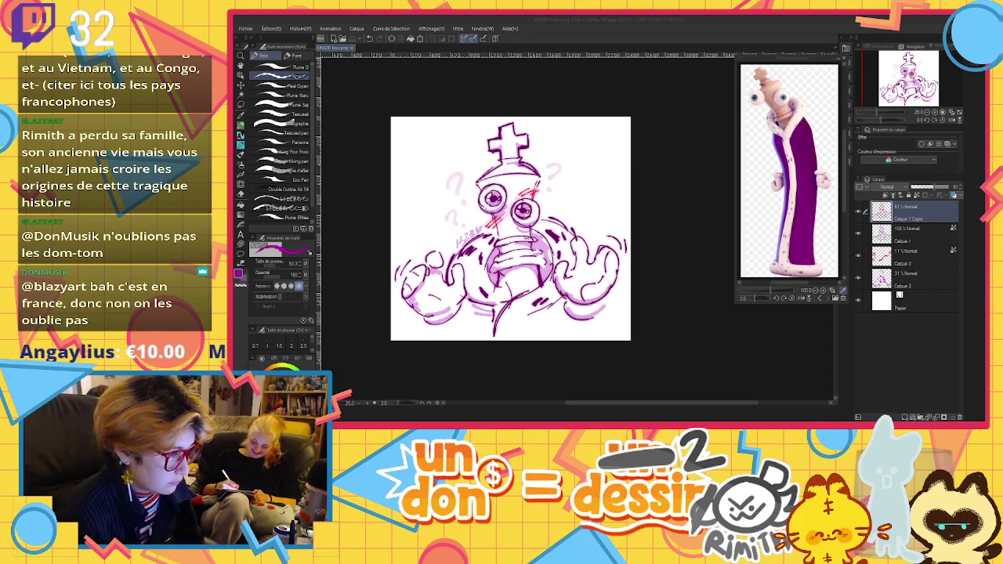
key(alt+Tab)
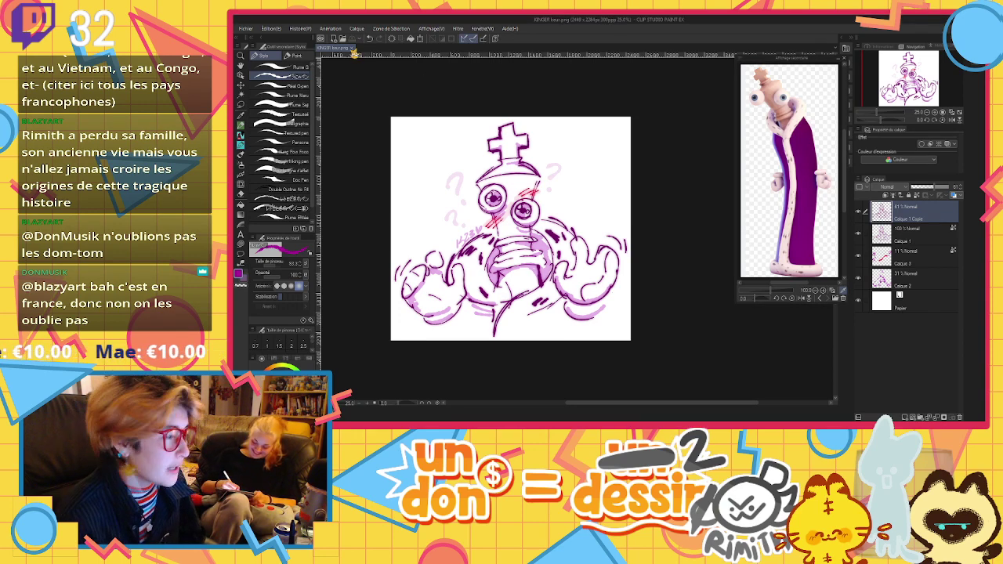
click(354, 49)
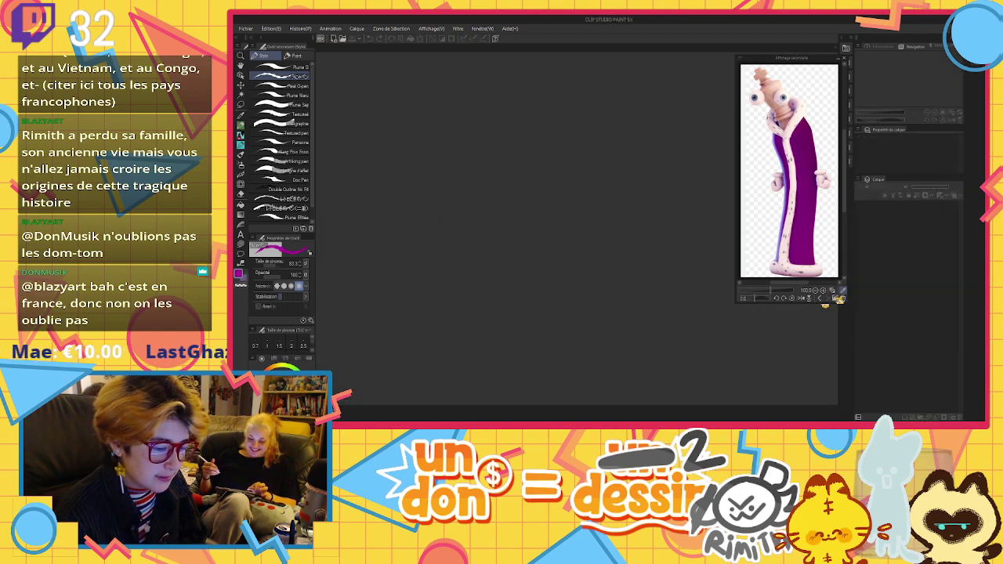
Replace the reference picture with the pink bat-eared character and create a new blank A4 illustration
click(842, 298)
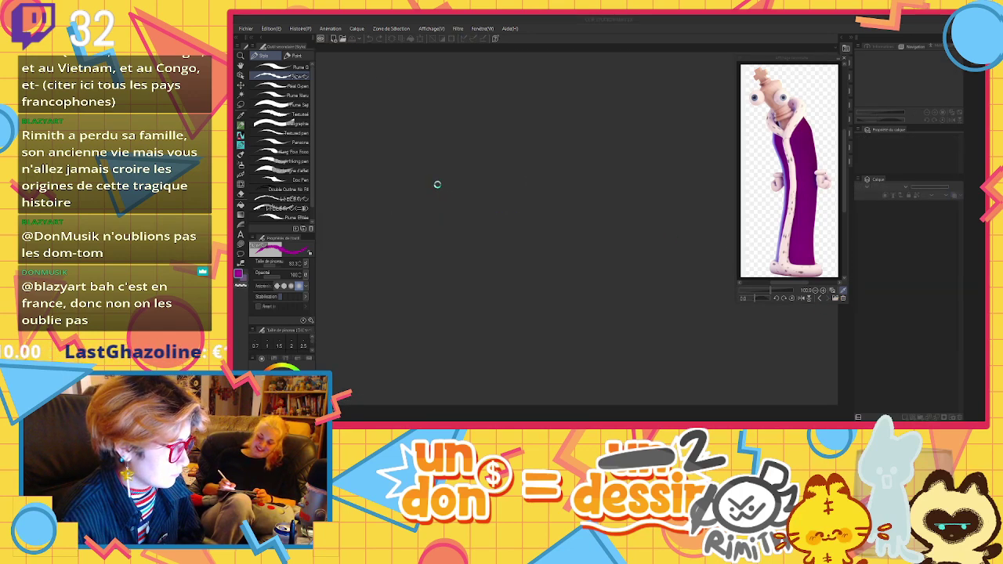
click(333, 38)
click(727, 135)
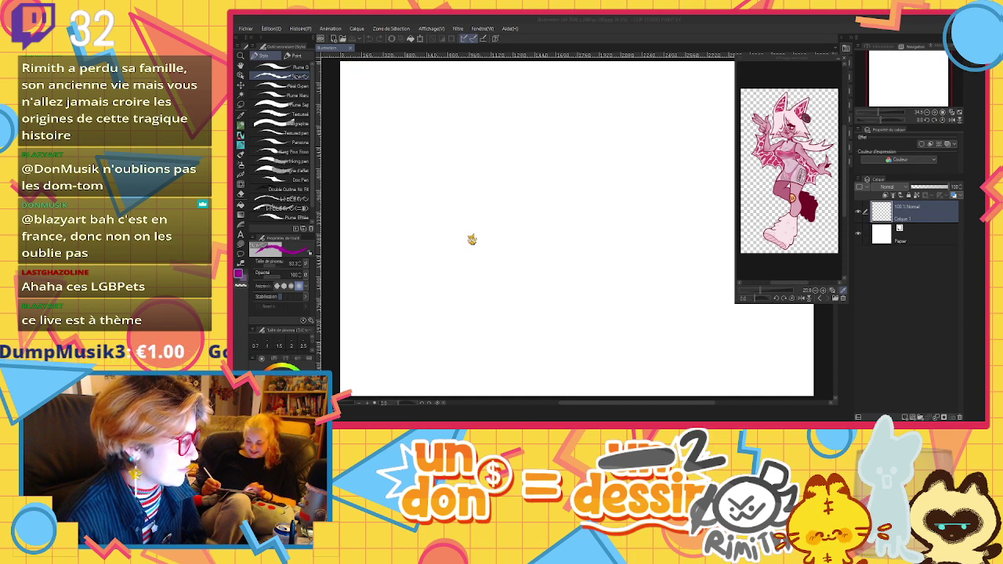
Place the dark bat-eared portrait on the left half of the canvas and select the empty layer Calque 1 for pen drawing
drag(431, 69, 415, 190)
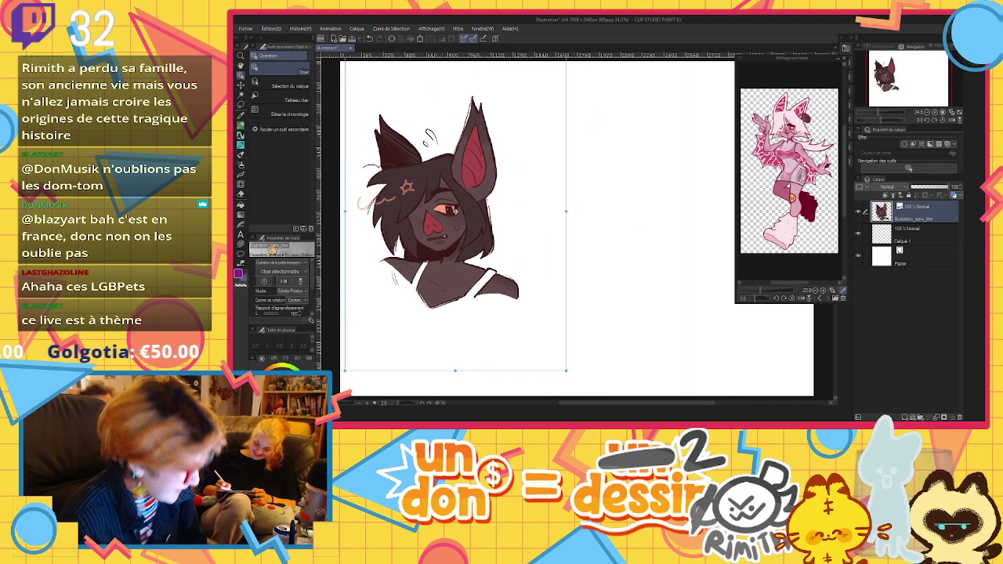
click(240, 146)
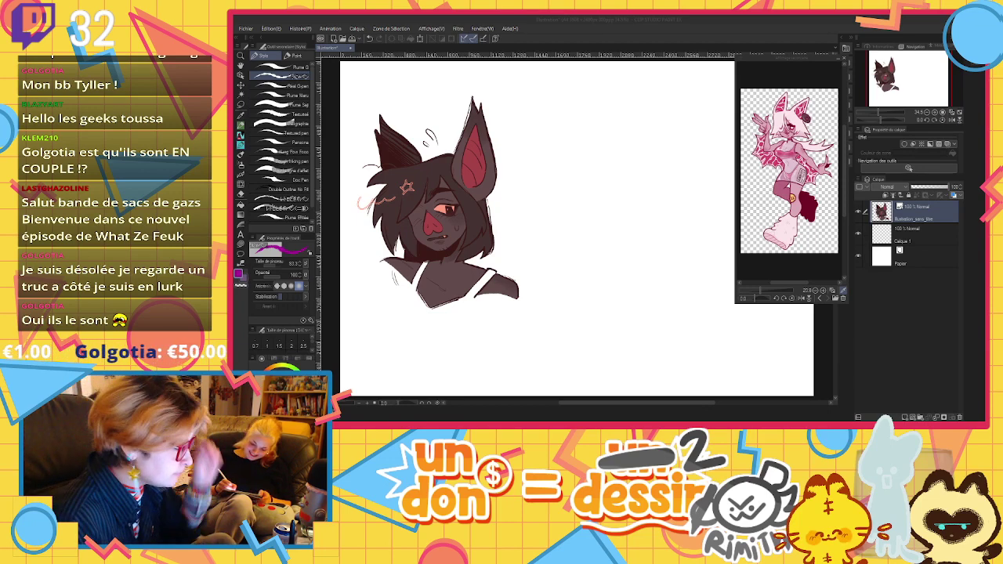
click(542, 199)
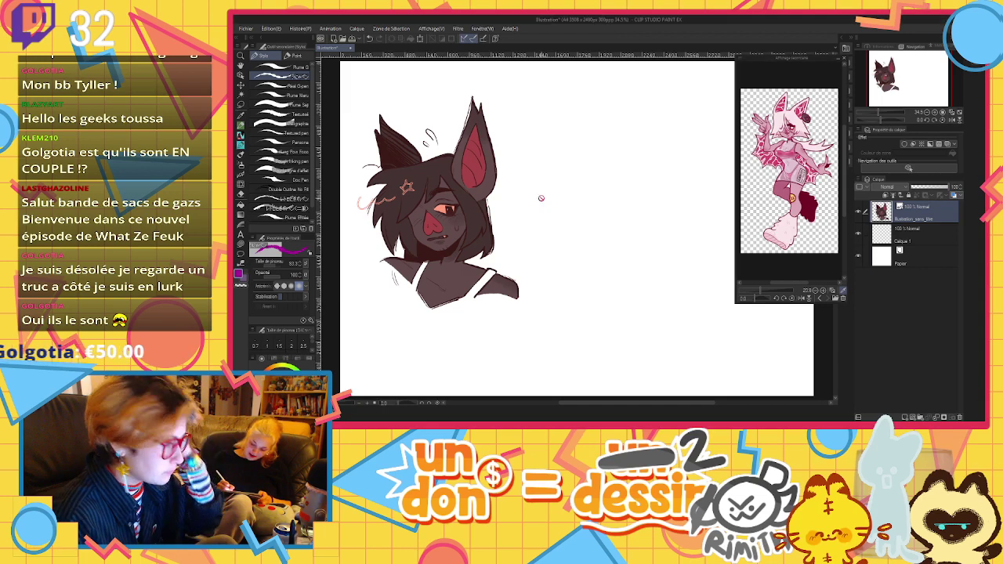
click(906, 233)
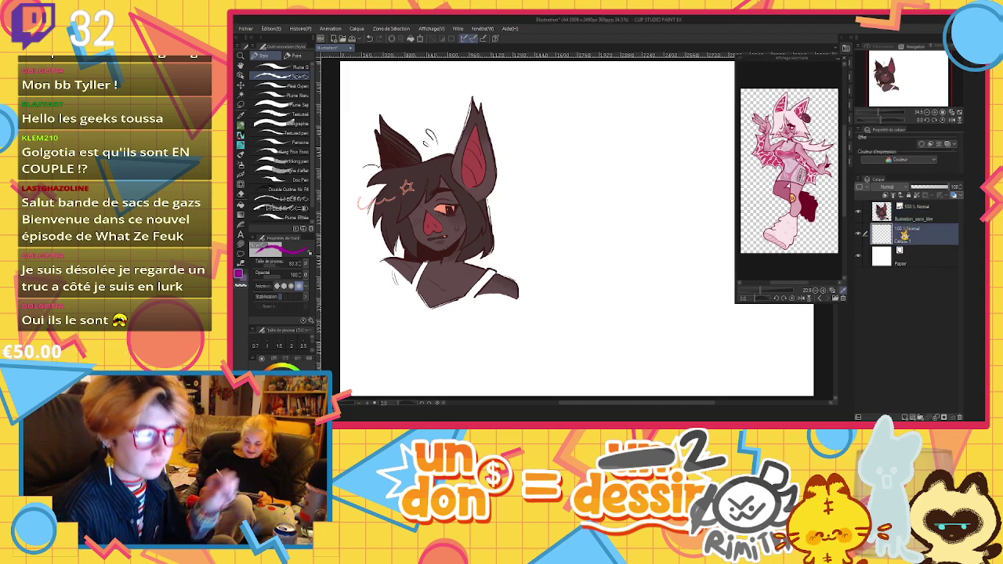
Enlarge the pink reference character and sketch a round head with a curved inner guide line beside the dark portrait
mouse_move(570, 151)
mouse_down()
mouse_move(548, 218)
mouse_move(572, 160)
mouse_up()
key(ctrl+z)
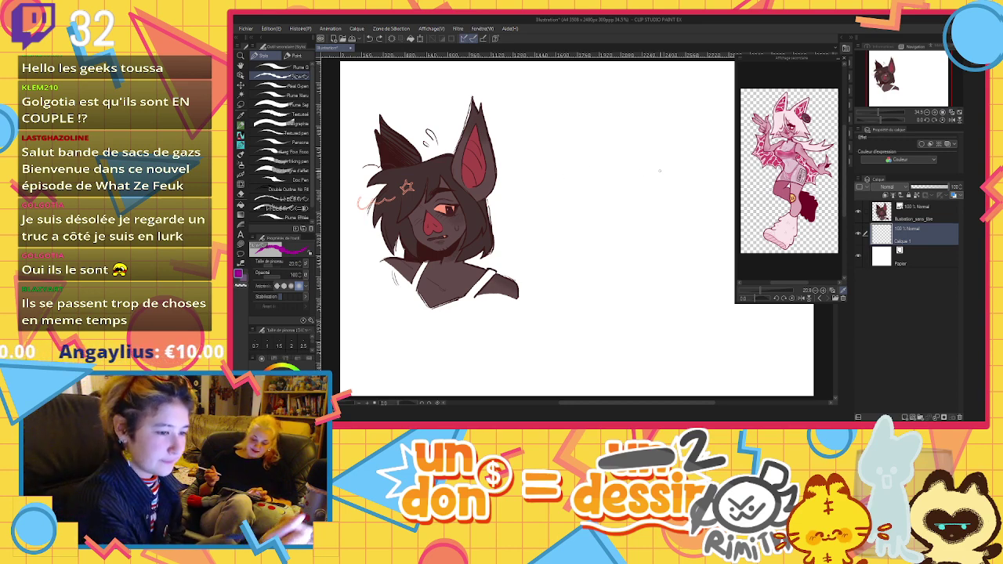
scroll(789, 183, up, 2)
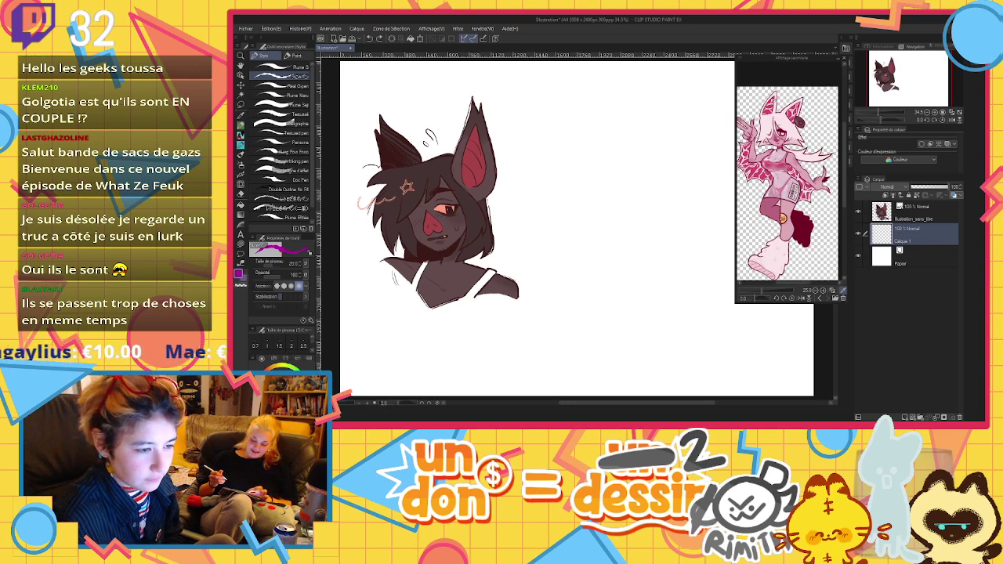
mouse_move(578, 156)
mouse_down()
mouse_move(551, 176)
mouse_move(630, 206)
mouse_move(548, 184)
mouse_move(634, 201)
mouse_move(560, 157)
mouse_move(596, 192)
mouse_move(566, 225)
mouse_up()
drag(584, 186, 559, 213)
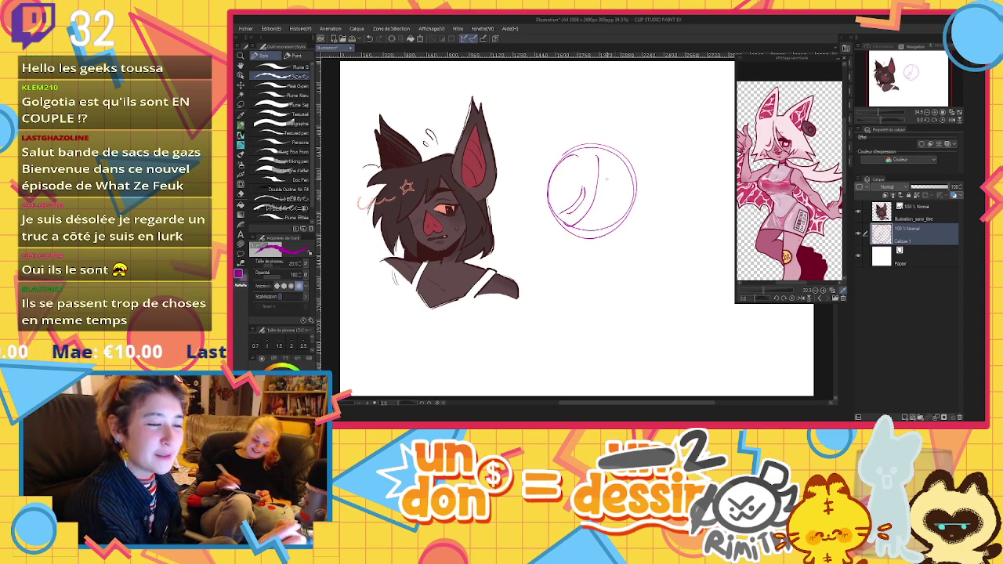
Sketch the parted fringe lines and the pointed hair tips on both sides of the round head
mouse_move(602, 160)
mouse_down()
mouse_move(628, 234)
mouse_move(619, 221)
mouse_up()
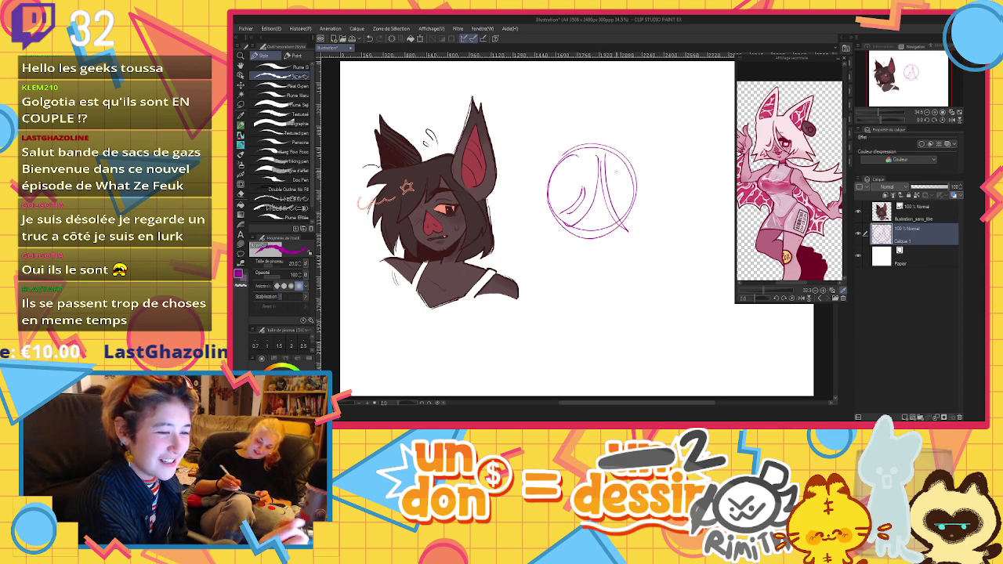
mouse_move(611, 158)
mouse_down()
mouse_move(630, 188)
mouse_move(633, 232)
mouse_move(643, 233)
mouse_up()
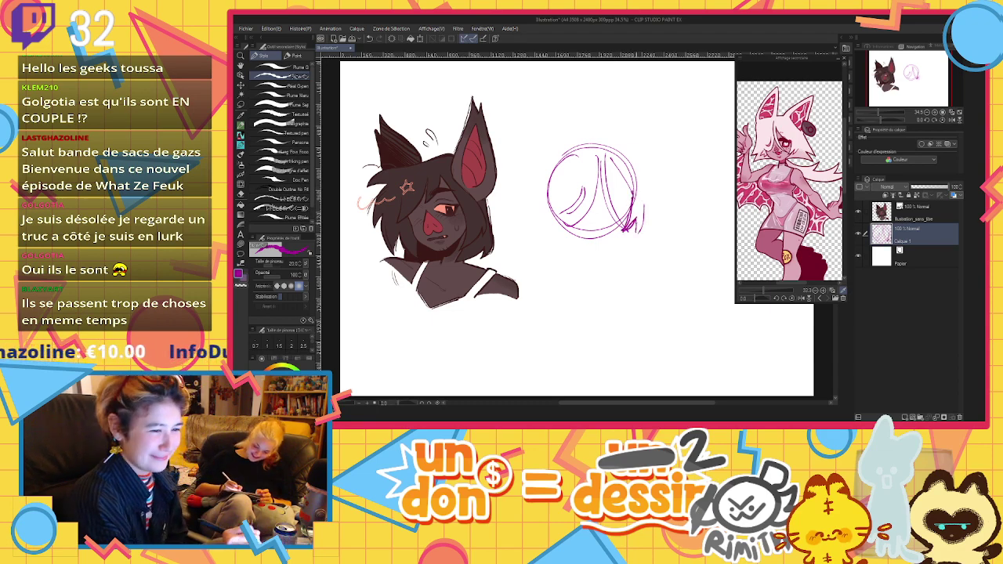
mouse_move(550, 219)
mouse_down()
mouse_move(541, 235)
mouse_move(561, 232)
mouse_up()
drag(560, 230, 571, 237)
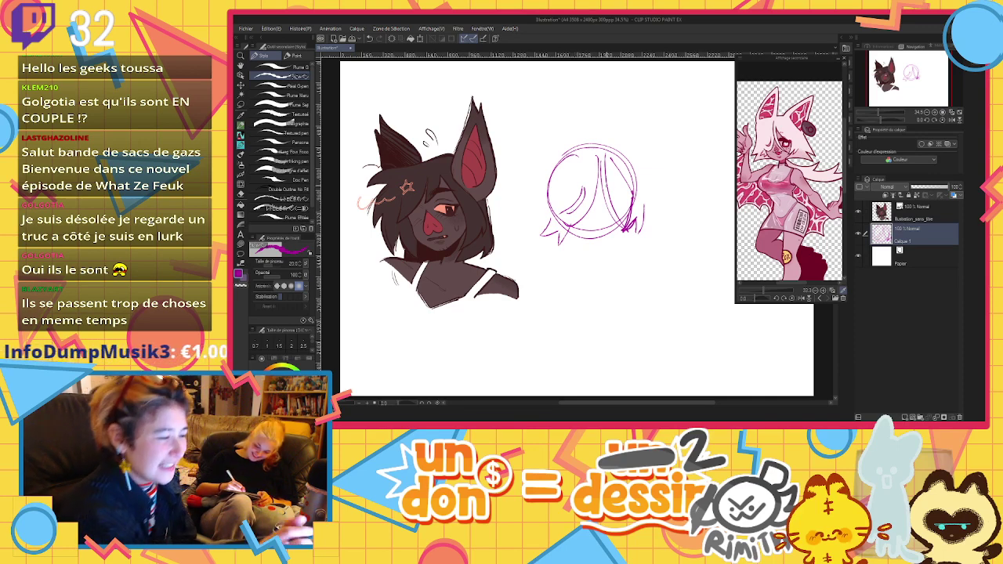
Sketch the visible eye and heart-shaped nose, redo the nose, and add the mouth and chin line below
mouse_move(605, 192)
mouse_down()
mouse_move(633, 197)
mouse_move(596, 225)
mouse_move(601, 210)
mouse_move(613, 233)
mouse_up()
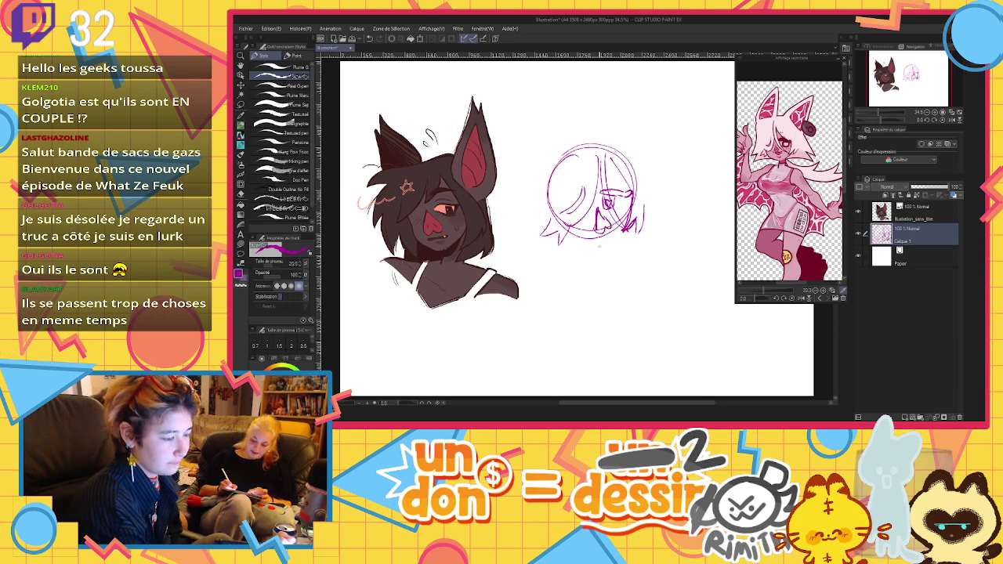
key(ctrl+z)
key(ctrl+z)
key(ctrl+z)
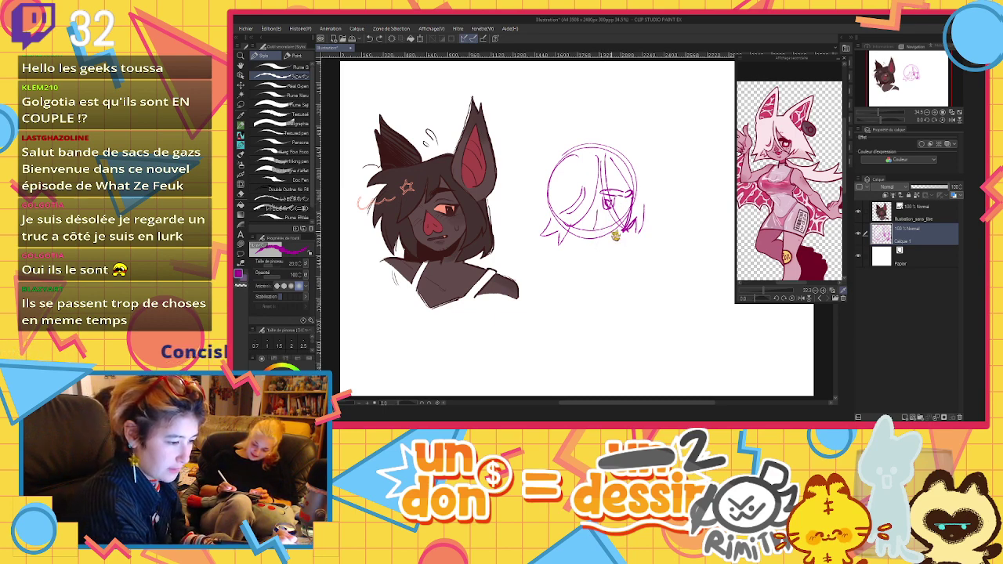
mouse_move(598, 210)
mouse_down()
mouse_move(607, 230)
mouse_move(597, 228)
mouse_up()
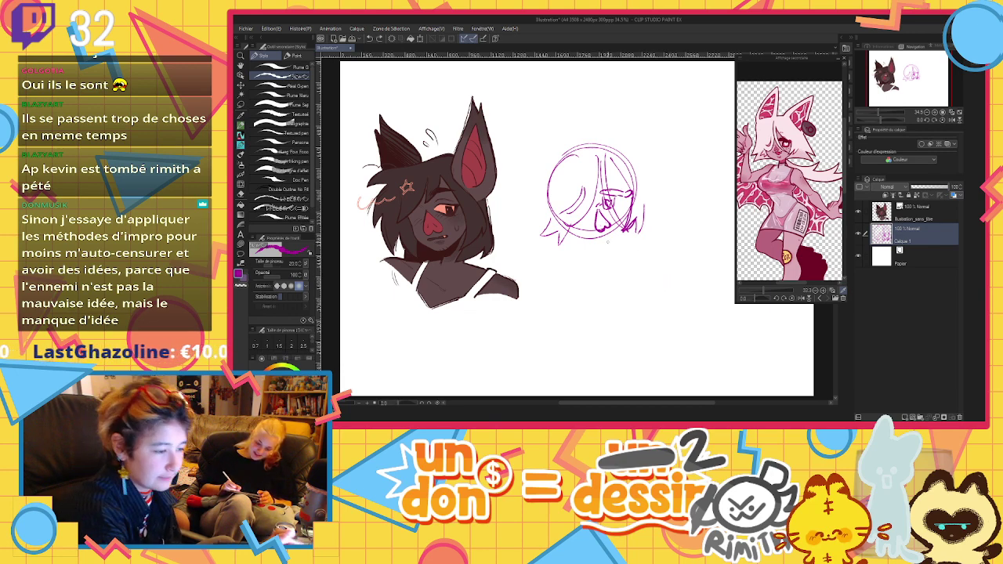
mouse_move(594, 235)
mouse_down()
mouse_move(616, 228)
mouse_move(572, 240)
mouse_move(602, 245)
mouse_move(624, 231)
mouse_up()
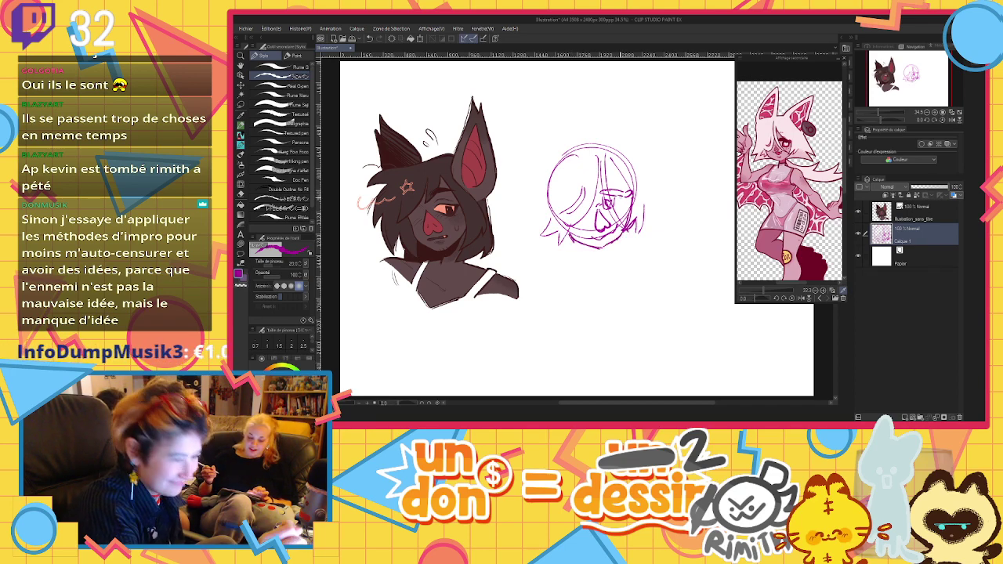
Redraw the fringe strand that falls from the parting across the forehead above the visible eye
drag(611, 165, 631, 193)
key(ctrl+z)
key(ctrl+z)
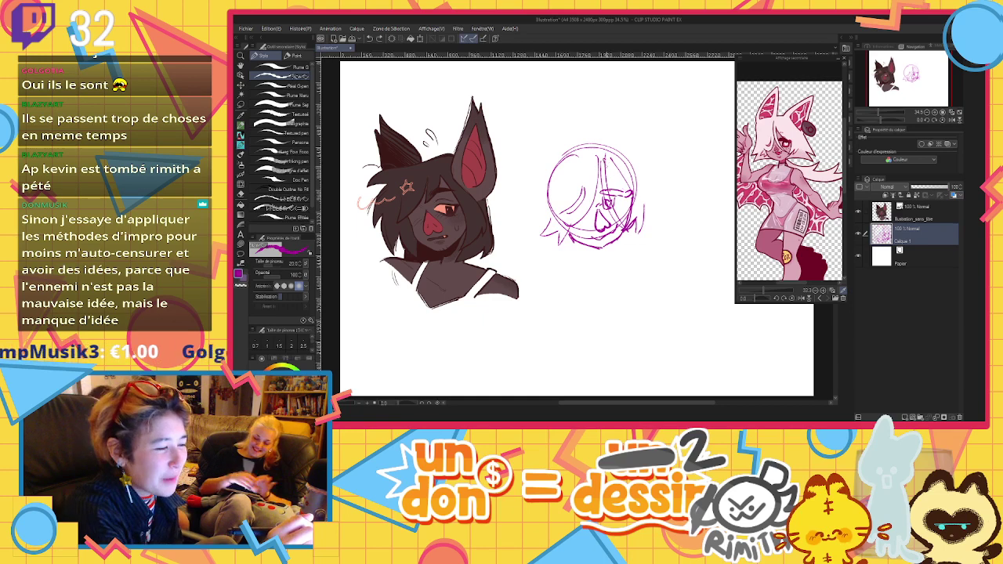
drag(607, 161, 632, 192)
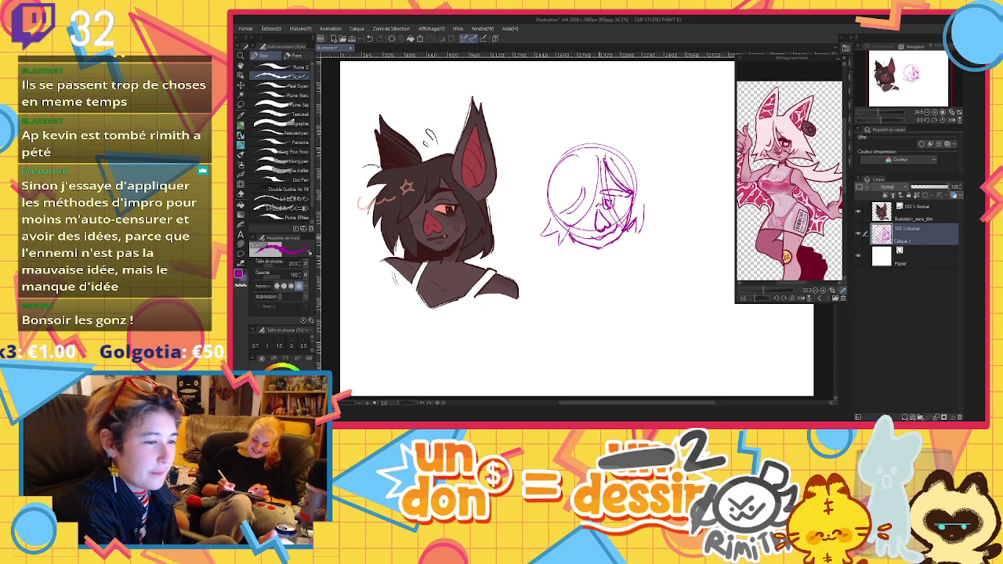
Sketch the long outer hair locks on both sides of the head and the neck and shoulders beneath
mouse_move(539, 180)
mouse_down()
mouse_move(516, 235)
mouse_move(537, 224)
mouse_move(590, 251)
mouse_up()
mouse_move(646, 170)
mouse_down()
mouse_move(676, 227)
mouse_move(668, 259)
mouse_move(621, 248)
mouse_move(583, 262)
mouse_move(583, 274)
mouse_move(602, 264)
mouse_move(605, 272)
mouse_move(534, 285)
mouse_move(533, 304)
mouse_up()
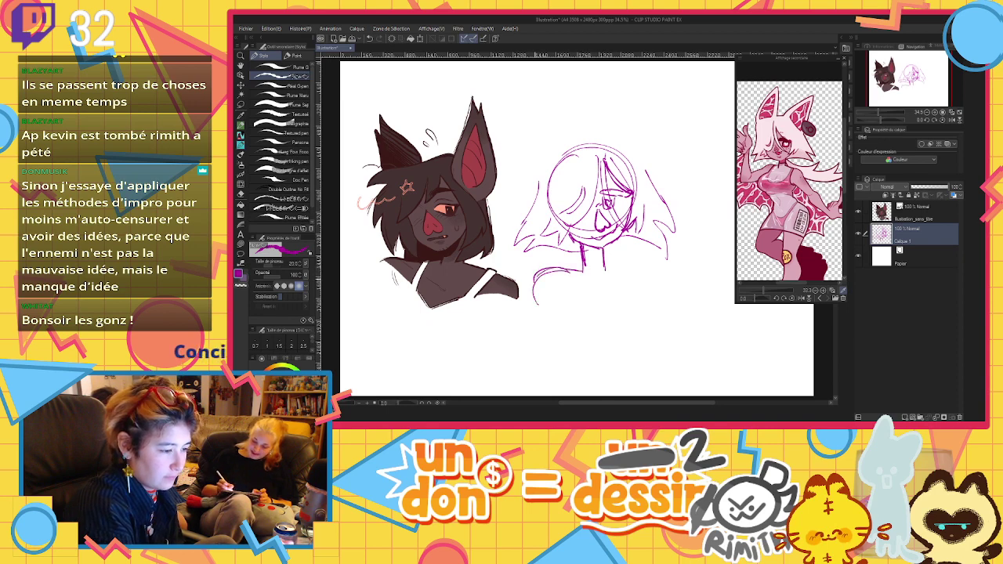
drag(570, 268, 533, 303)
mouse_move(584, 262)
mouse_down()
mouse_move(650, 252)
mouse_move(663, 308)
mouse_up()
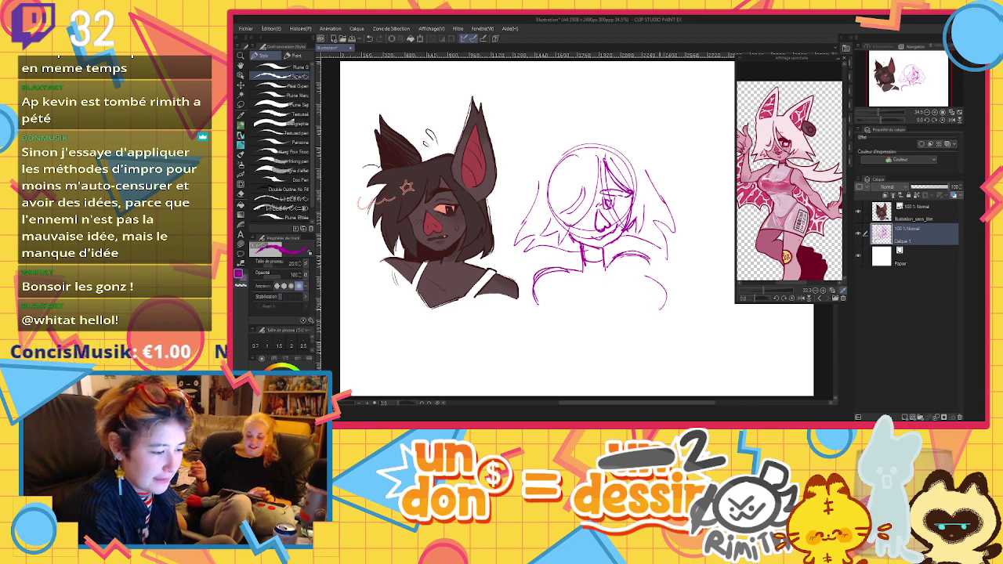
Sketch the puffed shoulder sleeve and the curved neckline across the chest of the new character
drag(641, 276, 665, 307)
mouse_move(577, 273)
mouse_down()
mouse_move(594, 298)
mouse_move(635, 302)
mouse_move(643, 271)
mouse_up()
mouse_move(619, 262)
mouse_down()
mouse_move(640, 274)
mouse_move(635, 289)
mouse_up()
mouse_move(568, 272)
mouse_down()
mouse_move(580, 305)
mouse_move(632, 265)
mouse_move(657, 279)
mouse_up()
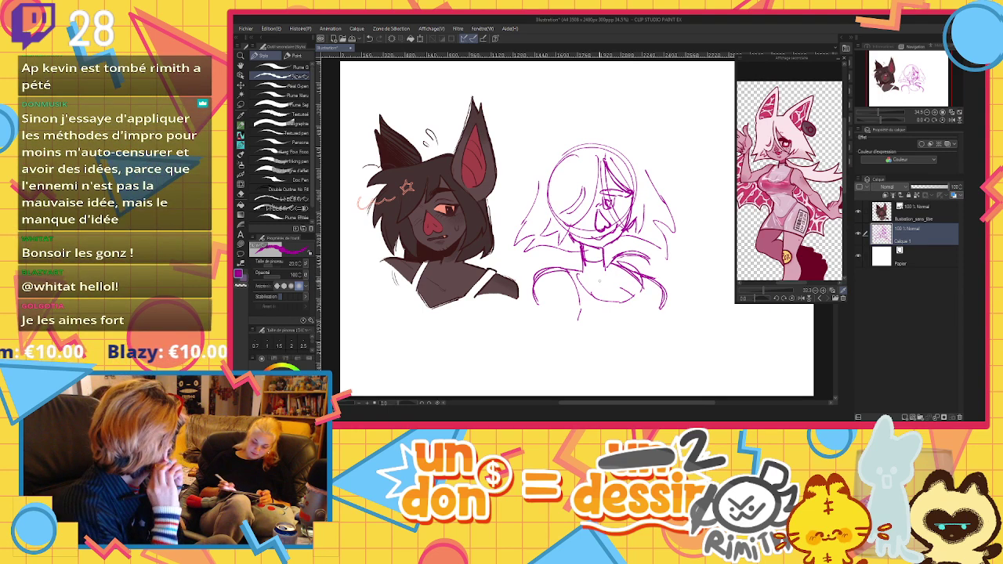
drag(648, 258, 657, 286)
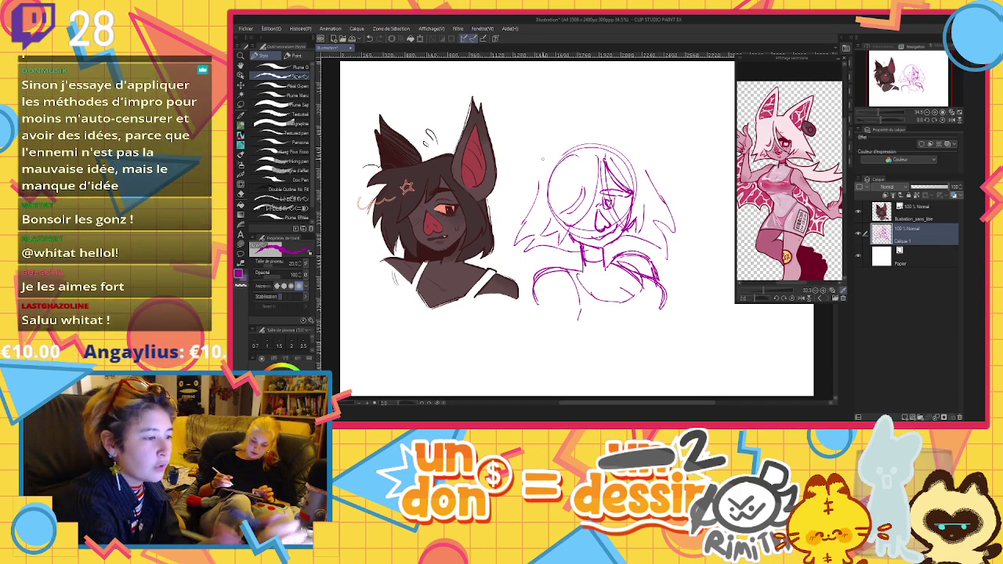
Sketch two large pointed bat ears with inner outlines and the hair contour on top of the head
mouse_move(529, 174)
mouse_down()
mouse_move(553, 100)
mouse_move(584, 115)
mouse_move(584, 143)
mouse_move(685, 94)
mouse_move(655, 162)
mouse_move(641, 169)
mouse_move(639, 143)
mouse_move(664, 116)
mouse_move(656, 154)
mouse_up()
drag(542, 166, 577, 146)
mouse_move(544, 163)
mouse_down()
mouse_move(551, 132)
mouse_move(576, 149)
mouse_up()
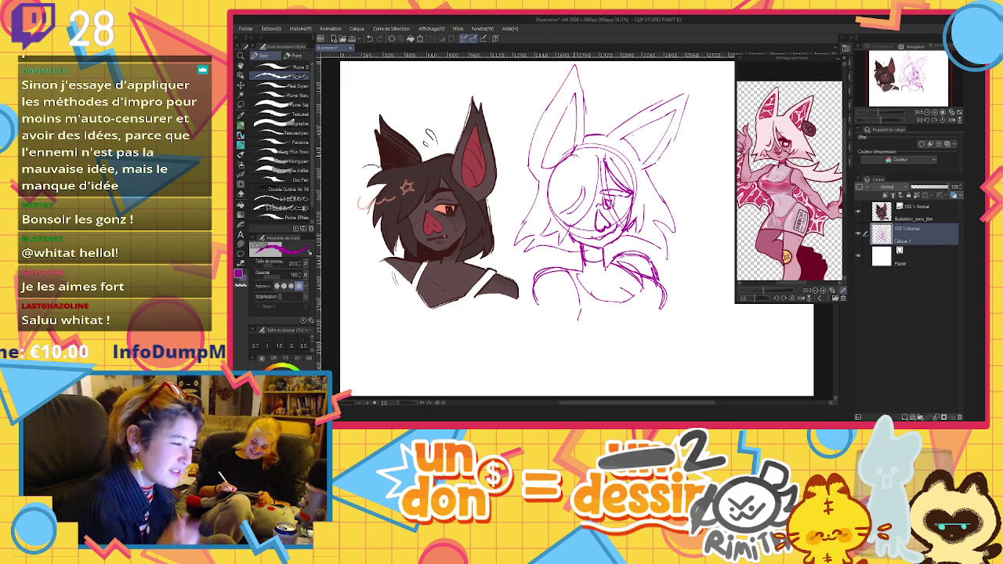
Transform the purple sketch so it sits slightly smaller and closer to the dark bat-eared portrait
key(ctrl+t)
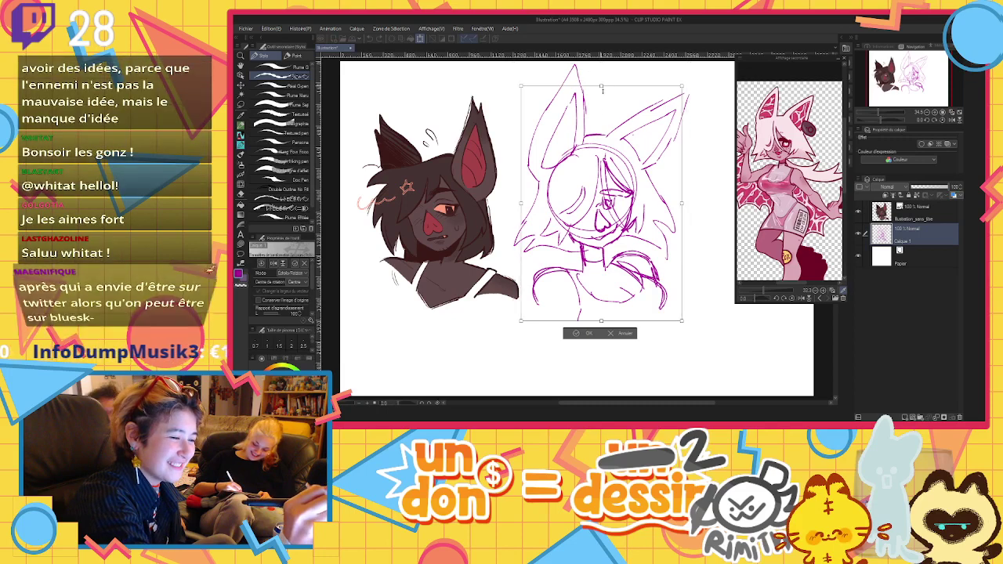
drag(602, 90, 588, 88)
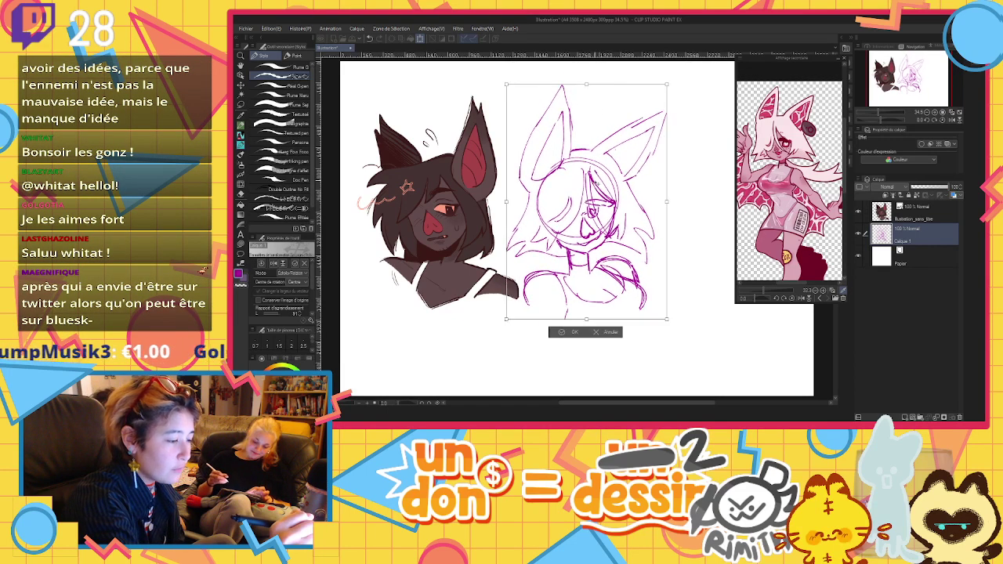
drag(596, 184, 592, 183)
click(560, 333)
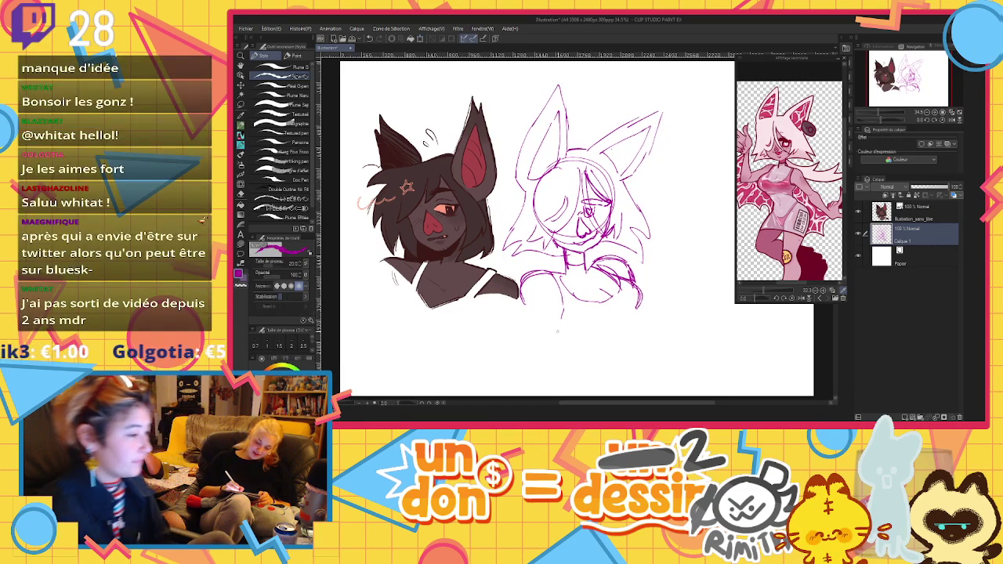
Sketch the round ornament at the base of the new character's ear, following the reference
scroll(584, 243, down, 2)
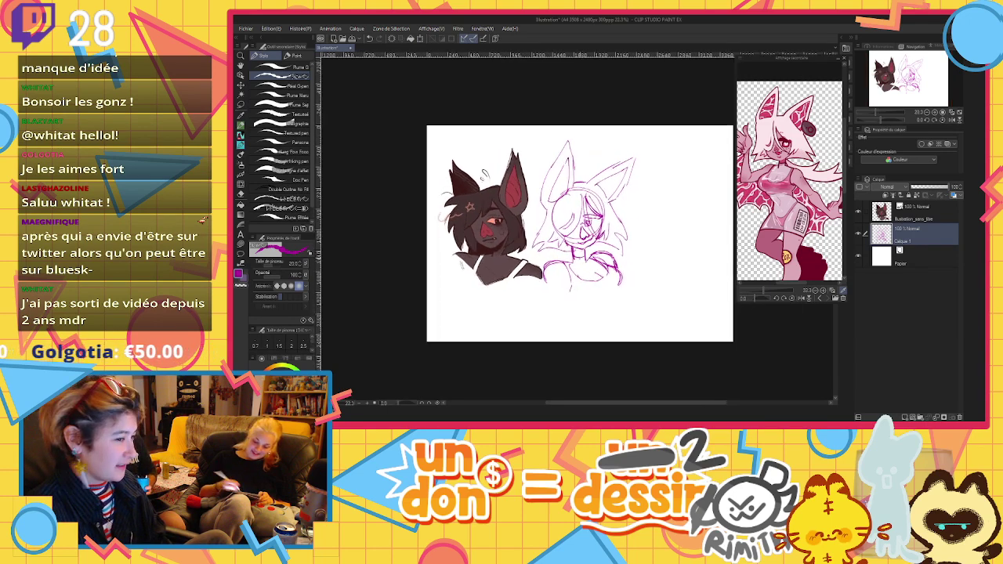
key(ctrl+plus)
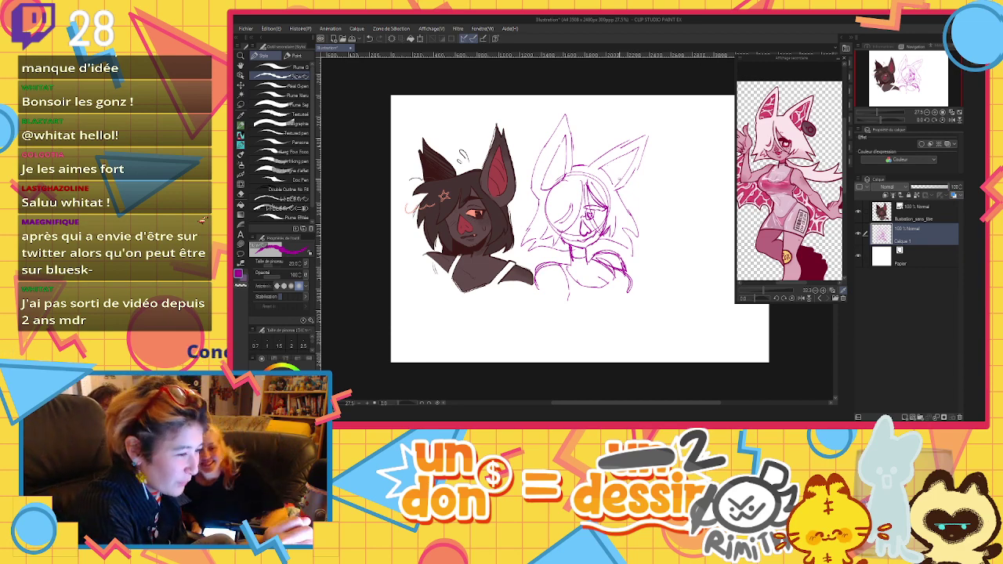
mouse_move(623, 196)
mouse_down()
mouse_move(633, 177)
mouse_move(634, 191)
mouse_up()
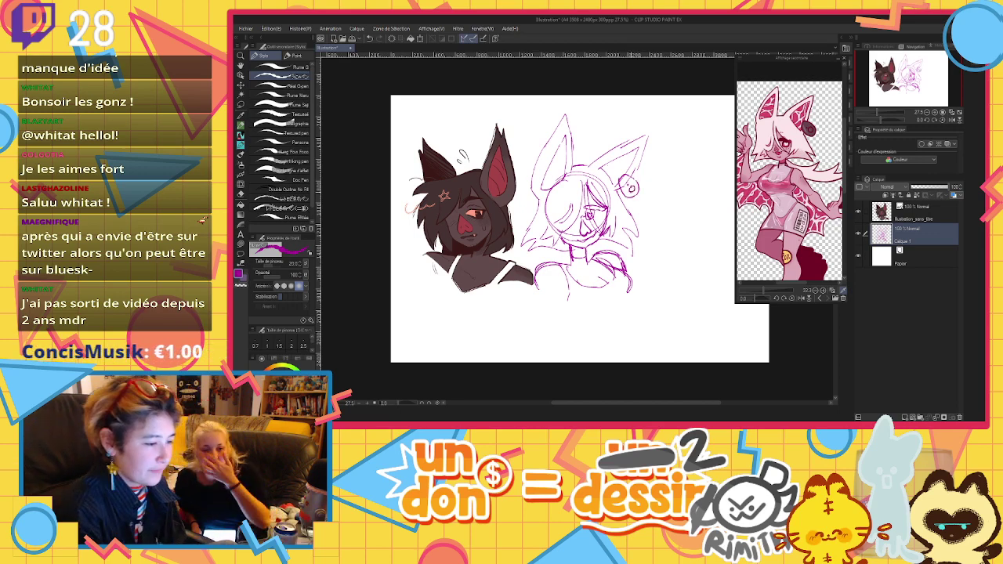
Lower the purple sketch layer's opacity to 20% and add a new layer above it for the line art
click(925, 189)
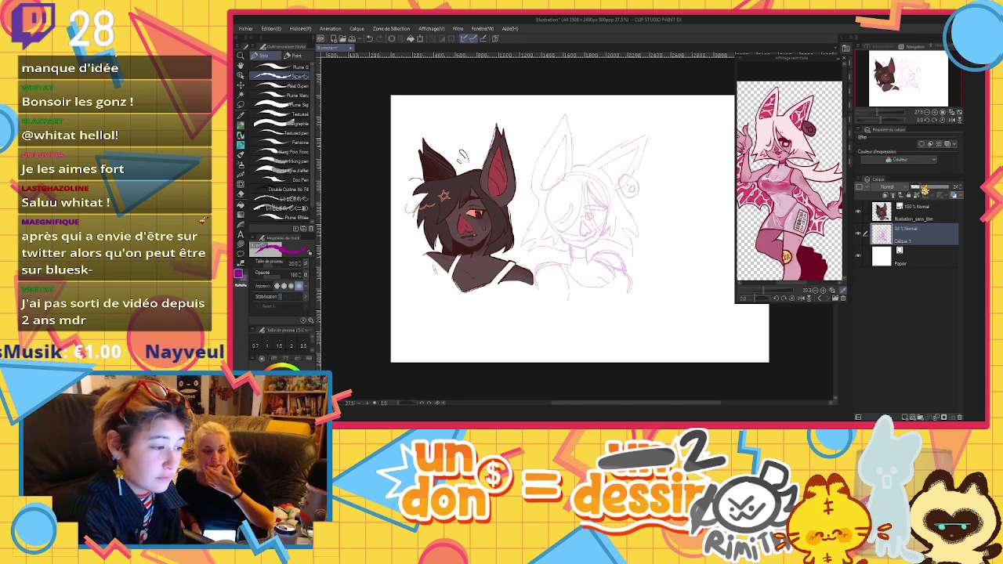
drag(924, 188, 918, 188)
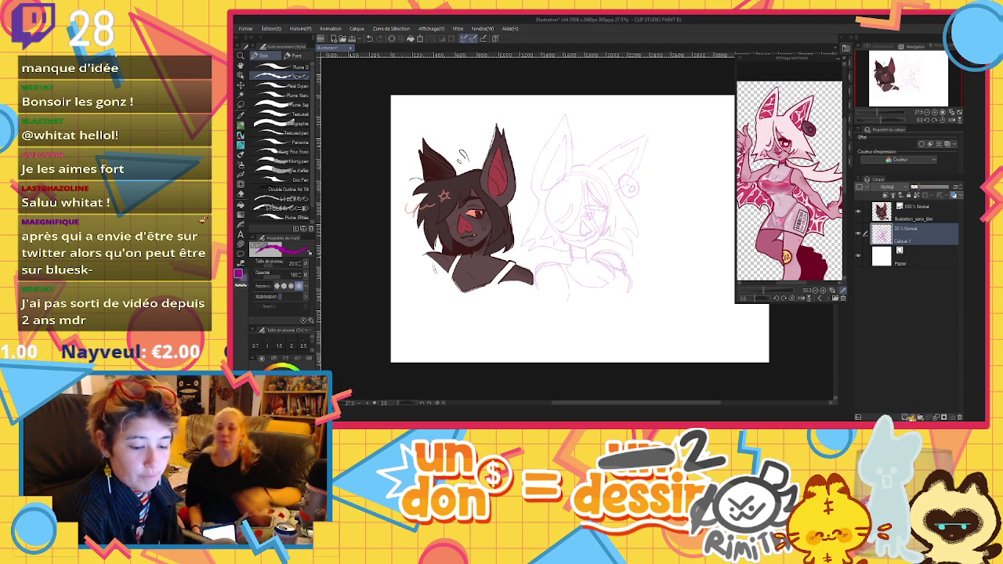
click(909, 416)
Choose the Plume G pen for inking the faded bat-eared character sketch
scroll(631, 155, up, 1)
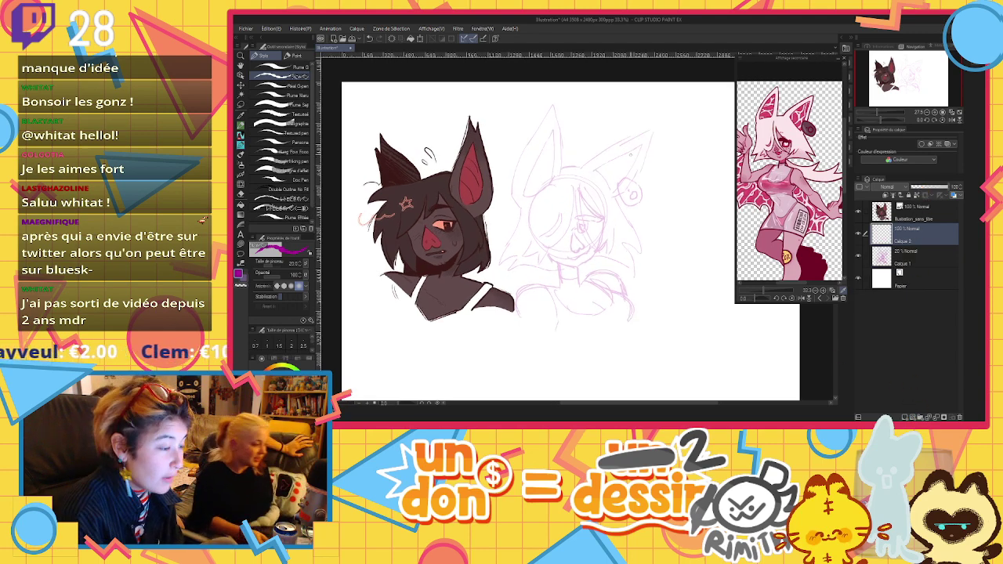
scroll(631, 155, up, 2)
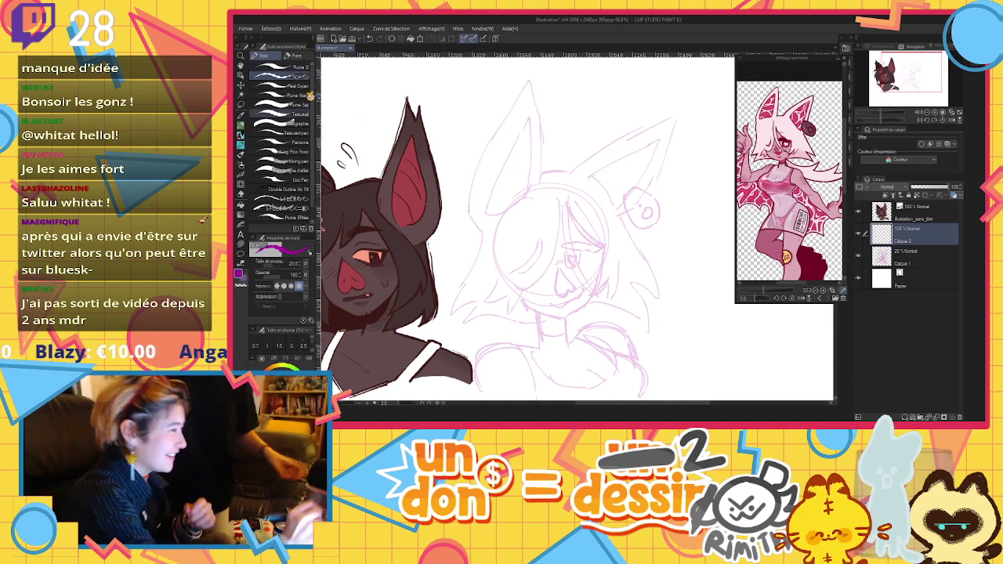
click(278, 67)
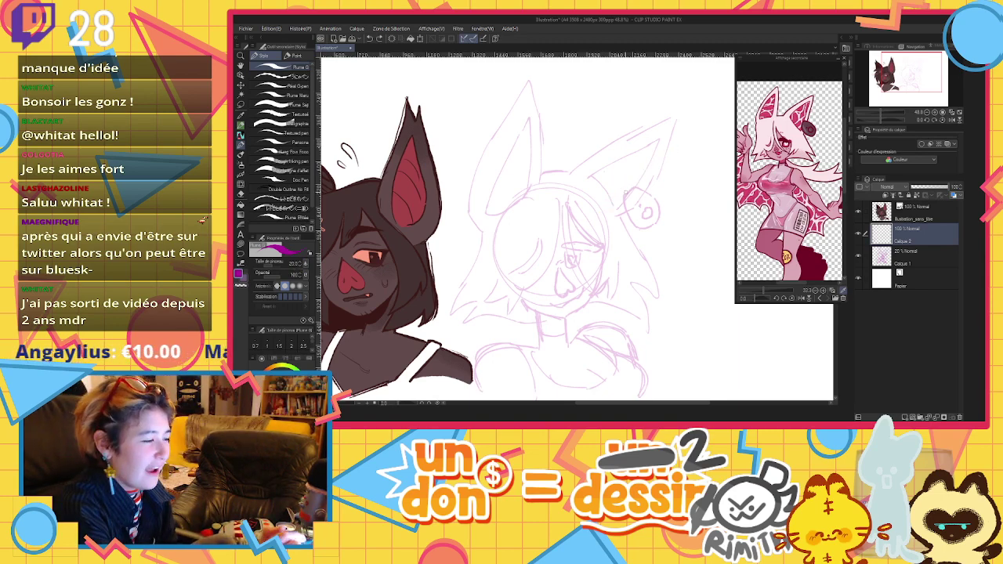
drag(471, 185, 533, 69)
key(ctrl+z)
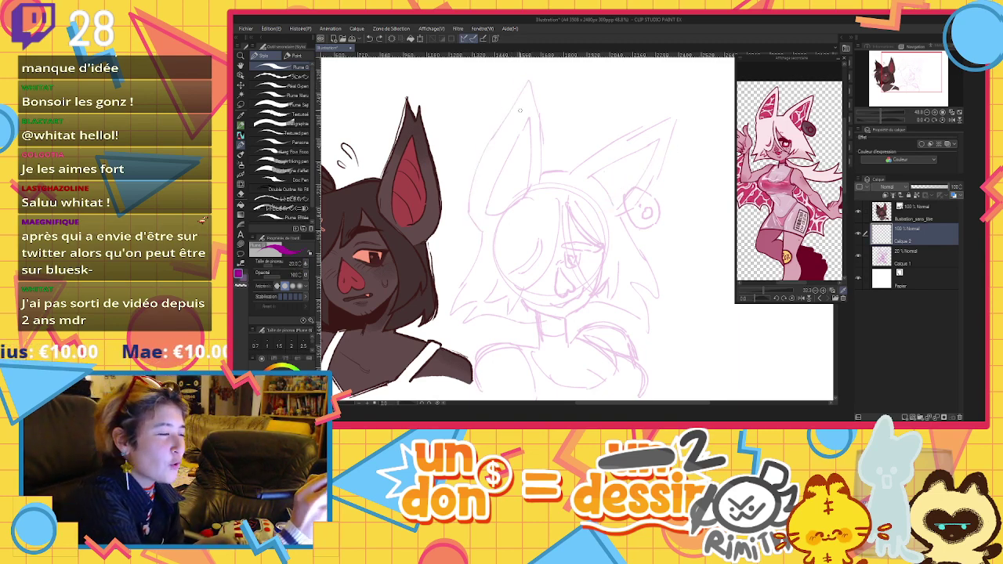
mouse_move(515, 103)
mouse_down()
mouse_move(527, 82)
mouse_move(478, 230)
mouse_move(471, 207)
mouse_move(529, 82)
mouse_move(542, 185)
mouse_up()
key(ctrl+z)
key(ctrl+z)
key(ctrl+z)
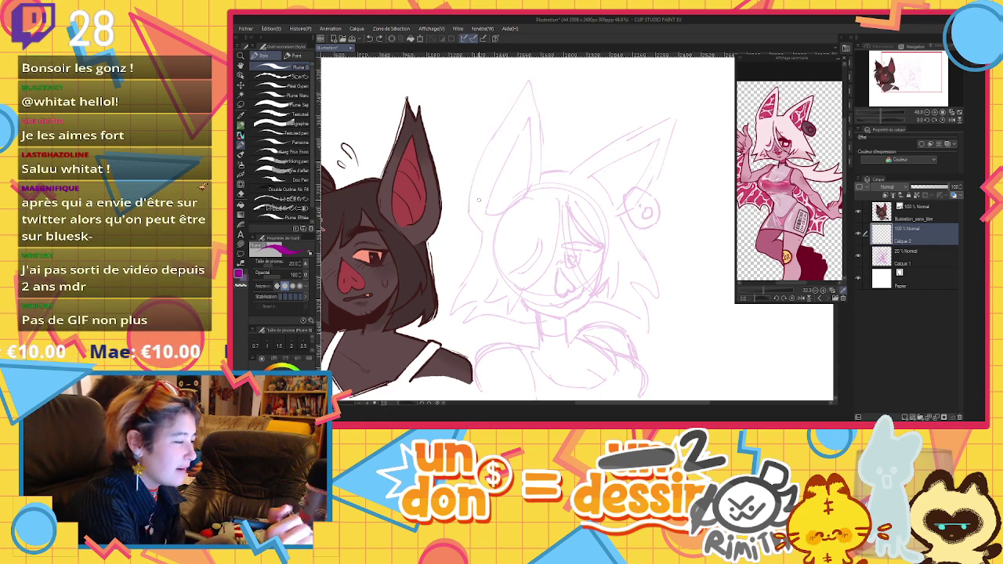
Set the pen size to 10 and ink the outer edge of the sketched character's left ear
click(294, 262)
text(10)
key(Return)
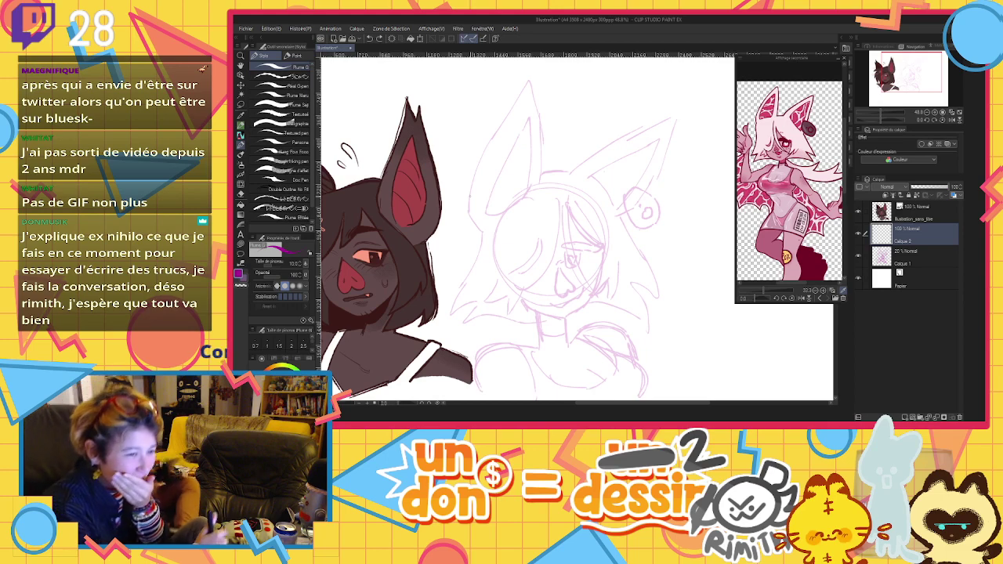
mouse_move(481, 234)
mouse_down()
mouse_move(470, 210)
mouse_move(521, 88)
mouse_up()
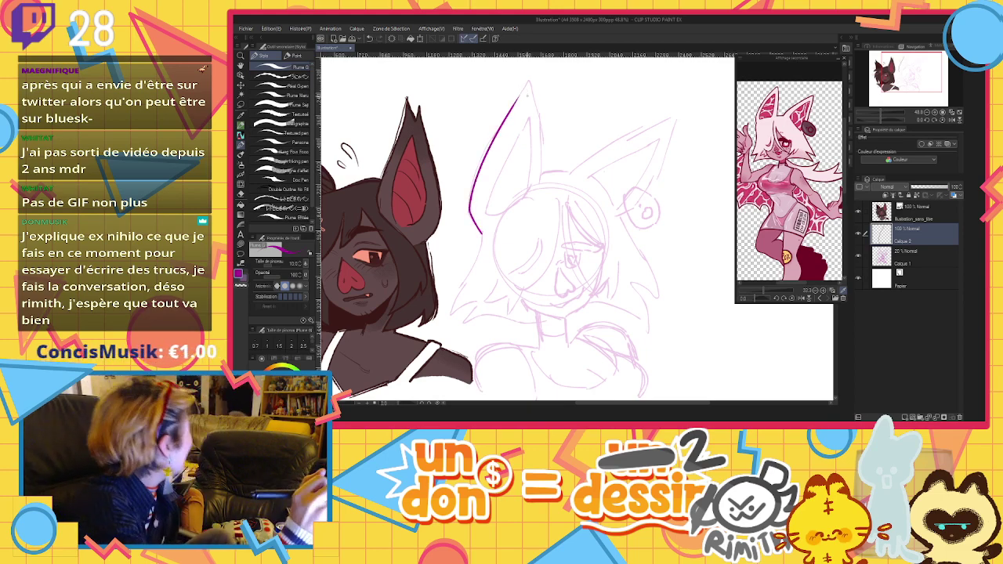
Ink the left ear's pointed tip and its inner-side edge down to the top of the head
mouse_move(515, 101)
mouse_down()
mouse_move(533, 99)
mouse_move(538, 181)
mouse_move(520, 106)
mouse_move(535, 94)
mouse_move(544, 182)
mouse_up()
key(ctrl+z)
key(ctrl+z)
key(ctrl+z)
mouse_move(518, 96)
mouse_down()
mouse_move(530, 79)
mouse_move(540, 188)
mouse_up()
key(ctrl+z)
key(ctrl+z)
key(ctrl+z)
key(ctrl+z)
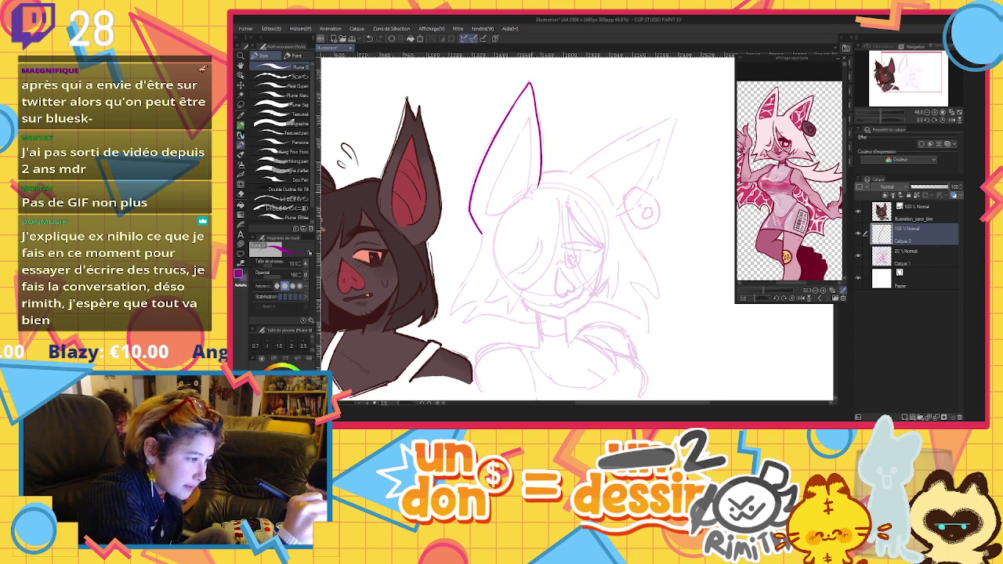
Ink the closed inner-ear shape inside the left ear's outline
mouse_move(522, 114)
mouse_down()
mouse_move(487, 182)
mouse_move(484, 218)
mouse_move(533, 196)
mouse_up()
key(ctrl+z)
mouse_move(523, 110)
mouse_down()
mouse_move(486, 206)
mouse_move(512, 214)
mouse_move(533, 191)
mouse_move(528, 109)
mouse_up()
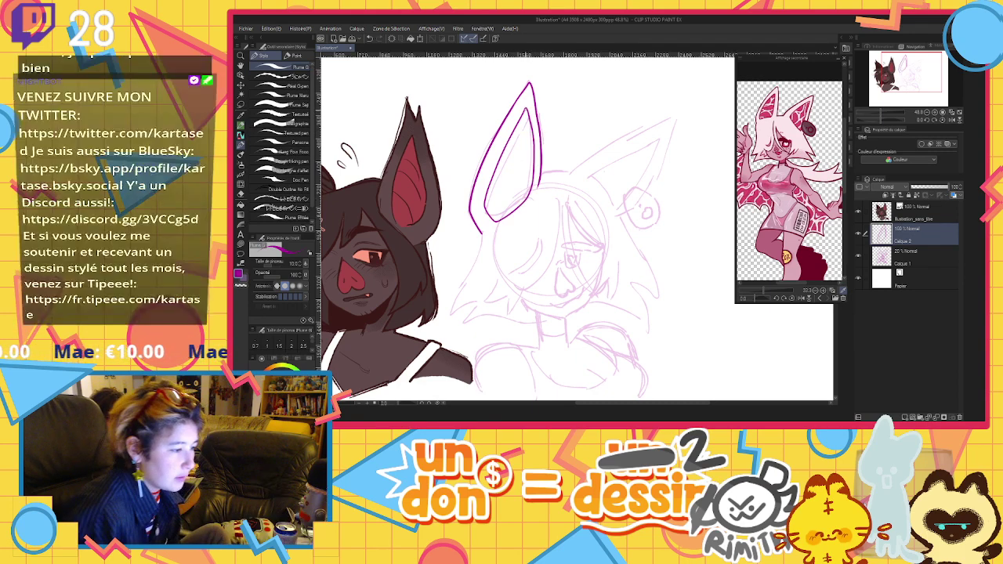
Ink the hair's outer contour from the base of the left ear down to the jagged tips beside the neck
scroll(556, 180, down, 4)
scroll(556, 180, up, 2)
scroll(525, 228, up, 1)
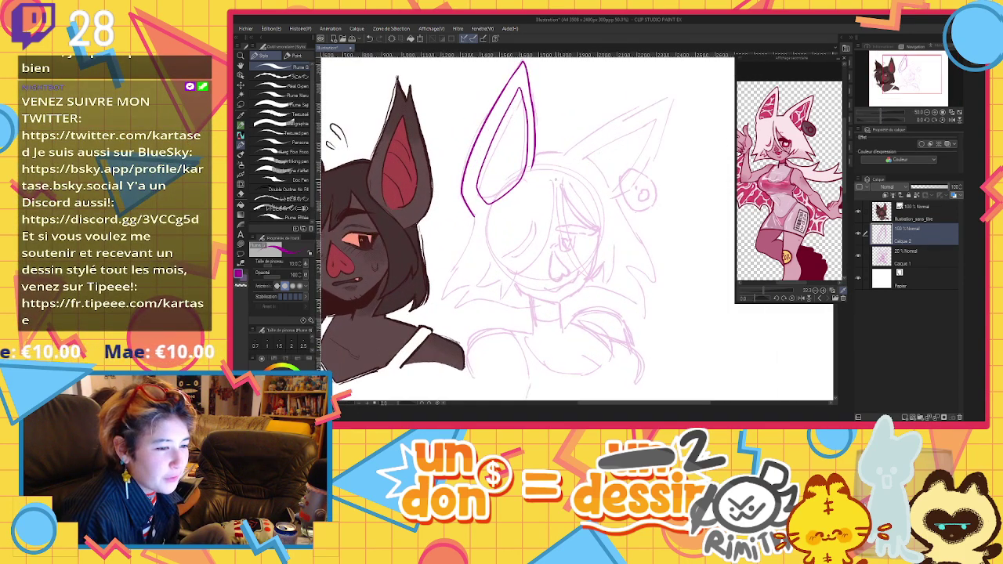
drag(472, 219, 451, 279)
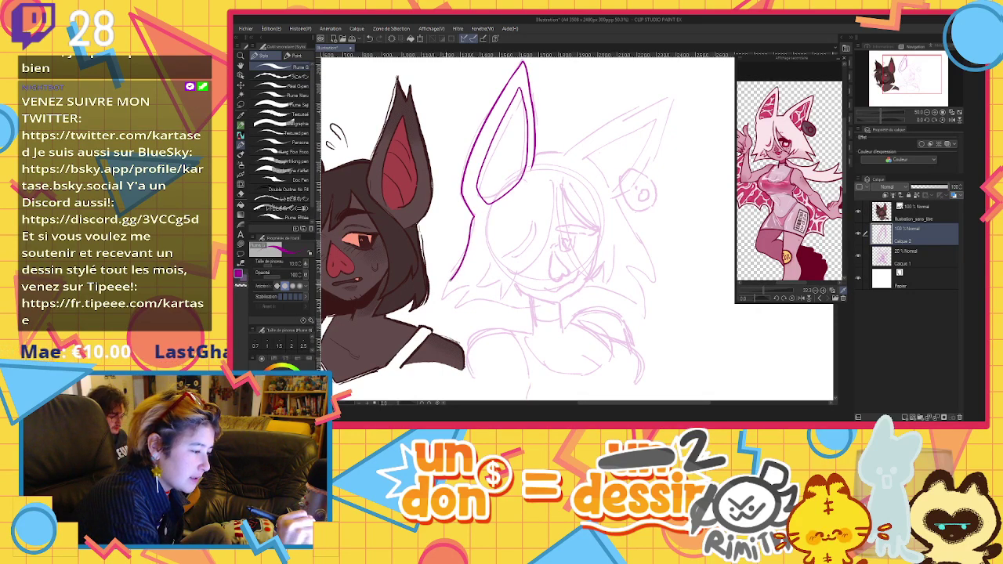
key(ctrl+z)
mouse_move(473, 217)
mouse_down()
mouse_move(457, 257)
mouse_move(462, 308)
mouse_move(526, 309)
mouse_up()
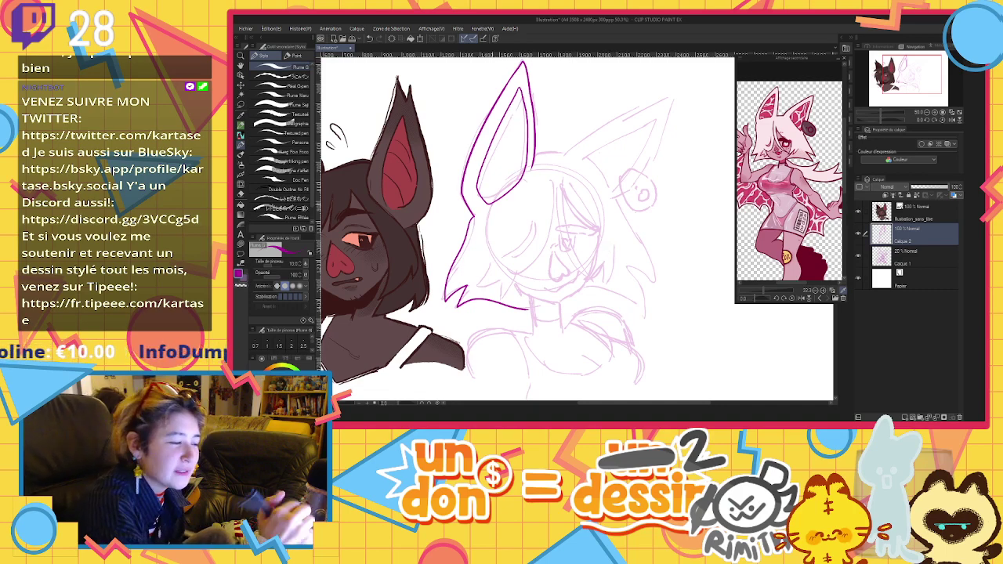
Ink the top of the head between the ears and the upper edge of the right ear to its tip
mouse_move(537, 157)
mouse_down()
mouse_move(569, 153)
mouse_move(667, 93)
mouse_up()
key(ctrl+z)
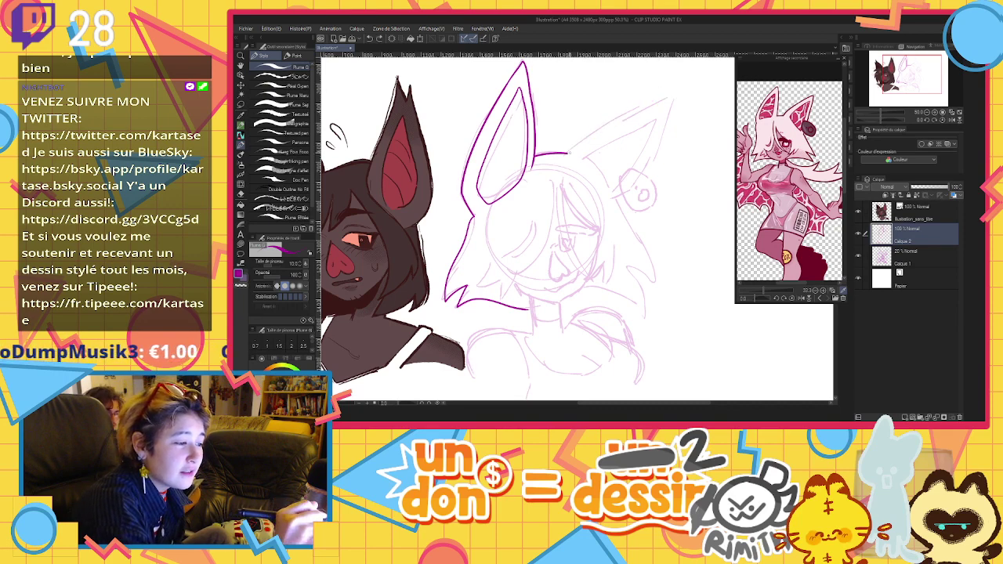
drag(567, 154, 652, 101)
key(ctrl+z)
drag(569, 153, 672, 100)
Ink the right ear's outer edge and the round earring with its small inner details
mouse_move(673, 101)
mouse_down()
mouse_move(649, 174)
mouse_move(624, 182)
mouse_move(628, 202)
mouse_move(645, 207)
mouse_move(645, 176)
mouse_up()
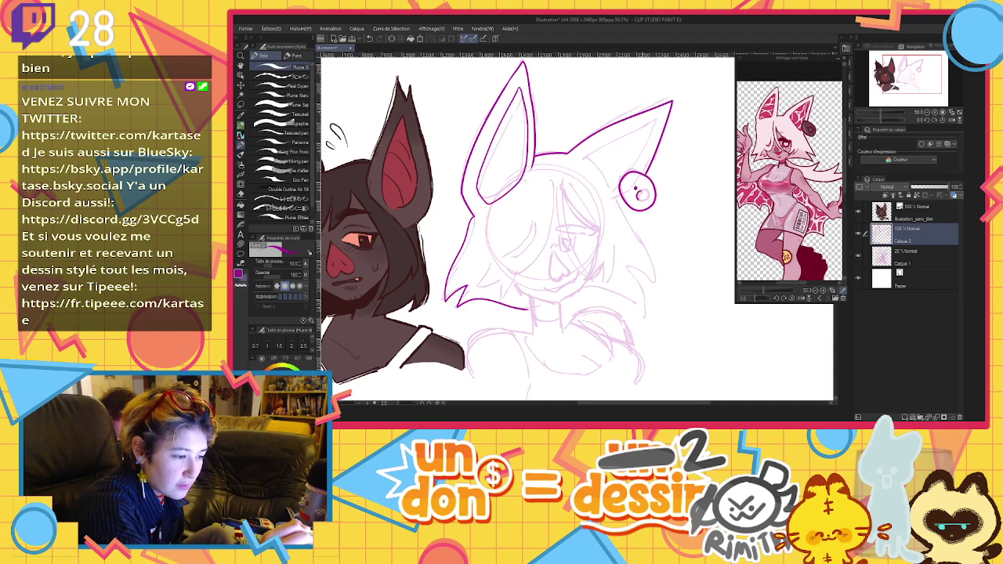
drag(642, 191, 639, 195)
key(ctrl+z)
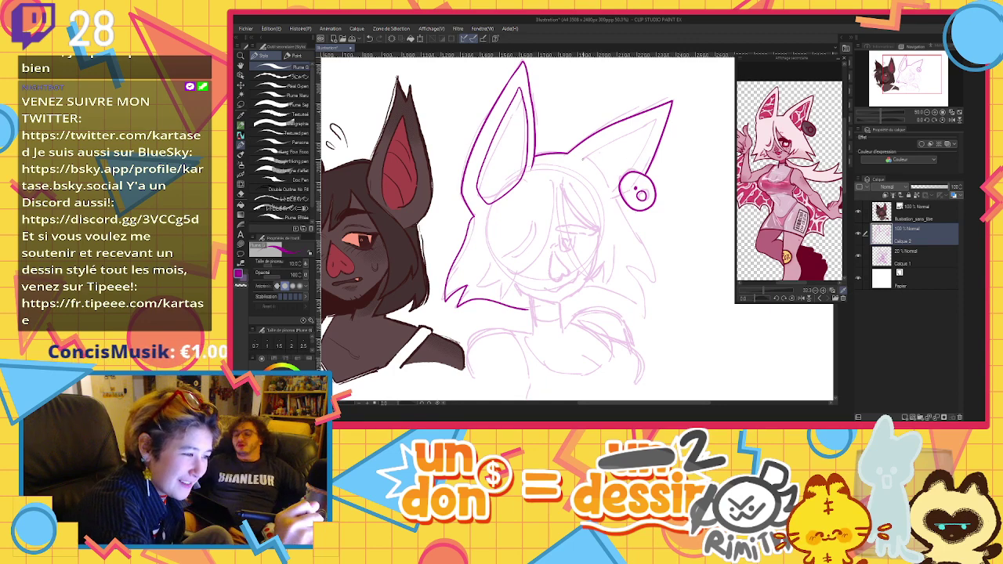
Ink the inner-ear shape of the right ear, ending at the round earring
drag(584, 159, 649, 120)
key(ctrl+z)
mouse_move(583, 160)
mouse_down()
mouse_move(656, 119)
mouse_move(633, 173)
mouse_up()
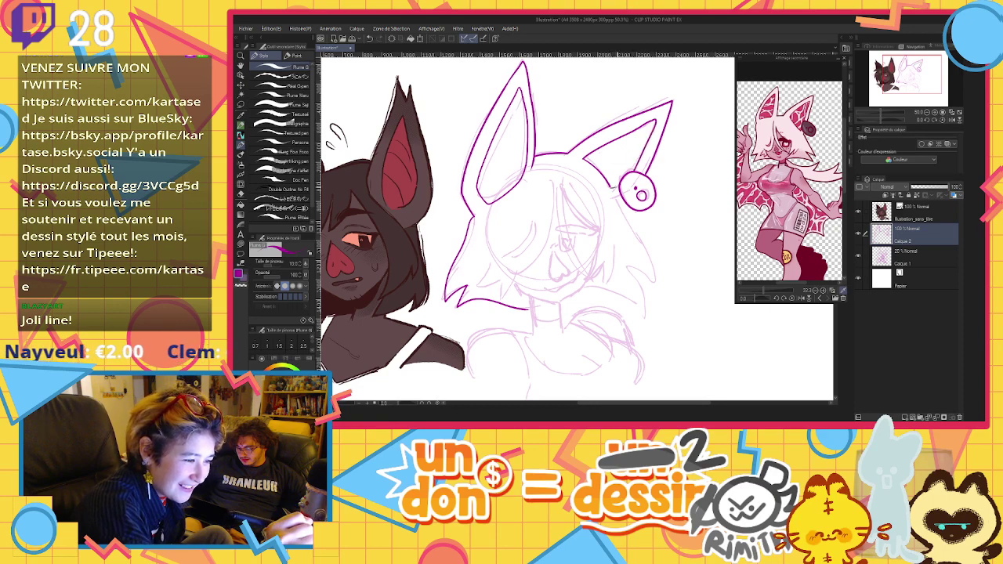
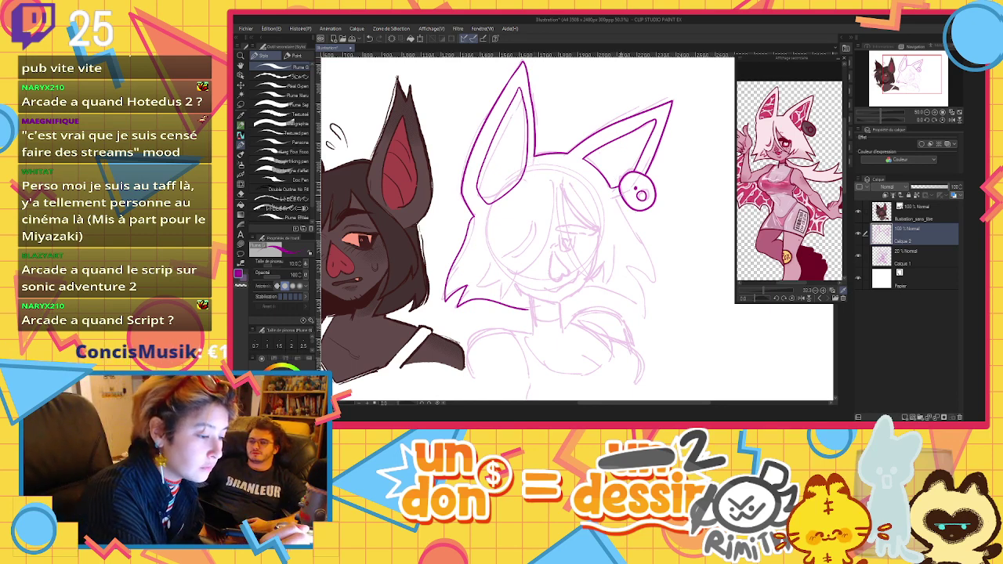
Ink the right side of the hair from the earring down to its spiky tips
drag(616, 199, 654, 283)
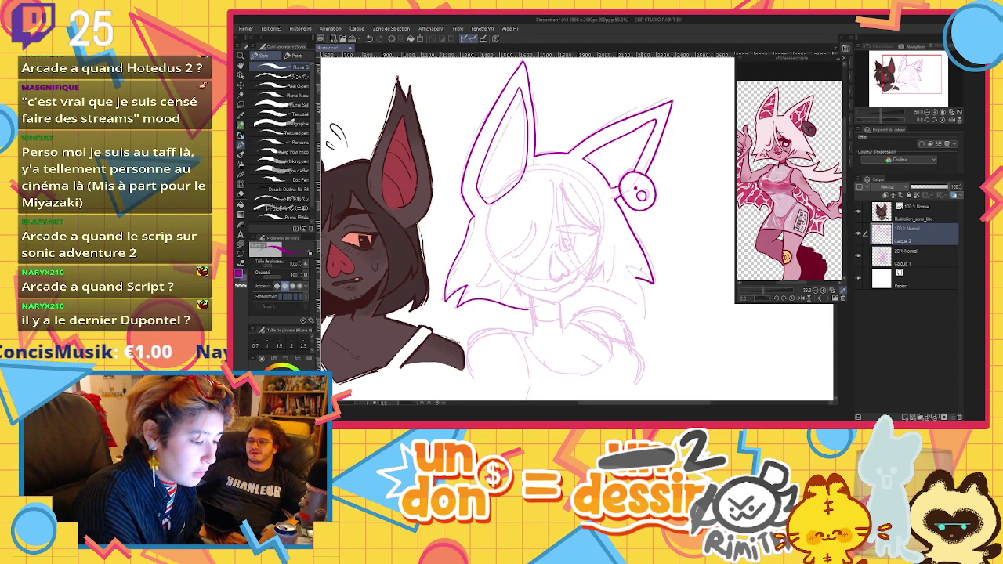
key(ctrl+z)
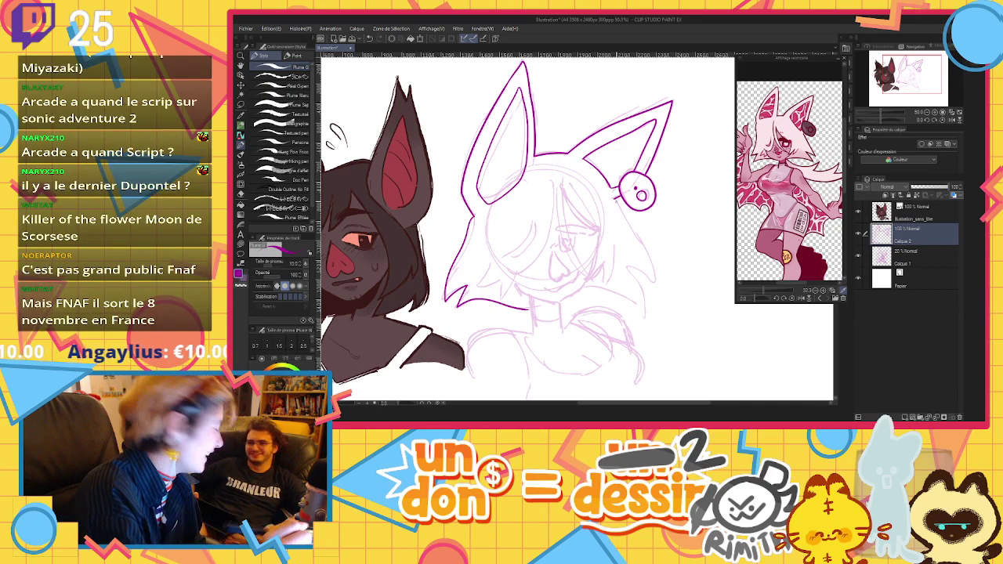
mouse_move(616, 199)
mouse_down()
mouse_move(655, 280)
mouse_move(645, 310)
mouse_up()
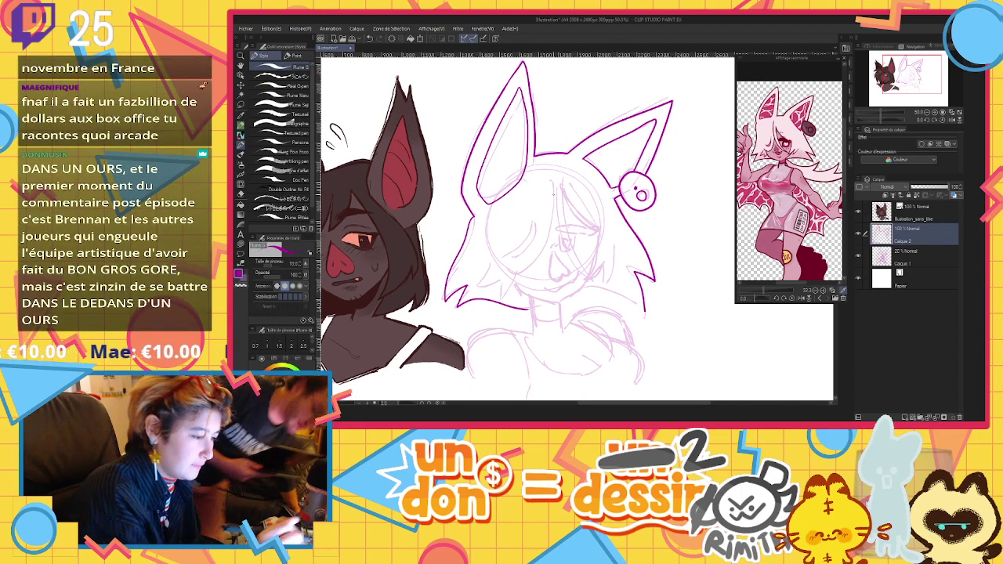
Ink the fringe, with the large lock covering one eye and the pointed strands framing the visible eye
mouse_move(555, 188)
mouse_down()
mouse_move(503, 298)
mouse_move(475, 286)
mouse_move(480, 263)
mouse_up()
mouse_move(534, 217)
mouse_down()
mouse_move(509, 255)
mouse_move(534, 233)
mouse_move(536, 210)
mouse_up()
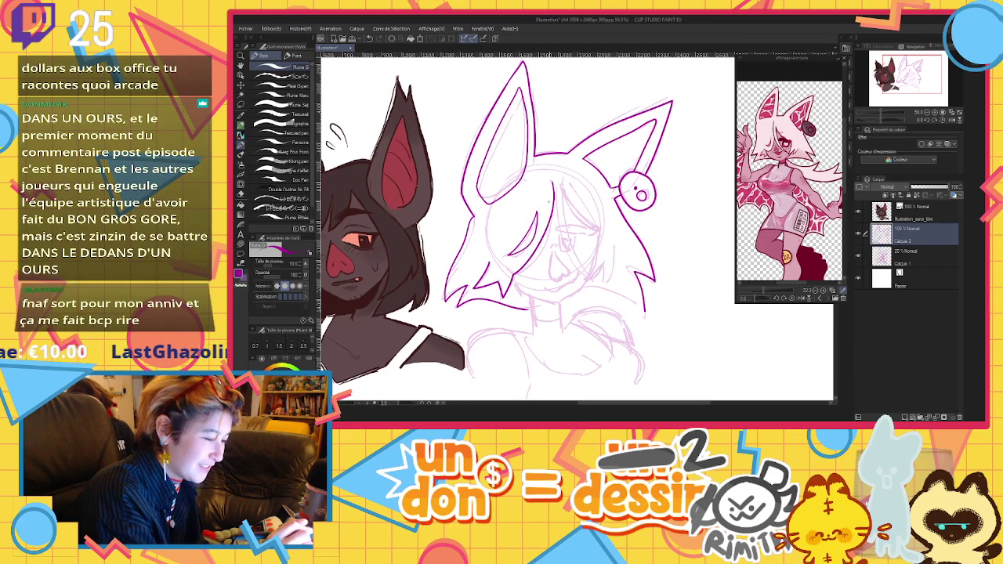
mouse_move(553, 193)
mouse_down()
mouse_move(576, 265)
mouse_move(591, 274)
mouse_up()
drag(562, 191, 592, 224)
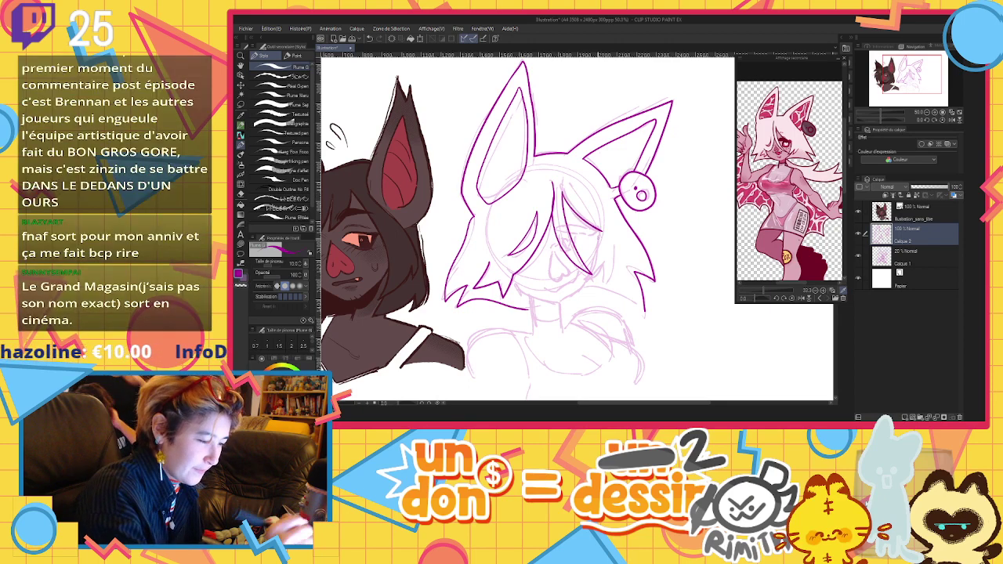
key(ctrl+z)
drag(562, 193, 603, 232)
key(ctrl+z)
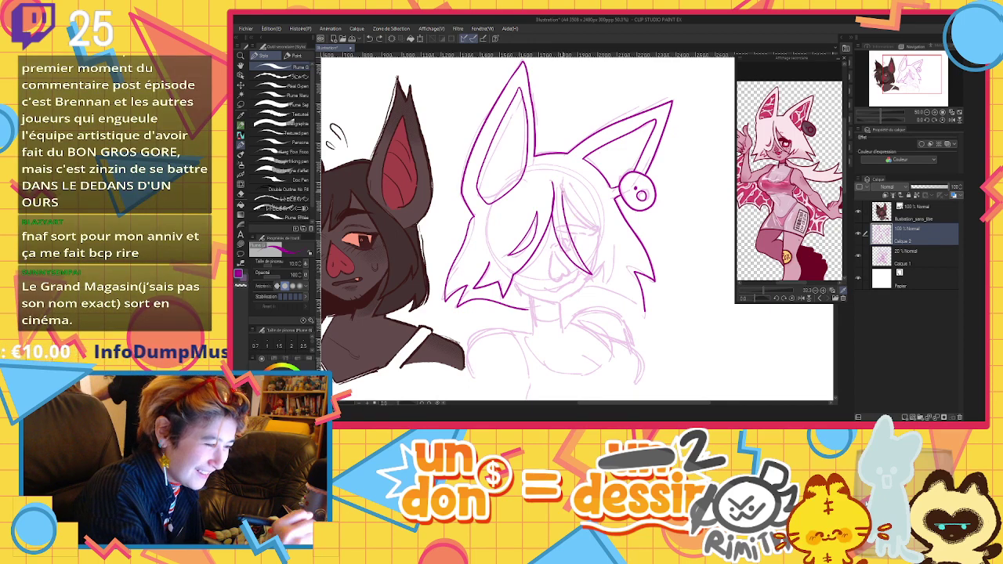
mouse_move(563, 191)
mouse_down()
mouse_move(598, 231)
mouse_move(606, 279)
mouse_up()
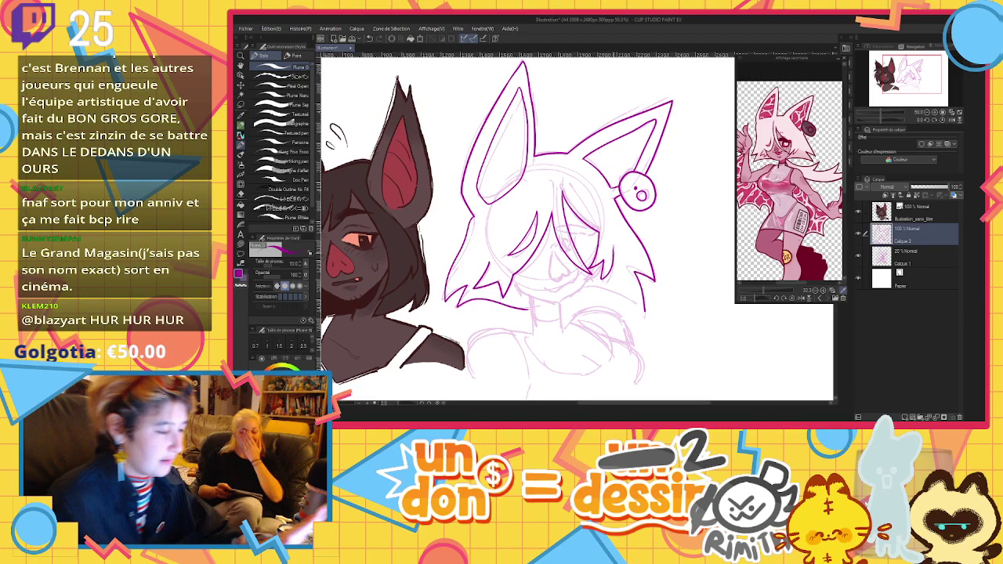
Ink the face's jawline and chin between the hair locks and the line of the neck
scroll(617, 257, down, 3)
scroll(596, 262, up, 3)
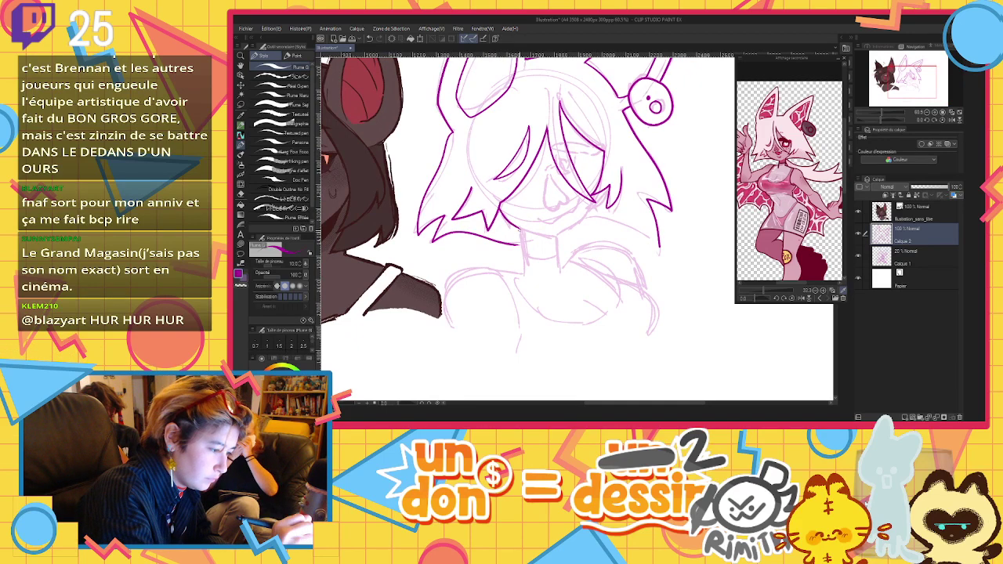
drag(519, 230, 525, 267)
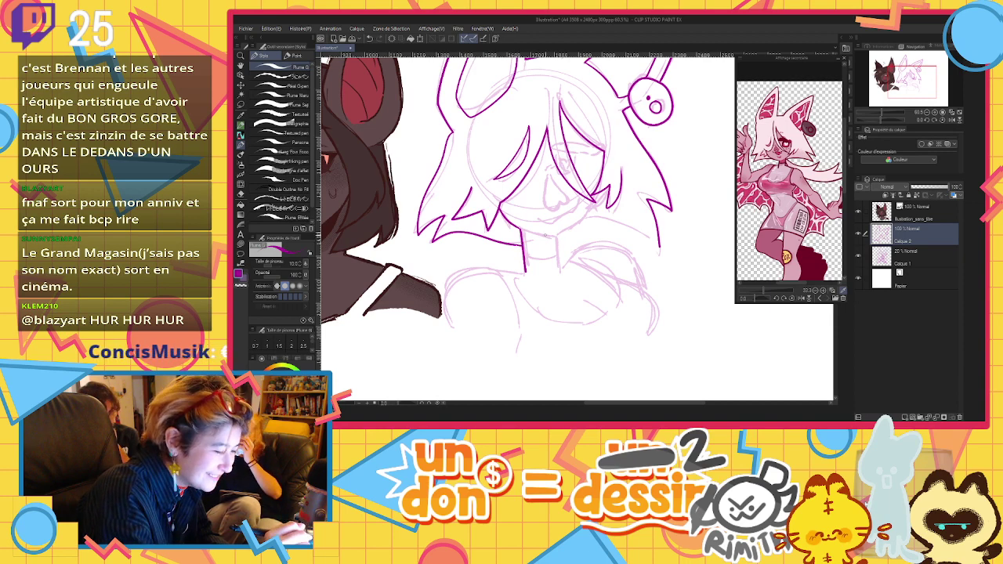
mouse_move(546, 234)
mouse_down()
mouse_move(580, 220)
mouse_move(596, 192)
mouse_up()
key(ctrl+z)
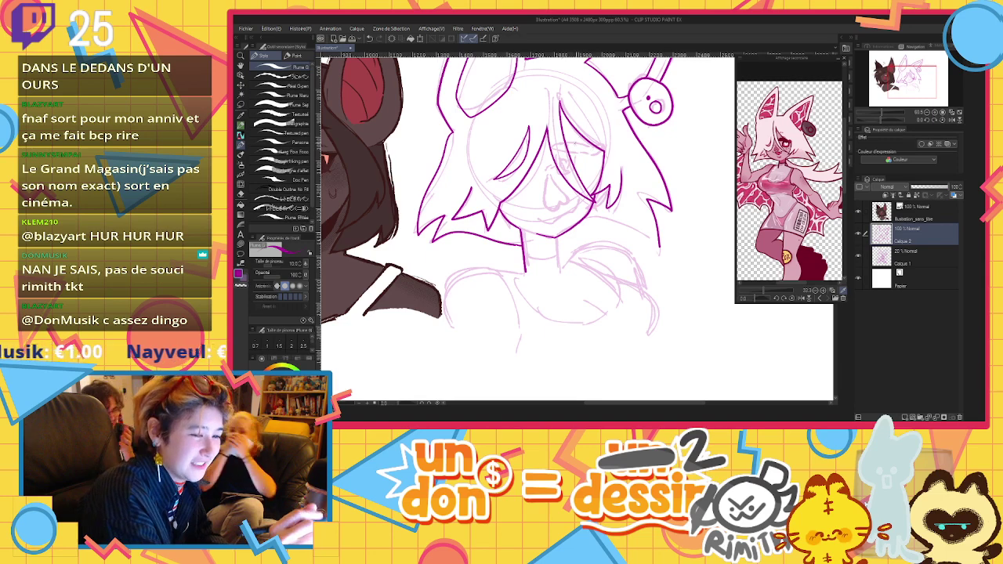
Add another layer above the line art and outline the thick upper eyelid of the visible eye
mouse_move(594, 143)
mouse_down()
mouse_move(569, 146)
mouse_move(604, 155)
mouse_move(590, 143)
mouse_up()
key(ctrl+z)
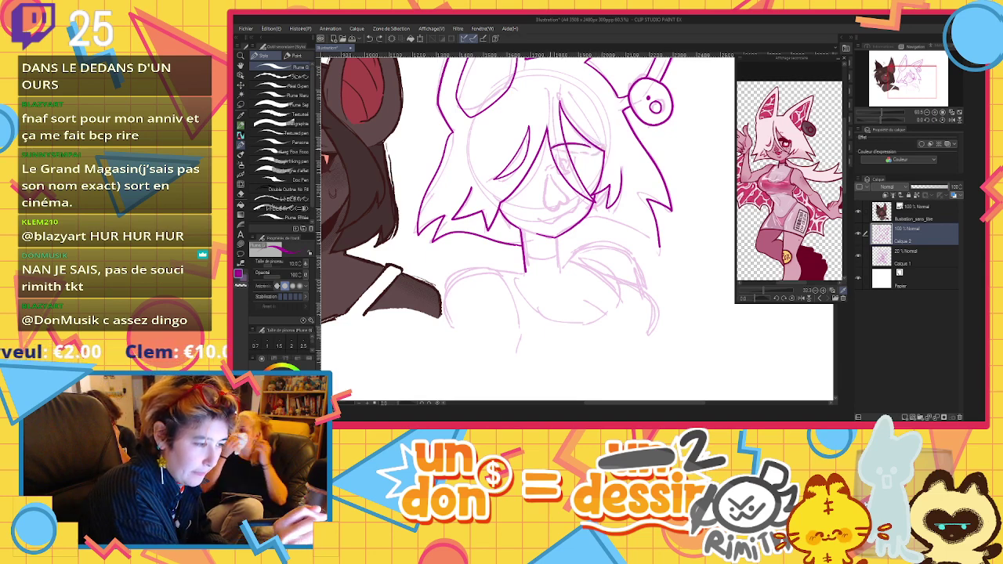
click(907, 417)
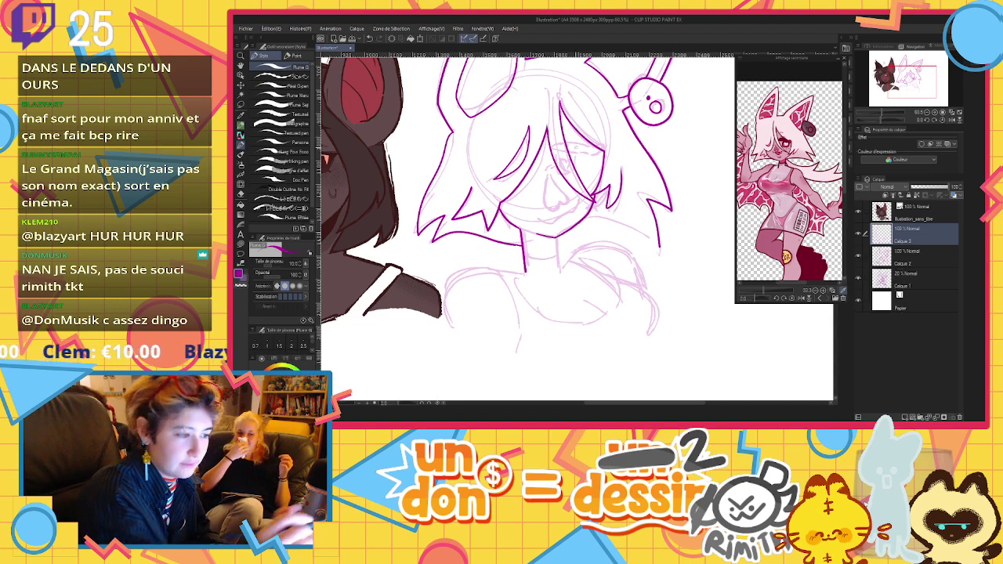
mouse_move(551, 147)
mouse_down()
mouse_move(591, 147)
mouse_move(555, 153)
mouse_move(563, 172)
mouse_move(580, 153)
mouse_move(547, 147)
mouse_move(585, 156)
mouse_move(605, 146)
mouse_up()
key(ctrl+z)
key(ctrl+z)
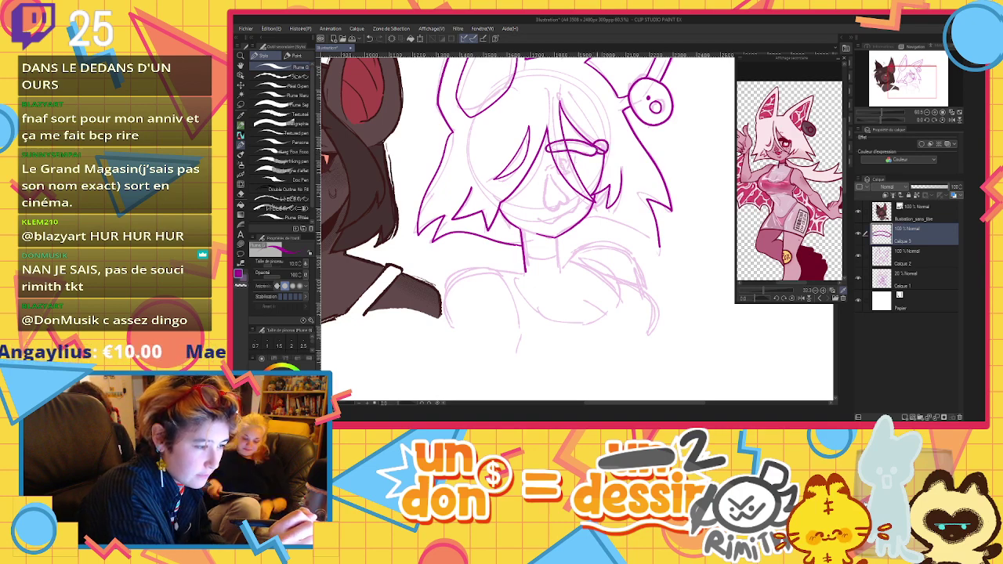
Fill both enclosed parts of the upper eyelid shape with the purple line colour
click(242, 205)
click(580, 145)
click(601, 145)
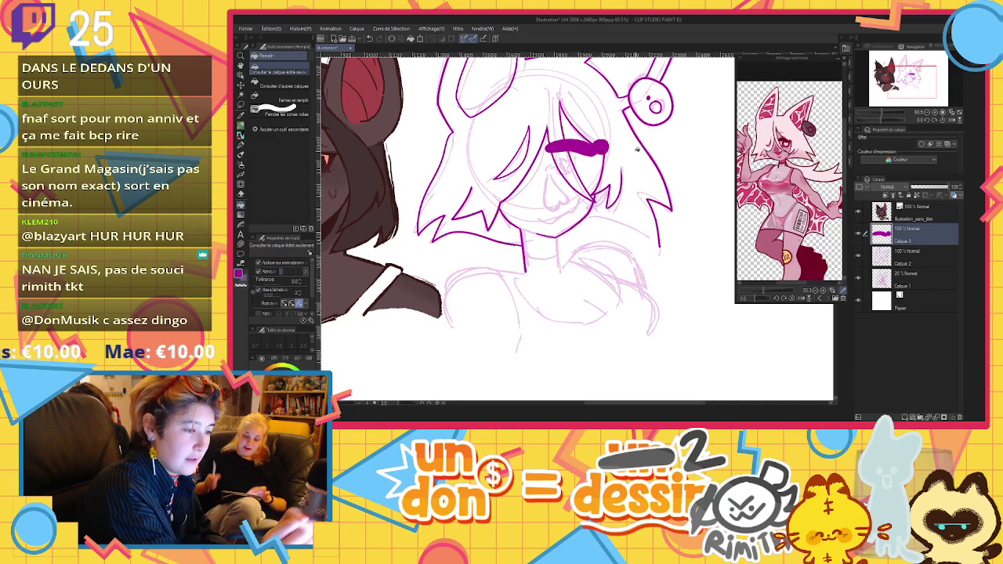
Outline the iris beneath the upper eyelid of the visible eye and fill it with the purple line colour
click(245, 148)
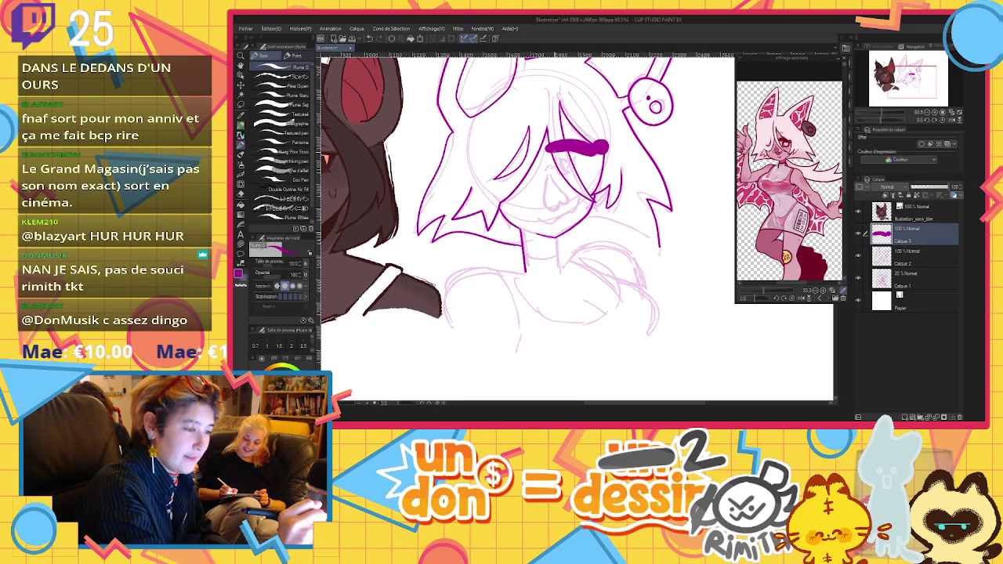
mouse_move(554, 152)
mouse_down()
mouse_move(558, 174)
mouse_move(574, 159)
mouse_up()
click(240, 204)
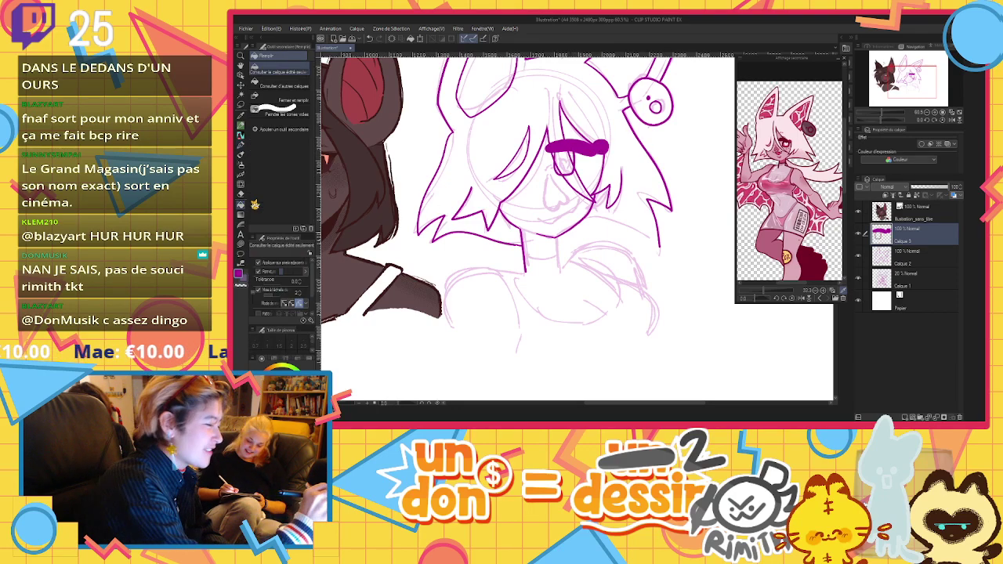
click(566, 163)
click(244, 148)
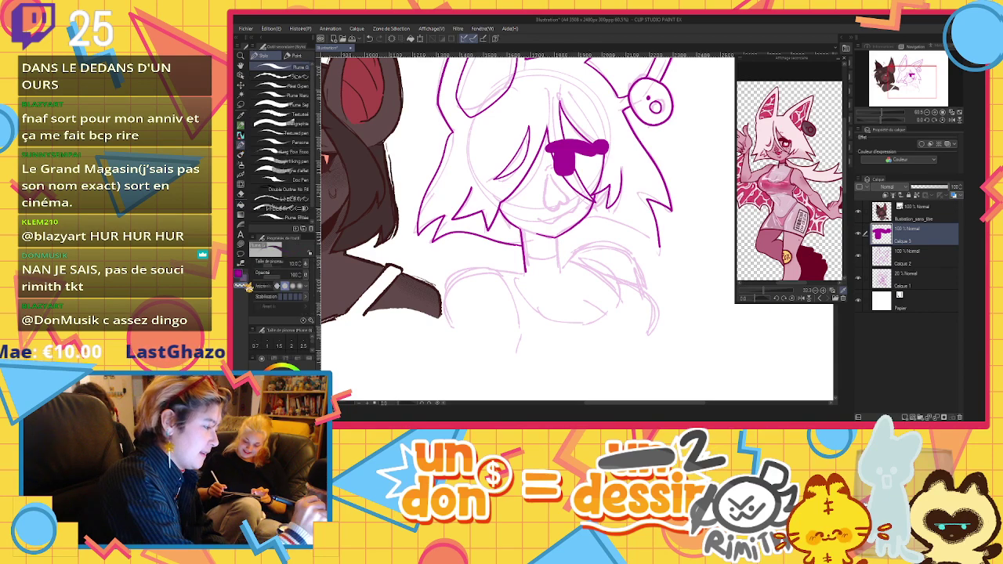
Erase a heart-shaped pupil highlight out of the iris and ink the heart-shaped nose in purple
mouse_move(559, 161)
mouse_down()
mouse_move(565, 171)
mouse_move(569, 161)
mouse_up()
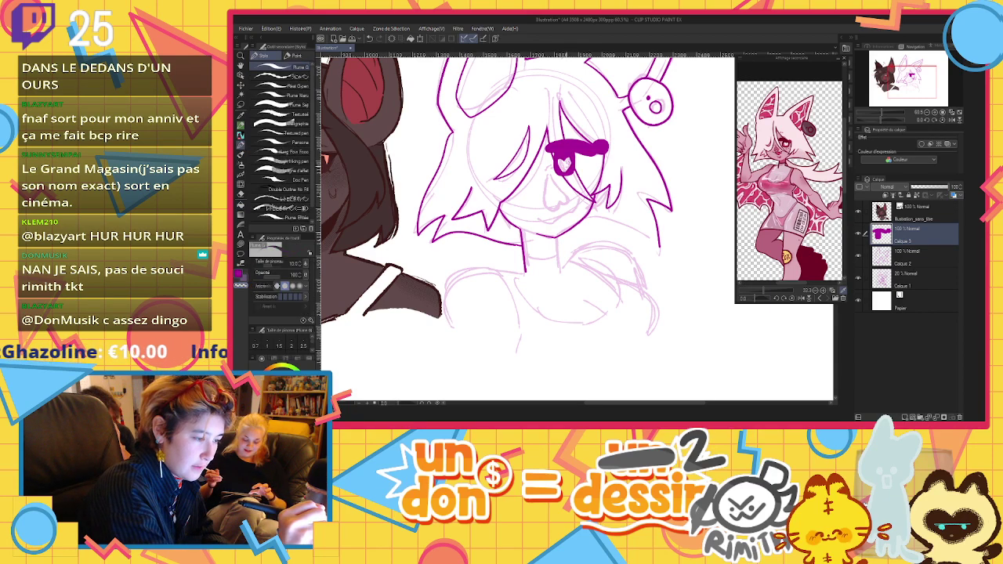
key(x)
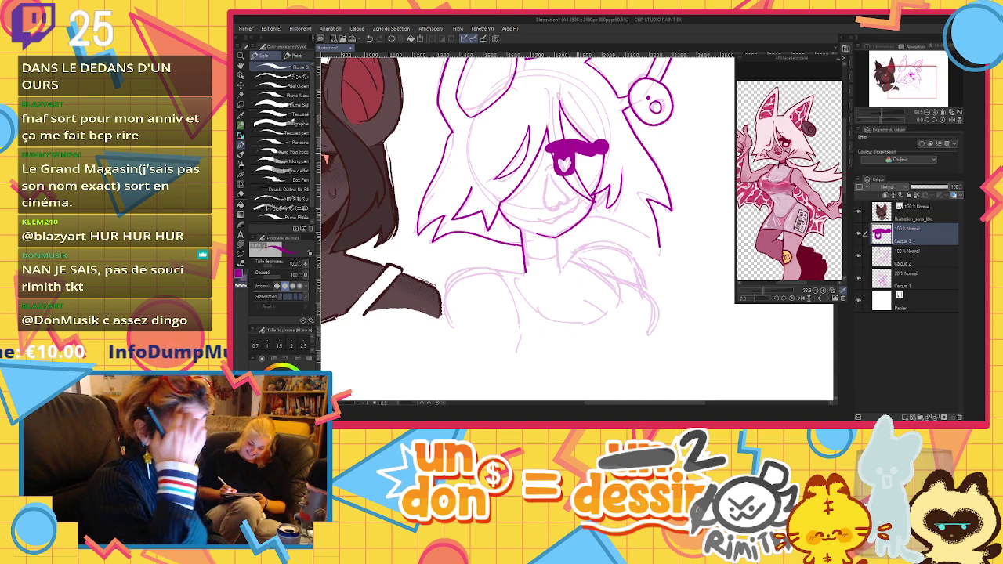
mouse_move(548, 174)
mouse_down()
mouse_move(547, 203)
mouse_move(564, 203)
mouse_move(550, 171)
mouse_up()
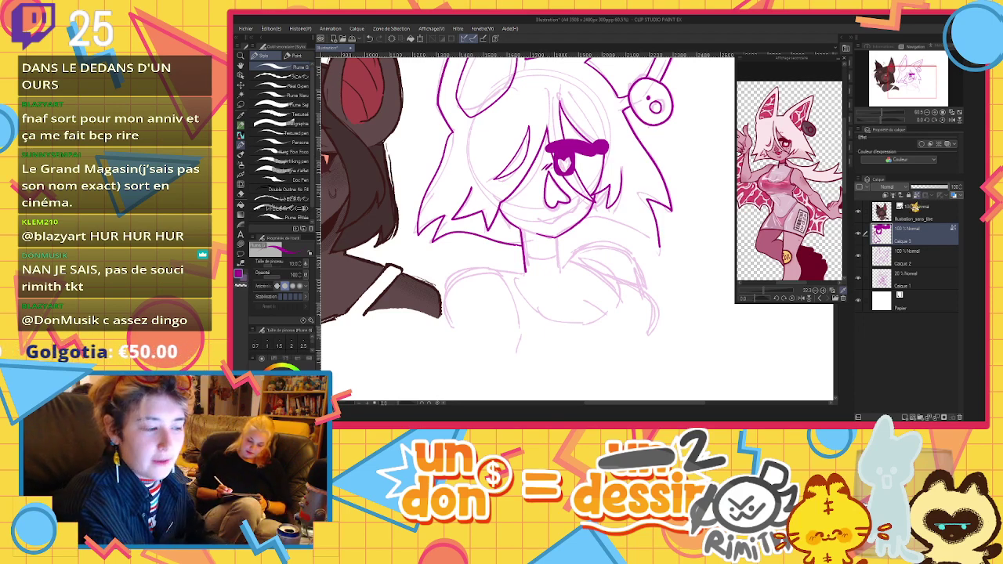
Recolour the line work on the eye-and-nose layer and on the line art layer below it to a very dark brown-black
click(242, 165)
drag(279, 268, 279, 267)
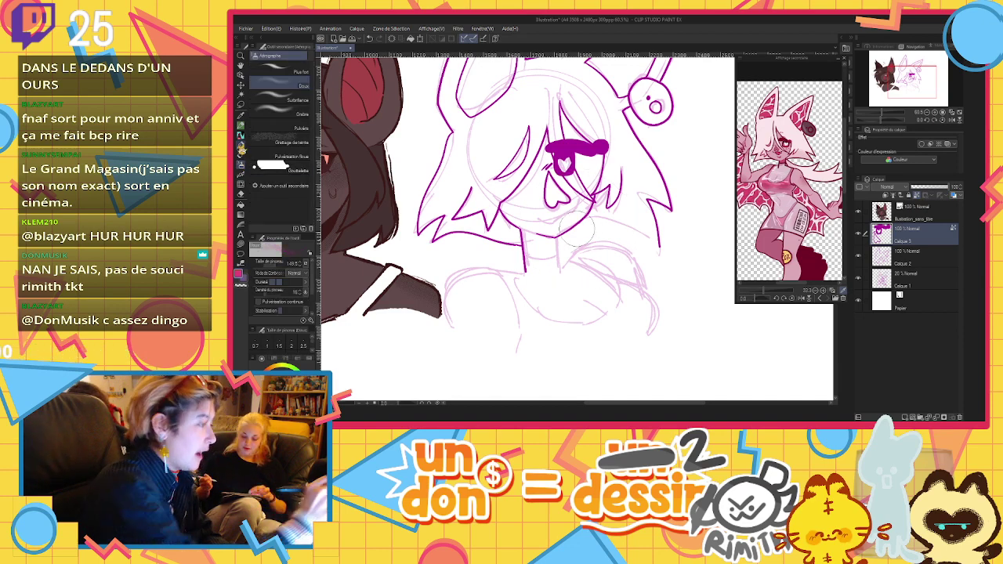
click(241, 146)
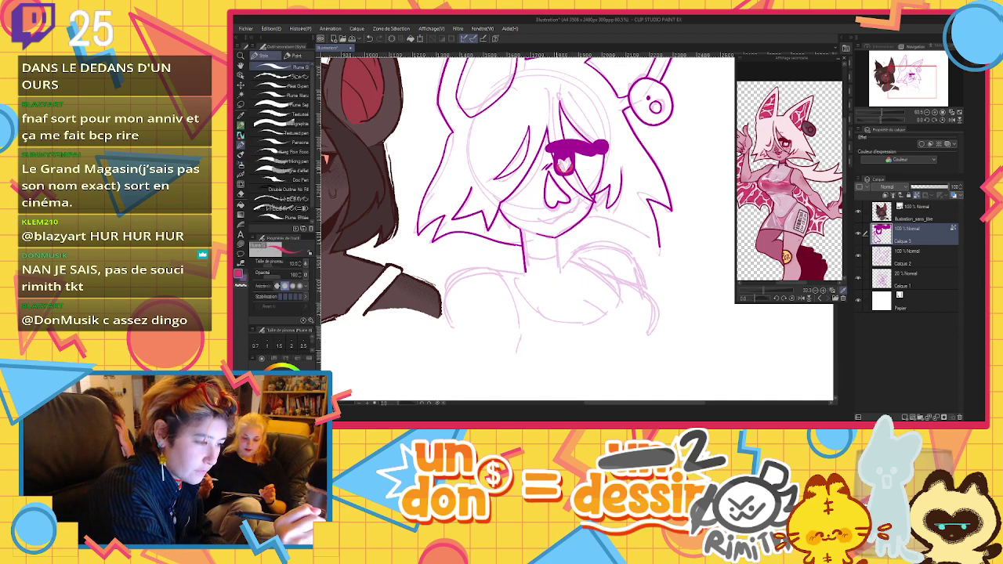
key(x)
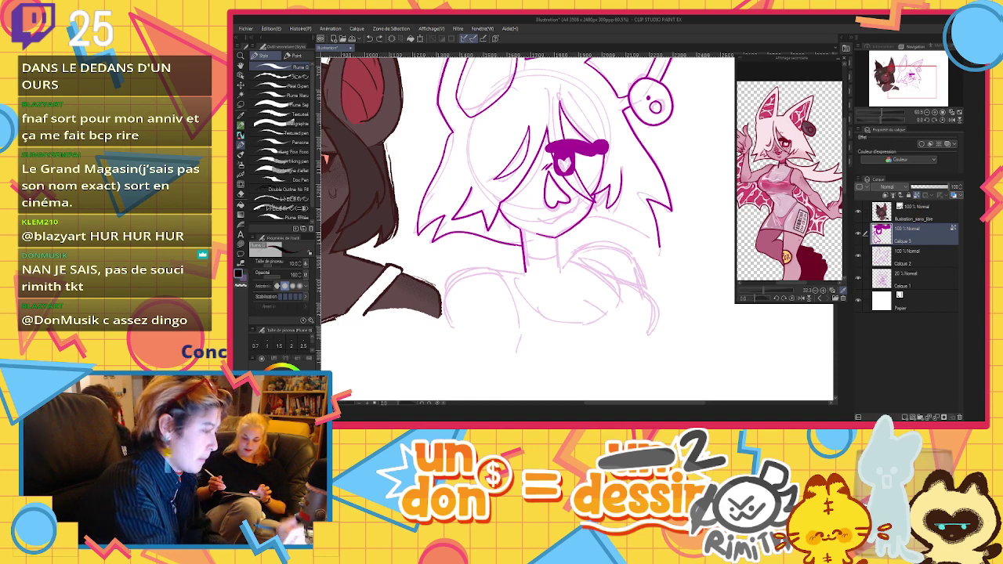
click(410, 39)
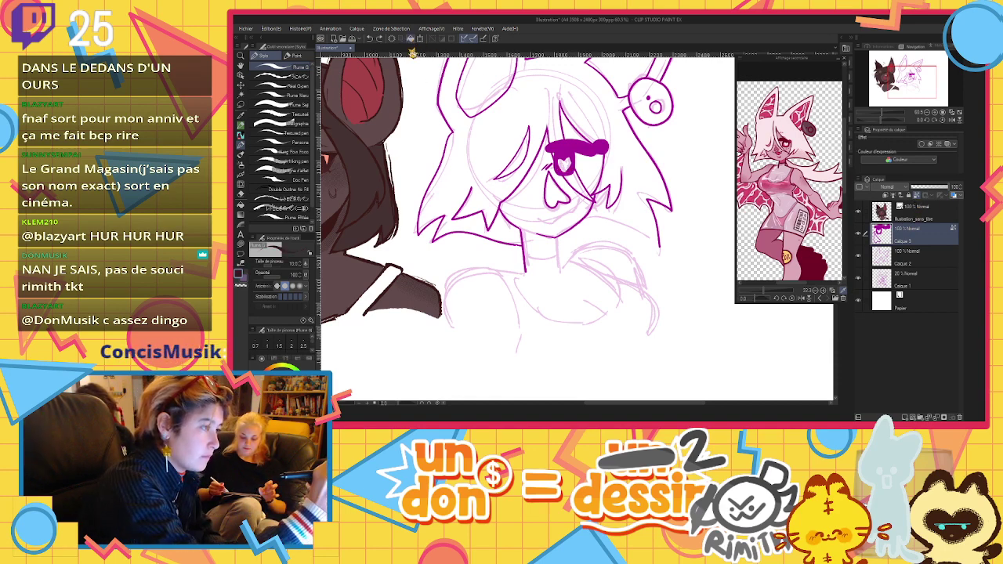
click(284, 375)
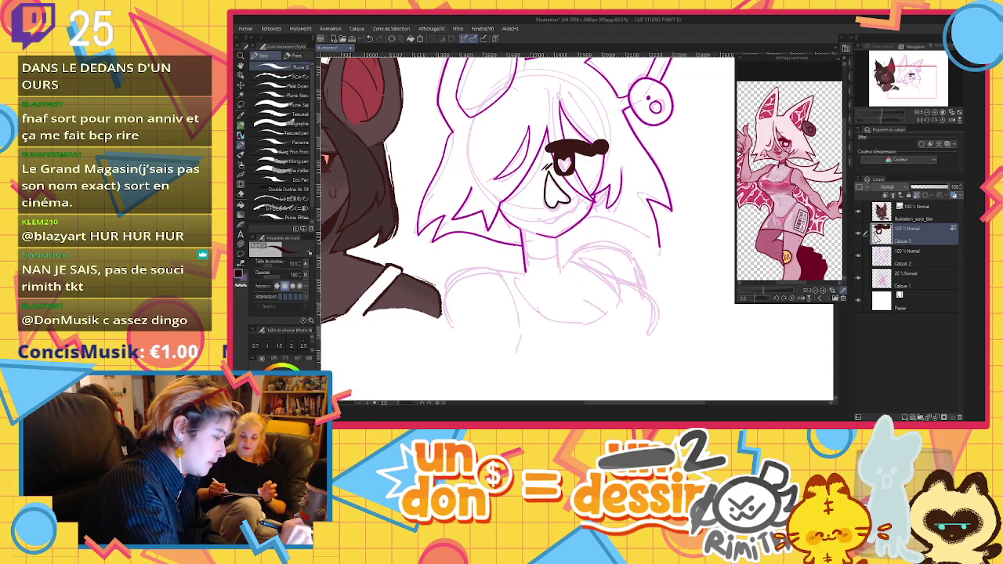
click(909, 252)
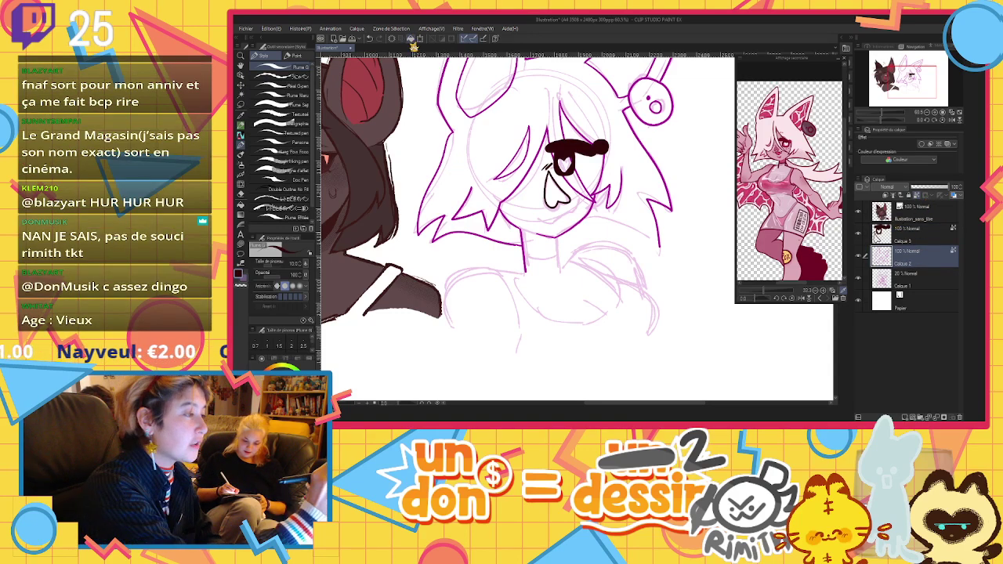
key(ctrl+shift+u)
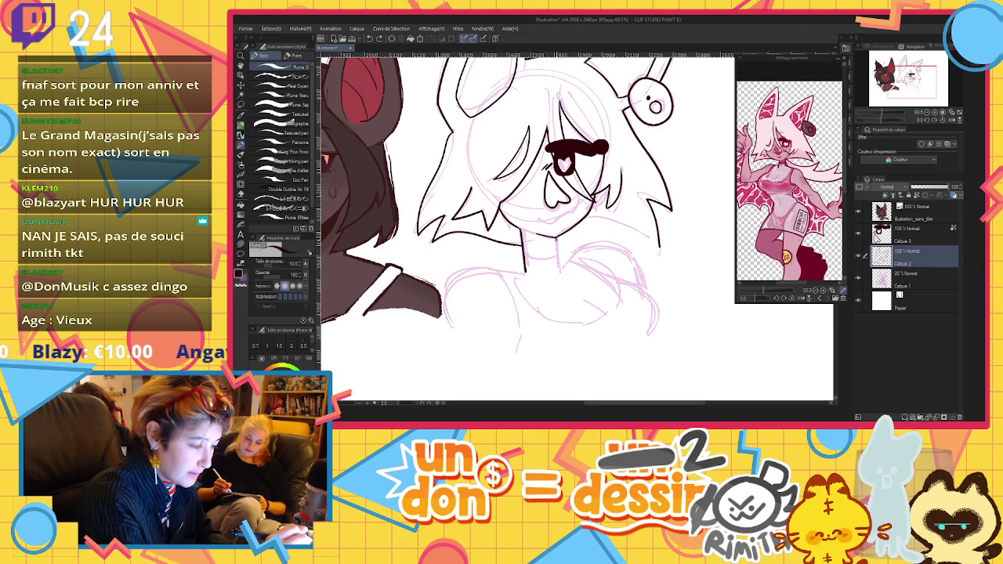
Ink the rounded shoulder on the side facing the dark character, starting from the base of the neck
mouse_move(525, 271)
mouse_down()
mouse_move(479, 274)
mouse_move(451, 343)
mouse_up()
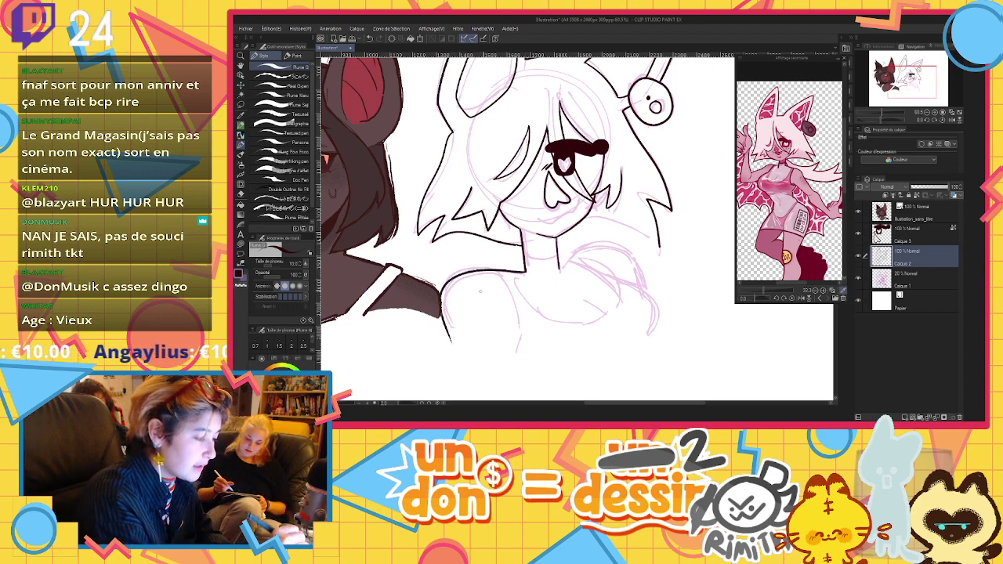
key(ctrl+z)
mouse_move(526, 271)
mouse_down()
mouse_move(476, 274)
mouse_move(456, 329)
mouse_up()
key(ctrl+z)
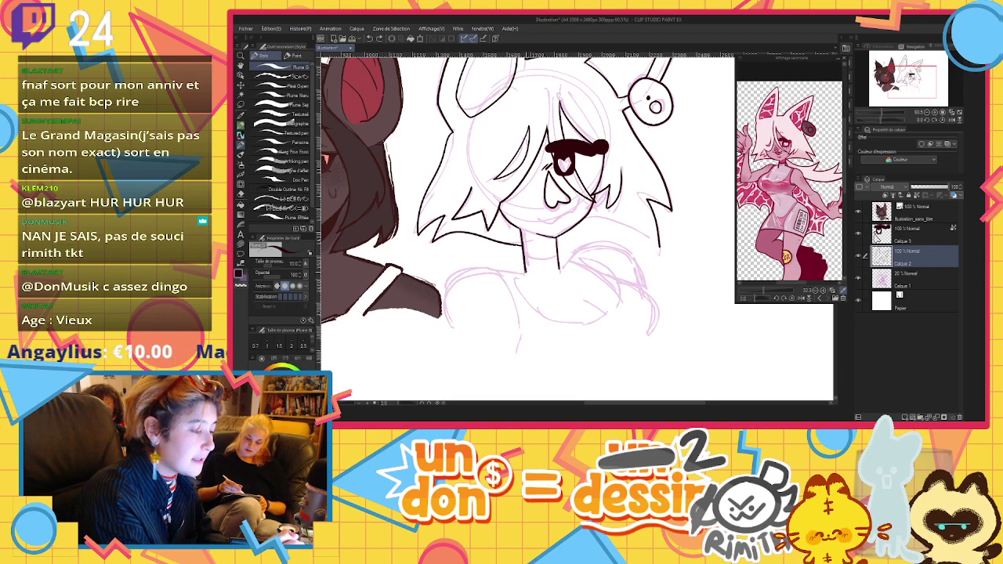
mouse_move(526, 272)
mouse_down()
mouse_move(456, 277)
mouse_move(454, 328)
mouse_up()
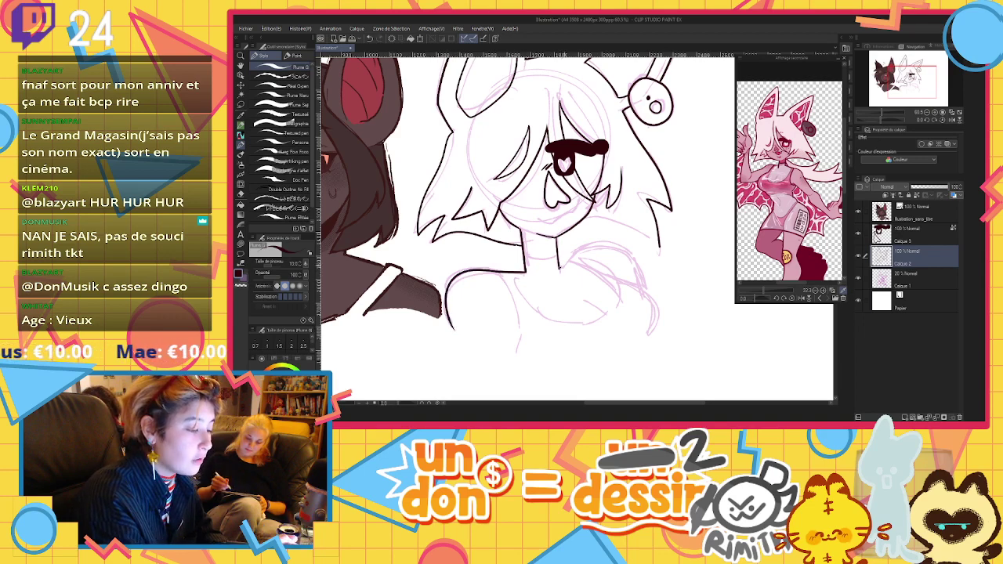
Ink the long curve running down the body from the finished shoulder and the opposite shoulder's arc from the neck
mouse_move(560, 268)
mouse_down()
mouse_move(620, 245)
mouse_move(651, 294)
mouse_up()
key(ctrl+z)
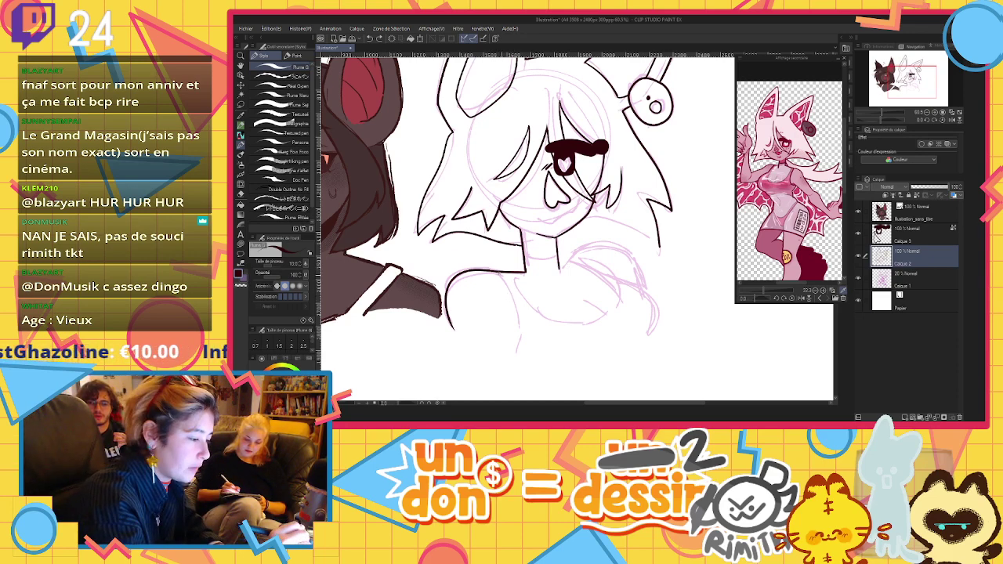
drag(498, 273, 518, 363)
key(ctrl+z)
mouse_move(499, 272)
mouse_down()
mouse_move(519, 312)
mouse_move(519, 361)
mouse_up()
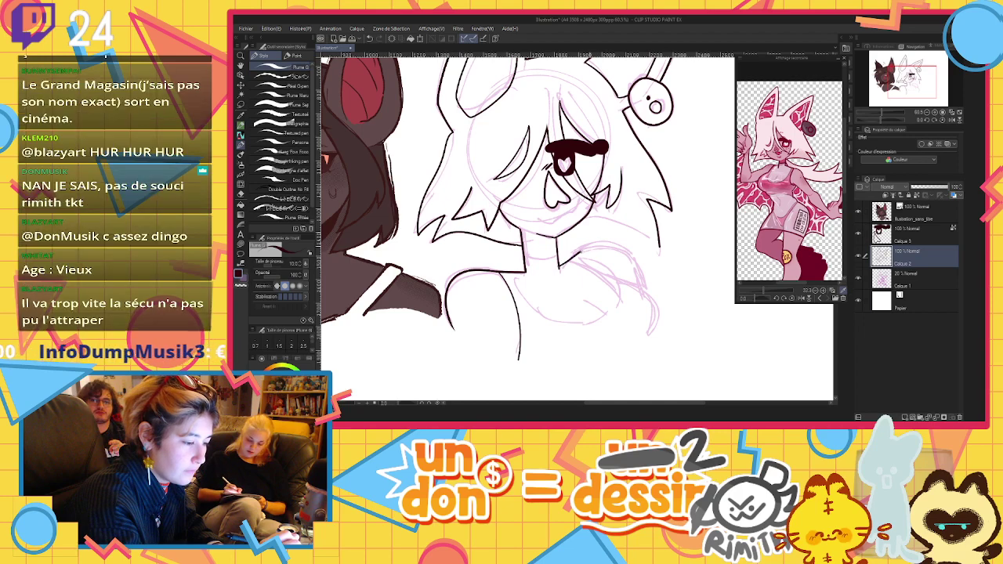
mouse_move(560, 266)
mouse_down()
mouse_move(634, 271)
mouse_move(640, 286)
mouse_up()
key(ctrl+z)
drag(559, 266, 637, 274)
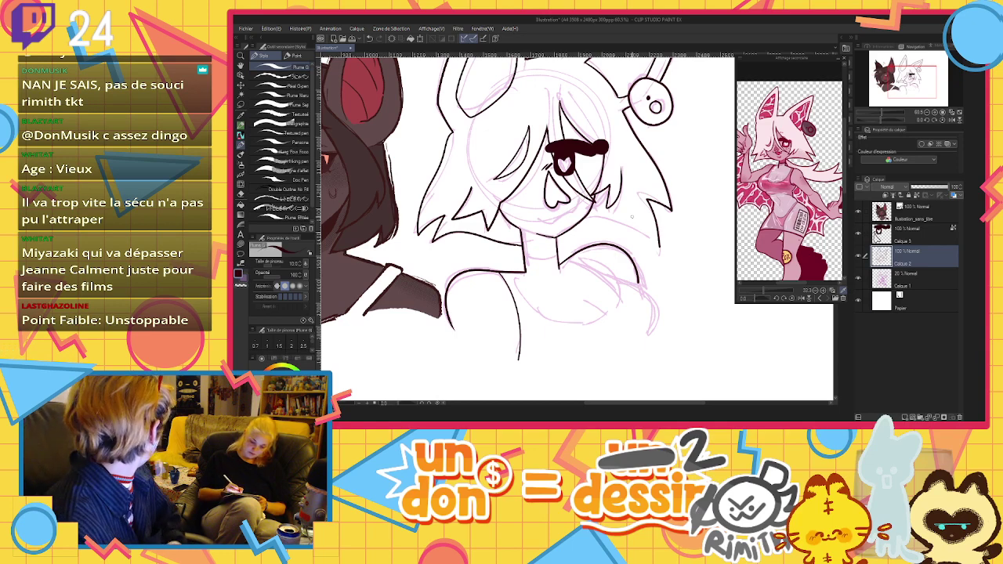
Ink the smiling mouth with a small fang and the outer side of the visible eye under the eyelid
drag(536, 223, 577, 209)
key(ctrl+z)
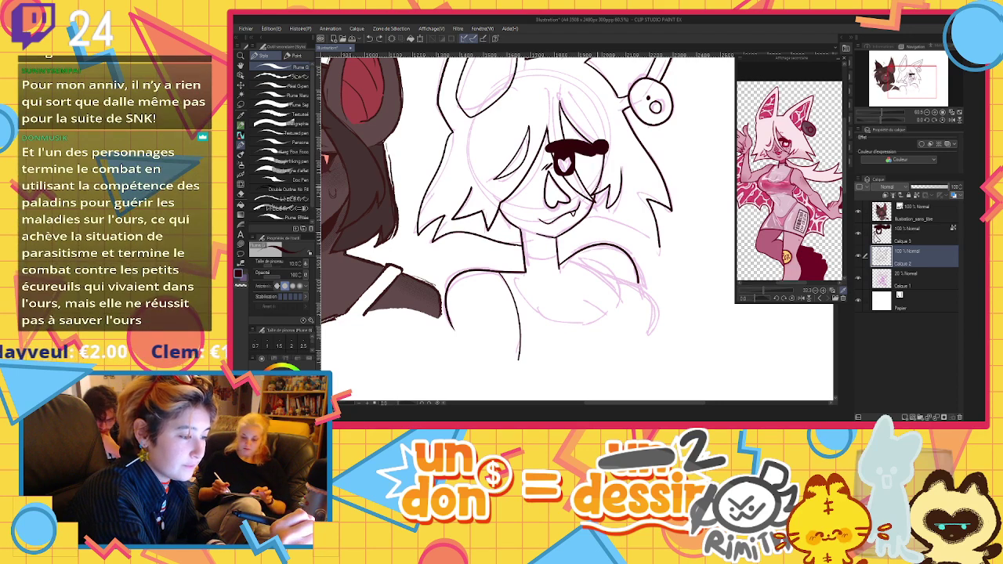
drag(596, 172, 599, 149)
scroll(603, 174, down, 8)
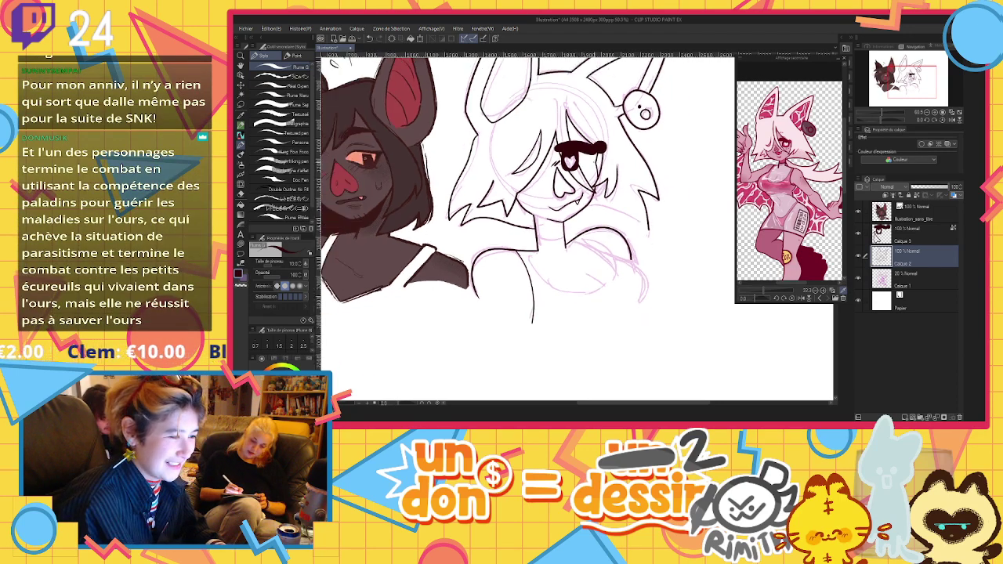
scroll(562, 166, up, 4)
scroll(562, 166, up, 3)
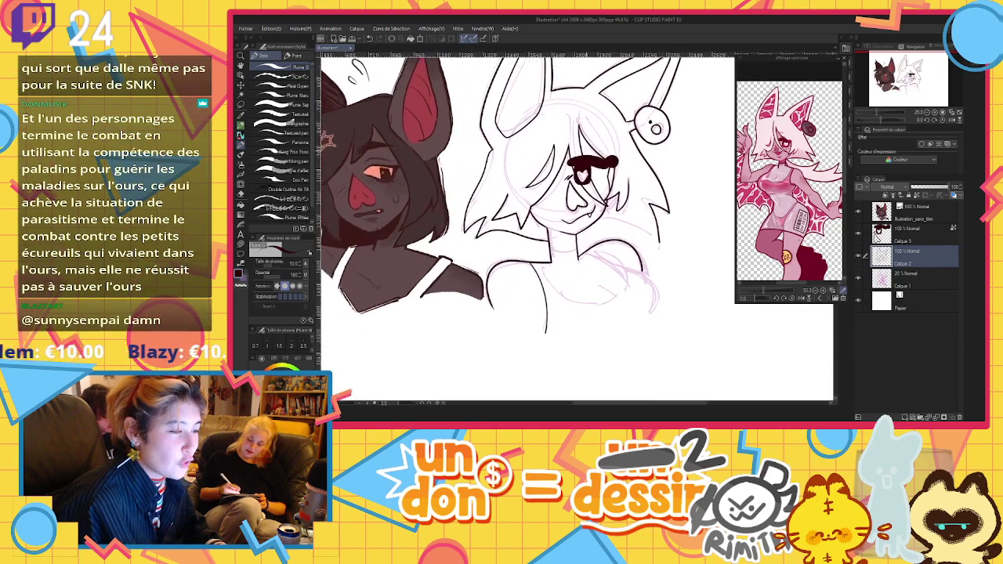
scroll(583, 190, down, 2)
scroll(604, 165, up, 4)
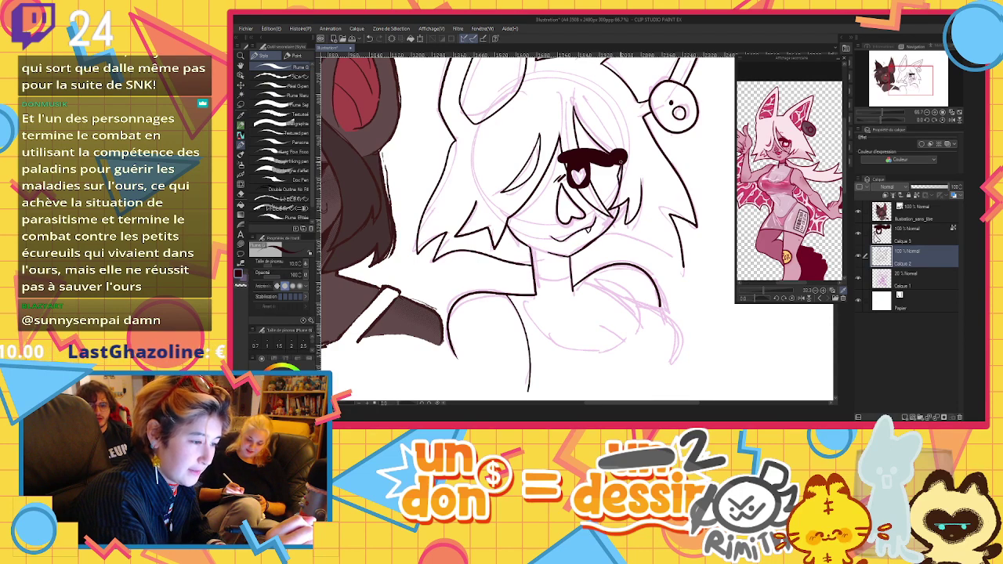
key(ctrl+z)
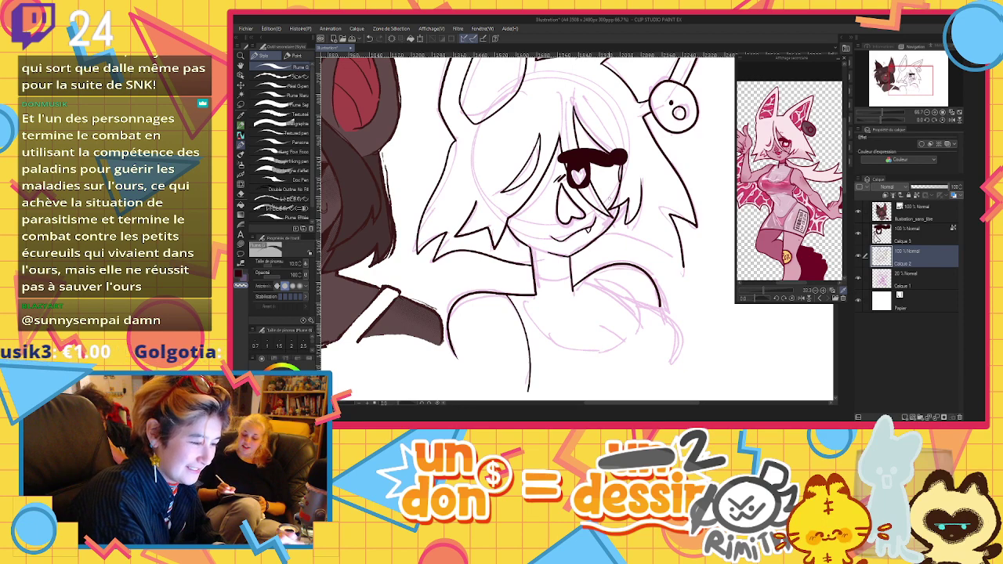
Ink the collar around the neck, with its raised curve sweeping over the shoulder farther from the dark character
scroll(621, 169, down, 1)
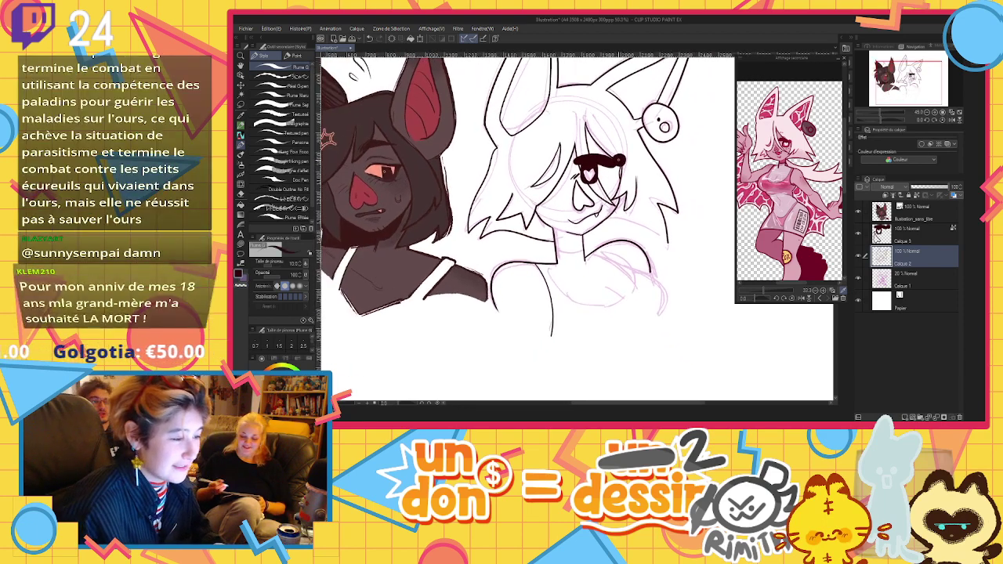
scroll(618, 160, up, 2)
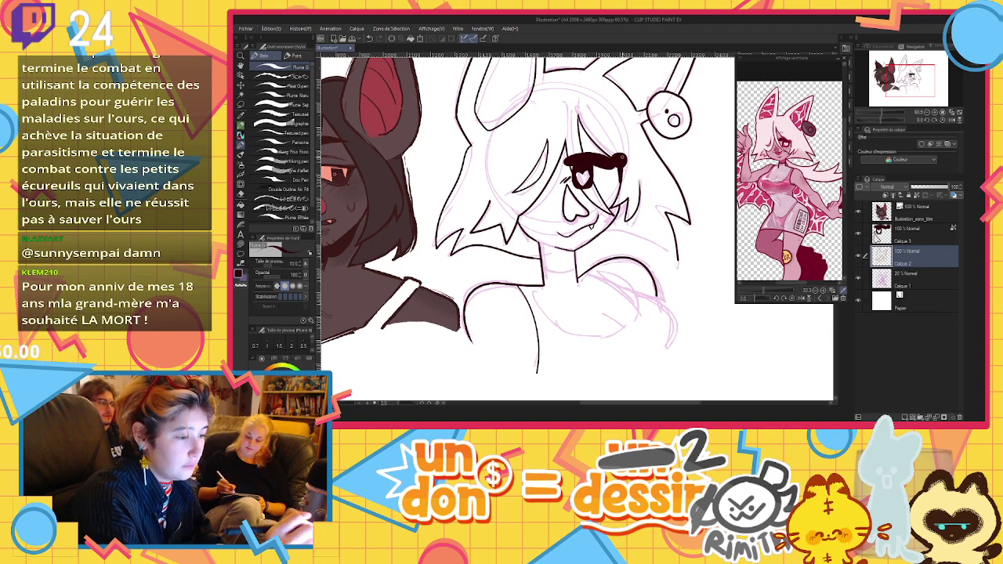
scroll(624, 146, down, 2)
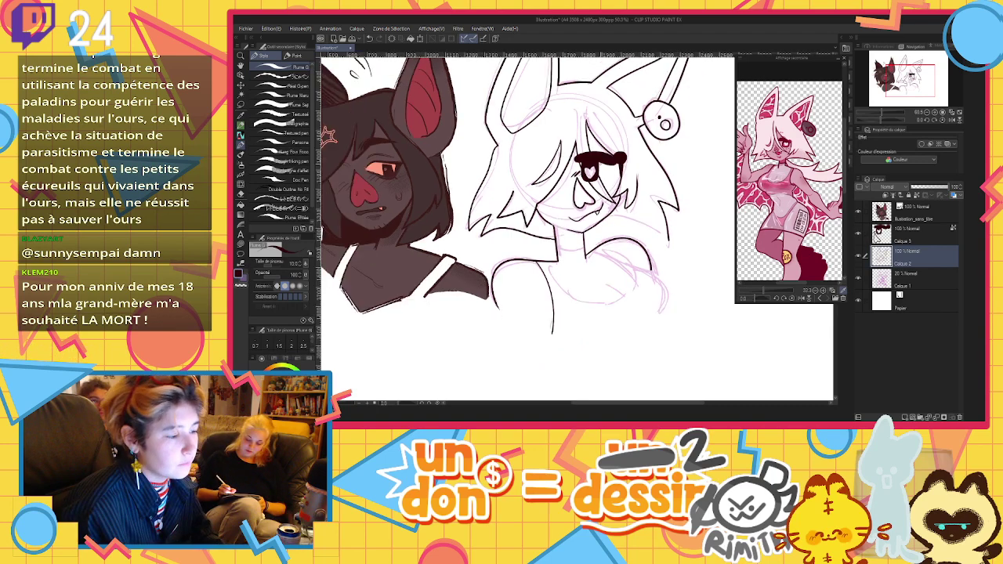
scroll(612, 152, up, 2)
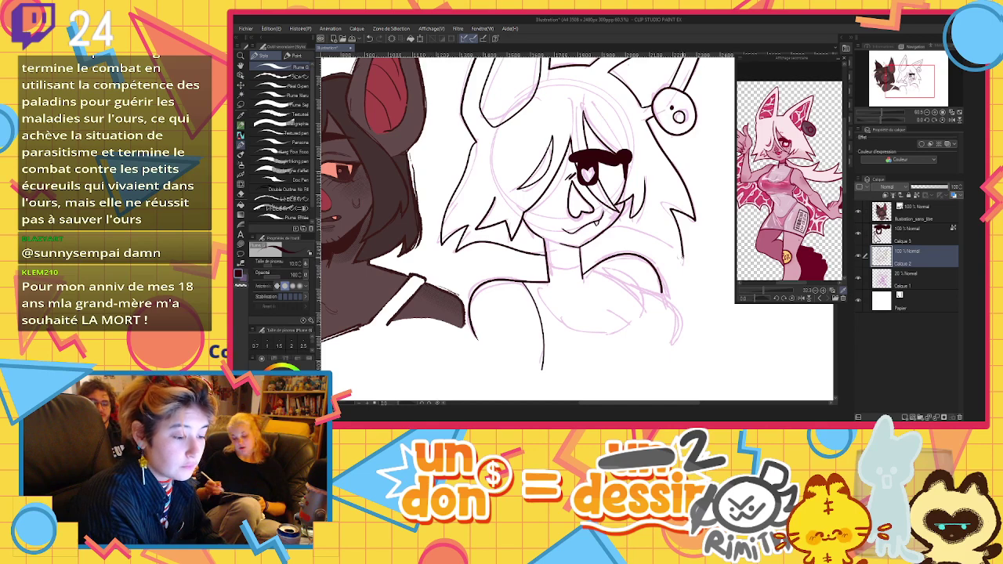
drag(682, 254, 577, 248)
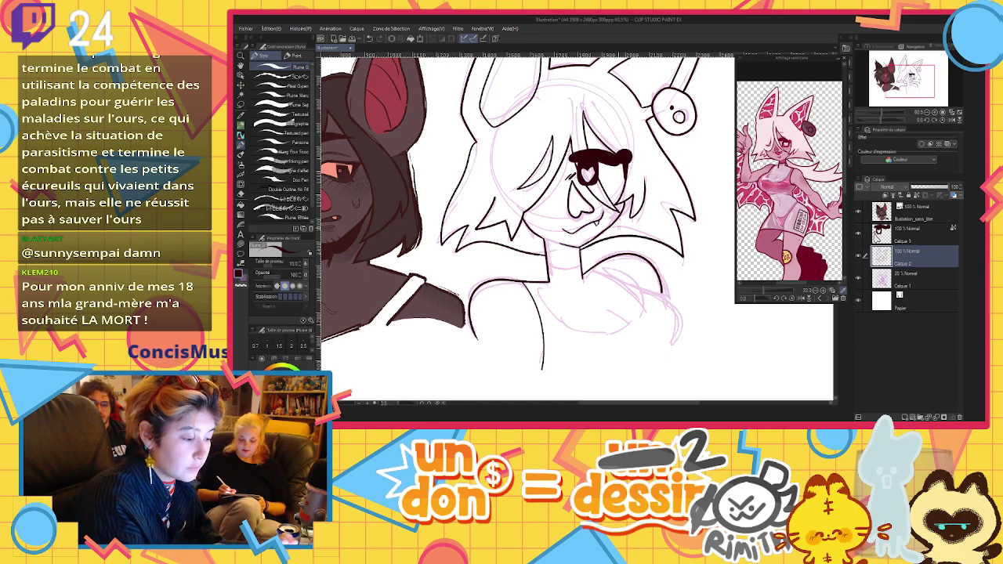
scroll(619, 226, down, 3)
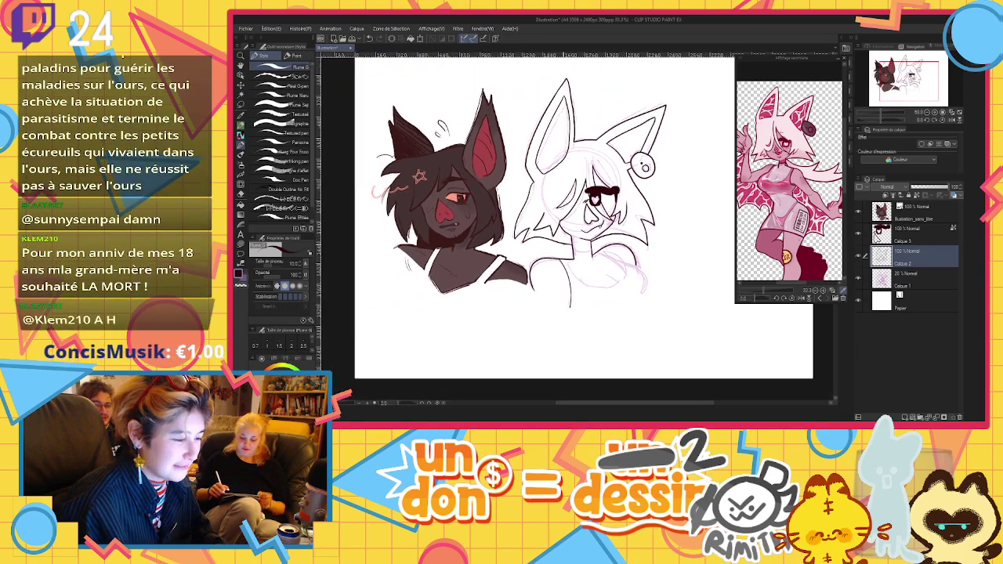
scroll(563, 235, up, 1)
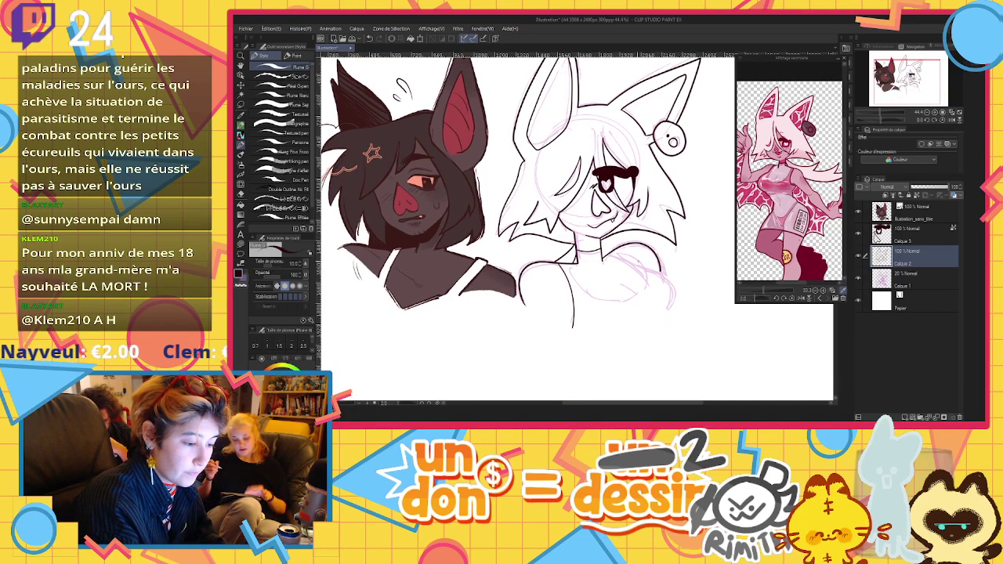
Ink the outer sleeve curve of the shoulder farther from the dark character and the rounded neckline across the chest
mouse_move(609, 253)
mouse_down()
mouse_move(640, 270)
mouse_move(671, 312)
mouse_up()
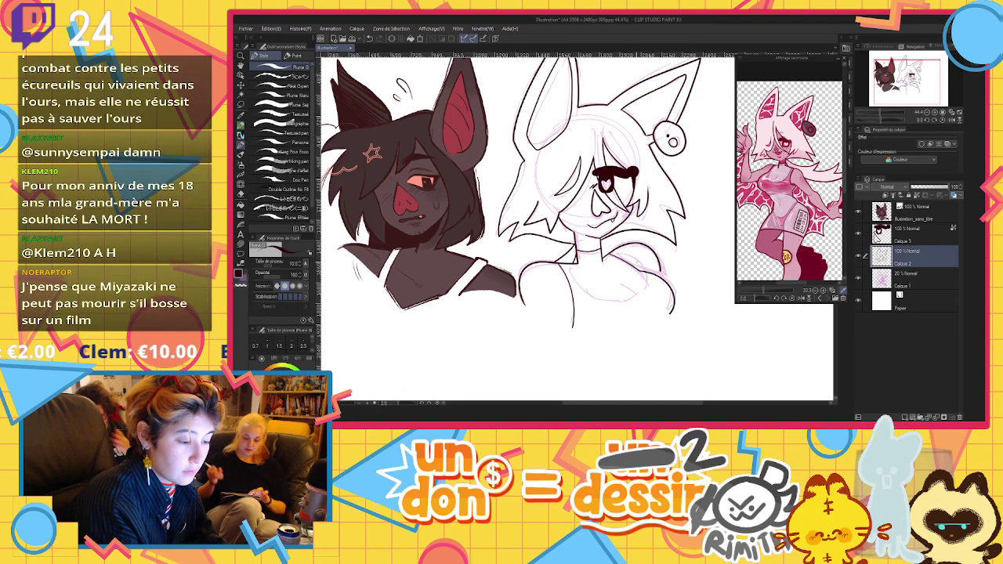
key(ctrl+z)
drag(643, 271, 674, 313)
key(ctrl+z)
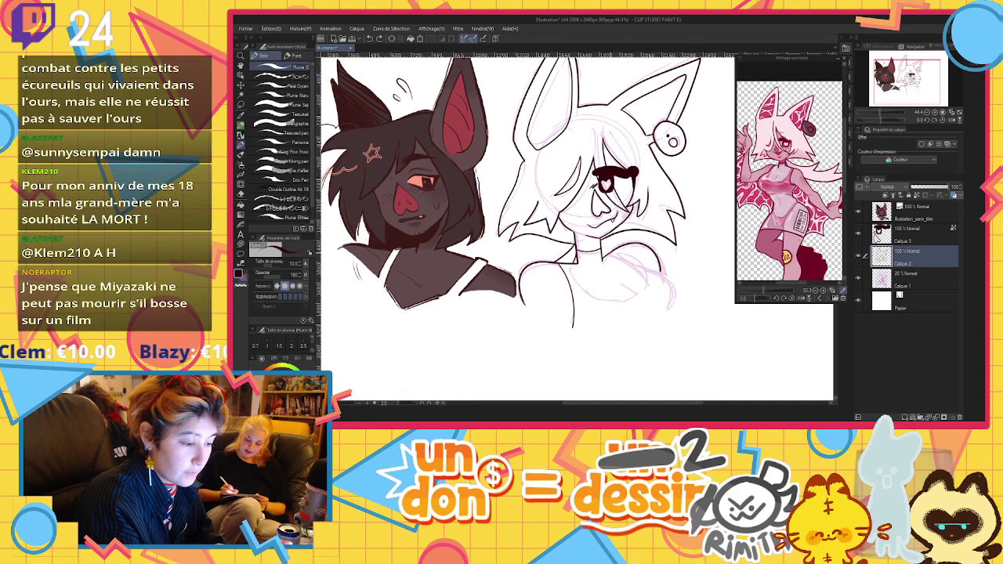
drag(616, 255, 674, 304)
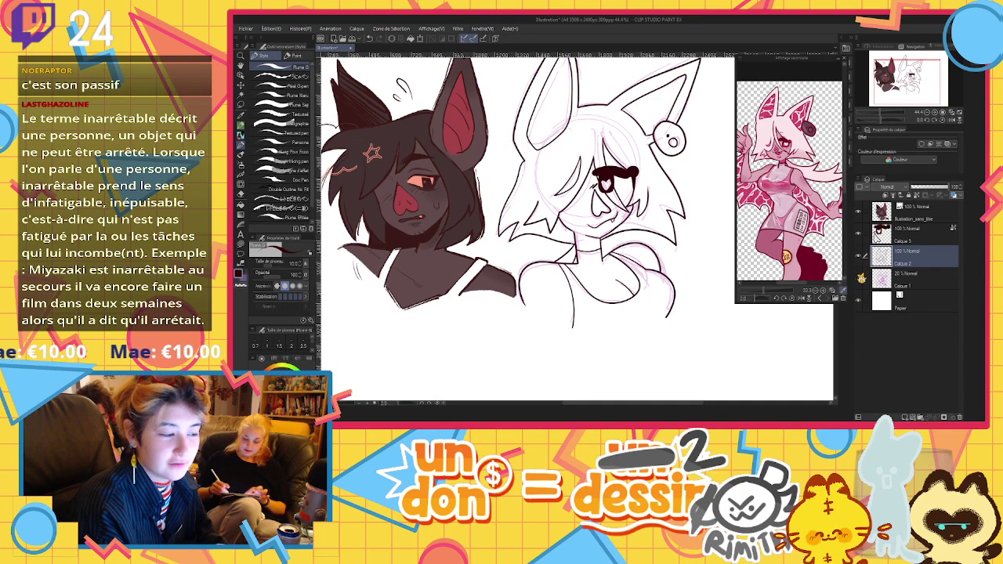
Hide the faded sketch layer and make the layer with the eye and nose active
click(860, 276)
click(890, 235)
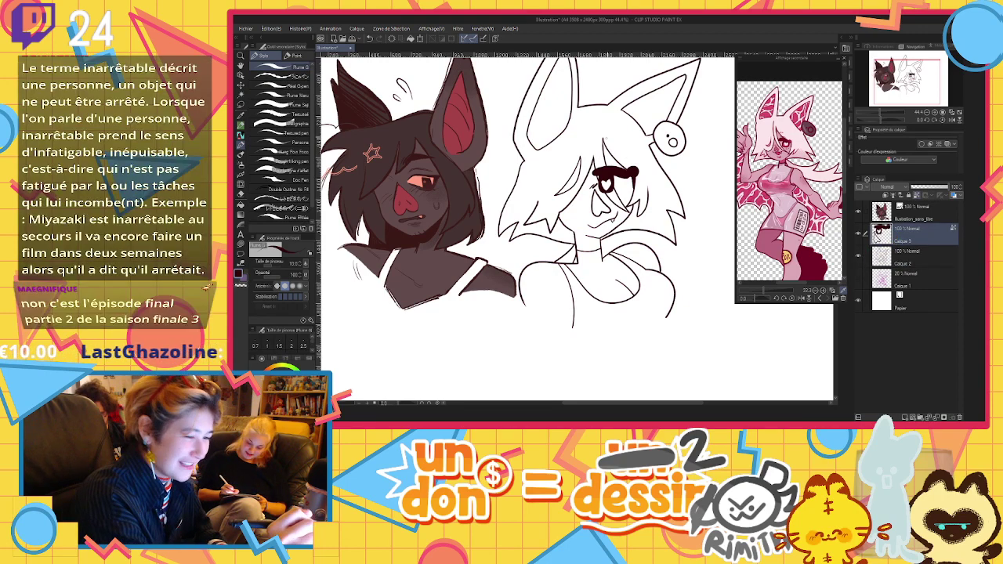
Ink a thin eyebrow line above the visible eye and a small cheek mark beside the nose
drag(596, 160, 610, 154)
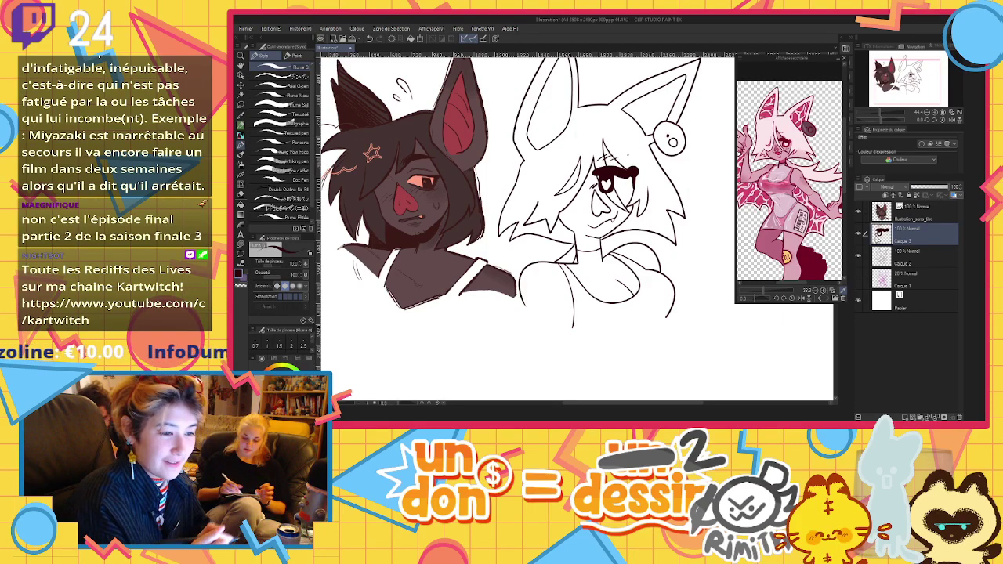
click(581, 203)
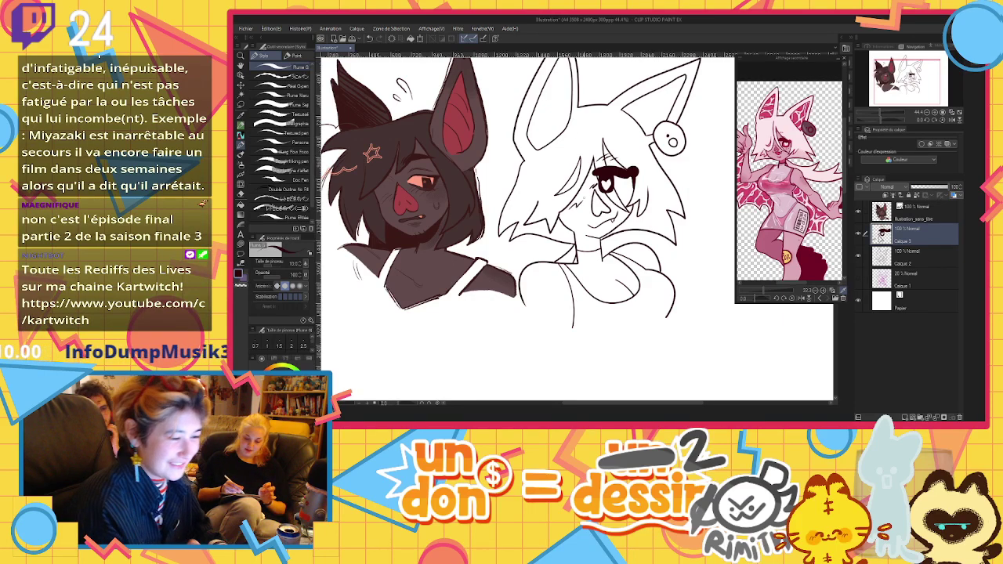
Lock the eye layer's transparent pixels and airbrush its lower line art with the dark pink sampled from the reference character
click(242, 164)
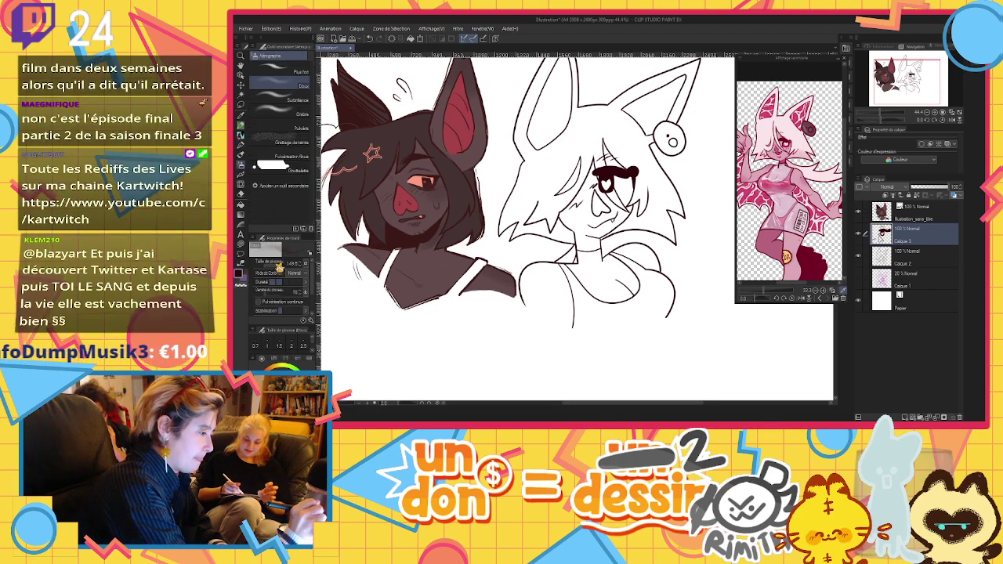
drag(282, 266, 281, 264)
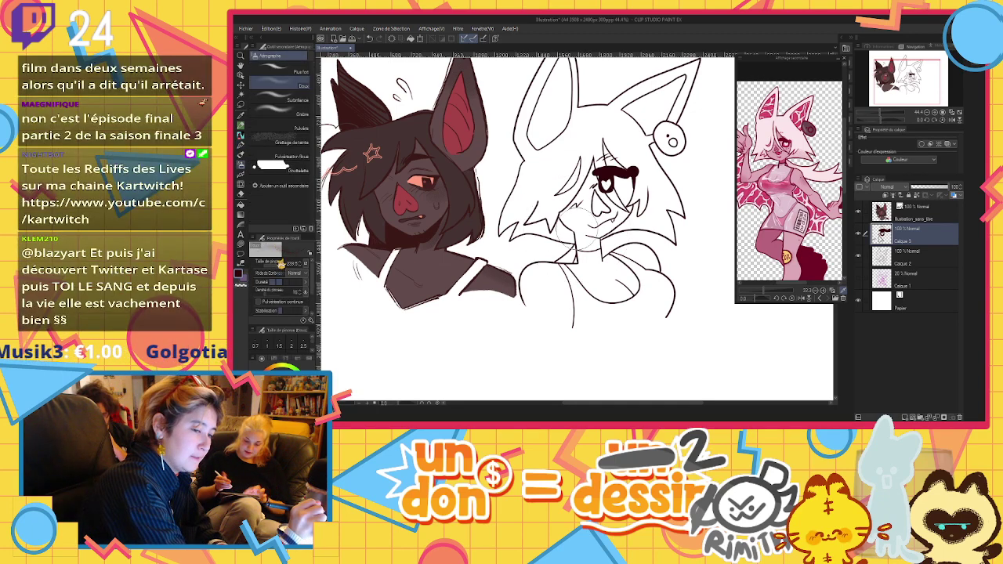
click(781, 150)
click(916, 195)
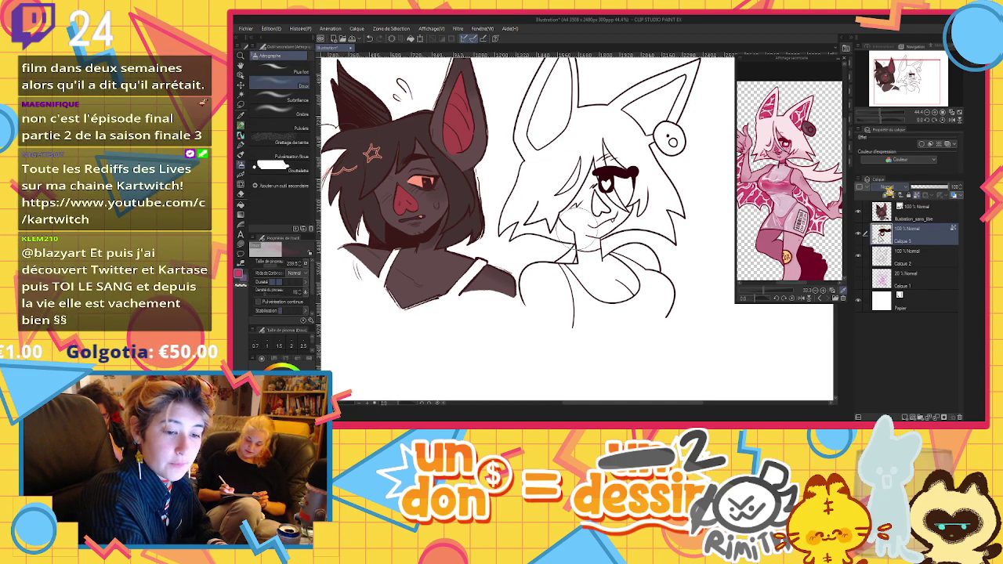
mouse_move(627, 187)
mouse_down()
mouse_move(616, 188)
mouse_move(639, 183)
mouse_move(611, 201)
mouse_move(631, 194)
mouse_move(621, 224)
mouse_up()
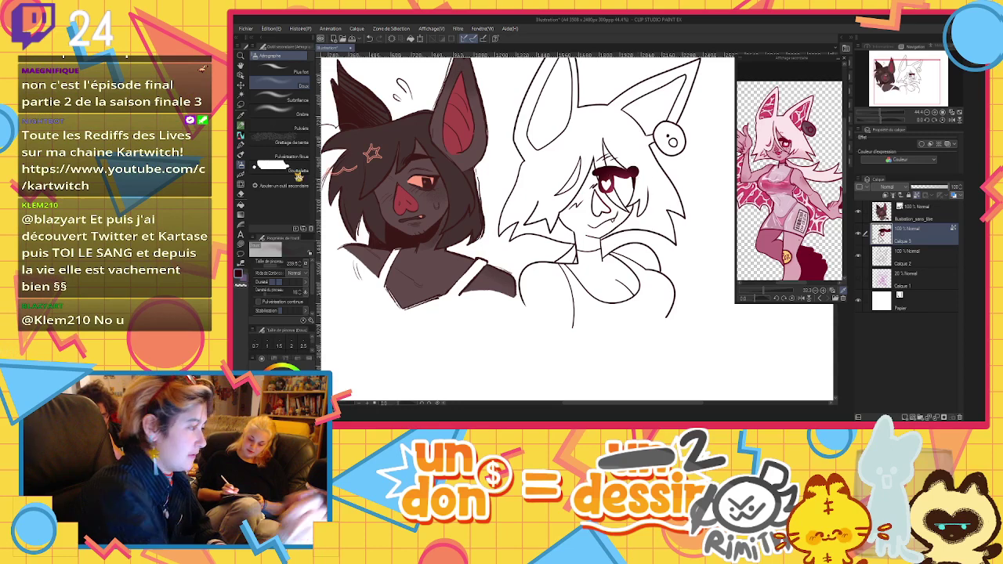
Move the eye layer Calque 3 beneath the line art layer Calque 2 and make Calque 2 active
click(241, 145)
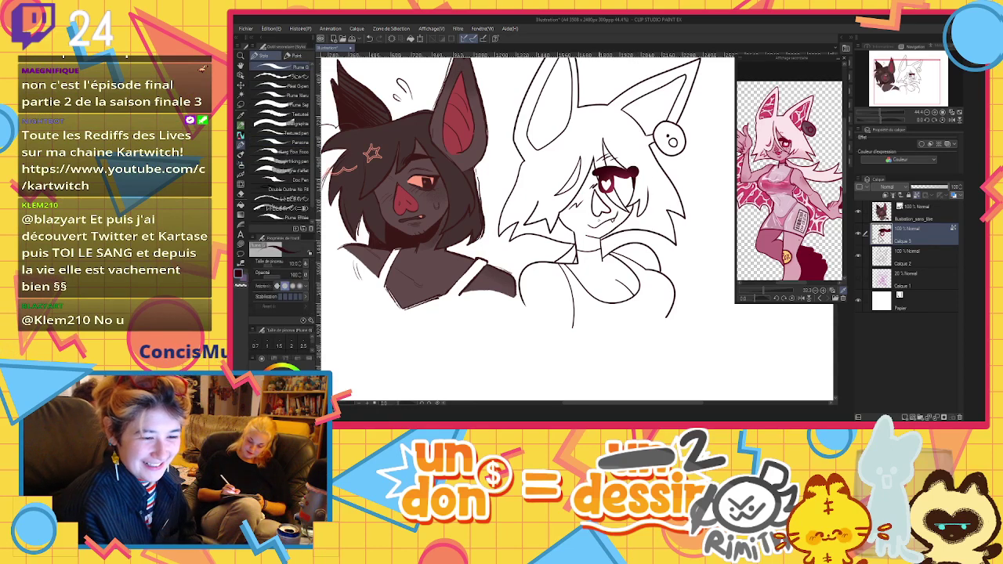
drag(919, 232, 917, 249)
click(915, 235)
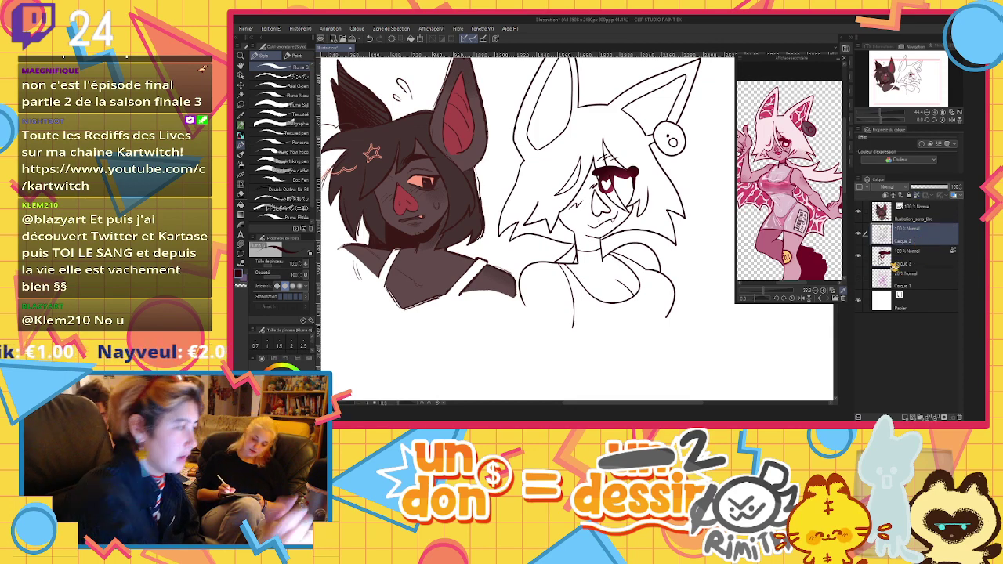
Select the hair and outer ear areas and fill them with pale pink on a new layer beneath the line art
key(w)
click(619, 138)
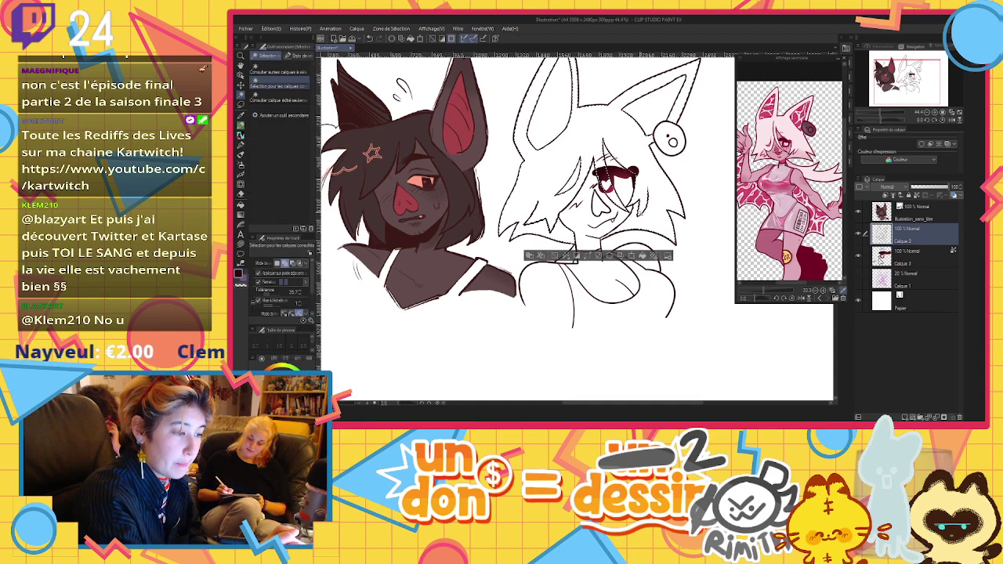
click(590, 243)
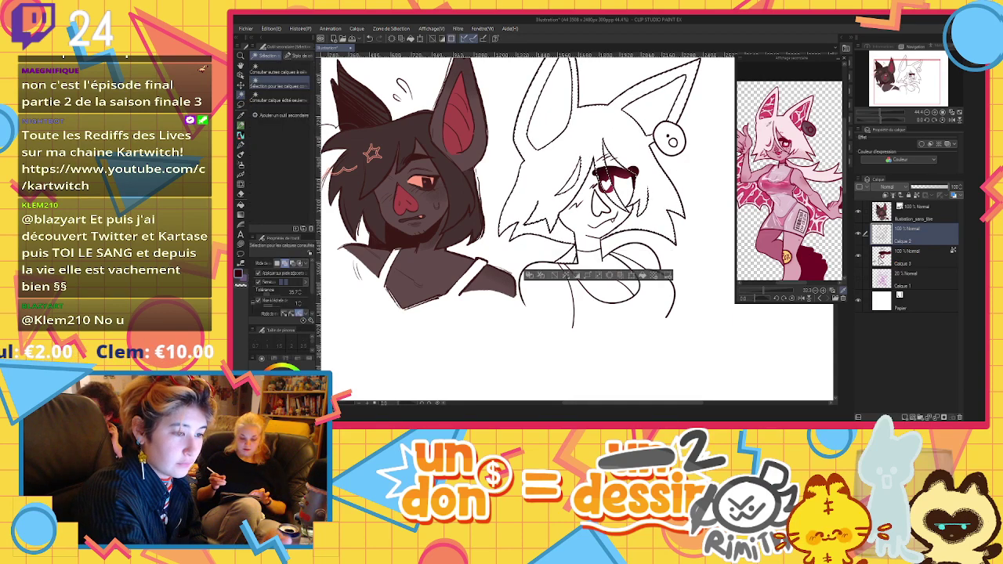
click(903, 277)
click(907, 417)
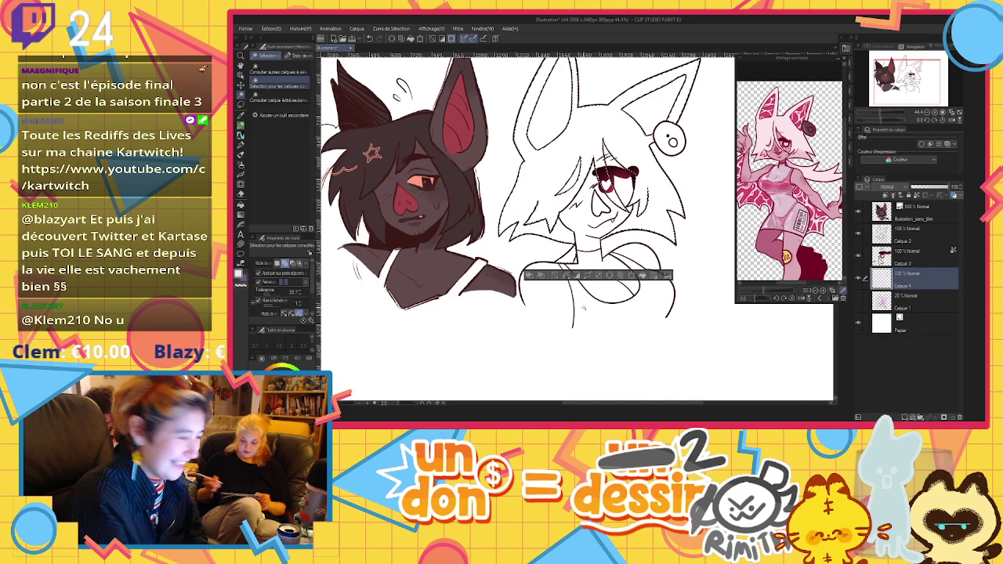
click(642, 275)
click(530, 275)
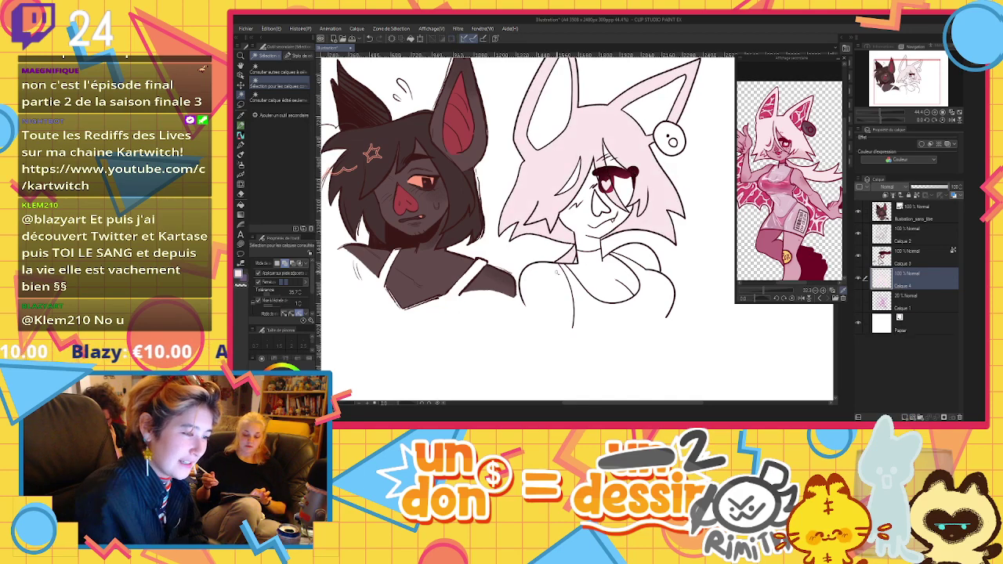
Fill the face and neck with dusty pink on the flat colour layer, including the small enclosed cheek area beside the mouth
scroll(557, 272, down, 2)
scroll(557, 272, up, 1)
click(911, 237)
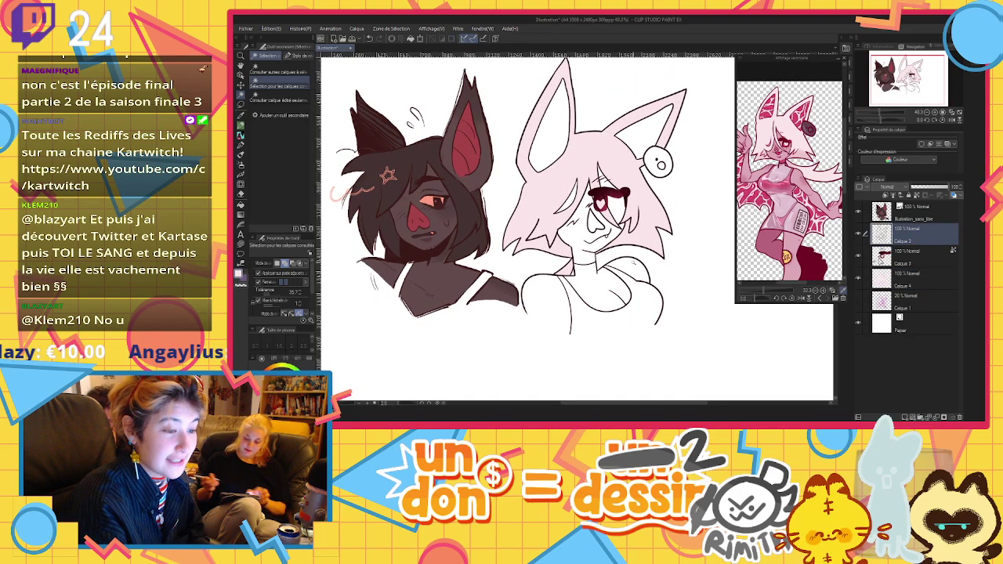
click(585, 257)
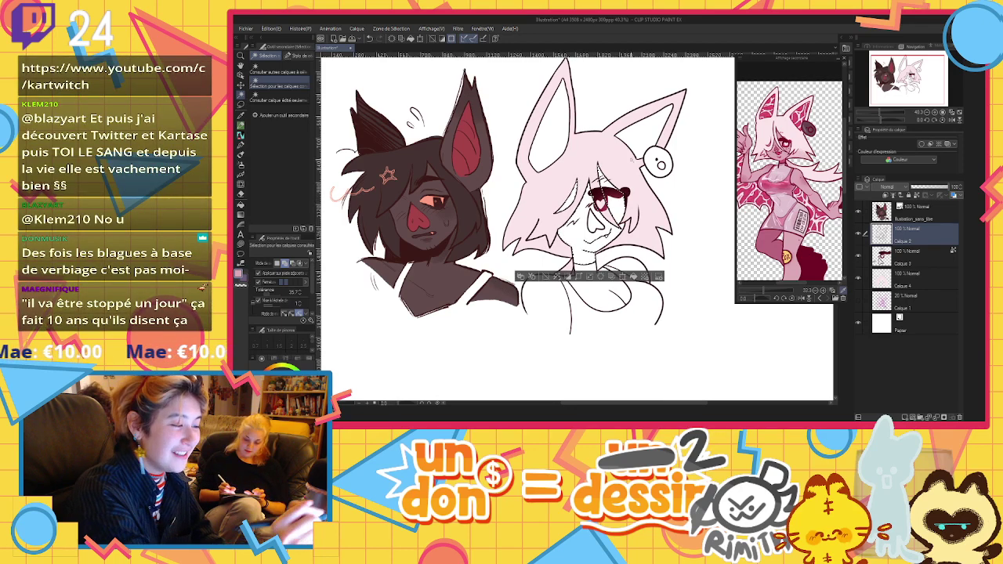
click(901, 275)
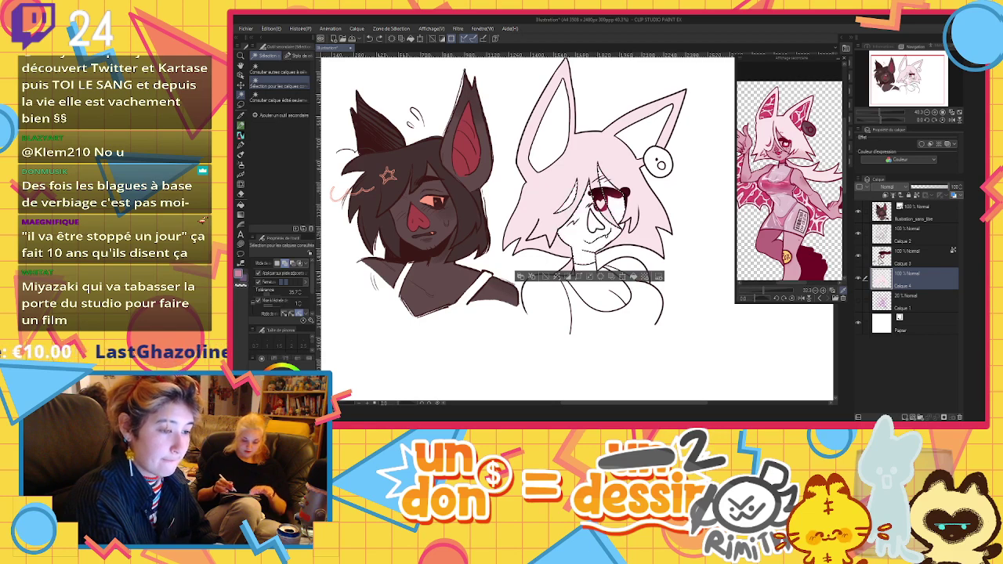
click(634, 278)
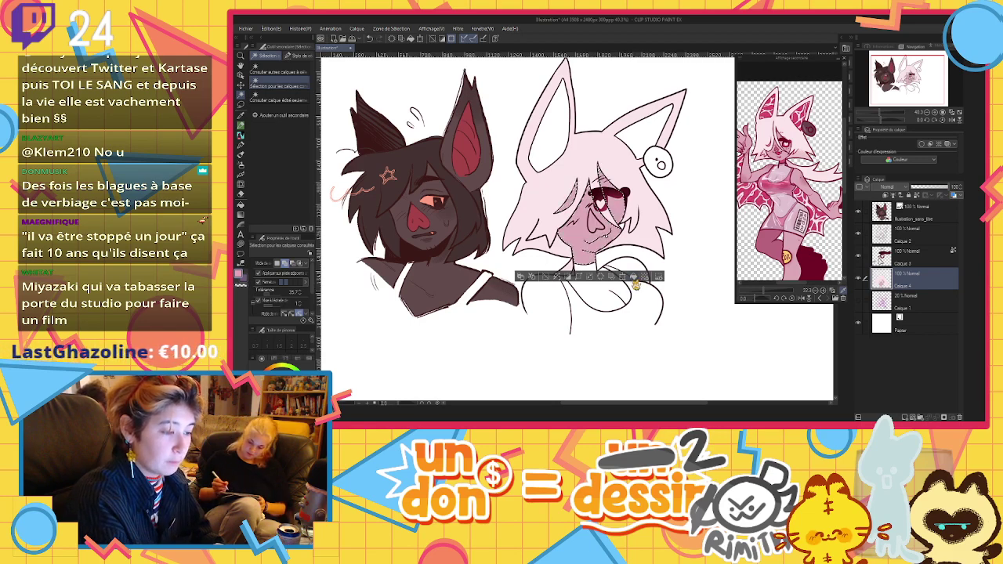
click(901, 232)
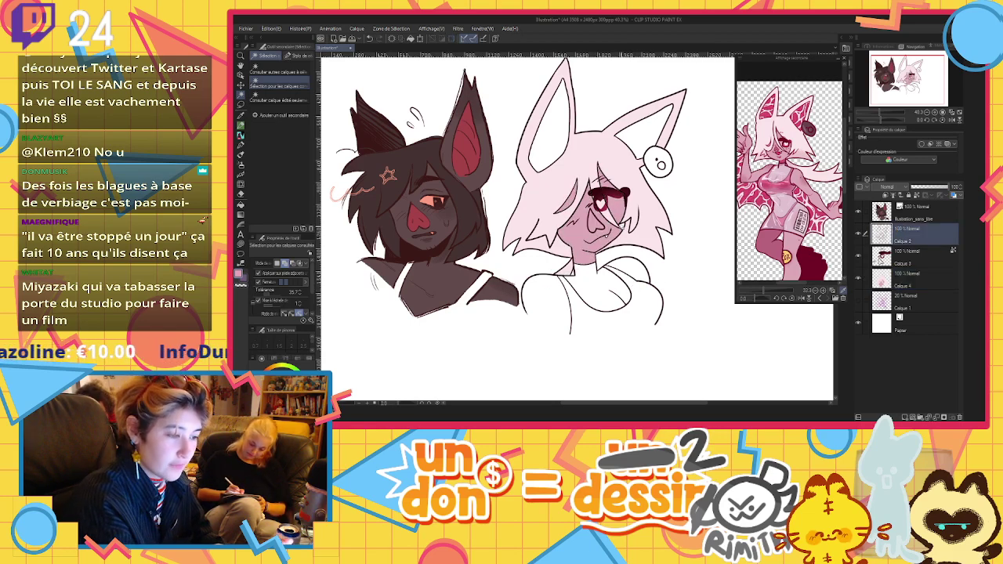
click(623, 227)
click(902, 276)
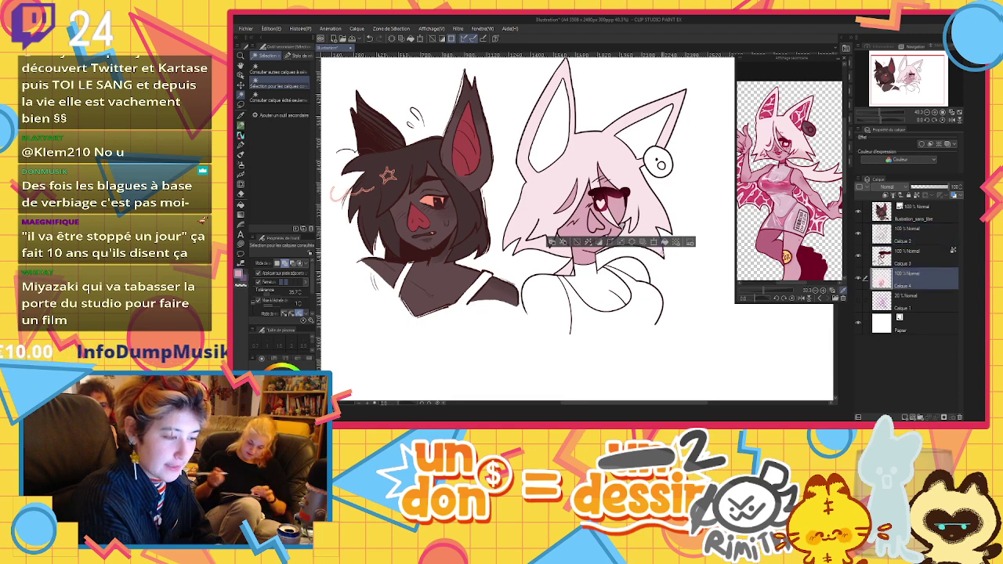
Clear the selection and close the open lower edge of the arm nearer the dark character with a thin pink line
key(ctrl+d)
key(p)
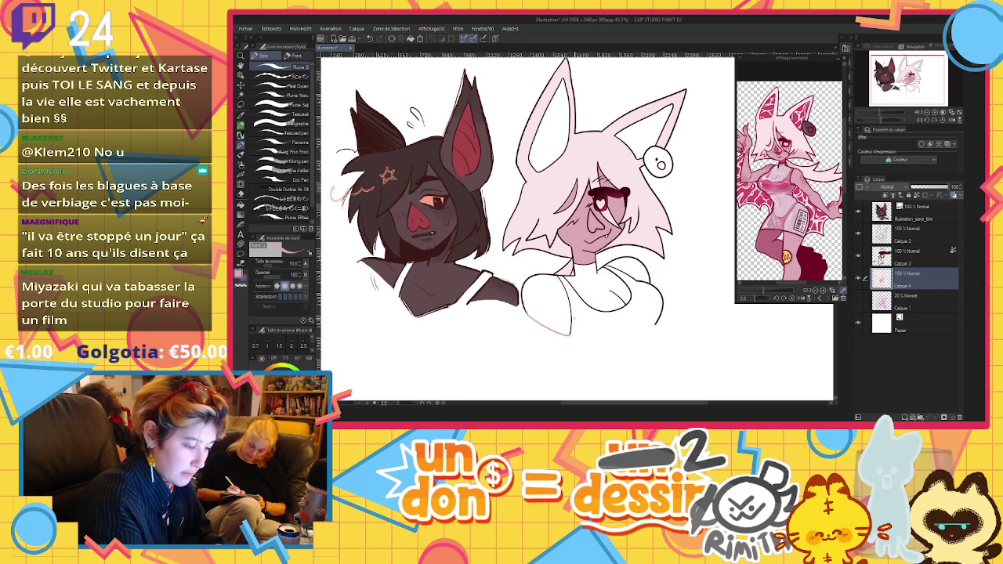
Create a layer folder and move the line art, eye and flat colour layers into it
click(906, 238)
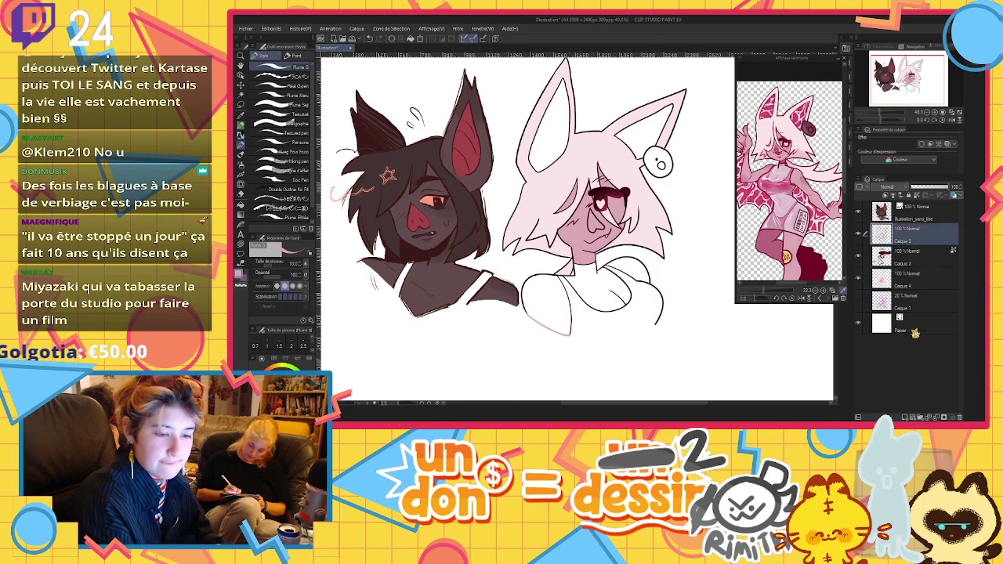
click(922, 417)
click(879, 247)
shift+click(874, 285)
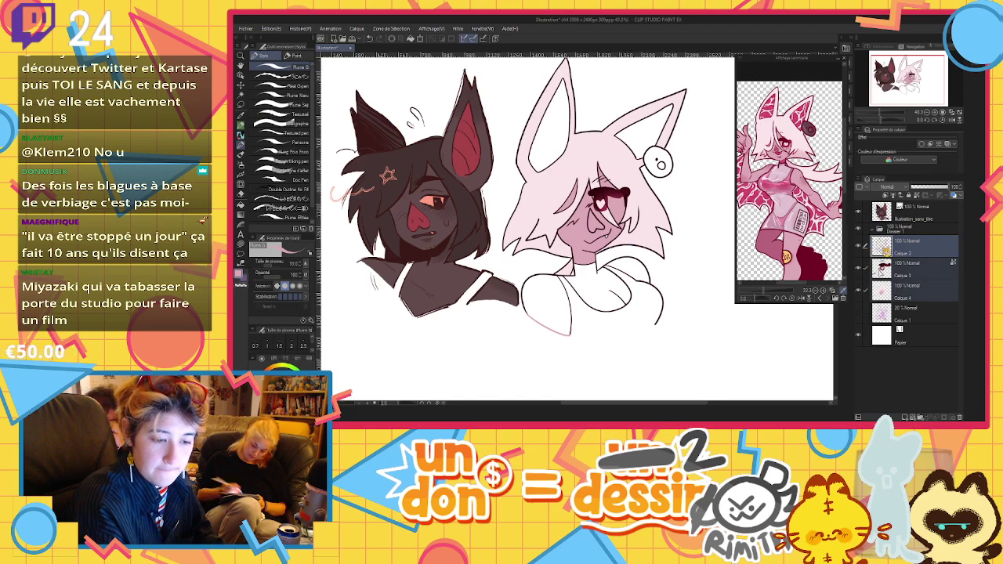
drag(887, 250, 896, 232)
Select the arm and shoulder areas using the folder's artwork and fill them with dusty pink on Calque 4
click(896, 231)
click(241, 94)
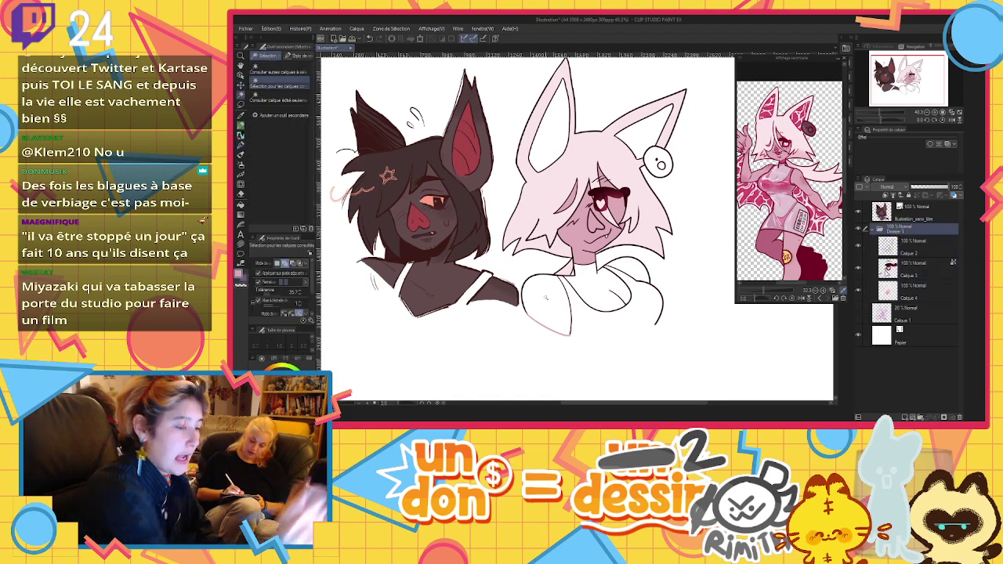
click(549, 305)
click(909, 291)
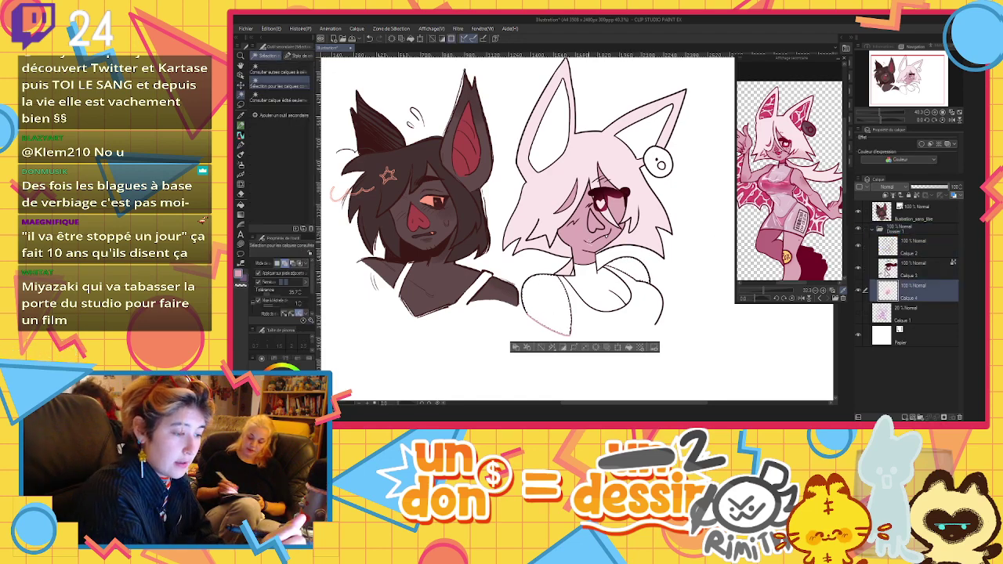
click(634, 349)
click(544, 347)
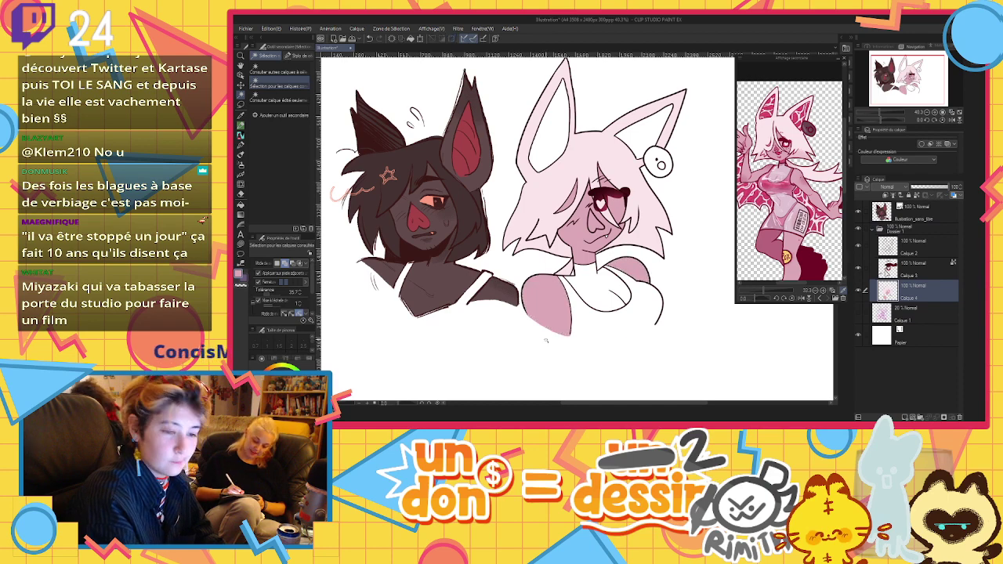
Select the chest area inside the neckline and fill it with the pale lilac pink on Calque 4
click(907, 227)
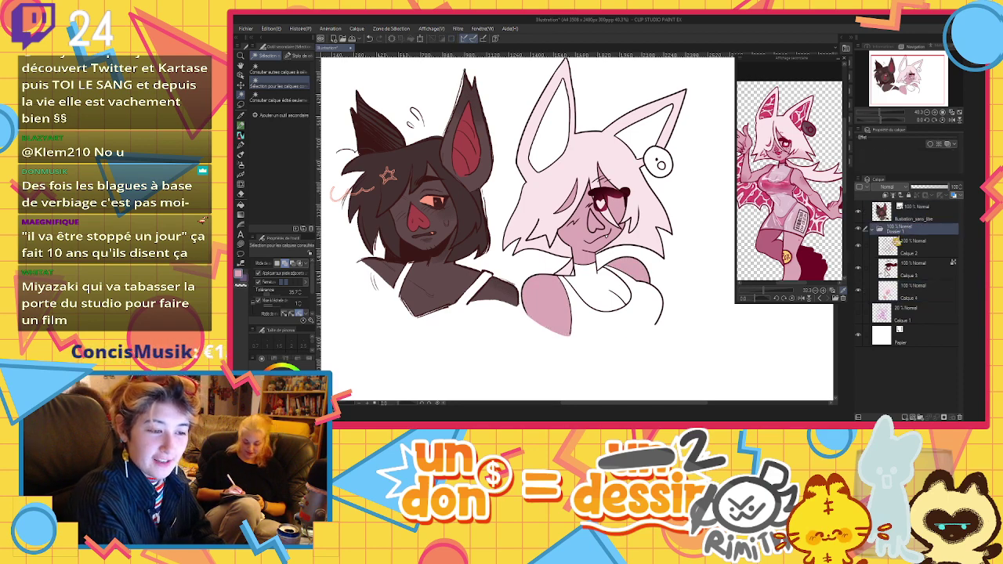
click(600, 284)
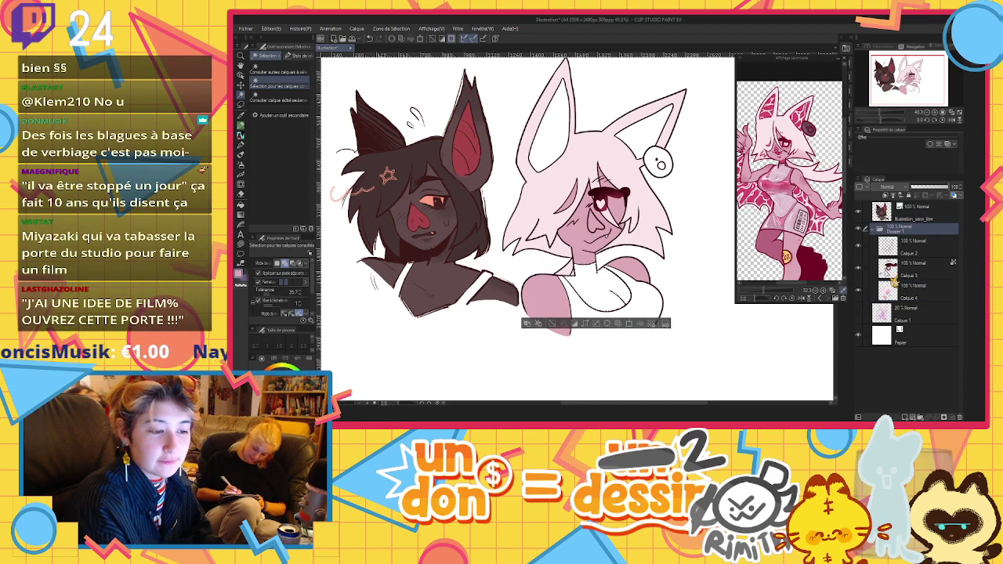
click(899, 283)
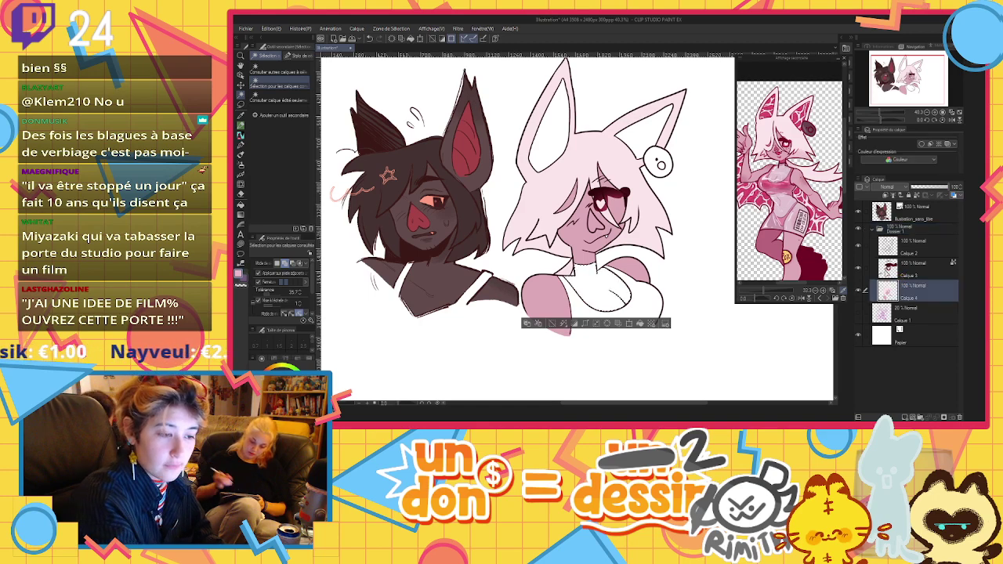
click(642, 324)
click(553, 324)
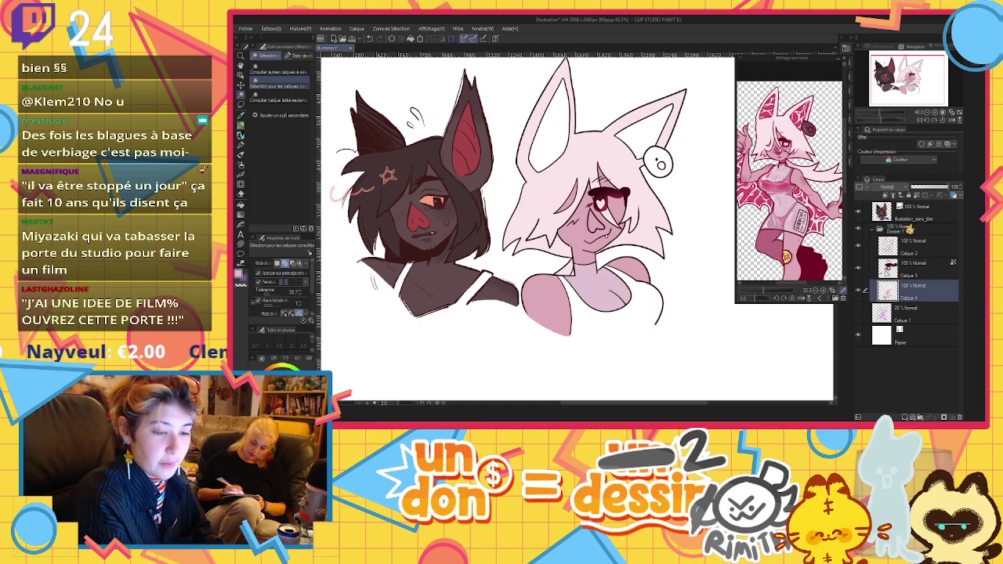
click(907, 230)
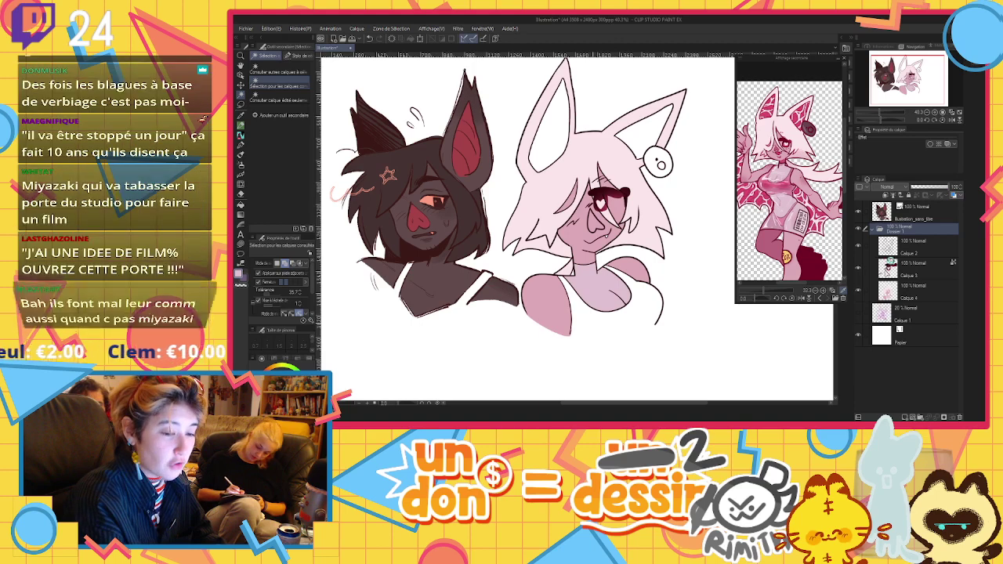
ctrl+click(891, 290)
click(901, 290)
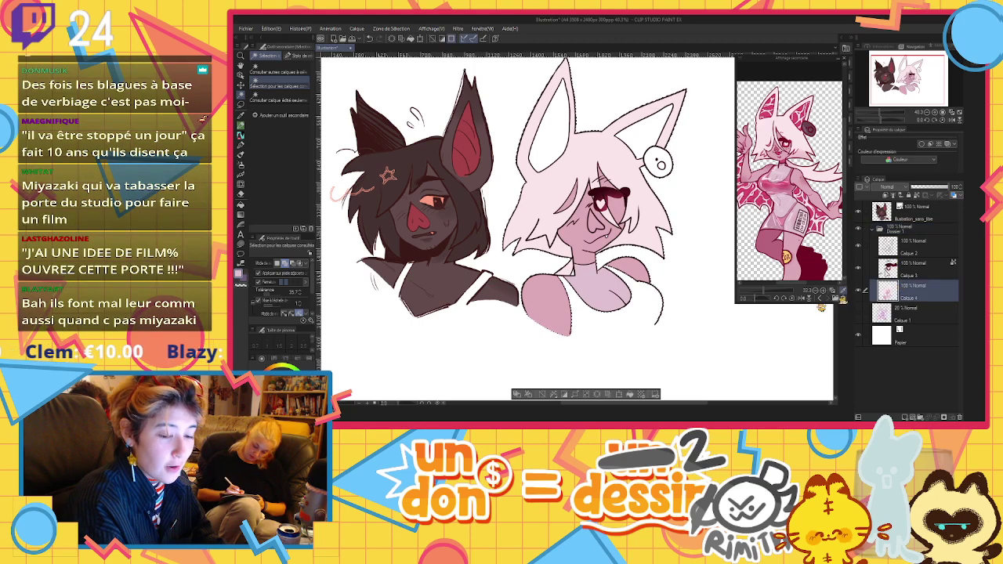
click(545, 395)
Sample the strong pink from the enlarged reference outfit and draw a line closing the bottom of the torso
key(p)
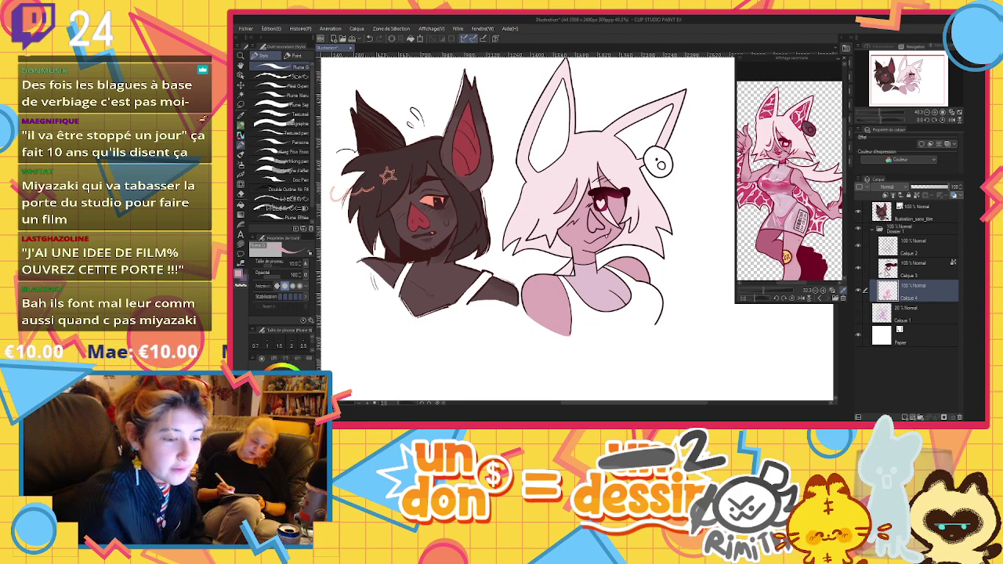
scroll(767, 185, up, 8)
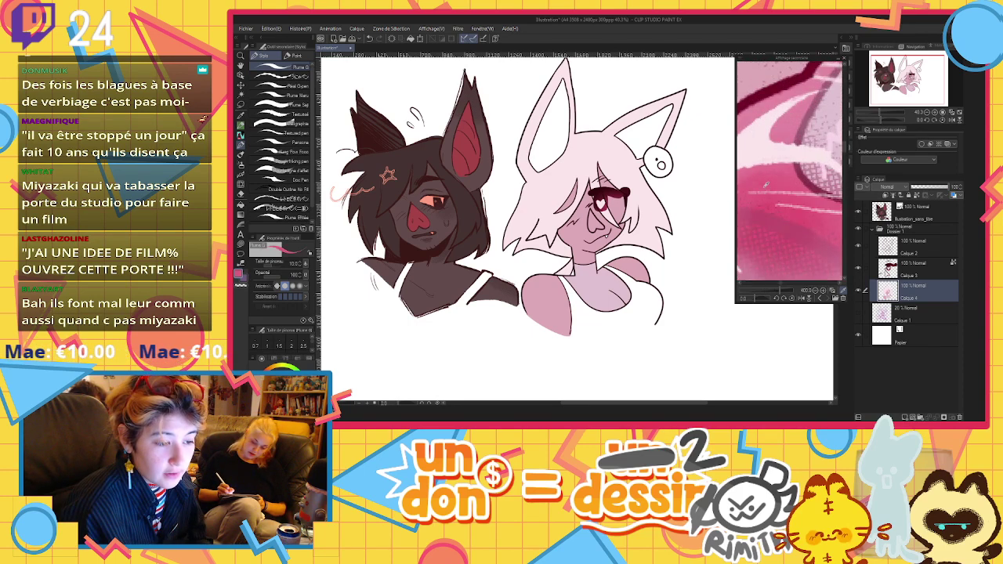
drag(571, 337, 646, 332)
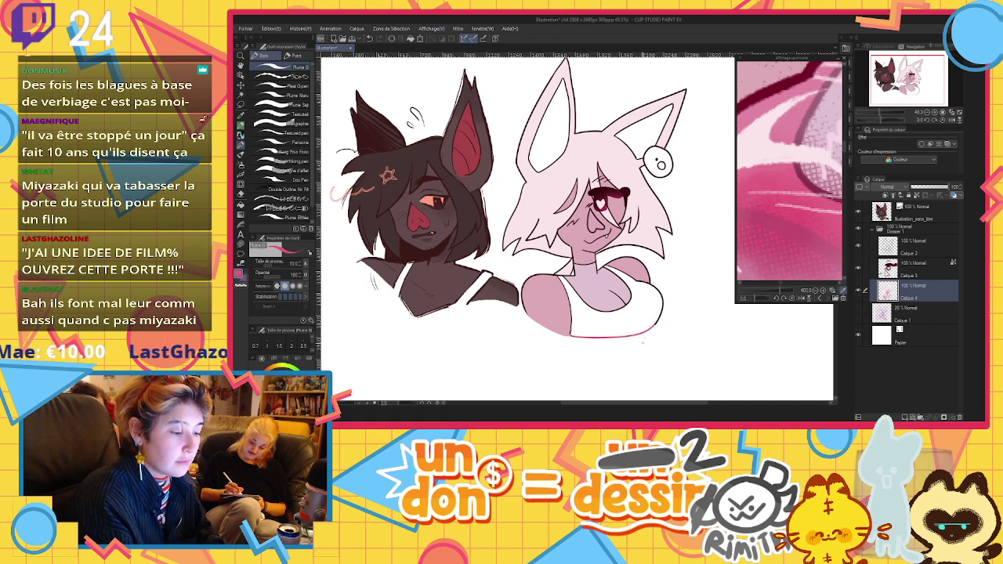
Select the tank top area using the folder's artwork, fill it with the strong pink on Calque 4, and deselect
click(917, 229)
click(242, 95)
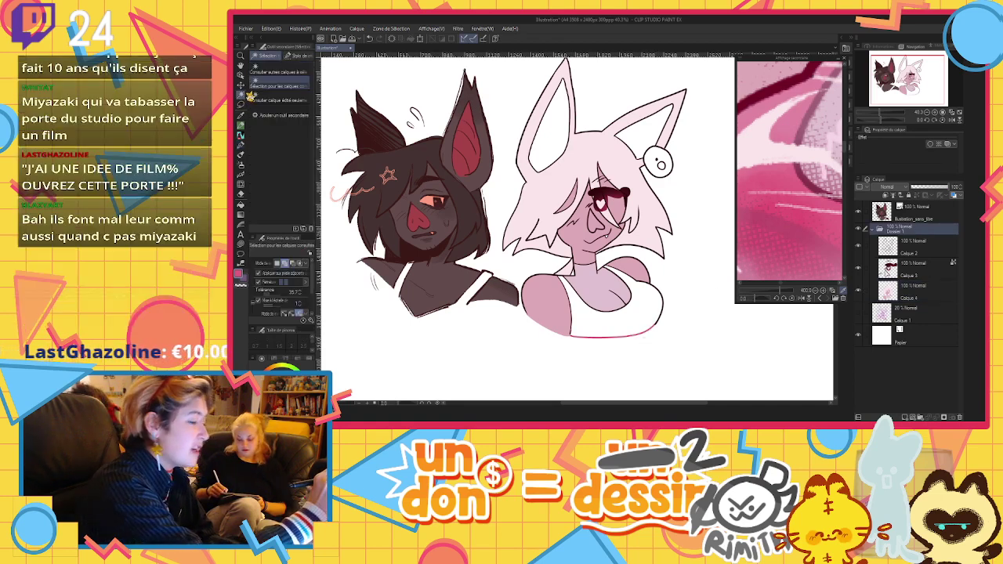
click(627, 312)
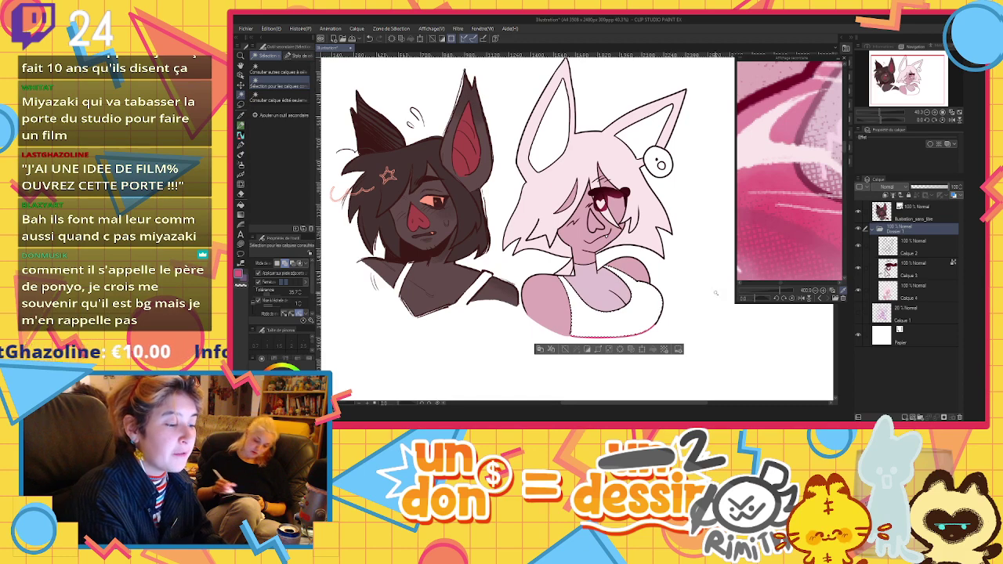
click(895, 271)
click(893, 294)
click(656, 353)
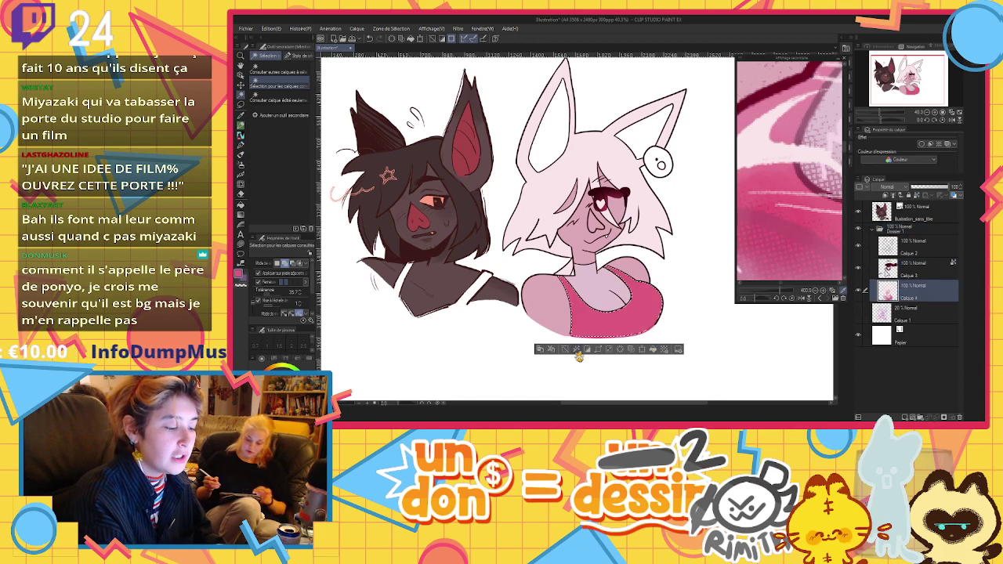
click(565, 353)
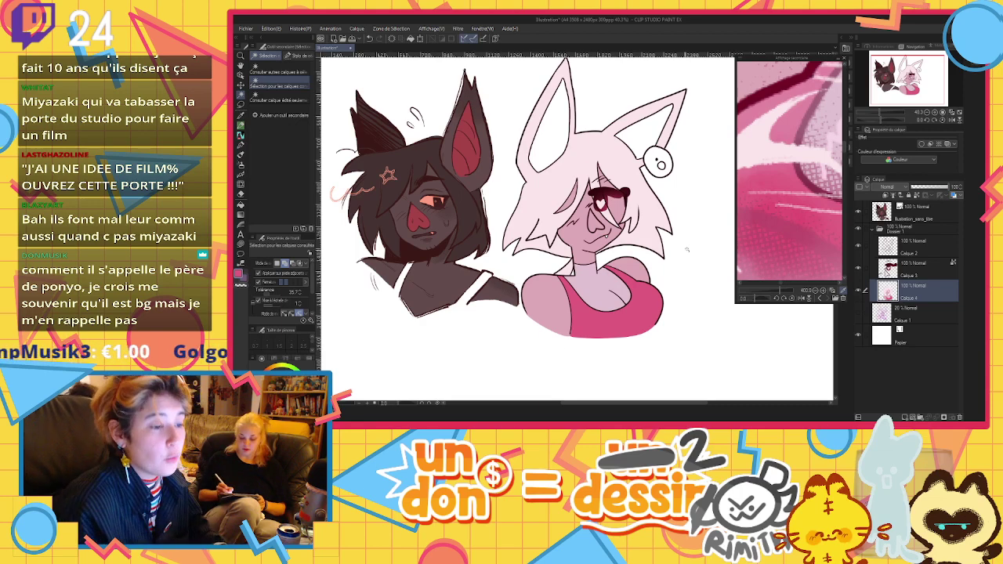
Sample the near-white highlight colour from the reference outfit and add a new layer directly above Calque 4
scroll(790, 177, down, 3)
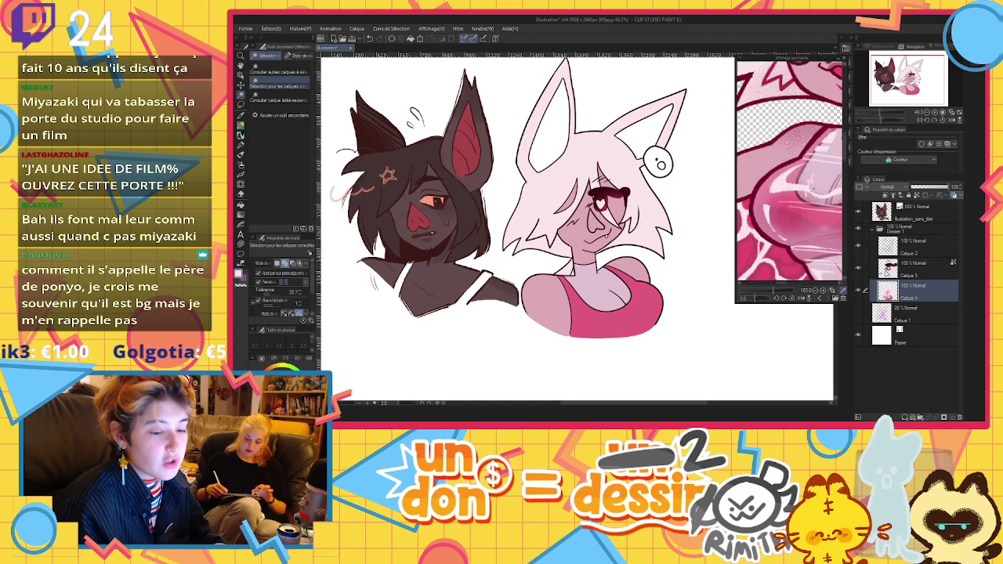
click(907, 253)
click(901, 275)
click(897, 293)
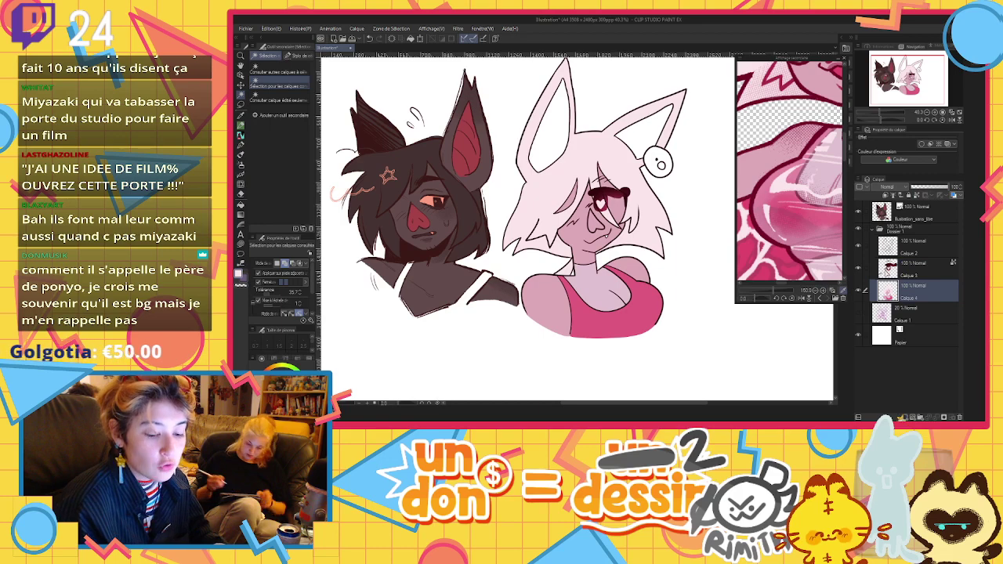
click(901, 418)
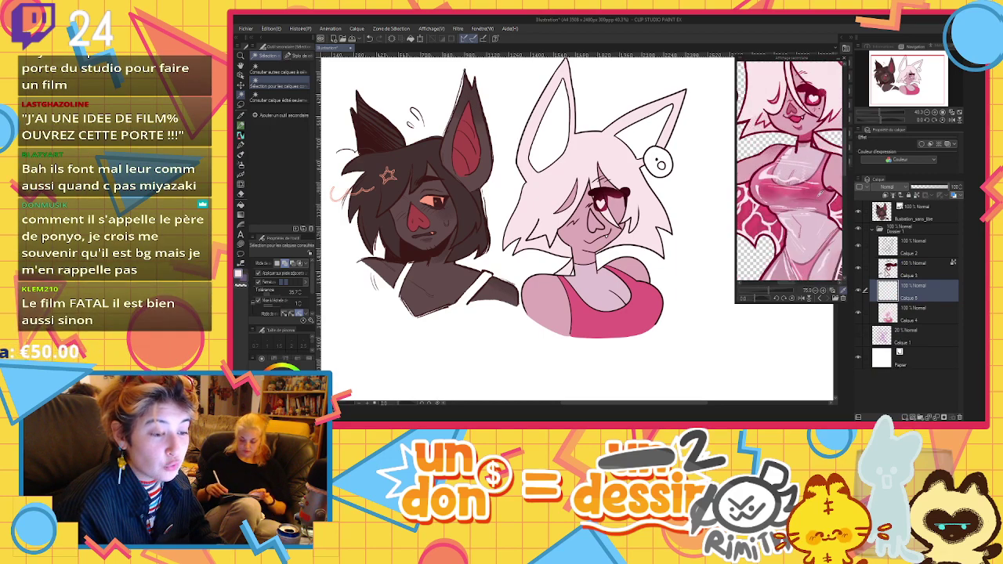
Set the pen size to 20 and try a near-white highlight stroke on the tank top's strap
scroll(650, 275, up, 1)
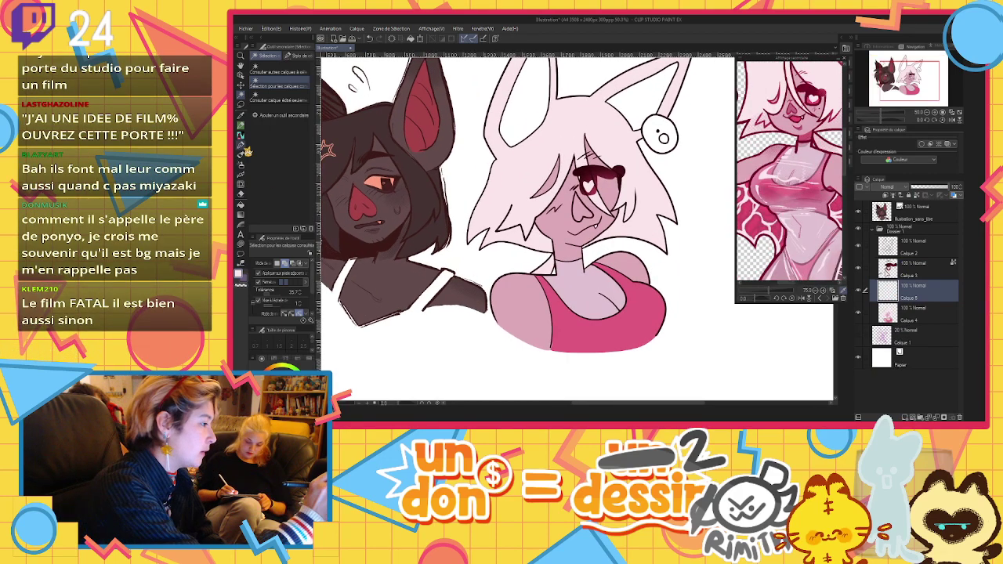
click(243, 149)
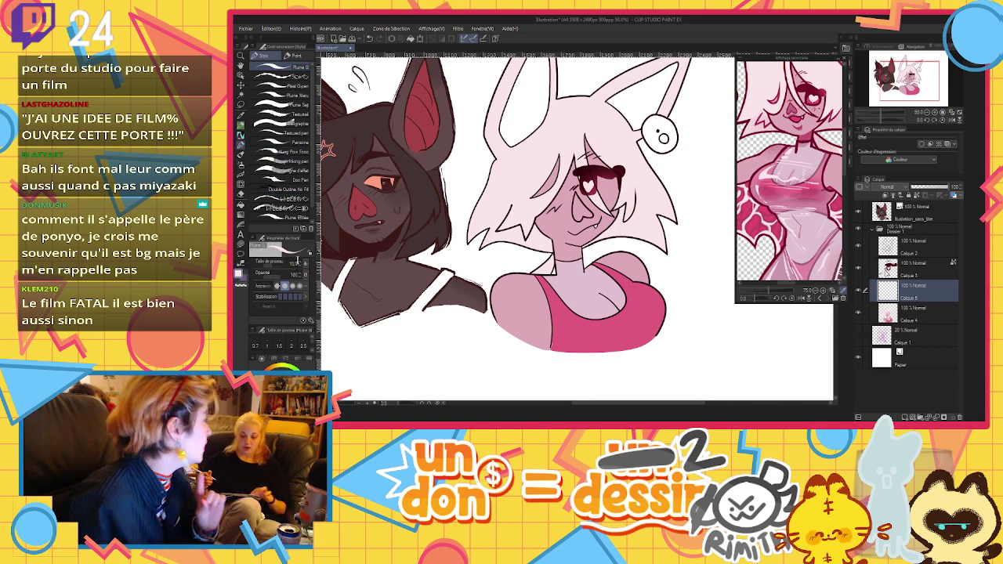
click(298, 261)
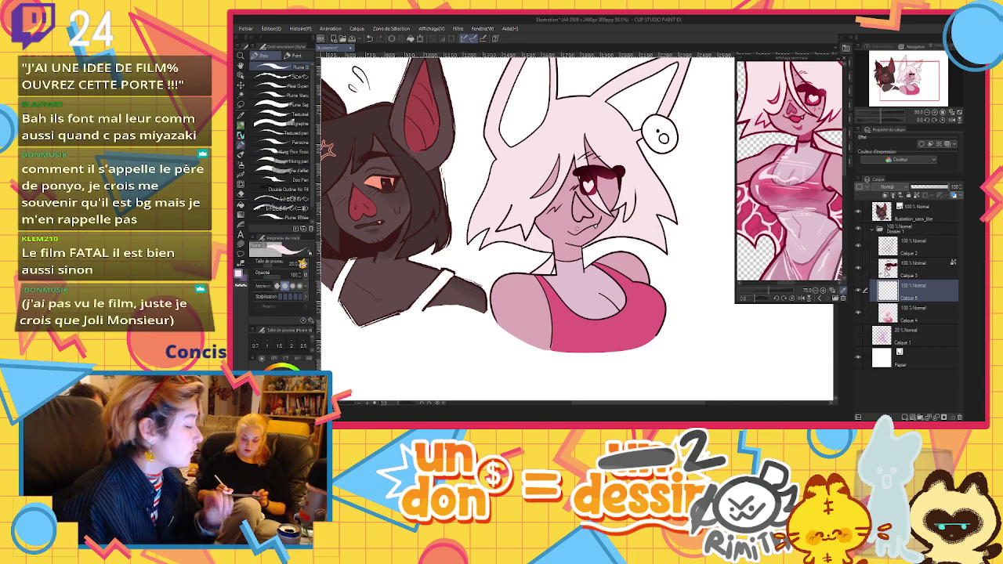
text(20)
key(Return)
drag(546, 281, 560, 345)
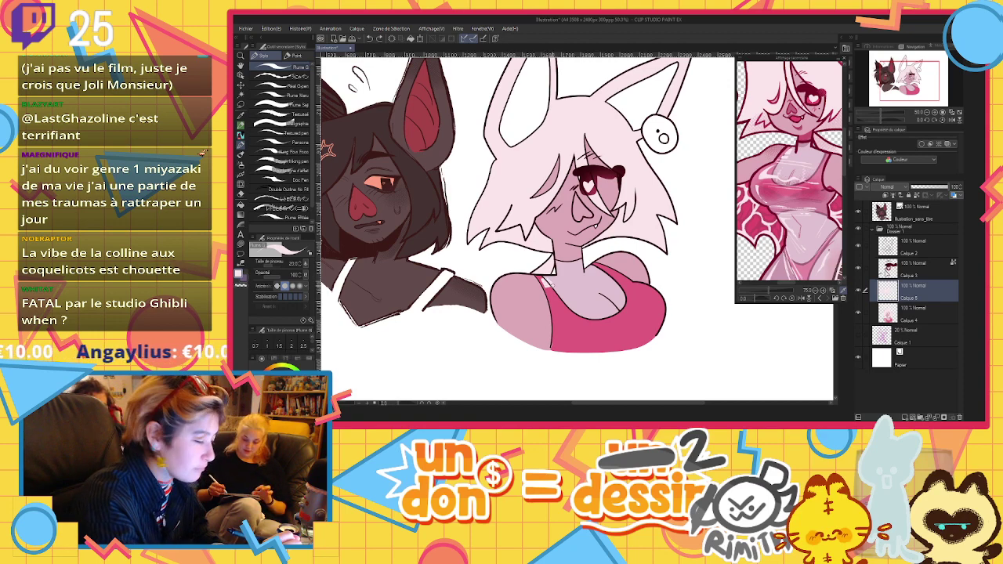
Create a layer above the line art and draw near-white shine lines across the neckline and a closed zigzag reflection on the tank top
click(901, 247)
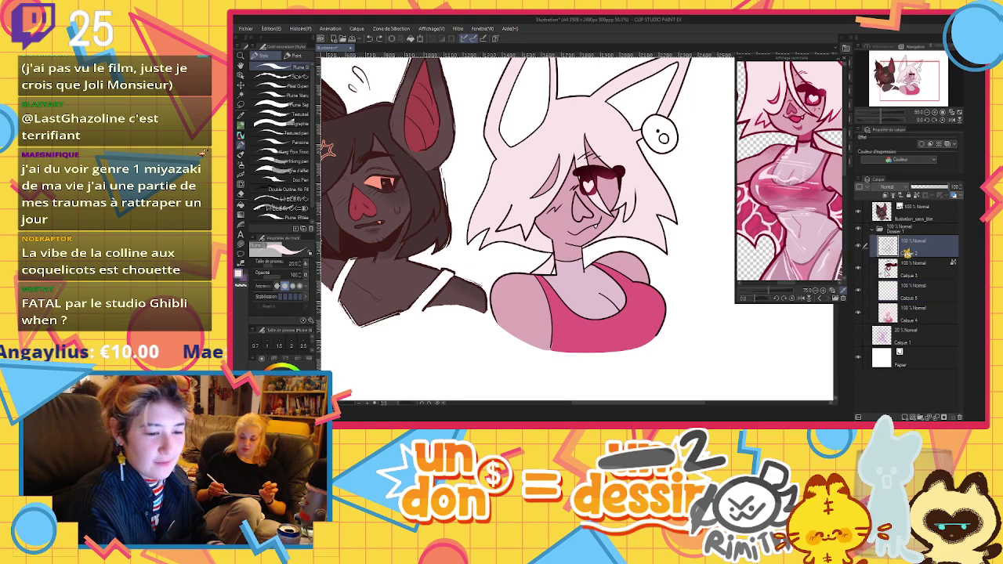
click(906, 417)
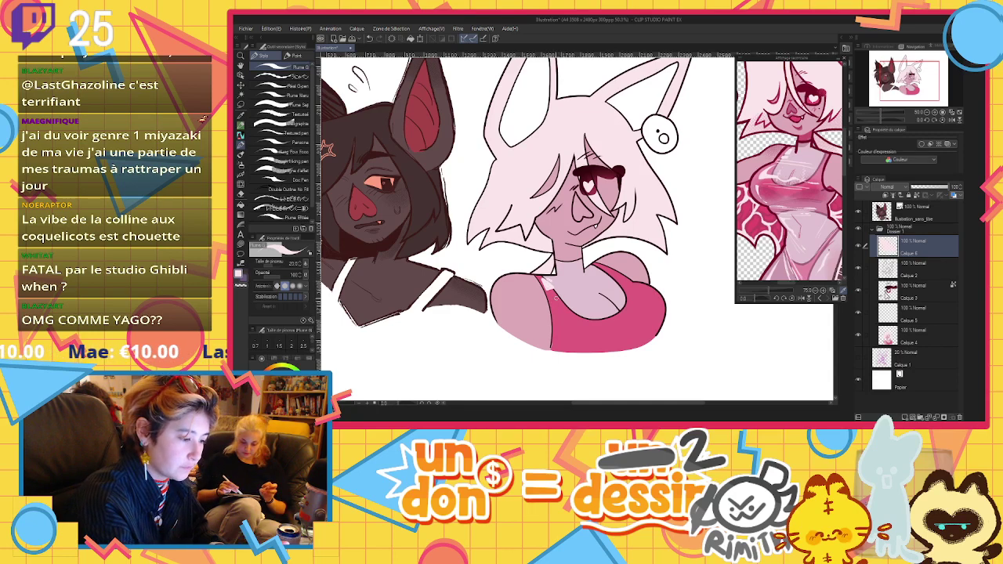
drag(550, 298, 631, 286)
mouse_move(550, 300)
mouse_down()
mouse_move(610, 289)
mouse_move(644, 294)
mouse_up()
mouse_move(557, 308)
mouse_down()
mouse_move(557, 349)
mouse_move(575, 320)
mouse_move(592, 334)
mouse_move(631, 320)
mouse_up()
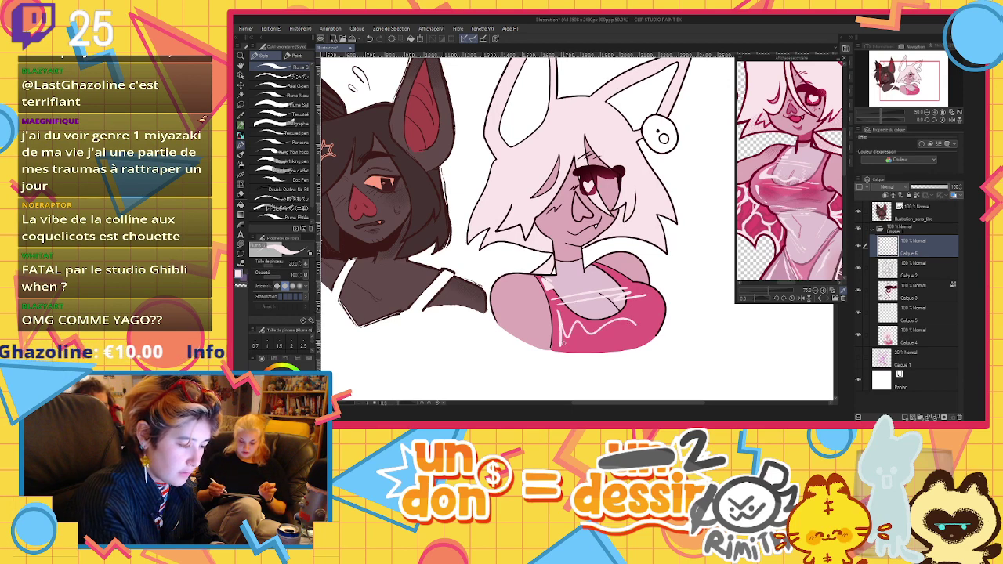
drag(559, 348, 624, 320)
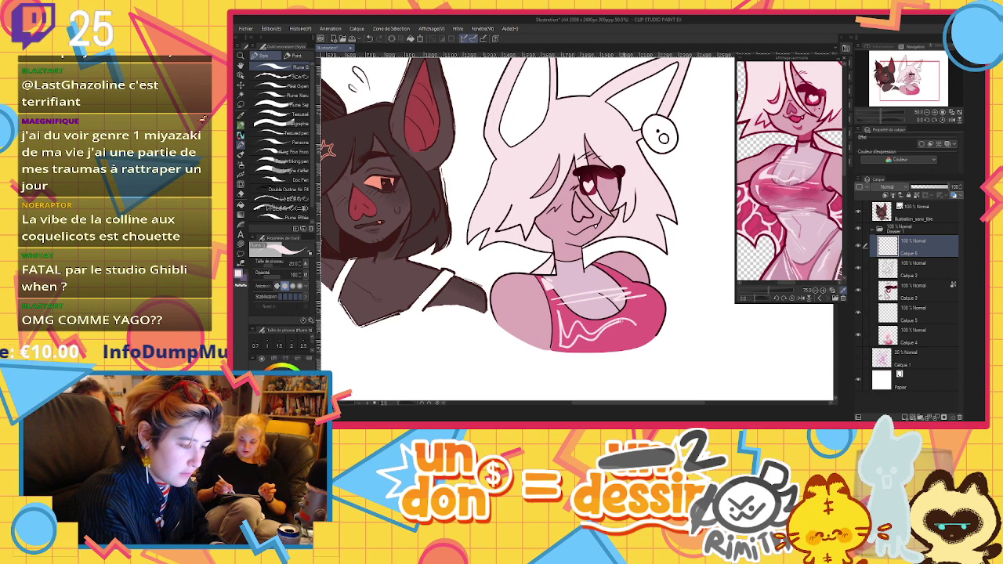
Fill the outlined zigzag reflection on the tank top with the near-white colour and return to the pen
click(242, 206)
click(580, 336)
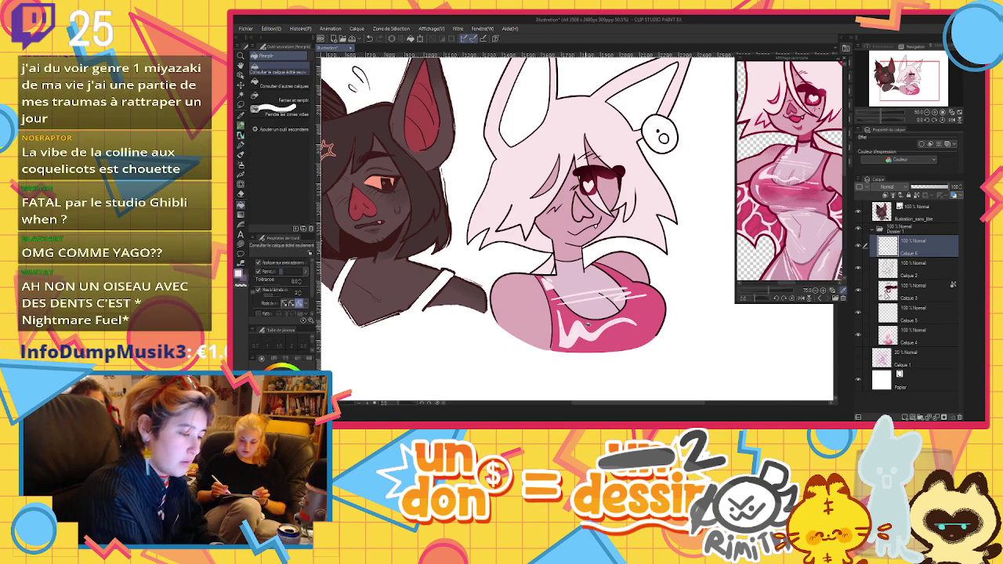
key(p)
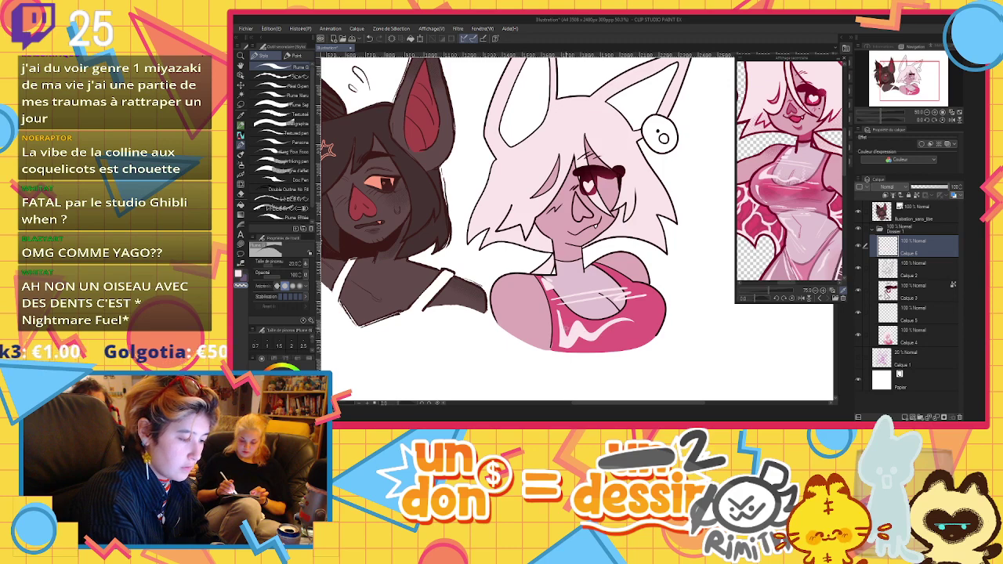
key(c)
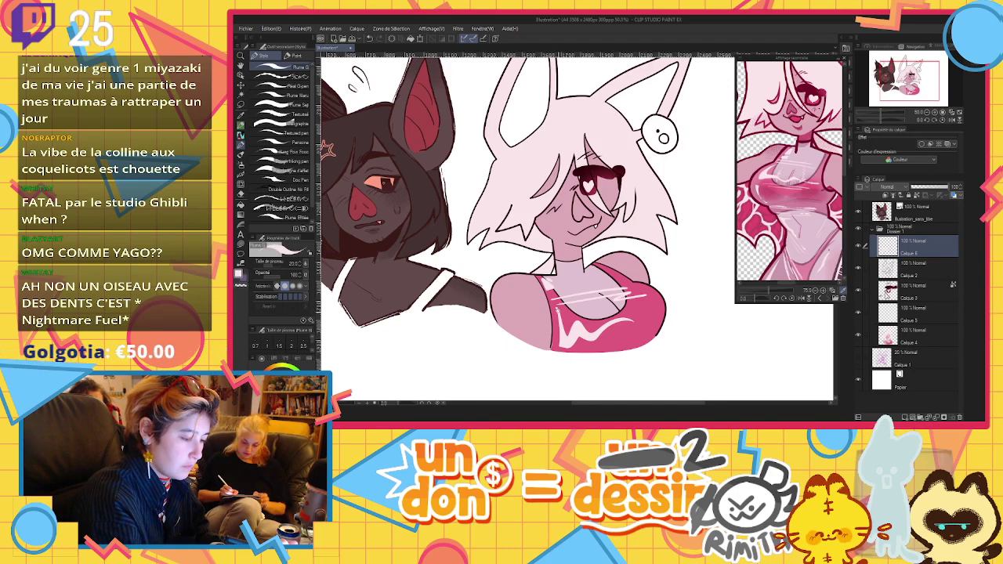
Set the shine layer Calque 6 to Densité éclat blending and lower its opacity to about 34%
click(904, 187)
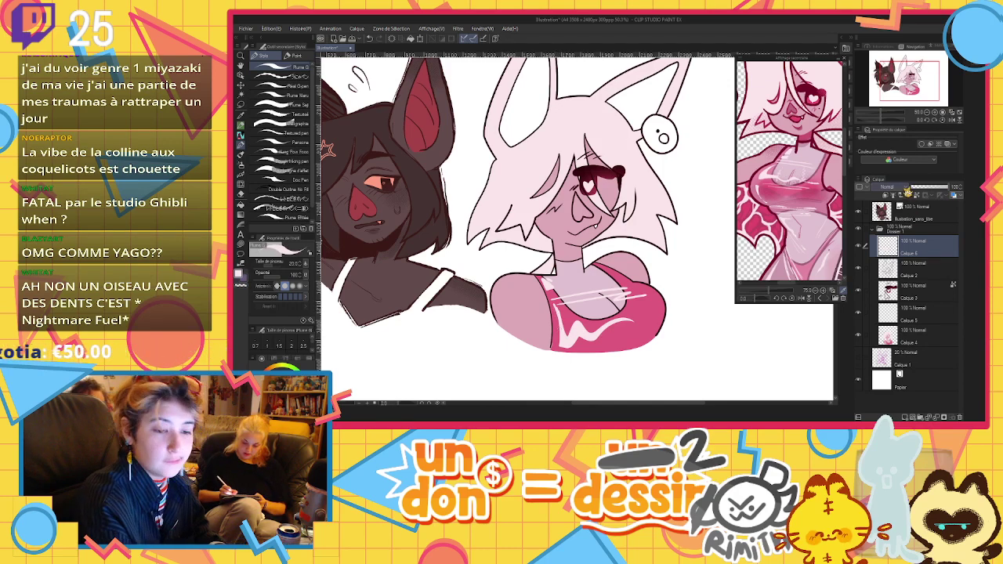
click(898, 259)
click(925, 187)
drag(929, 189, 926, 189)
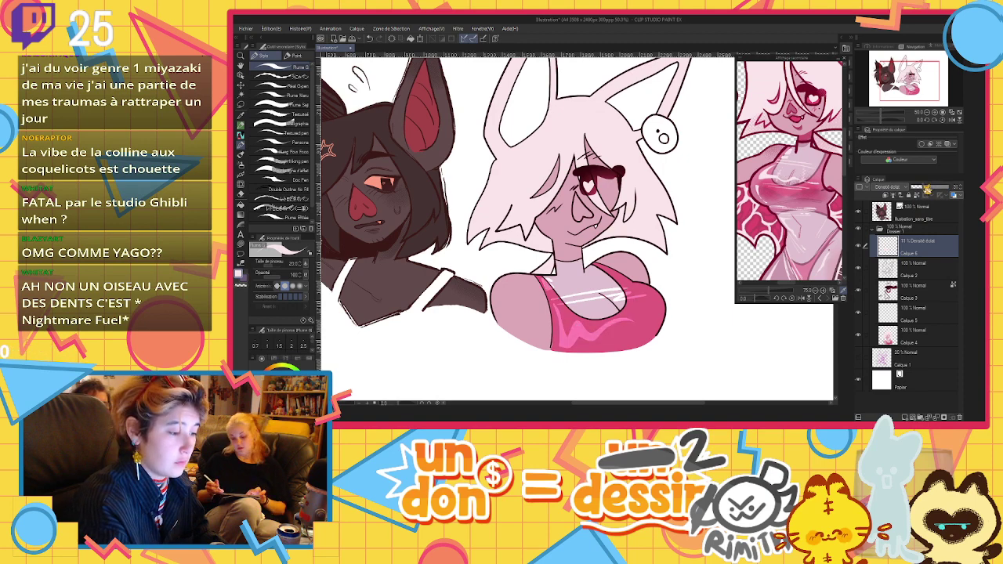
Add a soft airbrush glow over the tank top on a new layer and set that layer to Densité éclat at 20% opacity
click(912, 416)
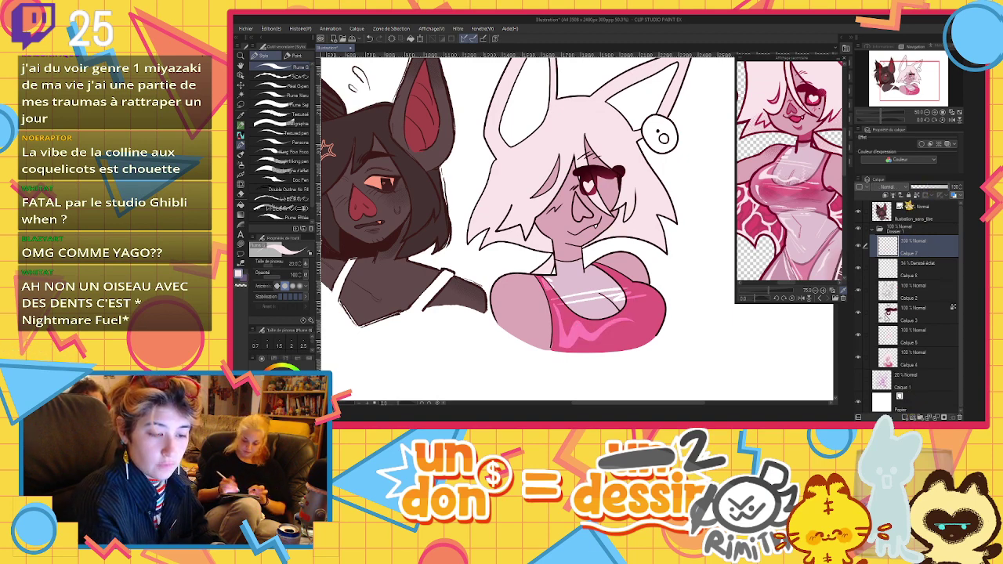
click(241, 155)
click(241, 164)
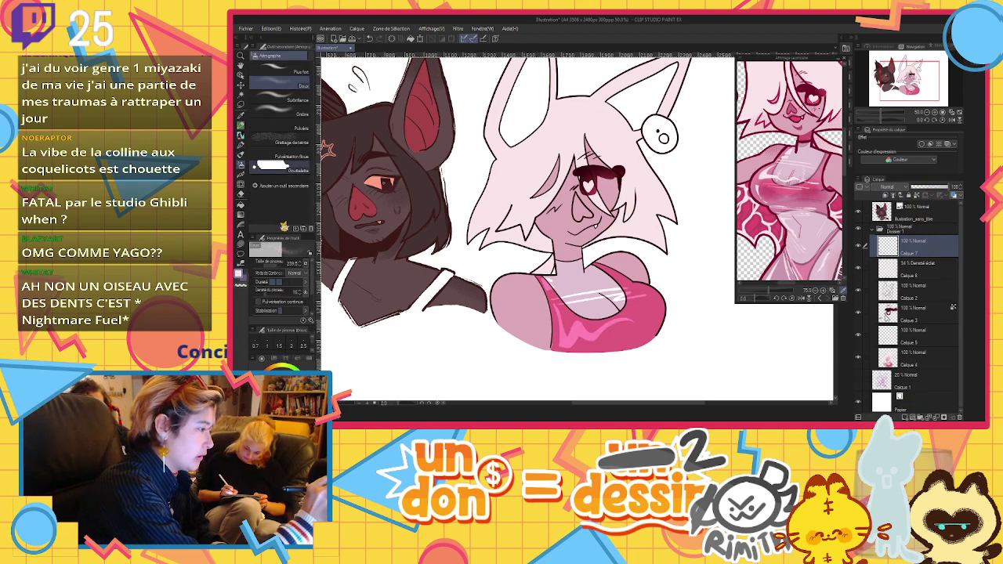
mouse_move(580, 340)
mouse_down()
mouse_move(579, 325)
mouse_move(608, 324)
mouse_move(630, 308)
mouse_up()
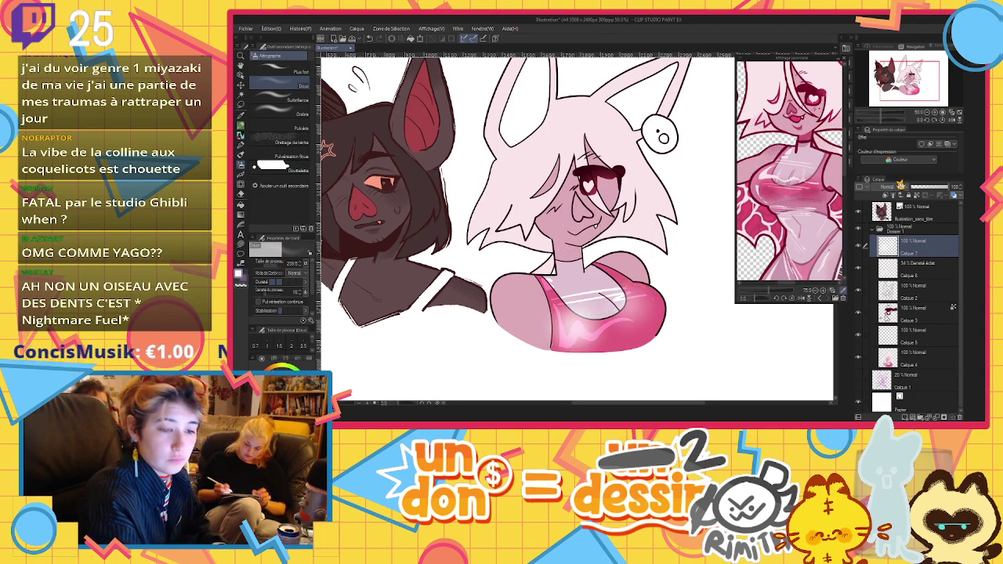
click(891, 259)
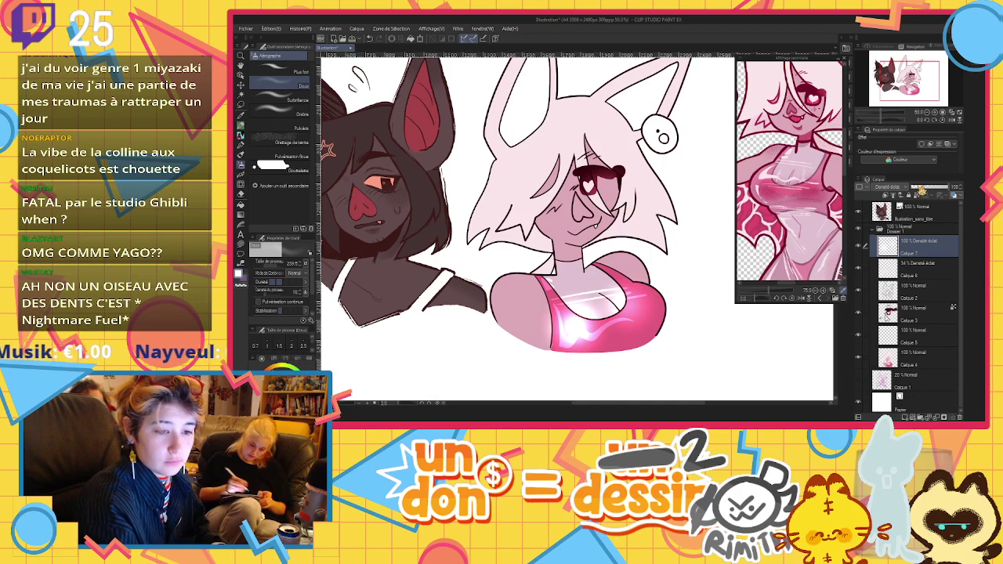
drag(922, 187, 919, 187)
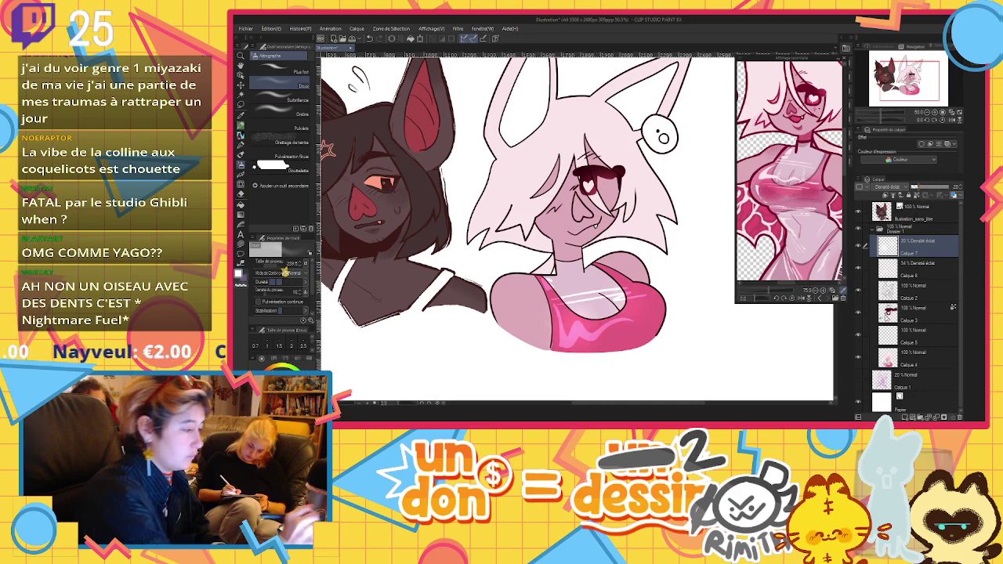
Airbrush a soft highlight on the neck and upper chest at size about 70, and add a pen highlight on the neck on Calque 6
drag(285, 264, 277, 264)
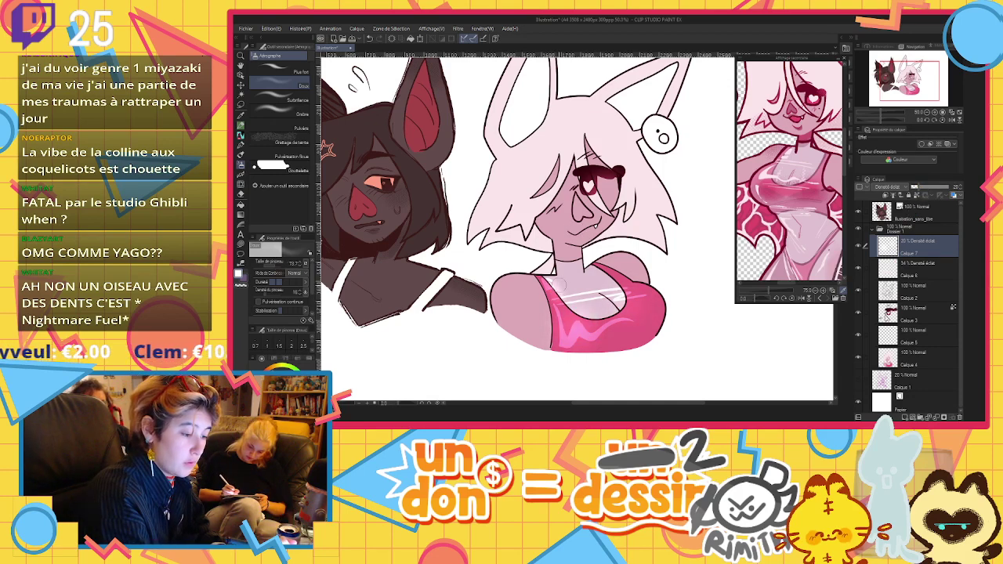
mouse_move(558, 286)
mouse_down()
mouse_move(565, 268)
mouse_move(541, 253)
mouse_move(566, 253)
mouse_up()
drag(919, 187, 920, 187)
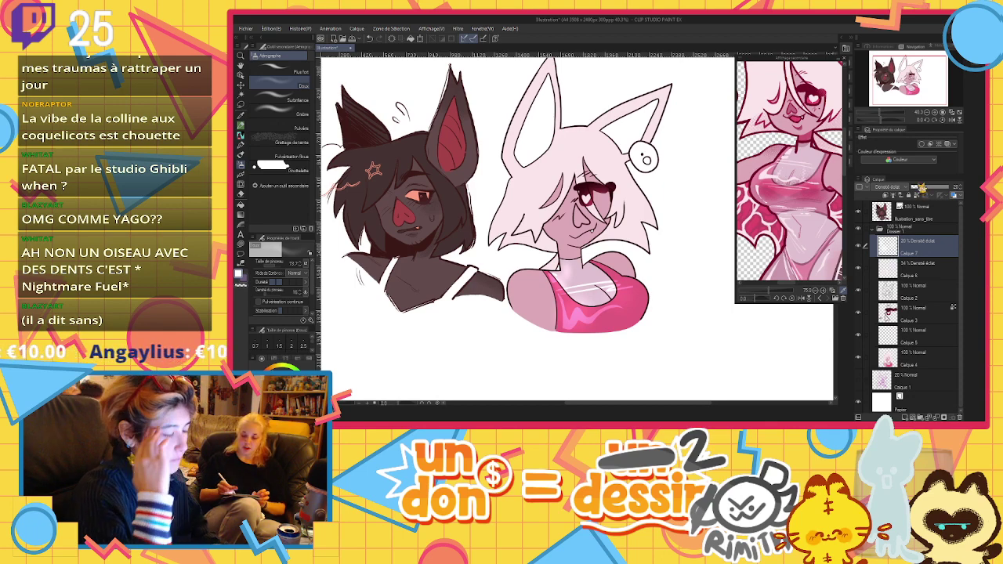
click(892, 270)
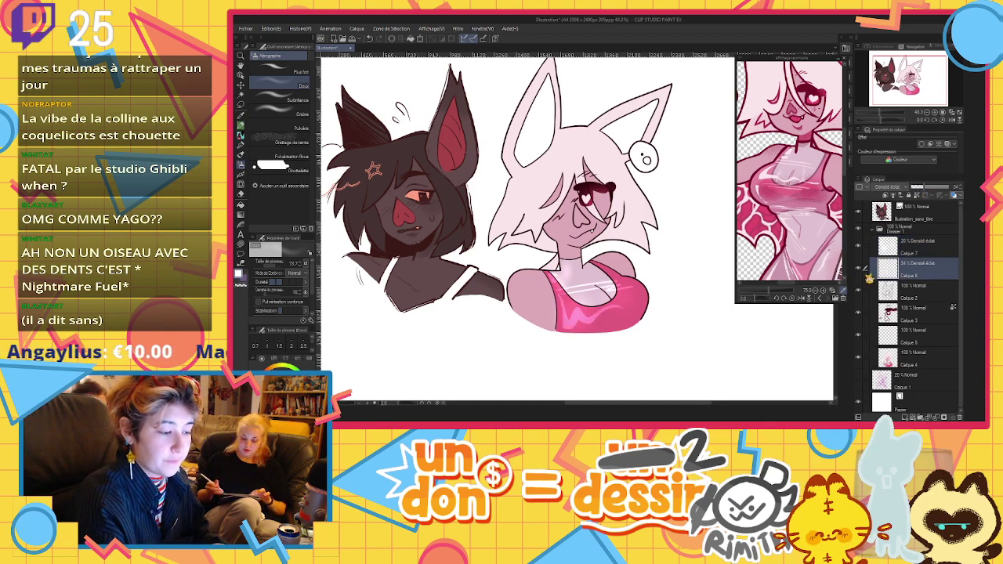
click(241, 146)
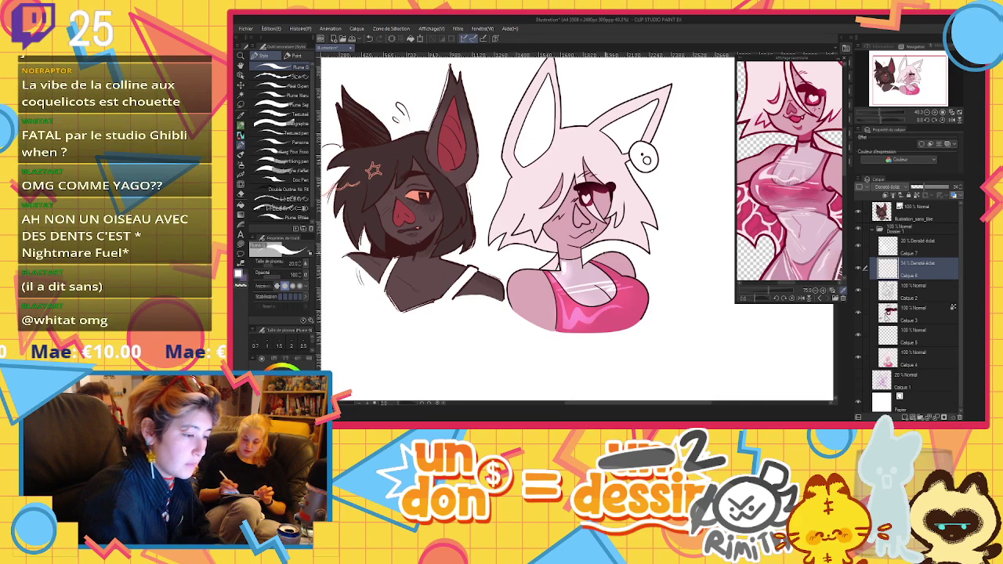
Lower the opacity of the airbrushed glow layer Calque 7 to 10%
scroll(607, 302, down, 2)
click(898, 243)
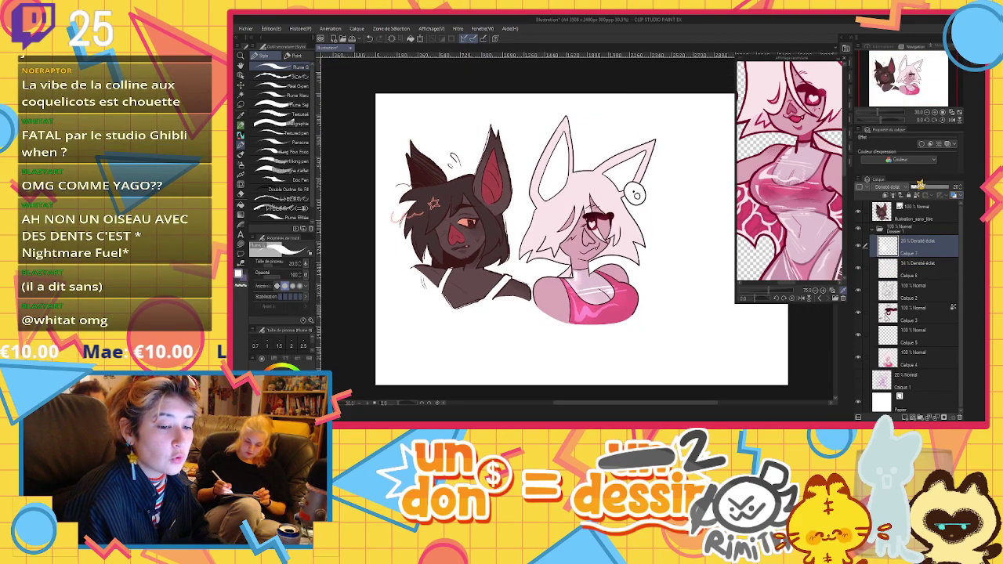
drag(920, 187, 916, 188)
scroll(619, 286, up, 2)
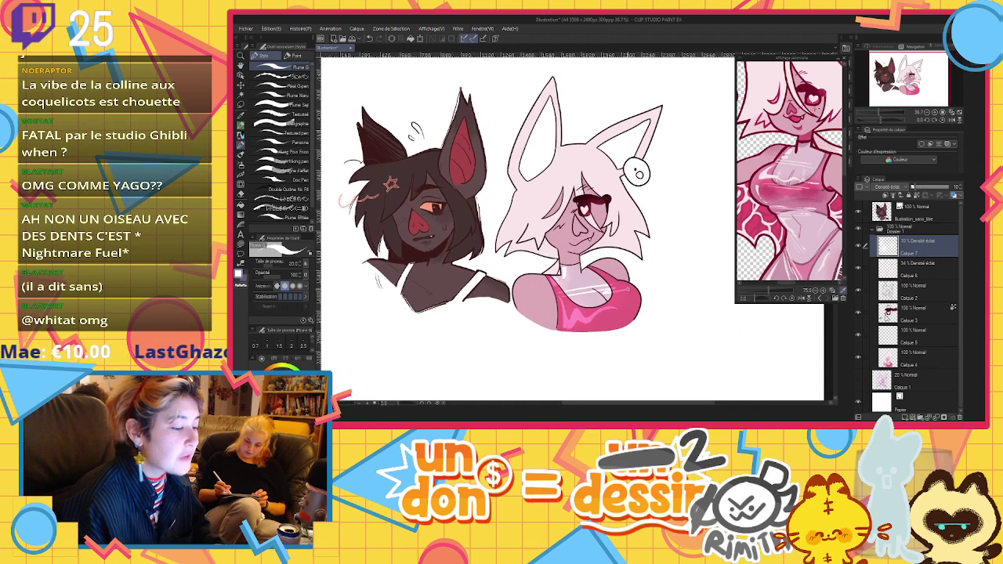
scroll(619, 287, down, 2)
key(ctrl+plus)
key(ctrl+plus)
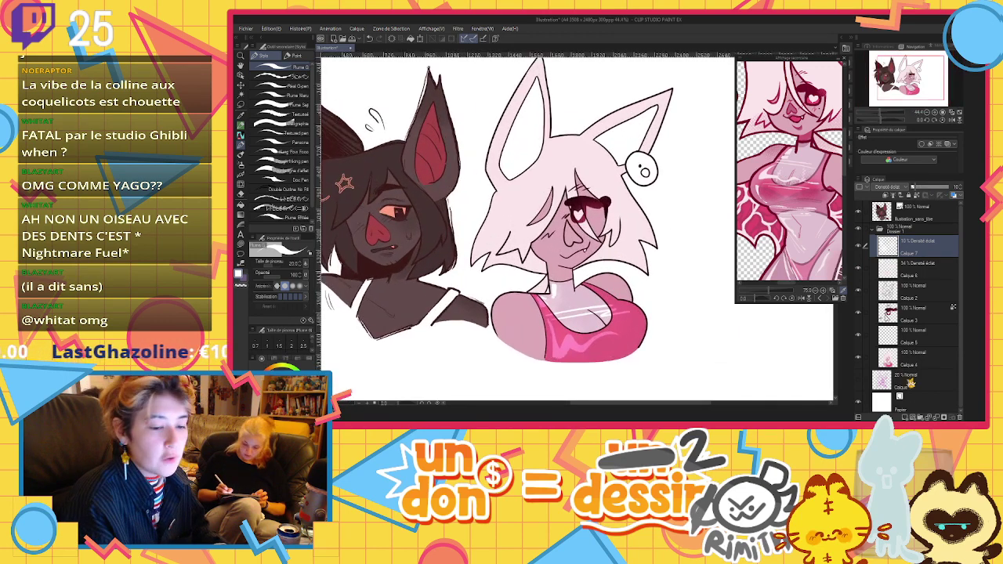
Dab round light spots on the chest with a 149.5 pen on a new layer and set it to Densité éclat at 24% opacity
click(905, 417)
click(279, 264)
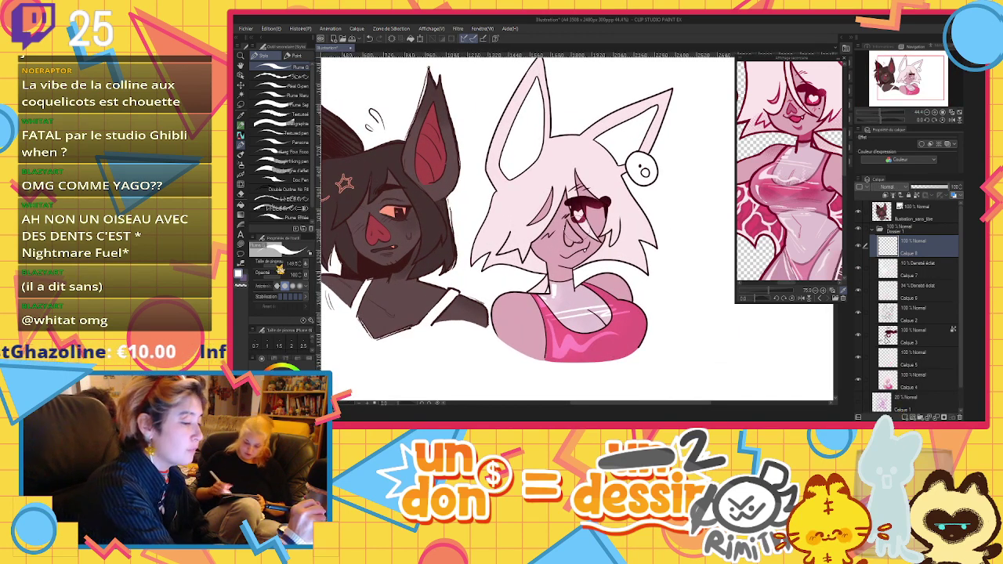
mouse_move(559, 329)
mouse_down()
mouse_move(589, 342)
mouse_move(610, 320)
mouse_up()
key(ctrl+z)
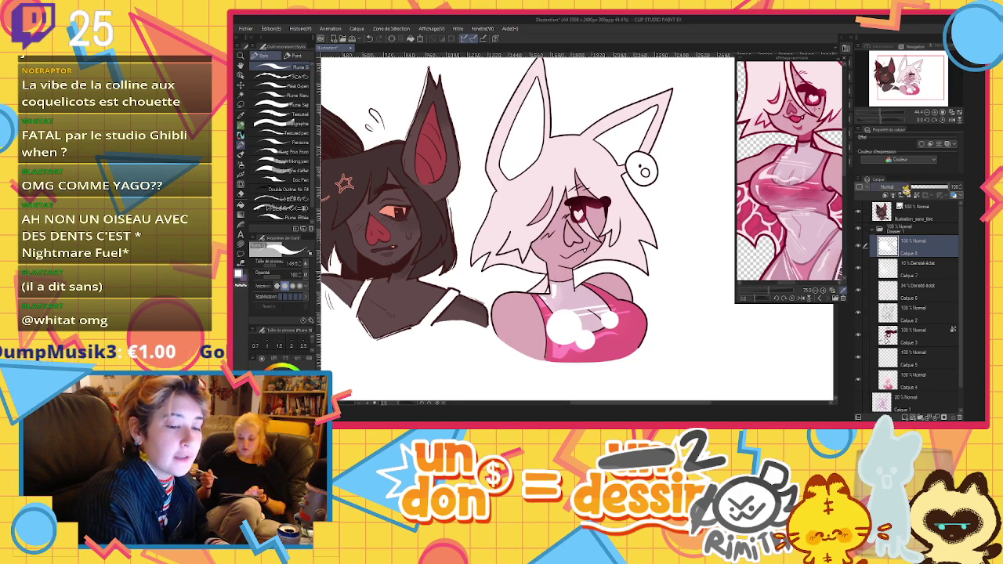
click(897, 259)
drag(916, 187, 922, 188)
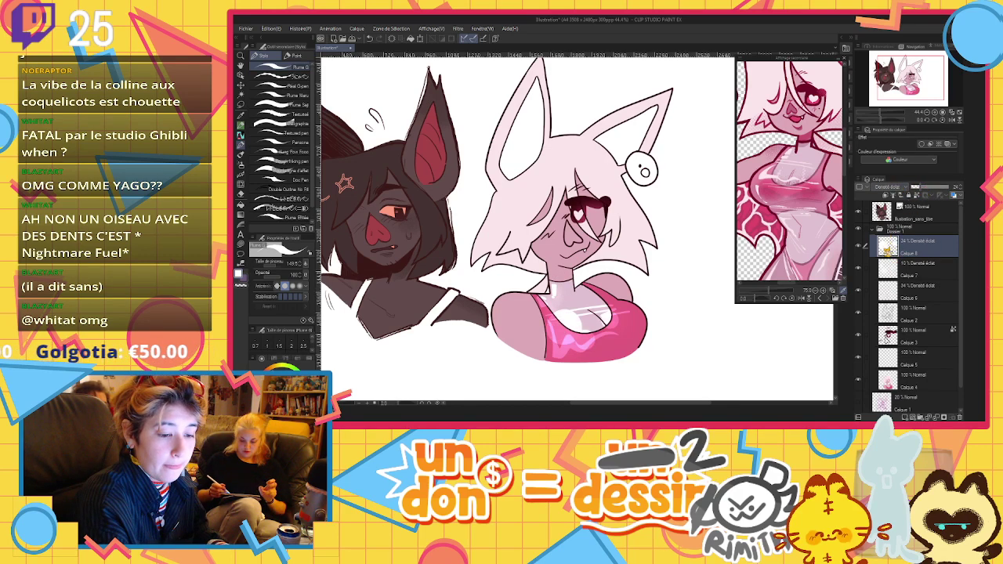
Change the chest light-spot layer Calque 8 to Normal blending and set its opacity to 14%
click(895, 196)
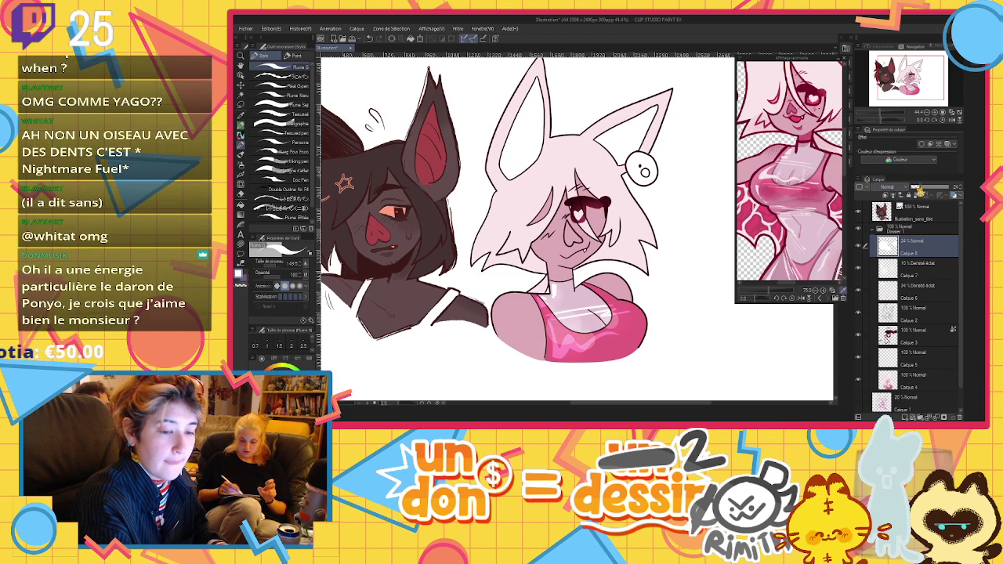
click(917, 187)
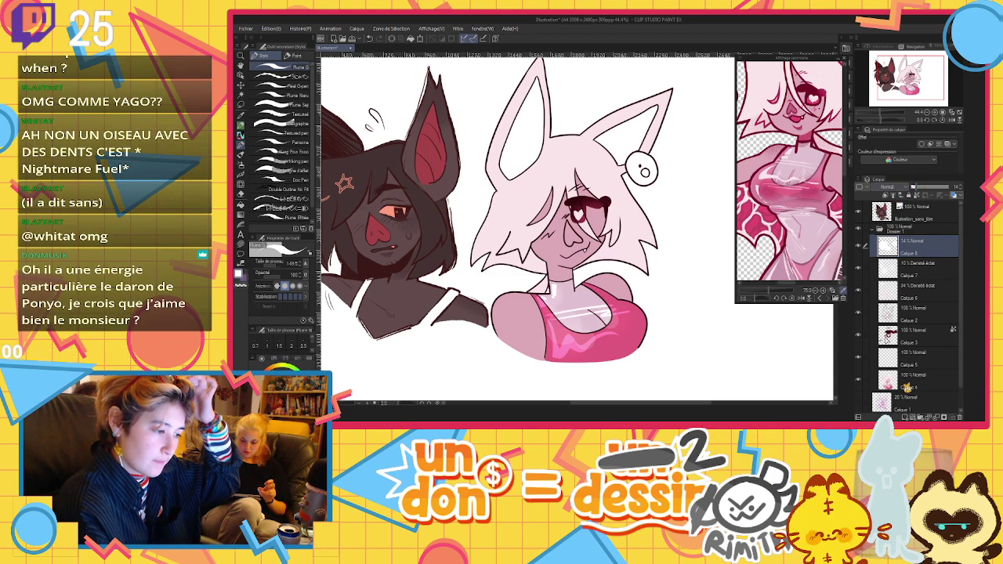
Select the pink character's nose area from Dossier 1 and fill it on Calque 4 with the rose tone sampled from the reference
click(912, 229)
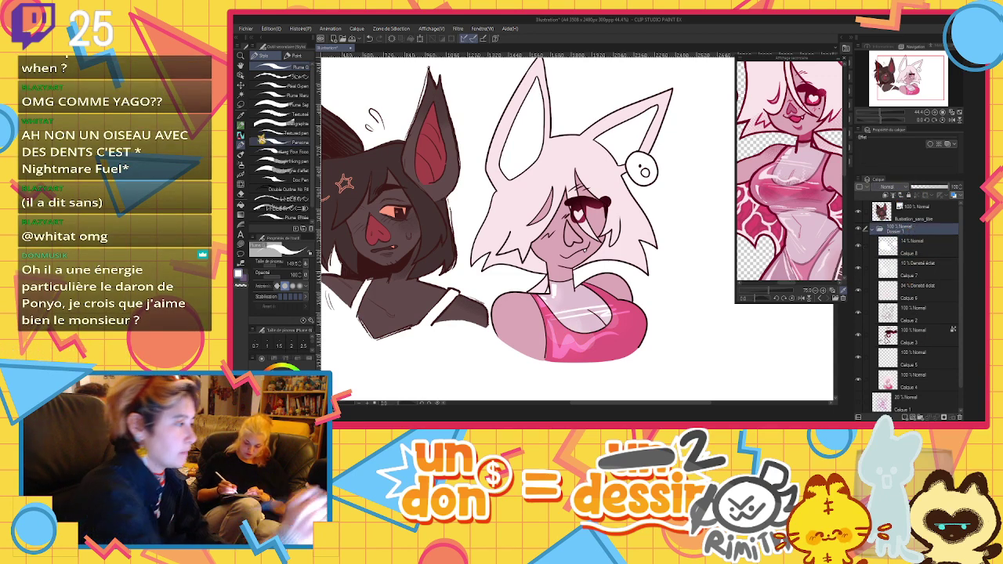
click(241, 96)
click(575, 235)
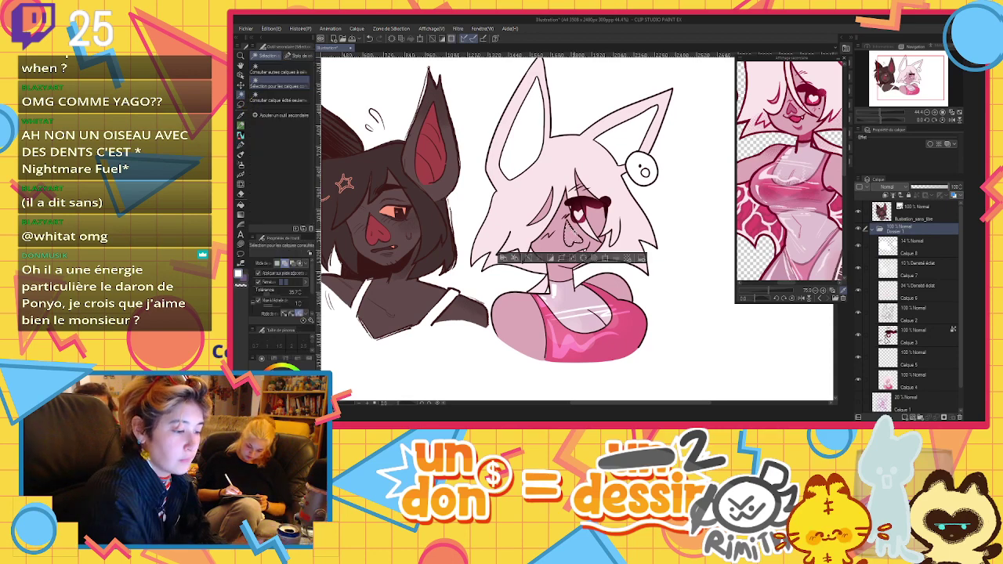
click(903, 383)
click(791, 112)
click(616, 257)
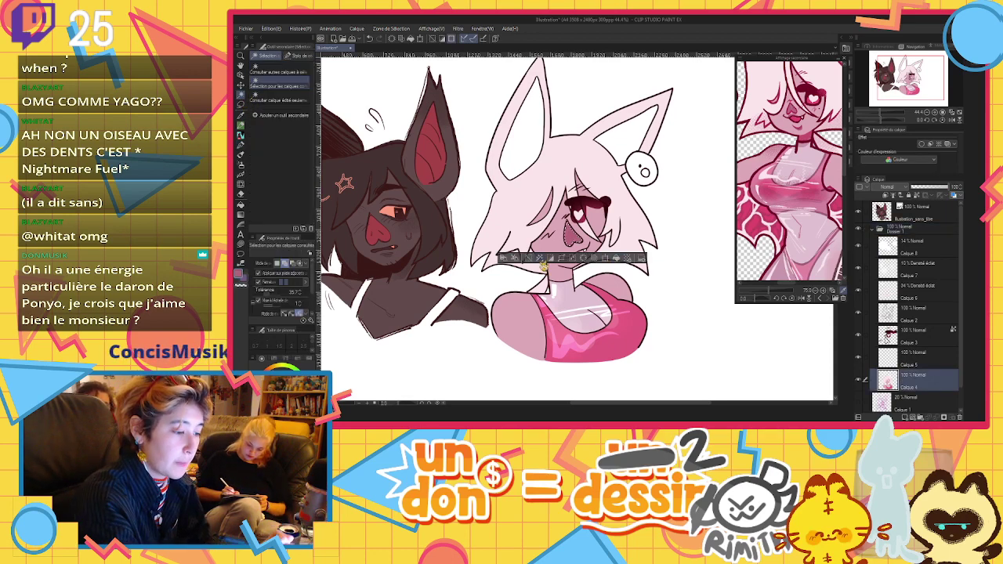
click(503, 257)
Select both inner ears and fill them with the reference's deep pink on a new layer above Calque 4
click(900, 231)
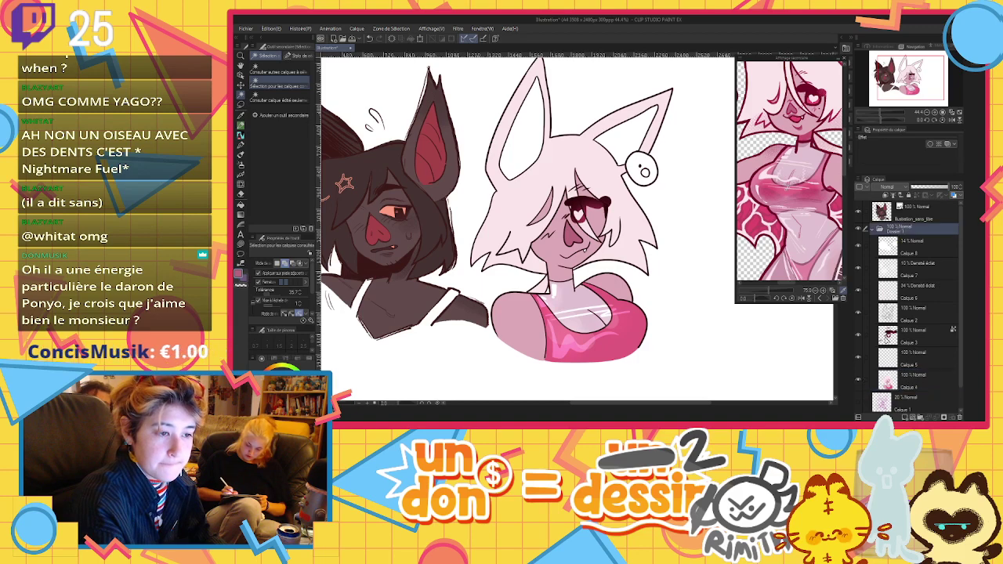
click(522, 133)
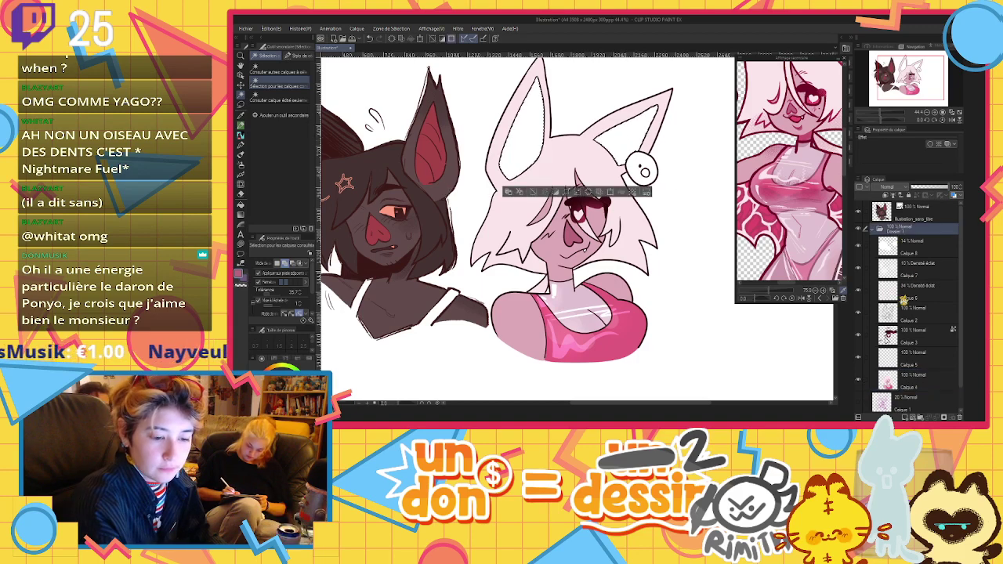
click(895, 334)
click(899, 364)
click(902, 386)
click(906, 417)
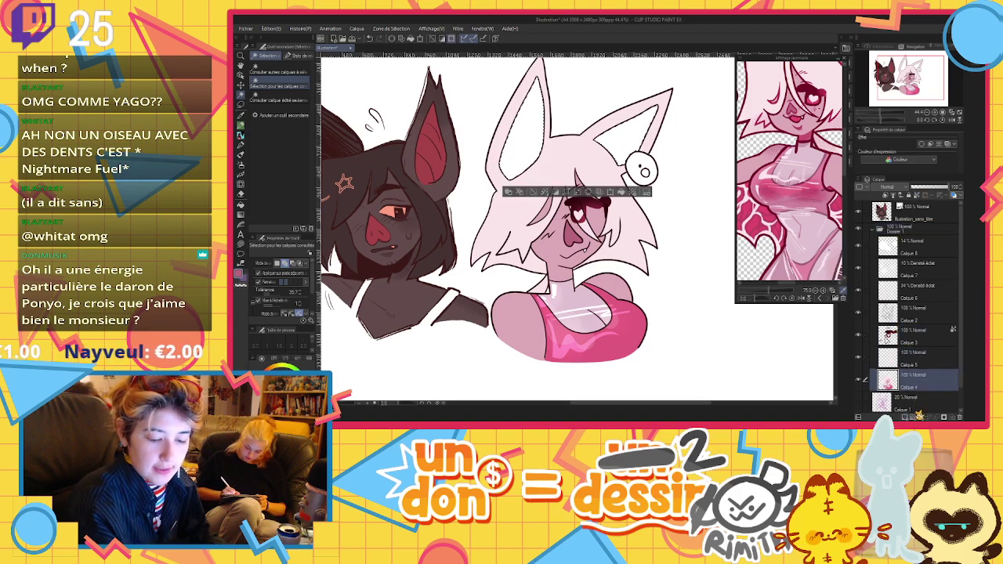
scroll(803, 219, down, 3)
scroll(803, 197, up, 3)
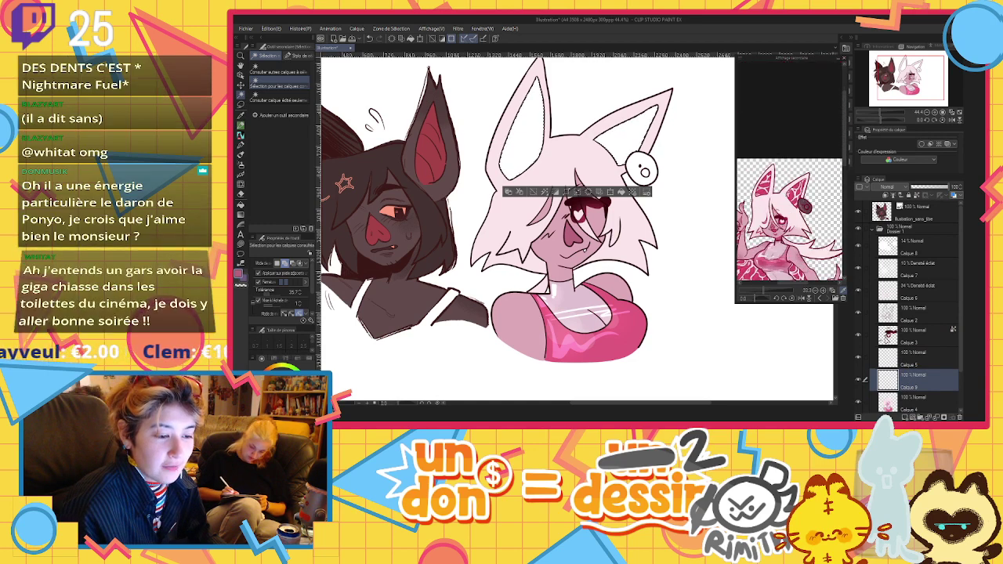
click(801, 196)
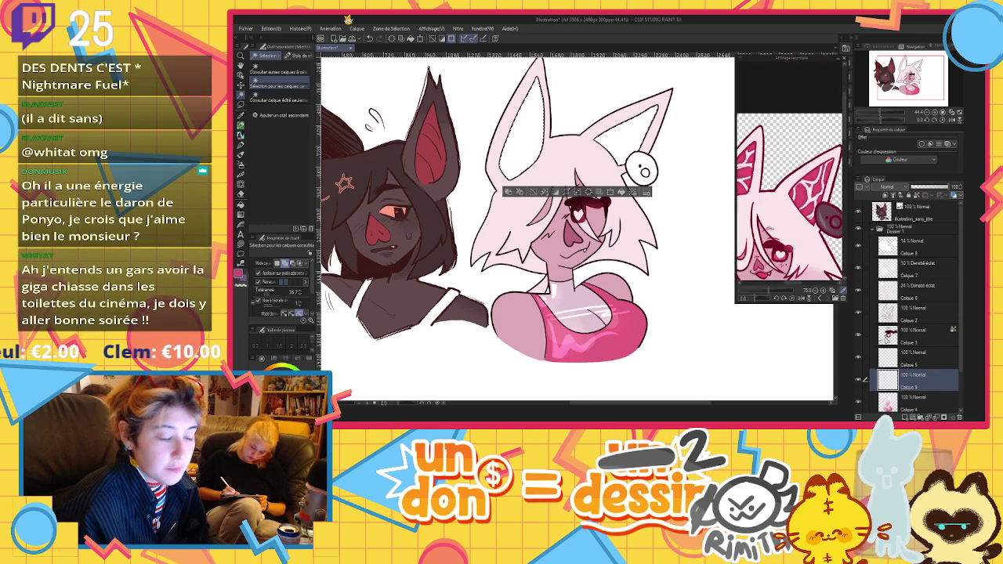
click(411, 38)
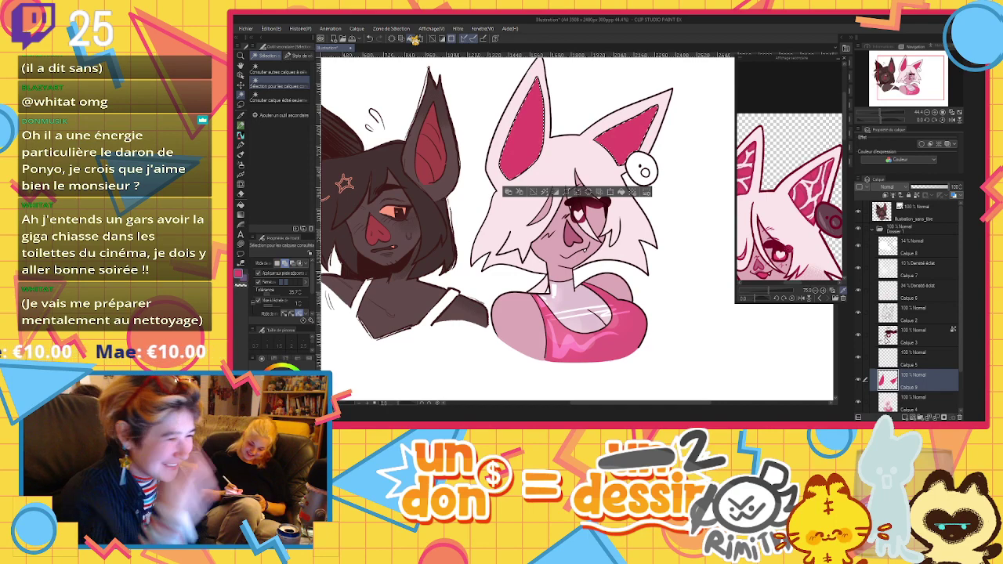
Draw pale pink branching veins inside both ears with the pen on Calque 5, using the light colour sampled from the reference
click(817, 178)
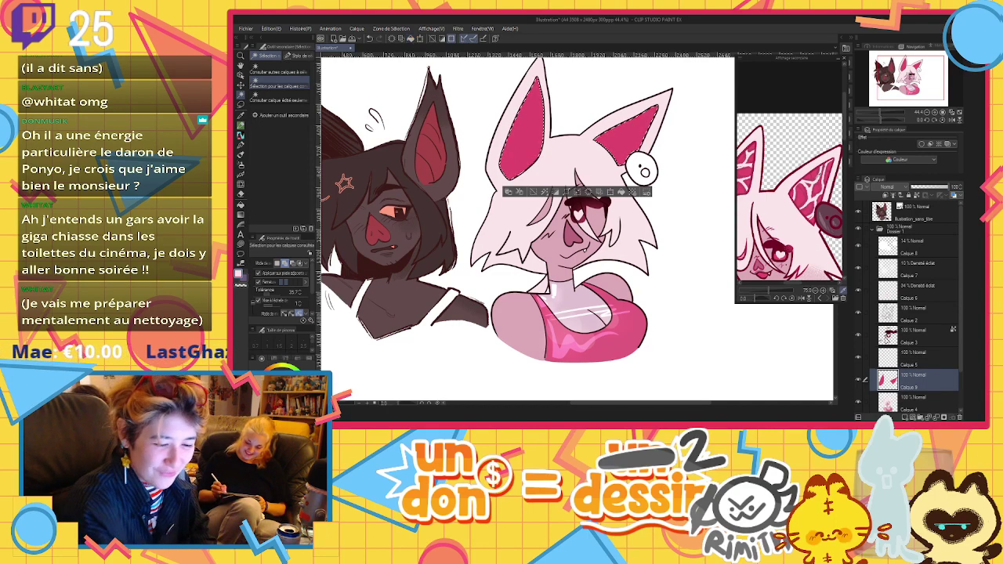
click(899, 359)
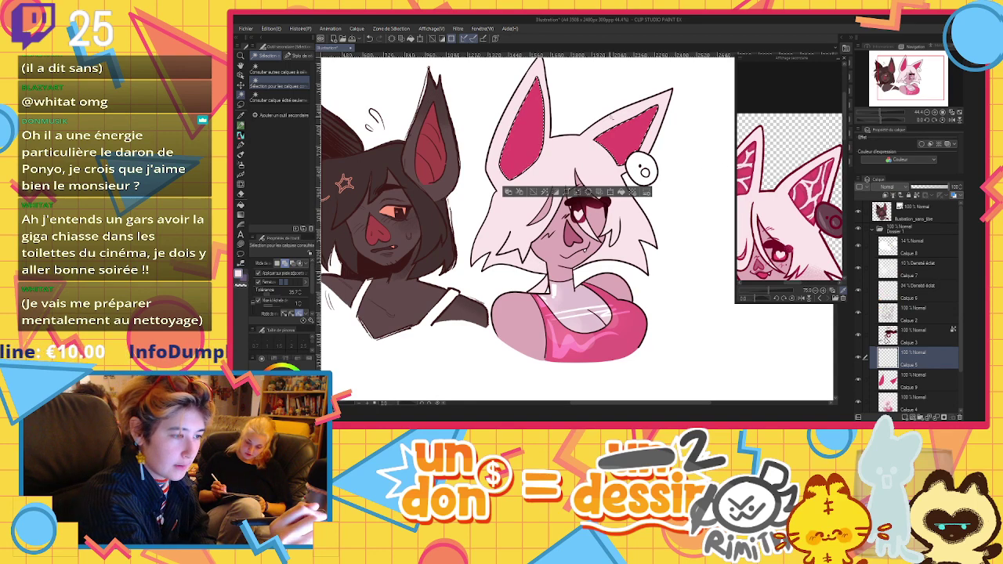
click(240, 145)
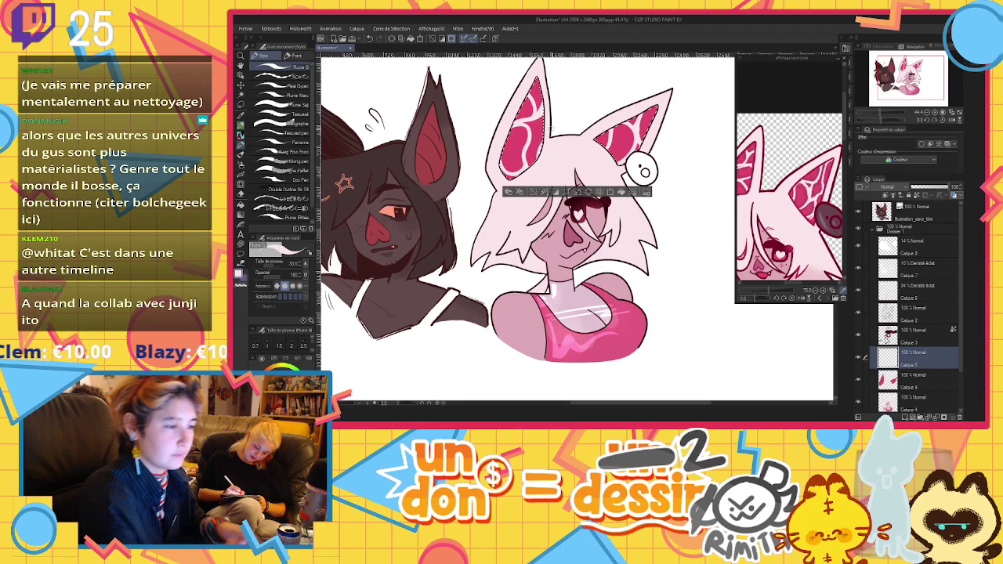
Draw darker pink shading strokes between the ear veins on a new layer above the ear fill, then clear the selection
click(897, 389)
click(905, 417)
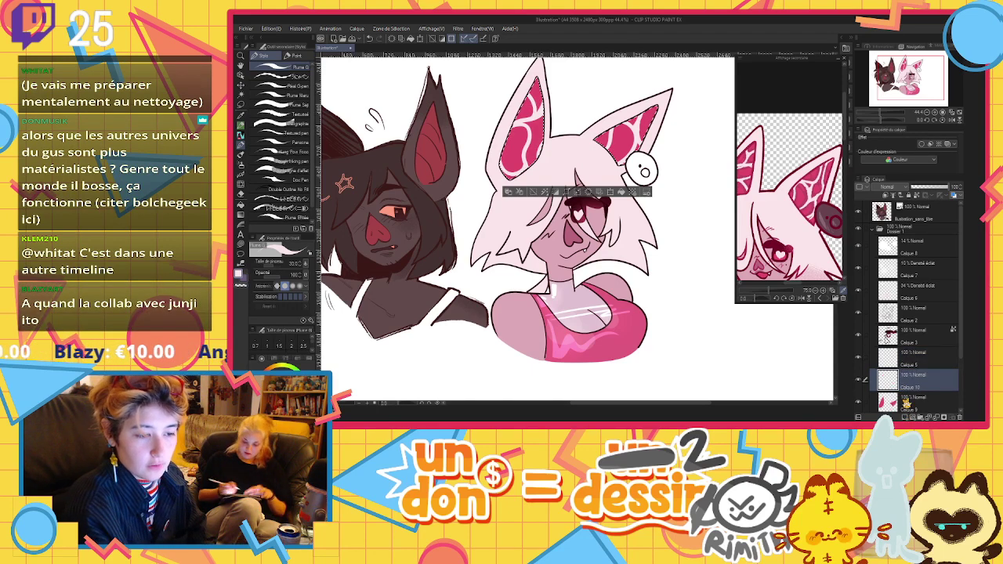
click(808, 195)
drag(536, 85, 509, 168)
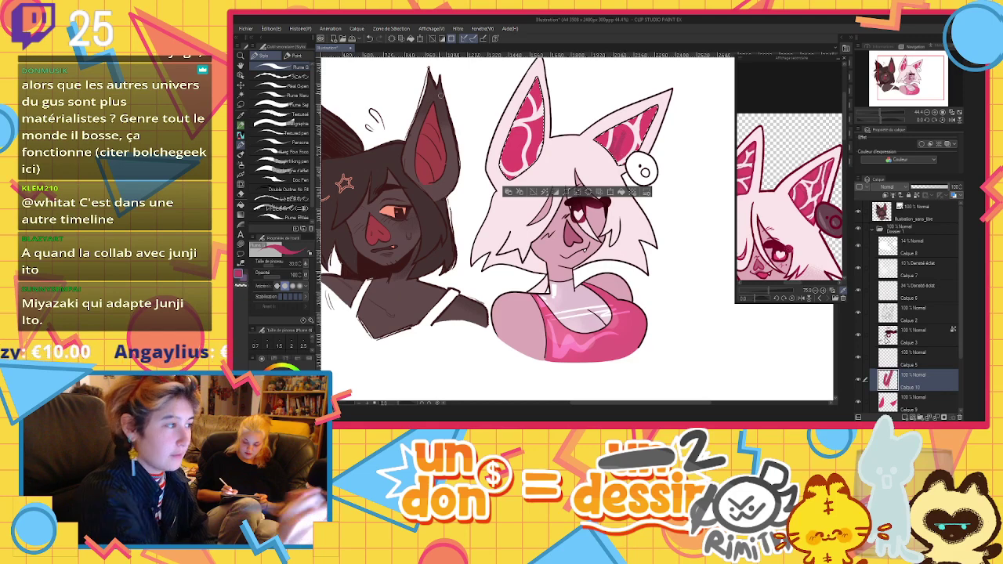
click(369, 39)
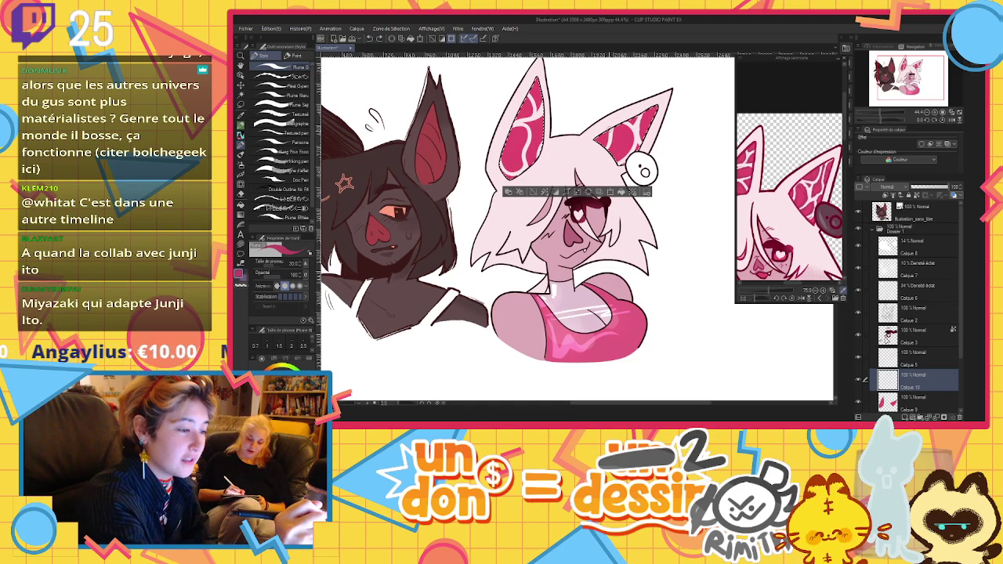
drag(612, 149, 610, 148)
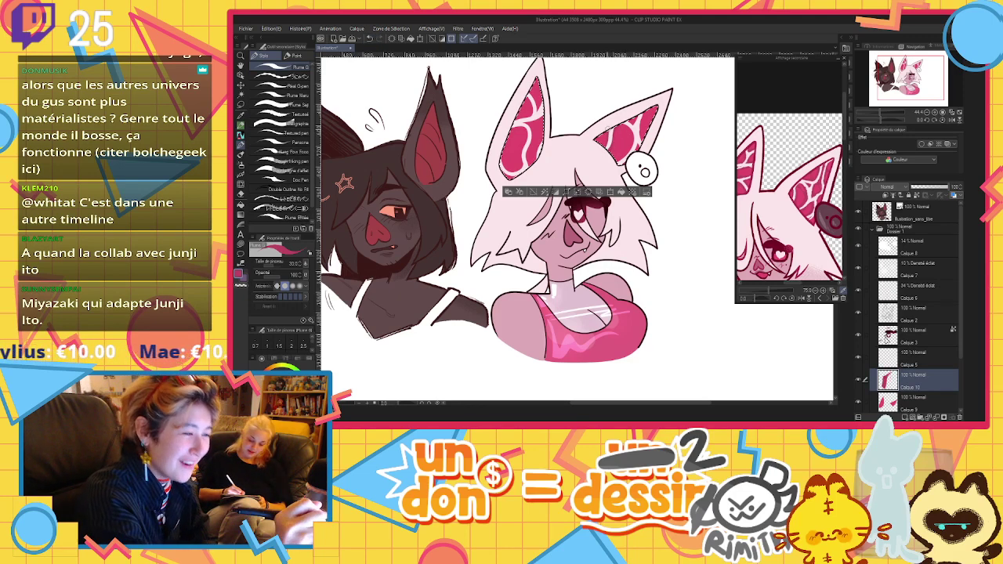
key(ctrl+y)
key(ctrl+y)
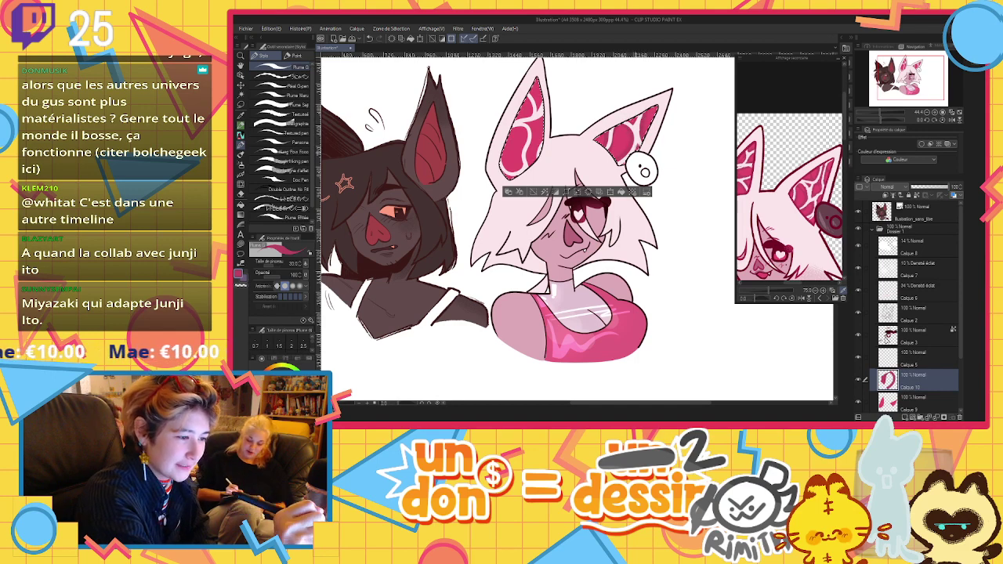
key(ctrl+y)
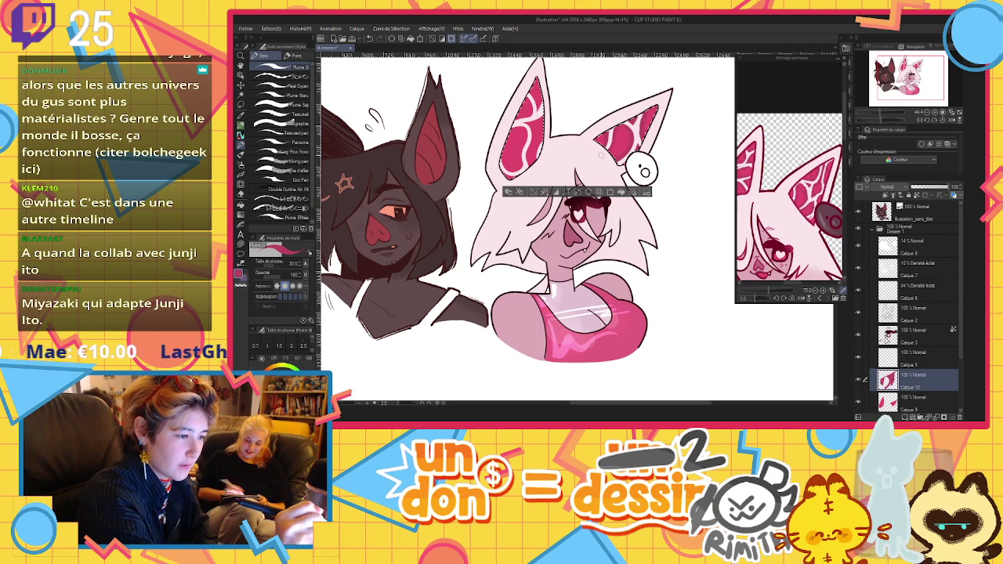
key(ctrl+z)
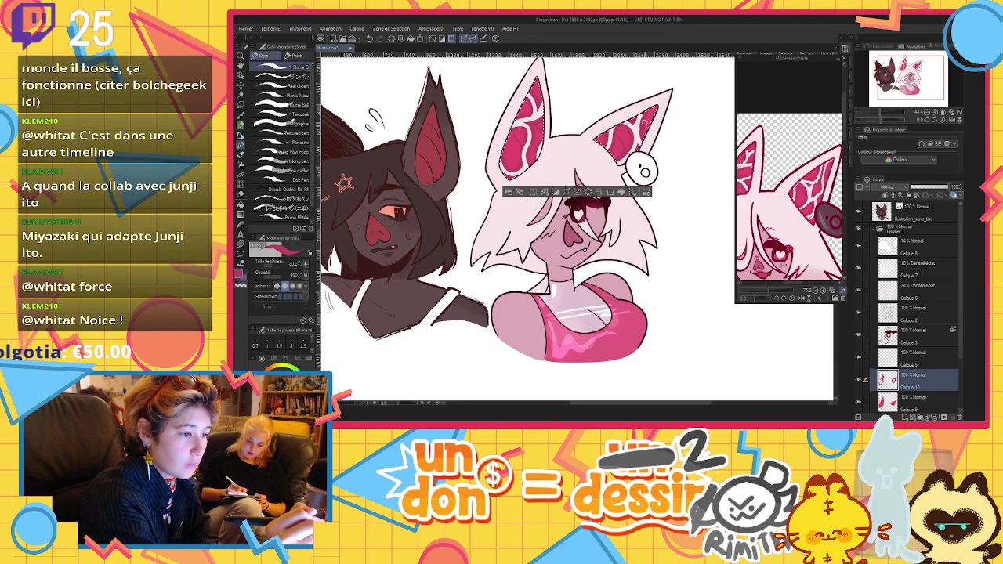
click(535, 192)
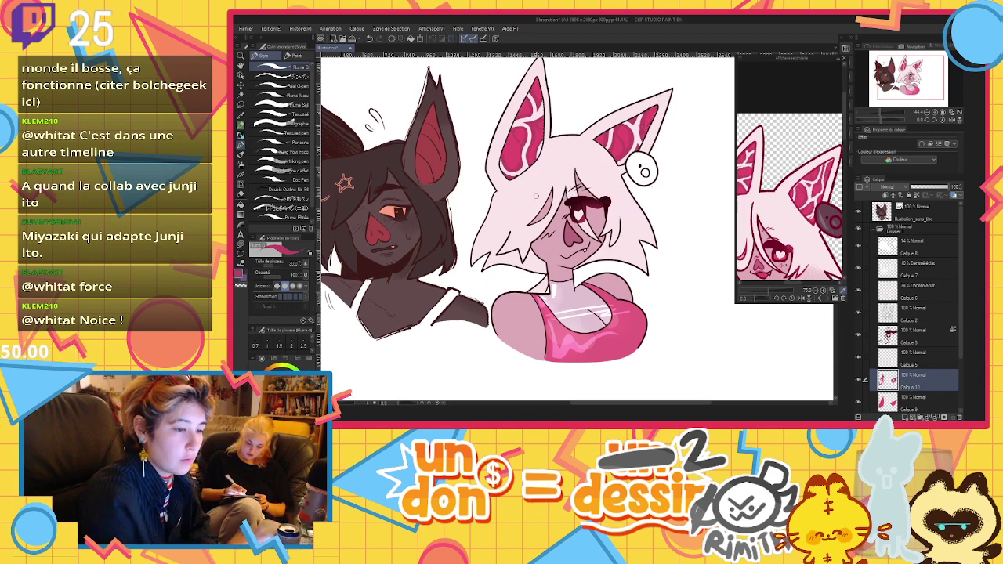
Lock the transparent pixels of line-art layer Calque 2 and recolour the inner hair and cheek lines dark pink with a 50.2 pen
scroll(577, 258, down, 2)
scroll(576, 259, up, 1)
scroll(814, 243, down, 1)
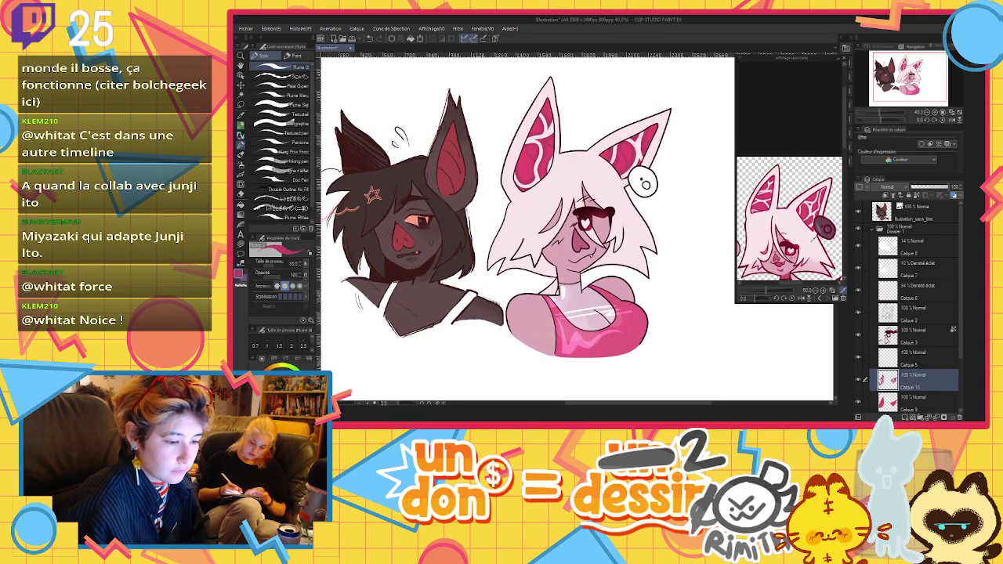
click(897, 312)
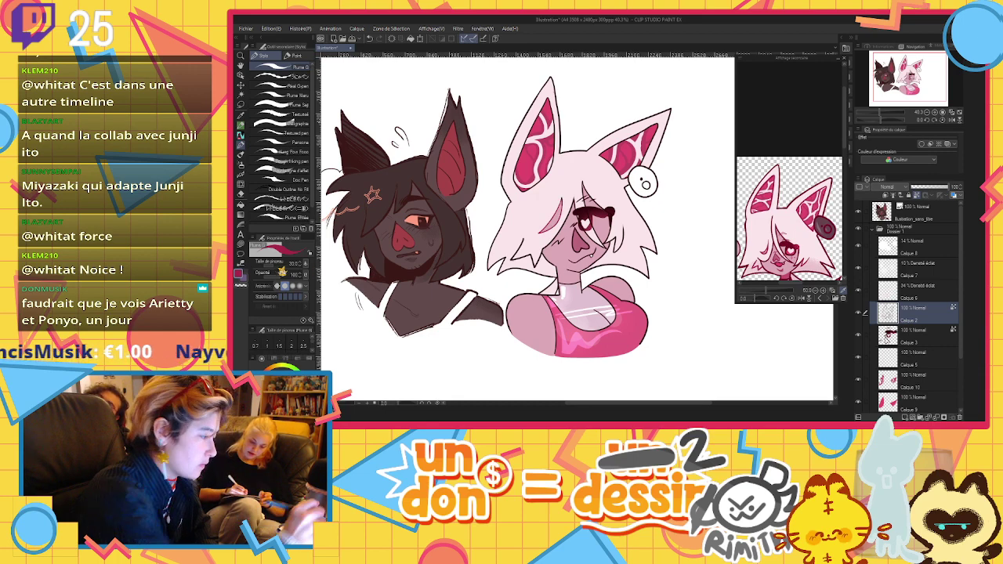
drag(273, 265, 279, 264)
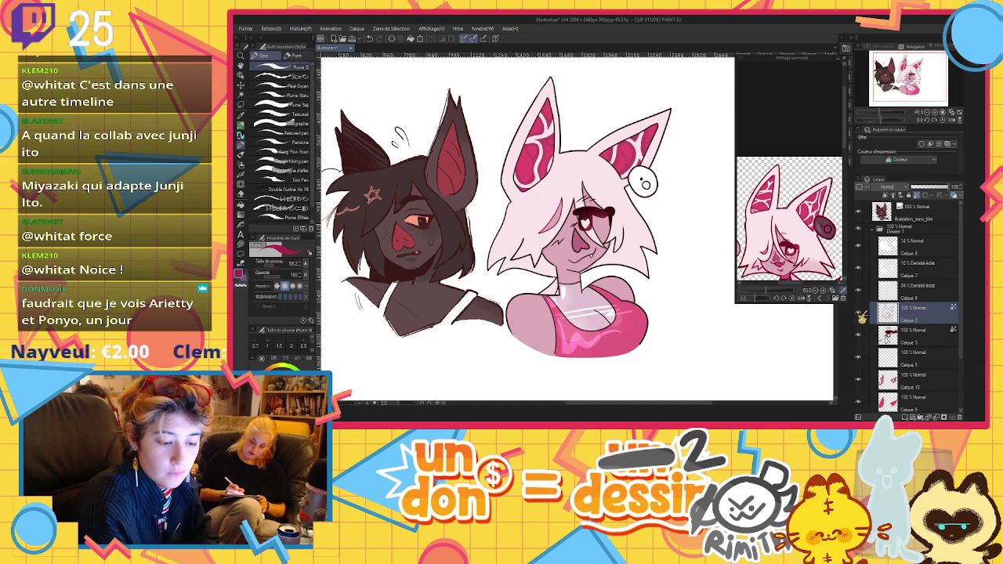
click(859, 313)
click(859, 312)
click(913, 336)
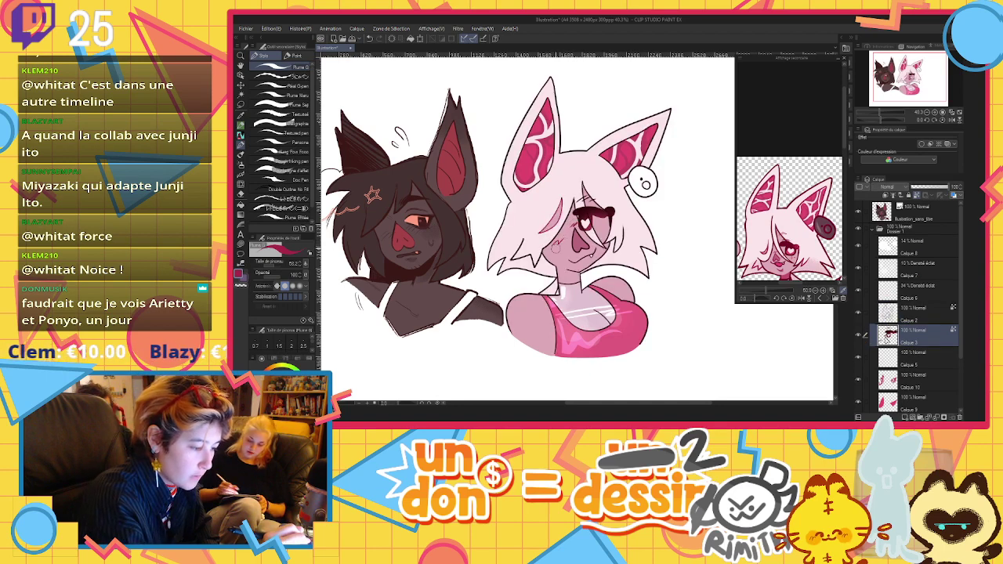
click(905, 308)
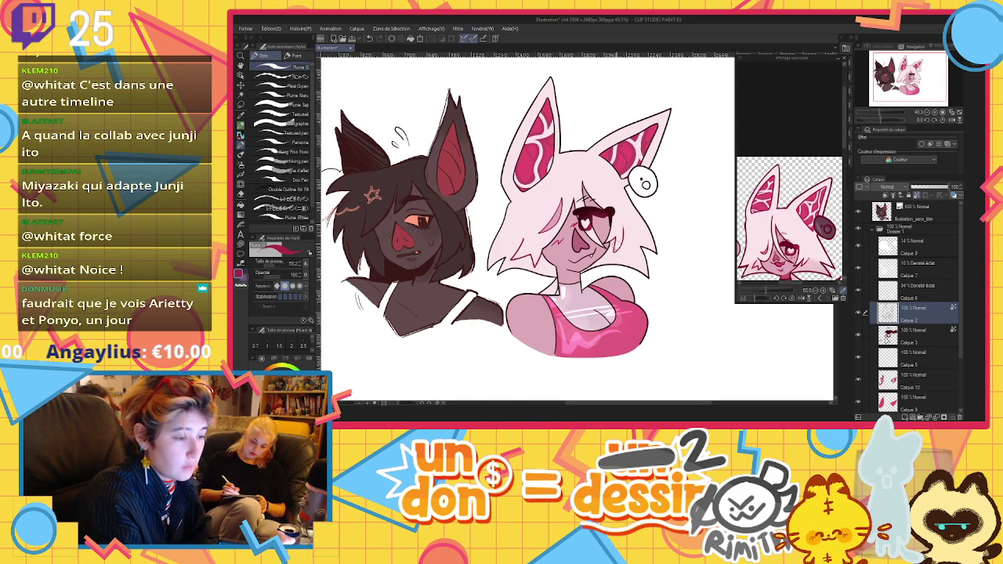
Select the round face-shaped earring from Dossier 1 and fill it with dark purple-brown on Calque 5
click(899, 229)
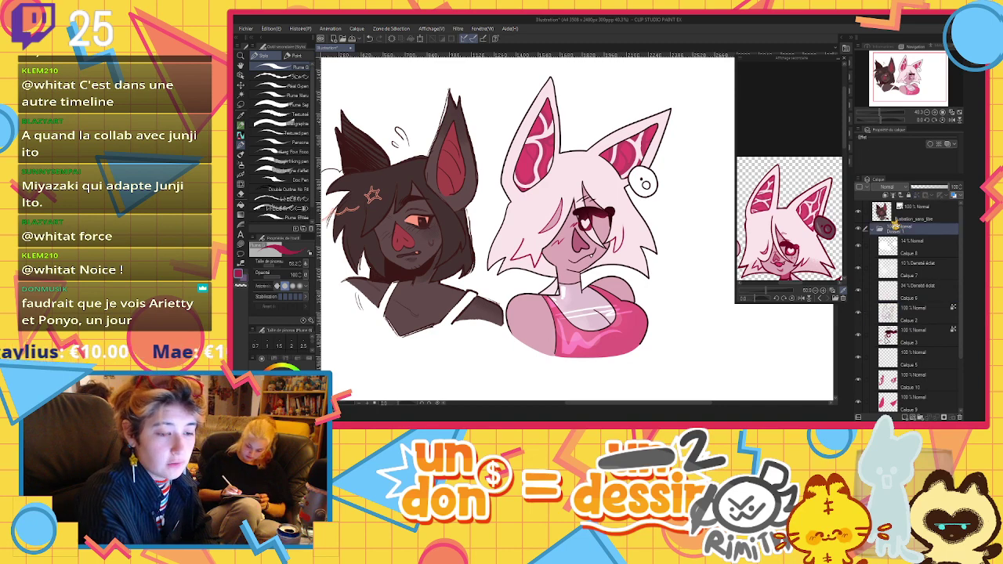
click(241, 95)
click(614, 145)
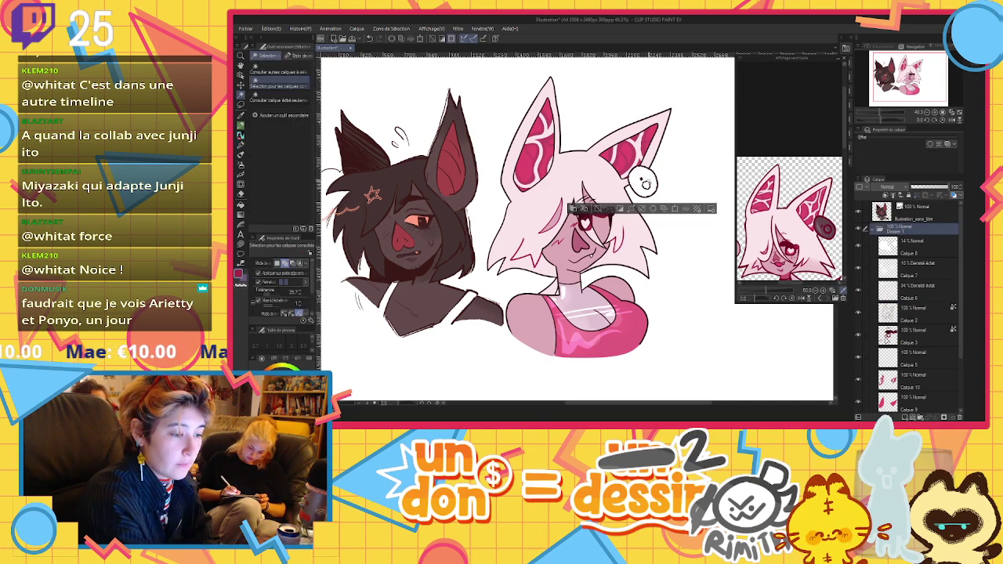
click(907, 357)
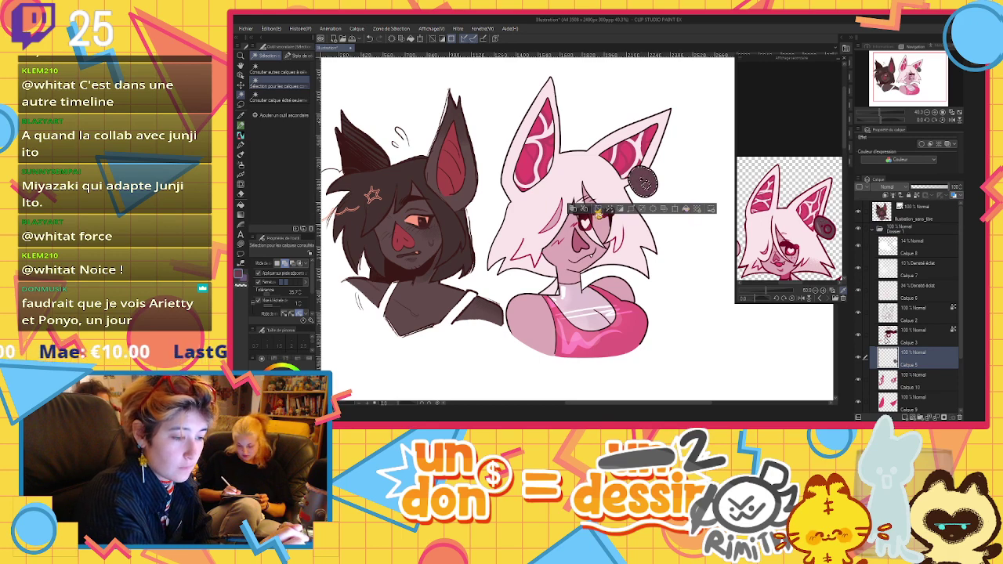
Paint lighter mauve highlights along the round earring's edge with the pen, then clear the selection
click(241, 146)
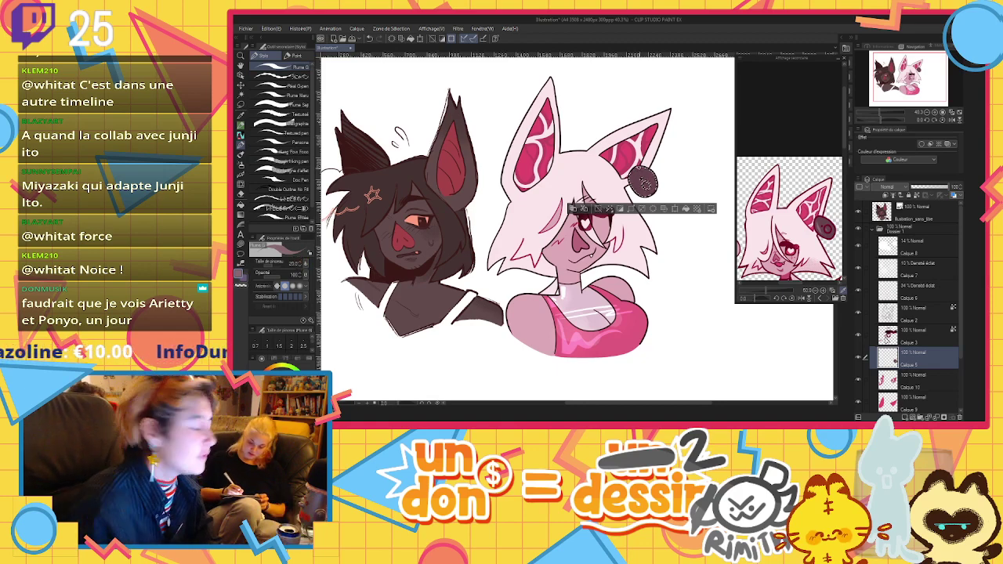
scroll(642, 181, up, 5)
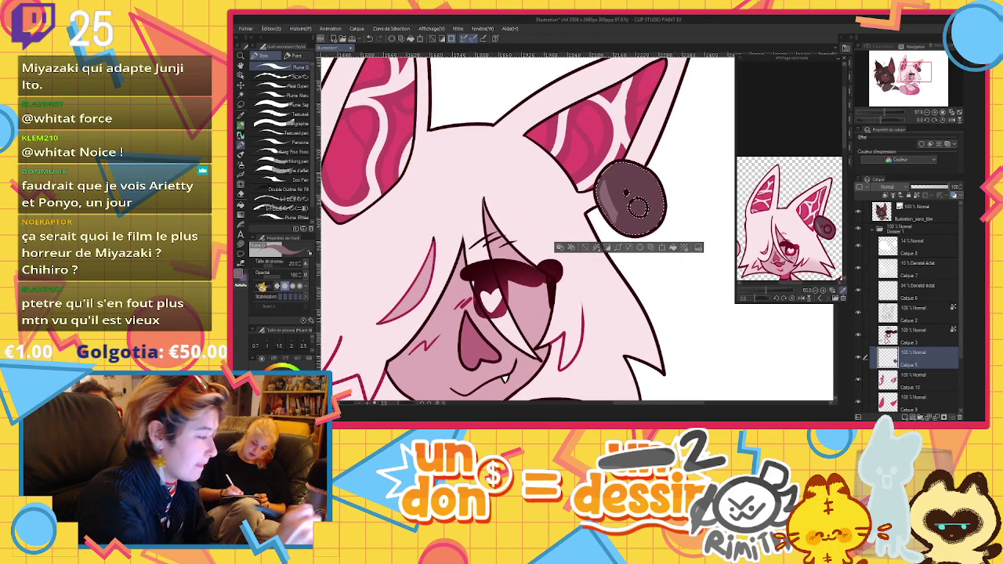
click(241, 286)
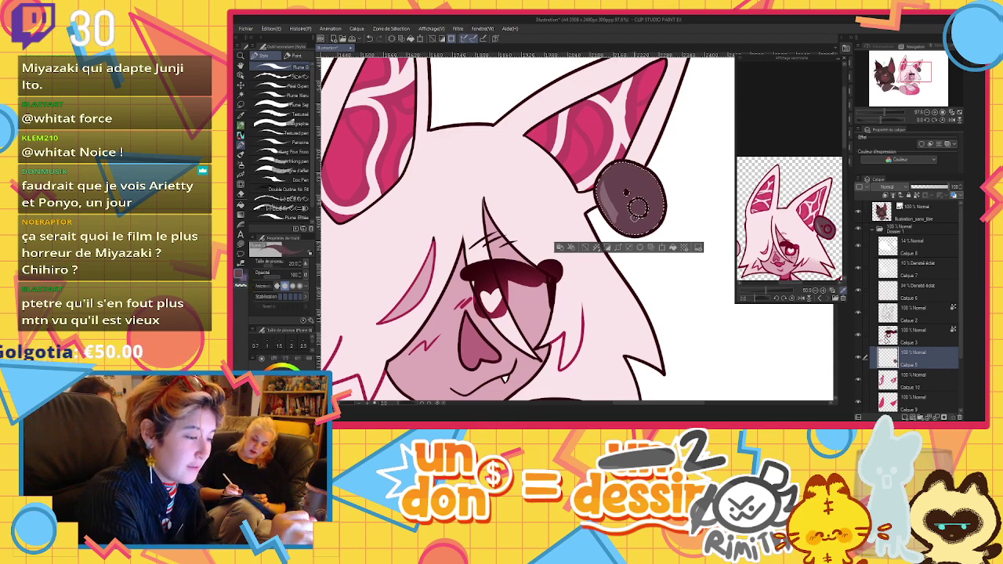
alt+click(609, 201)
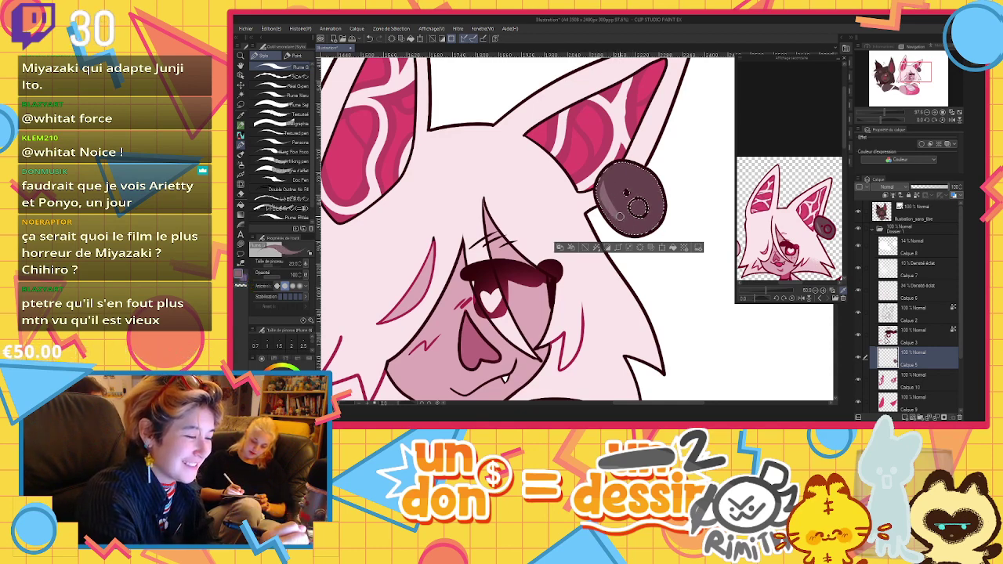
click(592, 249)
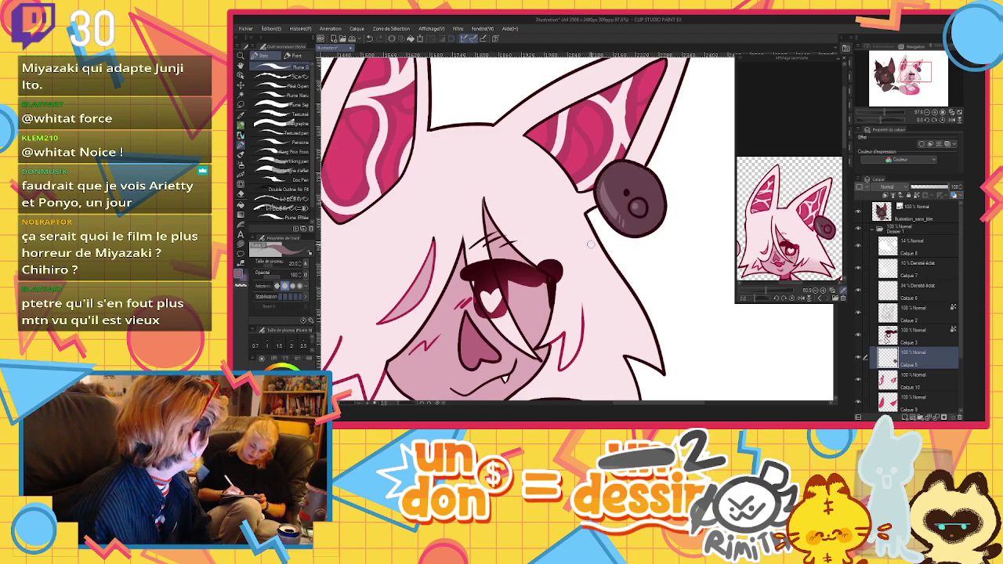
scroll(608, 228, down, 6)
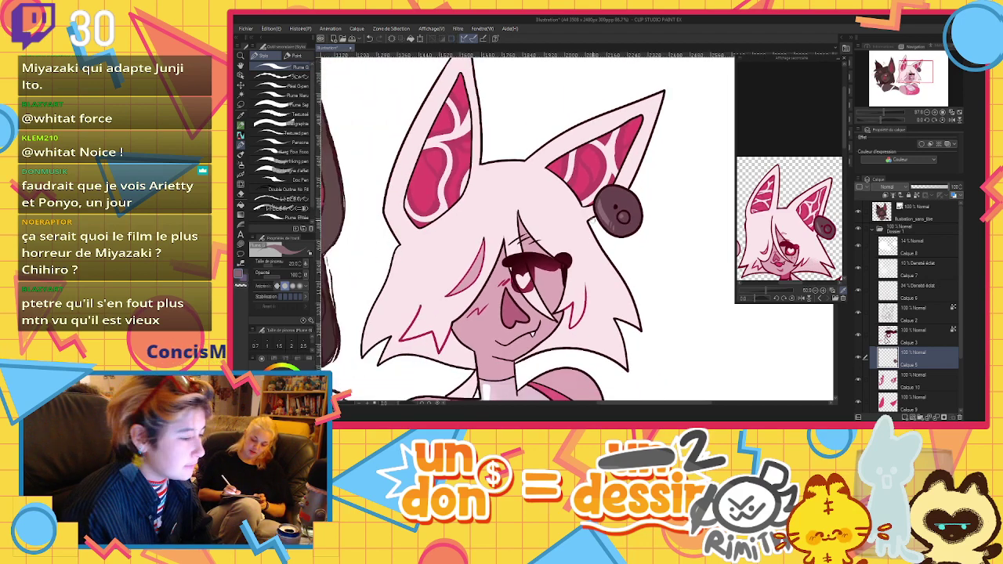
scroll(590, 235, up, 3)
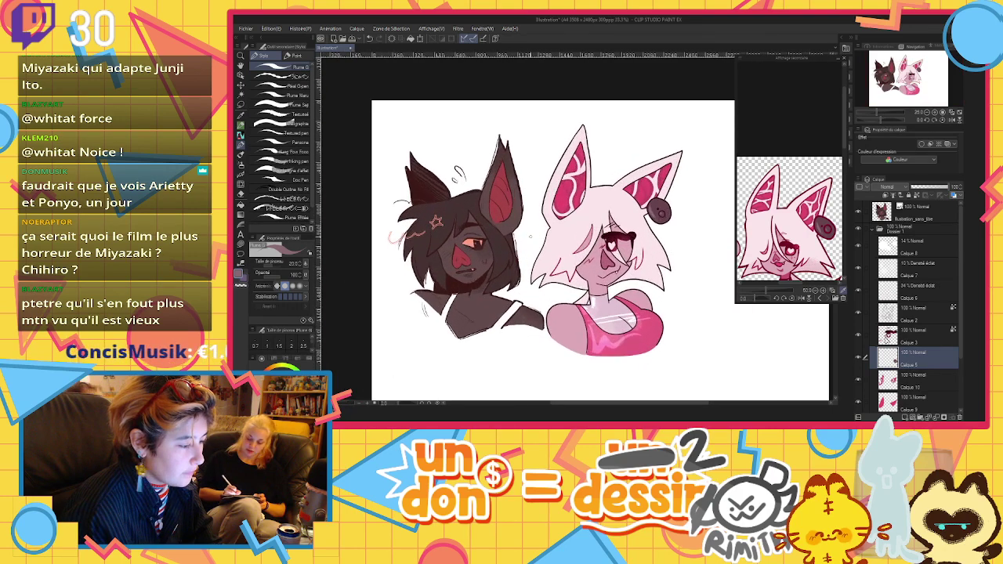
scroll(590, 234, down, 4)
scroll(533, 250, up, 3)
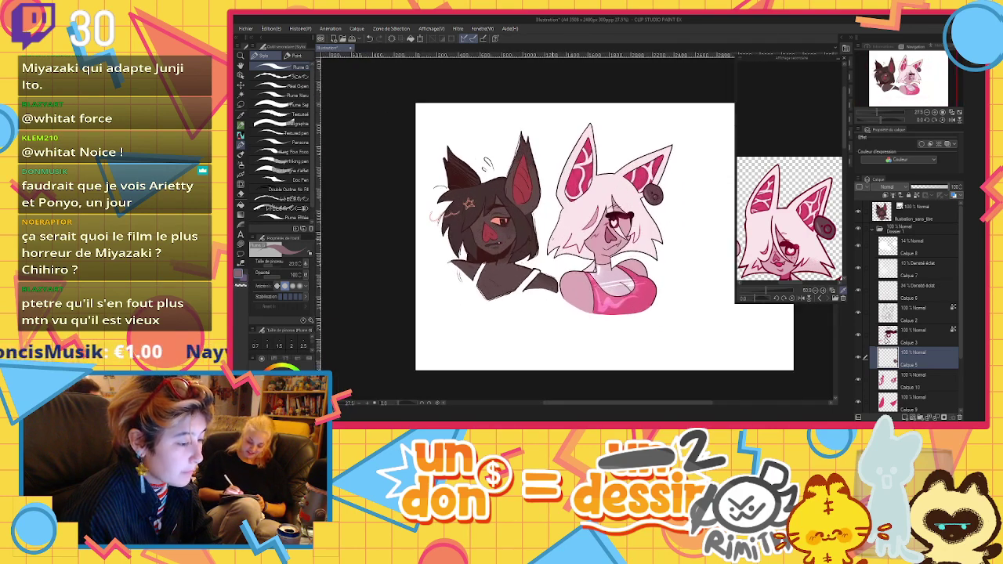
Sample the dark pink of the pink character's face on Calque 3 and set the pen as the drawing tool
click(898, 338)
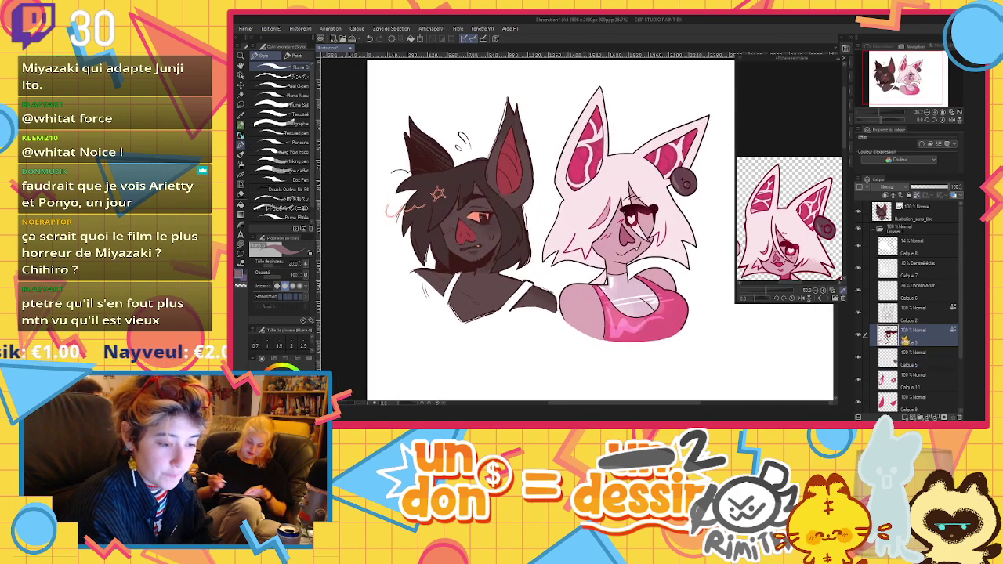
alt+click(627, 233)
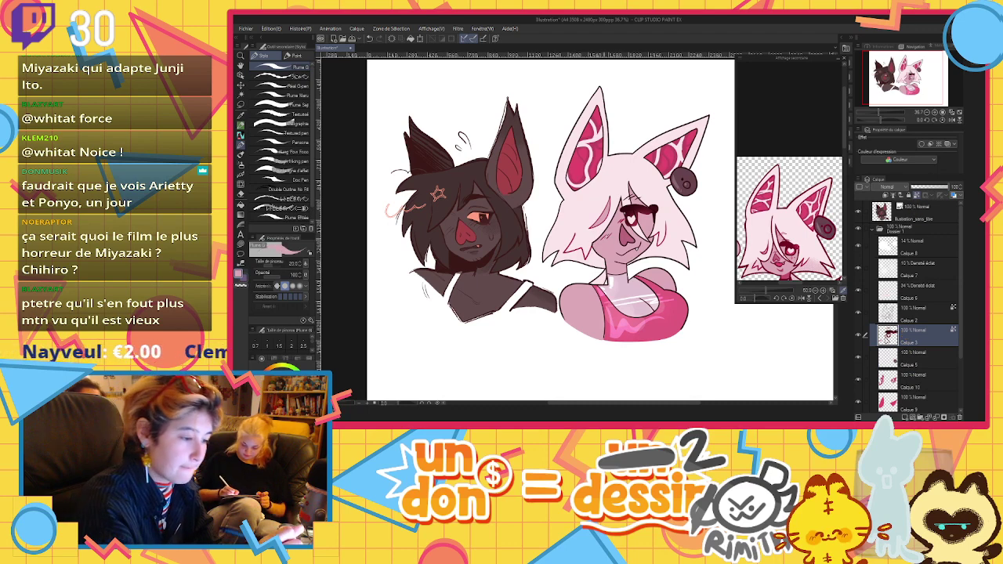
alt+click(632, 221)
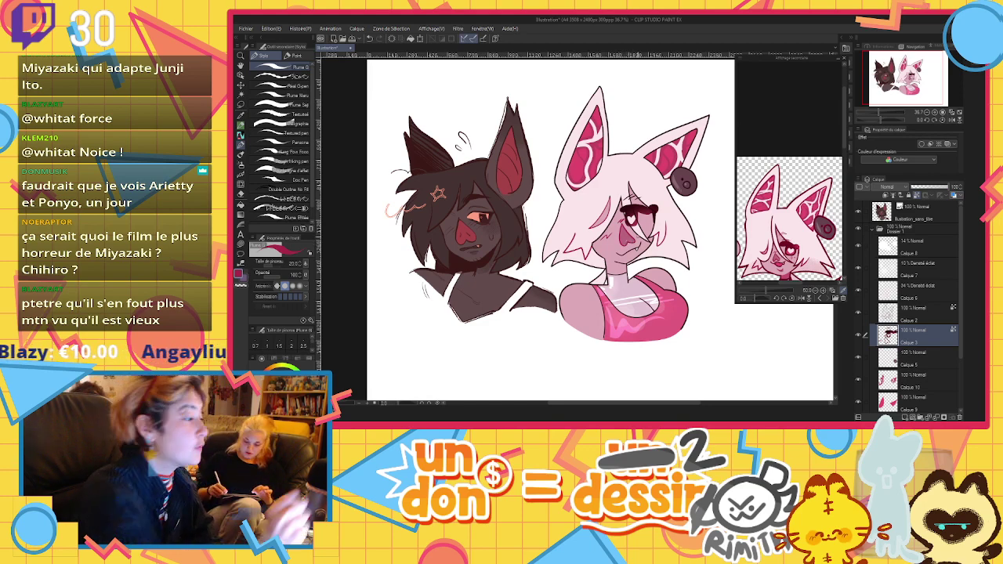
click(241, 165)
alt+click(632, 205)
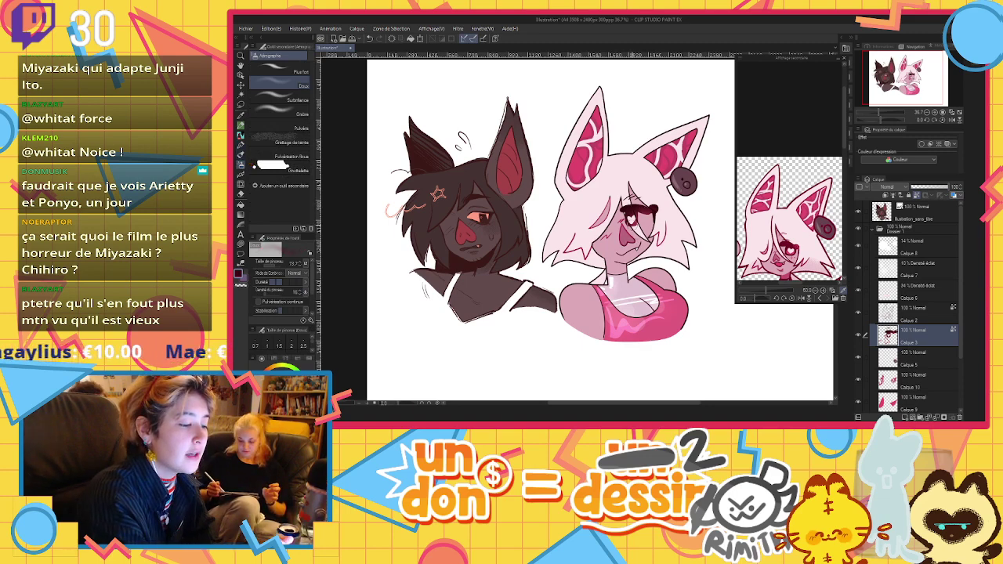
click(240, 154)
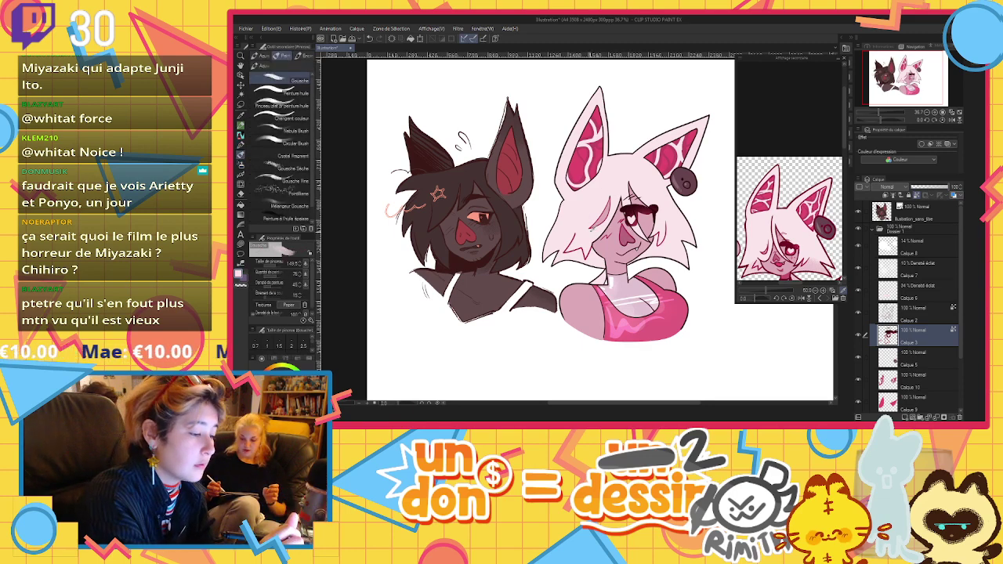
alt+click(625, 238)
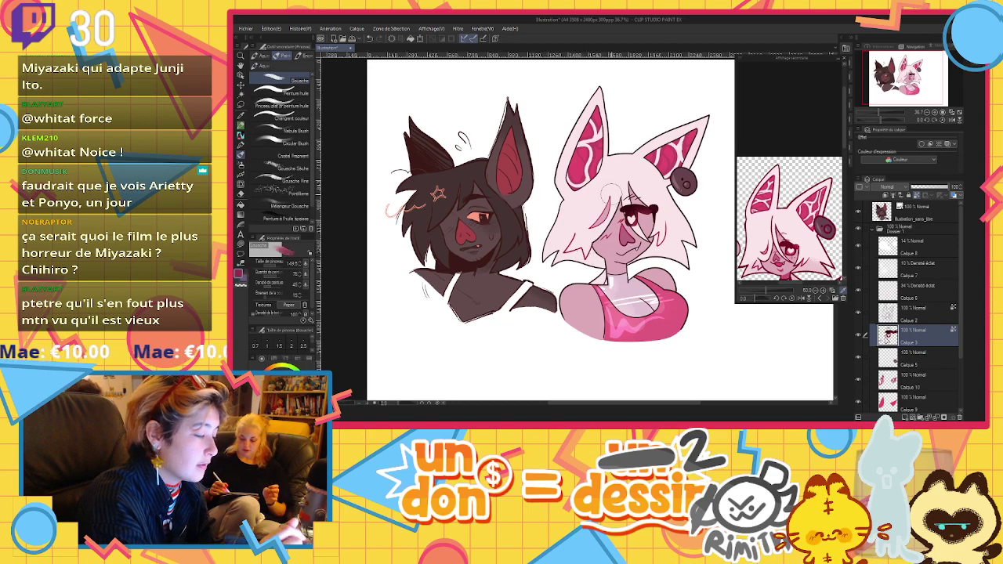
click(242, 136)
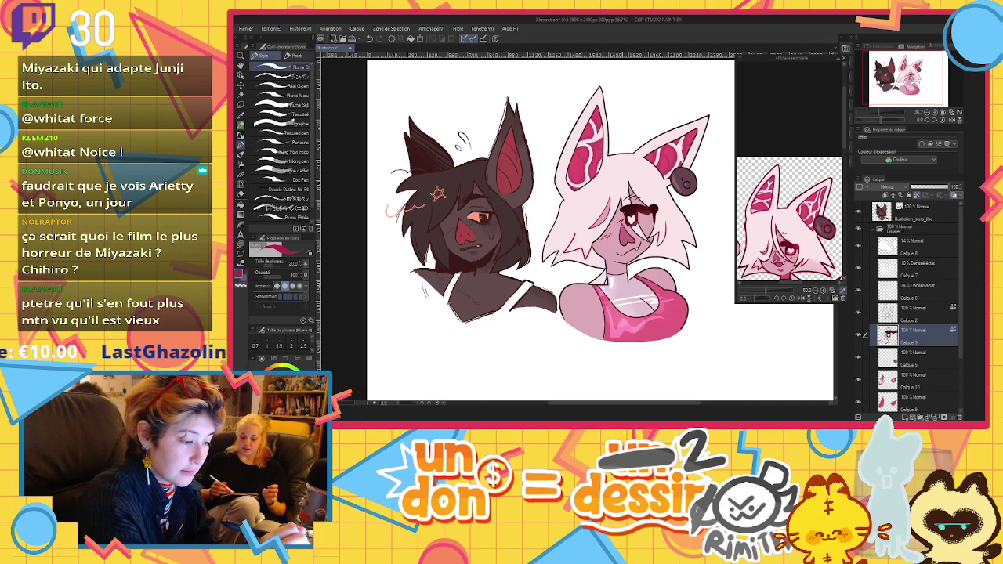
Create a new raster layer directly above line-art layer Calque 2
click(901, 309)
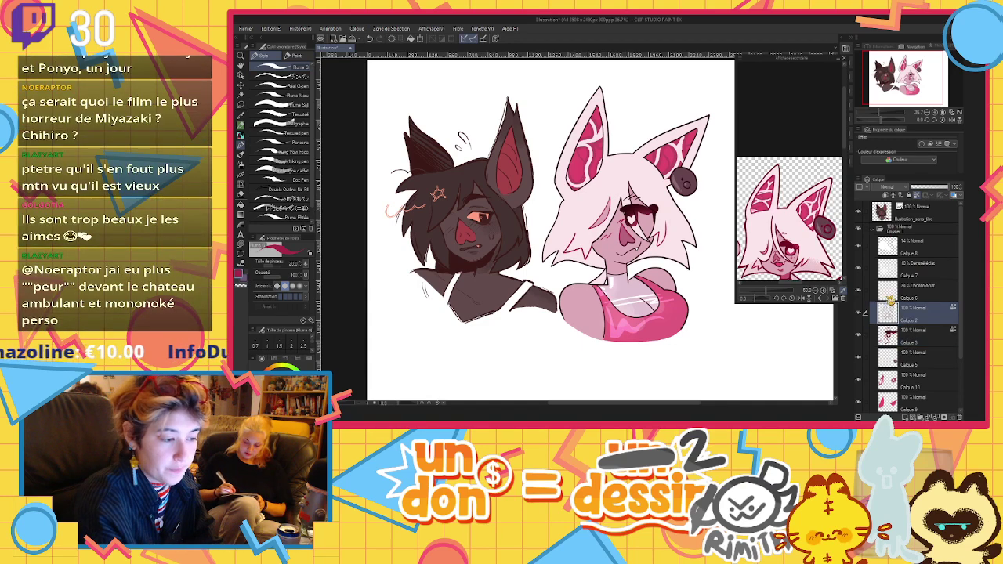
click(891, 334)
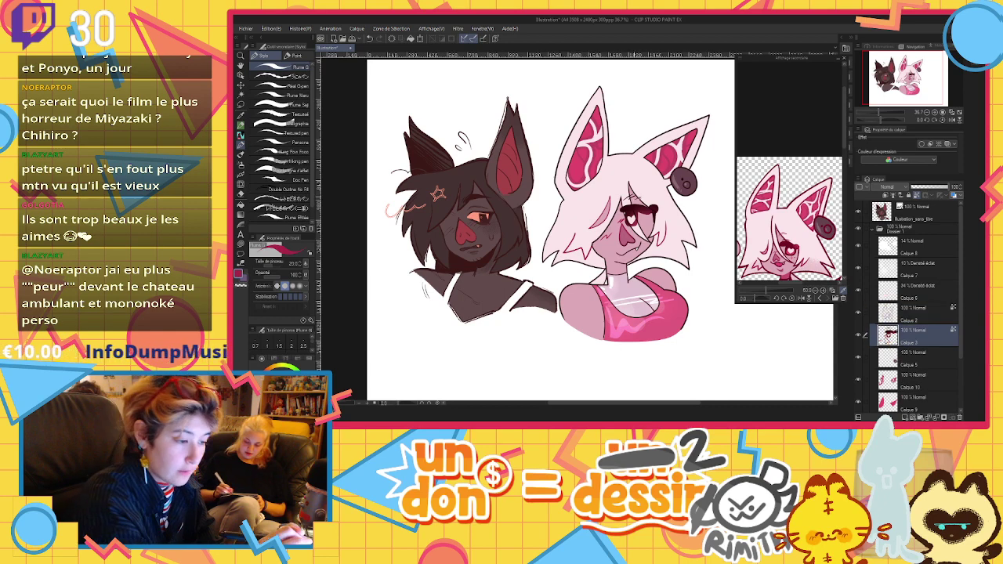
click(895, 319)
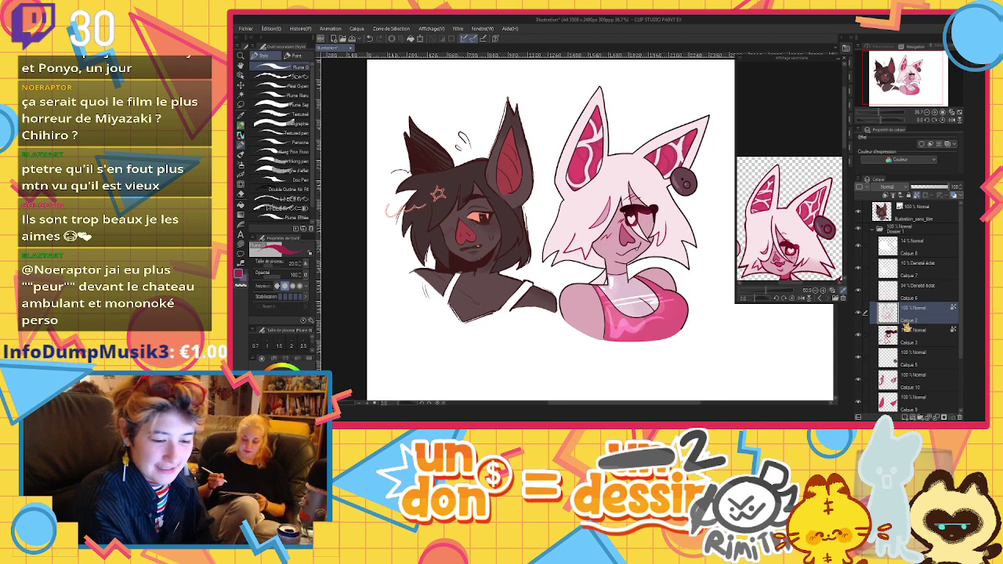
click(905, 416)
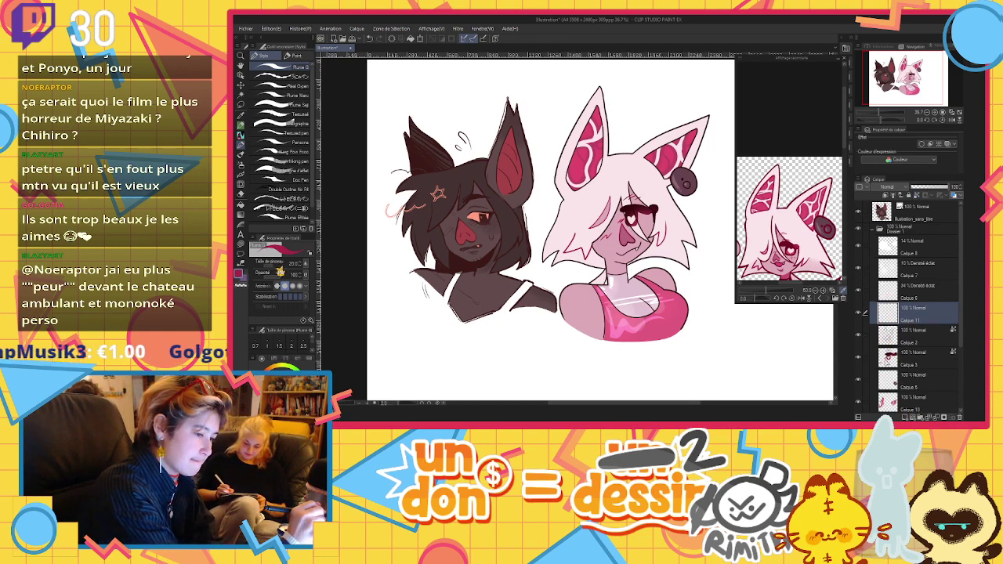
Try a thick dark pink pen stroke across the pink character's face on the new layer, then clear it
drag(277, 267, 282, 264)
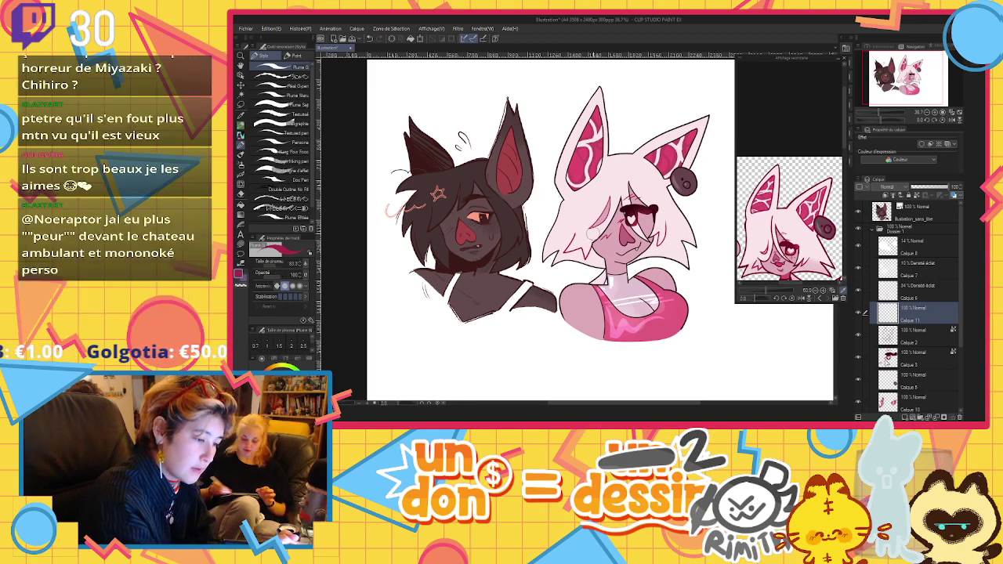
drag(594, 236, 656, 223)
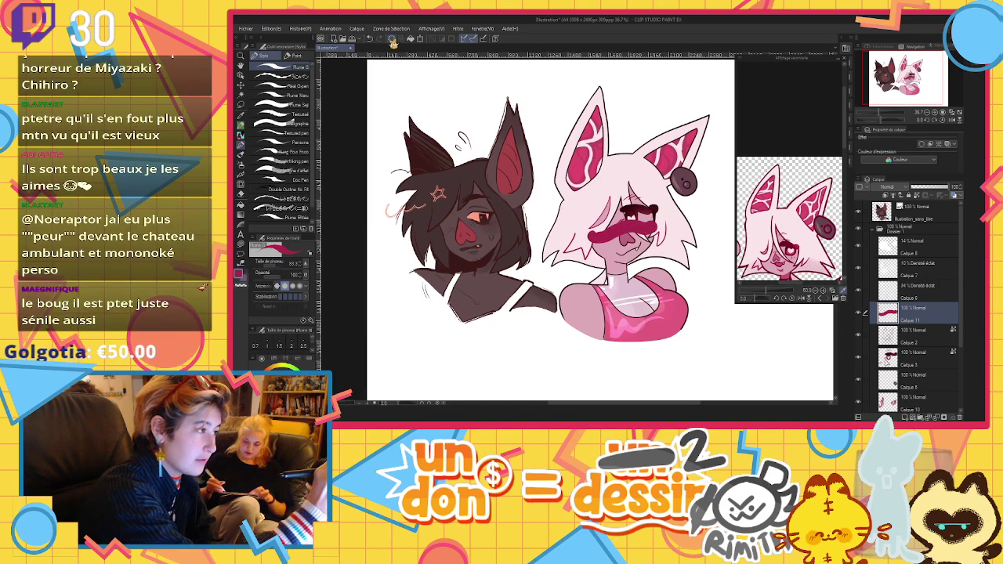
click(392, 39)
Lasso-fill a dark pink blush band across the cheeks and nose, with the layer in Produit mode at 15% opacity
click(240, 244)
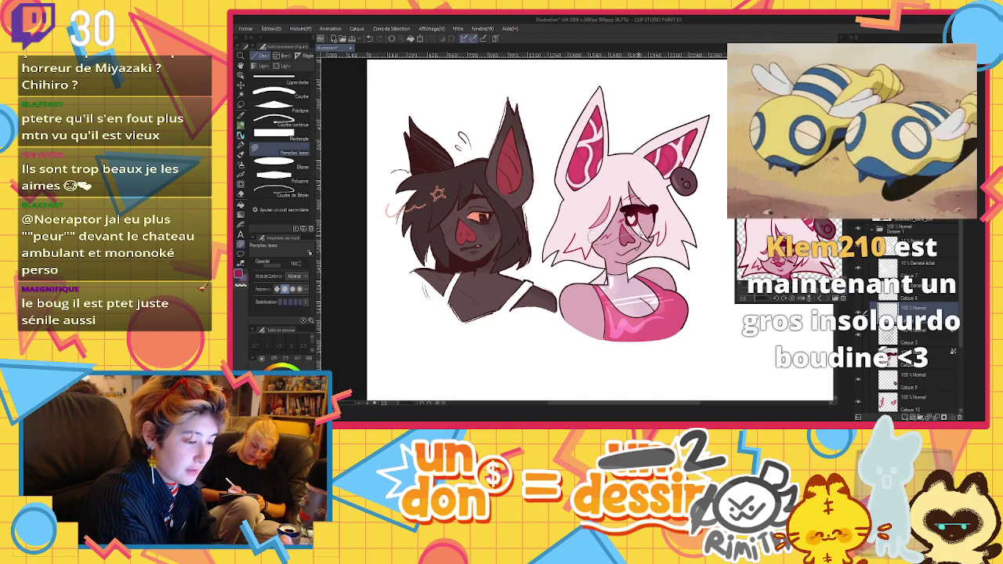
drag(652, 221, 598, 235)
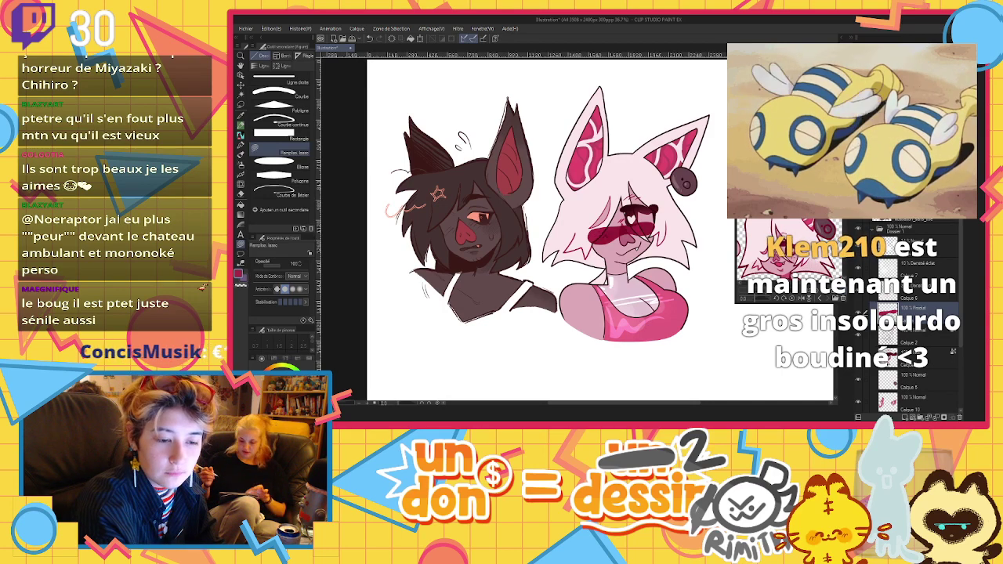
click(915, 188)
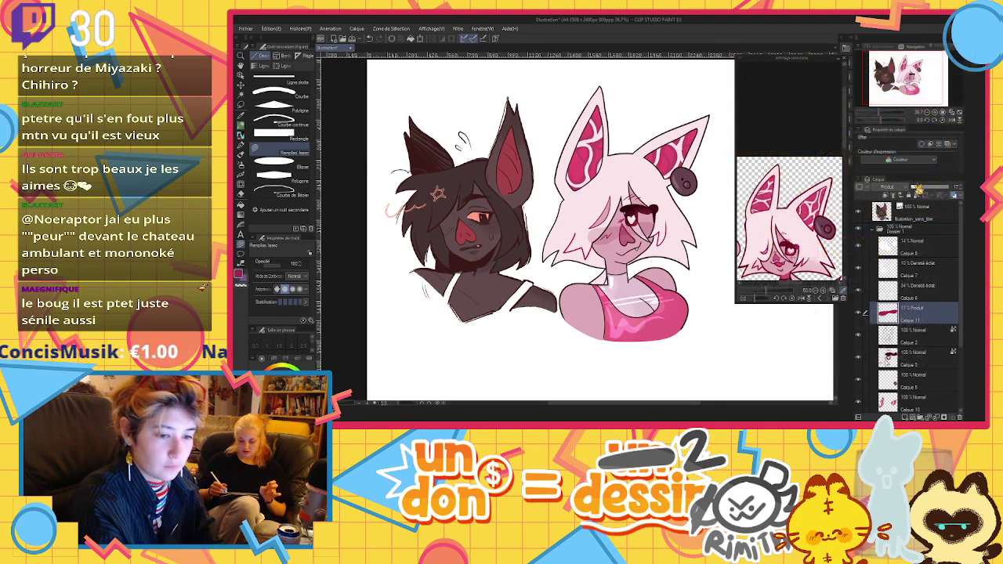
click(922, 189)
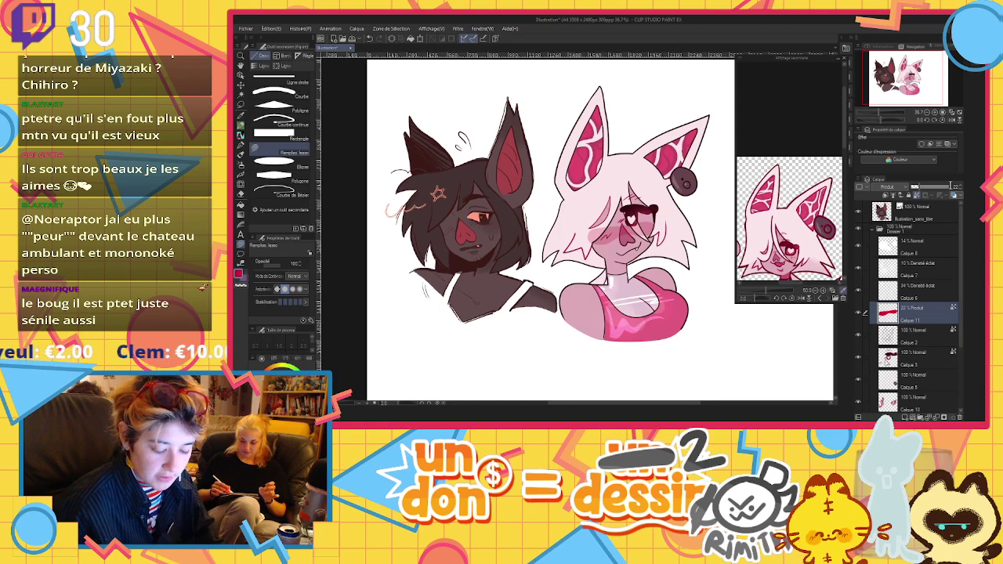
text(15)
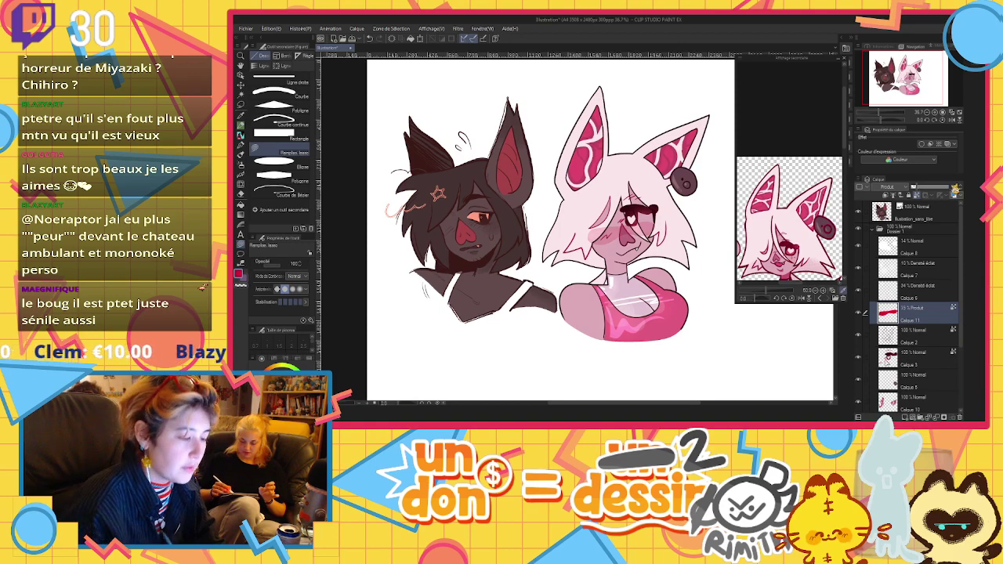
Airbrush soft pink blush onto the pink character's shoulders on Calque 11, using an enlarged Doux airbrush
click(240, 164)
click(240, 285)
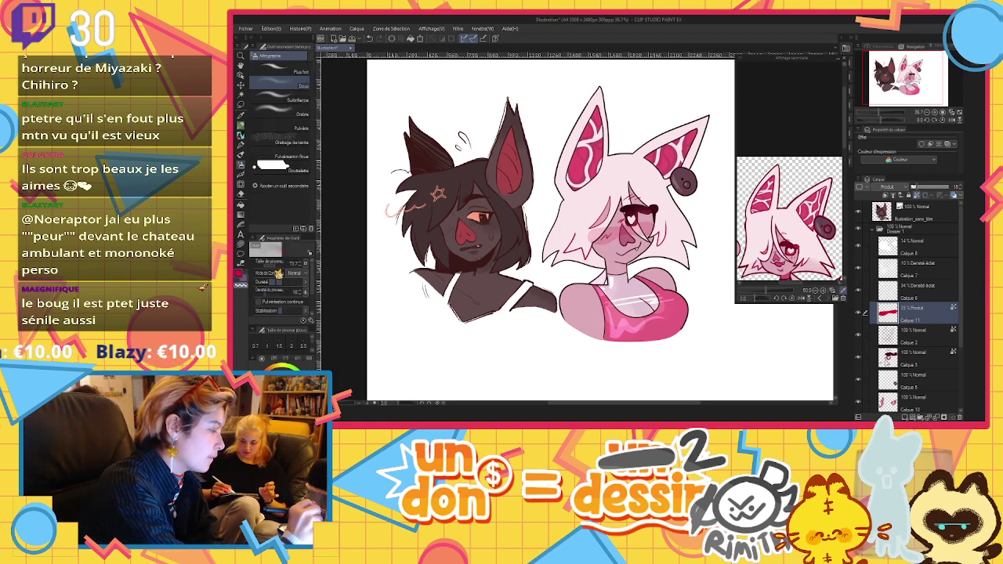
drag(279, 268, 283, 268)
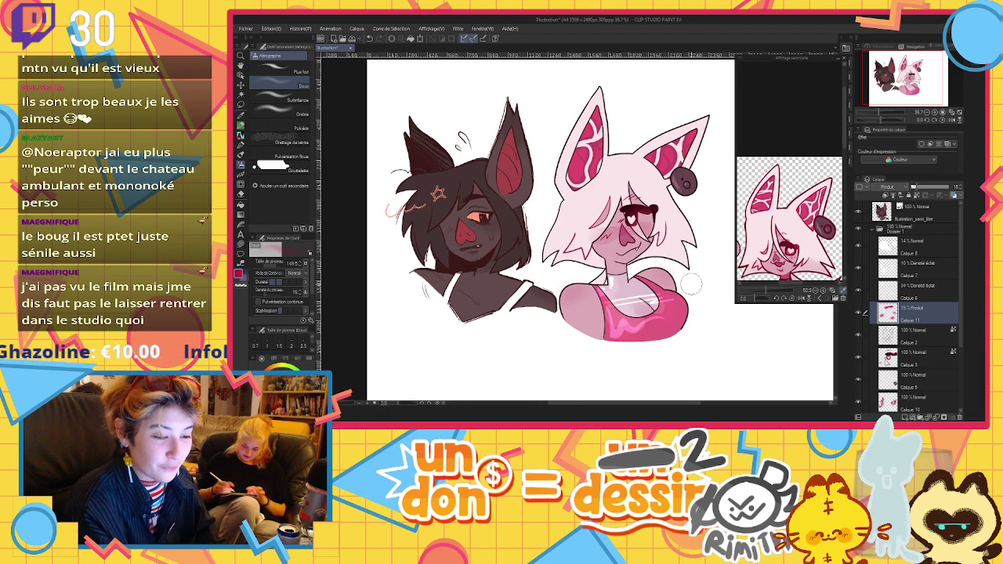
click(893, 357)
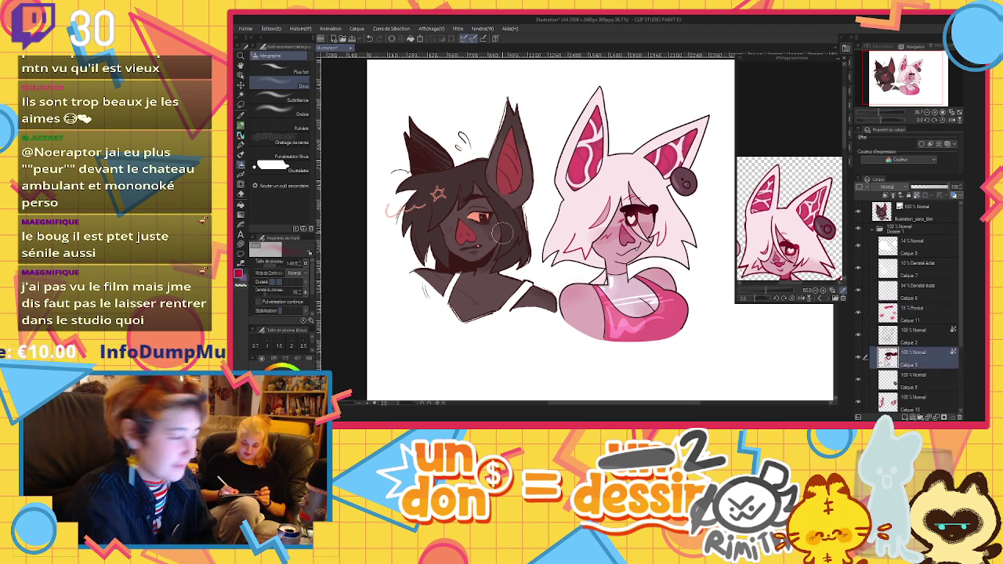
click(241, 135)
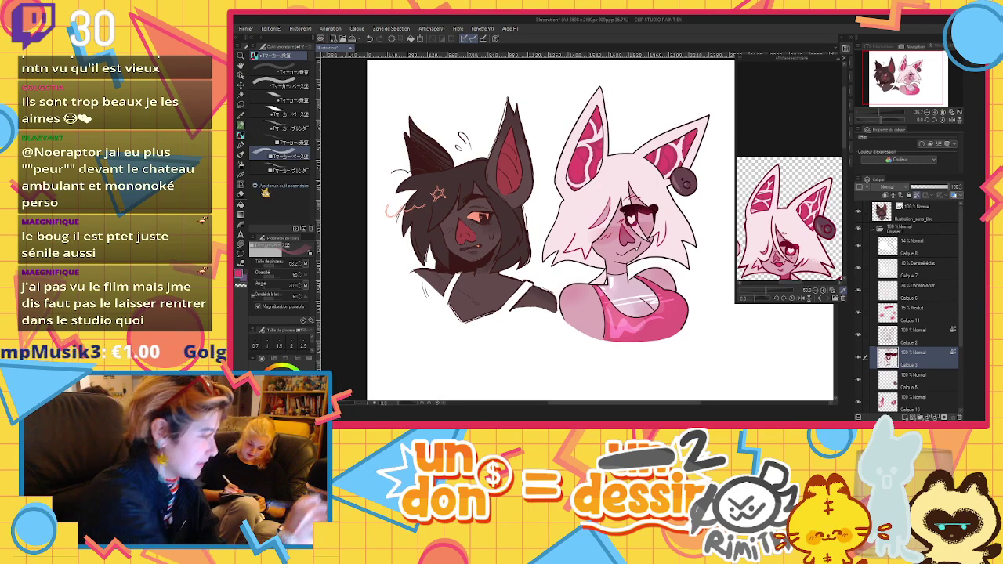
click(240, 146)
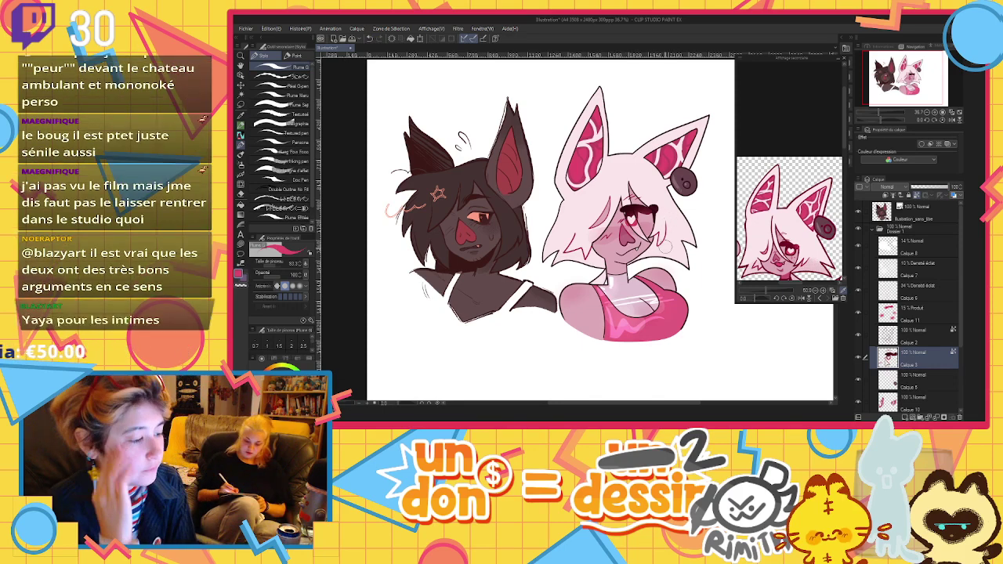
Add a new layer above Calque 8 and paint white pen highlights across the pink character's fringe
click(911, 253)
click(905, 417)
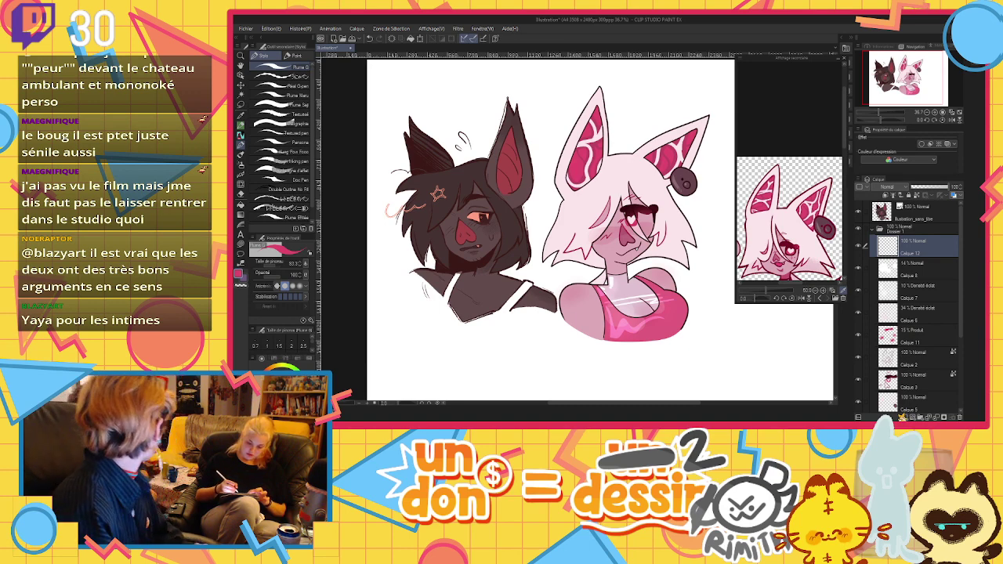
alt+click(710, 363)
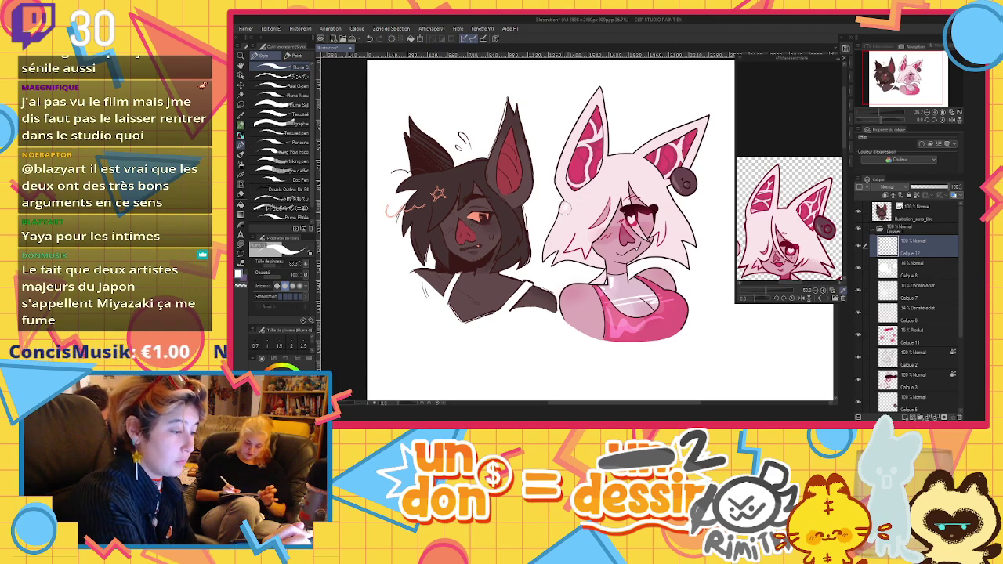
drag(564, 205, 627, 177)
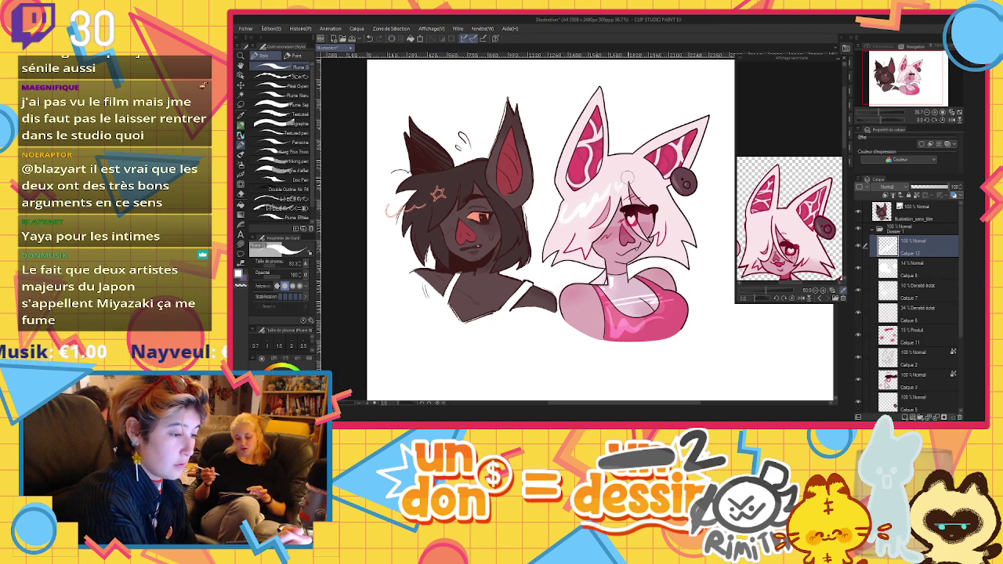
Set the hair highlight layer to Densité éclat at 7% opacity and lasso-fill a white shine band across the hair
click(903, 189)
click(904, 260)
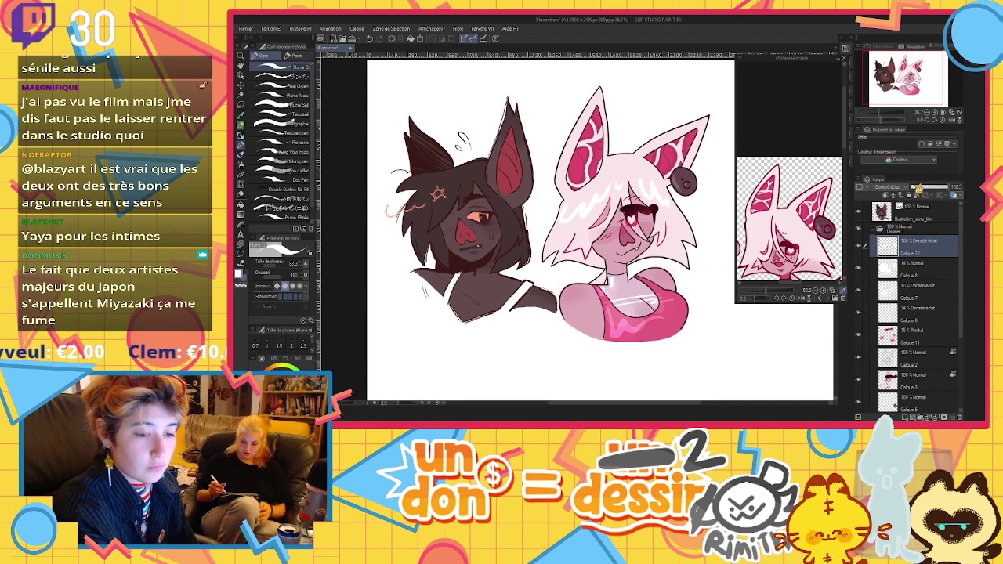
click(917, 188)
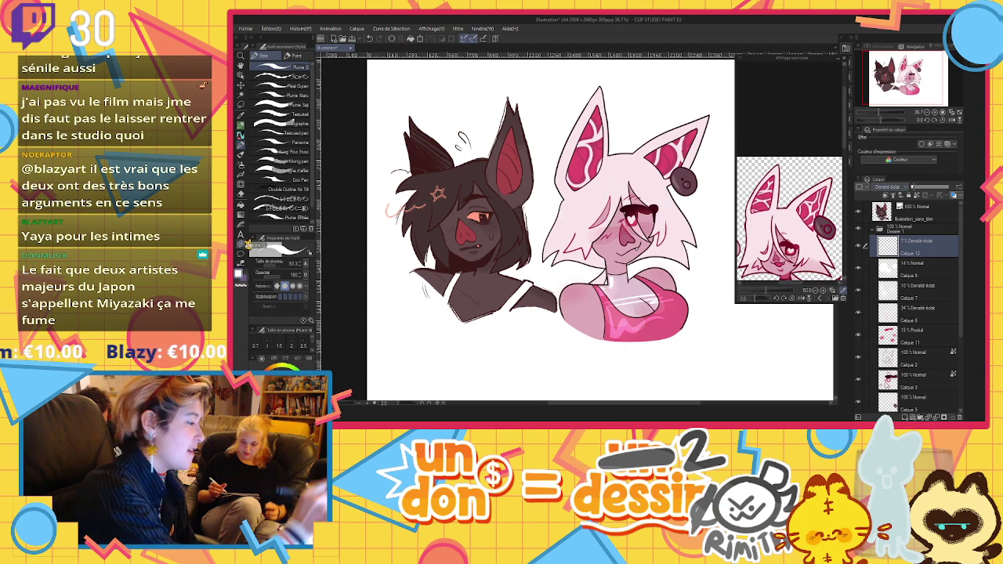
click(242, 244)
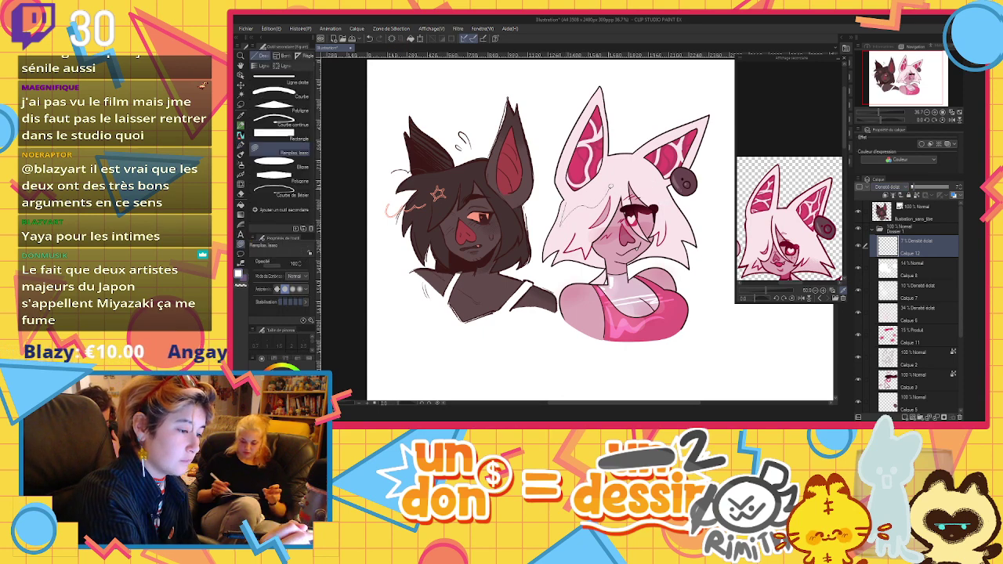
drag(588, 194, 573, 195)
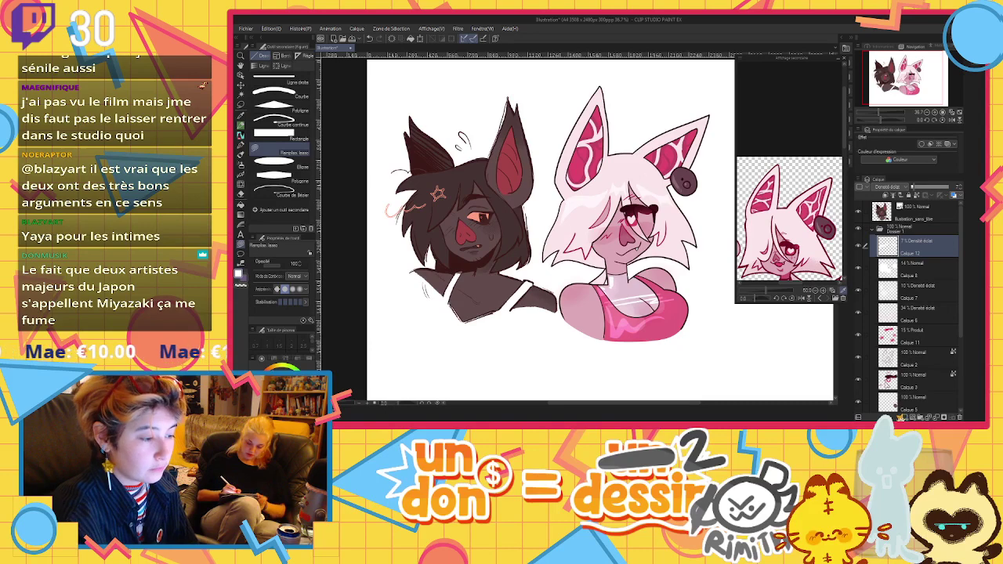
Recolour the line art on Calque 2 around the pink character's chest and shoulder dark pink with the lasso fill
key(ctrl+shift+n)
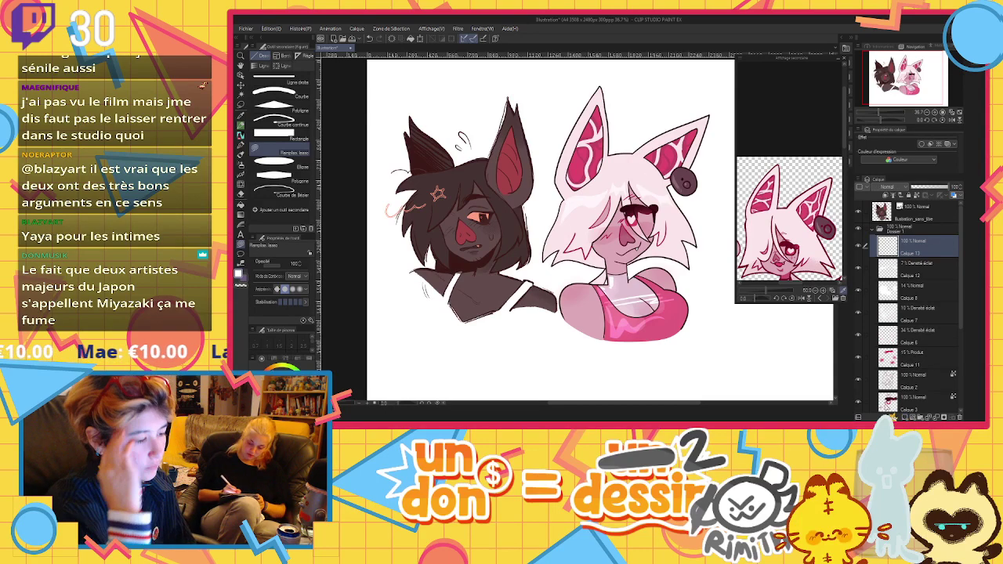
scroll(962, 323, down, 1)
scroll(963, 323, down, 1)
click(913, 332)
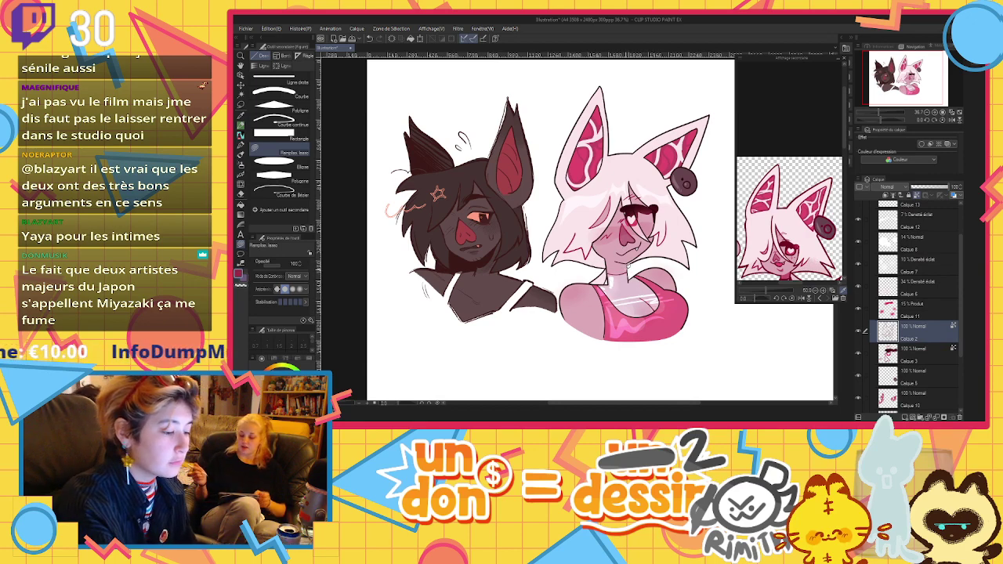
scroll(613, 265, up, 5)
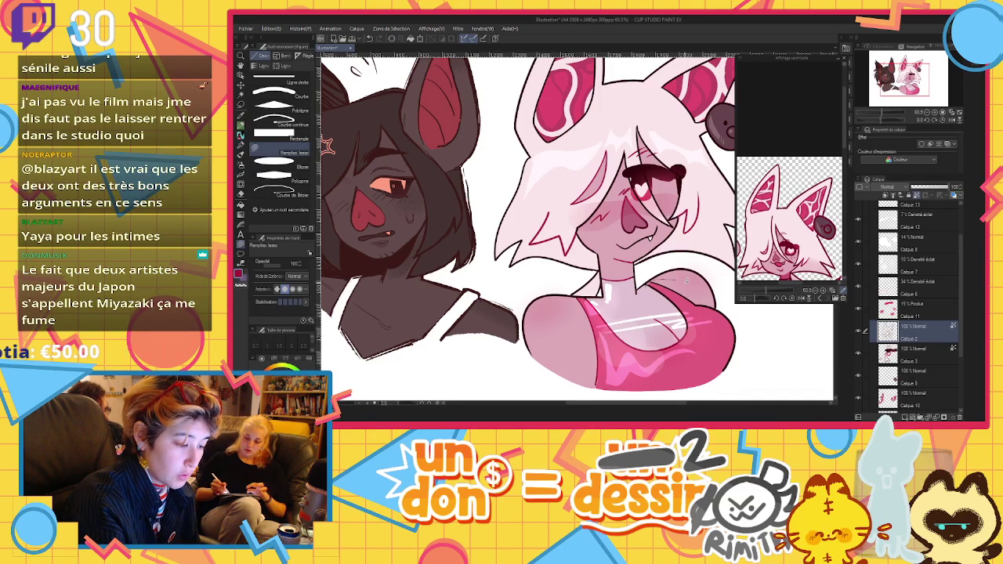
drag(714, 300, 643, 342)
scroll(629, 329, down, 3)
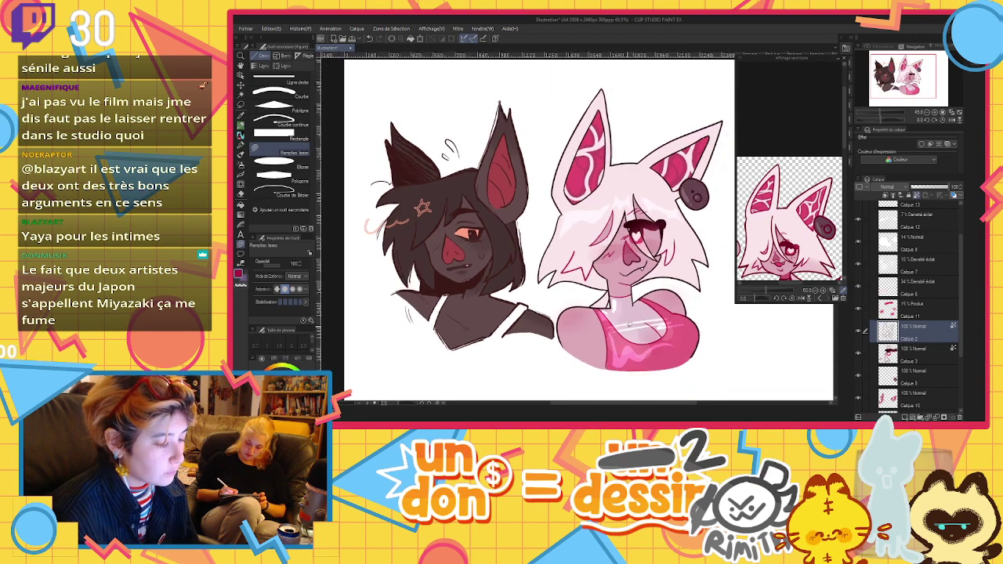
scroll(629, 329, up, 1)
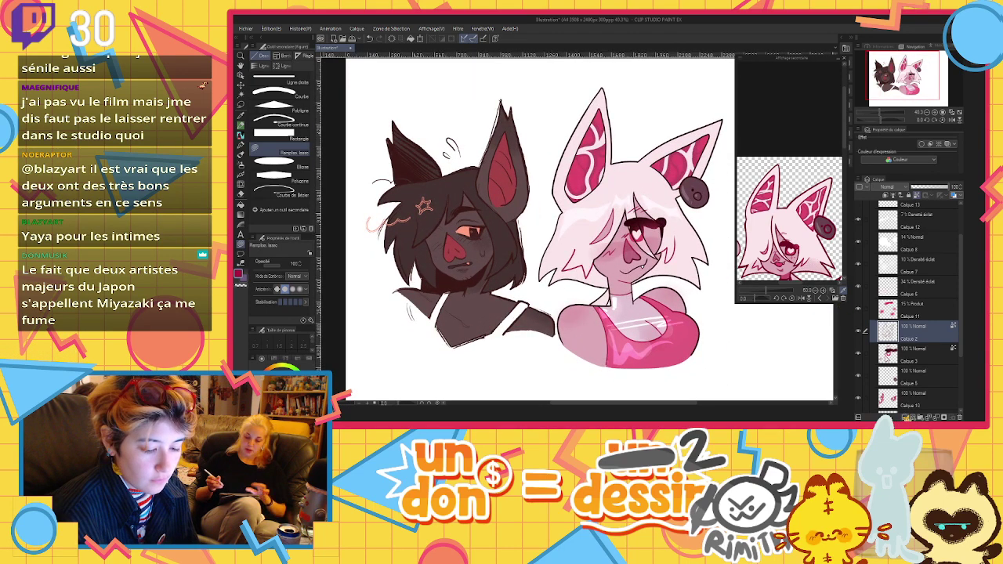
Clip a new layer to Calque 2, lasso-fill the sampled dark colour across the pink character's bust and lower the layer's opacity
click(908, 417)
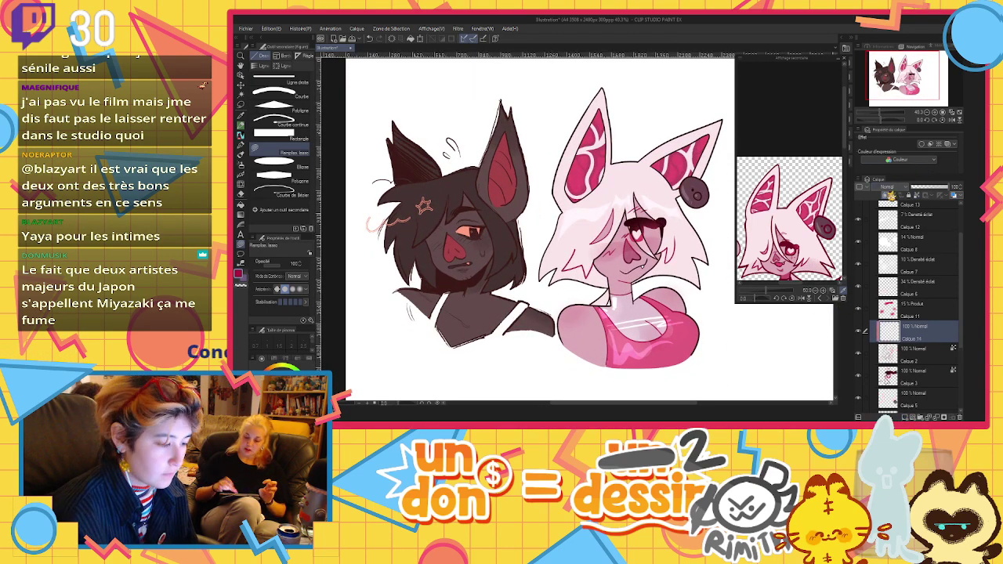
alt+click(596, 305)
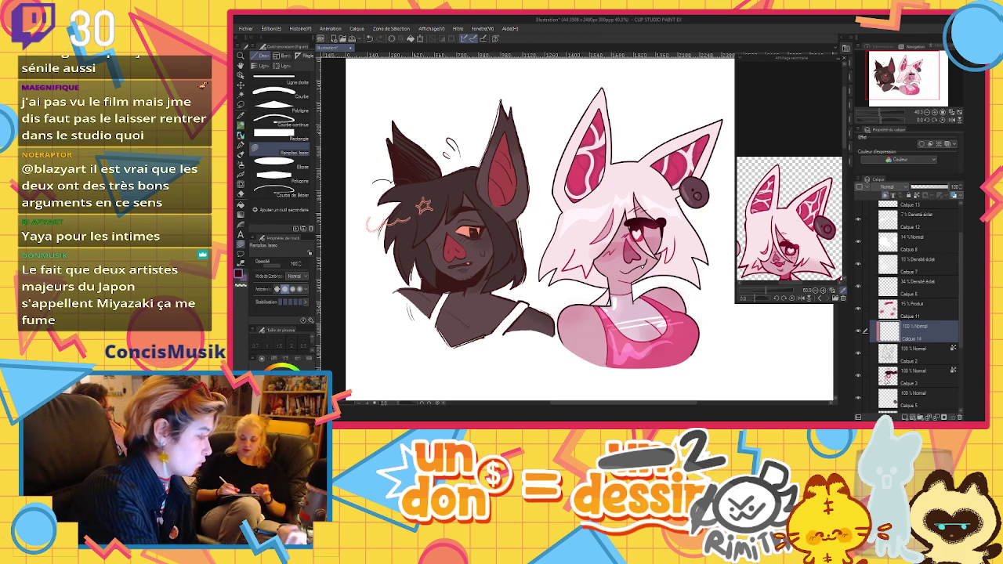
mouse_move(597, 305)
mouse_down()
mouse_move(616, 371)
mouse_move(605, 312)
mouse_move(659, 359)
mouse_move(673, 327)
mouse_up()
mouse_move(639, 295)
mouse_down()
mouse_move(662, 325)
mouse_move(629, 311)
mouse_up()
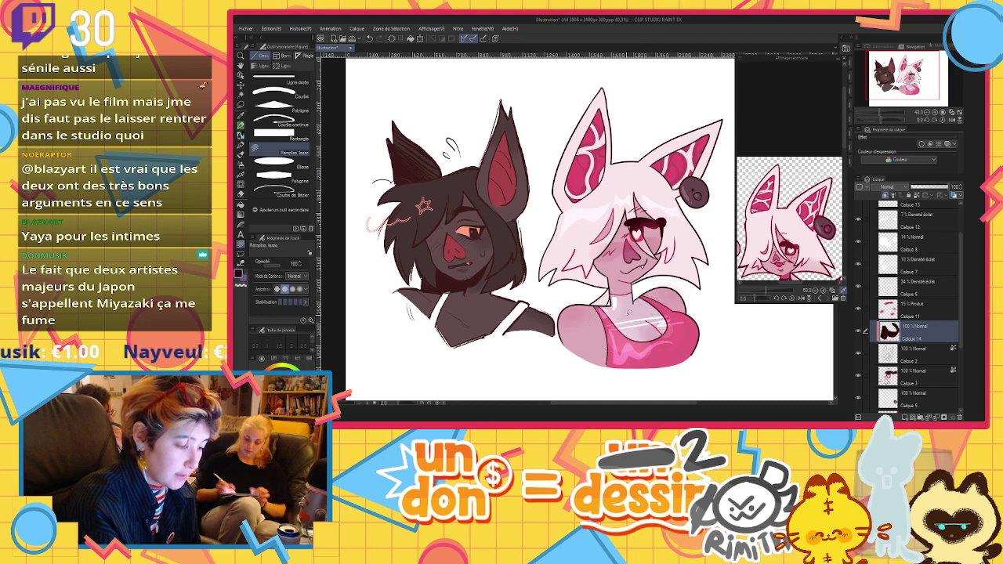
click(931, 189)
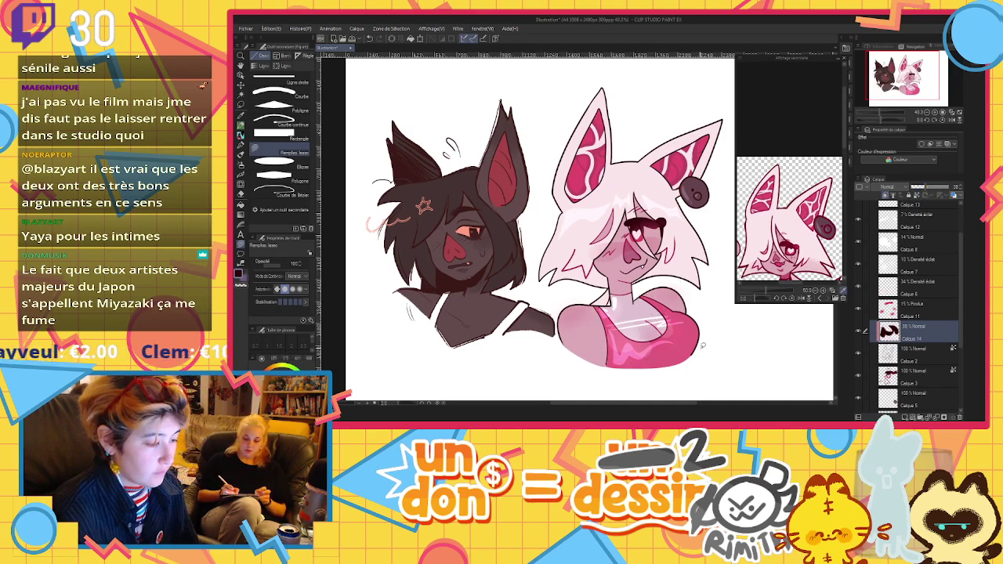
Add a new layer above Calque 11 and lasso-fill a dark pink accent on the pink character's neck
scroll(655, 305, down, 3)
scroll(634, 270, up, 3)
scroll(632, 274, up, 1)
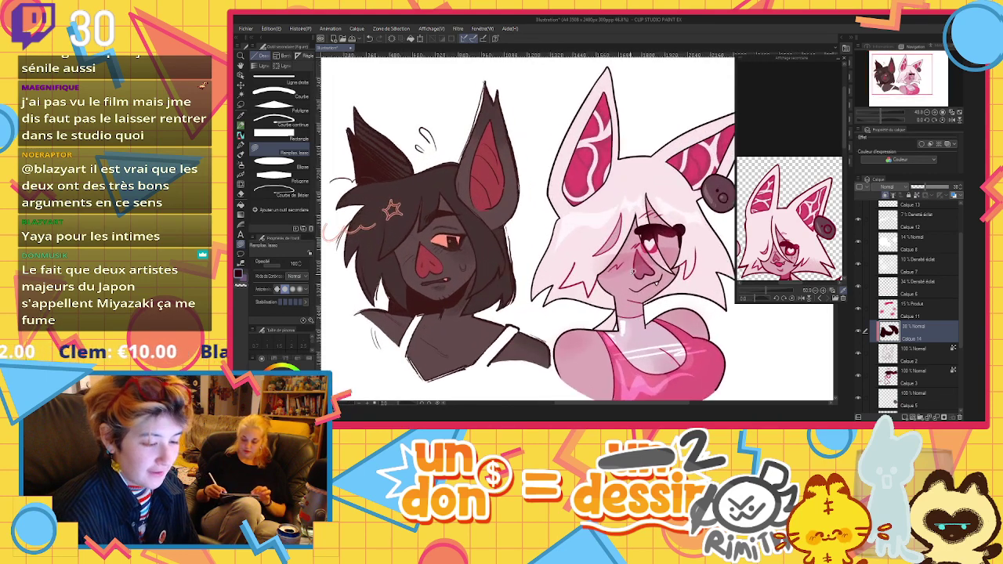
click(911, 293)
click(911, 313)
click(906, 416)
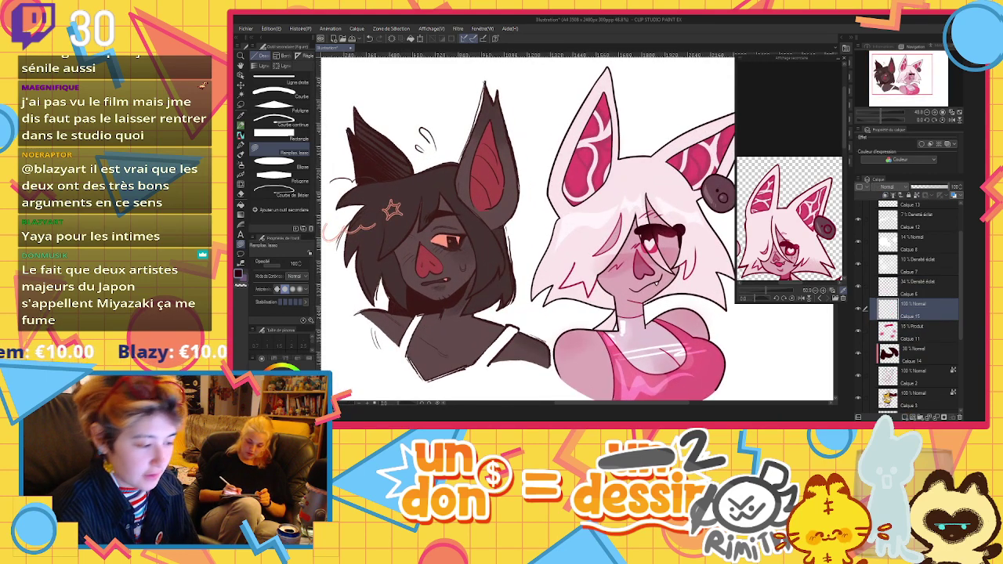
alt+click(642, 300)
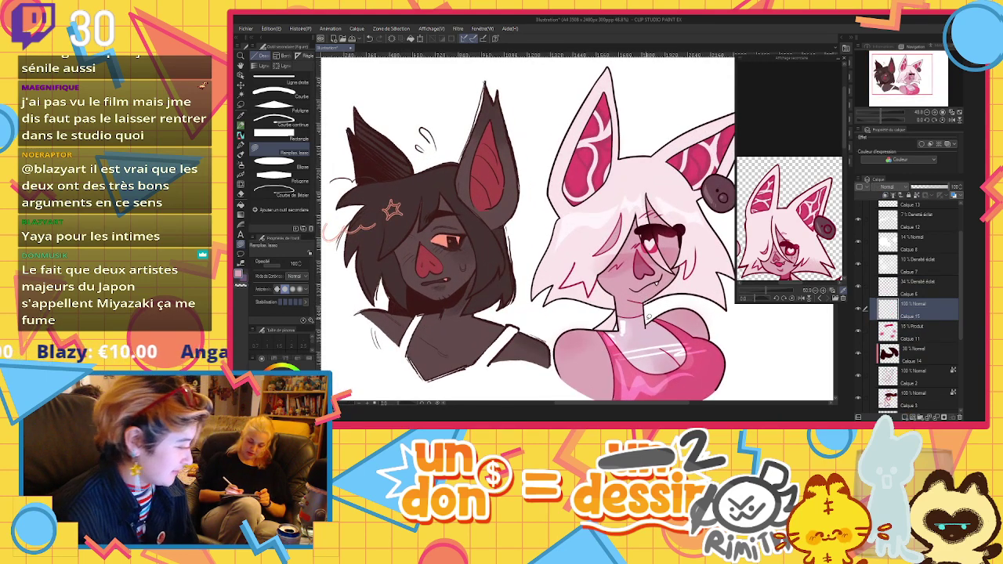
scroll(649, 316, up, 3)
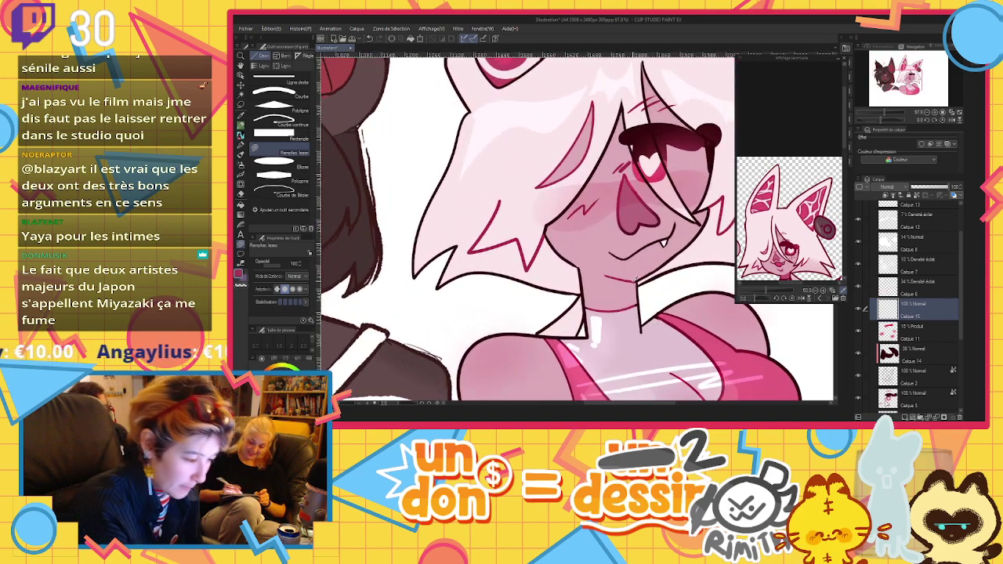
mouse_move(606, 274)
mouse_down()
mouse_move(636, 295)
mouse_move(636, 276)
mouse_up()
scroll(636, 276, down, 5)
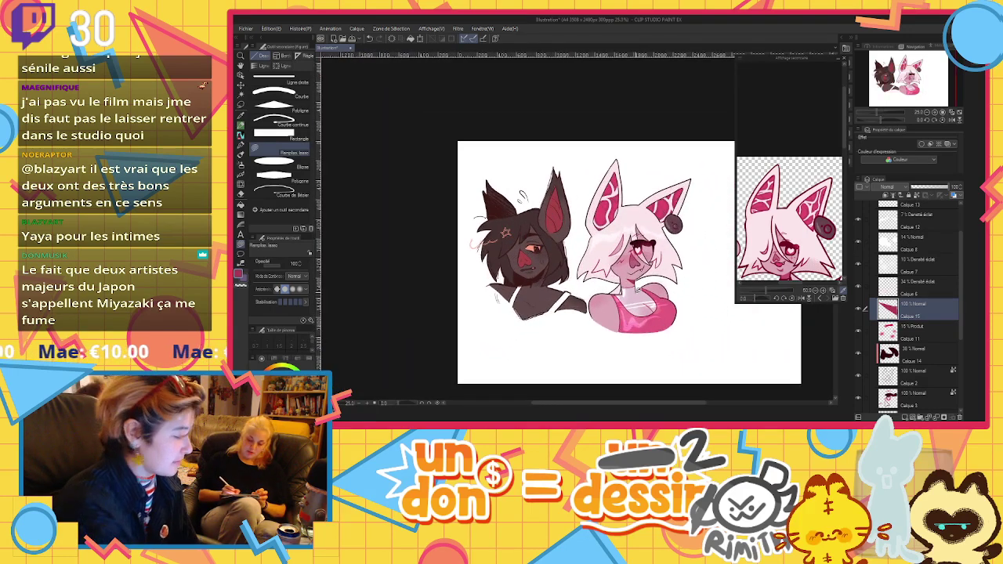
scroll(636, 292, up, 1)
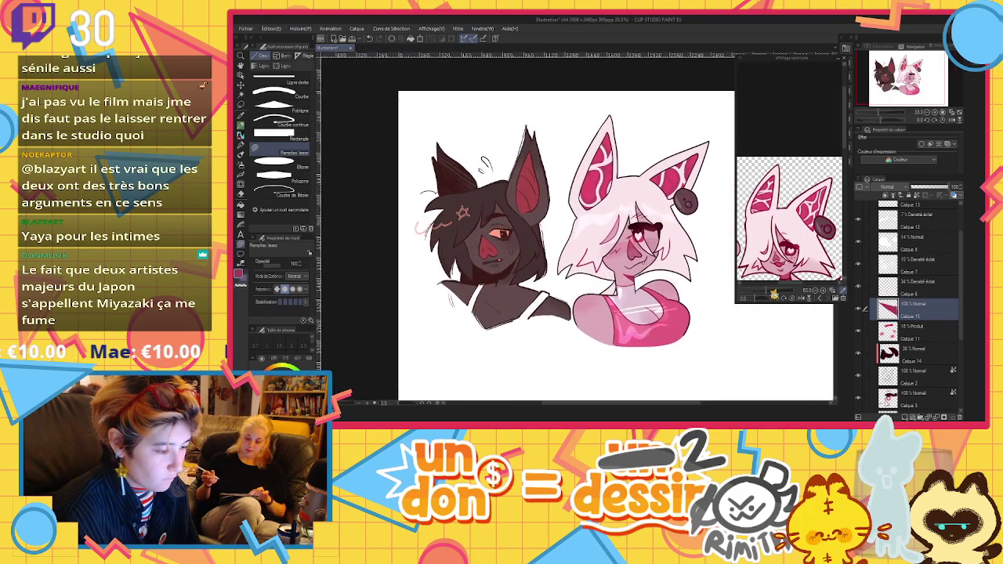
On a new layer, draw two pink hearts between the pink character's ears with a size 20 pen and fill them
click(905, 417)
scroll(634, 325, up, 2)
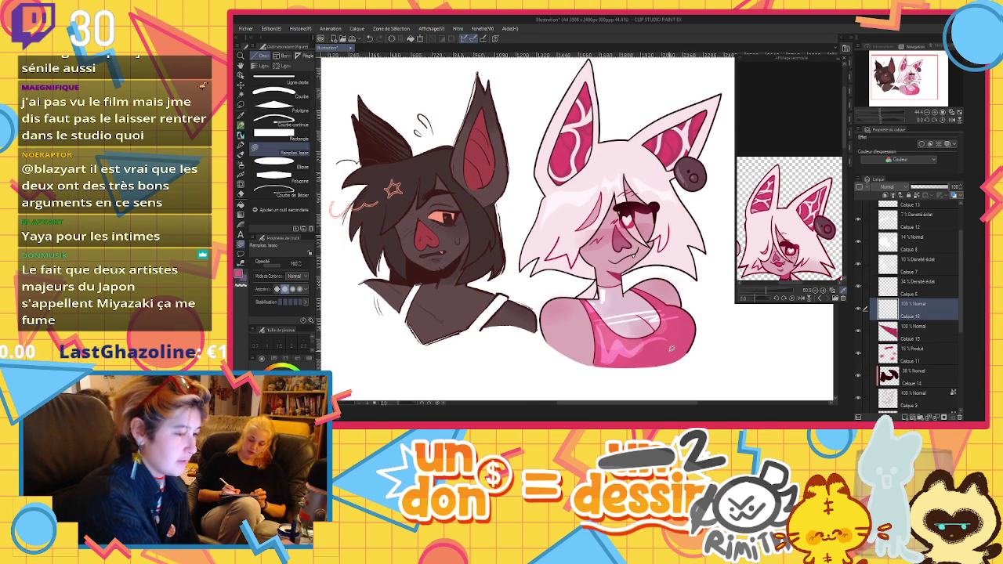
scroll(671, 348, up, 1)
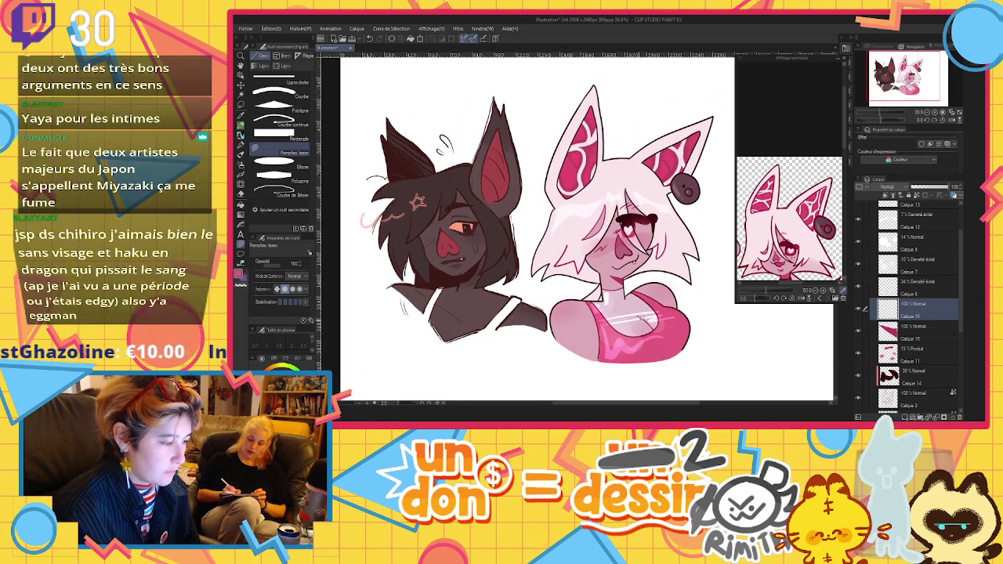
scroll(587, 234, down, 1)
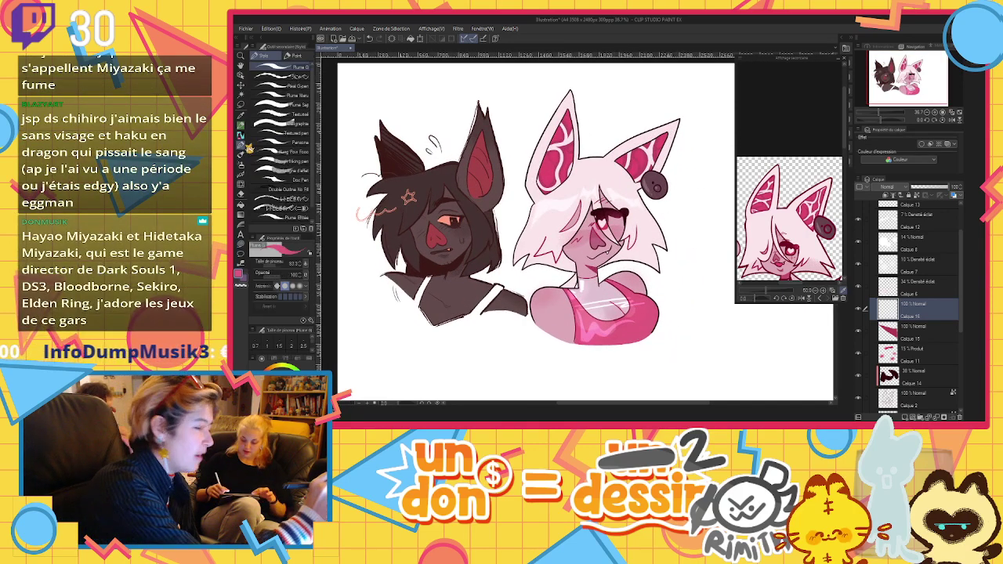
key(p)
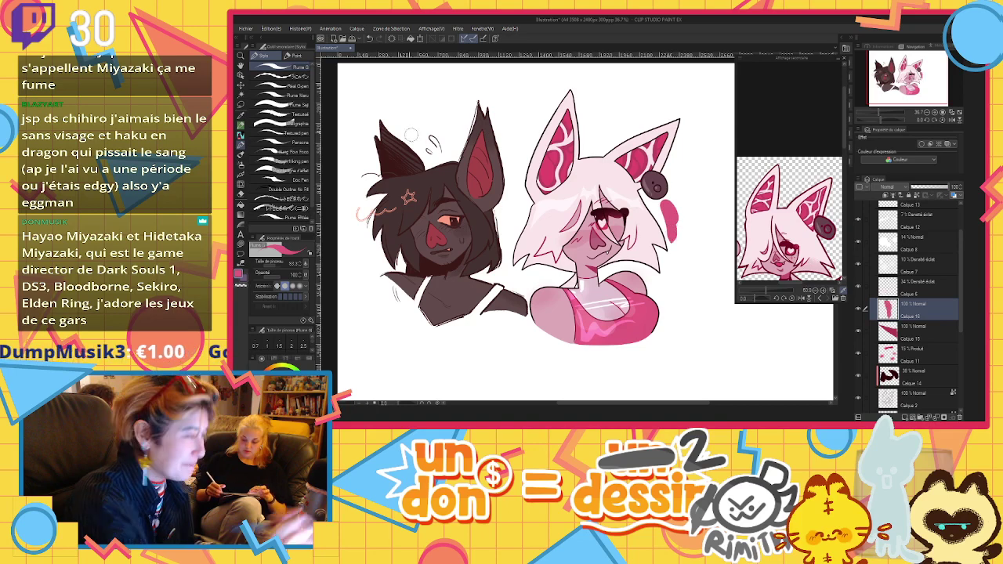
click(297, 262)
text(20)
key(Return)
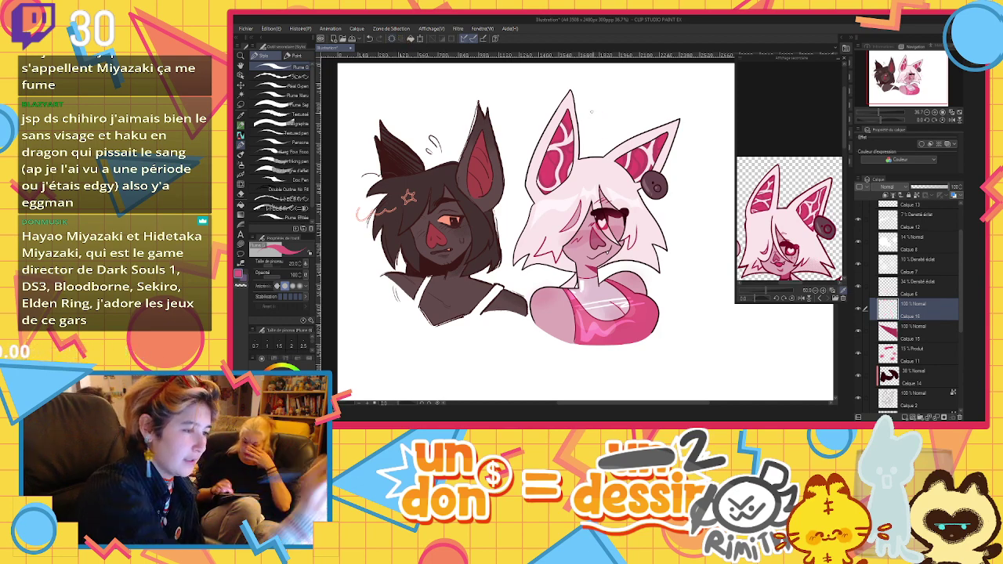
mouse_move(602, 118)
mouse_down()
mouse_move(604, 139)
mouse_move(612, 109)
mouse_move(597, 151)
mouse_up()
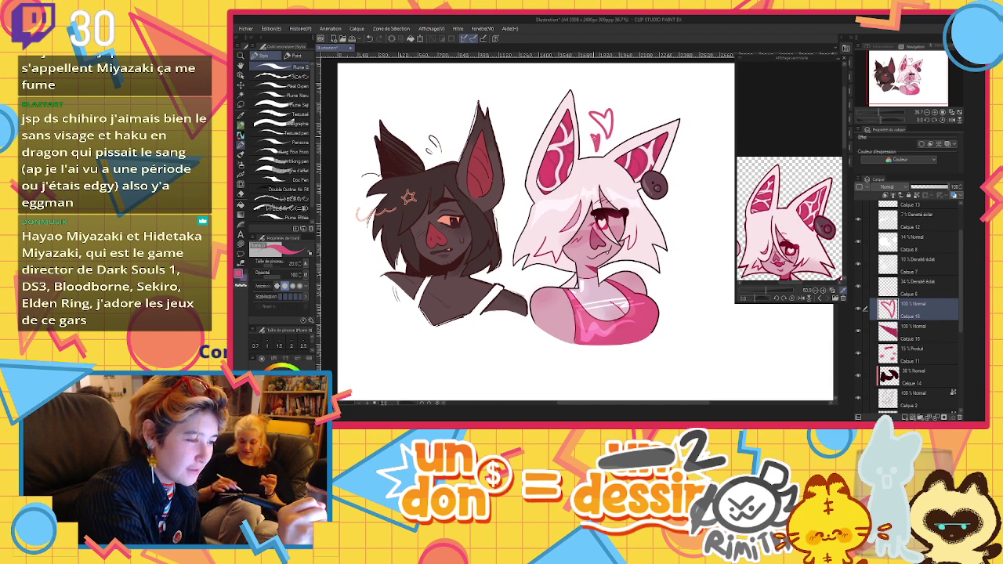
click(242, 208)
click(609, 120)
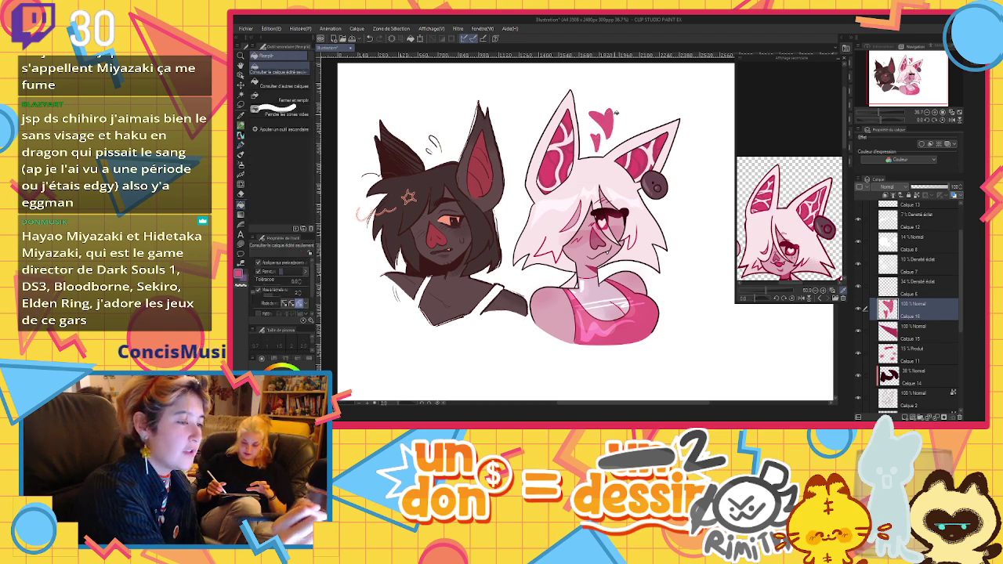
Hand-letter the artist's signature in pink pen beside the pink character's shoulder
click(241, 146)
click(244, 285)
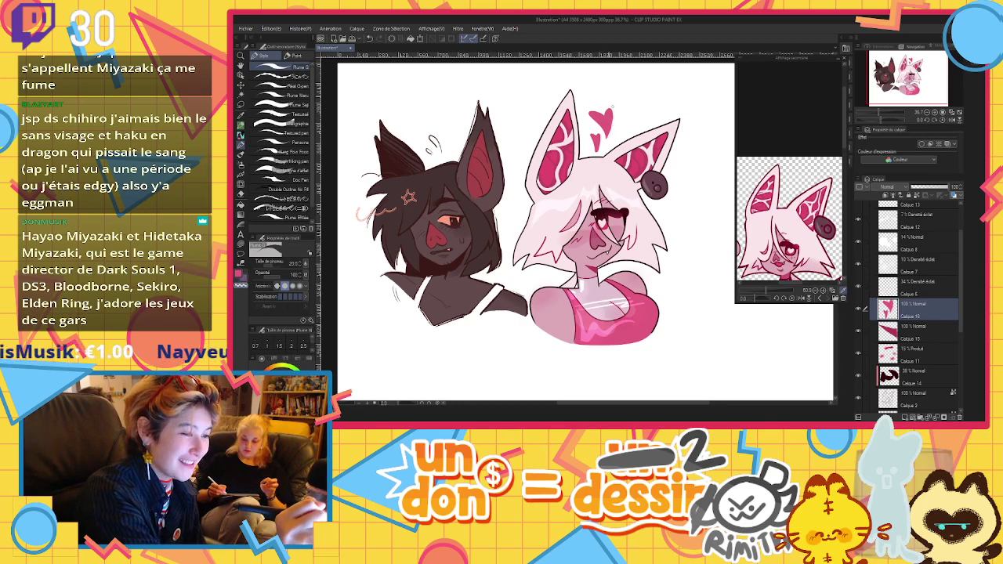
click(370, 38)
click(369, 38)
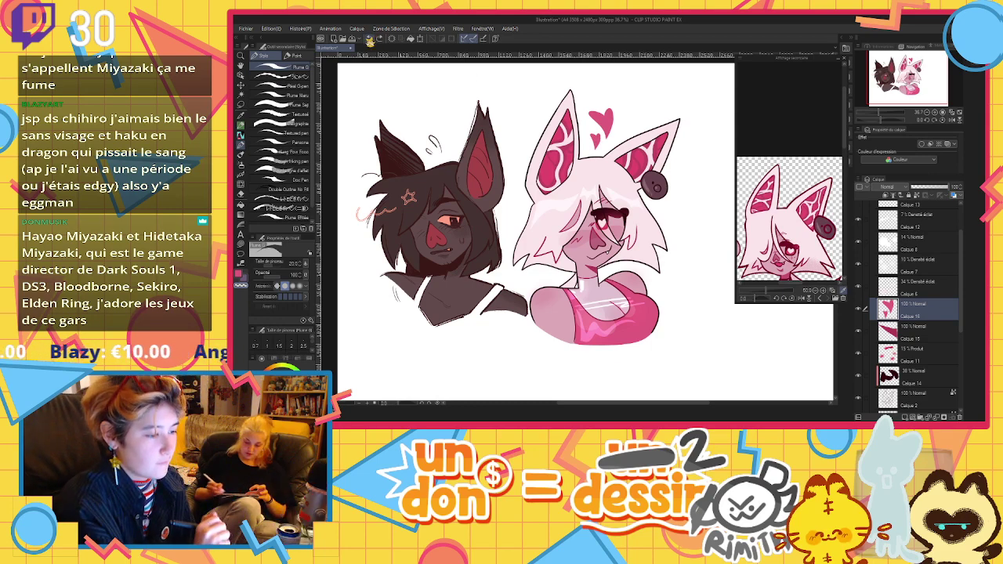
key(c)
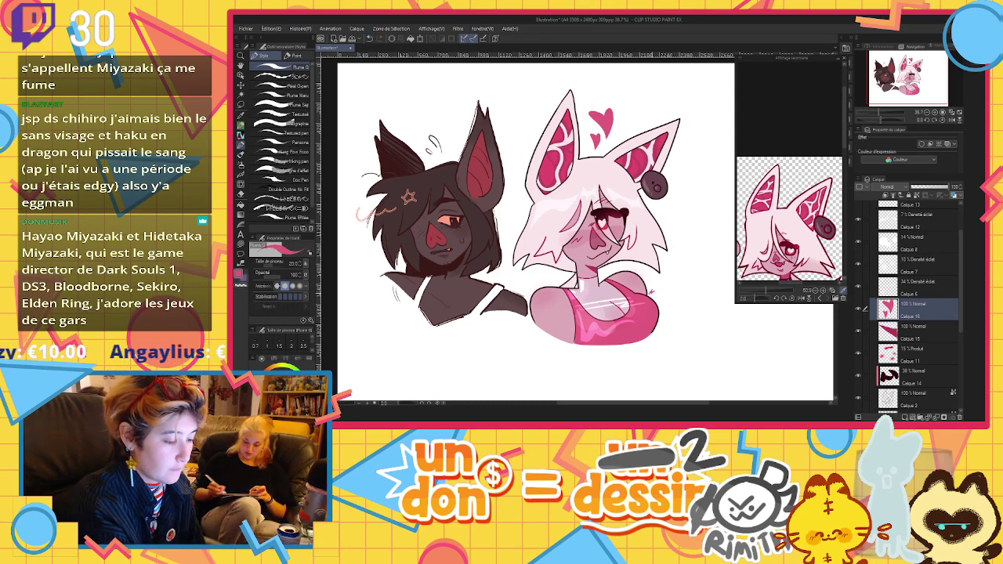
drag(652, 291, 662, 304)
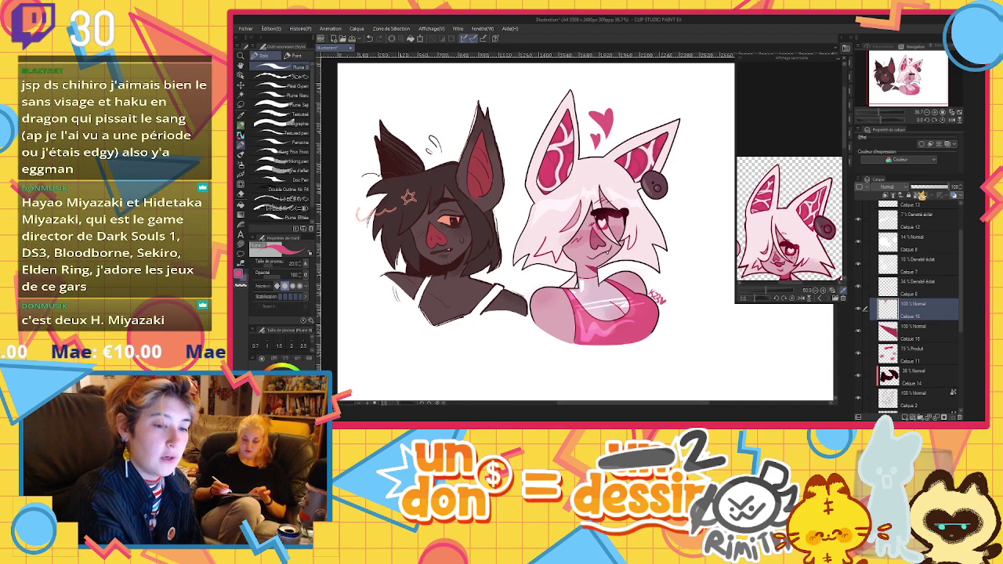
Lock the transparent pixels of Calque 16, sample a darker pink and shade the hearts with the pen at size 50.2
click(916, 195)
alt+click(650, 160)
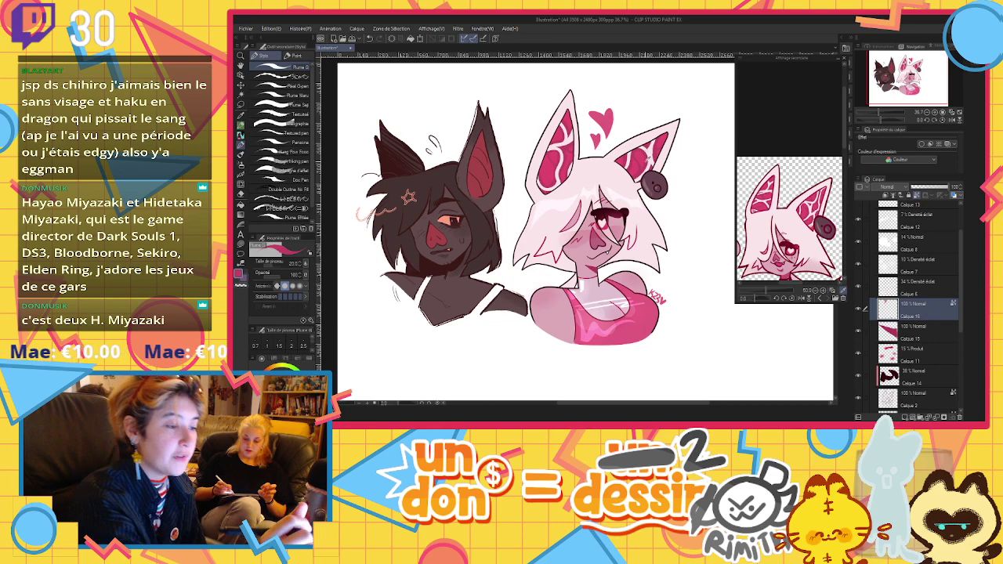
click(281, 266)
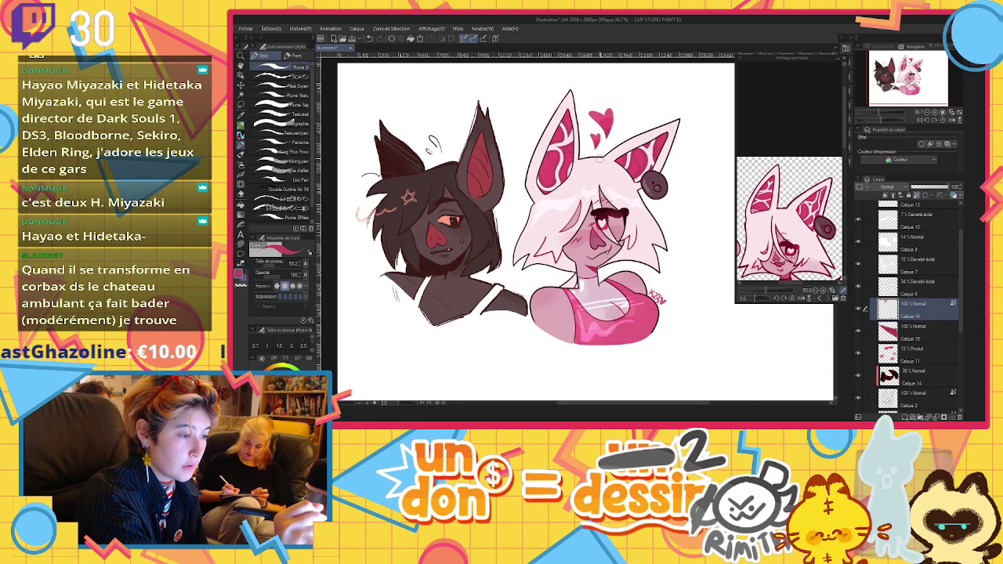
Add a new layer at the top of the stack, above the Illustration_sans_titre layer
scroll(600, 159, down, 3)
scroll(599, 159, up, 2)
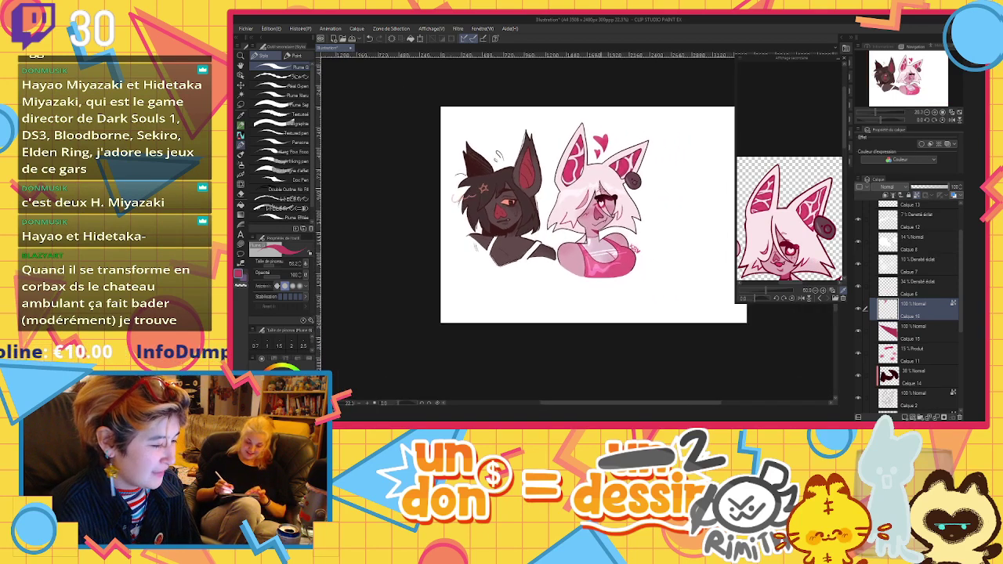
click(911, 223)
drag(964, 262, 960, 216)
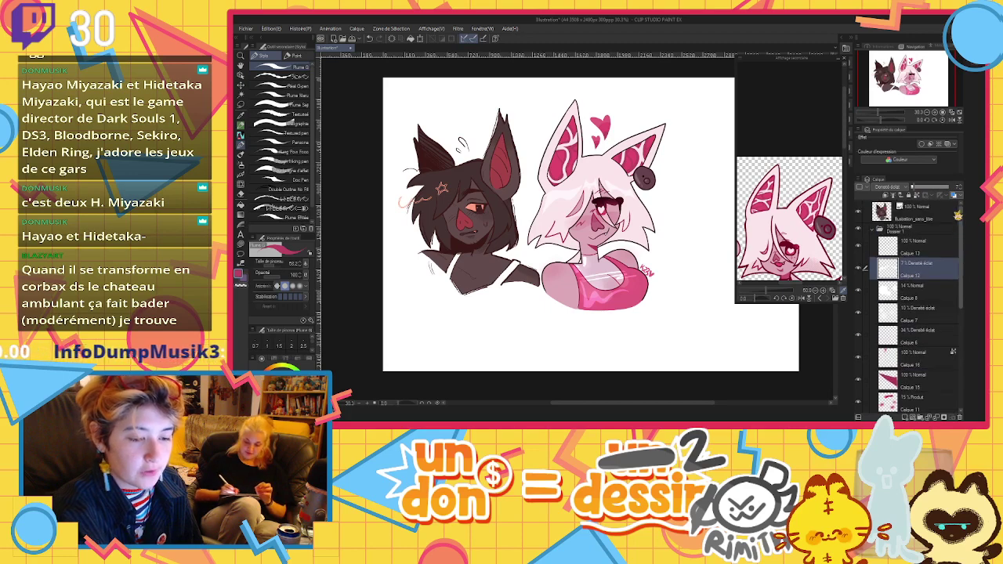
click(921, 219)
click(906, 417)
Paint white pen strokes along the bottom edge of the pink character's bust to trim it into a clean curve
alt+click(712, 347)
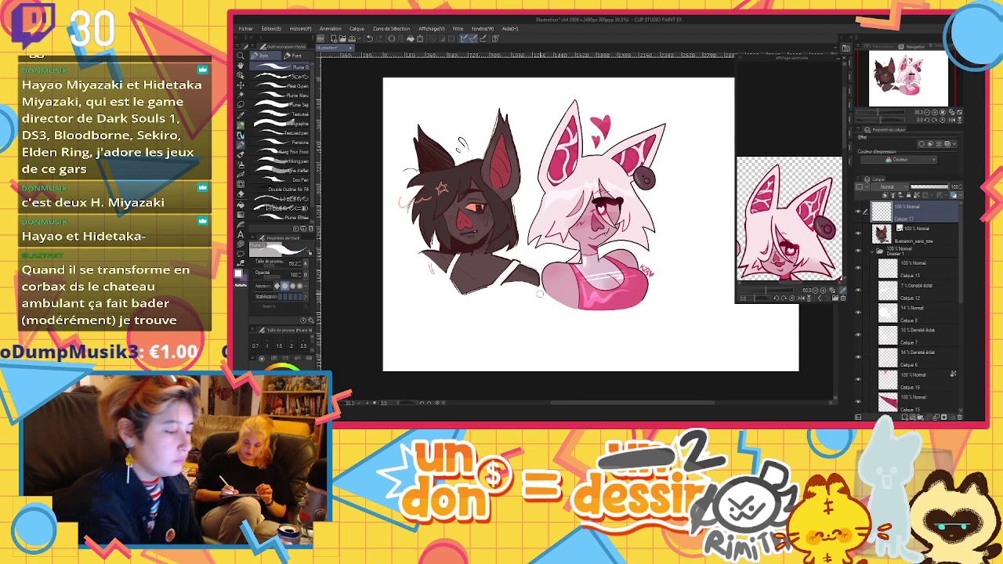
mouse_move(541, 294)
mouse_down()
mouse_move(649, 323)
mouse_move(554, 299)
mouse_move(614, 321)
mouse_up()
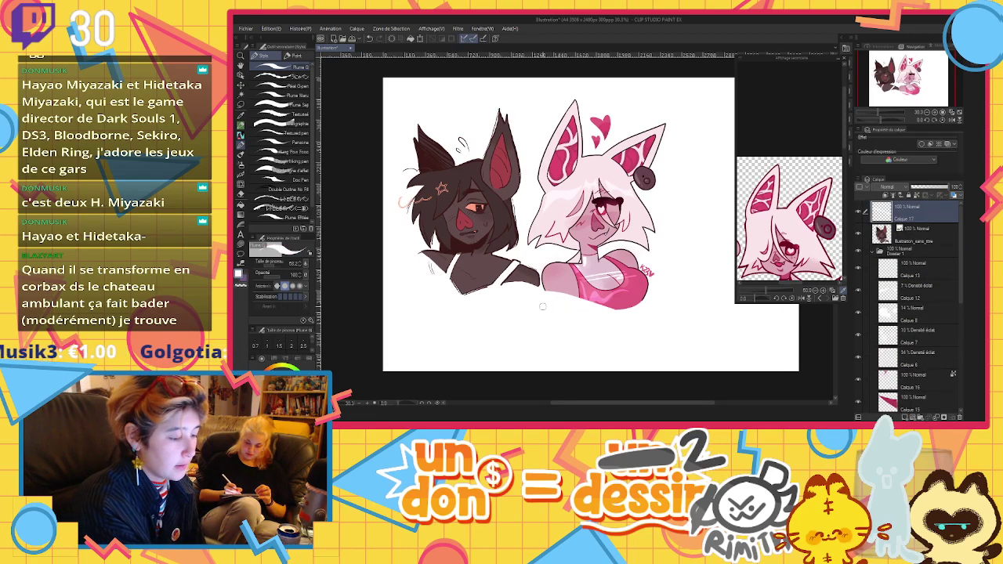
drag(532, 291, 641, 333)
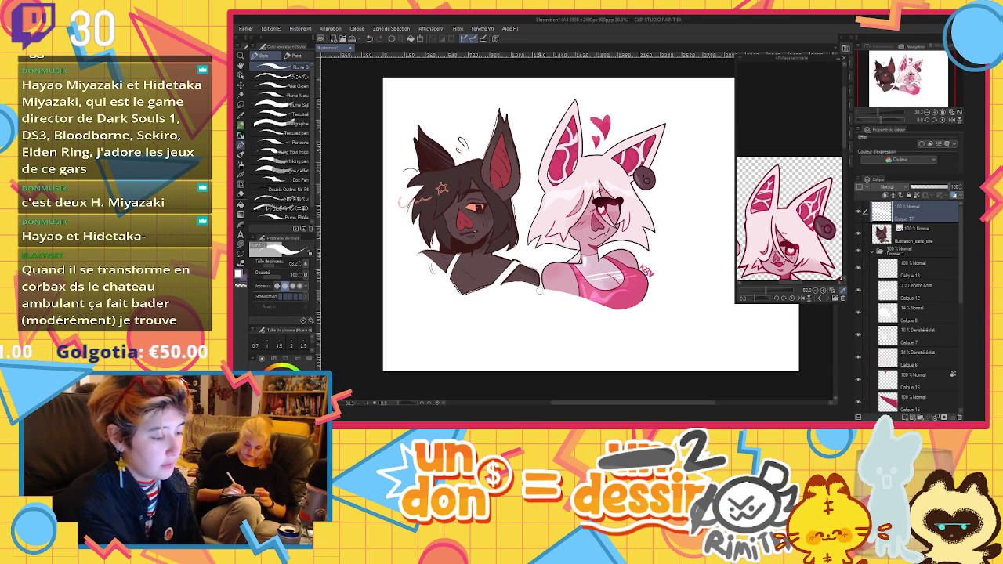
drag(540, 290, 657, 344)
drag(611, 314, 651, 298)
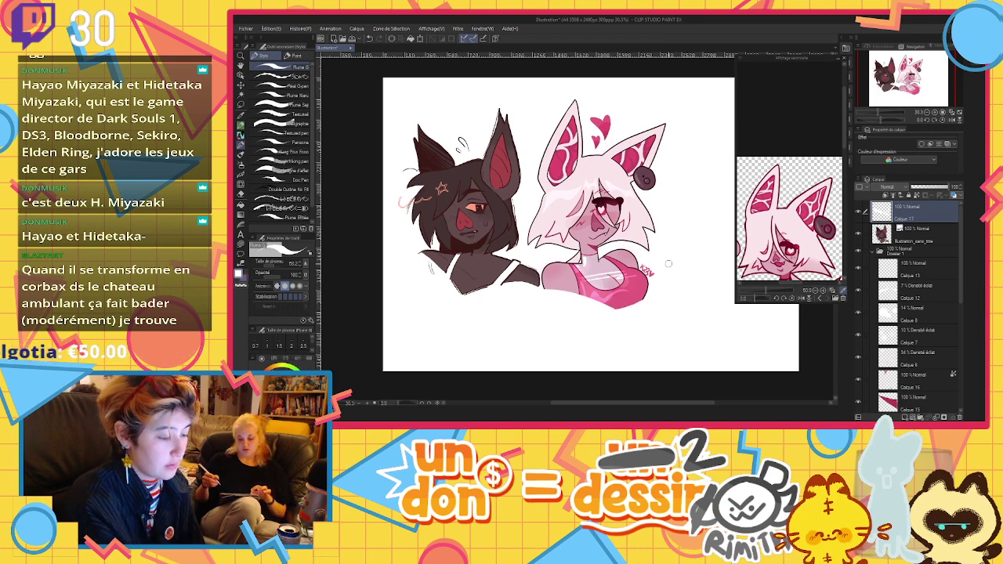
scroll(669, 263, down, 4)
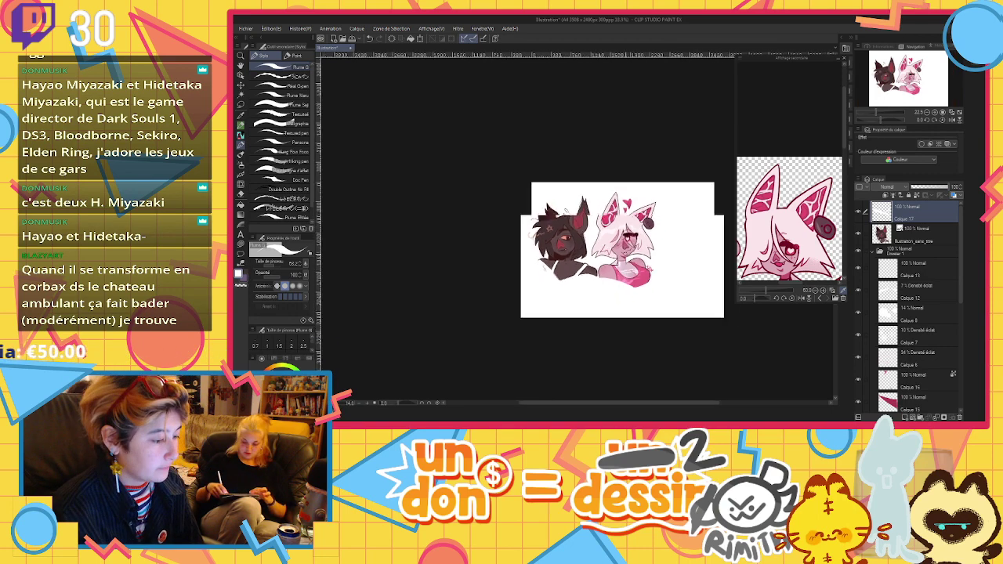
Crop the canvas on all four sides to fit closely around the two bat-eared characters
click(268, 29)
click(356, 254)
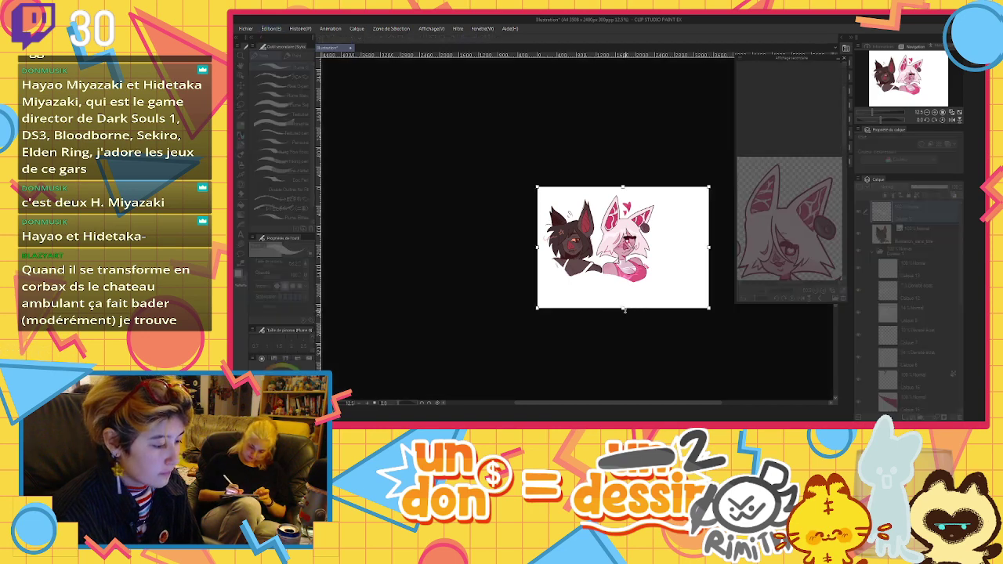
drag(625, 310, 620, 285)
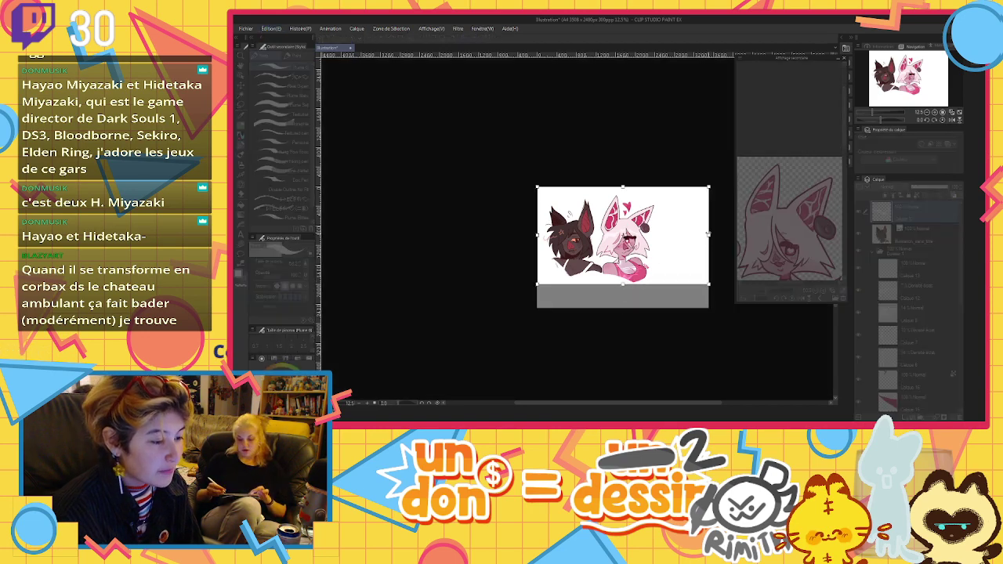
drag(708, 234, 655, 234)
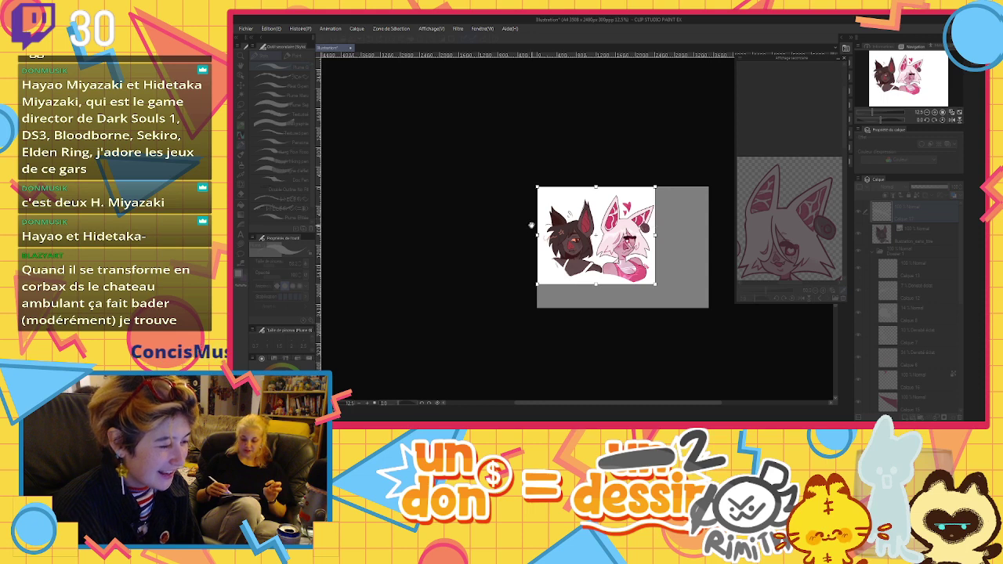
drag(537, 235, 541, 234)
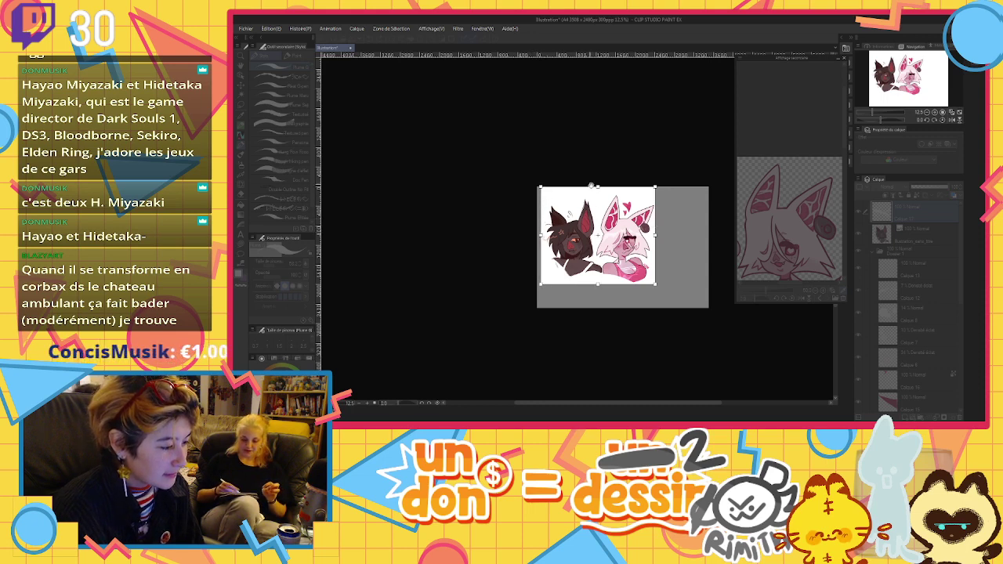
drag(592, 186, 597, 195)
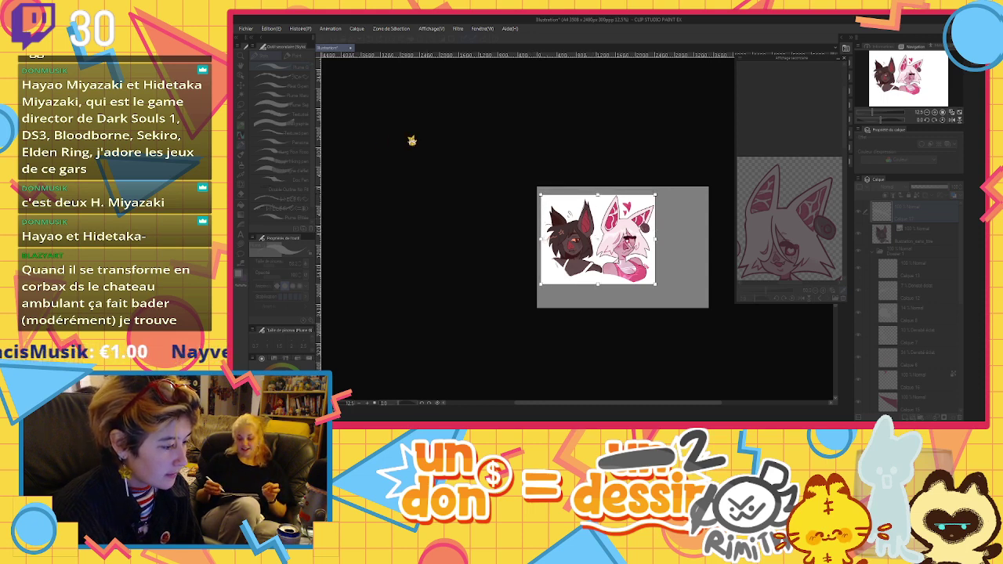
key(Return)
scroll(611, 236, up, 3)
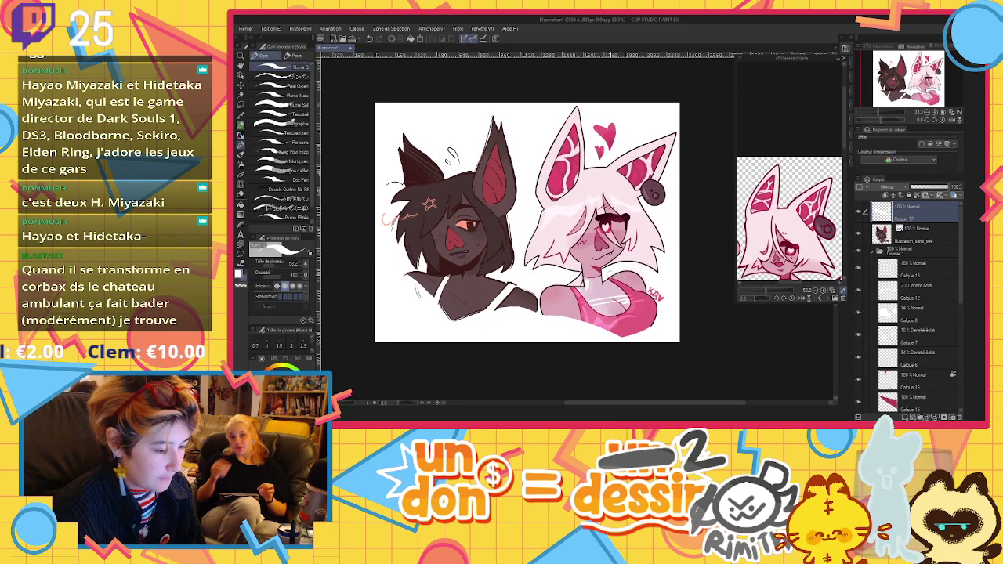
scroll(612, 275, up, 3)
scroll(590, 235, down, 3)
scroll(570, 218, up, 1)
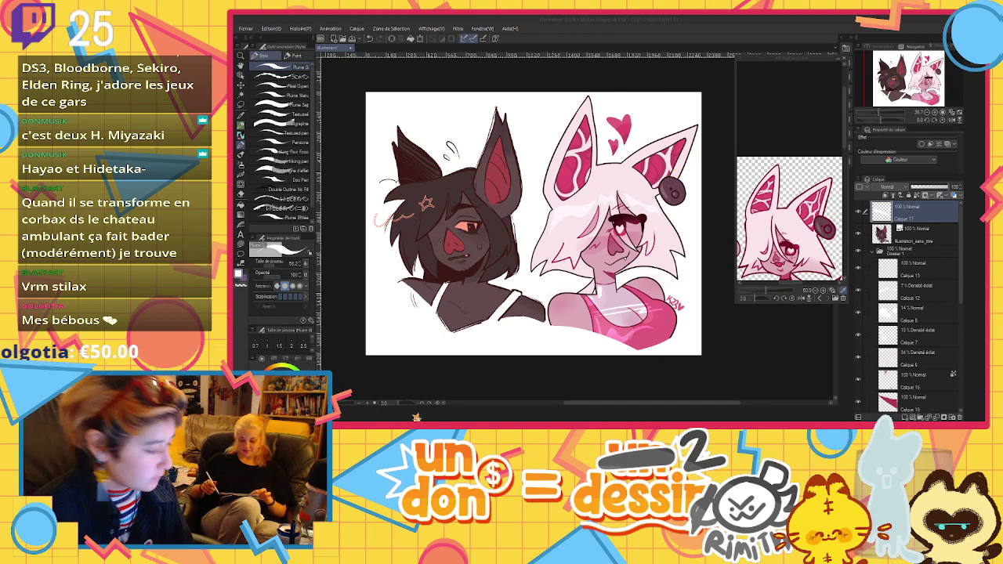
Save the cropped illustration as bat golgo.png
click(502, 419)
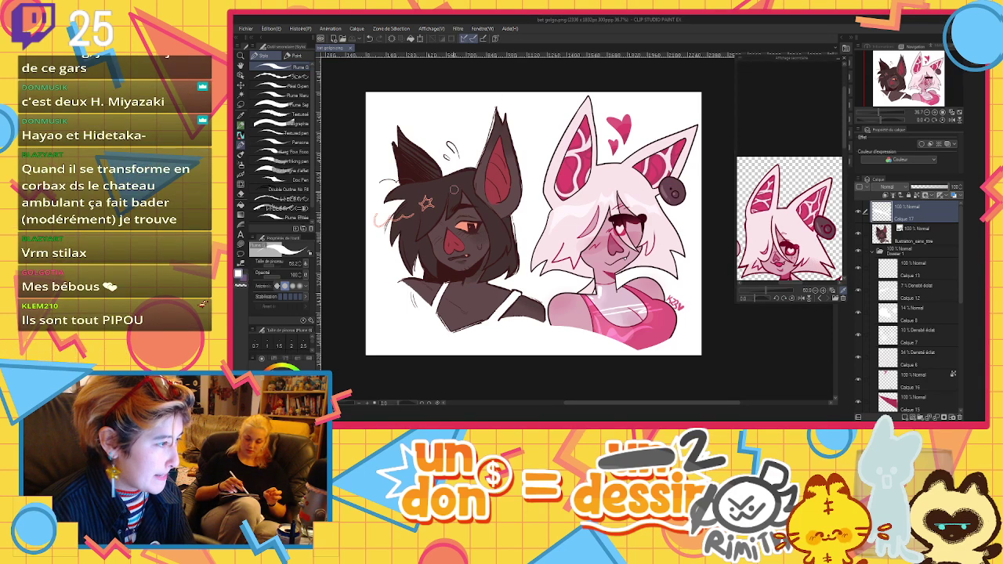
click(338, 244)
click(226, 352)
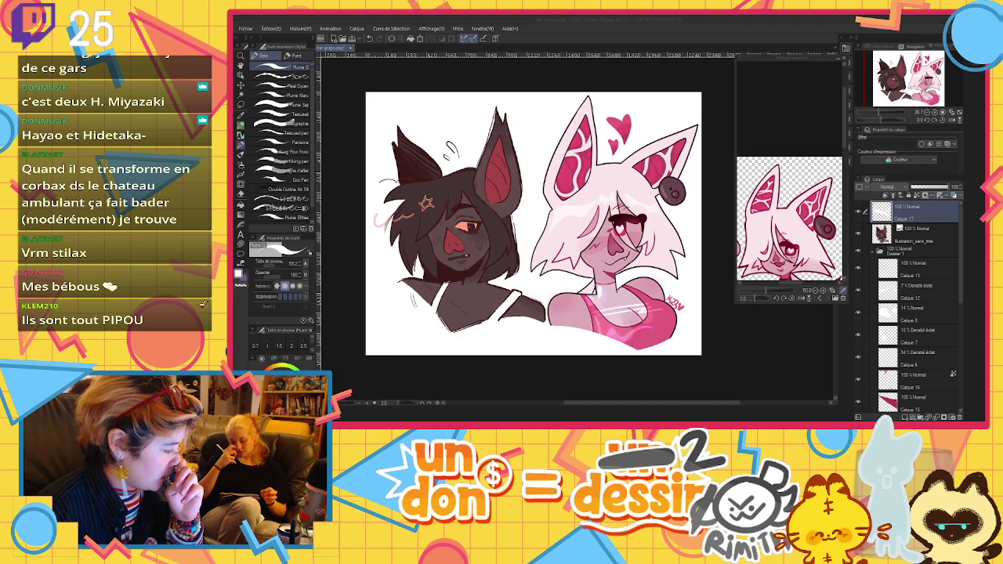
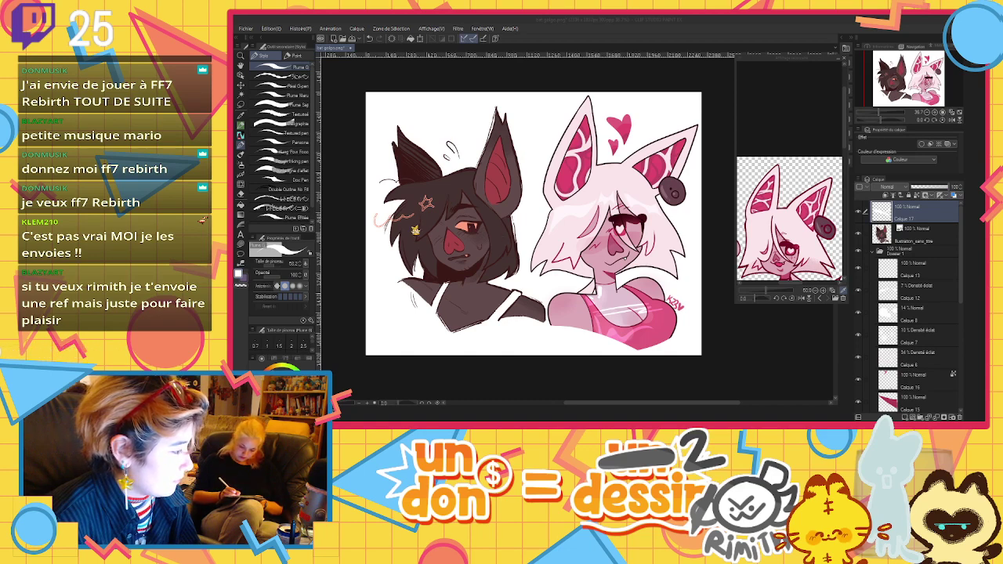
Replace the finished illustration with a new blank A4 canvas, with the brown-haired schoolgirl picture loaded as the enlarged reference
key(Return)
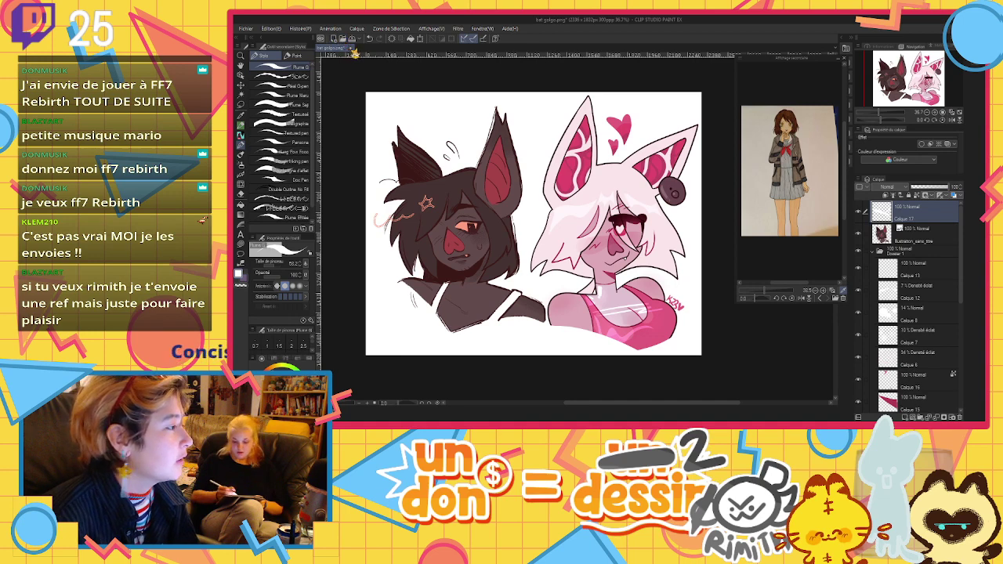
key(ctrl+w)
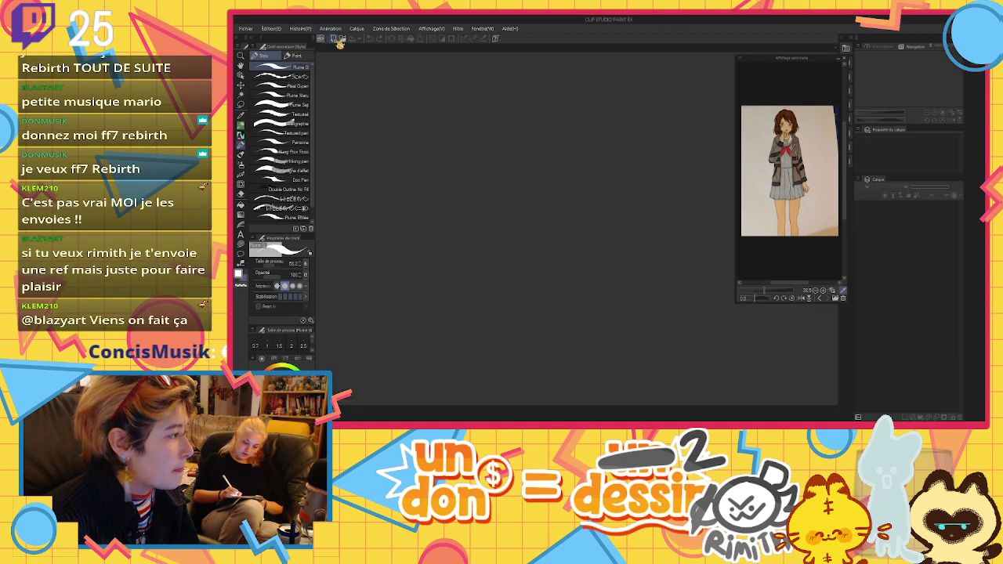
key(Return)
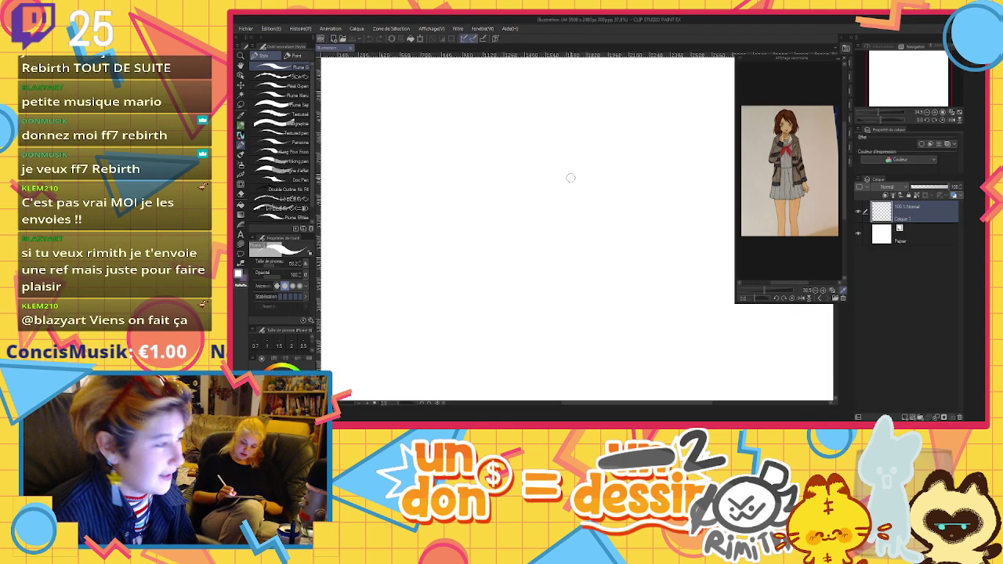
scroll(778, 143, up, 1)
scroll(793, 123, up, 2)
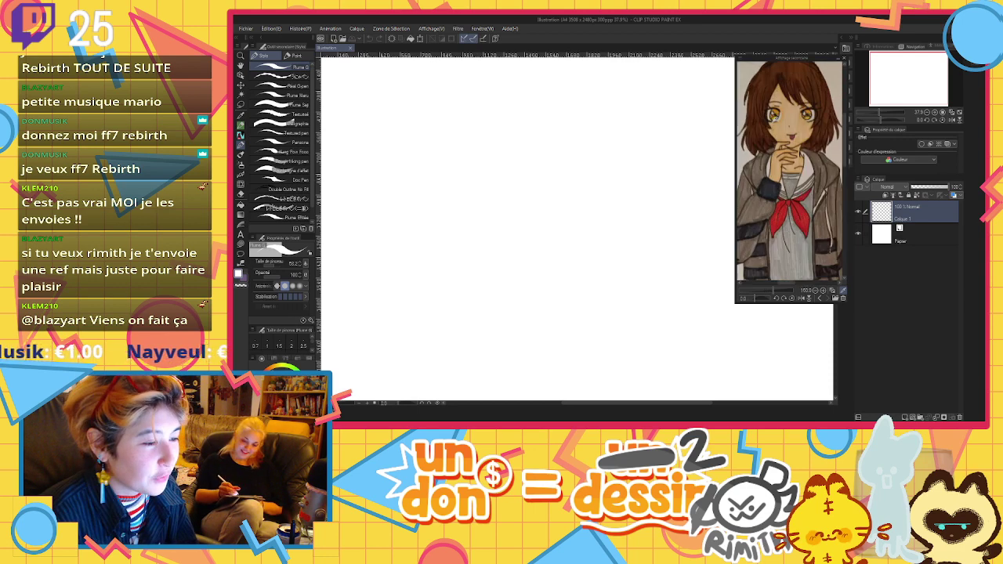
scroll(798, 120, down, 1)
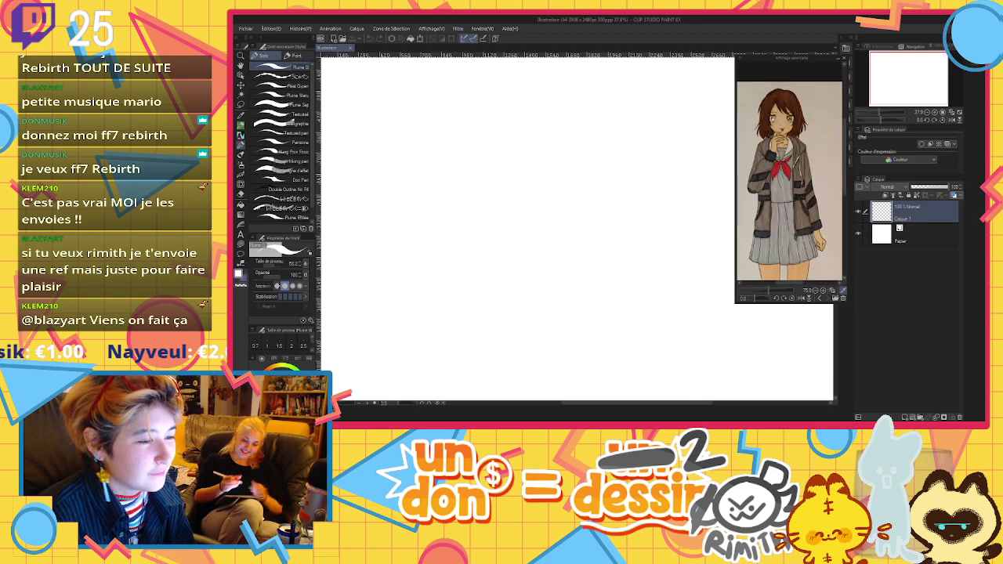
Choose the sketchy pencil and switch the drawing colour from white to black
click(241, 125)
drag(470, 134, 578, 120)
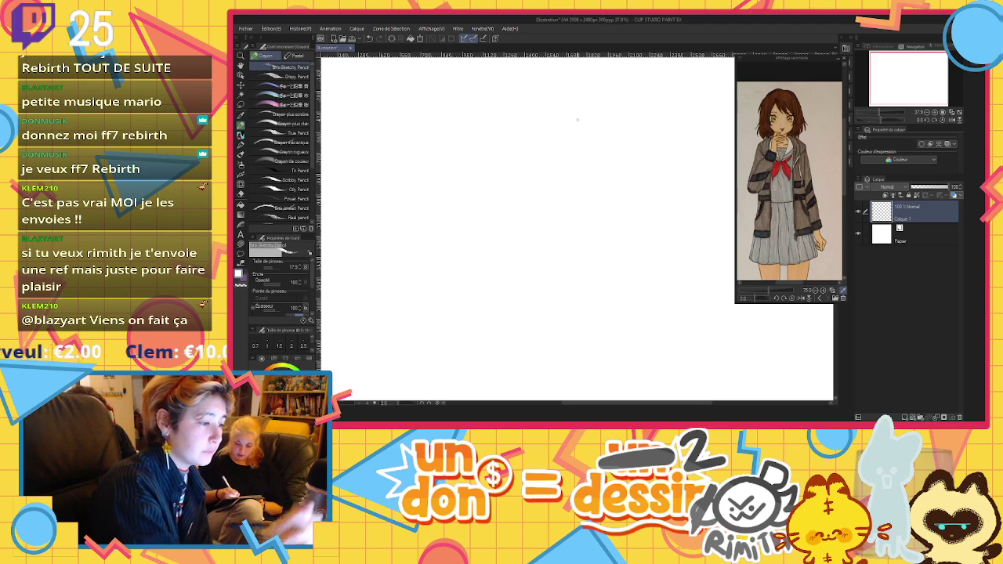
key(x)
mouse_move(508, 116)
mouse_down()
mouse_move(506, 181)
mouse_move(522, 110)
mouse_move(492, 118)
mouse_up()
mouse_move(847, 161)
mouse_down()
mouse_move(846, 198)
mouse_move(845, 144)
mouse_up()
mouse_move(507, 110)
mouse_down()
mouse_move(485, 180)
mouse_move(568, 130)
mouse_move(489, 117)
mouse_up()
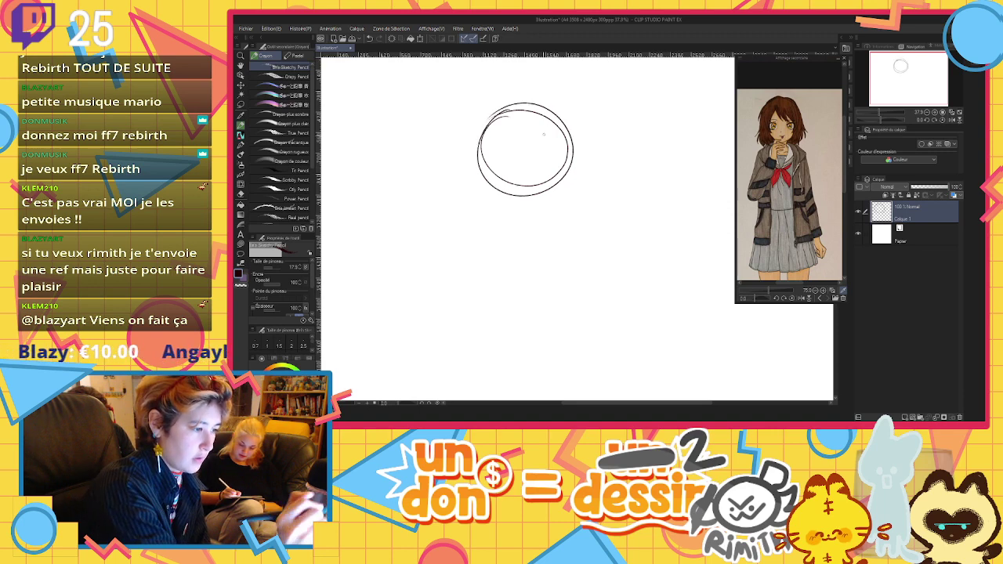
click(392, 38)
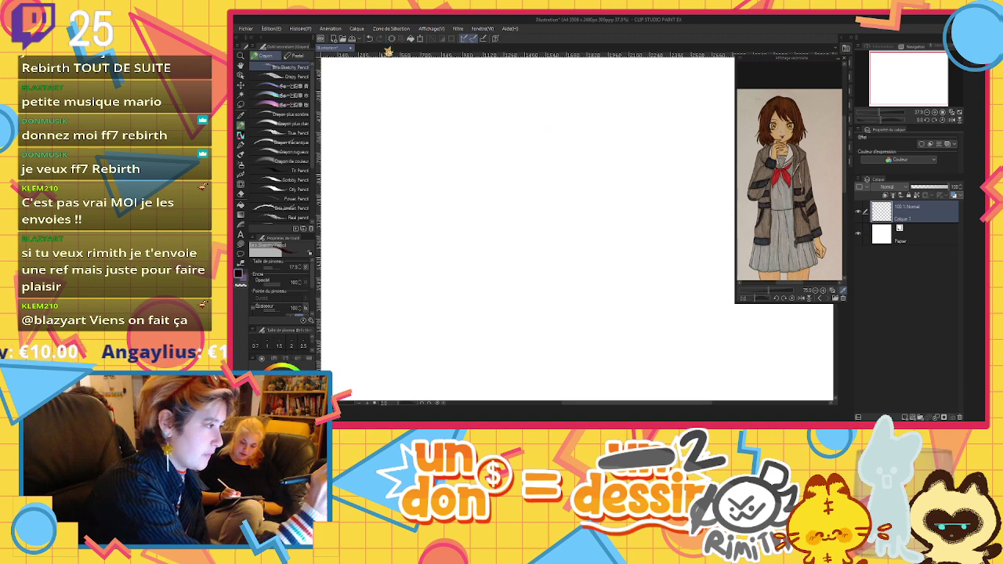
Draw a round chibi head outline with a wider cheek and jaw line beneath it, using the black pen at size 50.2
click(240, 145)
mouse_move(527, 105)
mouse_down()
mouse_move(491, 117)
mouse_move(589, 130)
mouse_move(525, 103)
mouse_up()
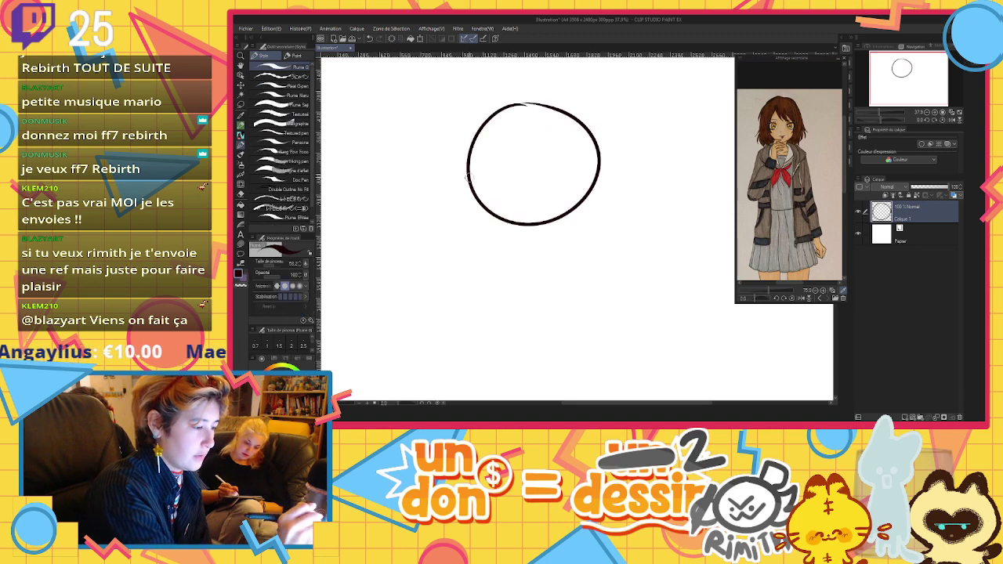
mouse_move(472, 188)
mouse_down()
mouse_move(532, 241)
mouse_move(499, 229)
mouse_move(566, 236)
mouse_move(530, 237)
mouse_move(591, 201)
mouse_move(594, 174)
mouse_up()
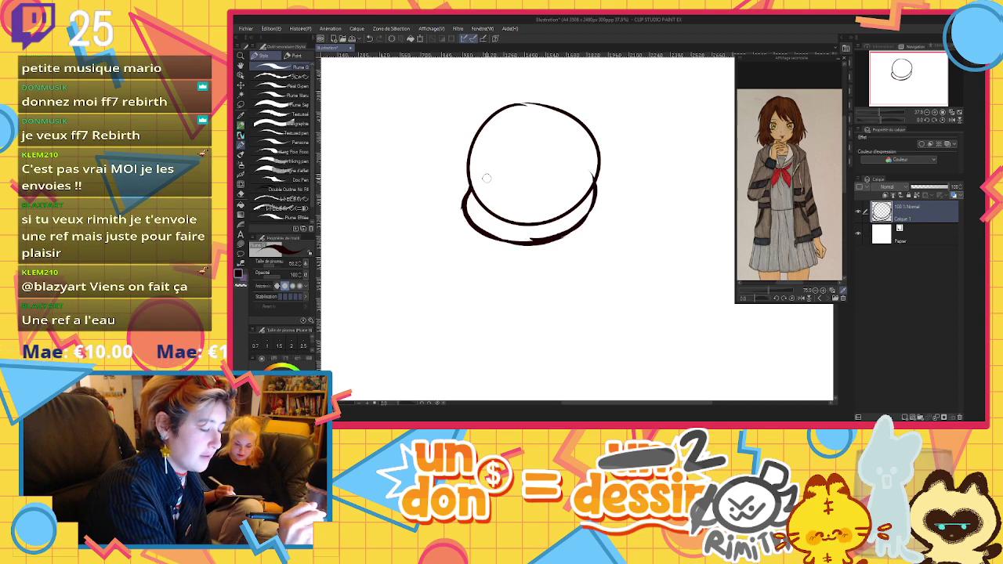
Draw two small round eyes, a tiny oval nose and a wavy smile, and erase the inner chin line
mouse_move(496, 182)
mouse_down()
mouse_move(498, 191)
mouse_move(550, 190)
mouse_up()
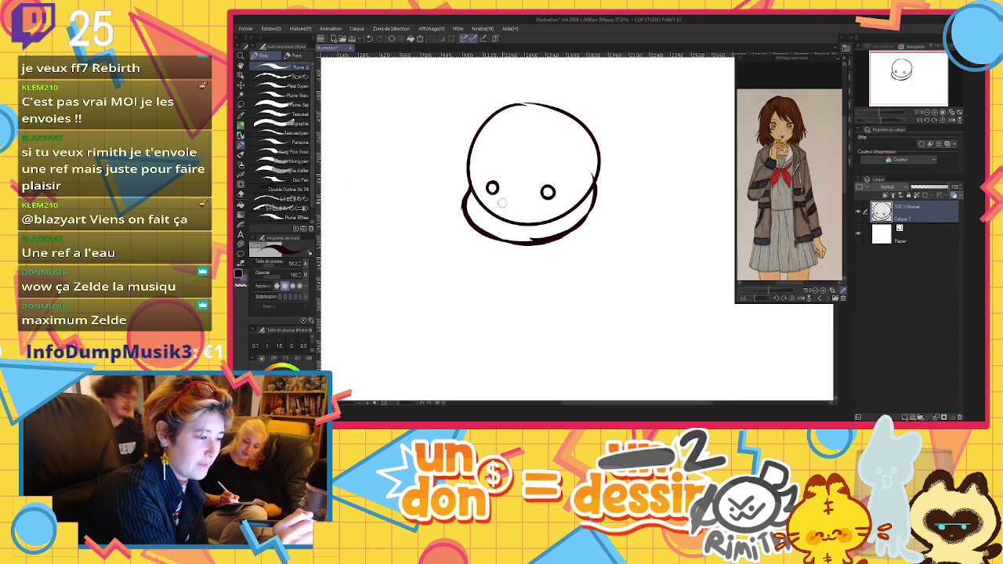
mouse_move(497, 201)
mouse_down()
mouse_move(508, 208)
mouse_move(502, 221)
mouse_move(582, 206)
mouse_move(589, 189)
mouse_up()
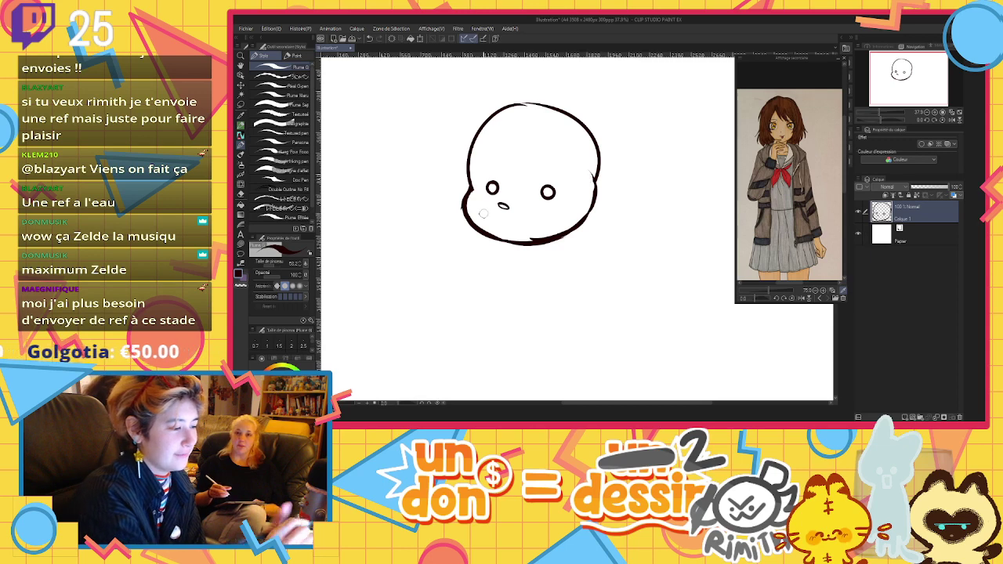
drag(484, 214, 514, 212)
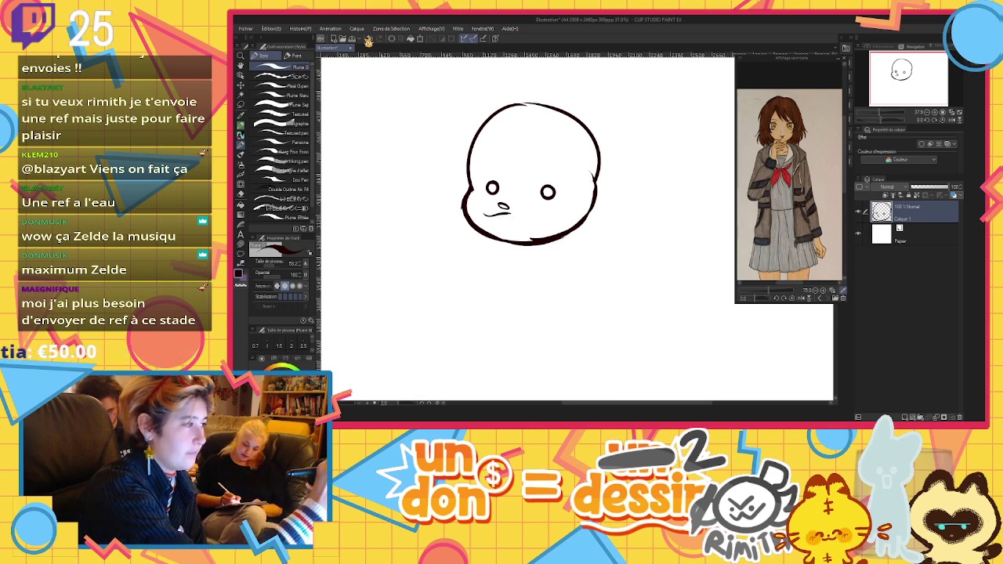
click(371, 38)
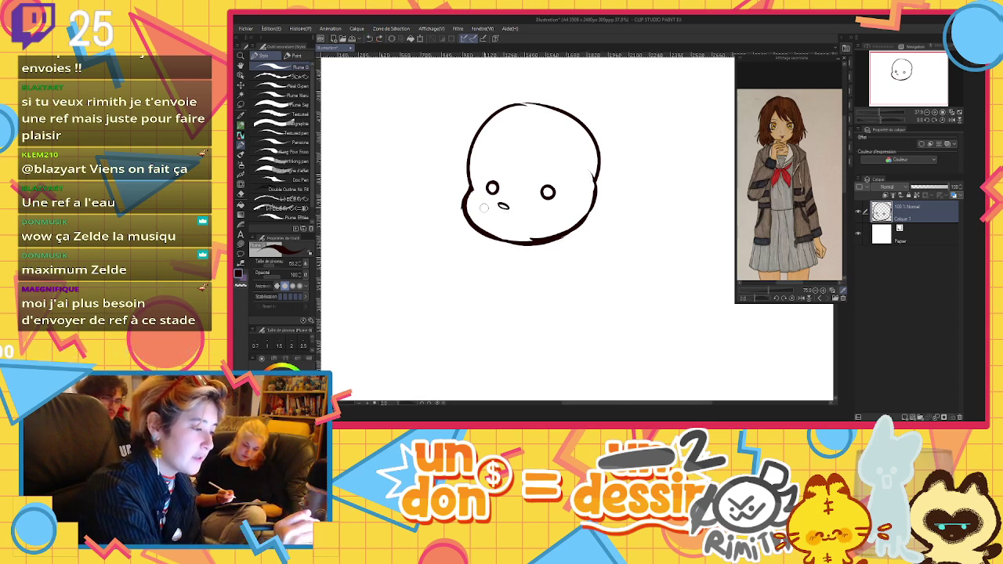
mouse_move(481, 207)
mouse_down()
mouse_move(502, 219)
mouse_move(539, 221)
mouse_move(546, 210)
mouse_up()
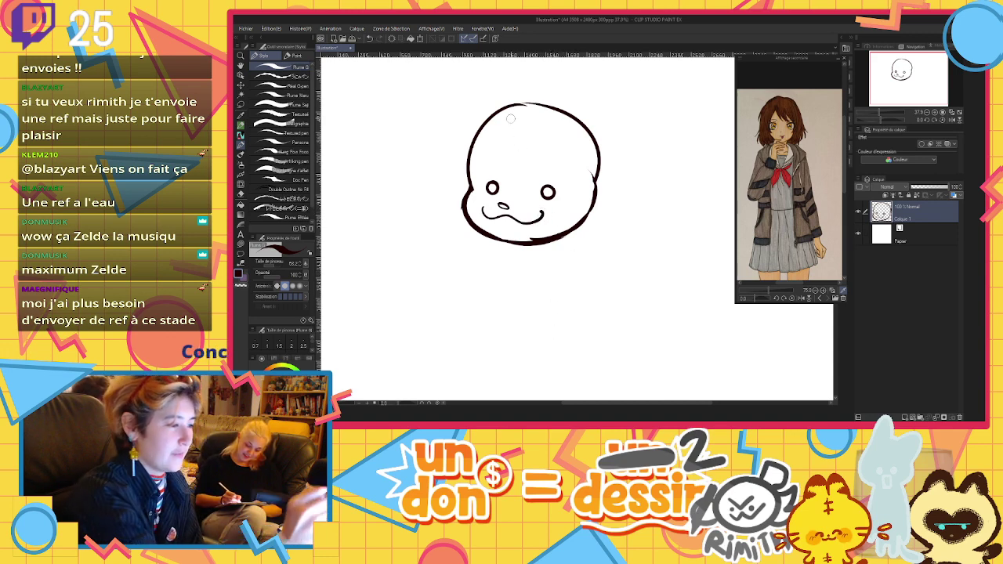
Draw the parted fringe and side lock across the face, and add two thick curved eyebrows
mouse_move(510, 119)
mouse_down()
mouse_move(525, 184)
mouse_move(575, 202)
mouse_move(567, 166)
mouse_up()
drag(566, 163, 558, 240)
drag(560, 240, 598, 167)
drag(579, 209, 566, 238)
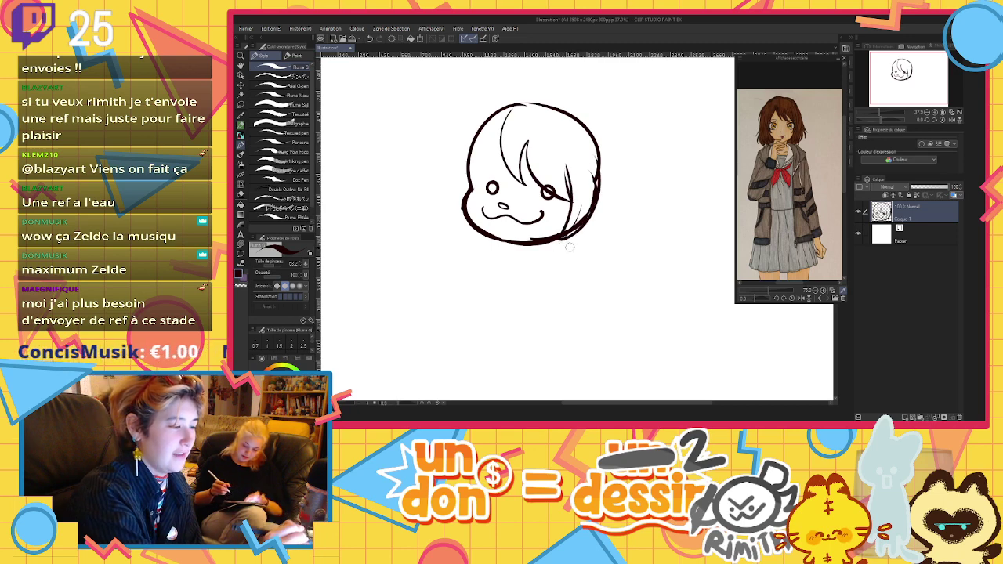
mouse_move(478, 170)
mouse_down()
mouse_move(503, 157)
mouse_move(565, 181)
mouse_up()
Draw the outer contour of the bob haircut around the head, ending in pointed flicked tips on both sides
mouse_move(508, 98)
mouse_down()
mouse_move(476, 103)
mouse_move(436, 178)
mouse_up()
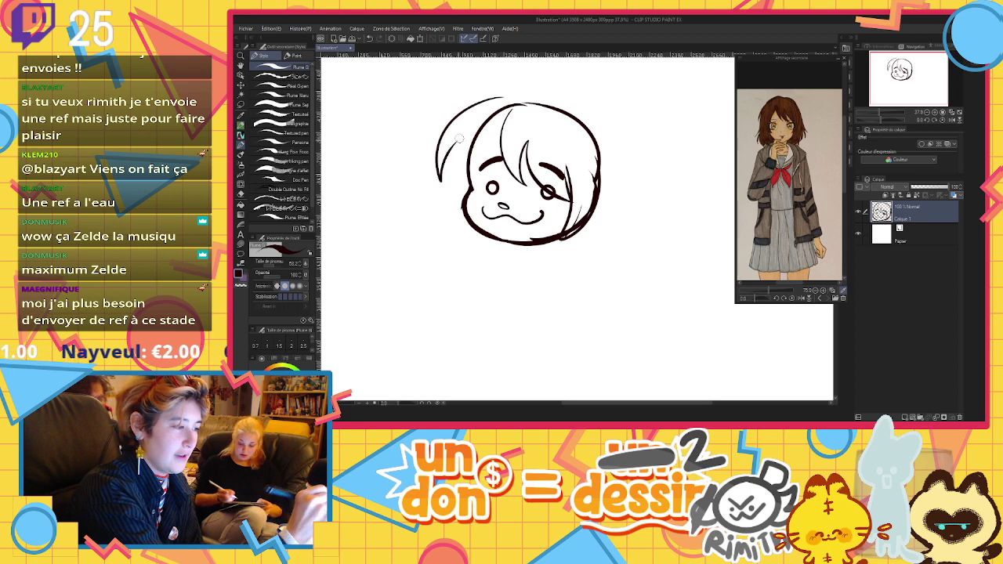
mouse_move(464, 135)
mouse_down()
mouse_move(447, 197)
mouse_move(417, 240)
mouse_move(473, 258)
mouse_up()
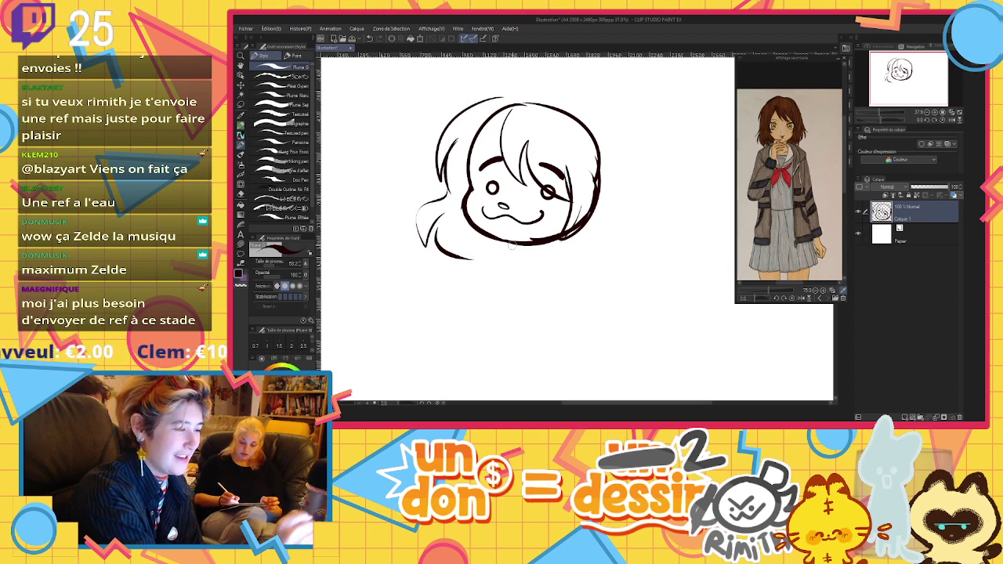
mouse_move(506, 96)
mouse_down()
mouse_move(559, 103)
mouse_move(599, 125)
mouse_move(614, 169)
mouse_move(619, 153)
mouse_move(626, 226)
mouse_move(559, 269)
mouse_up()
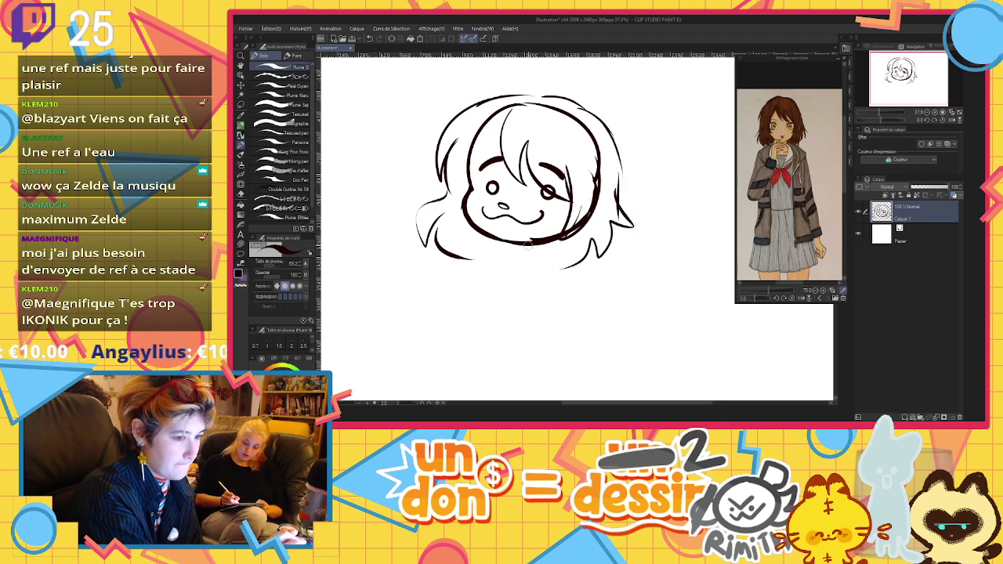
Draw the narrow torso and two stubby legs with rounded feet below the head, and clean up the leg lines
mouse_move(527, 245)
mouse_down()
mouse_move(489, 336)
mouse_move(543, 279)
mouse_move(558, 362)
mouse_up()
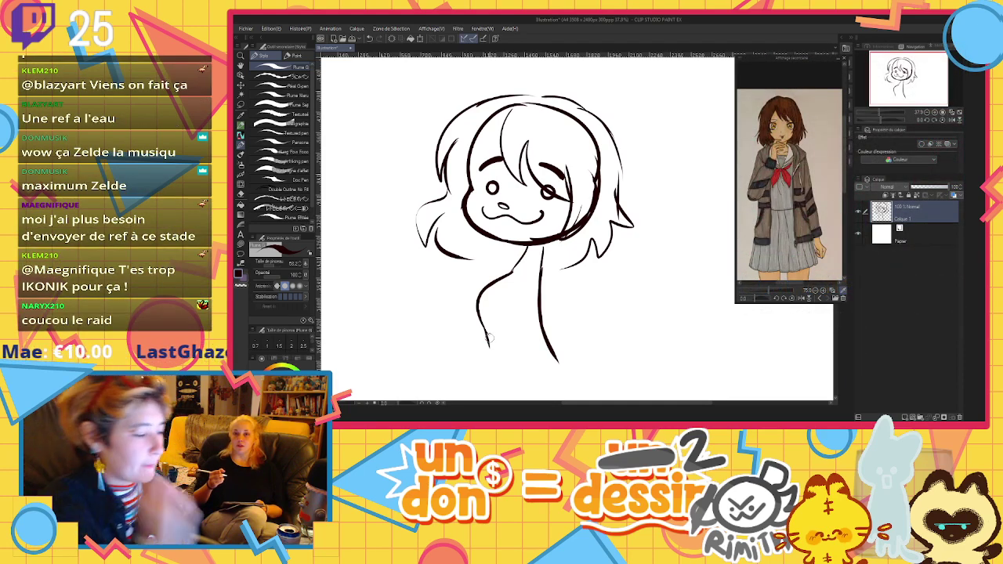
drag(486, 347, 485, 374)
mouse_move(485, 339)
mouse_down()
mouse_move(489, 395)
mouse_move(504, 346)
mouse_up()
mouse_move(508, 391)
mouse_down()
mouse_move(499, 315)
mouse_move(514, 317)
mouse_move(553, 373)
mouse_up()
mouse_move(544, 340)
mouse_down()
mouse_move(566, 354)
mouse_move(567, 391)
mouse_move(555, 374)
mouse_up()
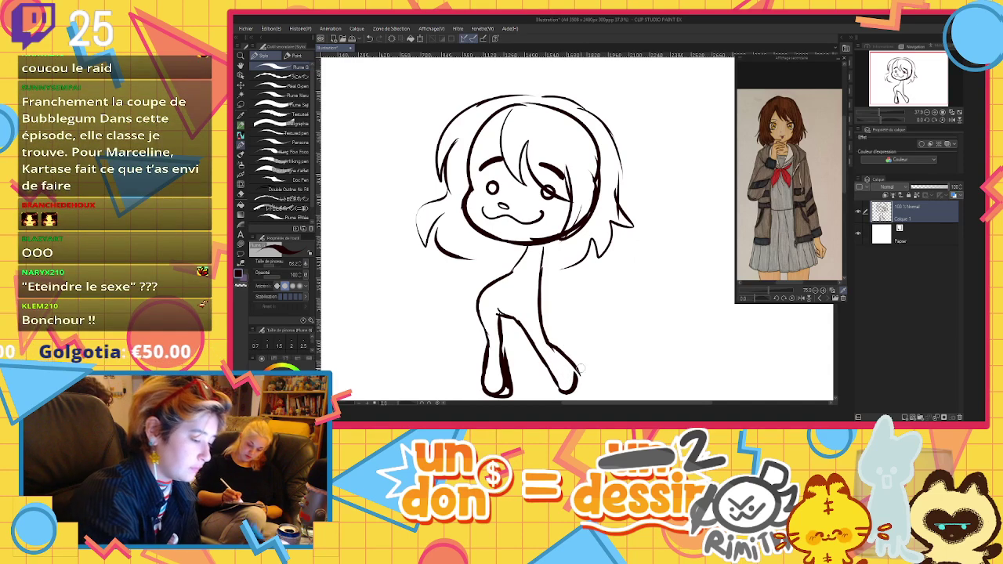
drag(505, 391, 499, 371)
drag(493, 333, 513, 386)
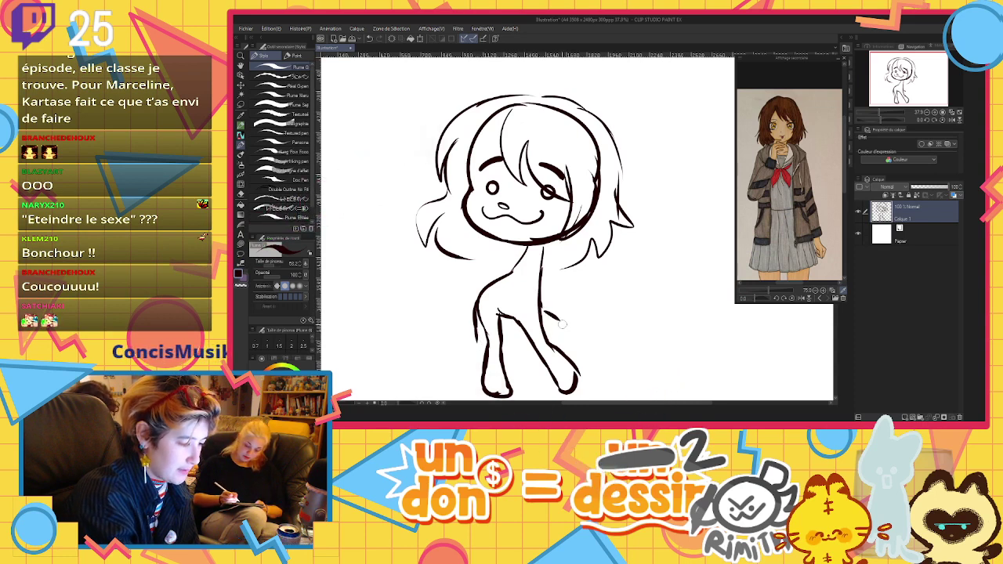
Draw the short skirt with its waistline, hem and vertical pleats over the top of the legs
mouse_move(561, 320)
mouse_down()
mouse_move(499, 345)
mouse_move(536, 327)
mouse_up()
mouse_move(495, 293)
mouse_down()
mouse_move(504, 338)
mouse_move(530, 324)
mouse_up()
mouse_move(495, 290)
mouse_down()
mouse_move(546, 289)
mouse_move(486, 335)
mouse_move(482, 313)
mouse_move(504, 323)
mouse_up()
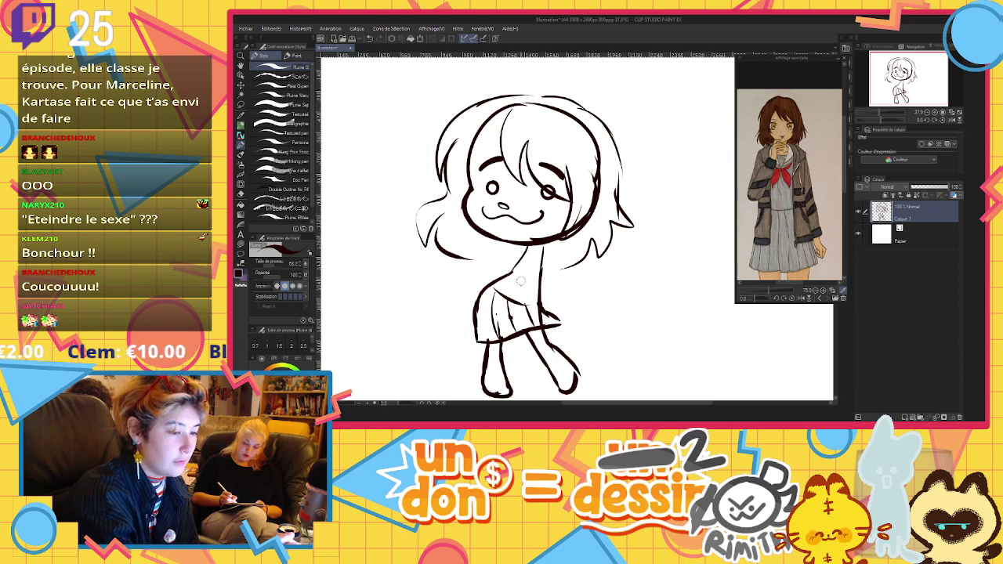
Draw the collar lines at the neck and both outstretched arms ending in round hands
drag(517, 242, 512, 268)
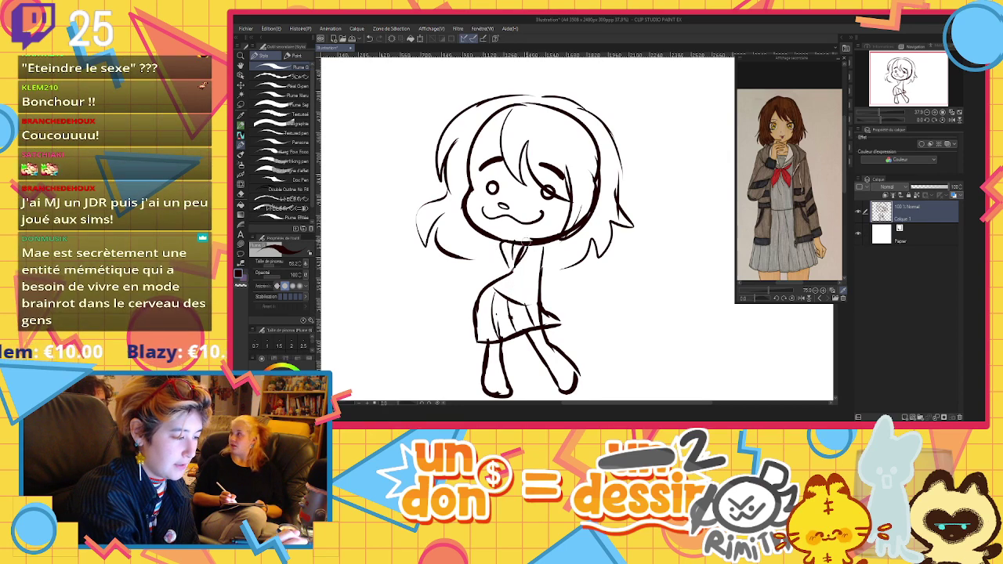
mouse_move(574, 238)
mouse_down()
mouse_move(546, 269)
mouse_move(459, 265)
mouse_move(467, 293)
mouse_up()
mouse_move(573, 273)
mouse_down()
mouse_move(600, 276)
mouse_move(592, 302)
mouse_move(557, 306)
mouse_move(604, 292)
mouse_move(610, 314)
mouse_move(605, 297)
mouse_move(580, 300)
mouse_move(597, 290)
mouse_move(580, 312)
mouse_up()
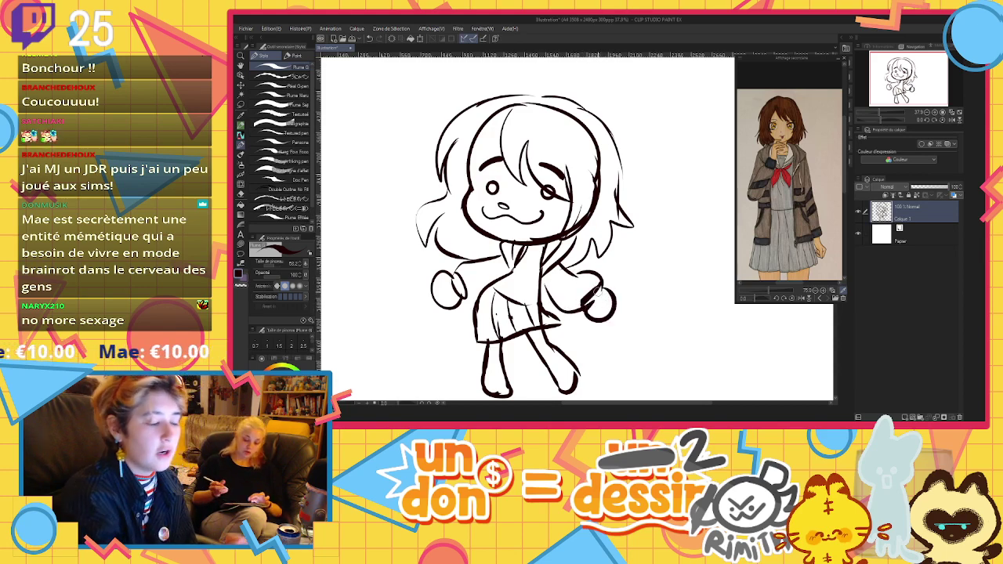
Undo the last sketch strokes over the raised hand, and sketch the jacket's sleeve cuff and open front edge
key(ctrl+z)
key(ctrl+z)
key(ctrl+z)
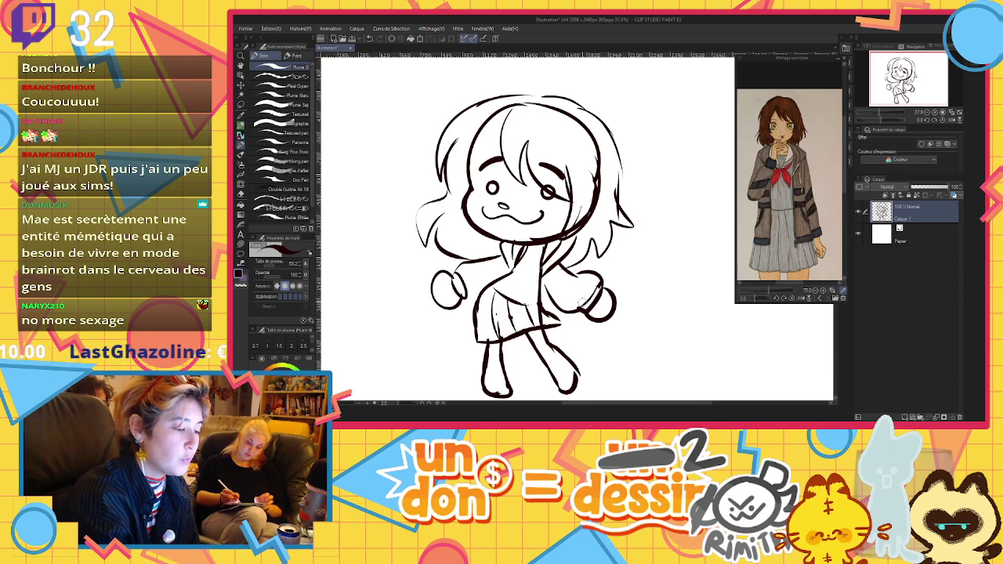
drag(457, 272, 467, 295)
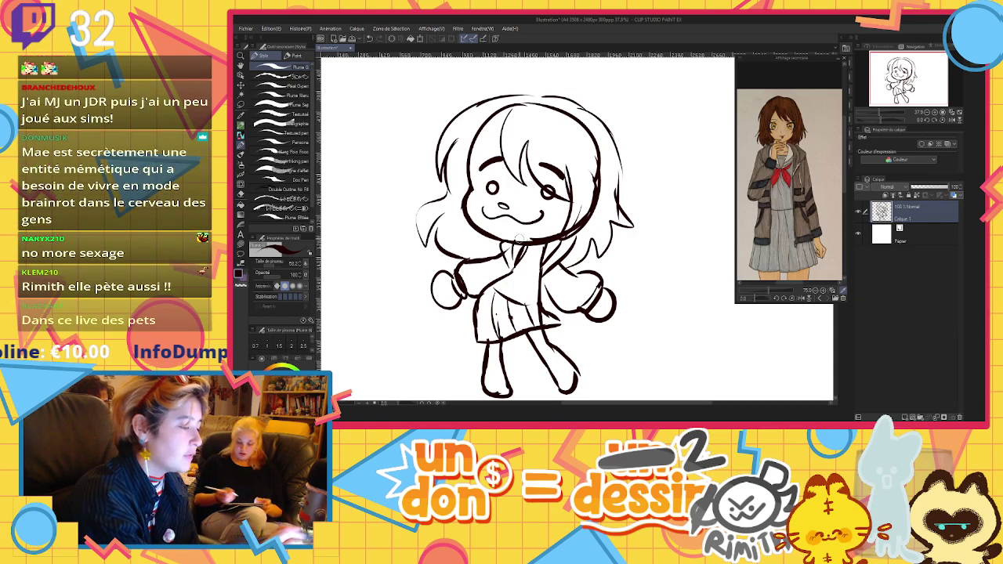
drag(477, 278, 512, 263)
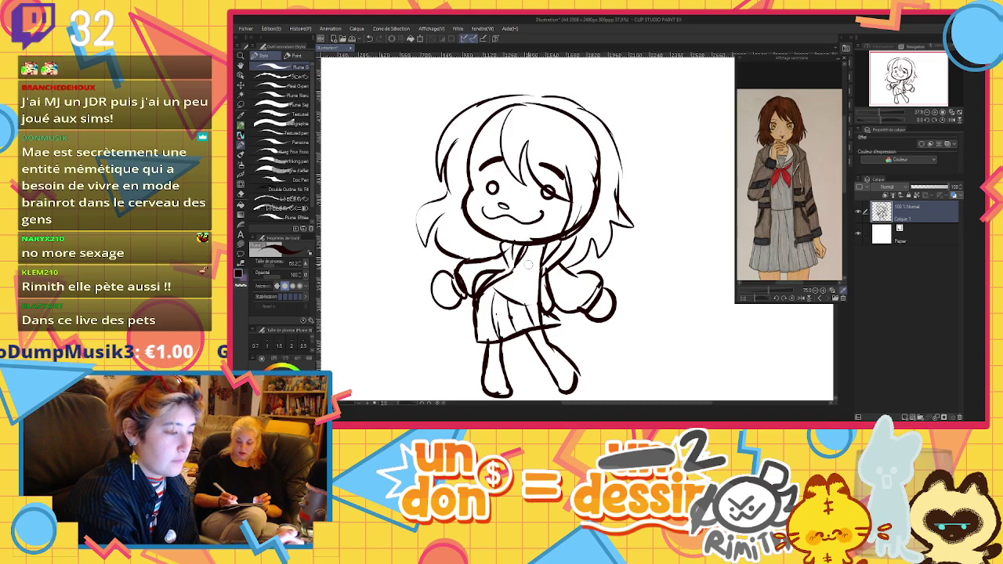
Sketch the knotted neckerchief on the chest and the sock lines across both lower legs
mouse_move(526, 263)
mouse_down()
mouse_move(515, 287)
mouse_move(537, 288)
mouse_up()
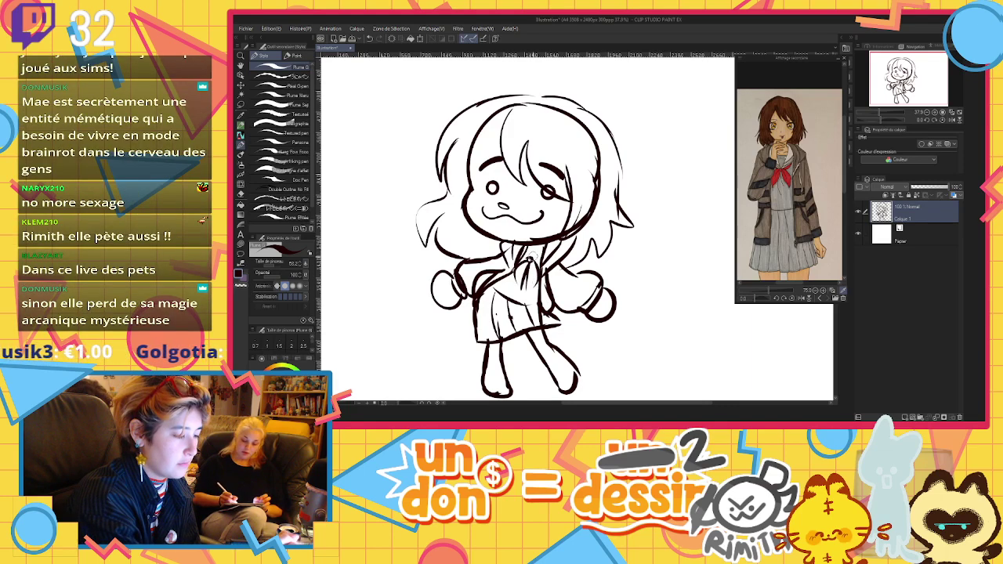
mouse_move(533, 248)
mouse_down()
mouse_move(532, 259)
mouse_move(544, 241)
mouse_move(533, 262)
mouse_up()
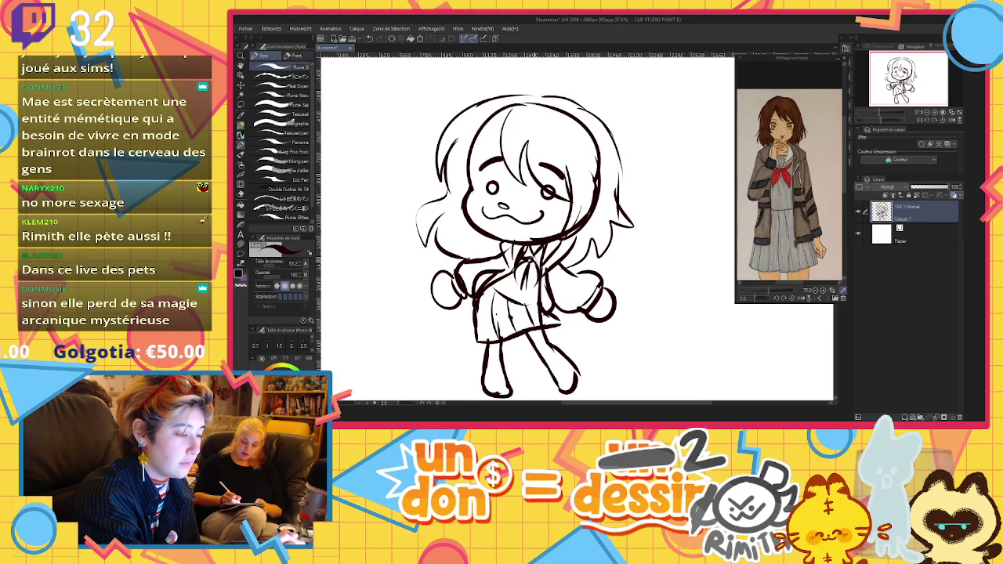
drag(543, 357, 553, 351)
drag(487, 362, 499, 364)
Sketch two small hearts beside the hair on the left of the head and one on the right
key(ctrl+minus)
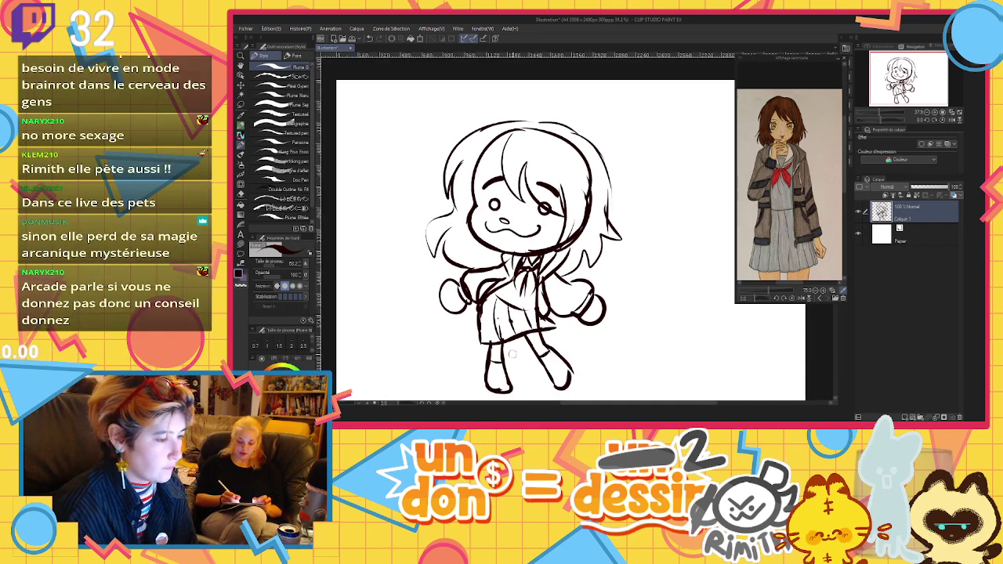
key(ctrl+minus)
key(ctrl+plus)
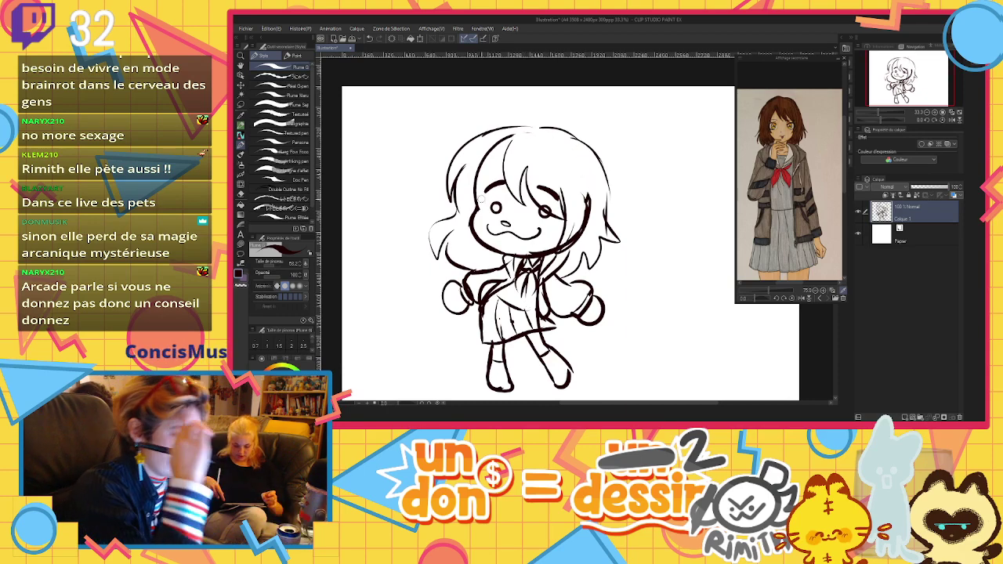
drag(427, 158, 427, 193)
drag(619, 198, 620, 216)
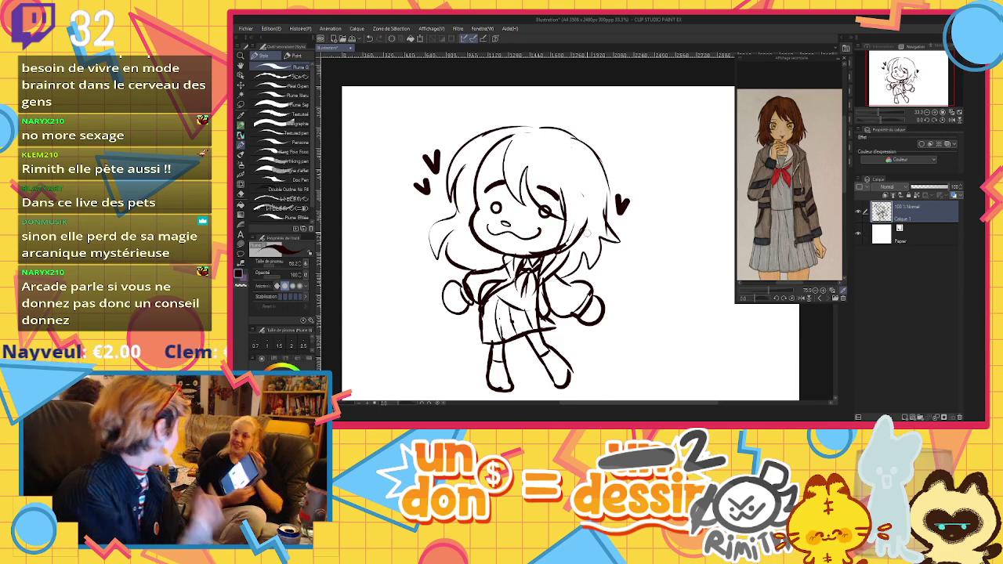
Lower the sketch layer's opacity to 13%, add a new layer above it, and reduce the brush size to 40
drag(925, 188, 916, 188)
click(908, 415)
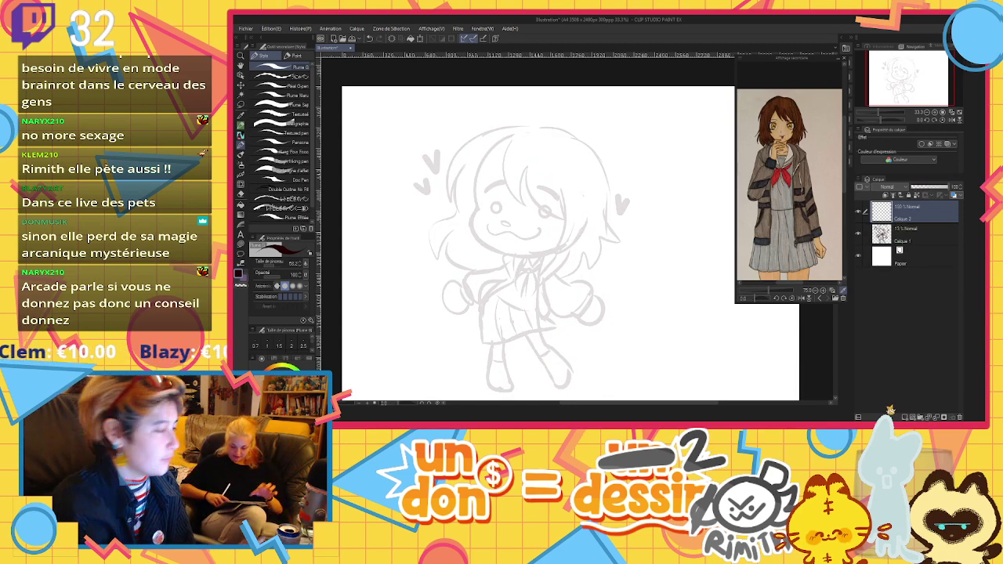
key([)
key([)
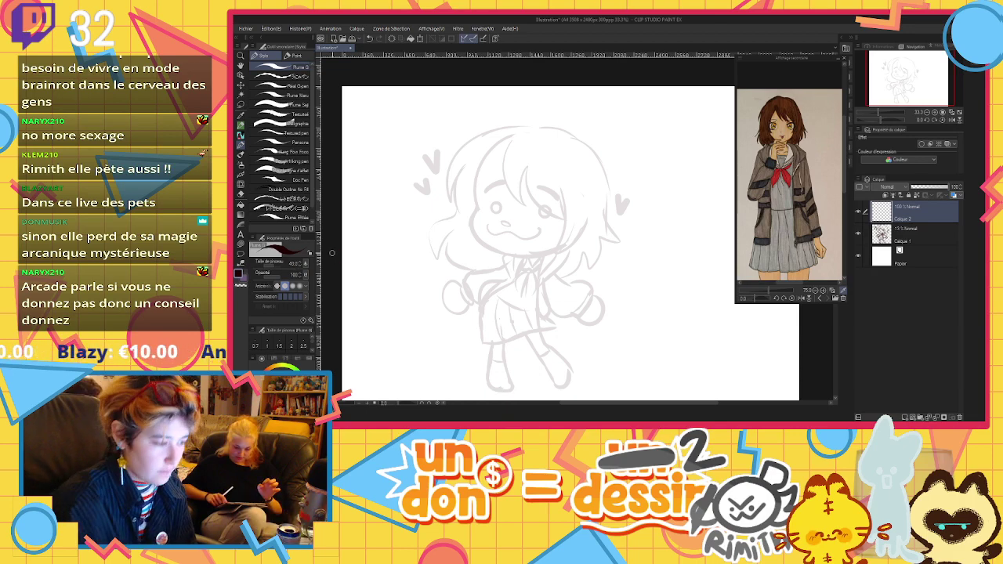
Ink the pointed fringe strands, an eyebrow and the side lock along the face's right edge on the new layer
drag(512, 135, 514, 202)
mouse_move(527, 162)
mouse_down()
mouse_move(525, 201)
mouse_move(561, 219)
mouse_up()
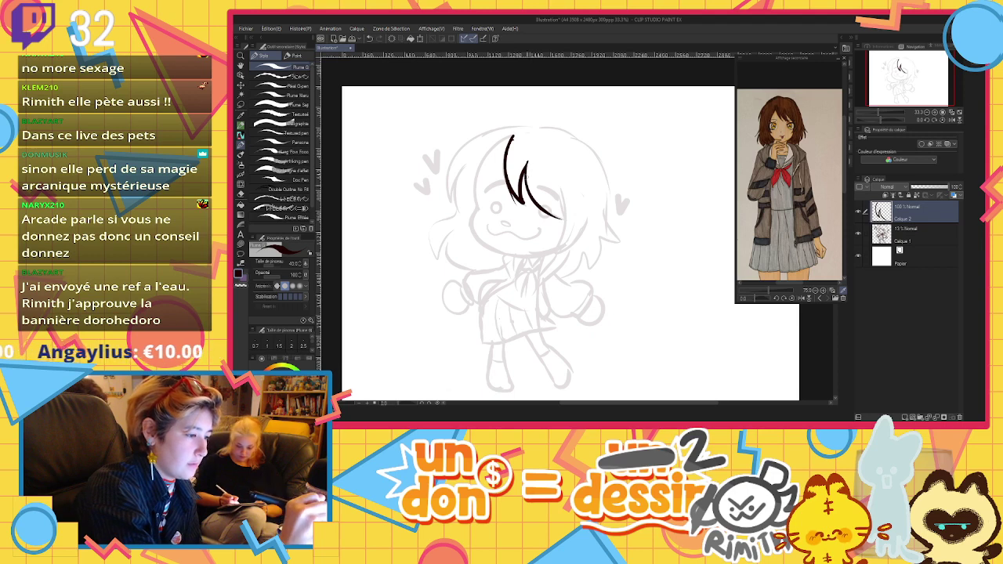
mouse_move(487, 186)
mouse_down()
mouse_move(511, 175)
mouse_move(561, 202)
mouse_move(559, 252)
mouse_up()
drag(587, 216, 557, 254)
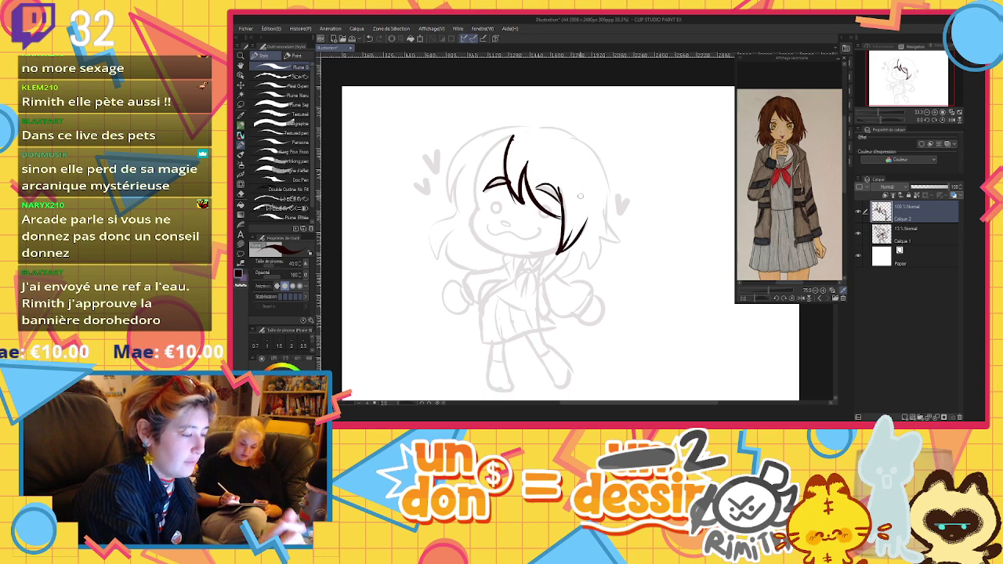
Ink the outer contour of the bob over the crown and down to the flicked tips on the right, undoing poor strokes
drag(446, 201, 479, 133)
drag(447, 199, 517, 127)
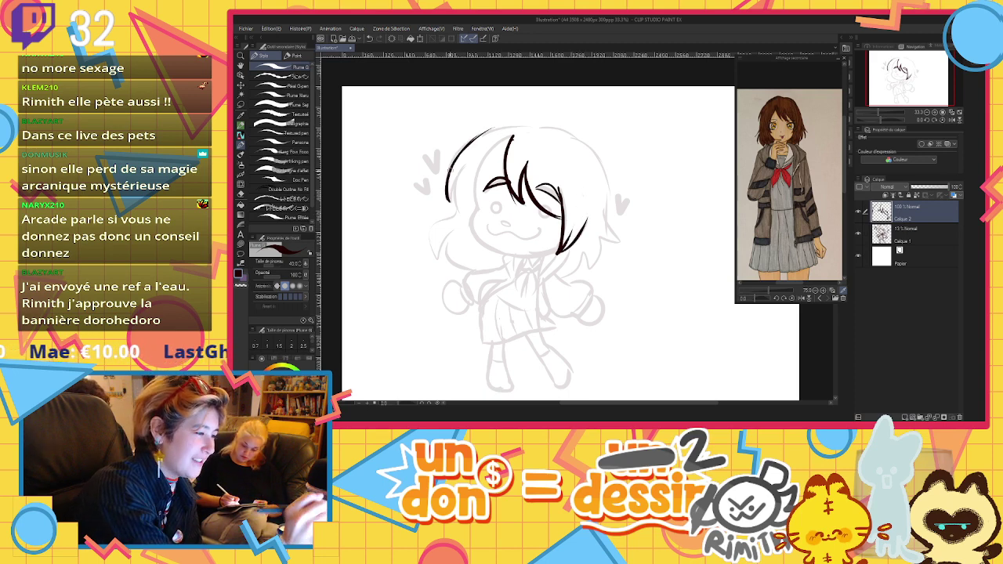
mouse_move(447, 177)
mouse_down()
mouse_move(469, 139)
mouse_move(569, 127)
mouse_up()
key(ctrl+z)
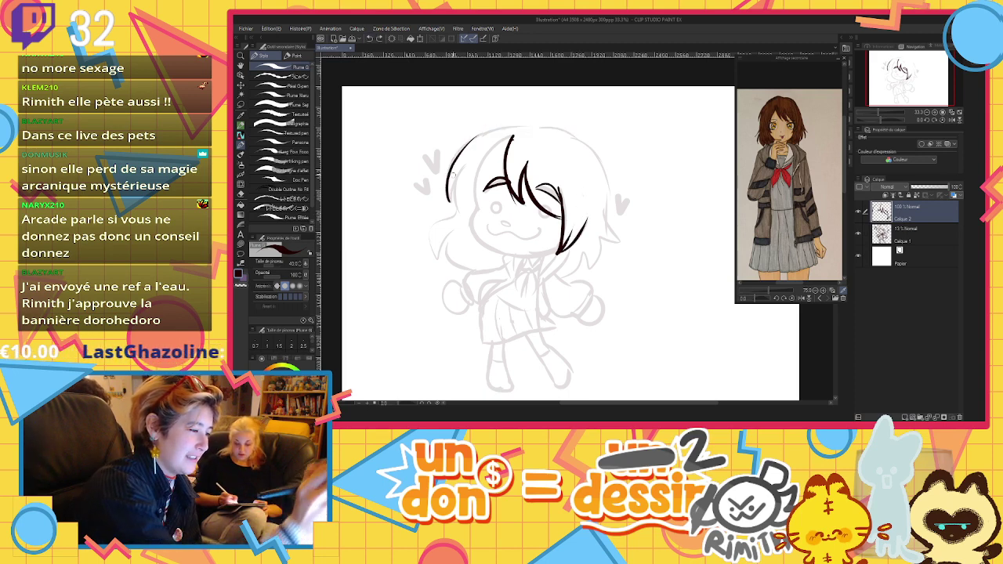
mouse_move(447, 202)
mouse_down()
mouse_move(563, 130)
mouse_move(609, 234)
mouse_up()
key(ctrl+z)
mouse_move(561, 134)
mouse_down()
mouse_move(613, 226)
mouse_move(585, 270)
mouse_move(566, 274)
mouse_up()
Ink the three hearts around the head and the flicked hair tips on the left side
drag(619, 196, 616, 218)
mouse_move(429, 159)
mouse_down()
mouse_move(435, 176)
mouse_move(442, 152)
mouse_move(436, 177)
mouse_up()
mouse_move(423, 187)
mouse_down()
mouse_move(415, 183)
mouse_move(429, 195)
mouse_move(458, 177)
mouse_move(457, 216)
mouse_move(429, 235)
mouse_move(439, 257)
mouse_move(465, 266)
mouse_up()
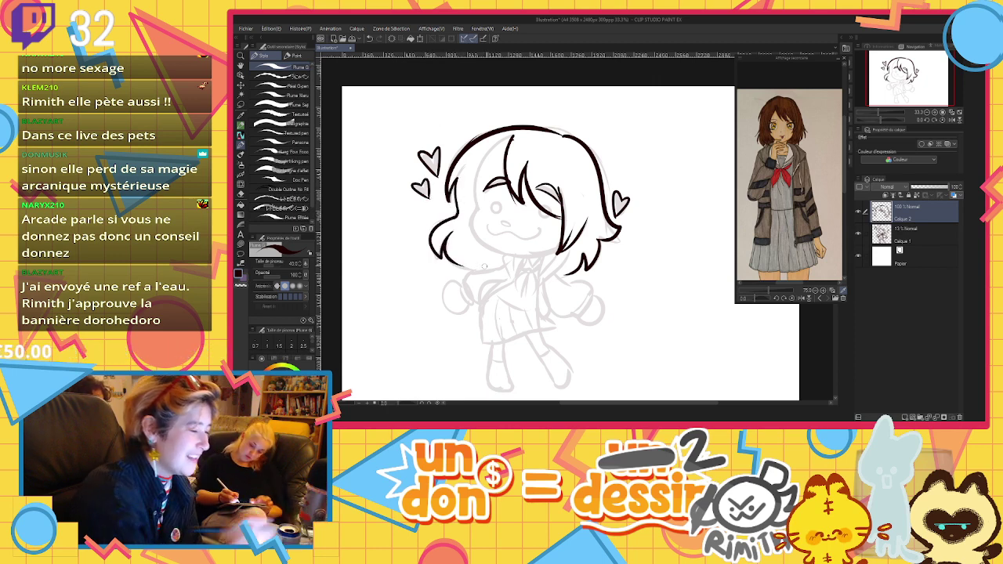
Ink the hair strands left of the fringe and the round contour of the face down to the chin
drag(512, 135, 484, 205)
mouse_move(487, 153)
mouse_down()
mouse_move(475, 213)
mouse_move(513, 261)
mouse_up()
key(ctrl+z)
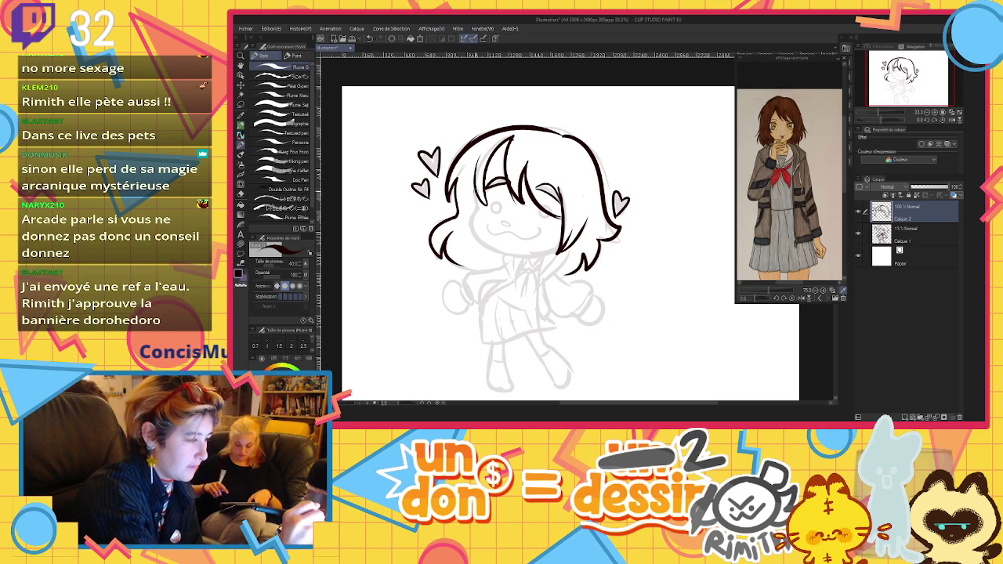
mouse_move(477, 190)
mouse_down()
mouse_move(473, 218)
mouse_move(523, 251)
mouse_move(561, 248)
mouse_up()
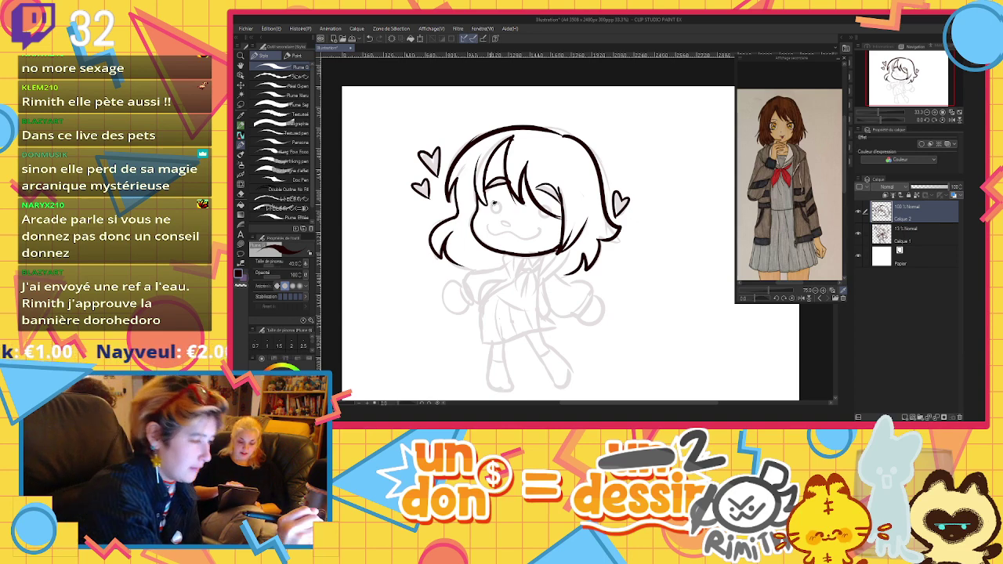
Ink the eyes, nose, curled smile and zigzag blush marks on both cheeks, and start the collar knot
mouse_move(492, 200)
mouse_down()
mouse_move(498, 211)
mouse_move(555, 211)
mouse_move(505, 226)
mouse_move(518, 235)
mouse_move(554, 227)
mouse_up()
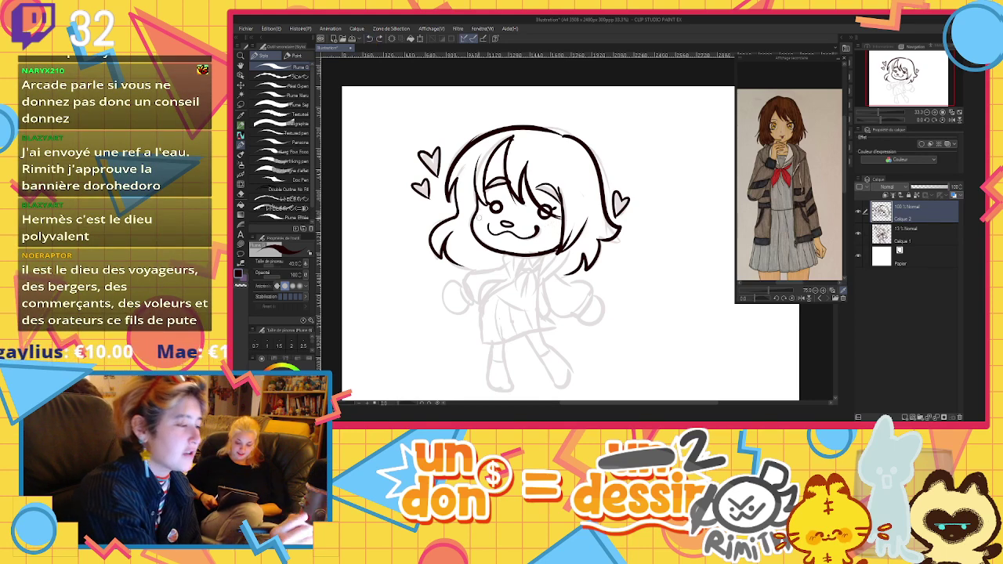
drag(472, 217, 550, 230)
drag(553, 221, 560, 227)
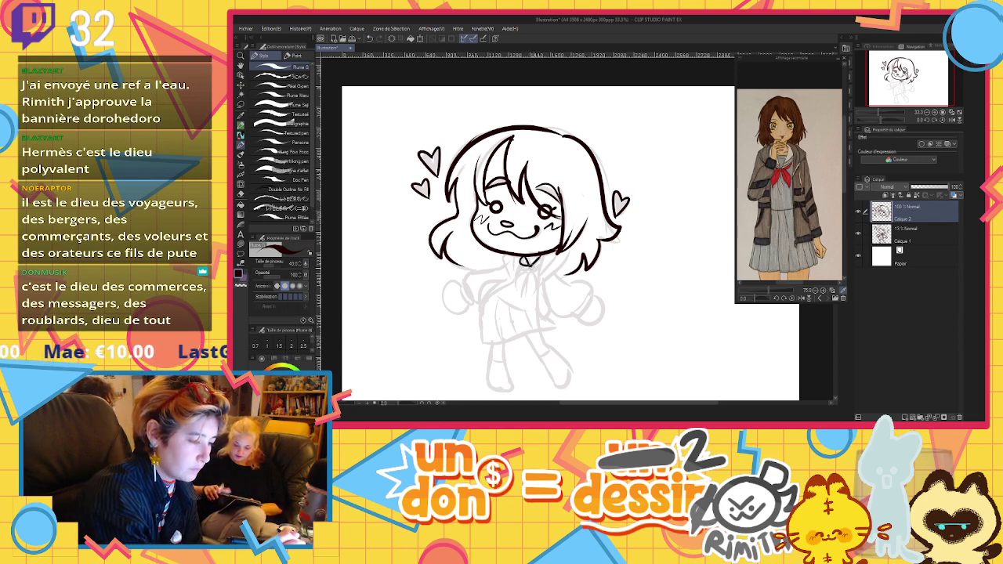
Ink the collar, neckerchief, both jacket sleeves and the rounded hands with their finger lines
mouse_move(530, 261)
mouse_down()
mouse_move(546, 255)
mouse_move(517, 293)
mouse_move(533, 295)
mouse_move(533, 270)
mouse_move(481, 304)
mouse_move(492, 278)
mouse_move(513, 278)
mouse_move(537, 298)
mouse_move(541, 317)
mouse_move(569, 246)
mouse_move(555, 265)
mouse_move(489, 272)
mouse_move(481, 303)
mouse_move(462, 289)
mouse_move(473, 306)
mouse_up()
mouse_move(555, 269)
mouse_down()
mouse_move(594, 285)
mouse_move(552, 316)
mouse_move(586, 317)
mouse_move(590, 293)
mouse_up()
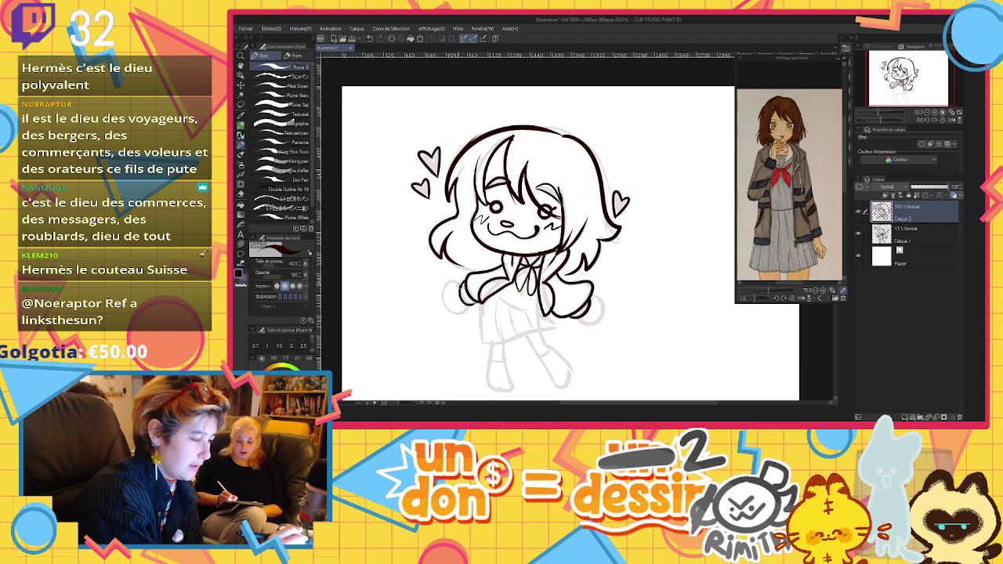
mouse_move(461, 282)
mouse_down()
mouse_move(442, 299)
mouse_move(469, 313)
mouse_up()
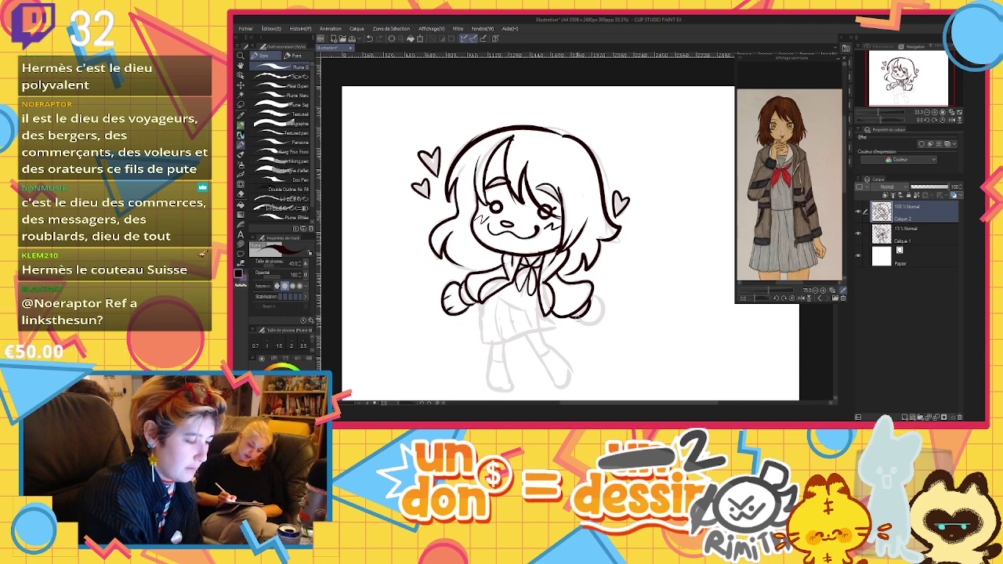
mouse_move(577, 317)
mouse_down()
mouse_move(597, 306)
mouse_move(603, 328)
mouse_up()
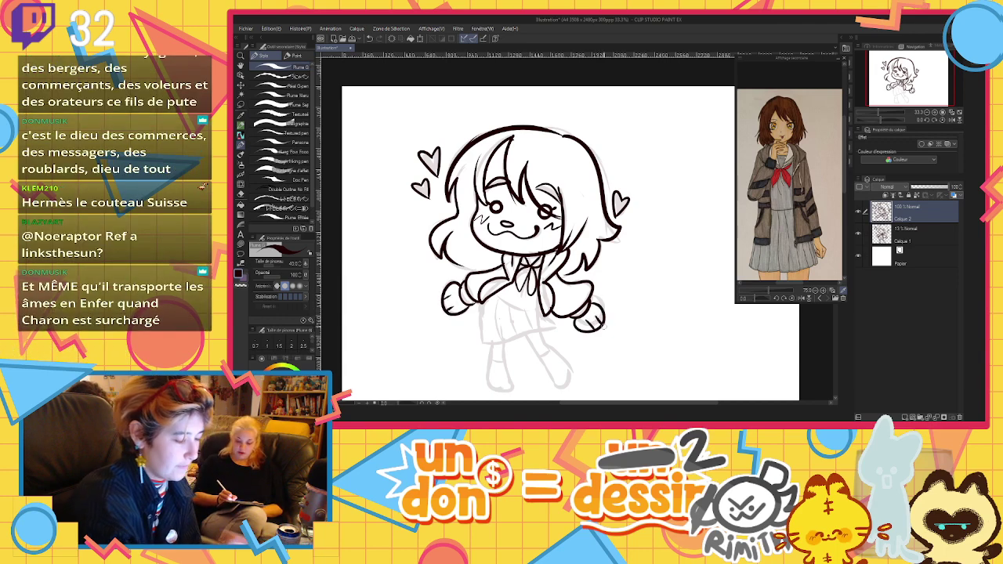
Ink the curved bottom edge of the shirt and the skirt's left side and hem
mouse_move(499, 290)
mouse_down()
mouse_move(540, 299)
mouse_move(485, 339)
mouse_move(490, 344)
mouse_move(542, 329)
mouse_up()
click(370, 39)
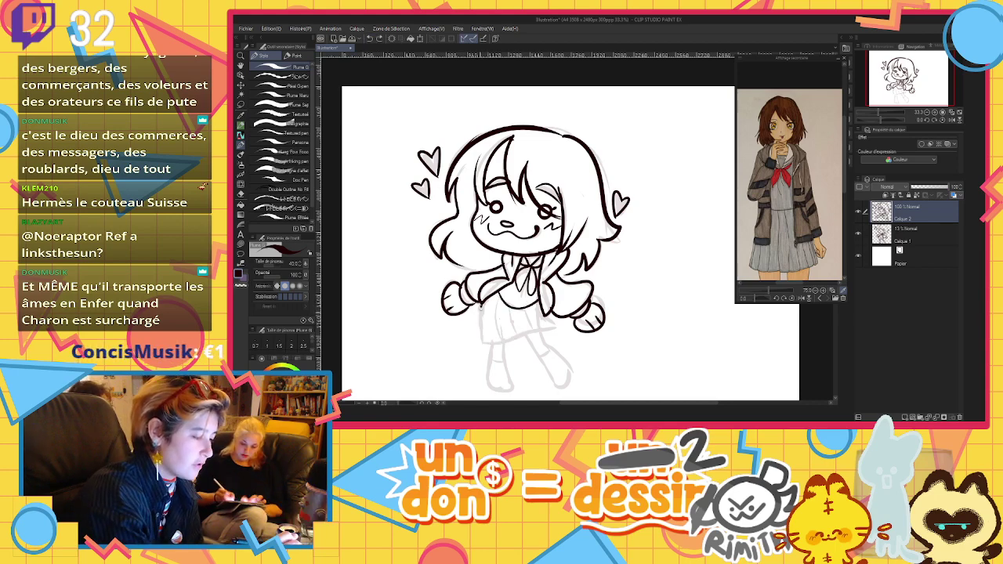
mouse_move(480, 304)
mouse_down()
mouse_move(483, 341)
mouse_move(553, 323)
mouse_up()
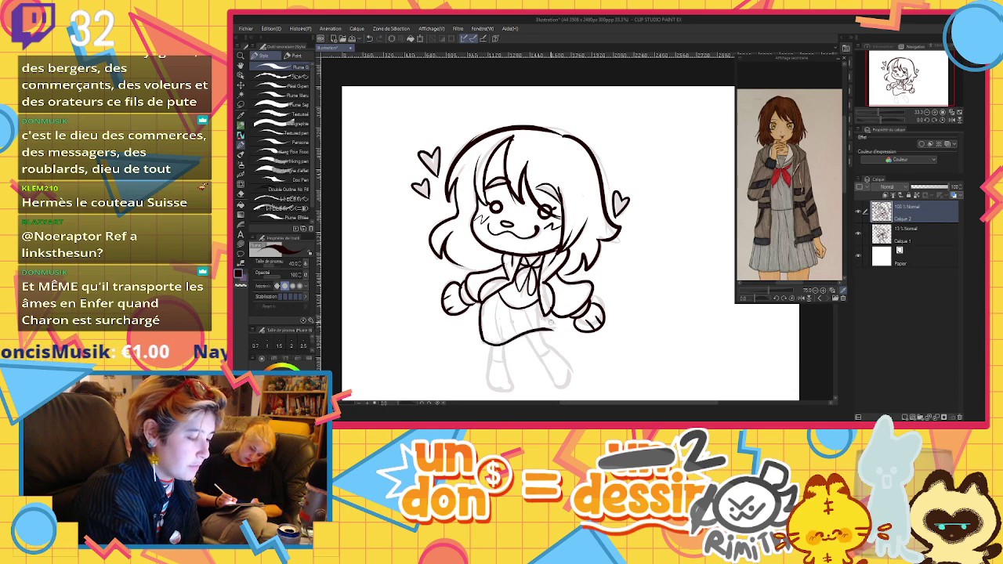
Close the skirt's right corner and ink its vertical pleats, undoing and redrawing the first pleat lines
mouse_move(500, 293)
mouse_down()
mouse_move(498, 334)
mouse_move(531, 317)
mouse_move(547, 329)
mouse_up()
click(369, 39)
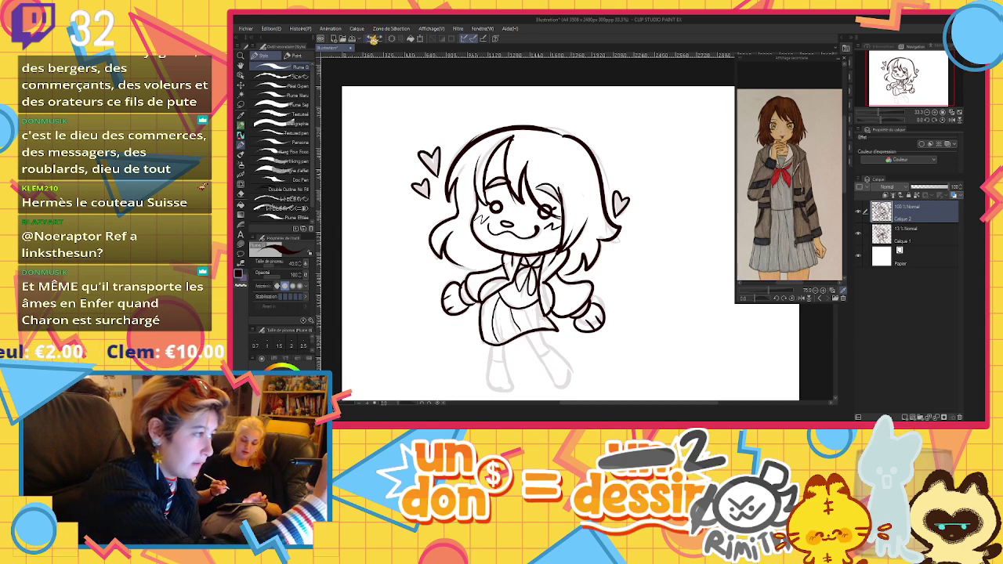
click(369, 38)
click(369, 39)
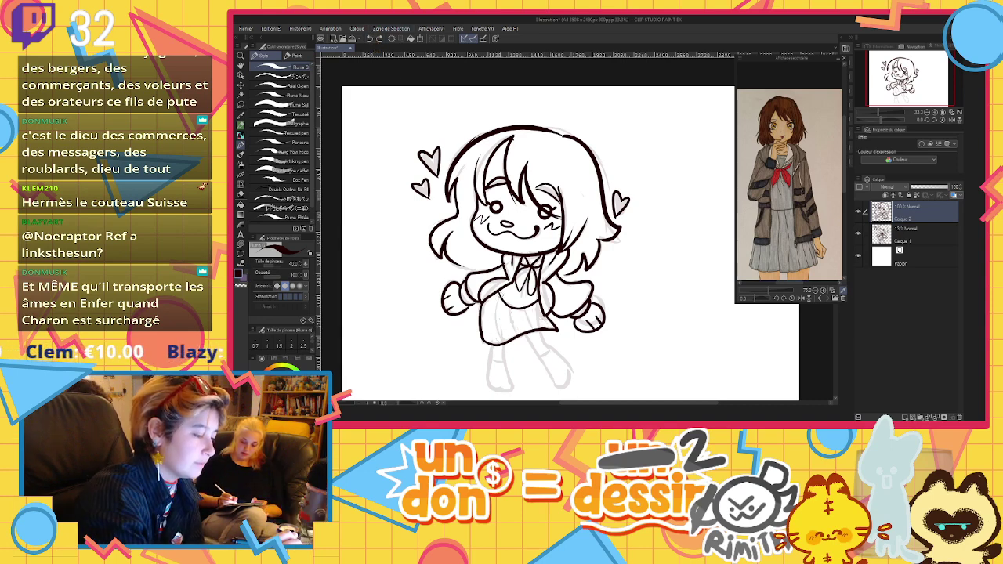
drag(499, 293, 495, 343)
mouse_move(514, 306)
mouse_down()
mouse_move(536, 335)
mouse_move(553, 332)
mouse_up()
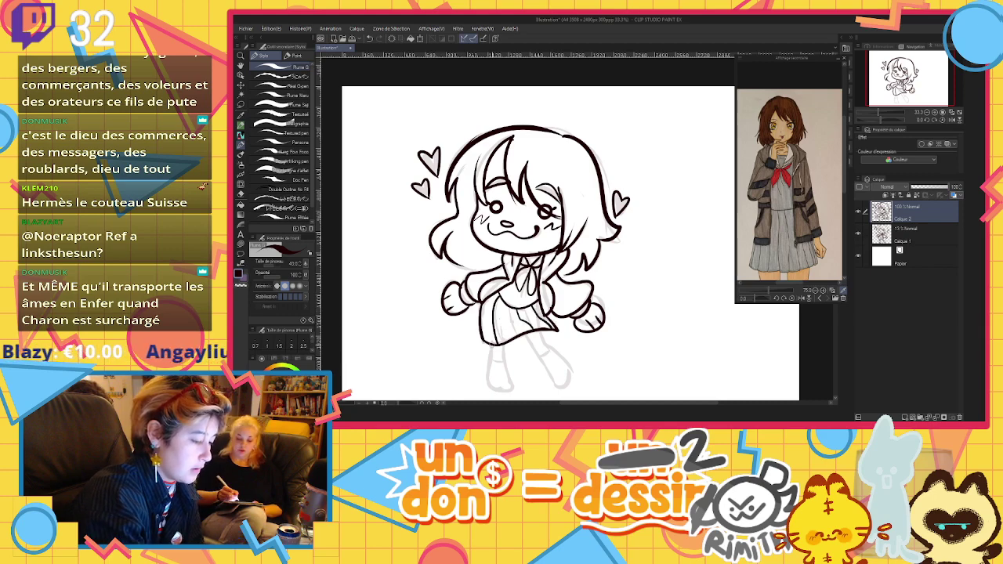
Ink both legs below the skirt with their sock lines and rounded feet
mouse_move(489, 343)
mouse_down()
mouse_move(498, 392)
mouse_move(512, 393)
mouse_move(510, 345)
mouse_up()
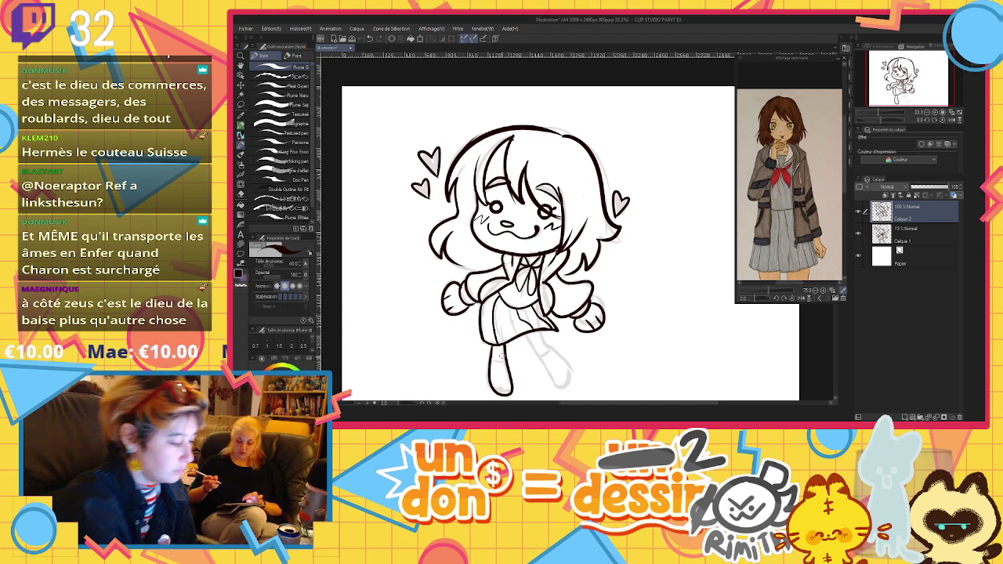
drag(524, 333, 555, 382)
mouse_move(542, 338)
mouse_down()
mouse_move(571, 385)
mouse_move(551, 373)
mouse_up()
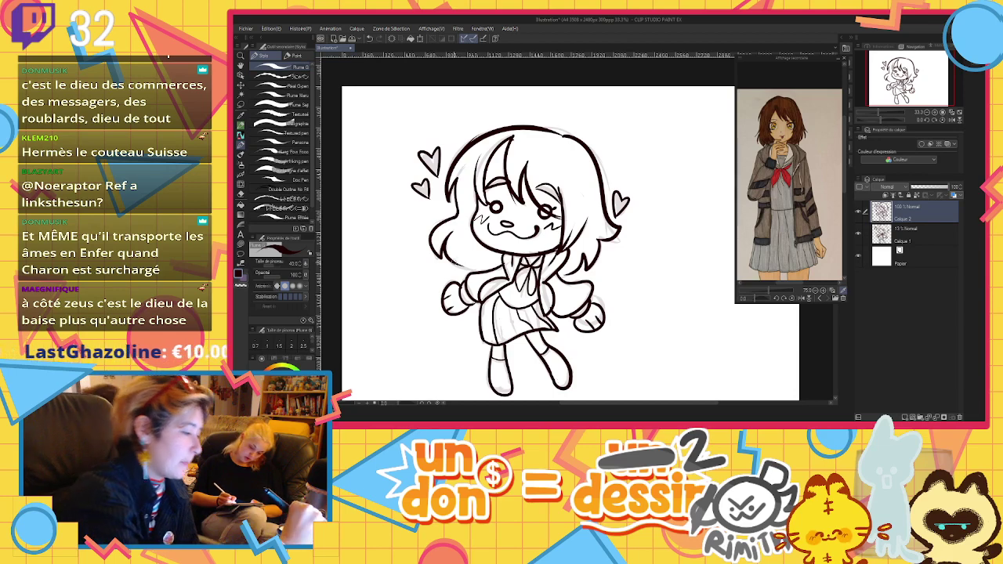
Complete the lower hair lines on both sides and the crown contour, and switch the drawing colour to transparent
drag(456, 264, 477, 268)
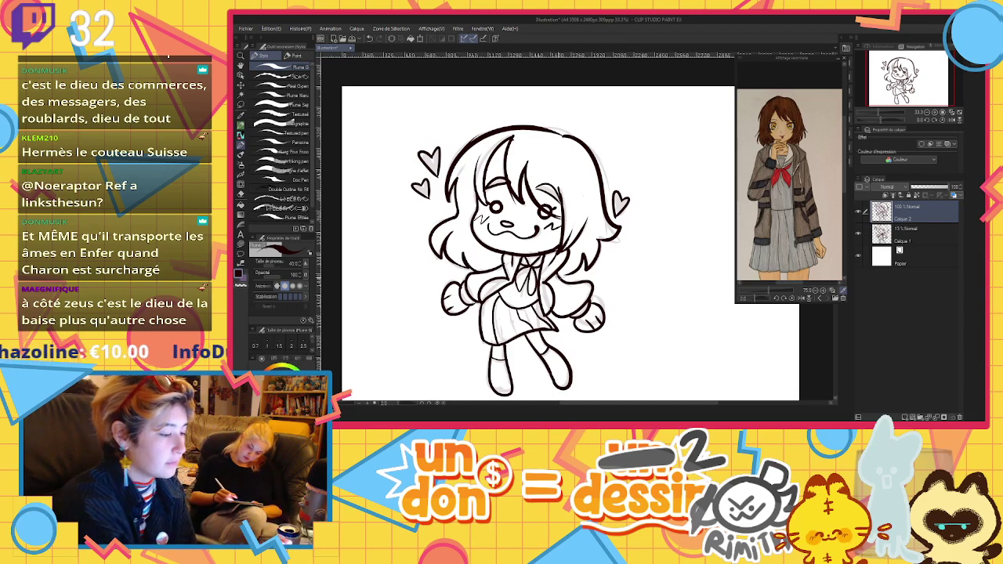
drag(557, 275, 568, 277)
drag(544, 127, 569, 138)
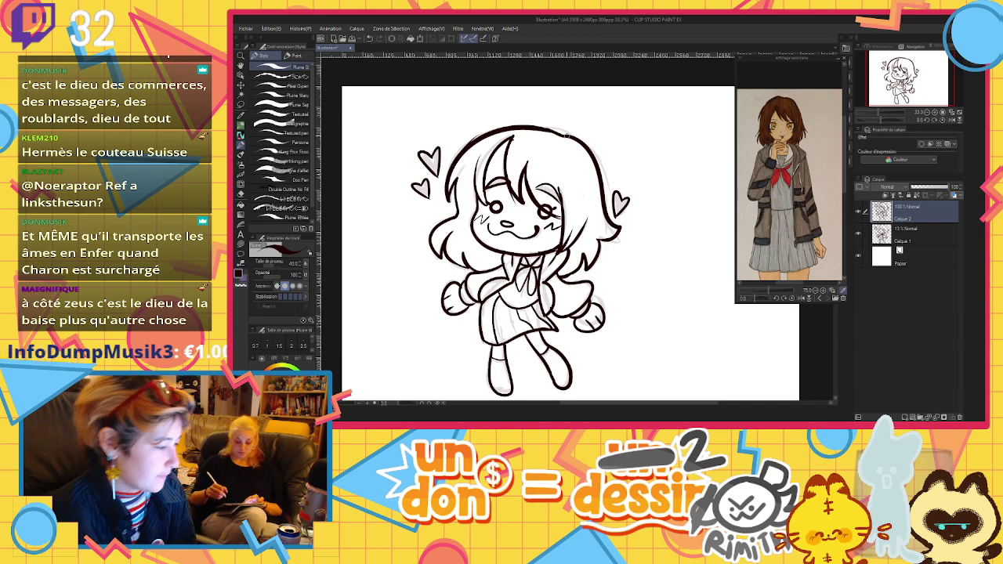
click(244, 278)
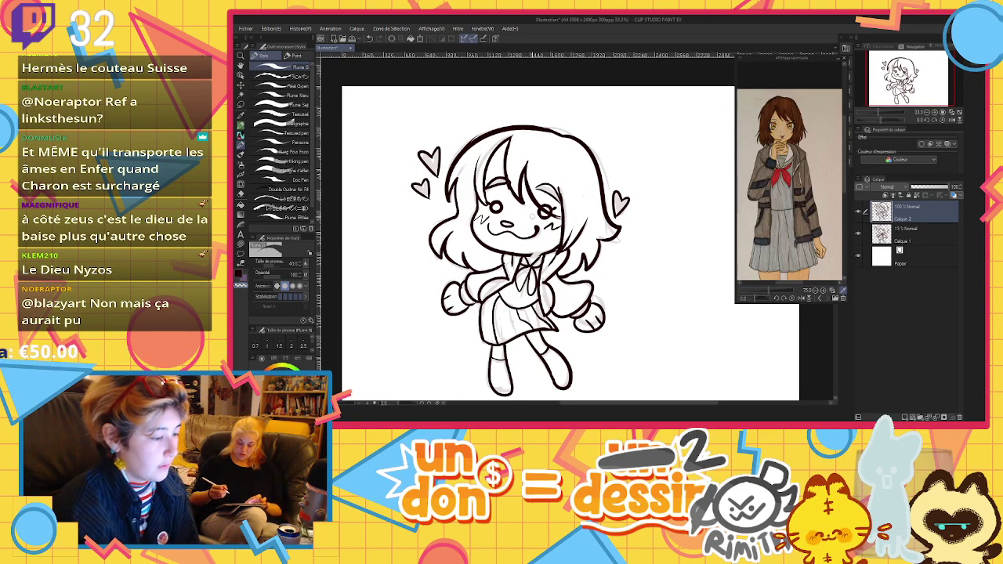
Hide the sketch layer Calque 1 and make the line art layer Calque 2 the only selected layer
click(865, 233)
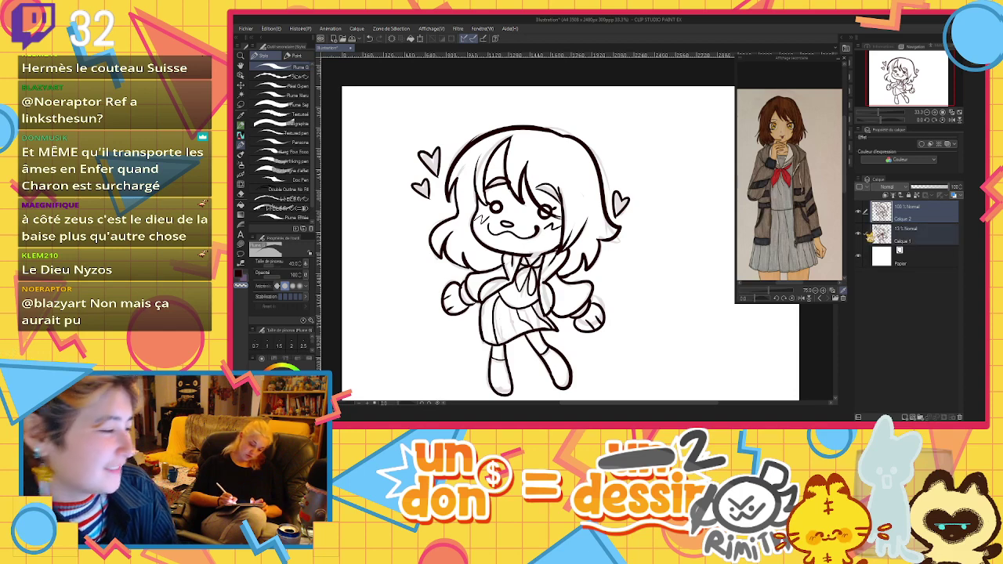
click(859, 234)
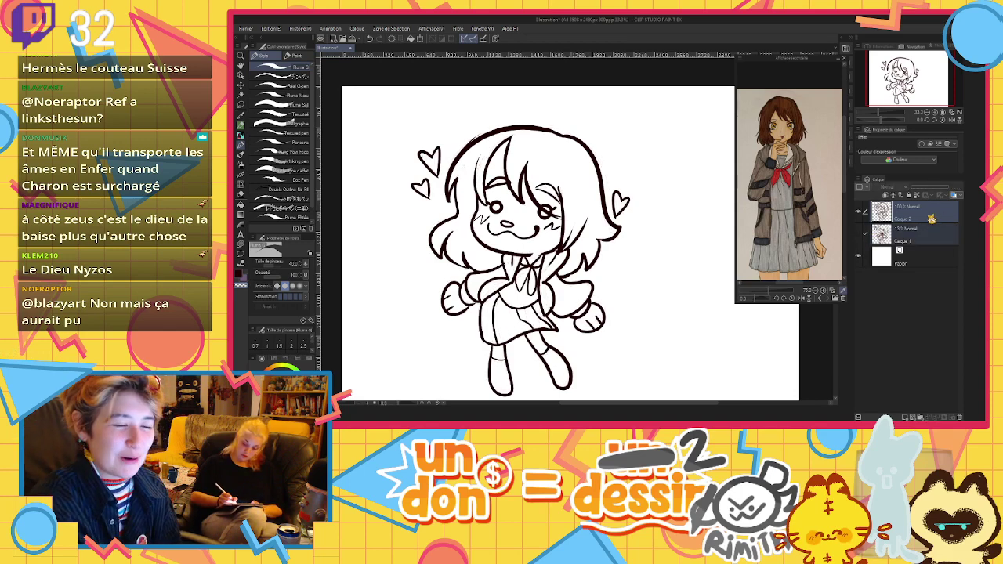
click(939, 219)
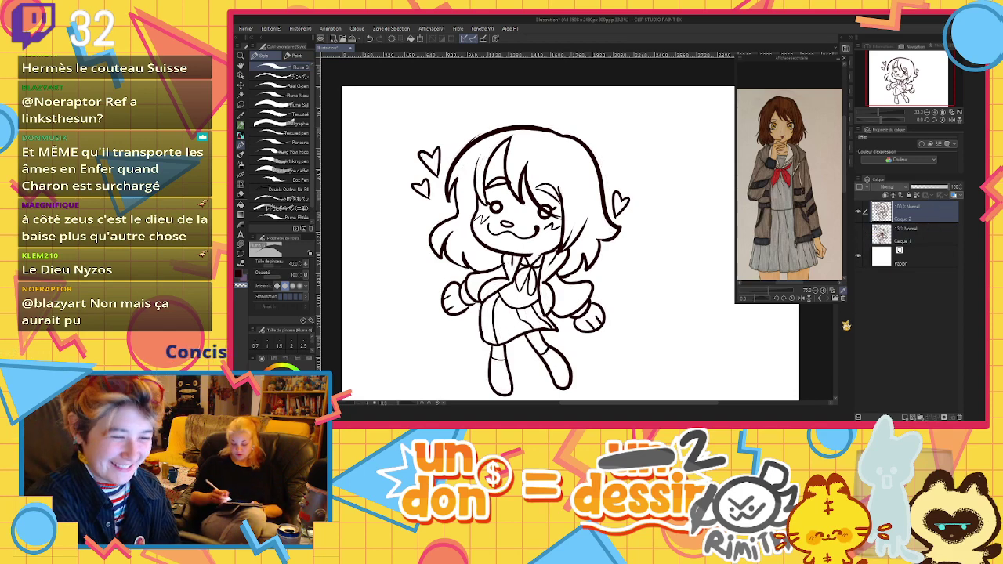
Duplicate the line art layer Calque 2 and make the original layer beneath the copy active
key(Delete)
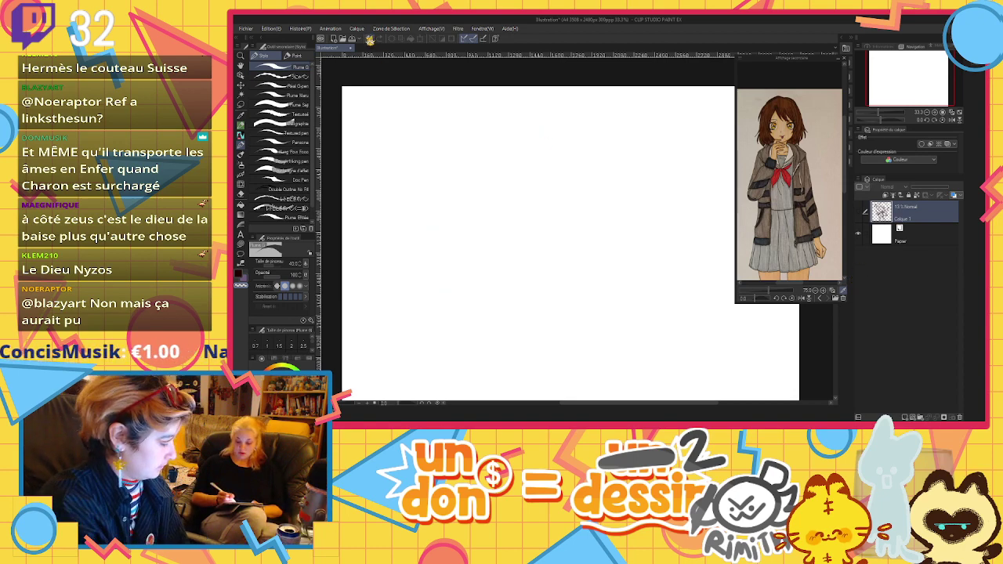
click(369, 39)
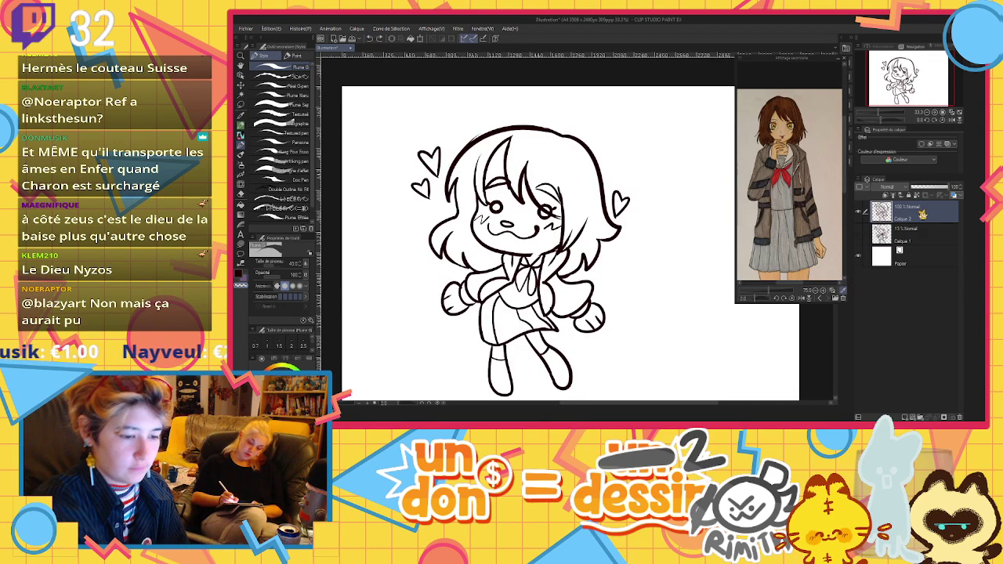
key(ctrl+v)
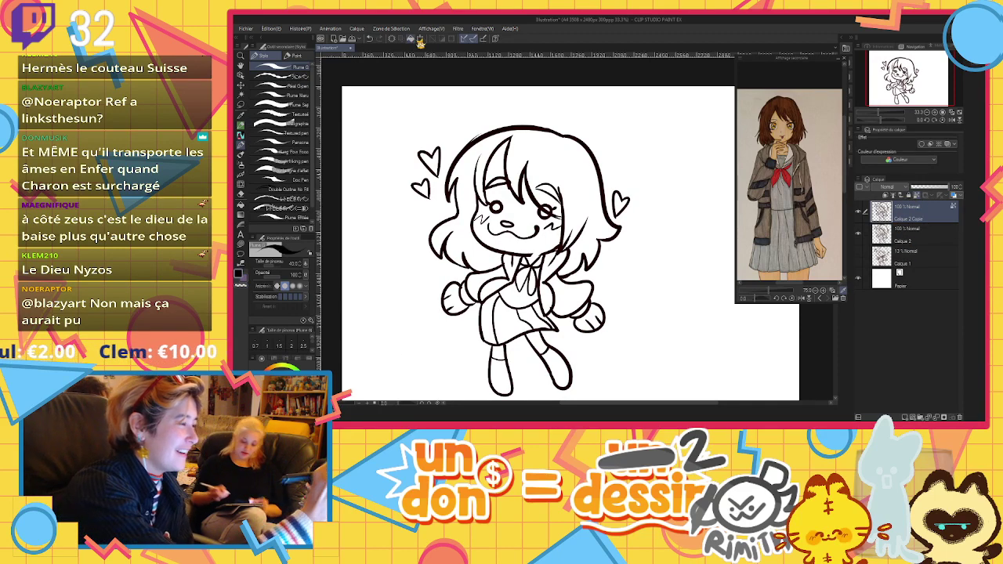
click(904, 232)
Fill the face, the forehead gap in the fringe, both hands and the bare parts of both legs with beige skin tone
click(242, 204)
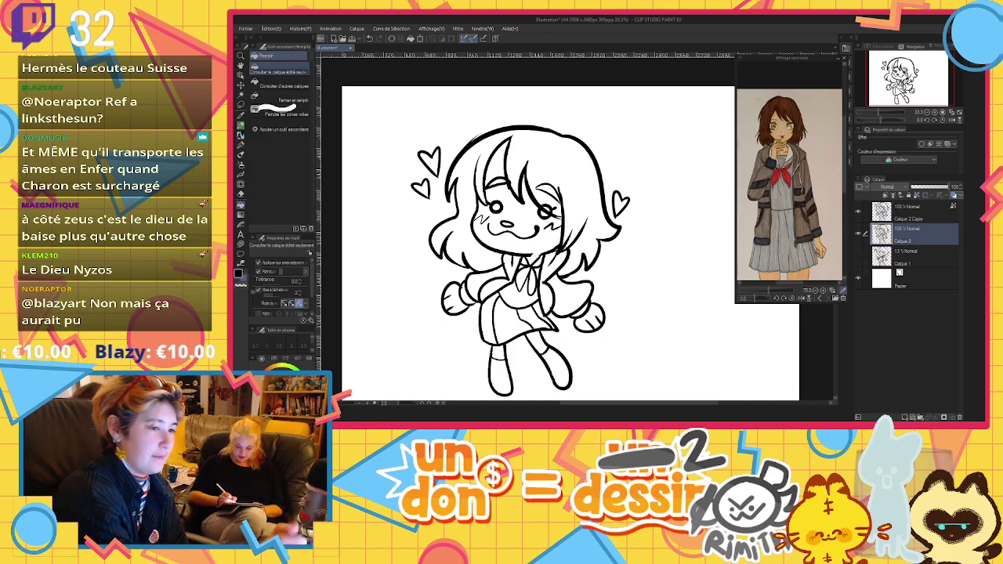
click(523, 201)
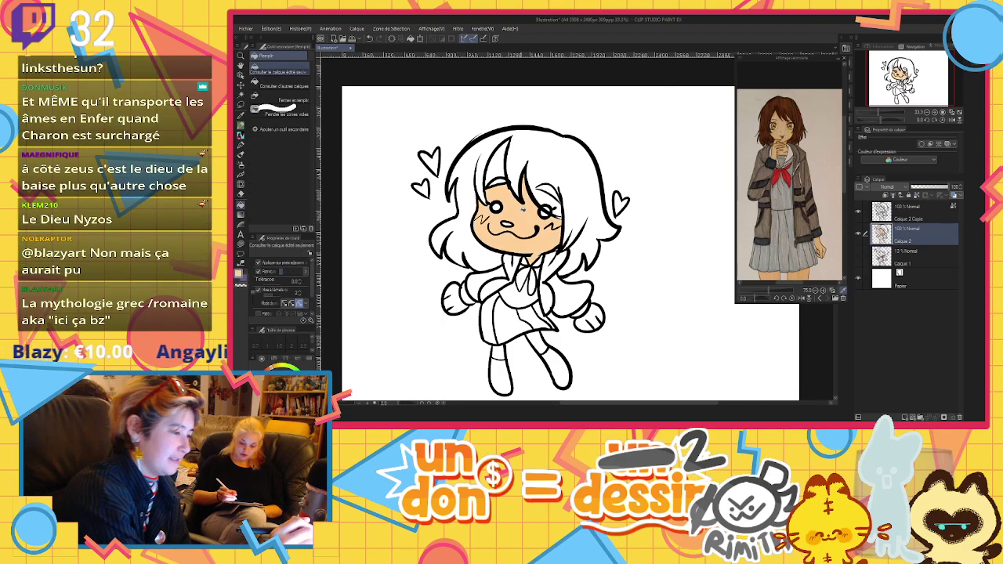
click(499, 164)
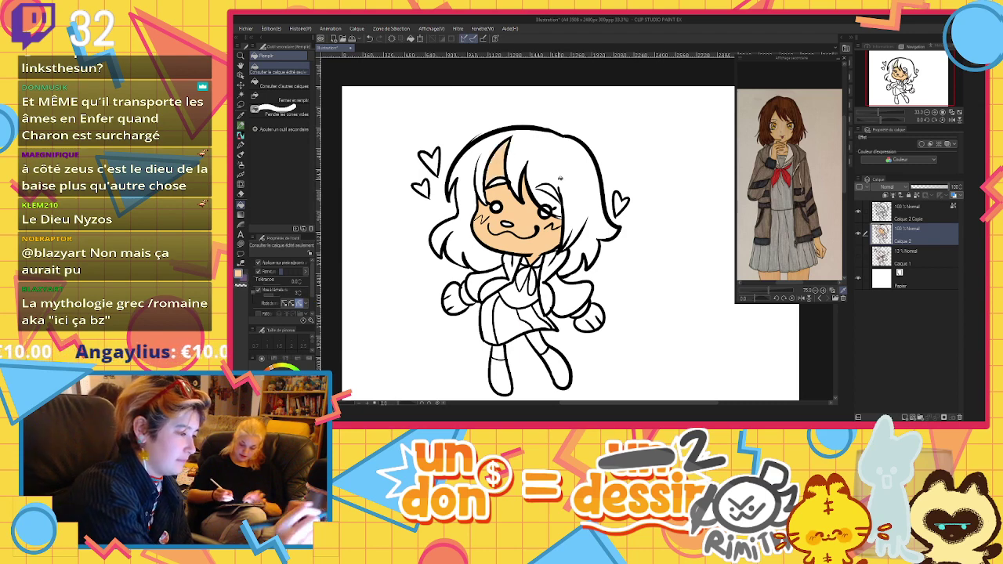
click(461, 302)
click(503, 353)
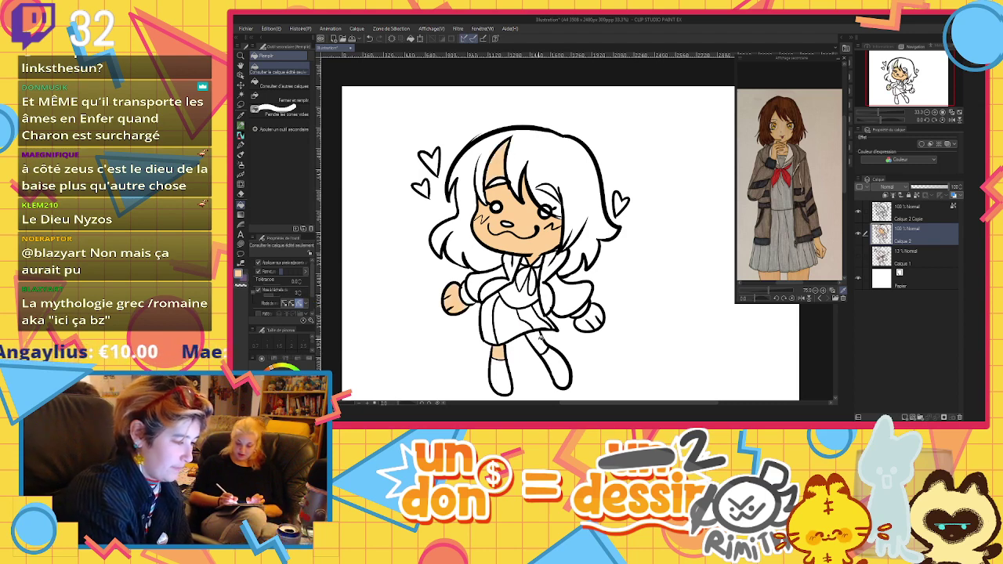
click(539, 341)
click(591, 315)
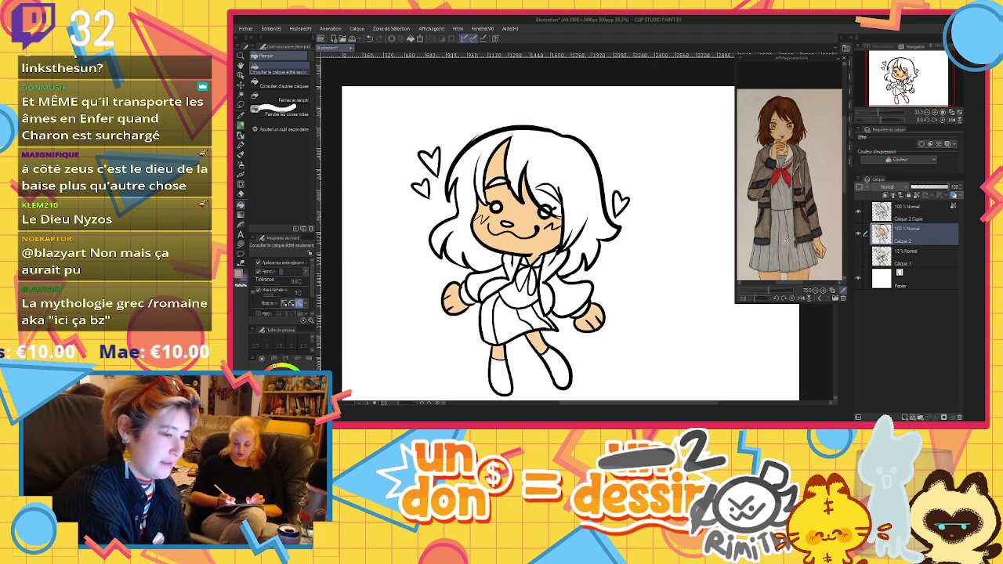
Fill the skirt panels and the shirt with grey, and the neck ribbon with red, matching the reference
click(514, 325)
click(491, 321)
click(533, 317)
click(519, 293)
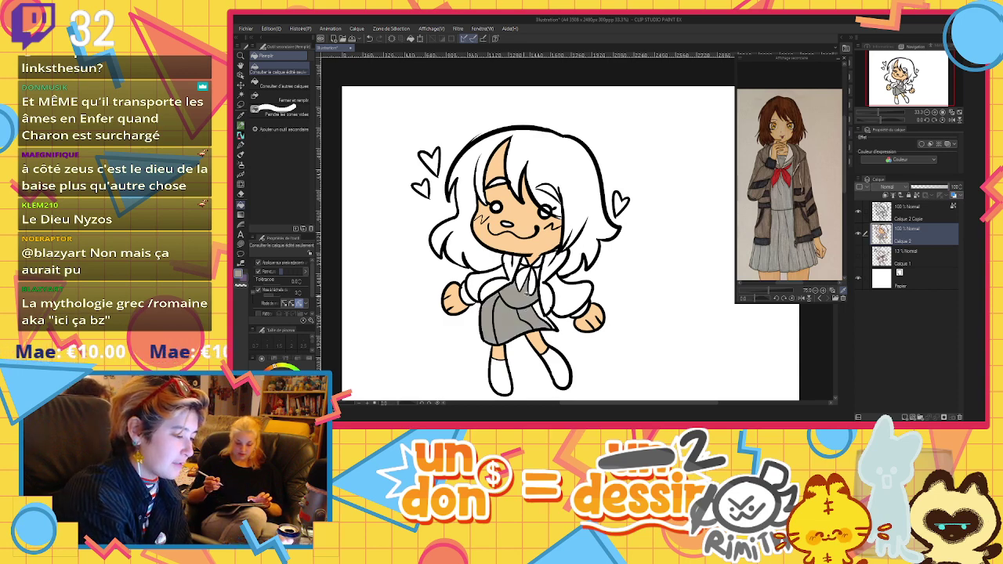
click(543, 314)
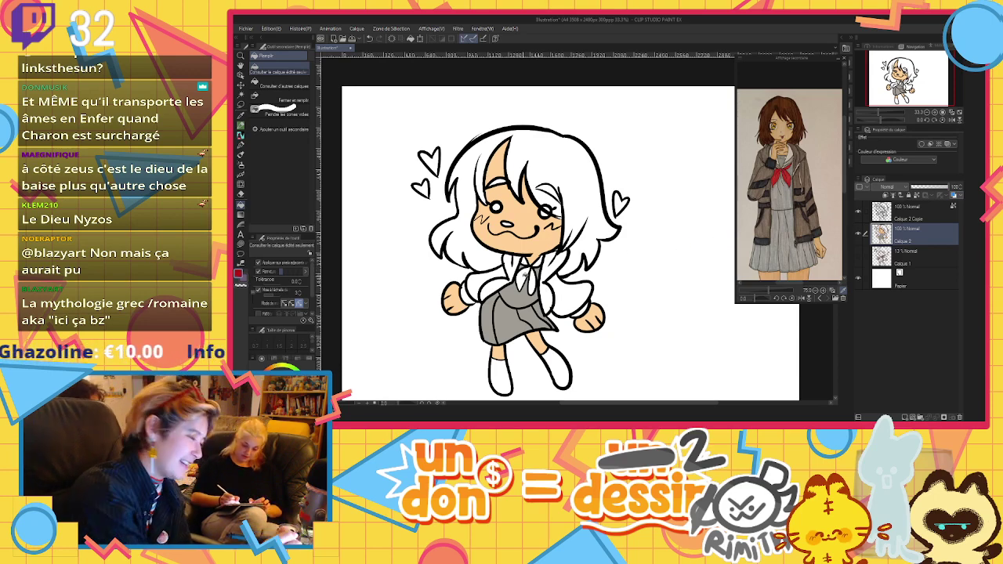
click(522, 279)
click(532, 280)
Fill the jacket's front panels and both sleeves with the grey-brown sampled from the reference coat
click(797, 173)
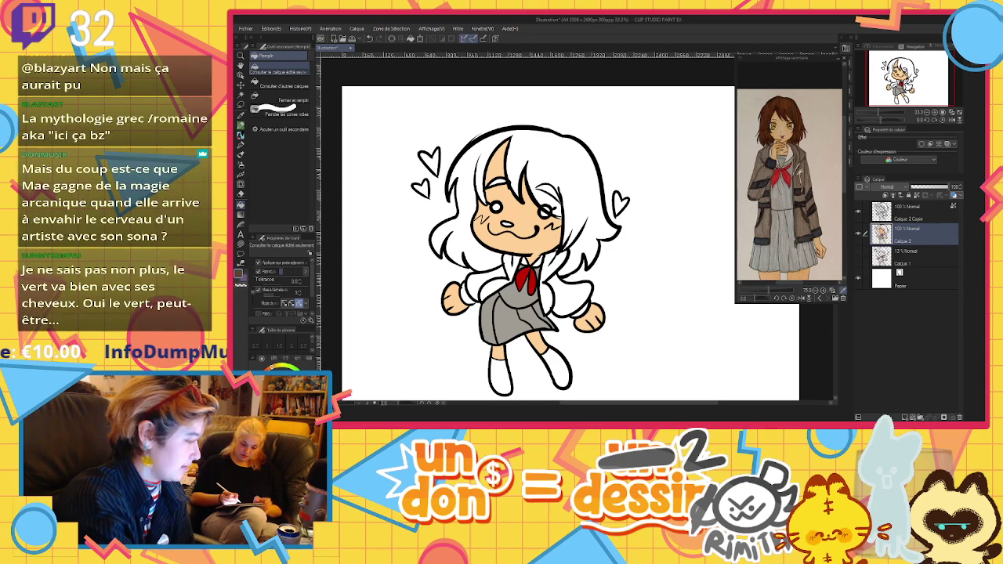
click(515, 266)
click(500, 272)
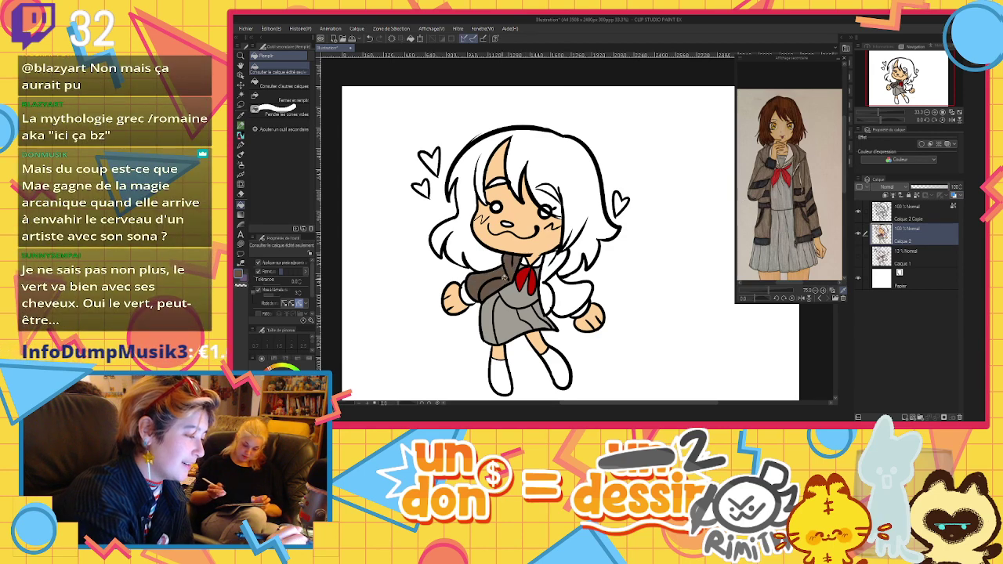
click(567, 298)
click(552, 272)
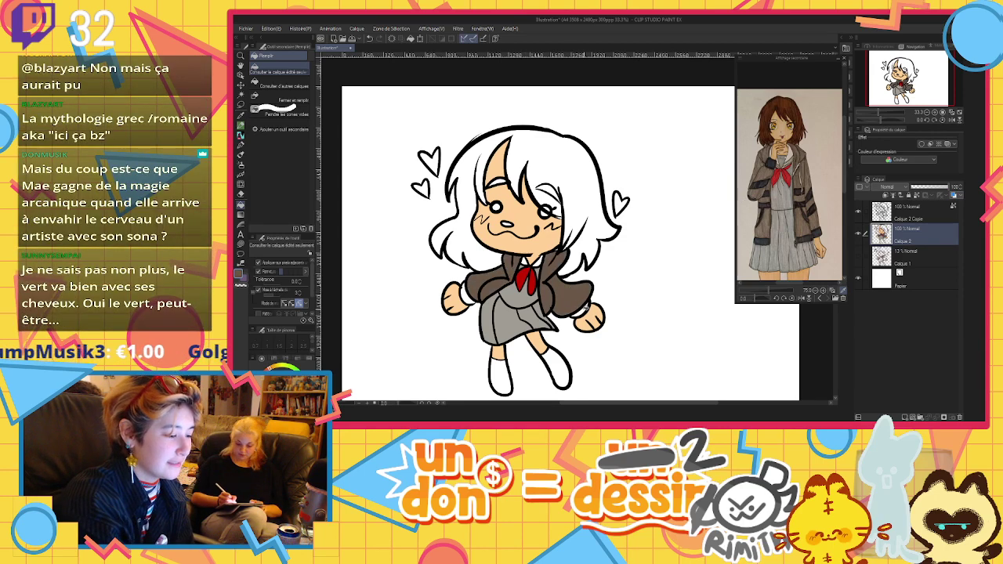
Fill both sleeve cuffs with the reference coat's dark stripe colour and paint matching stripes across both sleeves
click(766, 179)
click(470, 289)
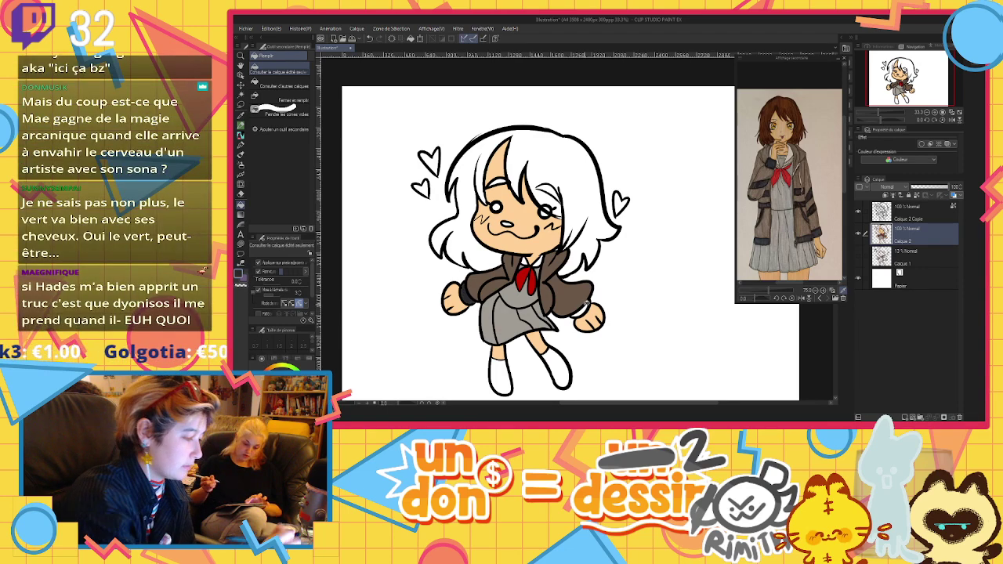
click(587, 303)
click(242, 146)
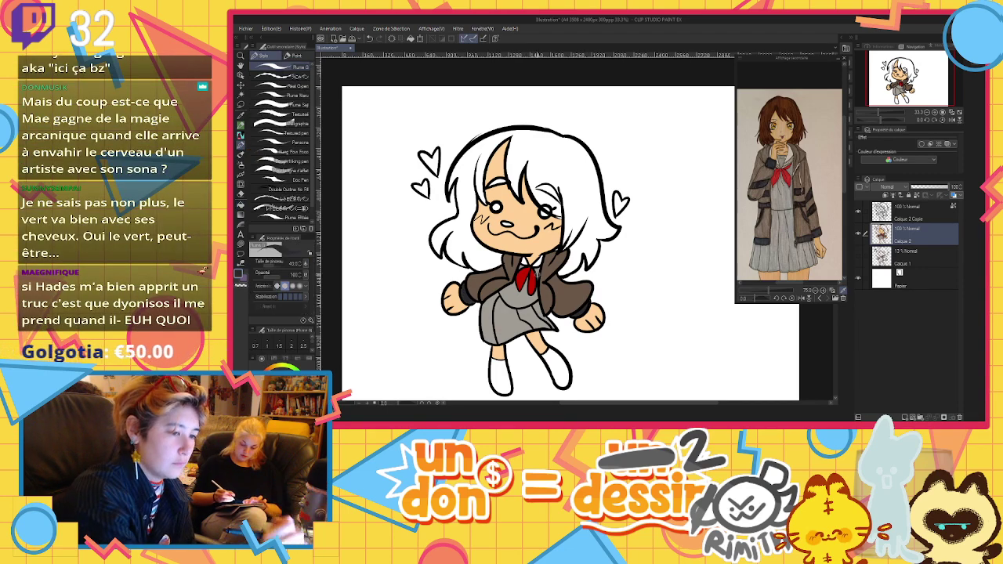
drag(564, 284, 562, 315)
drag(478, 274, 483, 289)
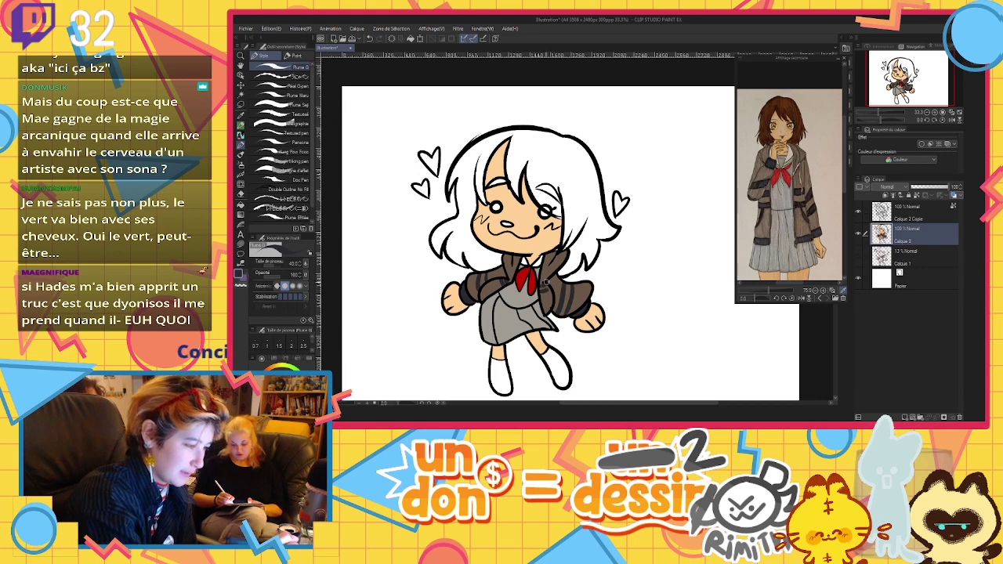
Fill the hair with dark reddish brown and colour the small gaps left around the eyebrow
click(241, 215)
click(243, 203)
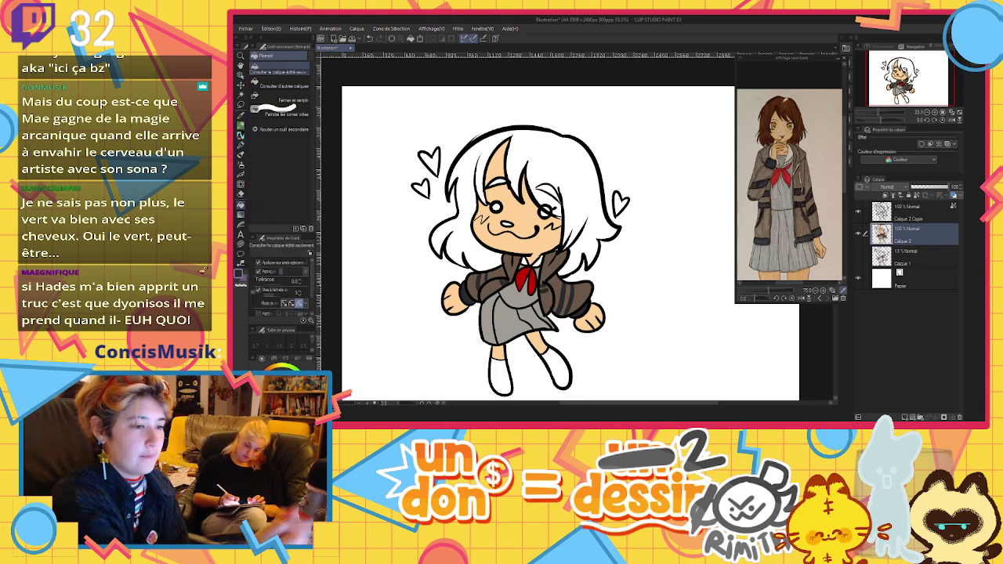
click(603, 164)
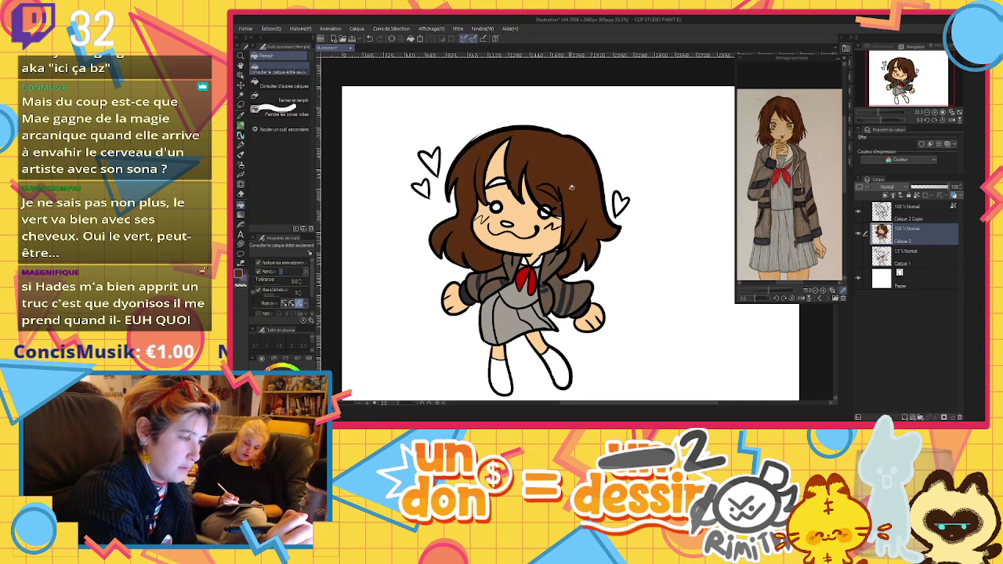
key(p)
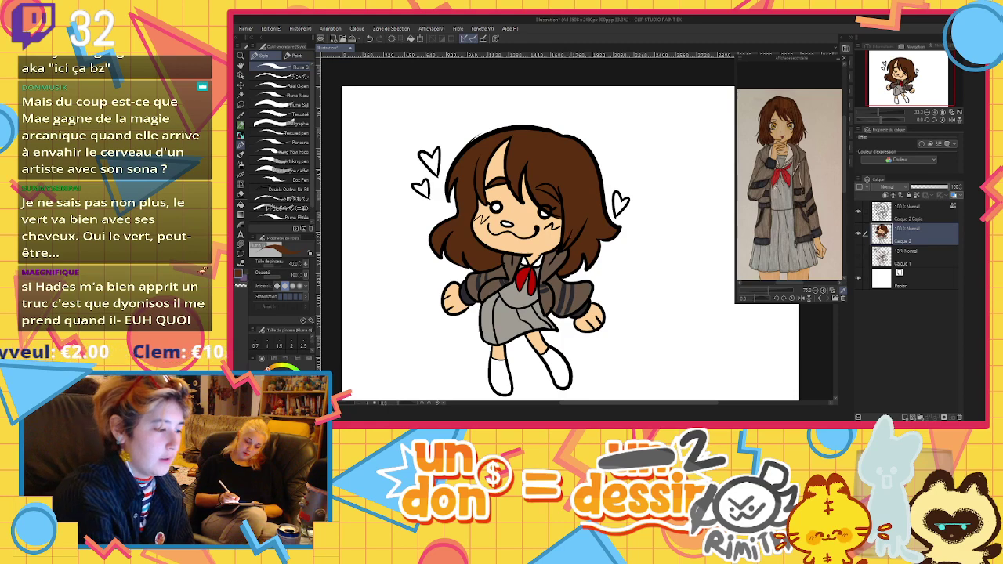
Fill the three hearts around the head with red
click(240, 205)
click(430, 161)
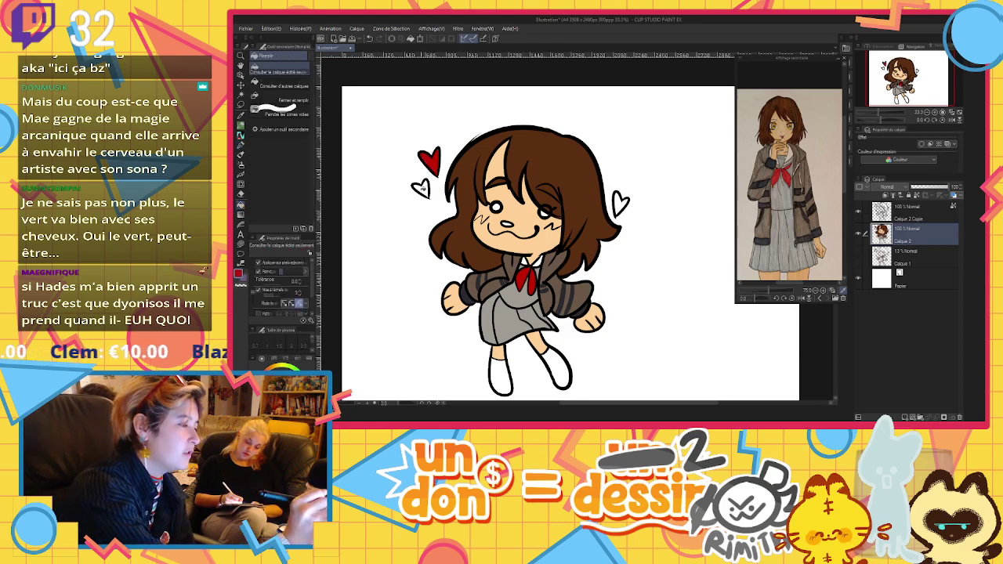
click(421, 188)
click(623, 204)
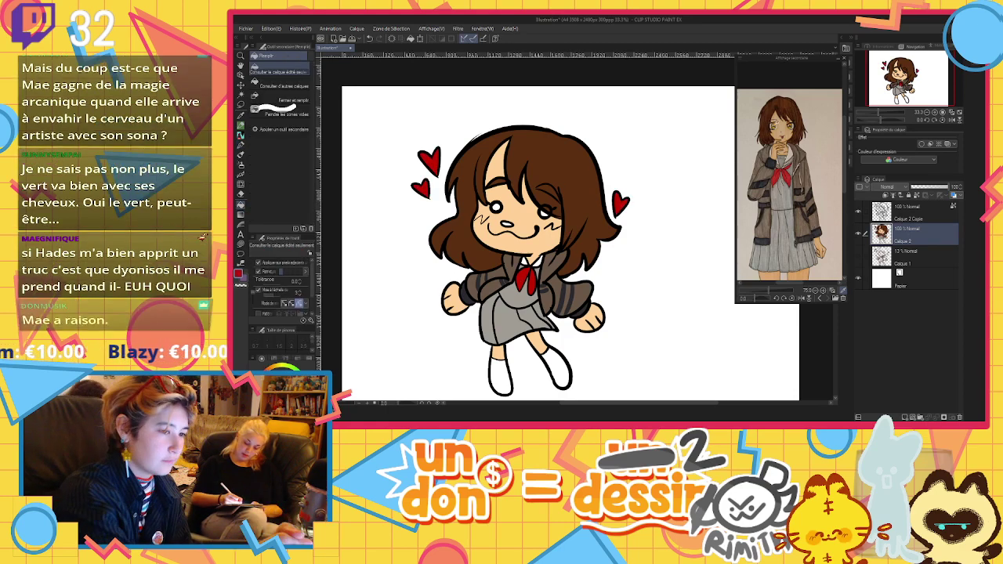
Fill both irises with a golden yellow sampled from the reference
click(775, 126)
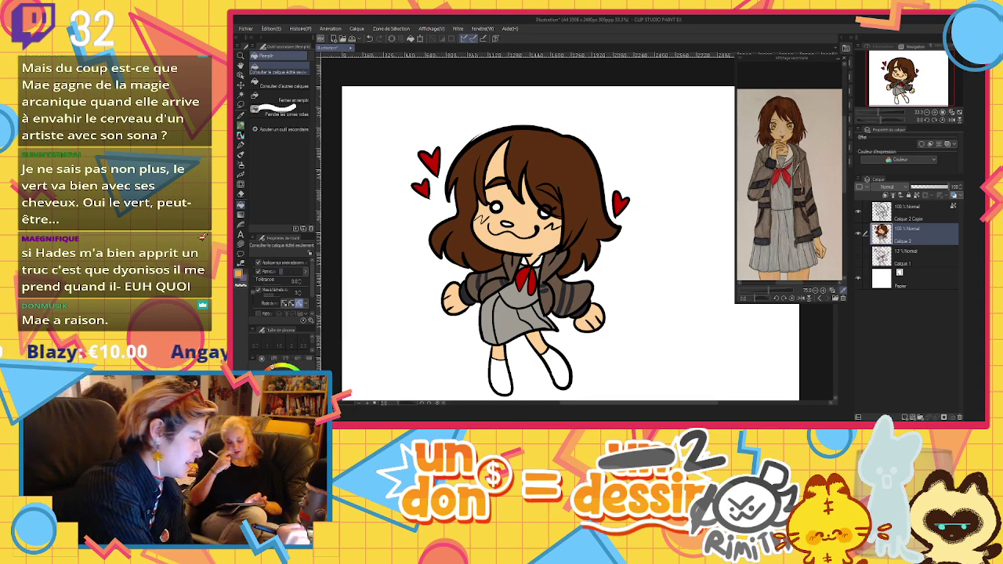
click(496, 206)
click(546, 212)
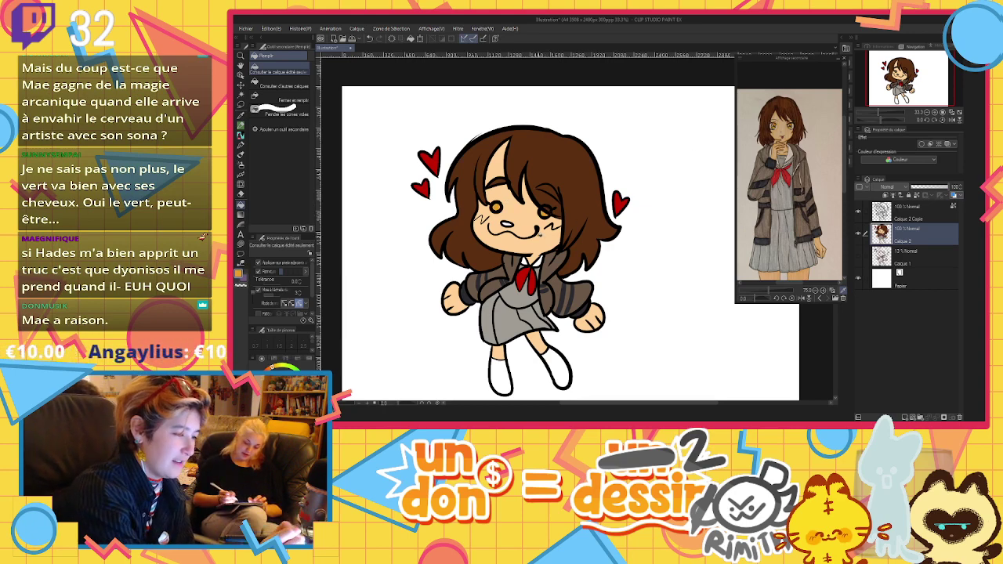
Try to paint a lighter orange-brown highlight on the hair at the upper-left of the head, and undo it
key(p)
drag(273, 367, 280, 366)
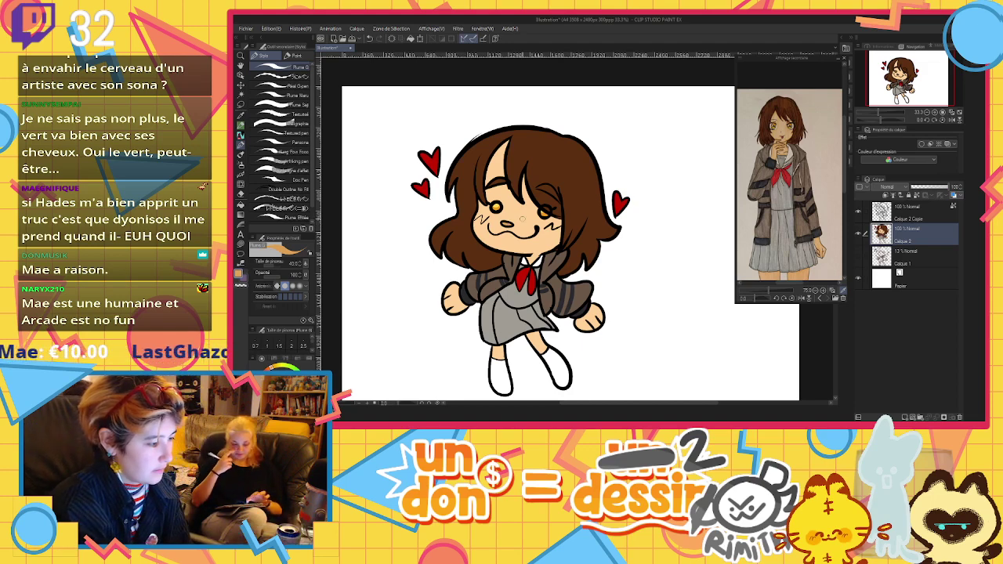
alt+click(554, 189)
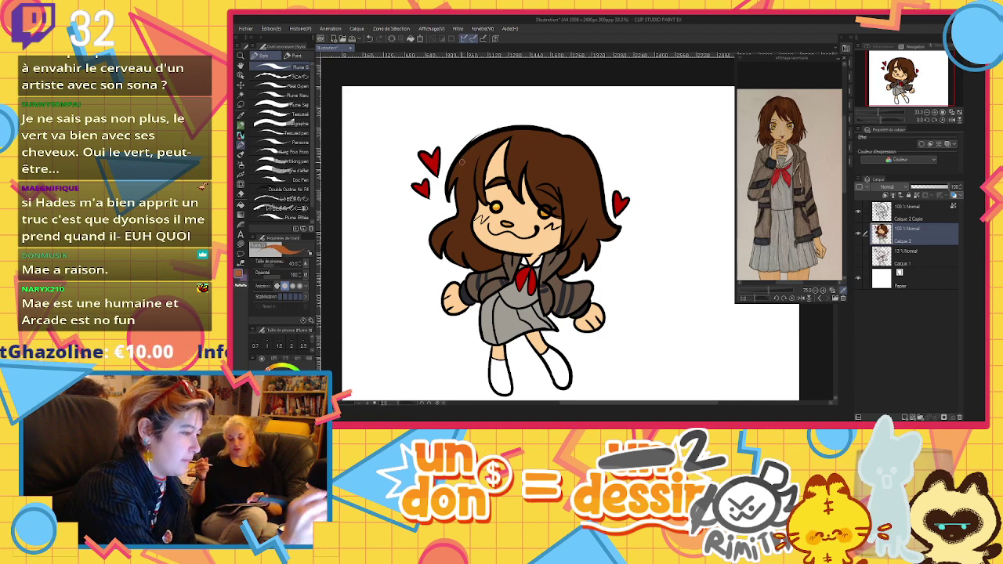
mouse_move(457, 170)
mouse_down()
mouse_move(473, 153)
mouse_move(475, 162)
mouse_up()
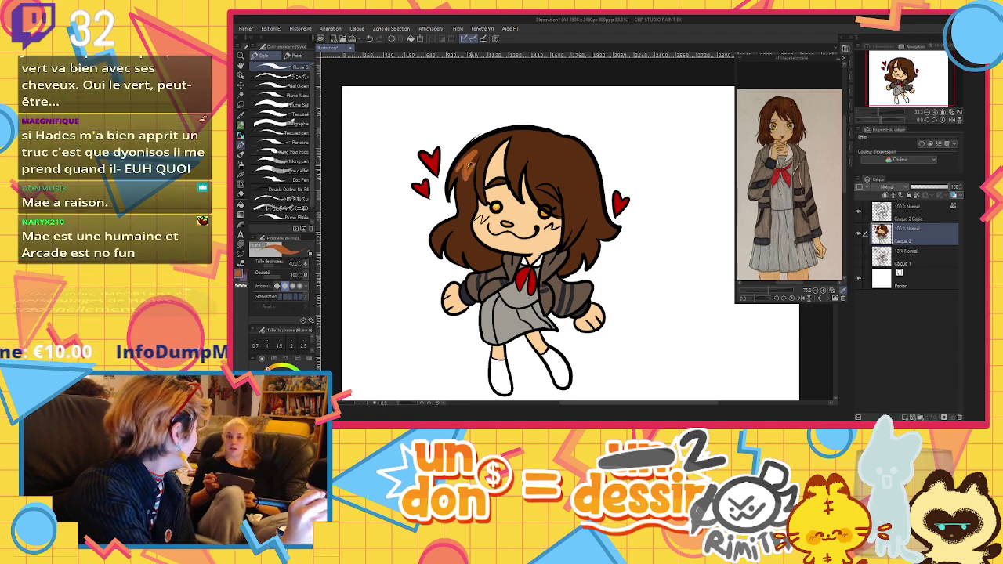
click(370, 38)
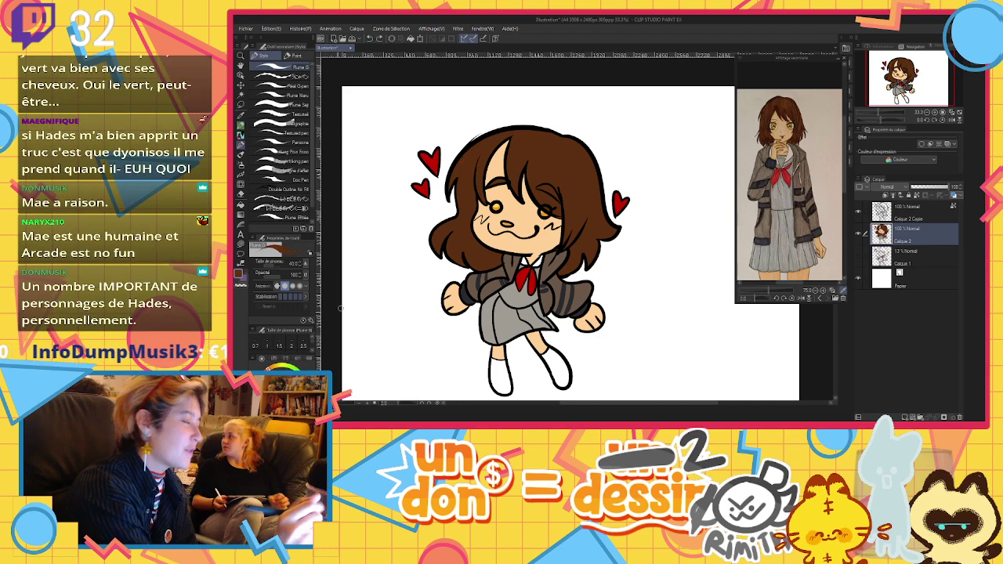
Paint lighter brown highlight strands across the crown and fringe of the character's hair
drag(284, 390, 276, 368)
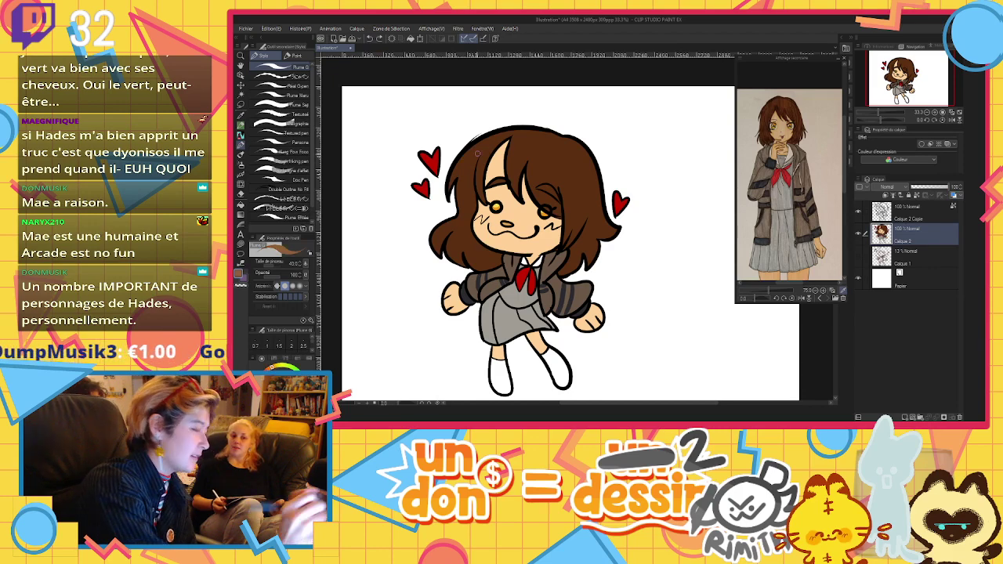
drag(463, 163, 472, 181)
click(370, 38)
alt+click(470, 196)
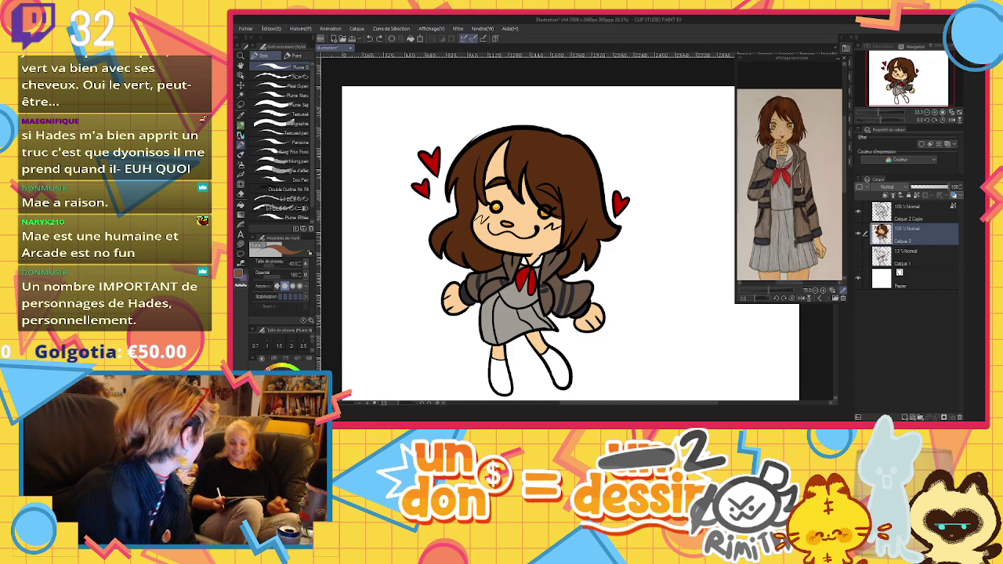
mouse_move(475, 152)
mouse_down()
mouse_move(511, 160)
mouse_move(518, 144)
mouse_move(516, 166)
mouse_move(537, 154)
mouse_move(550, 172)
mouse_move(576, 163)
mouse_move(576, 196)
mouse_up()
drag(582, 158, 589, 188)
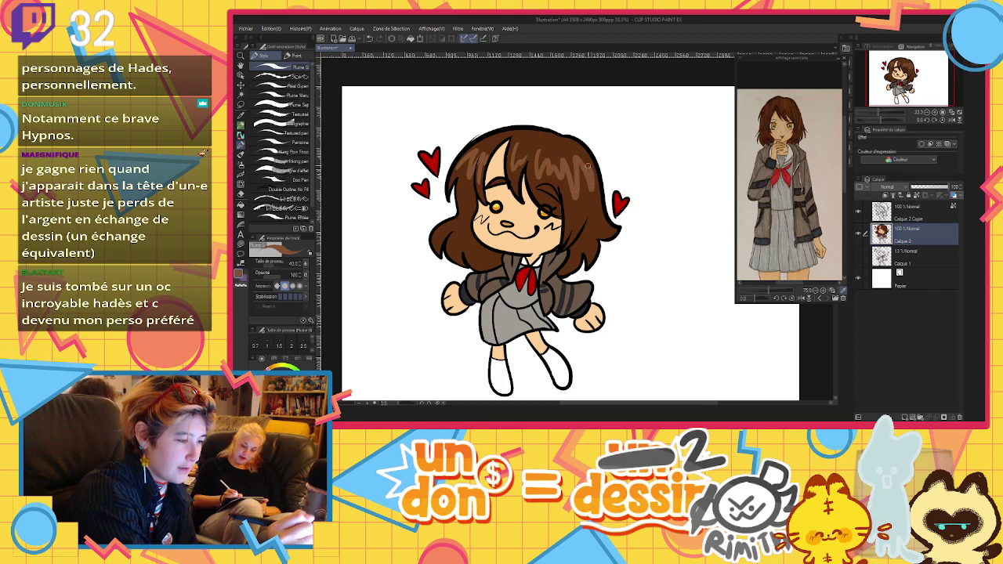
Shade the lower hair on both sides of the face with a dark brown sampled from the hair
alt+click(472, 259)
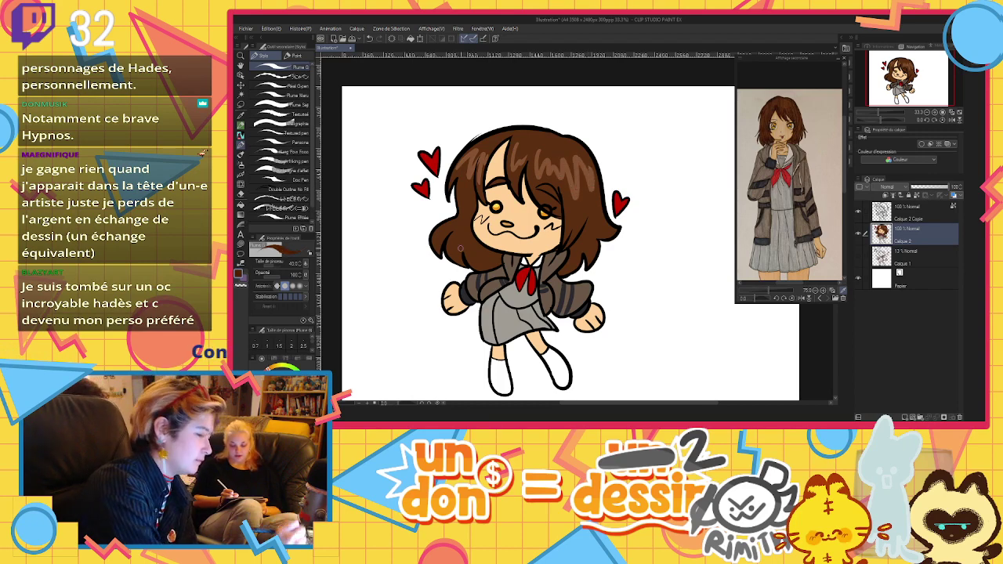
drag(453, 249, 487, 259)
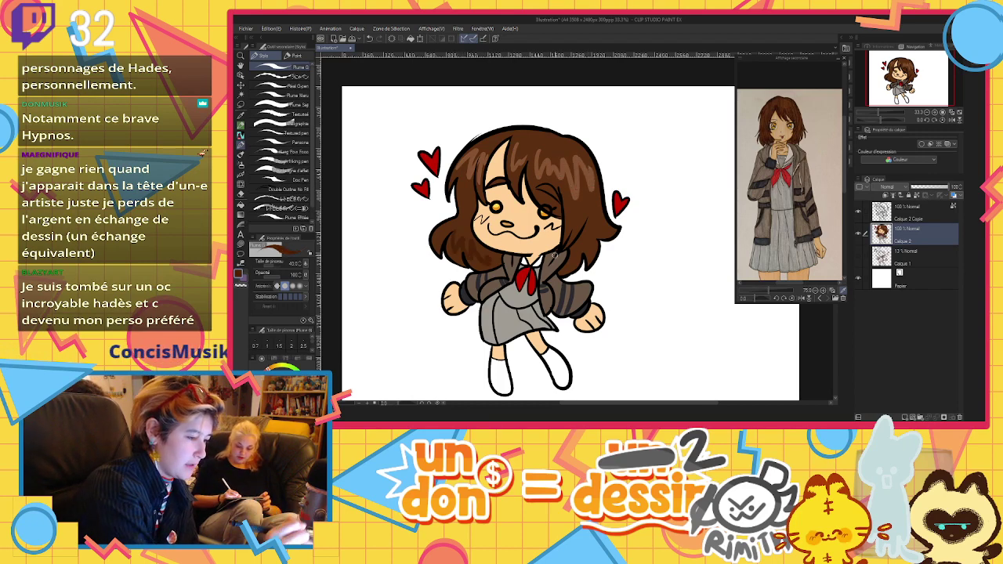
mouse_move(572, 252)
mouse_down()
mouse_move(571, 265)
mouse_move(605, 230)
mouse_up()
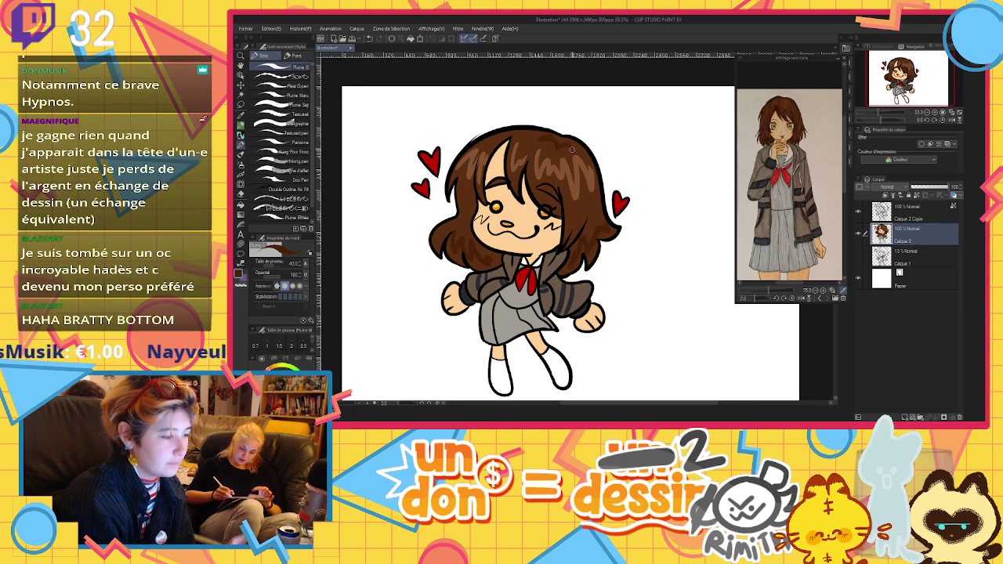
Paint a blush on both cheeks using a warmer variation of the skin colour sampled from the hand
alt+click(455, 302)
click(279, 379)
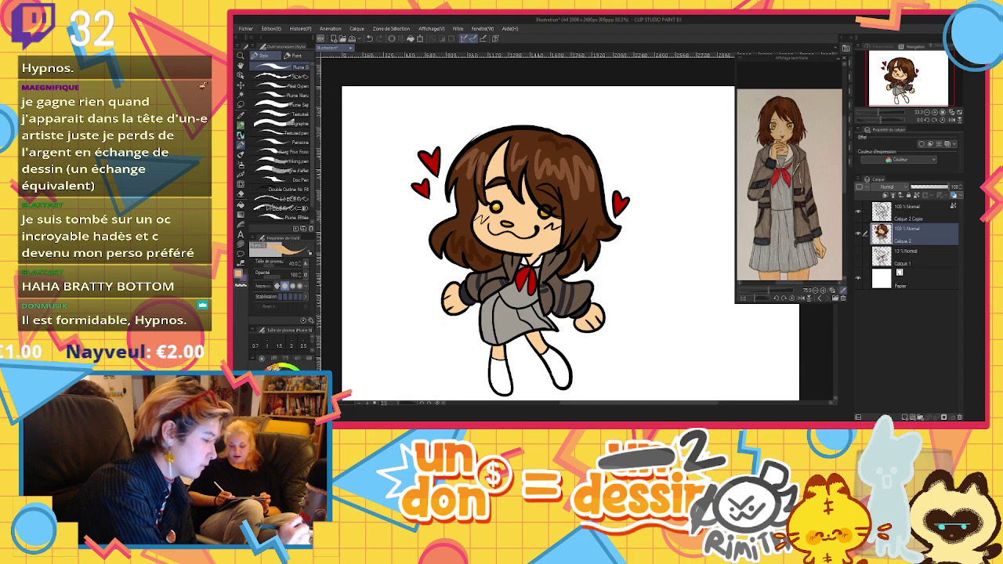
drag(478, 215, 556, 230)
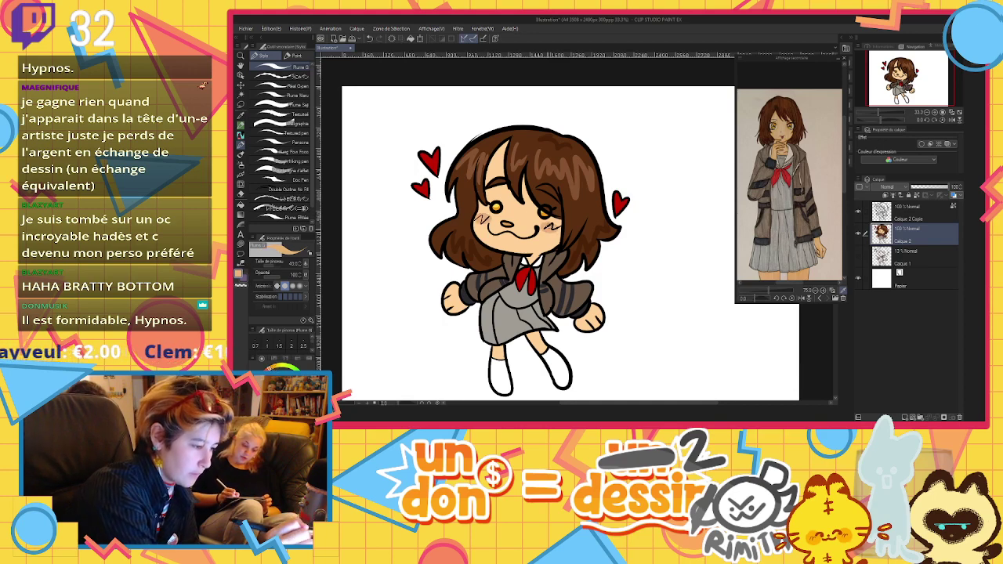
Add a new layer above Calque 2 Copie and dab small white highlights on the eyes
click(901, 215)
click(904, 417)
alt+click(634, 332)
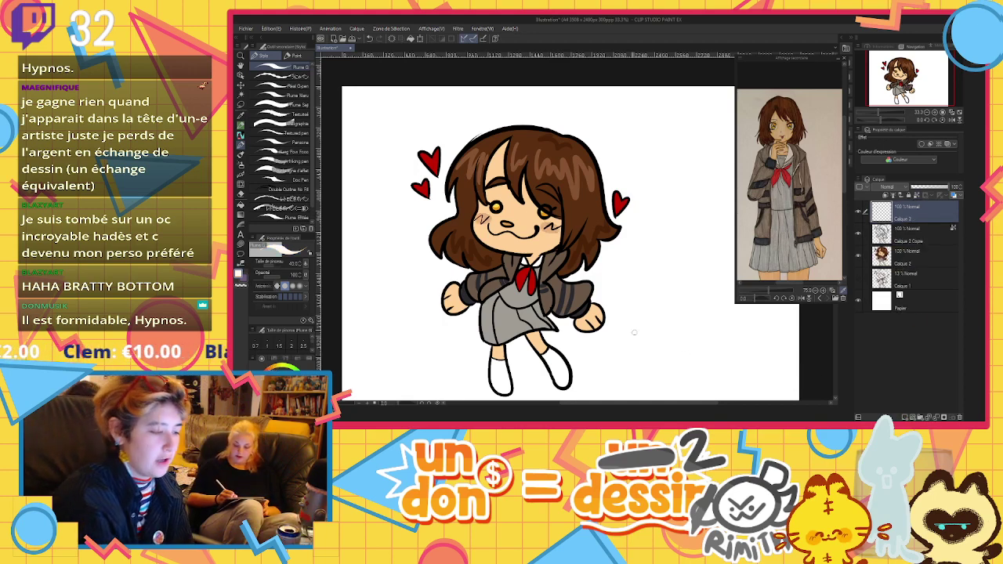
click(547, 210)
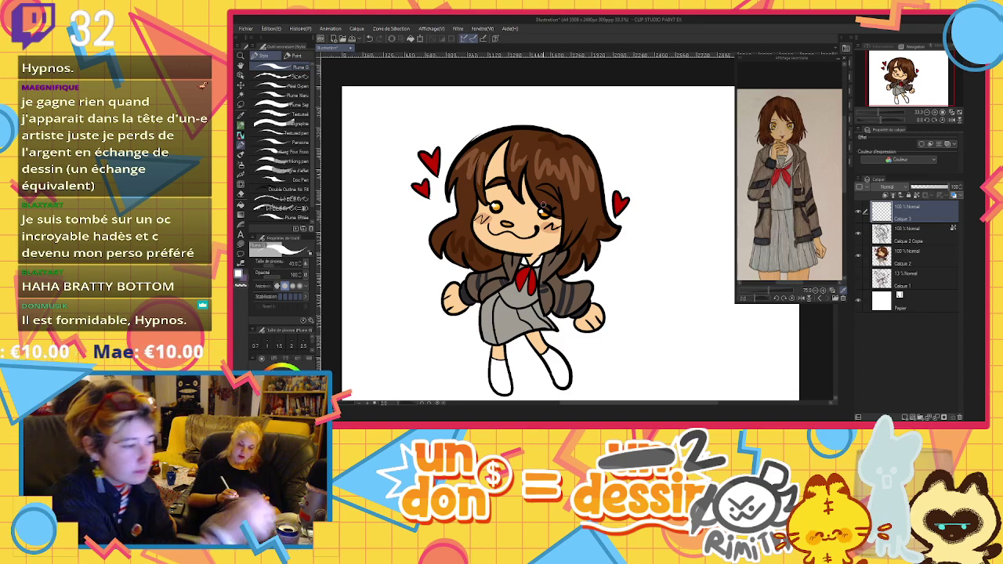
Clip a new layer to the line art layer Calque 2 Copie, fill it with the heart's red and lower its opacity to 41%
click(918, 233)
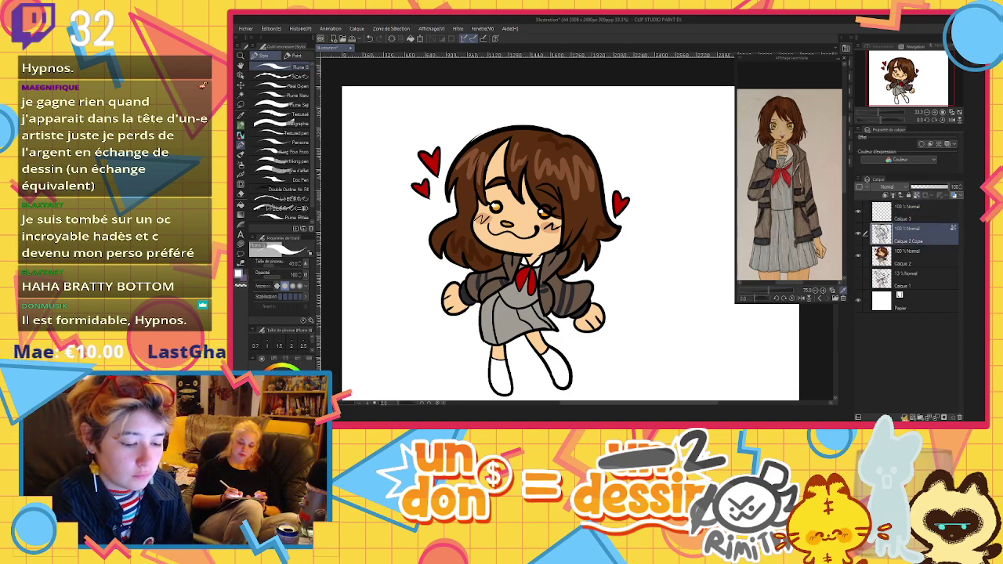
click(905, 417)
click(885, 195)
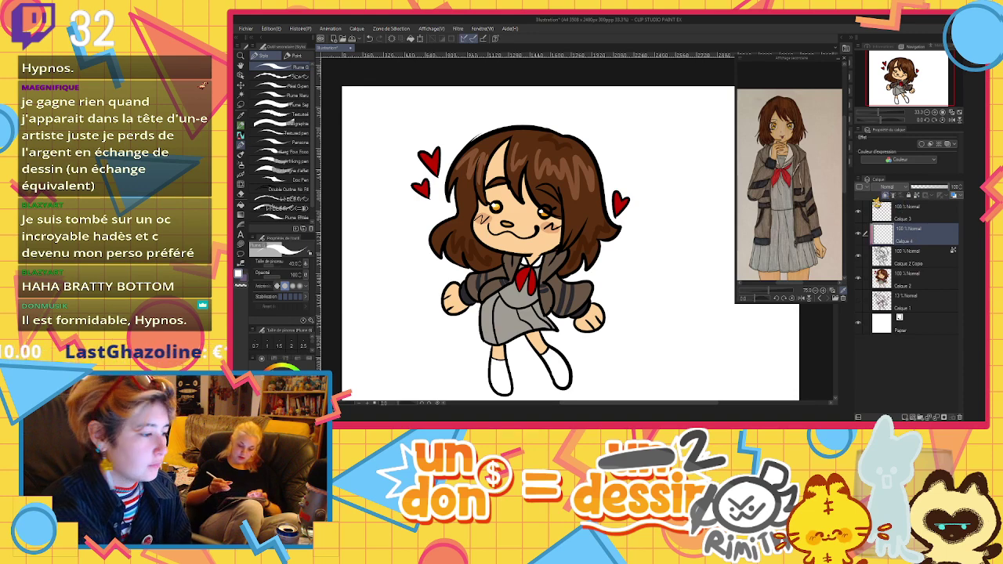
alt+click(619, 205)
click(411, 41)
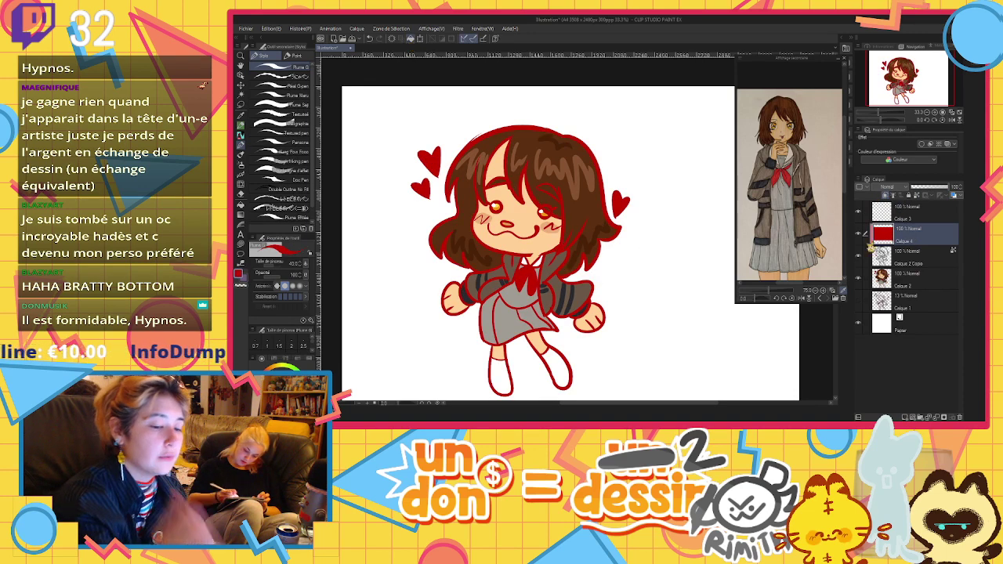
click(930, 189)
drag(927, 188, 931, 189)
Refill the clipped line tint layer with brown sampled from the hair and keep its opacity a little under 50%
alt+click(549, 145)
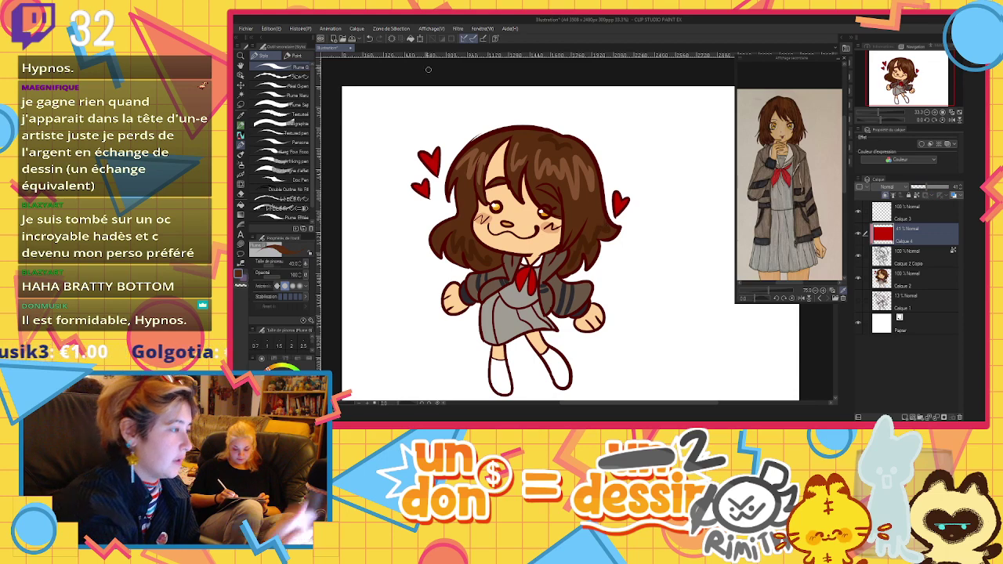
click(412, 39)
click(925, 188)
mouse_move(926, 189)
mouse_down()
mouse_move(965, 194)
mouse_move(933, 194)
mouse_up()
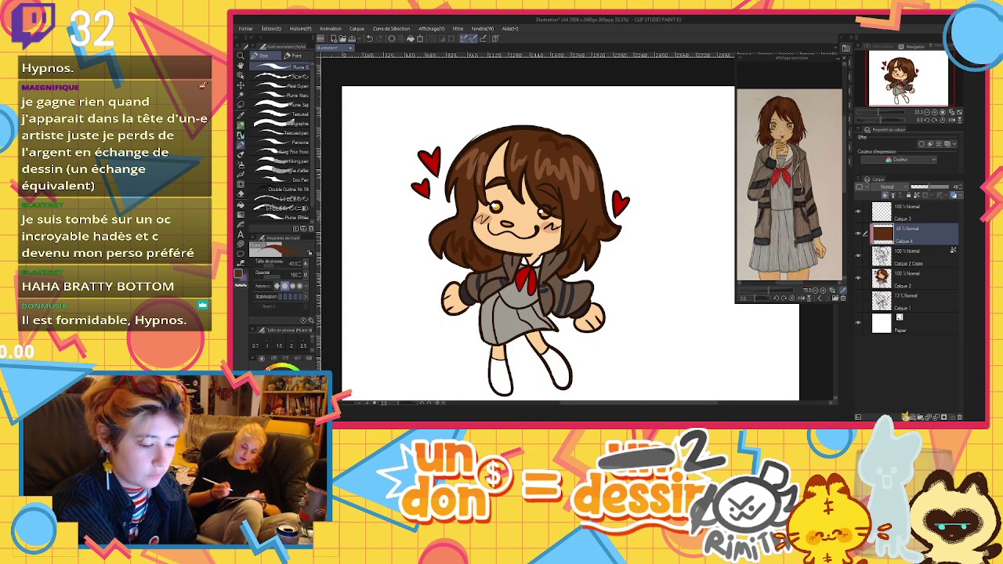
Add another clipped layer above the brown tint, fill it with magenta and reduce its opacity to 11%
click(904, 417)
click(886, 196)
click(259, 385)
click(299, 378)
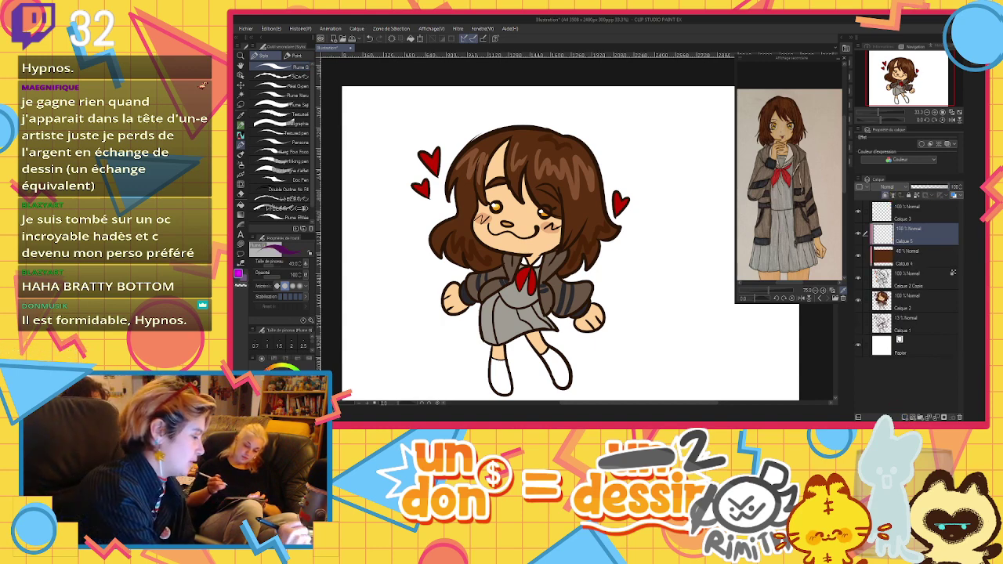
click(411, 39)
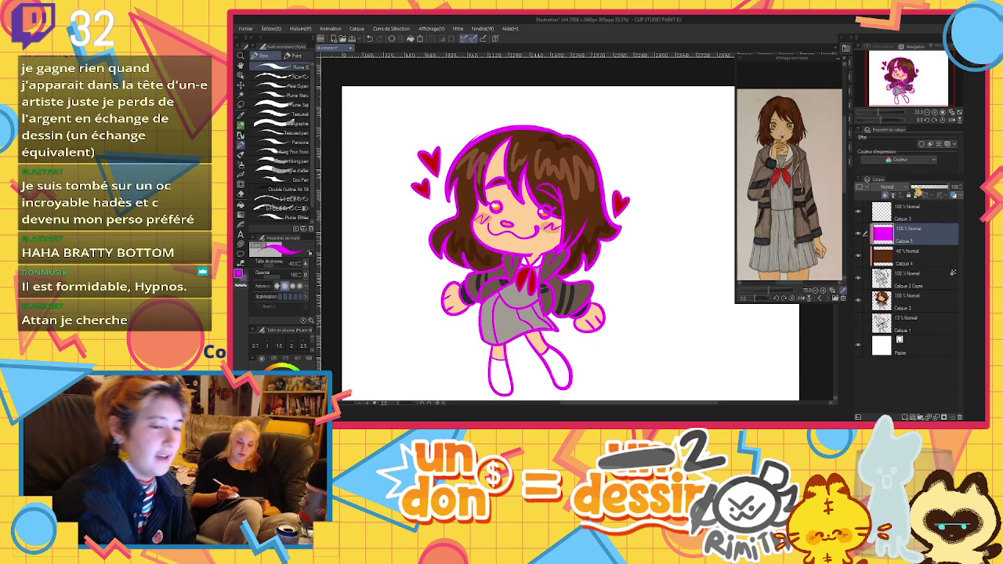
click(918, 187)
drag(922, 188, 918, 188)
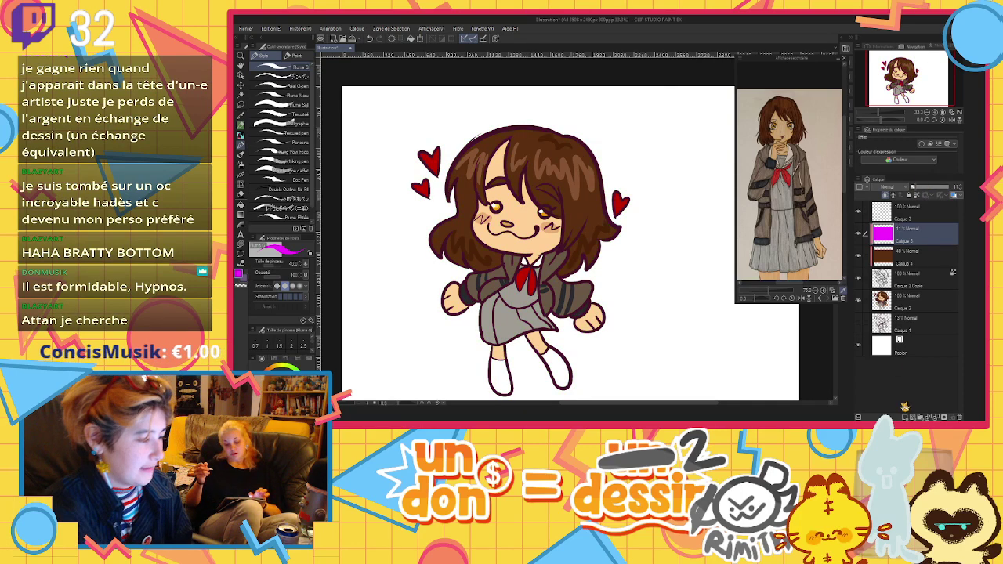
Add a new layer above the magenta tint and set its blending mode to Densité éclat
click(906, 417)
click(901, 188)
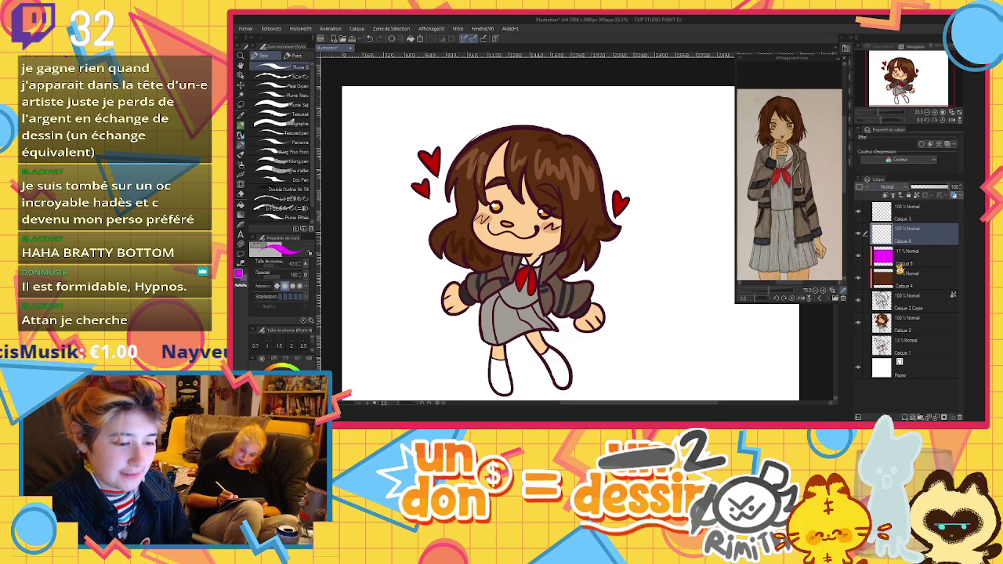
click(901, 267)
Paint orange glow strokes with a wider brush along the hair's upper and left edges, the front strands and the hearts
click(280, 366)
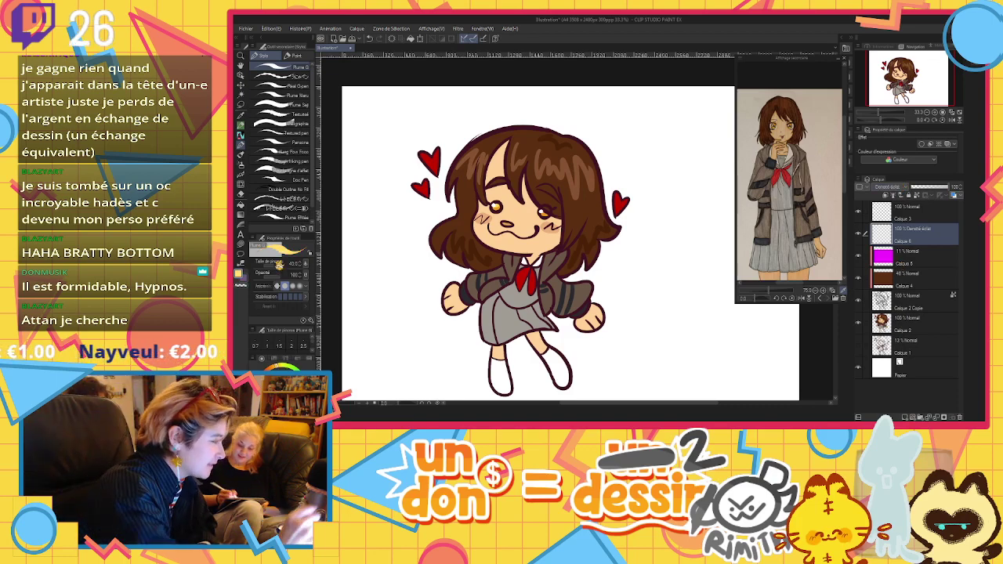
drag(274, 267, 282, 267)
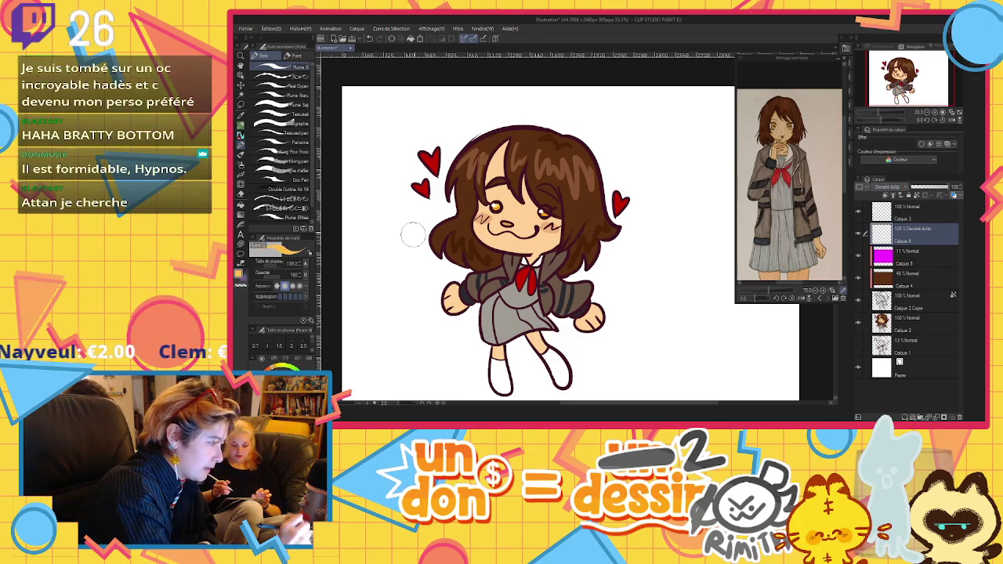
drag(447, 194, 533, 129)
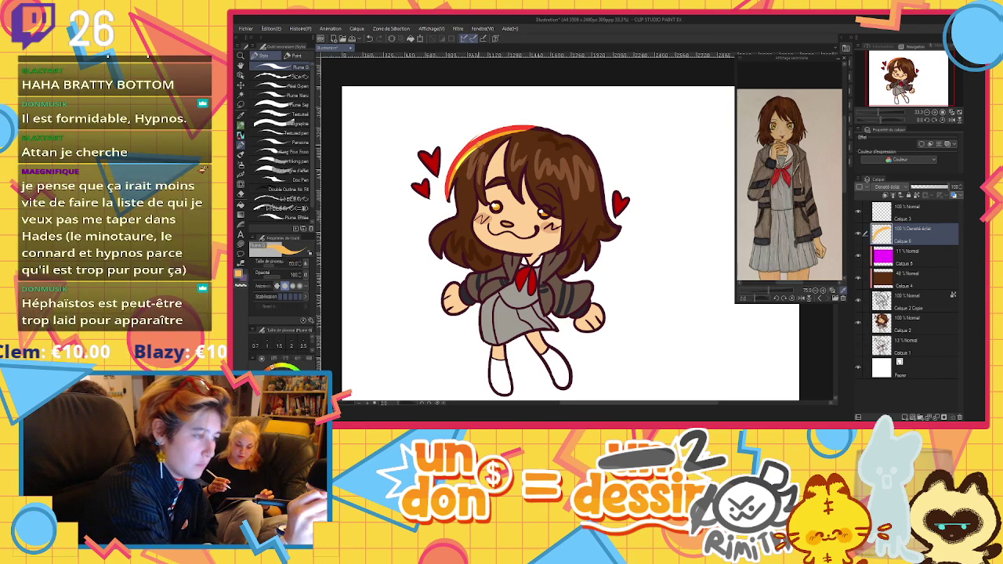
mouse_move(481, 146)
mouse_down()
mouse_move(470, 156)
mouse_move(511, 157)
mouse_up()
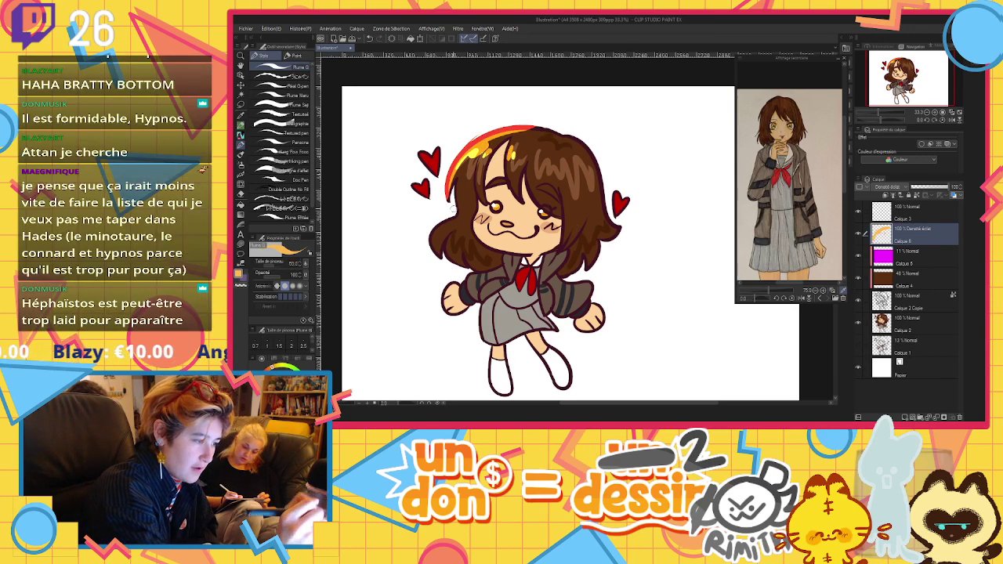
drag(431, 257, 448, 214)
drag(423, 149, 430, 164)
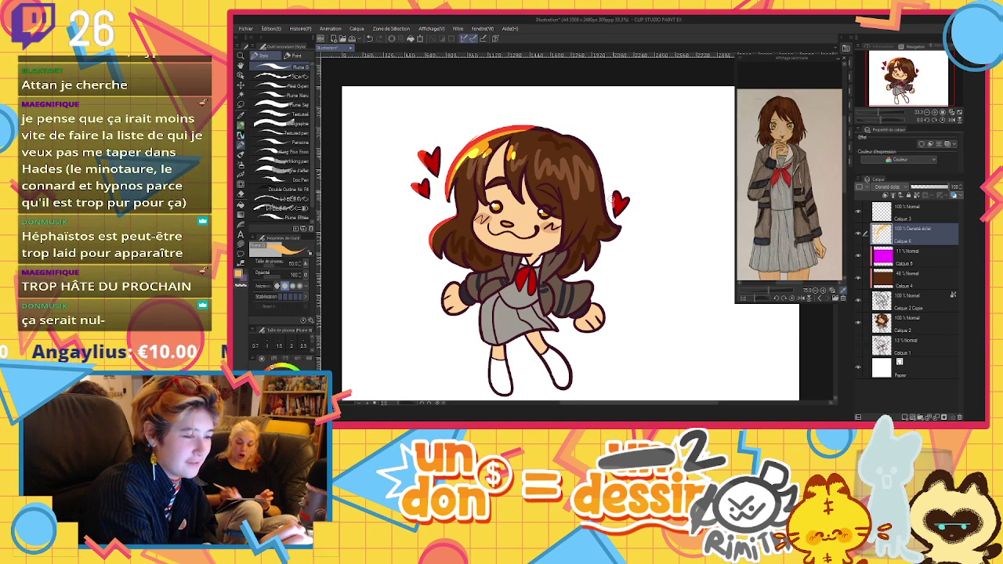
drag(518, 130, 597, 143)
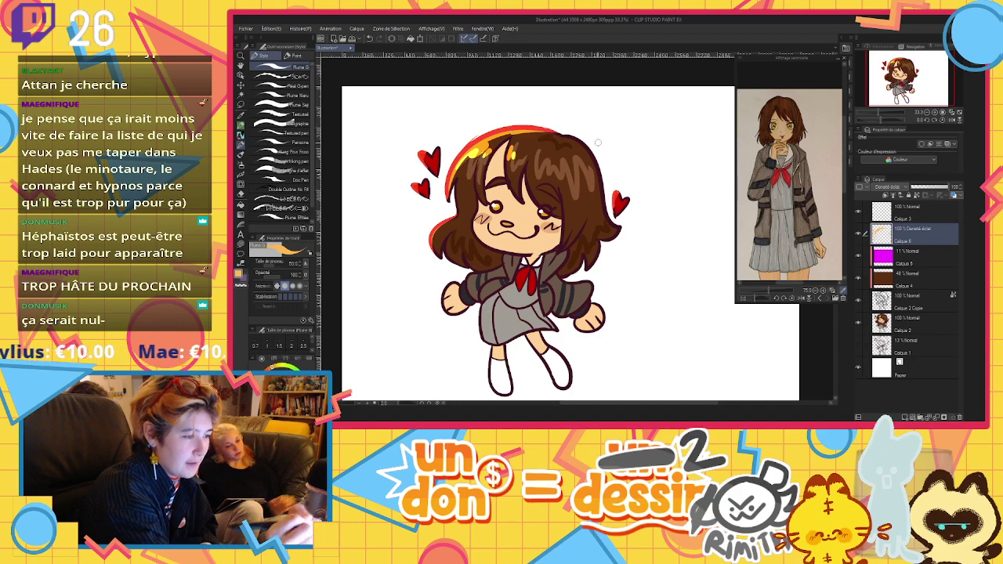
Try extra orange glow strokes on the hair around the forelock and undo them
mouse_move(499, 142)
mouse_down()
mouse_move(524, 134)
mouse_move(511, 155)
mouse_move(527, 134)
mouse_up()
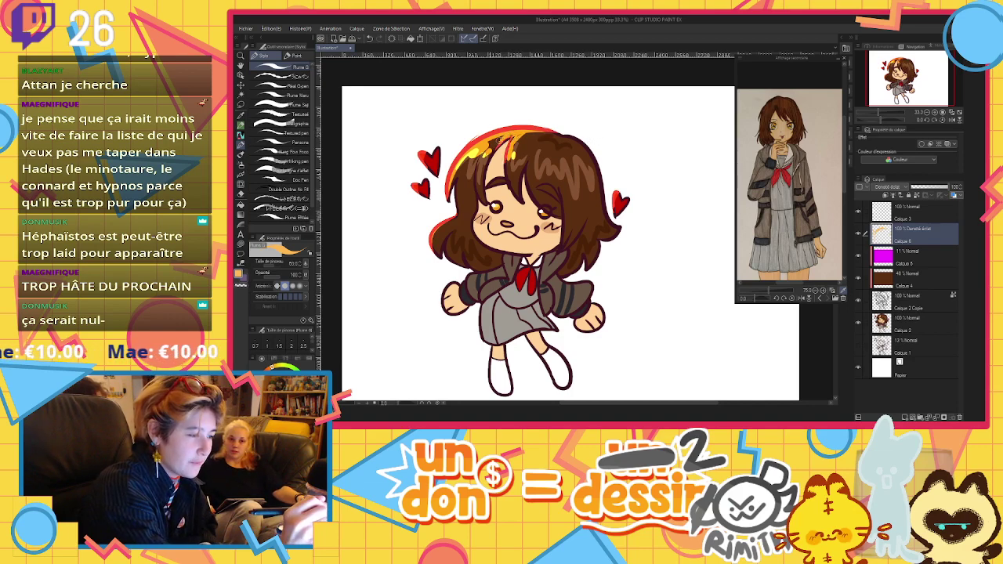
drag(487, 161, 502, 141)
click(370, 39)
click(370, 39)
click(370, 39)
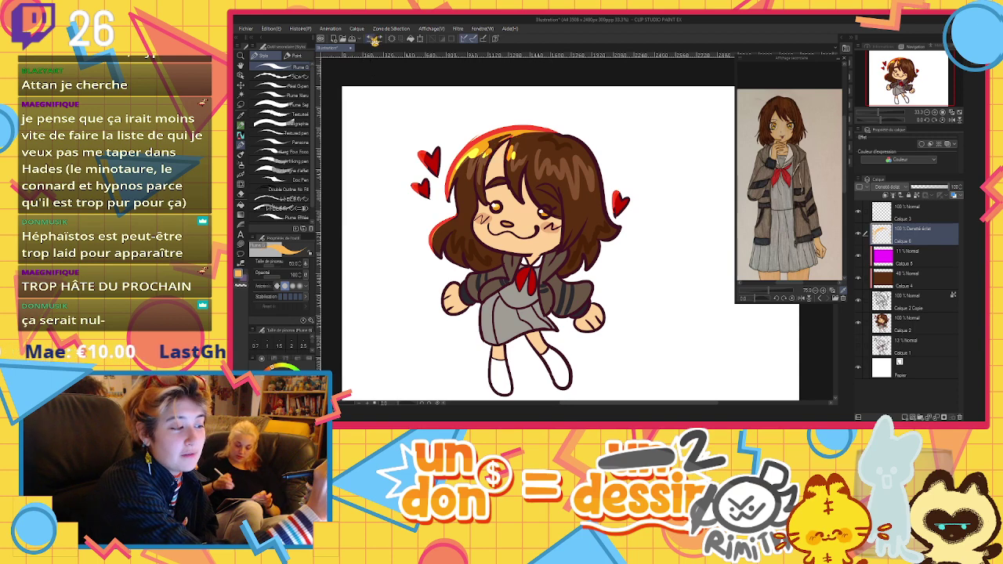
click(371, 39)
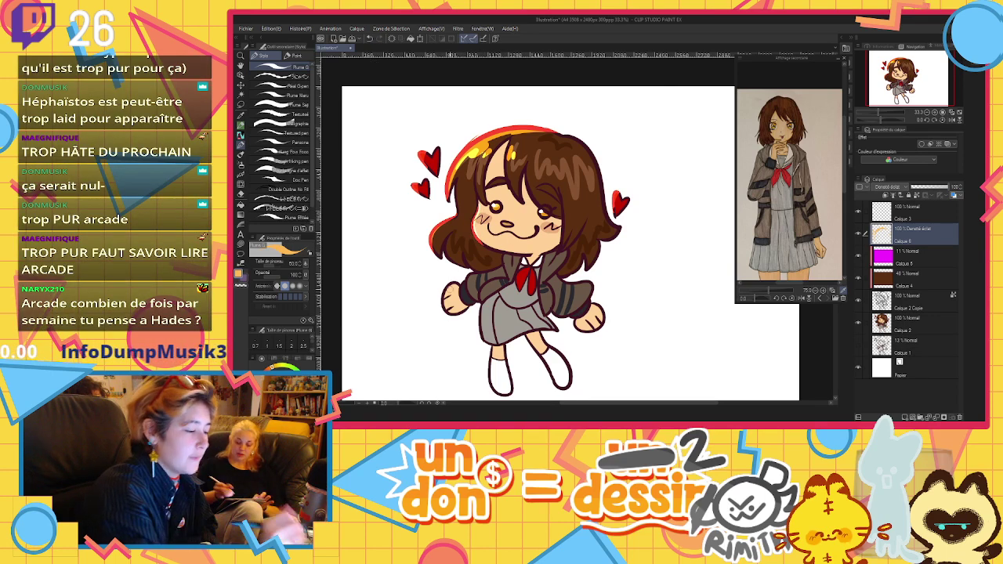
Extend the orange rim light along the left arm, skirt and leg, and lower the glow layer's opacity to 50%
mouse_move(446, 287)
mouse_down()
mouse_move(507, 259)
mouse_move(510, 279)
mouse_up()
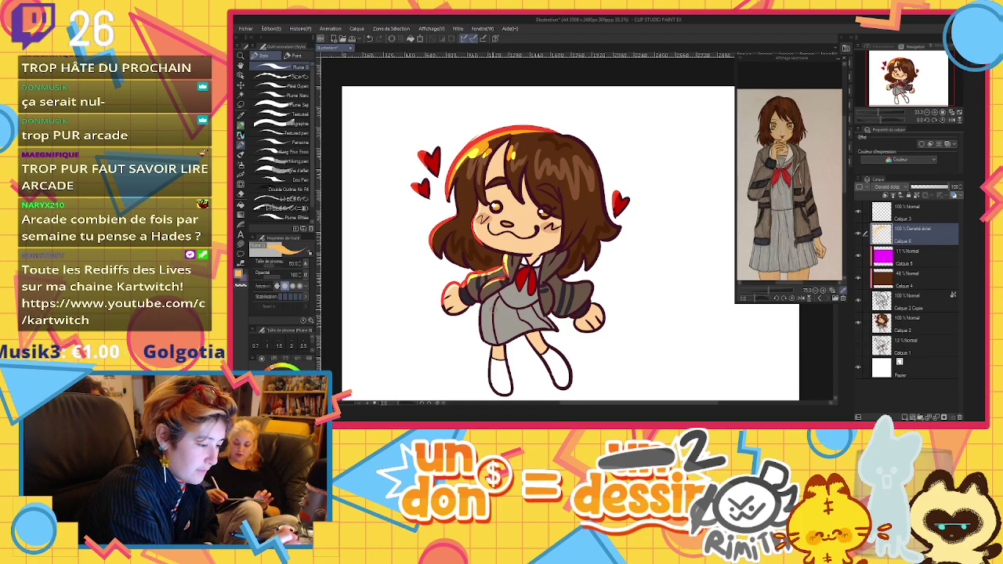
drag(480, 310, 494, 395)
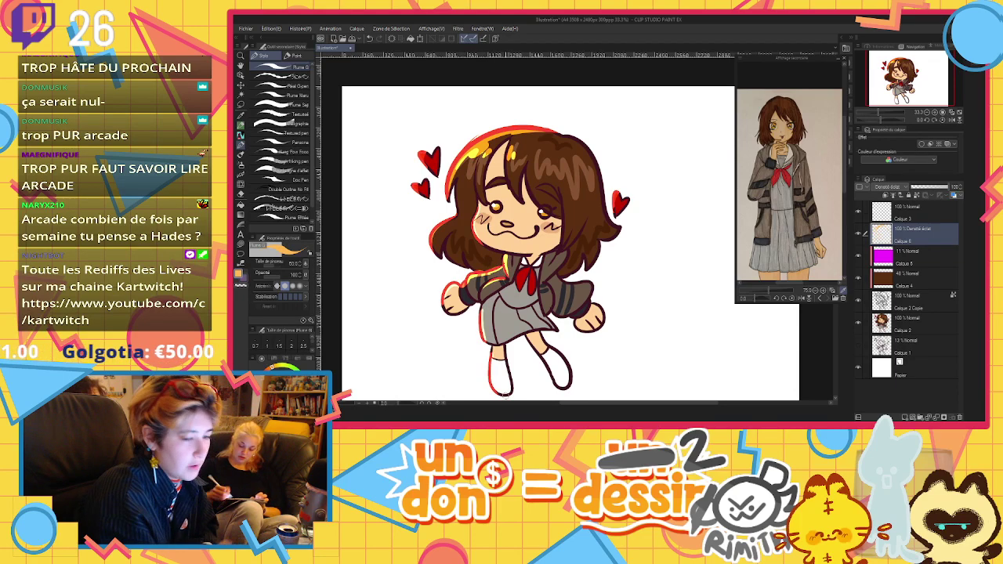
drag(928, 188, 931, 187)
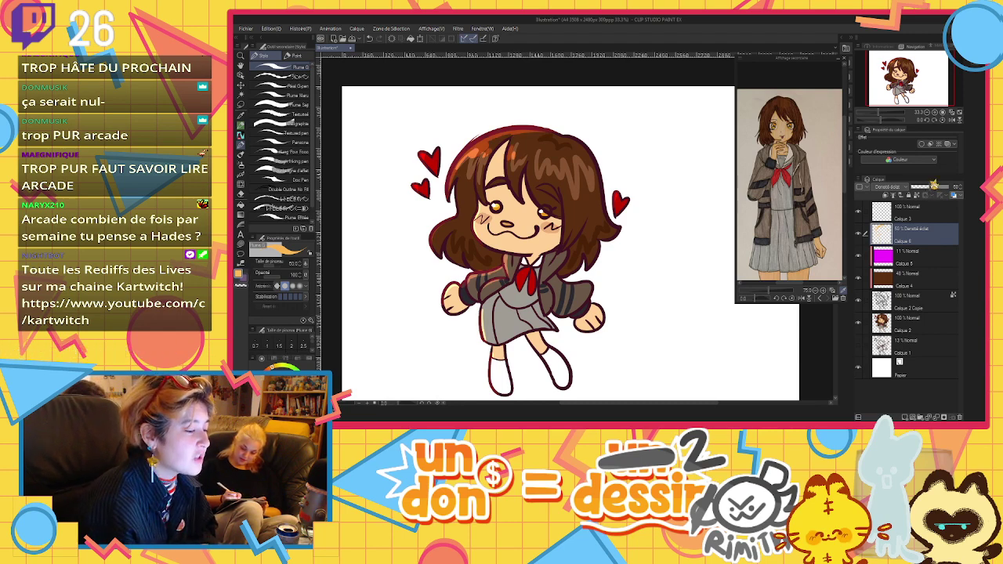
Add a new layer in Produit mode and paint a dark burgundy shadow along the lower face with an enlarged brush
click(908, 416)
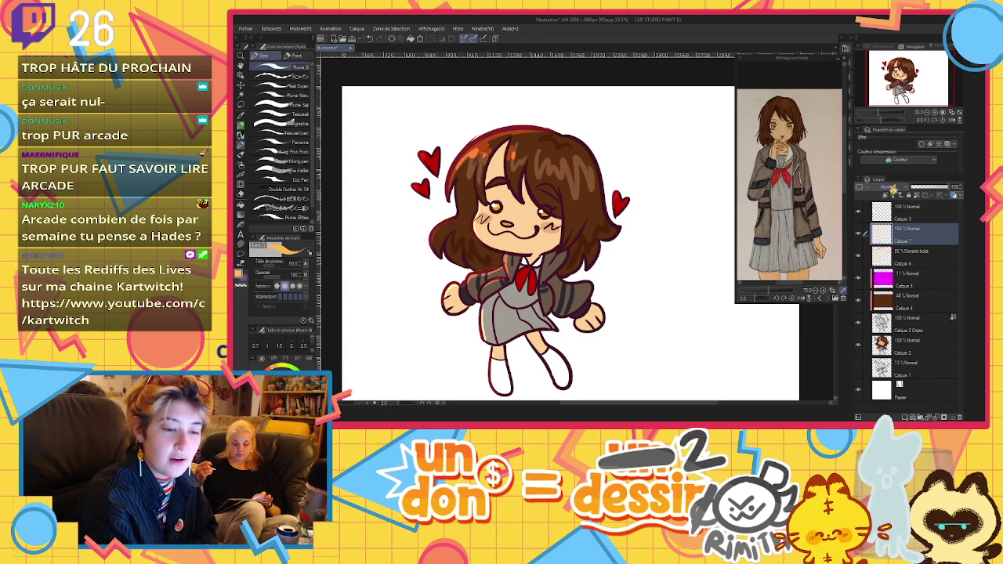
click(891, 187)
click(890, 215)
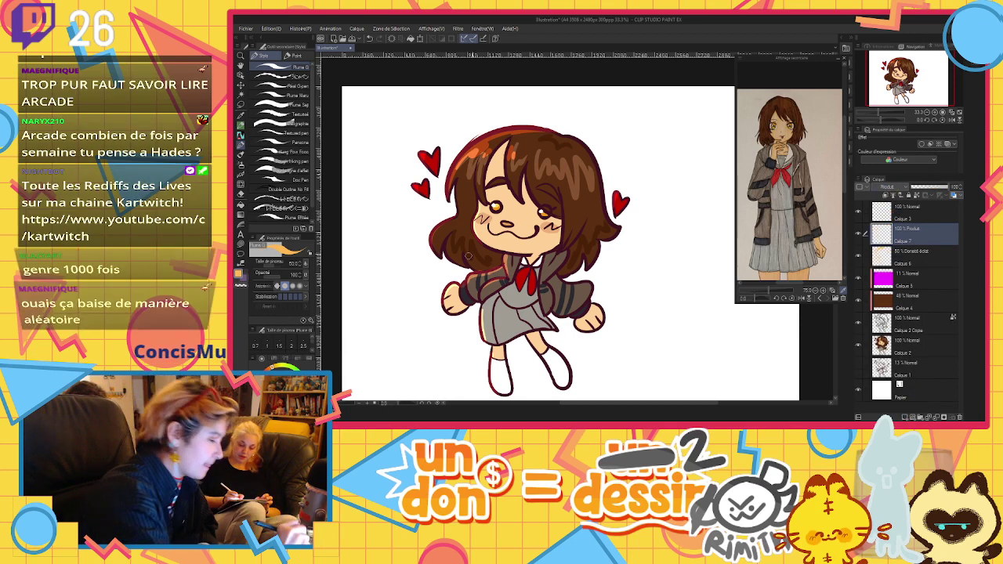
alt+click(510, 251)
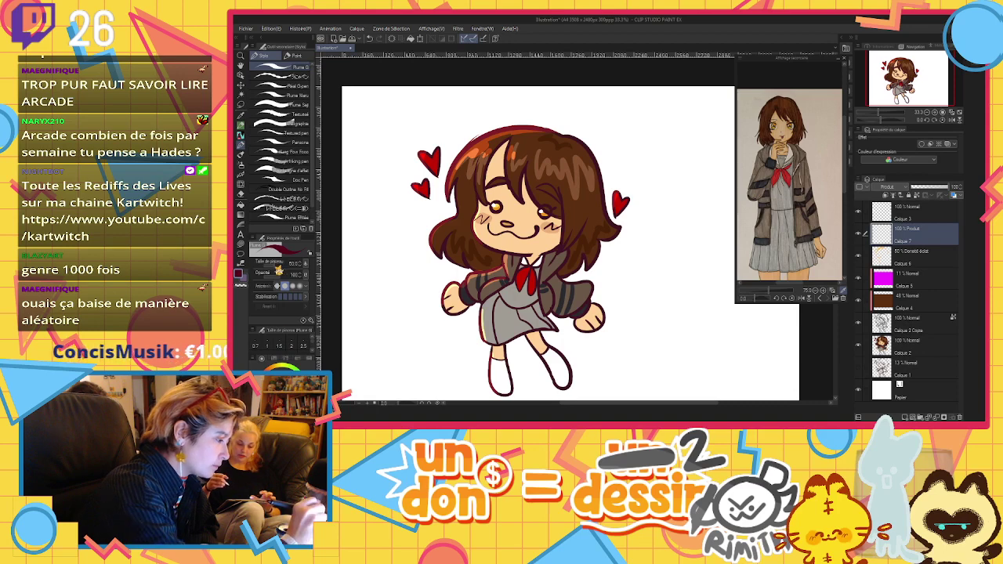
drag(275, 267, 282, 268)
mouse_move(495, 248)
mouse_down()
mouse_move(554, 246)
mouse_move(546, 250)
mouse_move(563, 228)
mouse_up()
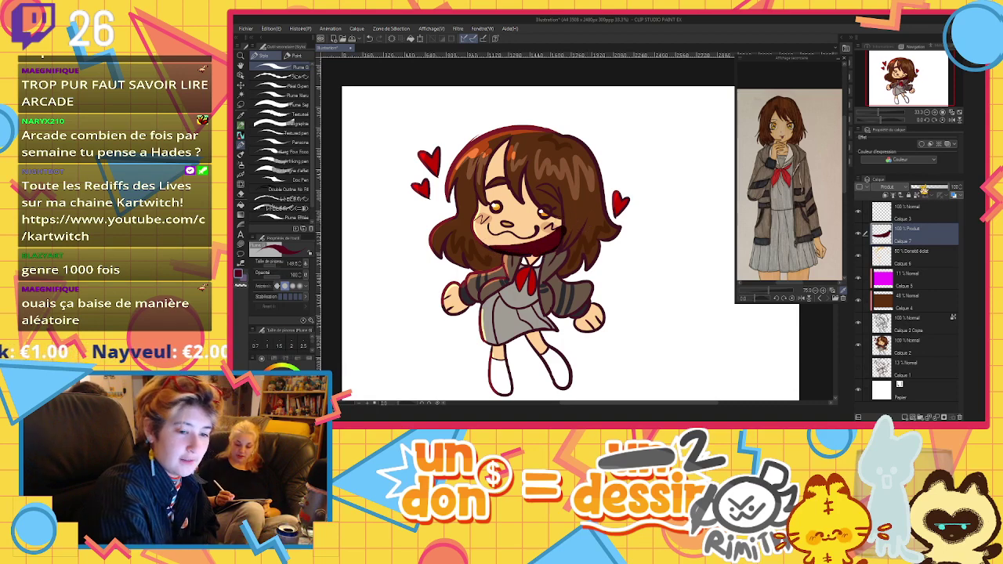
Lower the shadow layer's opacity to 17%, paint further shadows on the hair, coat, legs and hands with a smaller brush, and lock its transparent pixels
drag(932, 189, 923, 188)
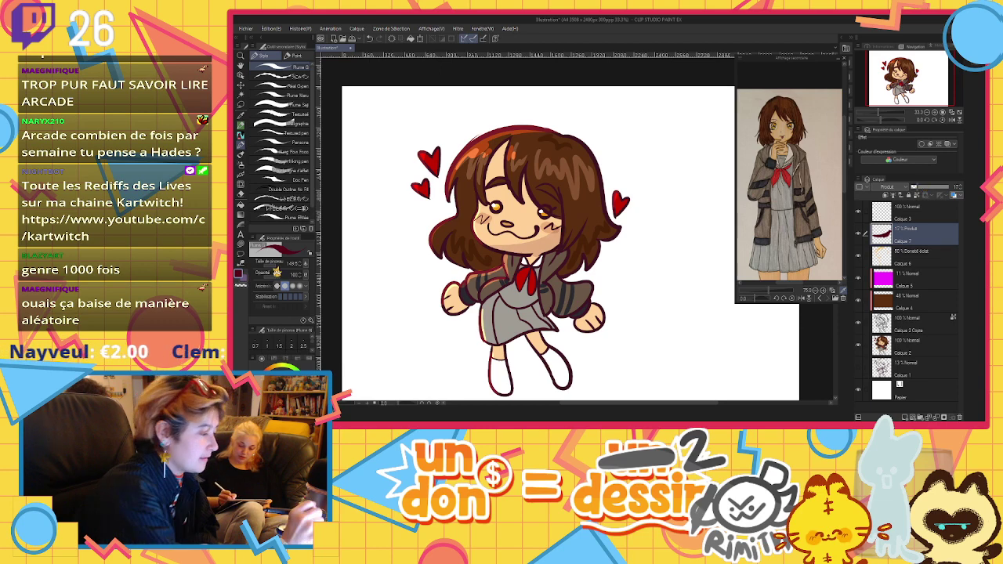
drag(275, 267, 280, 266)
mouse_move(523, 178)
mouse_down()
mouse_move(540, 207)
mouse_move(573, 226)
mouse_move(570, 262)
mouse_move(484, 303)
mouse_up()
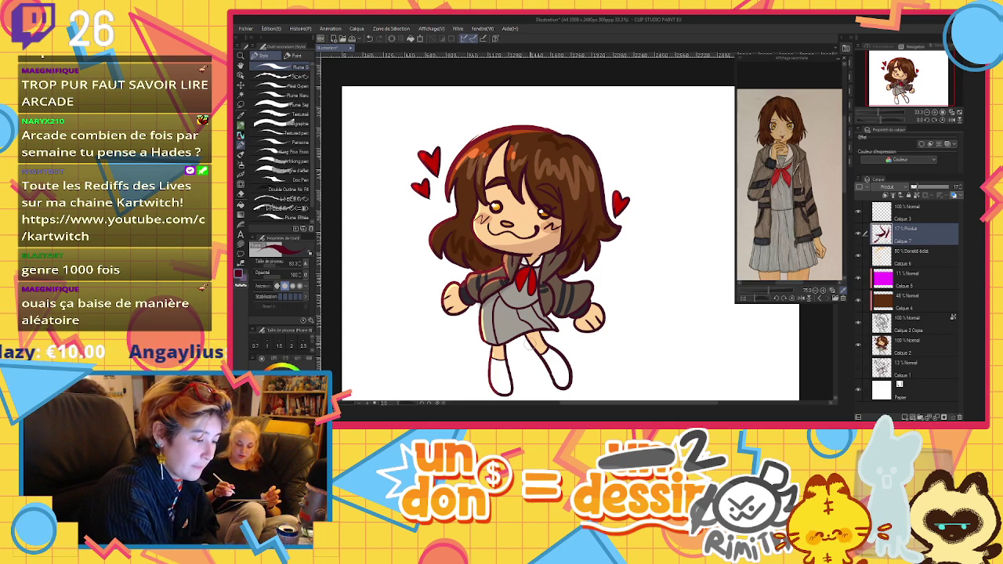
mouse_move(531, 344)
mouse_down()
mouse_move(536, 334)
mouse_move(505, 352)
mouse_up()
drag(465, 295, 455, 313)
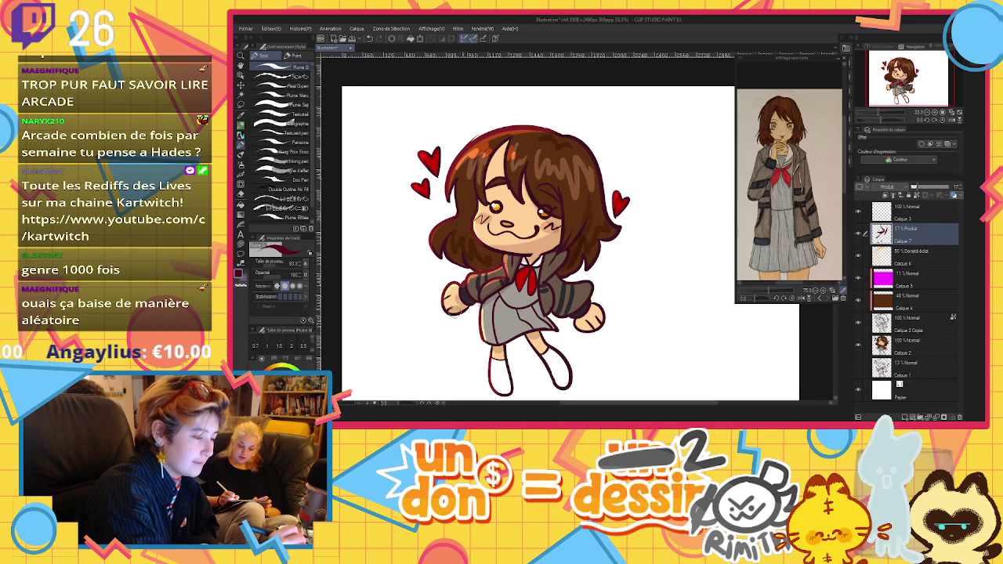
drag(585, 324, 578, 318)
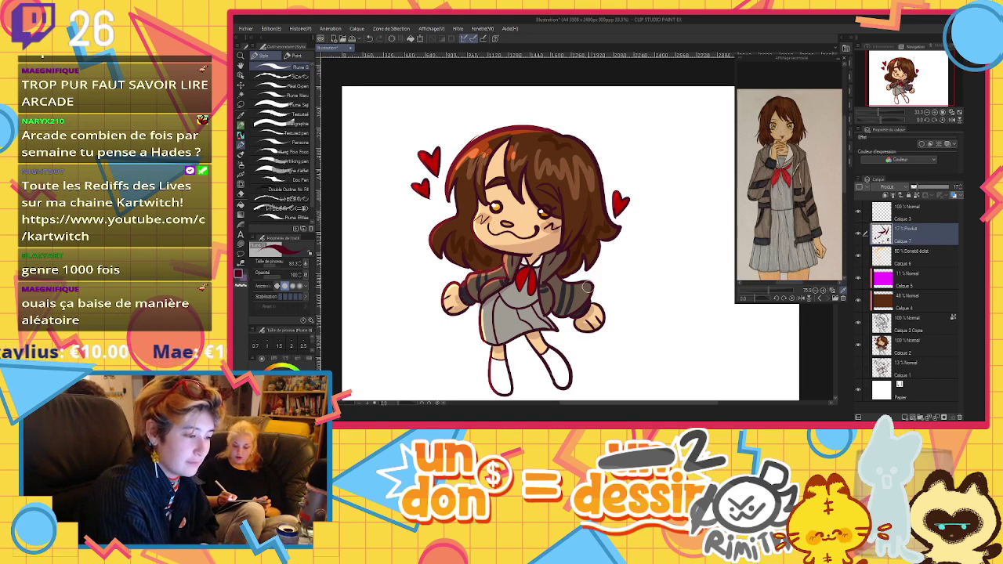
click(921, 199)
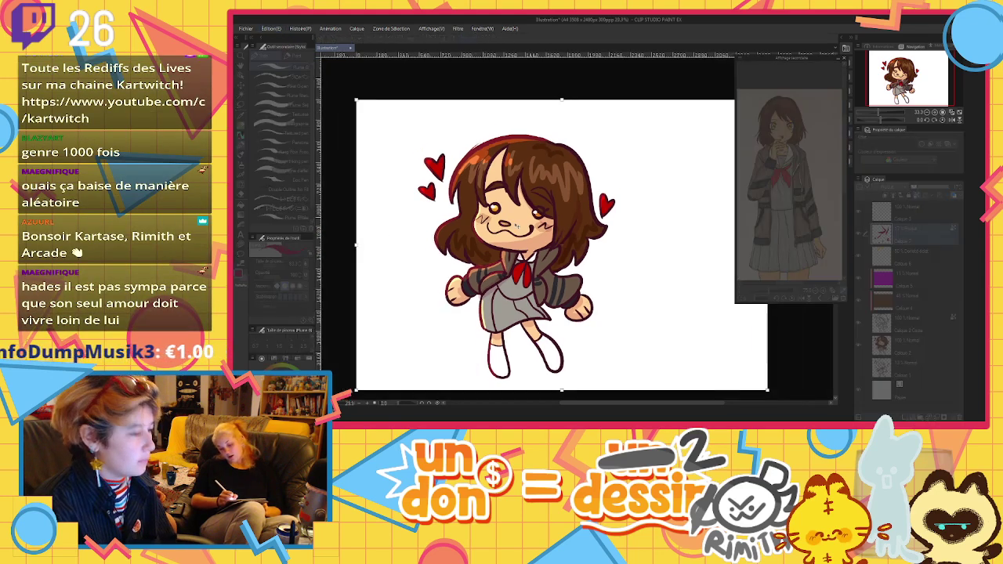
Crop the canvas on all four sides to a portrait frame close around the chibi girl and the hearts
drag(408, 234, 448, 227)
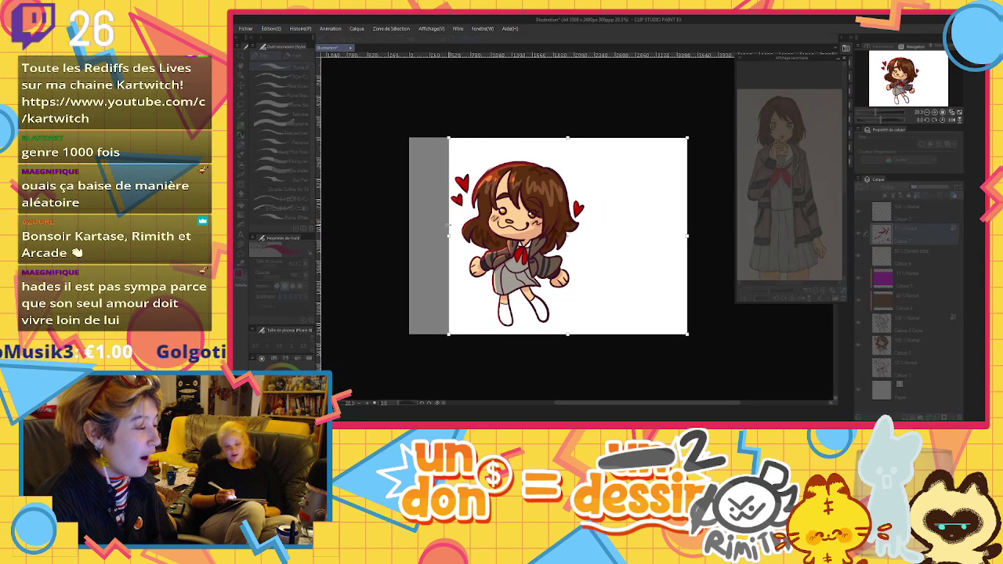
drag(678, 234, 589, 233)
drag(517, 333, 518, 329)
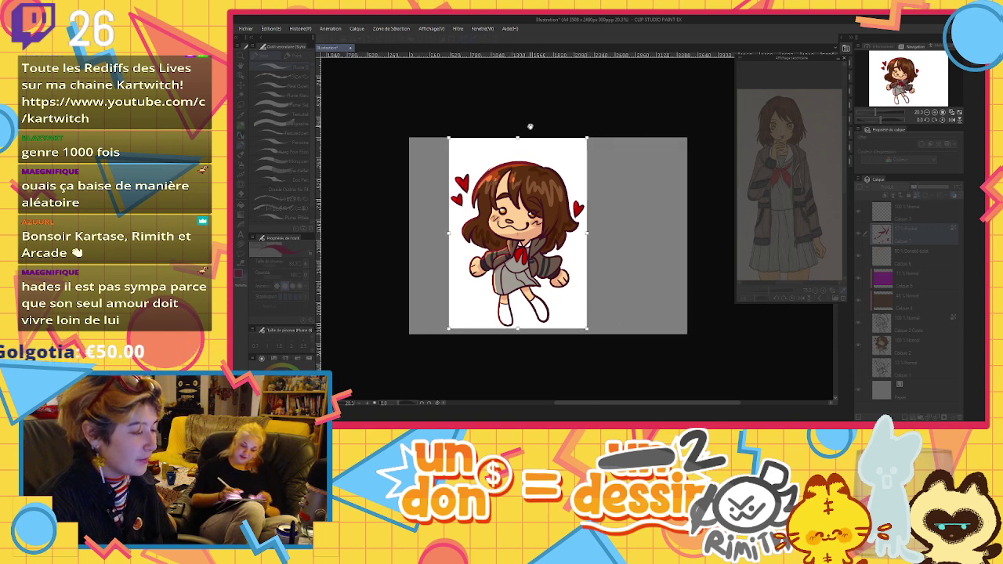
drag(523, 136, 517, 157)
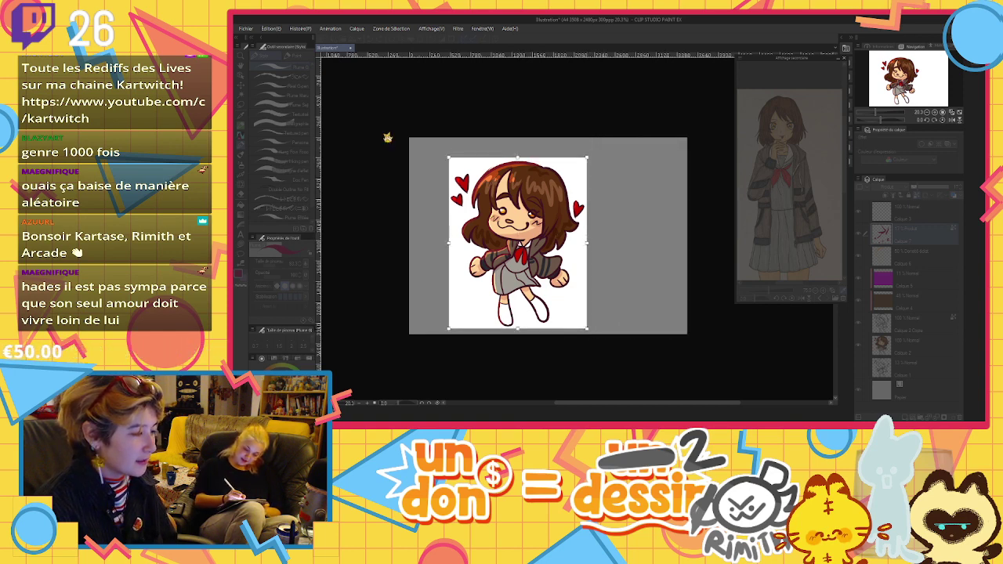
click(574, 272)
scroll(635, 243, up, 5)
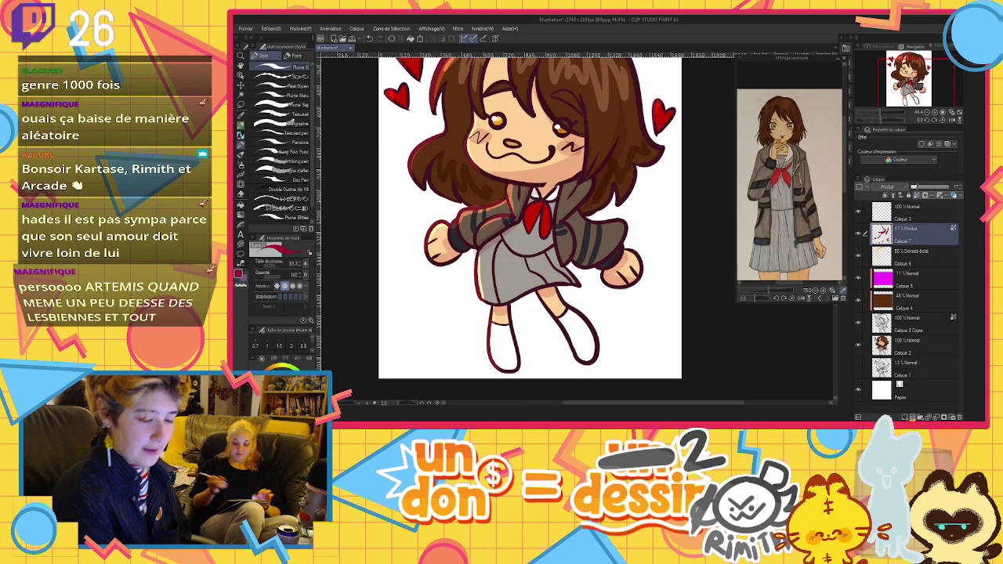
Sign the illustration vertically beside the left leg in dark red on a new layer and lower that layer's opacity
click(905, 417)
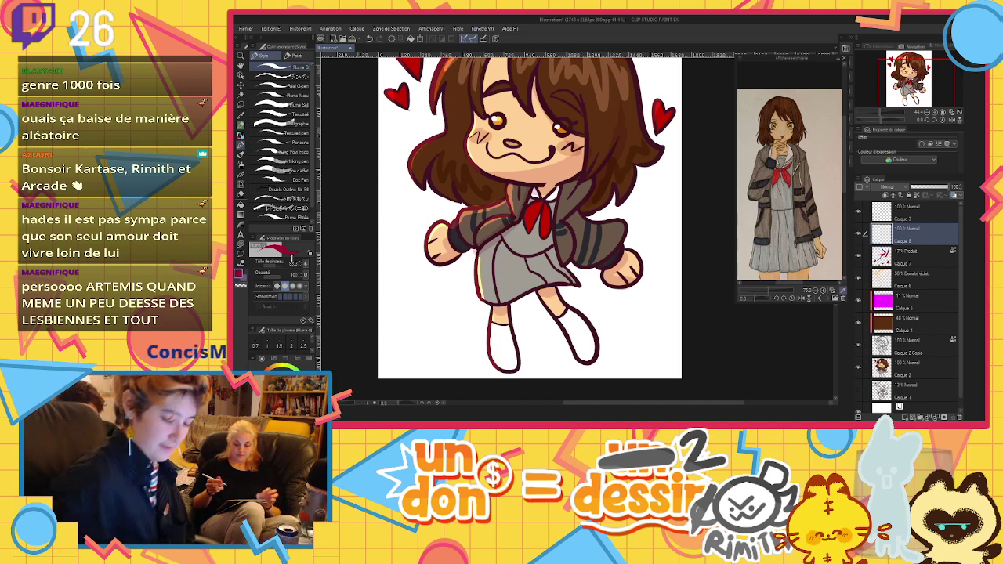
mouse_move(470, 338)
mouse_down()
mouse_move(483, 353)
mouse_move(472, 348)
mouse_move(486, 303)
mouse_up()
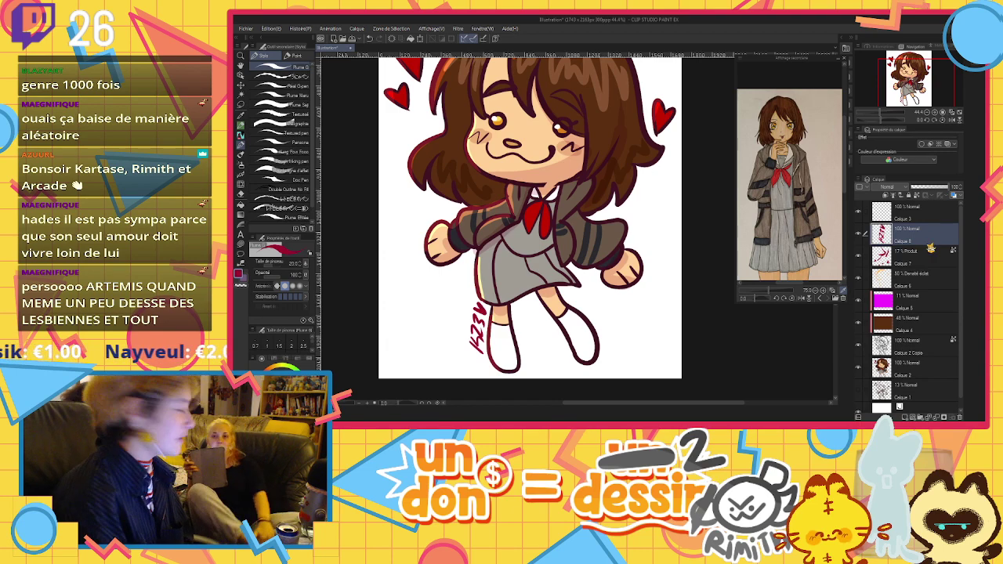
click(926, 186)
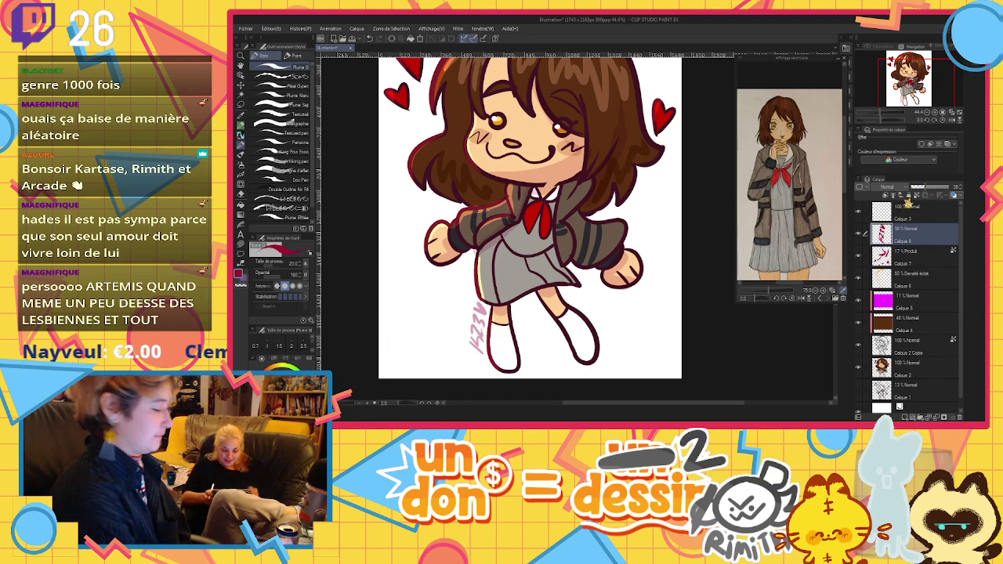
scroll(914, 288, down, 1)
scroll(647, 259, down, 4)
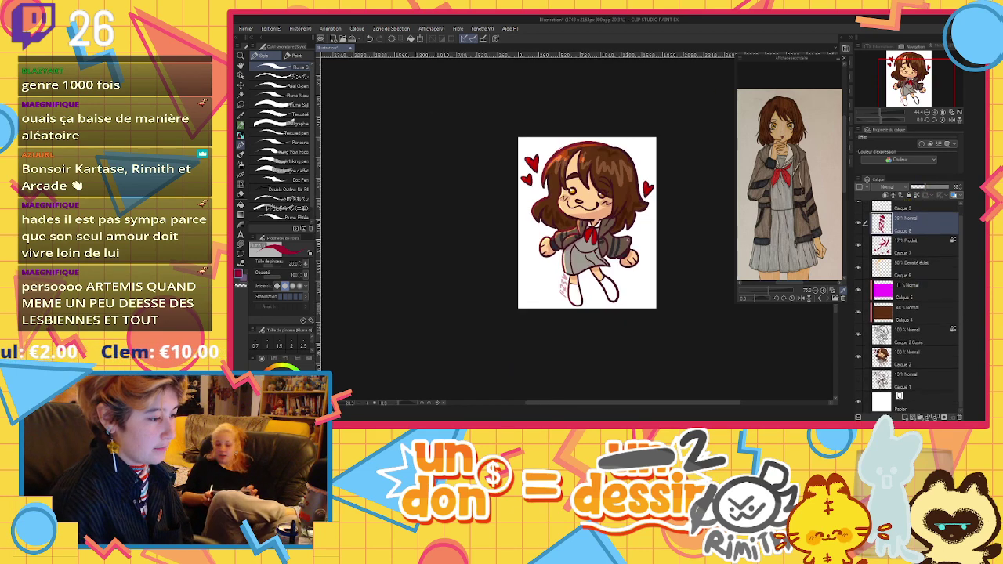
scroll(644, 180, up, 2)
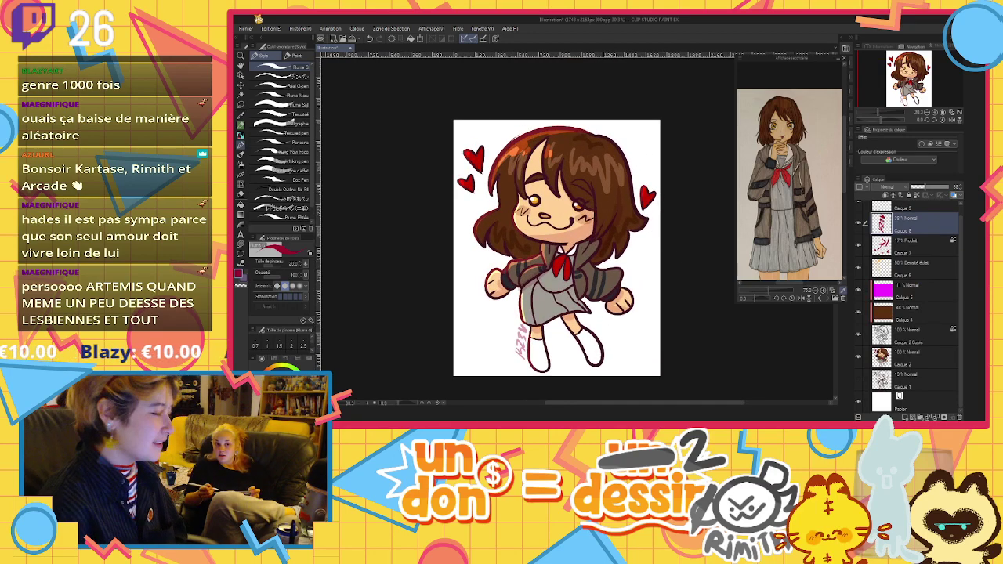
Save the finished chibi illustration as a PNG file
click(244, 29)
click(292, 99)
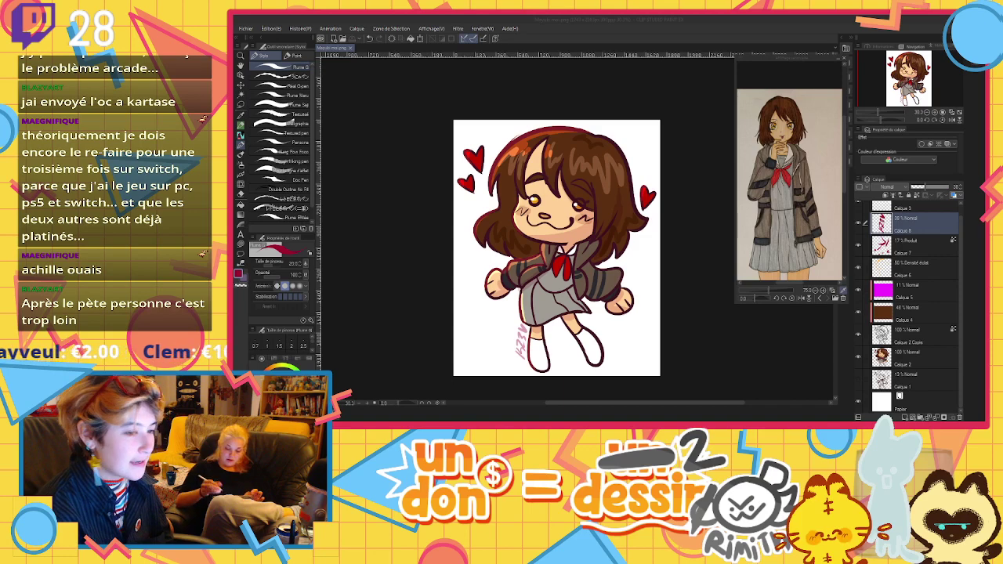
key(alt+Tab)
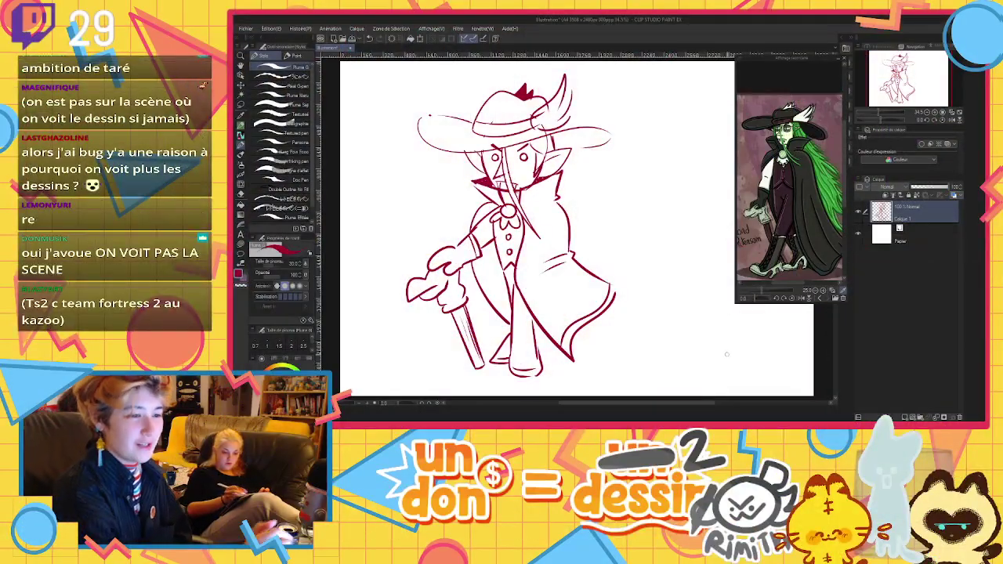
Sketch long flowing hair strands behind the cape on the right and beside the collar on the left of the hatted character
mouse_move(565, 162)
mouse_down()
mouse_move(632, 201)
mouse_move(584, 202)
mouse_move(648, 270)
mouse_up()
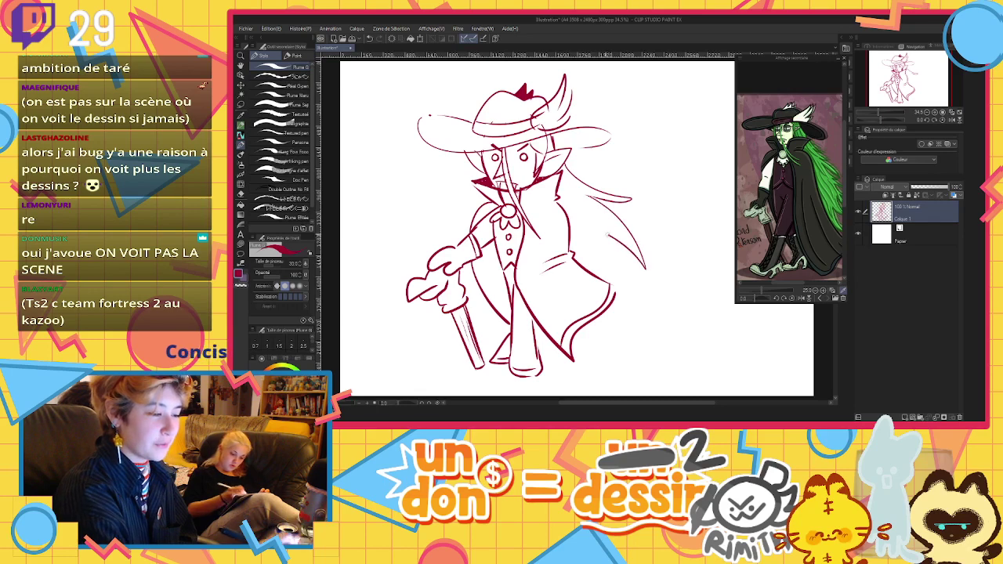
drag(607, 234, 618, 308)
drag(470, 163, 462, 230)
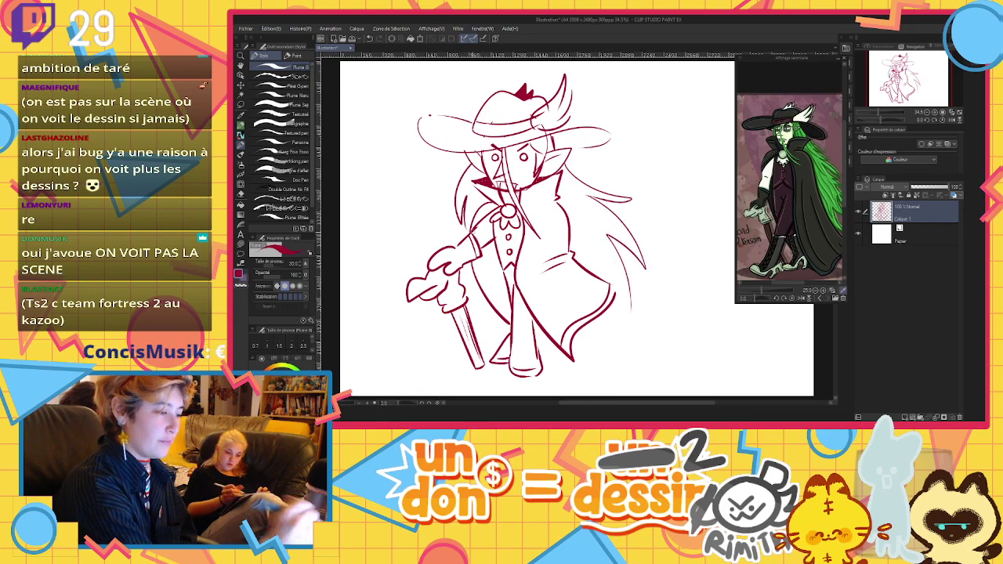
drag(632, 311, 602, 345)
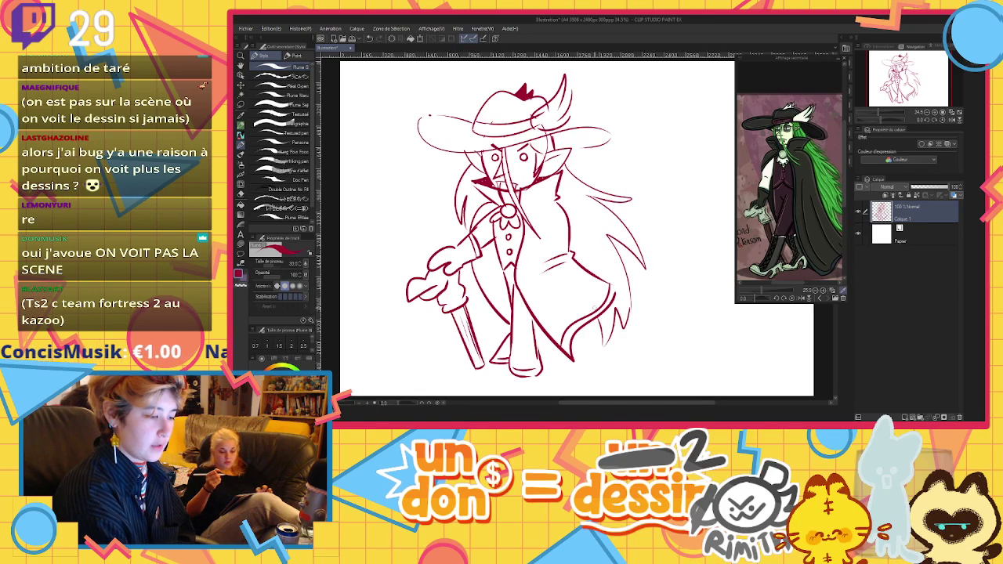
key(e)
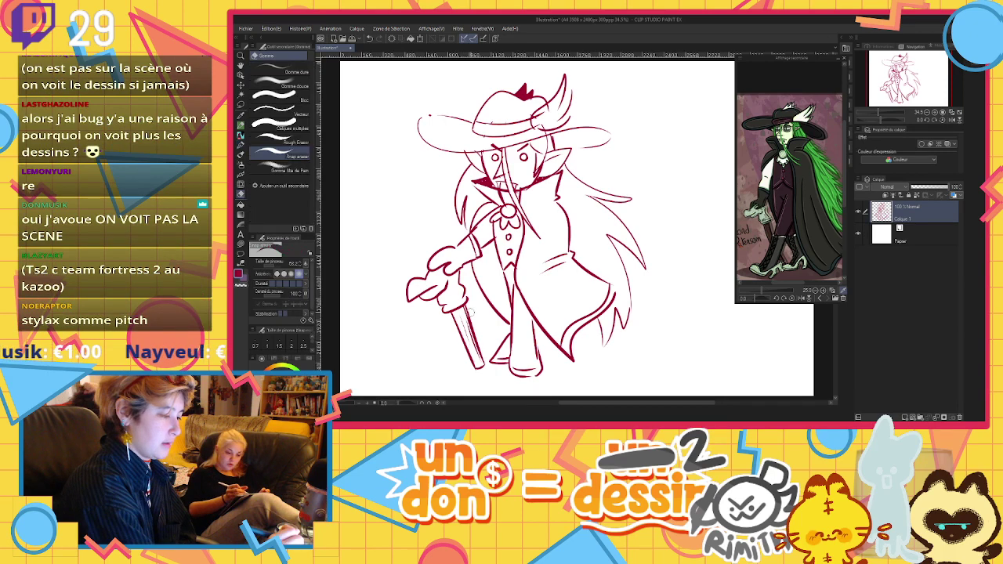
key(g)
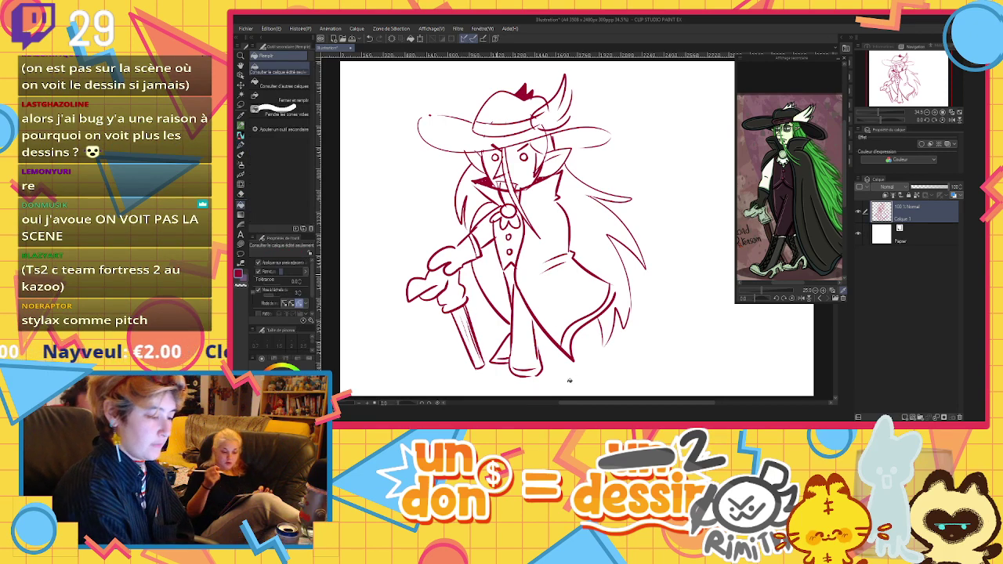
click(560, 377)
key(p)
key(ctrl+z)
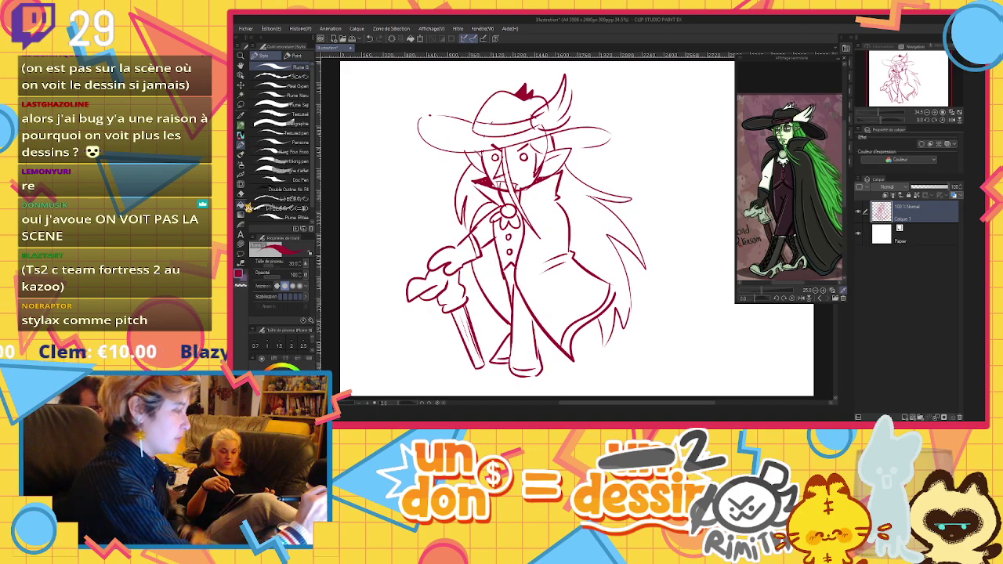
Fill the inner lining of the cape beside the cane with solid dark red
key(g)
click(492, 289)
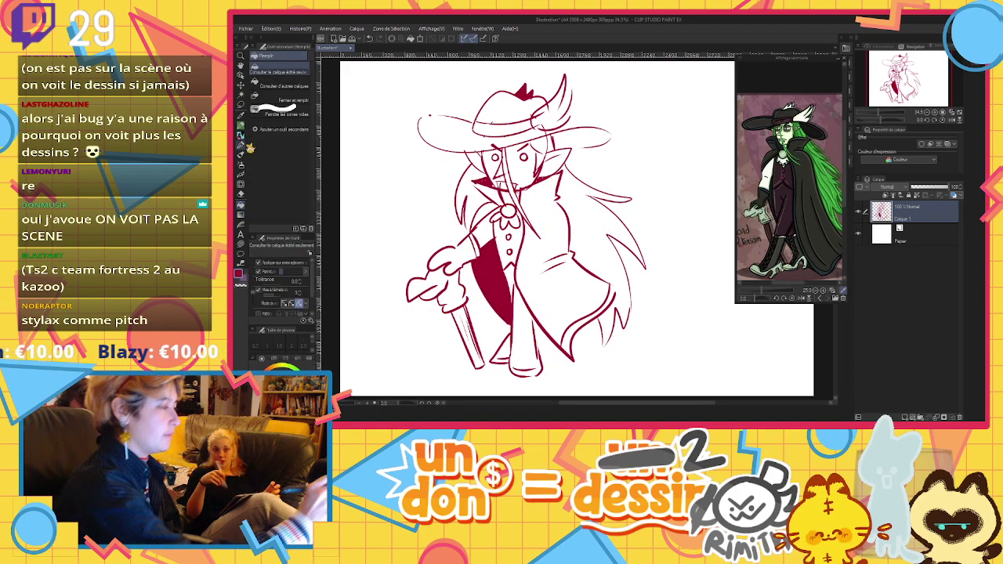
key(p)
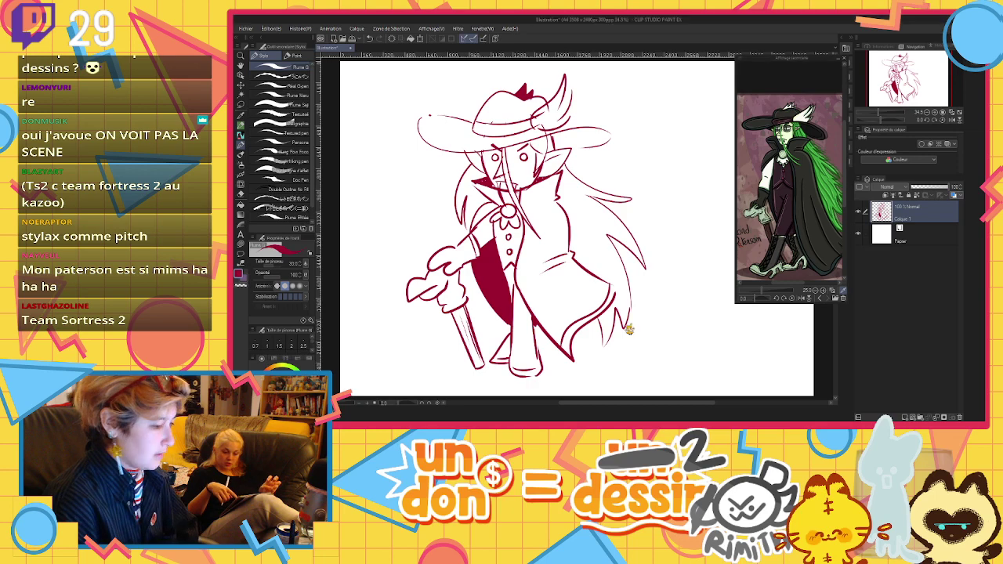
Add a shading layer beneath the sketch, paint the hat brim with an enlarged brush, and lower the layer's opacity to a pale tint
click(899, 231)
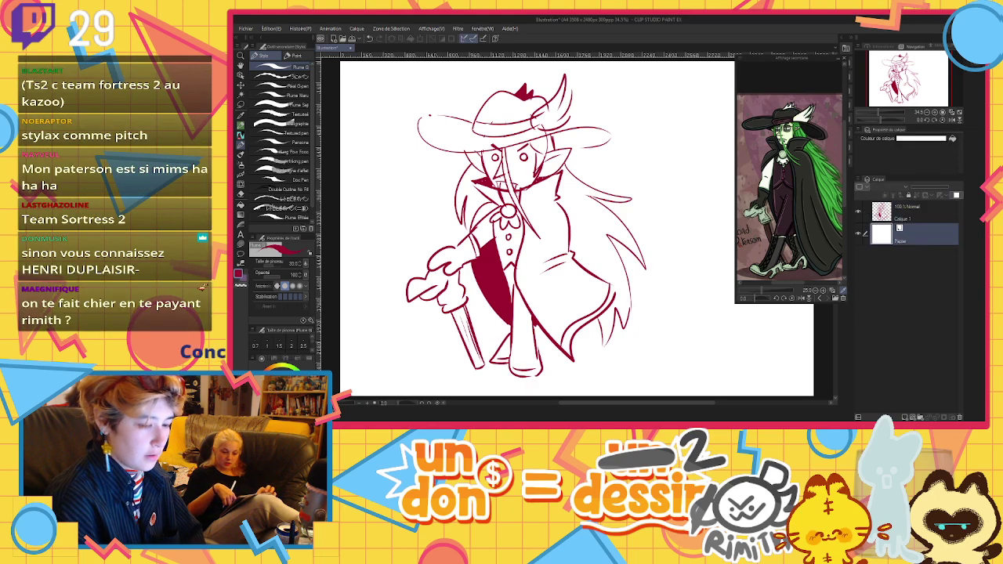
click(906, 417)
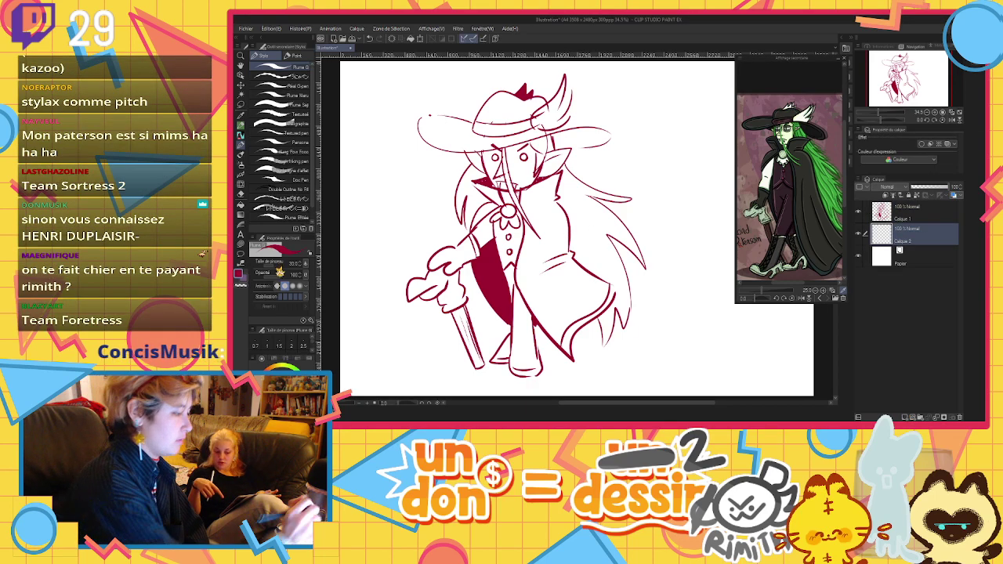
click(279, 267)
drag(439, 146, 607, 137)
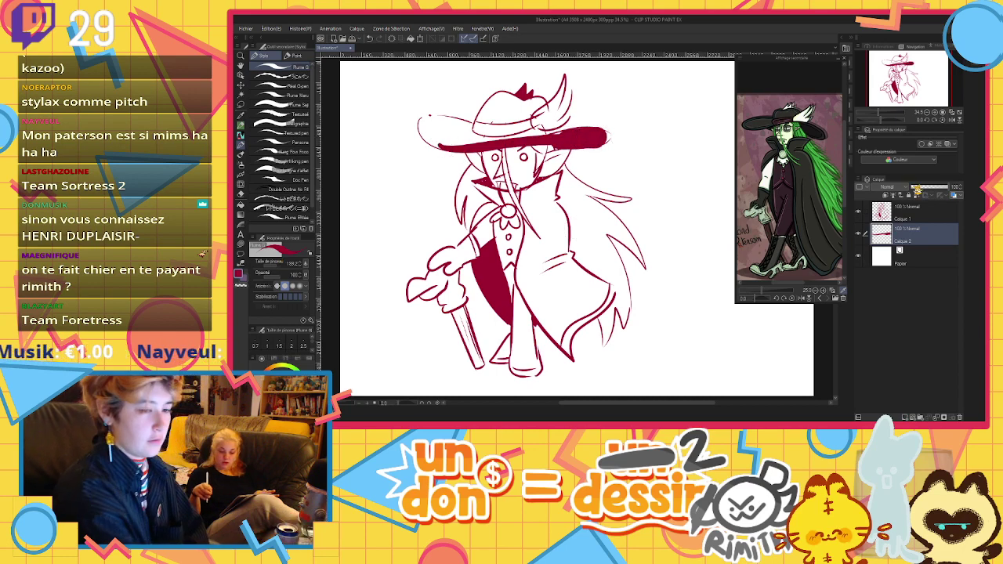
click(922, 188)
drag(920, 186, 917, 186)
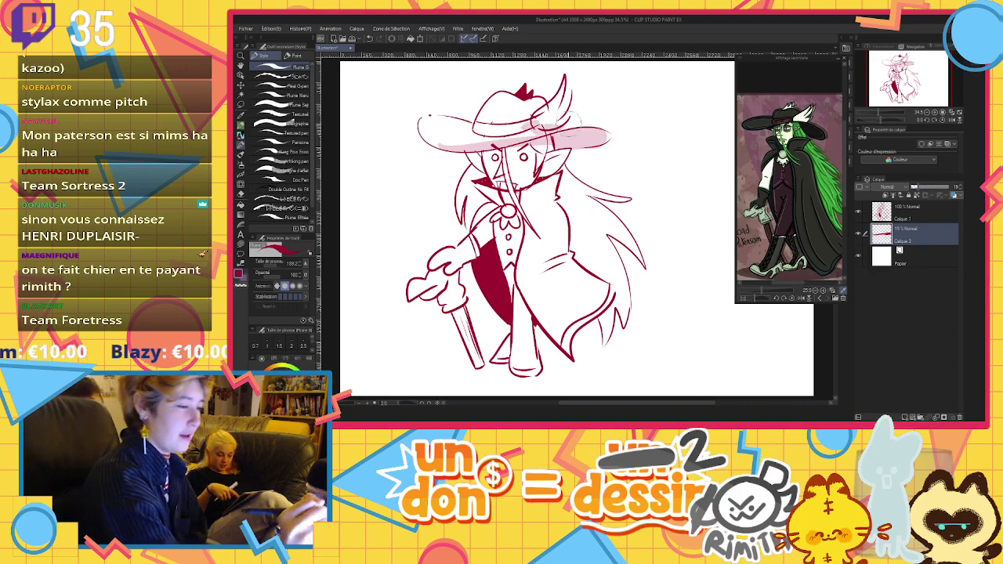
Shade the neck area inside the collar on the tint layer and darken beneath the chin on the sketch layer with a small brush
mouse_move(495, 198)
mouse_down()
mouse_move(528, 199)
mouse_move(519, 223)
mouse_move(530, 225)
mouse_move(533, 186)
mouse_up()
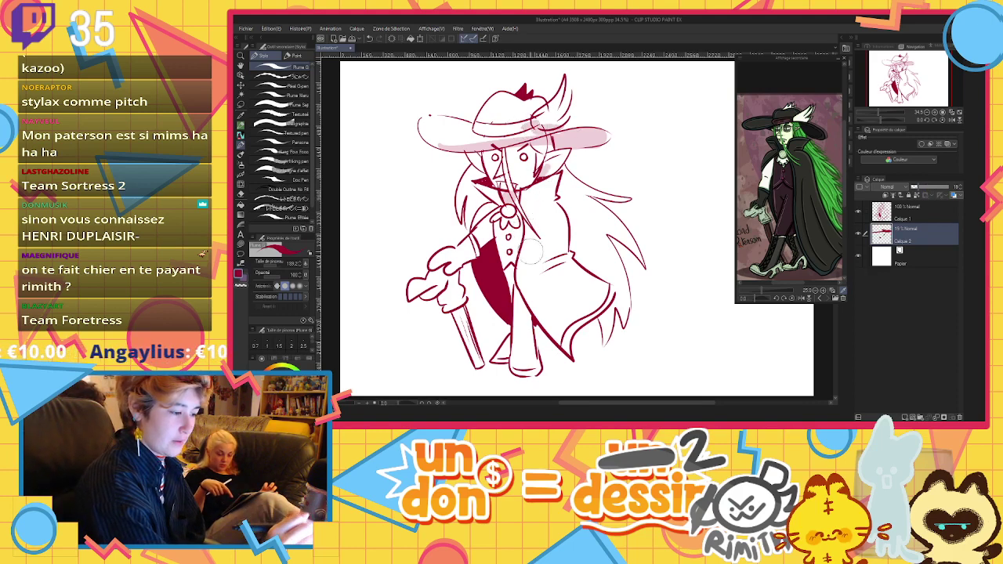
click(889, 217)
click(278, 267)
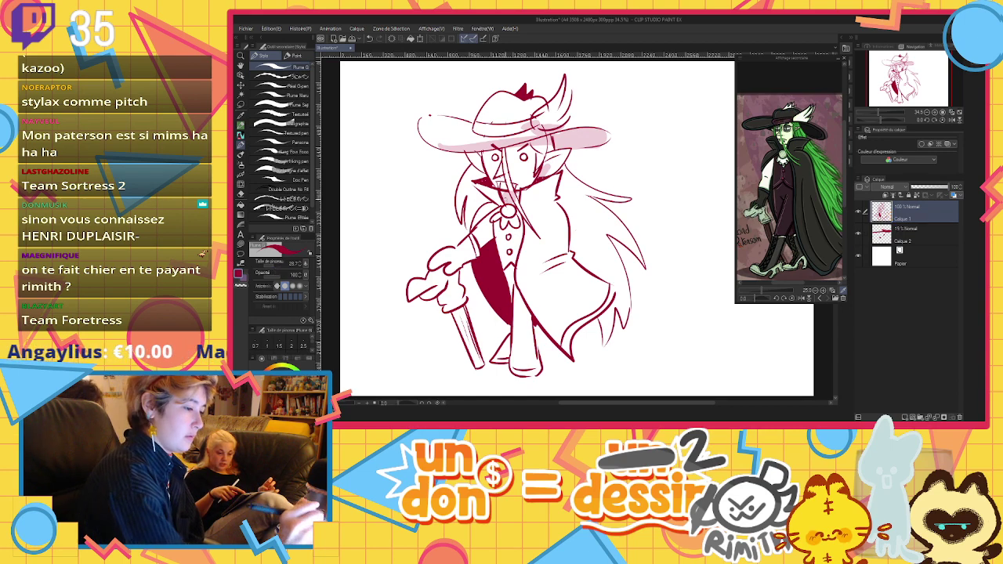
drag(504, 190, 511, 203)
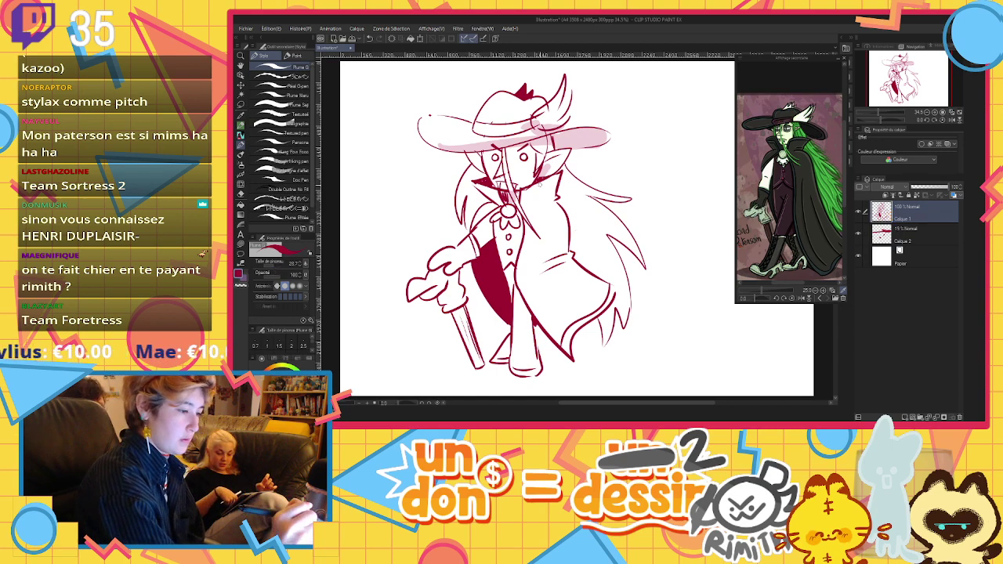
Paint pale shadows on the tint layer over the clothes, cape, boots, hair and the ground with a medium brush
click(901, 232)
click(280, 265)
mouse_move(471, 249)
mouse_down()
mouse_move(494, 224)
mouse_move(515, 345)
mouse_move(502, 368)
mouse_move(450, 364)
mouse_move(490, 373)
mouse_move(545, 355)
mouse_move(520, 266)
mouse_move(541, 289)
mouse_move(568, 192)
mouse_move(574, 237)
mouse_move(584, 225)
mouse_move(608, 290)
mouse_move(561, 193)
mouse_move(597, 215)
mouse_move(575, 207)
mouse_up()
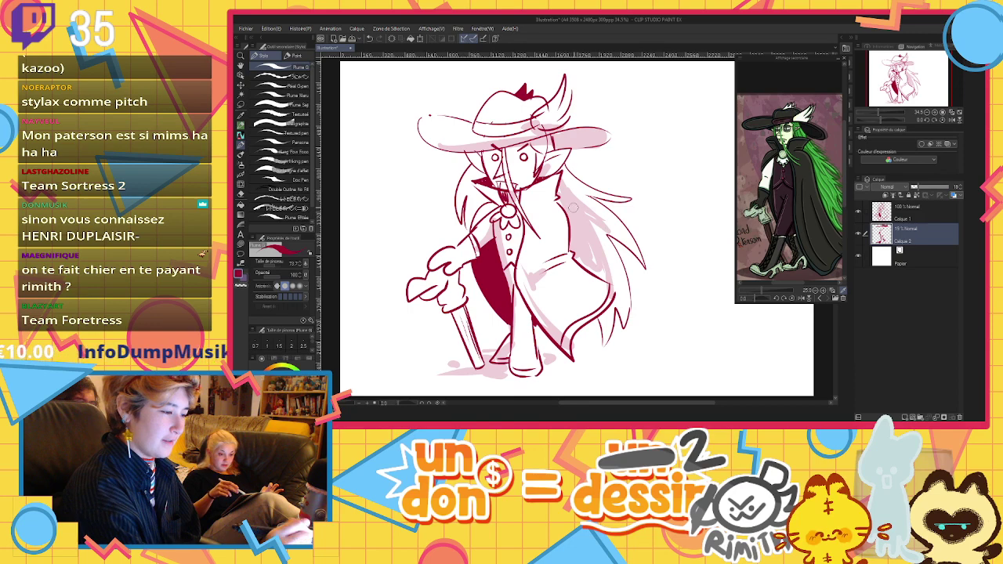
Set the brush size to 20, sign the sketch beside the boots, and add small accent strokes next to the face
click(296, 264)
text(20)
key(Return)
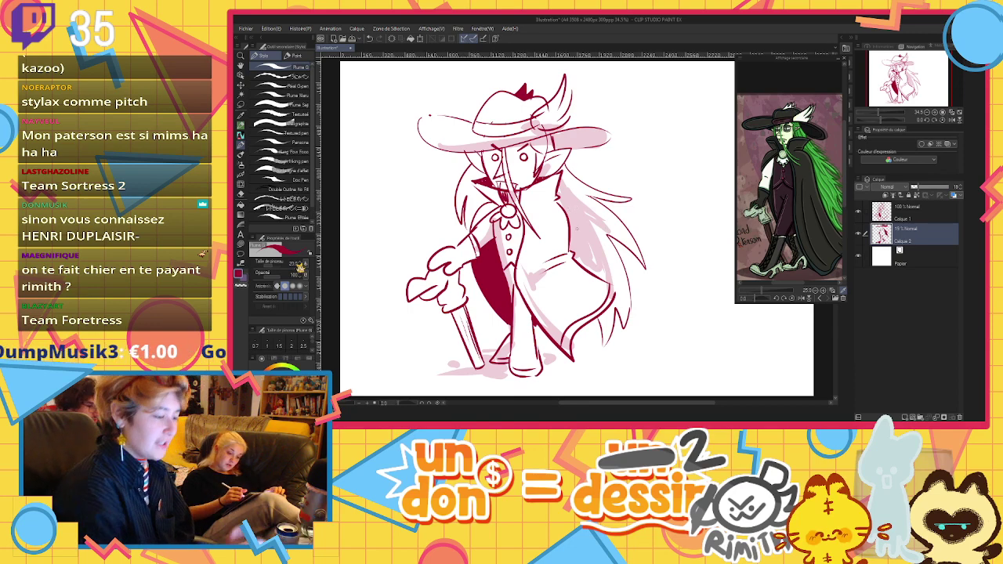
drag(493, 345, 506, 325)
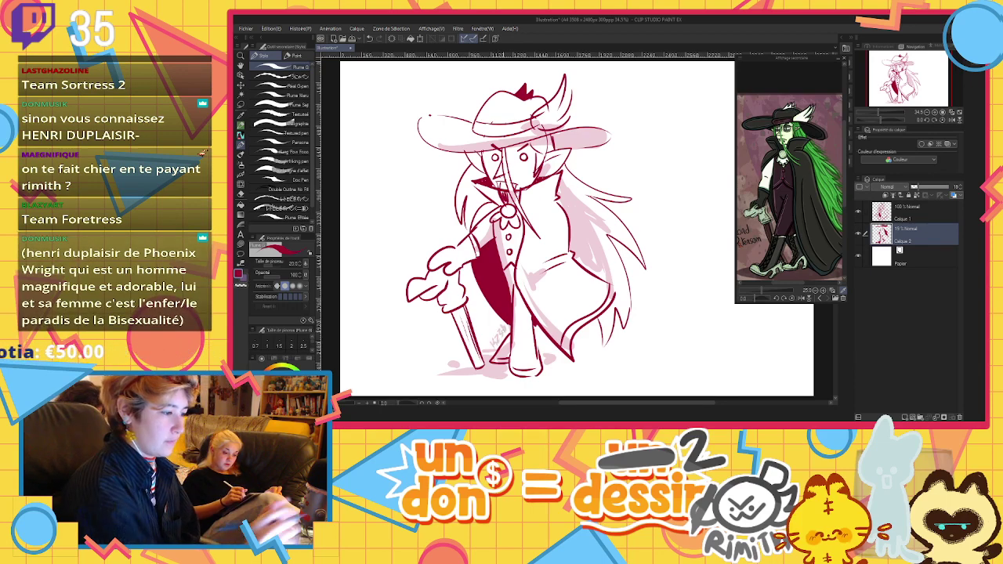
drag(448, 187, 439, 190)
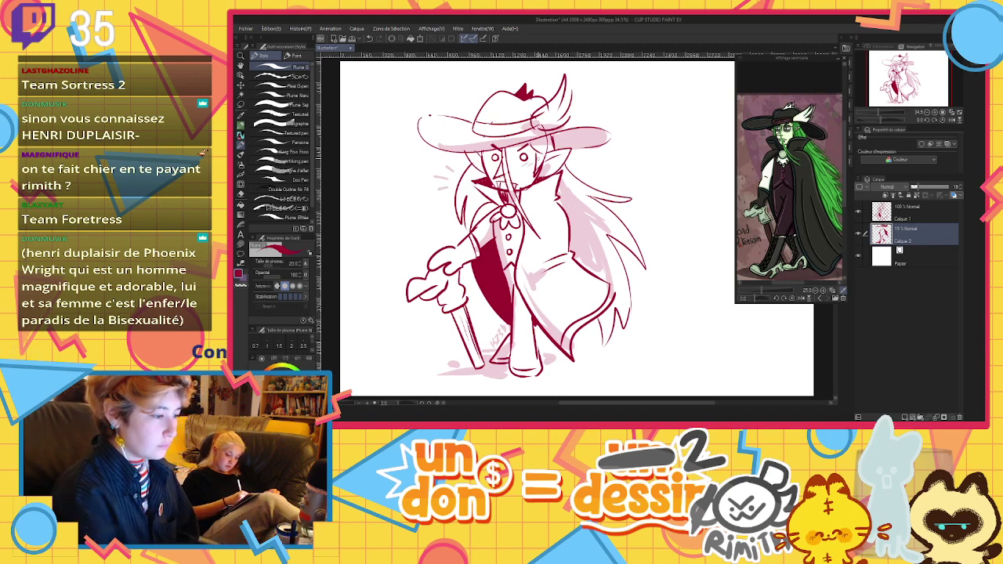
On the sketch layer, fill the area beside the face under the hat brim with dark red using the Fill tool
click(903, 218)
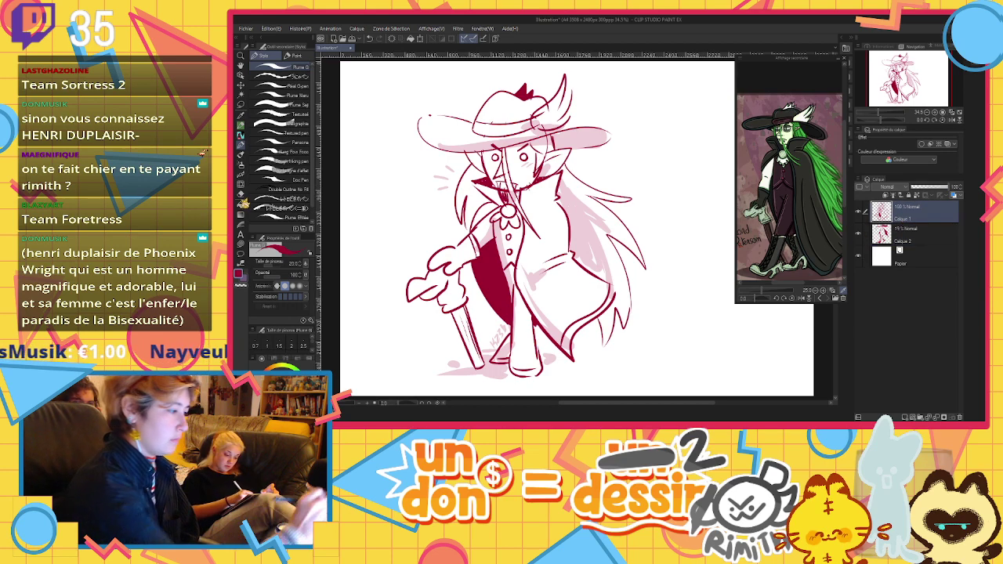
click(243, 203)
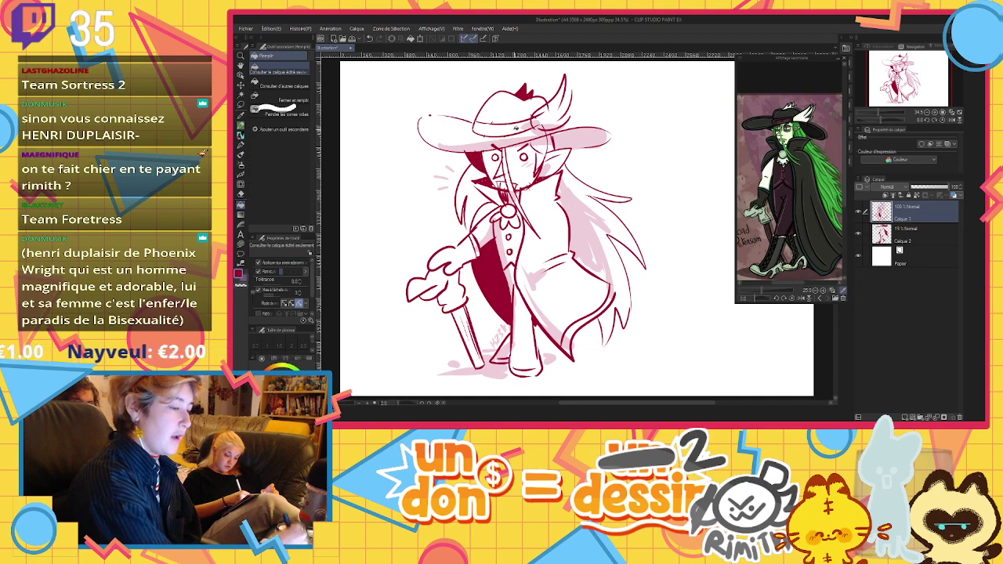
scroll(494, 164, down, 2)
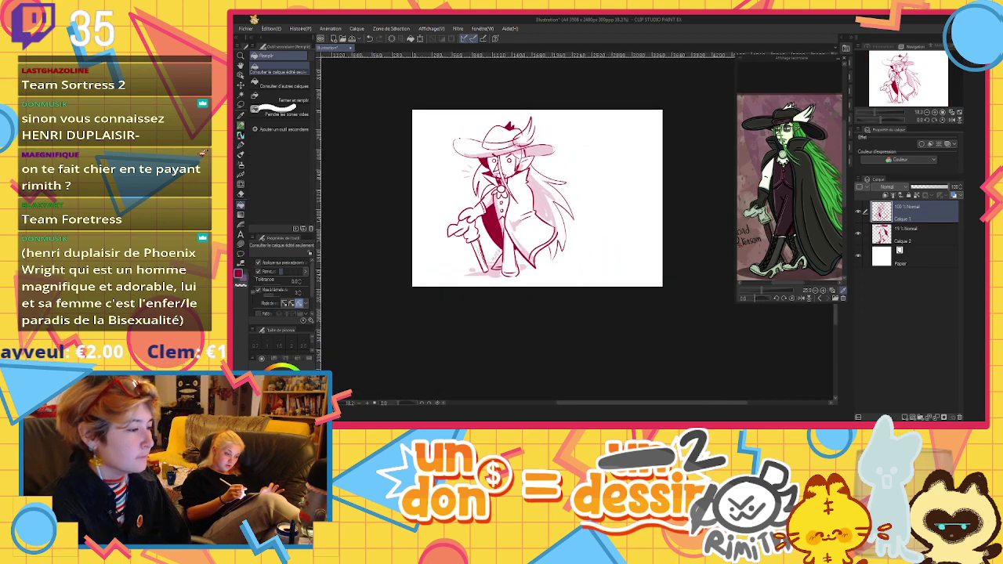
Crop the canvas on all four sides to a tight portrait frame around the caped character
click(270, 28)
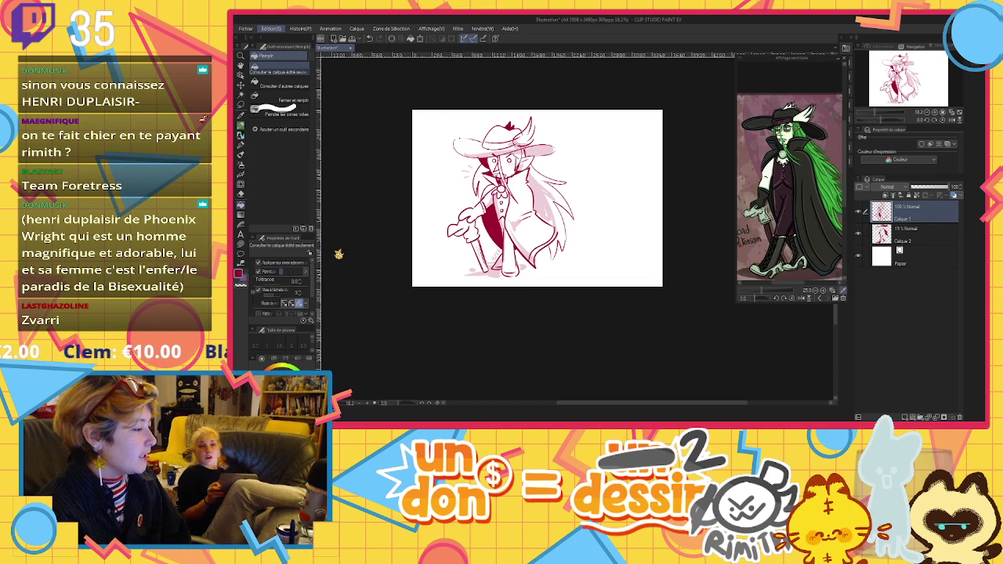
key(ctrl+t)
drag(412, 199, 443, 198)
drag(553, 110, 552, 114)
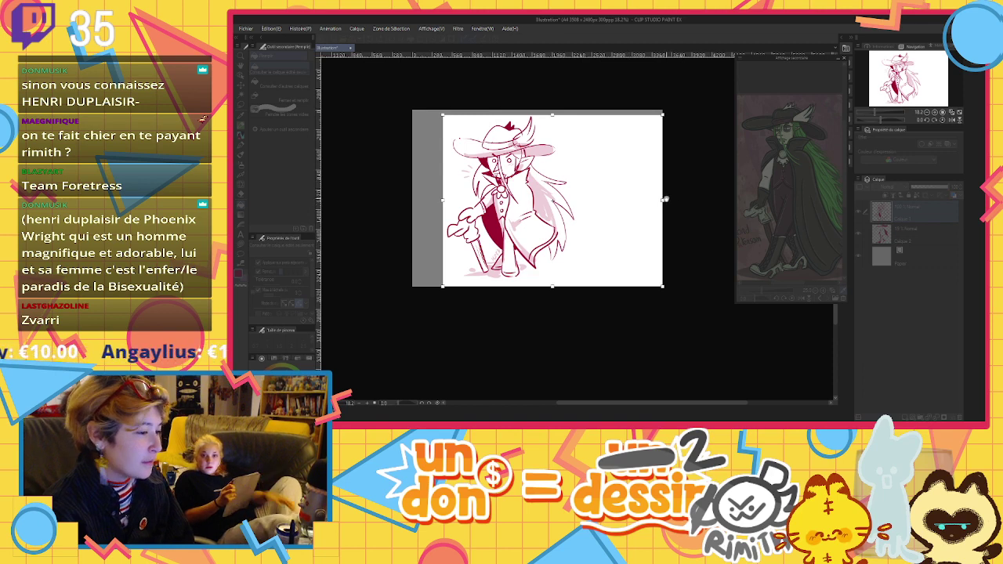
drag(663, 199, 578, 199)
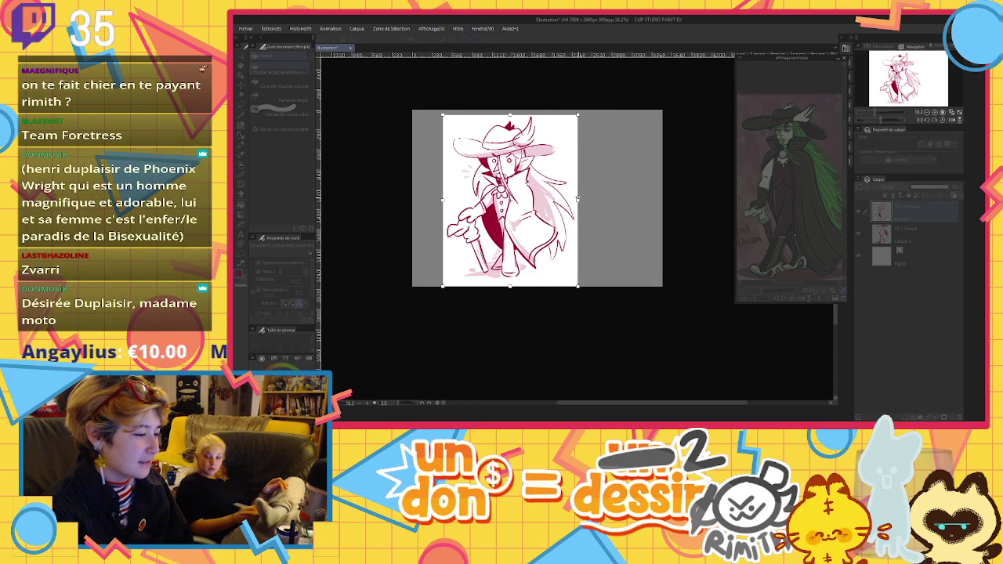
drag(499, 290, 509, 282)
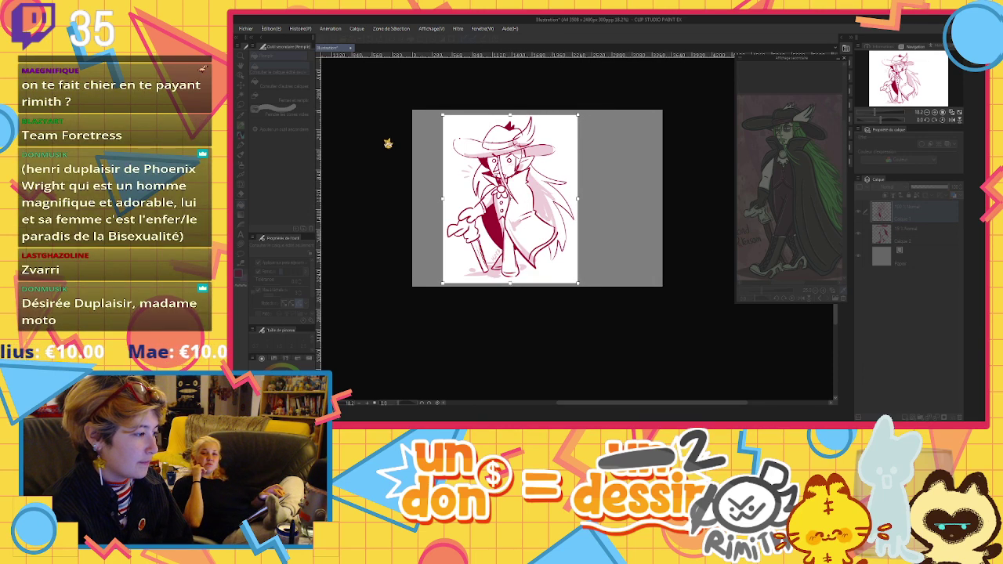
key(Return)
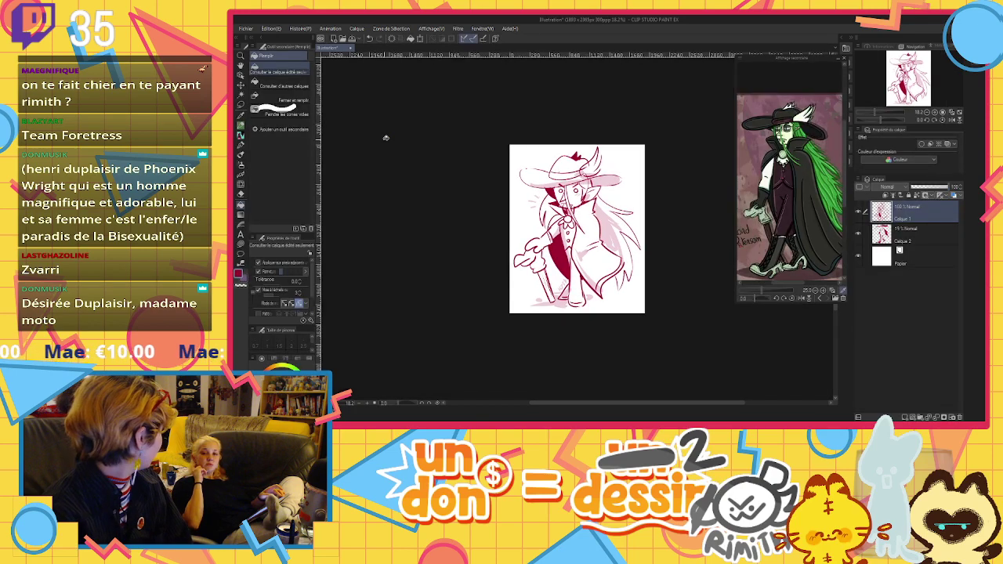
Extend the canvas slightly on its left side to give the cane hand more margin
scroll(593, 170, up, 2)
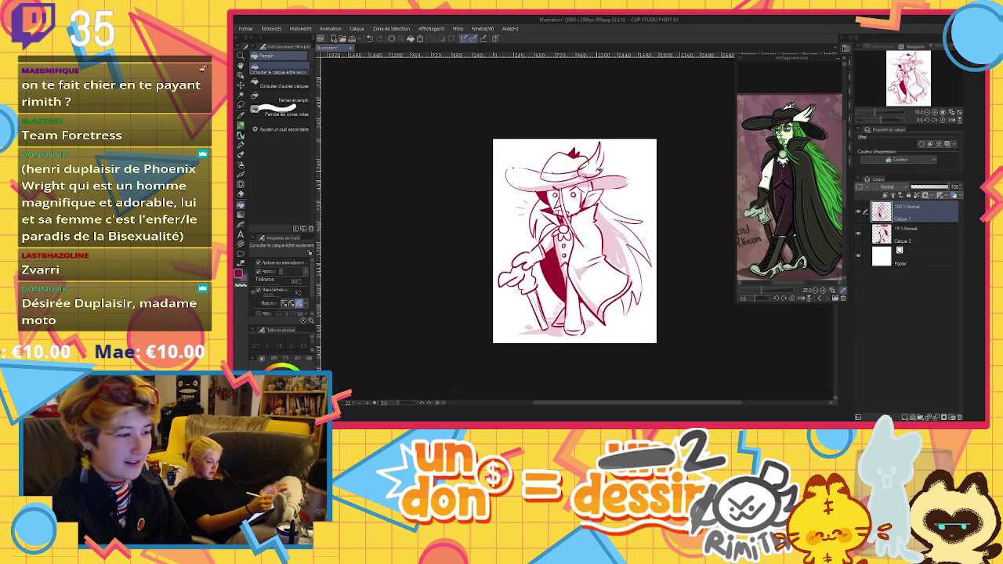
scroll(626, 172, up, 2)
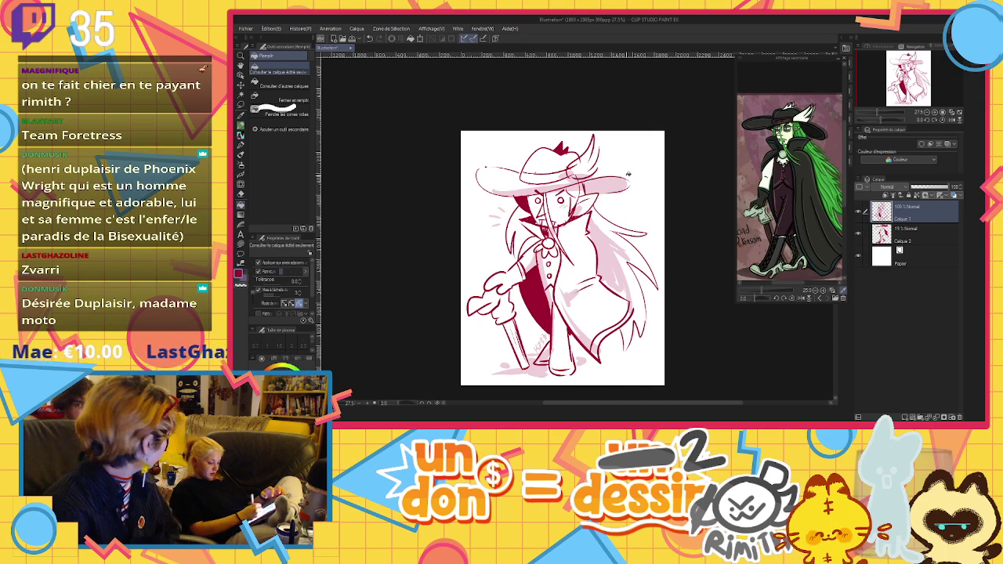
scroll(582, 174, down, 2)
scroll(625, 223, up, 1)
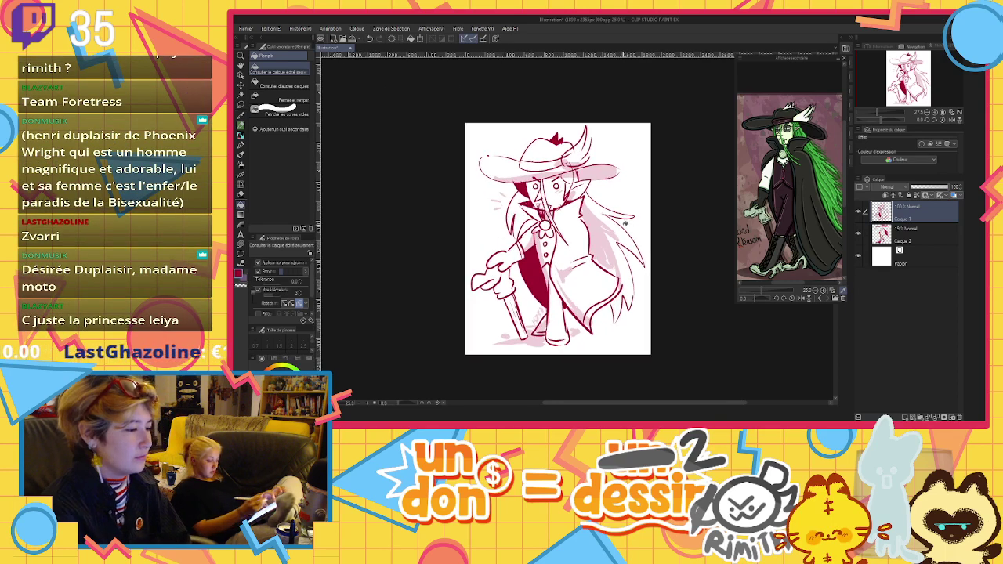
scroll(626, 224, up, 2)
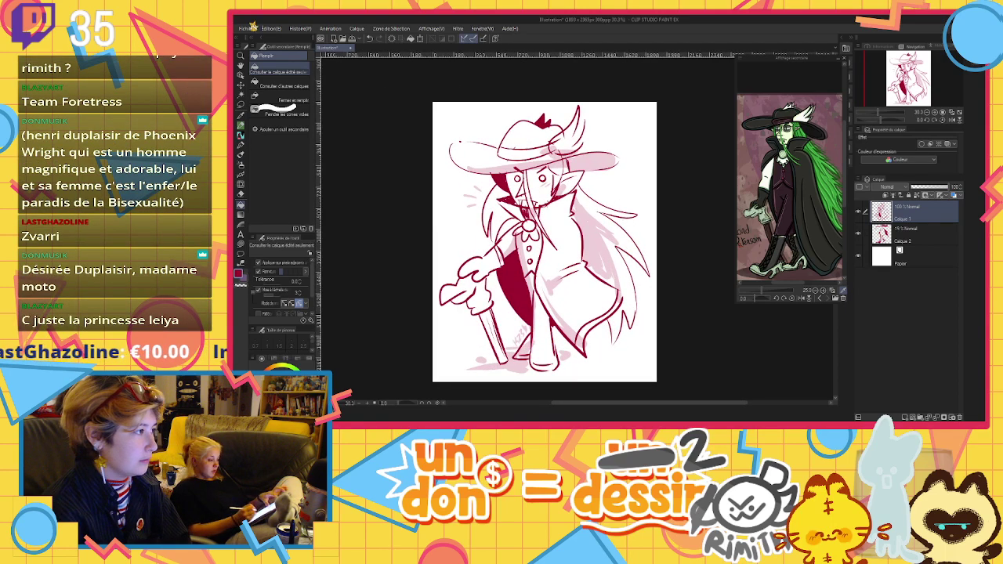
key(ctrl+t)
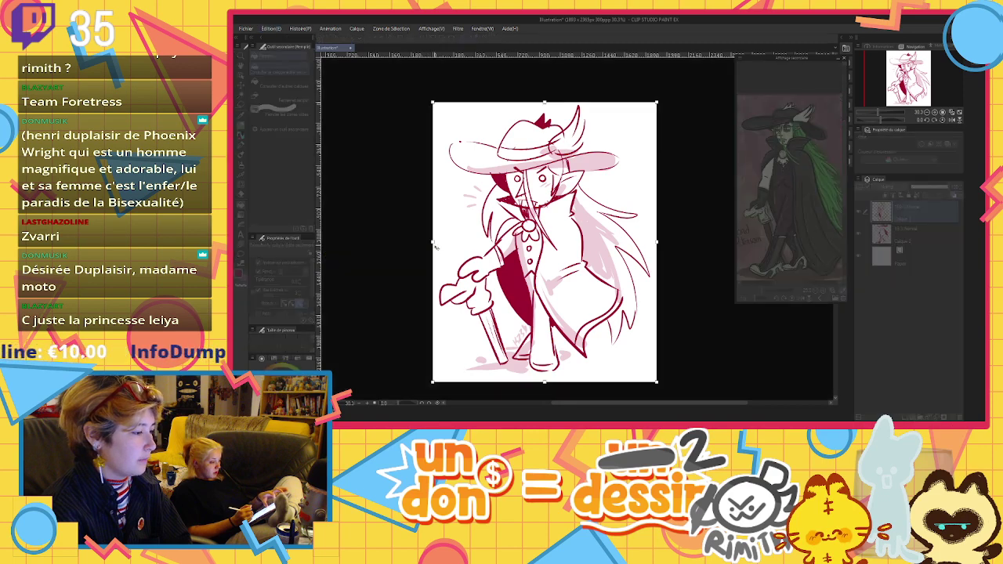
drag(433, 243, 426, 243)
key(Return)
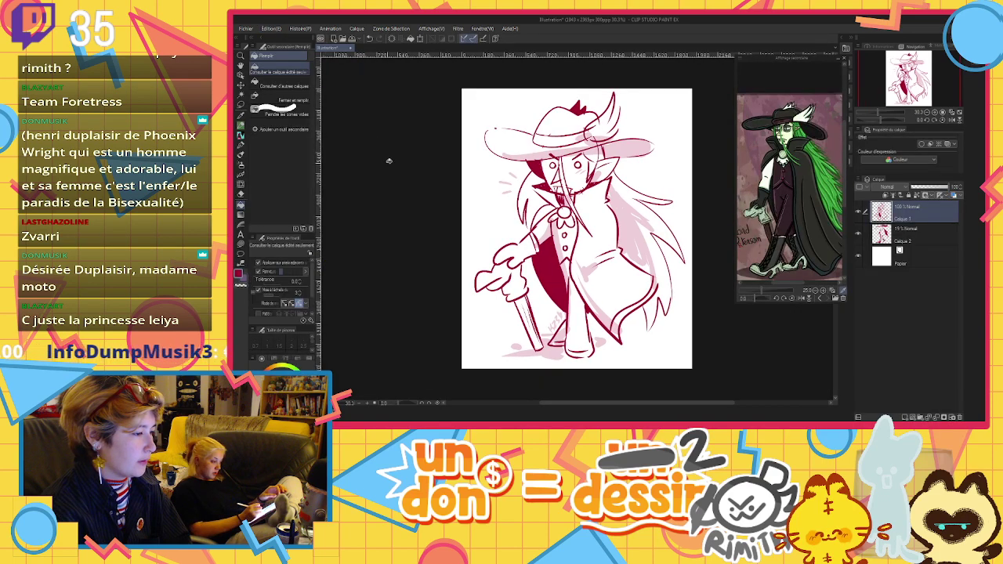
Save the cropped drawing as a PNG file, close it and create a new blank A4 landscape canvas
scroll(479, 194, down, 4)
scroll(514, 191, up, 3)
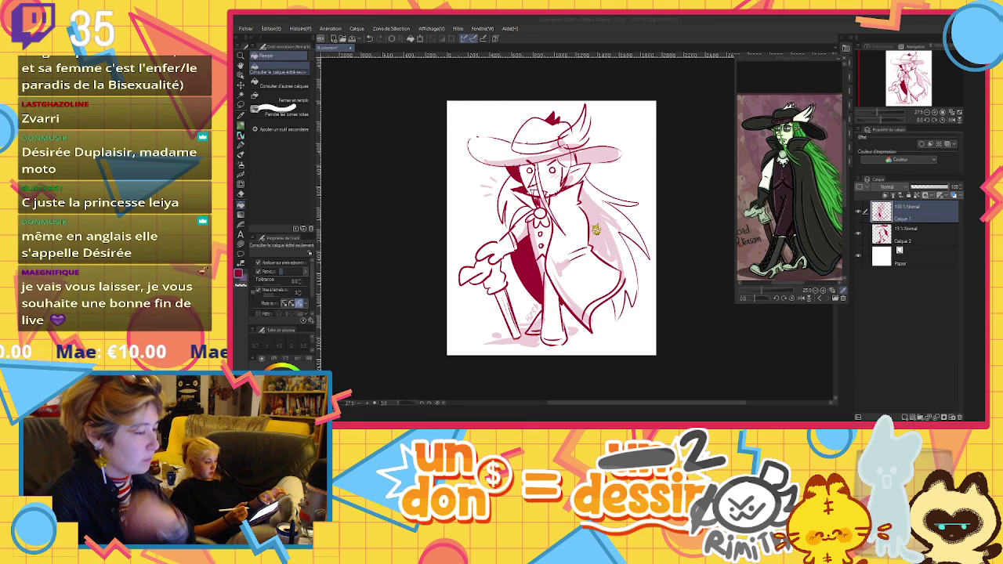
click(553, 417)
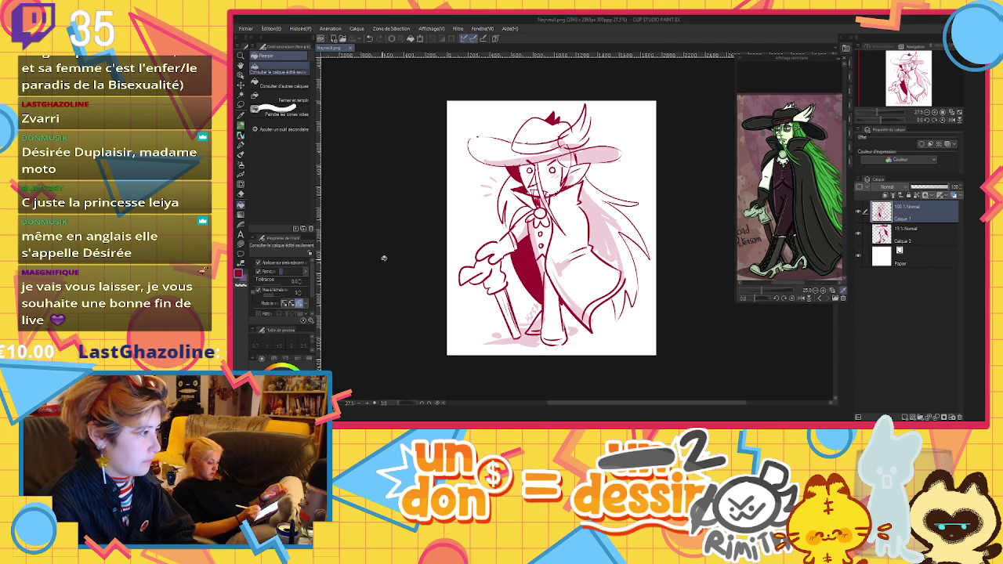
click(353, 49)
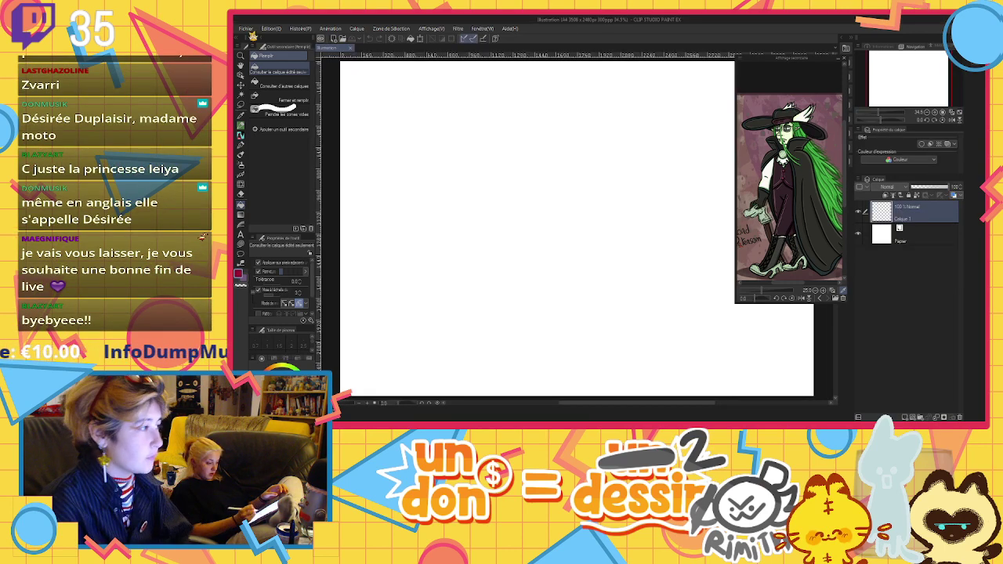
Import the green-haired character image Illustration_sans_titre onto the blank canvas and move it to the left half
click(247, 29)
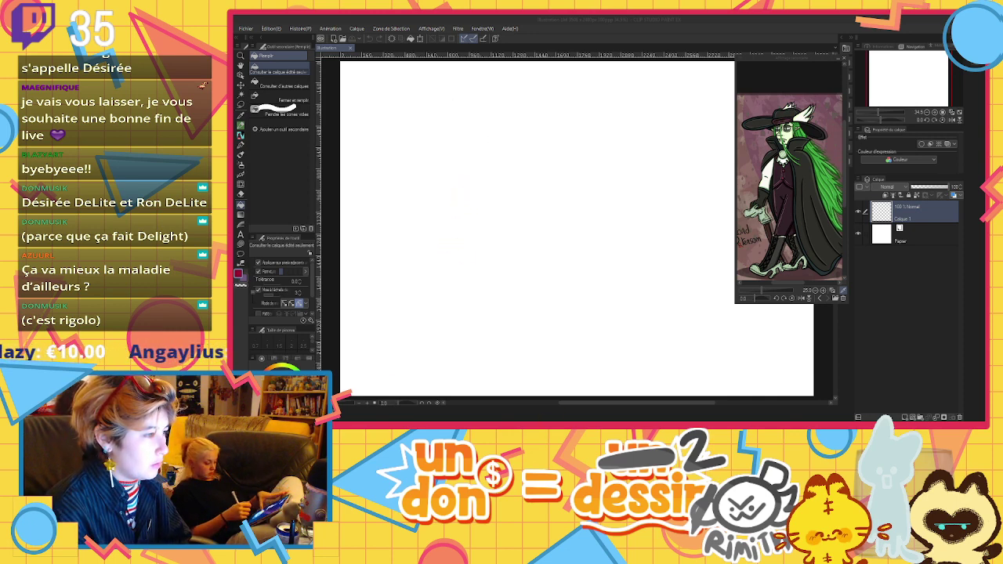
drag(509, 253, 406, 139)
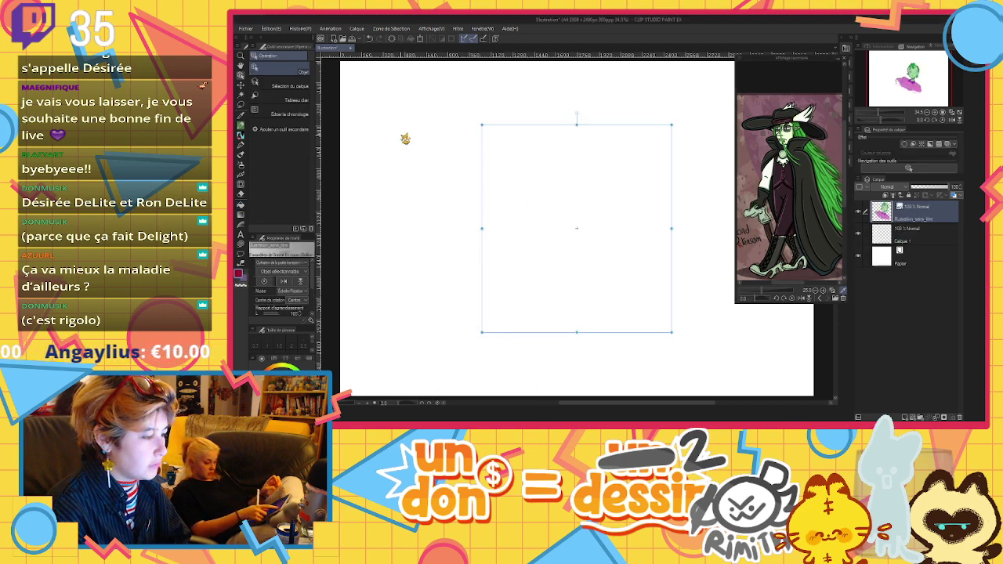
drag(605, 254, 487, 280)
On the empty Calque 1 layer, sketch a head beside the imported image with a round skull, jaw, pointed ear and eyes with the pen
click(903, 238)
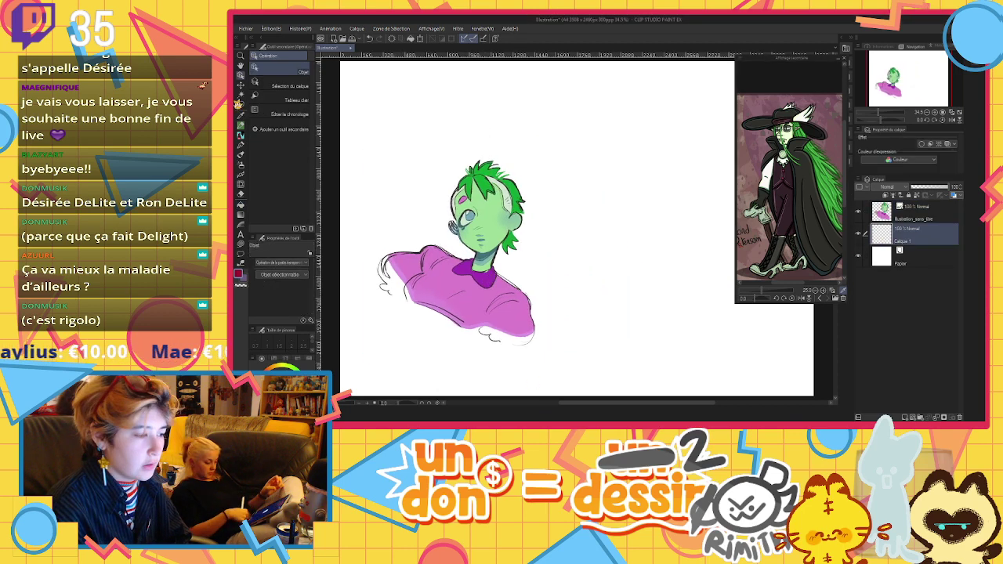
click(241, 145)
scroll(594, 167, up, 1)
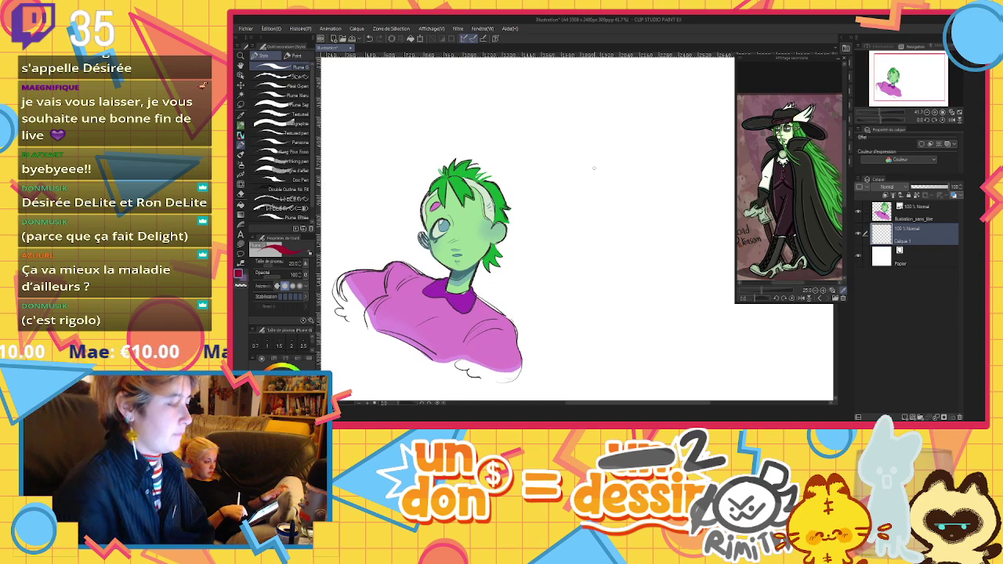
mouse_move(575, 111)
mouse_down()
mouse_move(539, 157)
mouse_move(645, 153)
mouse_move(569, 115)
mouse_up()
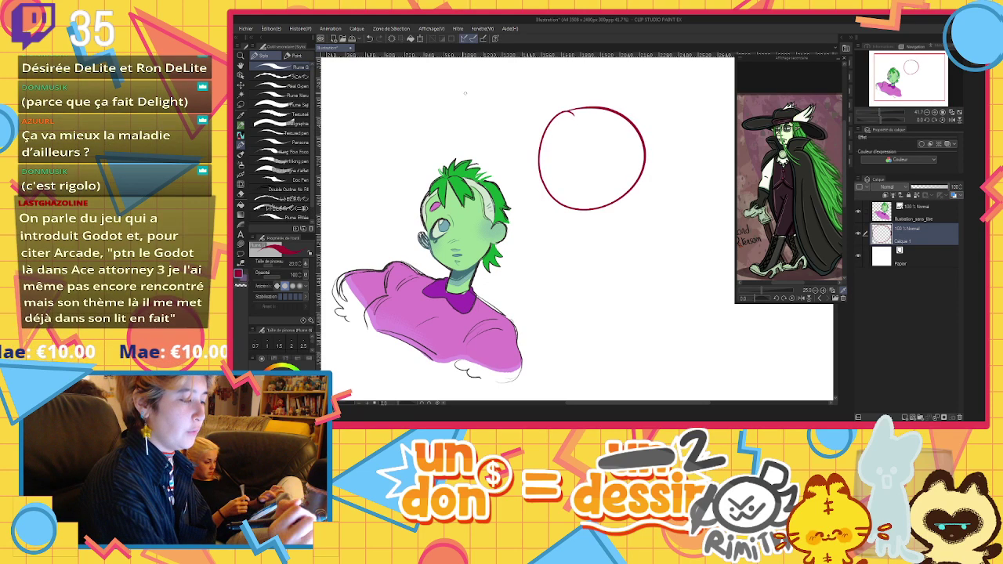
click(371, 40)
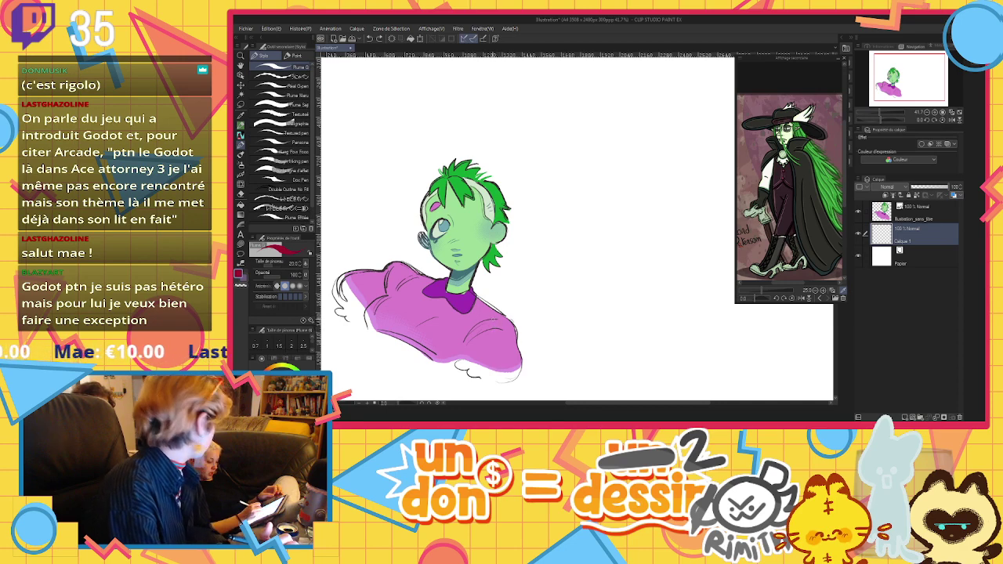
mouse_move(541, 123)
mouse_down()
mouse_move(584, 207)
mouse_move(581, 119)
mouse_up()
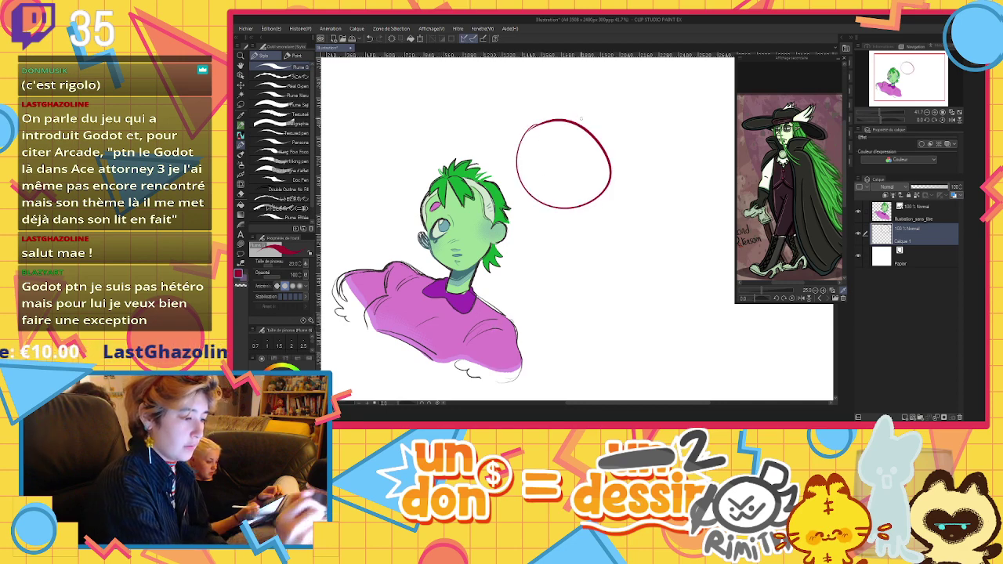
mouse_move(515, 163)
mouse_down()
mouse_move(529, 212)
mouse_move(579, 234)
mouse_move(598, 220)
mouse_move(616, 179)
mouse_move(609, 133)
mouse_up()
mouse_move(571, 120)
mouse_down()
mouse_move(589, 119)
mouse_move(613, 157)
mouse_move(645, 159)
mouse_move(610, 197)
mouse_up()
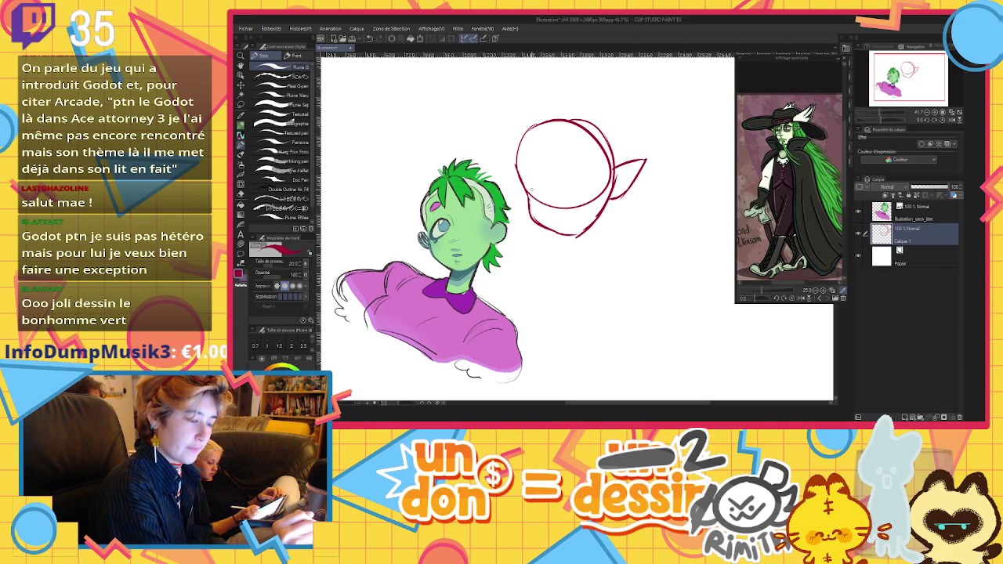
mouse_move(530, 192)
mouse_down()
mouse_move(540, 185)
mouse_move(555, 200)
mouse_move(602, 180)
mouse_move(578, 196)
mouse_move(602, 180)
mouse_up()
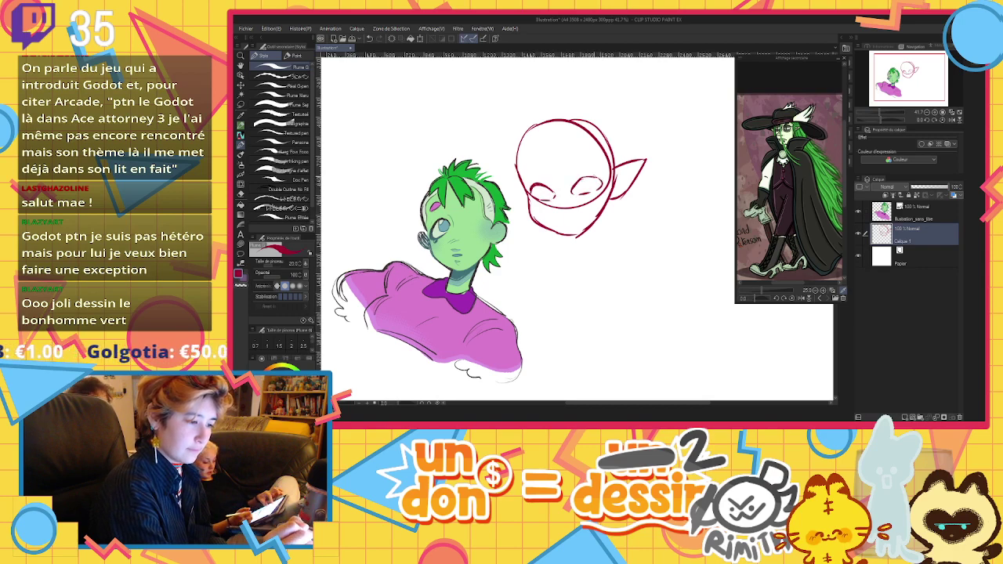
drag(533, 189, 539, 198)
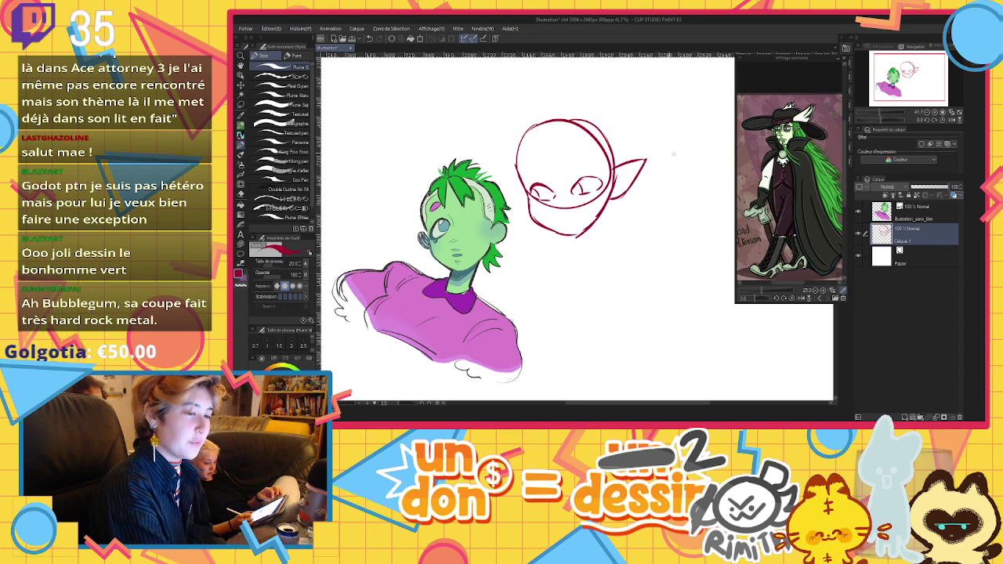
Scale the whole head sketch down slightly and apply the transformation
key(ctrl+t)
mouse_move(542, 118)
mouse_down()
mouse_move(549, 157)
mouse_move(551, 135)
mouse_move(565, 168)
mouse_move(579, 119)
mouse_move(598, 128)
mouse_move(608, 150)
mouse_up()
click(534, 289)
click(536, 289)
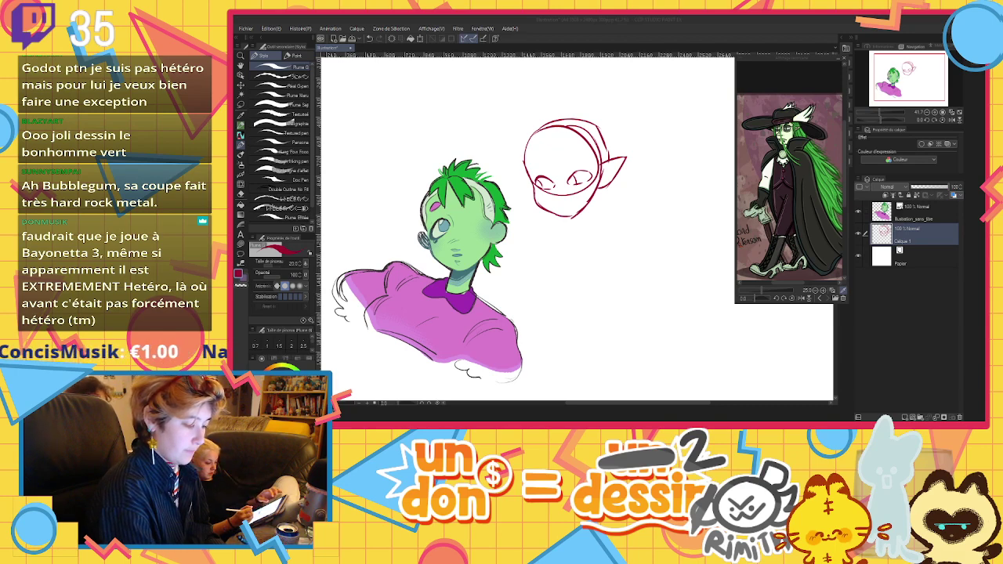
Add the nose, fanged mouth and eyebrows to the face, and sketch the fringe and hair outline around the head
click(561, 166)
mouse_move(533, 147)
mouse_down()
mouse_move(558, 161)
mouse_move(596, 159)
mouse_move(556, 198)
mouse_move(582, 194)
mouse_move(562, 206)
mouse_move(578, 199)
mouse_up()
mouse_move(536, 126)
mouse_down()
mouse_move(497, 185)
mouse_move(541, 227)
mouse_up()
mouse_move(539, 124)
mouse_down()
mouse_move(586, 117)
mouse_move(613, 132)
mouse_move(642, 182)
mouse_up()
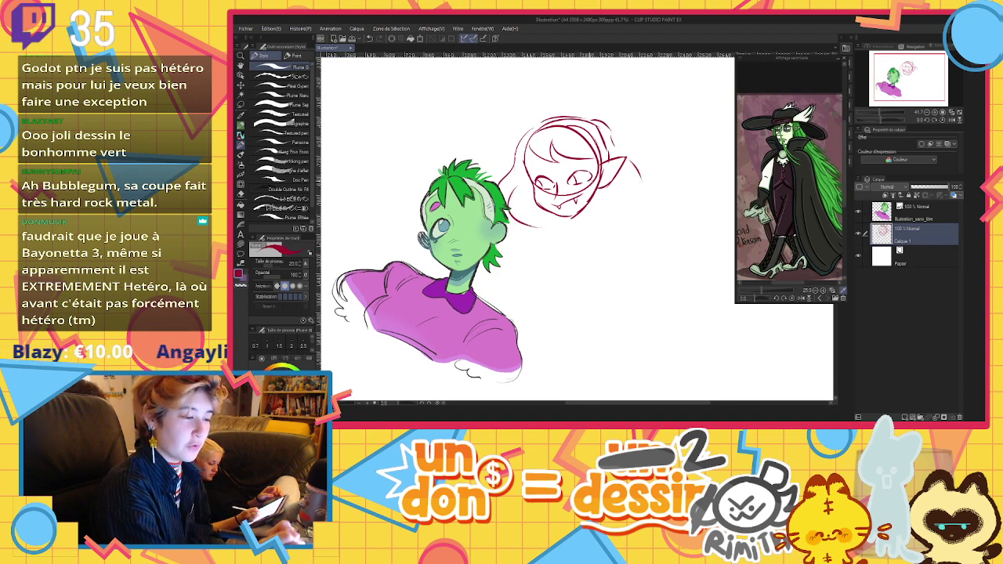
drag(530, 170, 583, 156)
mouse_move(641, 175)
mouse_down()
mouse_move(627, 198)
mouse_move(616, 188)
mouse_up()
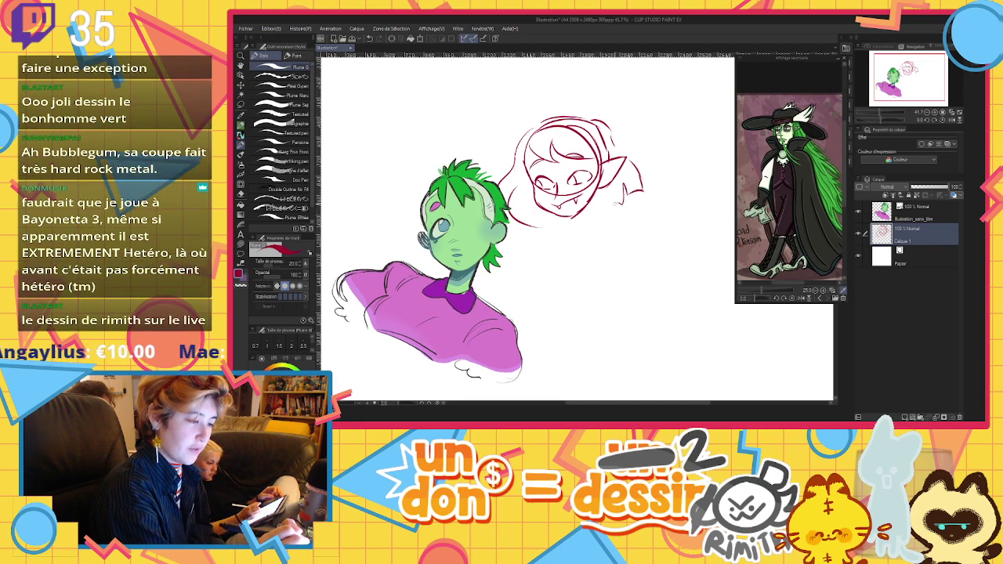
Sketch the shoulder and arm lines and two raised hands in front of the chest below the head
mouse_move(549, 215)
mouse_down()
mouse_move(535, 228)
mouse_move(606, 201)
mouse_move(554, 228)
mouse_move(542, 258)
mouse_move(551, 290)
mouse_move(530, 237)
mouse_move(511, 287)
mouse_move(530, 273)
mouse_move(535, 291)
mouse_up()
drag(600, 249, 596, 268)
mouse_move(581, 221)
mouse_down()
mouse_move(575, 259)
mouse_move(619, 213)
mouse_move(641, 218)
mouse_move(659, 241)
mouse_up()
mouse_move(594, 266)
mouse_down()
mouse_move(588, 307)
mouse_move(608, 264)
mouse_move(621, 282)
mouse_move(664, 276)
mouse_up()
drag(622, 219, 644, 252)
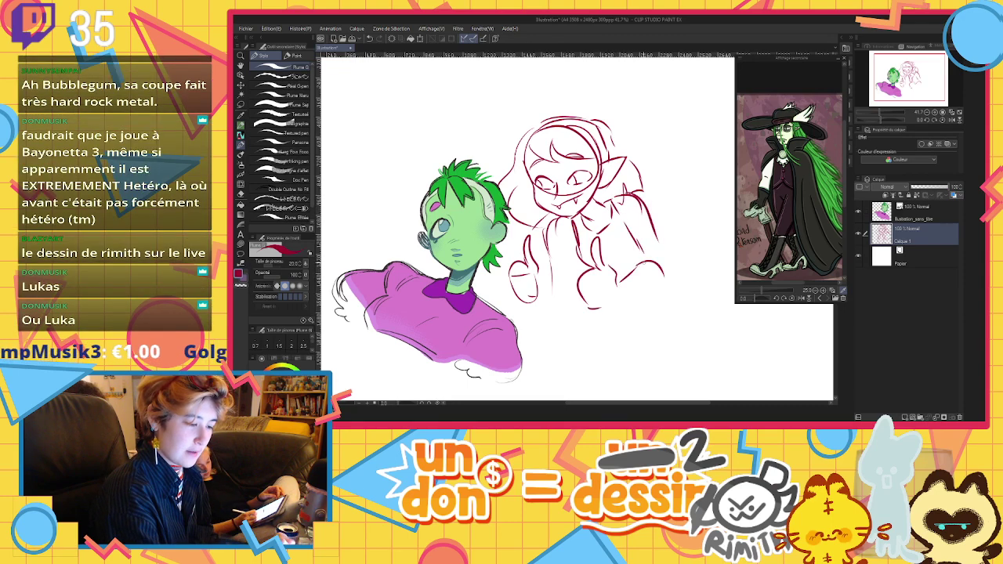
Sketch the torso's centre and lower lines between the hands, and outline the sleeve and hair strands at the far side
mouse_move(539, 276)
mouse_down()
mouse_move(543, 306)
mouse_move(582, 307)
mouse_up()
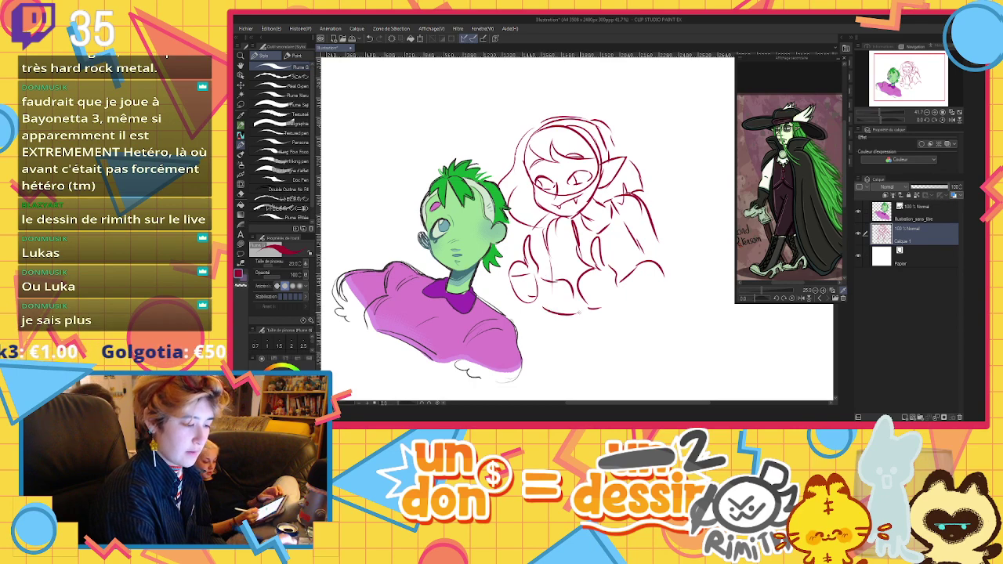
mouse_move(580, 260)
mouse_down()
mouse_move(583, 304)
mouse_move(572, 290)
mouse_up()
drag(577, 265, 576, 313)
drag(653, 231, 669, 278)
drag(616, 305, 666, 283)
mouse_move(653, 226)
mouse_down()
mouse_move(624, 301)
mouse_move(686, 250)
mouse_up()
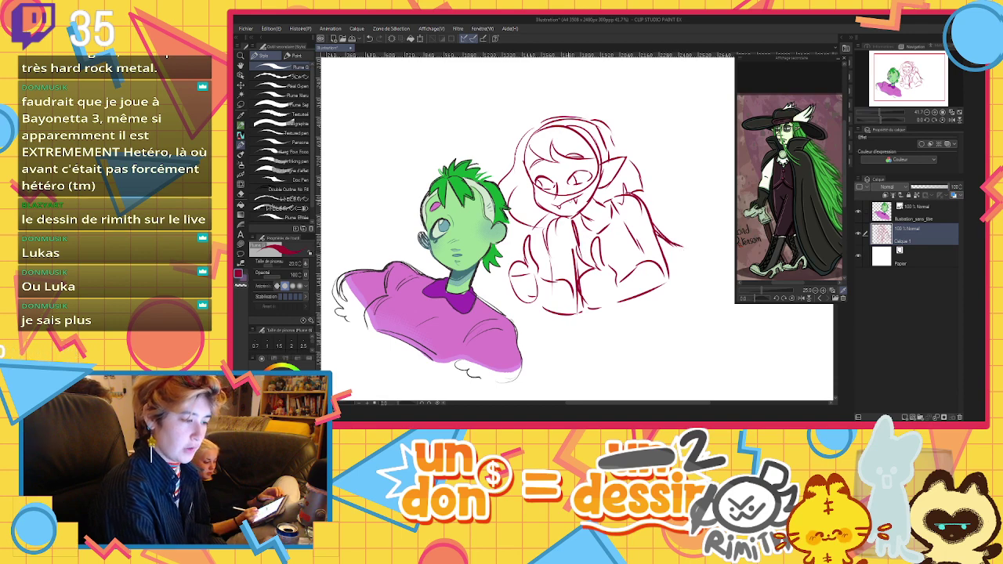
Add pupils to the sketched eyes and lower the Calque 1 layer's opacity to 11%
drag(543, 183, 578, 182)
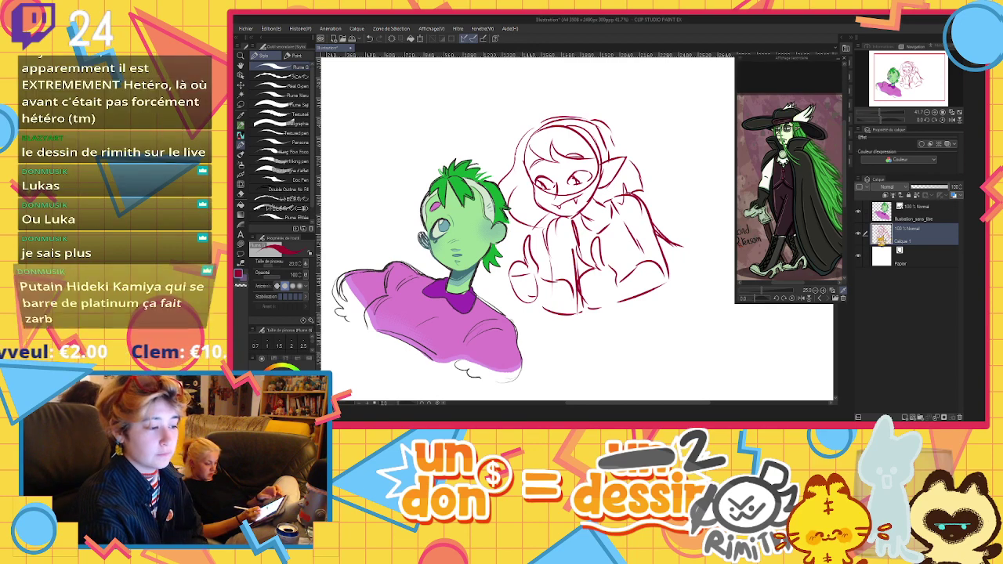
click(916, 188)
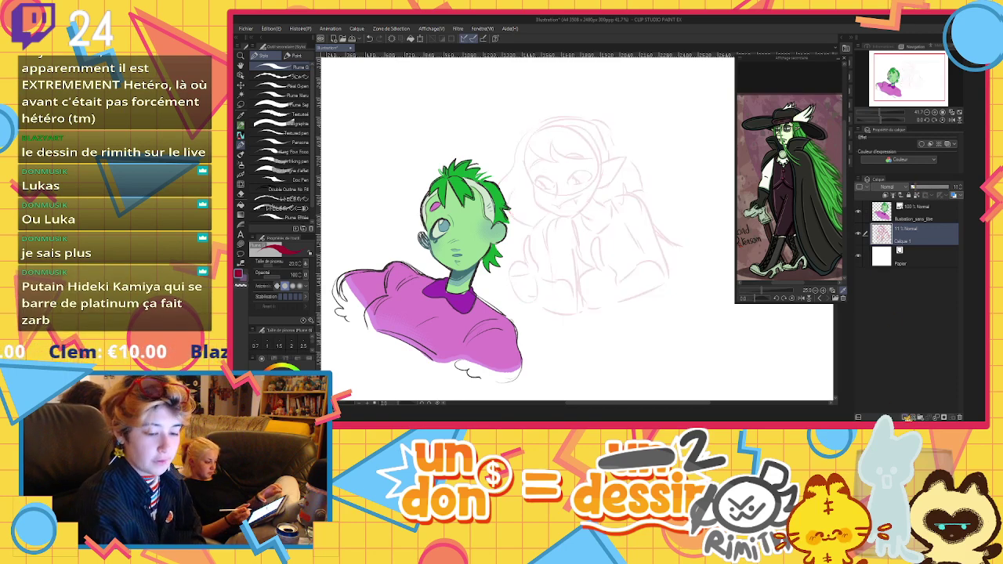
Add a new raster layer above the faded Calque 1 sketch for the line art
click(902, 417)
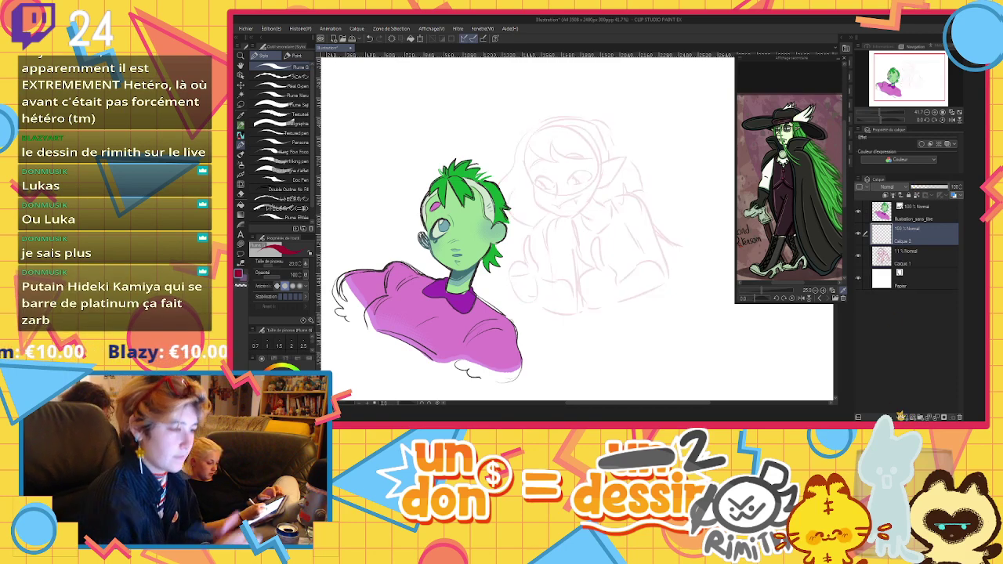
mouse_move(530, 144)
mouse_down()
mouse_move(557, 162)
mouse_move(596, 159)
mouse_up()
drag(530, 139, 528, 179)
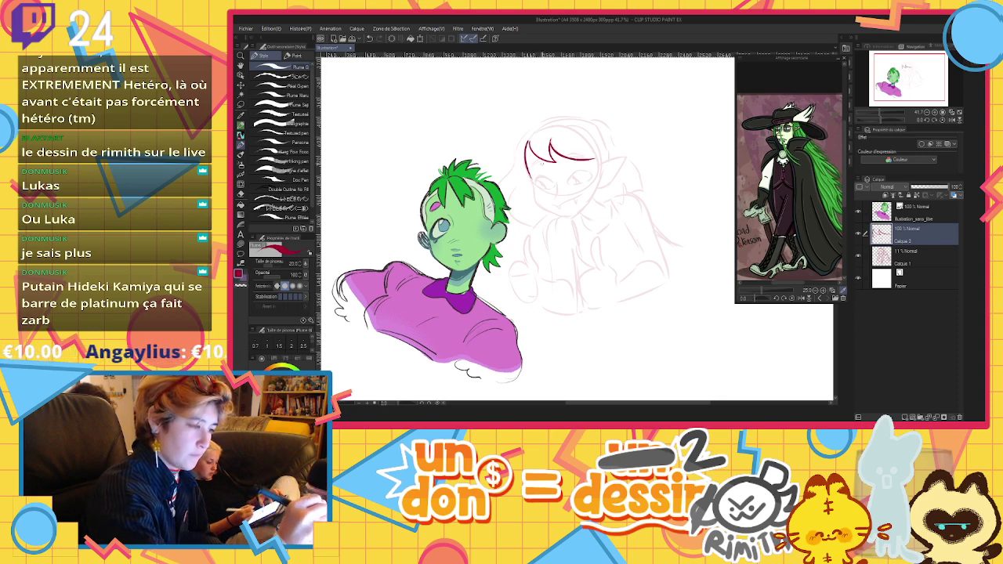
key(ctrl+z)
drag(530, 142, 546, 213)
key(ctrl+z)
key(ctrl+z)
key(ctrl+z)
key(ctrl+z)
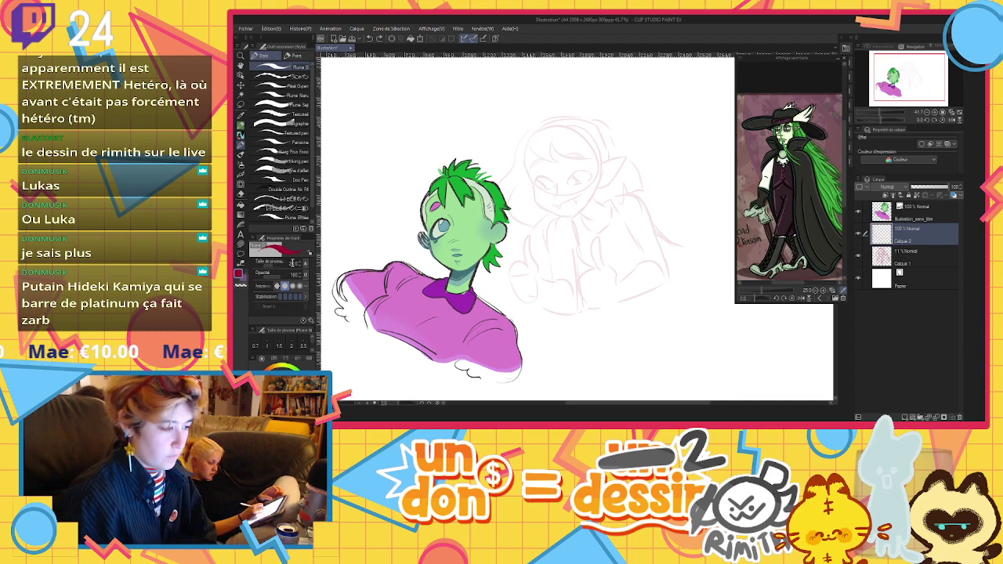
Set the brush size to 10 and ink the fringe and pointed ear over the faded sketch
key(Return)
scroll(520, 219, down, 2)
scroll(615, 186, up, 4)
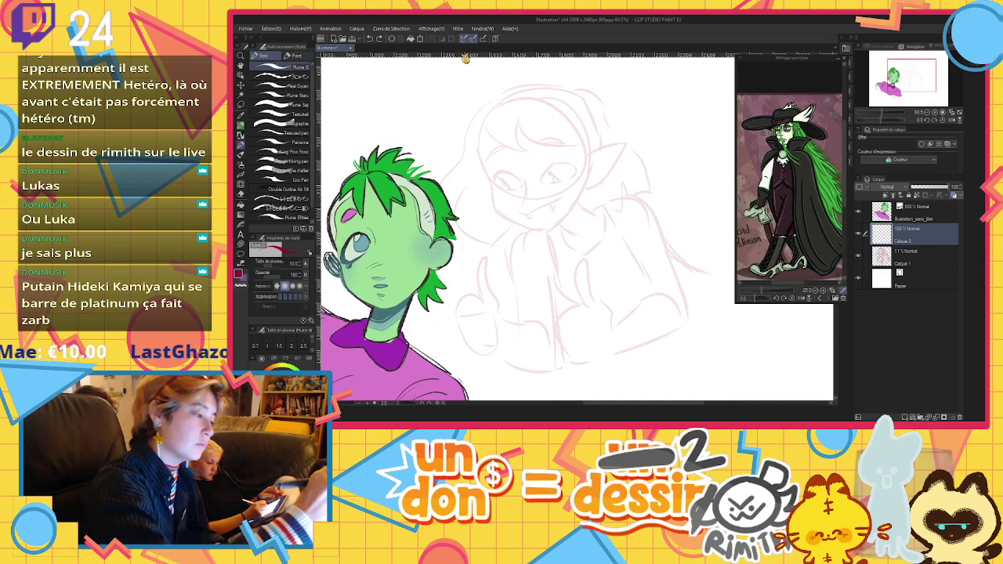
mouse_move(485, 124)
mouse_down()
mouse_move(528, 150)
mouse_move(519, 116)
mouse_move(556, 147)
mouse_move(581, 147)
mouse_up()
key(ctrl+z)
key(ctrl+z)
mouse_move(484, 120)
mouse_down()
mouse_move(523, 148)
mouse_move(520, 124)
mouse_move(589, 140)
mouse_move(582, 177)
mouse_move(590, 149)
mouse_move(625, 142)
mouse_move(586, 178)
mouse_move(602, 145)
mouse_move(625, 141)
mouse_move(585, 187)
mouse_up()
key(ctrl+z)
drag(484, 121, 490, 177)
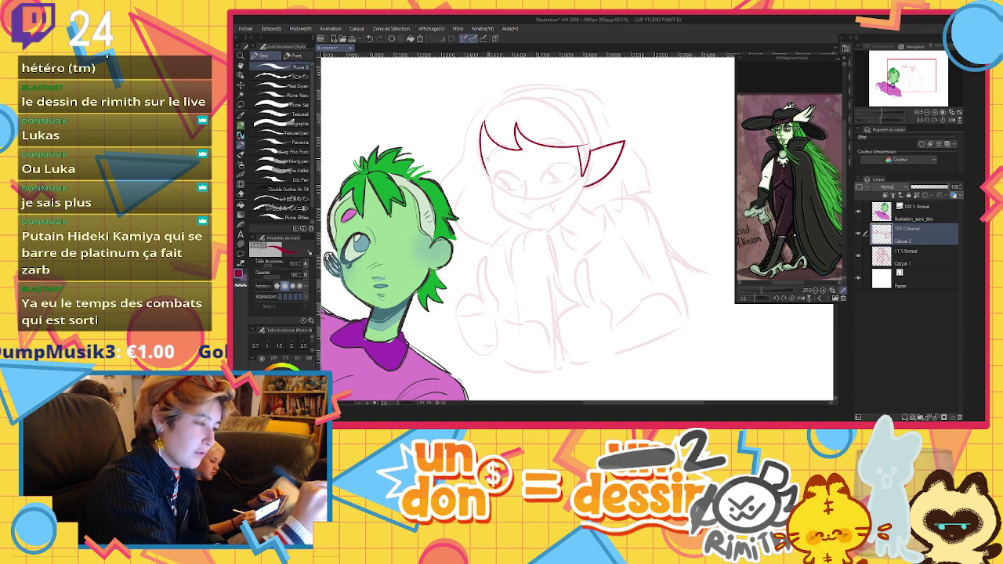
Ink the face contour from the fringe around the chin to the ear, with short neck lines below the jaw
key(ctrl+z)
mouse_move(484, 122)
mouse_down()
mouse_move(493, 205)
mouse_move(520, 226)
mouse_move(547, 235)
mouse_move(581, 193)
mouse_up()
key(ctrl+z)
key(ctrl+z)
key(ctrl+z)
key(ctrl+z)
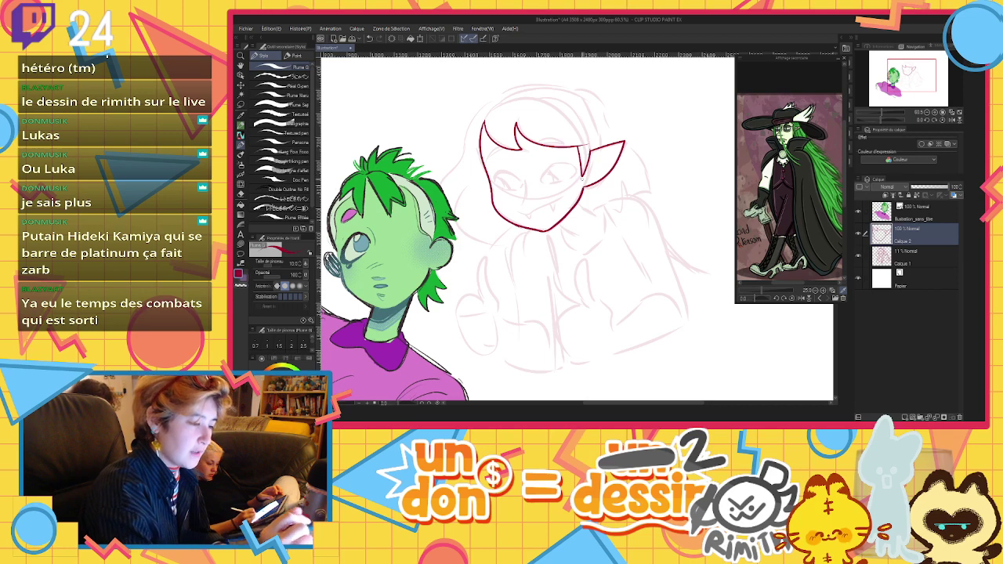
mouse_move(558, 225)
mouse_down()
mouse_move(576, 235)
mouse_move(596, 214)
mouse_up()
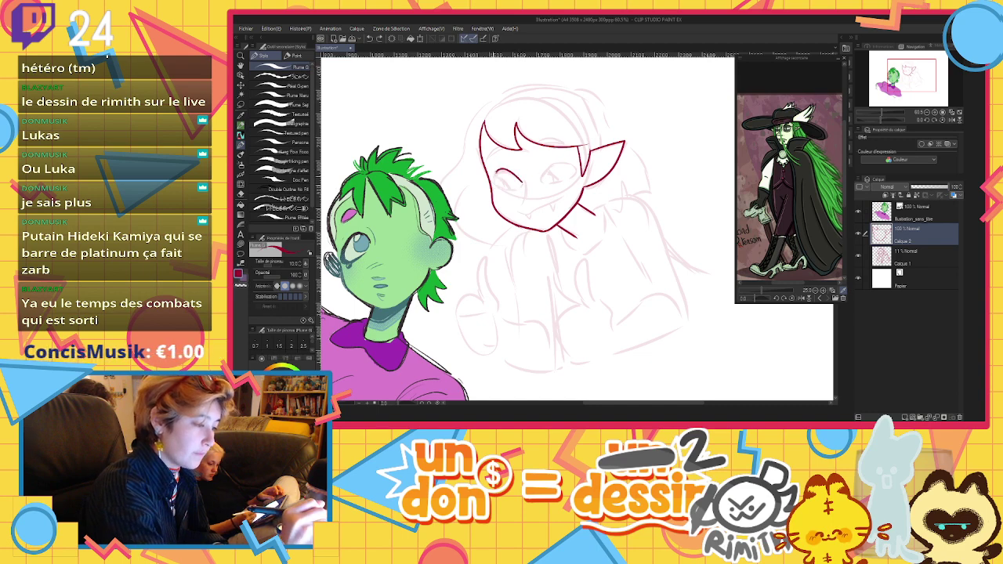
Ink both almond-shaped eye outlines and the pupil curves inside them
mouse_move(519, 176)
mouse_down()
mouse_move(492, 182)
mouse_move(515, 191)
mouse_move(562, 163)
mouse_move(569, 177)
mouse_move(577, 163)
mouse_up()
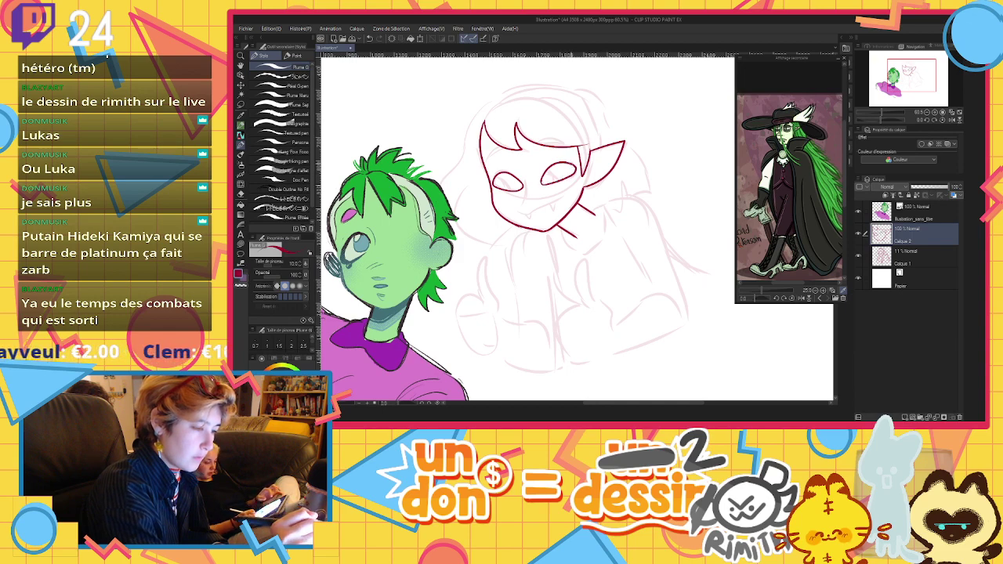
mouse_move(499, 176)
mouse_down()
mouse_move(509, 189)
mouse_move(554, 182)
mouse_up()
key(ctrl+z)
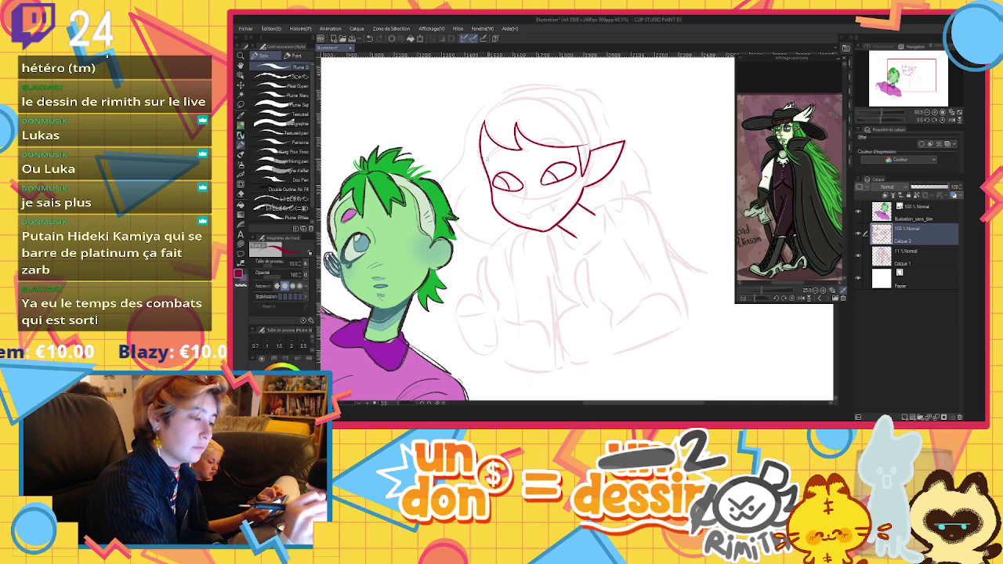
Ink the curved eyebrows, the nose line and the smiling mouth with two fangs
mouse_move(487, 160)
mouse_down()
mouse_move(514, 148)
mouse_move(487, 160)
mouse_up()
key(ctrl+z)
drag(540, 142, 565, 147)
key(ctrl+z)
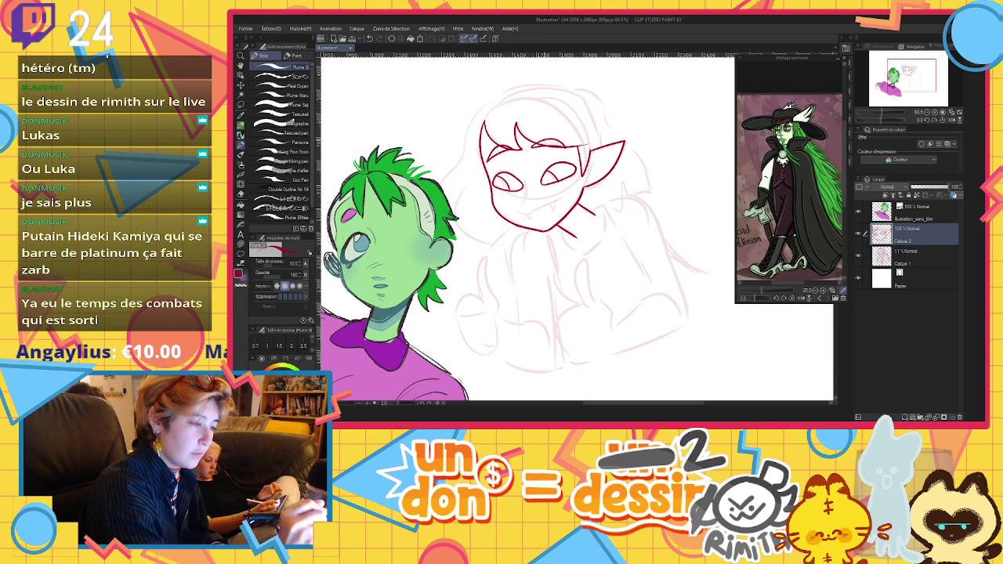
mouse_move(523, 184)
mouse_down()
mouse_move(523, 203)
mouse_move(564, 193)
mouse_move(533, 220)
mouse_up()
key(ctrl+z)
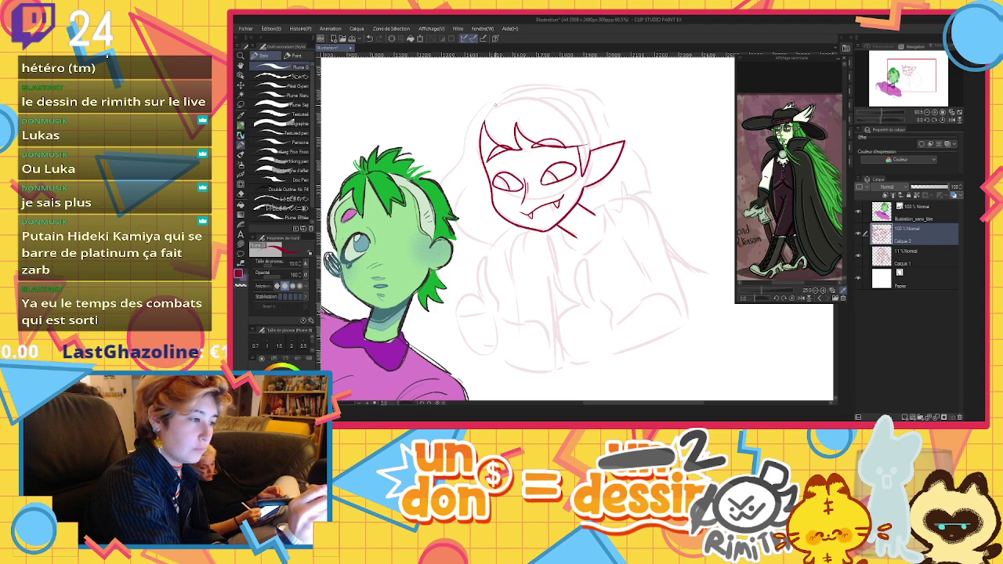
Ink the outer hair outline over the crown and down both sides of the head to the flared tips
mouse_move(497, 102)
mouse_down()
mouse_move(442, 179)
mouse_move(492, 245)
mouse_up()
mouse_move(499, 101)
mouse_down()
mouse_move(519, 89)
mouse_move(582, 97)
mouse_up()
key(ctrl+z)
mouse_move(501, 97)
mouse_down()
mouse_move(552, 83)
mouse_move(603, 116)
mouse_move(647, 192)
mouse_up()
drag(647, 192, 621, 196)
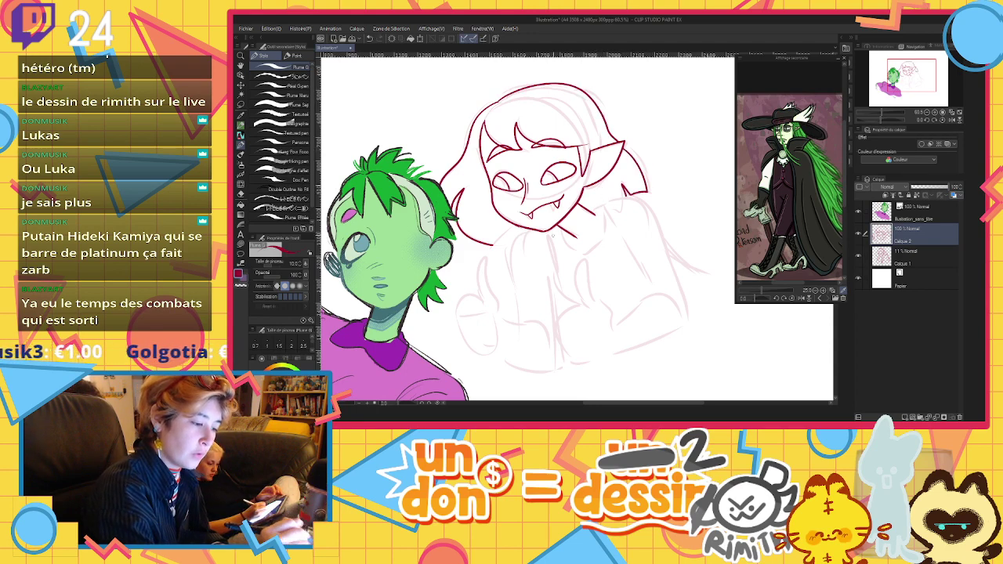
Ink the shoulder and arm contours, with a bent forearm and thumbs-up hand below the pointed ear
mouse_move(536, 230)
mouse_down()
mouse_move(515, 266)
mouse_move(523, 317)
mouse_up()
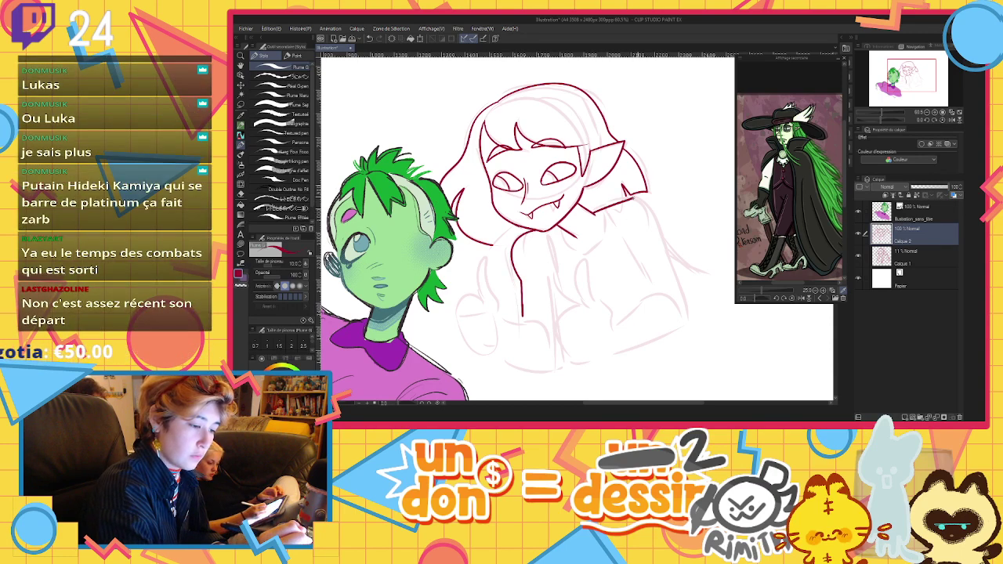
mouse_move(593, 213)
mouse_down()
mouse_move(649, 204)
mouse_move(683, 323)
mouse_up()
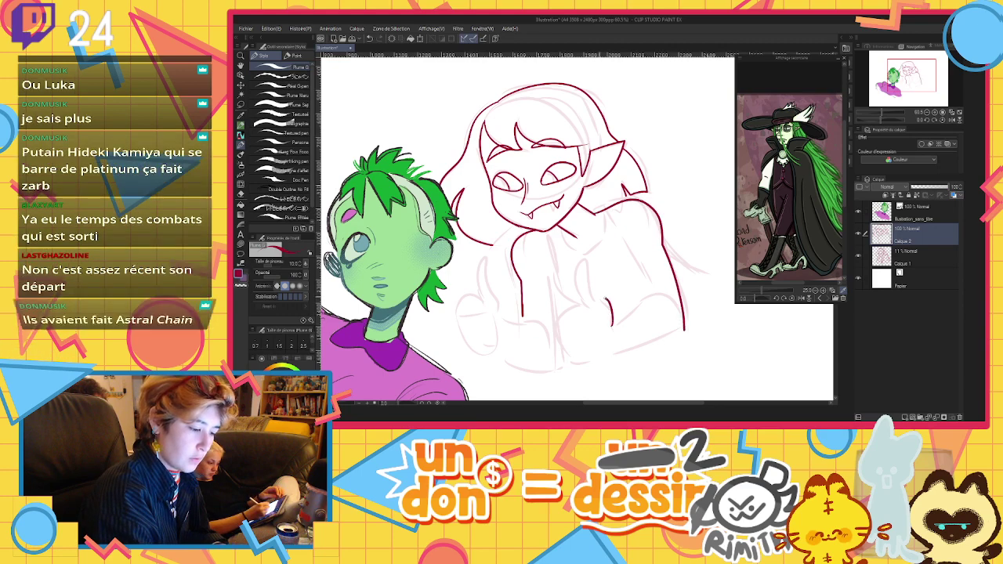
drag(594, 279, 612, 323)
mouse_move(589, 282)
mouse_down()
mouse_move(578, 262)
mouse_move(584, 312)
mouse_move(608, 304)
mouse_move(583, 272)
mouse_move(583, 302)
mouse_move(609, 306)
mouse_move(583, 262)
mouse_move(578, 302)
mouse_move(552, 322)
mouse_move(568, 354)
mouse_move(614, 362)
mouse_move(673, 334)
mouse_up()
key(ctrl+z)
key(ctrl+z)
key(ctrl+z)
drag(613, 361, 674, 338)
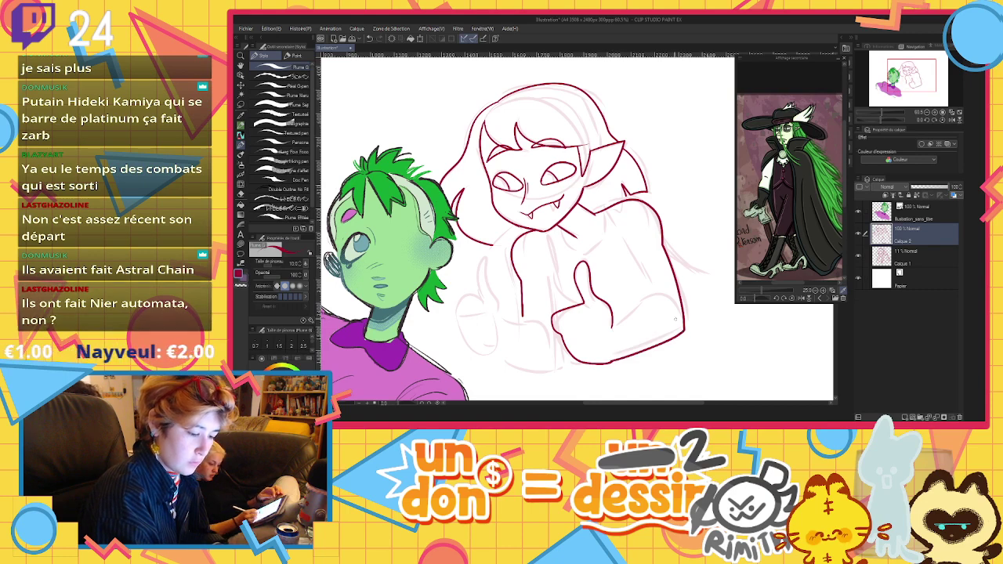
drag(611, 326, 657, 295)
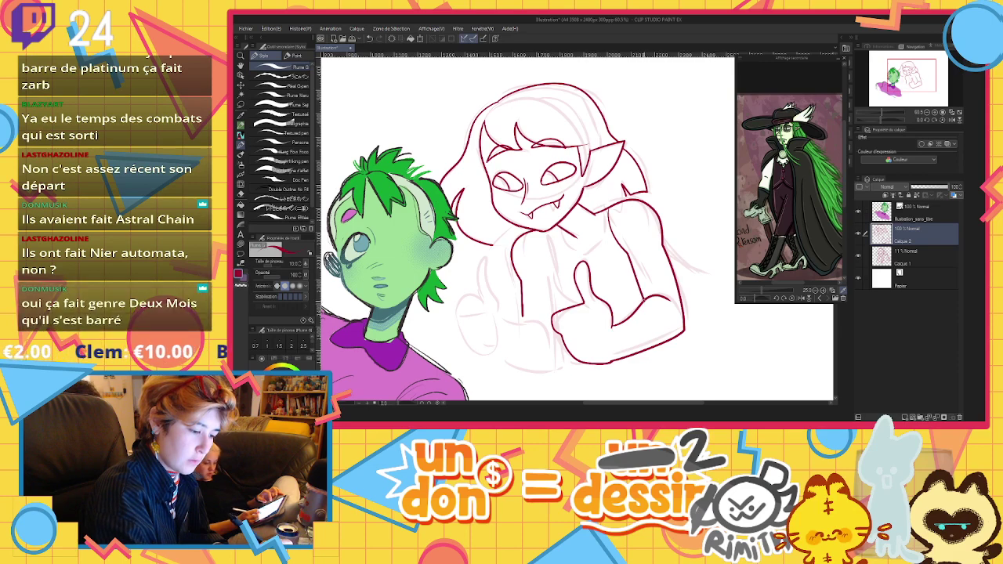
Ink the tank top's straps and neckline across the chest and its side line down toward the hand
drag(547, 232, 563, 309)
key(ctrl+z)
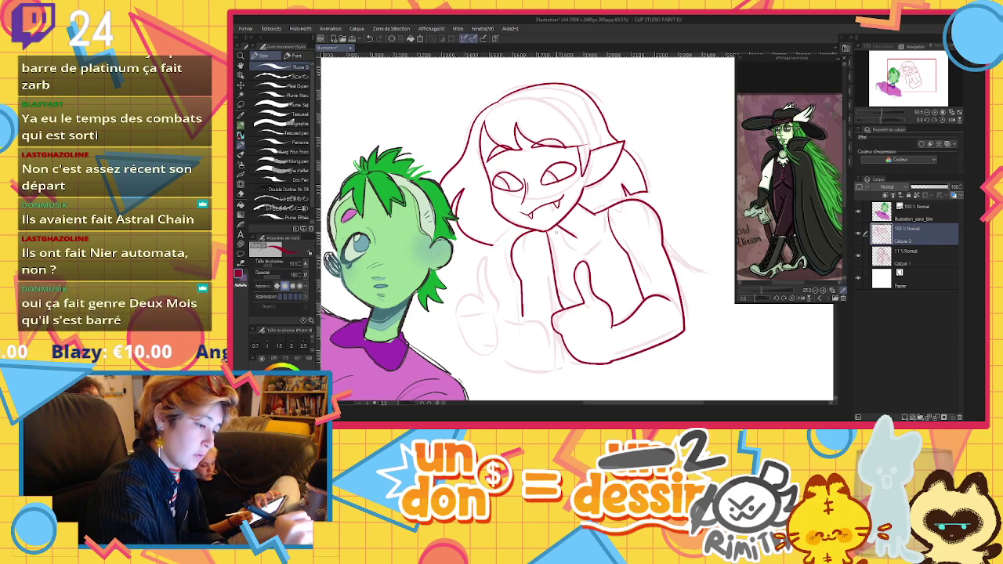
key(ctrl+z)
mouse_move(547, 231)
mouse_down()
mouse_move(552, 277)
mouse_move(570, 306)
mouse_up()
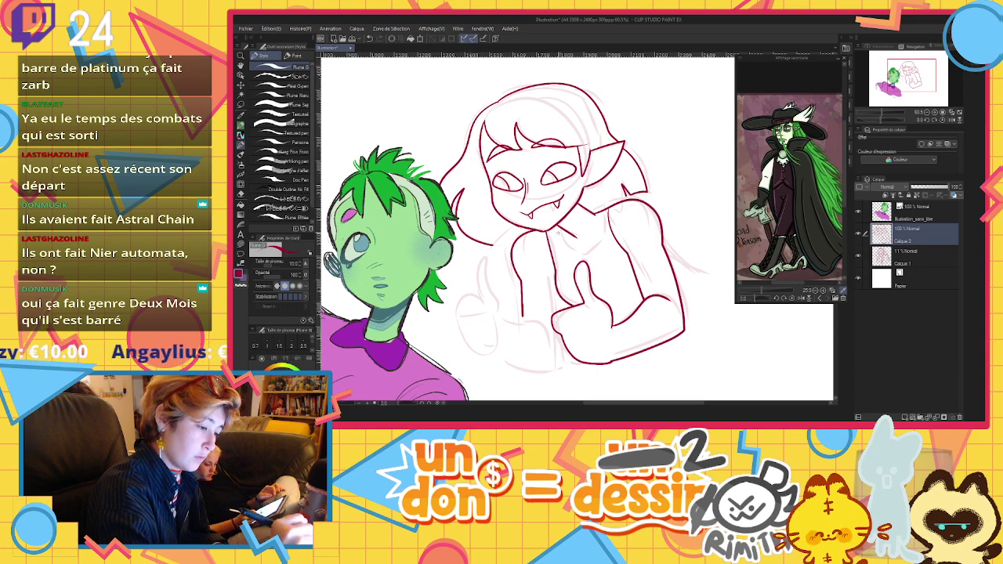
mouse_move(555, 226)
mouse_down()
mouse_move(568, 257)
mouse_move(605, 231)
mouse_move(607, 217)
mouse_move(563, 253)
mouse_move(604, 246)
mouse_move(601, 210)
mouse_move(616, 239)
mouse_up()
key(ctrl+z)
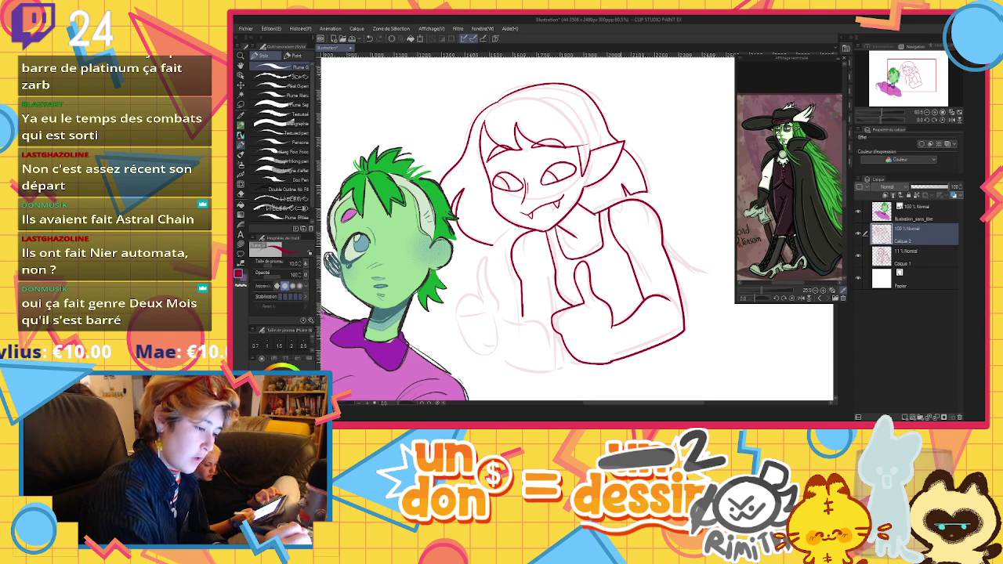
drag(556, 287, 559, 312)
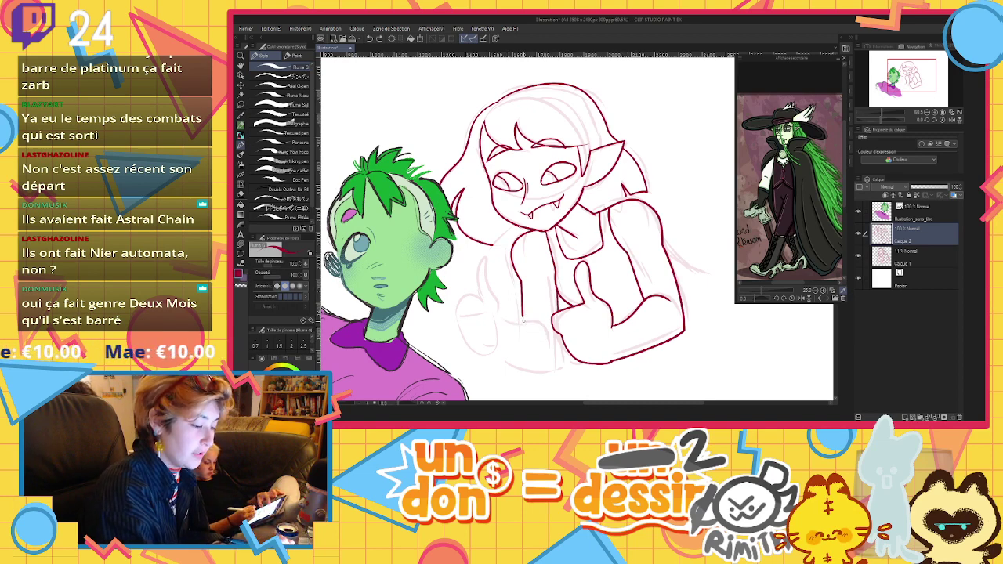
Ink the second thumbs-up hand and its forearm beside the green-haired character
mouse_move(501, 309)
mouse_down()
mouse_move(487, 265)
mouse_move(479, 284)
mouse_move(489, 299)
mouse_move(459, 293)
mouse_move(477, 354)
mouse_move(493, 309)
mouse_move(486, 291)
mouse_up()
key(ctrl+z)
mouse_move(462, 324)
mouse_down()
mouse_move(471, 351)
mouse_move(494, 335)
mouse_move(491, 293)
mouse_move(481, 308)
mouse_move(491, 308)
mouse_up()
key(ctrl+z)
drag(497, 352, 542, 324)
mouse_move(502, 349)
mouse_down()
mouse_move(555, 368)
mouse_move(559, 332)
mouse_up()
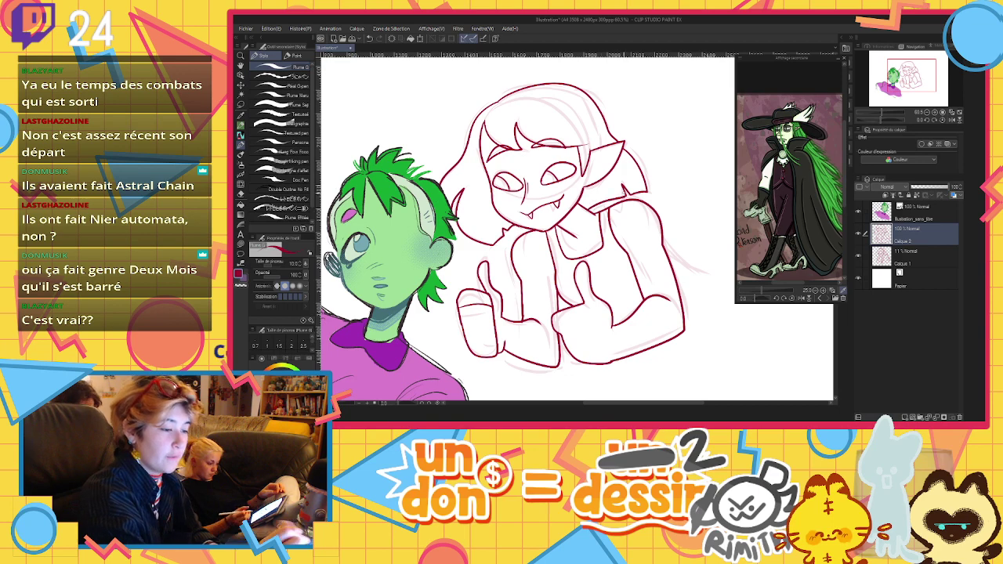
Hide the Calque 1 sketch layer and duplicate the inked Calque 2 layer
scroll(555, 217, down, 2)
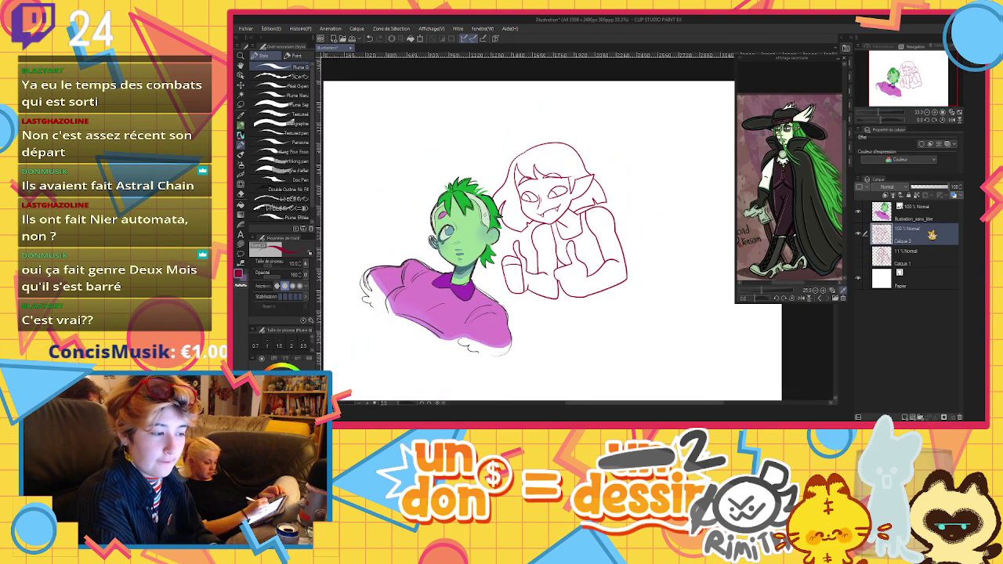
key(ctrl+v)
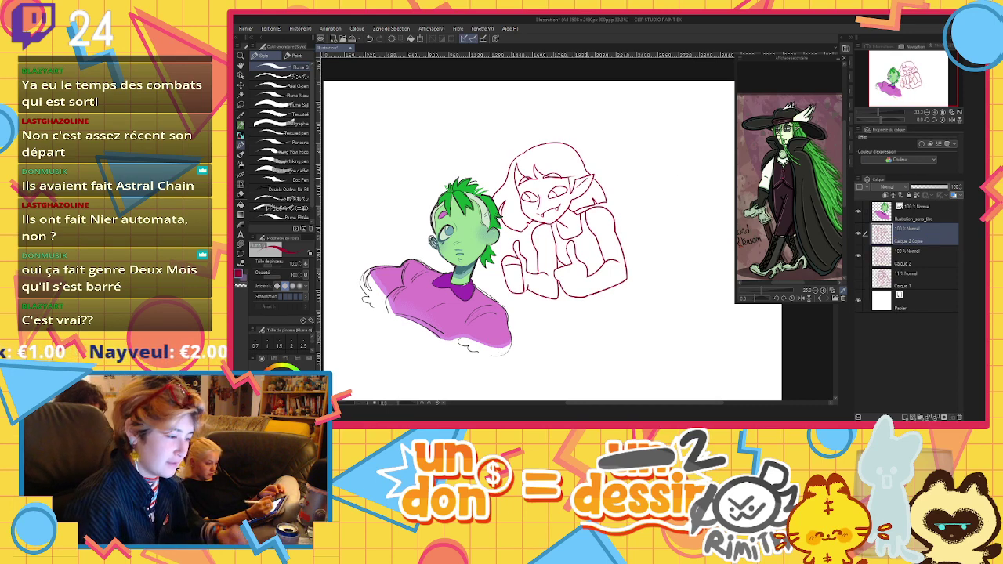
Fill both pupils with the dark red line colour on the Calque 2 Copie layer
scroll(544, 192, up, 1)
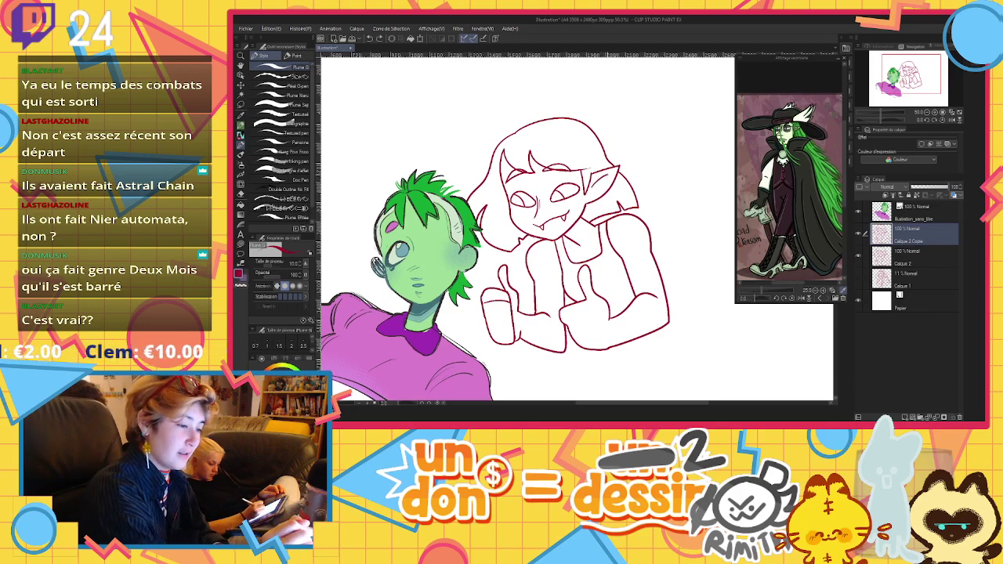
click(240, 206)
click(518, 201)
click(561, 195)
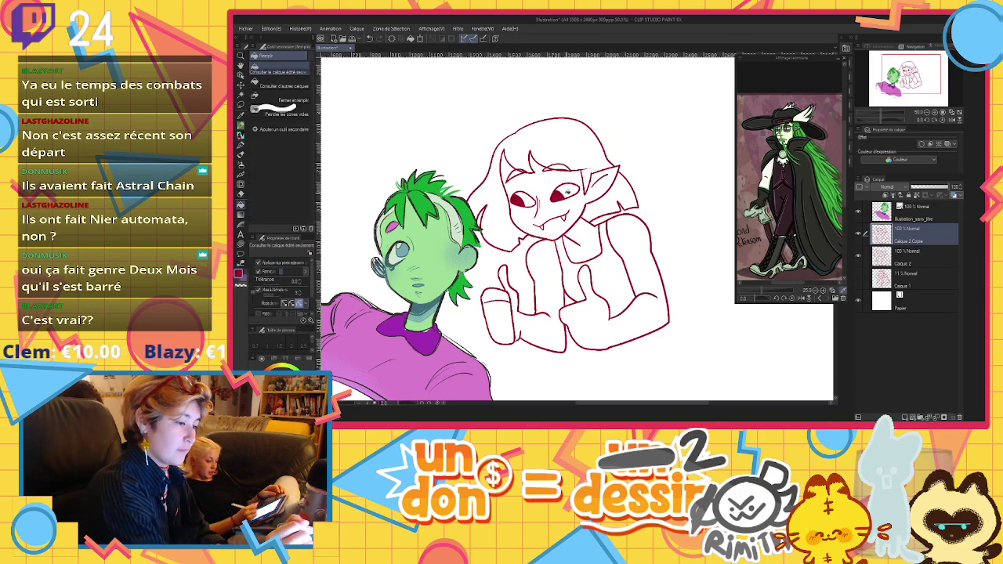
Lock the transparent pixels of Calque 2 Copie and recolour its line art black
click(916, 195)
click(269, 400)
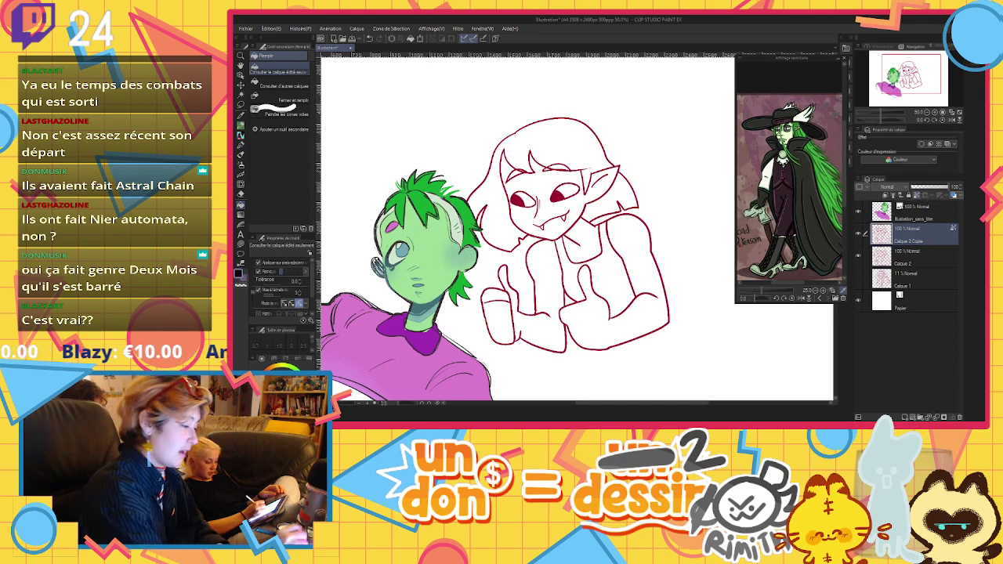
click(410, 38)
Fill the character's arms, hands, neck, face and ear with light blue-grey on the Calque 2 layer
click(885, 258)
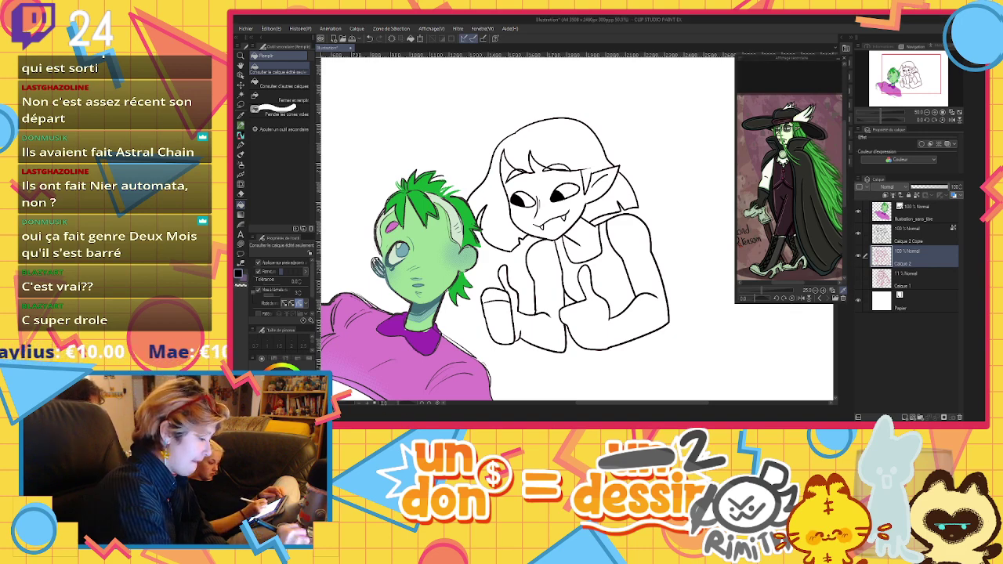
key(x)
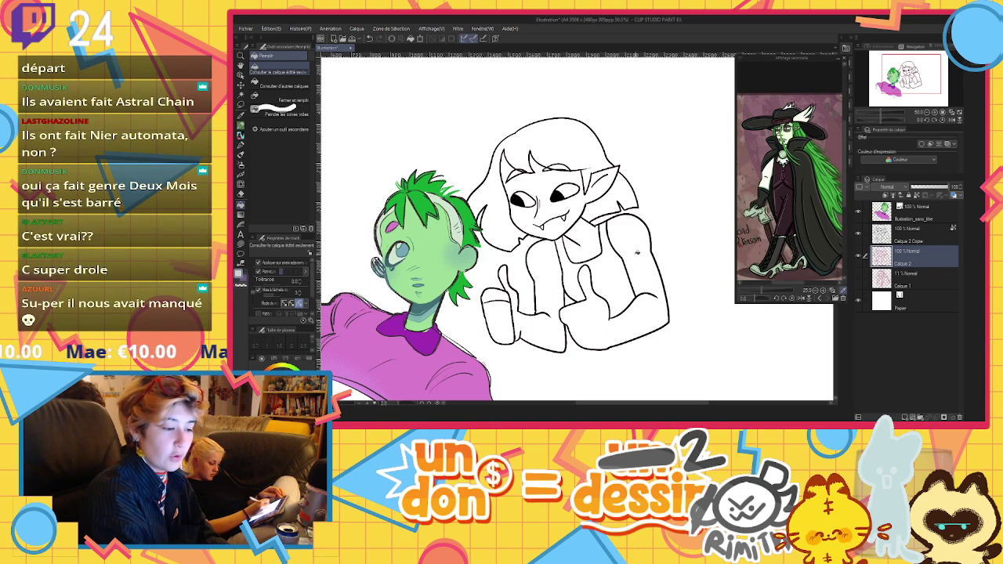
click(638, 252)
click(548, 270)
click(499, 323)
click(496, 295)
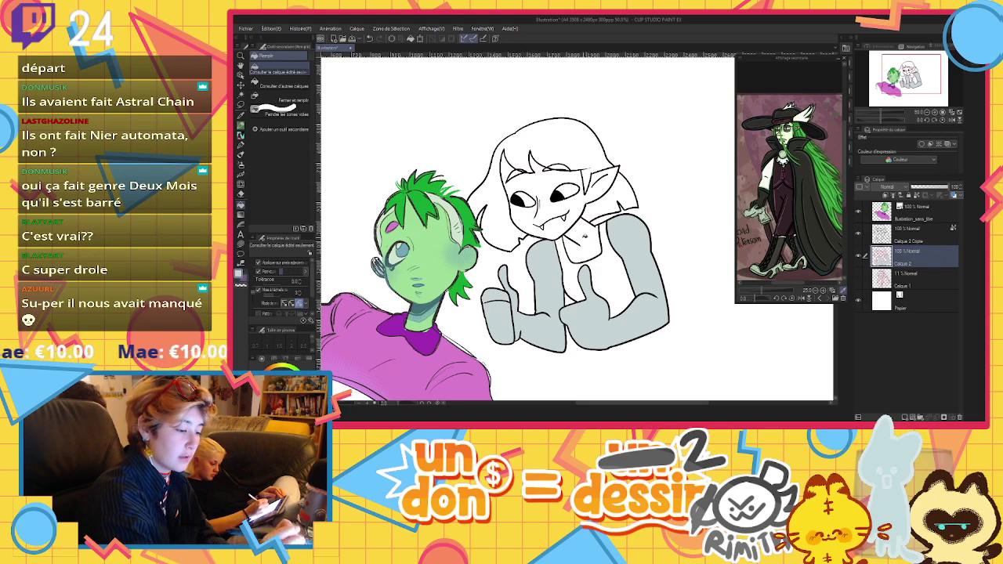
click(585, 235)
click(583, 205)
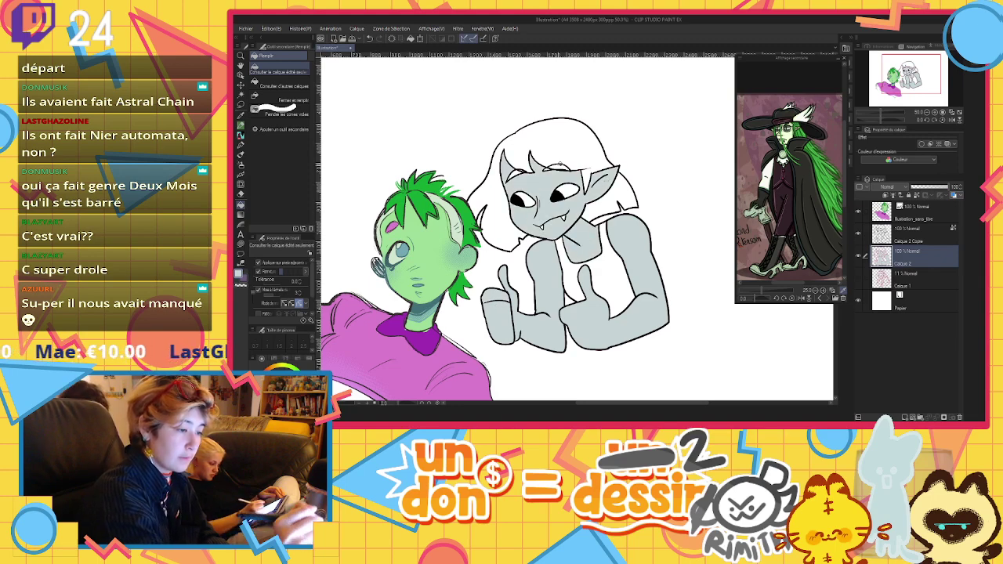
Unlock the transparent pixels of Calque 2 Copie and fill the hair areas black
click(894, 234)
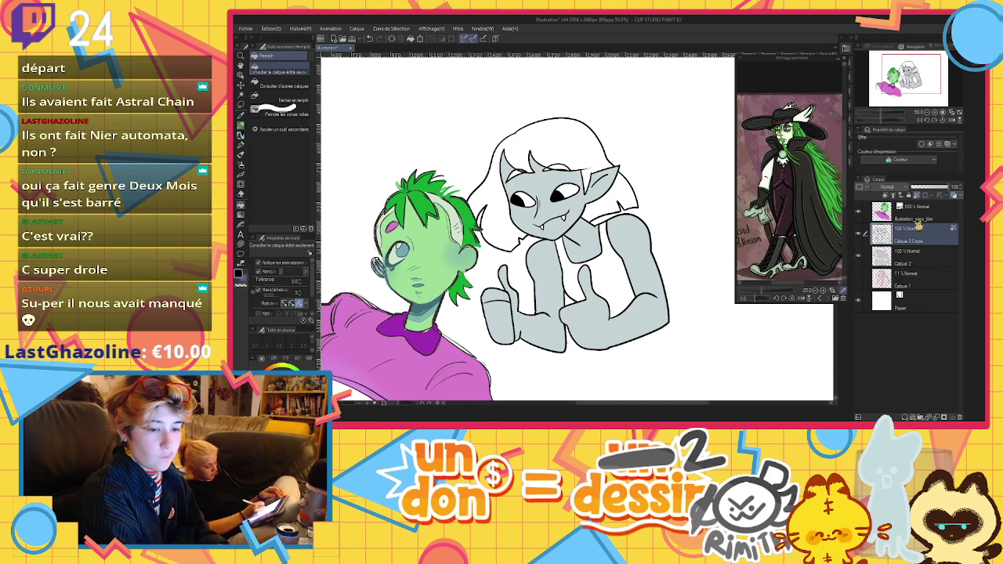
click(612, 141)
click(607, 184)
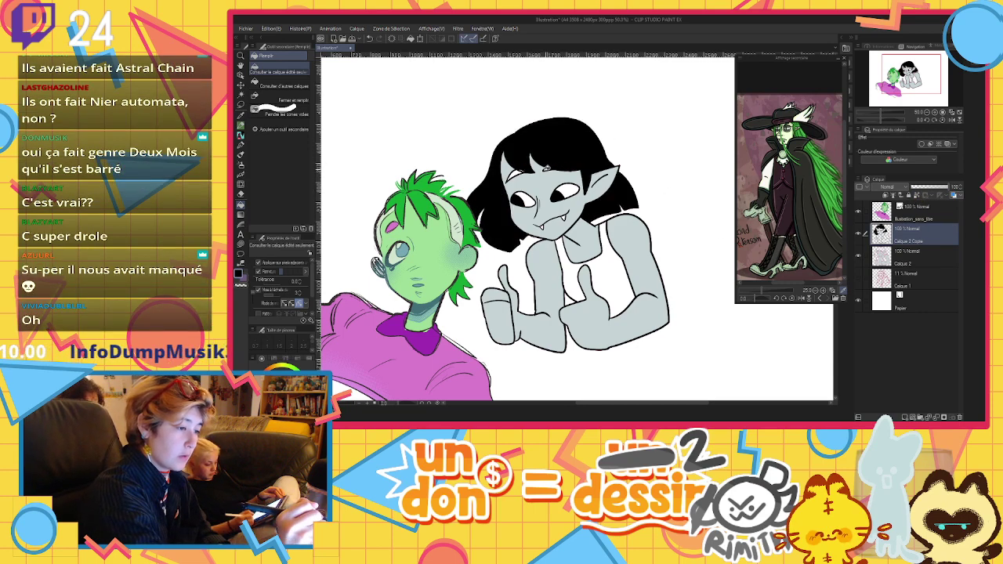
Fill the character's tank top with grey-brown on the Calque 2 layer
key(p)
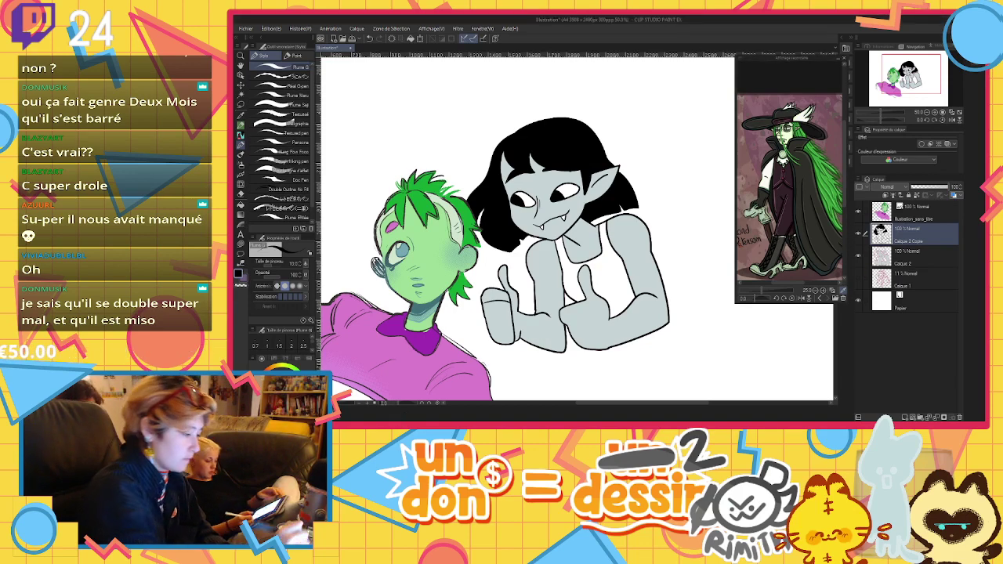
key(g)
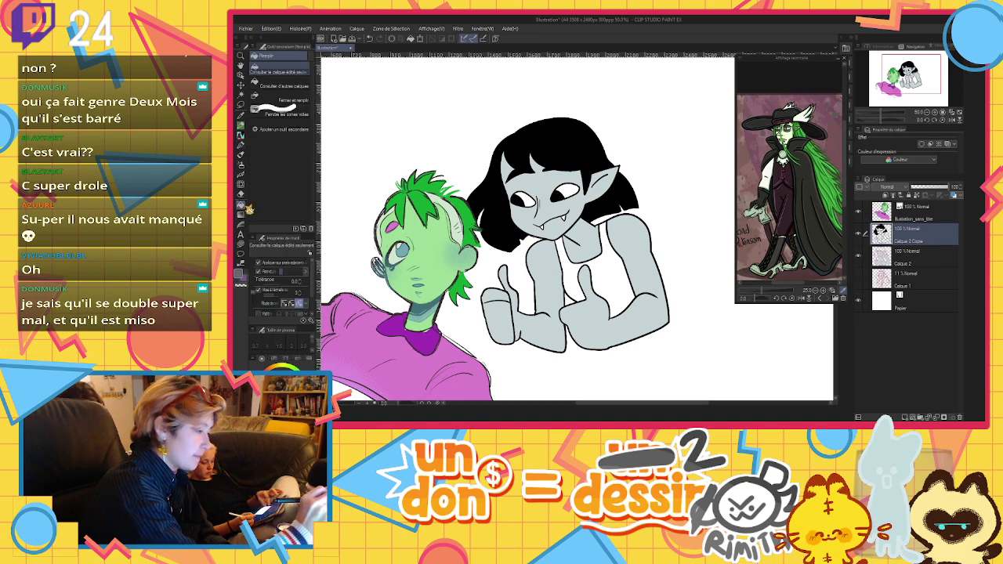
click(910, 255)
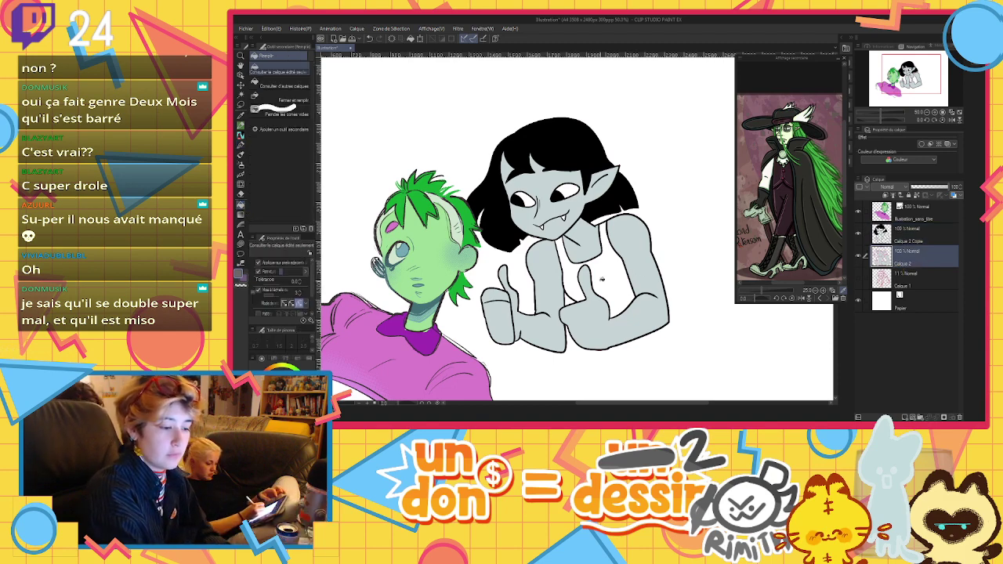
click(602, 279)
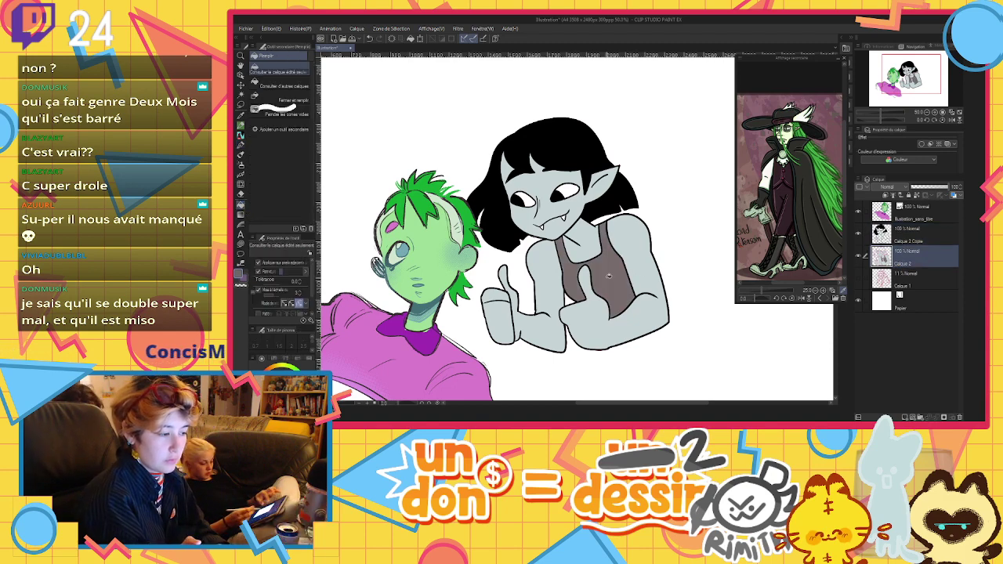
On a new layer above Calque 2 Copie, paint blue-grey blush across the nose, cheeks and ear tip in Produit mode at 20% opacity
click(896, 240)
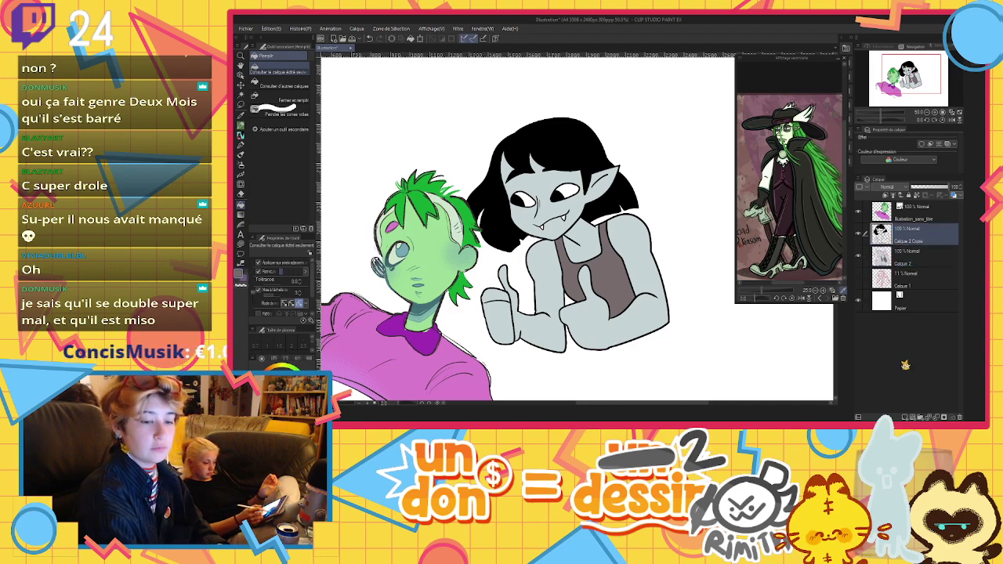
click(905, 417)
click(240, 145)
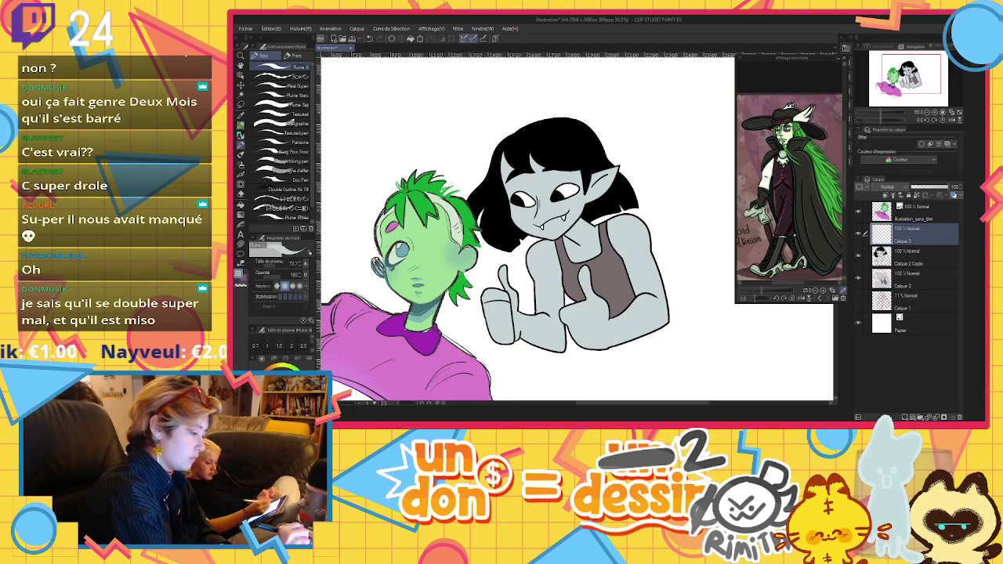
mouse_move(511, 222)
mouse_down()
mouse_move(516, 212)
mouse_move(588, 196)
mouse_up()
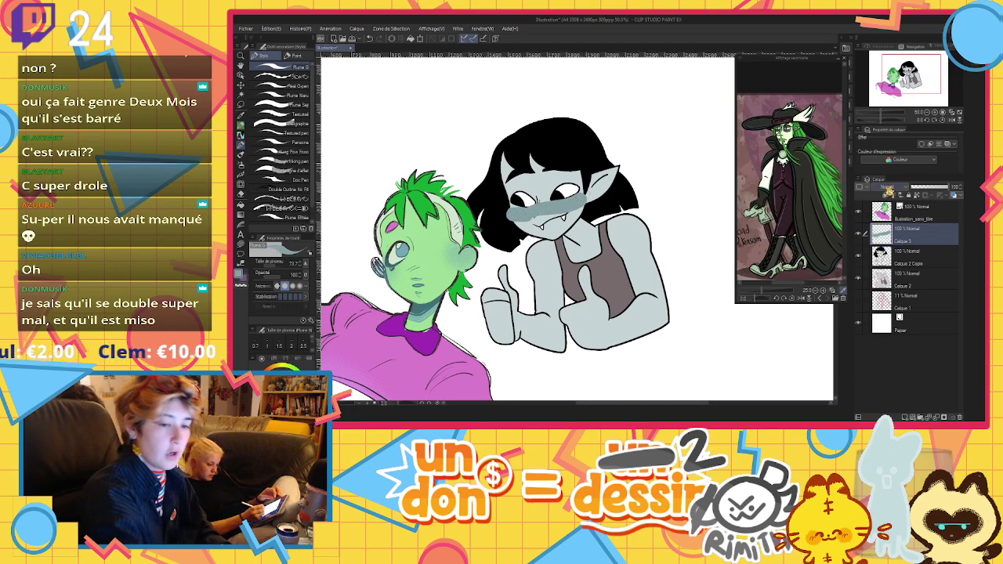
click(888, 190)
click(883, 212)
click(918, 188)
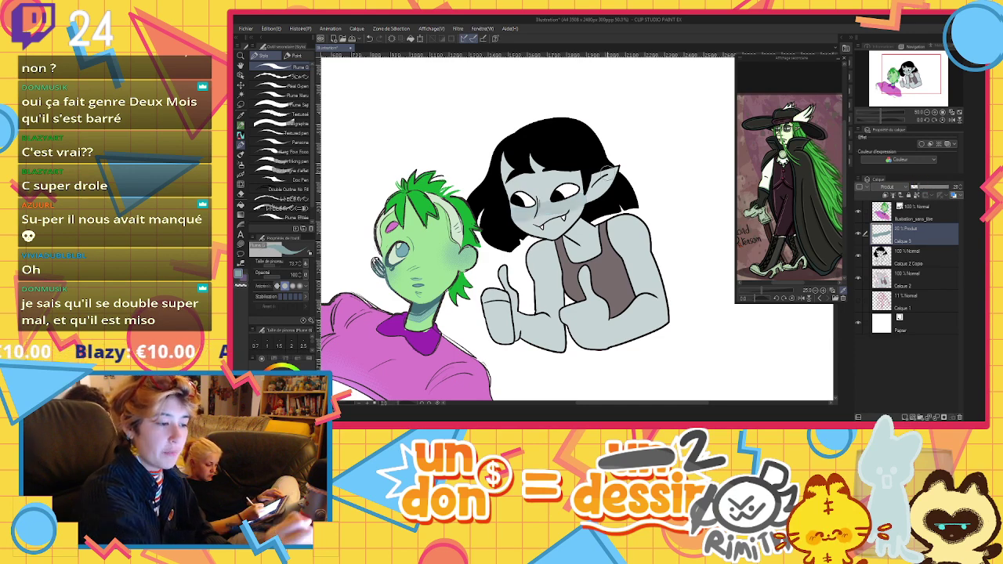
drag(614, 172, 605, 182)
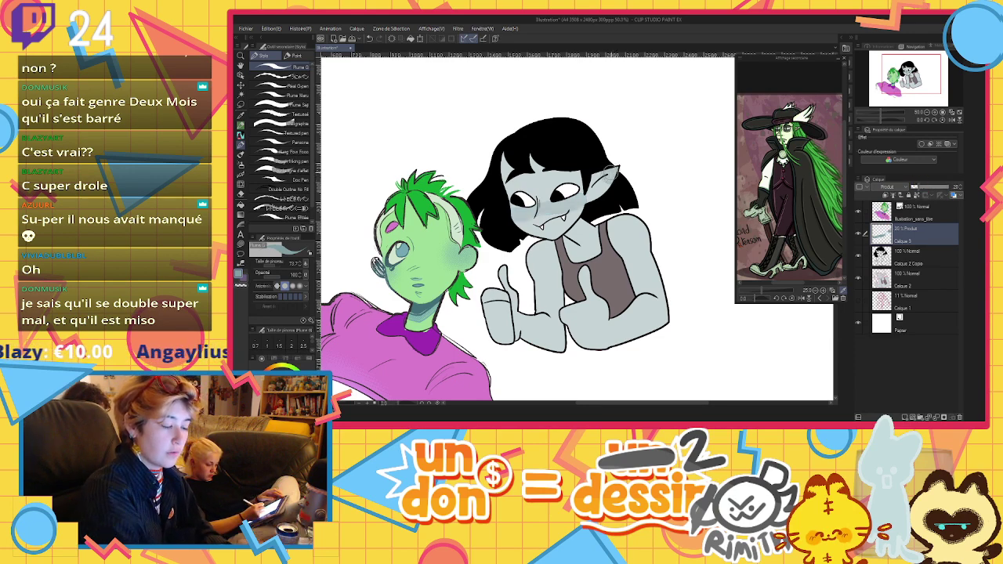
Dot white highlights on the pupils on one new layer, and fill freehand white hair highlights on another at 24% opacity
click(912, 415)
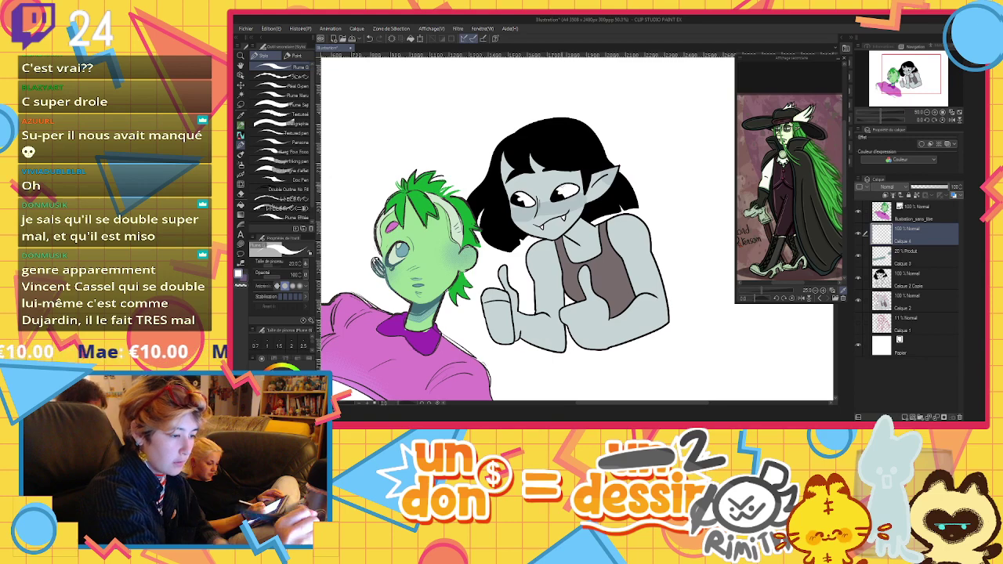
click(520, 199)
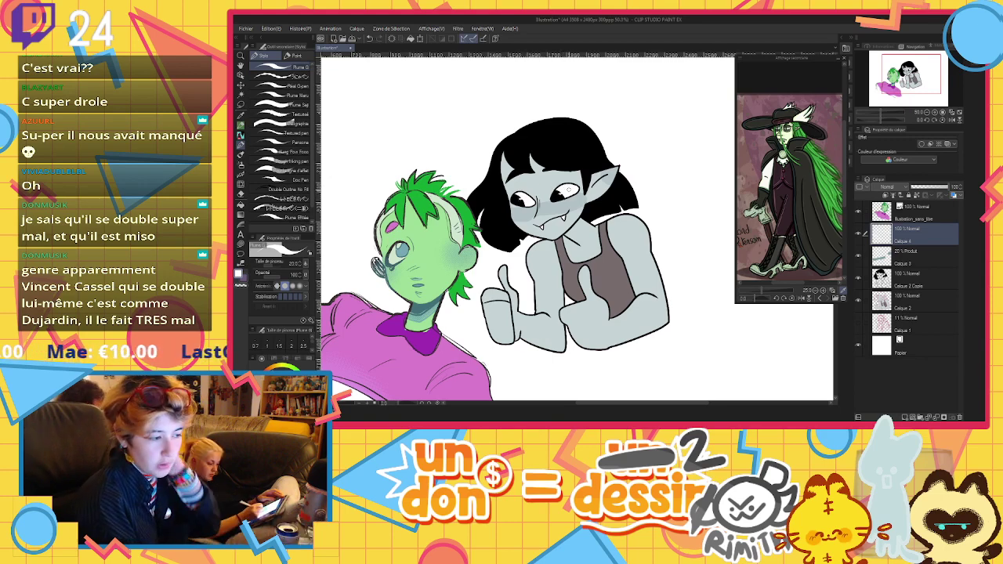
click(241, 244)
click(905, 417)
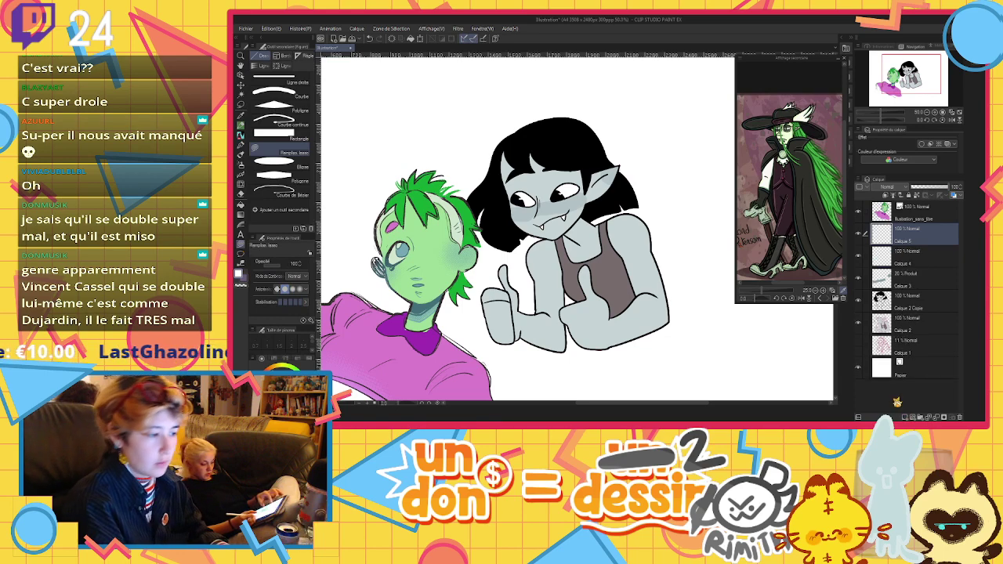
mouse_move(538, 149)
mouse_down()
mouse_move(561, 160)
mouse_move(593, 151)
mouse_move(590, 135)
mouse_move(540, 144)
mouse_up()
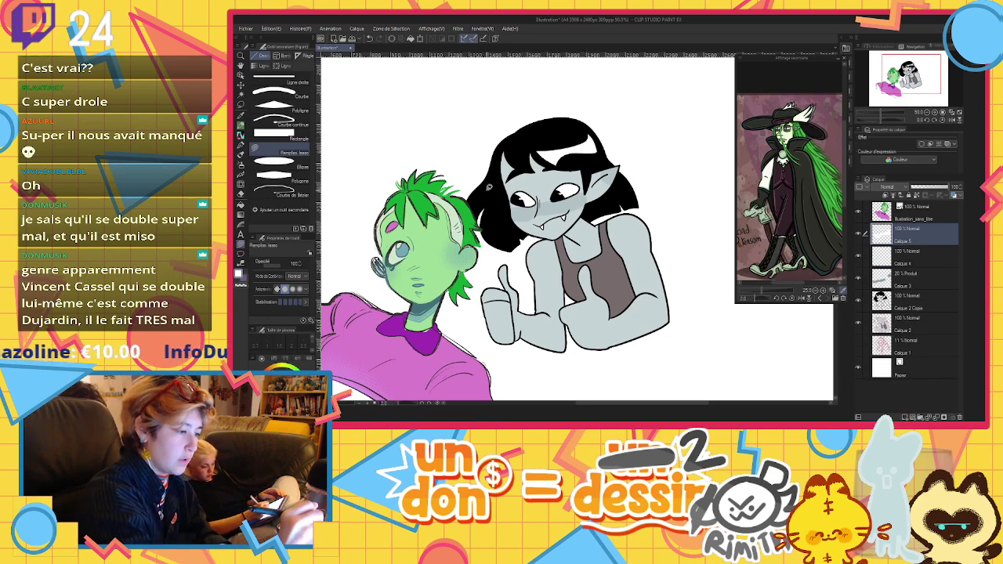
mouse_move(491, 178)
mouse_down()
mouse_move(479, 194)
mouse_move(509, 207)
mouse_move(493, 173)
mouse_up()
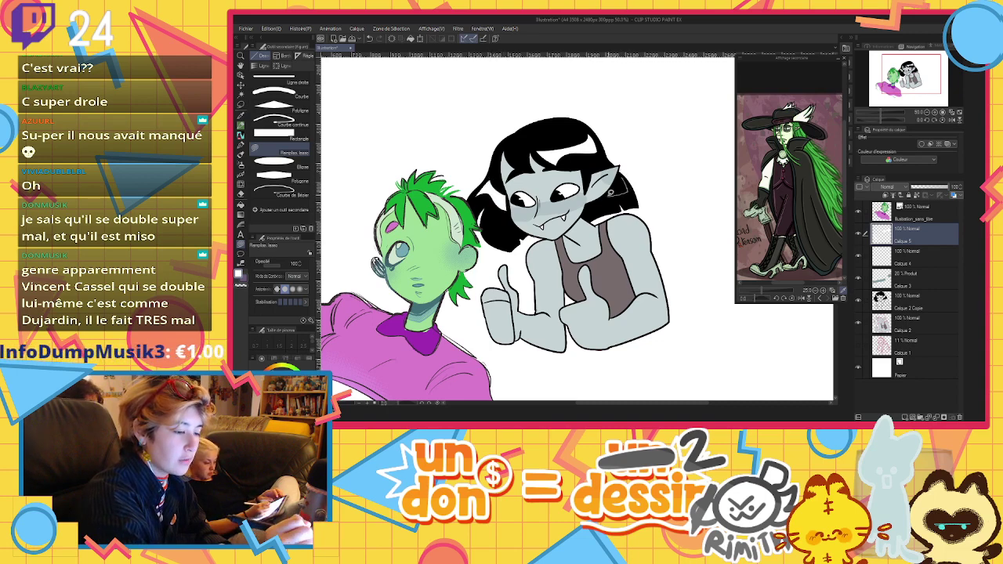
drag(906, 188, 925, 189)
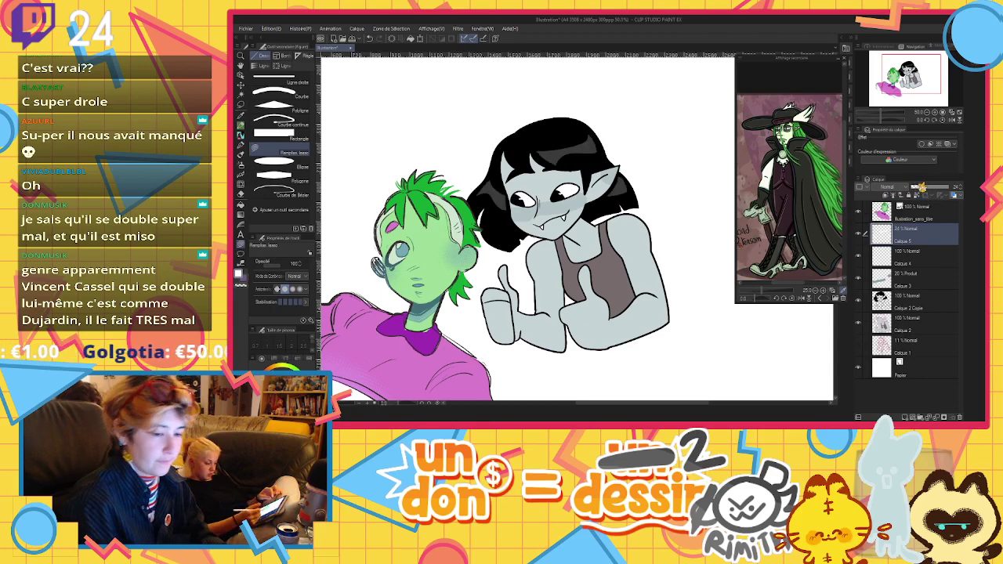
Hatch blue-grey blush lines on the cheeks on a new layer, and set that layer to Produit with reduced opacity
click(909, 417)
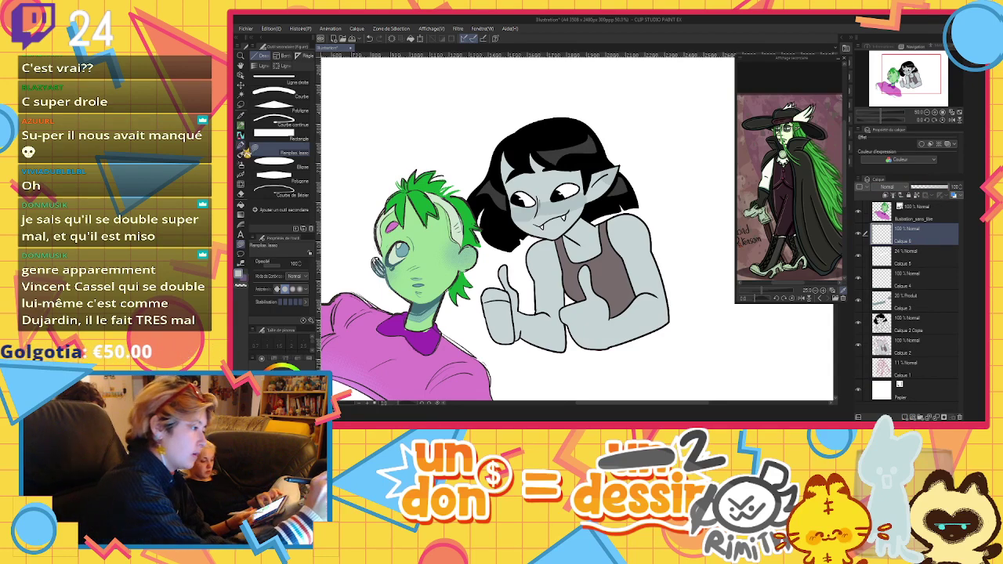
click(245, 151)
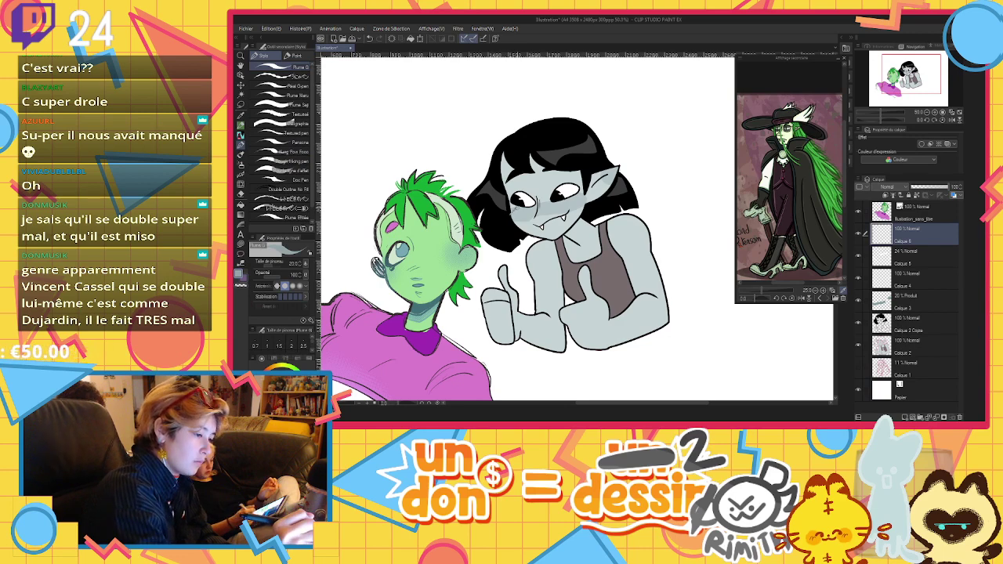
drag(518, 207, 532, 214)
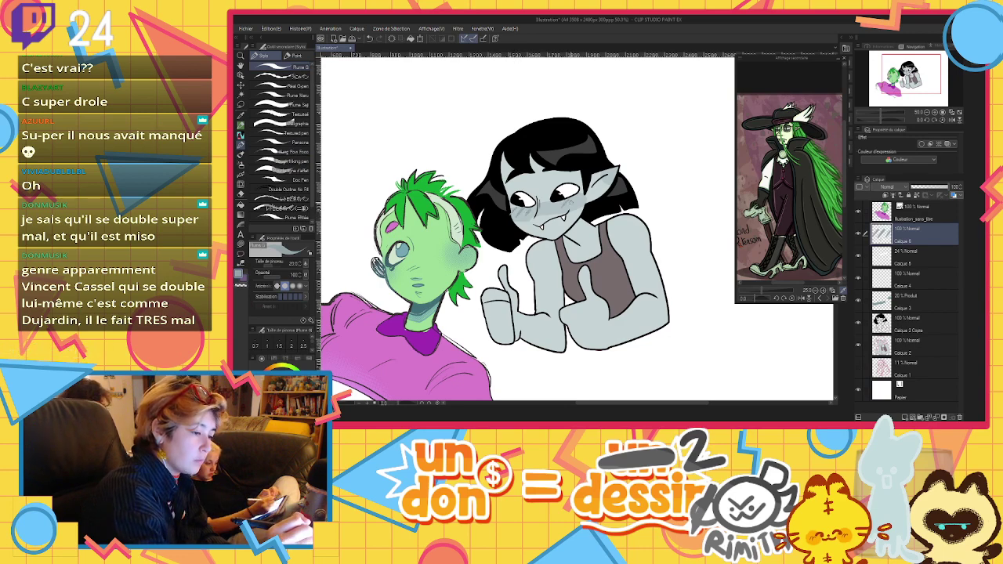
click(904, 187)
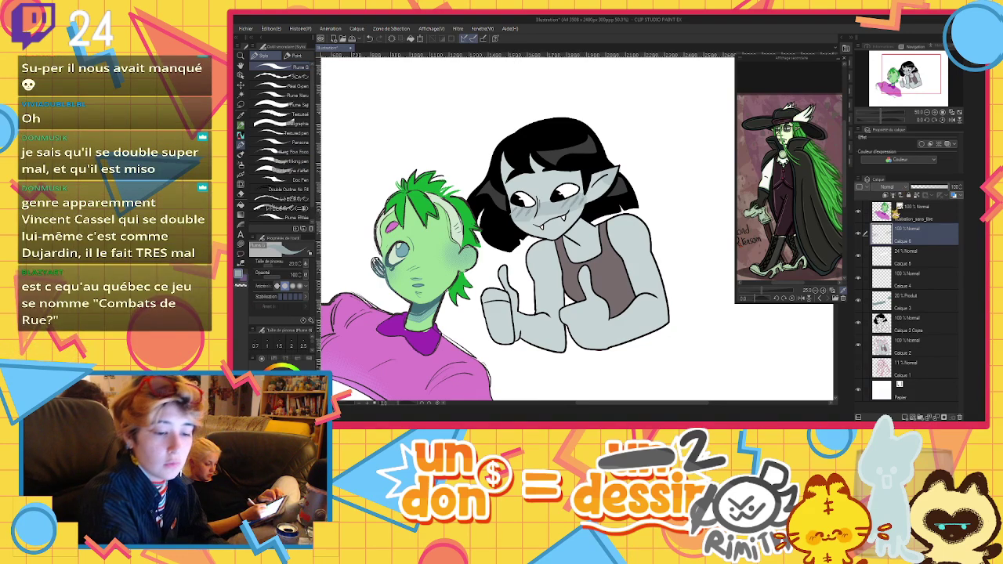
click(896, 217)
click(900, 187)
click(895, 209)
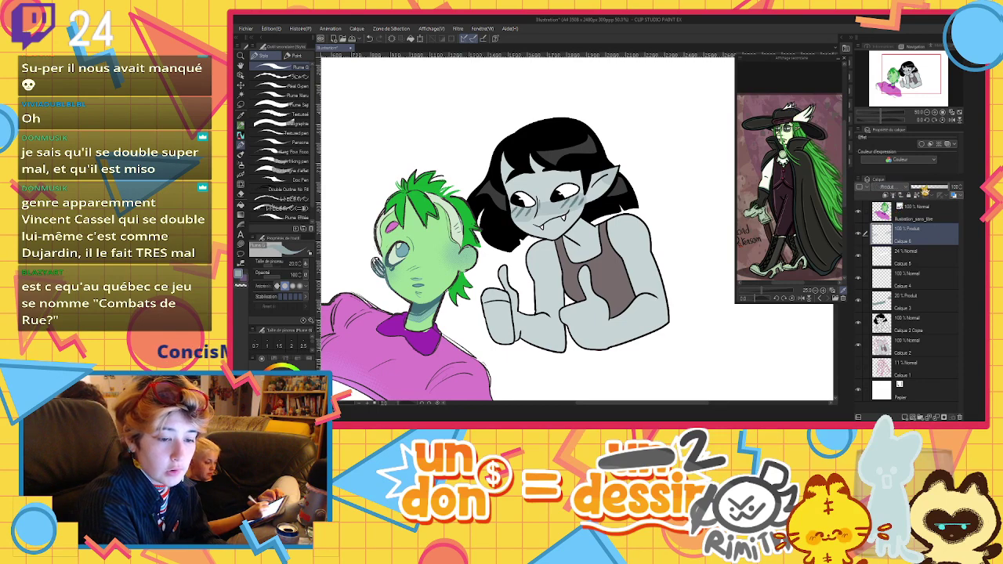
click(921, 187)
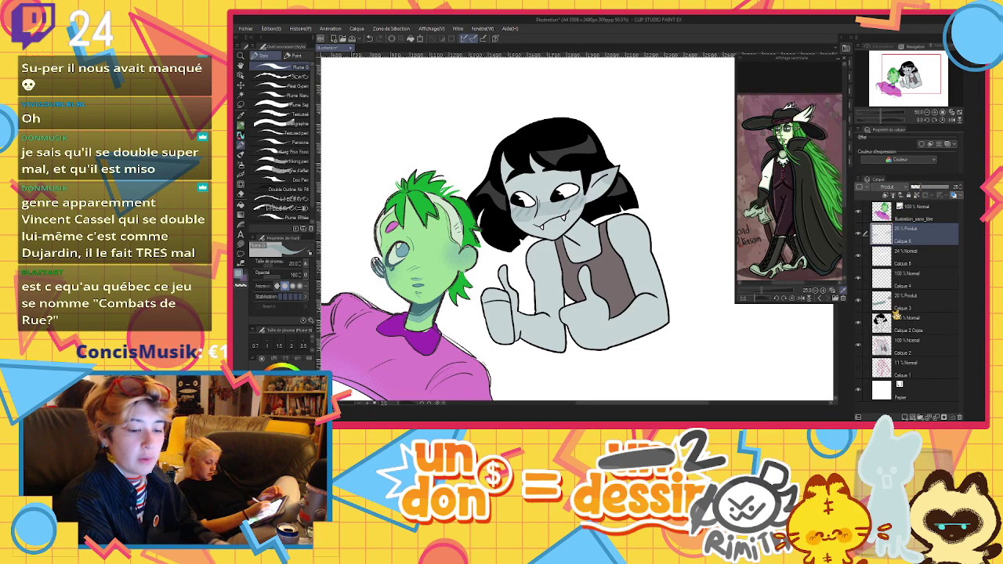
Lock the transparent pixels of Calque 2 Copie and recolour the inner lines of the ear, hands, neck and arm blue-grey
click(897, 317)
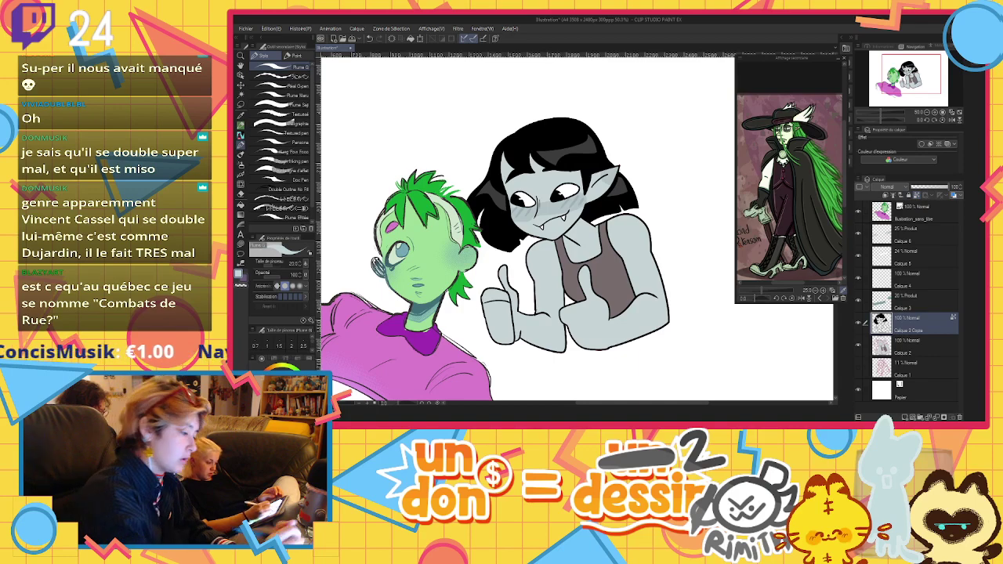
click(279, 384)
click(280, 268)
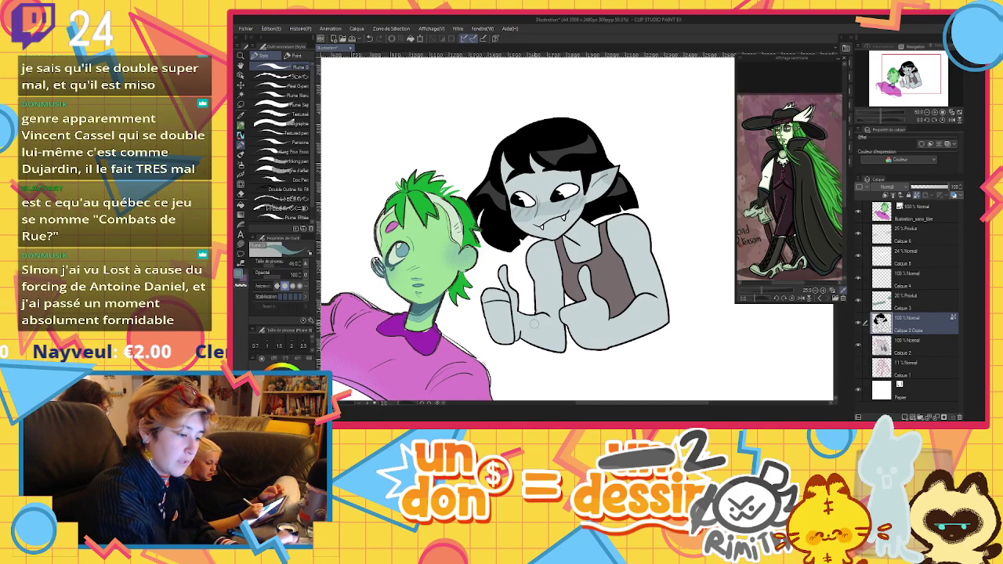
drag(518, 334, 508, 297)
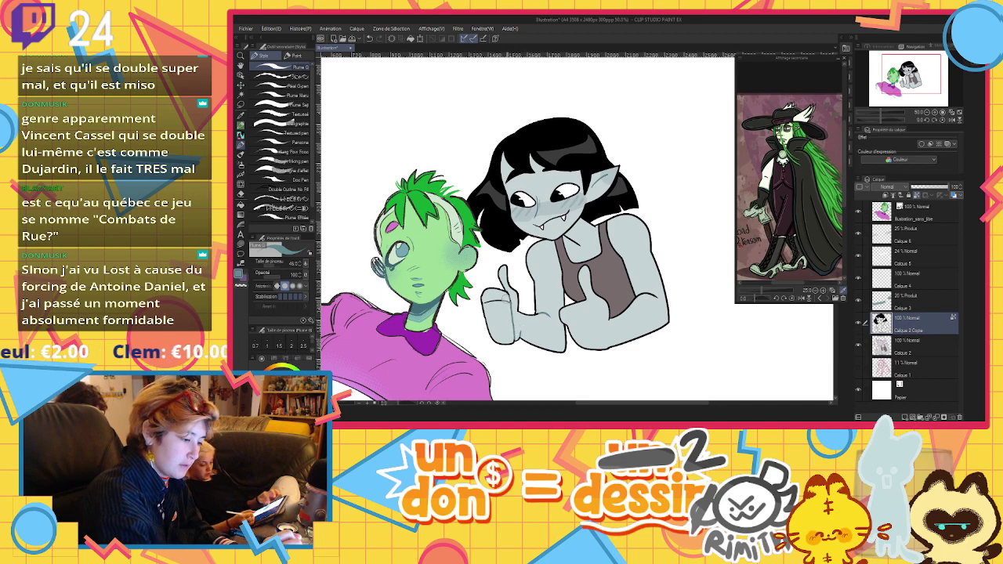
drag(569, 237, 582, 246)
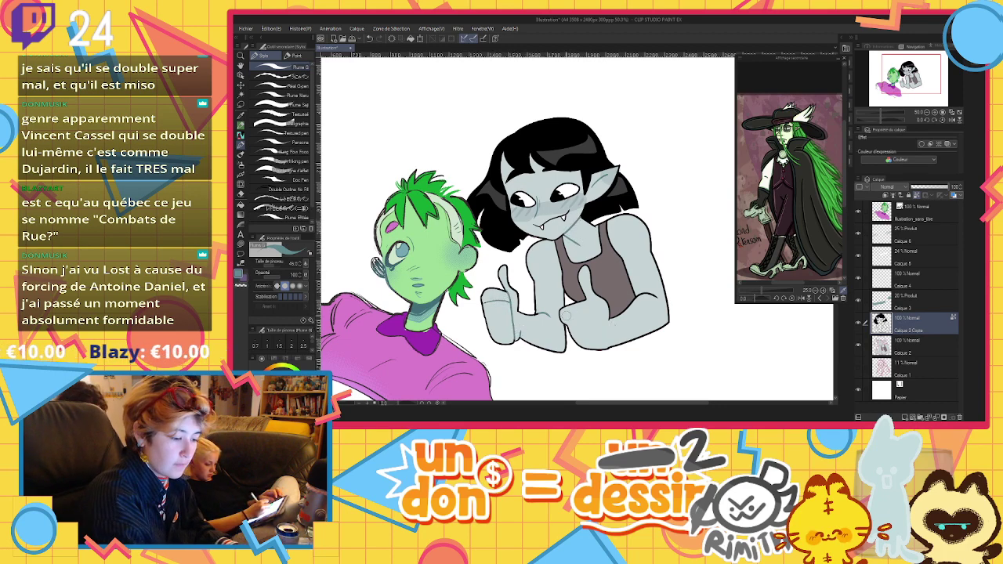
drag(641, 295, 658, 306)
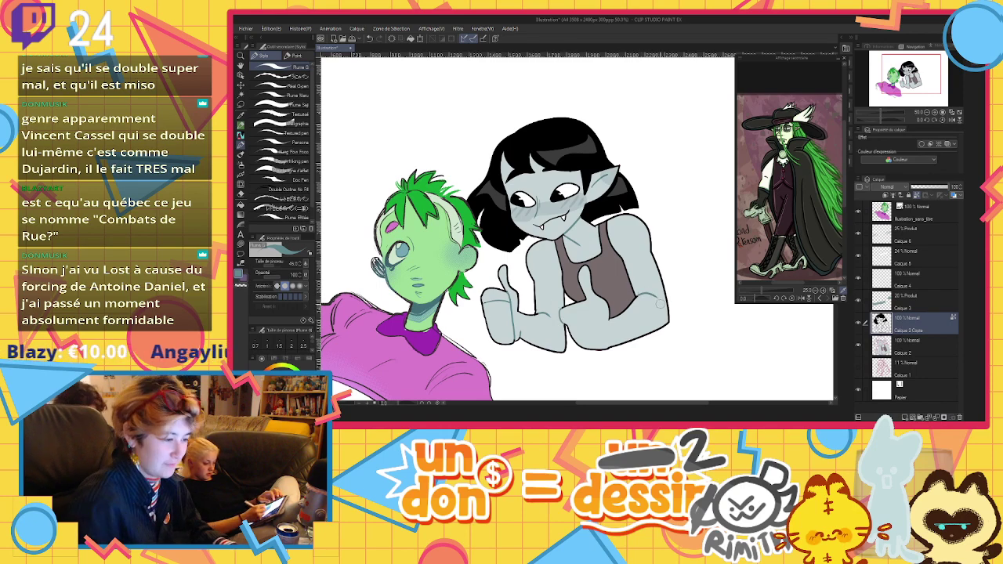
On a new layer above Calque 2 Copie, draw two small light-blue hearts beside the black hair and sign below the character's arm
scroll(659, 304, down, 2)
scroll(629, 324, up, 1)
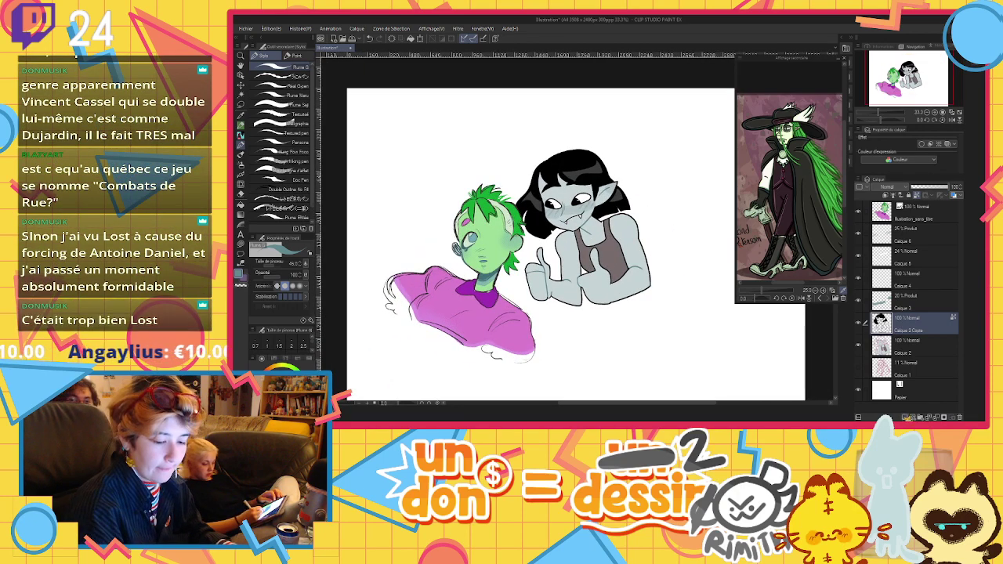
key(ctrl+shift+n)
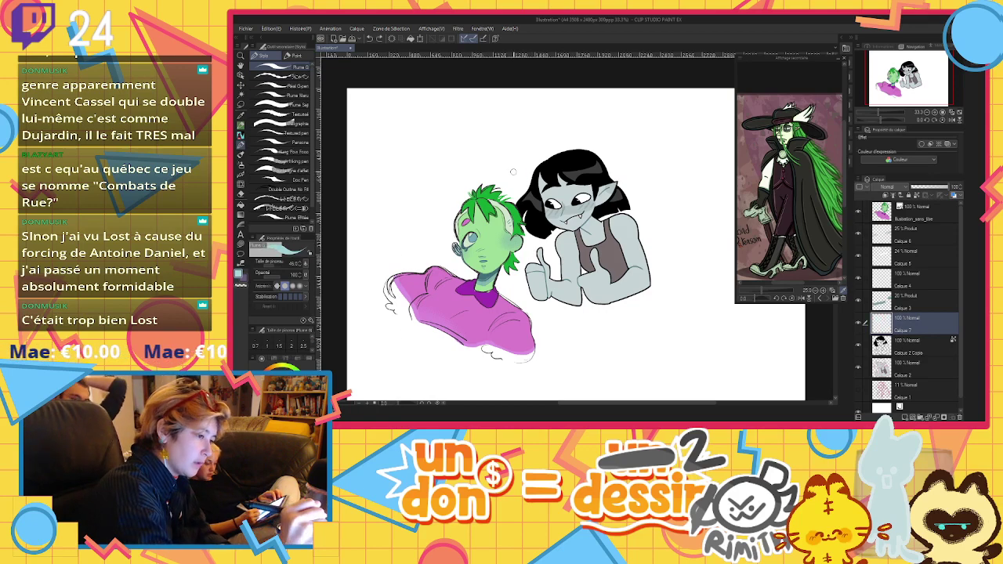
drag(519, 174, 517, 187)
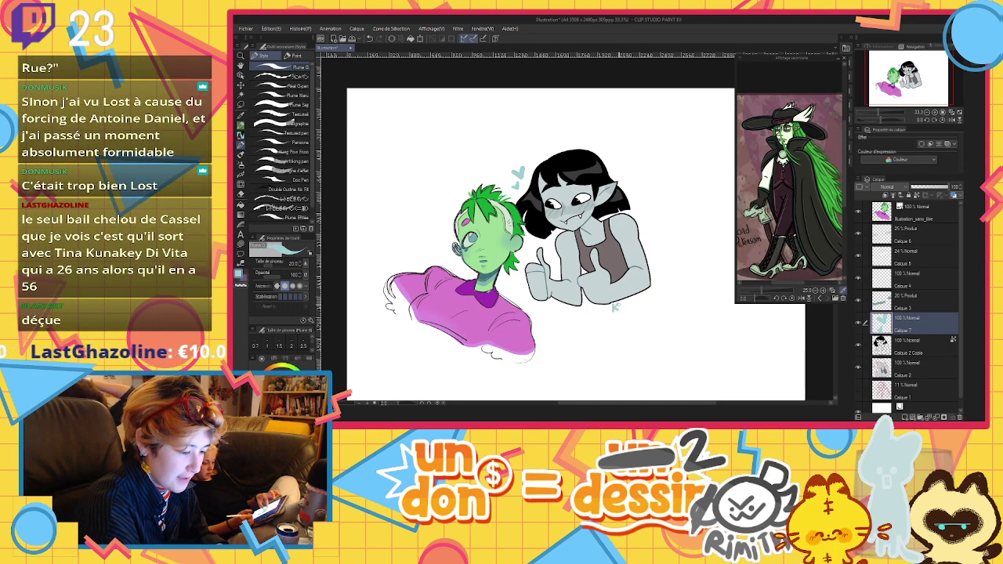
drag(618, 305, 620, 308)
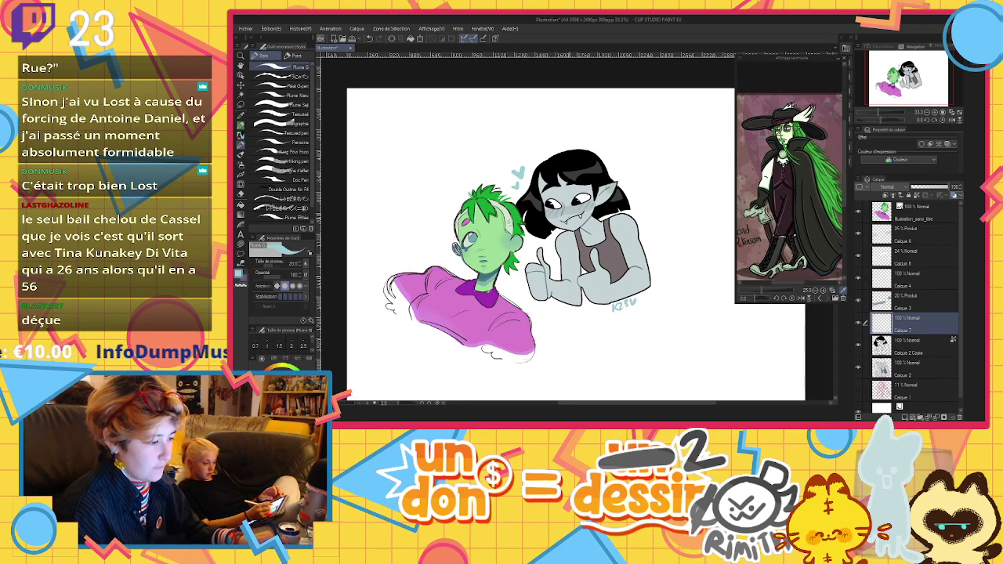
Crop the canvas on all four sides to a close frame around both characters
key(ctrl+minus)
click(272, 29)
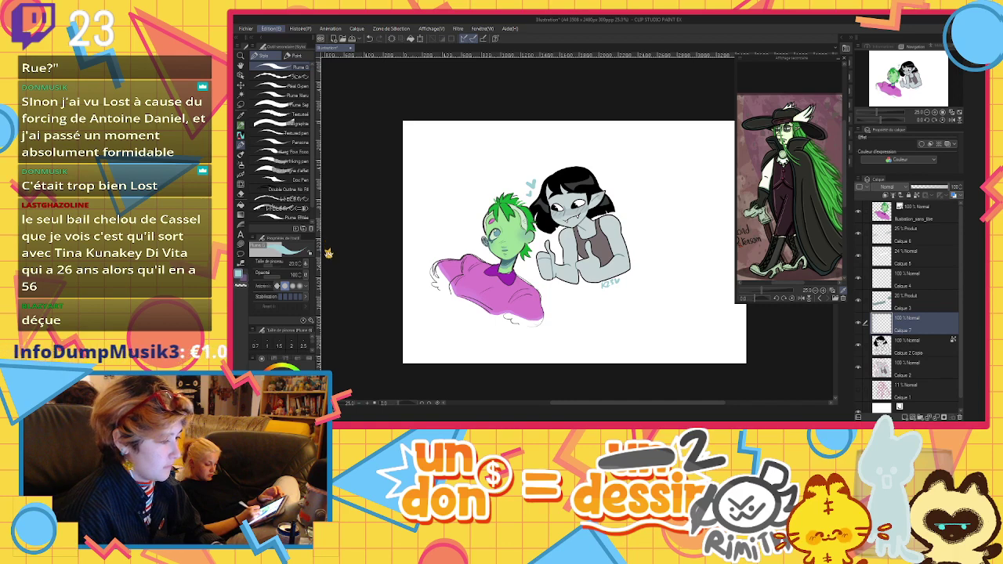
click(329, 252)
drag(405, 242, 427, 242)
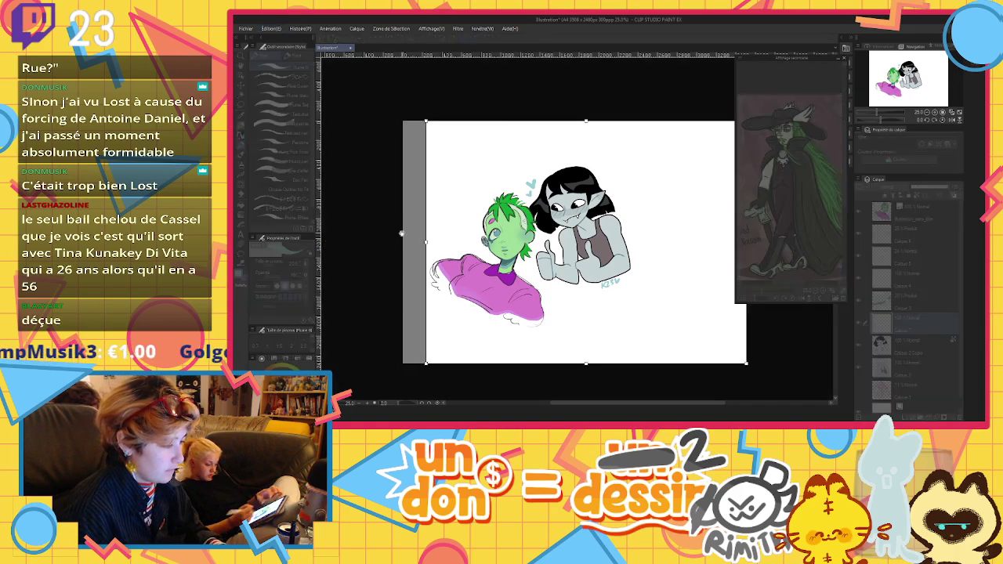
scroll(584, 190, down, 1)
drag(586, 316, 578, 294)
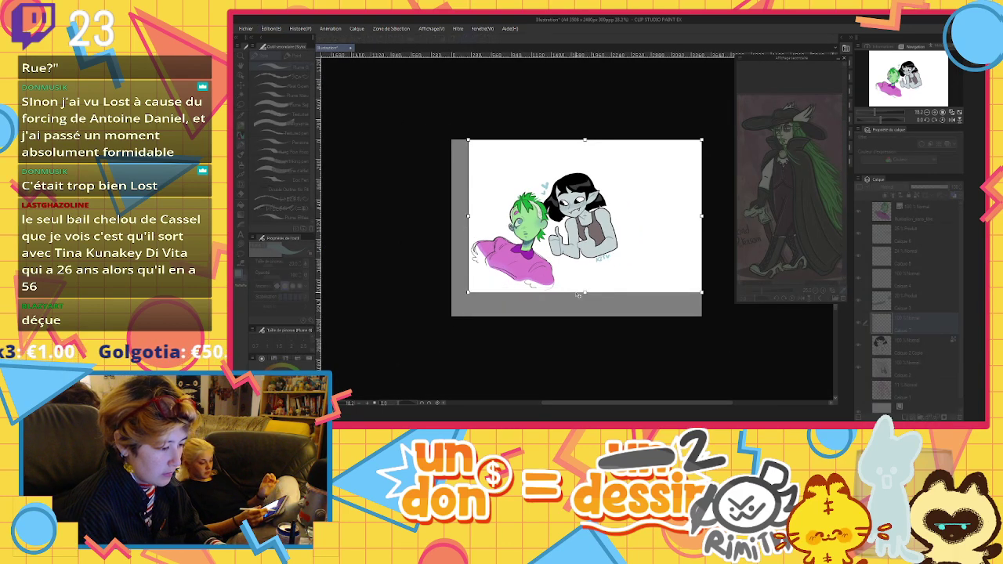
drag(705, 216, 618, 217)
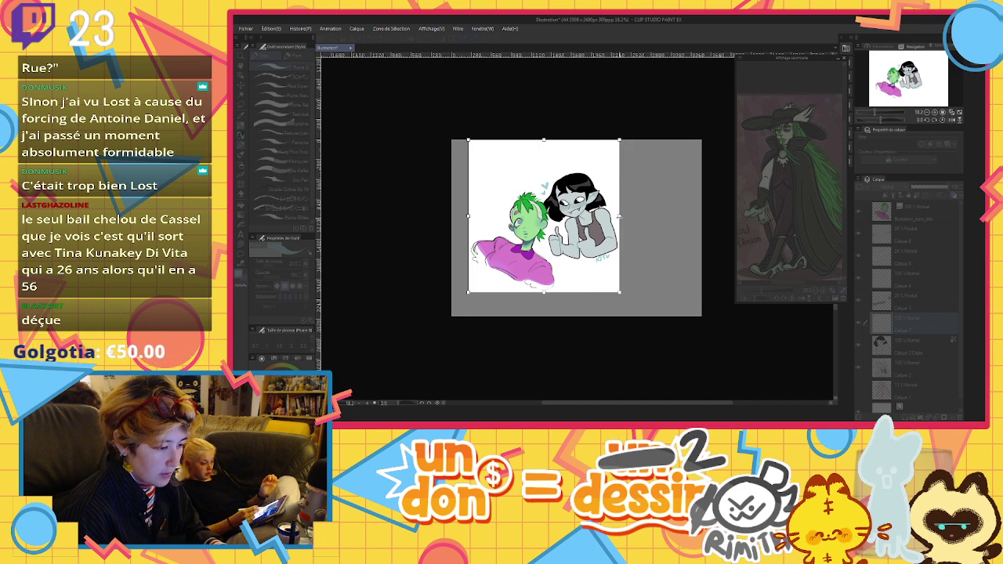
drag(550, 145, 546, 170)
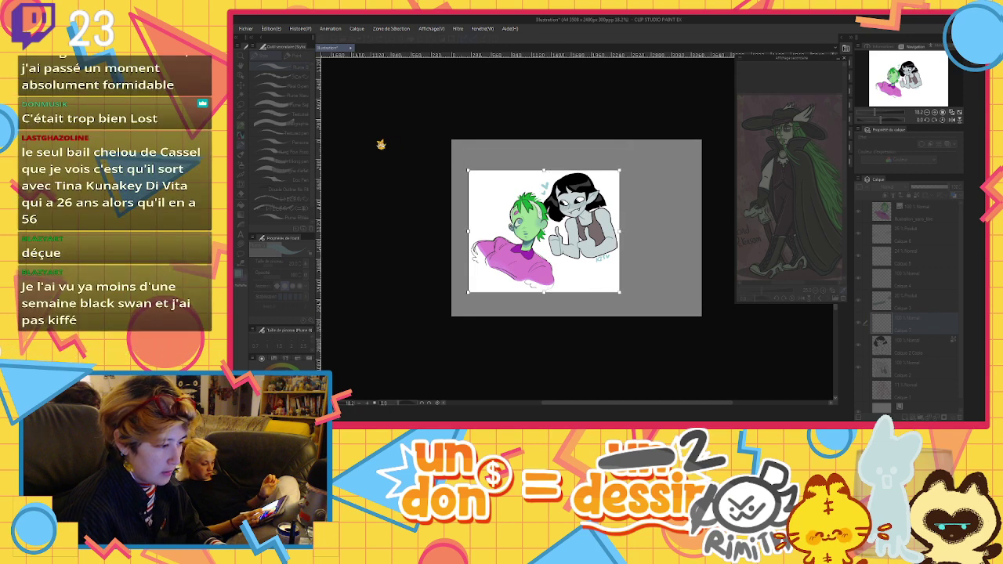
key(Return)
scroll(648, 191, up, 2)
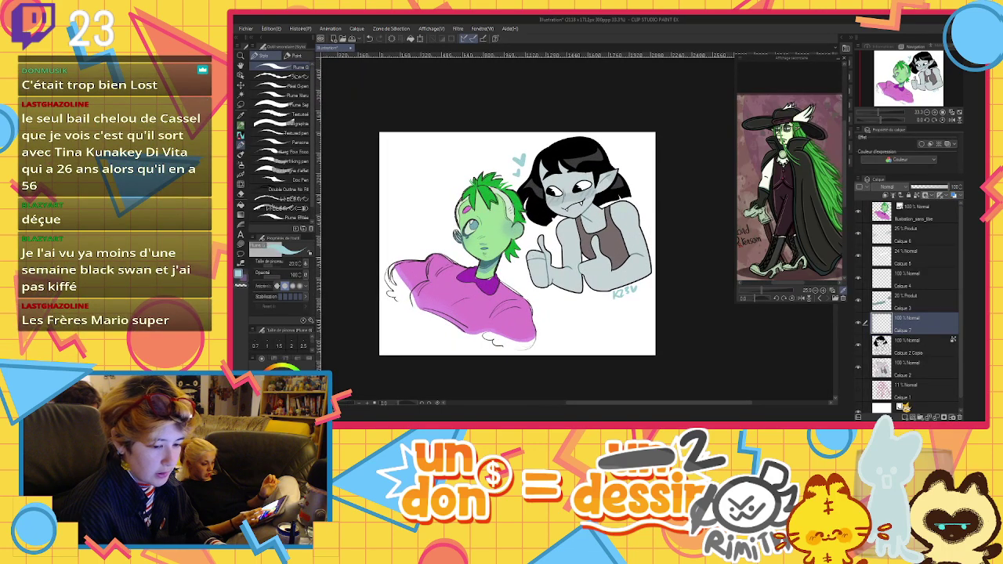
Add a new layer above Calque 7 and choose the lasso fill tool for a background
click(901, 417)
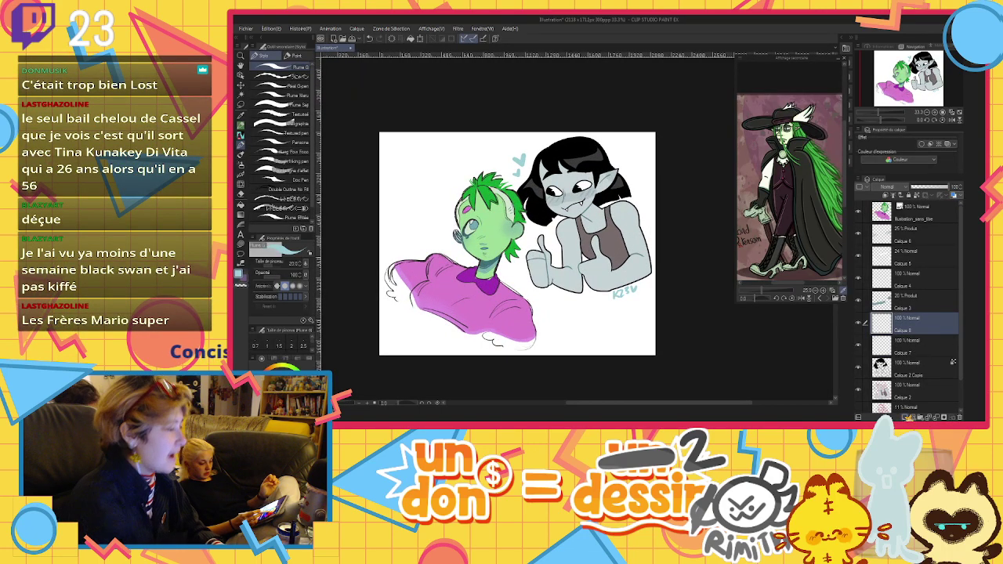
key(u)
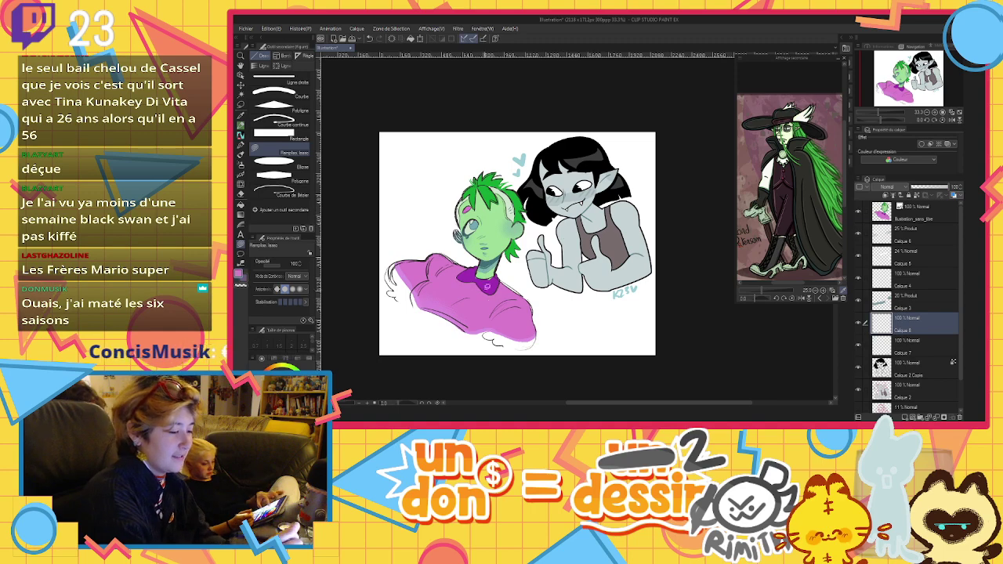
mouse_move(389, 147)
mouse_down()
mouse_move(391, 255)
mouse_move(443, 243)
mouse_move(466, 181)
mouse_up()
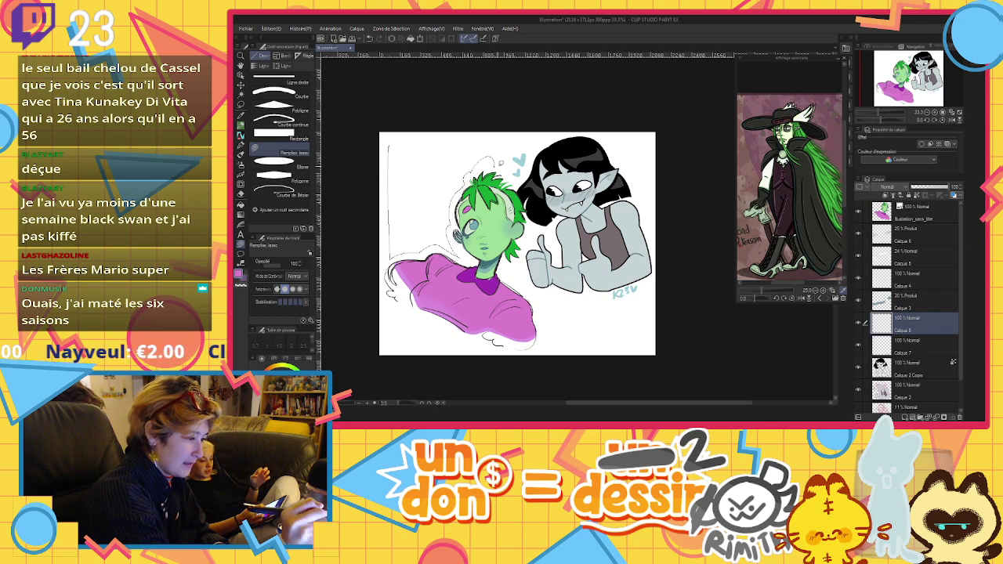
drag(541, 139, 544, 137)
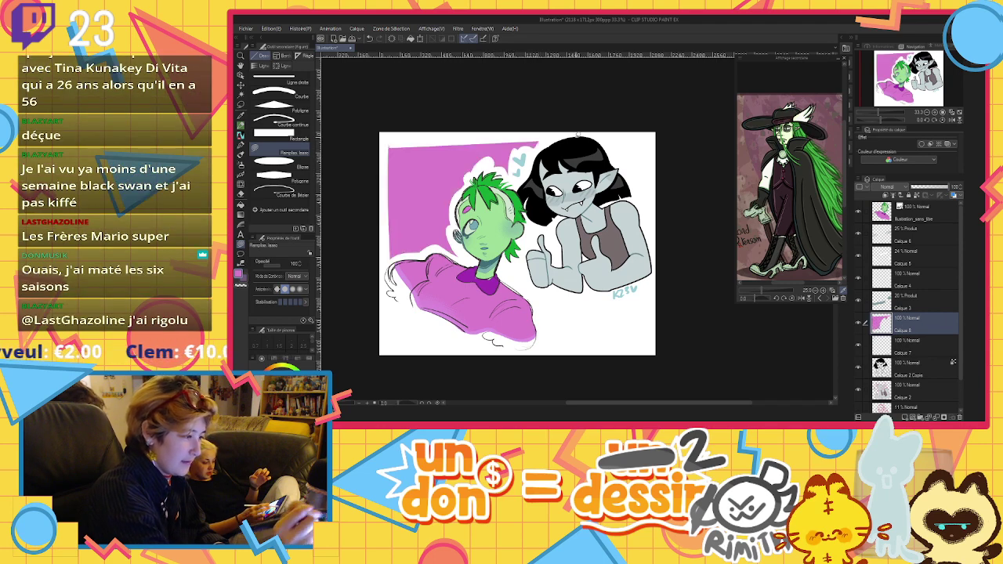
click(397, 37)
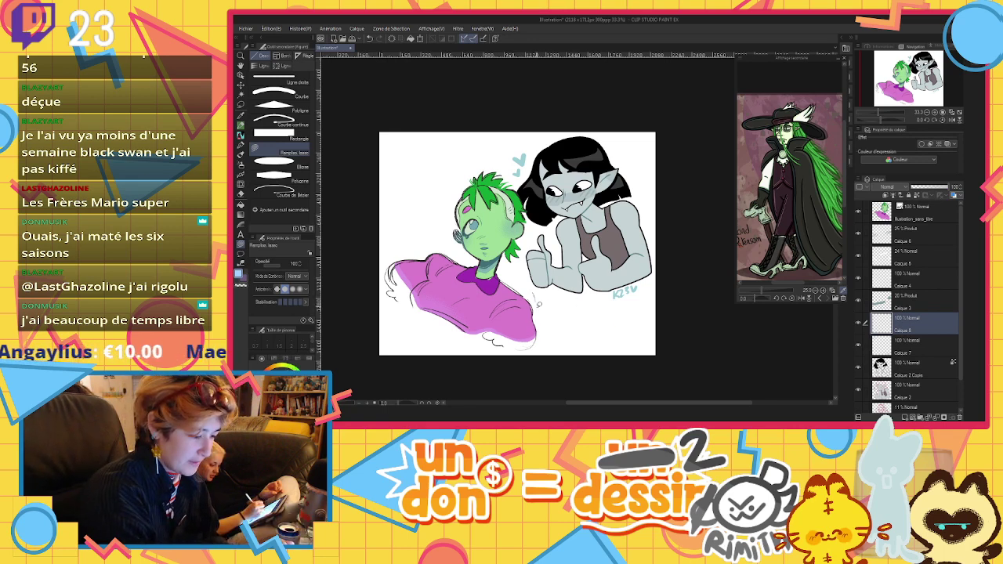
key(ctrl+z)
Lasso-fill light blue below the thumbs-up character's arms and between both characters, and lower the layer's opacity
mouse_move(540, 318)
mouse_down()
mouse_move(570, 350)
mouse_move(651, 350)
mouse_move(649, 314)
mouse_move(634, 299)
mouse_move(537, 291)
mouse_up()
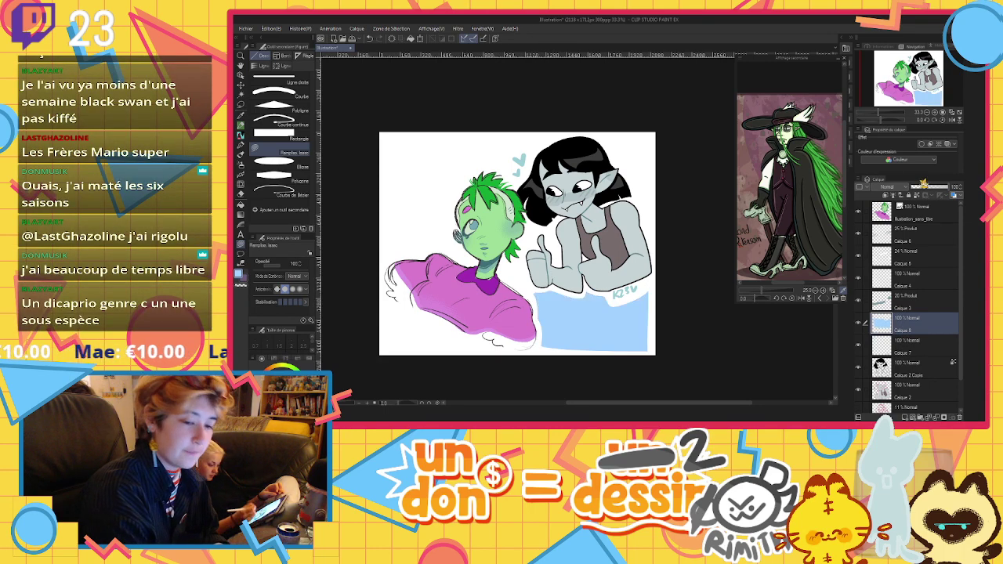
click(924, 186)
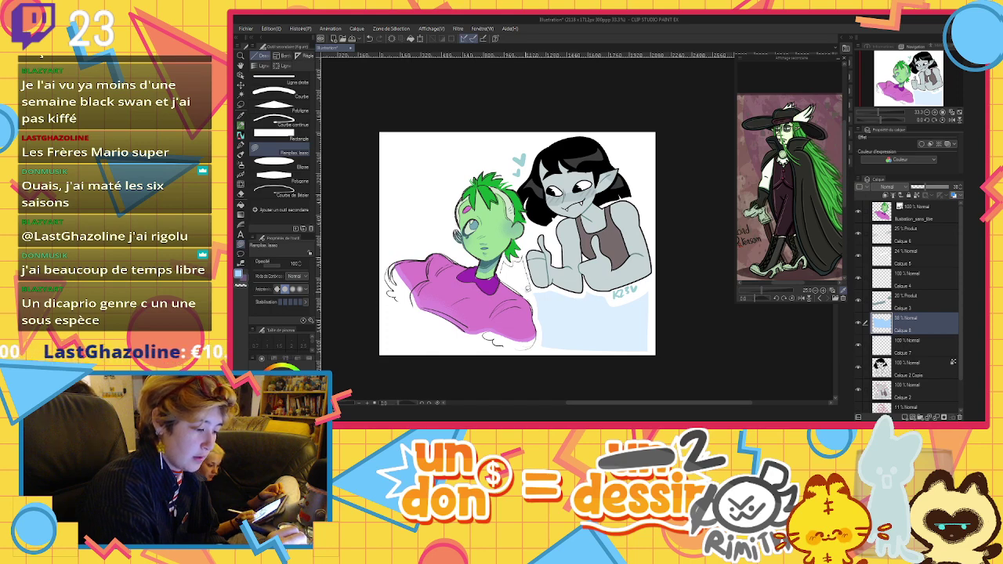
drag(527, 288, 520, 259)
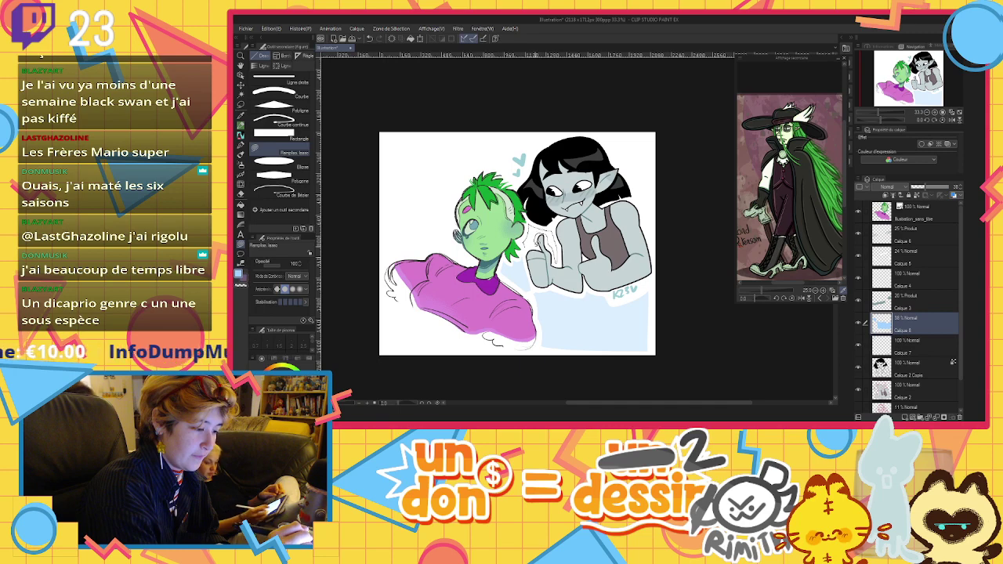
drag(530, 232, 526, 249)
click(917, 196)
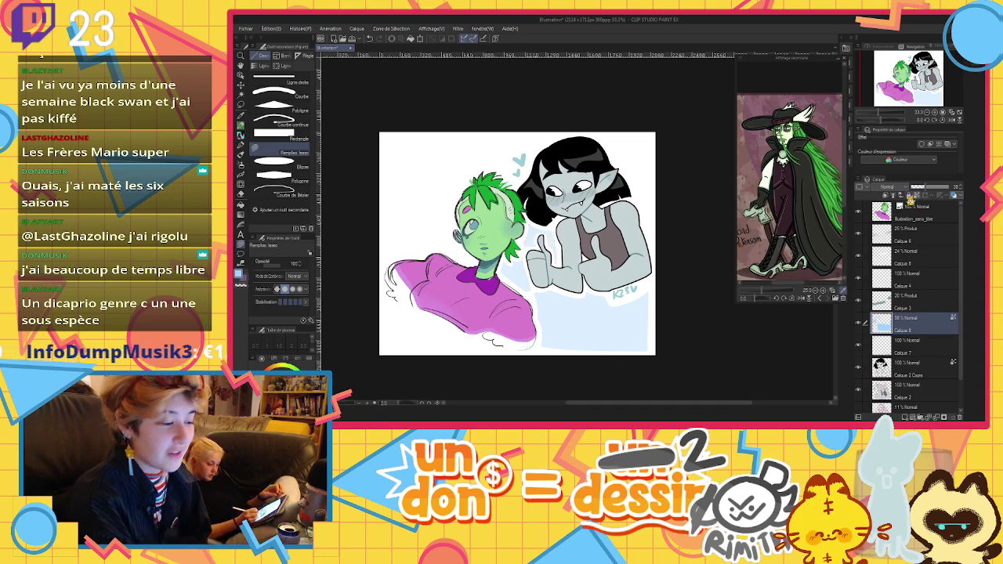
click(917, 195)
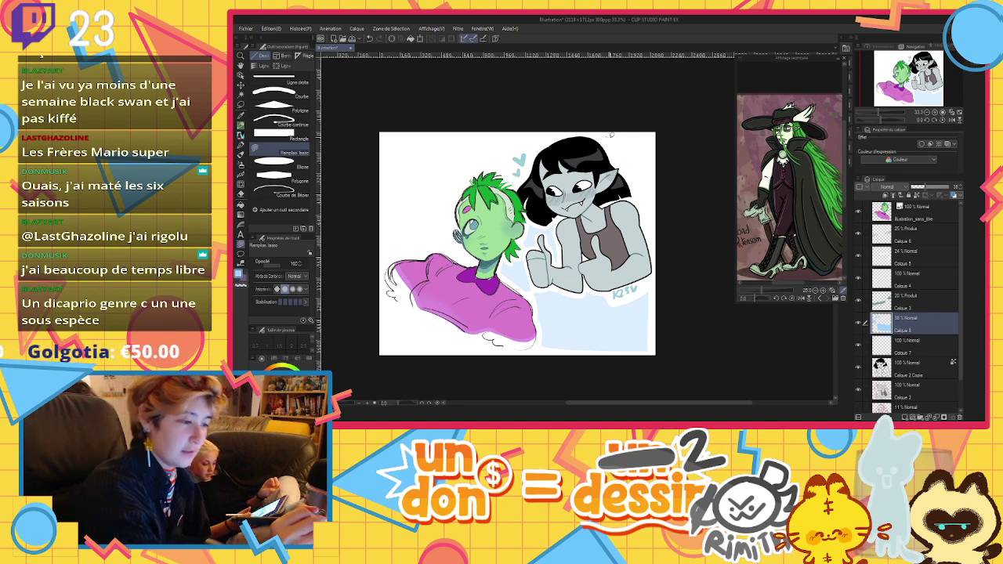
Lasso-fill the background behind the black-haired character's back and ear in light blue, keeping a white margin around the figure
mouse_move(611, 134)
mouse_down()
mouse_move(646, 139)
mouse_move(649, 218)
mouse_up()
key(ctrl+z)
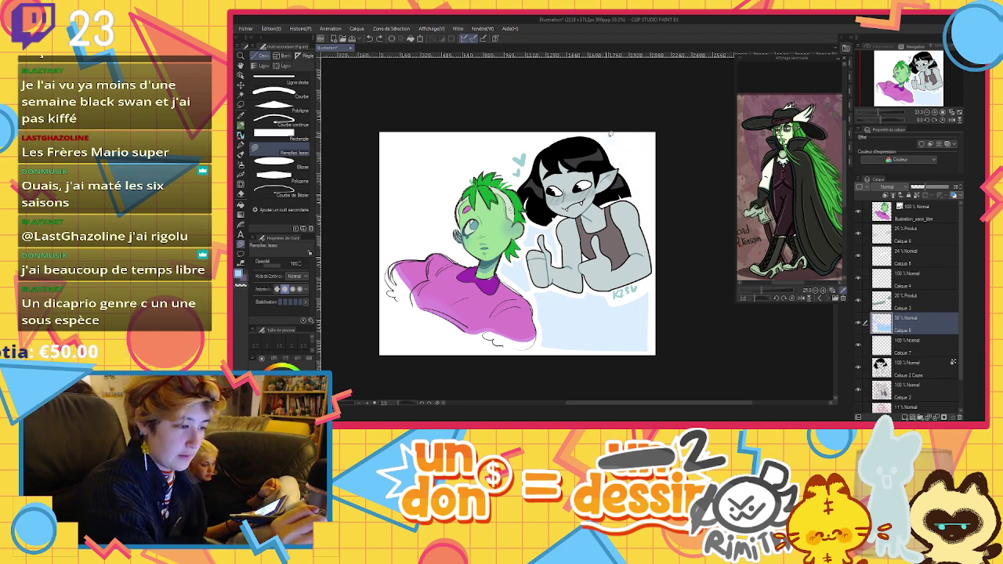
mouse_move(605, 138)
mouse_down()
mouse_move(652, 138)
mouse_move(654, 222)
mouse_move(646, 217)
mouse_up()
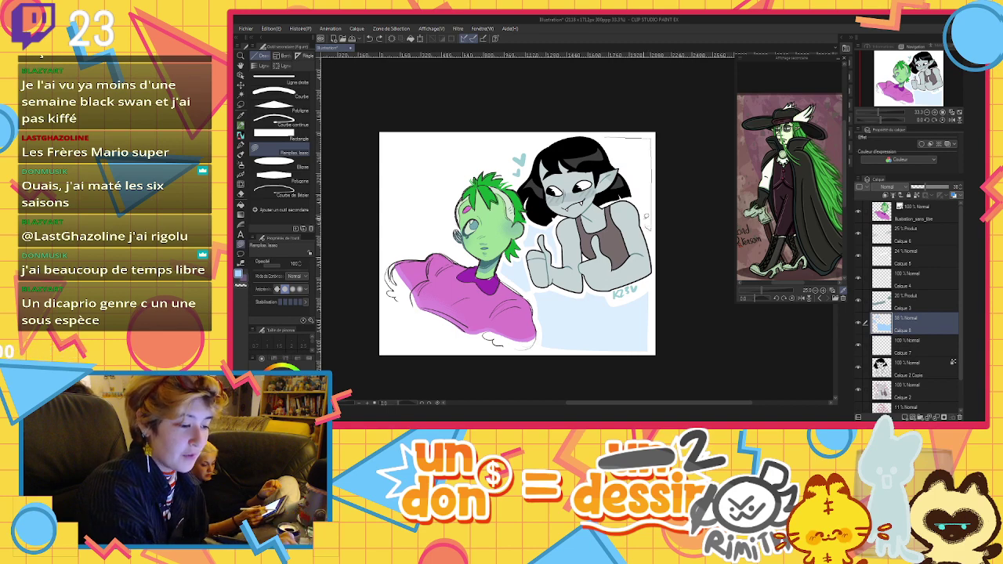
drag(620, 162, 606, 139)
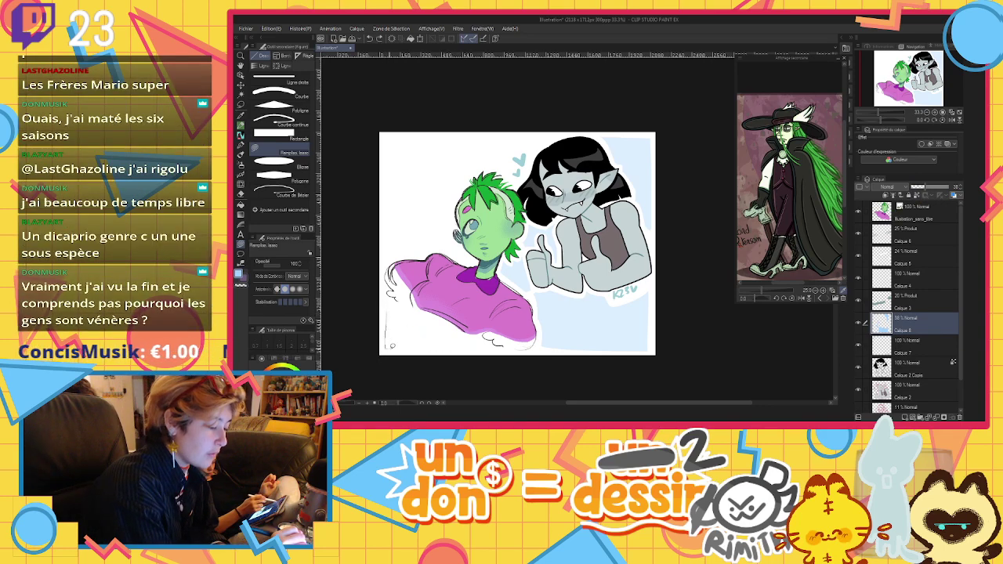
Lasso-fill the background below the purple clothes and above the green-haired character in light blue, leaving white around the figures and hearts
drag(393, 345, 479, 344)
mouse_move(387, 313)
mouse_down()
mouse_move(390, 345)
mouse_move(500, 344)
mouse_move(389, 298)
mouse_up()
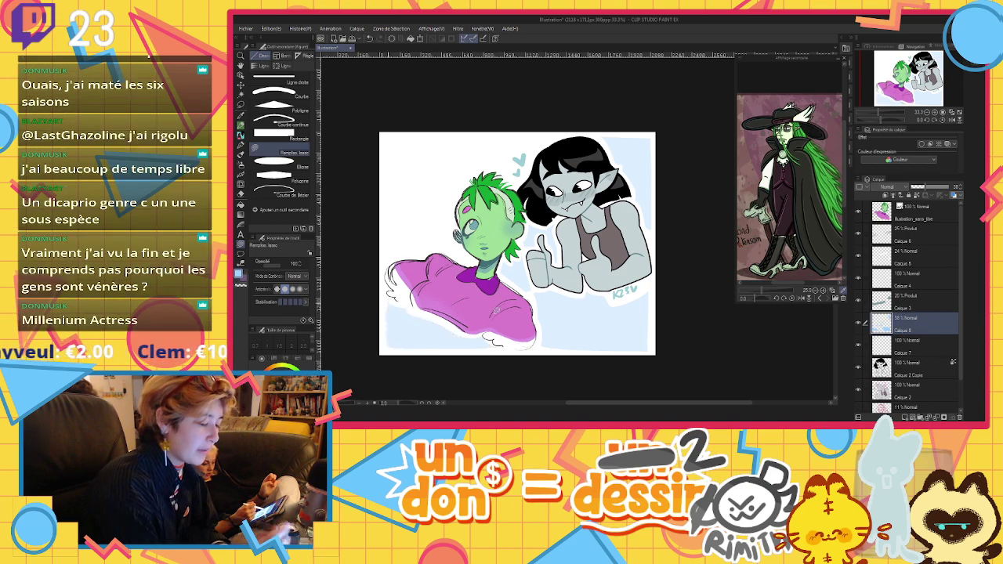
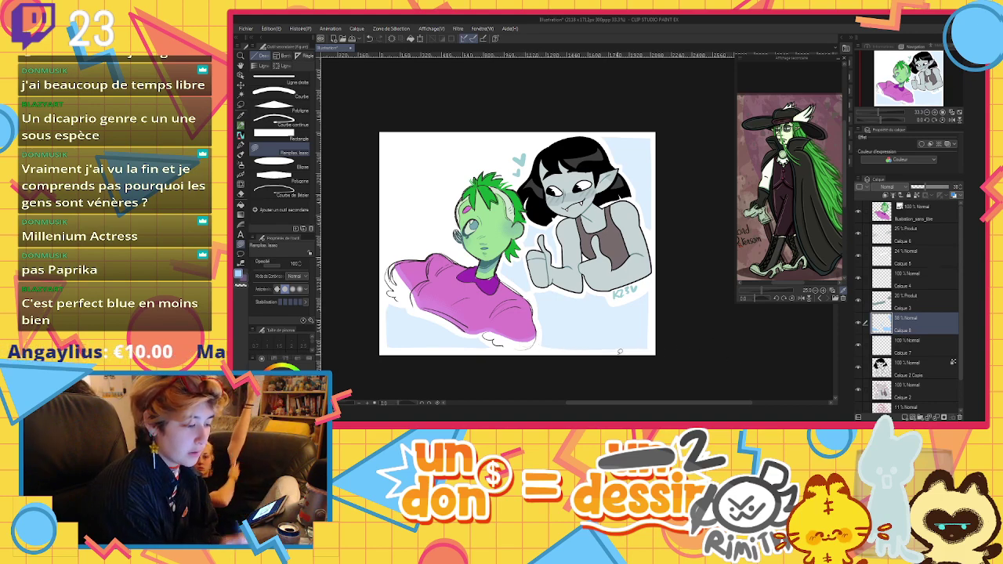
mouse_move(385, 140)
mouse_down()
mouse_move(384, 259)
mouse_move(406, 256)
mouse_up()
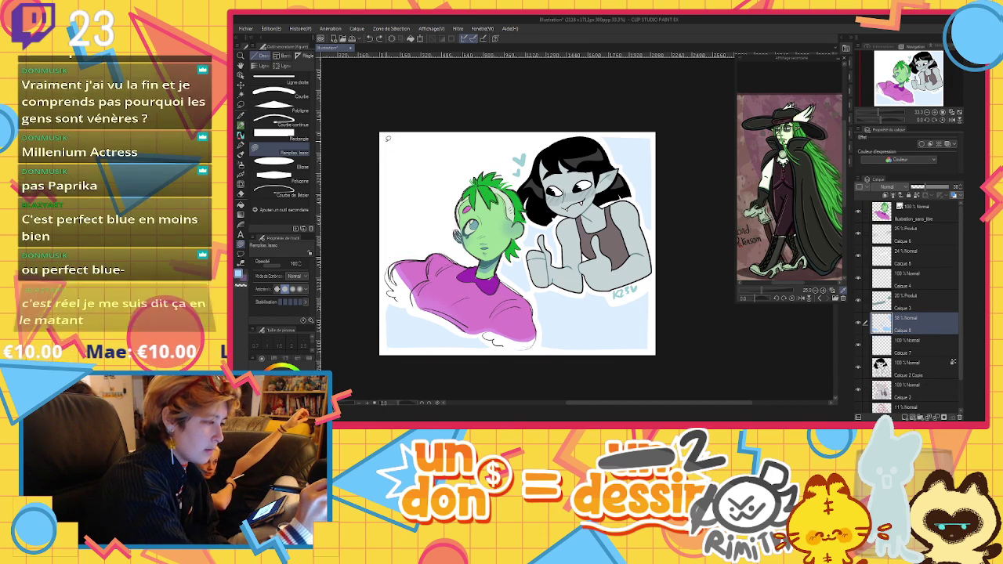
mouse_move(386, 138)
mouse_down()
mouse_move(385, 271)
mouse_move(398, 254)
mouse_move(443, 249)
mouse_move(449, 198)
mouse_move(468, 176)
mouse_move(553, 131)
mouse_up()
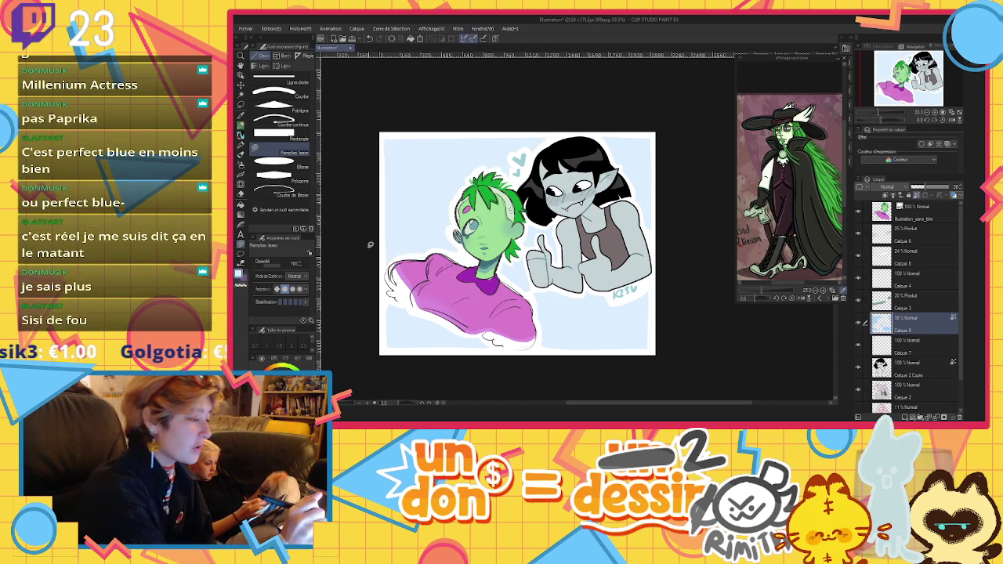
Recolour the filled background grey-blue within its transparency lock and lower the layer's opacity to 23%
click(391, 38)
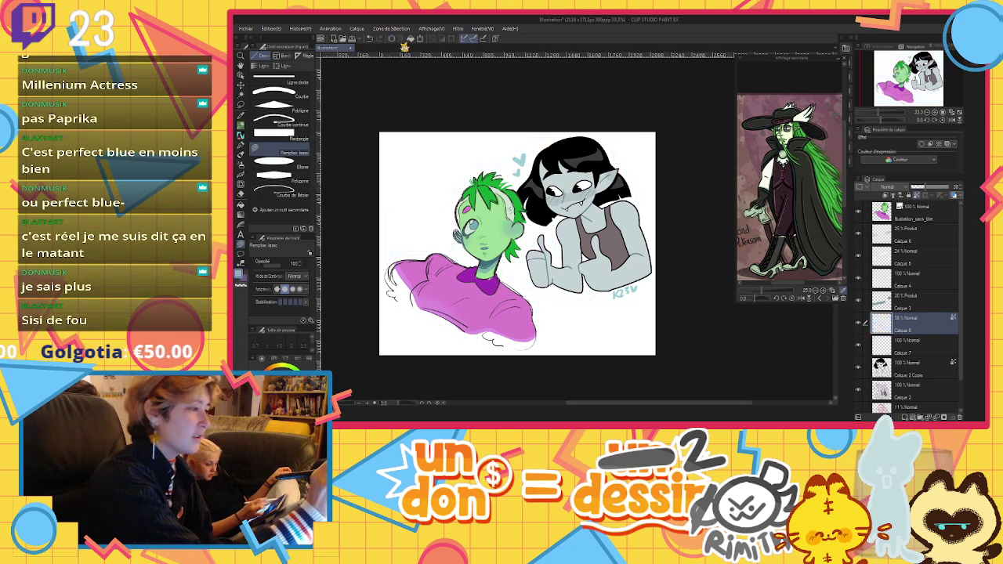
click(370, 38)
click(411, 38)
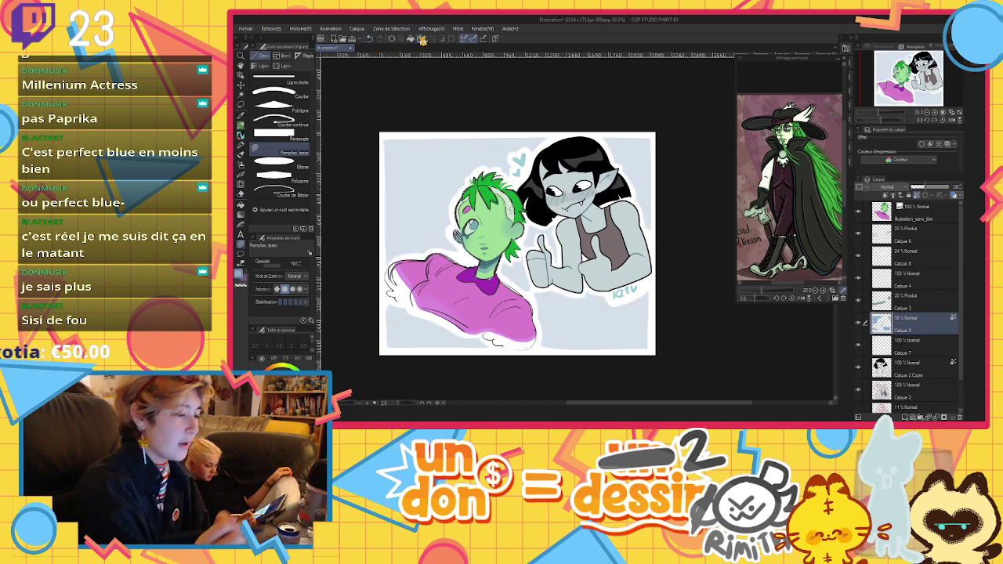
click(920, 187)
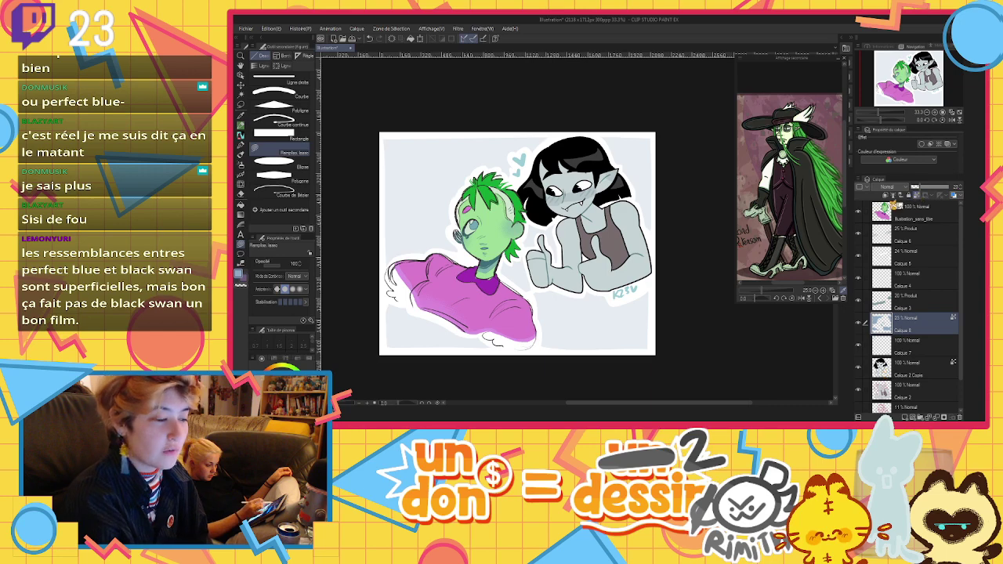
Try a beige fill on the background shapes, and recolour them pale yellow
click(410, 39)
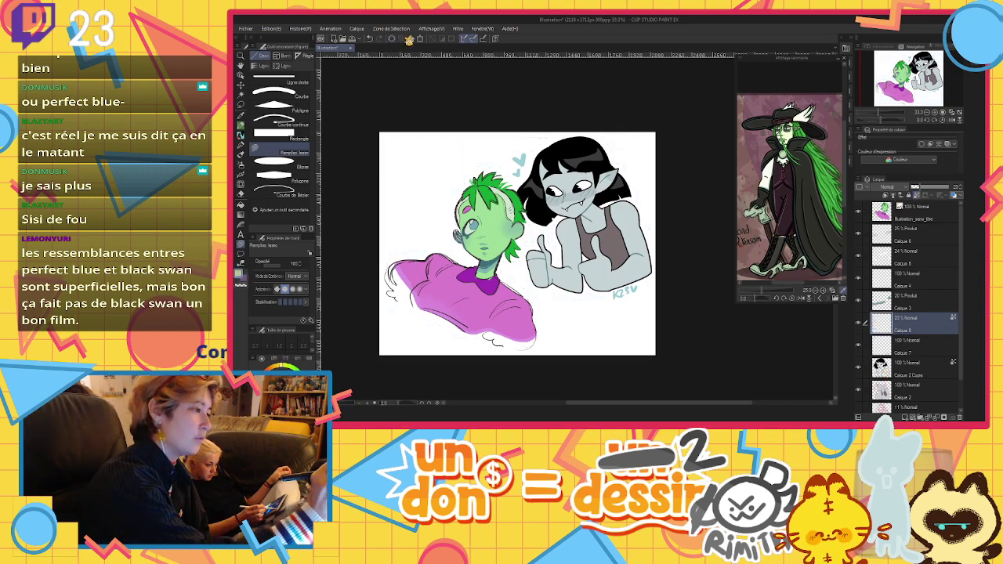
click(370, 39)
click(420, 38)
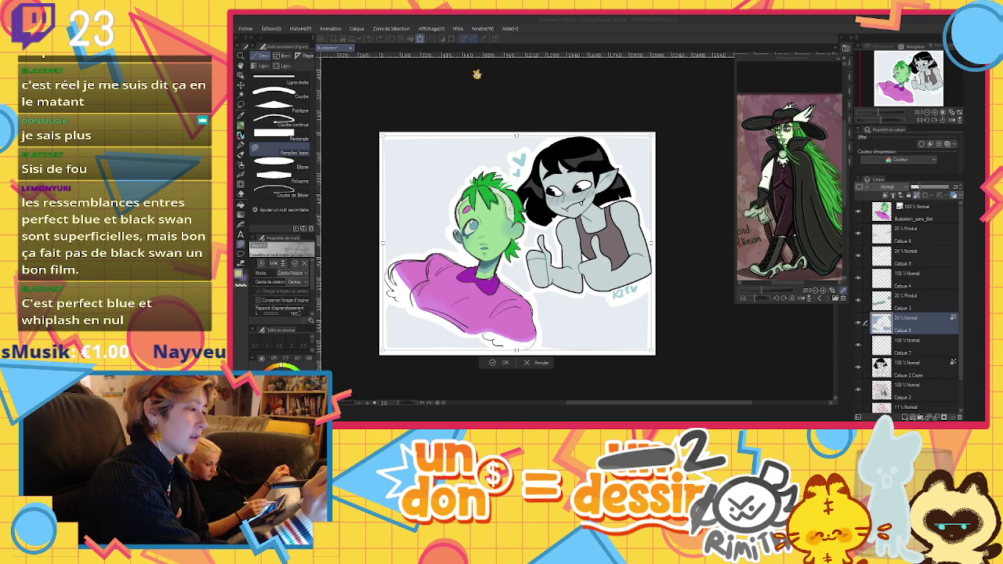
key(Return)
click(411, 39)
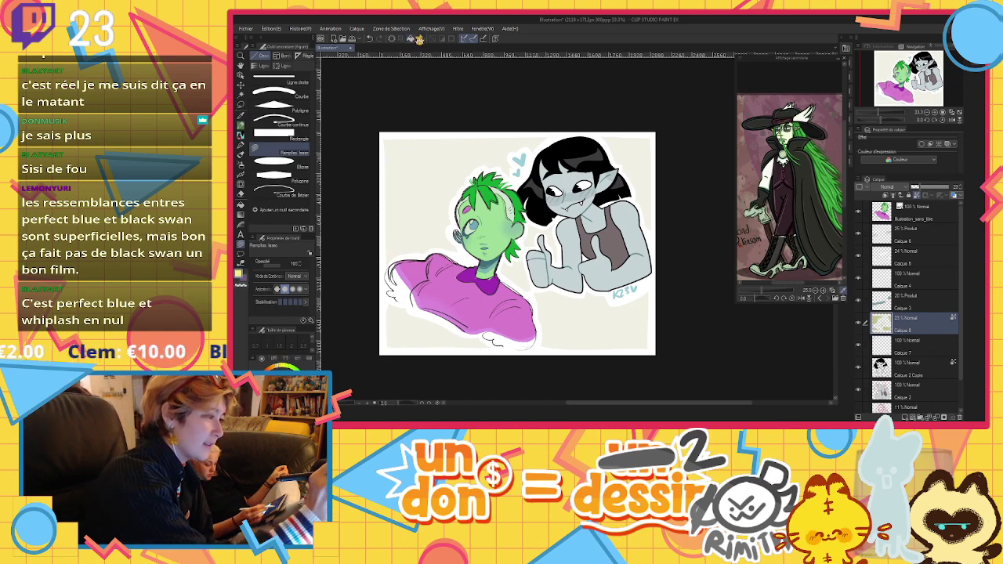
click(421, 38)
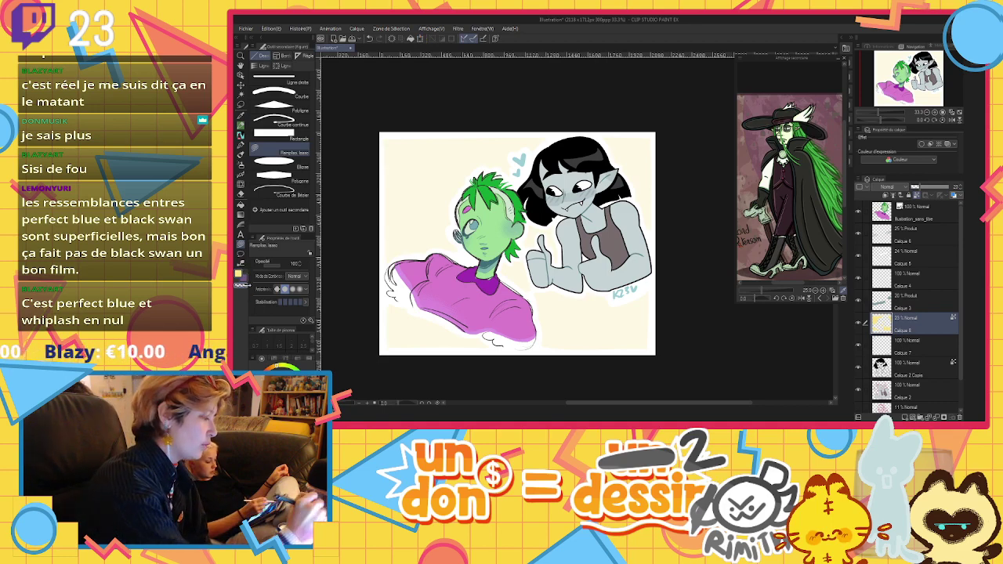
Draw large sweeping white arcs across the pale yellow background with the pen at a brush size of about 109
click(241, 145)
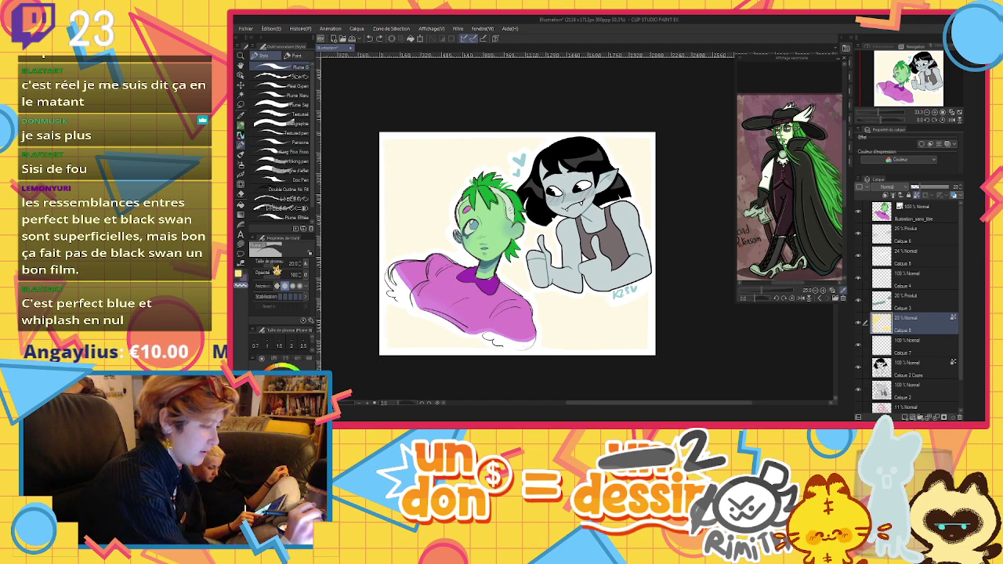
drag(275, 268, 283, 266)
mouse_move(484, 149)
mouse_down()
mouse_move(388, 264)
mouse_move(481, 134)
mouse_move(571, 145)
mouse_move(615, 253)
mouse_move(584, 255)
mouse_move(557, 313)
mouse_move(526, 321)
mouse_move(616, 280)
mouse_up()
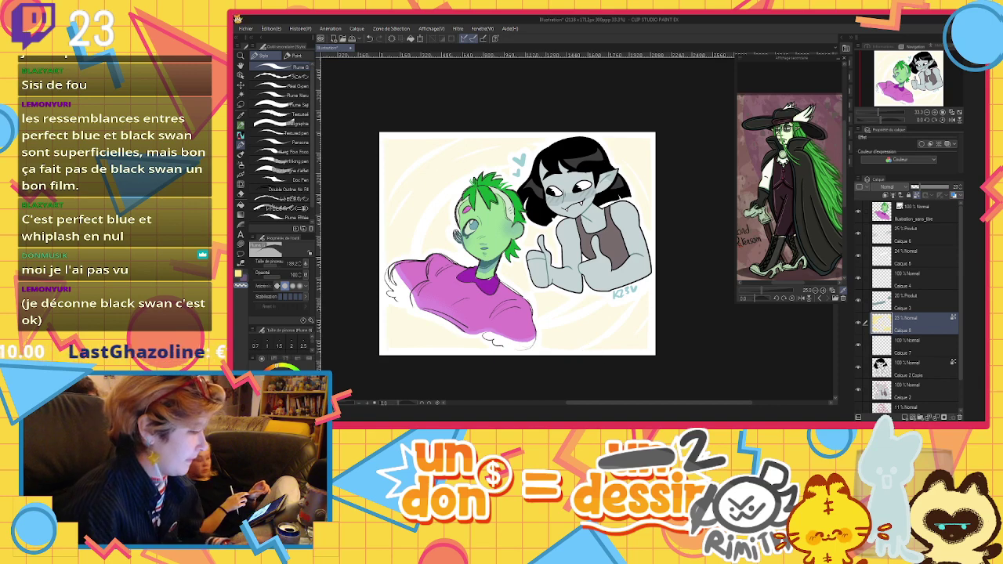
Save the illustration as a PNG file and load the reference image of the helmeted character into the secondary view
key(alt+Tab)
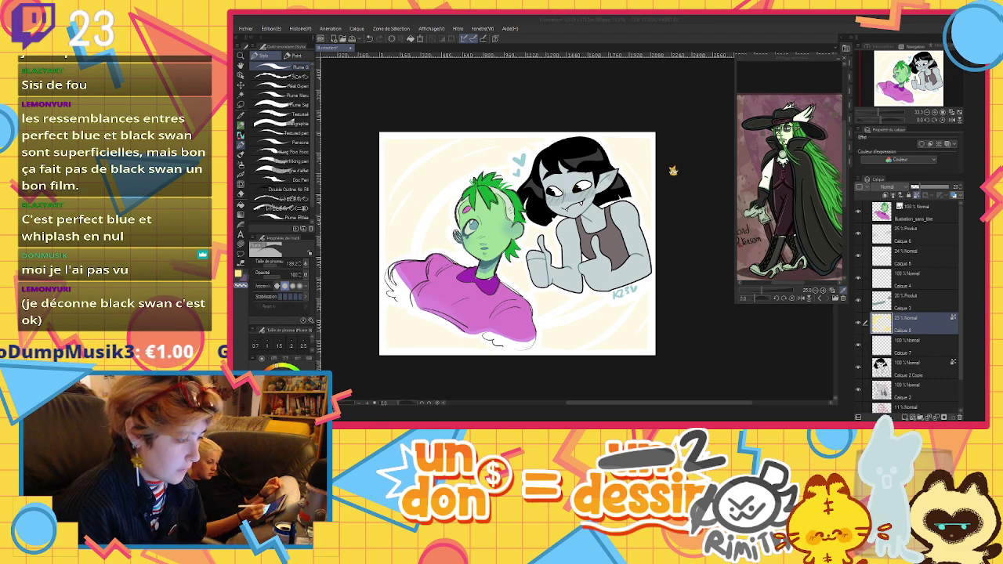
click(539, 411)
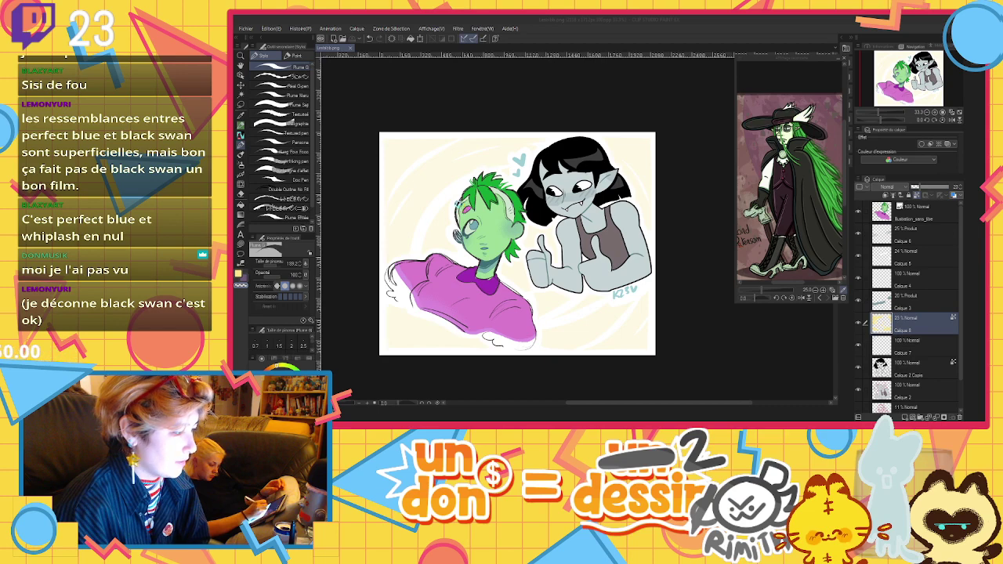
double_click(458, 203)
scroll(806, 128, up, 3)
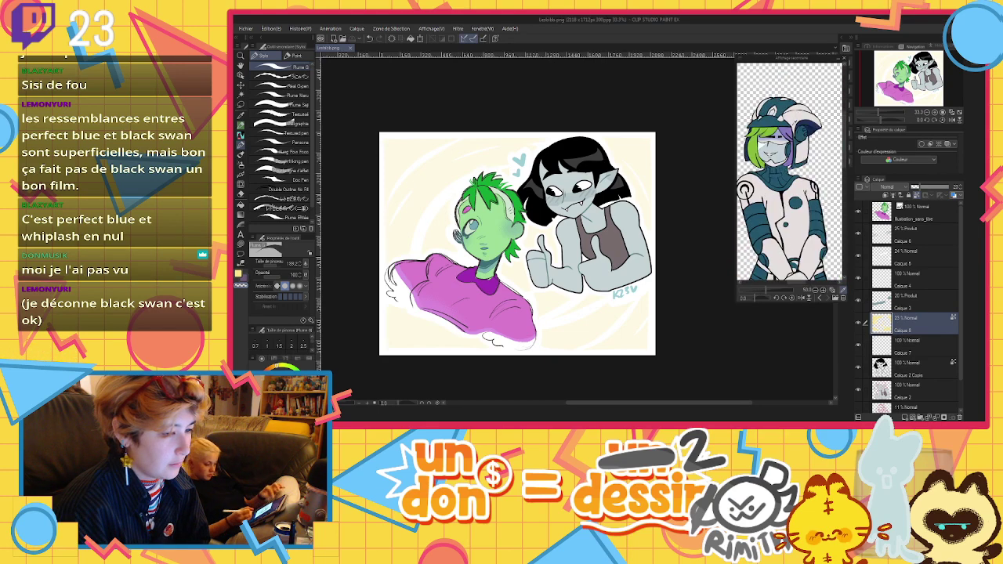
Close the finished illustration and create a new blank A4 canvas
click(350, 48)
click(341, 39)
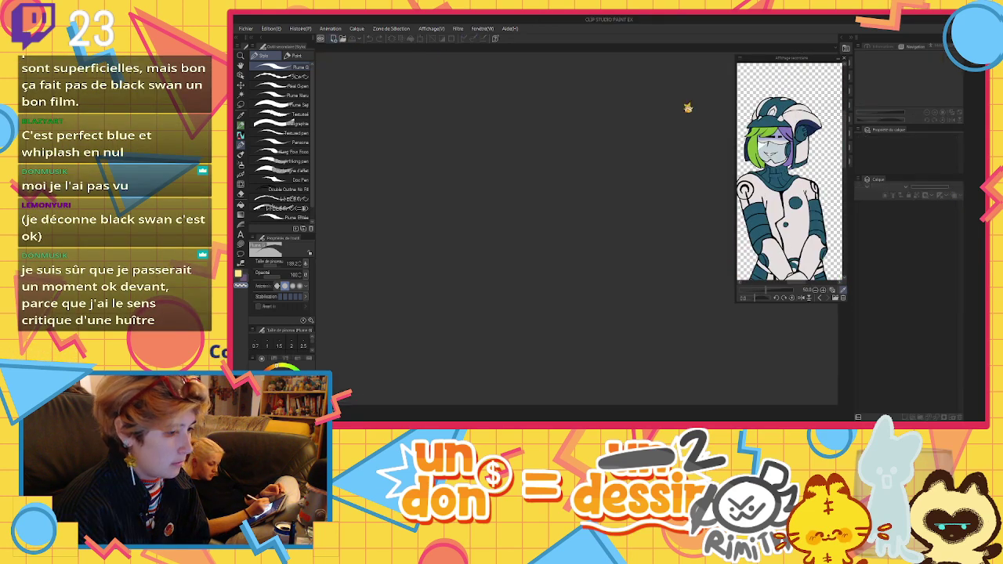
click(537, 150)
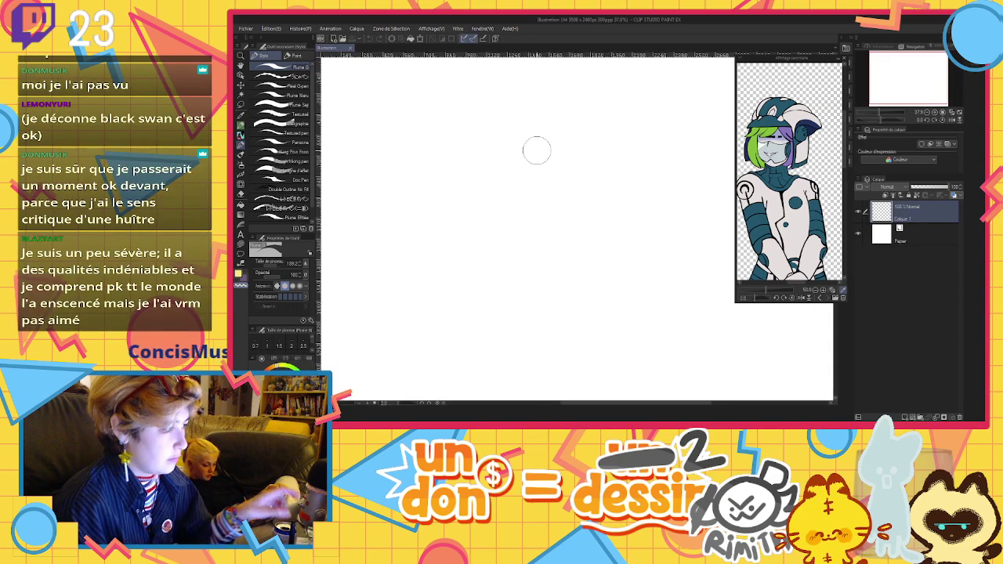
Sketch a purple head circle with a jaw curve beneath it, using the pen at brush size 50
click(296, 258)
text(50)
key(Return)
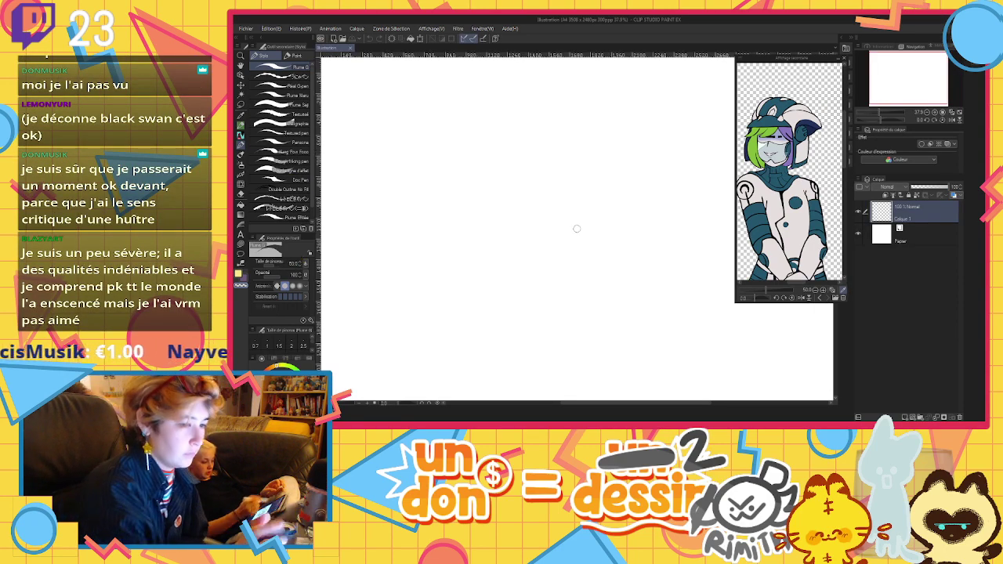
key(x)
mouse_move(518, 118)
mouse_down()
mouse_move(453, 181)
mouse_move(548, 118)
mouse_move(513, 117)
mouse_up()
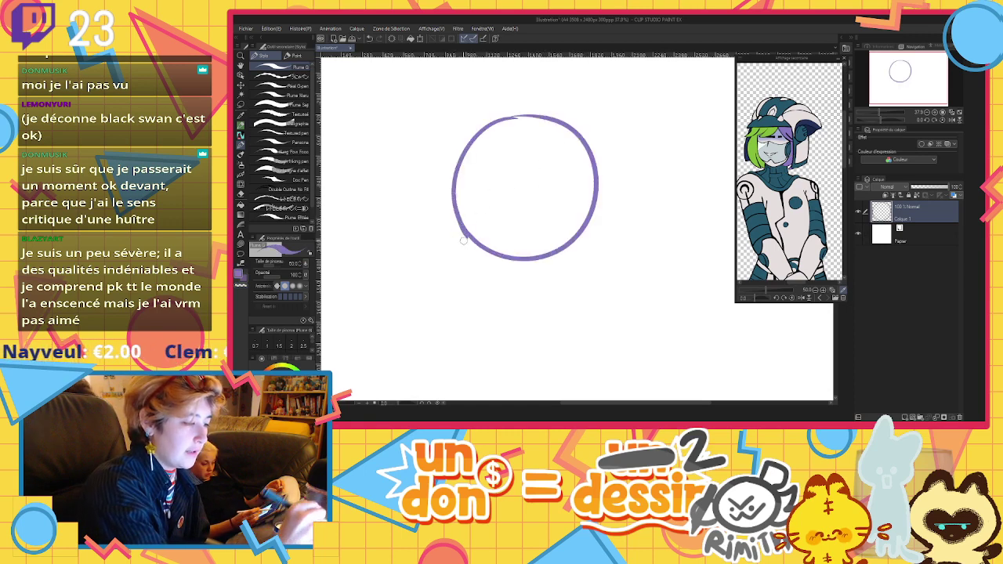
mouse_move(460, 233)
mouse_down()
mouse_move(464, 266)
mouse_move(568, 265)
mouse_move(598, 226)
mouse_up()
mouse_move(552, 268)
mouse_down()
mouse_move(602, 206)
mouse_move(603, 187)
mouse_up()
drag(594, 220, 581, 237)
drag(587, 157, 596, 202)
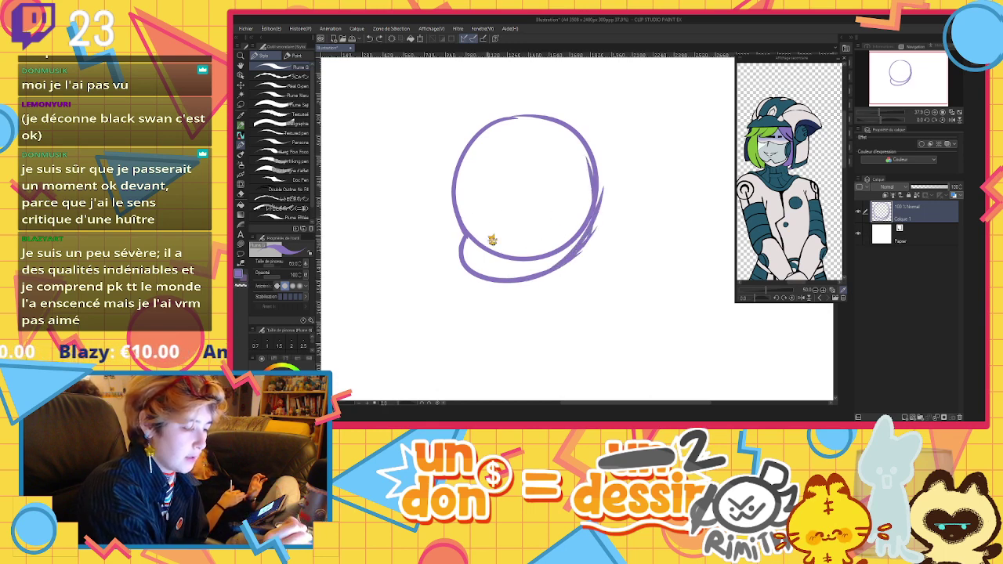
Sketch the visor's notched lower edge and a slanted, broken eye line, and erase the head circle's line below the visor
mouse_move(475, 243)
mouse_down()
mouse_move(526, 225)
mouse_move(551, 230)
mouse_move(586, 192)
mouse_up()
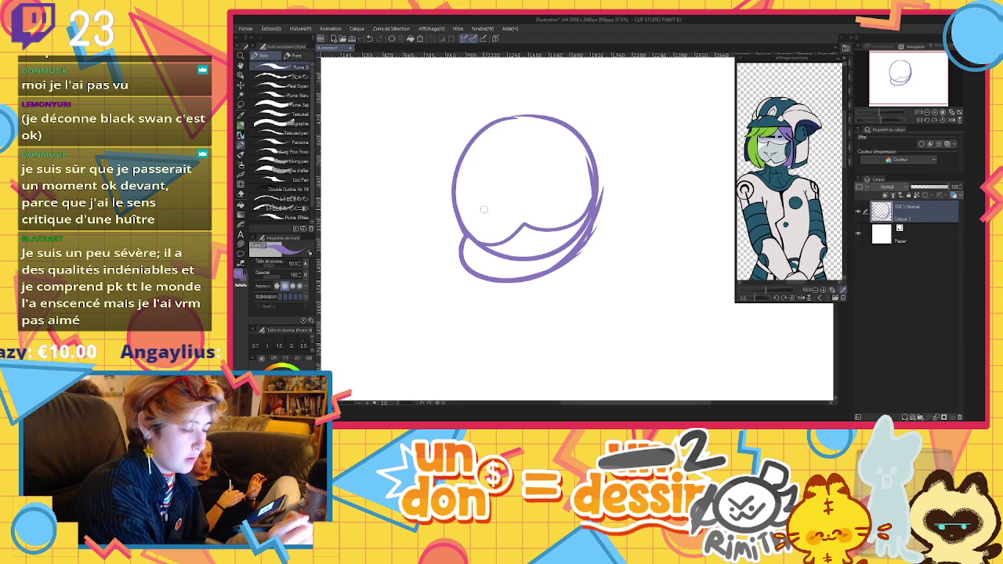
mouse_move(470, 213)
mouse_down()
mouse_move(549, 190)
mouse_move(478, 216)
mouse_move(537, 201)
mouse_up()
key(ctrl+z)
key(ctrl+z)
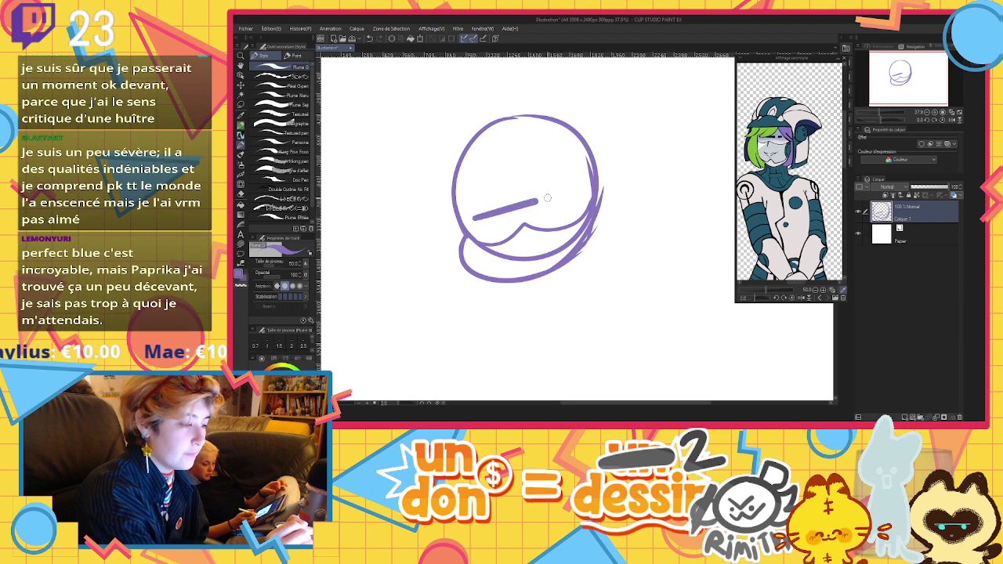
key(ctrl+z)
drag(476, 217, 576, 192)
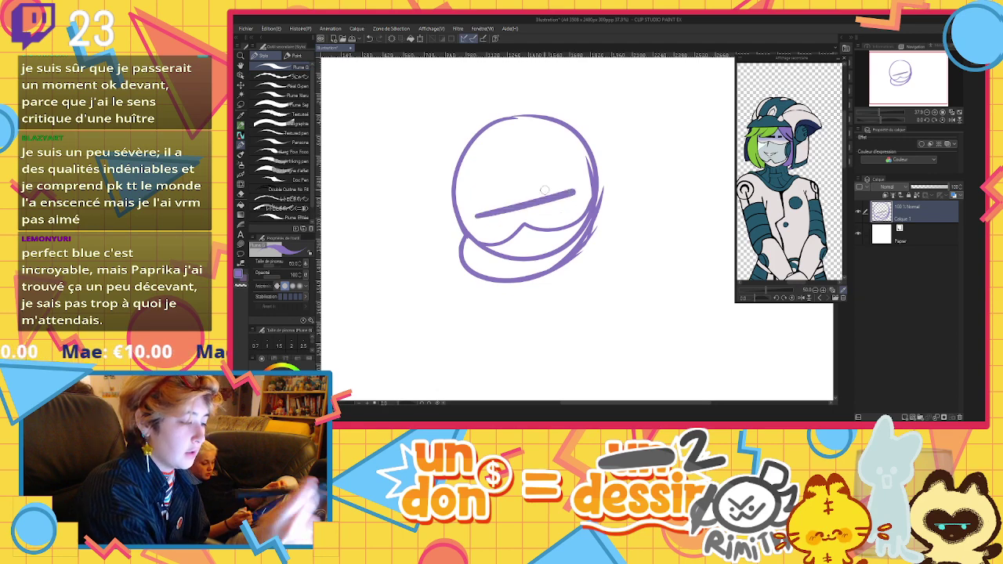
mouse_move(475, 247)
mouse_down()
mouse_move(549, 251)
mouse_move(599, 202)
mouse_up()
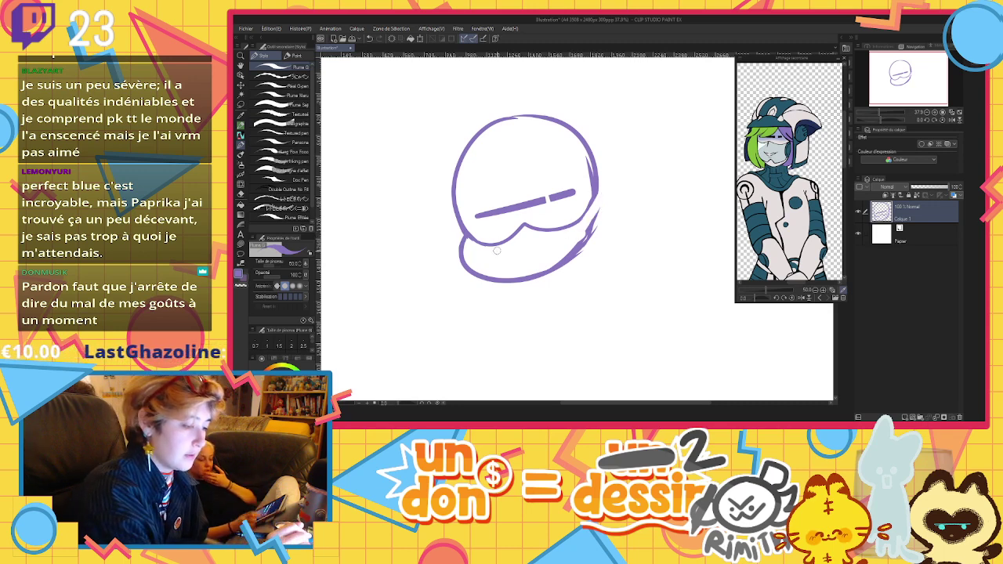
Sketch a wide, slanted toothy grin below the visor
drag(498, 251, 553, 232)
key(ctrl+z)
mouse_move(500, 251)
mouse_down()
mouse_move(544, 239)
mouse_move(526, 266)
mouse_move(555, 233)
mouse_up()
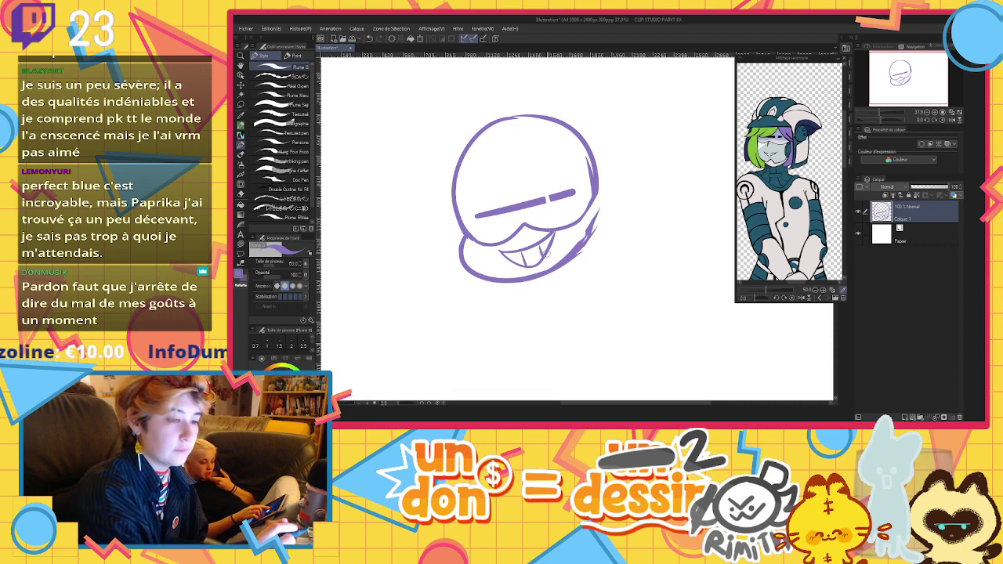
Draw the swept fringe with pointed locks across the forehead, flaring outward past one side of the face
mouse_move(541, 134)
mouse_down()
mouse_move(516, 192)
mouse_move(501, 183)
mouse_move(442, 219)
mouse_up()
key(ctrl+z)
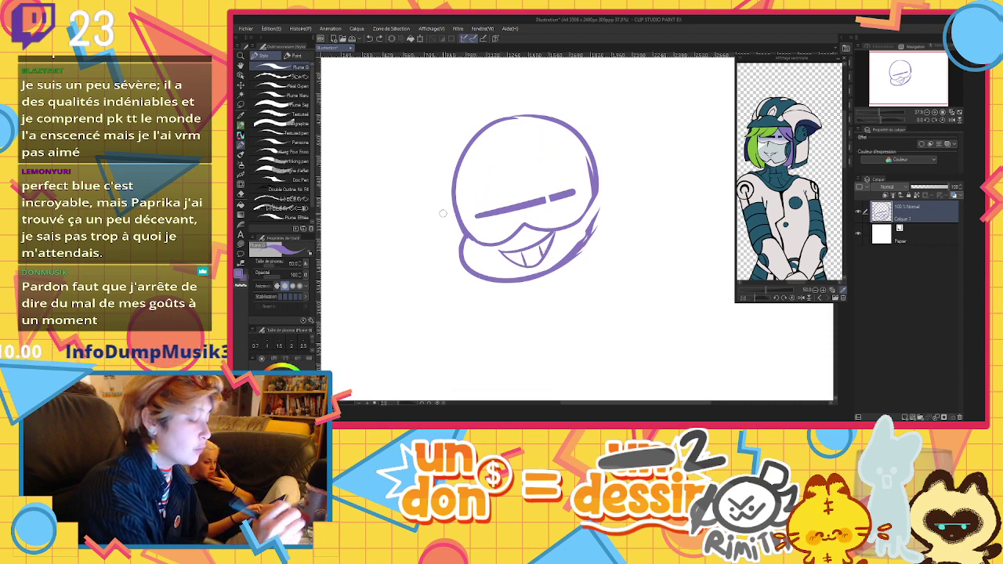
mouse_move(542, 131)
mouse_down()
mouse_move(505, 209)
mouse_move(508, 182)
mouse_move(447, 226)
mouse_move(471, 216)
mouse_move(465, 193)
mouse_up()
mouse_move(463, 195)
mouse_down()
mouse_move(411, 213)
mouse_move(455, 171)
mouse_up()
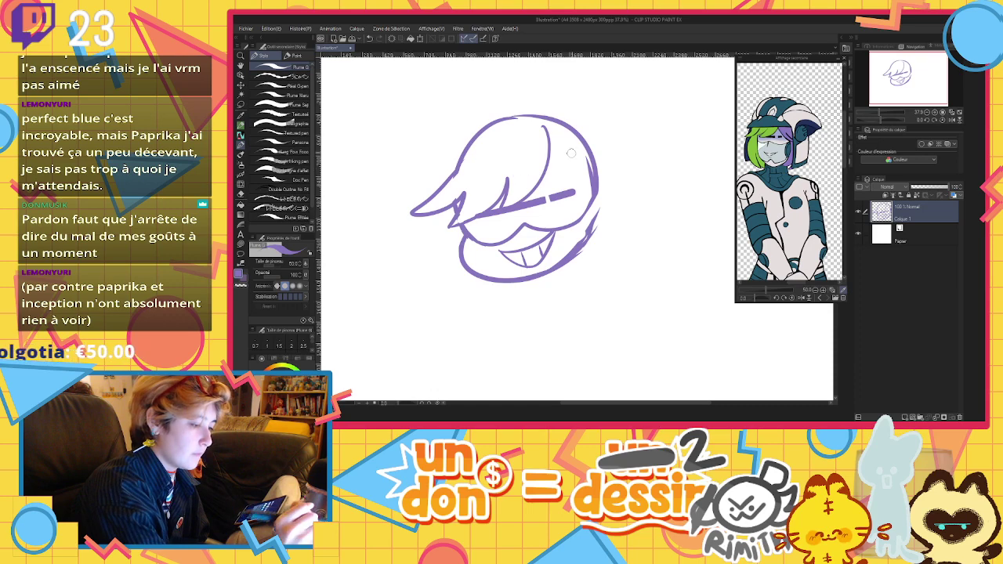
mouse_move(550, 134)
mouse_down()
mouse_move(568, 182)
mouse_move(593, 183)
mouse_up()
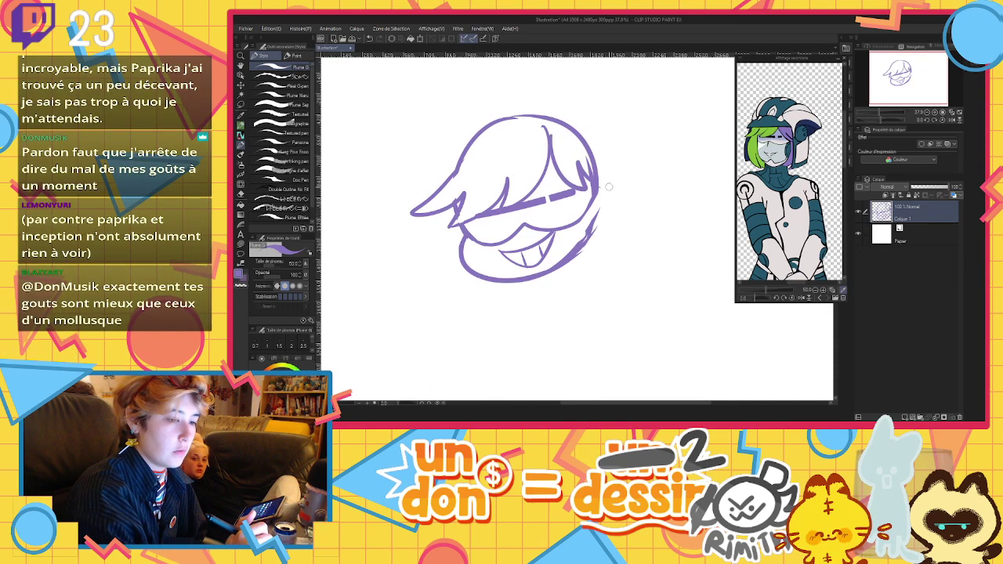
Sketch the helmet's brim above the fringe with two small pointed horns, and the lower edge of its side panel
drag(413, 192, 552, 153)
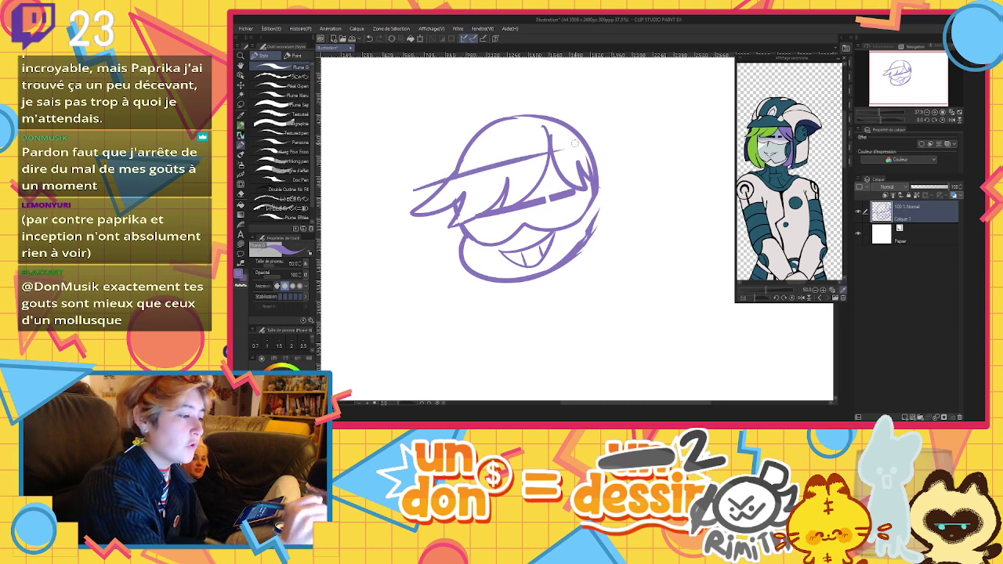
mouse_move(413, 189)
mouse_down()
mouse_move(433, 151)
mouse_move(573, 137)
mouse_up()
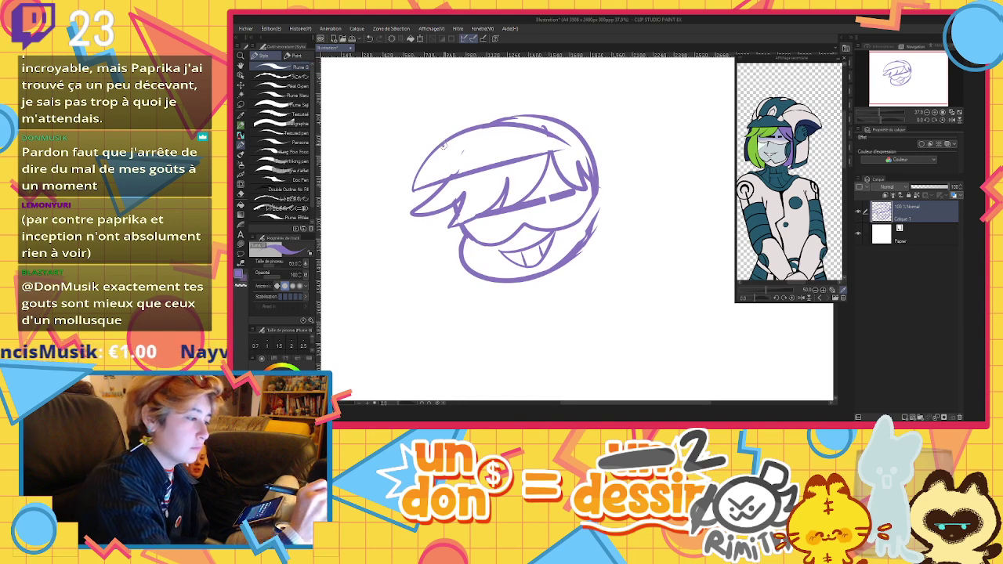
mouse_move(444, 145)
mouse_down()
mouse_move(455, 122)
mouse_move(534, 127)
mouse_up()
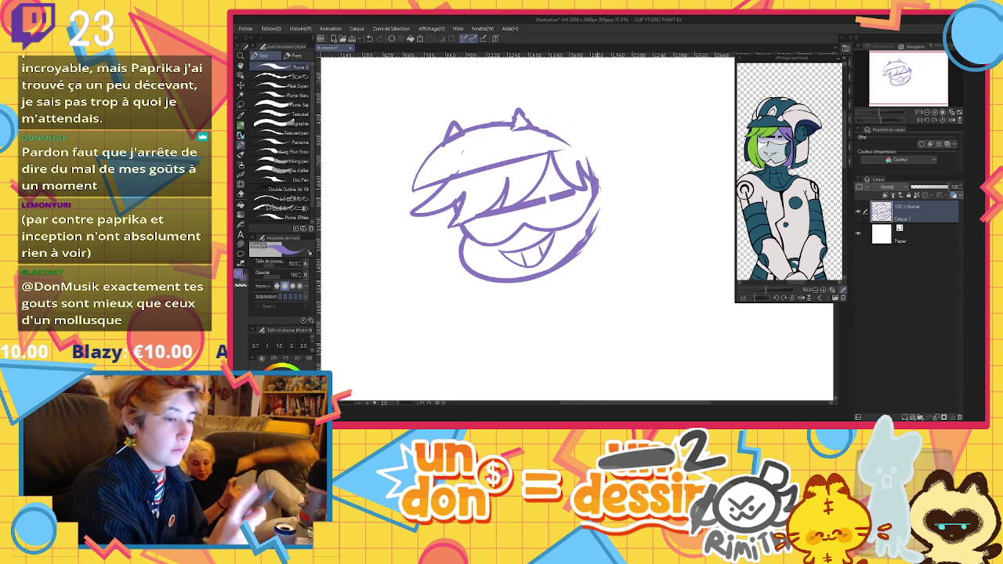
mouse_move(570, 146)
mouse_down()
mouse_move(593, 262)
mouse_move(633, 234)
mouse_up()
key(ctrl+z)
drag(593, 259, 640, 234)
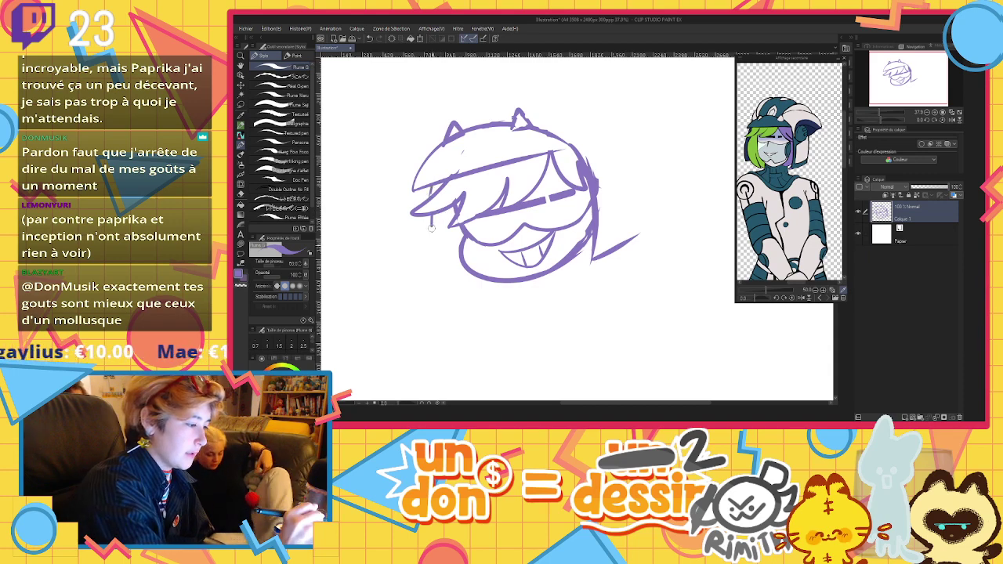
Outline the hair lock hanging under the flared fringe and fill it with solid purple
mouse_move(432, 228)
mouse_down()
mouse_move(439, 280)
mouse_move(463, 256)
mouse_up()
click(241, 206)
click(447, 235)
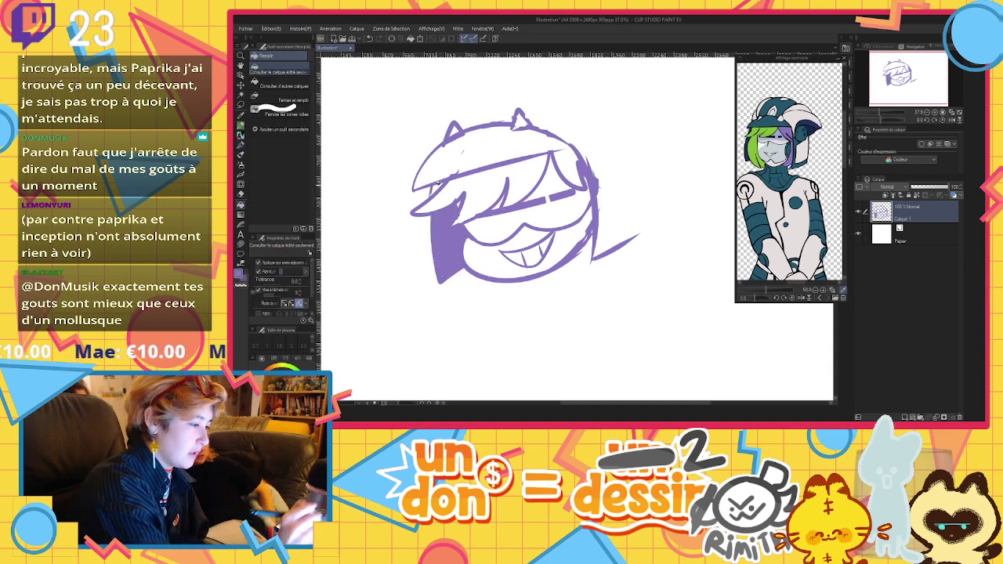
click(439, 184)
click(246, 142)
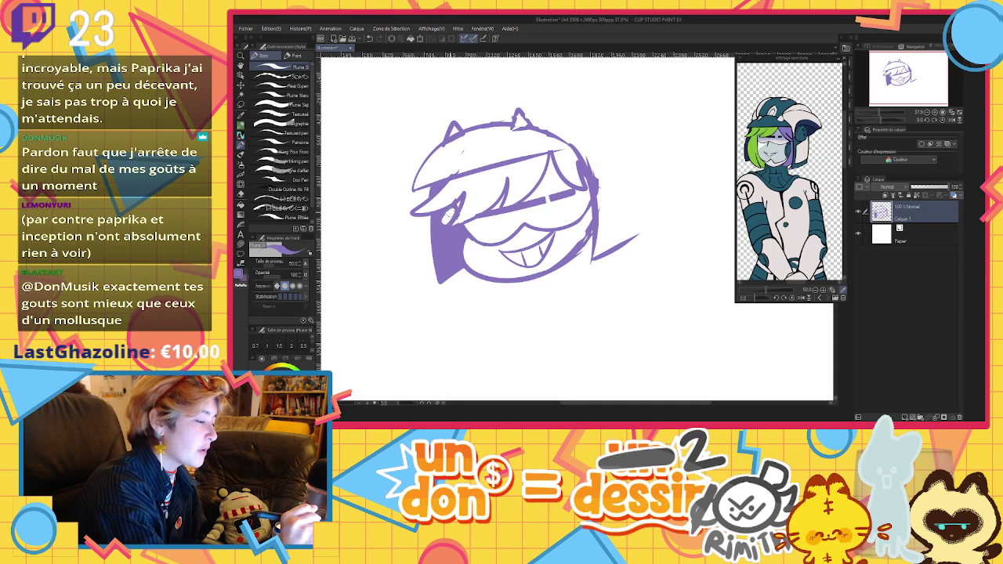
Rework the filled hair lock into thin strands with pointed tips, and sketch the nose and a curve beside the jaw
mouse_move(449, 217)
mouse_down()
mouse_move(445, 231)
mouse_move(458, 233)
mouse_move(453, 257)
mouse_move(444, 250)
mouse_move(440, 260)
mouse_move(457, 268)
mouse_move(444, 225)
mouse_move(448, 274)
mouse_move(458, 216)
mouse_move(439, 240)
mouse_move(459, 282)
mouse_move(494, 285)
mouse_up()
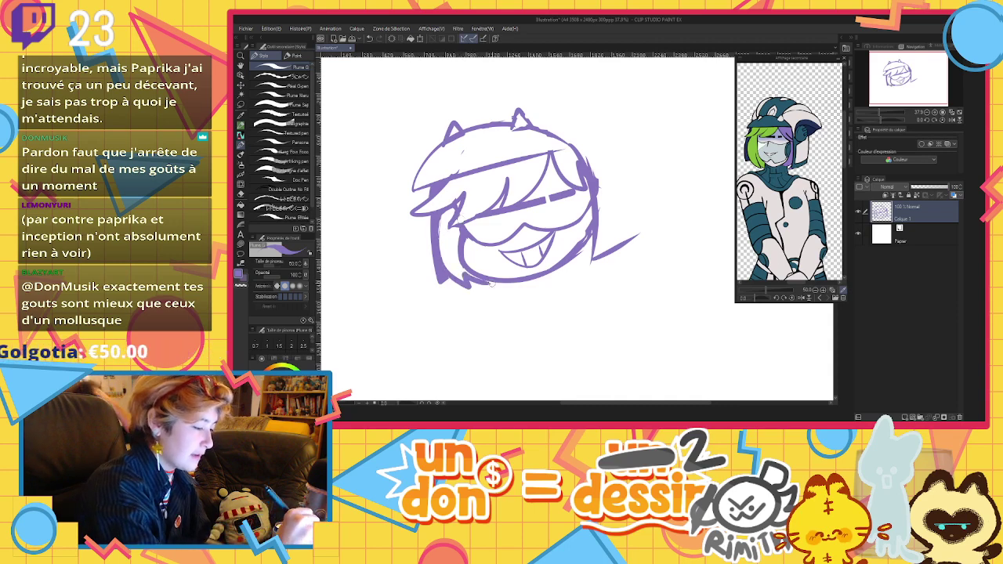
key(ctrl+z)
mouse_move(440, 243)
mouse_down()
mouse_move(465, 288)
mouse_move(483, 279)
mouse_up()
key(ctrl+z)
mouse_move(441, 215)
mouse_down()
mouse_move(458, 278)
mouse_move(472, 277)
mouse_move(440, 262)
mouse_move(466, 287)
mouse_move(459, 273)
mouse_move(486, 278)
mouse_up()
key(ctrl+z)
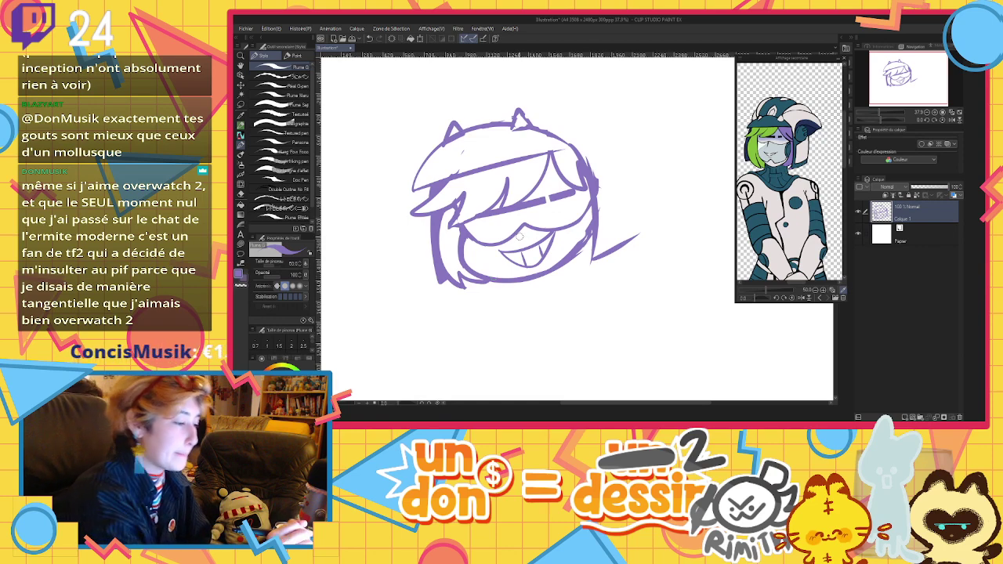
mouse_move(511, 237)
mouse_down()
mouse_move(530, 231)
mouse_move(591, 248)
mouse_move(580, 242)
mouse_move(588, 236)
mouse_up()
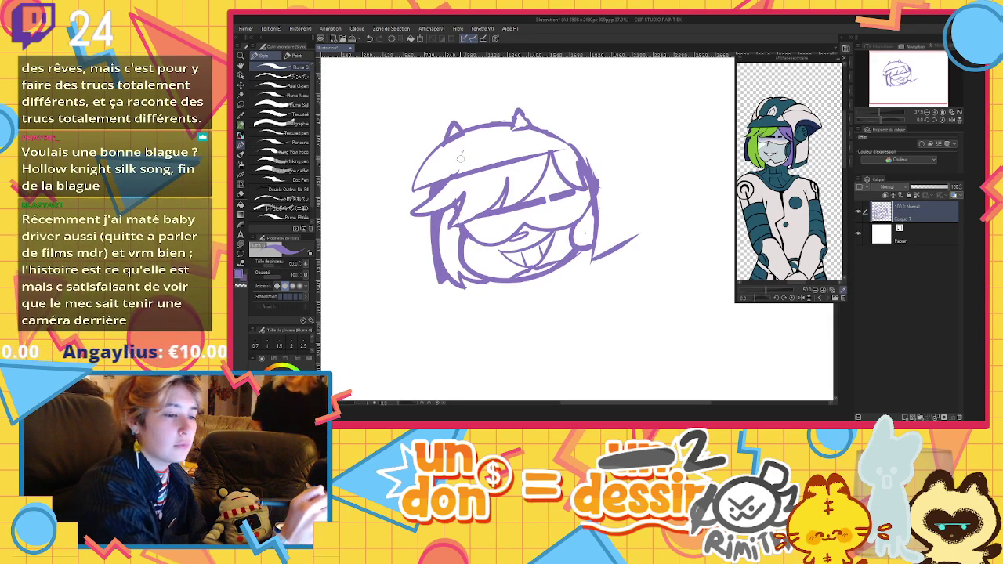
Sketch the helmet's dome around the horns, the long curved crest sweeping backward and the round earpiece
mouse_move(422, 163)
mouse_down()
mouse_move(494, 87)
mouse_move(529, 84)
mouse_up()
mouse_move(480, 122)
mouse_down()
mouse_move(486, 105)
mouse_move(500, 123)
mouse_move(491, 103)
mouse_move(500, 121)
mouse_move(528, 84)
mouse_move(548, 83)
mouse_move(533, 114)
mouse_move(605, 98)
mouse_move(636, 130)
mouse_move(563, 128)
mouse_move(597, 174)
mouse_move(610, 146)
mouse_move(611, 163)
mouse_up()
key(ctrl+z)
key(ctrl+z)
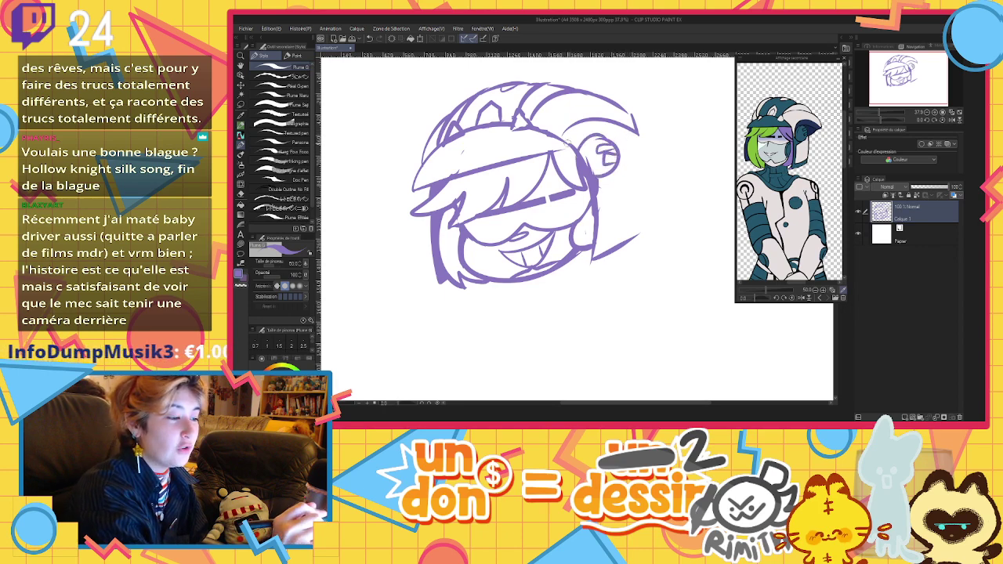
Complete the helmet's side panel with an inner outline, and draw a thick hair lock between it and the face
mouse_move(564, 132)
mouse_down()
mouse_move(636, 135)
mouse_move(623, 160)
mouse_move(636, 234)
mouse_up()
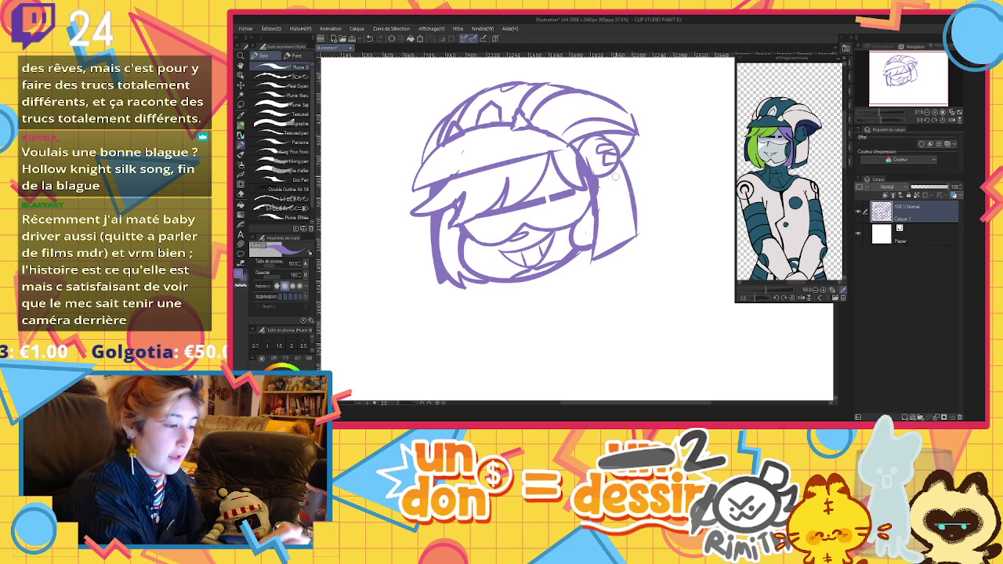
mouse_move(618, 171)
mouse_down()
mouse_move(601, 191)
mouse_move(601, 236)
mouse_move(635, 223)
mouse_up()
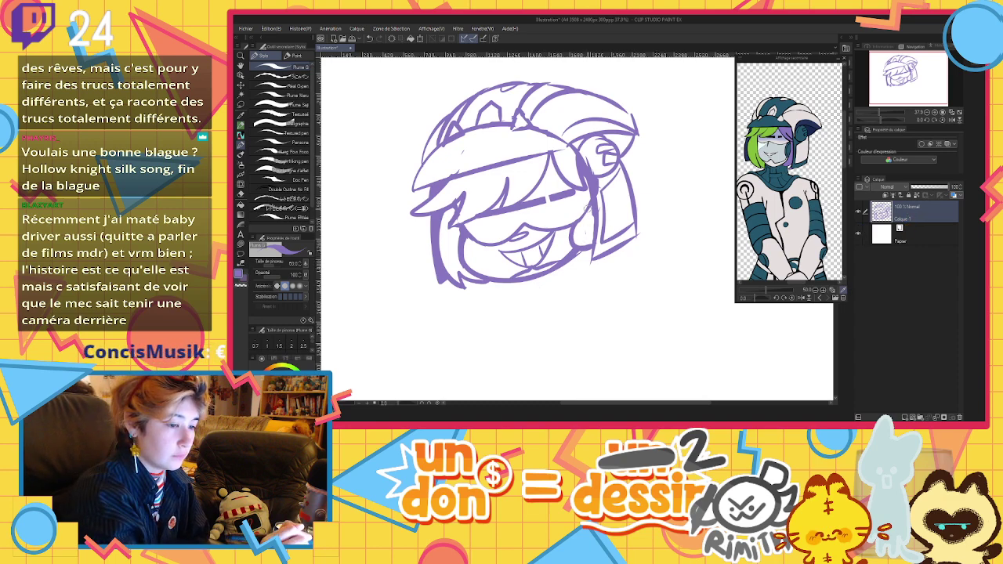
drag(584, 190, 580, 228)
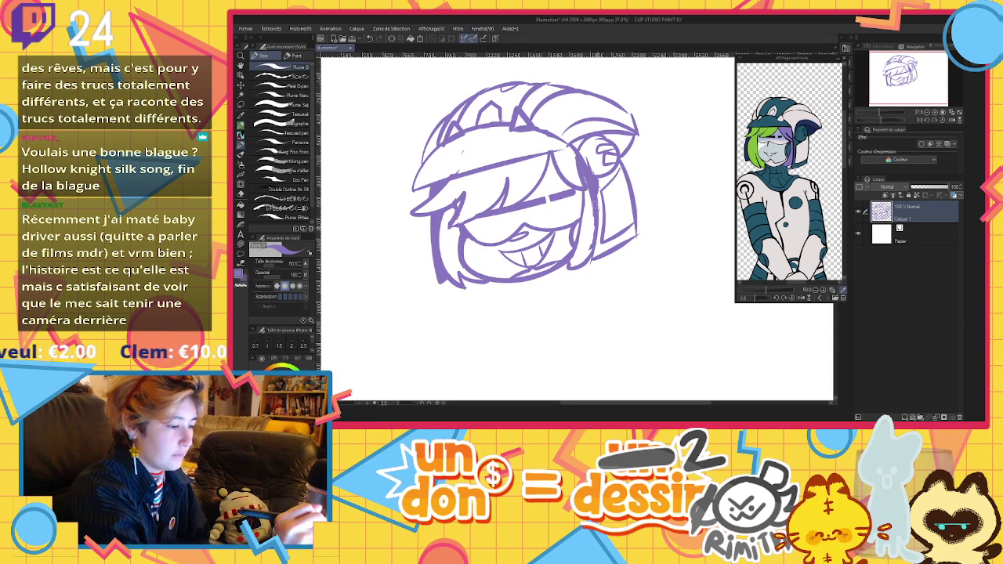
mouse_move(595, 206)
mouse_down()
mouse_move(580, 265)
mouse_move(577, 239)
mouse_move(568, 271)
mouse_up()
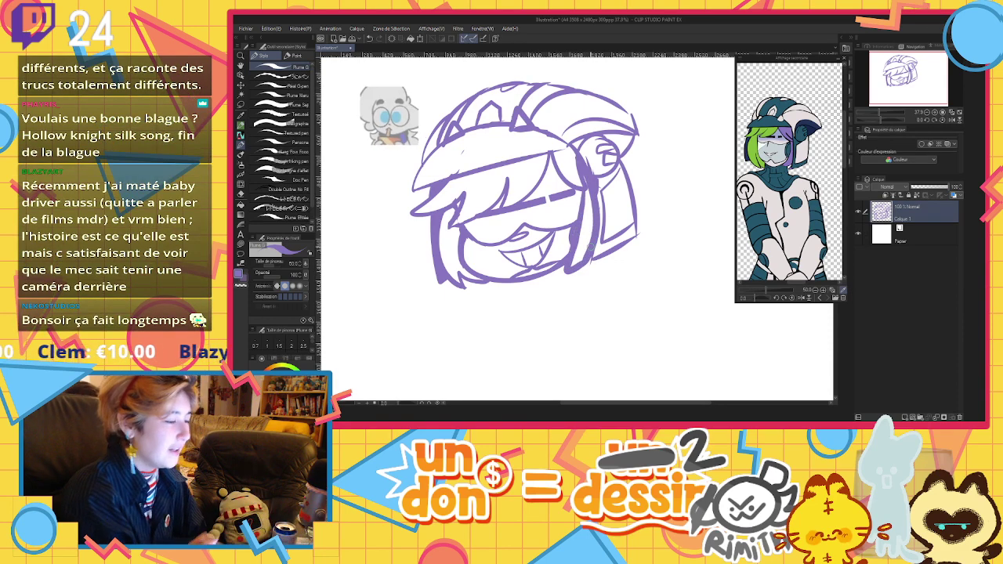
Add a new layer beneath the sketch, and recolour the transparency-locked sketch lines dark navy
click(914, 235)
click(905, 417)
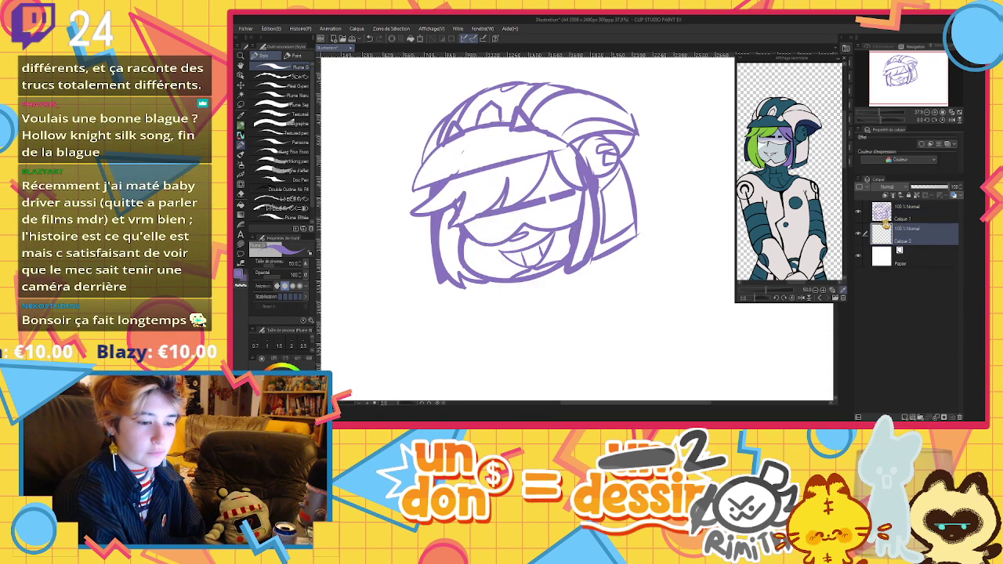
click(901, 212)
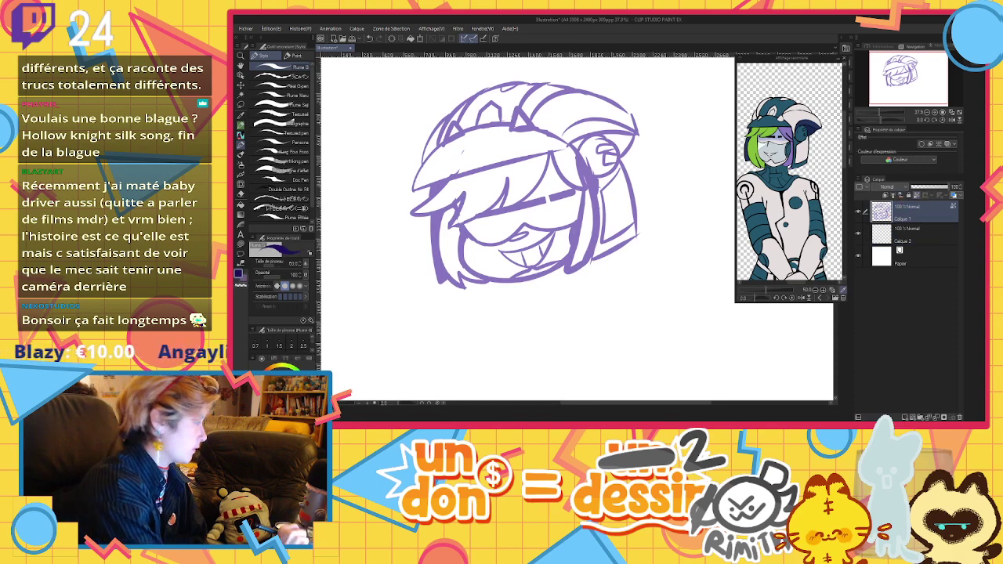
click(411, 38)
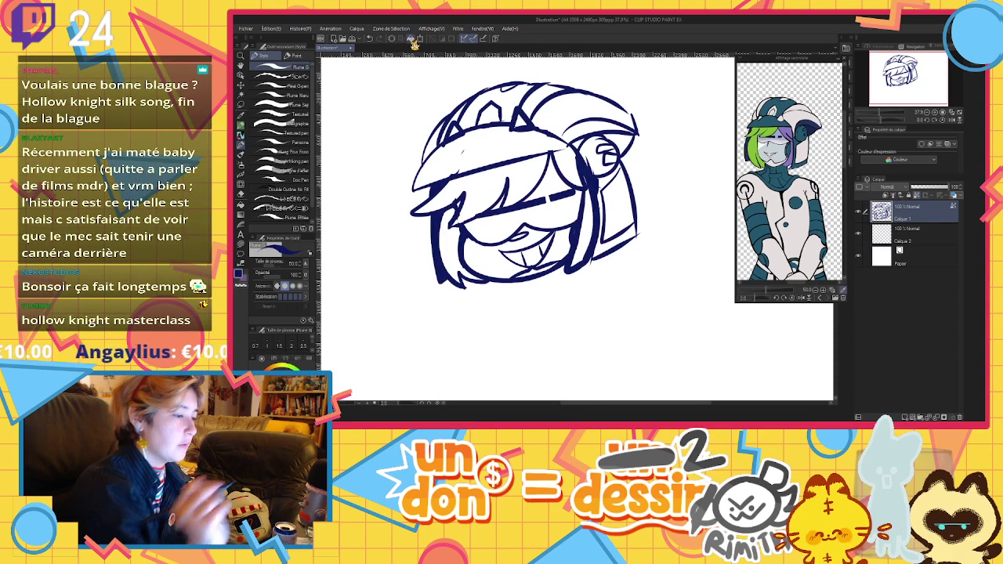
Paint the face pale grey-blue on the lower layer with a larger pen and a colour sampled from the reference, keeping the teeth white
click(890, 235)
click(279, 267)
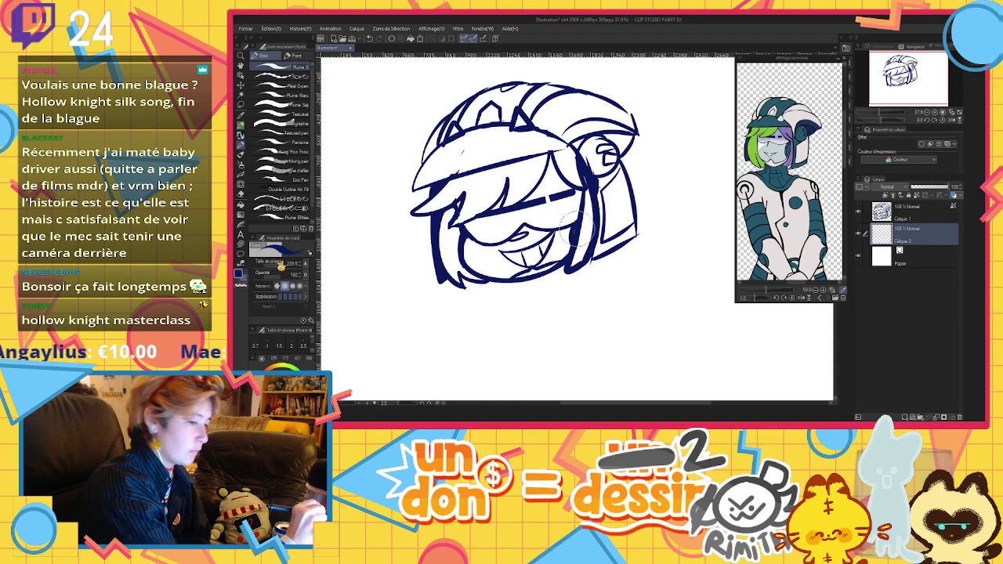
click(772, 151)
mouse_move(490, 257)
mouse_down()
mouse_move(475, 257)
mouse_move(498, 264)
mouse_move(563, 234)
mouse_up()
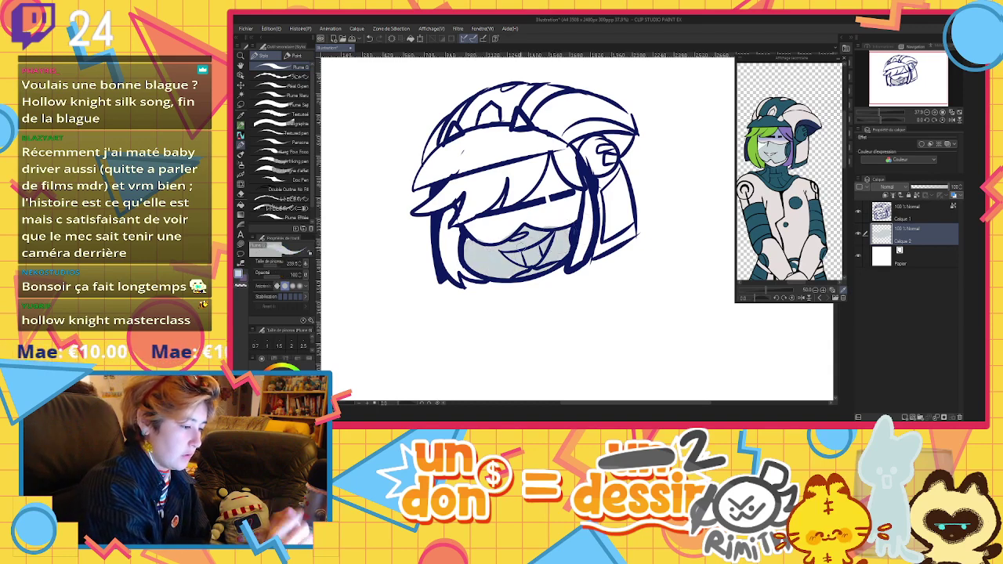
mouse_move(508, 256)
mouse_down()
mouse_move(537, 254)
mouse_move(547, 242)
mouse_up()
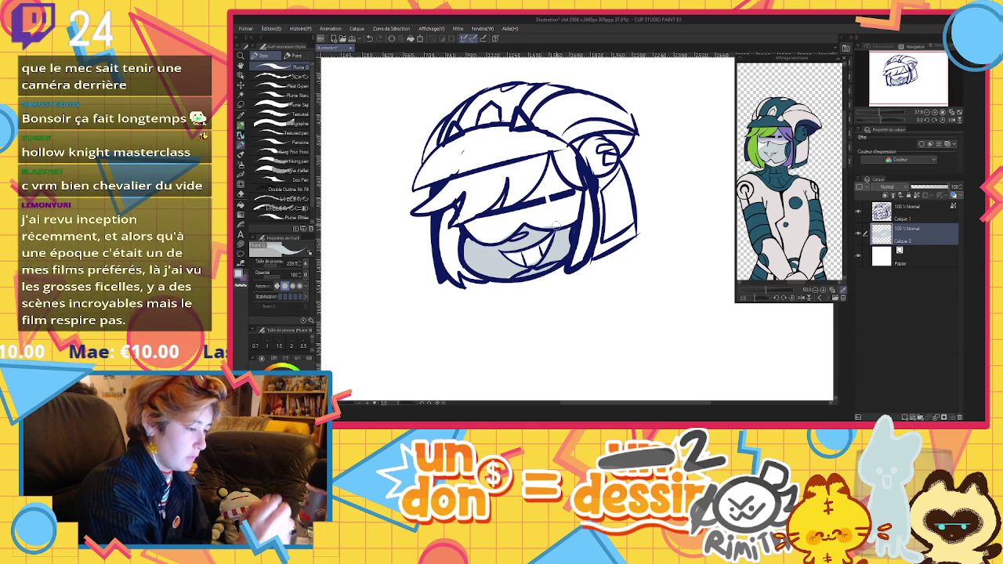
drag(522, 274, 542, 271)
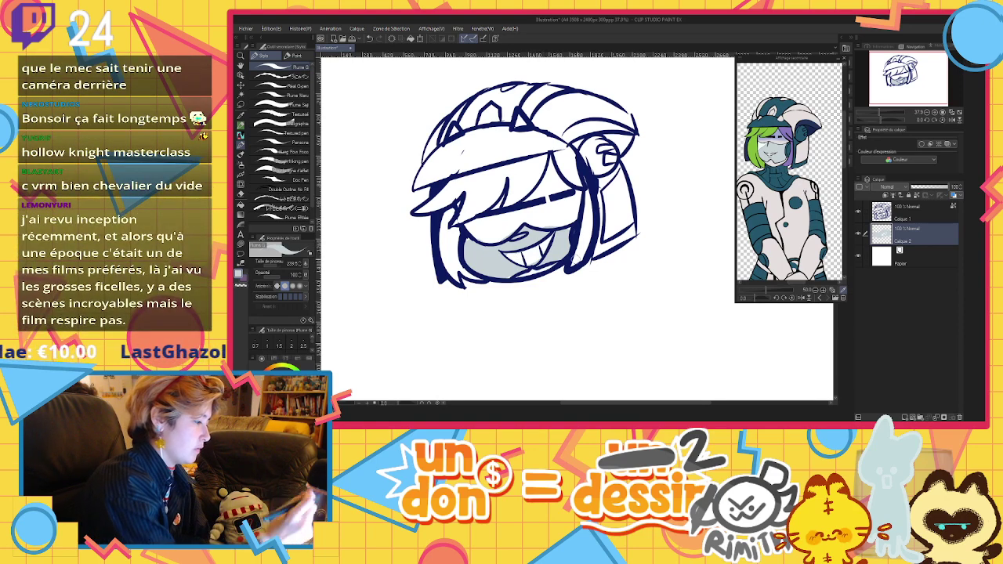
Colour the hair beside the earpiece purple and the fringe and opposite lock green, sampling both colours from the reference
click(770, 150)
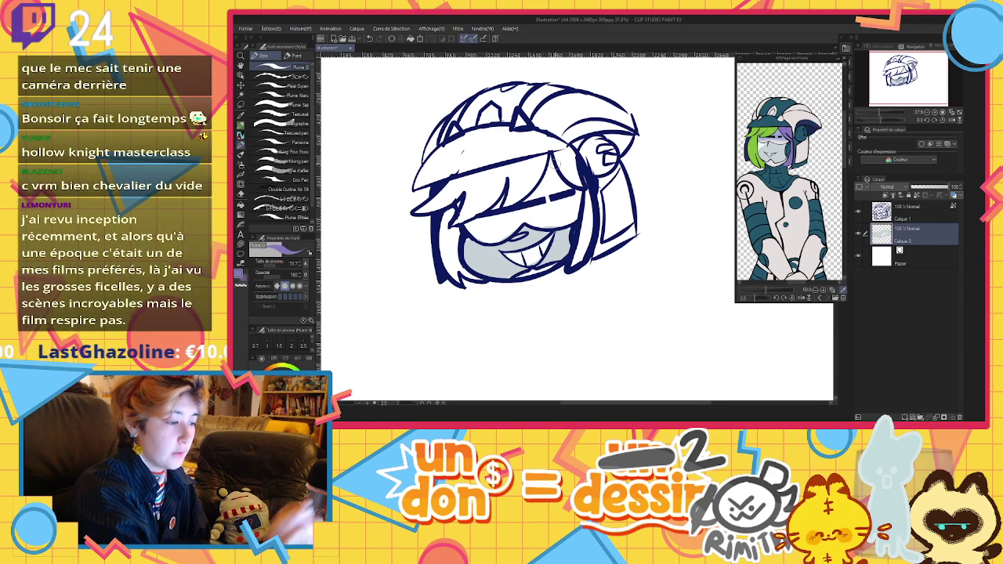
mouse_move(554, 163)
mouse_down()
mouse_move(579, 188)
mouse_move(579, 162)
mouse_move(580, 259)
mouse_move(586, 235)
mouse_up()
click(764, 127)
mouse_move(416, 212)
mouse_down()
mouse_move(467, 183)
mouse_move(451, 215)
mouse_move(459, 279)
mouse_up()
mouse_move(450, 210)
mouse_down()
mouse_move(460, 270)
mouse_move(476, 282)
mouse_up()
mouse_move(461, 226)
mouse_down()
mouse_move(499, 197)
mouse_move(467, 196)
mouse_move(461, 210)
mouse_move(545, 155)
mouse_move(509, 202)
mouse_move(508, 182)
mouse_move(522, 196)
mouse_up()
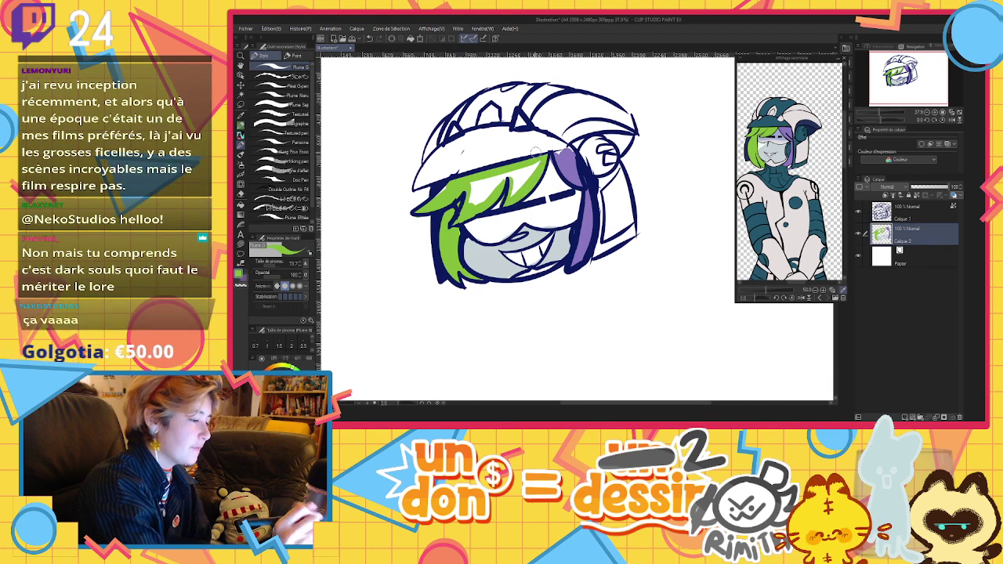
click(242, 205)
click(506, 184)
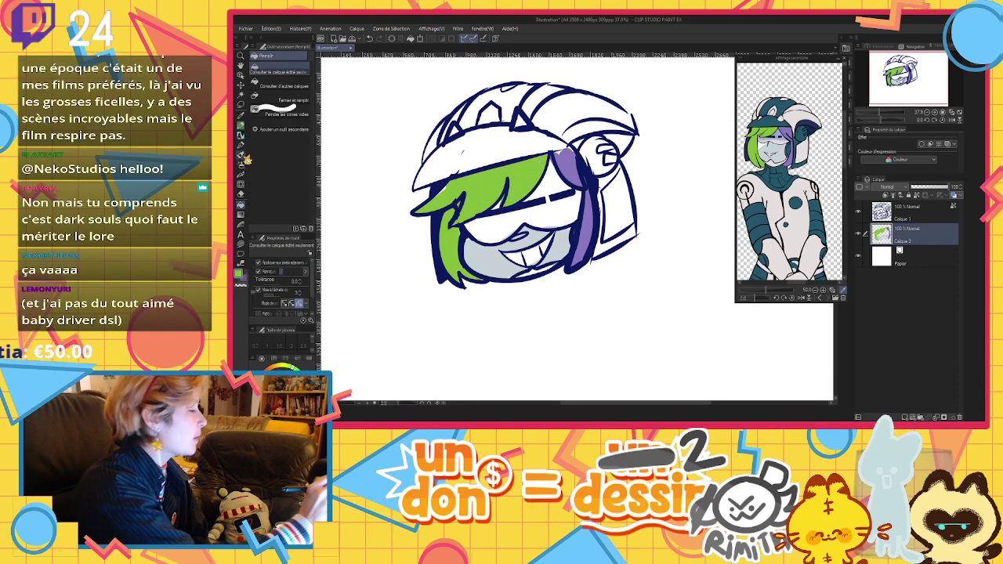
click(241, 146)
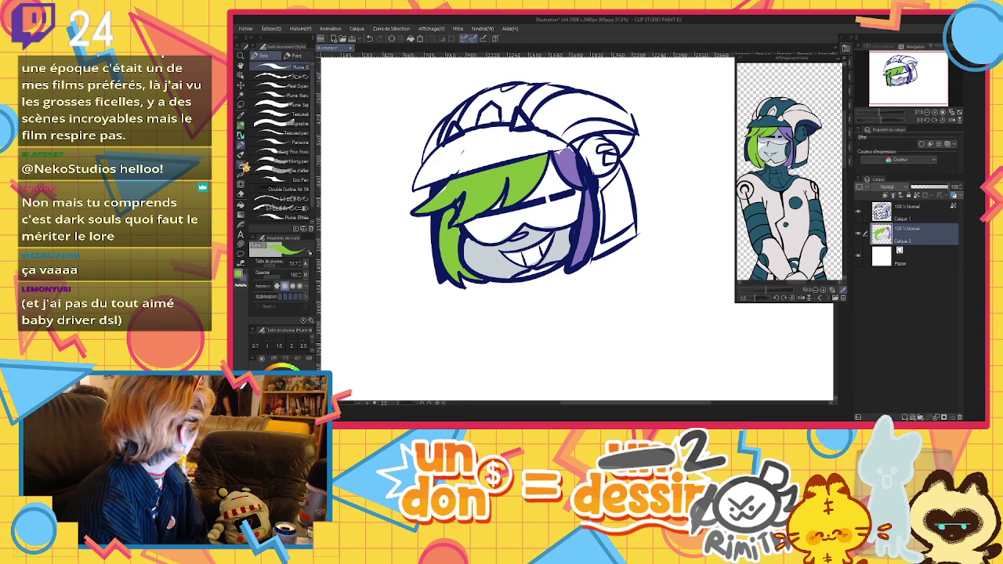
Paint the visor's shading with the sampled purple on a new layer beneath the hair colours, and set that layer's opacity to 55%
alt+click(574, 163)
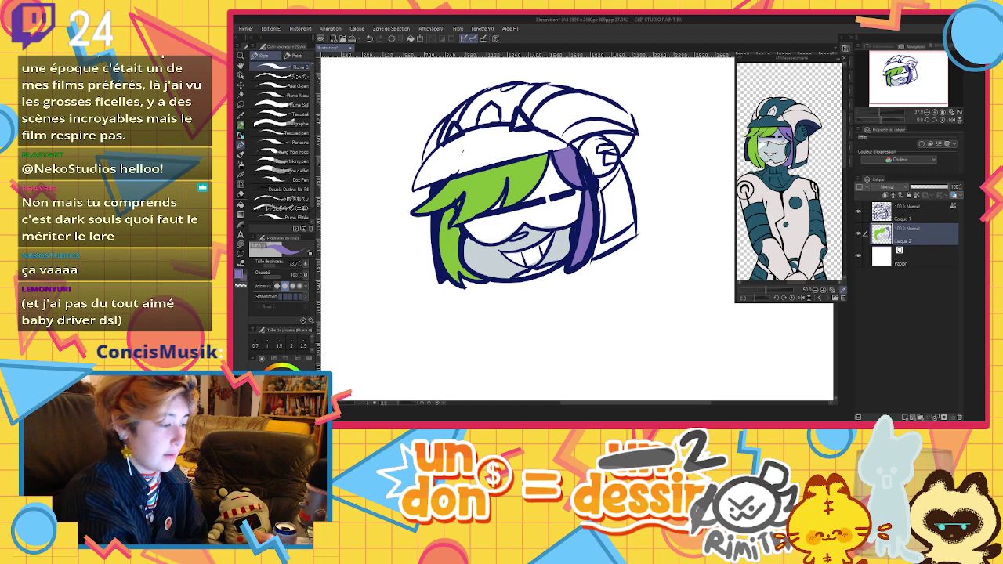
click(904, 417)
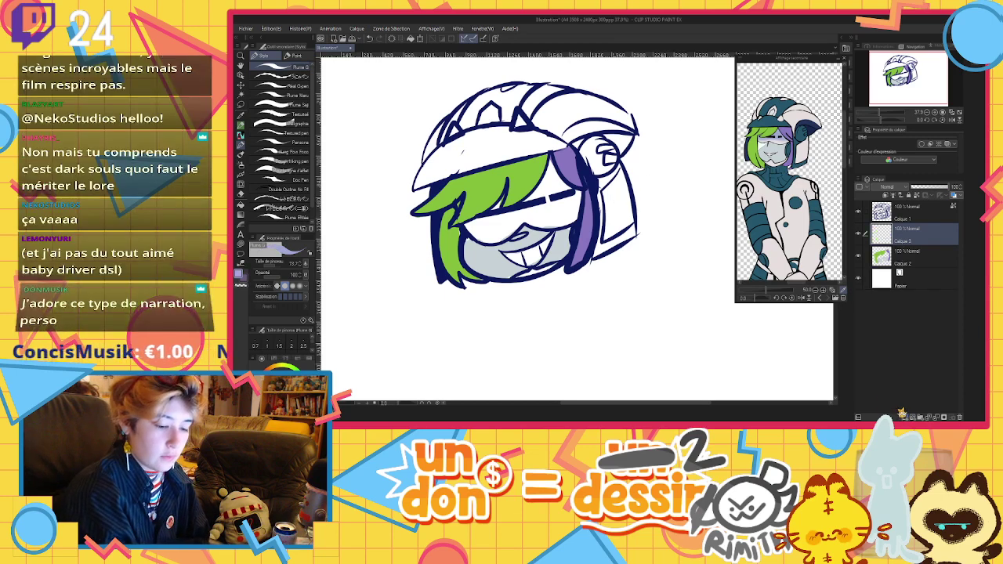
mouse_move(468, 222)
mouse_down()
mouse_move(498, 213)
mouse_move(508, 220)
mouse_up()
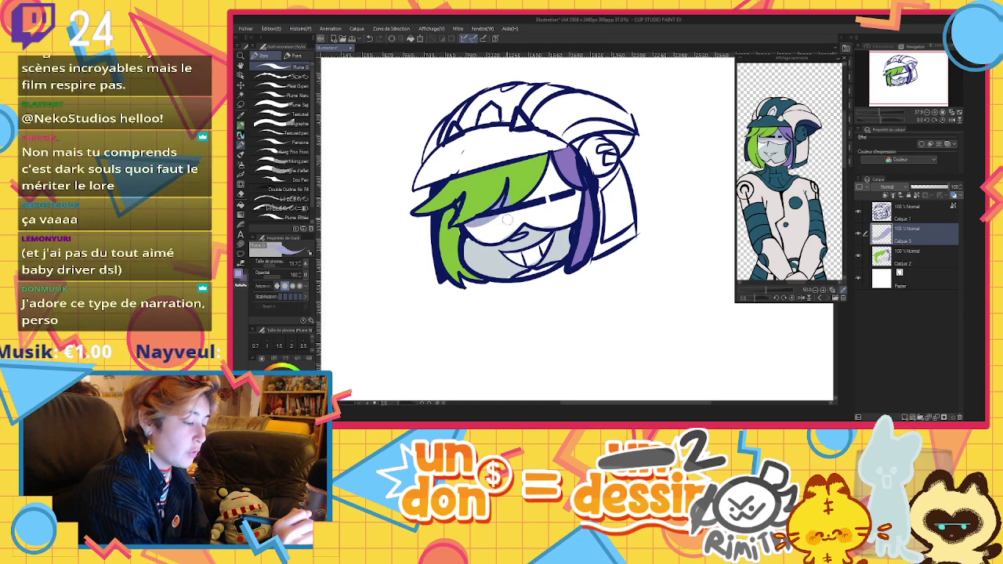
drag(900, 237, 908, 259)
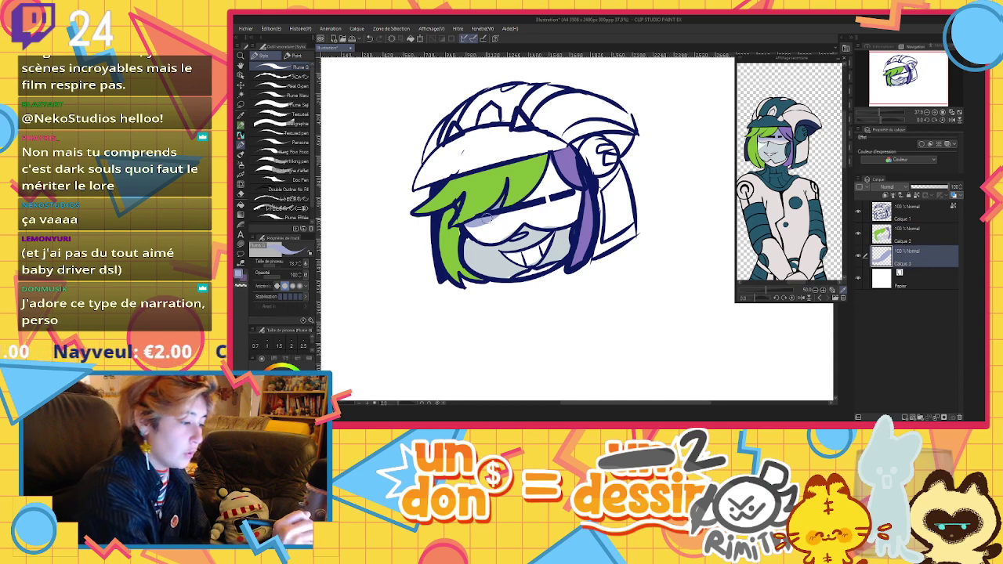
mouse_move(459, 229)
mouse_down()
mouse_move(575, 196)
mouse_move(549, 169)
mouse_move(541, 196)
mouse_move(559, 187)
mouse_move(561, 199)
mouse_up()
click(926, 186)
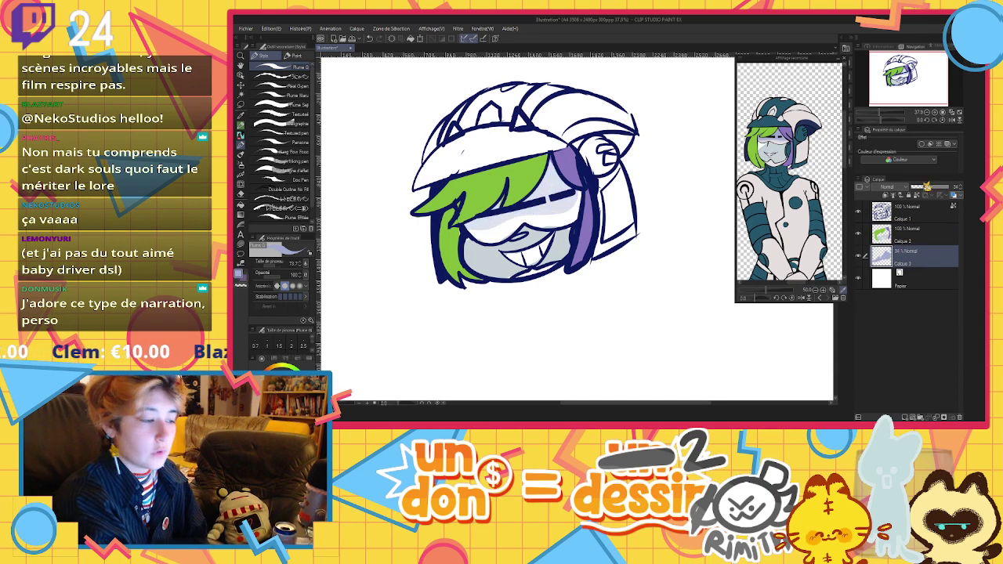
drag(931, 187, 939, 187)
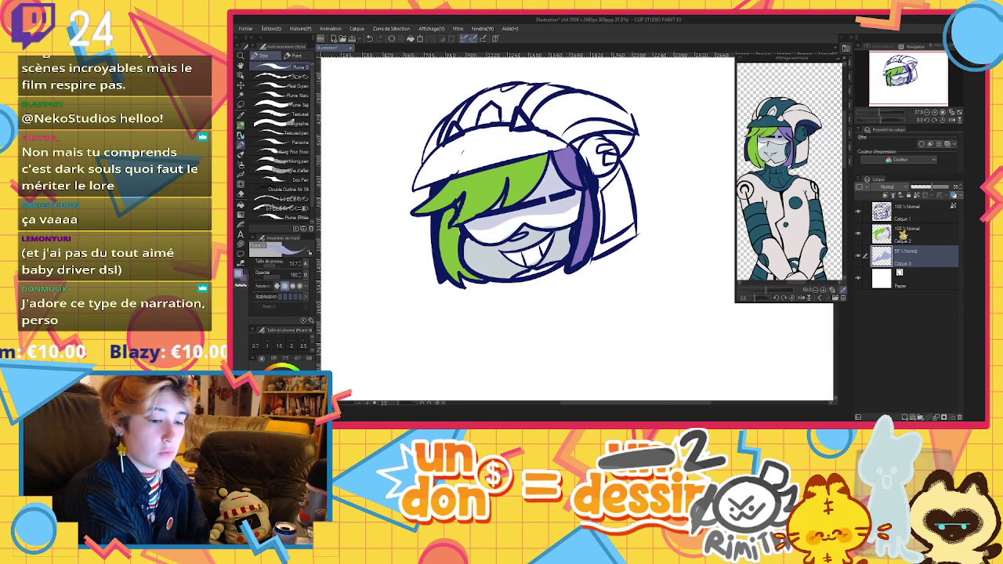
Add a layer above the visor shading and paint the earpiece, side panel edge and brim outline in teal sampled from the reference
click(905, 230)
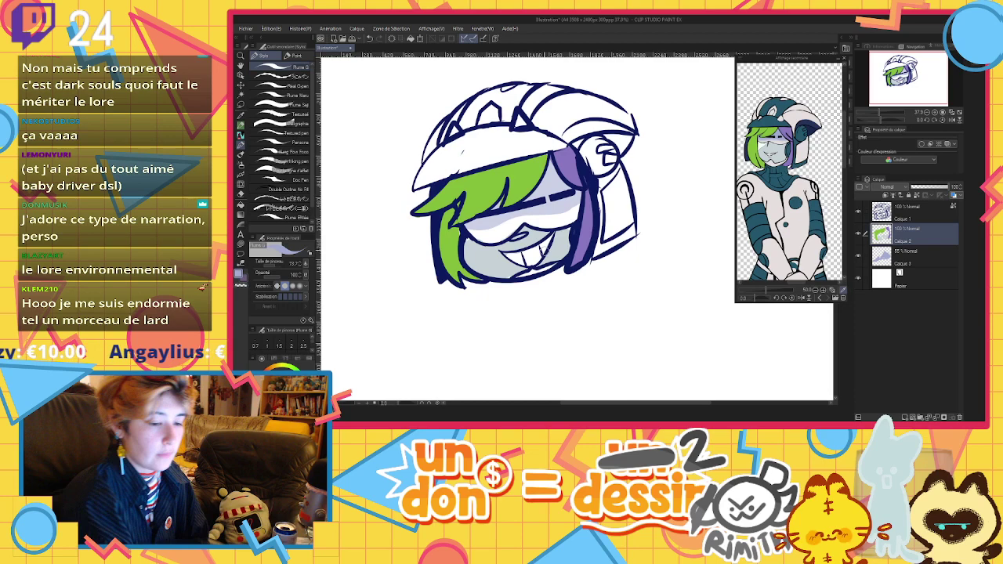
click(909, 259)
click(904, 417)
click(786, 179)
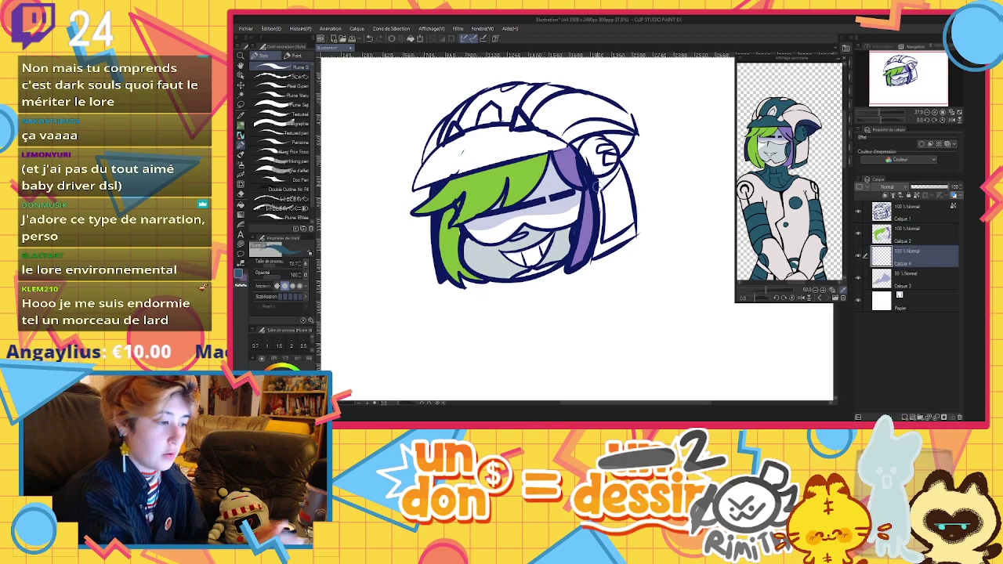
mouse_move(588, 158)
mouse_down()
mouse_move(587, 148)
mouse_move(608, 146)
mouse_move(594, 152)
mouse_move(613, 175)
mouse_move(598, 256)
mouse_move(635, 229)
mouse_up()
mouse_move(423, 174)
mouse_down()
mouse_move(474, 133)
mouse_move(509, 130)
mouse_move(552, 147)
mouse_move(420, 188)
mouse_up()
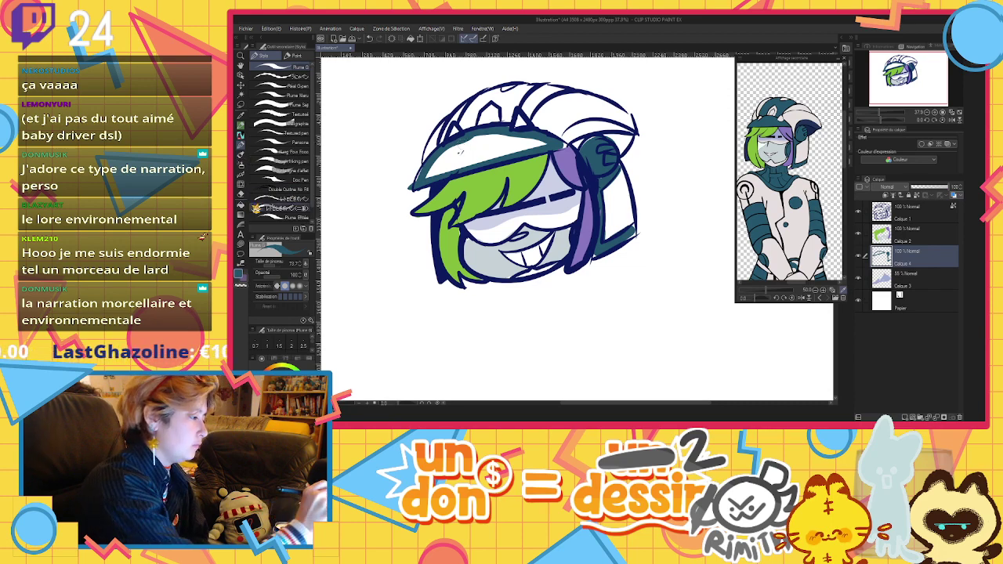
Fill the helmet's brim with teal and paint the dome around the horns the same colour
key(g)
click(486, 144)
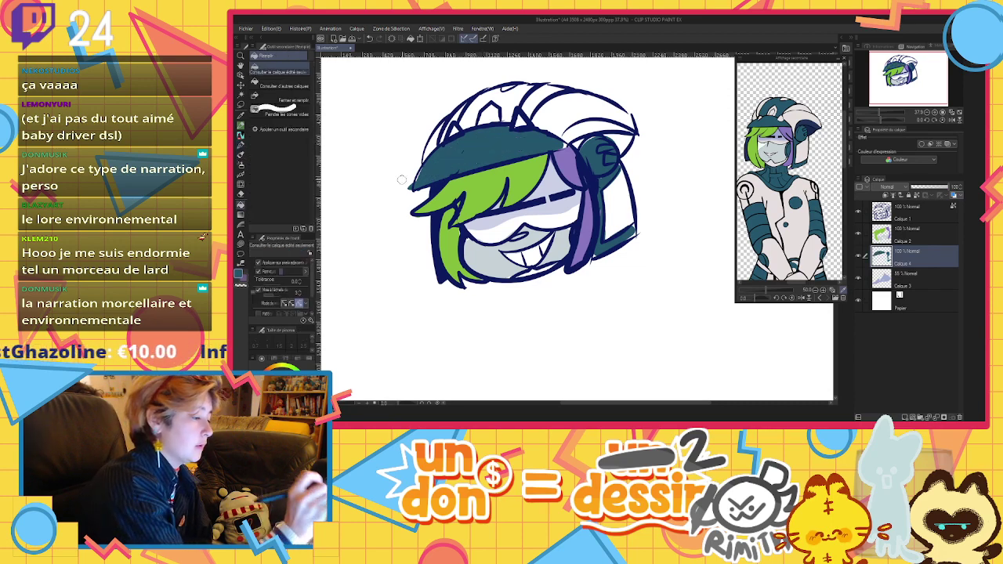
click(245, 145)
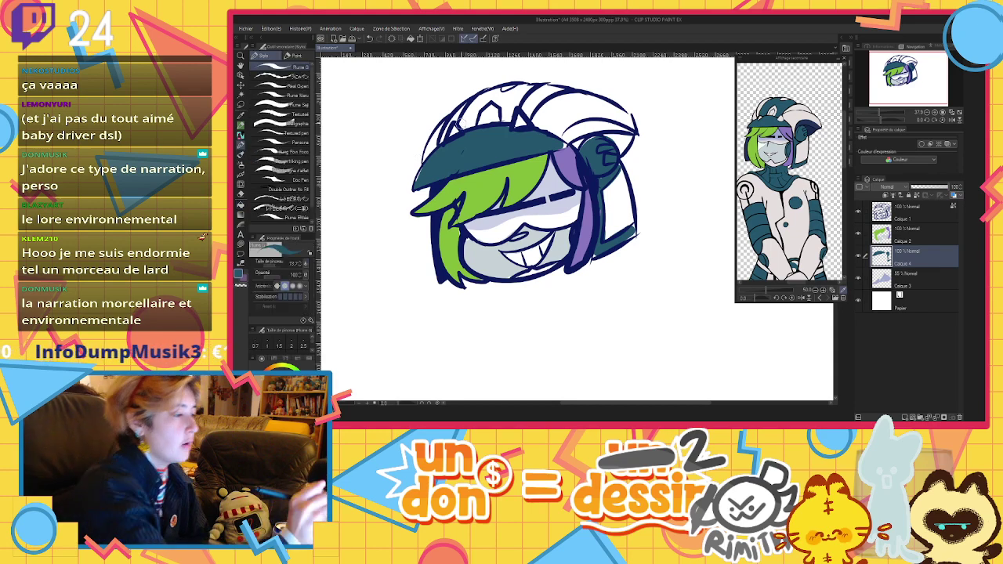
mouse_move(462, 131)
mouse_down()
mouse_move(482, 94)
mouse_move(498, 97)
mouse_move(471, 118)
mouse_move(520, 90)
mouse_move(498, 101)
mouse_move(507, 119)
mouse_move(516, 101)
mouse_move(474, 111)
mouse_up()
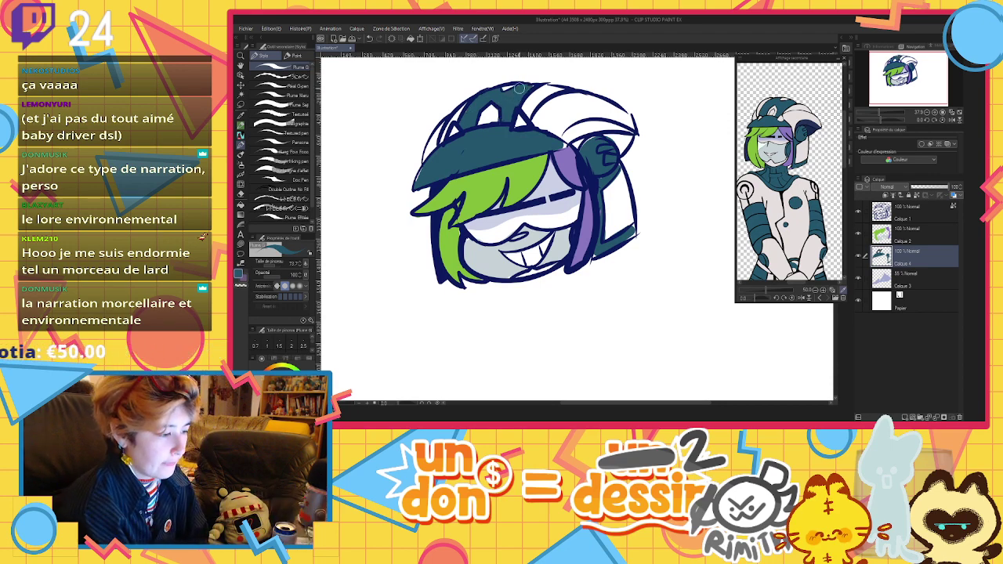
Add a new layer above the sketch in Ajouter blending mode and choose a yellow for highlights
click(892, 212)
click(905, 416)
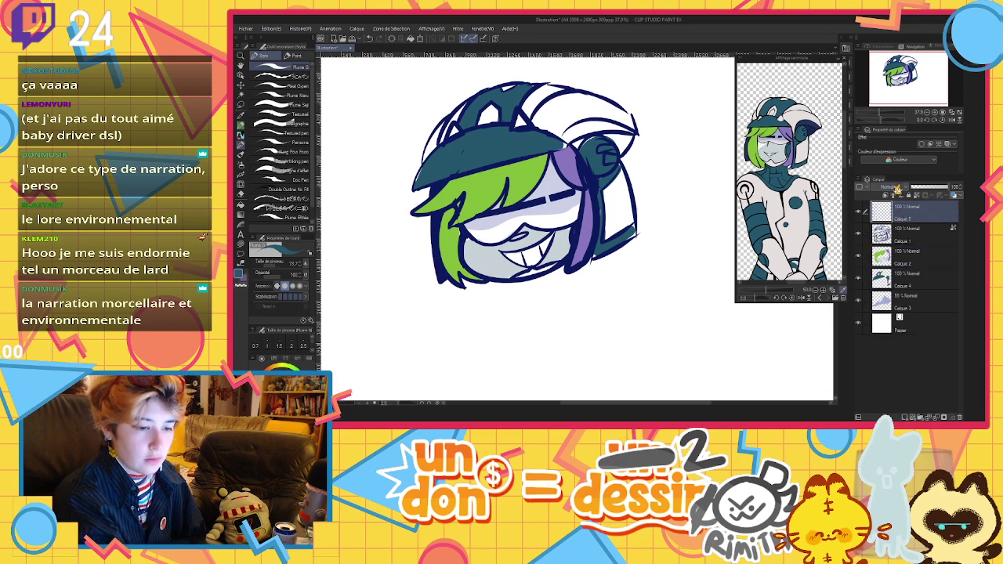
click(898, 189)
click(892, 210)
click(283, 366)
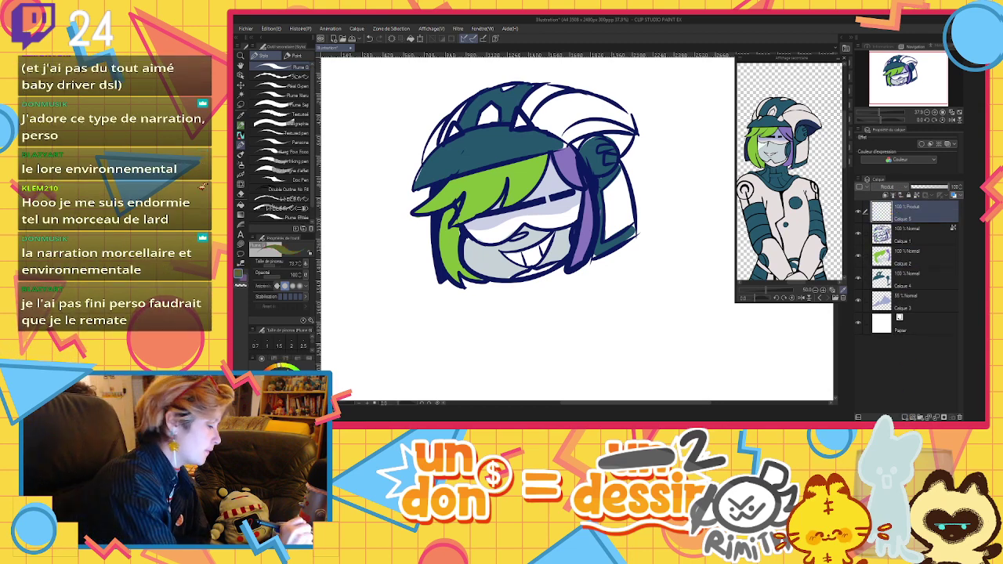
click(278, 367)
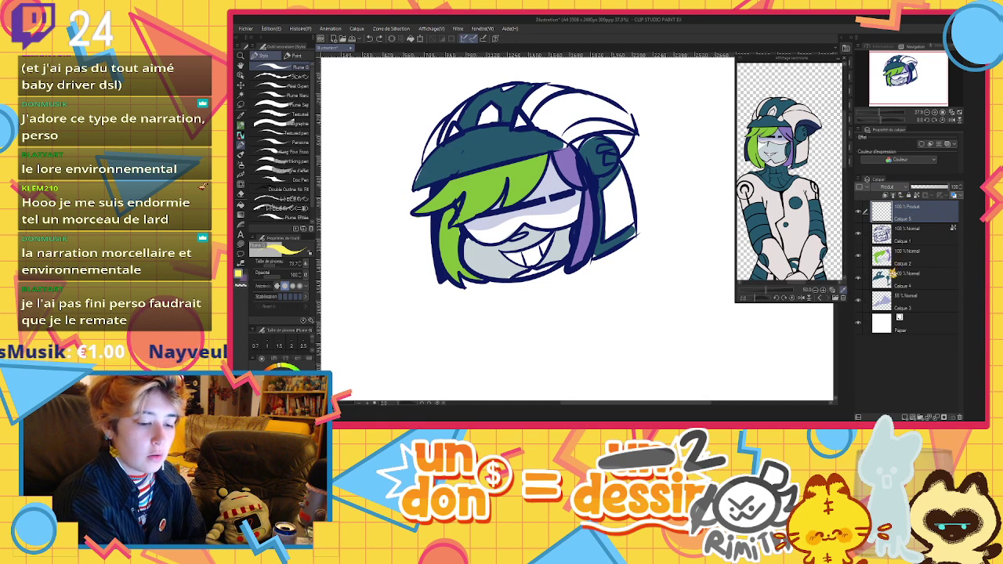
click(893, 272)
mouse_move(415, 189)
mouse_down()
mouse_move(424, 167)
mouse_move(484, 132)
mouse_up()
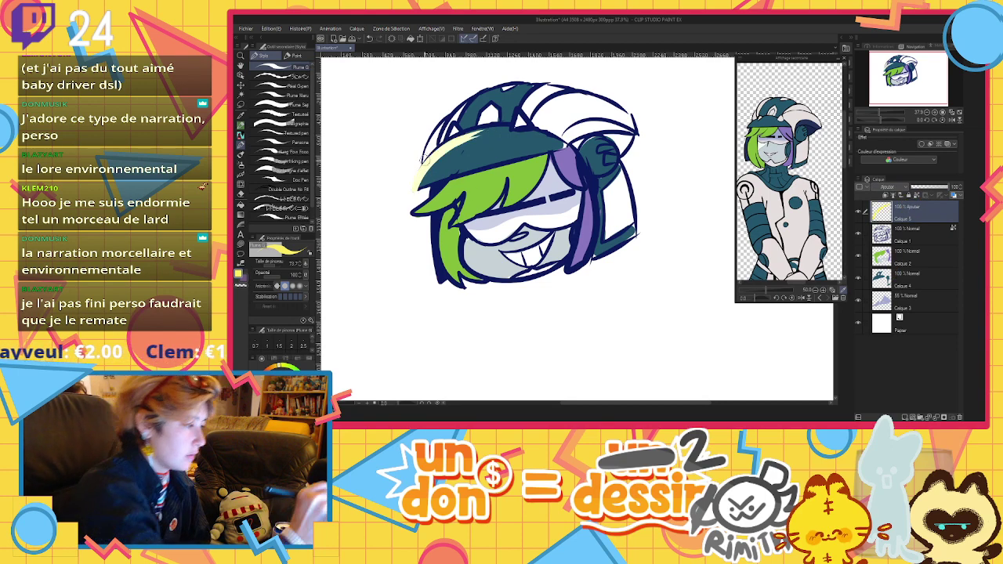
key(ctrl+z)
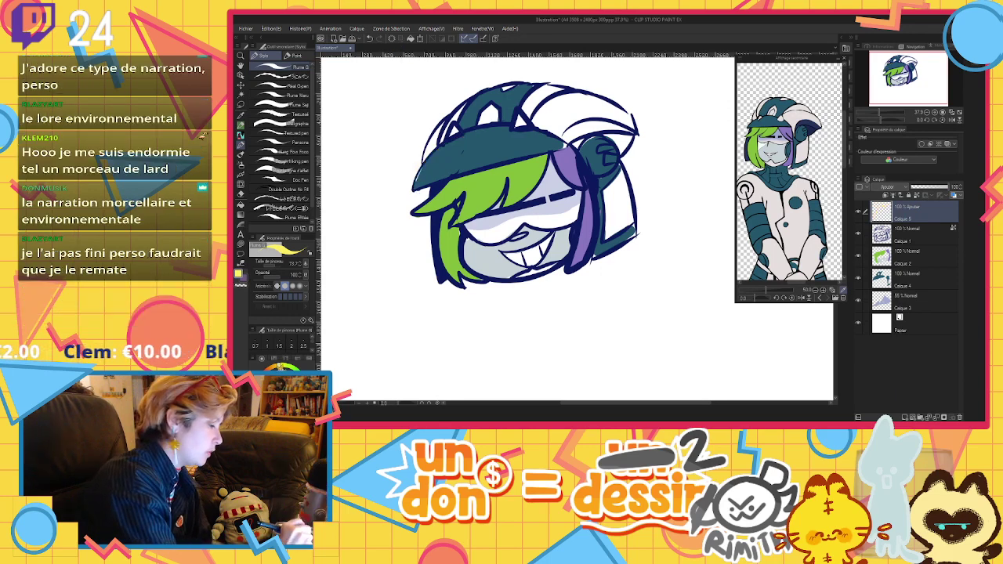
drag(413, 193, 458, 139)
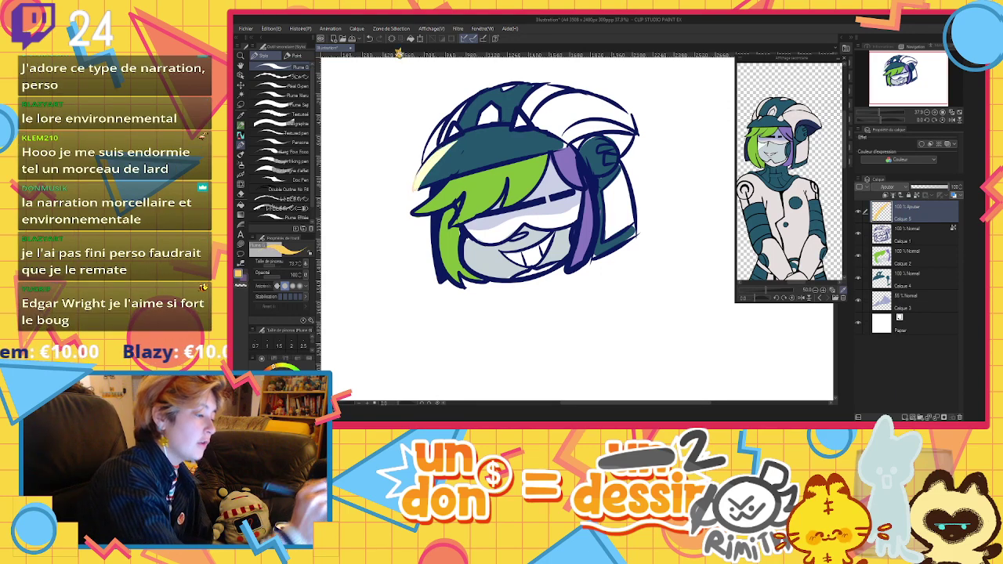
key(ctrl+z)
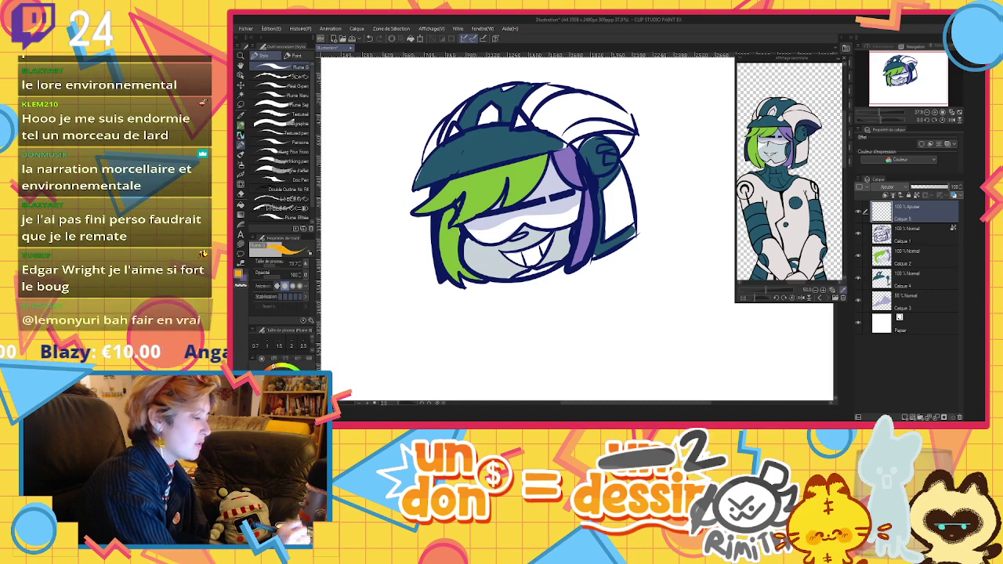
Paint orange rim highlights along the brim, dome, green hair and cheek, keeping the highlight layer at 100% opacity
mouse_move(416, 191)
mouse_down()
mouse_move(495, 119)
mouse_move(445, 155)
mouse_move(489, 129)
mouse_up()
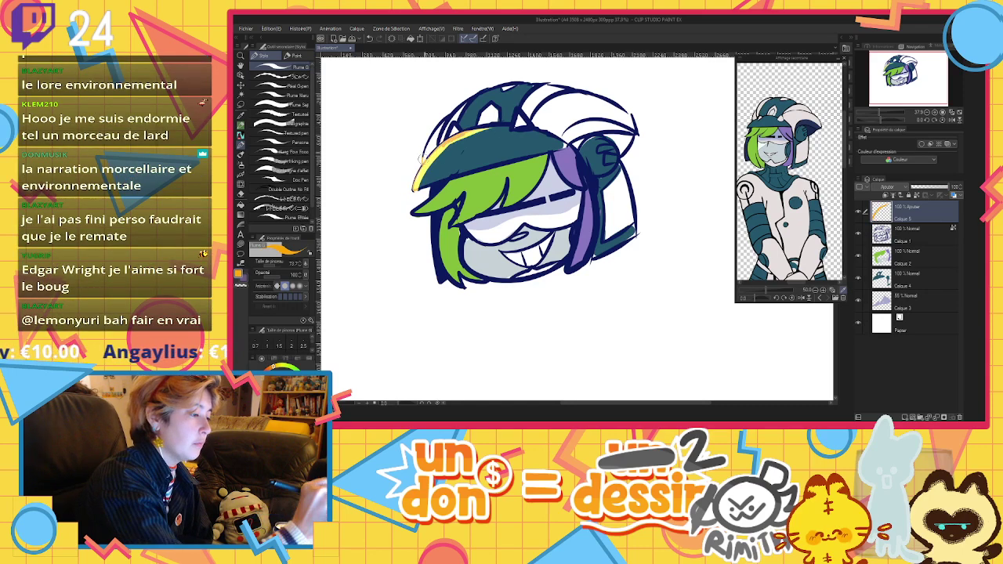
drag(427, 157, 502, 84)
drag(456, 125, 489, 93)
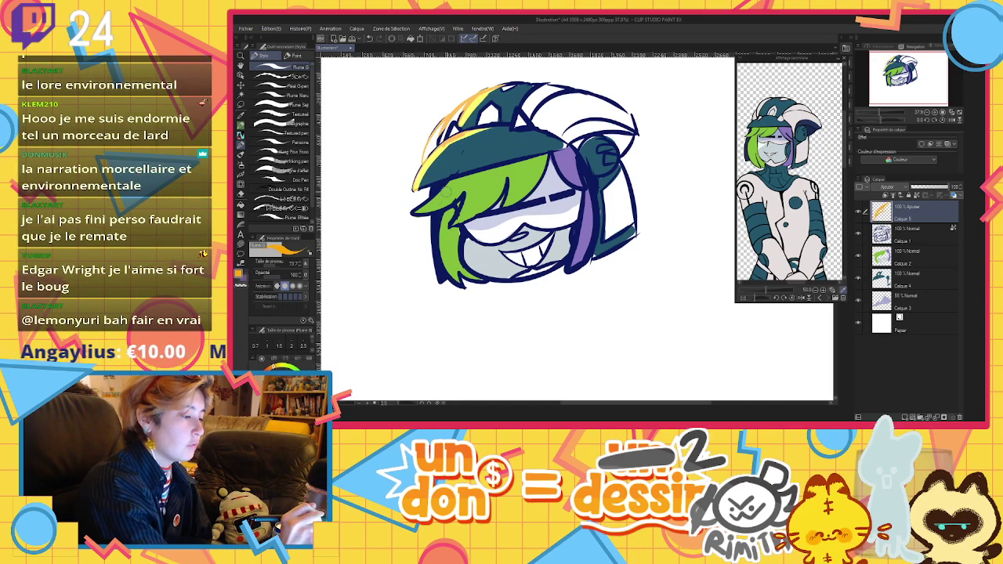
mouse_move(428, 206)
mouse_down()
mouse_move(482, 186)
mouse_move(436, 190)
mouse_move(443, 282)
mouse_up()
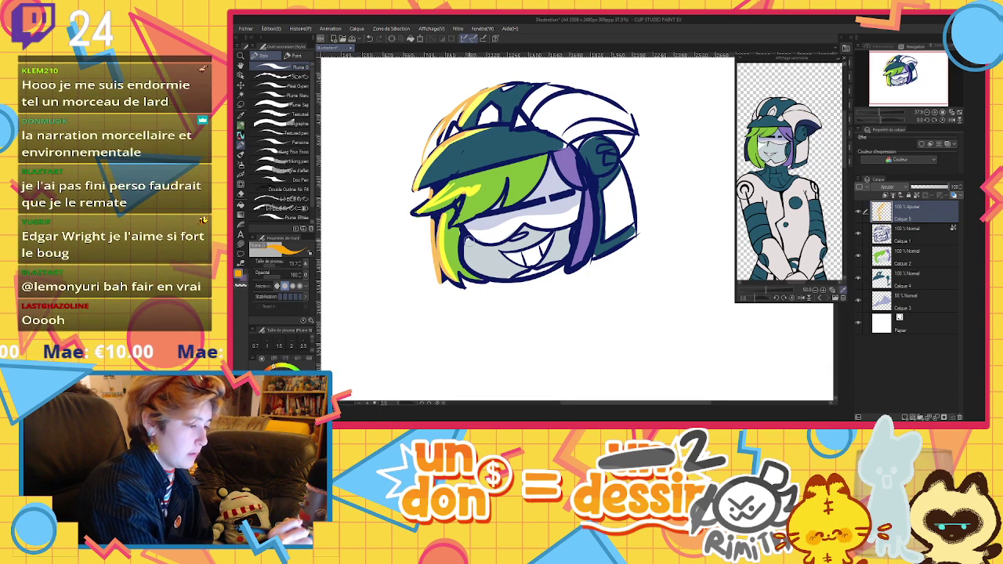
drag(468, 242, 492, 269)
click(933, 188)
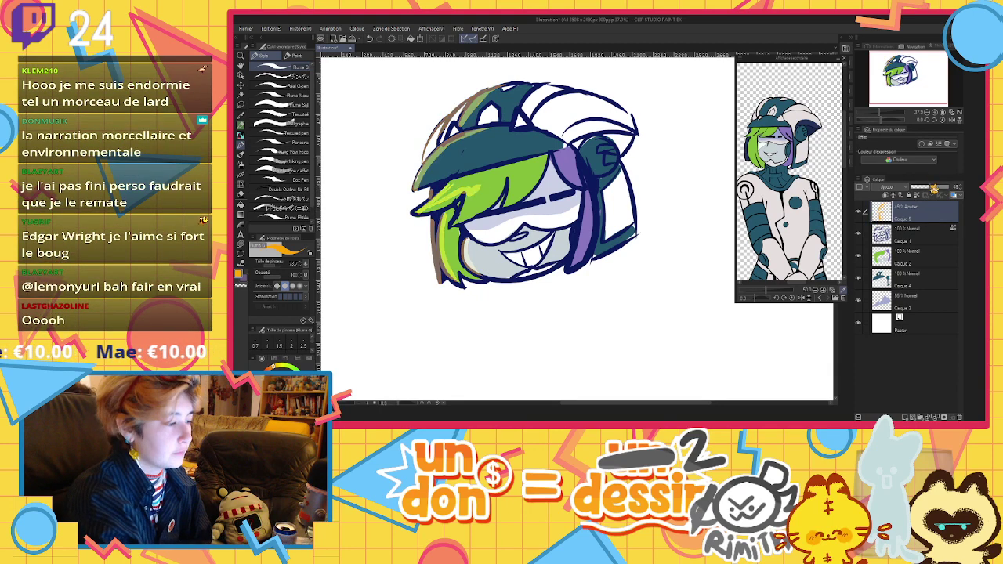
drag(953, 189, 976, 190)
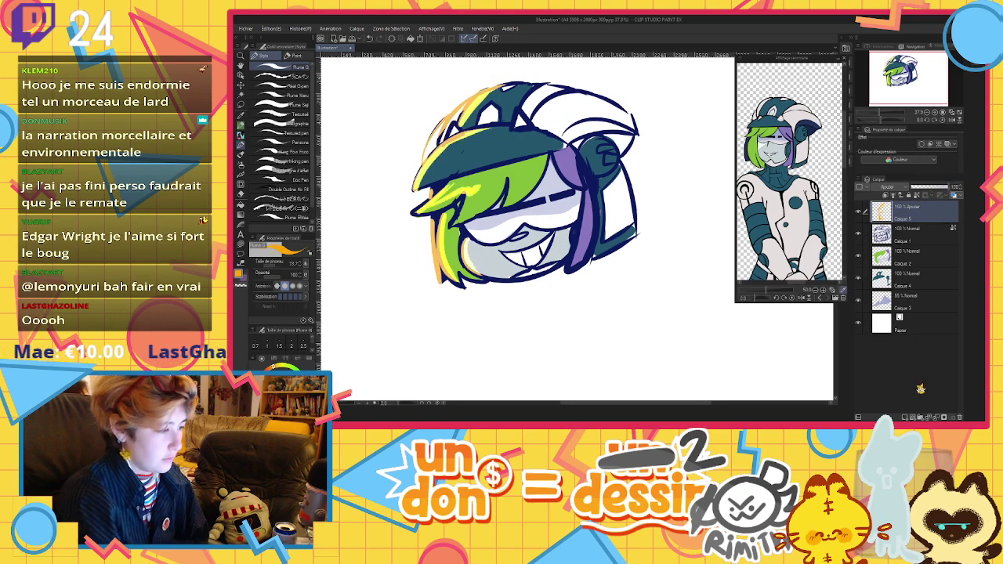
Add an empty layer on top, and paint extra shine streaks across the green fringe on the highlight layer
click(907, 417)
click(908, 232)
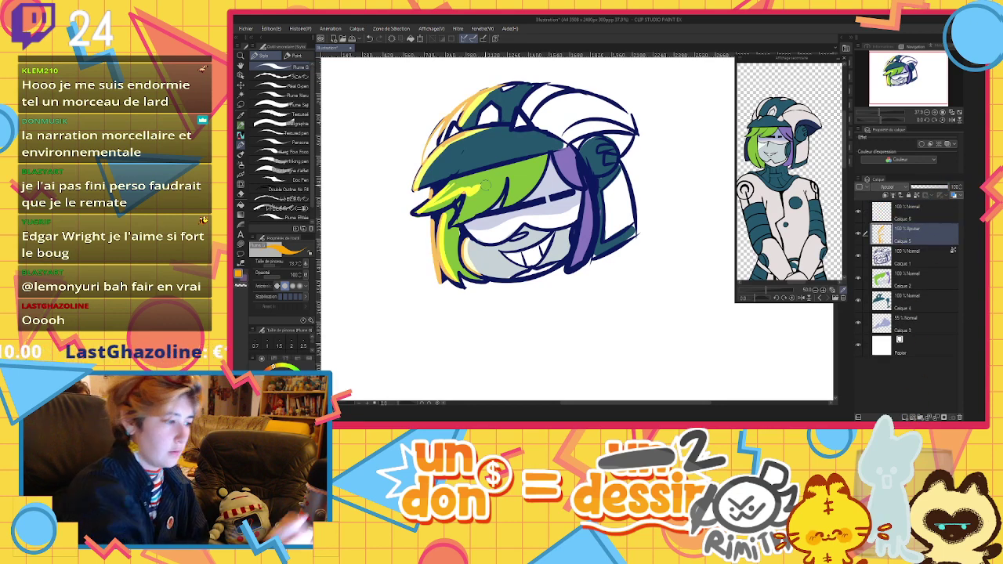
mouse_move(486, 183)
mouse_down()
mouse_move(494, 192)
mouse_move(518, 176)
mouse_up()
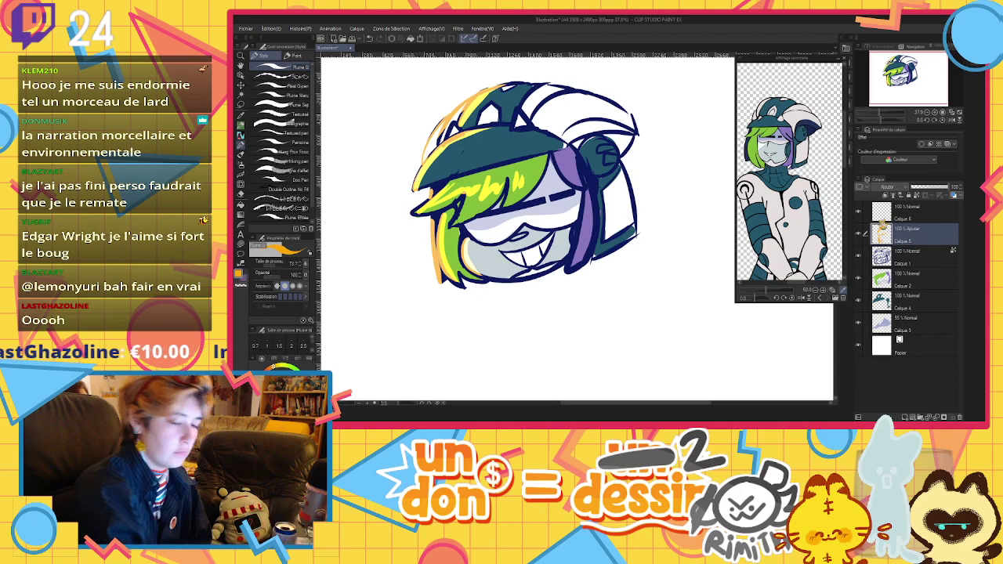
Set the top layer to Produit blending and paint shadows on the chin, visor and hair in navy sampled from the sketch lines
click(906, 210)
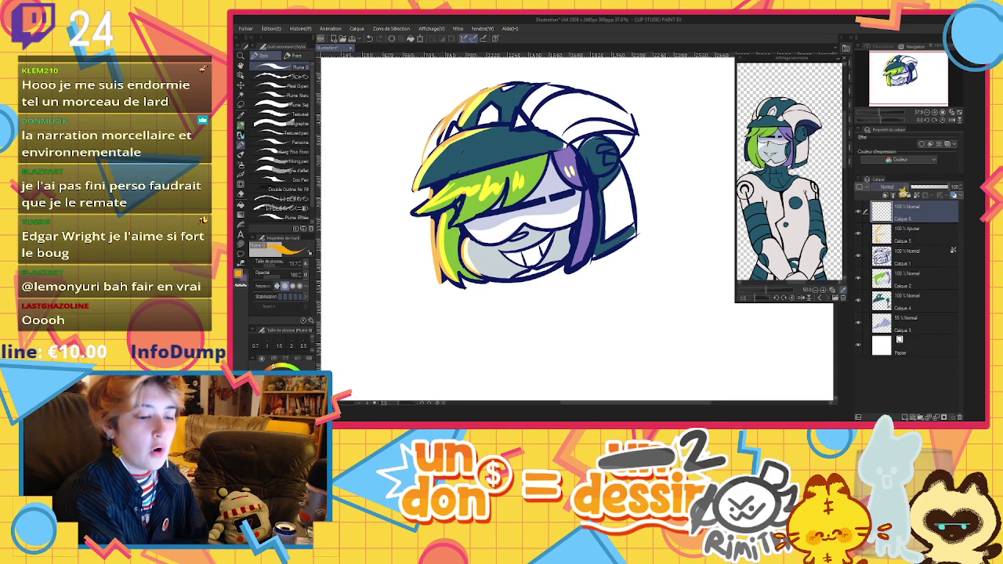
click(876, 216)
alt+click(575, 222)
mouse_move(514, 280)
mouse_down()
mouse_move(536, 273)
mouse_move(577, 226)
mouse_up()
mouse_move(469, 244)
mouse_down()
mouse_move(576, 222)
mouse_move(588, 192)
mouse_move(584, 200)
mouse_up()
drag(555, 156, 524, 199)
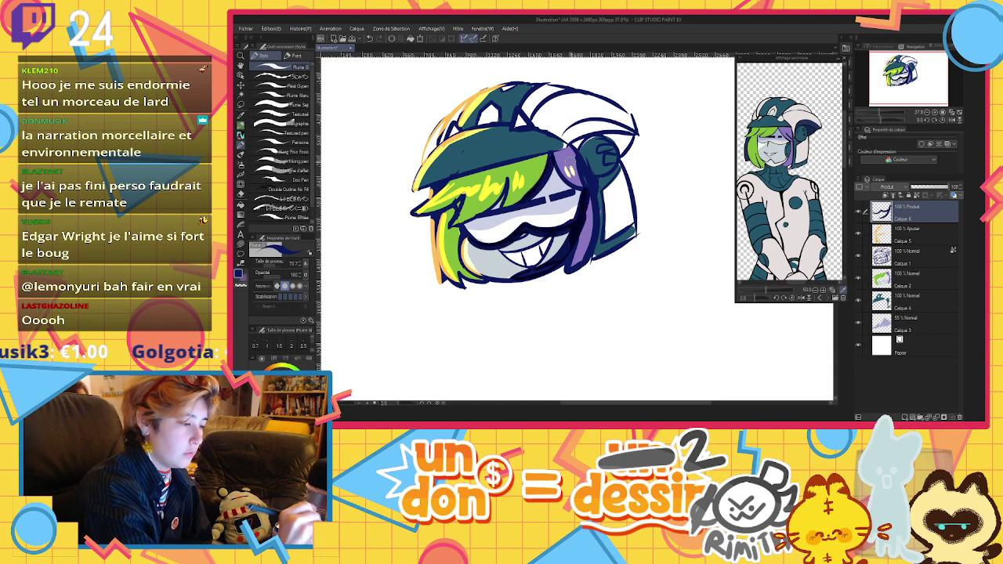
Extend the navy shadows over the purple lock, earpiece and crest, and lower the shadow layer's opacity to 22%
drag(588, 185, 597, 234)
mouse_move(597, 183)
mouse_down()
mouse_move(622, 139)
mouse_move(571, 144)
mouse_move(621, 133)
mouse_move(612, 127)
mouse_move(447, 181)
mouse_move(572, 146)
mouse_up()
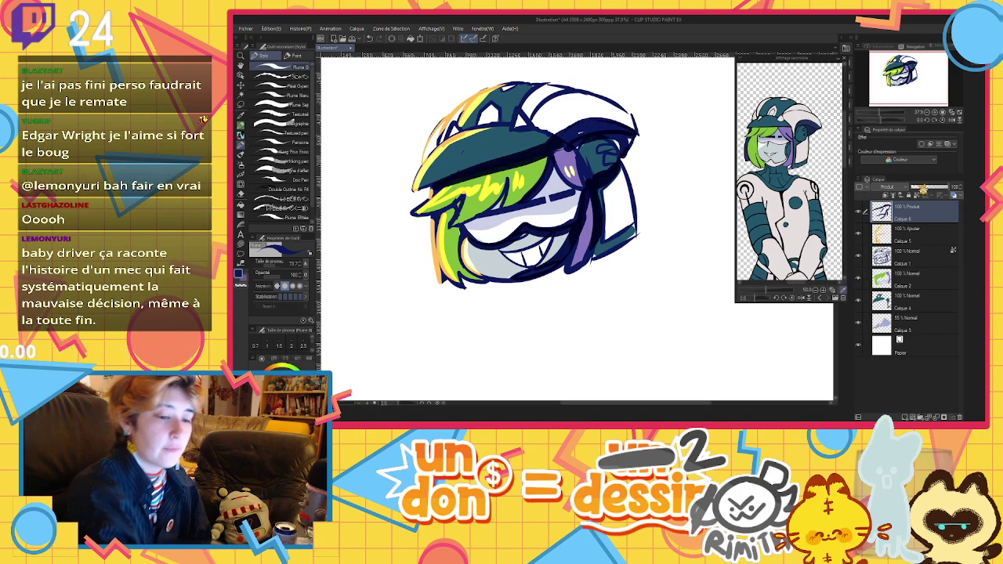
click(921, 186)
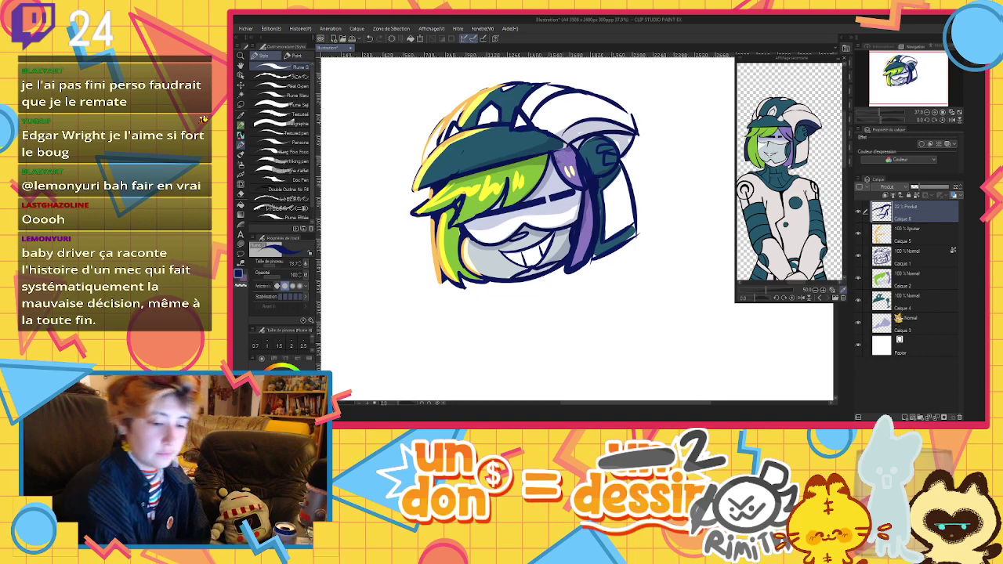
Paint the underside of the helmet's white crest in navy on the helmet colour layer, Calque 4
click(913, 299)
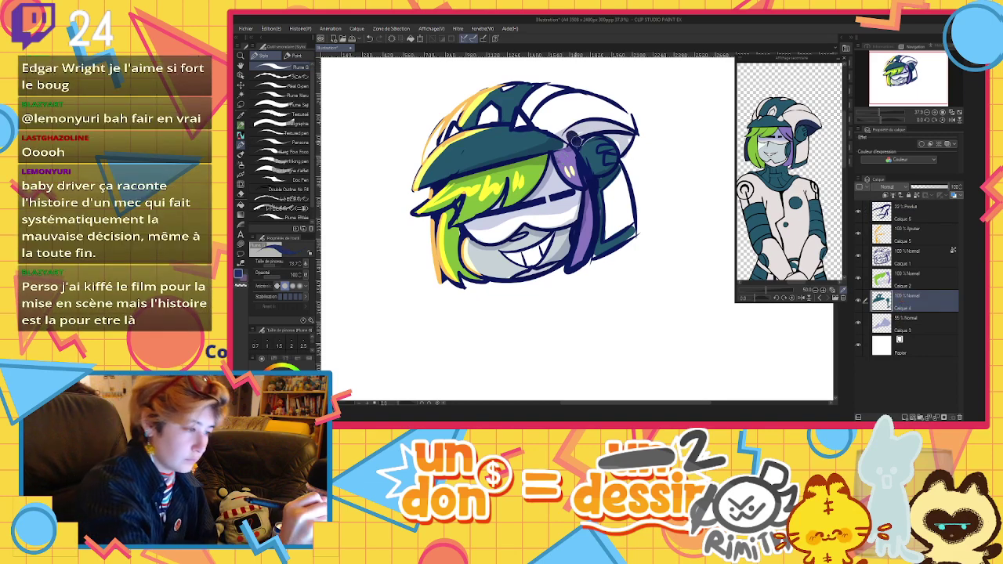
mouse_move(576, 141)
mouse_down()
mouse_move(586, 125)
mouse_move(584, 137)
mouse_move(611, 127)
mouse_move(619, 149)
mouse_move(626, 138)
mouse_up()
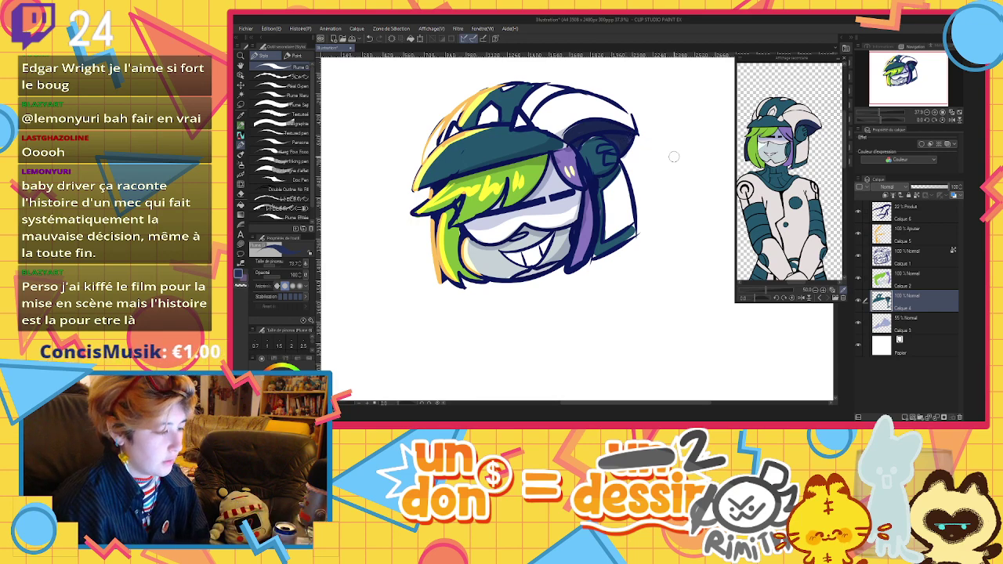
Add a new layer on top, draw three yellow shine marks beside the helmet, and sign the portrait in light grey
click(900, 213)
click(905, 417)
click(275, 367)
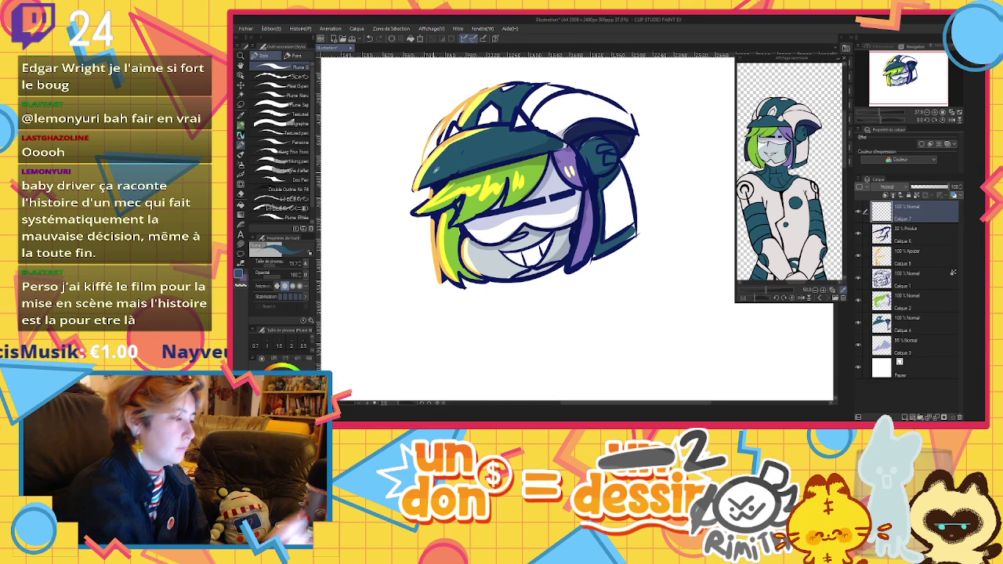
mouse_move(413, 141)
mouse_down()
mouse_move(389, 138)
mouse_move(392, 161)
mouse_up()
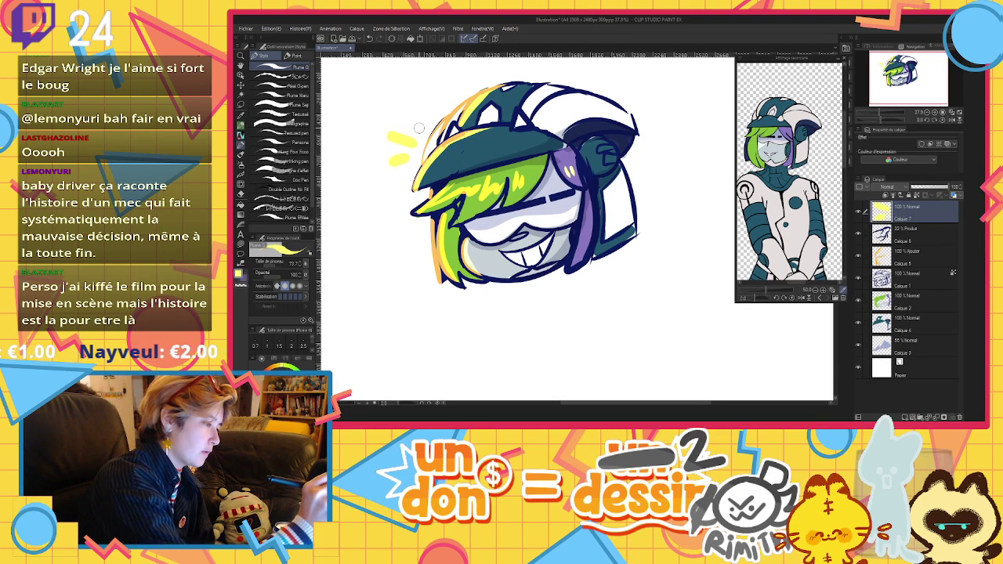
drag(410, 123, 422, 118)
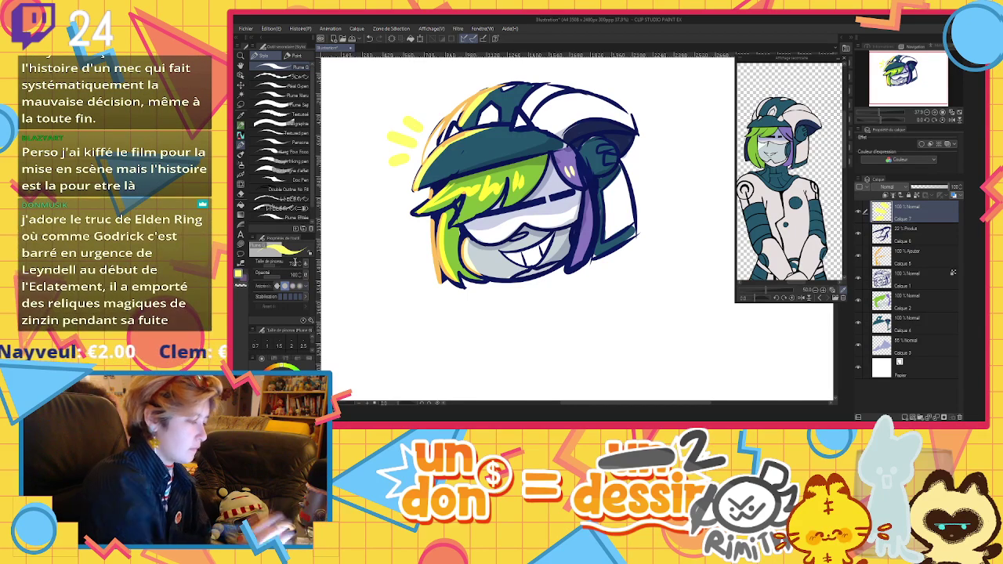
alt+click(577, 229)
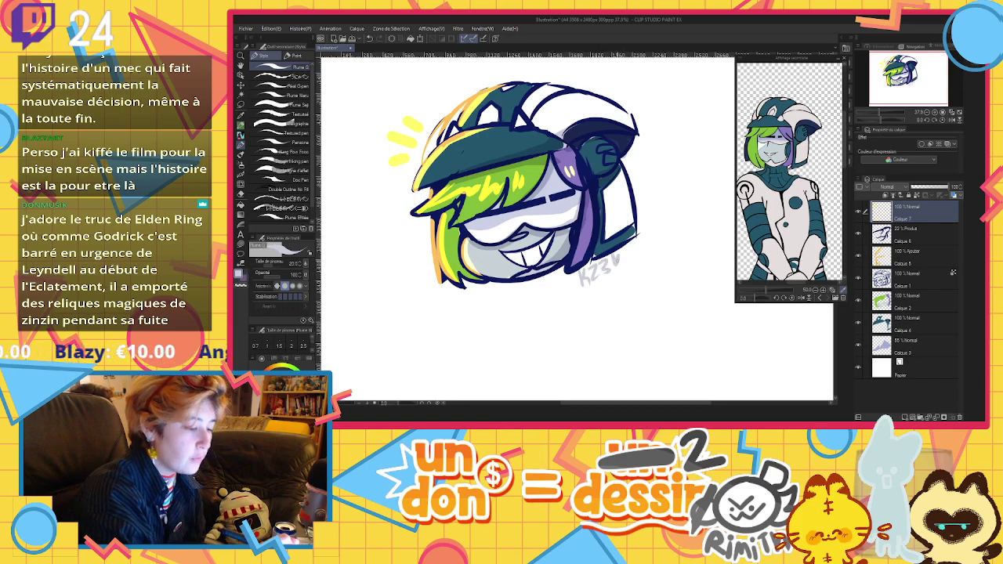
Crop the canvas tightly around the head portrait, its shine marks and the signature
scroll(655, 216, down, 5)
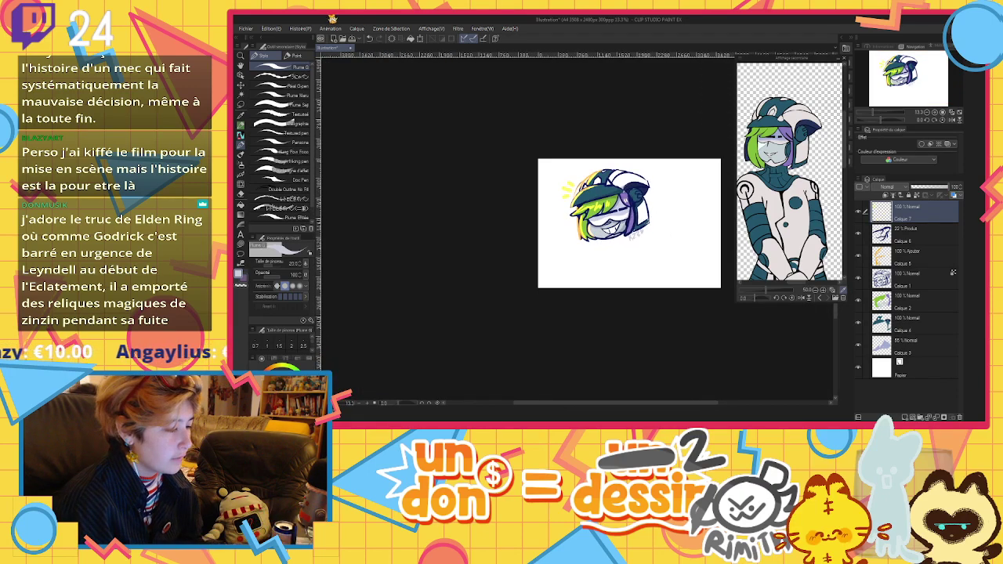
key(ctrl+t)
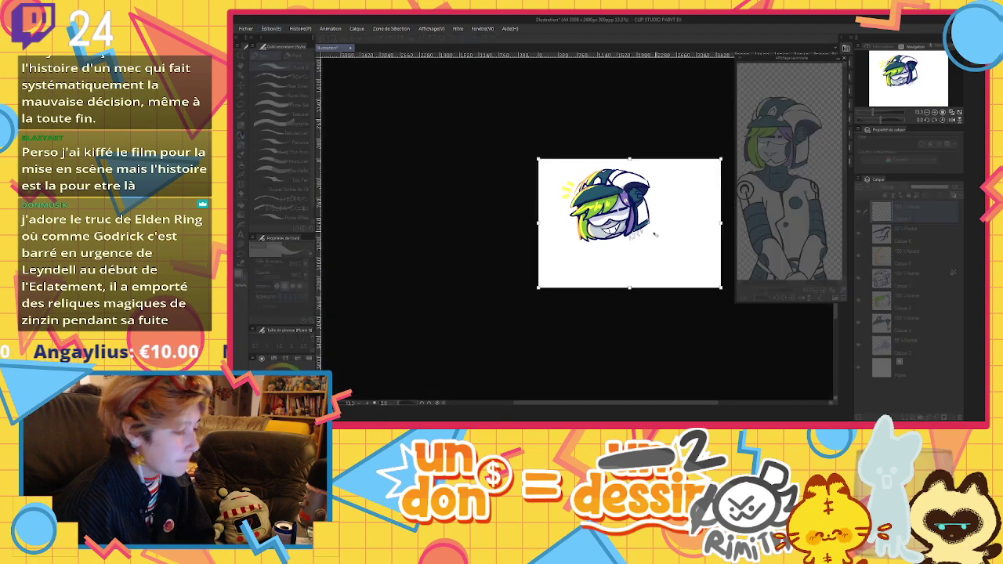
drag(539, 223, 558, 223)
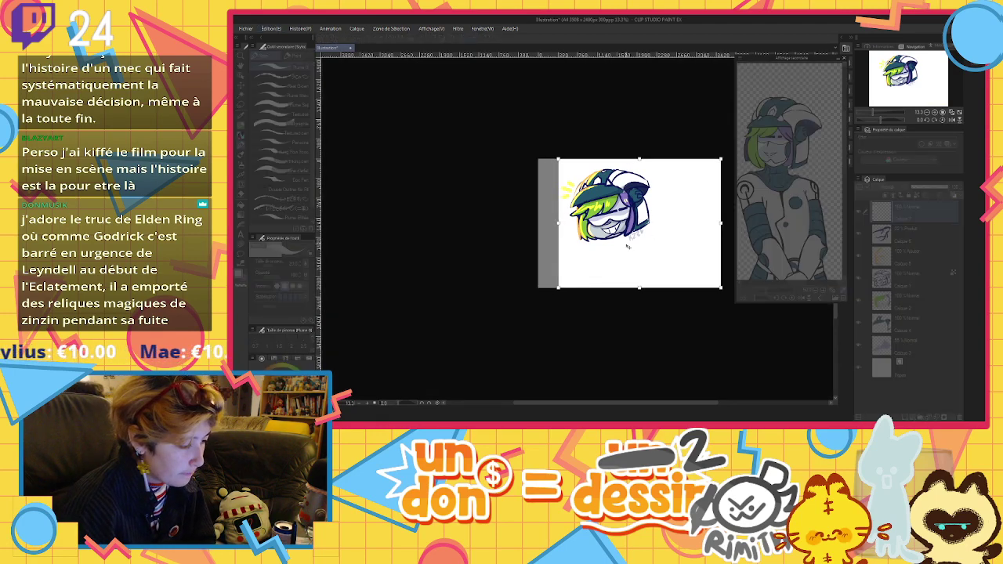
drag(639, 286, 629, 246)
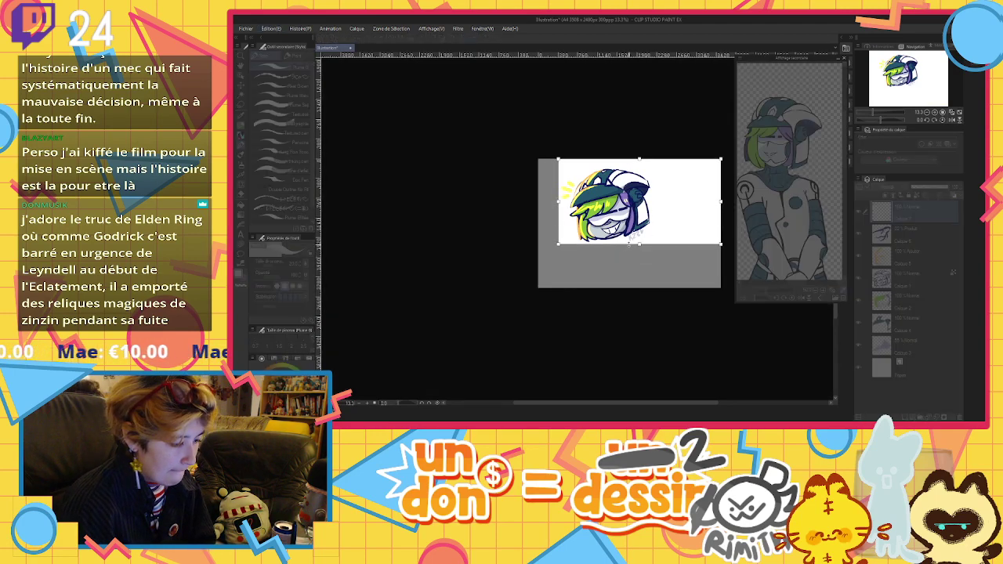
drag(634, 157, 639, 165)
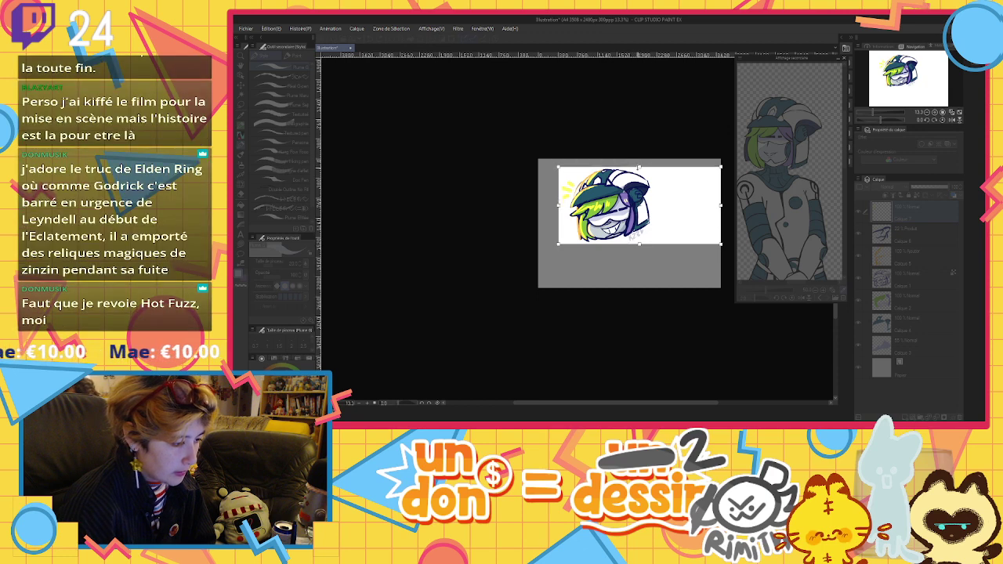
scroll(658, 205, down, 1)
drag(671, 203, 623, 203)
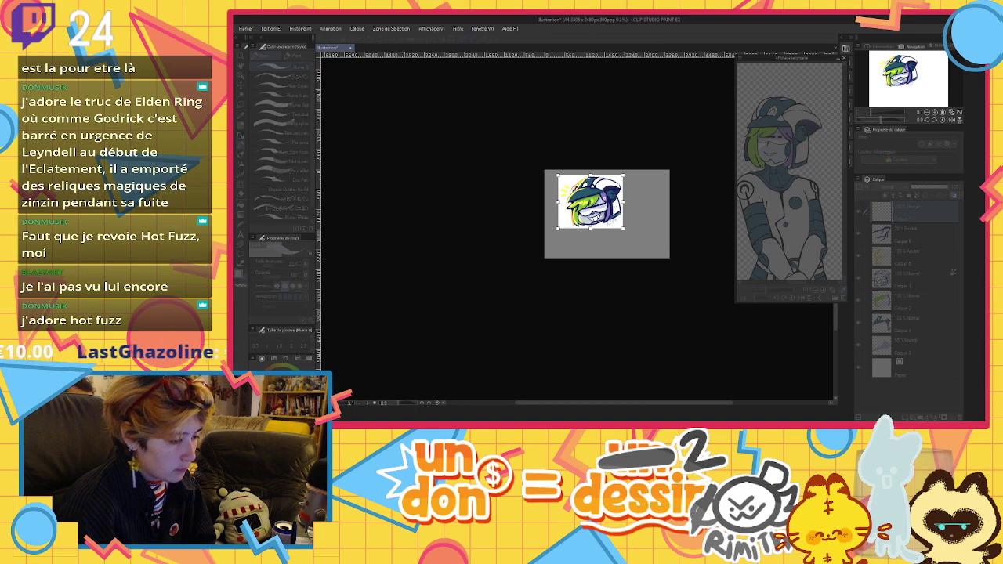
key(Return)
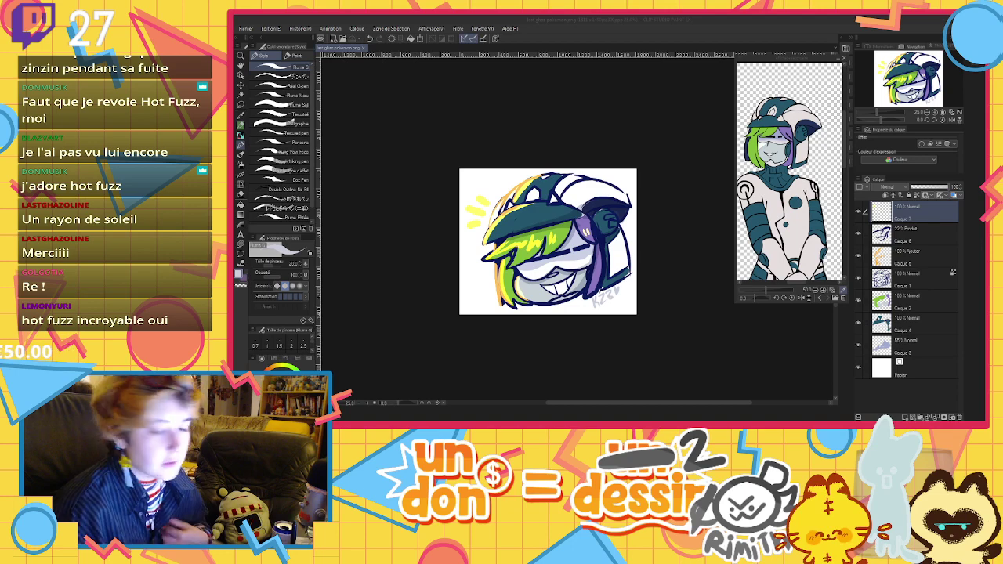
Switch to the browser, dismiss the downloads bar, and start saving the displayed drawing into the Commandes + Contreparties folder
key(alt+Tab)
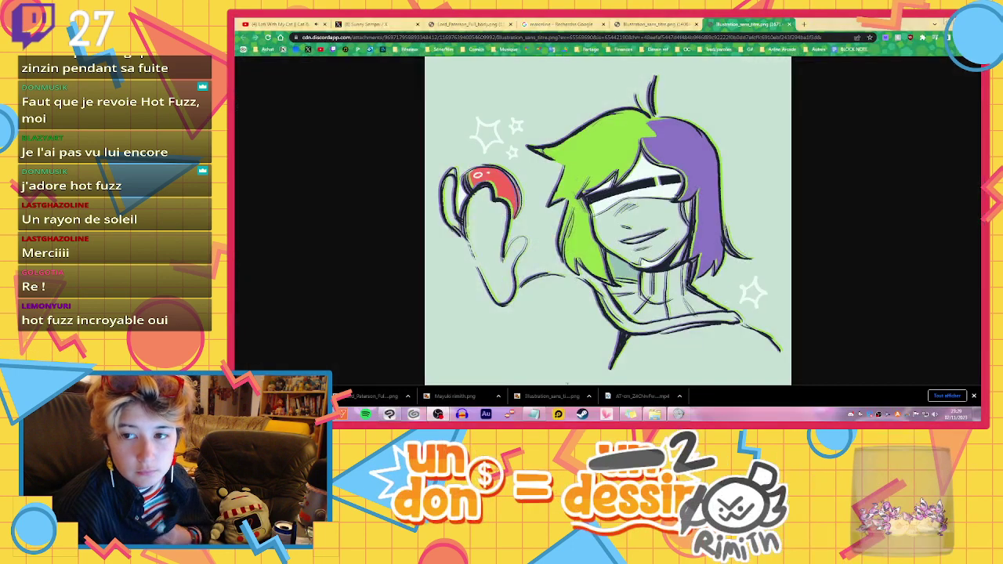
click(974, 396)
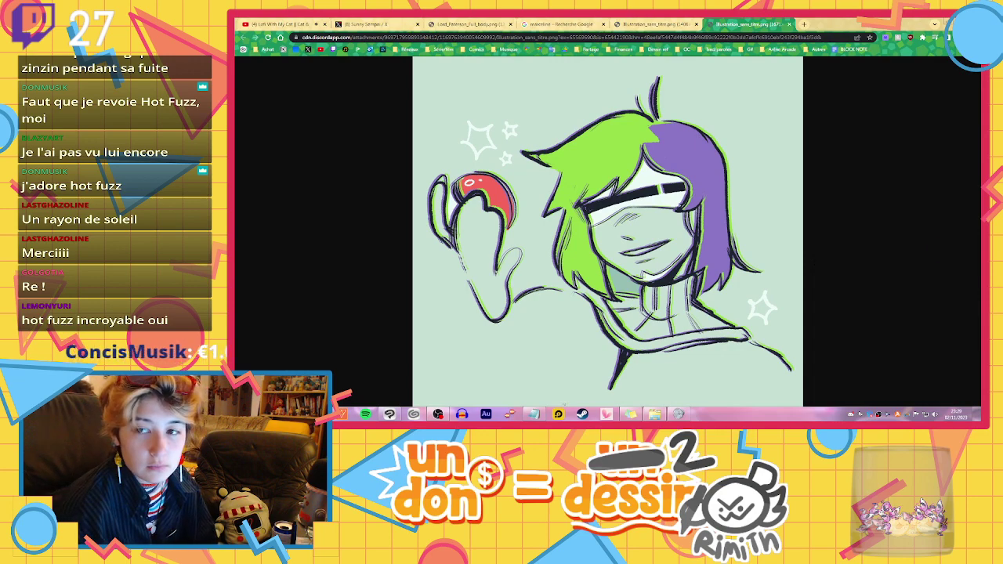
key(alt+Tab)
key(alt+Tab)
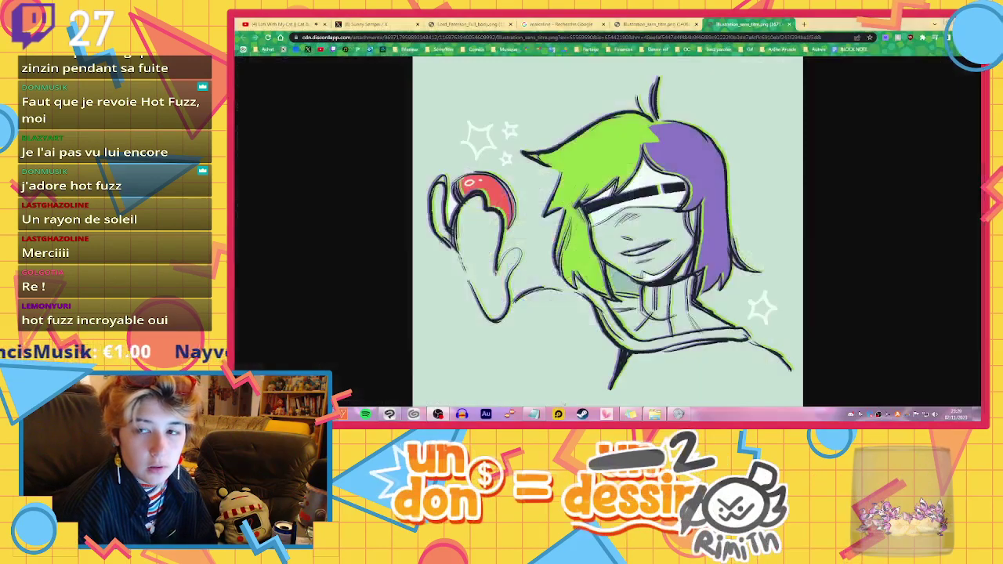
right_click(707, 251)
click(753, 265)
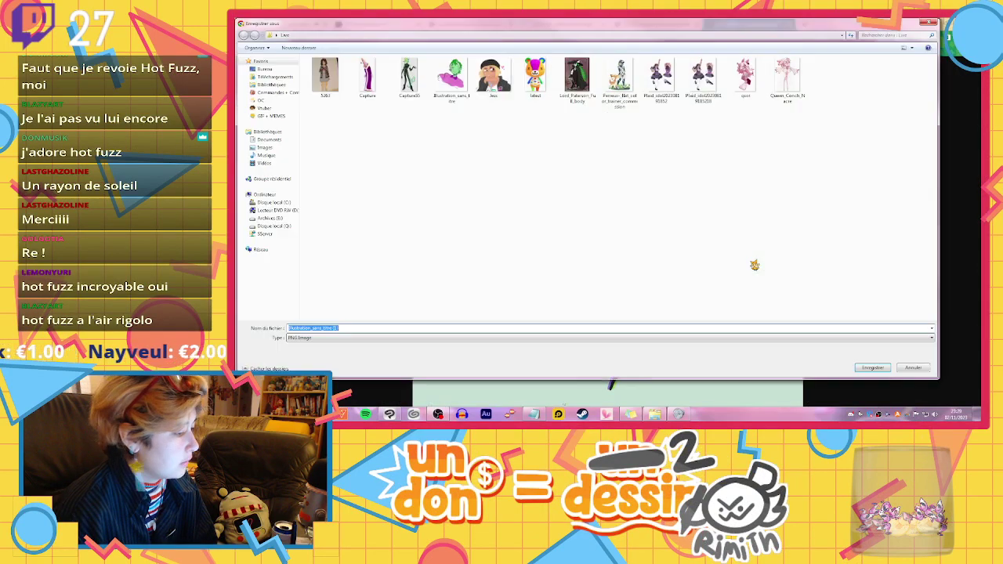
click(285, 69)
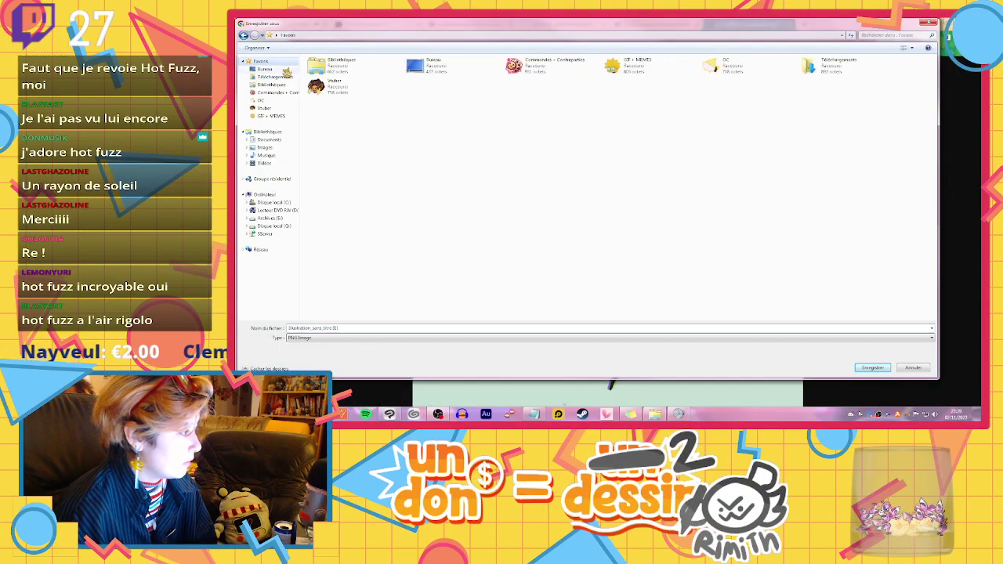
double_click(627, 127)
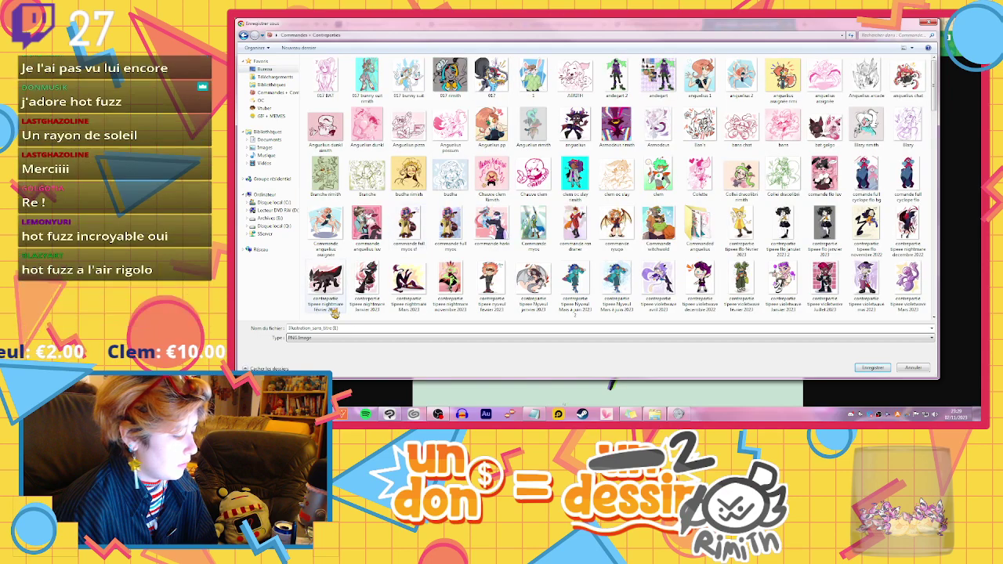
Base the file name on the existing "last ghaz pokemon" file, append "rimit", and save the image
click(408, 76)
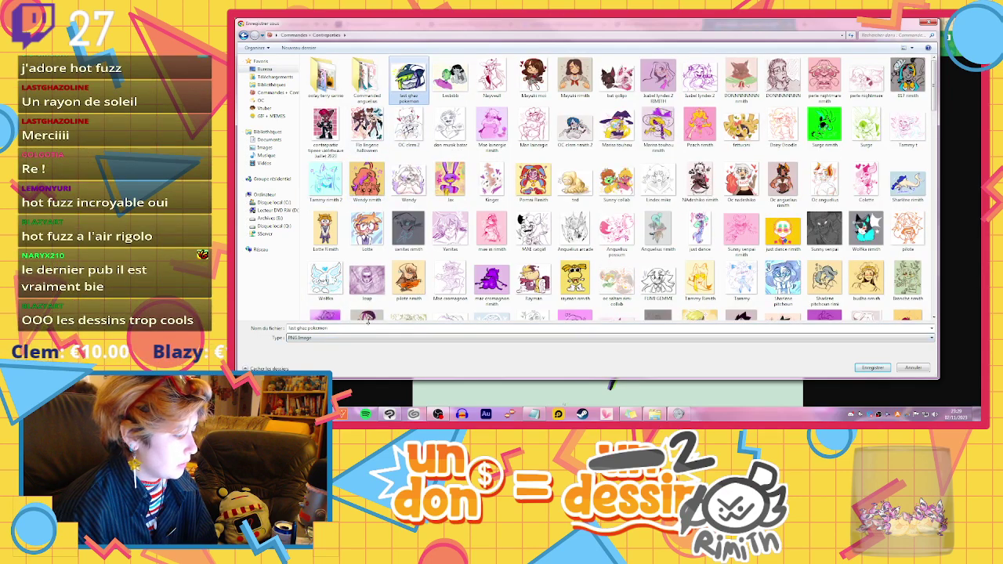
click(359, 327)
double_click(359, 328)
click(346, 327)
text(rimit)
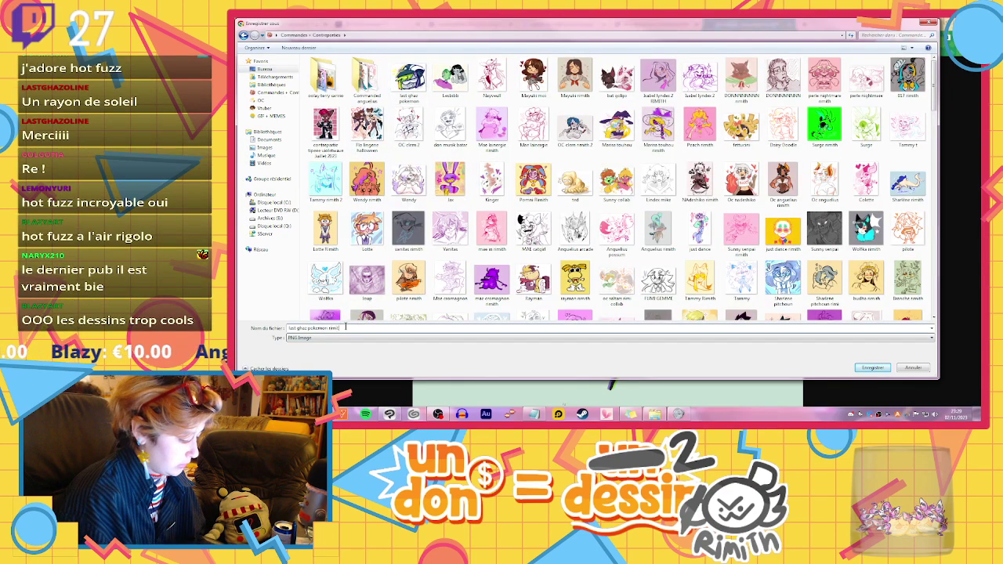
key(Return)
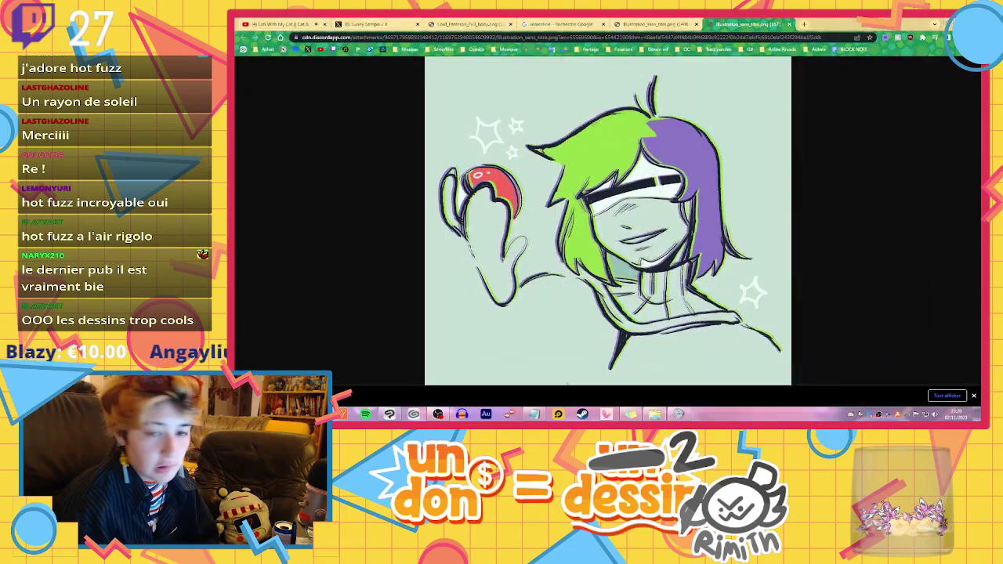
Switch back to Clip Studio Paint, create a blank A4 illustration, and load the orange bear picture as the reference
key(alt+Tab)
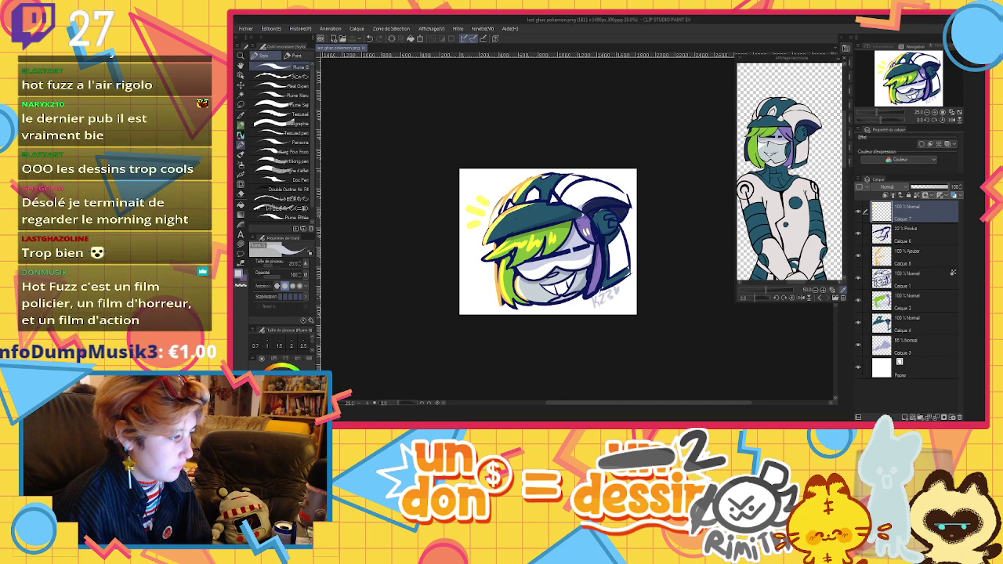
scroll(635, 211, up, 3)
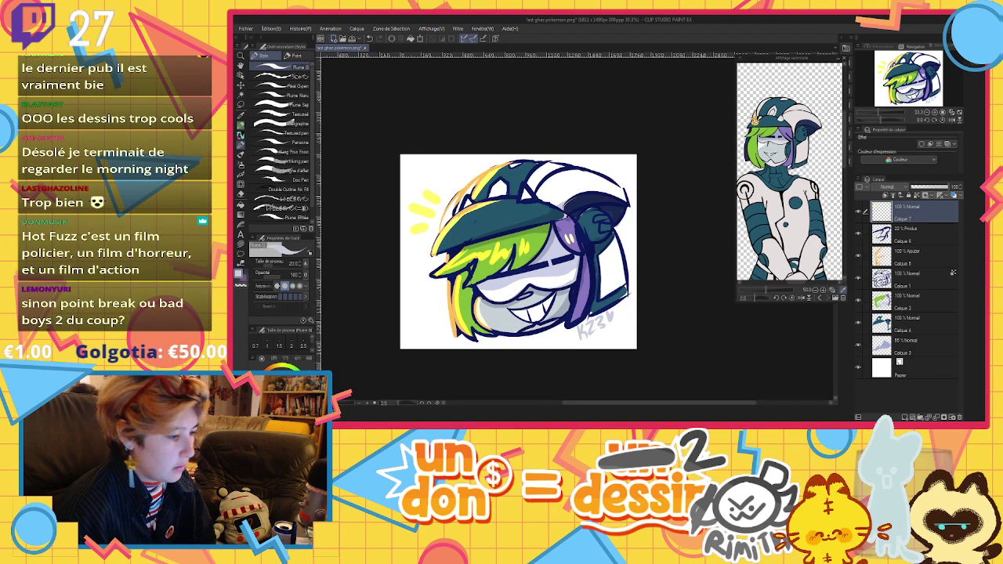
click(596, 170)
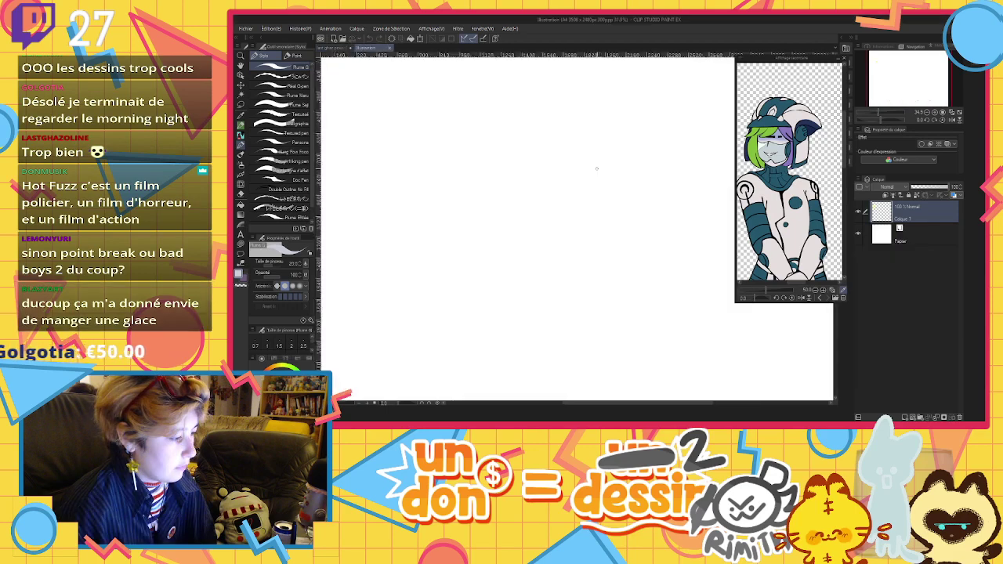
scroll(596, 170, up, 1)
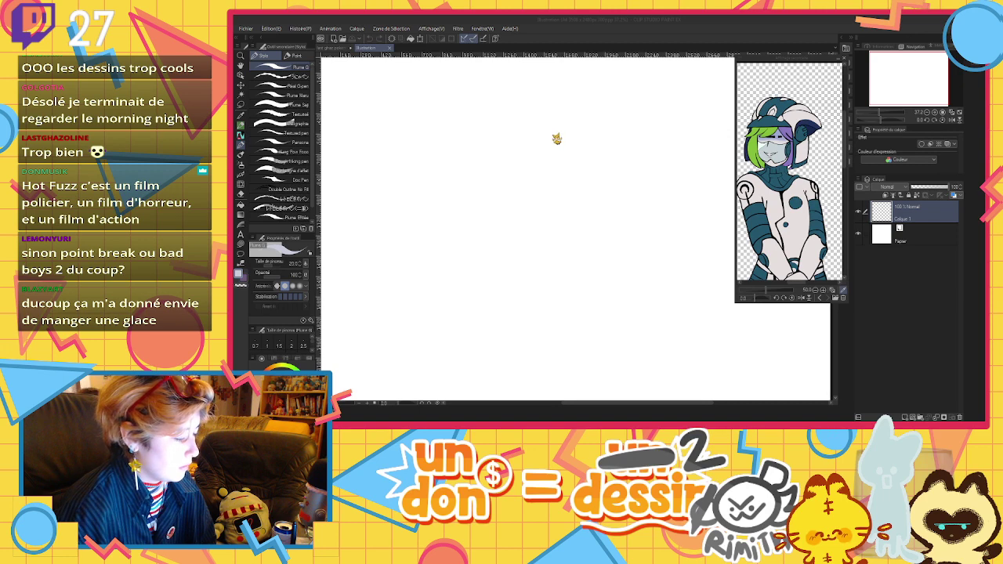
double_click(557, 138)
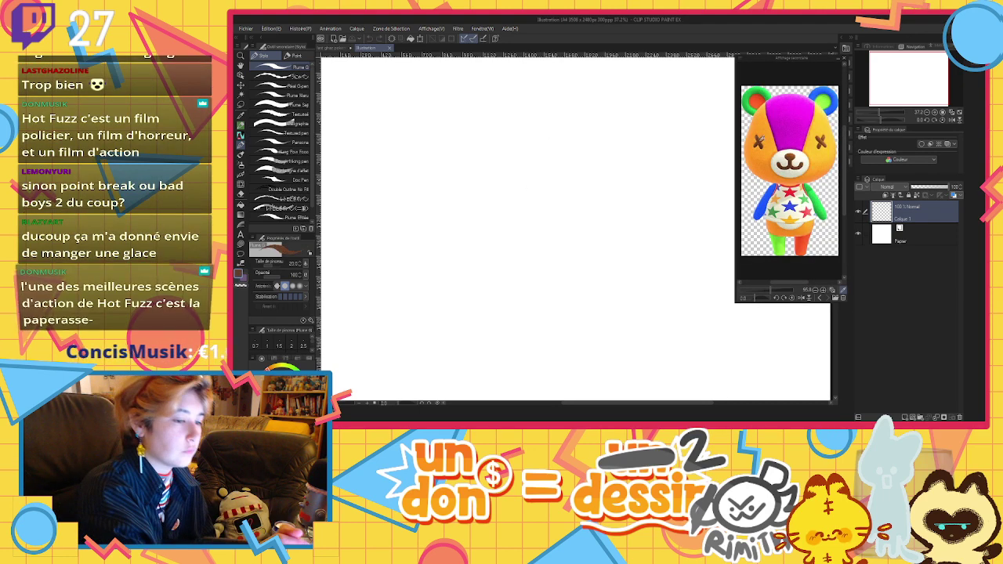
Set the brush size to 40 and sketch the bear's rounded head outline in brown, redoing the top curve
click(298, 260)
mouse_move(516, 130)
mouse_down()
mouse_move(500, 267)
mouse_move(619, 206)
mouse_move(486, 135)
mouse_move(503, 275)
mouse_move(623, 201)
mouse_move(483, 139)
mouse_move(481, 272)
mouse_move(625, 219)
mouse_move(547, 126)
mouse_move(460, 224)
mouse_move(575, 290)
mouse_move(509, 130)
mouse_move(600, 165)
mouse_up()
click(395, 41)
click(395, 41)
click(396, 41)
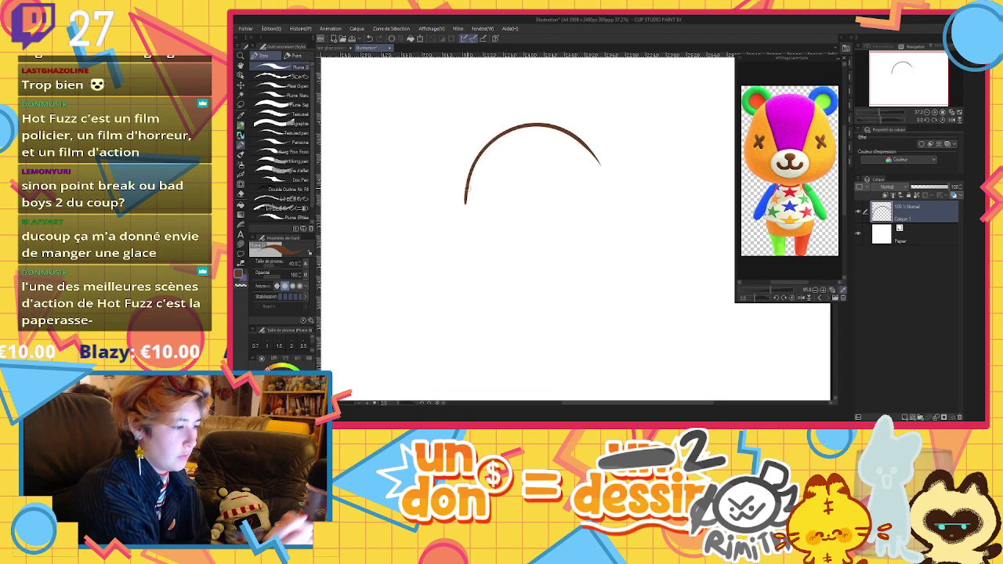
mouse_move(468, 182)
mouse_down()
mouse_move(455, 234)
mouse_move(556, 276)
mouse_up()
mouse_move(602, 163)
mouse_down()
mouse_move(622, 210)
mouse_move(534, 274)
mouse_up()
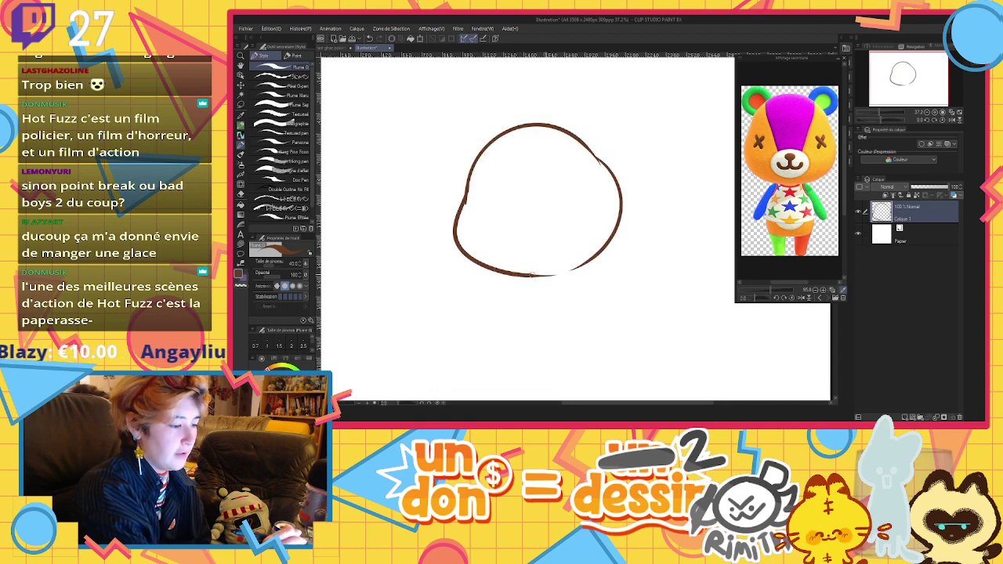
drag(619, 220, 530, 276)
Draw the bear's two X-shaped eyes, the muzzle with nose and smile, and the first edge of the forehead patch
mouse_move(482, 215)
mouse_down()
mouse_move(503, 183)
mouse_move(507, 212)
mouse_up()
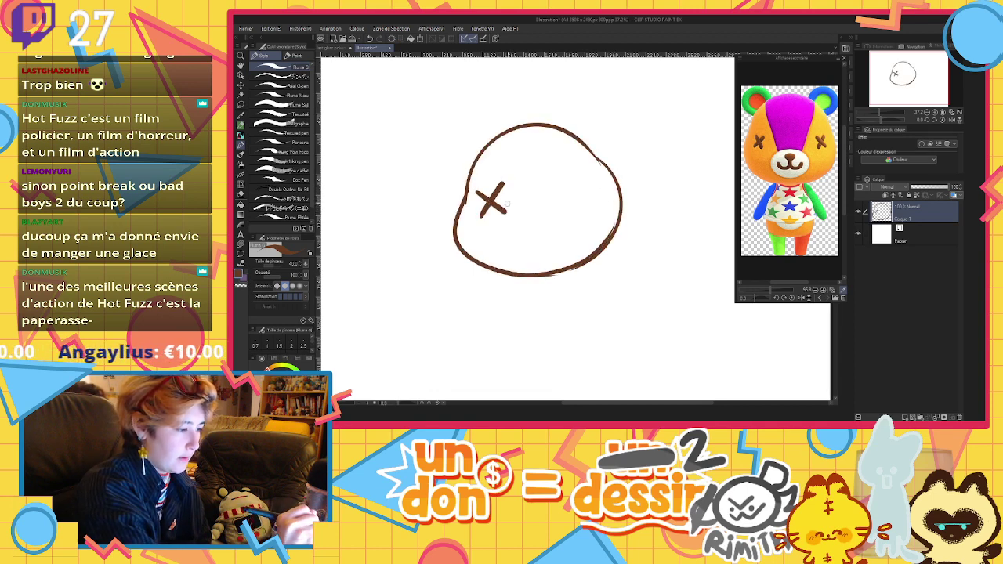
drag(565, 193, 584, 163)
drag(559, 164, 587, 192)
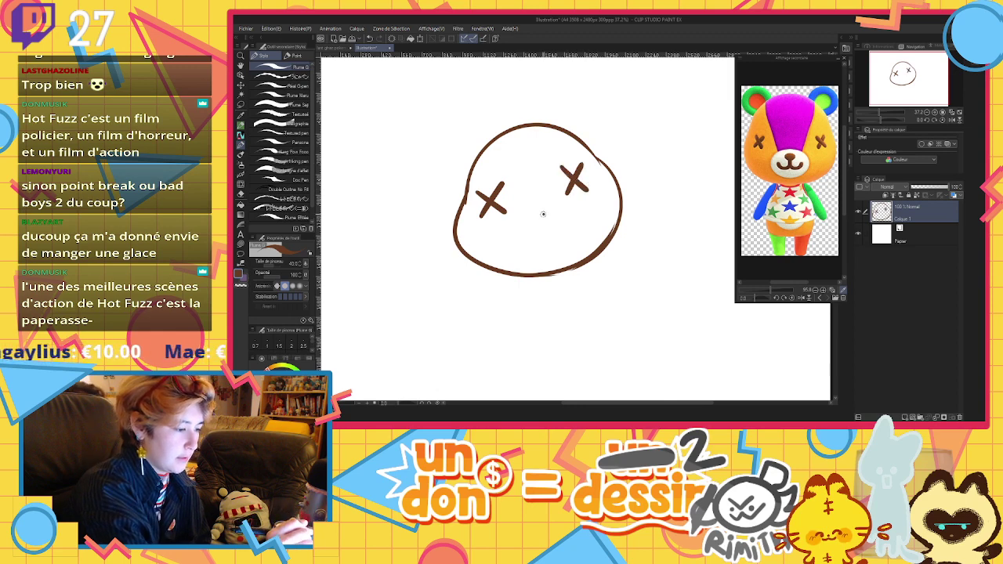
mouse_move(508, 232)
mouse_down()
mouse_move(564, 232)
mouse_move(588, 213)
mouse_move(505, 239)
mouse_move(582, 203)
mouse_up()
drag(493, 154, 523, 202)
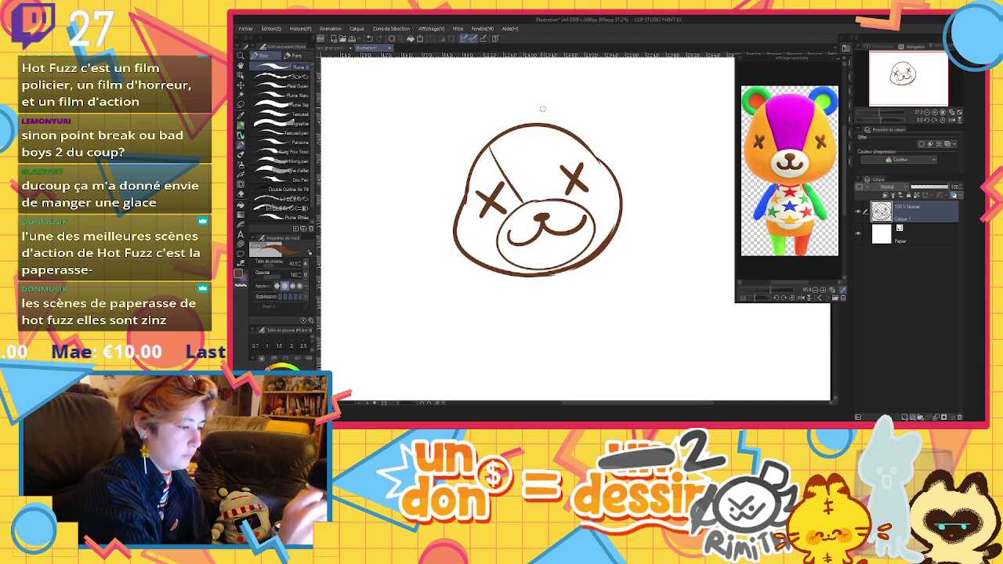
Clear the bear sketch and try redrawing the head as a rounder circle
click(392, 38)
mouse_move(504, 134)
mouse_down()
mouse_move(453, 149)
mouse_move(586, 187)
mouse_move(494, 130)
mouse_move(465, 157)
mouse_move(541, 284)
mouse_move(492, 147)
mouse_move(439, 226)
mouse_move(486, 151)
mouse_move(541, 155)
mouse_move(584, 228)
mouse_up()
click(396, 39)
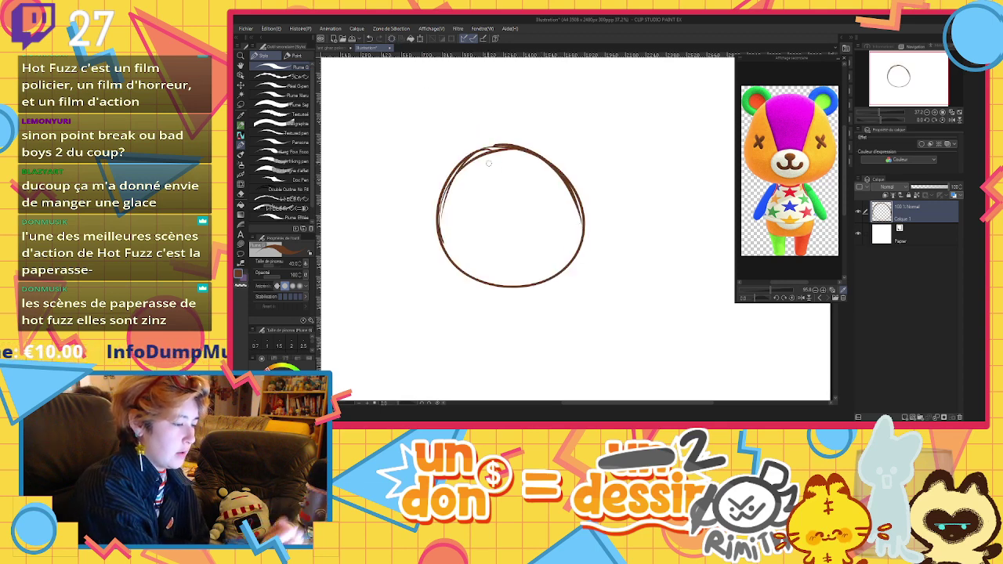
click(396, 38)
mouse_move(499, 153)
mouse_down()
mouse_move(438, 232)
mouse_move(563, 178)
mouse_move(499, 152)
mouse_move(436, 238)
mouse_move(522, 131)
mouse_move(492, 128)
mouse_move(580, 188)
mouse_move(507, 129)
mouse_up()
click(396, 38)
click(395, 38)
Clear the head circle and try redrawing it with the second pen brush at different brush sizes
click(278, 77)
key(ctrl+z)
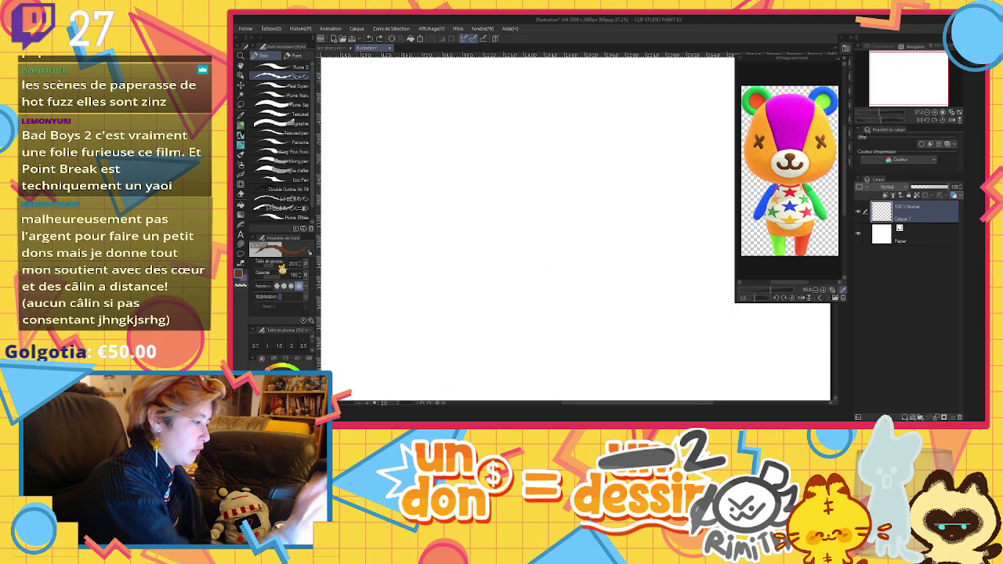
ctrl+alt+drag(577, 228, 591, 229)
mouse_move(476, 111)
mouse_down()
mouse_move(479, 275)
mouse_move(542, 120)
mouse_move(443, 149)
mouse_move(501, 304)
mouse_move(480, 133)
mouse_up()
click(396, 39)
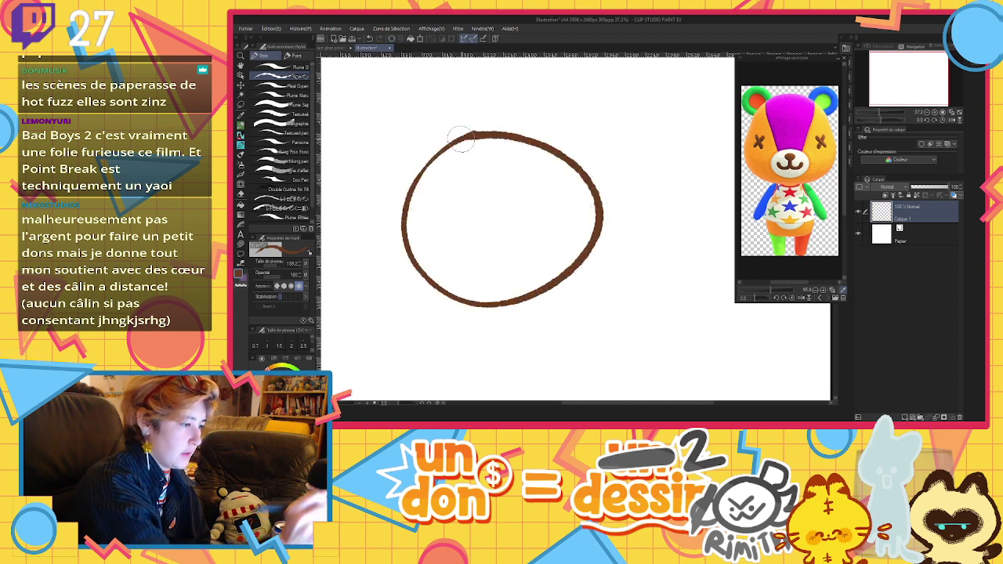
click(369, 38)
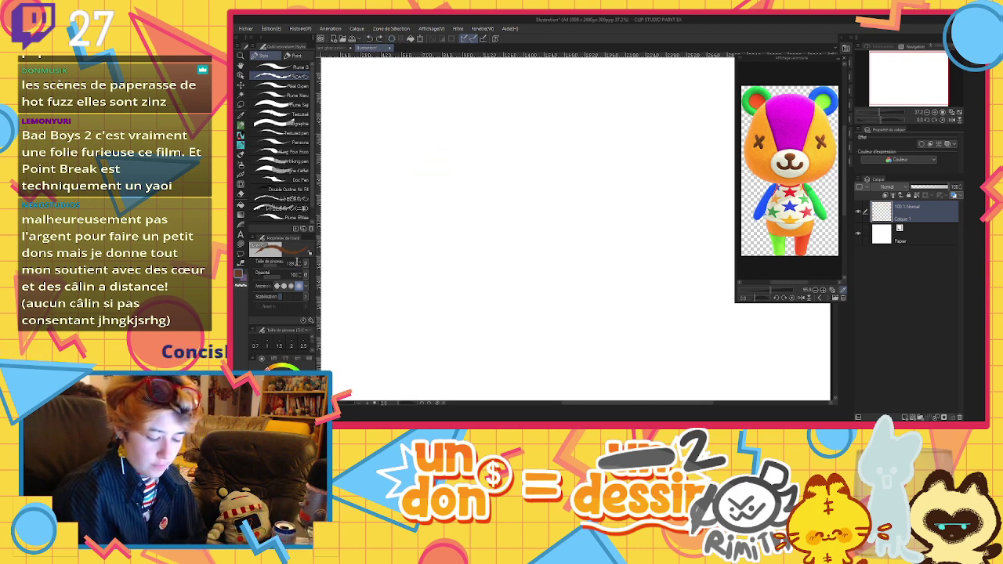
drag(297, 262, 301, 265)
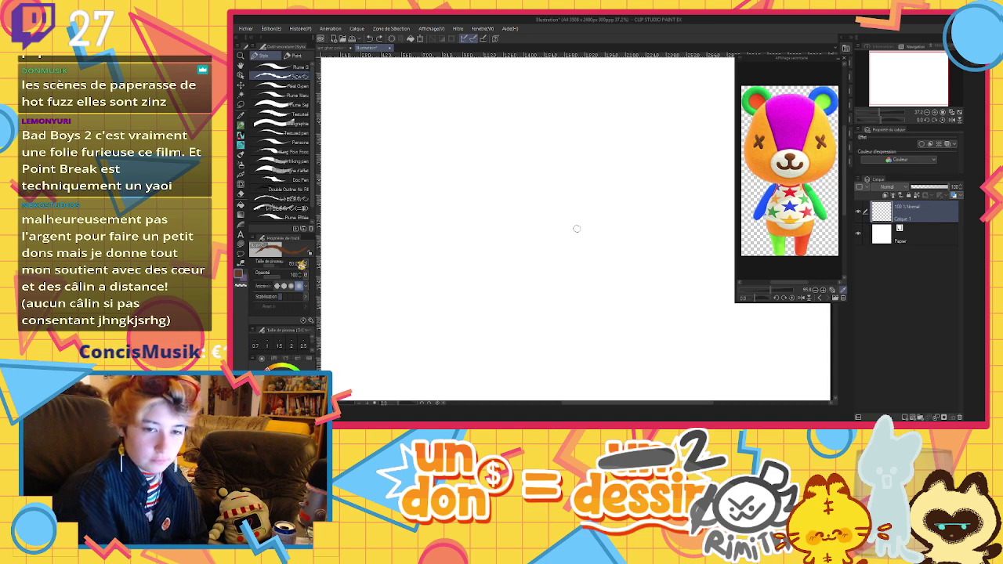
mouse_move(515, 114)
mouse_down()
mouse_move(593, 210)
mouse_move(520, 117)
mouse_up()
click(392, 39)
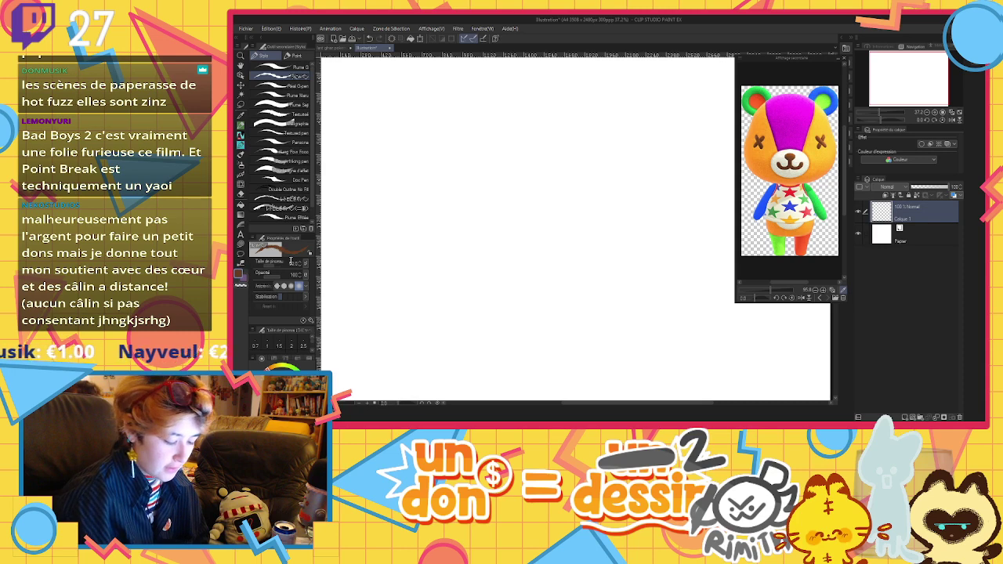
Try sketching the bear's head, two ears and a large muzzle with the second pen brush at size 70
mouse_move(510, 147)
mouse_down()
mouse_move(538, 290)
mouse_move(513, 148)
mouse_move(591, 217)
mouse_move(513, 147)
mouse_move(436, 200)
mouse_move(527, 160)
mouse_move(499, 155)
mouse_move(594, 206)
mouse_move(508, 149)
mouse_move(489, 146)
mouse_move(586, 243)
mouse_move(499, 144)
mouse_move(546, 168)
mouse_move(500, 146)
mouse_up()
click(395, 39)
click(395, 39)
click(395, 39)
click(395, 39)
click(395, 39)
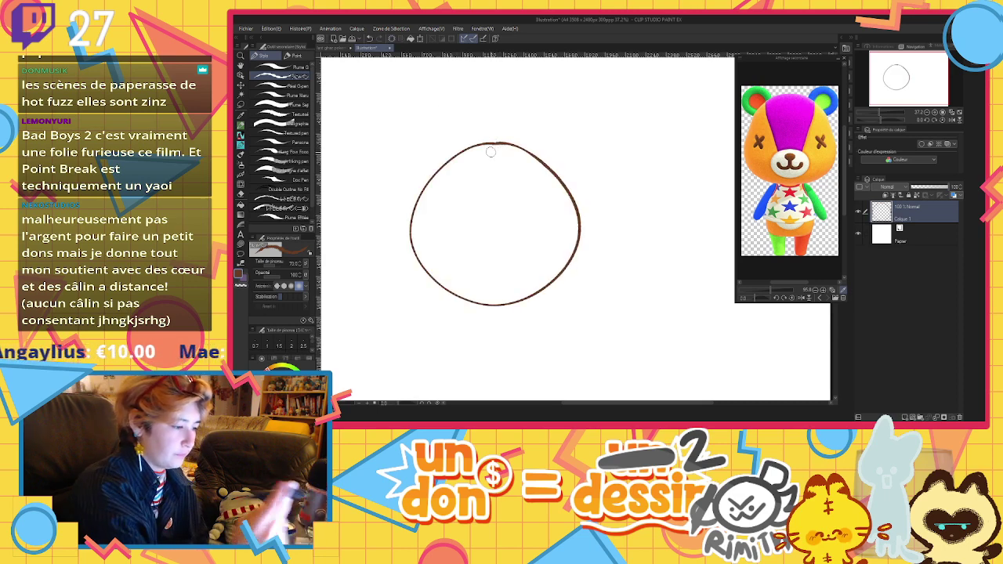
mouse_move(451, 163)
mouse_down()
mouse_move(408, 142)
mouse_move(415, 205)
mouse_up()
mouse_move(552, 174)
mouse_down()
mouse_move(560, 151)
mouse_move(584, 219)
mouse_up()
drag(482, 225, 471, 234)
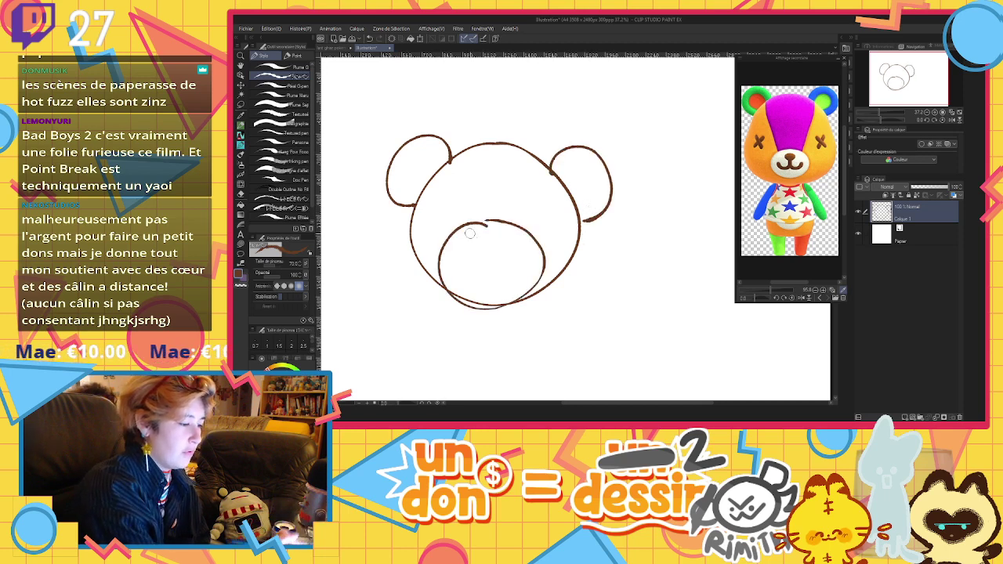
click(392, 39)
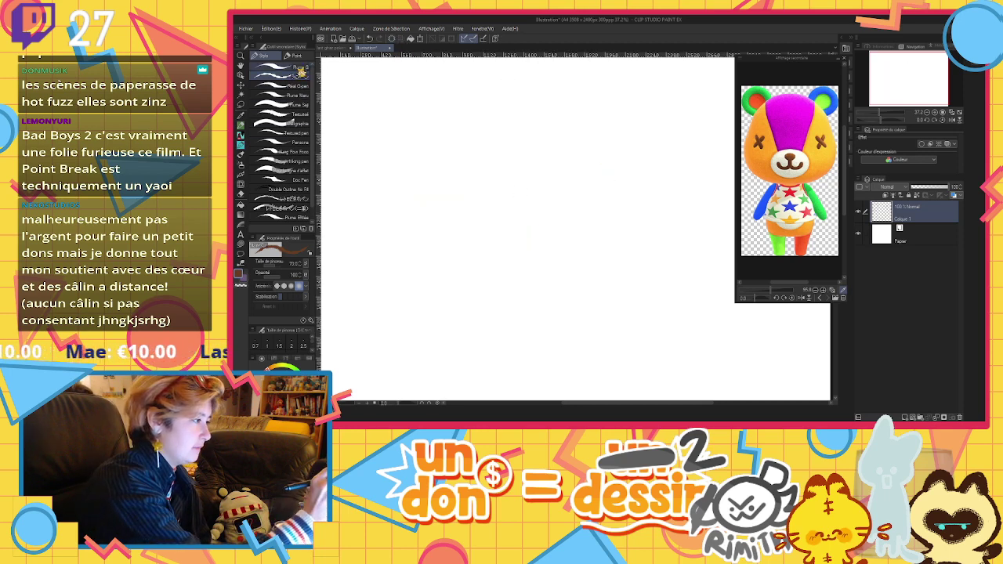
Switch back to the first pen brush, Plume G, and draw the bear's head as a round brown outline
click(303, 69)
mouse_move(491, 151)
mouse_down()
mouse_move(580, 267)
mouse_move(501, 149)
mouse_move(439, 263)
mouse_move(475, 145)
mouse_move(448, 168)
mouse_move(499, 134)
mouse_move(445, 186)
mouse_up()
key(Delete)
key(Delete)
key(ctrl+z)
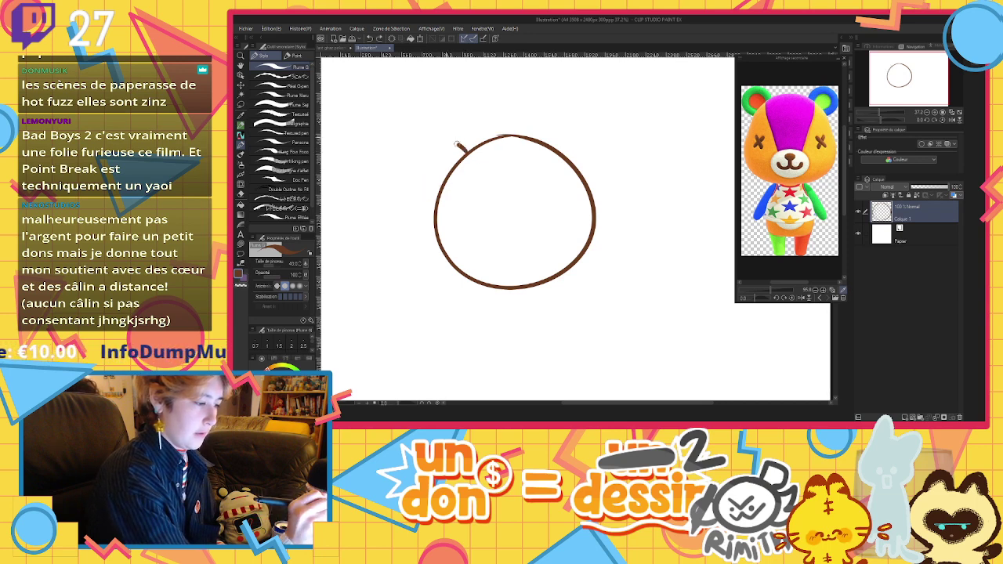
Try adding two round ears and an inner-ear line to the head
mouse_move(458, 145)
mouse_down()
mouse_move(402, 159)
mouse_move(440, 188)
mouse_up()
mouse_move(551, 143)
mouse_down()
mouse_move(605, 146)
mouse_move(586, 167)
mouse_up()
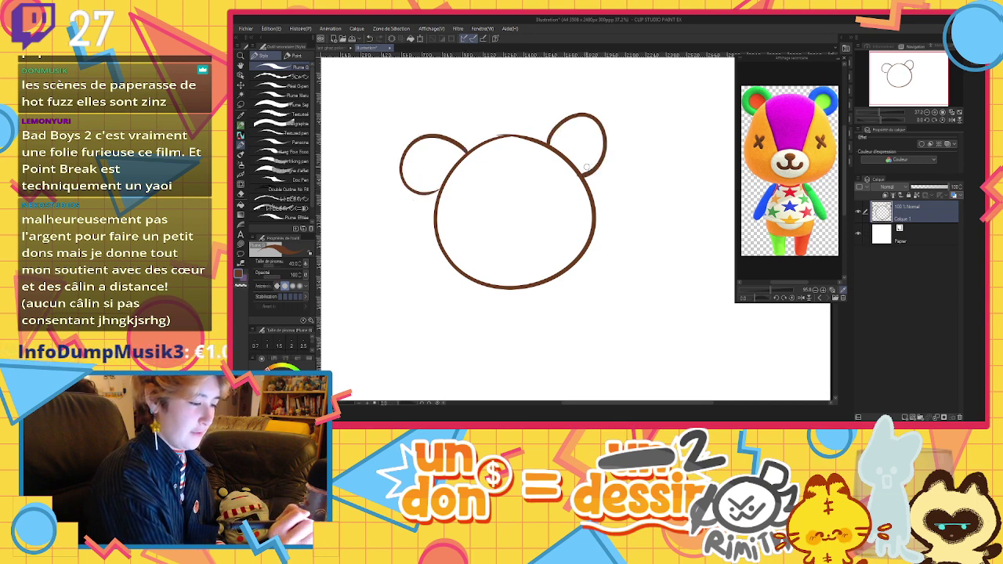
mouse_move(454, 159)
mouse_down()
mouse_move(430, 155)
mouse_move(441, 186)
mouse_up()
key(ctrl+z)
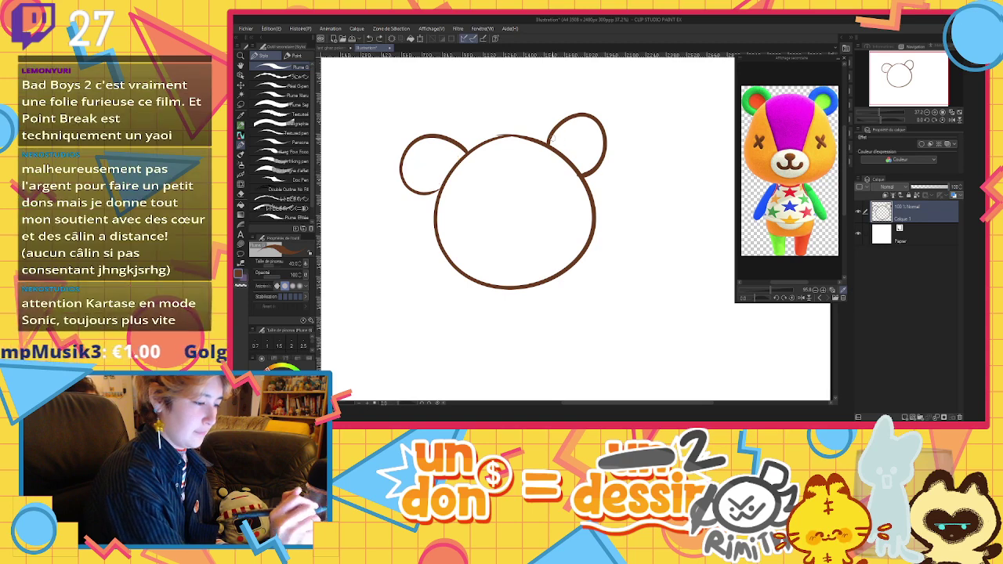
key(ctrl+z)
key(ctrl+z)
Draw the bear's two ears on the upper sides of the head and add an inner-ear curve to each
mouse_move(467, 145)
mouse_down()
mouse_move(432, 134)
mouse_move(404, 168)
mouse_move(436, 202)
mouse_up()
mouse_move(547, 145)
mouse_down()
mouse_move(577, 122)
mouse_move(604, 159)
mouse_move(589, 180)
mouse_up()
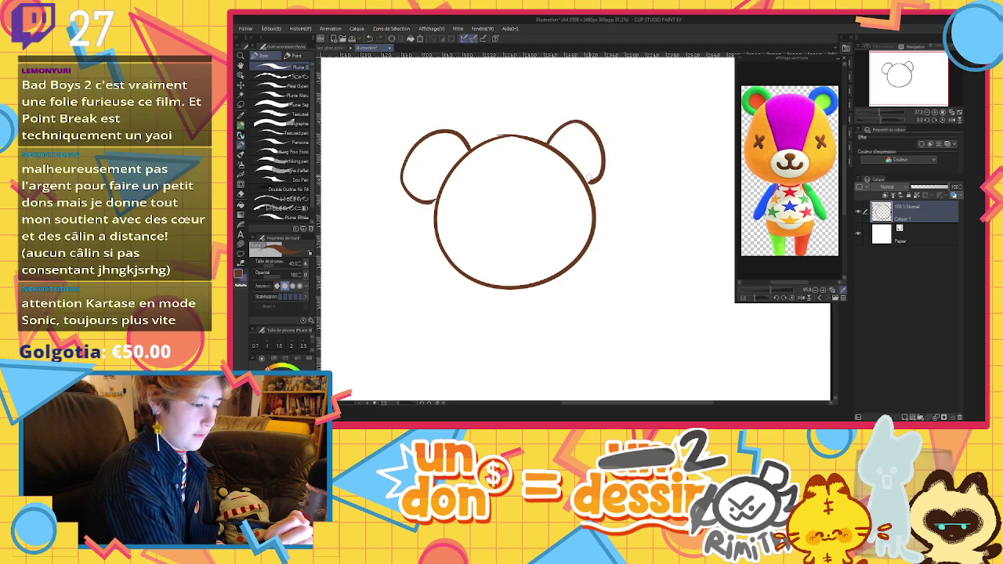
drag(556, 148, 591, 163)
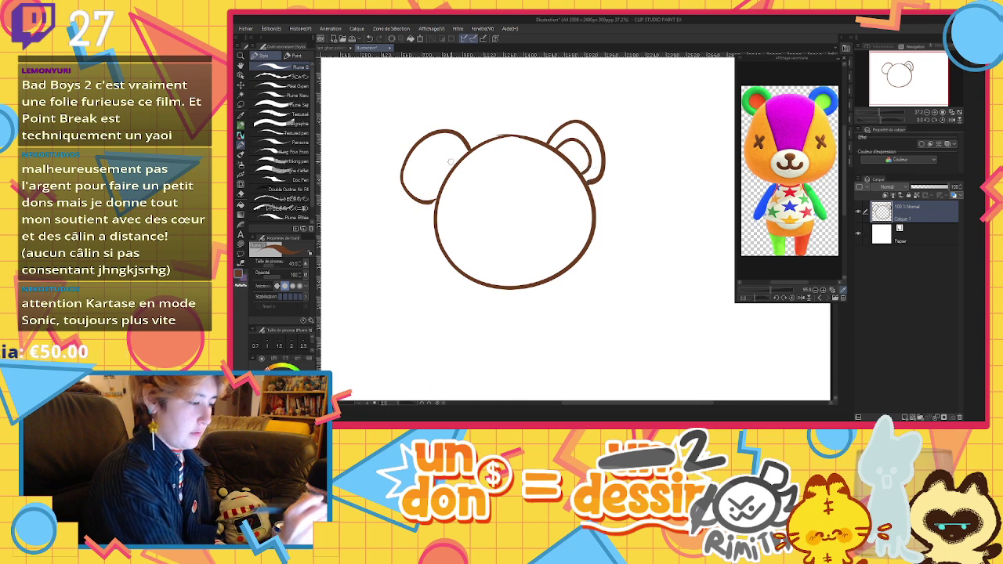
mouse_move(458, 152)
mouse_down()
mouse_move(422, 161)
mouse_move(440, 190)
mouse_up()
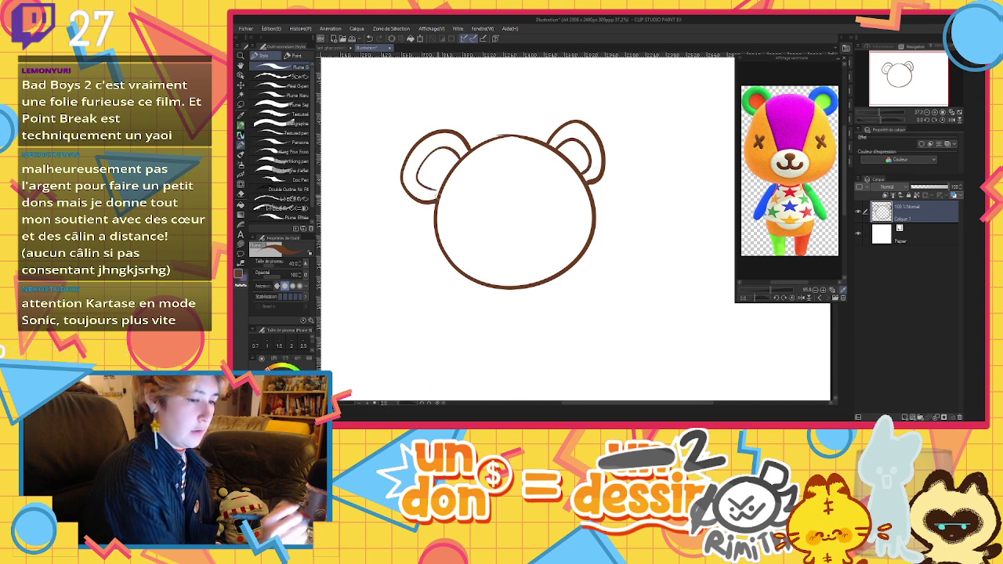
Draw the two X-shaped eyes and an oval muzzle with a filled nose and a smile, redoing the mouth
drag(475, 192, 506, 216)
mouse_move(505, 187)
mouse_down()
mouse_move(475, 221)
mouse_move(490, 199)
mouse_move(494, 224)
mouse_up()
key(ctrl+z)
key(ctrl+z)
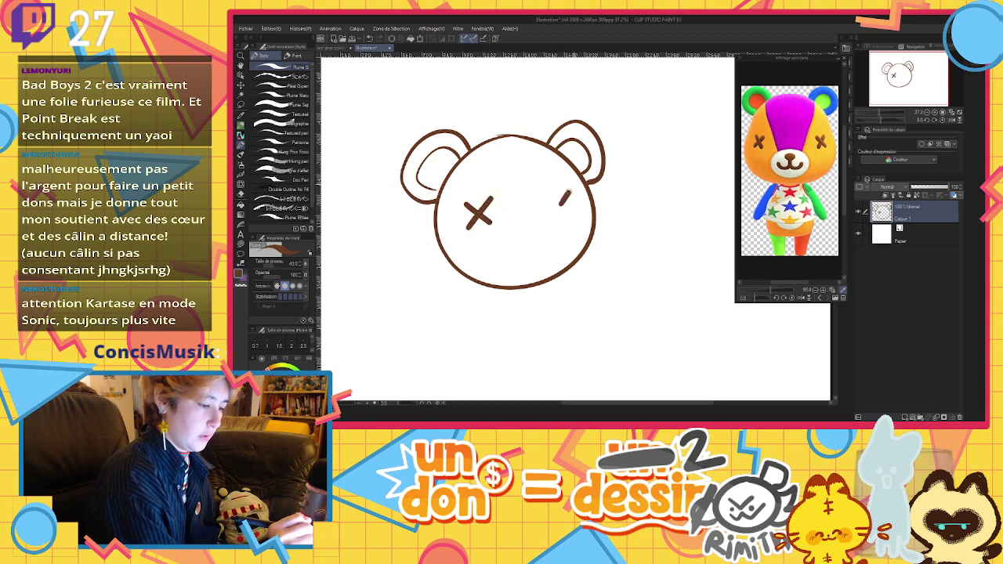
mouse_move(561, 187)
mouse_down()
mouse_move(531, 215)
mouse_move(521, 262)
mouse_move(552, 213)
mouse_up()
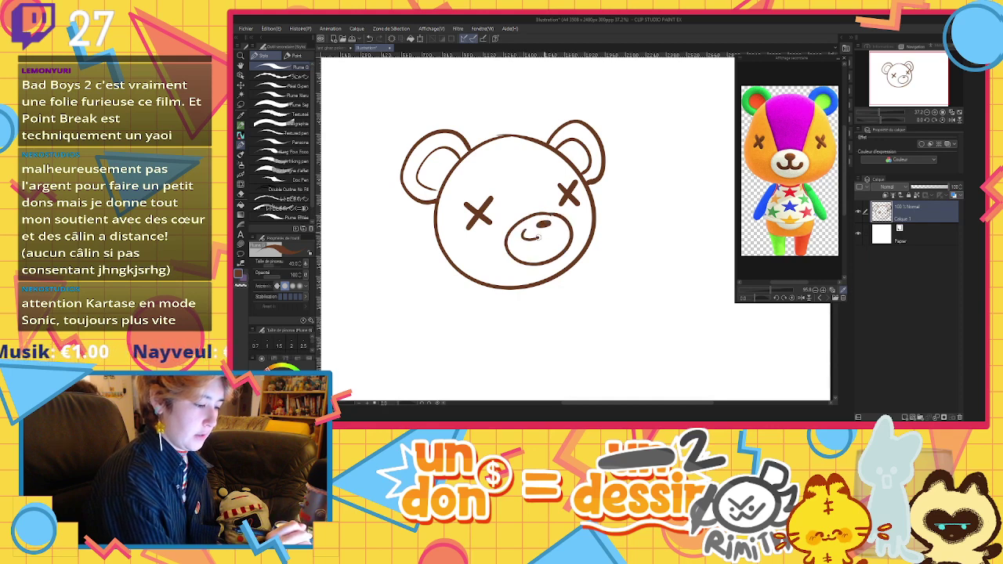
key(ctrl+z)
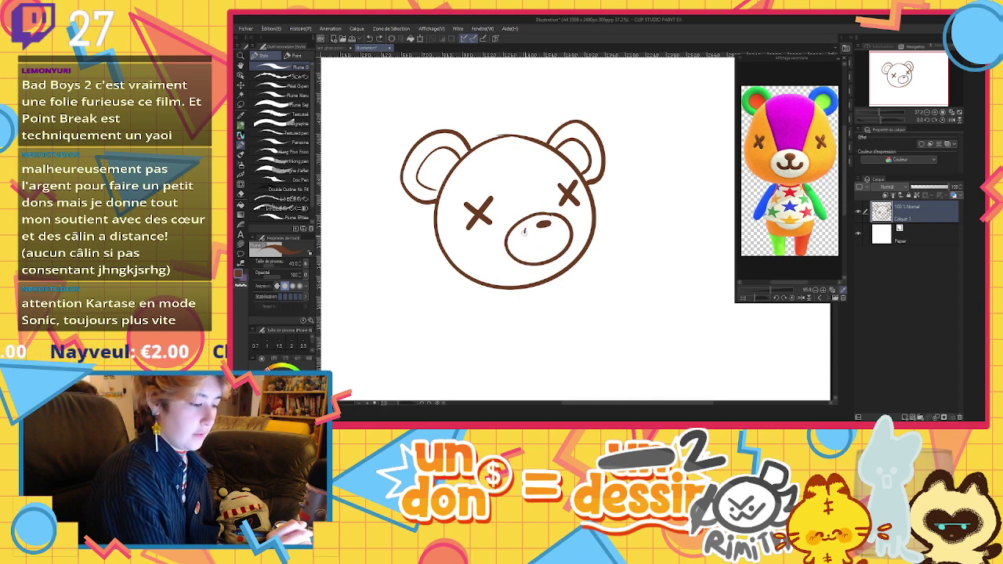
key(ctrl+z)
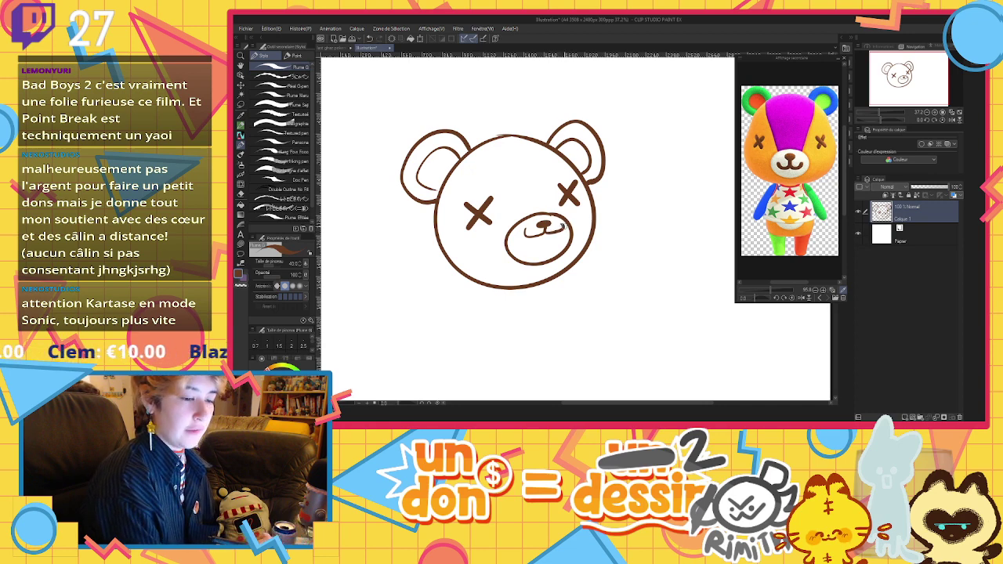
Draw both edges of the forehead patch from the head top to the muzzle, and add stitch marks on the patch edges and ears
drag(473, 141, 519, 226)
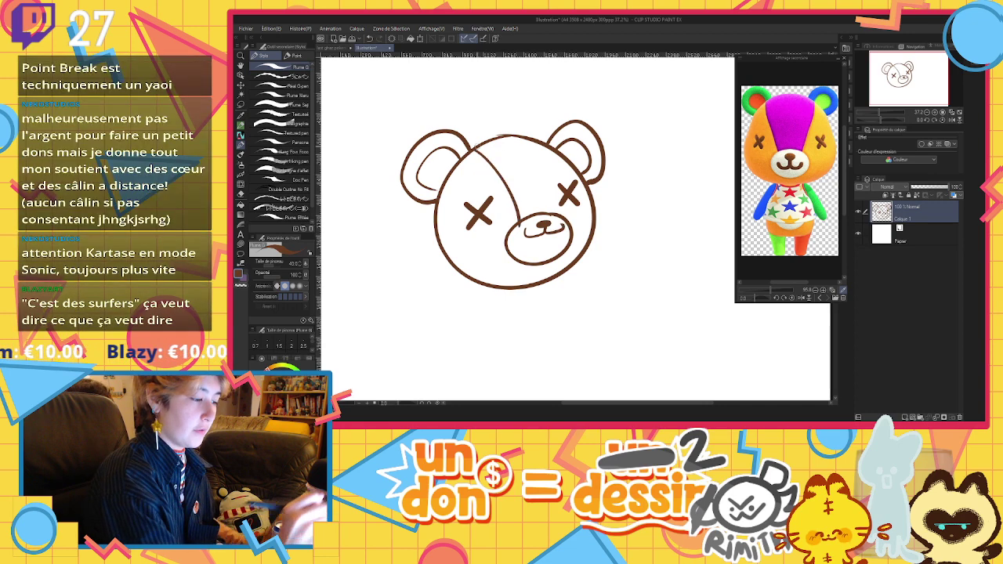
key(ctrl+z)
mouse_move(472, 146)
mouse_down()
mouse_move(518, 223)
mouse_move(513, 214)
mouse_up()
key(ctrl+z)
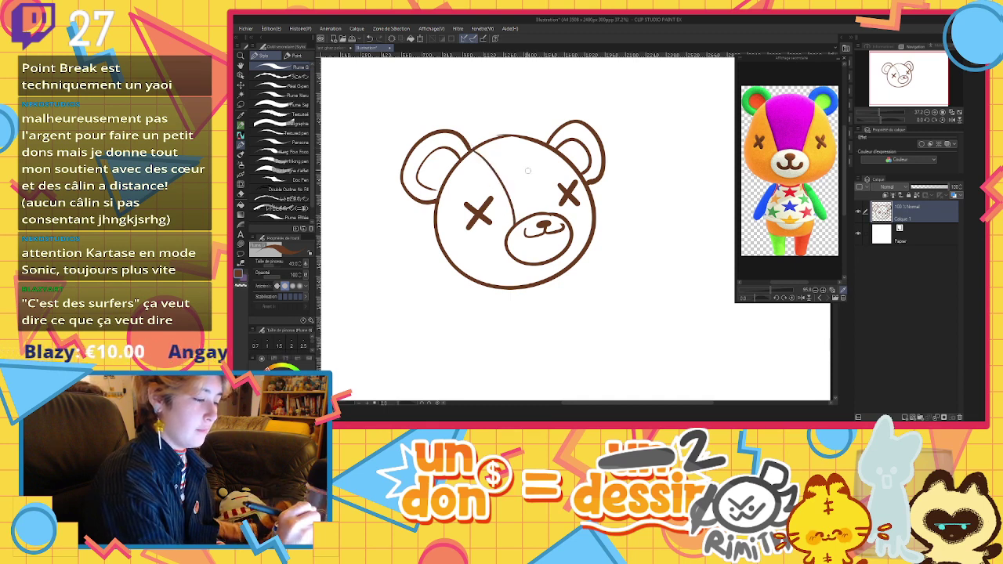
key(ctrl+z)
drag(472, 149, 517, 225)
drag(546, 145, 554, 212)
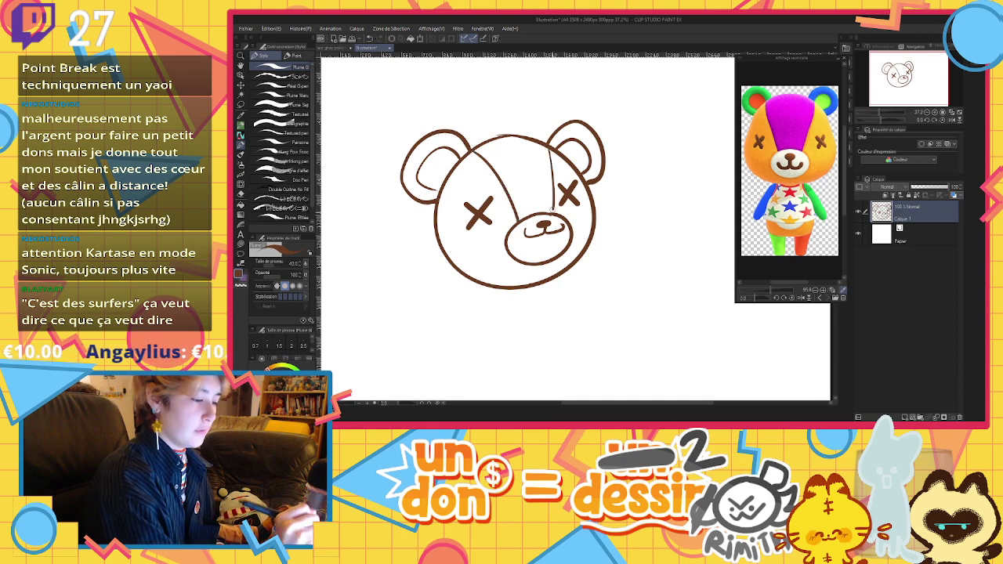
drag(547, 168, 561, 167)
drag(502, 205, 517, 198)
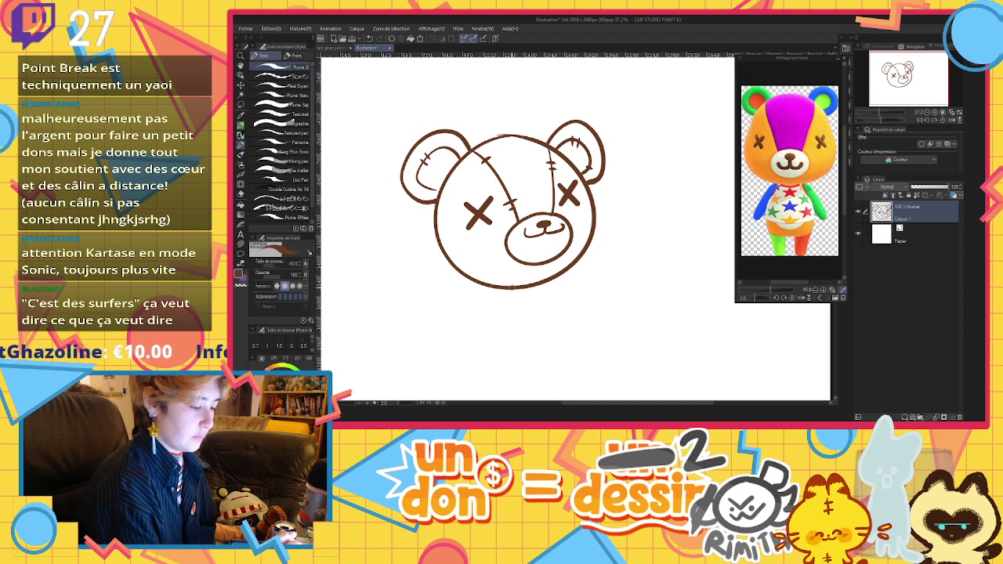
Draw a small body with two legs below the head, filling the far leg solid and adding stitched seams on the lower body
mouse_move(504, 289)
mouse_down()
mouse_move(487, 309)
mouse_move(511, 298)
mouse_move(498, 335)
mouse_up()
key(ctrl+z)
key(ctrl+z)
drag(539, 286, 547, 332)
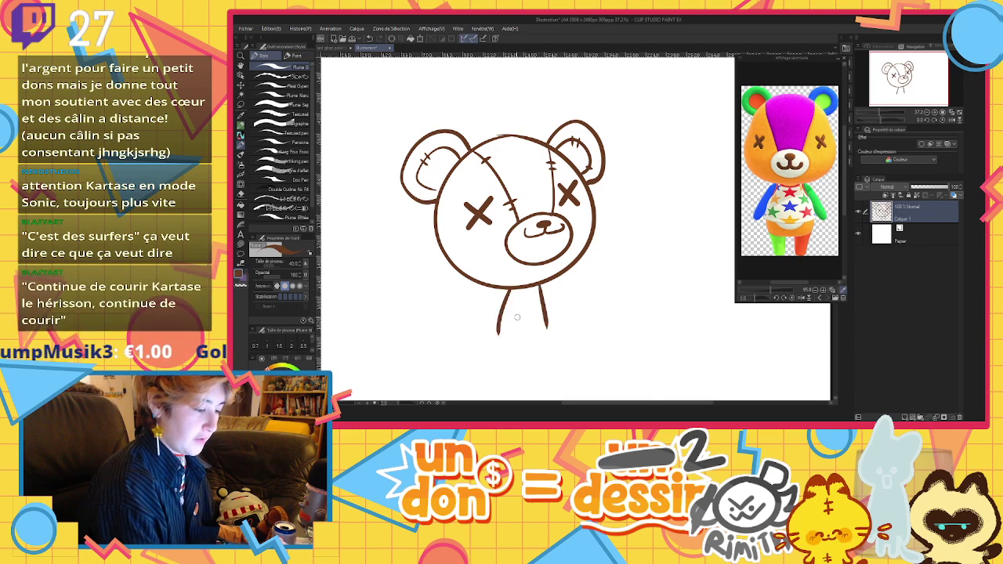
key(ctrl+z)
mouse_move(539, 286)
mouse_down()
mouse_move(544, 329)
mouse_move(519, 326)
mouse_move(515, 337)
mouse_move(521, 328)
mouse_up()
key(ctrl+z)
key(ctrl+z)
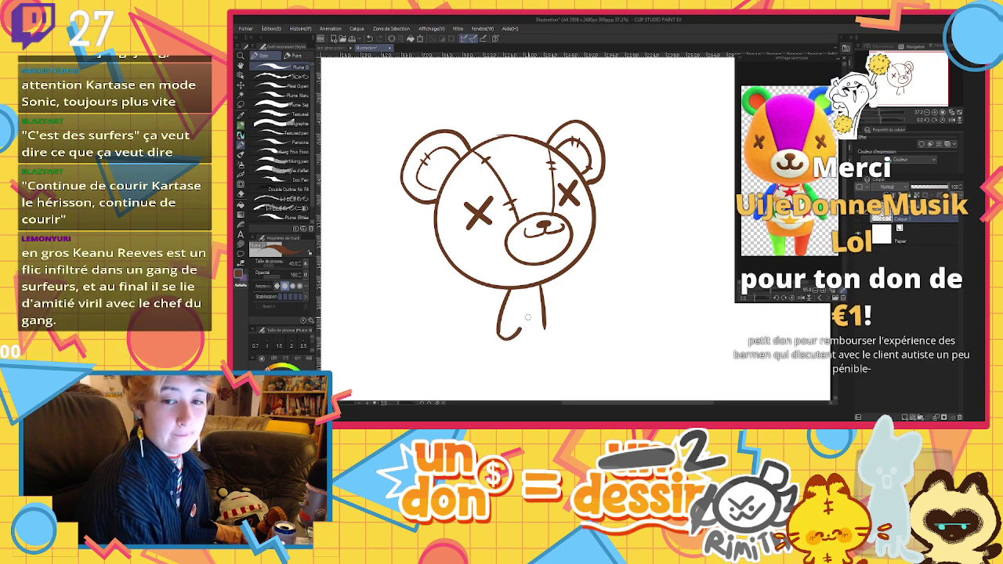
mouse_move(520, 328)
mouse_down()
mouse_move(542, 312)
mouse_move(525, 333)
mouse_move(544, 328)
mouse_move(528, 337)
mouse_up()
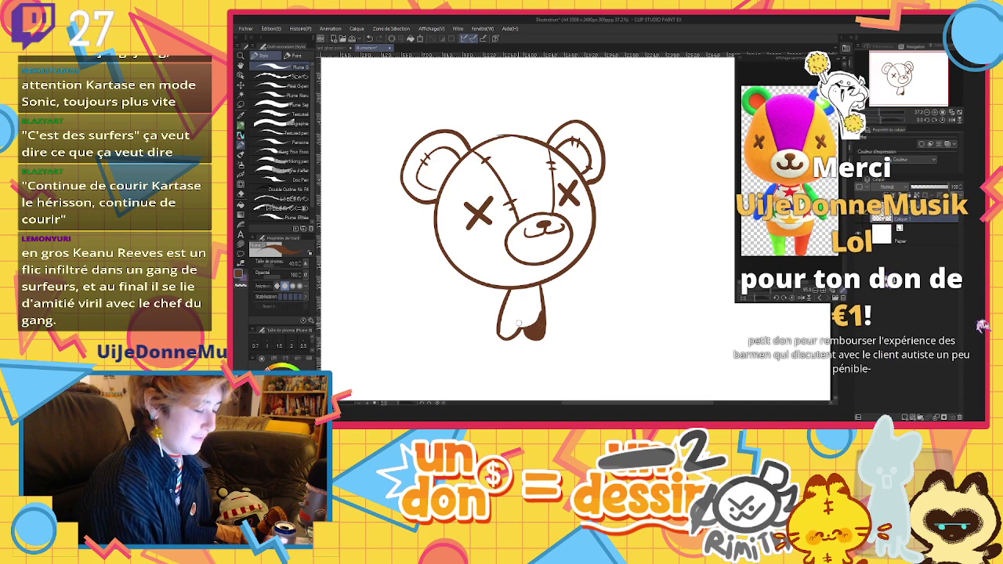
drag(504, 324, 526, 333)
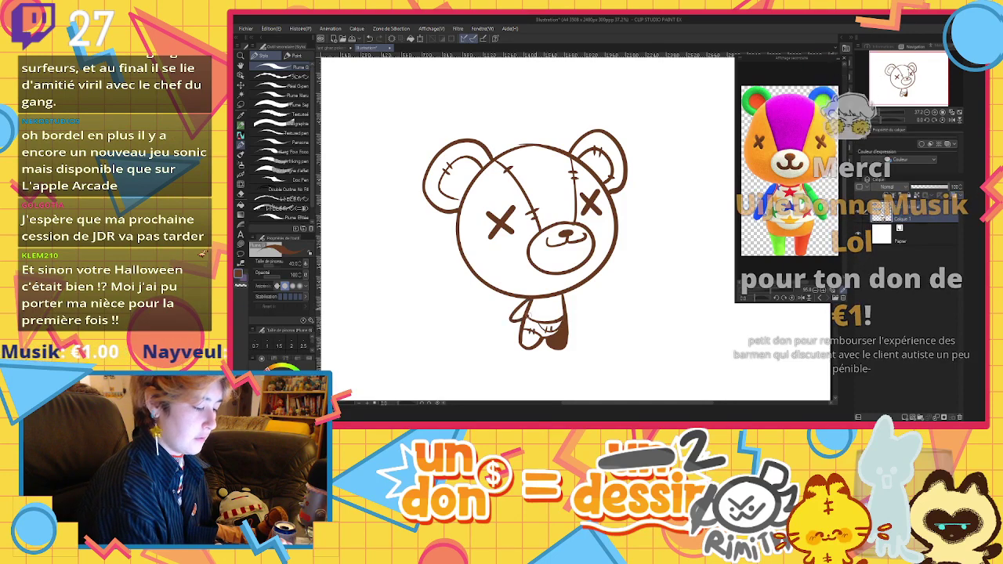
Draw the bear's two short arms on either side of the body, with a curved neckline under the head
mouse_move(532, 299)
mouse_down()
mouse_move(505, 320)
mouse_move(520, 329)
mouse_up()
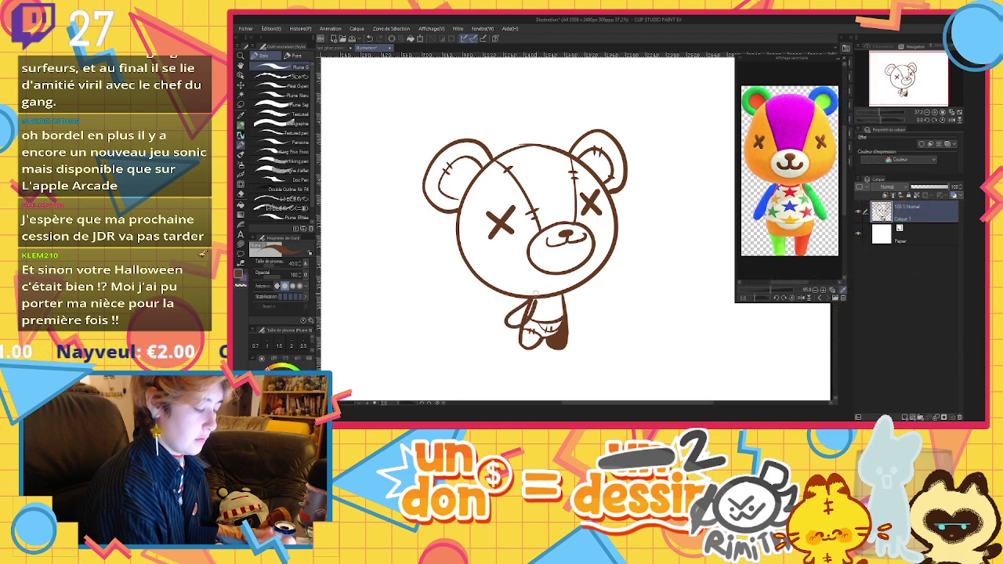
key(ctrl+z)
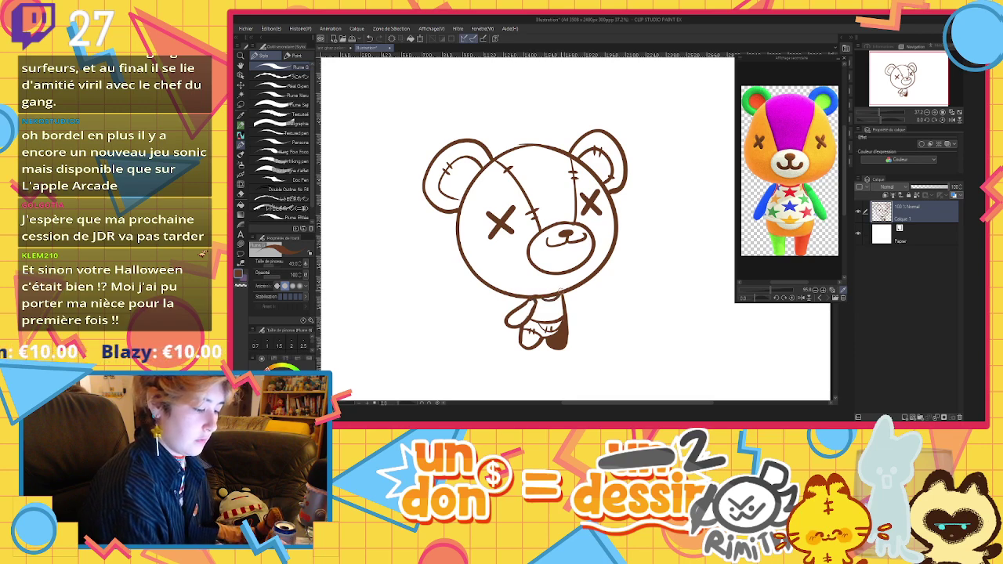
drag(569, 301, 572, 325)
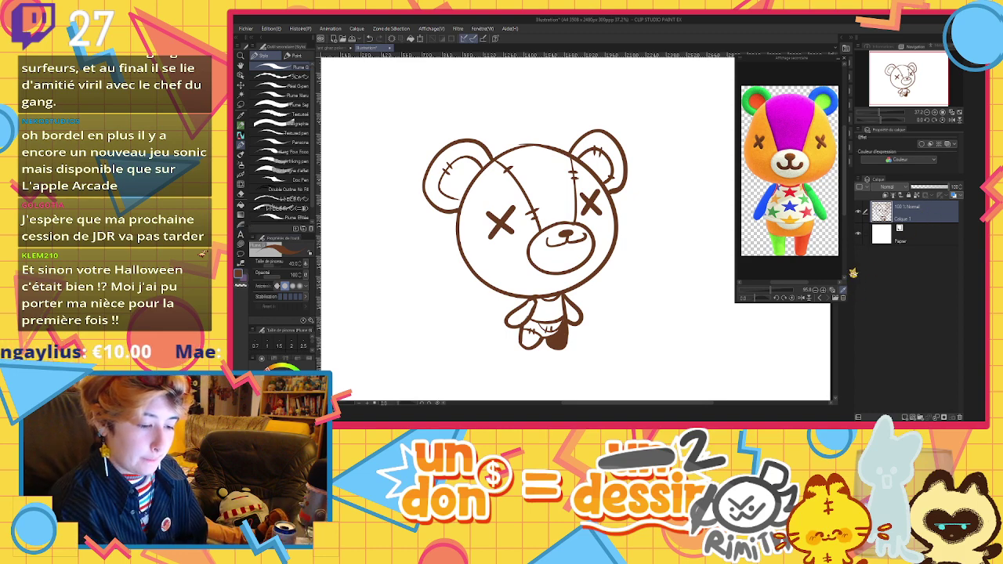
Duplicate the line art layer, lock the copy's transparent pixels, and fill its lines with very dark navy
key(ctrl+v)
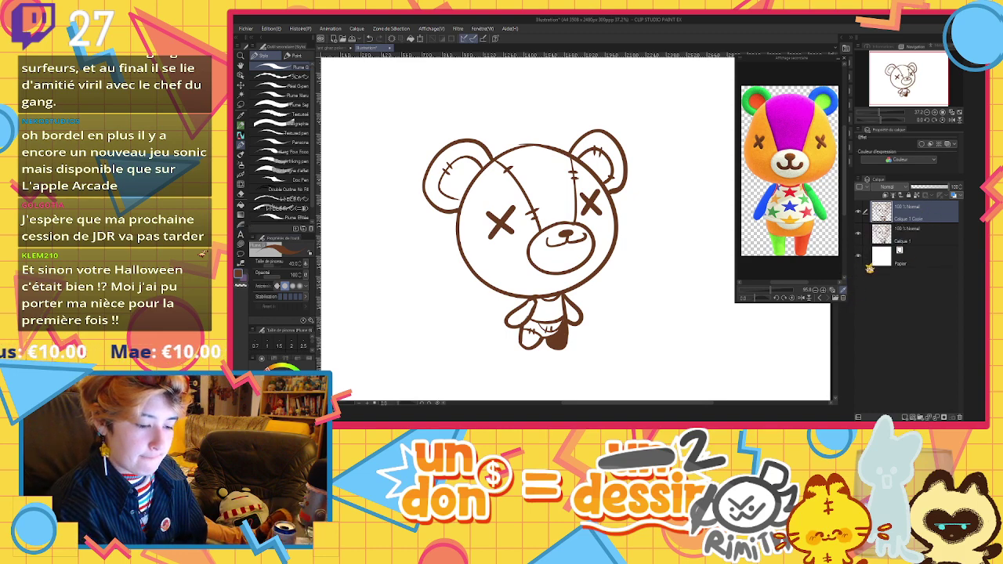
click(917, 196)
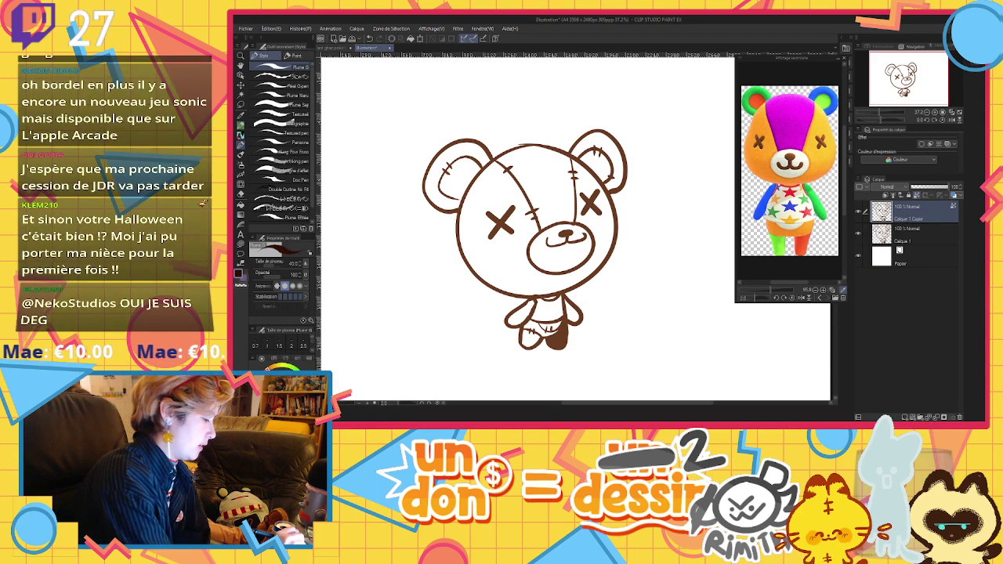
click(283, 408)
click(413, 38)
Select the original line layer, Calque 1, and set up the Fill tool with orange
click(895, 235)
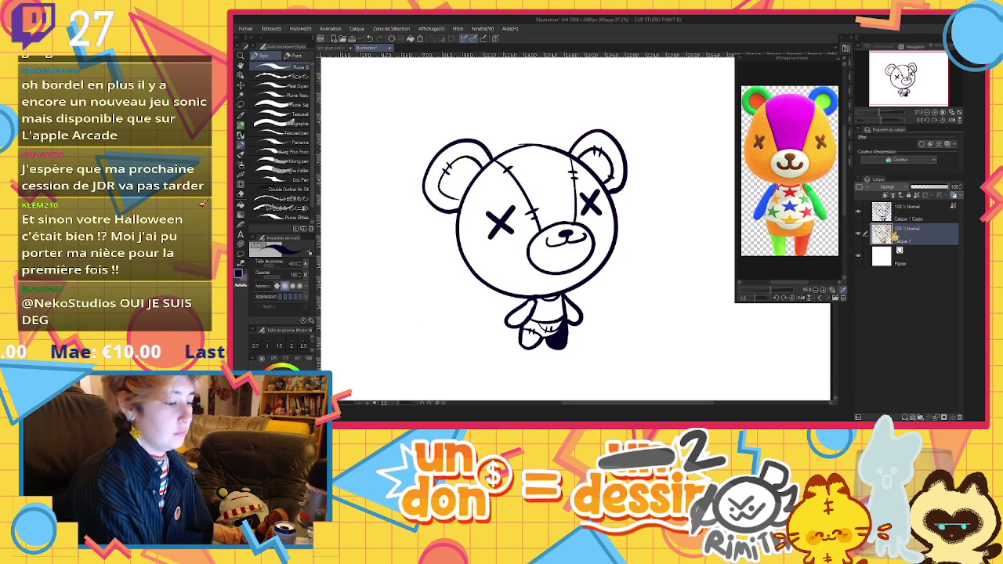
click(241, 205)
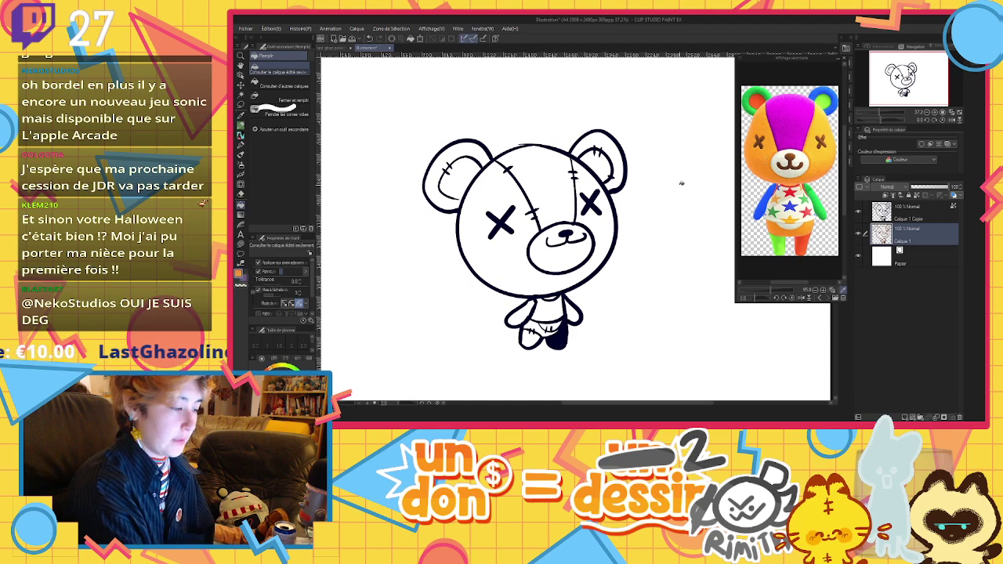
Fill the bear's face orange, the muzzle cream and the forehead patch purple, using colours sampled from the reference image
click(521, 265)
click(799, 156)
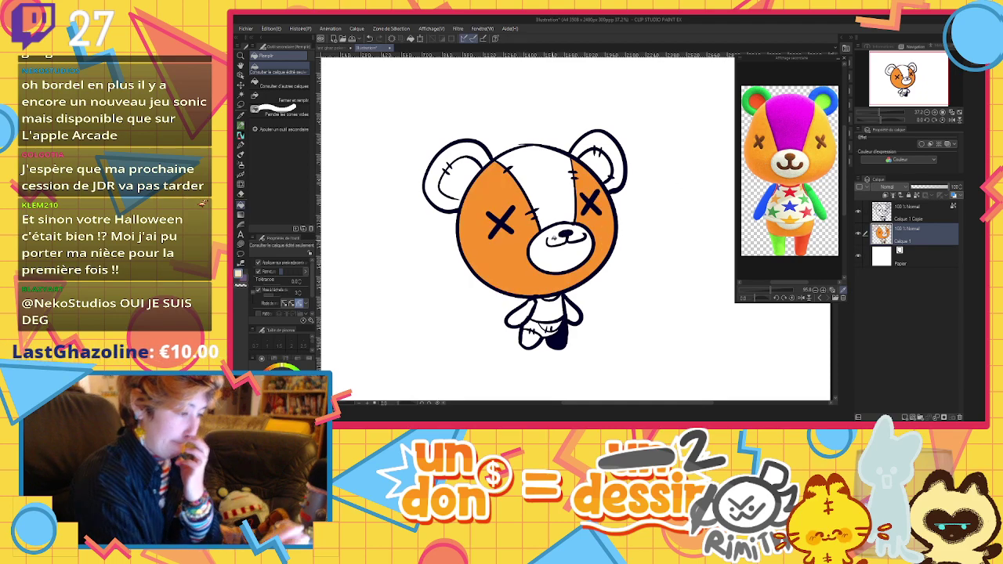
click(561, 254)
click(793, 113)
click(546, 182)
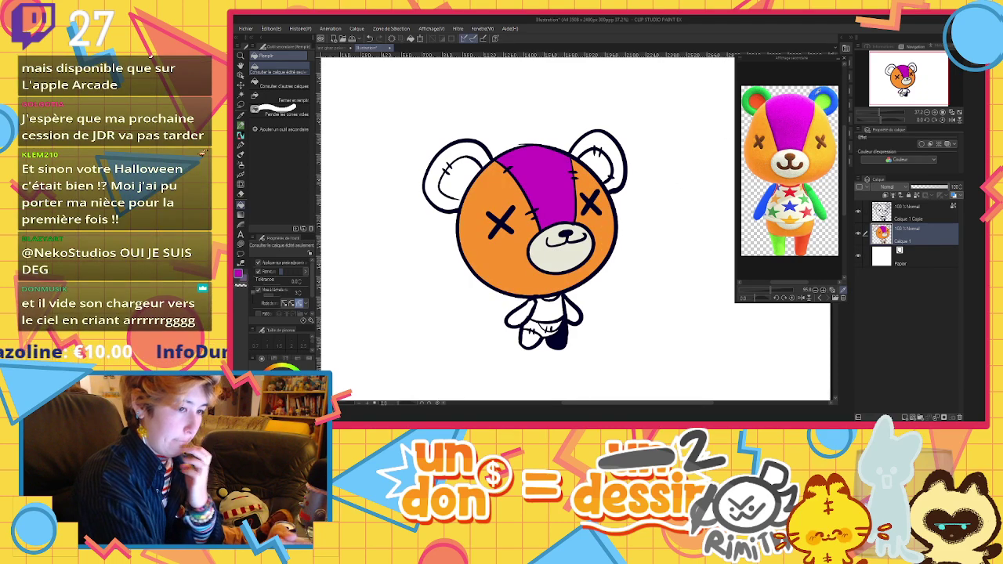
Fill one outer ear and the opposite arm blue, and fill the other ear green
click(818, 92)
click(581, 151)
click(530, 300)
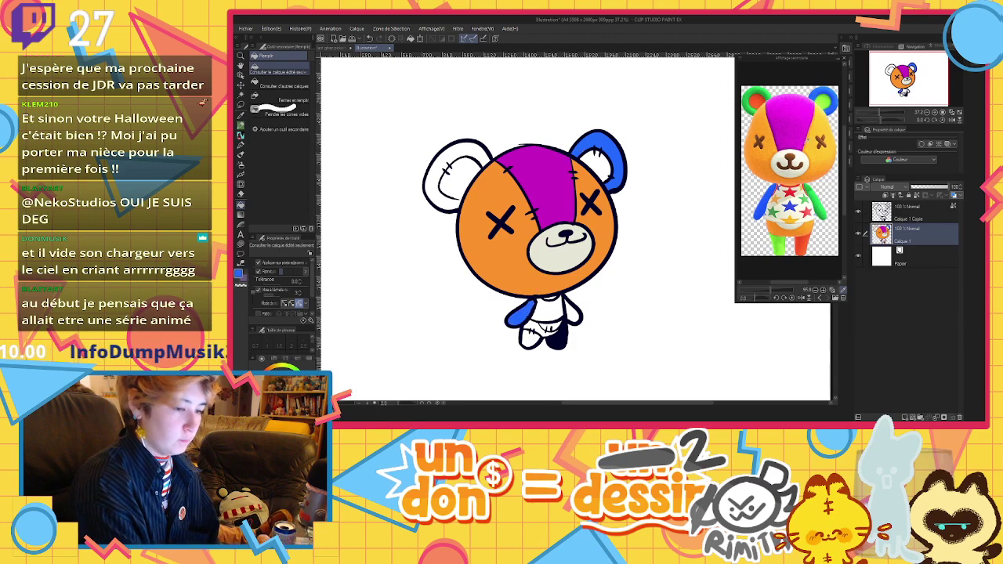
click(481, 144)
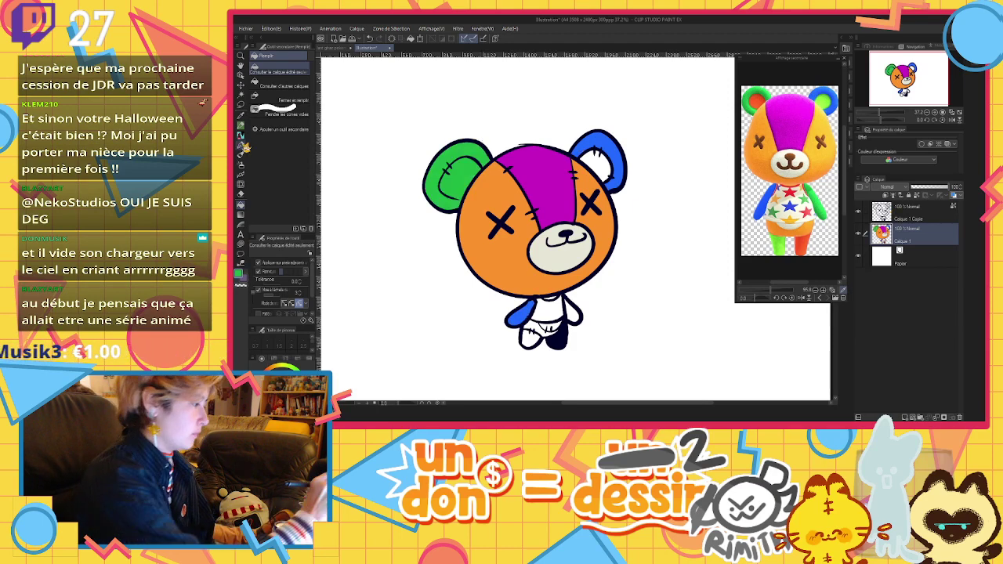
Close the inner outline of the green ear with the pen, and fill the inner ear with the reference's red-orange
alt+click(467, 193)
key(p)
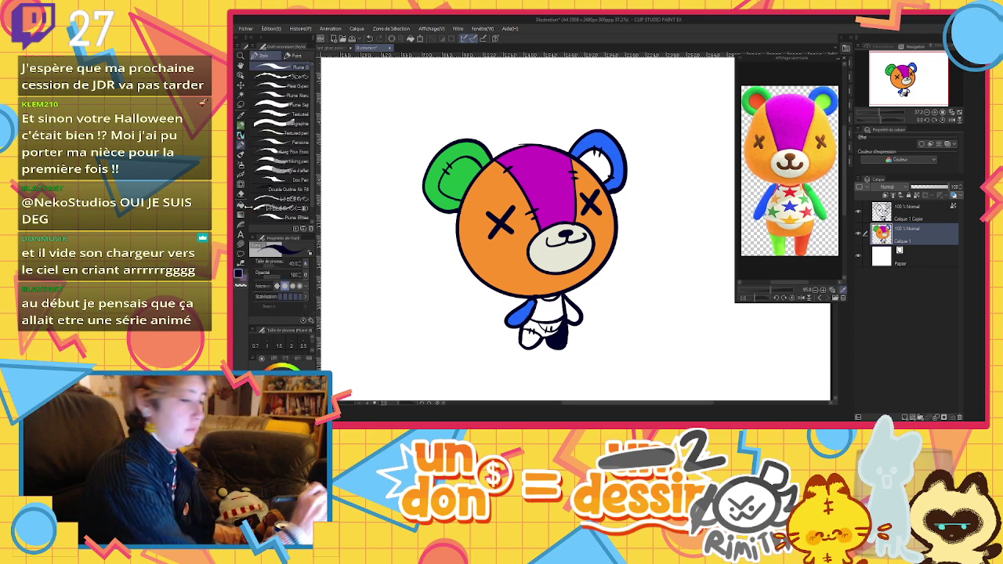
click(758, 100)
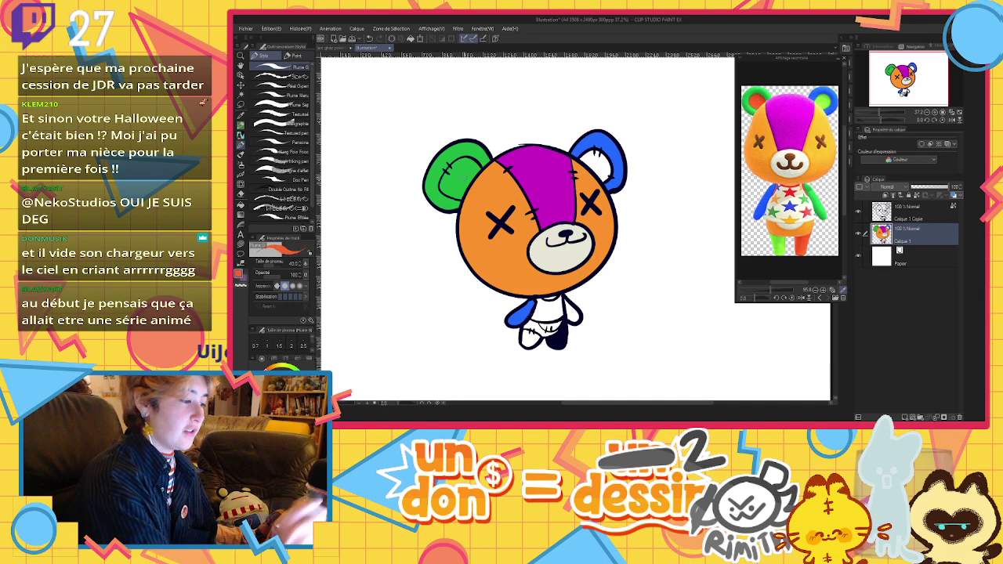
click(242, 205)
click(471, 177)
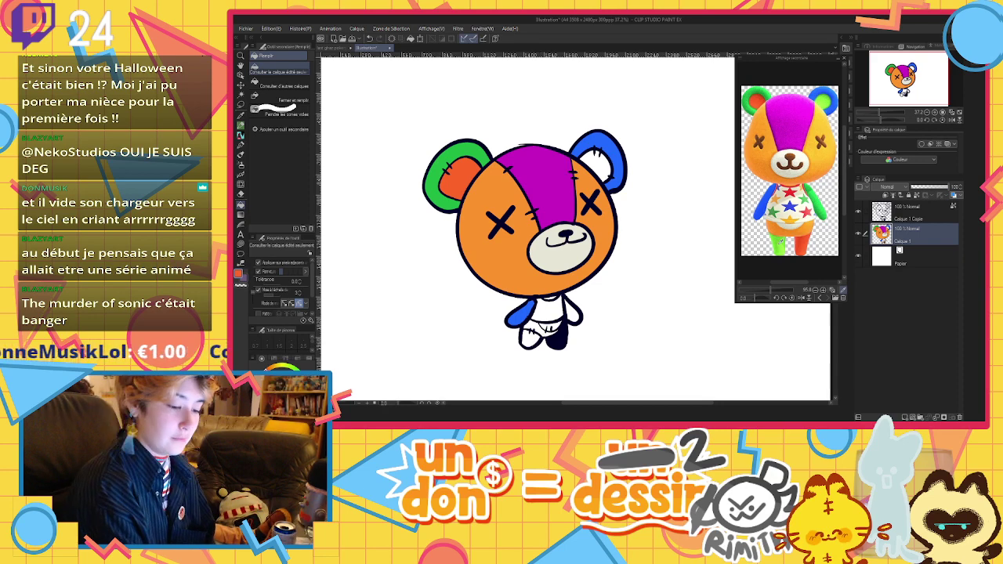
Fill the bear's unfilled leg lime green, the remaining arm green, the shirt cream and the collar red
click(530, 337)
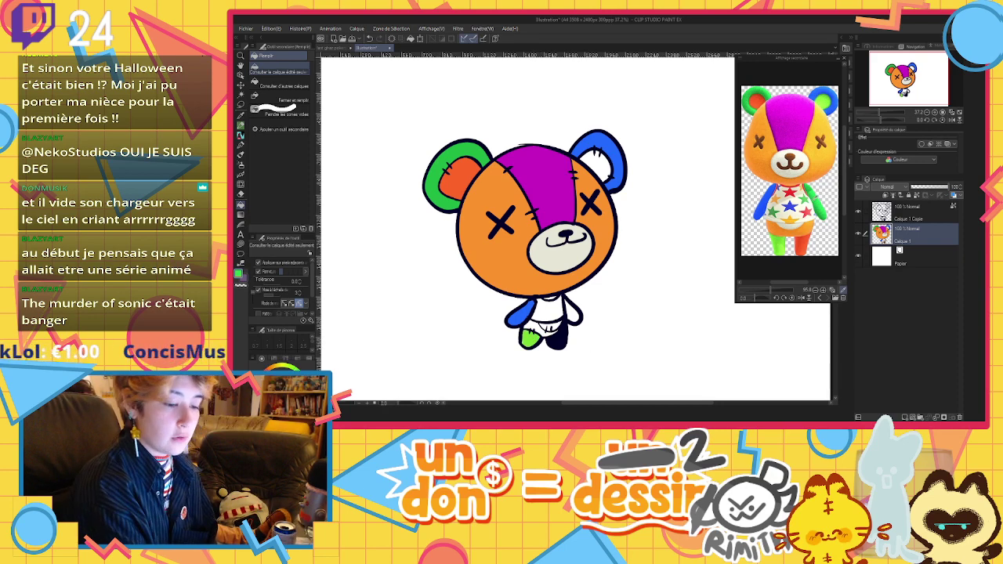
click(573, 312)
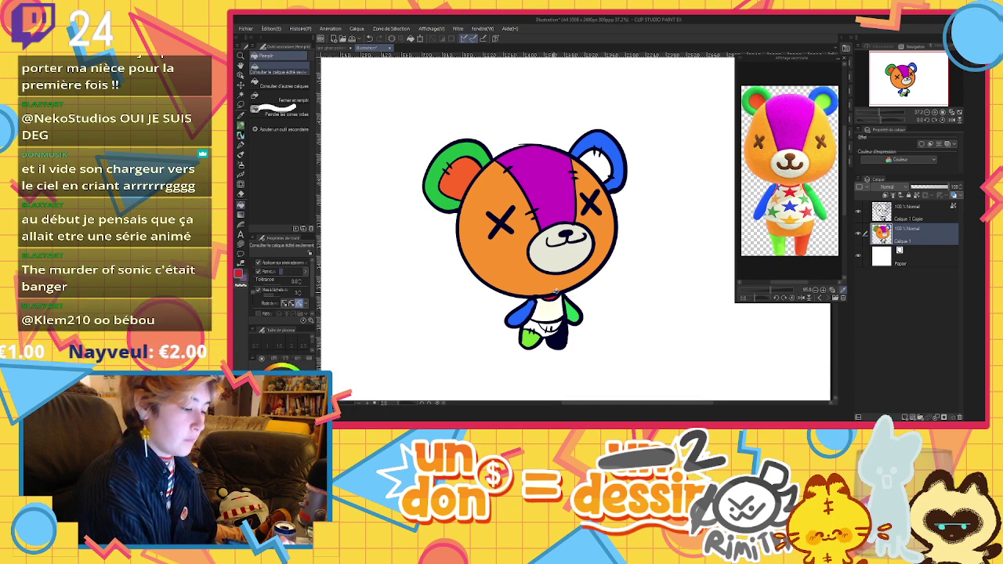
Paint small red, blue, yellow and green stars on the shirt with the pen, sampling their colours from the reference image
key(p)
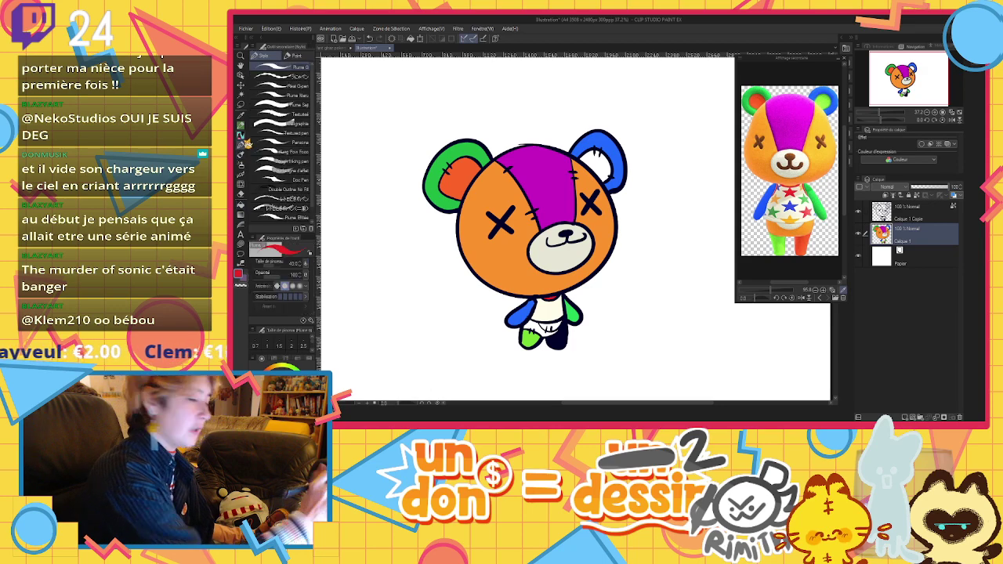
drag(549, 304, 555, 304)
click(757, 213)
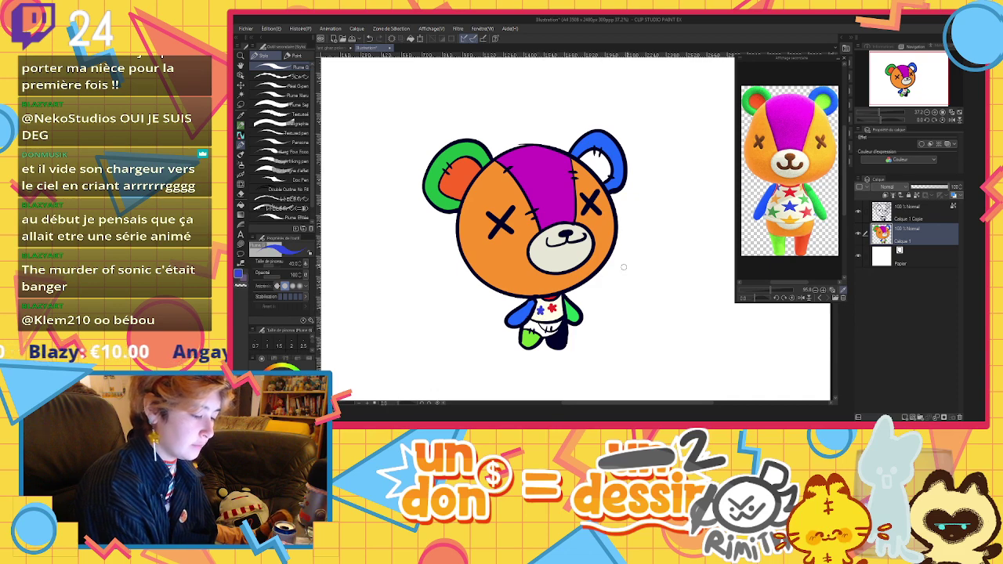
click(789, 220)
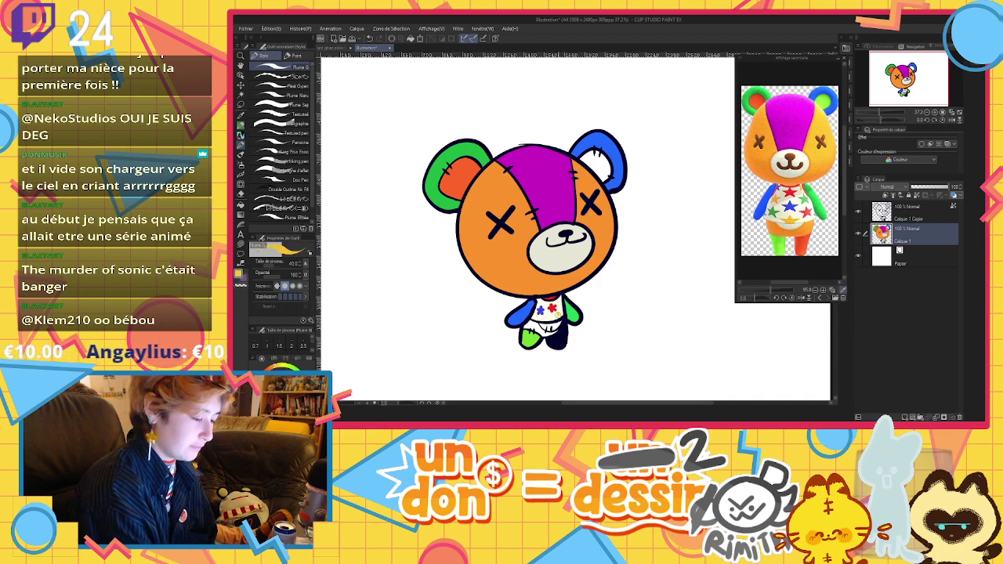
click(775, 212)
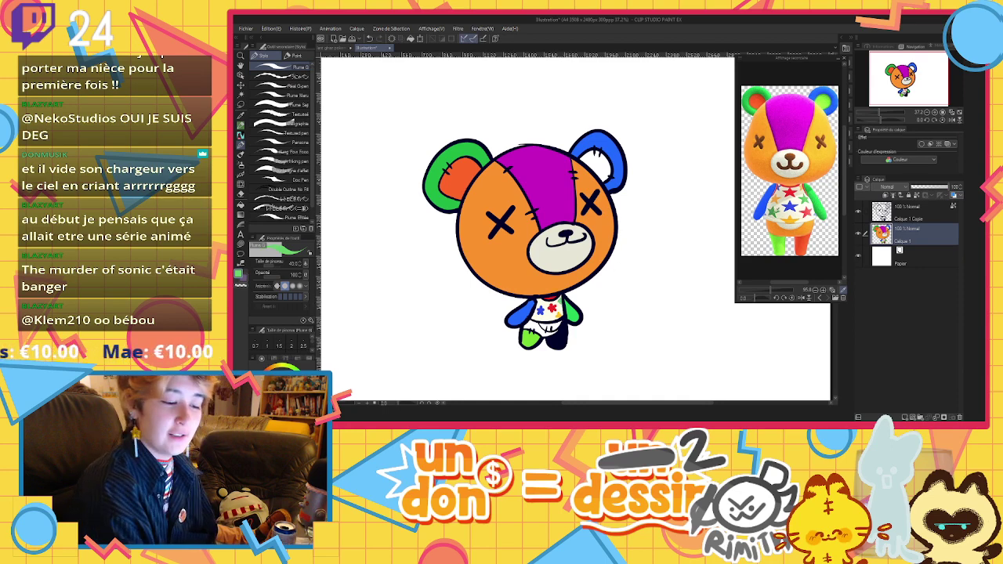
click(775, 212)
click(539, 319)
click(540, 321)
click(805, 207)
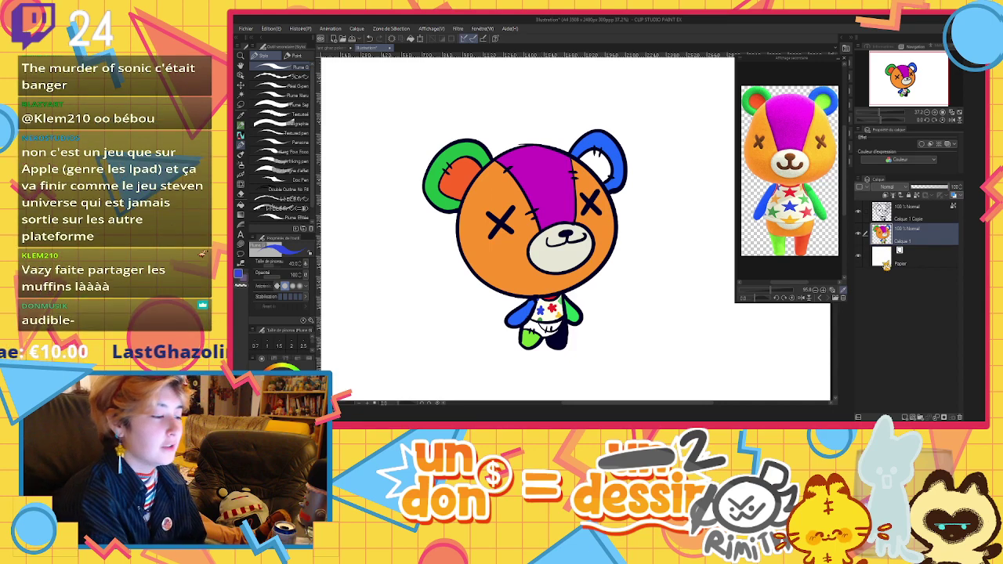
Sample brown from the reference image and add a new layer above the line art layer Calque 1 Copie
alt+click(795, 151)
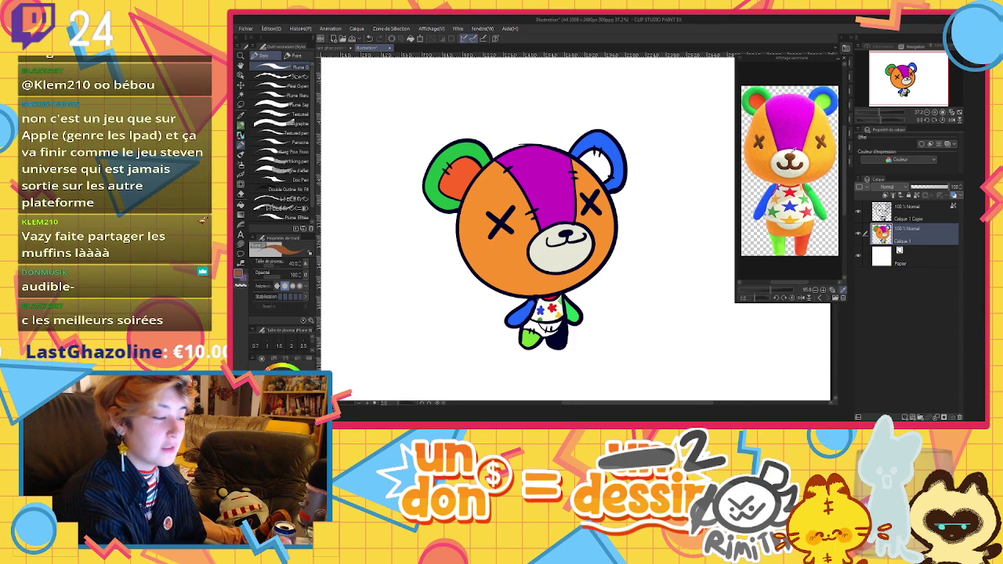
click(913, 210)
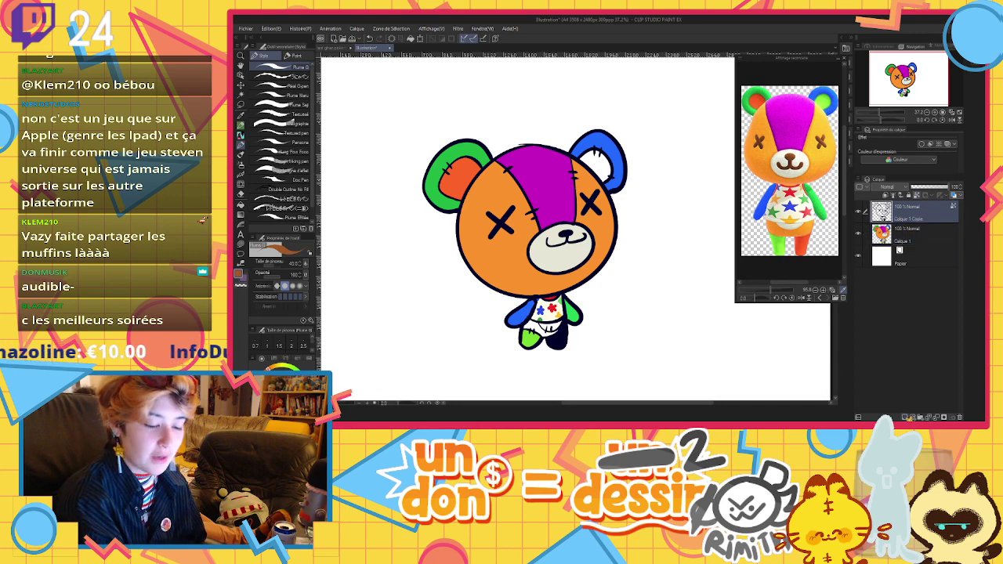
click(905, 416)
Try painting brown strokes over both X-shaped eyes on the new layer, and clear them
mouse_move(489, 216)
mouse_down()
mouse_move(510, 236)
mouse_move(491, 236)
mouse_move(514, 208)
mouse_up()
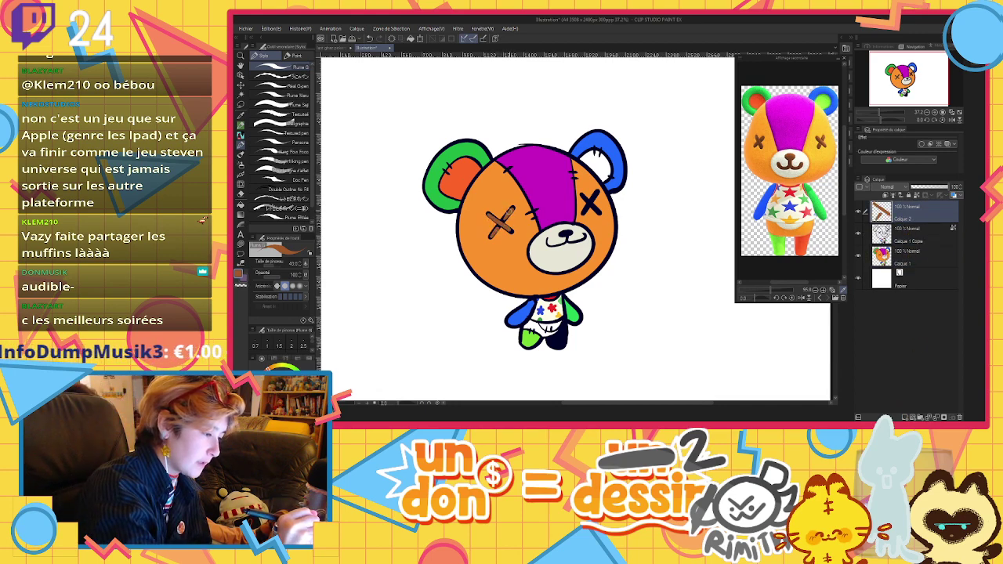
mouse_move(580, 195)
mouse_down()
mouse_move(599, 213)
mouse_move(599, 191)
mouse_up()
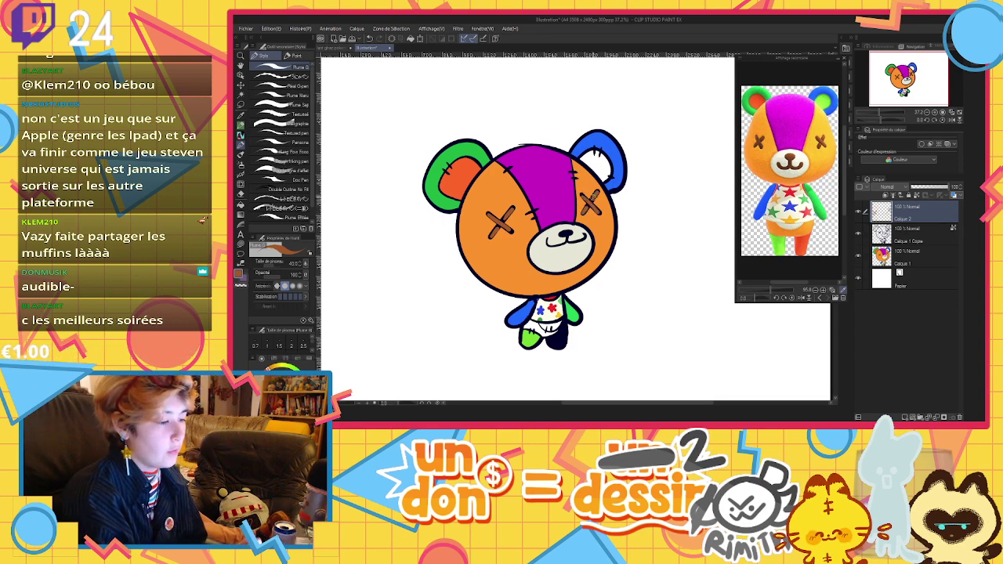
click(397, 39)
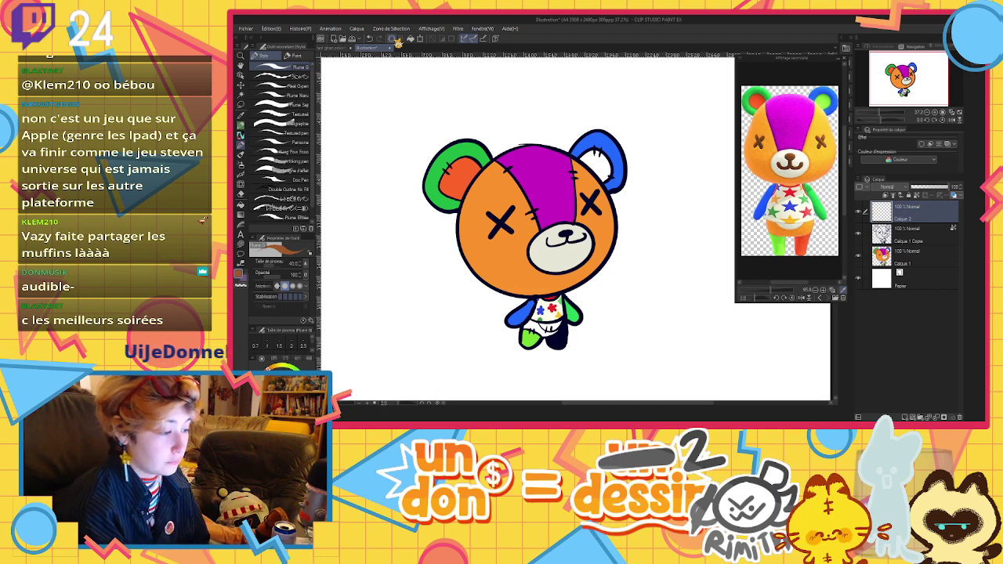
Fill the inside of the blue ear lime green on the colour layer Calque 1, using the reference's colour
click(896, 259)
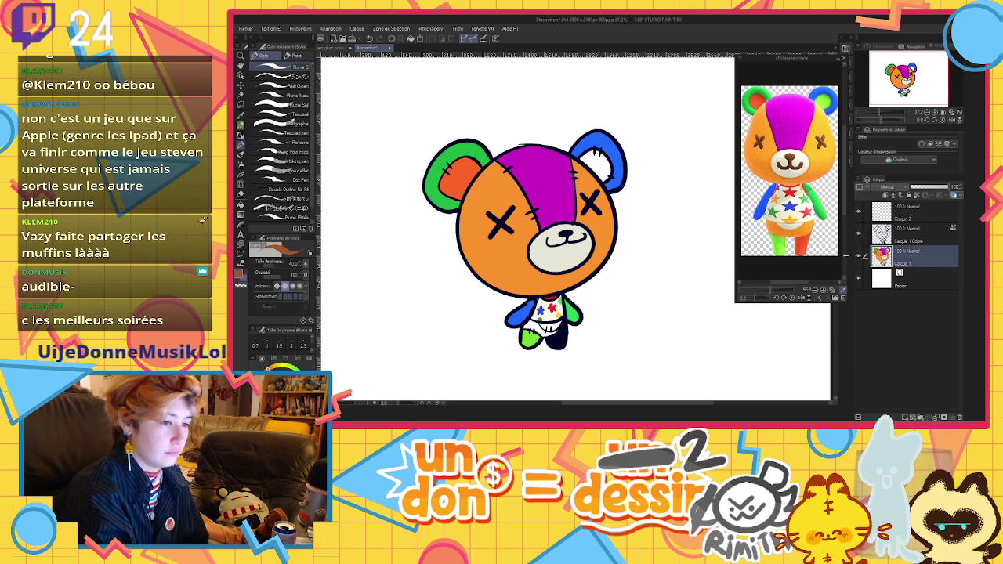
click(242, 204)
click(821, 101)
click(604, 163)
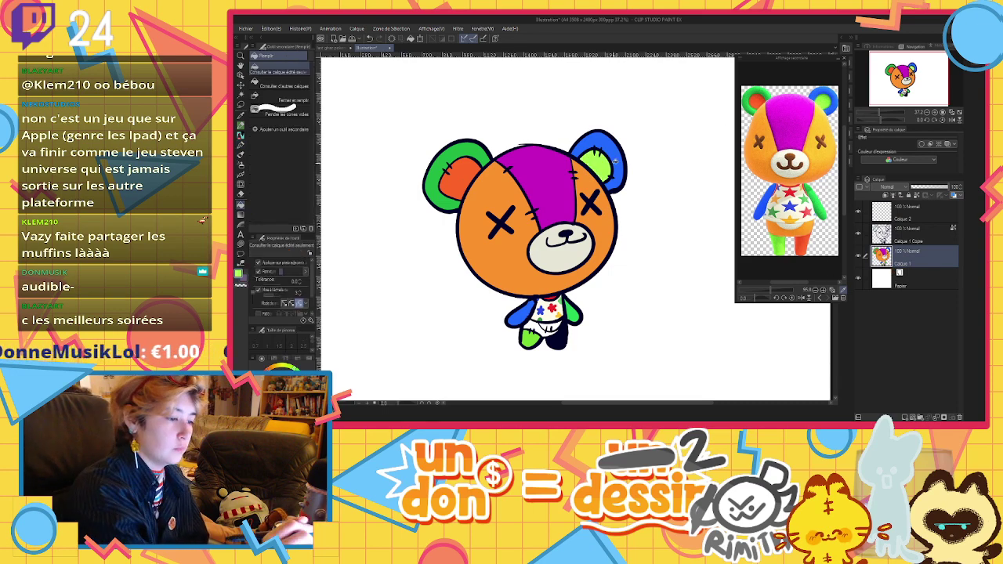
Clip Calque 2 to the line art, and recolour the muzzle, nose and mouth lines dark brown with a 118.1 pen
click(899, 209)
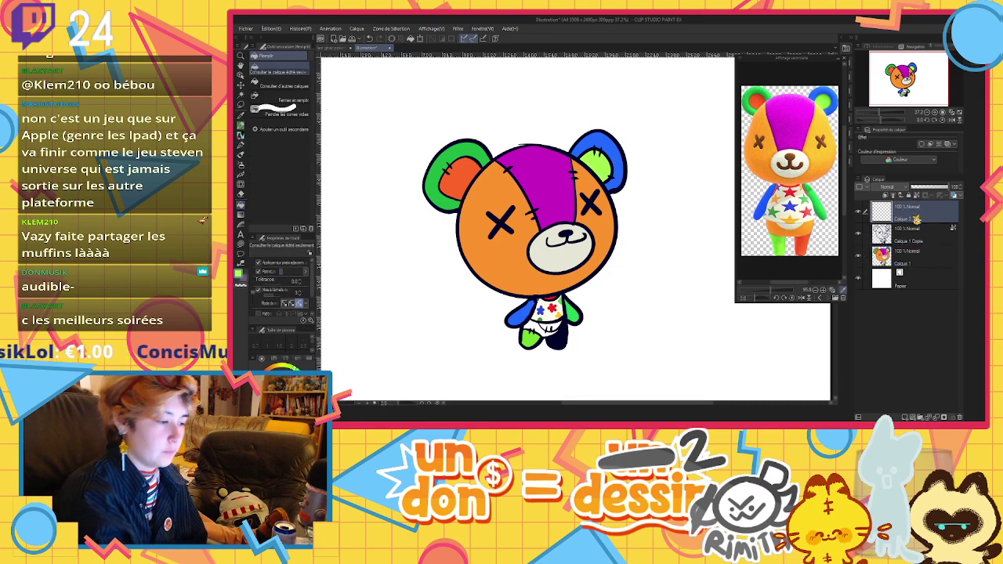
key(p)
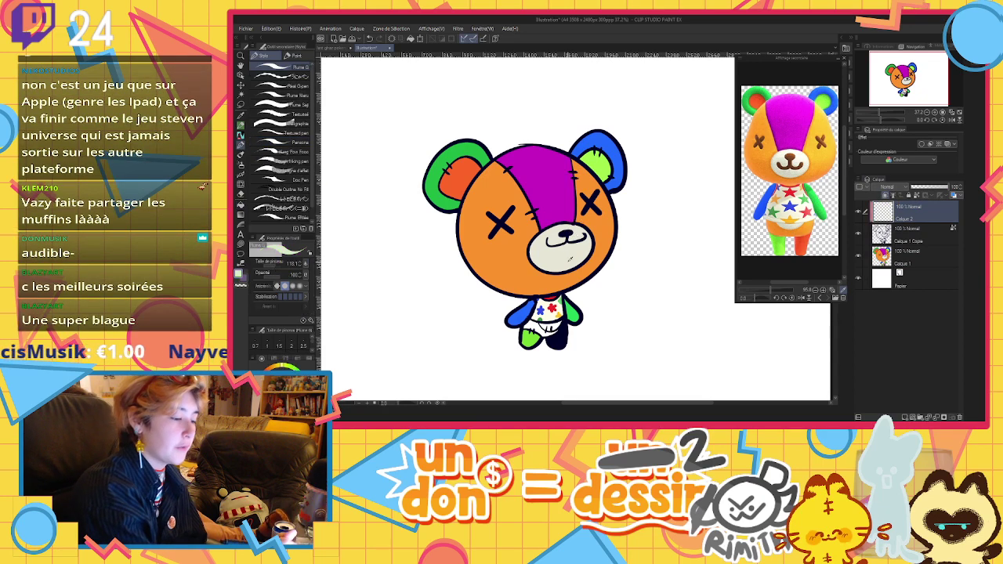
alt+click(529, 281)
click(295, 392)
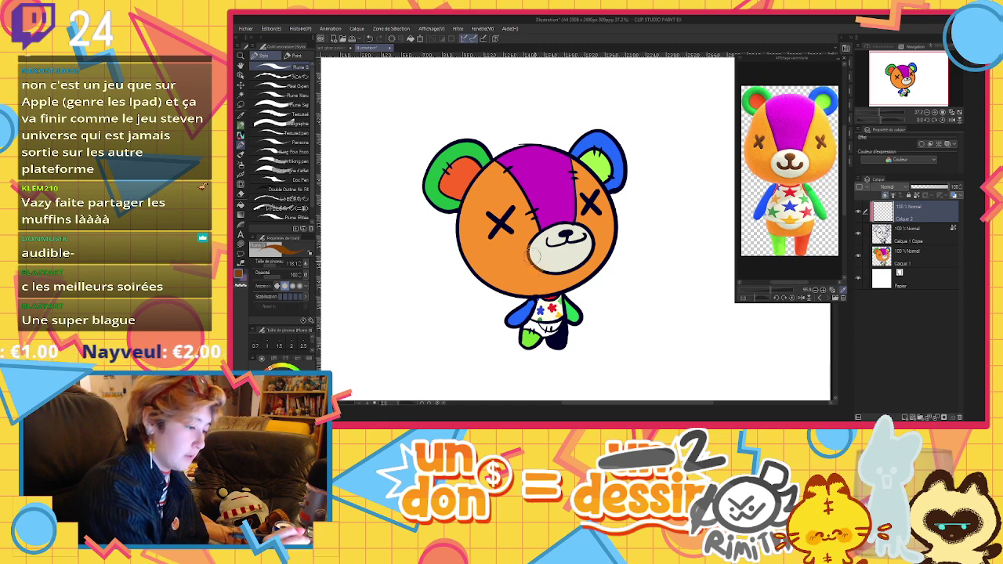
mouse_move(542, 264)
mouse_down()
mouse_move(587, 226)
mouse_move(580, 253)
mouse_up()
Recolour the seam and stitch lines around the purple forehead patch dark purple on Calque 2
alt+click(556, 182)
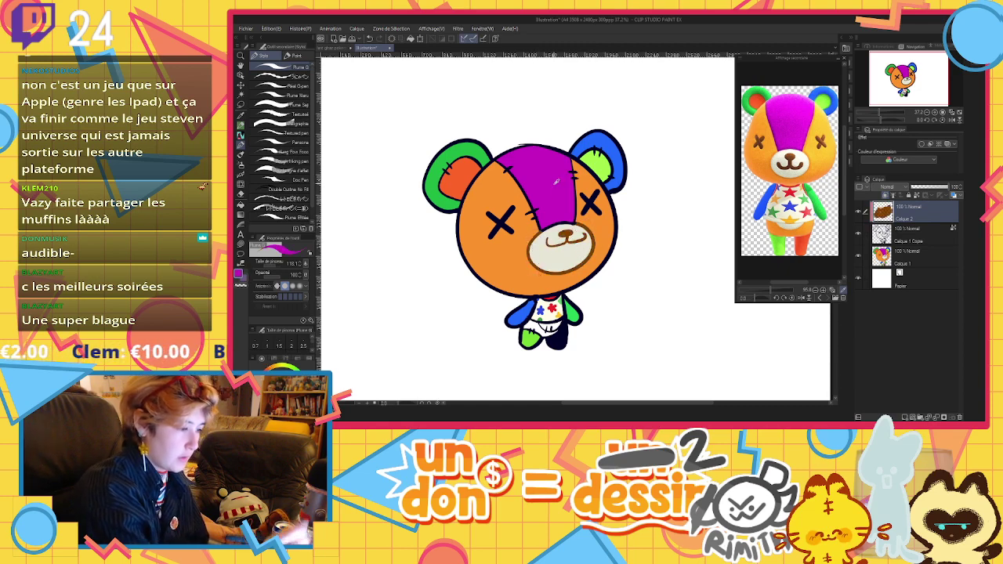
alt+click(549, 206)
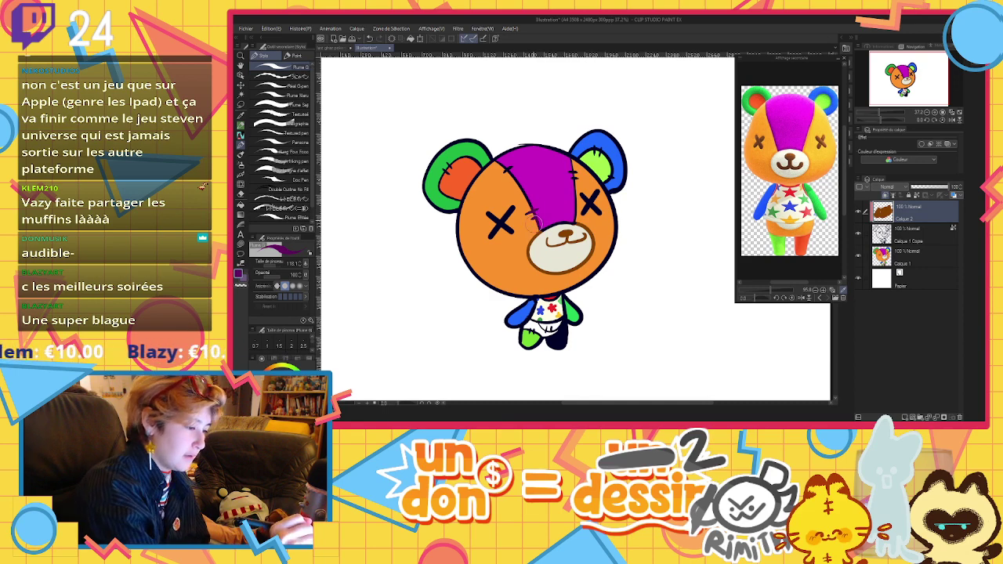
drag(533, 225, 501, 162)
mouse_move(568, 168)
mouse_down()
mouse_move(571, 198)
mouse_move(563, 219)
mouse_move(554, 219)
mouse_up()
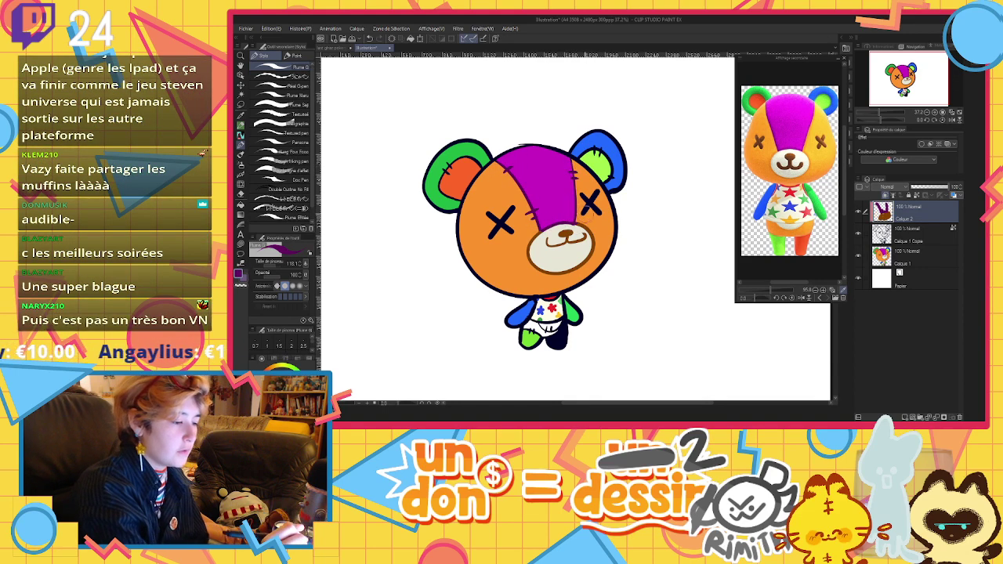
Recolour both X-shaped eyes dark brown on Calque 2, based on the eye colour in the reference image
alt+click(645, 185)
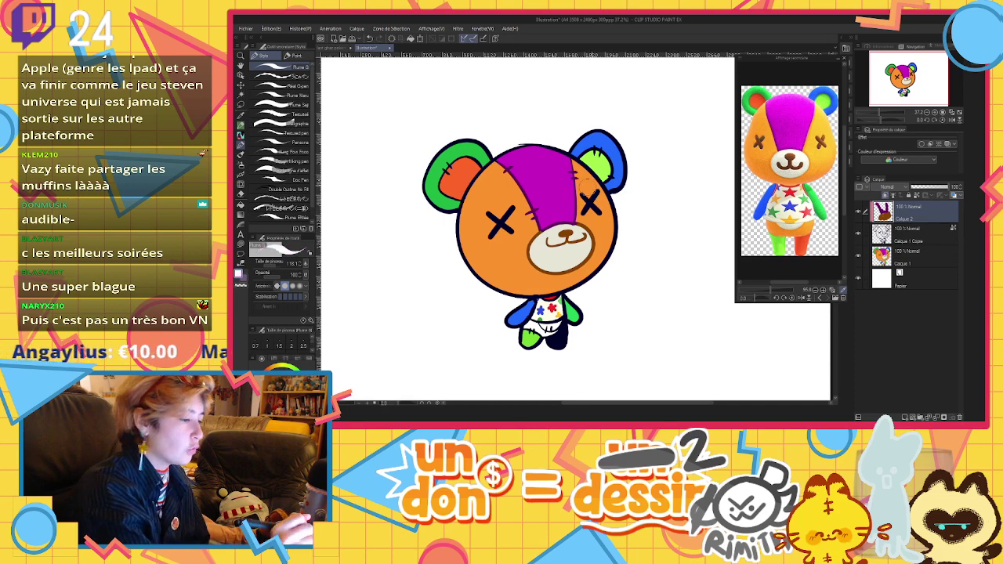
click(760, 141)
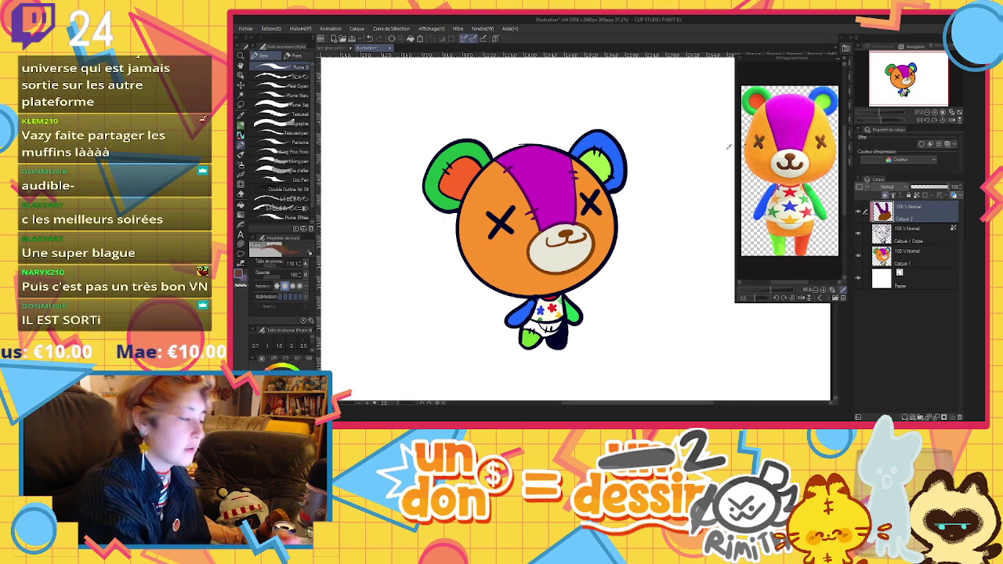
mouse_move(514, 218)
mouse_down()
mouse_move(484, 221)
mouse_move(503, 210)
mouse_up()
drag(594, 195, 589, 202)
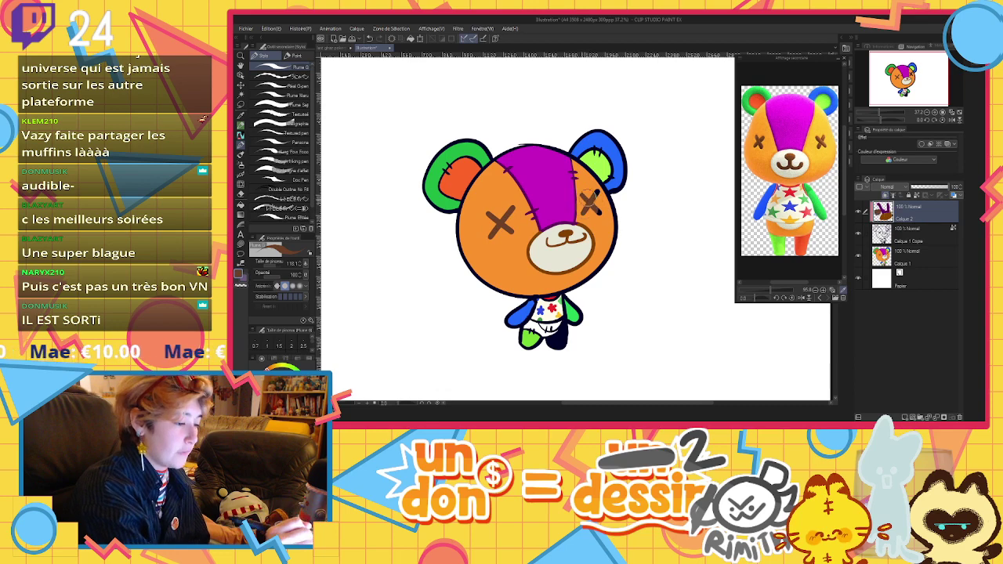
key(ctrl+z)
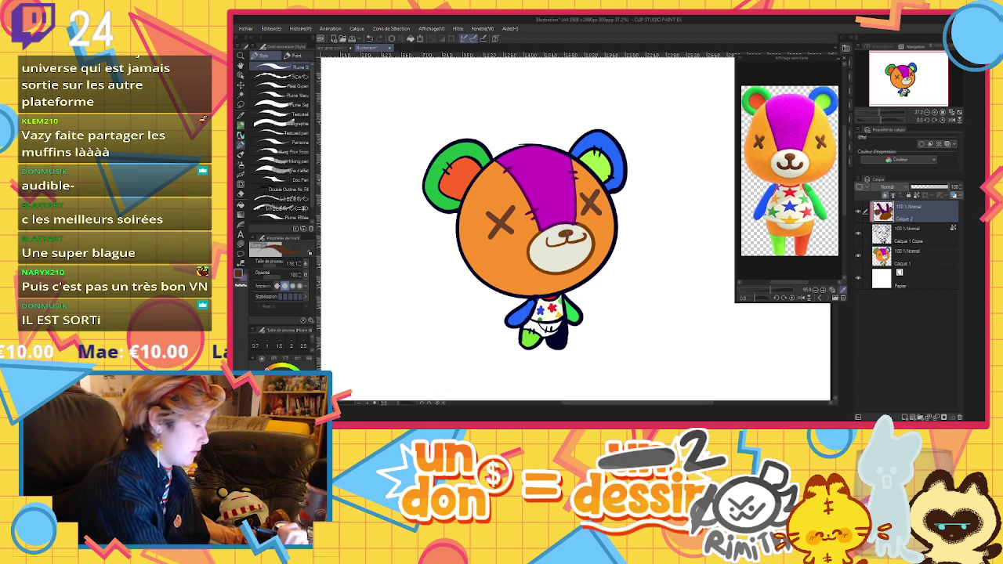
drag(593, 199, 586, 206)
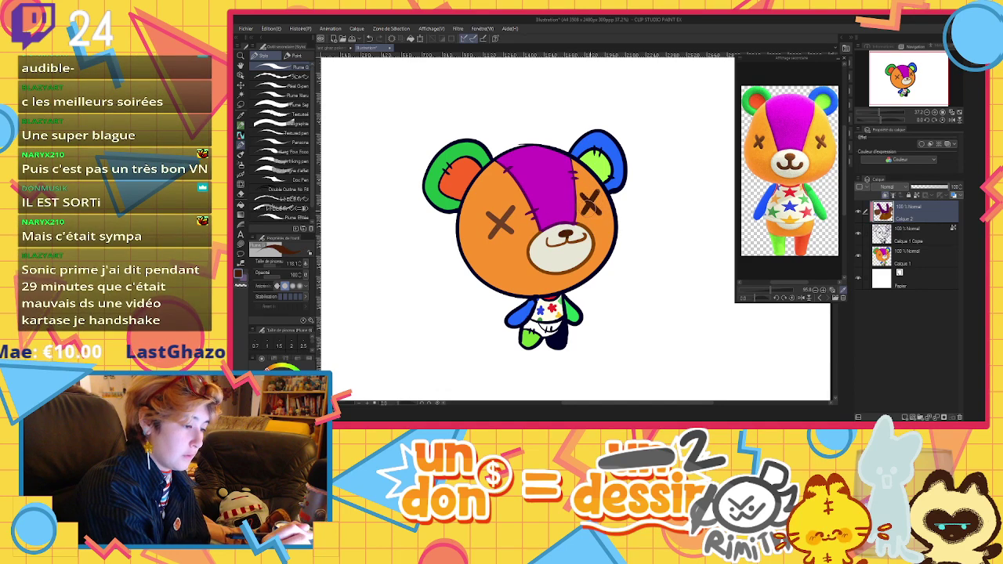
mouse_move(492, 218)
mouse_down()
mouse_move(508, 236)
mouse_move(506, 218)
mouse_up()
Recolour the ear, arm and leg detail lines on Calque 2 with darker shades of the neighbouring lime, blue and green fills
alt+click(595, 165)
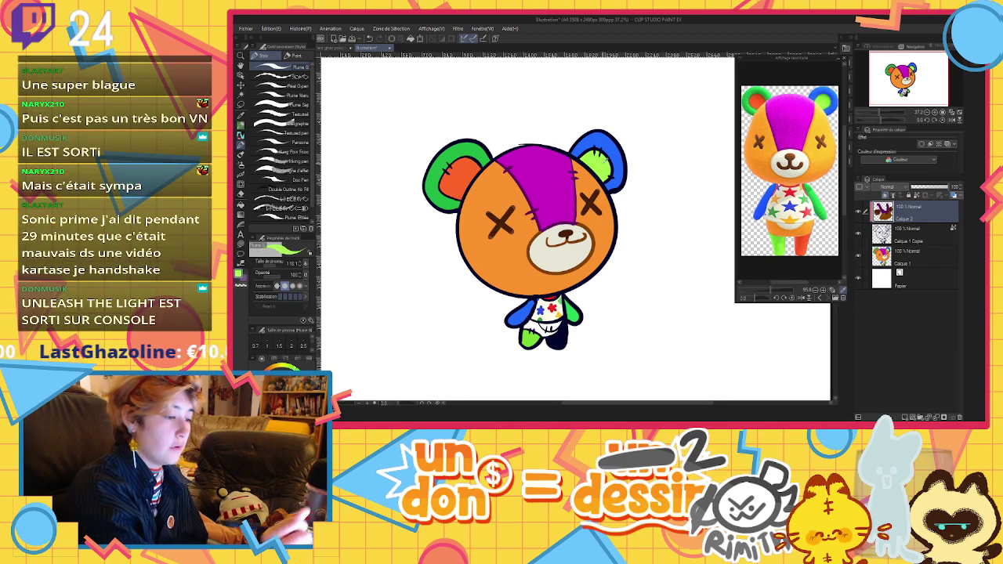
alt+click(616, 158)
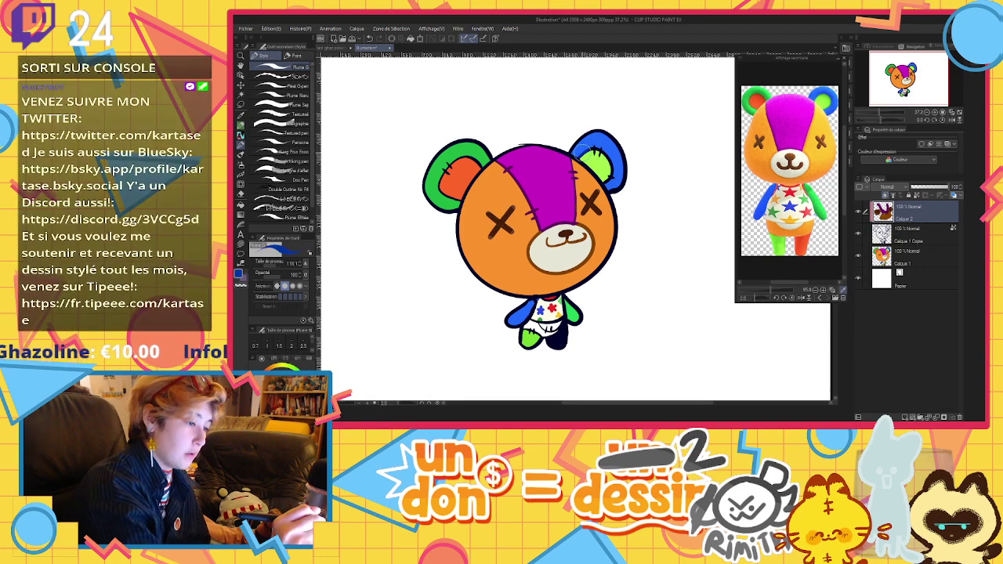
alt+click(471, 162)
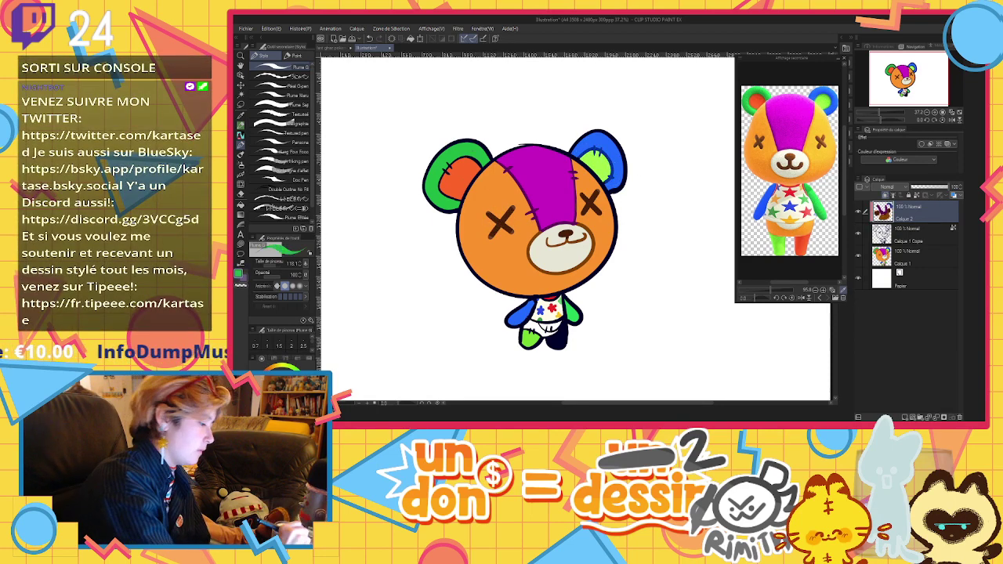
alt+click(453, 164)
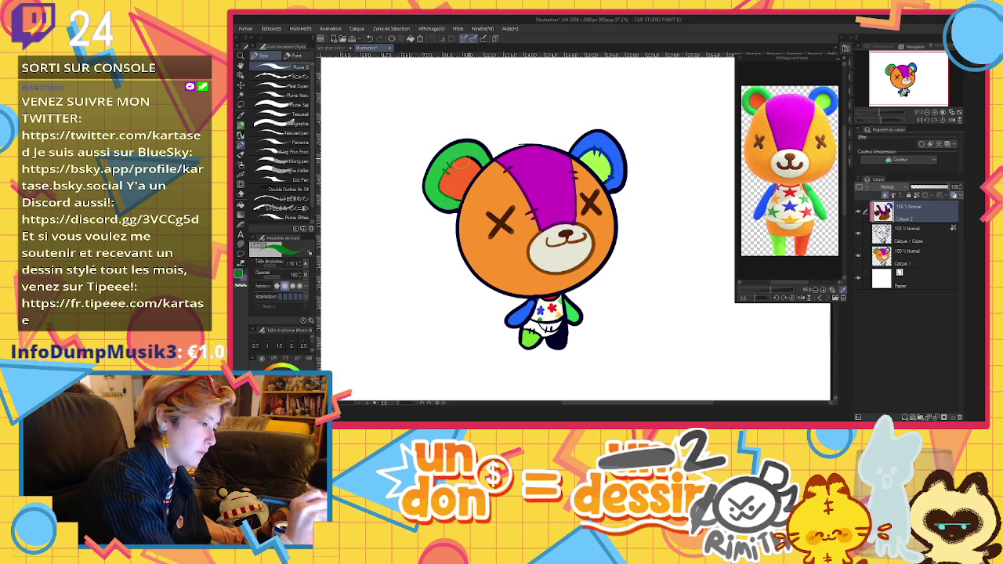
alt+click(598, 302)
alt+click(527, 334)
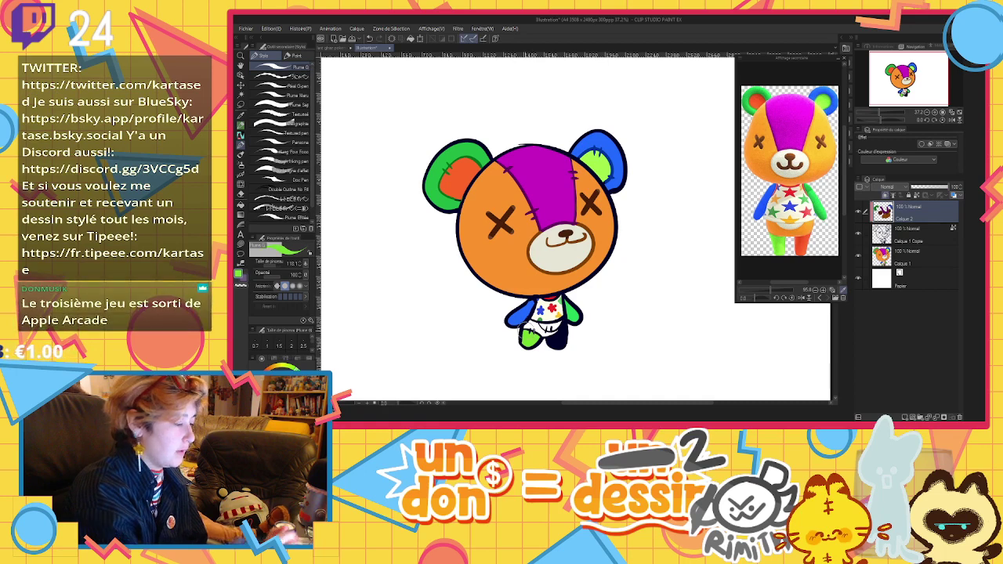
Fill the bear's lower body below the shirt with orange on the colour layer Calque 1
click(910, 235)
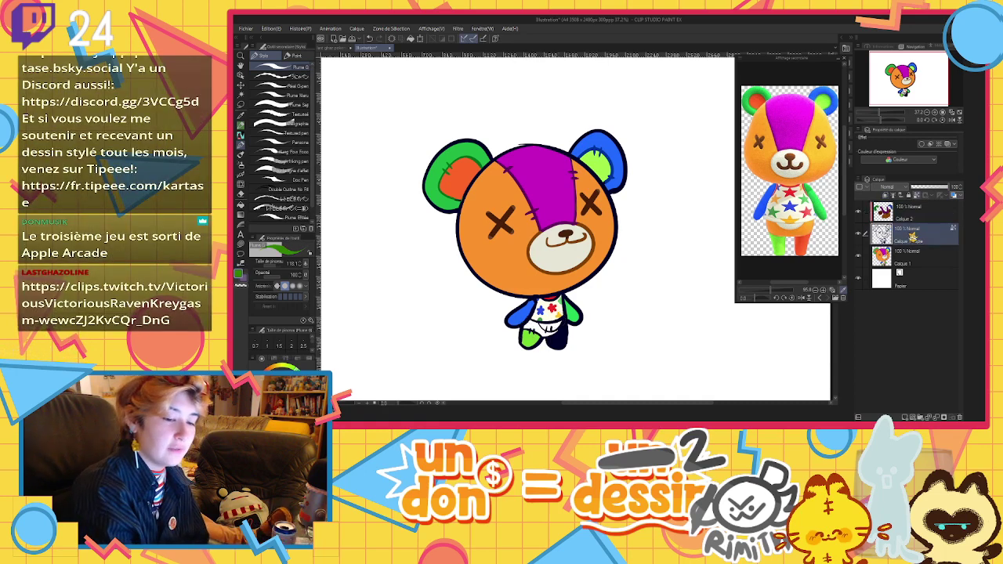
click(911, 255)
key(g)
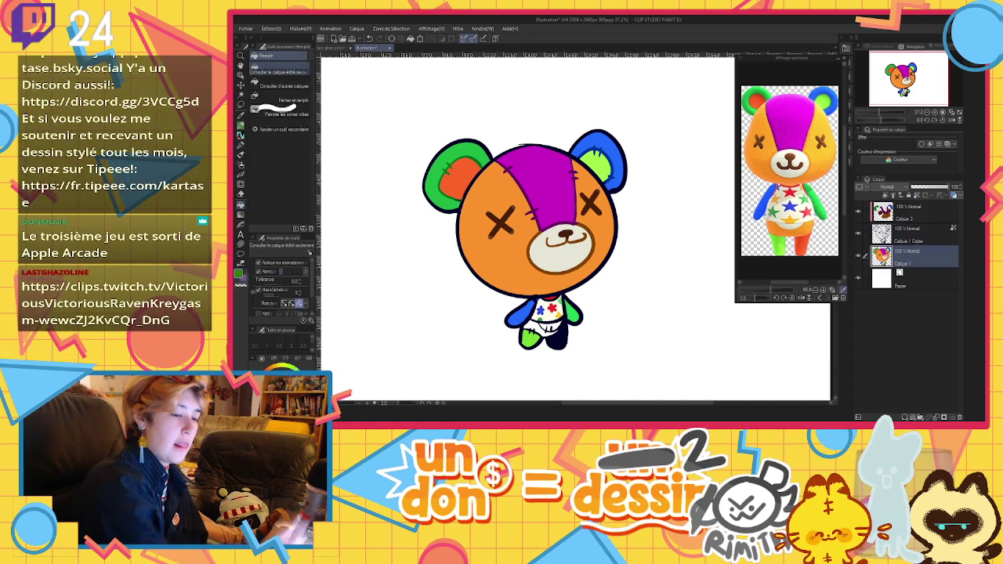
click(533, 330)
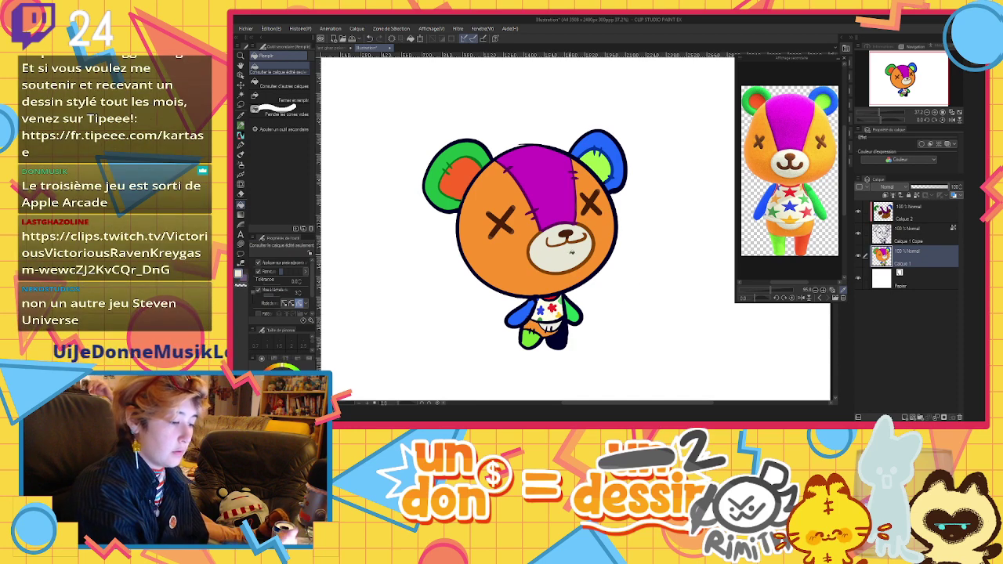
Draw over the lower body lines in brown with the pen on the line-art layer Calque 1 Copie
click(909, 235)
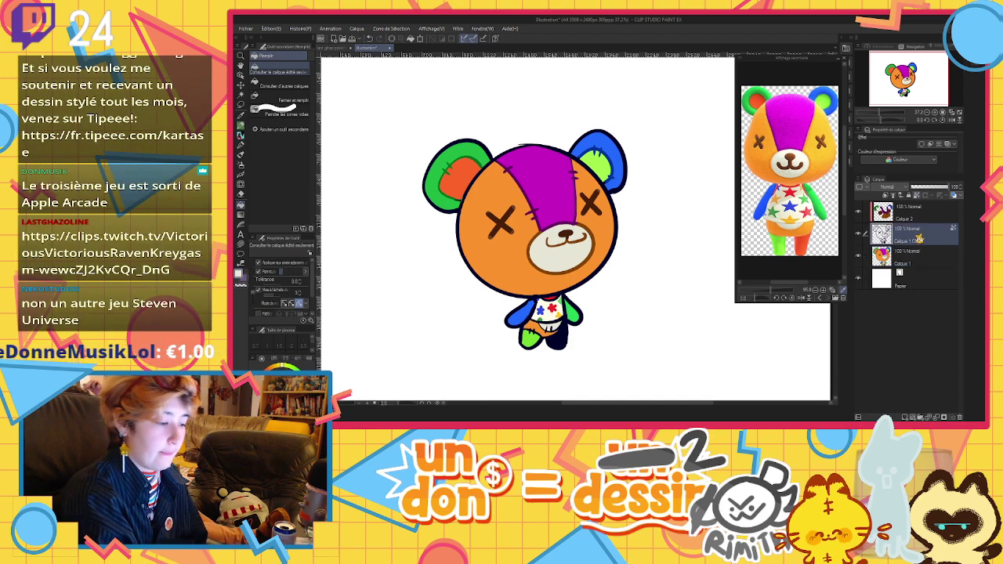
key(p)
alt+click(520, 320)
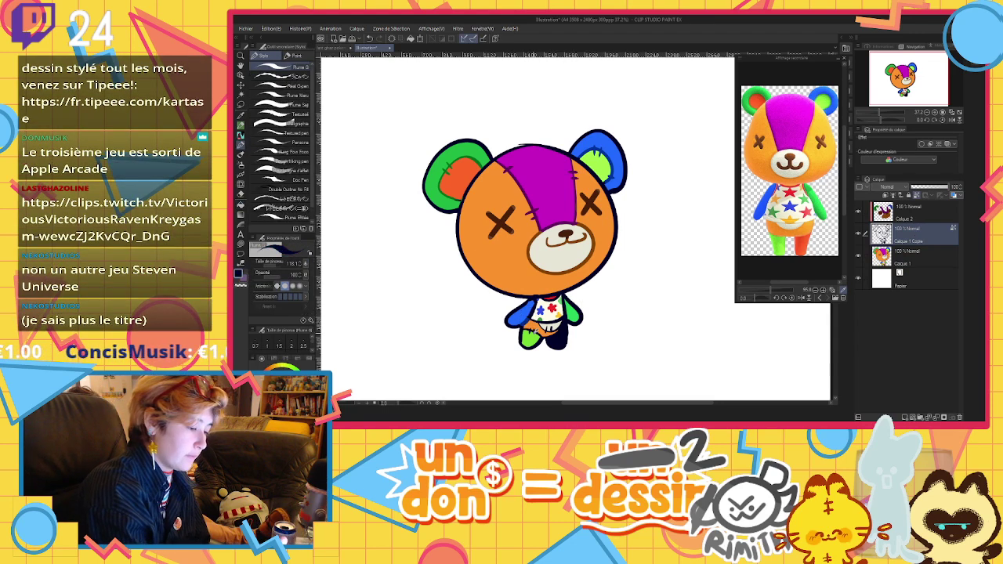
alt+click(550, 326)
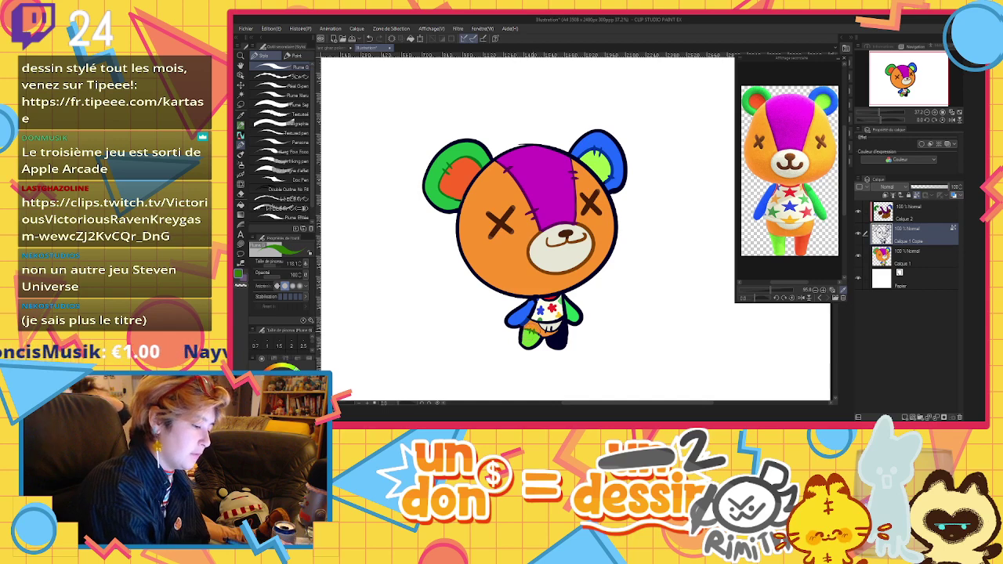
alt+click(566, 264)
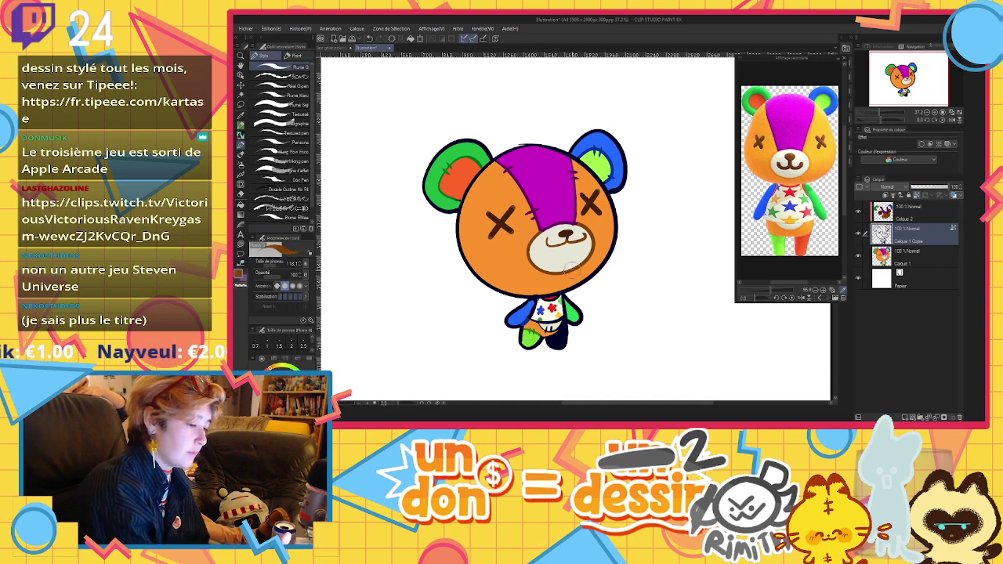
drag(541, 329, 560, 324)
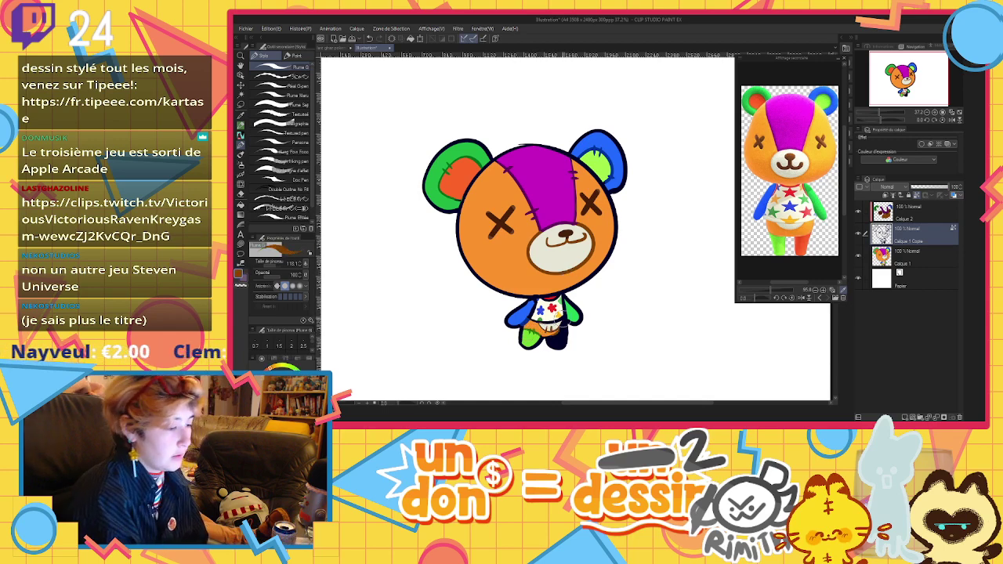
Merge Calque 2, Calque 1 Copie and Calque 1 into a single layer
click(908, 214)
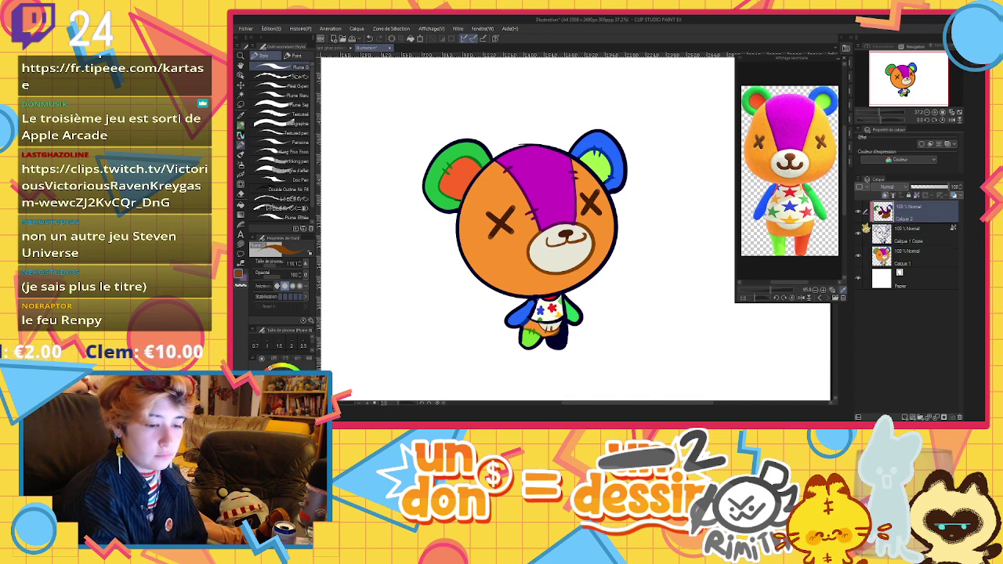
shift+click(909, 248)
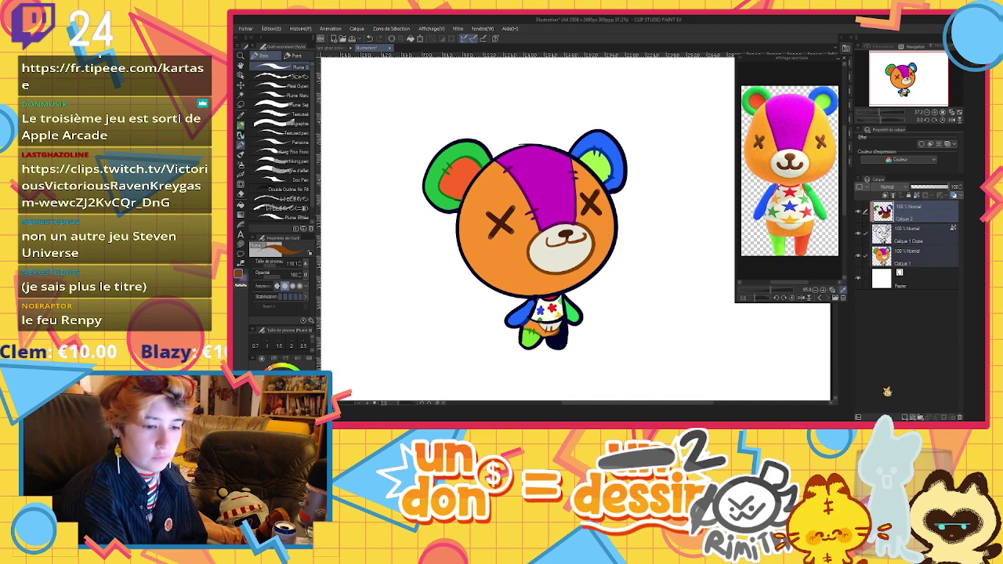
key(shift+alt+e)
Clip a new layer to the merged bear and fill it with solid pink
click(888, 196)
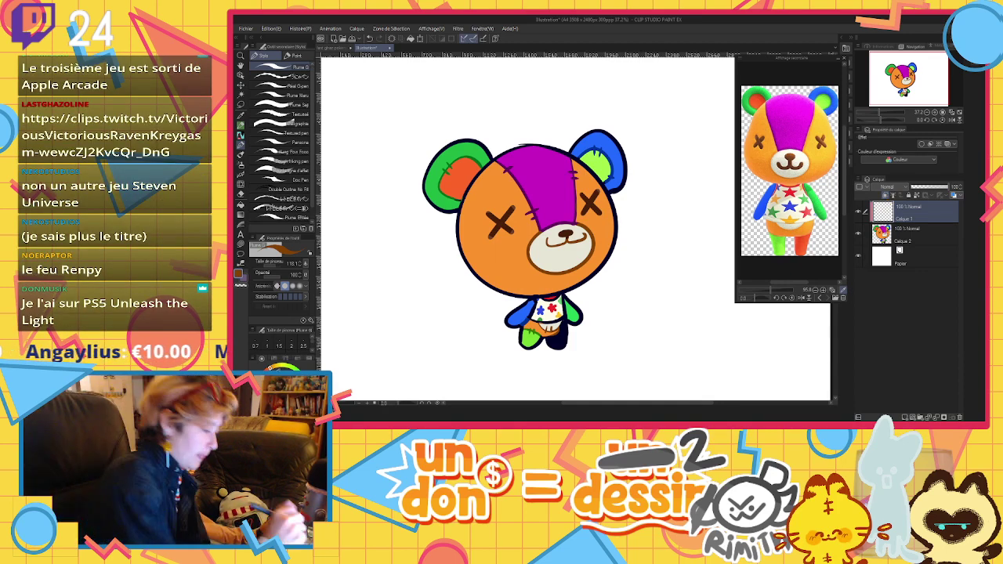
click(261, 377)
click(289, 377)
click(411, 38)
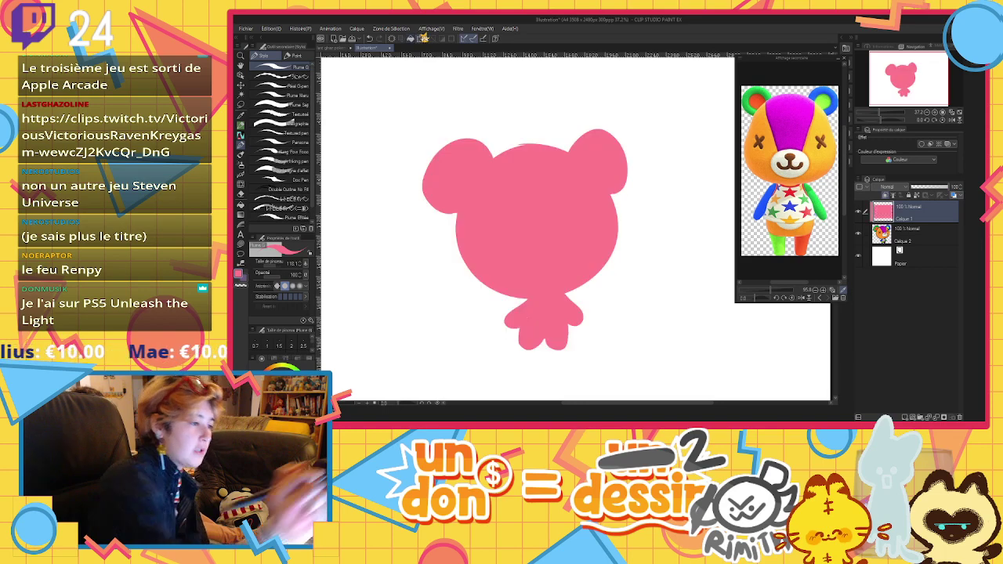
Set the pink overlay's blending mode to Écran and lower its opacity below 50 % to tint the bear softly
click(925, 186)
mouse_move(933, 188)
mouse_down()
mouse_move(903, 189)
mouse_move(932, 188)
mouse_up()
scroll(894, 189, down, 4)
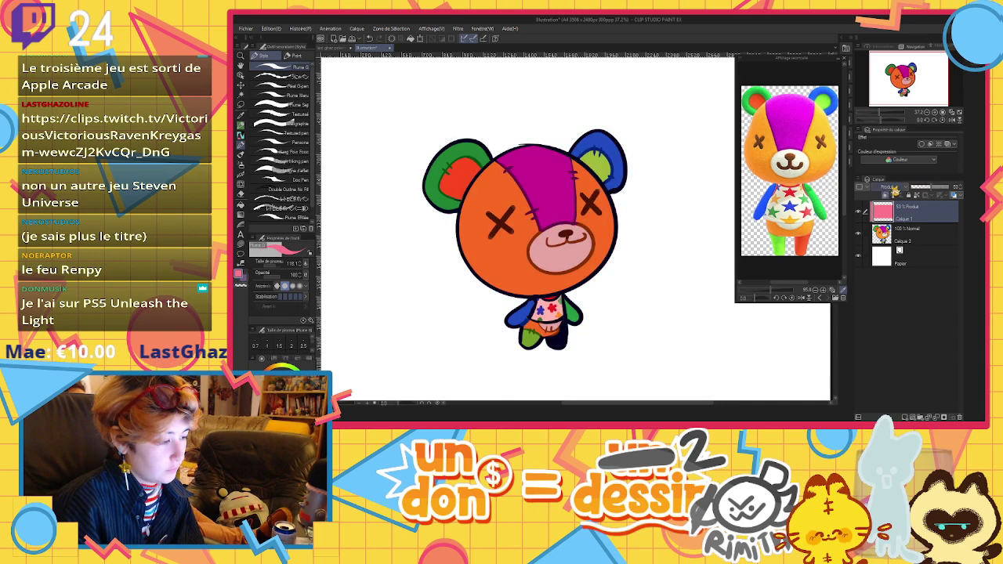
scroll(896, 190, down, 4)
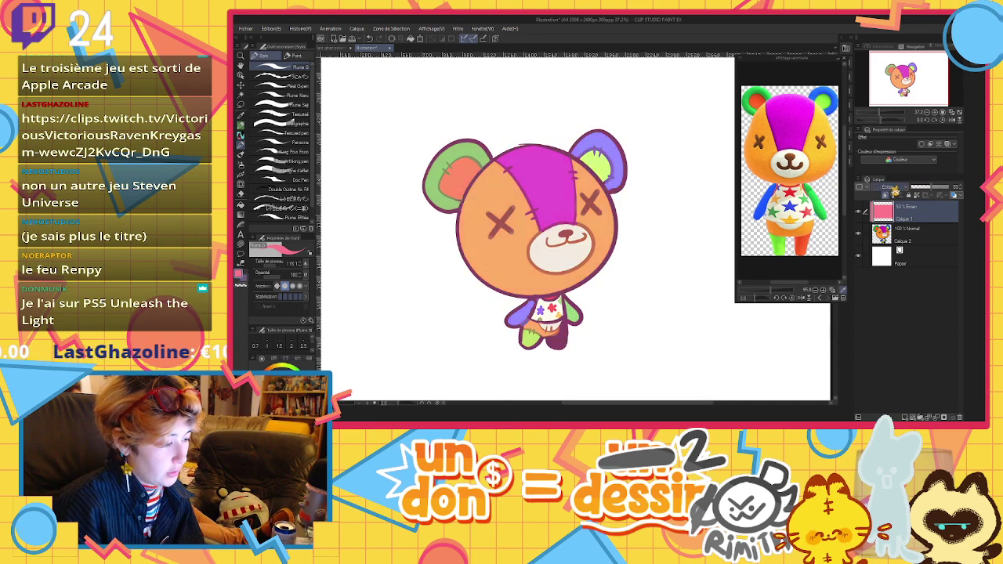
scroll(895, 191, down, 1)
scroll(890, 188, down, 2)
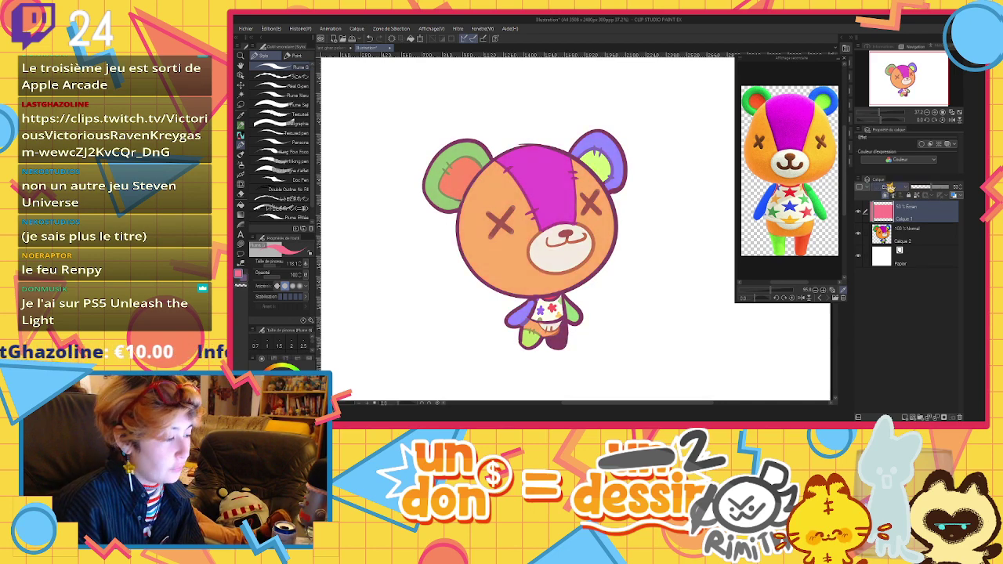
scroll(891, 188, up, 1)
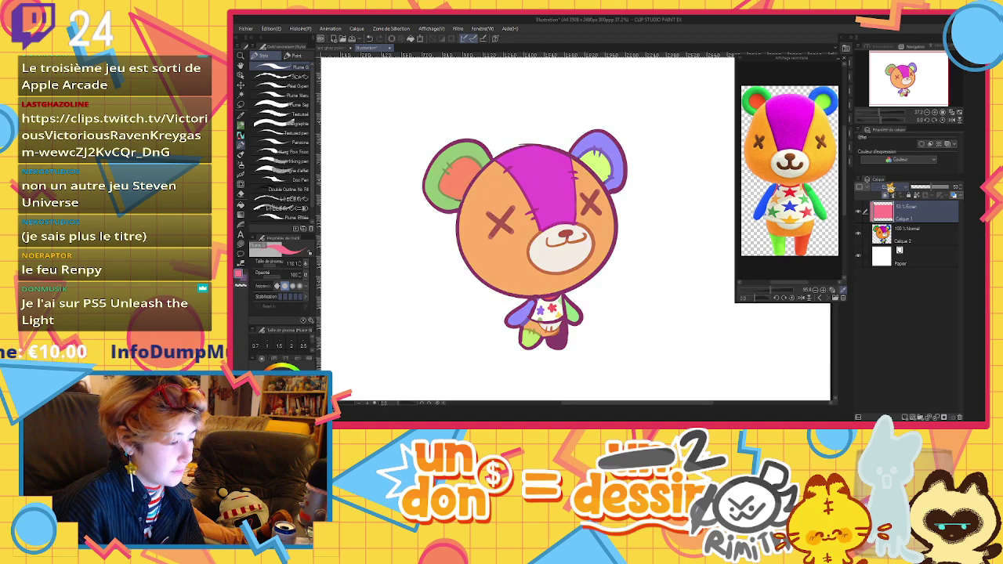
scroll(890, 188, down, 1)
scroll(890, 188, up, 1)
drag(920, 188, 927, 187)
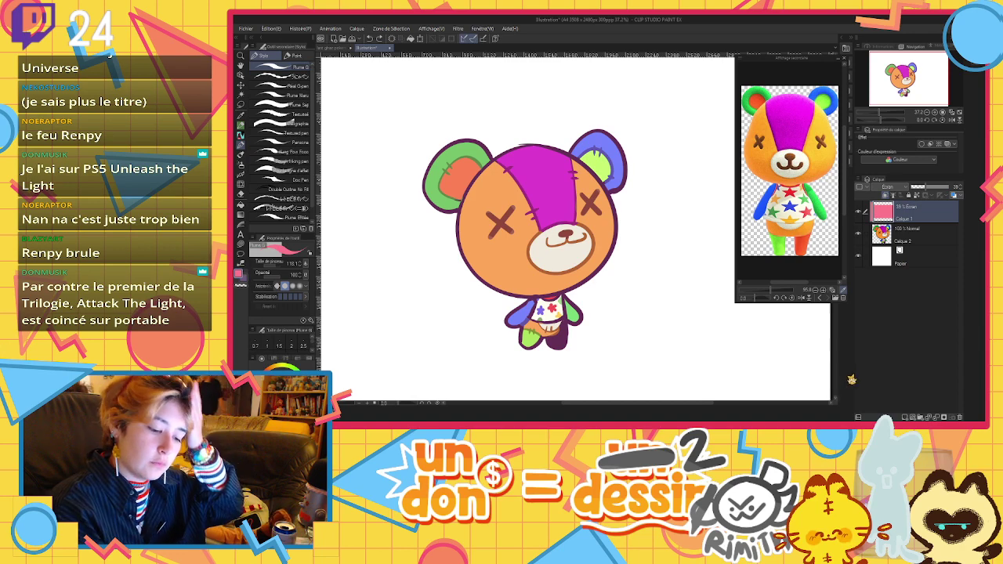
Merge the pink overlay into the bear, and add a new clipped layer in Densité éclair mode above it
key(ctrl+e)
click(907, 416)
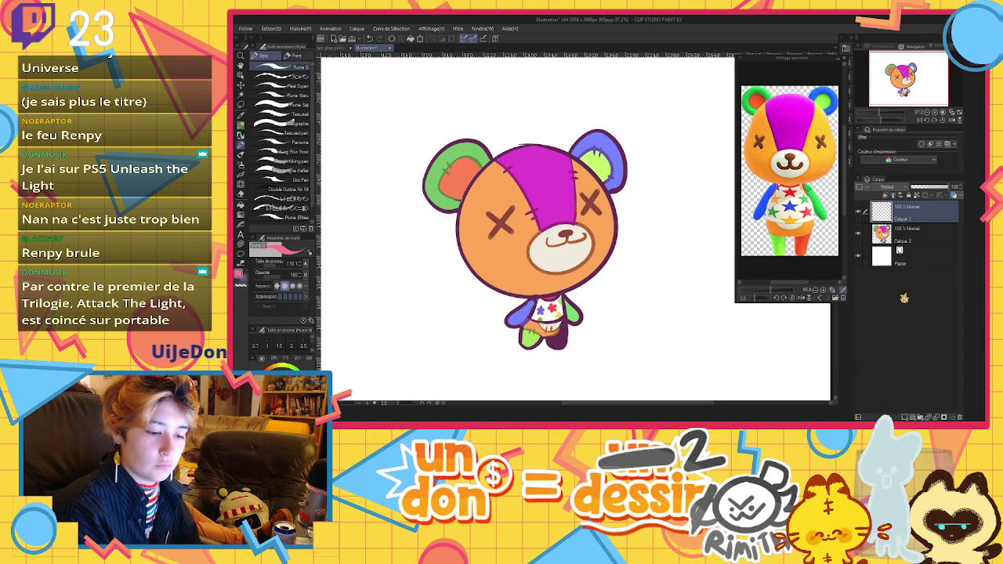
click(901, 264)
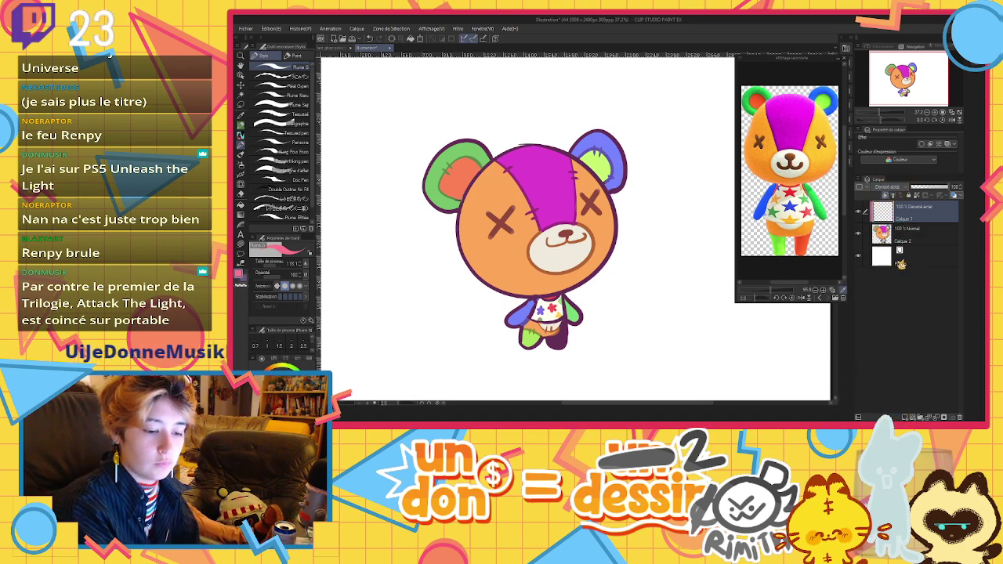
Paint pink rim highlights along the left edges of the ears, head and body on Calque 1, reducing the pen size to 50
drag(277, 267, 283, 265)
mouse_move(429, 204)
mouse_down()
mouse_move(422, 190)
mouse_move(463, 141)
mouse_up()
drag(570, 133, 623, 141)
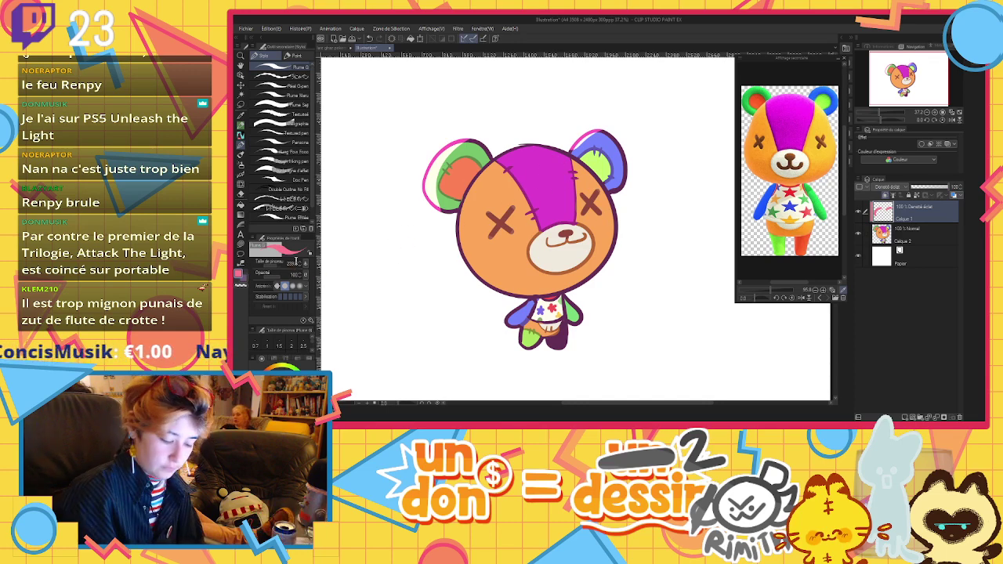
drag(465, 200, 506, 299)
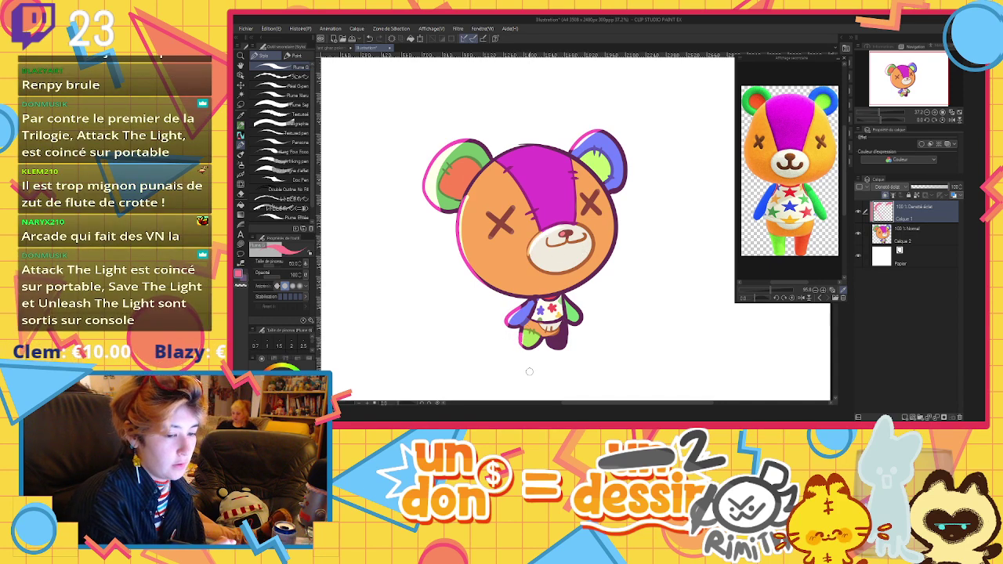
Add another clipped layer, Calque 3, above the pink highlights and set its blending mode to Densité éclair
click(906, 417)
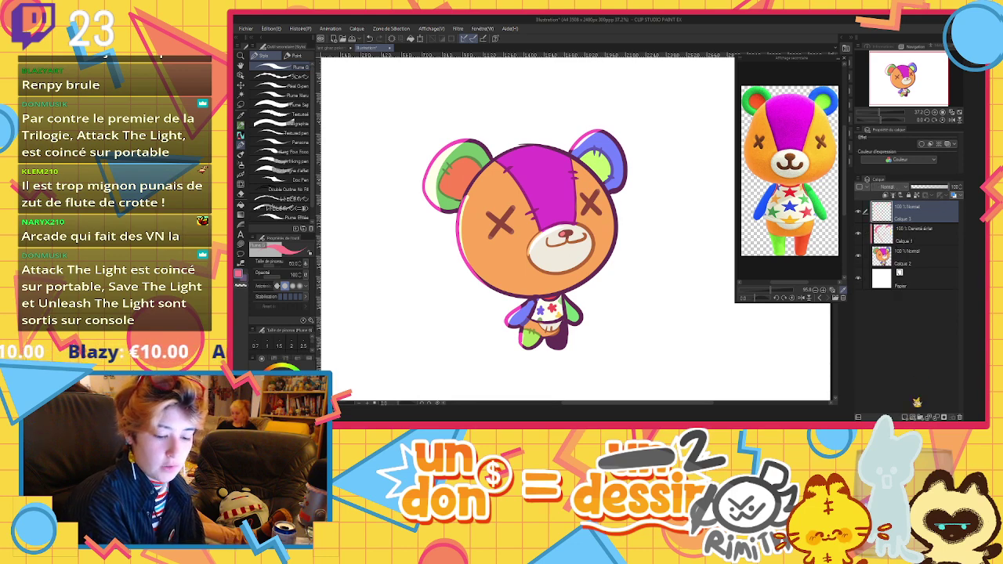
click(902, 265)
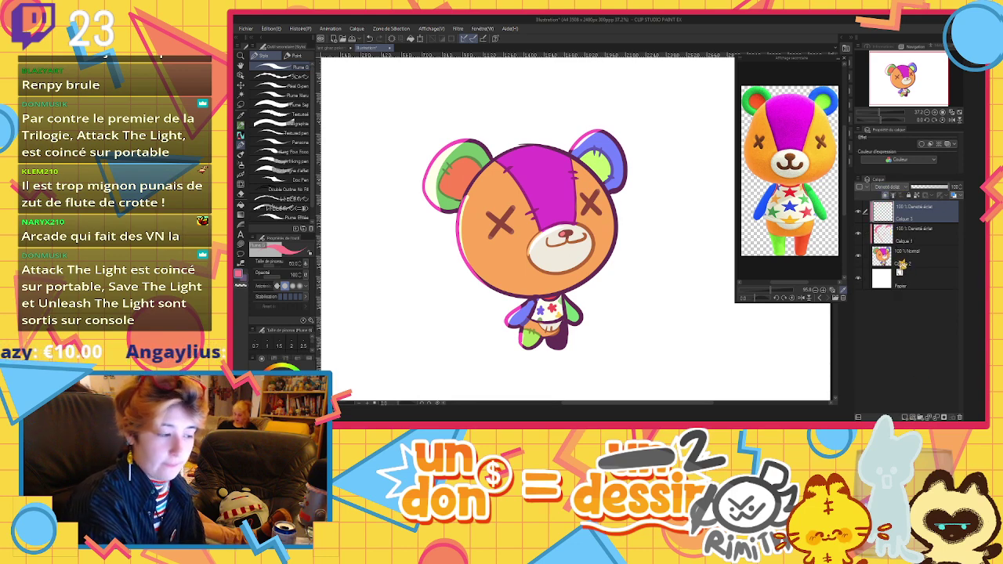
alt+click(622, 172)
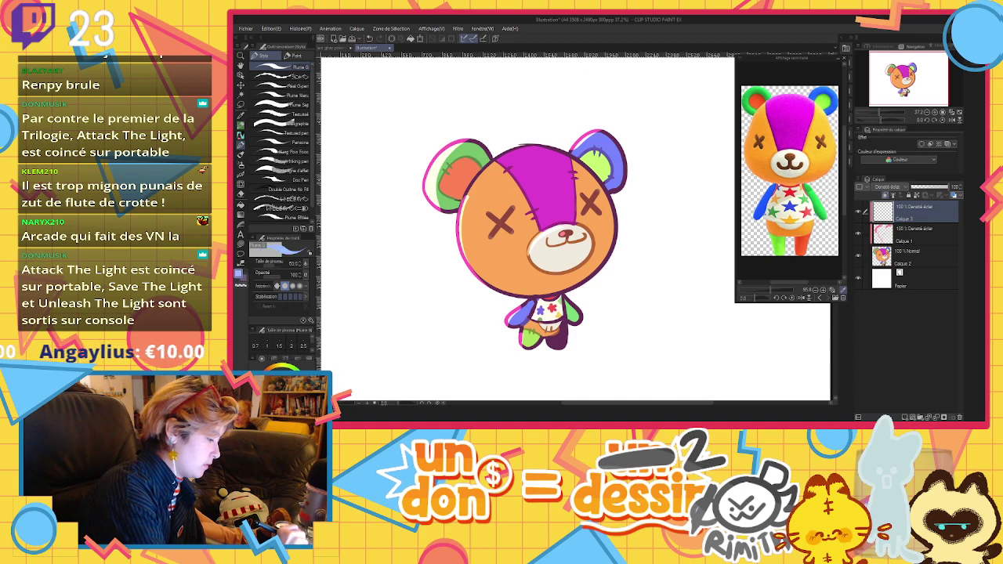
mouse_move(555, 297)
mouse_down()
mouse_move(576, 287)
mouse_move(616, 237)
mouse_up()
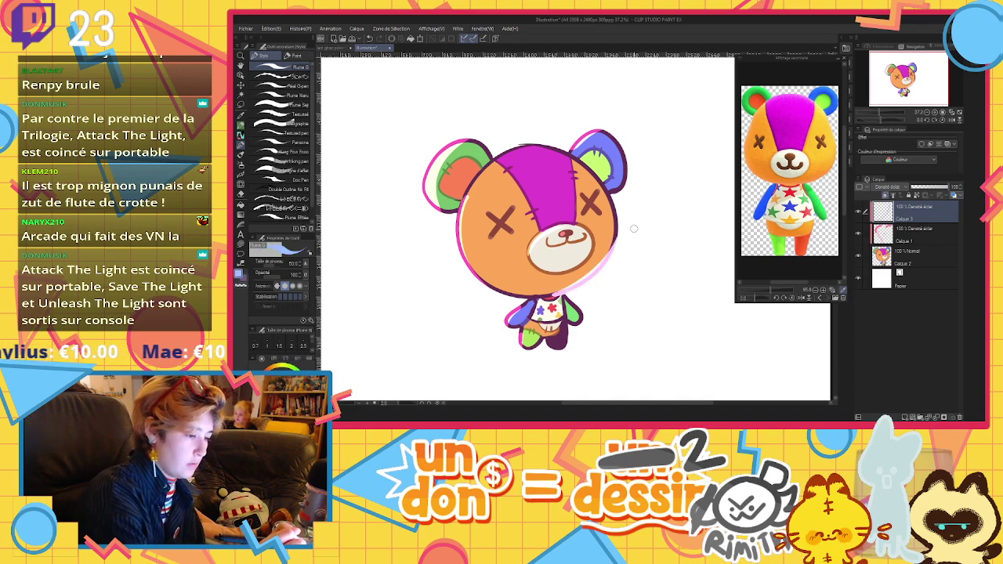
key(ctrl+z)
Paint saturated blue rim light along the right edges of the head, ear, muzzle and body on Calque 3, and reduce the layer's opacity
click(292, 384)
drag(555, 294, 616, 244)
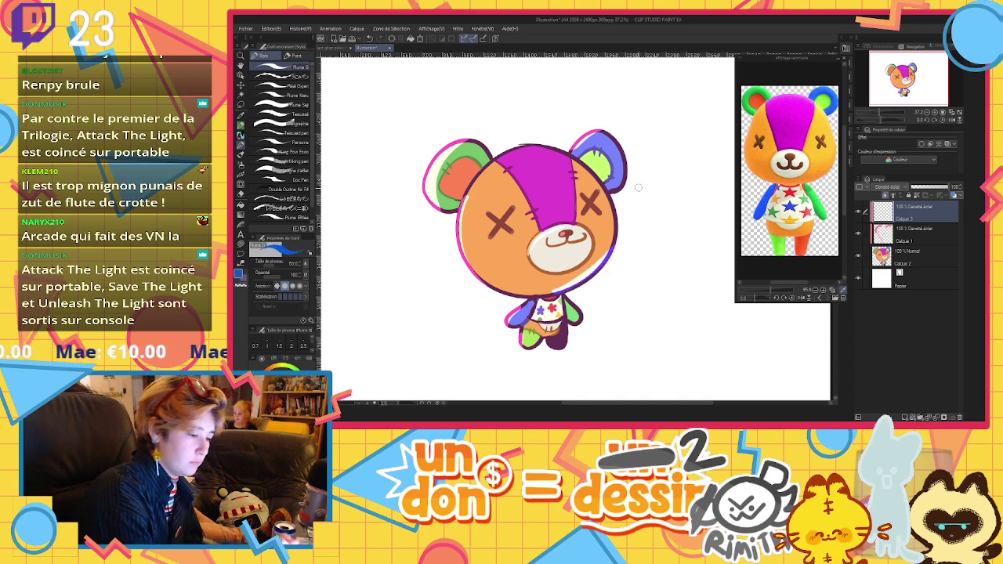
key(ctrl+z)
drag(555, 296, 616, 245)
drag(617, 196, 630, 157)
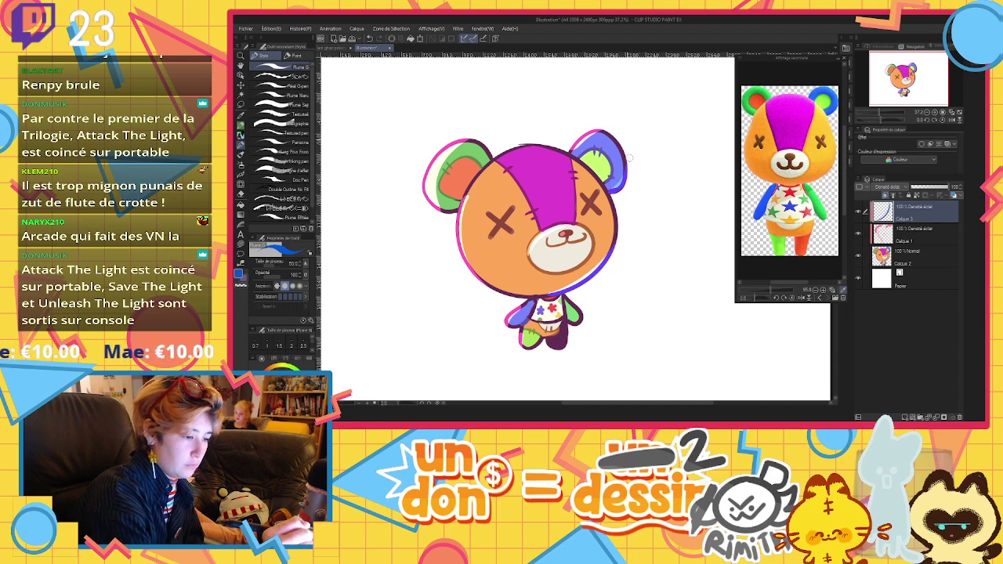
drag(562, 271, 592, 236)
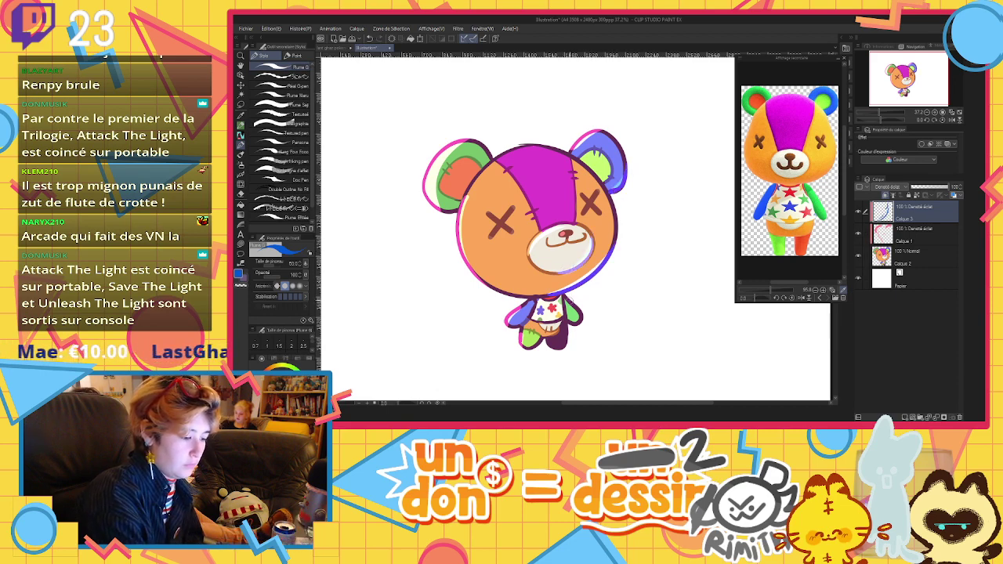
drag(569, 300, 577, 329)
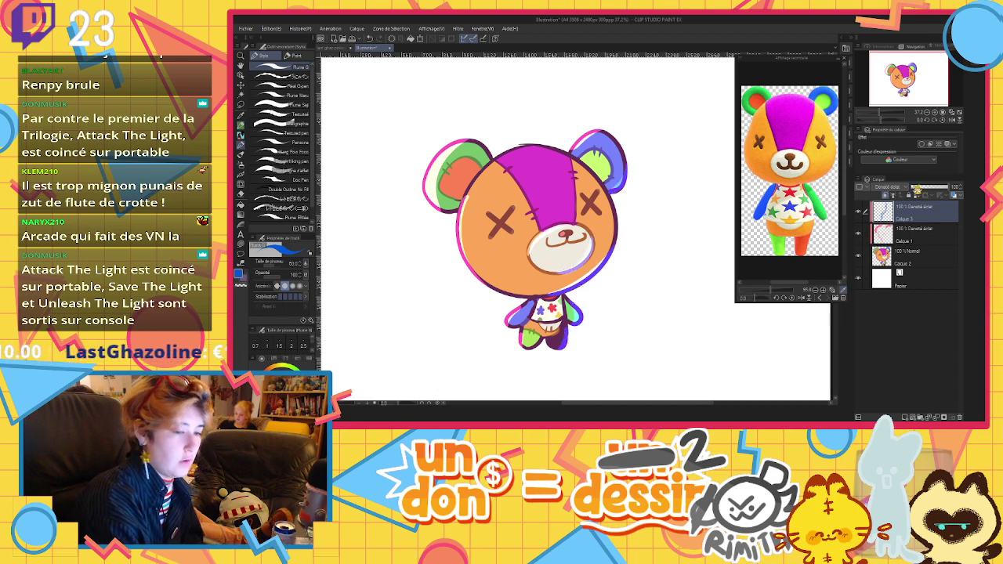
drag(917, 188, 927, 188)
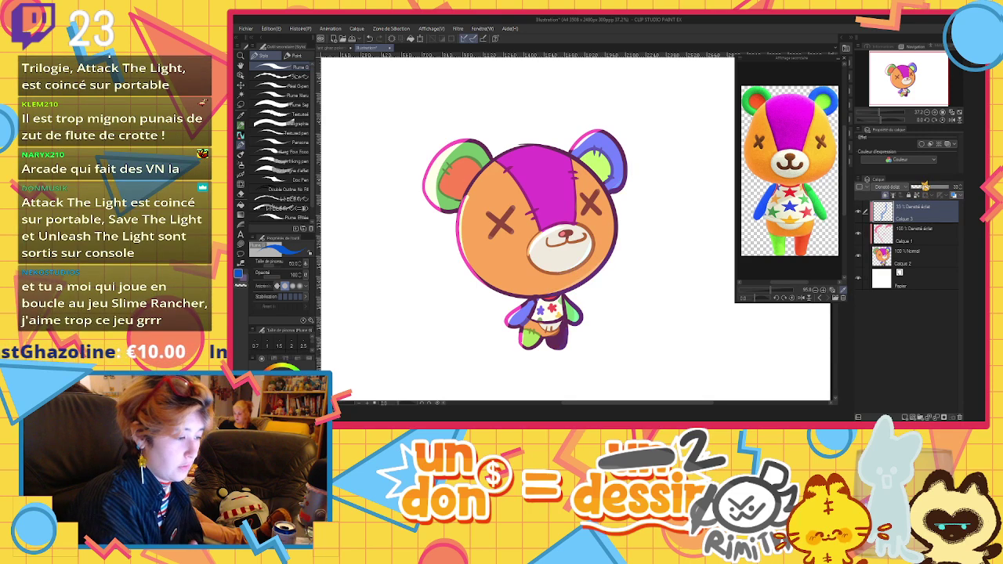
Paint a dark purple oval ground shadow under the bear's feet on a new layer above the paper, and reduce that layer's opacity to 34%
click(885, 280)
click(905, 417)
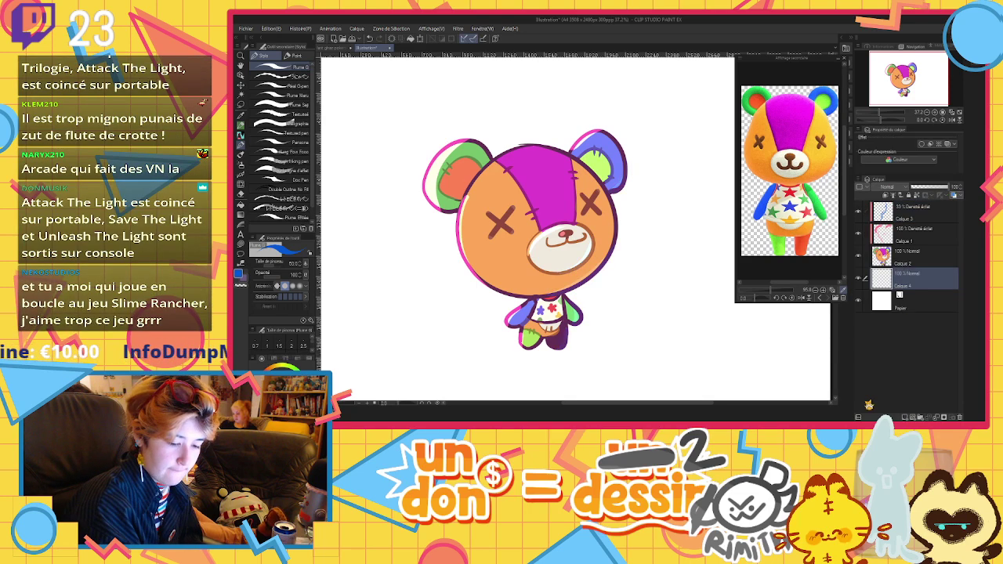
alt+click(560, 339)
mouse_move(545, 345)
mouse_down()
mouse_move(518, 354)
mouse_move(564, 345)
mouse_up()
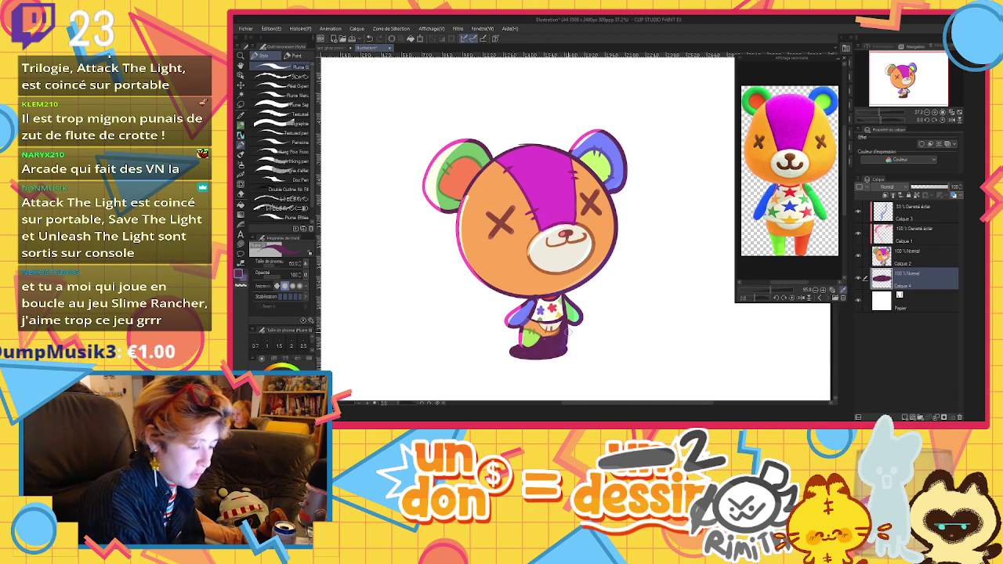
click(929, 188)
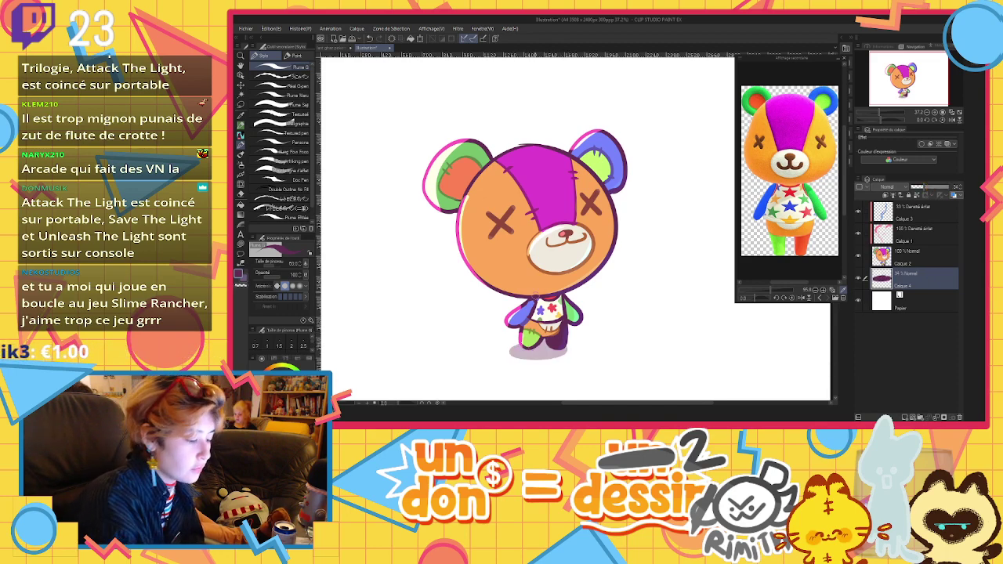
Transform the ground shadow, tilting and shifting it to sit under the bear's feet
key(ctrl+t)
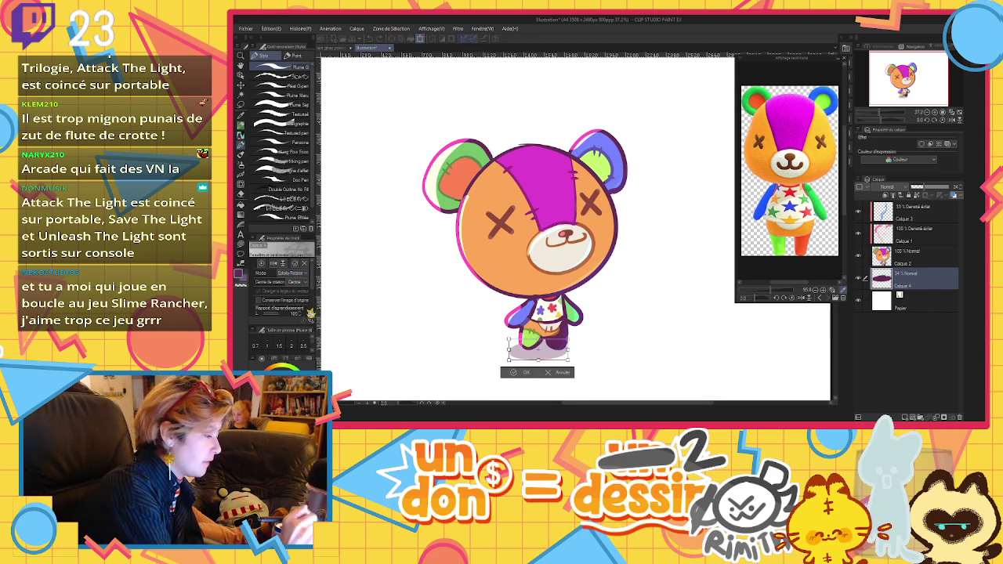
drag(538, 339, 561, 354)
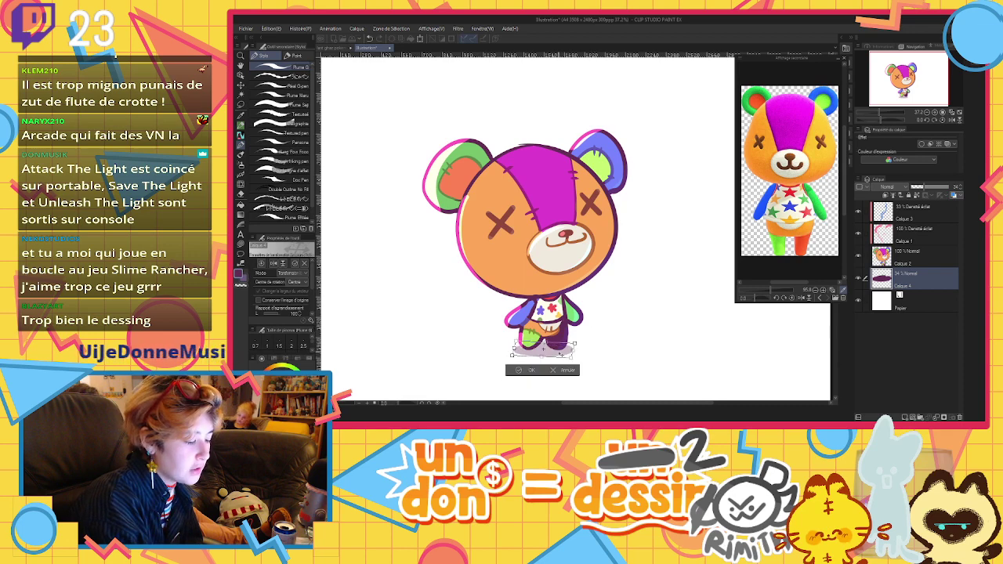
click(533, 371)
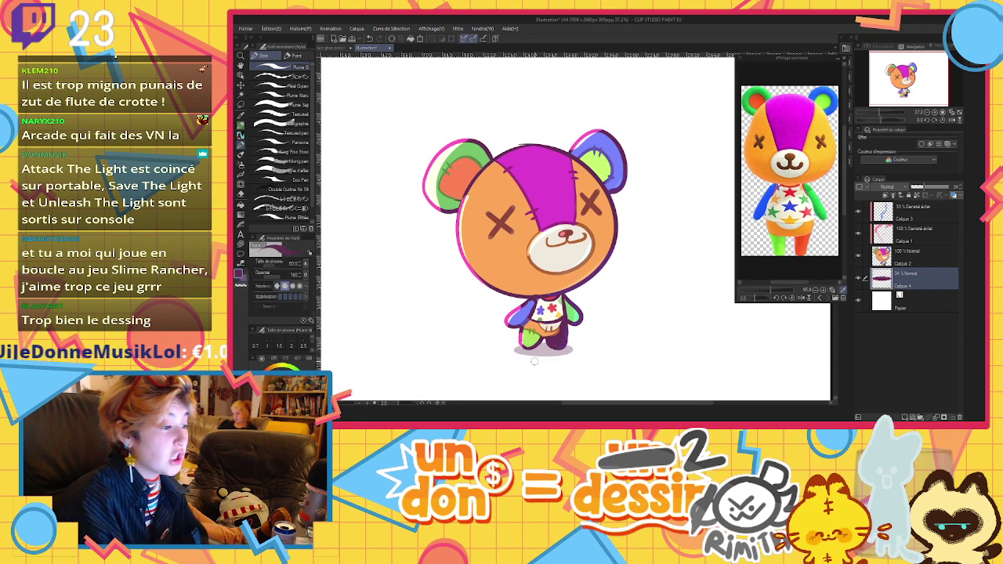
Crop the canvas on all four sides to a tight portrait frame around the bear
scroll(571, 188, down, 2)
scroll(571, 188, down, 1)
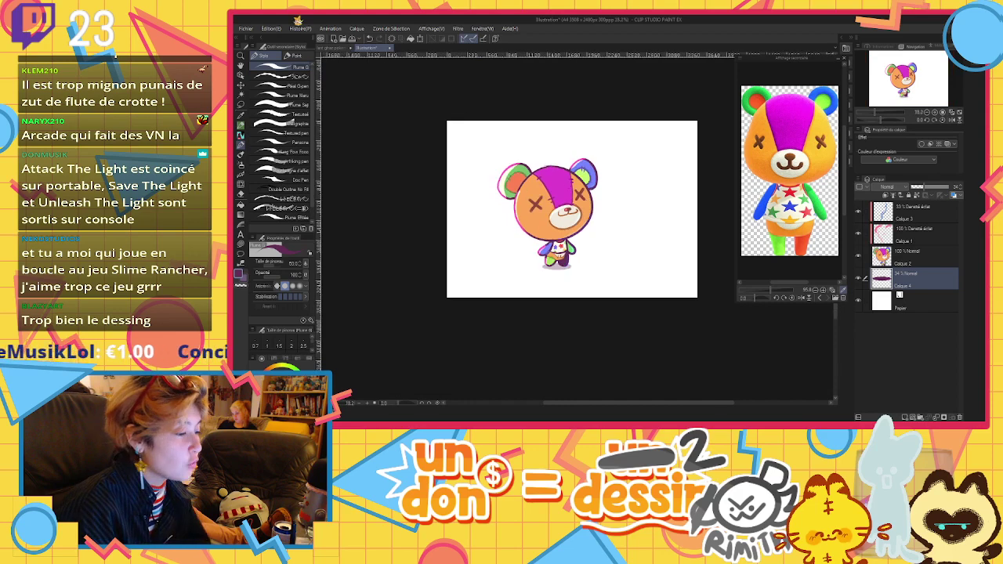
click(339, 249)
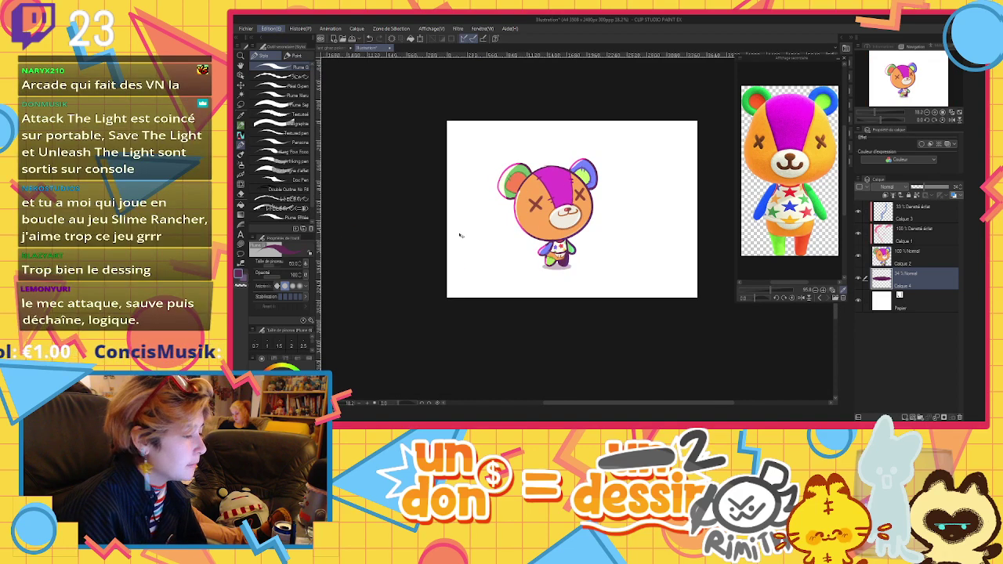
drag(447, 209, 493, 208)
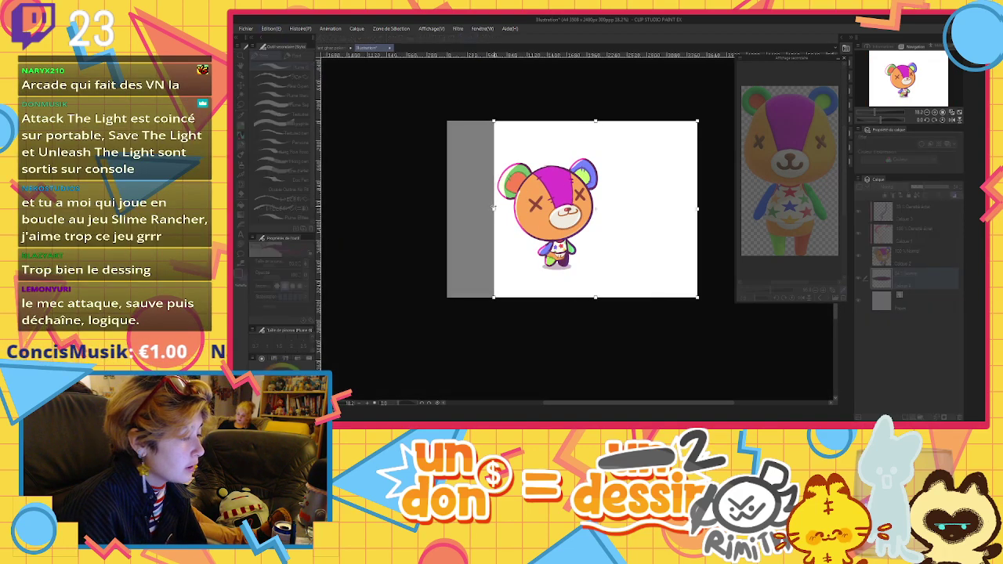
drag(697, 209, 601, 192)
drag(546, 295, 547, 276)
drag(547, 116, 547, 154)
click(389, 144)
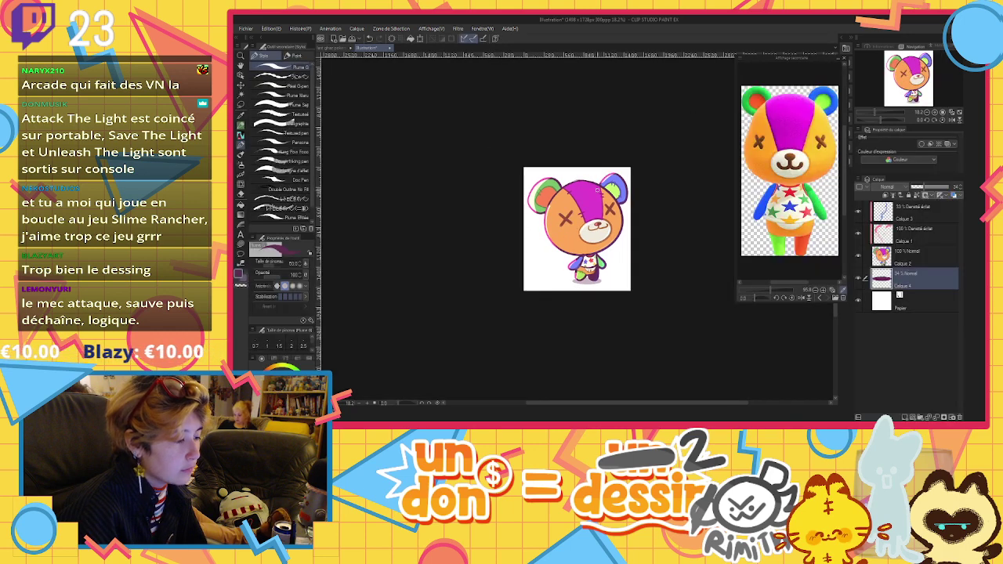
Write the artist's signature beside the bear's body on a new top layer with a size 20 pale purple pen, and add a layer above the shadow
scroll(613, 226, up, 2)
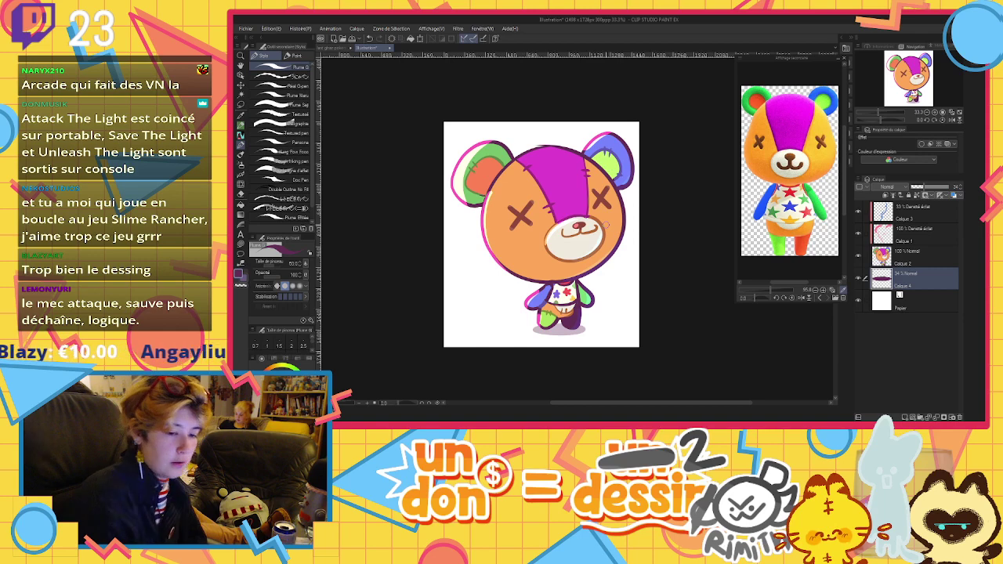
key(ctrl+shift+n)
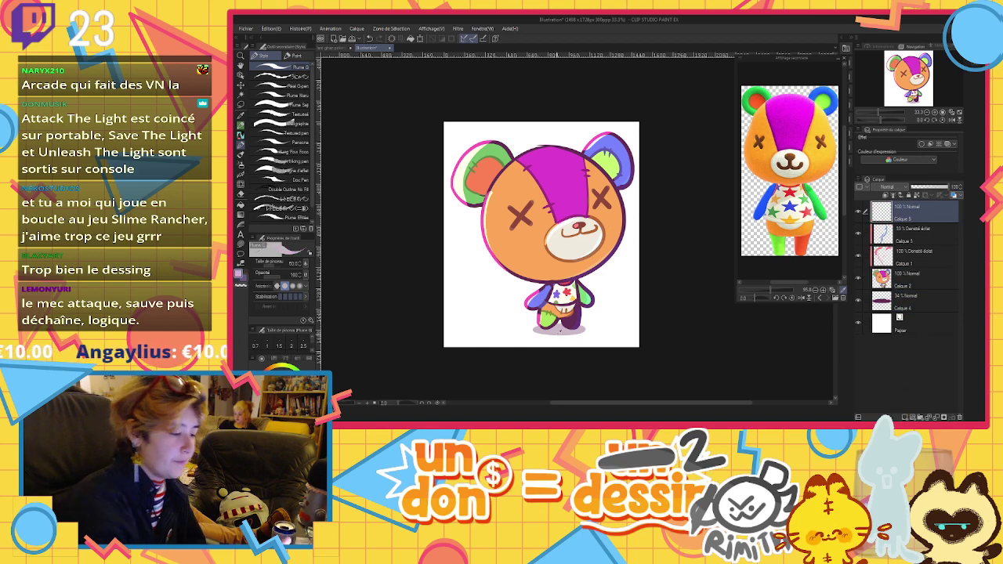
click(290, 268)
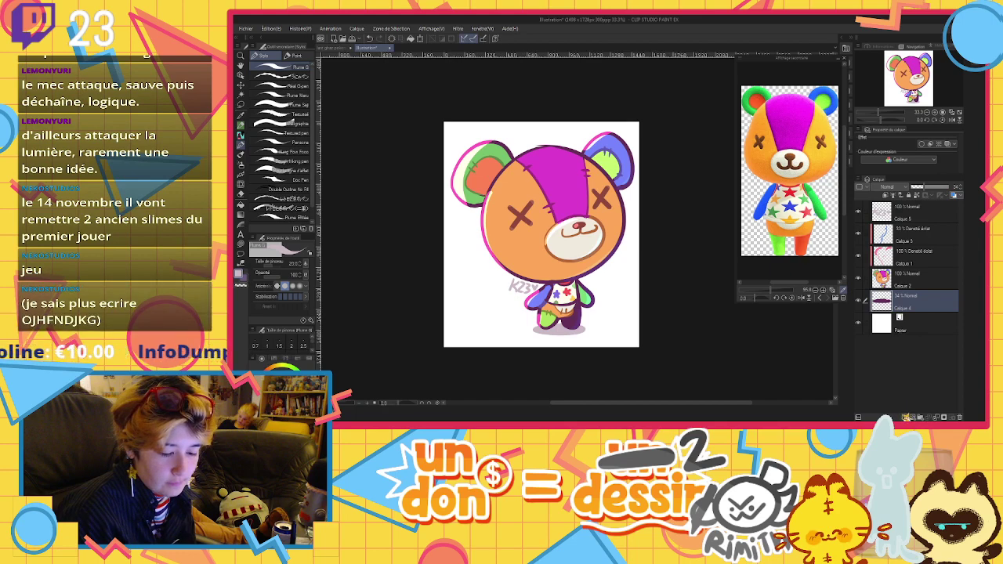
click(907, 417)
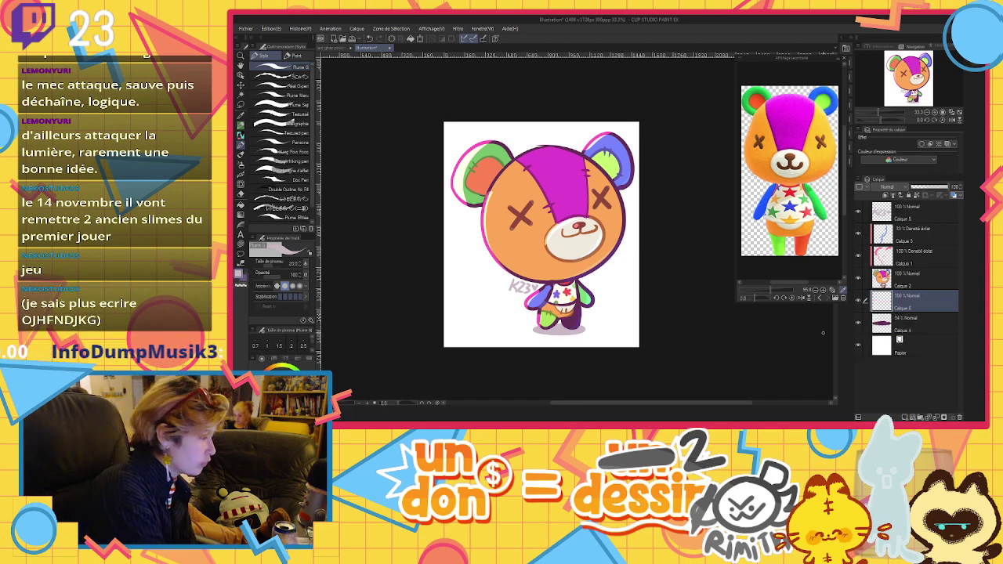
key(u)
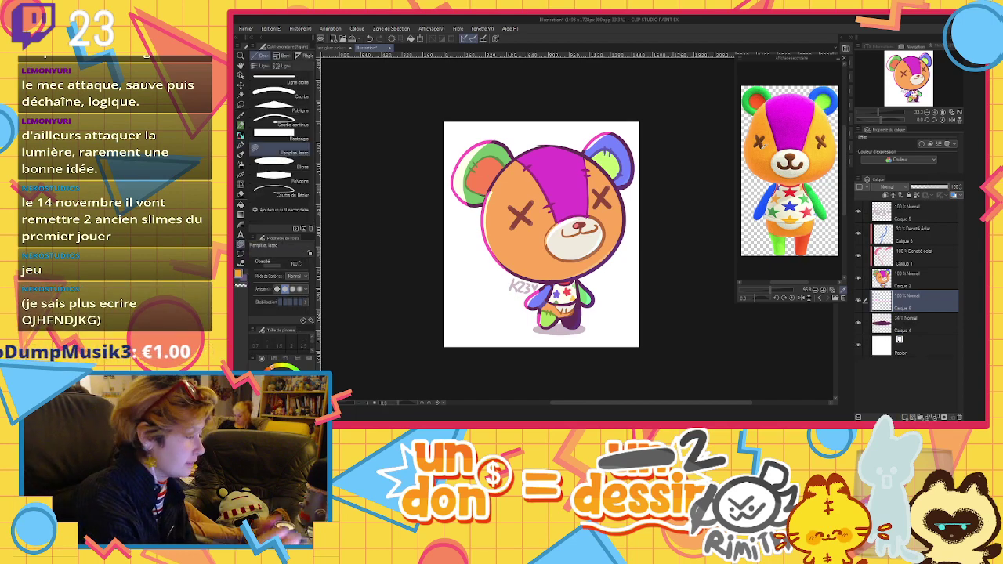
mouse_move(473, 214)
mouse_down()
mouse_move(496, 268)
mouse_move(476, 298)
mouse_move(456, 290)
mouse_move(467, 222)
mouse_up()
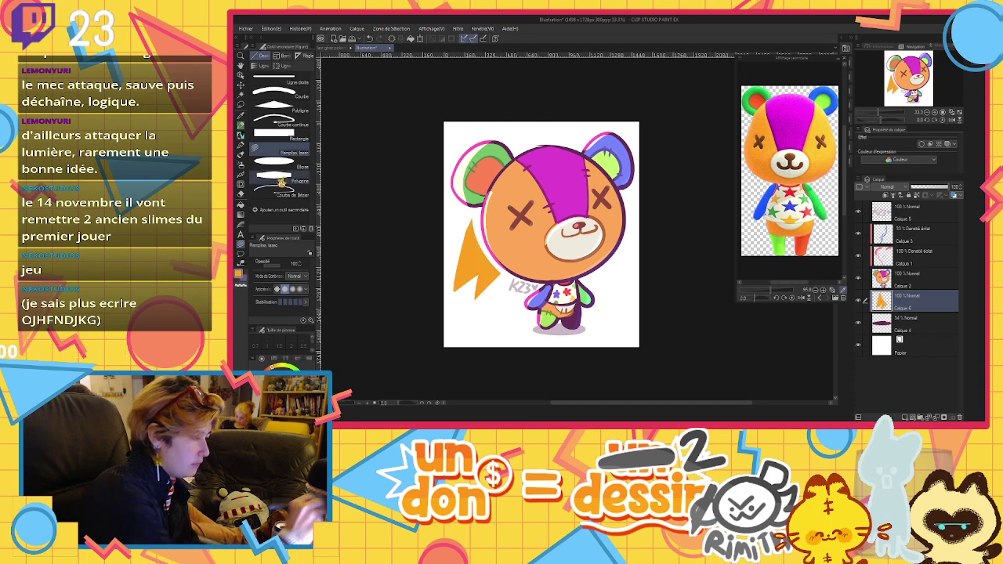
click(280, 106)
key(ctrl+z)
Draw a filled orange jagged lightning shape behind the bear, left of its head and body, with the polyline tool
click(474, 217)
click(452, 277)
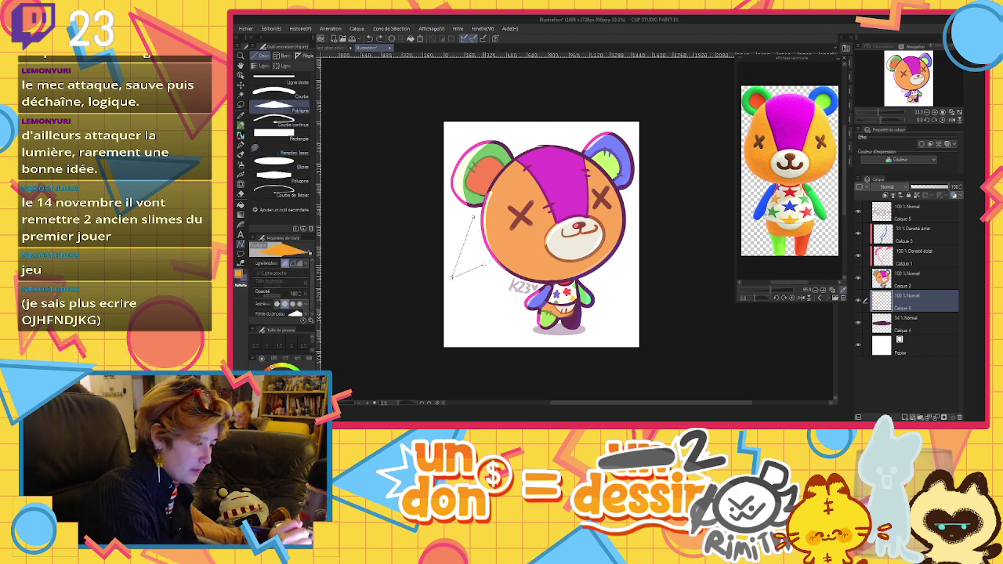
click(484, 265)
click(463, 334)
click(515, 304)
click(511, 325)
click(524, 312)
click(522, 297)
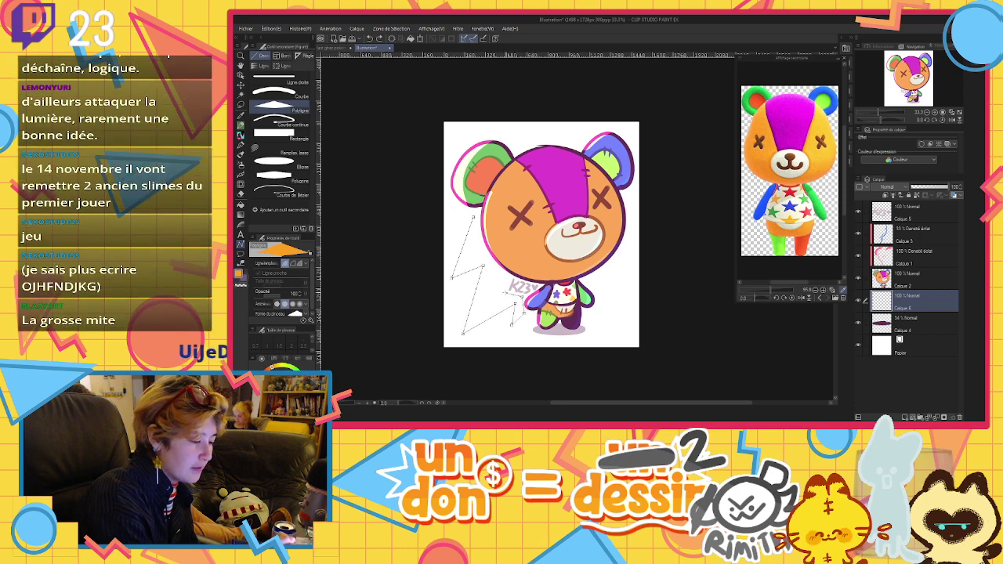
click(486, 258)
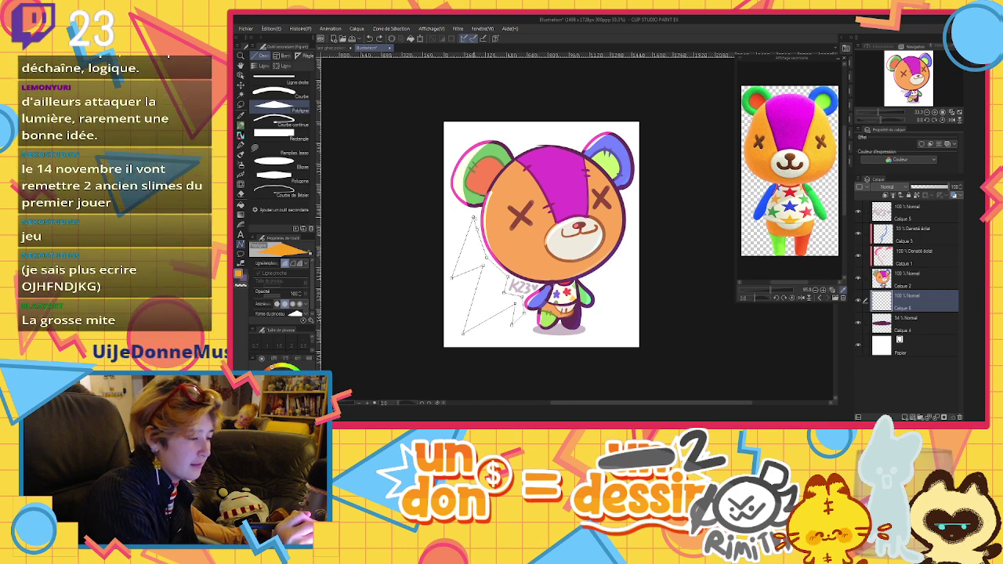
click(473, 217)
Add two small orange triangles above the head and a jagged orange shape to the right below the head
click(517, 145)
click(540, 128)
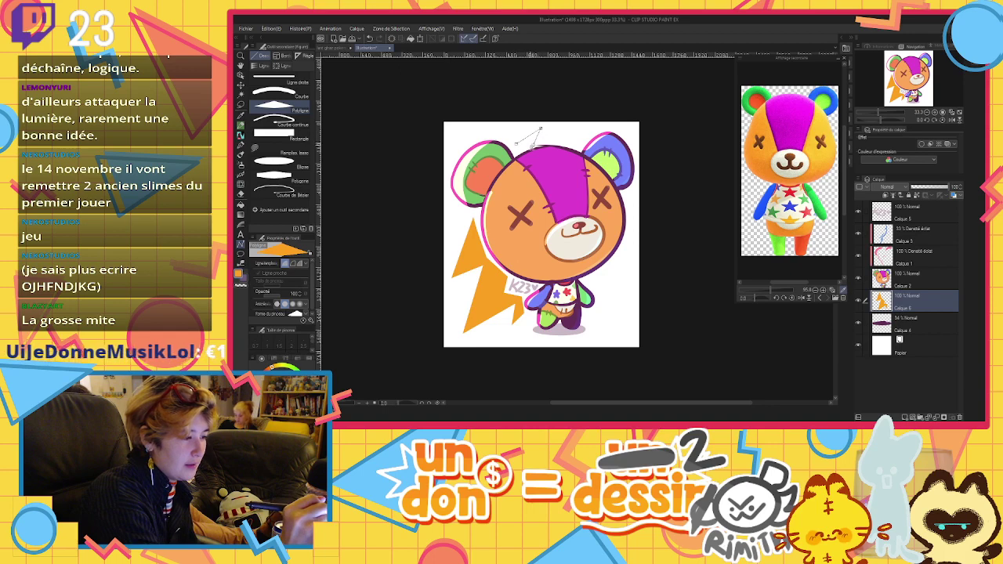
click(540, 128)
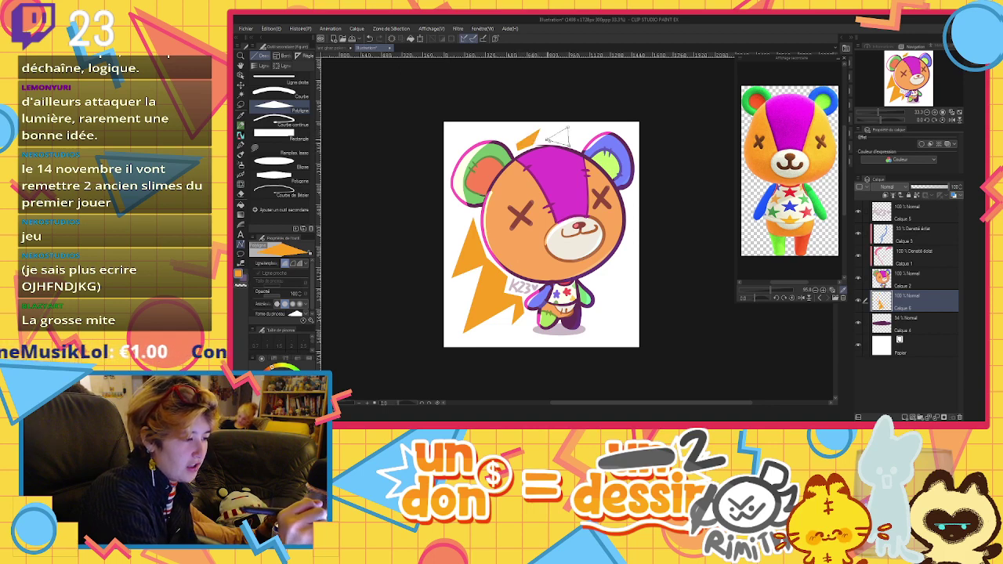
click(568, 128)
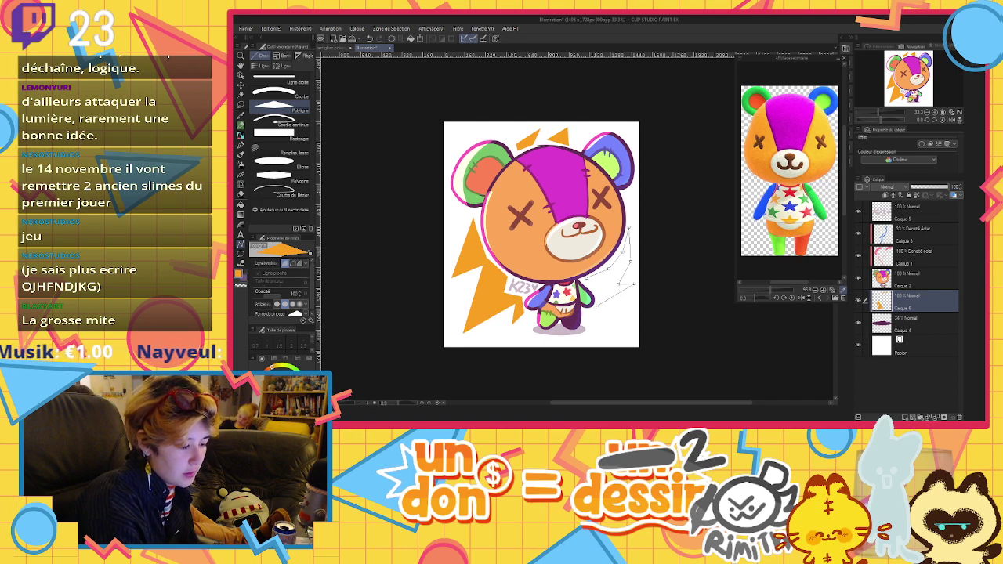
click(587, 279)
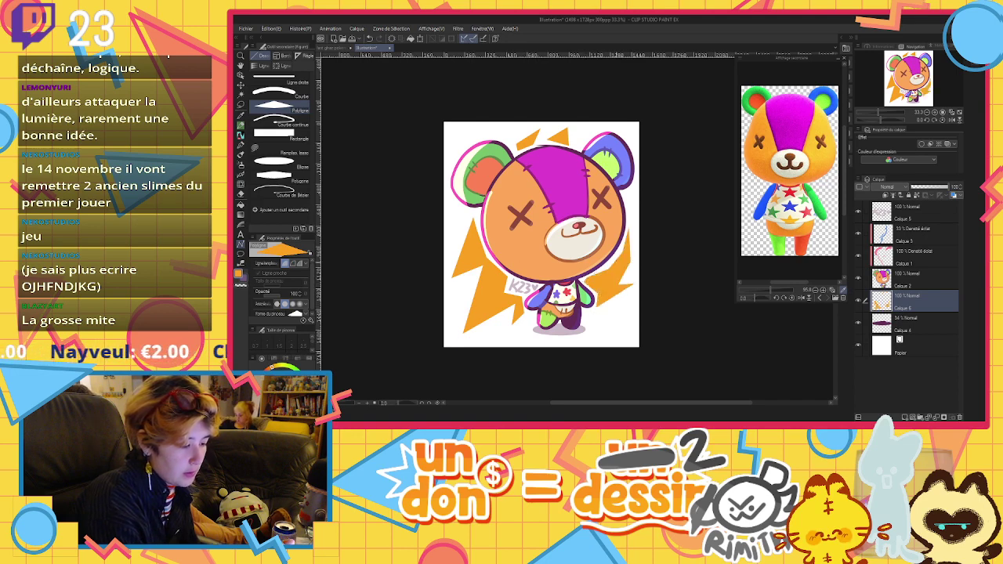
Reduce the orange shapes layer's opacity to 41% and lock its transparent pixels, and sample the head patch's magenta for a pen of about size 303
click(929, 189)
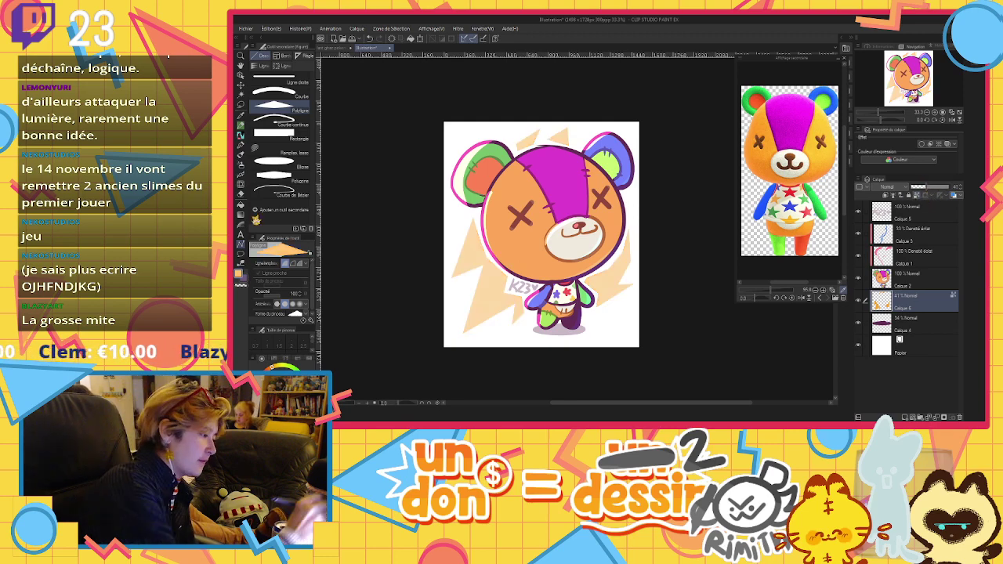
key(p)
click(280, 268)
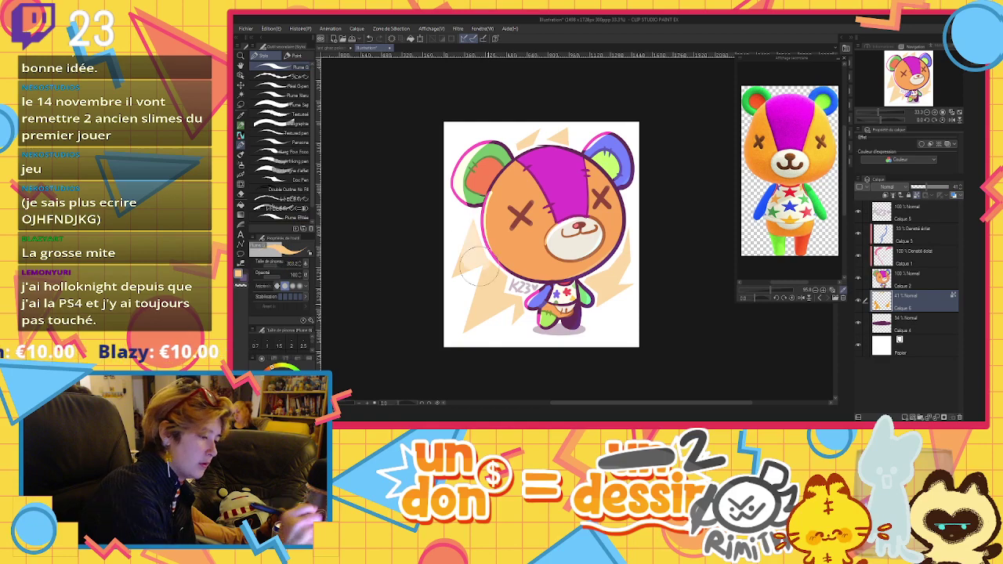
alt+click(558, 216)
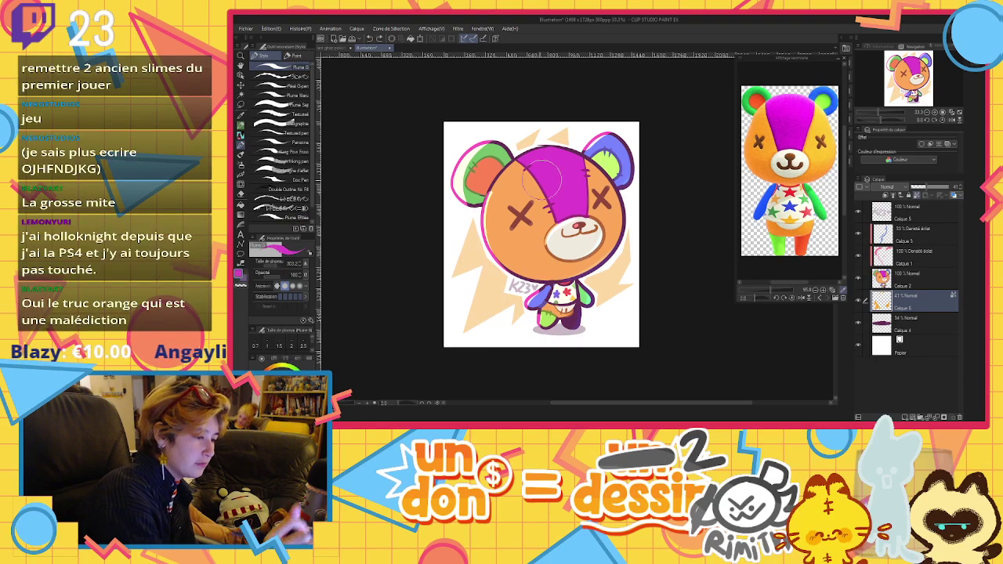
drag(486, 222, 492, 298)
key(ctrl+z)
drag(476, 206, 481, 329)
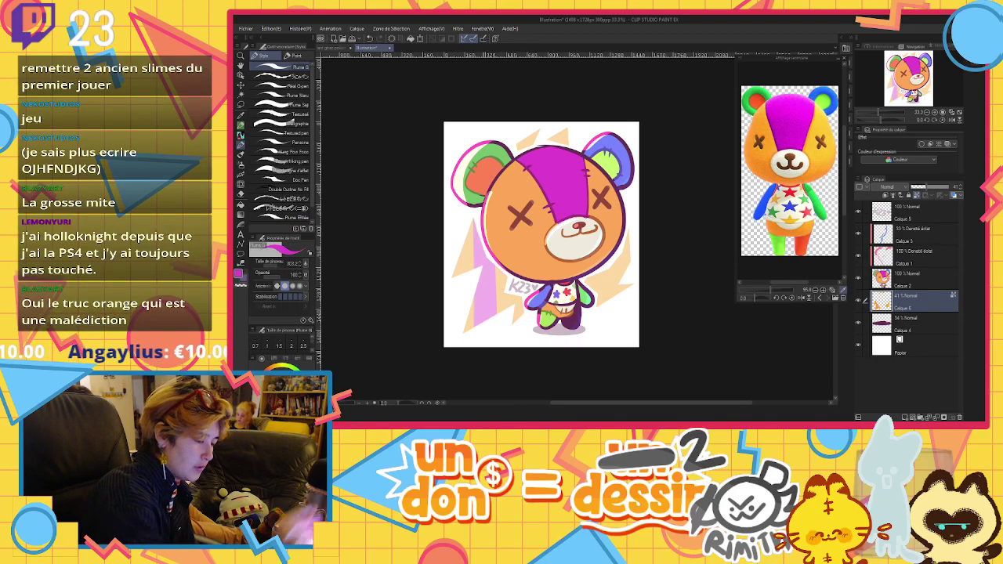
key(ctrl+z)
Paint broad pink streaks across the orange background shapes on the left, above the head and on the right
click(283, 384)
mouse_move(482, 196)
mouse_down()
mouse_move(500, 298)
mouse_move(470, 235)
mouse_move(475, 298)
mouse_up()
drag(556, 137, 584, 267)
drag(562, 106, 604, 318)
Sample the blue of the bear's ear and paint broad blue streaks over the background shapes above the head and on the left
alt+click(616, 145)
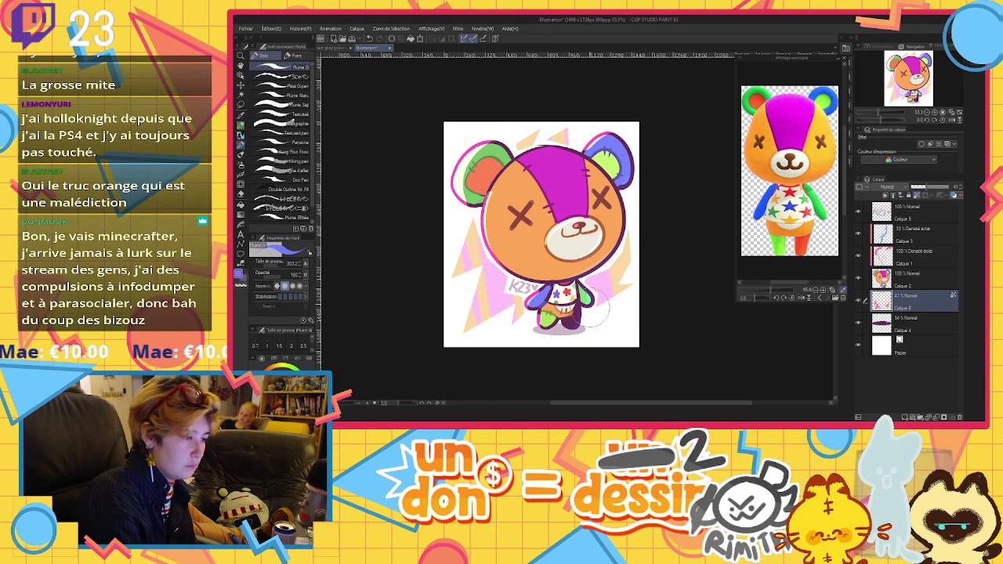
drag(568, 164, 559, 147)
drag(461, 207, 494, 324)
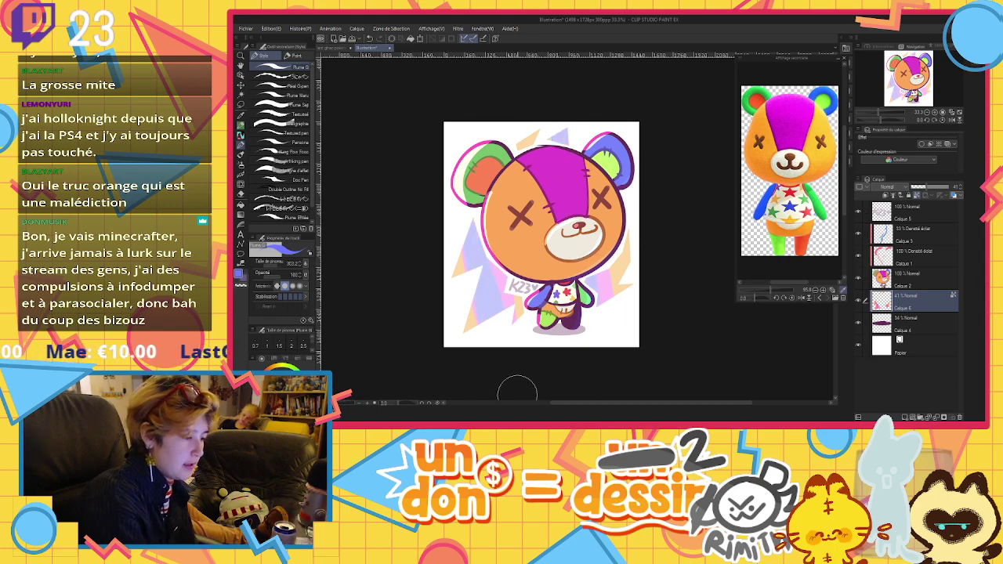
key(ctrl+z)
drag(468, 217, 495, 335)
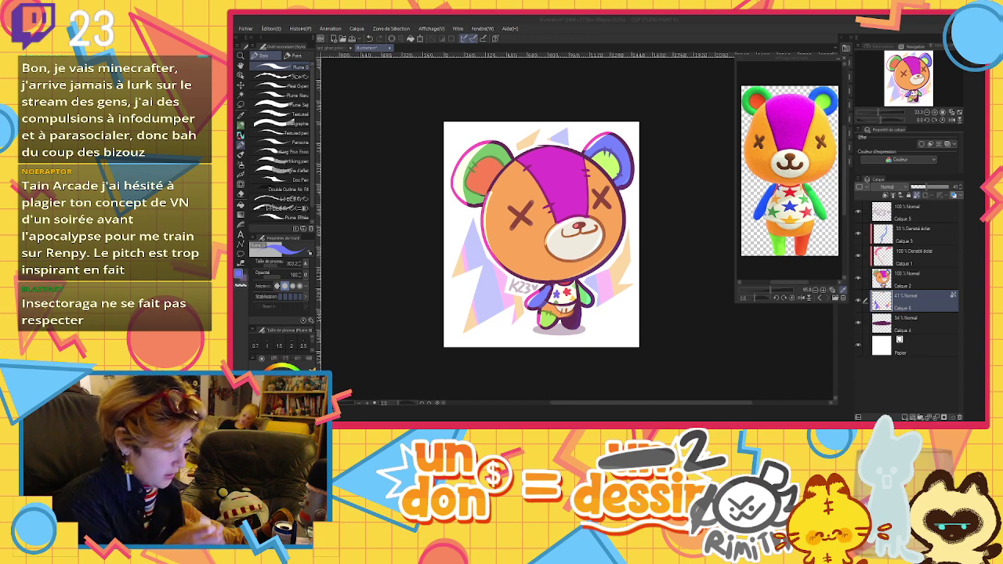
Paint dark red blush ovals on both cheeks on a new top layer, setting it to Produit blending mode at about 30% opacity
click(698, 169)
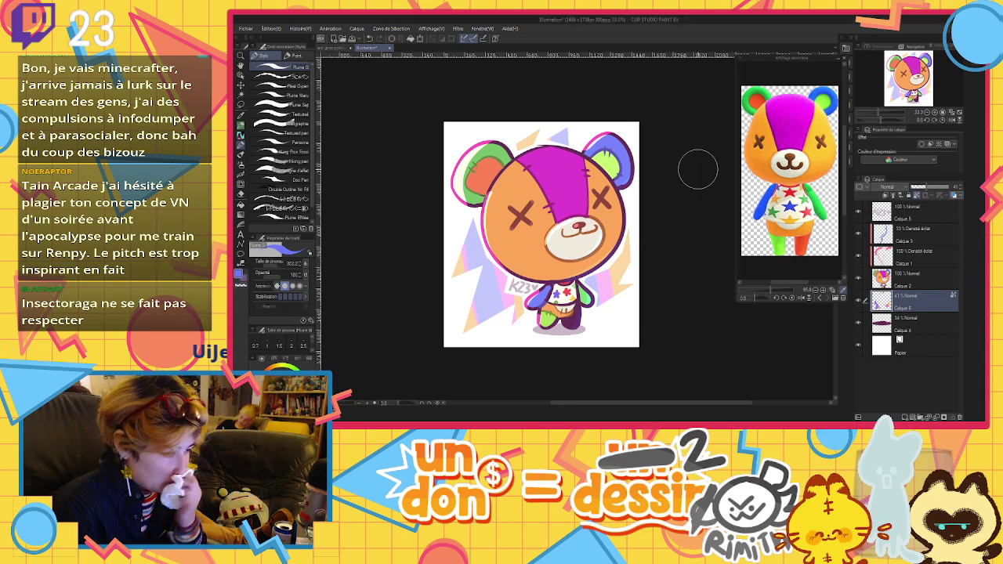
key(ctrl+shift+n)
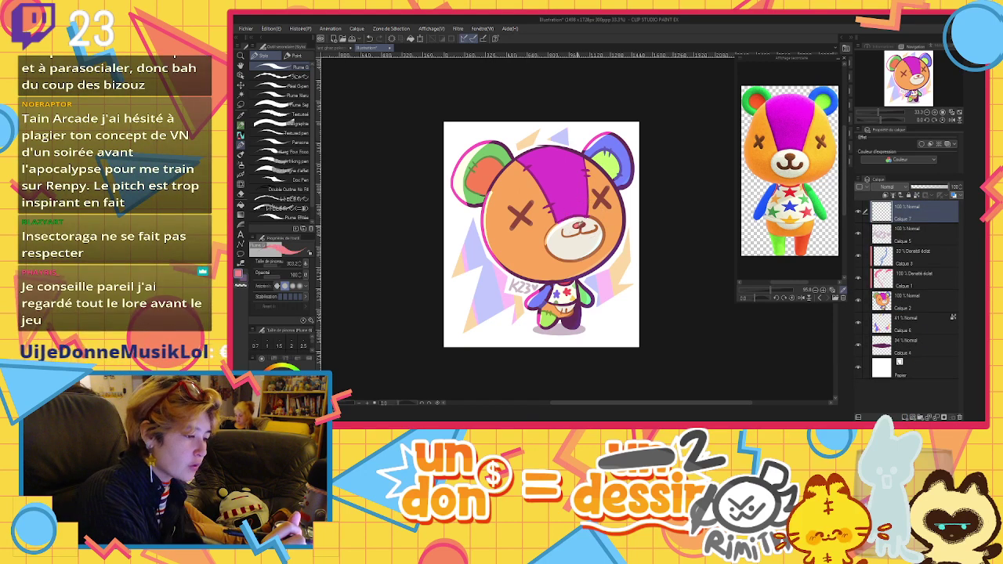
key(x)
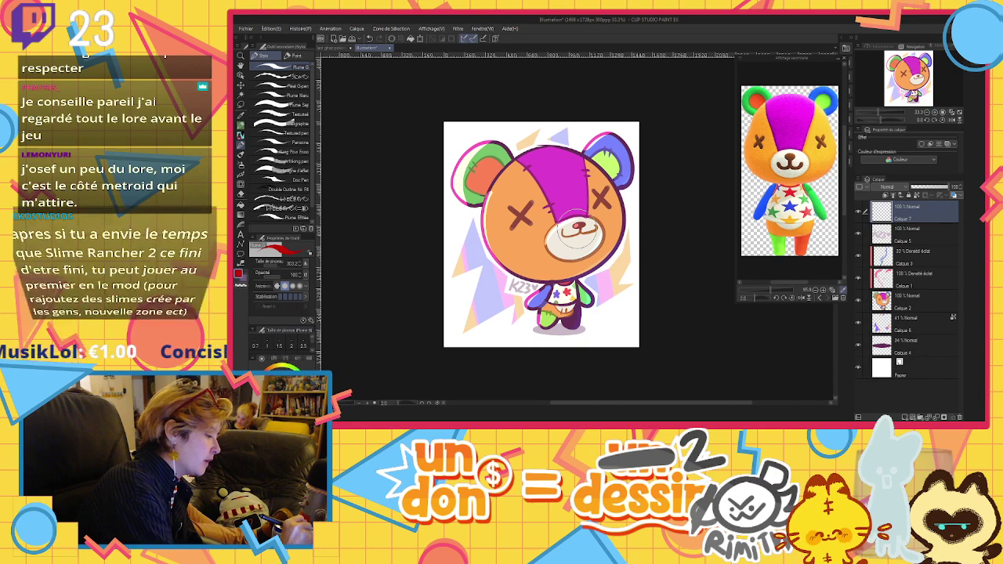
click(277, 266)
mouse_move(517, 239)
mouse_down()
mouse_move(523, 244)
mouse_move(509, 249)
mouse_move(521, 239)
mouse_up()
drag(607, 220, 627, 223)
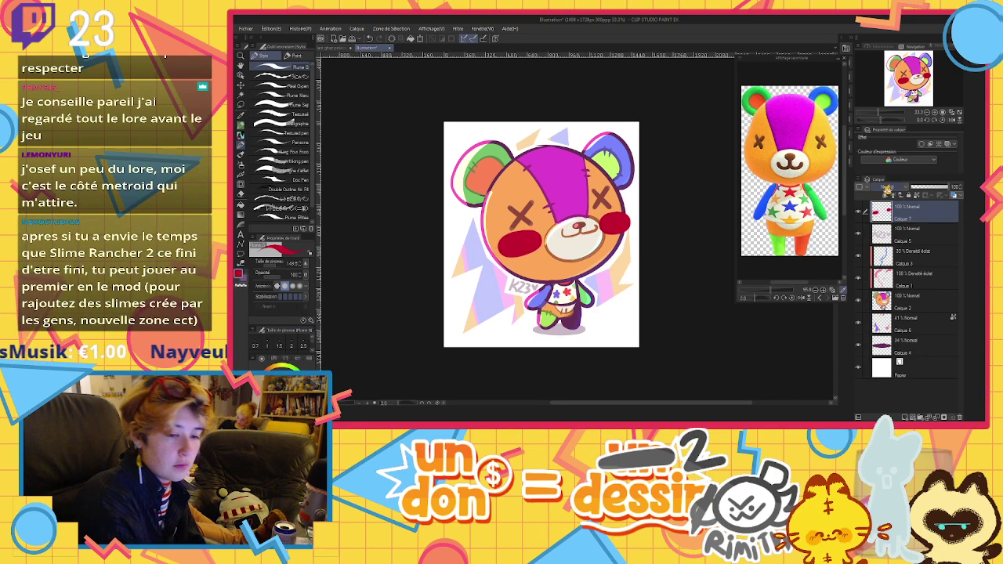
click(894, 213)
click(925, 189)
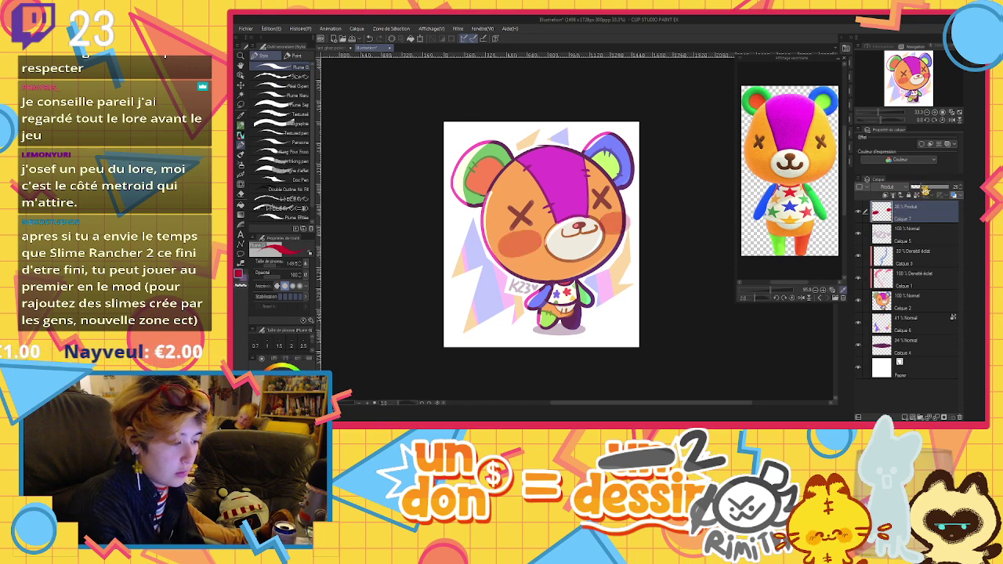
Lower the blush layer's opacity to 14% and draw red zigzags on both cheeks on a new layer in Produit mode at 17% opacity
drag(925, 190, 921, 191)
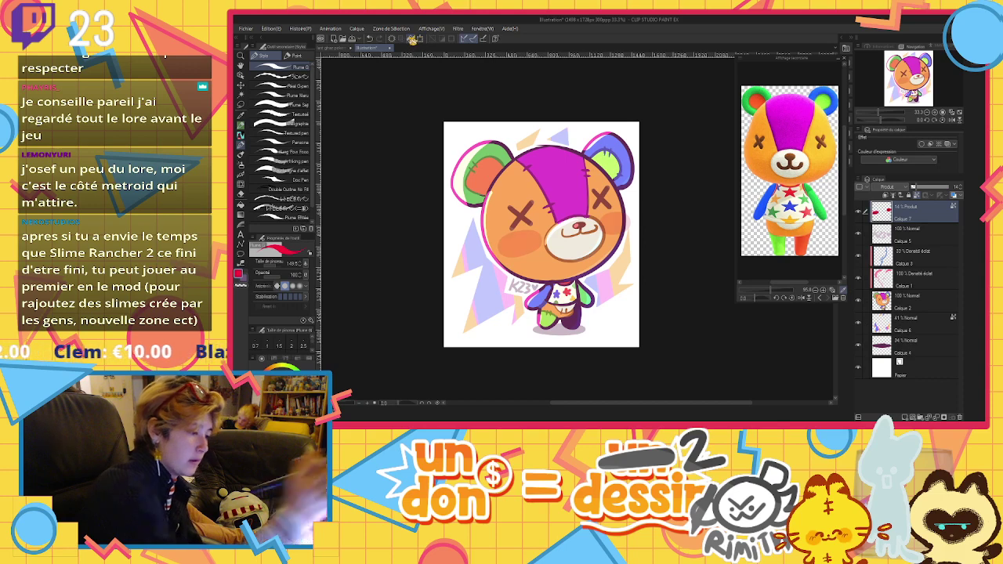
click(905, 417)
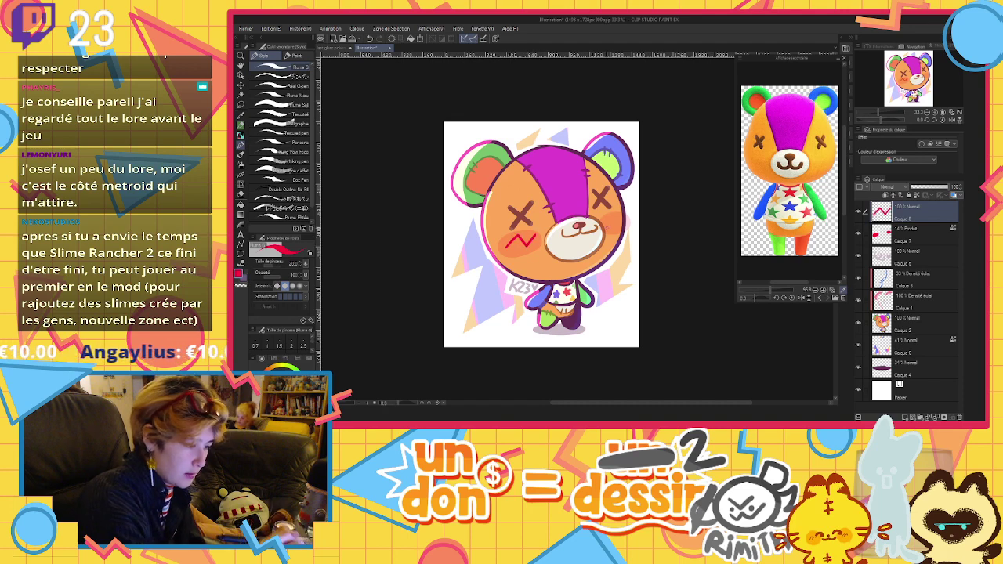
click(890, 208)
click(918, 188)
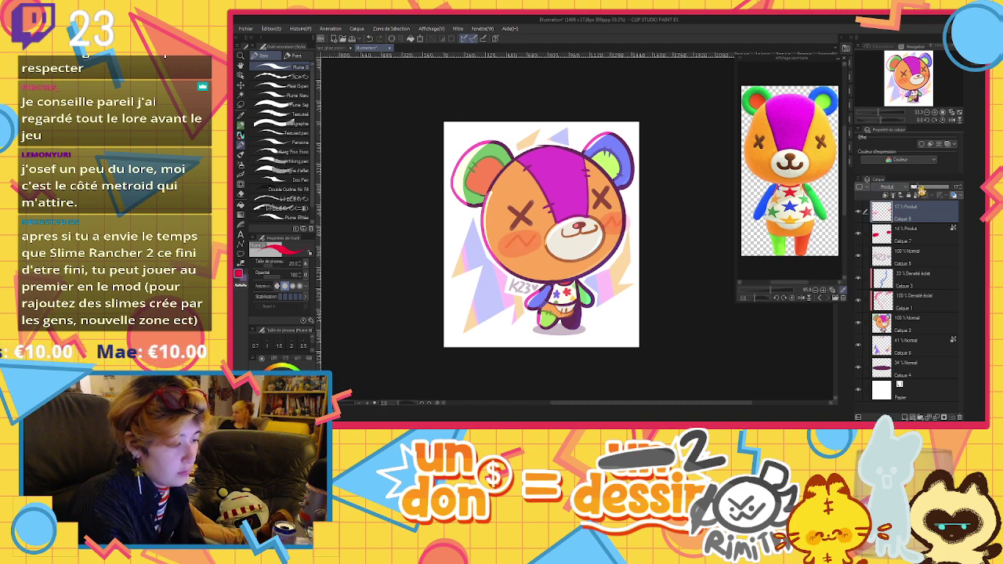
Save the finished teddy bear illustration as a PNG and review the whole drawing
click(352, 39)
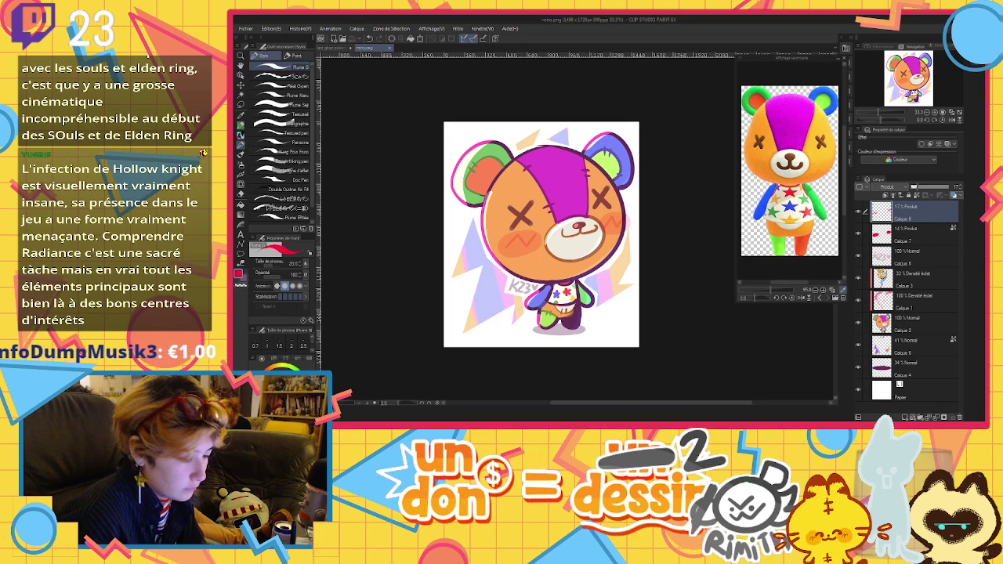
scroll(711, 252, down, 3)
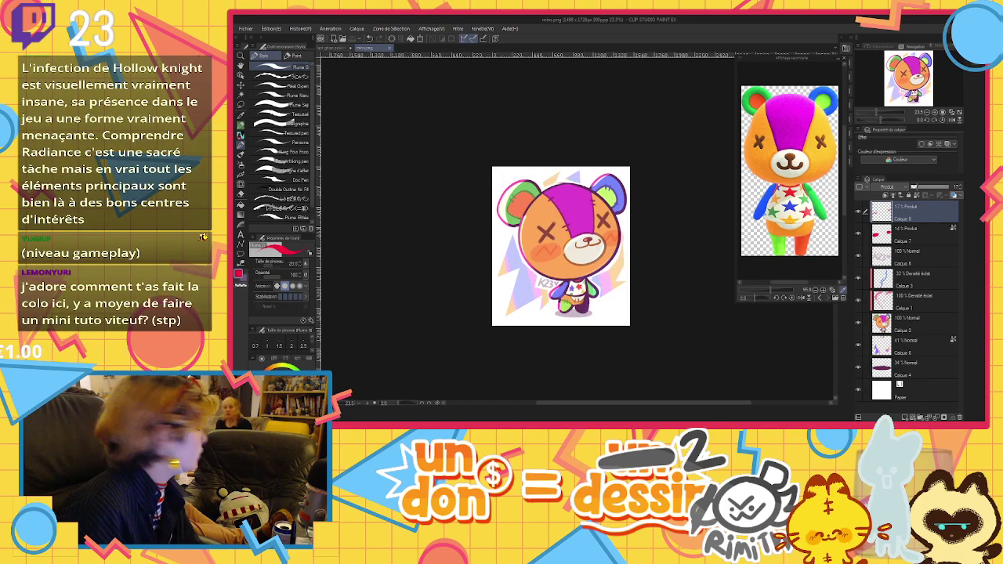
scroll(606, 244, up, 4)
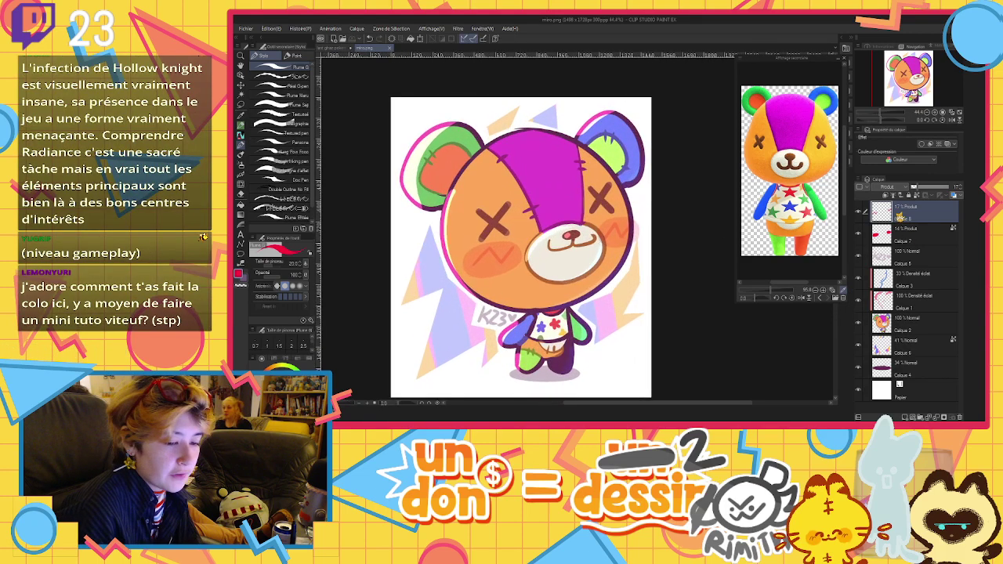
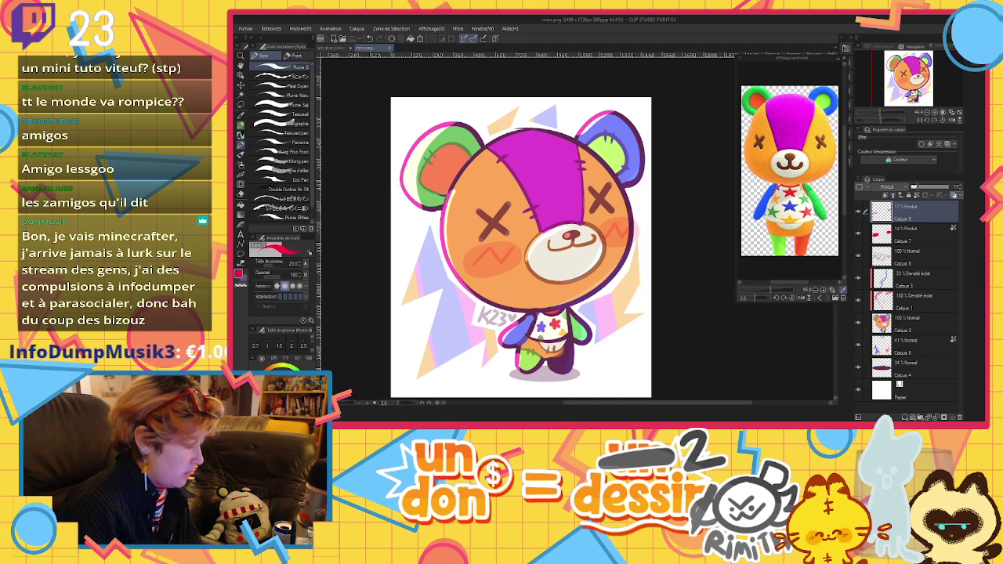
Load the dark-haired character in the purple jacket as the reference image and create a blank A4 landscape canvas at 300 ppp
click(835, 299)
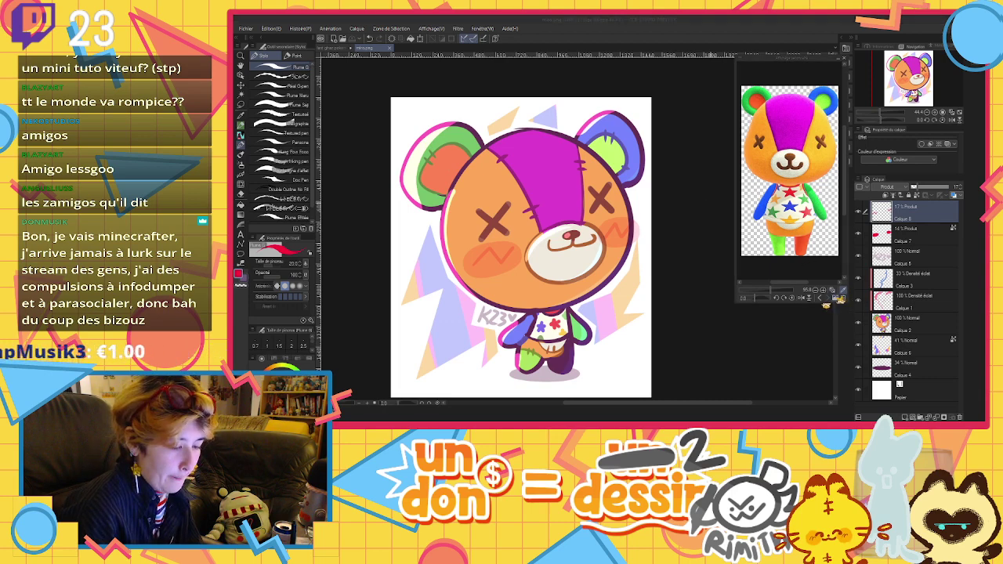
double_click(455, 184)
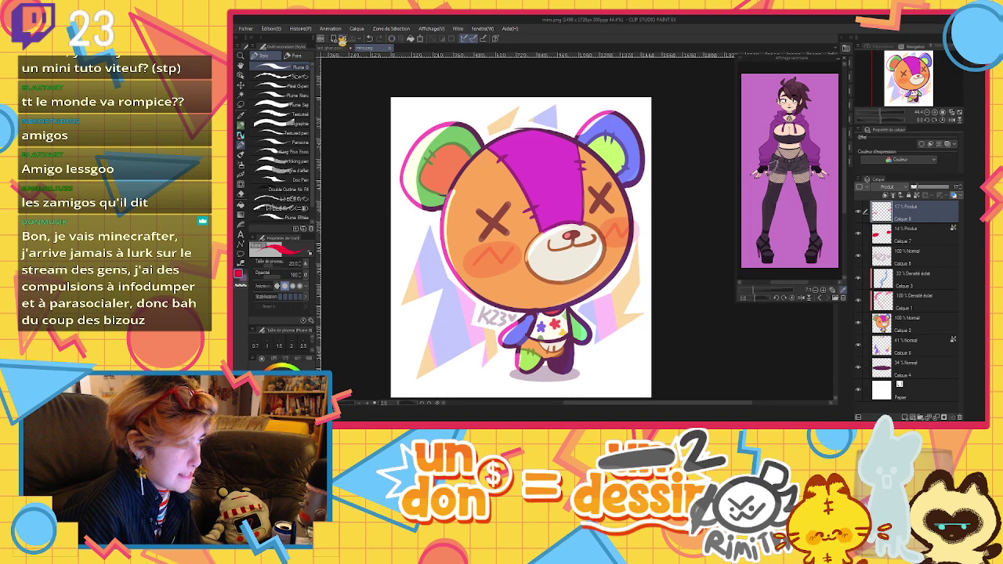
click(878, 106)
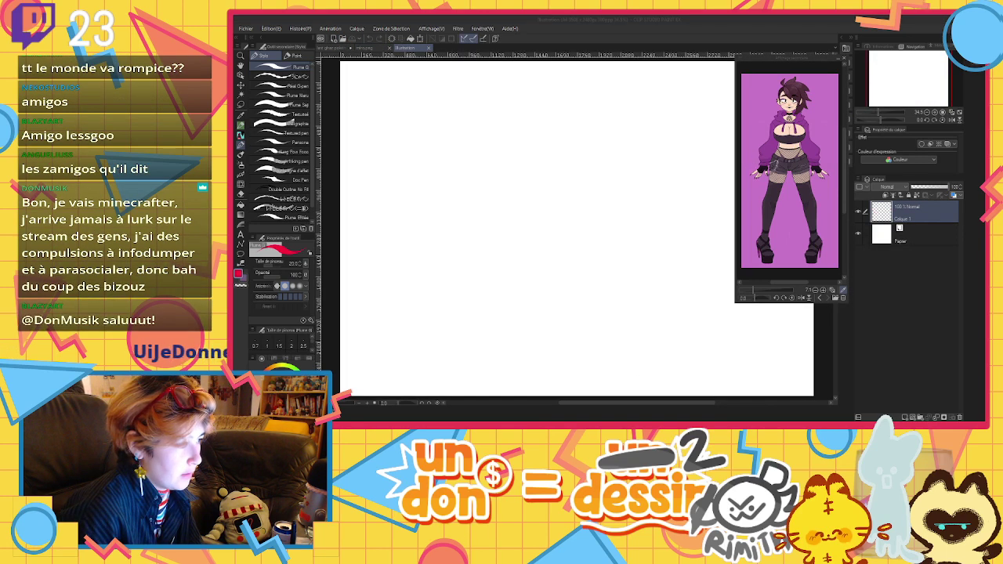
Place a vertical symmetry ruler down the middle of the blank canvas
scroll(593, 253, up, 2)
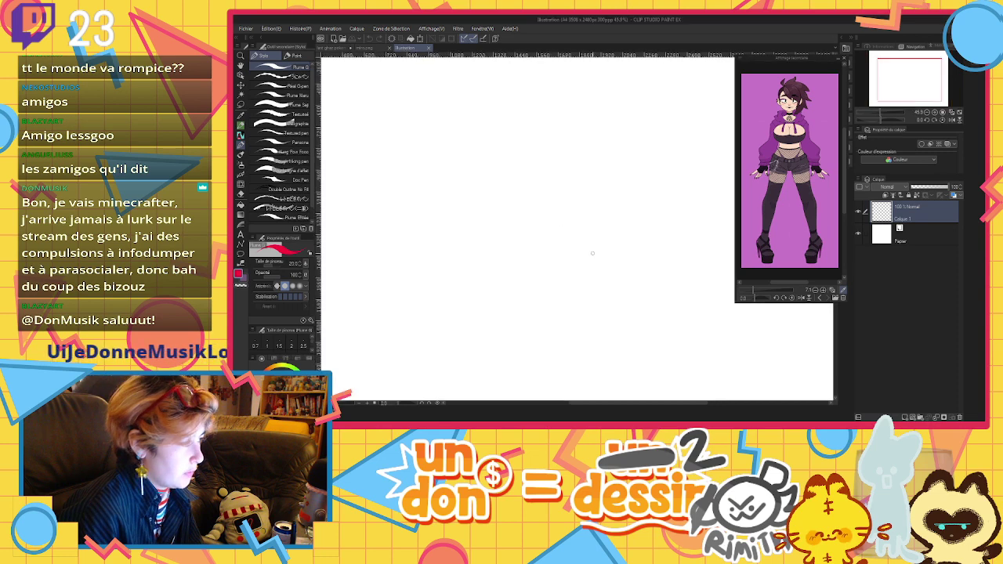
click(241, 245)
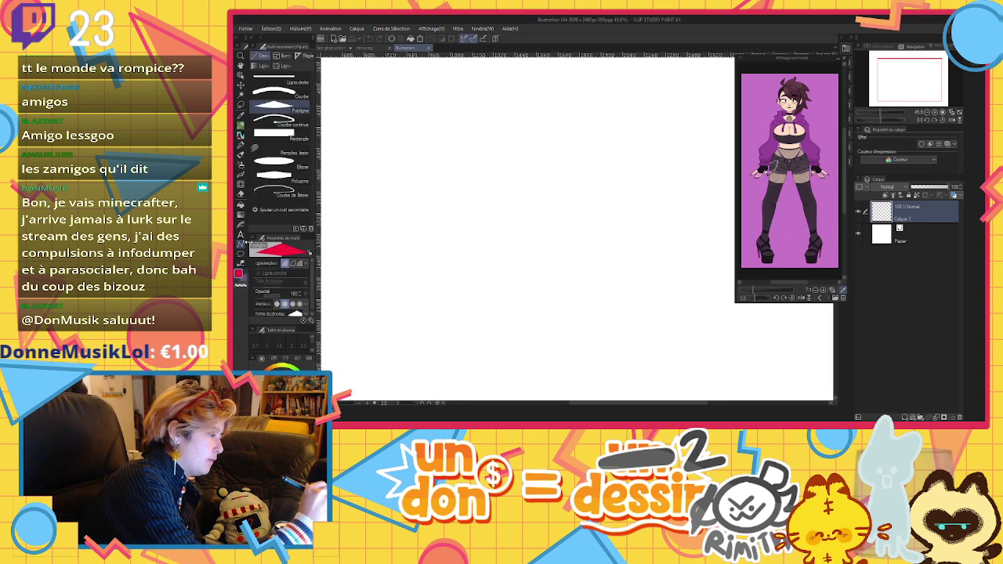
click(306, 56)
click(538, 216)
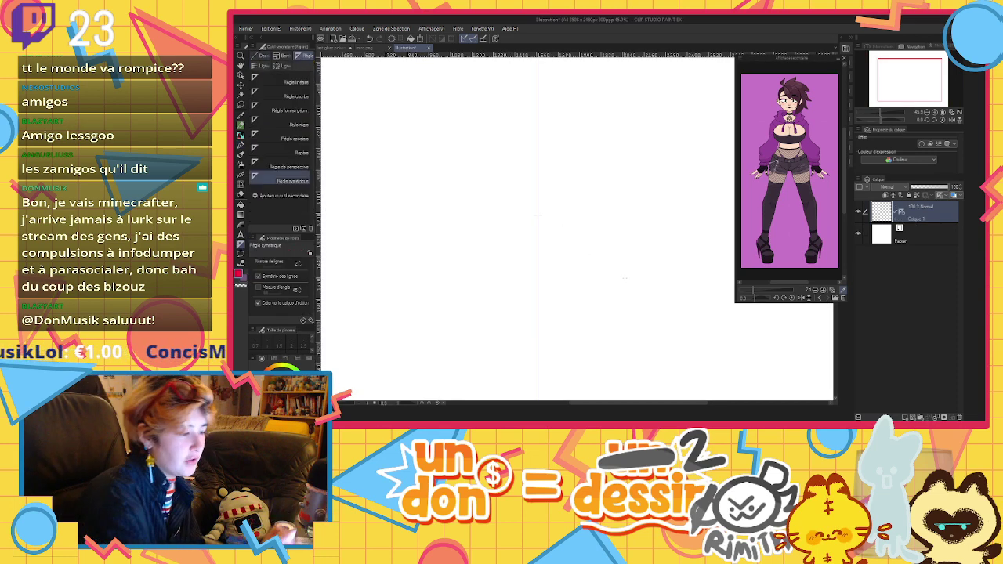
Sketch the mirrored head outline in red with the sketchy pencil at a size of about 28.7
click(240, 125)
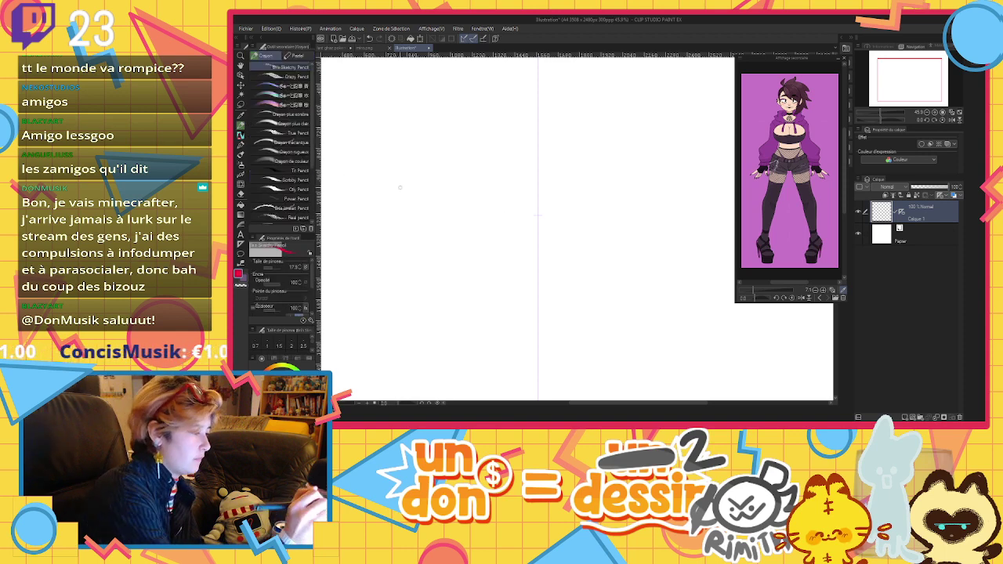
click(276, 267)
drag(499, 121, 560, 102)
mouse_move(486, 122)
mouse_down()
mouse_move(559, 103)
mouse_move(484, 127)
mouse_move(549, 97)
mouse_move(479, 155)
mouse_move(489, 220)
mouse_move(517, 237)
mouse_move(547, 234)
mouse_up()
click(393, 38)
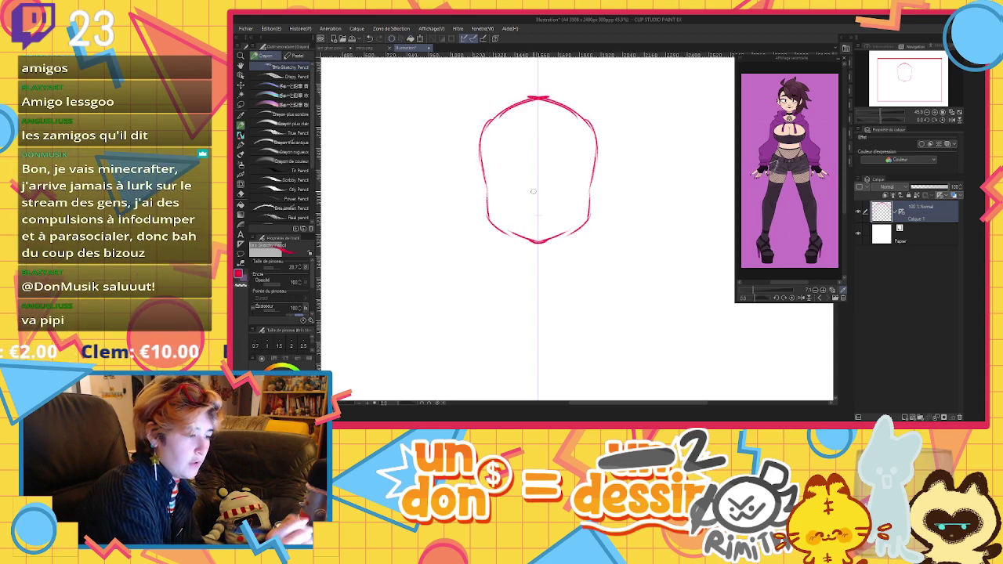
Sketch the clown's round nose, wide smile with cheek circles, eyes and ears, and reinforce the jaw and skull lines
mouse_move(529, 199)
mouse_down()
mouse_move(537, 186)
mouse_move(529, 213)
mouse_move(541, 215)
mouse_move(502, 205)
mouse_move(536, 229)
mouse_up()
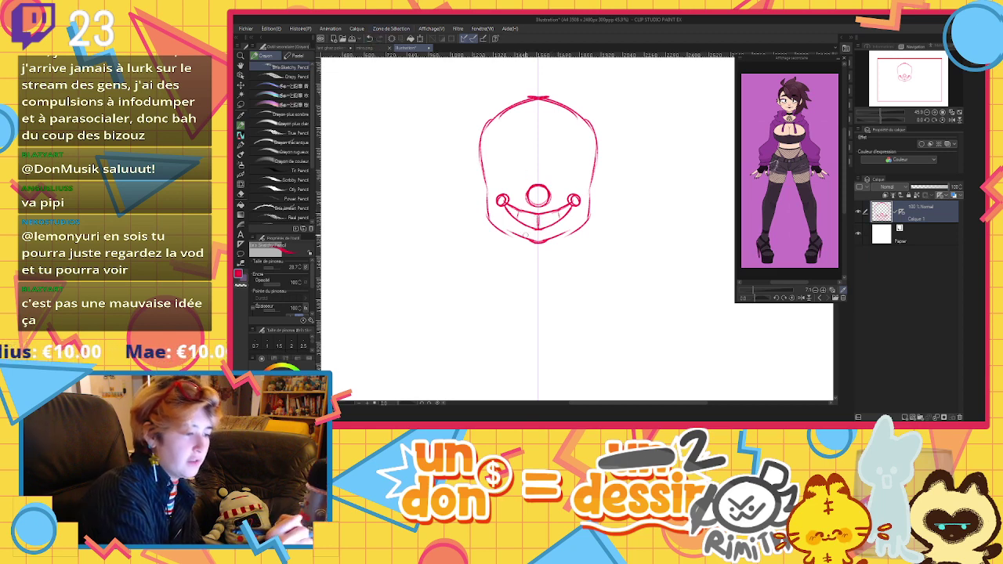
drag(492, 169, 520, 163)
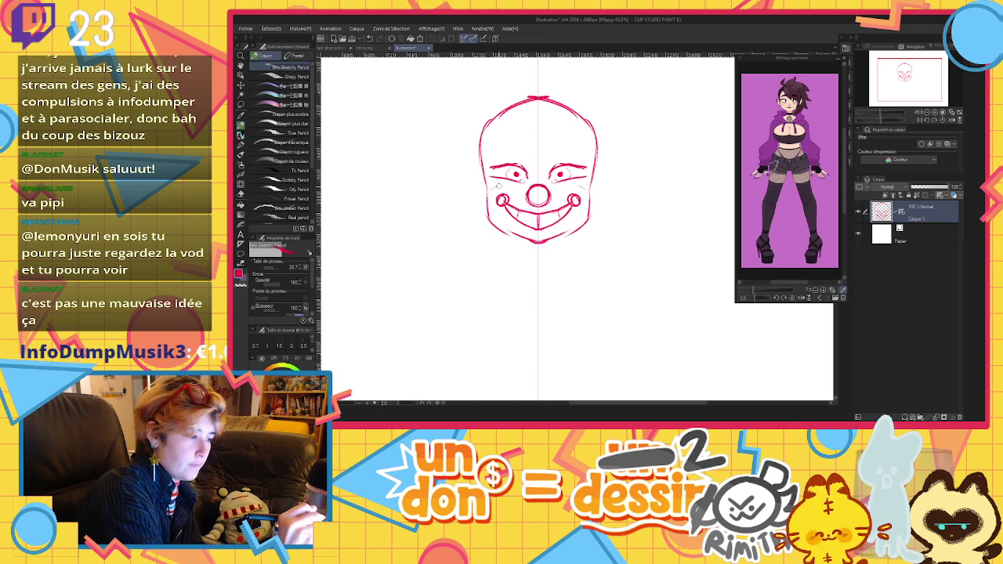
drag(479, 166, 488, 205)
drag(599, 164, 591, 209)
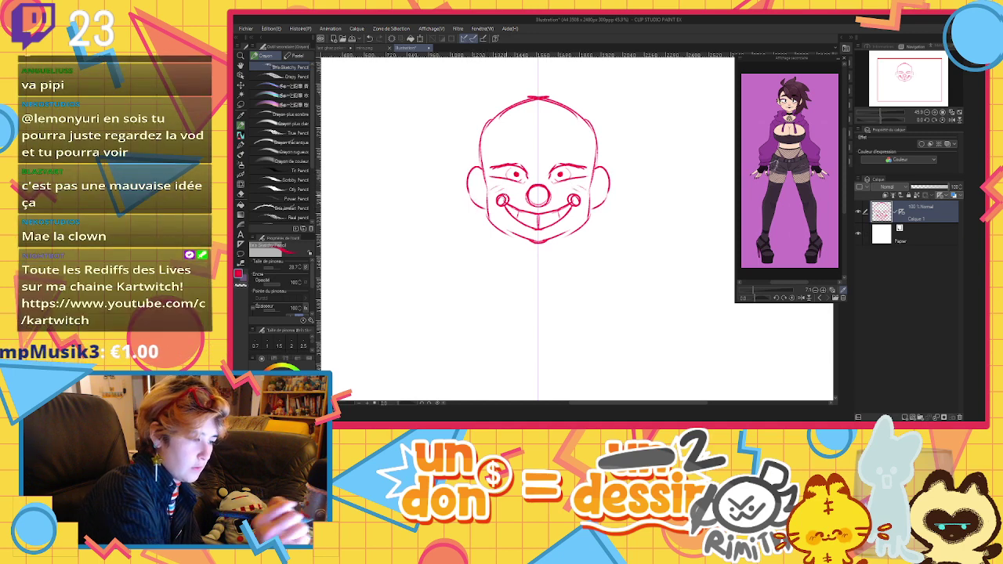
mouse_move(499, 160)
mouse_down()
mouse_move(524, 100)
mouse_move(538, 115)
mouse_move(485, 159)
mouse_move(491, 220)
mouse_move(530, 242)
mouse_up()
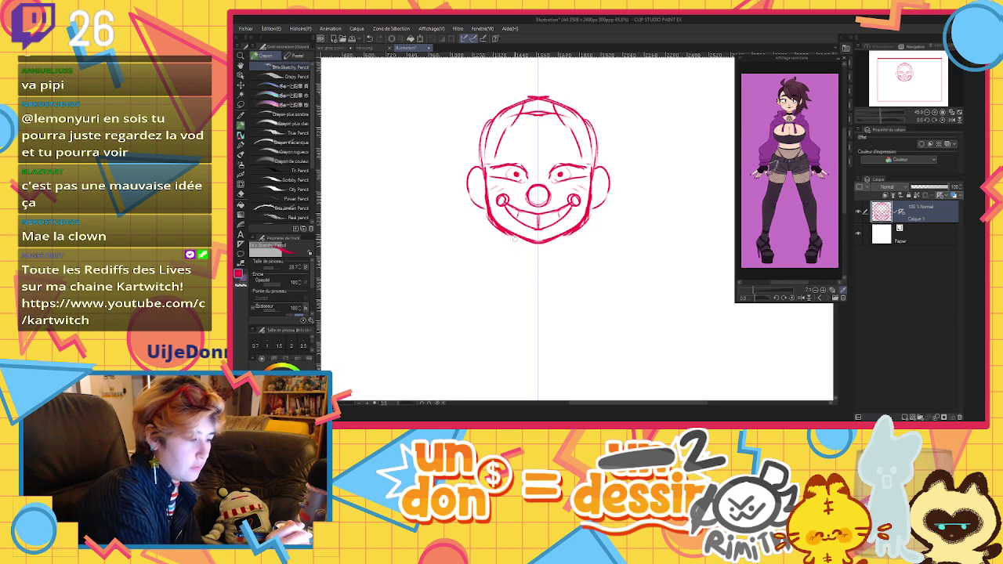
Sketch a wide ruffled collar with rounded folds beneath the chin, undoing the first attempt
mouse_move(471, 230)
mouse_down()
mouse_move(496, 264)
mouse_move(522, 274)
mouse_up()
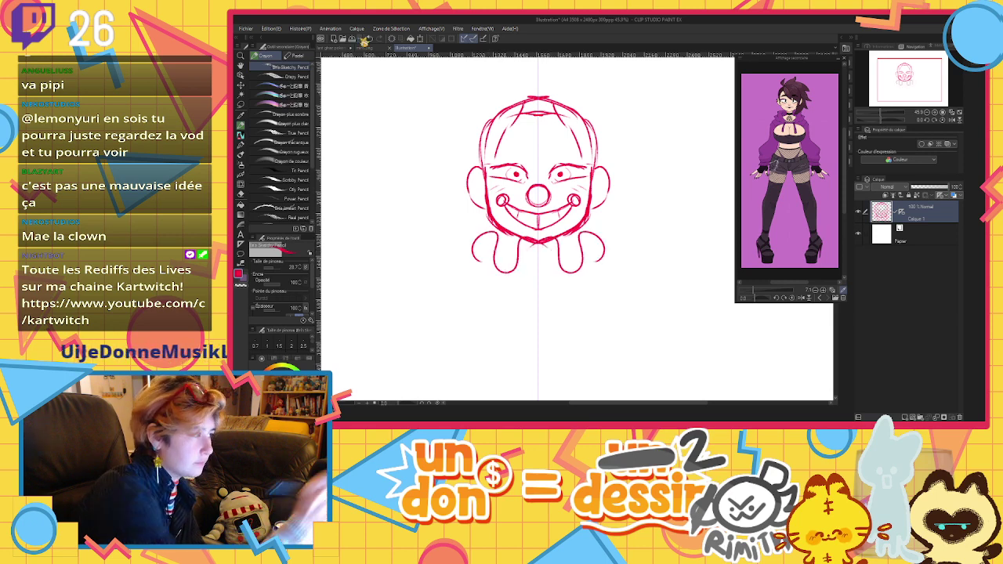
key(ctrl+z)
mouse_move(463, 258)
mouse_down()
mouse_move(460, 232)
mouse_move(489, 223)
mouse_up()
mouse_move(489, 234)
mouse_down()
mouse_move(500, 261)
mouse_move(506, 233)
mouse_up()
drag(522, 242, 538, 273)
mouse_move(486, 212)
mouse_down()
mouse_move(464, 220)
mouse_move(497, 275)
mouse_move(538, 276)
mouse_up()
drag(623, 240, 615, 264)
mouse_move(586, 223)
mouse_down()
mouse_move(596, 213)
mouse_move(623, 228)
mouse_move(626, 263)
mouse_move(585, 276)
mouse_up()
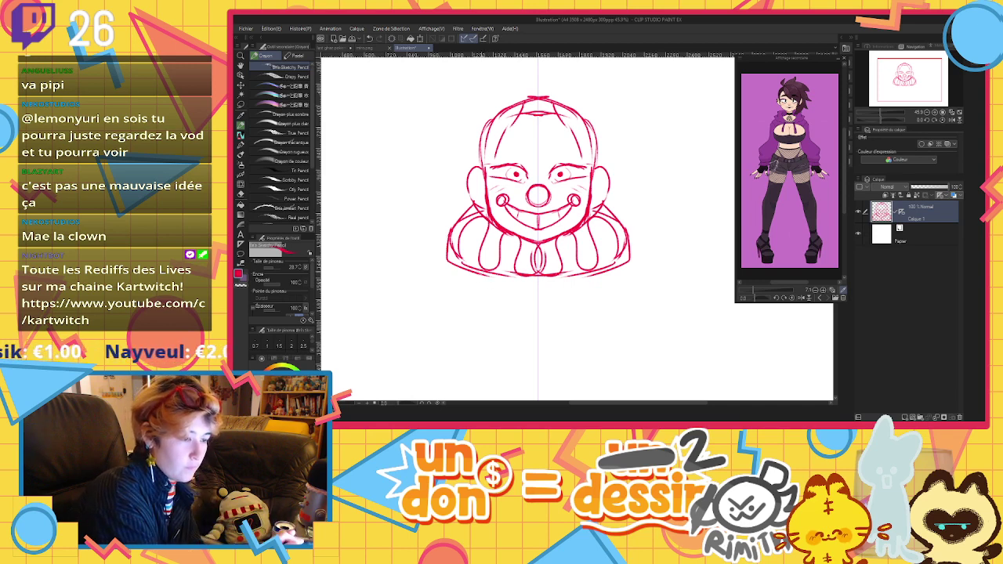
Sketch the rounded bust with a curved band beneath it, undoing the crosshatching inside the band
mouse_move(483, 272)
mouse_down()
mouse_move(458, 282)
mouse_move(454, 323)
mouse_move(519, 335)
mouse_up()
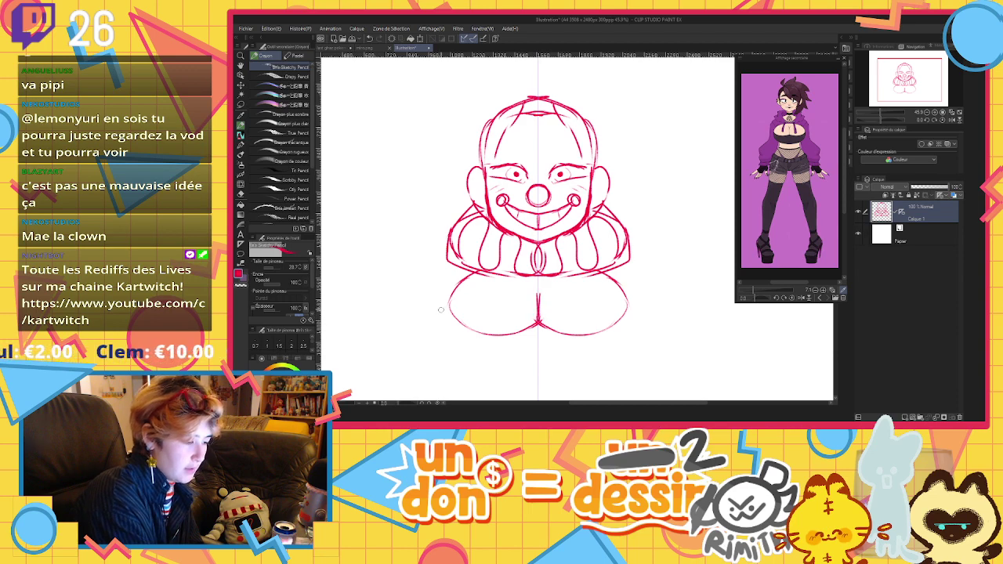
mouse_move(447, 315)
mouse_down()
mouse_move(462, 341)
mouse_move(538, 365)
mouse_up()
mouse_move(465, 335)
mouse_down()
mouse_move(511, 350)
mouse_move(584, 342)
mouse_move(627, 321)
mouse_up()
scroll(626, 321, down, 4)
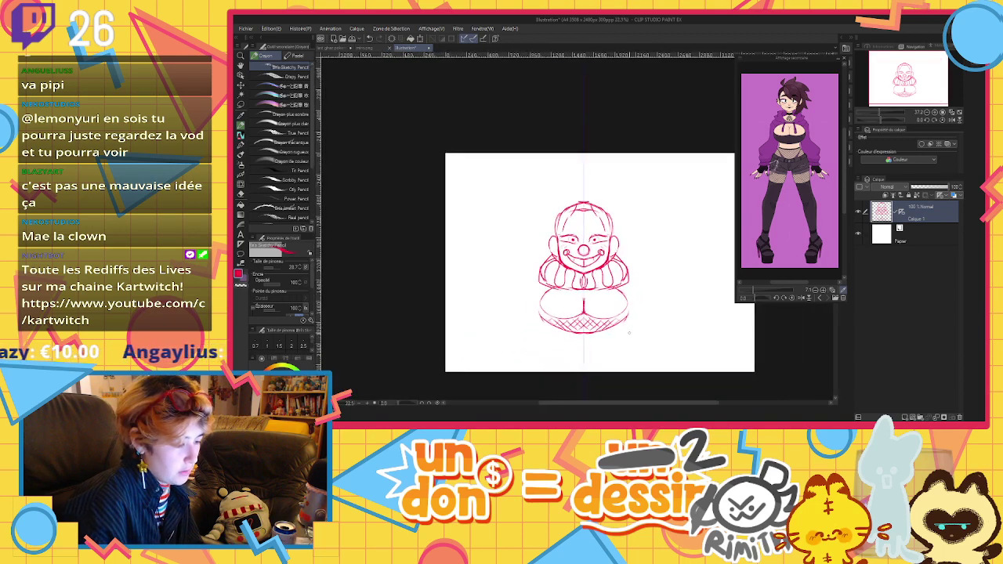
scroll(627, 342, up, 2)
click(375, 42)
click(375, 42)
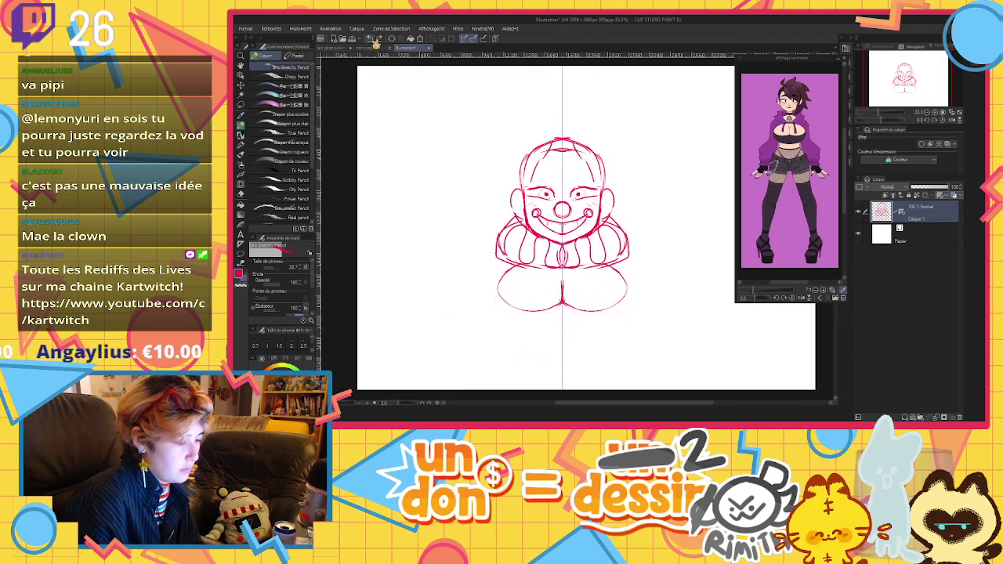
click(382, 42)
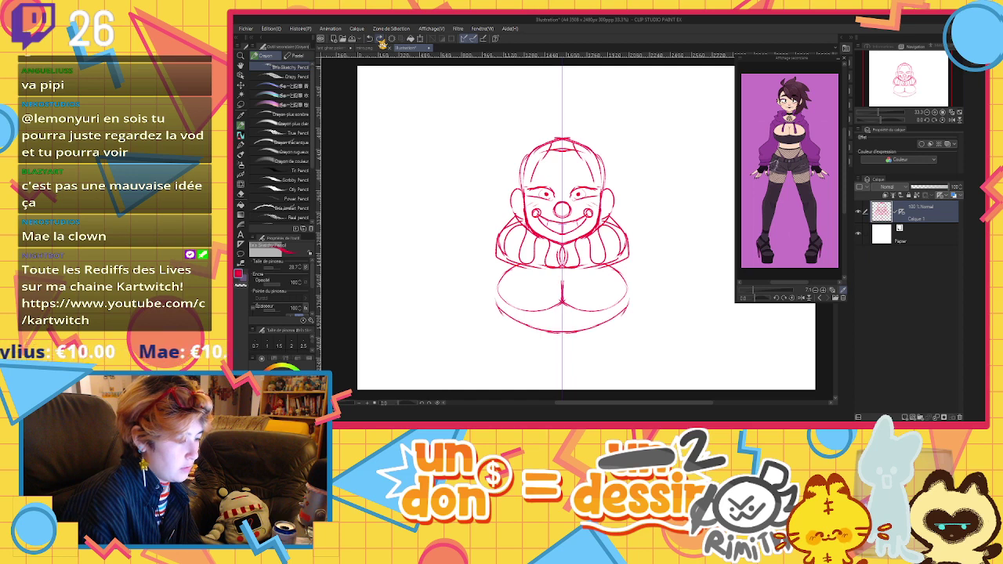
Sketch mirrored raised open hands with flared cuffs on both sides of the torso, and add arched brows on the forehead
drag(498, 260, 479, 289)
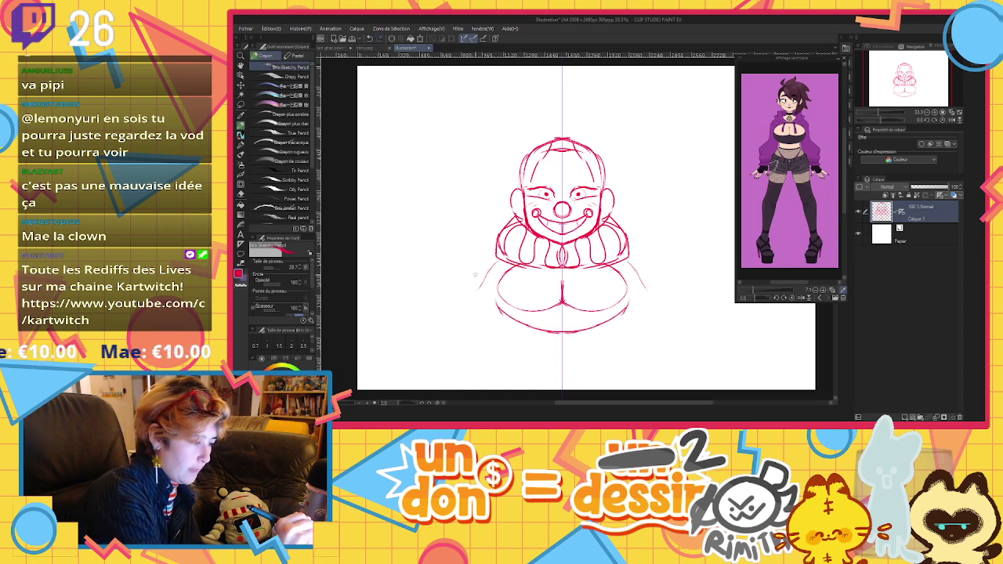
mouse_move(471, 241)
mouse_down()
mouse_move(479, 272)
mouse_move(459, 235)
mouse_move(400, 243)
mouse_move(448, 251)
mouse_move(404, 290)
mouse_move(469, 294)
mouse_up()
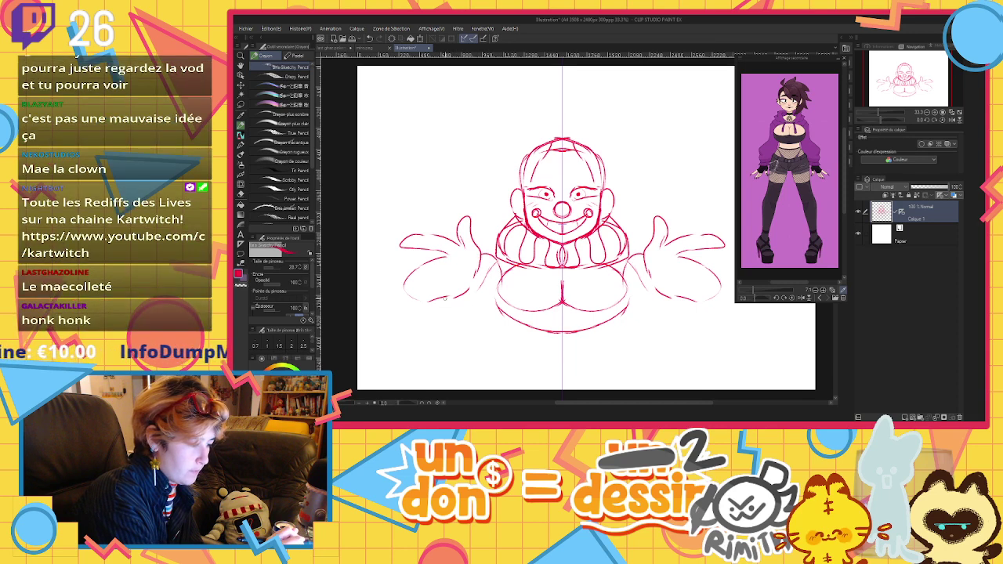
mouse_move(443, 298)
mouse_down()
mouse_move(454, 312)
mouse_move(469, 307)
mouse_move(492, 248)
mouse_up()
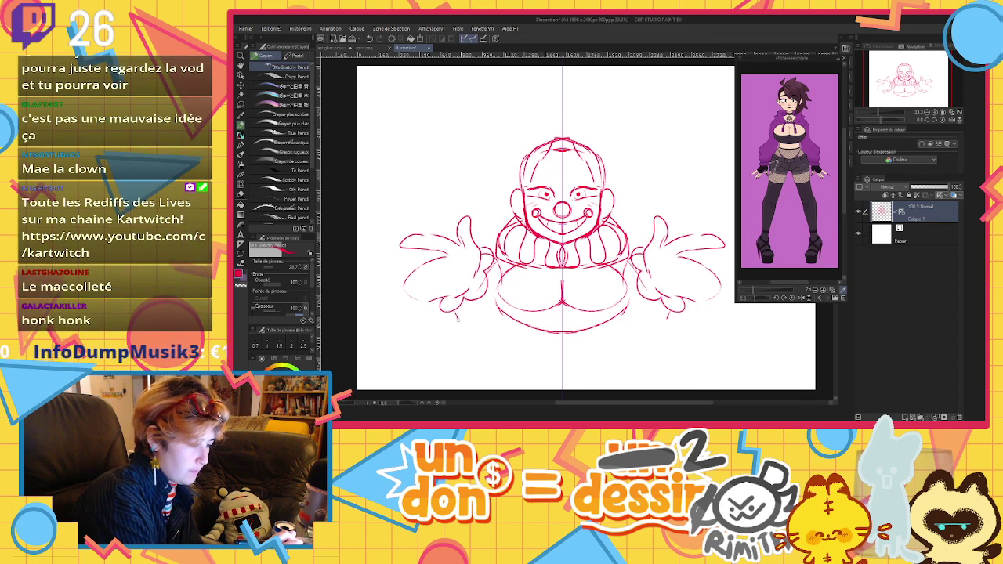
mouse_move(447, 321)
mouse_down()
mouse_move(484, 346)
mouse_move(500, 323)
mouse_move(558, 325)
mouse_up()
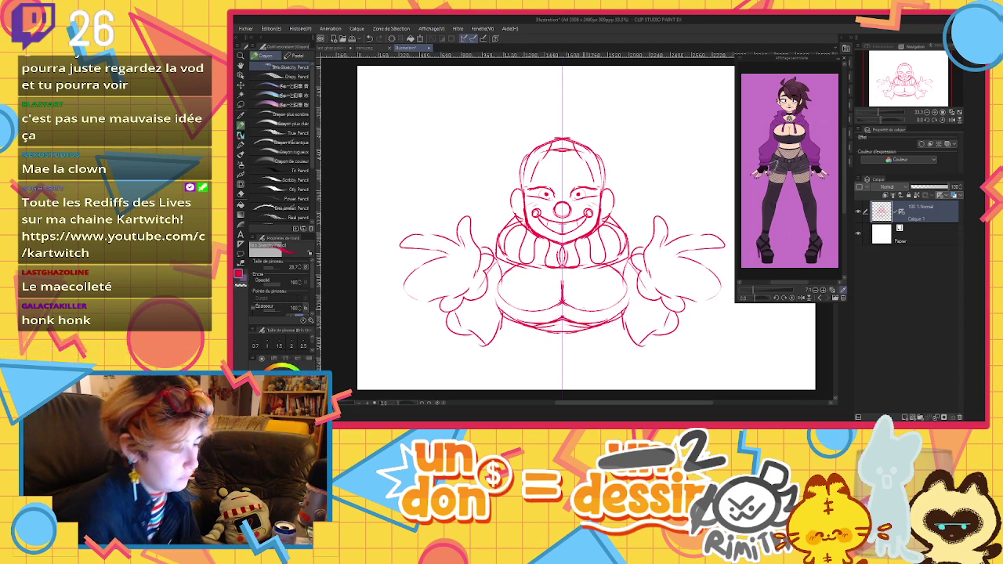
drag(481, 249, 495, 240)
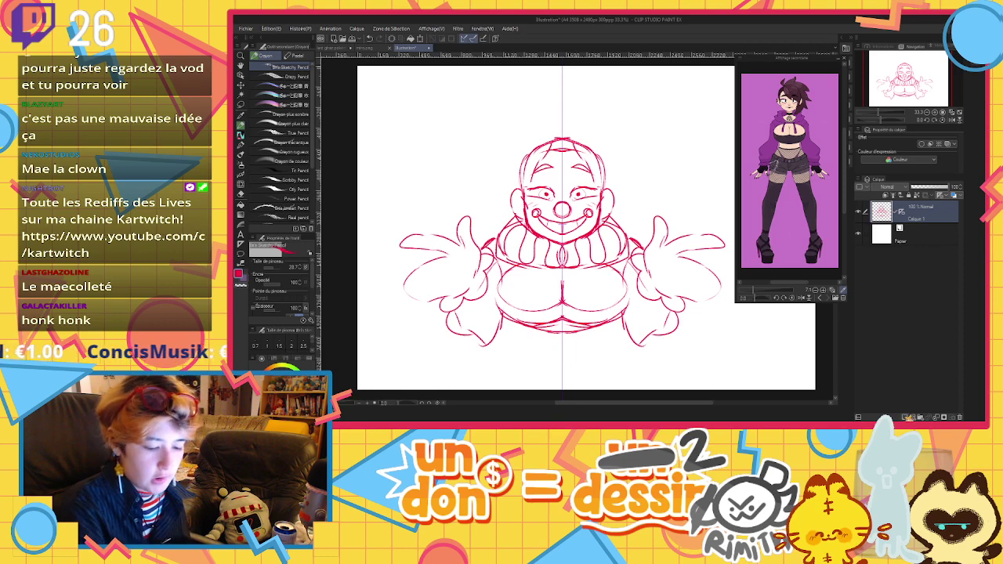
Add a new layer above the clown sketch and move the symmetry ruler onto it
click(905, 417)
drag(902, 233, 903, 214)
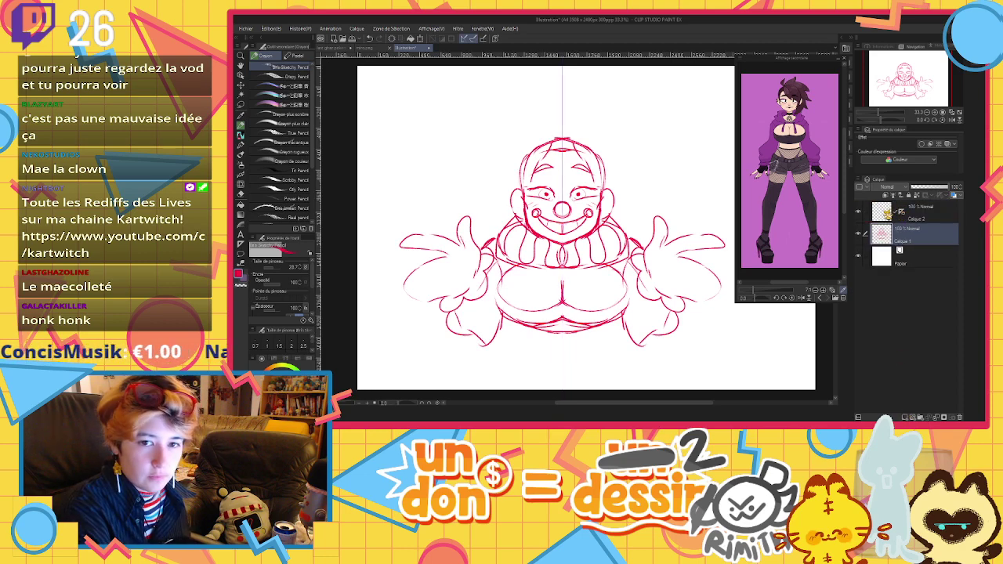
click(885, 214)
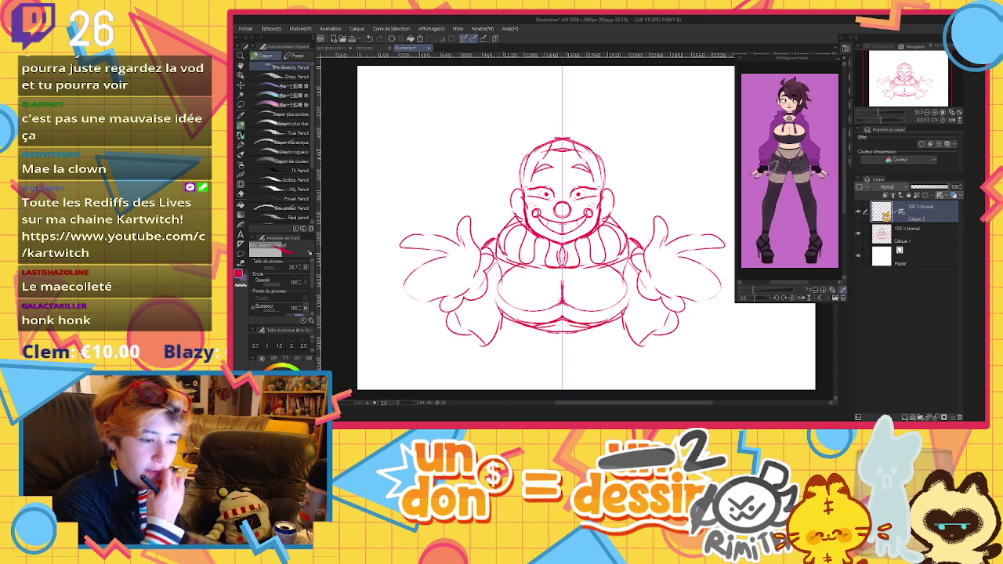
Sketch asymmetrical spiky hair with a fringe over the forehead and locks beside the face on a new top layer
click(905, 417)
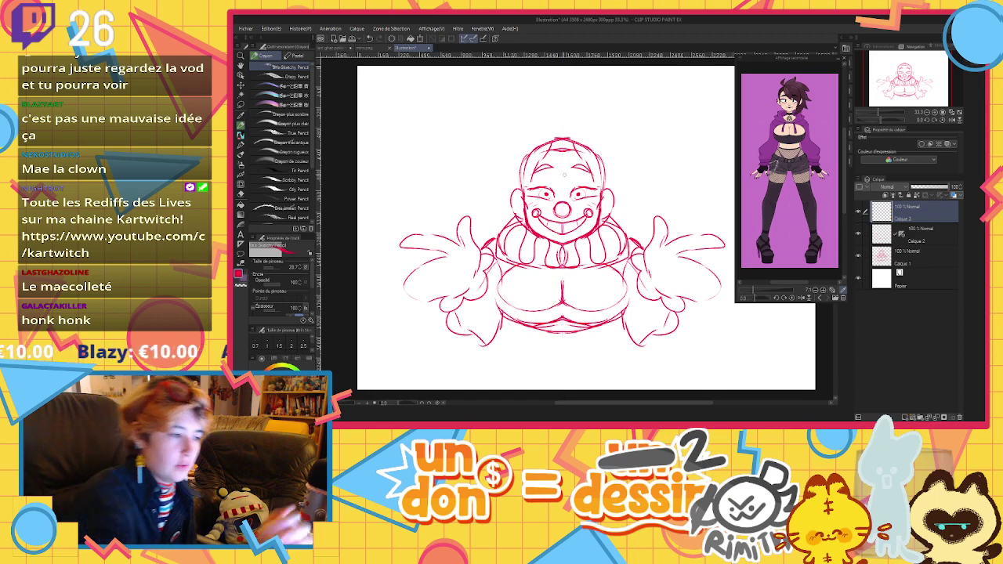
drag(563, 188, 582, 197)
mouse_move(551, 147)
mouse_down()
mouse_move(564, 110)
mouse_move(556, 143)
mouse_move(625, 109)
mouse_move(626, 140)
mouse_up()
mouse_move(627, 146)
mouse_down()
mouse_move(643, 165)
mouse_move(647, 196)
mouse_move(631, 238)
mouse_up()
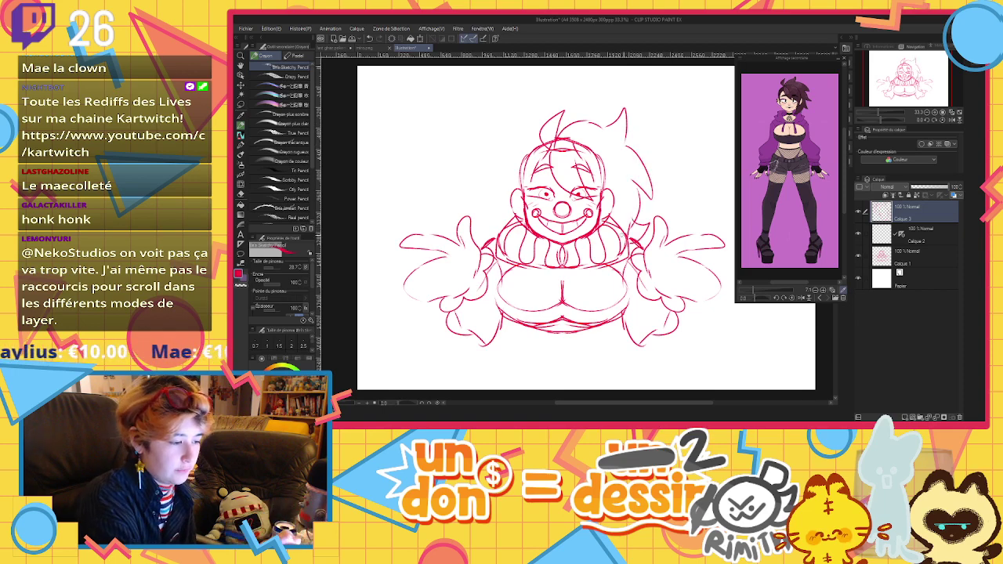
Reduce the opacity of the base clown sketch layer to about 19%
click(889, 235)
click(900, 258)
click(919, 188)
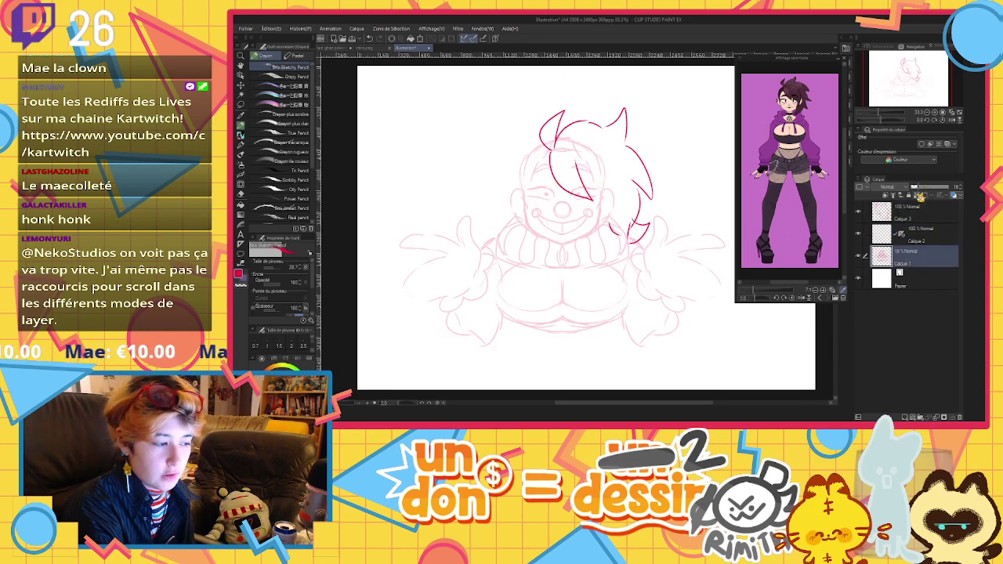
Reduce the hair sketch layer's opacity to 17% and make the symmetry-ruler layer Calque 2 active
click(907, 214)
drag(923, 190, 916, 189)
click(901, 233)
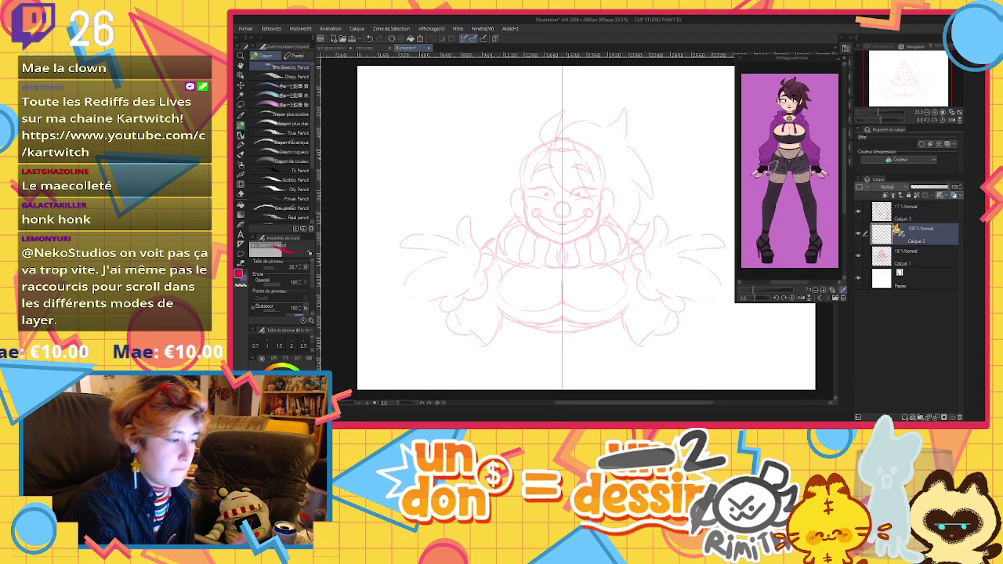
Ink the clown's mirrored head outline and round nose in a dark colour over the faded sketch
scroll(563, 180, up, 3)
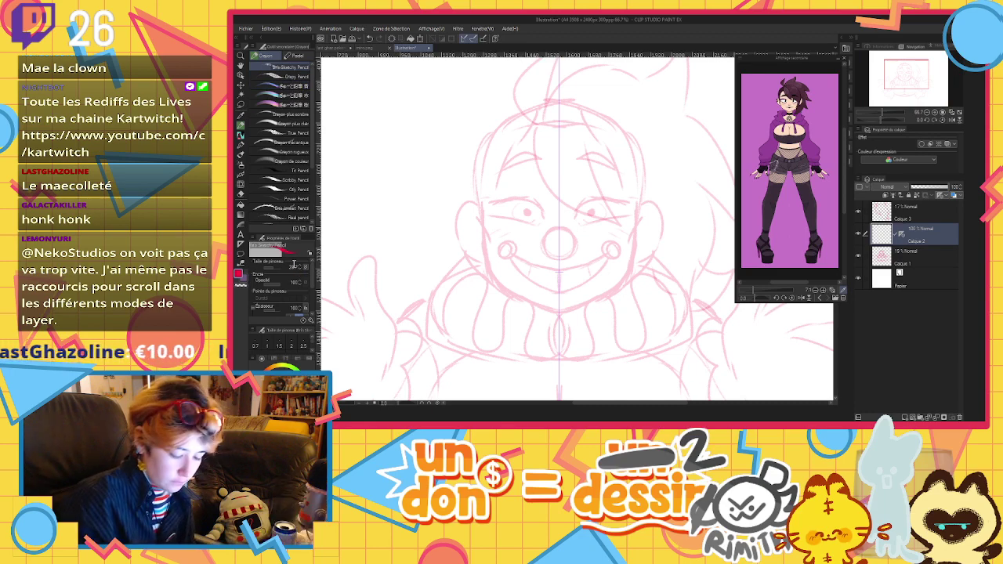
click(283, 388)
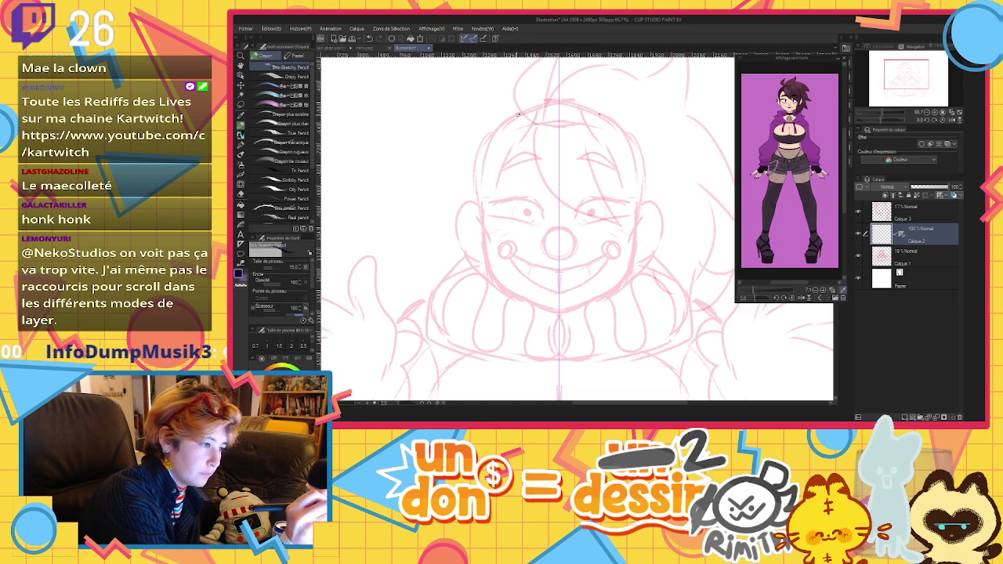
mouse_move(518, 114)
mouse_down()
mouse_move(477, 152)
mouse_move(486, 261)
mouse_move(501, 286)
mouse_move(531, 304)
mouse_move(635, 243)
mouse_up()
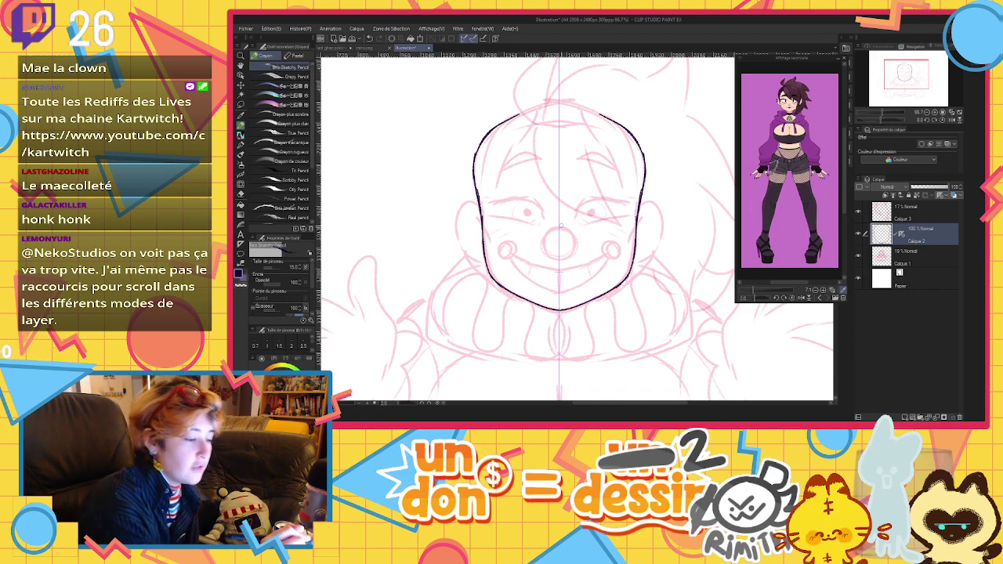
drag(543, 238, 553, 257)
mouse_move(559, 224)
mouse_down()
mouse_move(575, 233)
mouse_move(561, 261)
mouse_move(574, 232)
mouse_move(573, 255)
mouse_move(549, 239)
mouse_move(558, 235)
mouse_up()
key(ctrl+z)
key(ctrl+z)
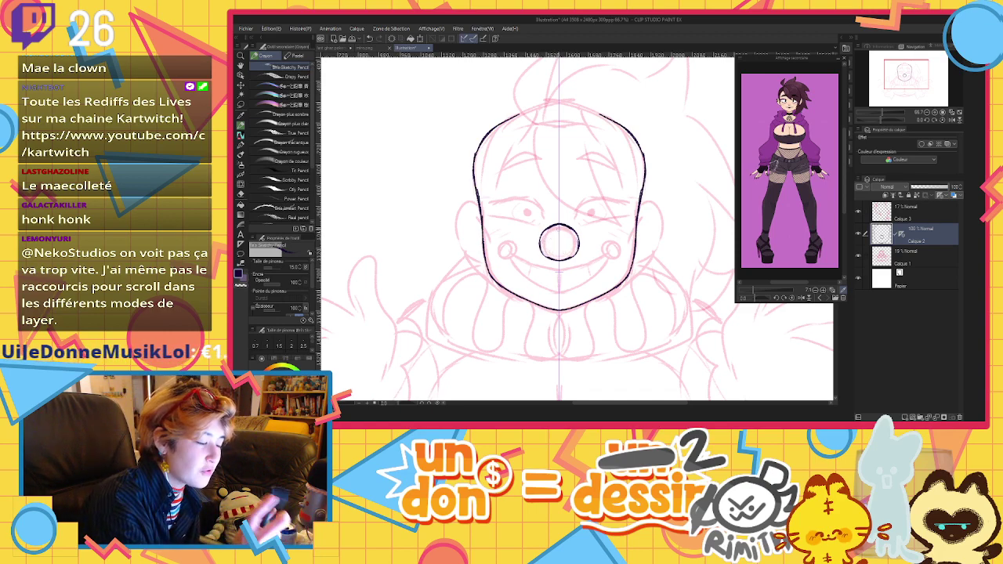
mouse_move(551, 226)
mouse_down()
mouse_move(550, 258)
mouse_move(564, 225)
mouse_up()
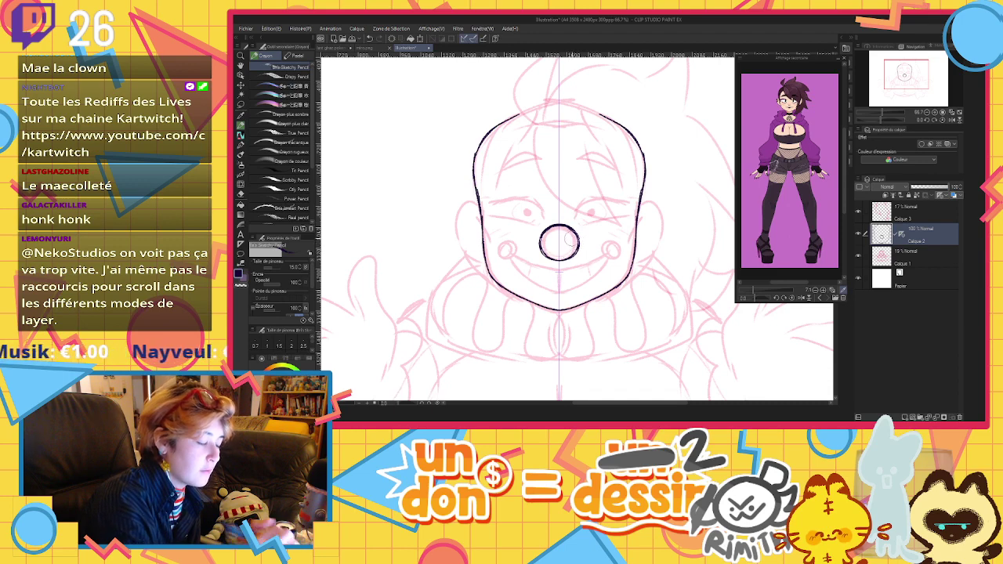
Ink mirrored eyes with curved upper and lower lids, round irises with pupils, and spiky outer lashes
mouse_move(576, 218)
mouse_down()
mouse_move(594, 198)
mouse_move(629, 204)
mouse_up()
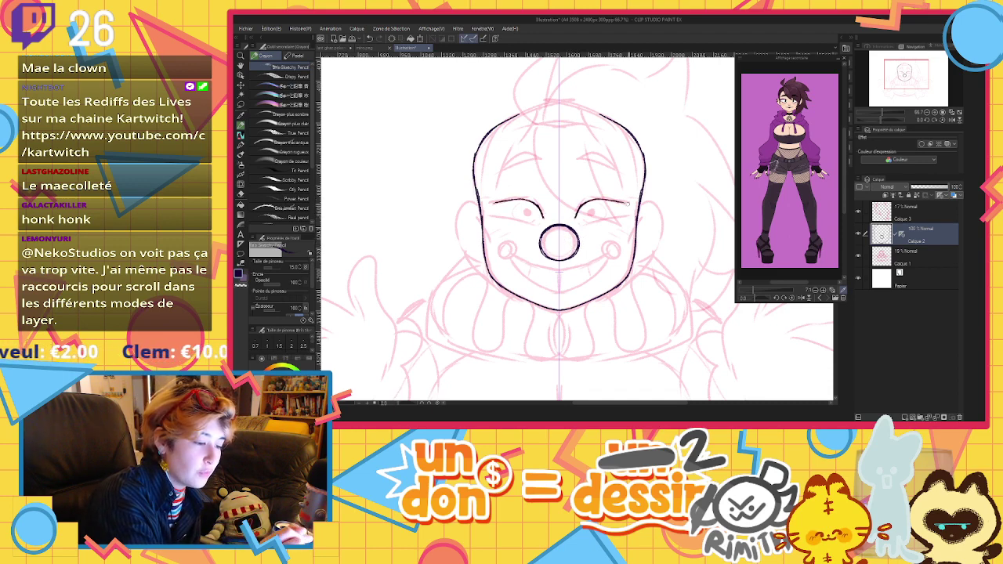
drag(577, 223, 632, 213)
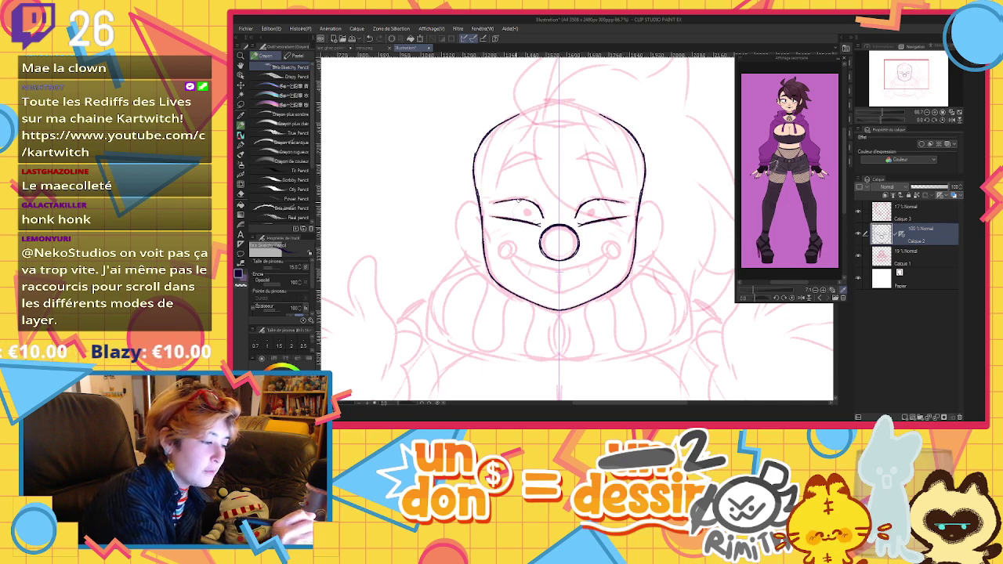
mouse_move(519, 200)
mouse_down()
mouse_move(524, 222)
mouse_move(591, 211)
mouse_up()
click(370, 38)
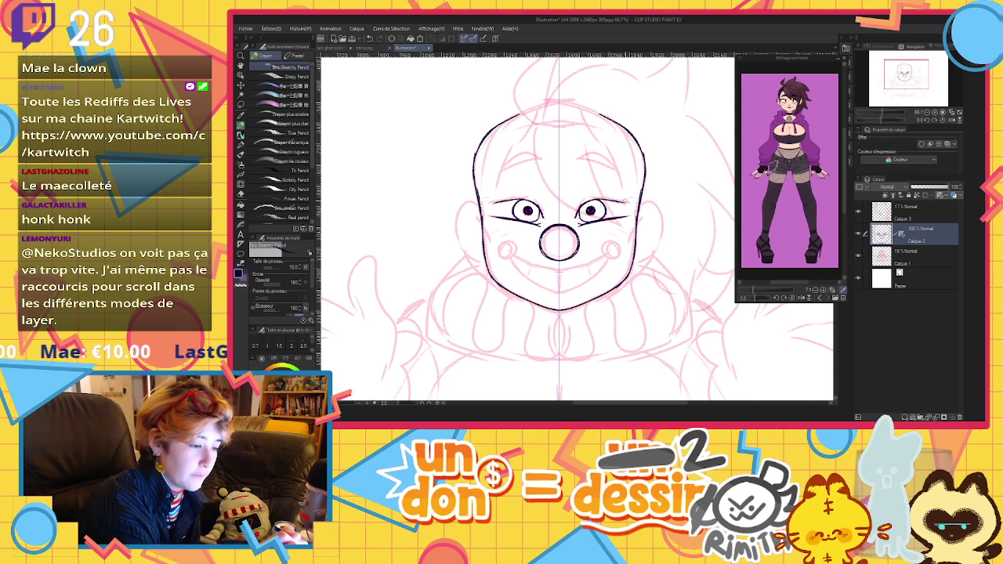
mouse_move(602, 199)
mouse_down()
mouse_move(619, 181)
mouse_move(628, 199)
mouse_move(644, 188)
mouse_move(648, 207)
mouse_move(625, 211)
mouse_up()
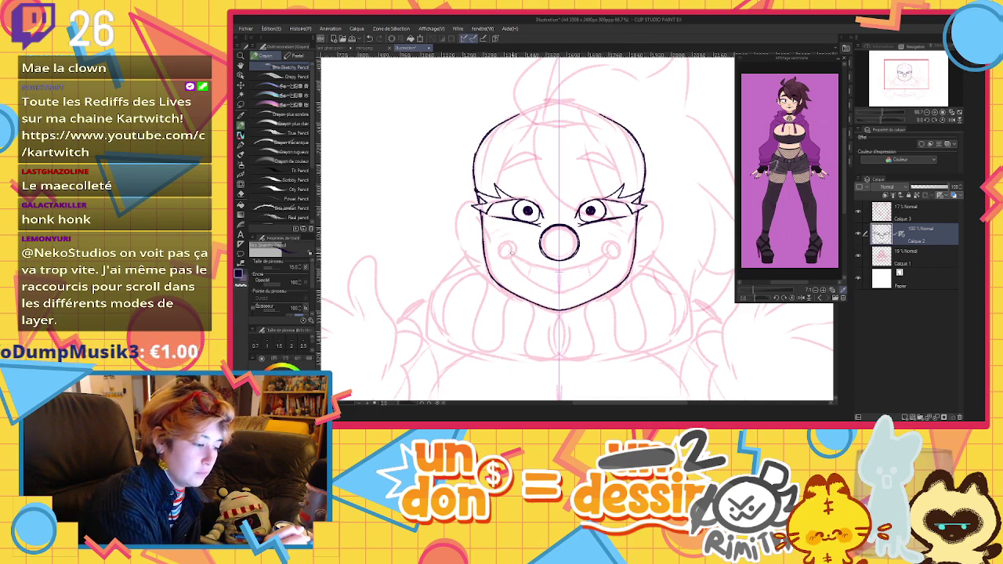
Ink the wide curved smile with tooth lines and the round cheek marks at its corners
mouse_move(509, 252)
mouse_down()
mouse_move(558, 267)
mouse_move(558, 293)
mouse_move(569, 296)
mouse_up()
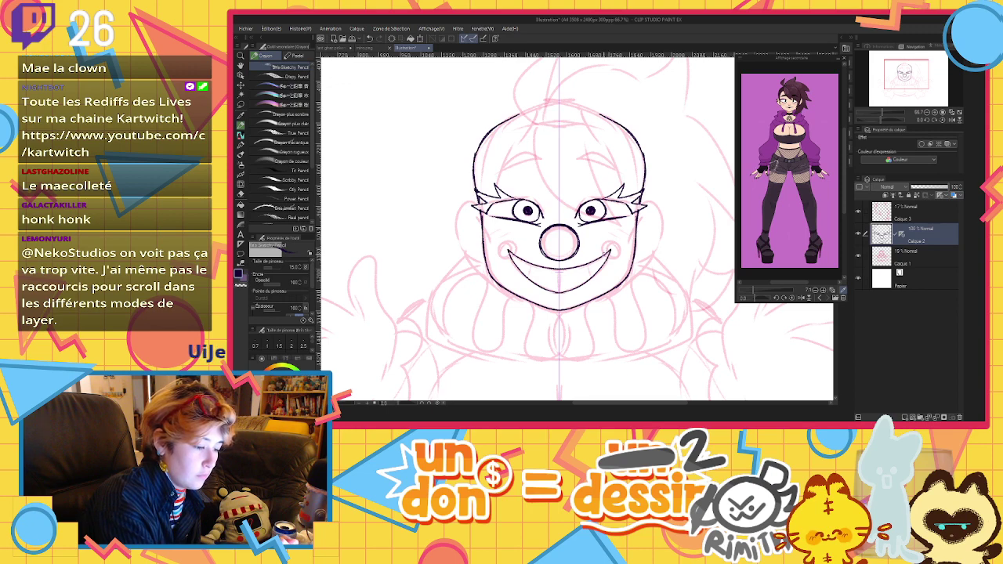
mouse_move(604, 250)
mouse_down()
mouse_move(621, 241)
mouse_move(608, 267)
mouse_move(602, 247)
mouse_move(609, 240)
mouse_move(611, 265)
mouse_up()
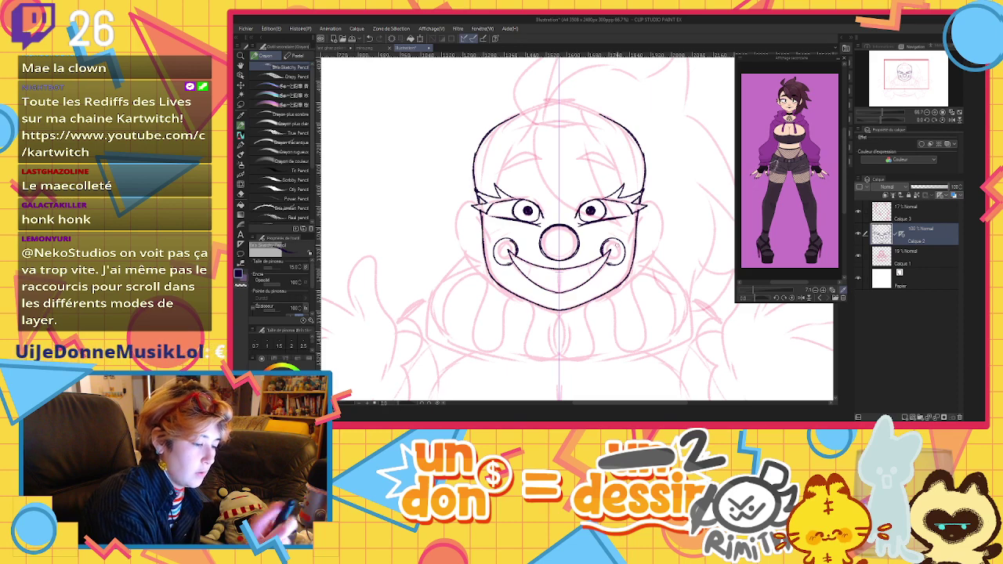
key(ctrl+z)
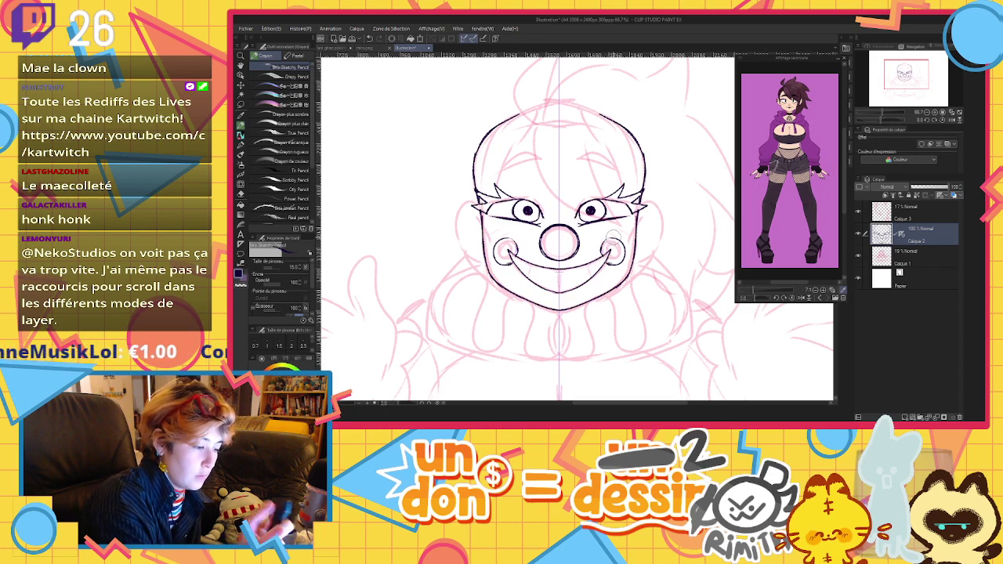
drag(605, 238, 610, 246)
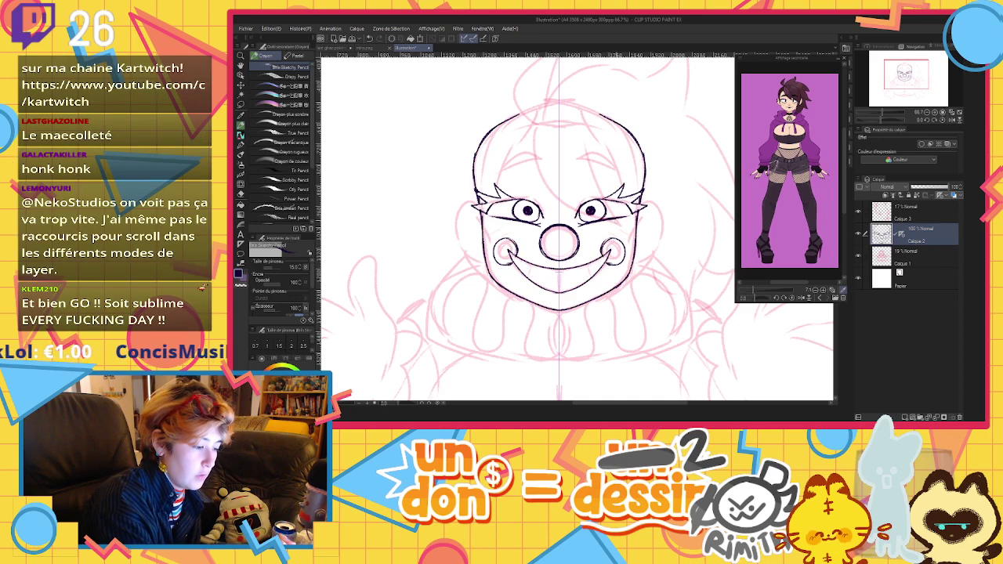
mouse_move(530, 262)
mouse_down()
mouse_move(529, 275)
mouse_move(559, 291)
mouse_up()
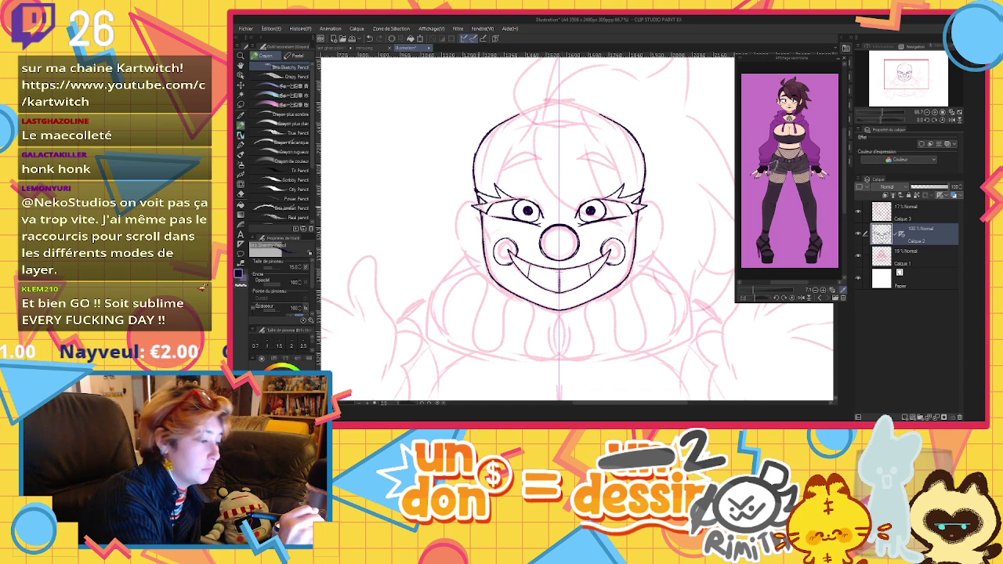
Ink both ears, then add two small round earrings with sad and smiling faces to one ear on a new layer
mouse_move(476, 202)
mouse_down()
mouse_move(456, 226)
mouse_move(474, 263)
mouse_up()
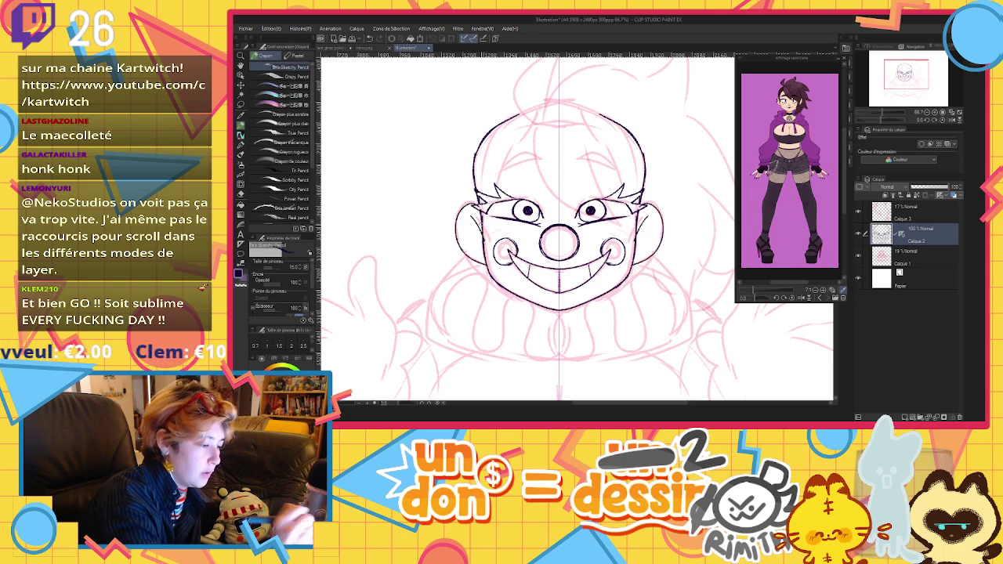
click(906, 417)
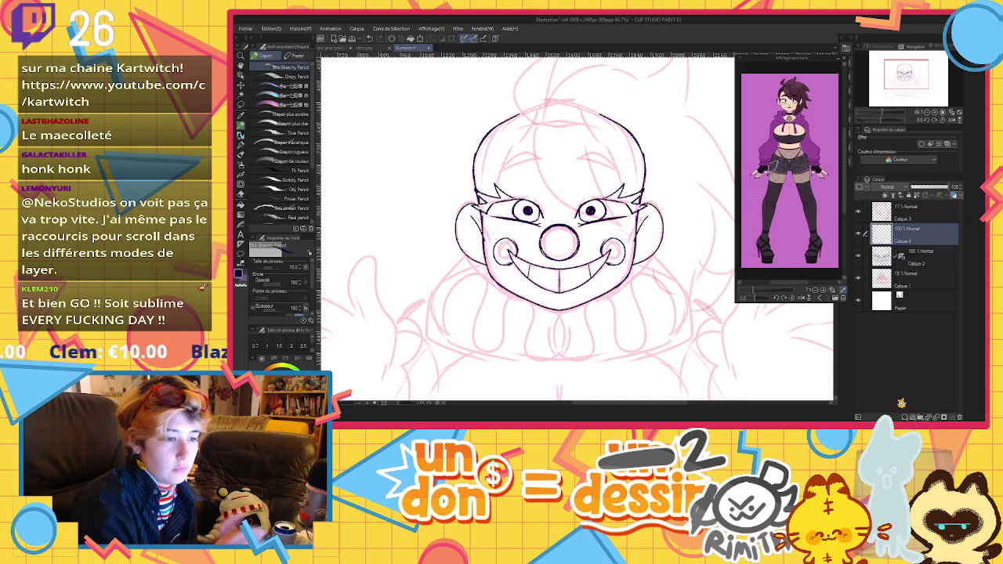
mouse_move(447, 229)
mouse_down()
mouse_move(464, 225)
mouse_move(449, 217)
mouse_move(464, 227)
mouse_move(458, 214)
mouse_move(451, 245)
mouse_move(462, 241)
mouse_up()
key(ctrl+z)
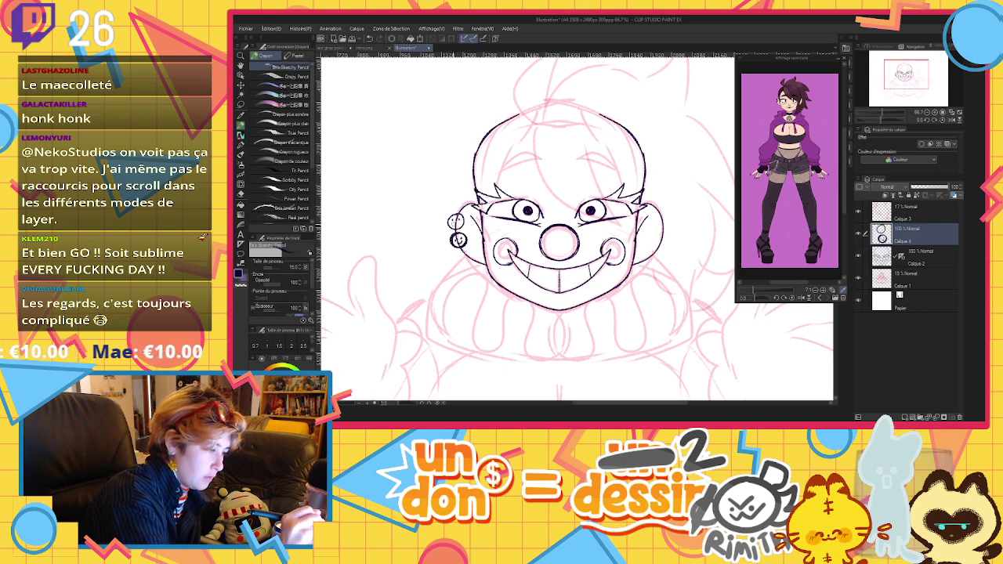
click(904, 257)
drag(901, 257, 880, 238)
key(ctrl+z)
mouse_move(453, 236)
mouse_down()
mouse_move(464, 245)
mouse_move(461, 225)
mouse_up()
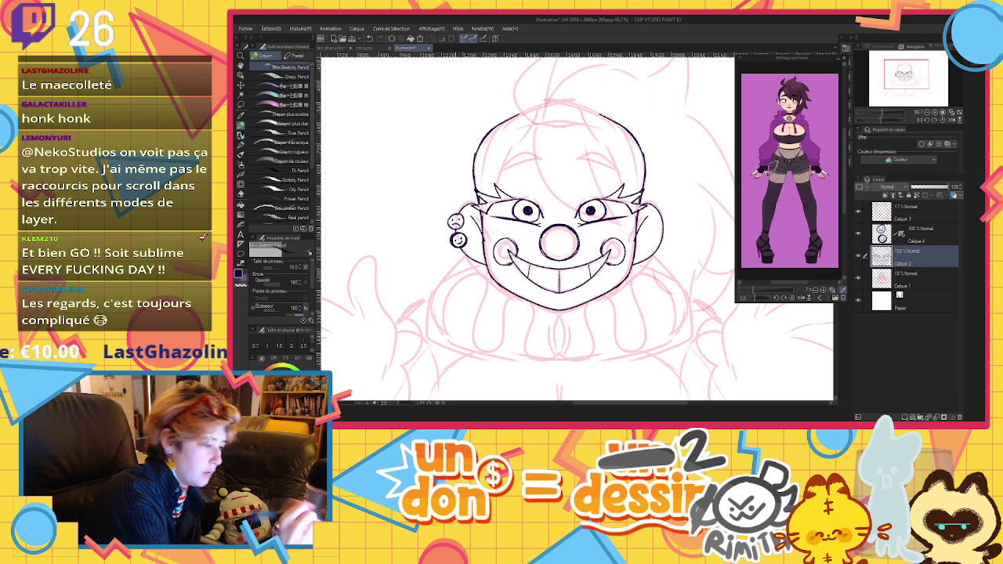
Move the symmetry ruler onto the face line layer Calque 2 and ink arched eyebrows with a piercing on one
drag(903, 242, 900, 251)
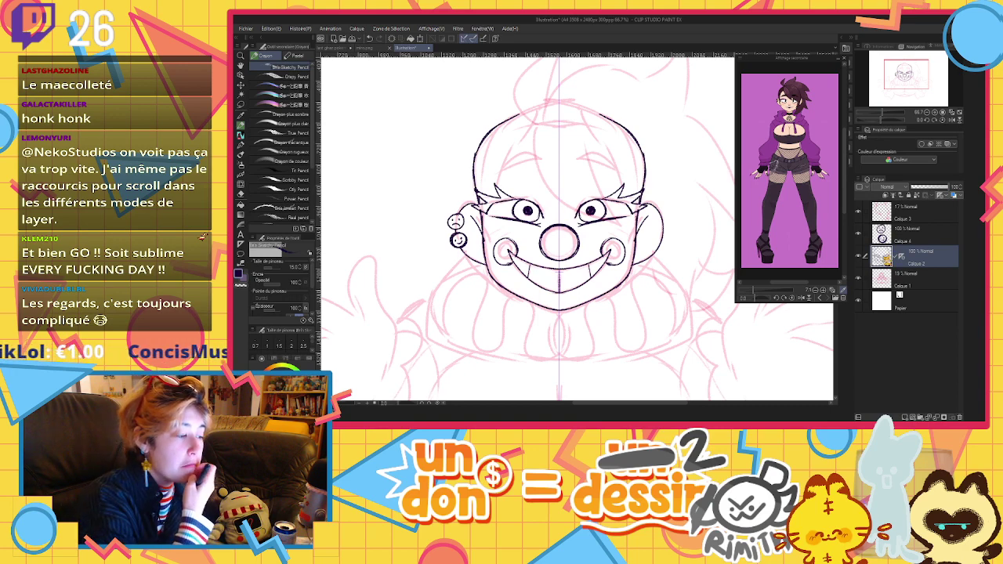
mouse_move(491, 177)
mouse_down()
mouse_move(544, 161)
mouse_move(495, 168)
mouse_up()
mouse_move(499, 171)
mouse_down()
mouse_move(488, 177)
mouse_move(503, 165)
mouse_up()
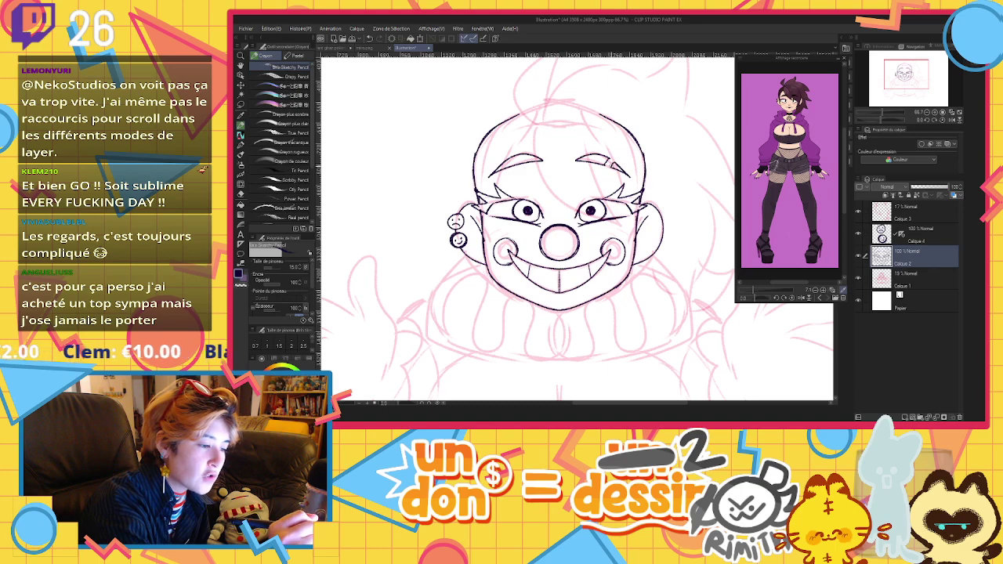
Return the symmetry ruler to the face line layer Calque 2 and add pointed lashes below the outer corners of both eyes
click(888, 235)
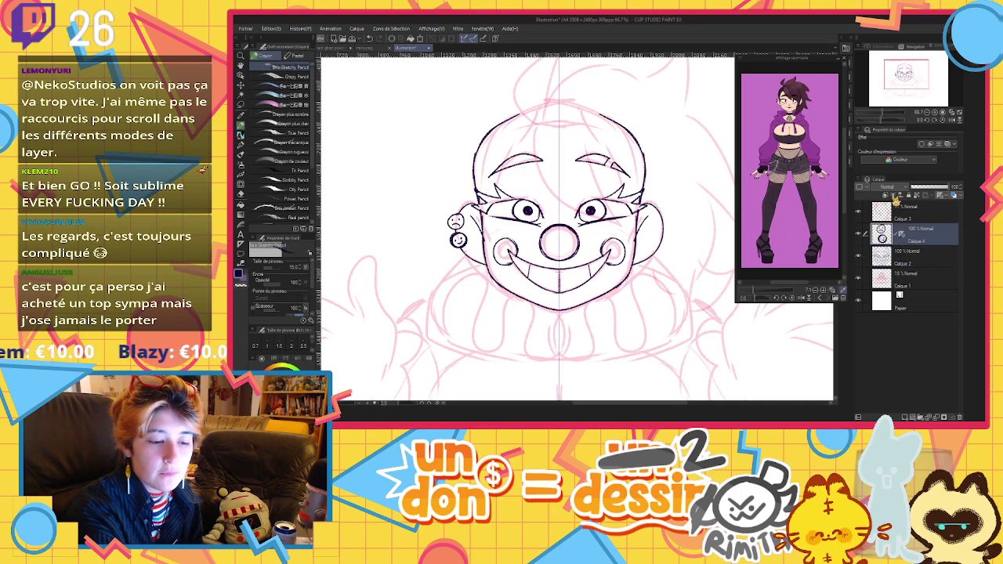
drag(902, 234, 901, 256)
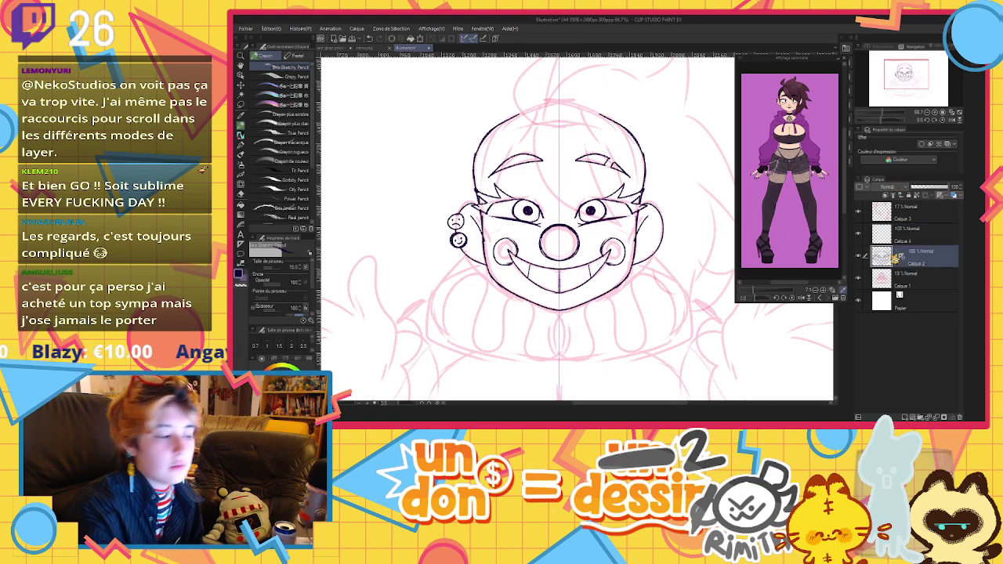
scroll(549, 239, down, 2)
scroll(549, 227, up, 1)
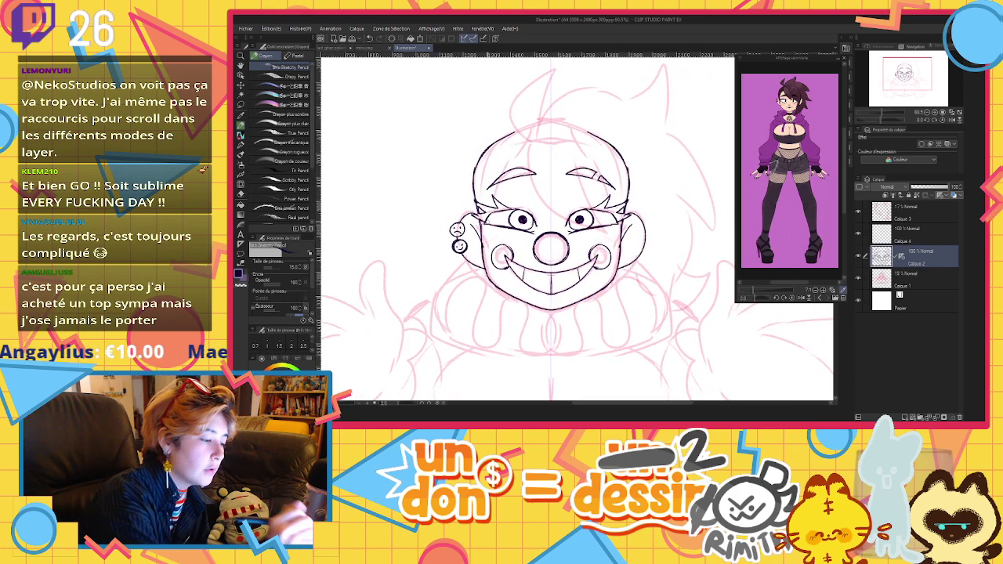
drag(477, 224, 483, 234)
drag(481, 225, 494, 233)
drag(620, 227, 611, 233)
drag(492, 225, 494, 236)
drag(491, 228, 507, 236)
drag(609, 228, 600, 234)
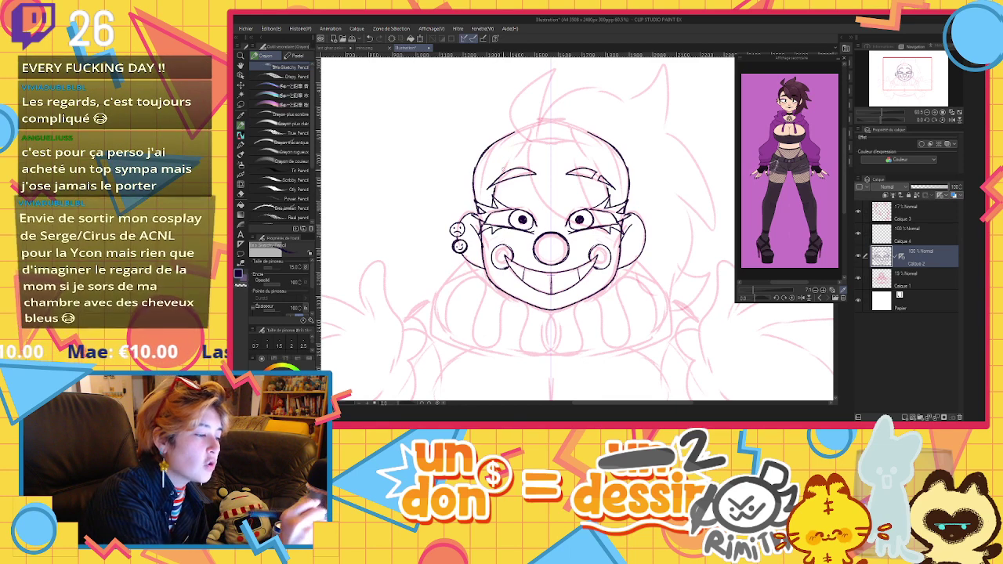
Ink mirrored curved lines rising from above the eyebrows to points high on the forehead
drag(498, 177, 530, 146)
drag(574, 146, 595, 169)
drag(521, 157, 531, 145)
drag(573, 146, 588, 163)
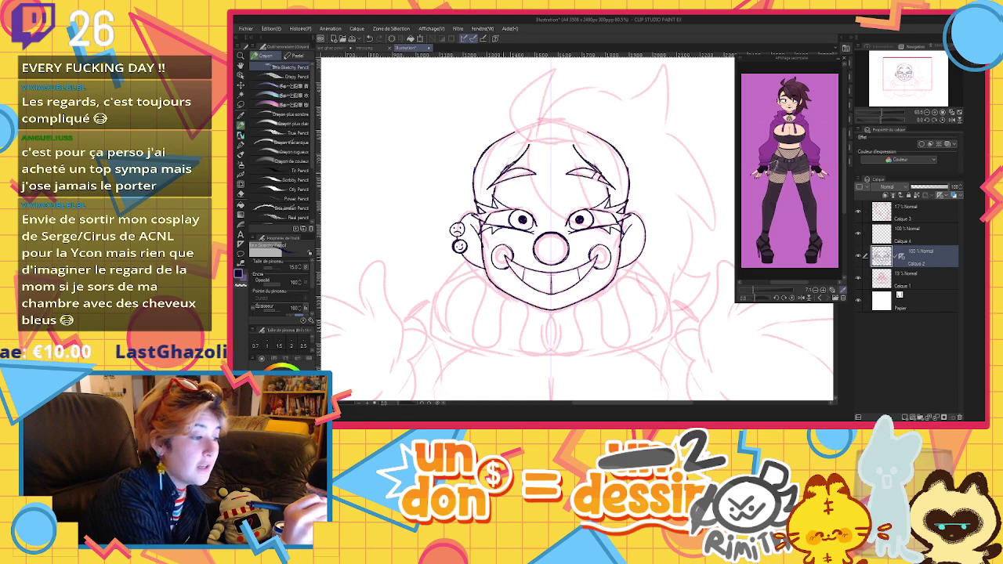
key(ctrl+z)
key(ctrl+z)
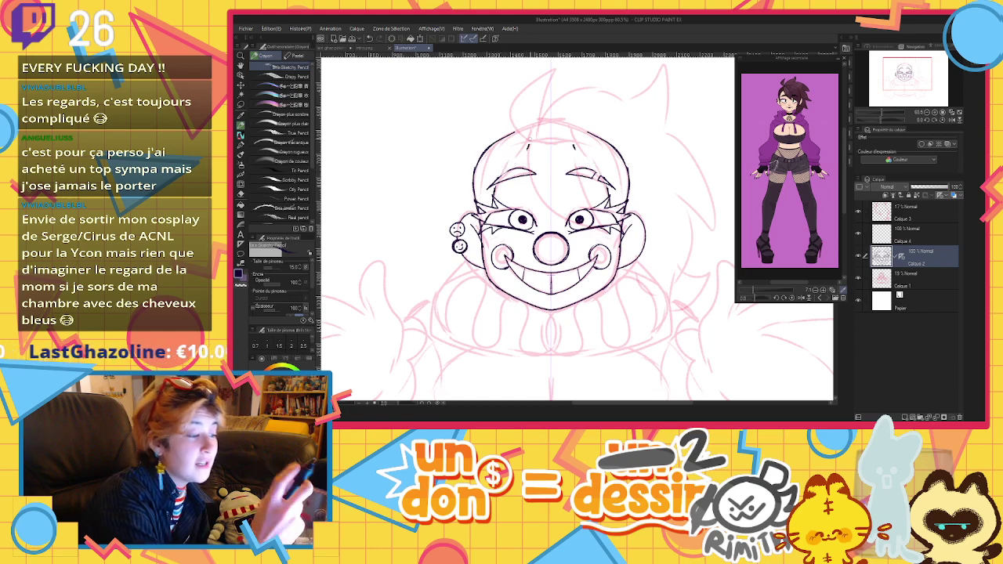
key(ctrl+y)
key(ctrl+y)
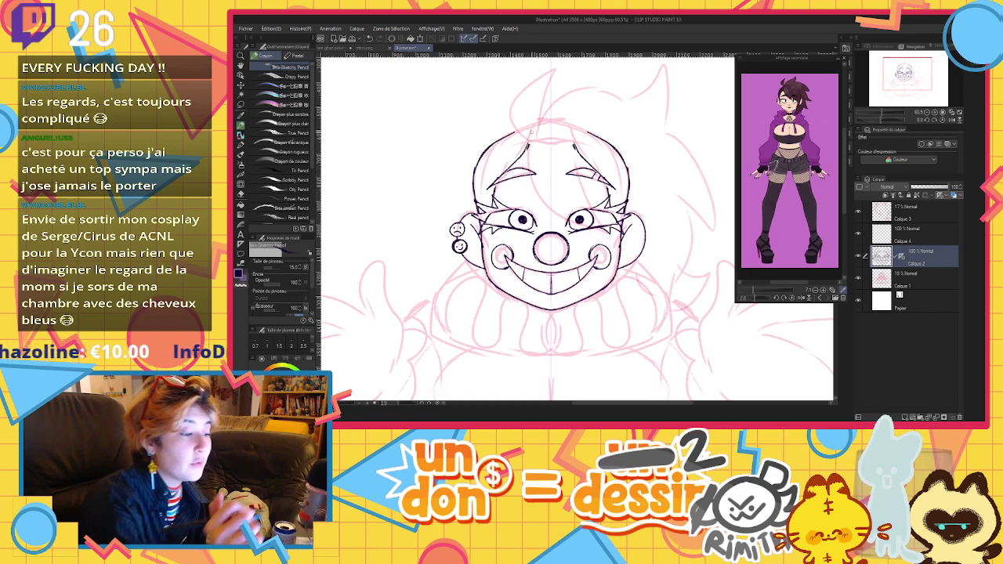
Ink the top spikes, the fringe across the forehead and the lock beside the face on the empty layer Calque 4
click(901, 233)
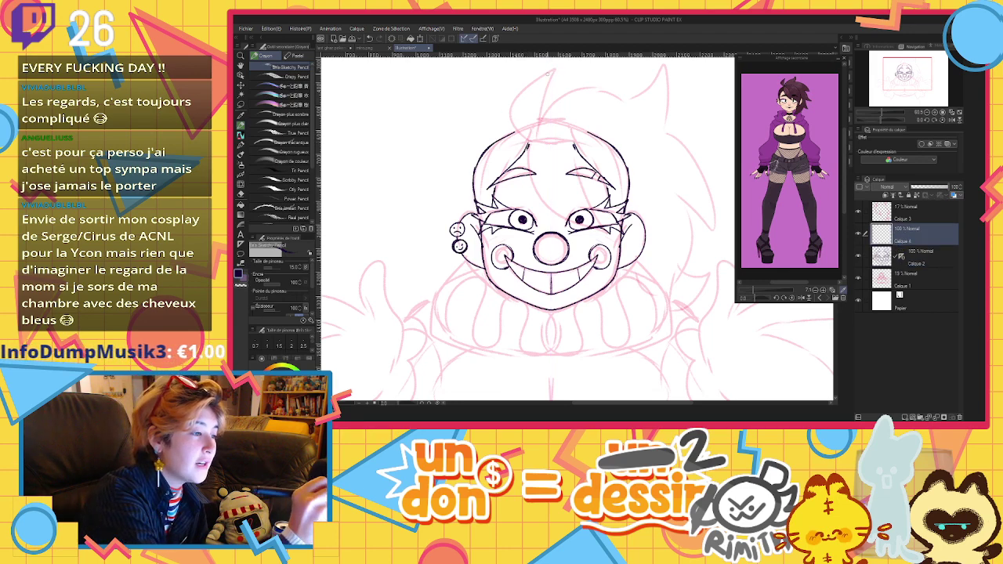
mouse_move(554, 67)
mouse_down()
mouse_move(510, 112)
mouse_move(516, 148)
mouse_move(533, 112)
mouse_move(537, 137)
mouse_up()
mouse_move(552, 76)
mouse_down()
mouse_move(539, 120)
mouse_move(600, 87)
mouse_move(646, 88)
mouse_move(664, 70)
mouse_move(669, 123)
mouse_up()
mouse_move(534, 146)
mouse_down()
mouse_move(526, 166)
mouse_move(582, 226)
mouse_up()
drag(580, 226, 605, 210)
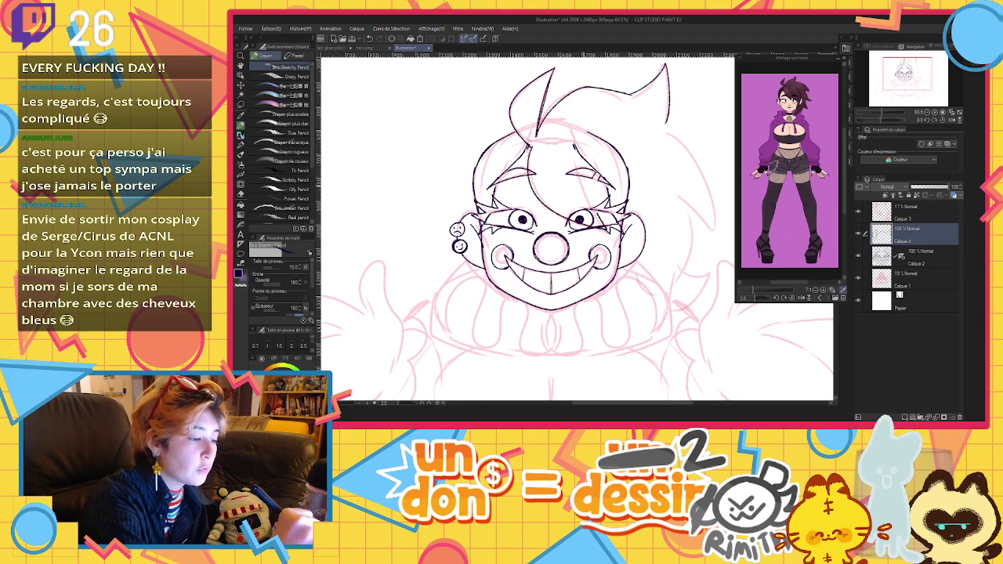
drag(577, 152, 598, 214)
mouse_move(577, 152)
mouse_down()
mouse_move(617, 253)
mouse_move(607, 268)
mouse_up()
drag(608, 266, 642, 199)
scroll(646, 200, down, 2)
scroll(678, 208, up, 2)
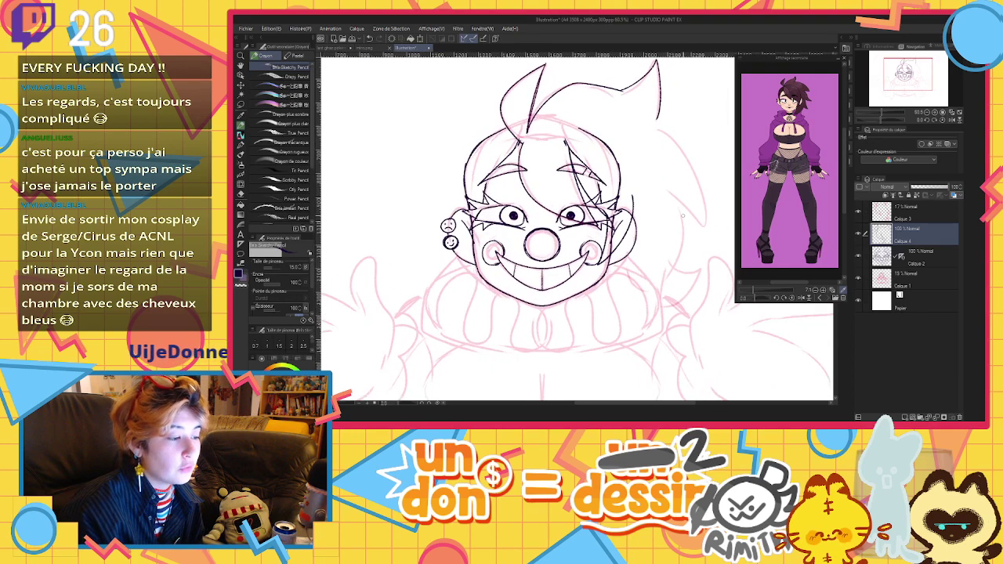
Move the symmetry ruler to Calque 4 and erase the skull and forehead lines hidden by the hair on Calque 2
drag(882, 233, 888, 257)
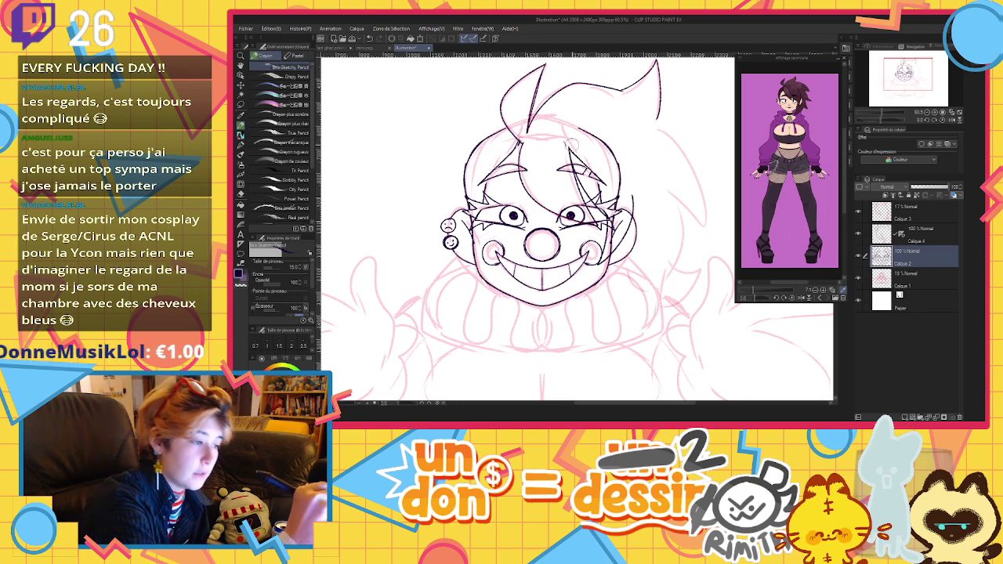
drag(591, 162, 600, 197)
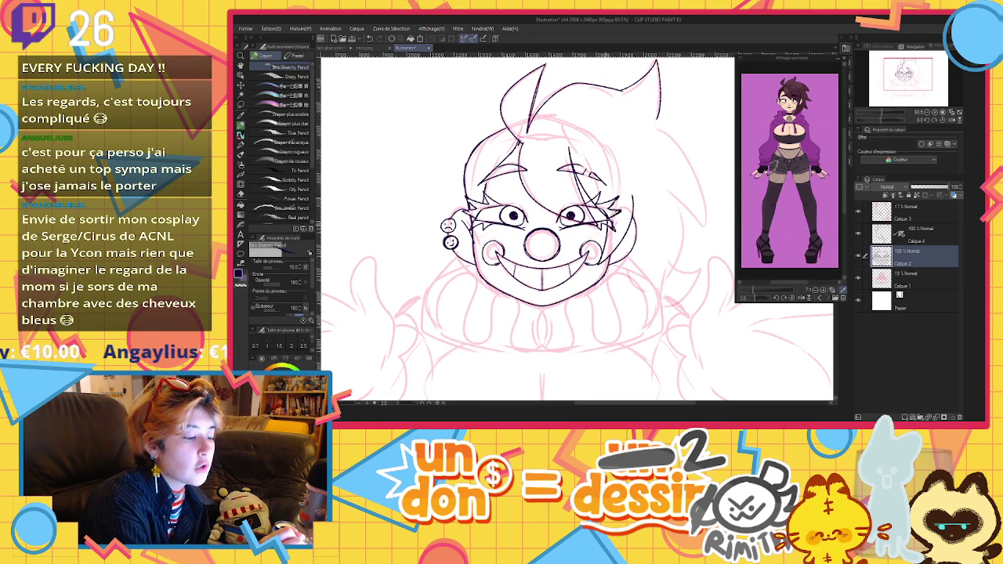
scroll(534, 237, down, 2)
scroll(534, 238, up, 2)
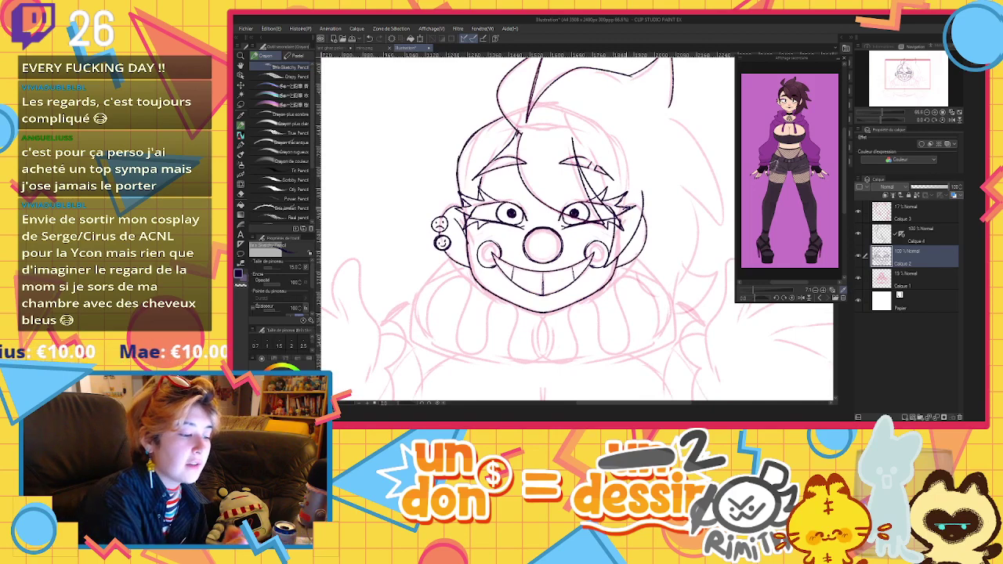
Move the symmetry ruler from Calque 4 to Calque 2 and ink the spiky hair outline down one side of the face on Calque 4
click(891, 233)
scroll(637, 217, down, 5)
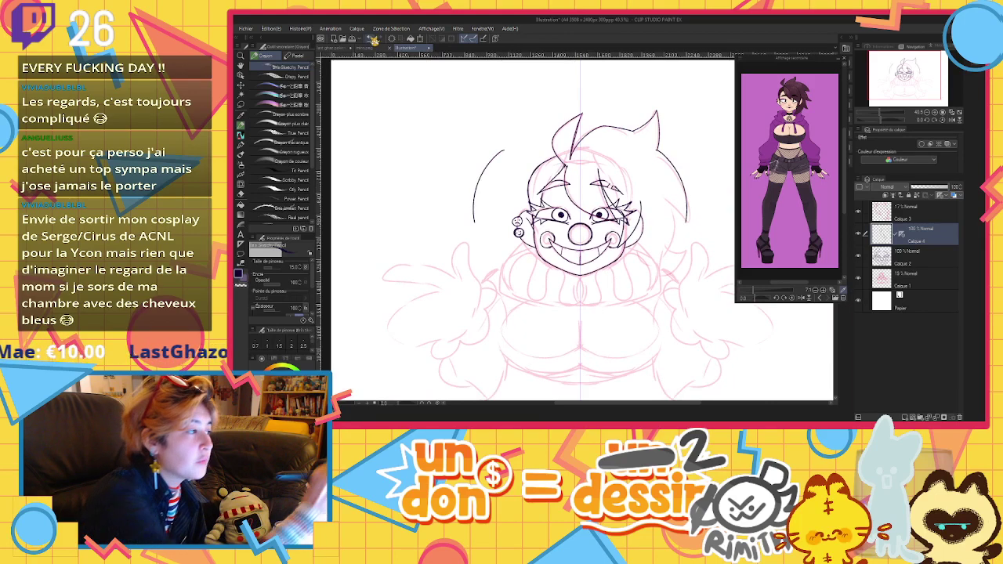
drag(902, 235, 899, 256)
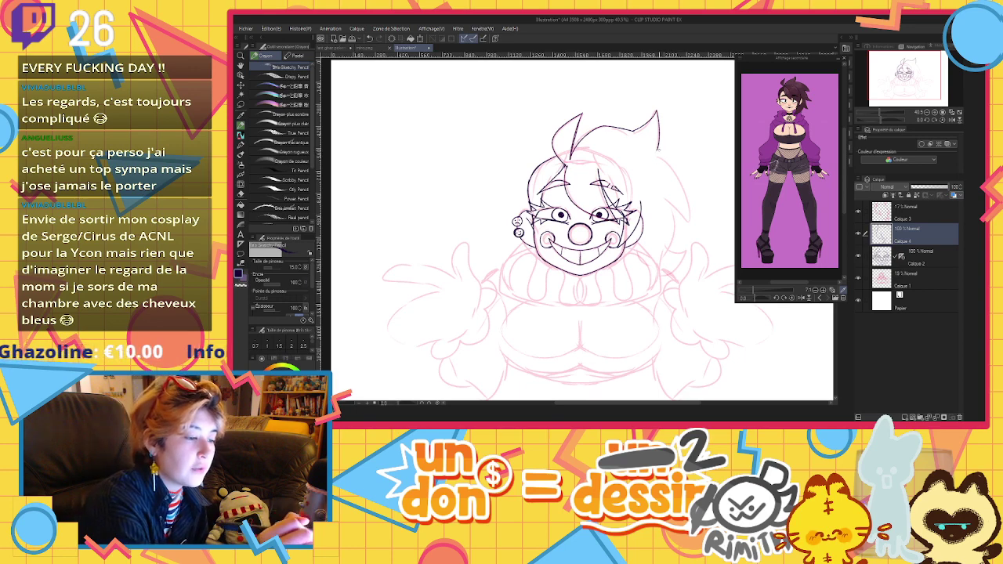
mouse_move(656, 148)
mouse_down()
mouse_move(686, 182)
mouse_move(688, 228)
mouse_move(643, 281)
mouse_move(649, 300)
mouse_up()
mouse_move(630, 244)
mouse_down()
mouse_move(613, 270)
mouse_move(634, 271)
mouse_move(651, 303)
mouse_up()
key(ctrl+z)
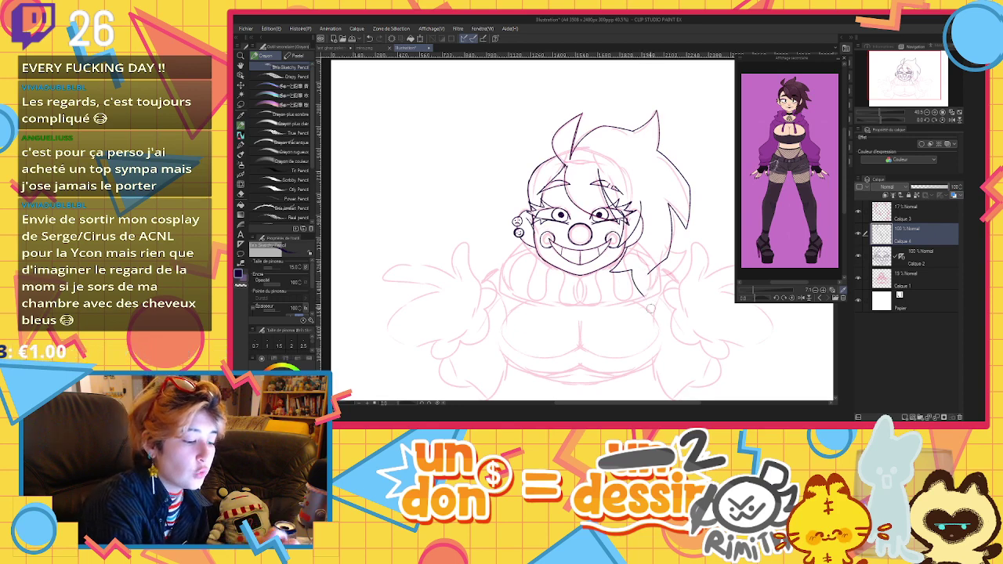
drag(633, 271, 647, 299)
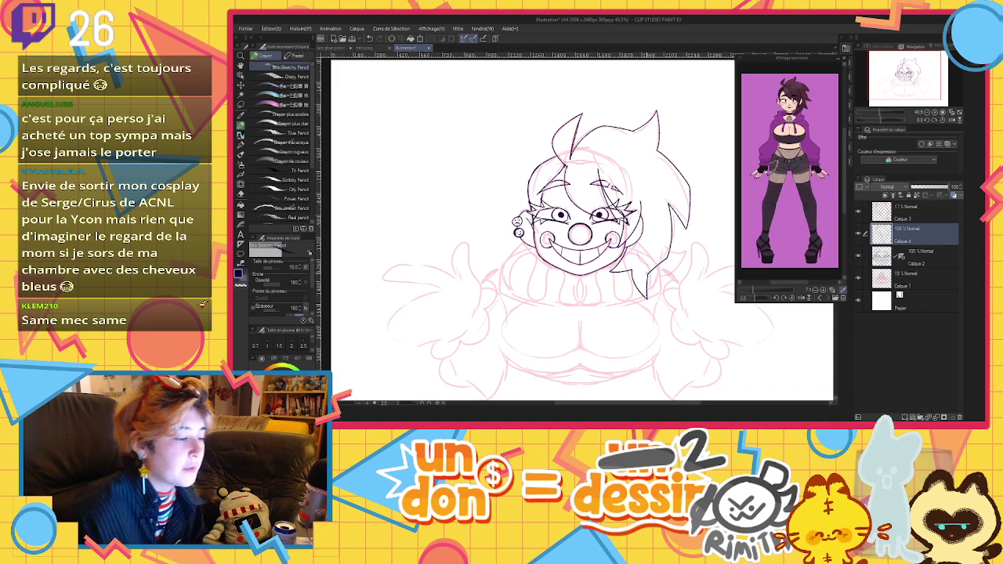
scroll(630, 257, down, 4)
scroll(628, 263, up, 3)
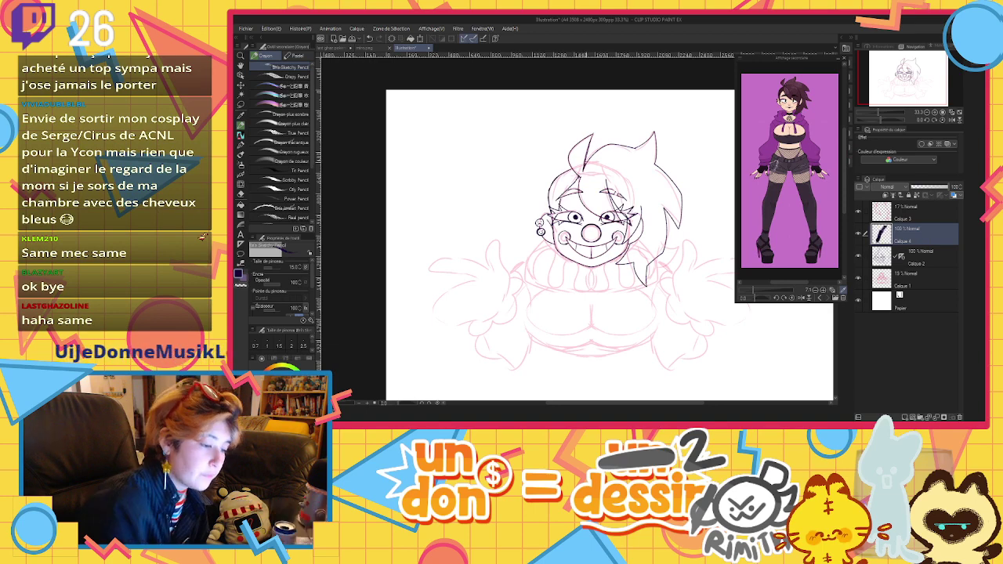
scroll(609, 145, down, 2)
scroll(641, 252, up, 3)
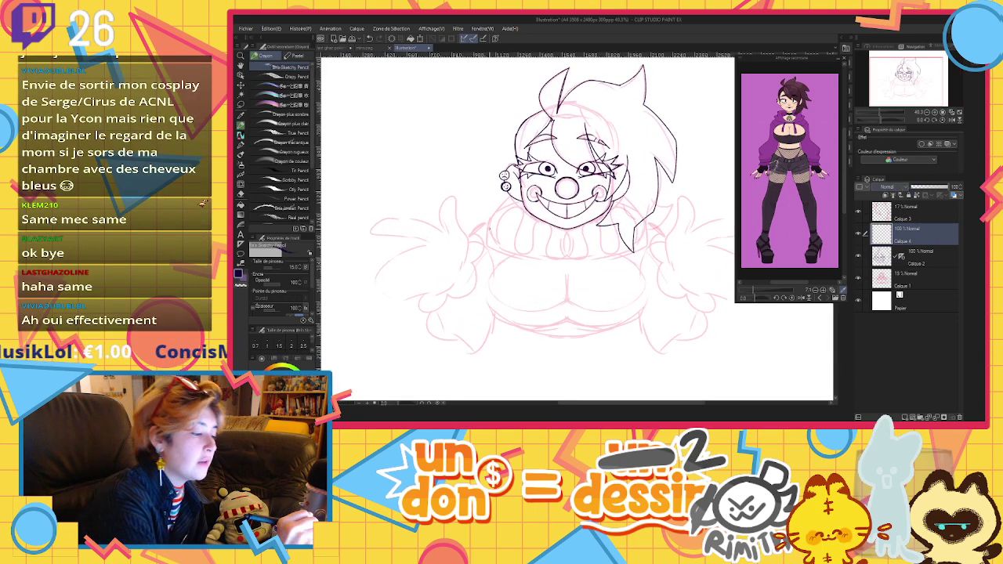
drag(494, 202, 549, 266)
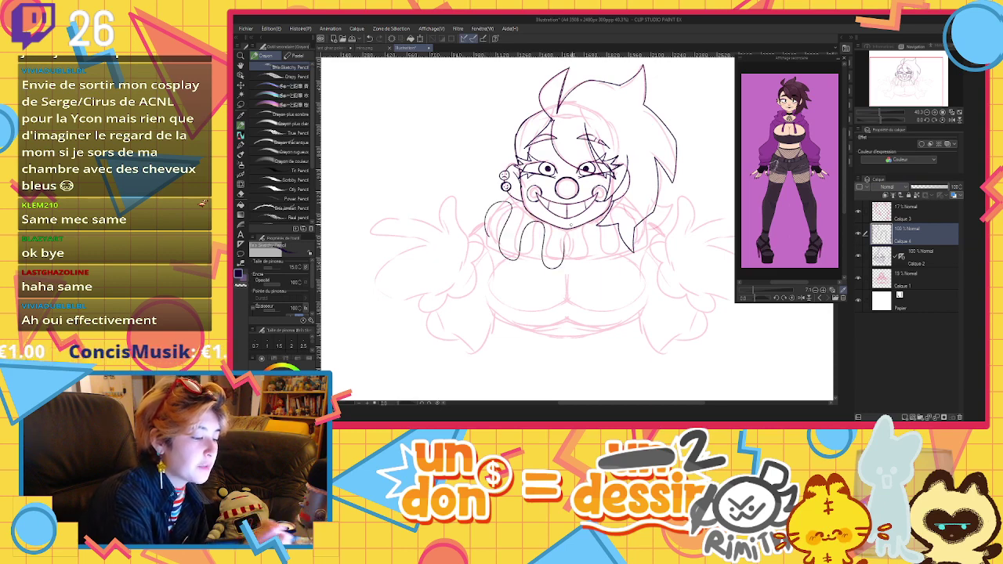
key(ctrl+z)
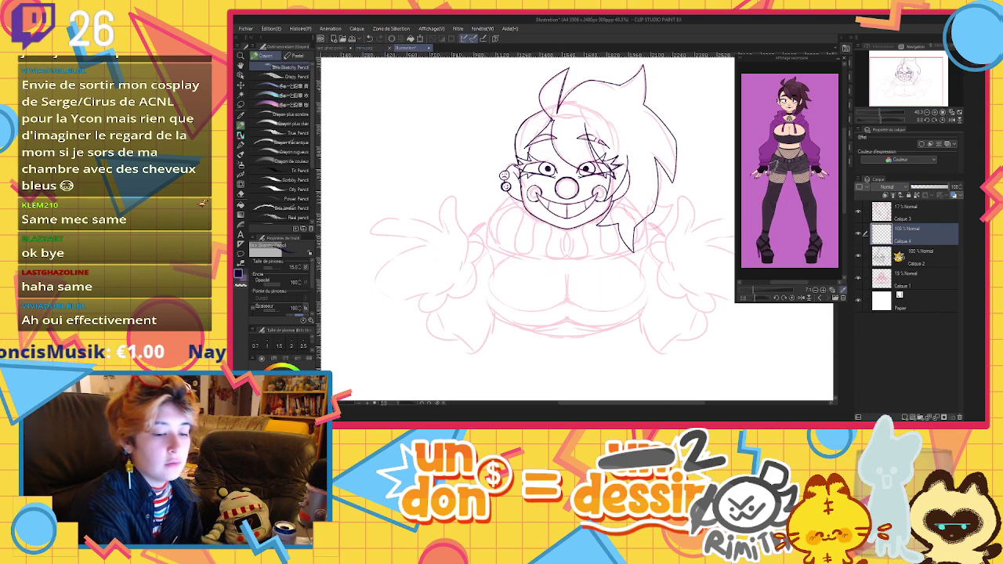
Ink the mirrored ruffled clown collar under the chin and around both sides of the neck on Calque 2
click(900, 256)
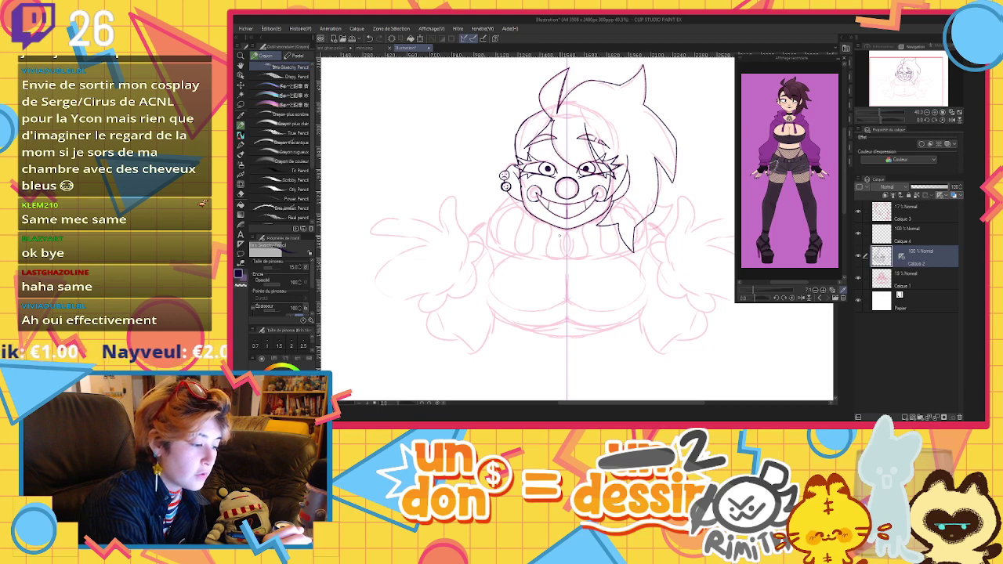
mouse_move(561, 239)
mouse_down()
mouse_move(566, 257)
mouse_move(556, 228)
mouse_move(550, 258)
mouse_move(534, 228)
mouse_up()
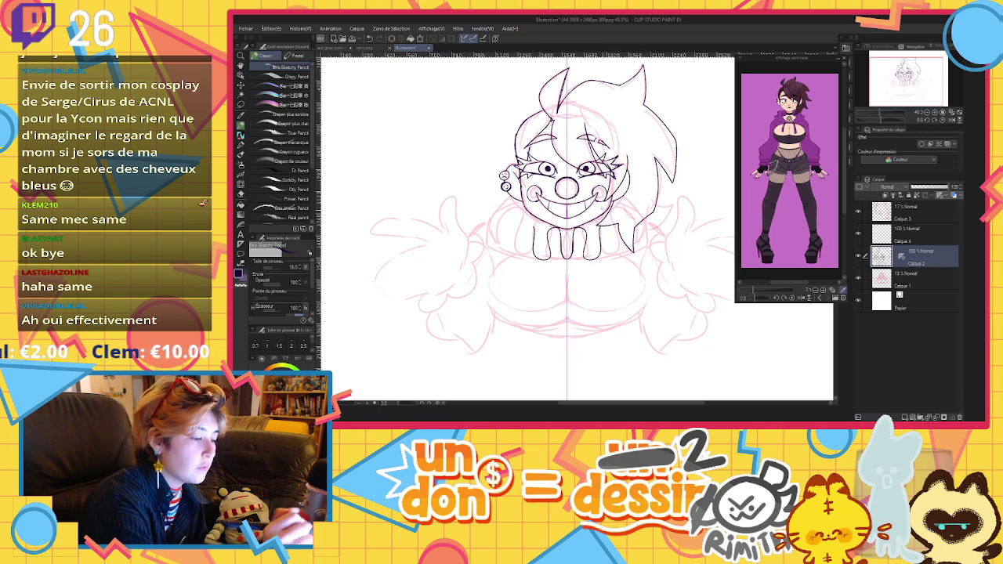
mouse_move(533, 228)
mouse_down()
mouse_move(498, 249)
mouse_move(511, 212)
mouse_up()
drag(632, 200, 642, 242)
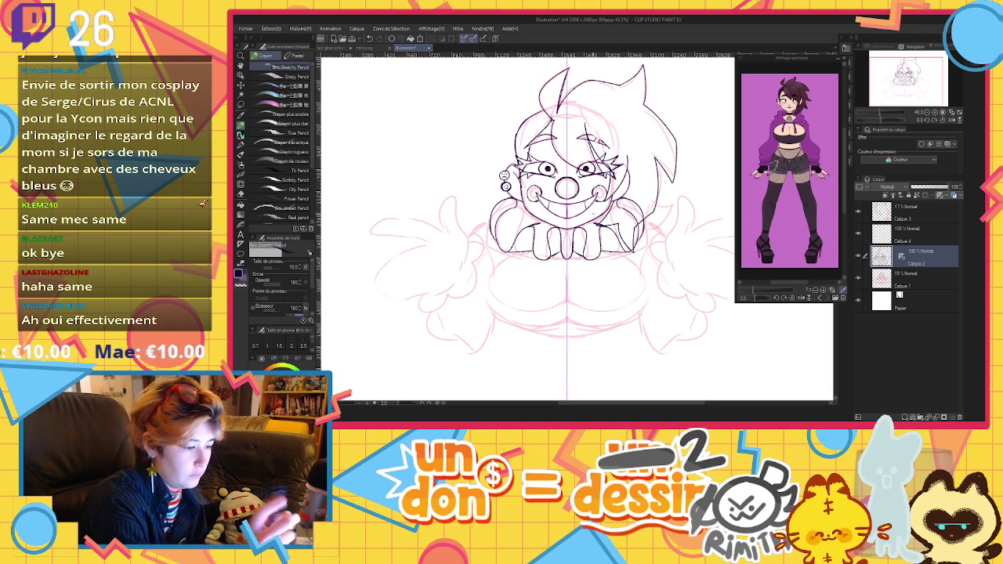
drag(597, 227, 599, 224)
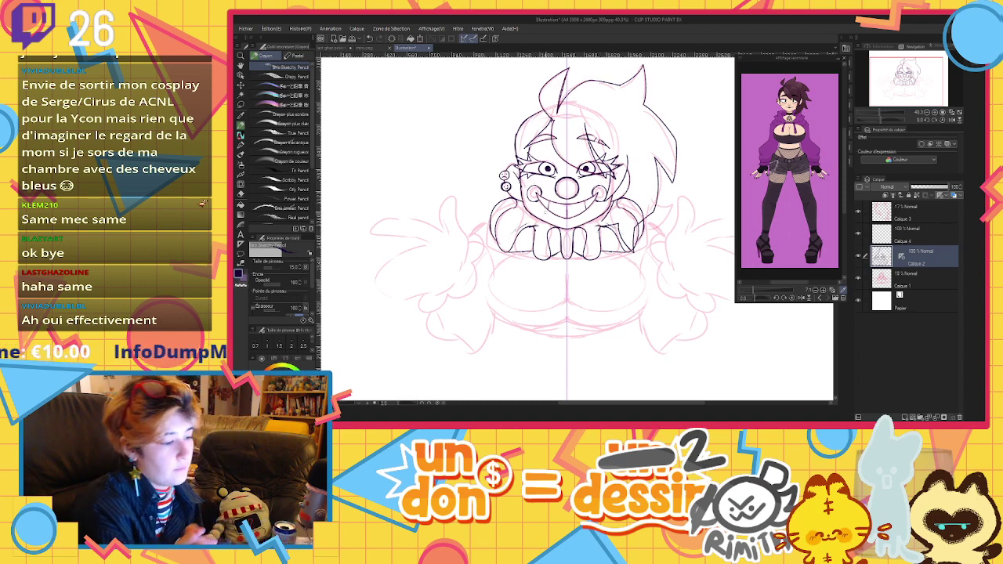
Move the symmetry ruler to Calque 4 and erase the collar lines hidden behind the long hair on Calque 2
drag(902, 257, 885, 254)
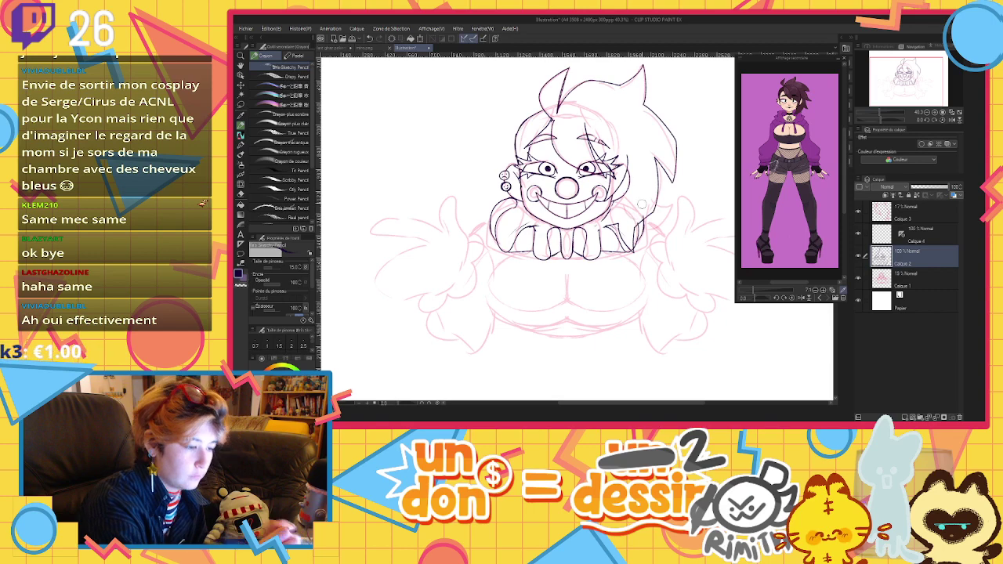
drag(613, 205, 599, 231)
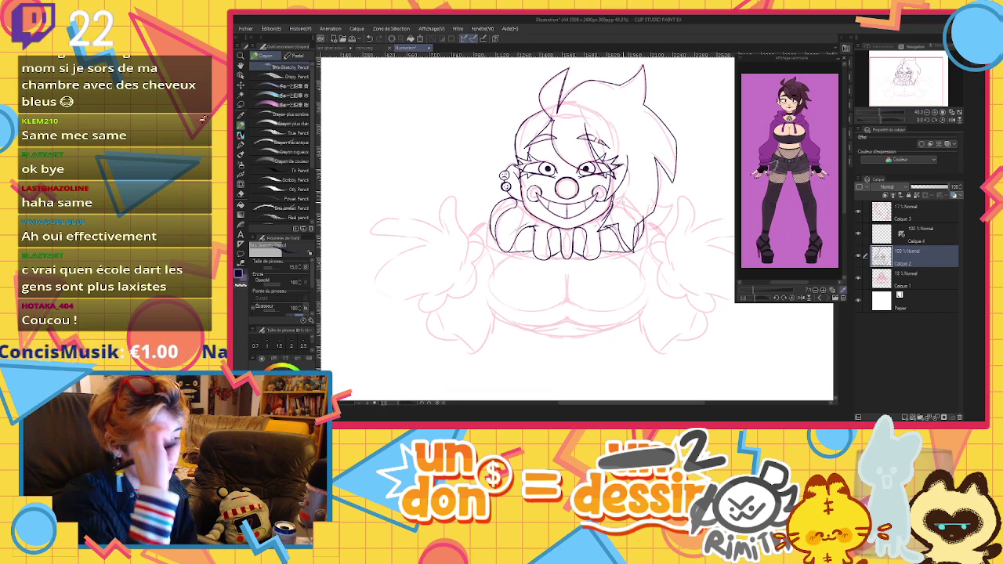
click(859, 255)
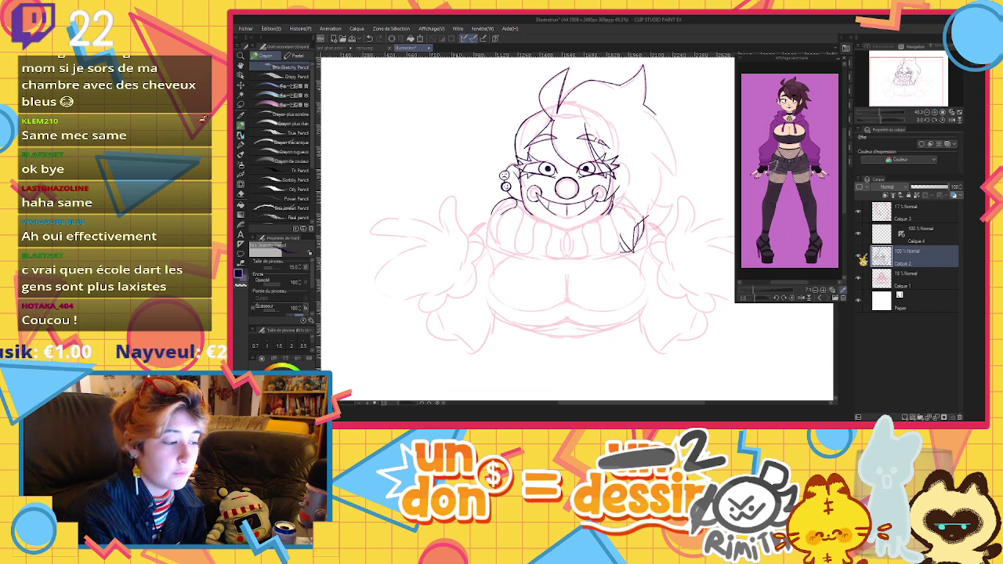
click(859, 256)
Ink the mirrored chest contour, the cleavage line and the lower edge of the top below the collar on Calque 4
click(888, 235)
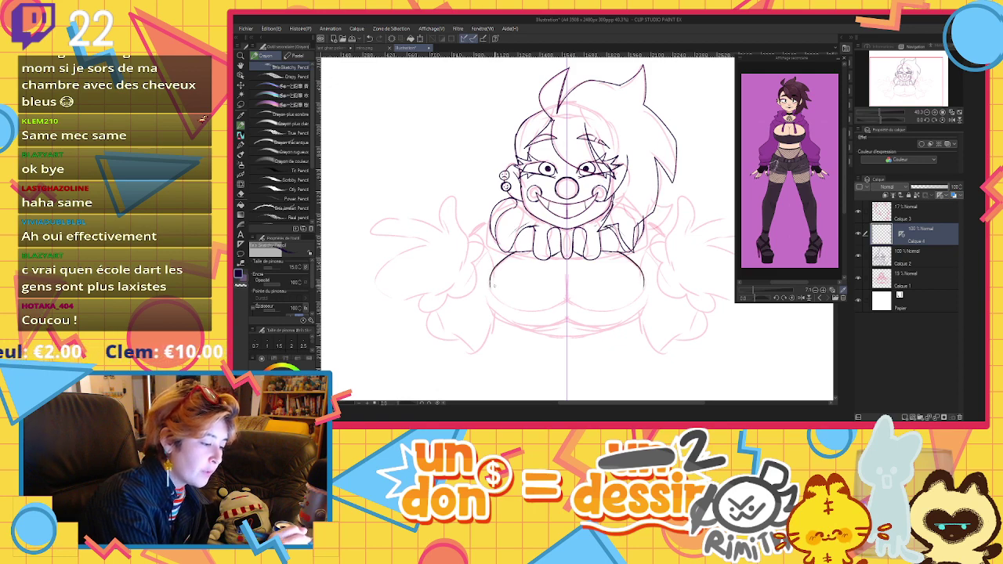
mouse_move(497, 266)
mouse_down()
mouse_move(505, 299)
mouse_move(542, 310)
mouse_move(567, 289)
mouse_up()
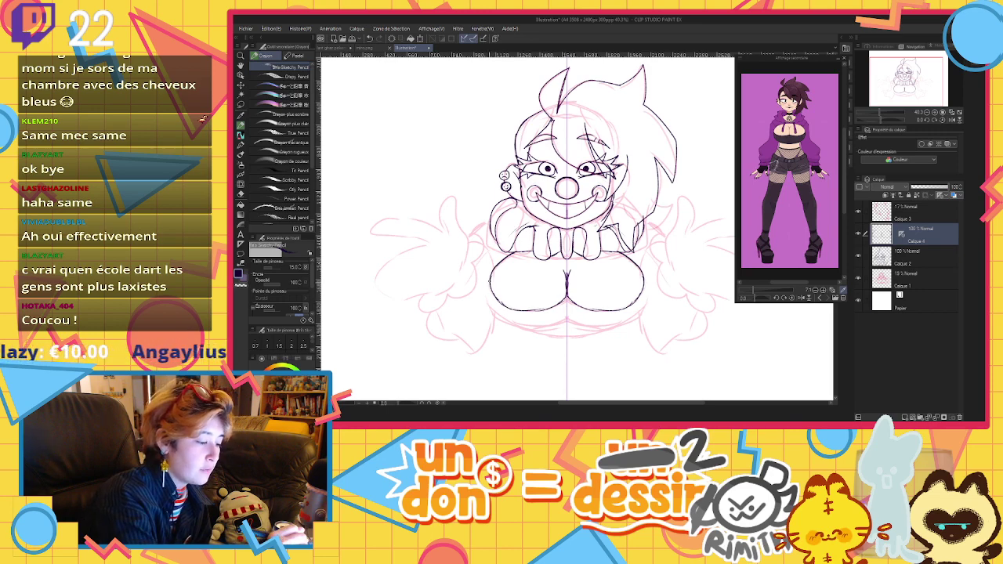
mouse_move(490, 280)
mouse_down()
mouse_move(493, 304)
mouse_move(631, 318)
mouse_up()
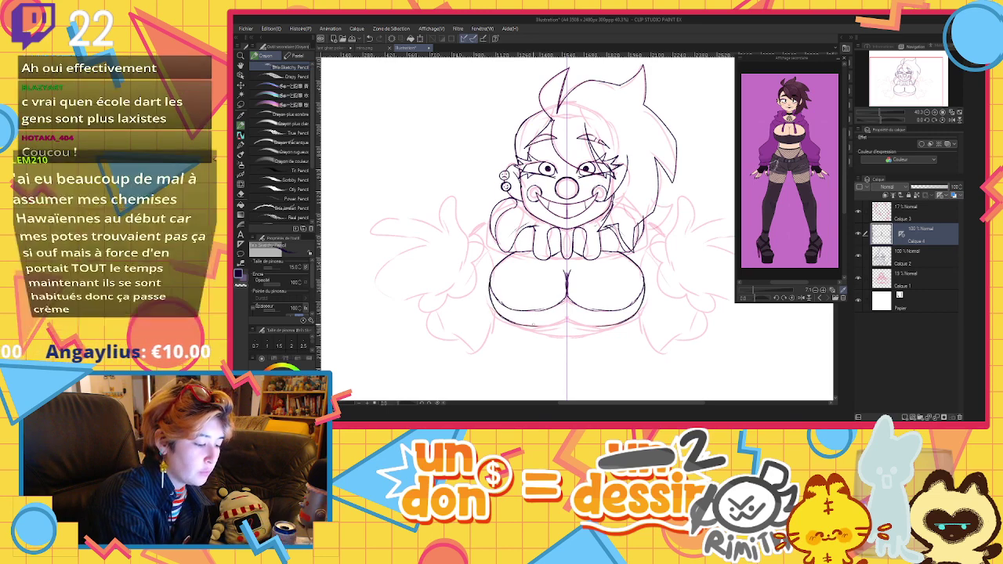
drag(549, 322, 581, 321)
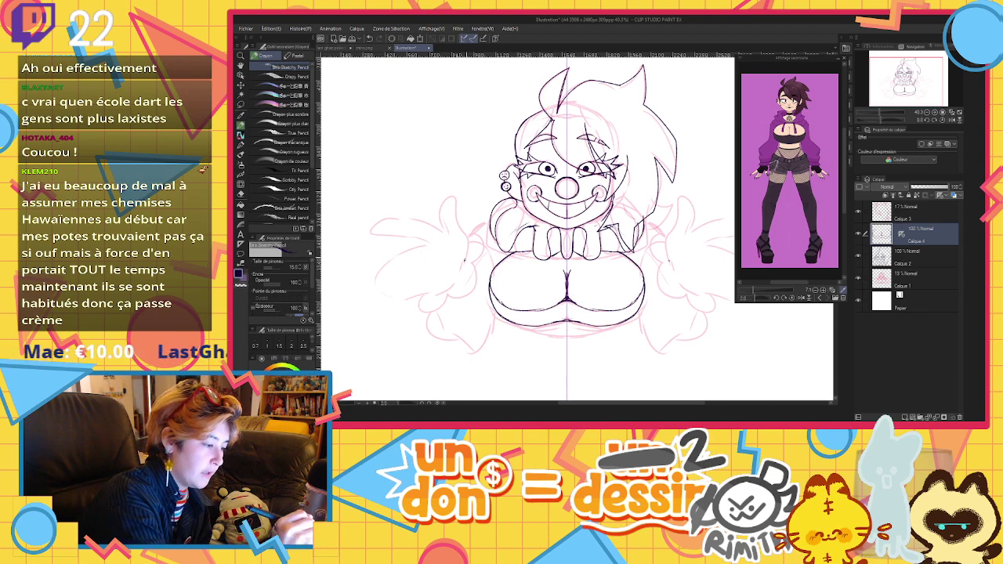
Ink the mirrored open hands with their ruffled cuffs and the puffy sleeves below them on Calque 4
mouse_move(465, 261)
mouse_down()
mouse_move(455, 209)
mouse_move(446, 235)
mouse_move(373, 232)
mouse_move(400, 245)
mouse_move(378, 275)
mouse_move(433, 293)
mouse_move(457, 282)
mouse_move(464, 259)
mouse_up()
mouse_move(376, 284)
mouse_down()
mouse_move(421, 265)
mouse_move(424, 276)
mouse_move(453, 268)
mouse_up()
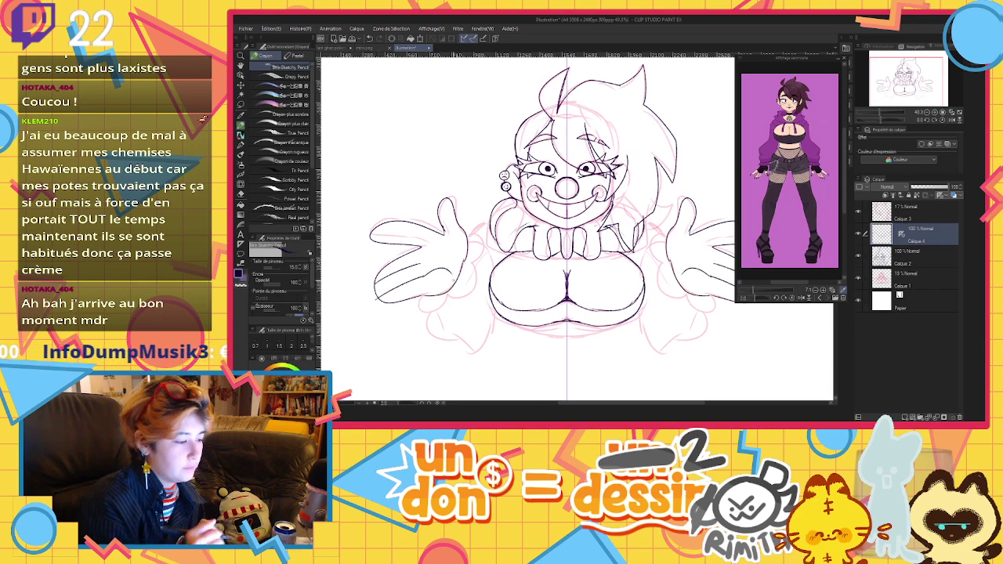
mouse_move(461, 225)
mouse_down()
mouse_move(482, 250)
mouse_move(470, 284)
mouse_move(445, 306)
mouse_move(418, 308)
mouse_move(447, 309)
mouse_up()
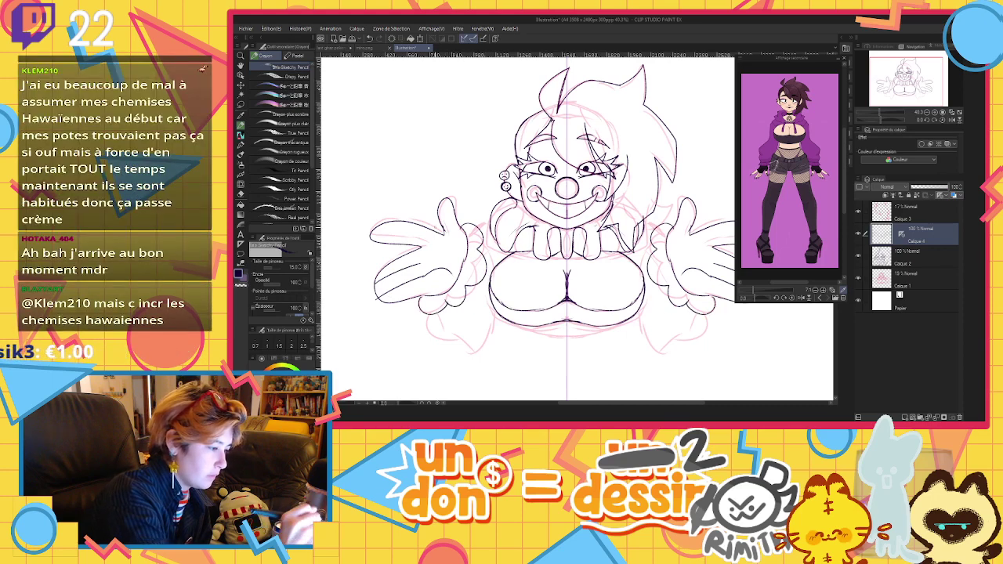
drag(433, 231, 442, 222)
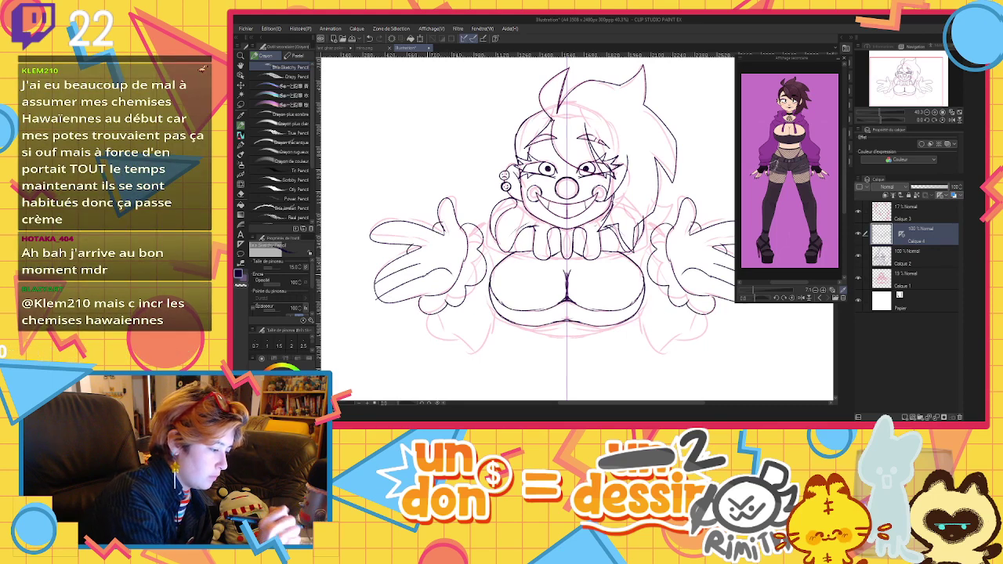
mouse_move(425, 312)
mouse_down()
mouse_move(453, 338)
mouse_move(491, 336)
mouse_up()
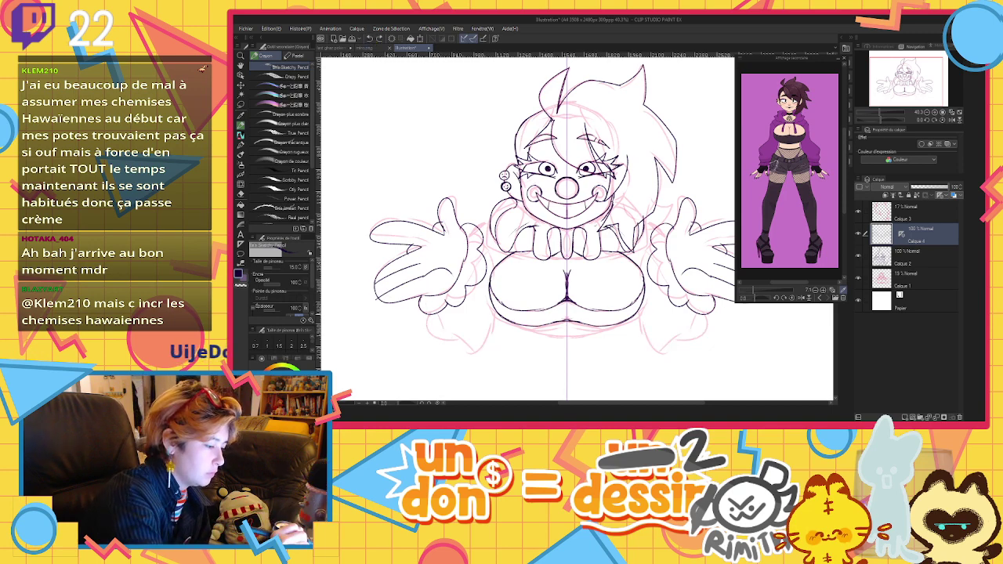
mouse_move(430, 315)
mouse_down()
mouse_move(451, 335)
mouse_move(496, 346)
mouse_move(497, 322)
mouse_up()
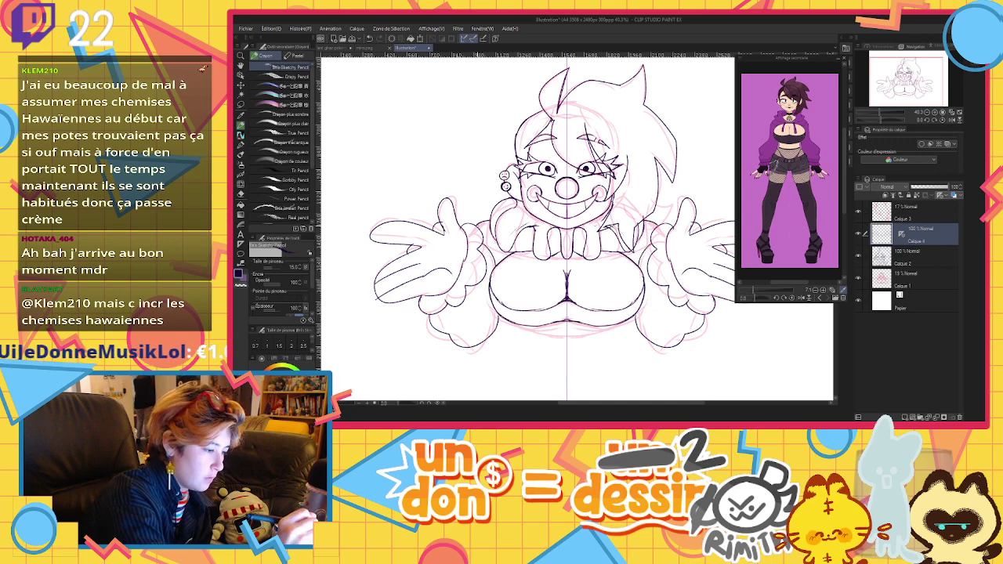
Hide the pink sketch layers Calque 1 and Calque 3 and turn the line art black
scroll(508, 222, down, 3)
scroll(563, 206, up, 2)
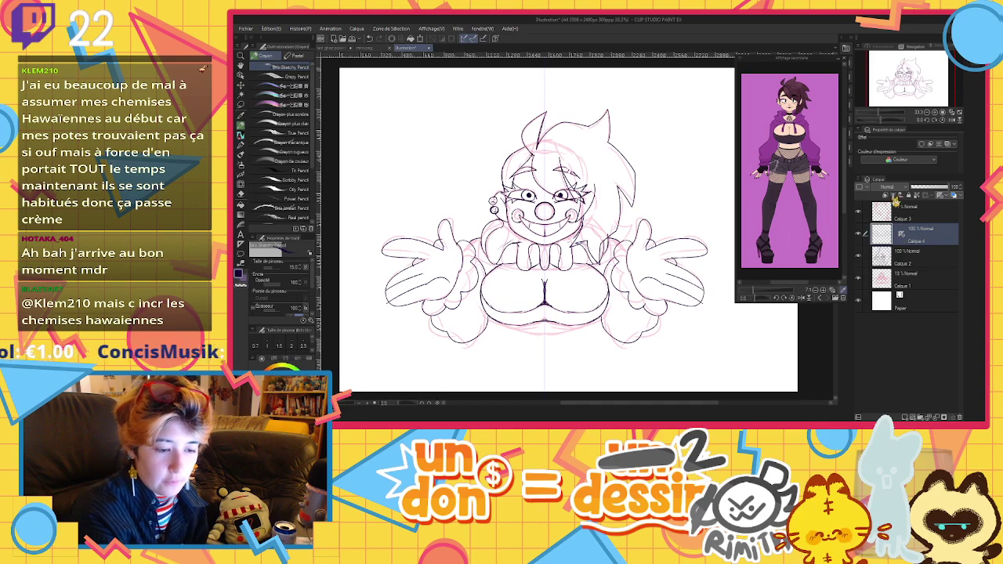
click(860, 279)
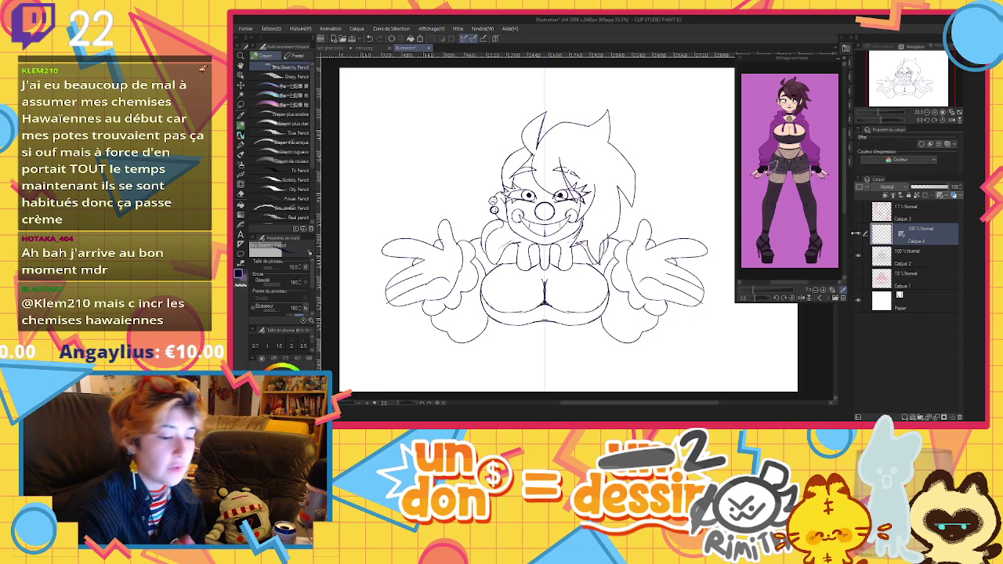
click(897, 252)
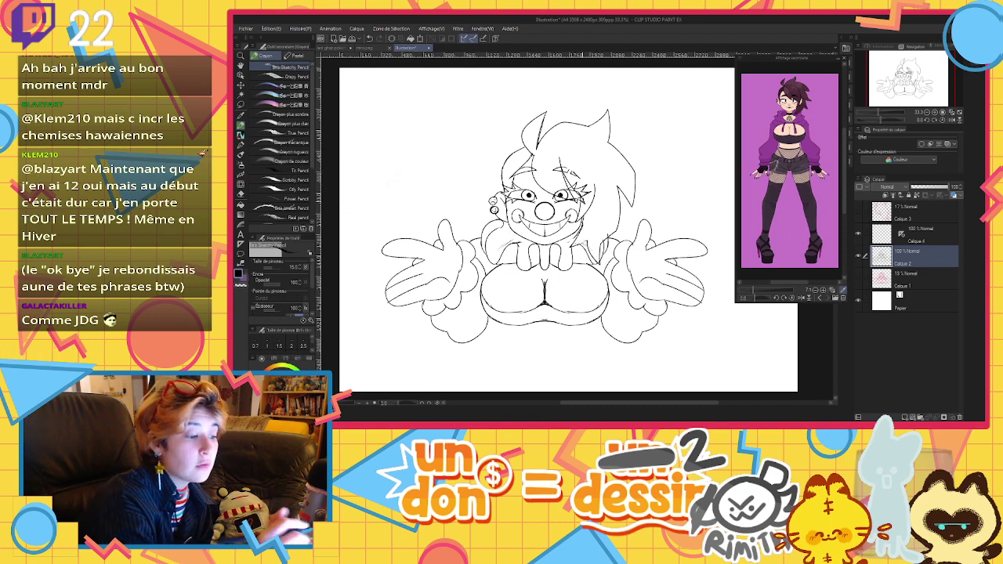
Retouch the line where the hair lock meets the collar on Calque 2, duplicate that layer and return to the original
drag(575, 242, 589, 255)
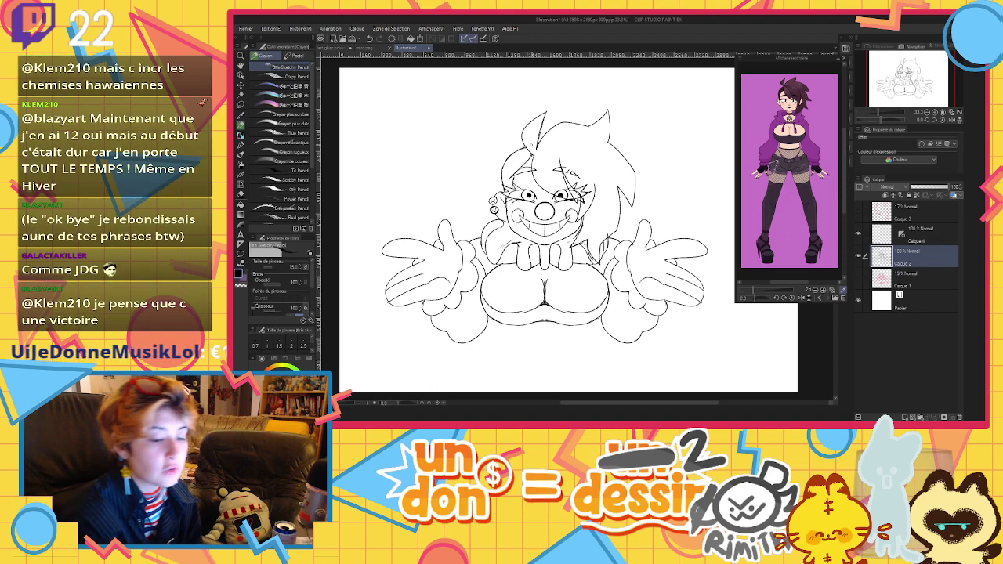
key(ctrl+v)
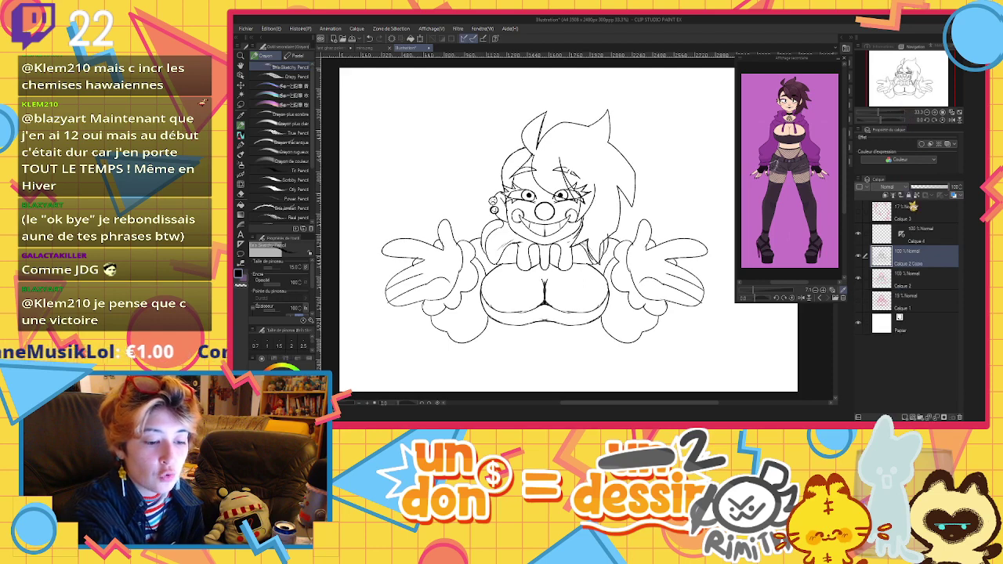
click(905, 277)
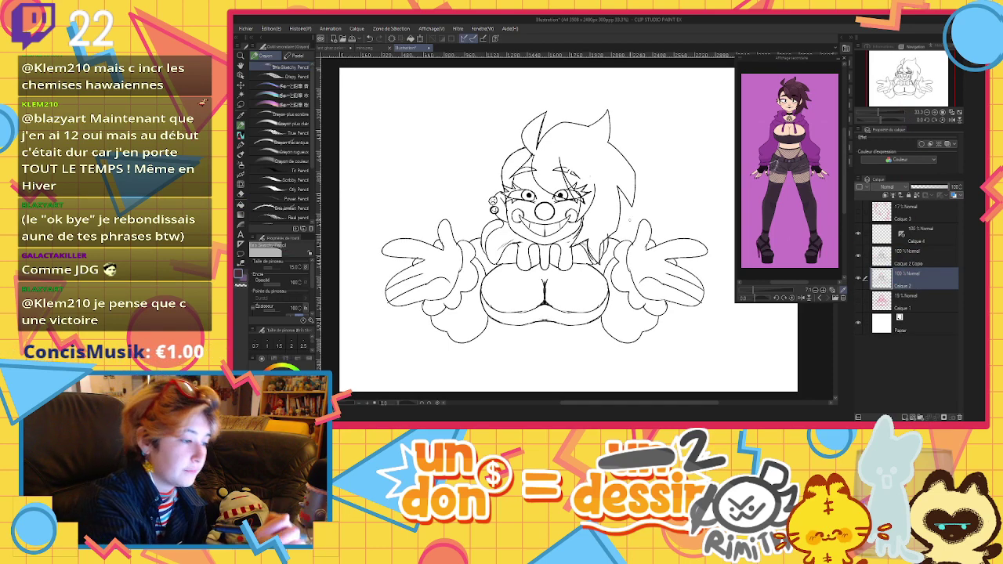
Fill the main hair mass and the section beside the forehead with dark purple-brown on Calque 2
key(g)
click(616, 157)
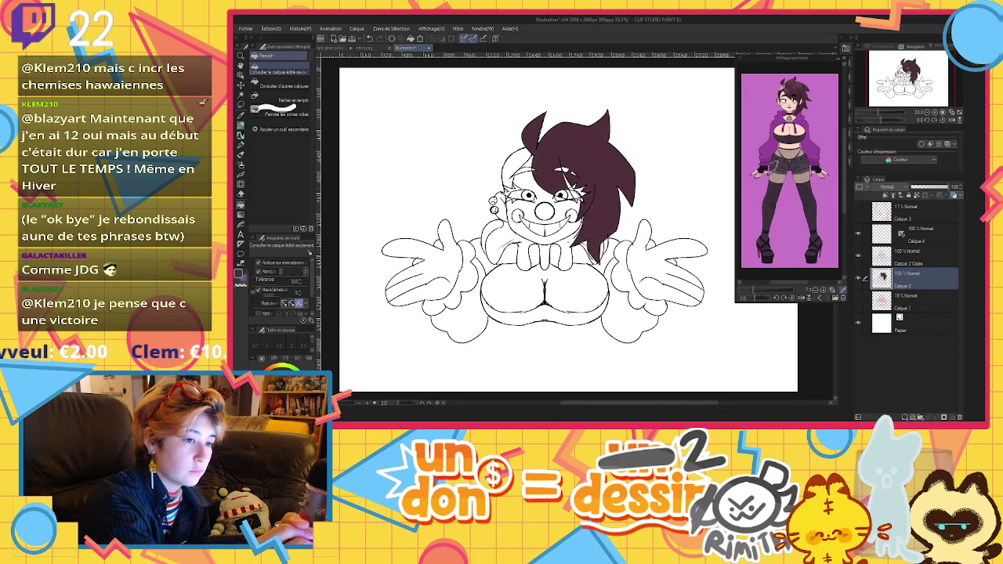
click(526, 150)
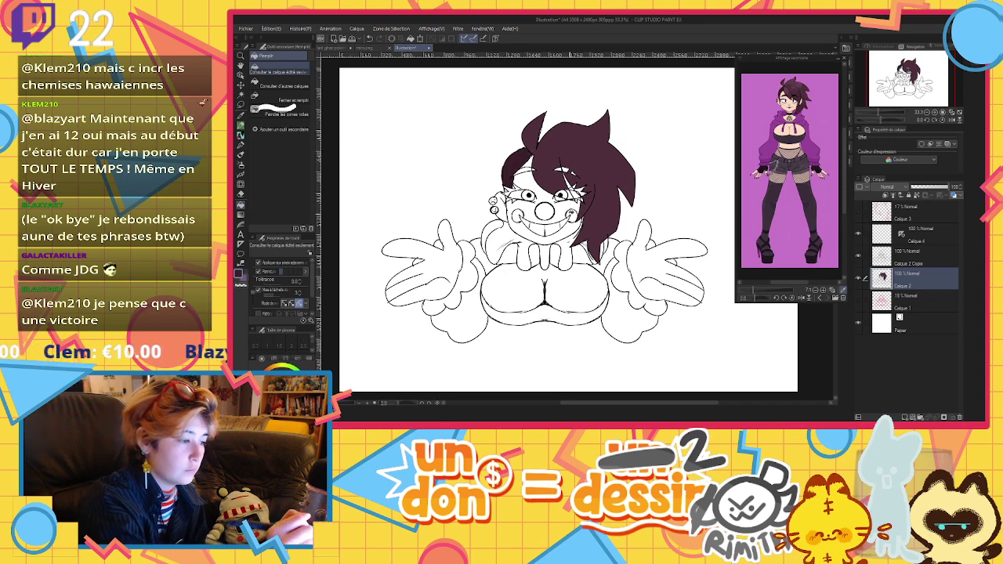
Fill the chest with the skin colour sampled from the reference character and pick white from the canvas
alt+click(785, 132)
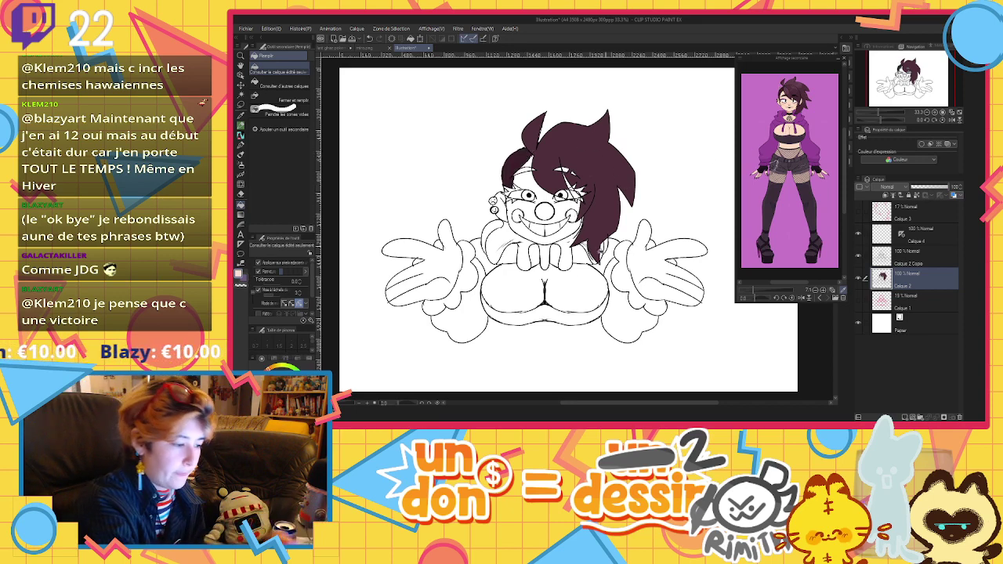
click(567, 288)
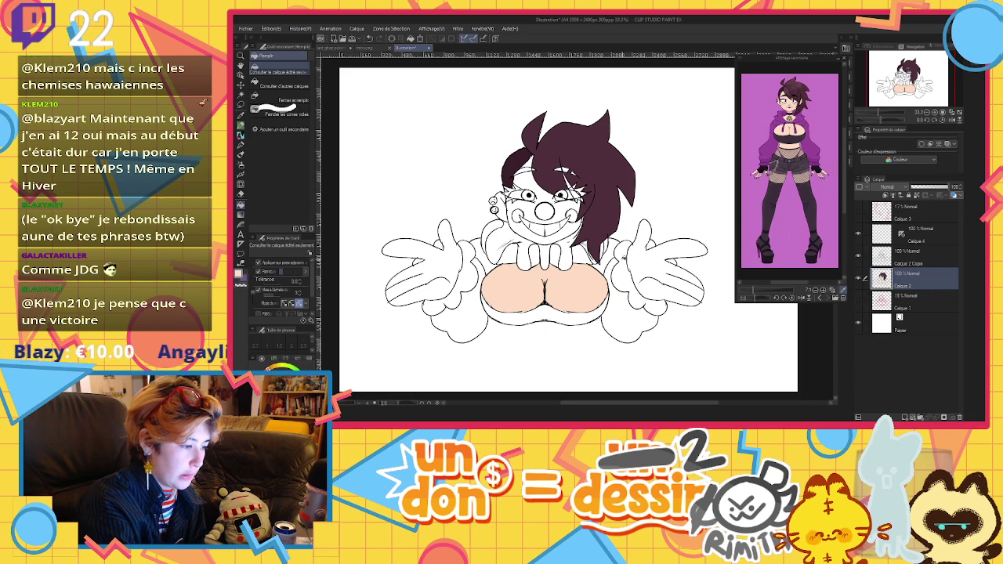
alt+click(640, 211)
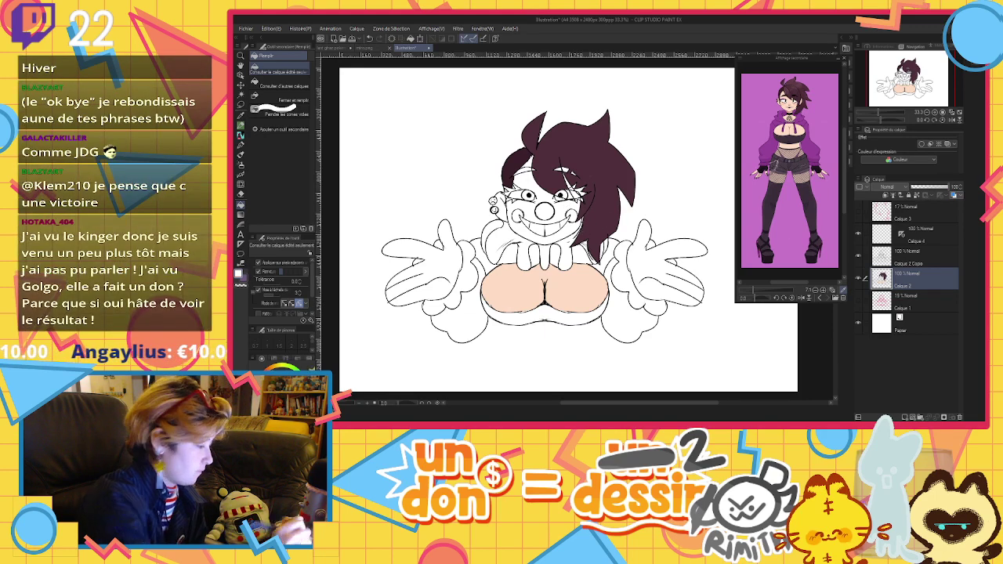
Fill the clown's nose with dark purple sampled from the reference character's jacket
key(x)
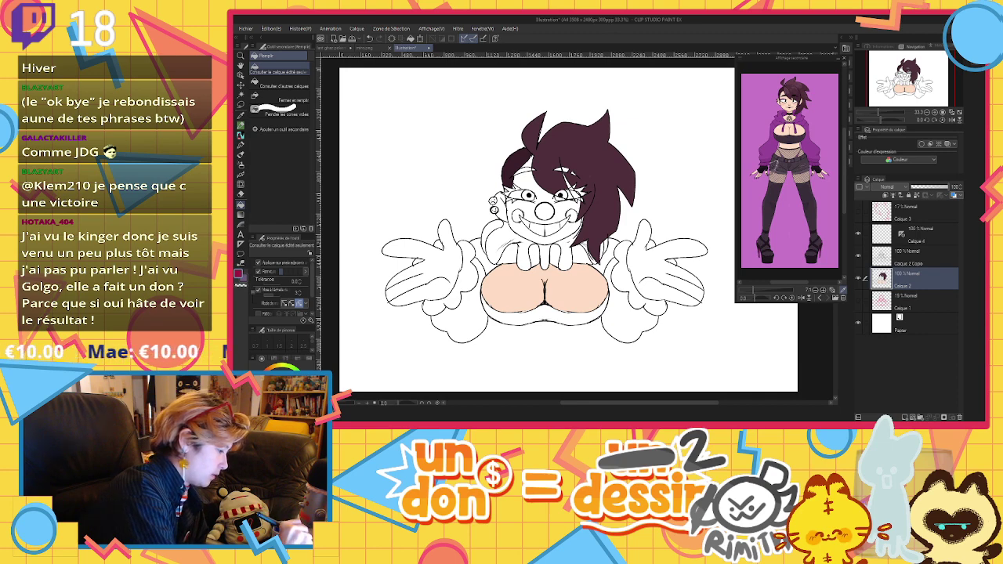
click(549, 210)
click(369, 38)
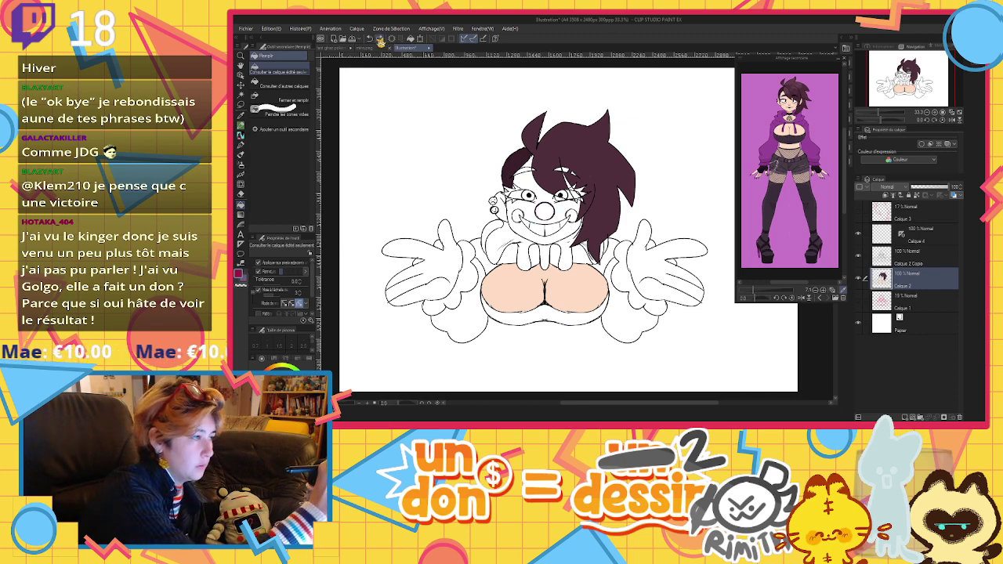
click(764, 144)
click(766, 148)
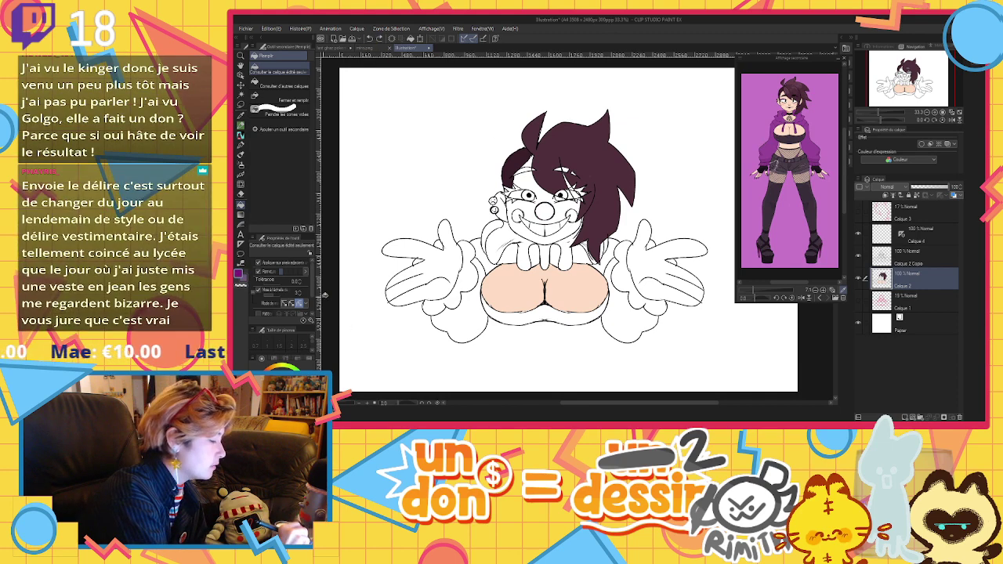
click(544, 211)
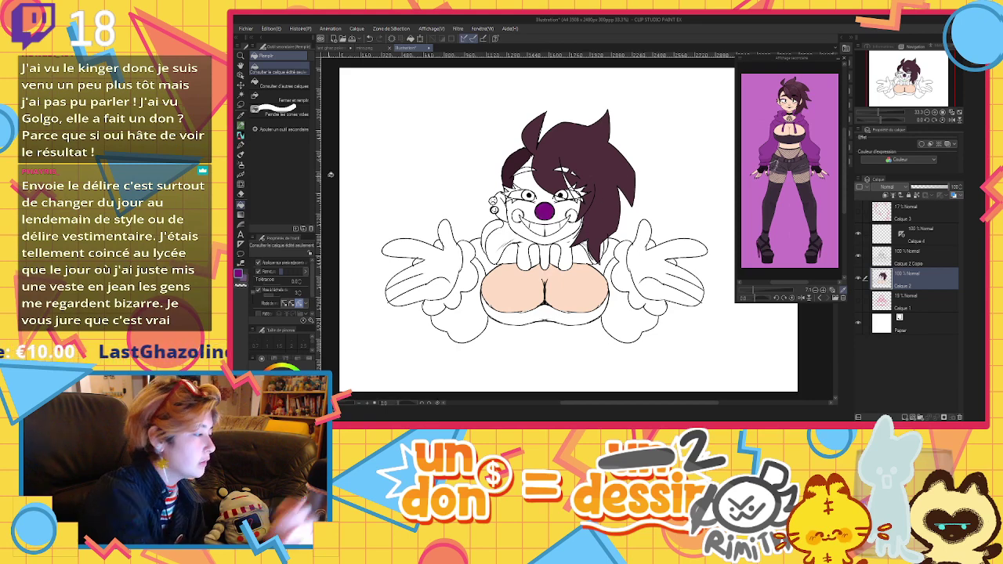
Paint a lighter purple highlight on the nose with the pen and fill both cheek circles with that purple
key(p)
click(287, 377)
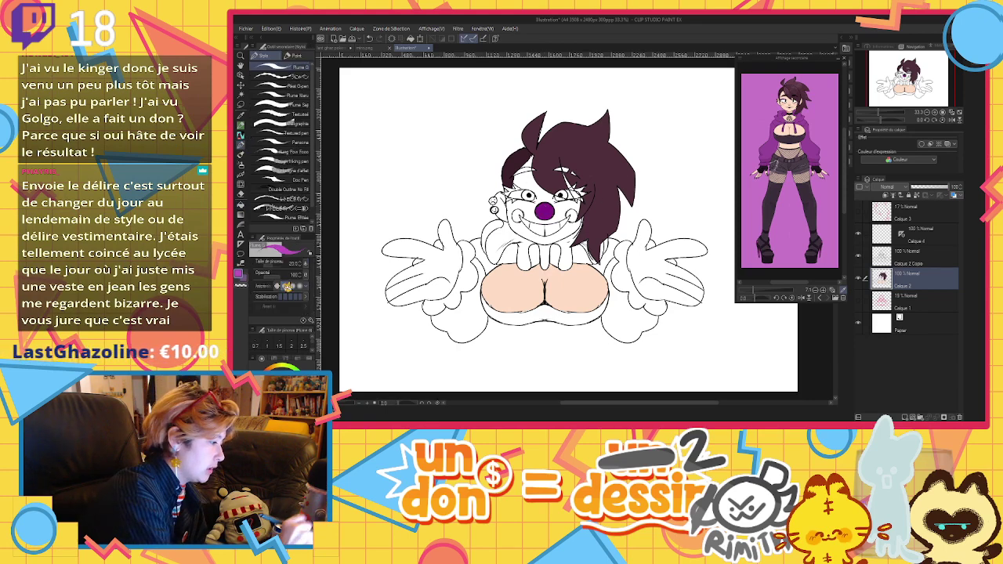
click(279, 267)
click(541, 209)
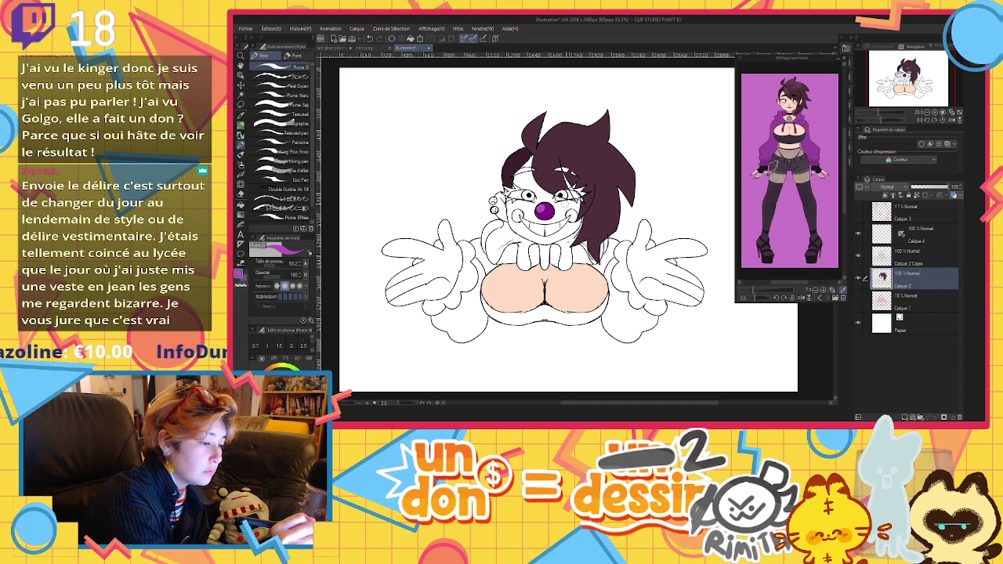
key(g)
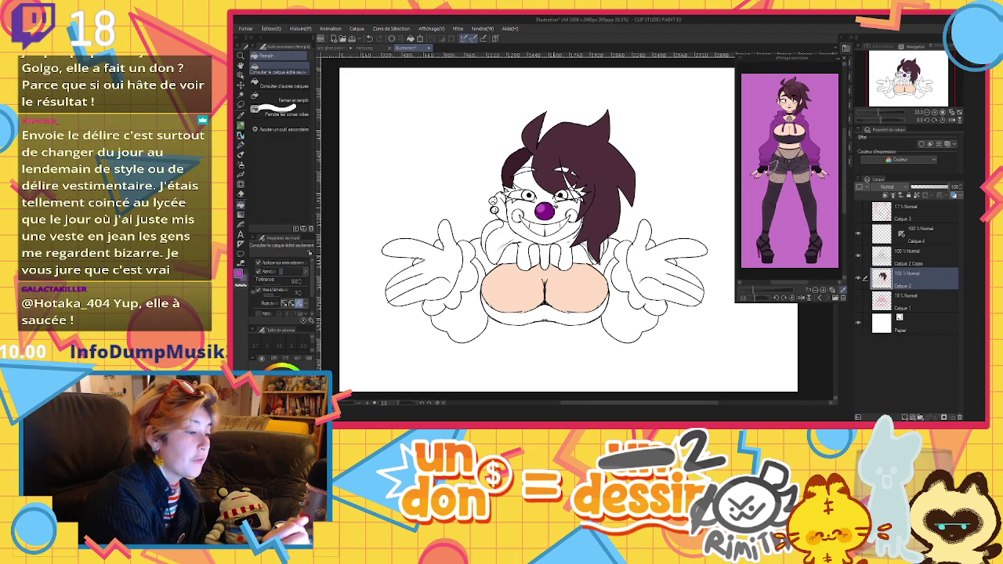
click(574, 213)
click(518, 213)
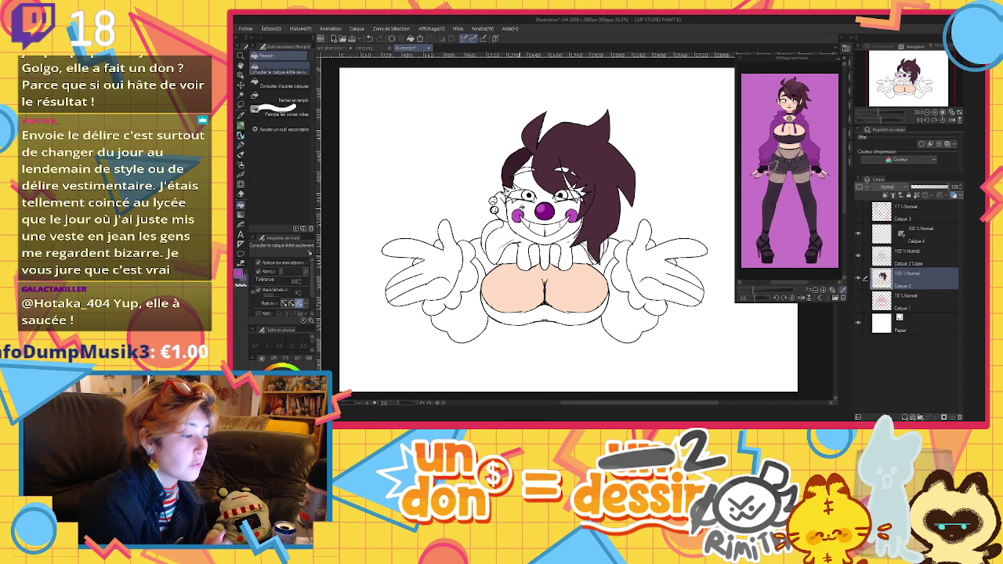
Colour the irises with greens sampled from the reference eye and paint hair colour over the eye beneath the fringe
scroll(796, 93, up, 8)
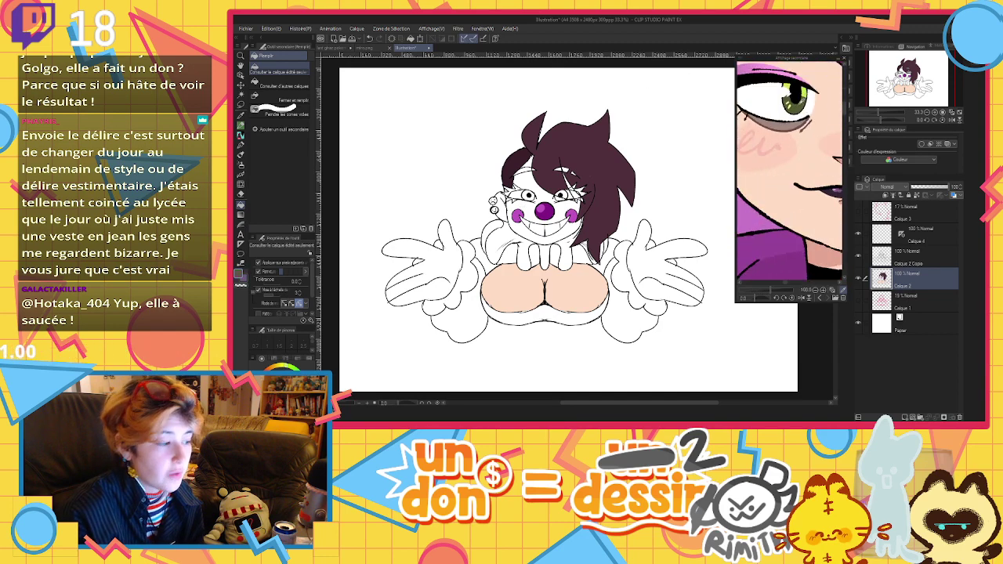
click(528, 196)
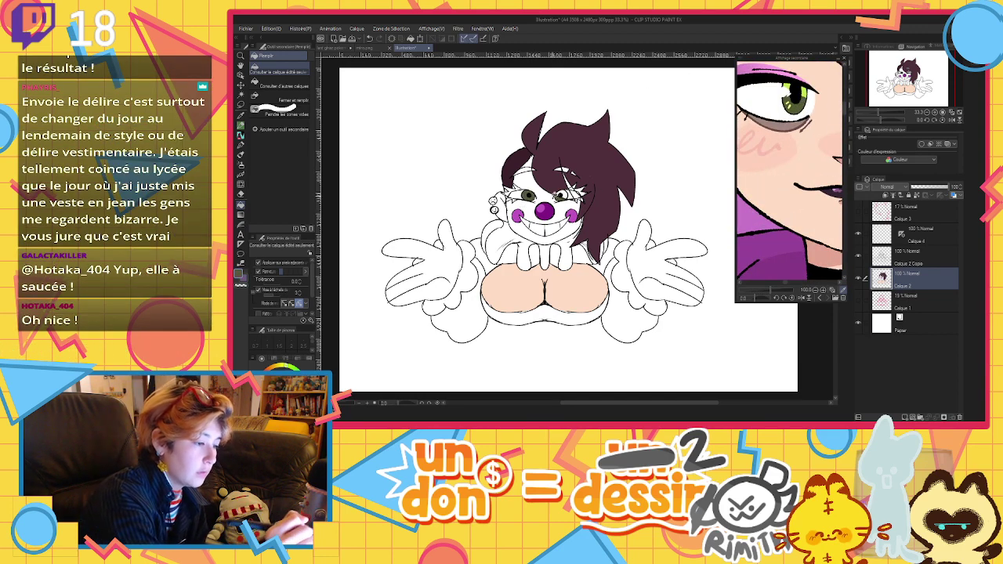
key(p)
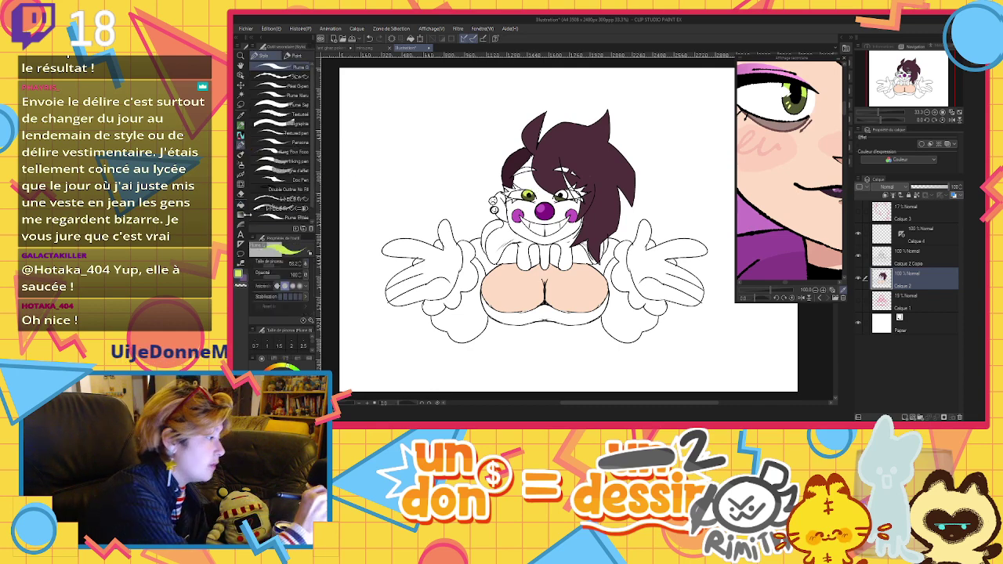
alt+click(560, 176)
drag(559, 175, 558, 194)
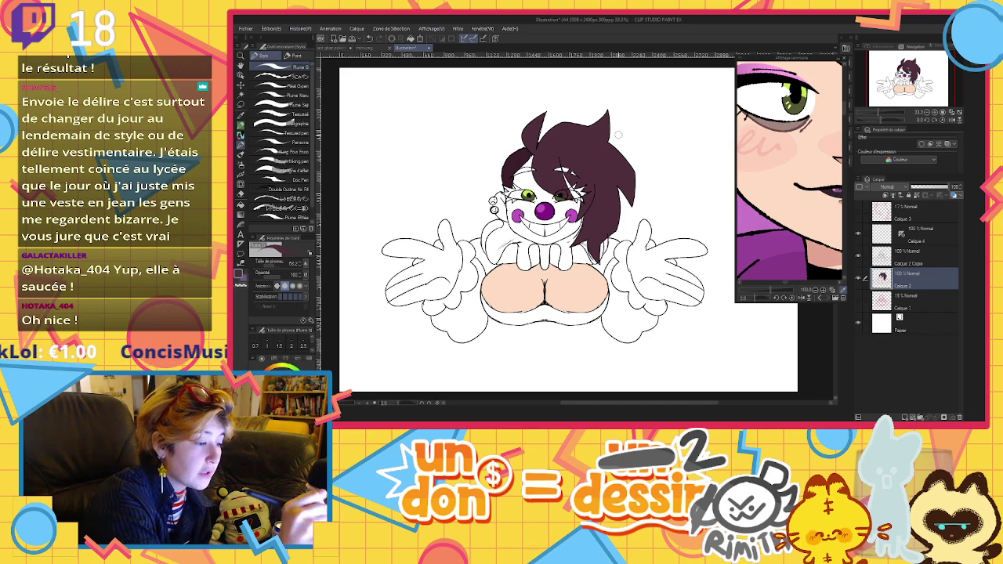
Fill both eyebrows with black on the Calque 2 Copie layer and pick the hair colour with the pen
click(892, 252)
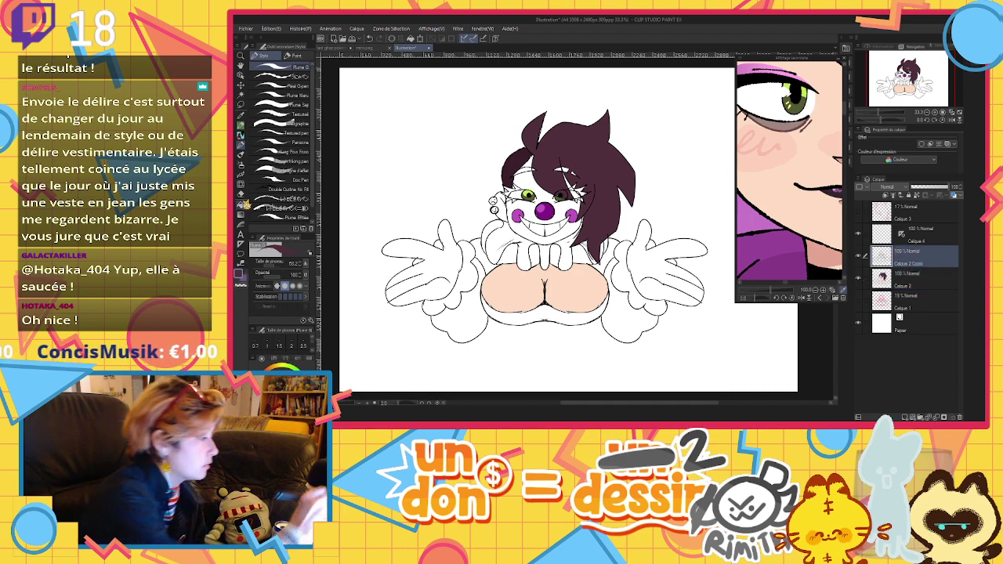
click(241, 205)
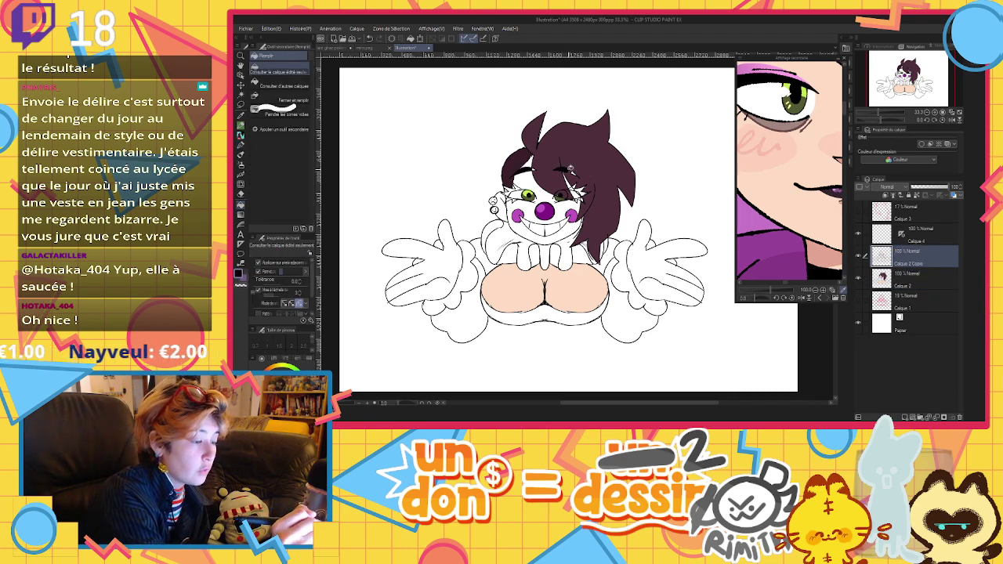
click(242, 155)
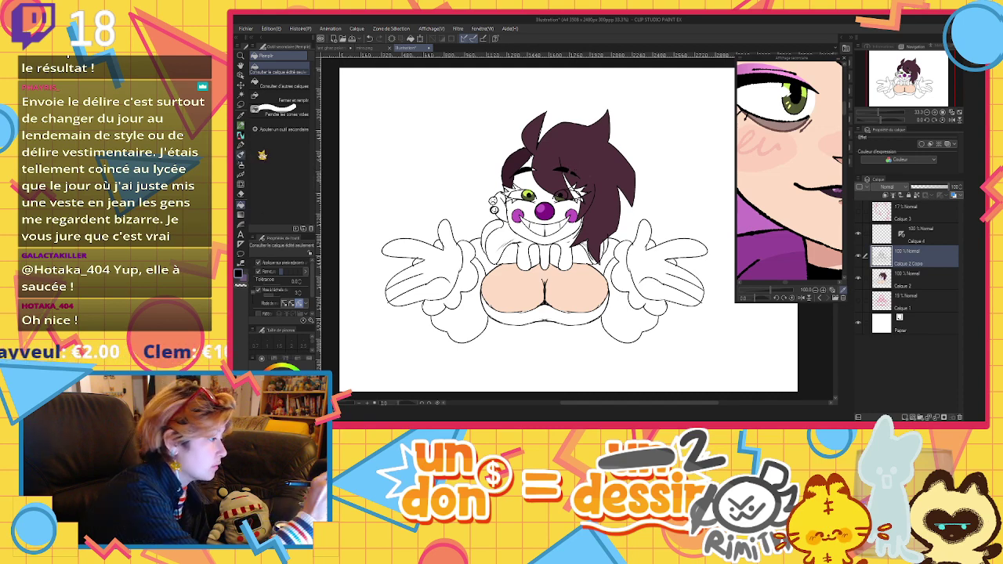
click(240, 145)
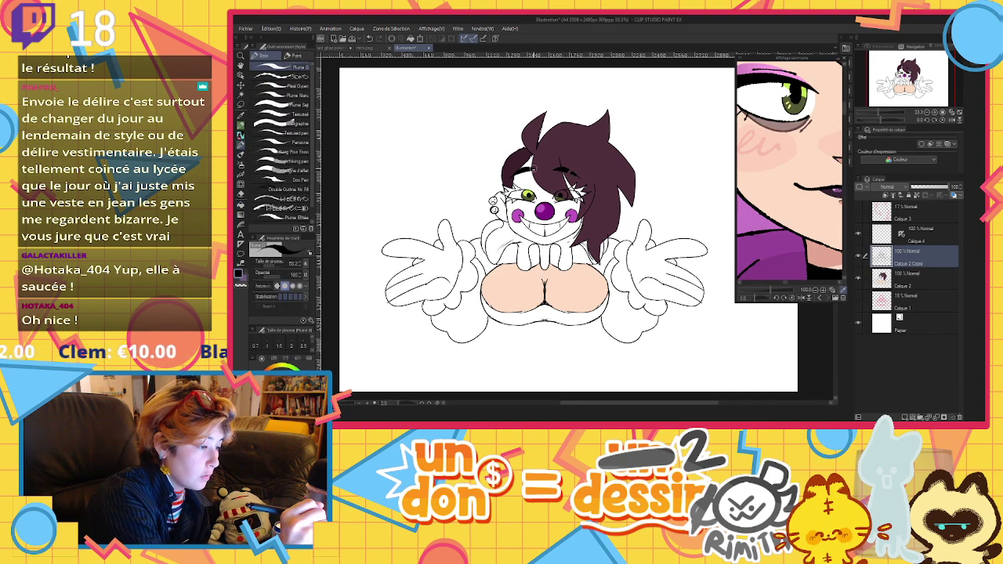
alt+click(534, 169)
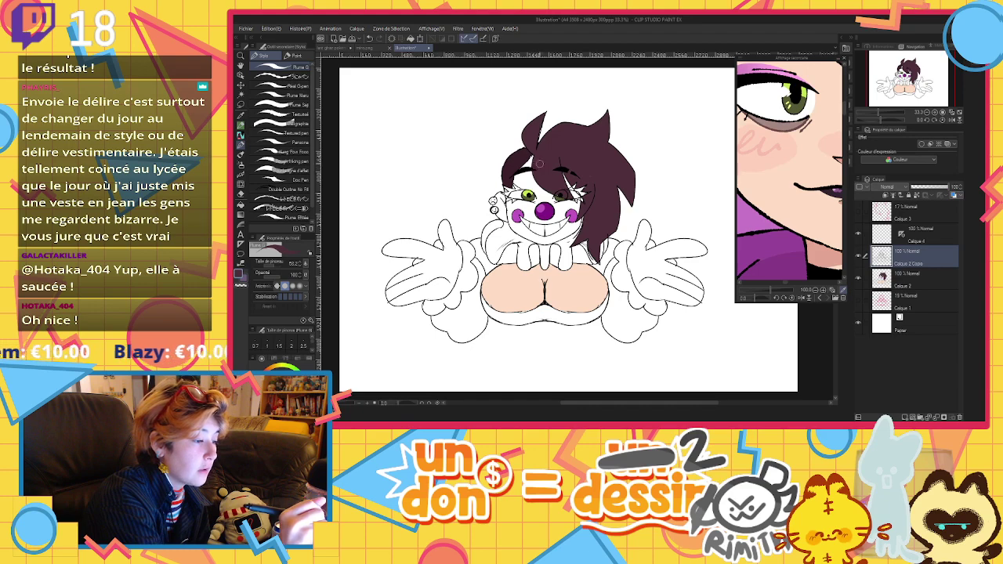
Paint lilac eyeshadow sampled from the reference on Calque 2 and colour the ear in skin tone with gold earrings
click(884, 281)
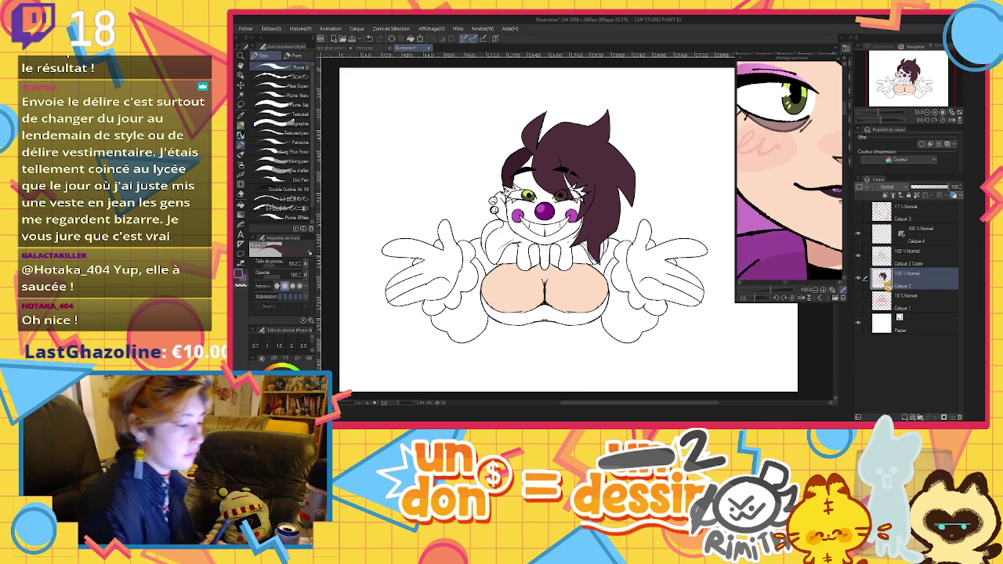
click(748, 66)
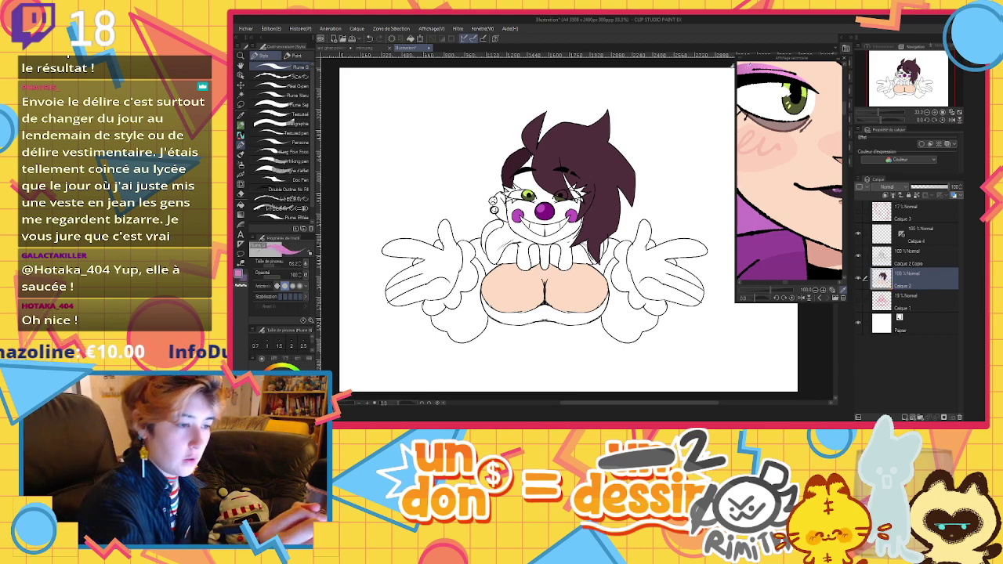
key(g)
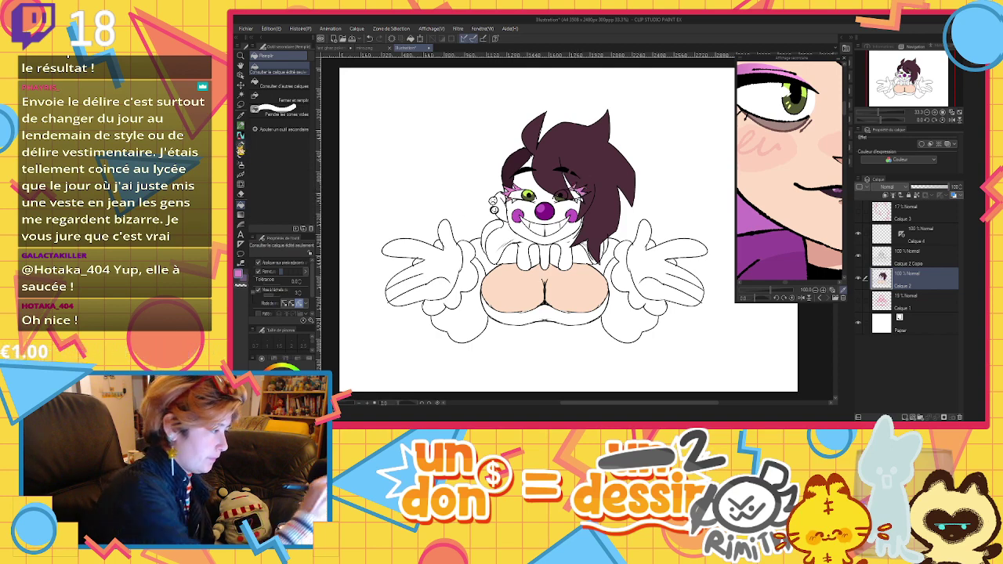
key(p)
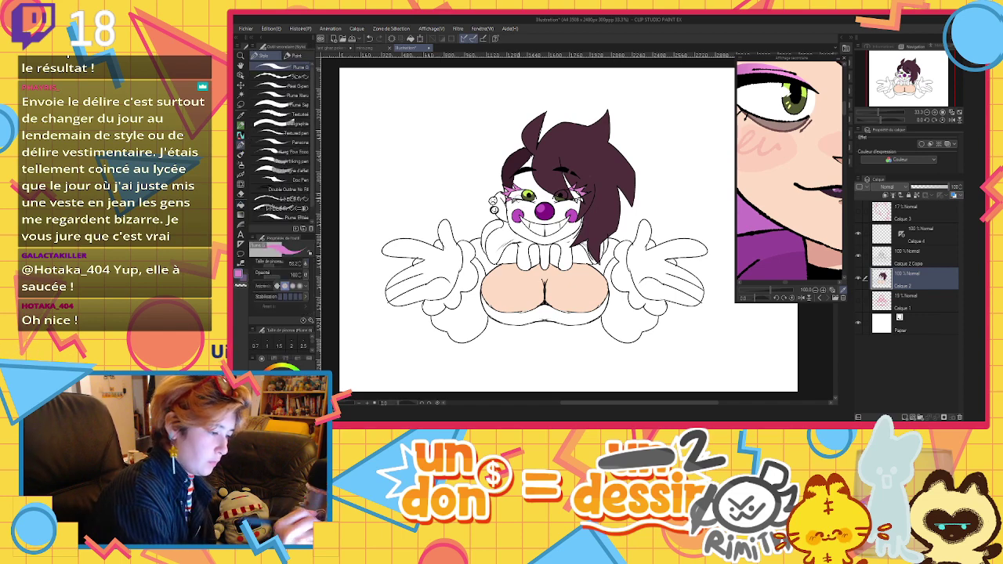
key(g)
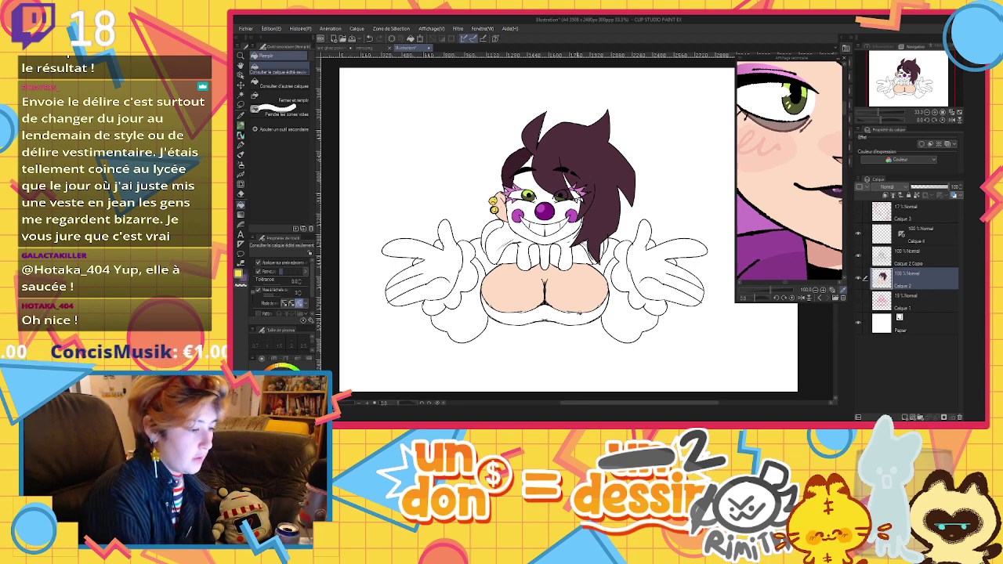
Paint purple stripes along the folds of the white ruff collar
click(241, 145)
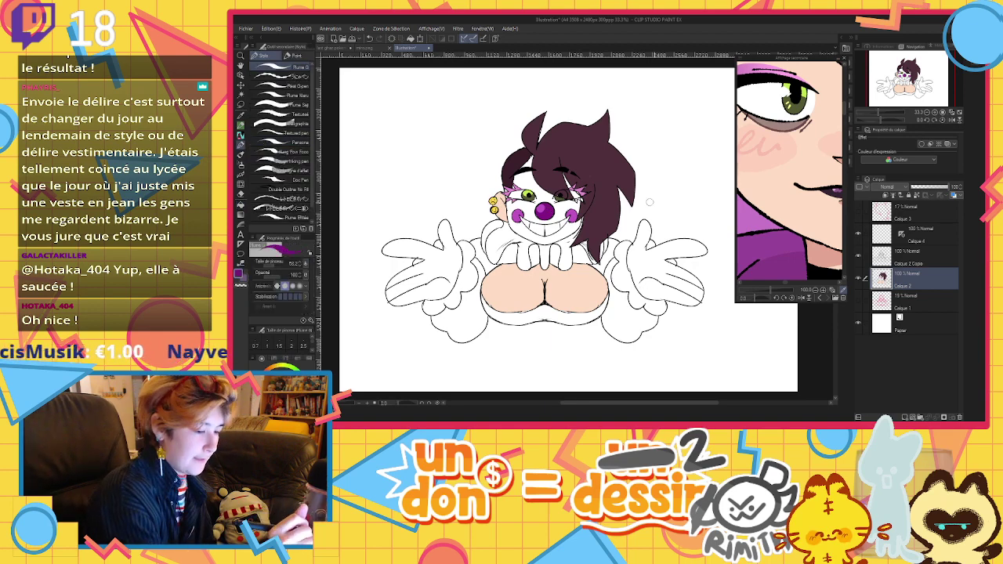
mouse_move(505, 223)
mouse_down()
mouse_move(490, 258)
mouse_move(500, 239)
mouse_move(526, 248)
mouse_move(529, 266)
mouse_move(561, 264)
mouse_up()
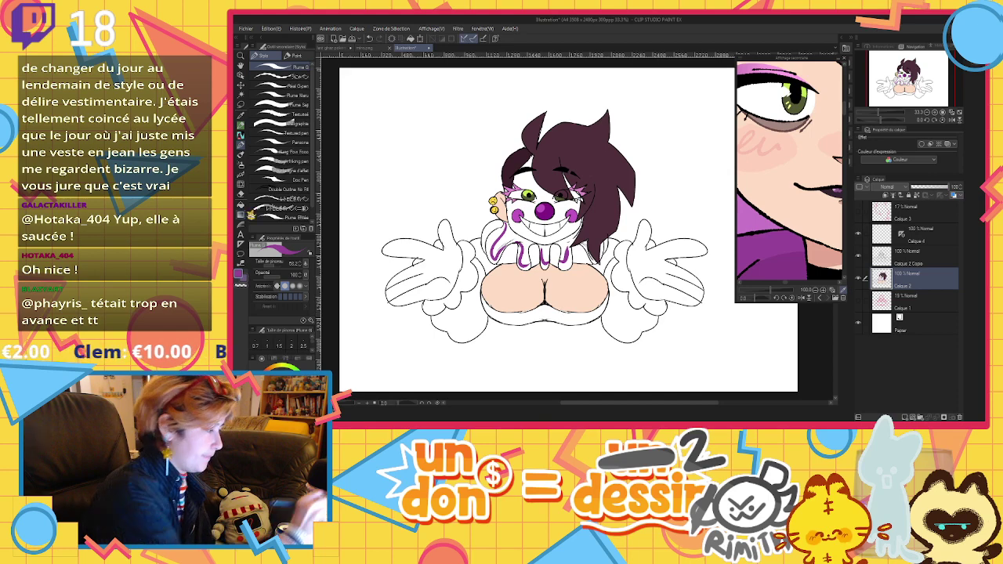
Fill both puffy sleeves and shoulders with light purple and the top below the chest with dark purple
click(241, 205)
click(464, 323)
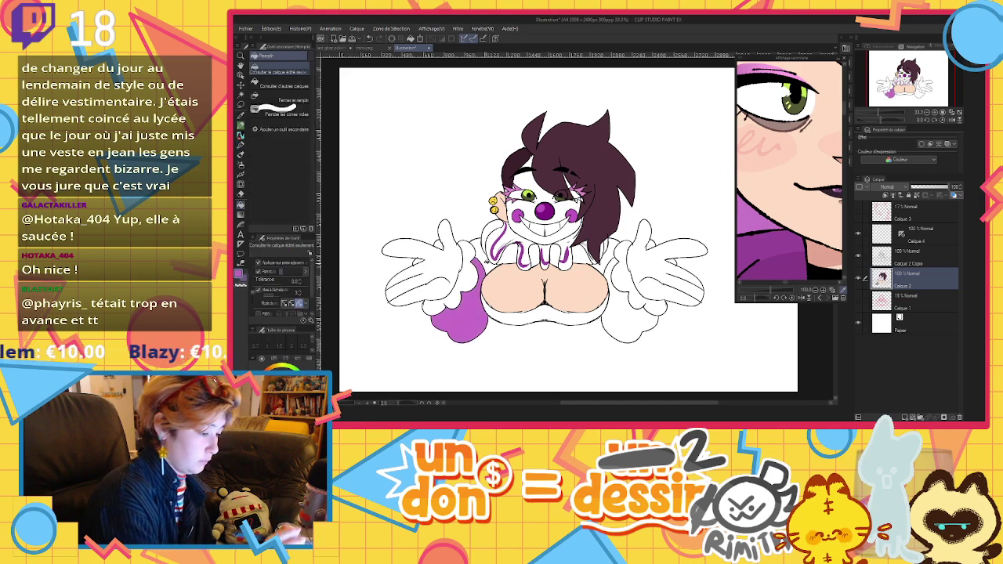
click(481, 255)
click(607, 256)
click(634, 311)
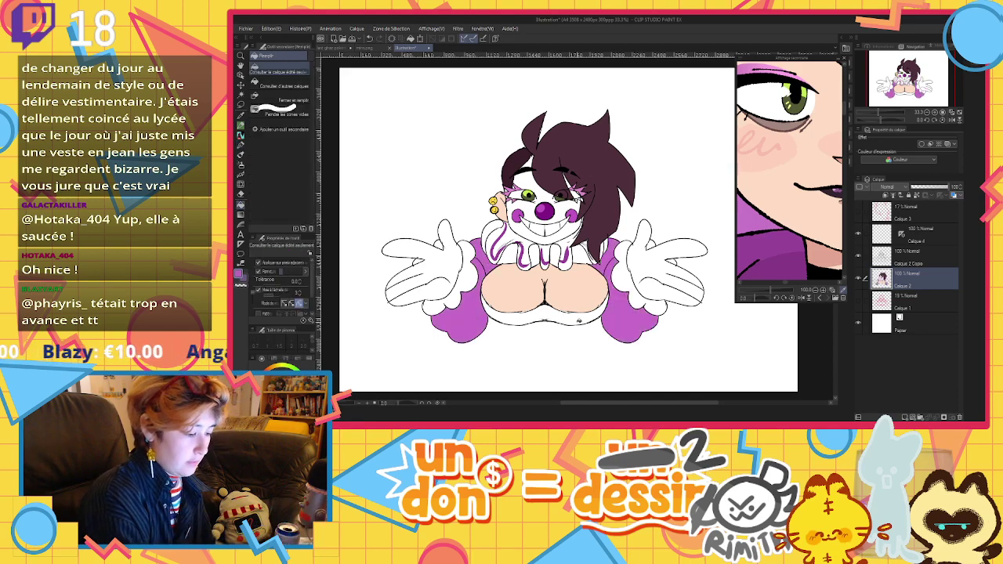
click(527, 313)
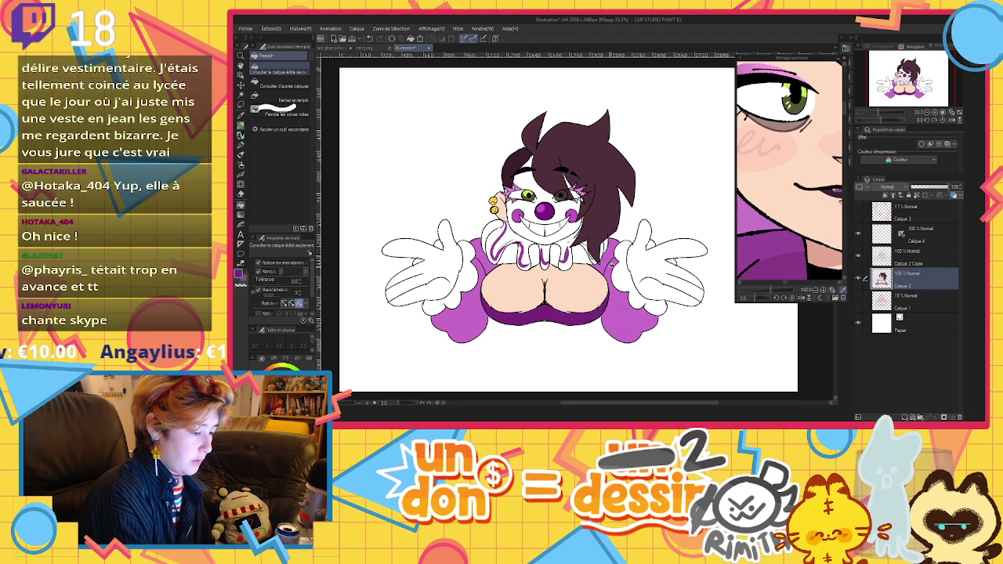
Paint polka dots on both sleeves in a lighter tint of the sleeve purple
click(241, 145)
alt+click(473, 246)
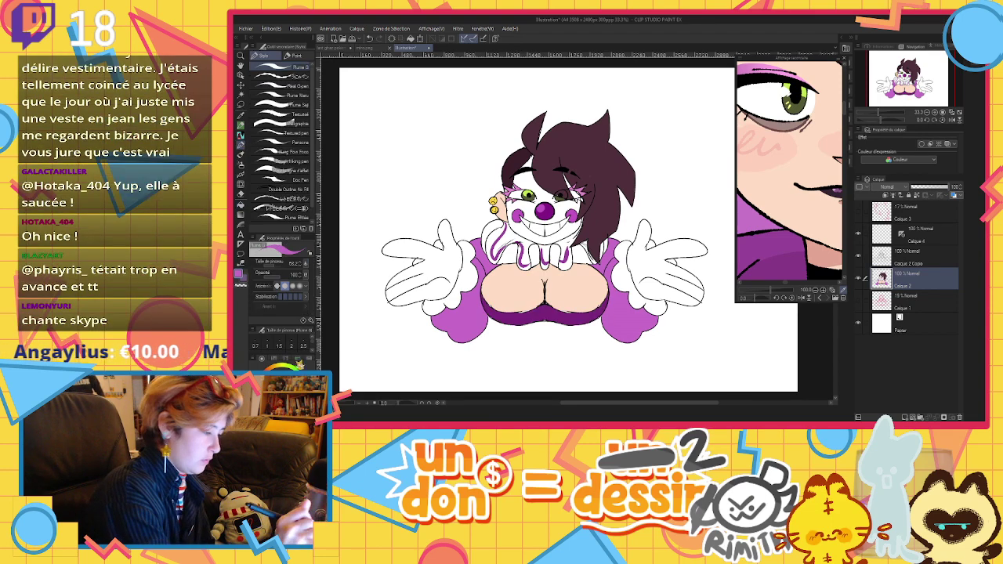
click(283, 380)
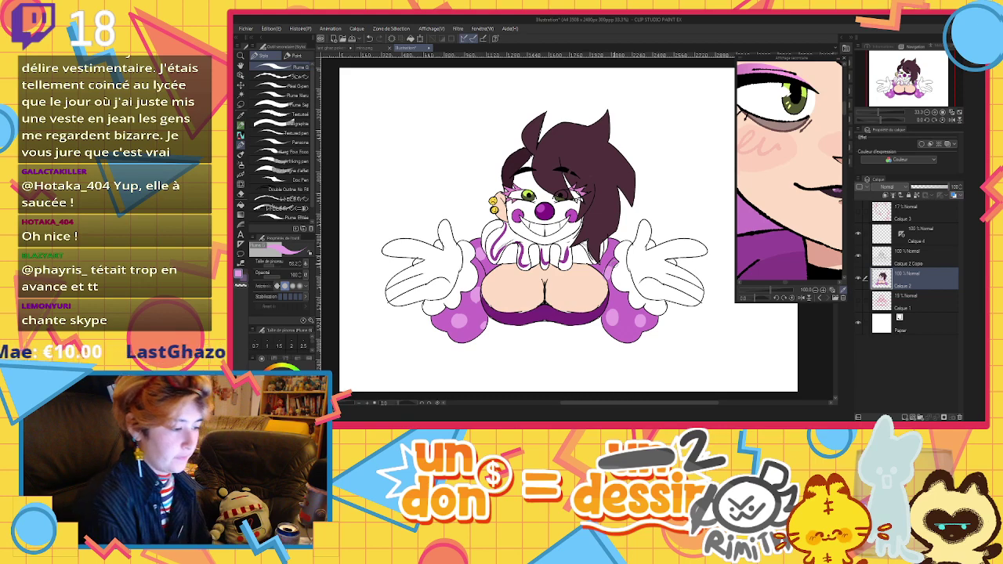
Create a new layer above Calque 3 and draw highlight strands across the hair in a lighter tint of its colour
click(904, 216)
click(907, 416)
alt+click(729, 308)
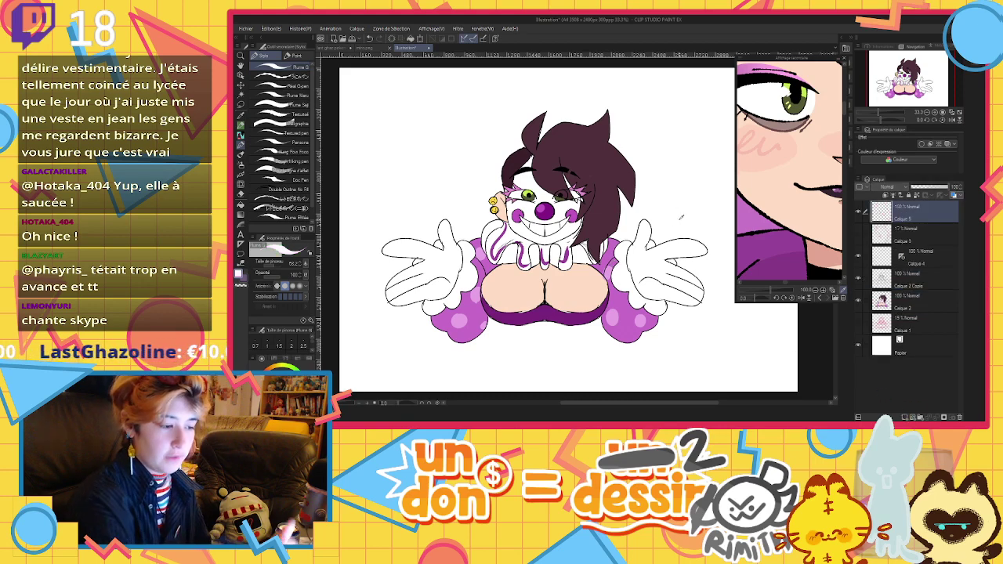
alt+click(596, 150)
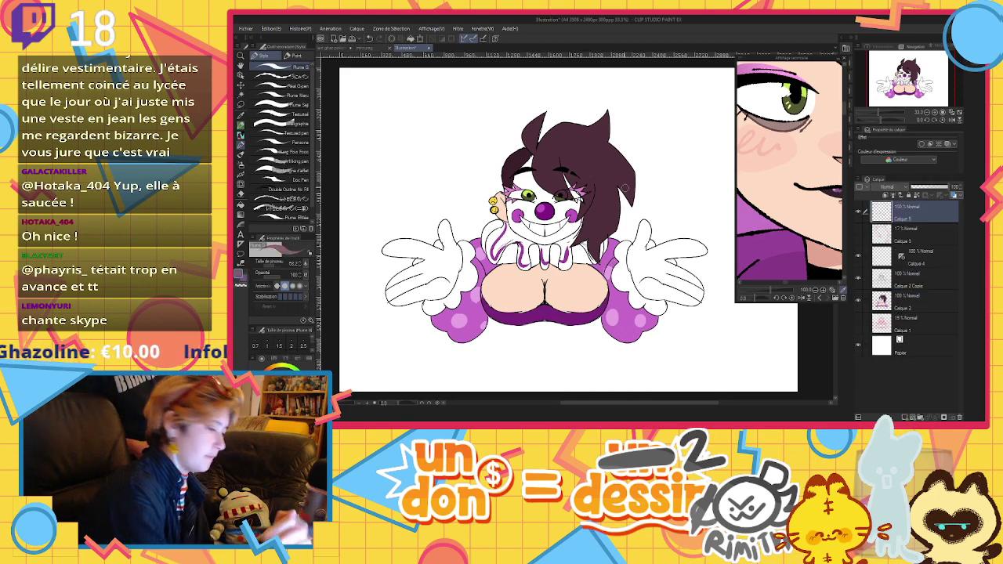
mouse_move(610, 149)
mouse_down()
mouse_move(619, 163)
mouse_move(597, 188)
mouse_move(588, 165)
mouse_move(553, 185)
mouse_up()
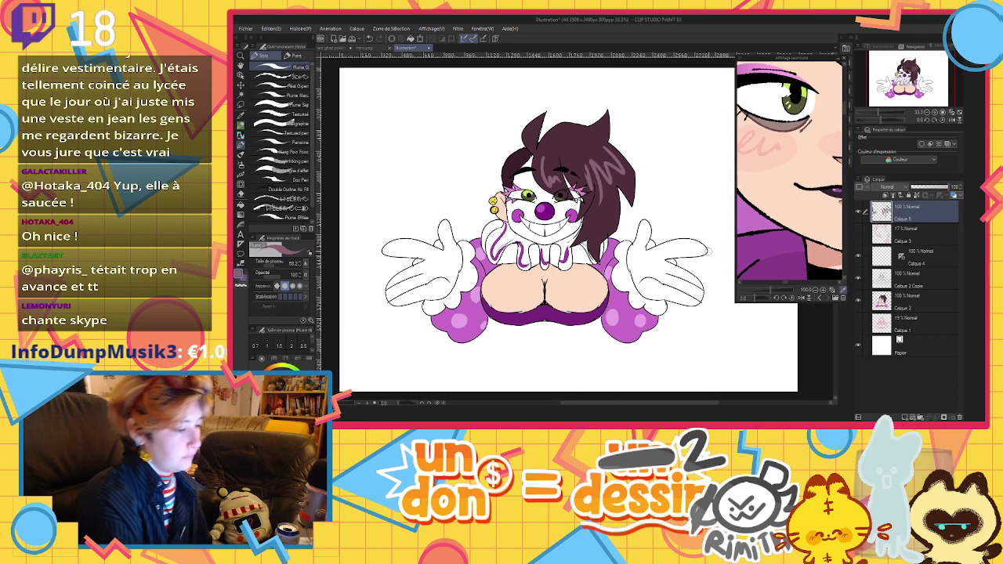
Create a Produit layer above Calque 5 and paint shadows in sampled purple over the top, chest, sleeves and gloves
click(914, 418)
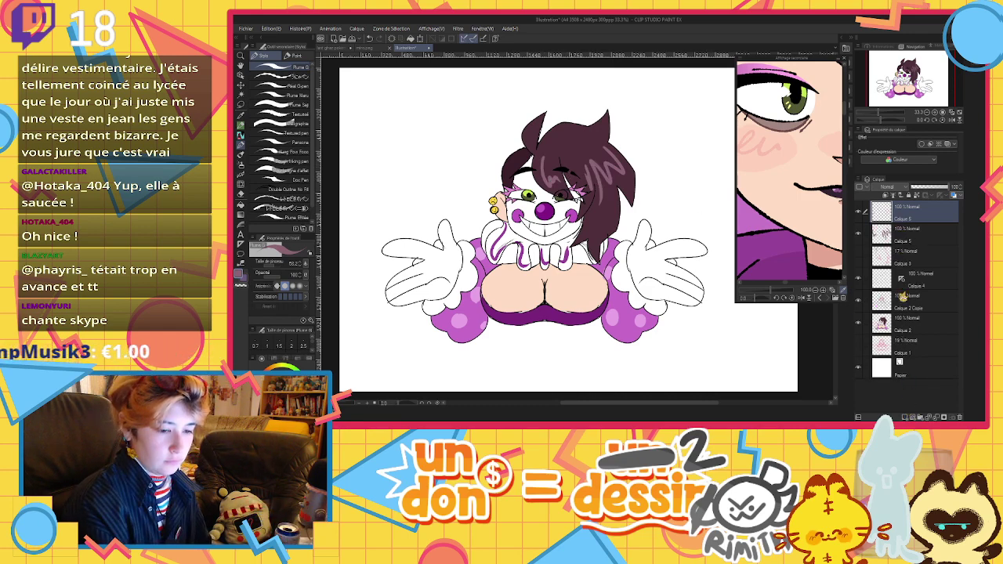
click(867, 211)
alt+click(575, 320)
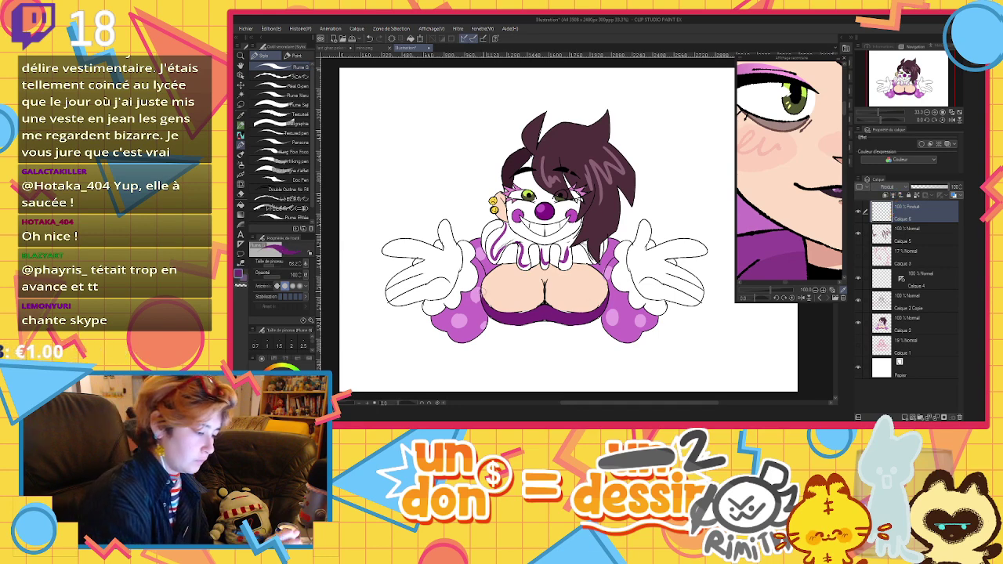
mouse_move(481, 286)
mouse_down()
mouse_move(509, 306)
mouse_move(499, 314)
mouse_move(542, 302)
mouse_move(598, 310)
mouse_move(575, 320)
mouse_move(540, 316)
mouse_up()
click(280, 264)
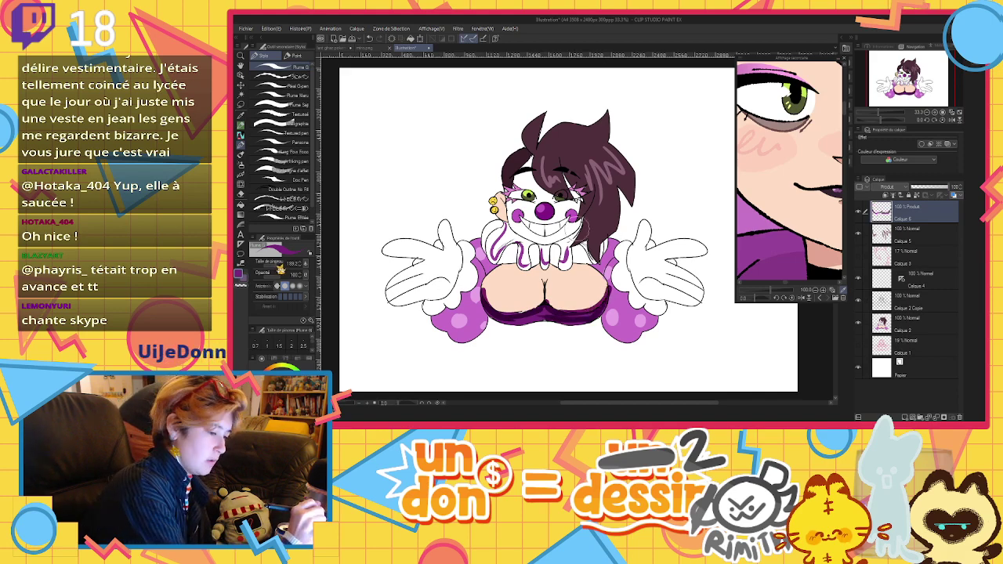
drag(280, 265, 283, 265)
mouse_move(462, 335)
mouse_down()
mouse_move(483, 309)
mouse_move(488, 268)
mouse_move(503, 264)
mouse_move(621, 266)
mouse_move(609, 332)
mouse_move(638, 329)
mouse_up()
drag(638, 290, 676, 296)
drag(400, 302, 447, 294)
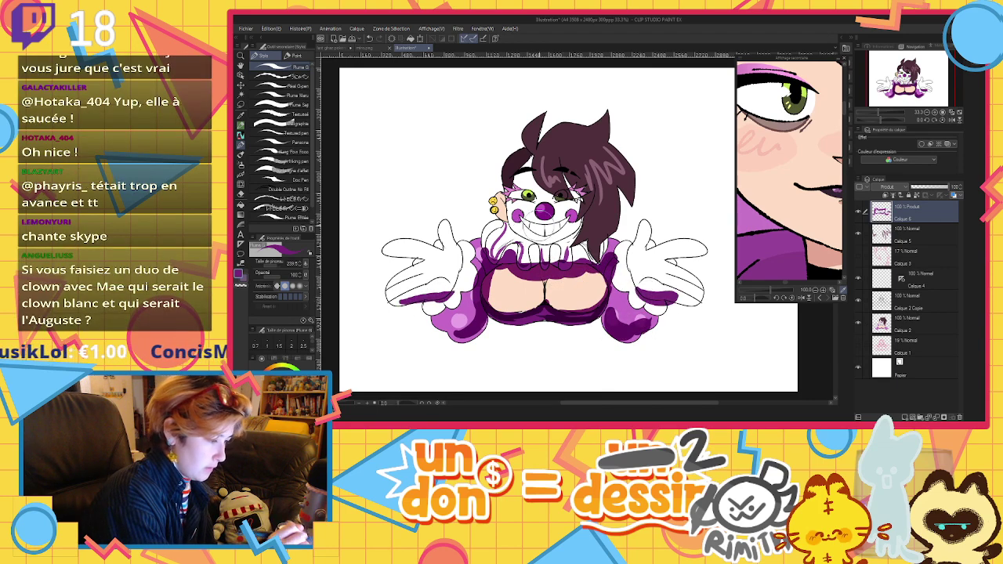
Add purple shadows below the chin and where the hair overlaps the face, and set the shadow layer's opacity to 15%
mouse_move(518, 233)
mouse_down()
mouse_move(532, 242)
mouse_move(579, 224)
mouse_up()
mouse_move(565, 176)
mouse_down()
mouse_move(583, 210)
mouse_move(574, 233)
mouse_move(598, 182)
mouse_up()
drag(534, 165, 544, 180)
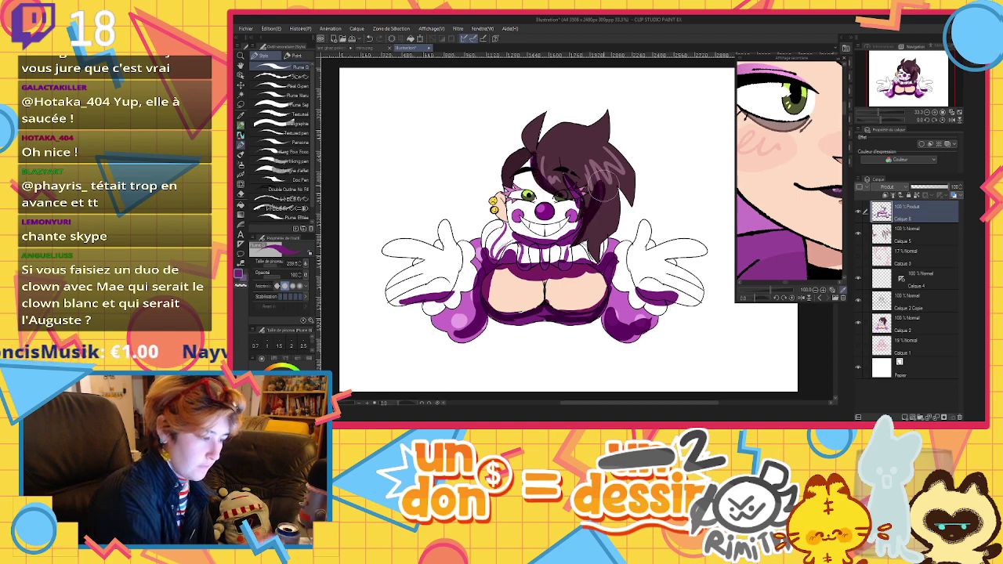
click(916, 187)
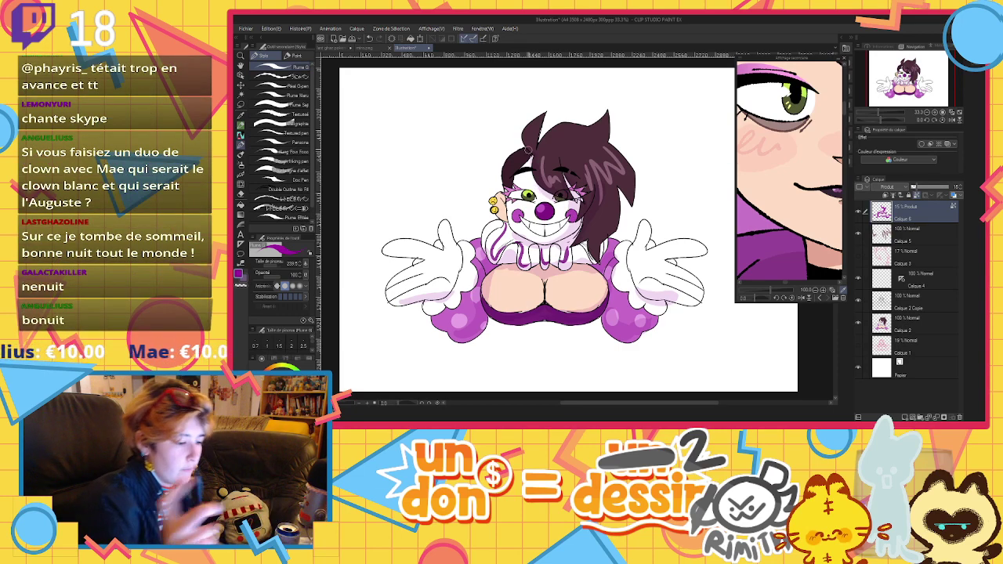
Paint white highlights across the chest on a new layer above the shadow layer, and set its opacity to 20%
click(906, 417)
alt+click(763, 382)
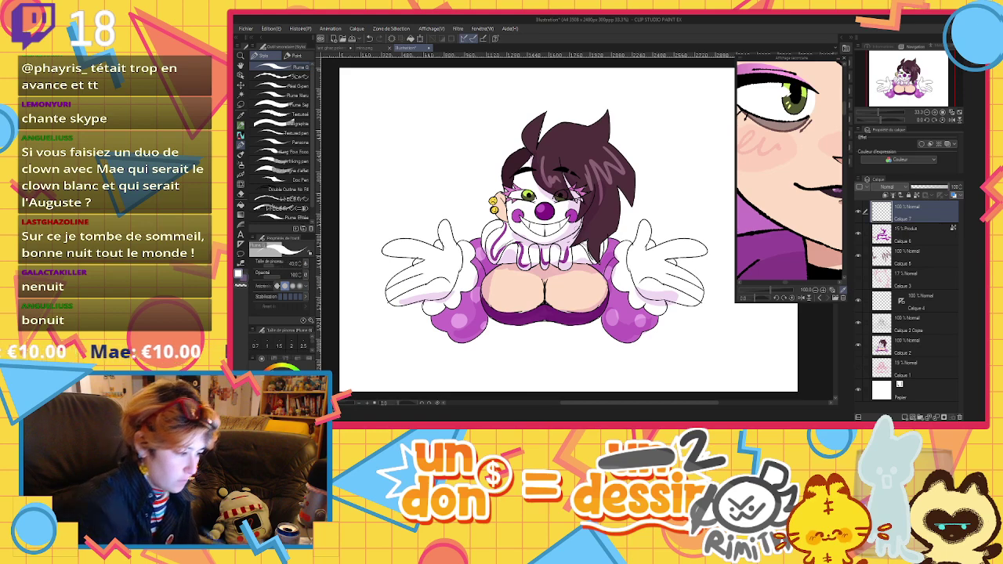
mouse_move(491, 278)
mouse_down()
mouse_move(508, 290)
mouse_move(552, 288)
mouse_up()
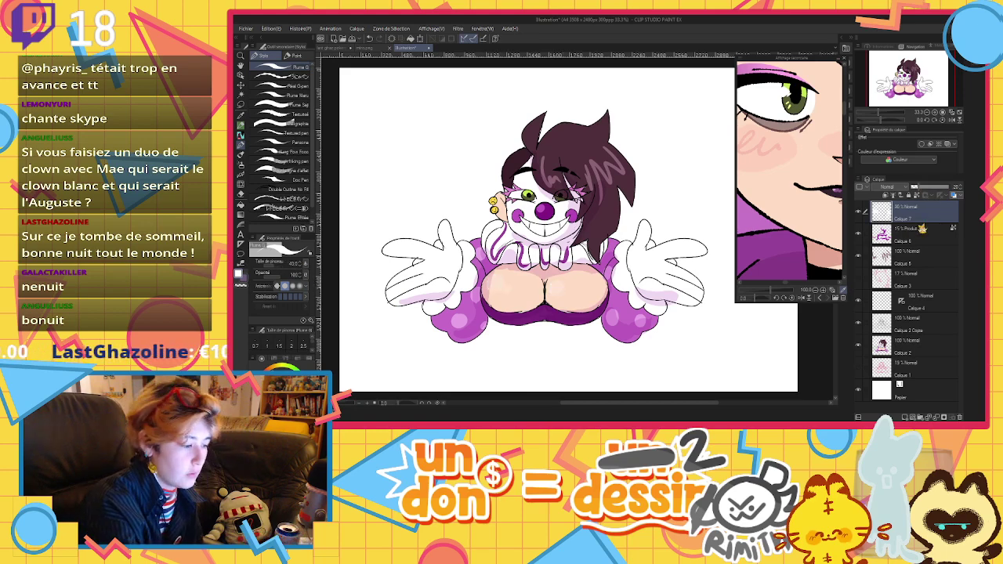
click(922, 188)
Touch up the chest-edge shading on Calque 6 and add small white glints to the chest on a new layer above Calque 7
click(908, 239)
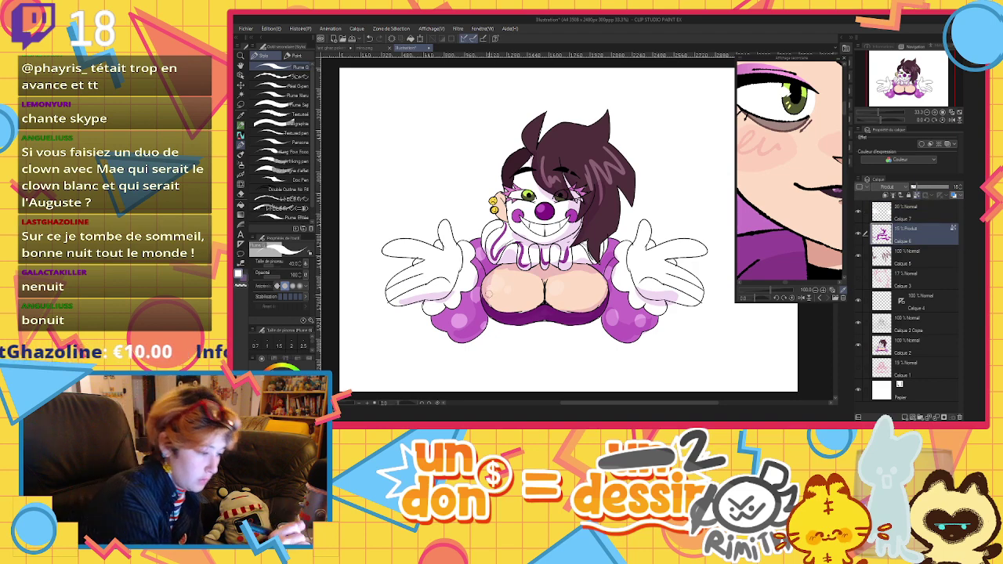
drag(492, 274, 487, 297)
click(903, 217)
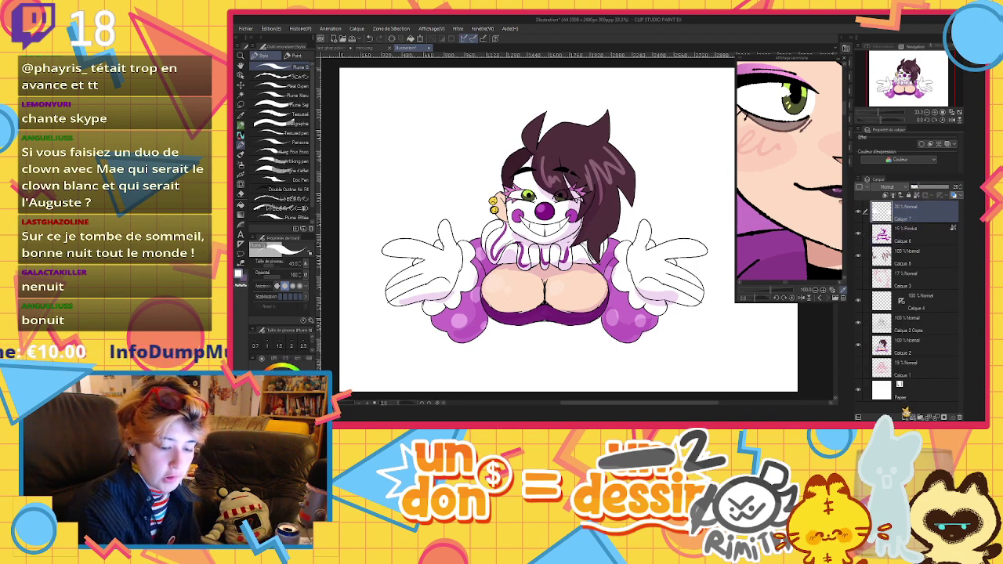
click(905, 416)
click(492, 280)
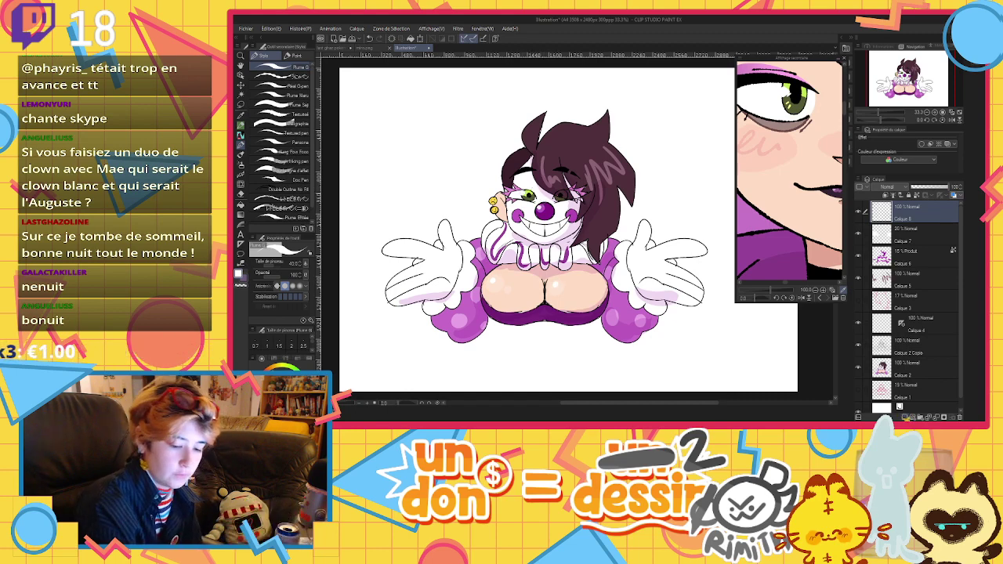
Fill dark shadow shapes across the hair with the lasso fill tool on a new layer above Calque 8
click(906, 417)
click(279, 383)
click(278, 385)
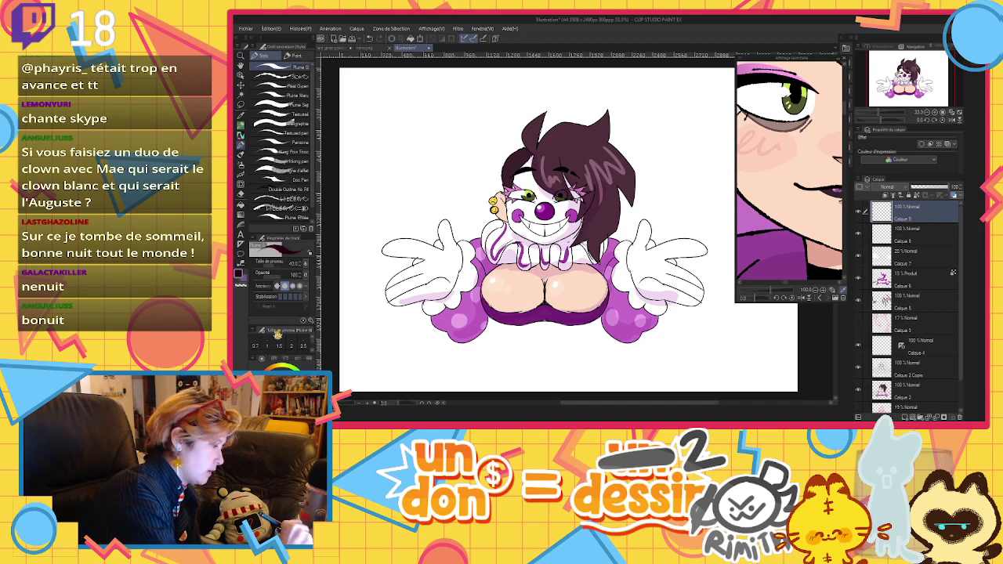
click(242, 245)
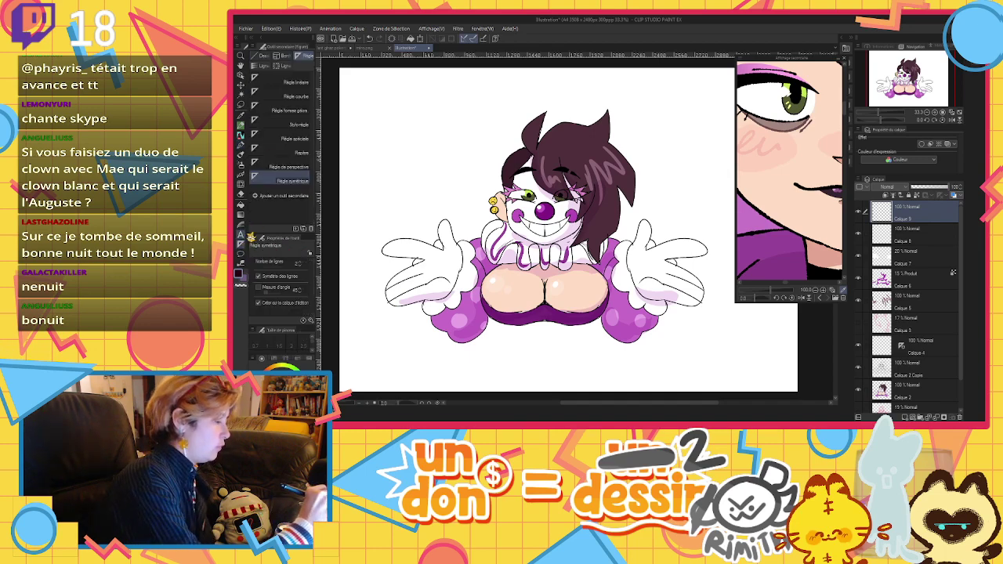
click(261, 56)
click(279, 149)
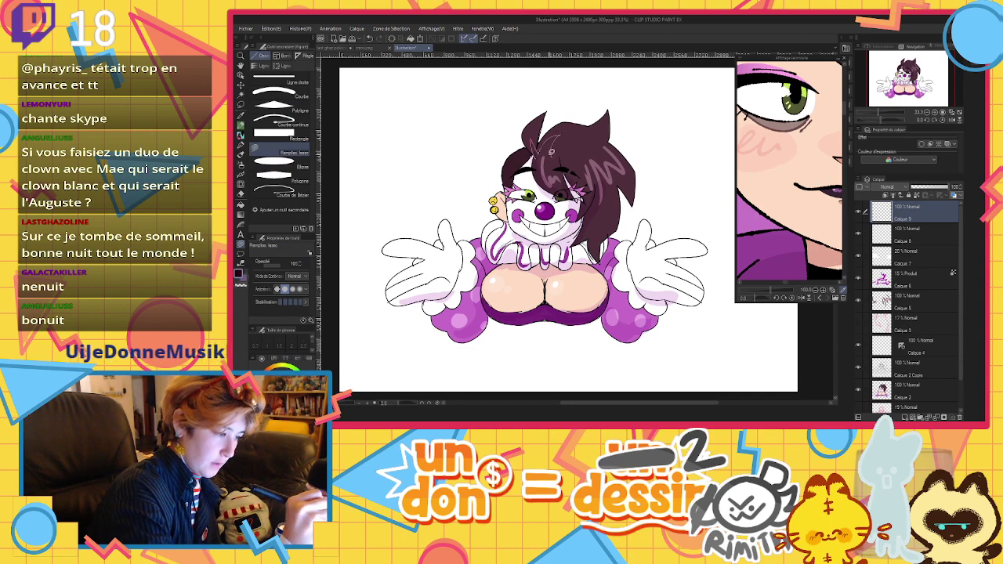
drag(552, 153, 544, 143)
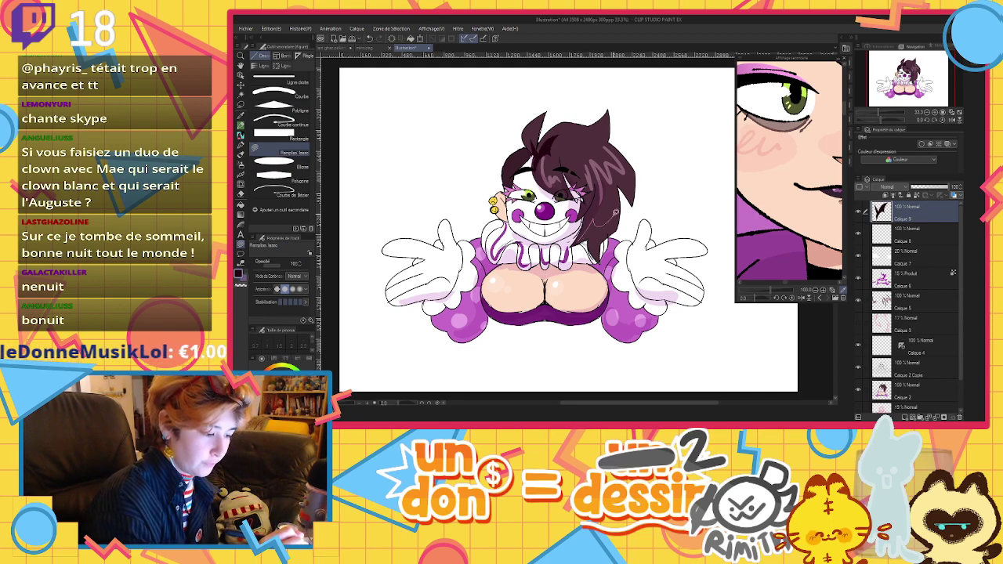
Set the hair shadow layer to Produit blending mode at 20% opacity
click(899, 191)
click(893, 214)
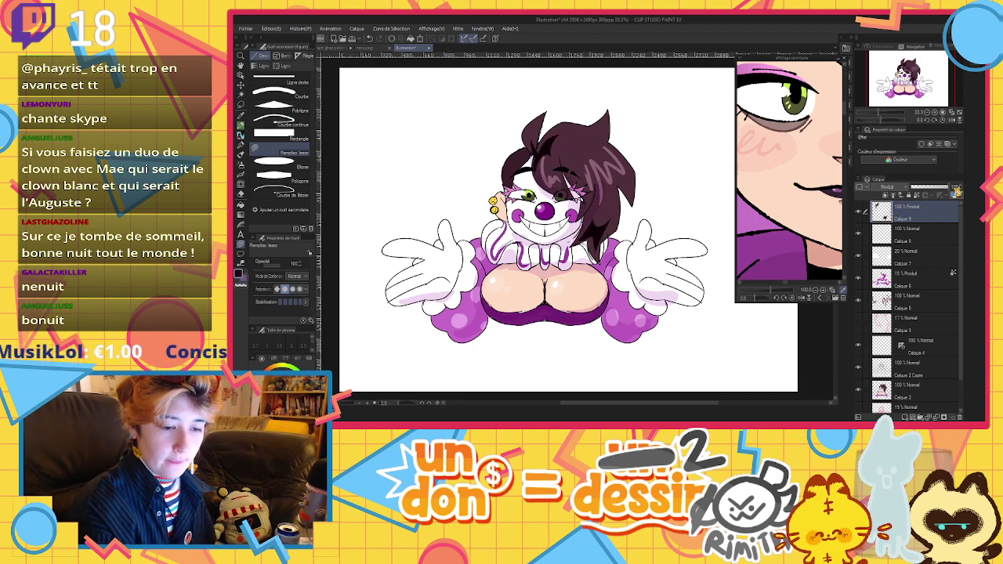
click(919, 187)
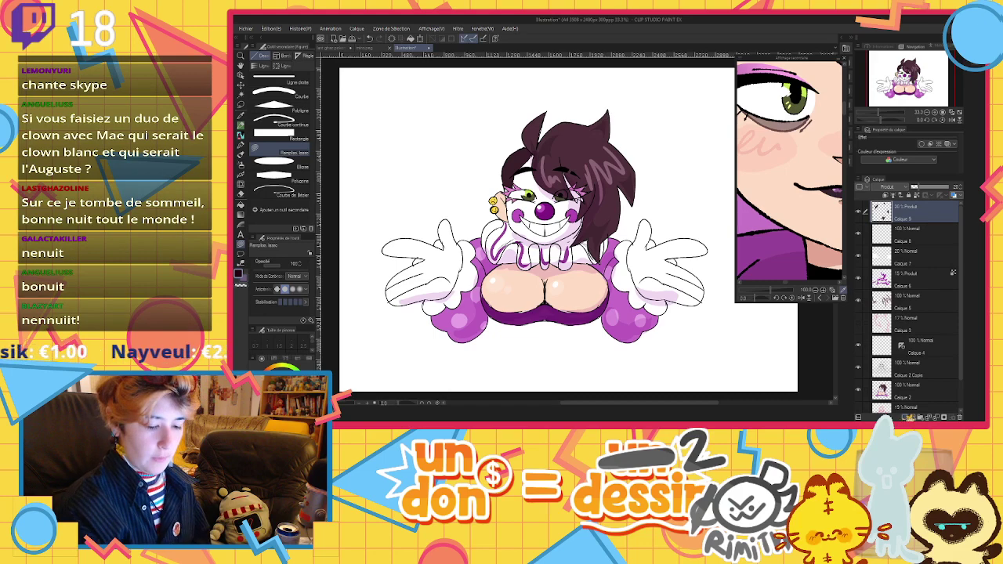
Draw four-pointed sparkles on both sides of the head on a new layer, using the yellow sampled from the earring
click(906, 417)
alt+click(493, 200)
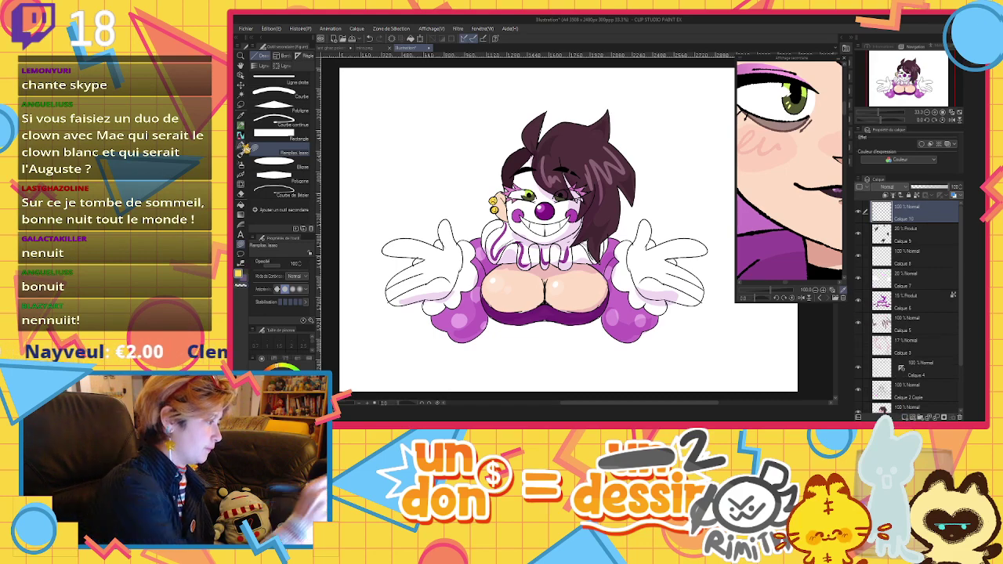
key(p)
mouse_move(475, 154)
mouse_down()
mouse_move(464, 156)
mouse_move(470, 179)
mouse_move(494, 166)
mouse_move(480, 177)
mouse_up()
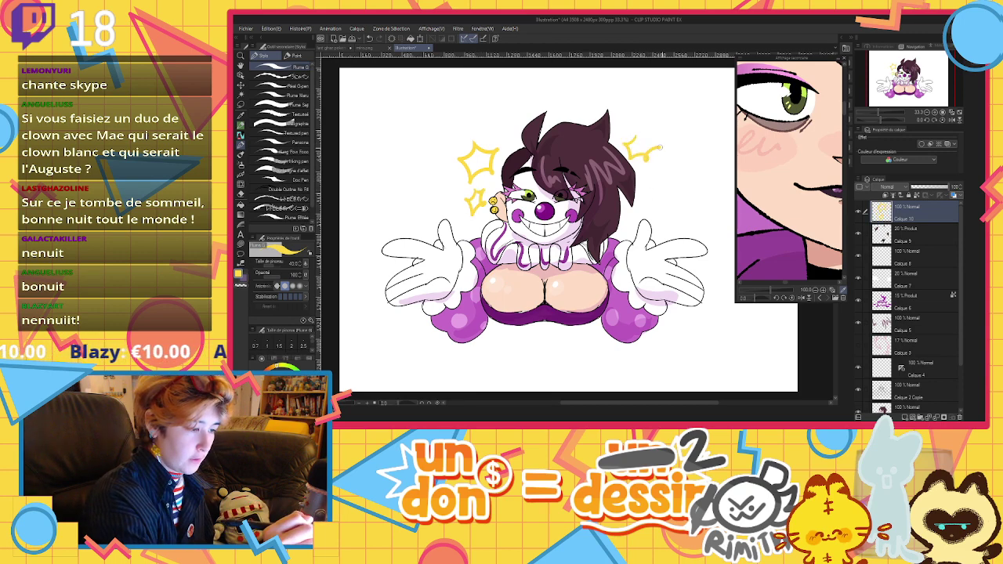
drag(661, 146, 640, 137)
Draw small hearts around the head in the sampled makeup purple and sign "K23" with a heart below the top
alt+click(576, 214)
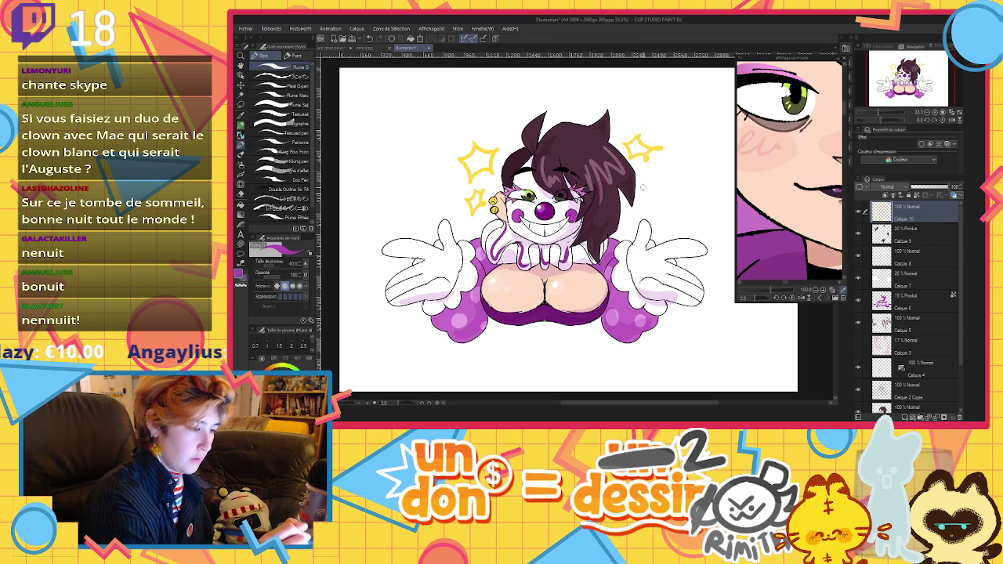
drag(641, 176, 648, 194)
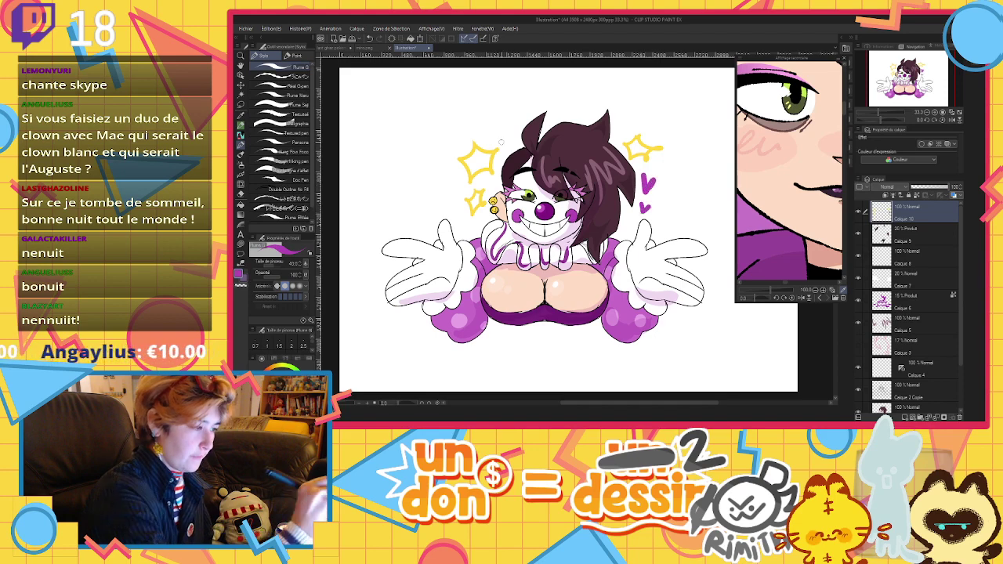
drag(493, 132, 499, 145)
drag(490, 325, 494, 337)
drag(496, 329, 499, 334)
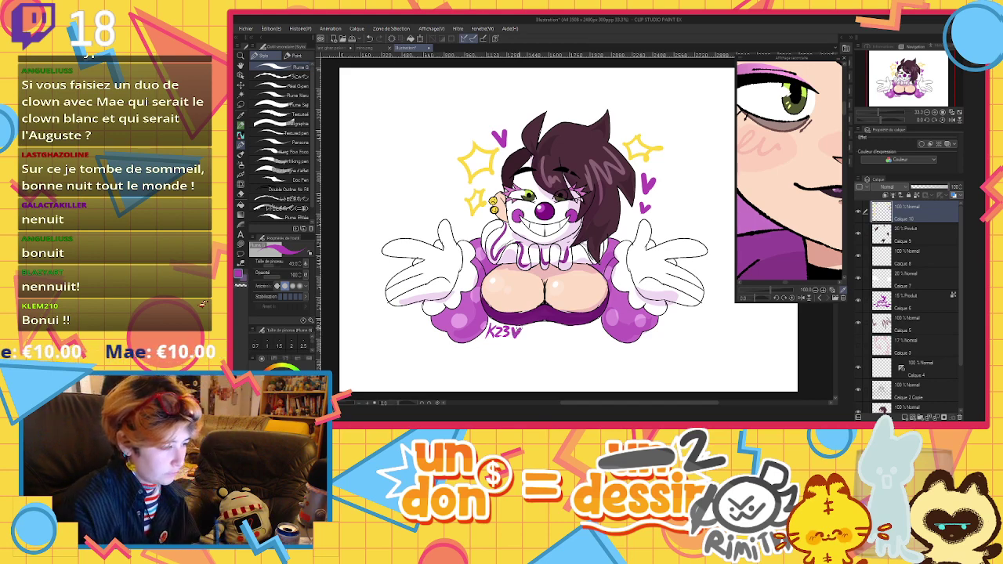
Crop the canvas on all four sides to fit closely around the character
scroll(514, 280, down, 4)
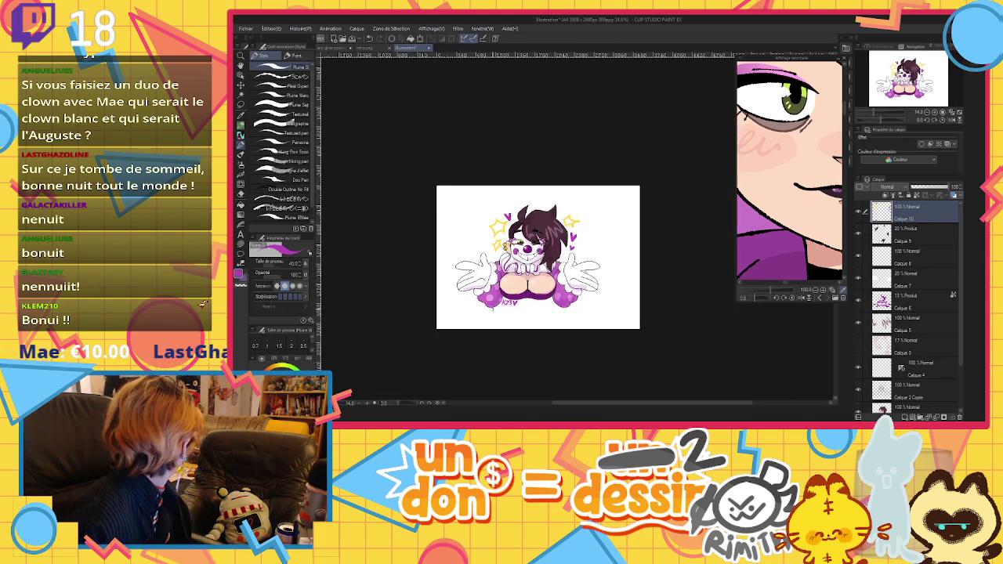
click(271, 29)
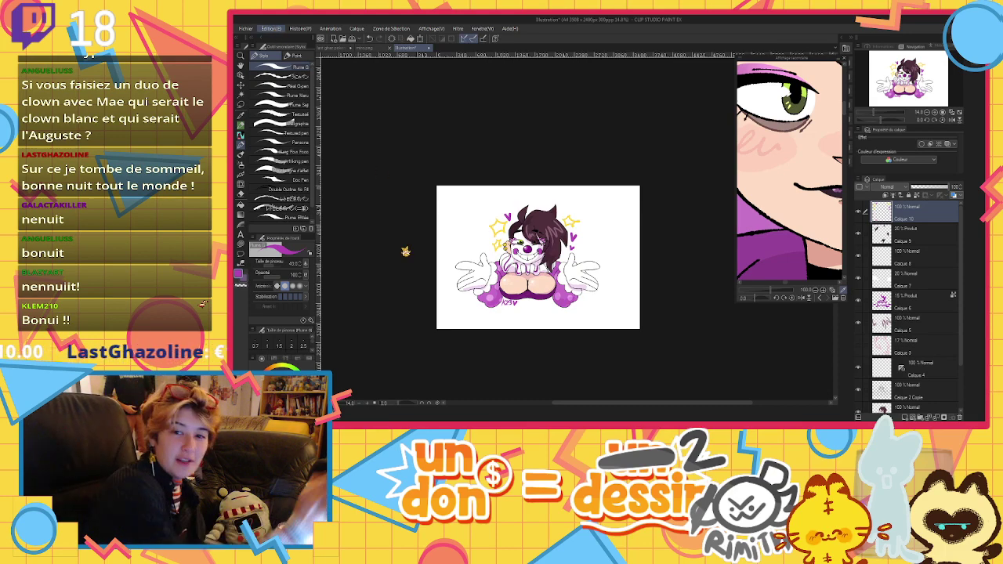
click(338, 250)
drag(437, 258, 454, 258)
drag(637, 257, 602, 260)
drag(527, 330, 527, 308)
drag(560, 186, 528, 199)
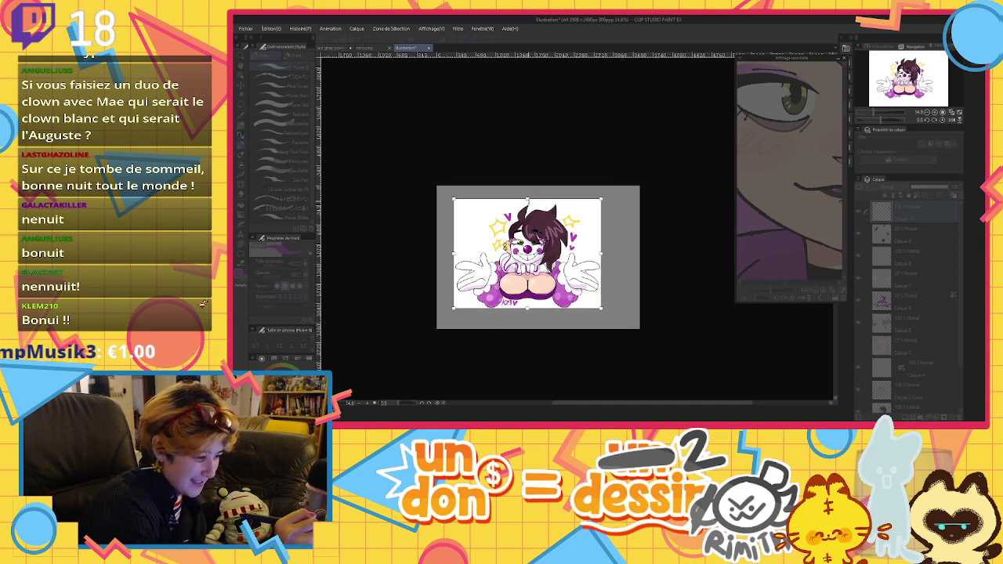
click(378, 138)
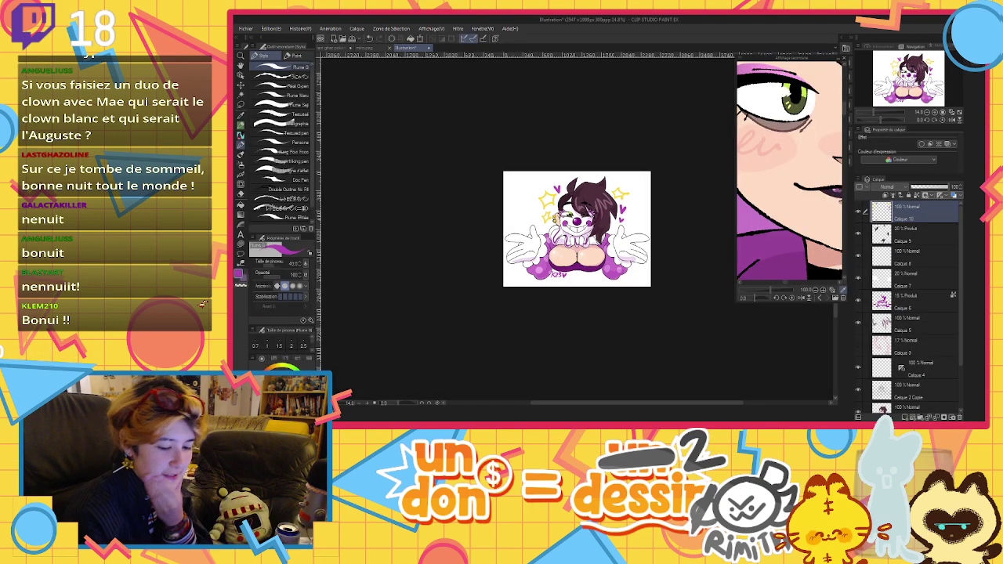
Draw purple rays radiating towards the canvas corners on a new layer above Calque 10, and set its opacity to 35%
click(910, 417)
scroll(641, 212, up, 3)
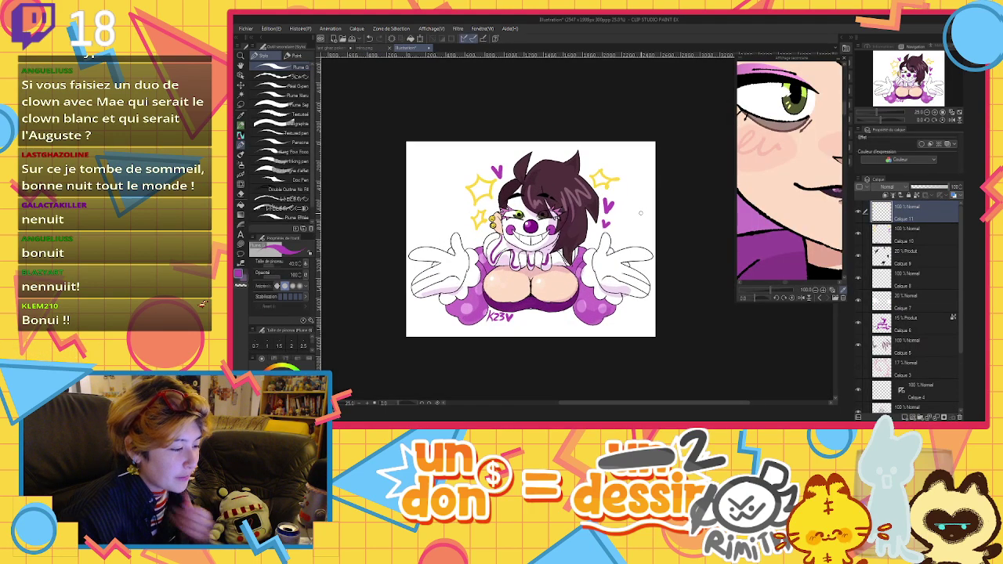
mouse_move(615, 190)
mouse_down()
mouse_move(643, 168)
mouse_move(638, 150)
mouse_move(640, 191)
mouse_up()
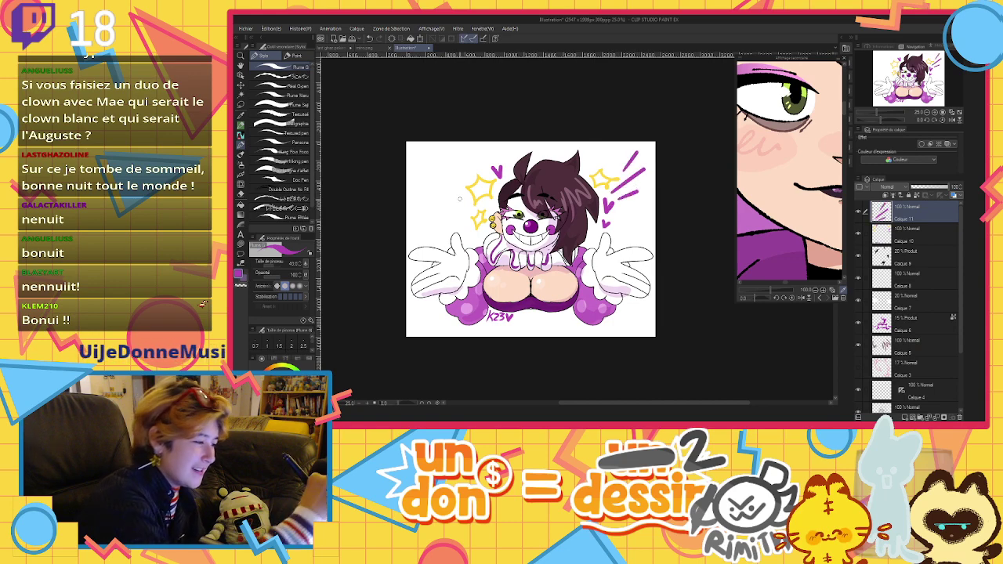
drag(461, 202, 412, 174)
drag(463, 193, 440, 172)
drag(461, 213, 429, 207)
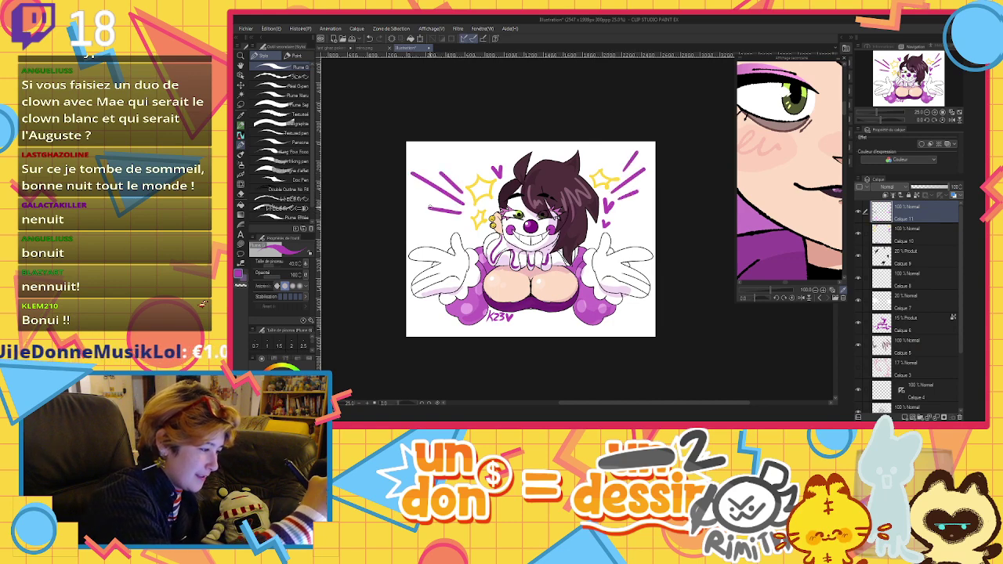
drag(940, 188, 929, 191)
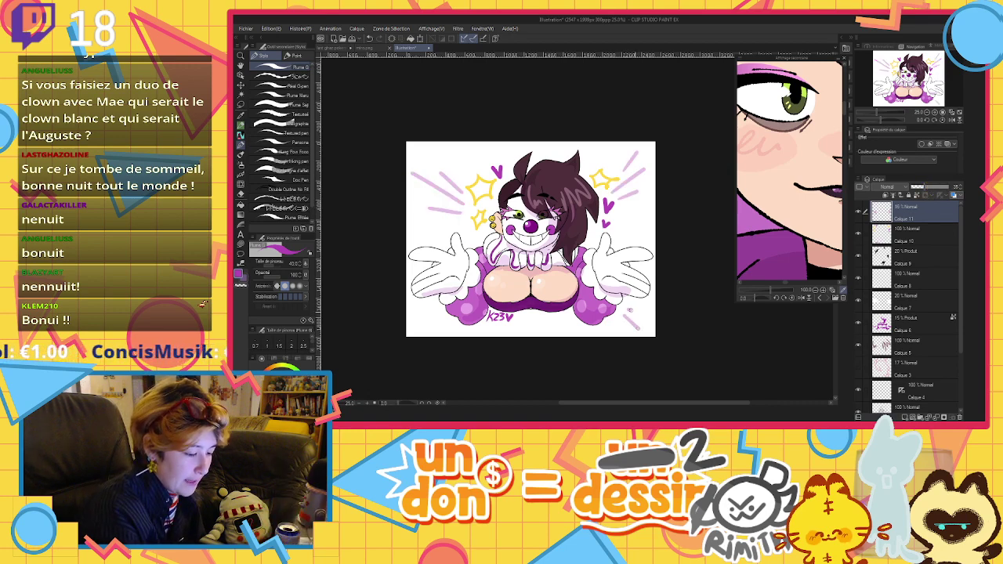
drag(431, 317, 421, 324)
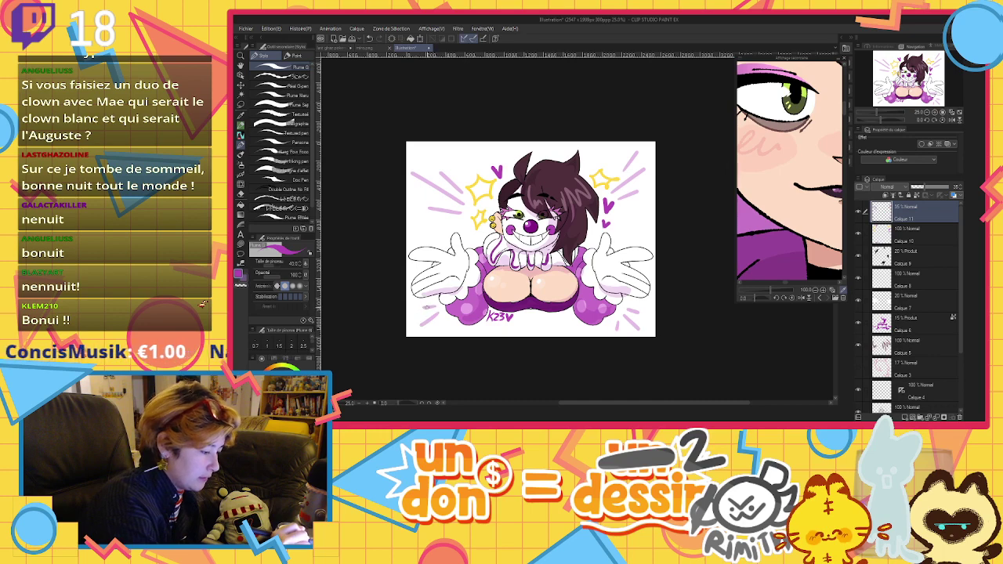
Create a new layer above the ray layer
click(906, 417)
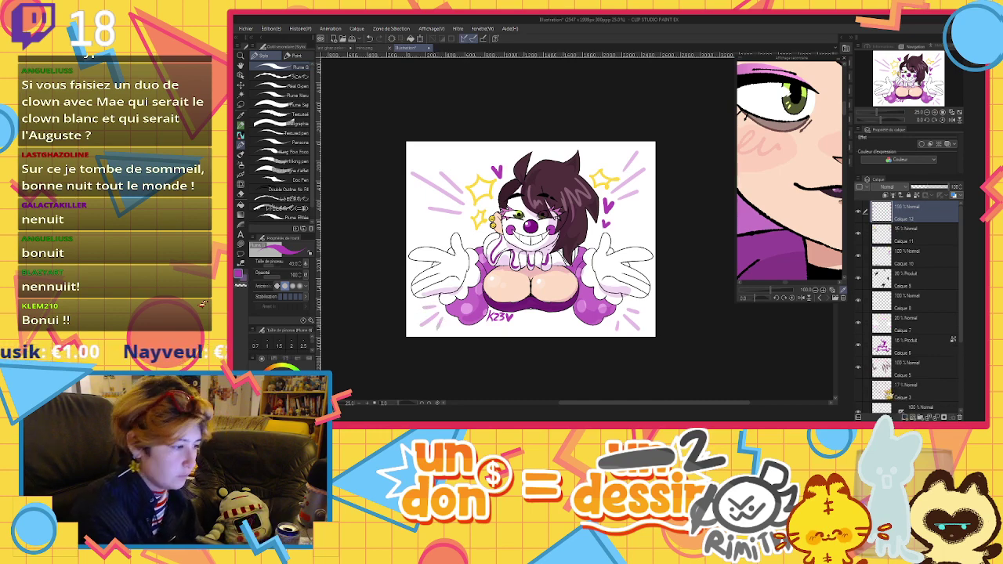
mouse_move(421, 220)
mouse_down()
mouse_move(421, 236)
mouse_move(437, 223)
mouse_up()
key(ctrl+z)
key(ctrl+z)
key(ctrl+z)
key(ctrl+z)
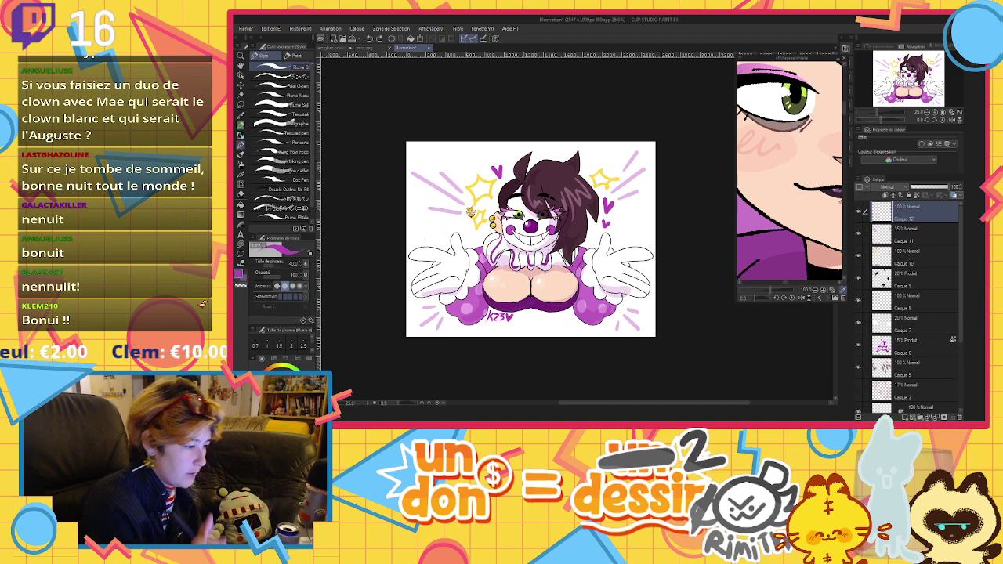
Letter "HONK HONK!" in purple across the clown's chest with the gouache brush on the new layer, one word per side
scroll(563, 300, up, 5)
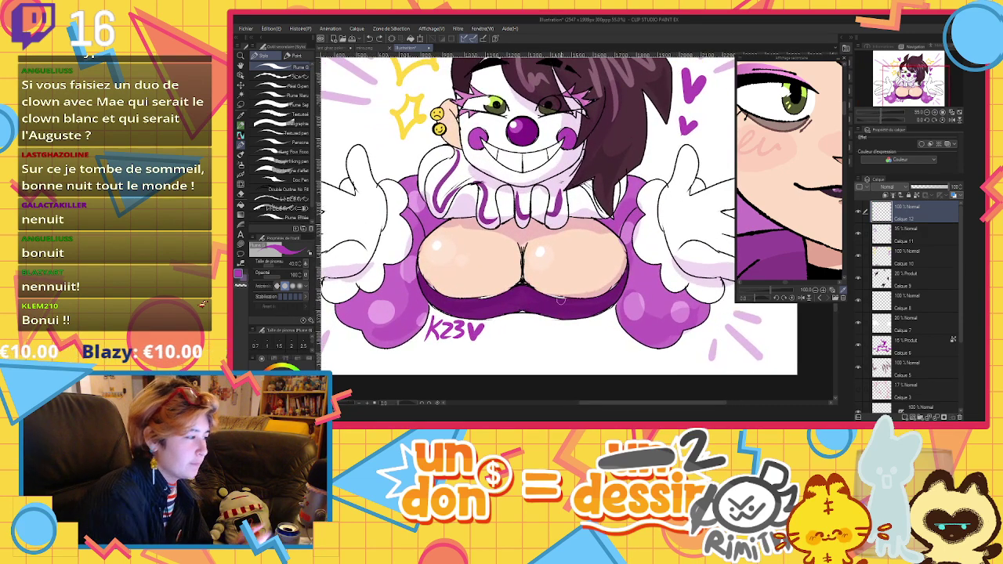
key(b)
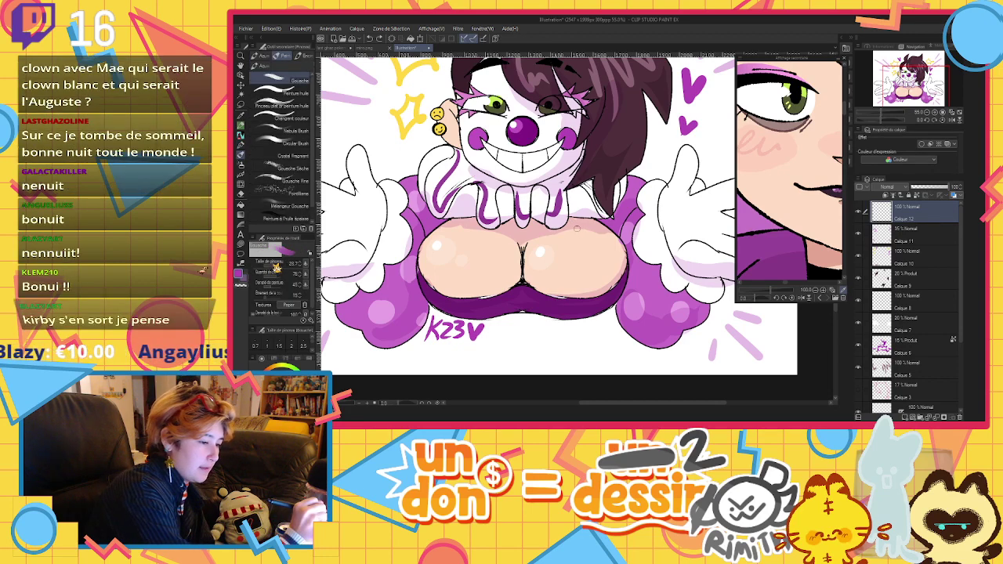
mouse_move(436, 277)
mouse_down()
mouse_move(440, 249)
mouse_move(451, 282)
mouse_move(452, 266)
mouse_move(461, 282)
mouse_move(463, 265)
mouse_move(475, 265)
mouse_up()
mouse_move(475, 265)
mouse_down()
mouse_move(485, 284)
mouse_move(488, 263)
mouse_up()
mouse_move(492, 263)
mouse_down()
mouse_move(493, 286)
mouse_move(494, 275)
mouse_up()
drag(495, 274, 505, 285)
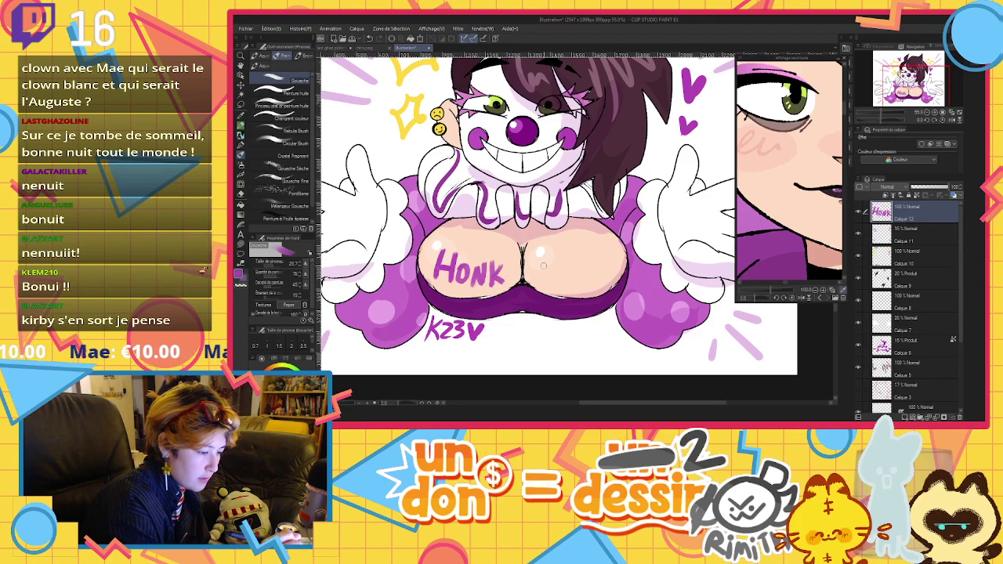
mouse_move(542, 259)
mouse_down()
mouse_move(543, 285)
mouse_move(554, 287)
mouse_move(555, 272)
mouse_move(575, 267)
mouse_move(572, 287)
mouse_move(578, 258)
mouse_up()
mouse_move(580, 259)
mouse_down()
mouse_move(593, 286)
mouse_move(594, 254)
mouse_move(599, 282)
mouse_up()
drag(610, 253, 602, 268)
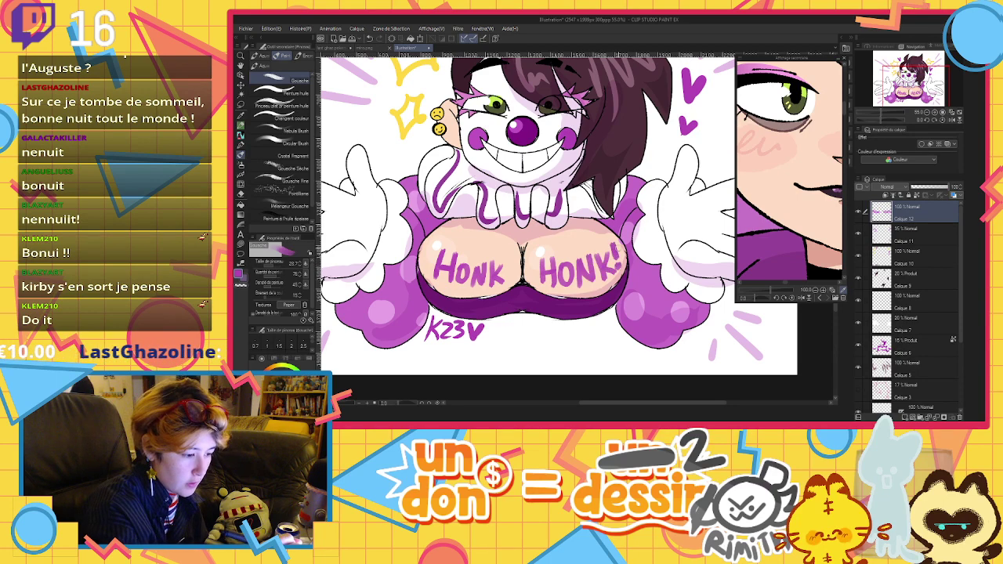
Set the lettering layer to the Produit blend mode at about 78% opacity
click(933, 189)
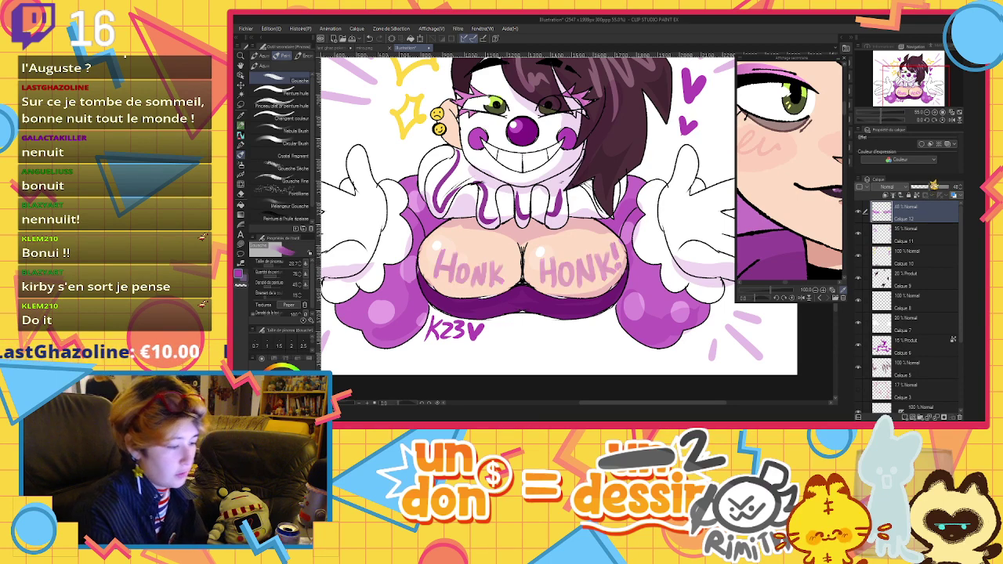
drag(945, 189, 942, 190)
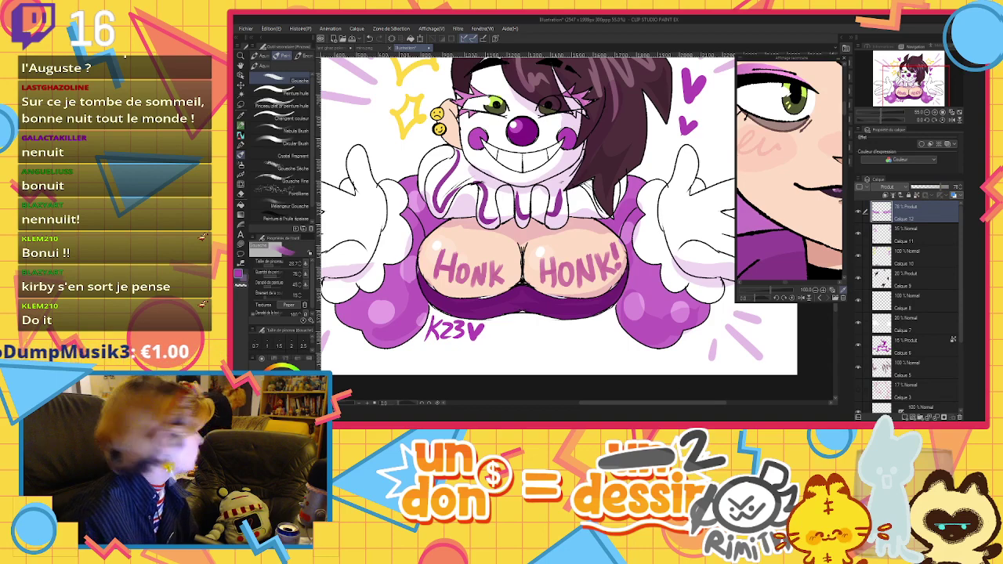
scroll(541, 334, down, 2)
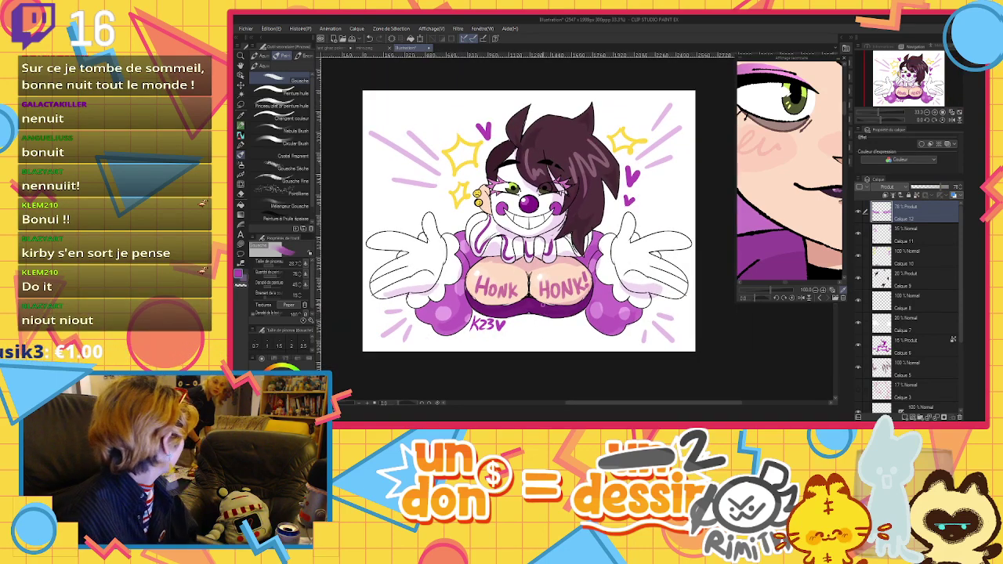
scroll(542, 305, down, 1)
Warp the chest lettering with Liquify and a smaller brush so the words follow the rounded forms
scroll(542, 307, up, 2)
click(241, 184)
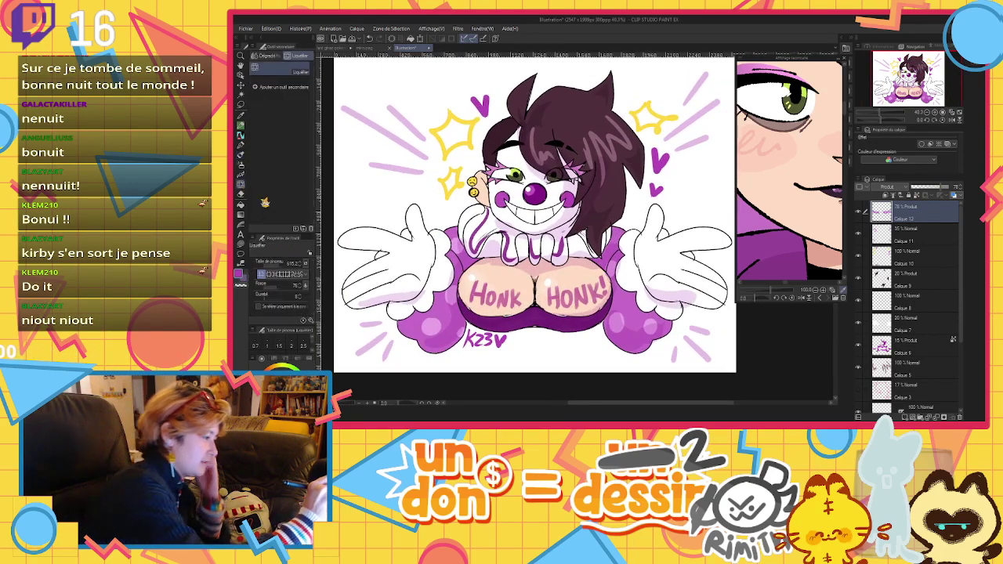
click(279, 267)
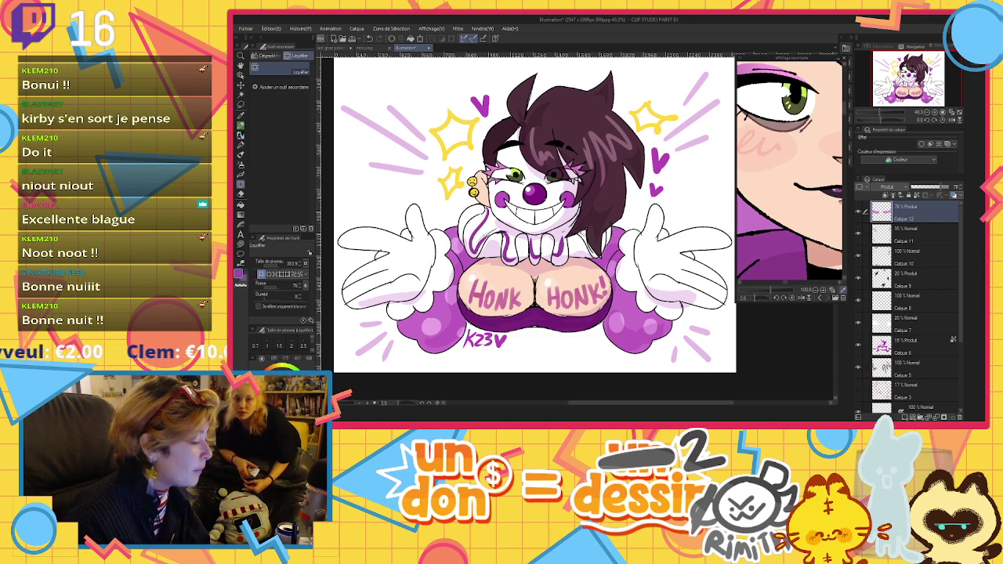
scroll(588, 263, down, 3)
scroll(573, 222, up, 2)
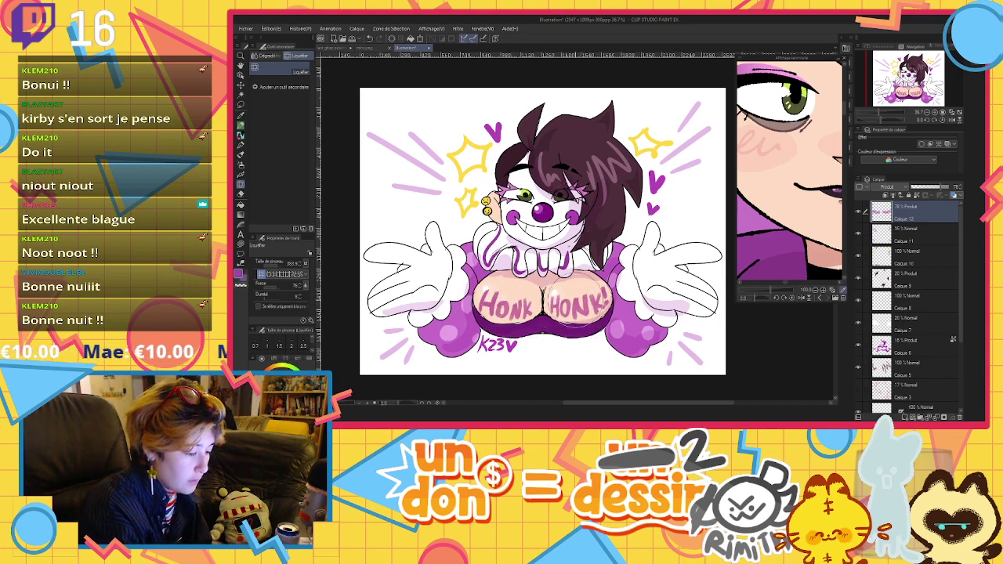
scroll(601, 323, down, 3)
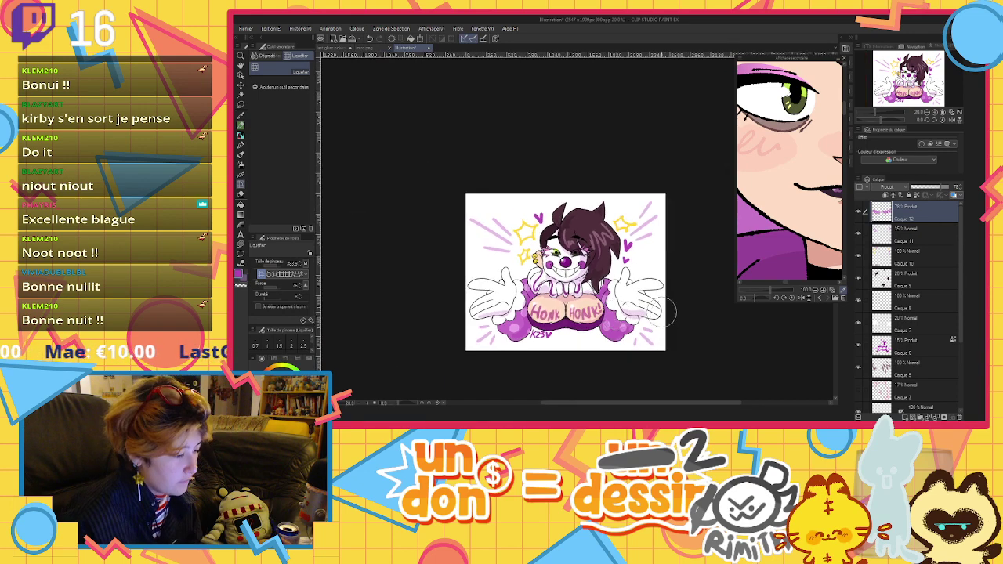
scroll(638, 302, up, 2)
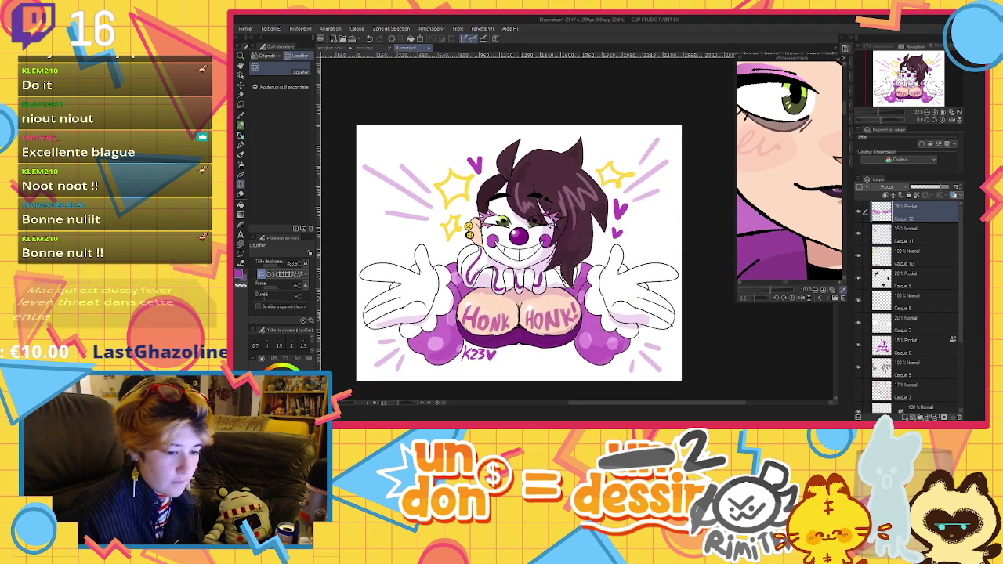
Paint broad zigzag purple gouache strokes over the rays on both sides of the head on a new layer
click(907, 416)
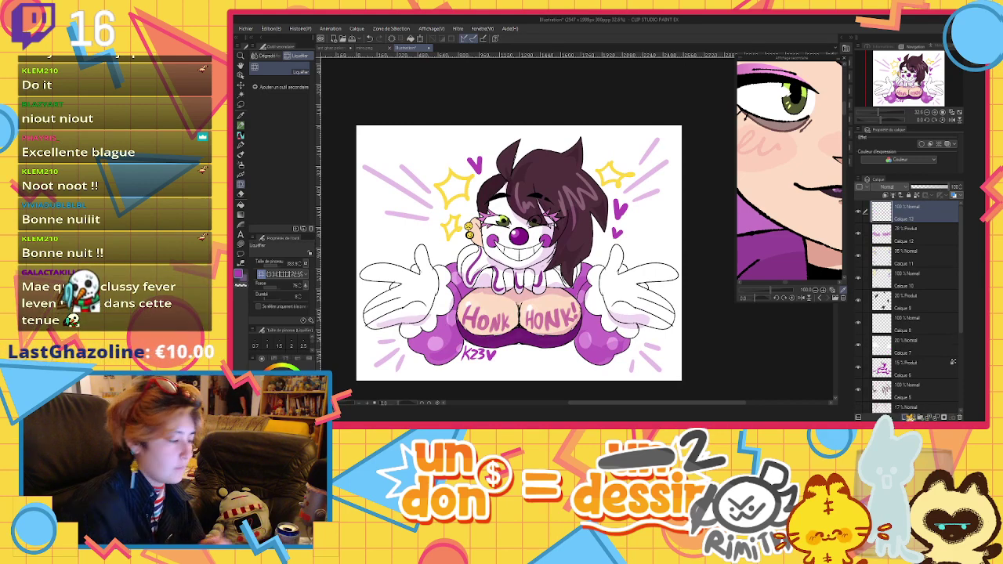
click(243, 154)
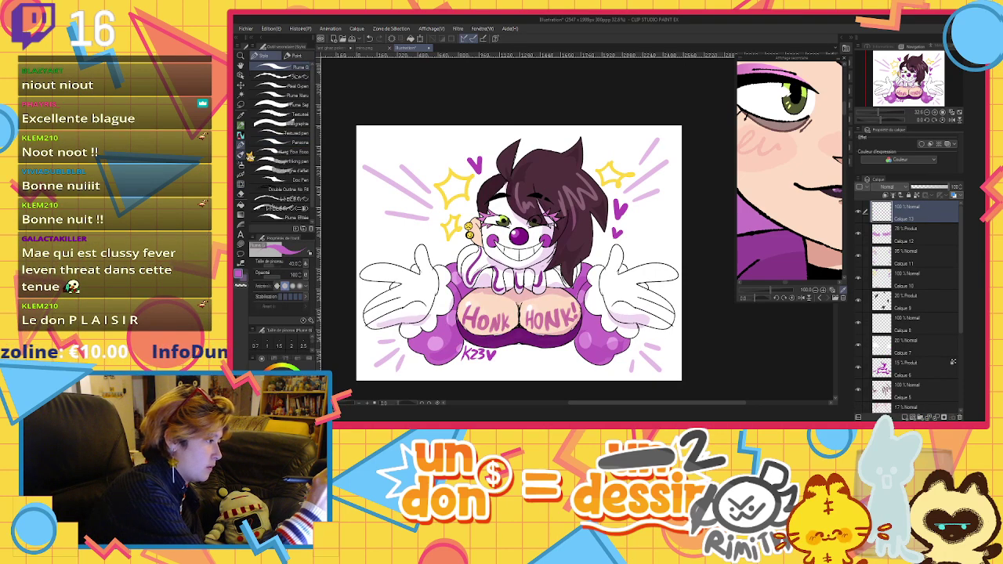
click(279, 267)
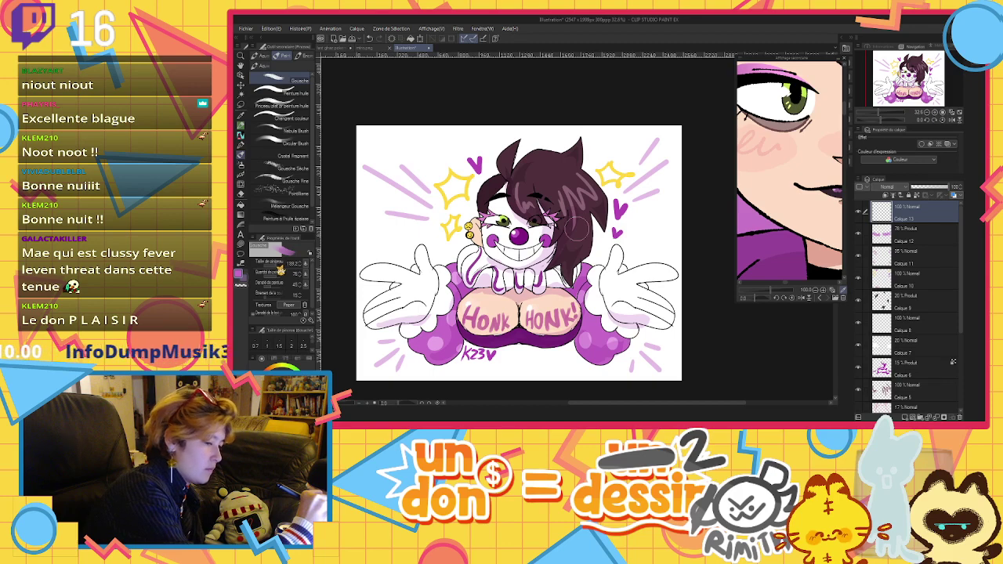
mouse_move(394, 243)
mouse_down()
mouse_move(373, 162)
mouse_move(466, 163)
mouse_up()
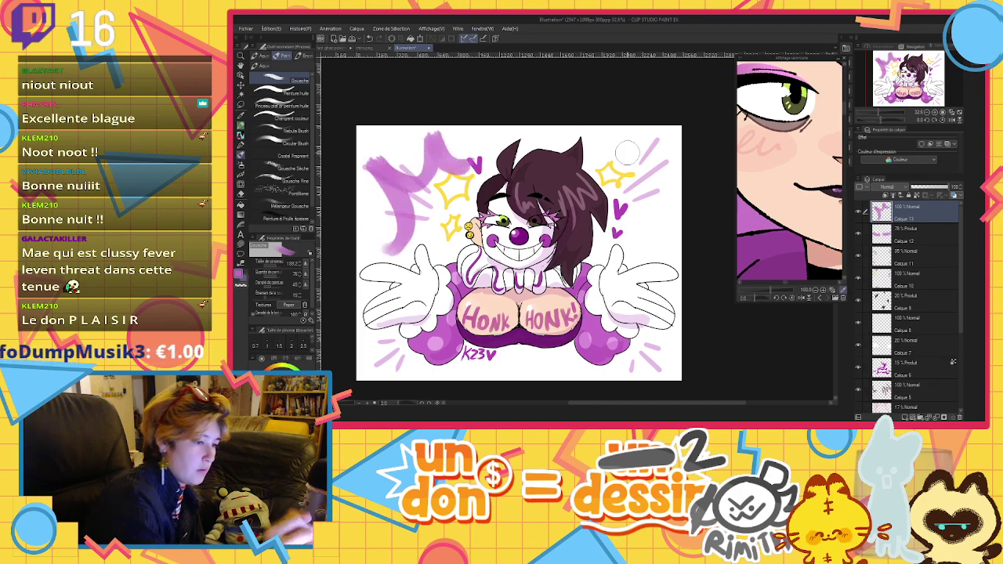
mouse_move(605, 161)
mouse_down()
mouse_move(672, 165)
mouse_move(655, 282)
mouse_up()
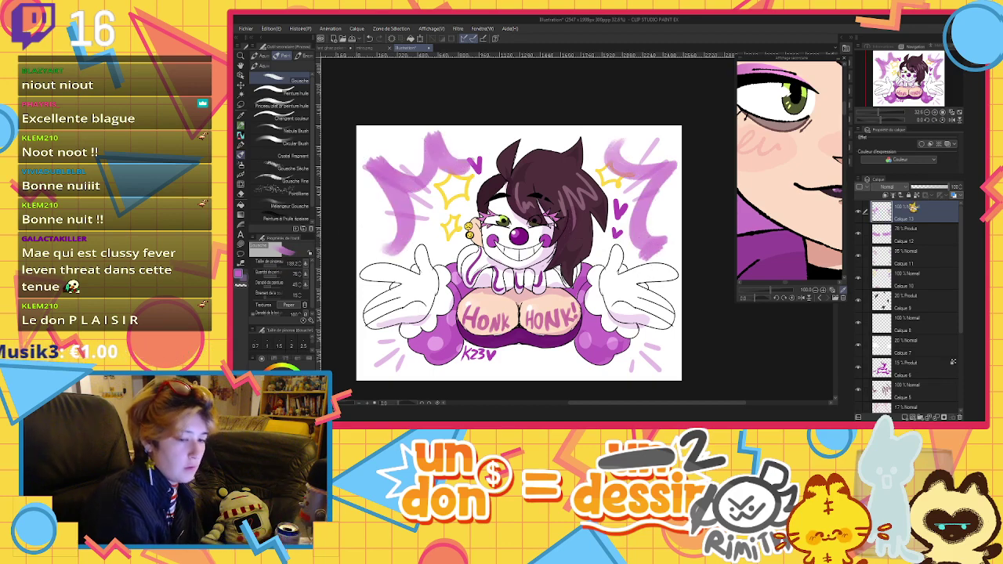
Set the zigzag layer to the Produit blend mode and lower its opacity to a faint tint
click(892, 186)
click(887, 211)
click(918, 187)
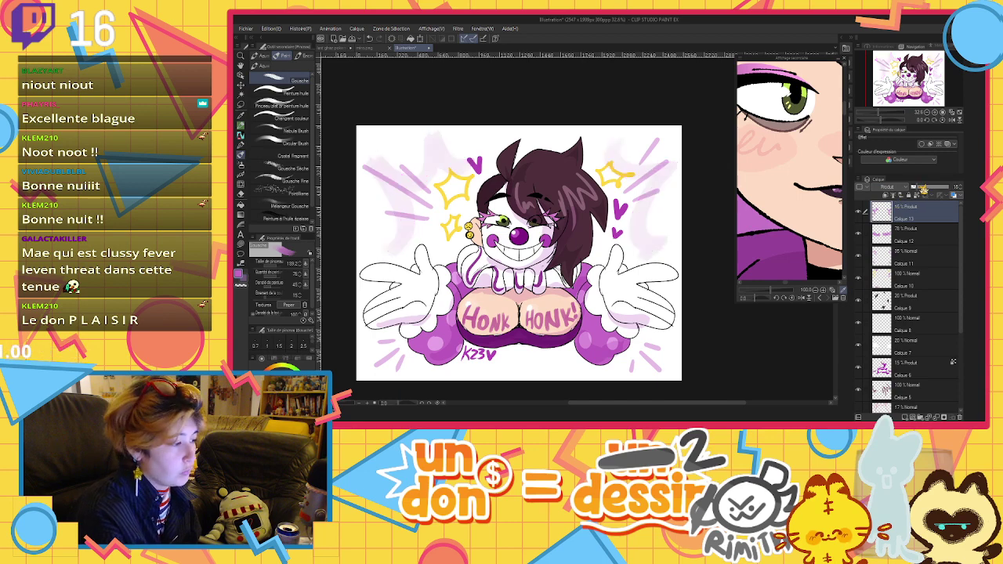
click(923, 187)
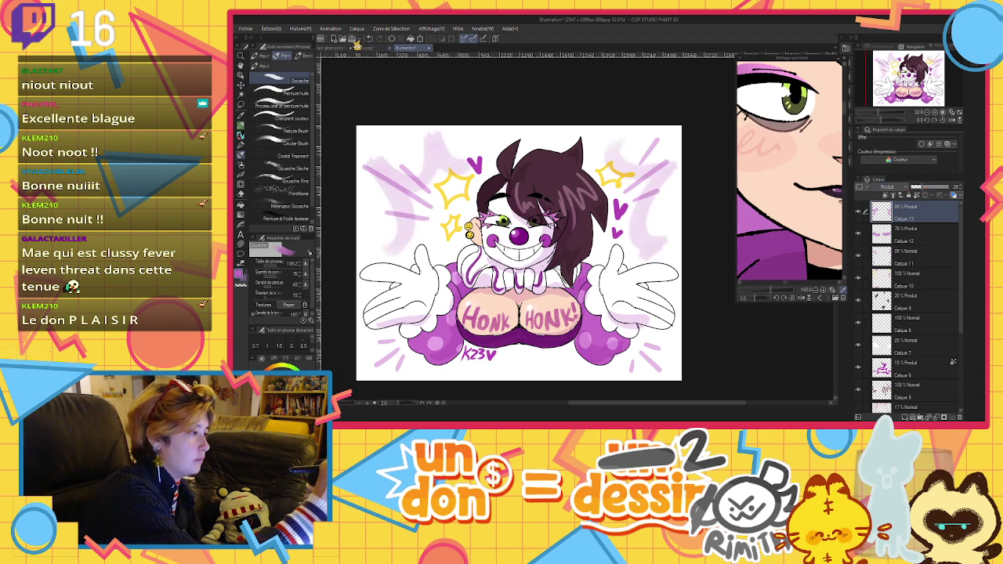
Save the clown illustration as a PNG file named after the character and load the green-skinned elf character as the reference image
click(353, 38)
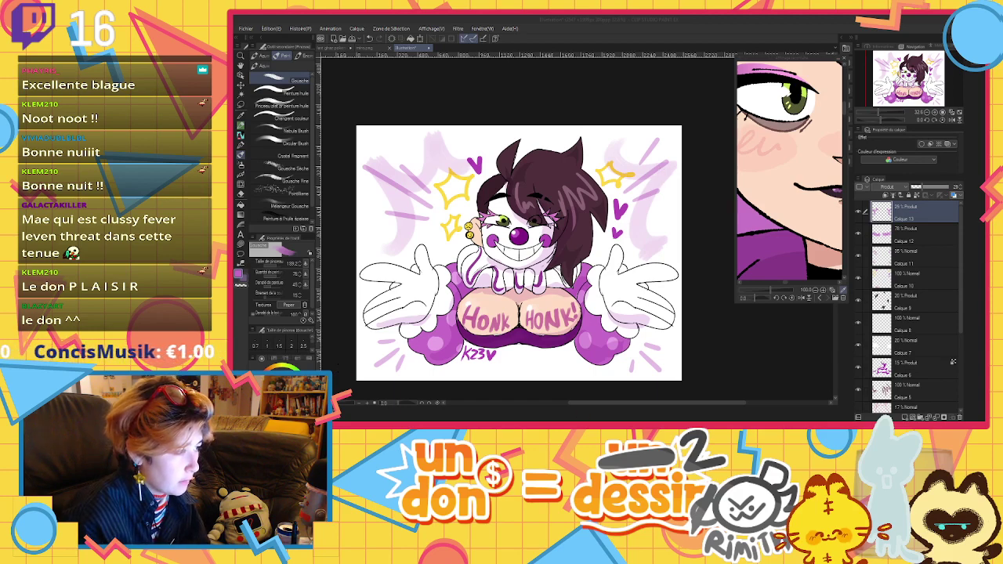
click(497, 64)
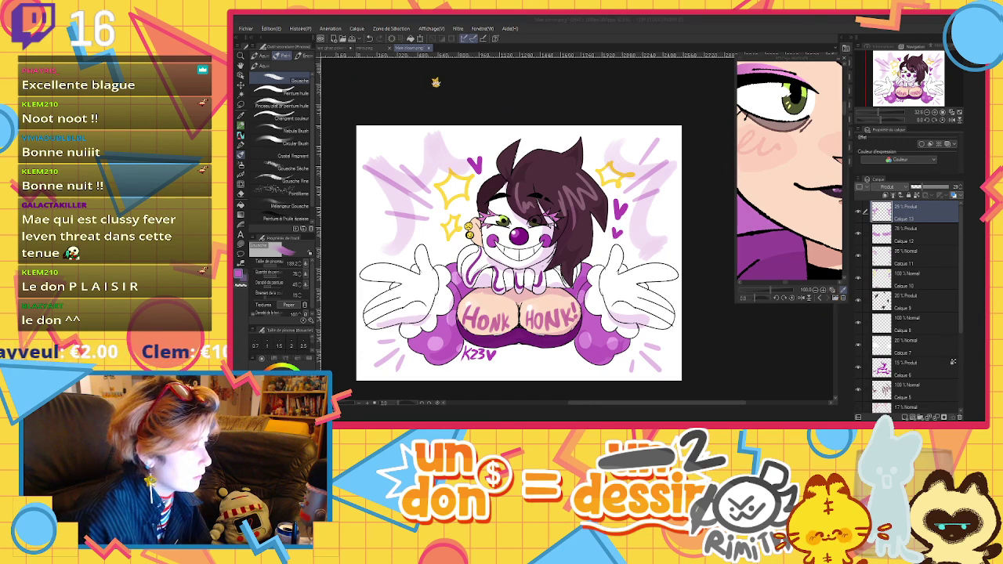
double_click(510, 77)
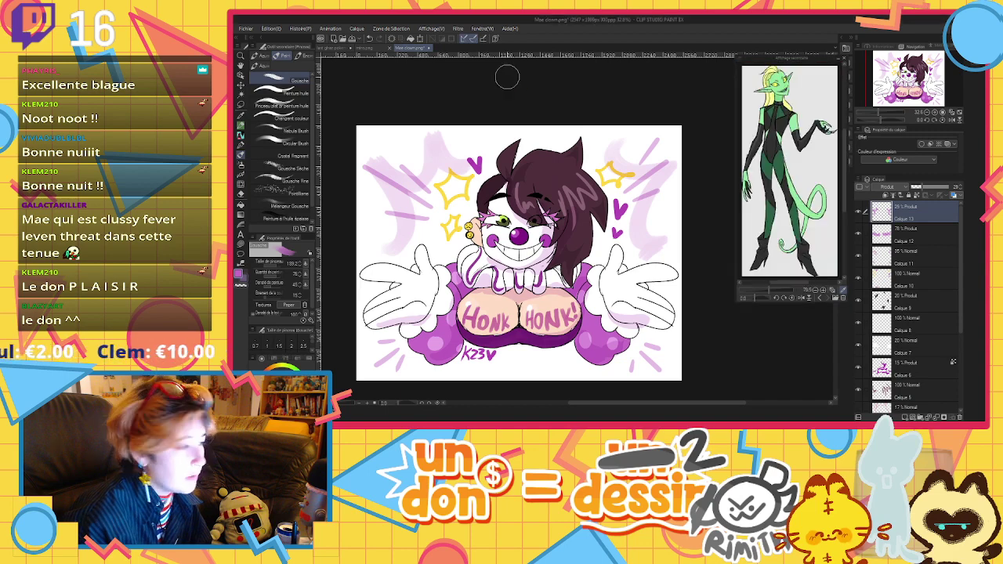
Close the three open illustrations and create a new A4 canvas of 3508 x 2480 px at 300 ppi
click(372, 50)
click(389, 48)
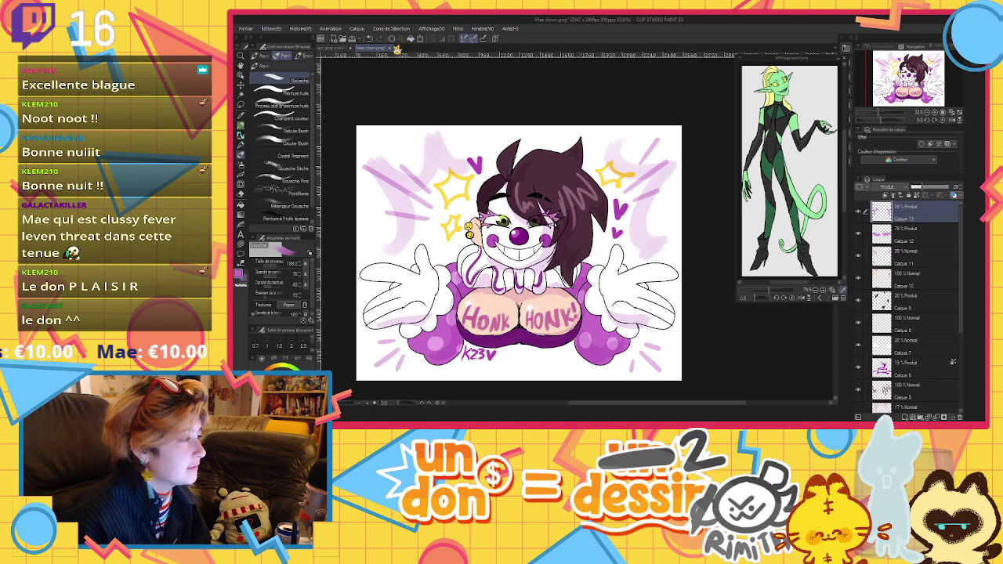
click(390, 48)
click(632, 167)
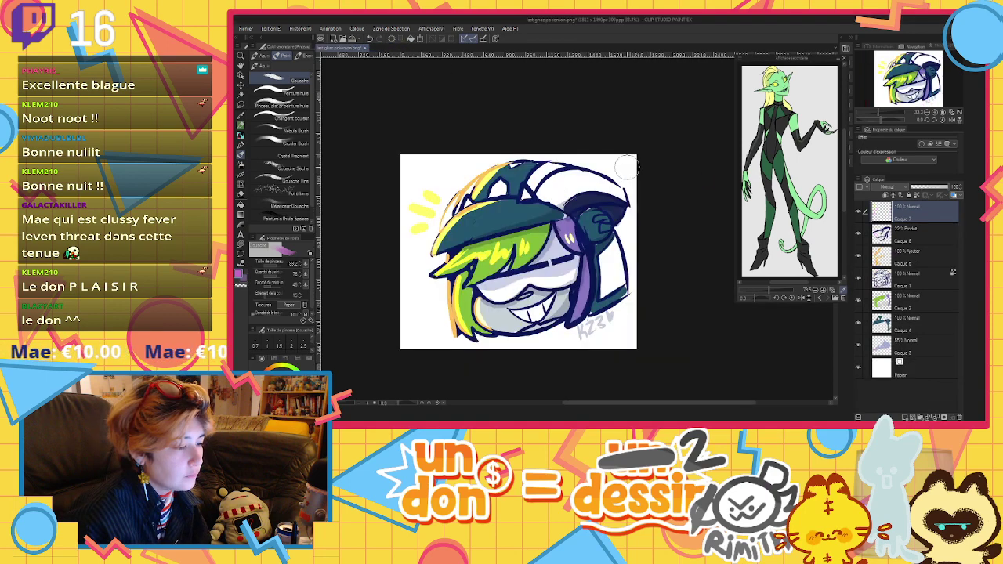
click(366, 48)
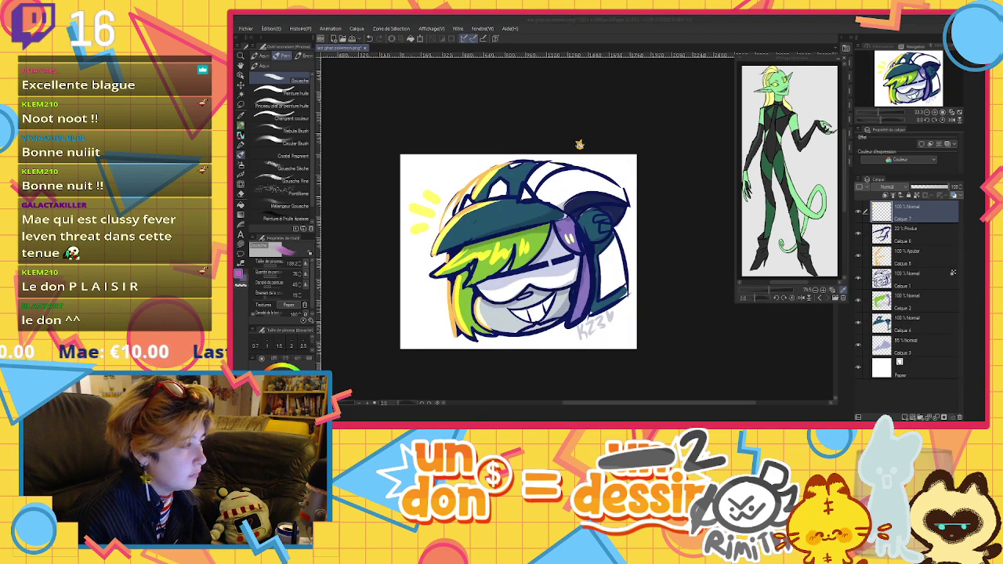
click(630, 169)
click(335, 39)
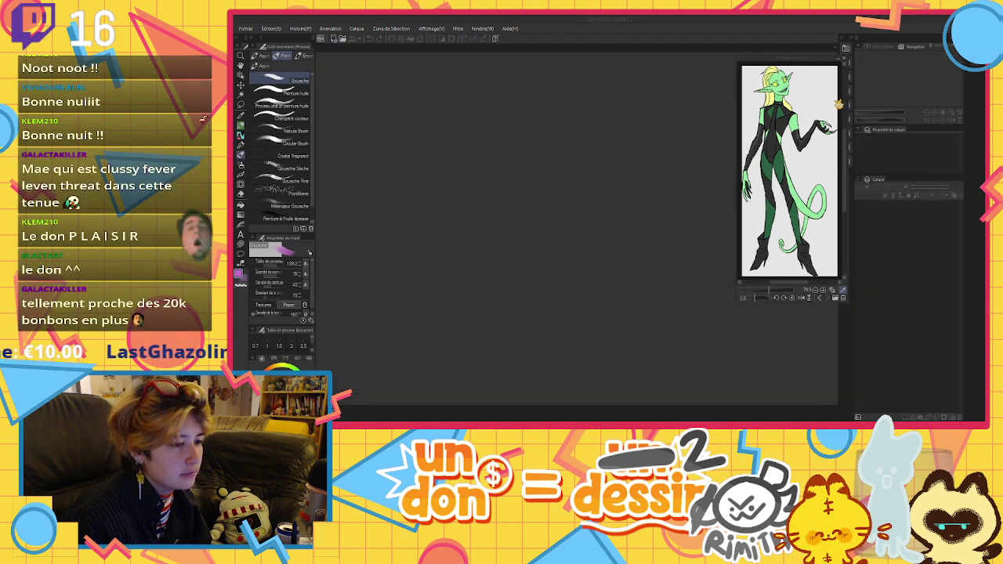
click(859, 97)
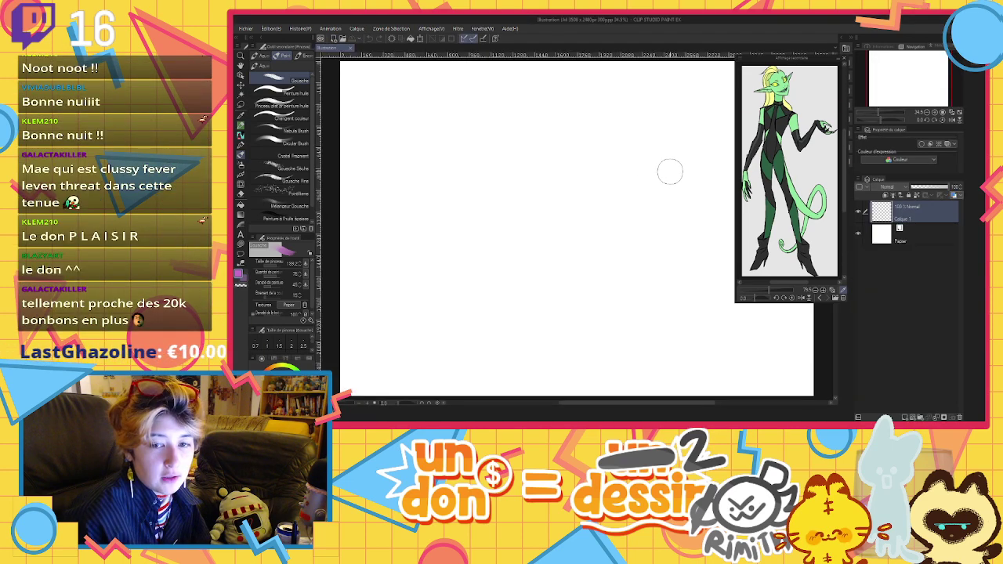
scroll(649, 170, up, 1)
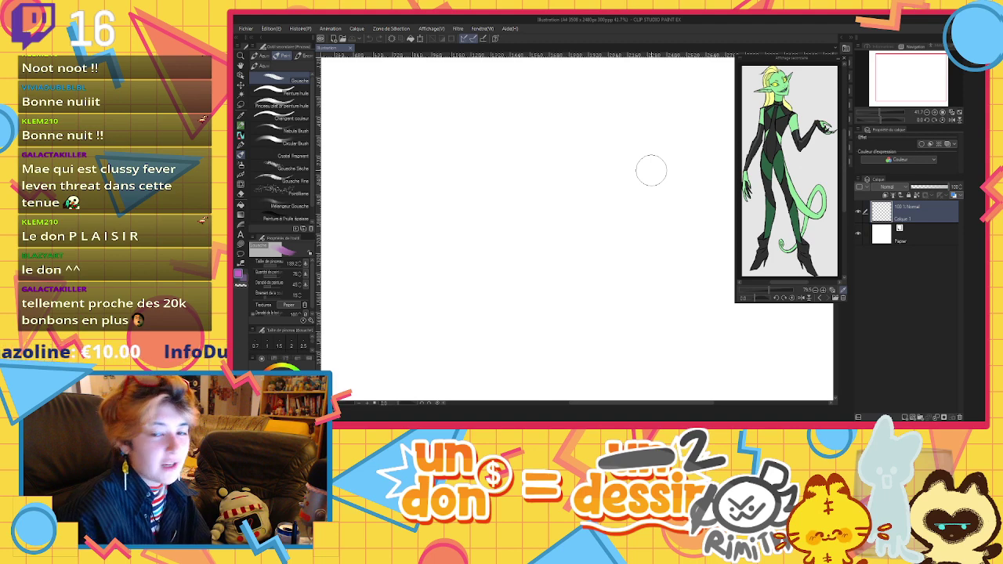
click(243, 135)
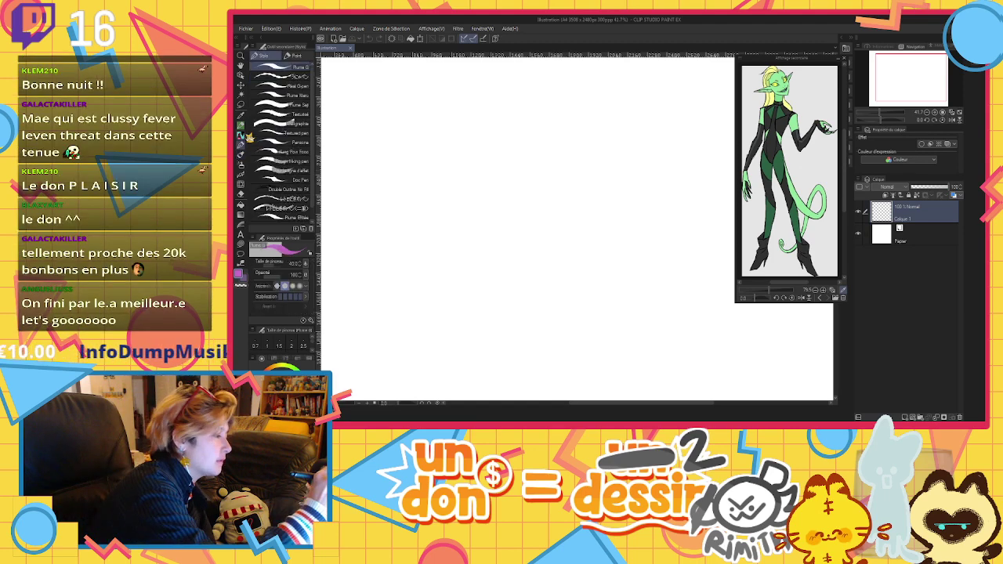
click(241, 126)
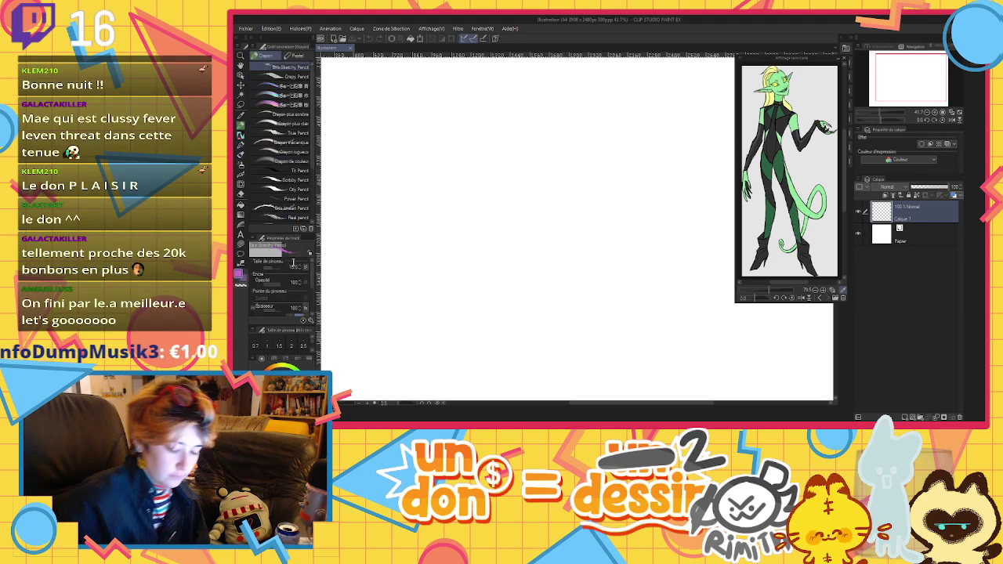
drag(521, 108, 513, 249)
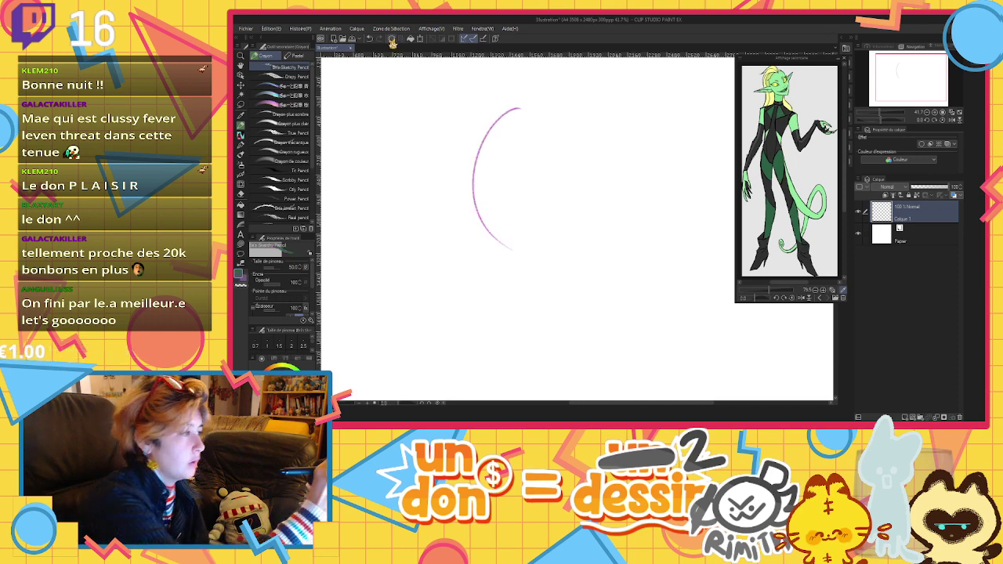
key(ctrl+z)
Sketch the green character's round skull, pointed chin and slanted eyes with slit pupils using the Plume pen in dark green
key(p)
mouse_move(490, 108)
mouse_down()
mouse_move(485, 225)
mouse_move(602, 143)
mouse_move(464, 179)
mouse_move(462, 232)
mouse_move(500, 291)
mouse_move(539, 271)
mouse_move(596, 163)
mouse_up()
mouse_move(473, 154)
mouse_down()
mouse_move(496, 210)
mouse_move(469, 203)
mouse_up()
mouse_move(524, 219)
mouse_down()
mouse_move(553, 191)
mouse_move(589, 186)
mouse_up()
mouse_move(520, 223)
mouse_down()
mouse_move(556, 226)
mouse_move(576, 189)
mouse_up()
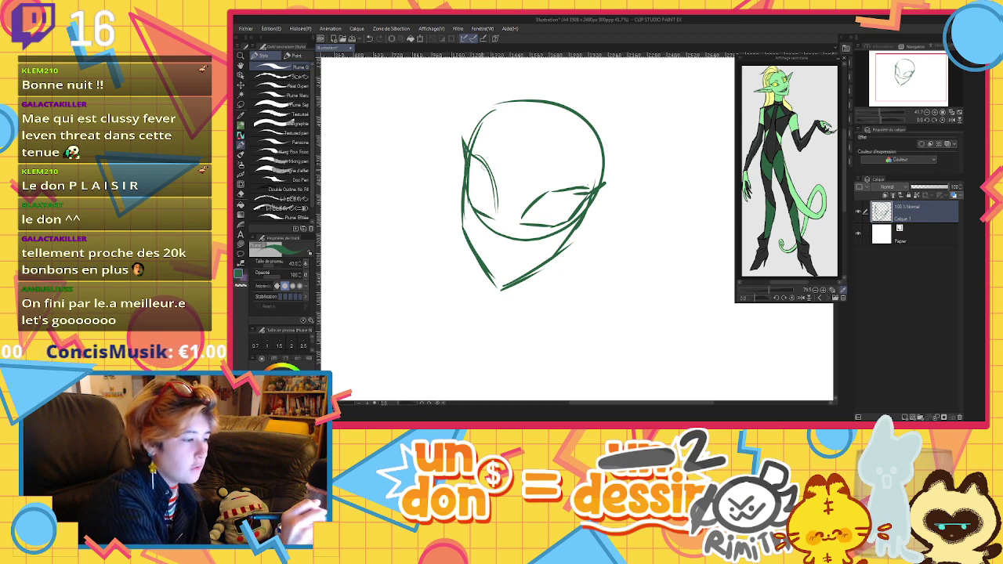
drag(478, 163, 489, 210)
drag(488, 186, 487, 207)
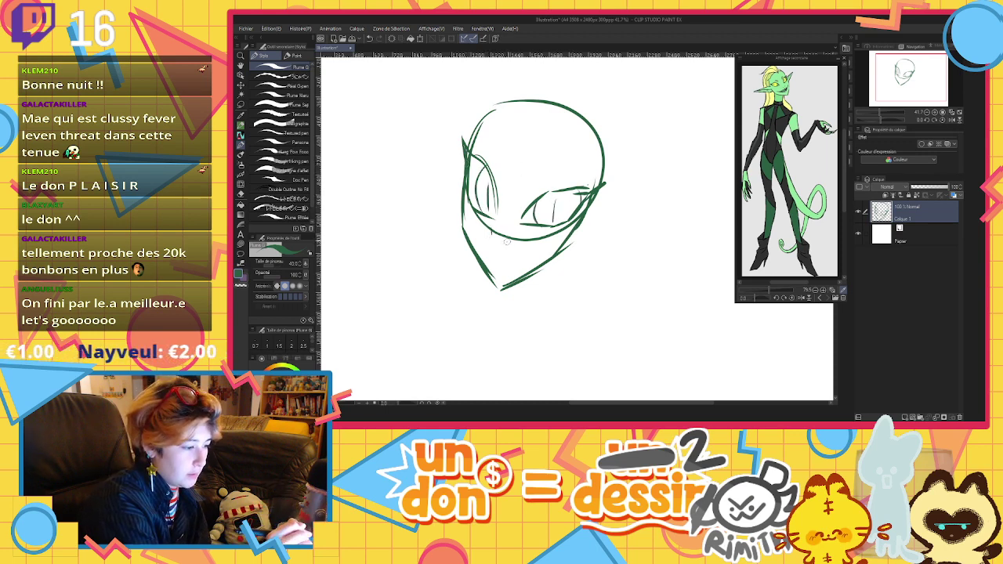
Try to sketch a wide curved grin below the character's eyes
mouse_move(465, 213)
mouse_down()
mouse_move(510, 250)
mouse_move(549, 243)
mouse_up()
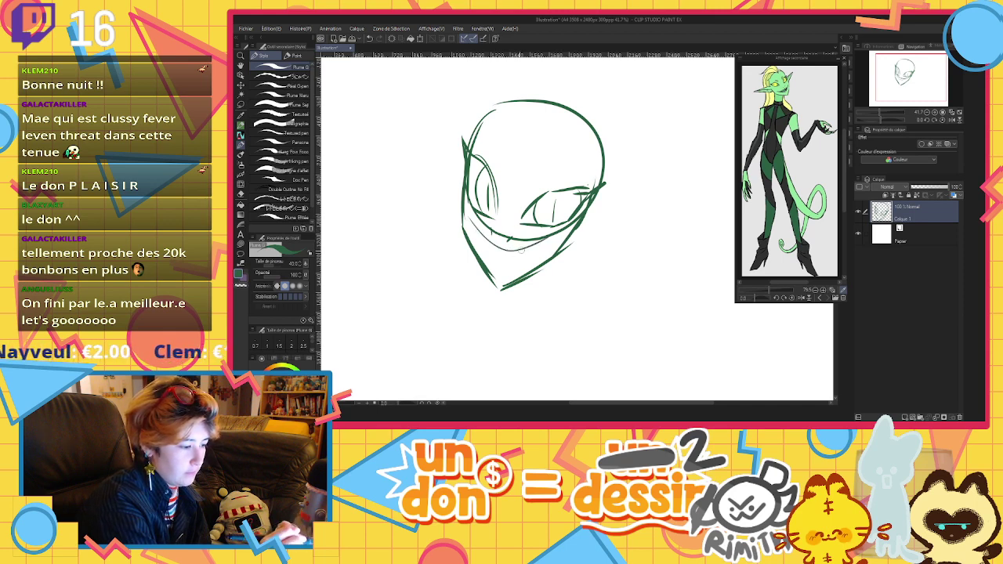
click(371, 39)
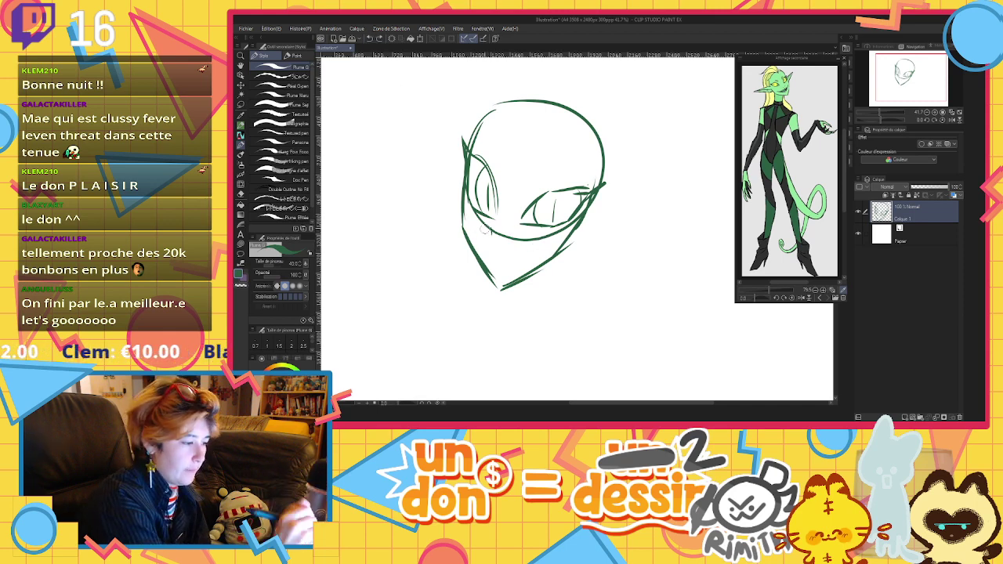
Undo the wide curved grin and sketch a small nose, a short fanged grin and angular brows on the green character's face
drag(474, 219, 504, 236)
key(ctrl+z)
key(ctrl+z)
key(ctrl+z)
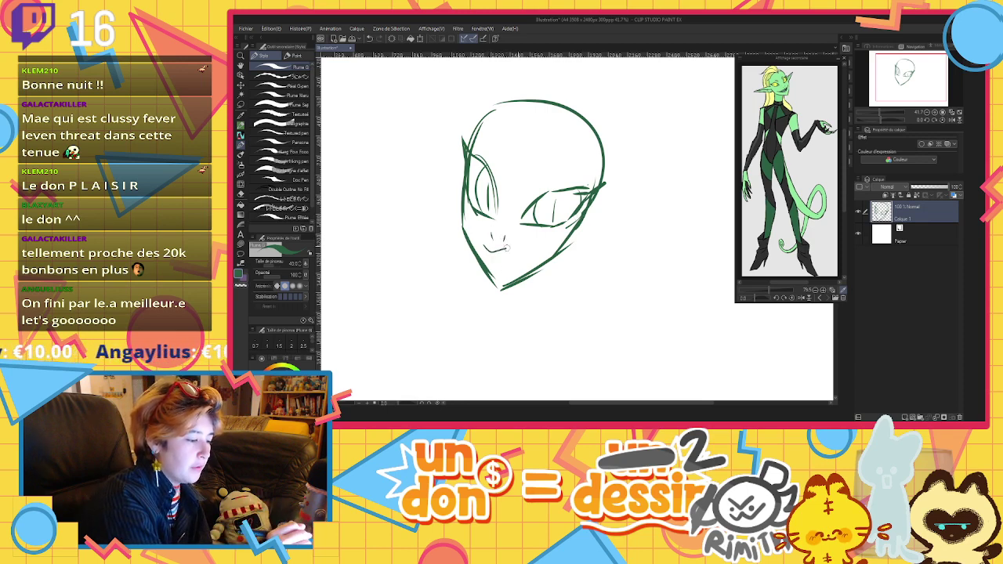
mouse_move(504, 250)
mouse_down()
mouse_move(548, 237)
mouse_move(495, 265)
mouse_up()
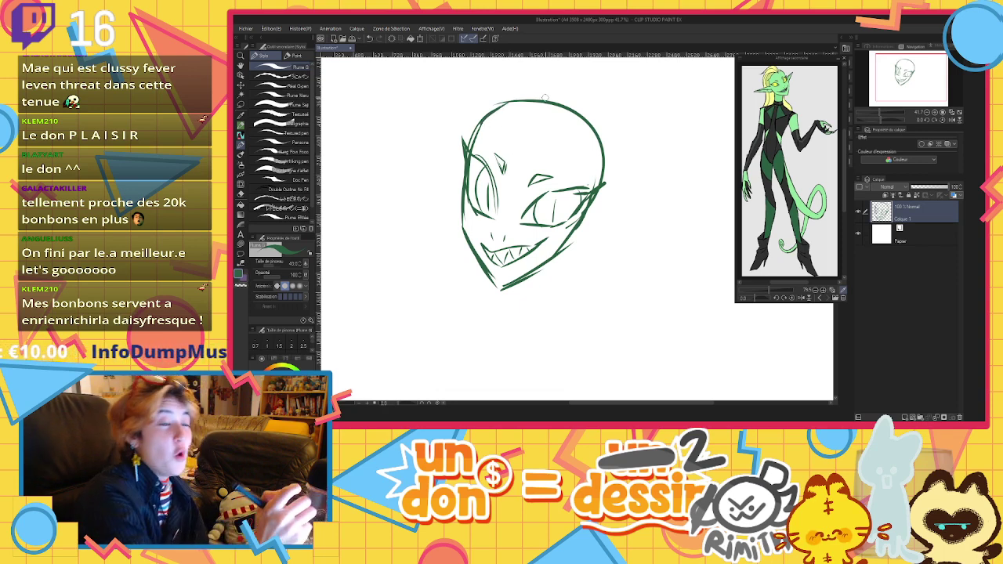
Sketch the character's hairline across the forehead and a tall swept-back quiff rising above the skull
drag(516, 140, 532, 92)
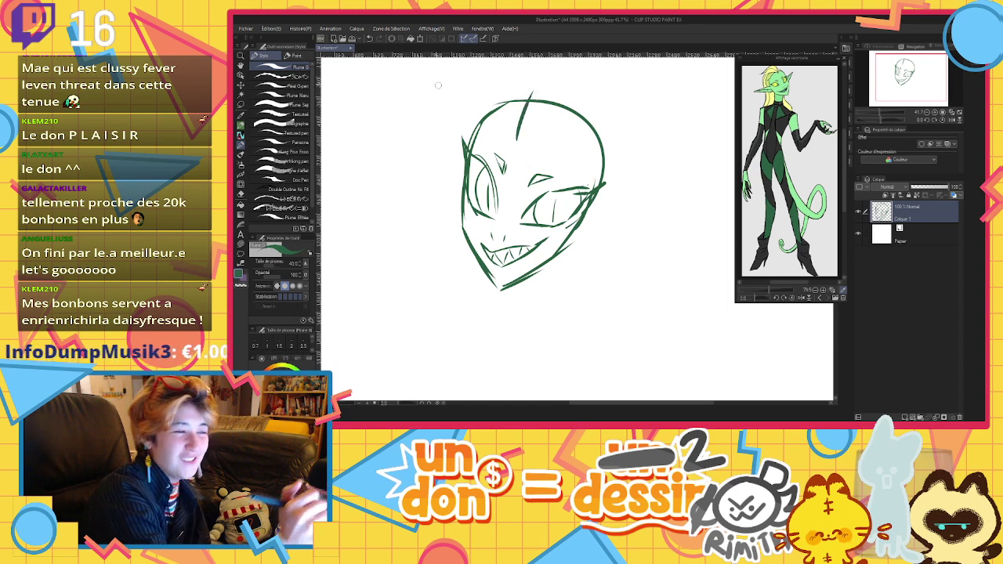
click(376, 40)
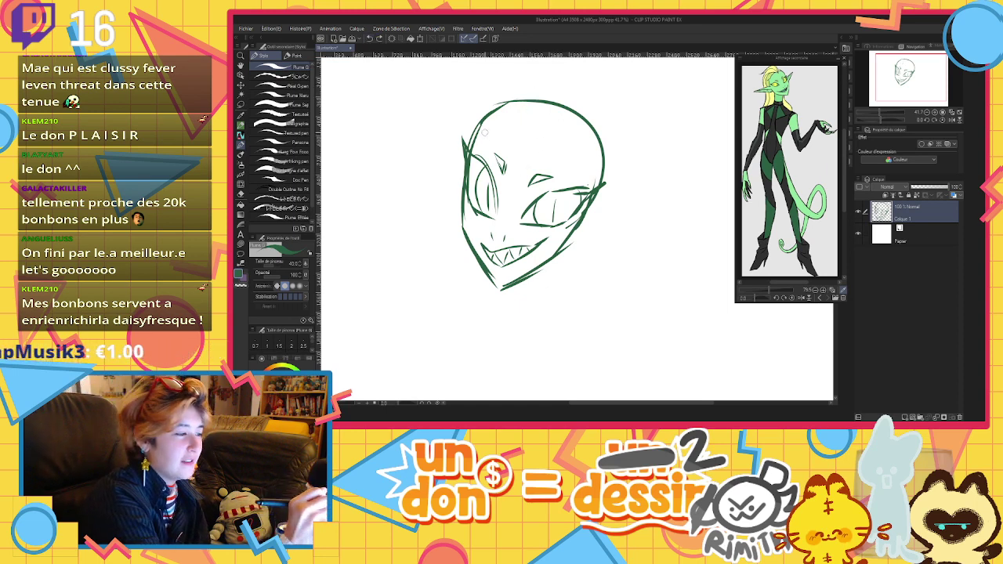
mouse_move(486, 133)
mouse_down()
mouse_move(523, 133)
mouse_move(555, 156)
mouse_up()
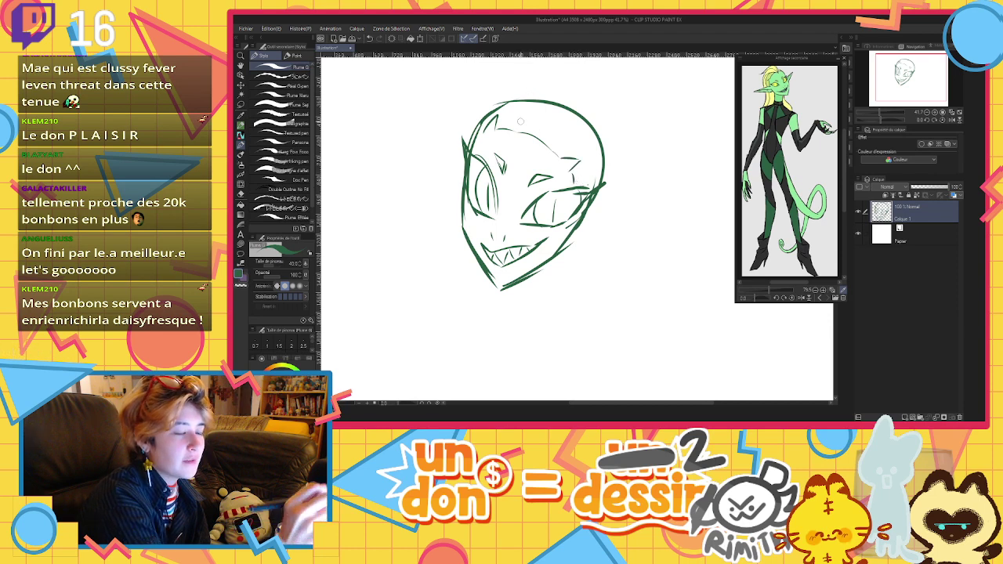
mouse_move(518, 139)
mouse_down()
mouse_move(557, 77)
mouse_move(621, 63)
mouse_move(598, 86)
mouse_up()
drag(601, 86, 630, 103)
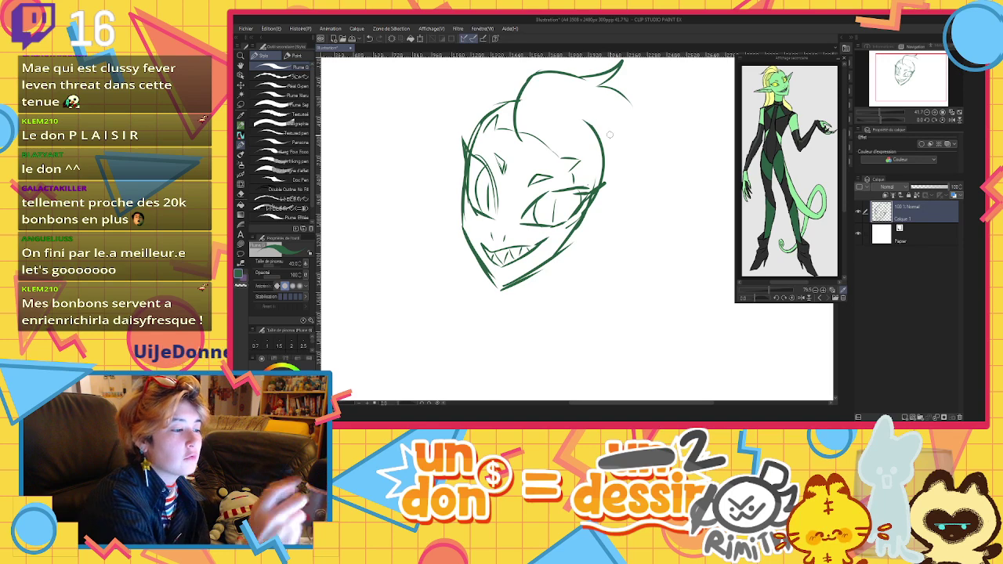
mouse_move(513, 138)
mouse_down()
mouse_move(560, 125)
mouse_move(600, 146)
mouse_up()
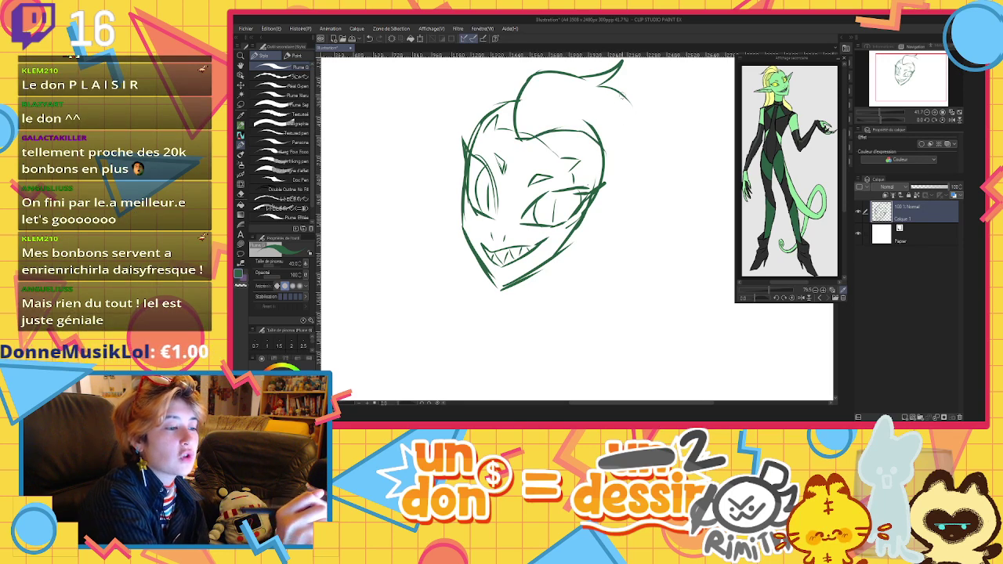
Sketch the hair falling behind the head, the two long pointed ears and a few curved strands below the far-reaching ear
drag(625, 94, 635, 206)
mouse_move(636, 125)
mouse_down()
mouse_move(640, 202)
mouse_move(709, 212)
mouse_move(606, 243)
mouse_move(572, 241)
mouse_up()
mouse_move(461, 161)
mouse_down()
mouse_move(400, 136)
mouse_move(440, 210)
mouse_up()
drag(582, 214, 651, 225)
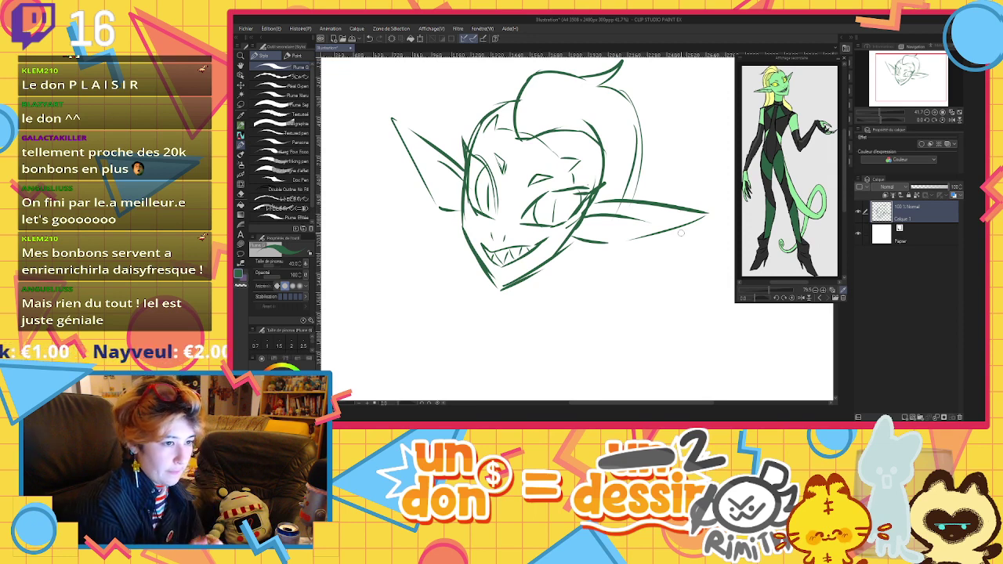
mouse_move(619, 267)
mouse_down()
mouse_move(662, 276)
mouse_move(697, 265)
mouse_up()
drag(678, 301, 636, 315)
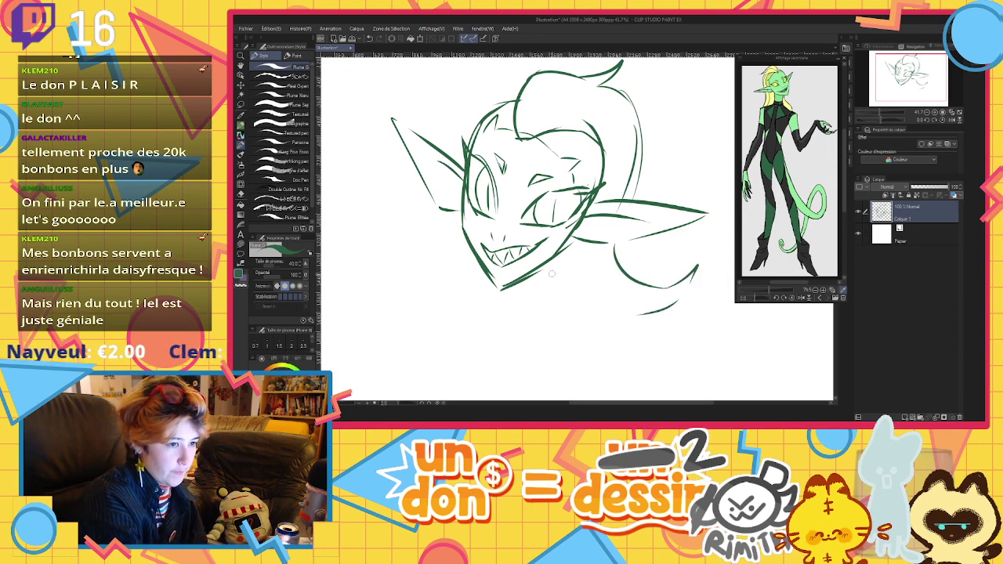
Sketch the neck, raised shoulder and upper arm below the chin, with a curved glove edge across the arm
mouse_move(551, 273)
mouse_down()
mouse_move(507, 289)
mouse_move(474, 348)
mouse_move(580, 309)
mouse_move(576, 333)
mouse_up()
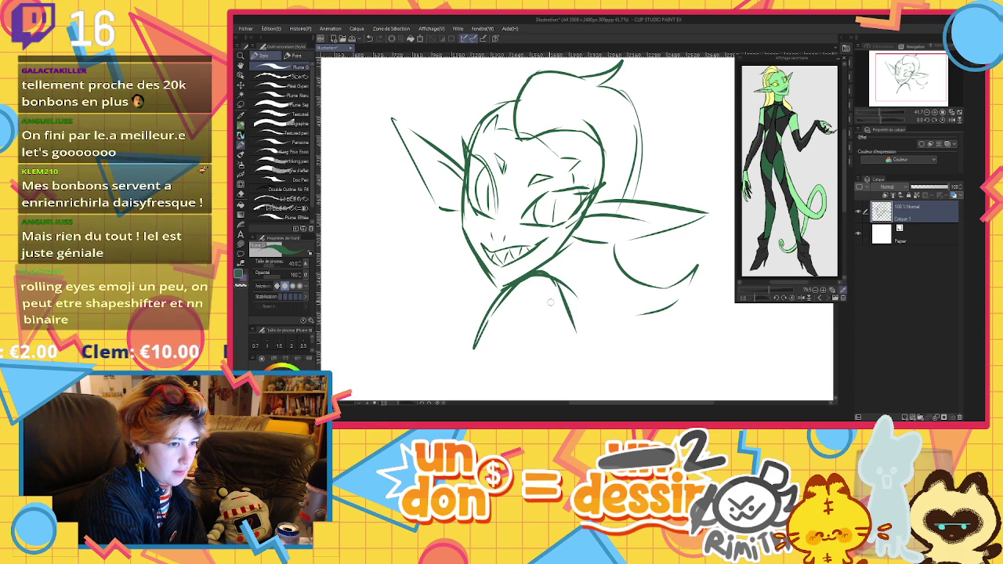
mouse_move(532, 274)
mouse_down()
mouse_move(463, 353)
mouse_move(542, 389)
mouse_up()
drag(557, 335, 497, 400)
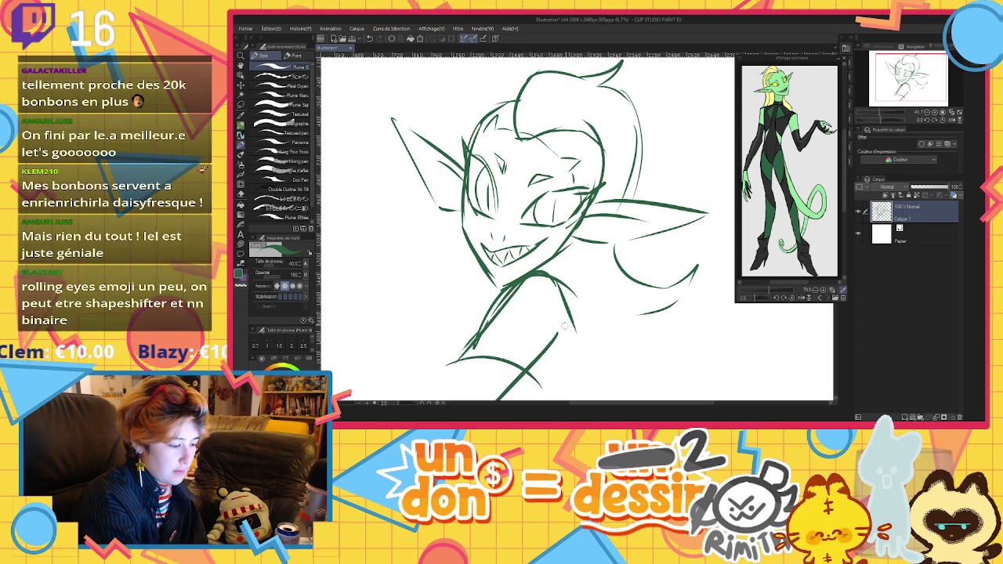
drag(575, 313, 596, 380)
drag(552, 270, 586, 345)
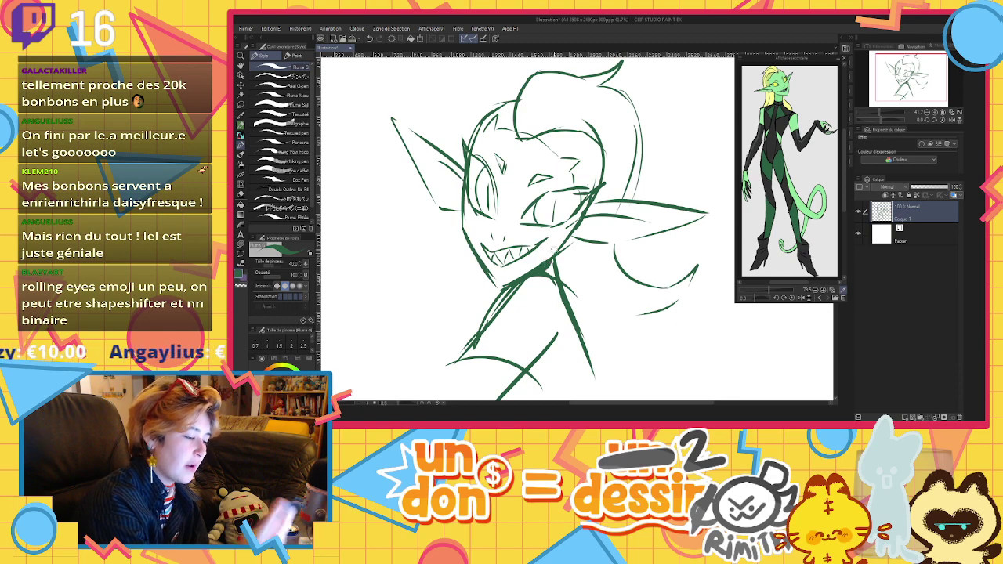
mouse_move(505, 300)
mouse_down()
mouse_move(489, 325)
mouse_move(524, 287)
mouse_move(474, 331)
mouse_move(514, 287)
mouse_up()
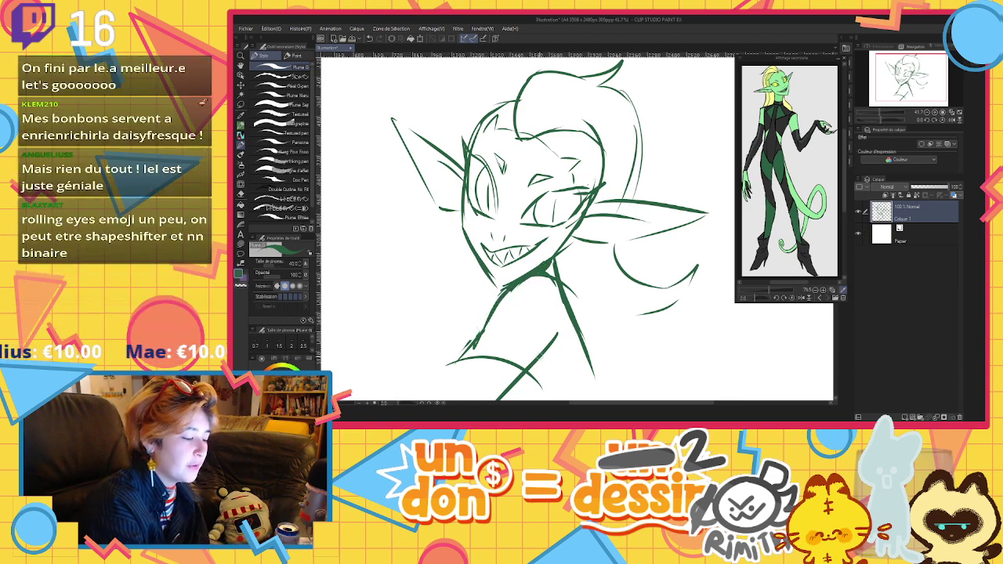
Draw the glove's outline with a zigzag highlight on the arm and fill the enclosed area with dark green
mouse_move(461, 359)
mouse_down()
mouse_move(481, 355)
mouse_move(430, 387)
mouse_up()
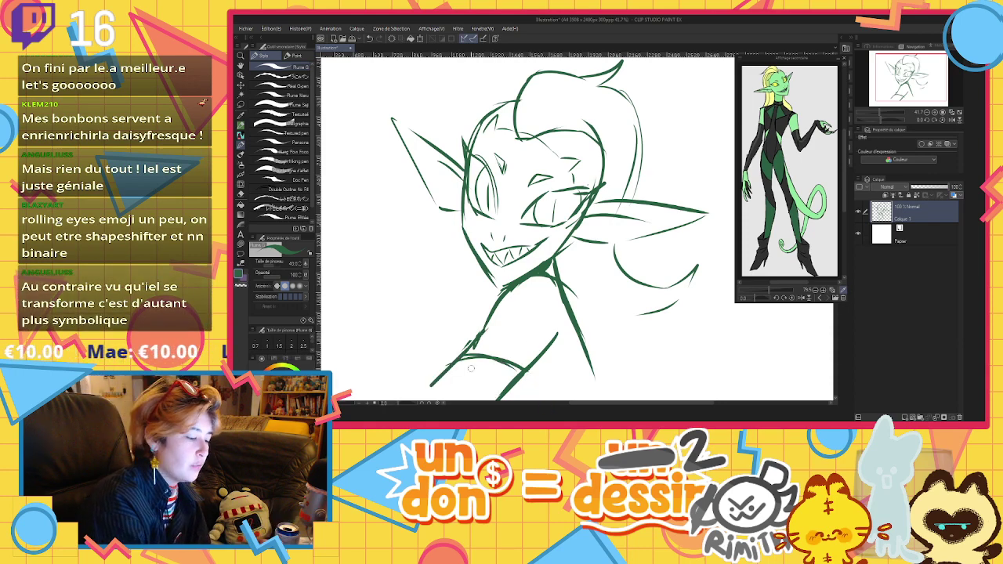
drag(475, 358, 433, 392)
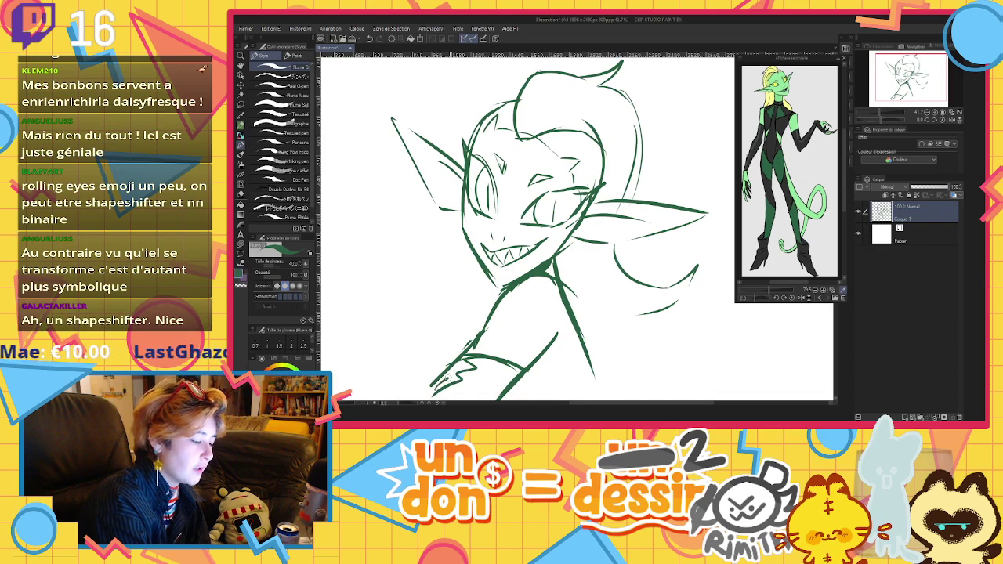
drag(465, 357, 433, 388)
mouse_move(476, 359)
mouse_down()
mouse_move(453, 388)
mouse_move(509, 382)
mouse_up()
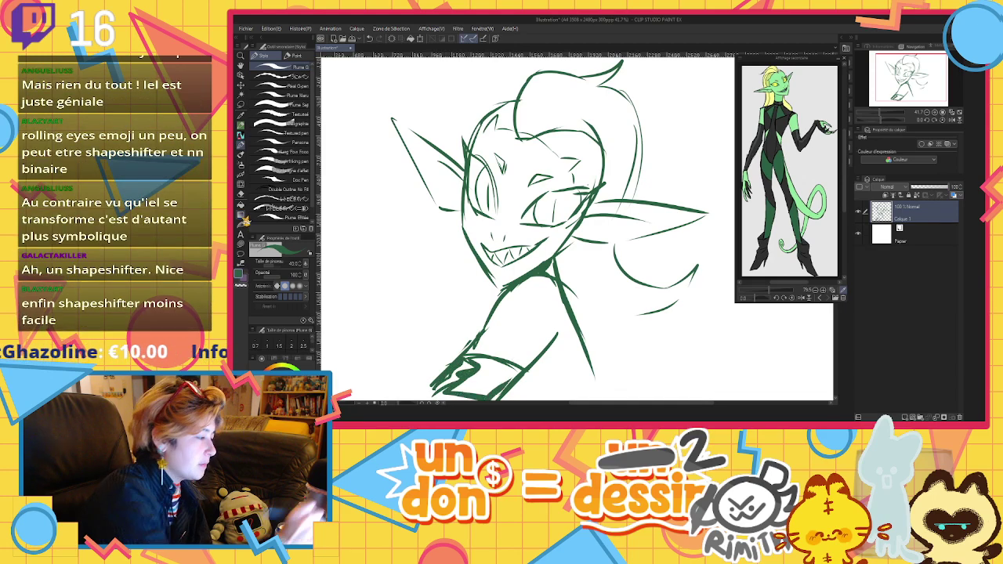
key(g)
click(482, 376)
key(p)
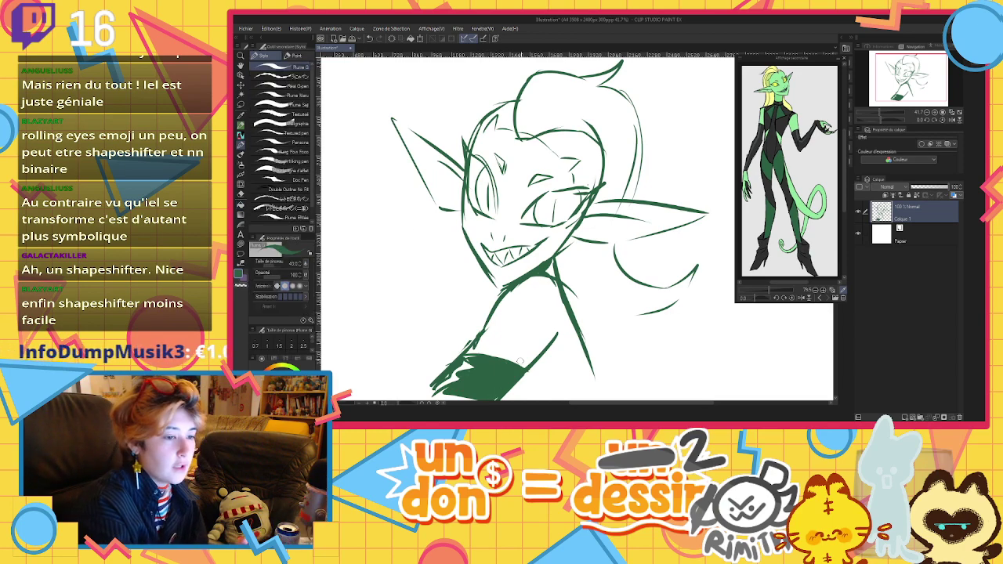
Draw the inner arm and chest curves beside the shoulder and extend the back line down toward the canvas edge
drag(554, 342, 561, 298)
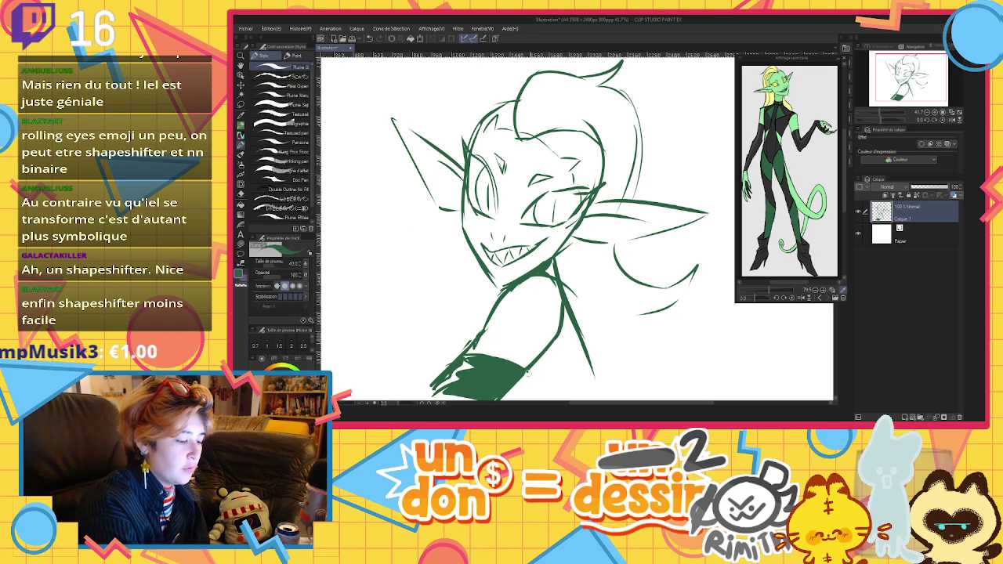
drag(528, 375, 559, 334)
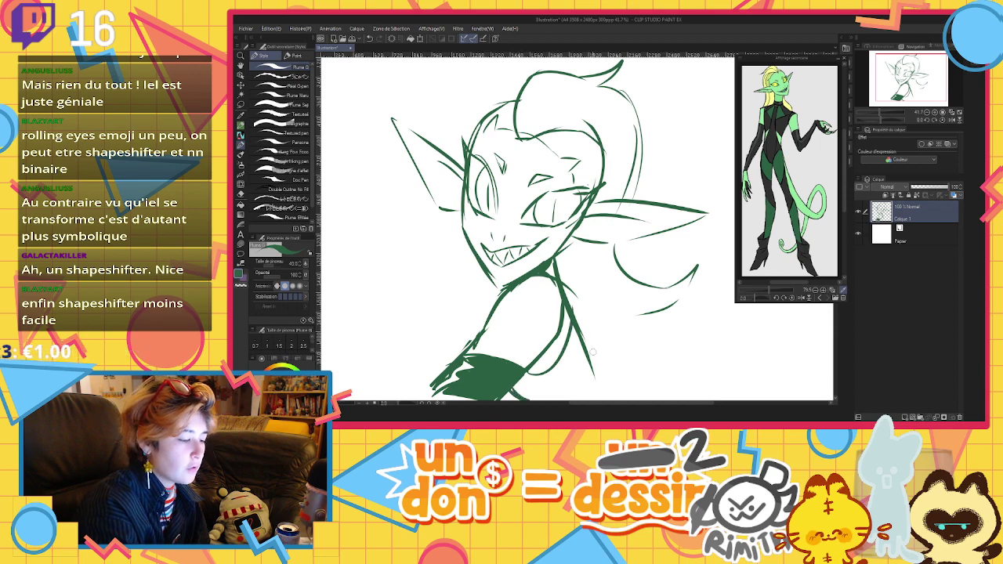
drag(563, 290, 608, 395)
drag(583, 334, 605, 397)
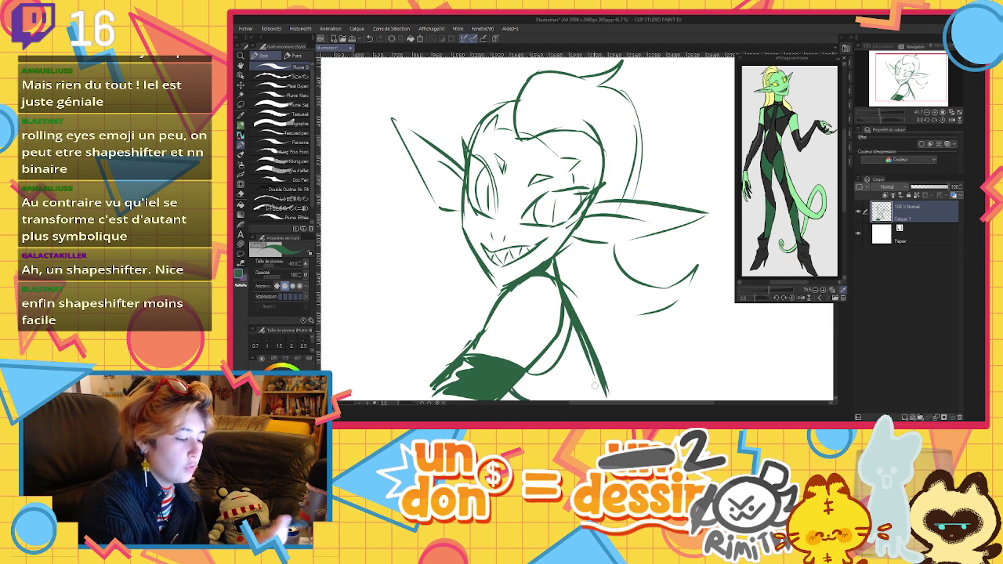
key(ctrl+z)
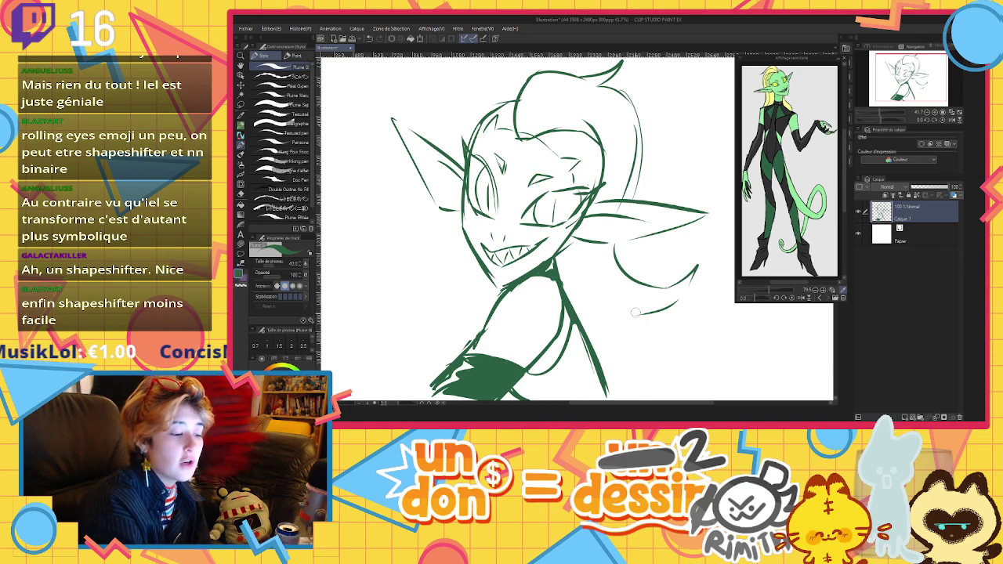
Erase the loose strands below the long ear and redraw the opposite ear's lower edge as a smoother curve
mouse_move(635, 313)
mouse_down()
mouse_move(711, 266)
mouse_move(641, 276)
mouse_move(609, 254)
mouse_move(645, 294)
mouse_up()
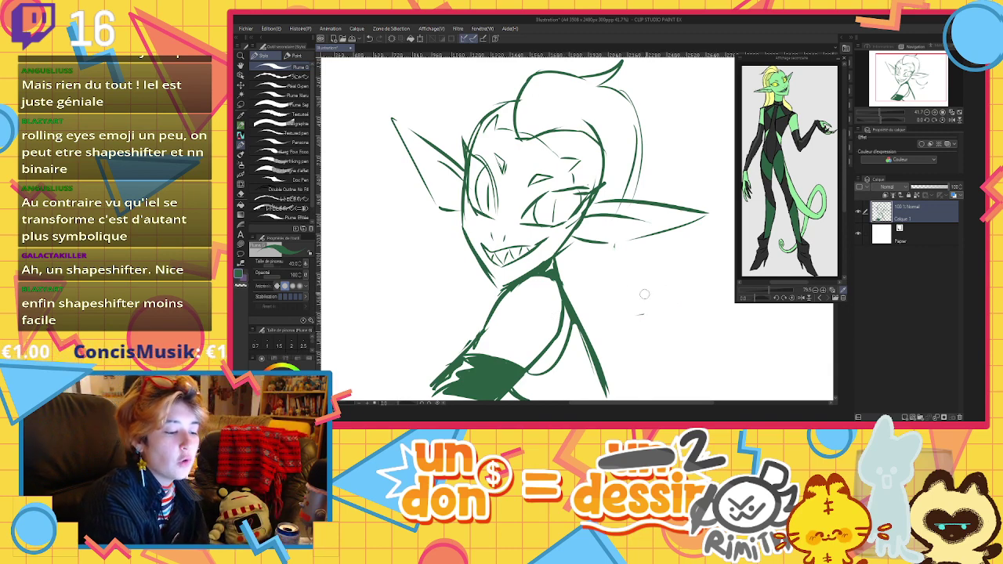
drag(430, 200, 449, 209)
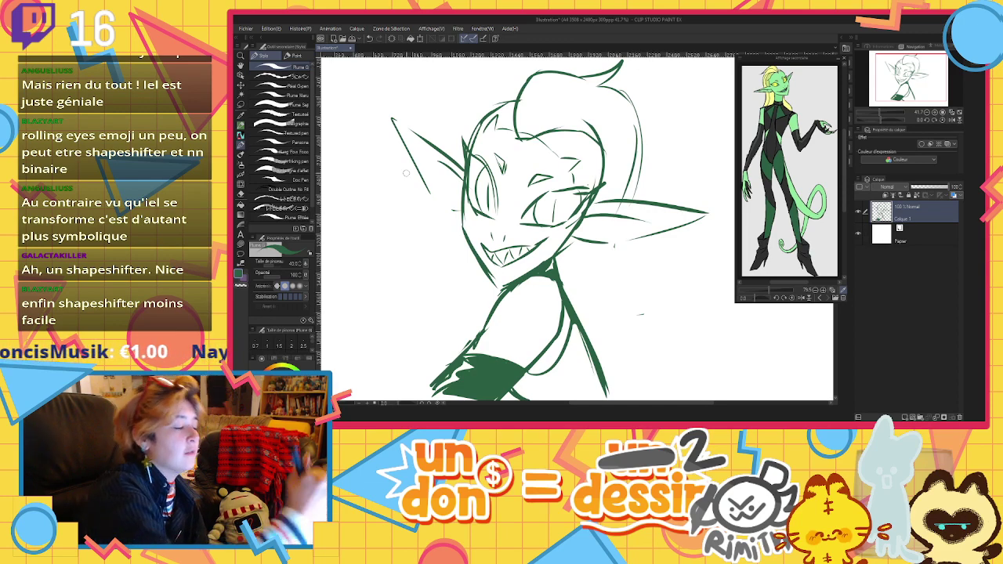
drag(422, 174, 462, 210)
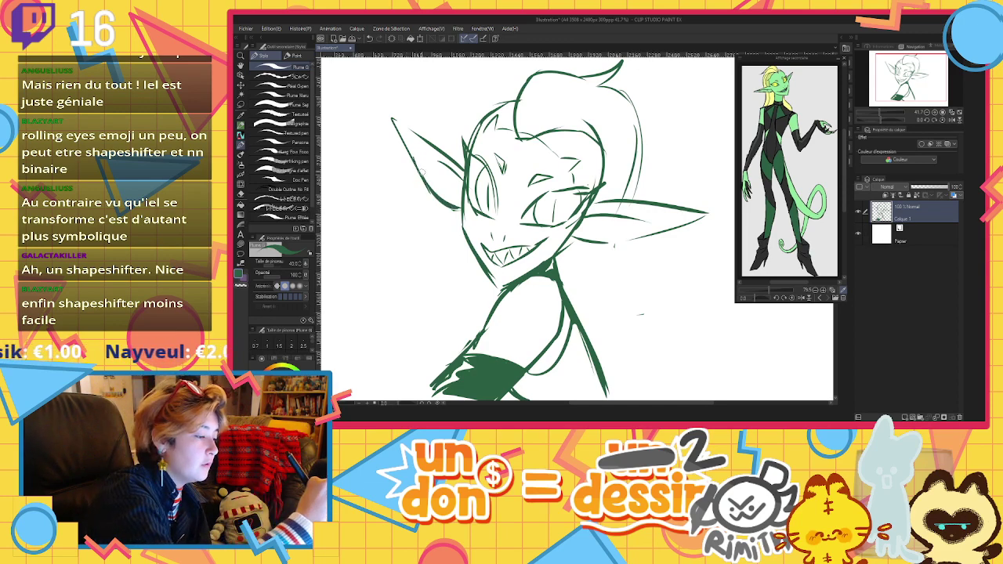
Try to sketch a long wavy lock of hair with a forked tip behind the character's back
mouse_move(614, 246)
mouse_down()
mouse_move(648, 280)
mouse_move(702, 365)
mouse_up()
drag(663, 320, 661, 397)
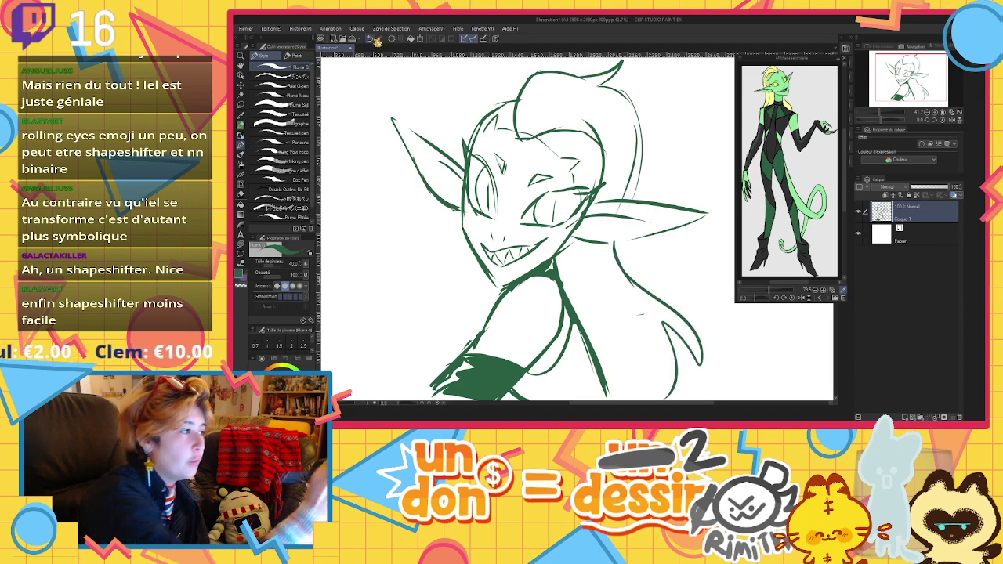
key(ctrl+z)
key(ctrl+z)
Sketch long hair sweeping down behind the back and a shorter curled lock in front of the shoulder
mouse_move(614, 242)
mouse_down()
mouse_move(708, 321)
mouse_move(721, 357)
mouse_move(707, 394)
mouse_up()
mouse_move(487, 296)
mouse_down()
mouse_move(446, 300)
mouse_move(471, 313)
mouse_move(447, 331)
mouse_move(458, 361)
mouse_up()
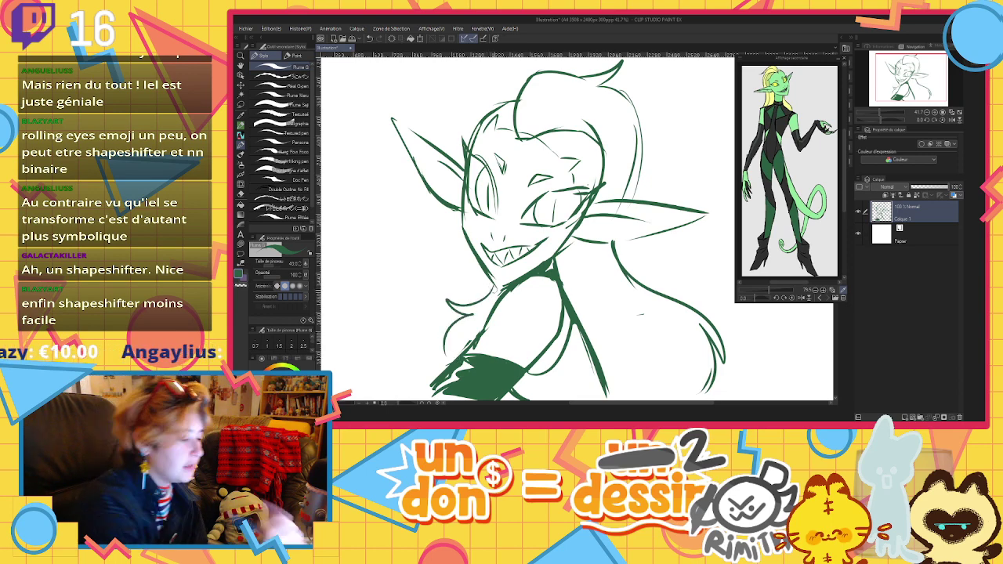
drag(494, 291, 528, 276)
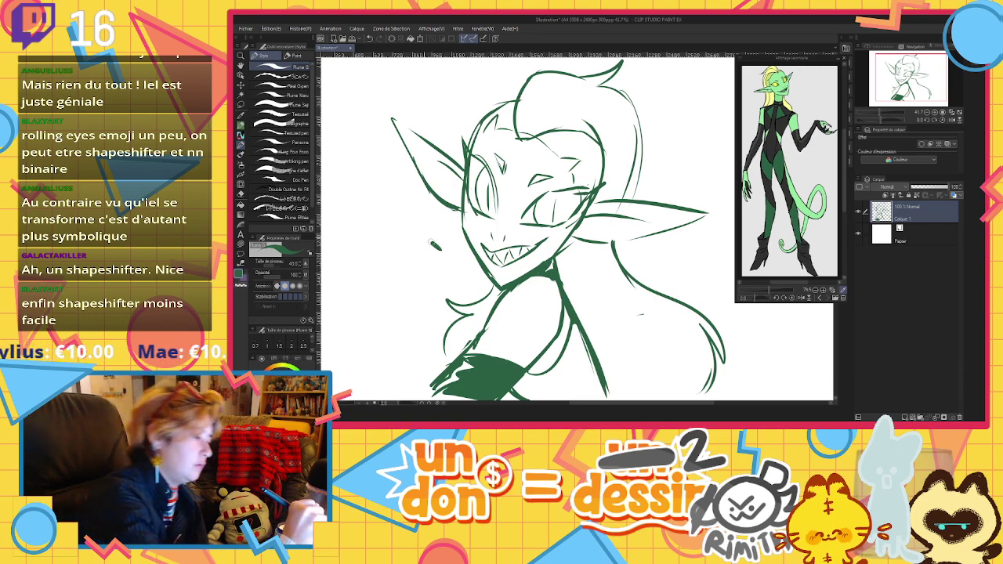
Add bold zigzag accent marks beside the face and a signature along the hair, and create a new layer above the sketch
drag(411, 229, 435, 250)
mouse_move(435, 226)
mouse_down()
mouse_move(413, 271)
mouse_move(440, 281)
mouse_up()
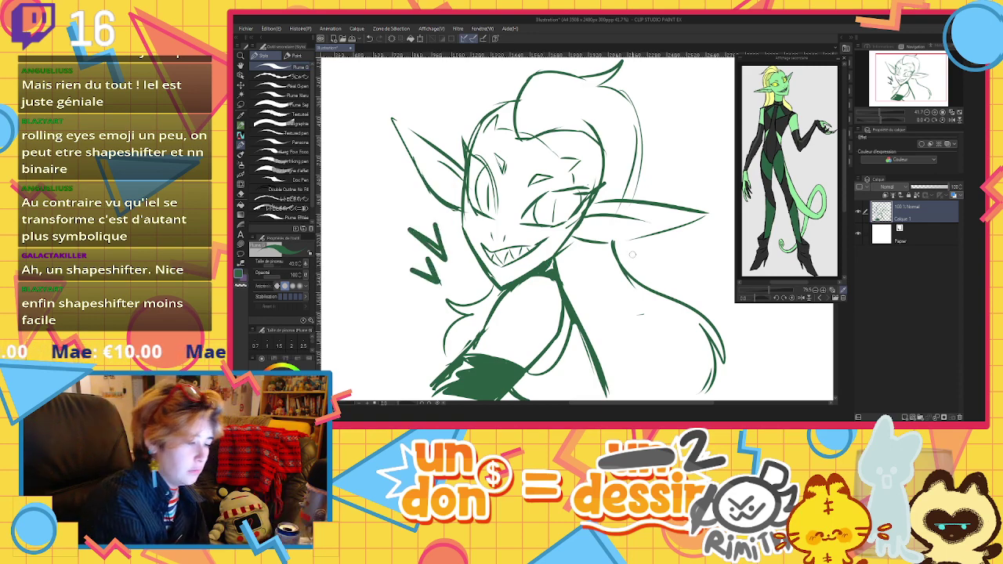
drag(631, 259, 641, 279)
mouse_move(656, 273)
mouse_down()
mouse_move(661, 283)
mouse_move(669, 273)
mouse_up()
click(905, 417)
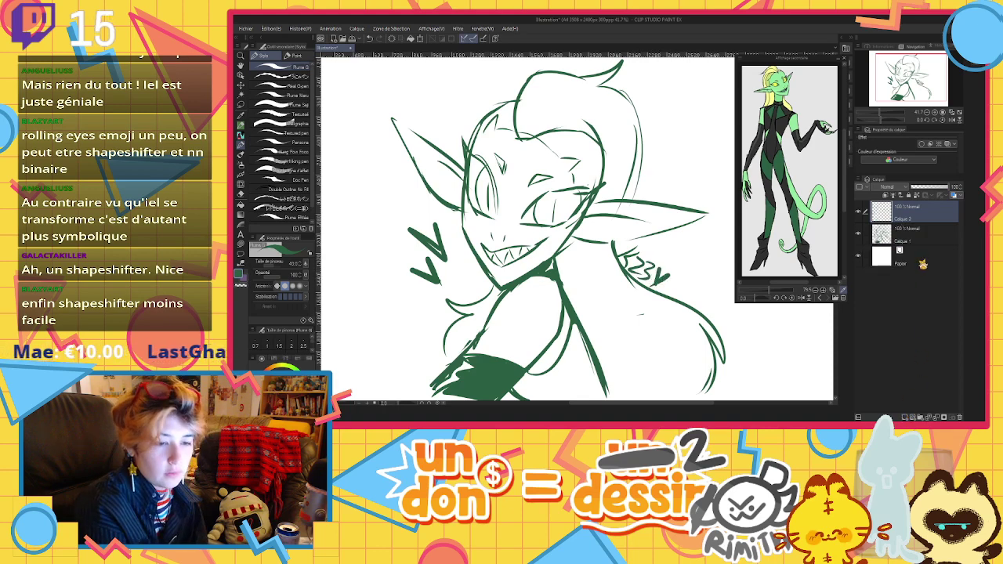
Set Calque 2 to about 29% opacity, enlarge the brush, switch to light green and place the layer beneath Calque 1
click(923, 187)
drag(278, 264, 284, 264)
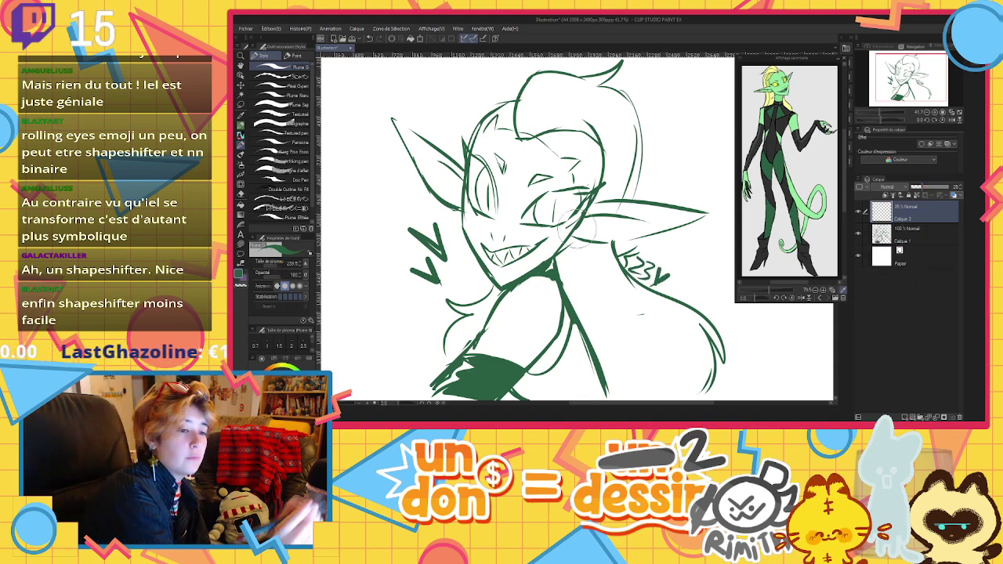
key(x)
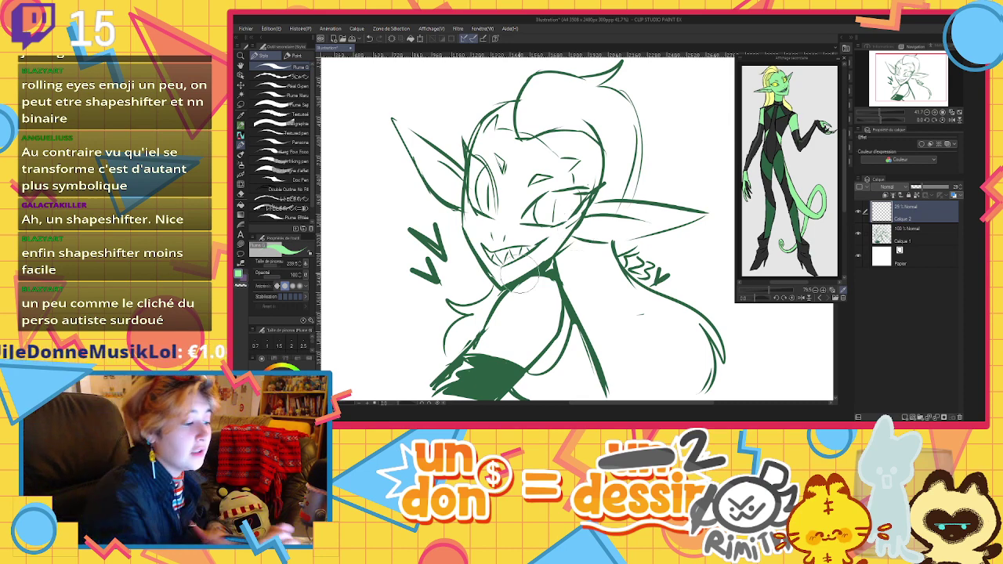
drag(893, 214, 899, 239)
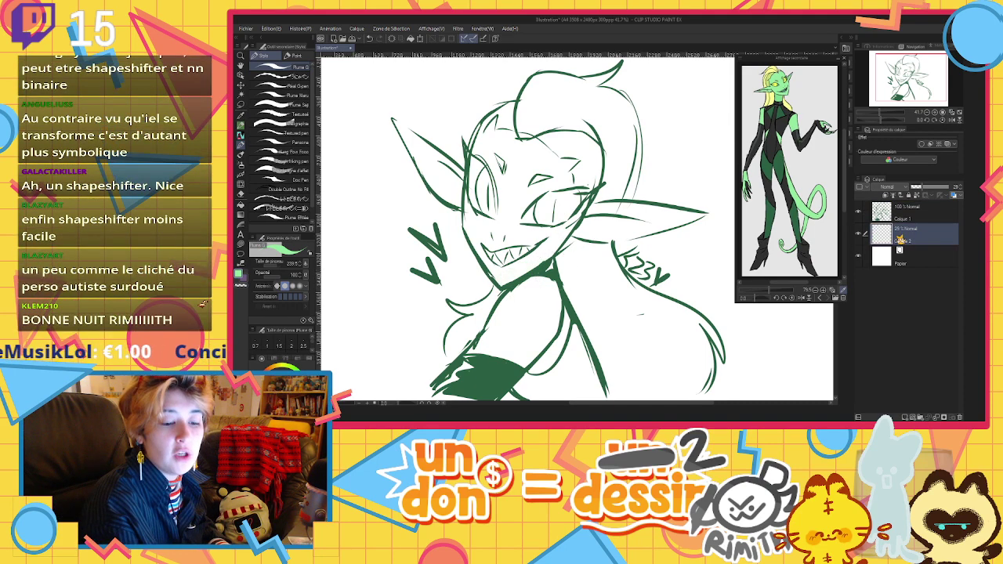
Paint light-green shading on Calque 2 over the jaw, ears, flowing hair and upper arm
mouse_move(504, 279)
mouse_down()
mouse_move(550, 254)
mouse_move(503, 284)
mouse_move(577, 219)
mouse_up()
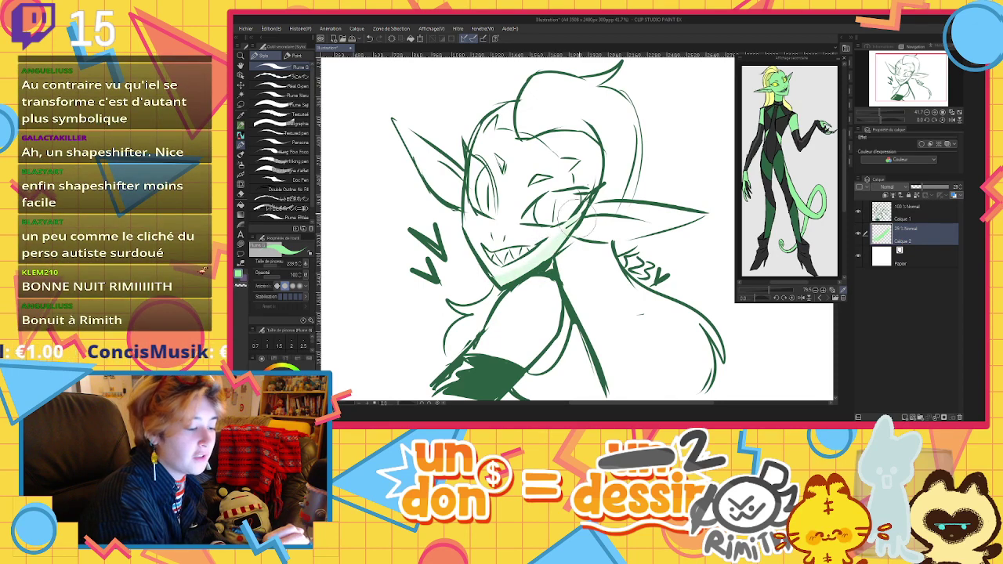
mouse_move(555, 262)
mouse_down()
mouse_move(580, 317)
mouse_move(629, 348)
mouse_up()
drag(590, 259, 657, 362)
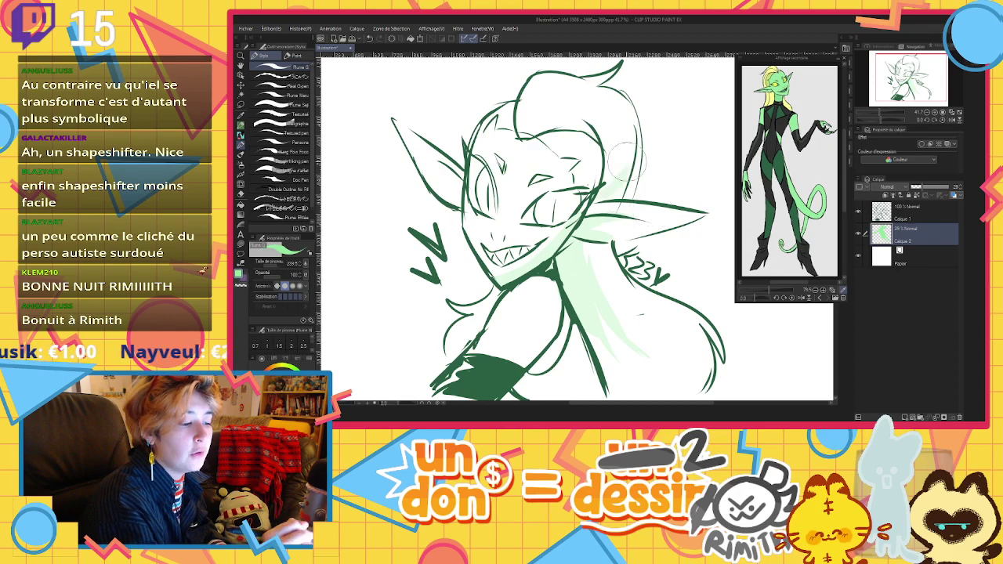
mouse_move(627, 164)
mouse_down()
mouse_move(584, 86)
mouse_move(529, 141)
mouse_move(623, 166)
mouse_move(541, 90)
mouse_move(581, 87)
mouse_up()
drag(604, 239, 633, 304)
drag(664, 375, 656, 399)
mouse_move(552, 314)
mouse_down()
mouse_move(521, 363)
mouse_move(548, 310)
mouse_move(498, 317)
mouse_move(462, 341)
mouse_move(490, 302)
mouse_up()
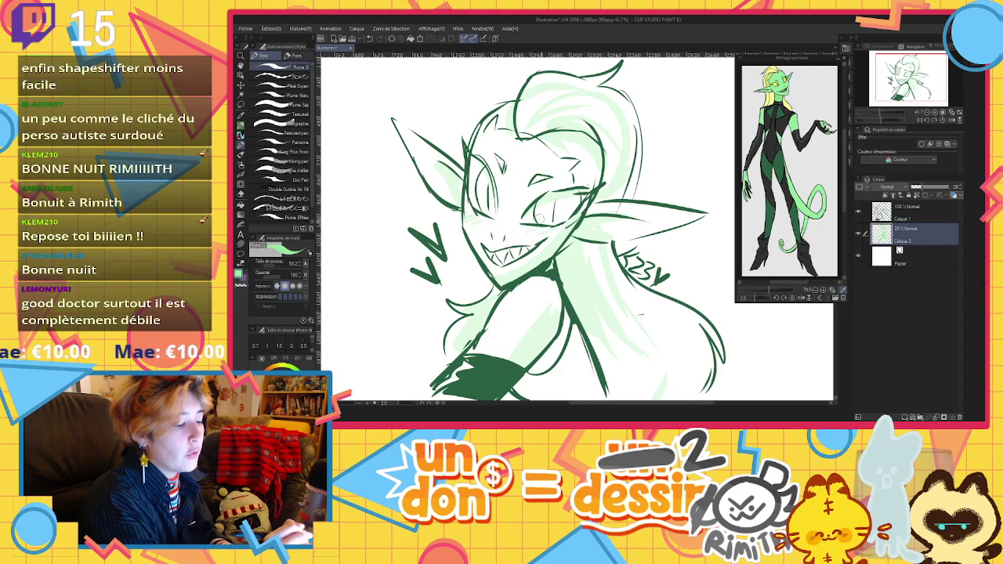
Darken the slit pupils of both eyes on Calque 1 in dark green and touch up the line work with transparent colour
click(905, 218)
key(x)
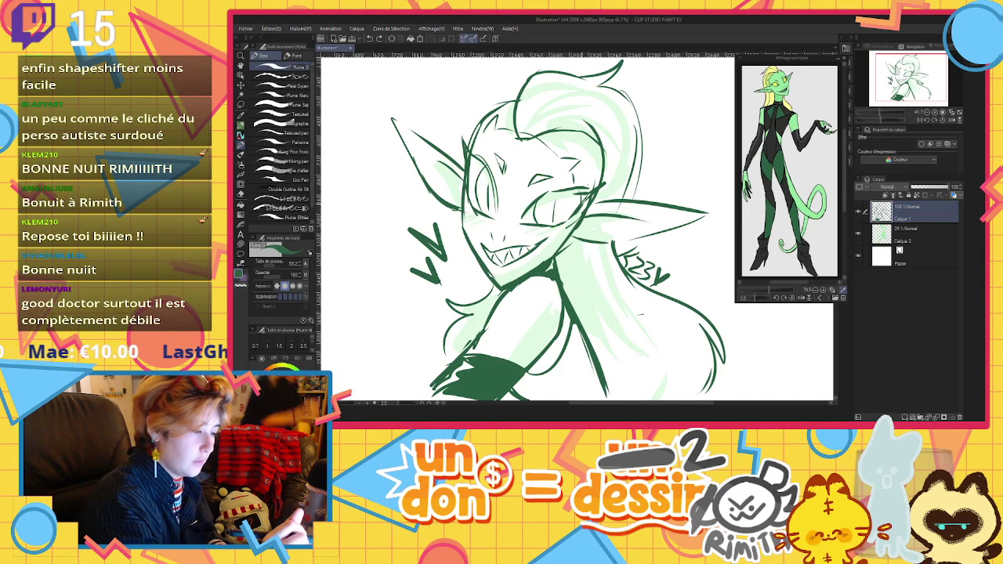
drag(559, 196, 555, 220)
drag(487, 179, 488, 200)
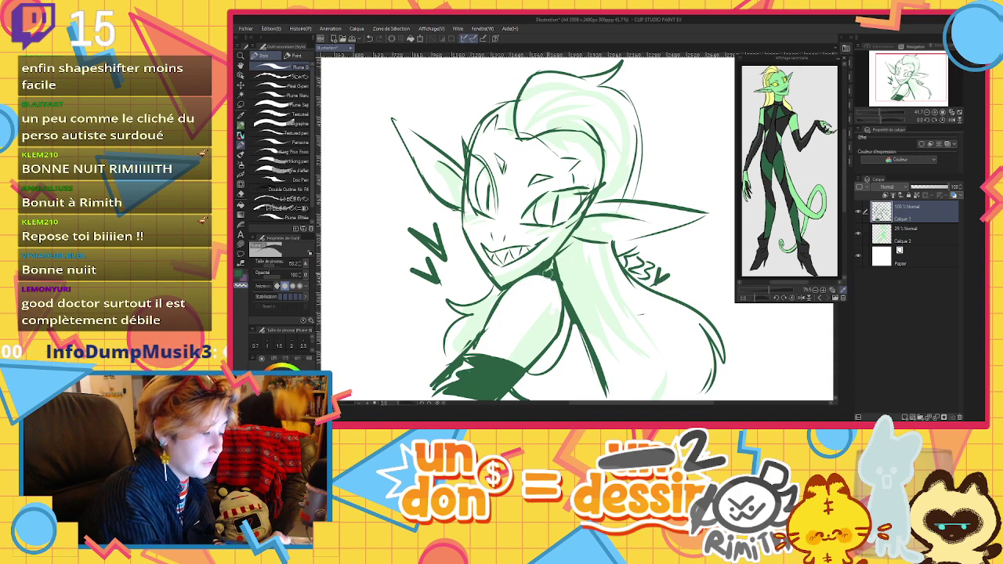
key(c)
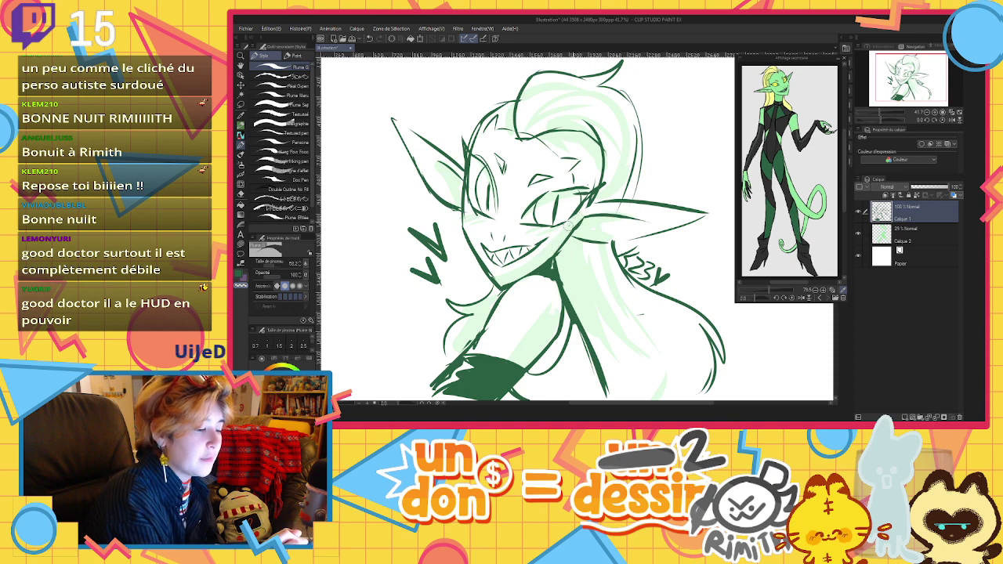
key(c)
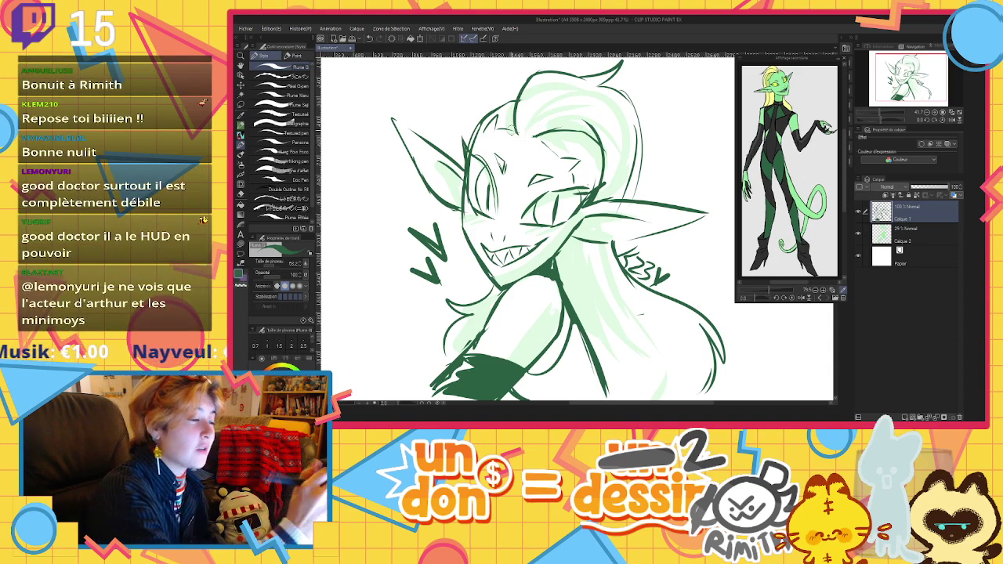
Set the brush size to 20 and draw fine strand lines through the hair and hatching on the chest
drag(514, 123, 541, 139)
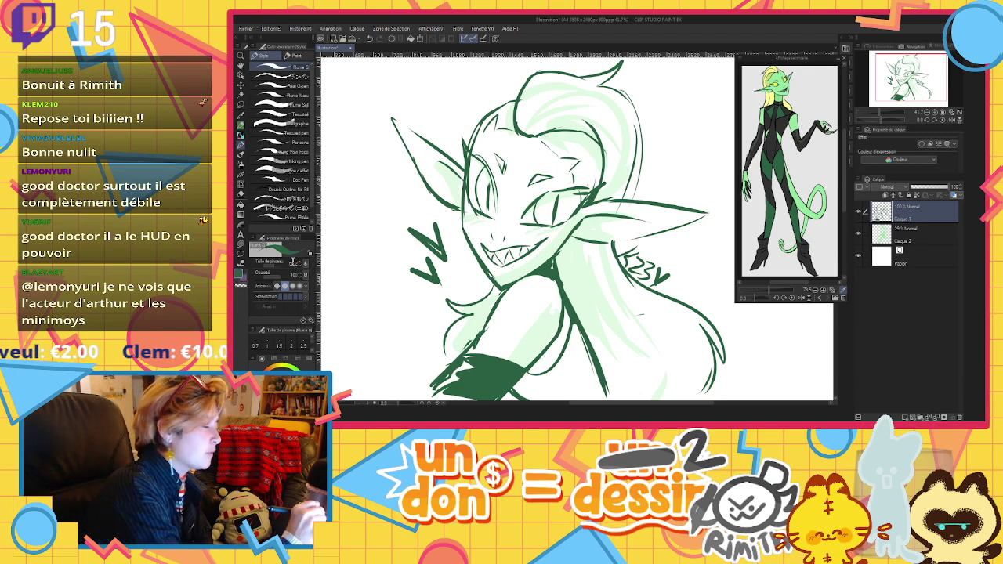
click(297, 264)
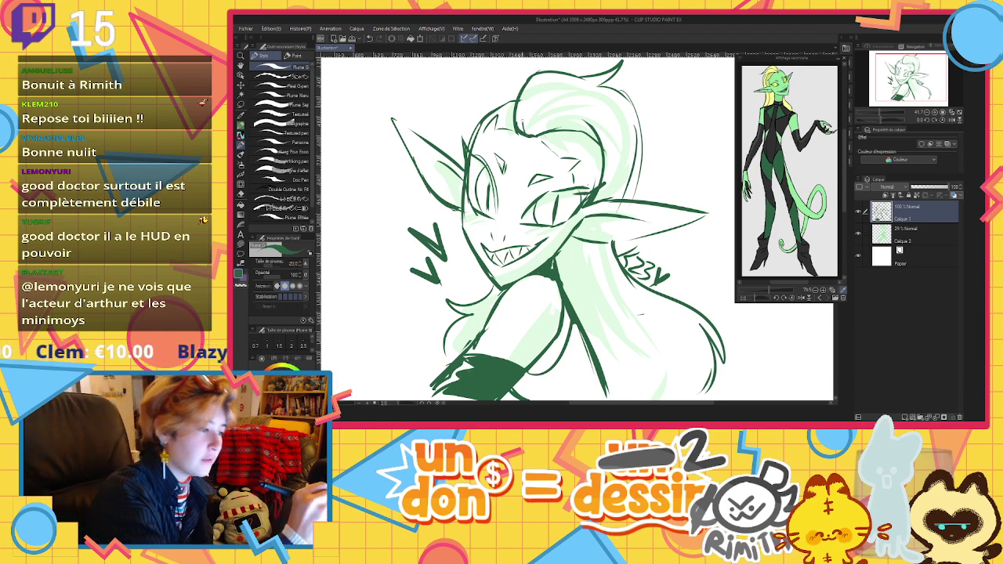
mouse_move(520, 125)
mouse_down()
mouse_move(558, 73)
mouse_move(627, 137)
mouse_up()
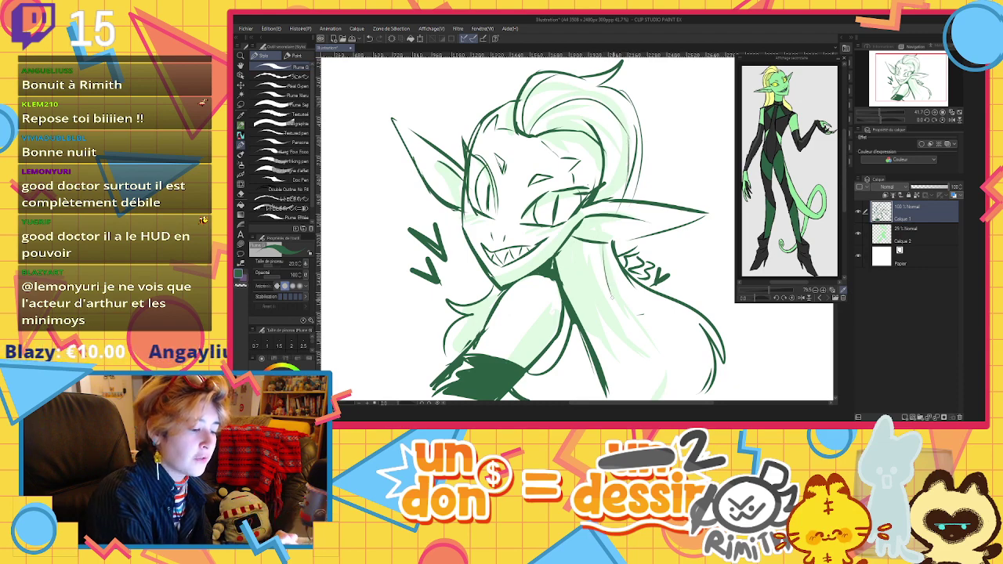
mouse_move(612, 297)
mouse_down()
mouse_move(664, 360)
mouse_move(658, 412)
mouse_up()
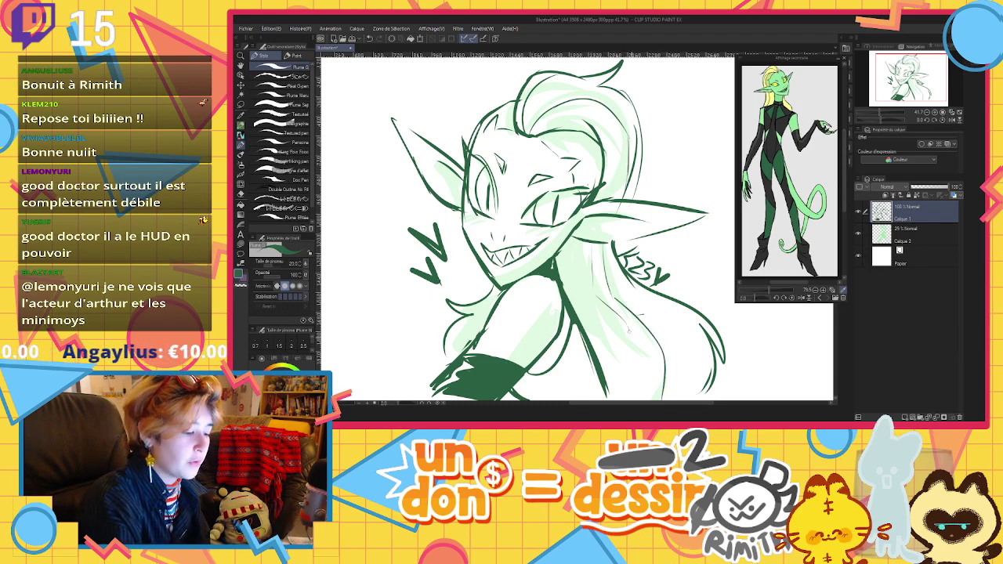
drag(629, 331, 632, 398)
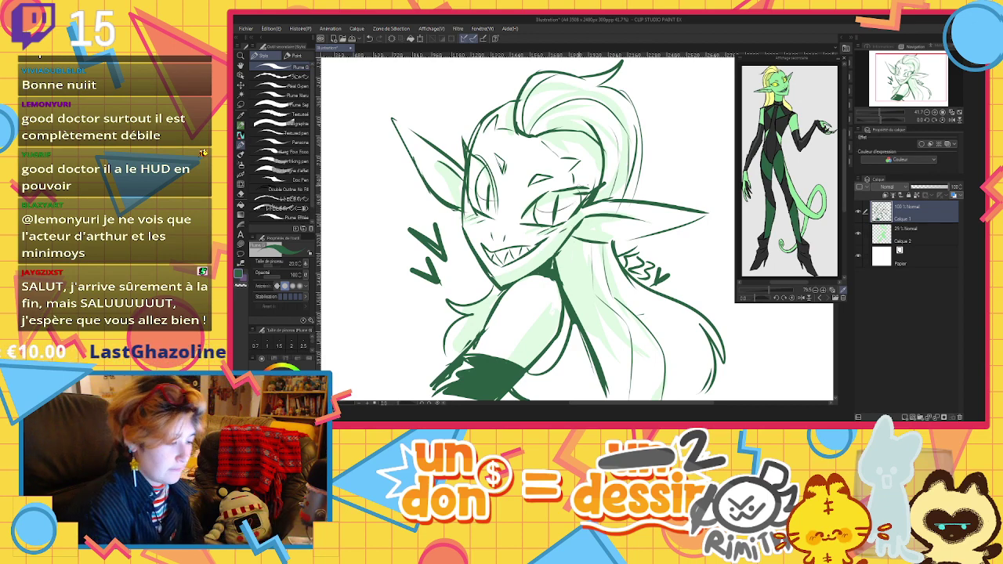
drag(533, 362, 540, 372)
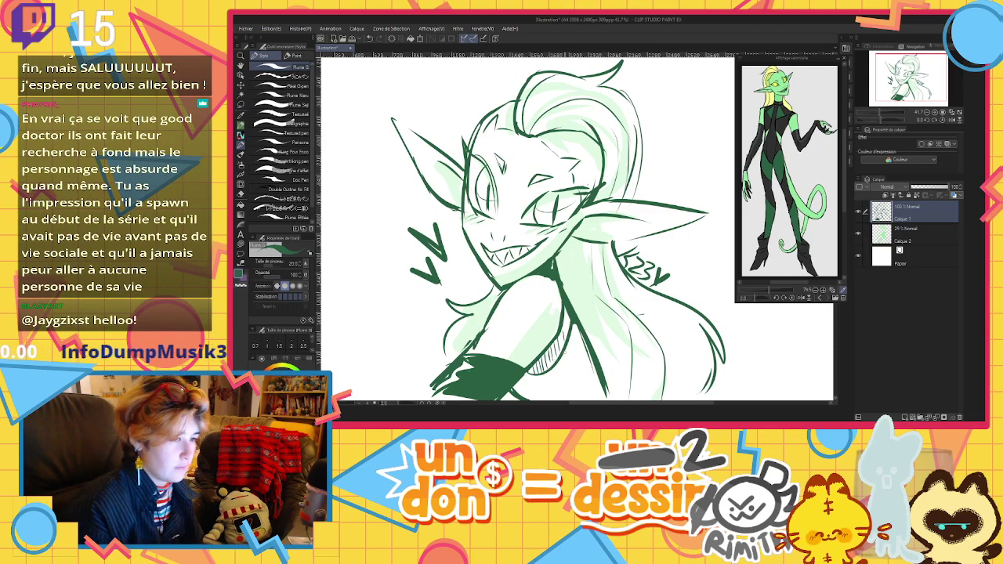
Crop the canvas to a square framing the elf portrait, its ears and the cuff of the glove
scroll(592, 224, down, 1)
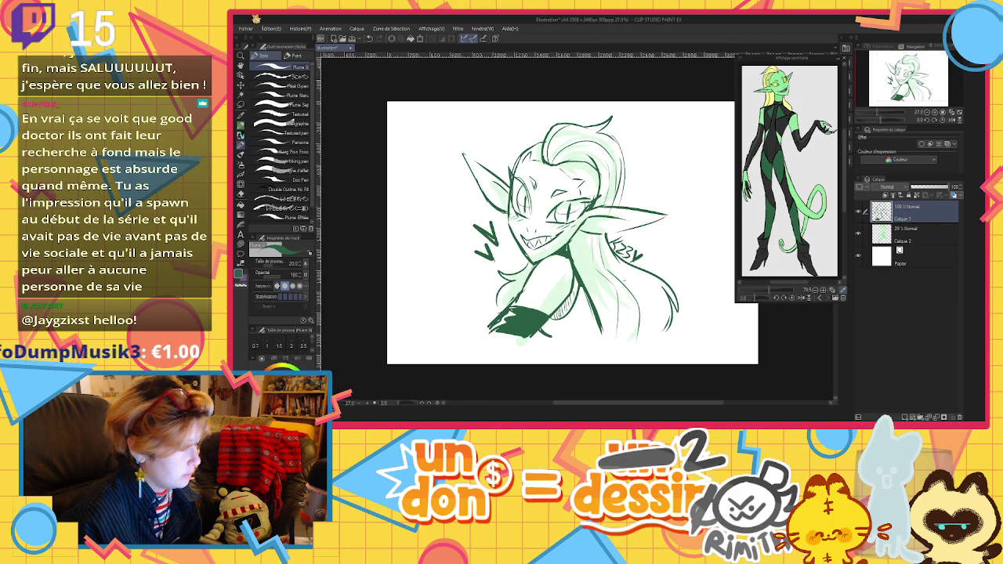
click(272, 28)
click(377, 256)
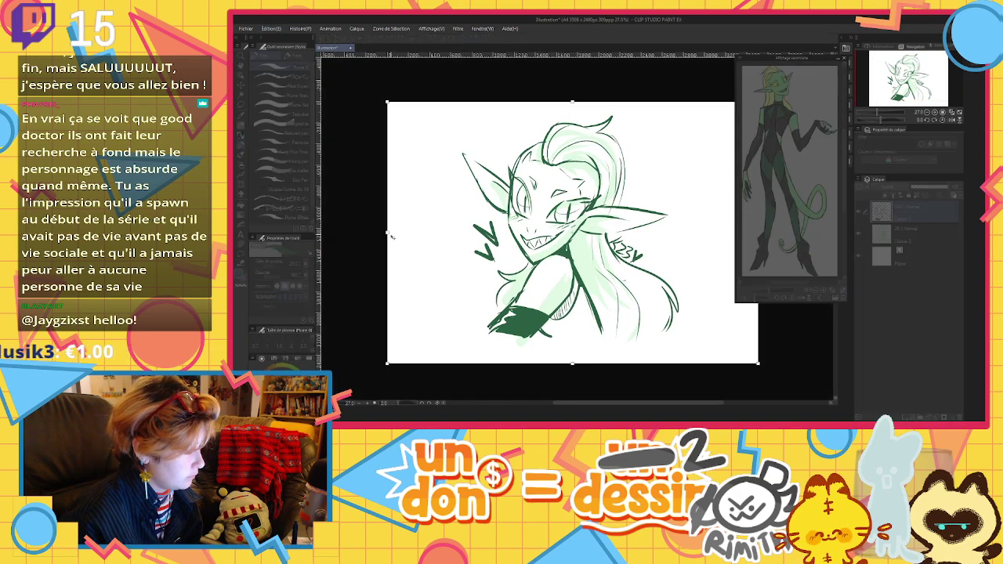
drag(389, 233, 457, 222)
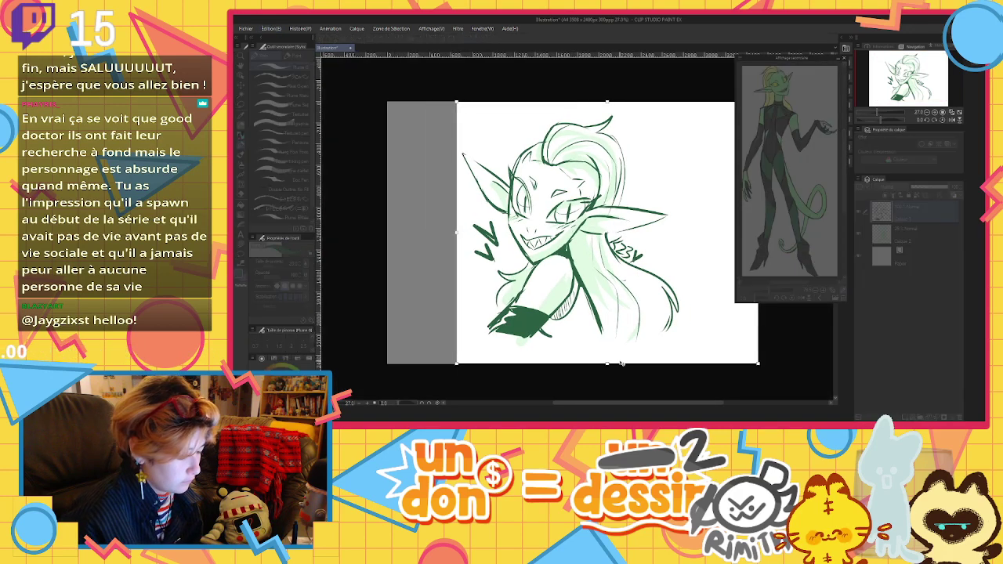
drag(608, 364, 605, 329)
scroll(565, 307, down, 2)
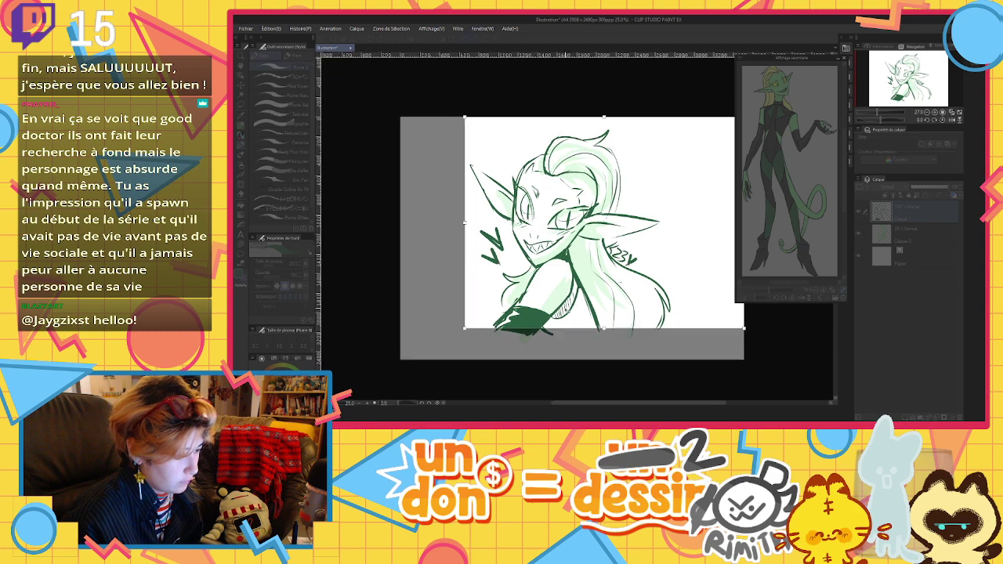
key(ctrl+minus)
drag(690, 233, 641, 233)
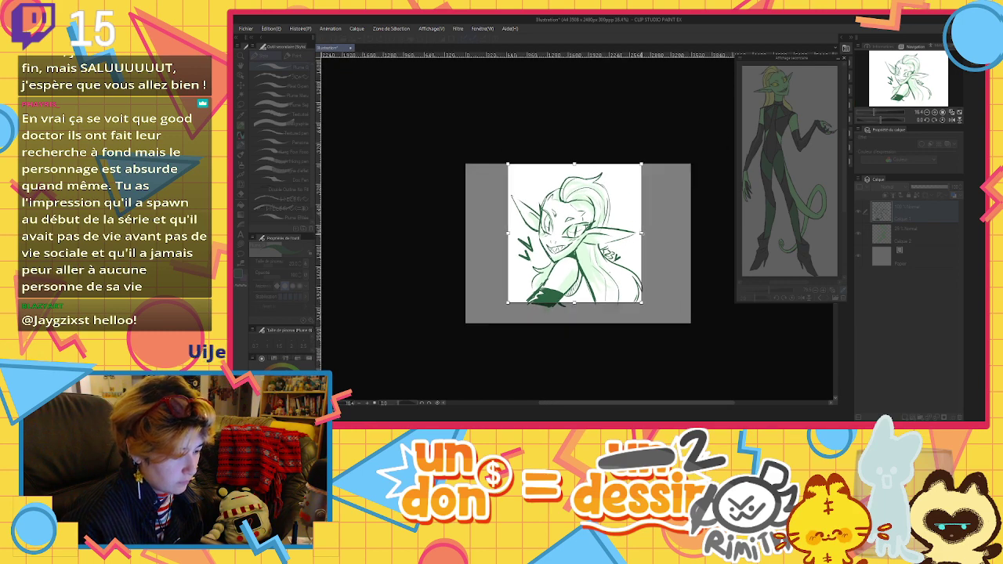
drag(575, 166, 575, 169)
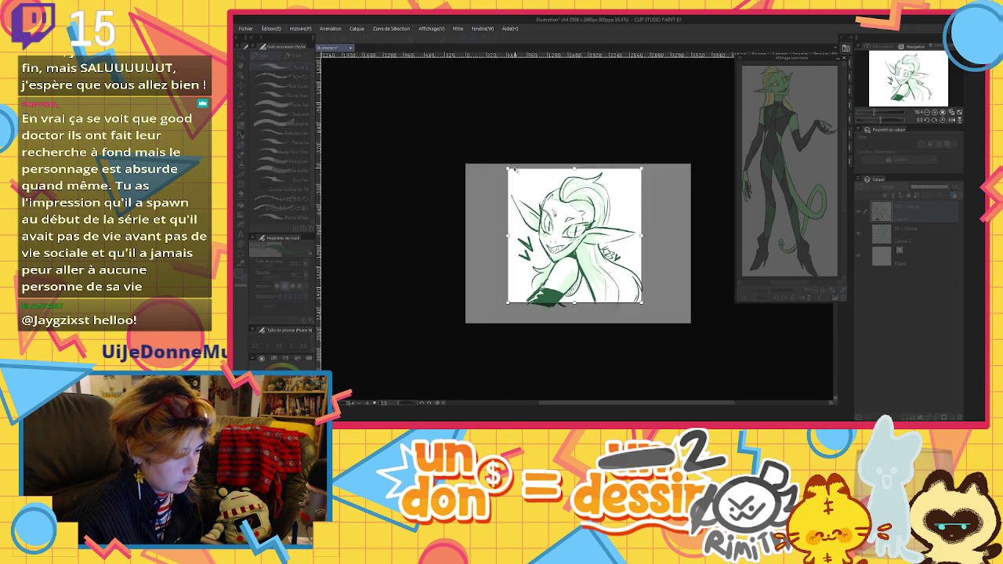
click(386, 144)
scroll(627, 251, up, 3)
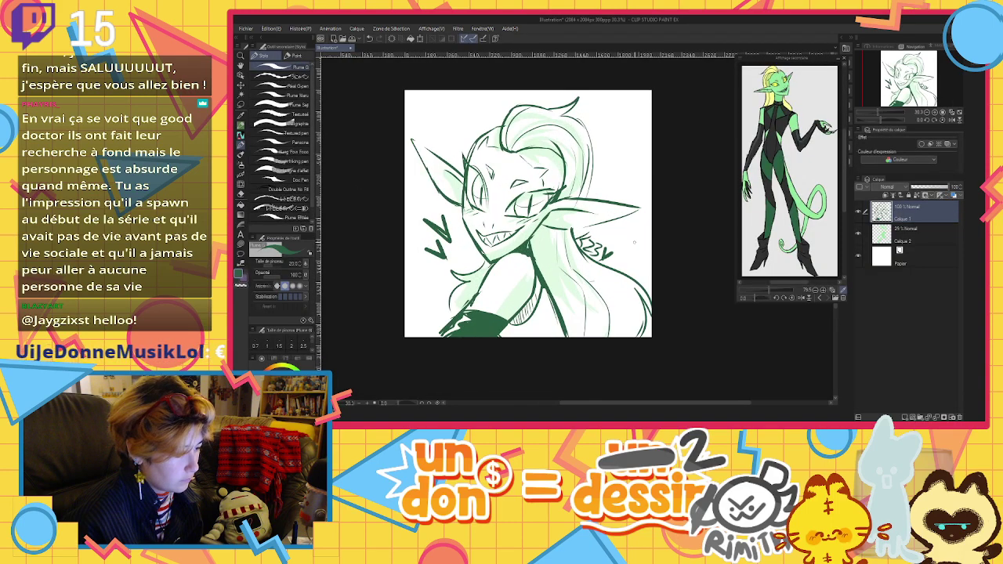
Add a new layer, sample the reference character's blond hair colour, and outline and fill an angular background shape above the far ear
click(905, 417)
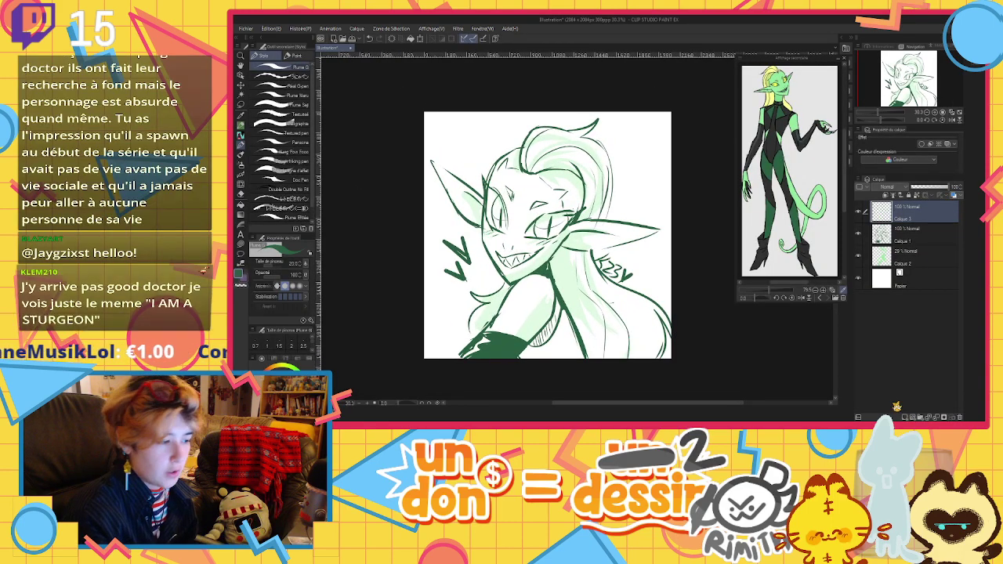
key(x)
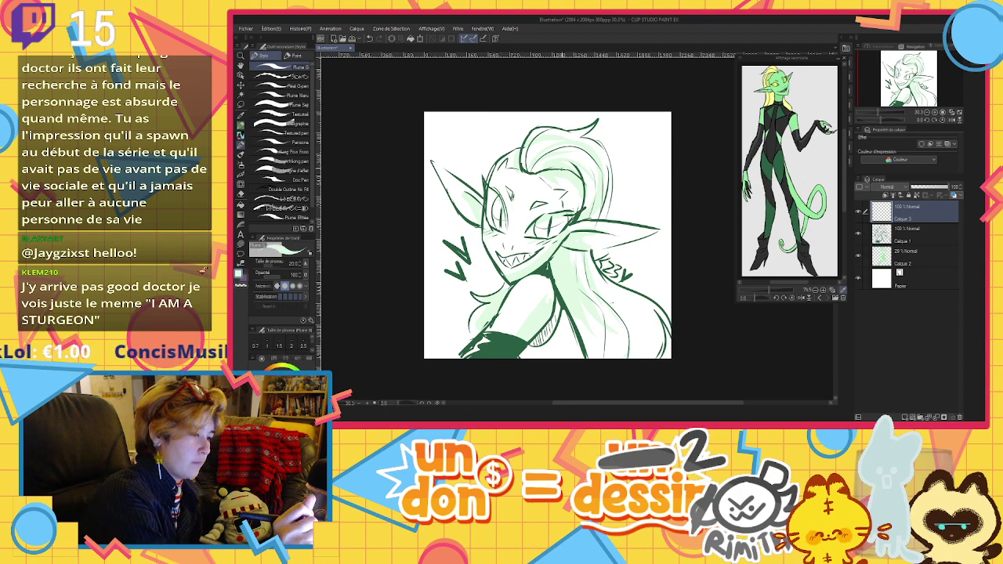
click(786, 101)
mouse_move(440, 151)
mouse_down()
mouse_move(465, 171)
mouse_move(489, 155)
mouse_move(502, 119)
mouse_up()
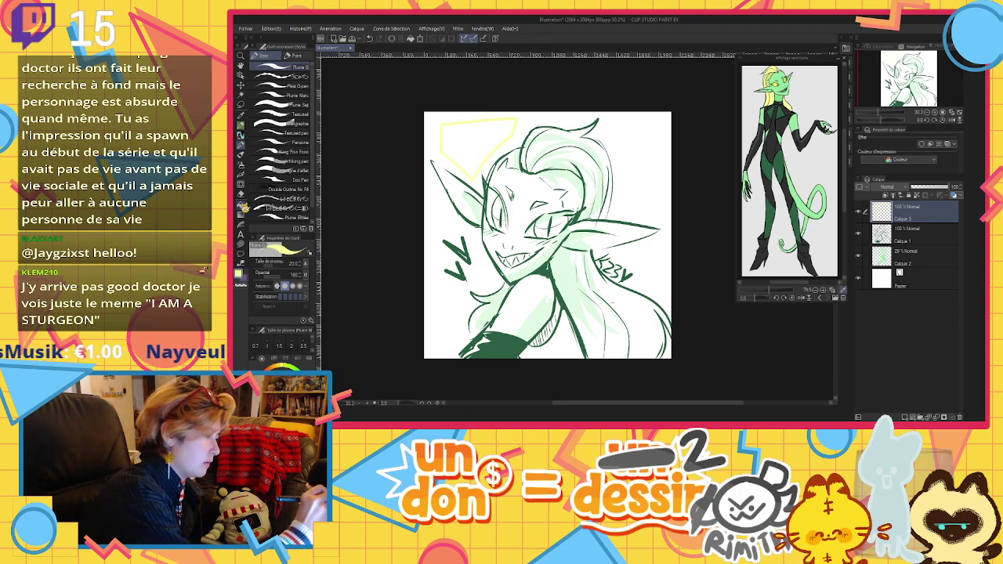
key(g)
click(483, 123)
key(p)
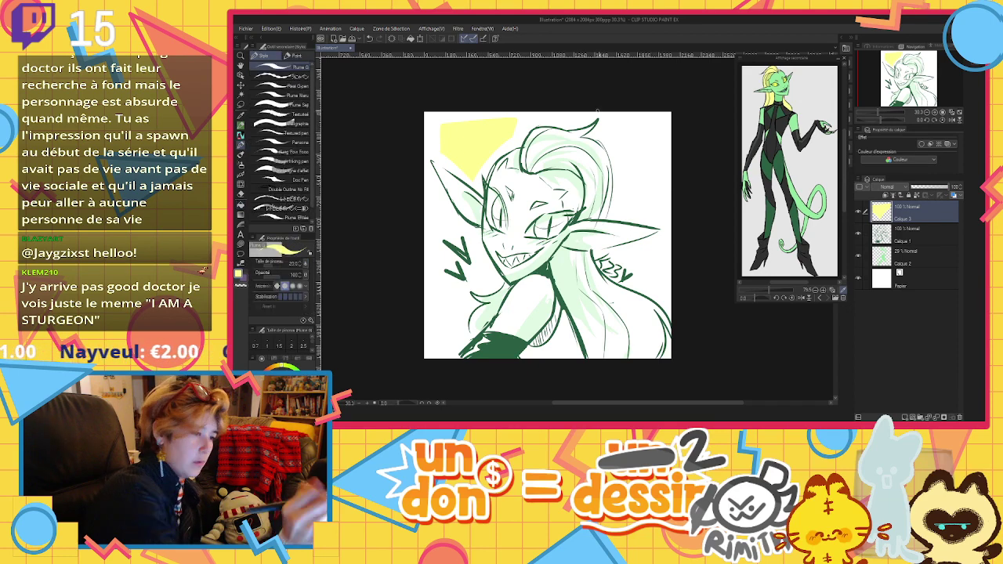
Outline yellow background shapes around both sides of the character and fill them
mouse_move(604, 130)
mouse_down()
mouse_move(619, 213)
mouse_move(605, 123)
mouse_up()
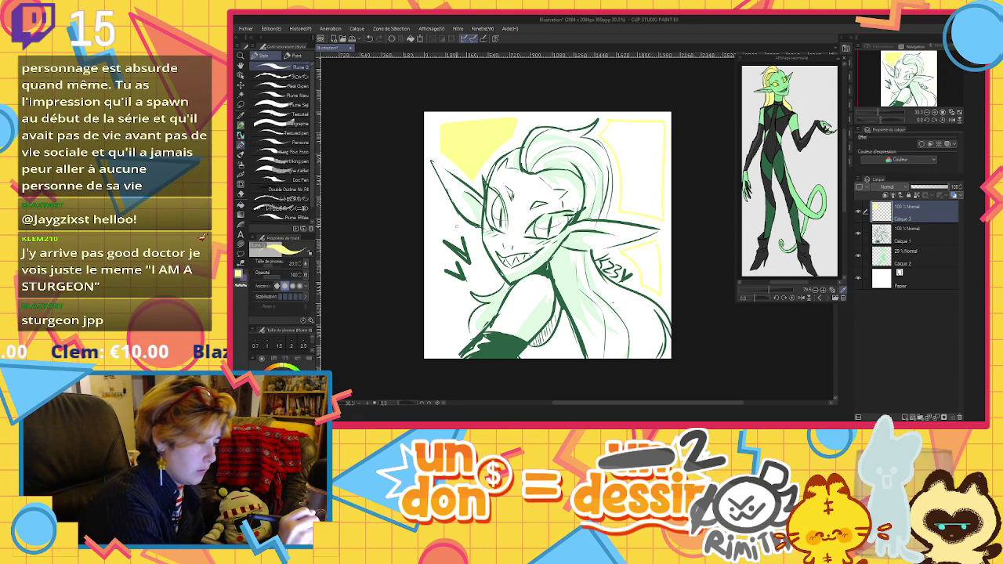
drag(429, 243, 438, 351)
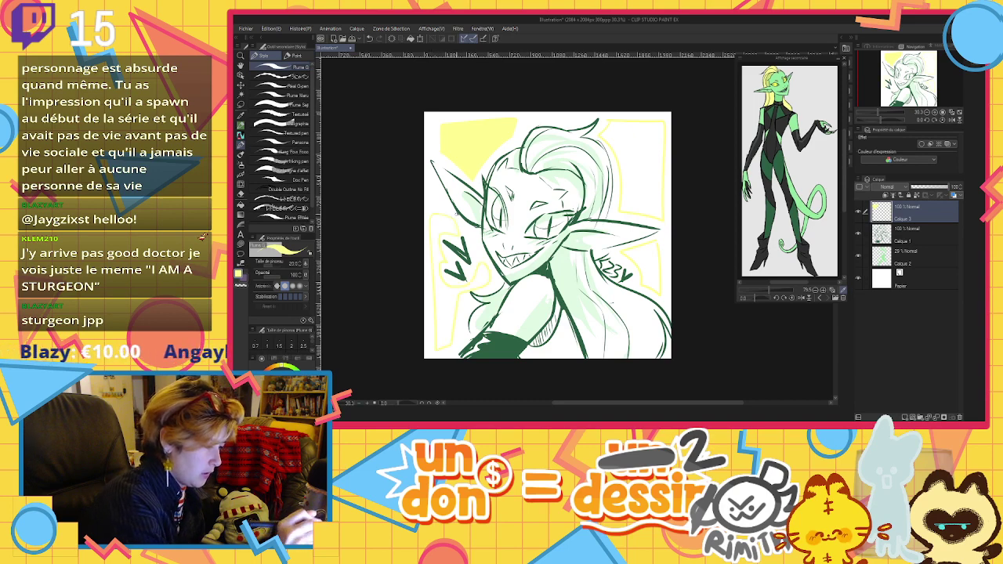
key(g)
click(444, 290)
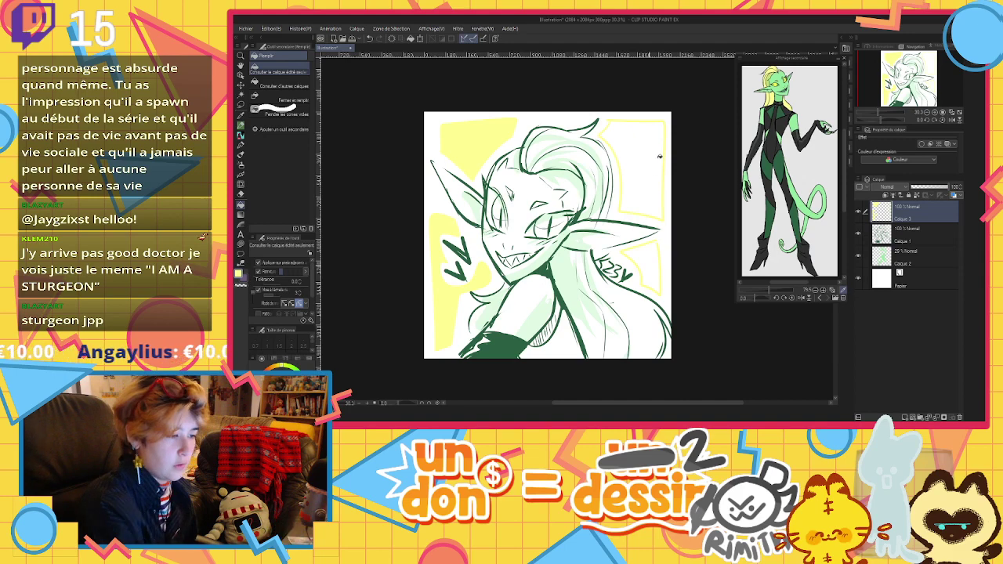
click(659, 156)
key(ctrl+z)
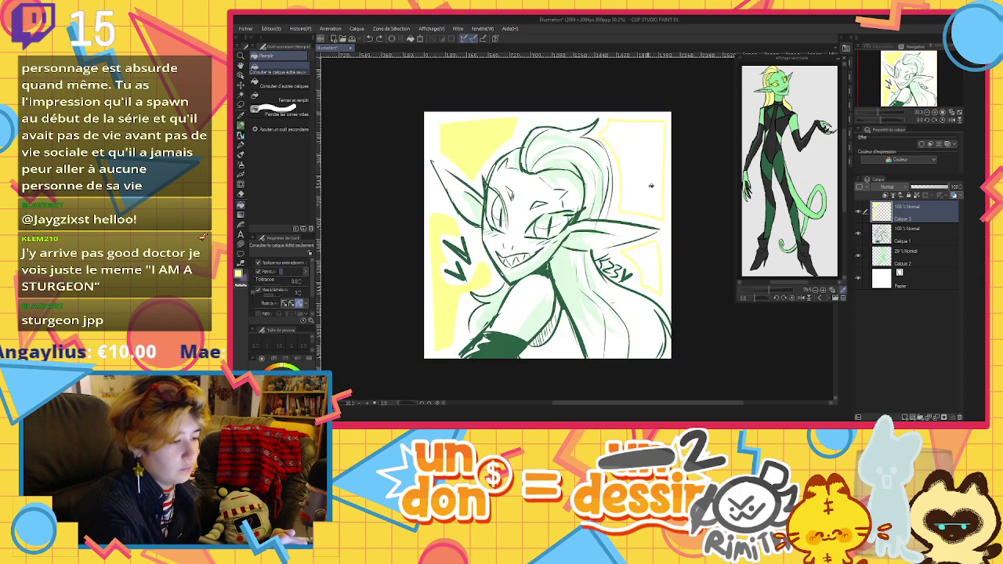
click(651, 186)
key(p)
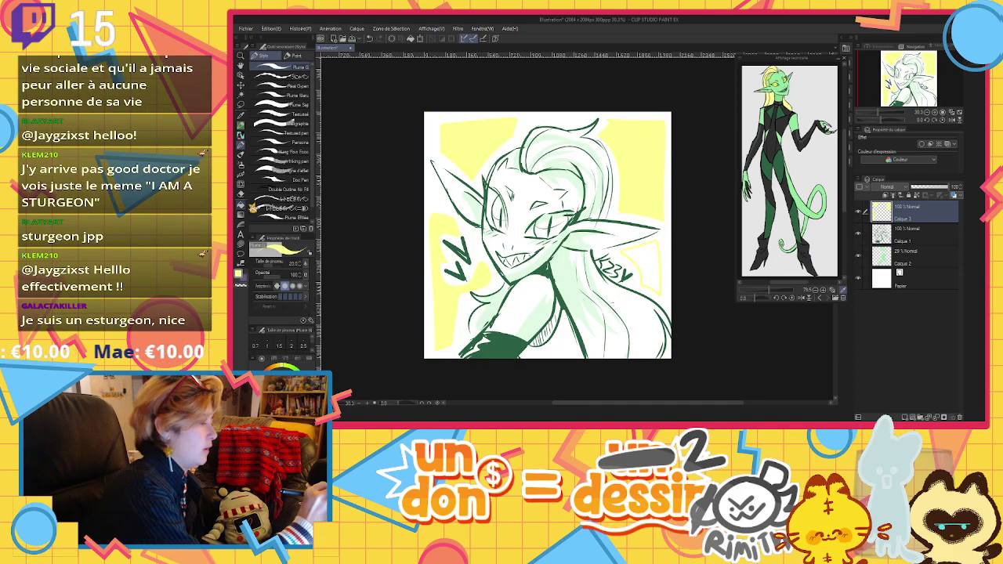
Lower Calque 3's opacity to 31% and recolour its background shapes yellow-green after trying dark green
key(g)
click(917, 189)
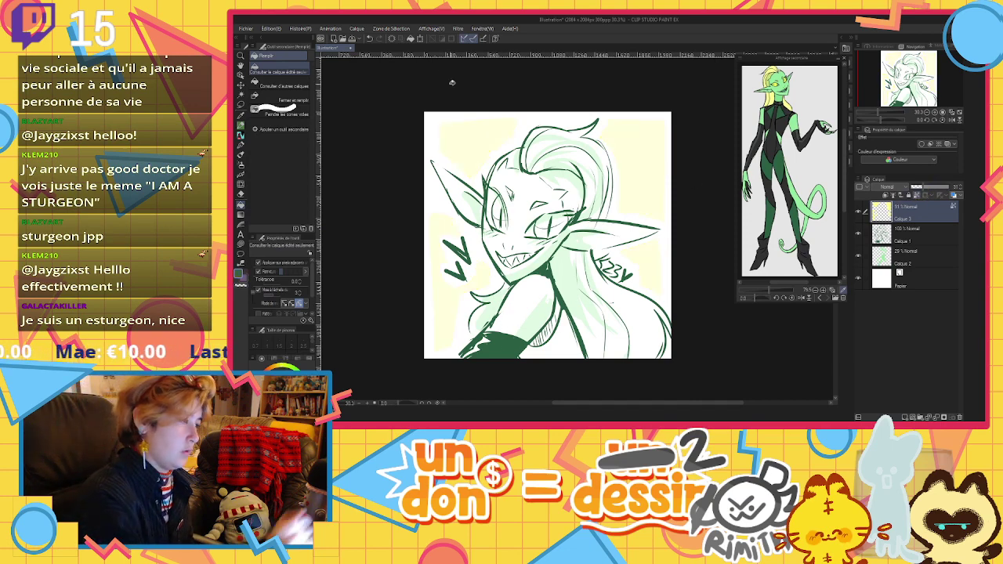
click(411, 38)
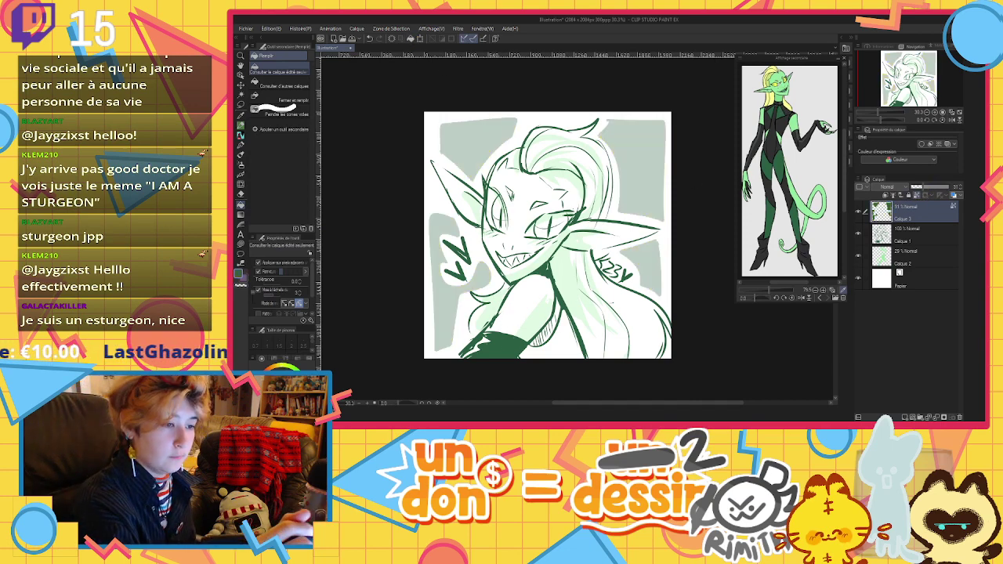
click(411, 39)
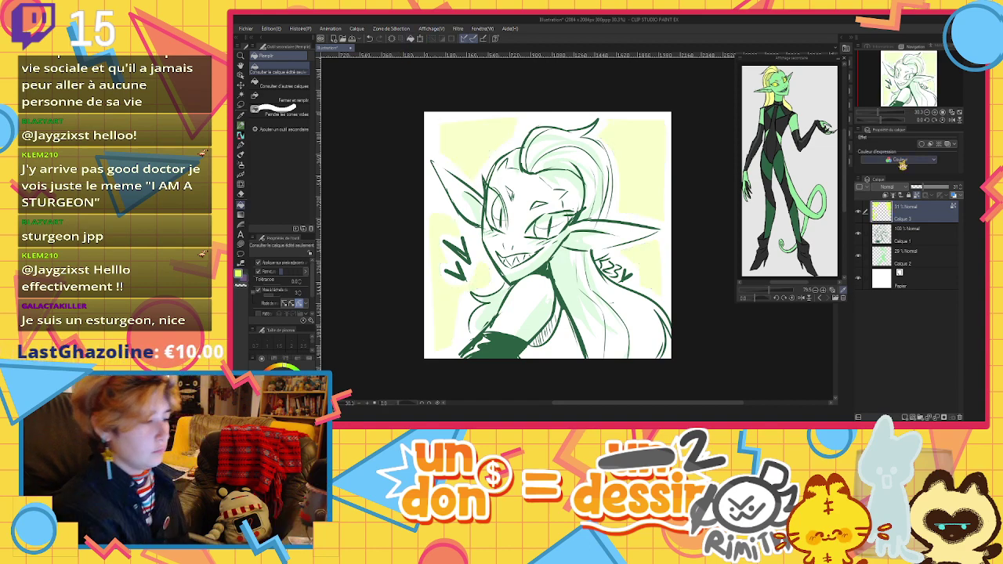
Refill Calque 3's background shapes with a darker yellow-green, lower the layer's opacity to 14% and cut pale arcs through the shapes
click(412, 38)
drag(926, 187, 921, 188)
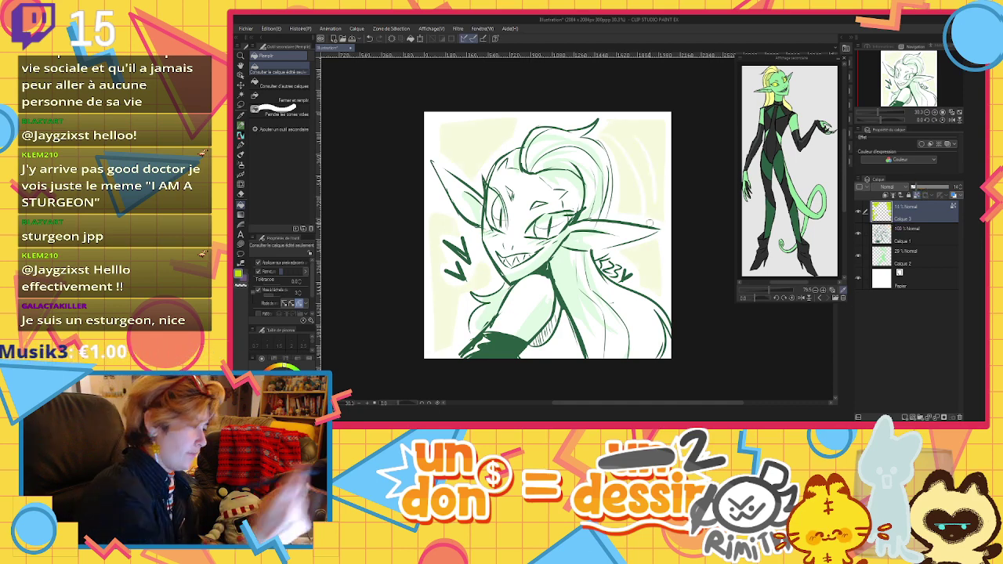
key(p)
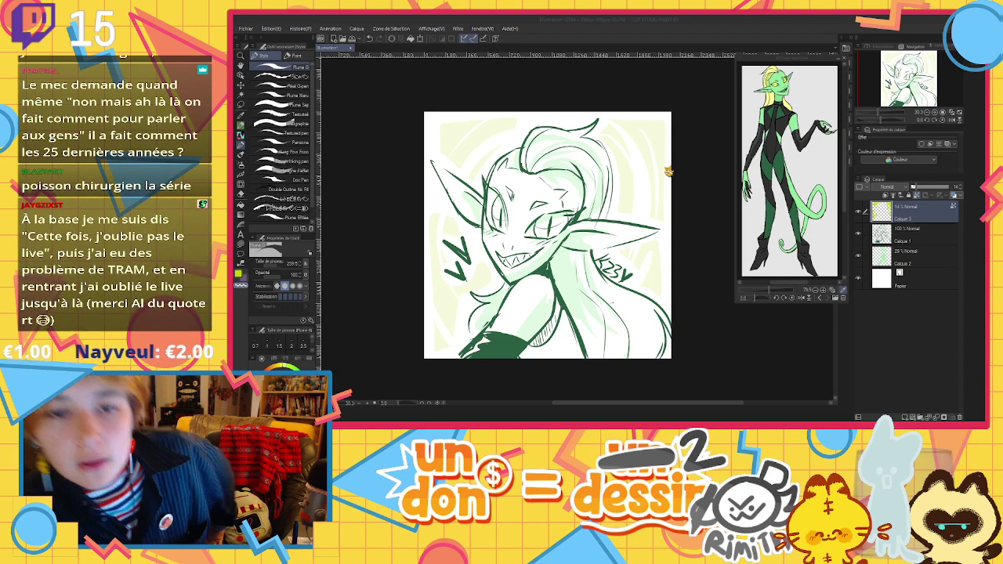
Save the finished portrait as Double trouble.png and close the document
click(667, 171)
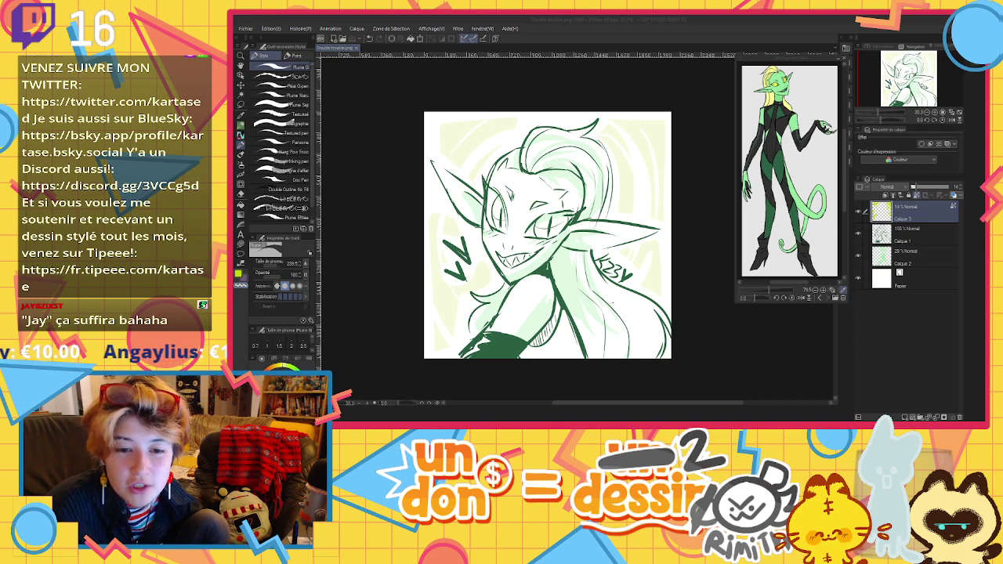
click(718, 101)
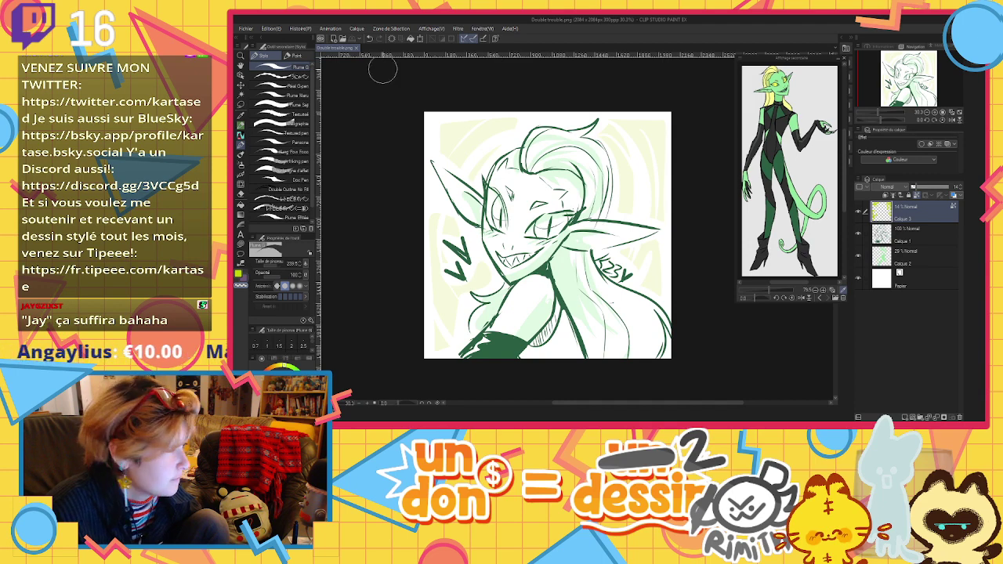
click(356, 48)
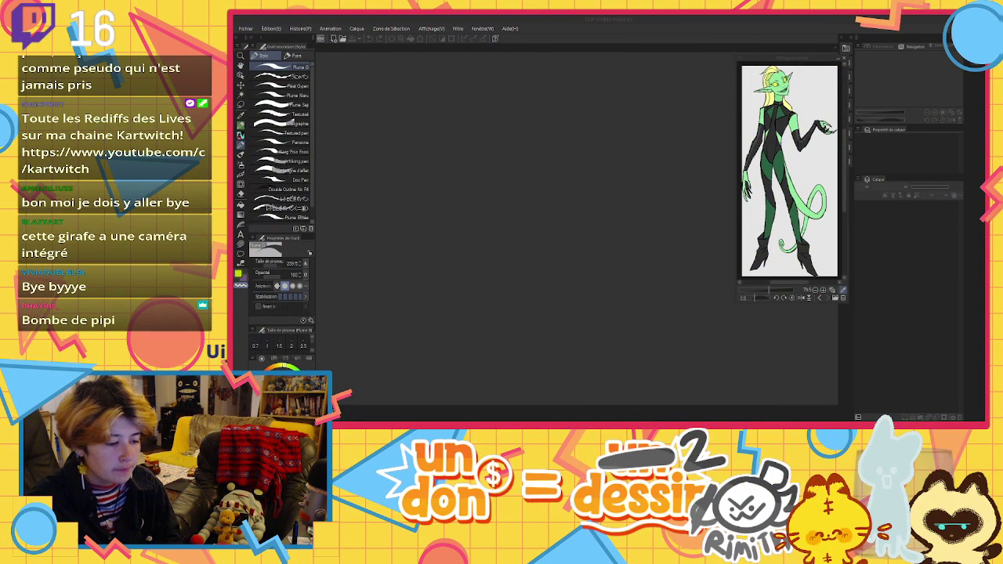
Examine the green reference character's face and full body up close in a temporarily enlarged reference window
drag(739, 301, 365, 411)
scroll(591, 152, up, 1)
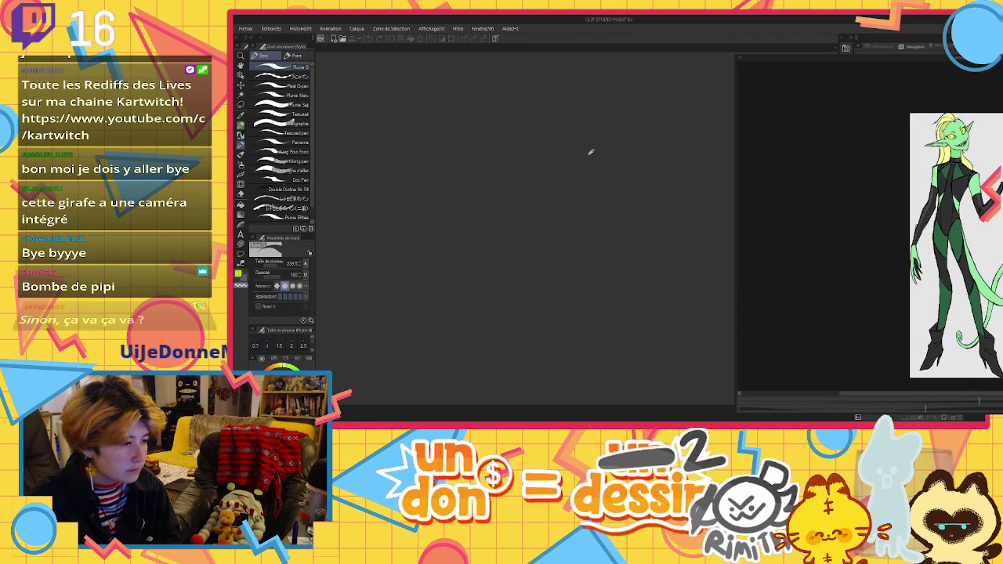
scroll(591, 152, up, 3)
scroll(591, 152, down, 1)
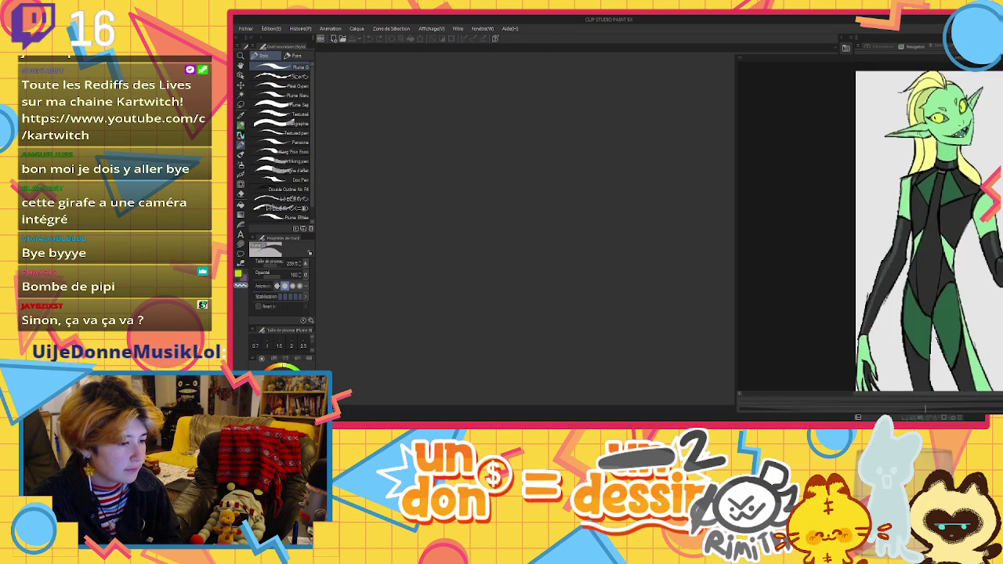
scroll(869, 226, up, 3)
scroll(700, 147, down, 5)
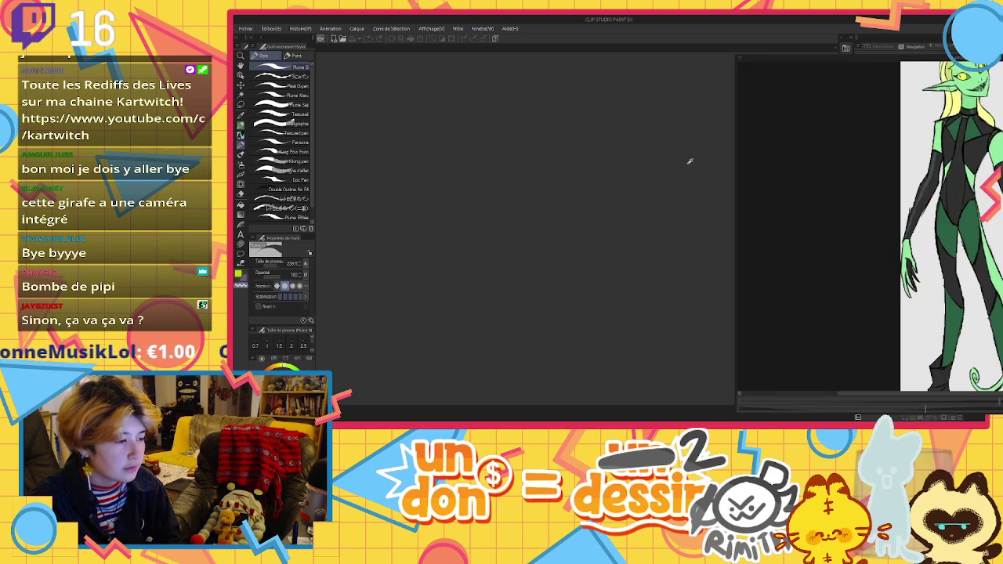
scroll(721, 264, up, 3)
scroll(601, 322, down, 2)
scroll(614, 314, down, 1)
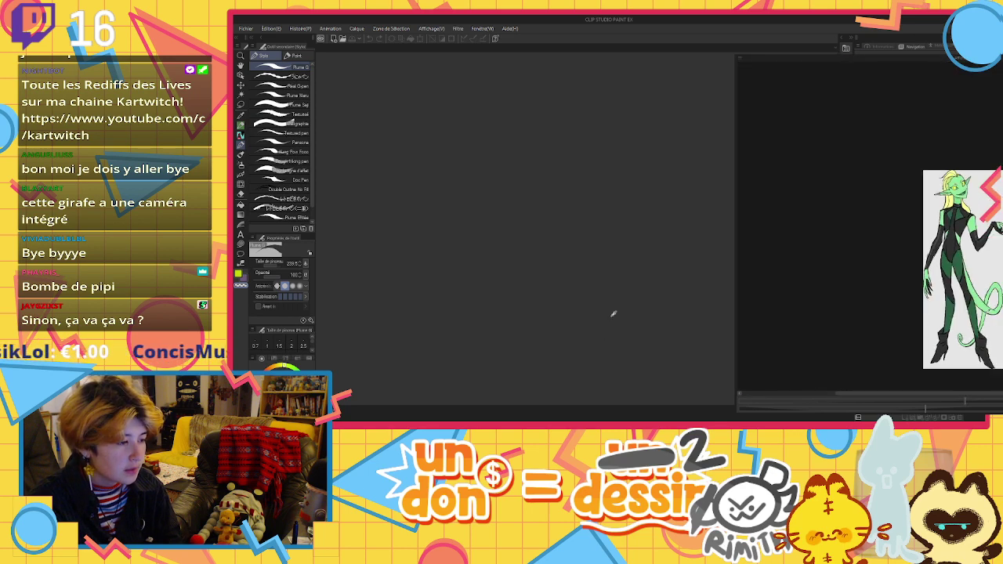
scroll(614, 314, up, 1)
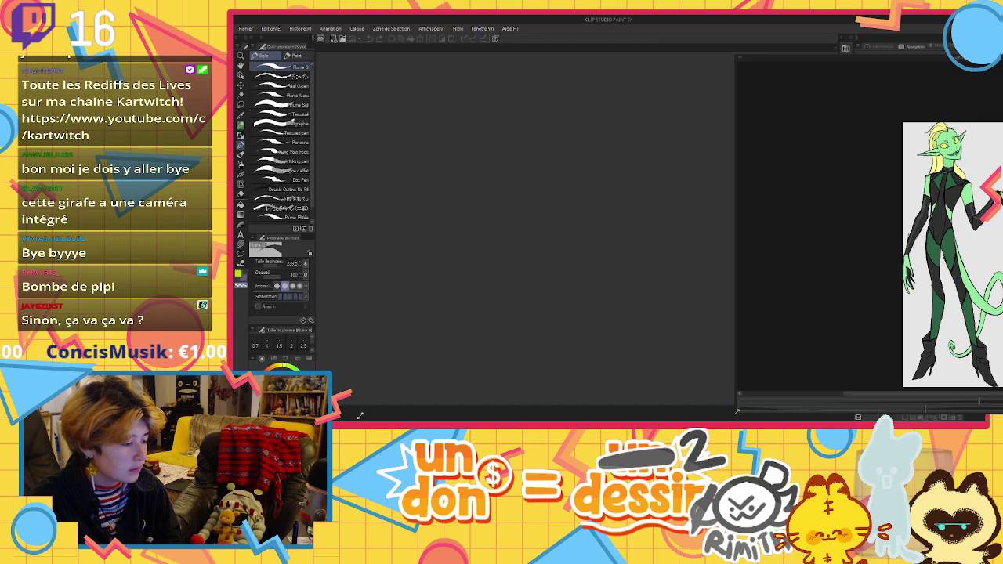
drag(365, 417, 703, 283)
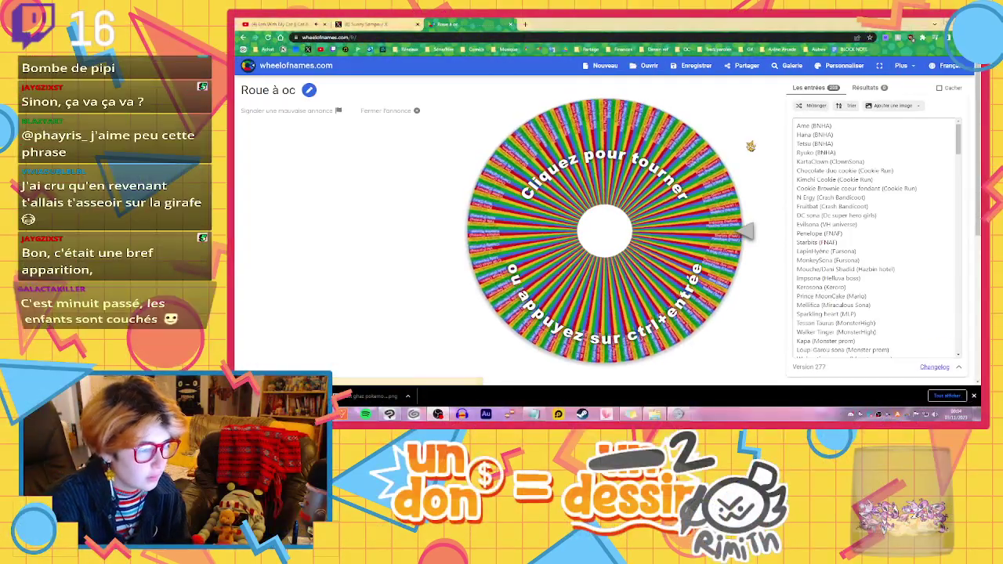
Spin the "Roue à oc" wheel on wheelofnames.com in the browser and dismiss the winner announcement without removing the entry
click(751, 146)
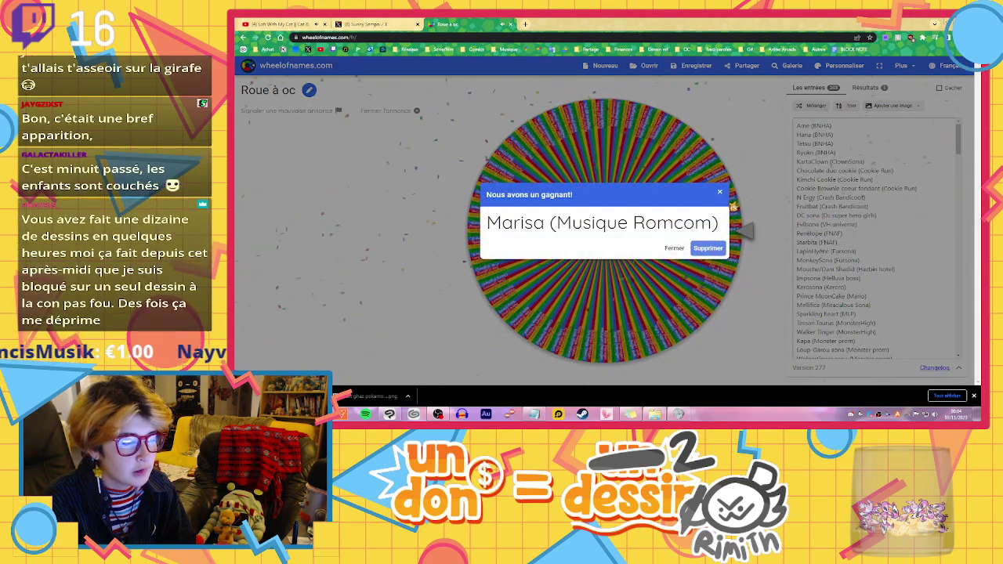
click(720, 192)
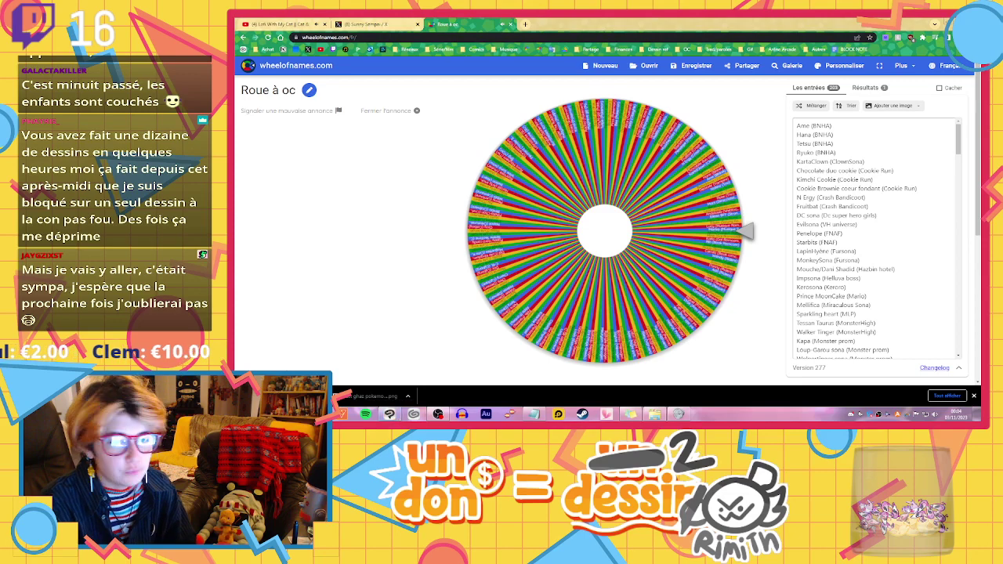
Switch to the file explorer, open the OC folder and select the folder of original characters
click(414, 414)
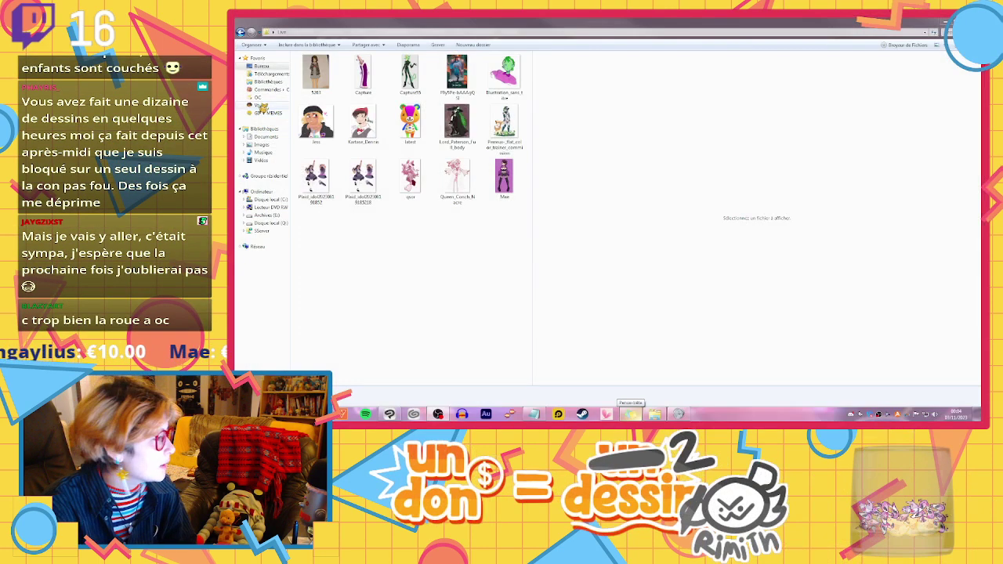
click(261, 98)
click(261, 97)
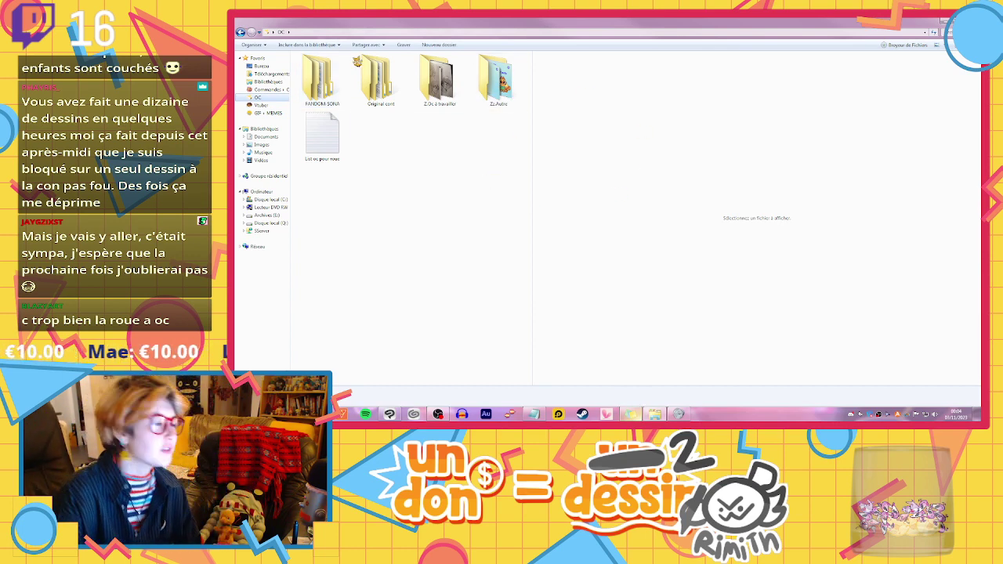
click(377, 85)
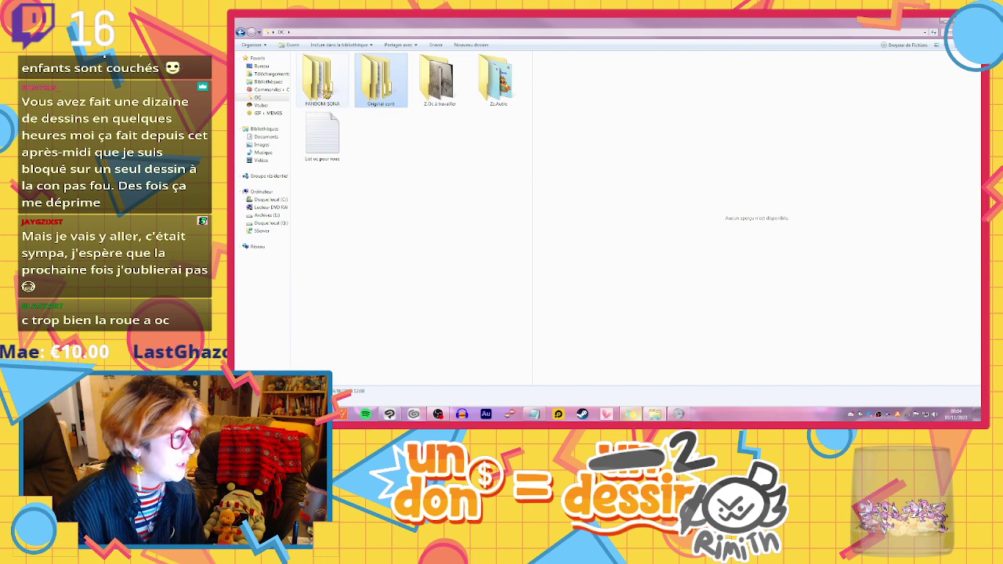
click(326, 93)
click(377, 92)
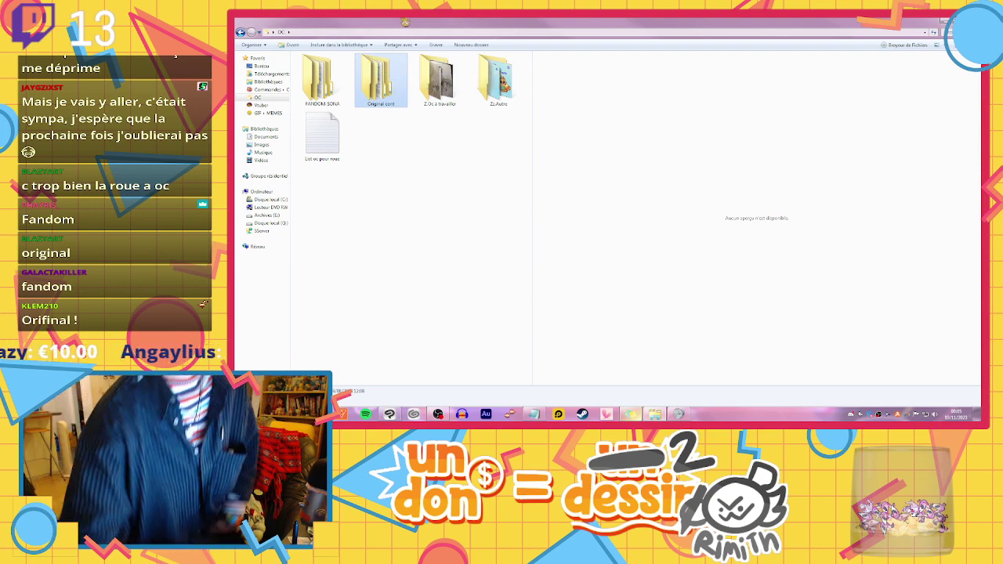
Open the original characters folder and widen its file list by narrowing the preview area
key(alt+Tab)
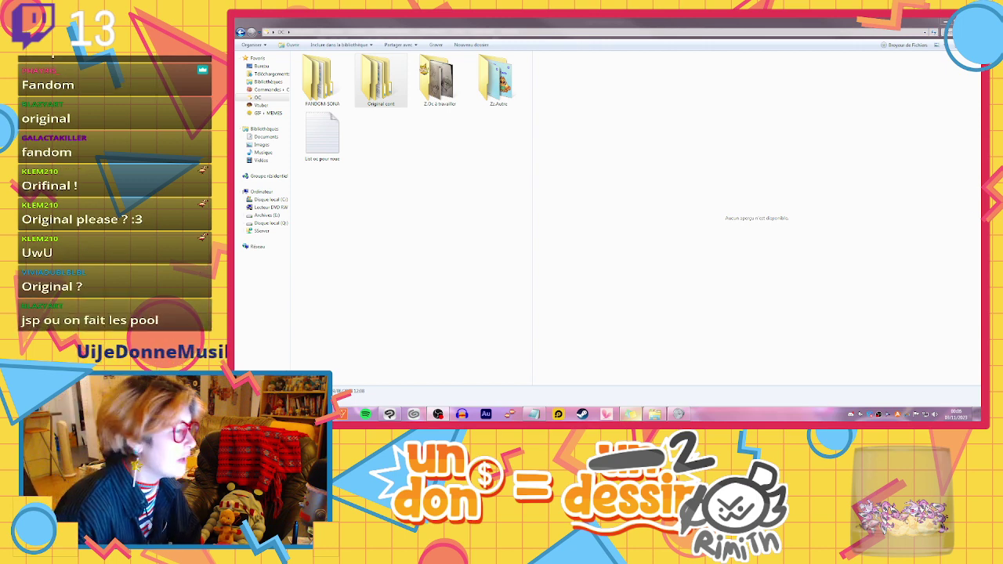
click(384, 90)
double_click(387, 94)
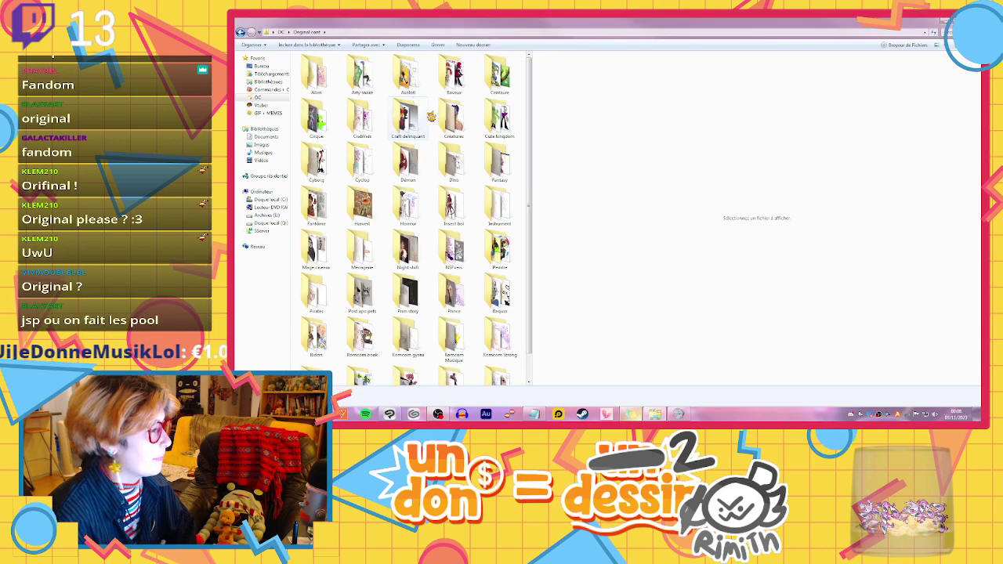
scroll(502, 90, down, 2)
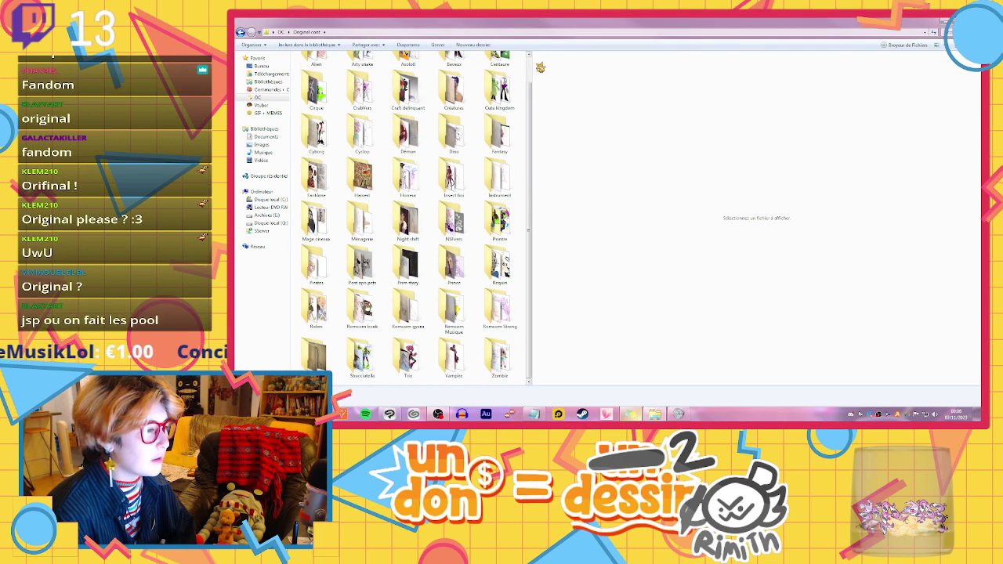
drag(539, 71, 721, 138)
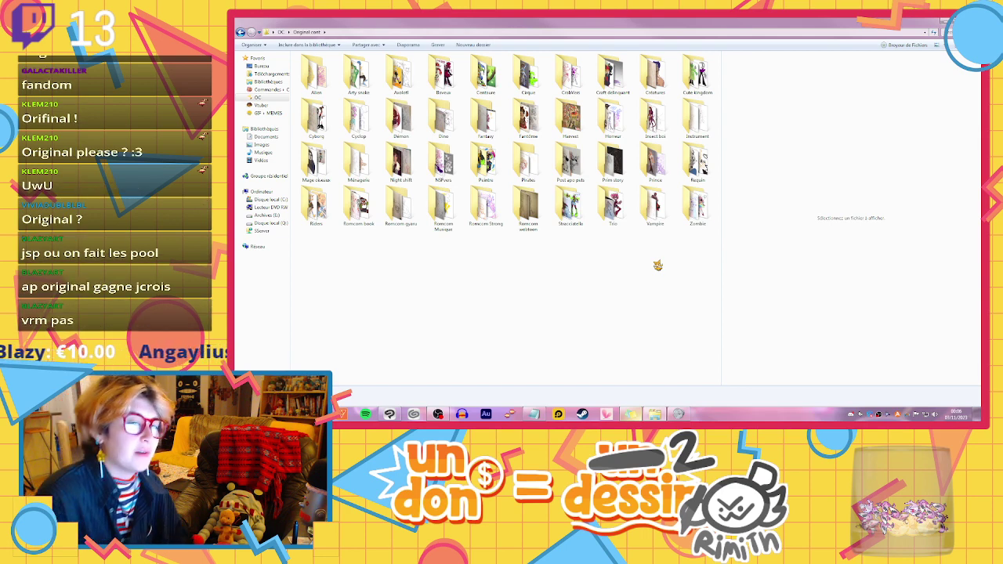
Try the list and tile views for the character folders and return to the icon view
click(938, 44)
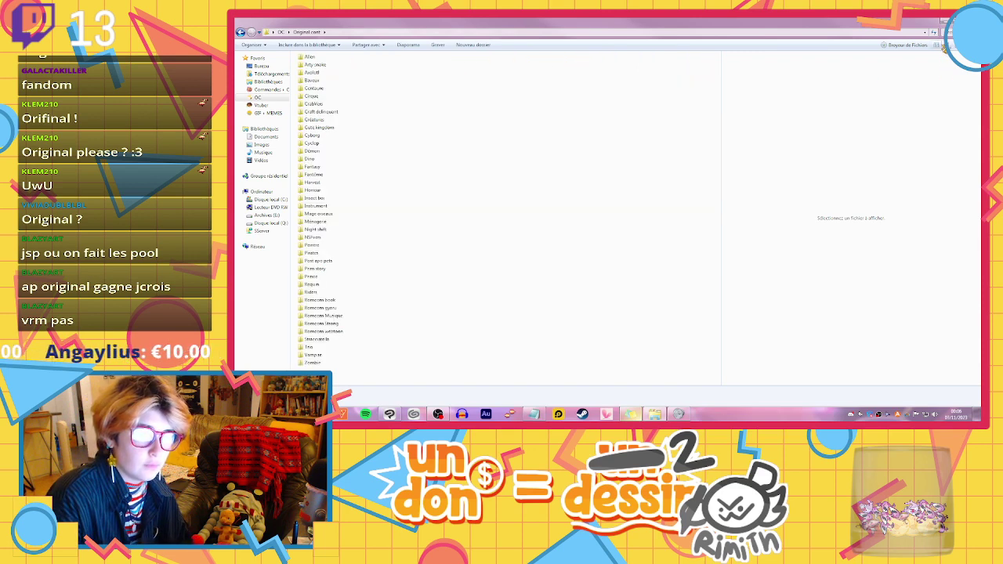
click(940, 45)
click(940, 45)
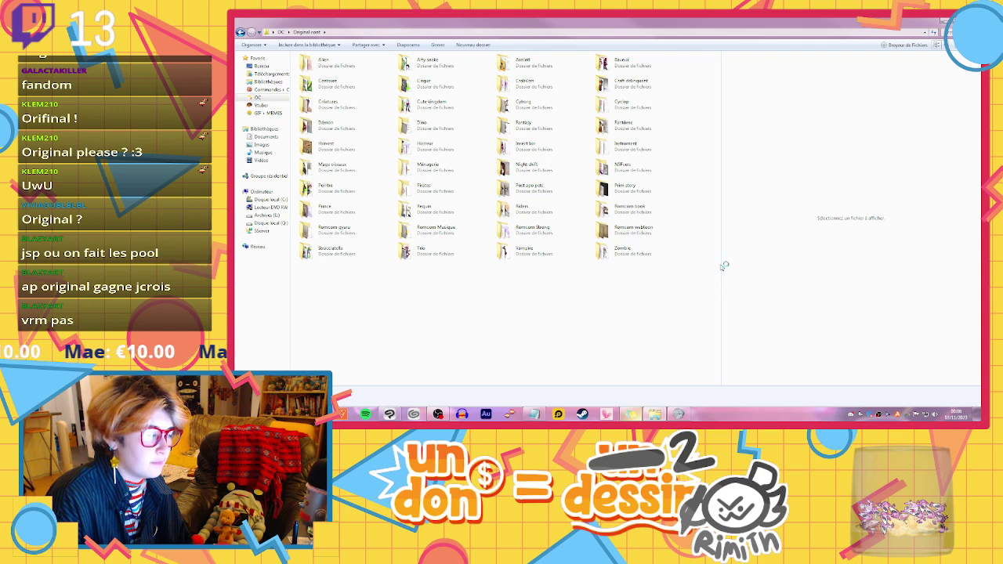
click(946, 45)
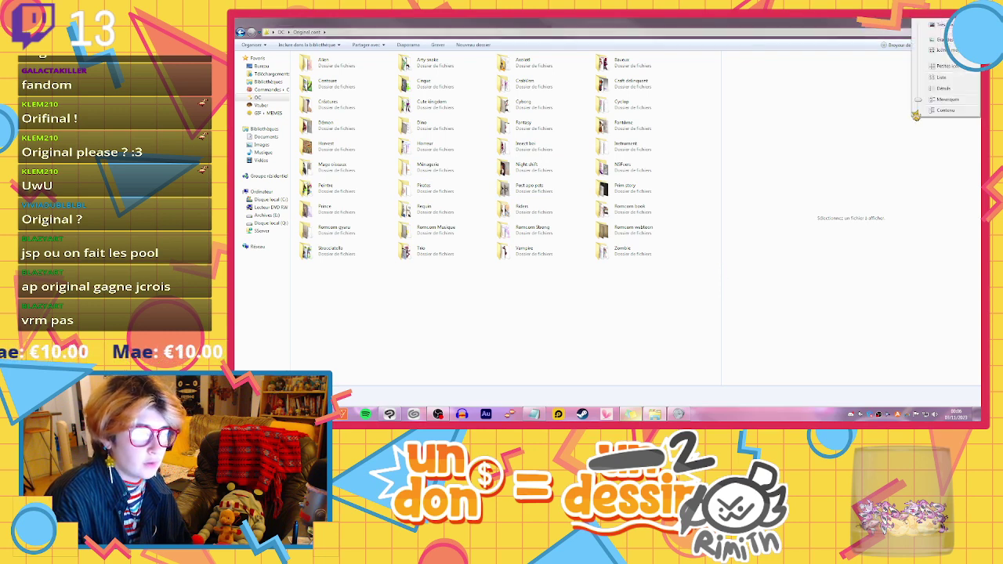
drag(919, 101, 918, 45)
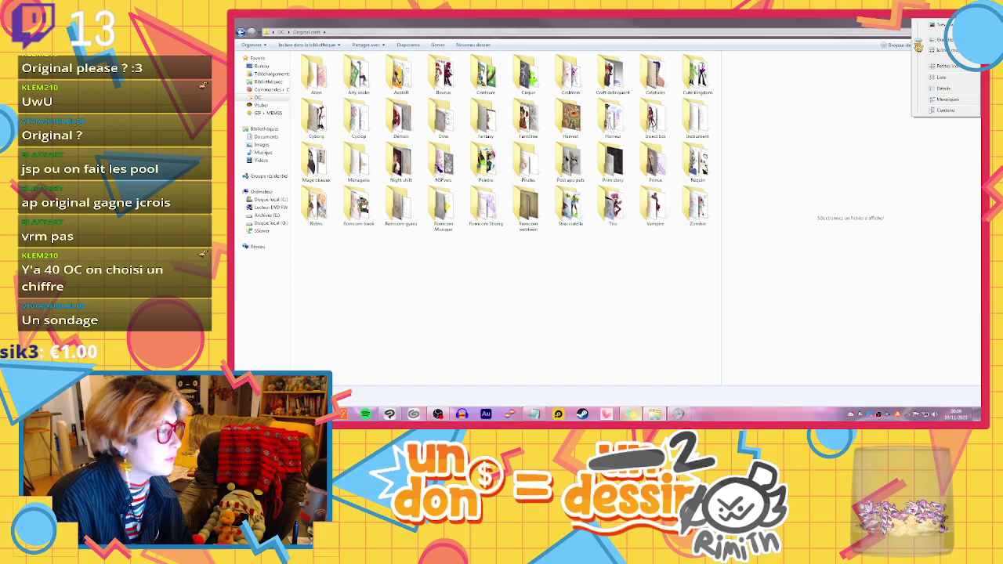
click(919, 45)
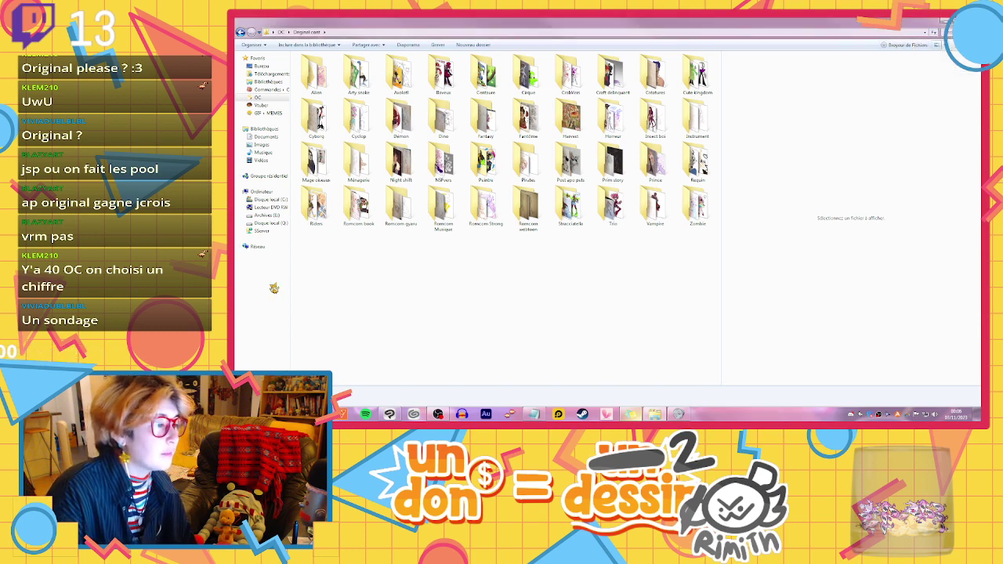
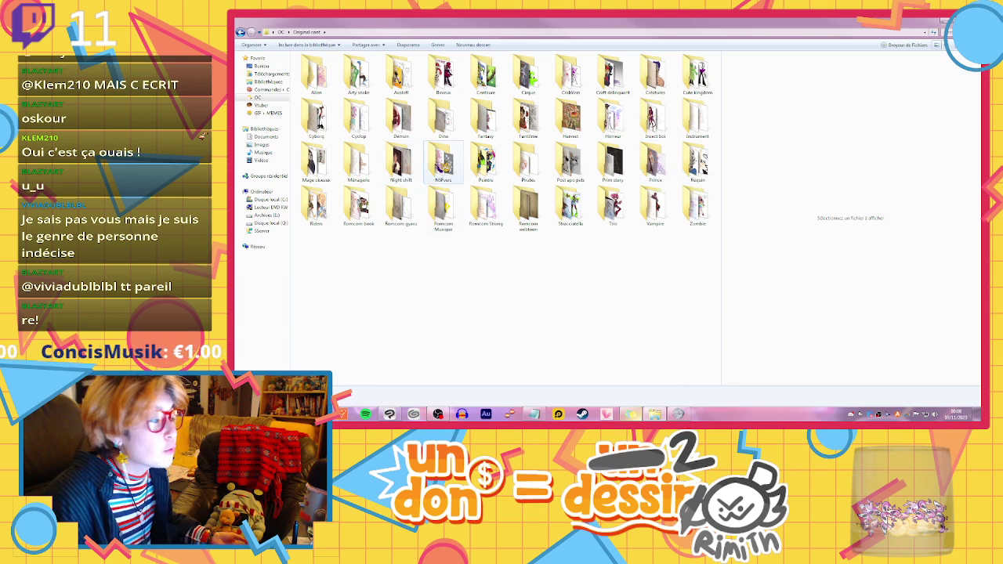
Look inside the character folder between Night shift and Peintre and return to the parent folder
click(453, 165)
double_click(453, 164)
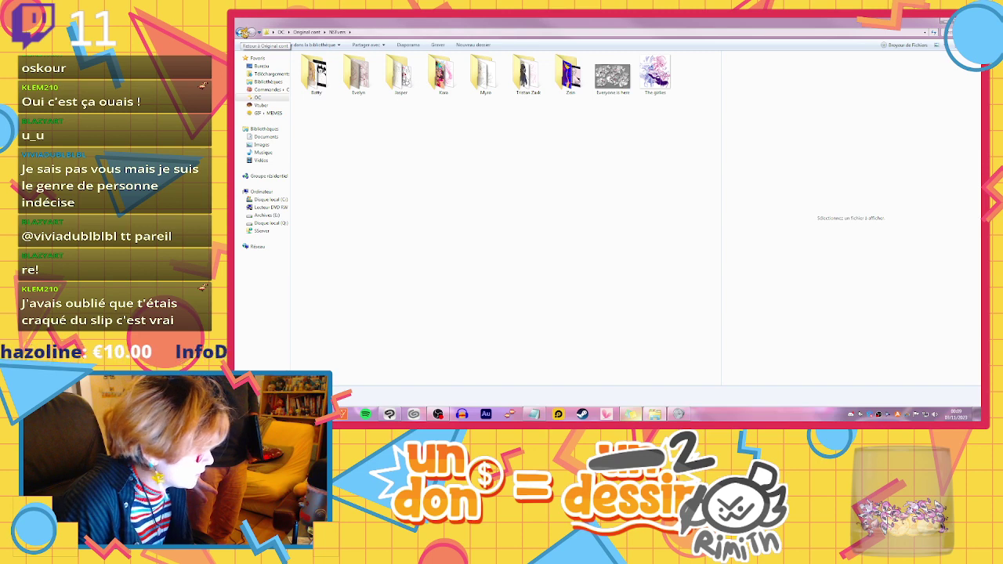
click(245, 32)
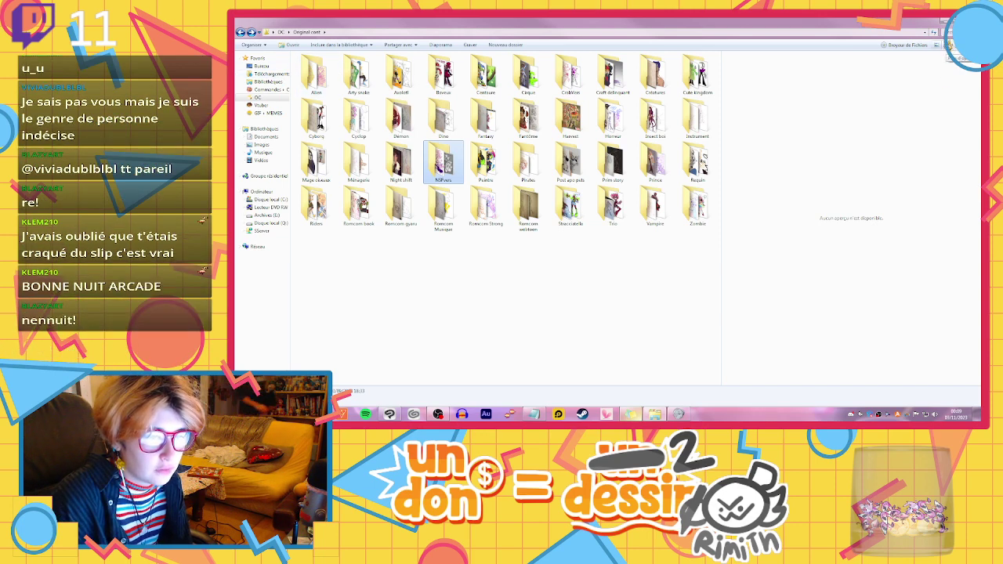
Enlarge the folder thumbnails, narrow the list to one column and look through all character folders down to Zombie
ctrl+scroll(704, 174, up, 3)
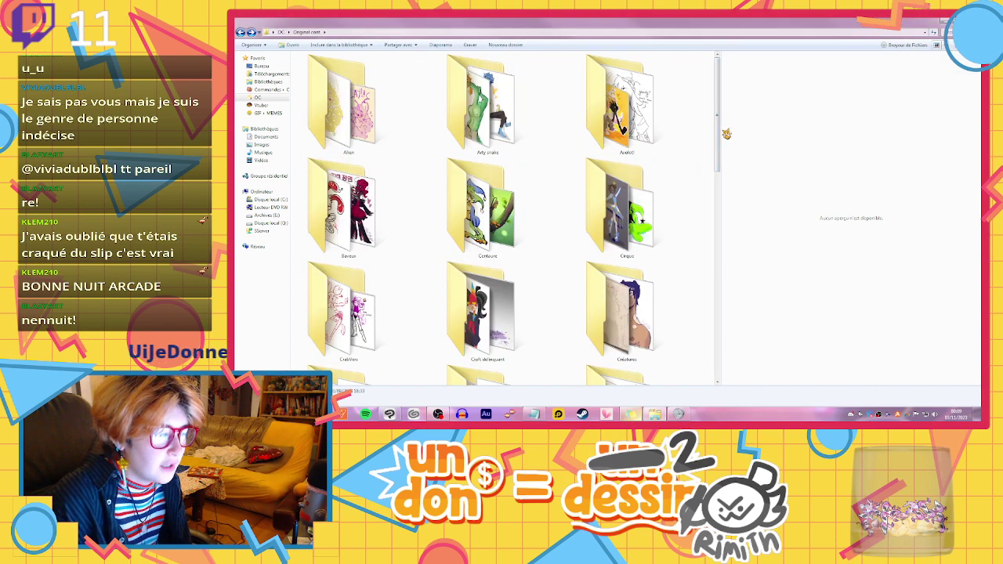
drag(719, 134, 449, 144)
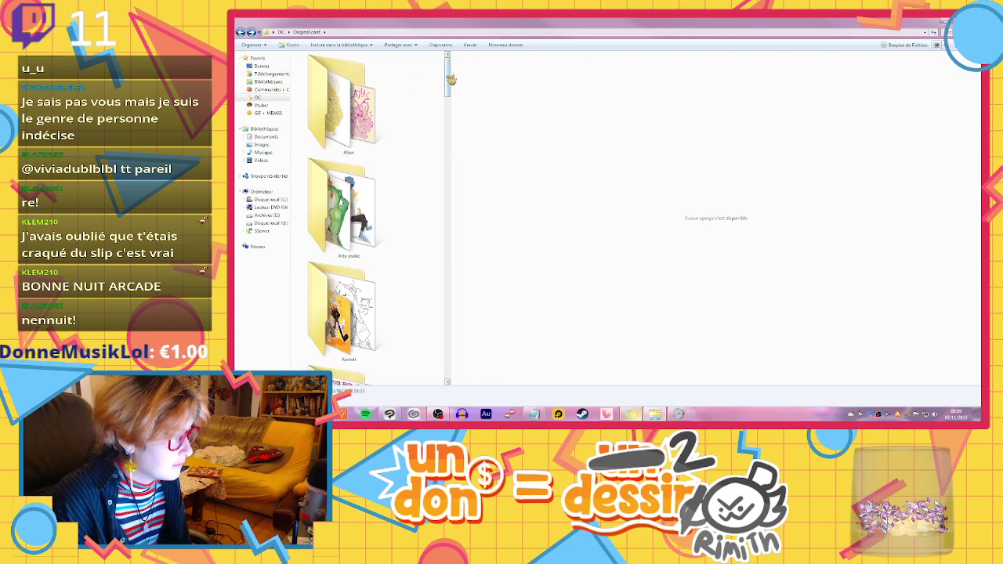
scroll(451, 82, down, 2)
drag(452, 86, 451, 119)
drag(449, 127, 430, 370)
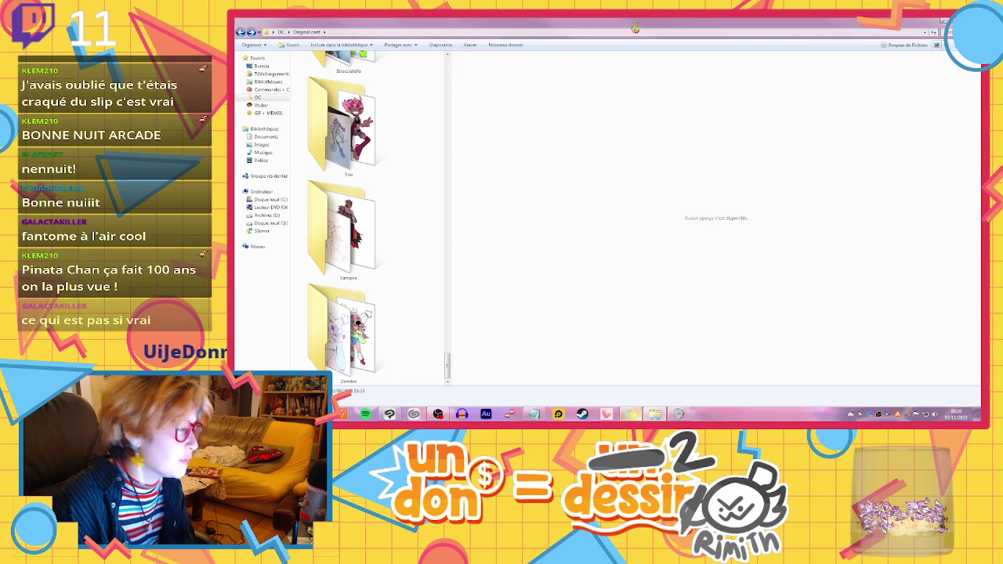
Reduce the folder thumbnails to about medium icon size and widen the file list again to twelve columns
click(951, 45)
drag(915, 47, 922, 74)
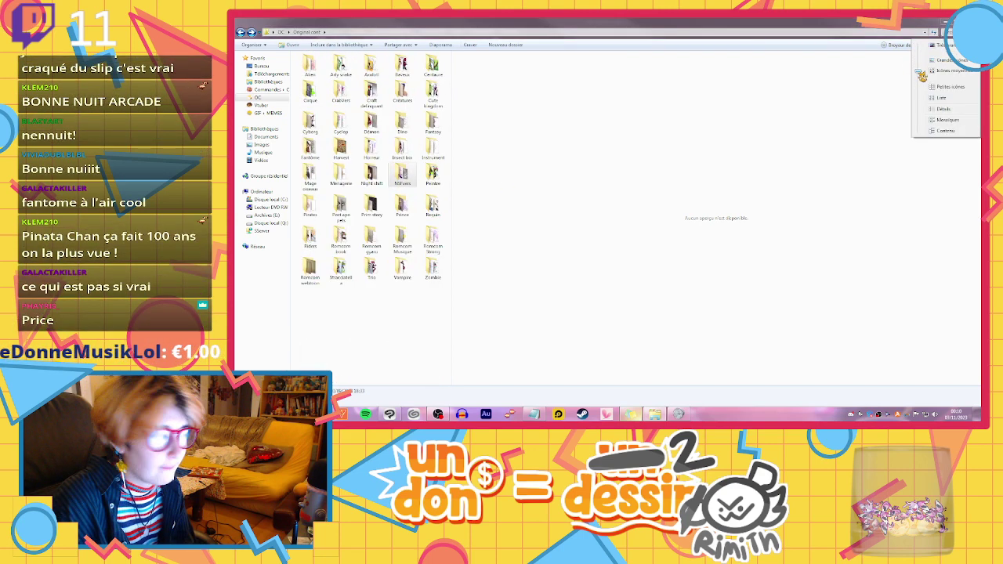
click(691, 192)
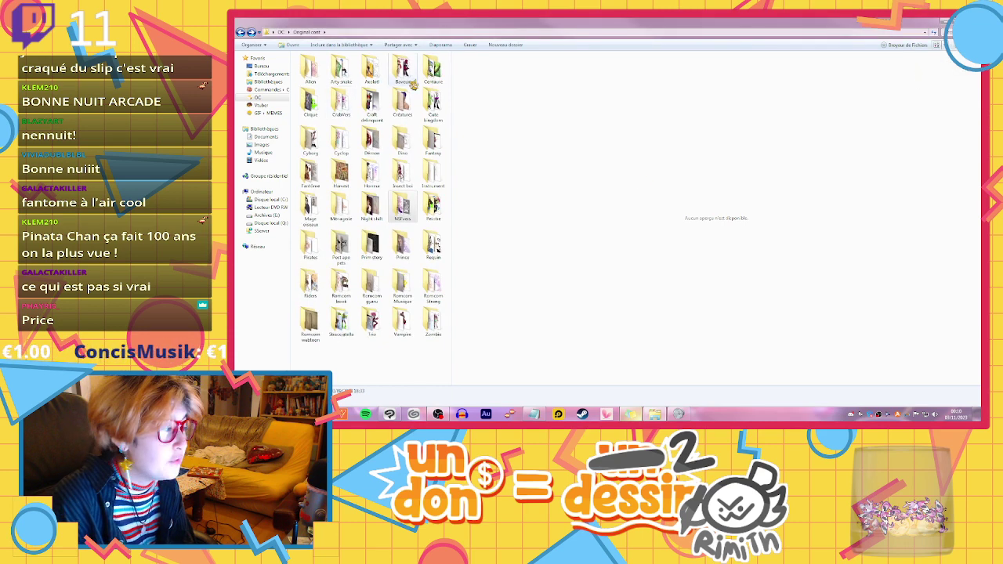
drag(454, 71, 677, 126)
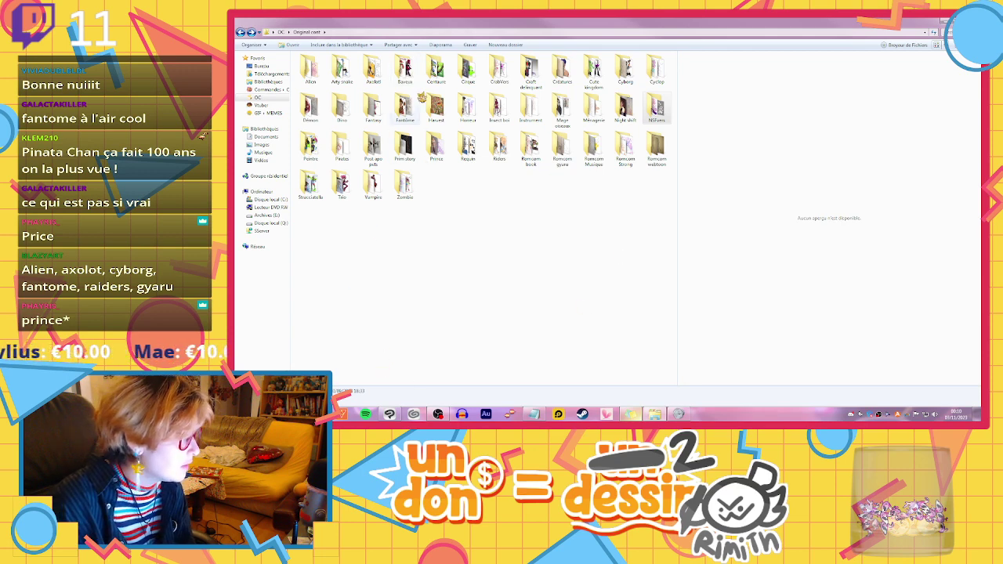
Switch to X in the browser, search for #kartaseoc and show the most recent posts
click(317, 414)
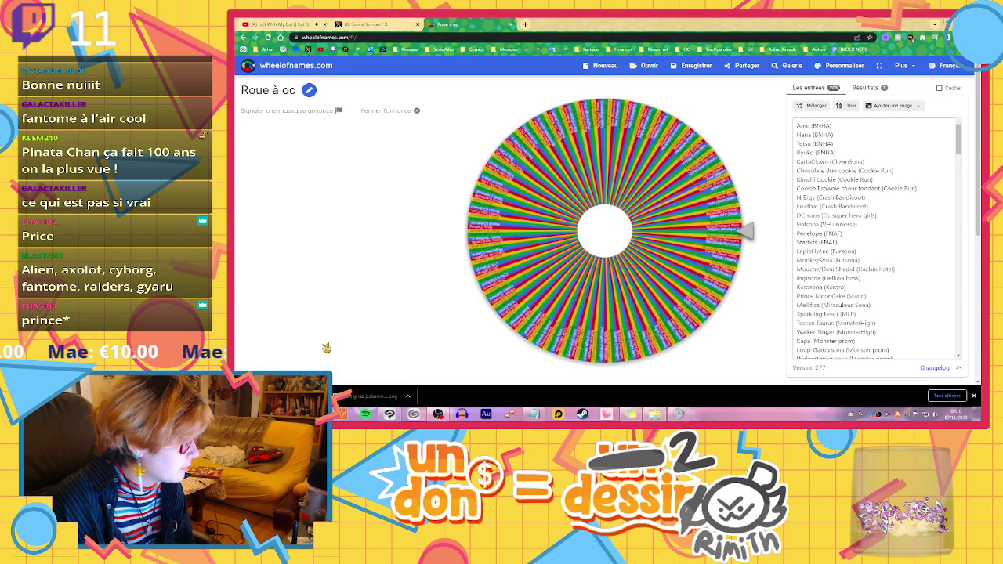
click(376, 24)
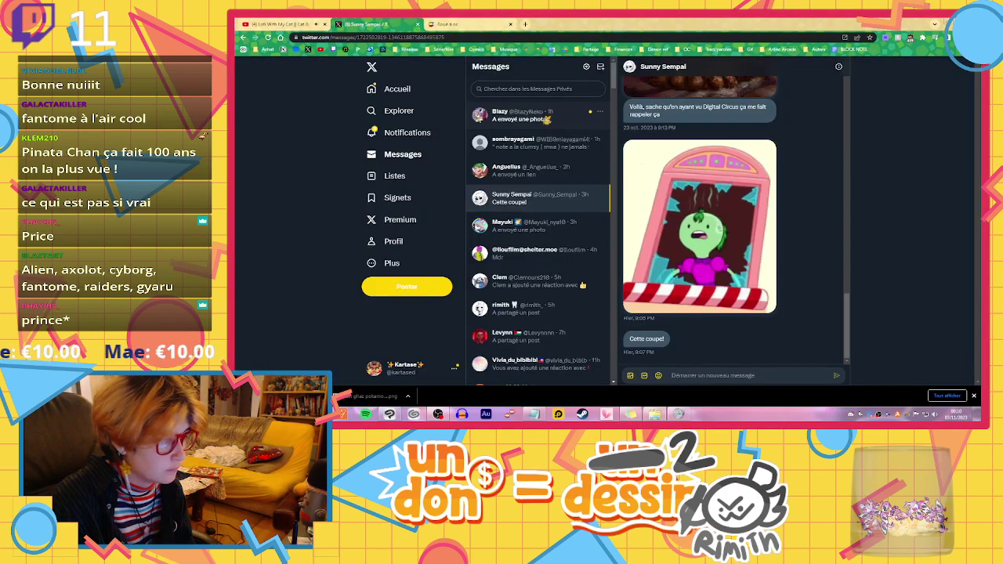
click(392, 88)
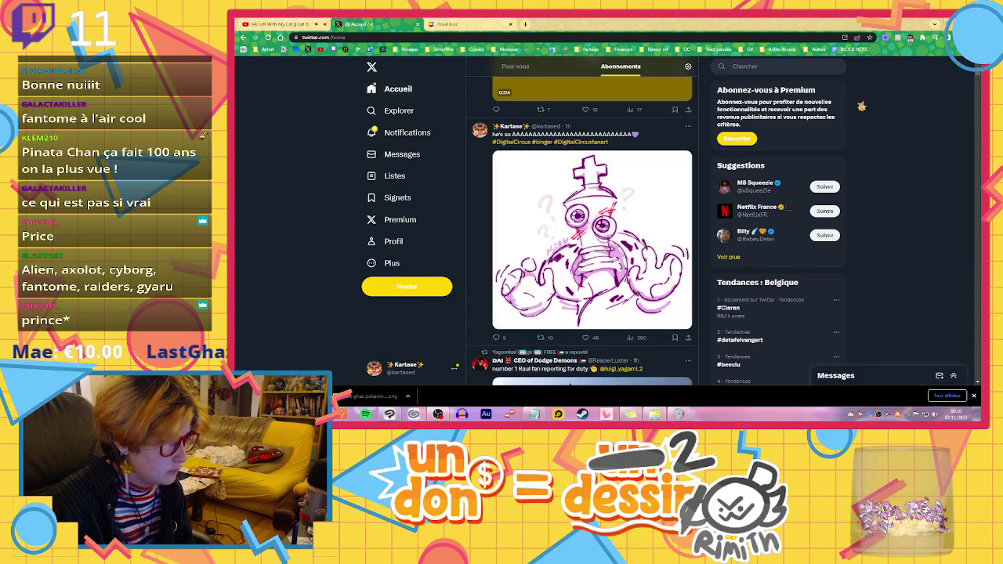
click(815, 66)
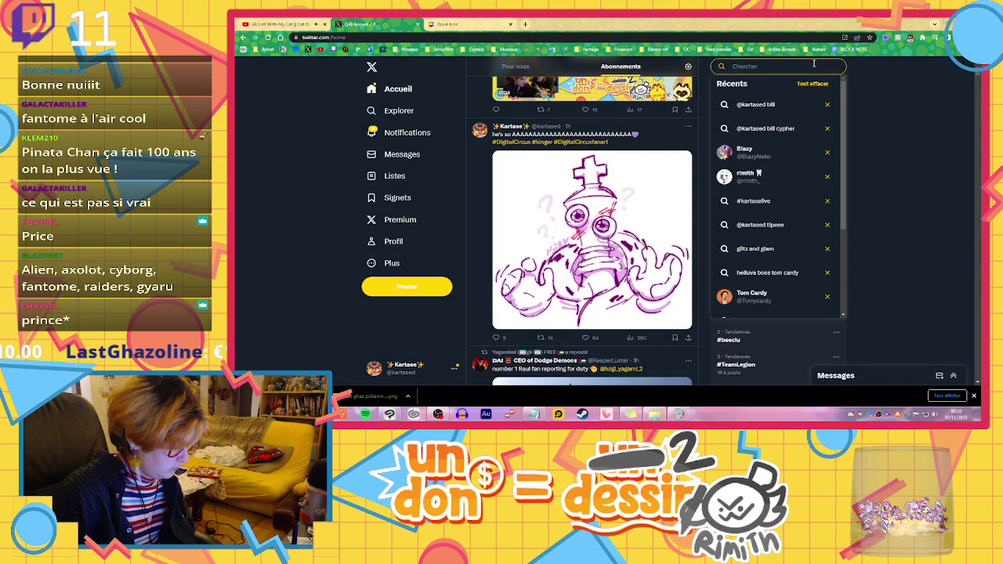
text(#kartaseoc)
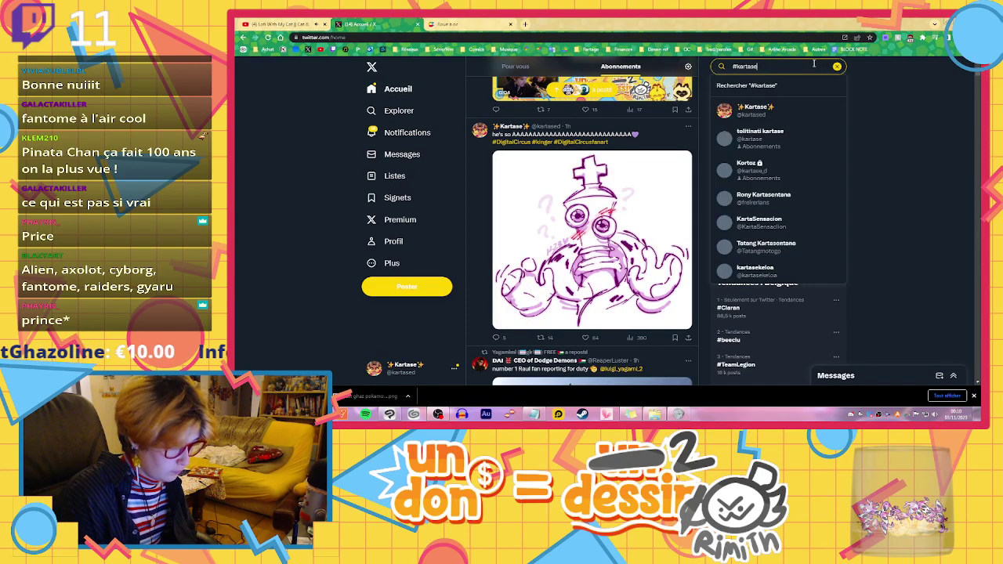
key(Return)
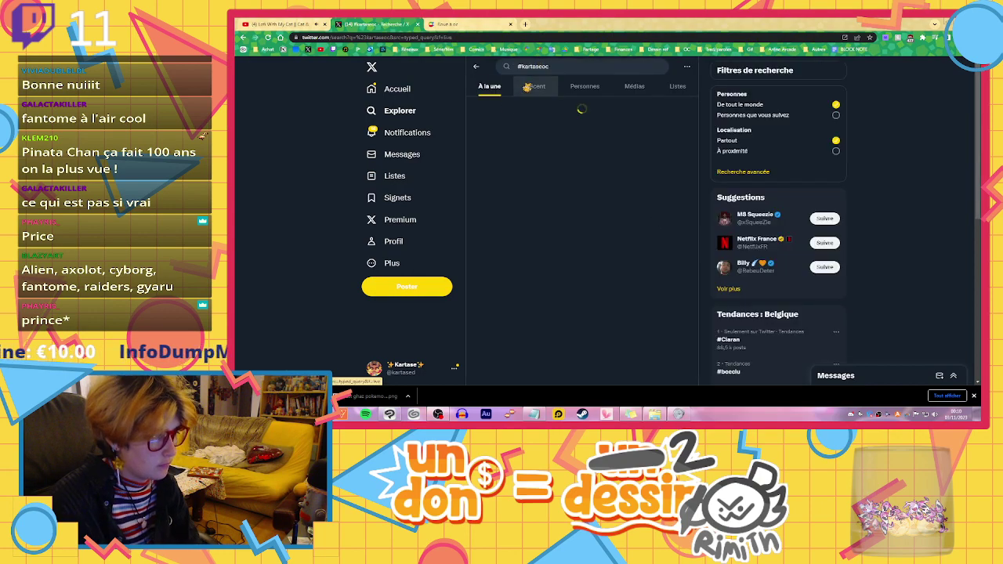
click(533, 87)
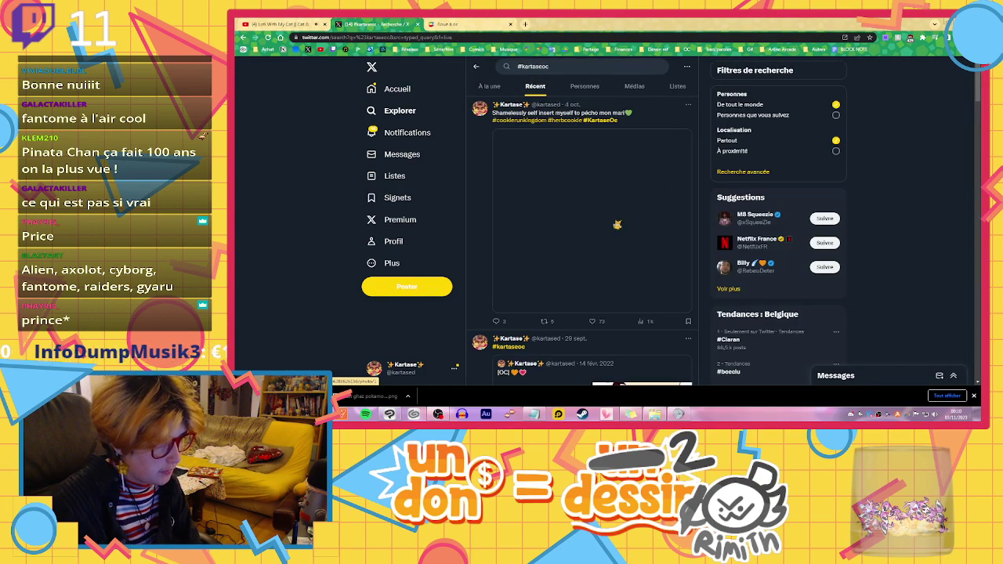
Look through the recent #kartaseoc posts back to those from late June
scroll(583, 235, down, 15)
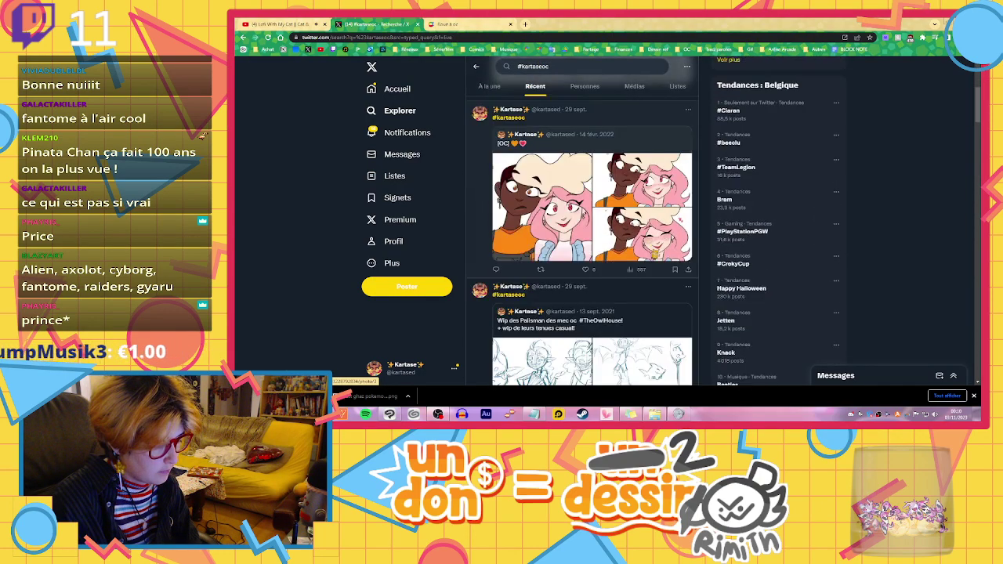
scroll(703, 272, down, 12)
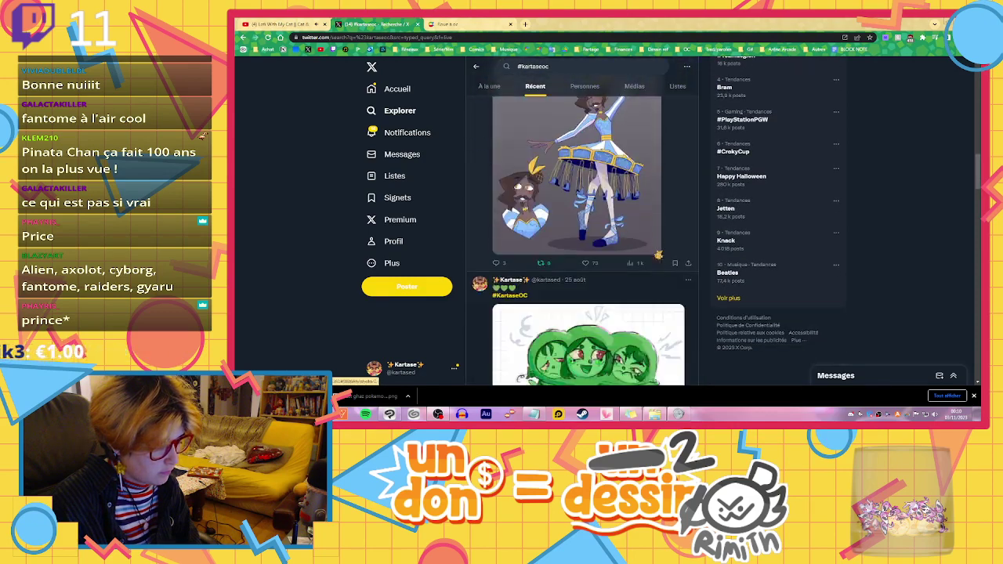
scroll(703, 272, down, 15)
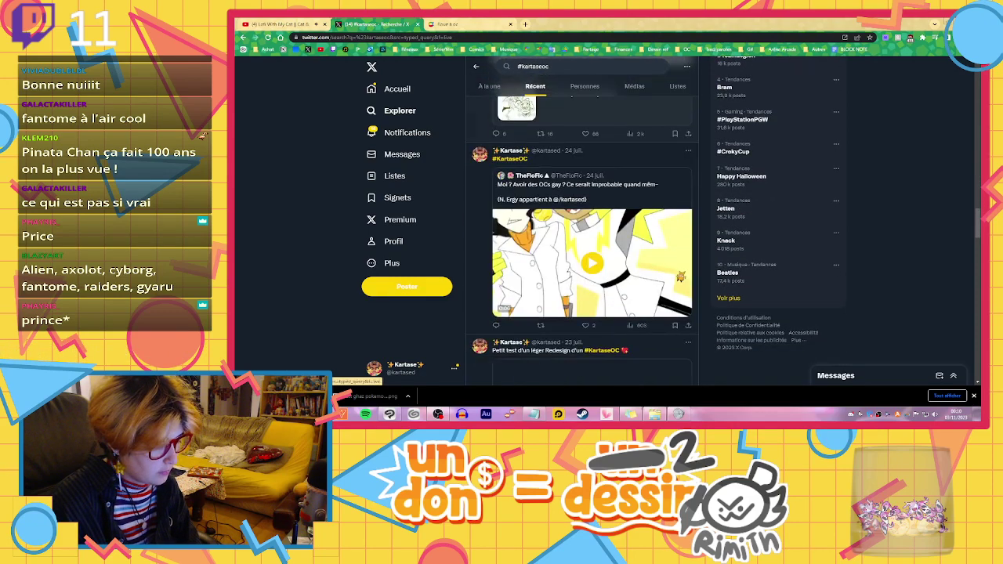
scroll(703, 272, down, 15)
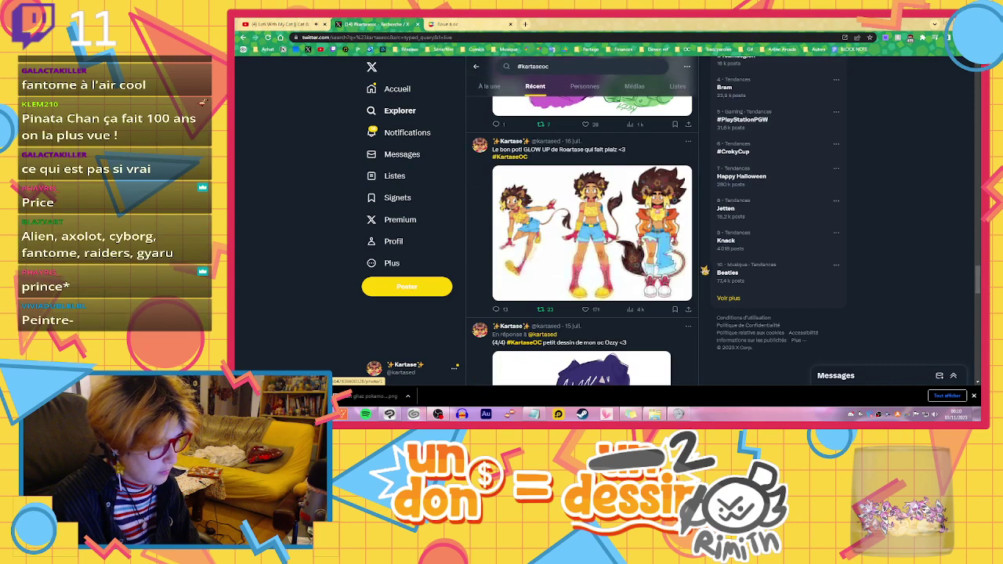
scroll(704, 269, down, 15)
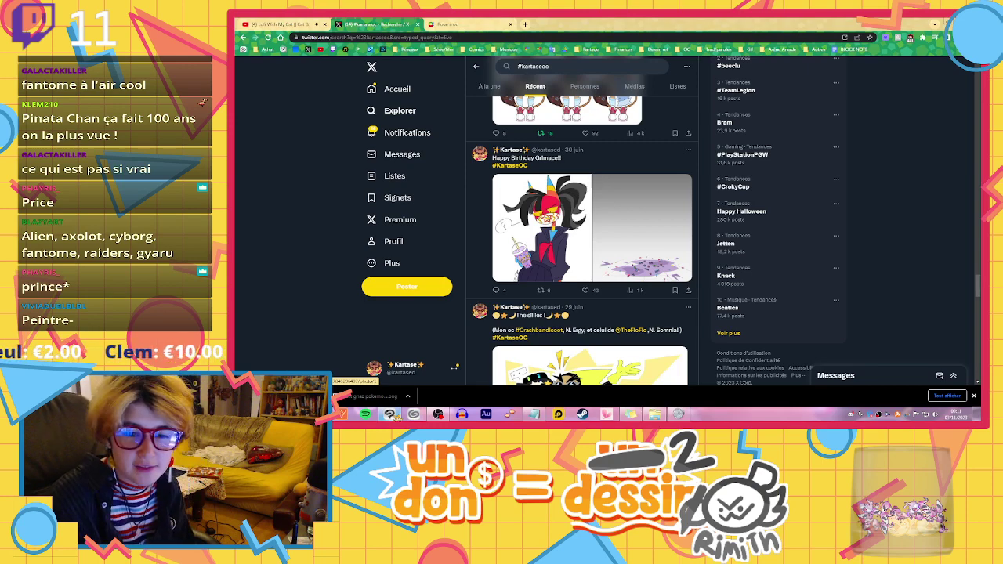
Return to the character folders in the file explorer, open Prince, select its last illustration and widen the preview area
click(392, 414)
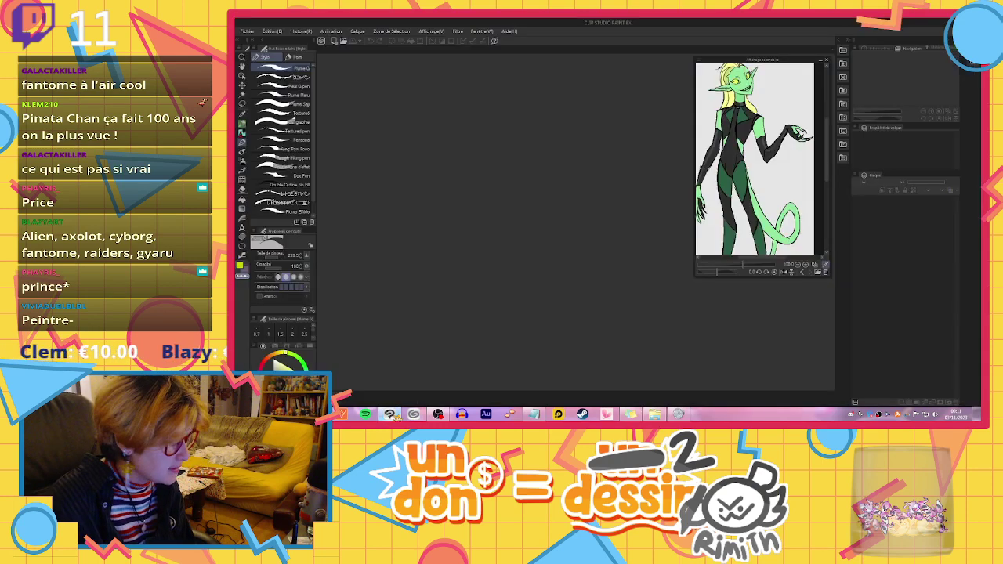
click(391, 414)
click(654, 414)
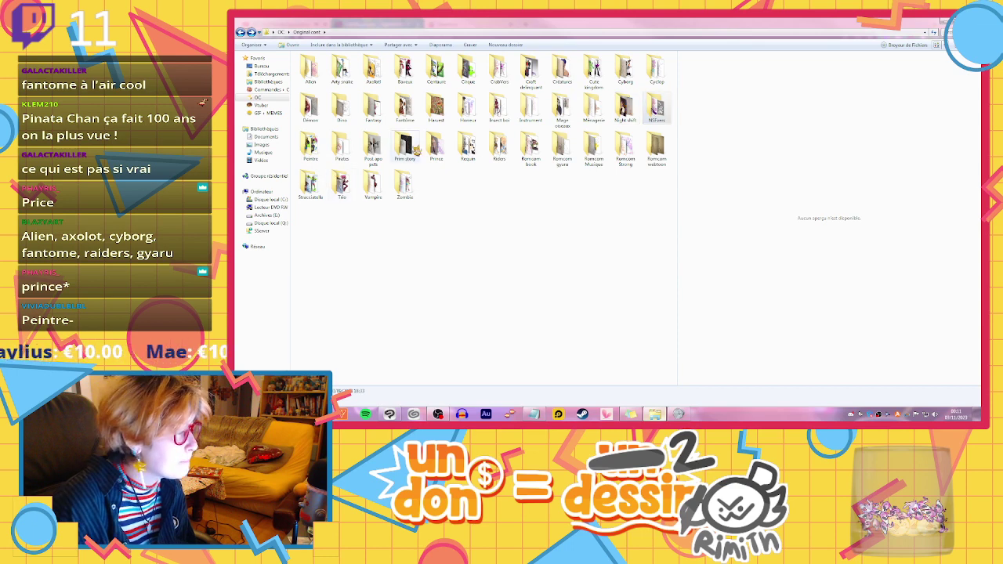
double_click(437, 145)
click(486, 75)
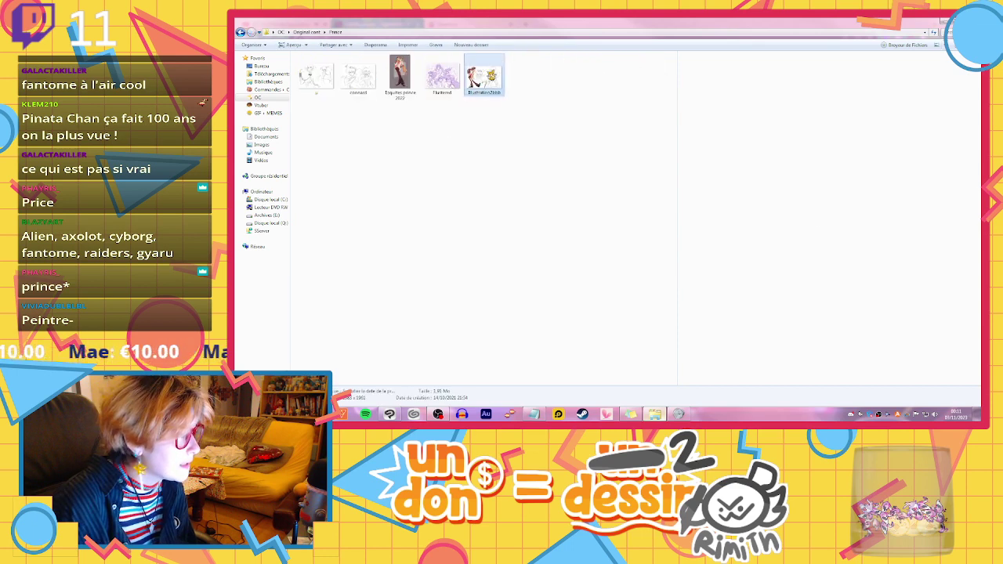
drag(682, 155, 454, 180)
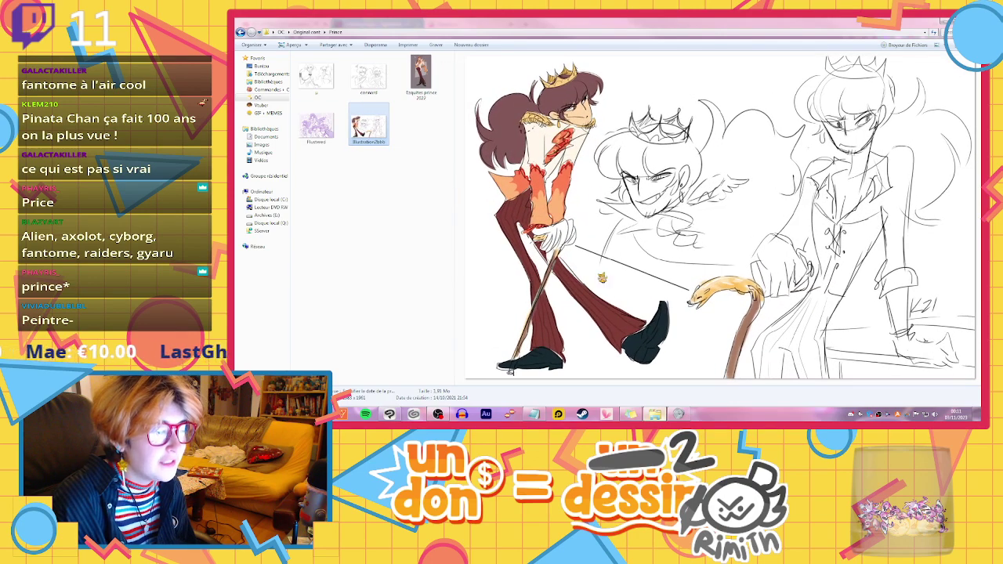
Preview the other drawings in the Prince folder, from the line sketches to the full-body picture and the purple sketch page
click(365, 75)
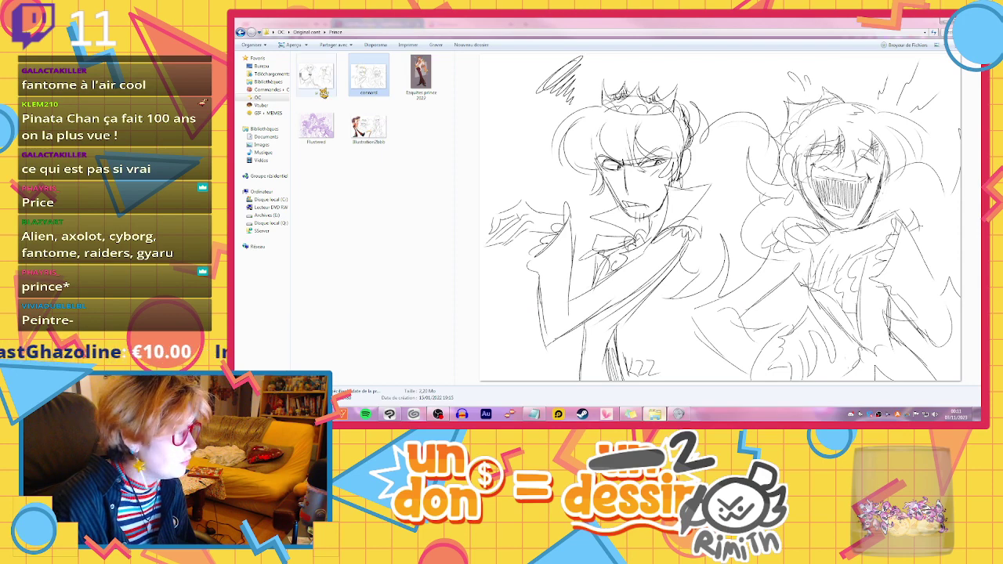
click(323, 93)
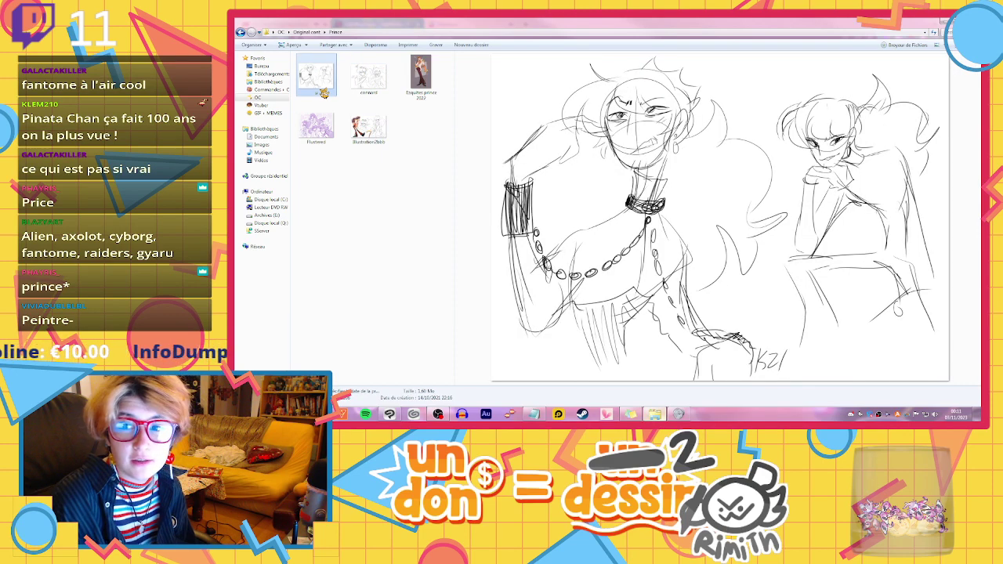
click(363, 86)
click(426, 83)
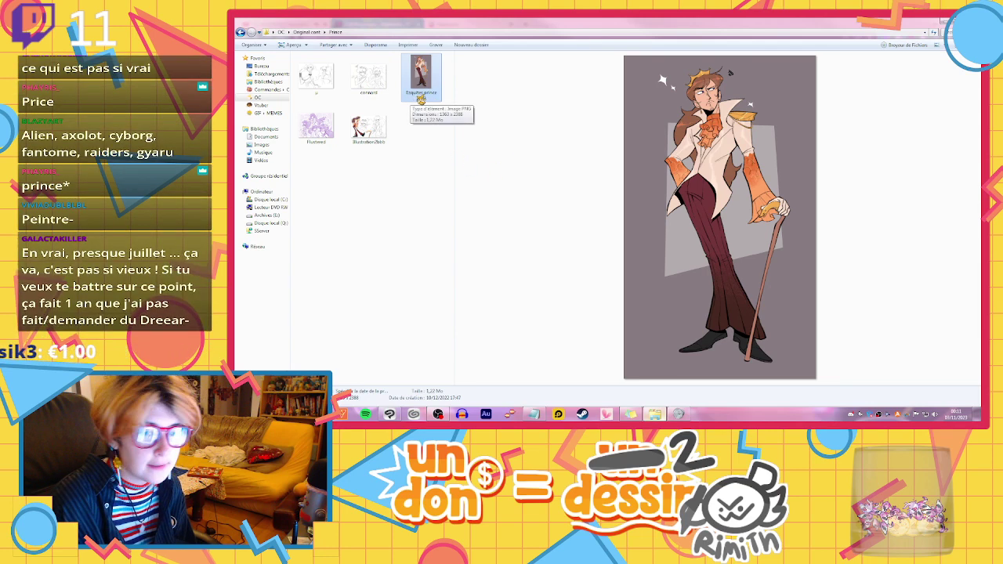
click(315, 132)
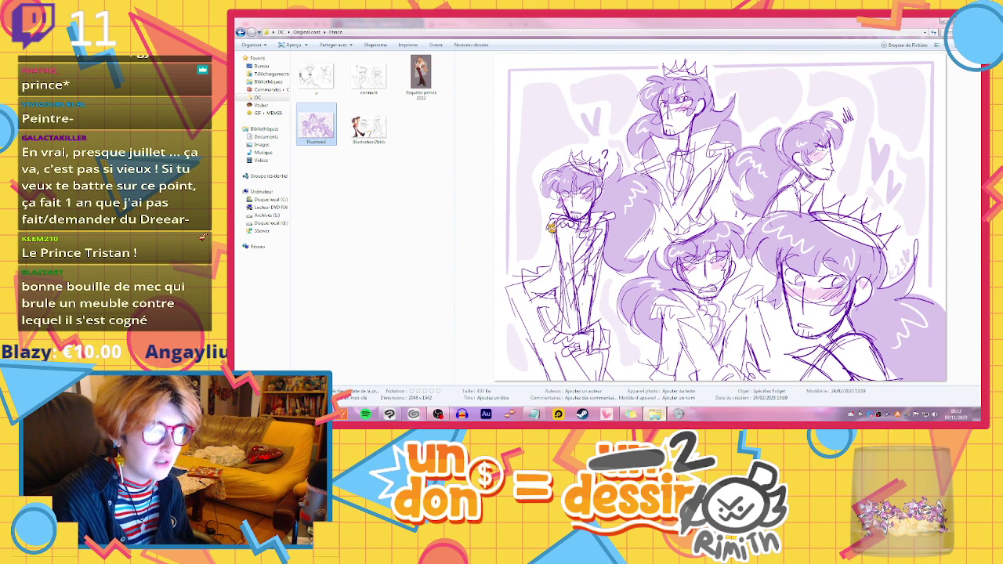
Go back to the parent folder, open Cyborg and preview the blond centaur's sketches, colour variants and bust portrait
click(240, 33)
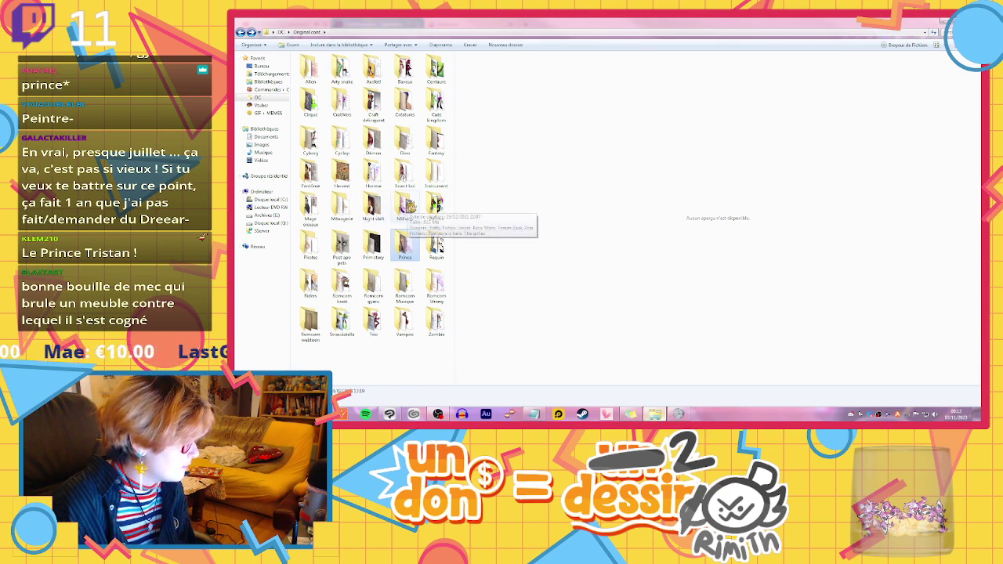
double_click(321, 143)
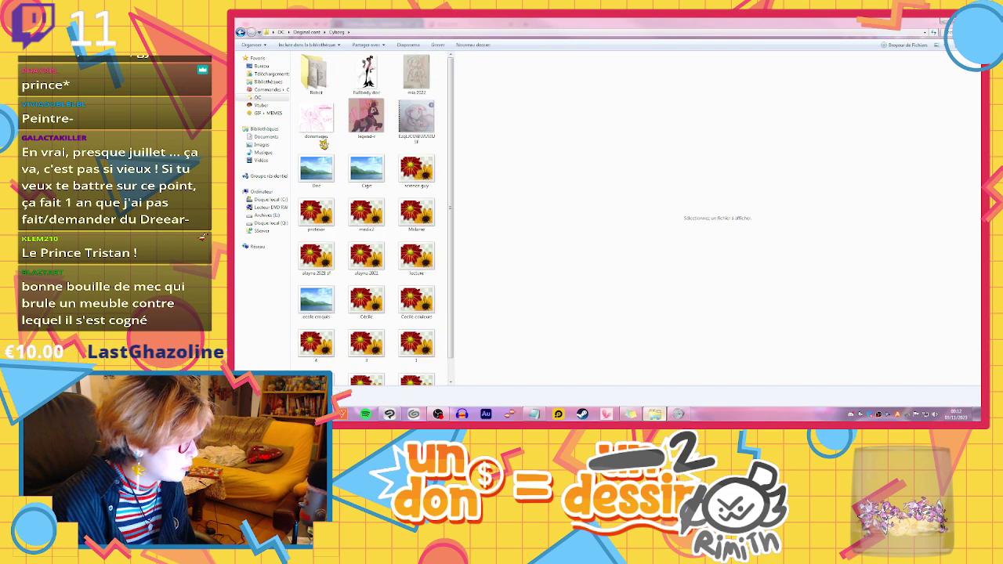
scroll(404, 251, down, 1)
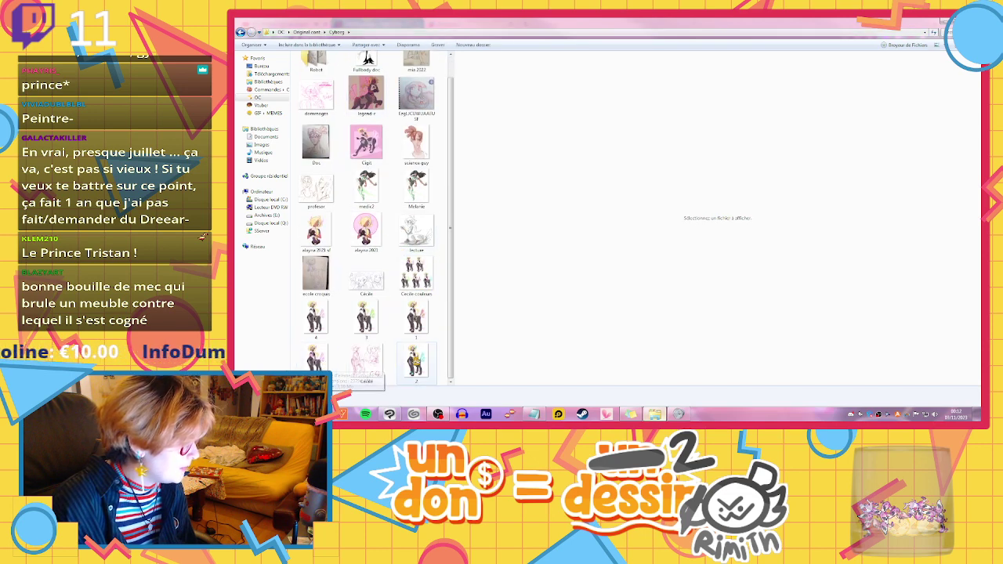
click(383, 361)
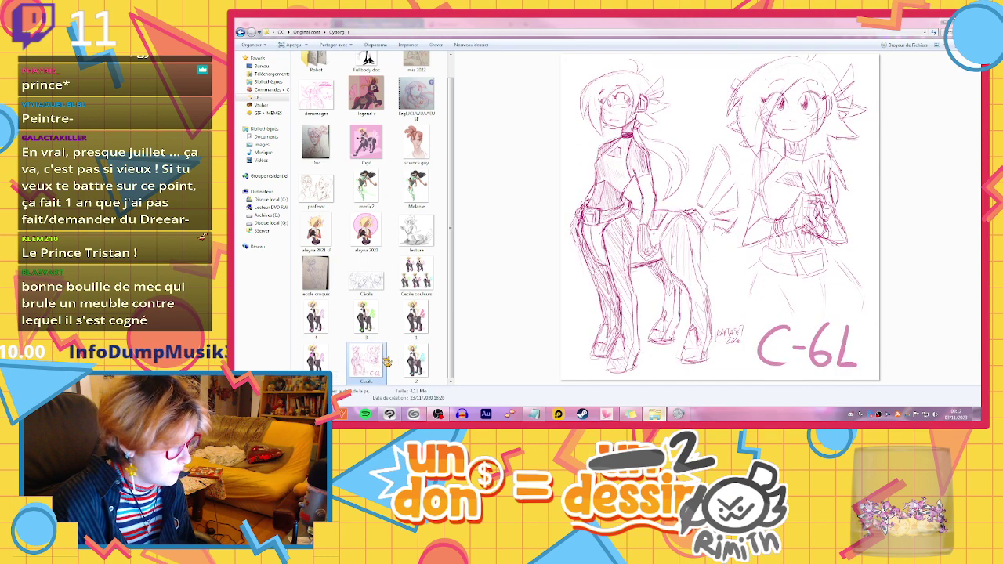
click(326, 365)
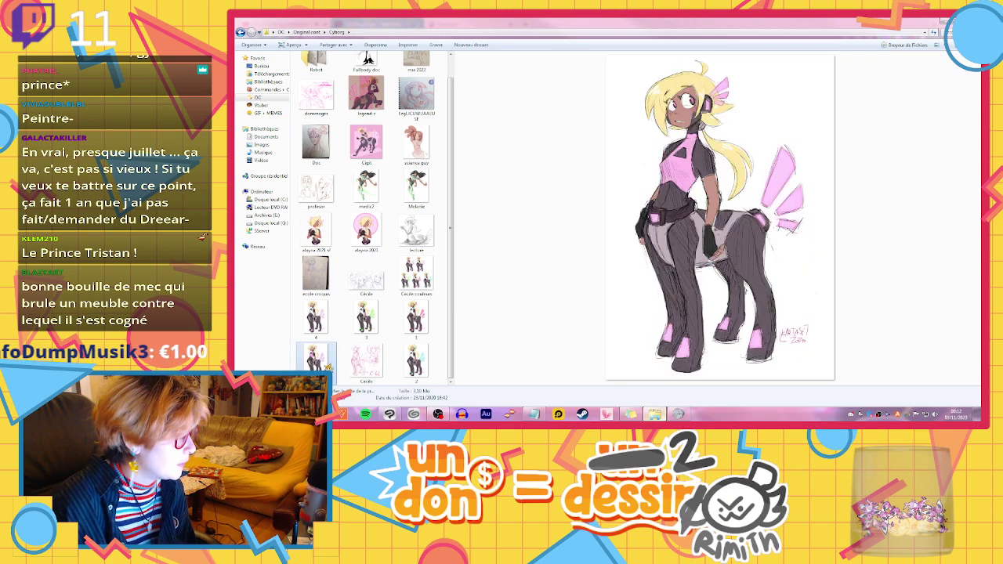
click(366, 318)
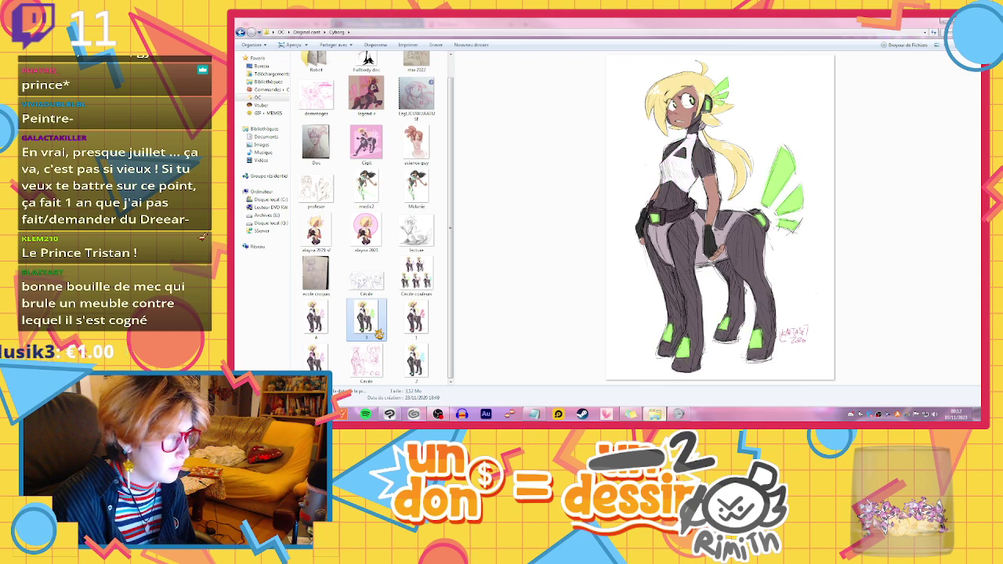
click(390, 277)
click(375, 283)
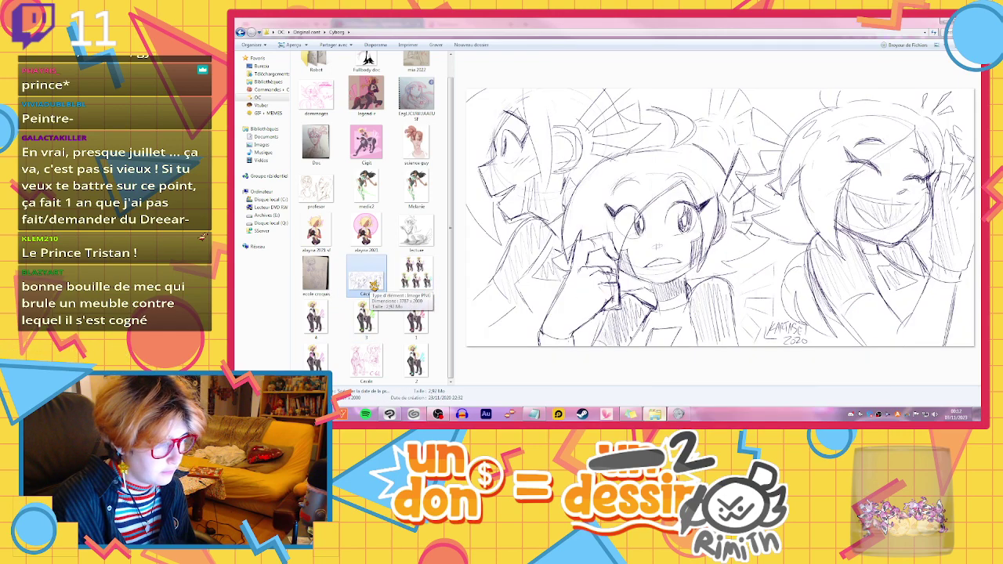
click(430, 226)
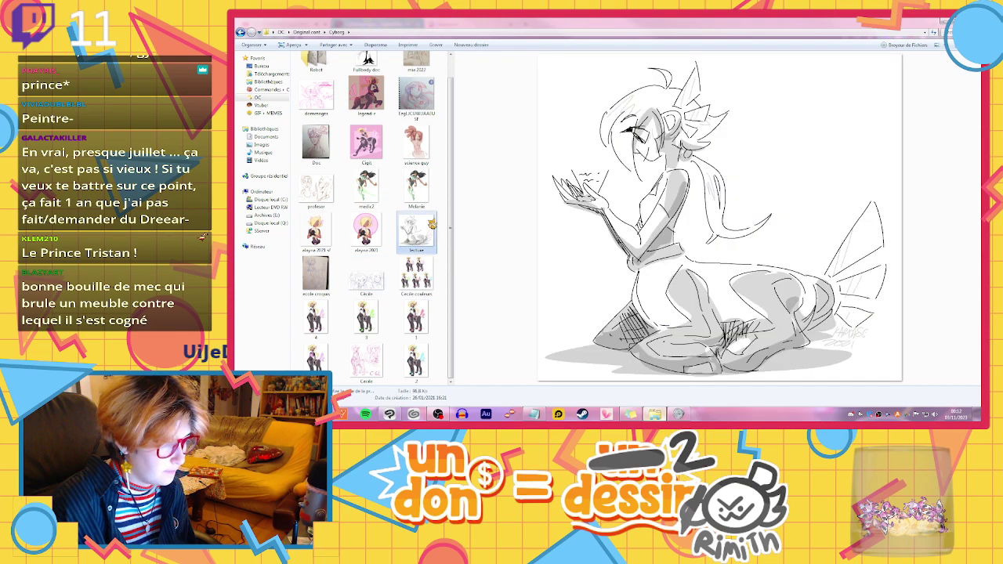
click(366, 231)
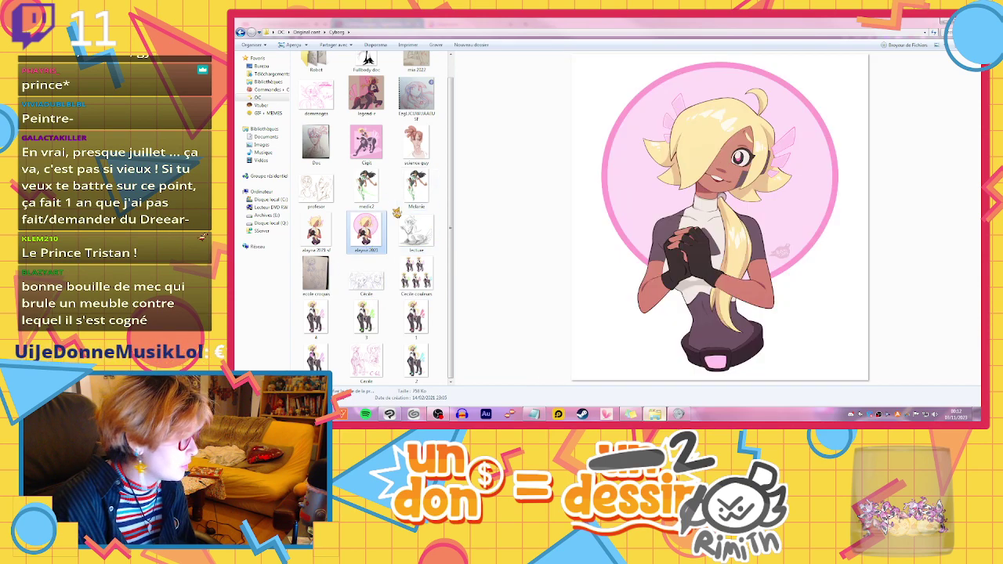
Preview the other characters in the Cyborg folder: the black-haired kicking girl, the professor, the science guy and the doctor sketches and full-body drawing
click(414, 188)
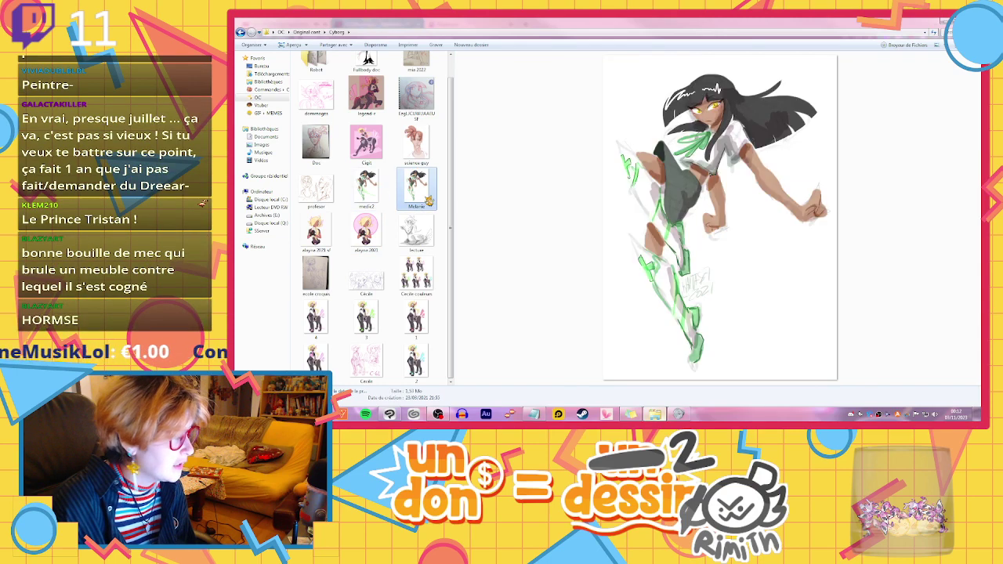
click(415, 144)
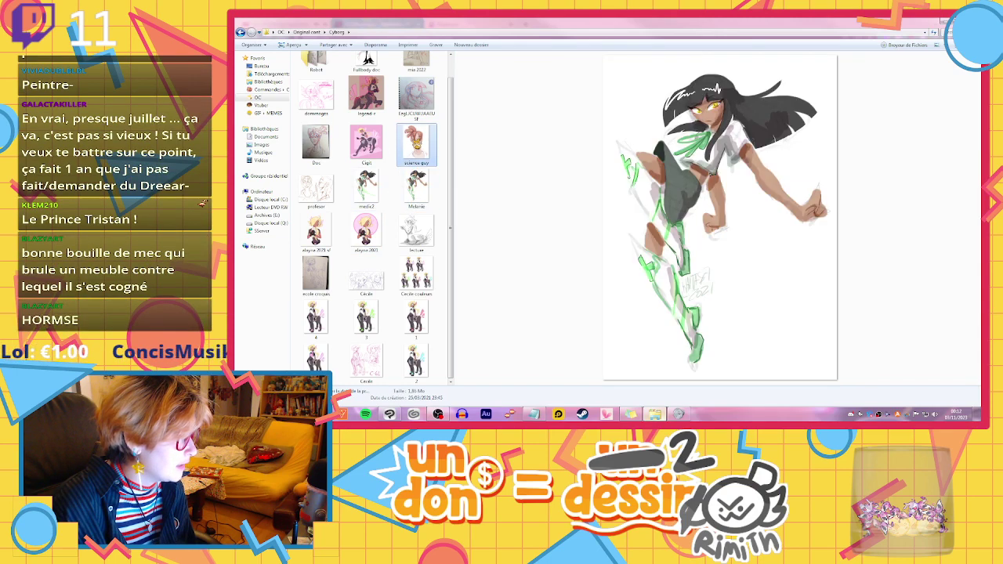
click(310, 195)
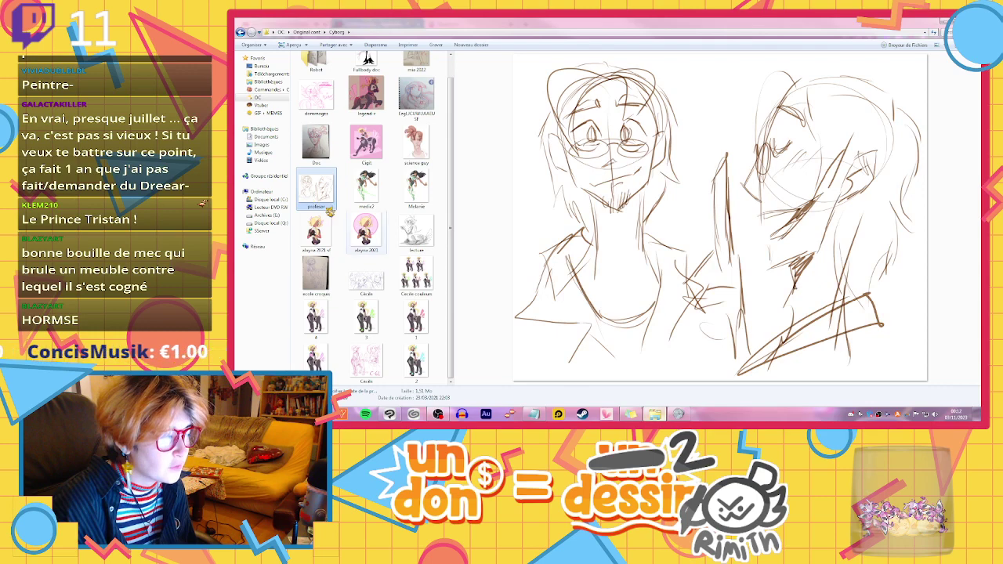
click(430, 163)
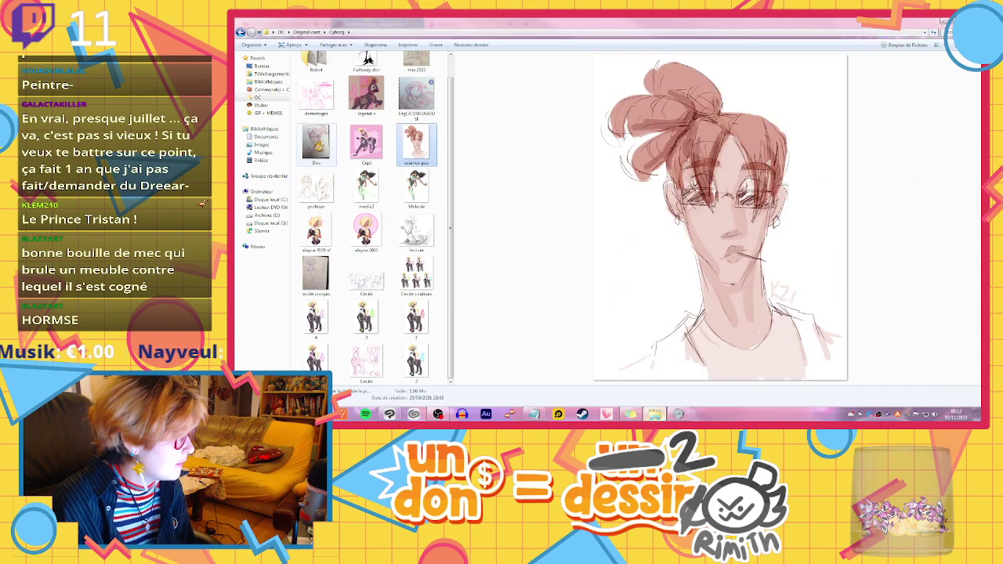
click(316, 143)
scroll(368, 60, up, 1)
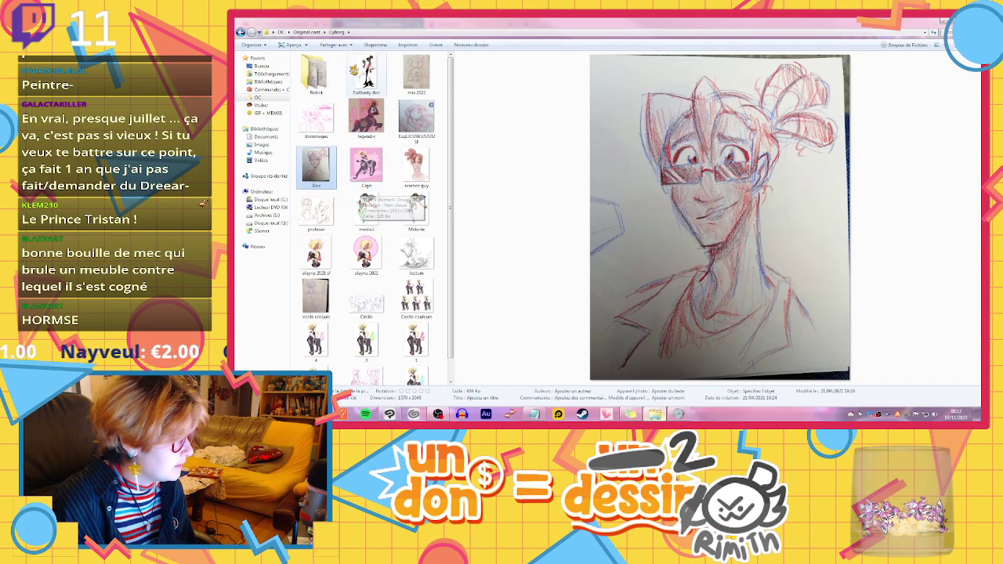
click(366, 72)
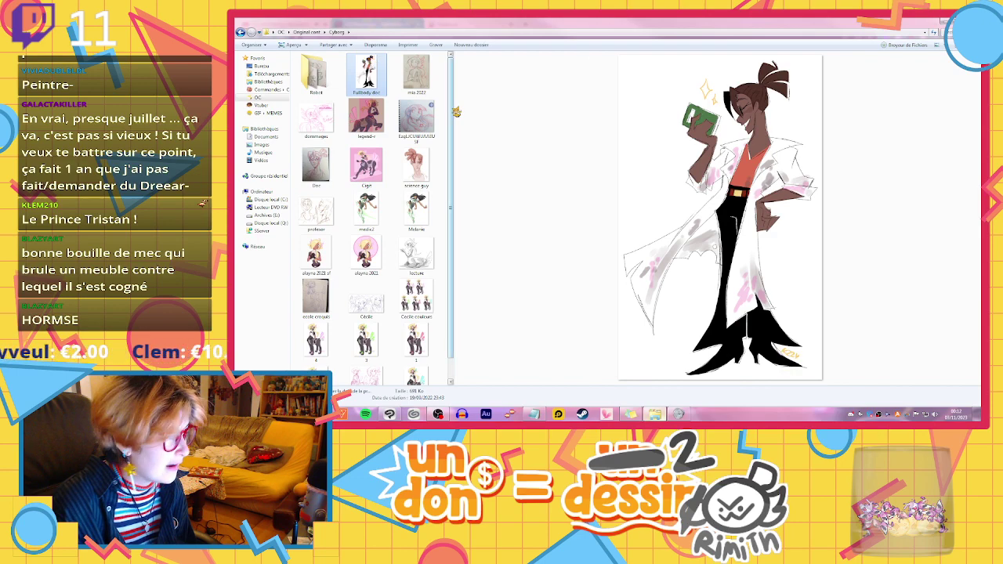
Preview the blond centaur's remaining illustrations in the Cyborg folder, plus the damaged-face comic sketch and the red and blue pencil sketches
click(367, 118)
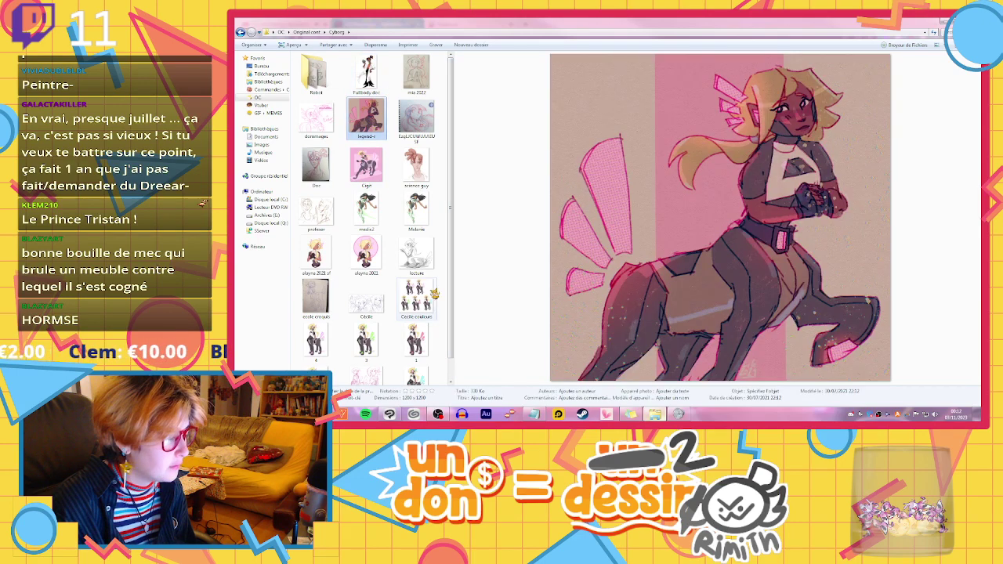
click(321, 116)
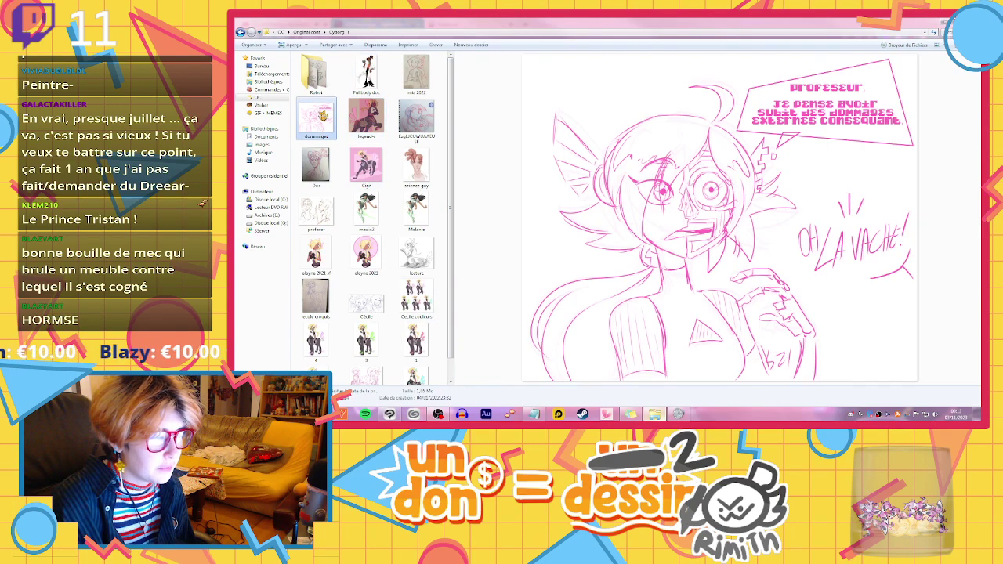
scroll(424, 235, down, 1)
click(334, 370)
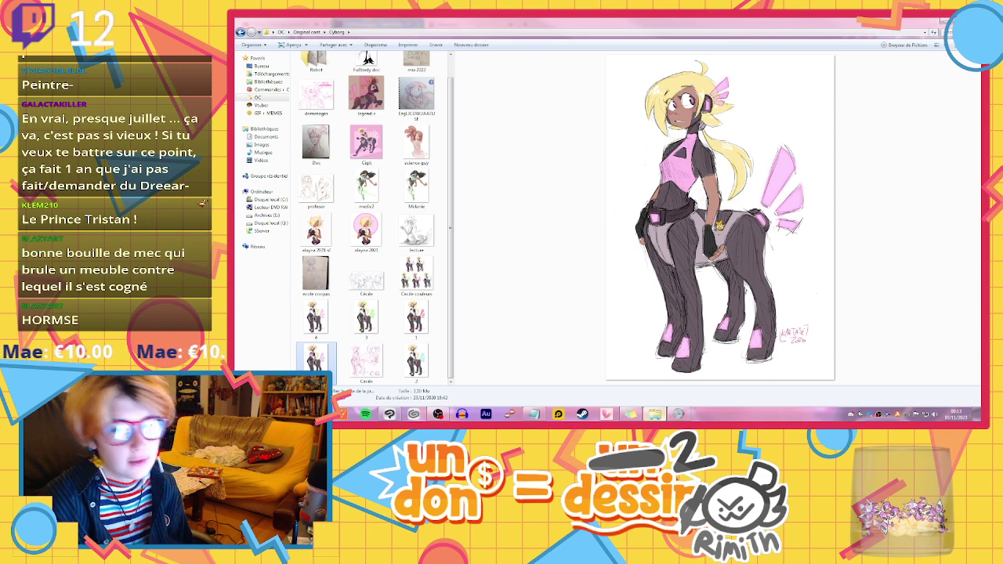
click(358, 141)
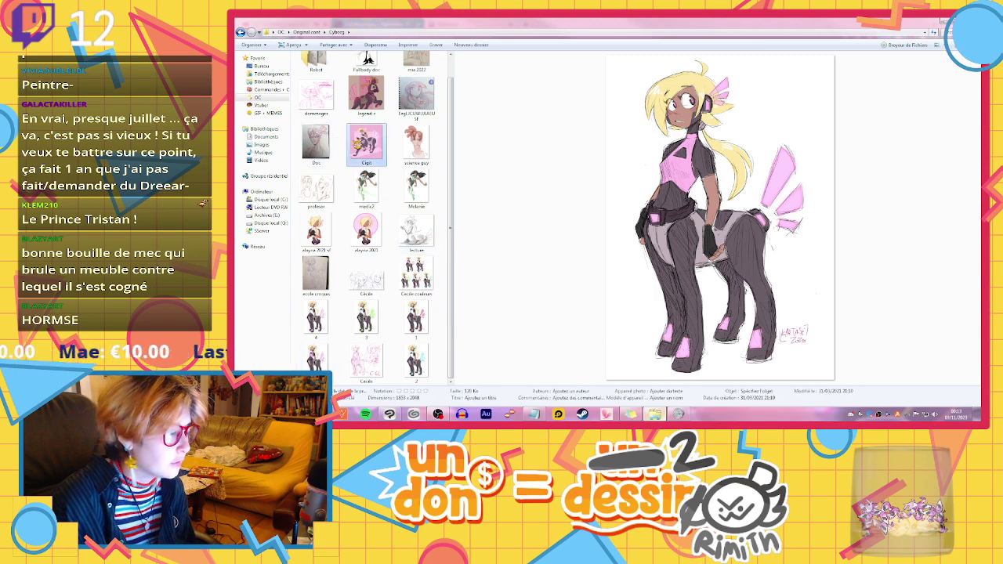
scroll(455, 277, up, 1)
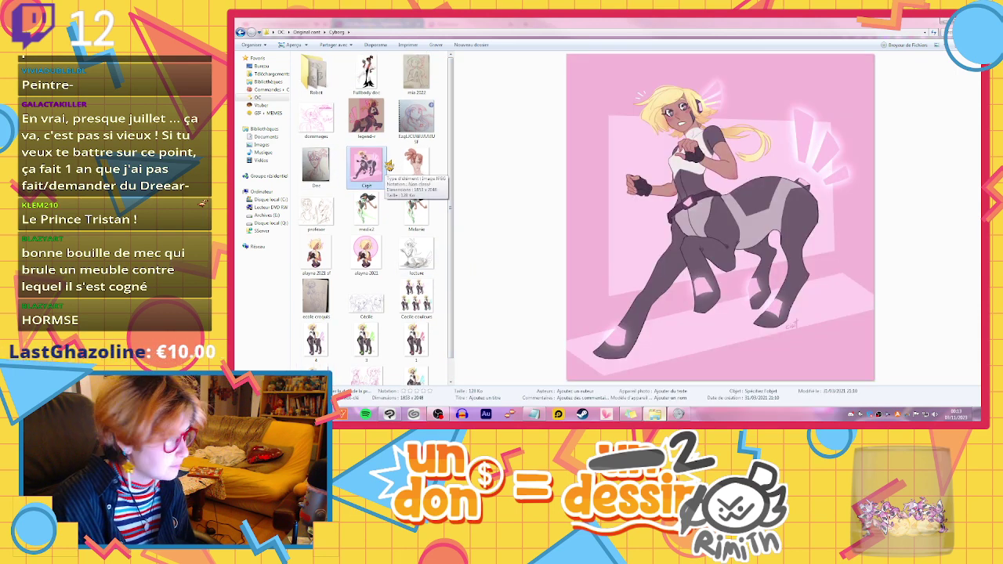
click(423, 118)
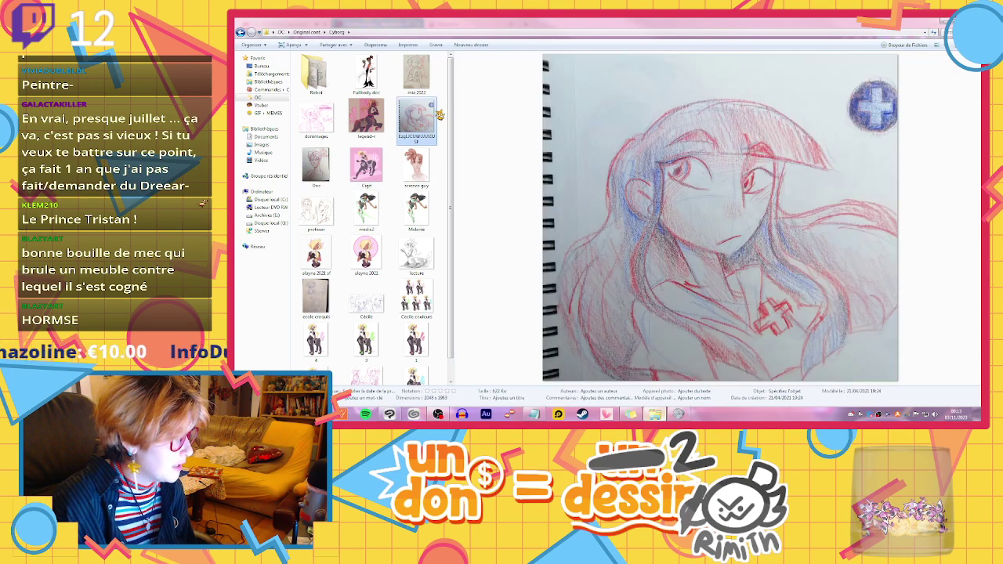
click(417, 74)
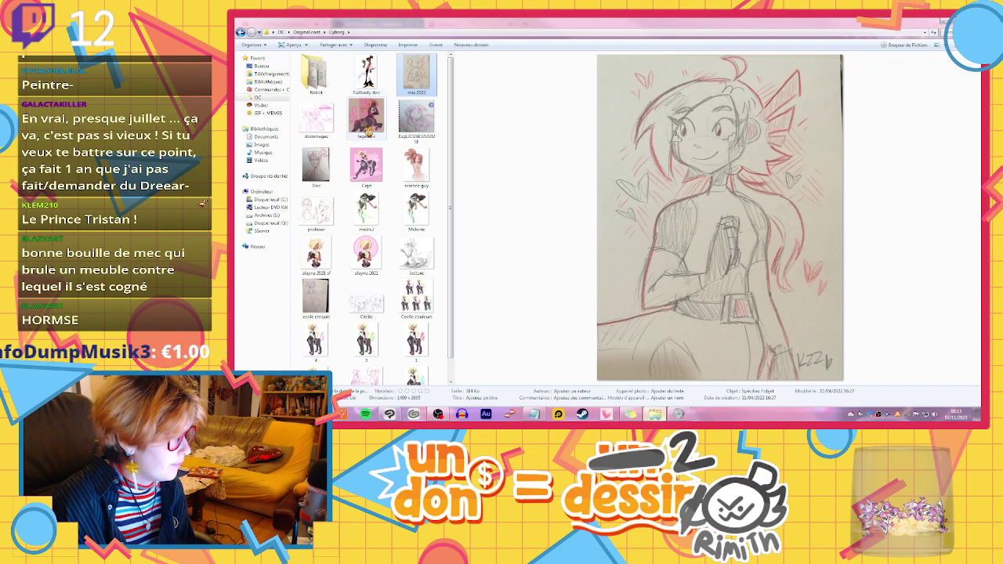
click(367, 127)
Open the Robot subfolder and preview both pencil sketches of the robots
double_click(326, 79)
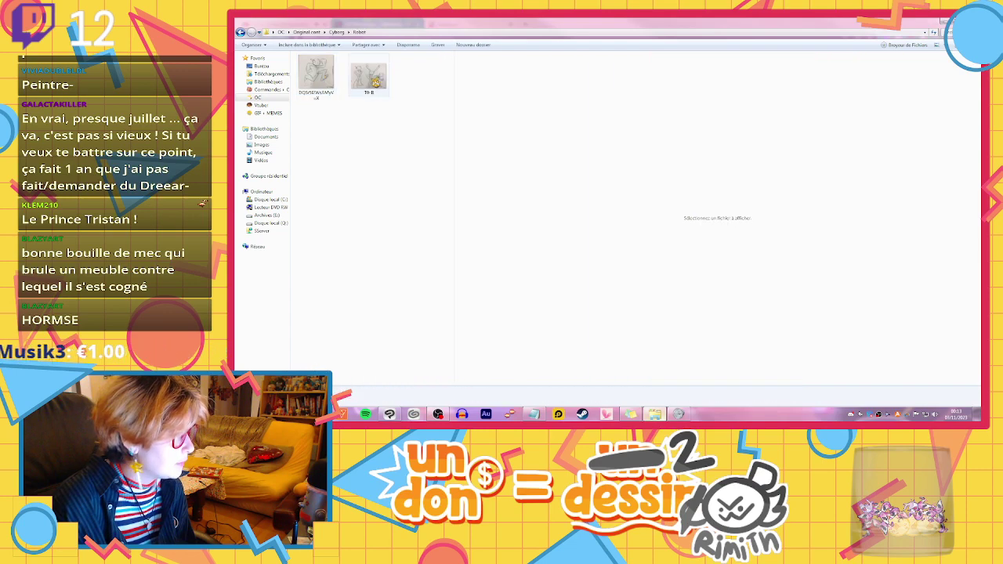
click(375, 82)
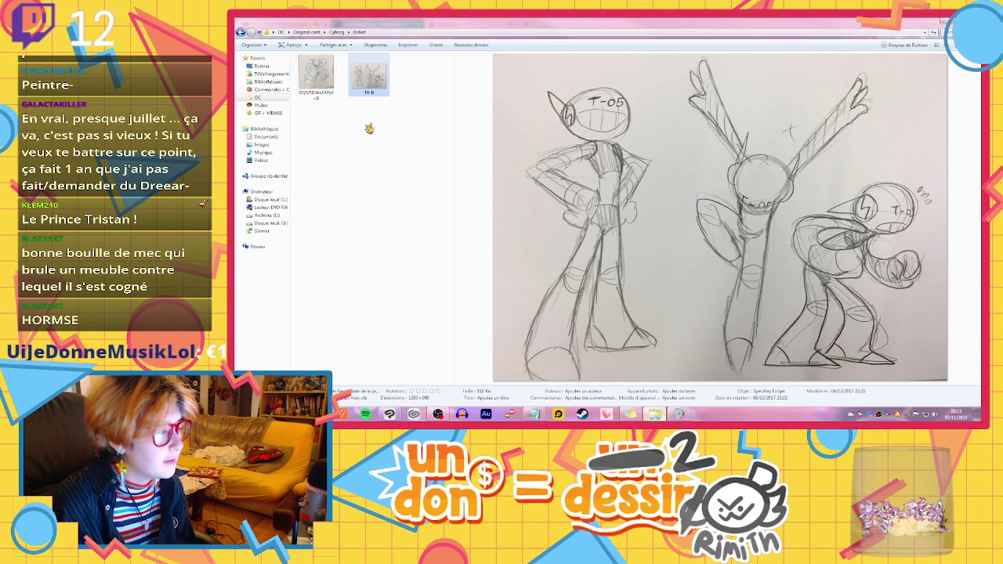
click(337, 74)
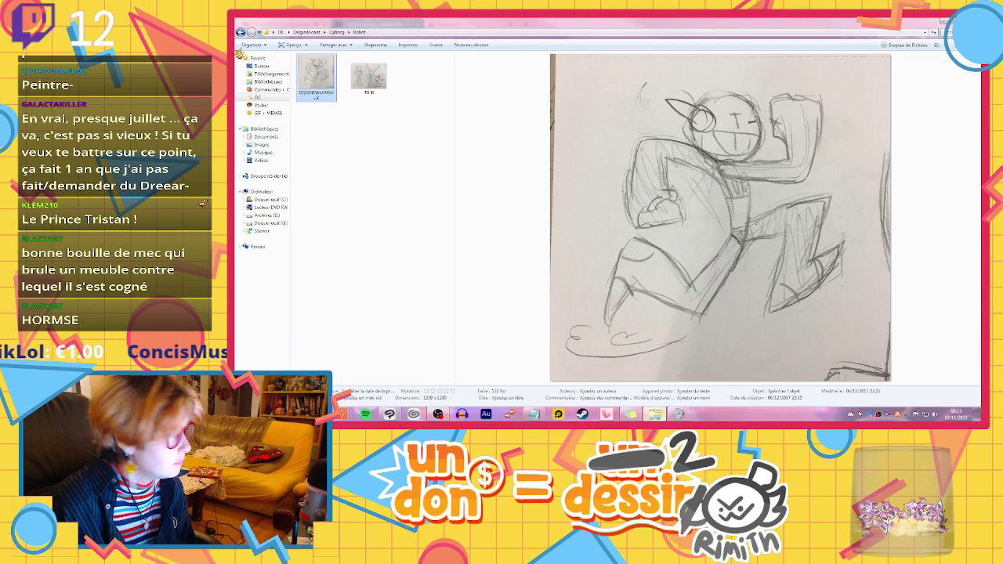
Go back to the character folders, open Axolotl and compare the Cody, Vabby and black-clad white axolotl design sheets
click(240, 32)
click(241, 33)
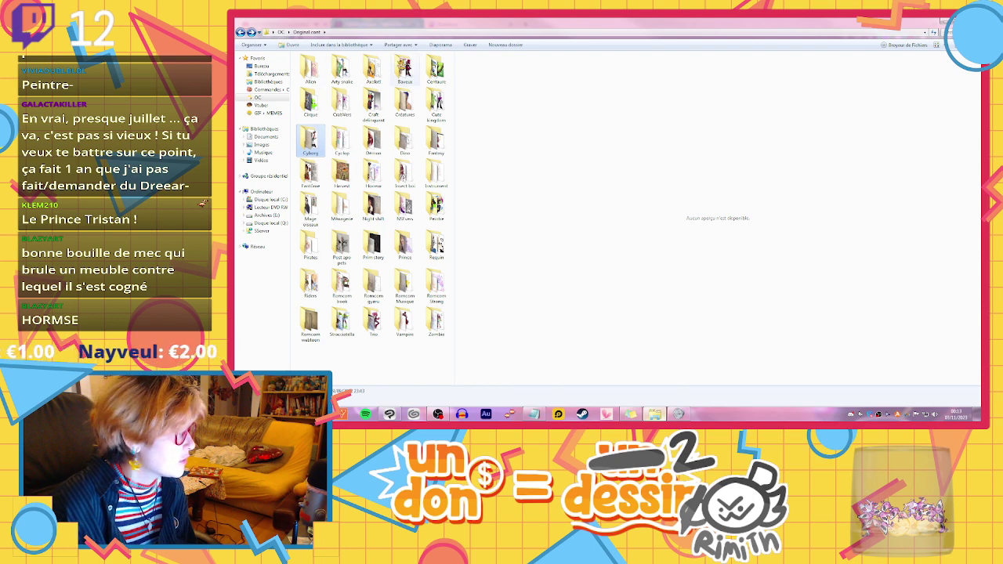
double_click(373, 70)
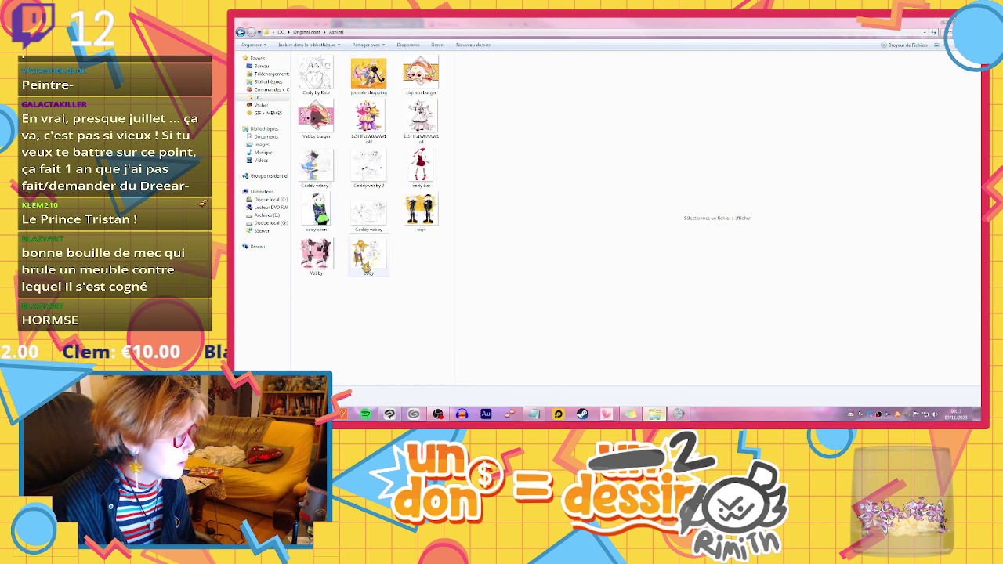
click(367, 263)
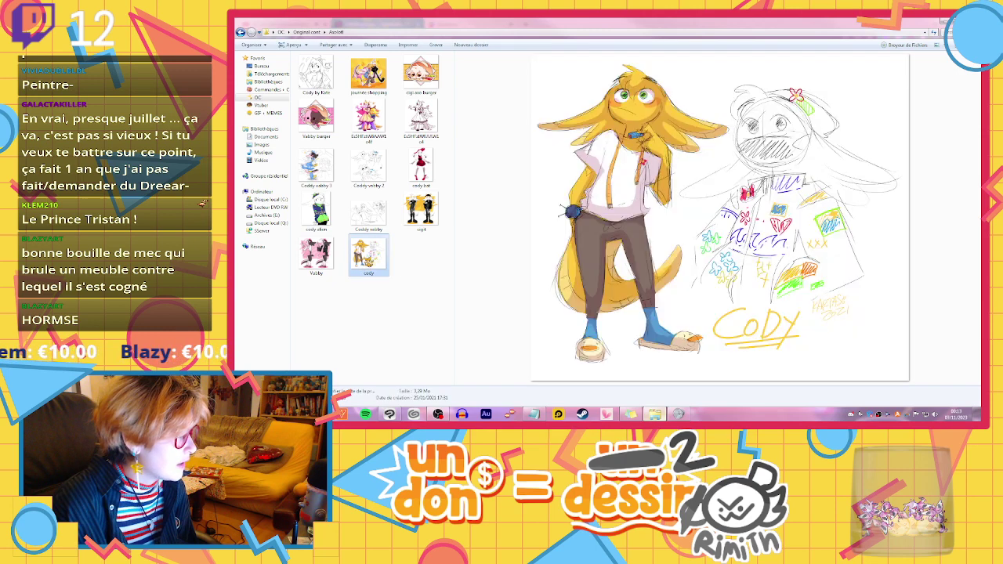
click(321, 259)
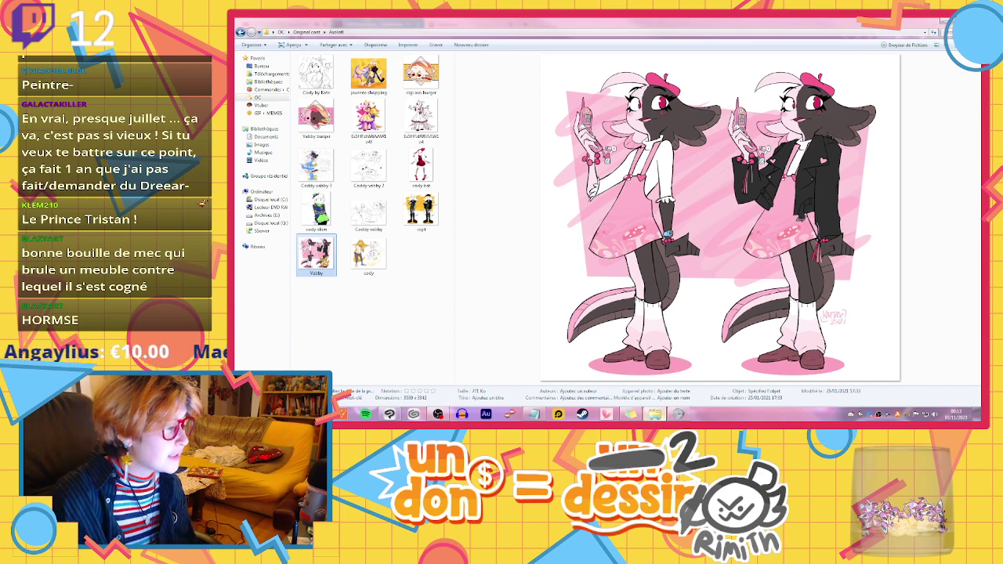
click(431, 210)
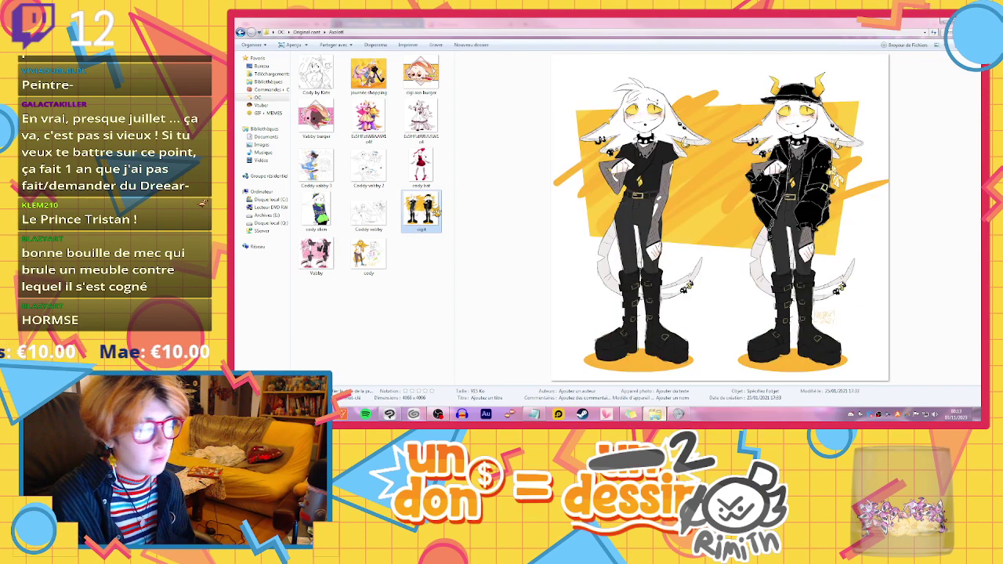
click(329, 260)
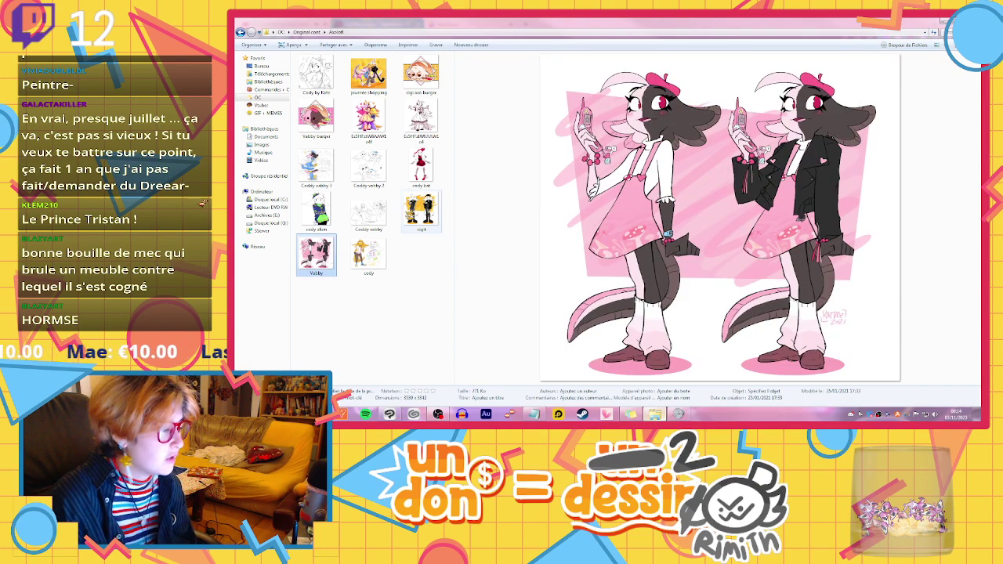
click(368, 255)
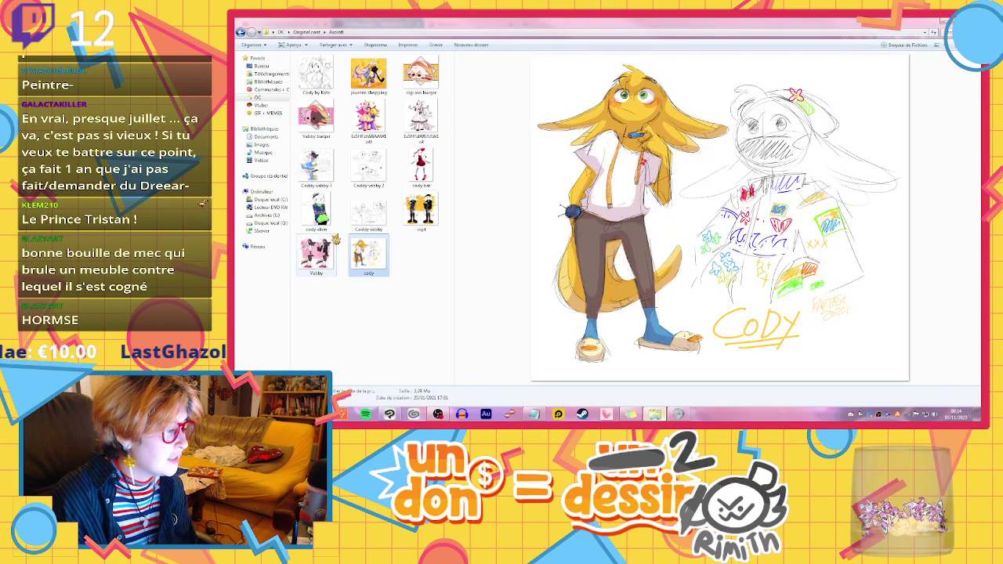
Check Cody's alien and bat outfits, the trio's shopping illustration and Vabby's design sheet again
click(316, 210)
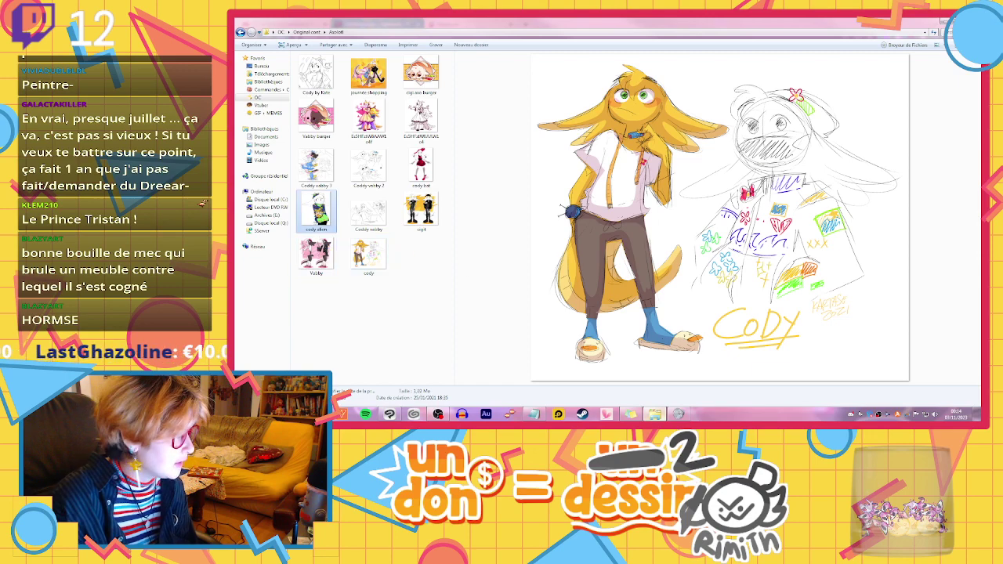
click(427, 165)
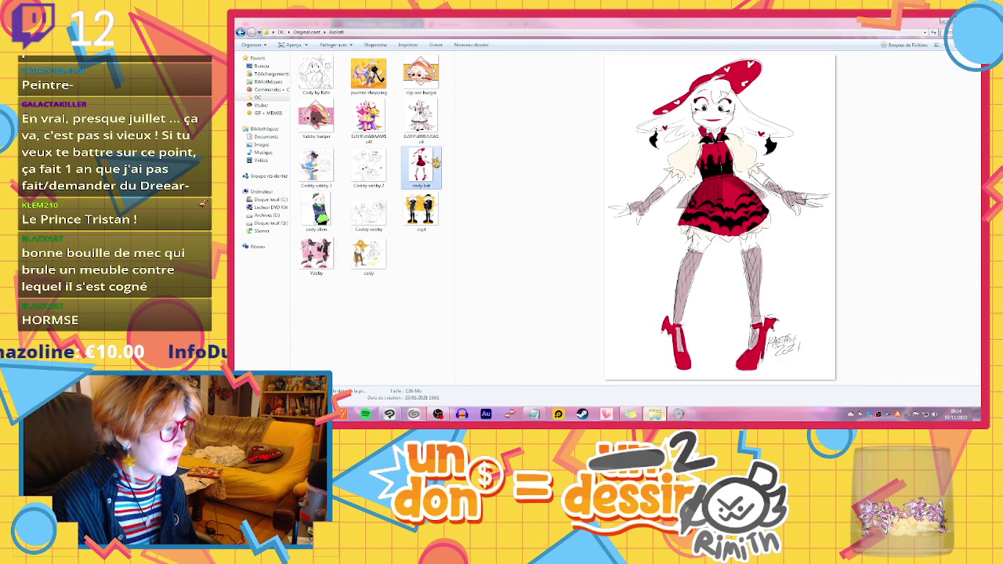
click(368, 74)
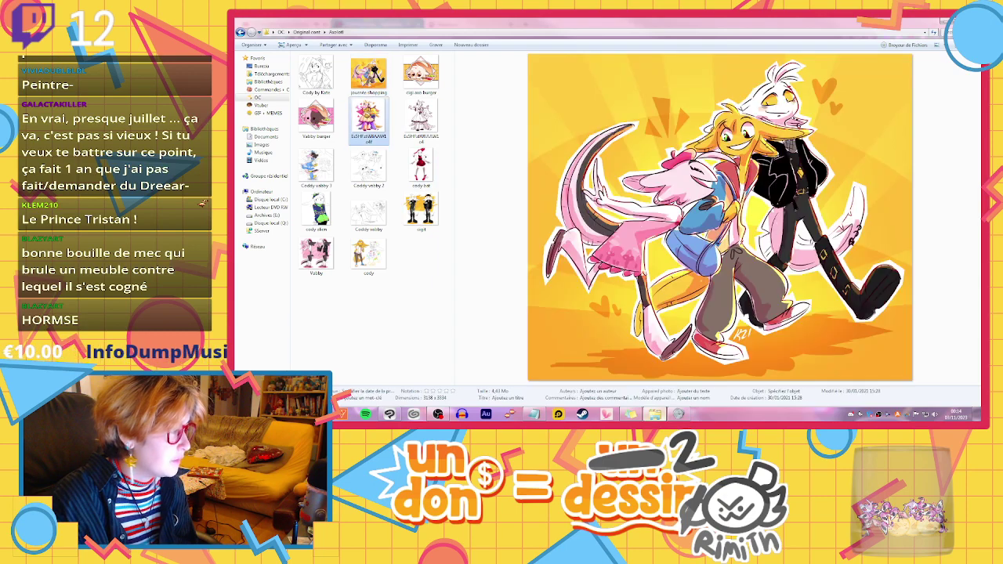
click(315, 255)
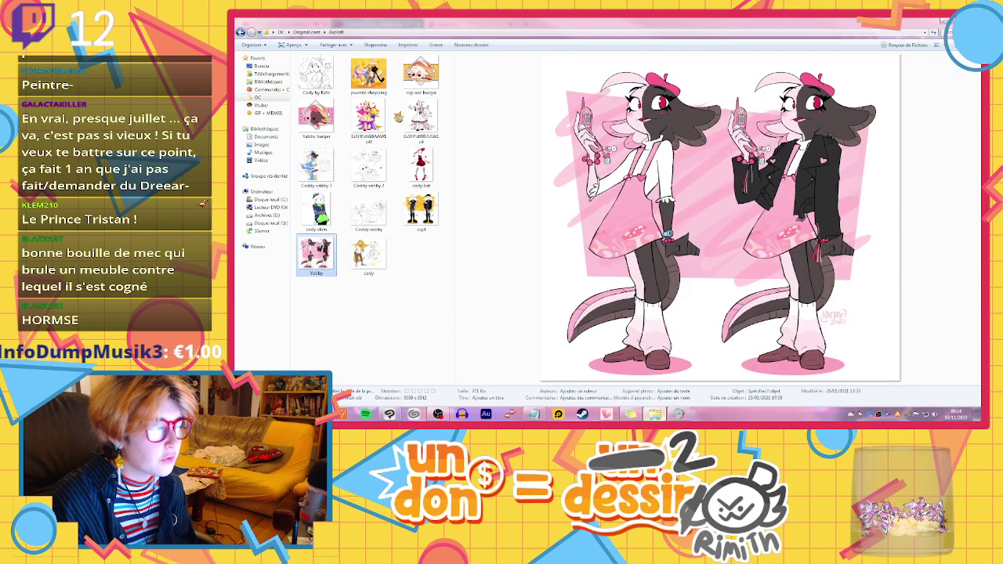
Preview the blue-dress drawing, the Cody and Vabby sketches, the bat outfit and both versions of the pair's crown illustration
click(387, 116)
click(319, 179)
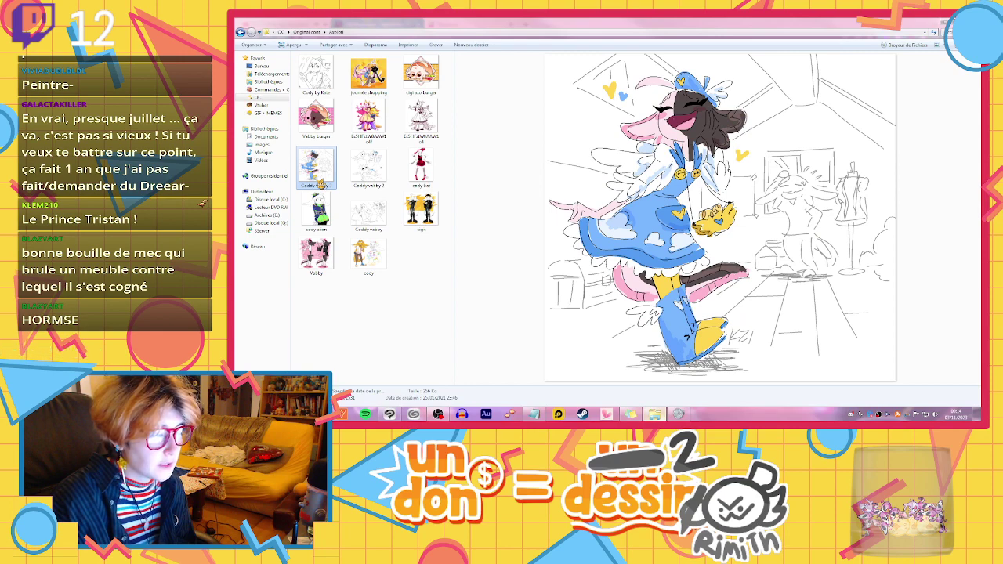
click(369, 168)
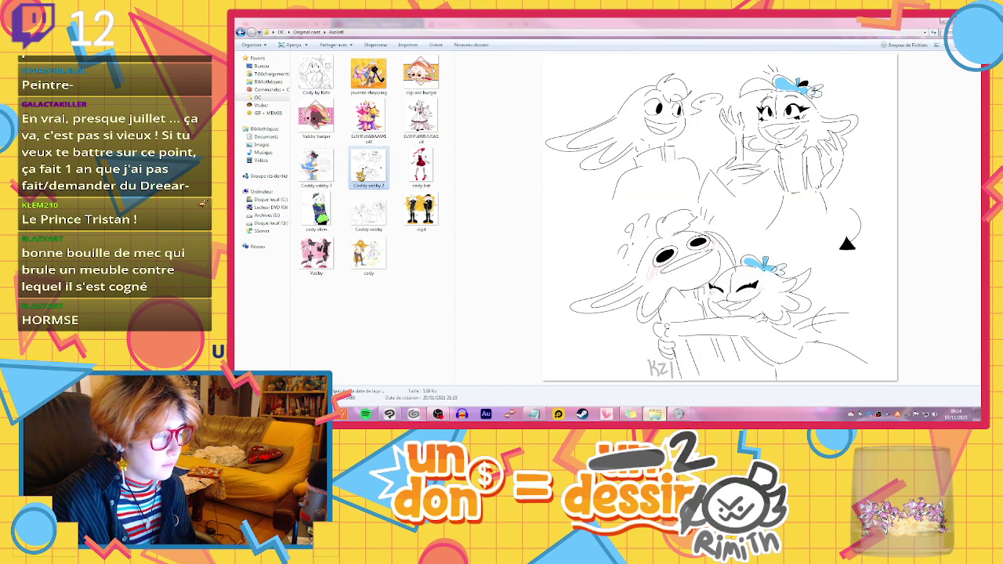
click(427, 157)
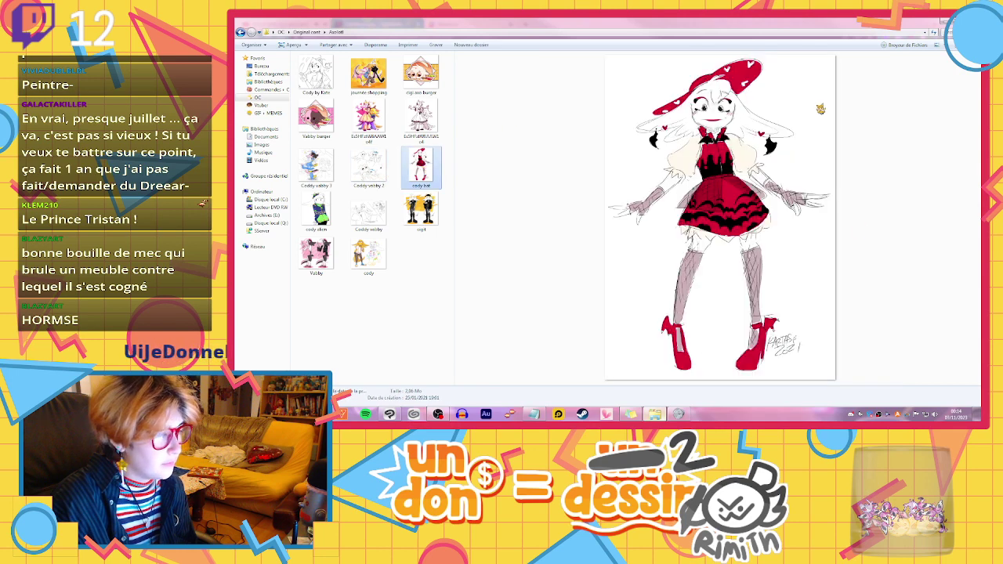
click(423, 117)
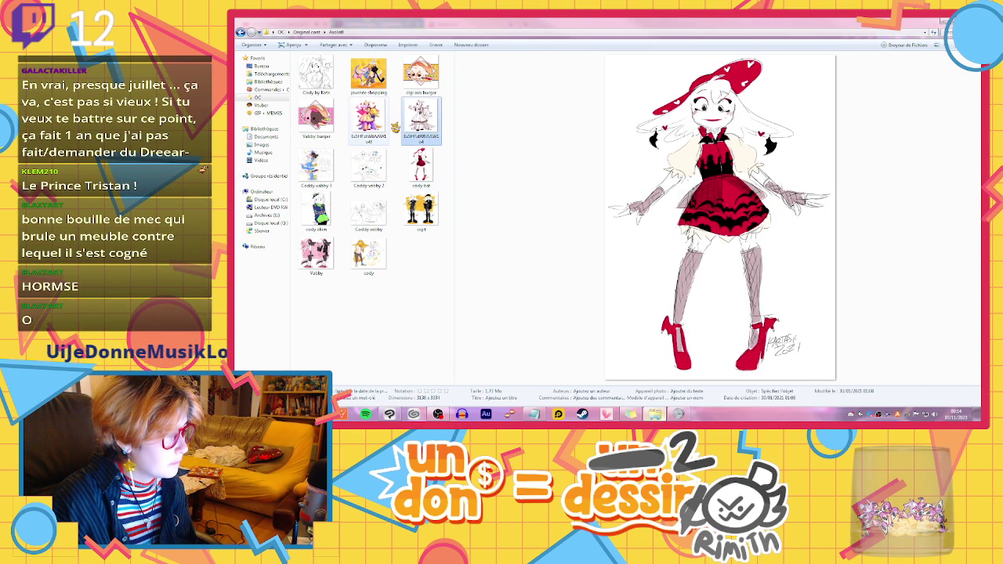
click(369, 118)
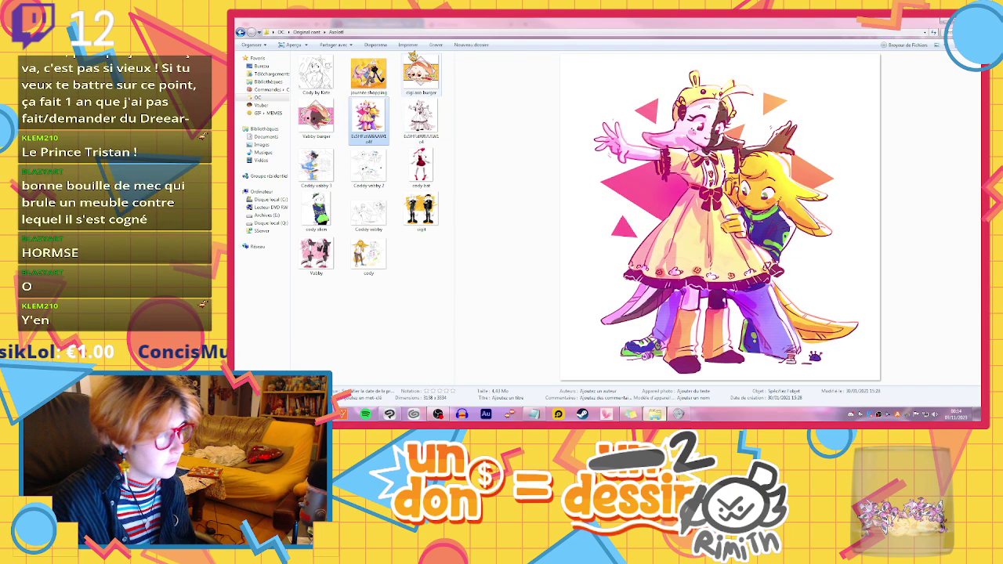
Preview the axolotl burger pictures, the shopping illustration, the "gravity" line drawing and Cody's alien outfit
click(414, 77)
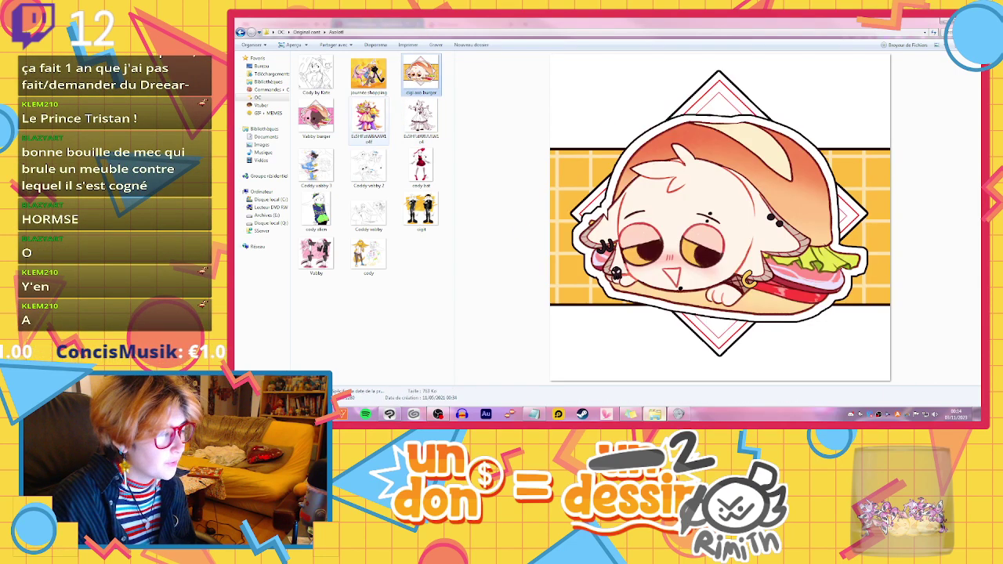
click(315, 129)
click(428, 80)
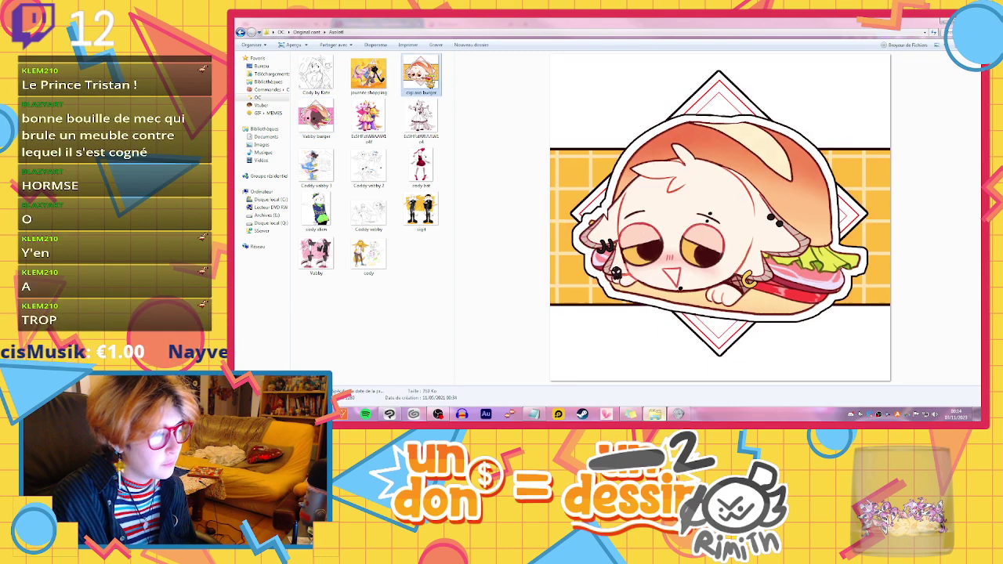
click(390, 87)
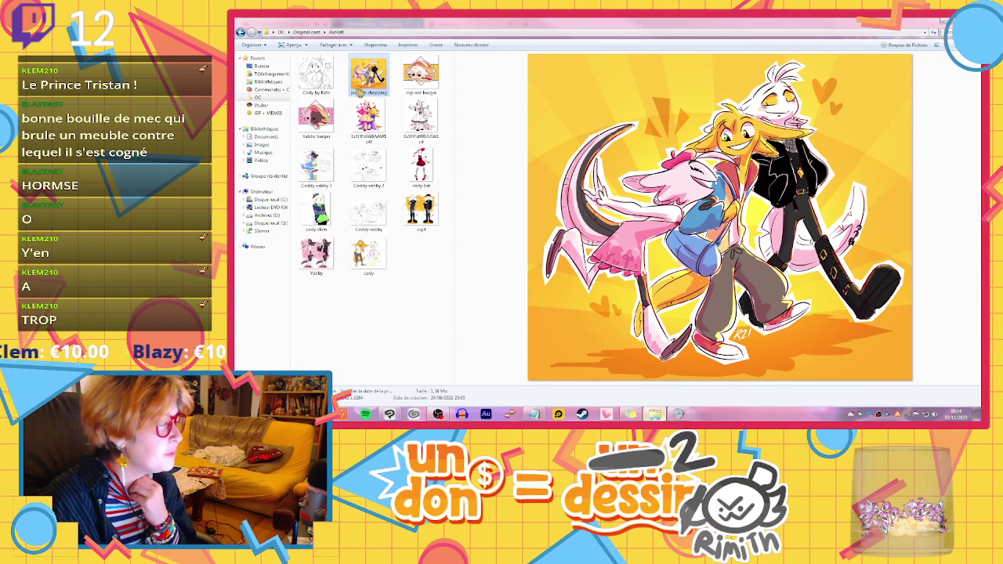
click(314, 80)
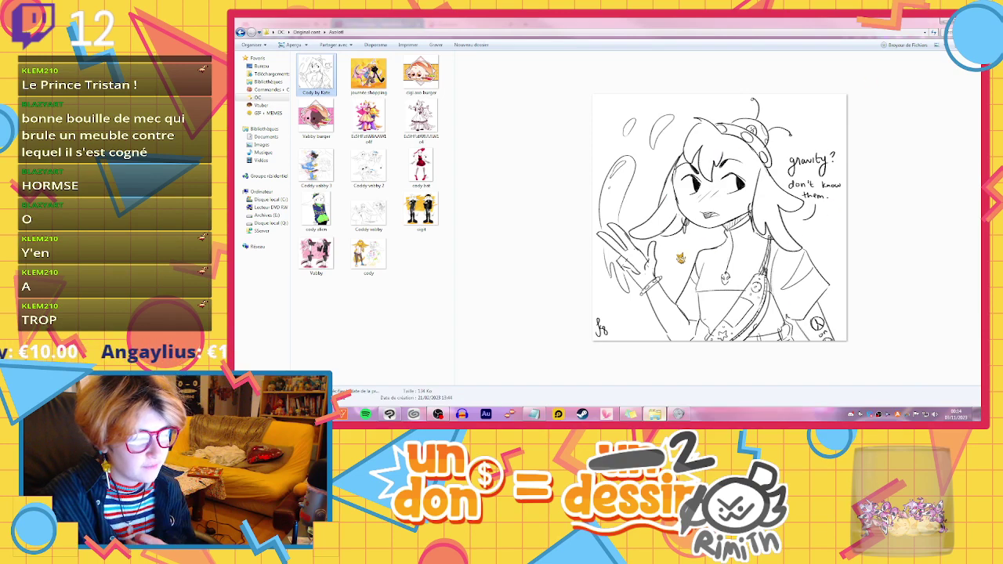
click(321, 222)
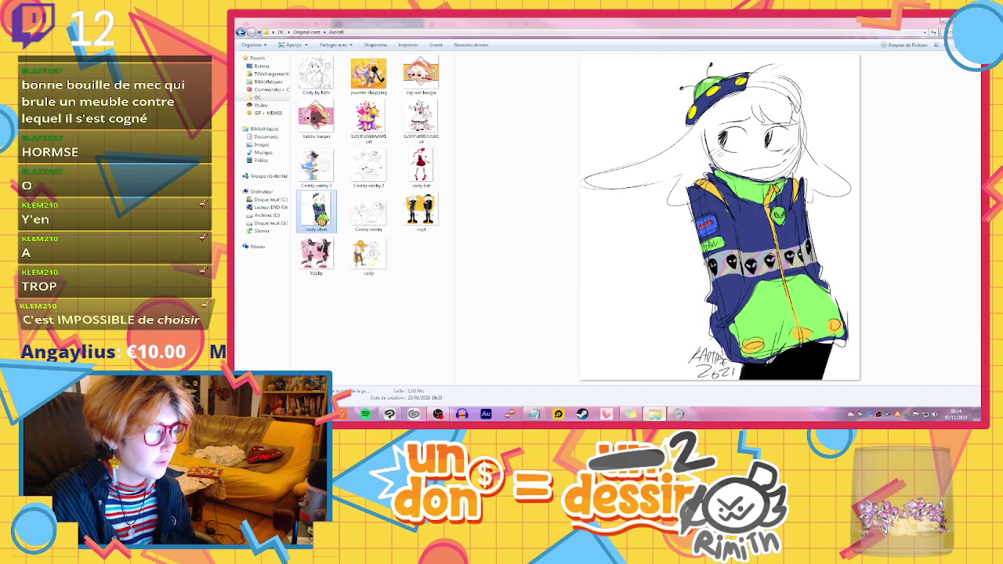
click(368, 75)
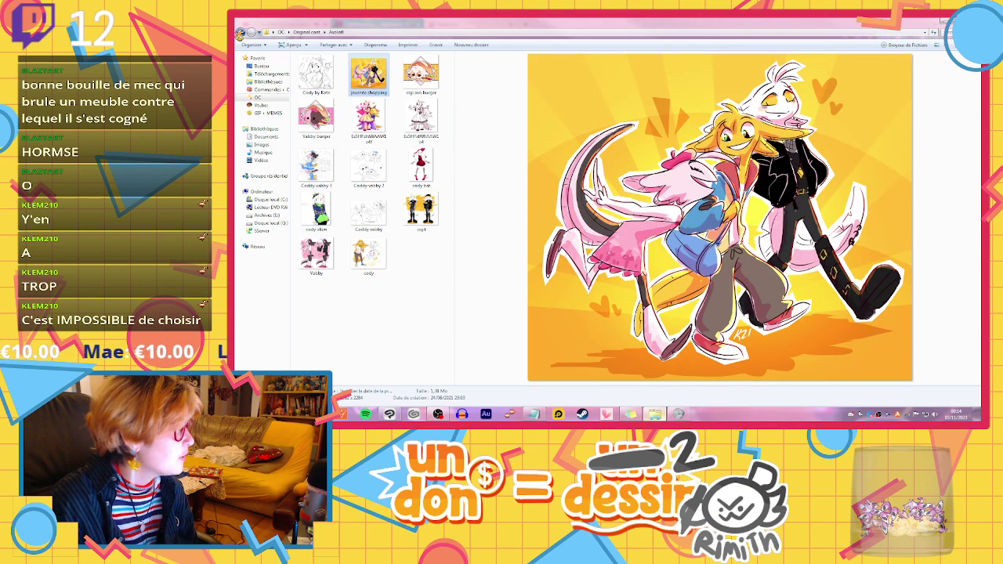
Return to the character folders, open Peintre and preview the full-body drawing of the paint witch with her giant brush
click(240, 32)
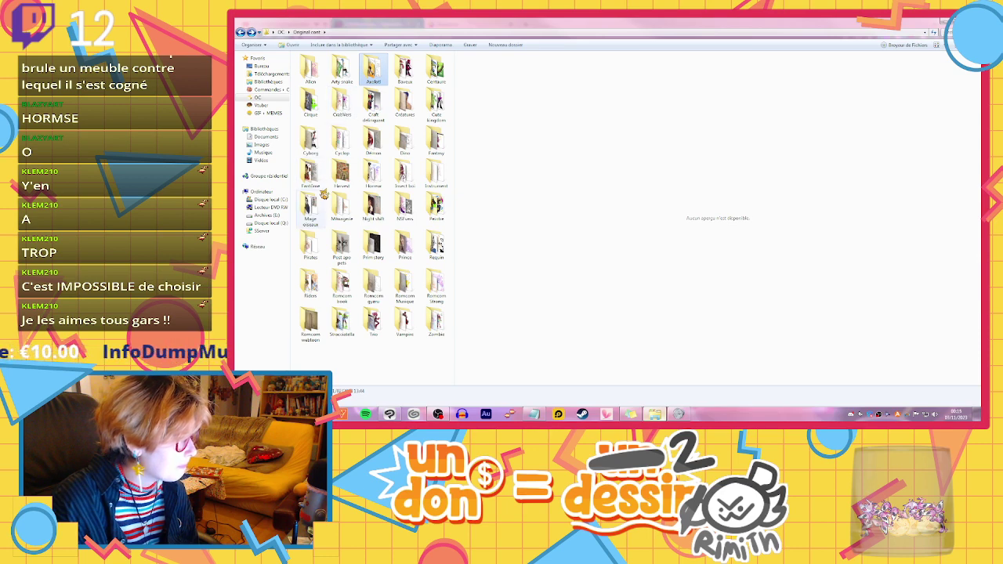
double_click(437, 206)
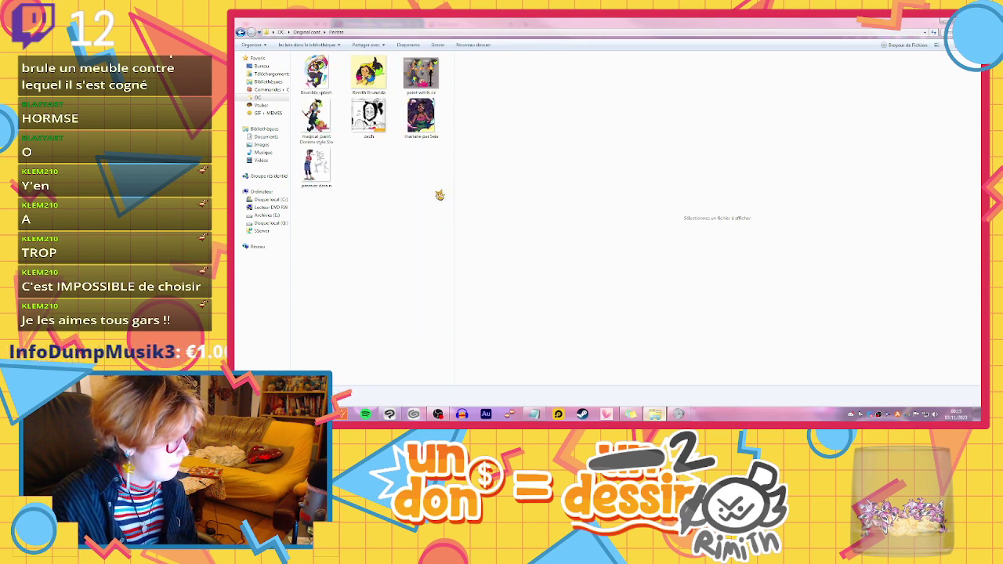
click(315, 119)
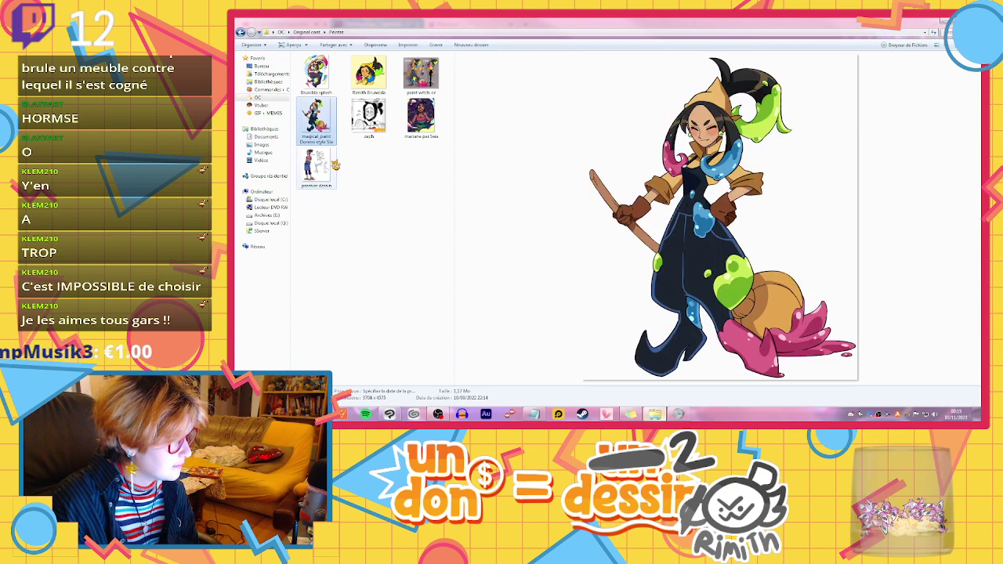
Preview the paint witch's work and casual outfits, yellow-background portrait, first Mariane design, full-body drawing and leaping splash illustration
click(410, 84)
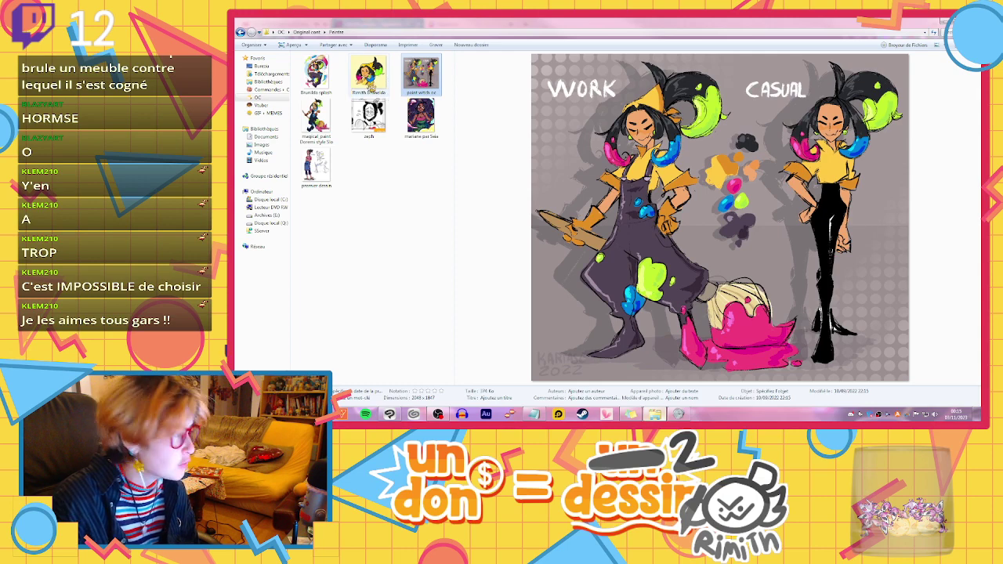
click(370, 87)
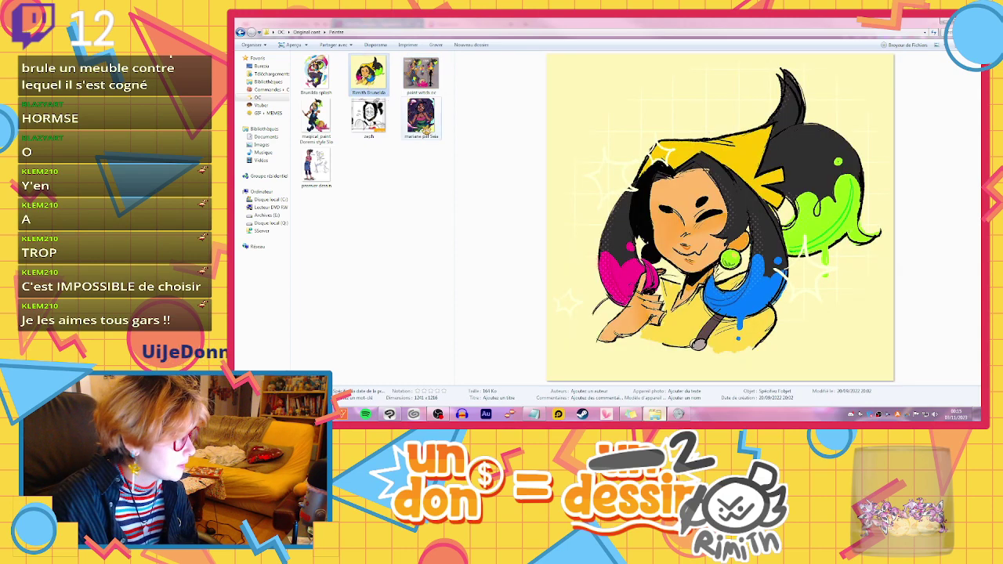
click(321, 172)
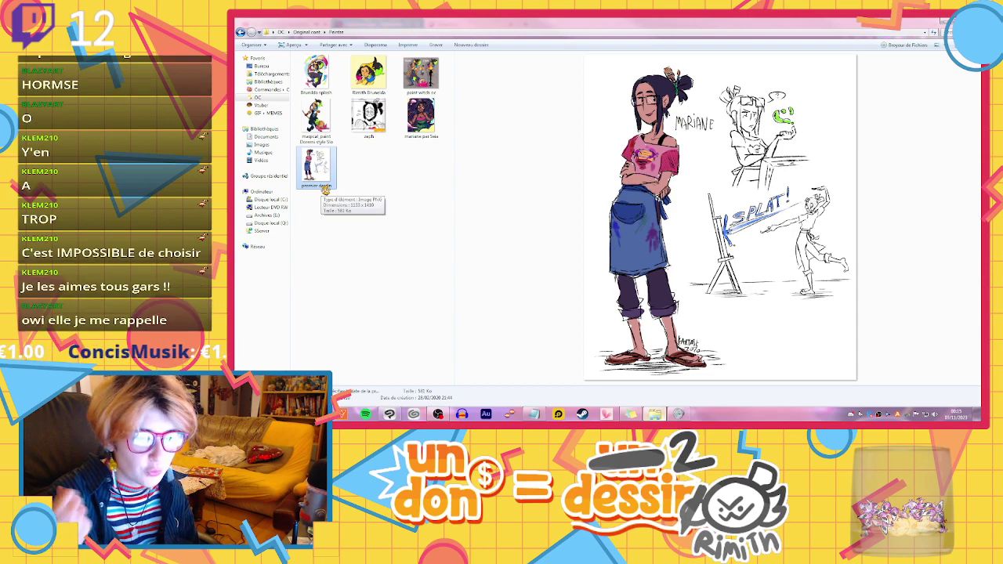
click(328, 119)
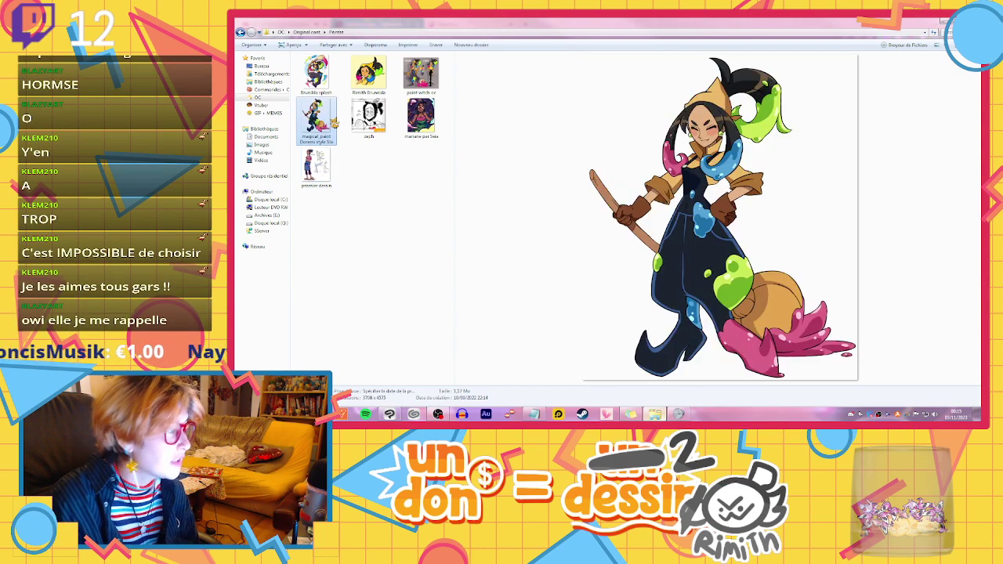
click(328, 63)
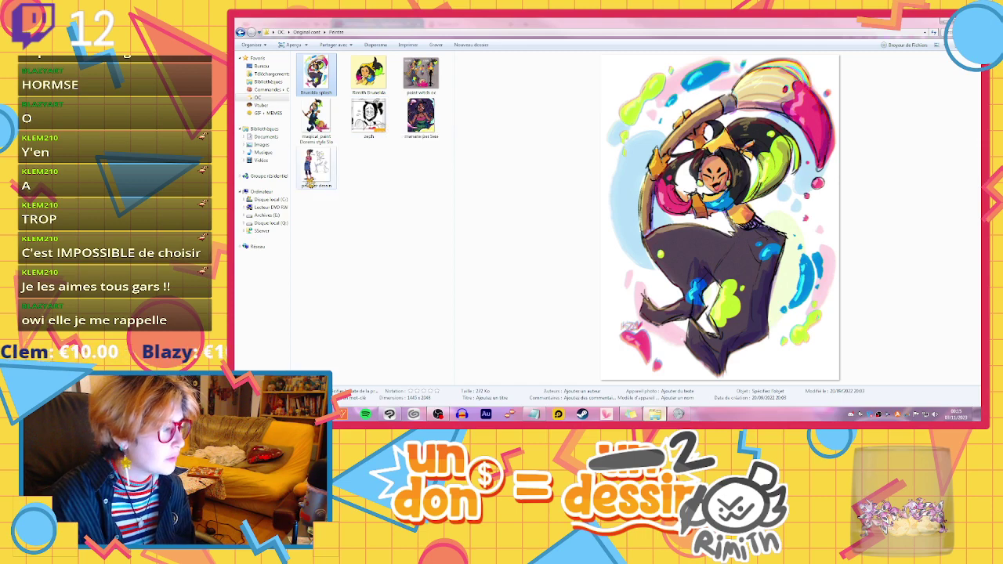
click(321, 174)
click(312, 77)
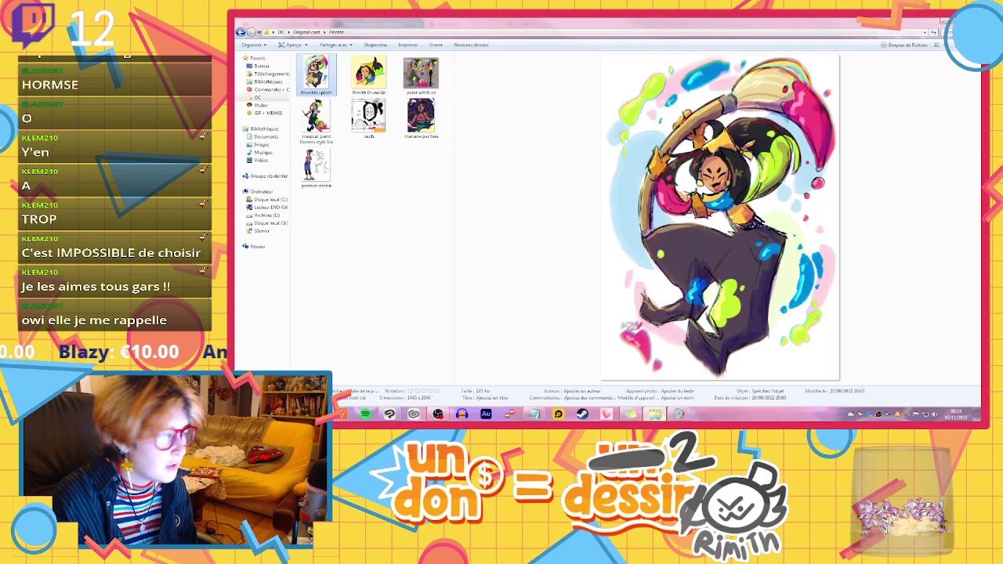
Compare the paint witch's work and casual outfit sheet with the first Mariane design and the full-body brush drawing
click(437, 85)
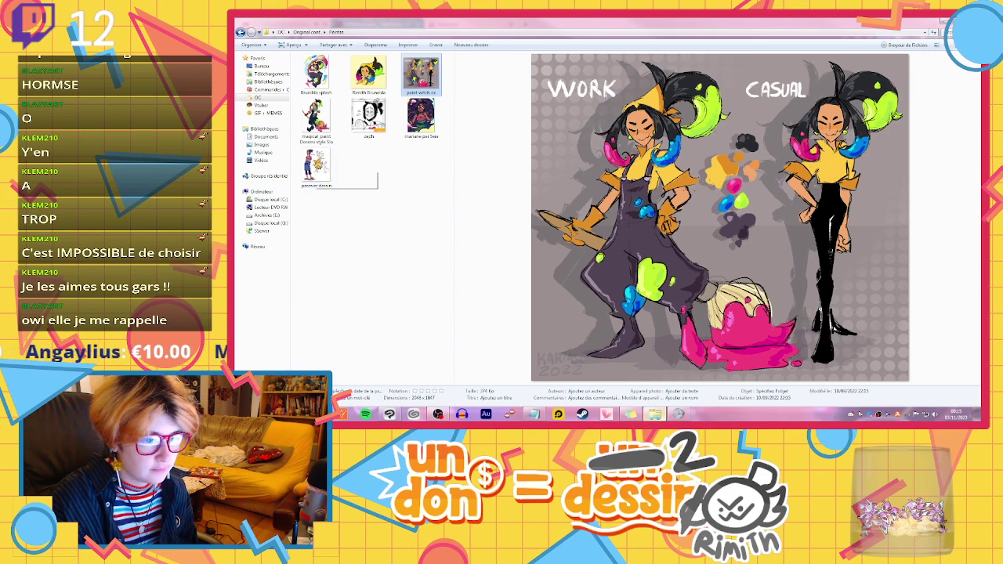
click(318, 165)
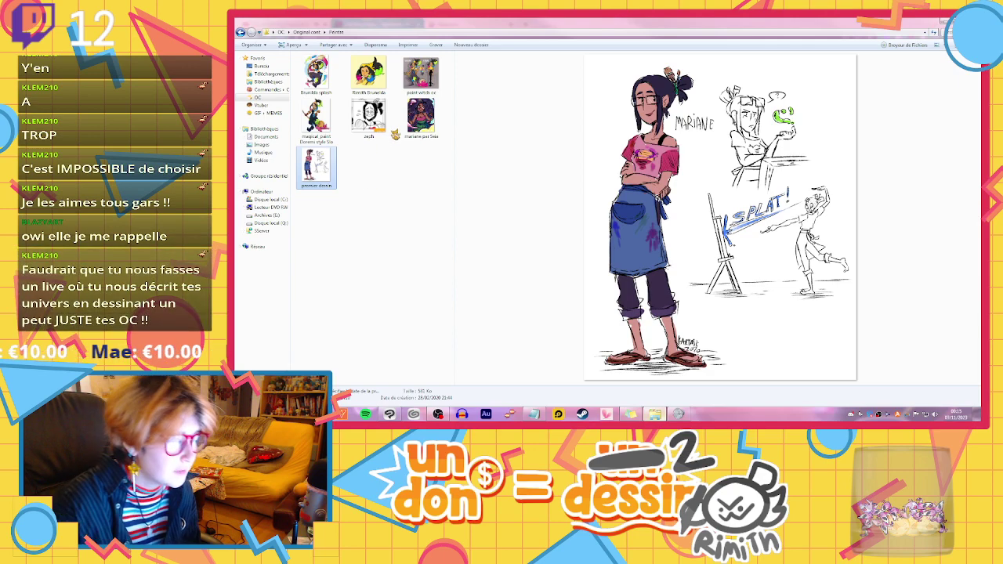
click(434, 90)
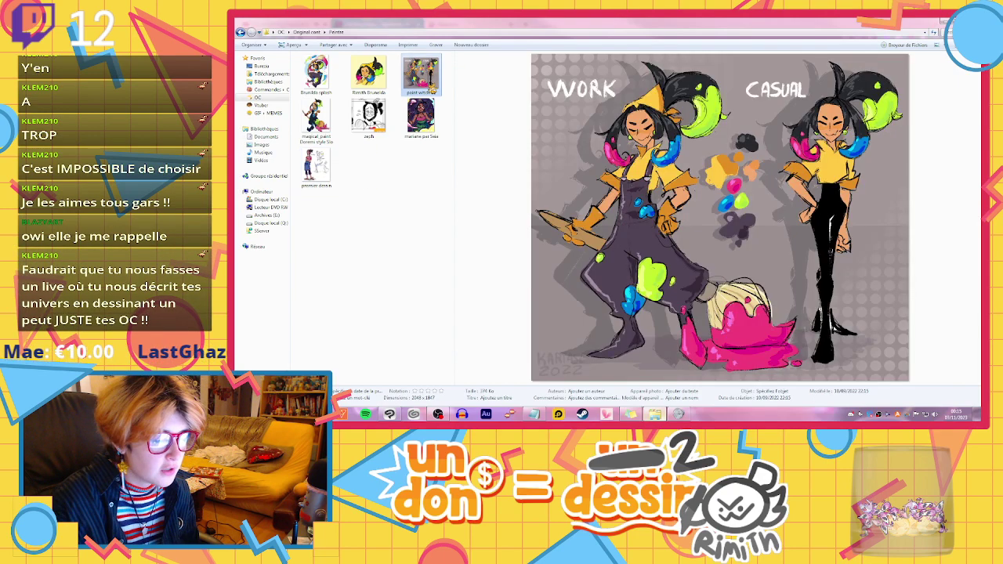
click(316, 120)
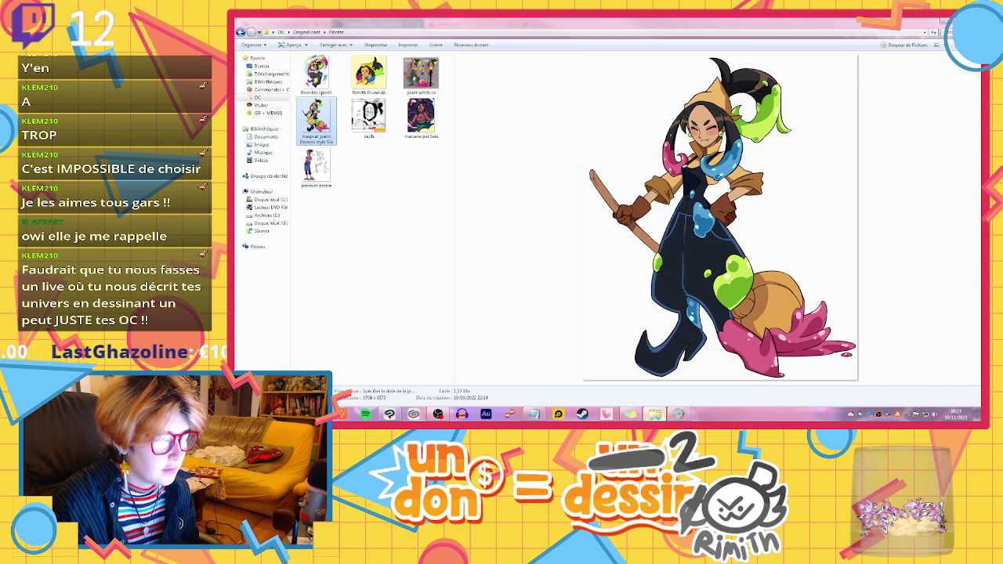
click(443, 76)
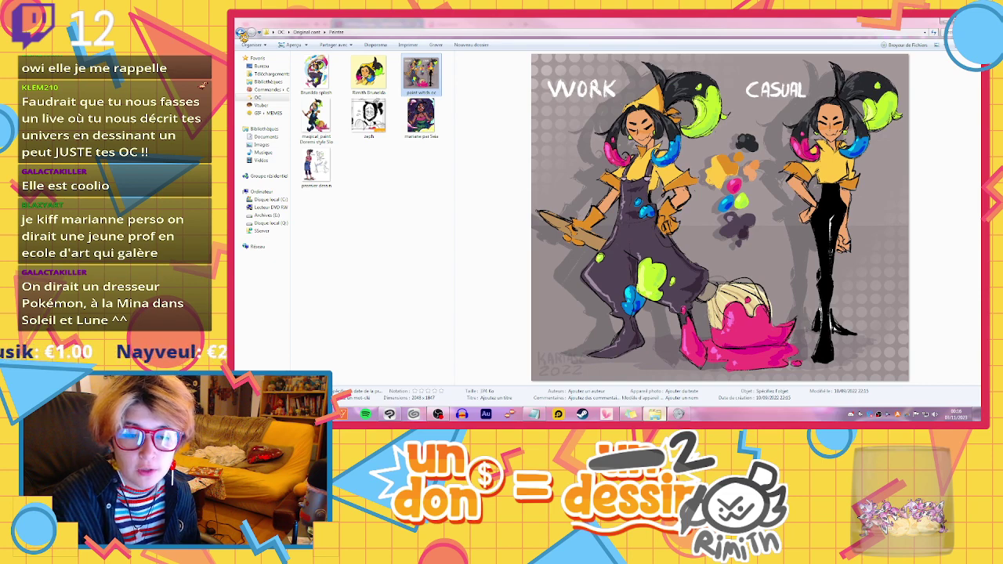
Return to the character folders, open Riders, widen the file list and preview the "unknown" face and Salem's design sheet
click(242, 33)
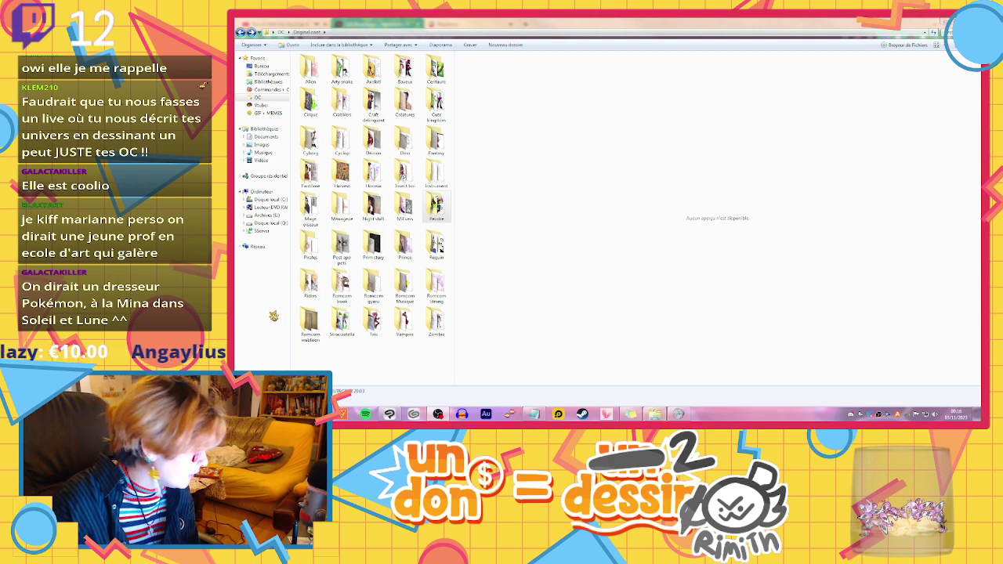
double_click(310, 283)
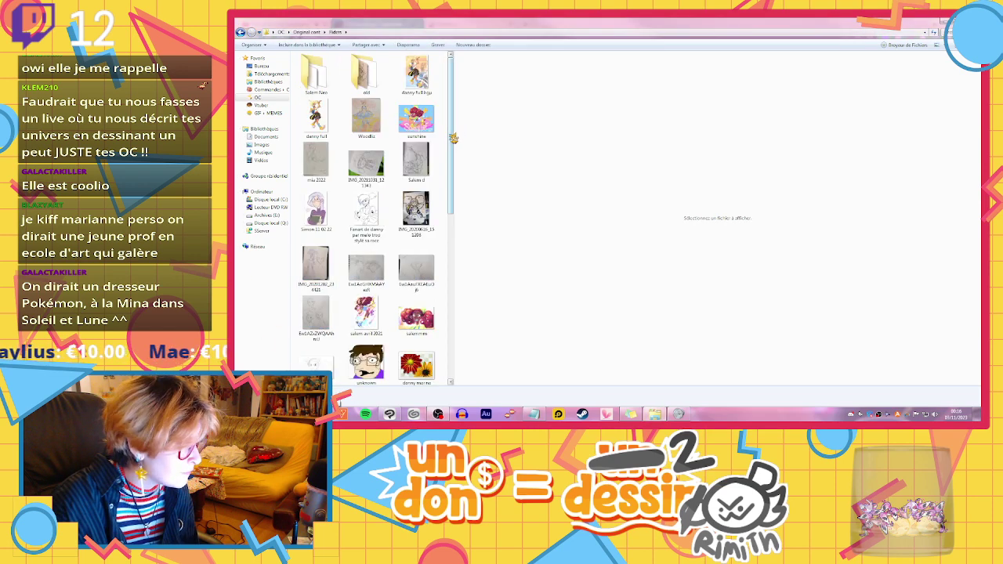
drag(453, 138, 599, 161)
click(532, 174)
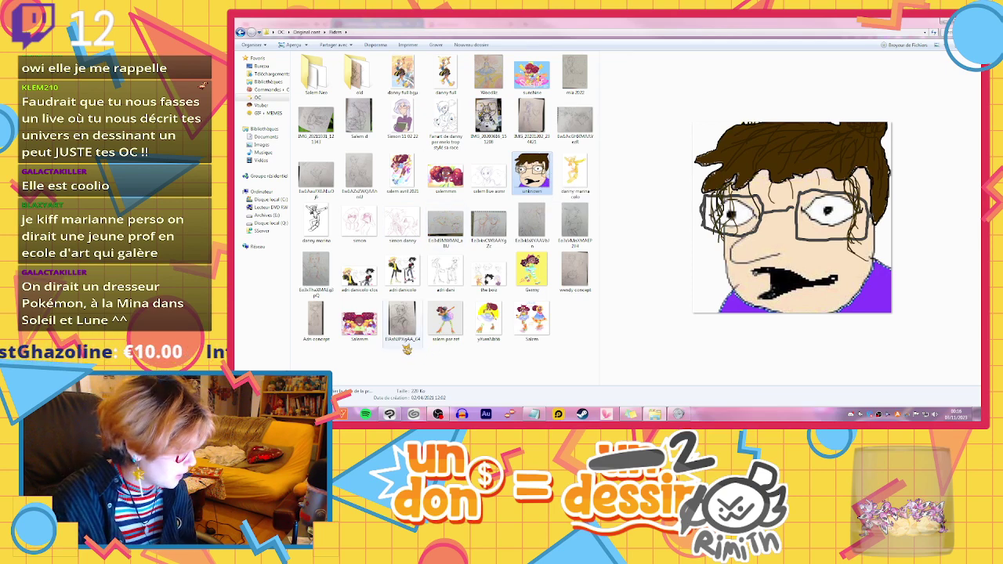
click(519, 336)
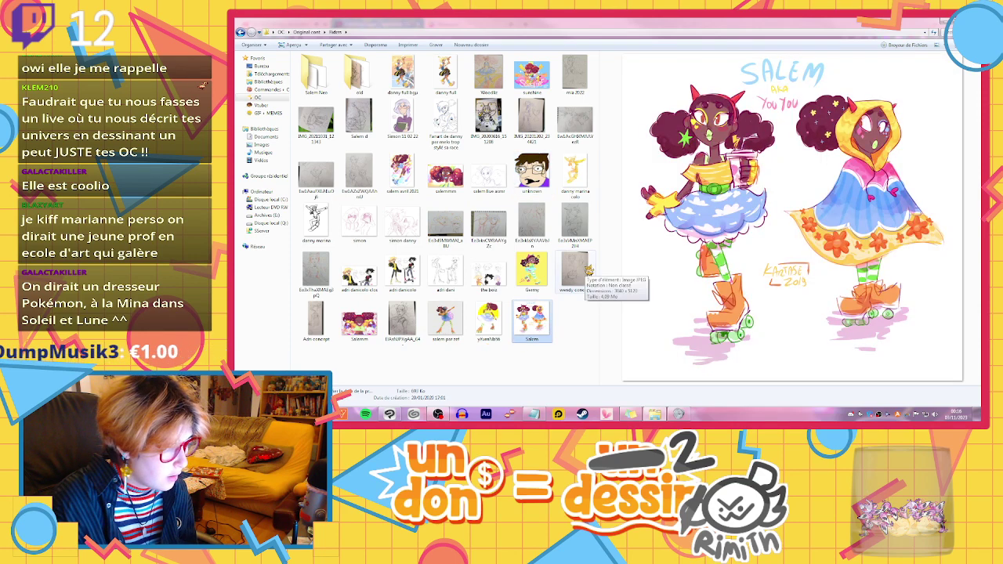
Open the "old" subfolder and preview Salem's early sketches, from the annotated poncho design to the pink line drawing
double_click(358, 74)
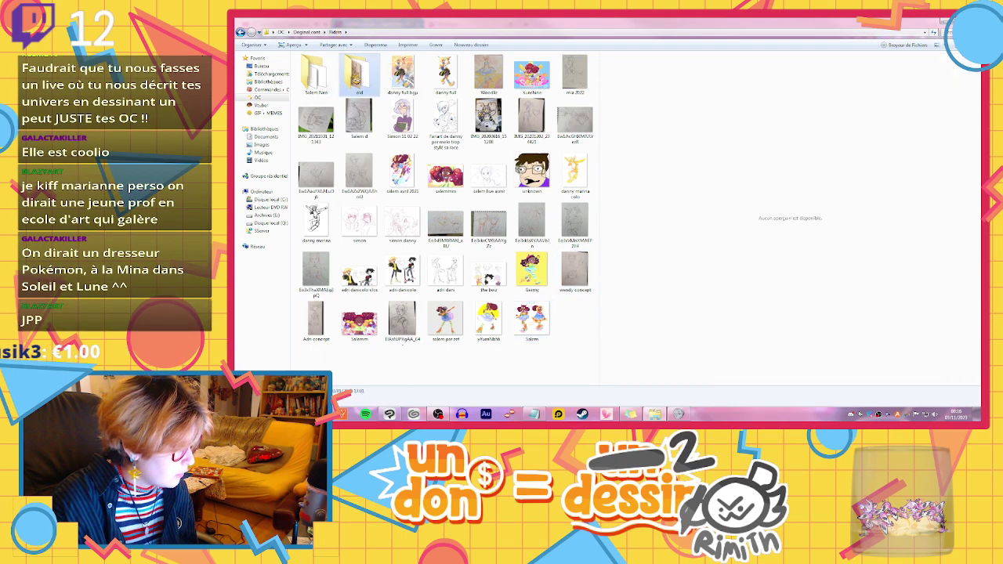
click(358, 75)
click(488, 74)
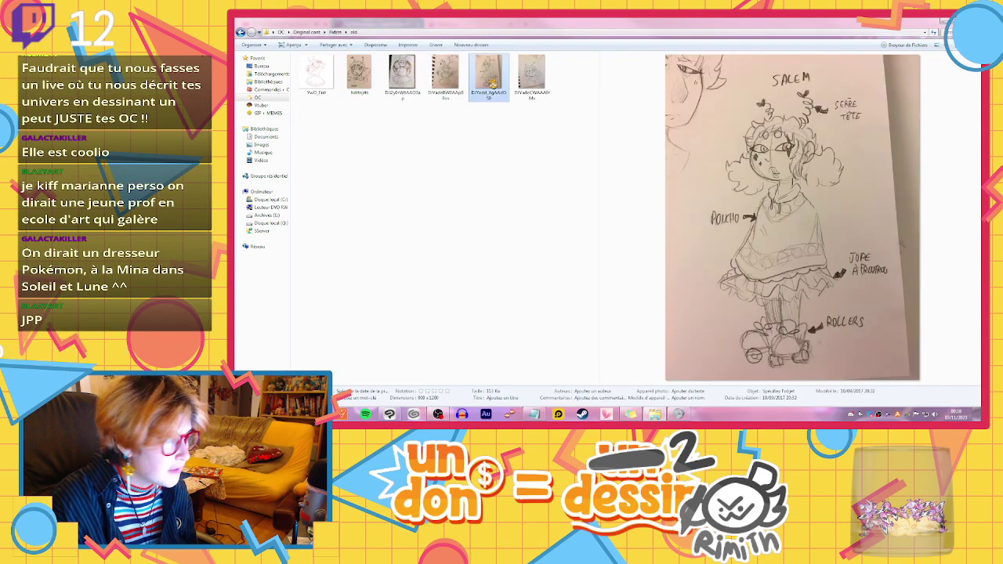
click(539, 81)
click(486, 92)
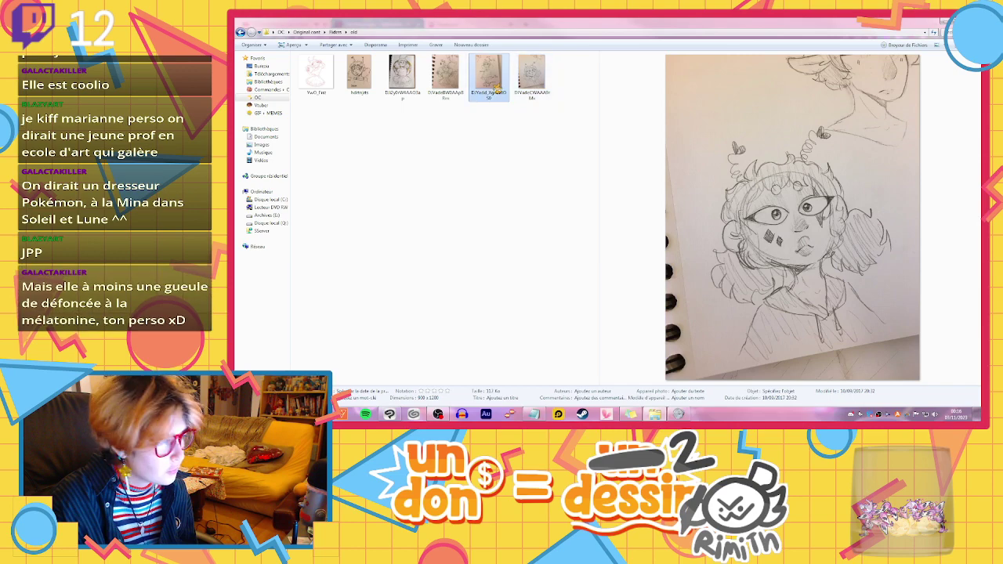
click(444, 78)
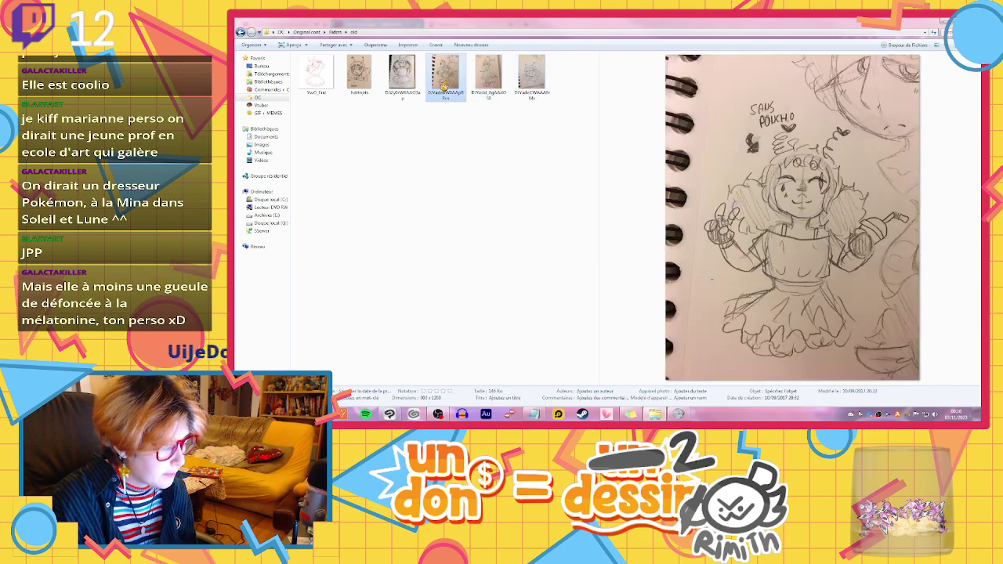
click(419, 79)
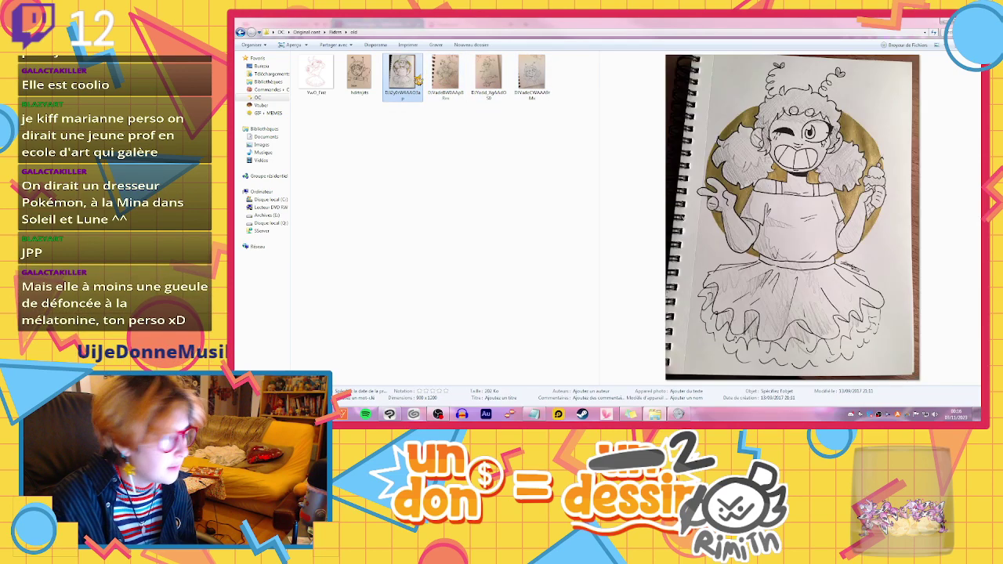
click(363, 85)
click(336, 89)
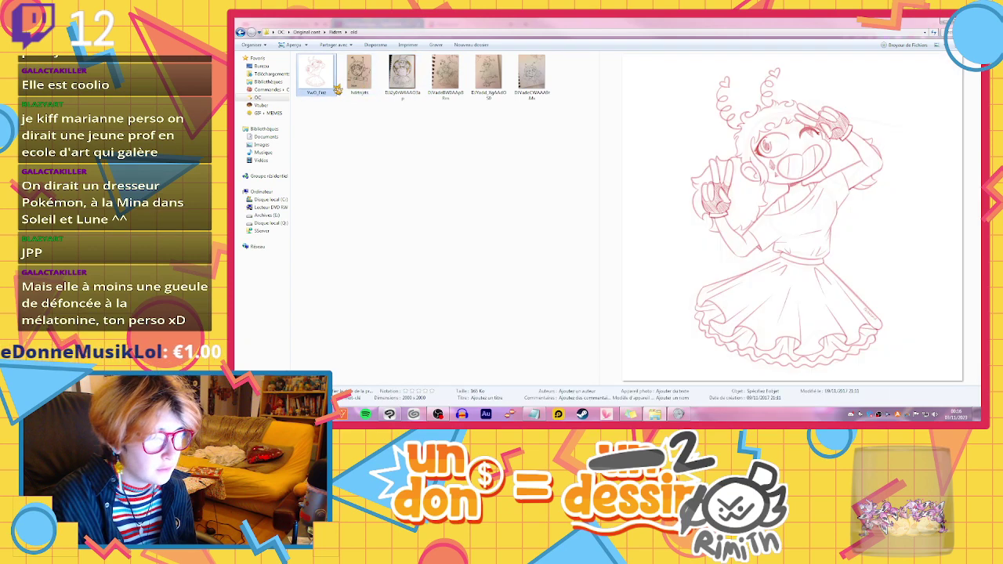
Return to the Riders folder and preview Salem's colour design sheet and the drawing of Danny and Adri with the scooter
click(241, 32)
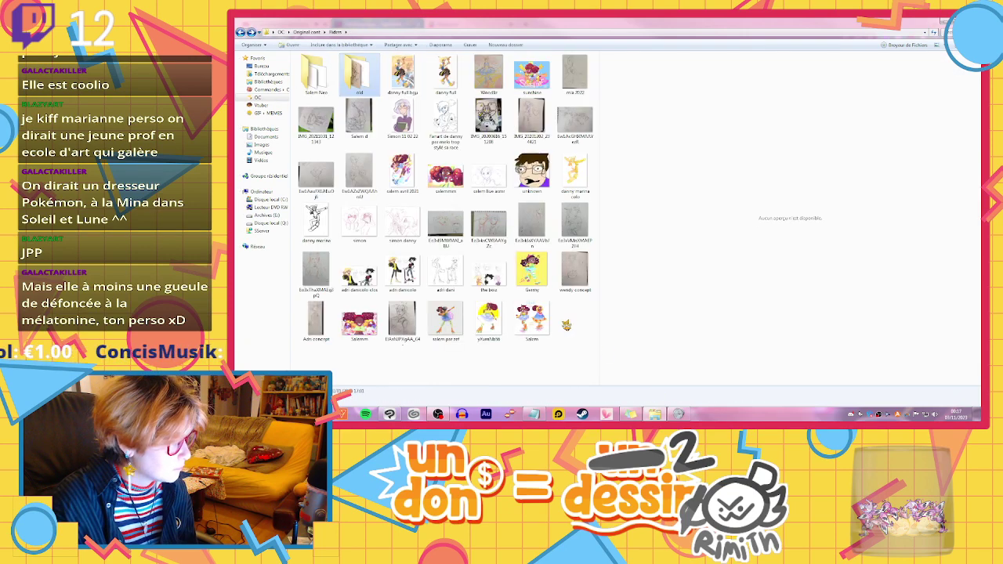
click(446, 74)
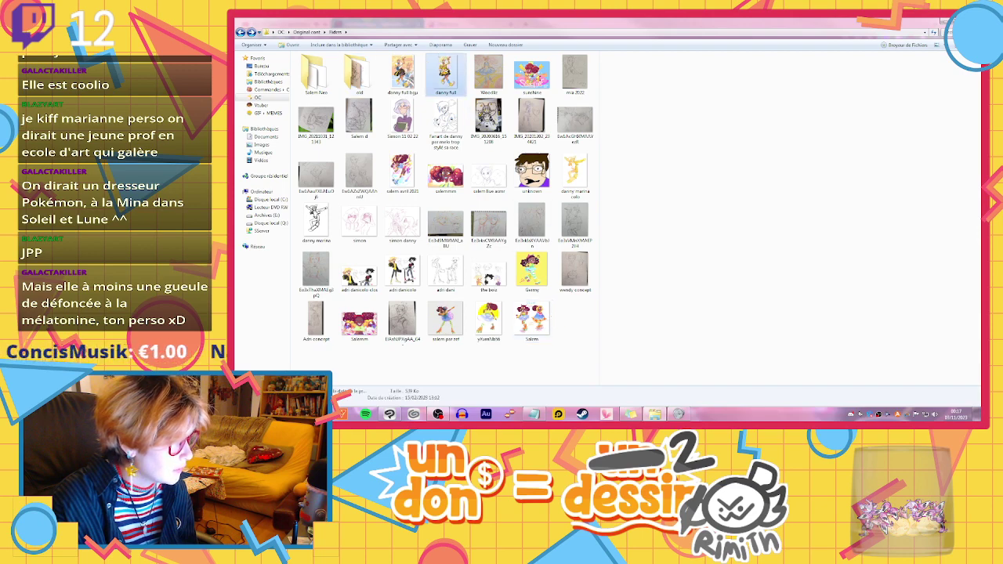
click(533, 329)
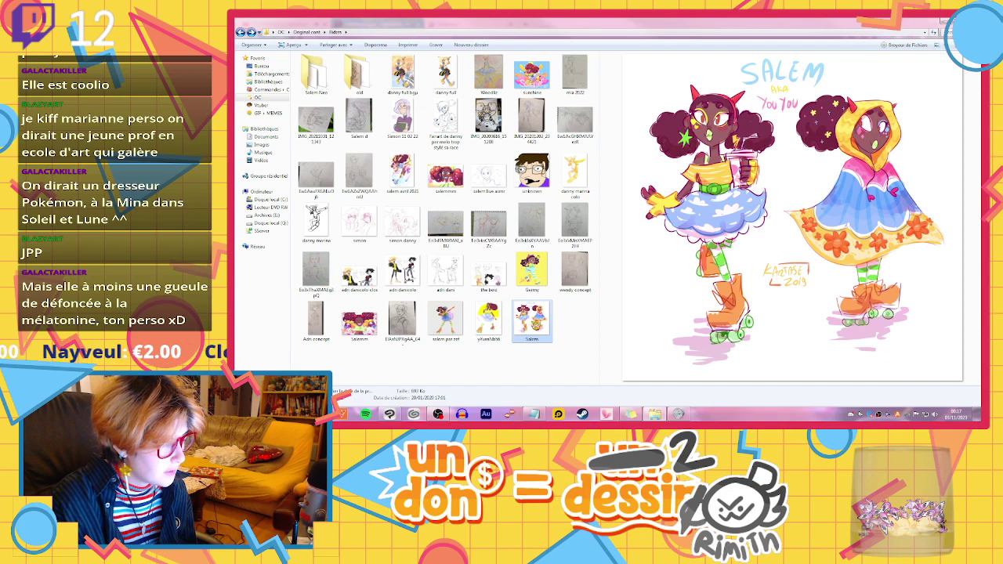
click(403, 271)
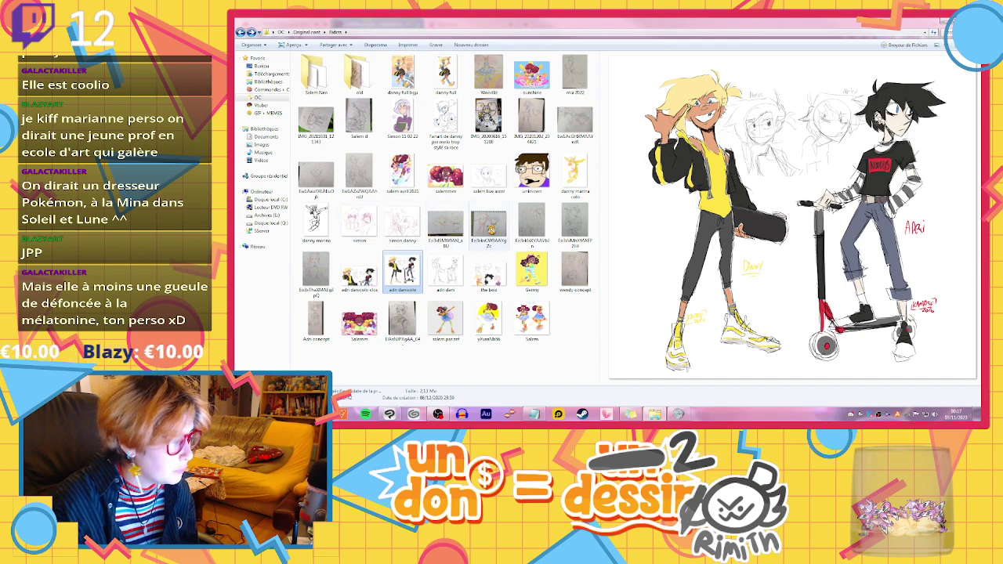
click(489, 226)
click(414, 276)
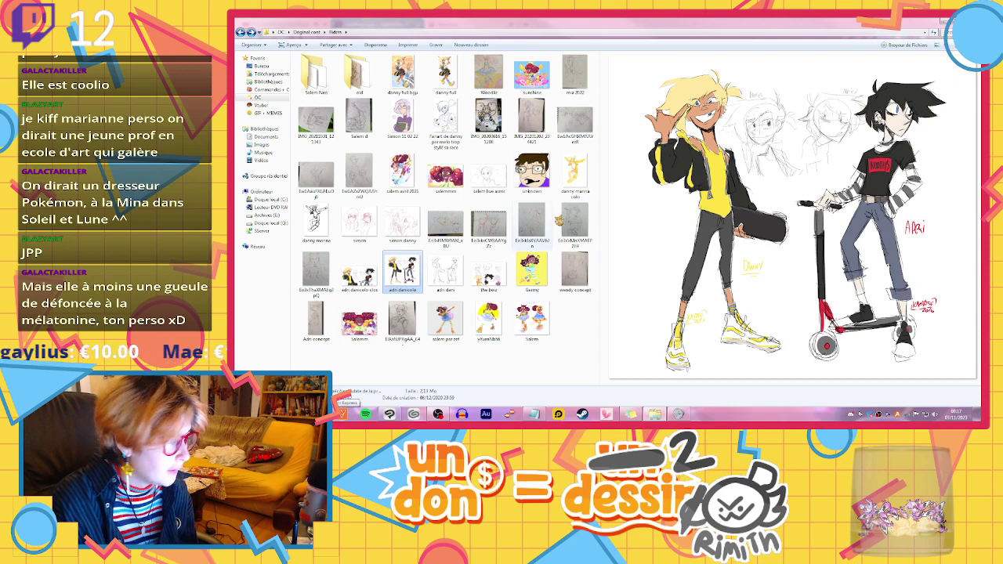
Preview the "Sunshine" and "Moon Shine" shirt sketches and the coloured-pencil pair, and check the Danny and Adri drawing again
click(316, 271)
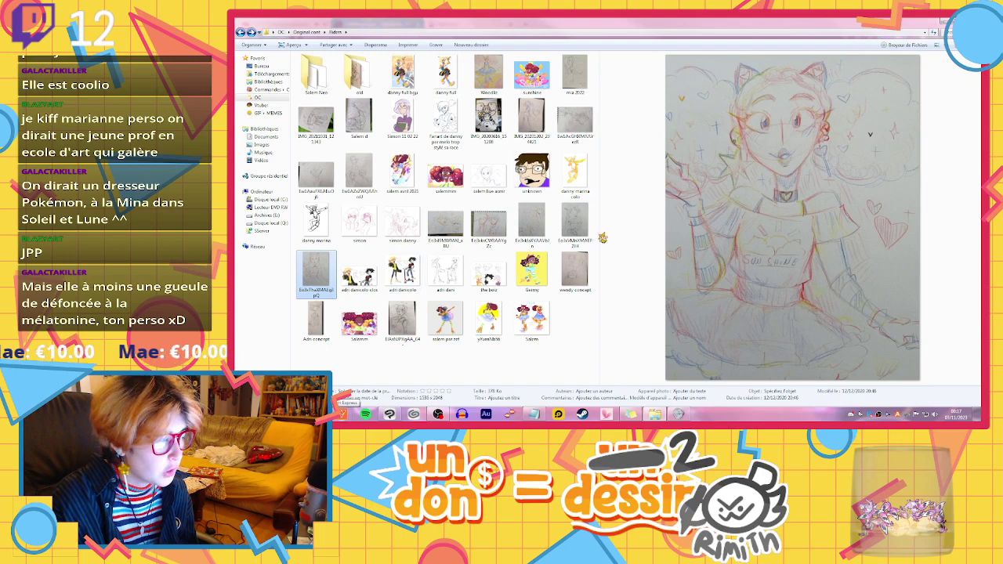
click(587, 225)
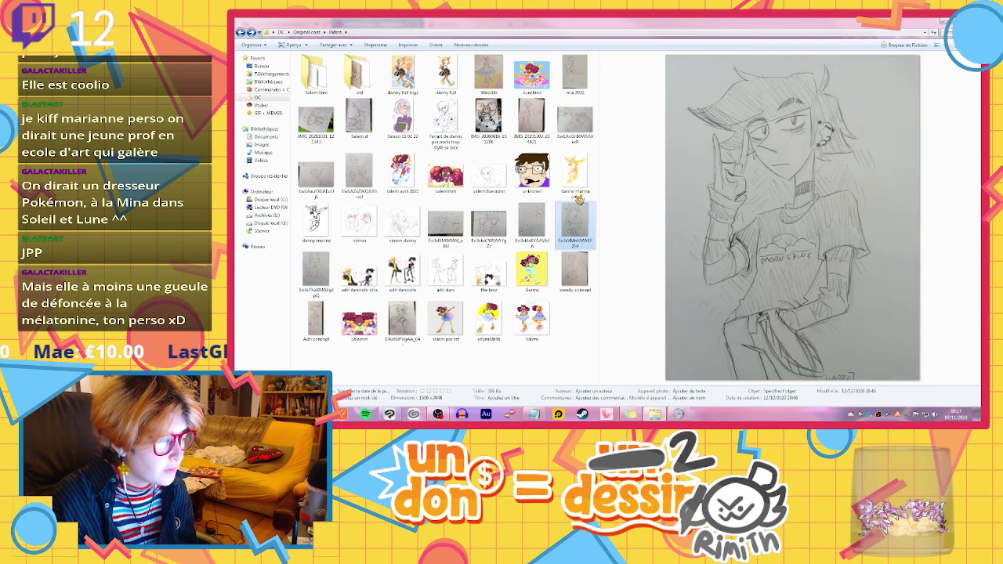
click(532, 225)
click(490, 227)
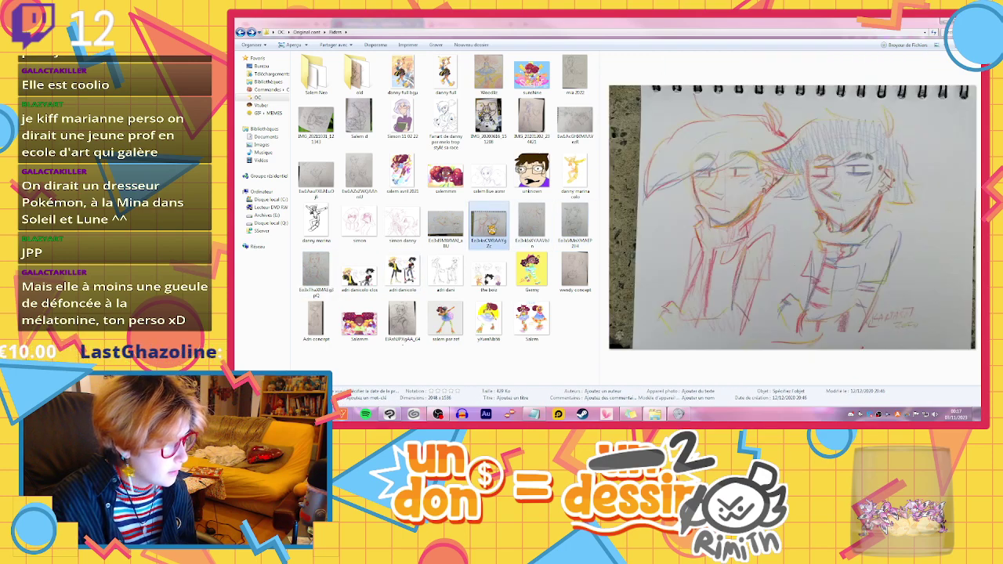
click(403, 272)
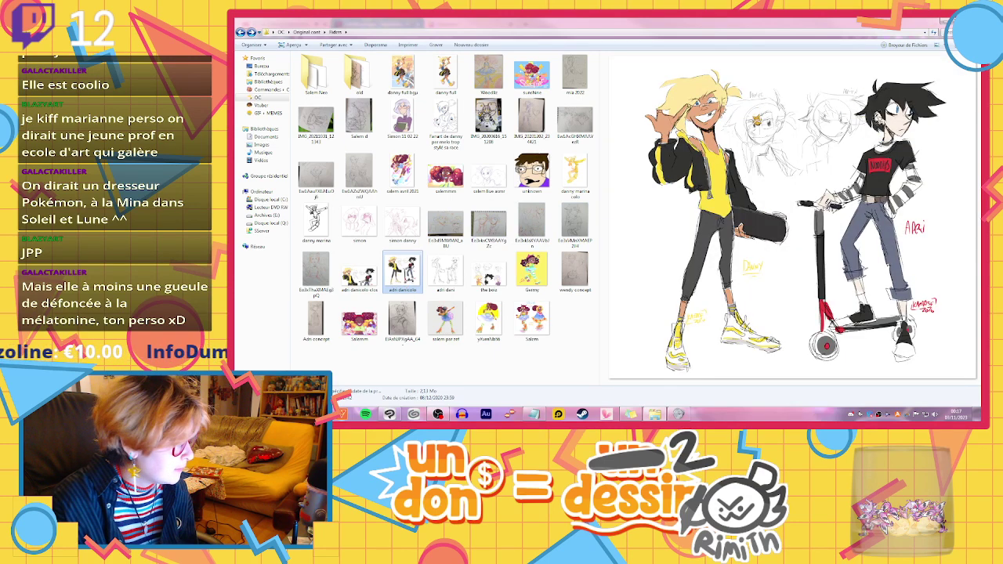
Preview the blushing Simon sketch, the Simon and Danny sketch, the Danny and Adri drawings and the boys' trio colour study
click(362, 229)
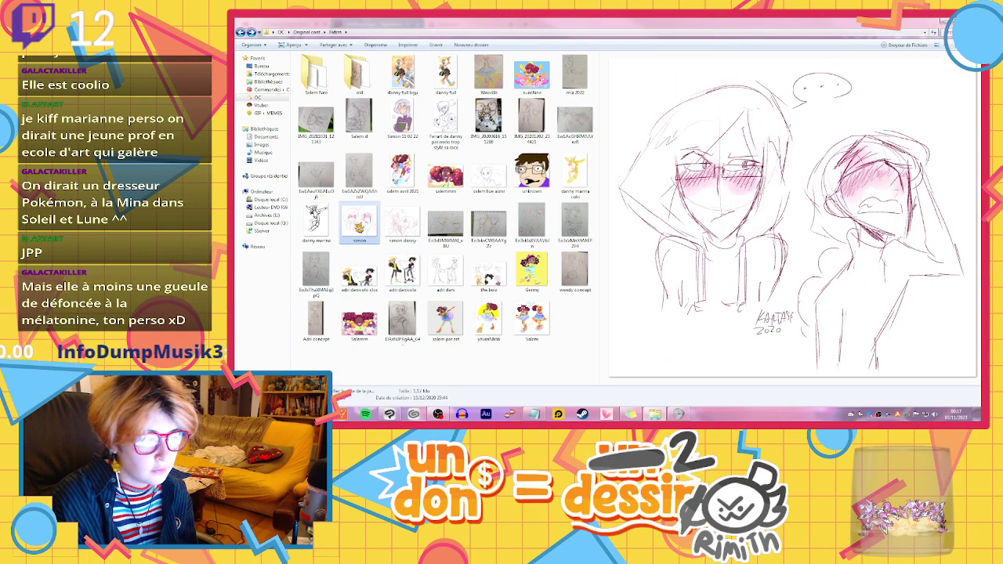
click(403, 228)
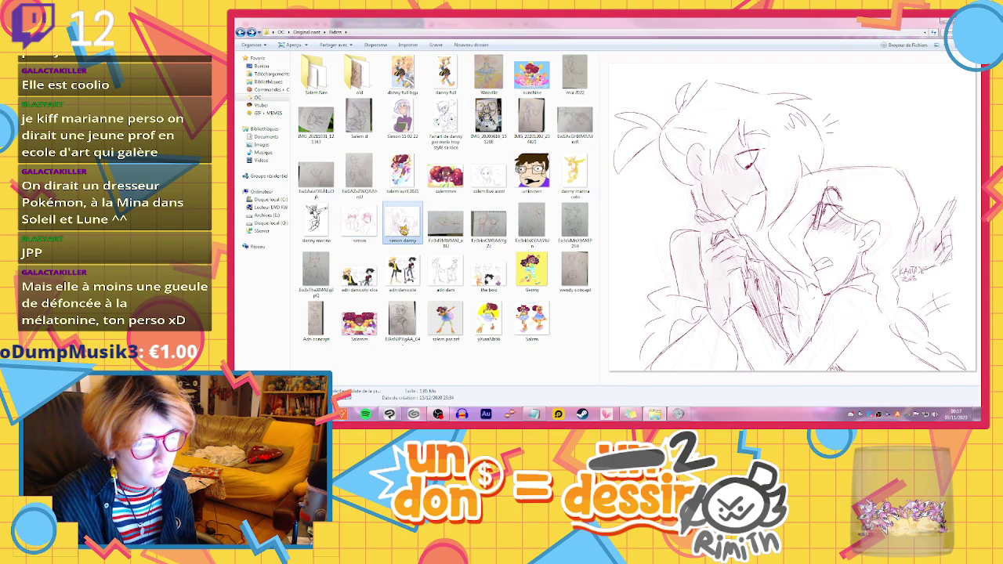
click(413, 278)
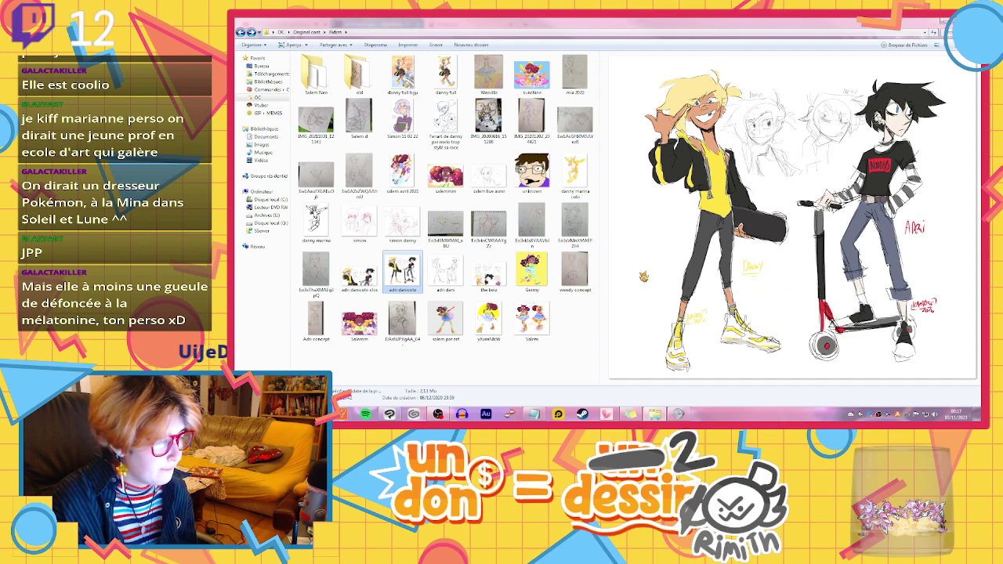
click(446, 276)
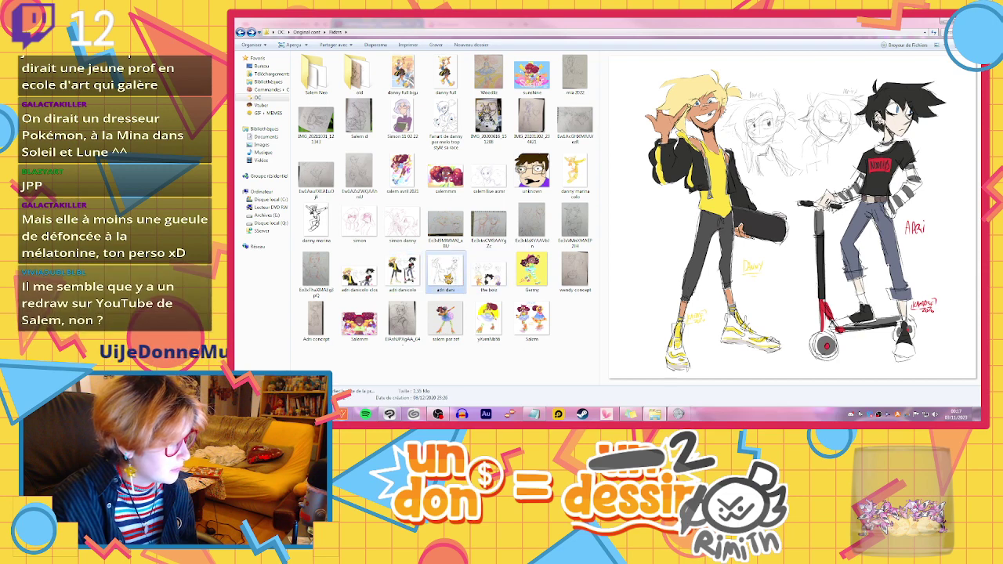
click(489, 275)
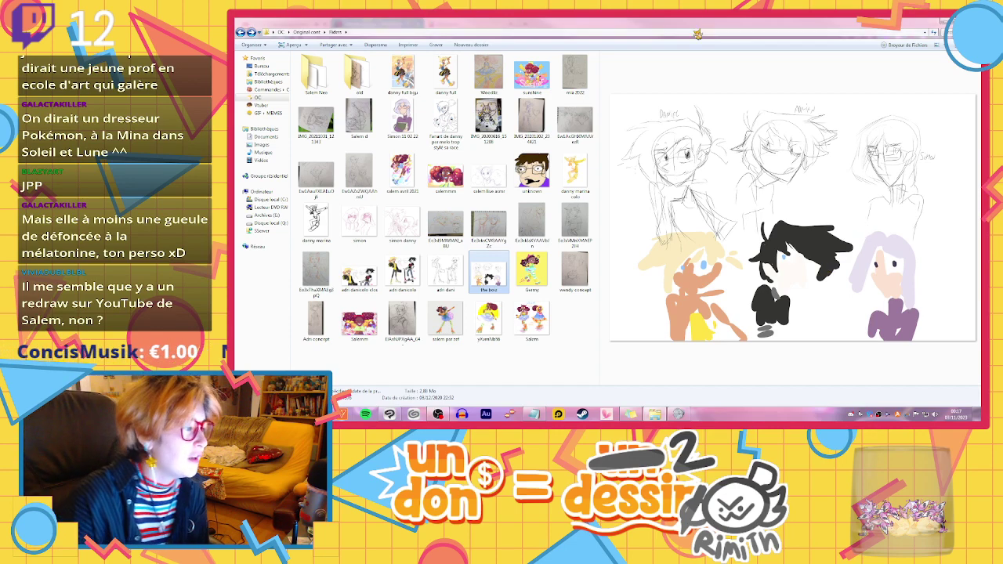
Preview the drawing of Simon holding a book, the Wendy helmet sketches and the painted Salem on roller skates
click(402, 117)
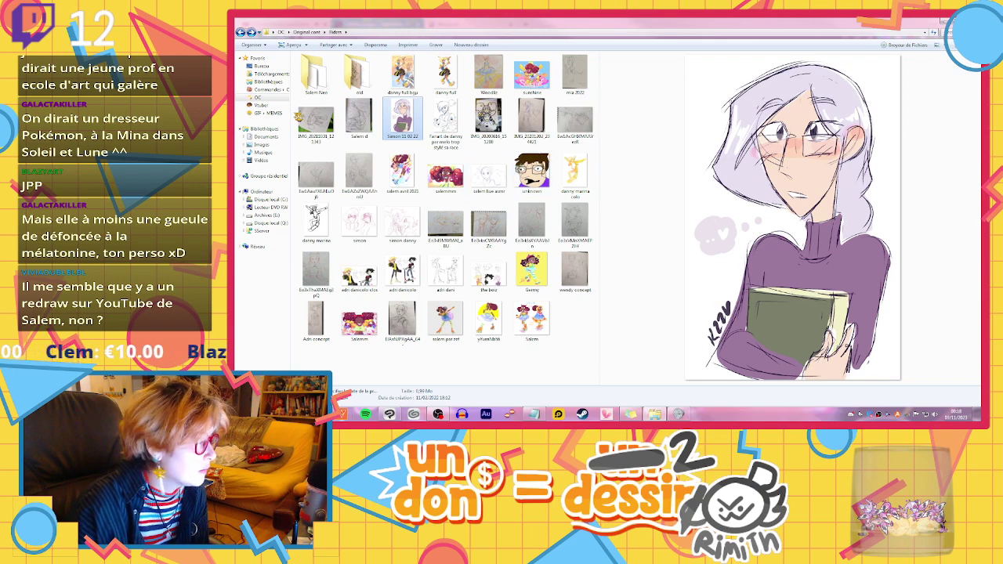
click(593, 272)
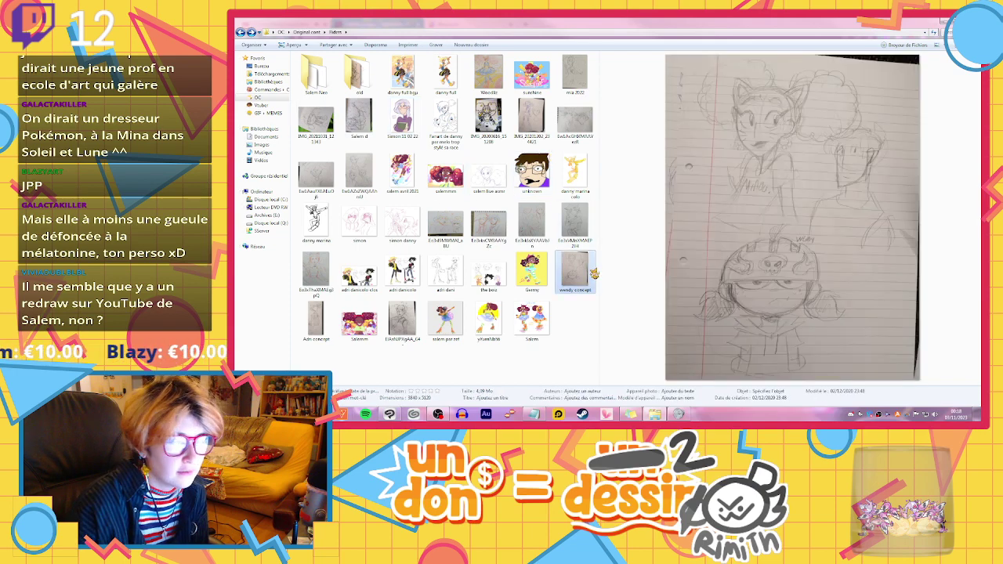
click(335, 129)
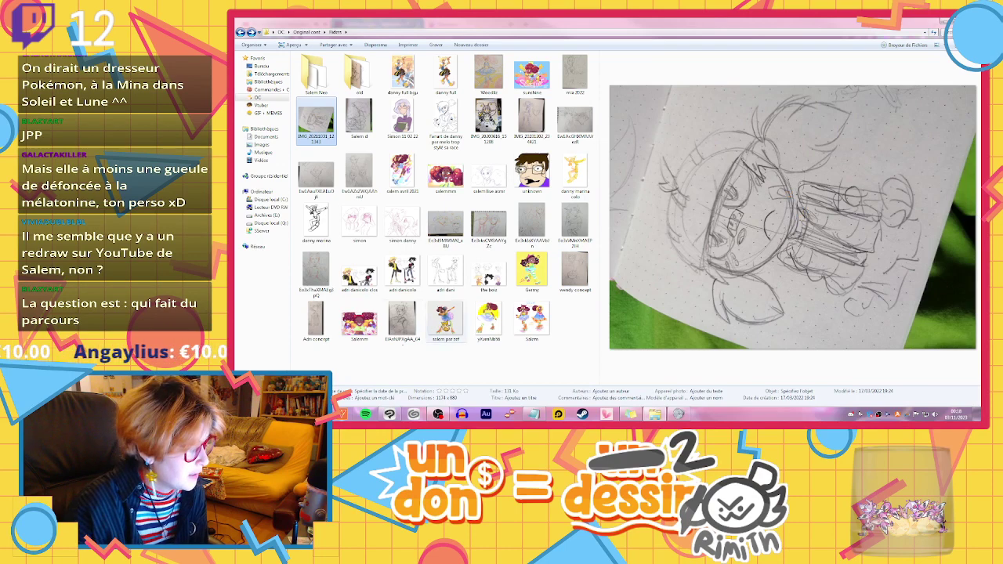
click(443, 322)
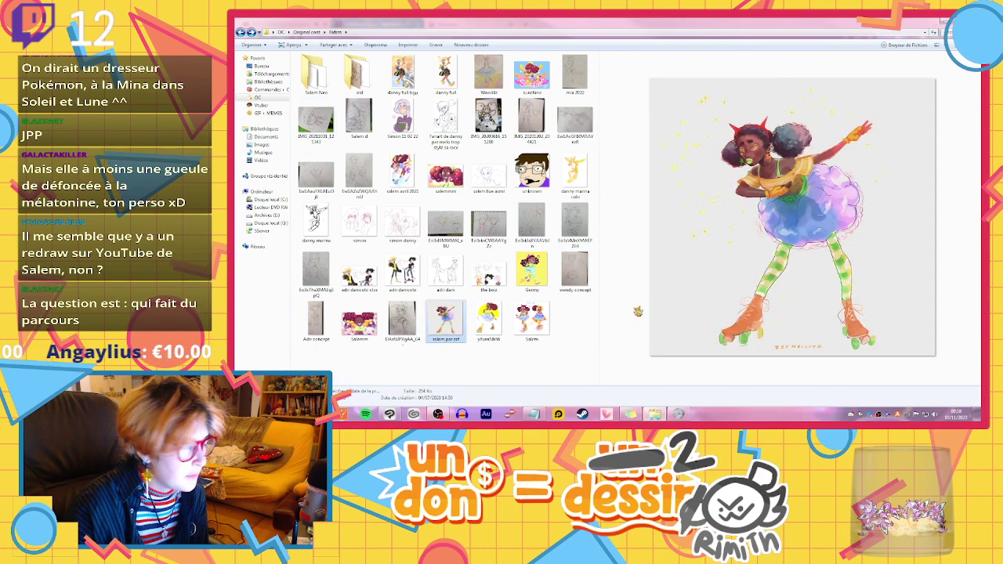
click(571, 288)
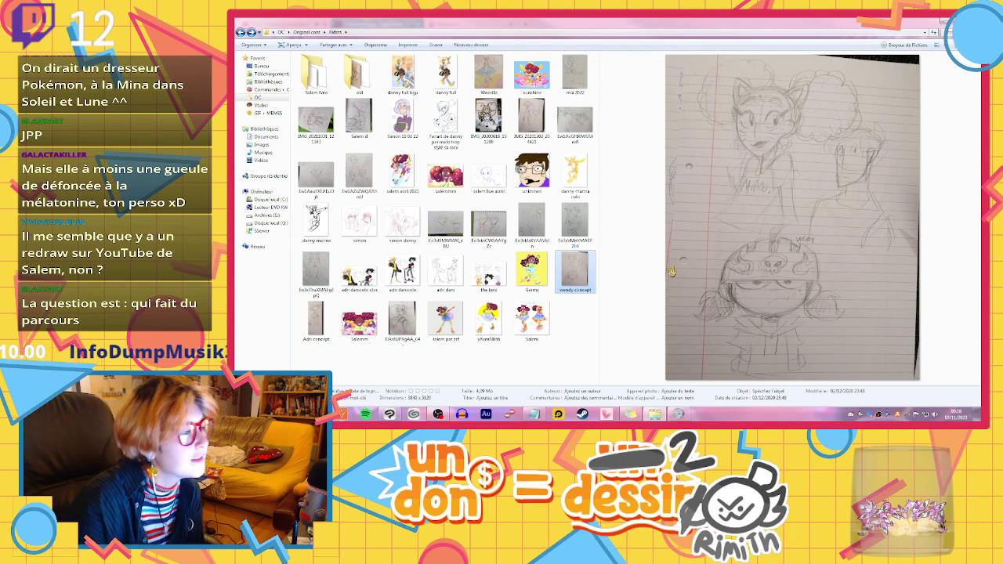
Preview the Danny fan art, the "Sunshine" illustration, Salem's pencil sketch, the coloured-pencil star-skirt drawing and Danny's full-body illustration
click(461, 123)
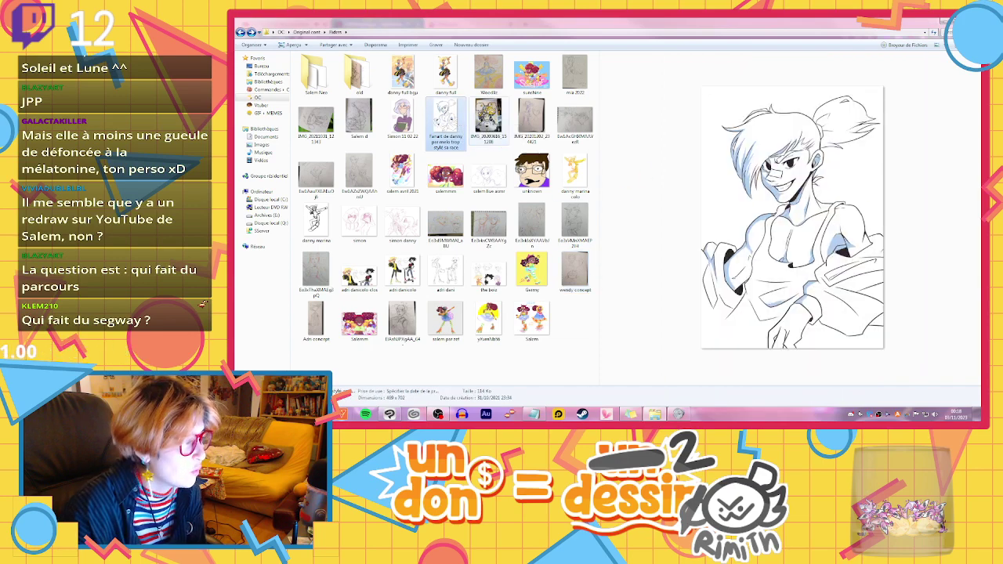
click(541, 79)
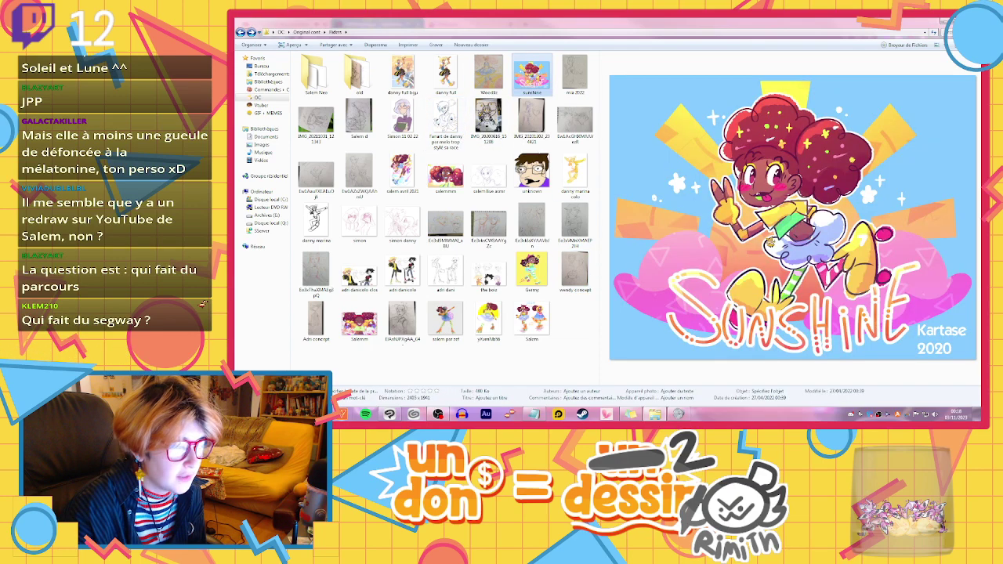
click(573, 85)
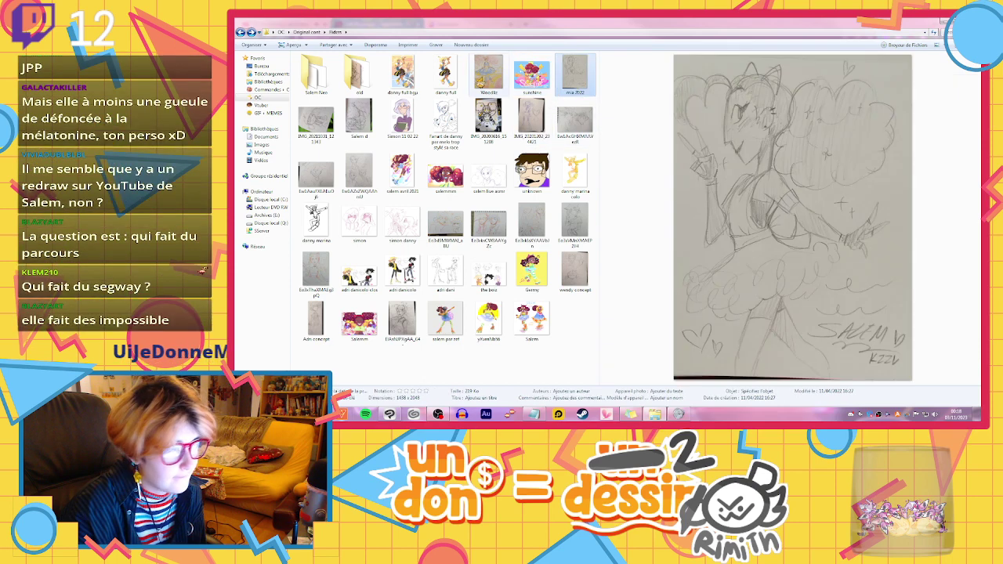
click(481, 82)
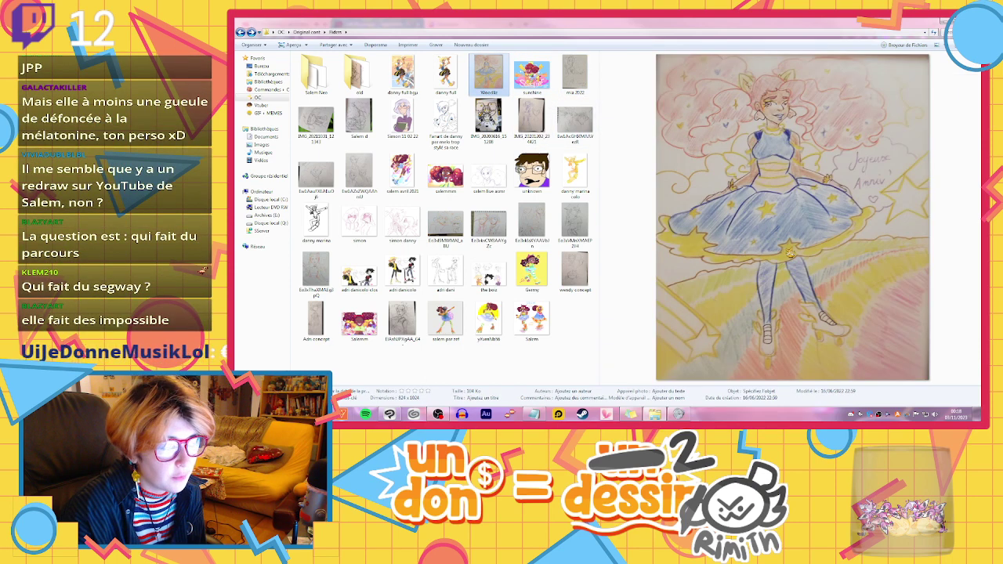
click(406, 79)
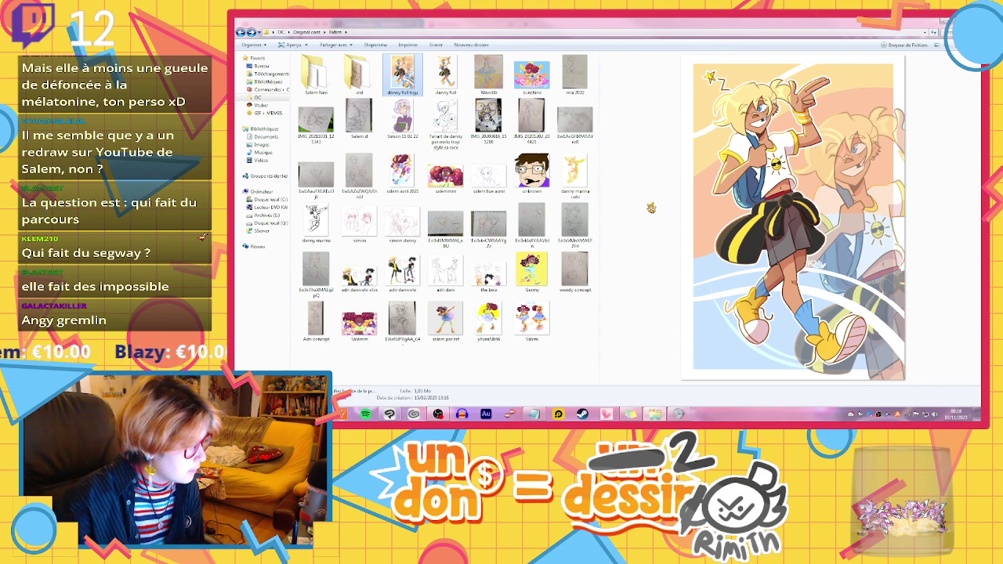
Preview the Danny and Adri scooter drawing, Salem's colour illustrations and design sheet, and the Simon drawing with the book
click(403, 272)
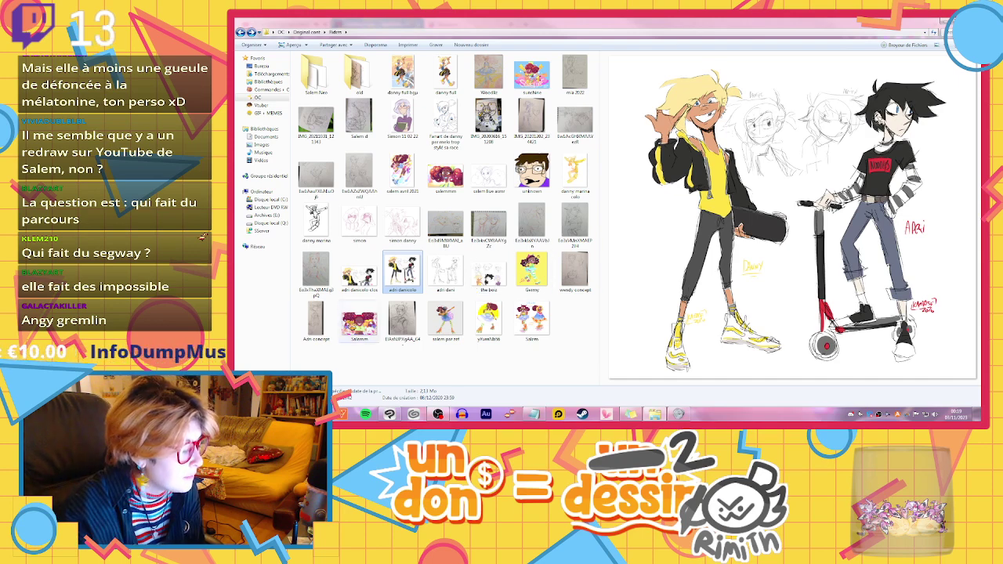
click(361, 314)
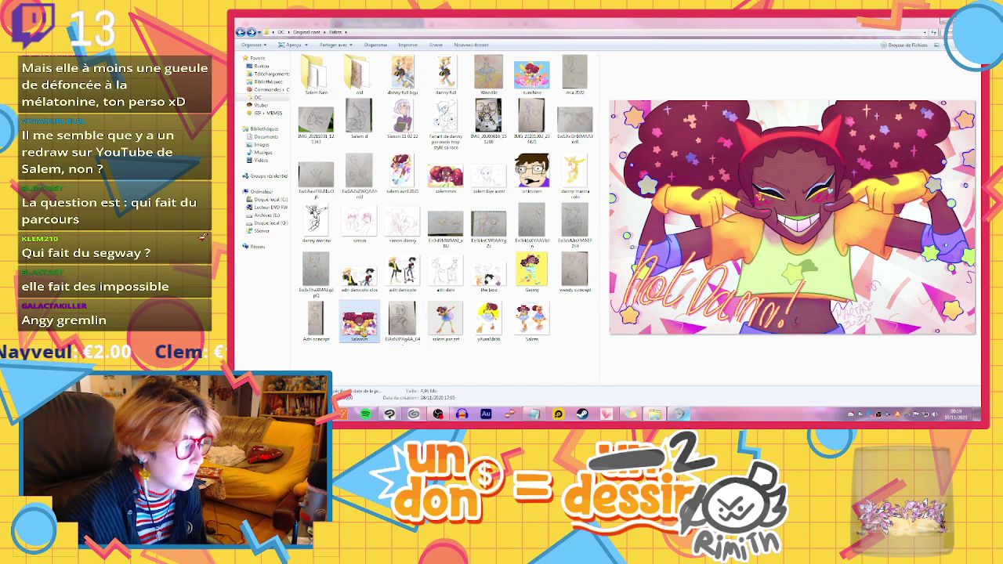
click(460, 176)
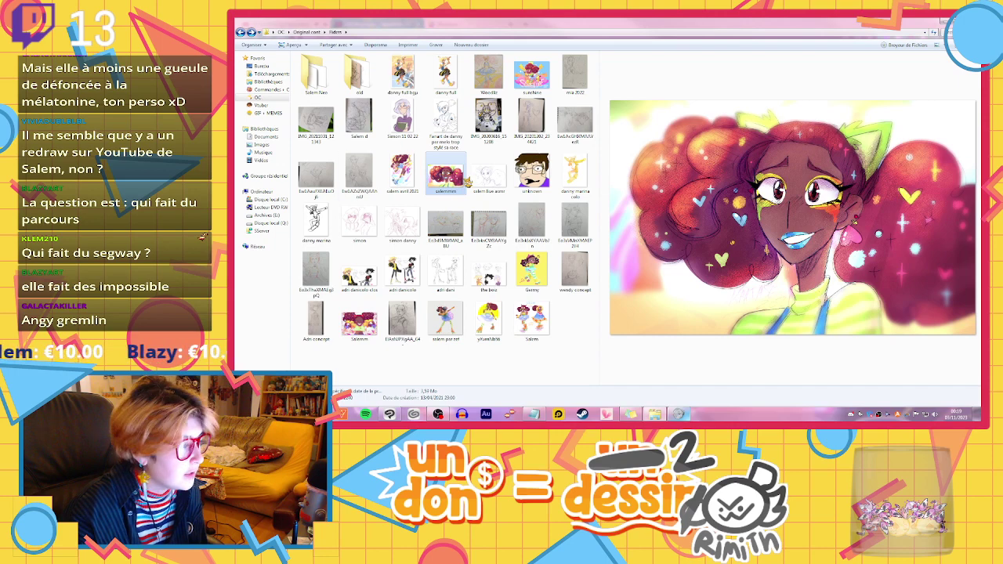
click(538, 322)
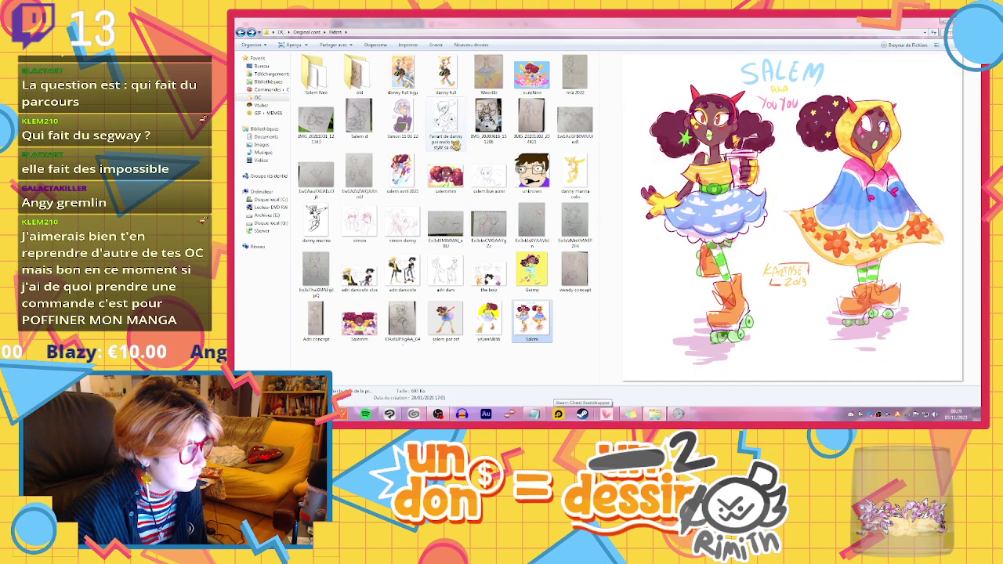
click(403, 117)
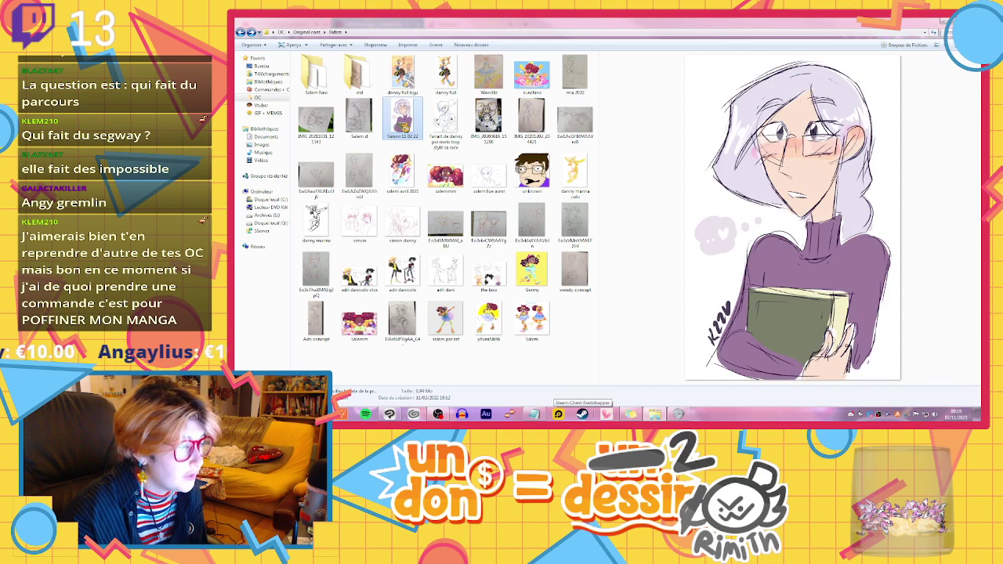
click(407, 173)
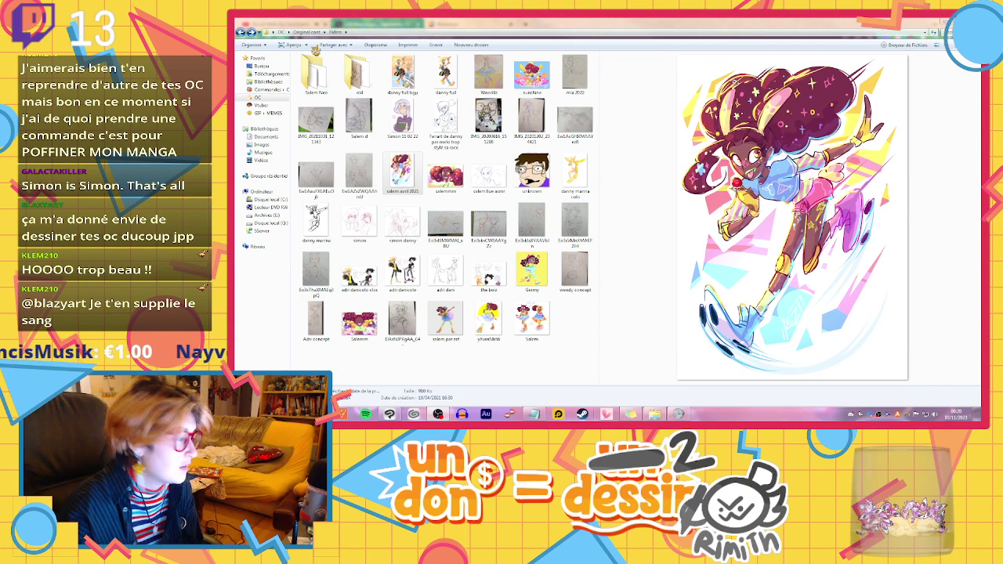
Preview the remaining Riders pencil sketches, including the helmeted girl, Salem's head studies and the two boys, plus Salem's colour portrait
click(367, 135)
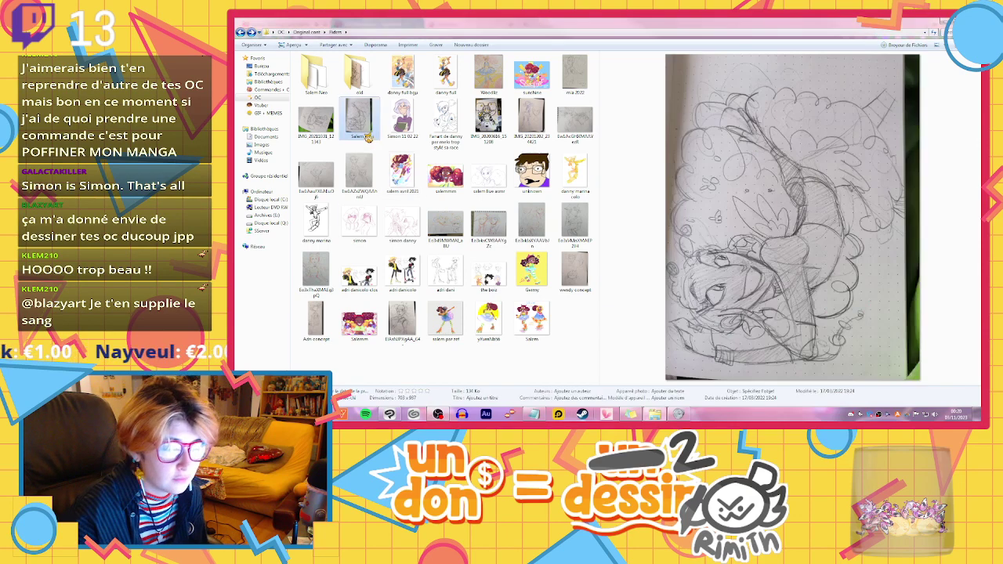
click(321, 125)
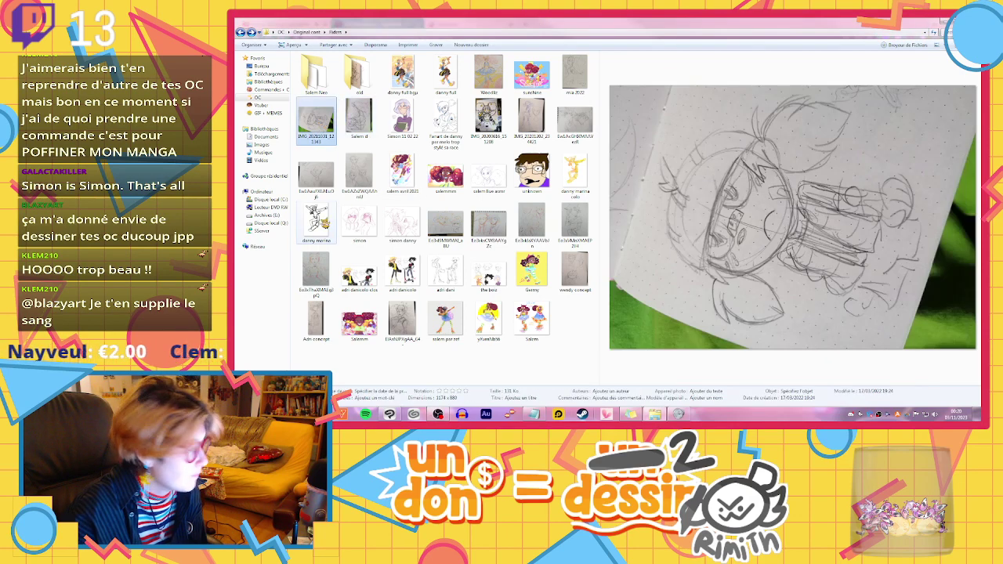
click(333, 185)
click(362, 182)
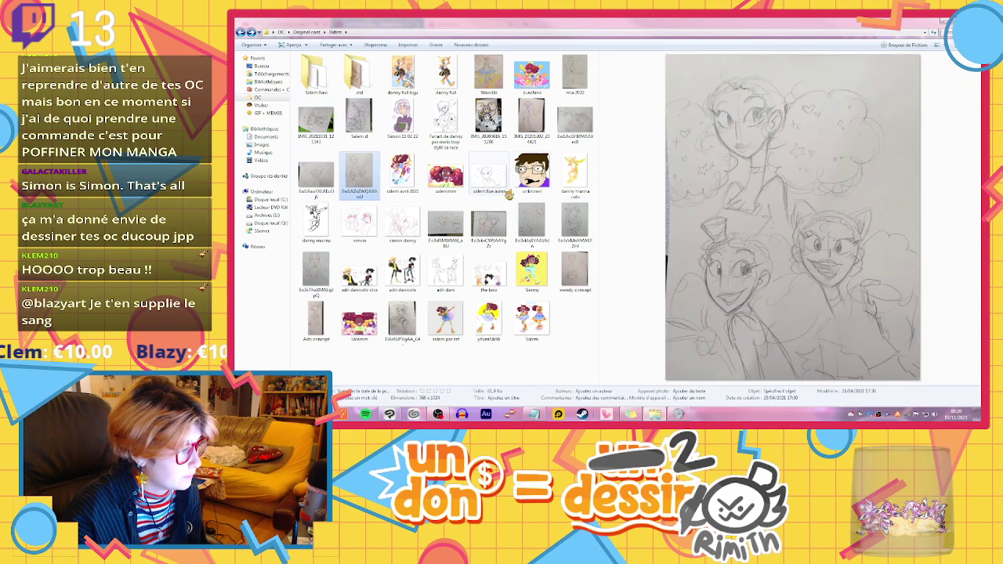
click(494, 184)
click(452, 179)
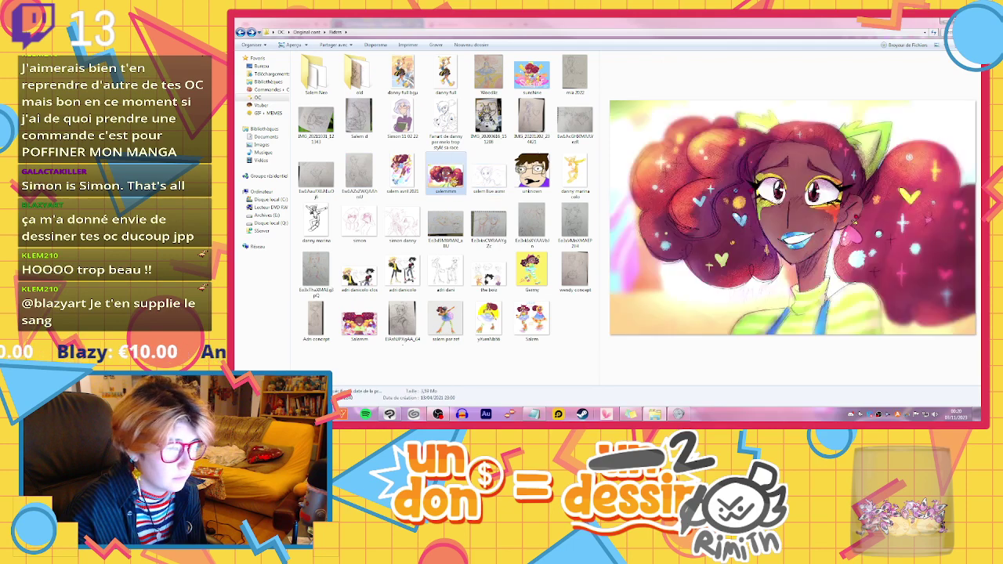
click(574, 124)
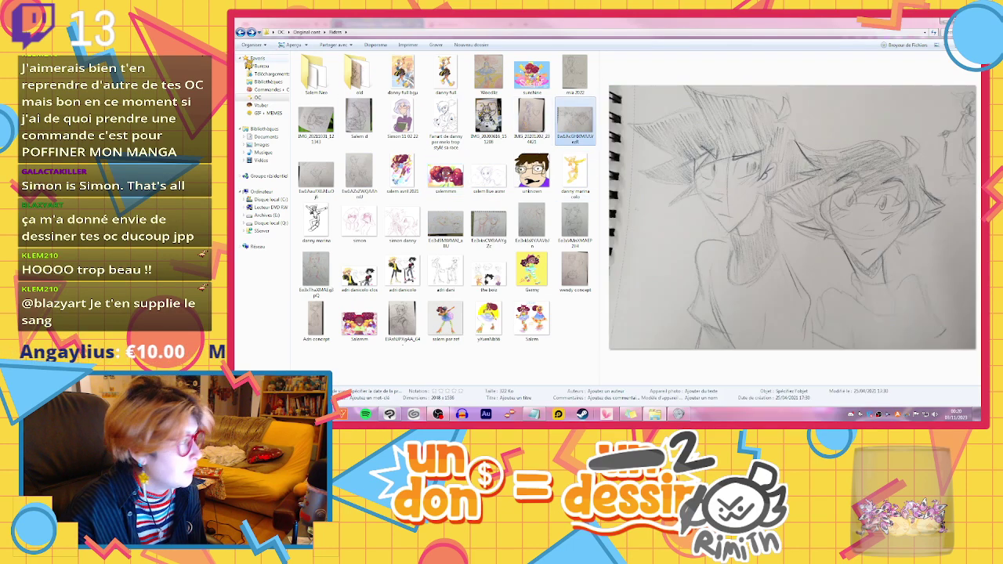
Open the Alien folder and preview the Ziggy, Swann and Merl sketch sheet, the teal profile portrait and the two aliens' colour drawing
click(247, 32)
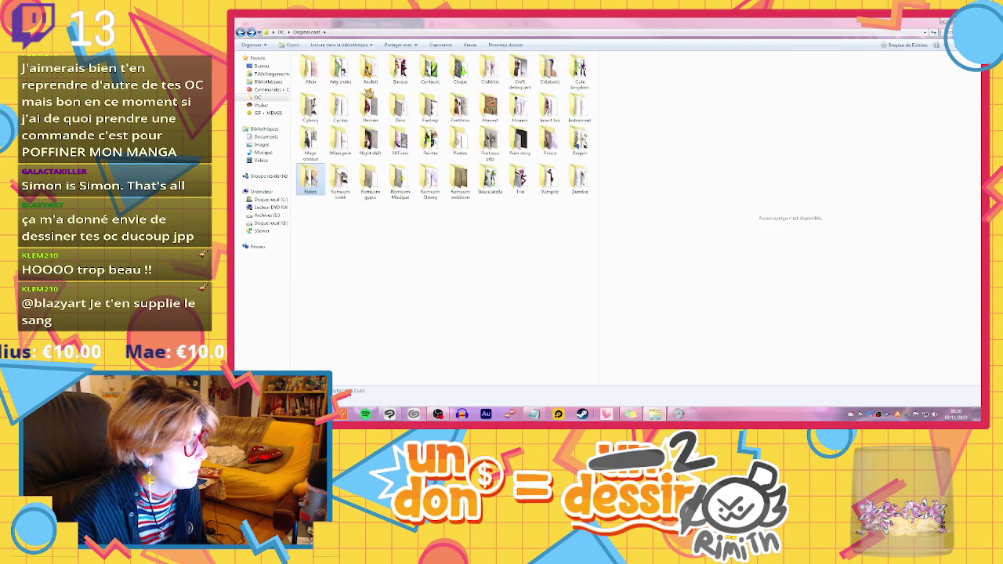
double_click(313, 72)
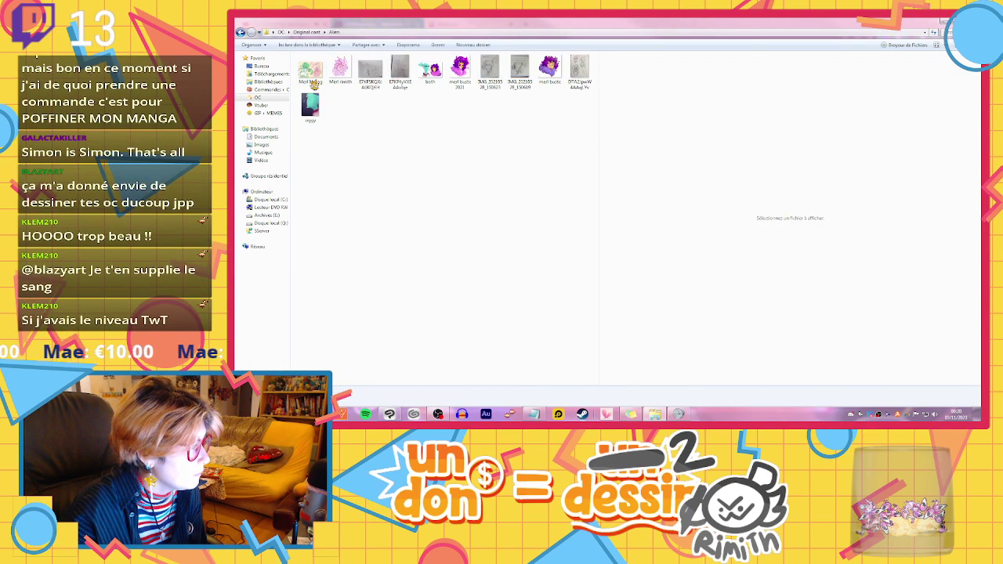
click(584, 79)
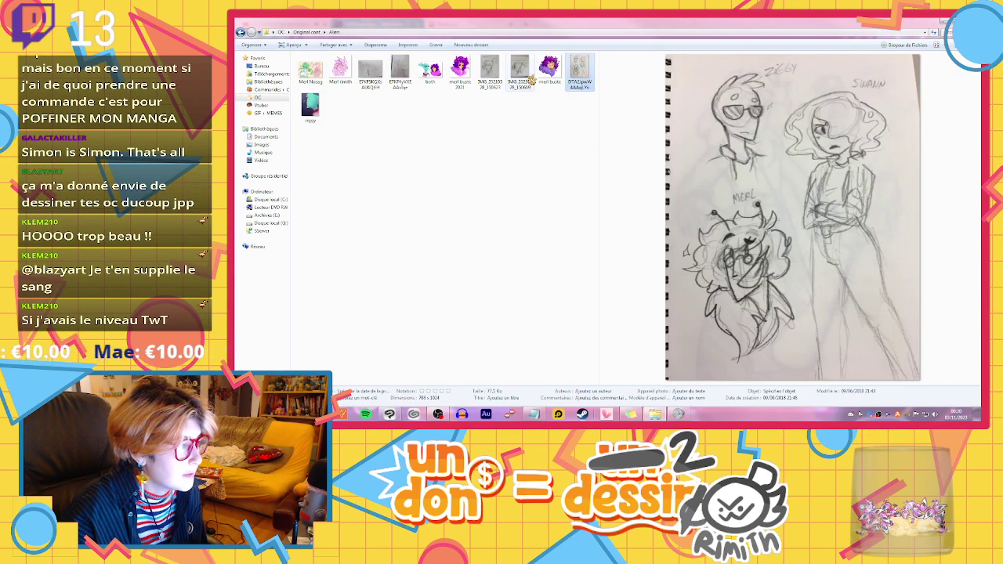
click(525, 77)
click(311, 108)
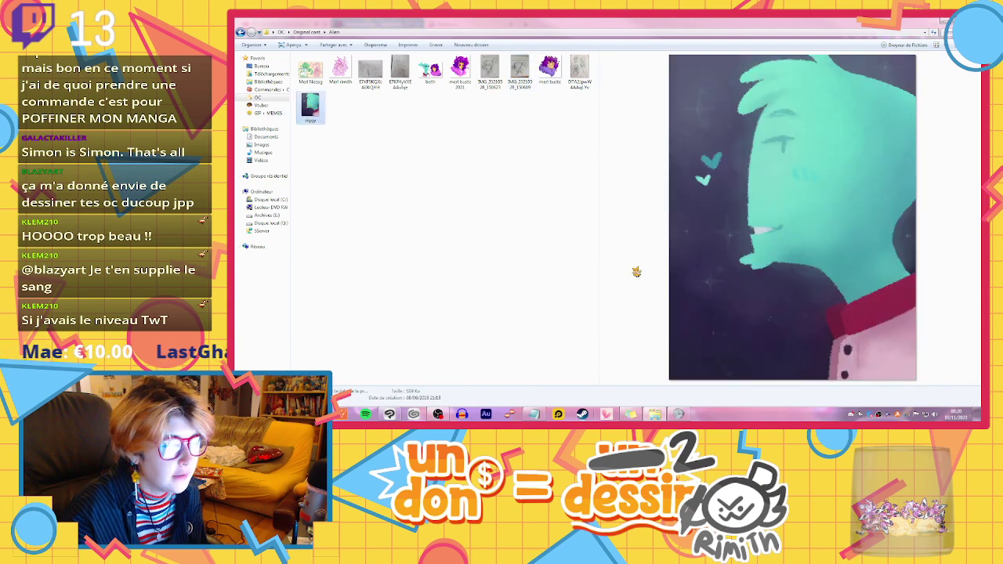
click(430, 71)
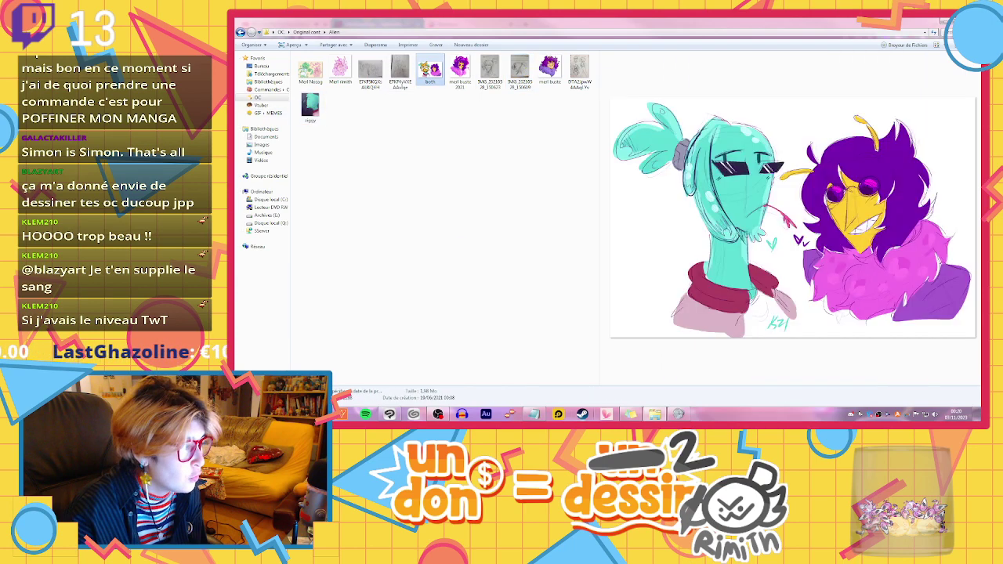
Preview the alien pencil sketches, the teal profile portrait and the old and 2021 colour busts of purple-haired Merl
click(491, 71)
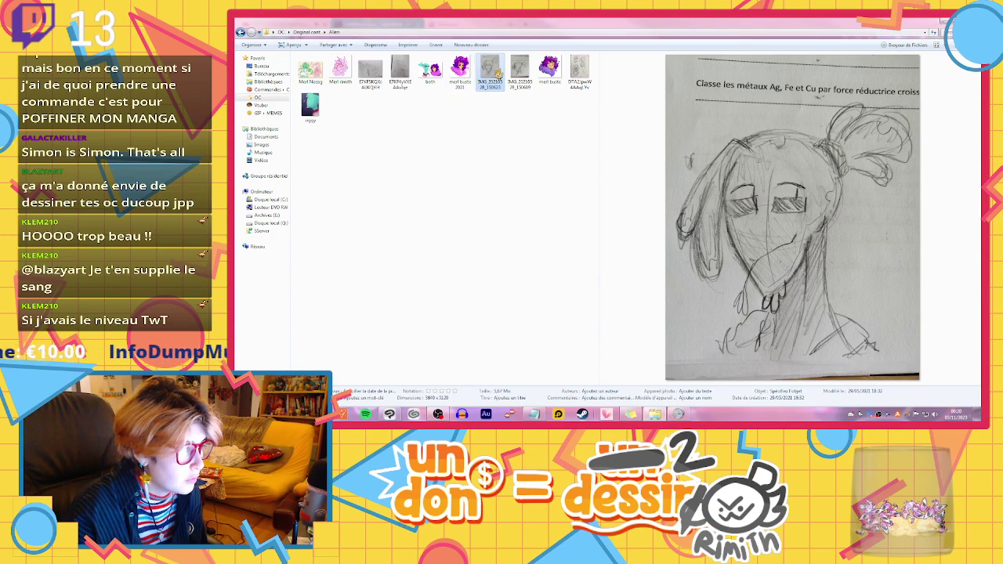
click(519, 70)
click(576, 69)
click(556, 69)
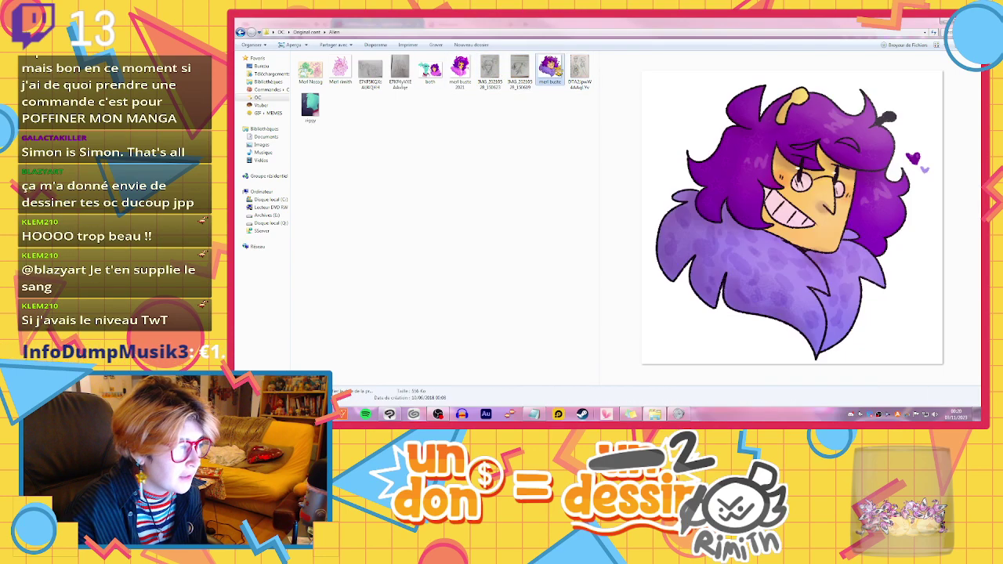
click(305, 106)
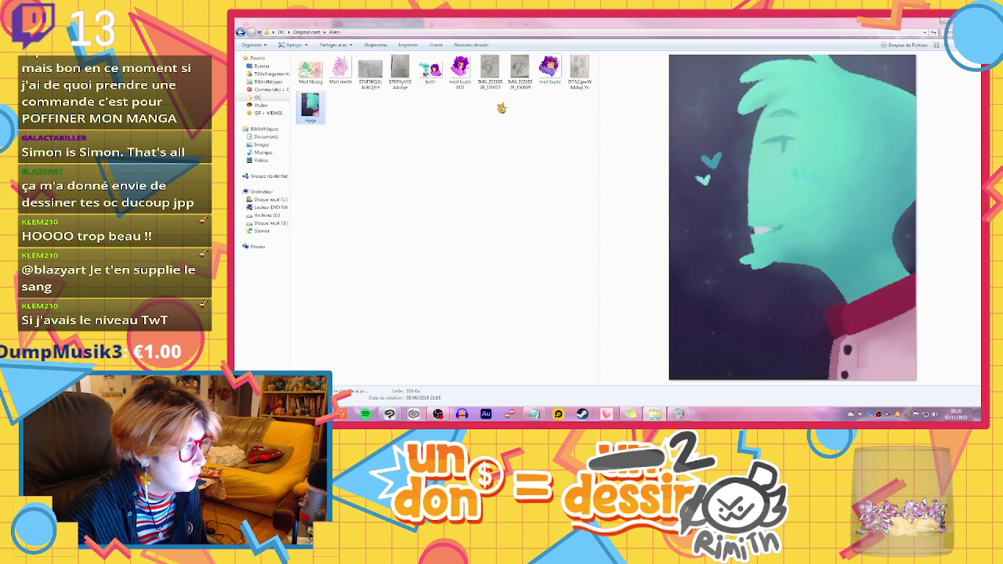
click(555, 76)
click(461, 73)
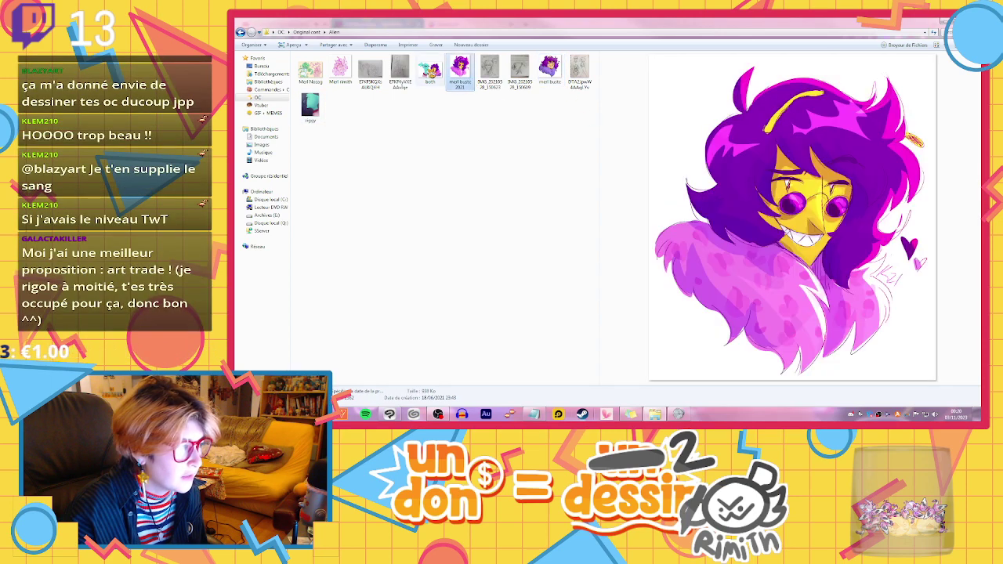
Preview the two aliens' colour drawing, the pink fluffy Merl sketch, the drawing with the green cyclops and the pencil couple sketch
click(431, 72)
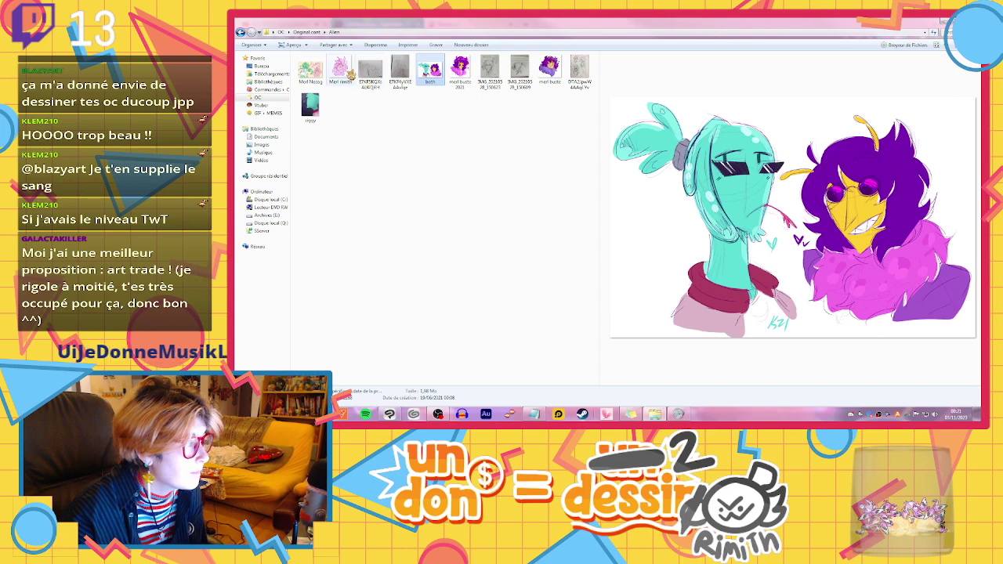
click(340, 69)
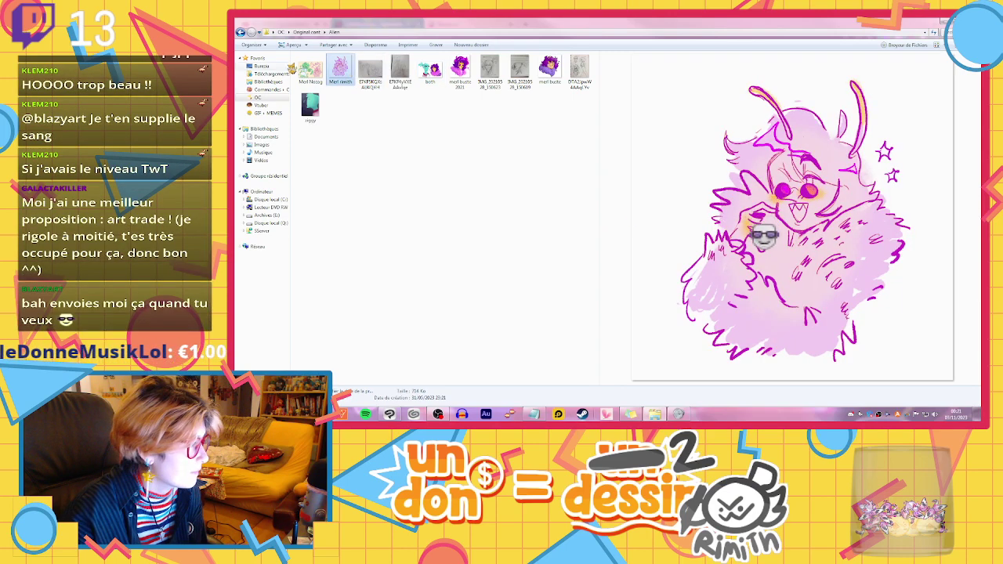
click(310, 71)
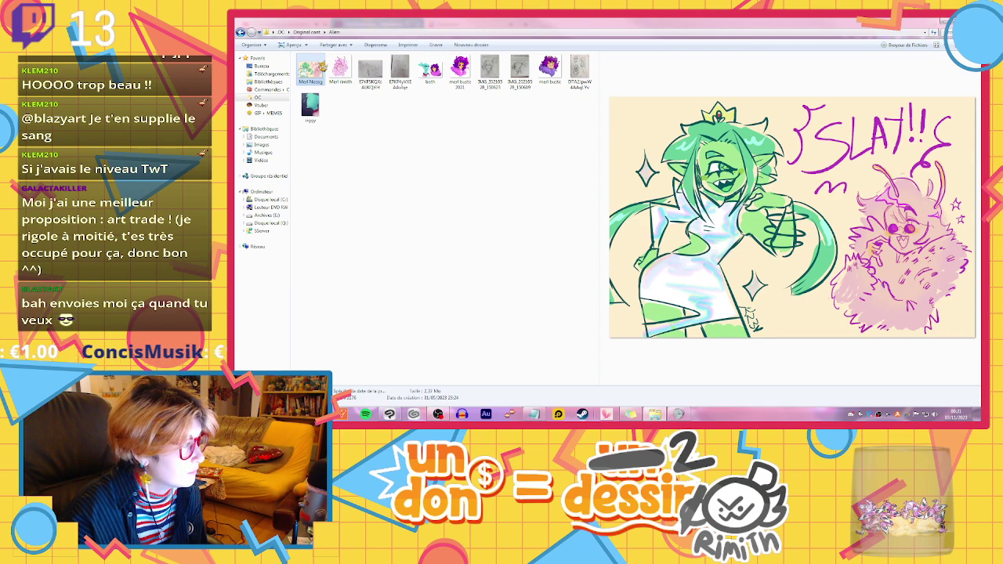
click(342, 72)
click(323, 72)
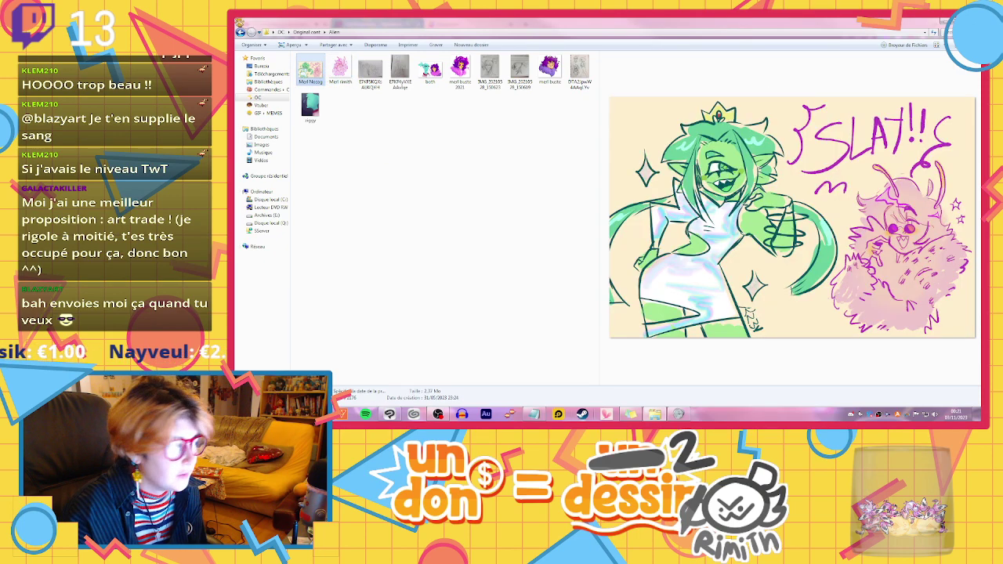
click(371, 72)
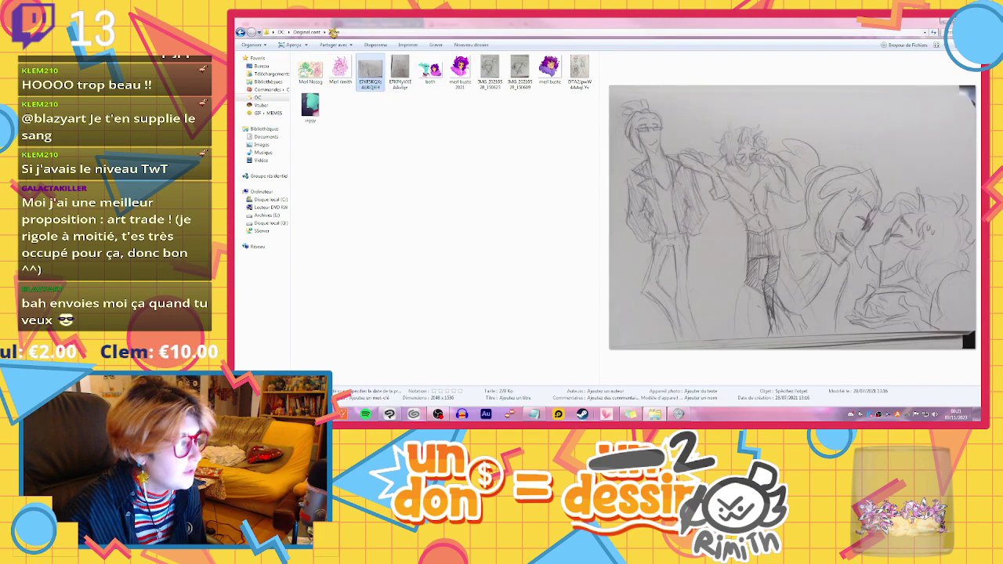
Preview the pencil portrait sketches, the two aliens' colour drawing, Merl's 2021 bust and the pencil couple sketch in the Alien folder
click(399, 70)
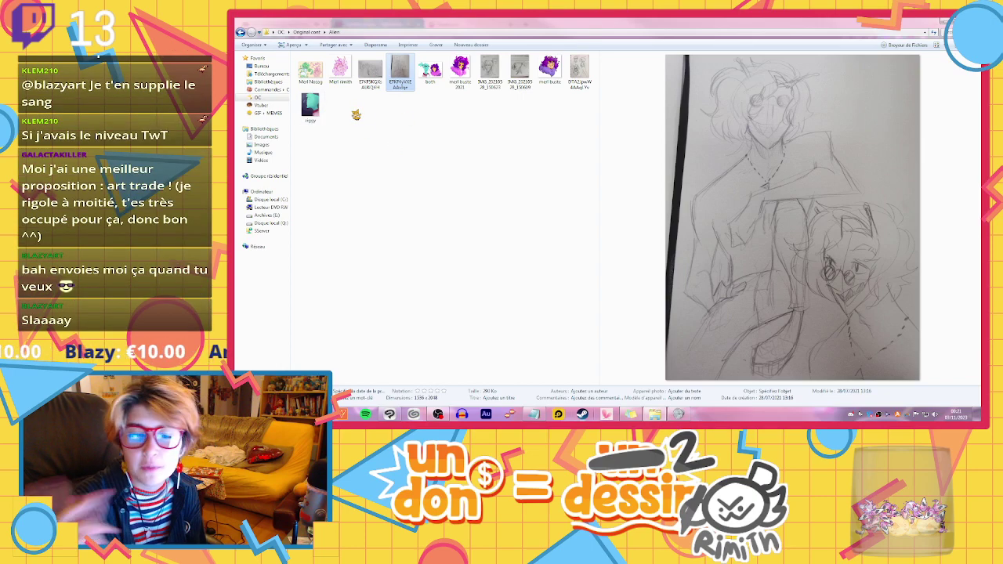
click(443, 70)
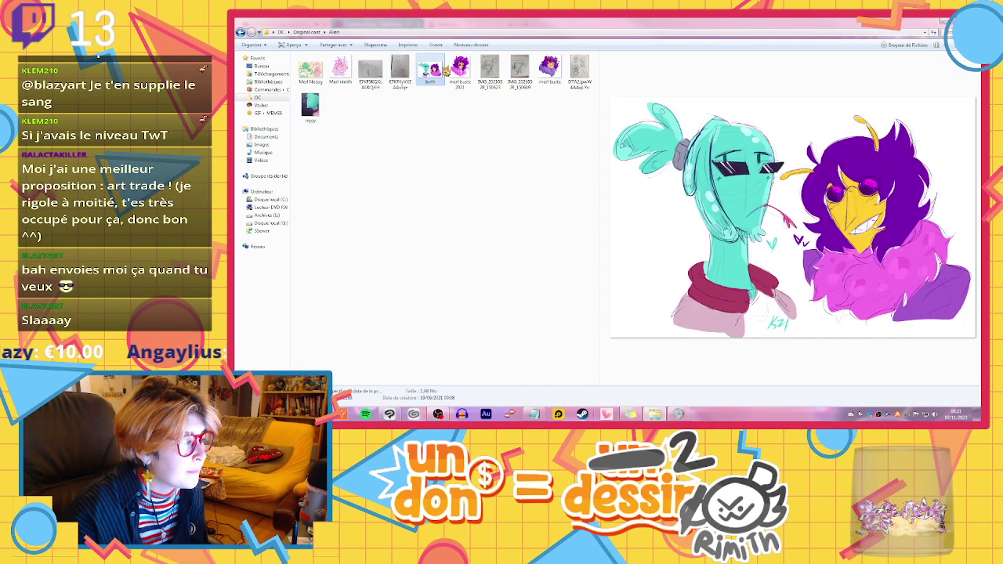
click(465, 70)
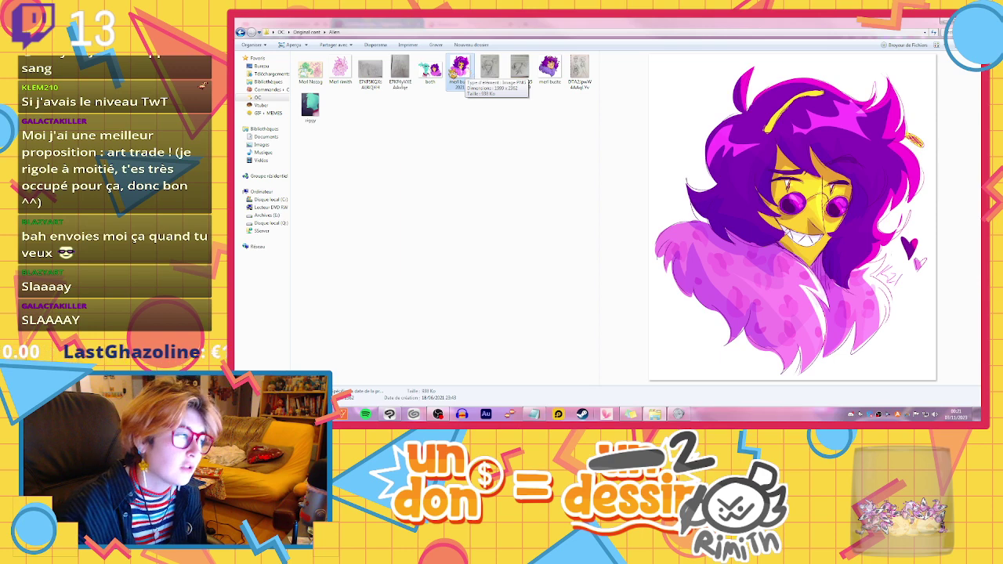
click(434, 83)
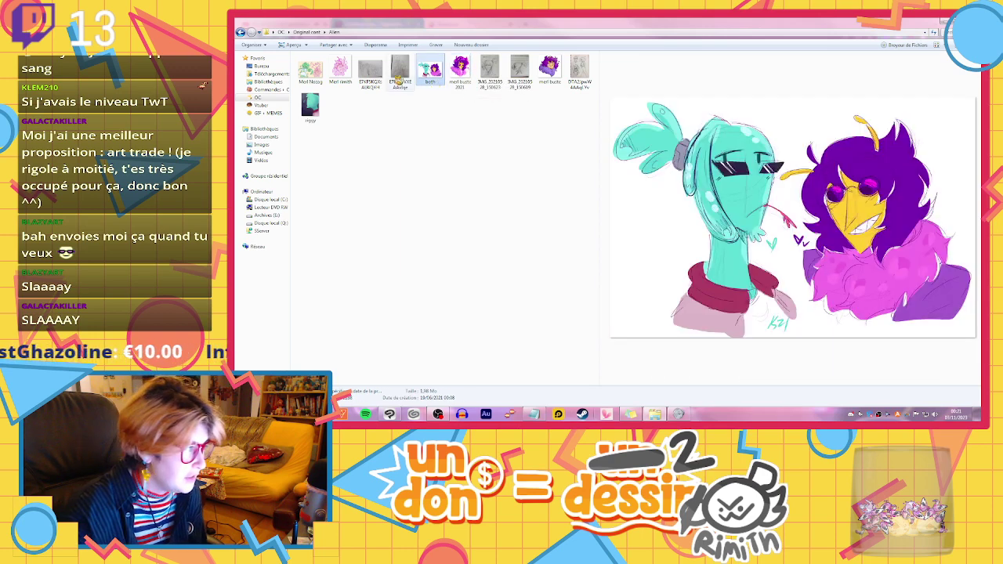
click(400, 78)
click(349, 93)
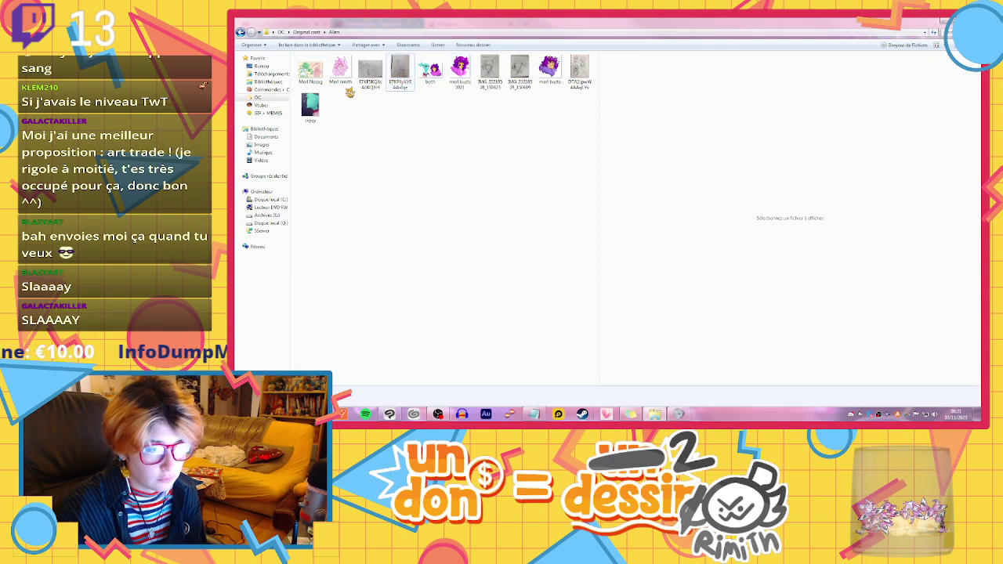
click(376, 78)
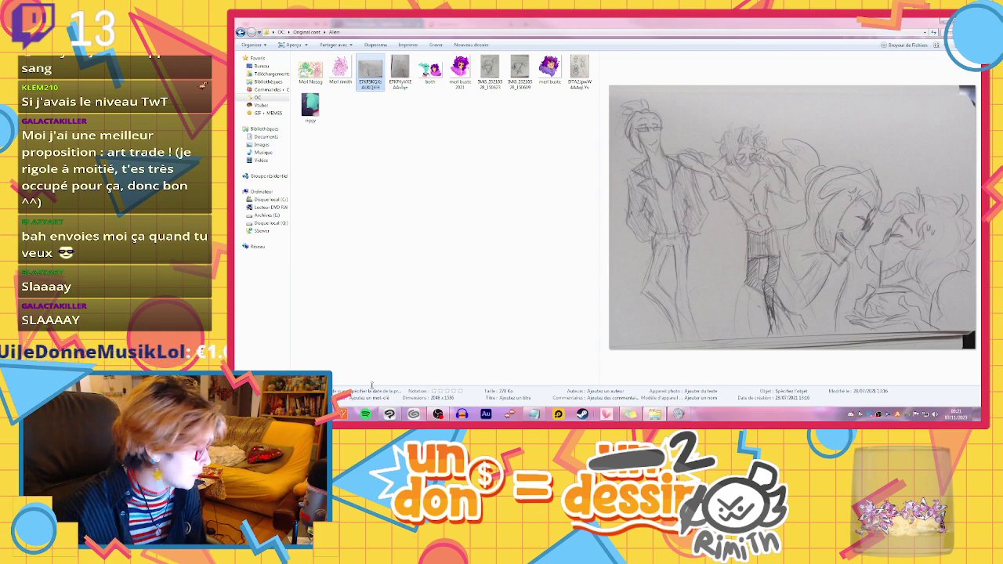
Switch to the browser and open the bookmarked Refsheet.net user profile in a new tab, dismissing the site's funding notice
key(super)
key(alt+Tab)
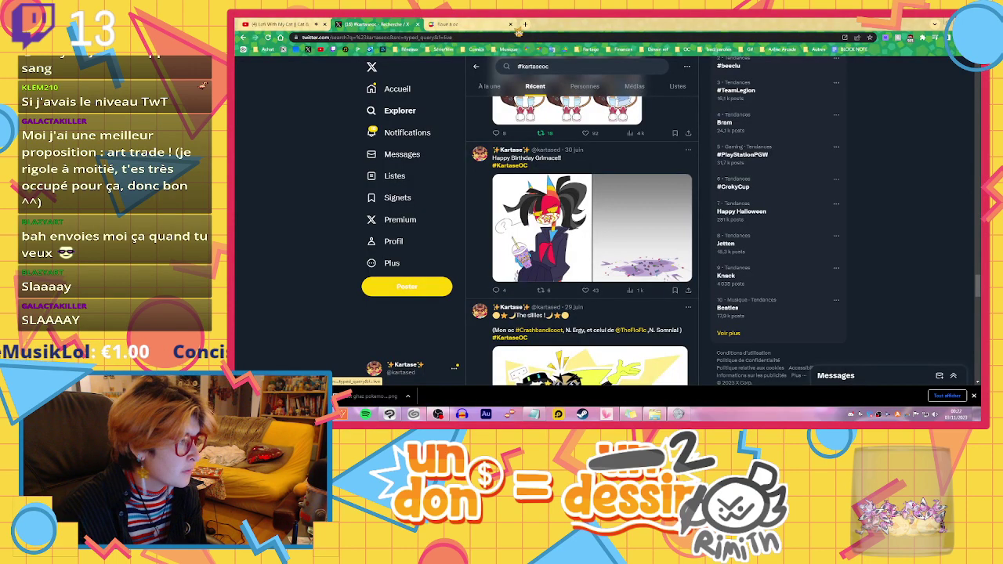
click(529, 23)
click(686, 49)
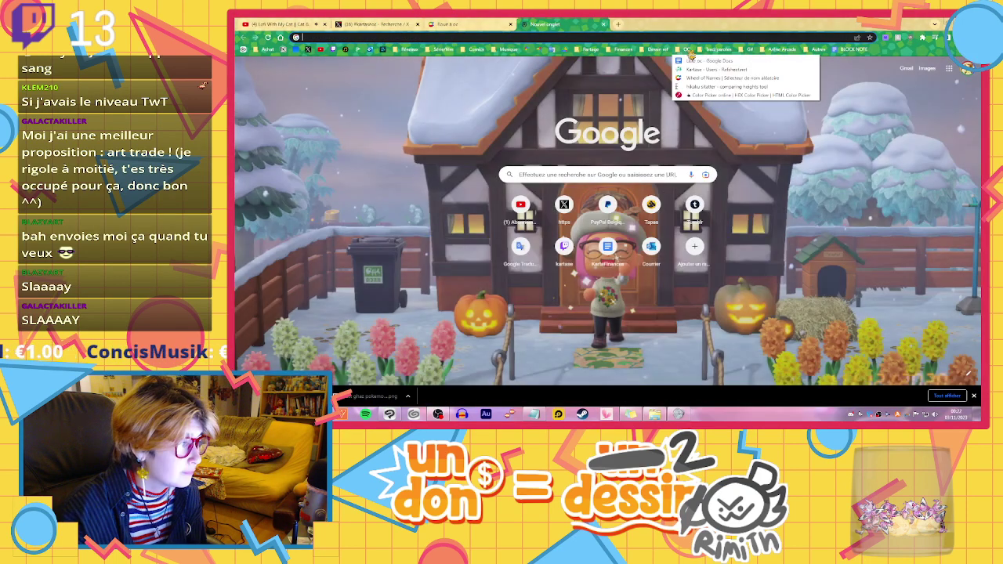
click(690, 72)
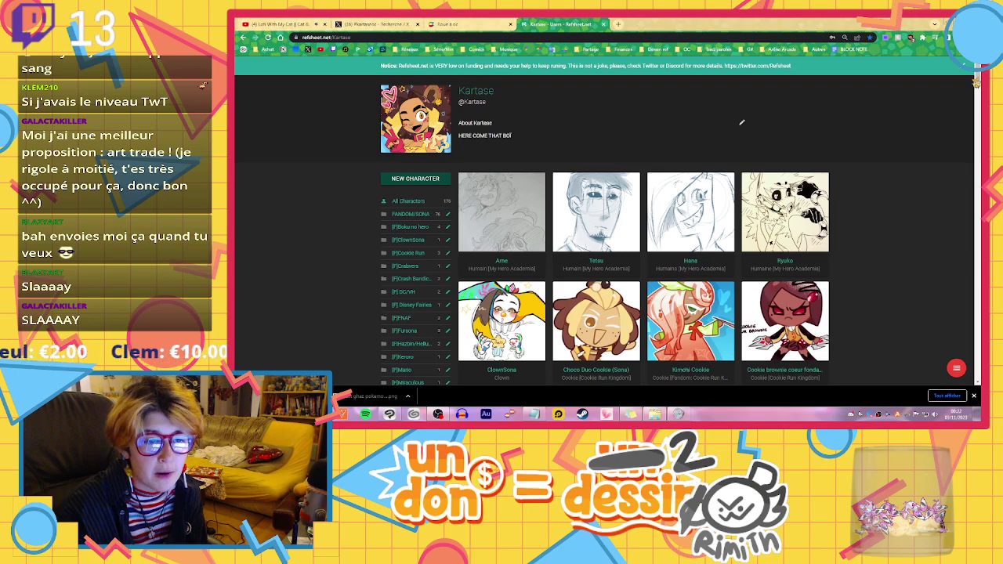
click(963, 65)
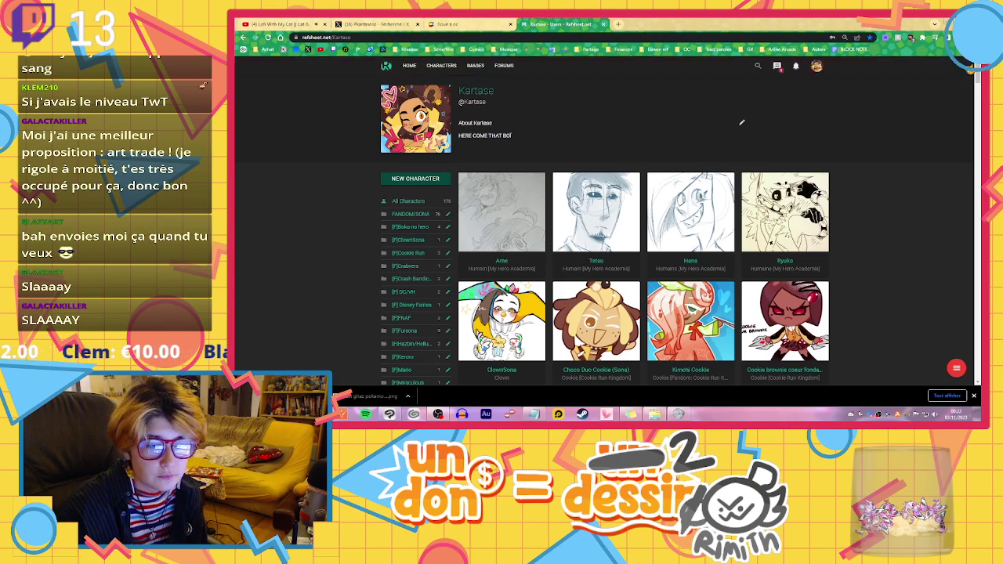
Copy the Refsheet profile's web address and post it in the stream chat
click(327, 37)
key(ctrl+c)
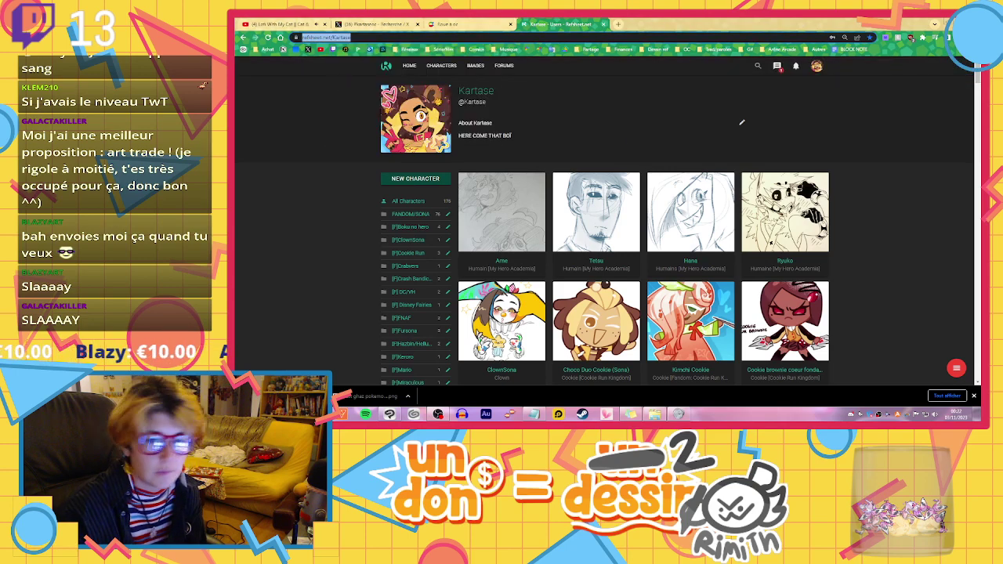
key(alt+Tab)
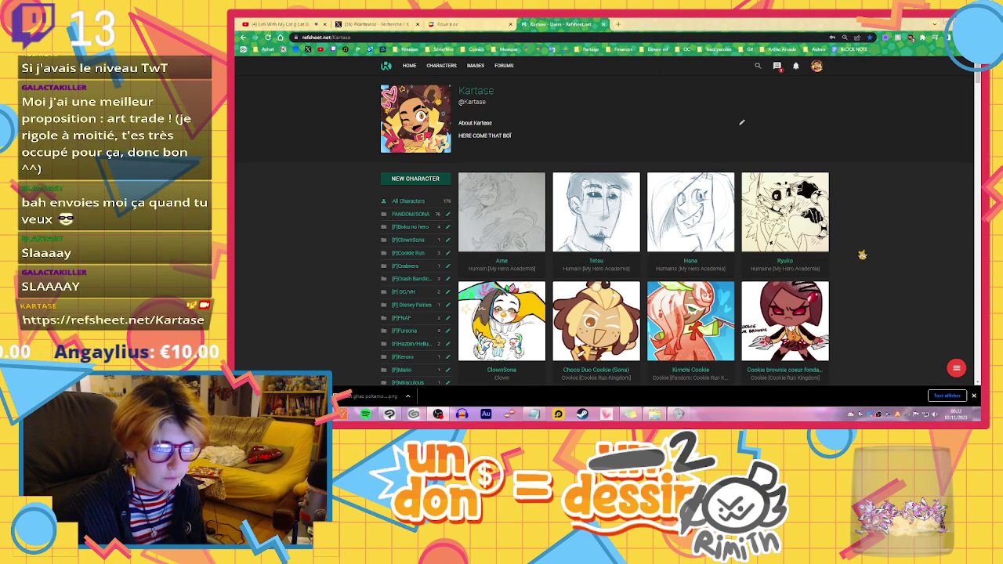
key(alt+Tab)
Browse the Refsheet character list and open the page of Rebecca, the soprano ukulele
scroll(623, 223, down, 3)
scroll(623, 223, down, 10)
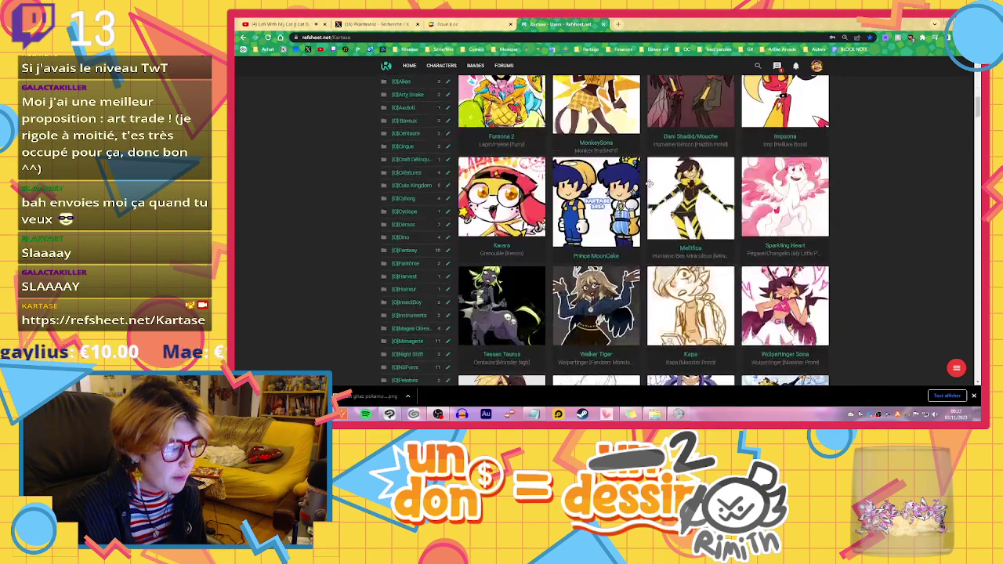
scroll(684, 191, down, 10)
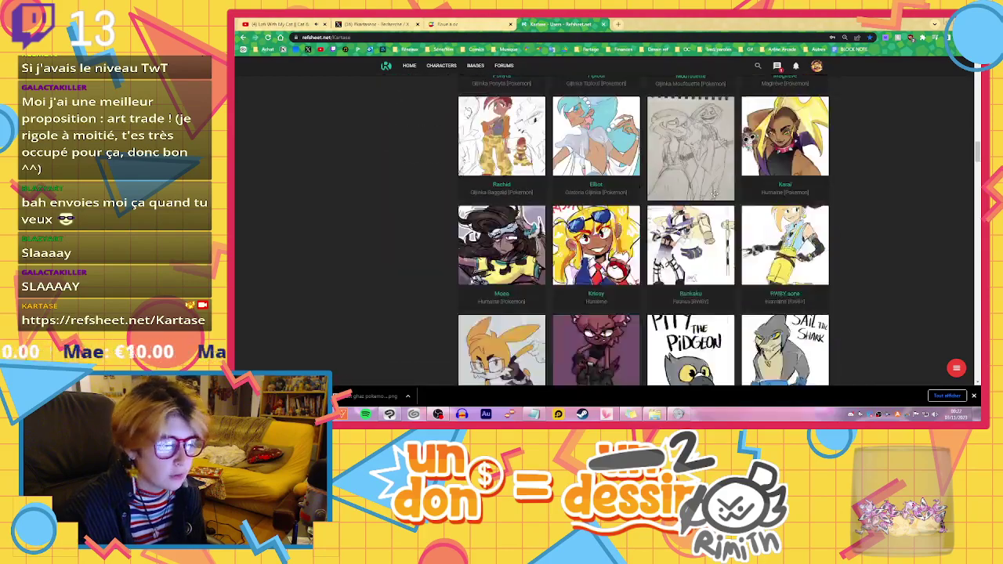
scroll(643, 232, up, 3)
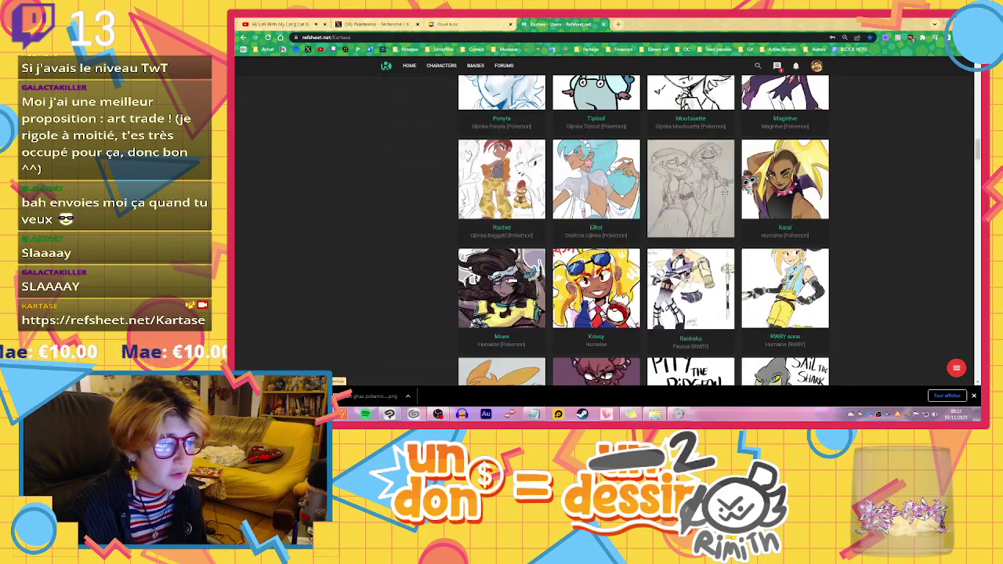
scroll(643, 232, down, 5)
scroll(642, 232, down, 10)
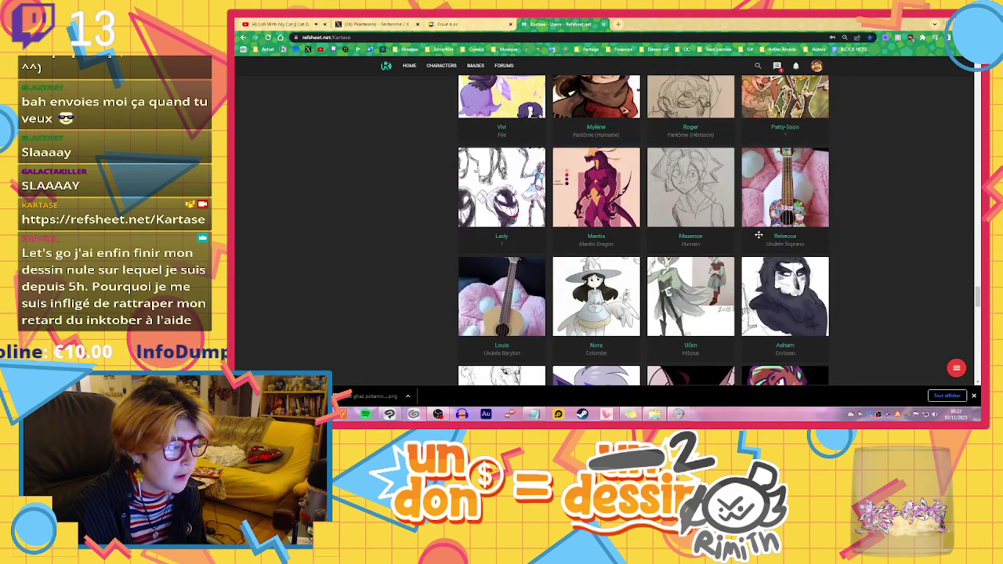
click(785, 235)
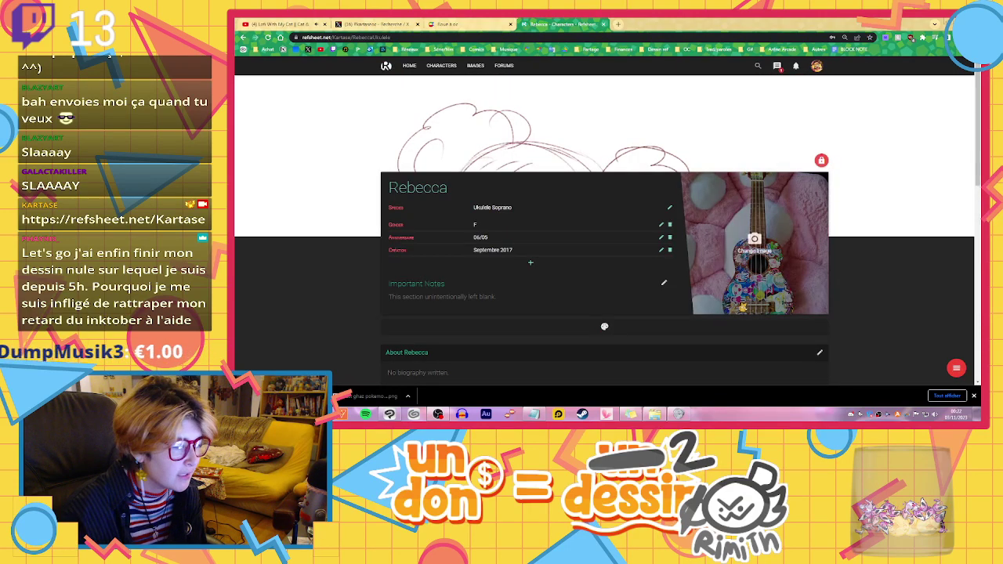
View the sticker-covered ukulele photo, the two smiling characters' pencil drawing and the "rebecca louis vibin 2017" sketch in Rebecca's Main Gallery
scroll(754, 243, down, 5)
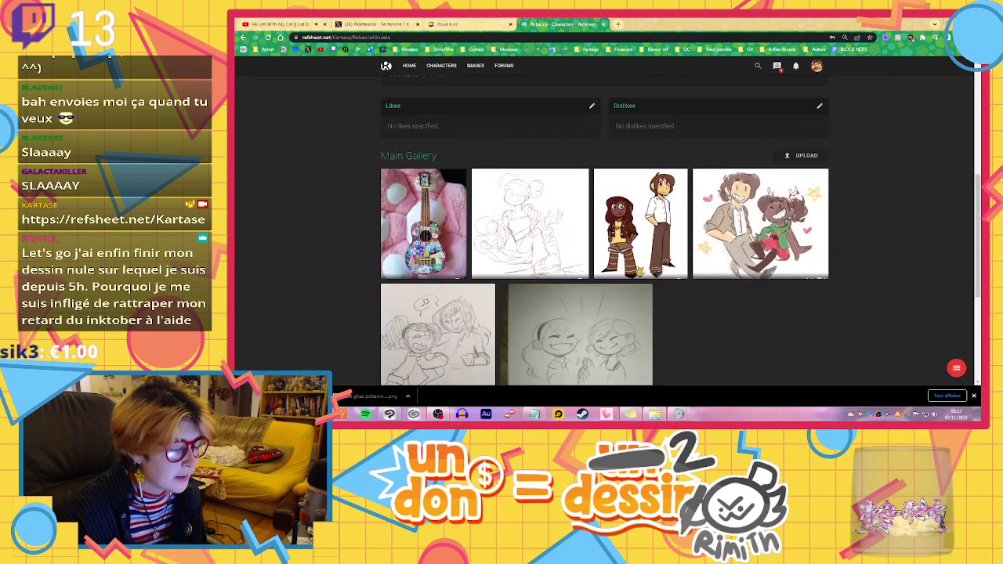
click(411, 235)
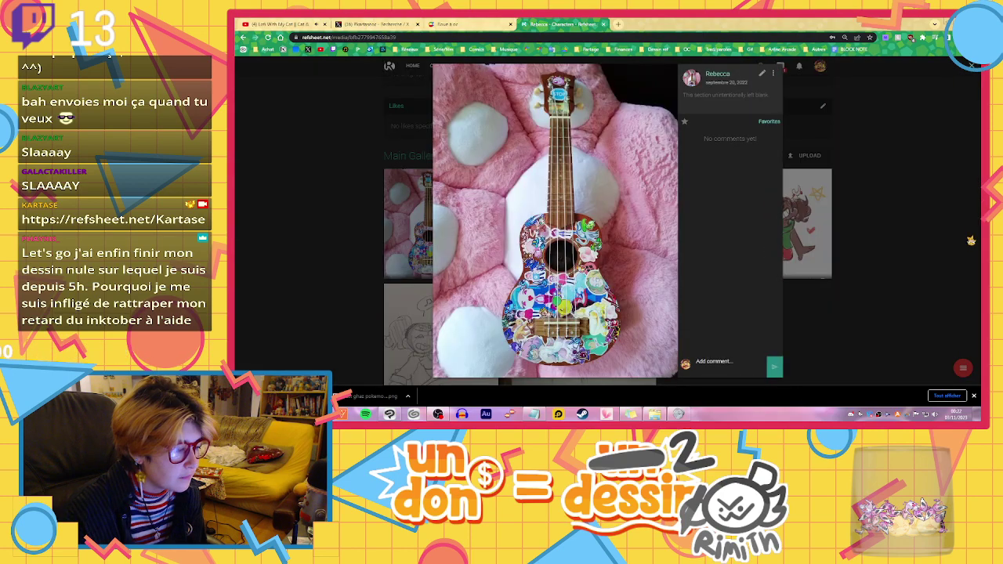
click(958, 265)
scroll(477, 317, down, 1)
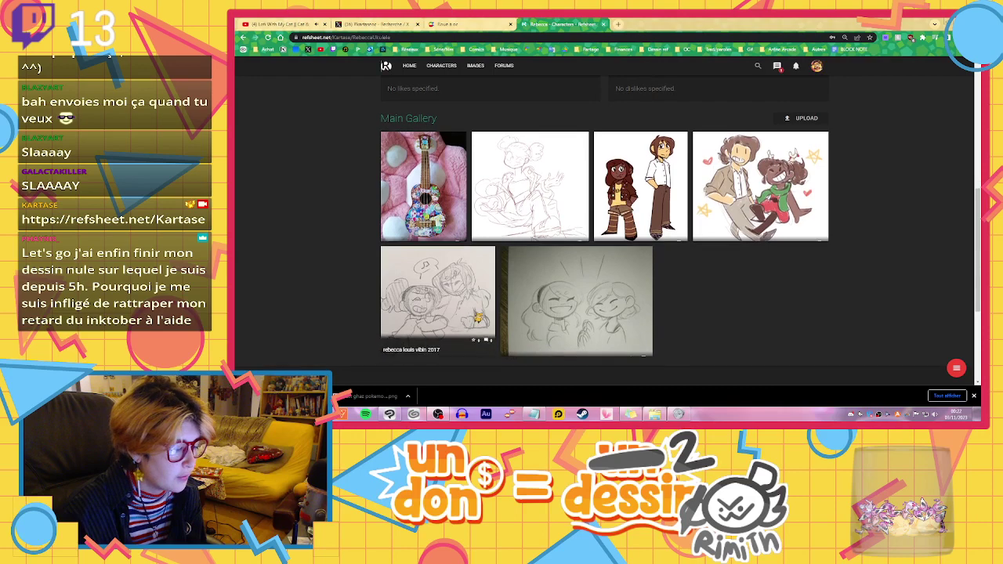
click(538, 302)
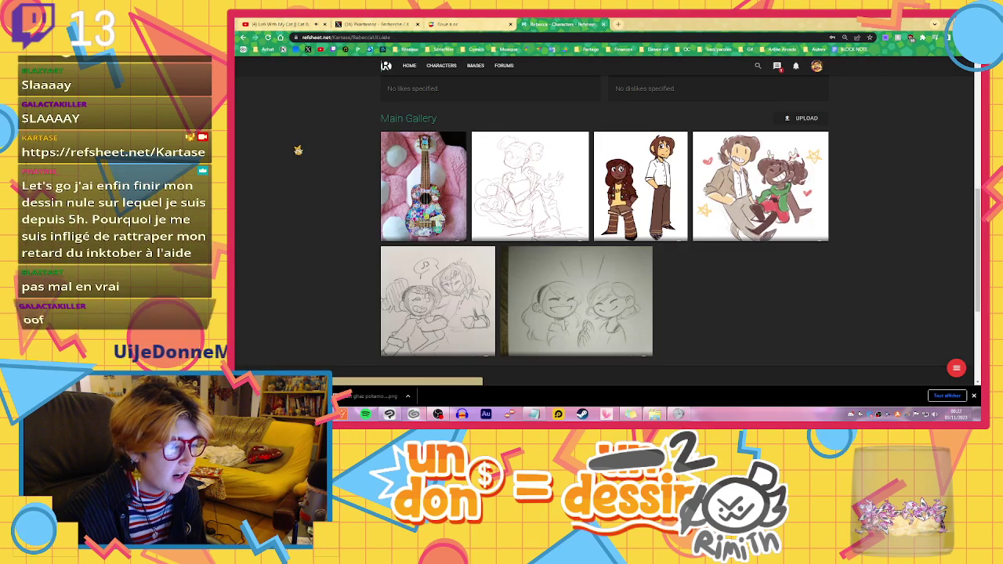
click(294, 148)
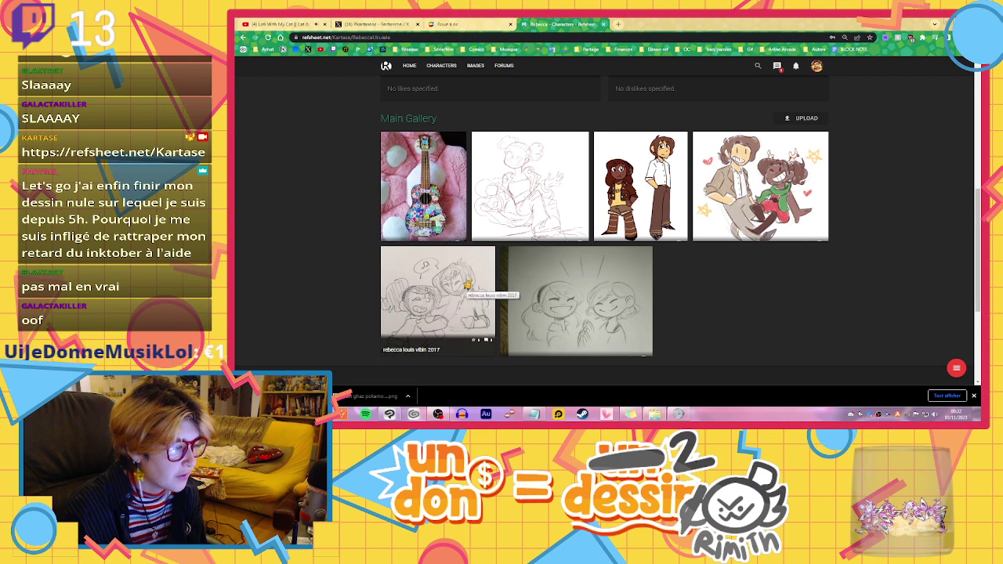
click(478, 266)
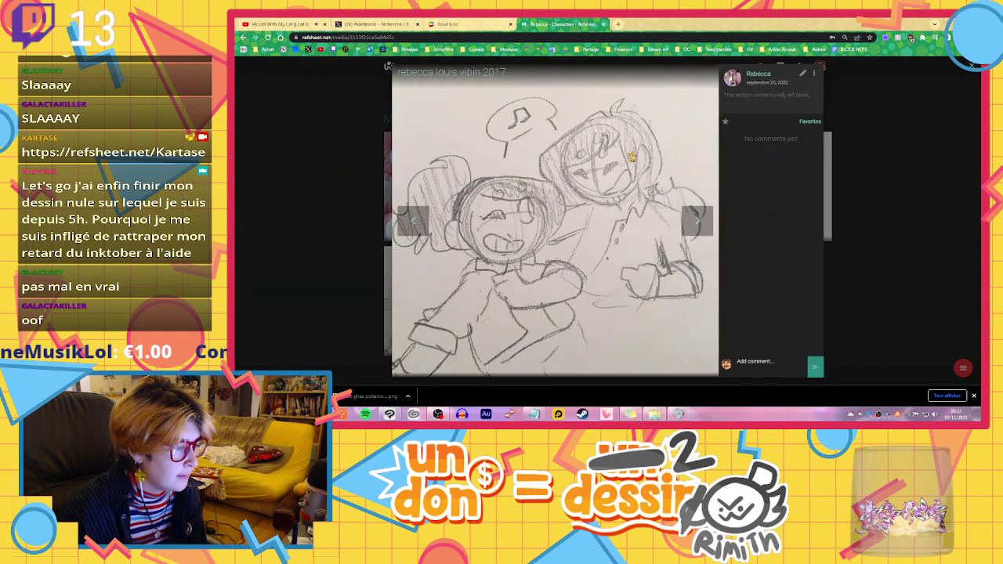
click(287, 201)
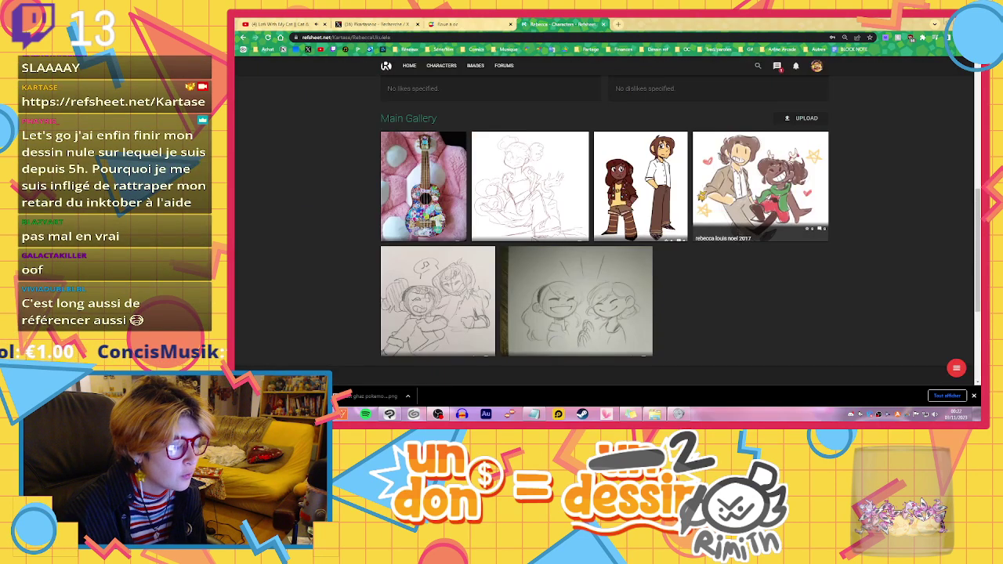
click(637, 200)
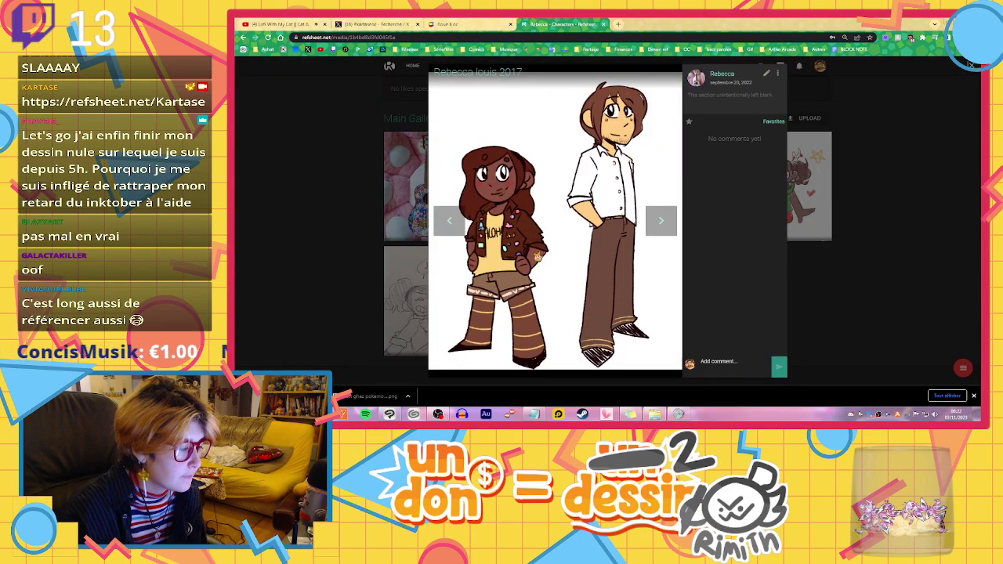
click(278, 206)
click(554, 190)
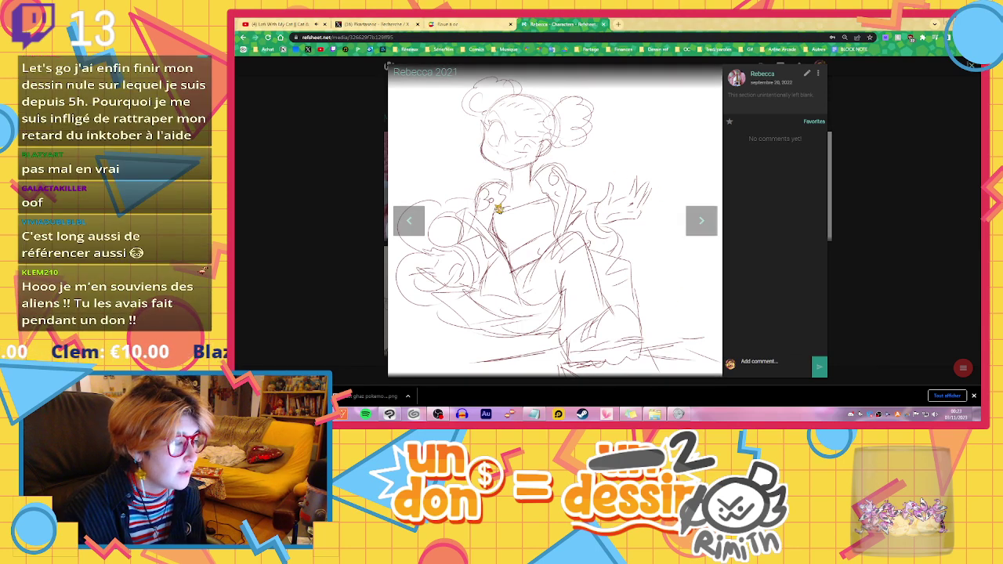
click(345, 248)
click(423, 196)
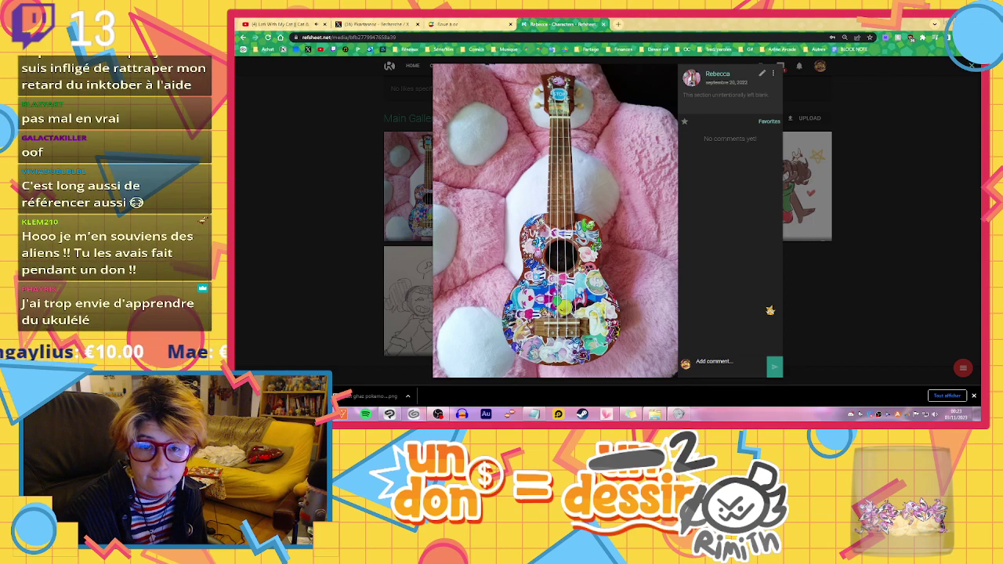
click(913, 315)
scroll(652, 144, up, 3)
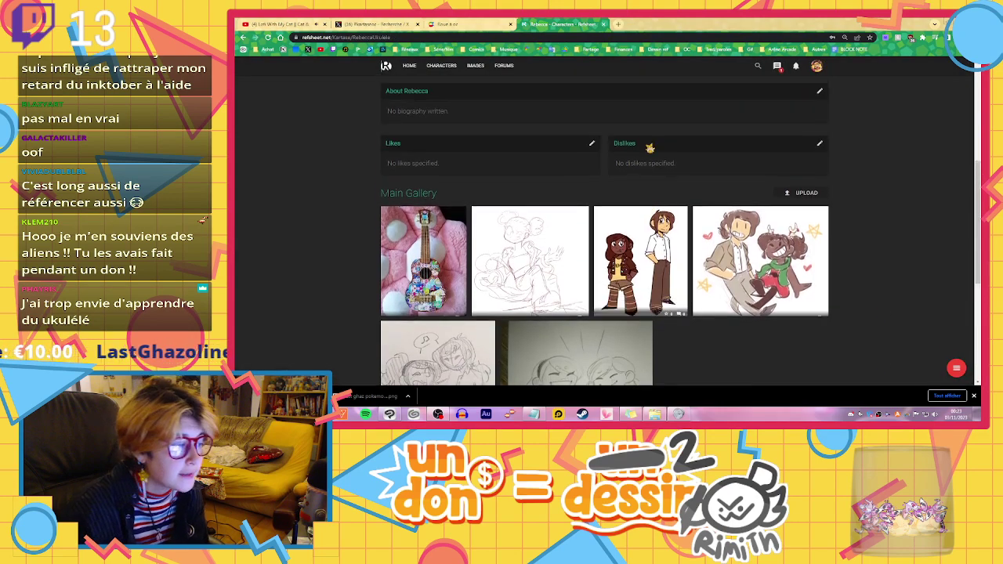
scroll(652, 144, up, 2)
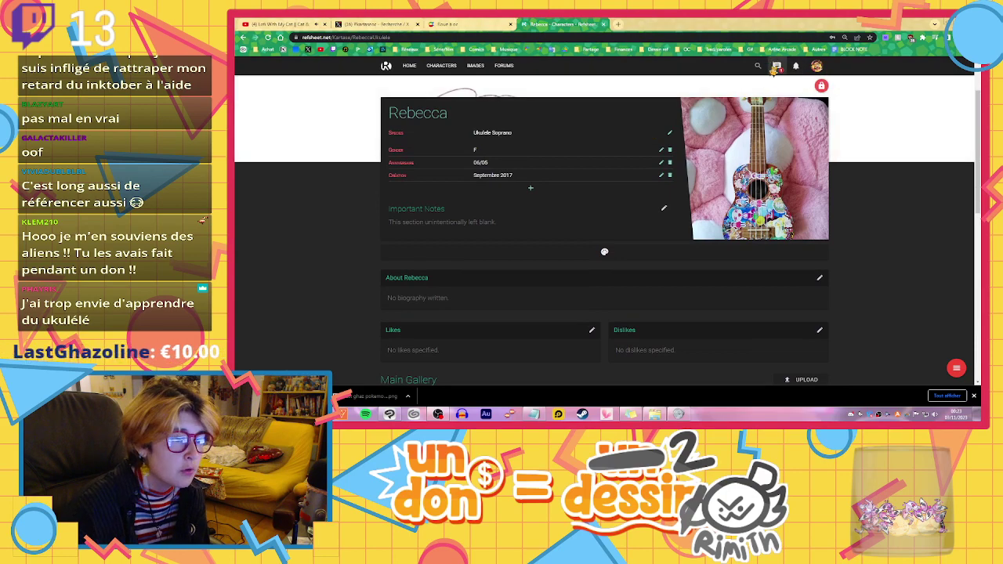
click(777, 68)
click(777, 67)
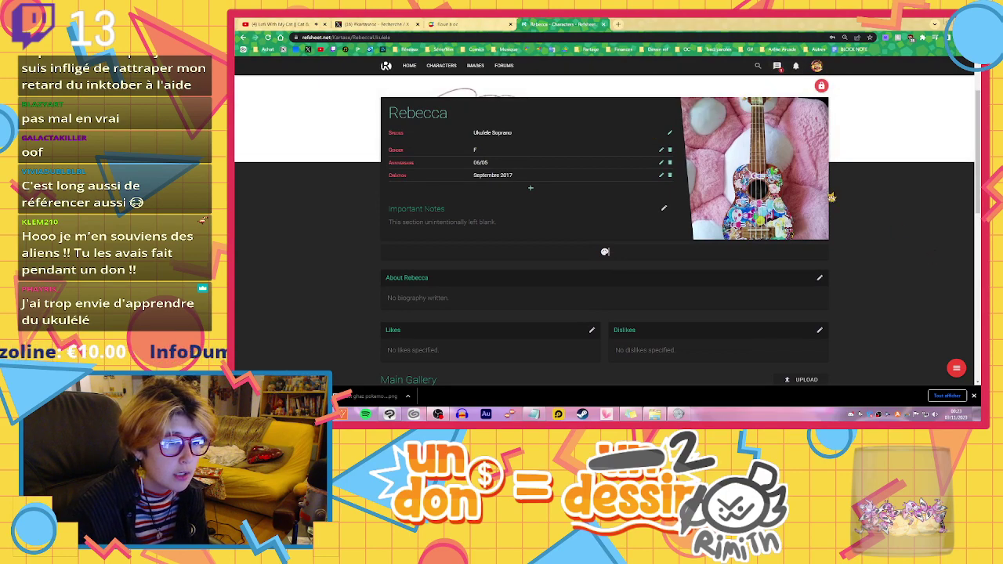
scroll(832, 198, down, 4)
scroll(730, 166, up, 6)
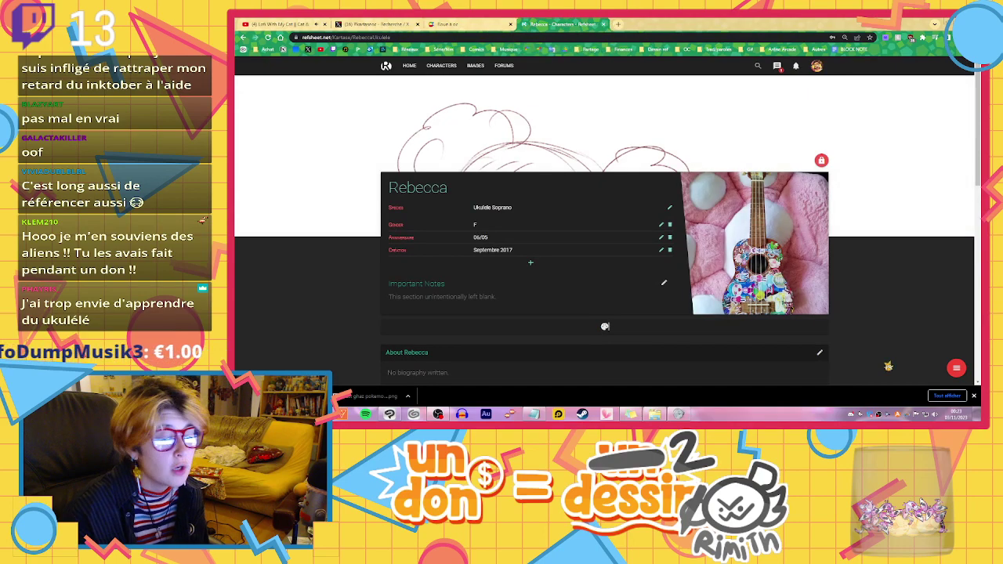
Enlarge Rebecca's ukulele photo once more, look over her gallery and return to the full character list
scroll(792, 253, down, 2)
scroll(792, 253, down, 5)
click(458, 208)
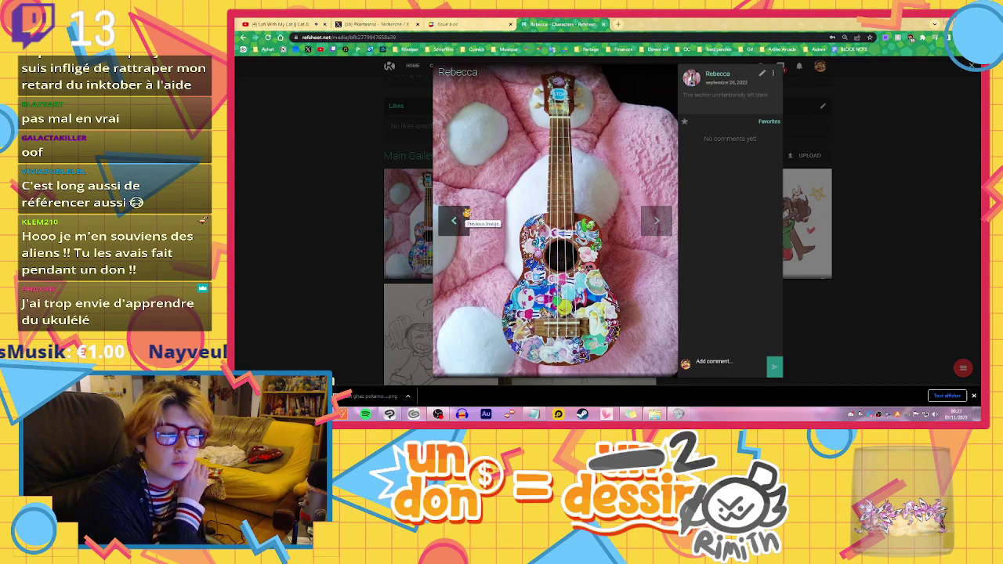
click(248, 193)
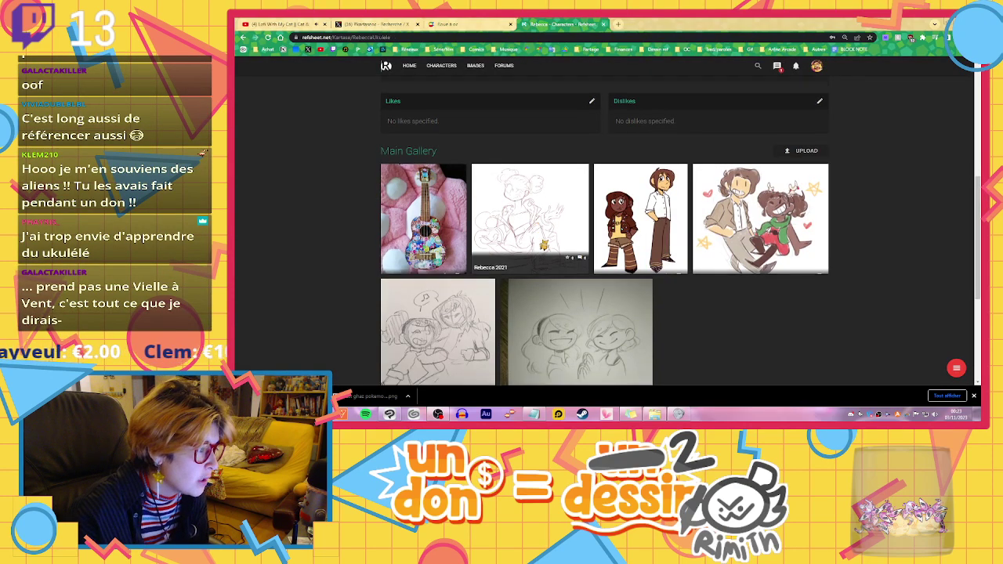
scroll(610, 265, down, 2)
scroll(611, 265, up, 4)
scroll(611, 265, up, 2)
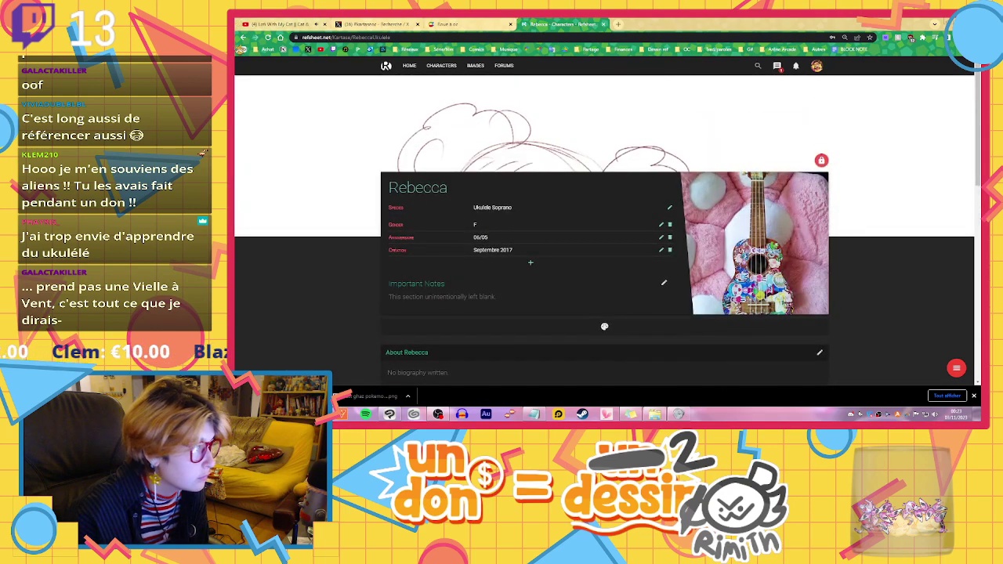
click(243, 36)
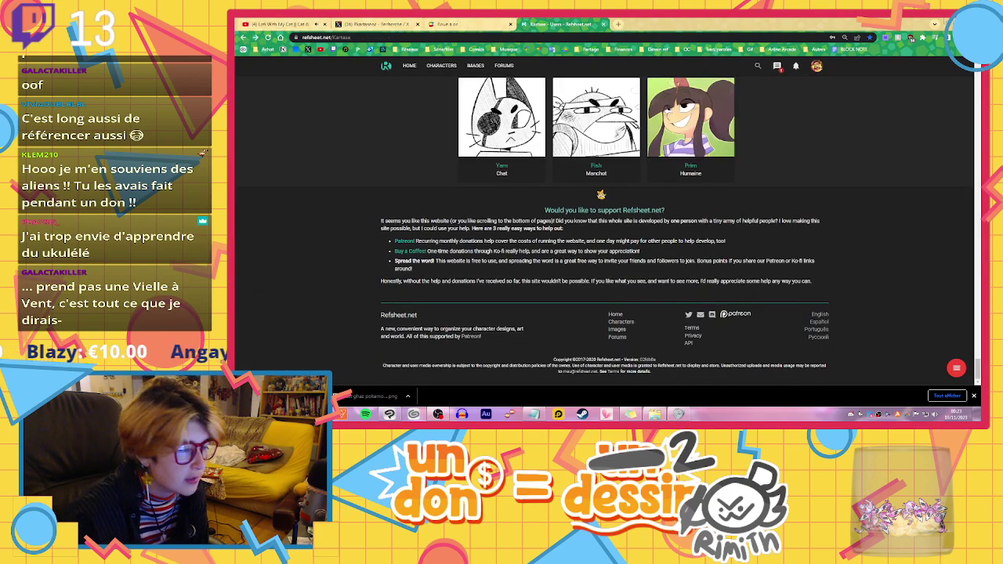
Browse the full character list from its last entries back up to the row containing Tokki
scroll(620, 252, up, 5)
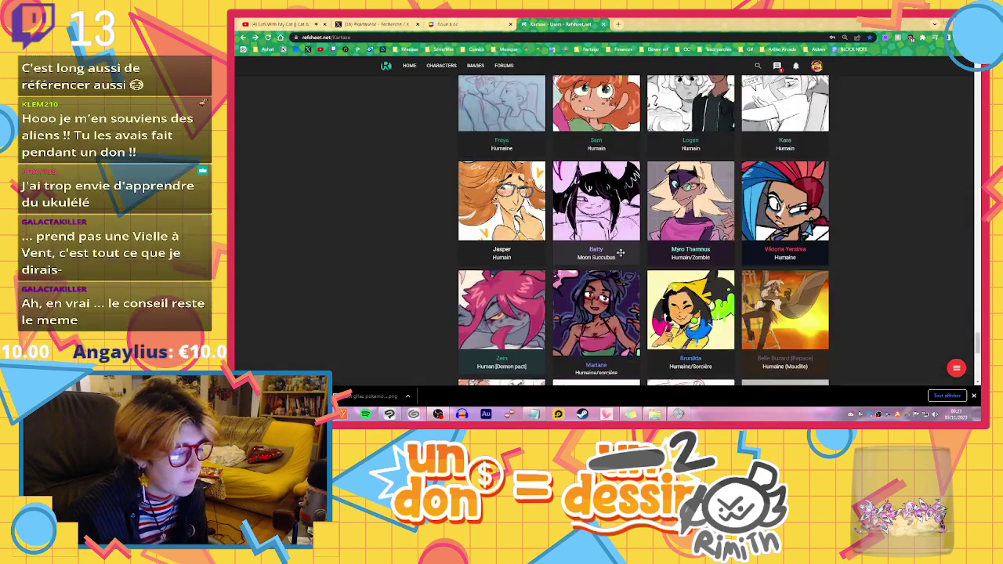
scroll(620, 252, up, 1)
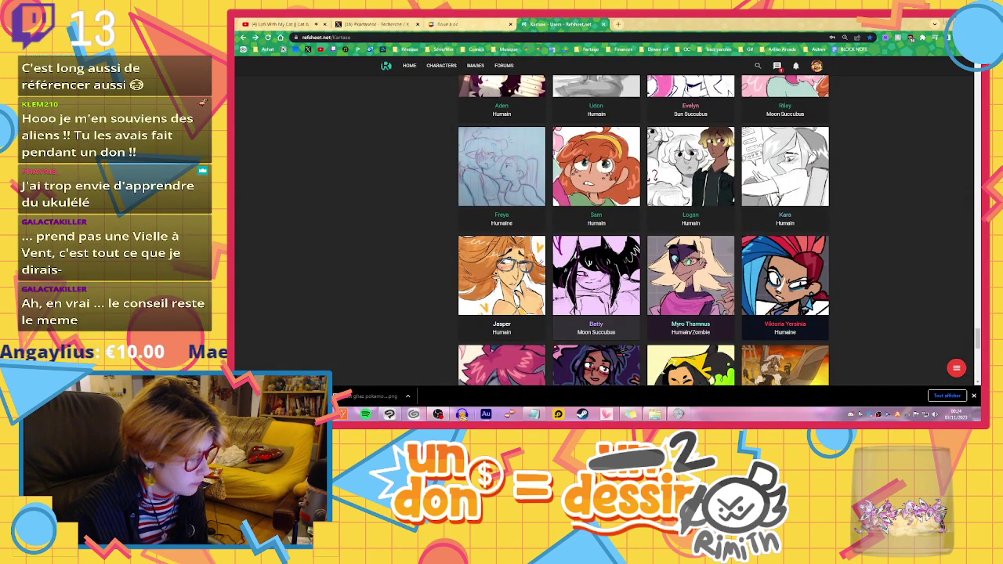
scroll(675, 161, up, 2)
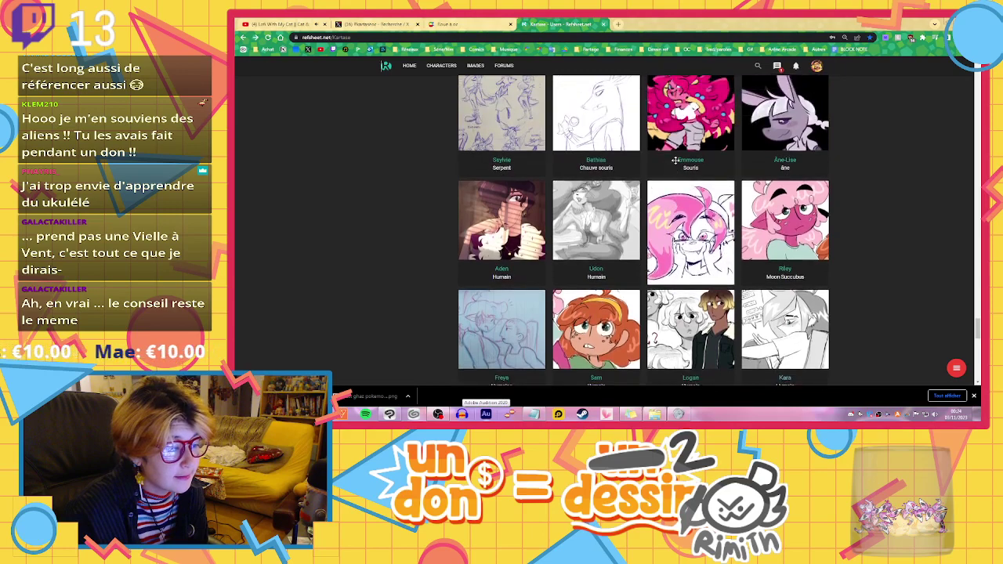
scroll(675, 161, up, 2)
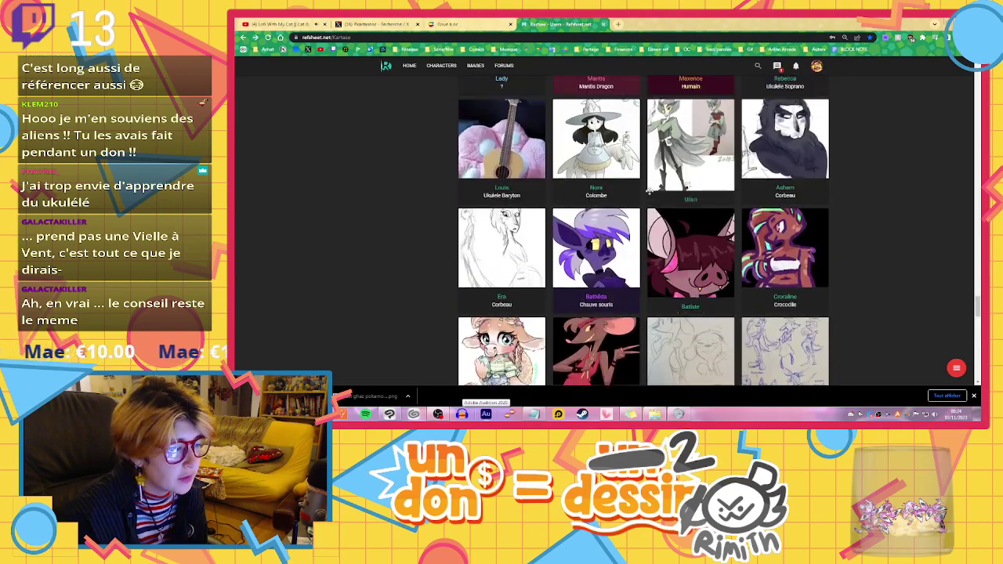
scroll(649, 190, up, 3)
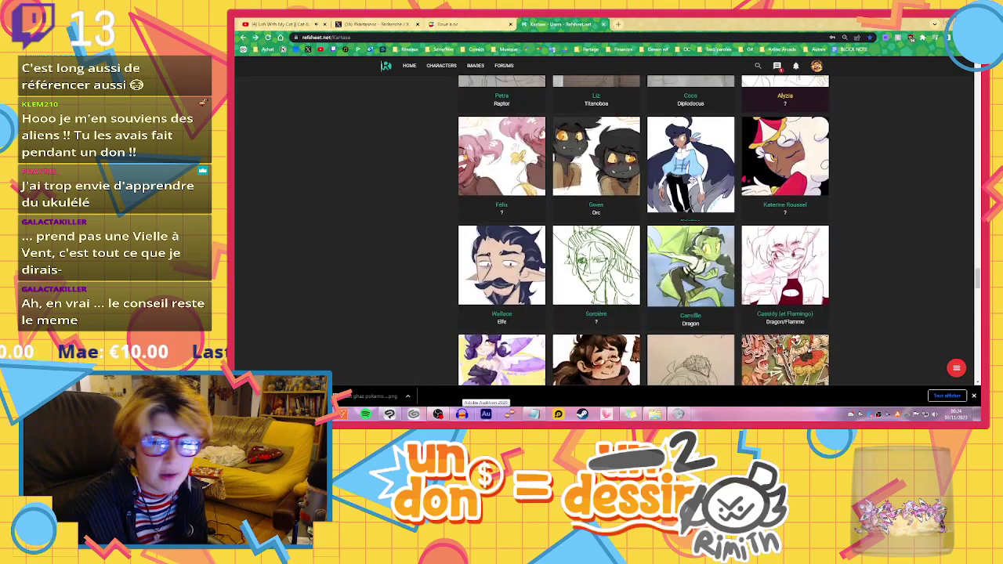
scroll(692, 180, up, 10)
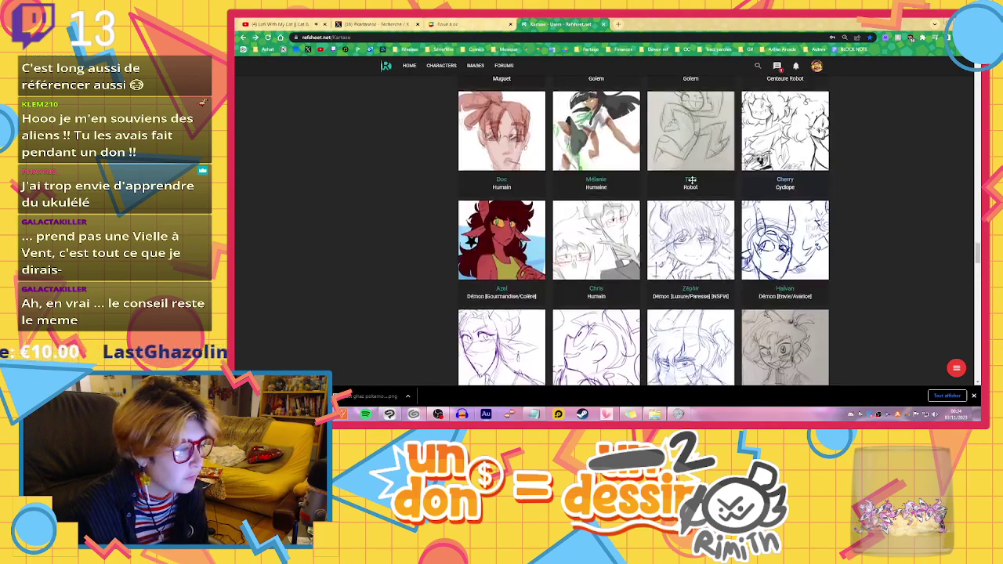
scroll(692, 179, up, 2)
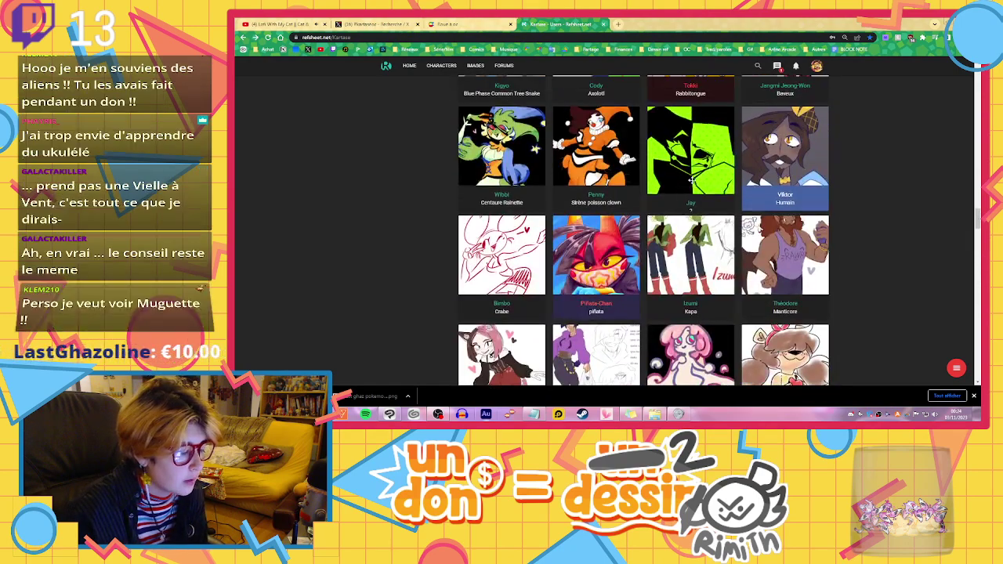
scroll(688, 187, down, 2)
scroll(682, 194, up, 3)
scroll(682, 193, up, 4)
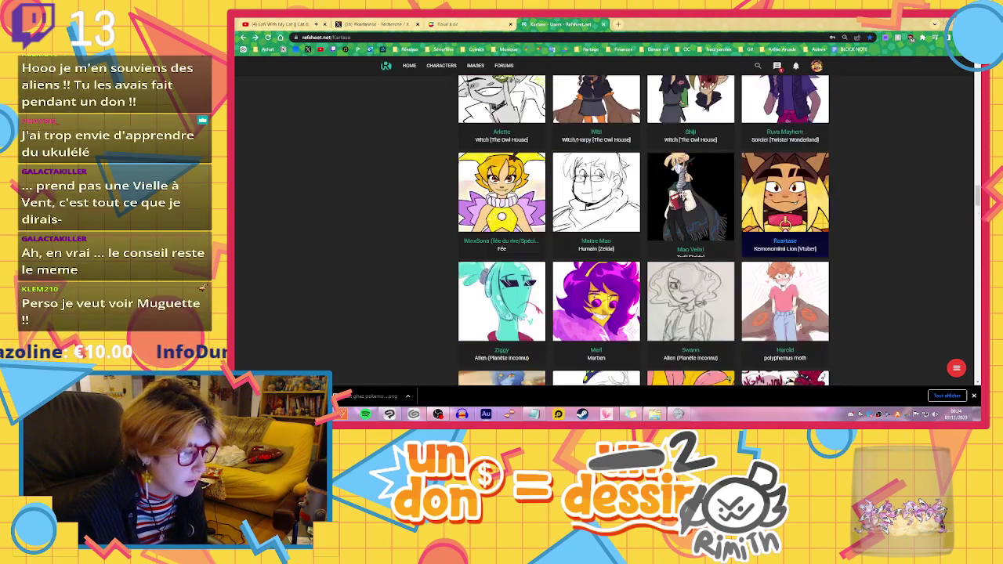
scroll(664, 253, down, 1)
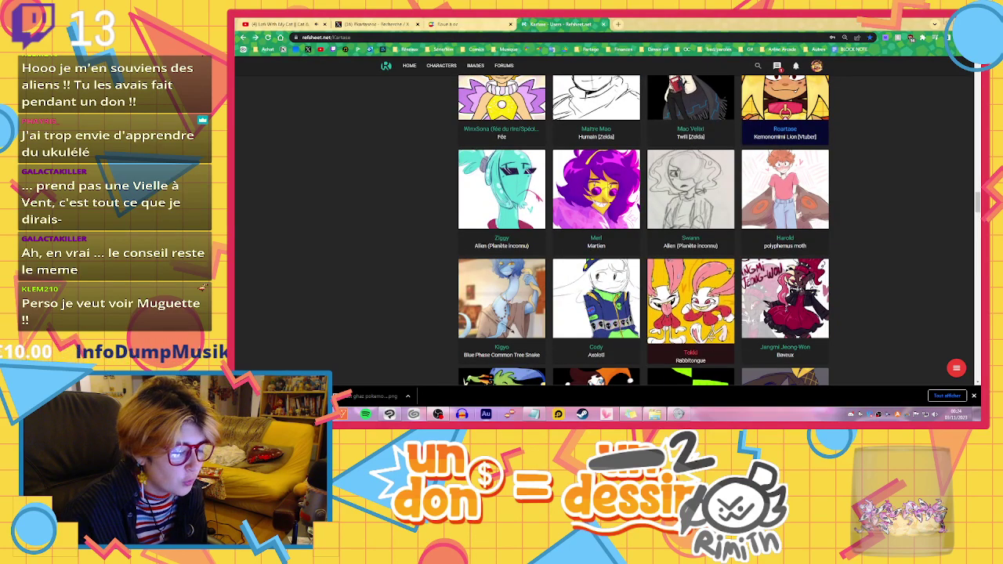
Open Tokki's character page and enlarge the sitting rabbit with hearts and the grinning finger-heart portrait from the Main Gallery
click(688, 296)
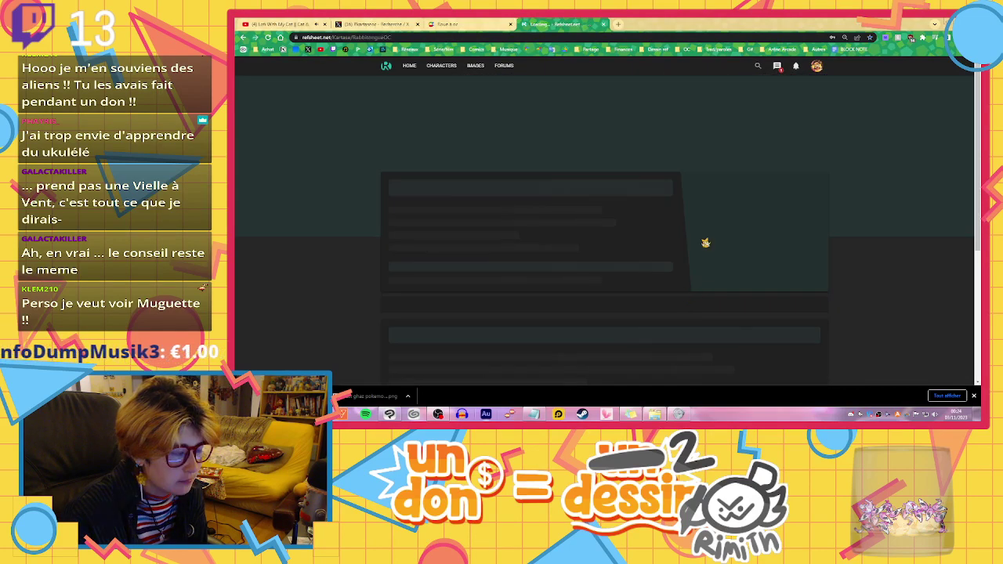
scroll(714, 241, down, 10)
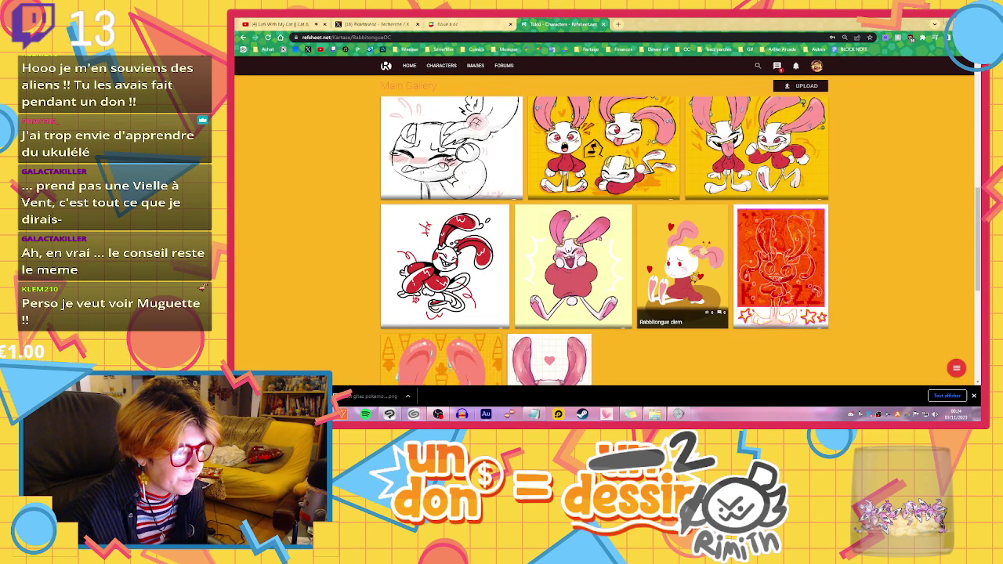
scroll(692, 235, down, 1)
click(691, 245)
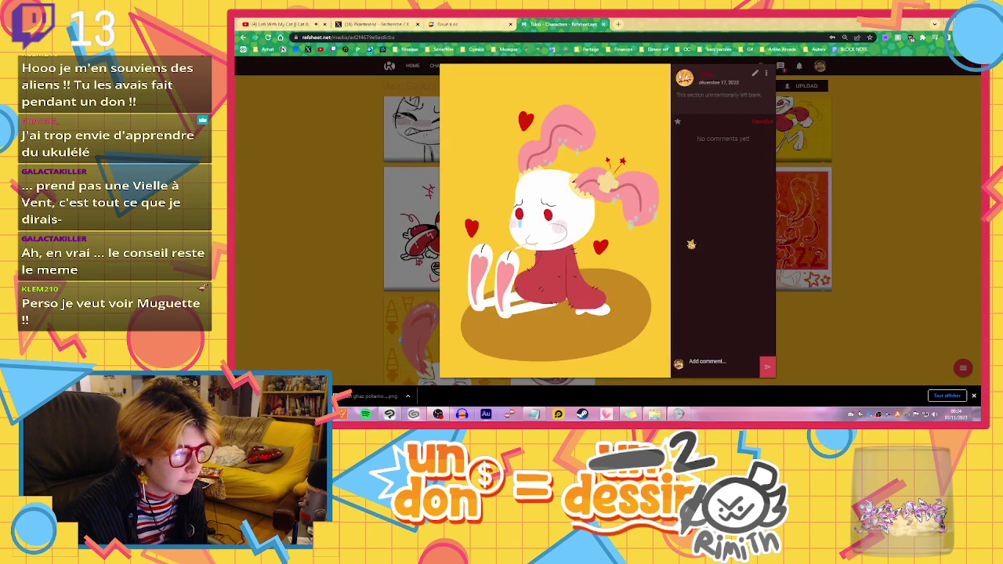
click(876, 255)
scroll(876, 256, down, 2)
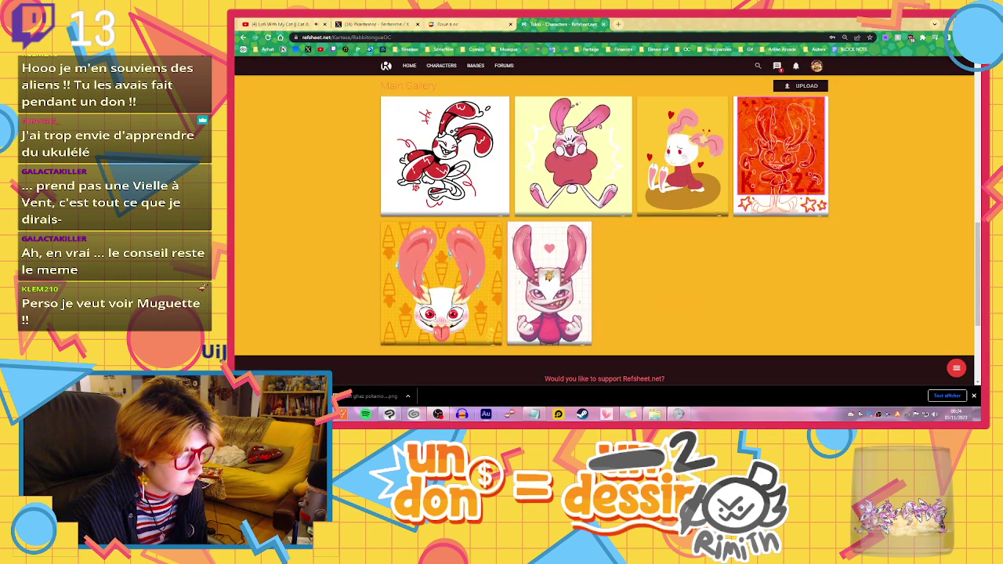
click(538, 279)
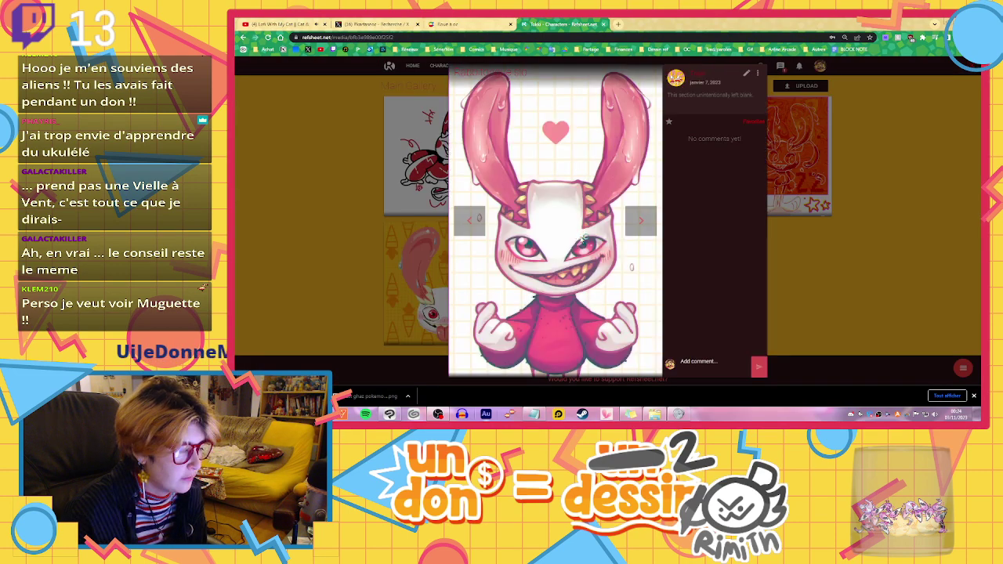
click(829, 279)
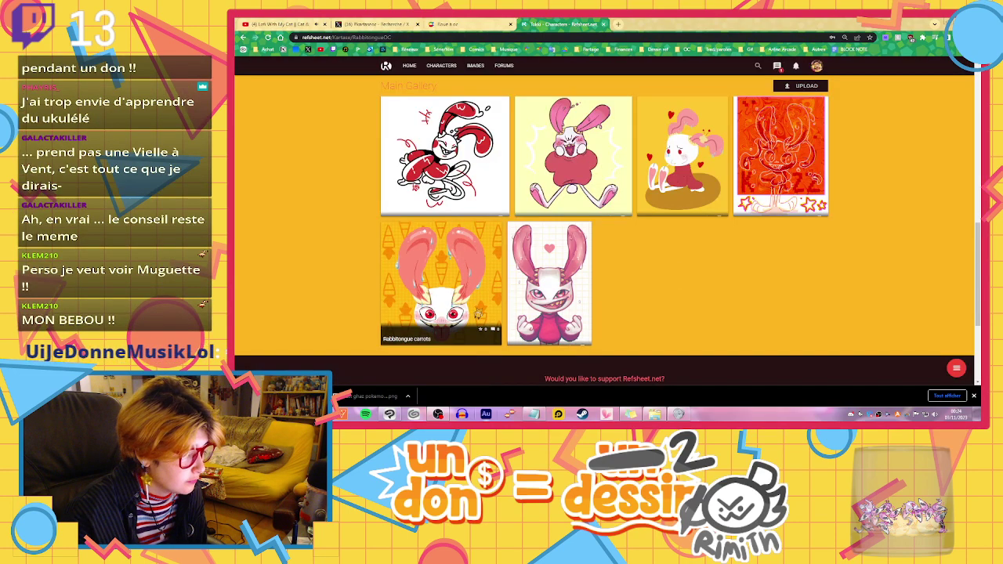
Enlarge the three-pose "Rabbitongue 2" drawing and the bitten-ear sketch in Tokki's Main Gallery
scroll(479, 313, up, 2)
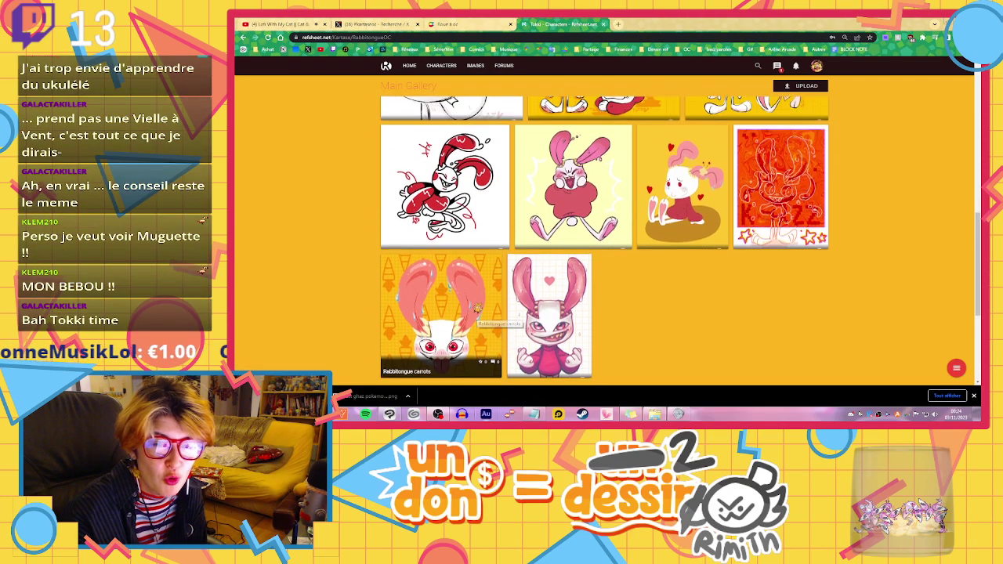
scroll(478, 302, up, 3)
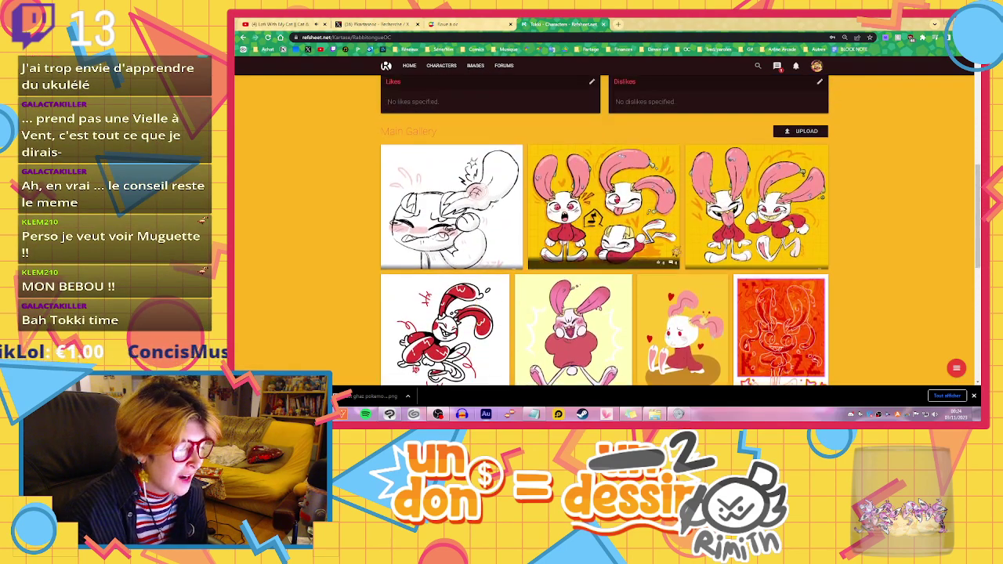
click(622, 219)
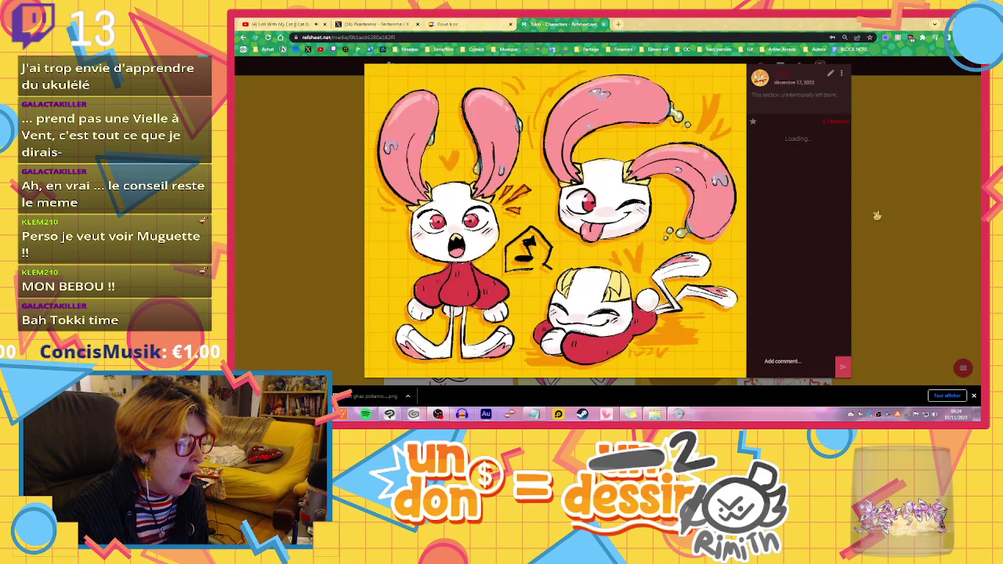
click(877, 217)
click(461, 178)
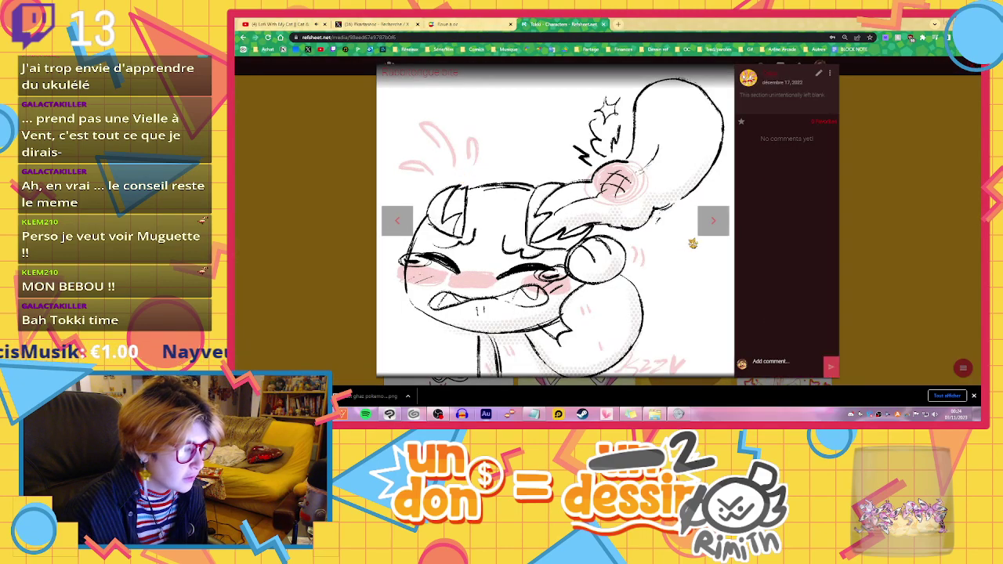
click(839, 239)
click(645, 197)
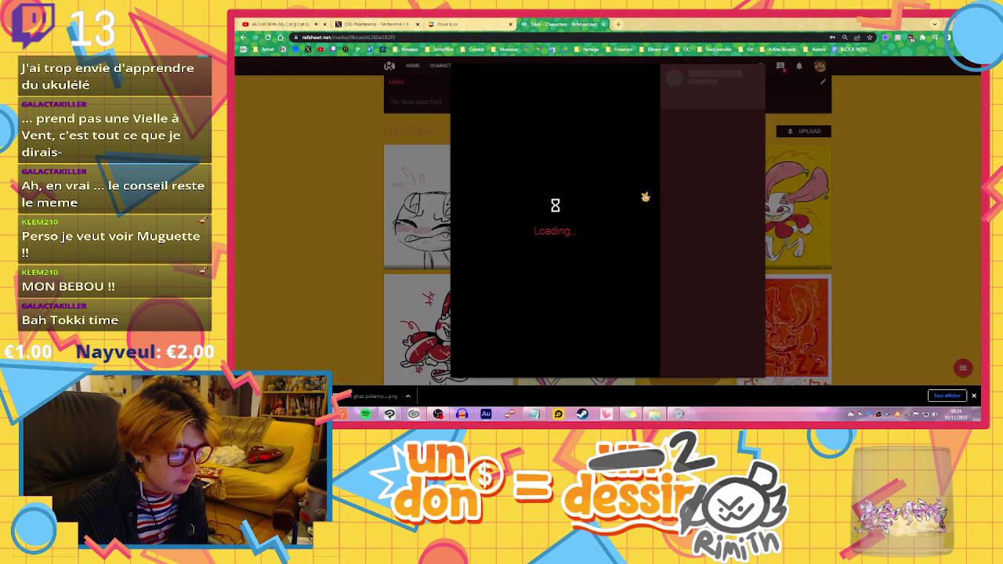
click(903, 240)
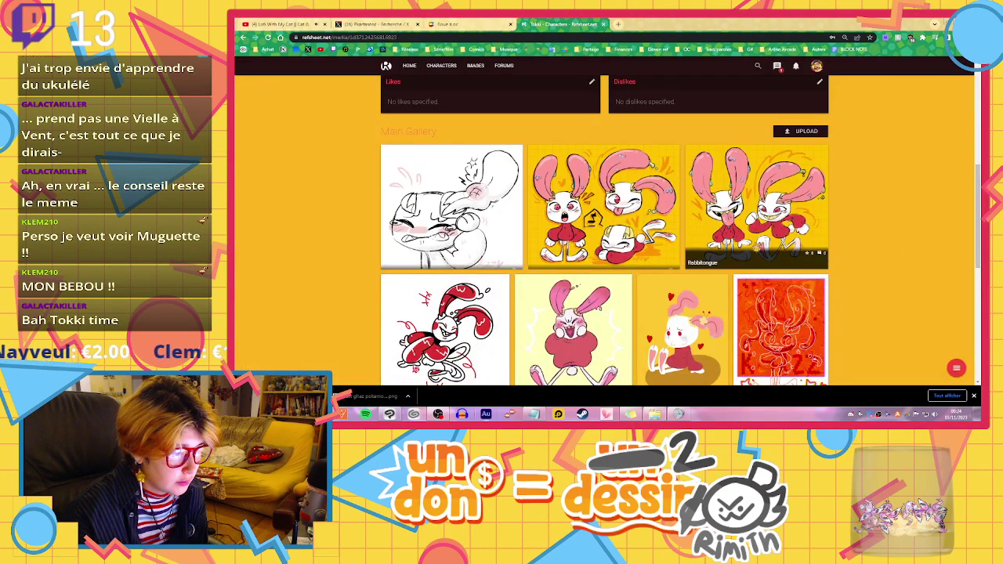
View Tokki's two-pose "Rabbitongue" drawing, the red-and-white leaping rabbit and the laughing rabbit on pale yellow enlarged
click(758, 245)
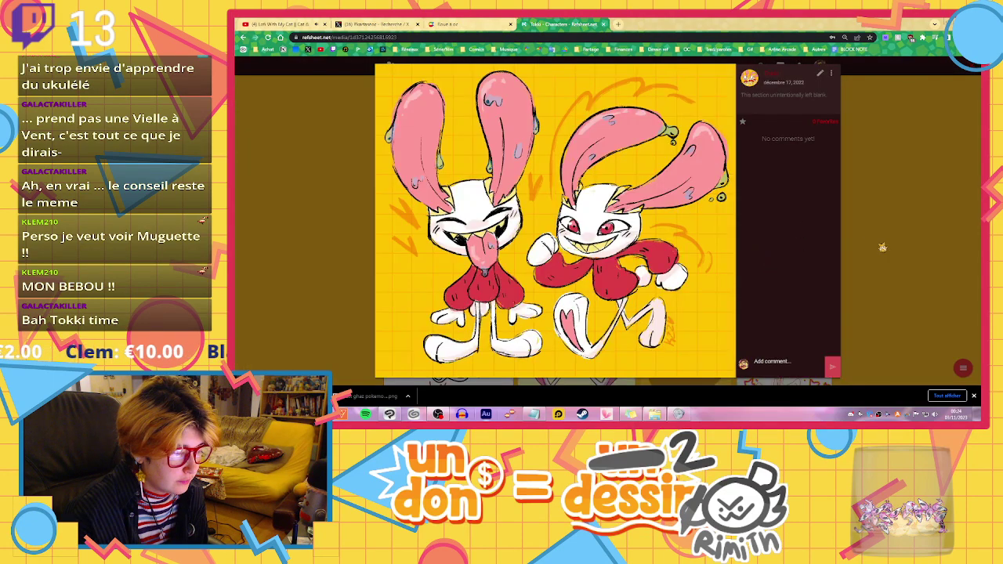
click(904, 241)
click(459, 240)
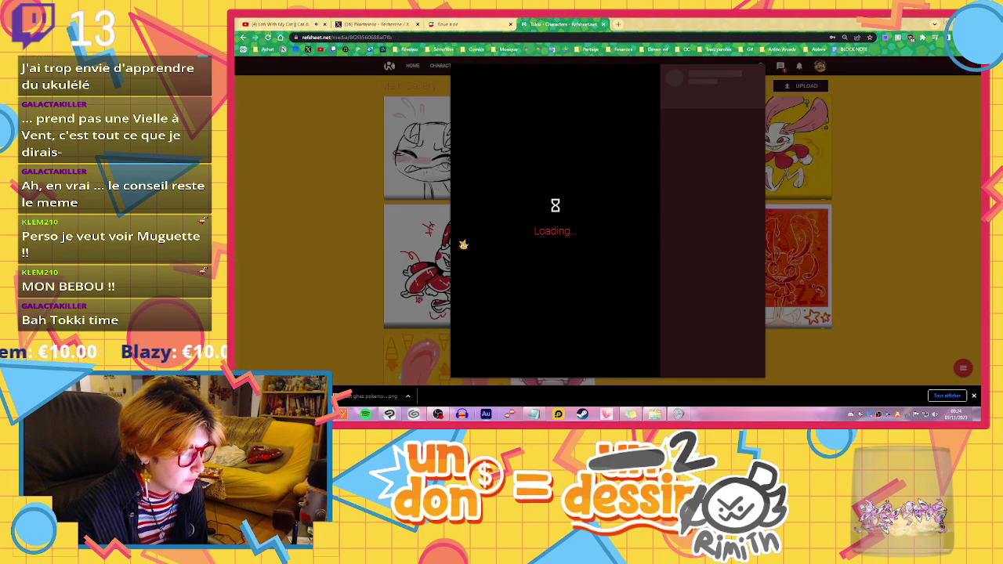
click(331, 242)
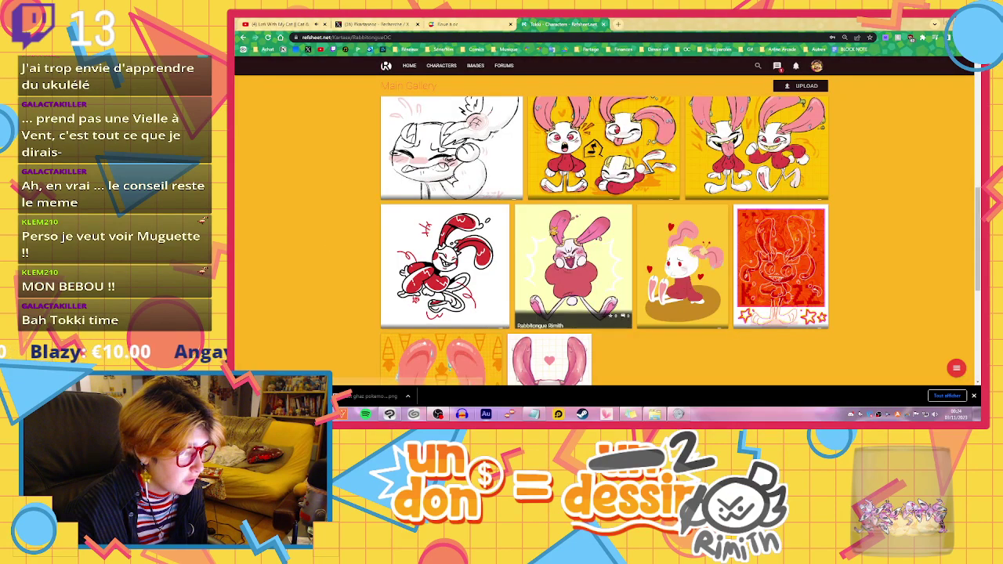
scroll(581, 215, down, 1)
click(583, 208)
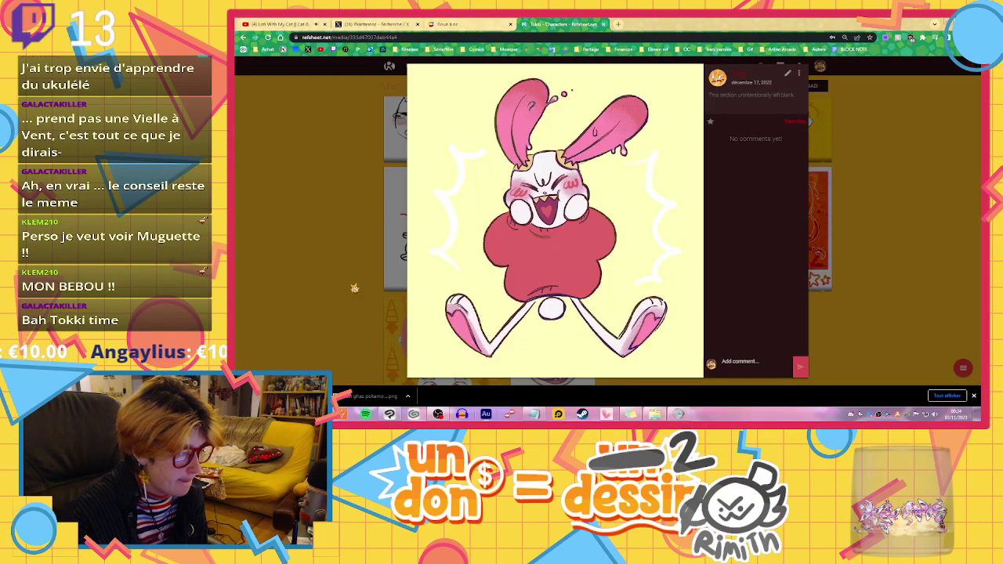
click(933, 265)
Look over the rest of Tokki's gallery and profile sections, and enlarge the "Rabbitongue carrots" drawing
scroll(716, 282, down, 2)
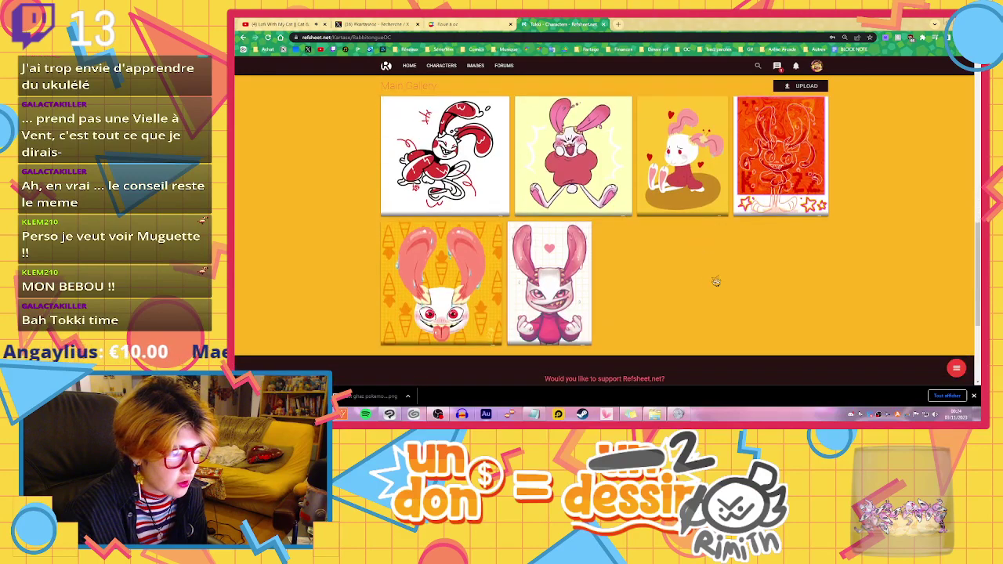
scroll(683, 284, down, 1)
scroll(650, 286, up, 6)
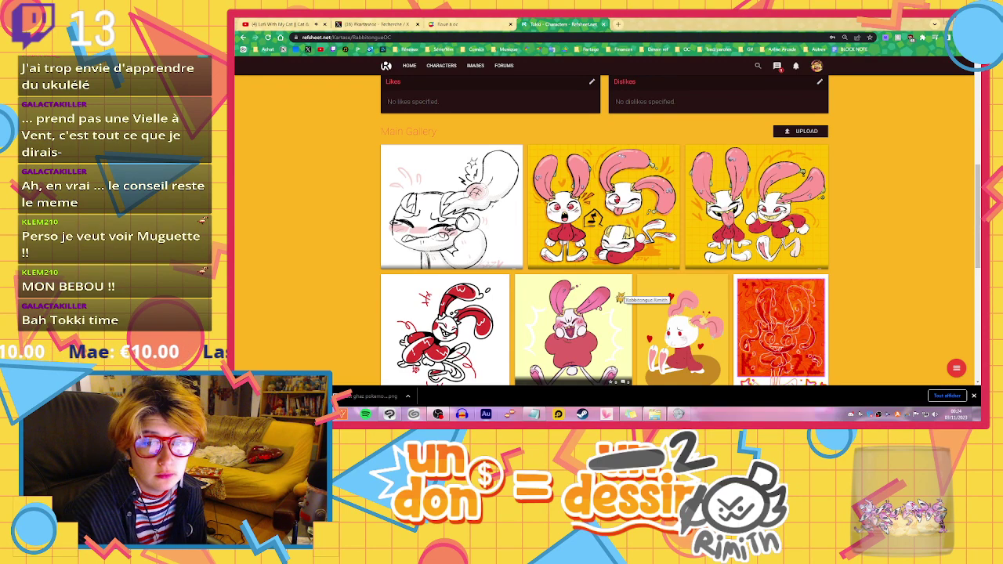
scroll(619, 296, up, 2)
scroll(620, 302, down, 1)
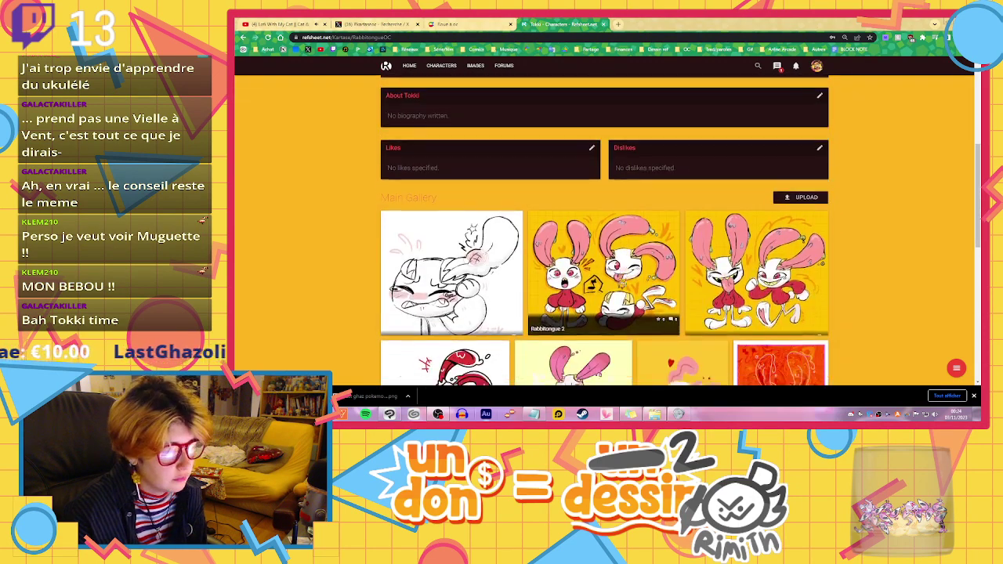
scroll(620, 301, down, 3)
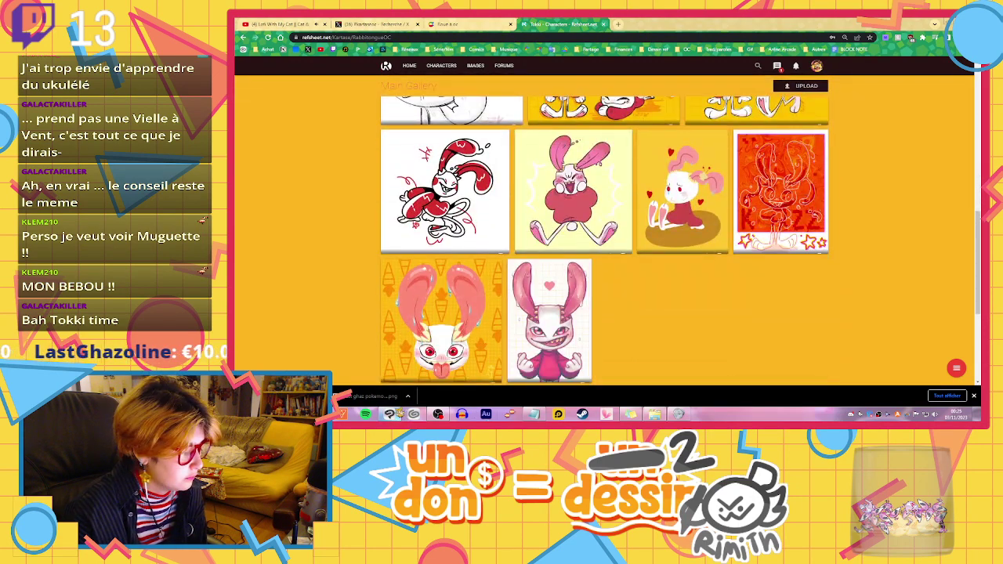
scroll(586, 310, down, 1)
scroll(587, 310, up, 1)
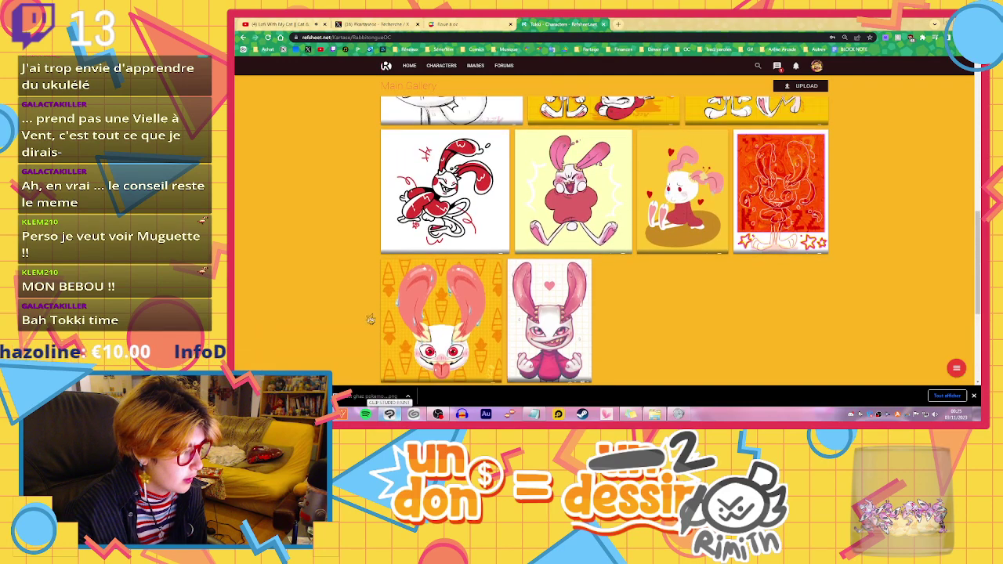
click(477, 292)
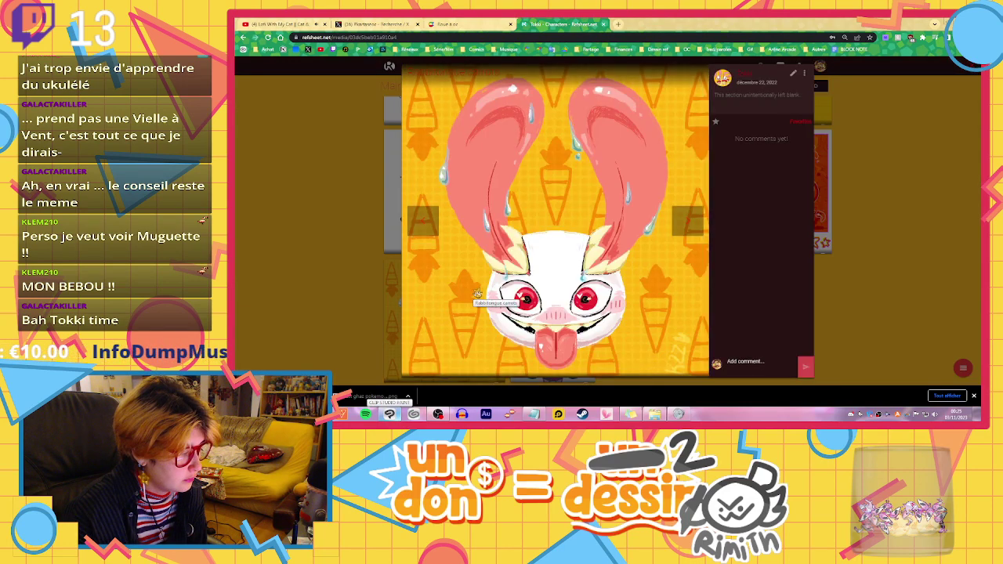
click(373, 318)
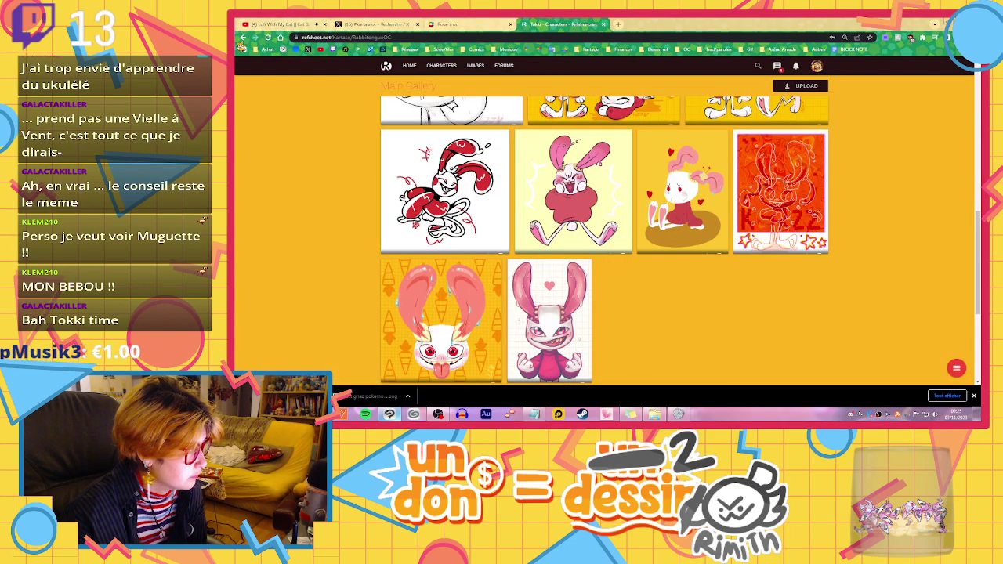
Return to the full character list and browse up to the row with Muguettes
click(243, 36)
click(243, 38)
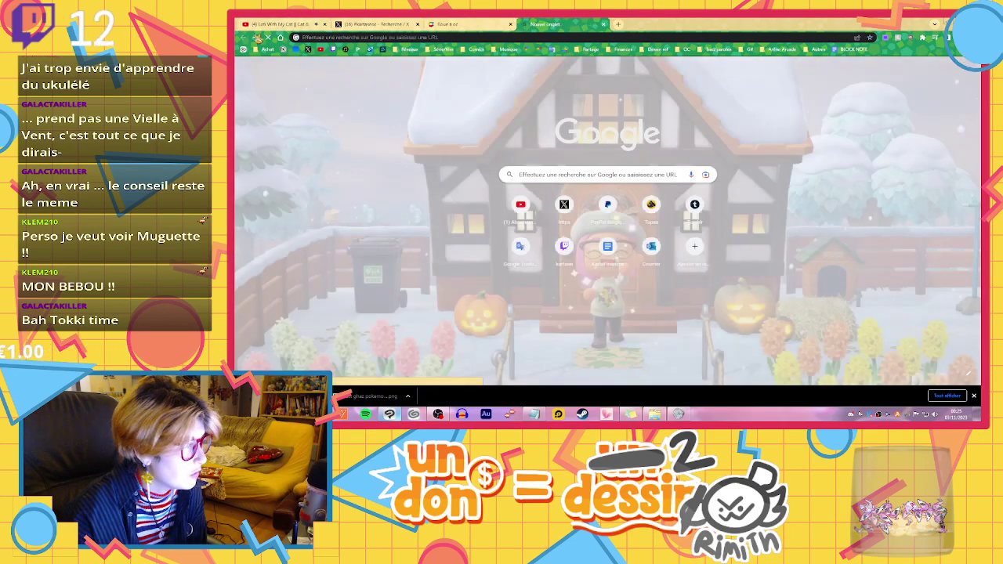
click(255, 37)
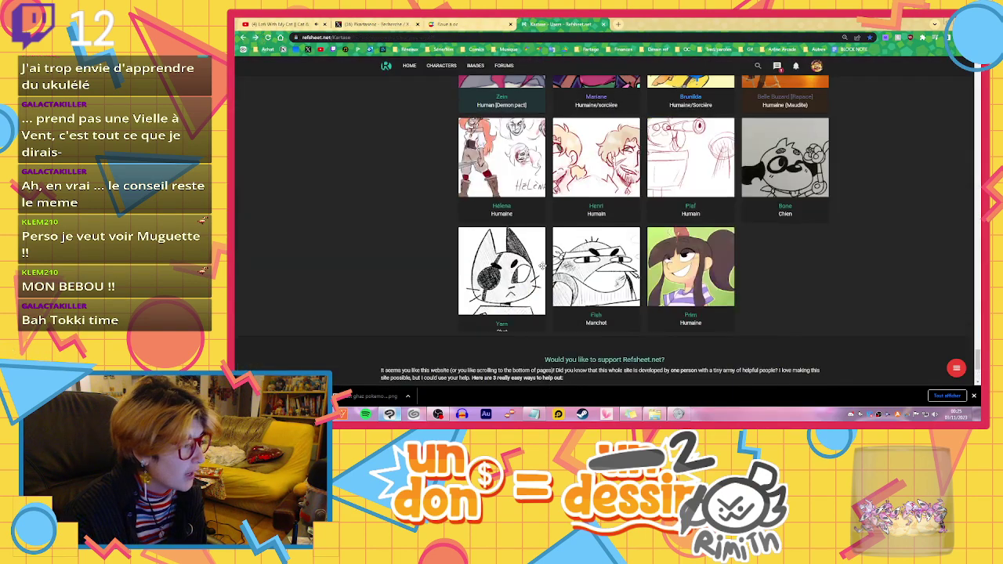
scroll(549, 262, up, 5)
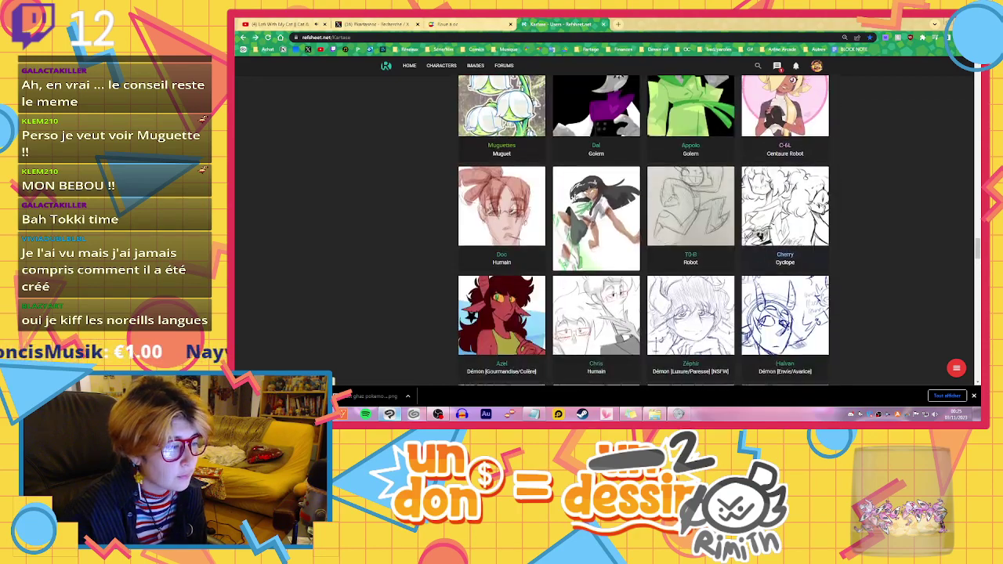
Open Penny's page from the character list and view the orange clown drawing in the Main Gallery enlarged
scroll(575, 198, up, 5)
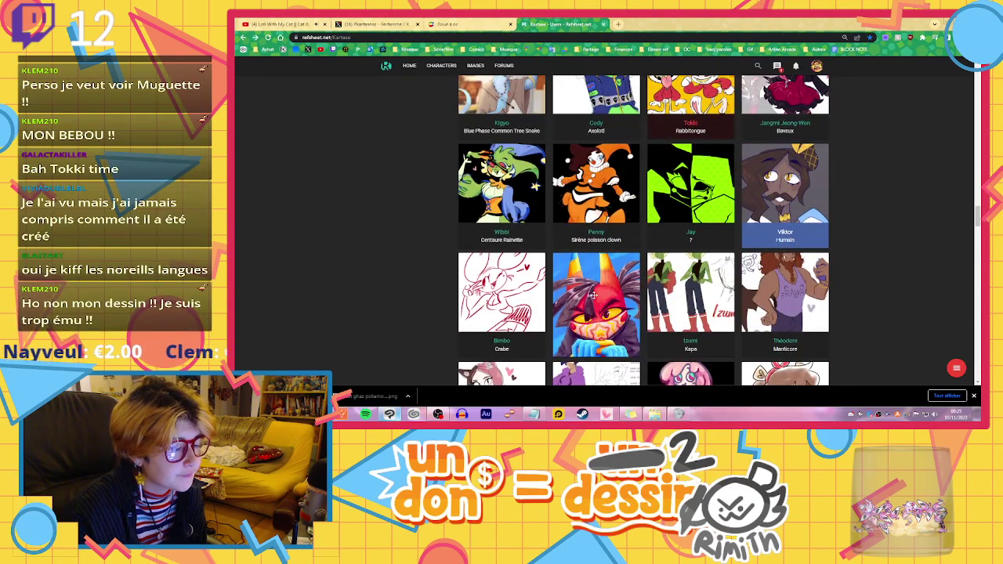
click(616, 226)
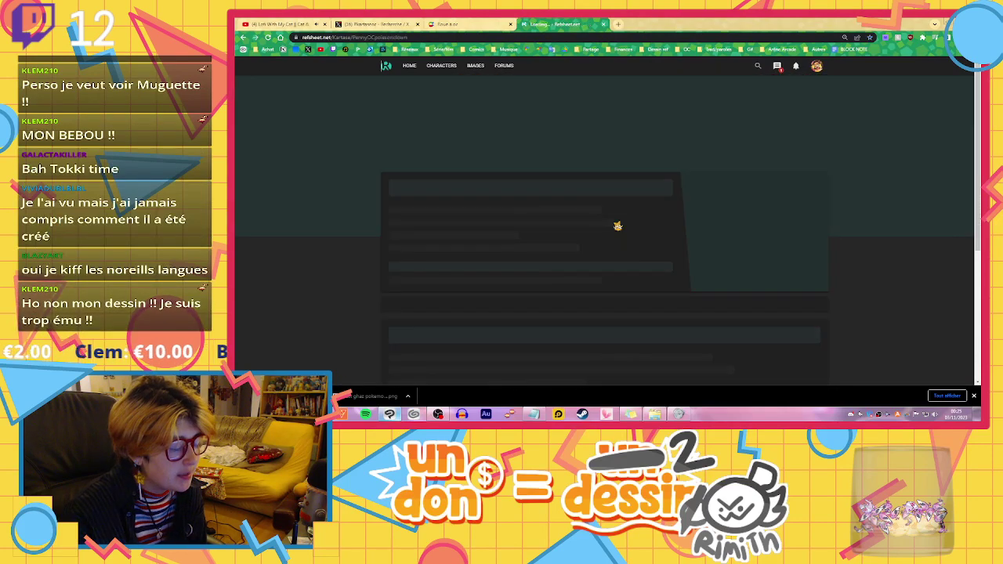
scroll(731, 195, down, 2)
scroll(732, 195, down, 2)
click(430, 227)
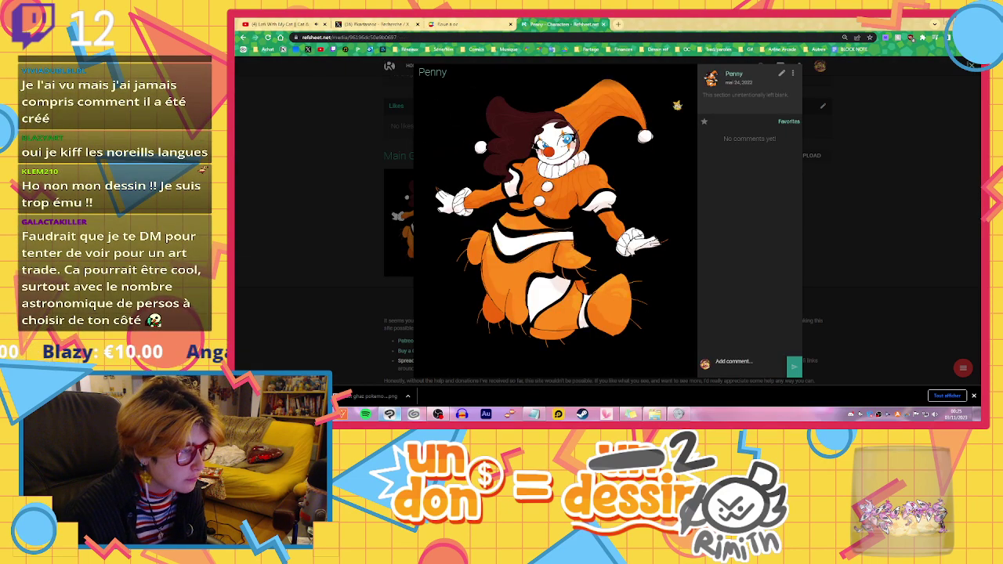
click(379, 184)
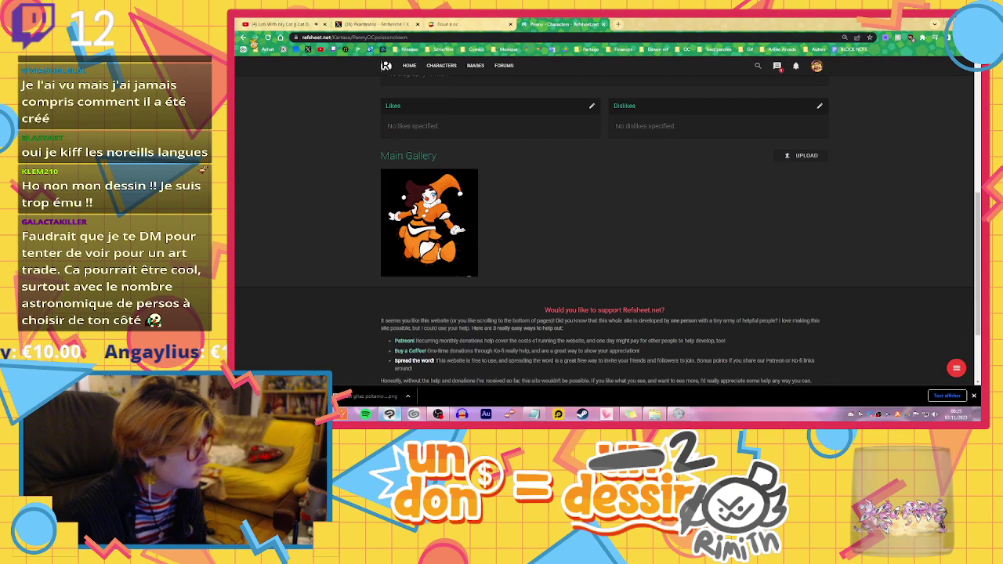
Return to the character list, open Jangmi Jeong-Won's page and view the full-body drawing in the Main Gallery enlarged
click(244, 37)
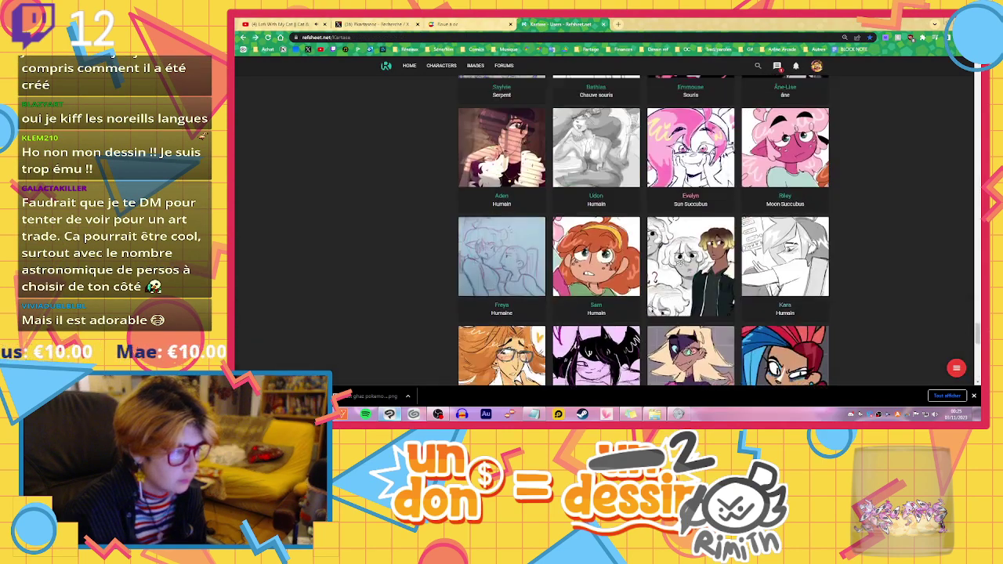
scroll(668, 239, up, 15)
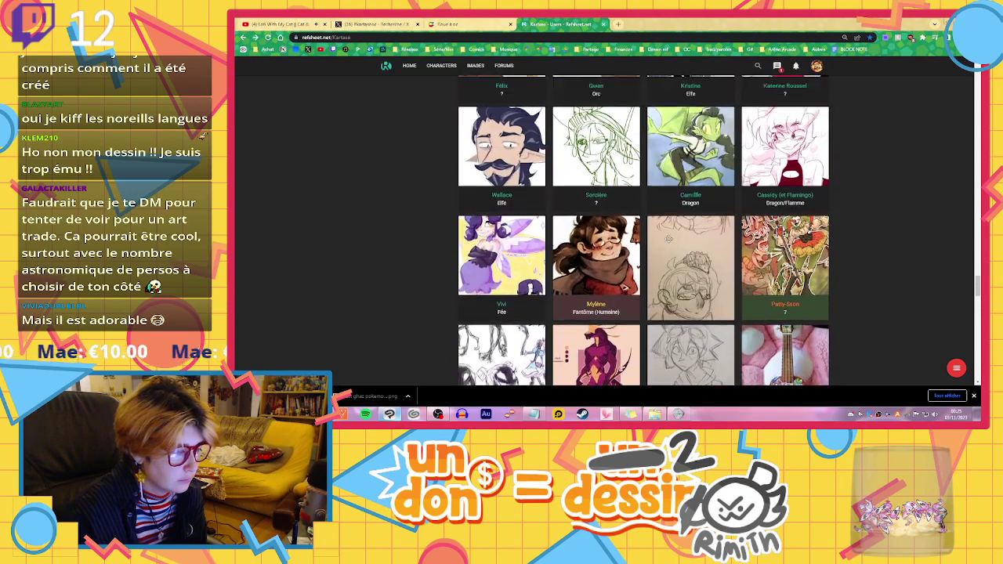
scroll(669, 238, up, 15)
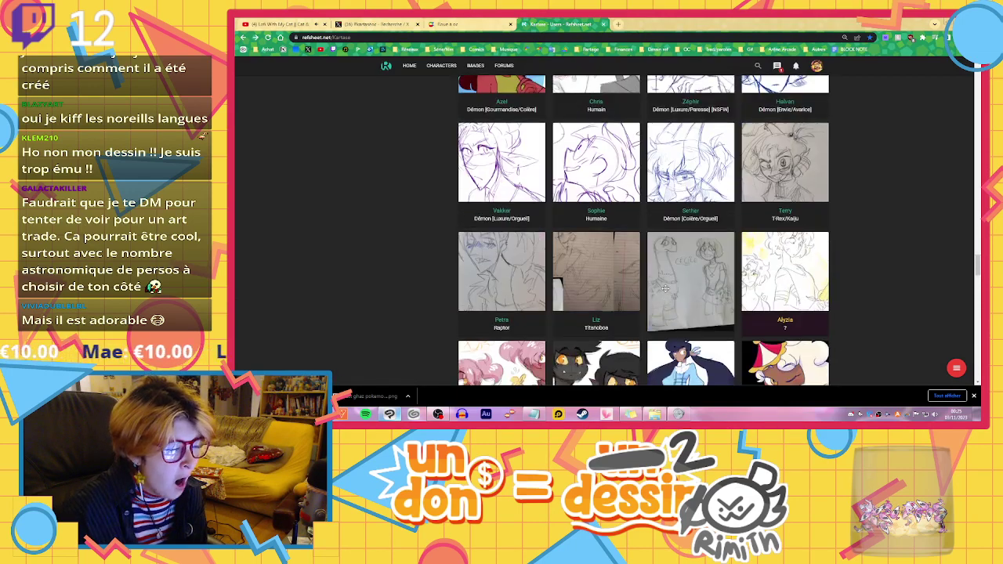
scroll(665, 288, up, 15)
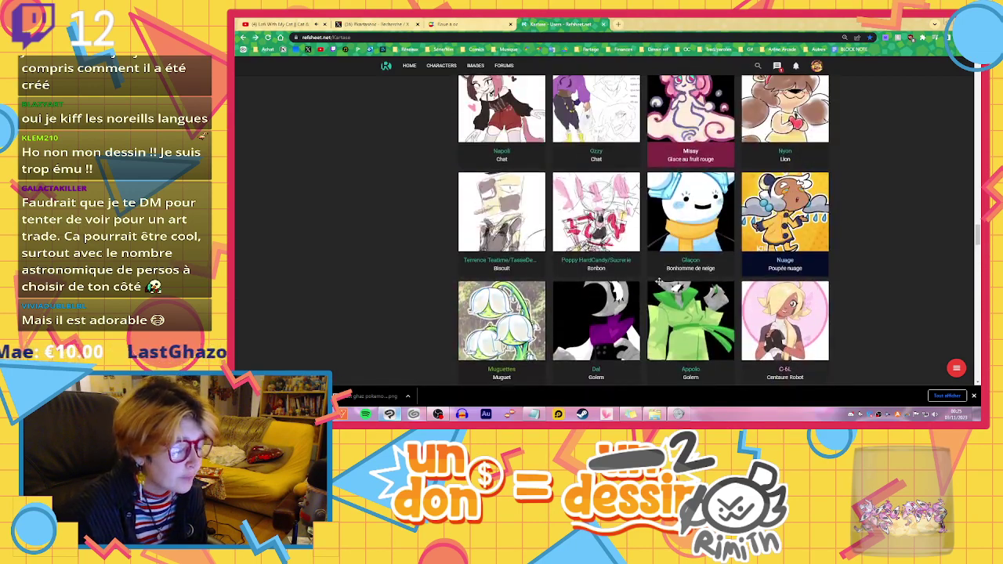
scroll(662, 284, up, 10)
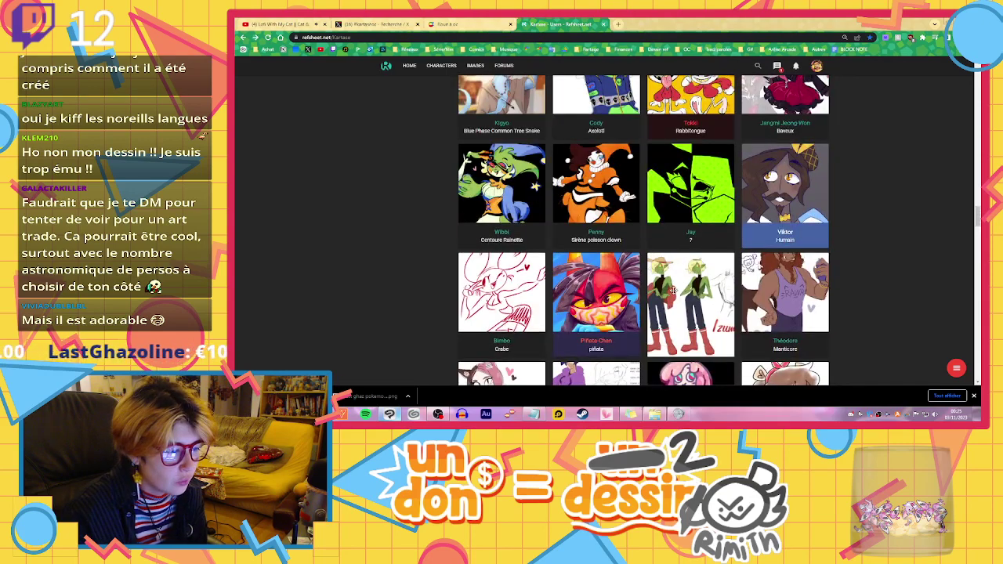
scroll(674, 290, up, 2)
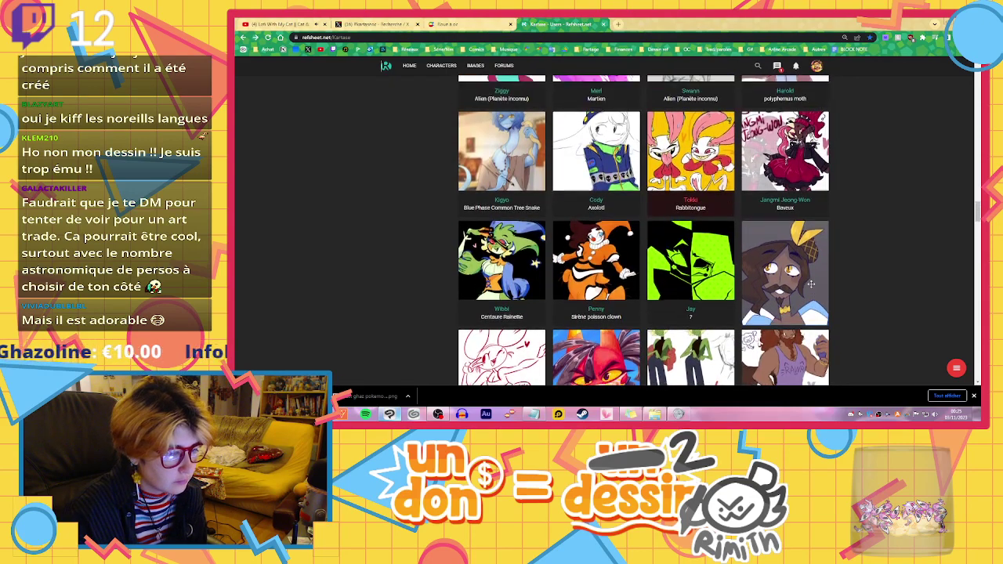
click(752, 220)
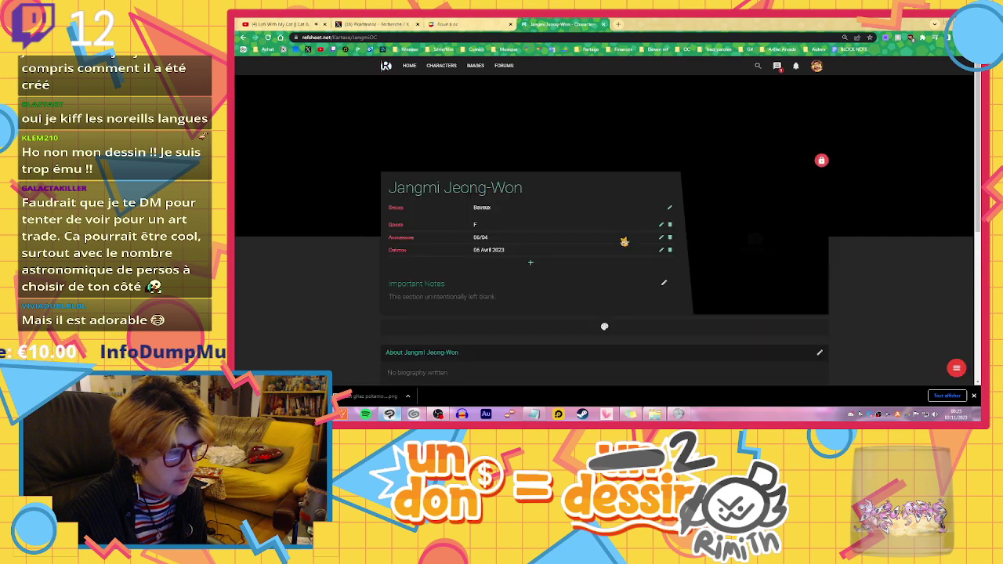
scroll(627, 239, down, 4)
click(422, 271)
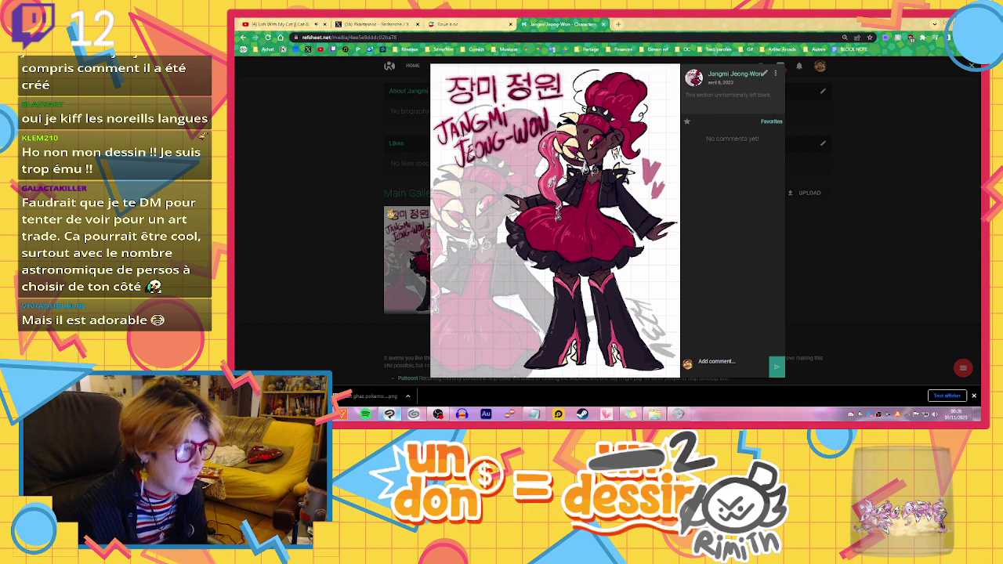
click(321, 241)
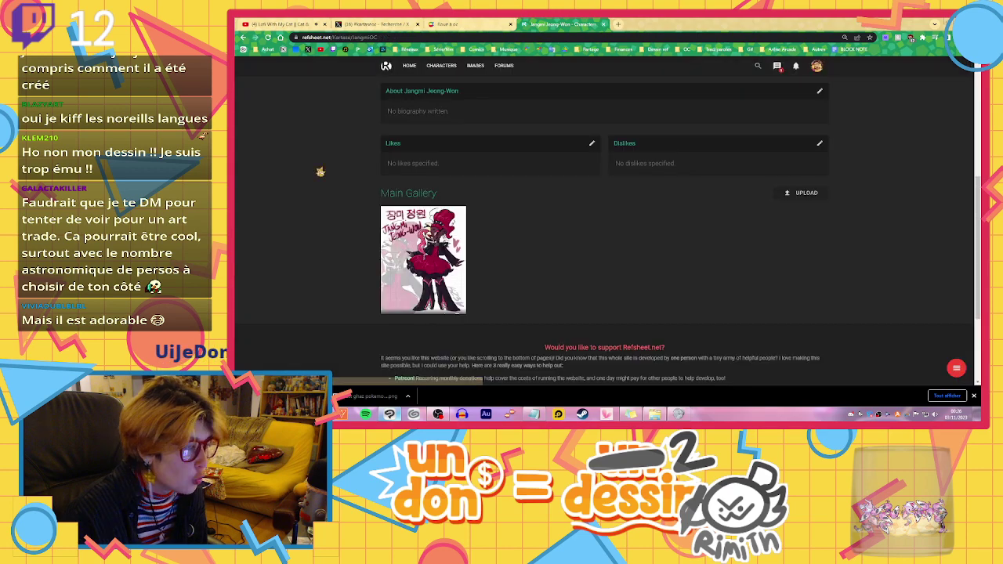
Return to the full character list and browse down through the rows as far as the one with Patty-Sson
click(243, 37)
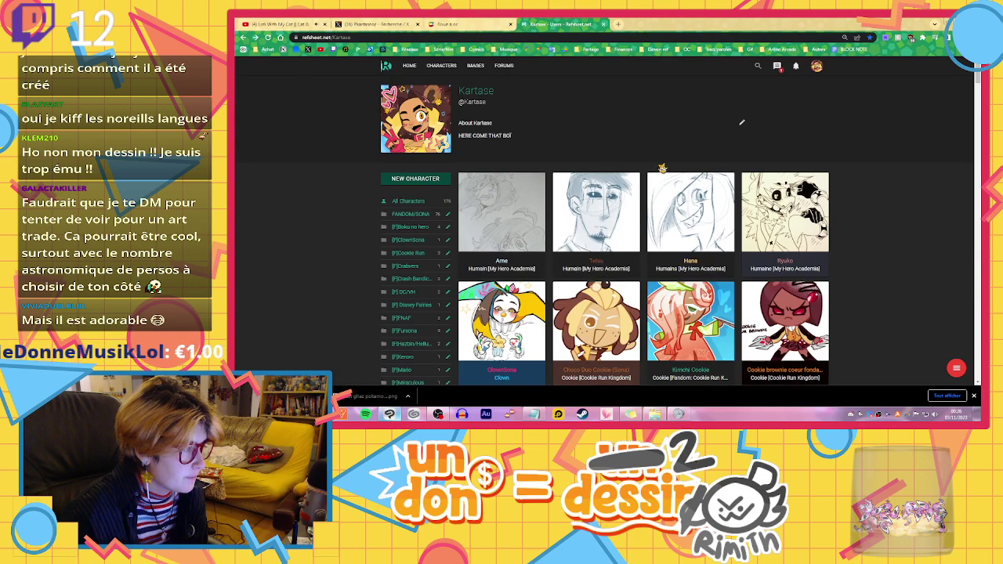
scroll(651, 157, down, 10)
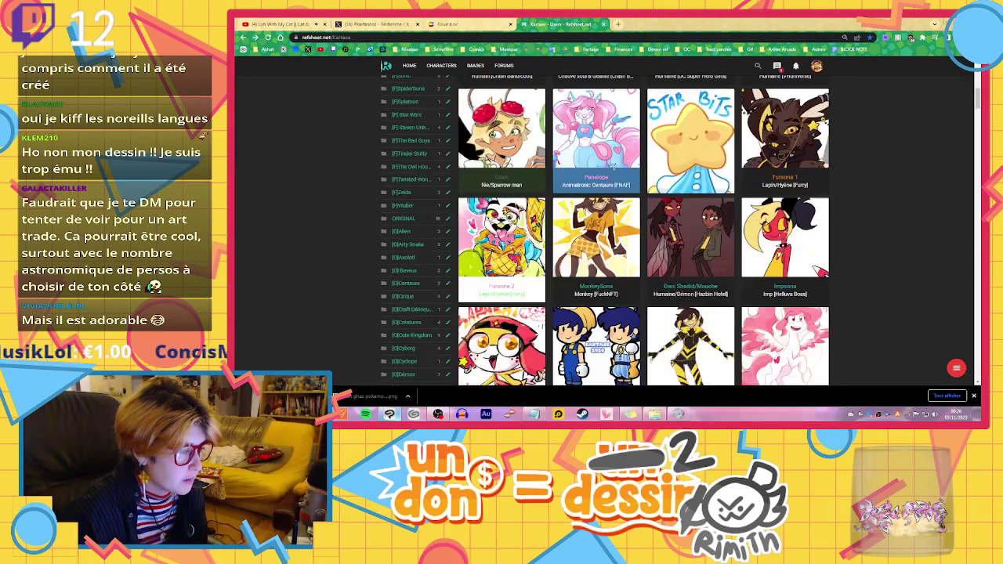
scroll(613, 165, down, 2)
scroll(631, 188, down, 6)
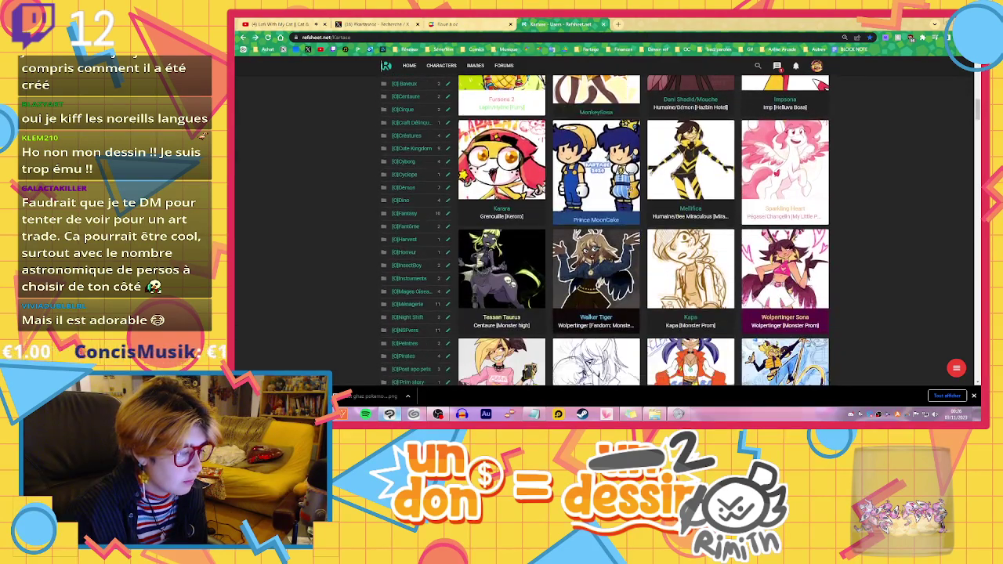
scroll(635, 186, down, 15)
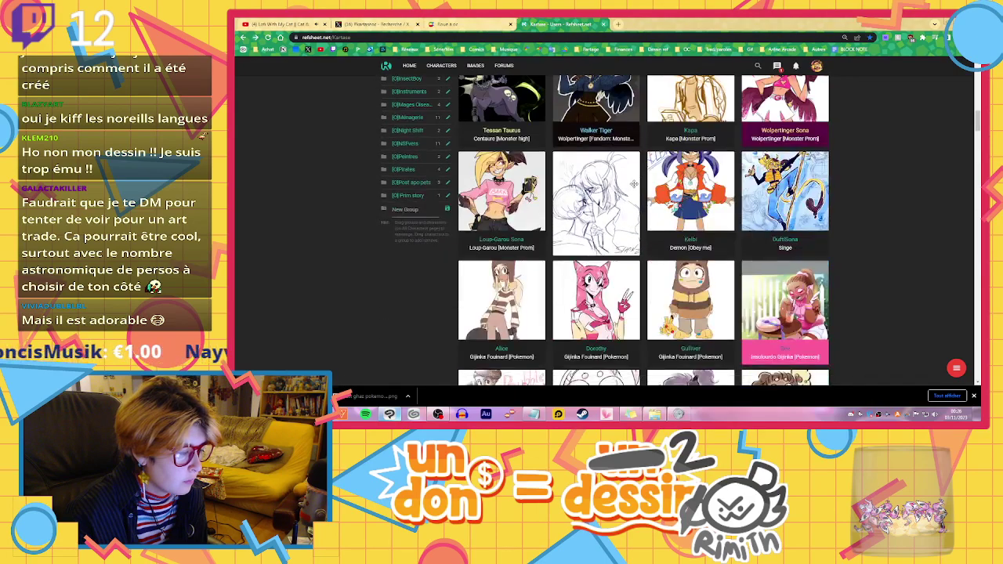
scroll(663, 205, down, 15)
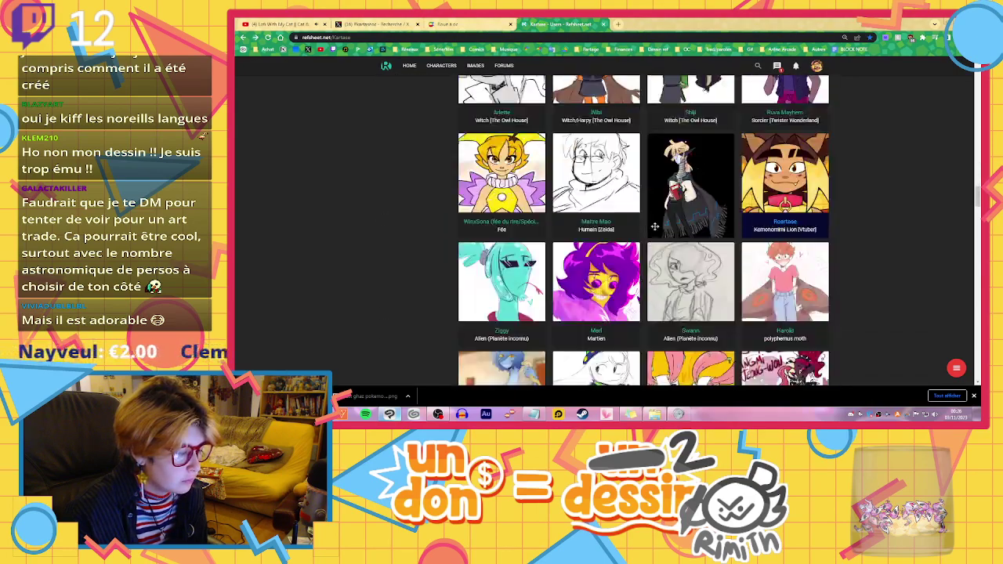
scroll(654, 226, down, 2)
scroll(655, 223, up, 3)
scroll(655, 216, down, 4)
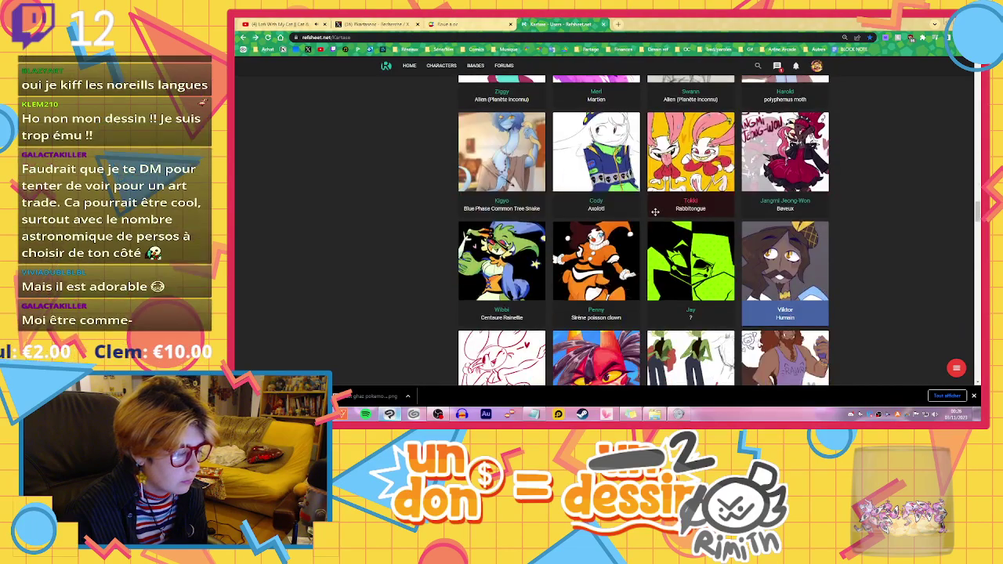
scroll(655, 216, down, 10)
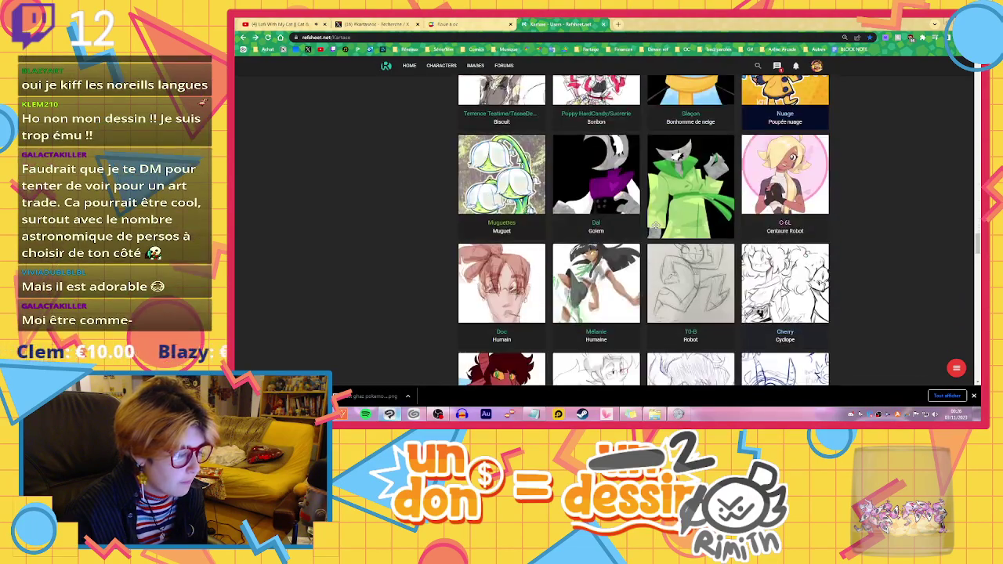
scroll(656, 227, down, 10)
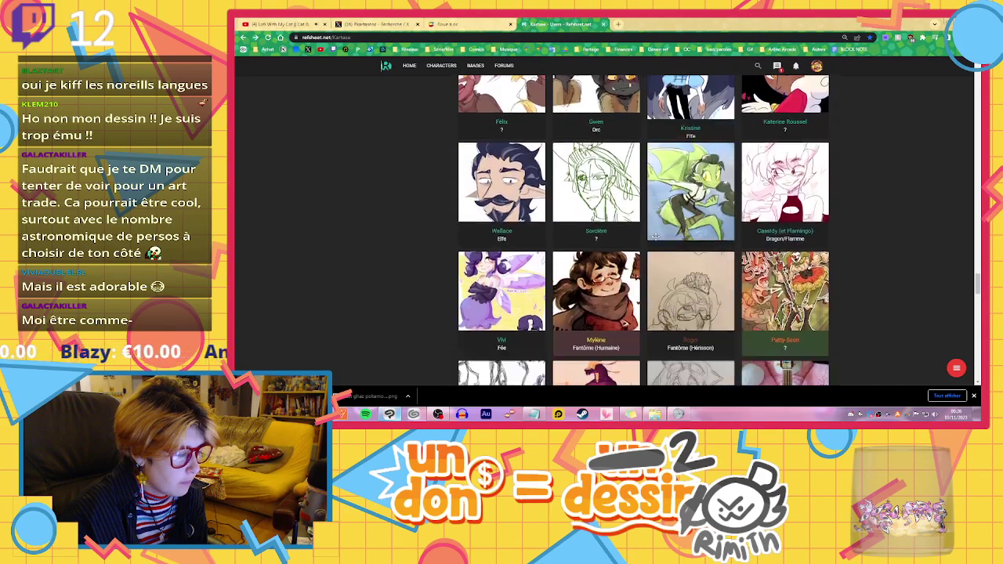
scroll(655, 235, down, 2)
scroll(784, 204, up, 1)
Open Patty-Sson's page and enlarge the drawing in the Main Gallery
click(814, 188)
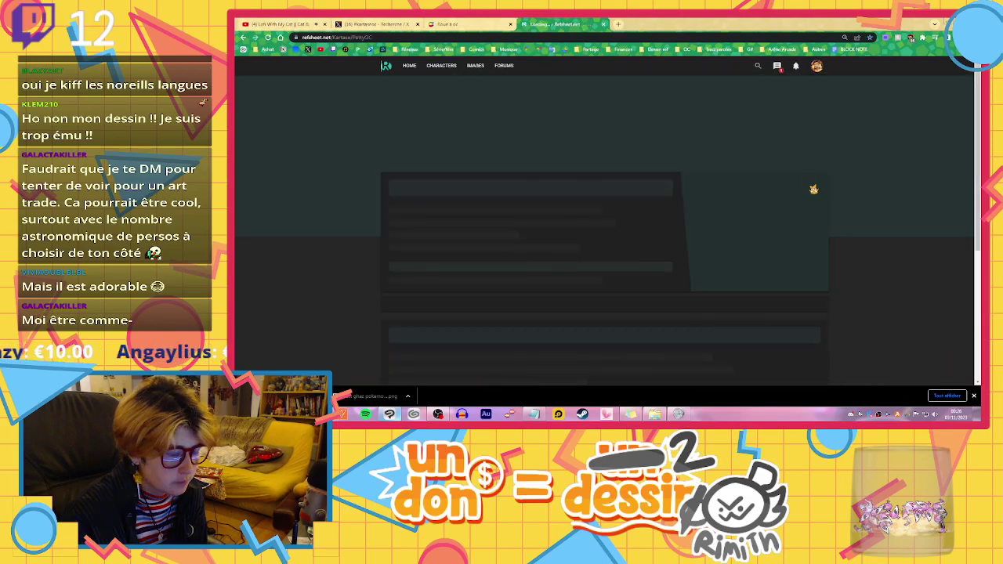
scroll(814, 189, down, 5)
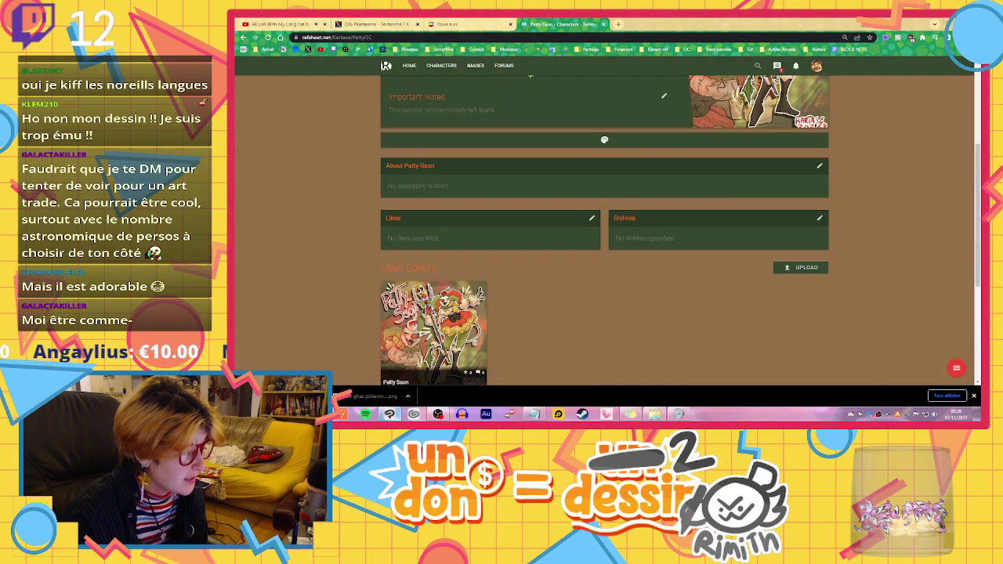
click(458, 306)
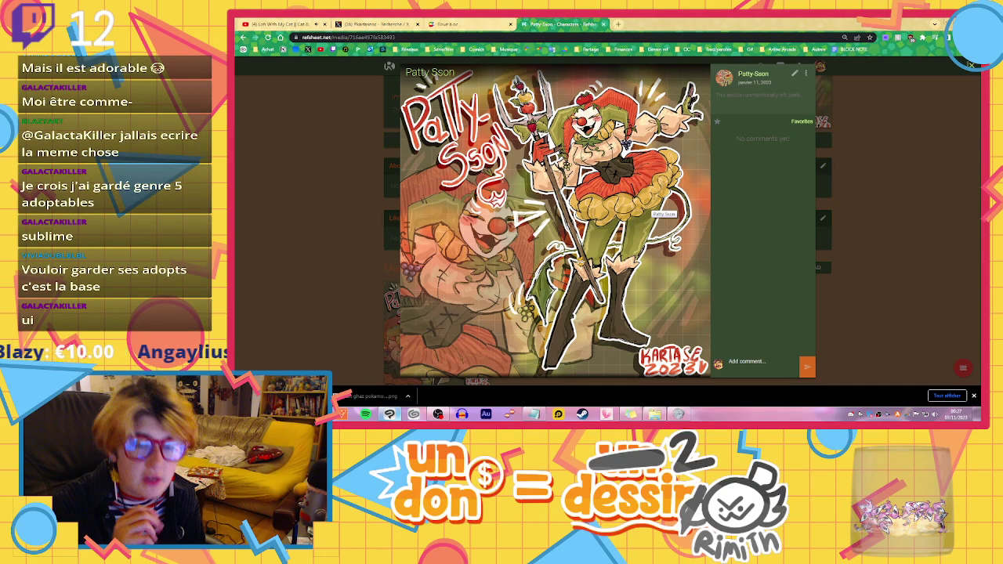
Switch to Clip Studio Paint, create a blank A4 illustration at 3508 x 2480 px, and reduce the lime-green pen's brush size to 22.7
click(390, 415)
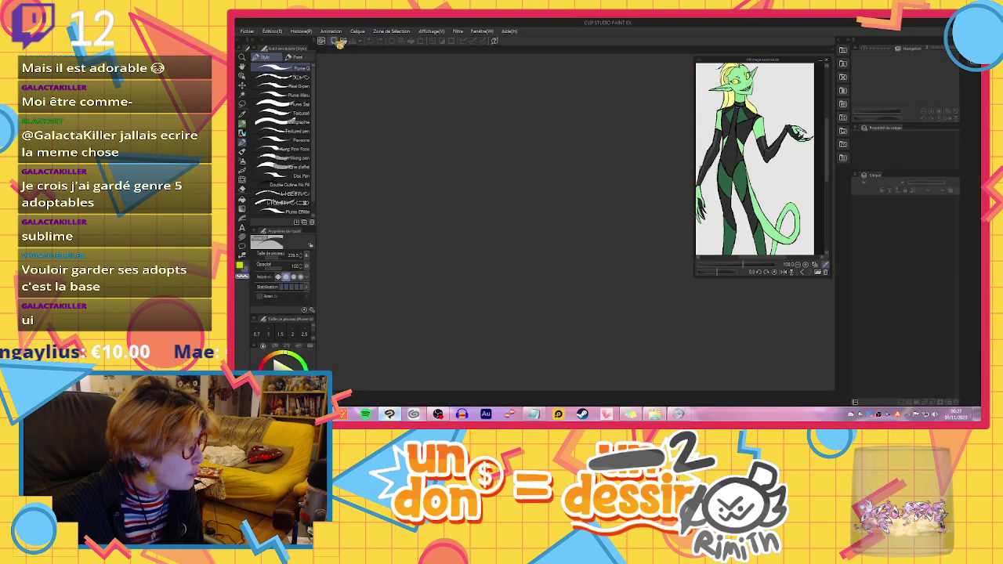
click(335, 41)
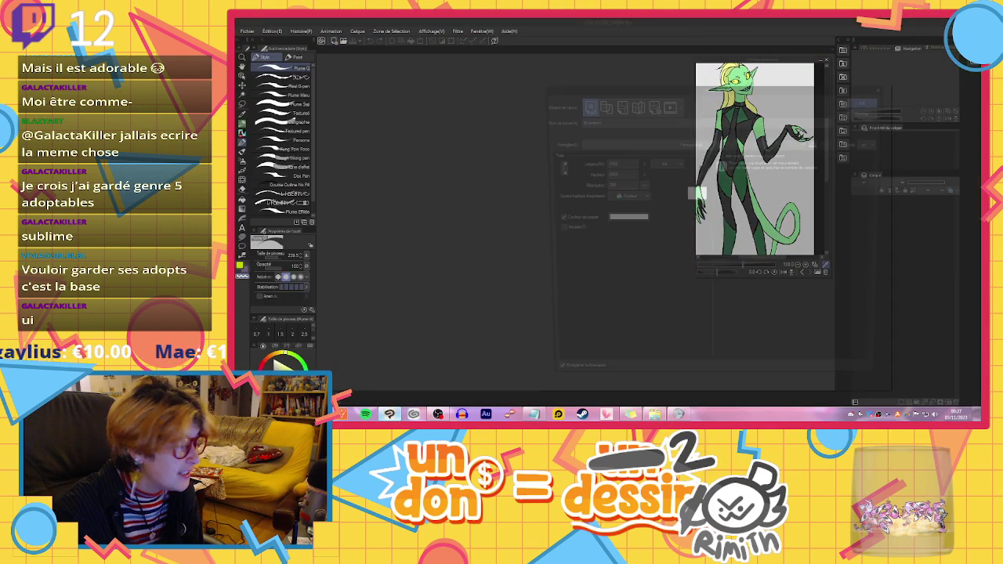
click(859, 98)
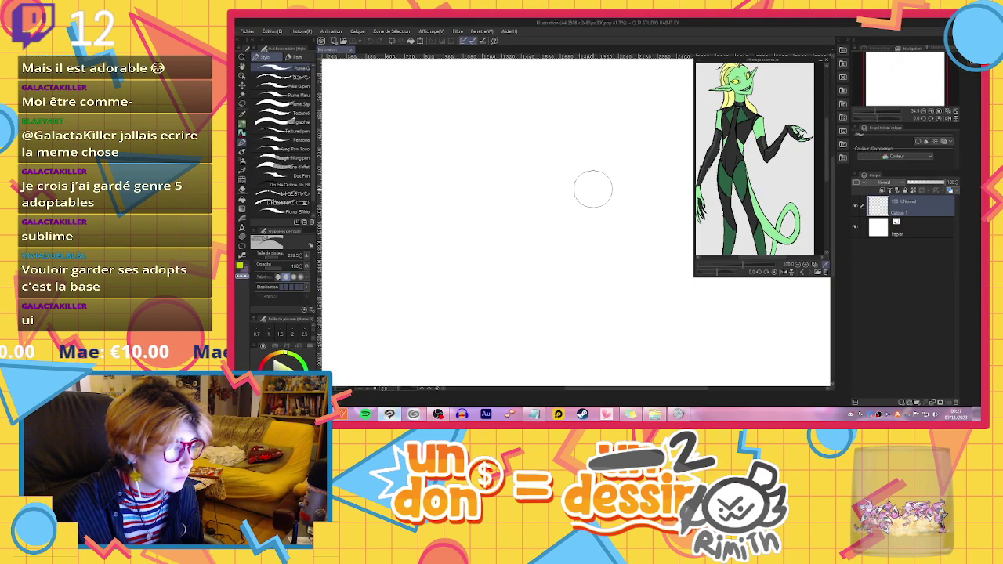
click(240, 265)
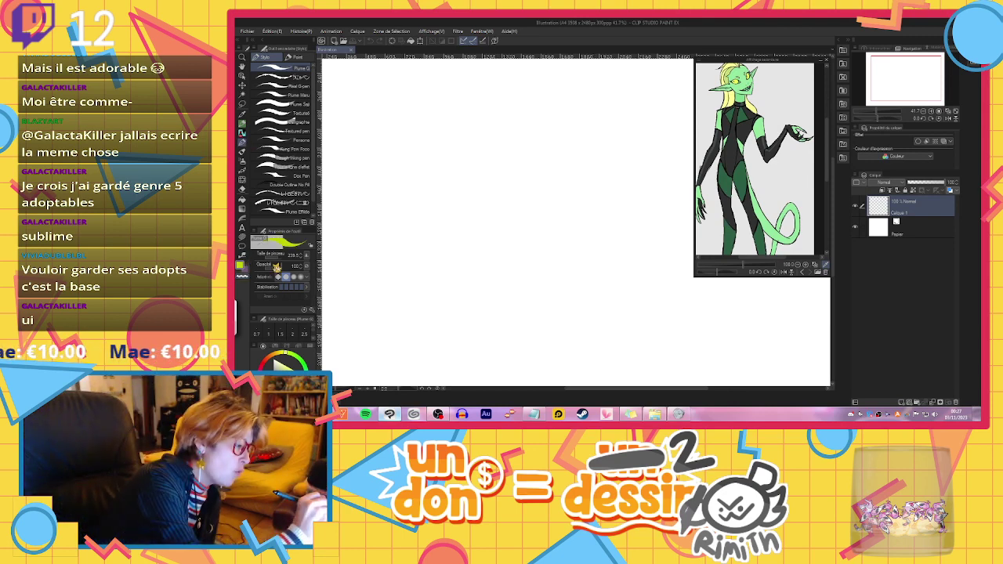
drag(276, 259, 280, 258)
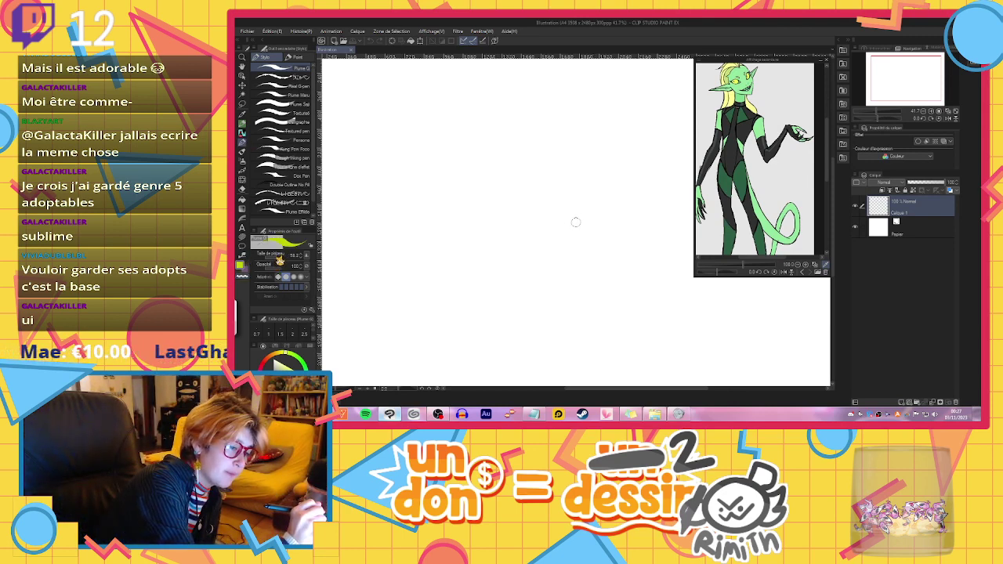
Sketch a smiling rabbit head in lime green with zigzag teeth along the inner edges of both ears, and clear the layer
mouse_move(450, 192)
mouse_down()
mouse_move(431, 272)
mouse_move(563, 285)
mouse_move(576, 179)
mouse_up()
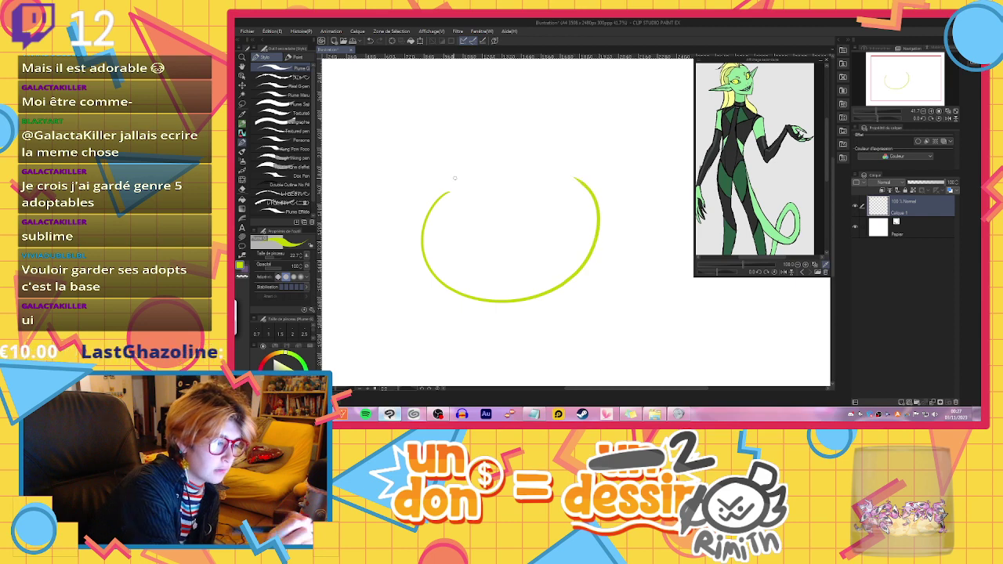
mouse_move(448, 190)
mouse_down()
mouse_move(407, 84)
mouse_move(444, 66)
mouse_move(482, 182)
mouse_move(515, 171)
mouse_move(511, 67)
mouse_move(550, 66)
mouse_move(575, 134)
mouse_move(566, 179)
mouse_up()
mouse_move(445, 67)
mouse_down()
mouse_move(474, 73)
mouse_move(478, 177)
mouse_up()
mouse_move(502, 69)
mouse_down()
mouse_move(508, 117)
mouse_move(491, 135)
mouse_move(494, 164)
mouse_move(513, 177)
mouse_up()
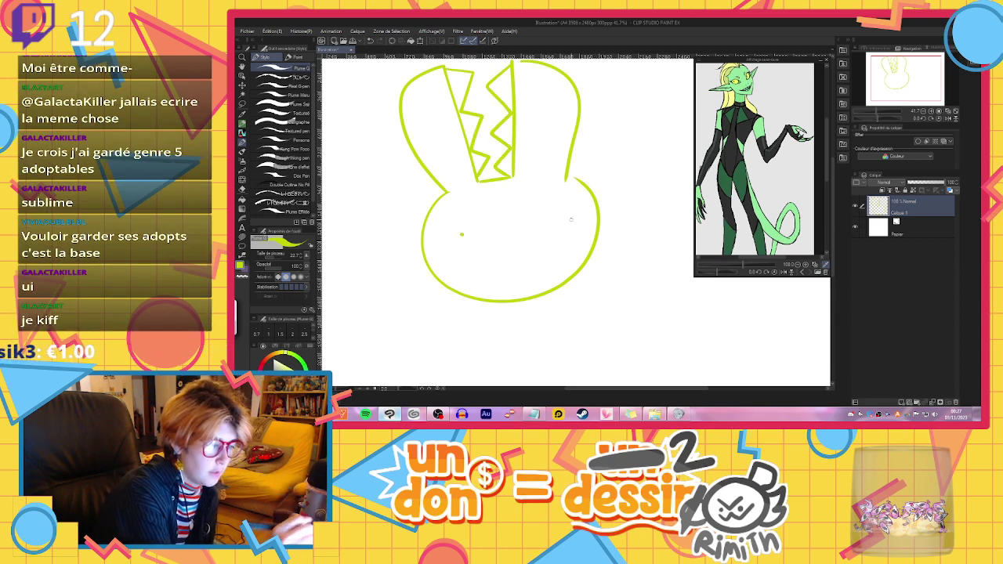
mouse_move(487, 234)
mouse_down()
mouse_move(520, 240)
mouse_move(529, 231)
mouse_up()
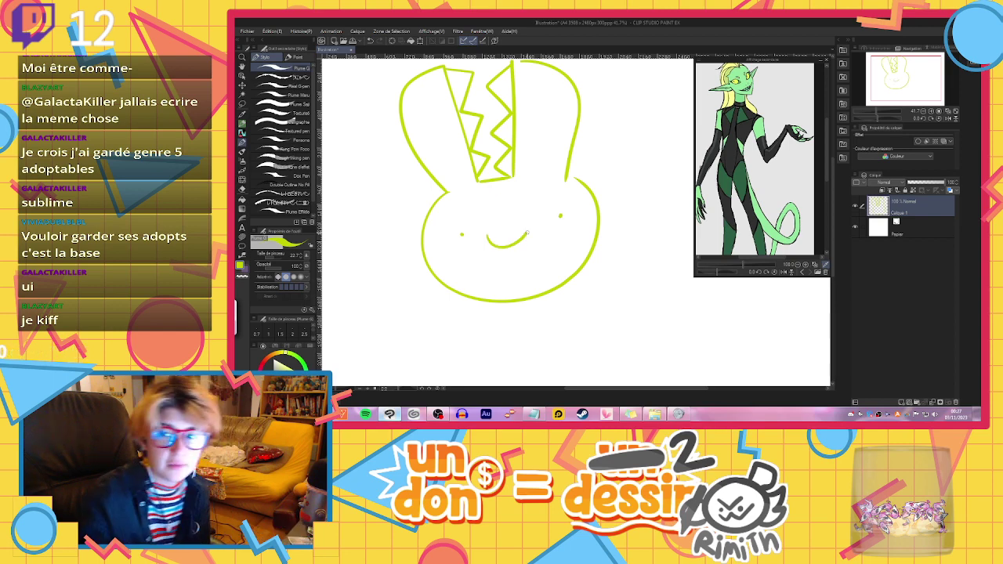
scroll(539, 232, down, 1)
scroll(539, 231, down, 2)
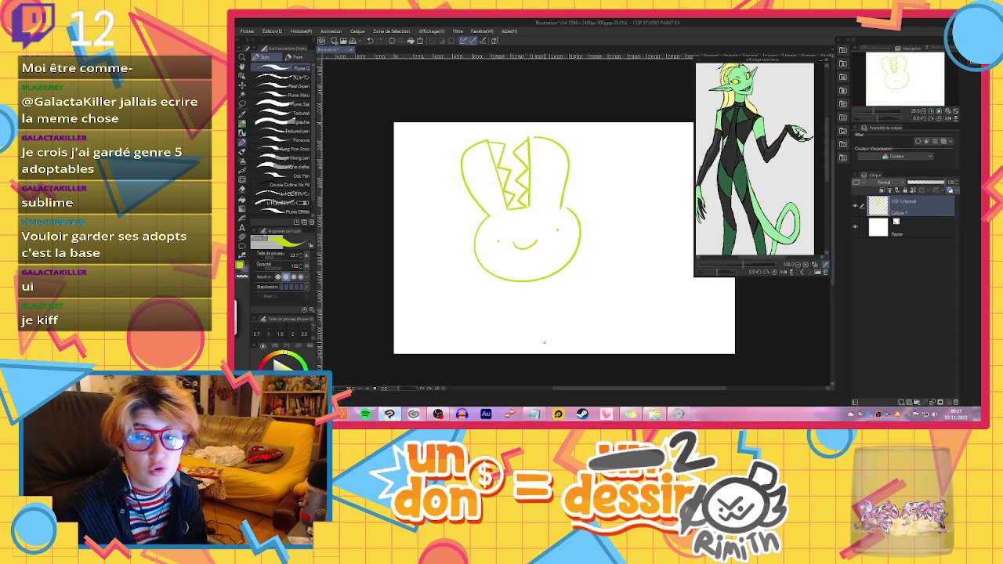
scroll(542, 234, up, 1)
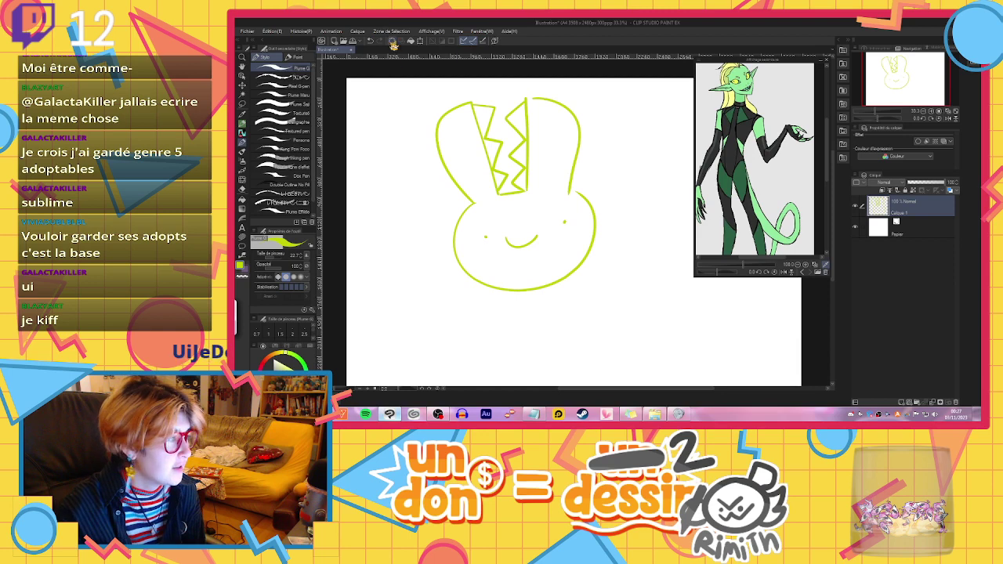
click(393, 44)
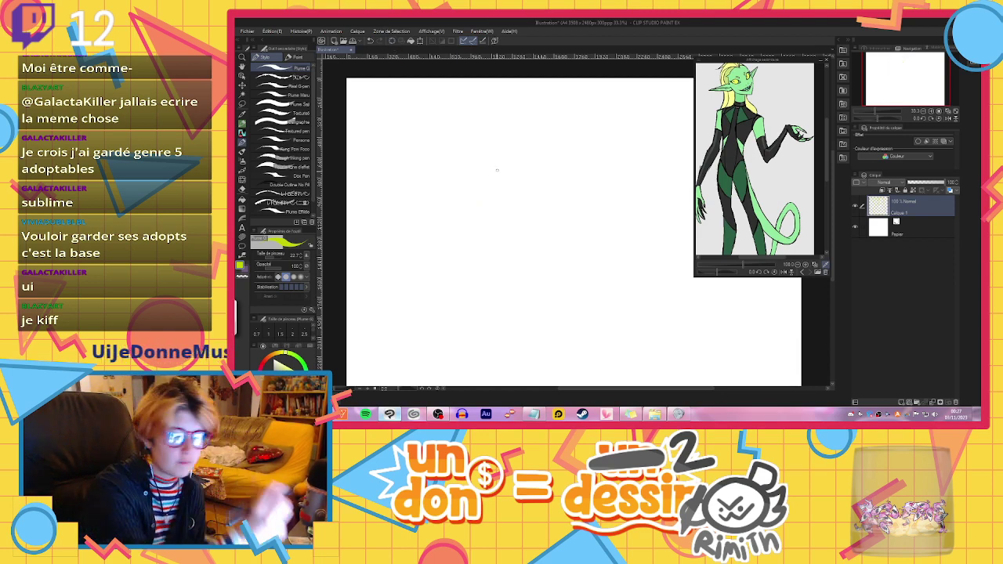
Sketch a round lime-green head with two large ears and zigzag teeth at the base of one ear, and clear the layer
mouse_move(493, 169)
mouse_down()
mouse_move(443, 192)
mouse_move(493, 168)
mouse_up()
mouse_move(444, 189)
mouse_down()
mouse_move(371, 174)
mouse_move(427, 213)
mouse_up()
drag(494, 166, 522, 167)
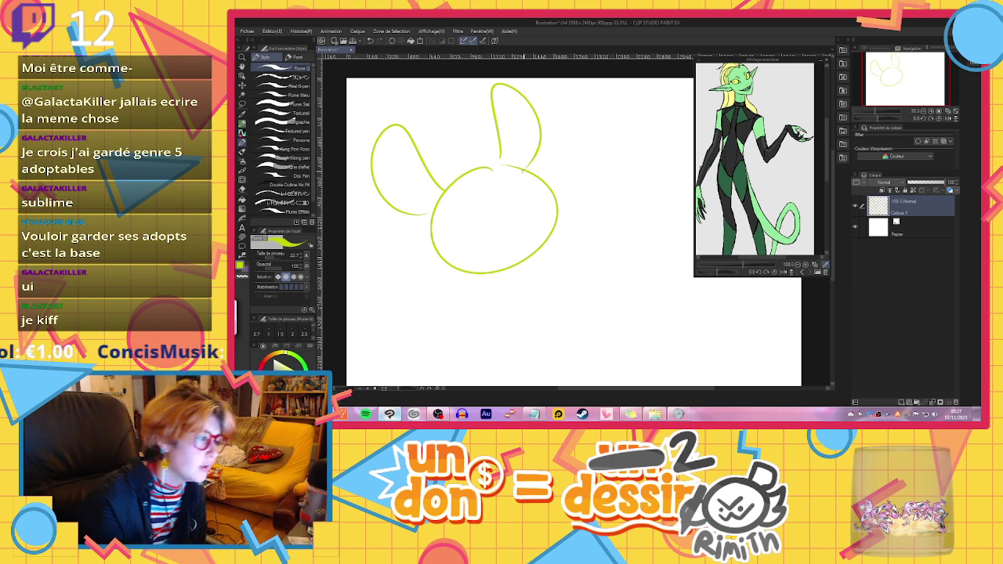
drag(397, 160, 434, 190)
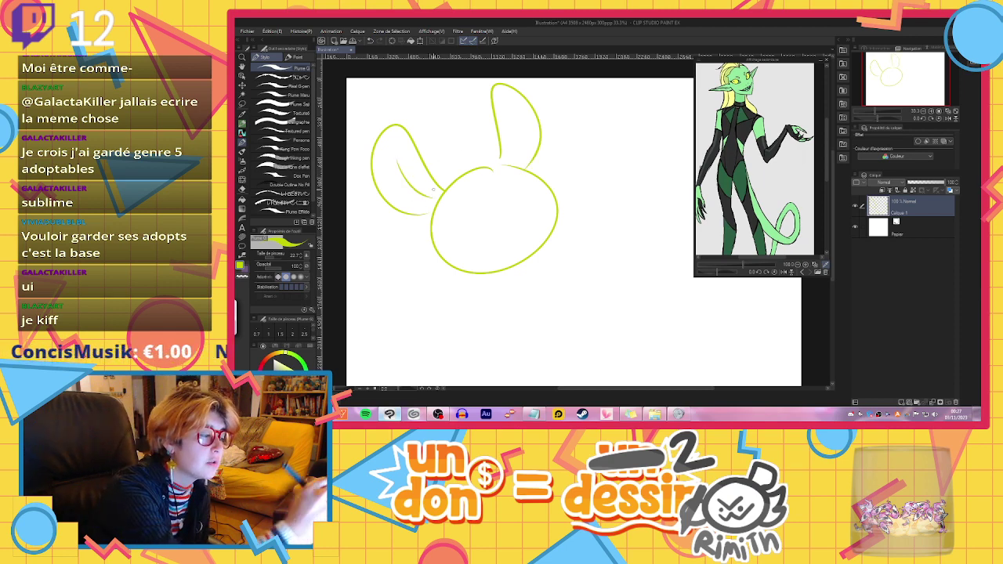
click(372, 40)
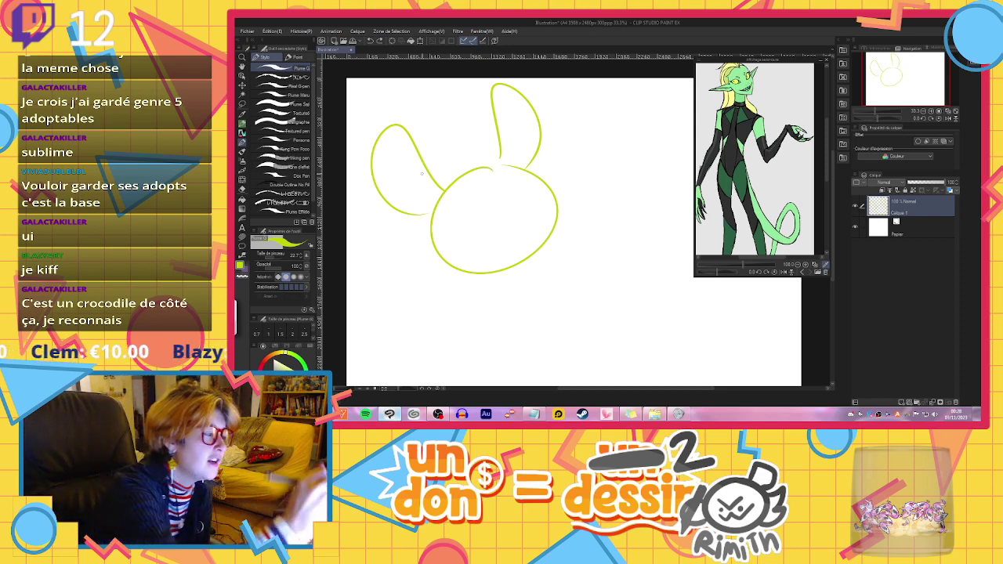
mouse_move(399, 163)
mouse_down()
mouse_move(435, 208)
mouse_move(428, 214)
mouse_move(445, 210)
mouse_move(442, 185)
mouse_move(422, 220)
mouse_up()
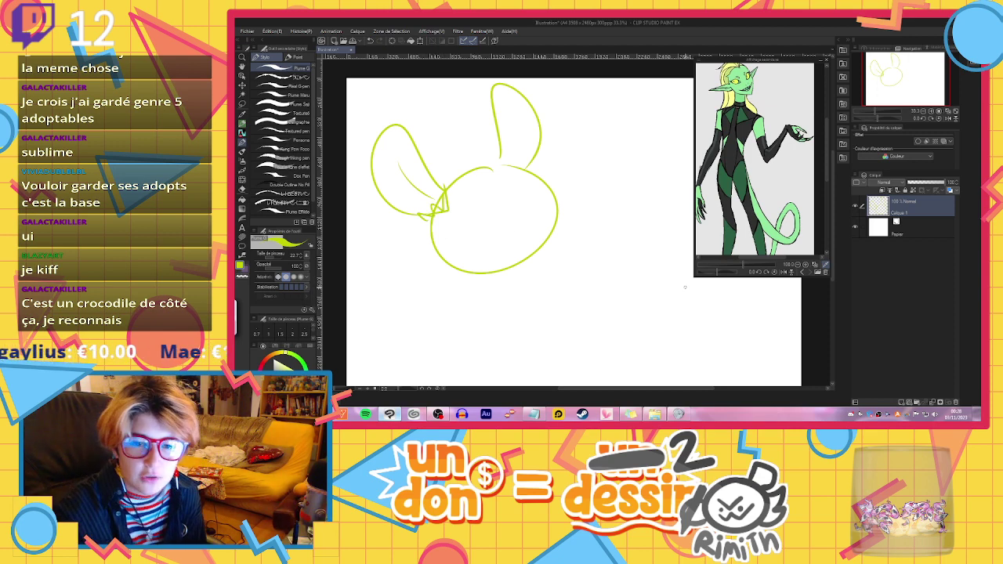
click(392, 41)
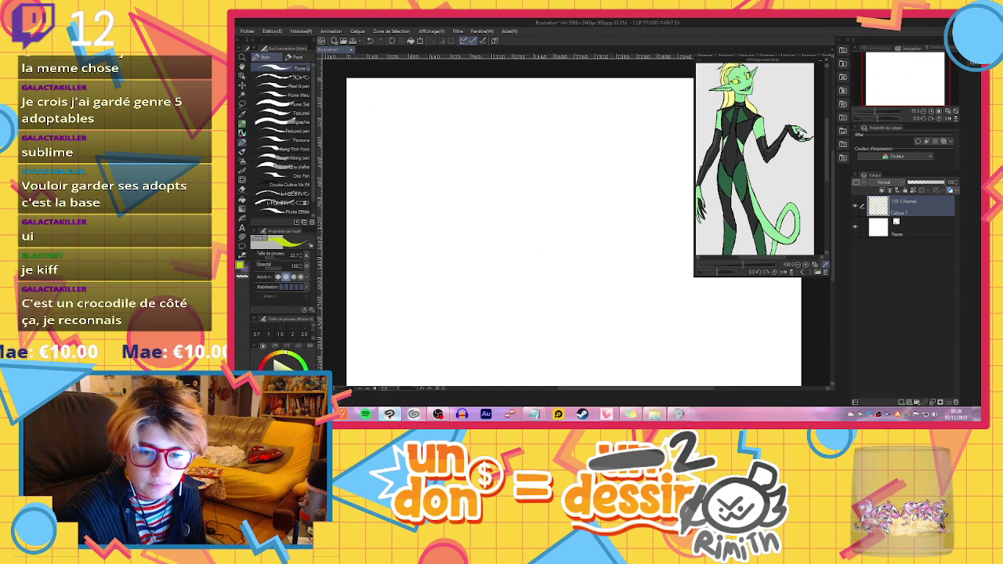
Switch to the Refsheet.net browser window, close Patty-Sson's enlarged drawing, and return to the full character list
key(alt+Tab)
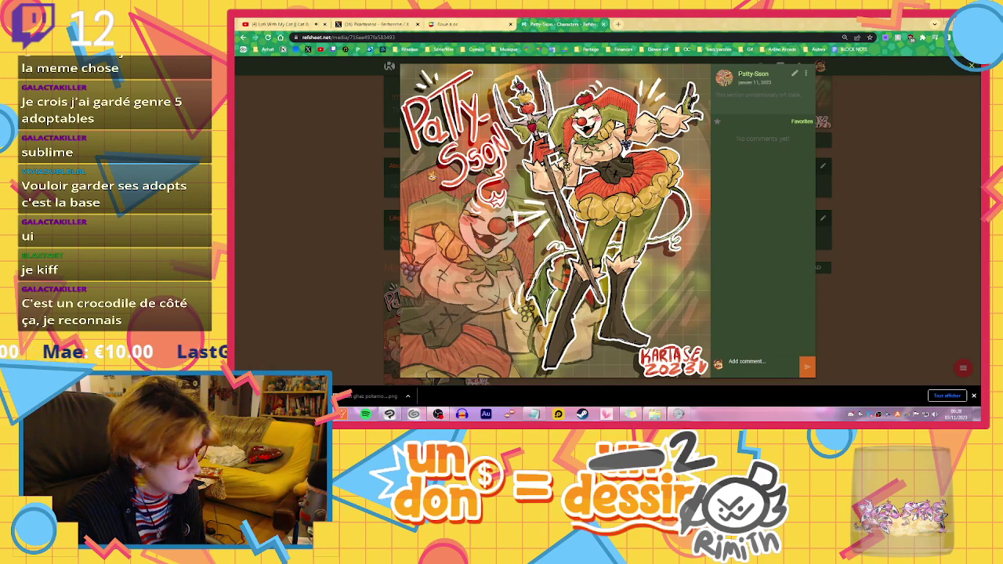
click(293, 187)
scroll(844, 95, up, 3)
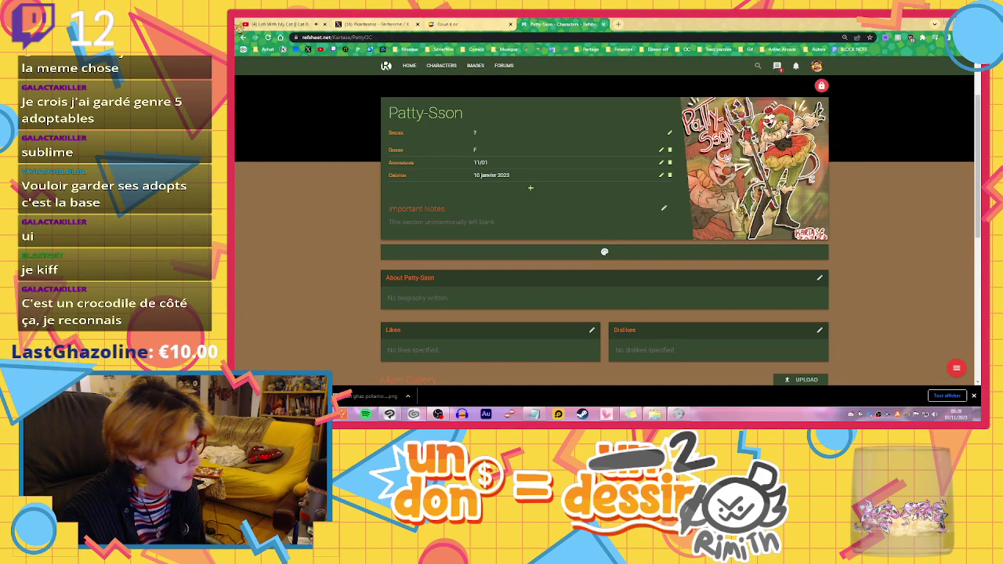
click(244, 38)
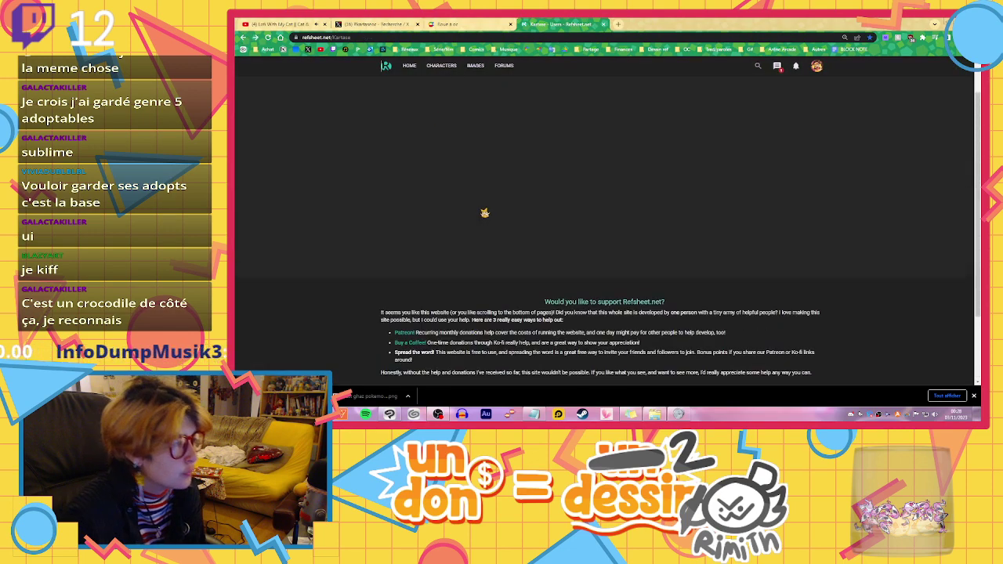
Browse back up the character list to the row with Cody and Tokki, and open the blue long-necked character's page
scroll(643, 228, up, 3)
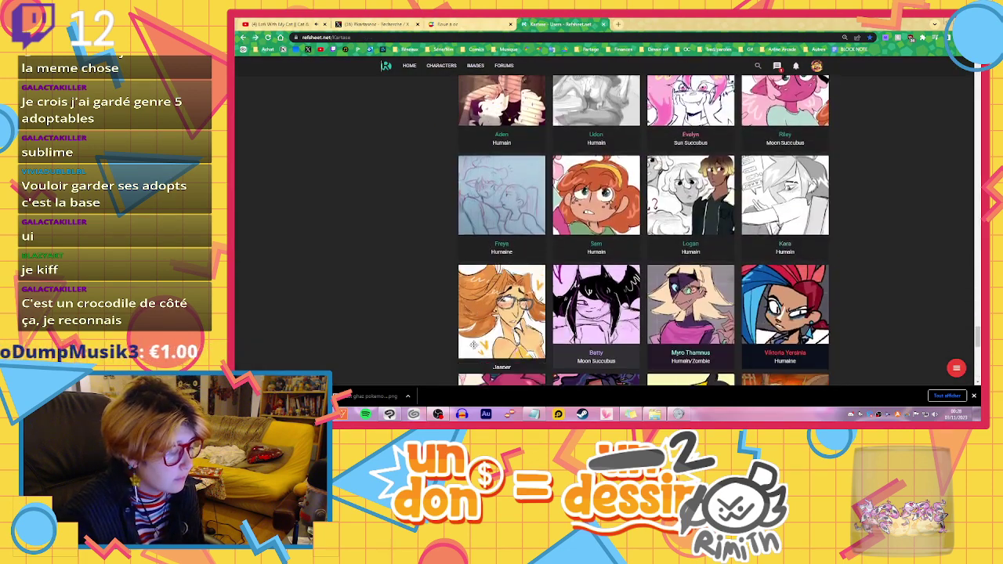
scroll(454, 359, up, 2)
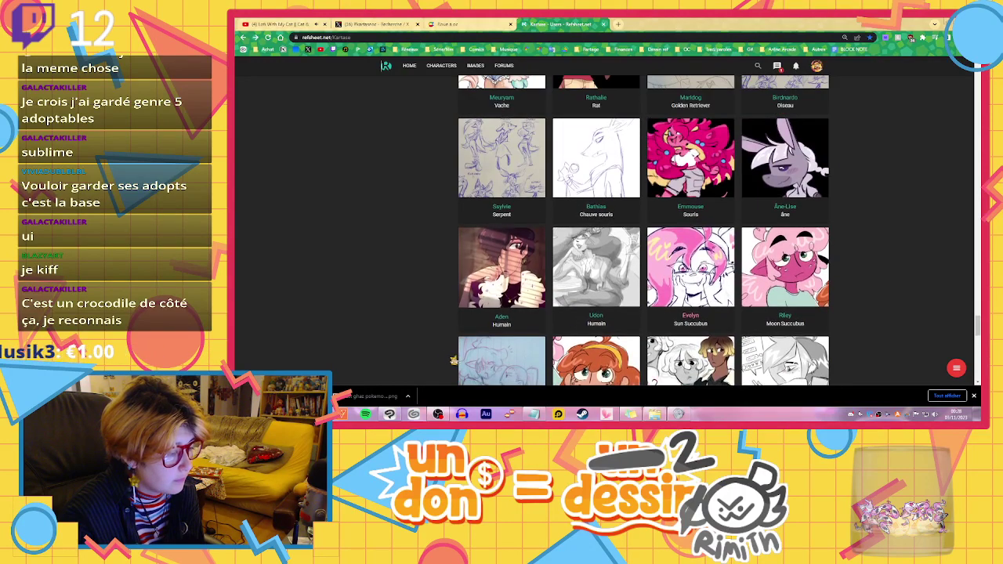
scroll(486, 323, up, 5)
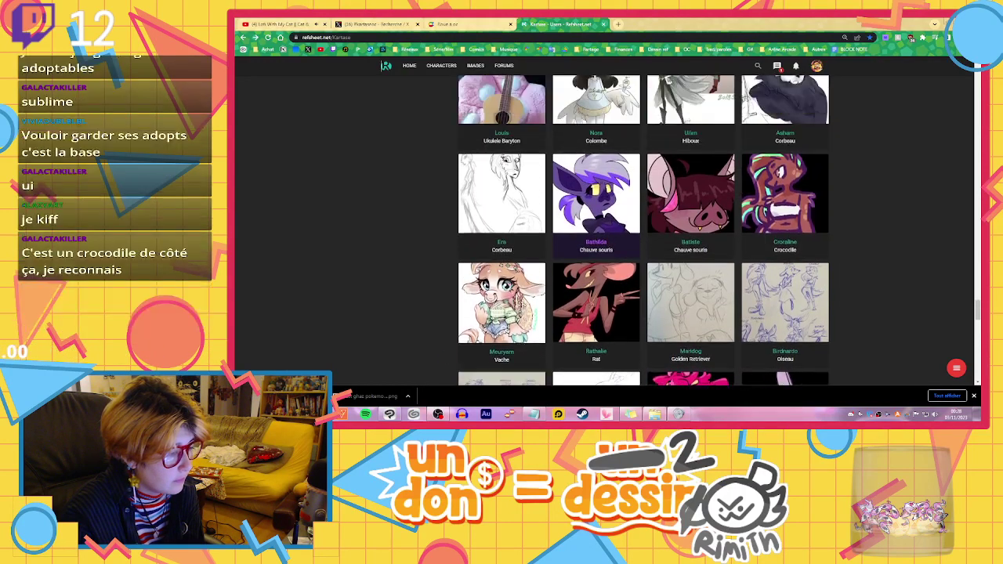
scroll(525, 306, up, 2)
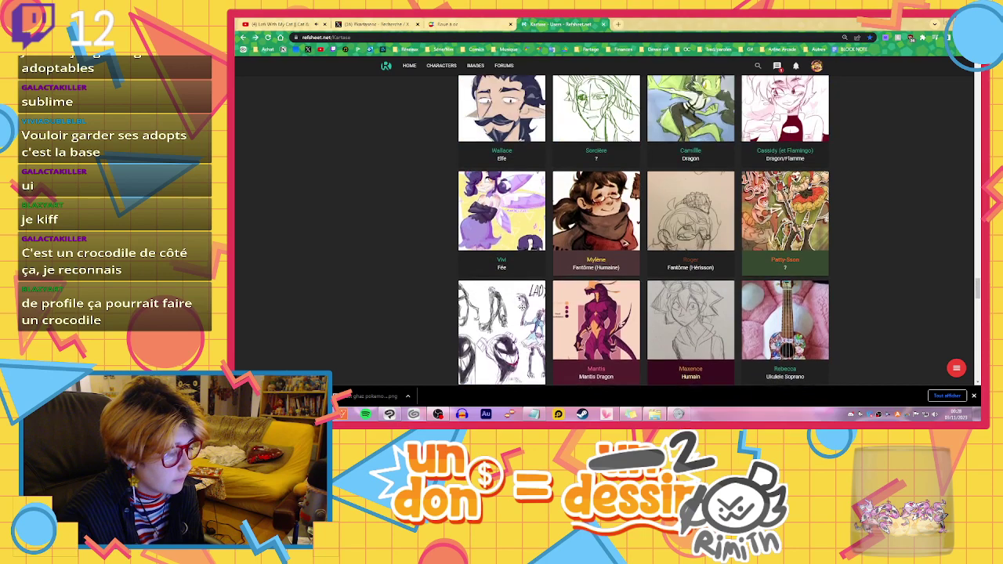
scroll(523, 310, up, 2)
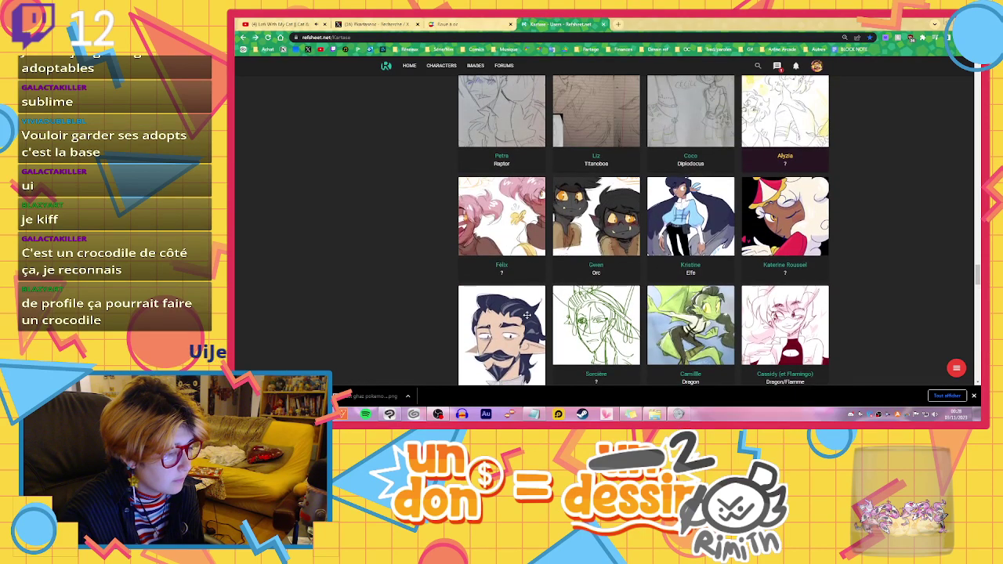
scroll(527, 315, up, 2)
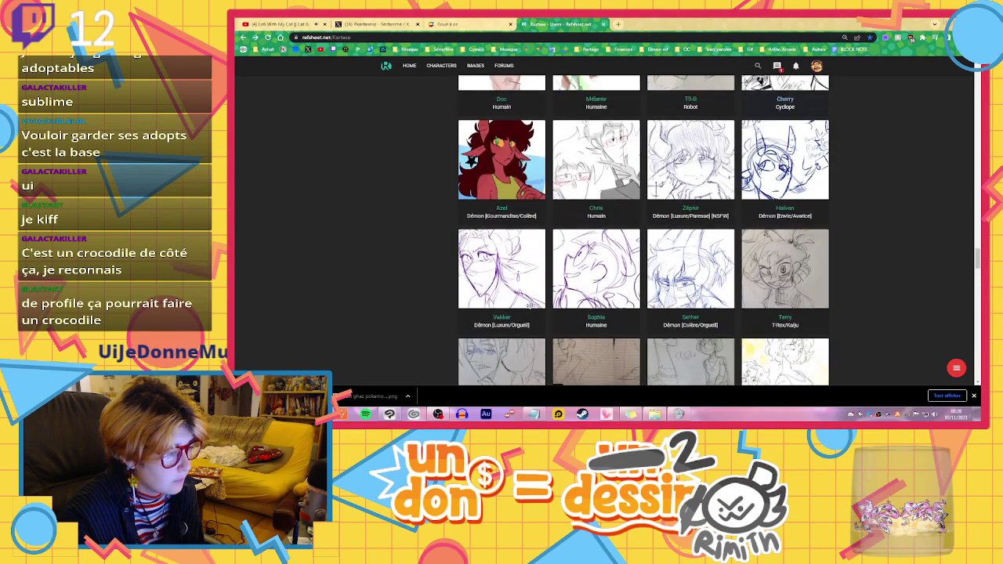
scroll(529, 305, up, 8)
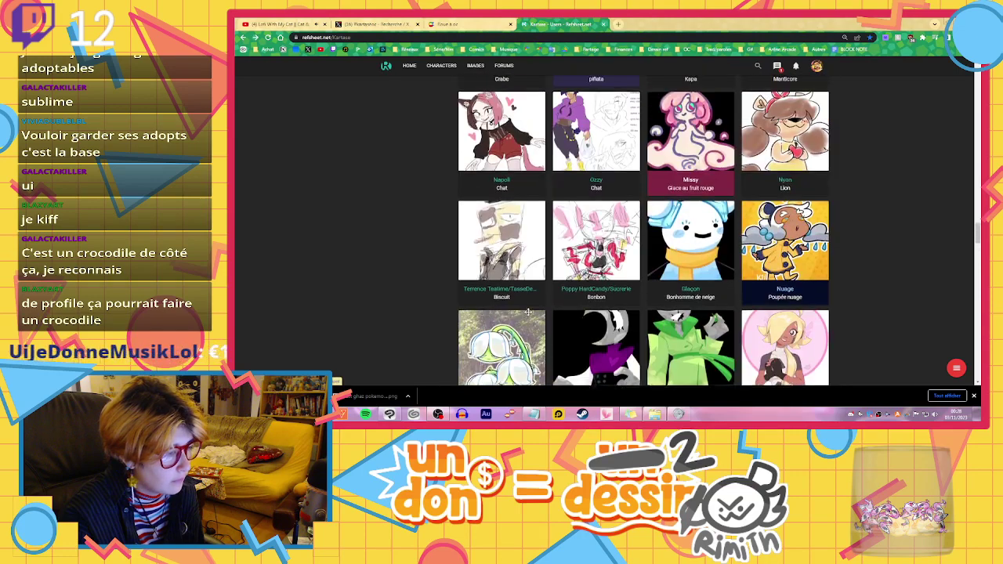
scroll(529, 311, up, 8)
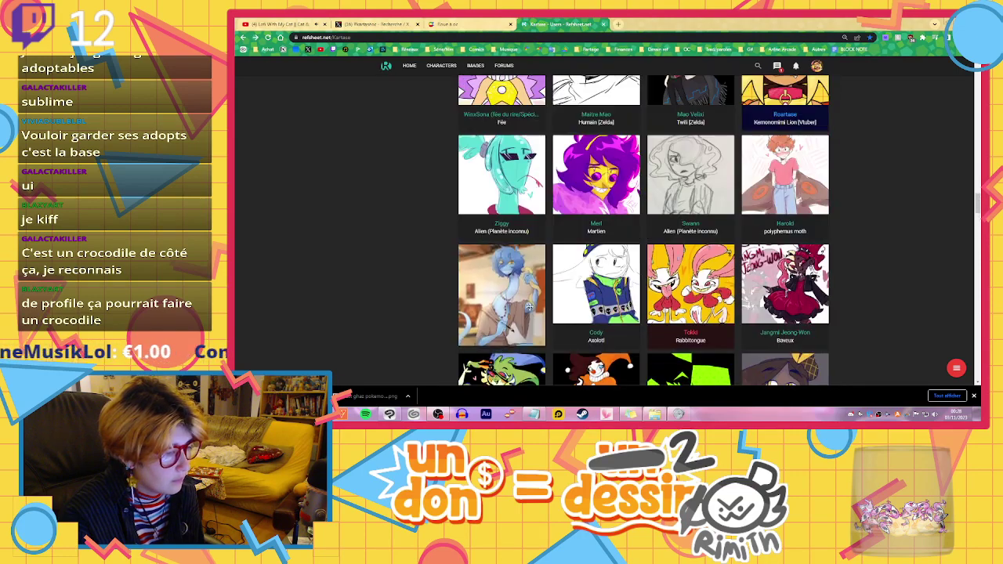
scroll(529, 307, up, 2)
scroll(531, 308, down, 2)
click(534, 310)
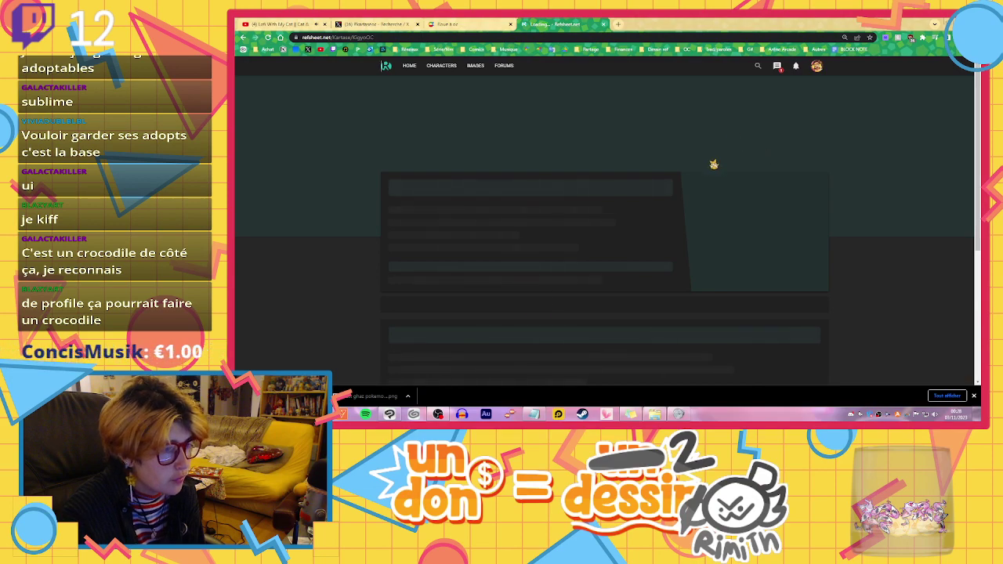
Look through the drawings in Kigyo's Main Gallery, including the ones with Harold
scroll(717, 165, down, 5)
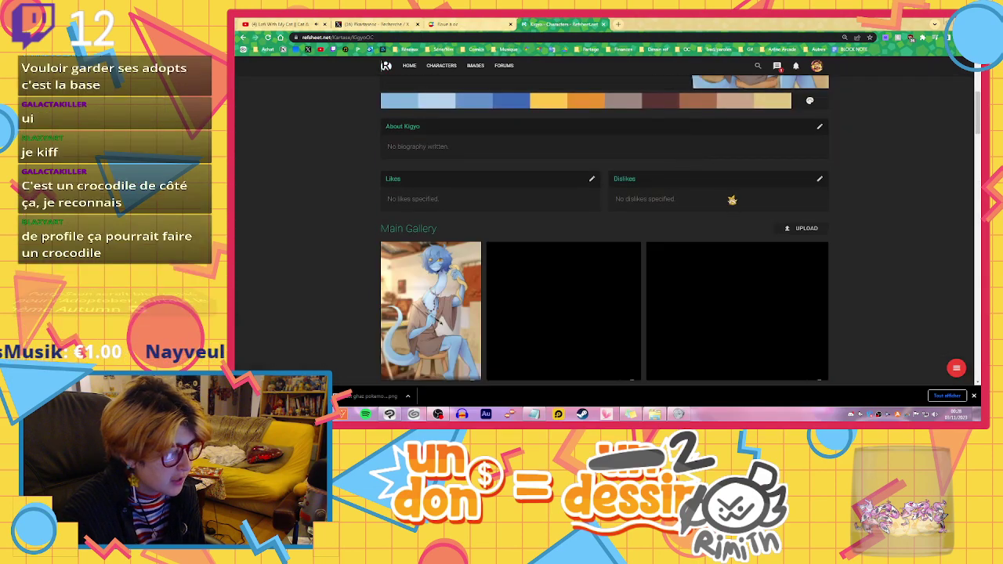
scroll(729, 199, down, 3)
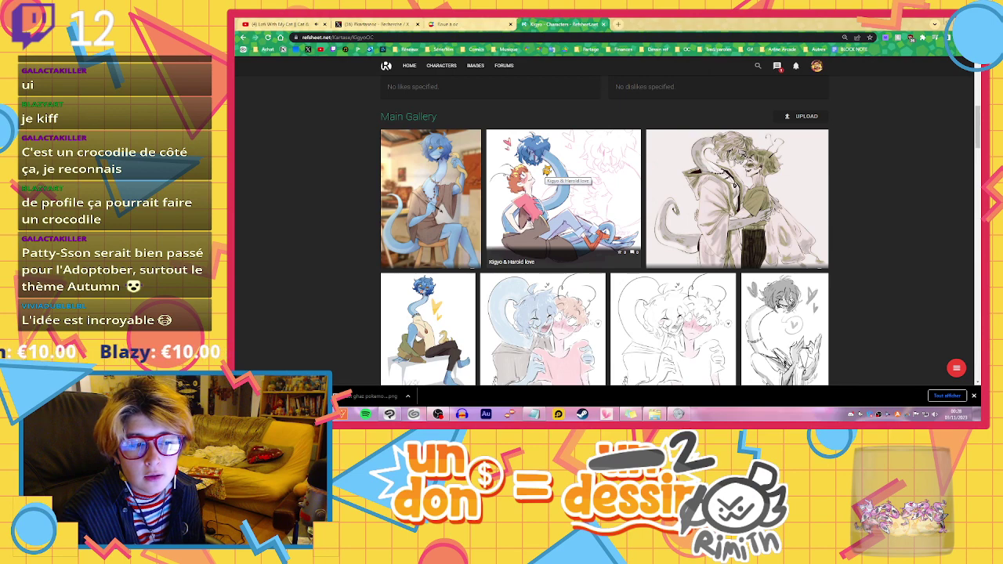
scroll(546, 169, down, 2)
scroll(627, 235, up, 2)
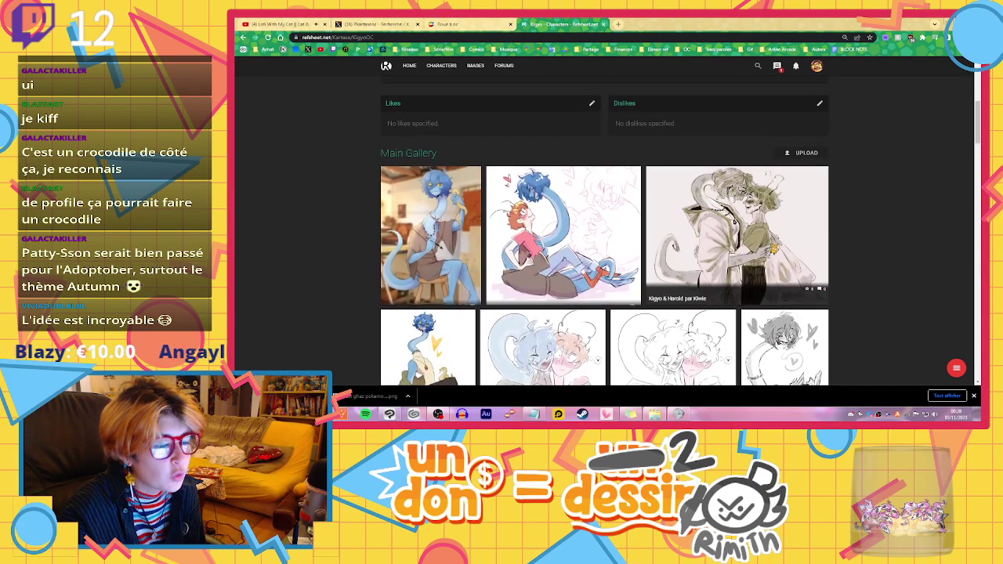
scroll(782, 245, down, 1)
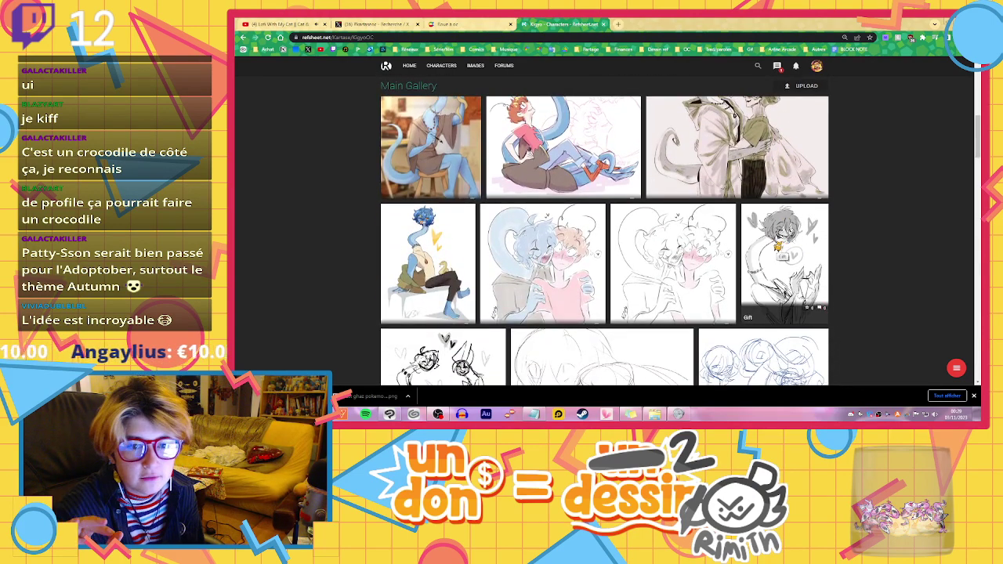